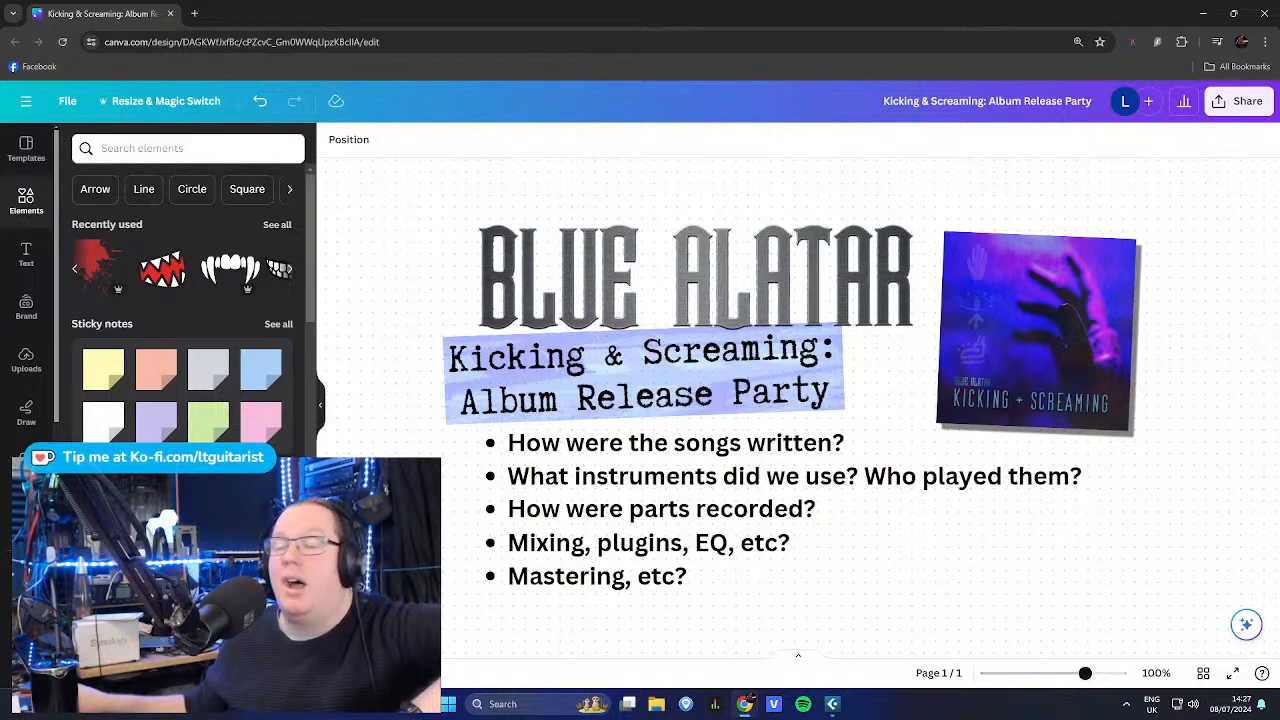
- Highlight the bullet "How were the songs written?" as the current talking point and clear the selection
triple_click(585, 441)
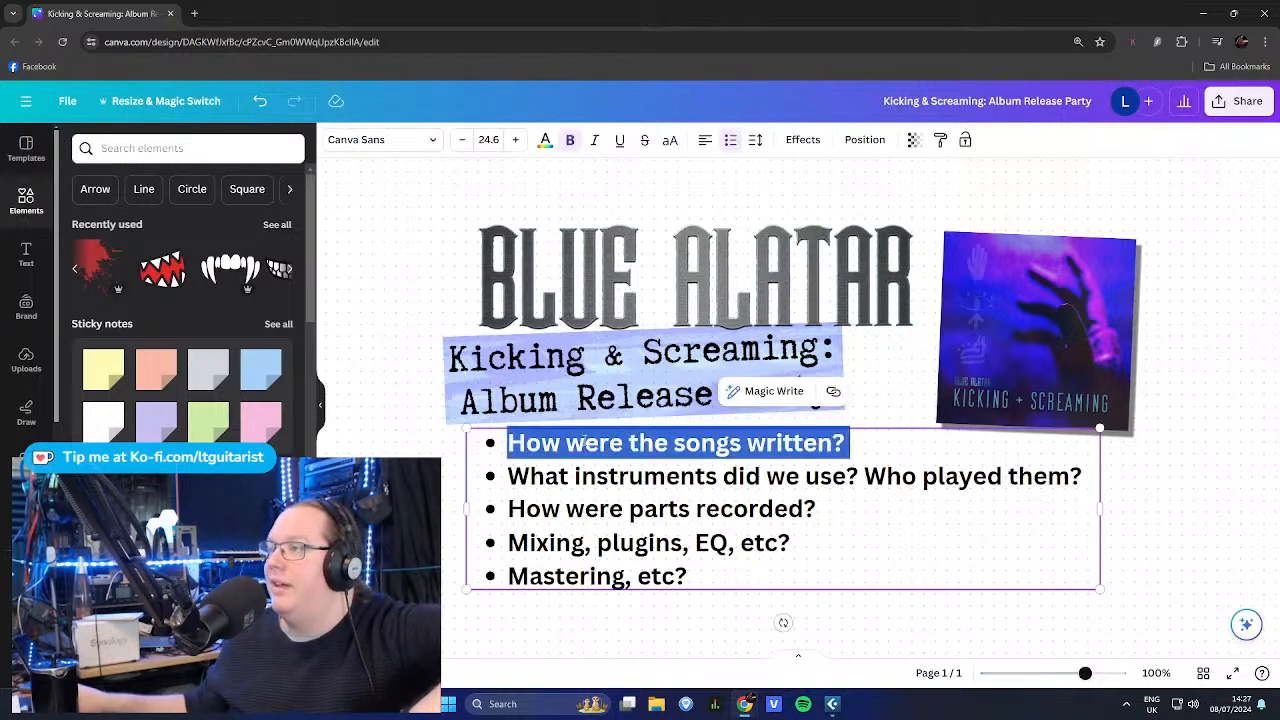
left_click(375, 428)
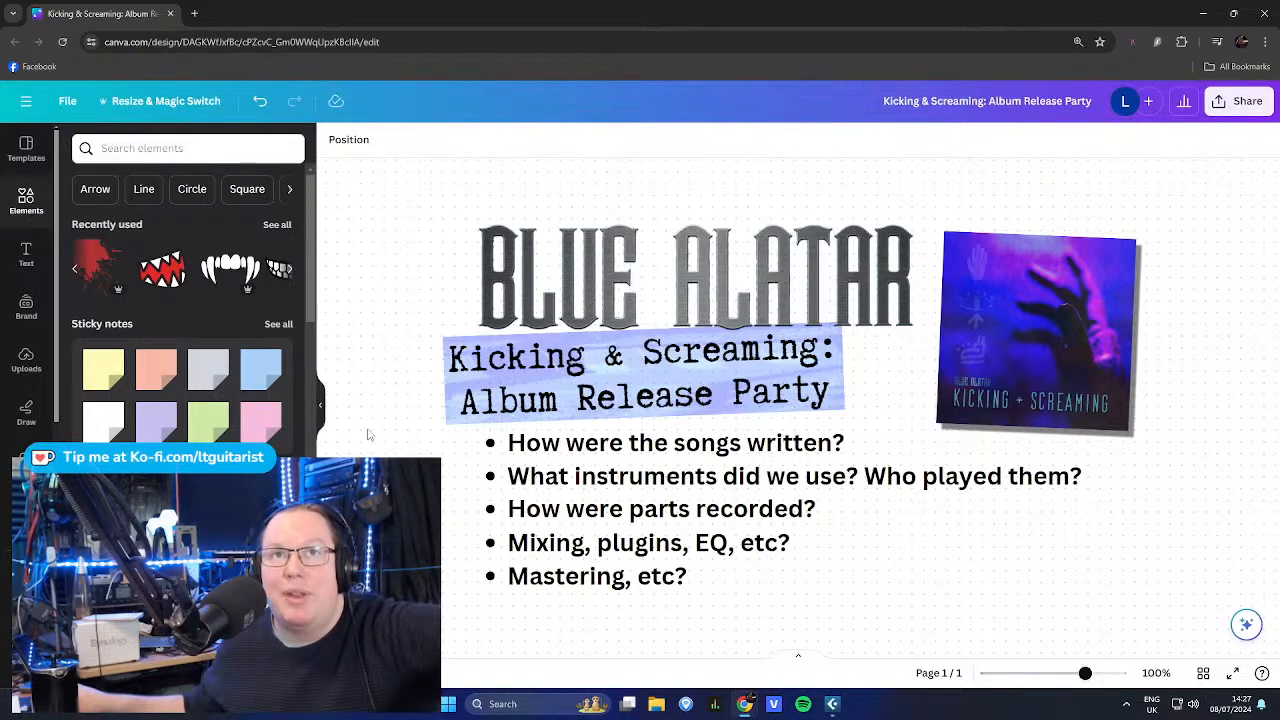
left_click(590, 447)
triple_click(590, 446)
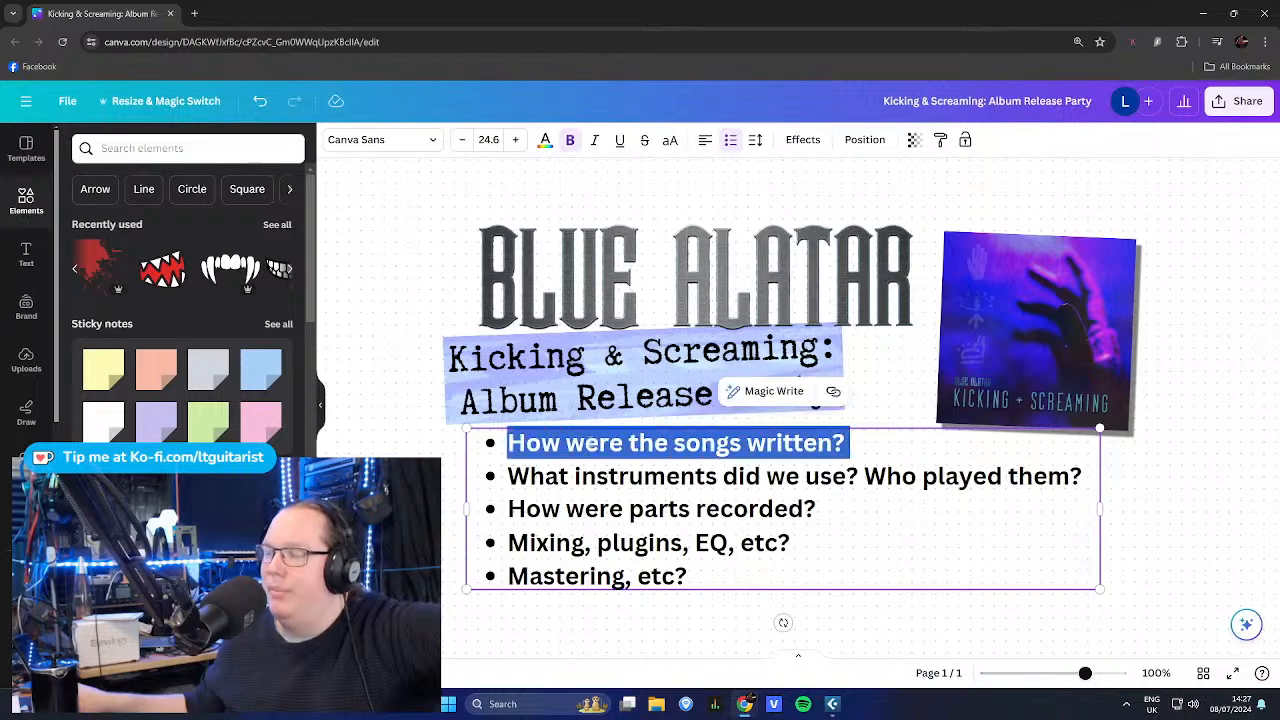
left_click(409, 445)
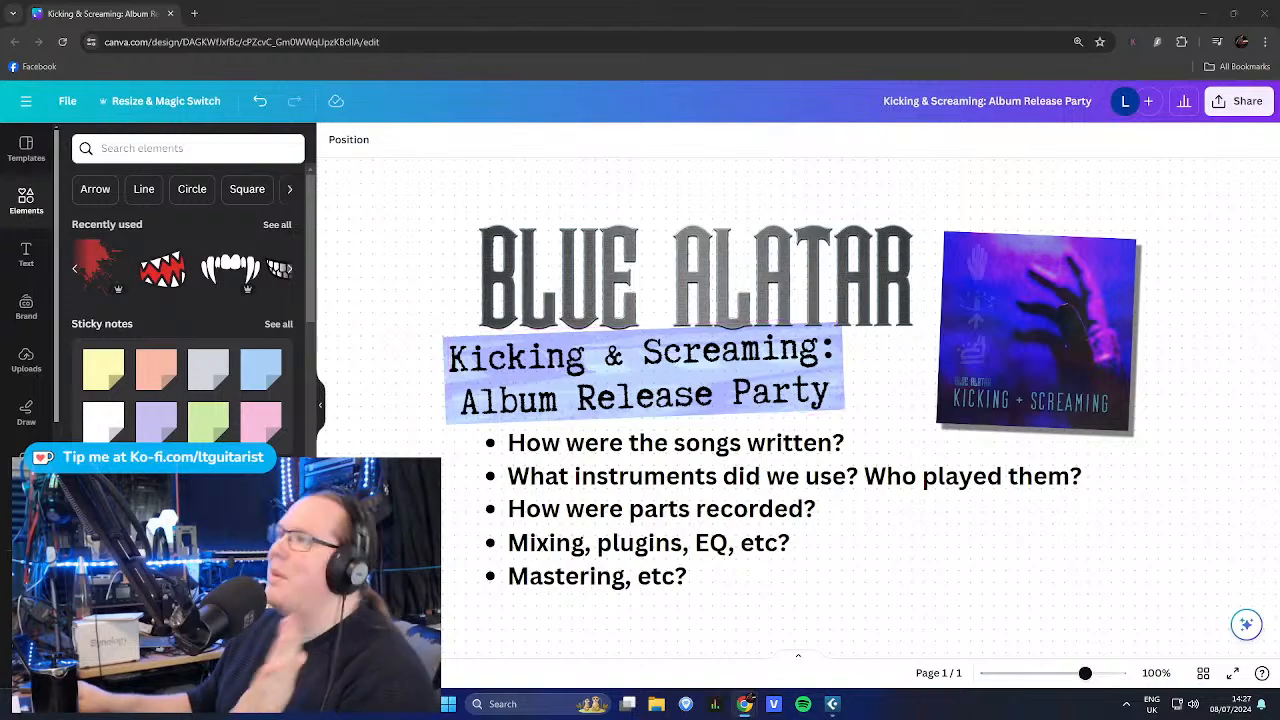
- Switch to the Cubase project and place the playback cursor shortly before the Theme section
left_click(477, 6)
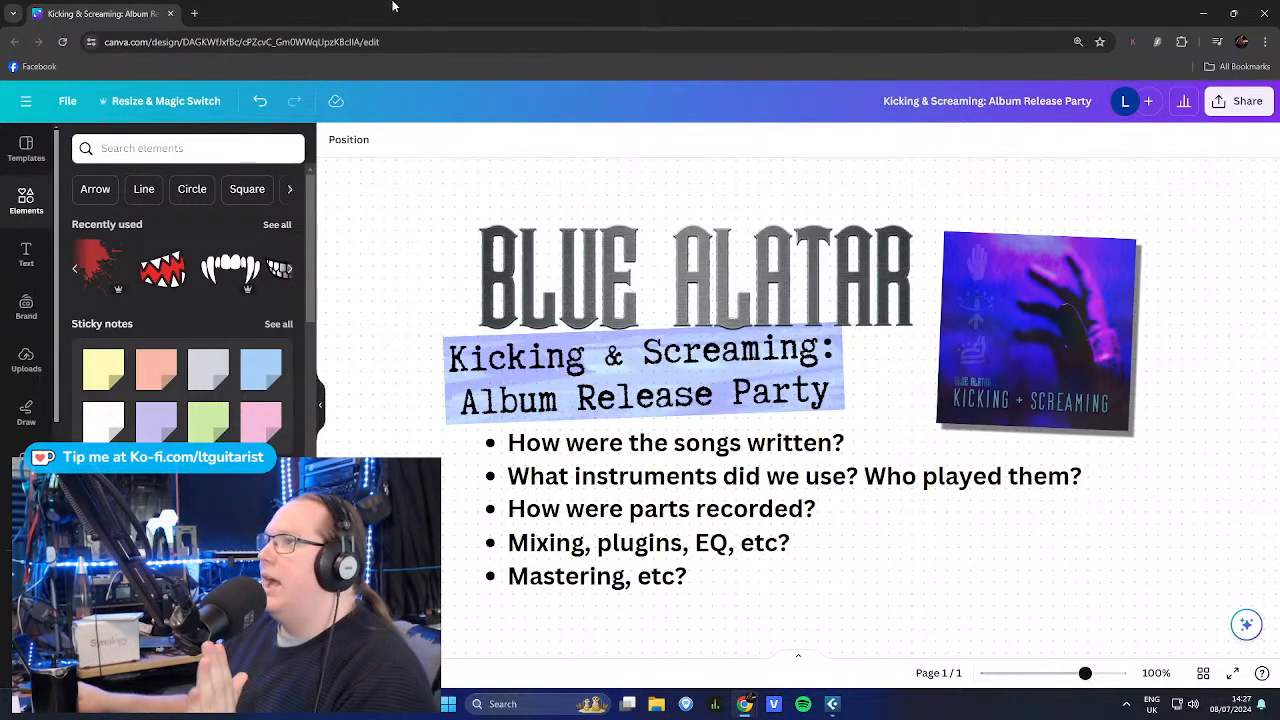
key("alt+Tab")
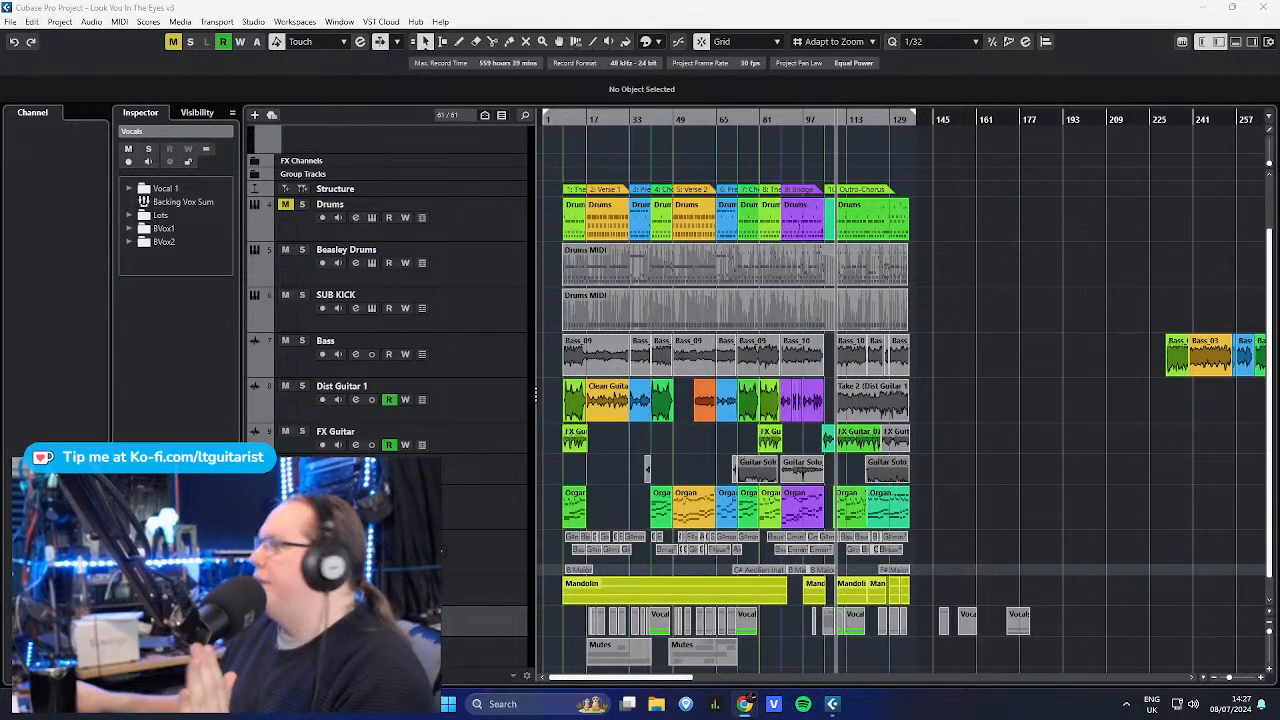
left_click(1006, 188)
left_click_drag(565, 119, 609, 150)
scroll(446, 325, "up", 2)
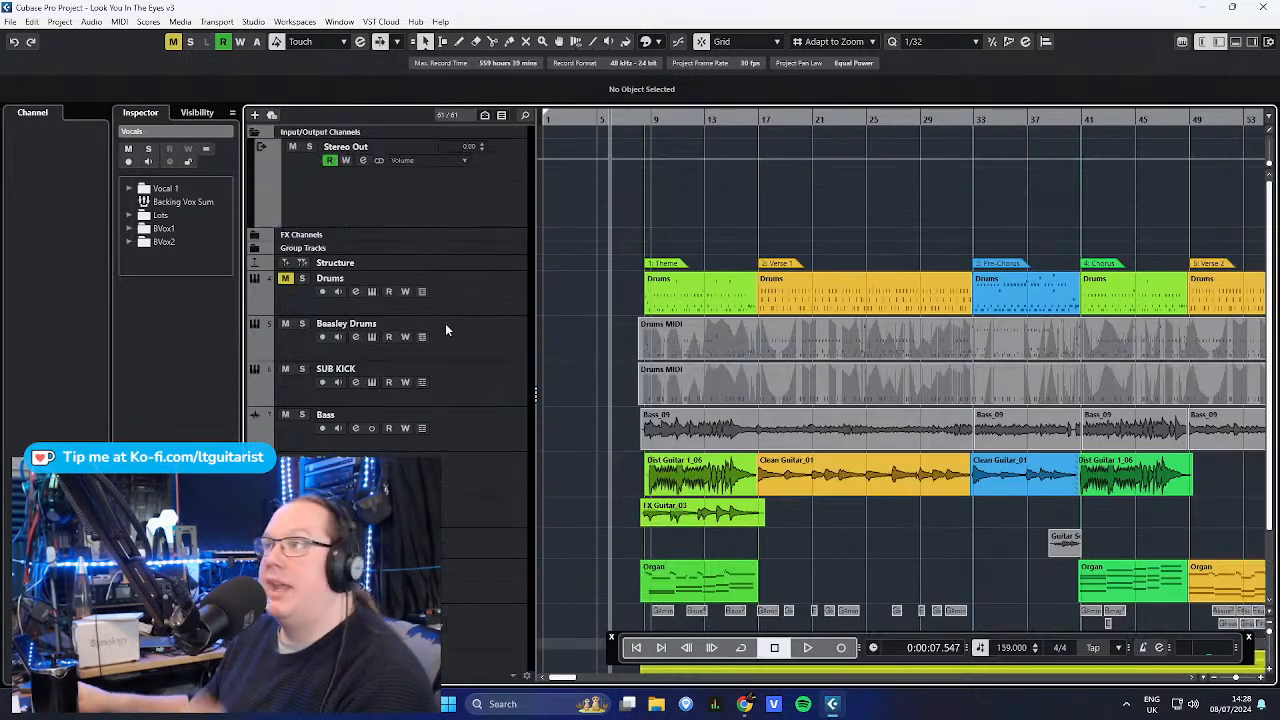
- Select the Stereo Out track and move the floating transport bar out of view
left_click(435, 205)
scroll(783, 367, "down", 3)
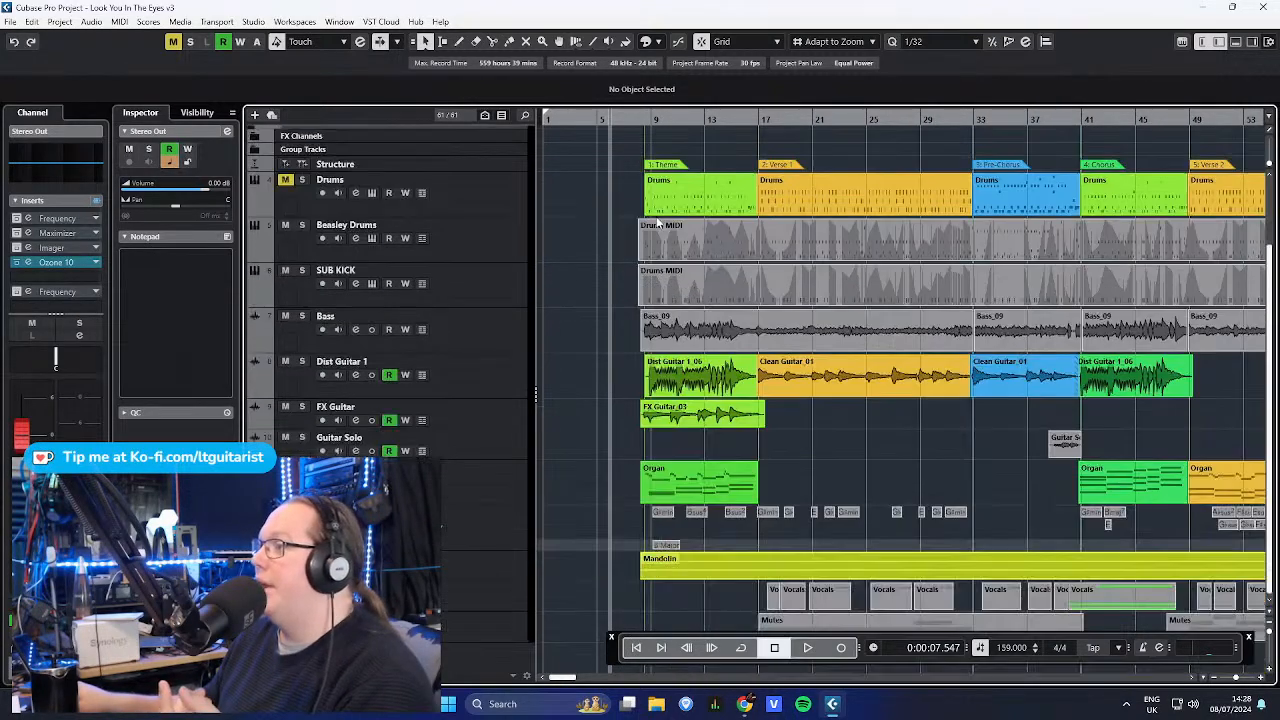
left_click_drag(613, 651, 1279, 649)
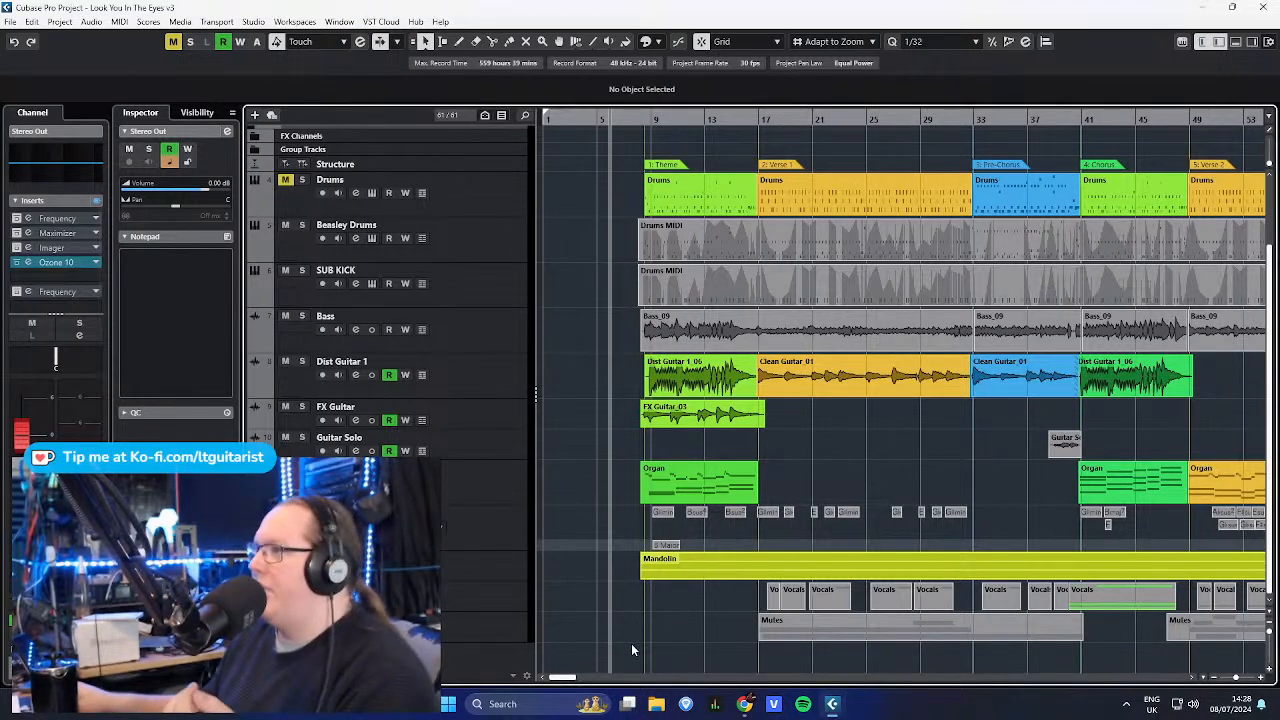
key("g")
key("g")
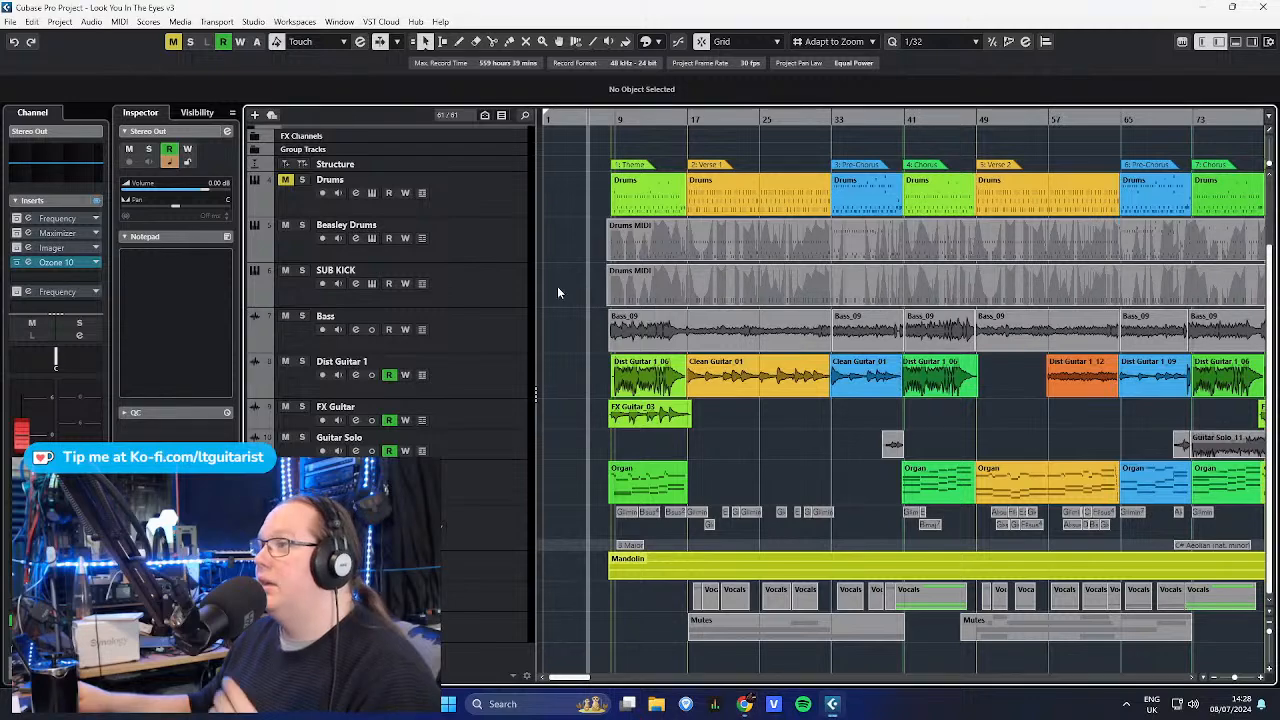
- Open the Ozone 10 insert on the Stereo Out channel and bypass it
scroll(696, 380, "up", 2)
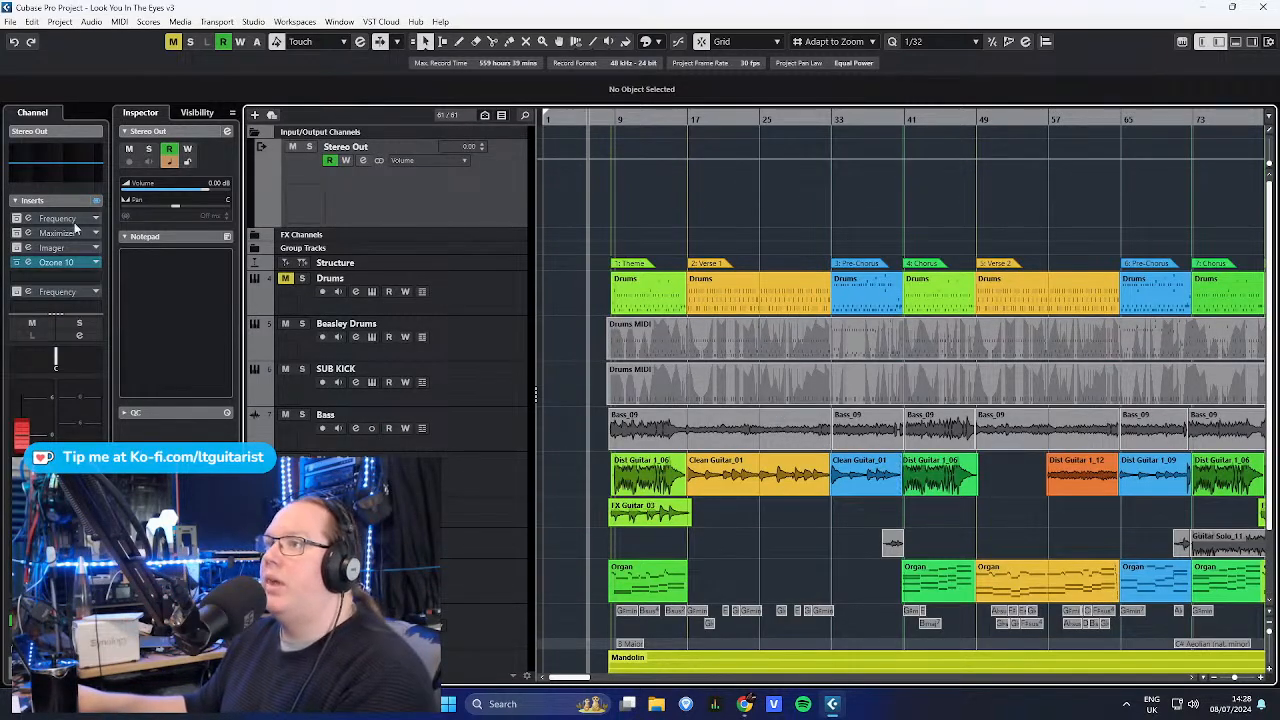
left_click(57, 262)
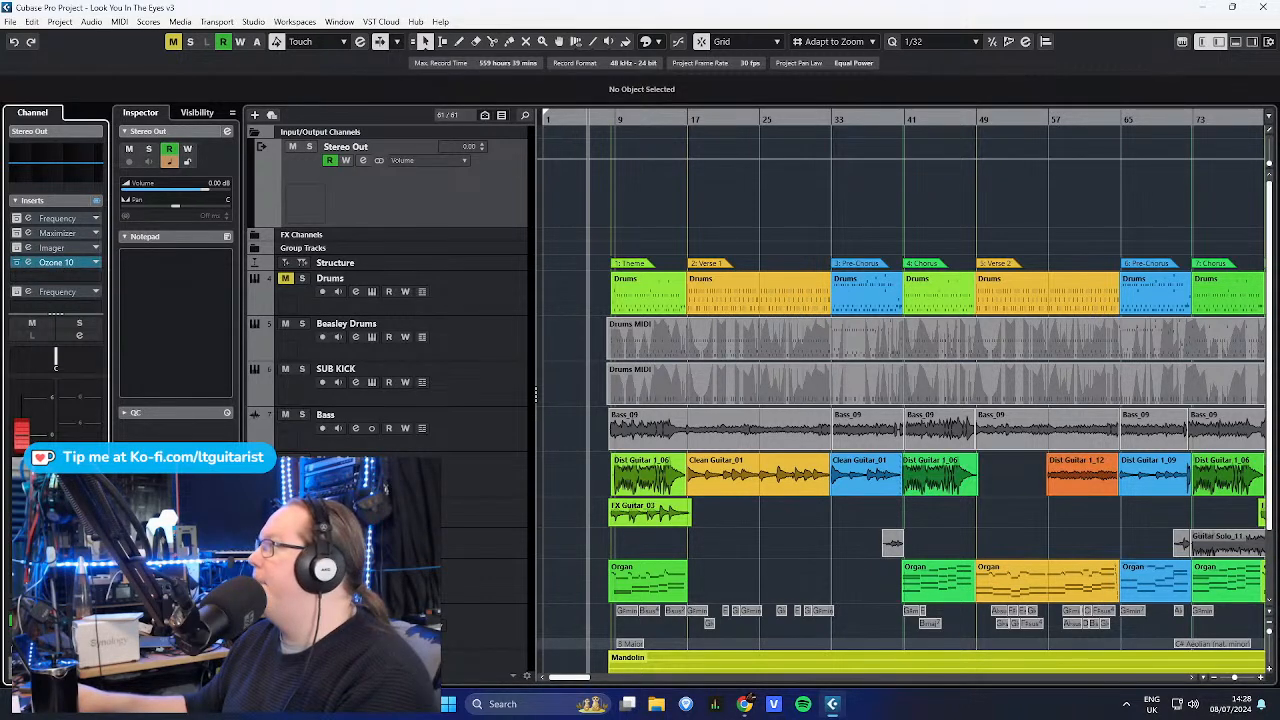
left_click(59, 264)
left_click_drag(1279, 128, 497, 149)
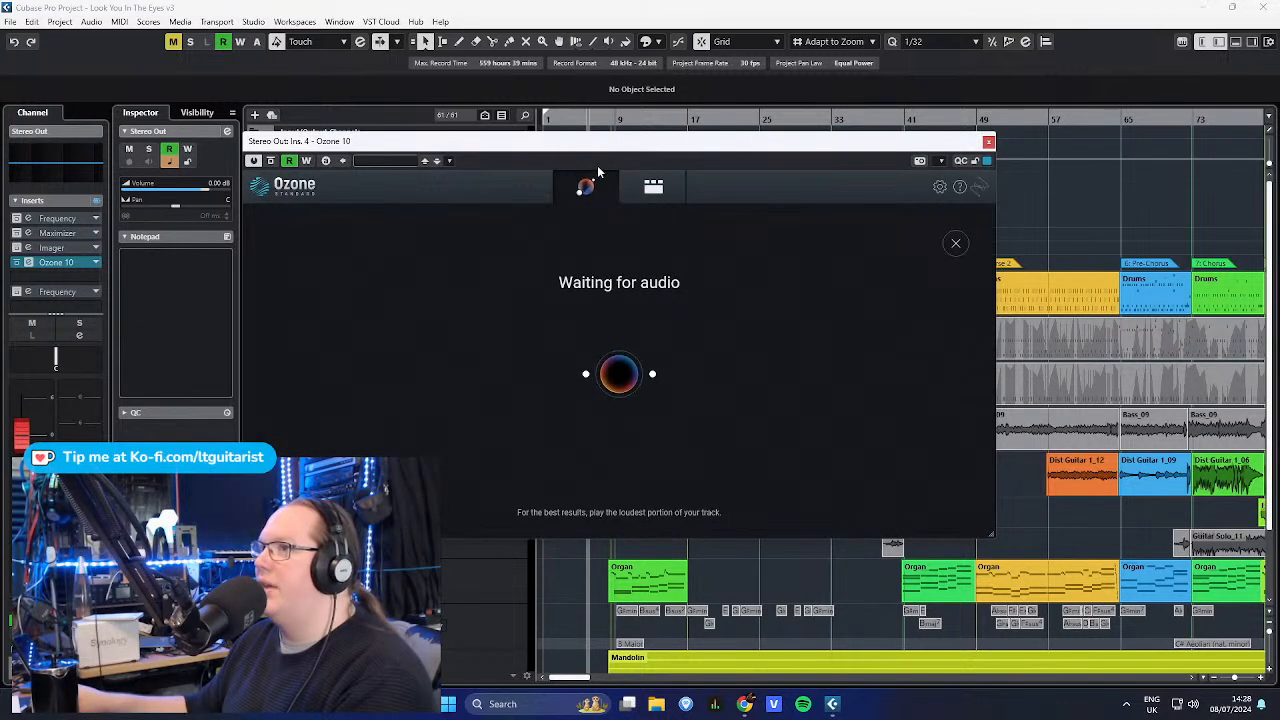
left_click(16, 264)
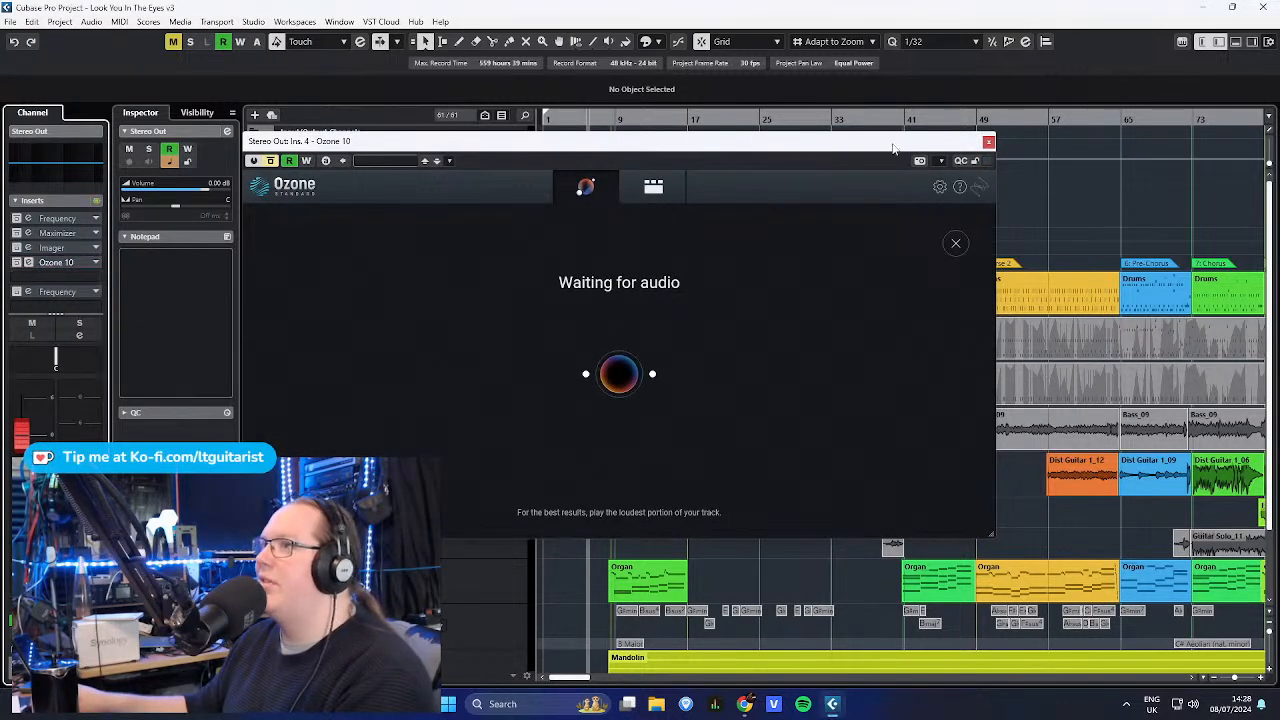
- Activate the Frequency, Maximizer, Imager and final Frequency inserts on Stereo Out and close the Ozone 10 window
left_click(17, 219)
left_click(17, 233)
left_click(17, 248)
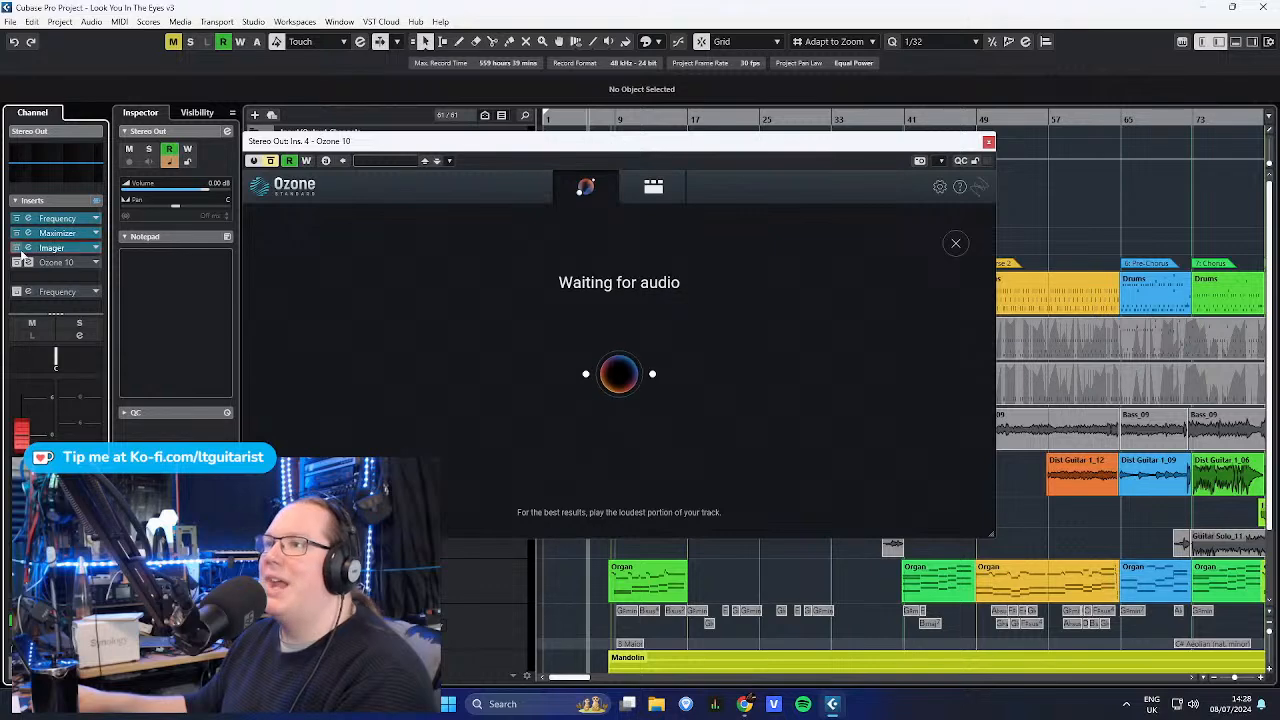
left_click(17, 292)
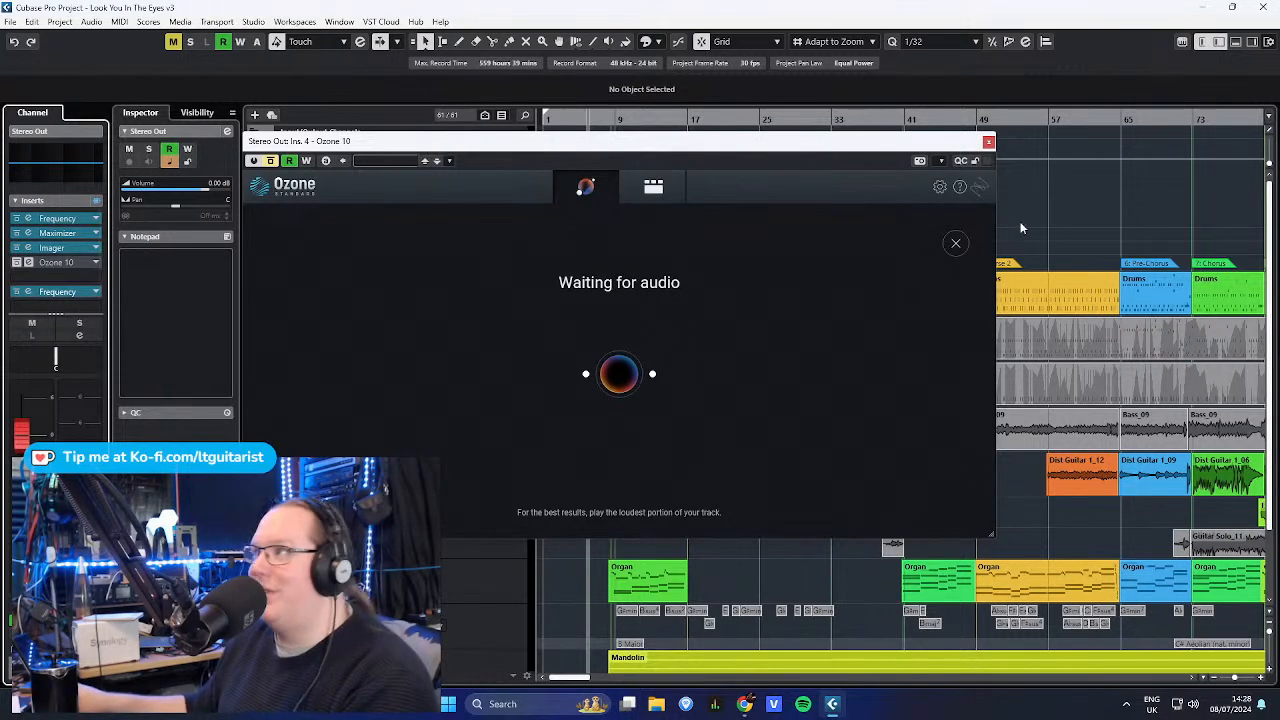
left_click(988, 141)
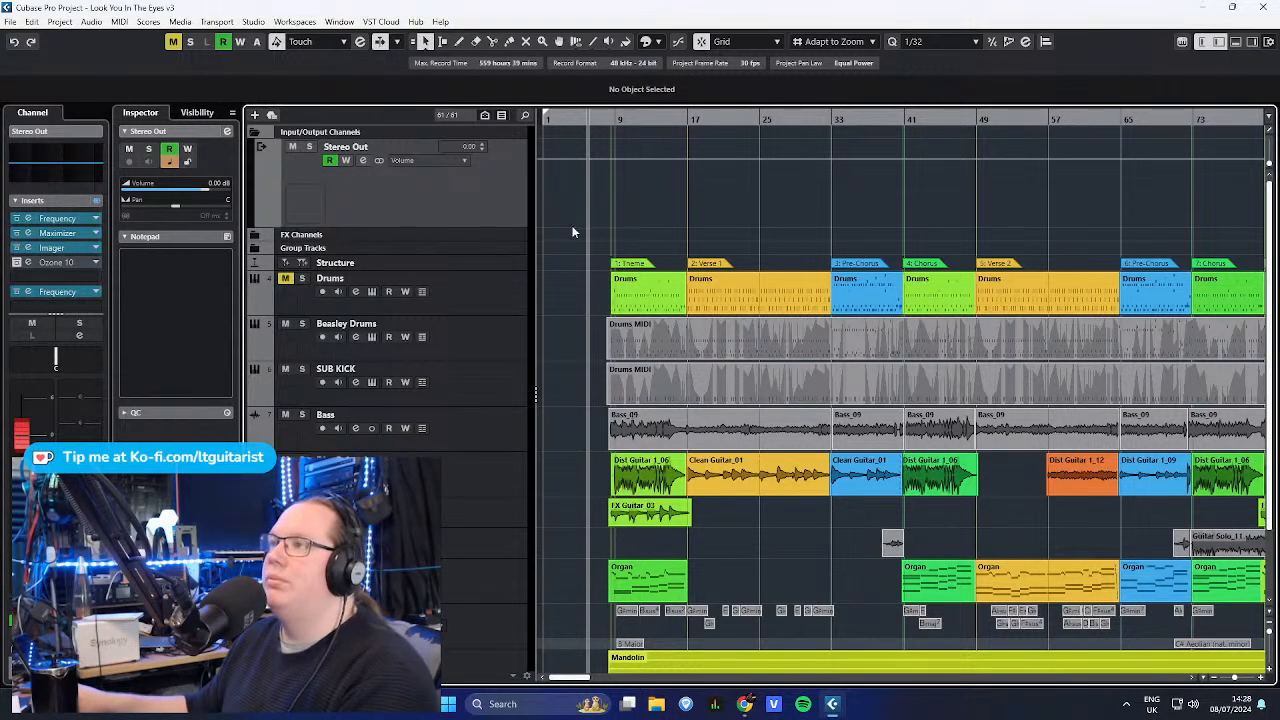
- Play the song from just before the Theme section, restarting it once from the same position
left_click_drag(602, 117, 623, 160)
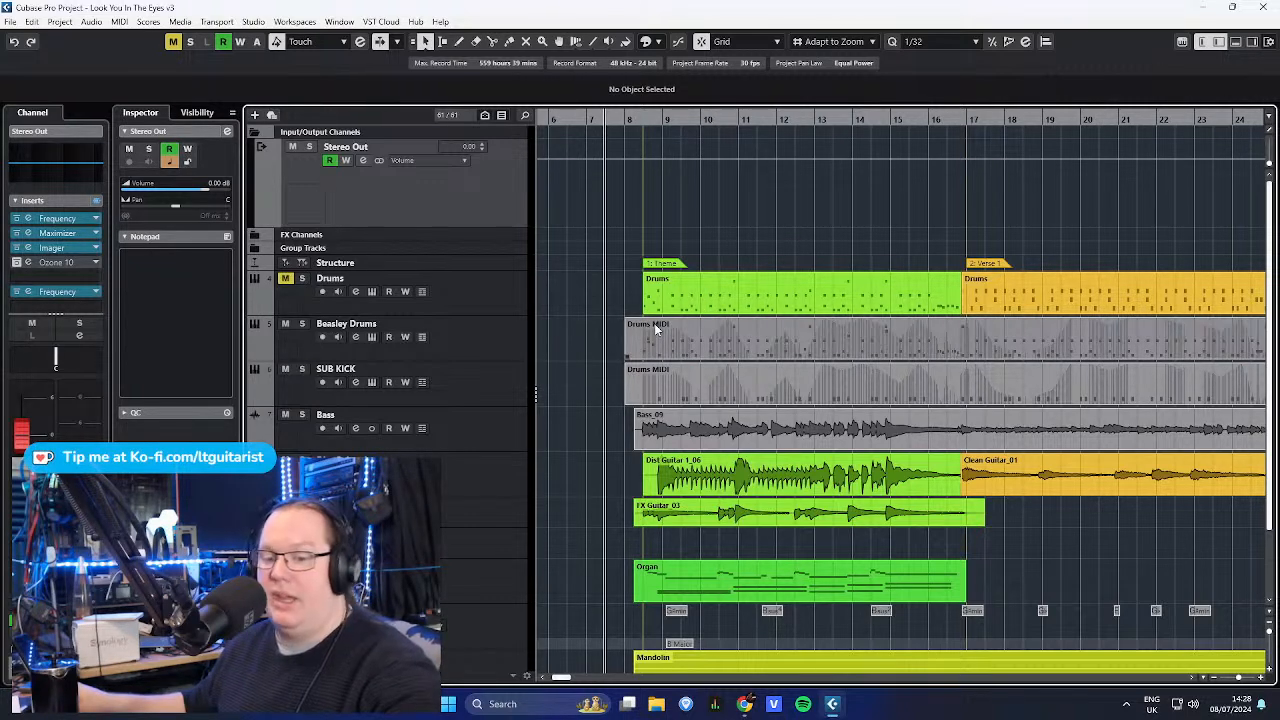
key("space")
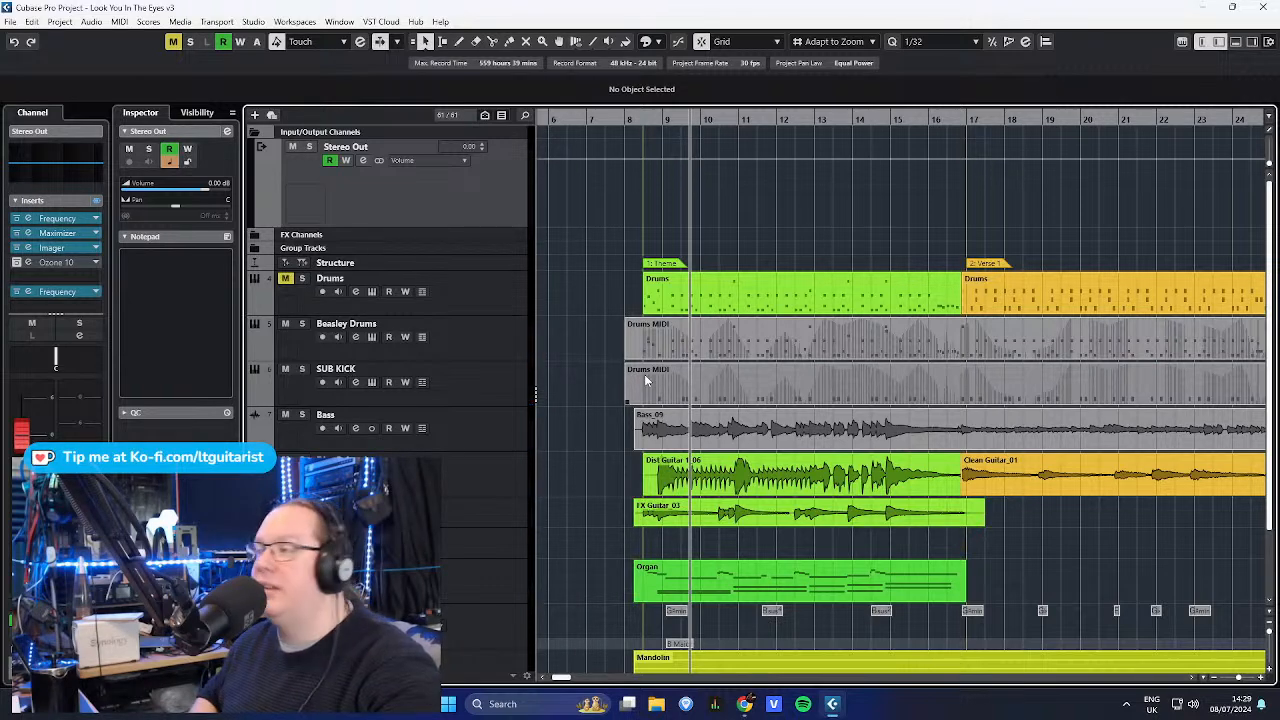
key("space")
key("space")
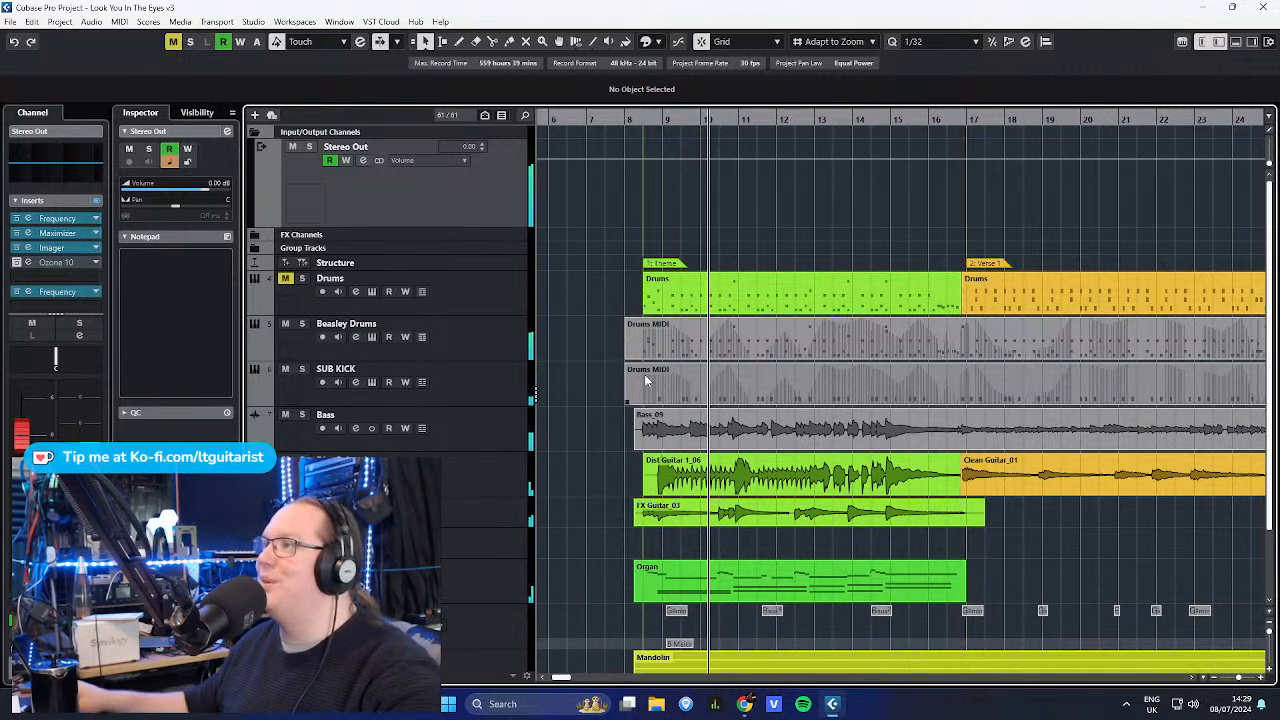
left_click(607, 122)
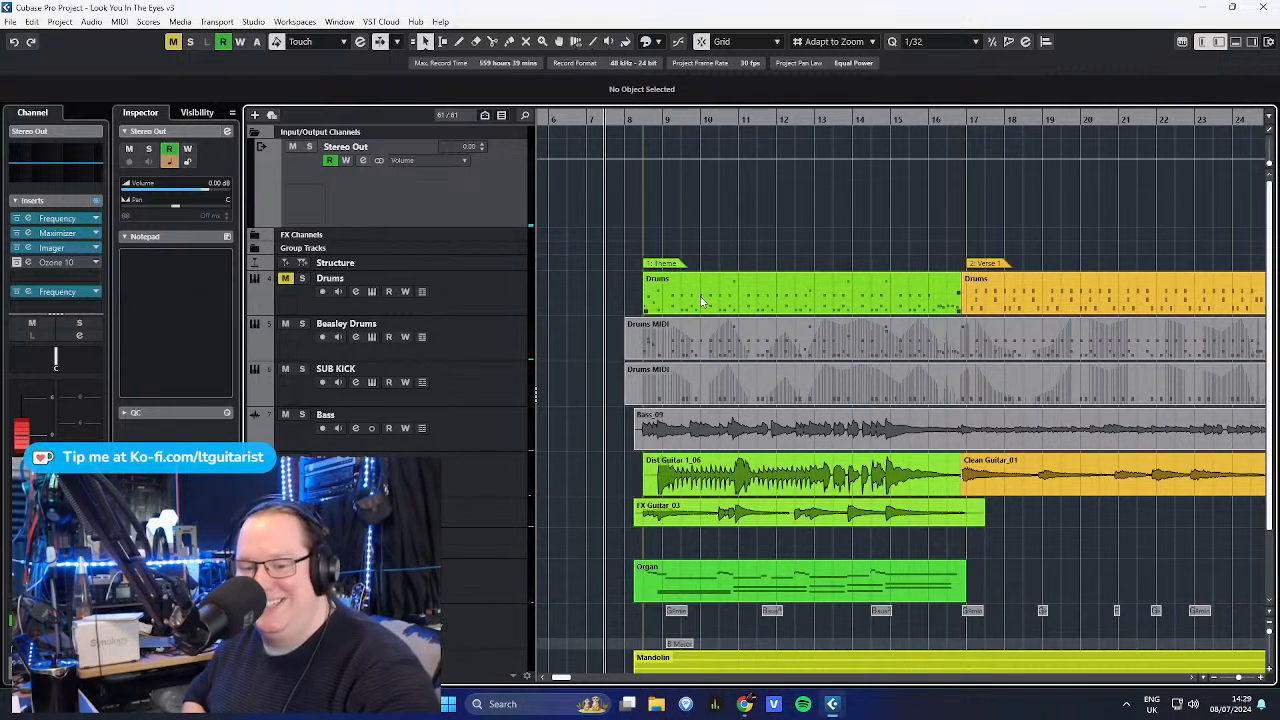
key("space")
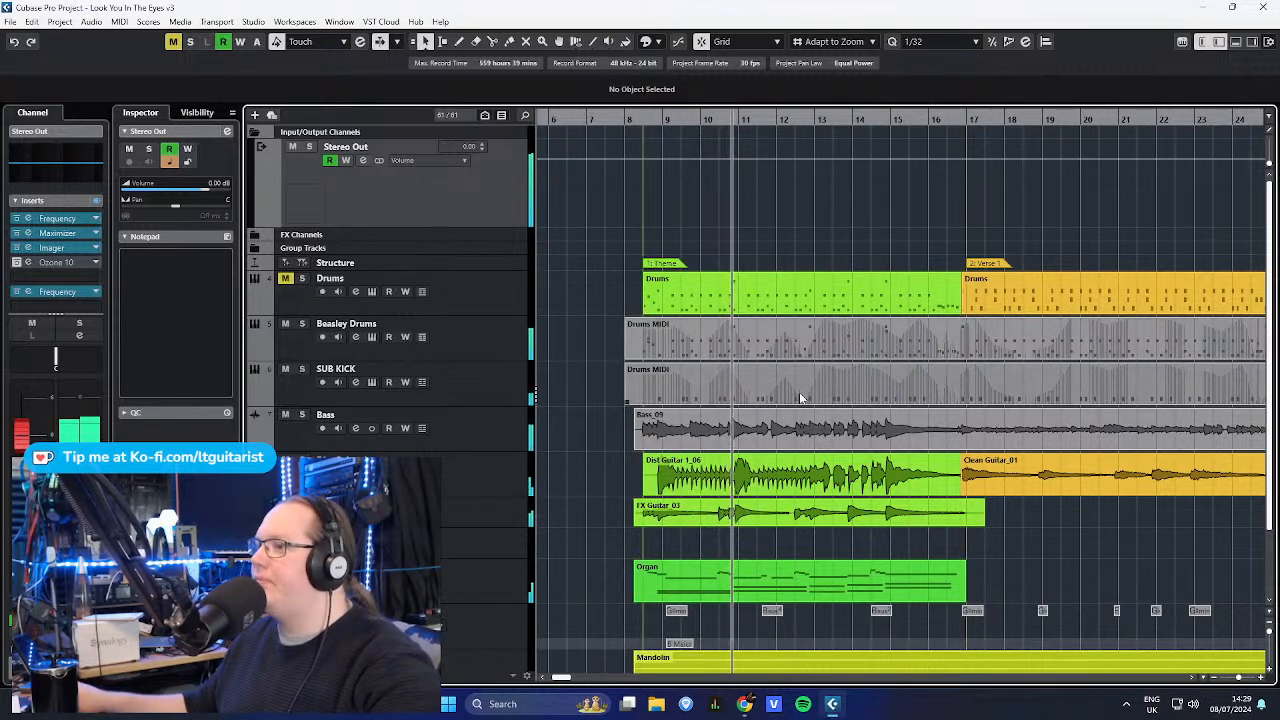
- Expand the Vocal 1 folder during playback, select the Dynacaster track inside it and reduce its track height
scroll(857, 440, "down", 2)
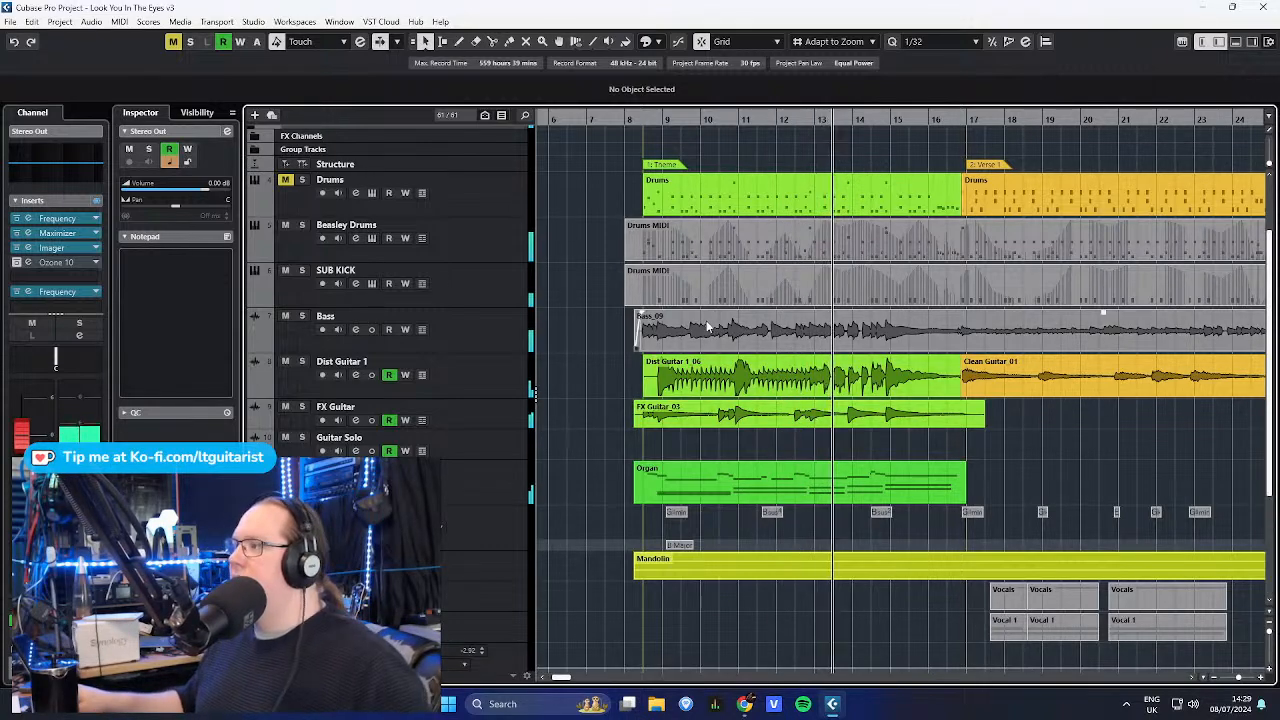
scroll(701, 330, "down", 4)
left_click(262, 423)
scroll(729, 409, "down", 3)
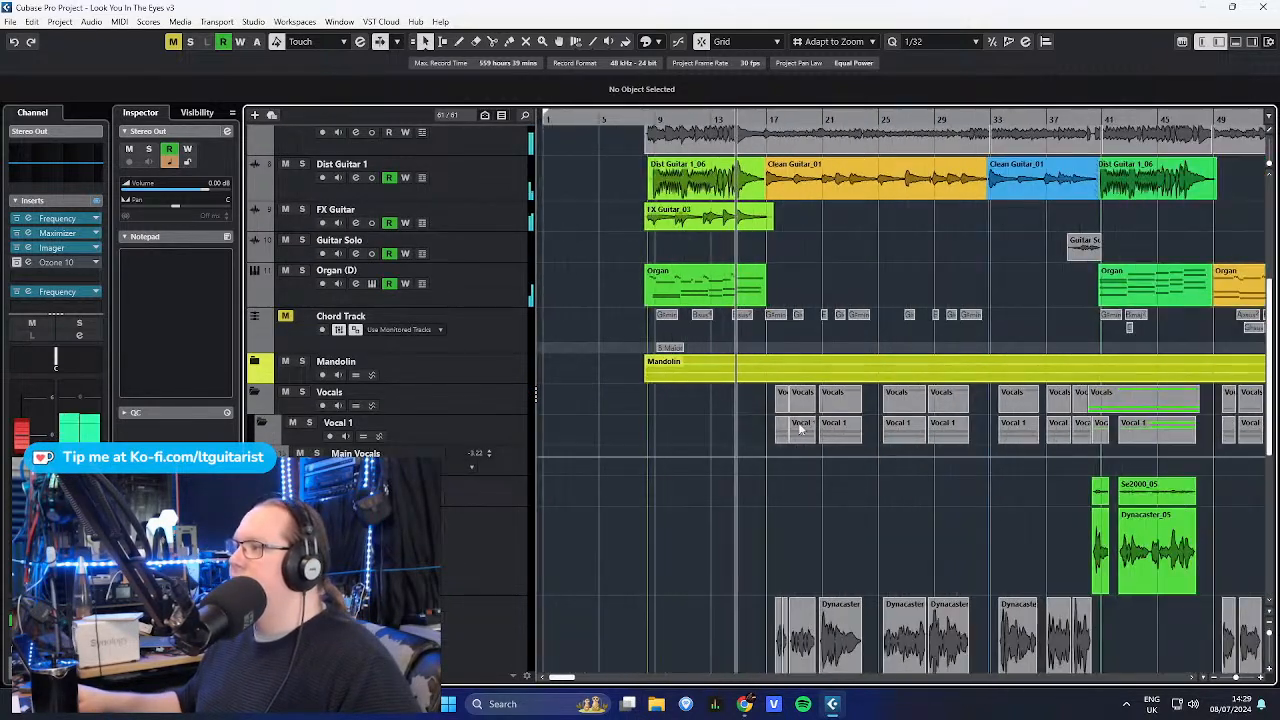
left_click(472, 578)
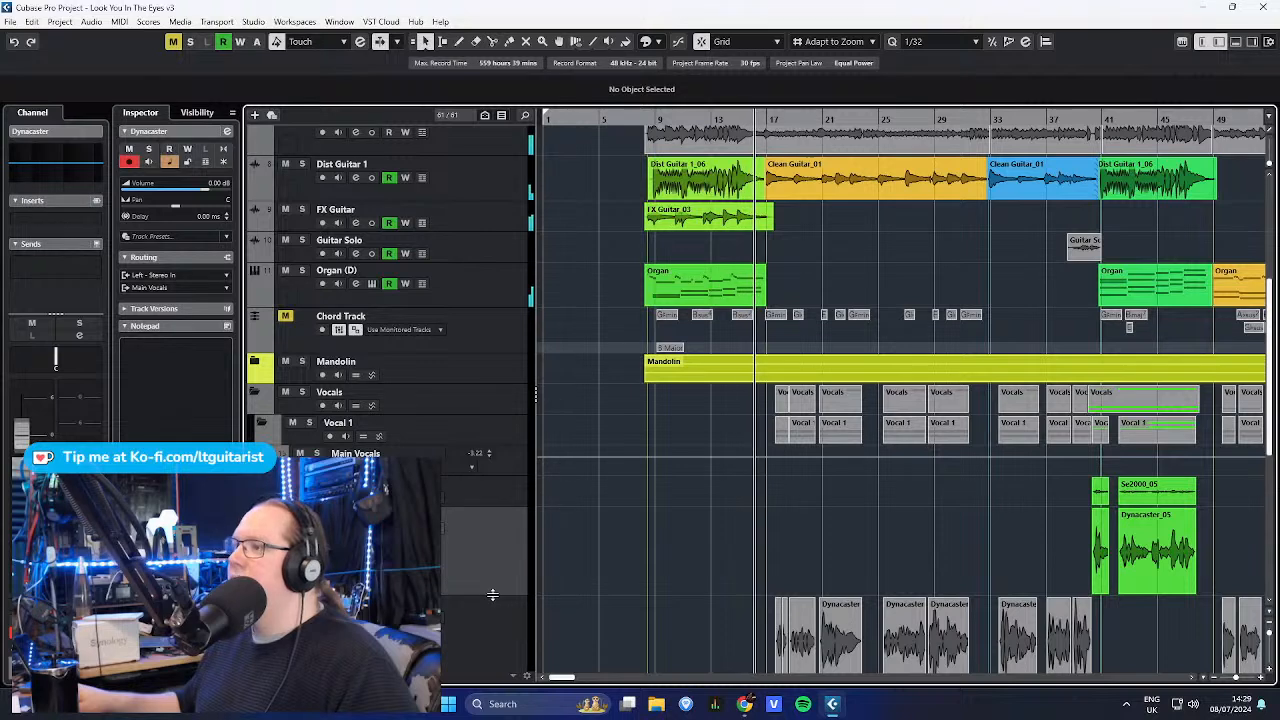
left_click_drag(491, 594, 503, 521)
scroll(716, 505, "down", 2)
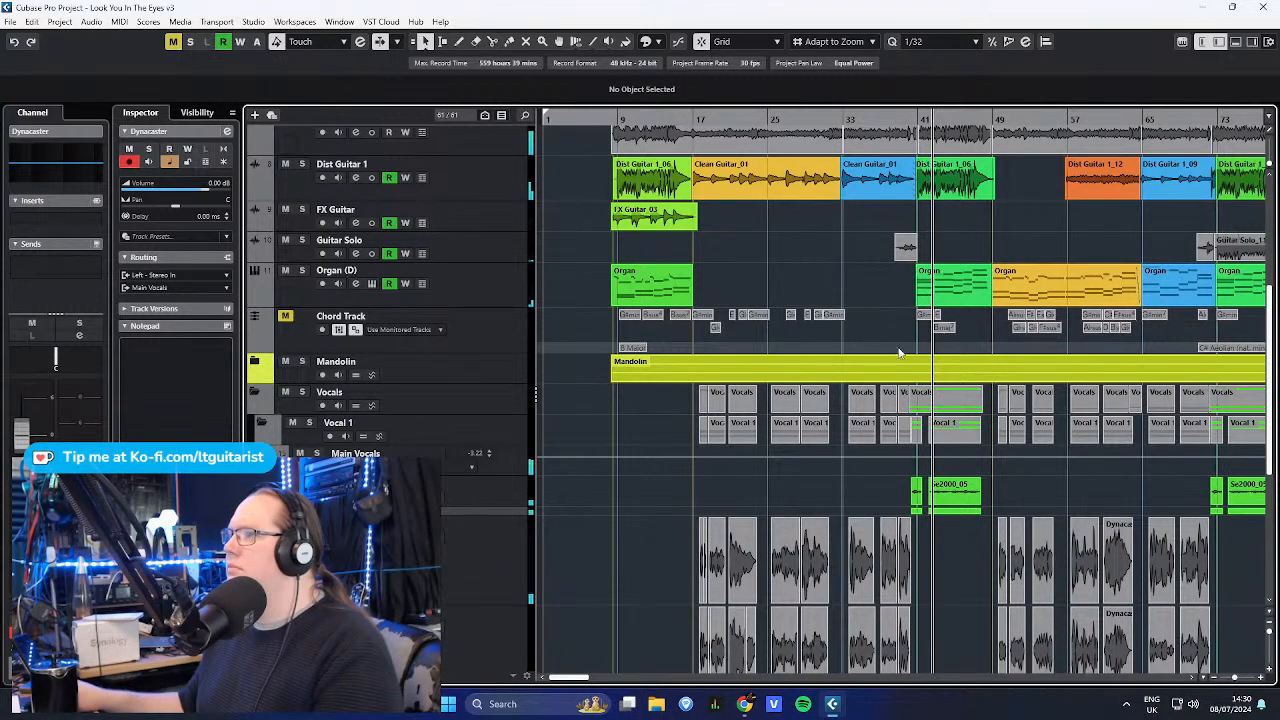
- Select the Organ (D) track, open its Kontakt 7 instrument to view the organ patch, and close it again
scroll(980, 428, "up", 5)
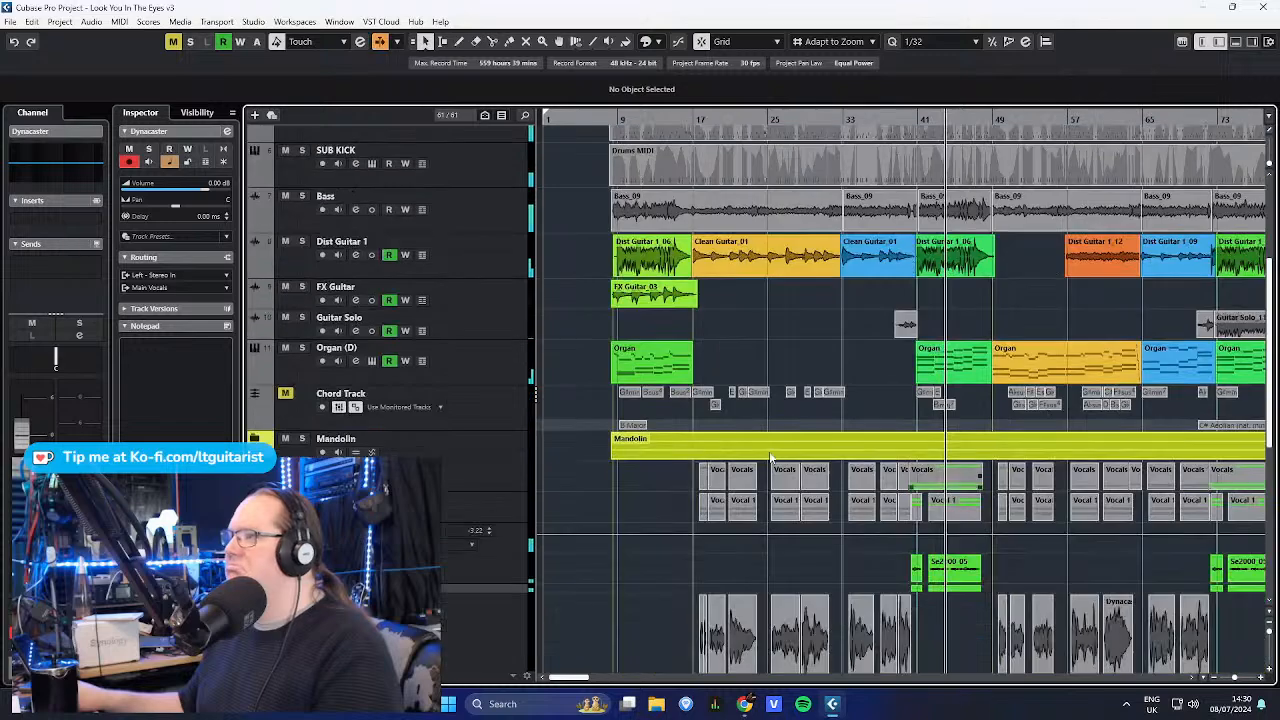
scroll(1057, 487, "down", 5)
left_click(500, 378)
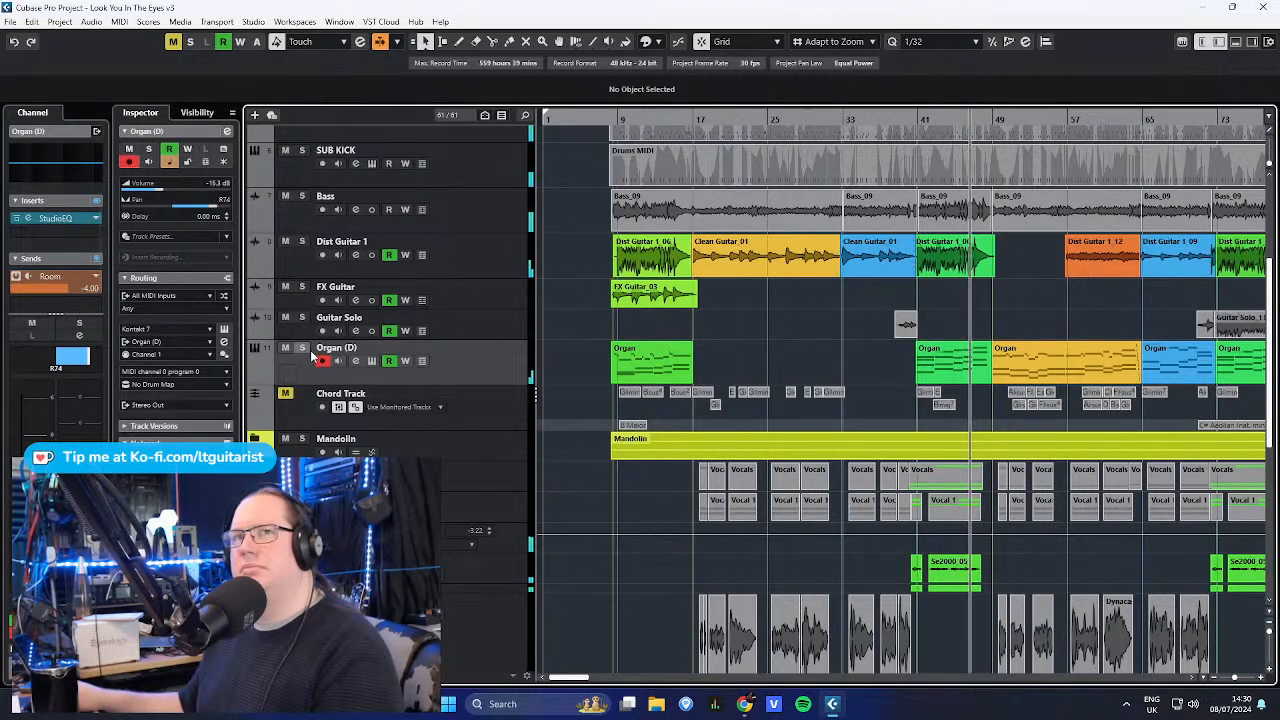
left_click(374, 361)
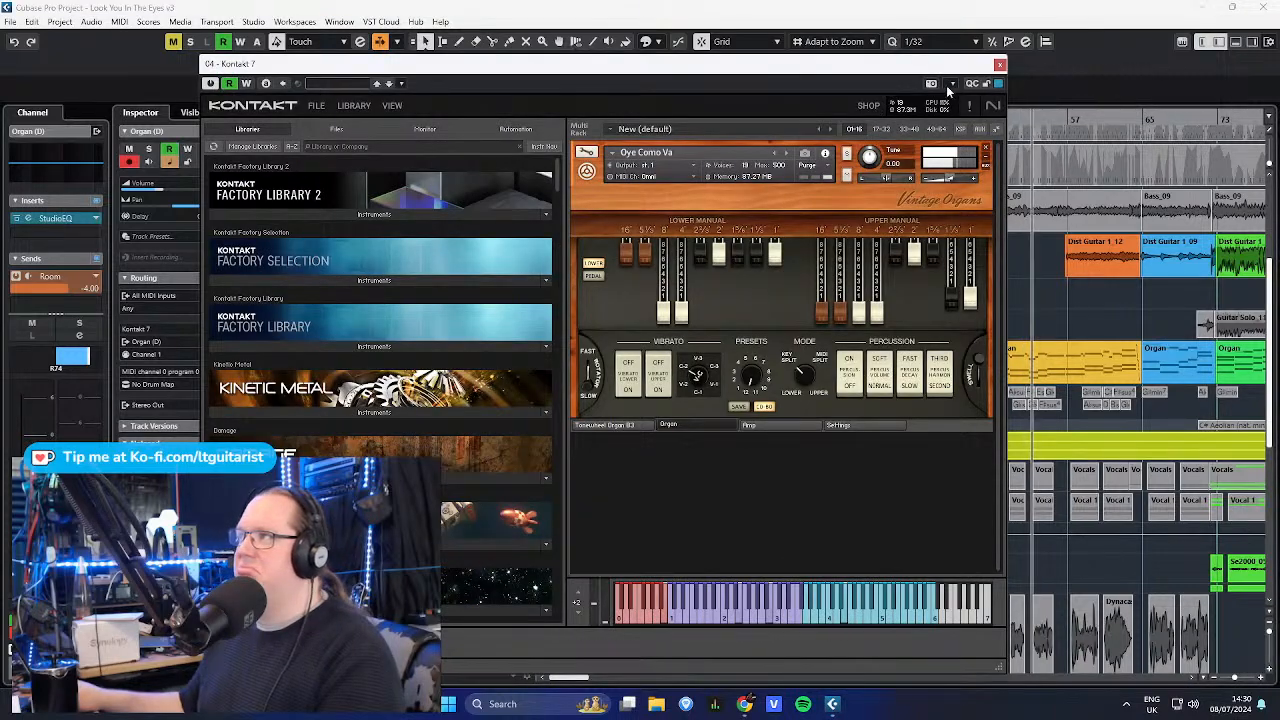
left_click(1000, 65)
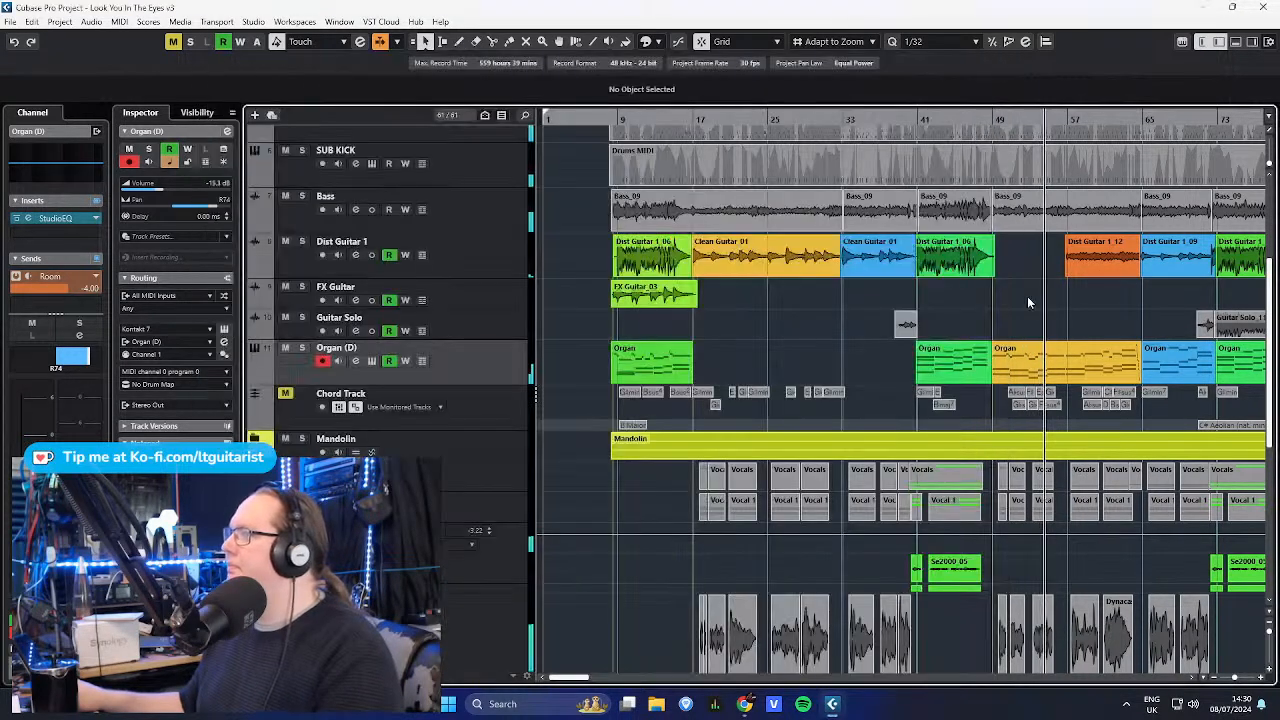
- Follow the arrangement through to the end of the song and return to the beginning of the project
scroll(842, 302, "right", 5)
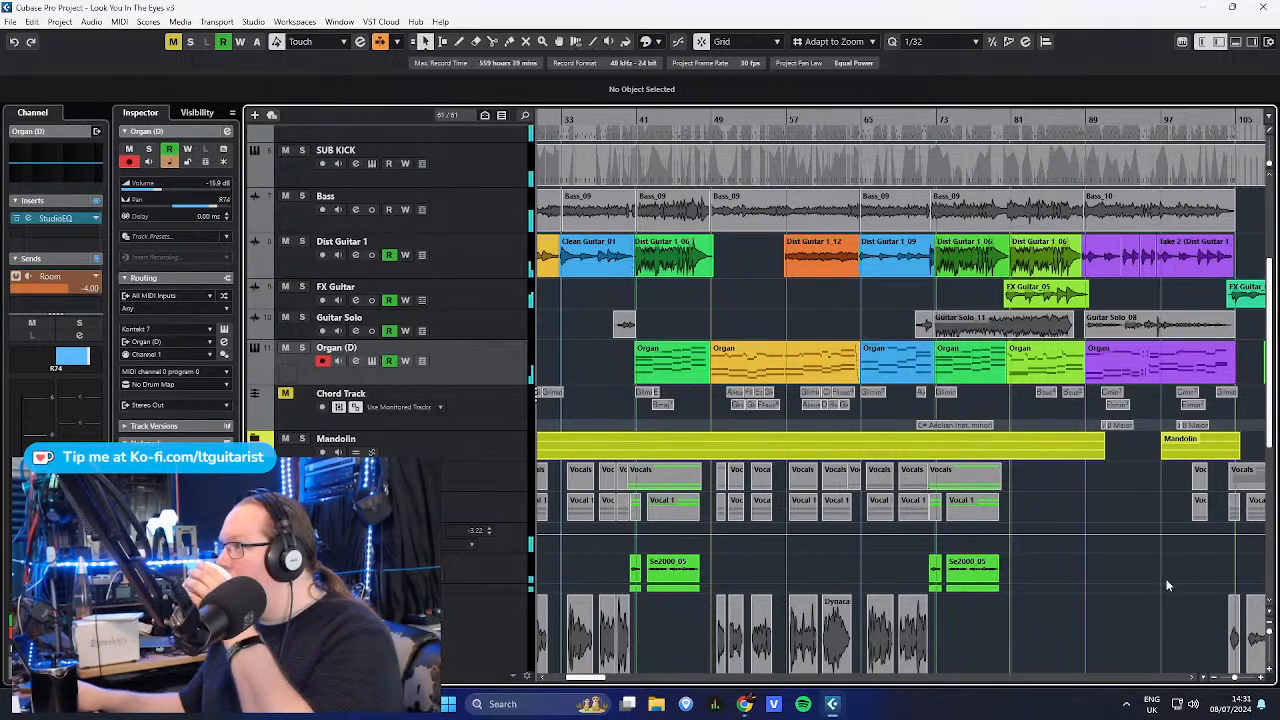
scroll(1166, 576, "right", 5)
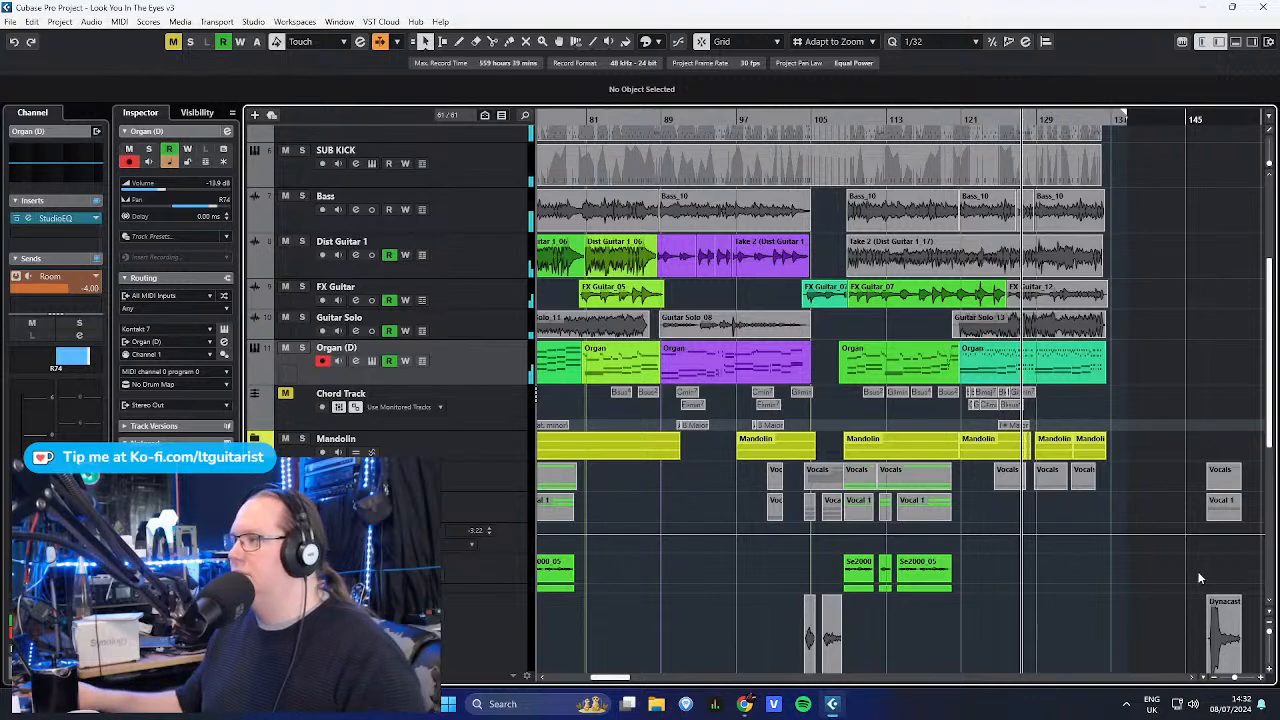
scroll(1145, 605, "up", 3)
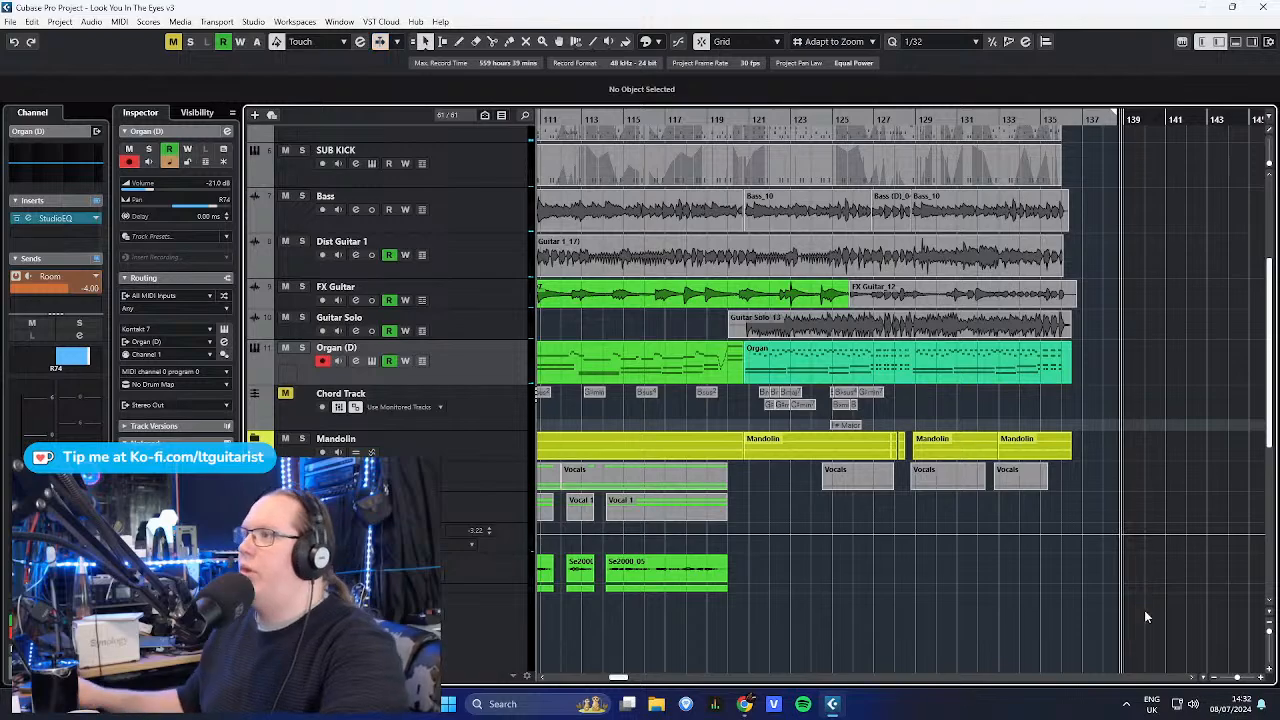
scroll(1109, 512, "up", 5)
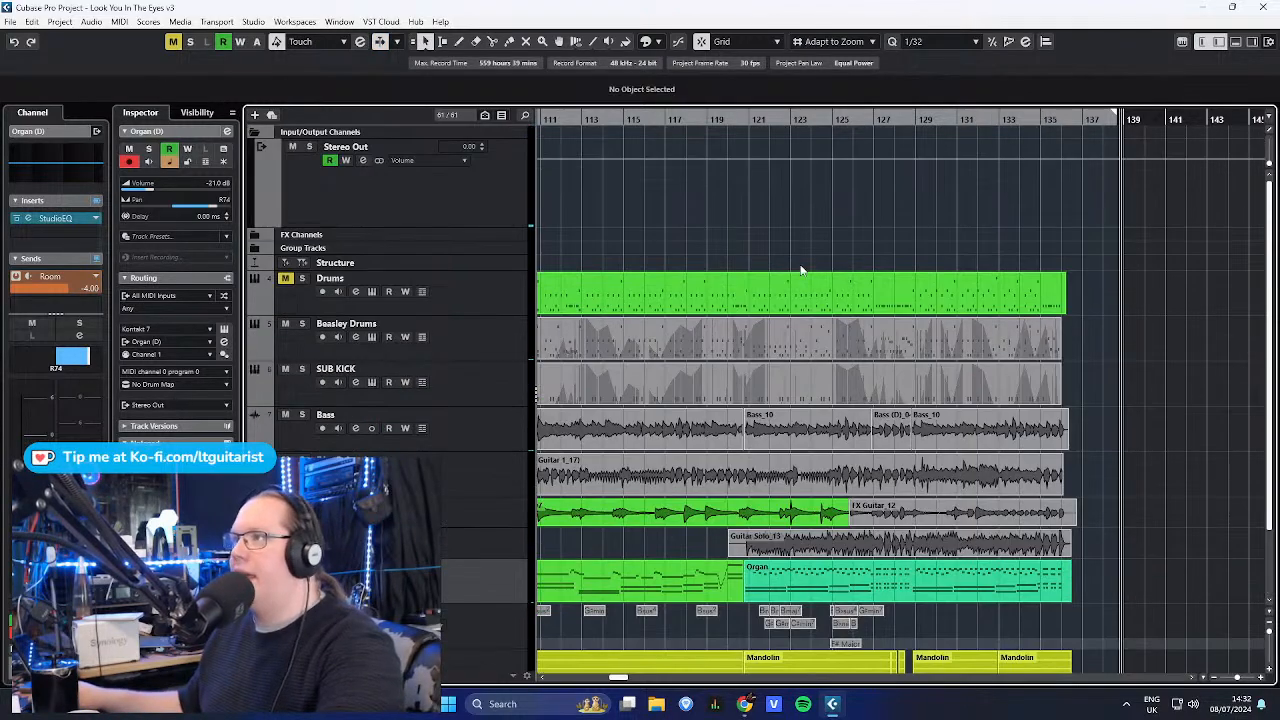
scroll(405, 214, "left", 10)
scroll(417, 218, "left", 3)
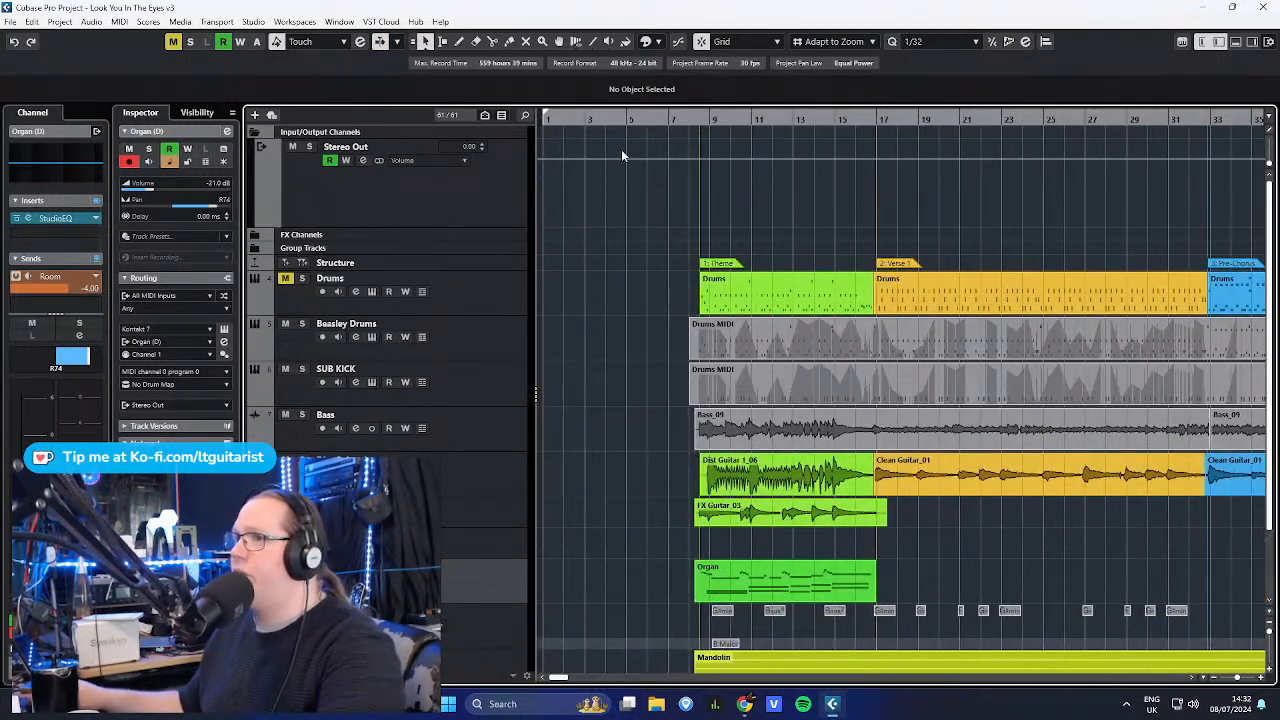
- Select the Stereo Out channel, open its first Frequency insert to examine the master EQ, and close it again
left_click_drag(598, 118, 592, 88)
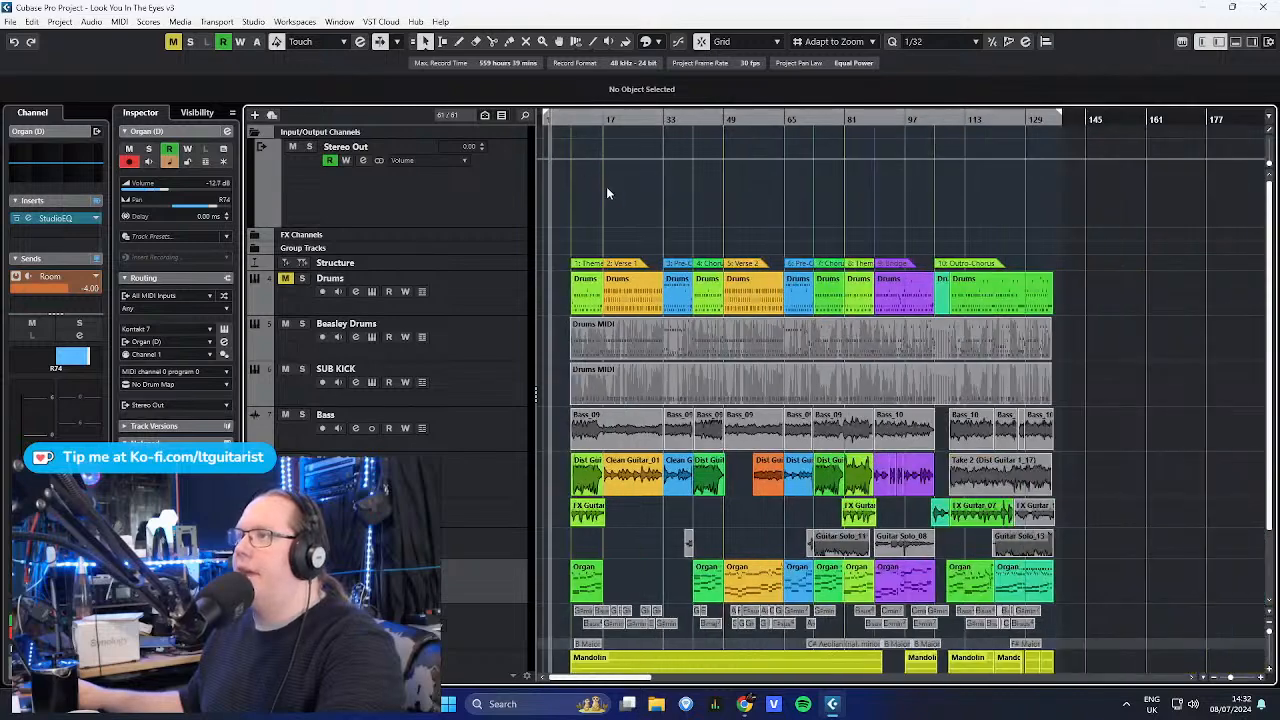
left_click(410, 206)
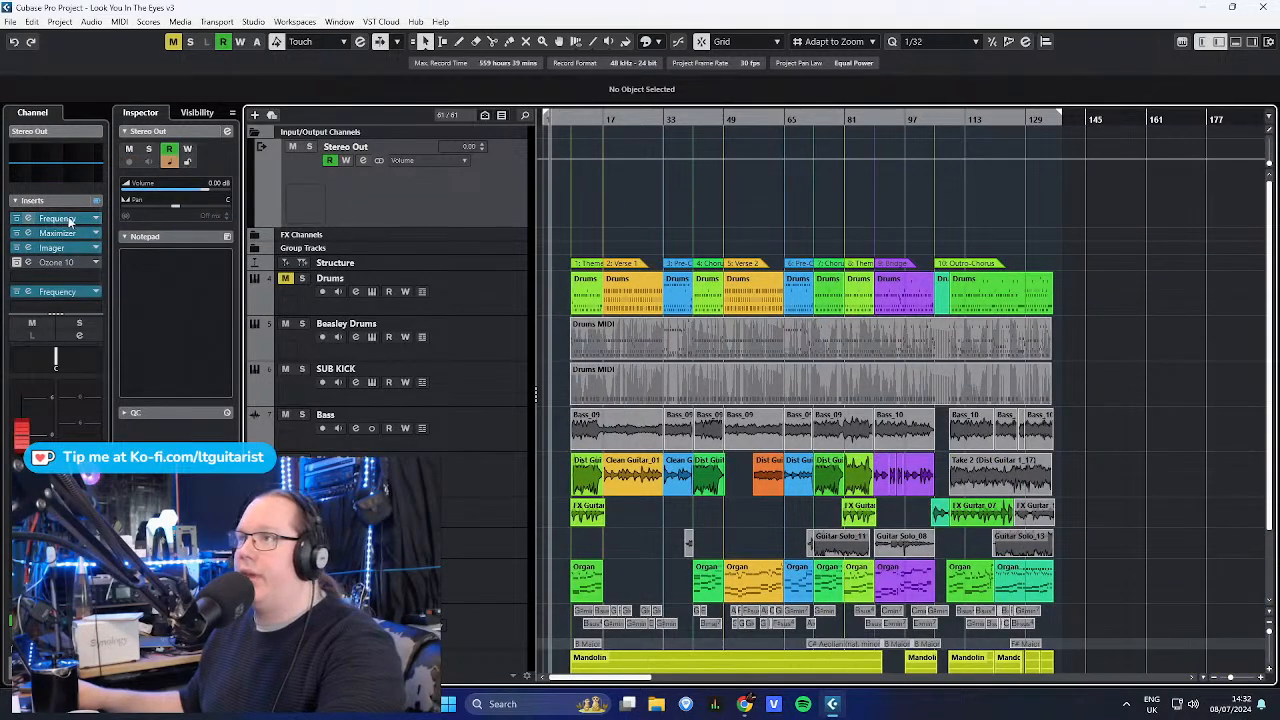
left_click_drag(850, 132, 808, 136)
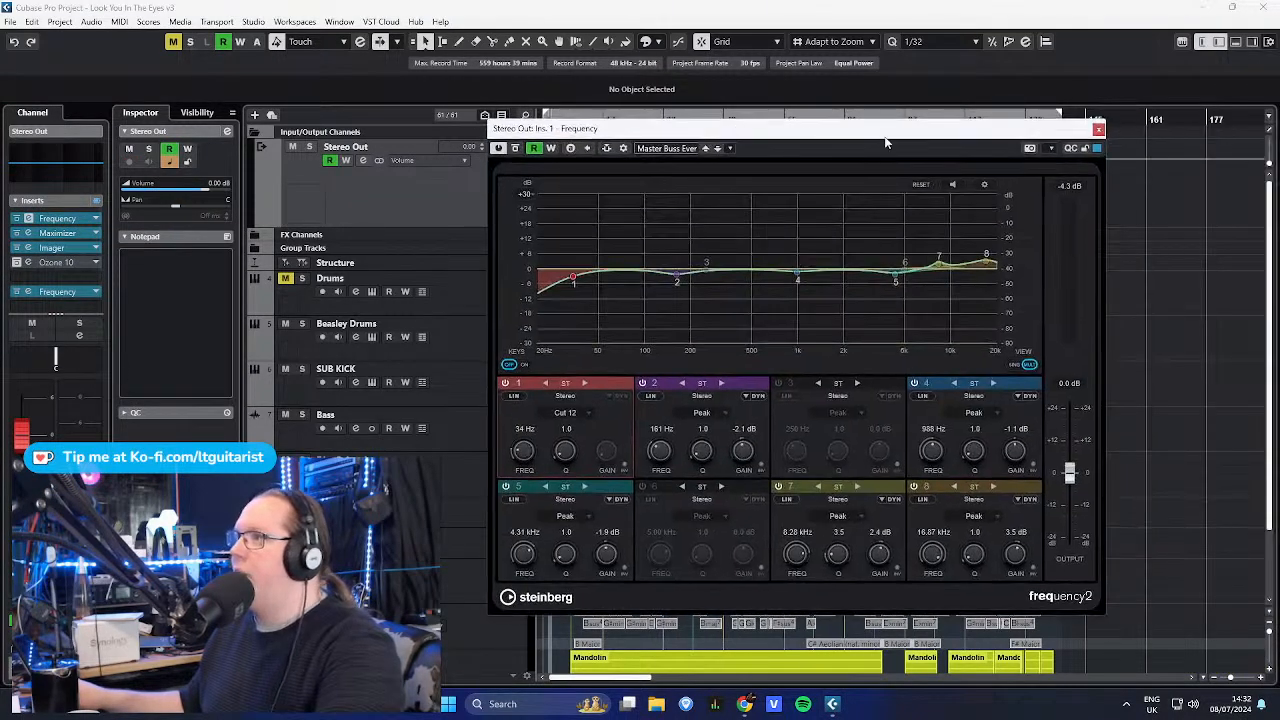
left_click(1098, 129)
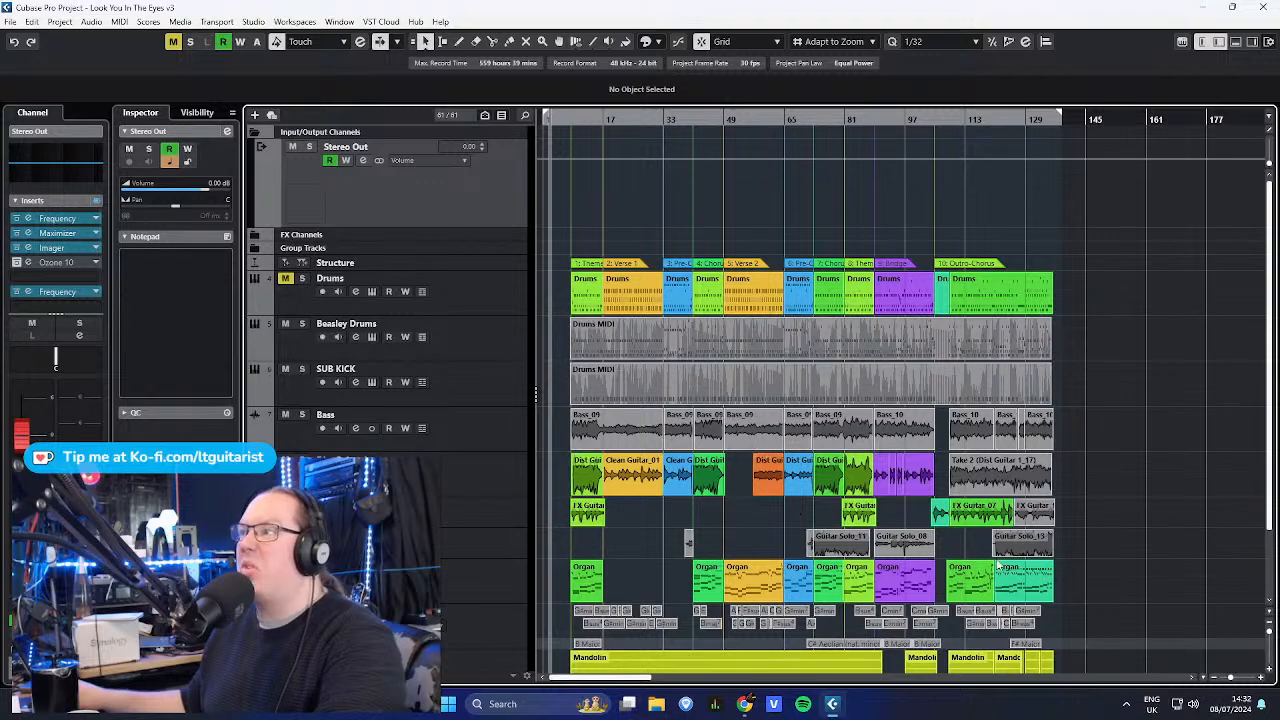
scroll(799, 569, "down", 3)
scroll(748, 414, "up", 3)
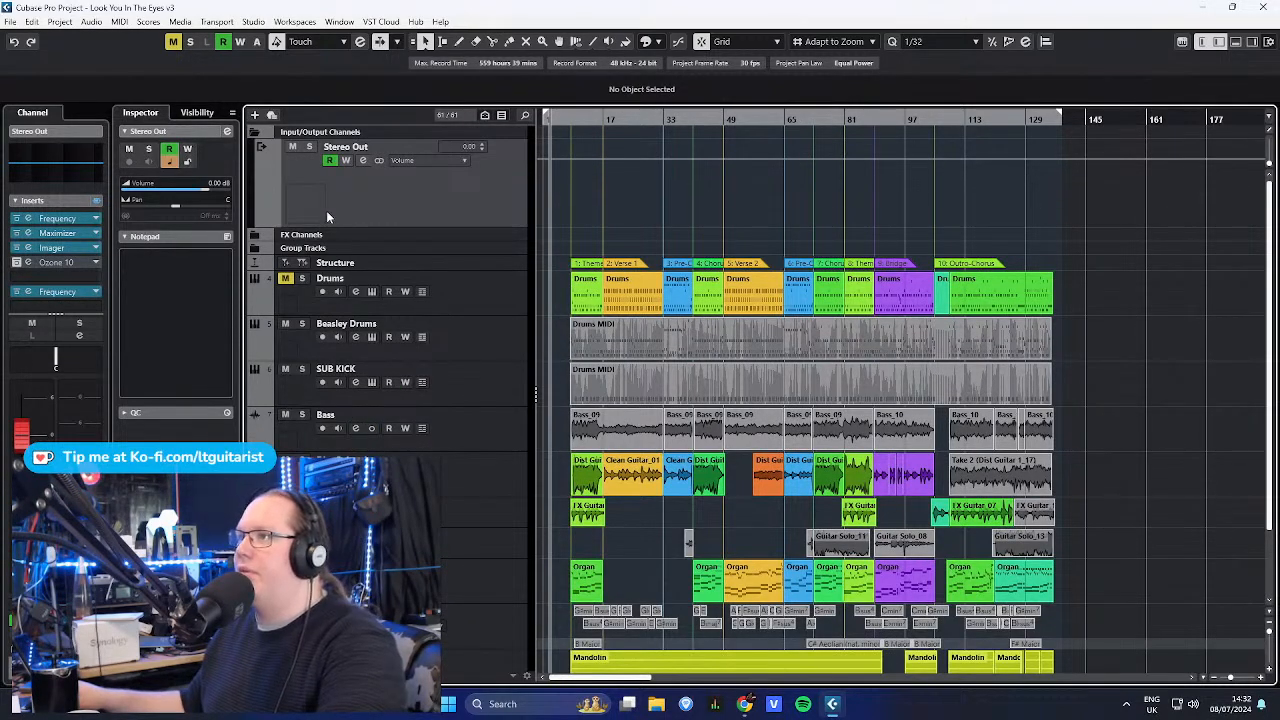
- Collapse the Input/Output Channels folder and leave the FX Channels folder collapsed as well
left_click(255, 134)
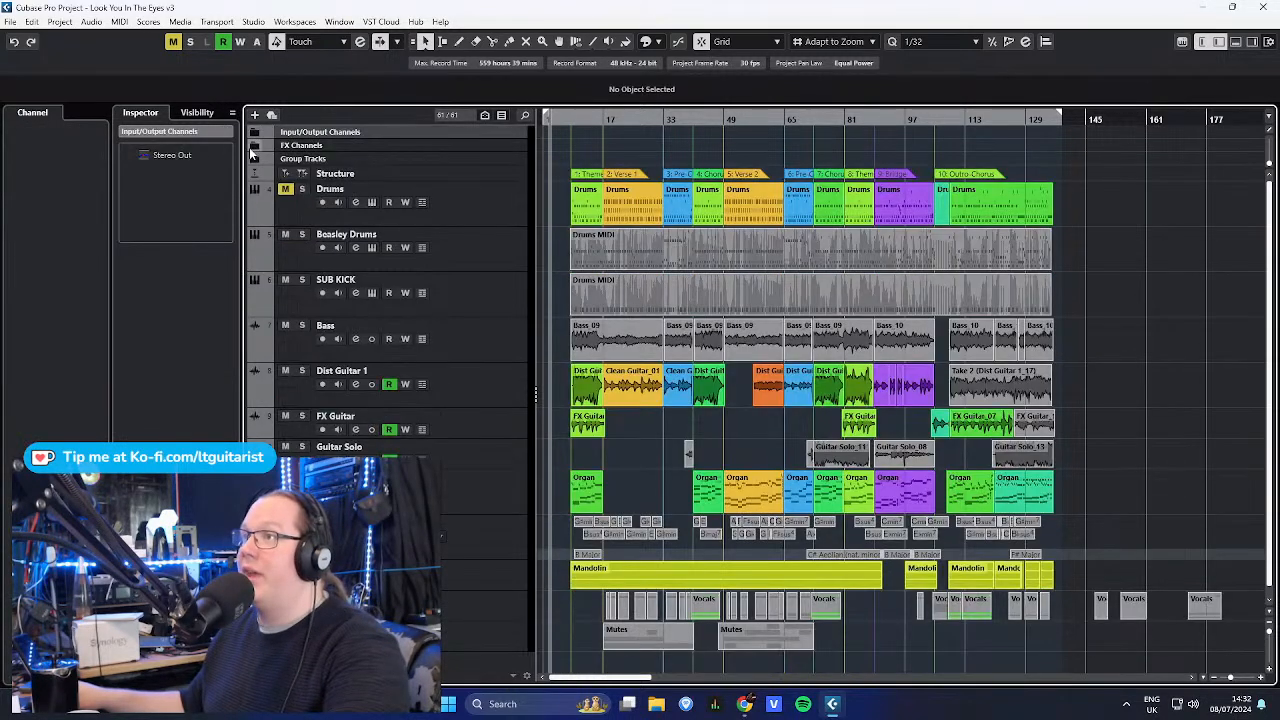
left_click(251, 145)
left_click(251, 145)
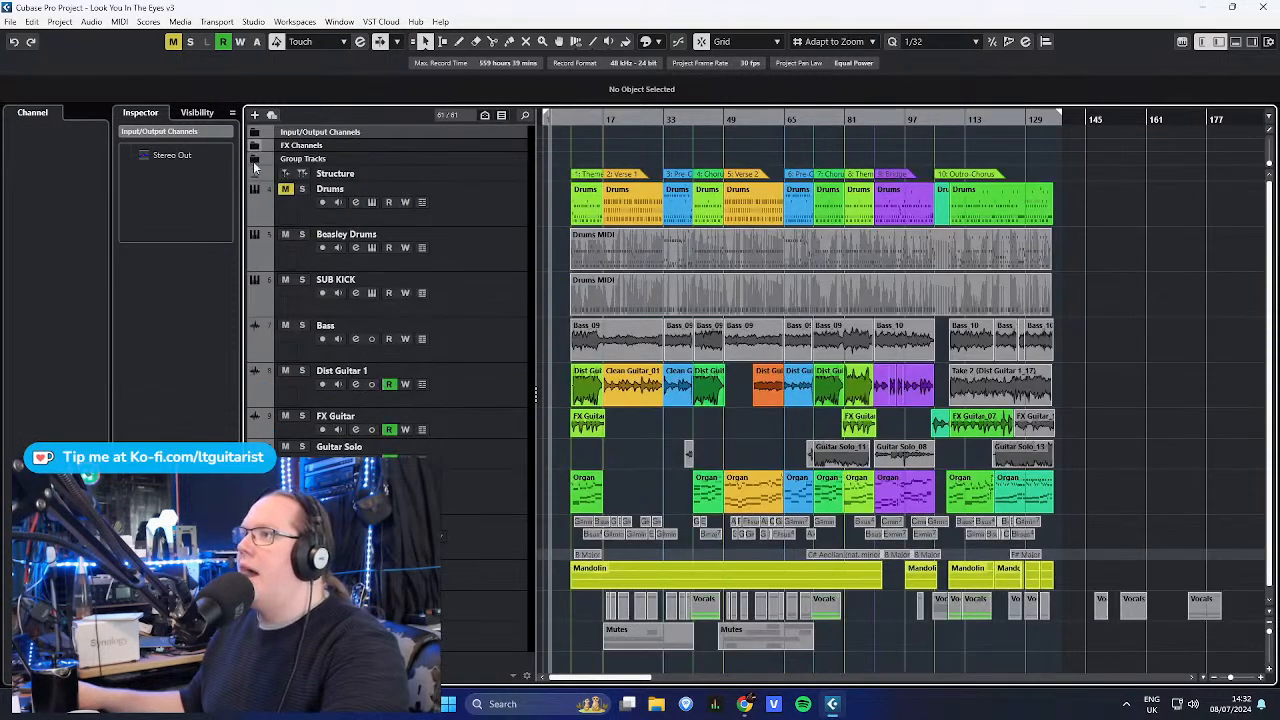
- Select the Drums track, compare it with the Beasley Drums track around the Theme section, and return to Drums
left_click(465, 212)
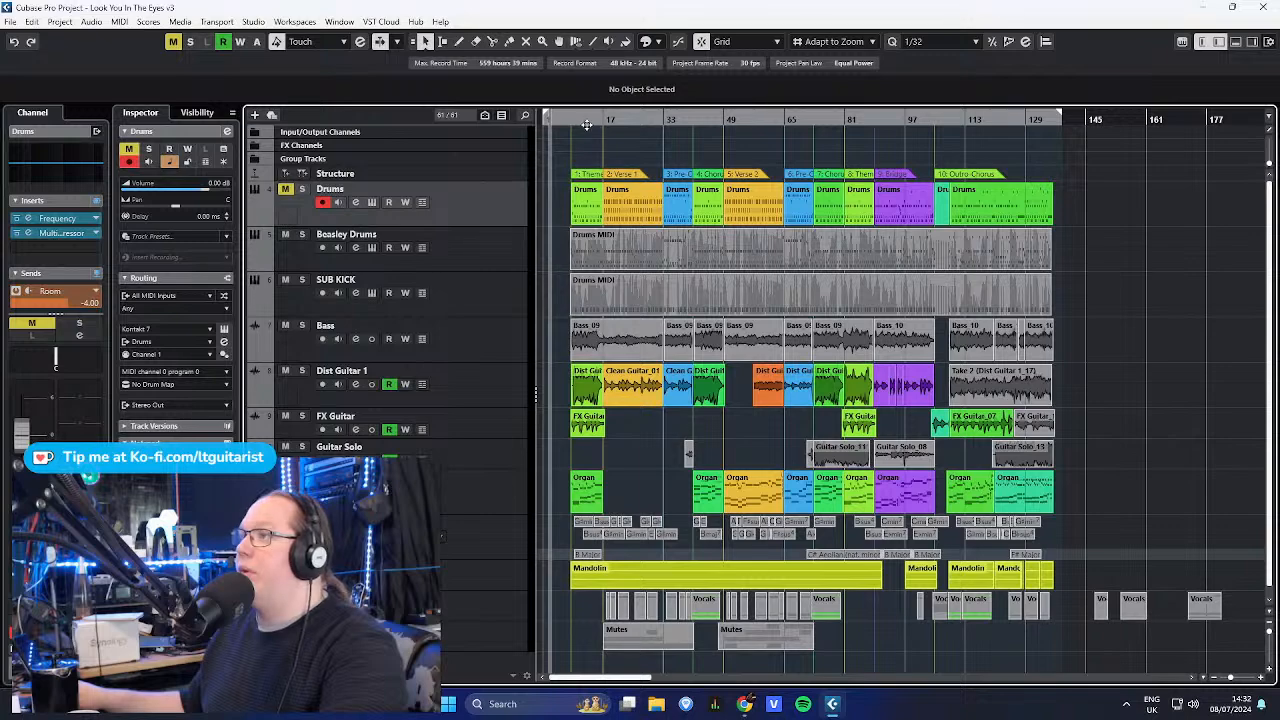
left_click_drag(568, 119, 570, 146)
key("Down")
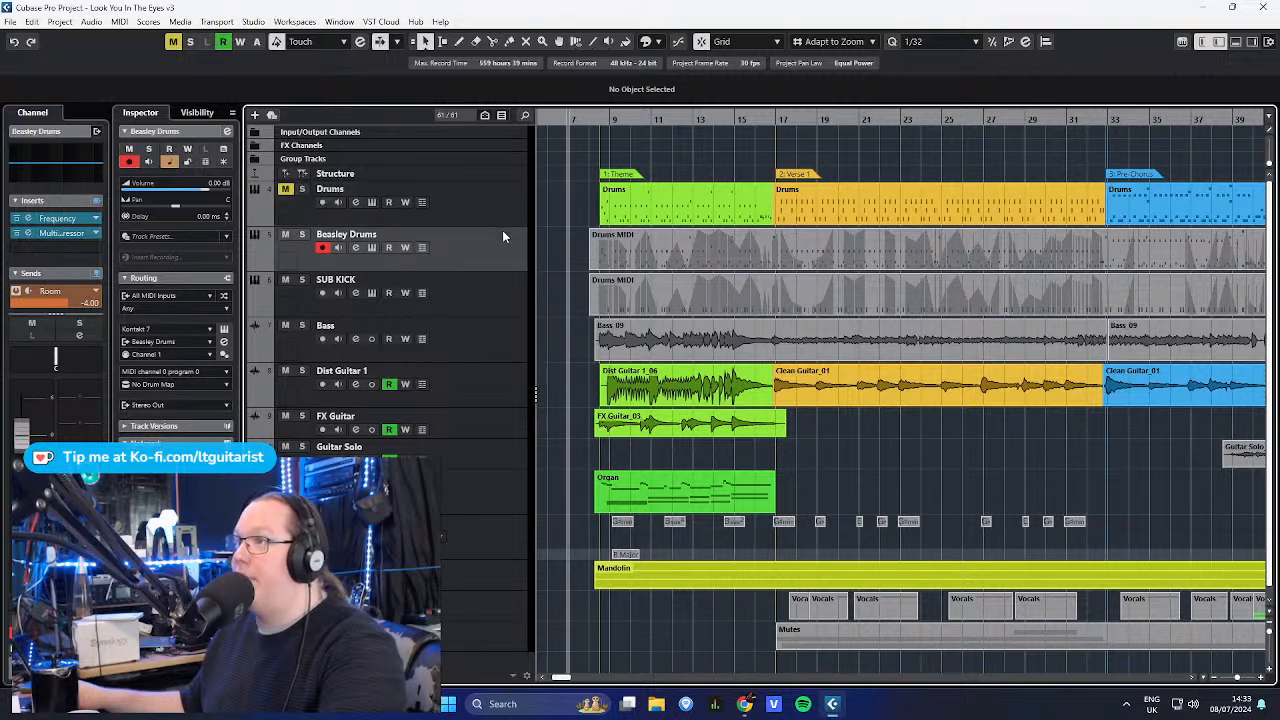
left_click(512, 202)
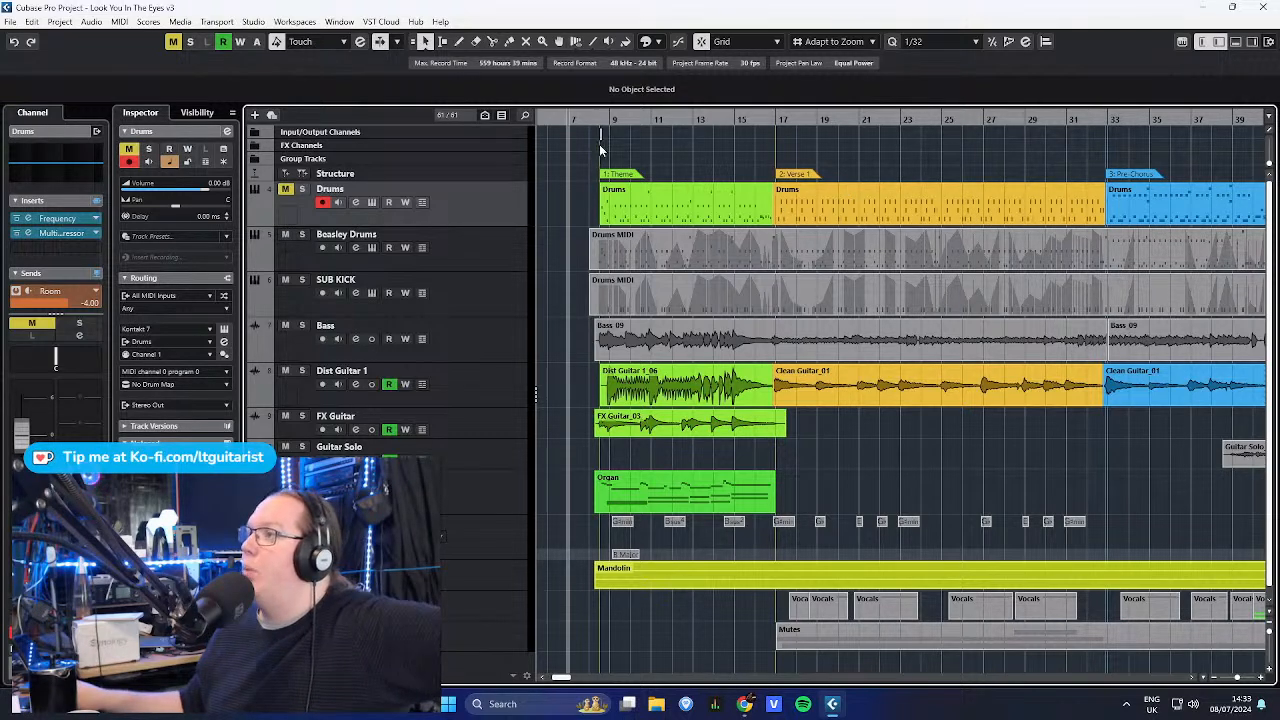
- Place the playback cursor at bar 8, just before the Theme section
scroll(593, 136, "up", 5)
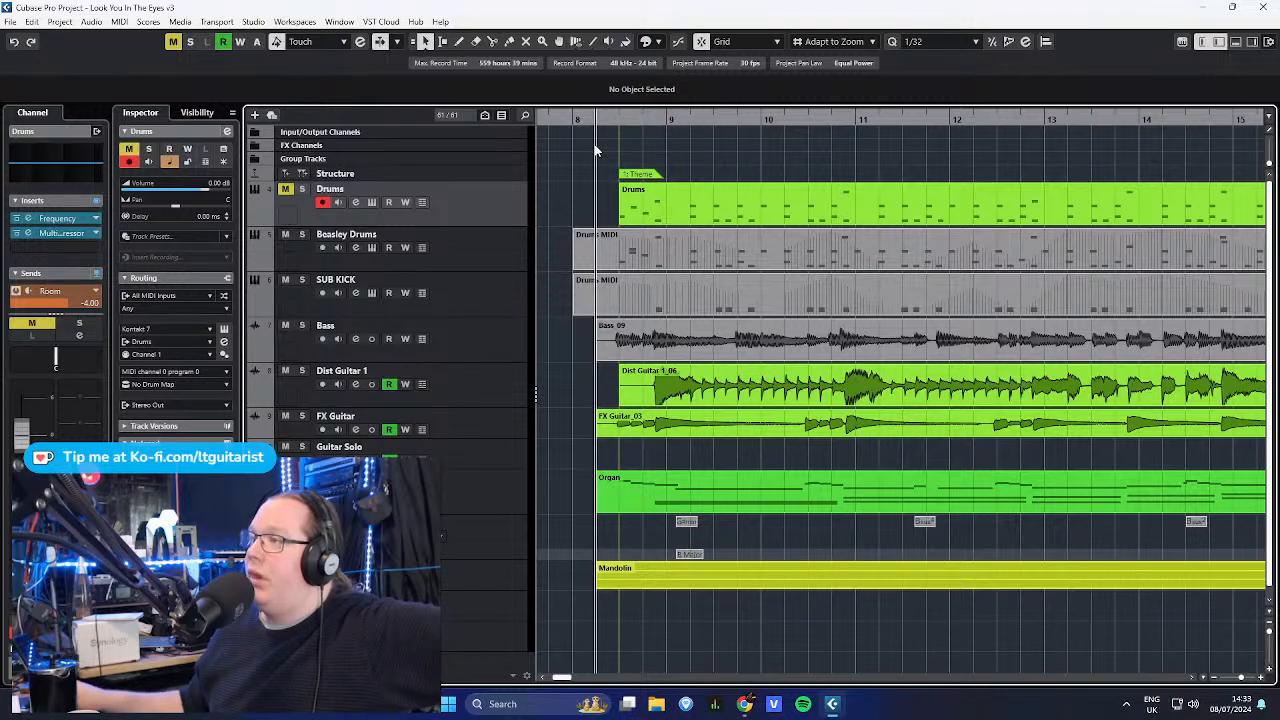
left_click(575, 119)
left_click(560, 161)
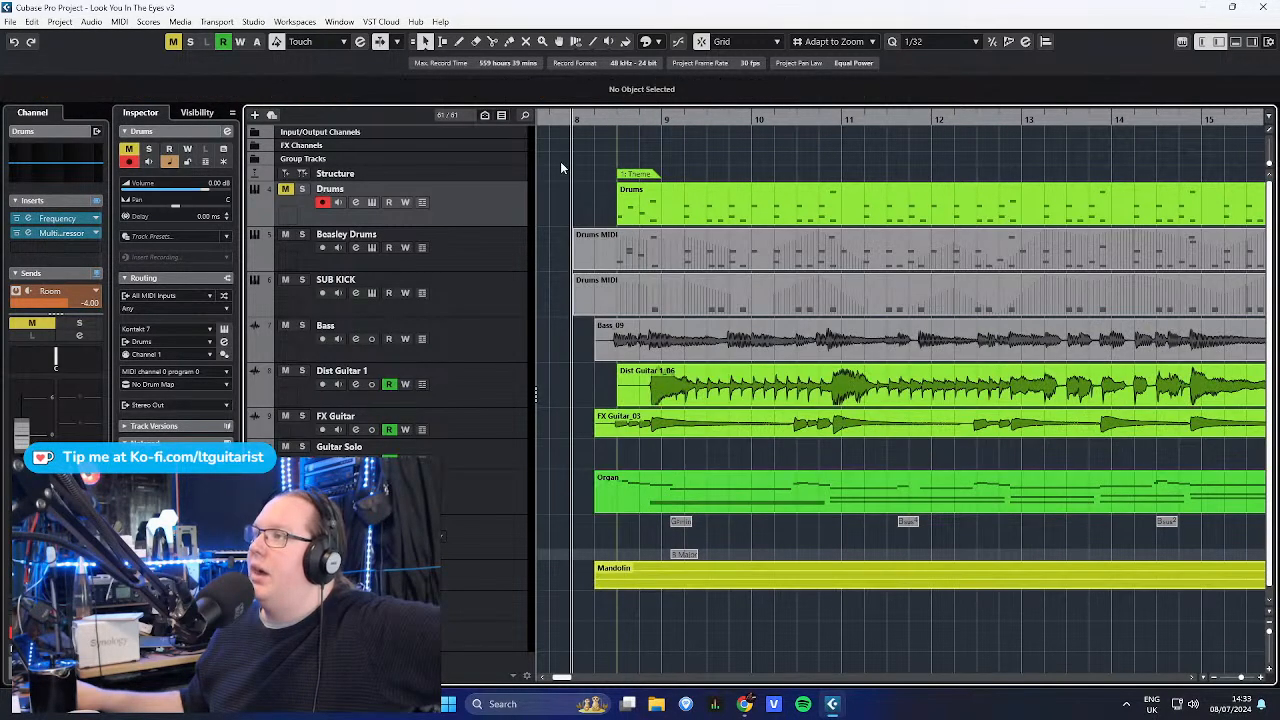
scroll(560, 161, "left", 3)
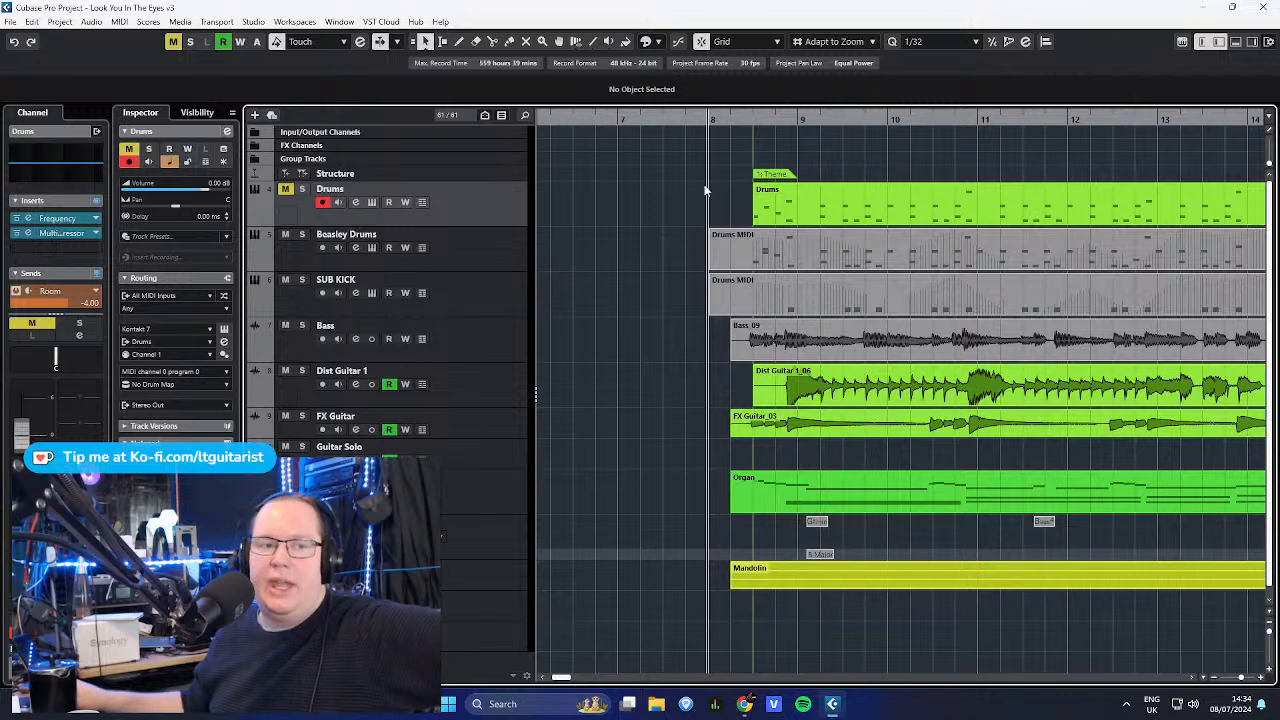
- Solo the Drums track and open its Kontakt 7 instrument
left_click_drag(688, 118, 600, 74)
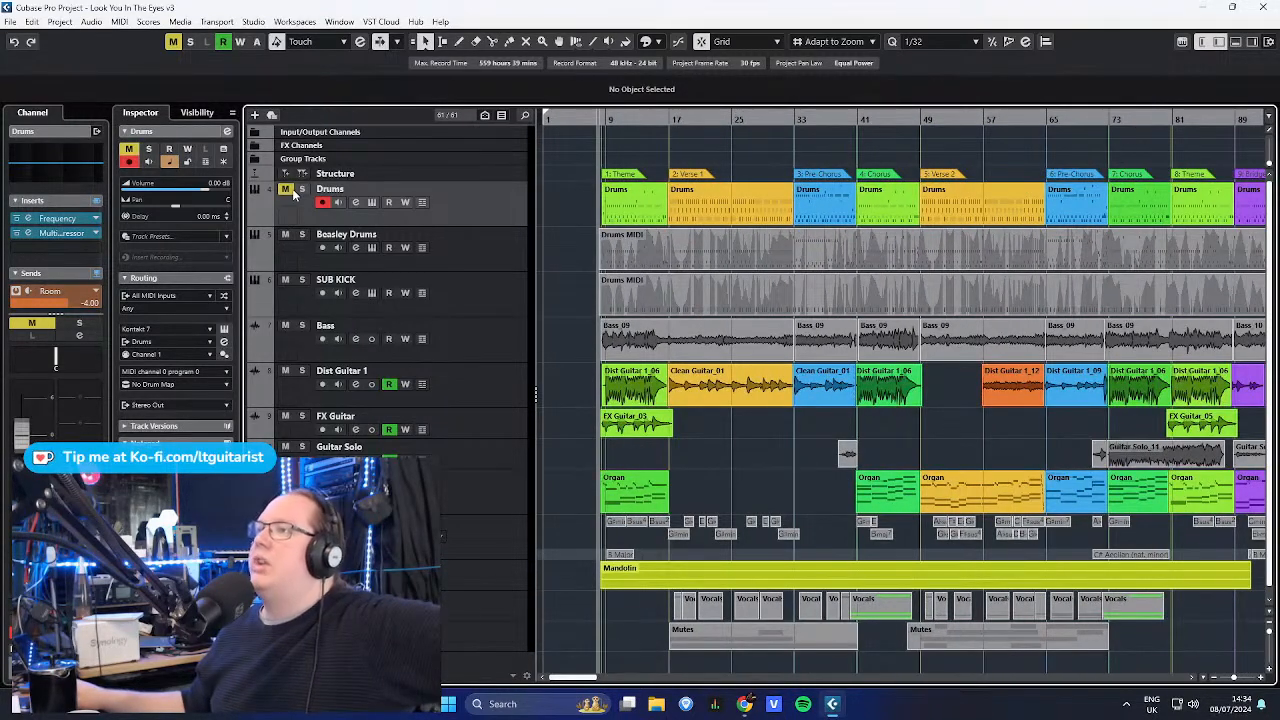
left_click(301, 189)
left_click_drag(569, 117, 600, 134)
left_click(225, 329)
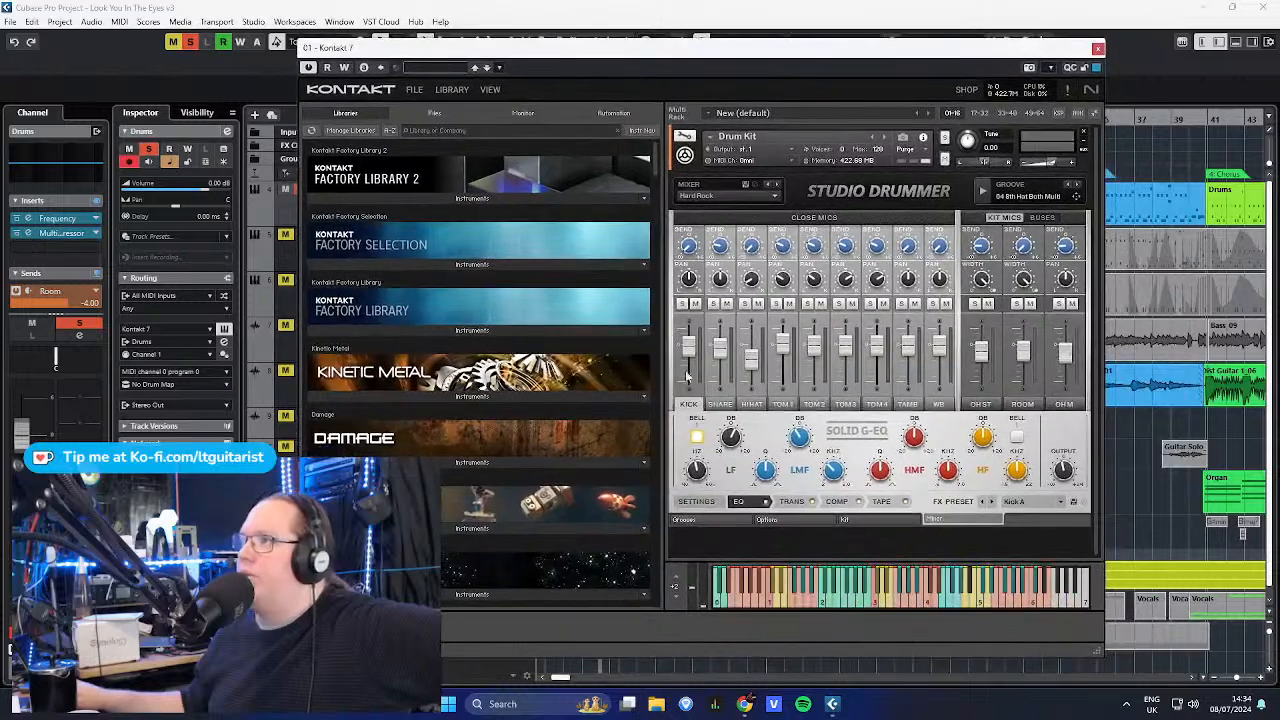
- Examine the Options, Kit and Mixer pages of Studio Drummer for the Drums track, and close the instrument
left_click(780, 522)
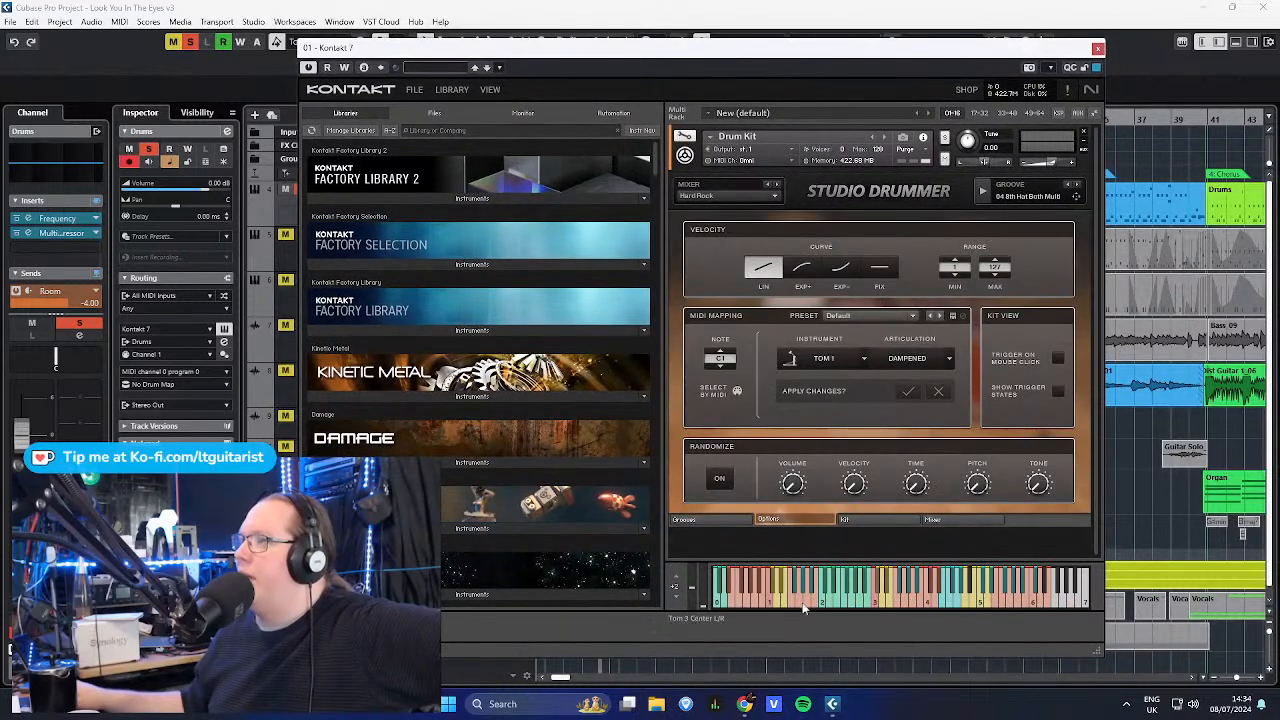
left_click(855, 521)
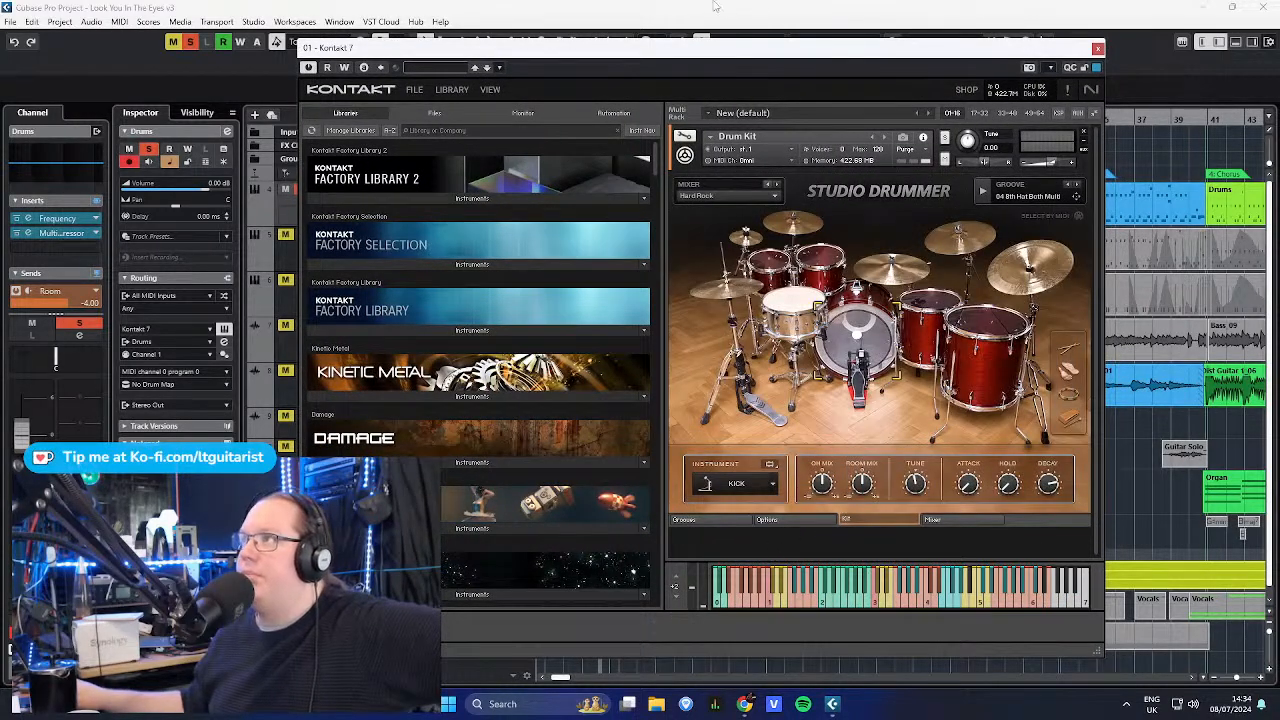
left_click_drag(727, 62, 591, 50)
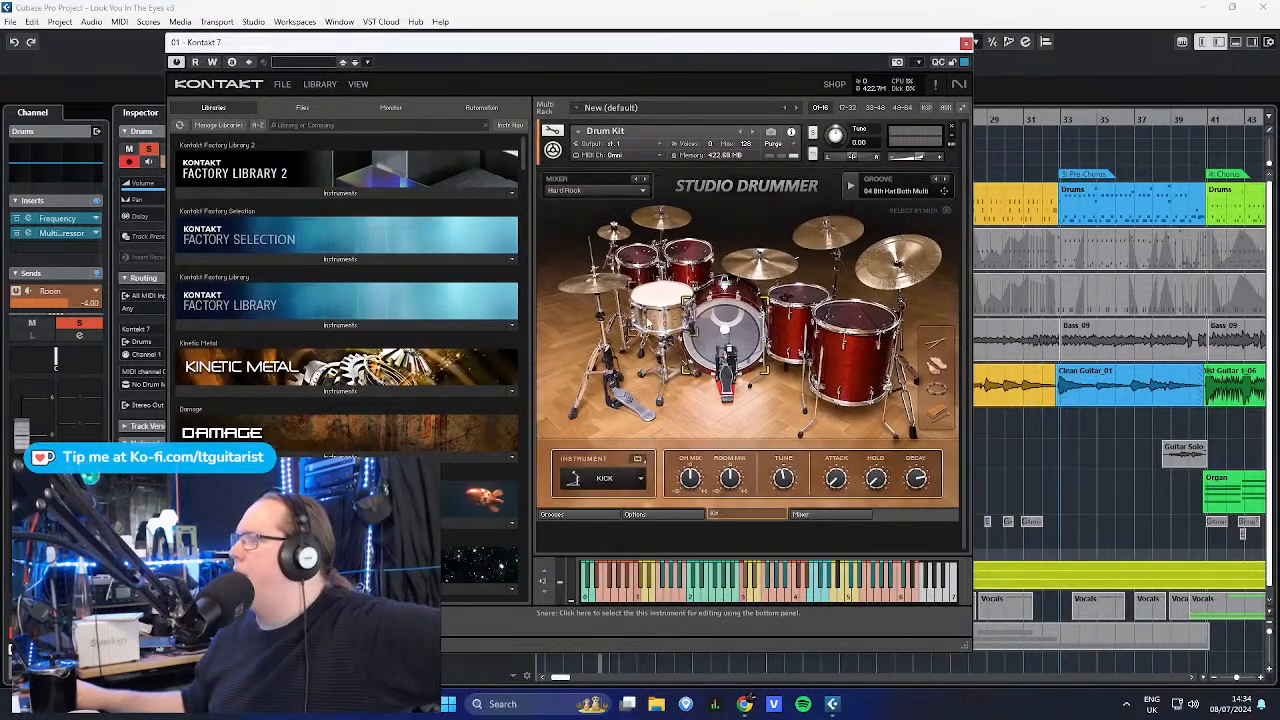
left_click(843, 512)
left_click(752, 518)
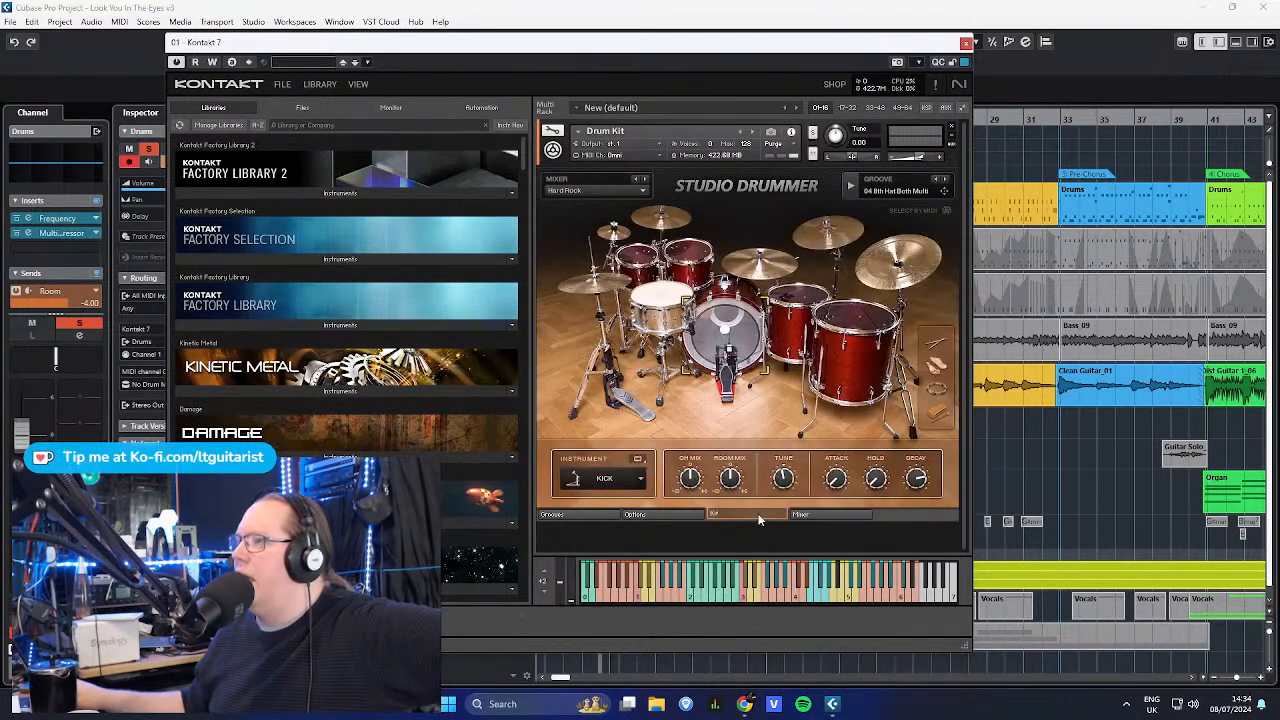
left_click(817, 516)
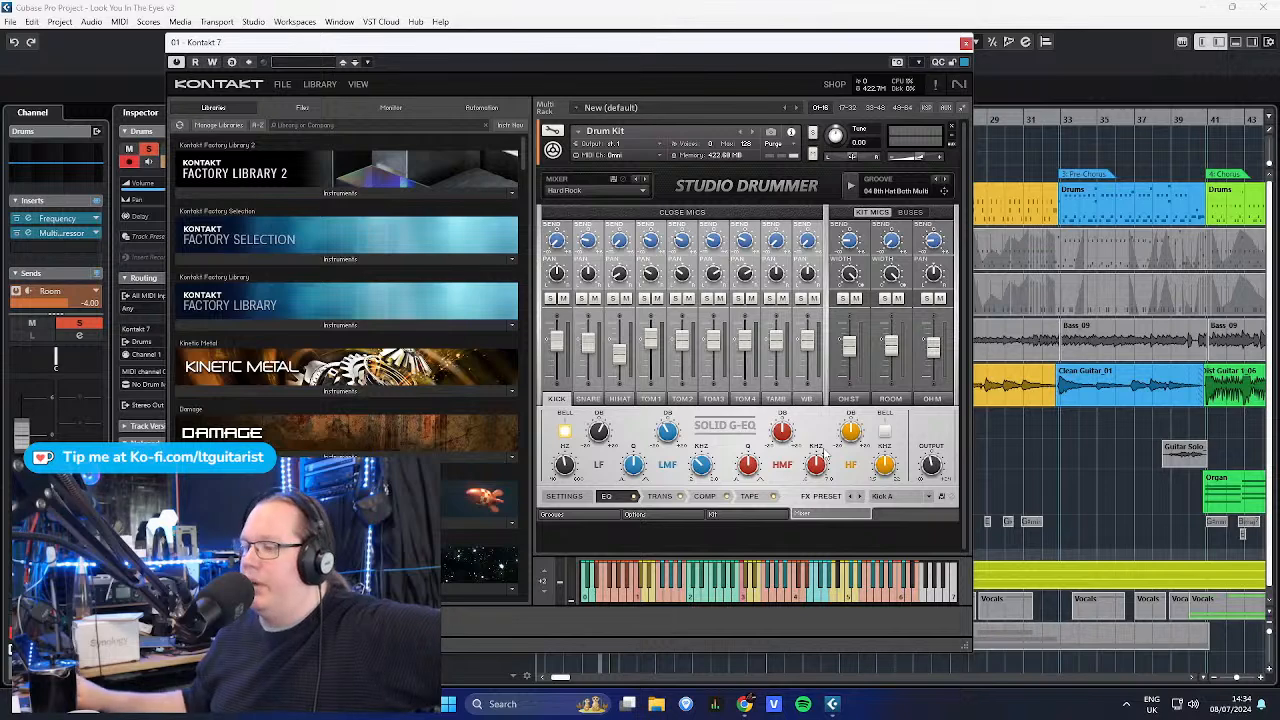
left_click(713, 514)
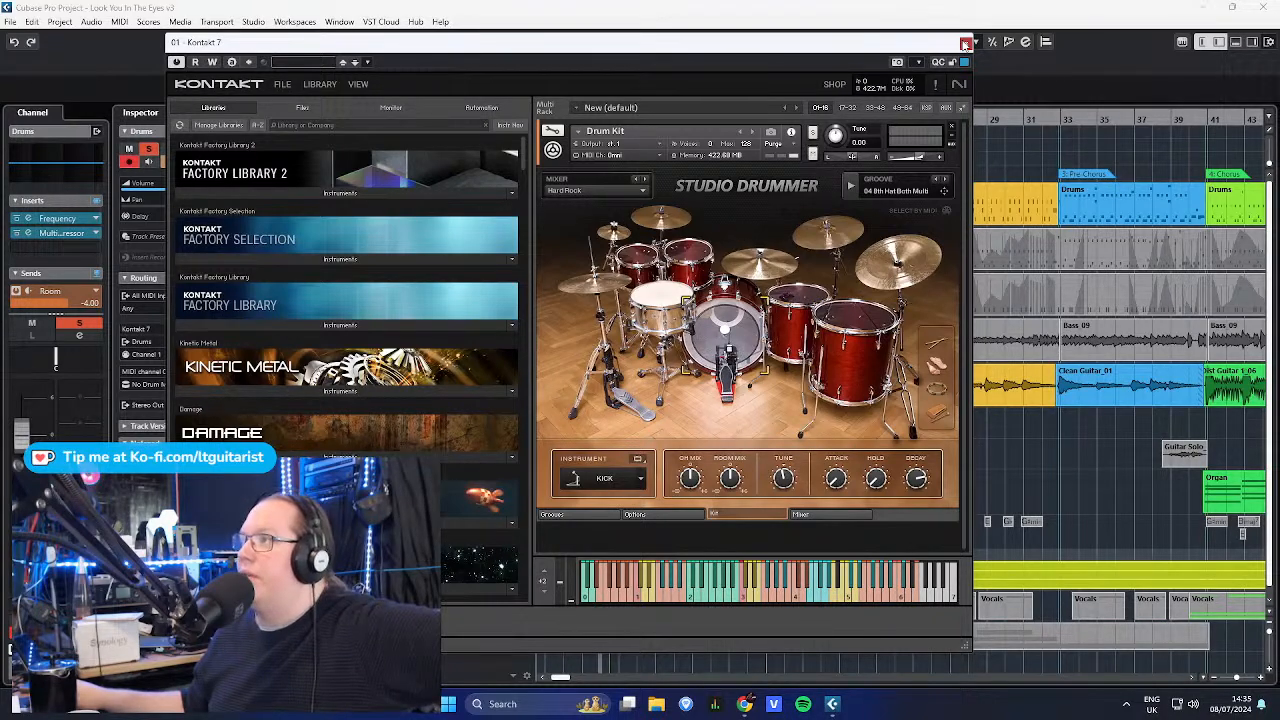
left_click(965, 44)
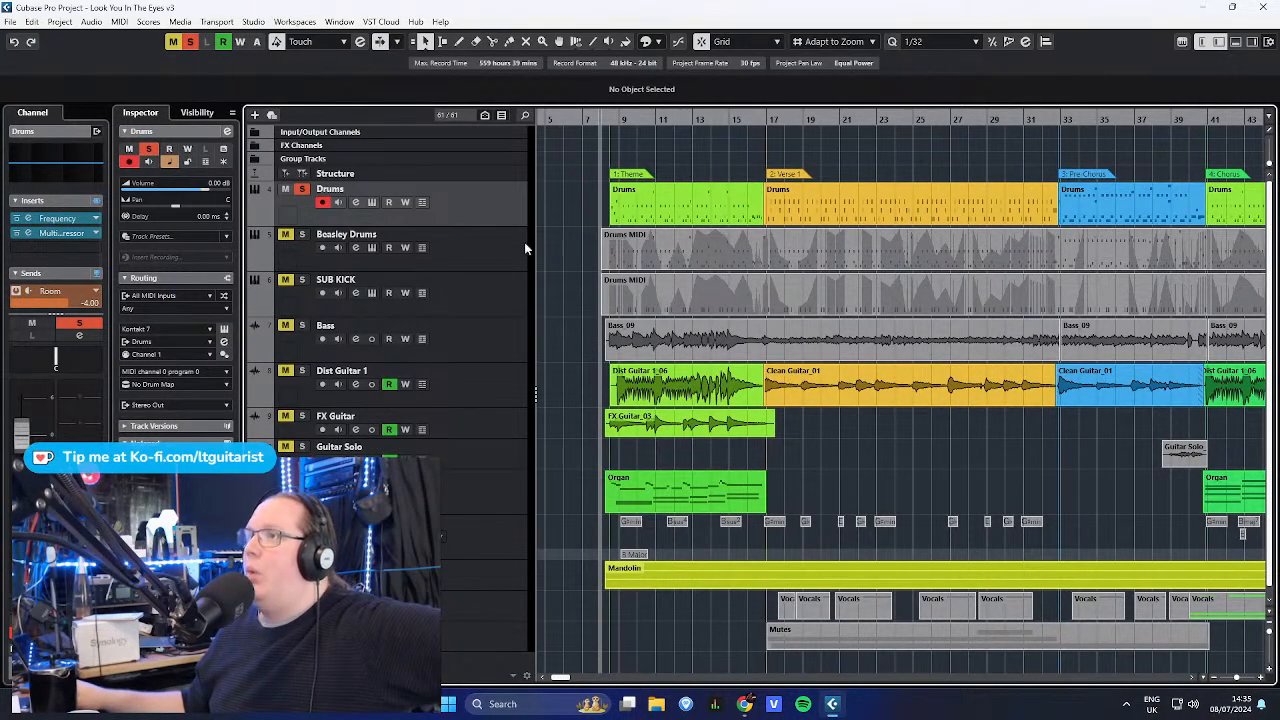
- Solo the Beasley Drums track, open its Kontakt instrument to view the drum kit, and close it again
left_click(500, 266)
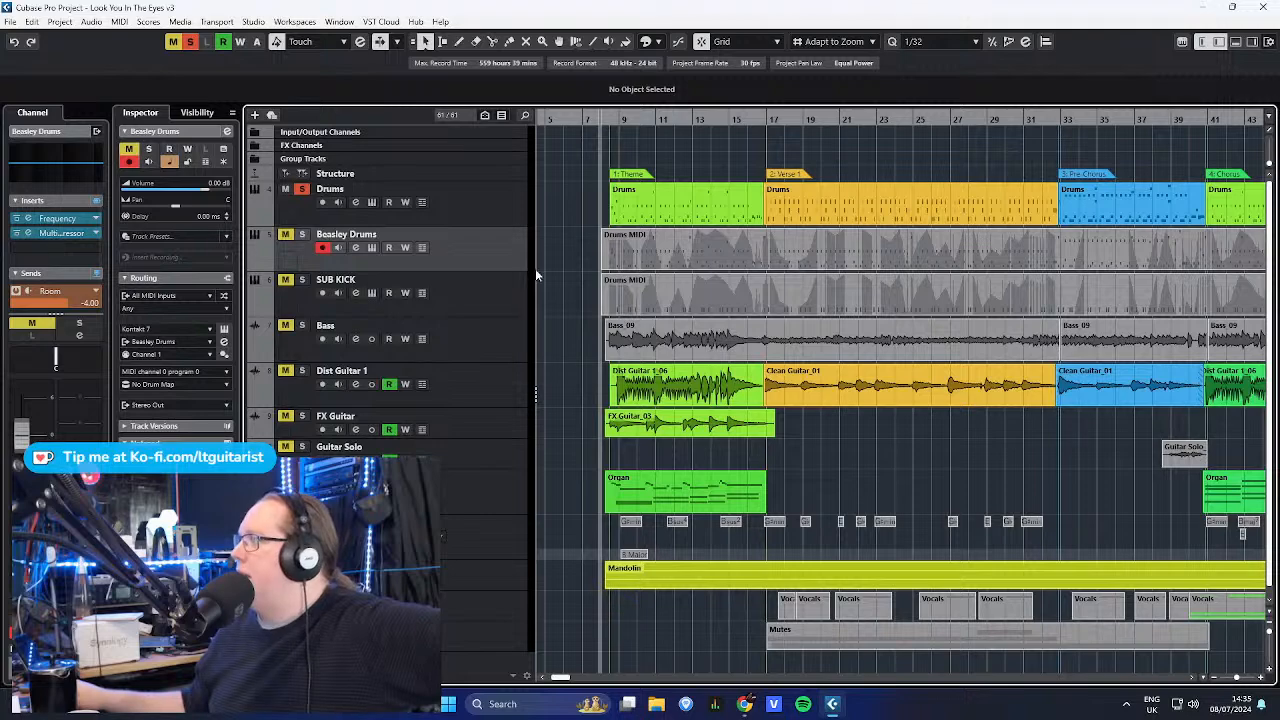
left_click(302, 235)
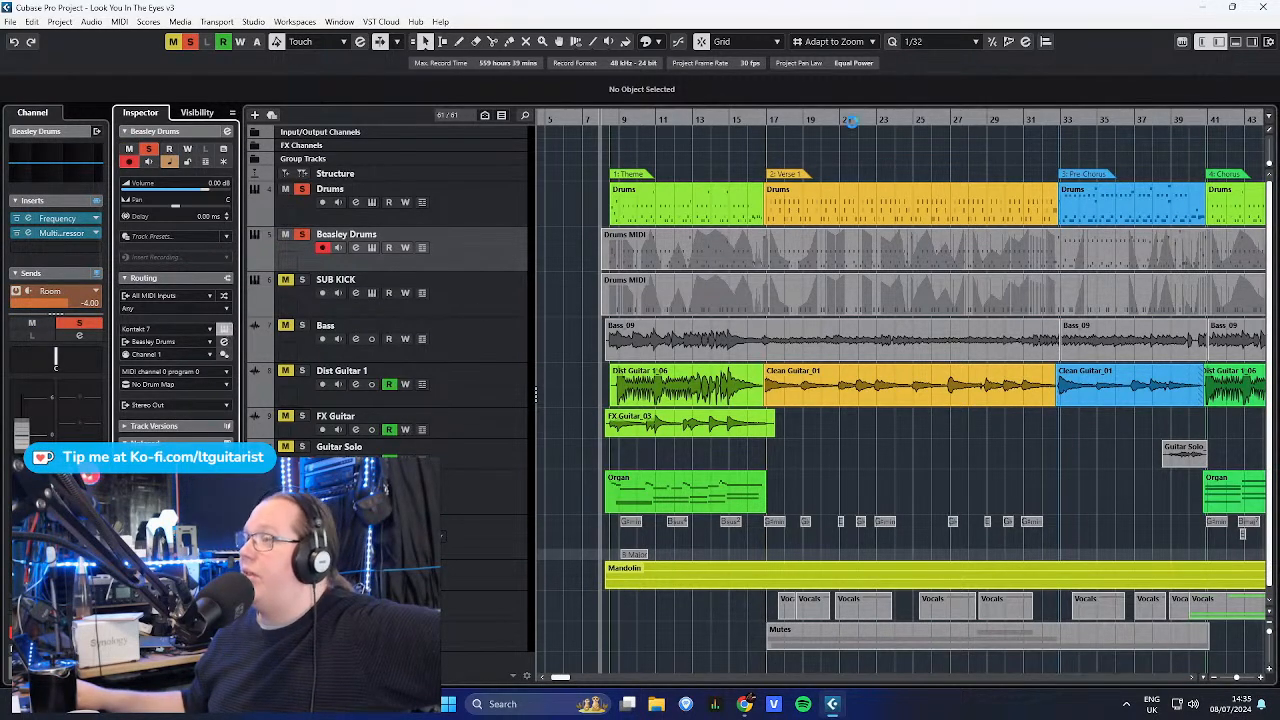
left_click(371, 247)
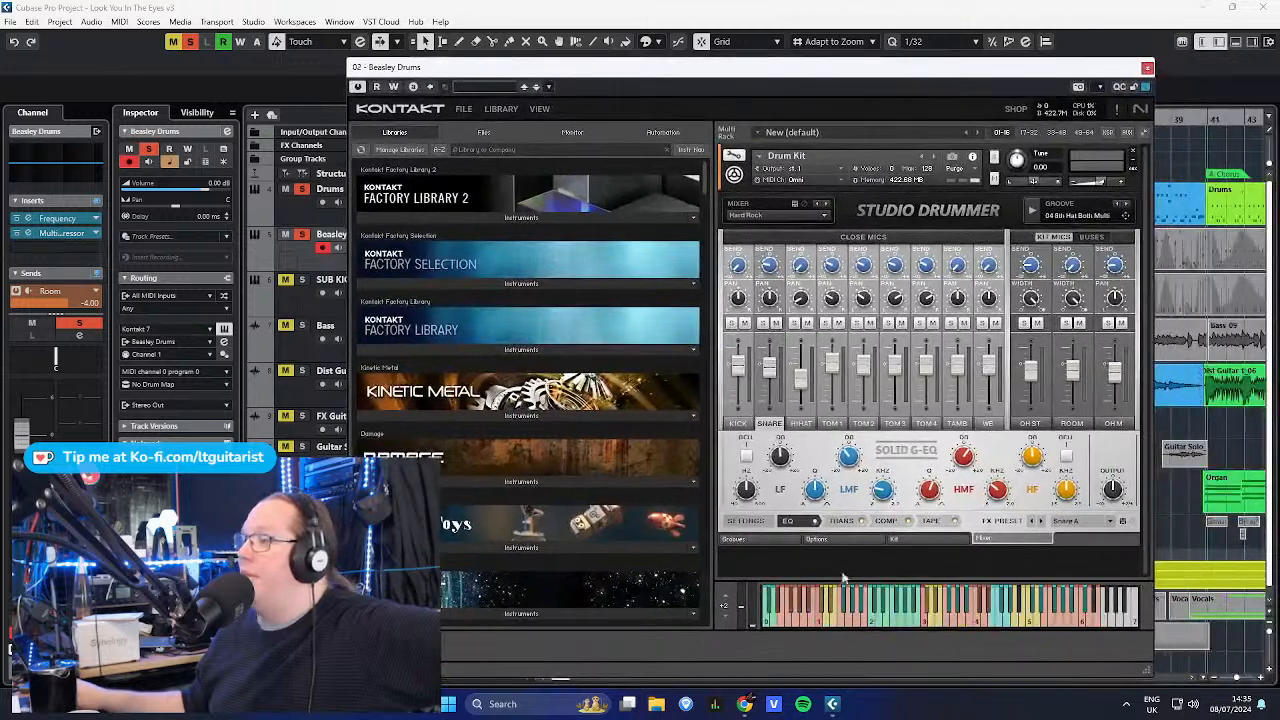
left_click(914, 538)
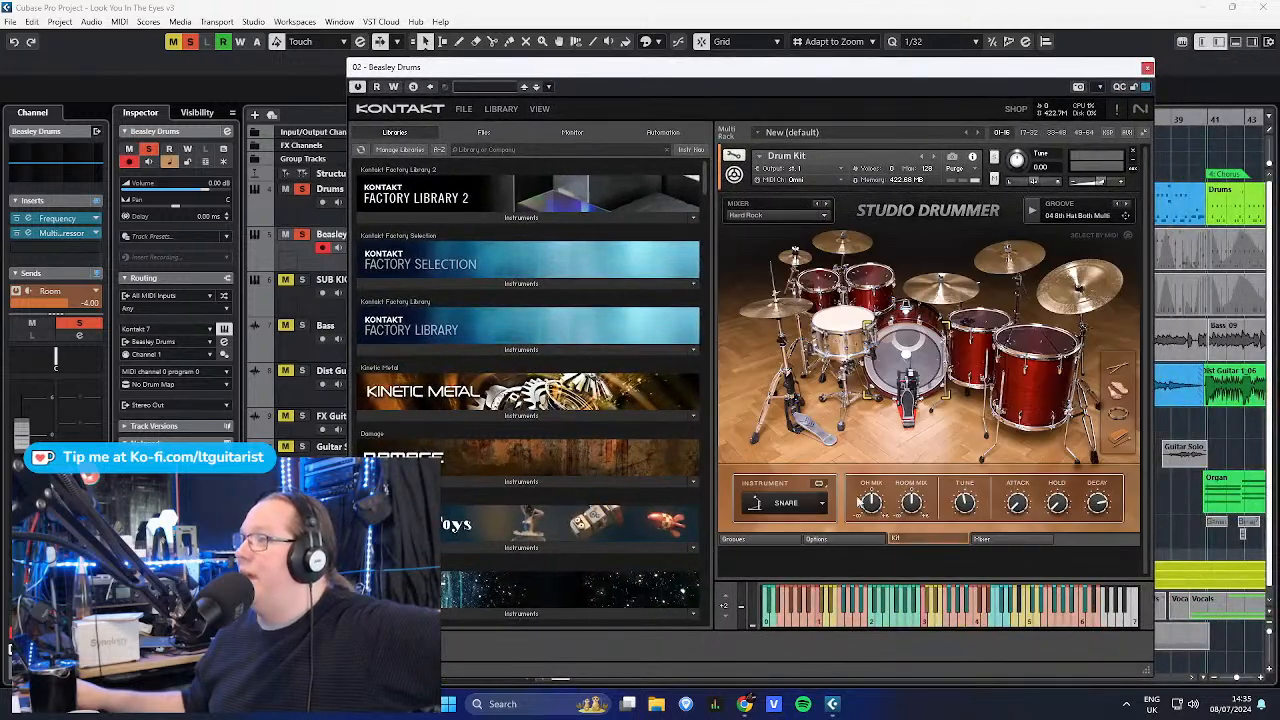
left_click(1146, 67)
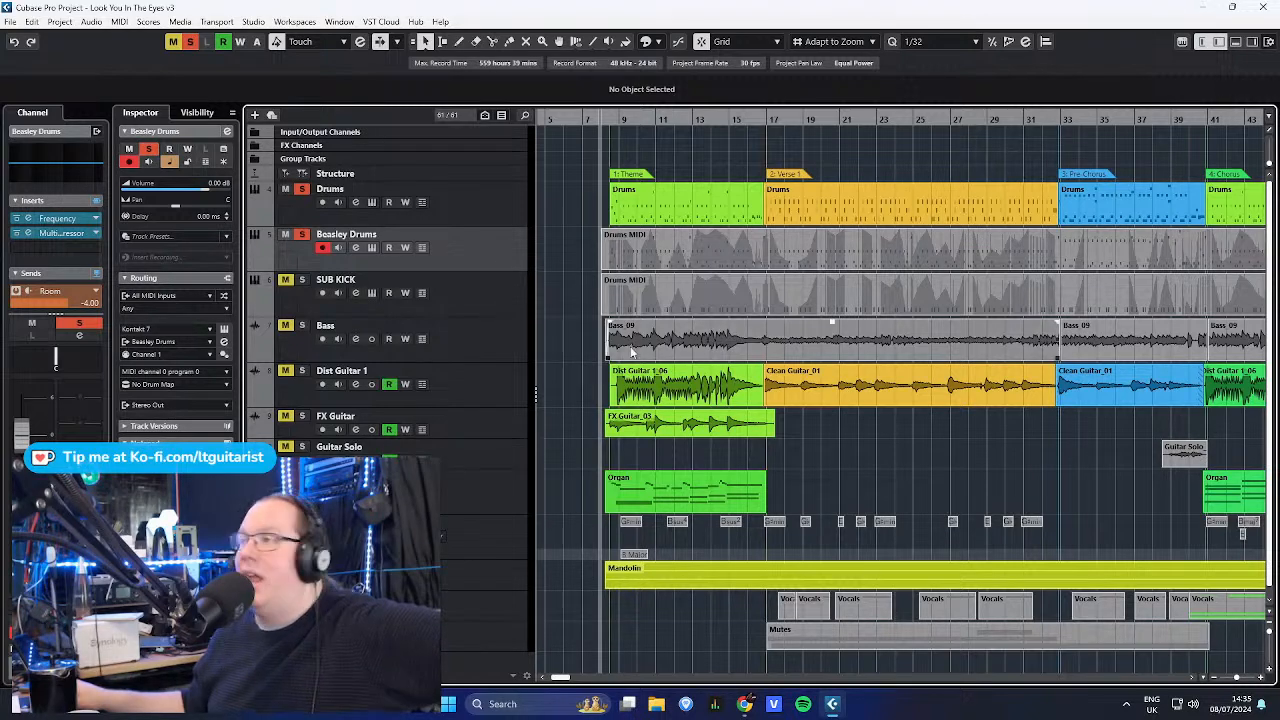
- Open the Beasley Drums track's Drums MIDI part in the Key Editor and survey its notes across the song
left_click(775, 248)
double_click(775, 248)
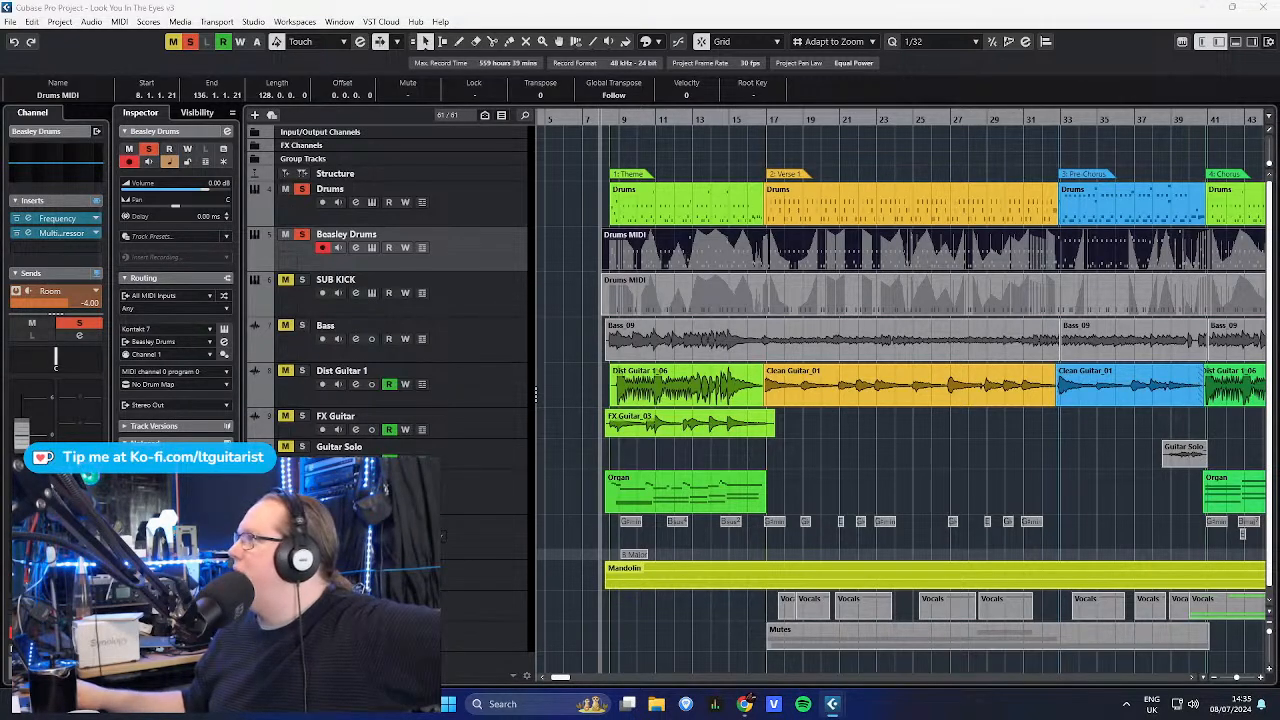
left_click_drag(1279, 190, 911, 188)
double_click(911, 188)
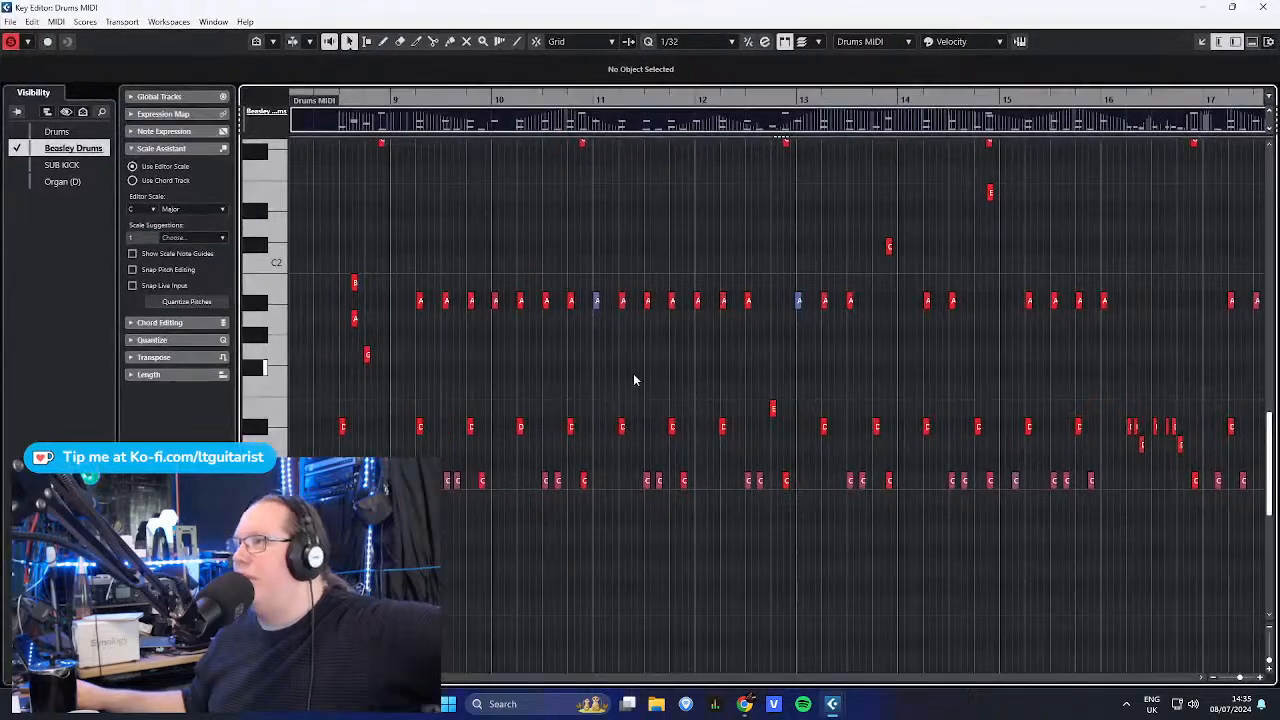
scroll(480, 482, "down", 10)
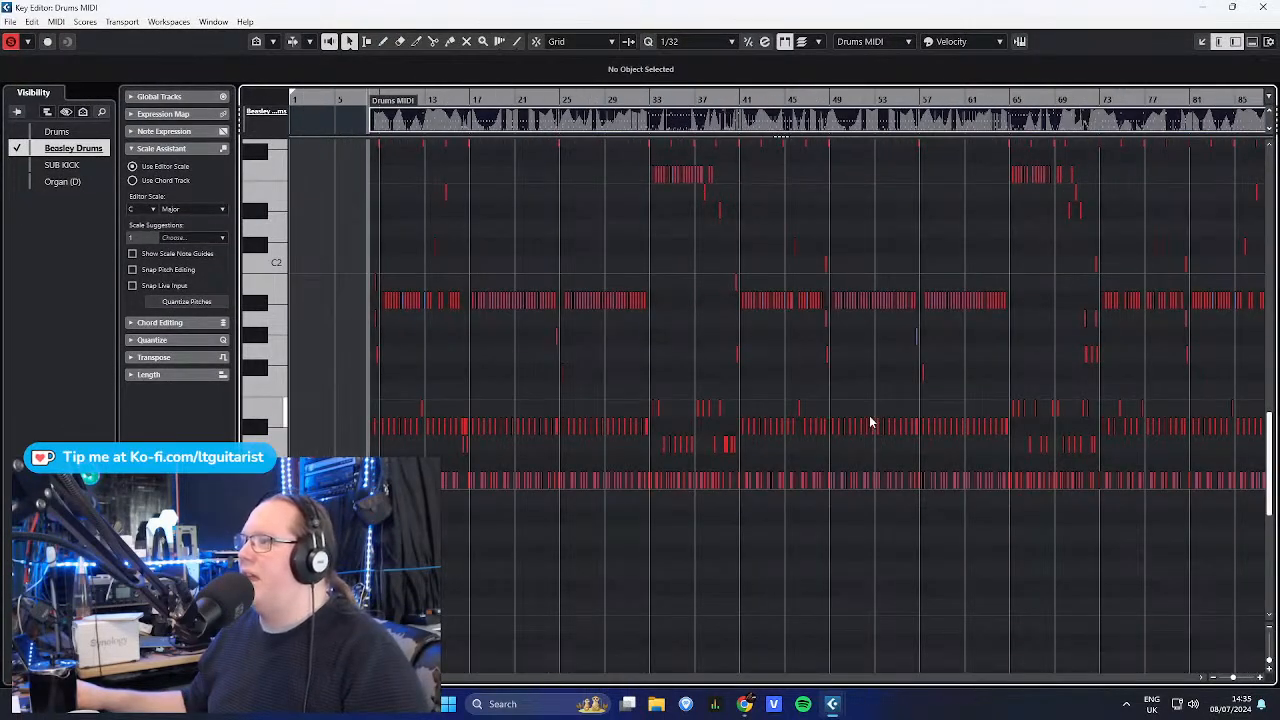
- Select the full row of D#1 notes, try transposing it up by octaves and back down, and close the Key Editor
left_click_drag(984, 428, 330, 436)
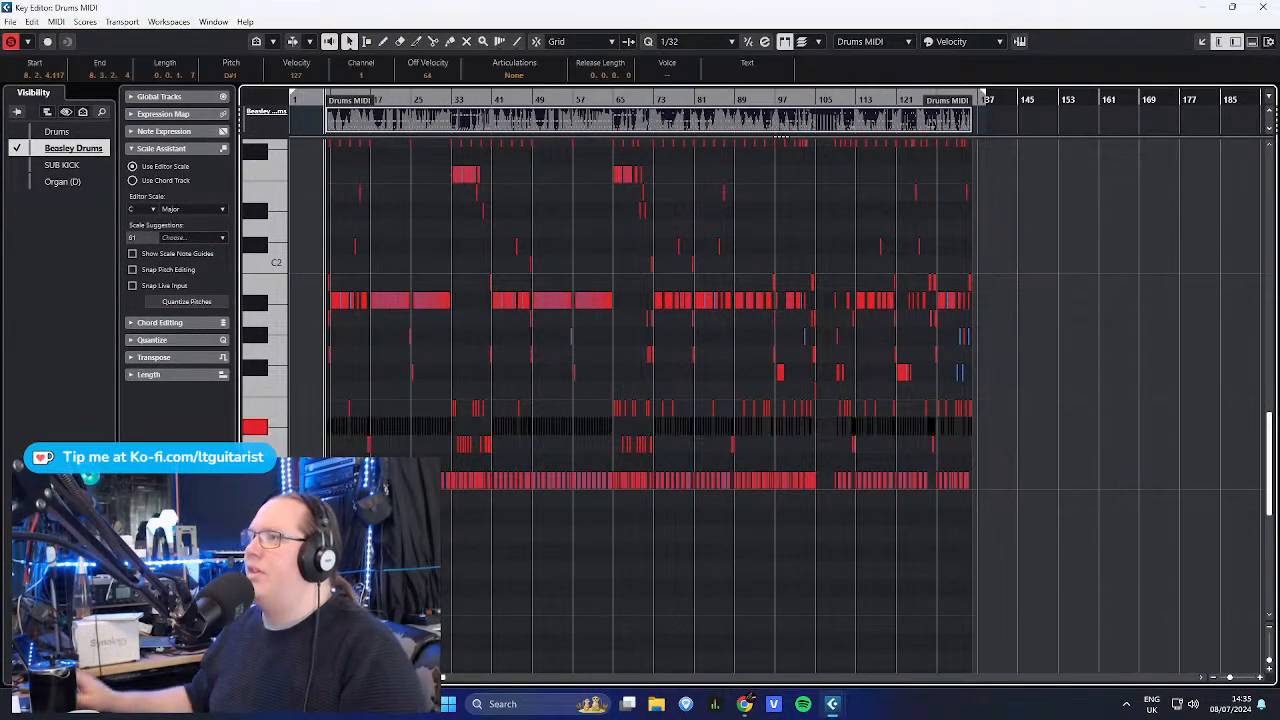
key("shift+Up")
key("shift+Up")
key("shift+Down")
key("shift+Down")
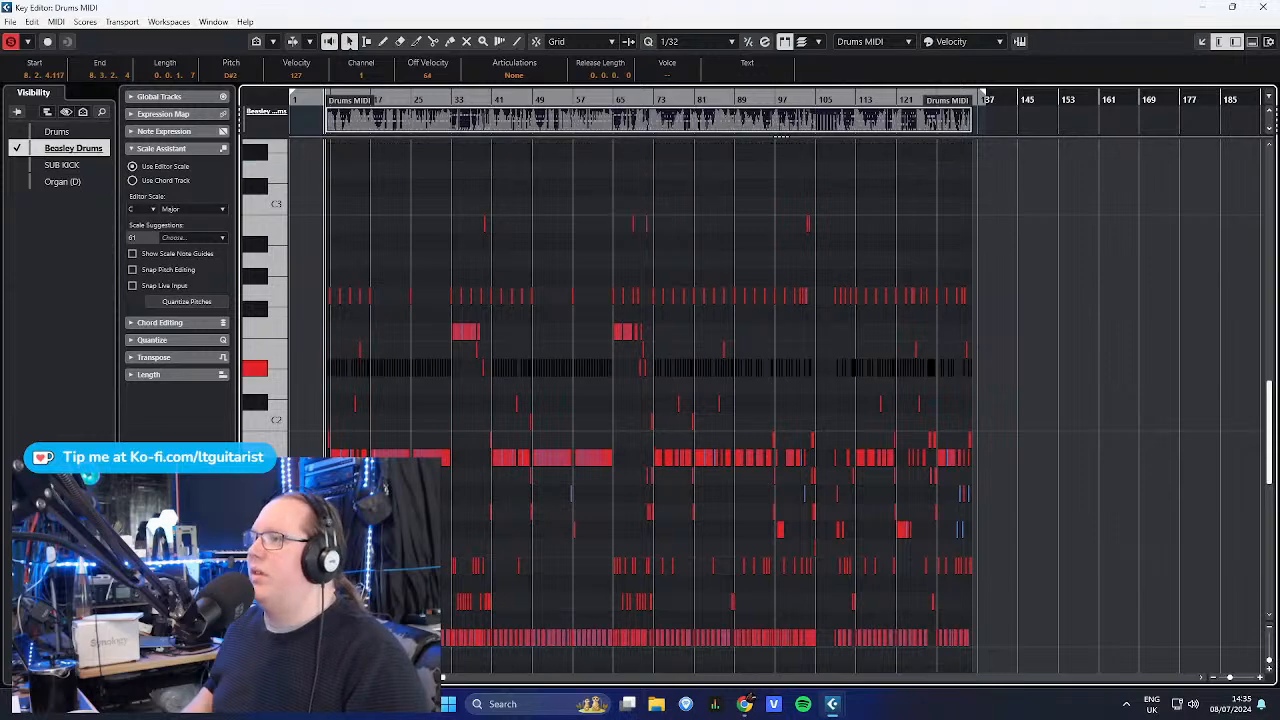
left_click(1263, 7)
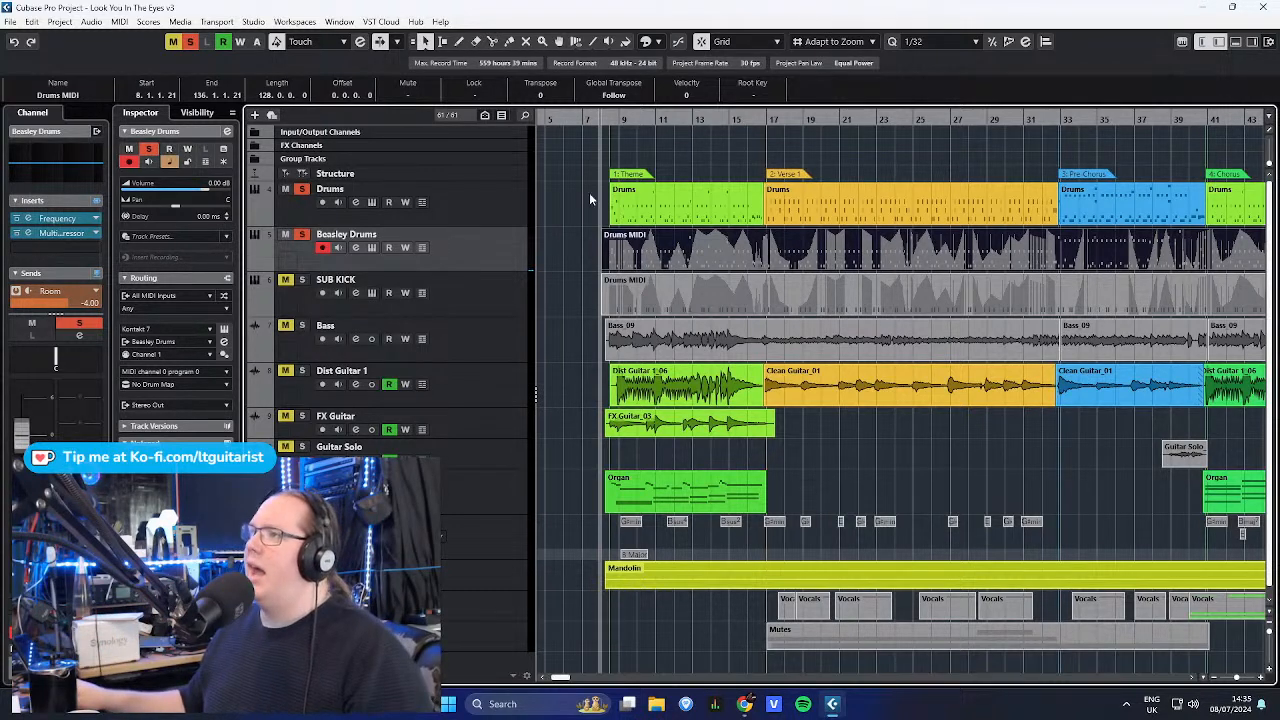
- Deselect the Drums MIDI part and zoom the arrangement out to show the song from the first Theme to about bar 89
left_click(550, 211)
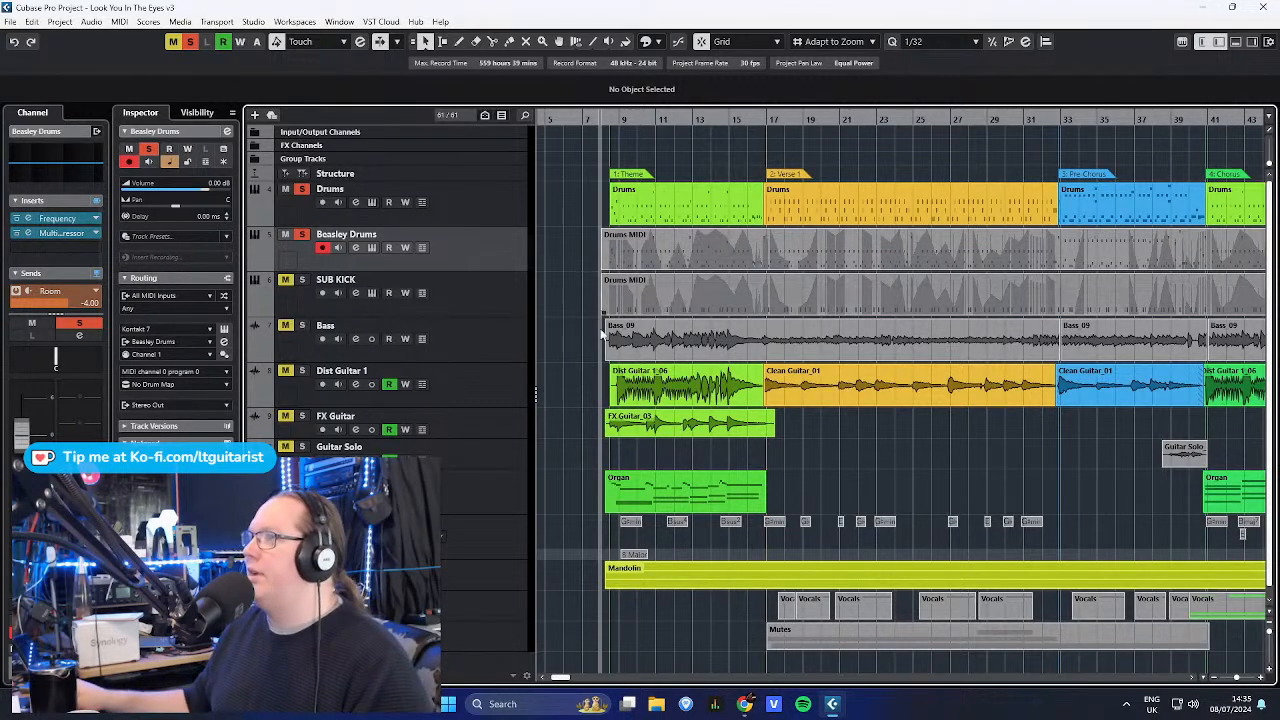
key("h")
key("h")
key("g")
key("g")
key("g")
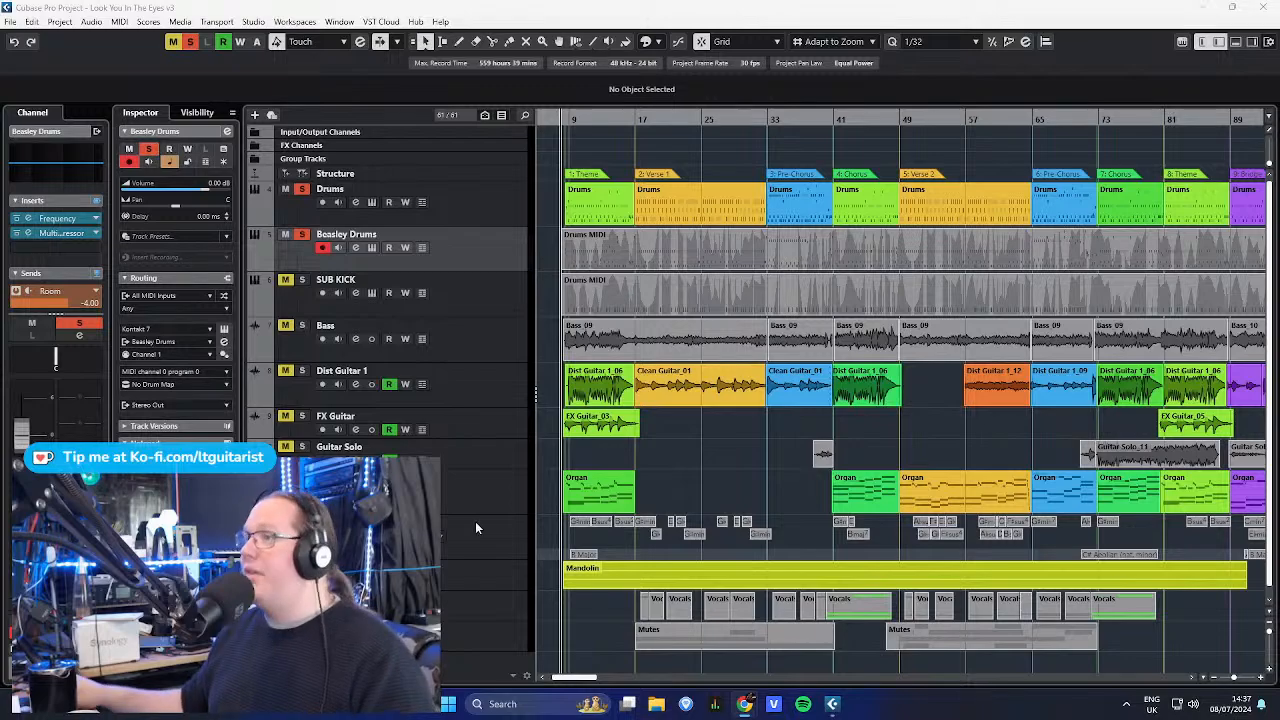
- Mute the Drums track and play the outro from about bar 126 with only Beasley Drums soloed
left_click_drag(822, 120, 848, 196)
scroll(849, 201, "up", 1)
scroll(907, 375, "down", 10)
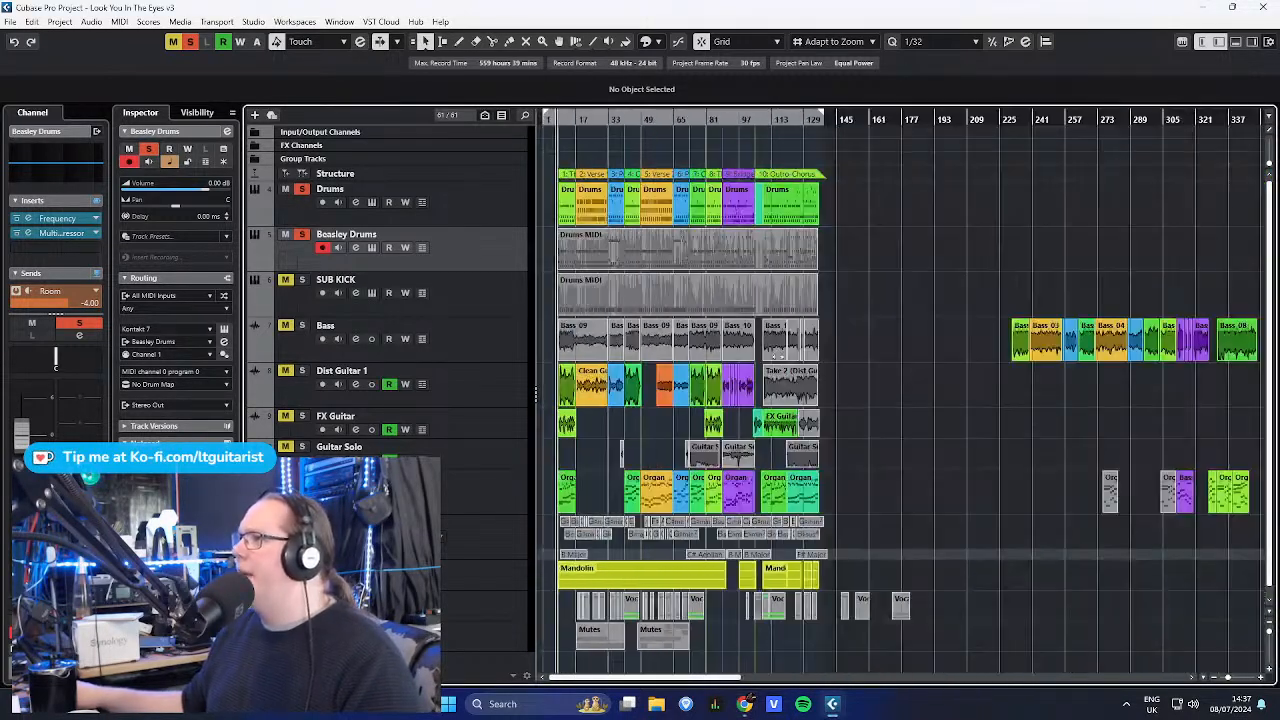
scroll(773, 246, "up", 3)
scroll(914, 232, "up", 6)
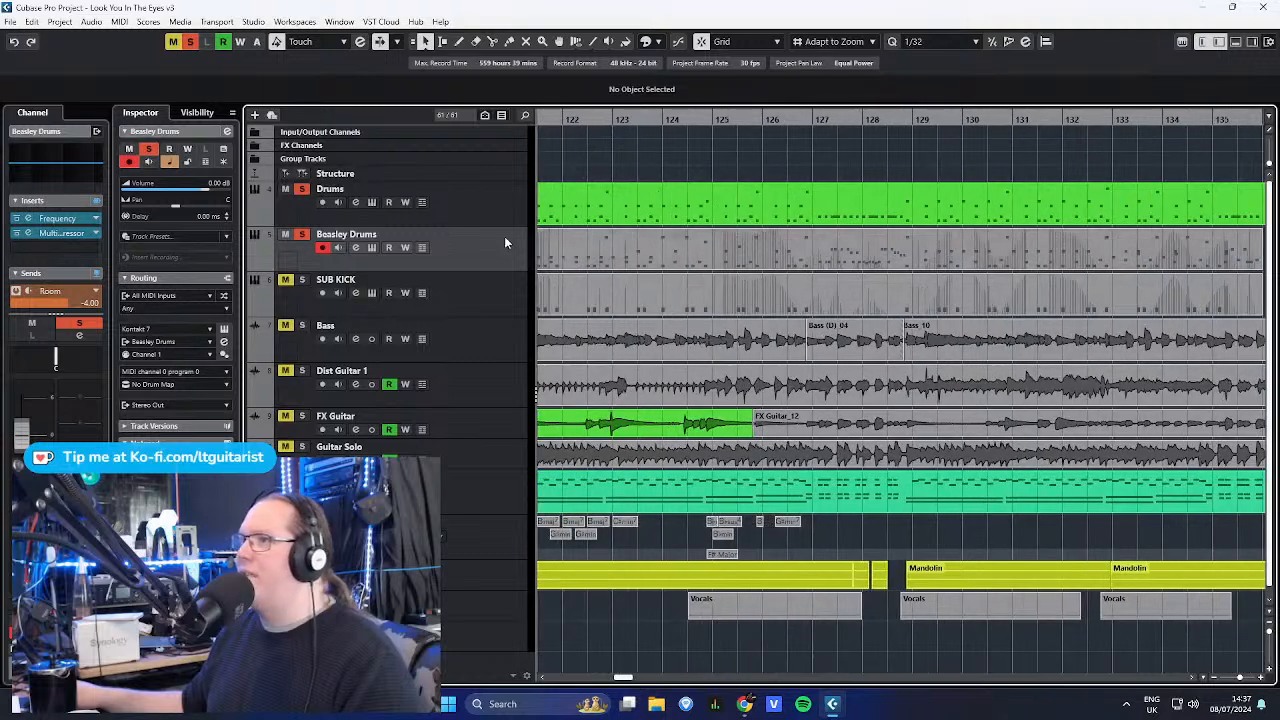
left_click(288, 192)
left_click(288, 192)
left_click(742, 120)
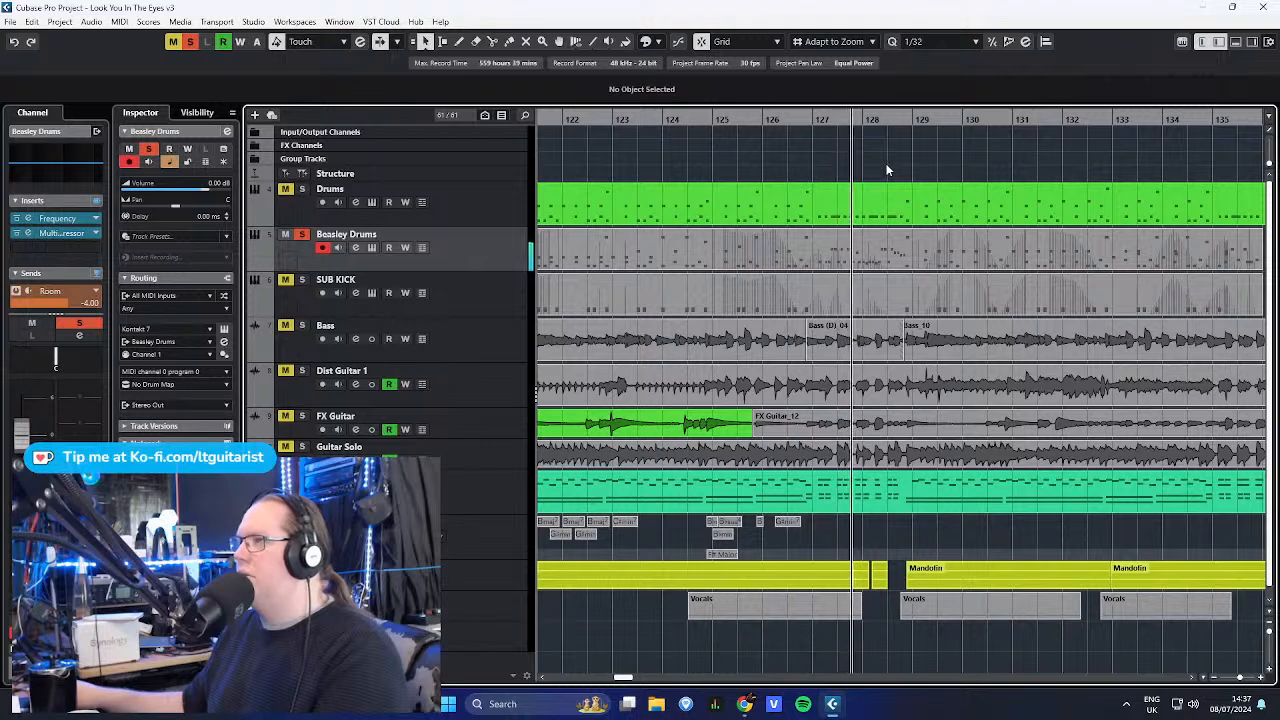
- Unsolo Beasley Drums, play the full mix from about bar 127, and toggle the track's mute on and off to compare
left_click(302, 236)
left_click(811, 130)
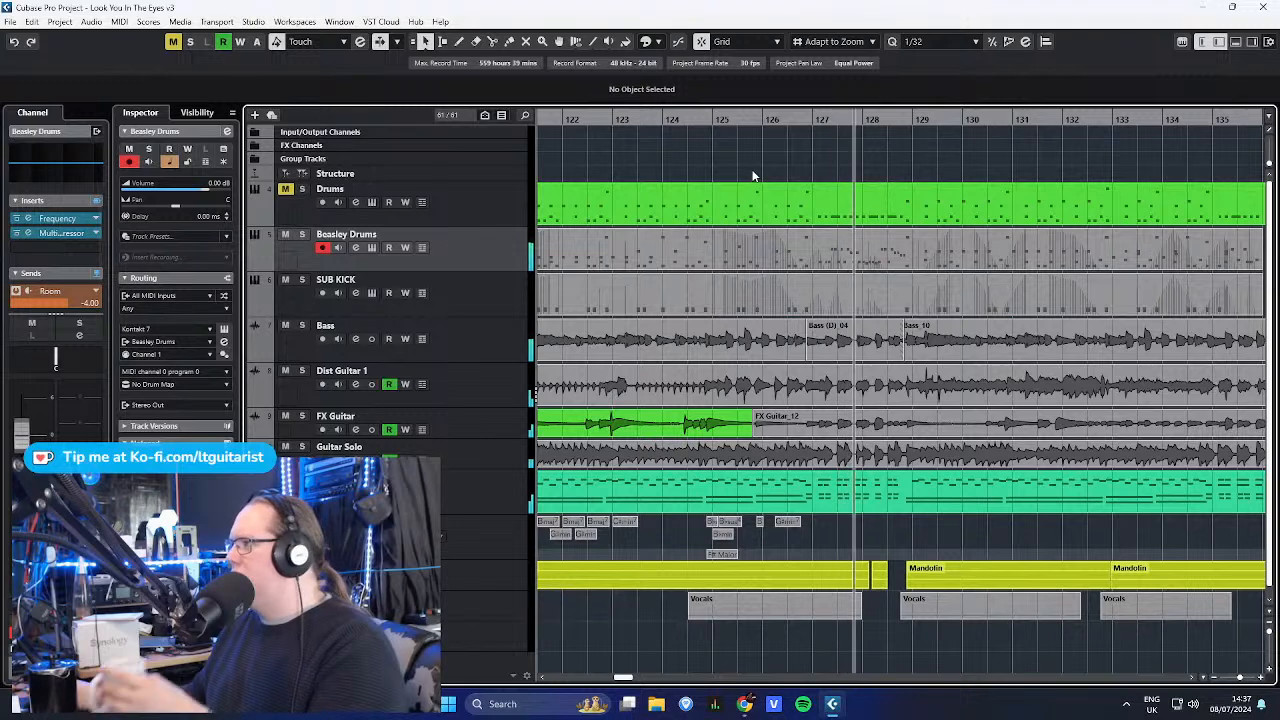
left_click(285, 236)
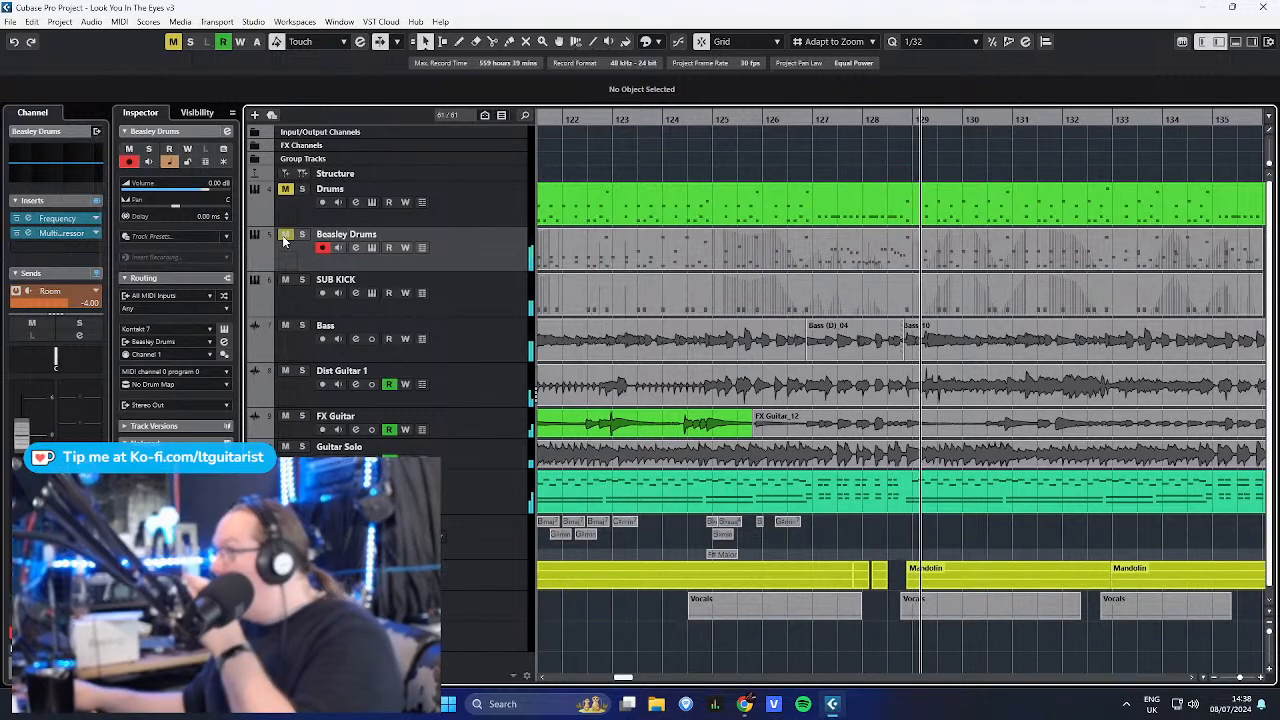
left_click(285, 236)
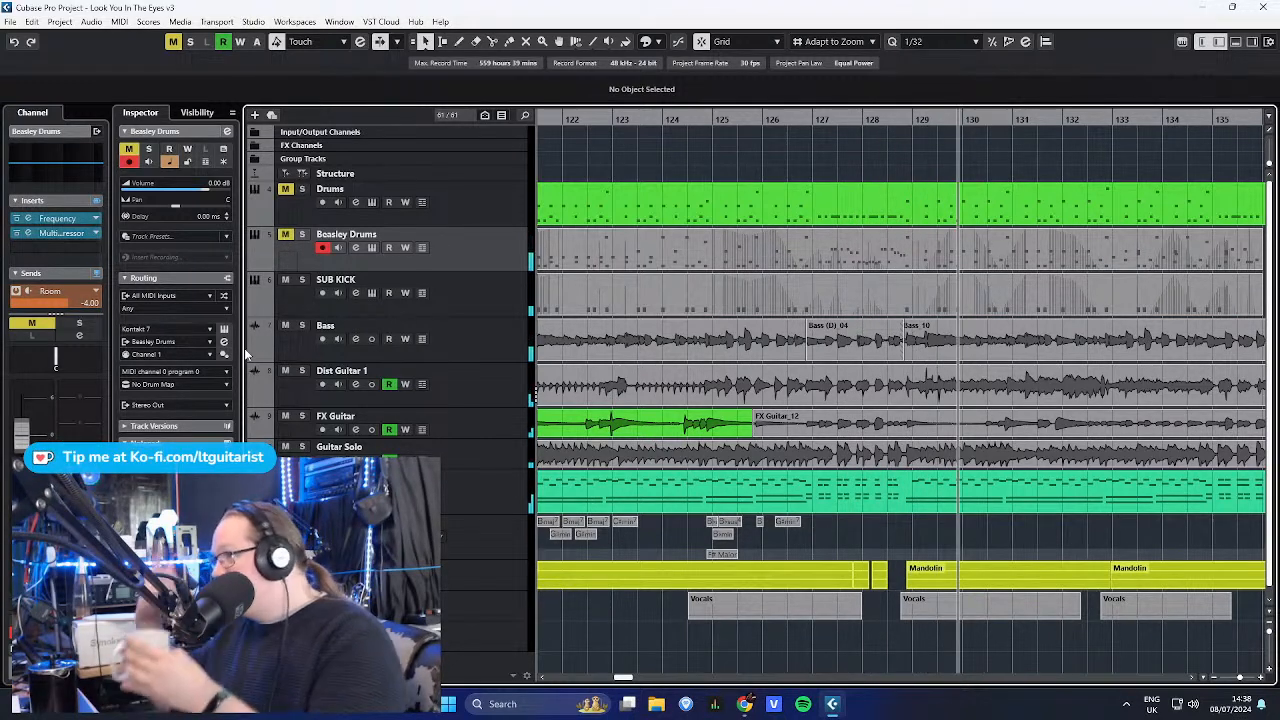
left_click(287, 233)
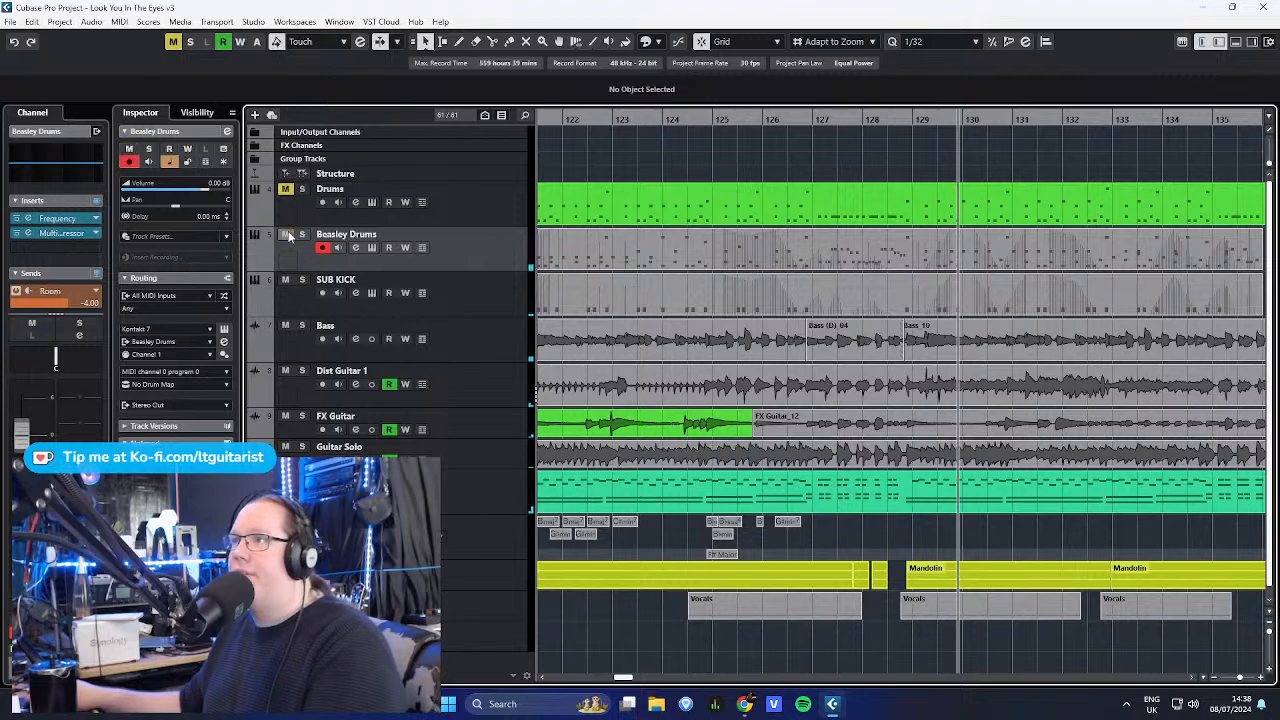
- Return the arrangement to the first Theme and alternate between the Beasley Drums and SUB KICK tracks to compare their channel settings
scroll(767, 208, "down", 5)
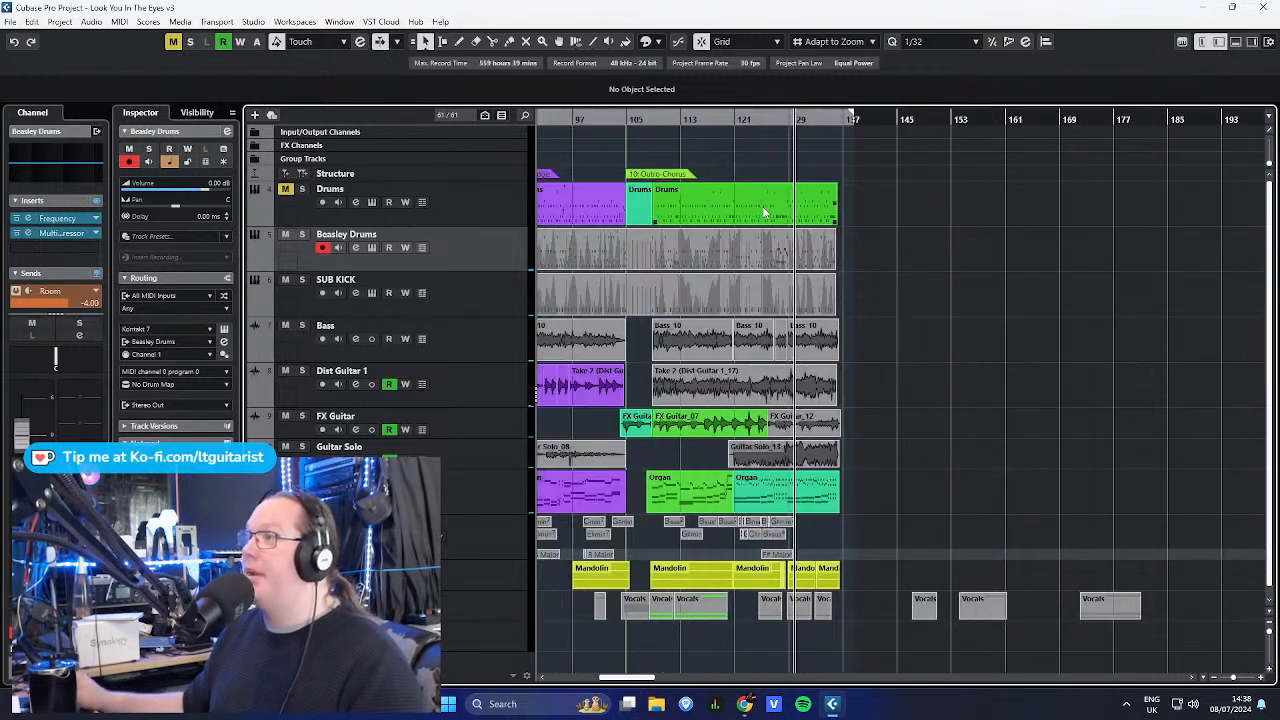
left_click_drag(574, 161, 808, 131)
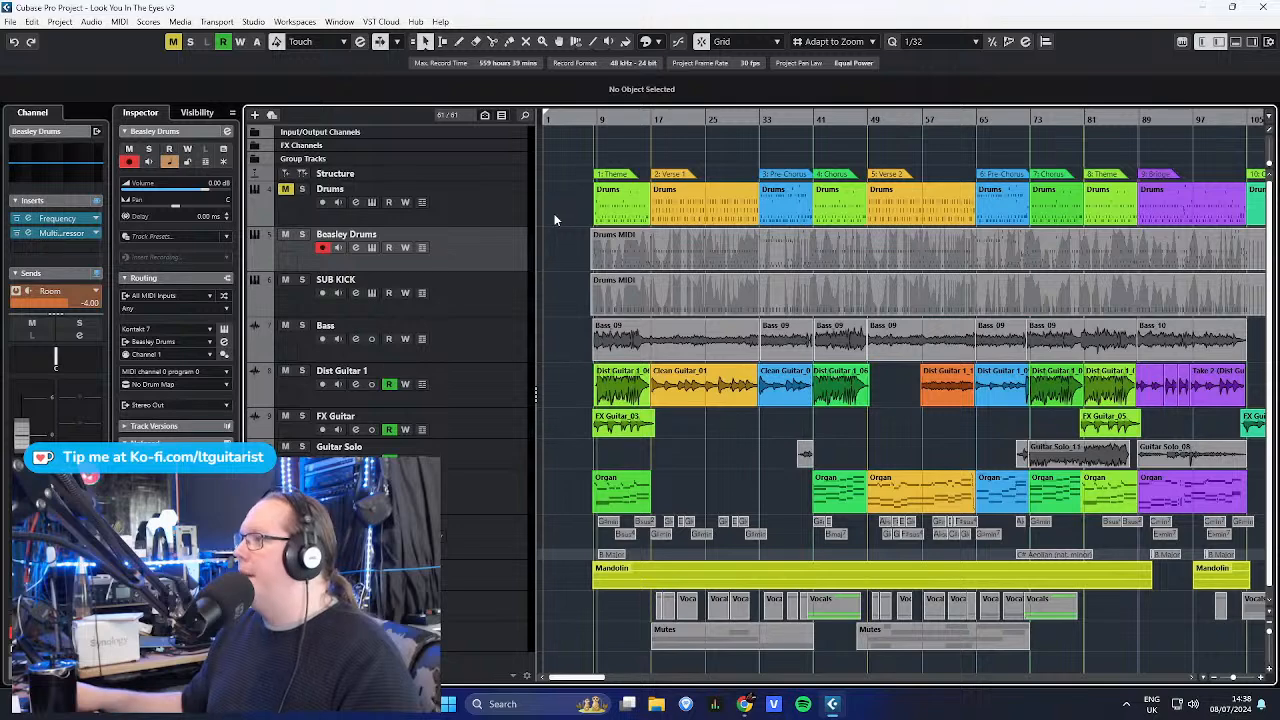
scroll(555, 220, "up", 4)
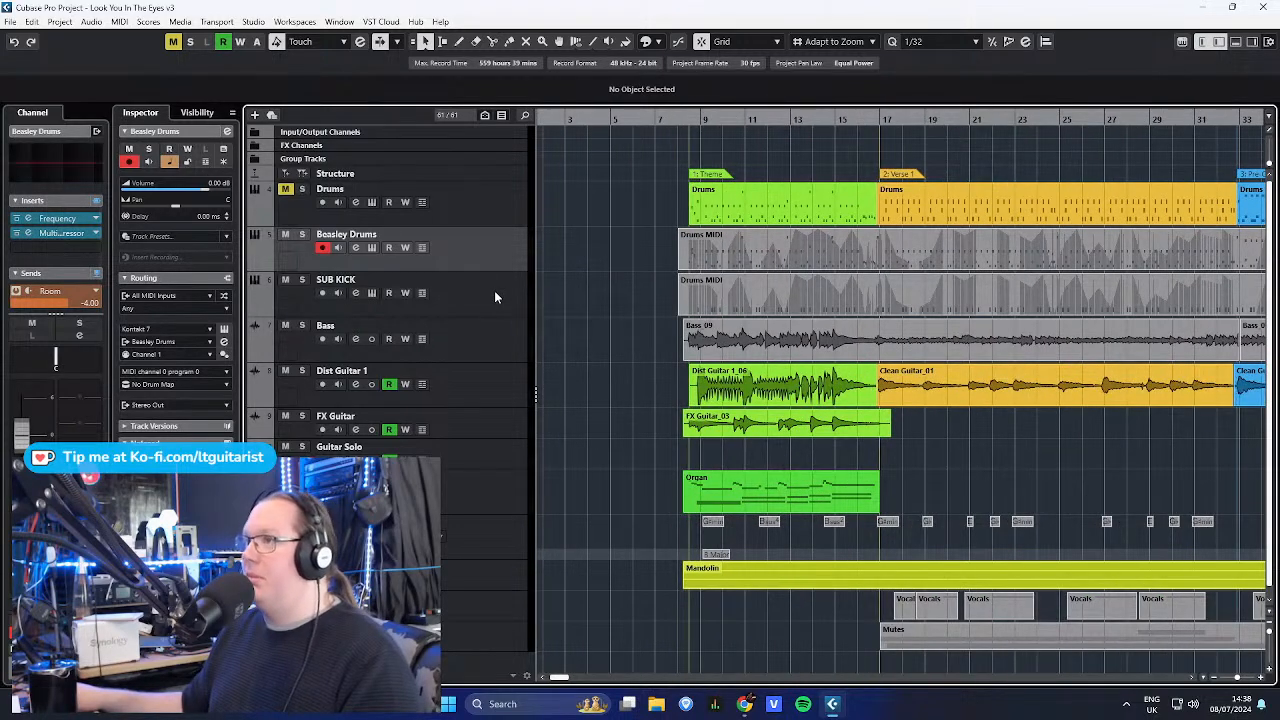
left_click(494, 292)
scroll(574, 262, "down", 4)
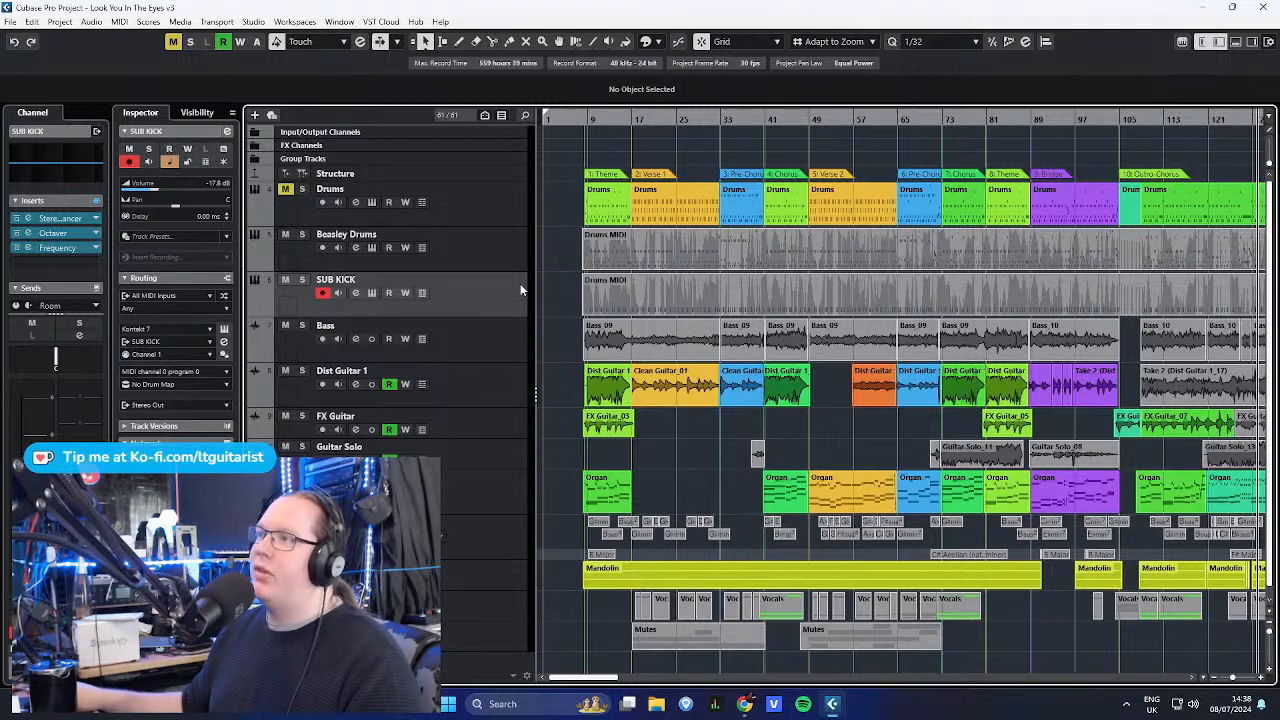
scroll(573, 323, "up", 5)
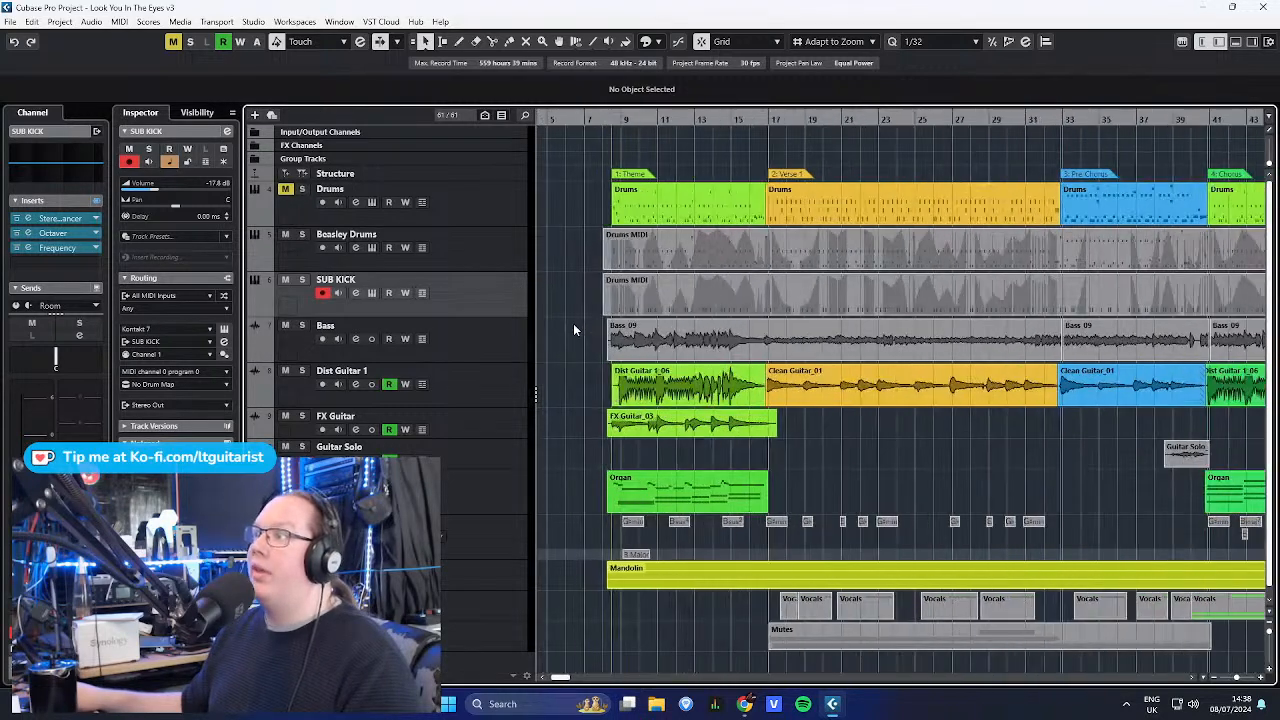
left_click(502, 248)
left_click(490, 176)
left_click(502, 287)
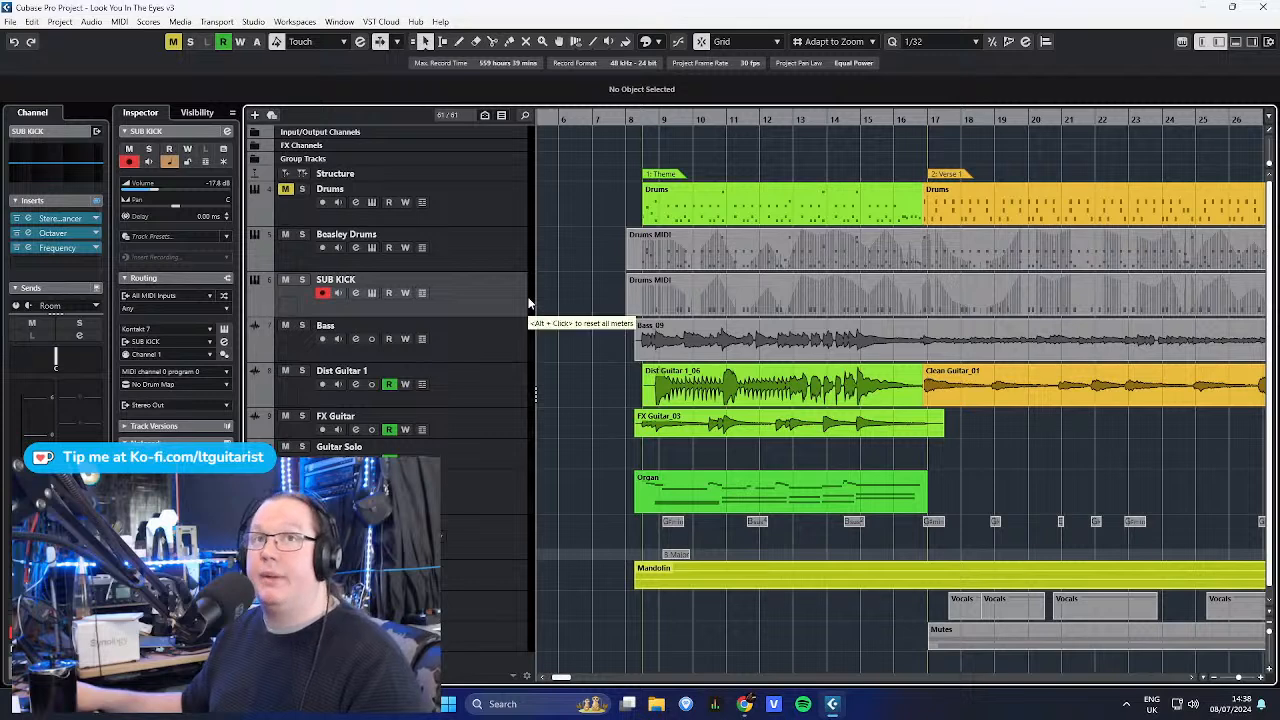
left_click(512, 255)
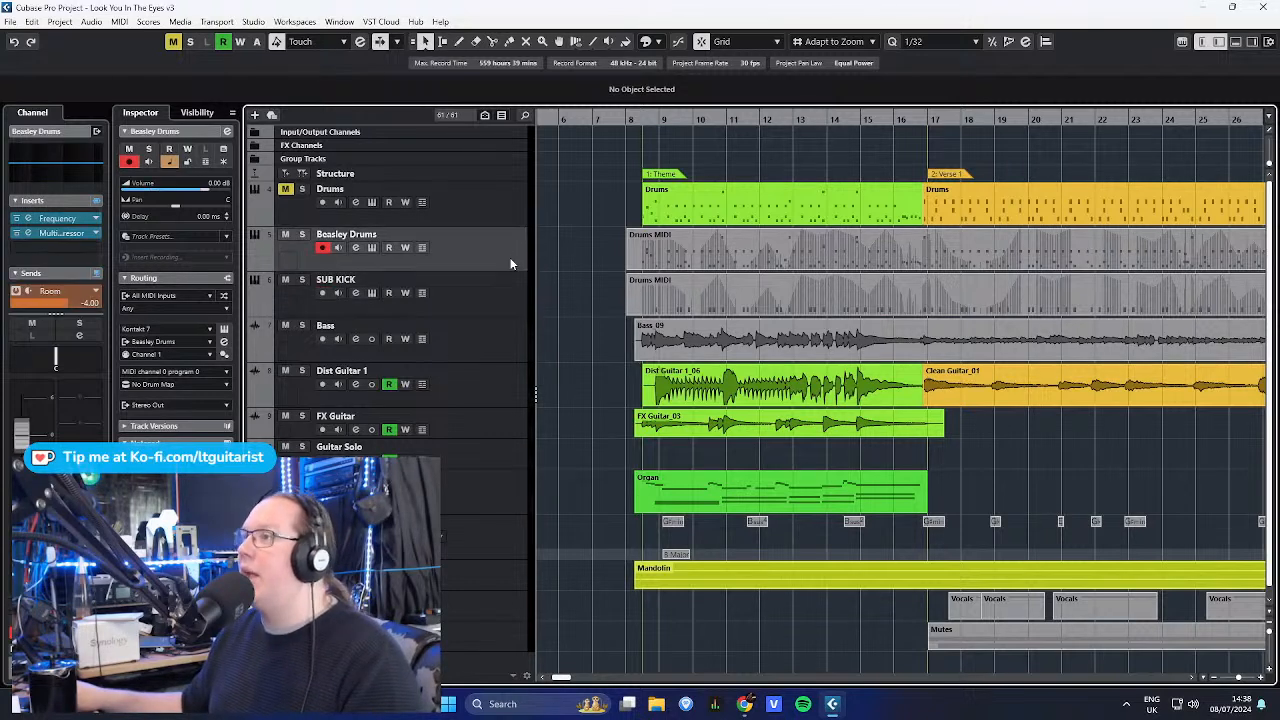
left_click(480, 295)
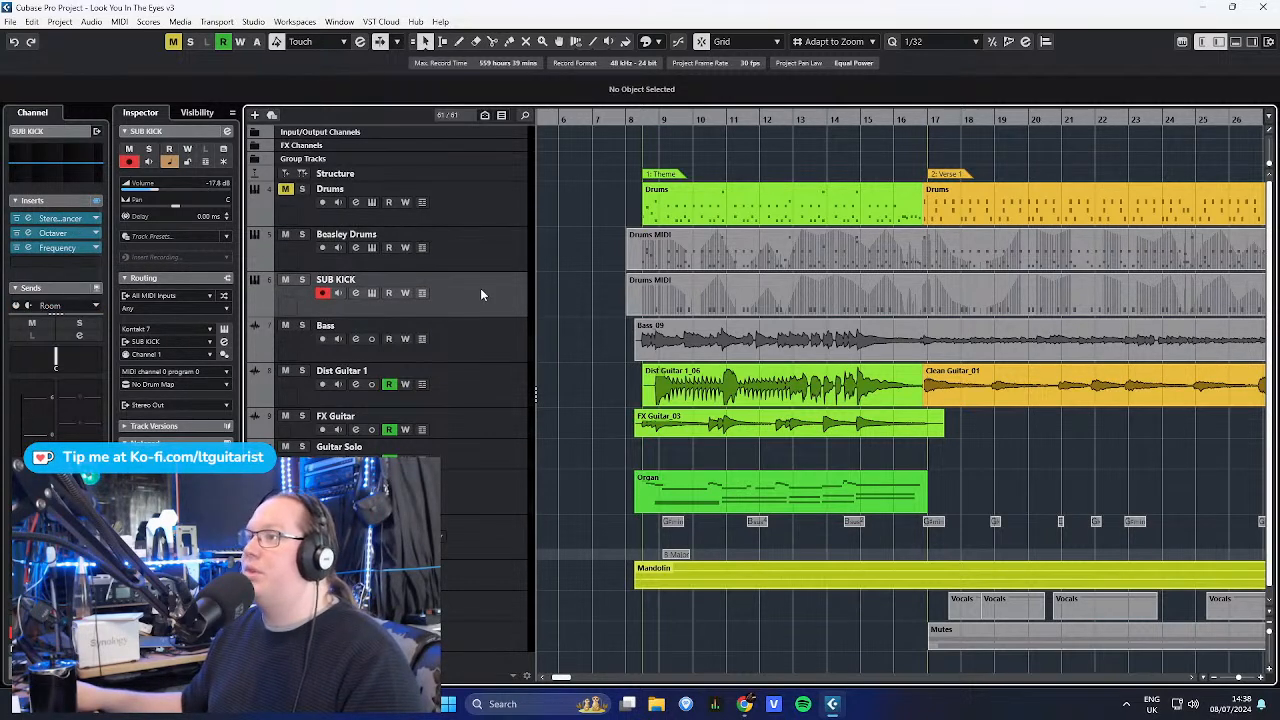
- Compare the Drums MIDI parts on the Beasley Drums and SUB KICK tracks by selecting them alternately
left_click(706, 260)
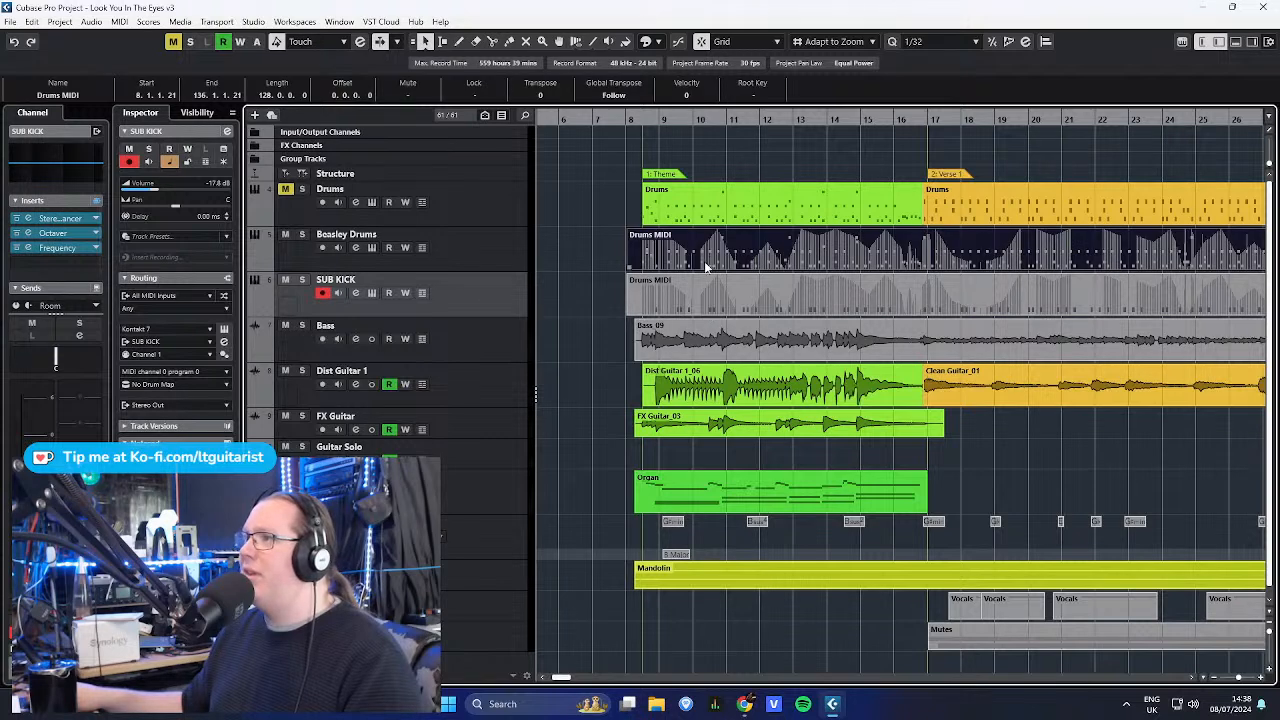
left_click(709, 278)
left_click(709, 260)
left_click(712, 287)
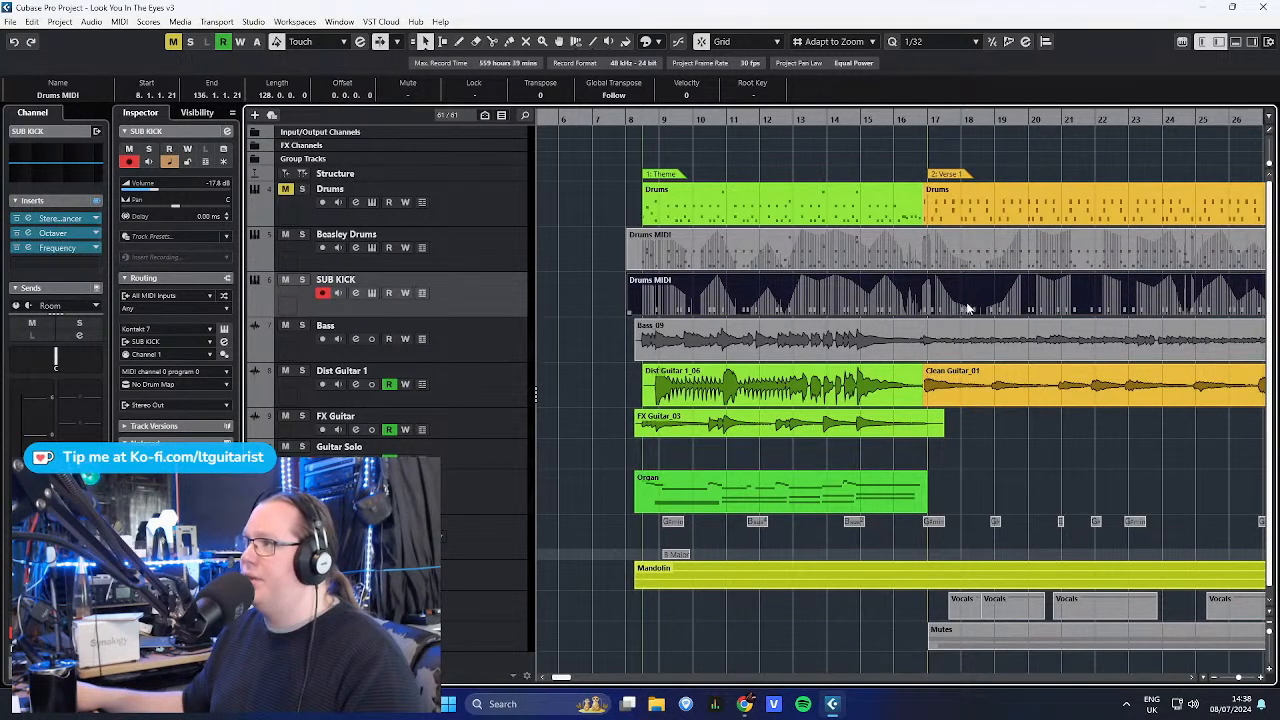
left_click(940, 255)
left_click(936, 298)
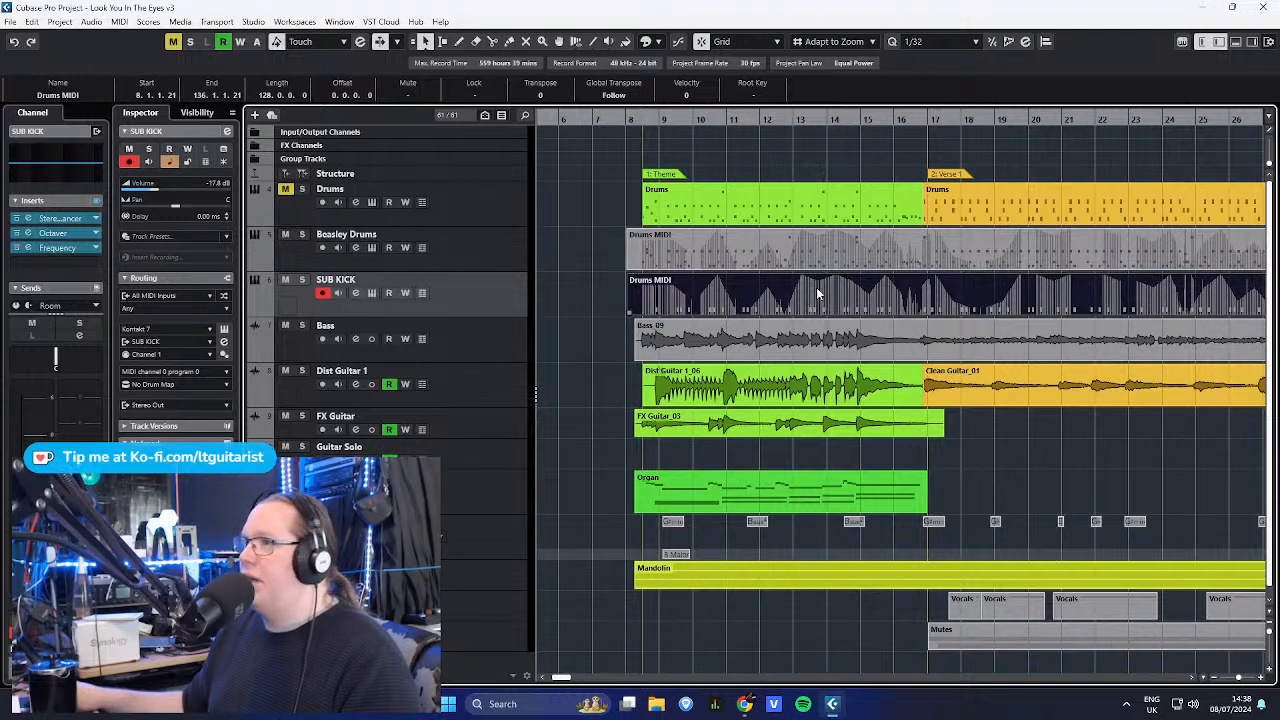
- Open the SUB KICK track's Drums MIDI part in the Key Editor, examine its C1 notes around bars 50 to 53, and close the editor
double_click(736, 306)
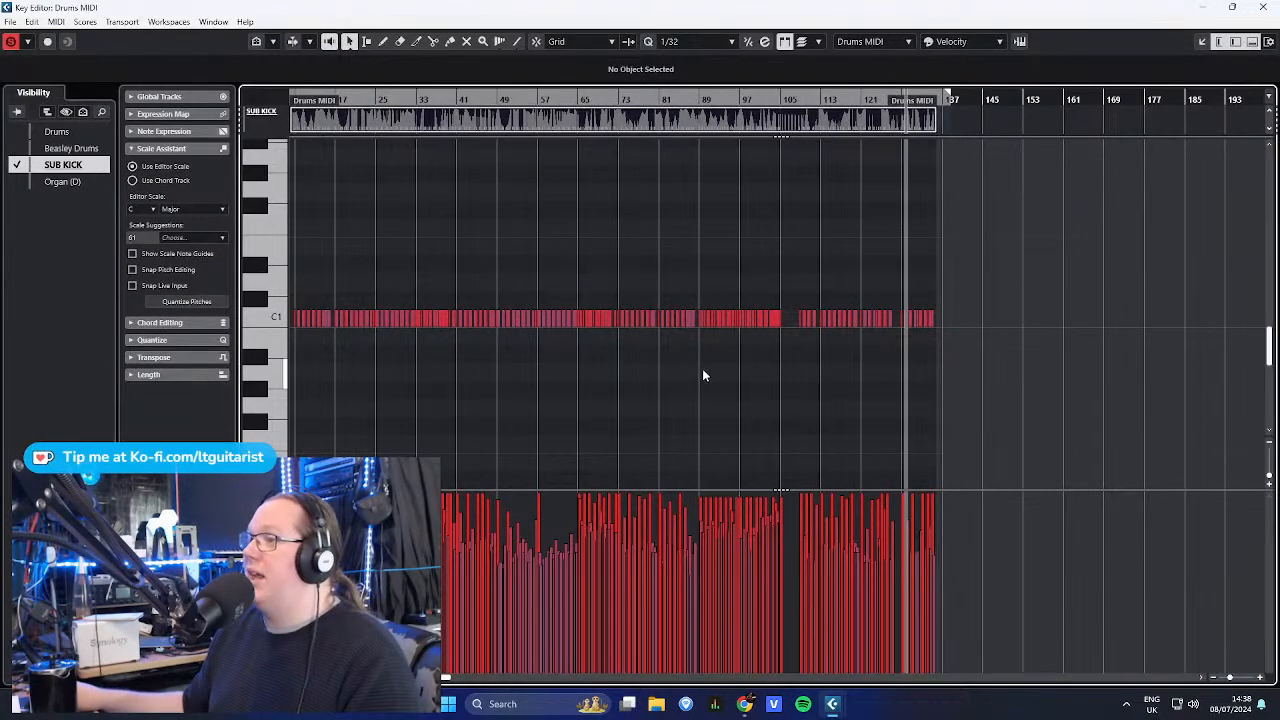
scroll(497, 366, "up", 3)
scroll(528, 310, "up", 5)
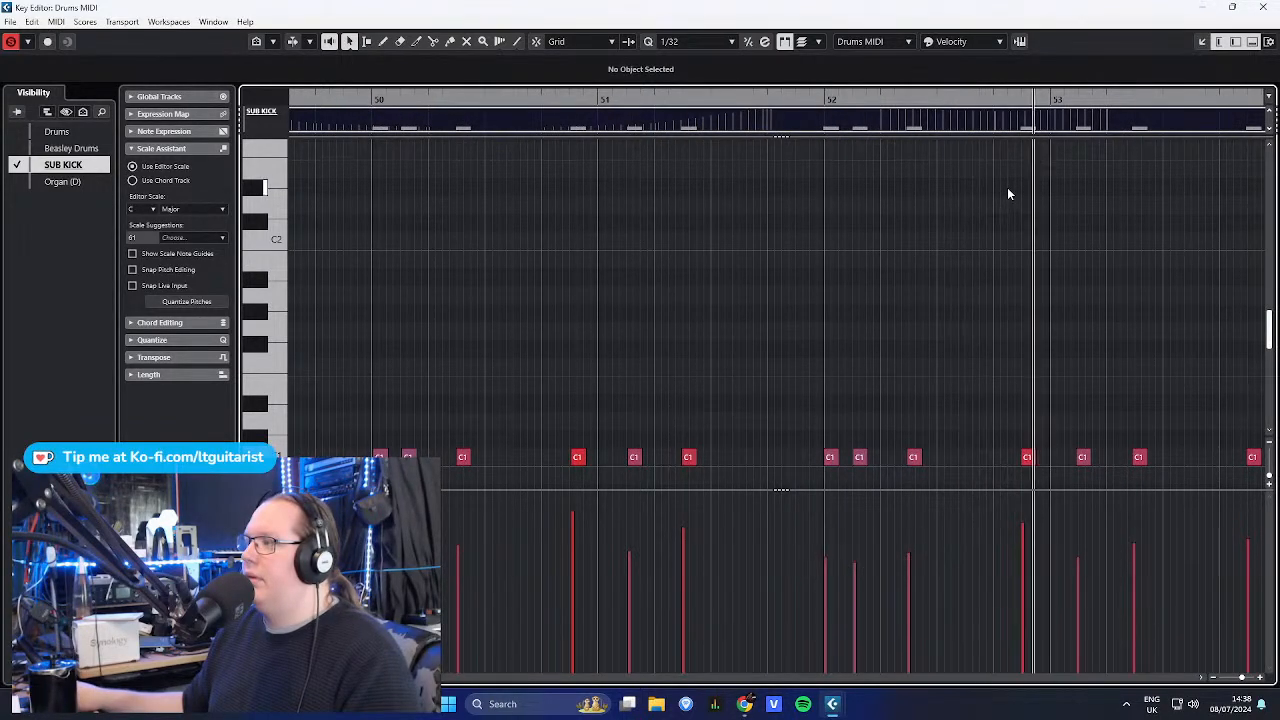
left_click(1263, 7)
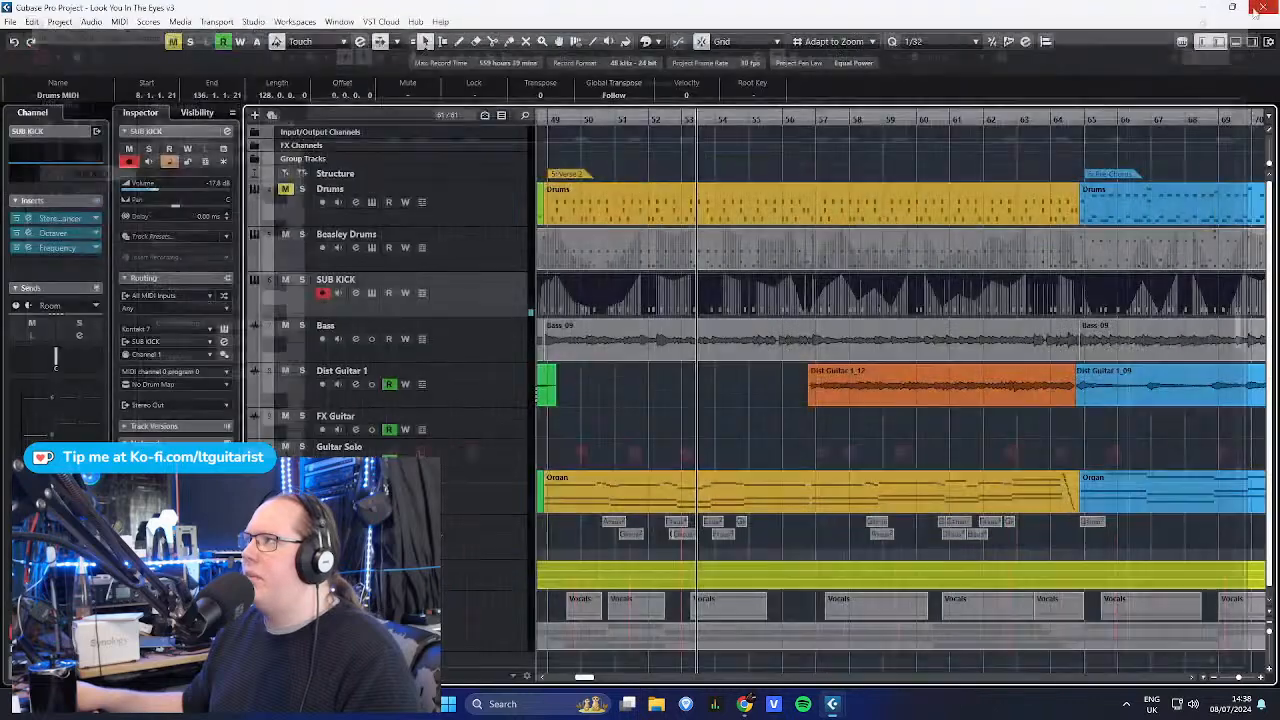
- Deselect the Drums MIDI part and open the SUB KICK channel's StereoEnhancer, Octaver and Frequency inserts to review their settings
scroll(619, 401, "down", 4)
scroll(663, 432, "left", 5)
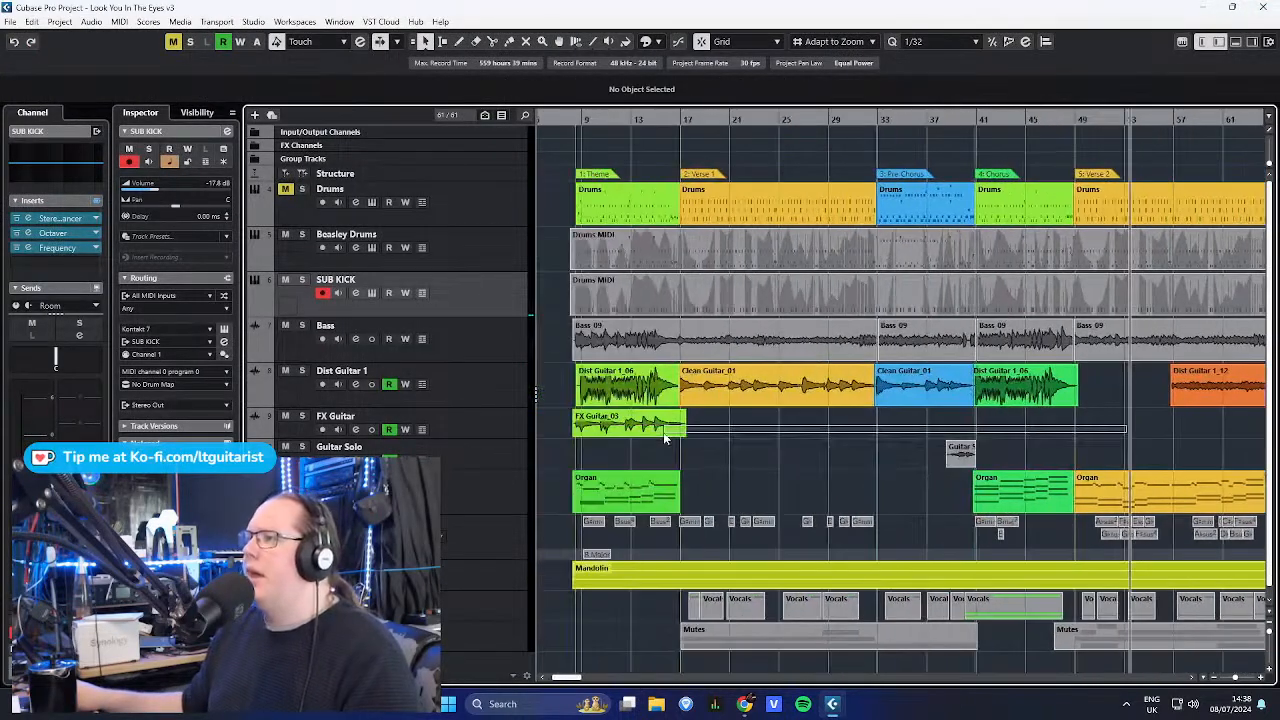
left_click(663, 432)
scroll(657, 438, "down", 2)
left_click(652, 446)
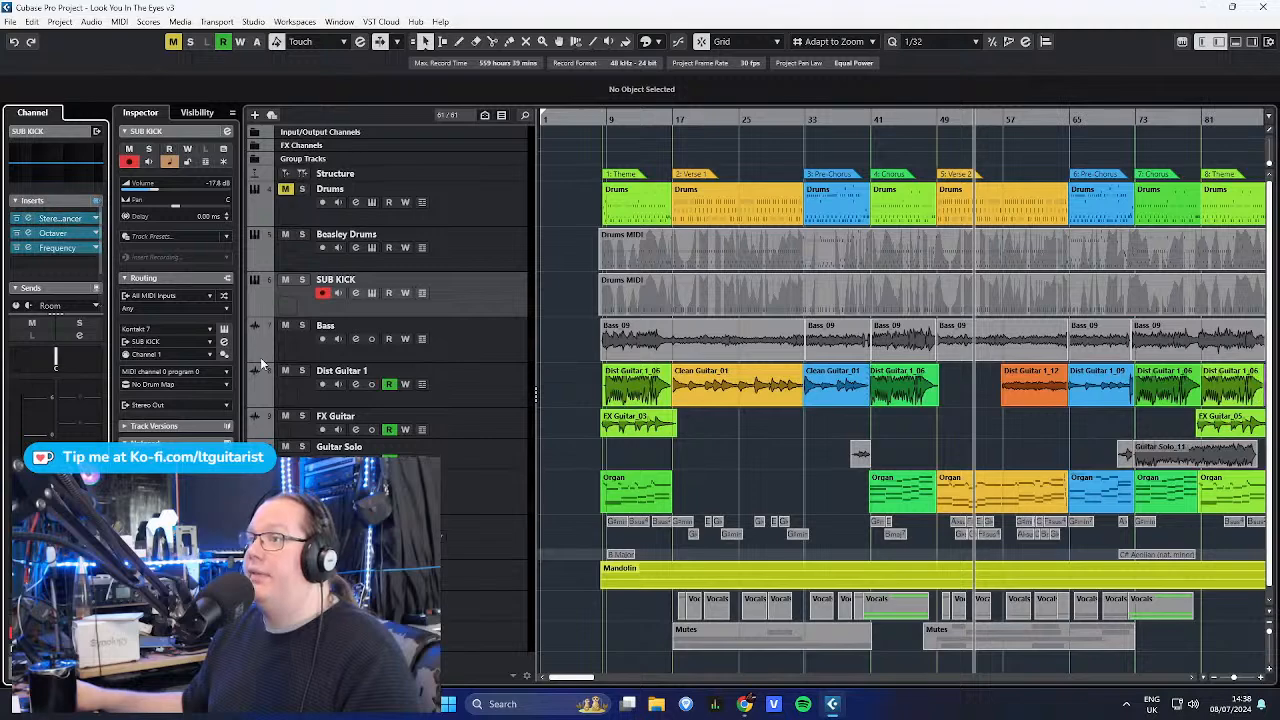
left_click(55, 218)
left_click_drag(606, 234, 420, 164)
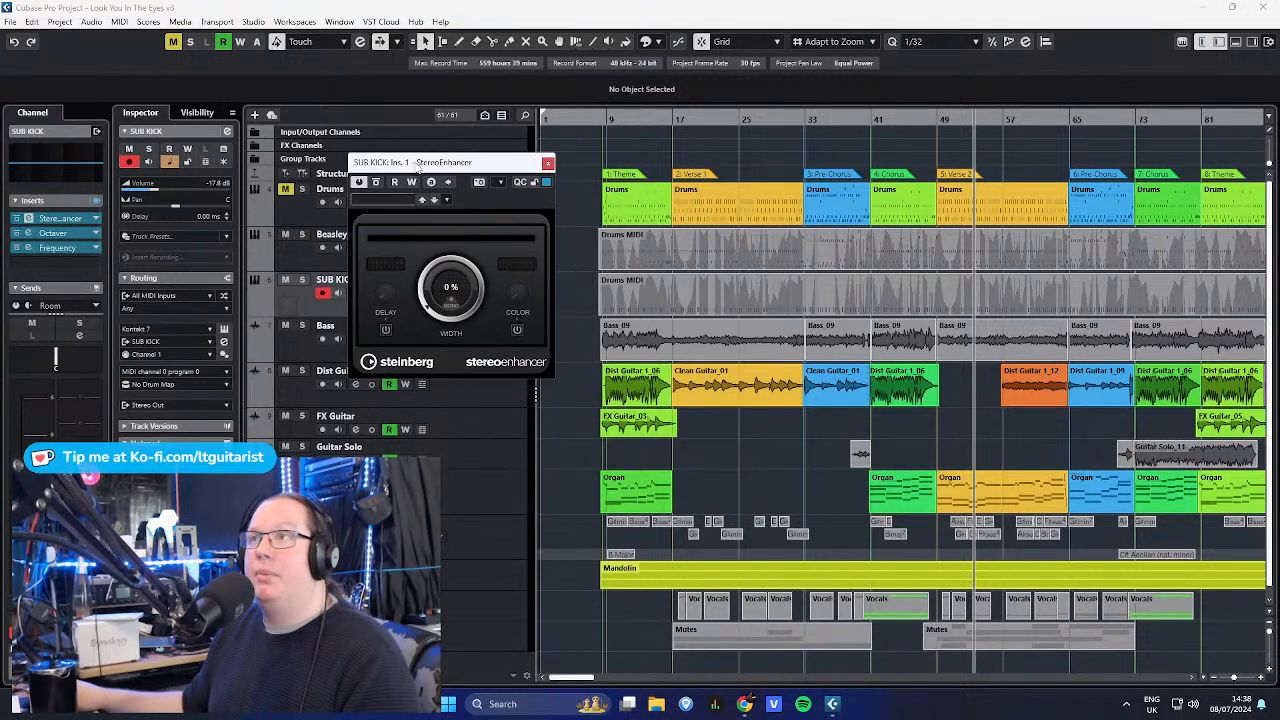
left_click(57, 233)
left_click_drag(600, 252, 375, 135)
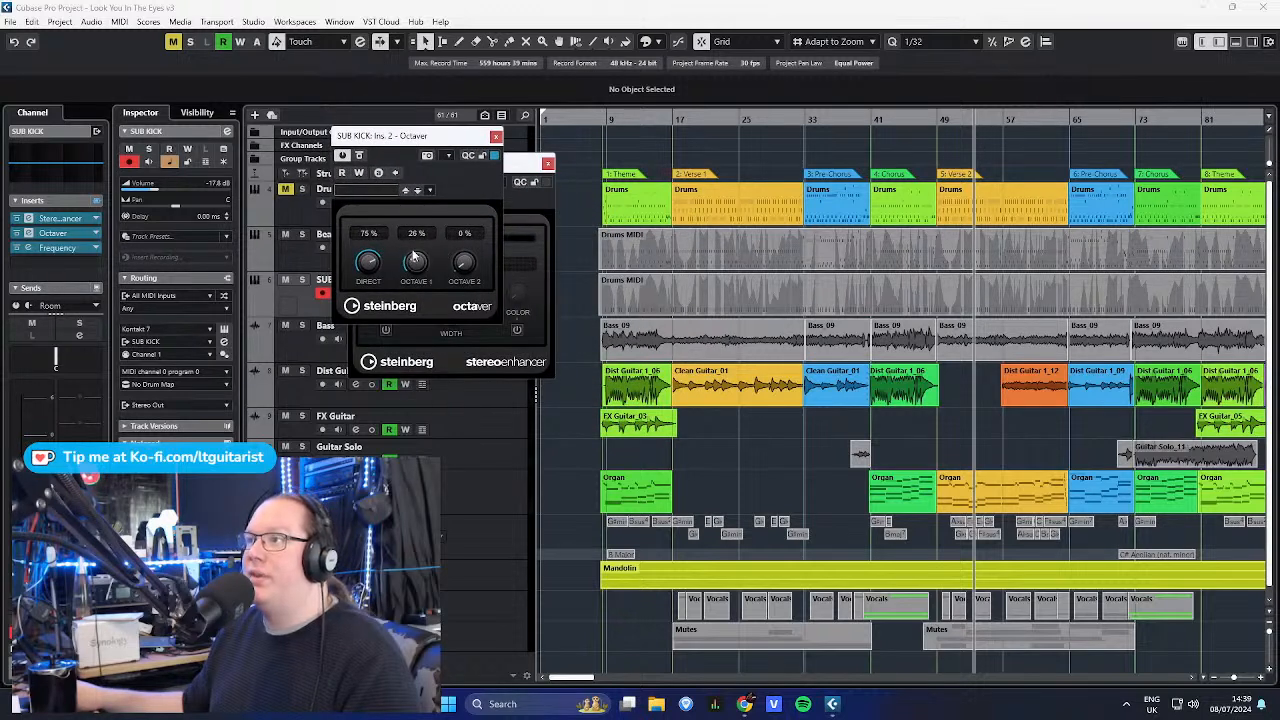
left_click(67, 258)
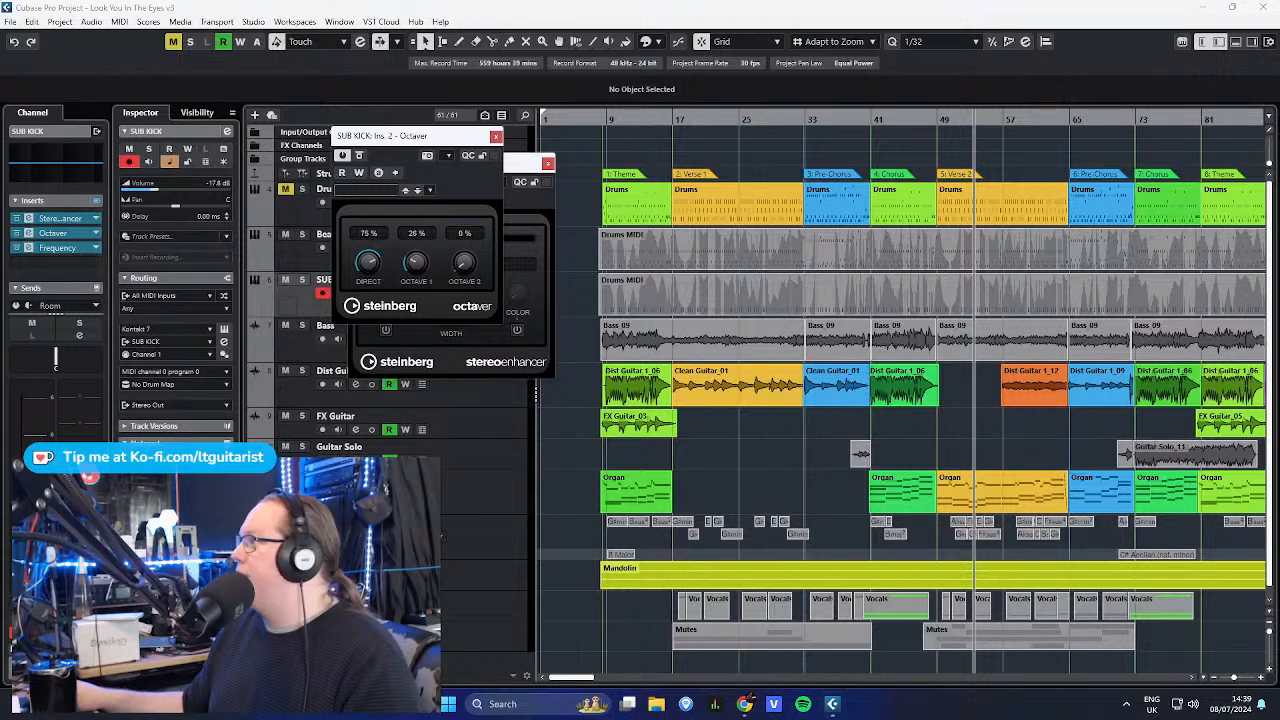
left_click_drag(1279, 112, 322, 86)
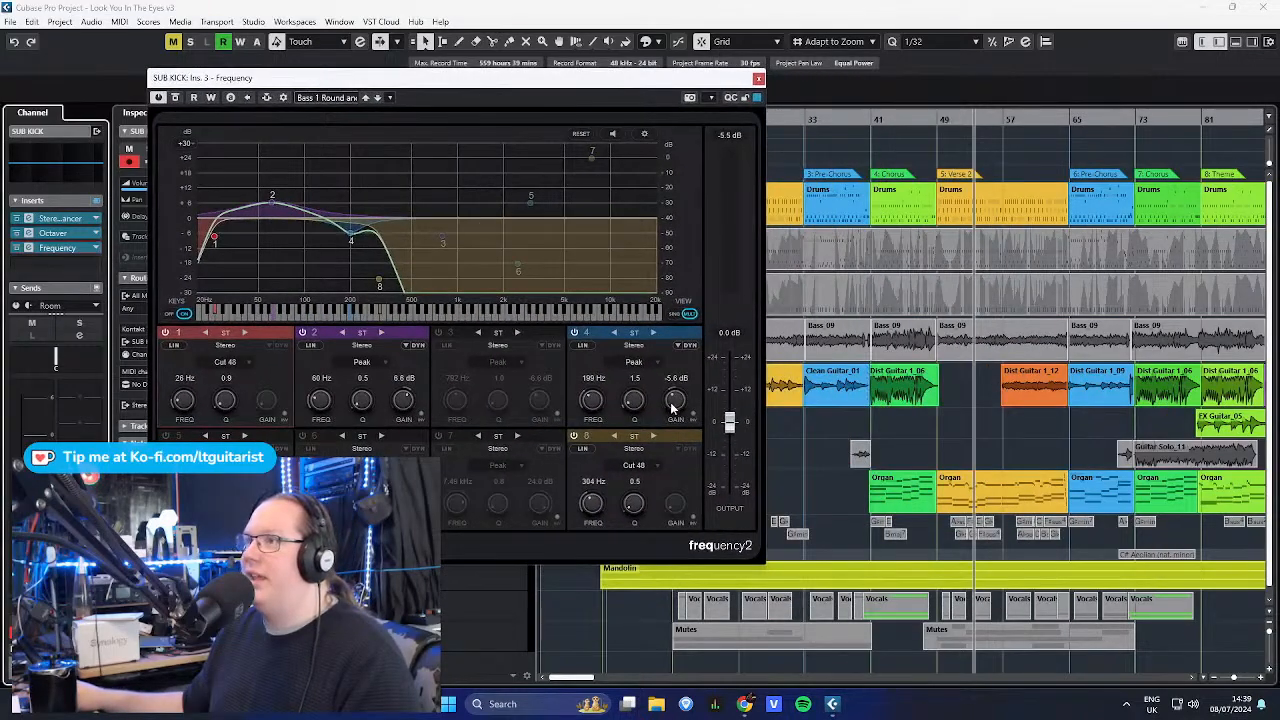
- Solo the SUB KICK track and play it to watch its Frequency EQ response, and close its three plug-in windows
key("s")
key("space")
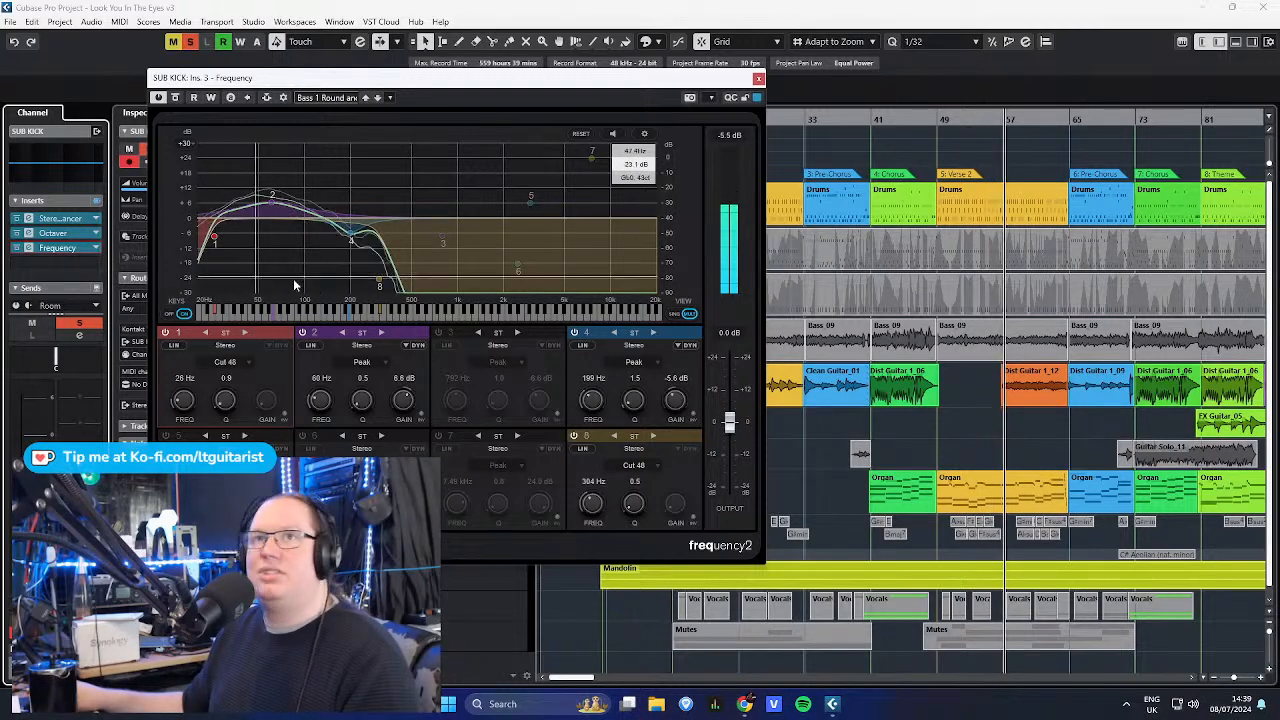
left_click(759, 79)
left_click(496, 135)
left_click(547, 163)
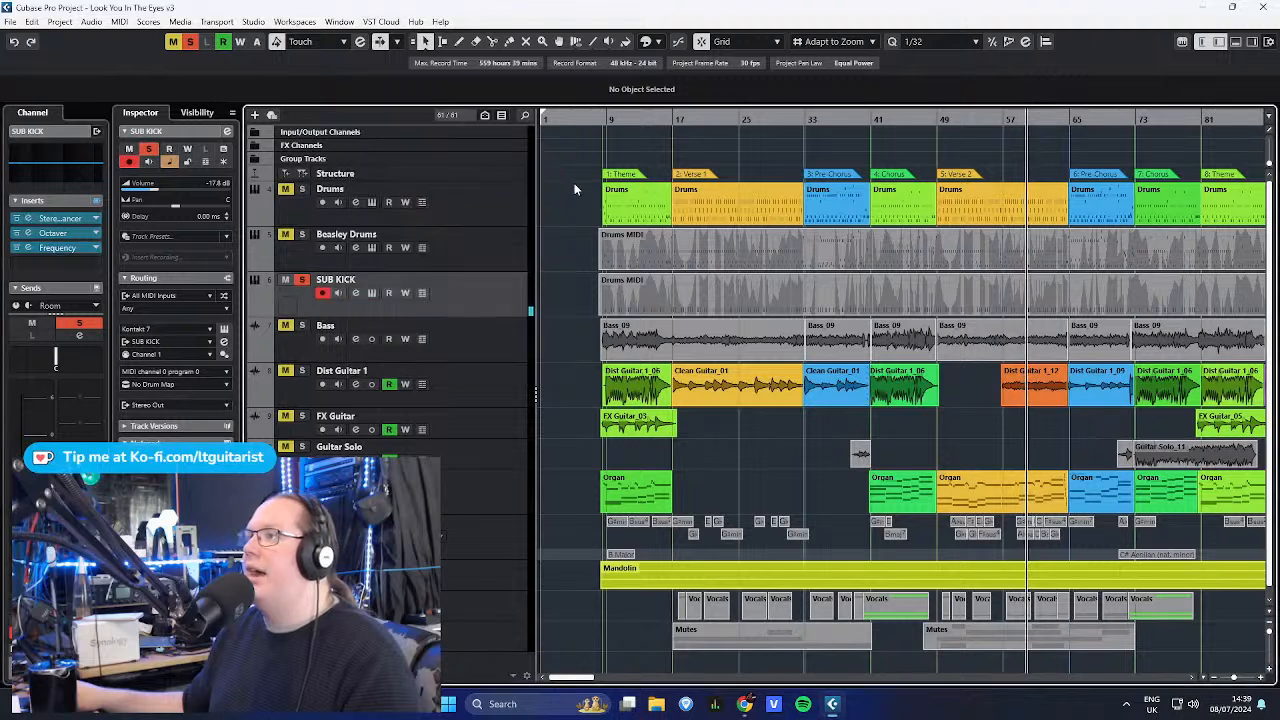
- Review the Beasley Drums channel's Frequency EQ, close it, and open the channel's MultibandCompressor insert
left_click(505, 262)
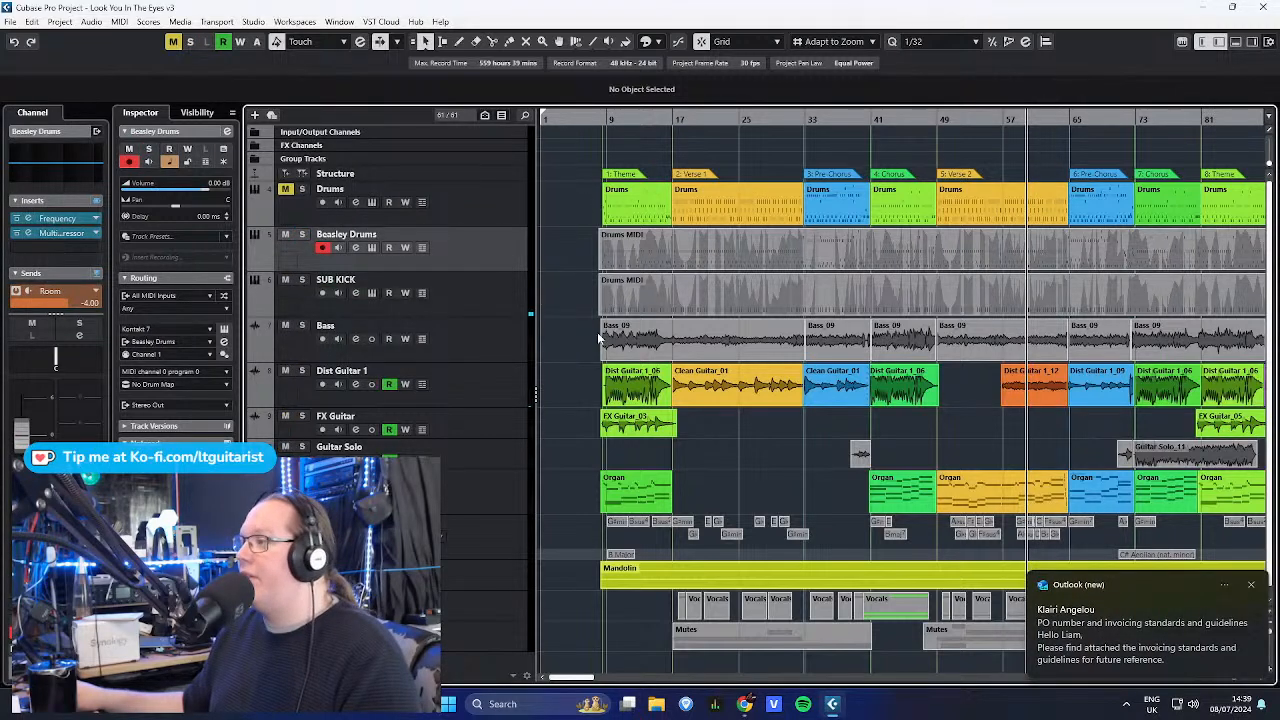
left_click(1254, 585)
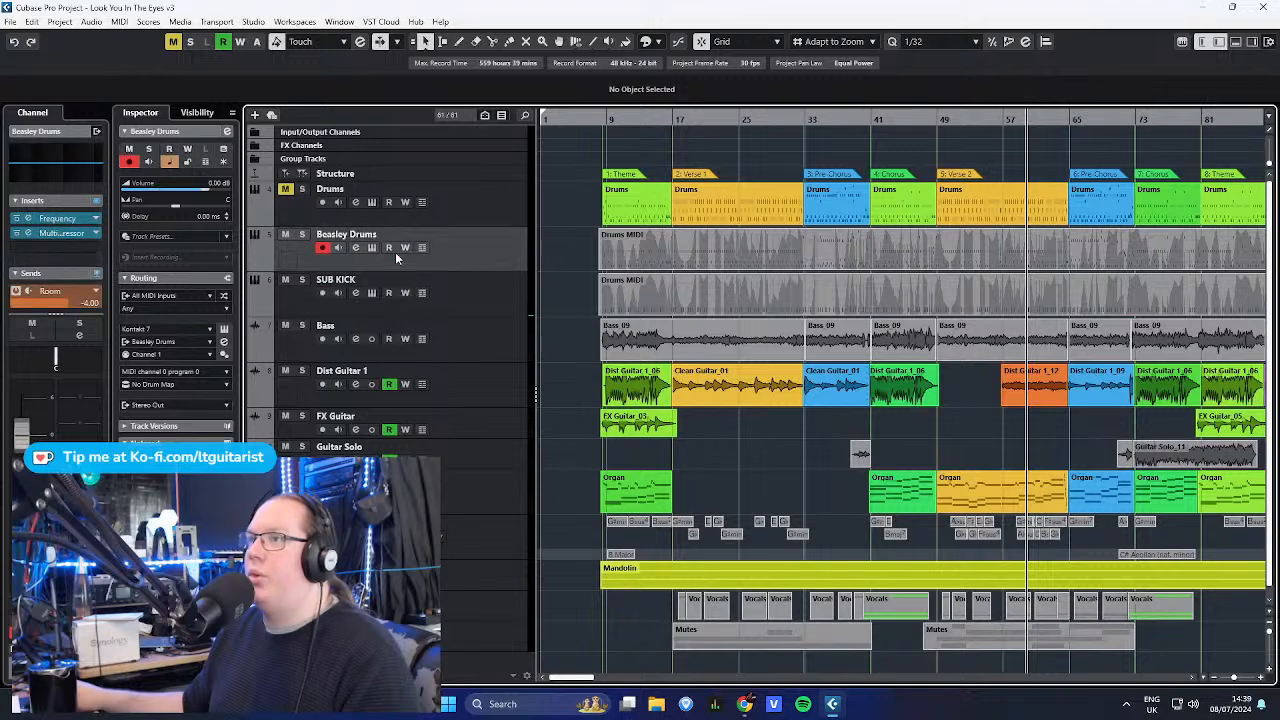
left_click(28, 218)
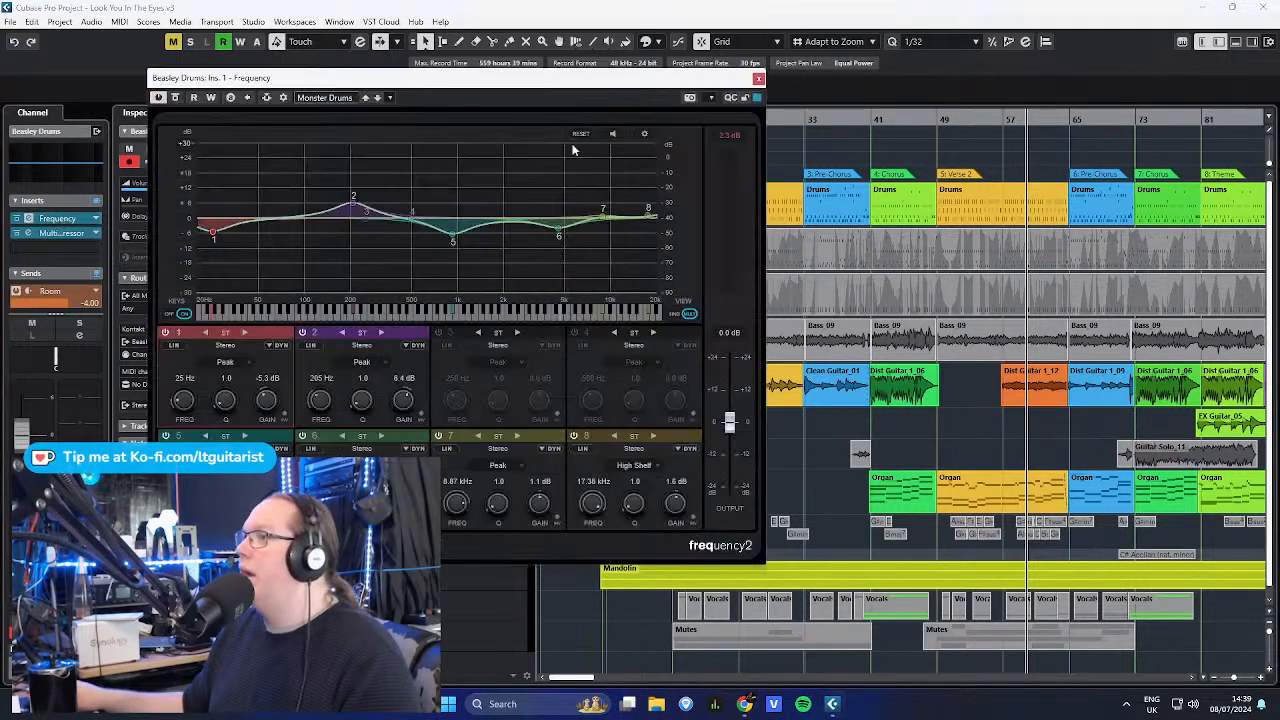
left_click_drag(533, 83, 633, 100)
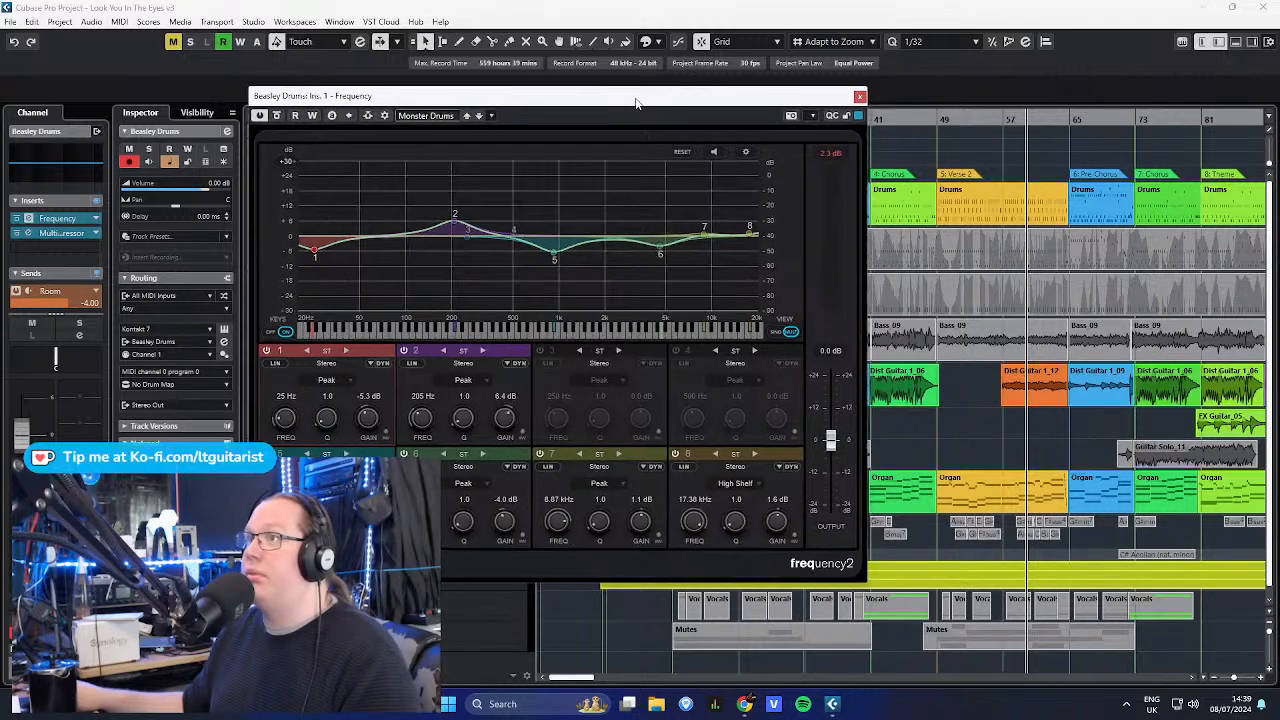
left_click_drag(629, 95, 649, 87)
left_click(882, 88)
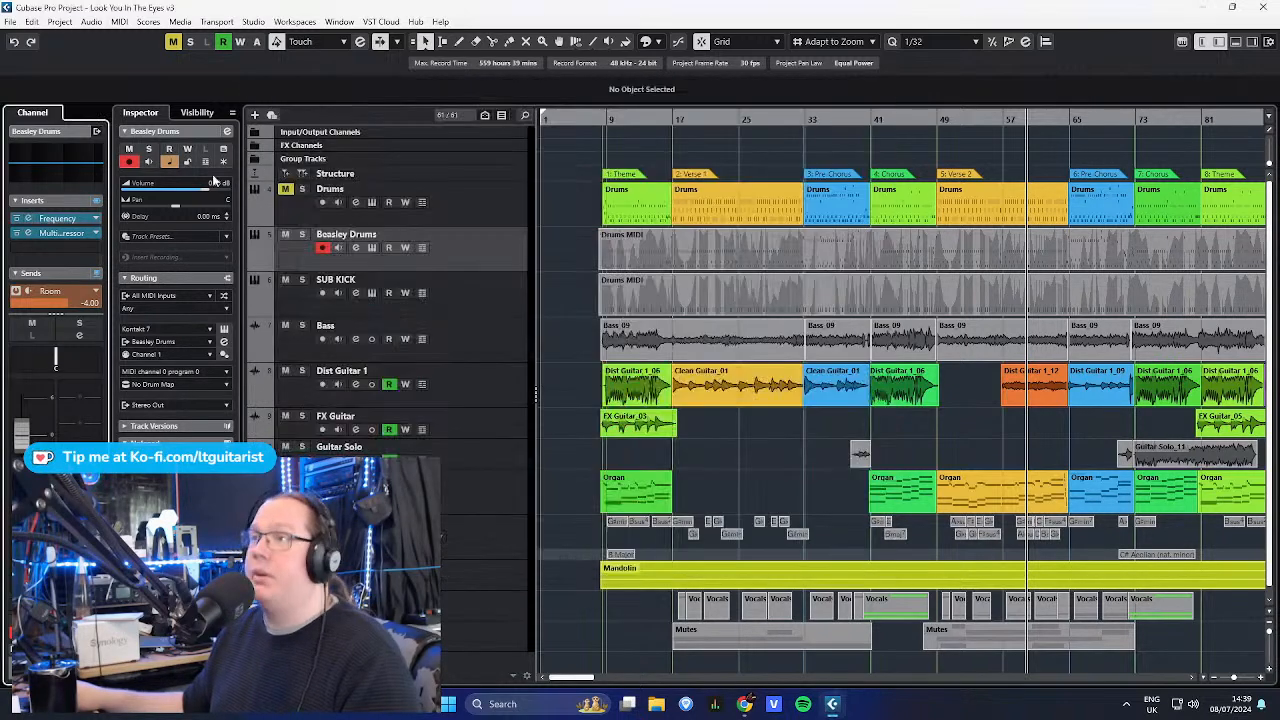
left_click(60, 233)
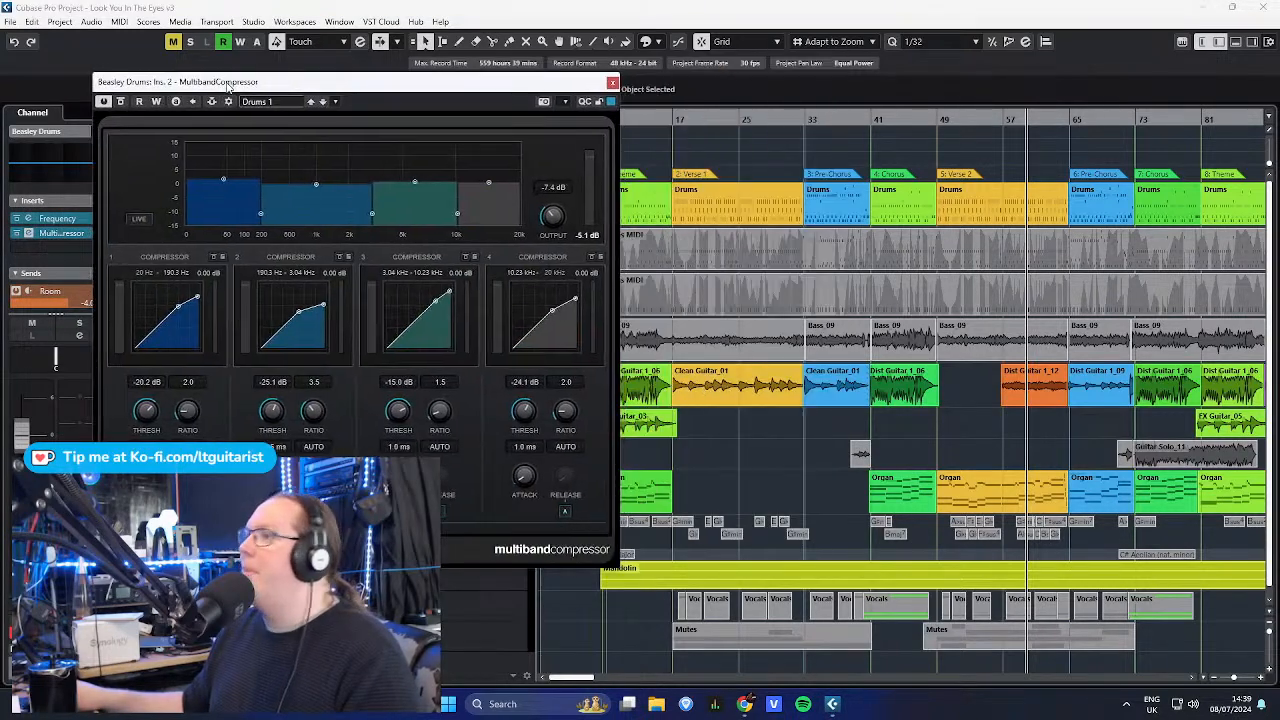
- Bring the Beasley Drums MultibandCompressor window fully into view, review its four bands, and close it
left_click_drag(219, 84, 508, 67)
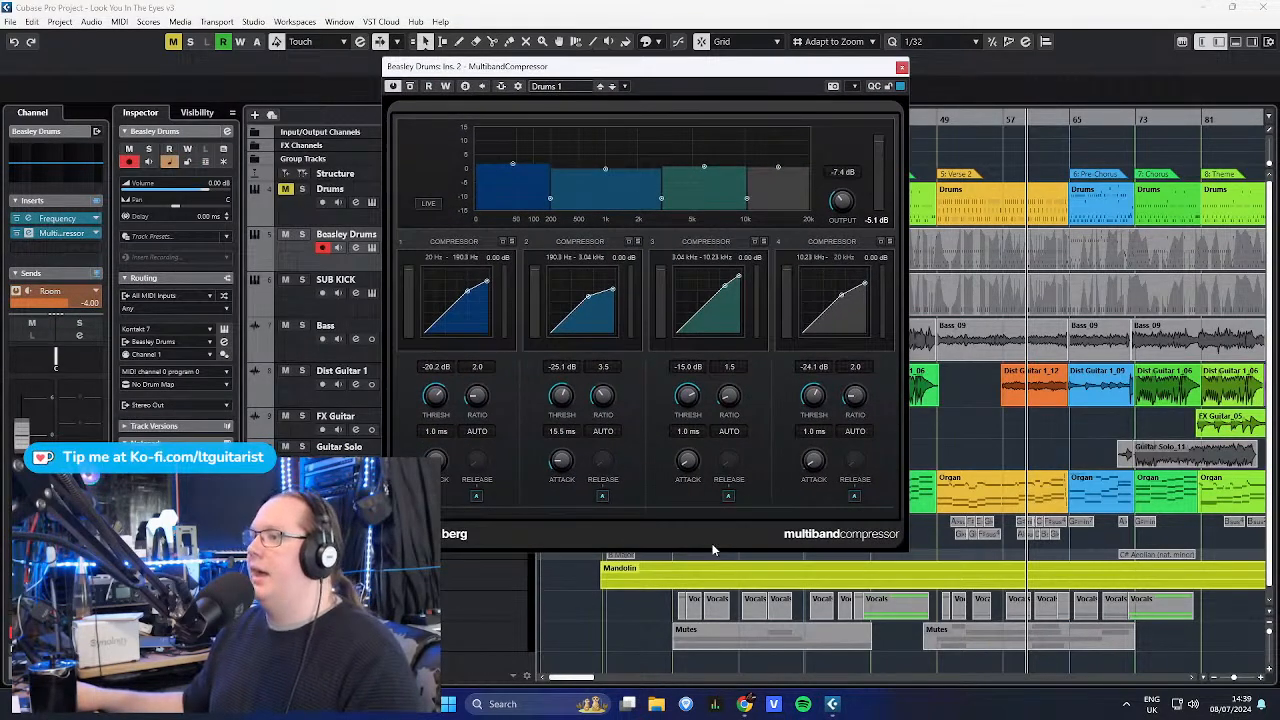
mouse_move(722, 68)
left_mouse_down()
mouse_move(742, 70)
mouse_move(726, 63)
left_mouse_up()
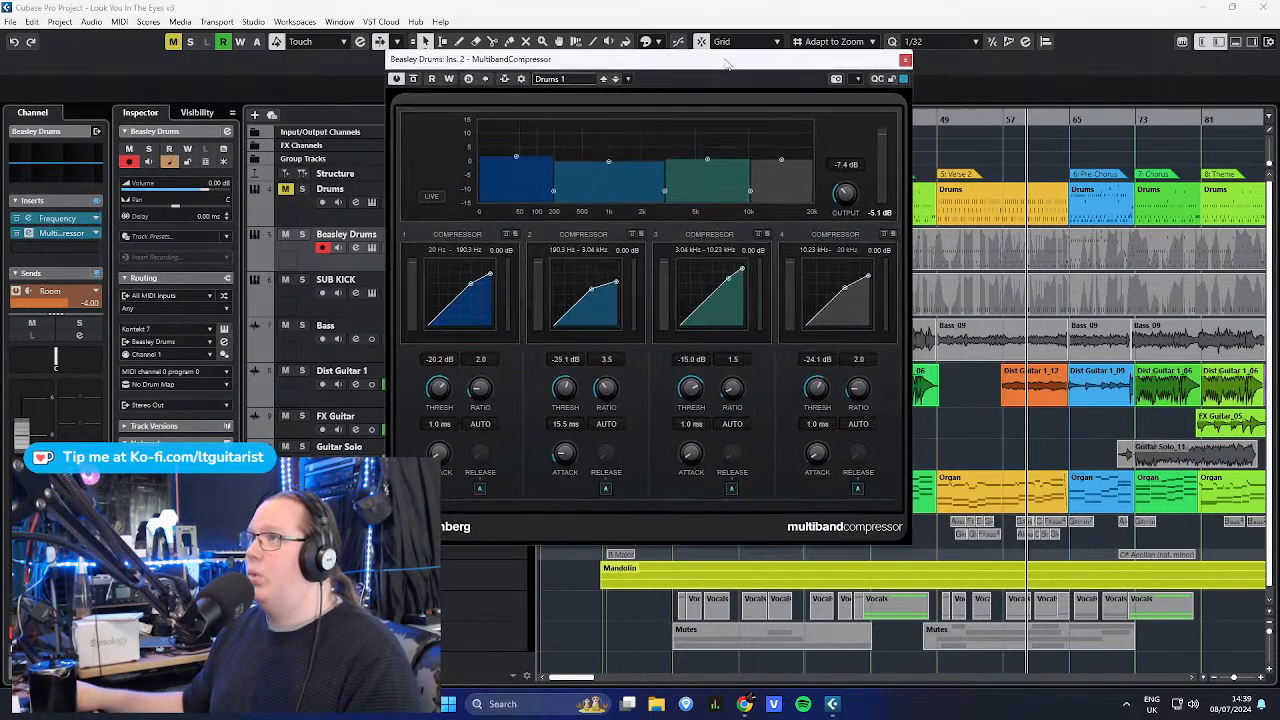
left_click(588, 80)
left_click(835, 81)
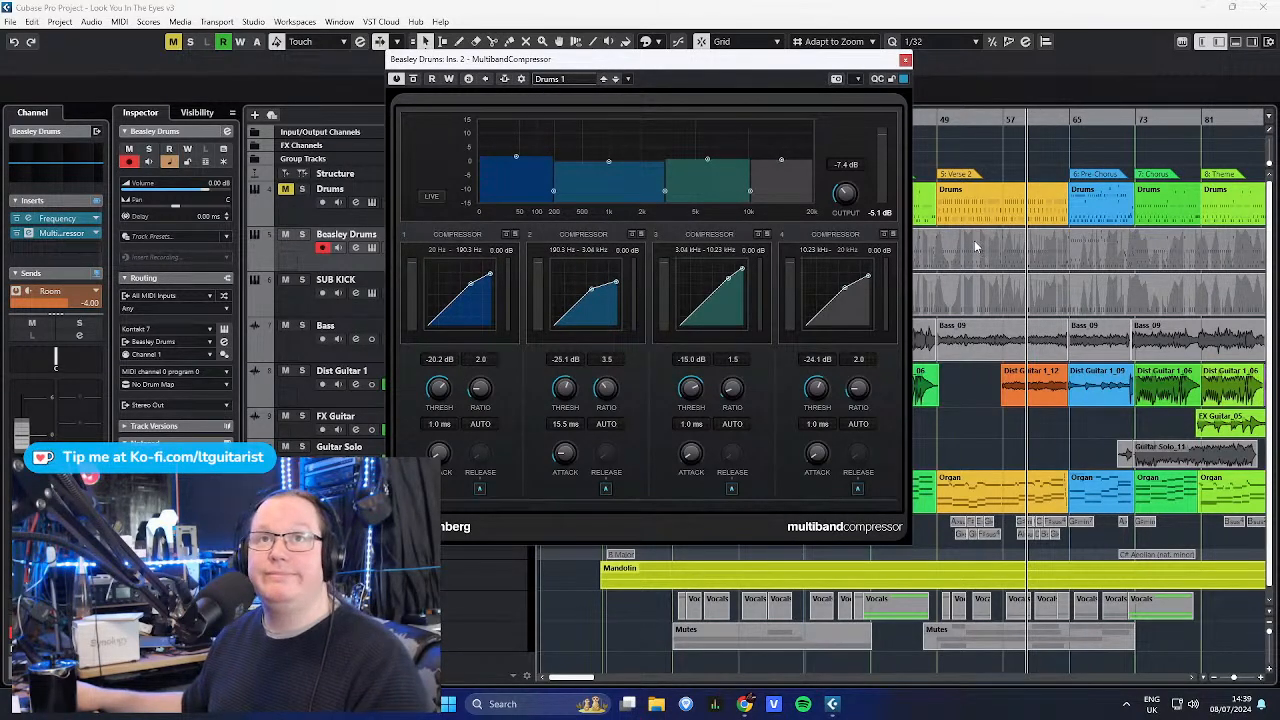
left_click(905, 60)
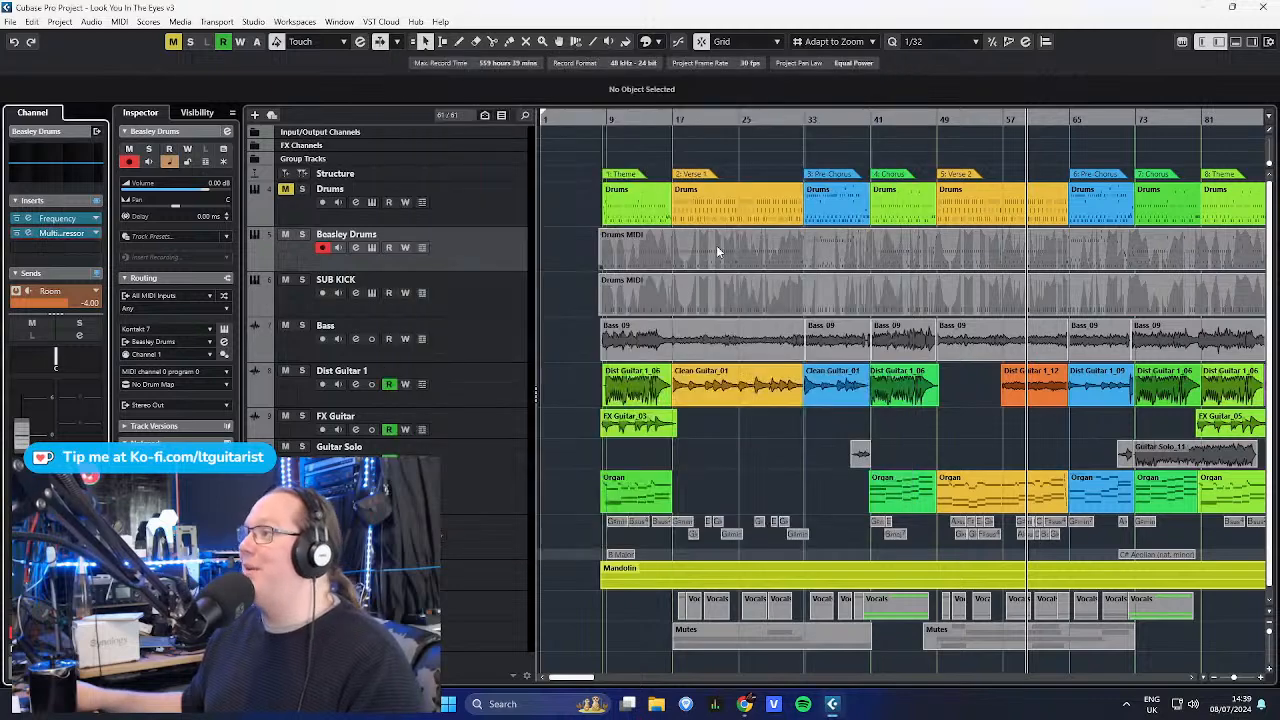
- Solo the Beasley Drums and SUB KICK tracks together and play them from early in Verse 2
key("s")
left_click(496, 290)
key("s")
key("h")
key("h")
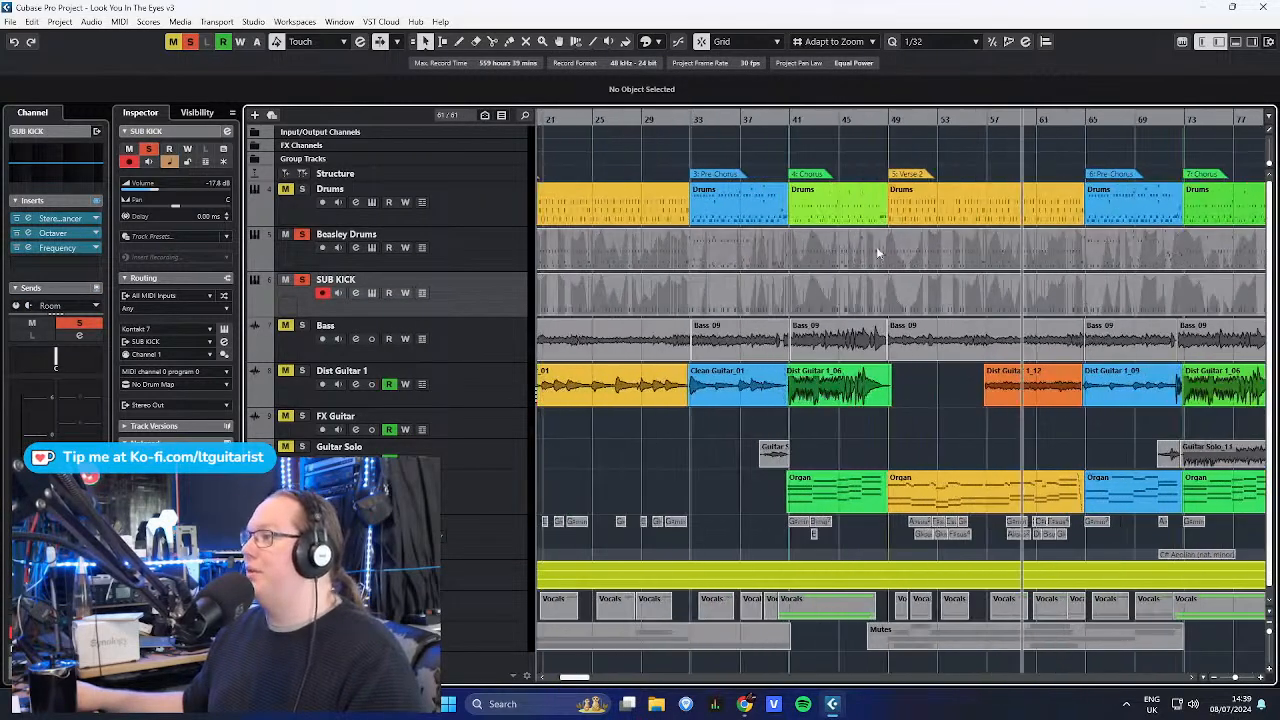
scroll(912, 176, "up", 1)
left_click_drag(947, 120, 928, 120)
key("space")
scroll(1020, 436, "up", 5)
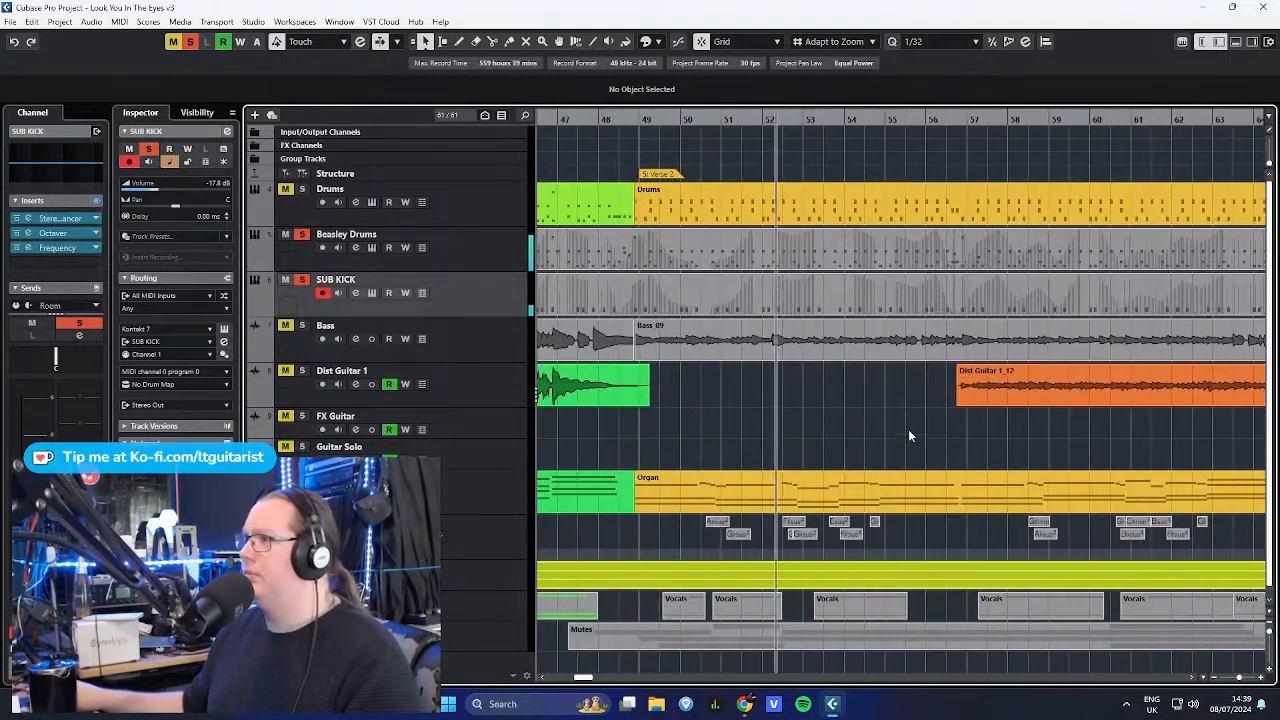
scroll(916, 440, "down", 3)
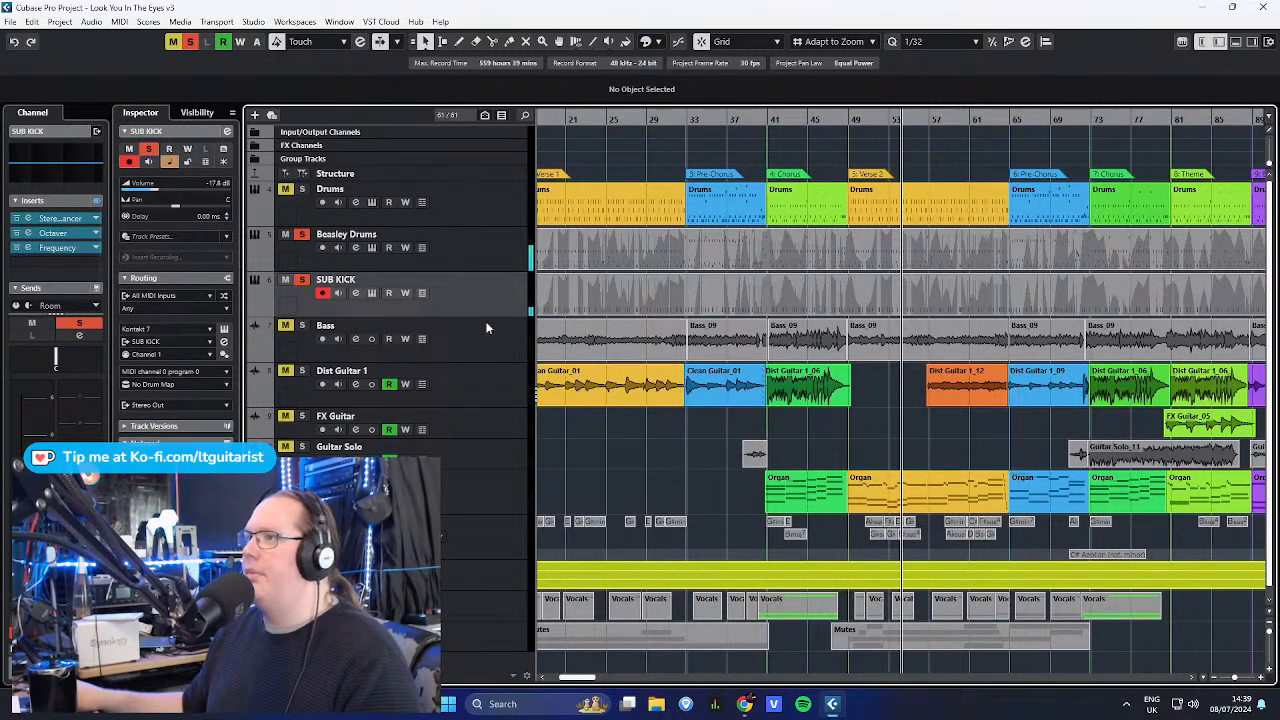
- Take the two drum tracks out of solo, solo the Bass track, and play it through Verse 2
left_click(490, 258)
scroll(745, 422, "down", 1)
scroll(740, 420, "down", 1)
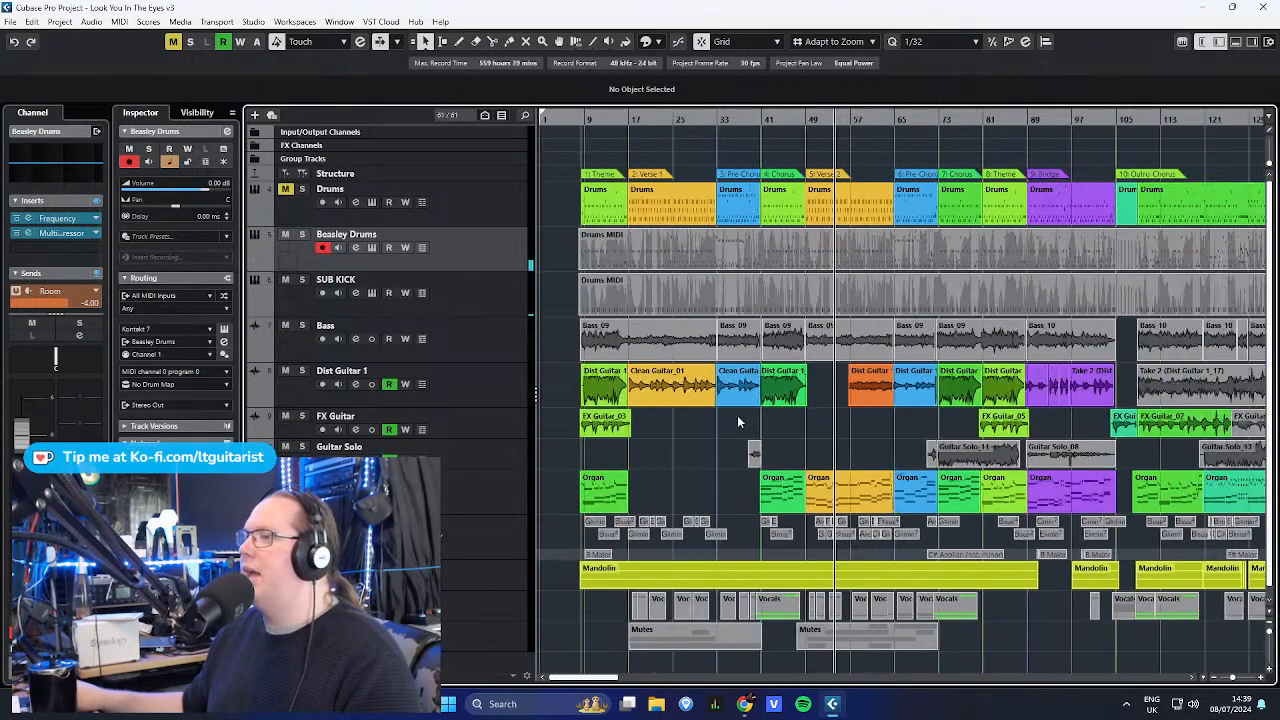
left_click(508, 342)
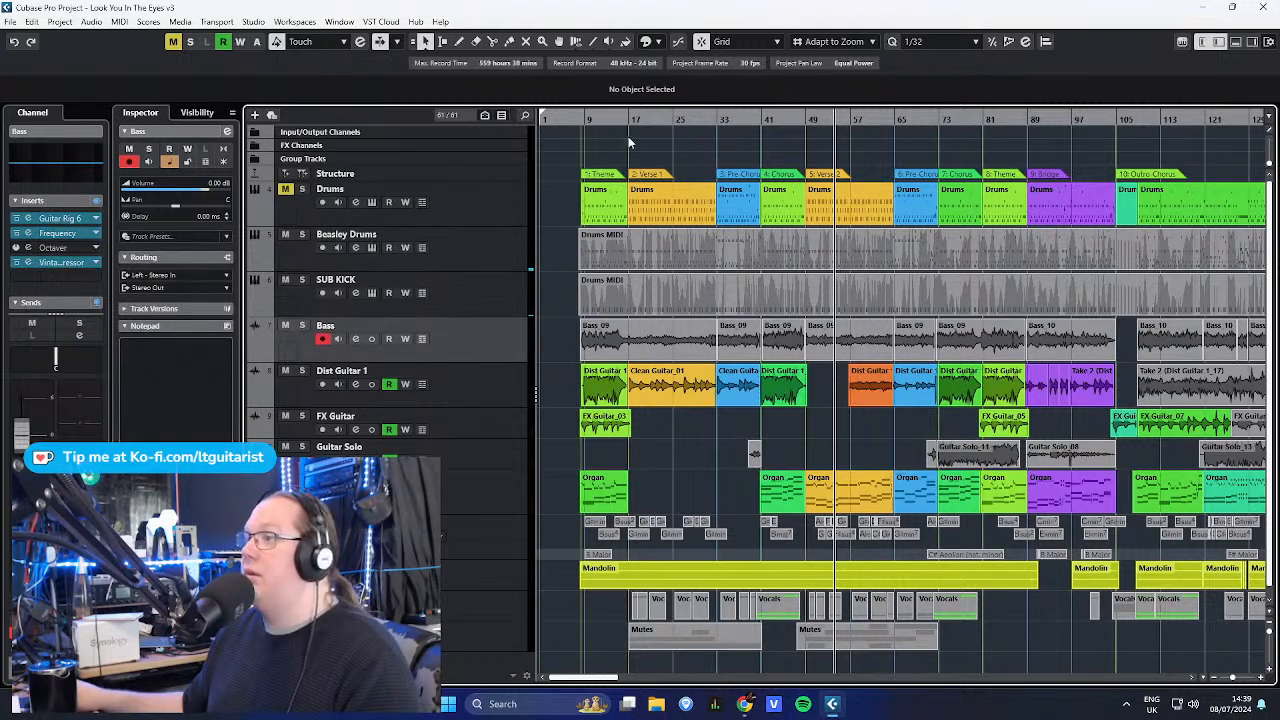
key("s")
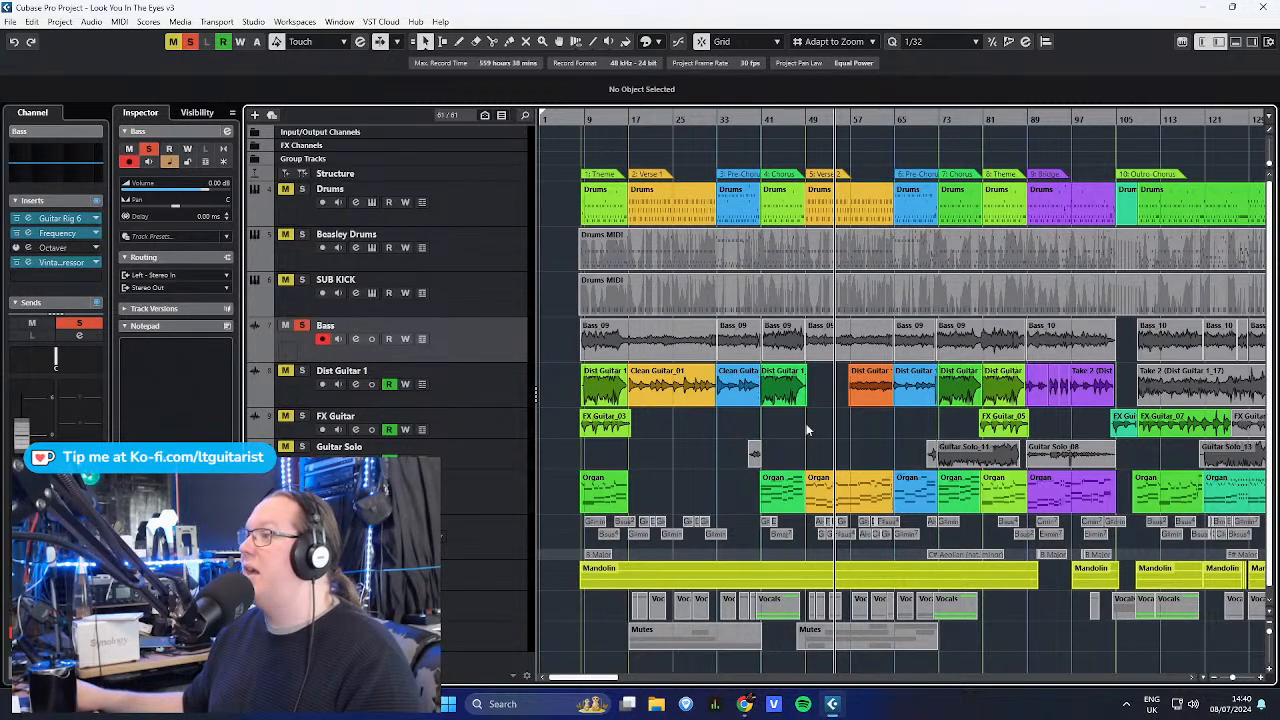
scroll(860, 432, "up", 3)
scroll(702, 416, "down", 3)
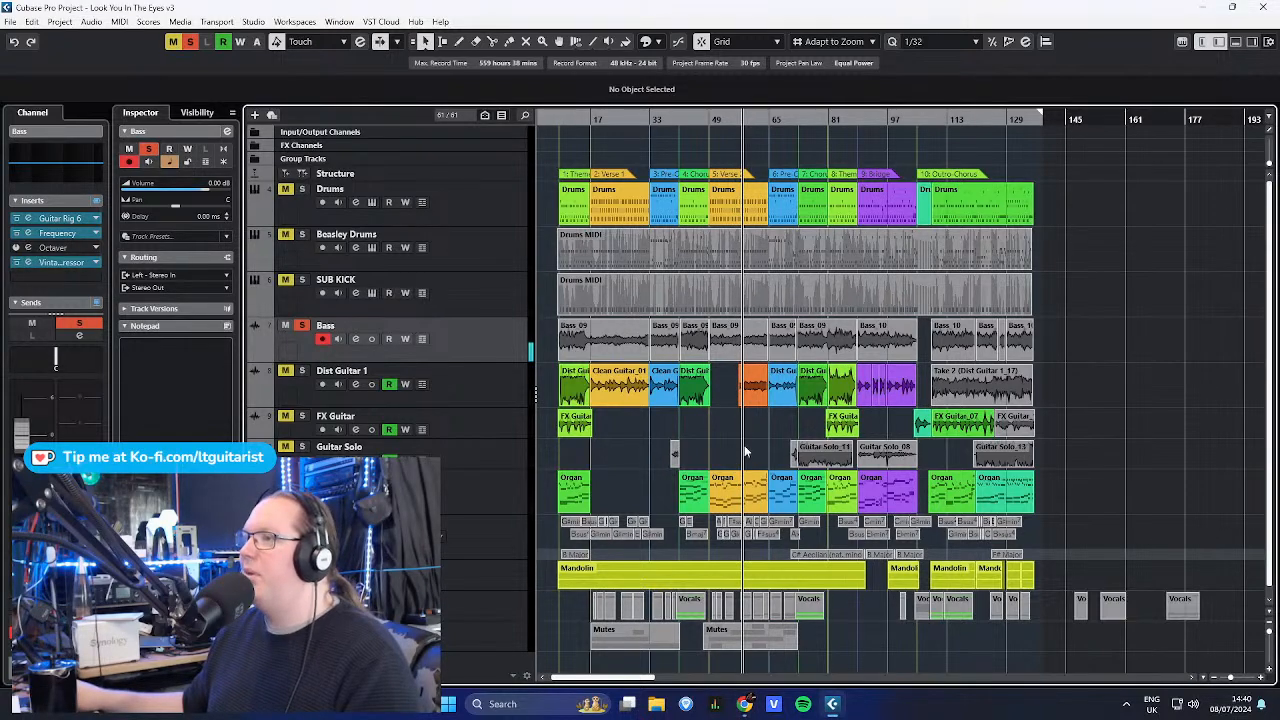
scroll(744, 450, "up", 3)
scroll(744, 450, "up", 2)
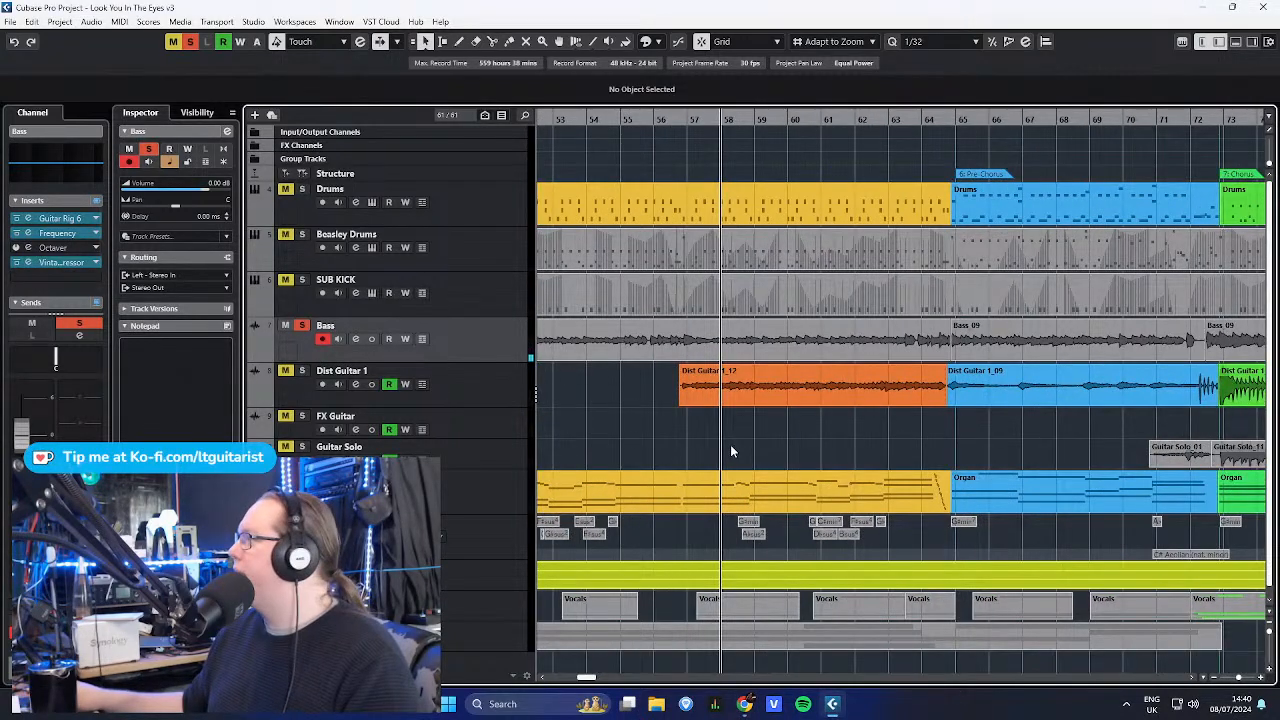
- Select the run of Bass_09 events on the Bass track from the opening Theme to the second Theme
scroll(729, 450, "left", 3)
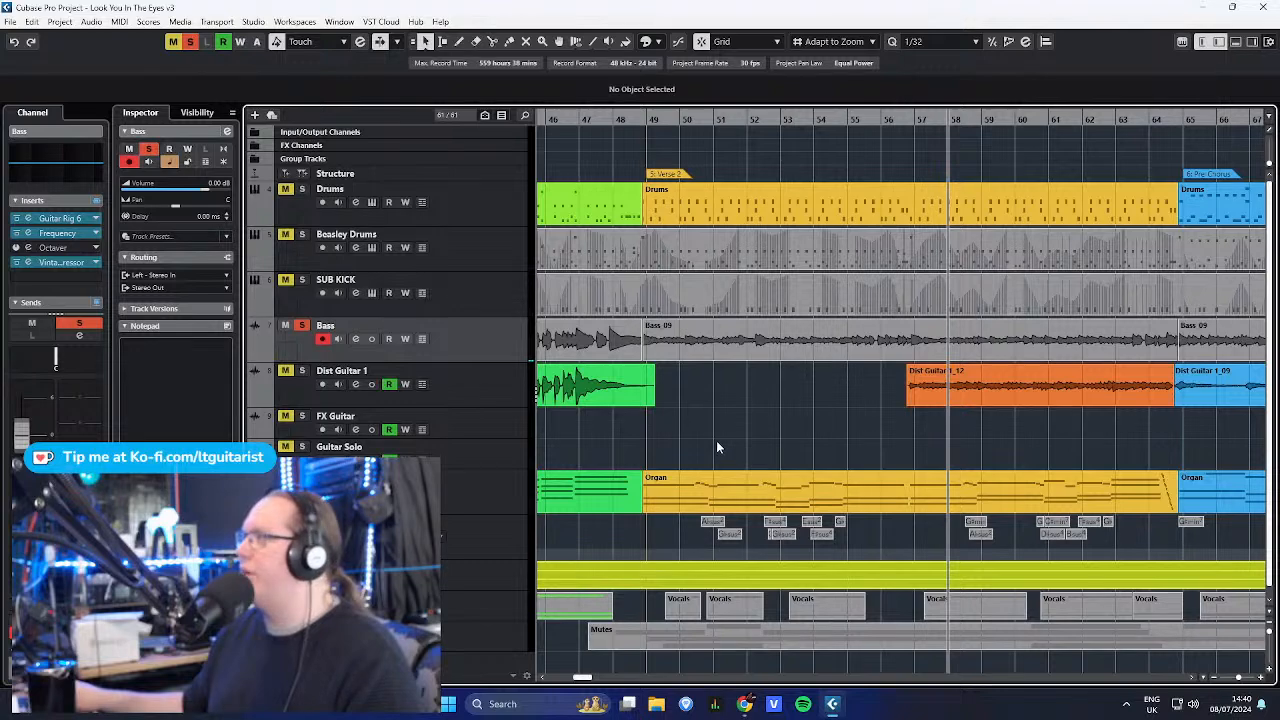
scroll(716, 440, "down", 1)
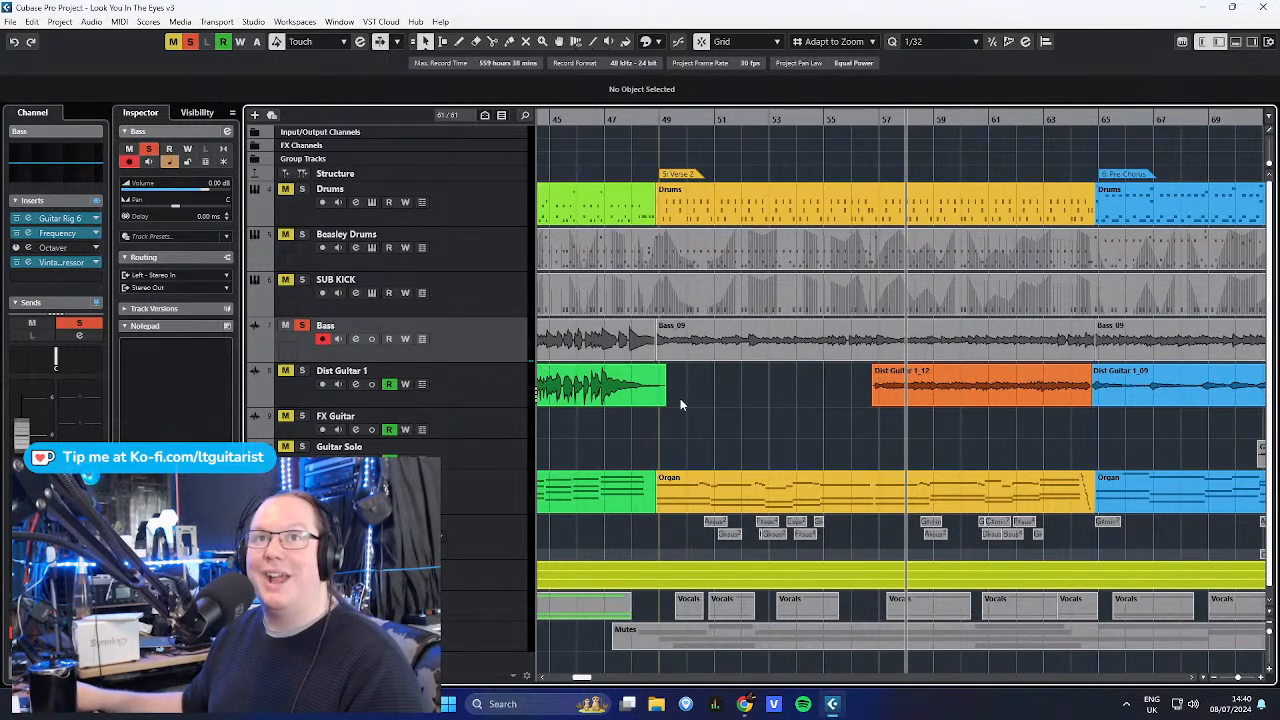
scroll(740, 437, "down", 3)
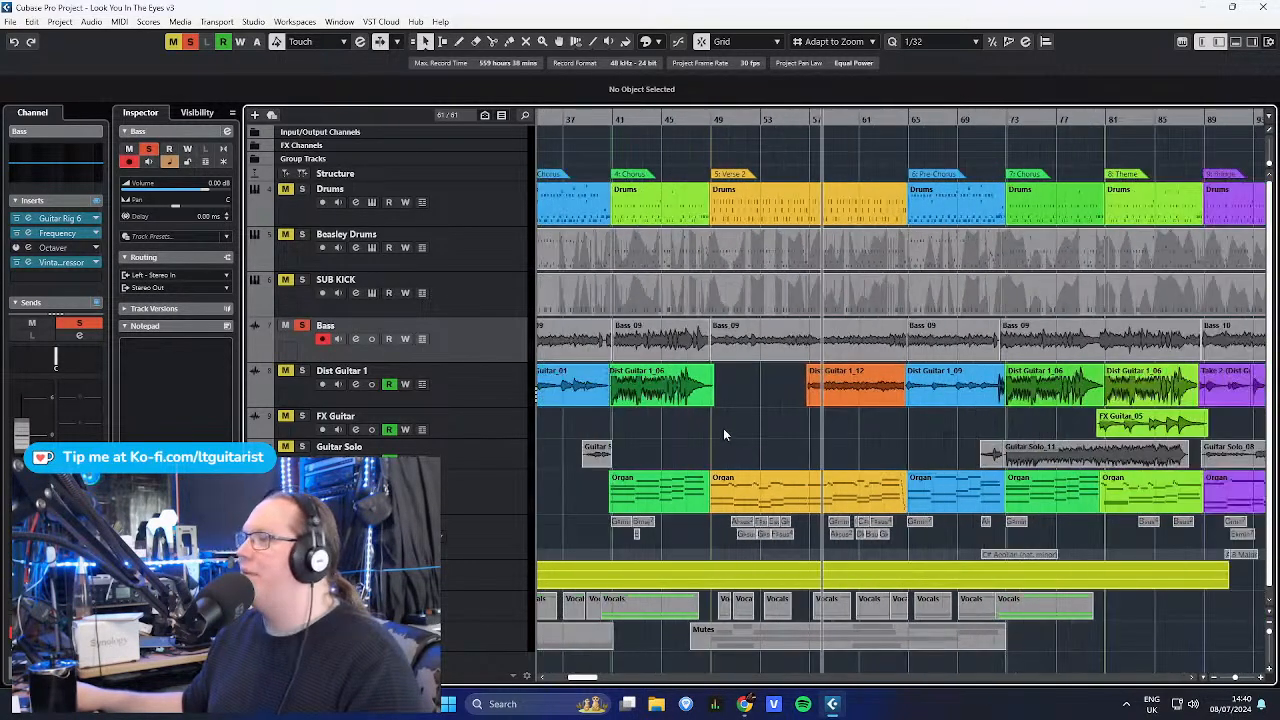
scroll(841, 424, "left", 4)
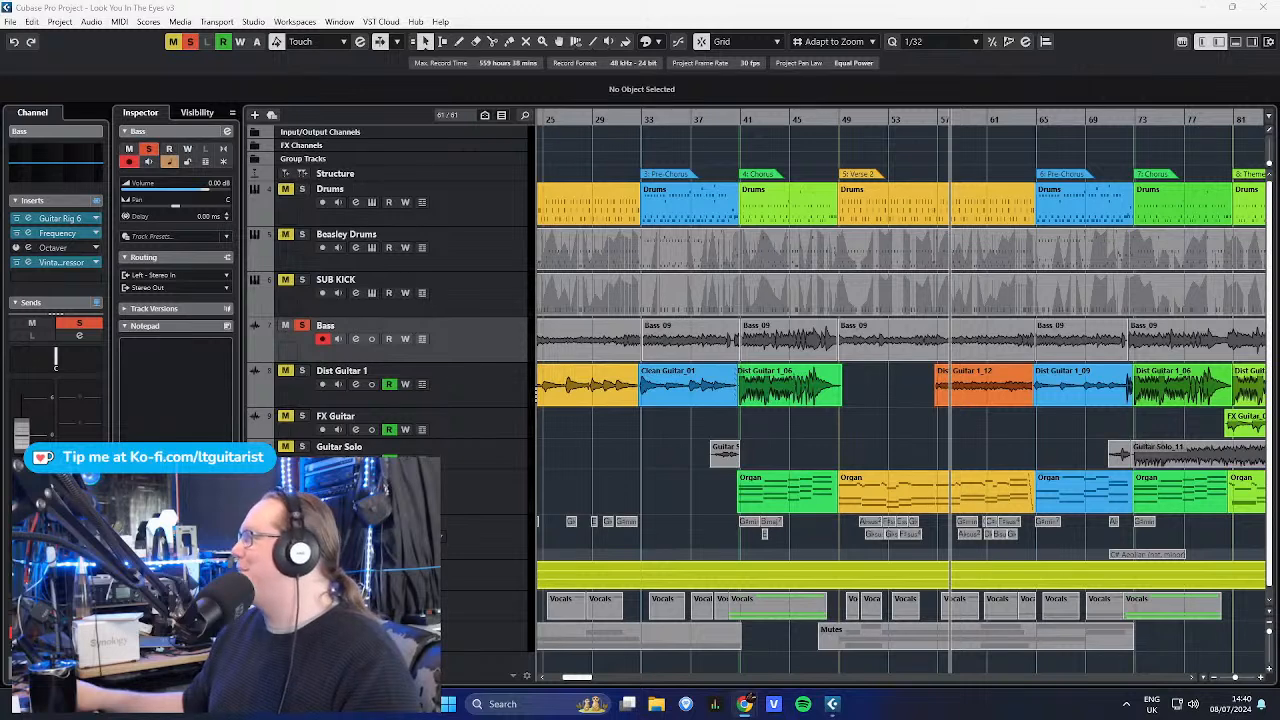
left_click(932, 154)
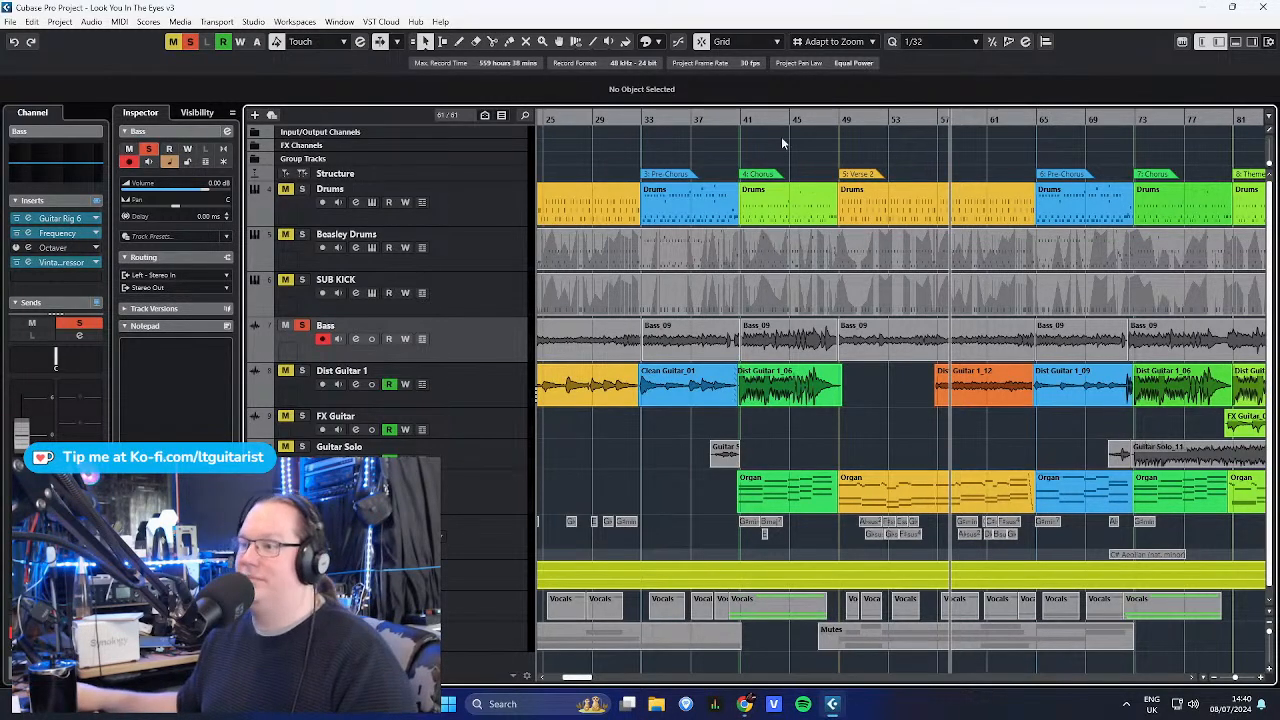
scroll(865, 430, "down", 3)
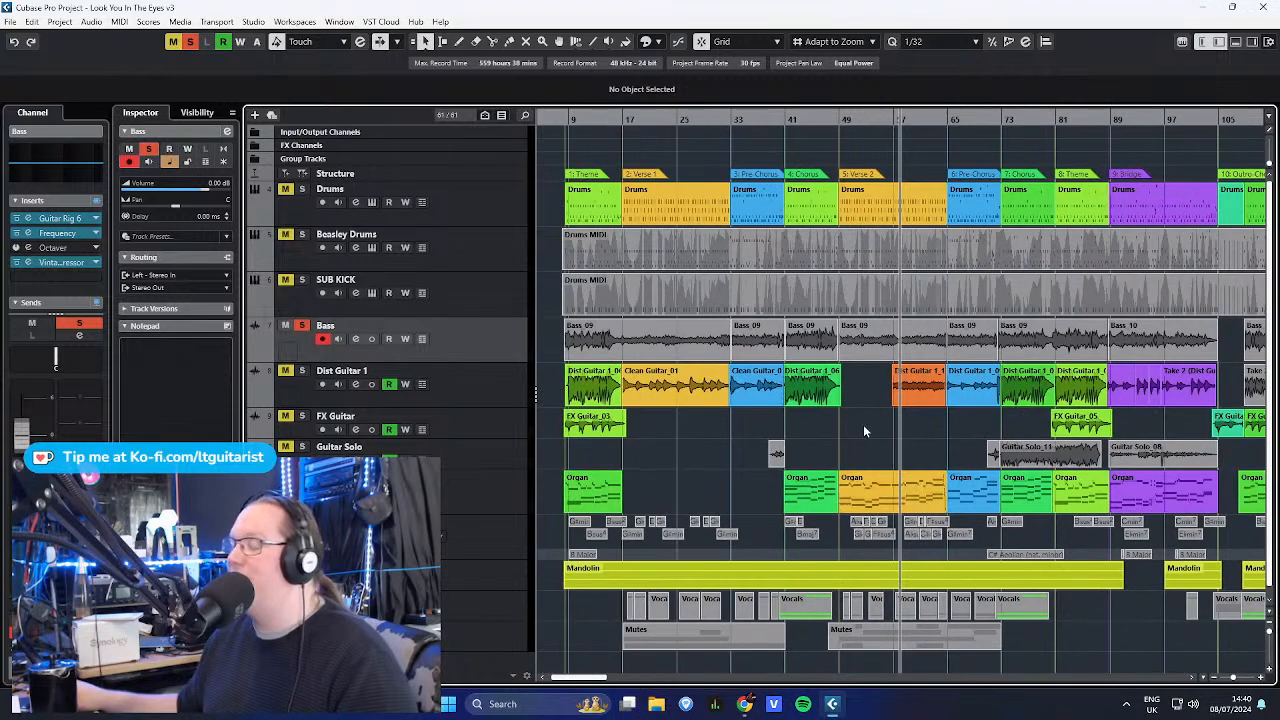
scroll(865, 425, "down", 2)
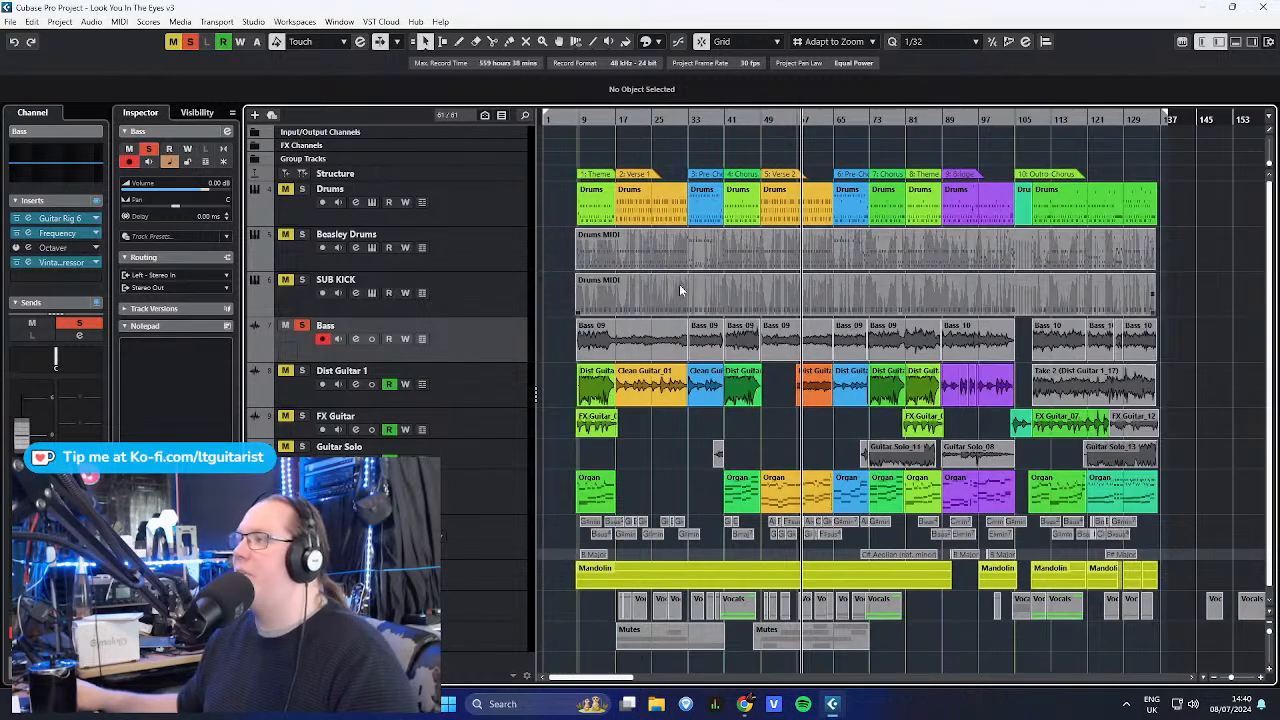
left_click_drag(554, 339, 900, 347)
scroll(968, 294, "up", 7)
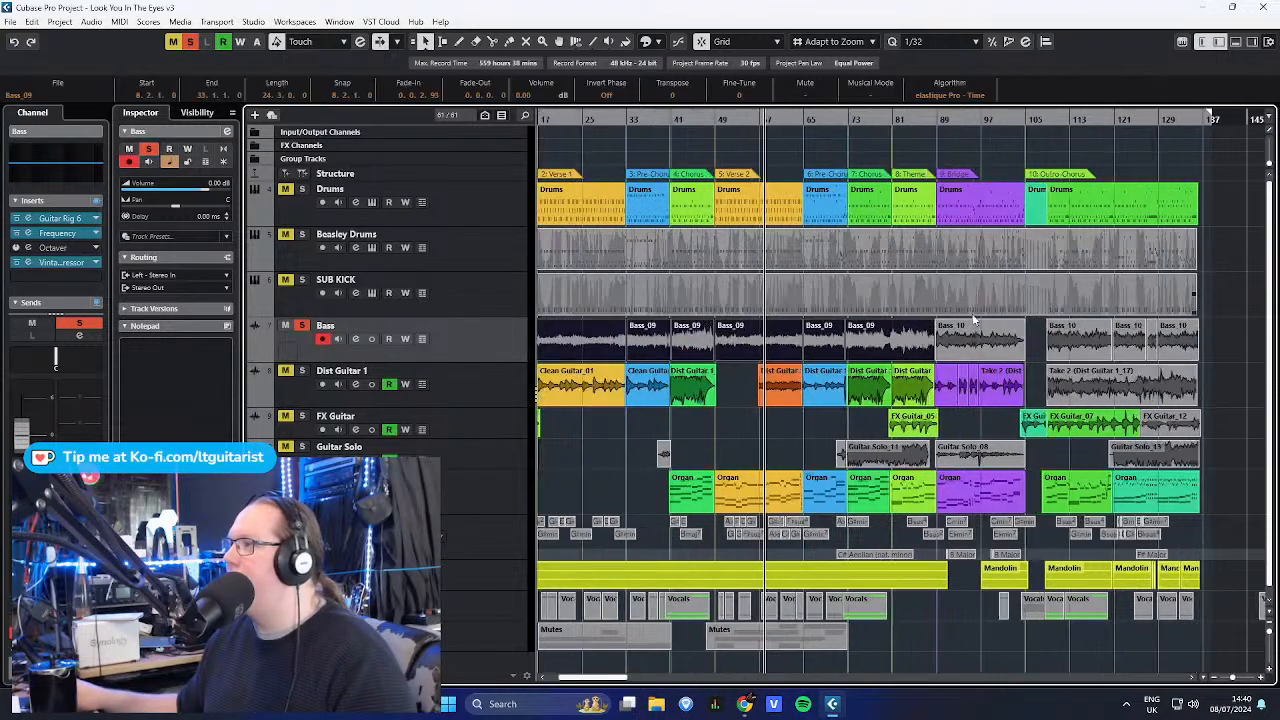
- Inspect the short Bass (D)_04 event near bar 127 in the Outro-Chorus and deselect it
scroll(670, 352, "down", 8)
scroll(904, 367, "up", 5)
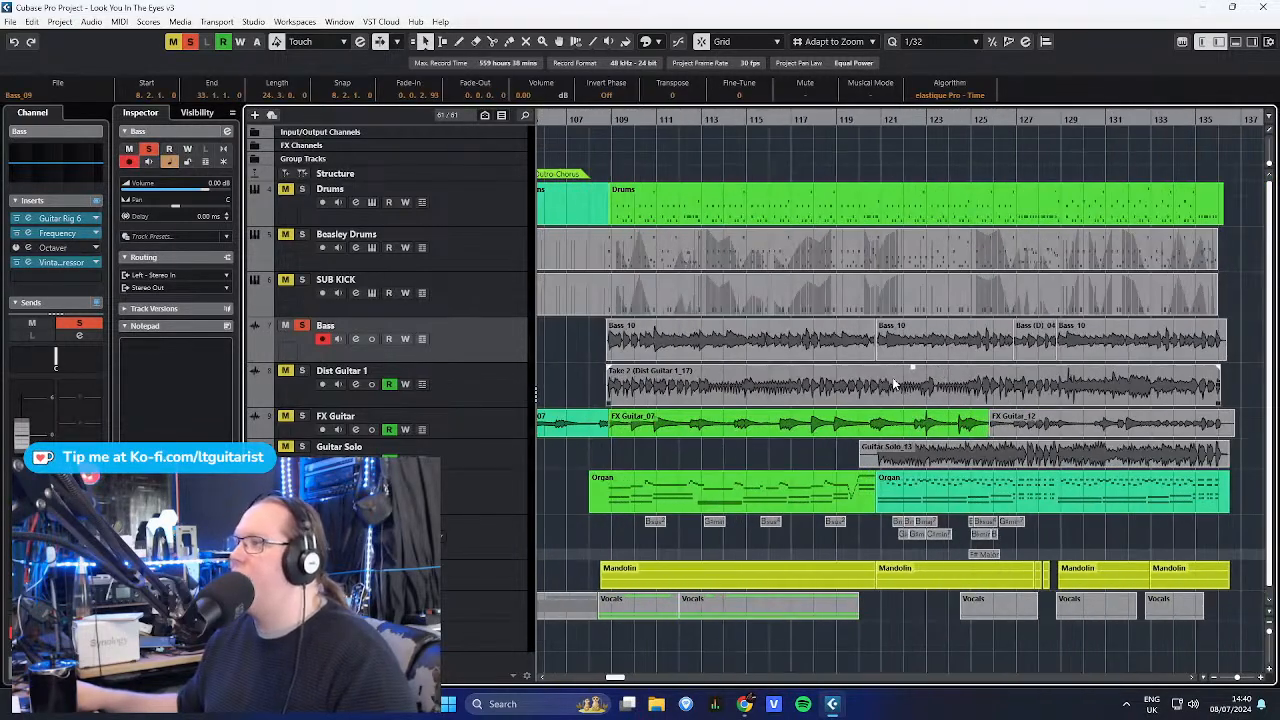
scroll(955, 348, "up", 4)
left_click(978, 352)
scroll(984, 362, "up", 2)
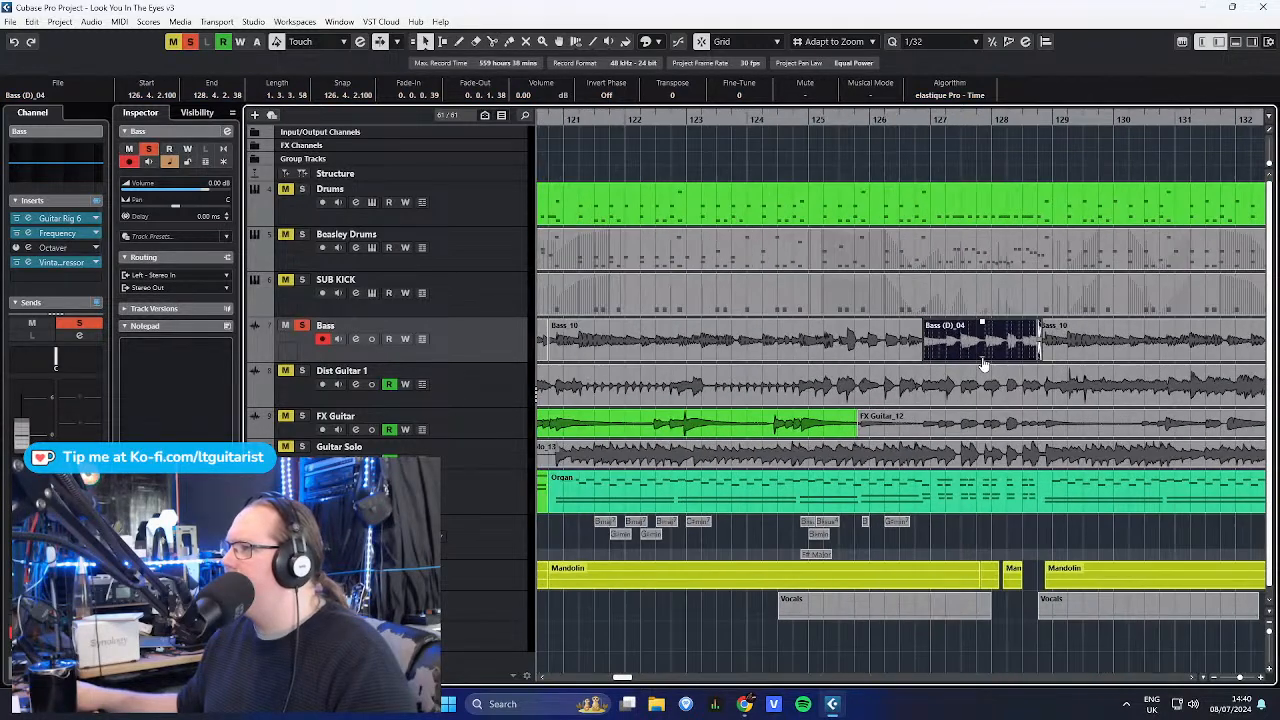
scroll(984, 362, "down", 6)
left_click(1203, 306)
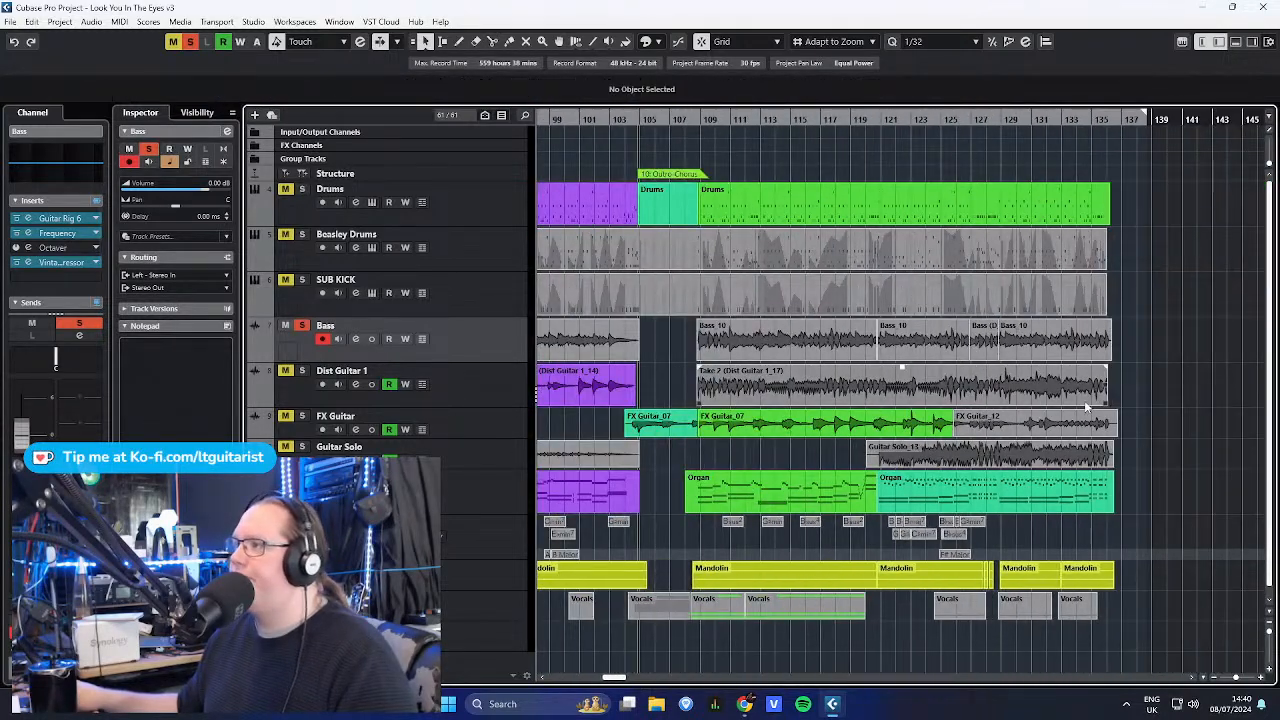
- Compare the outro's Bass, Dist Guitar 1 and FX Guitar events near bar 128, and place the cursor just before bar 129
scroll(1090, 402, "up", 4)
left_click(828, 341)
left_click(821, 390)
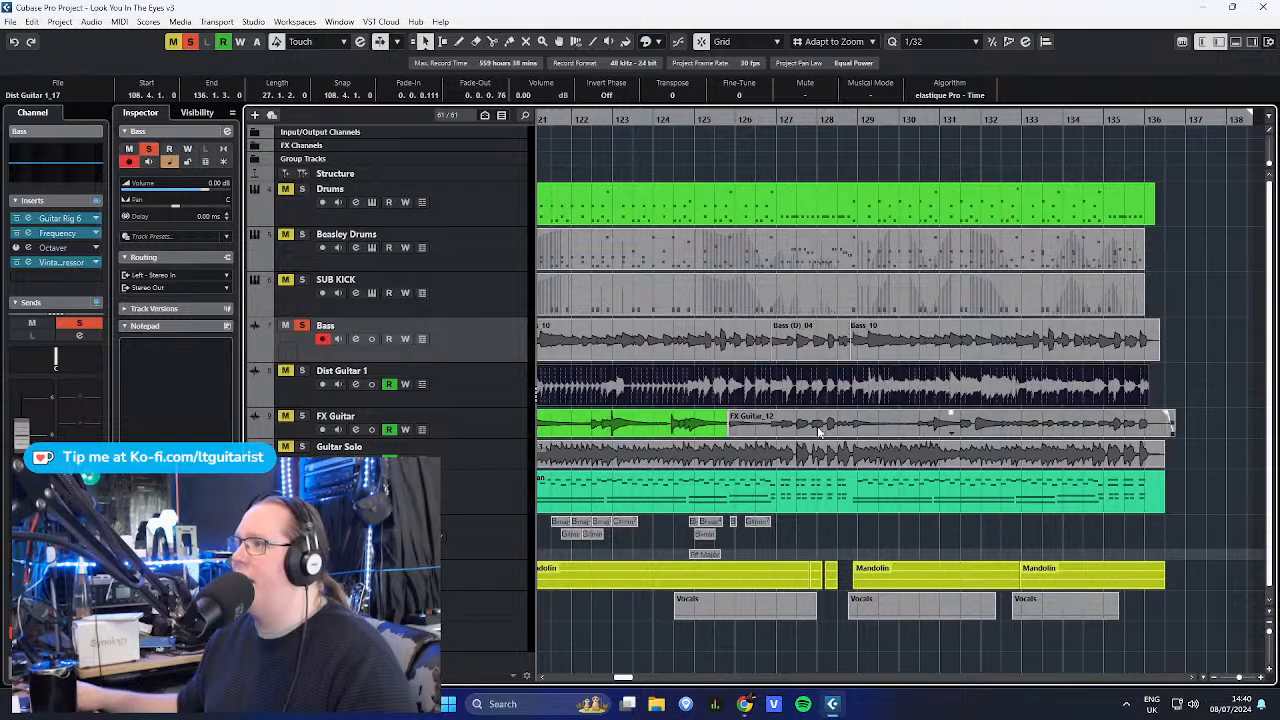
left_click(820, 420)
left_click_drag(858, 121, 853, 121)
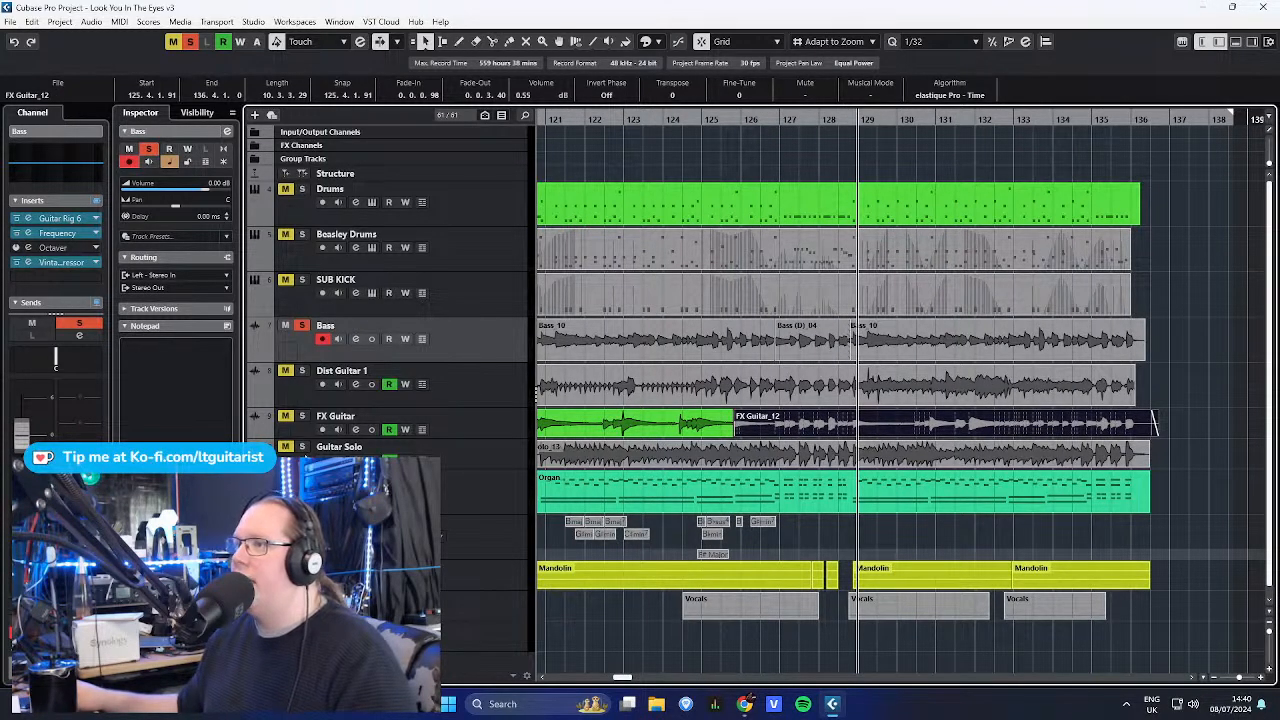
- Expand the Mandolin folder, examine its Pickup, SM57 and Se2000 recordings around bars 126 to 132, and collapse it
left_click(254, 568)
scroll(734, 455, "down", 3)
scroll(811, 466, "up", 4)
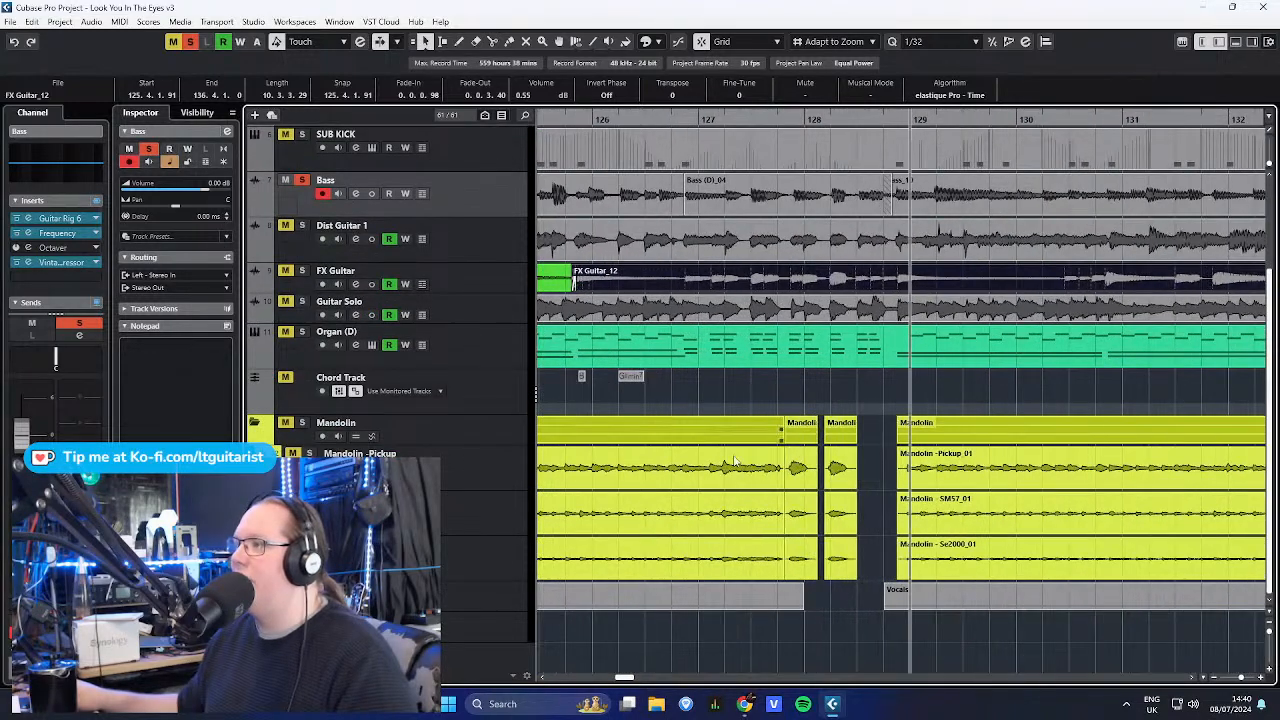
scroll(811, 300, "down", 3)
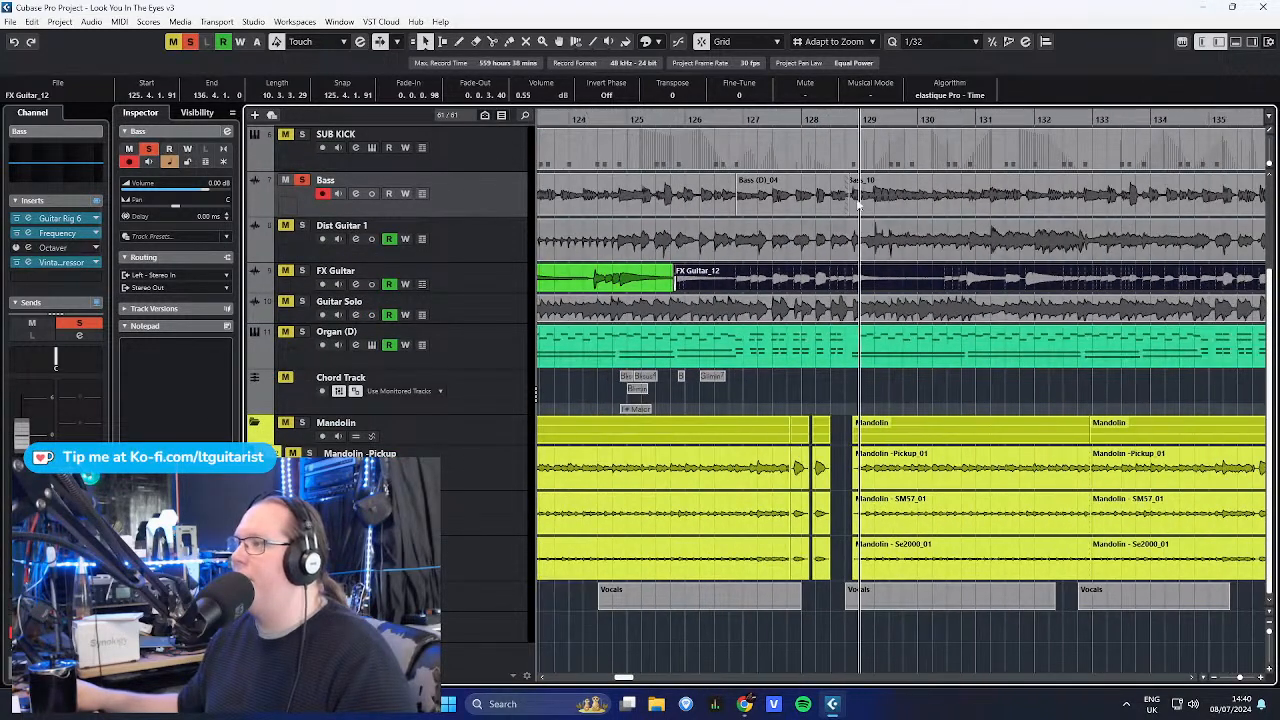
scroll(857, 222, "down", 6)
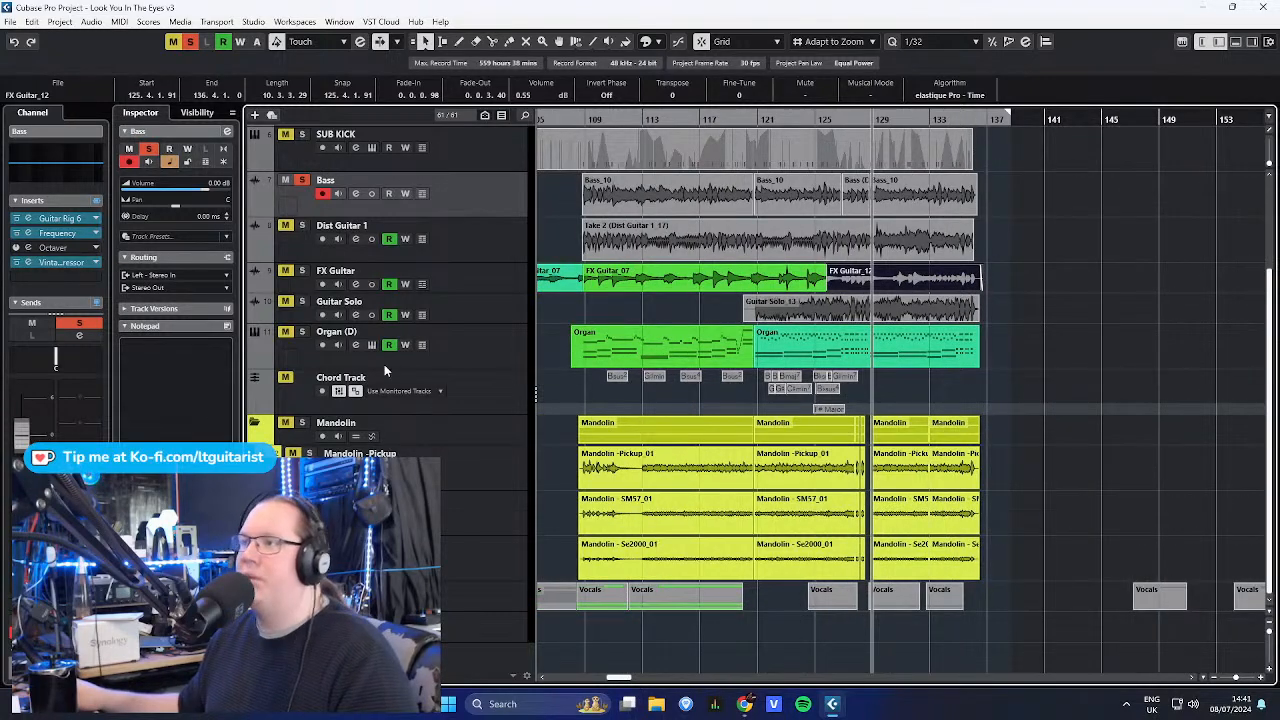
left_click(254, 422)
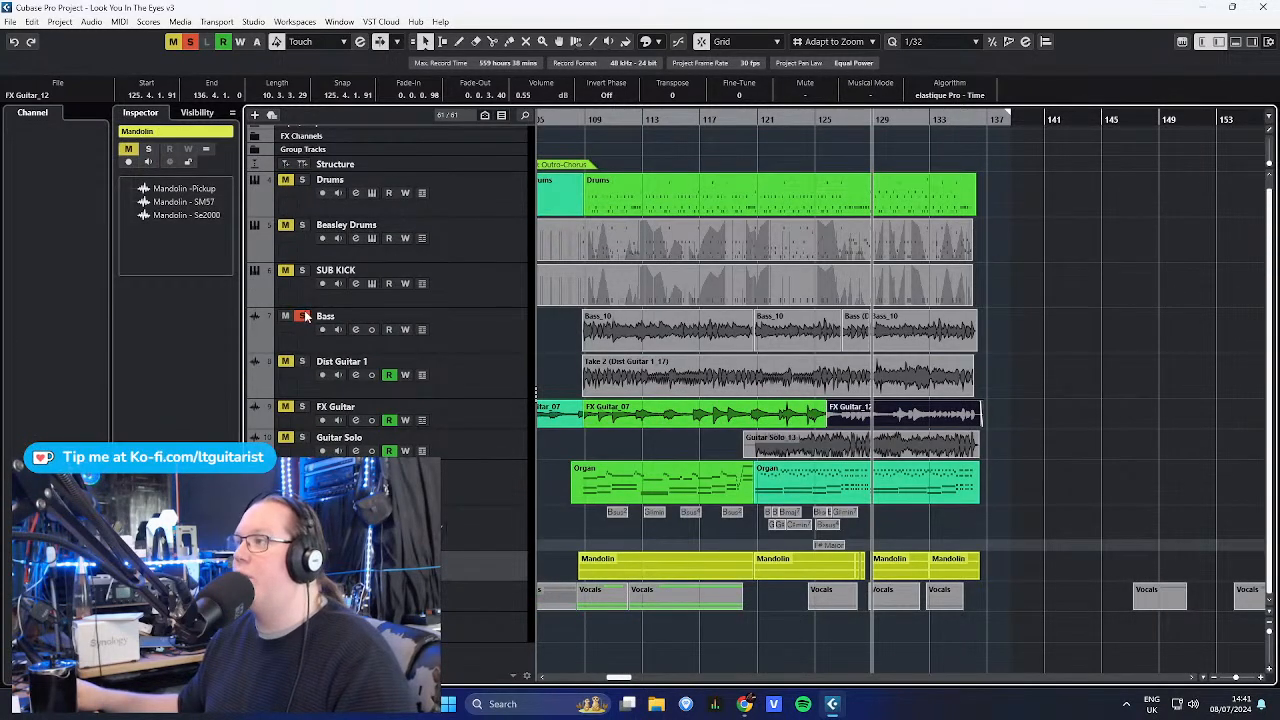
- Select the Bass track, look over the spare Bass events beyond bar 225, and return to the full song arrangement with nothing selected
left_click(368, 329)
scroll(588, 395, "down", 8)
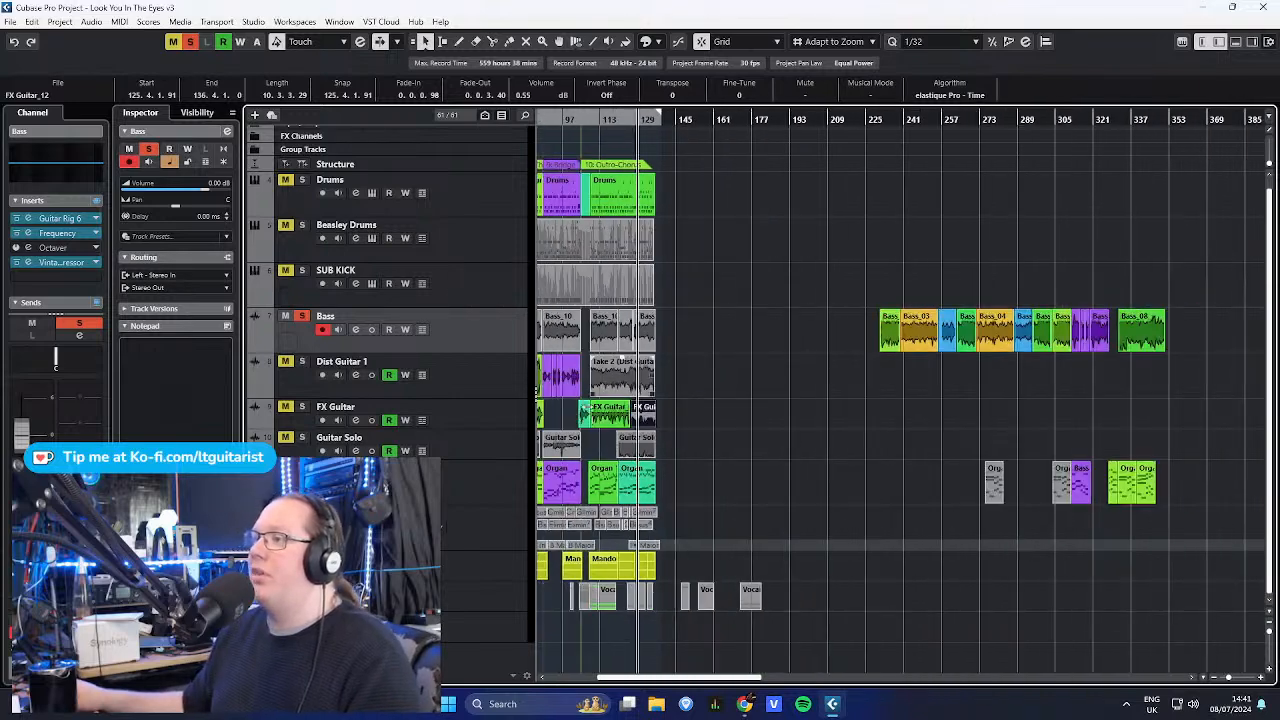
left_click_drag(724, 418, 226, 400)
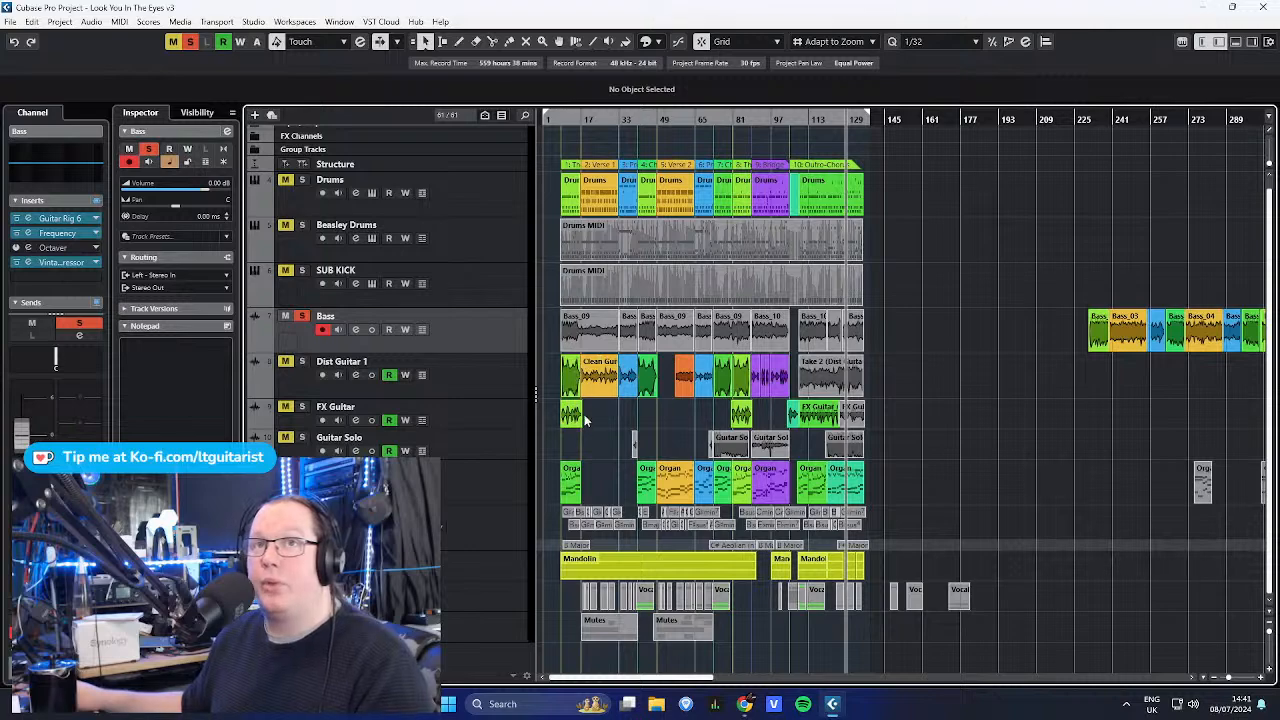
scroll(669, 406, "up", 3)
left_click_drag(669, 406, 761, 427)
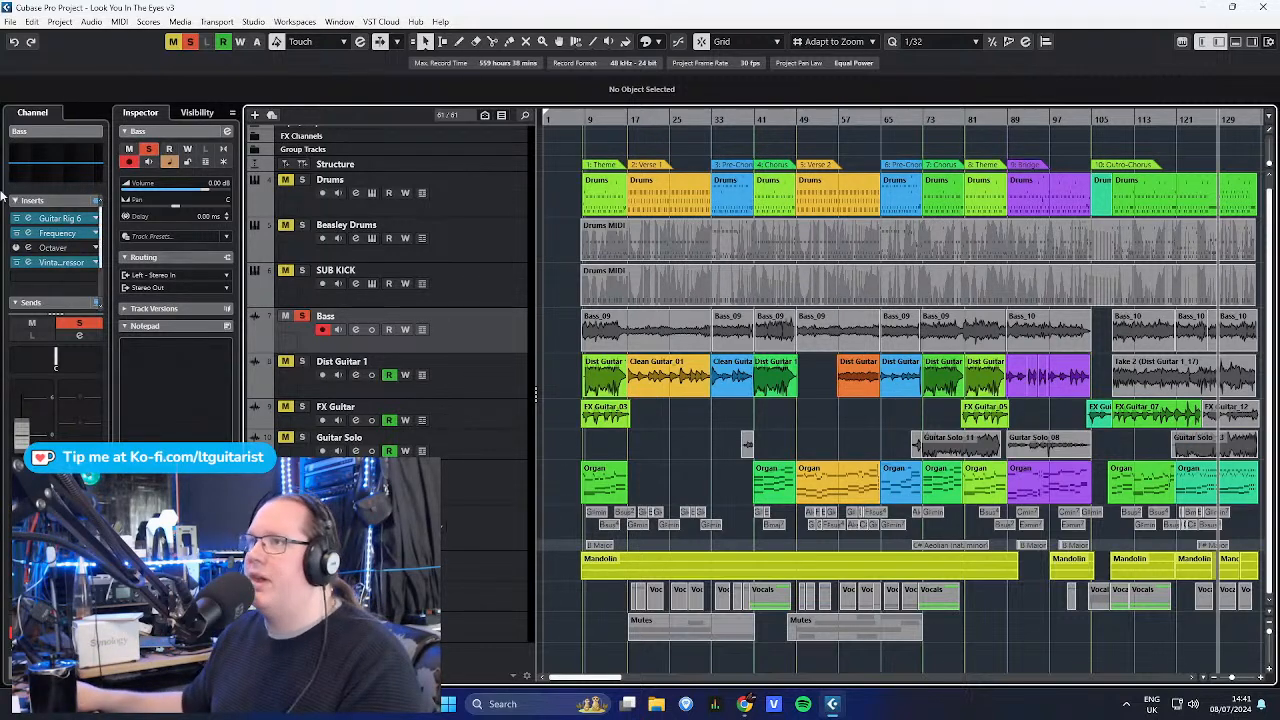
- Open the Bass channel's Guitar Rig 6 insert and review its Super Bass rack, selecting the Supercharger module
left_click(68, 217)
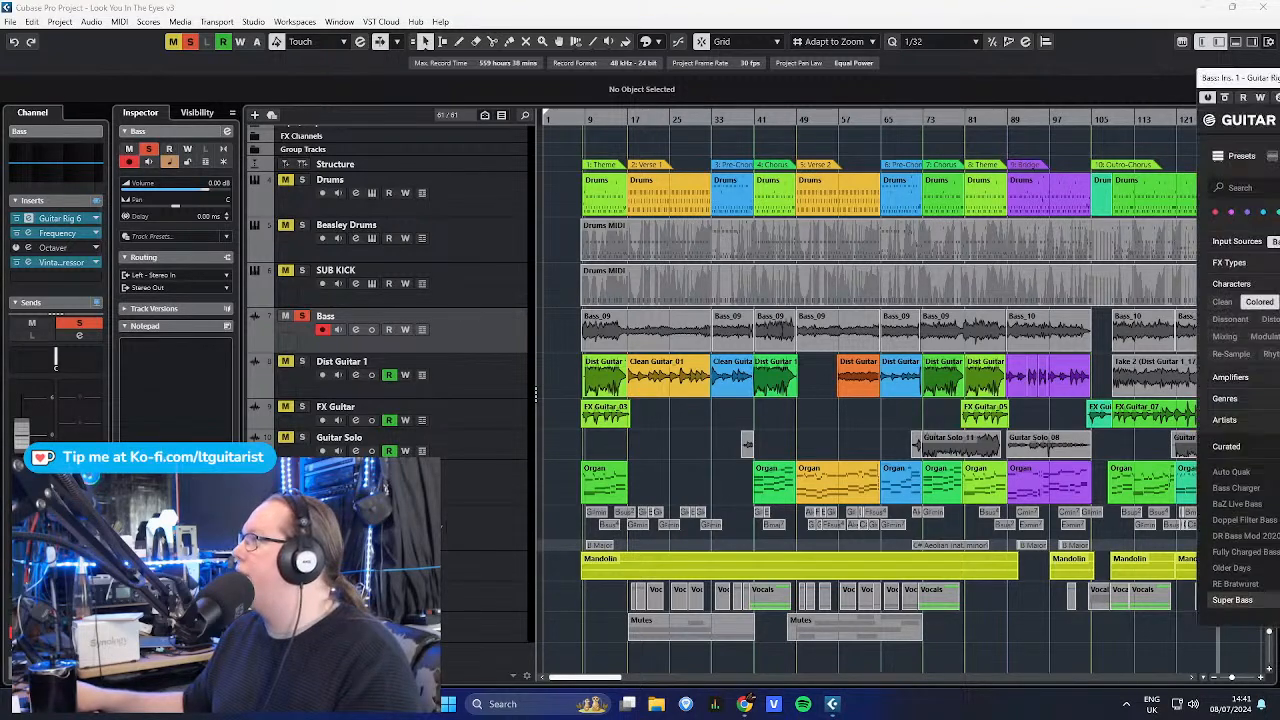
left_click_drag(870, 70, 520, 50)
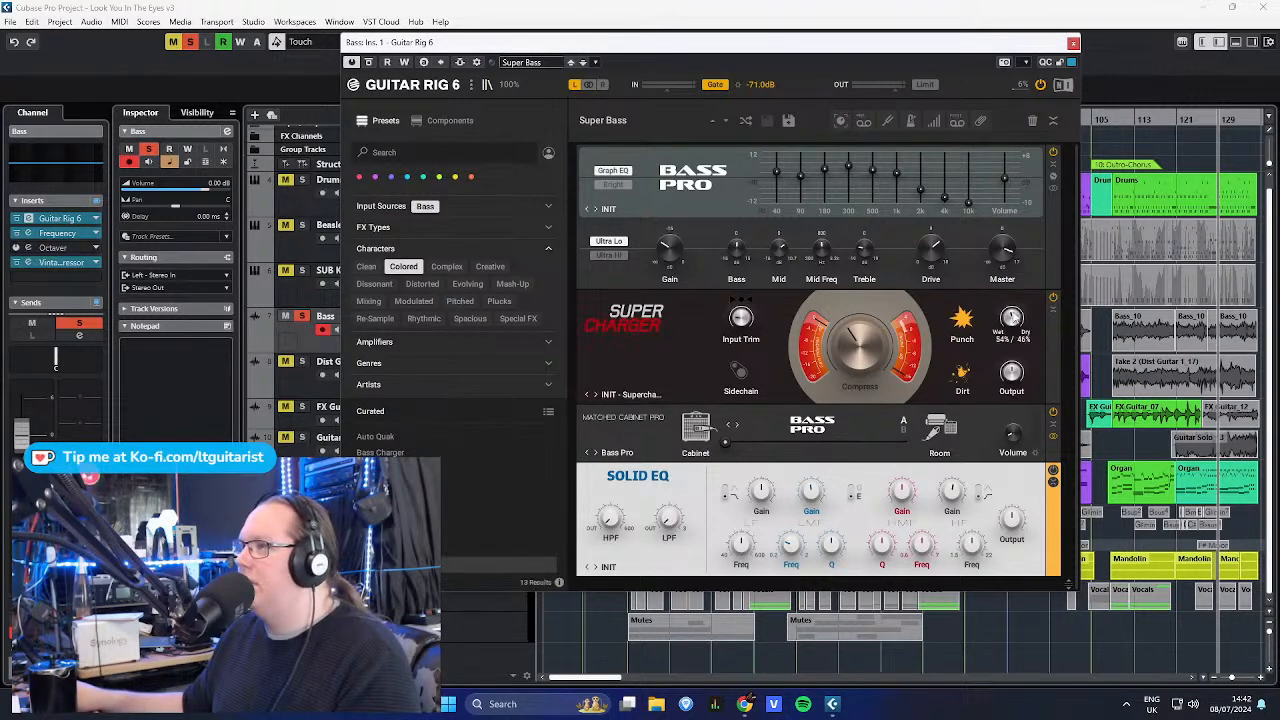
left_click(675, 349)
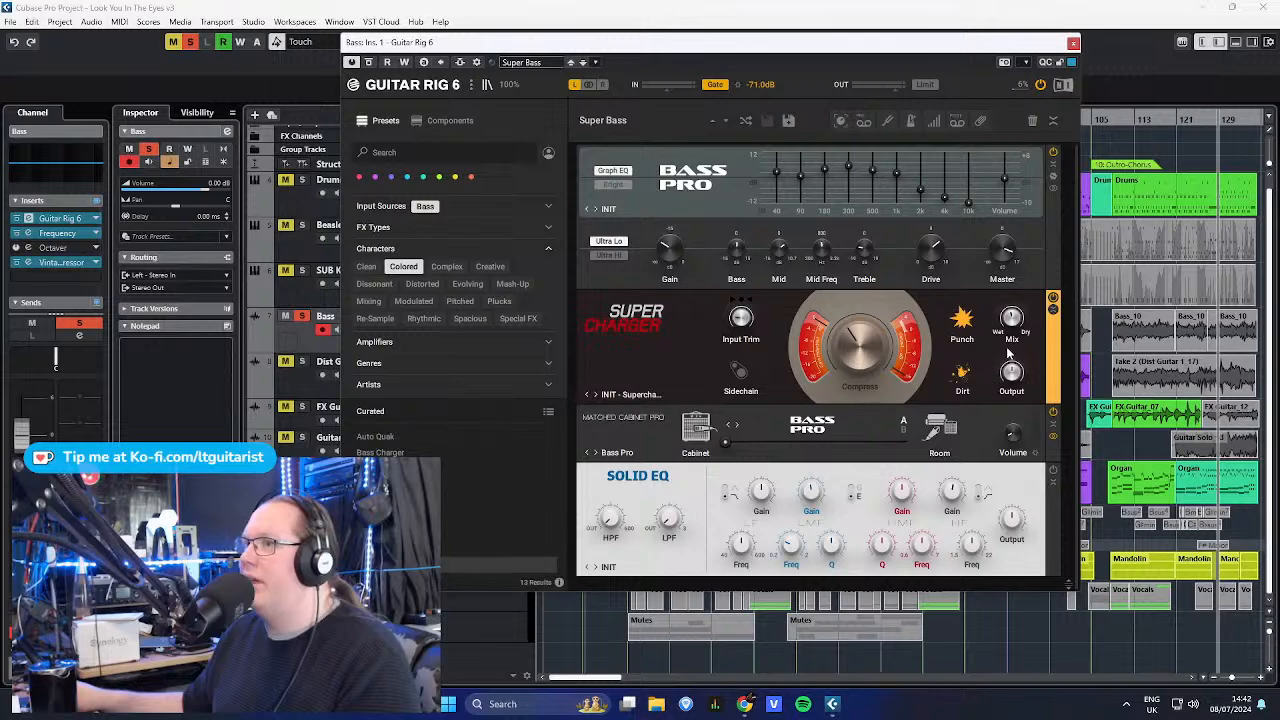
- Close the Bass channel's Guitar Rig 6, open its Frequency EQ and check the Bass 2 Slight Boost preset among the bass presets
left_click(1073, 43)
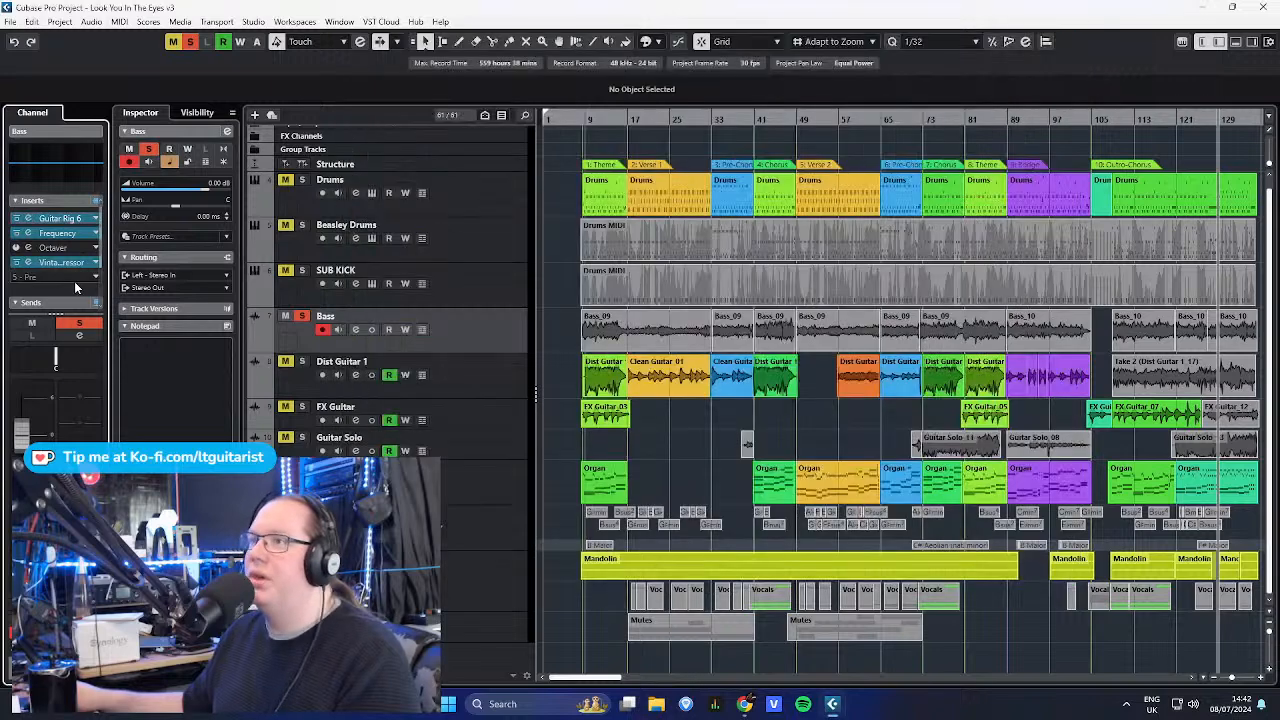
left_click(57, 233)
left_click_drag(697, 143, 580, 148)
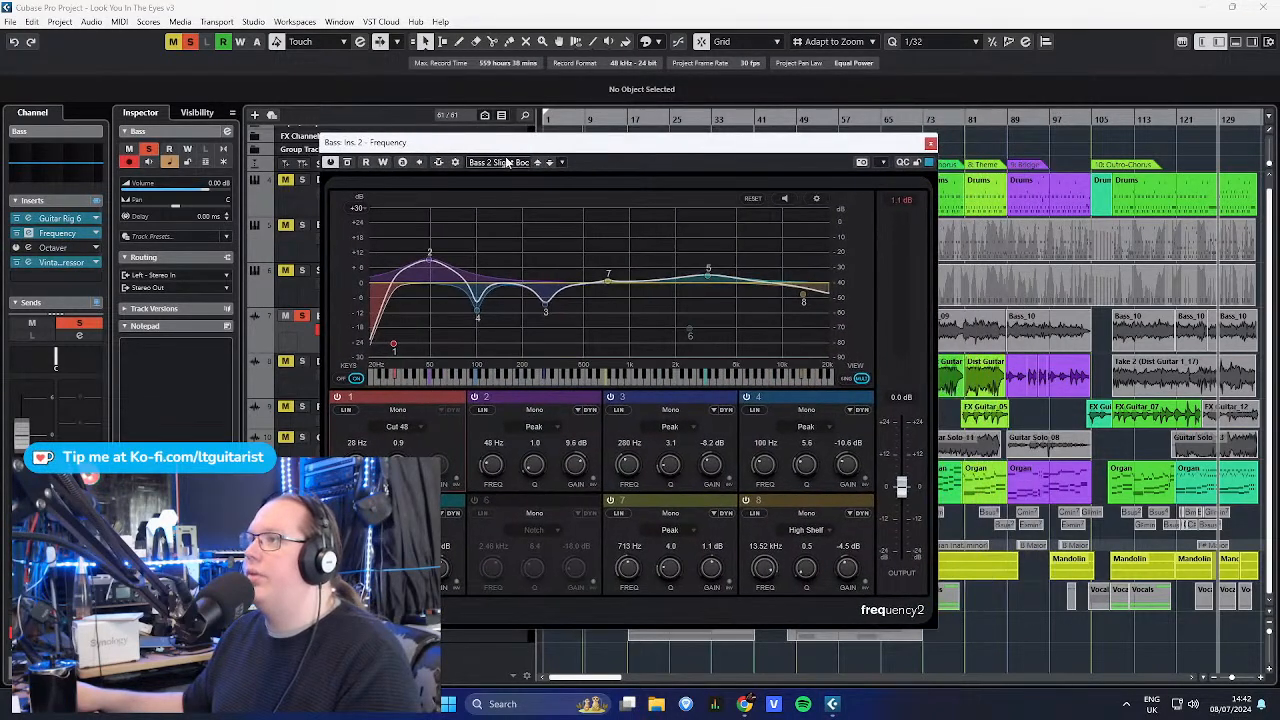
left_click(506, 163)
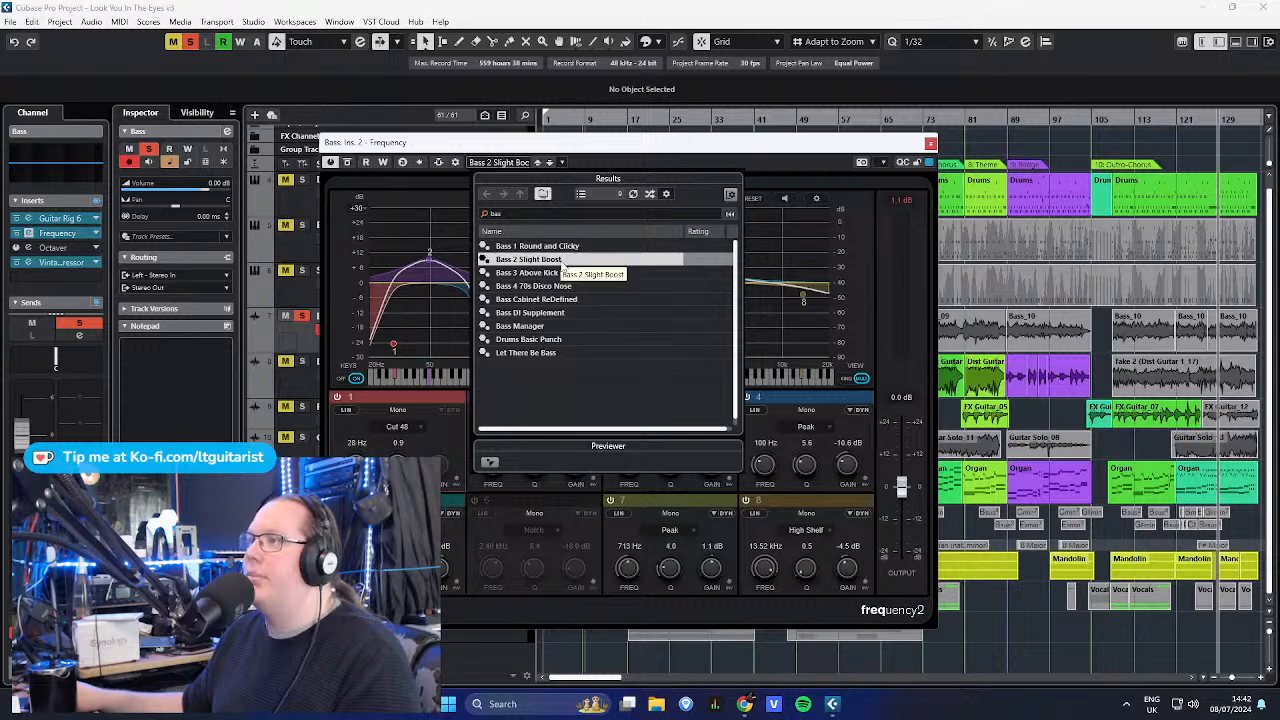
left_click(728, 147)
left_click_drag(692, 149, 772, 133)
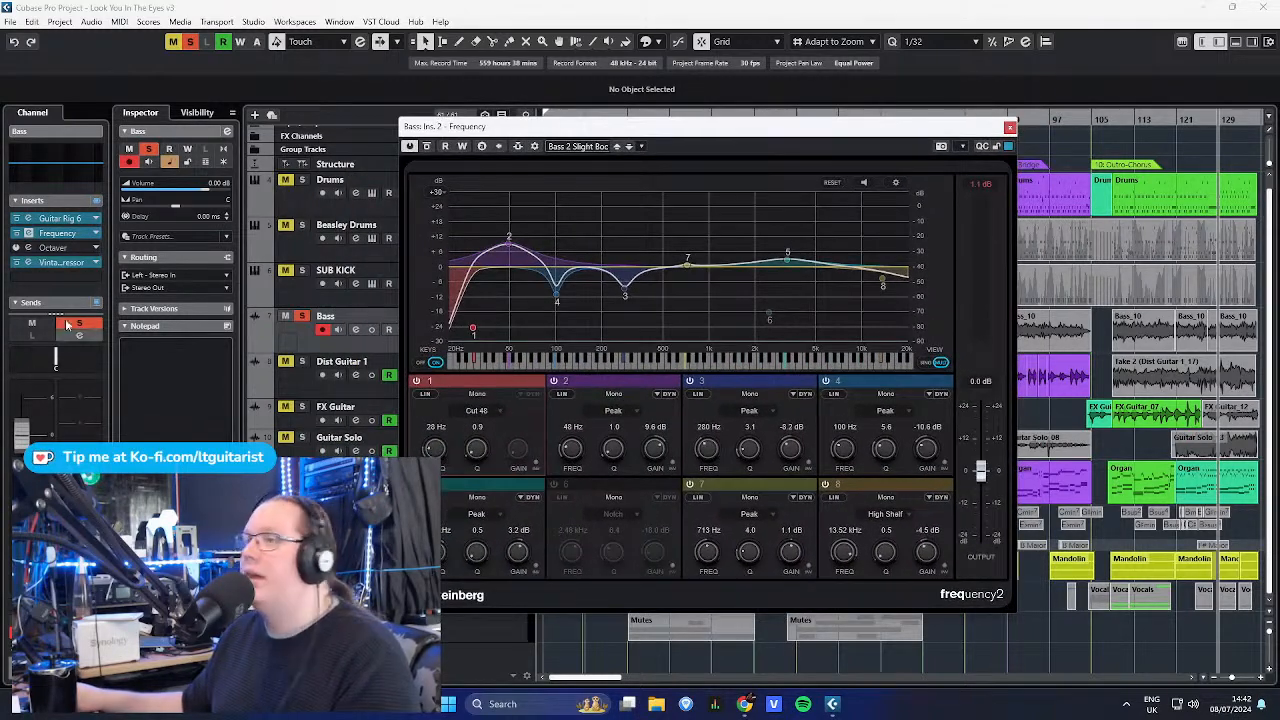
- Review the Bass channel's VintageCompressor with its Rock Bass preset, and close both open insert windows
left_click(58, 262)
left_click_drag(684, 242, 584, 201)
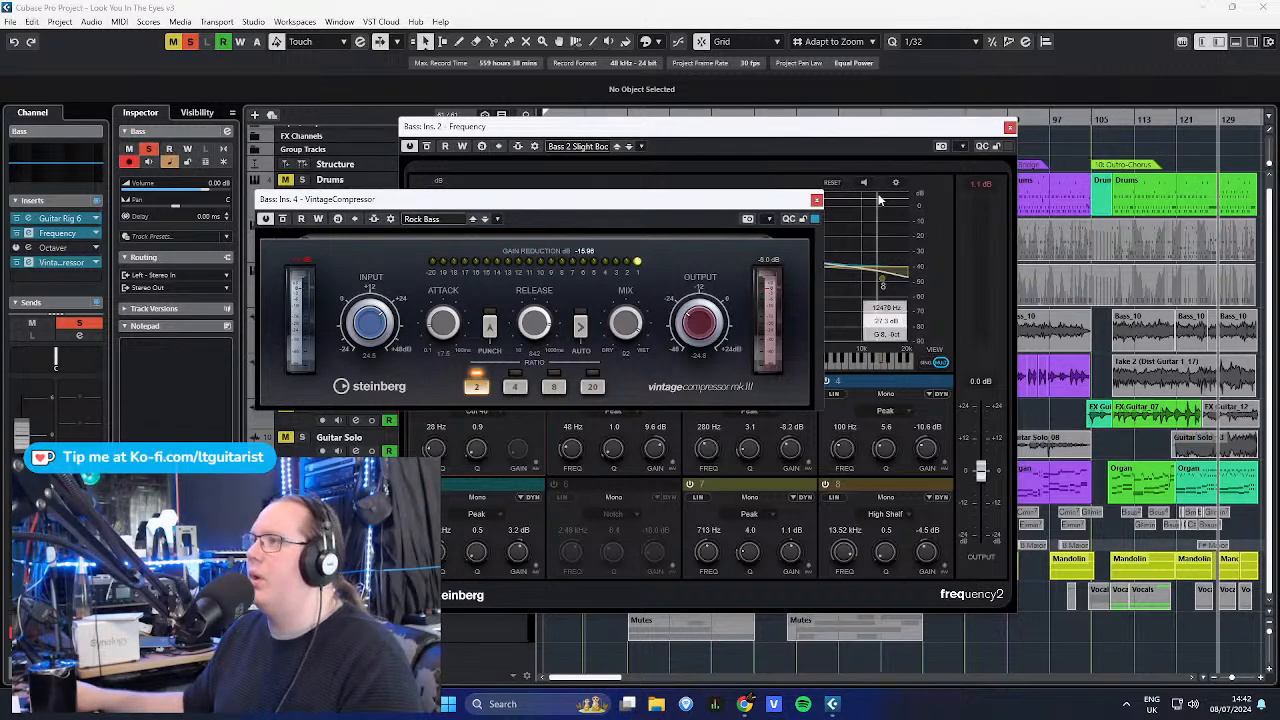
left_click(816, 201)
left_click(1010, 128)
- Check the Bass and Beasley Drums tracks for automation, and restrict both tracks to showing only used automation
left_click(254, 347)
key("g")
key("g")
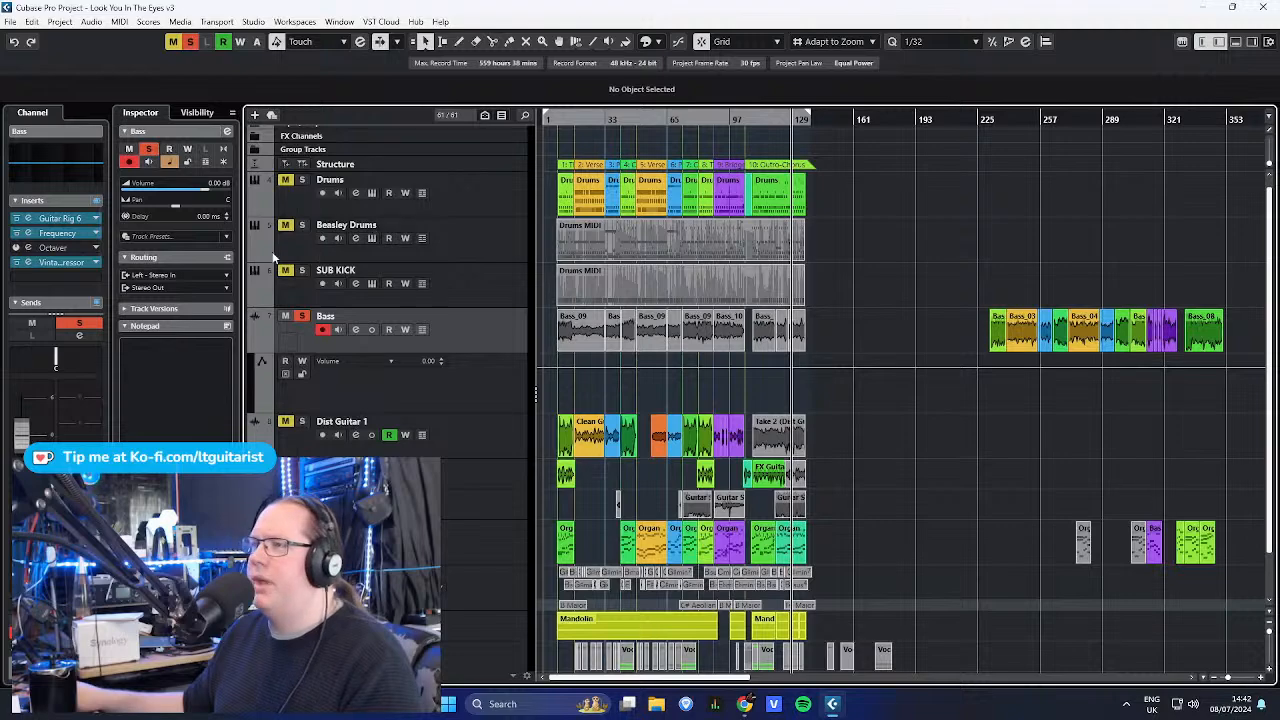
left_click(253, 256)
left_click(357, 287)
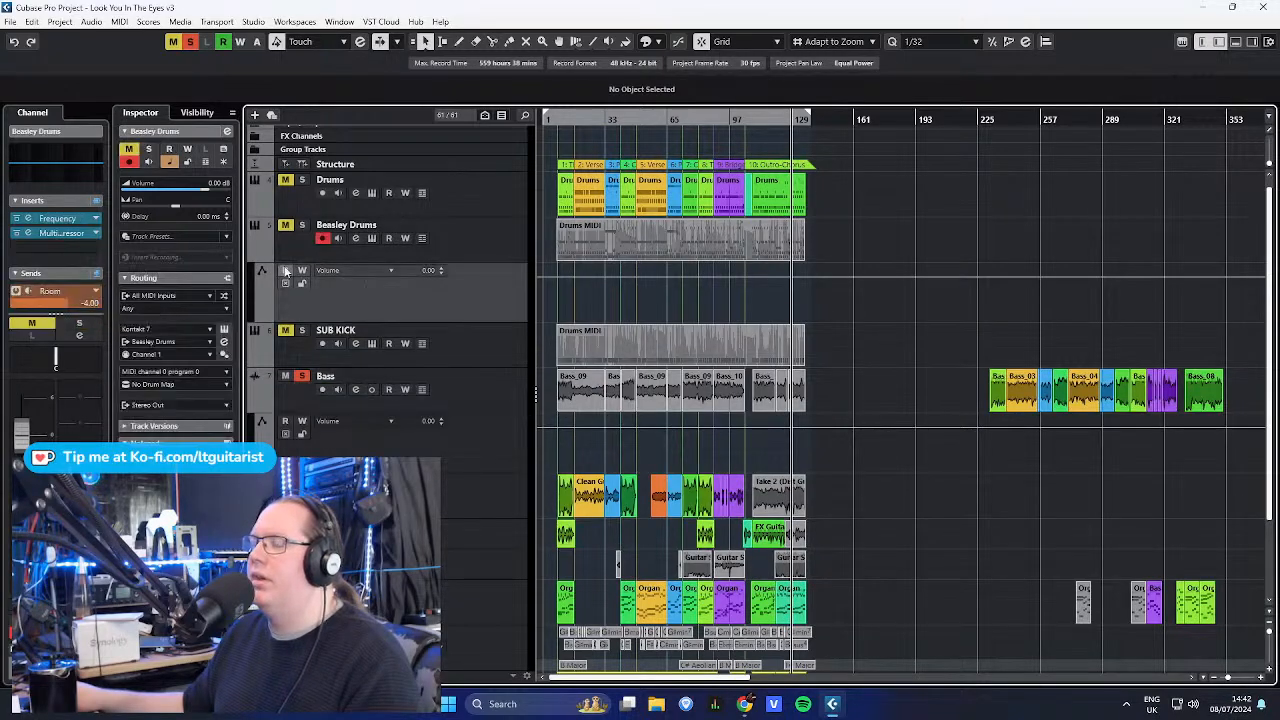
right_click(476, 249)
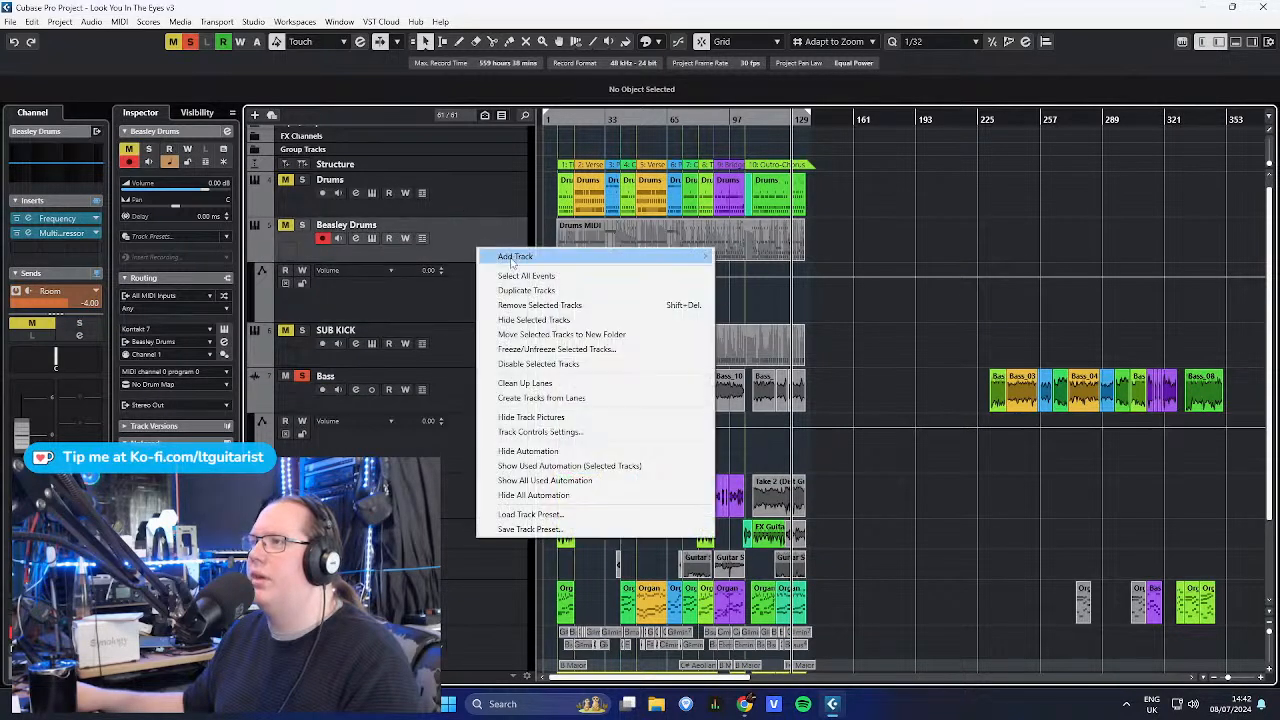
left_click(545, 466)
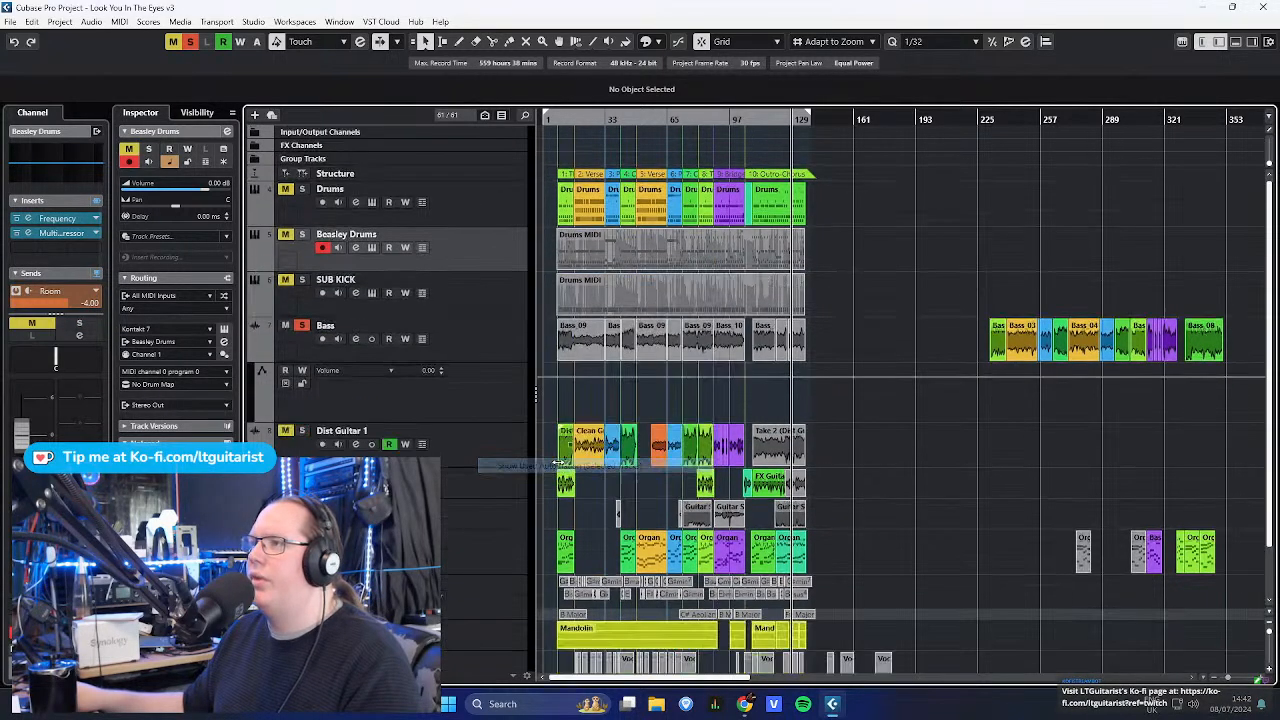
right_click(480, 352)
left_click(586, 569)
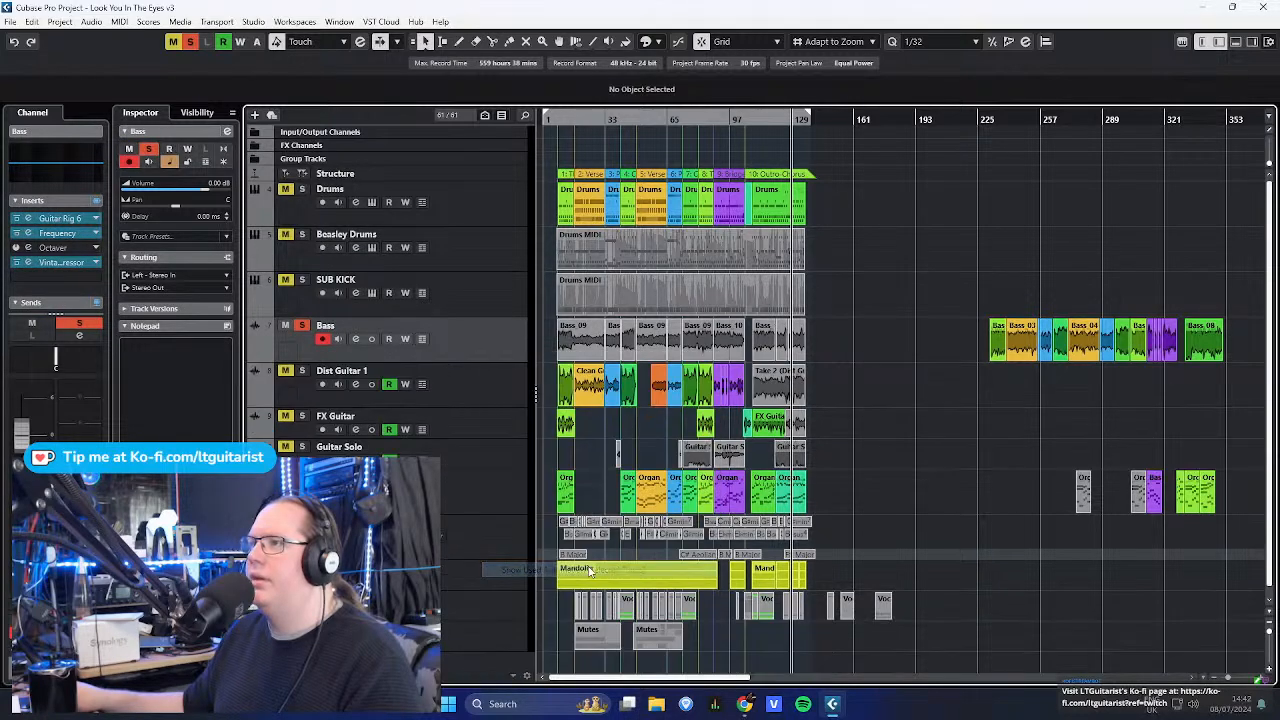
- Unsolo the Bass track, then select and solo Dist Guitar 1 with the song sections in view
scroll(606, 454, "up", 4, "ctrl")
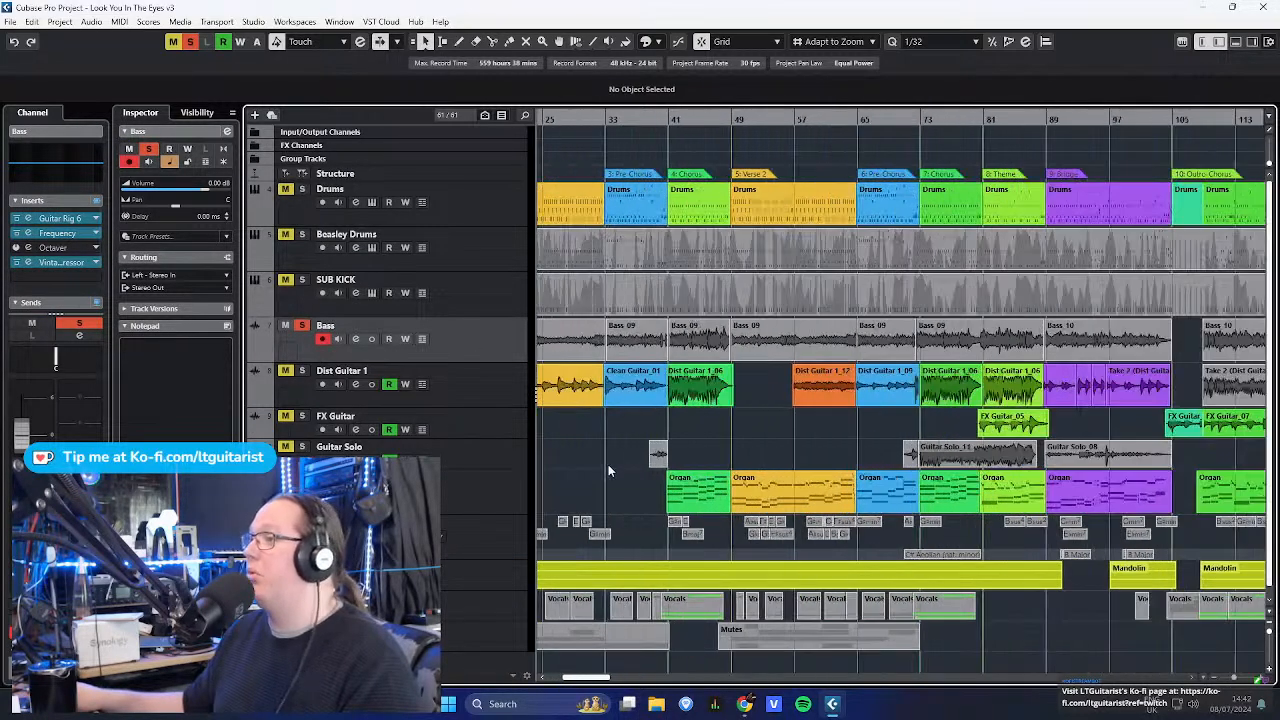
left_click(302, 330)
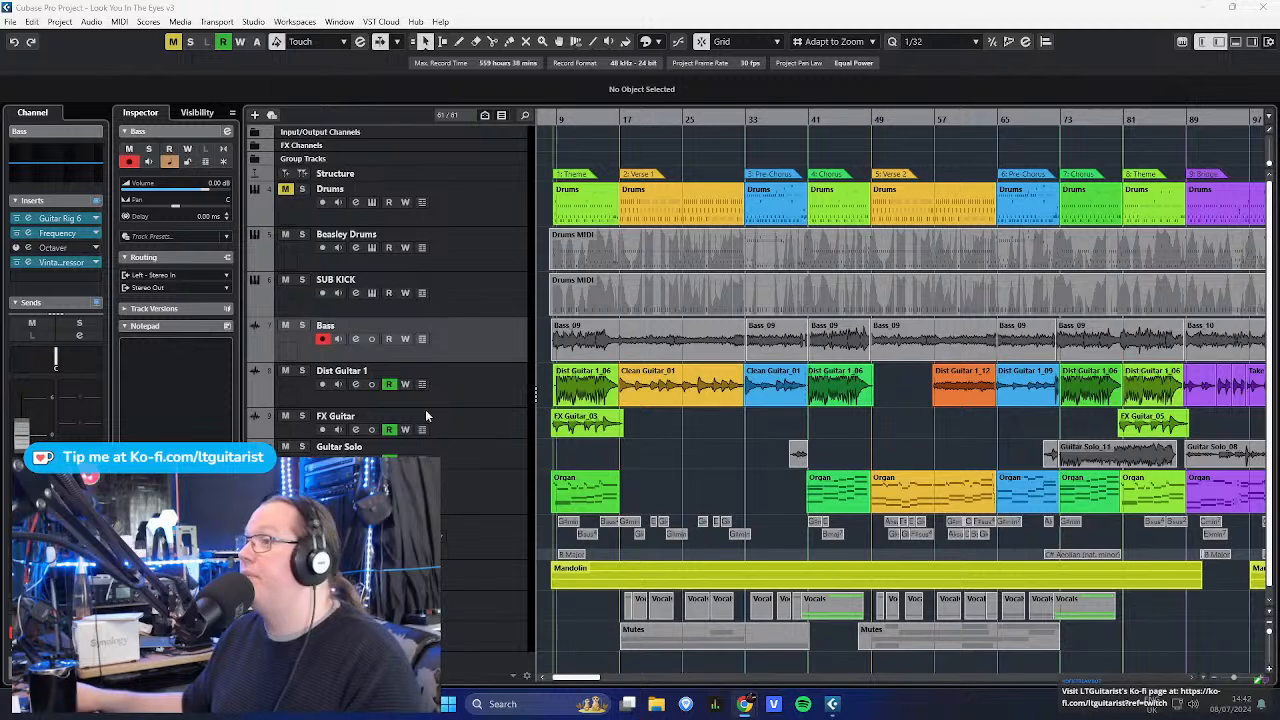
left_click(518, 382)
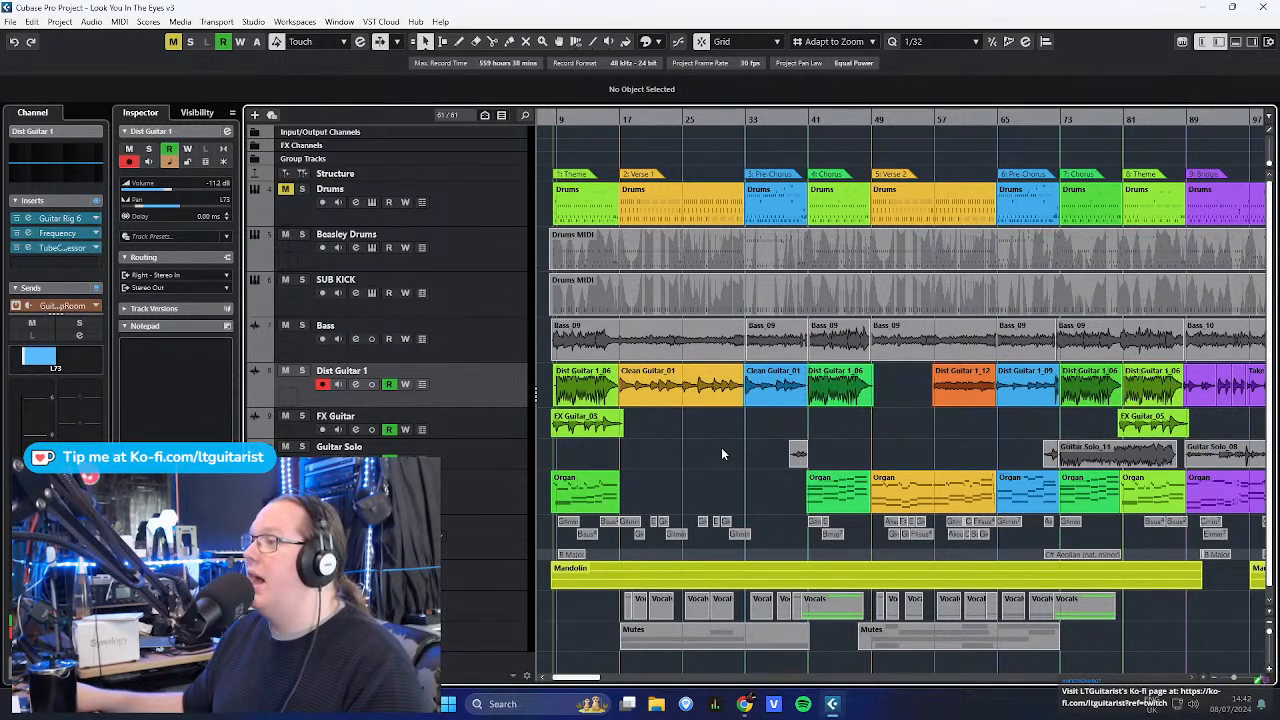
scroll(721, 447, "down", 1)
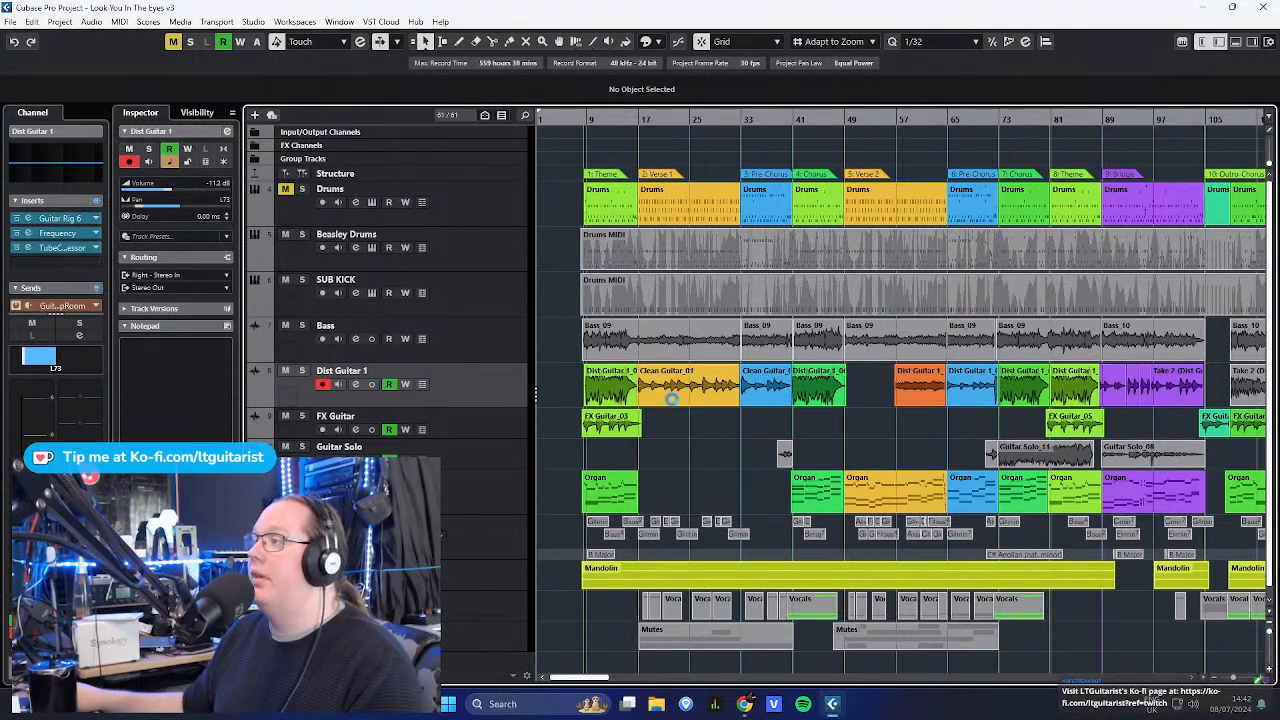
scroll(705, 437, "down", 1)
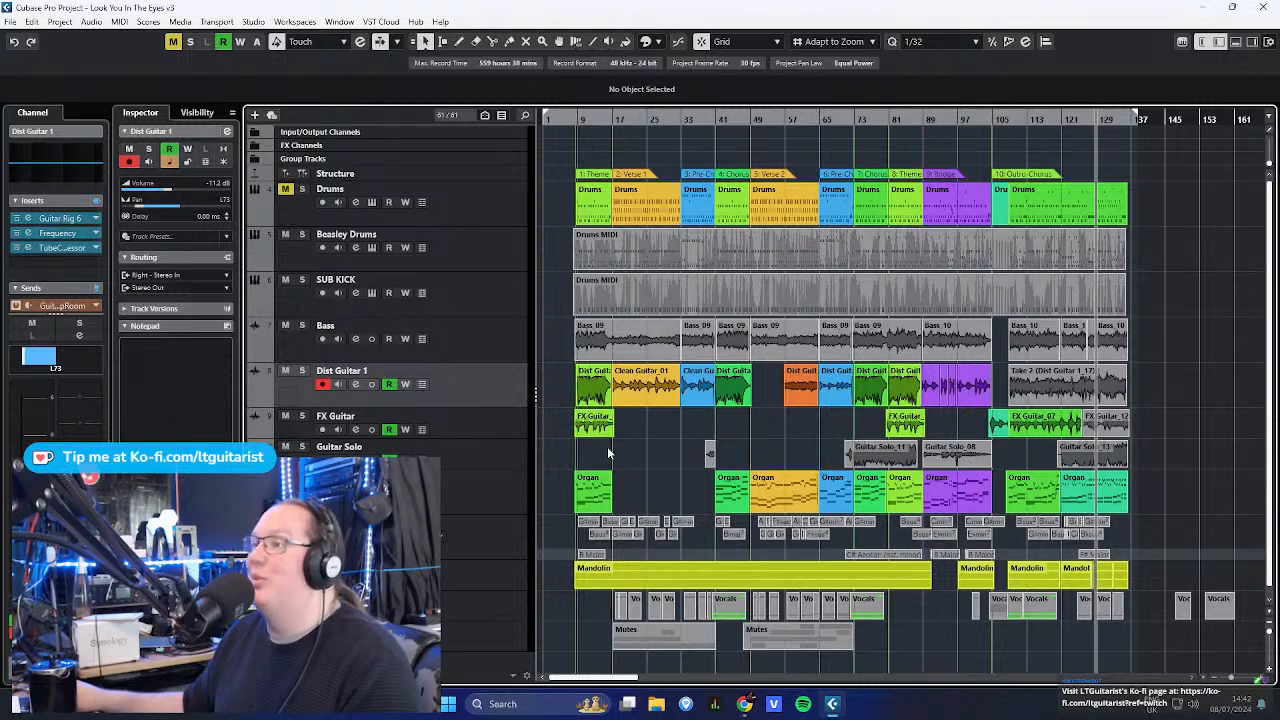
scroll(630, 452, "up", 2)
key("s")
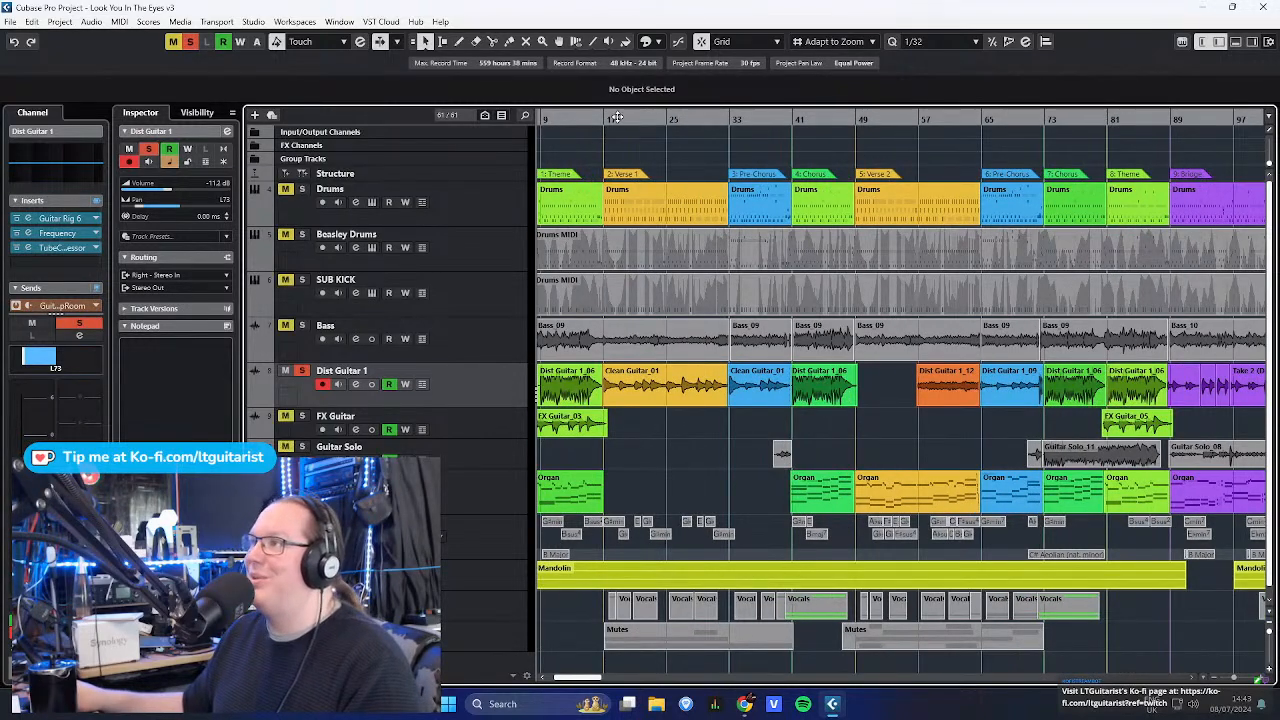
- Play the soloed Dist Guitar 1 part through the opening Theme, stop before Verse 1, and look over its events across the song
key("space")
left_click_drag(710, 122, 689, 142)
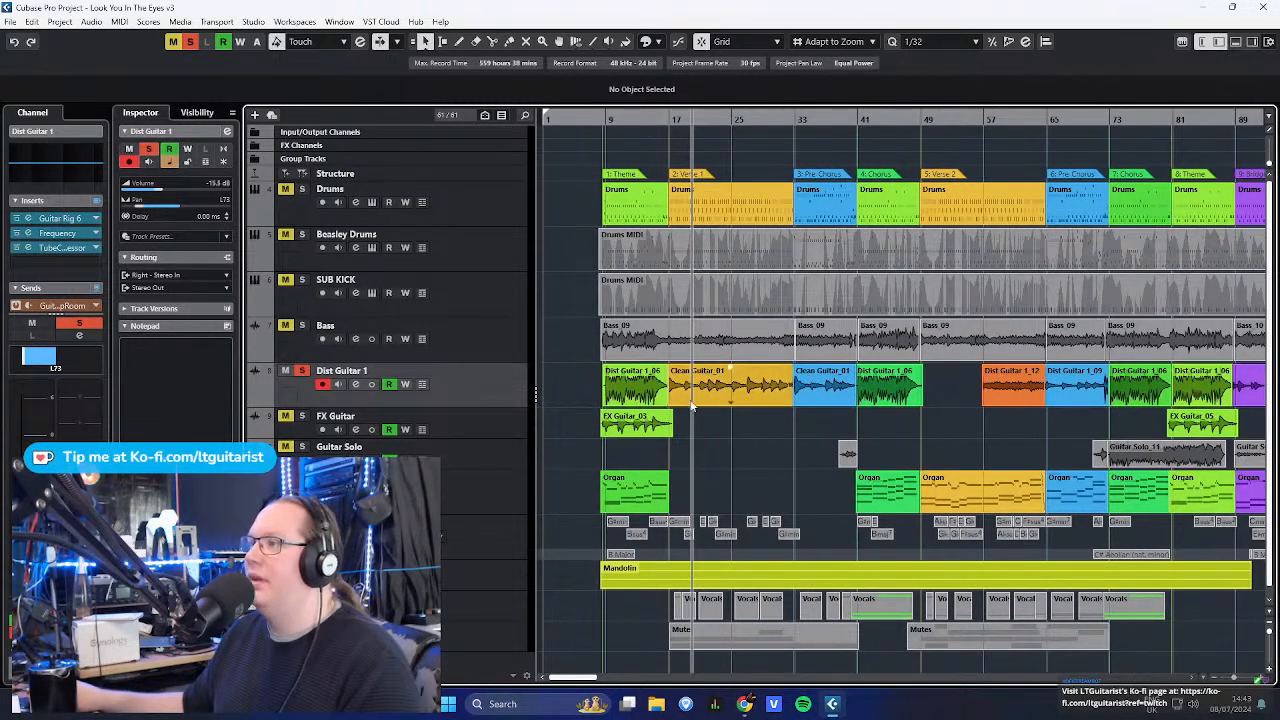
scroll(665, 200, "up", 2)
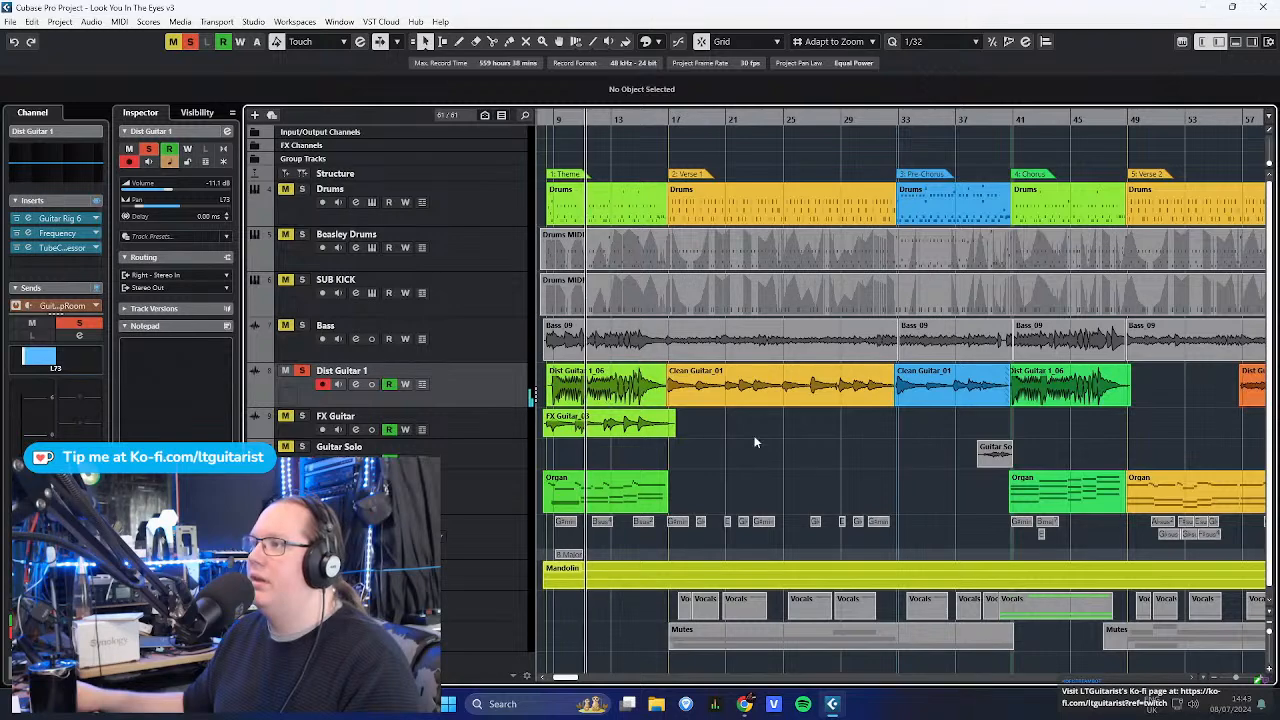
scroll(588, 457, "left", 2)
scroll(588, 457, "down", 2)
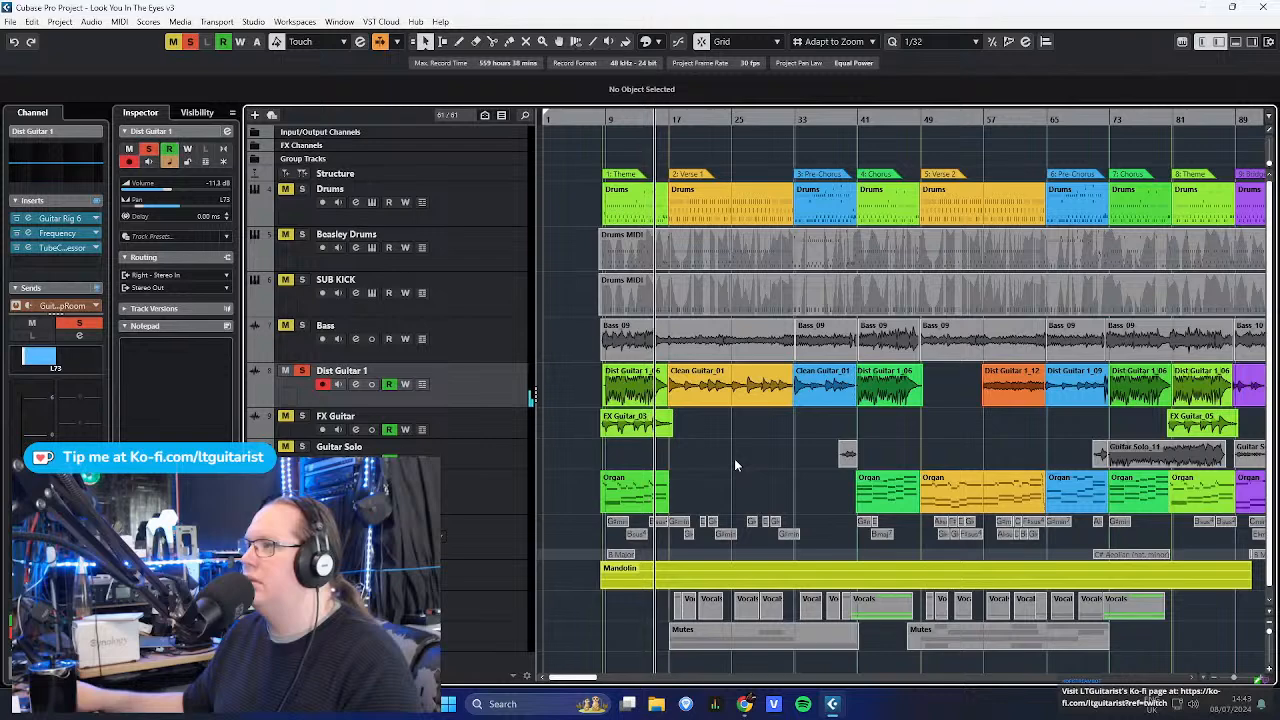
scroll(722, 448, "down", 2)
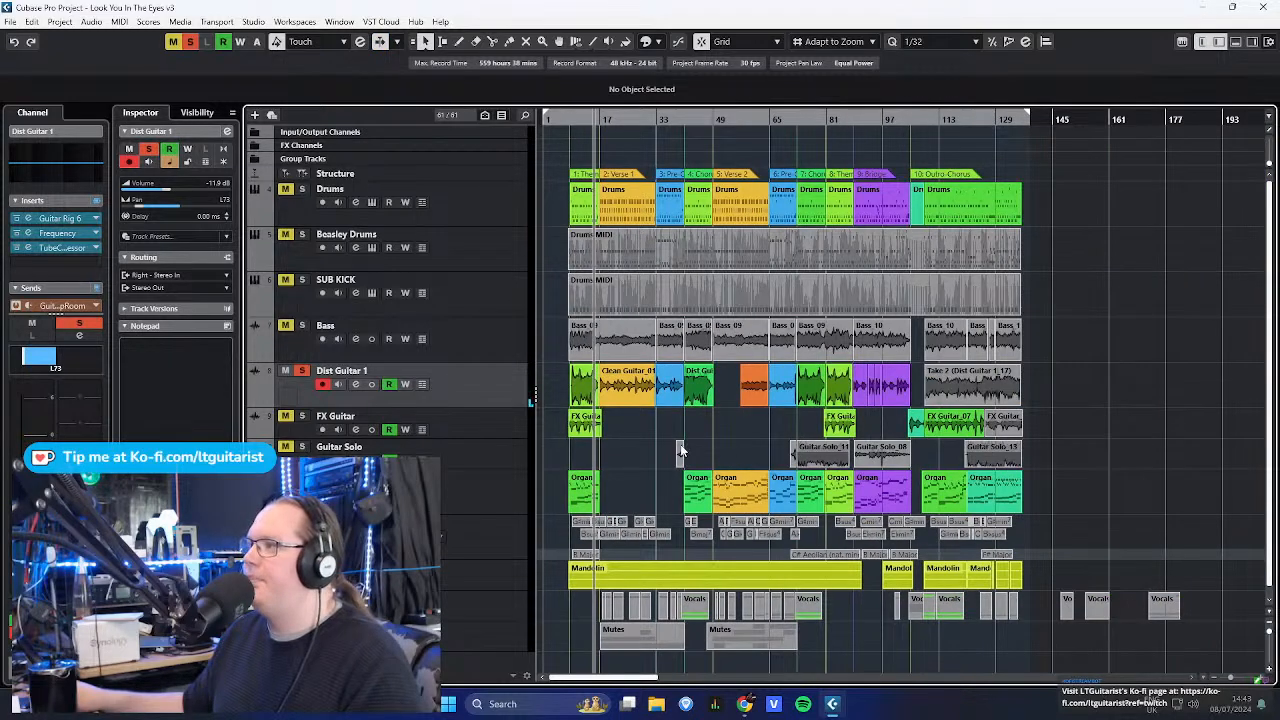
scroll(680, 450, "up", 4)
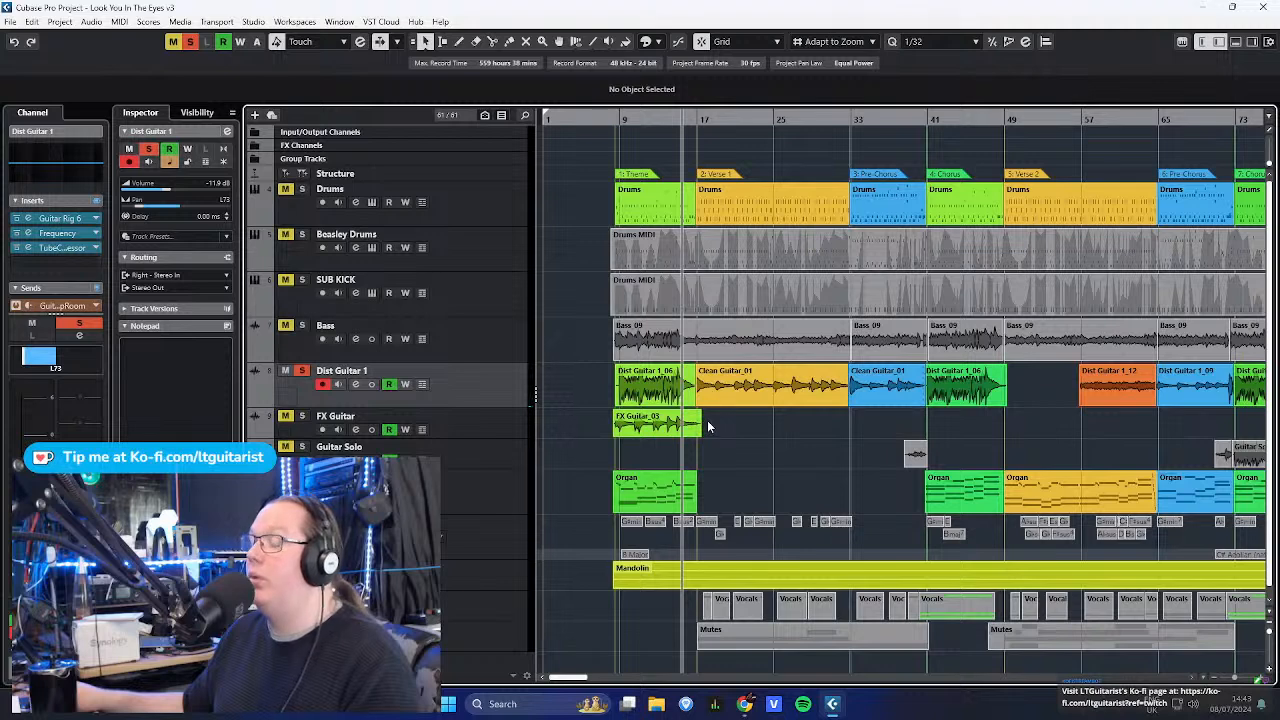
mouse_move(708, 421)
left_mouse_down()
mouse_move(956, 446)
mouse_move(1020, 429)
mouse_move(717, 428)
mouse_move(1046, 420)
mouse_move(717, 427)
left_mouse_up()
left_click_drag(717, 425, 1062, 428)
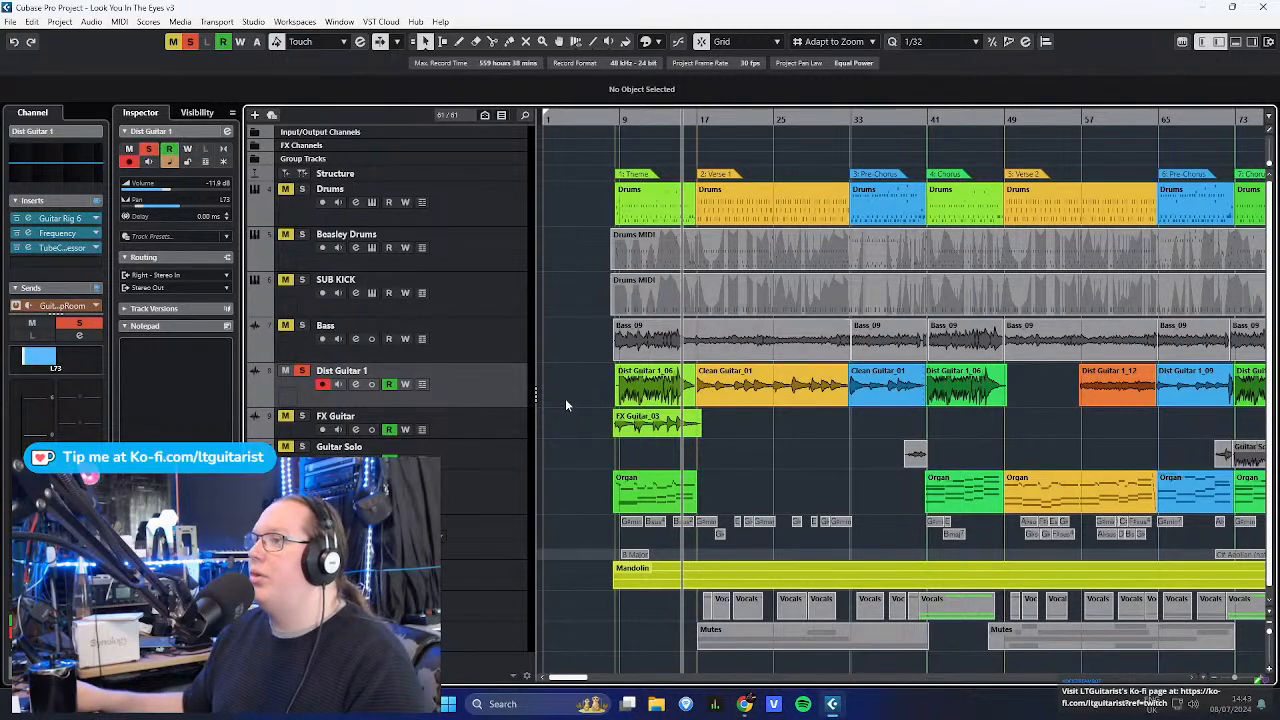
- Review the Skreamer and Fire Breather rack in Dist Guitar 1's Guitar Rig 6, switch its browser to presets, and close it
left_click(59, 211)
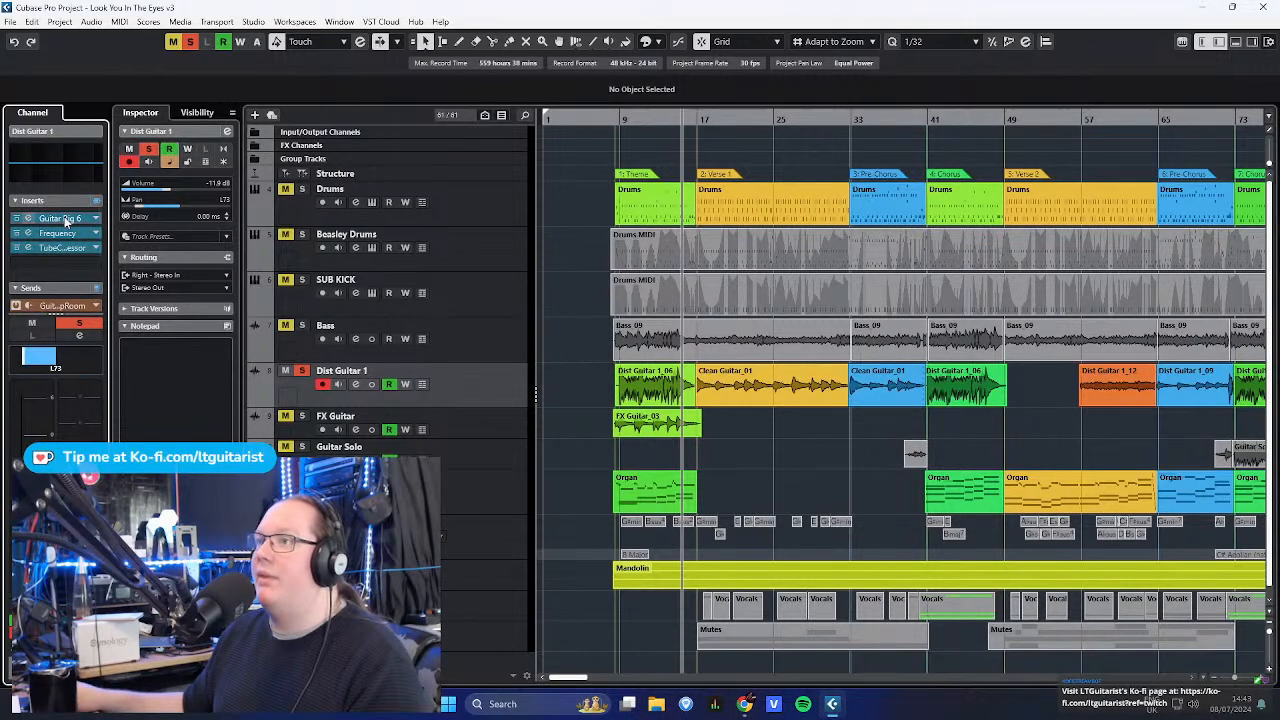
left_click_drag(825, 95, 537, 65)
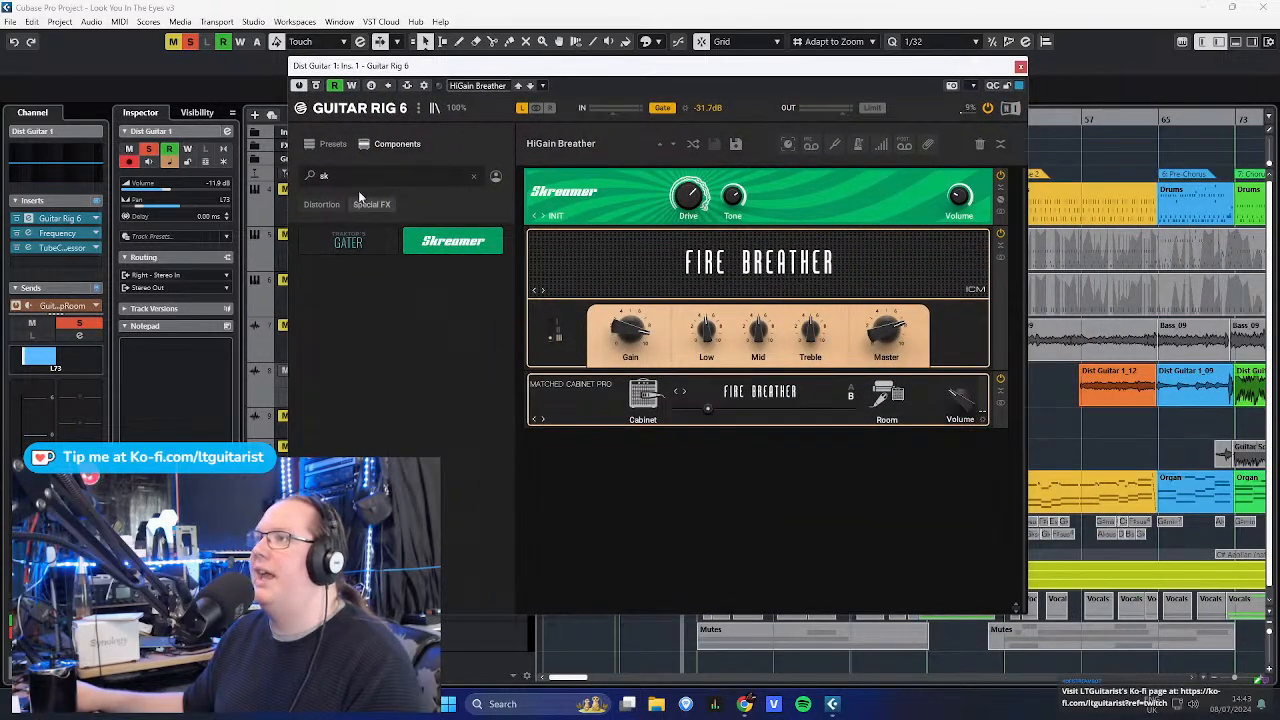
left_click(326, 148)
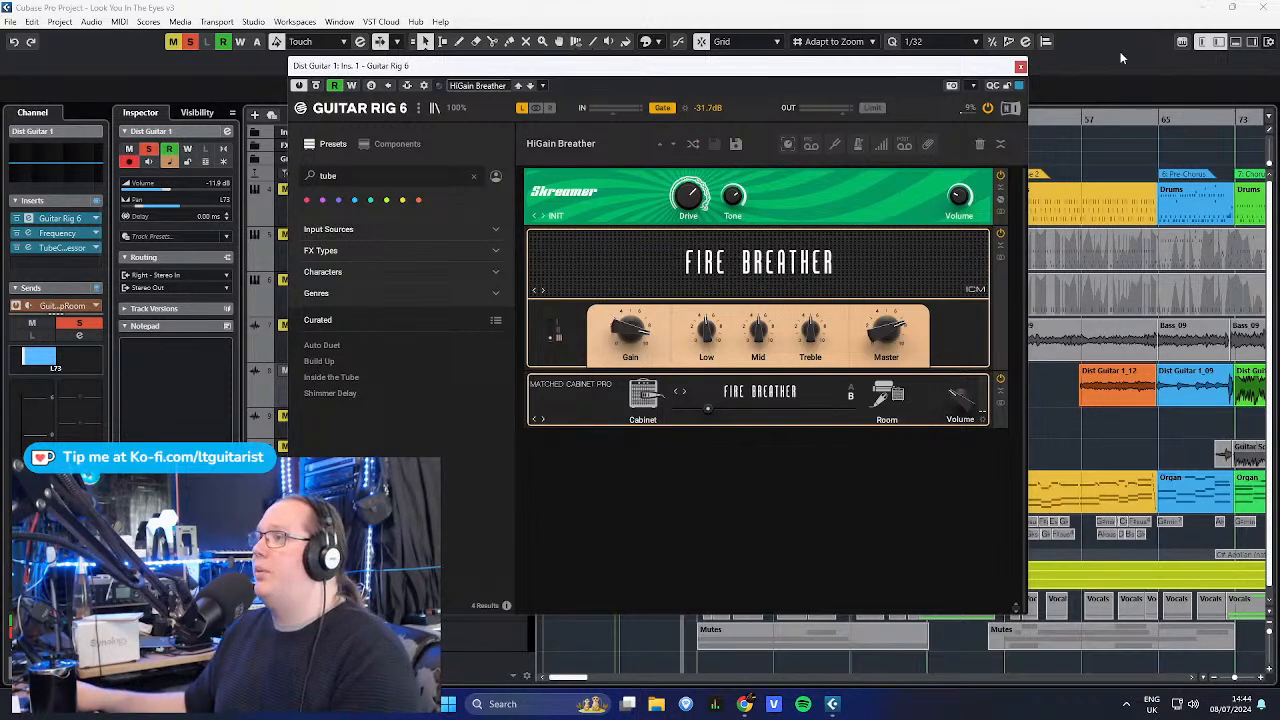
left_click(1021, 67)
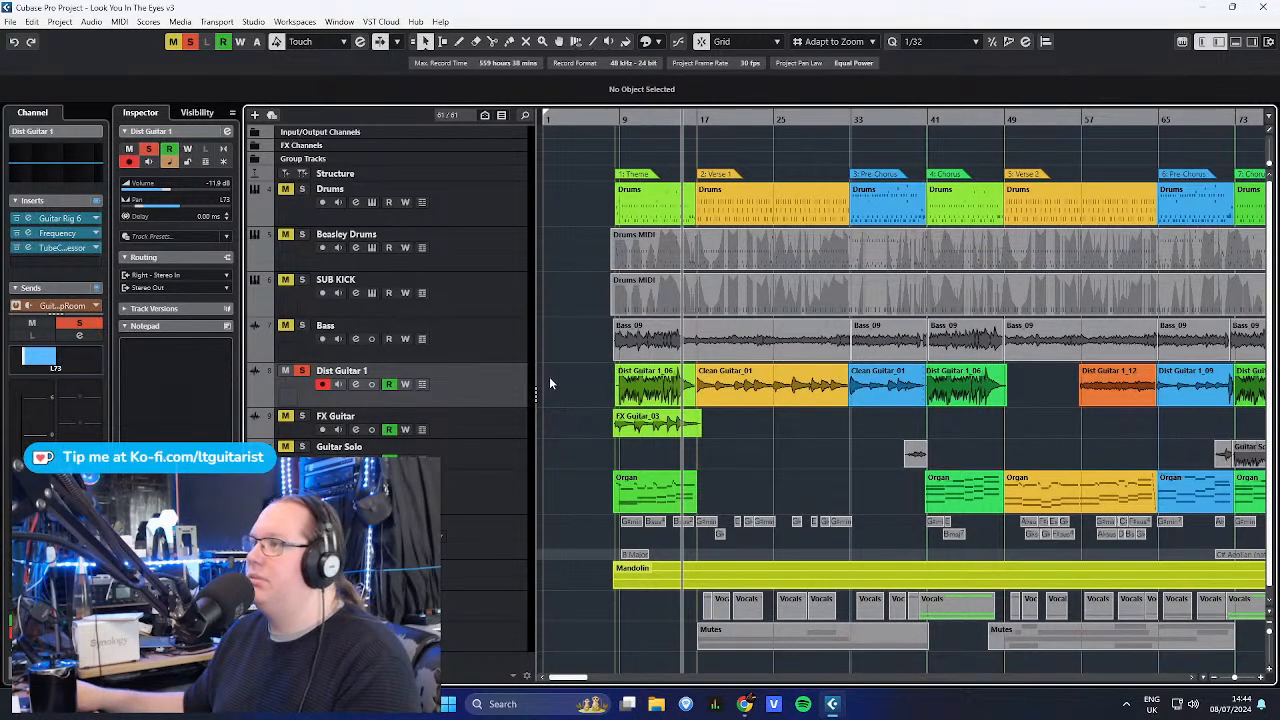
- Open Dist Guitar 1's Frequency EQ, check the Rhythm Electric Guitar Chug preset and its low-shelf cut, and close the EQ
left_click_drag(594, 391, 612, 398)
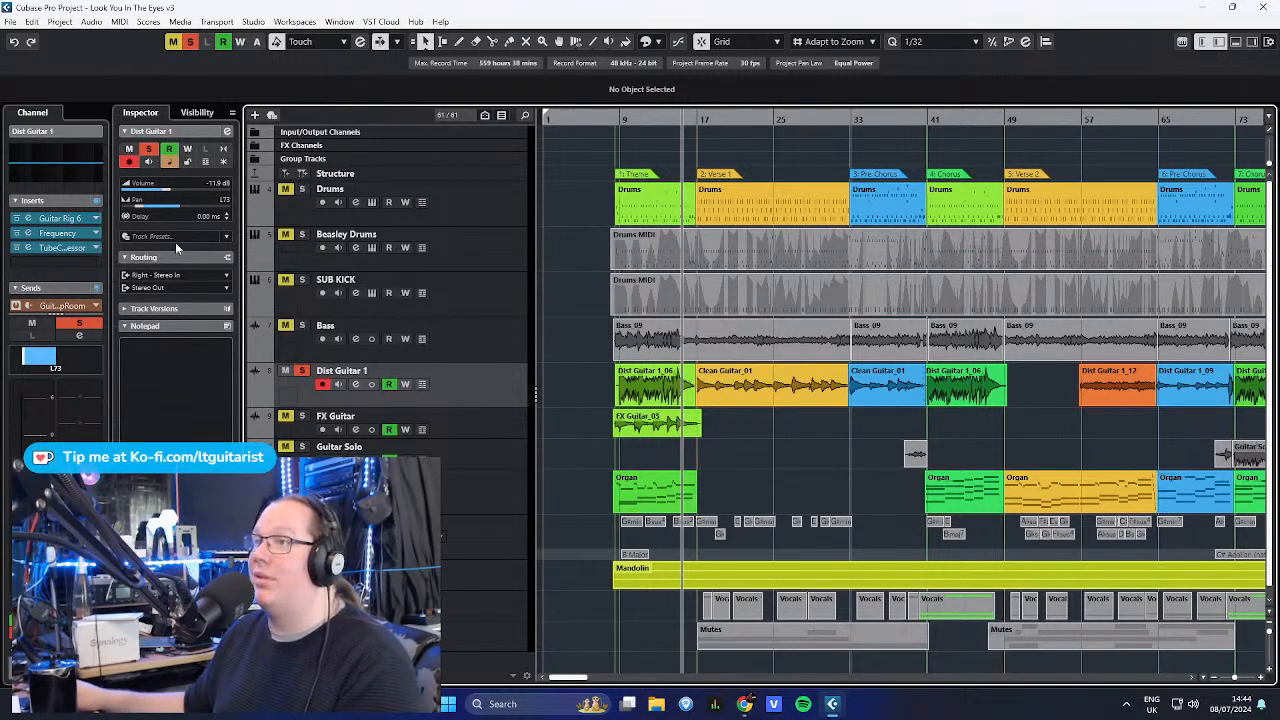
scroll(78, 250, "down", 1)
scroll(78, 250, "up", 1)
left_click(69, 233)
left_click(69, 233)
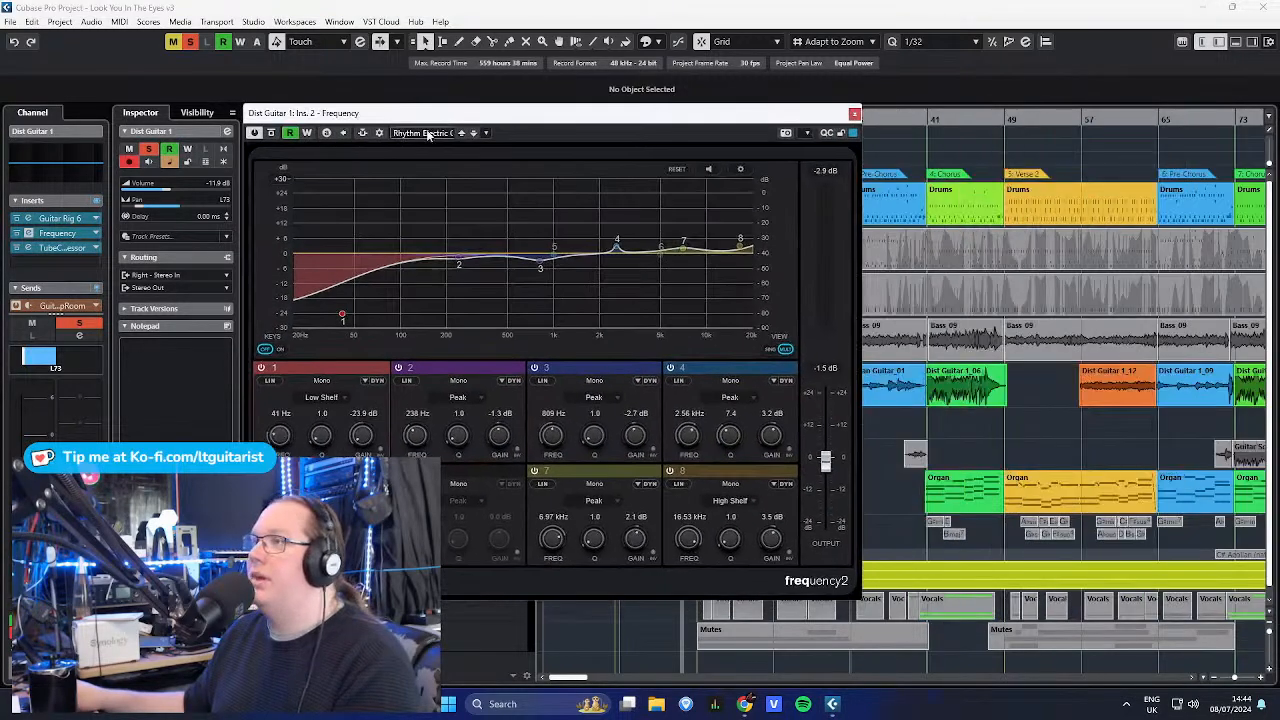
left_click(428, 134)
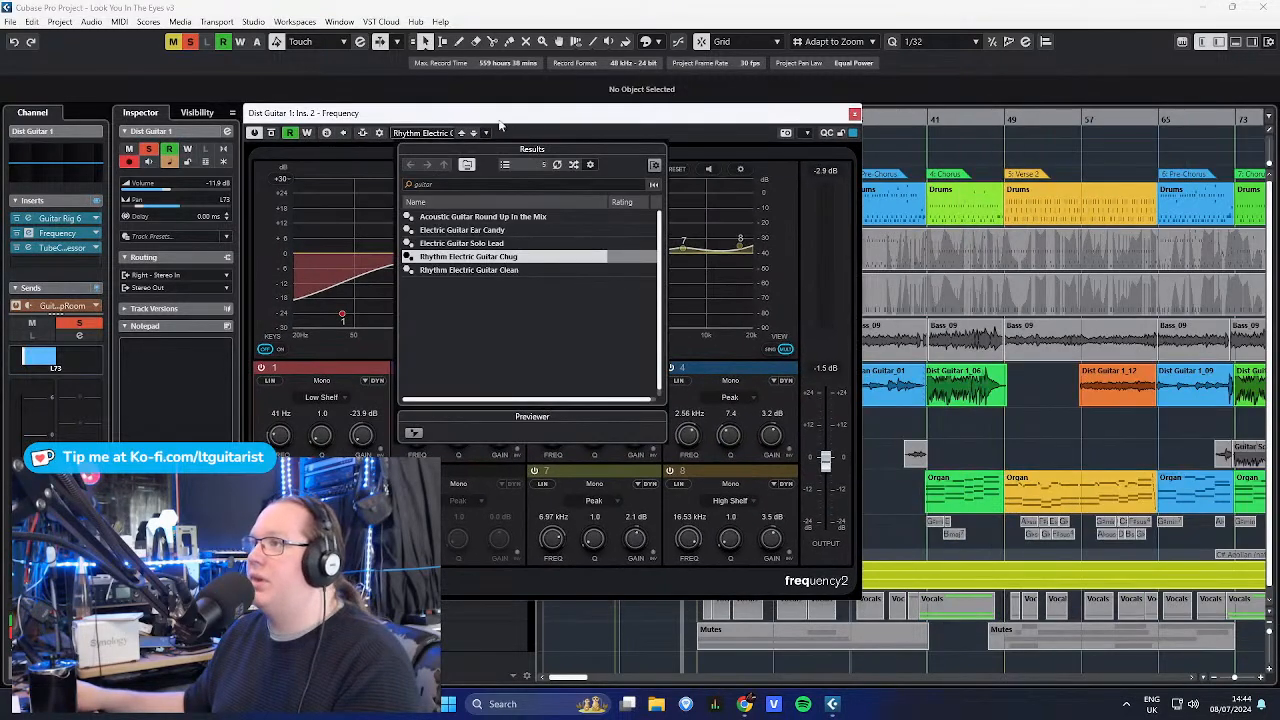
double_click(532, 258)
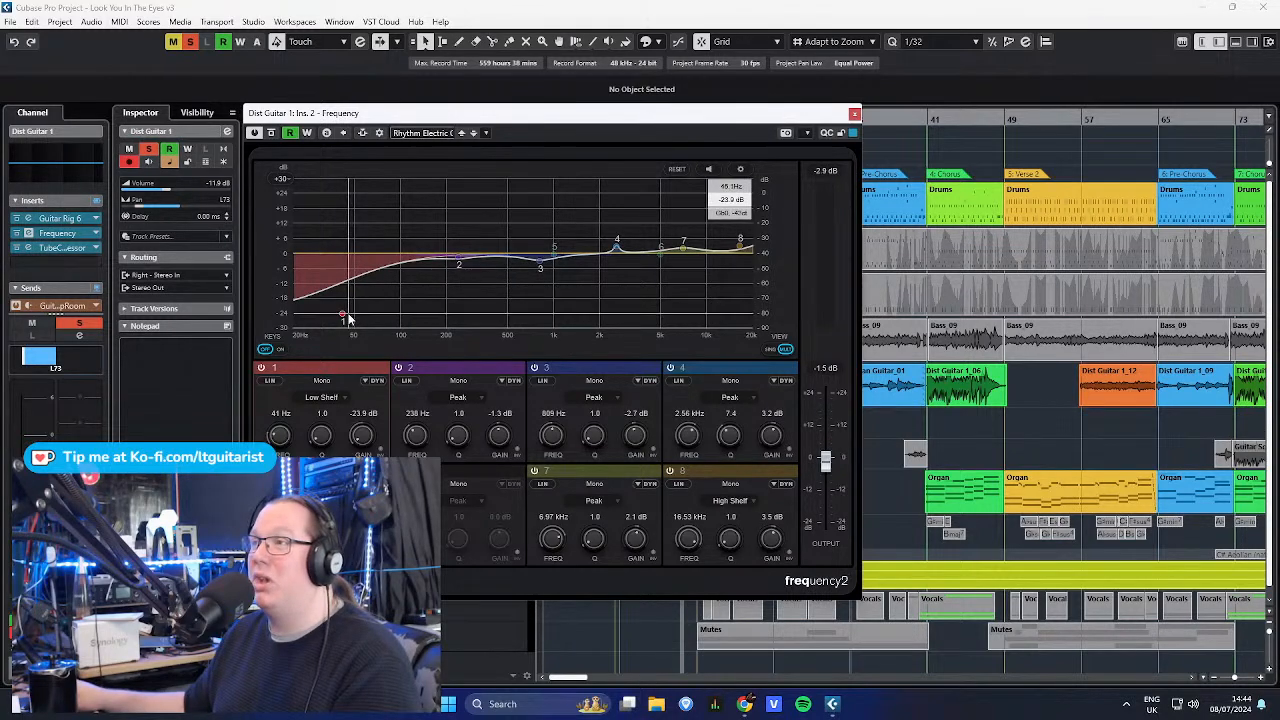
left_click(854, 113)
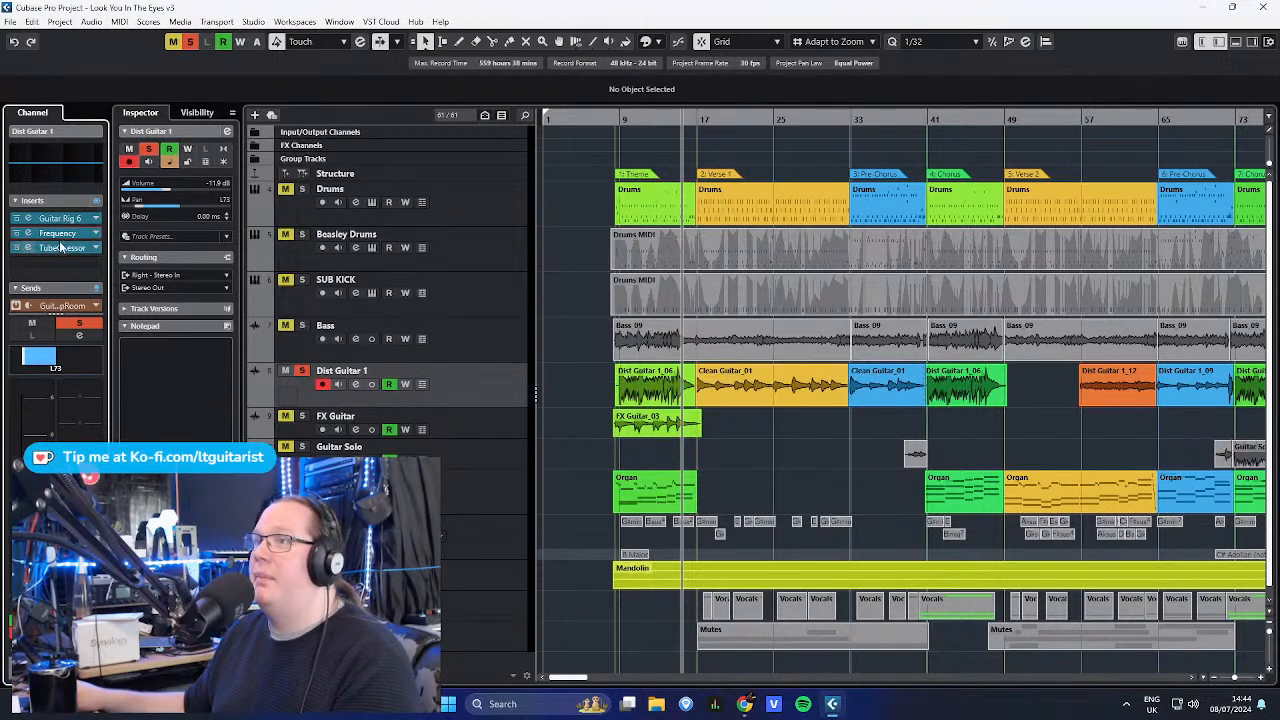
- Open Dist Guitar 1's Tube Compressor, check its AM Elec Gtr Dirty 1 preset and settings, and close it
left_click(60, 247)
left_click(558, 159)
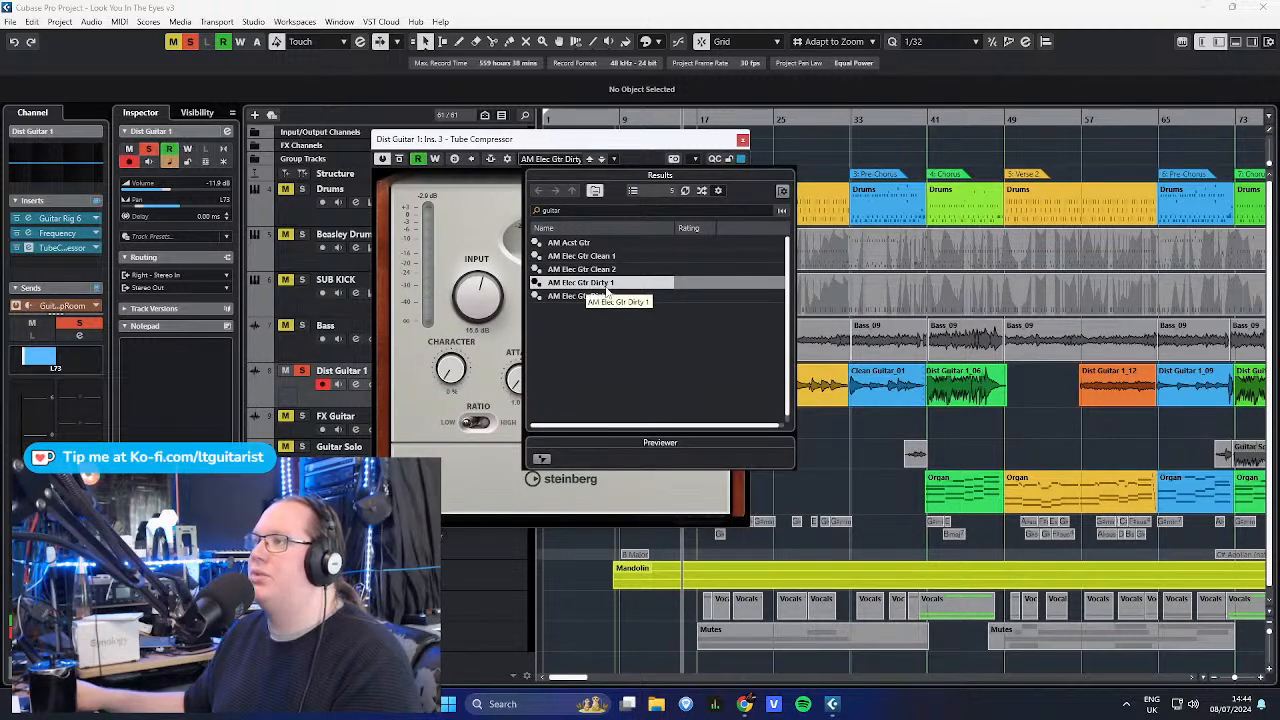
left_click(669, 150)
mouse_move(669, 145)
left_mouse_down()
mouse_move(660, 155)
mouse_move(673, 153)
left_mouse_up()
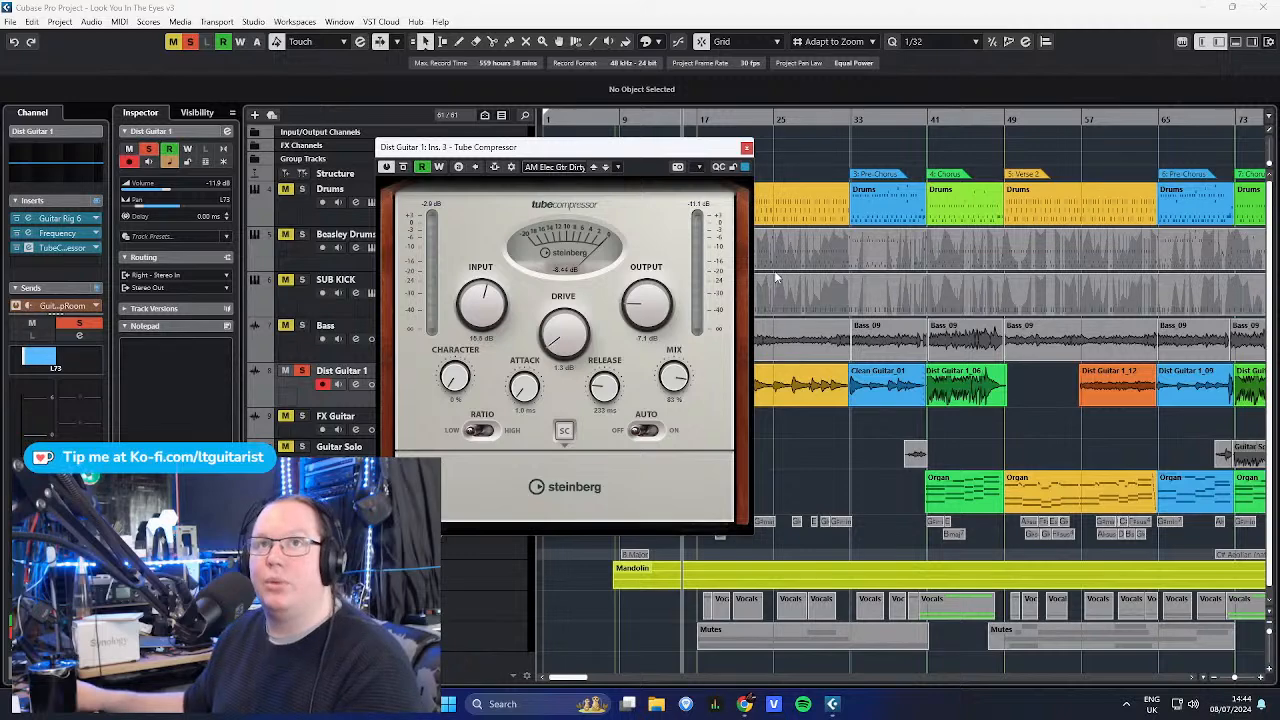
left_click(747, 149)
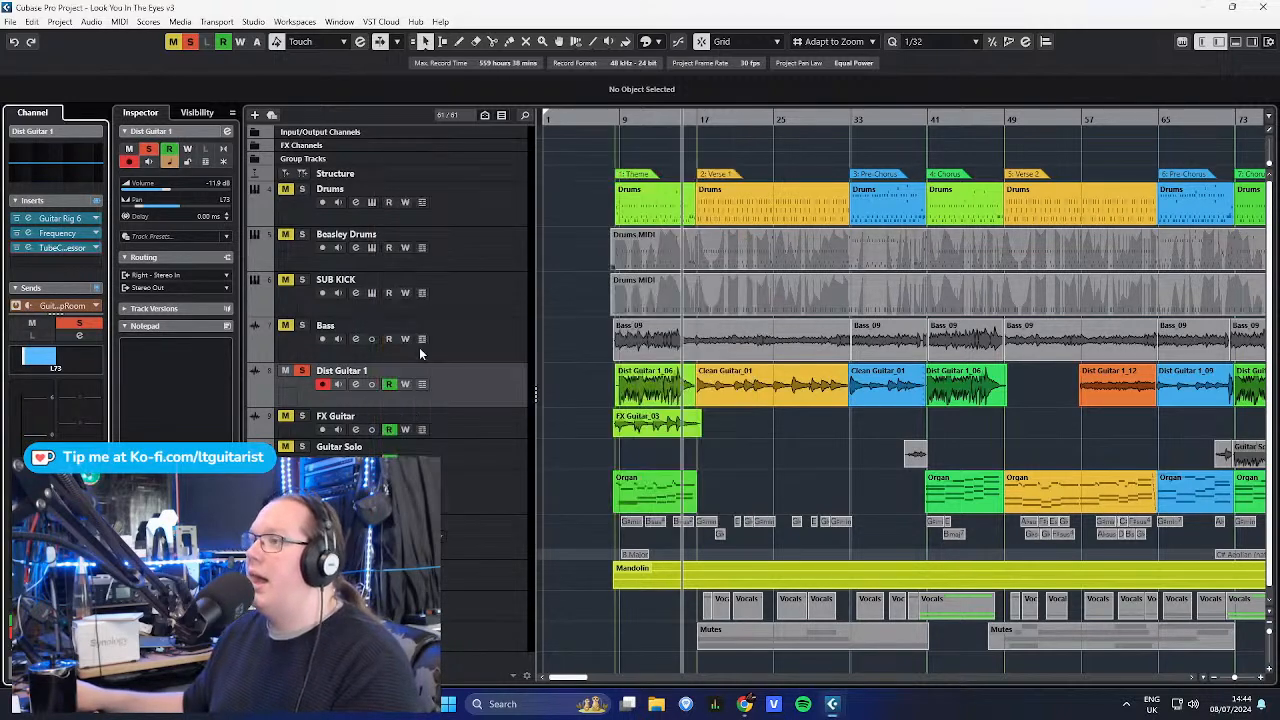
- Show Dist Guitar 1's automation lanes and audition the second Theme and the Bridge to compare the volume and pan automation
left_click(255, 400)
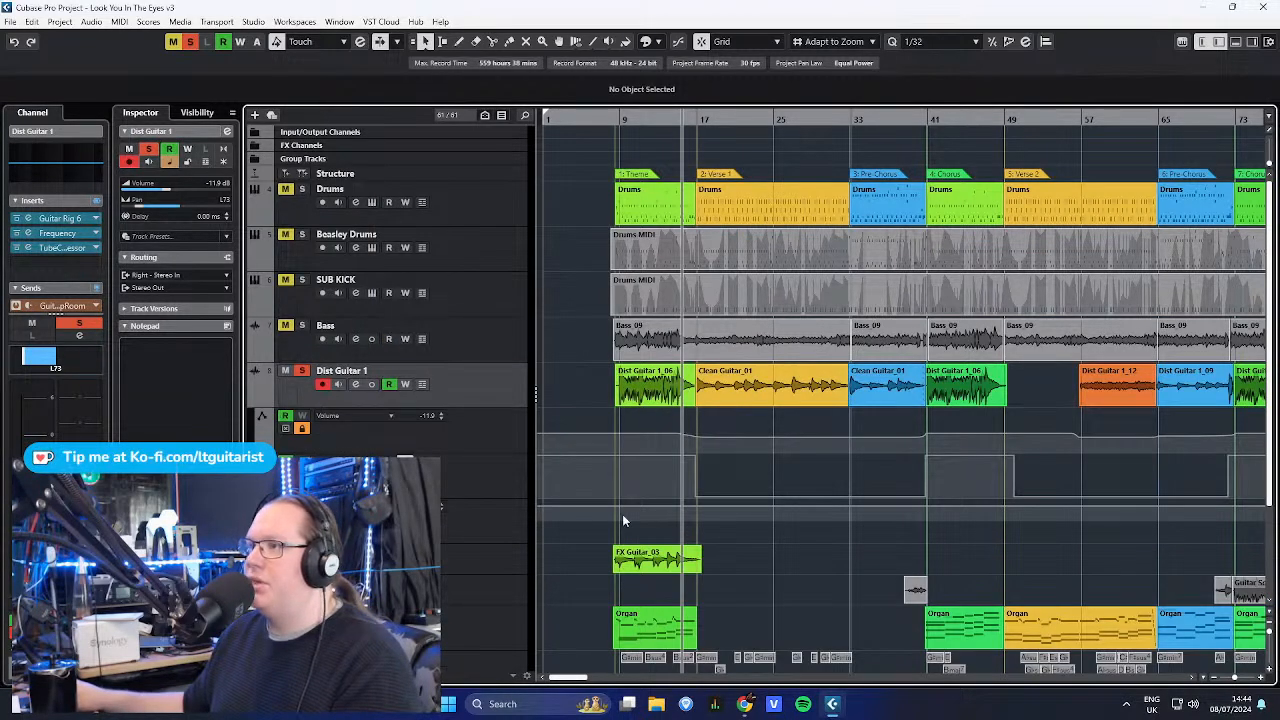
left_click(490, 485)
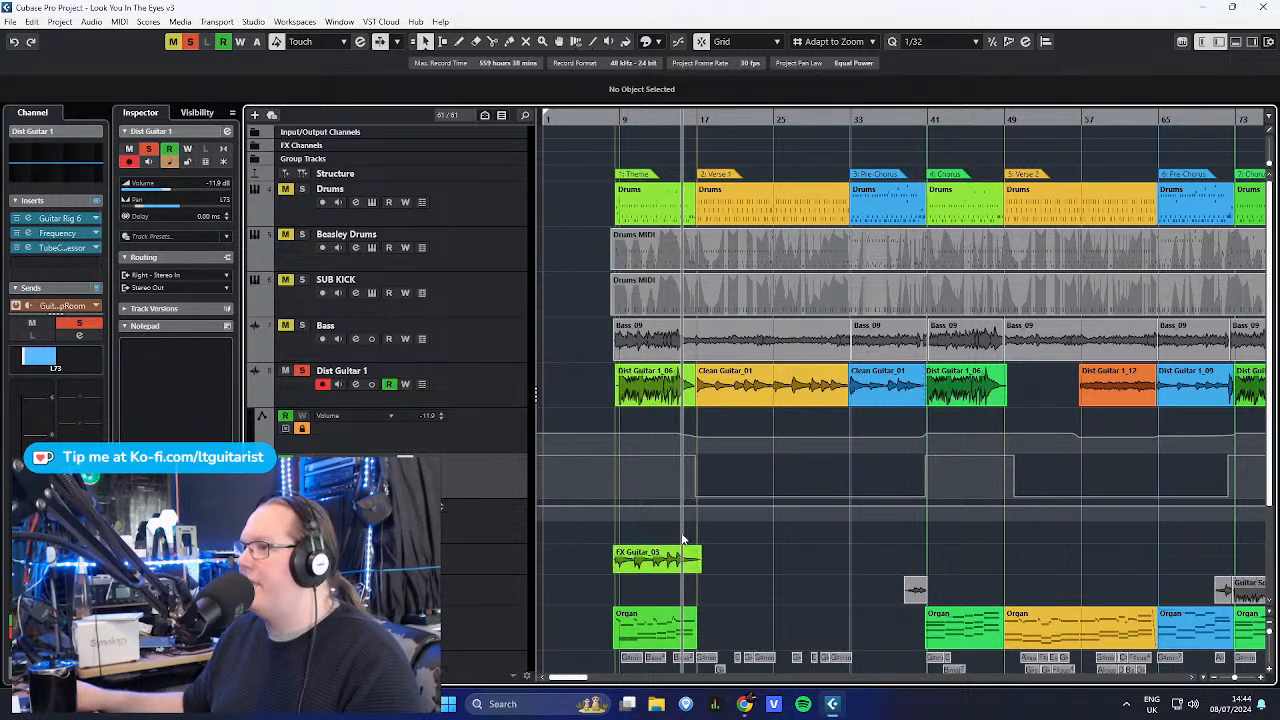
key("g")
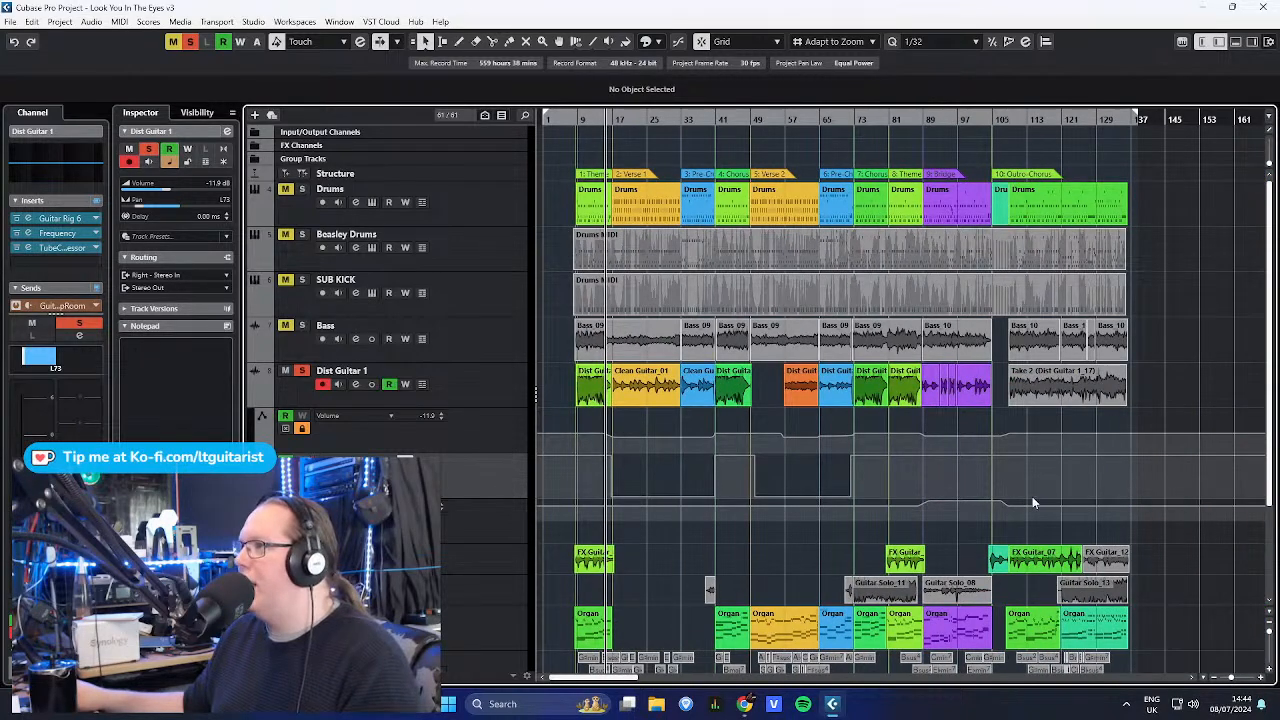
mouse_move(923, 118)
left_mouse_down()
mouse_move(926, 130)
mouse_move(908, 119)
left_mouse_up()
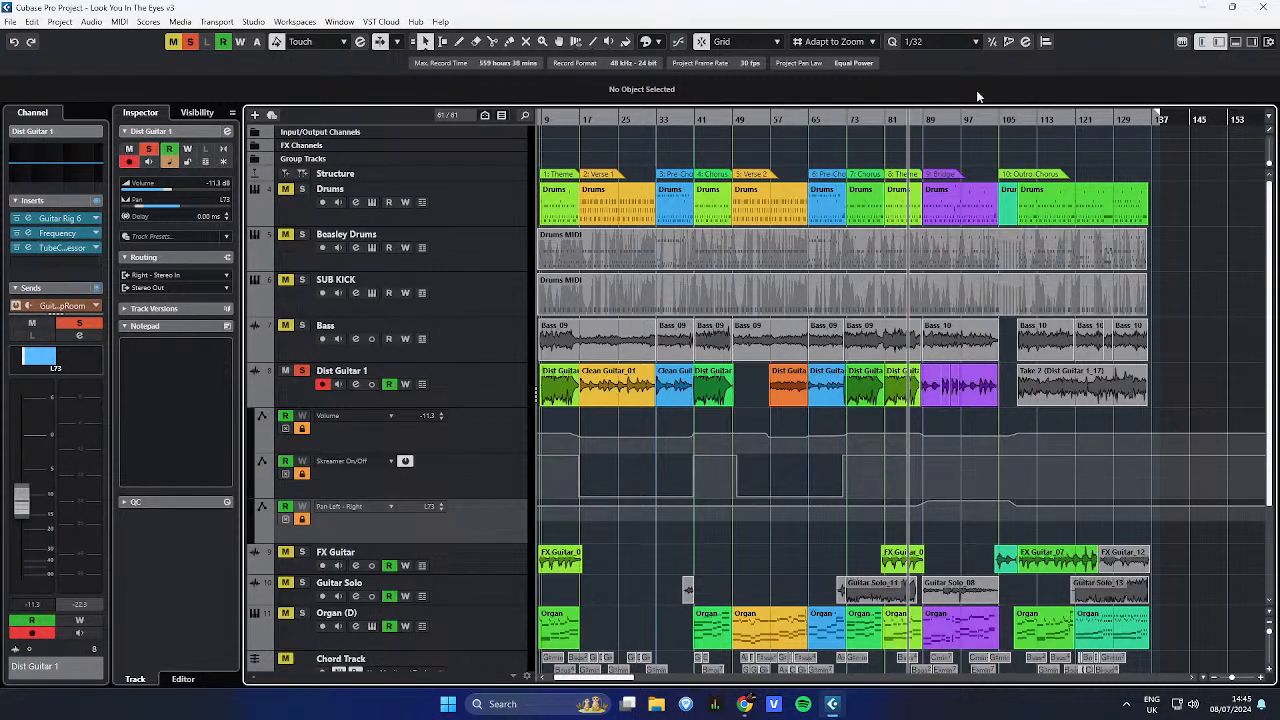
left_click(951, 118)
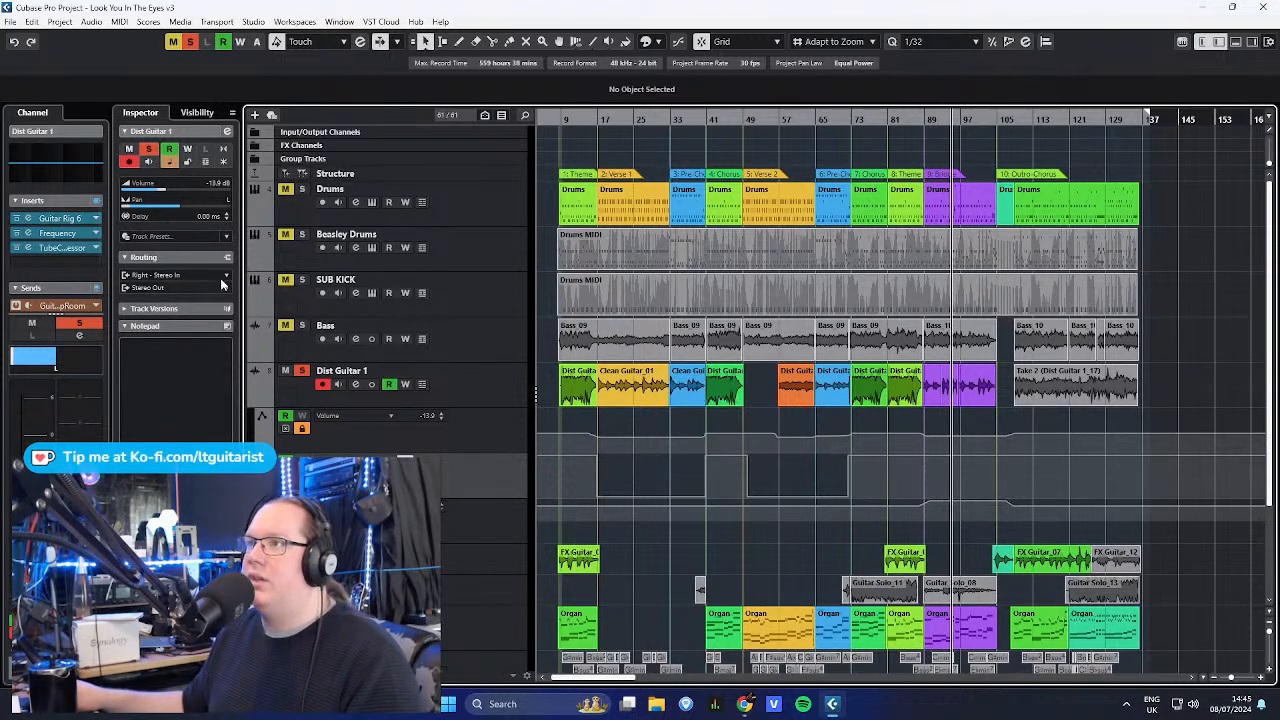
- Open Dist Guitar 1's Guitar Rig 6, place the cursor midway through Verse 2 to check the Fire Breather's automated gain, and close it
left_click(66, 218)
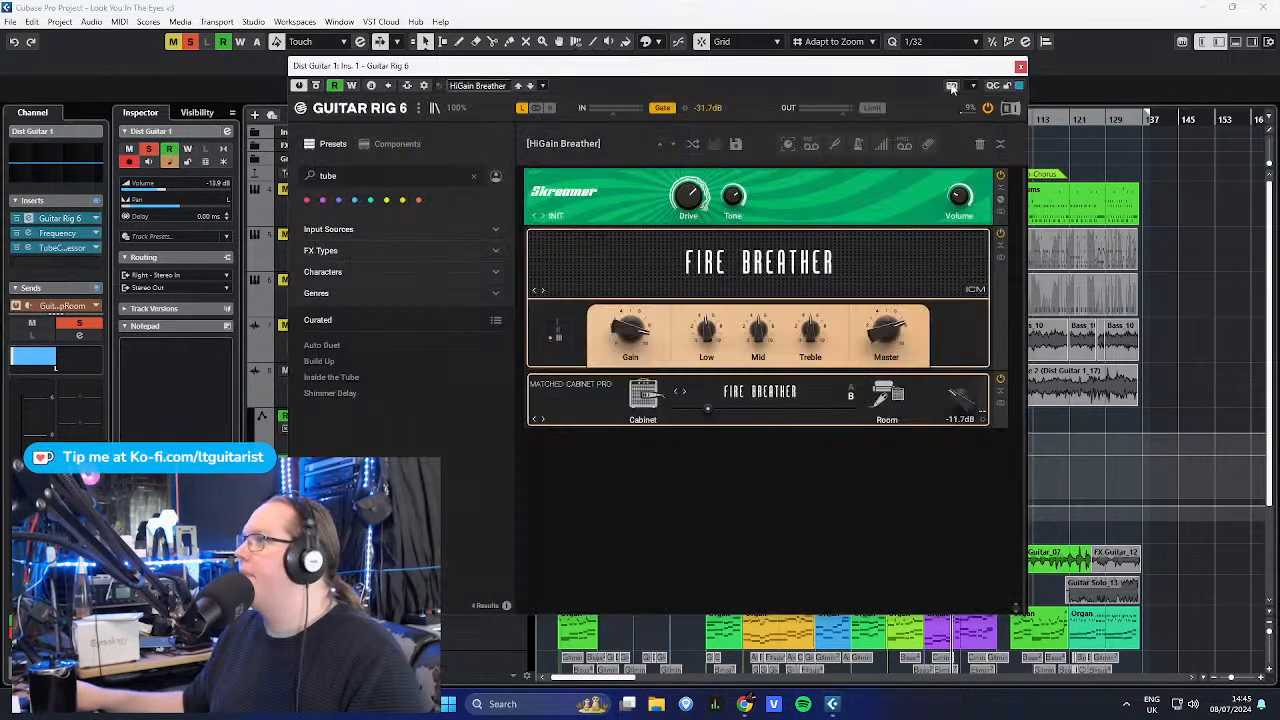
left_click_drag(812, 66, 624, 107)
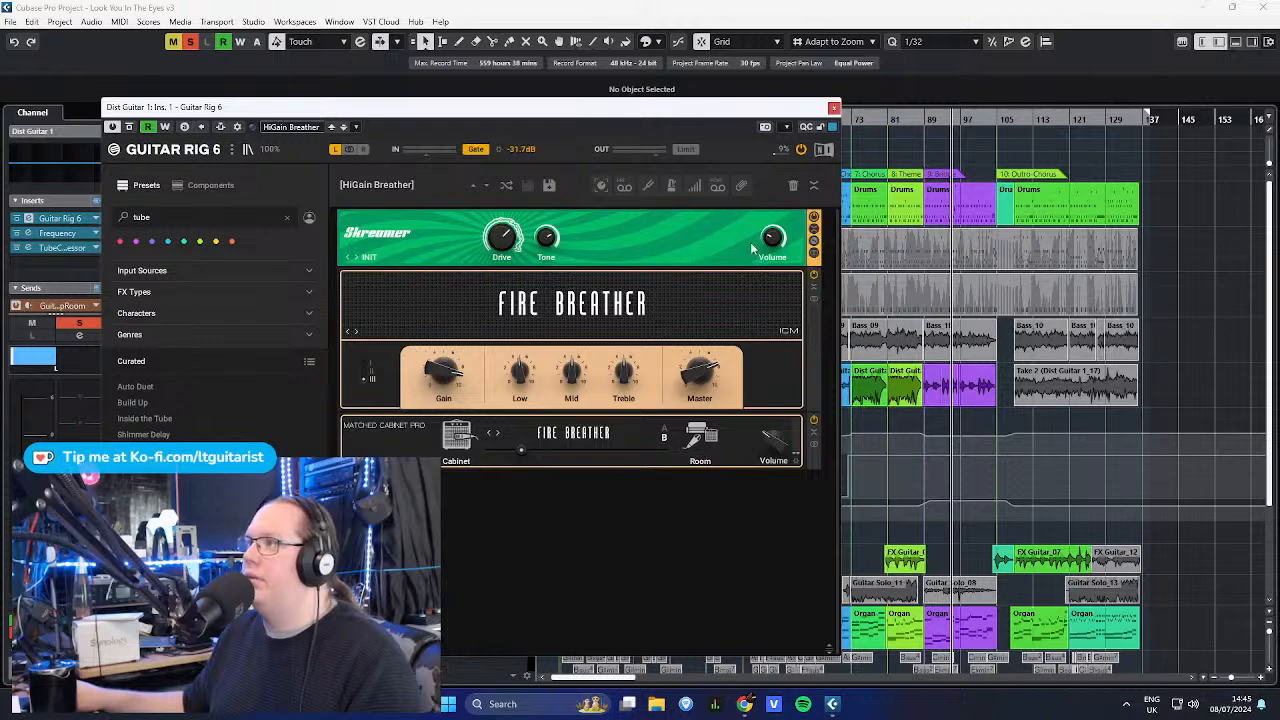
left_click_drag(770, 116, 551, 95)
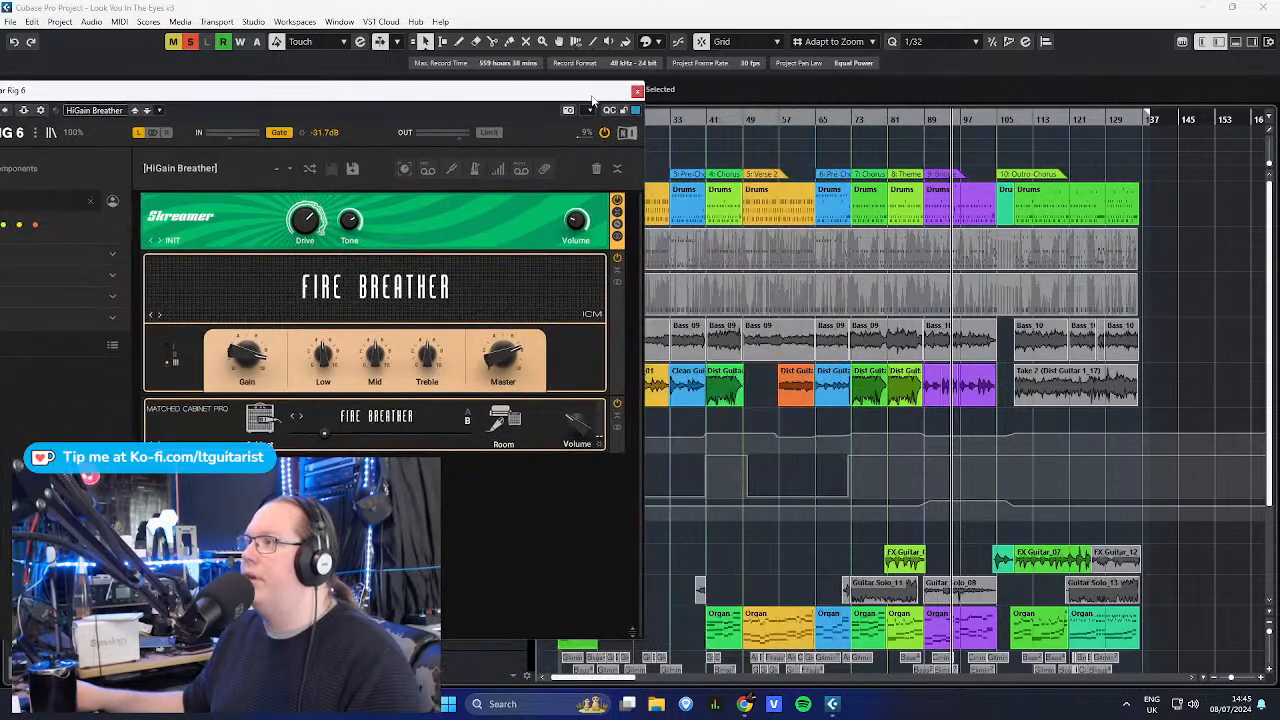
left_click(772, 160)
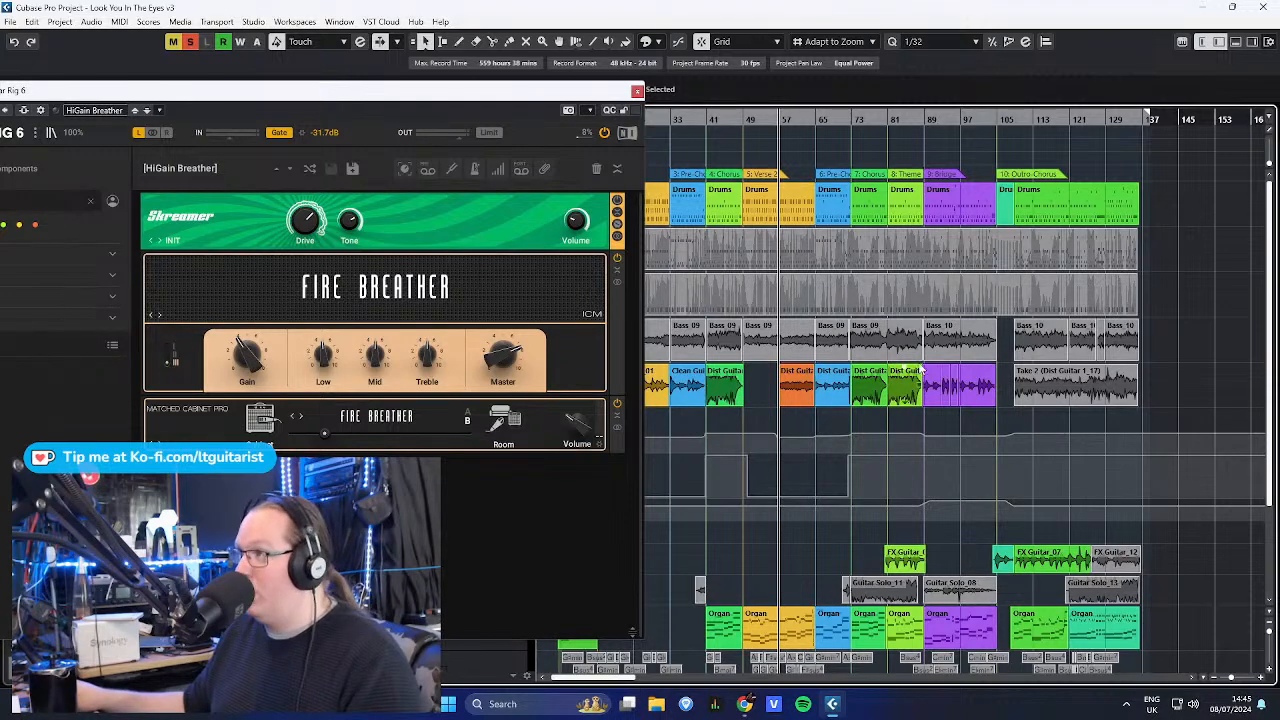
left_click(637, 92)
- Show all used automation for the Dist Guitar 1 track
scroll(670, 473, "up", 3)
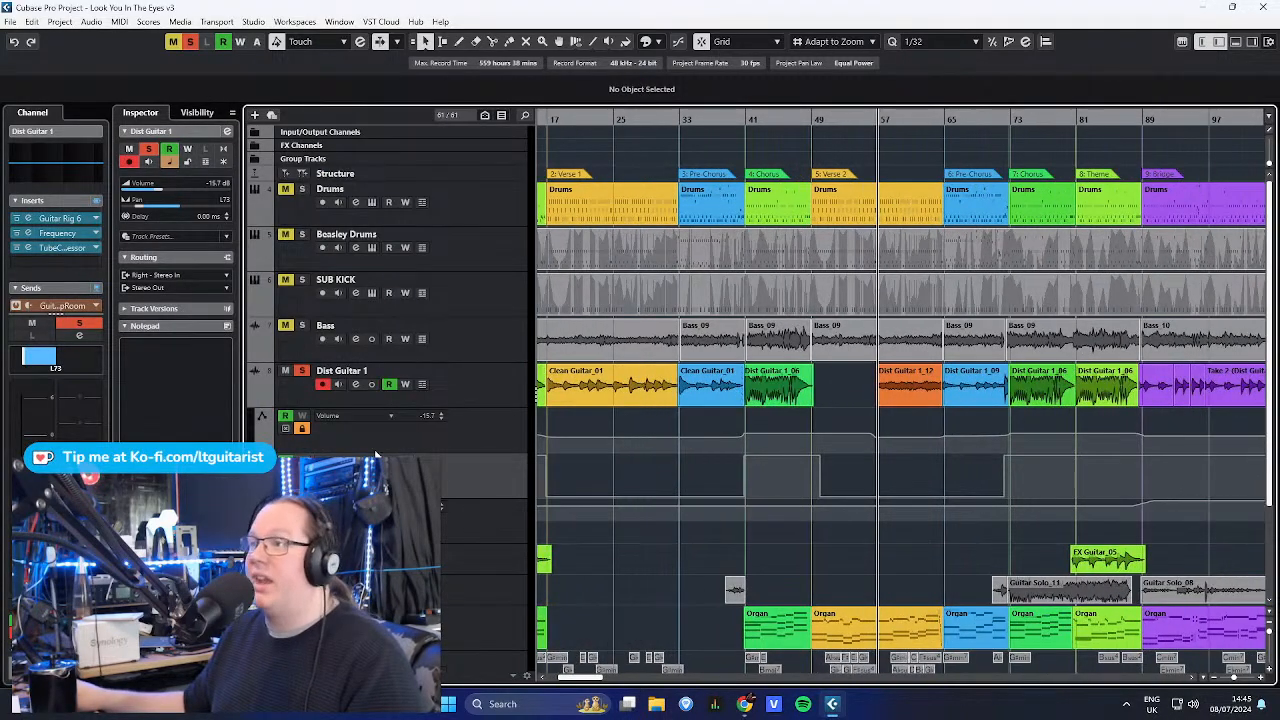
scroll(679, 472, "down", 2)
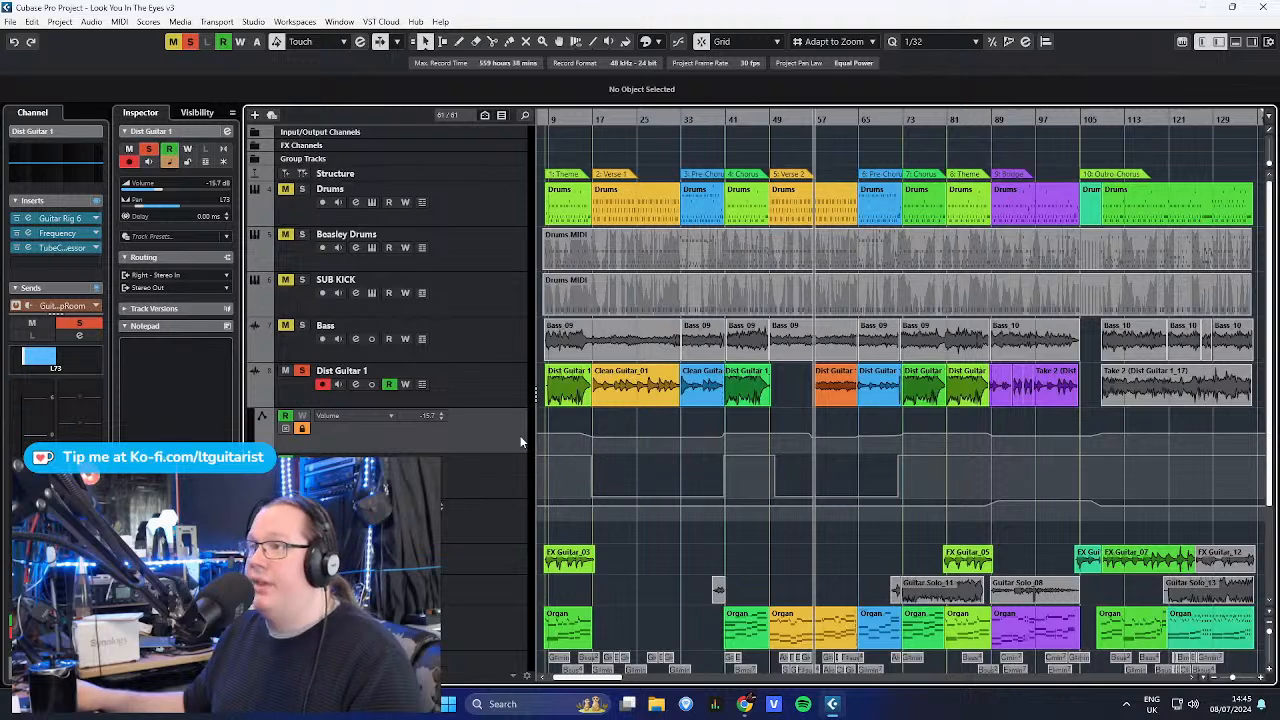
right_click(494, 384)
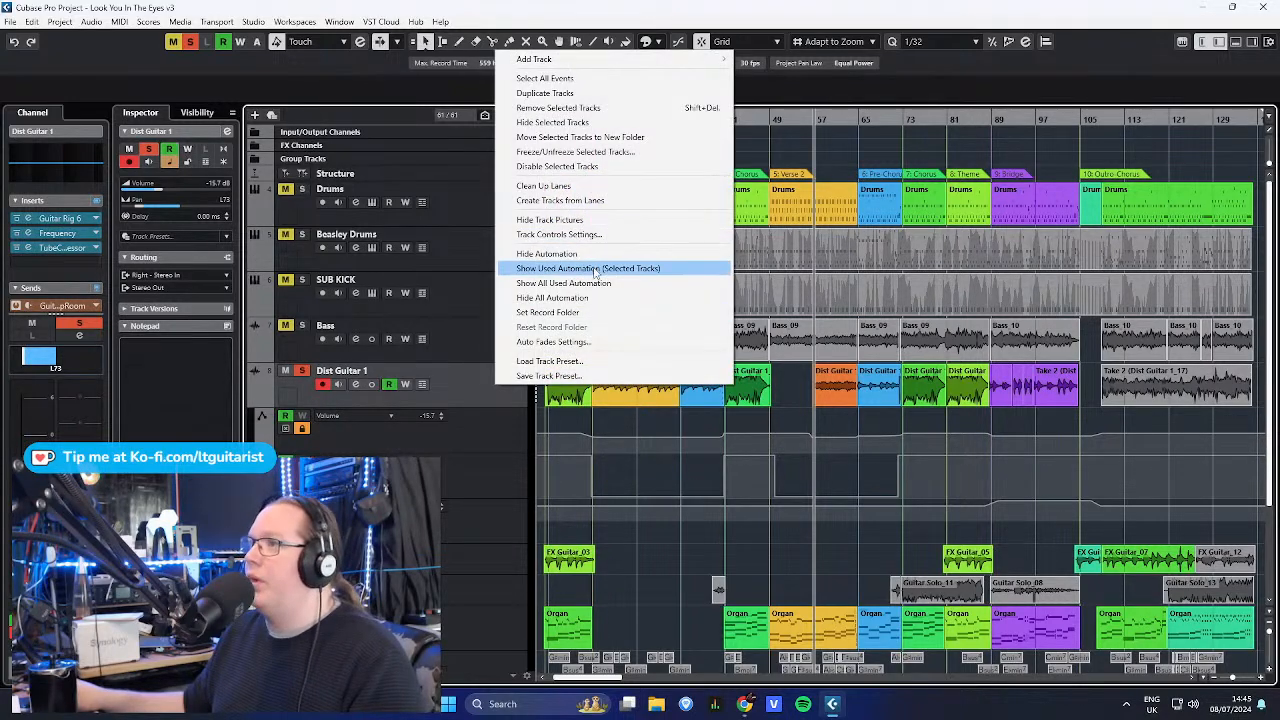
left_click(596, 270)
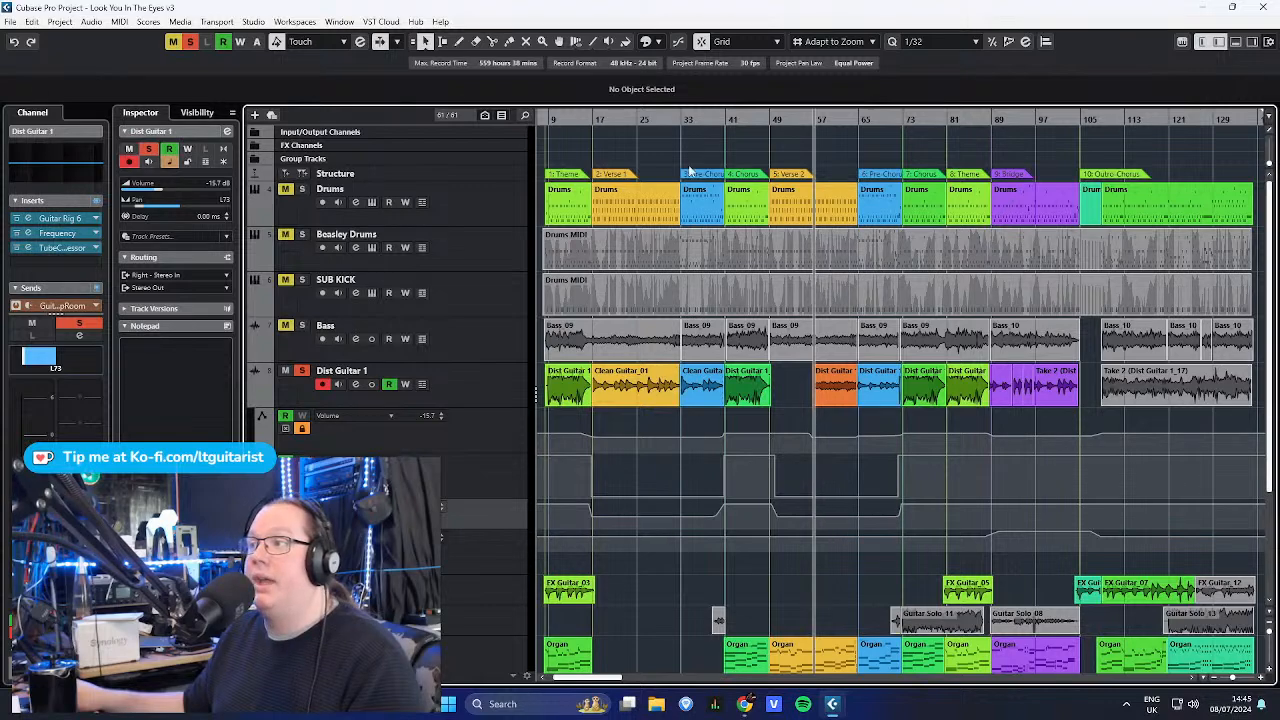
- Play from the first Pre-Chorus into the Chorus with Dist Guitar 1's Guitar Rig 6 open, watch the Fire Breather gain, and close it
left_click(702, 128)
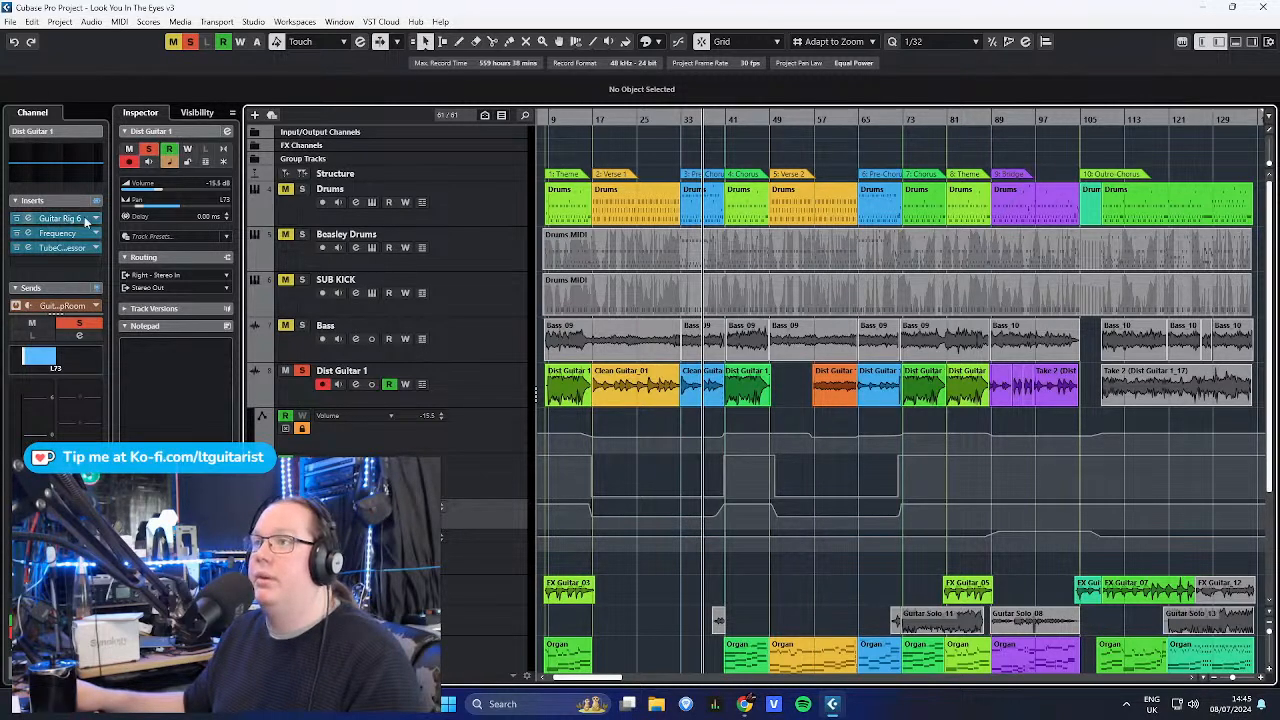
left_click(80, 224)
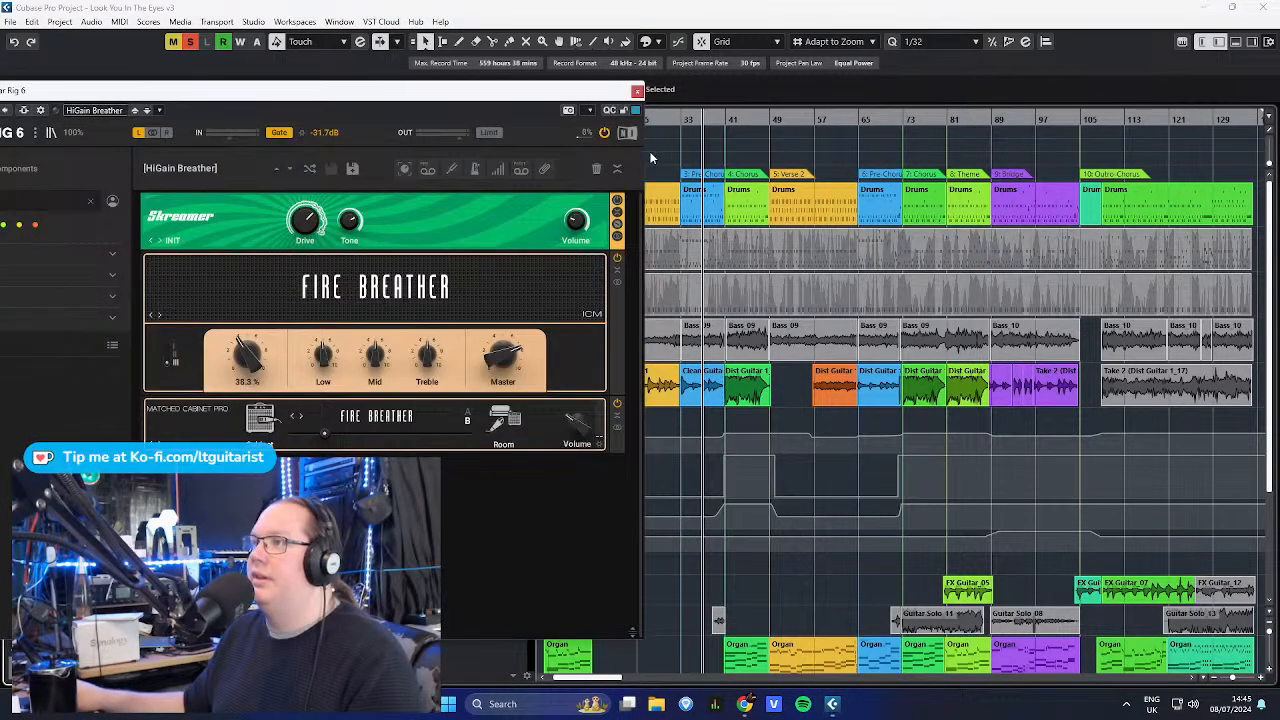
left_click_drag(346, 90, 906, 37)
scroll(818, 335, "up", 6)
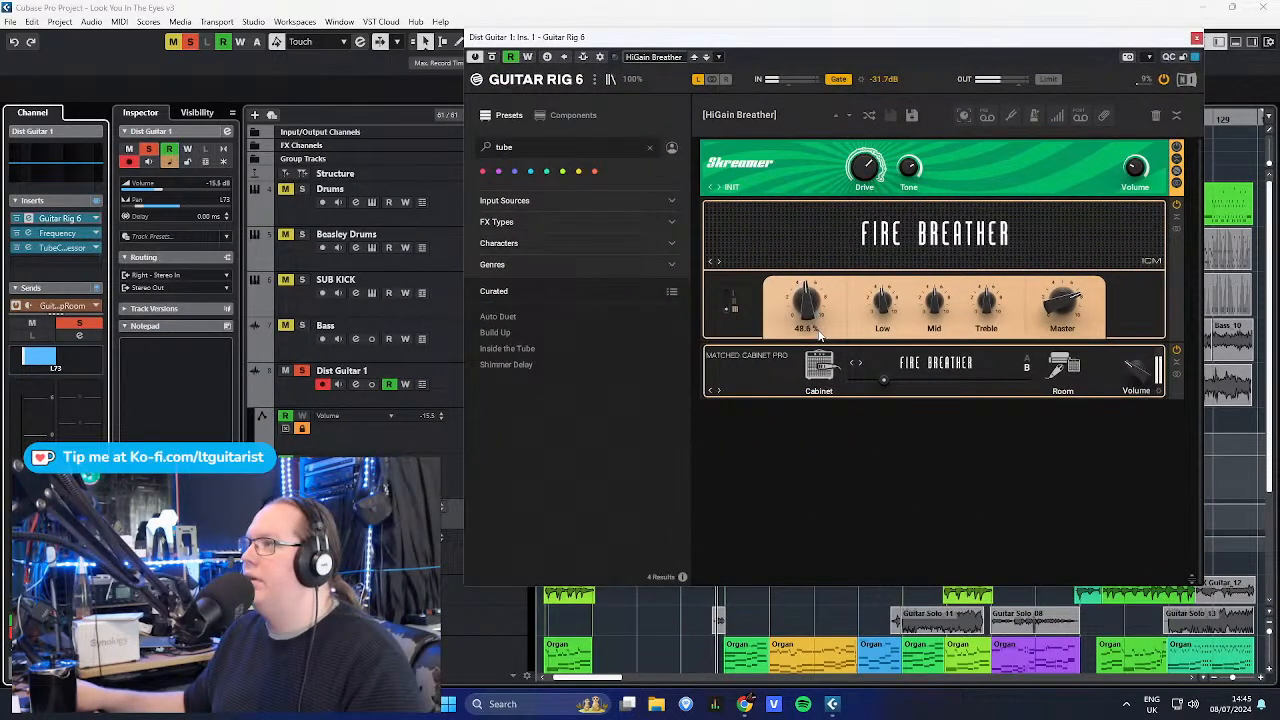
scroll(818, 335, "up", 4)
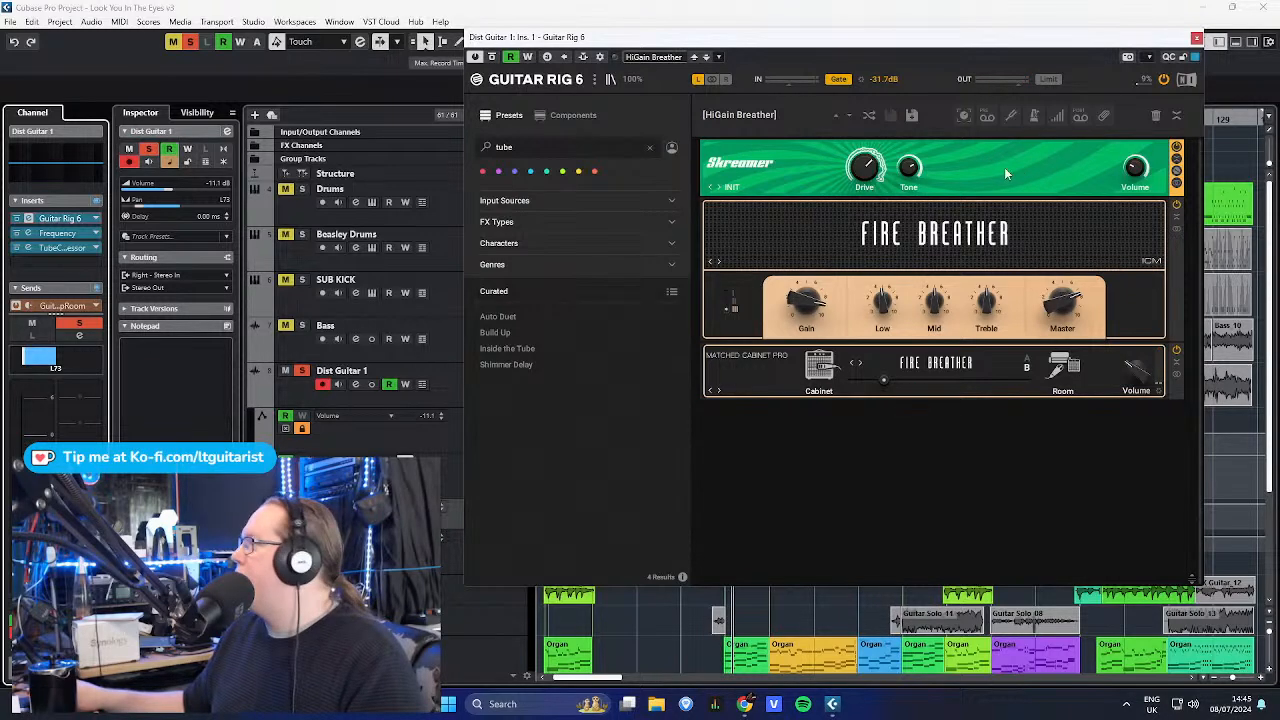
left_click(1196, 39)
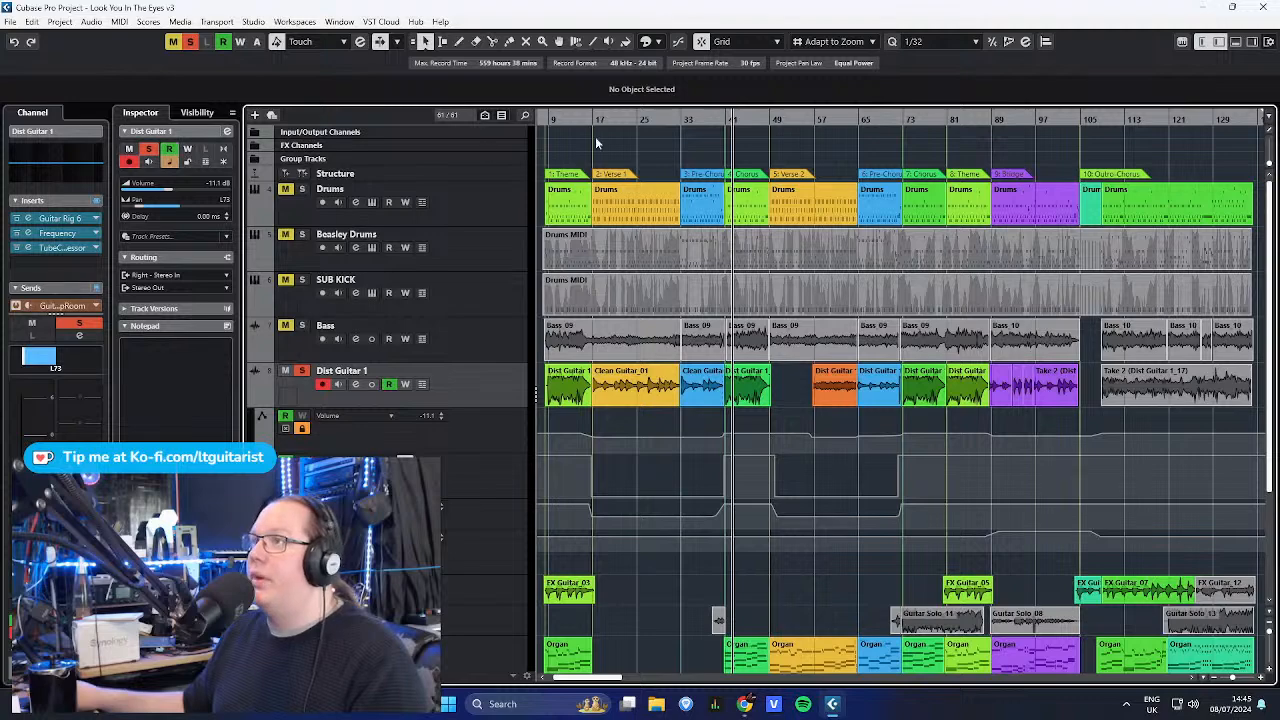
- Expand the FX Channels folder, compare Dist Guitar 1's sends and automation with the Guitar Amp Room channel, and select Guitar Amp Room
left_click(256, 146)
left_click_drag(634, 209, 835, 226)
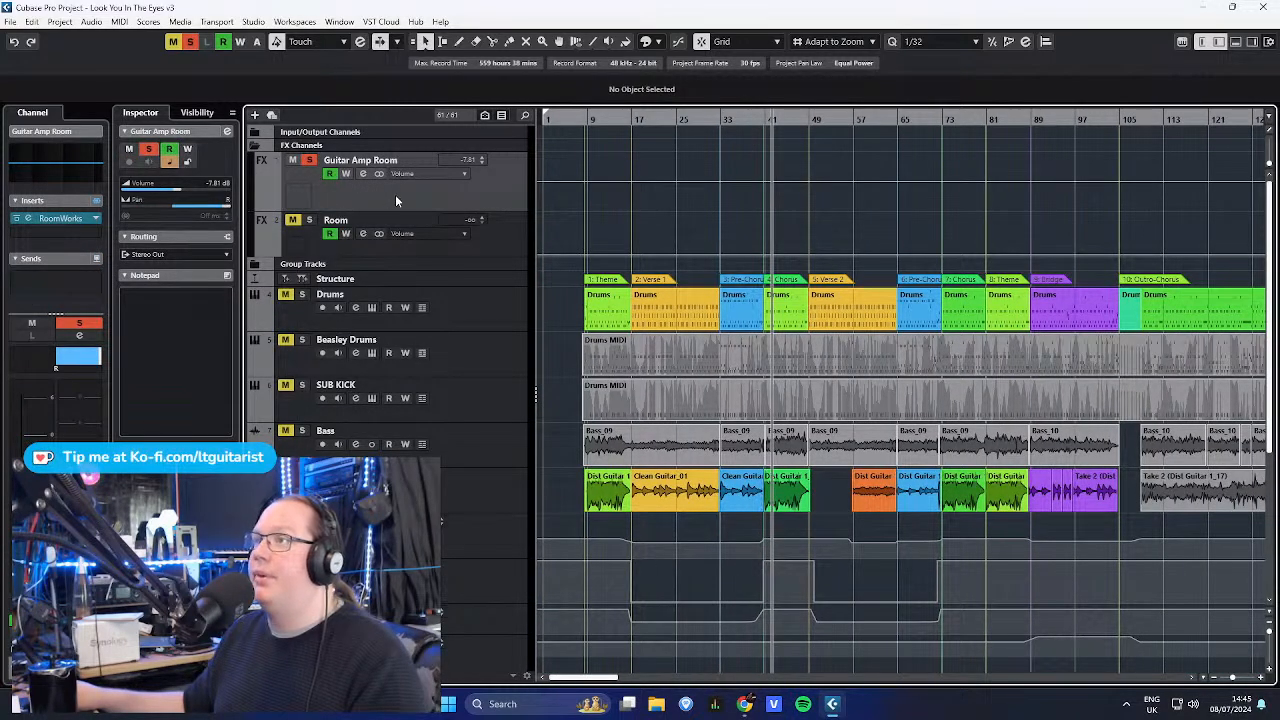
scroll(340, 285, "down", 5)
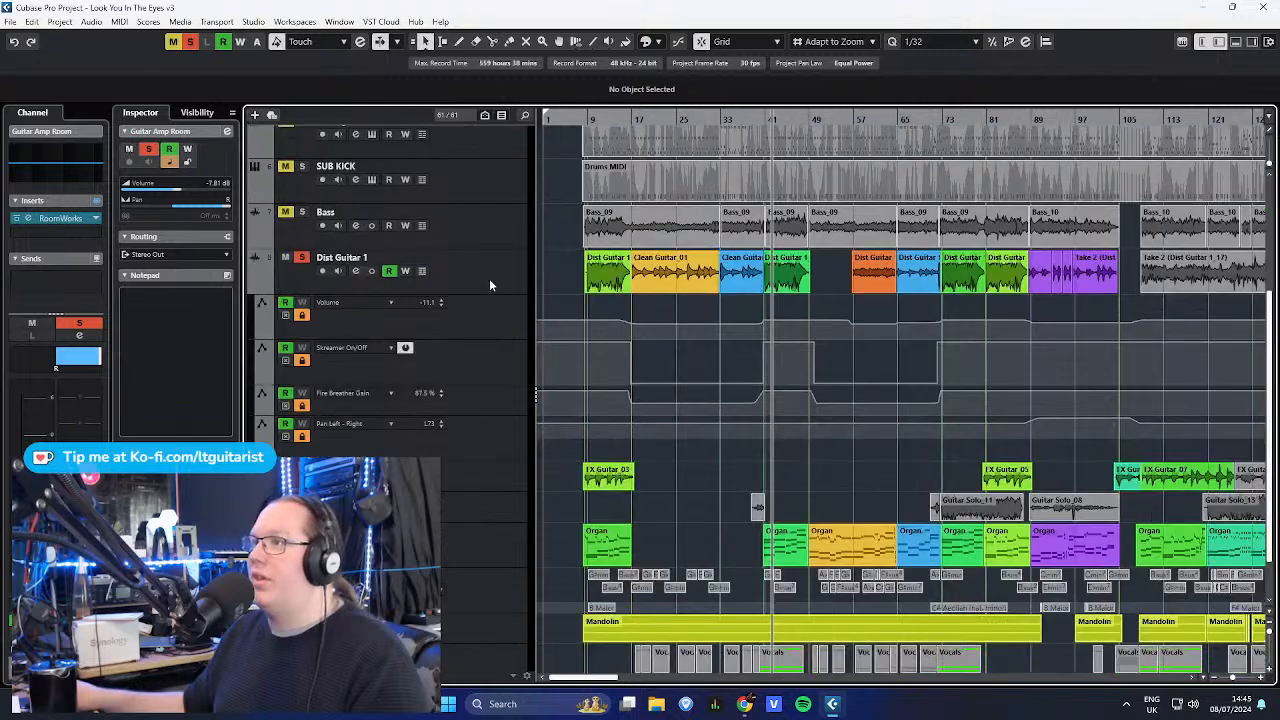
left_click(444, 285)
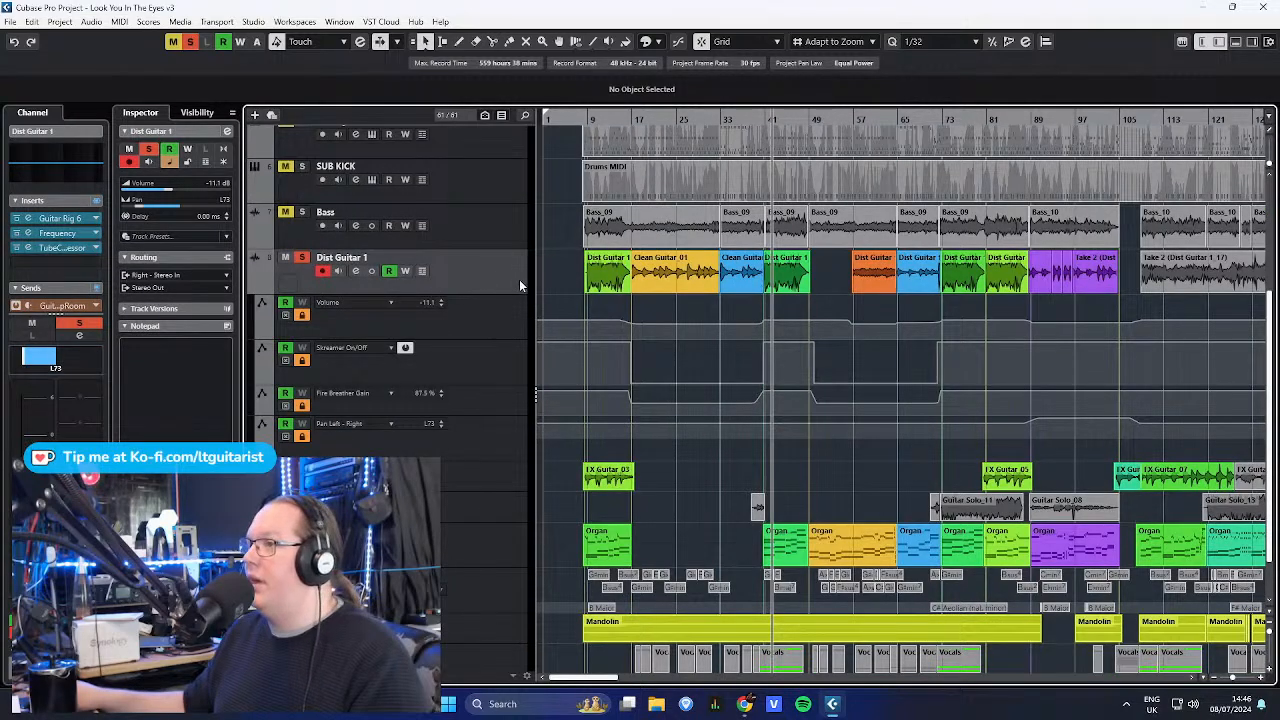
scroll(510, 290, "up", 5)
scroll(445, 295, "down", 6)
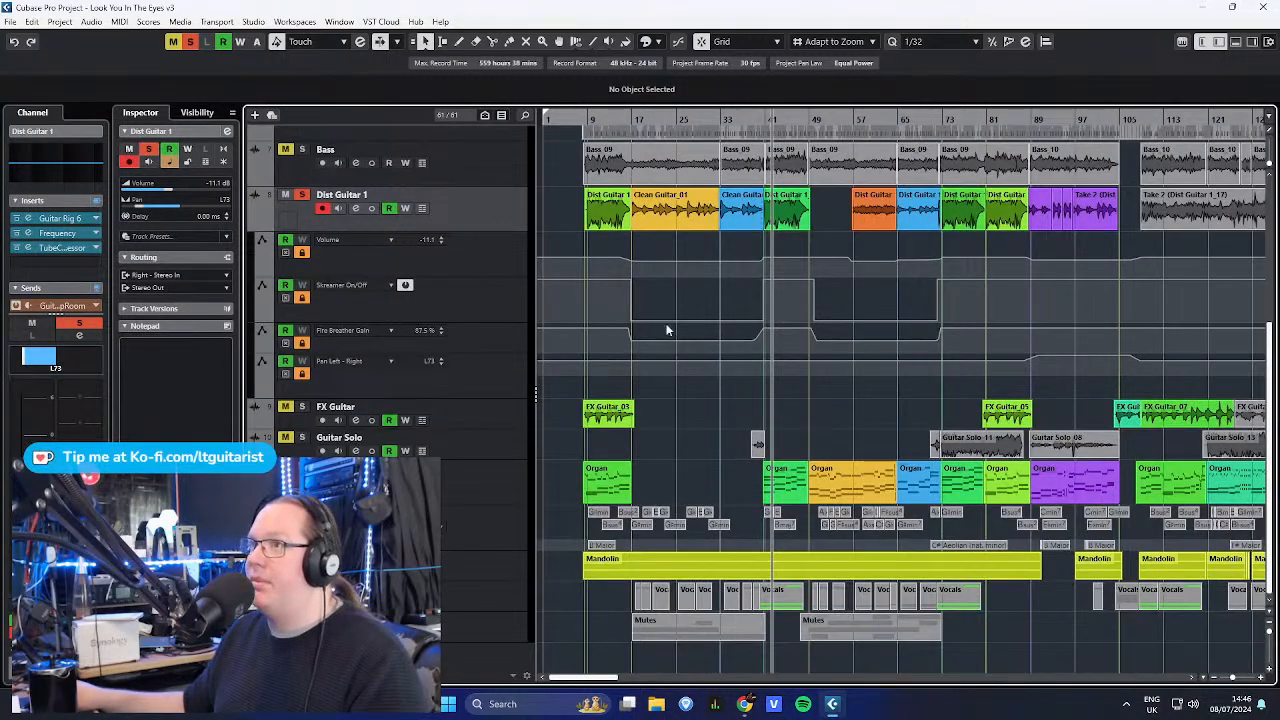
scroll(460, 200, "up", 6)
left_click(460, 198)
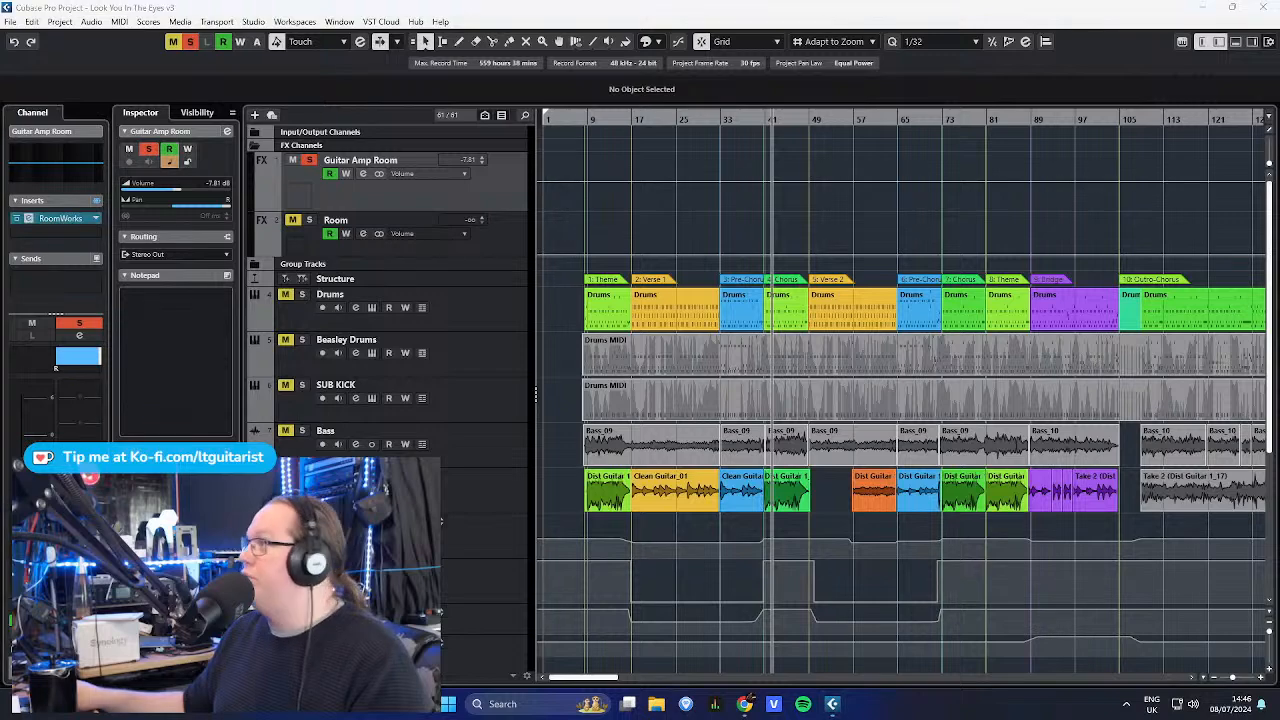
- Open Guitar Amp Room's RoomWorks reverb, check its FX Tank preset and mix settings, and close it
left_click(56, 218)
left_click_drag(883, 97, 257, 113)
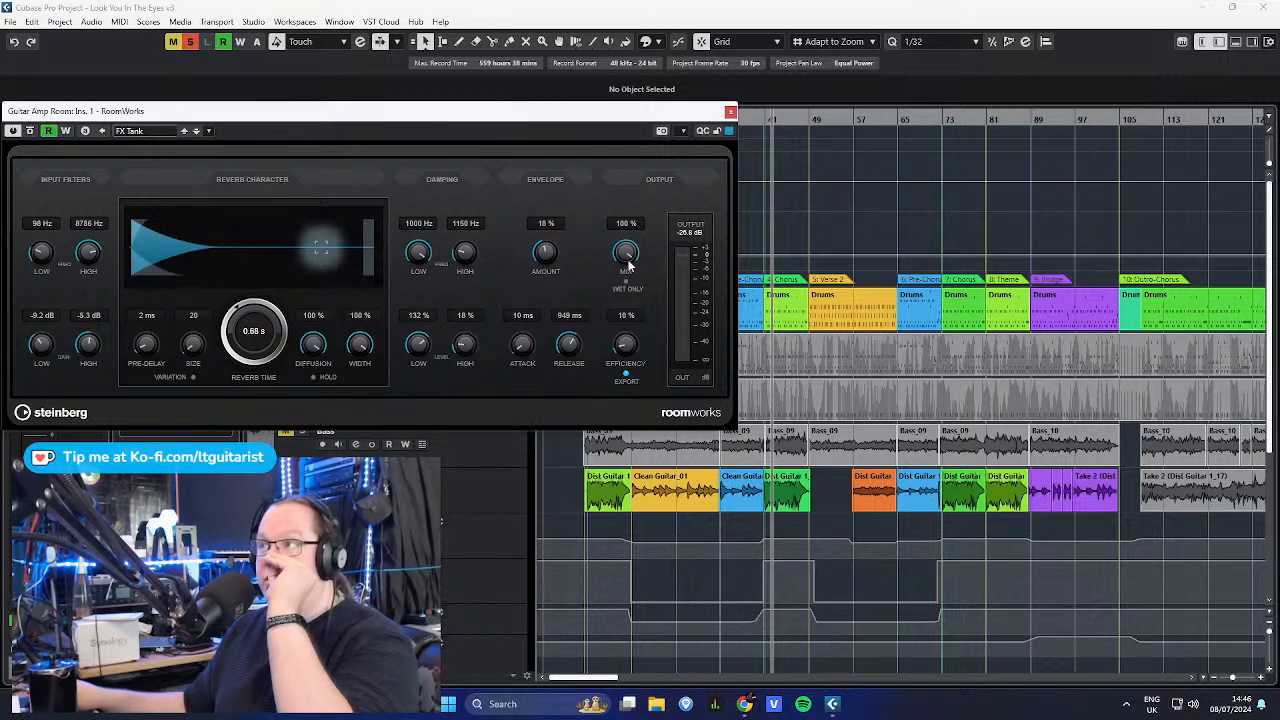
left_click(731, 111)
- Play the soloed Dist Guitar 1 with its Guitar Amp Room reverb through the first Chorus and stop before Verse 2
scroll(769, 268, "up", 3)
scroll(769, 268, "down", 3)
scroll(750, 368, "up", 3)
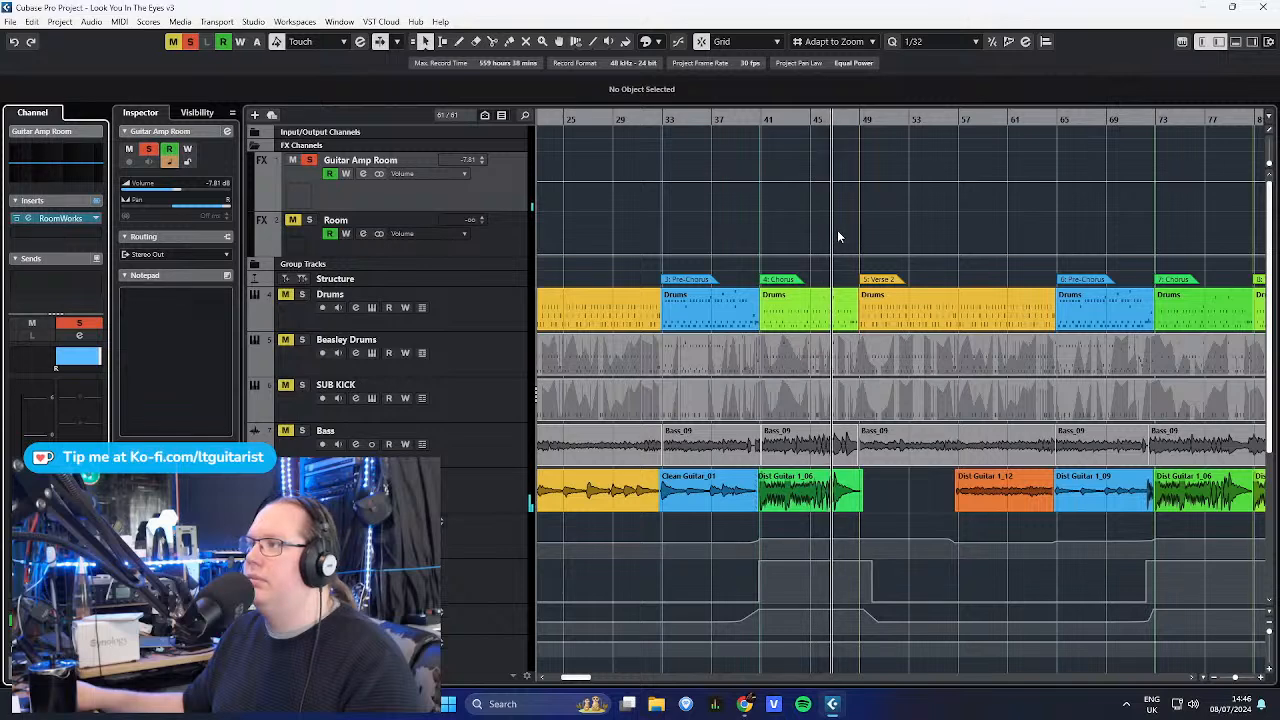
key("space")
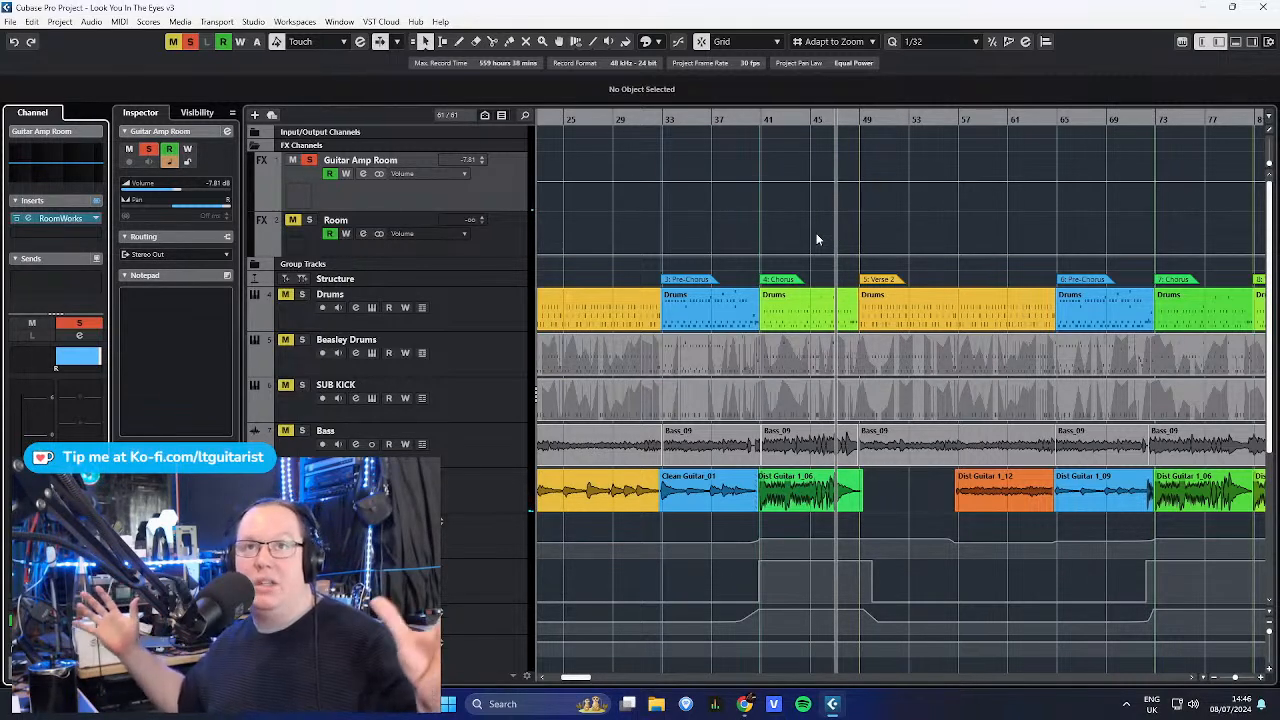
- Turn off Dist Guitar 1's solo, select the Room FX channel to check its inserts, and look over the whole song
left_click(733, 209)
scroll(845, 346, "down", 3)
scroll(845, 346, "up", 3)
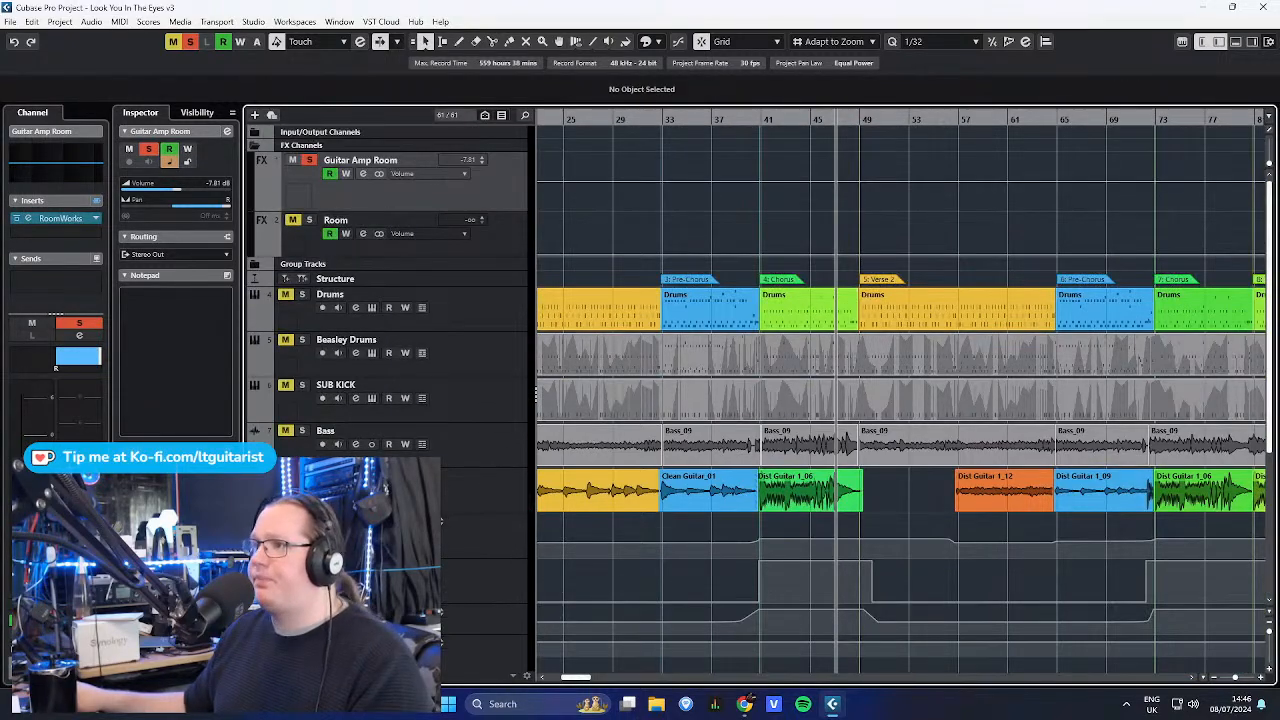
left_click(495, 477)
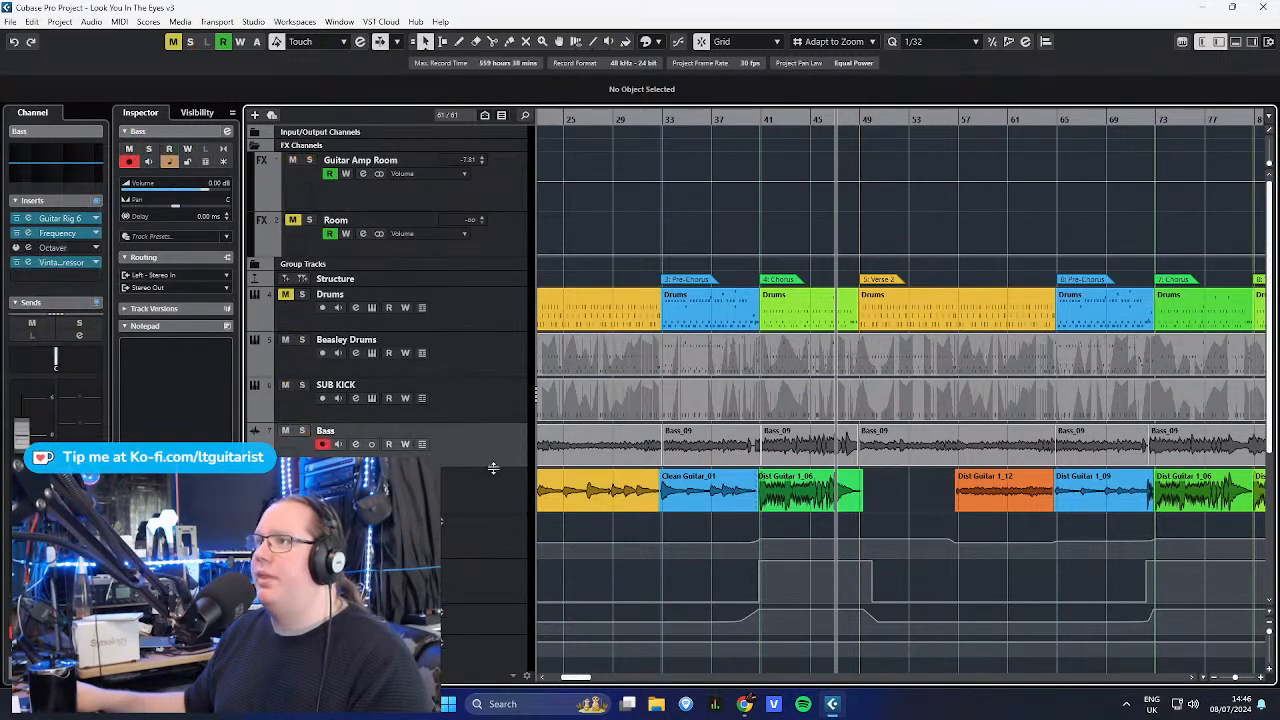
left_click(510, 240)
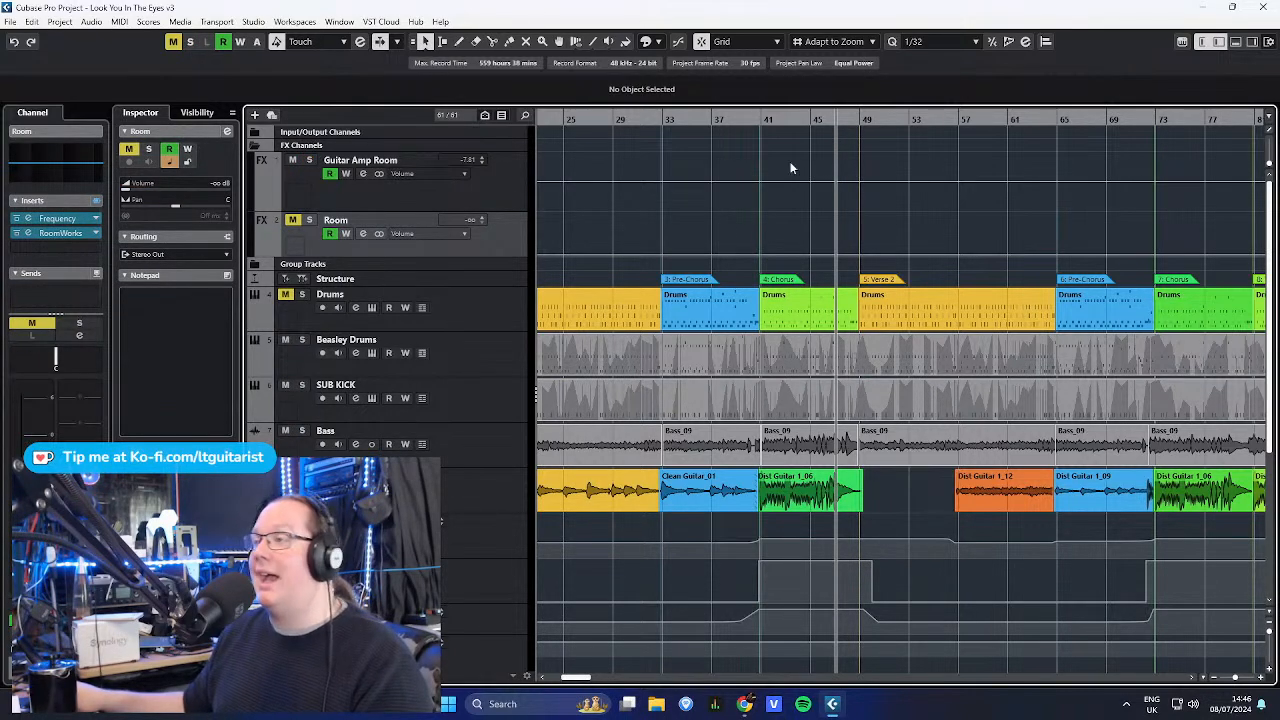
scroll(741, 207, "down", 5)
scroll(696, 223, "up", 3)
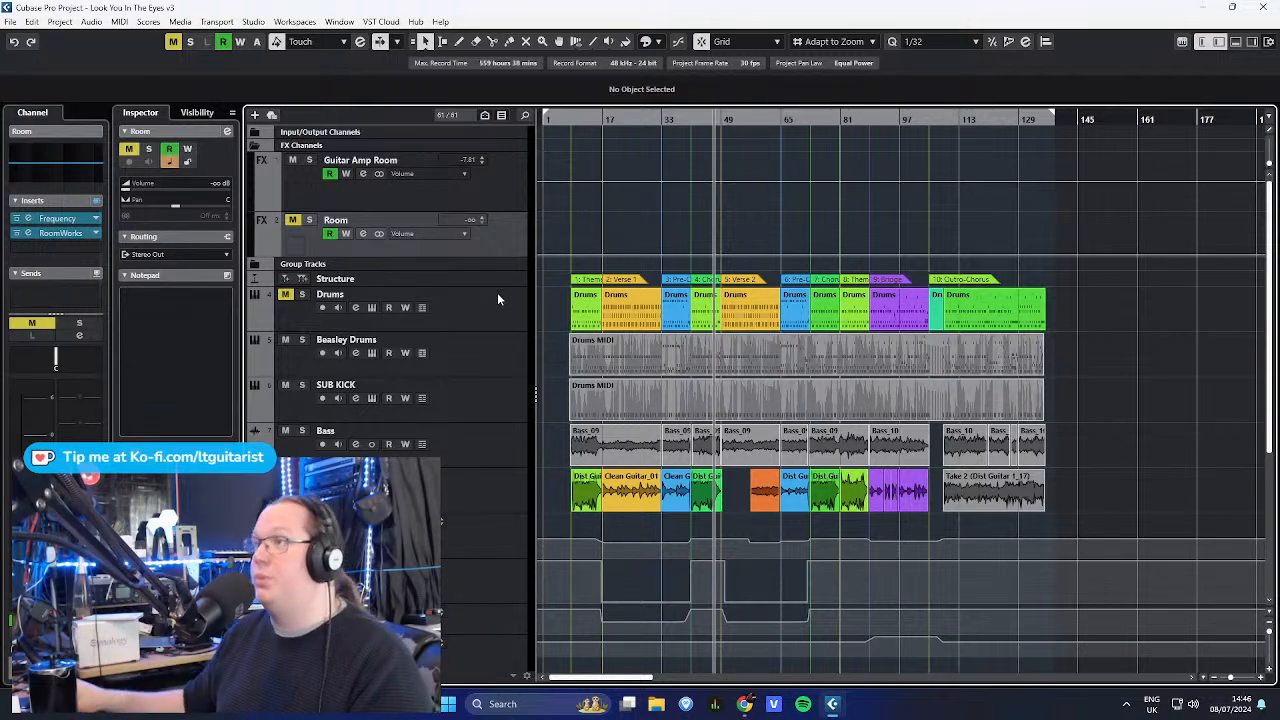
- Collapse the FX Channels folder, hide Dist Guitar 1's automation lanes, and select the FX Guitar track
left_click(254, 145)
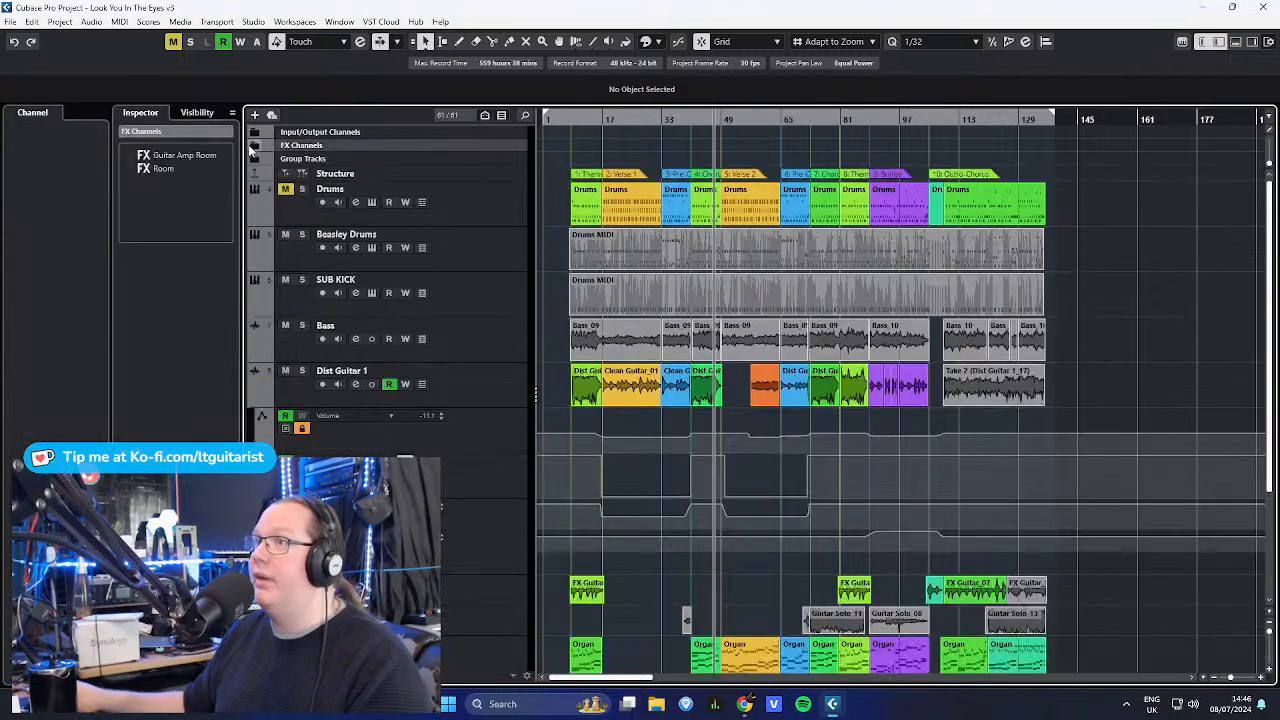
left_click(487, 420)
left_click(523, 430)
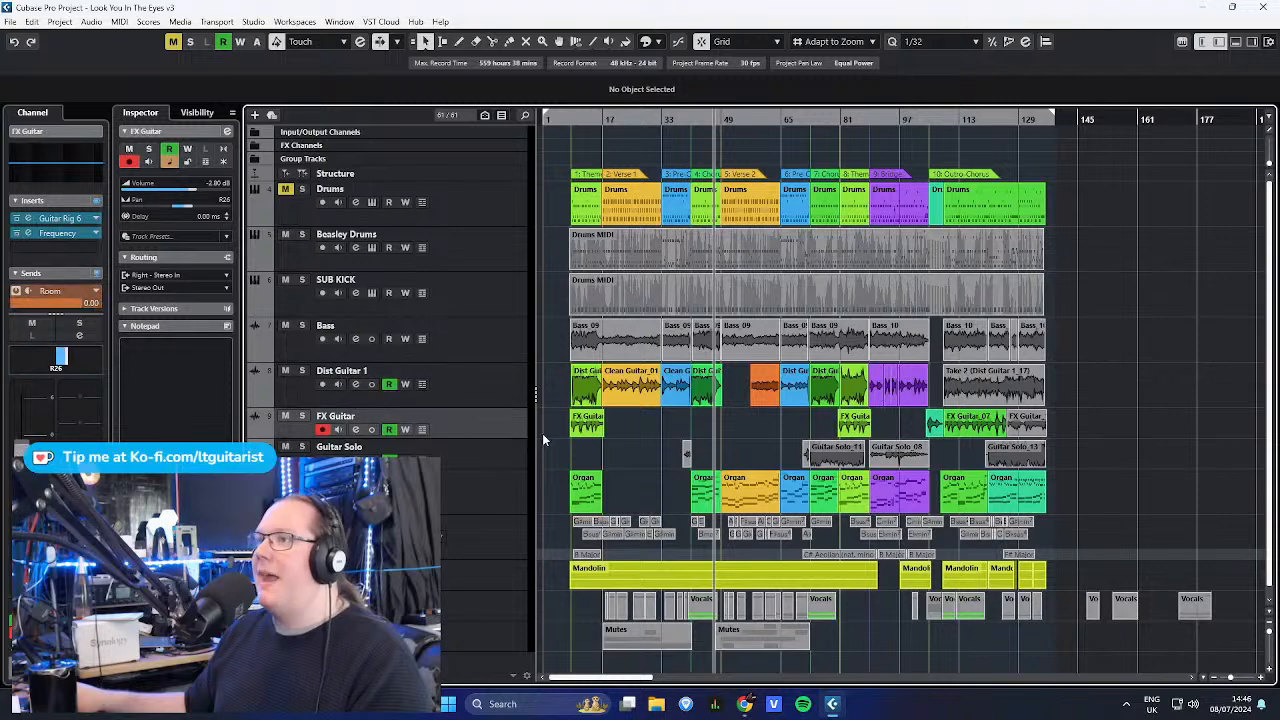
- Solo the FX Guitar track and play its part through the opening Theme
scroll(707, 470, "up", 6)
left_click_drag(720, 414, 862, 422)
key("s")
scroll(746, 283, "up", 6)
left_click_drag(706, 122, 706, 137)
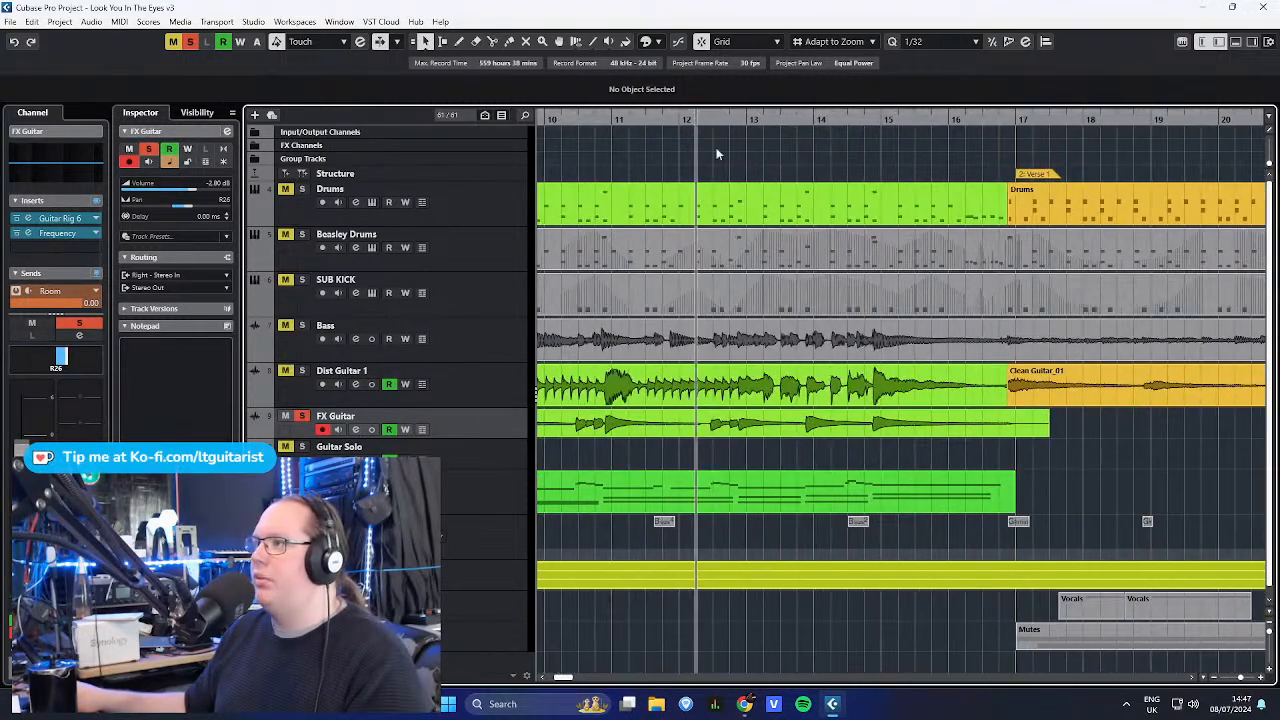
key("space")
scroll(1024, 496, "down", 3)
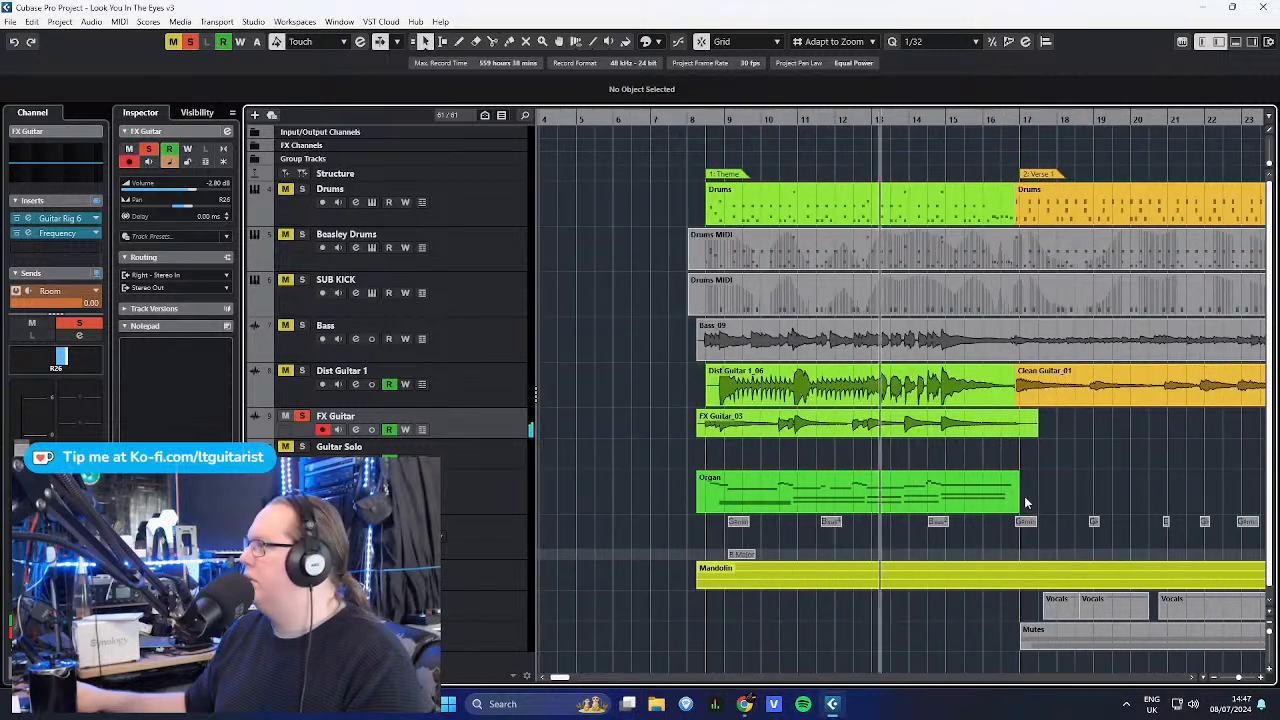
scroll(1082, 450, "up", 2)
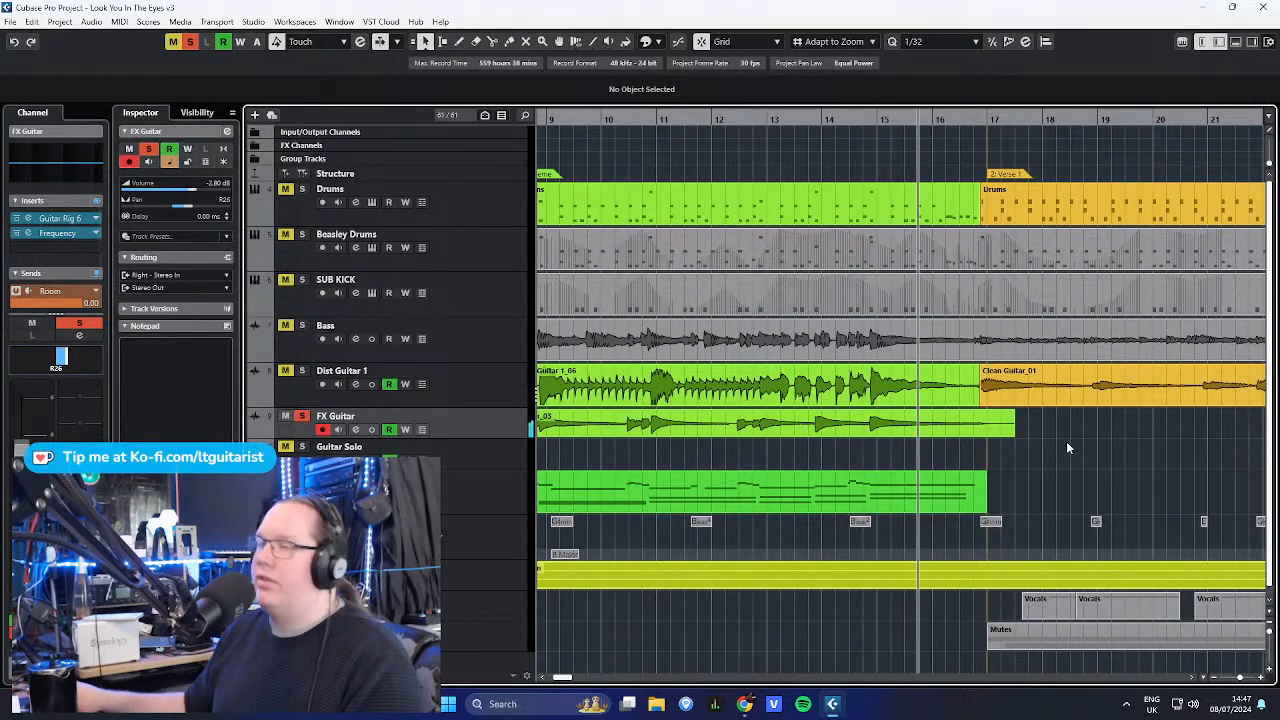
- Look over the song's arrangement, then review the Skreamer, Fast Comp and Tremolo modules in FX Guitar's Guitar Rig 6 insert
scroll(1067, 441, "down", 3)
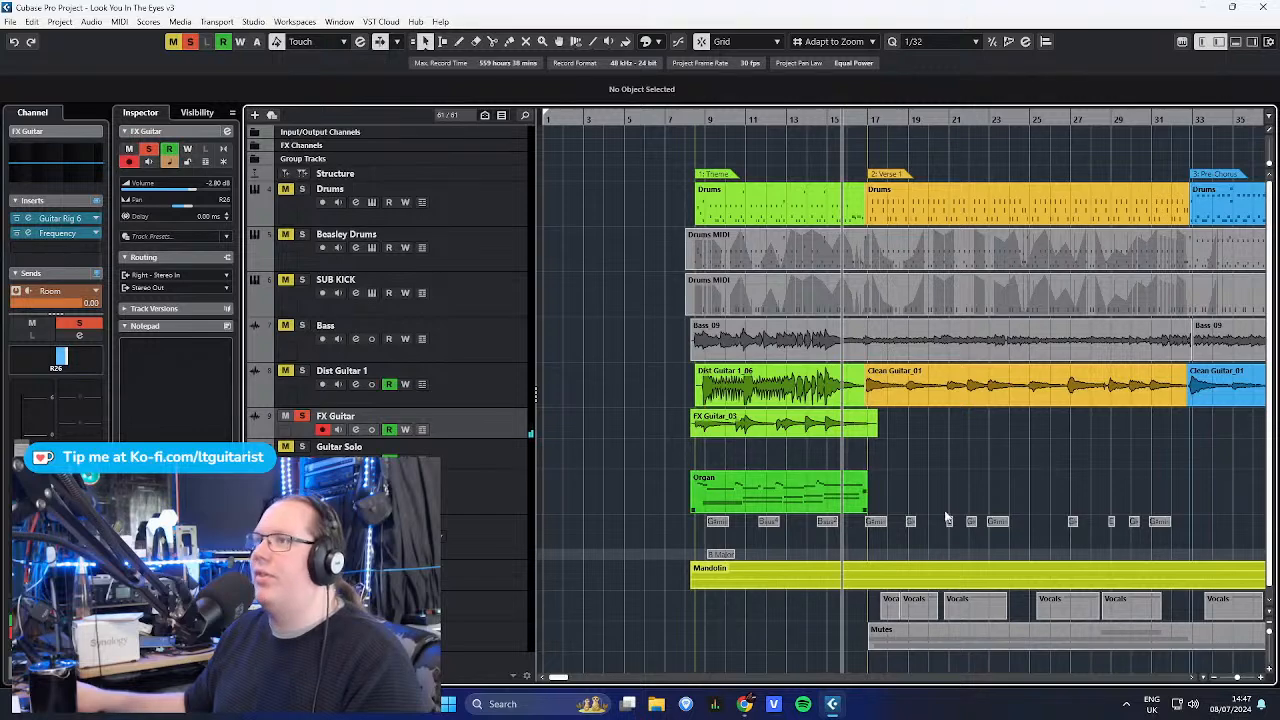
scroll(1206, 494, "down", 3)
scroll(710, 484, "down", 3)
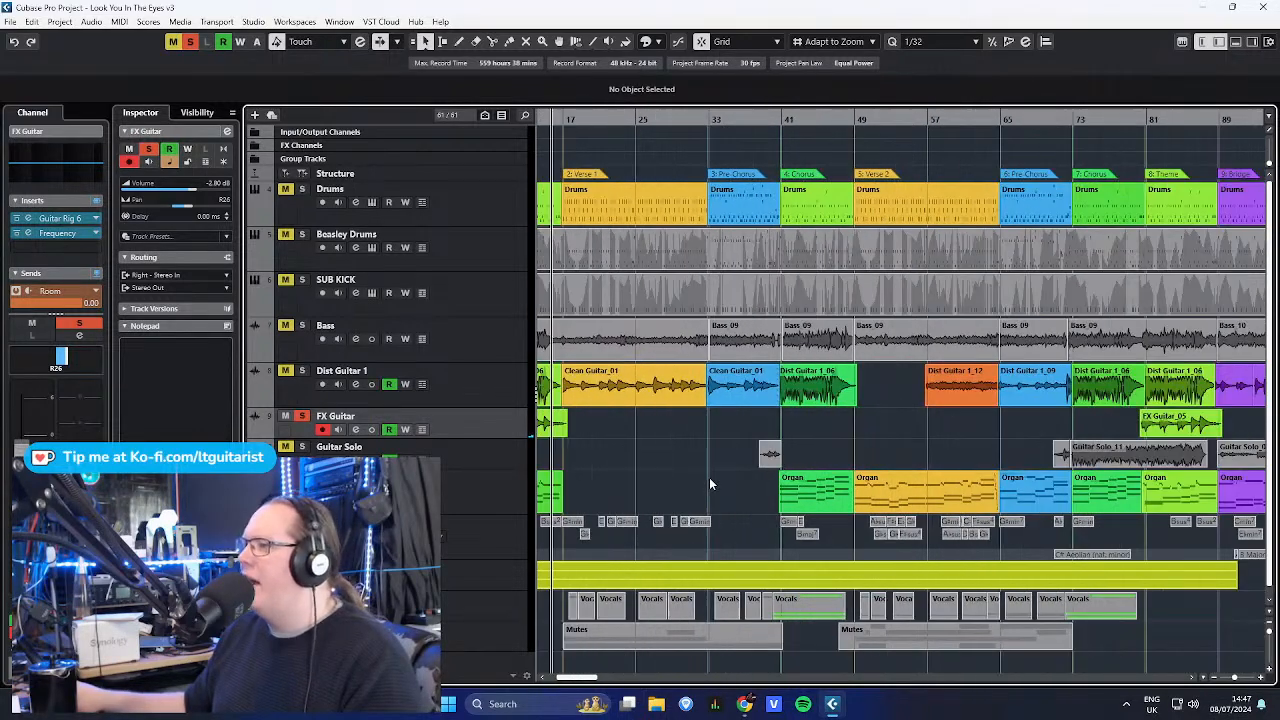
scroll(710, 484, "down", 2)
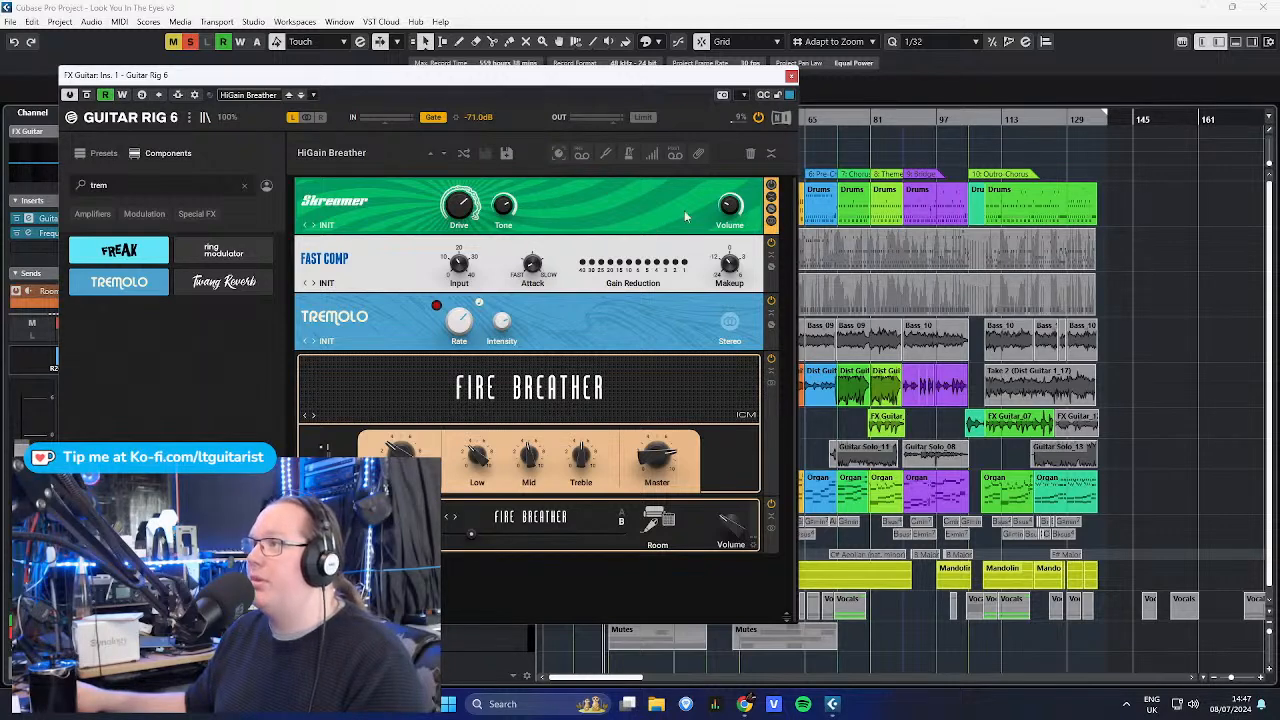
left_click(368, 272)
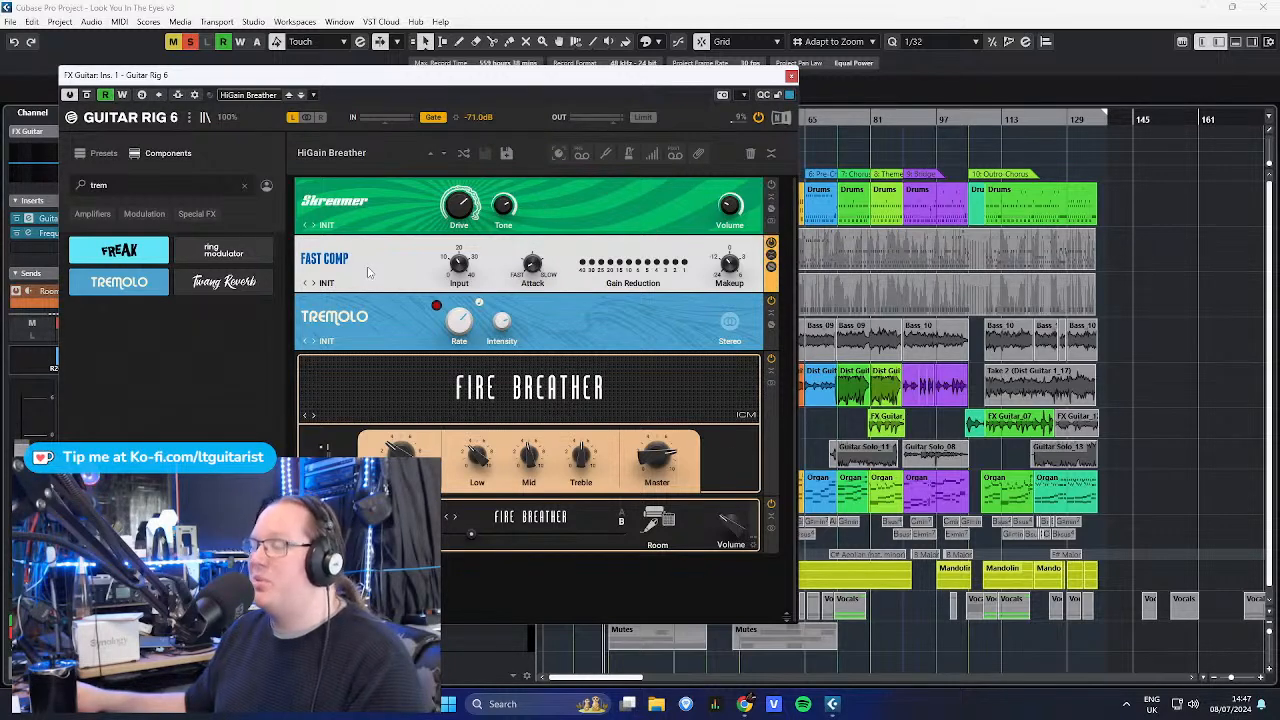
left_click(367, 321)
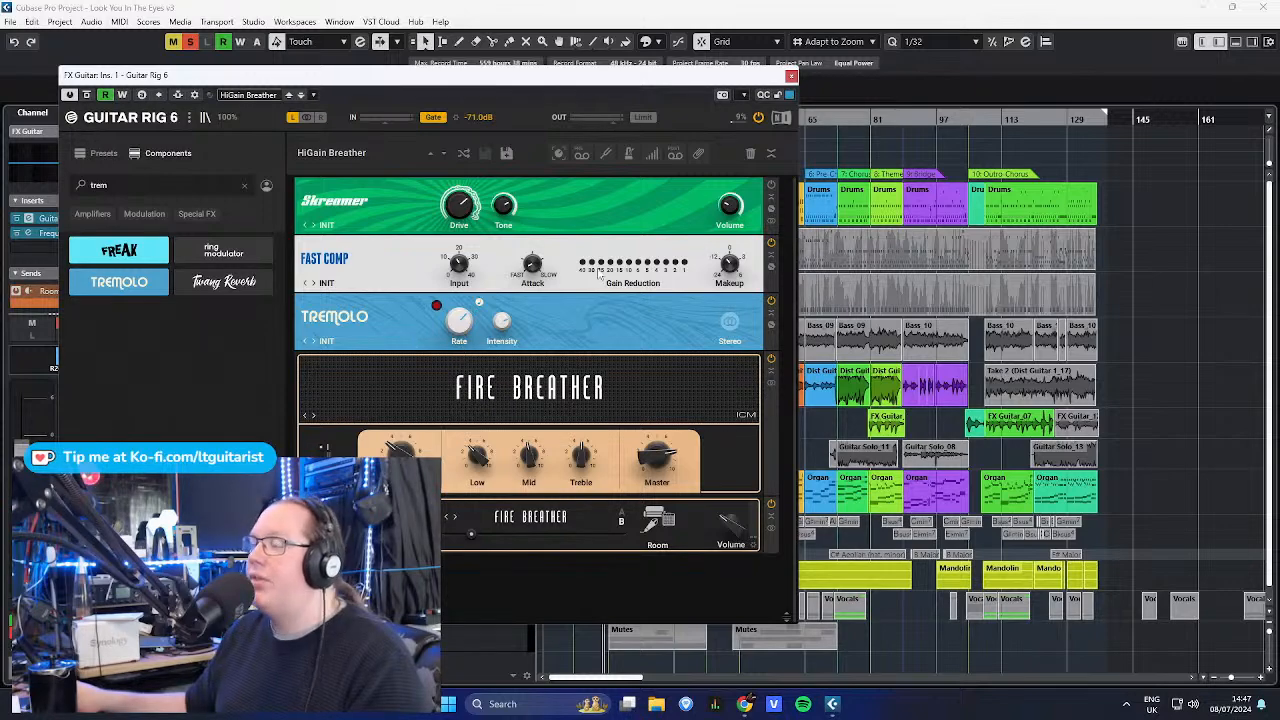
left_click(791, 77)
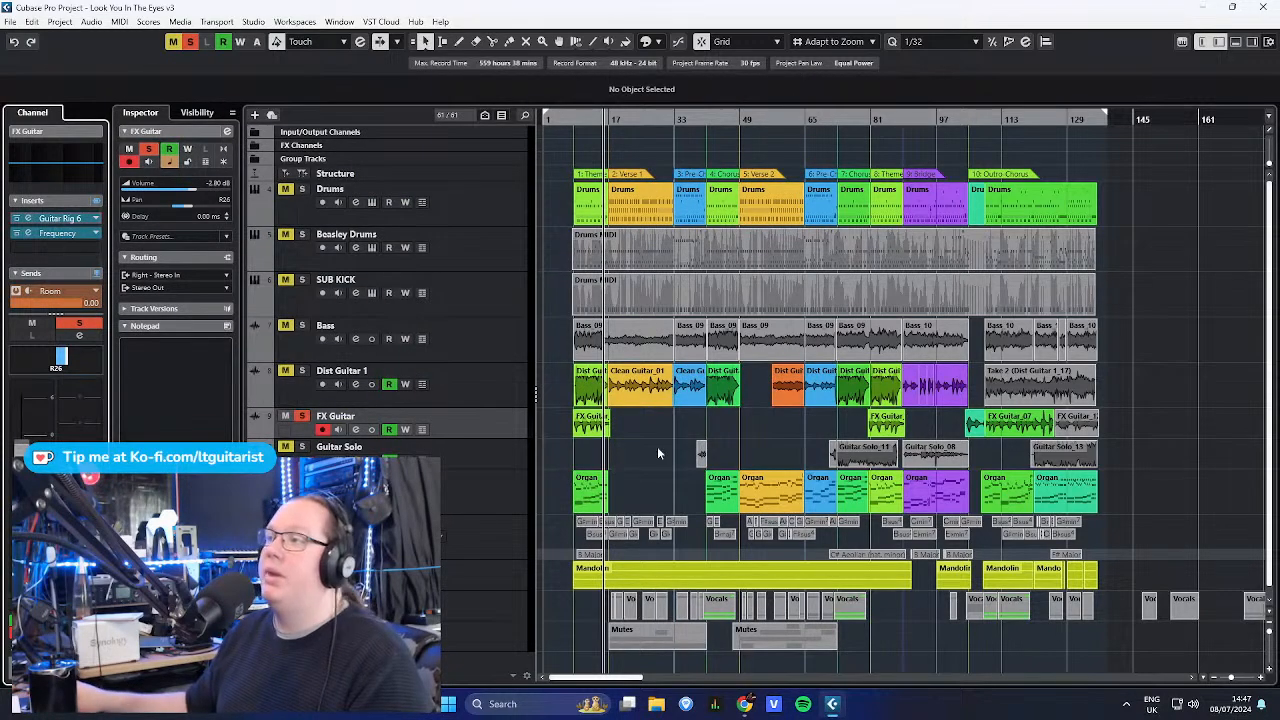
- Turn off FX Guitar's solo, play the opening Theme with the full mix, and stop before Verse 1
scroll(600, 476, "up", 3)
scroll(600, 476, "up", 2)
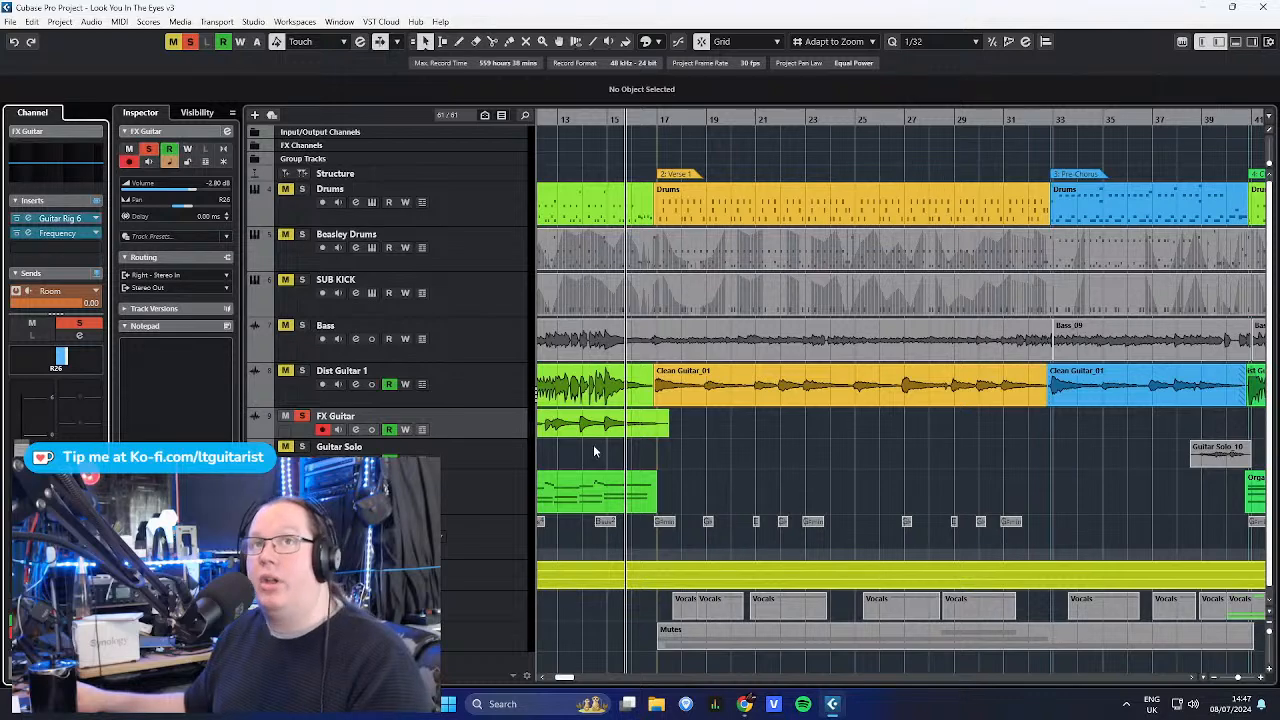
scroll(700, 448, "left", 5)
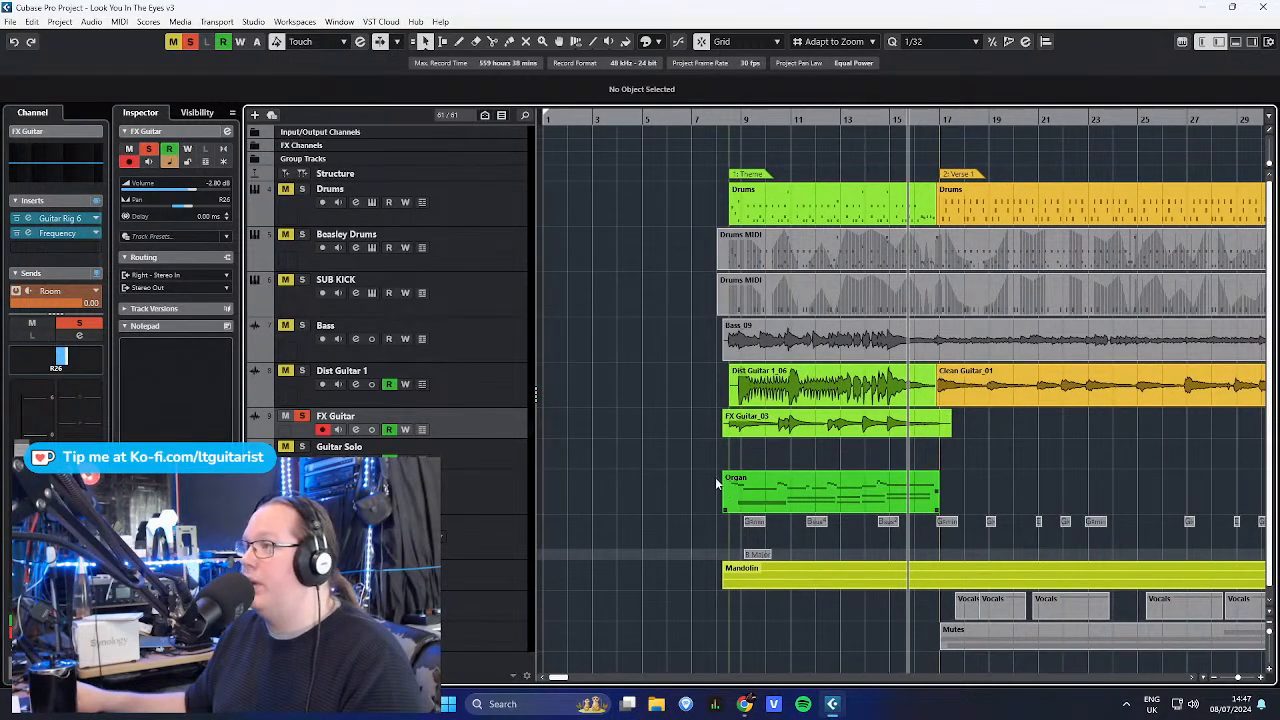
scroll(724, 489, "up", 3)
scroll(722, 480, "up", 2)
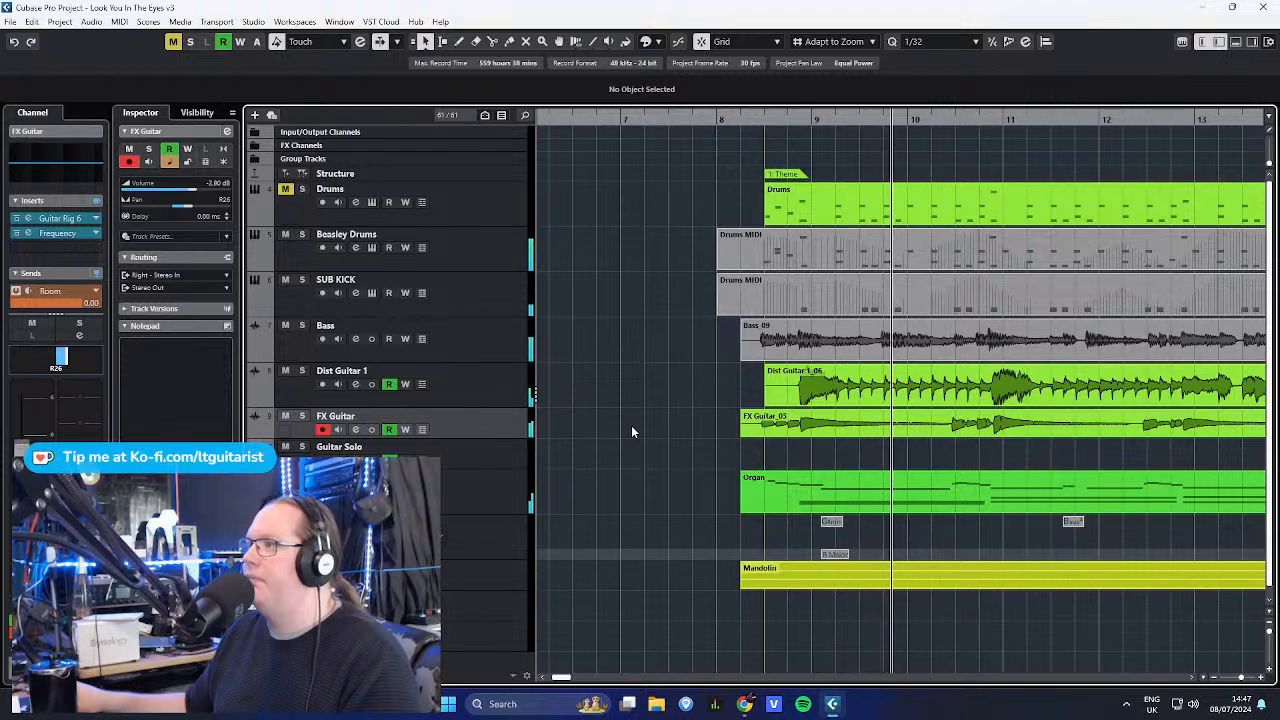
scroll(632, 431, "down", 3)
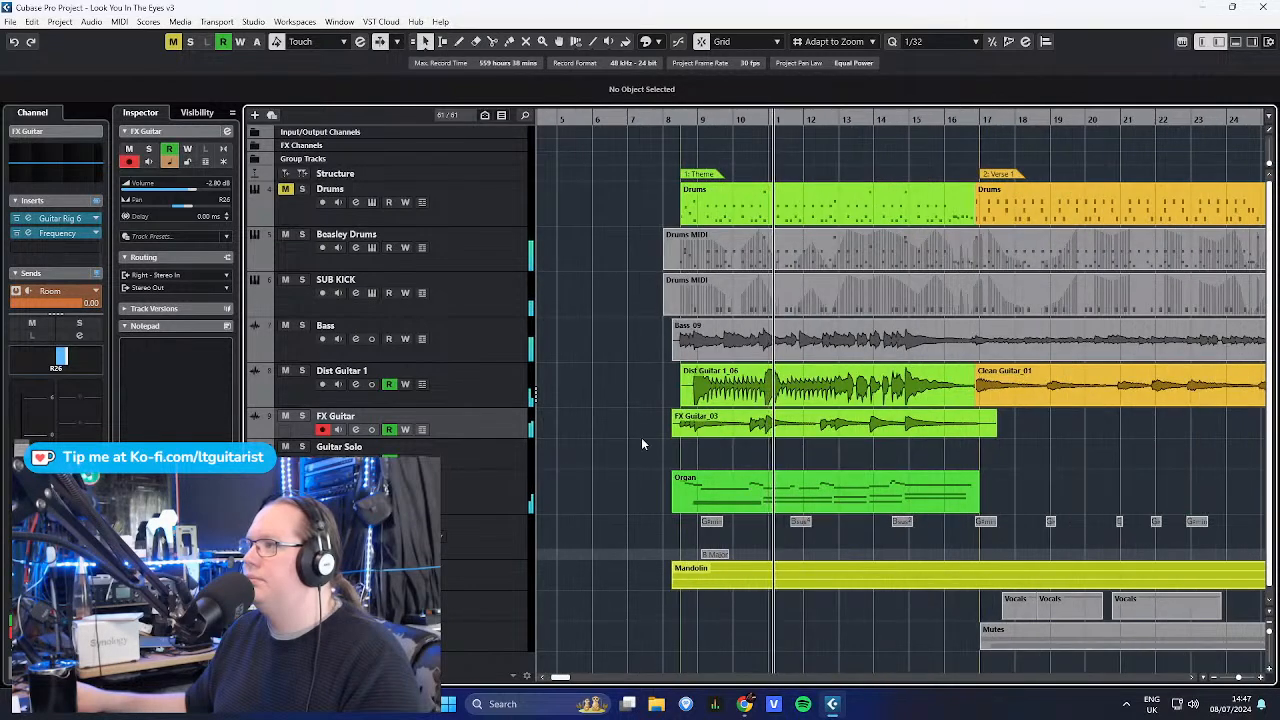
scroll(1074, 448, "up", 2)
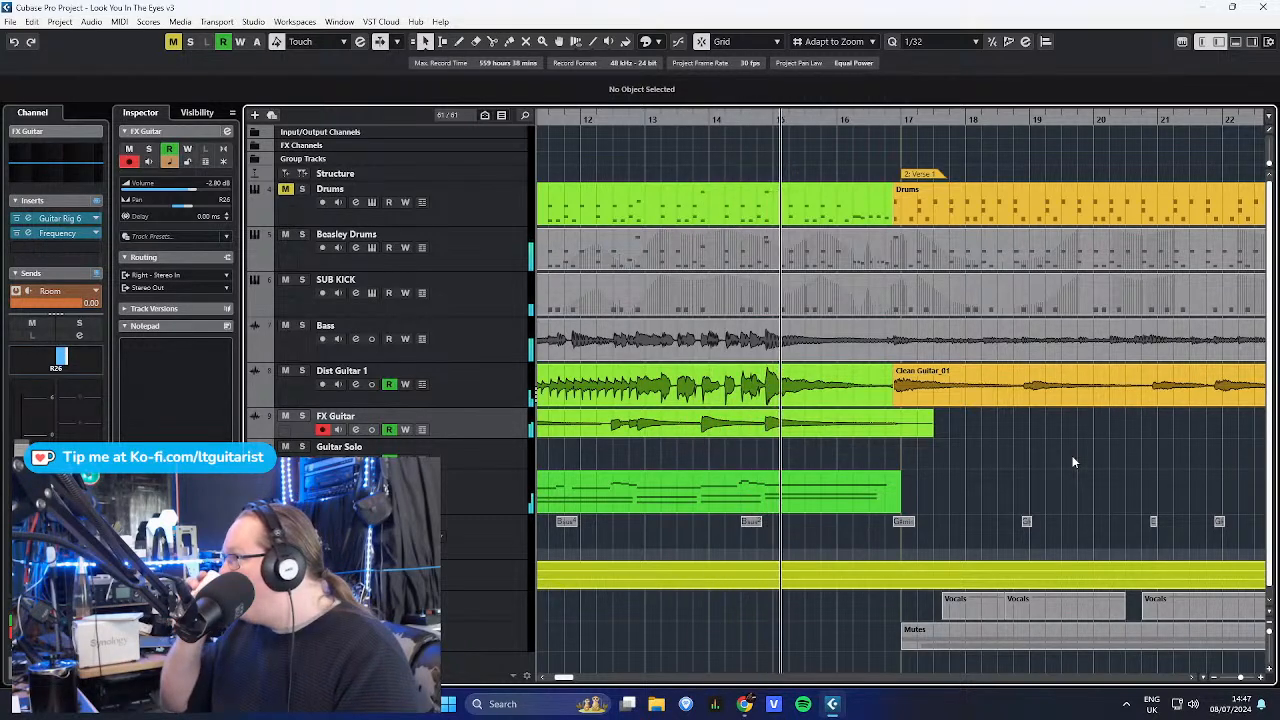
key("space")
- Solo the Guitar Solo track and place the playhead at about bar 38, just before its first part leading into the Chorus
key("g")
key("g")
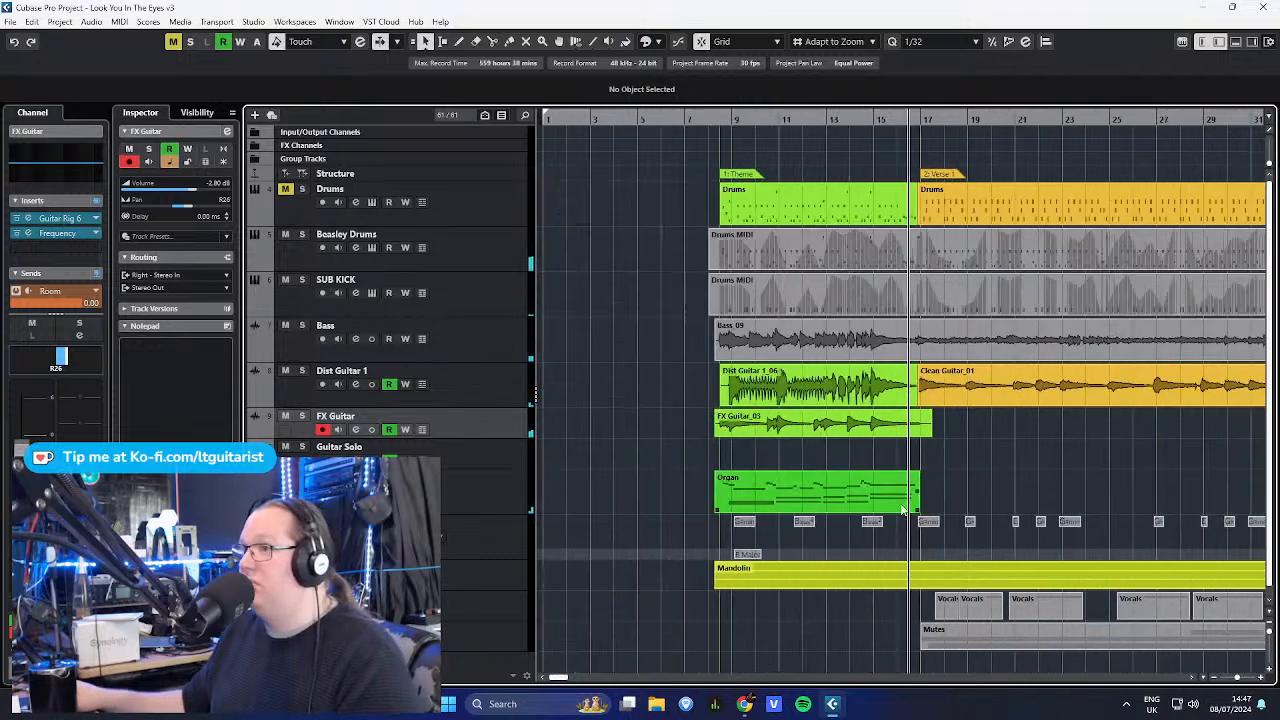
key("g")
key("g")
key("g")
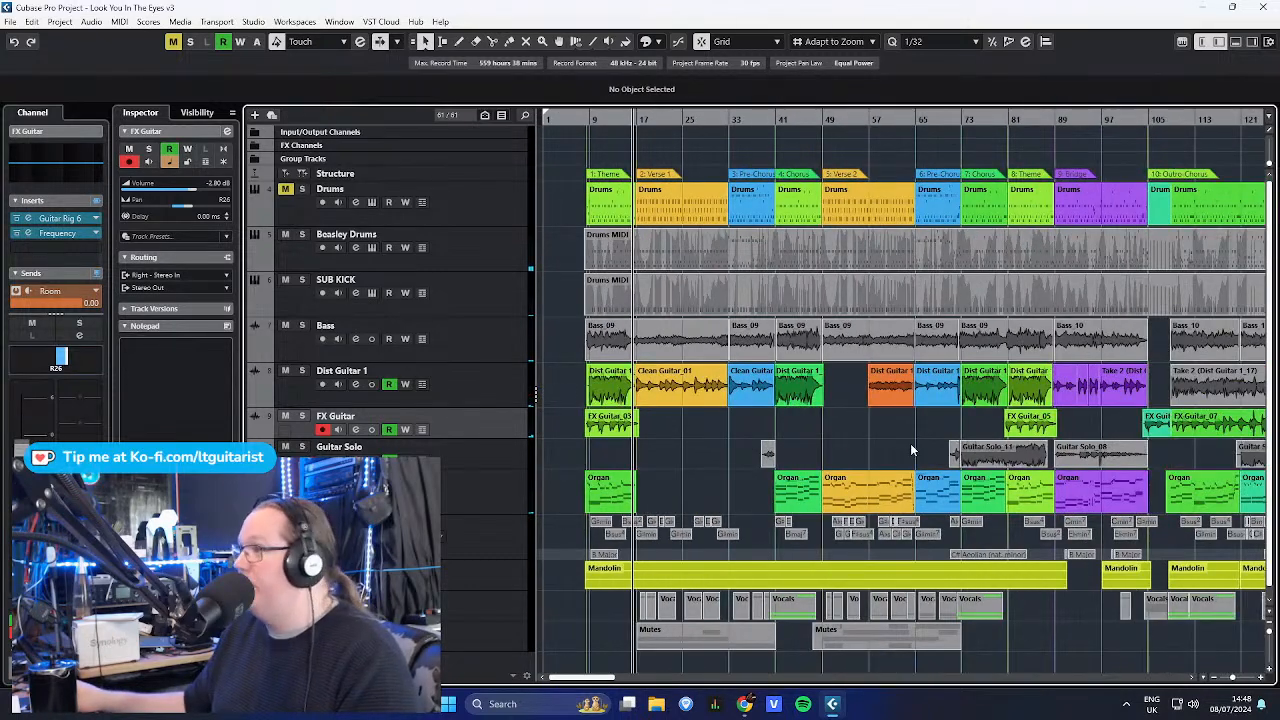
key("g")
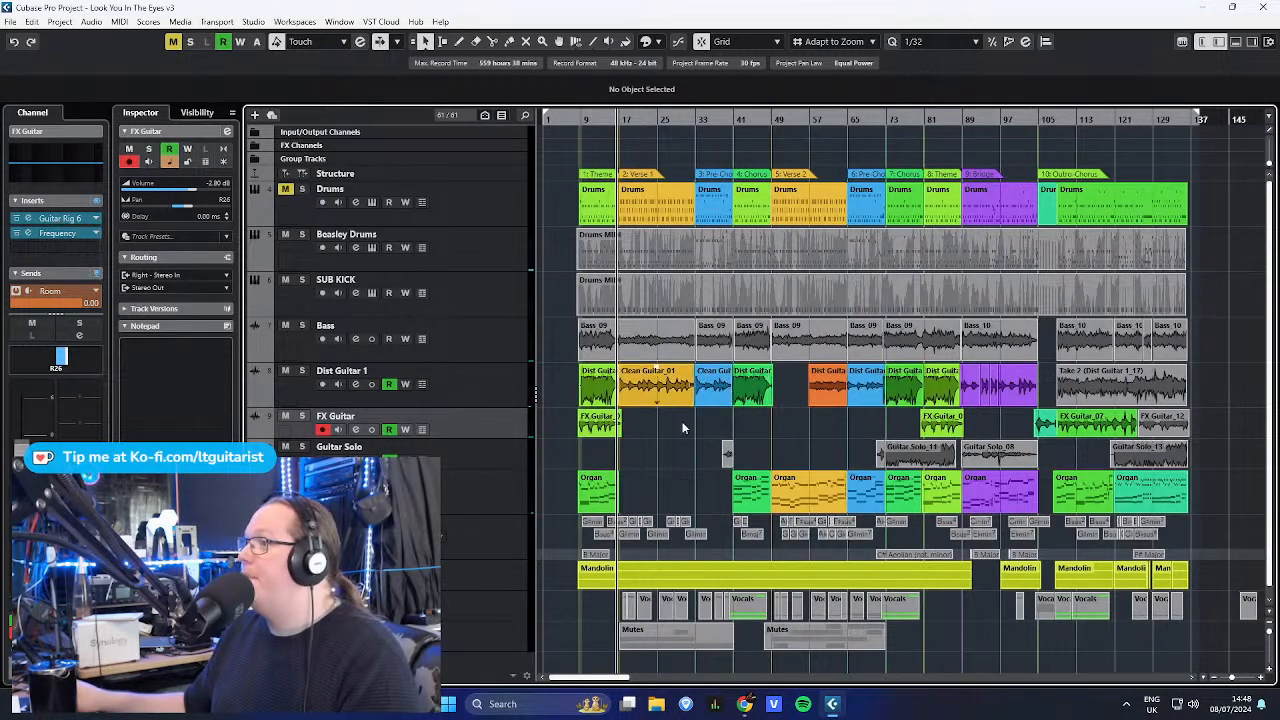
left_click(476, 462)
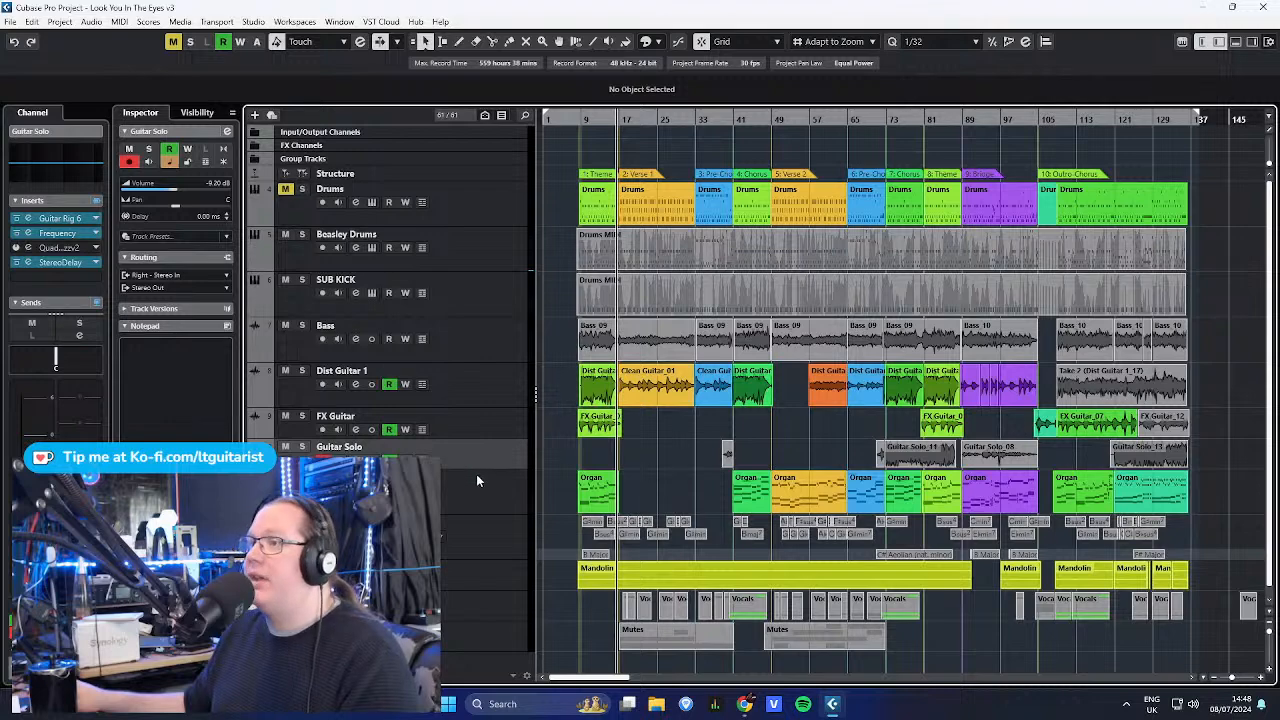
key("s")
key("h")
key("h")
key("h")
key("h")
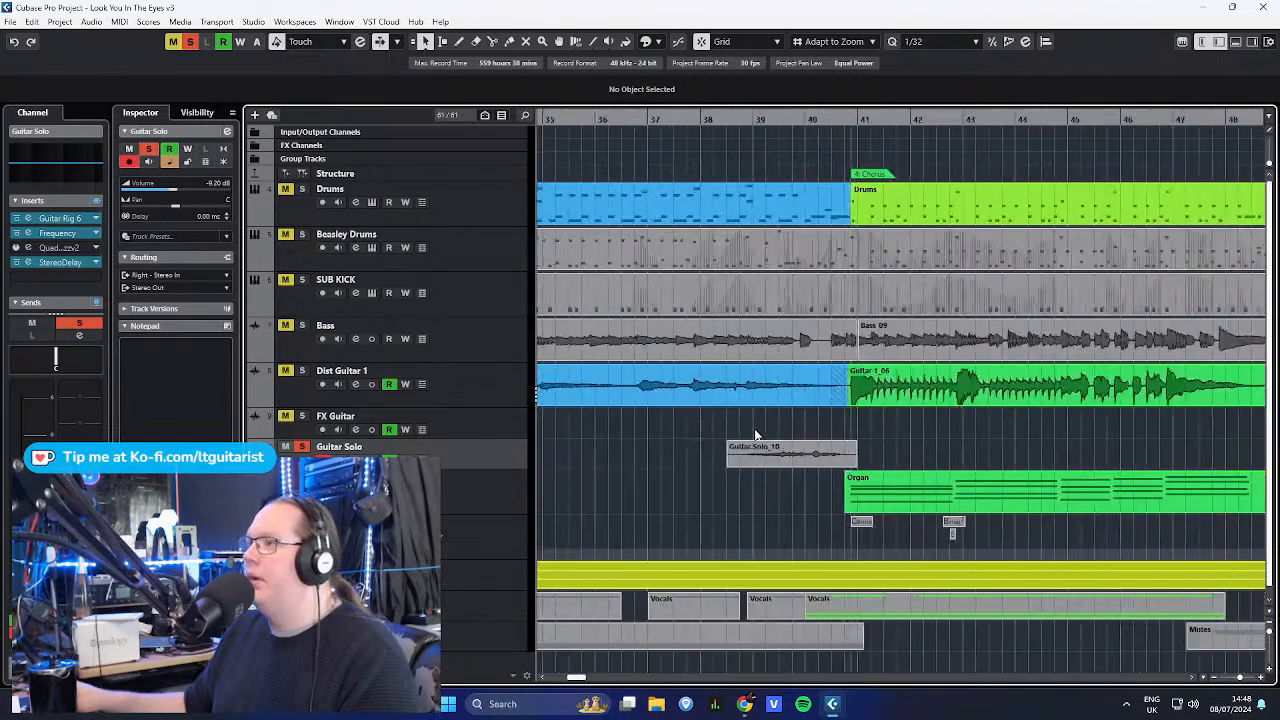
left_click(702, 127)
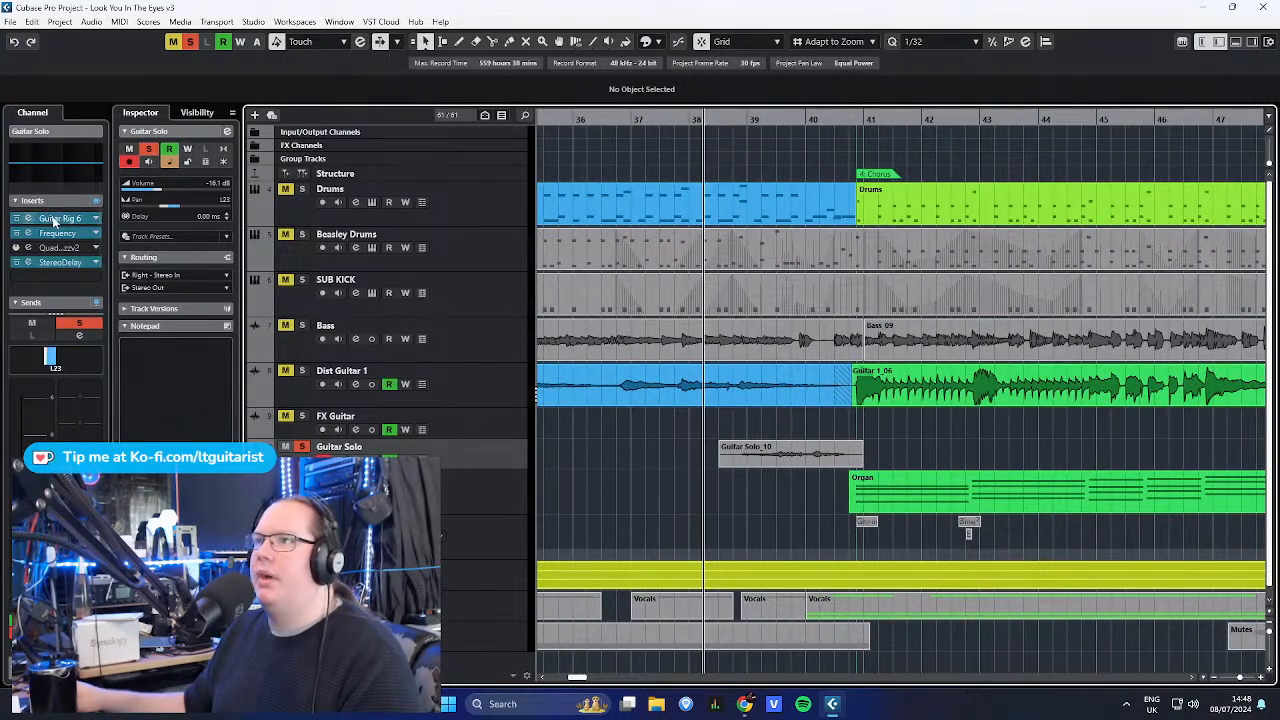
- Check the Guitar Rig 6 chain on the Guitar Solo track, close it, and unfold the track's volume and pan automation lanes
left_click_drag(481, 137, 477, 101)
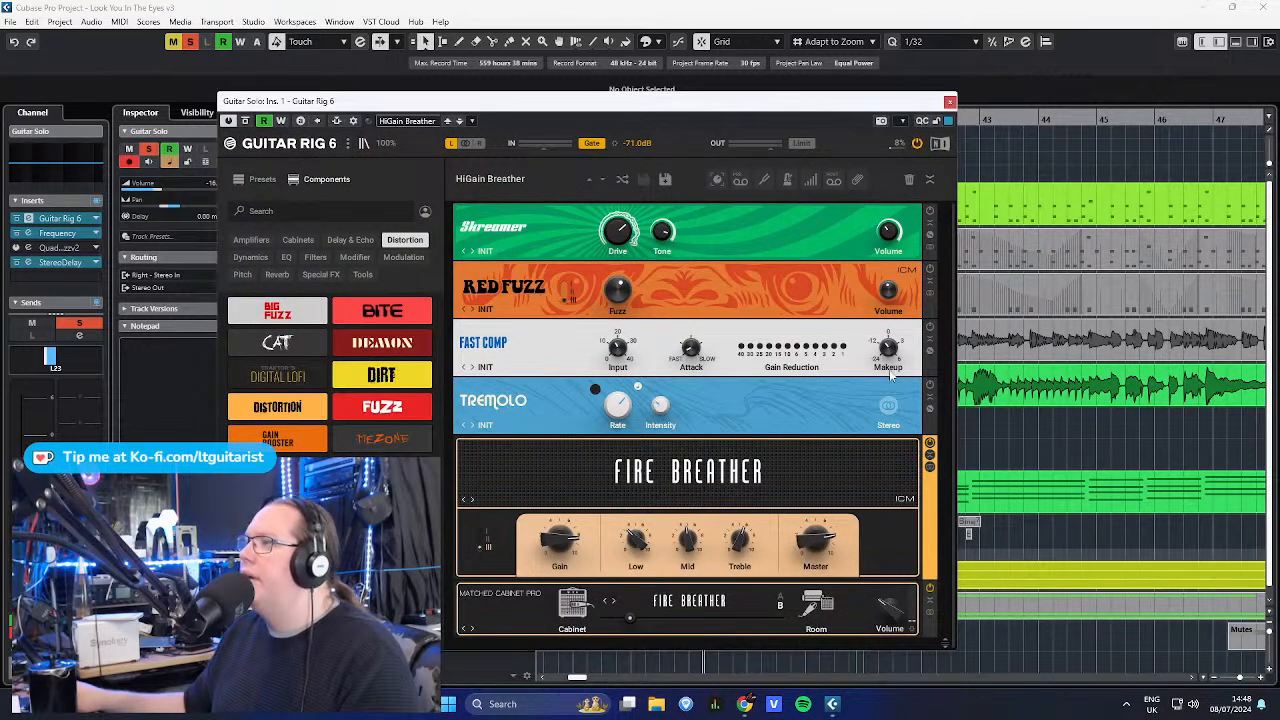
left_click(950, 102)
left_click(254, 464)
scroll(722, 518, "down", 2)
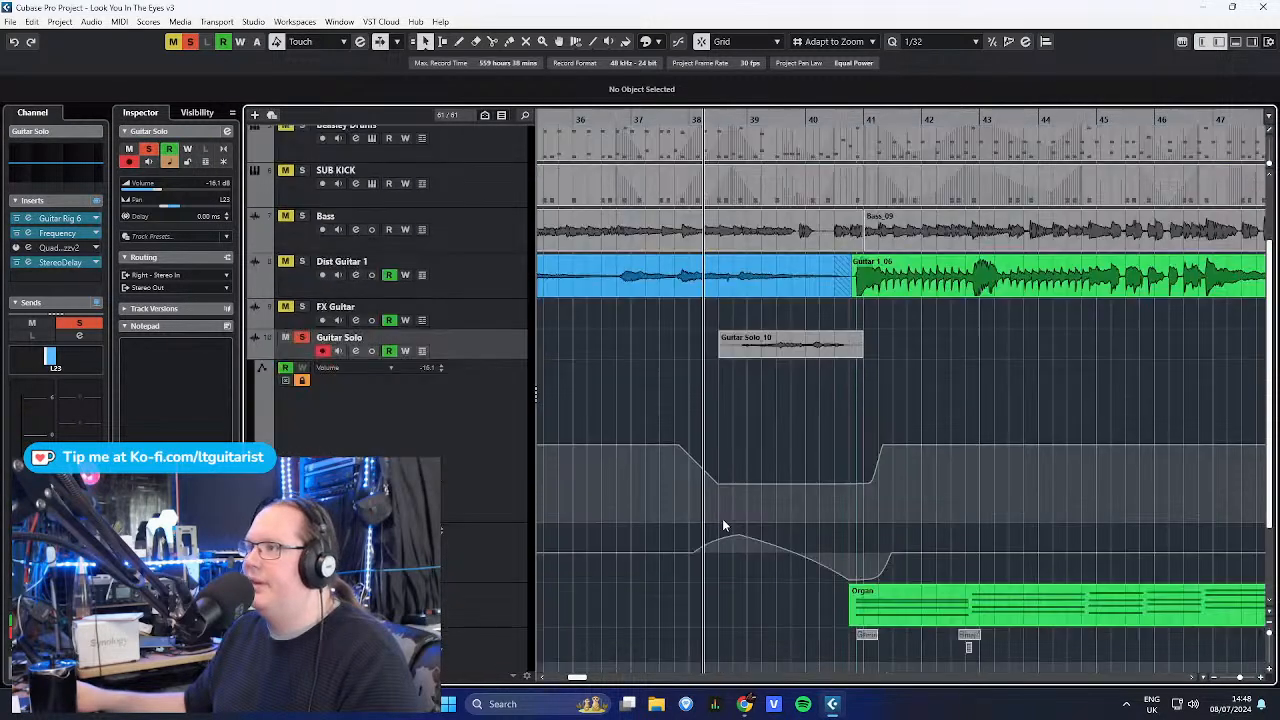
scroll(669, 490, "down", 6)
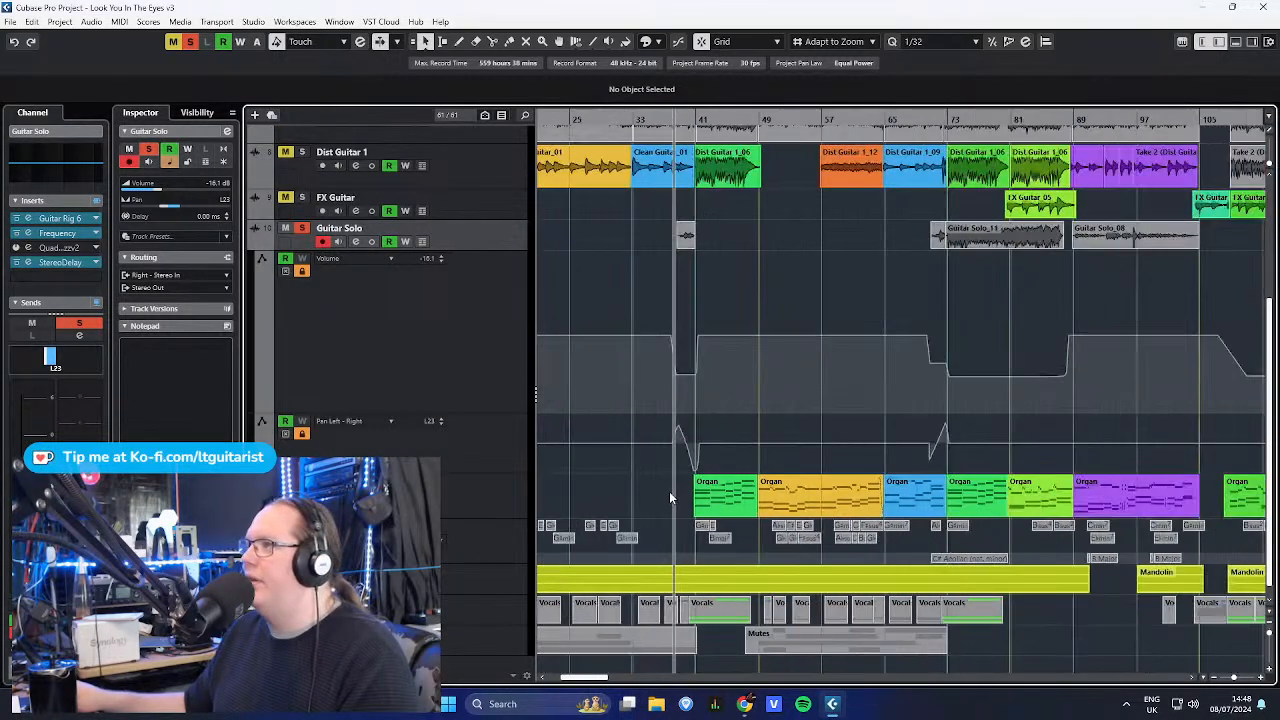
- Show the used automation for the Guitar Solo track and reduce the height of its volume lane
right_click(517, 245)
left_click(610, 458)
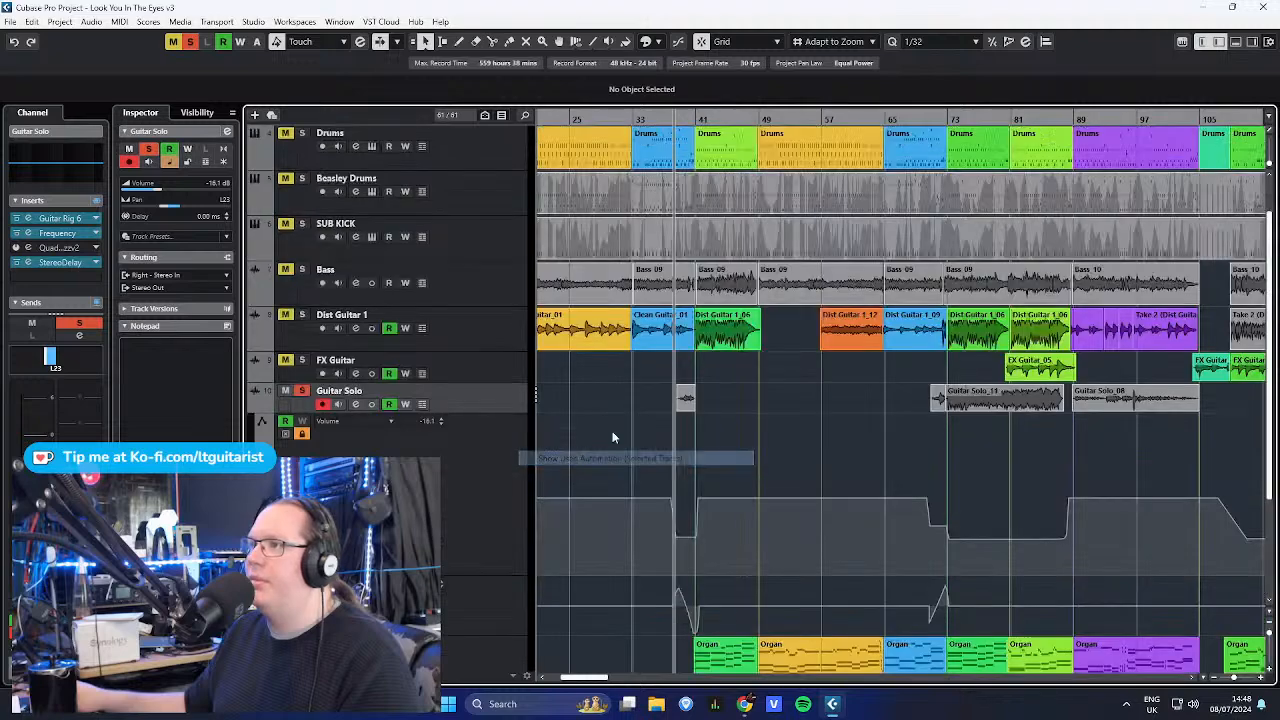
left_click_drag(513, 400, 519, 297)
left_click(508, 440)
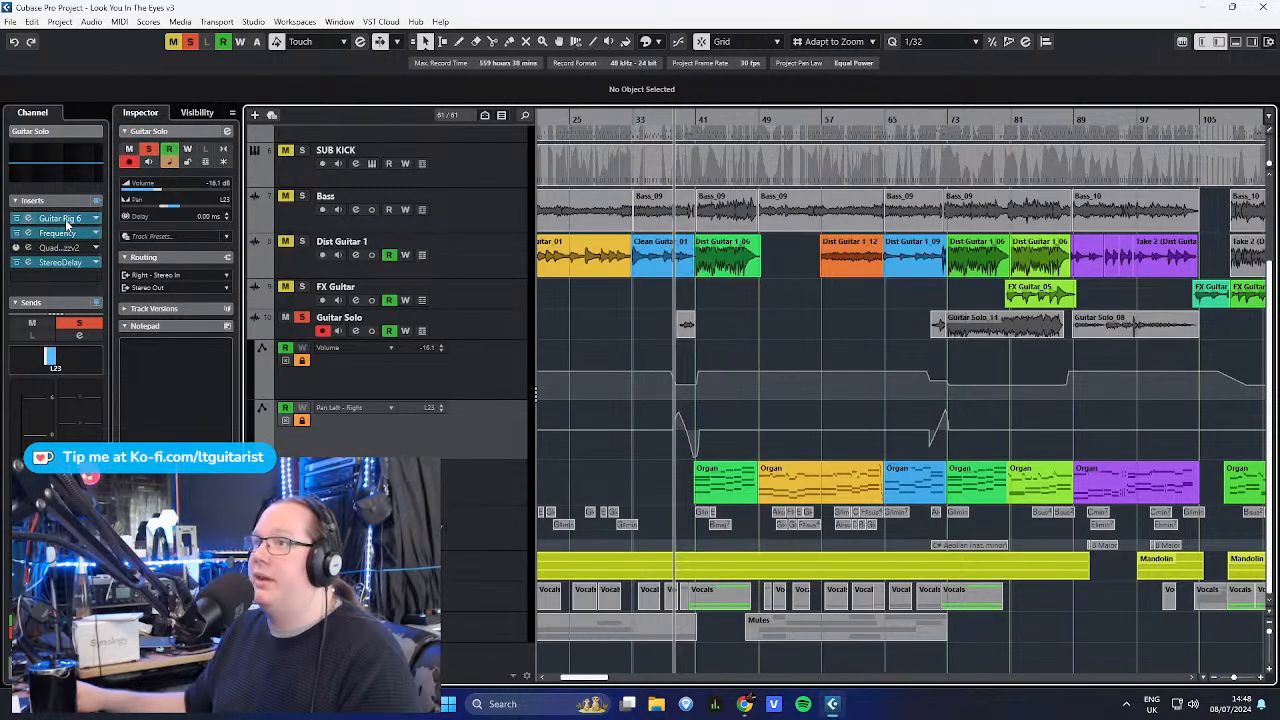
- Review Guitar Solo's Guitar Rig 6 chain and its Frequency EQ with the Electric Guitar Solo Lead preset, closing each one
left_click(65, 220)
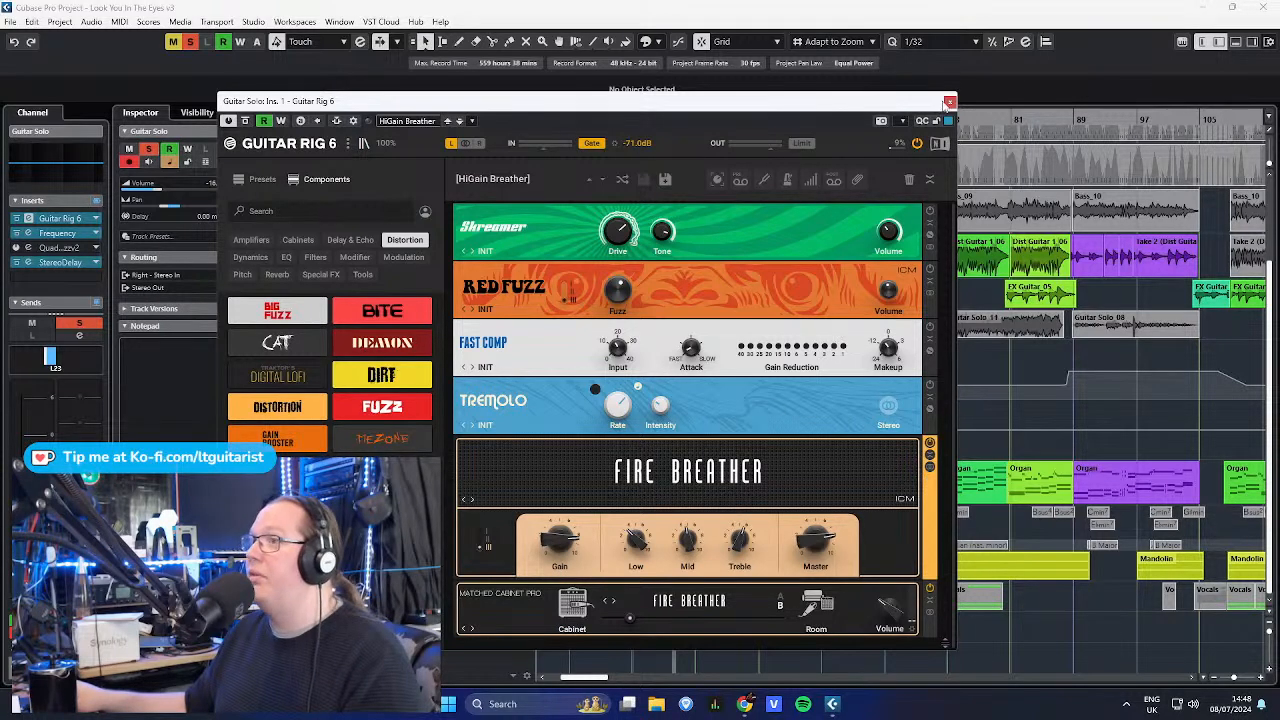
left_click(948, 102)
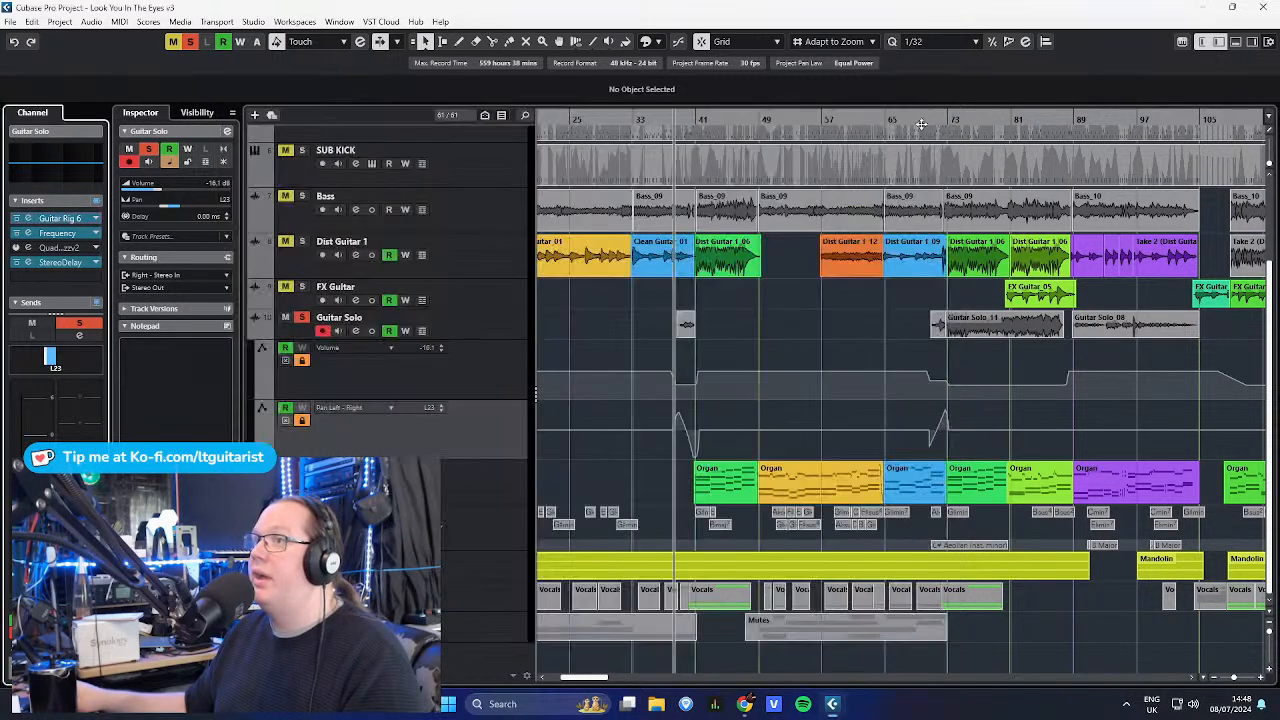
left_click(60, 233)
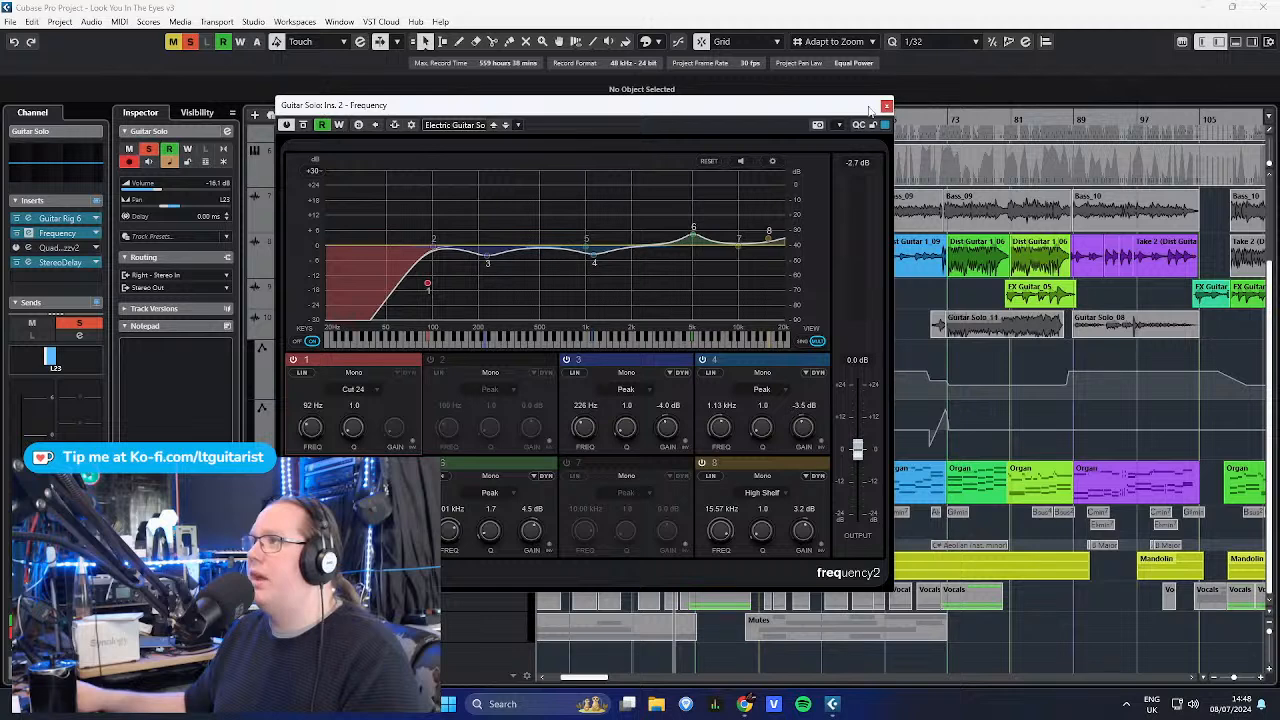
left_click(440, 125)
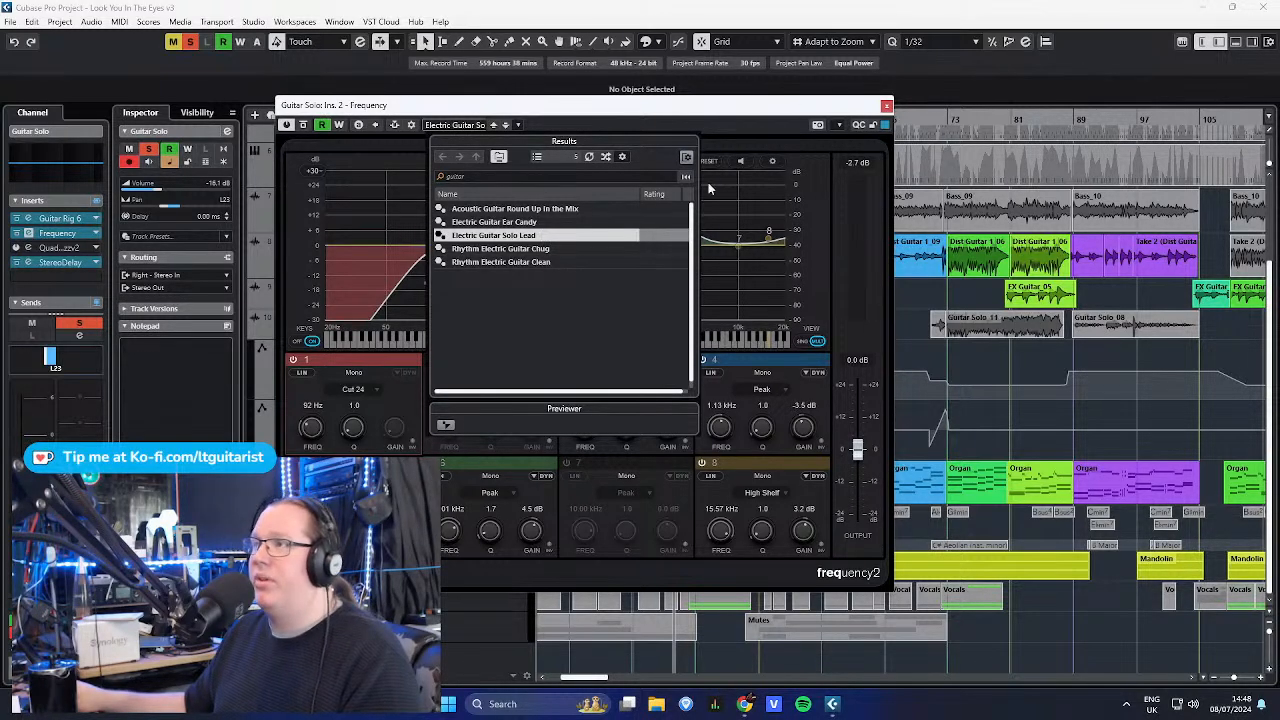
left_click(886, 107)
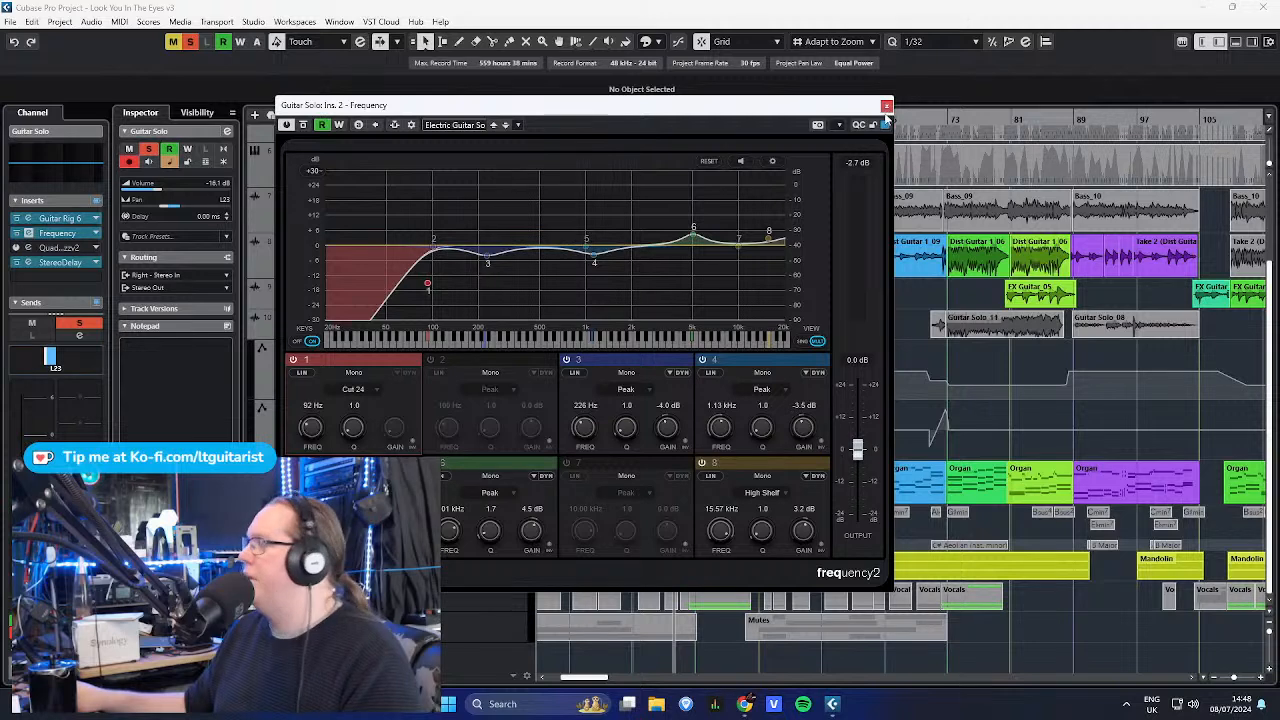
left_click(885, 107)
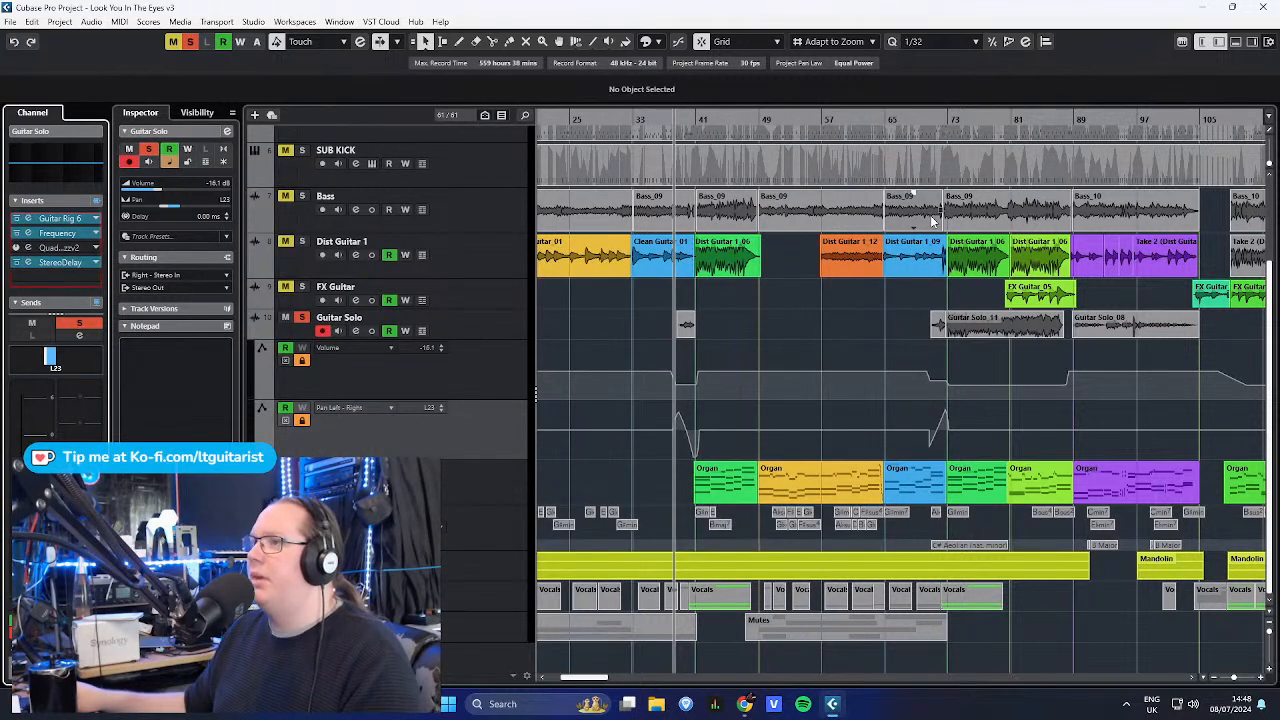
- Inspect Guitar Solo's StereoDelay insert, play the soloed lead-in to the first Chorus beside its window, and close the plug-in
left_click(78, 263)
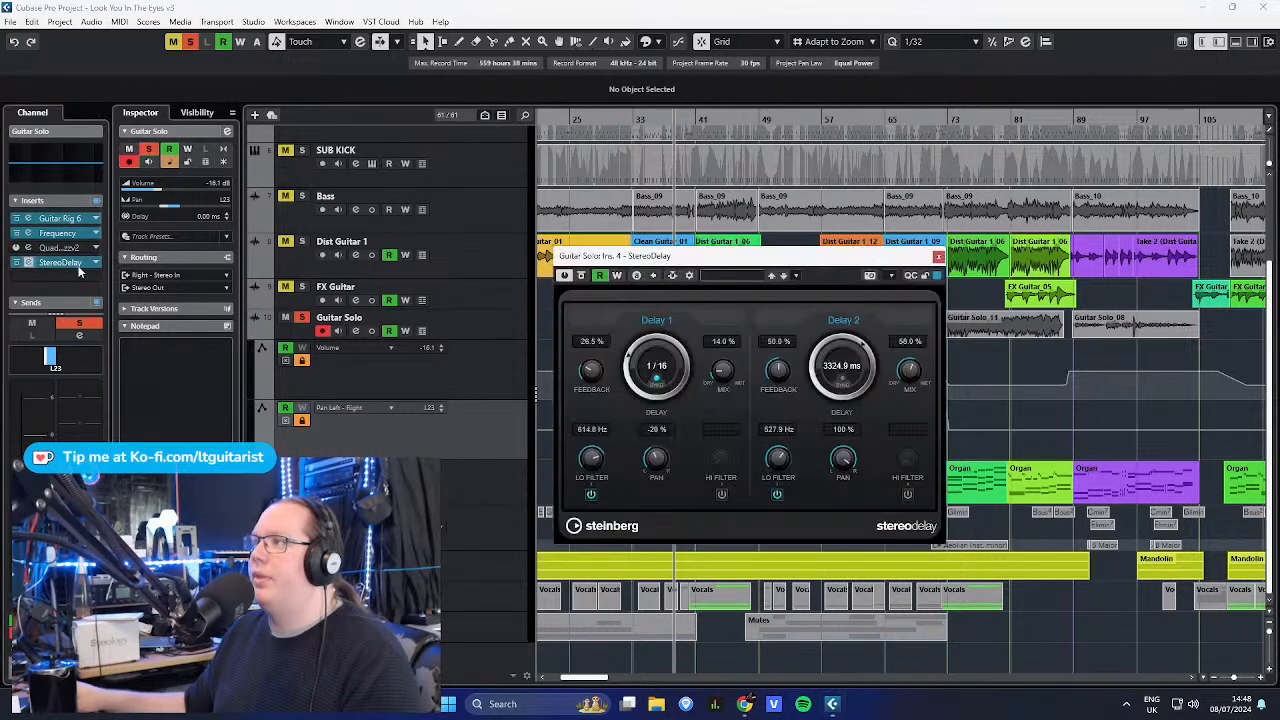
left_click(938, 258)
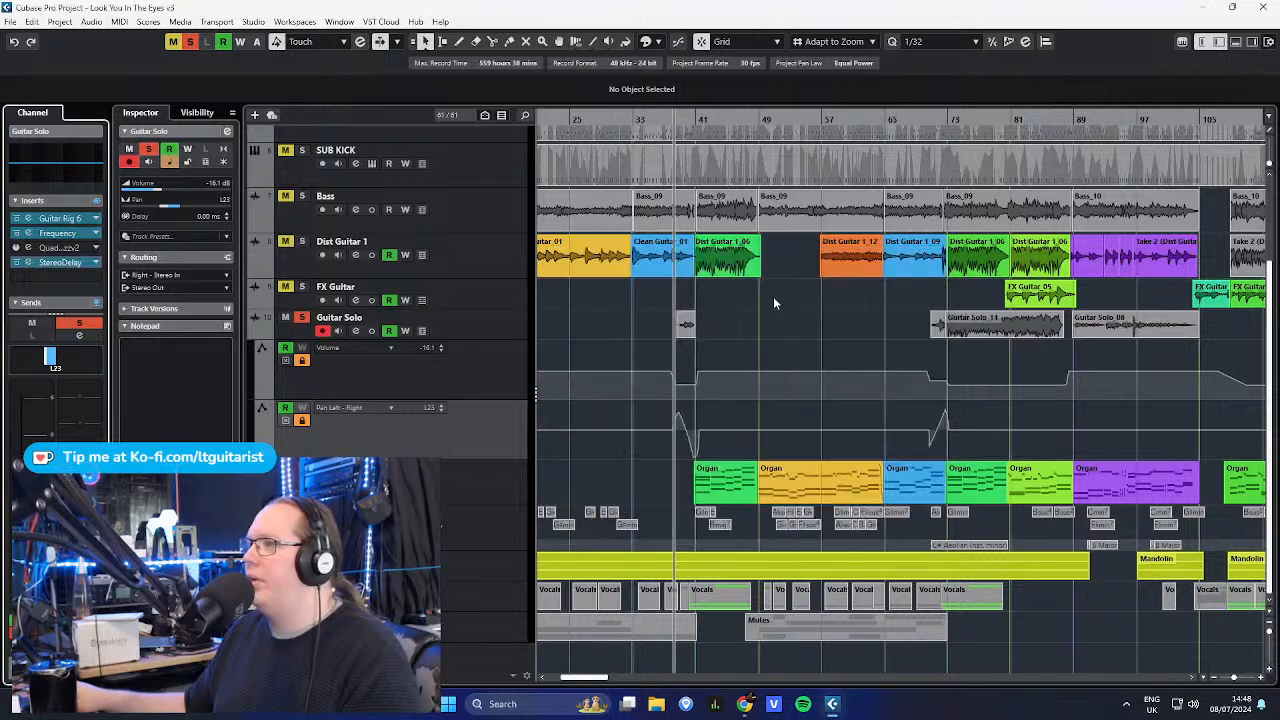
key("h")
left_click(71, 263)
left_click_drag(840, 258, 726, 168)
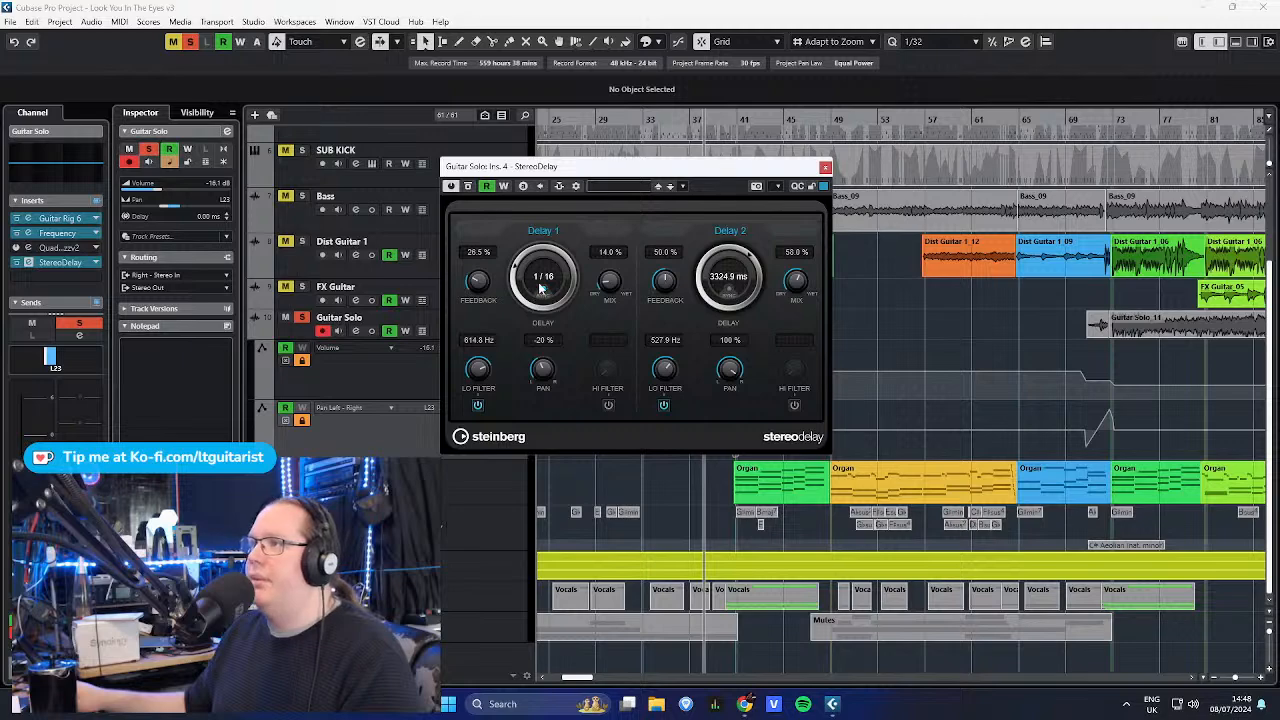
left_click_drag(752, 179, 512, 148)
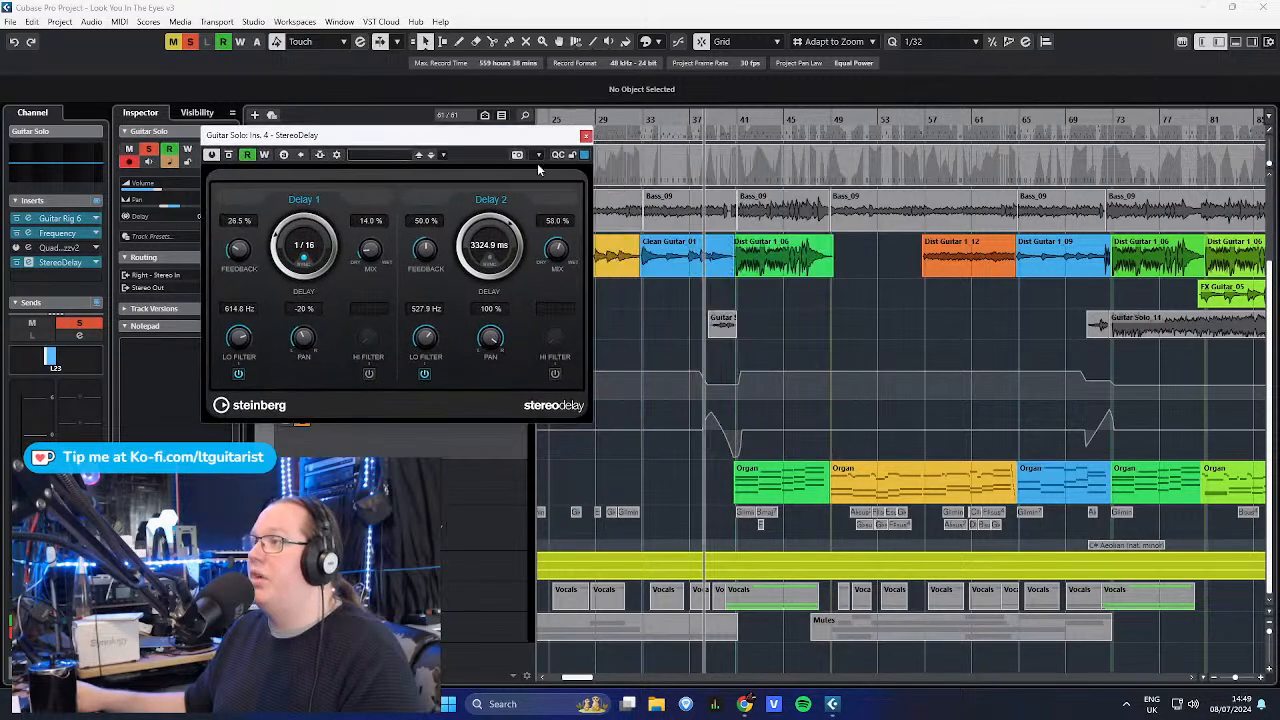
key("h")
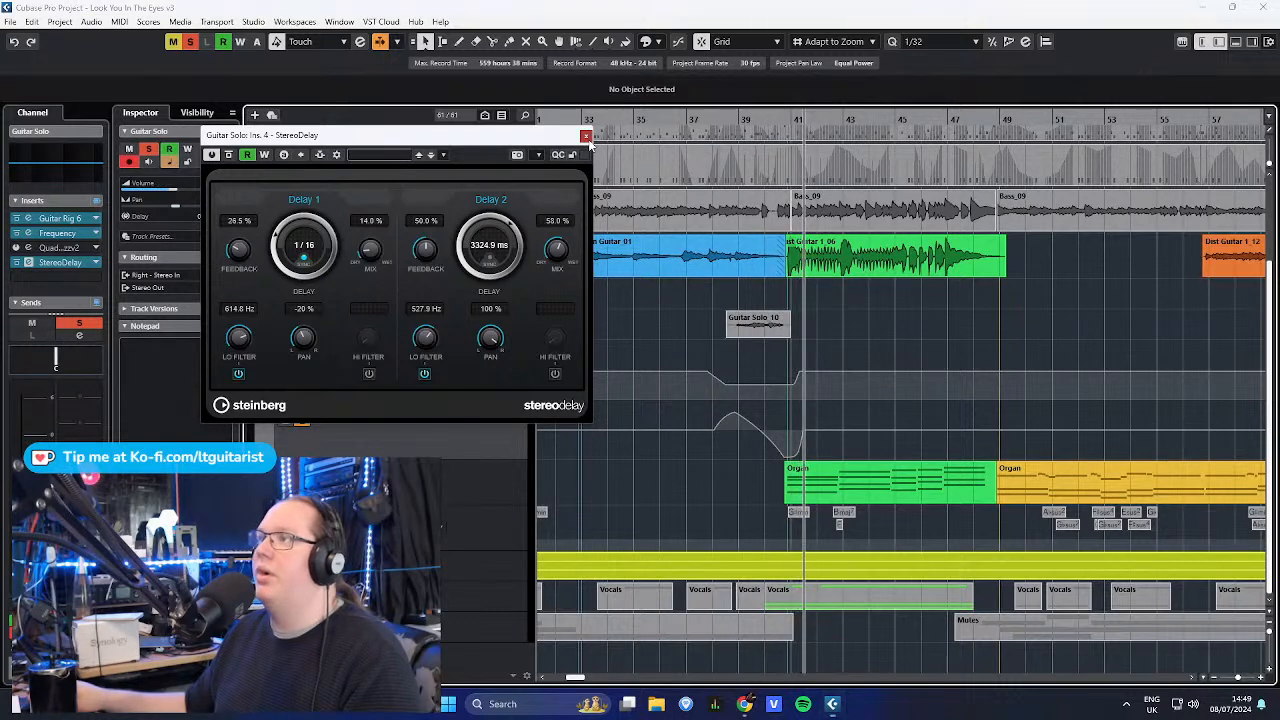
left_click(585, 136)
- Look over the Guitar Solo track's parts and automation across the whole song
scroll(717, 422, "up", 3)
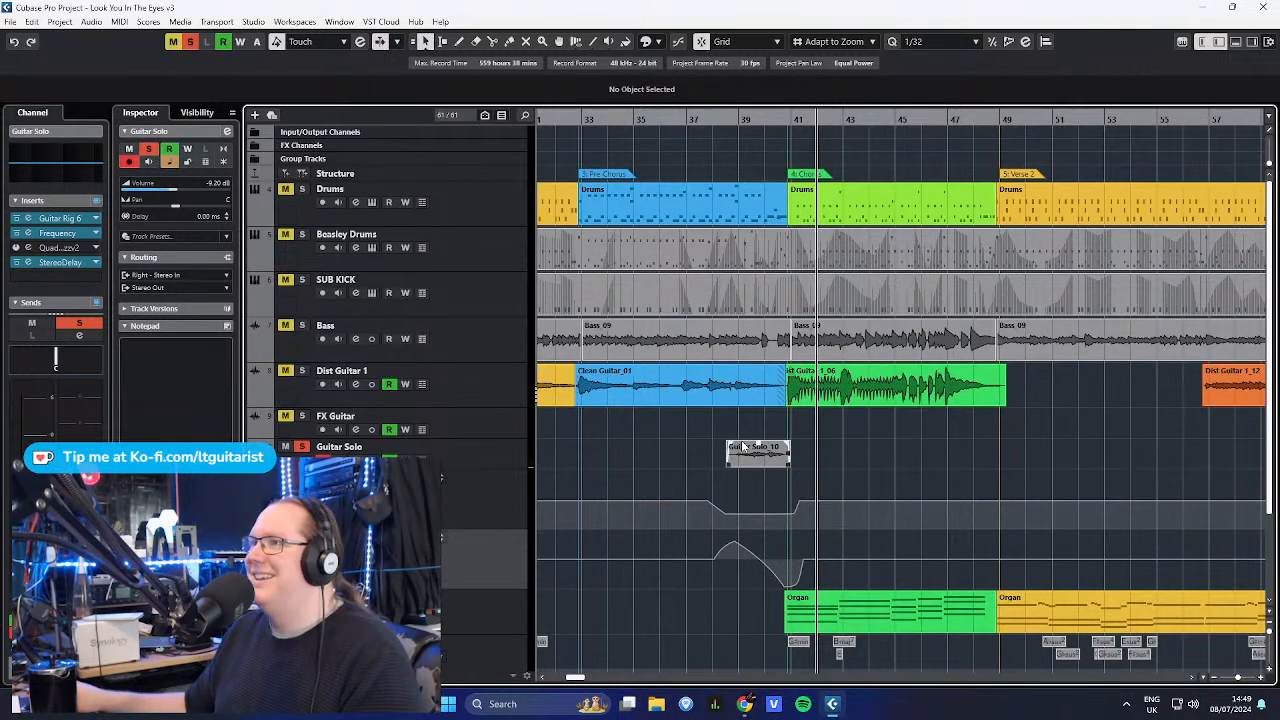
scroll(516, 334, "down", 3)
scroll(762, 355, "down", 4, "ctrl")
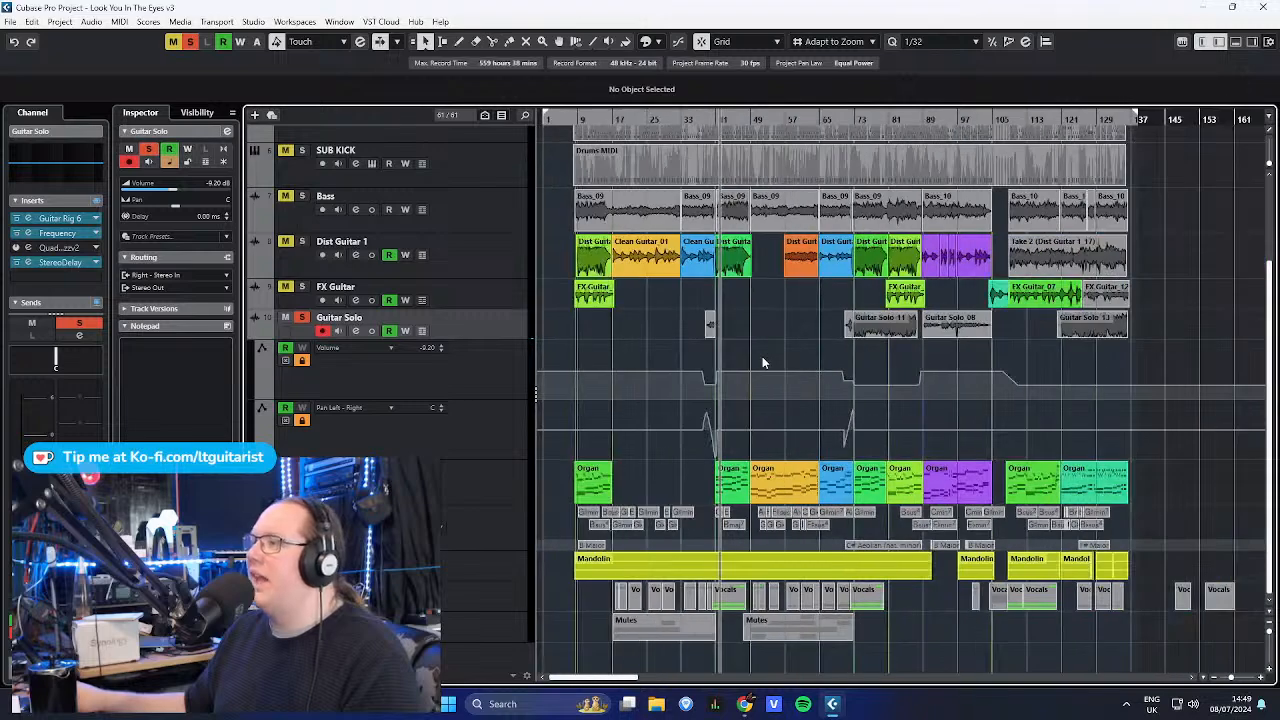
- Play the soloed Guitar Solo fill from bar 39 into the first Chorus, following its volume and pan automation
scroll(766, 400, "up", 2, "ctrl")
scroll(702, 383, "up", 3, "ctrl")
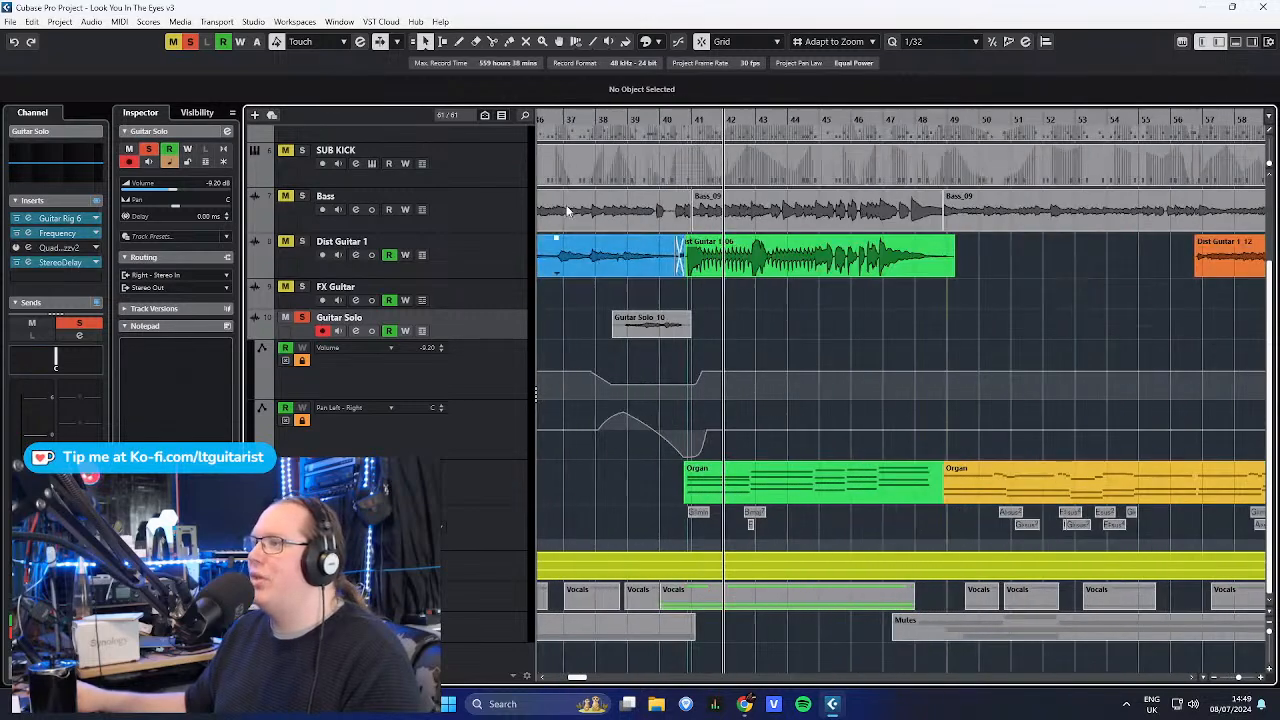
left_click(617, 117)
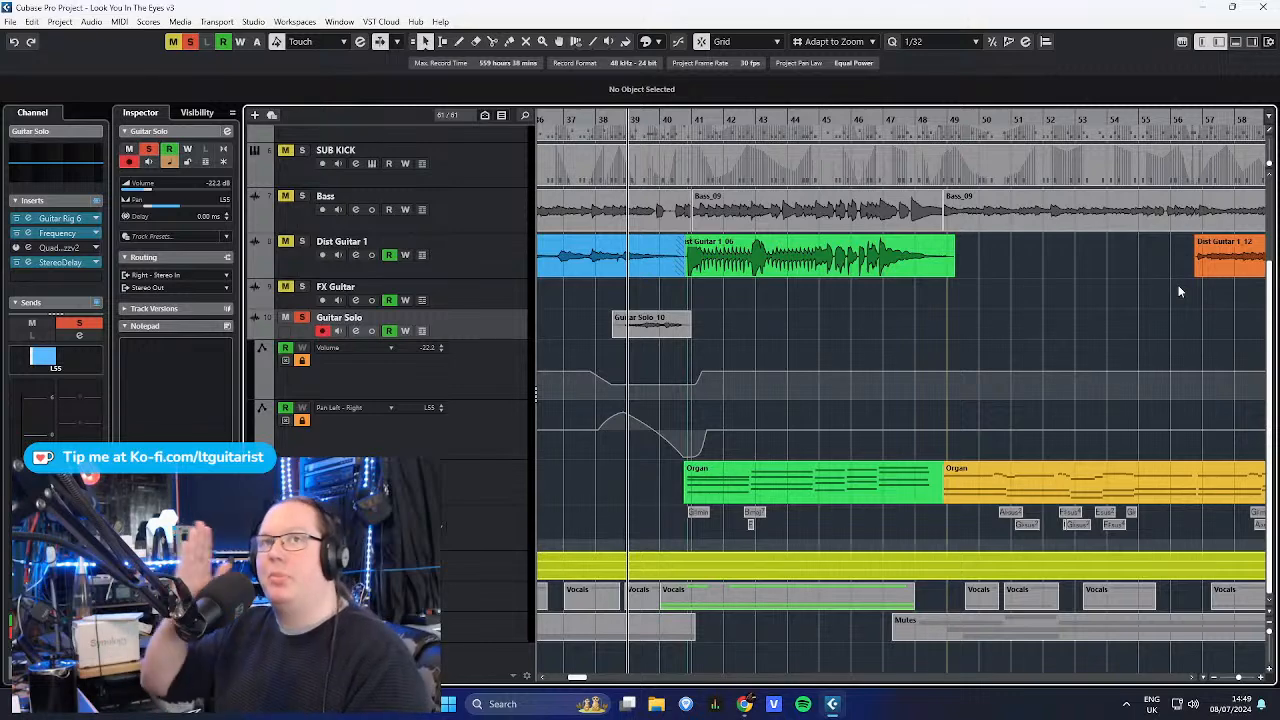
key("space")
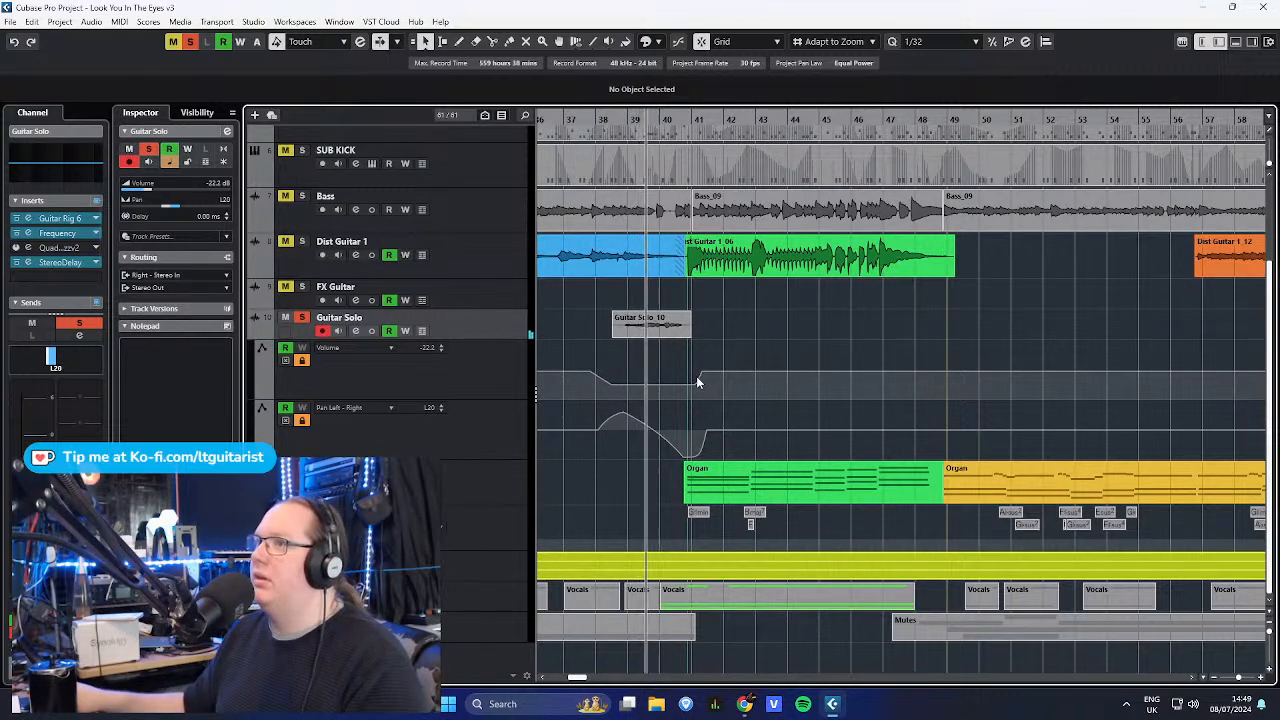
scroll(698, 380, "down", 3)
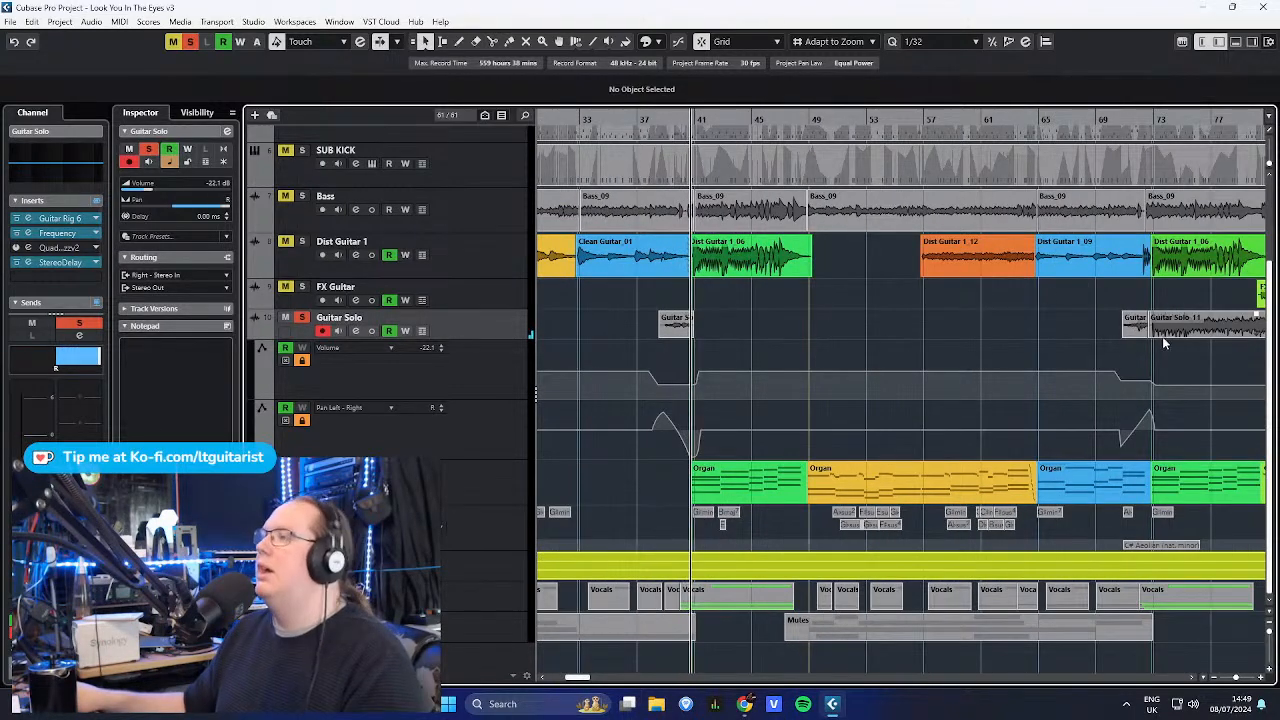
- Play the soloed Guitar Solo parts from about bar 71 and examine their pan sweep and volume automation
scroll(1051, 357, "up", 3)
scroll(988, 369, "up", 3)
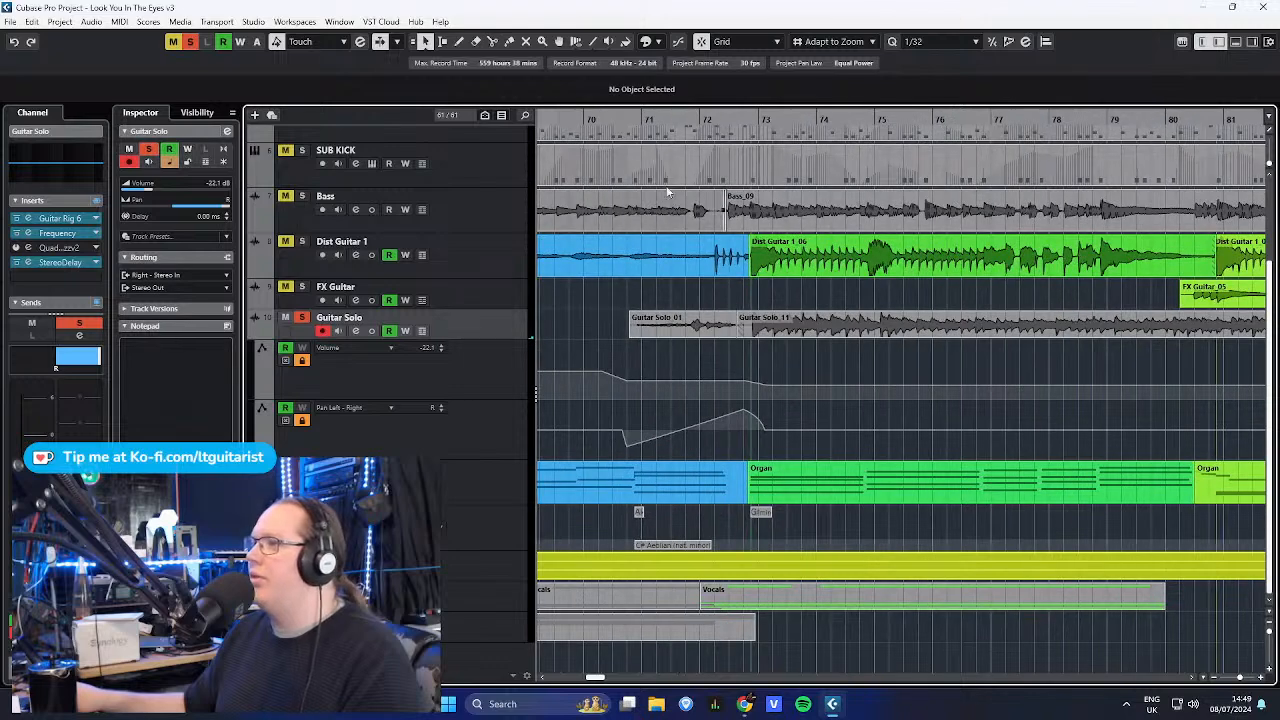
scroll(760, 385, "down", 3)
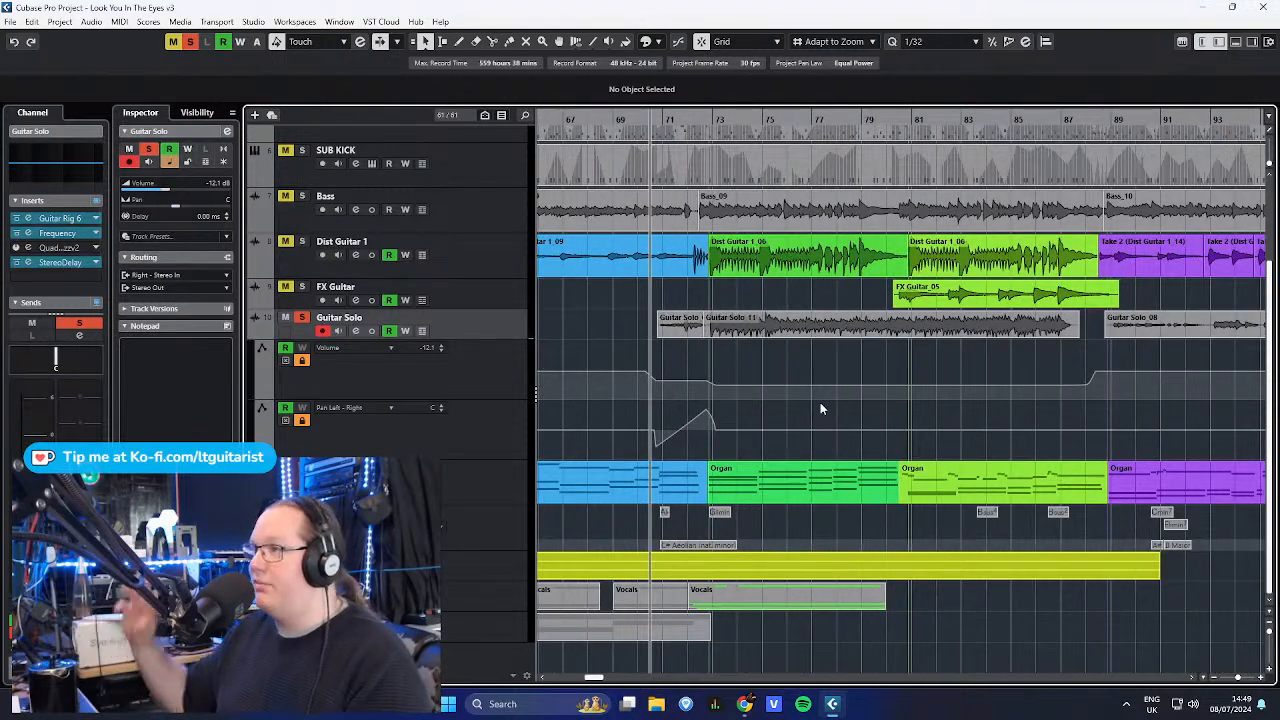
scroll(780, 300, "down", 3)
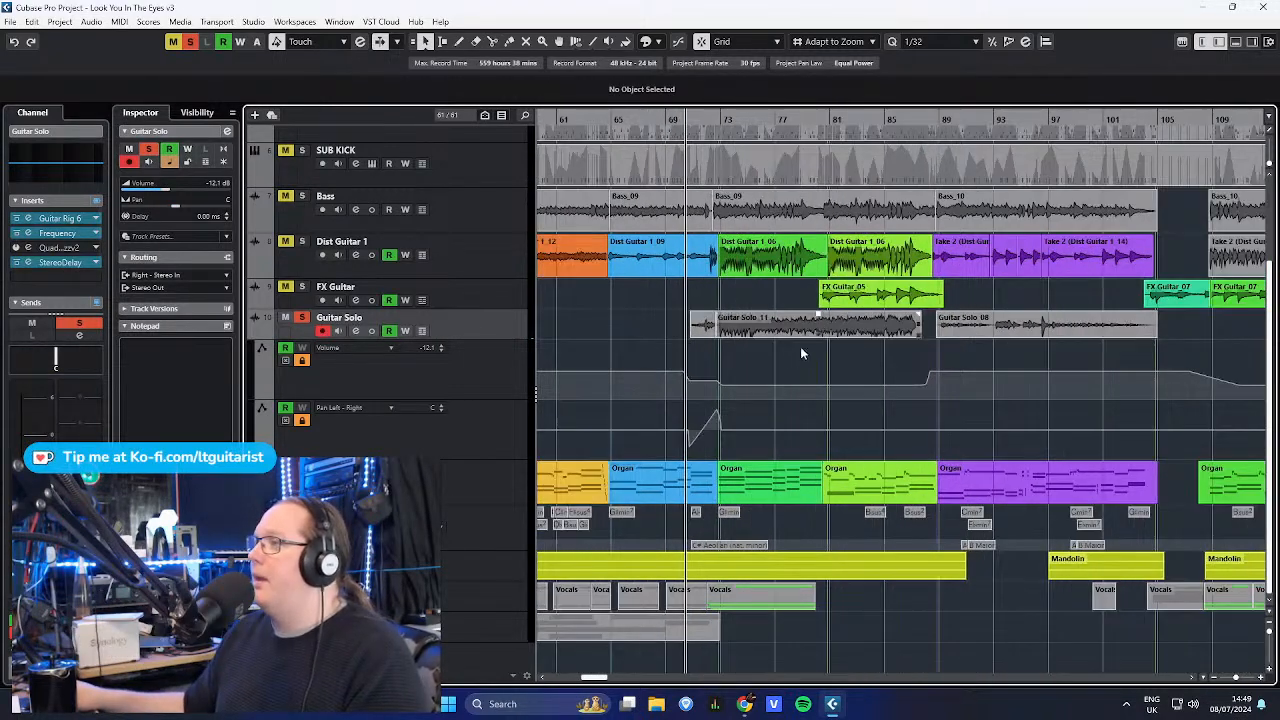
scroll(797, 358, "down", 3)
scroll(767, 350, "up", 6)
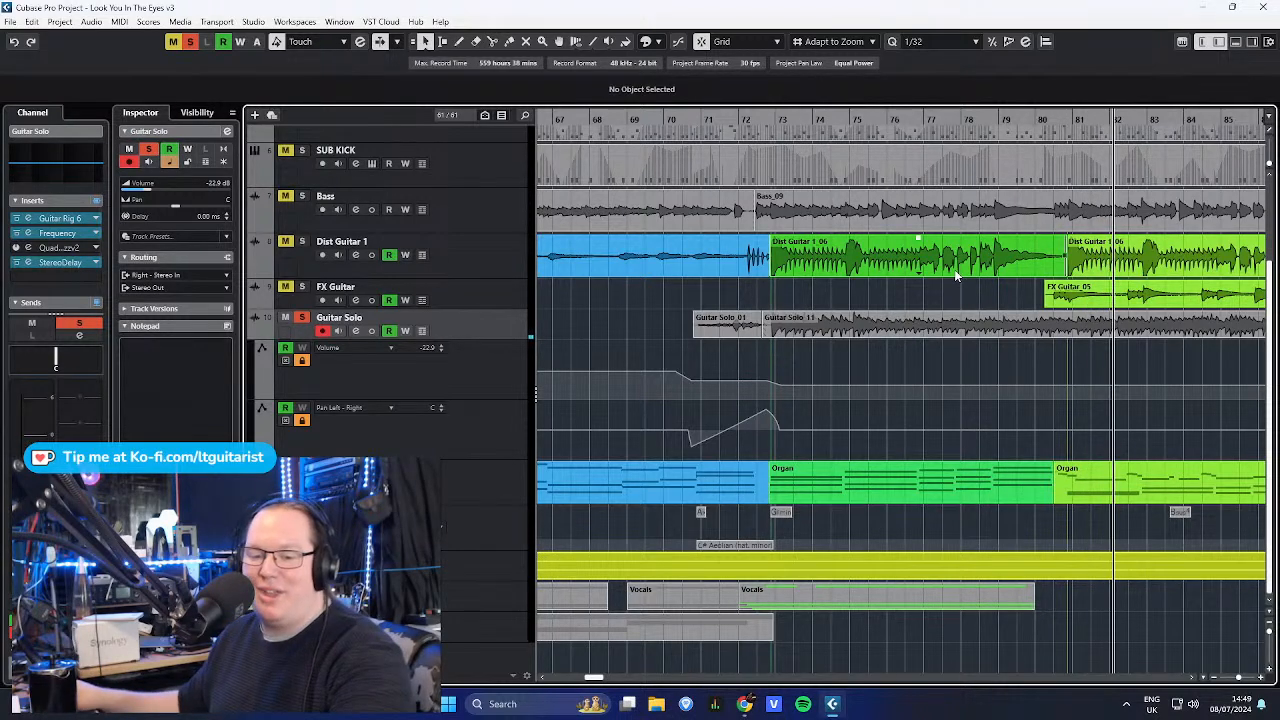
- Unsolo the Guitar Solo track and play the full mix from about bar 71, comparing it with the track muted and unmuted
left_click(709, 121)
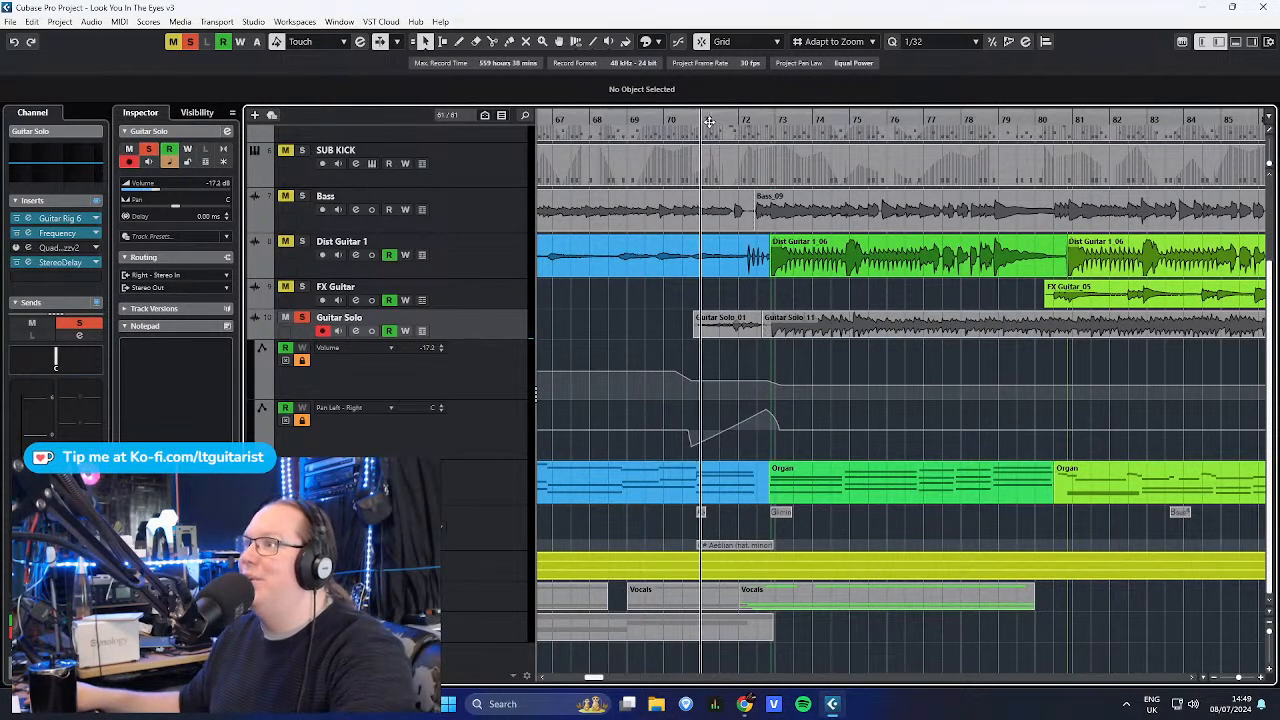
left_click(302, 319)
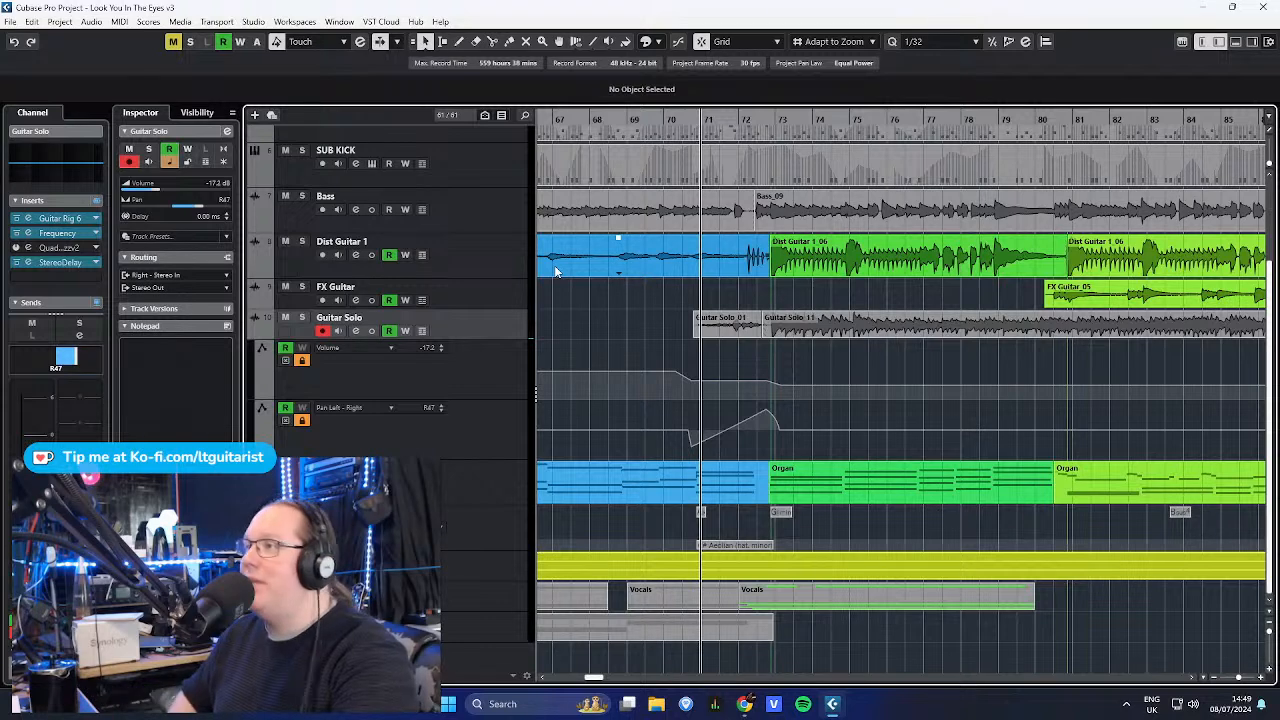
key("space")
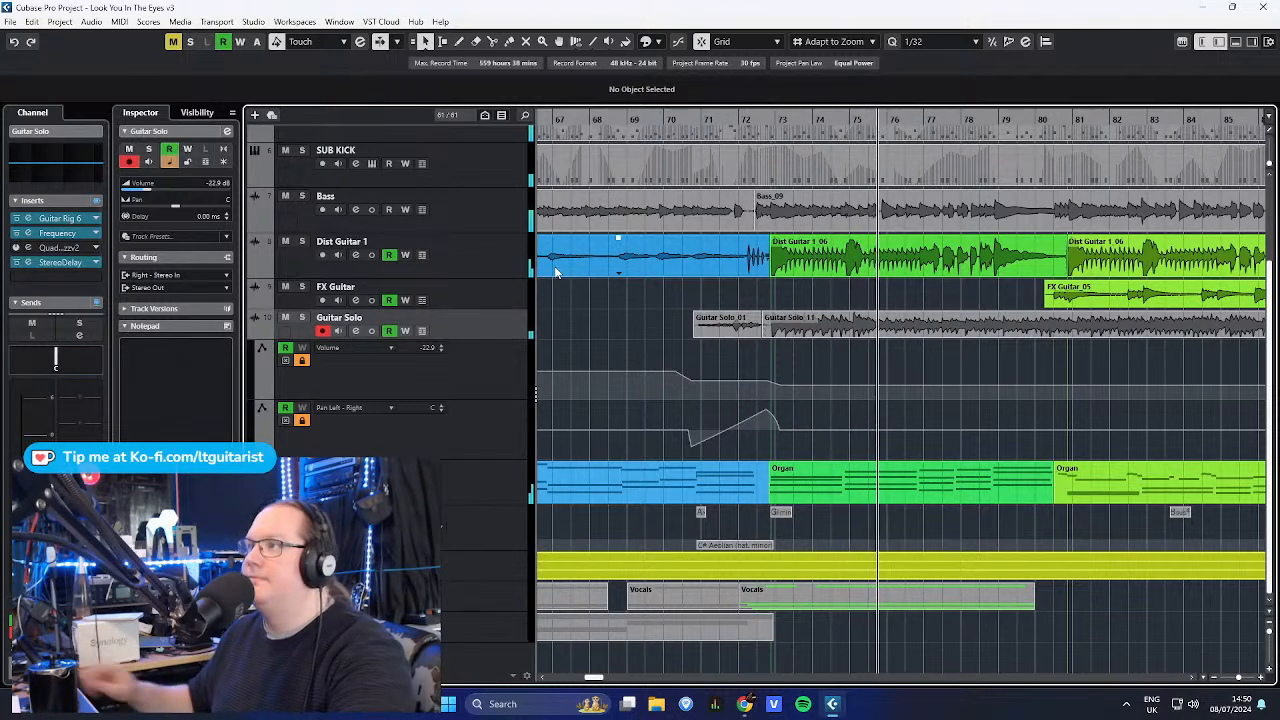
left_click(285, 317)
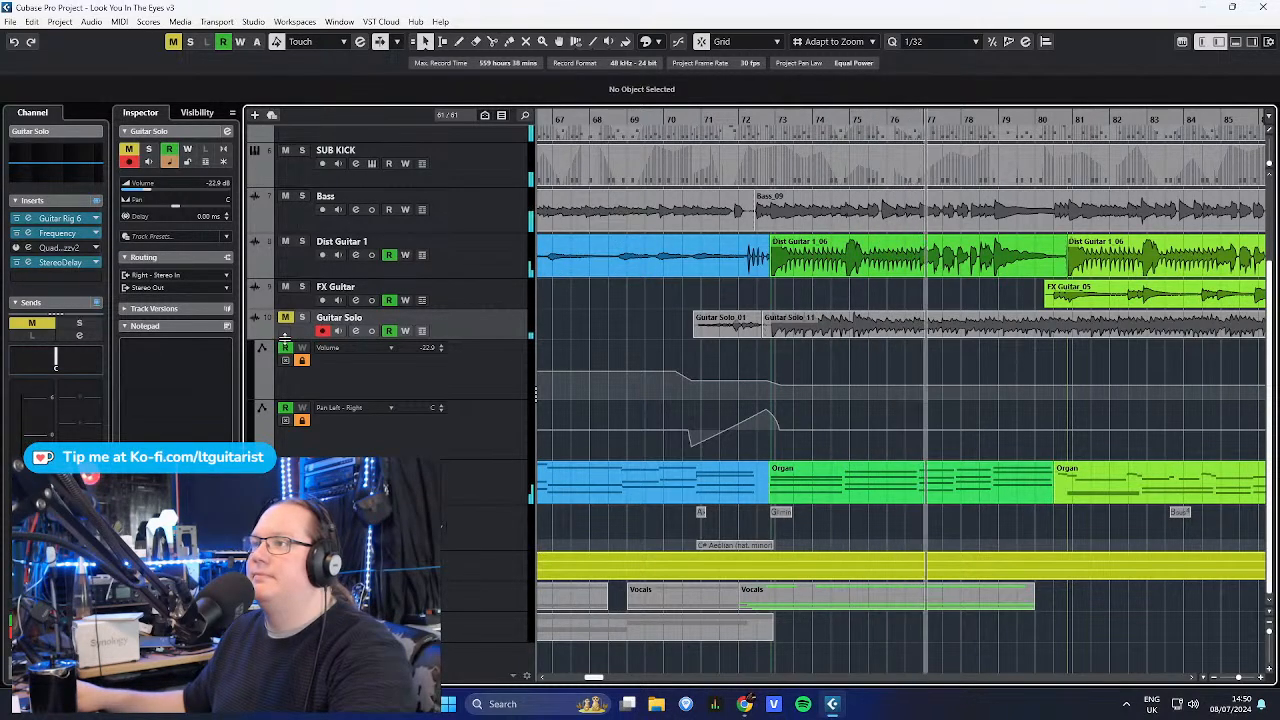
left_click(286, 318)
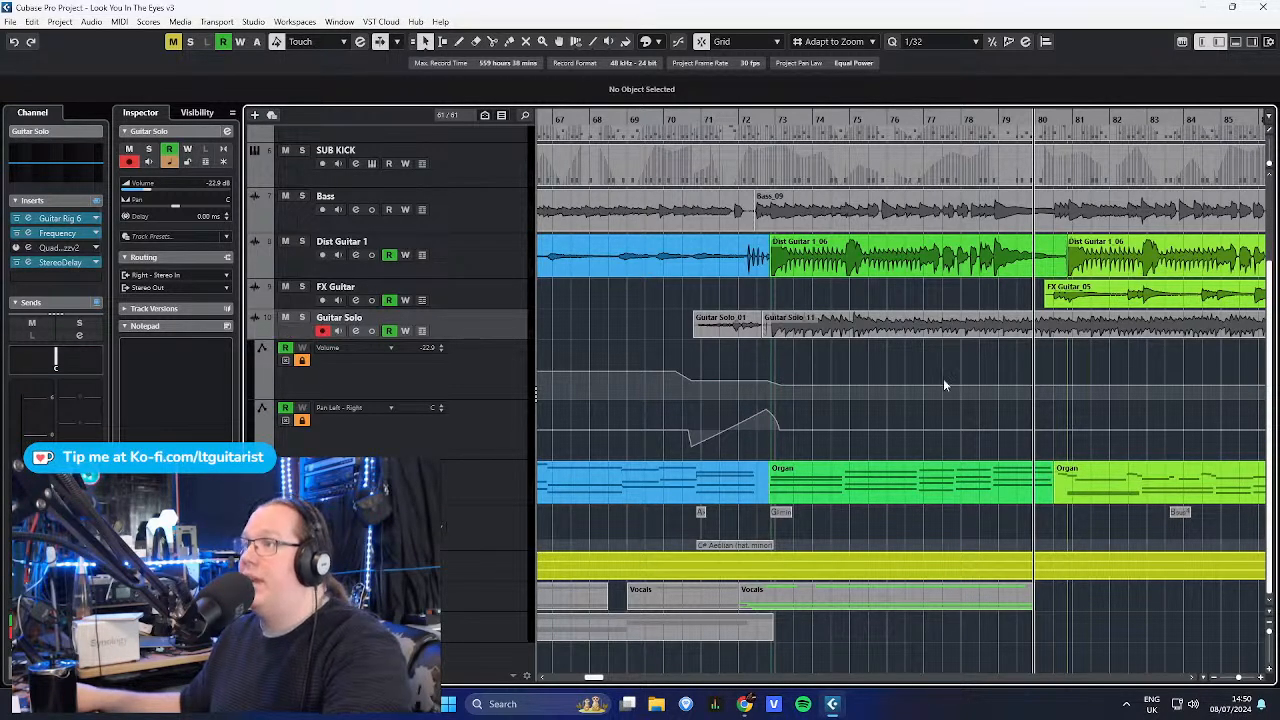
- Examine the Guitar Solo's volume automation rise before the Bridge and place the playhead at bar 89
scroll(887, 372, "down", 5)
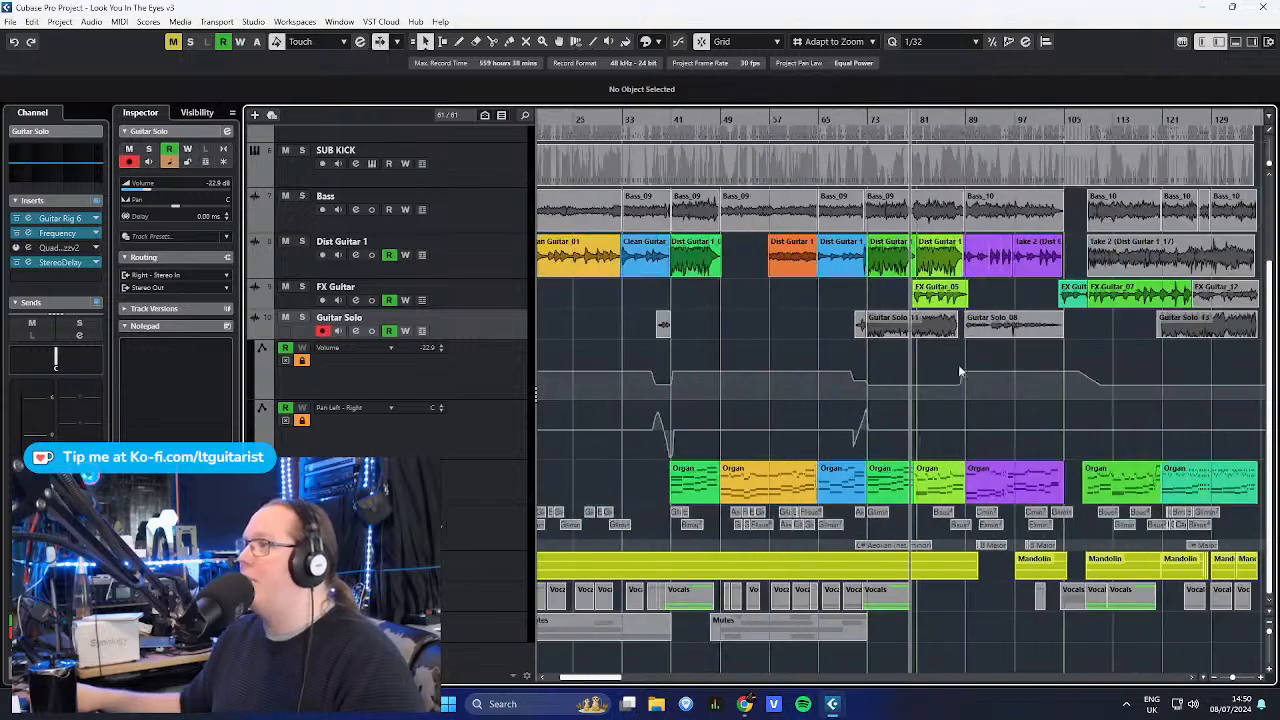
scroll(960, 336, "up", 5)
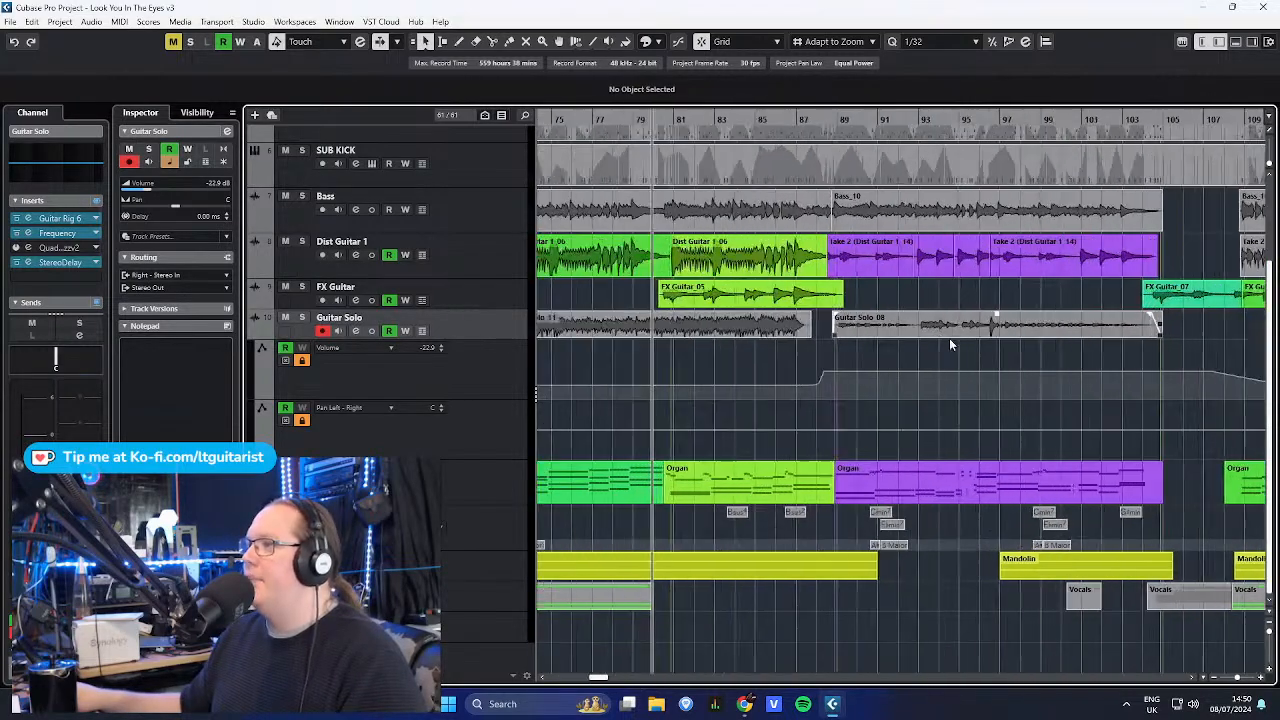
scroll(986, 345, "down", 5)
scroll(985, 348, "up", 4)
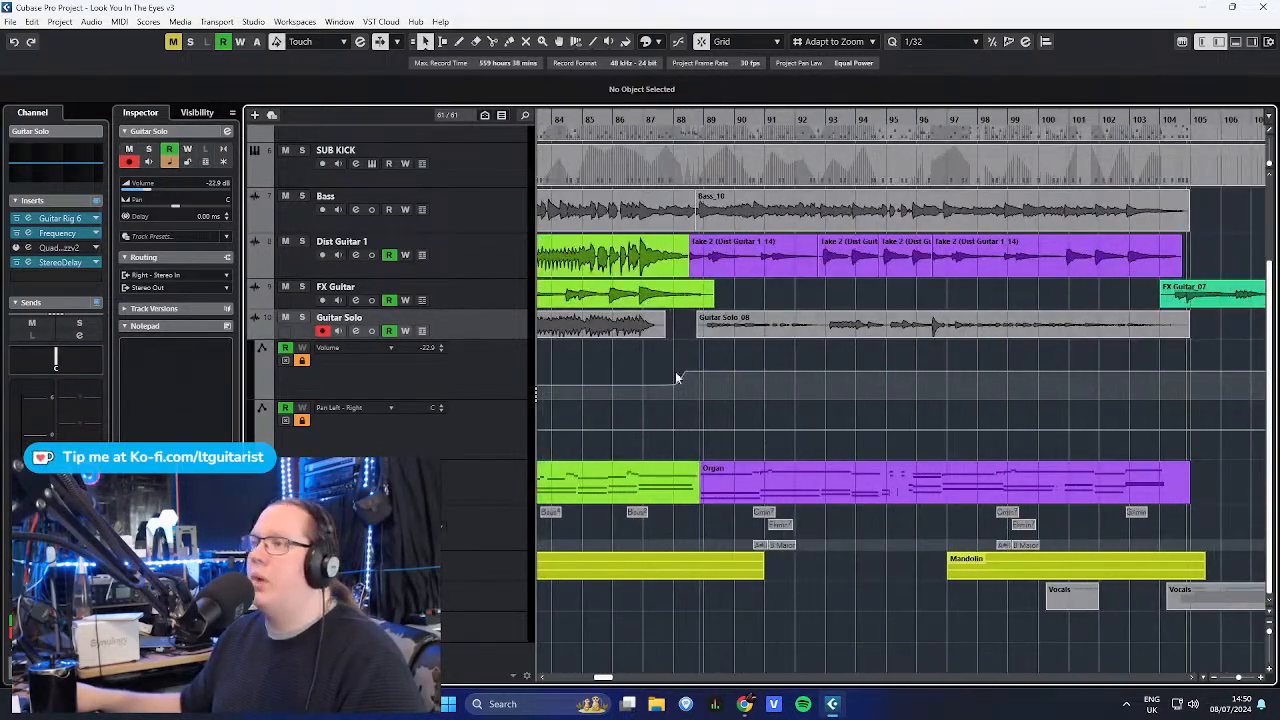
left_click(523, 384)
left_click_drag(676, 121, 695, 117)
left_click(470, 330)
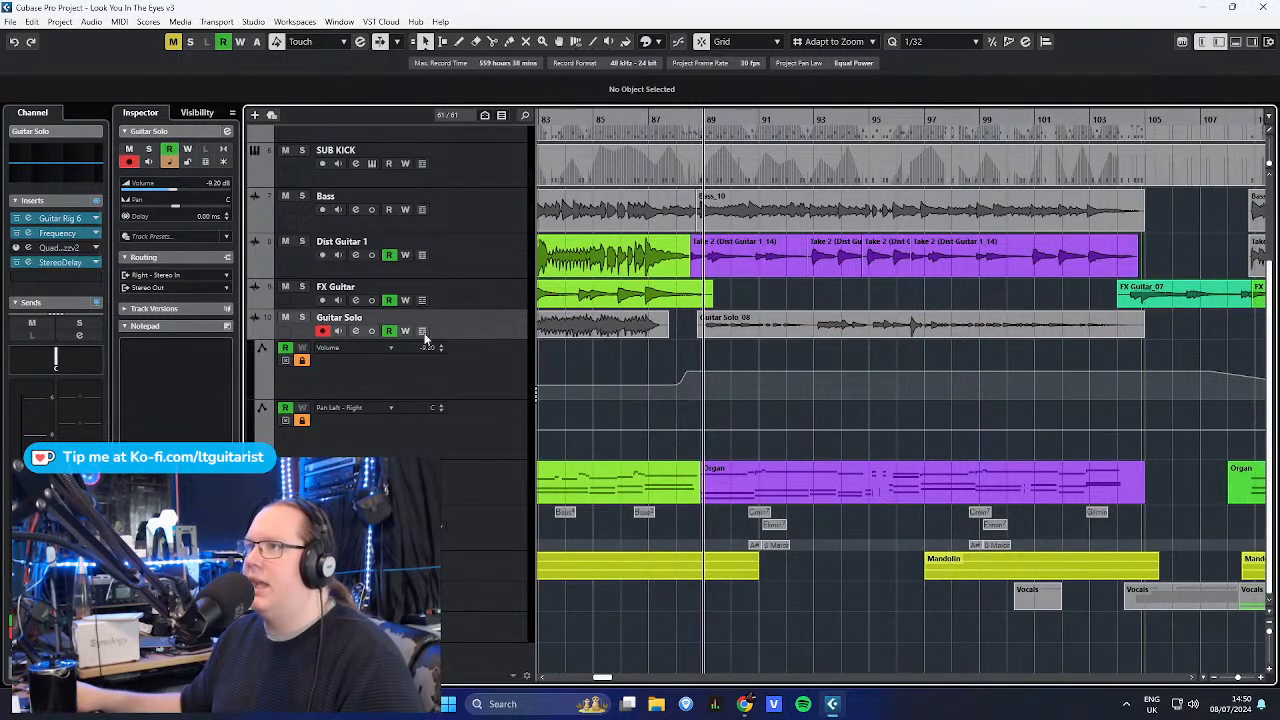
- Open Guitar Solo's StereoDelay insert, play the soloed track ahead of the Bridge beside its window, and close the plug-in
key("g")
key("g")
left_click(72, 263)
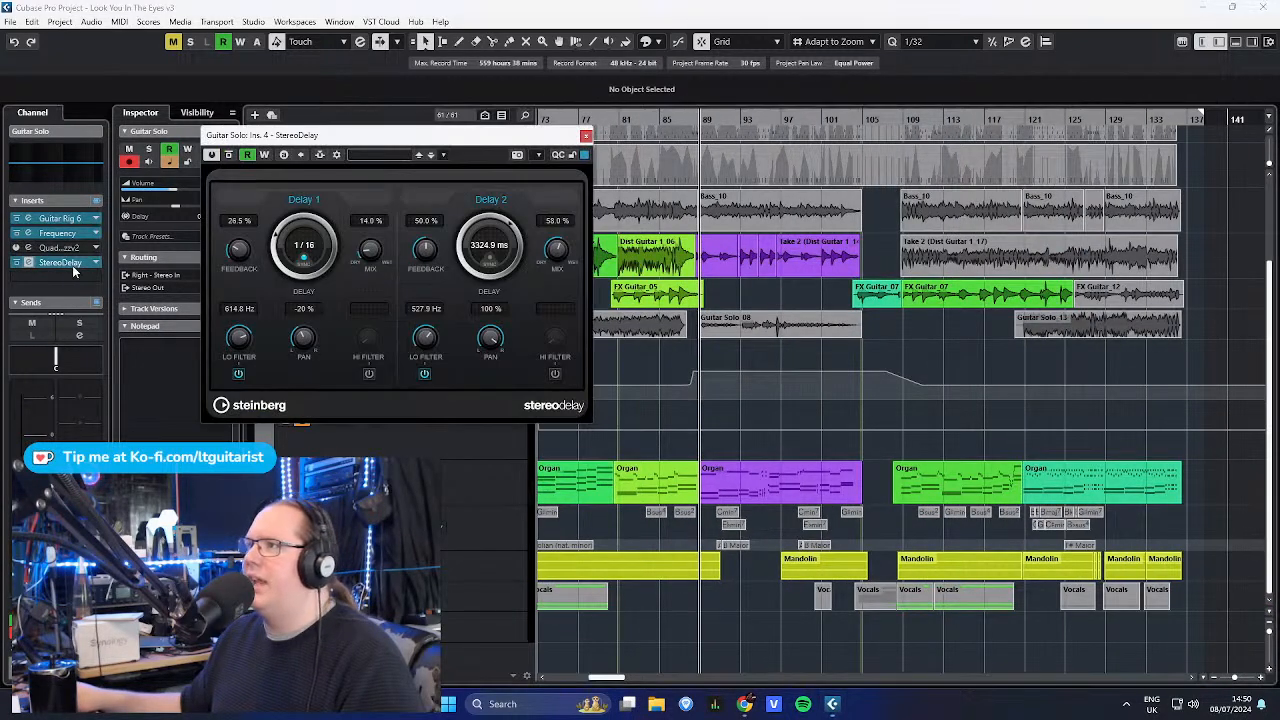
left_click_drag(365, 150, 337, 142)
left_click(640, 119)
key("space")
key("s")
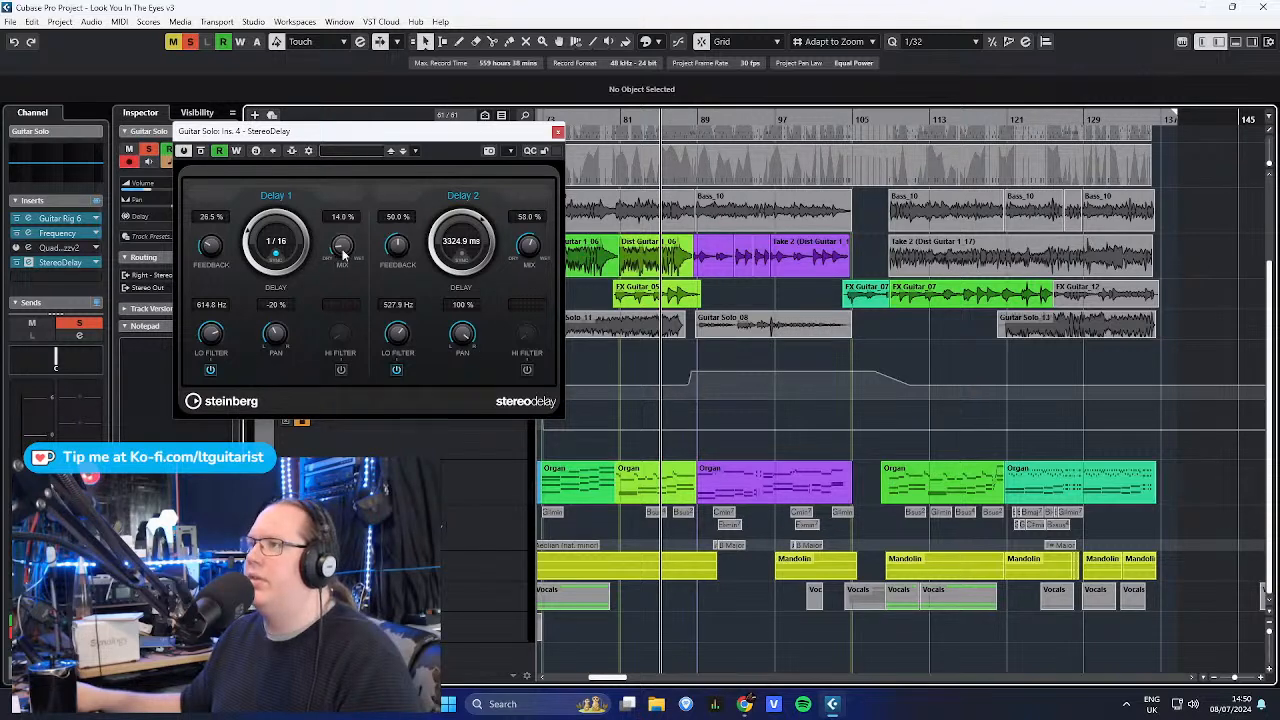
left_click(558, 132)
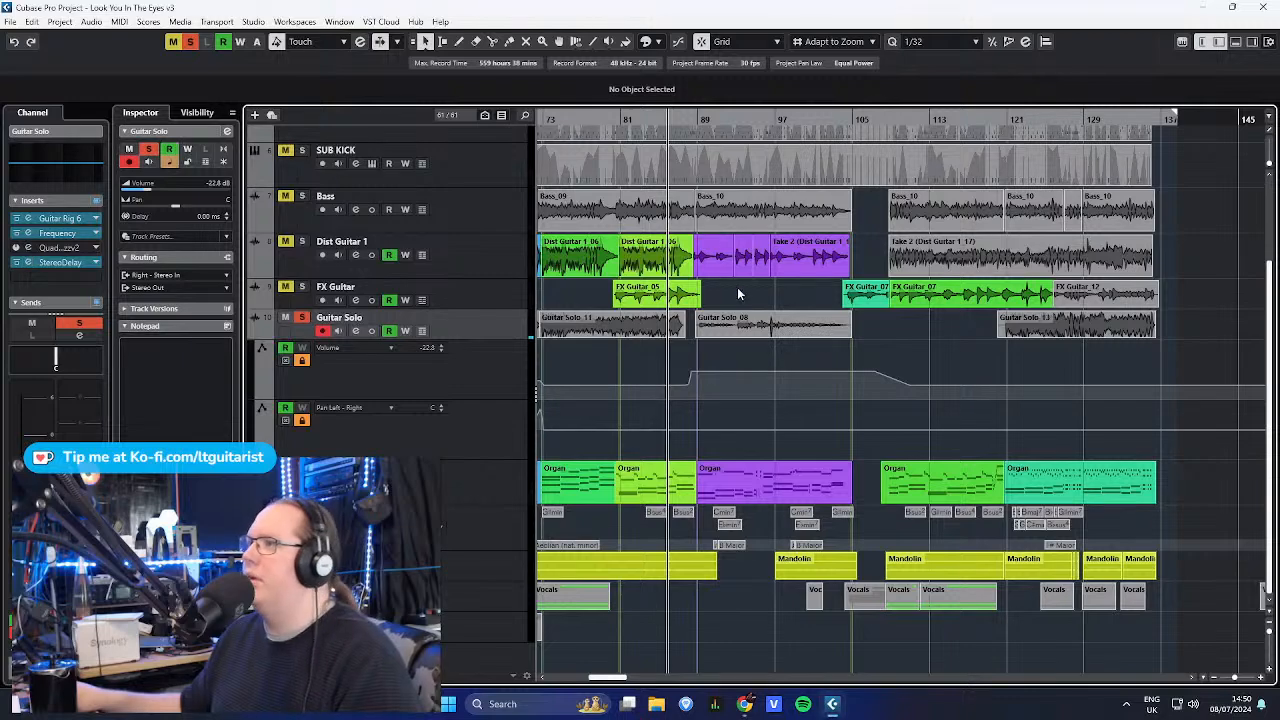
- Play the Guitar Solo's Bridge part soloed and in the full mix, and hide the track's automation lanes
scroll(659, 158, "up", 4)
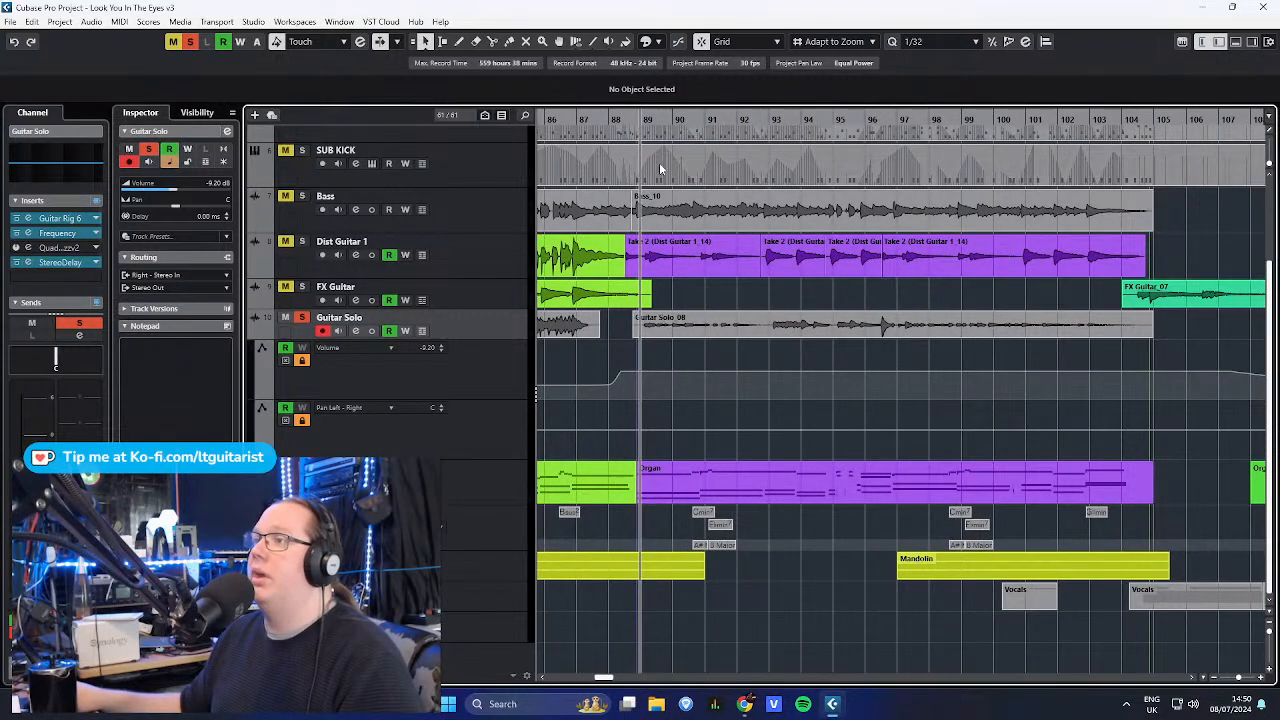
scroll(637, 340, "down", 4)
scroll(591, 379, "down", 2)
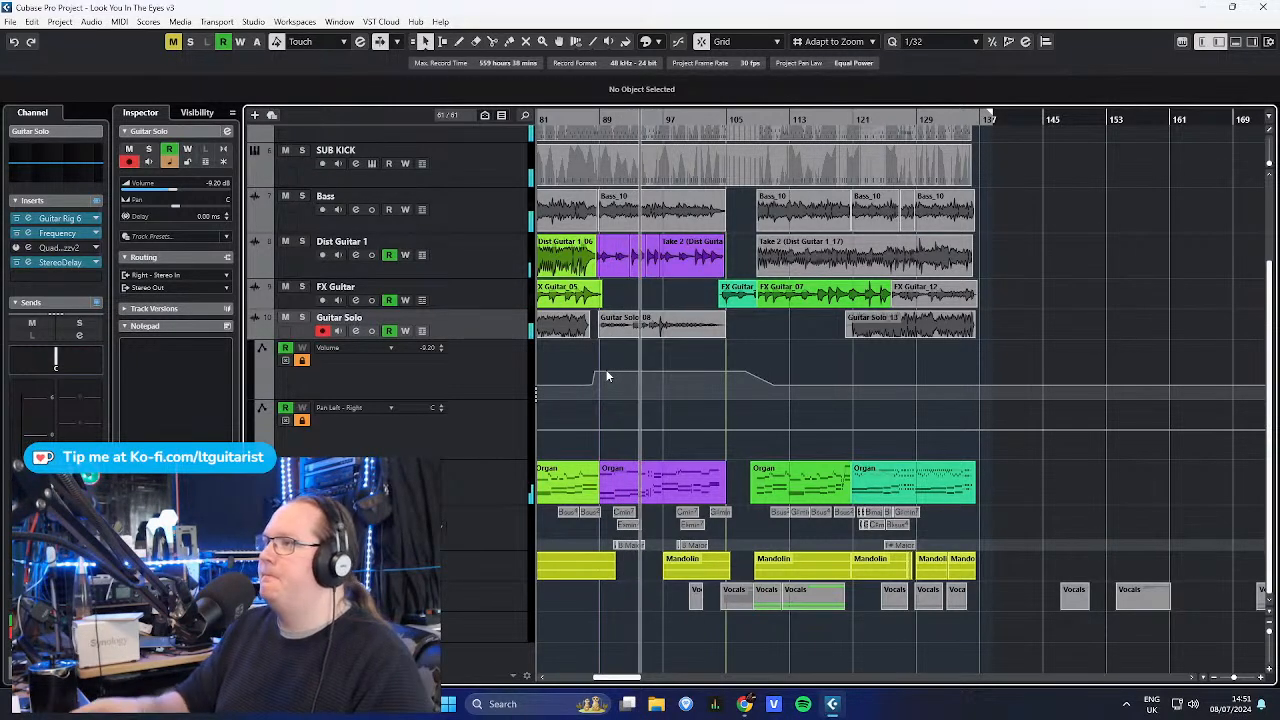
left_click(256, 333)
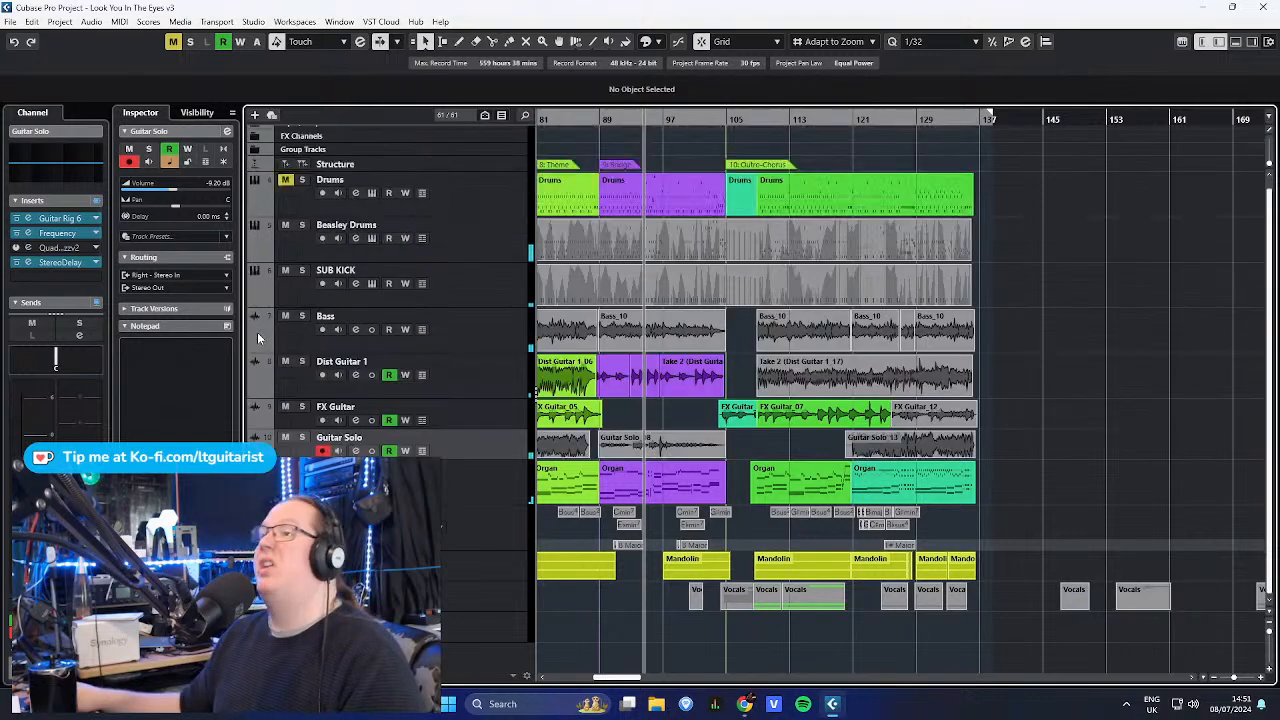
- Mute the Guitar Solo track and play the mix from about bar 87 into the Bridge
left_click(286, 440)
scroll(608, 672, "left", 2)
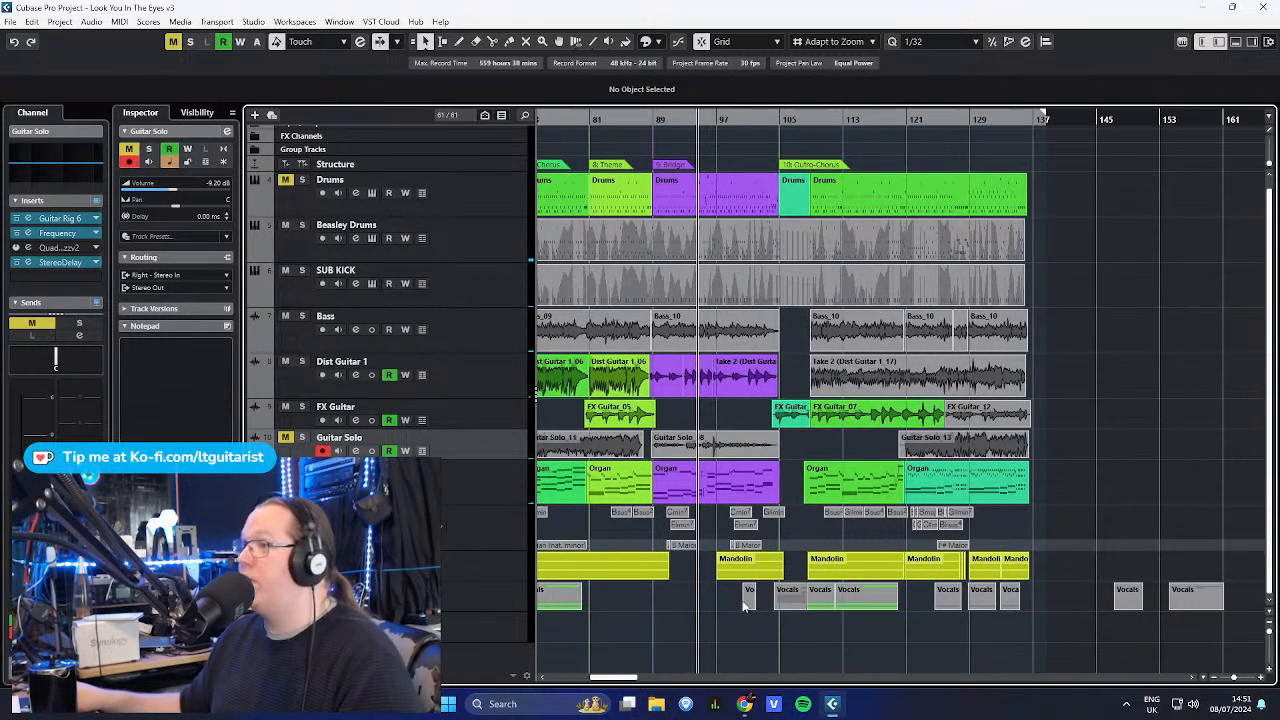
scroll(670, 602, "up", 5)
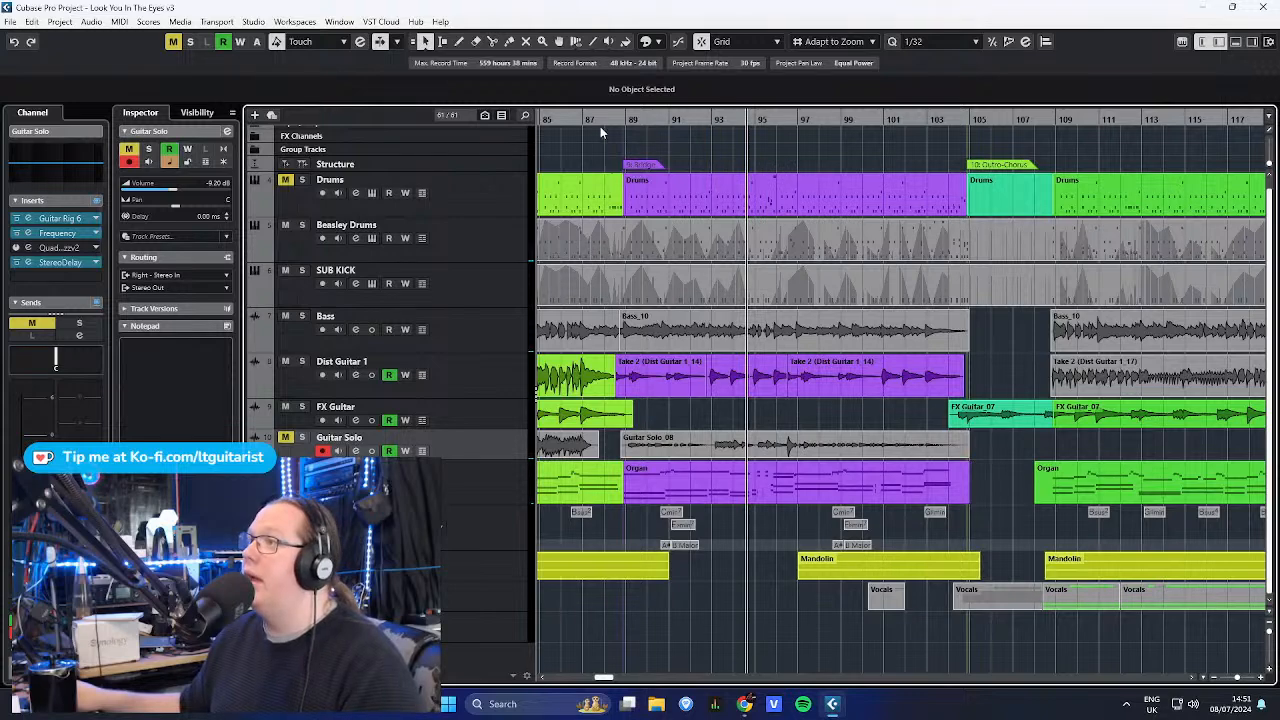
left_click_drag(585, 119, 578, 142)
scroll(704, 540, "down", 3)
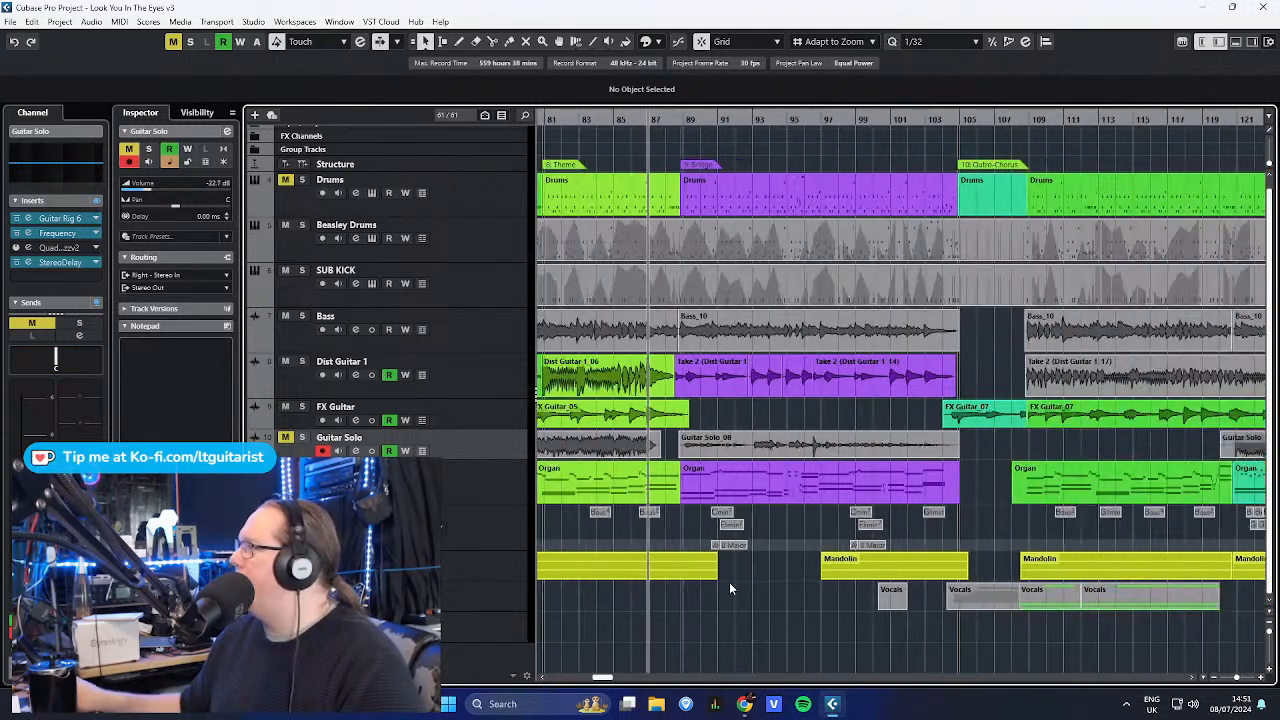
key("space")
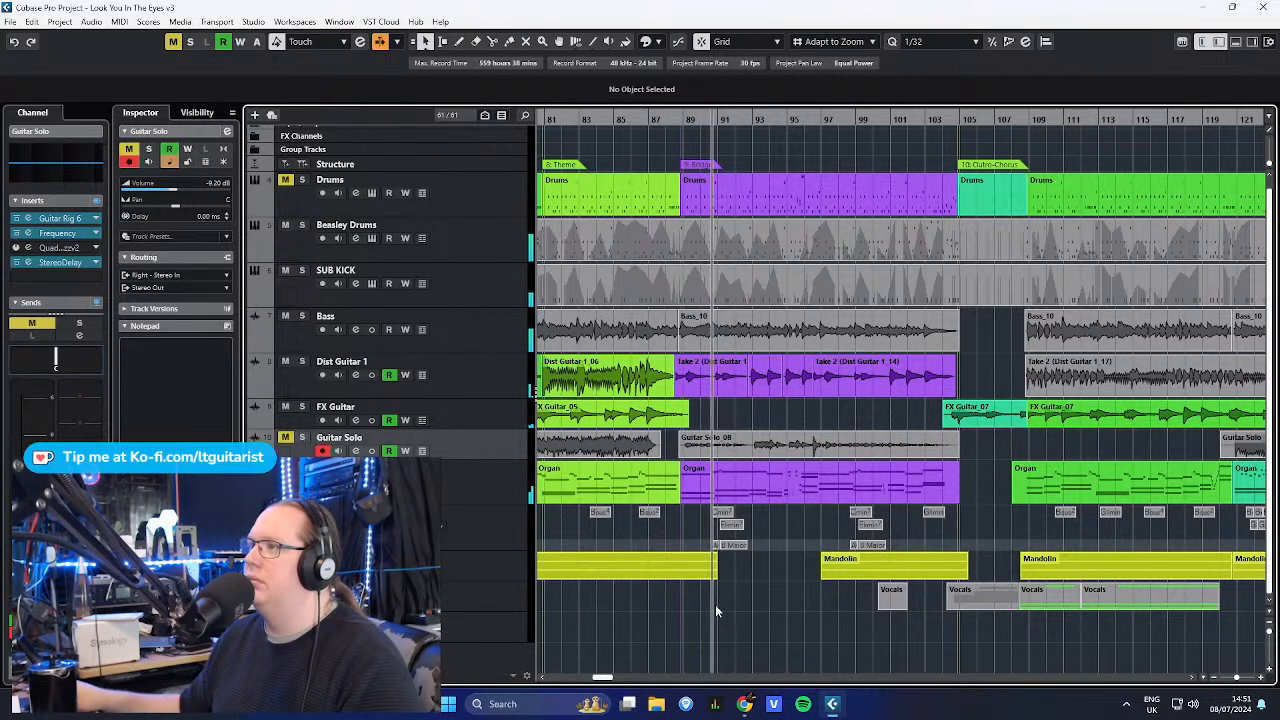
- Solo Dist Guitar 1, play its part from about bar 88 through the Bridge, and unsolo the track
left_click(506, 377)
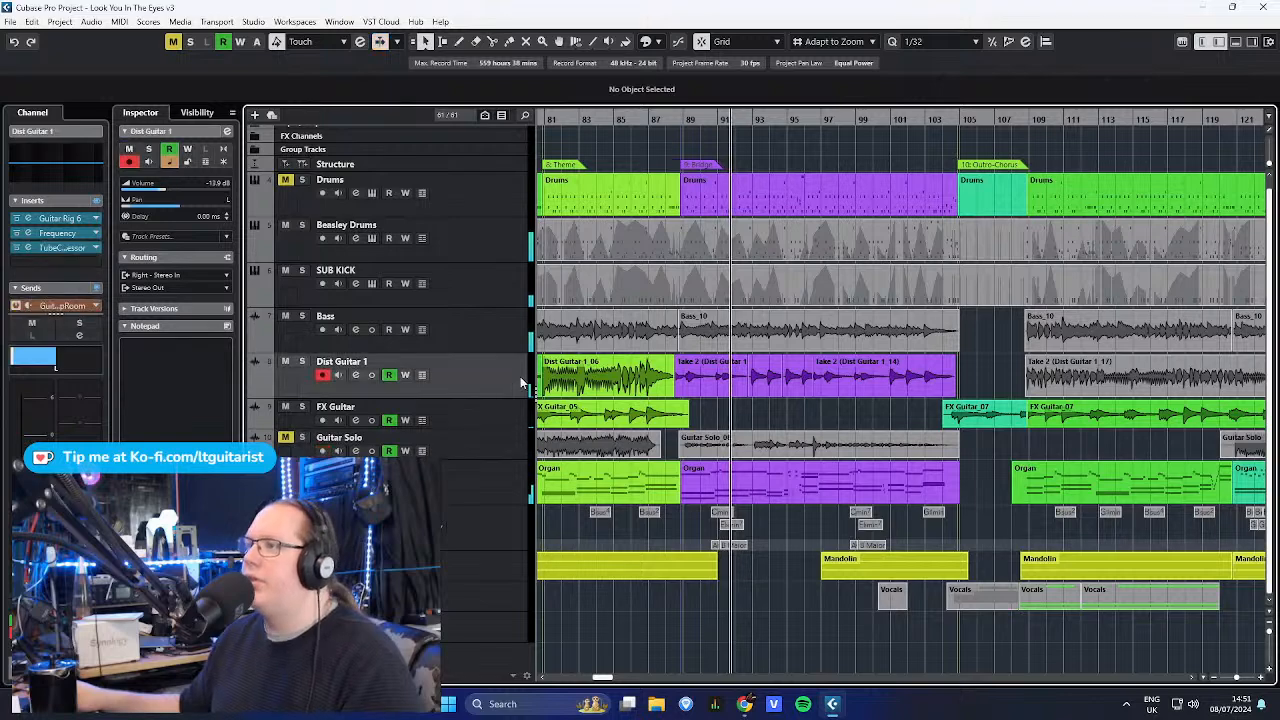
key("s")
left_click(660, 119)
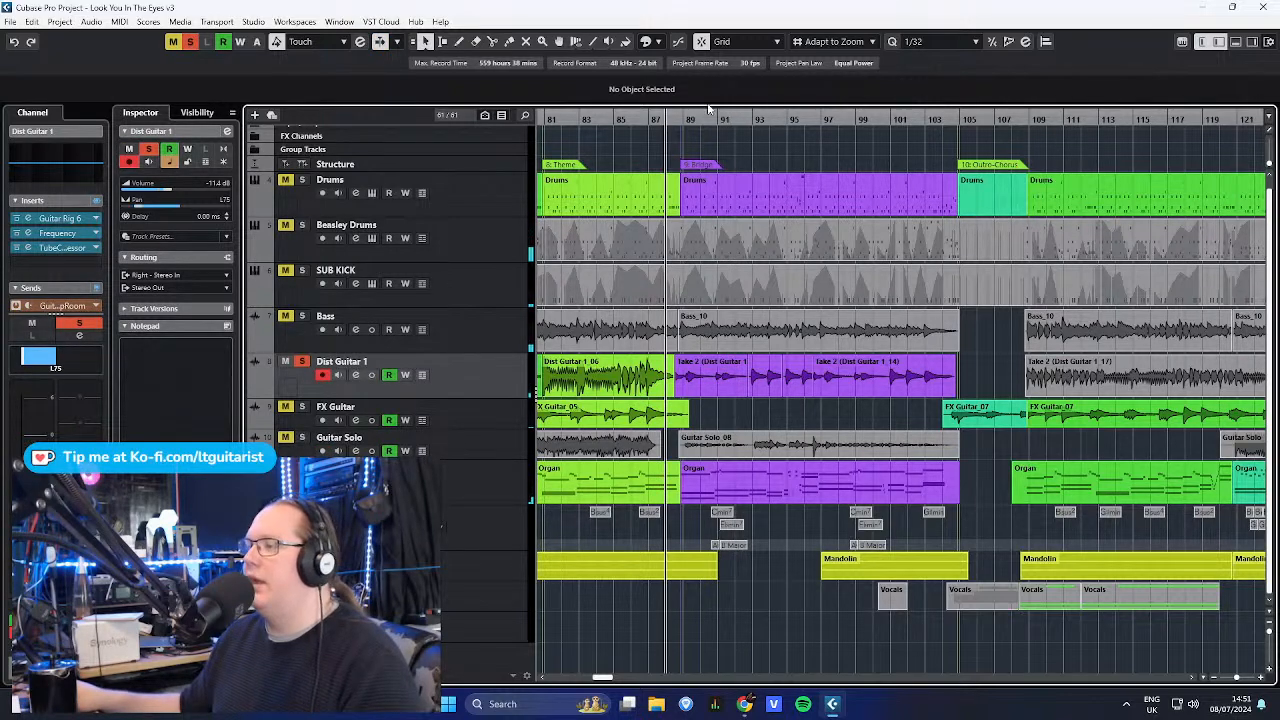
key("h")
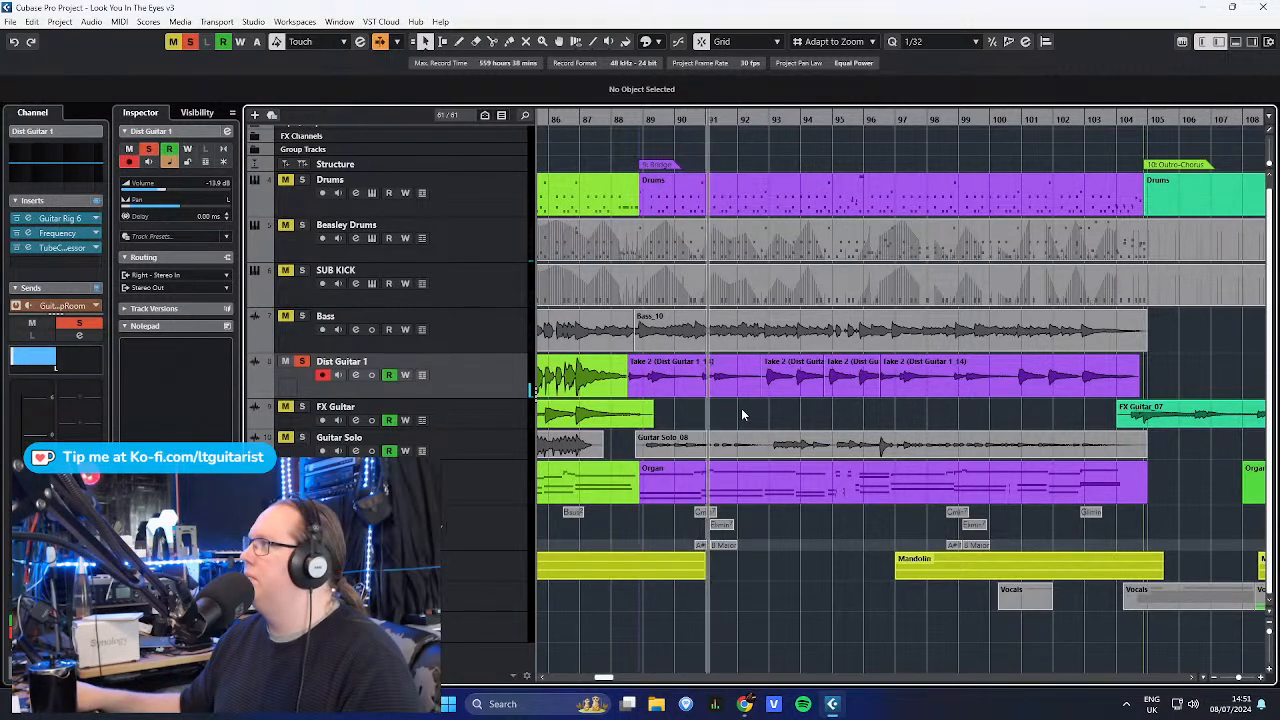
key("g")
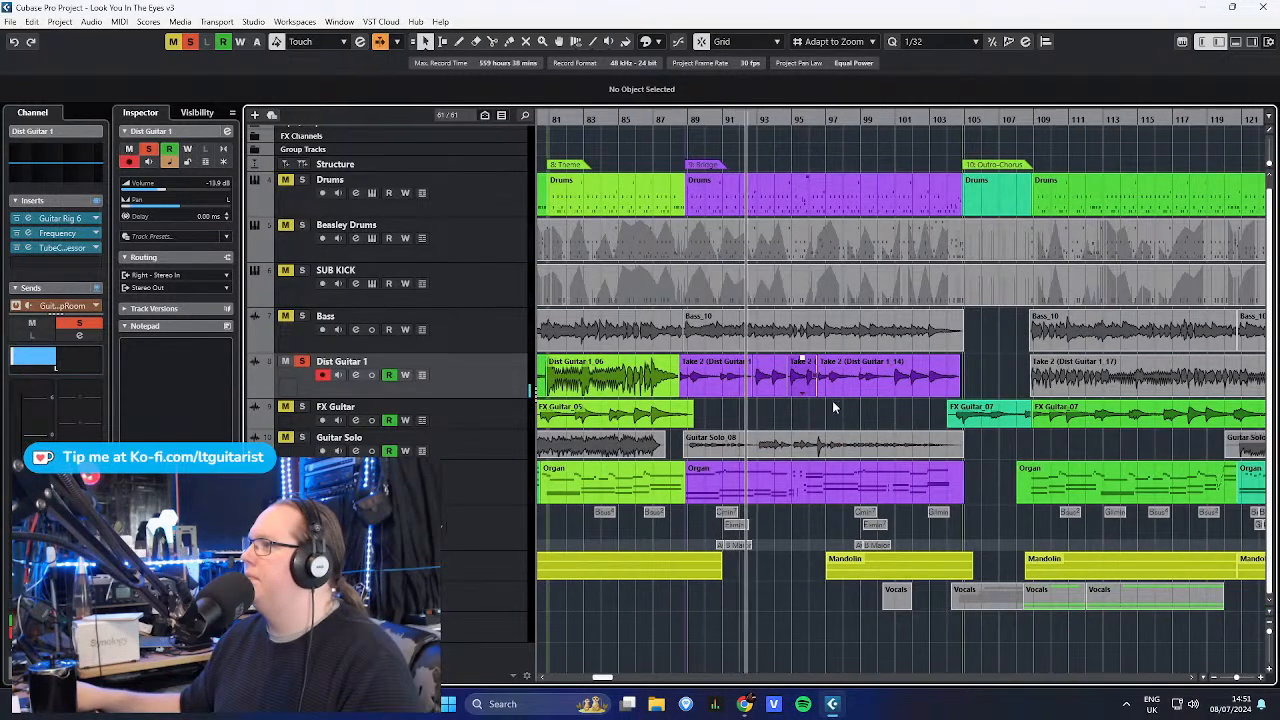
scroll(839, 416, "up", 1)
scroll(839, 416, "up", 1)
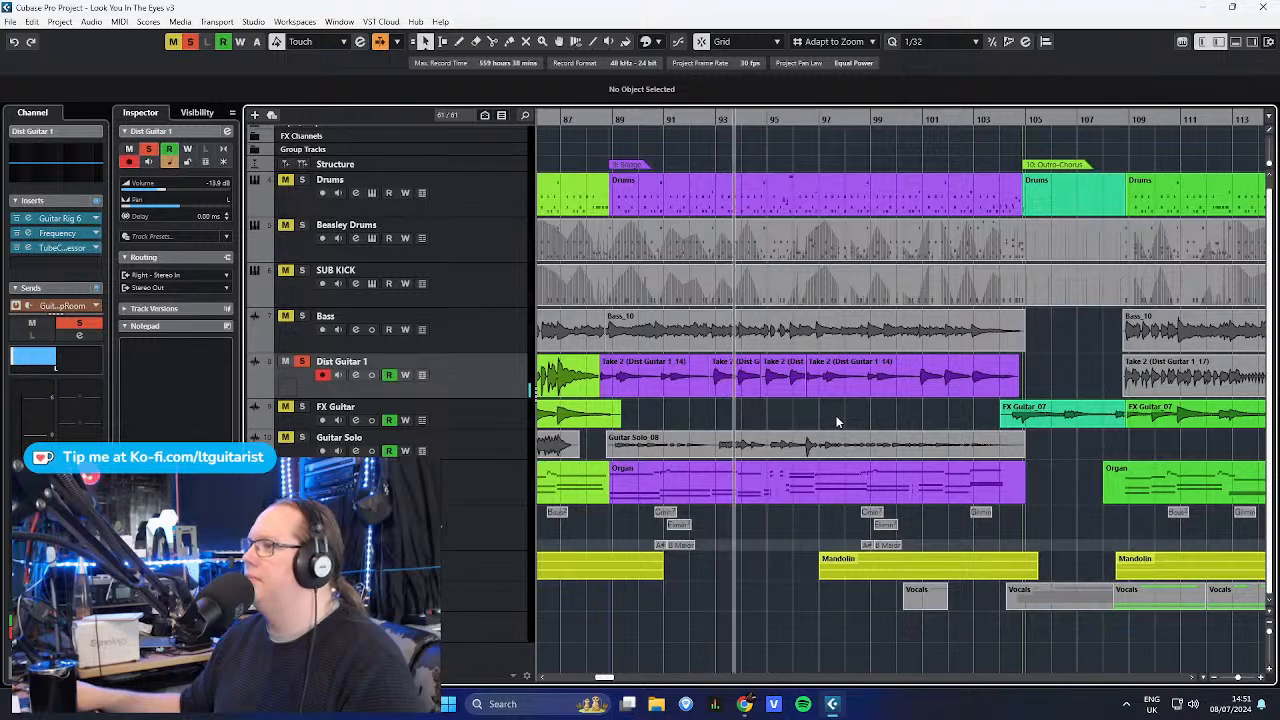
left_click(301, 362)
- Look over the chord events leading into the Bridge and solo the Organ track
scroll(826, 425, "down", 4)
left_click_drag(630, 531, 730, 545)
left_click_drag(624, 528, 738, 549)
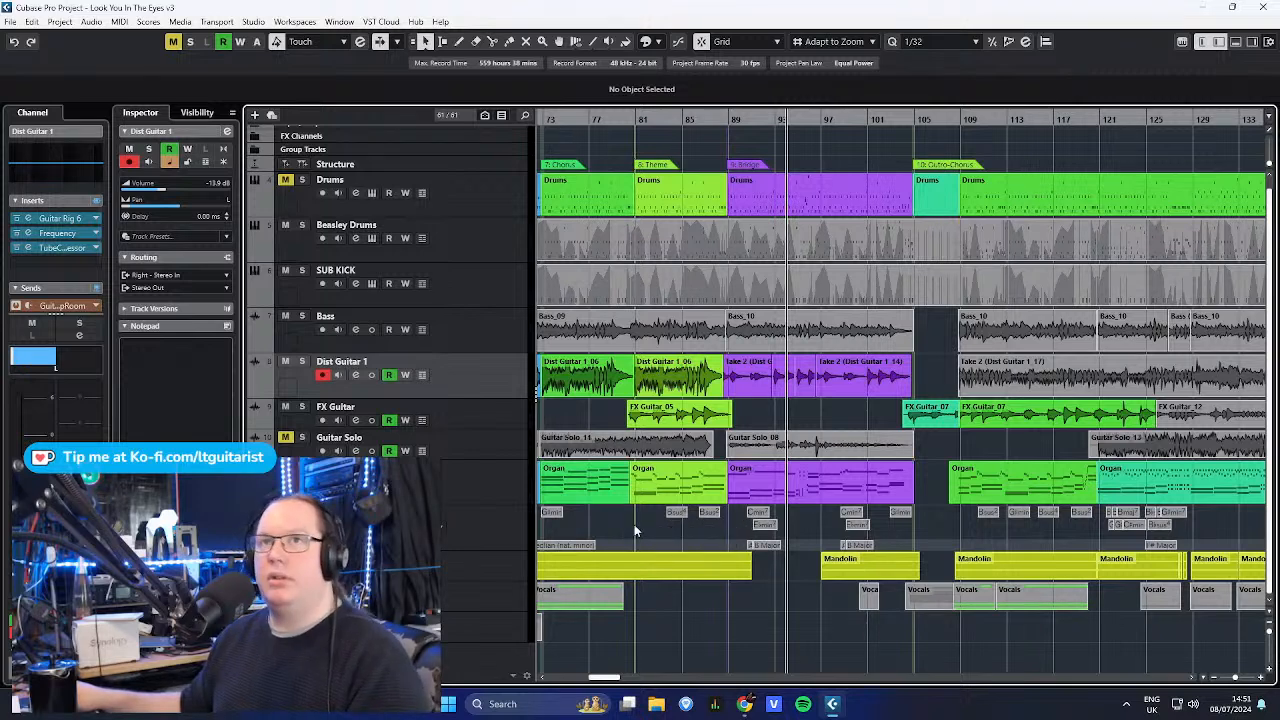
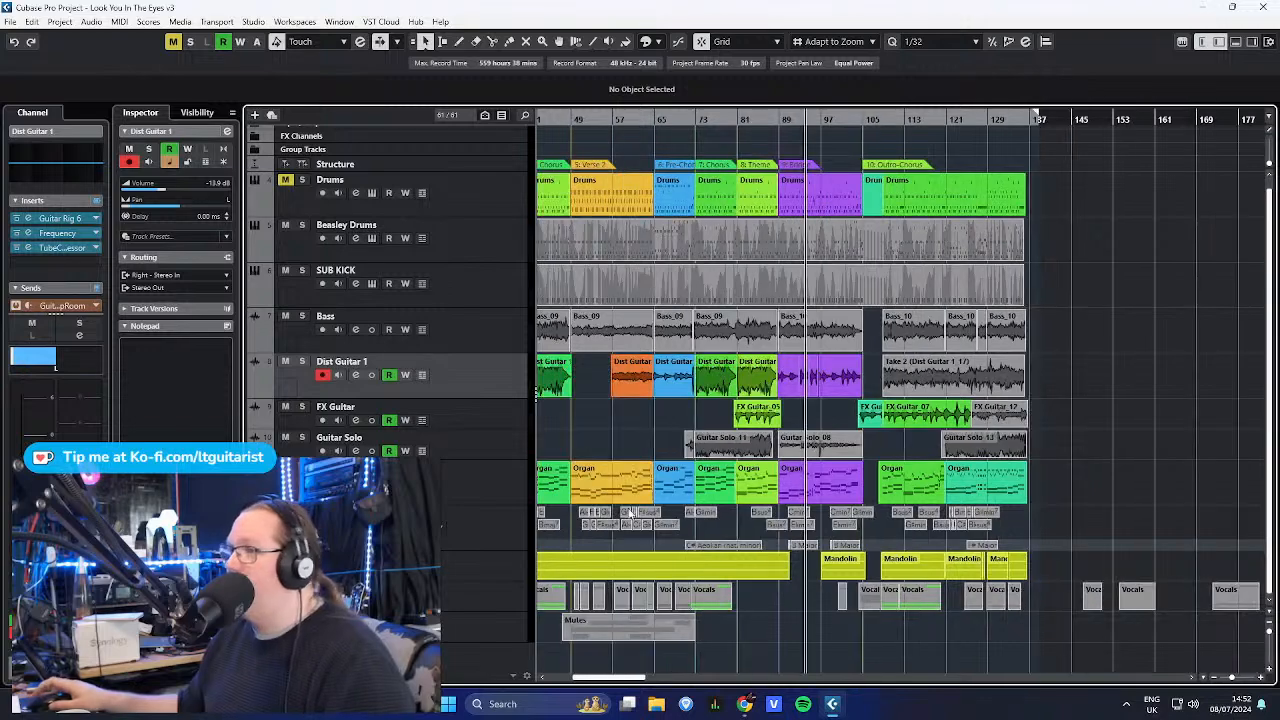
key("s")
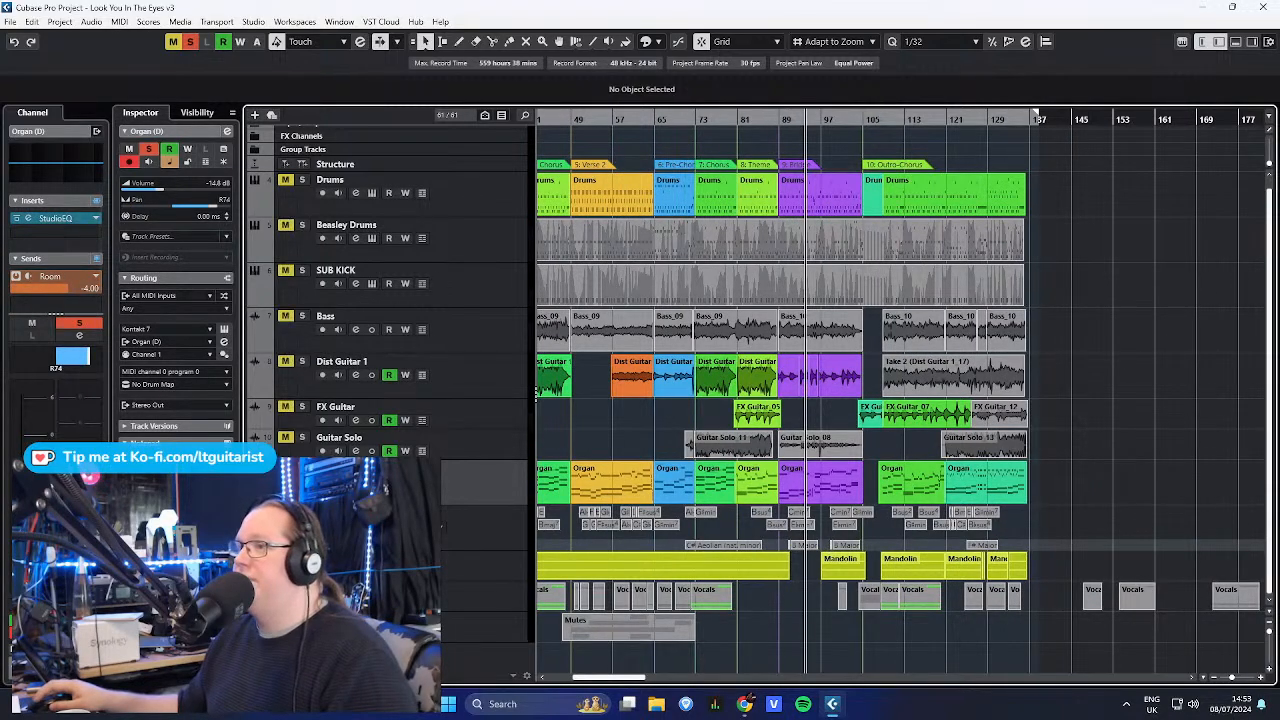
- Open the Organ track's Kontakt 7 instrument, find the Vintage Organs library and expand its instrument list
left_click(224, 329)
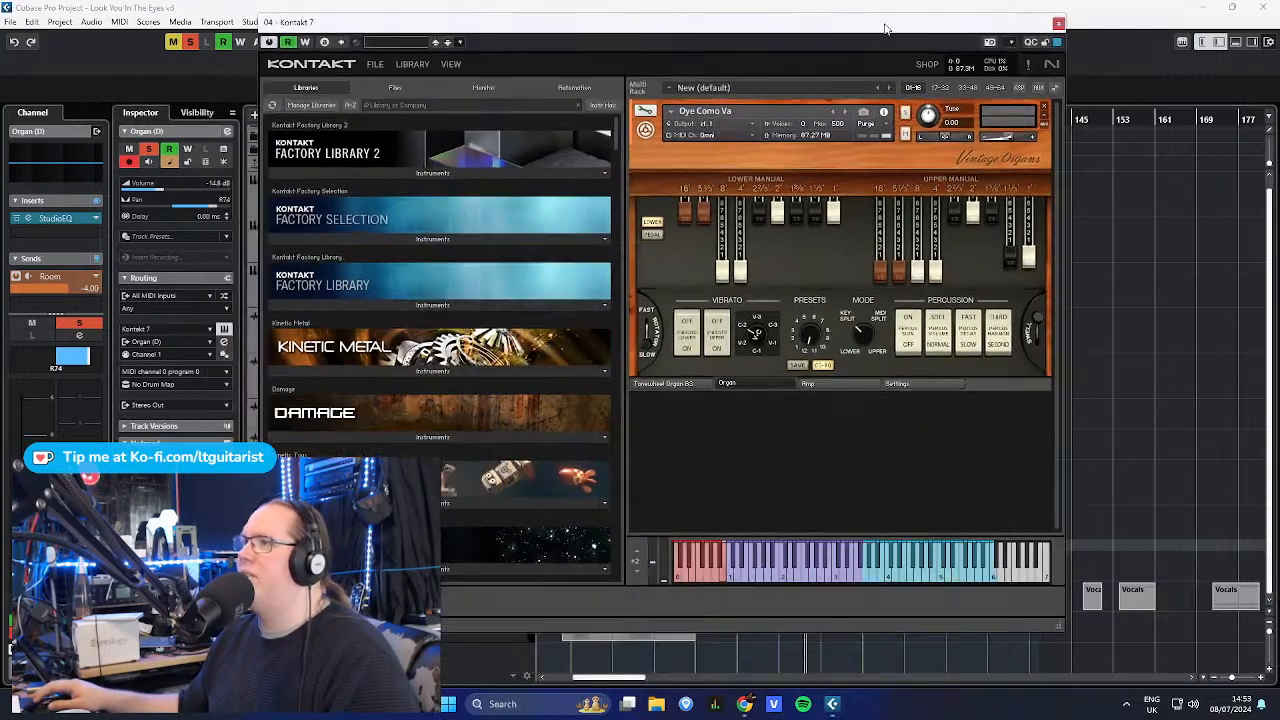
left_click_drag(885, 28, 918, 41)
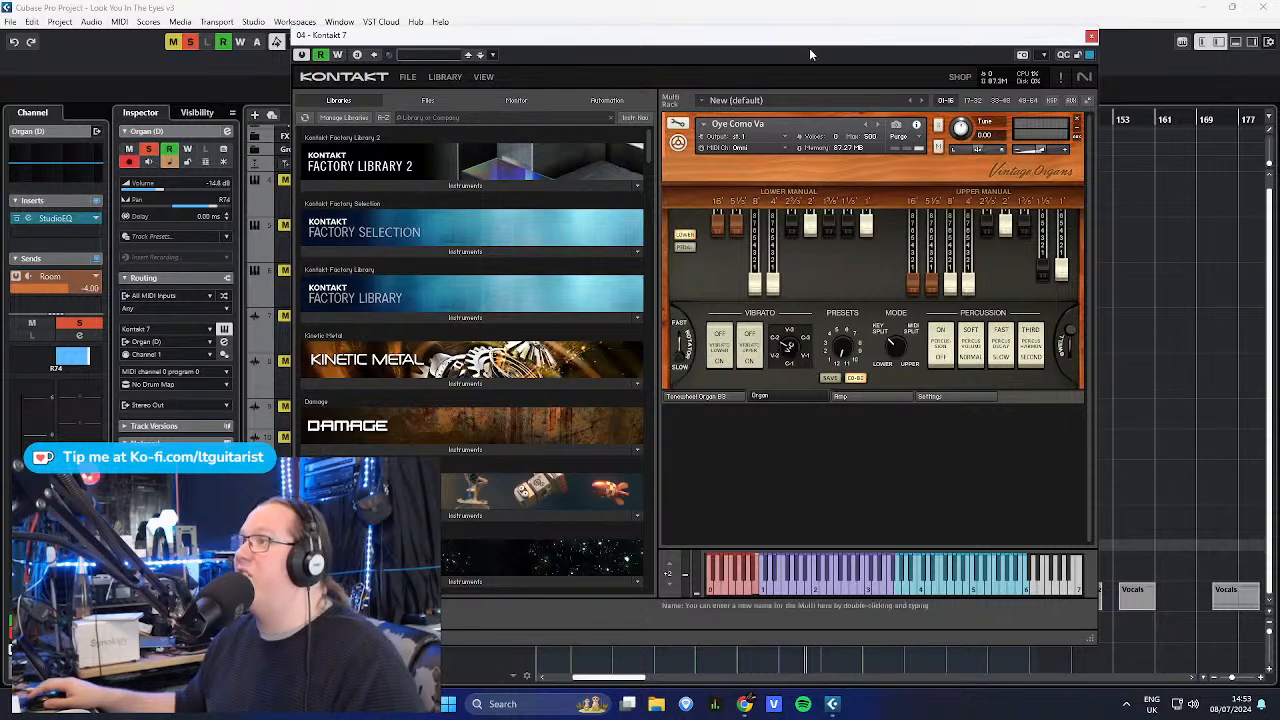
left_click_drag(767, 47, 827, 40)
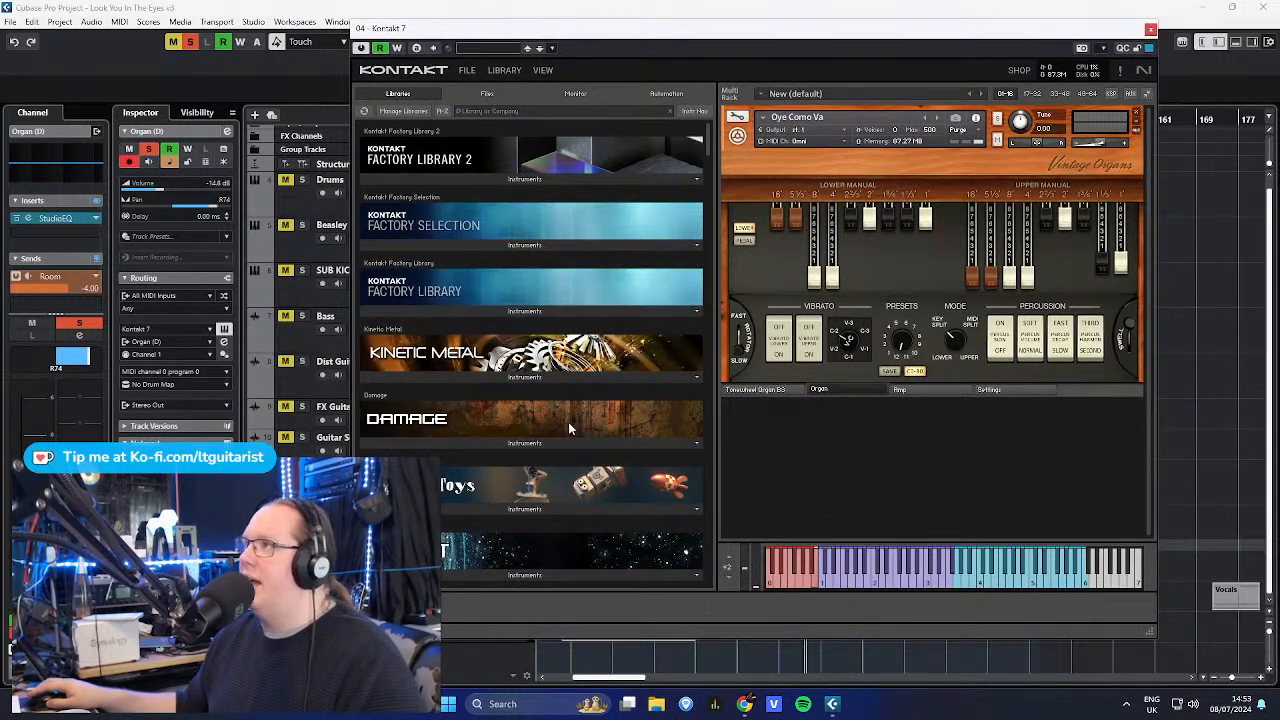
scroll(573, 395, "down", 18)
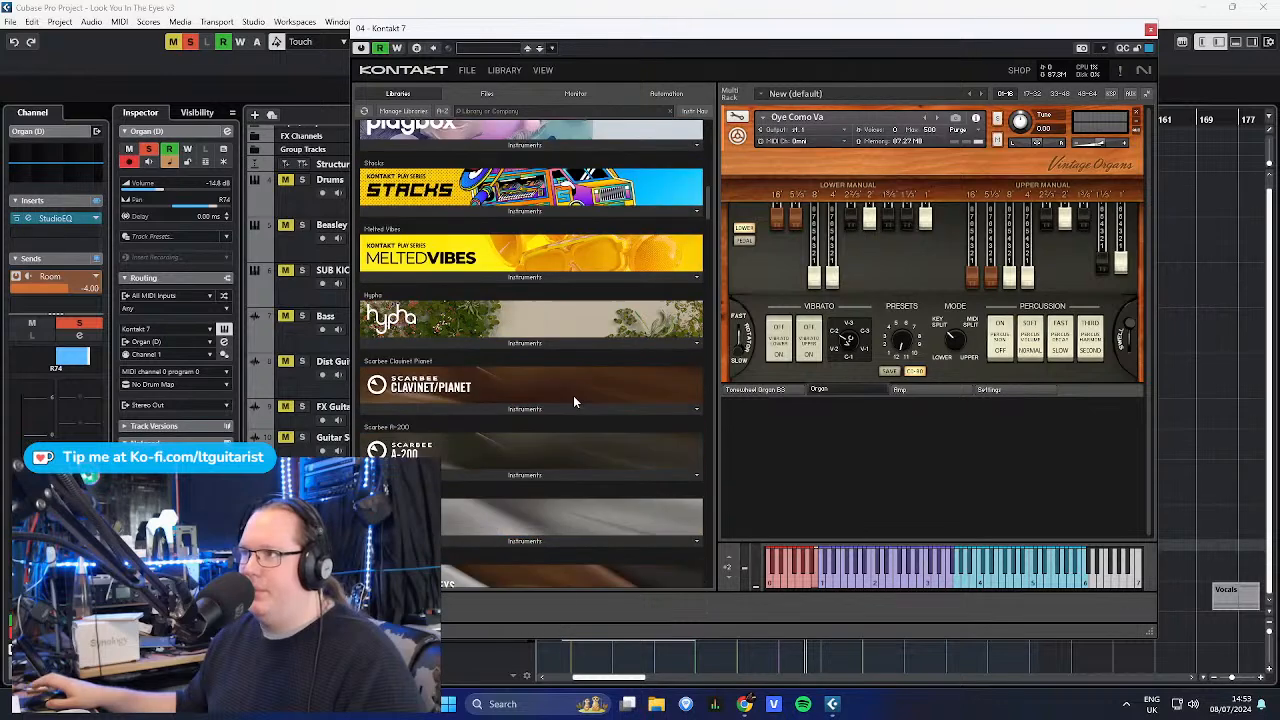
left_click(500, 355)
left_click_drag(637, 38, 555, 14)
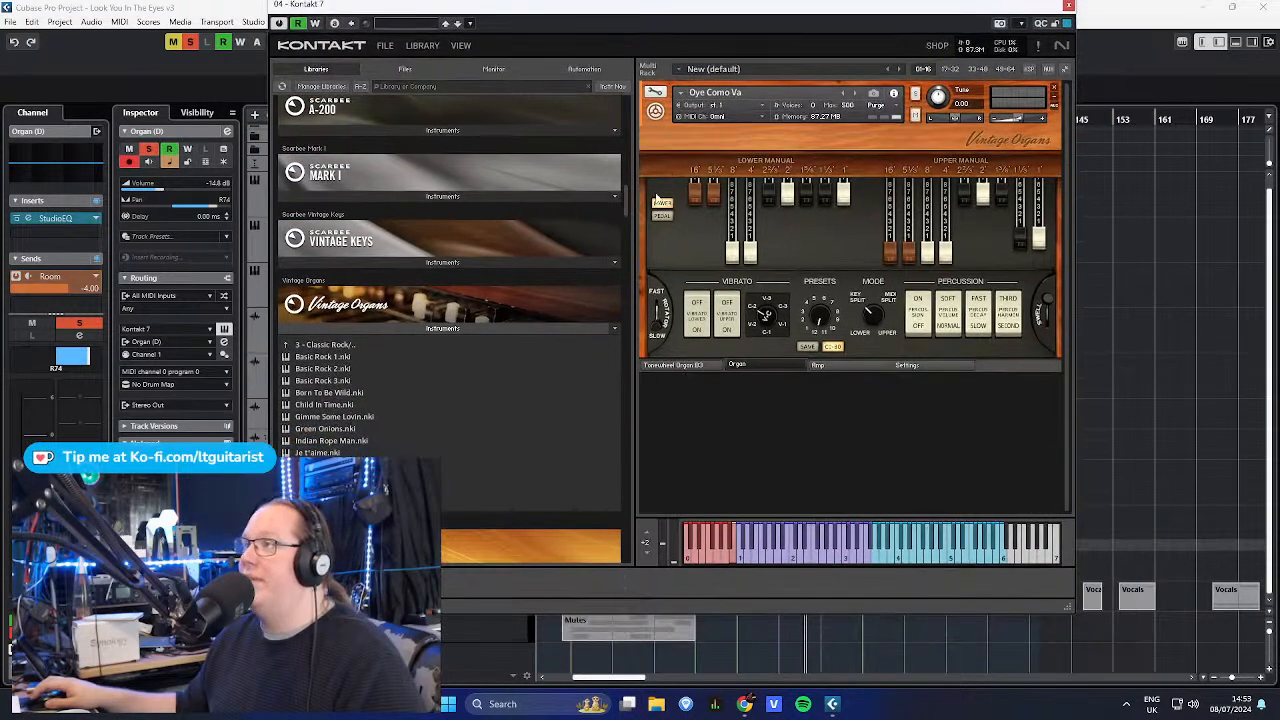
- Check the Vintage Organs library's options, collapse its instrument list and close the Kontakt 7 window
left_click(612, 330)
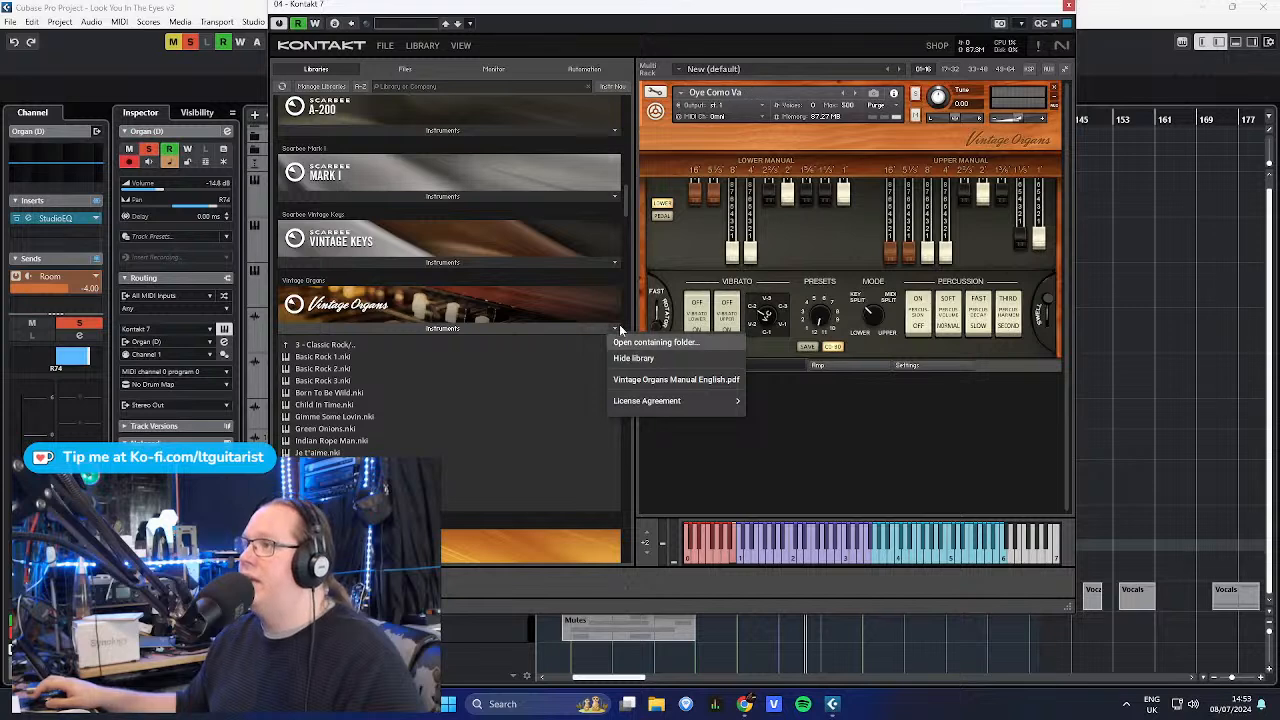
left_click(533, 337)
left_click(530, 333)
left_click(827, 447)
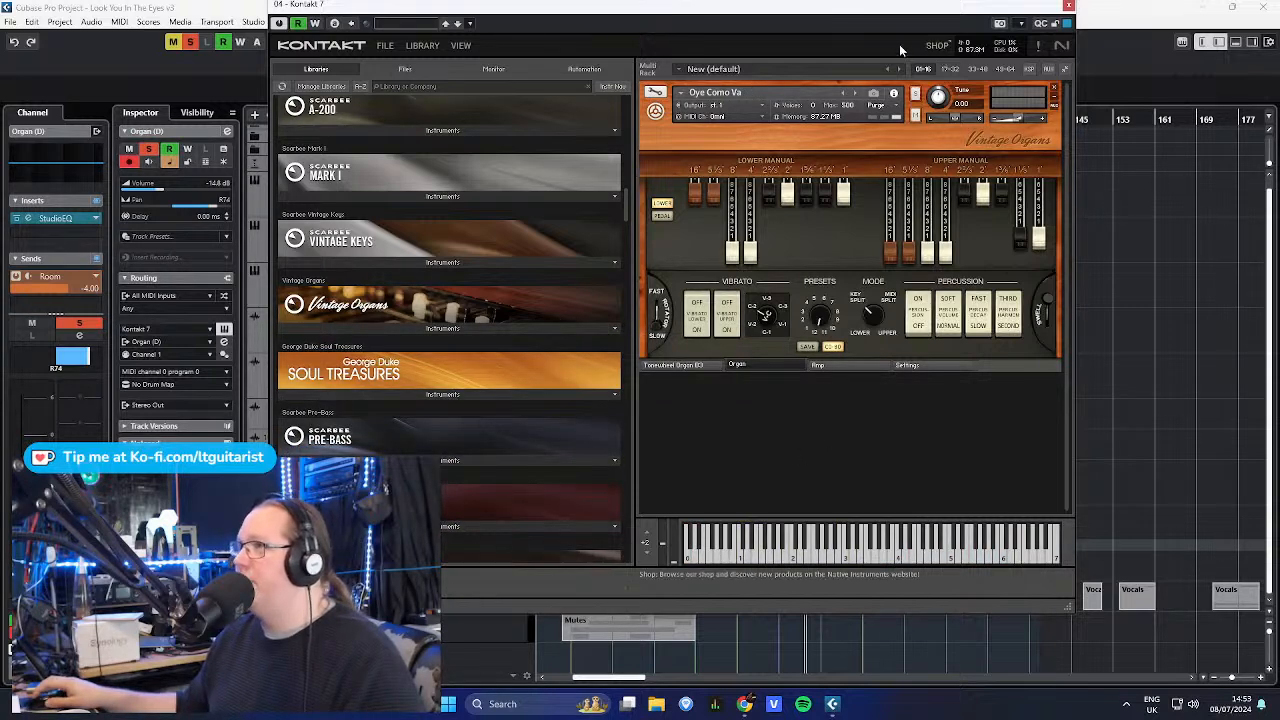
left_click_drag(864, 8, 830, 42)
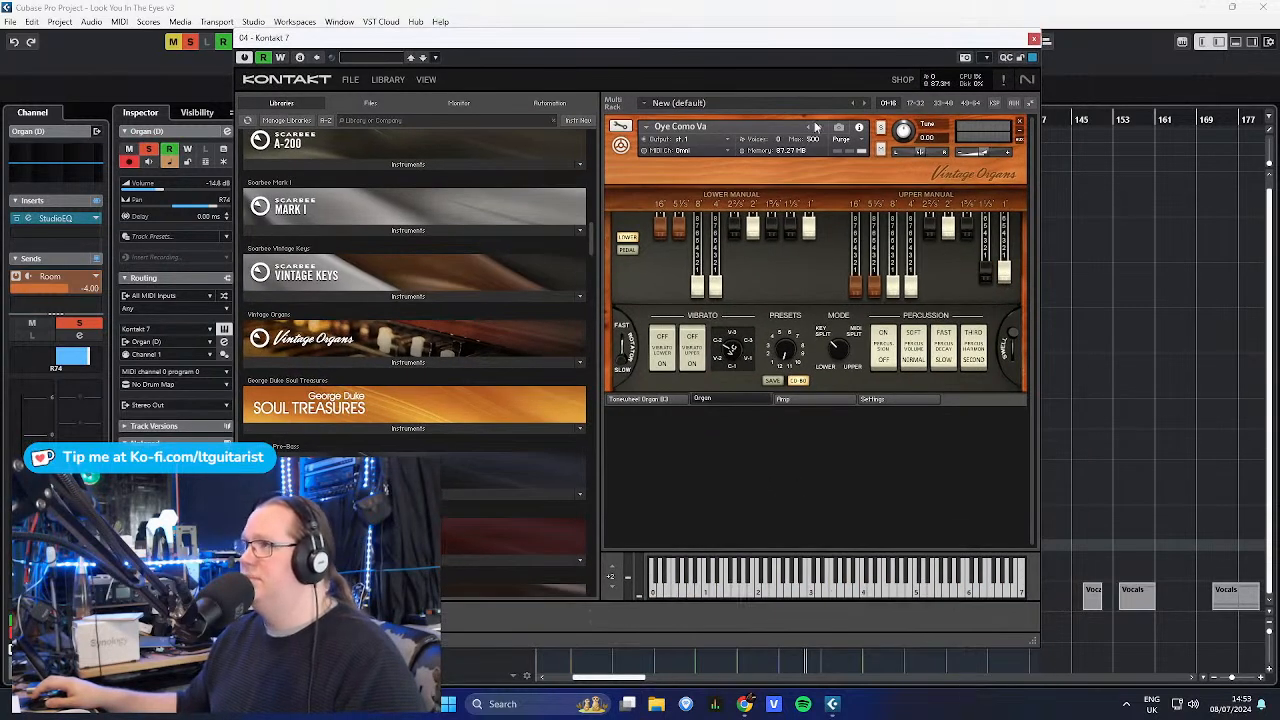
left_click(1035, 39)
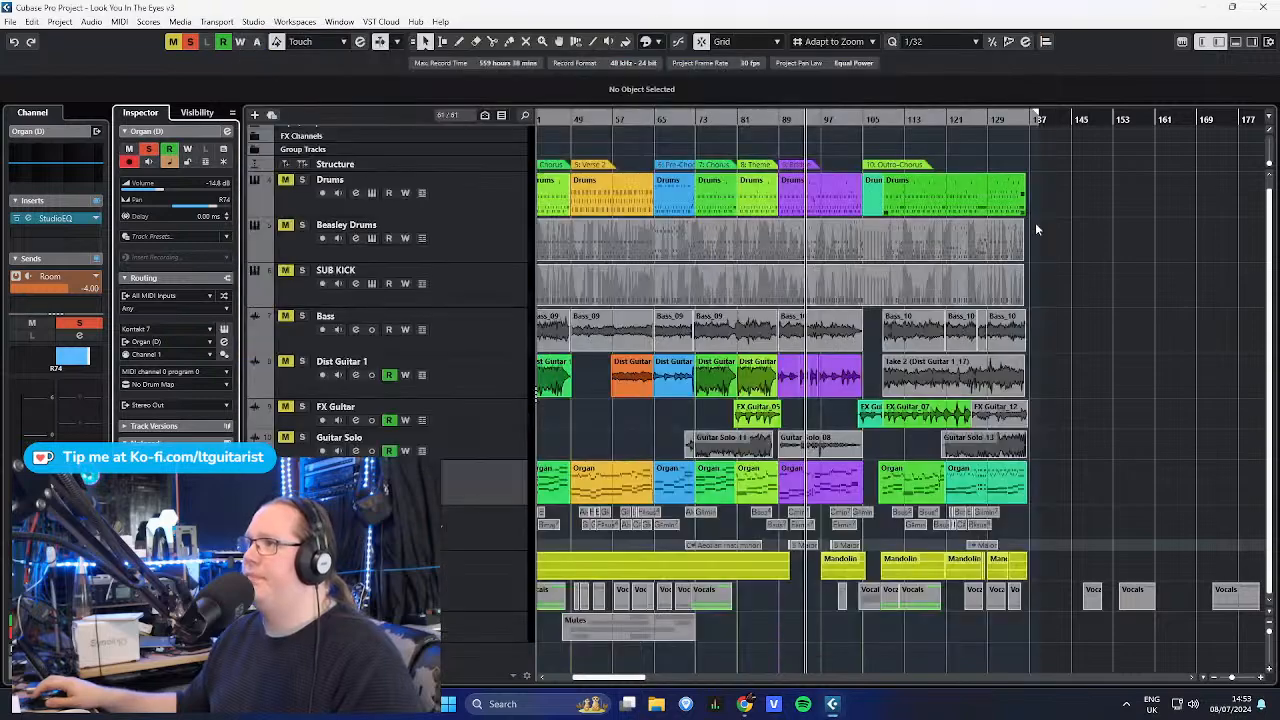
- Play the soloed Organ through the Bridge from about bar 94
scroll(762, 193, "up", 3)
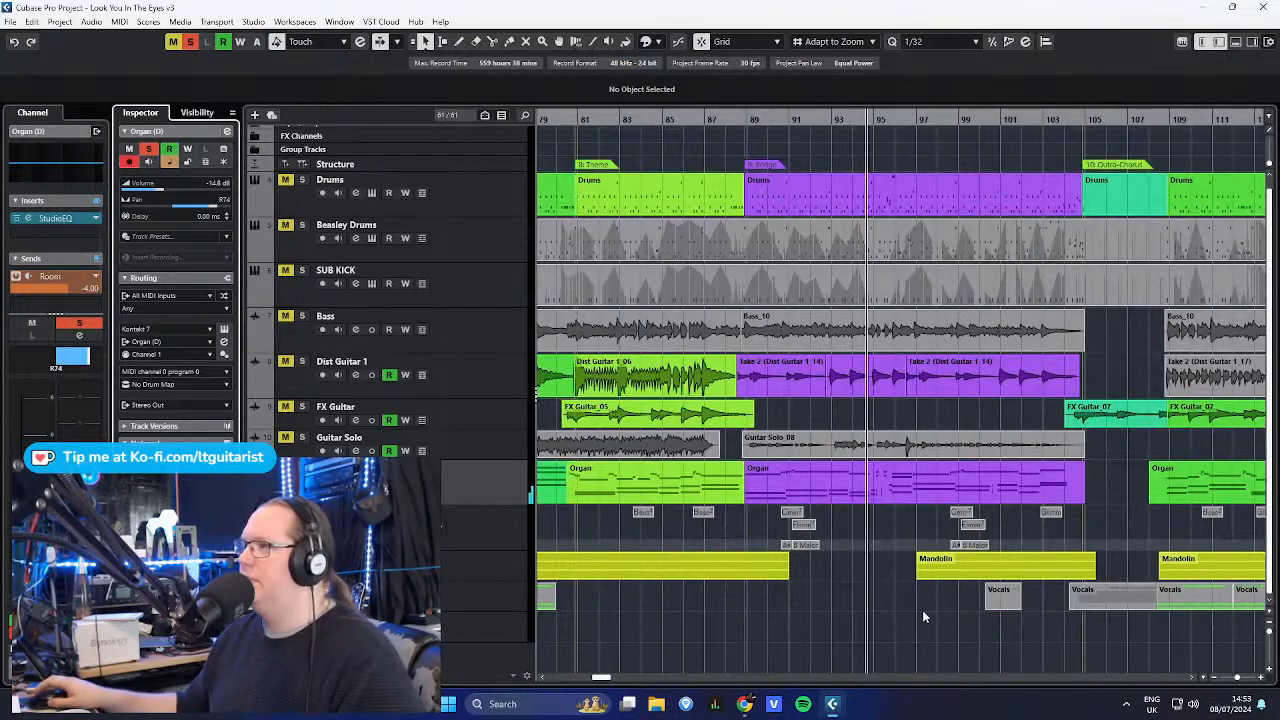
scroll(912, 625, "up", 2)
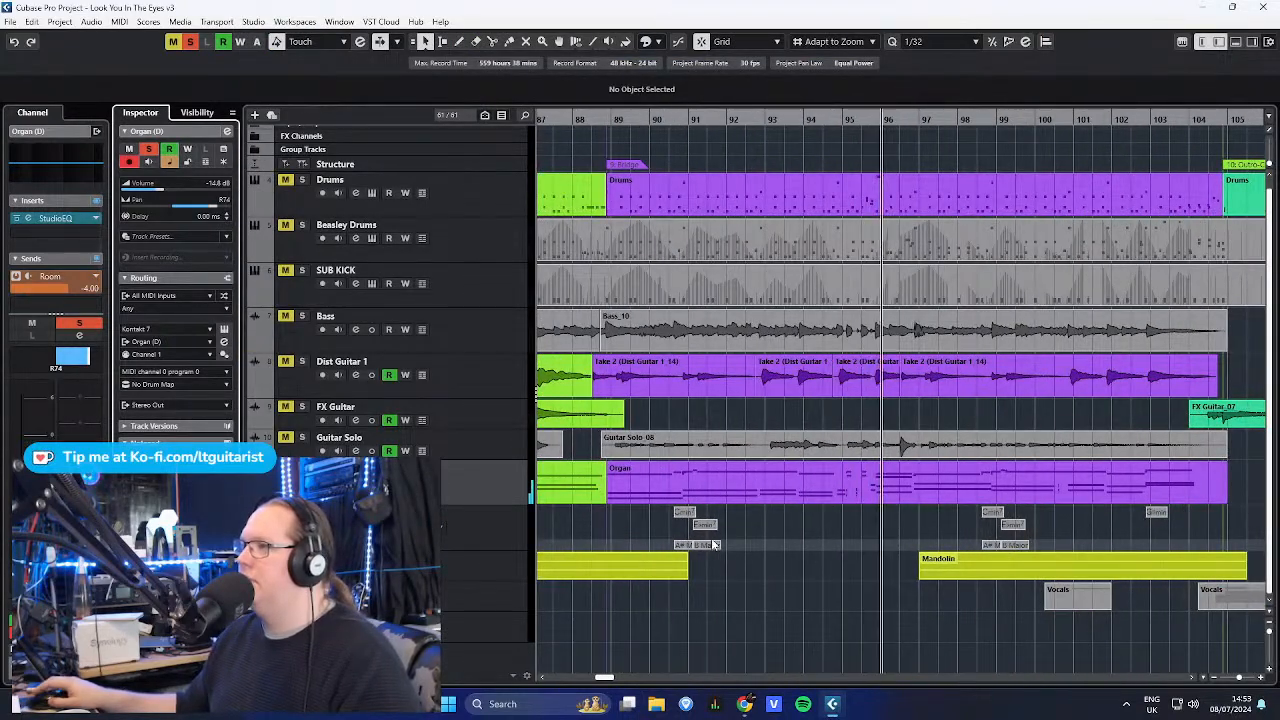
scroll(744, 548, "down", 2)
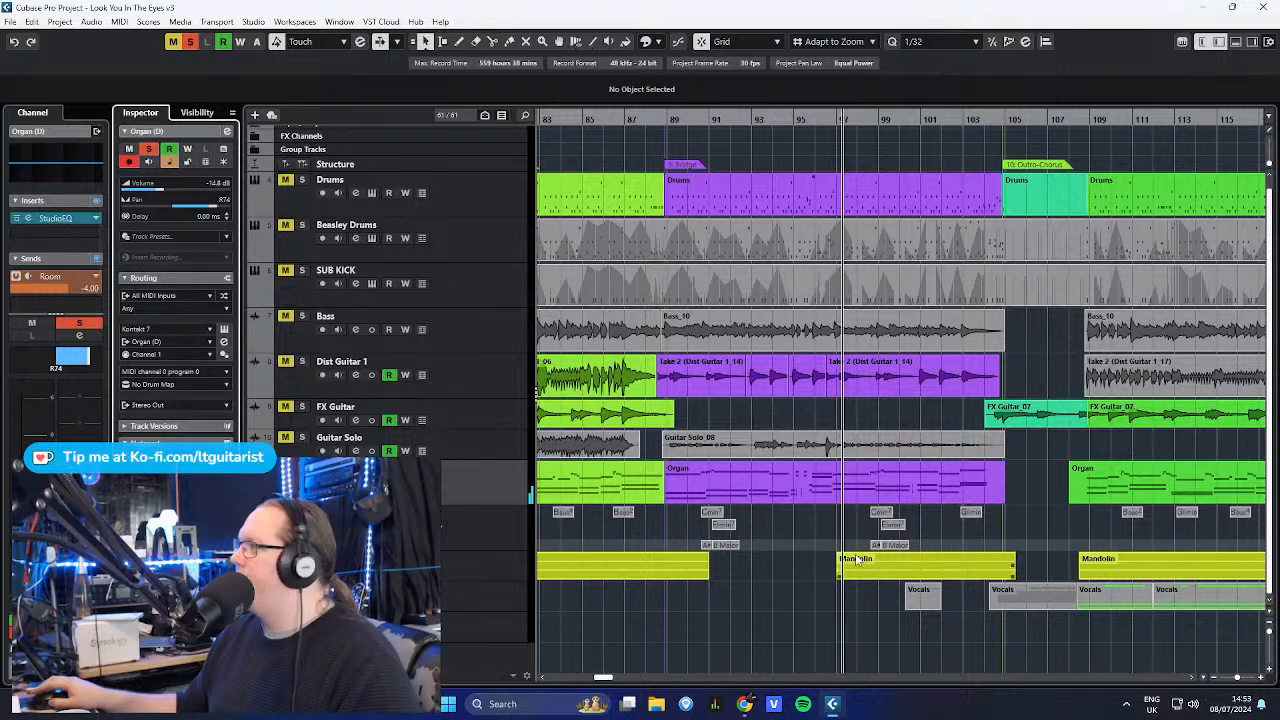
scroll(728, 437, "down", 5)
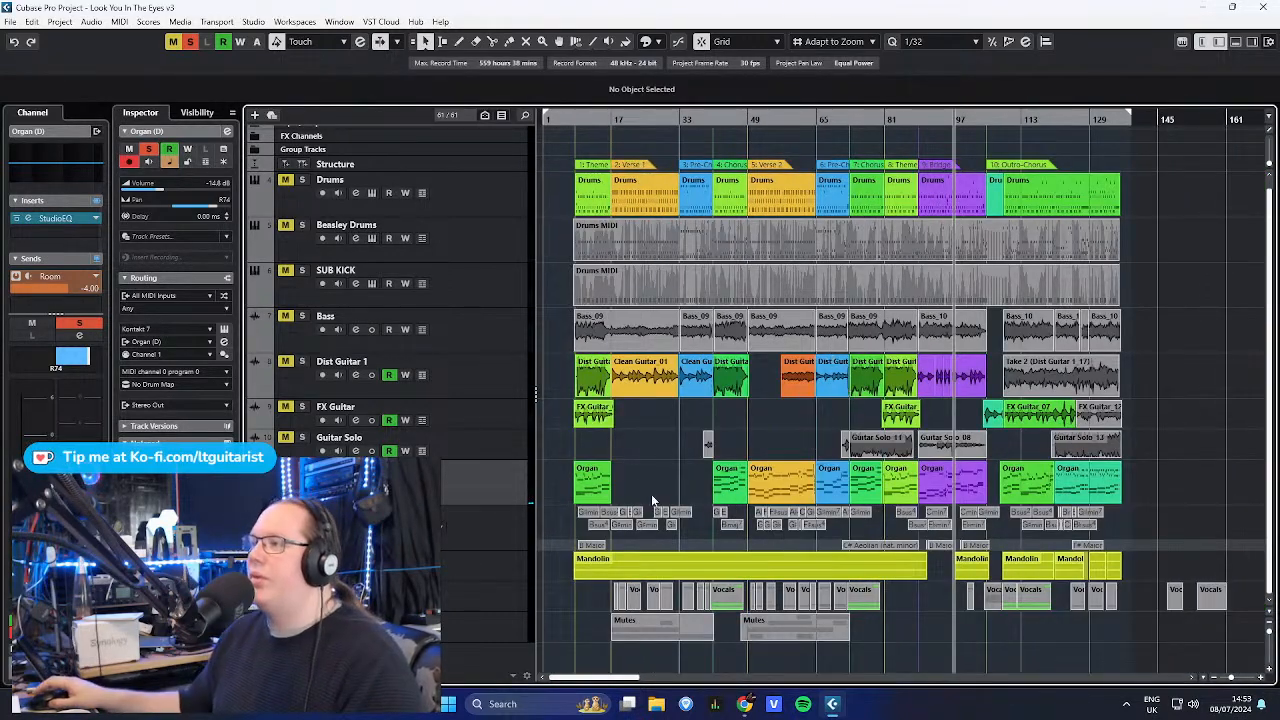
- Solo Dist Guitar 1 alongside the Organ and look over their parts in the first Chorus and opening Theme
scroll(757, 469, "up", 5)
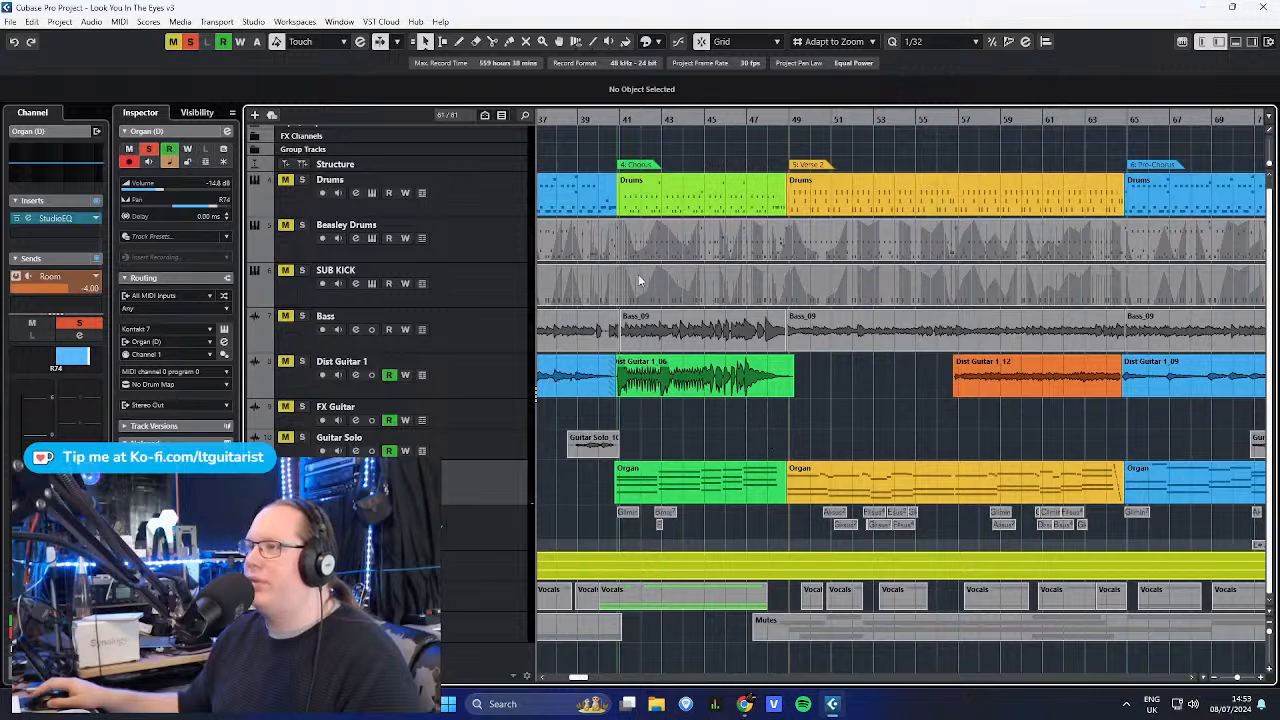
left_click(510, 379)
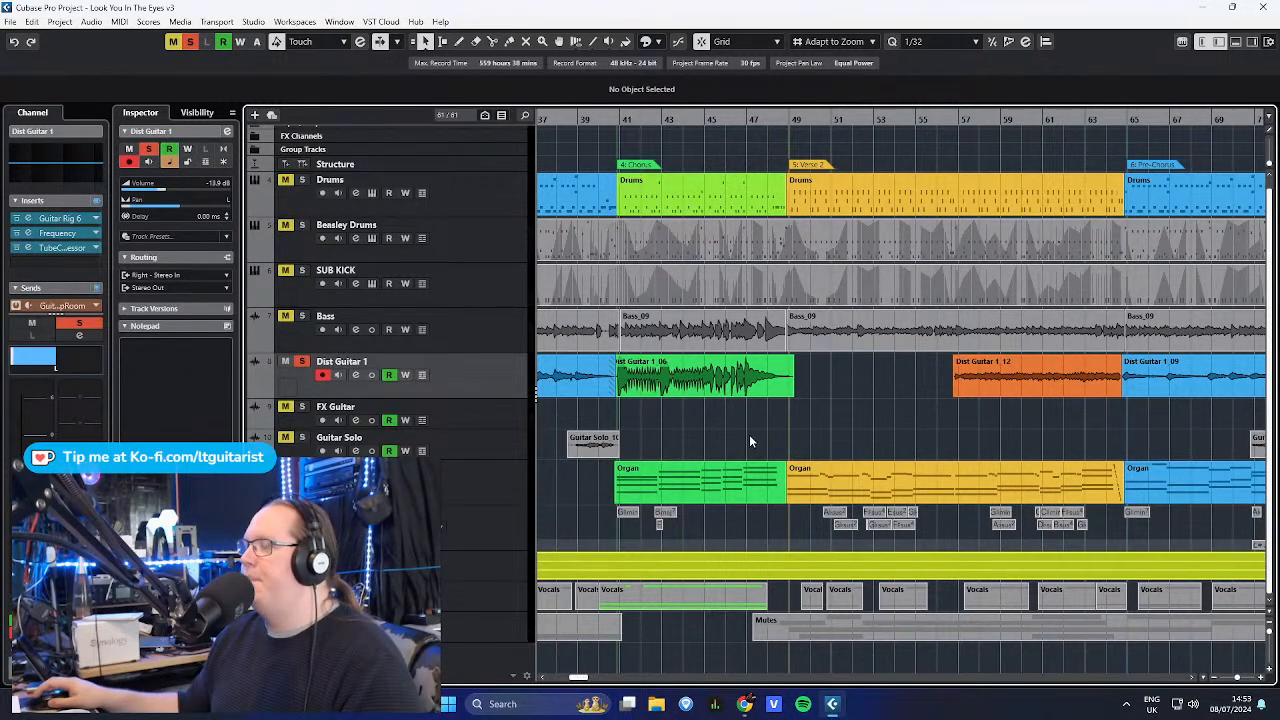
scroll(775, 452, "down", 5)
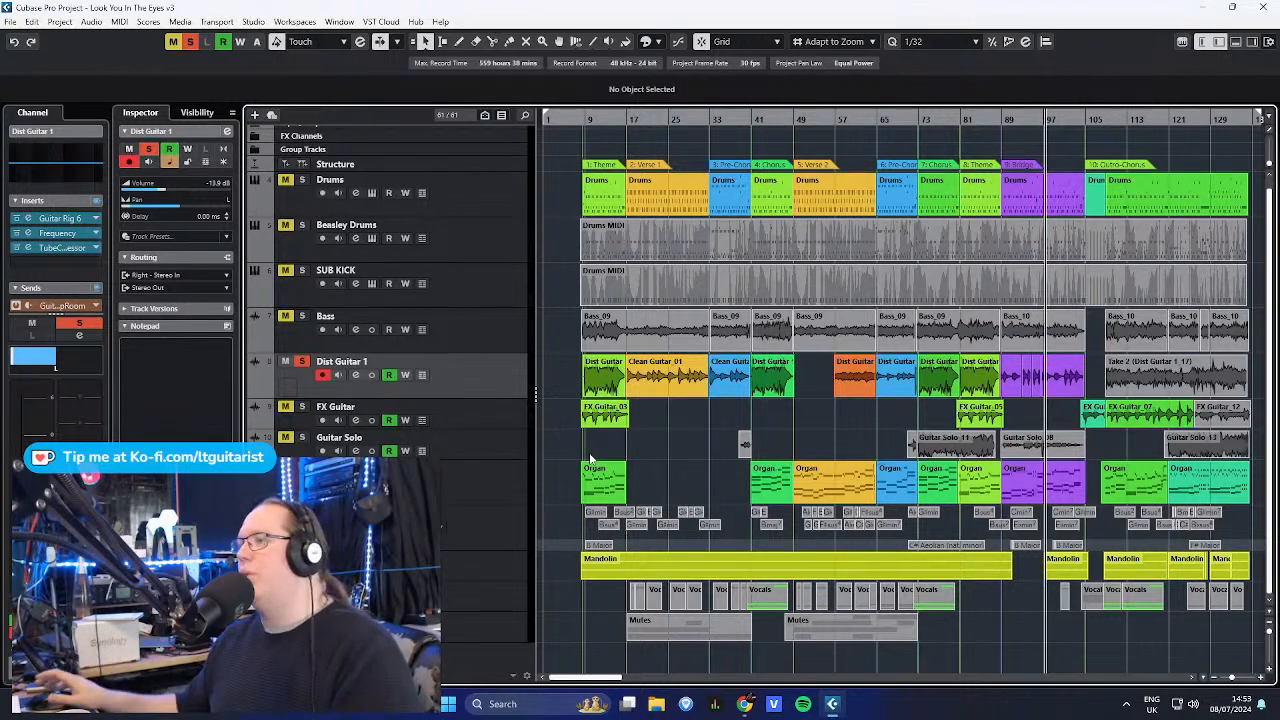
scroll(639, 458, "up", 5)
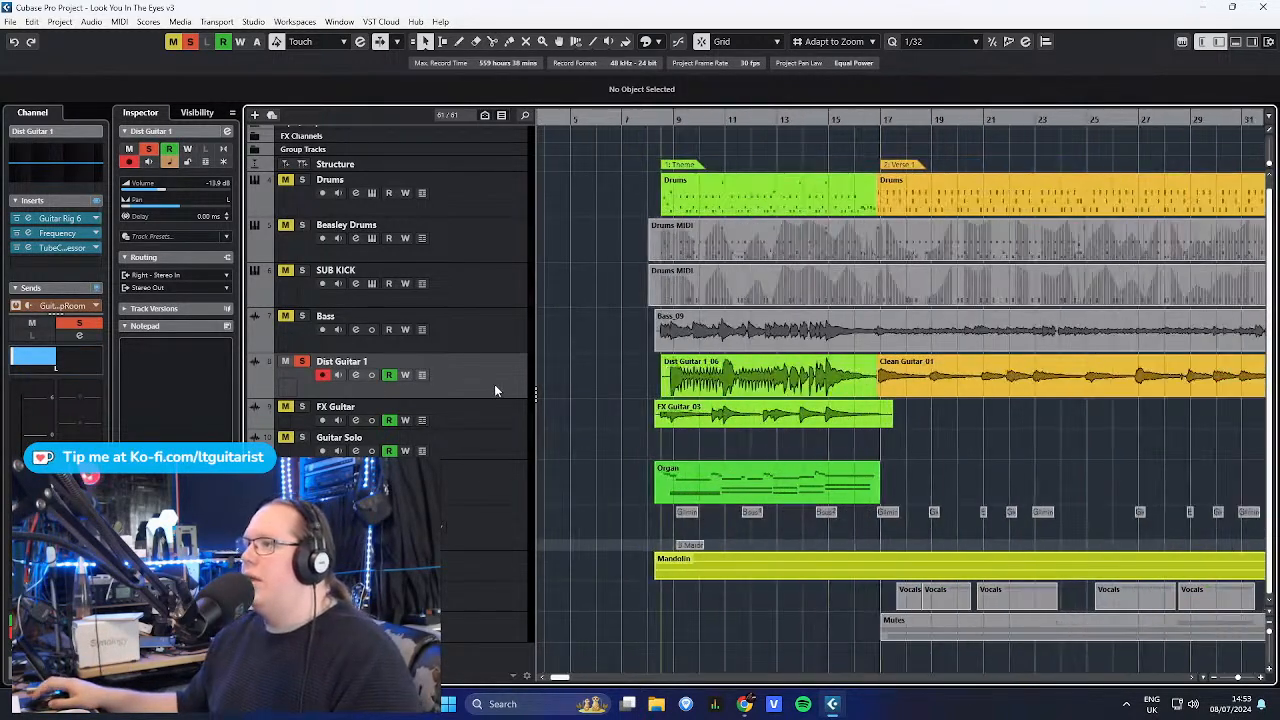
- Solo FX Guitar together with the Organ and play the opening Theme from bar 8
left_click(493, 424)
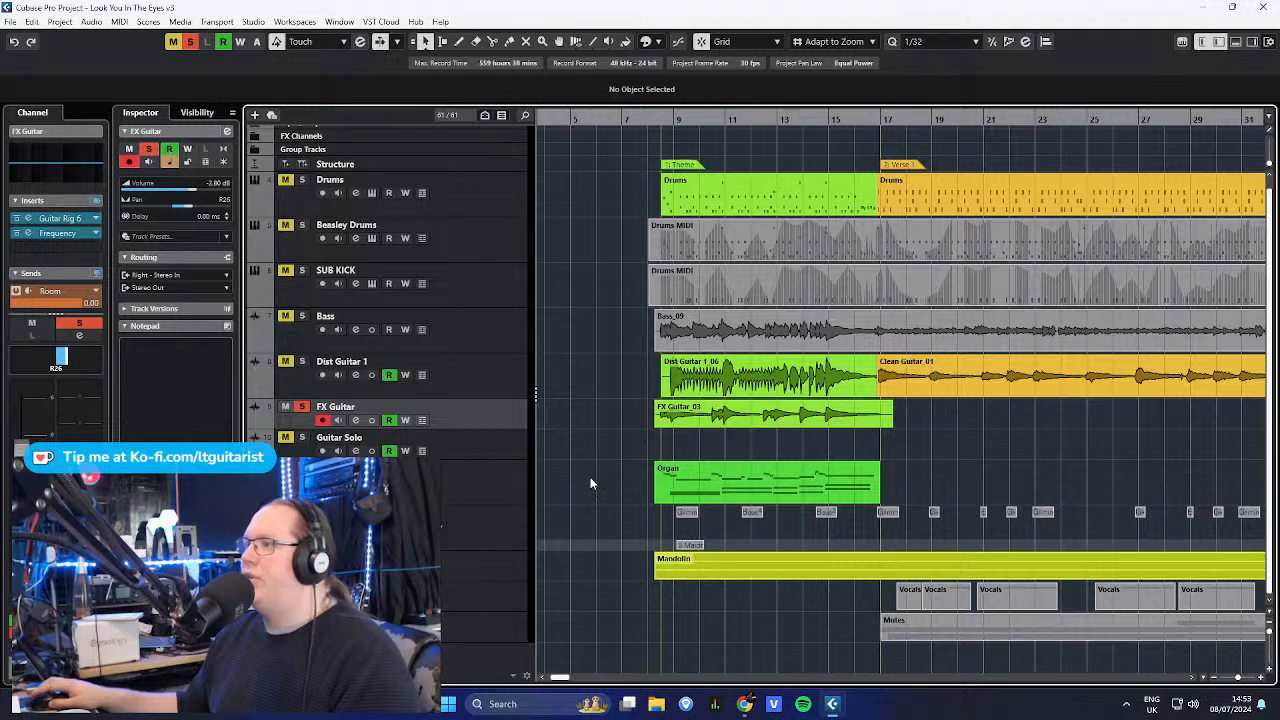
scroll(624, 505, "up", 1)
scroll(619, 475, "up", 3)
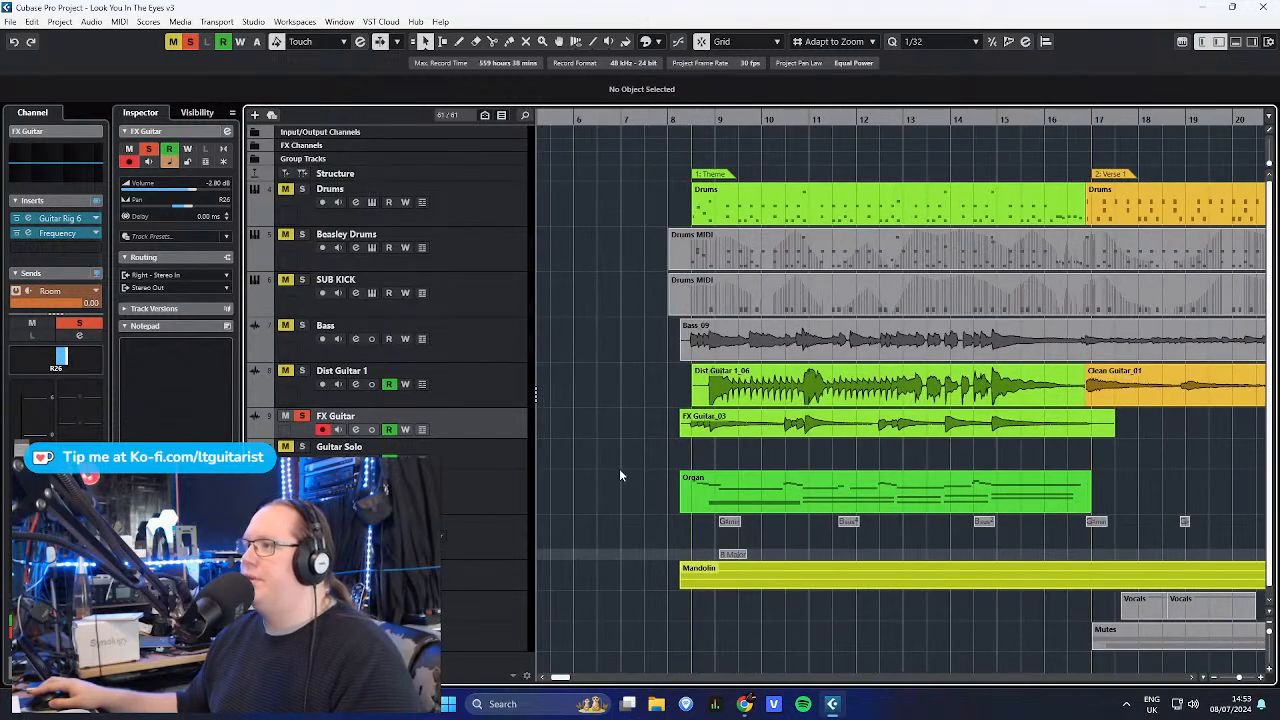
left_click(682, 124)
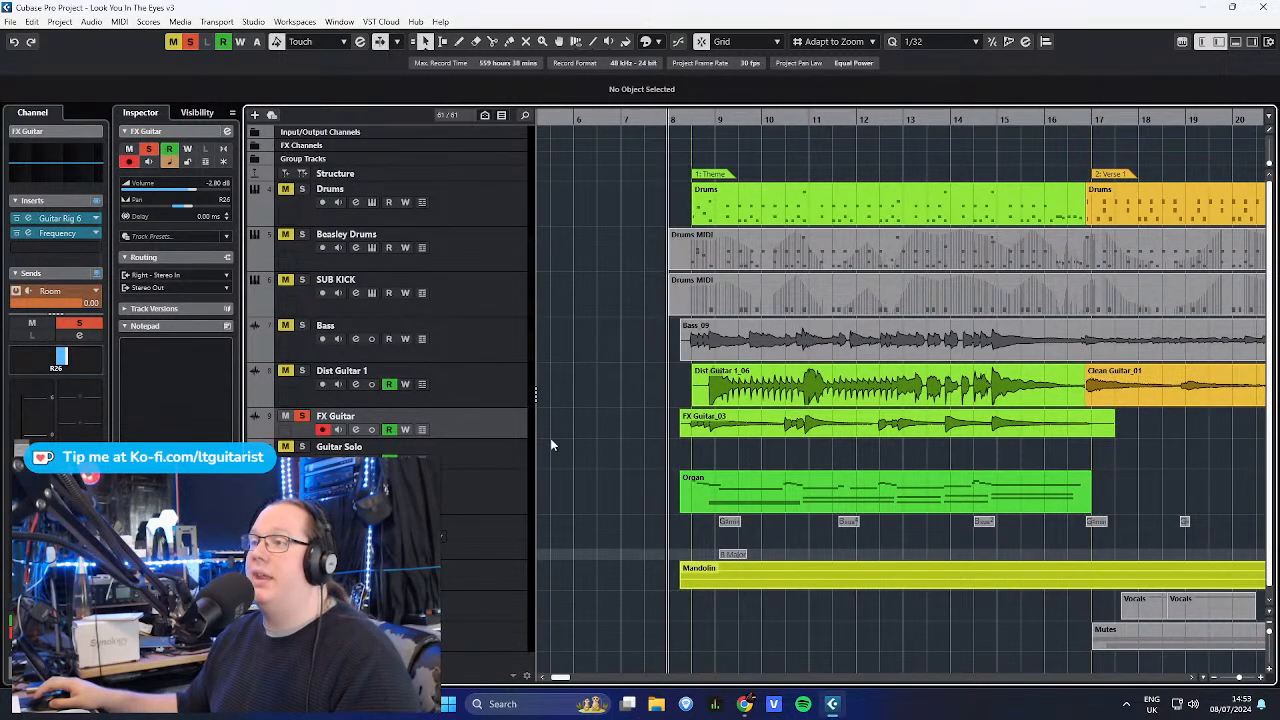
key("space")
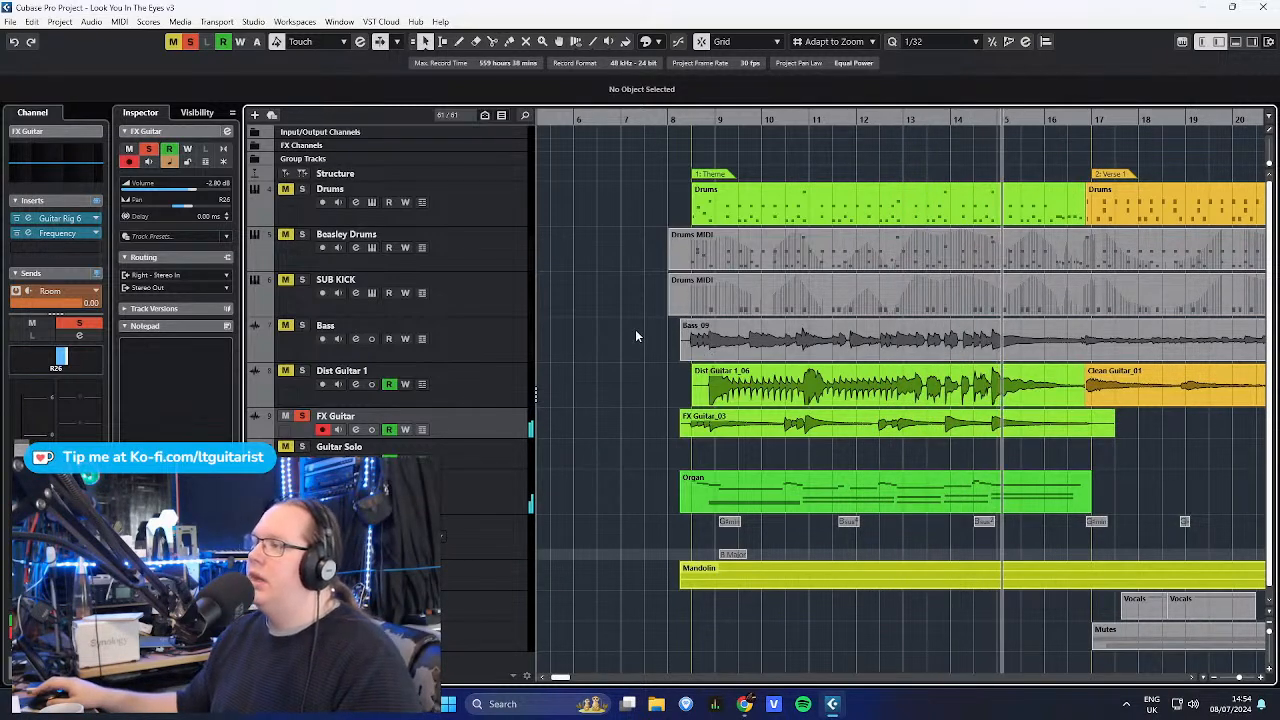
- Solo Dist Guitar 1 with the Organ and examine the Organ part in the first Chorus
scroll(635, 329, "down", 3)
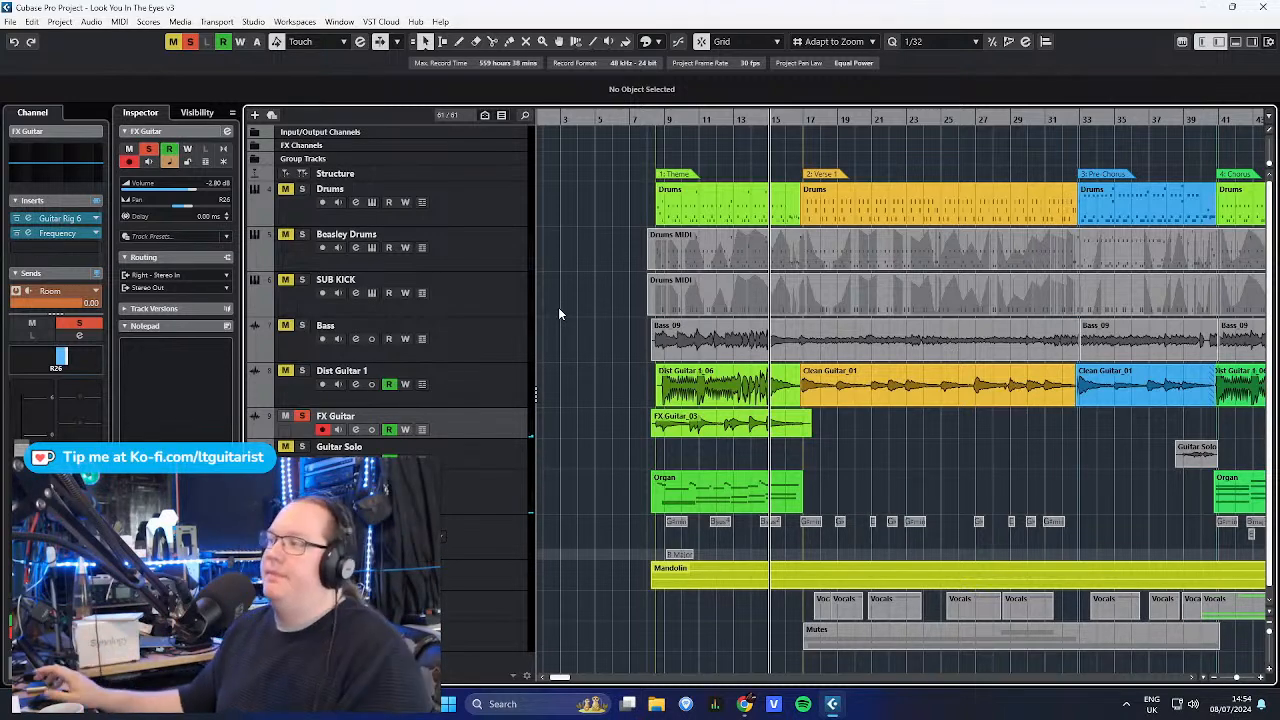
scroll(607, 317, "down", 3)
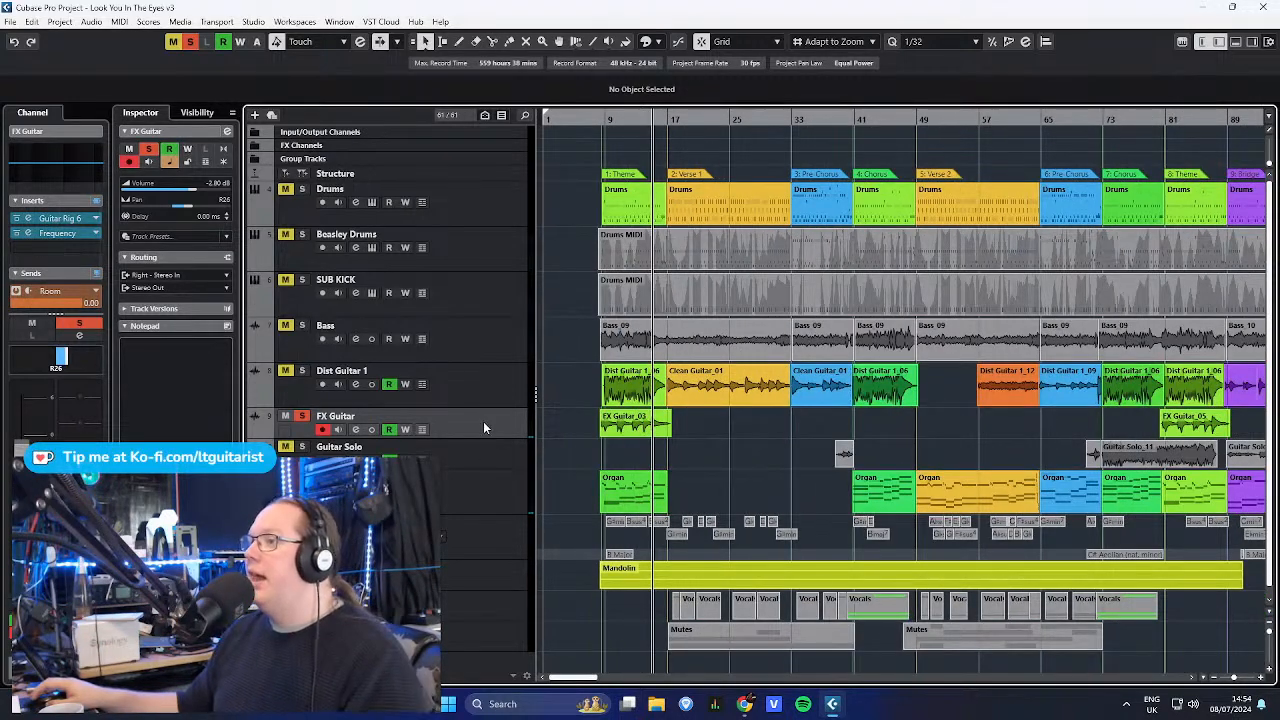
left_click(513, 398)
scroll(683, 285, "up", 3)
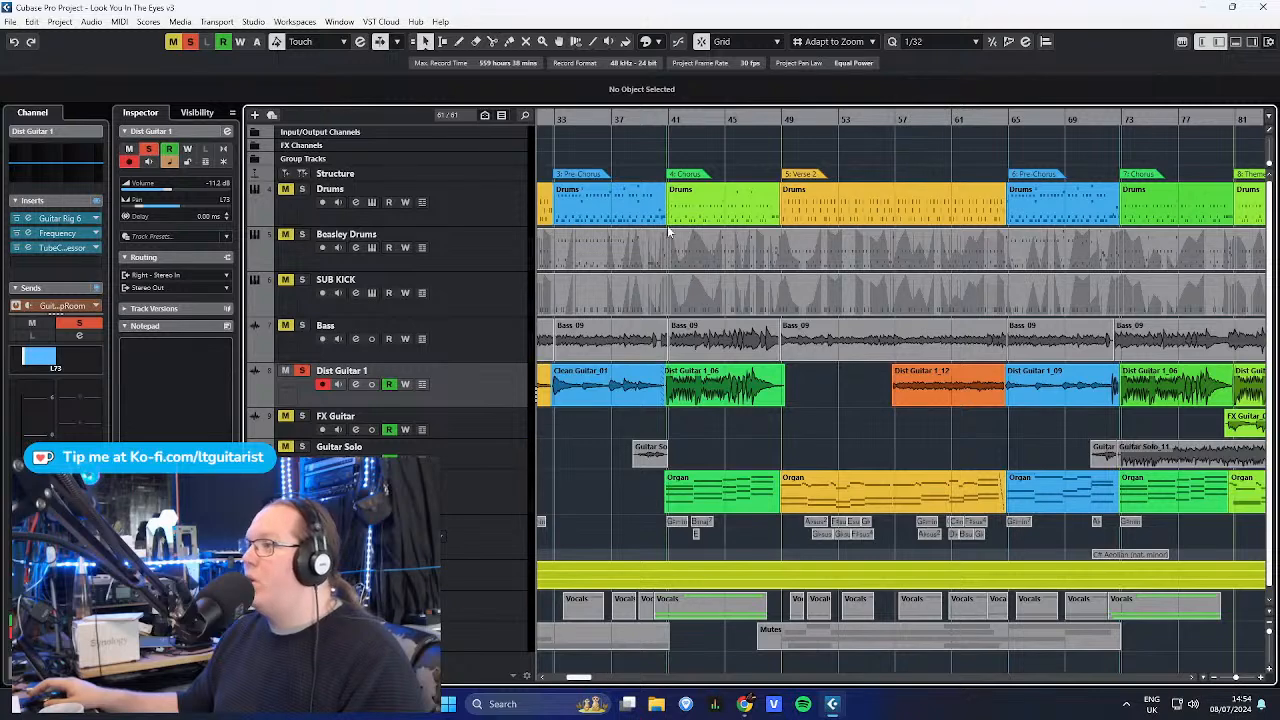
scroll(670, 235, "up", 3)
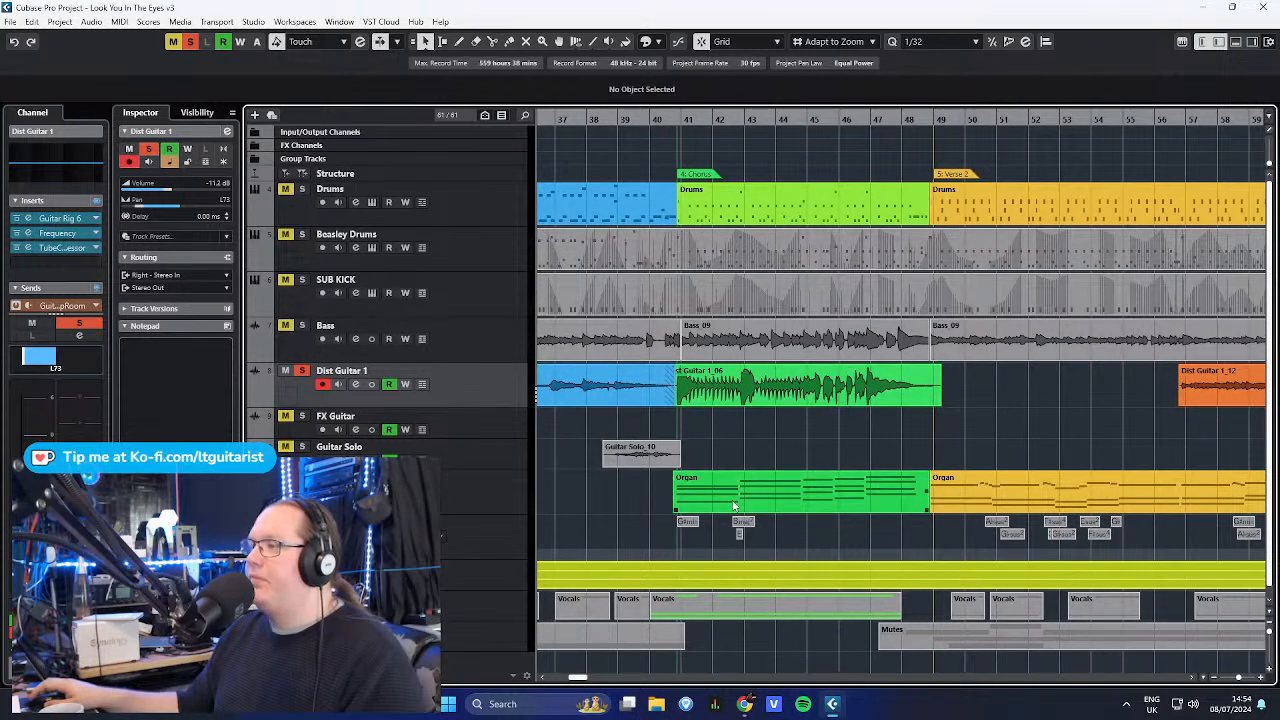
left_click(678, 500)
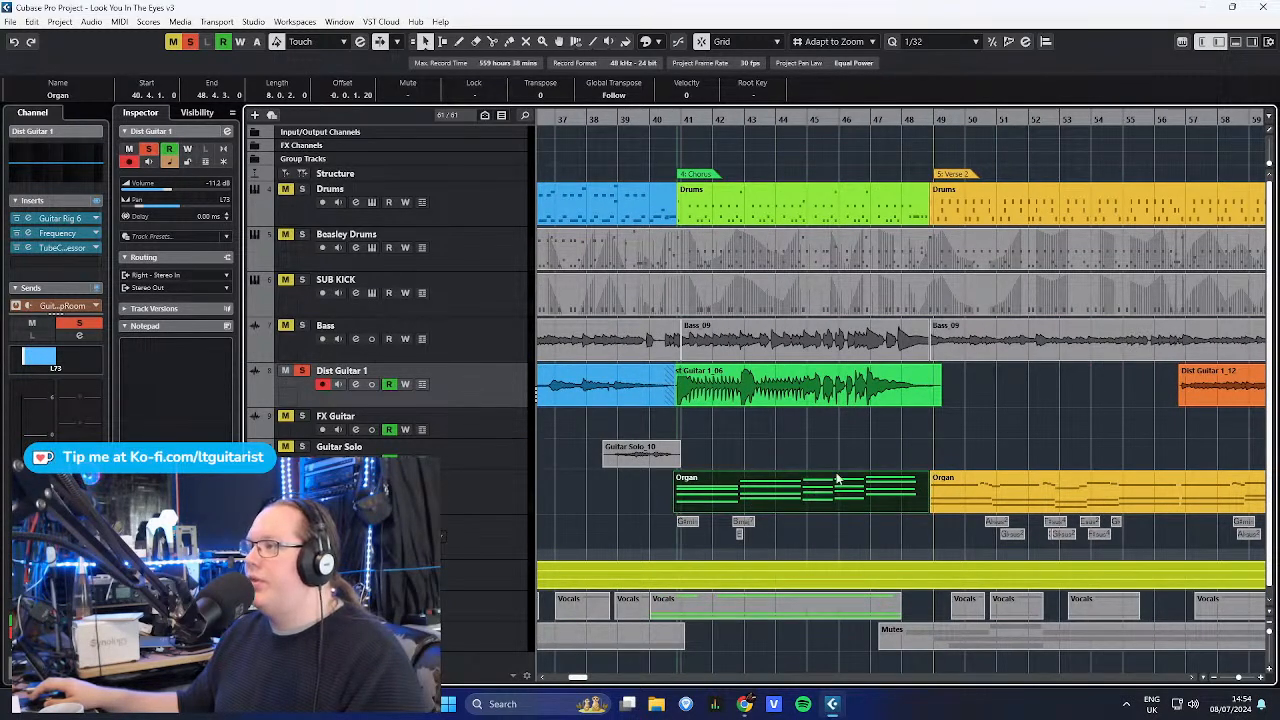
left_click(888, 447)
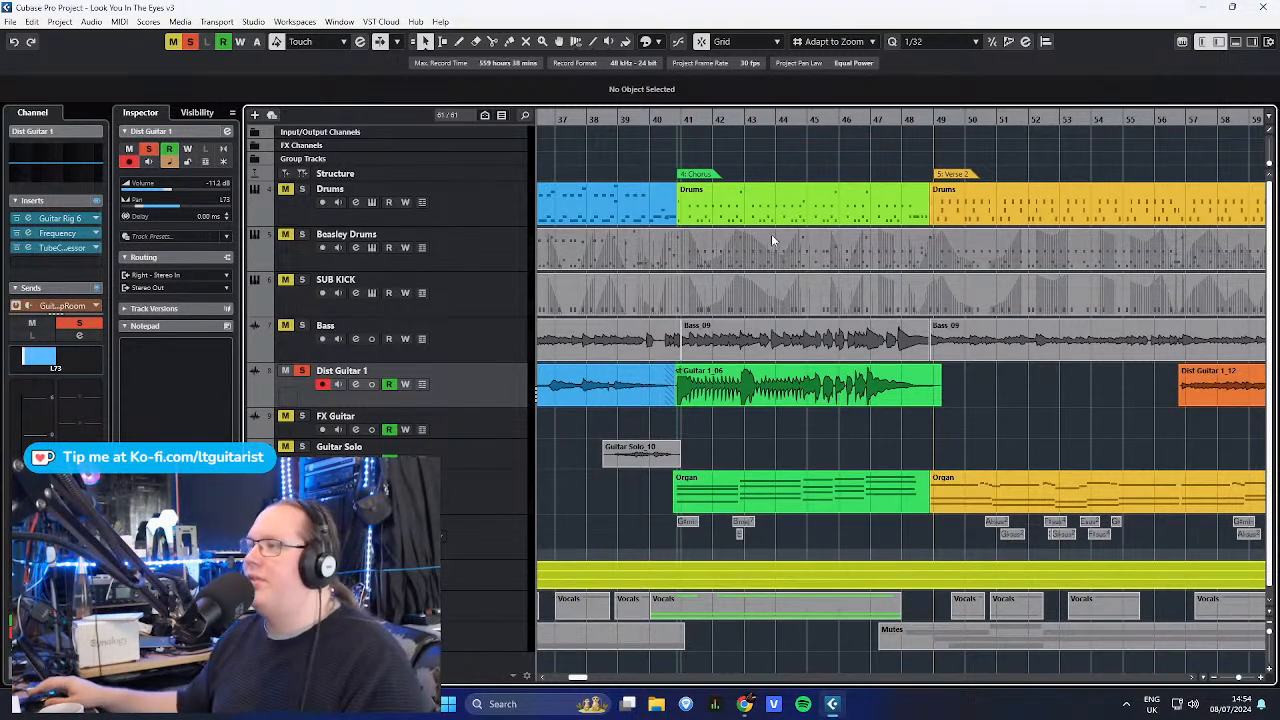
- Play Dist Guitar 1 and the Organ together from bar 40 through the first Chorus
left_click(656, 120)
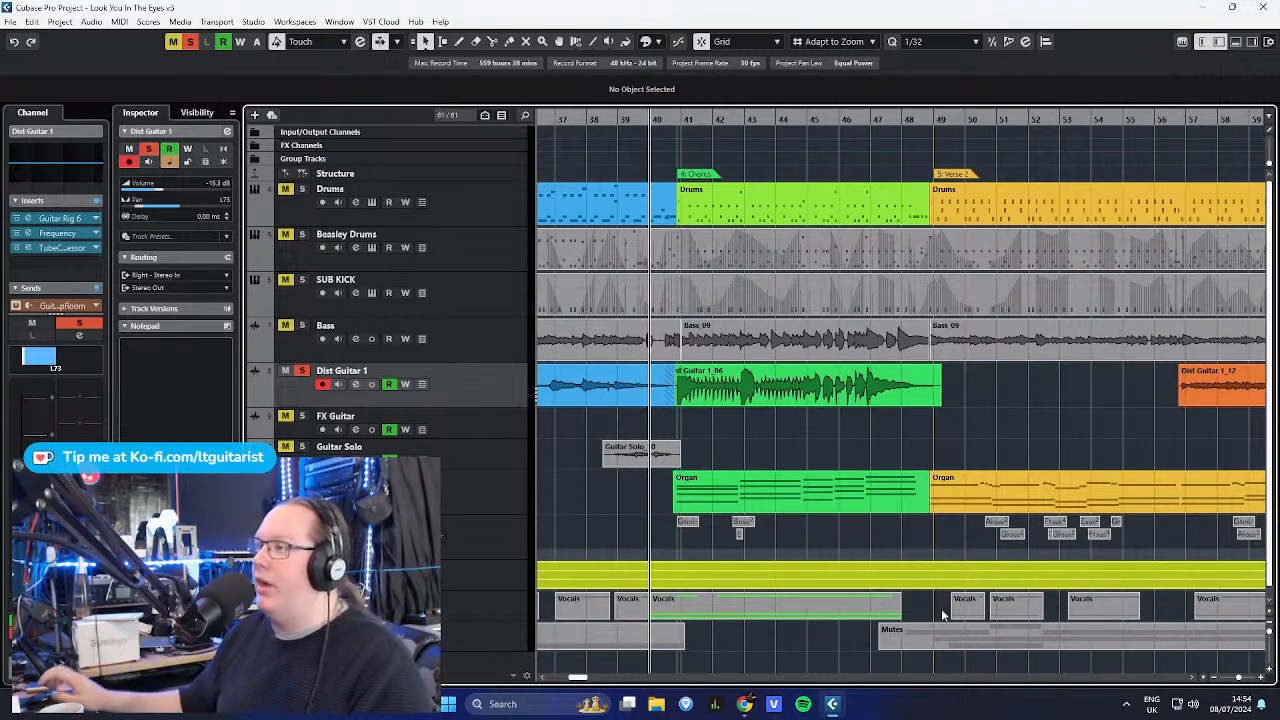
left_click(795, 495)
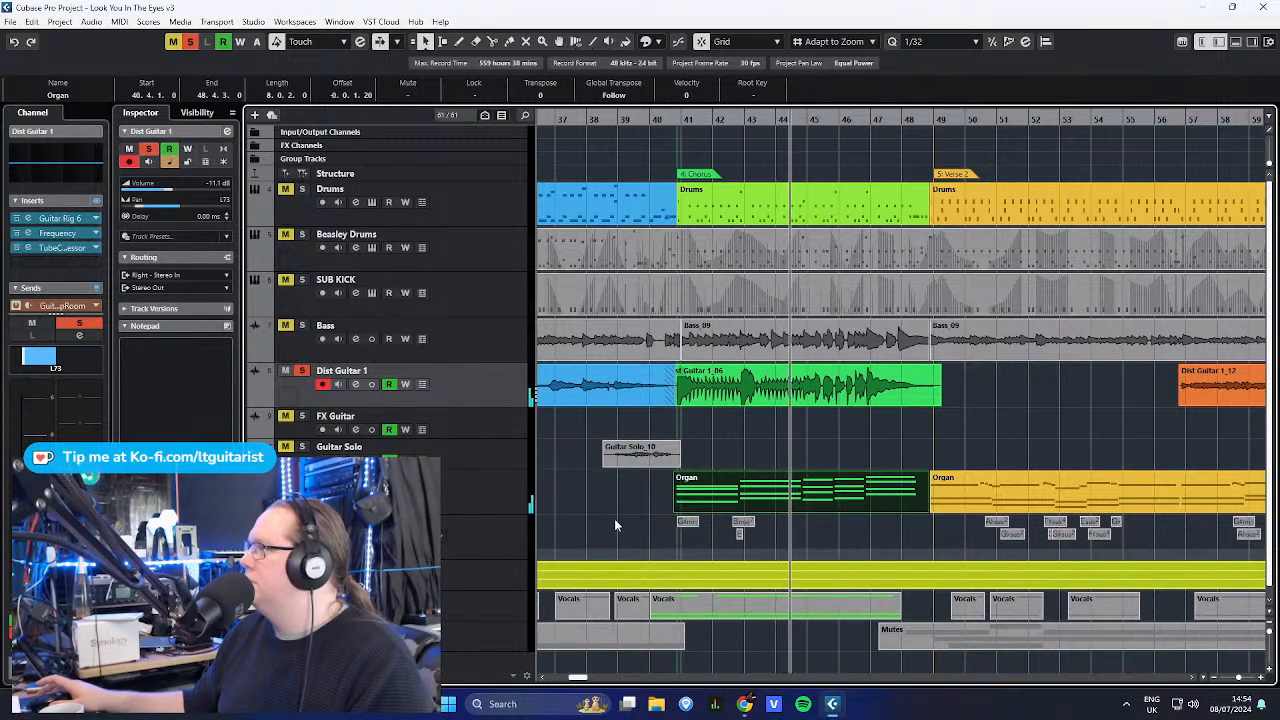
left_click(1090, 410)
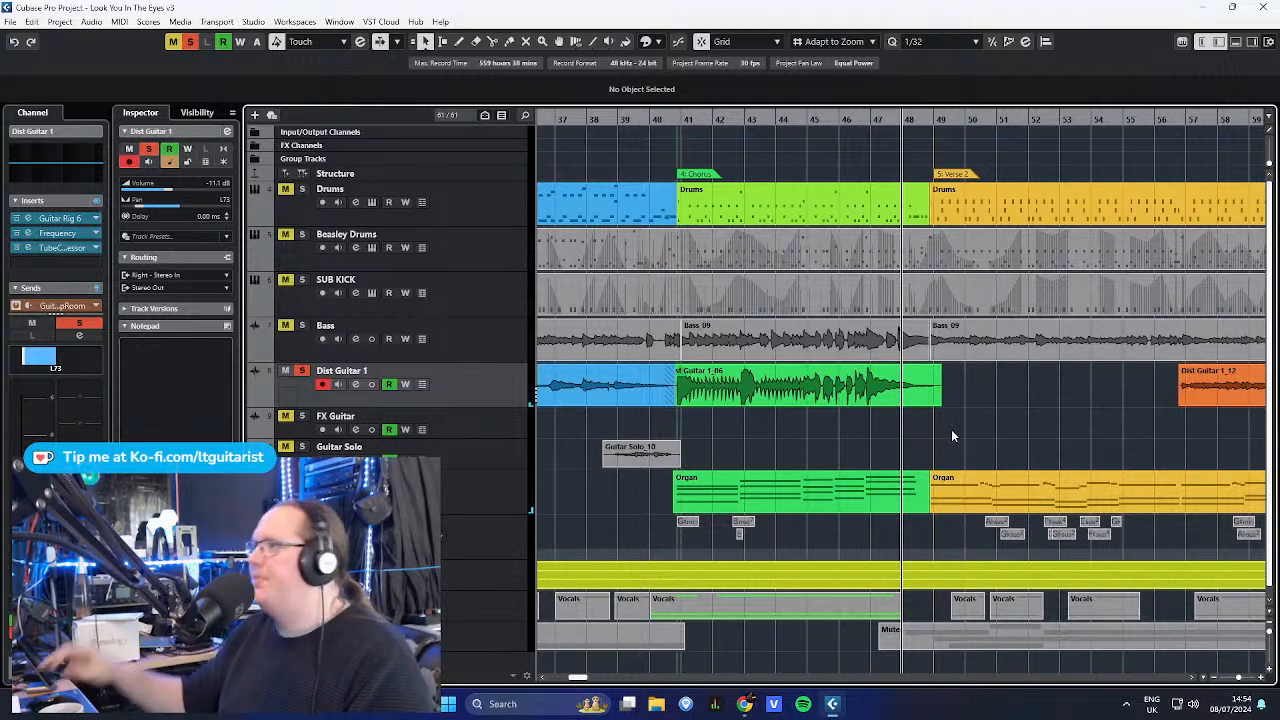
- Unsolo Dist Guitar 1, play the Organ from about bar 48 into Verse 2, and enlarge the Organ track
scroll(940, 430, "down", 5)
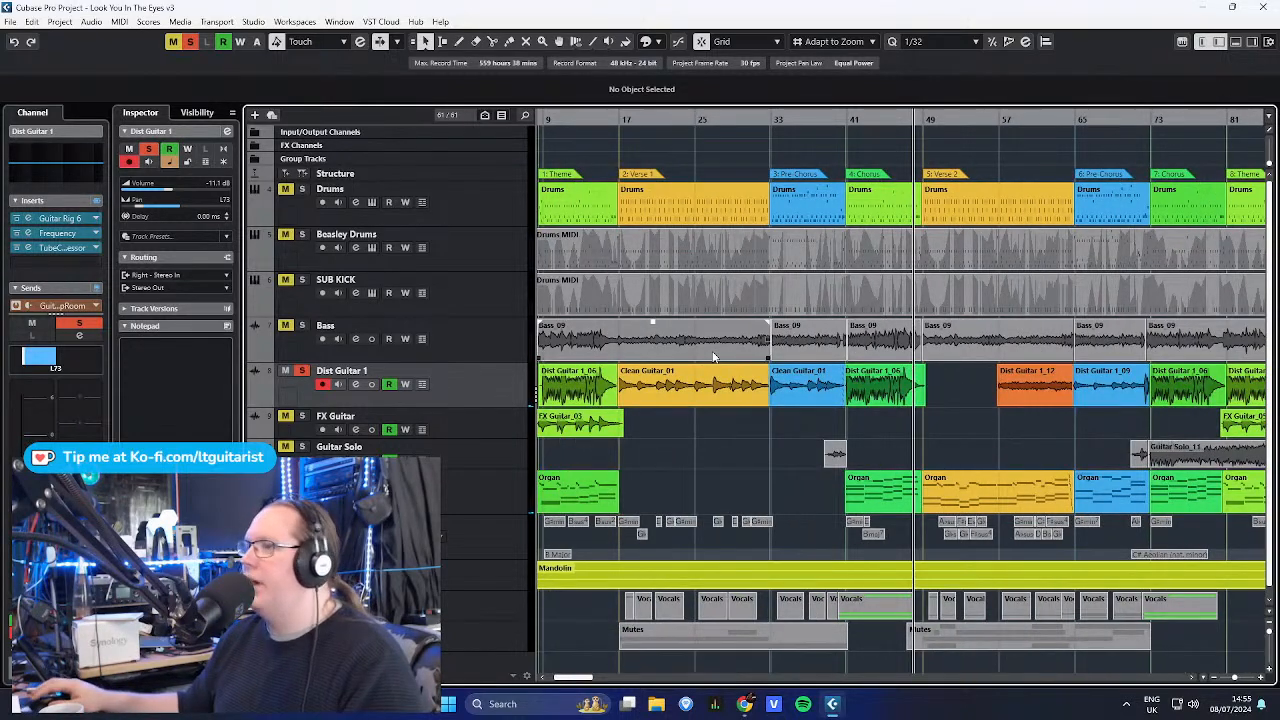
scroll(1014, 500, "up", 3)
left_click(288, 360)
left_click(287, 370)
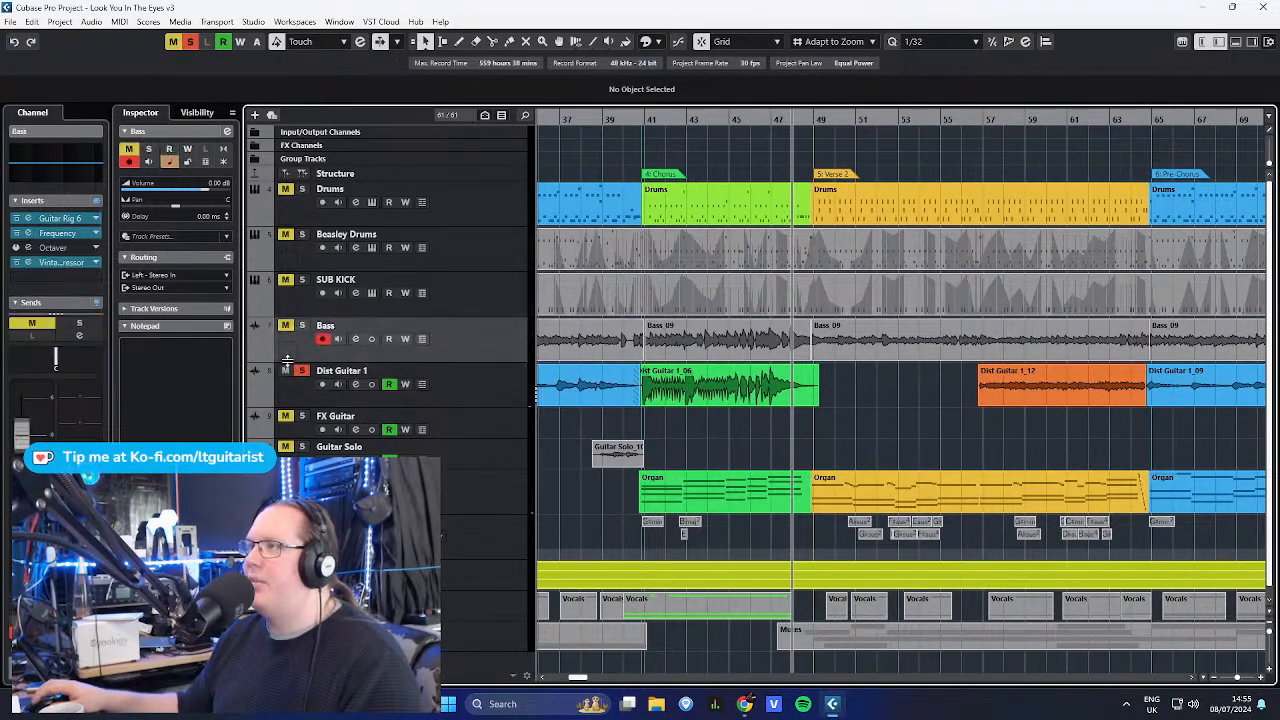
scroll(820, 445, "up", 1)
key("space")
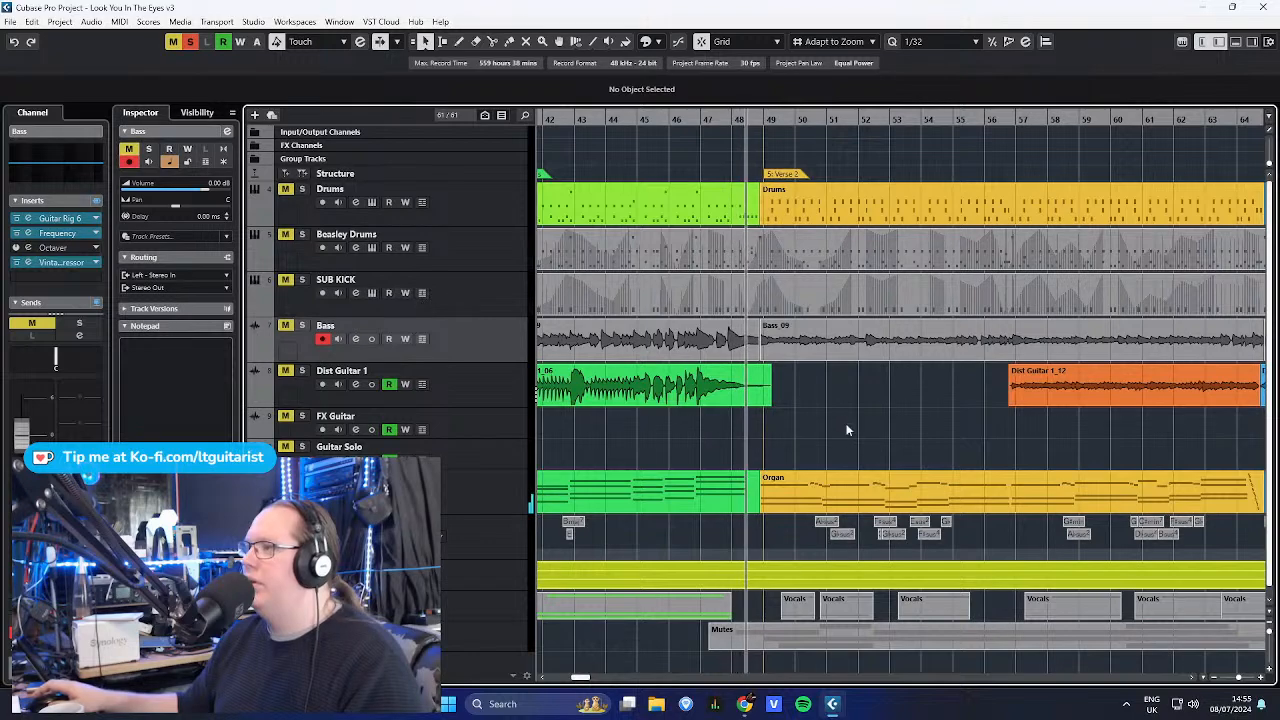
scroll(925, 428, "up", 1)
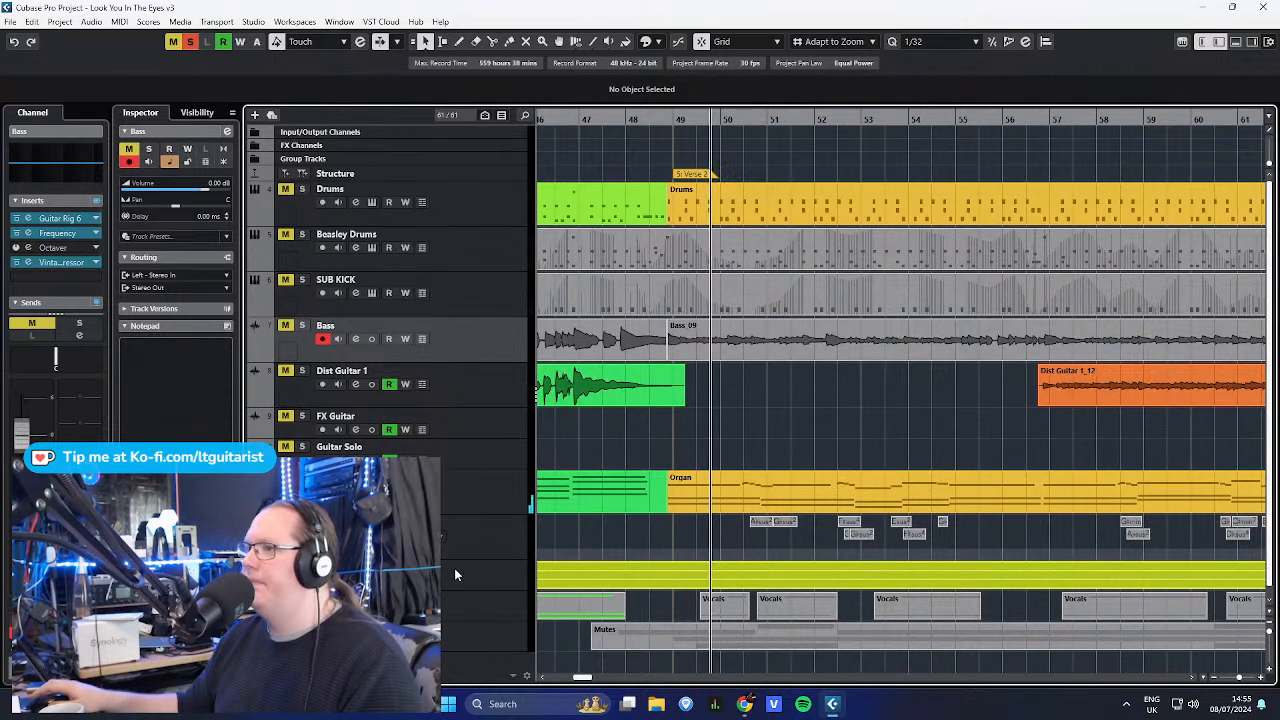
left_click(493, 512)
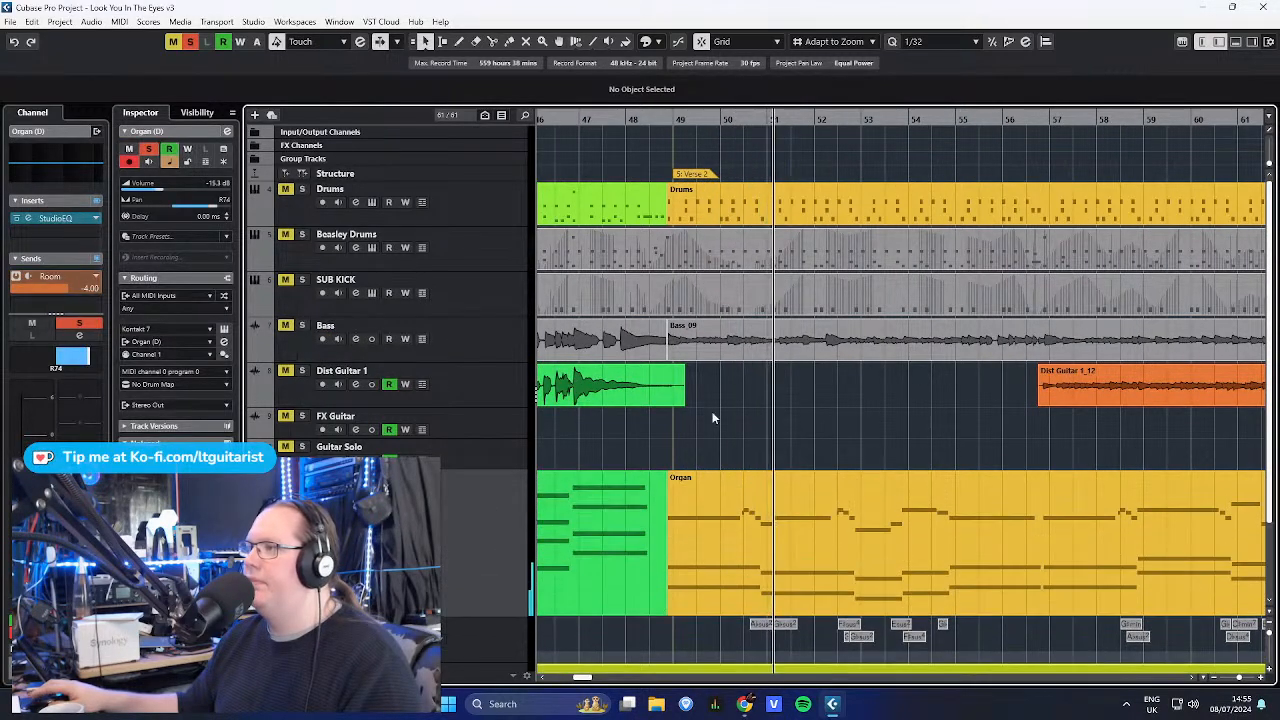
- Solo Dist Guitar 1 together with the Organ and play both through Verse 2 to about bar 64
scroll(702, 430, "down", 2)
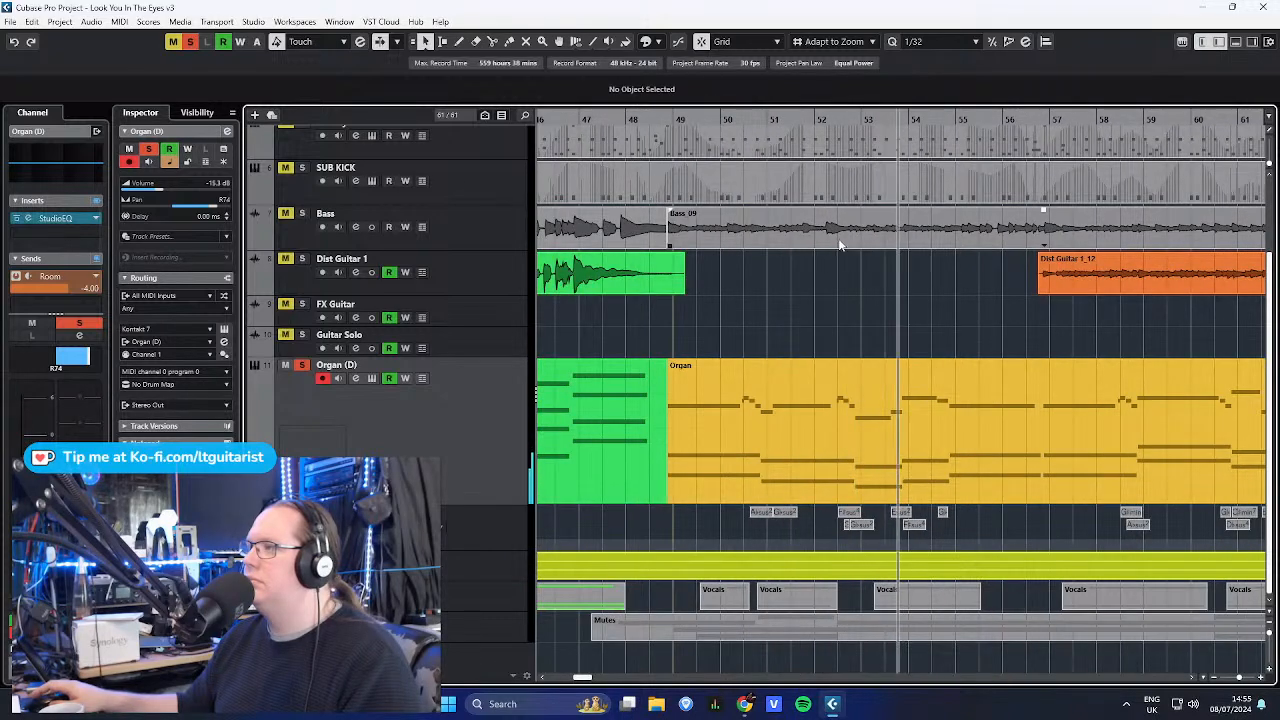
left_click(473, 277)
key("s")
left_click_drag(1184, 320, 600, 341)
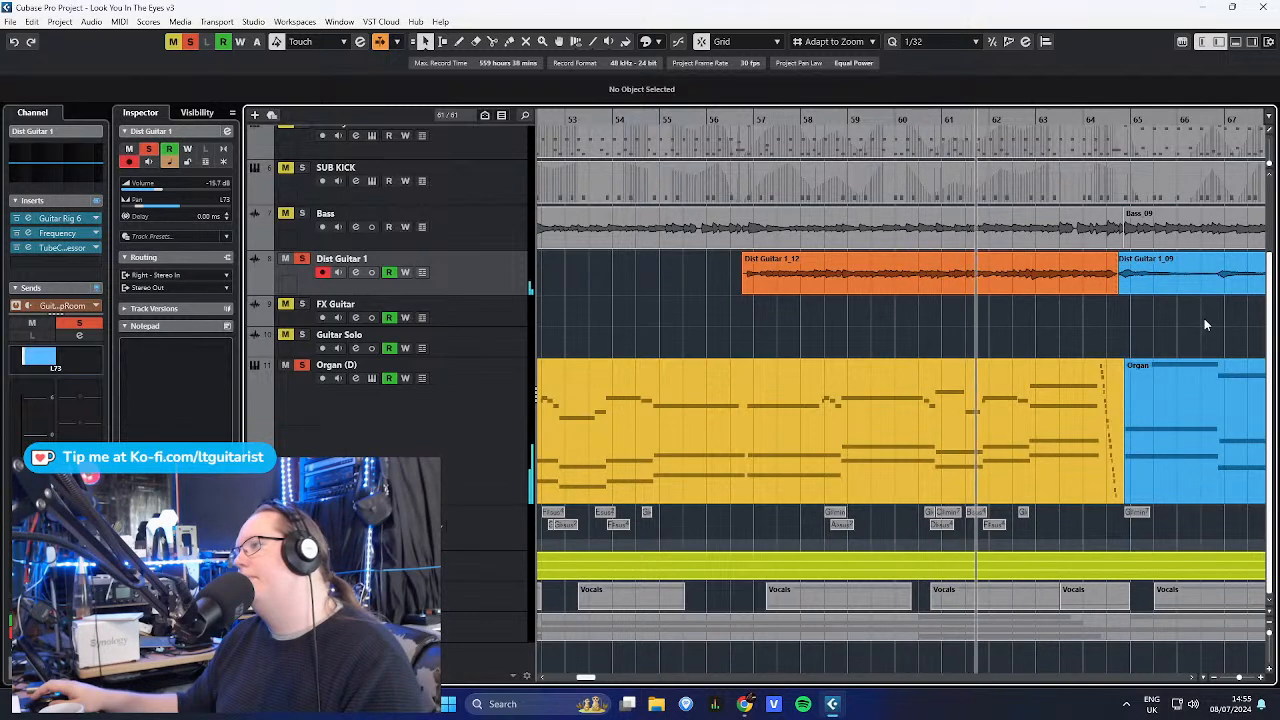
left_click_drag(1201, 318, 1270, 312)
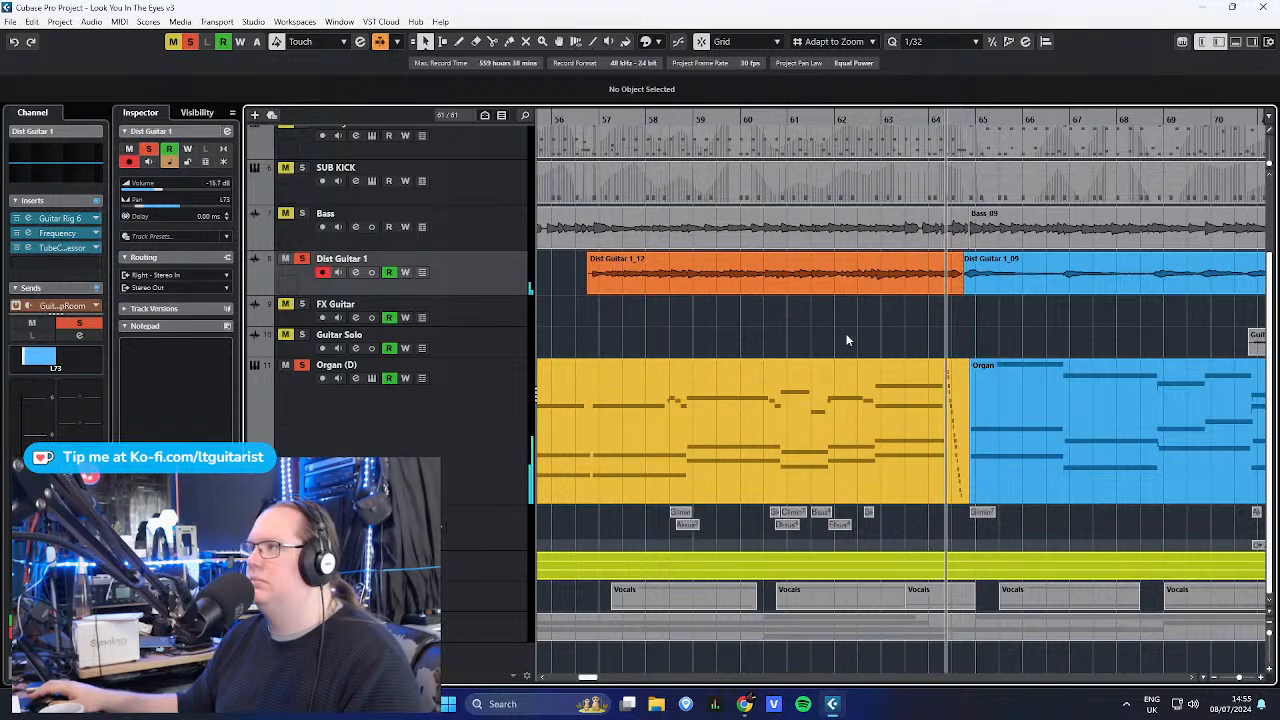
- Stop playback and examine the Organ parts in the second Chorus and the following Theme, around bars 73 to 88
scroll(797, 330, "down", 5)
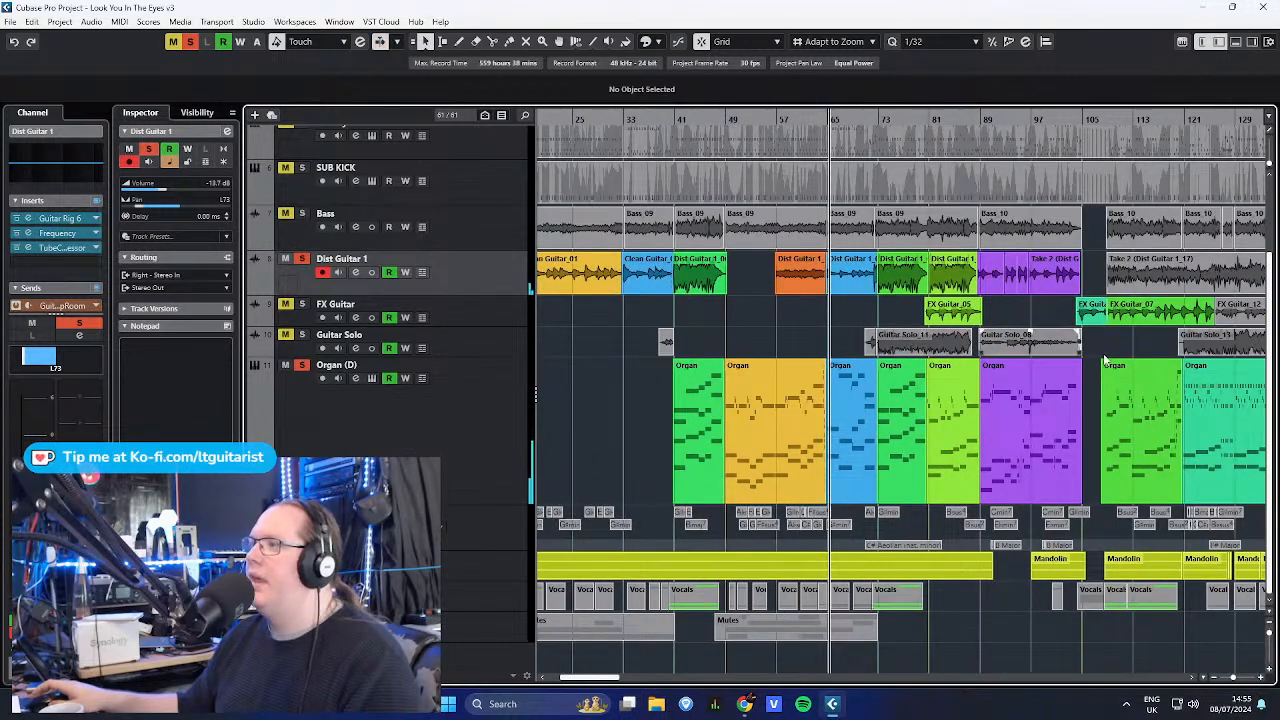
scroll(988, 372, "up", 4)
scroll(992, 376, "up", 2)
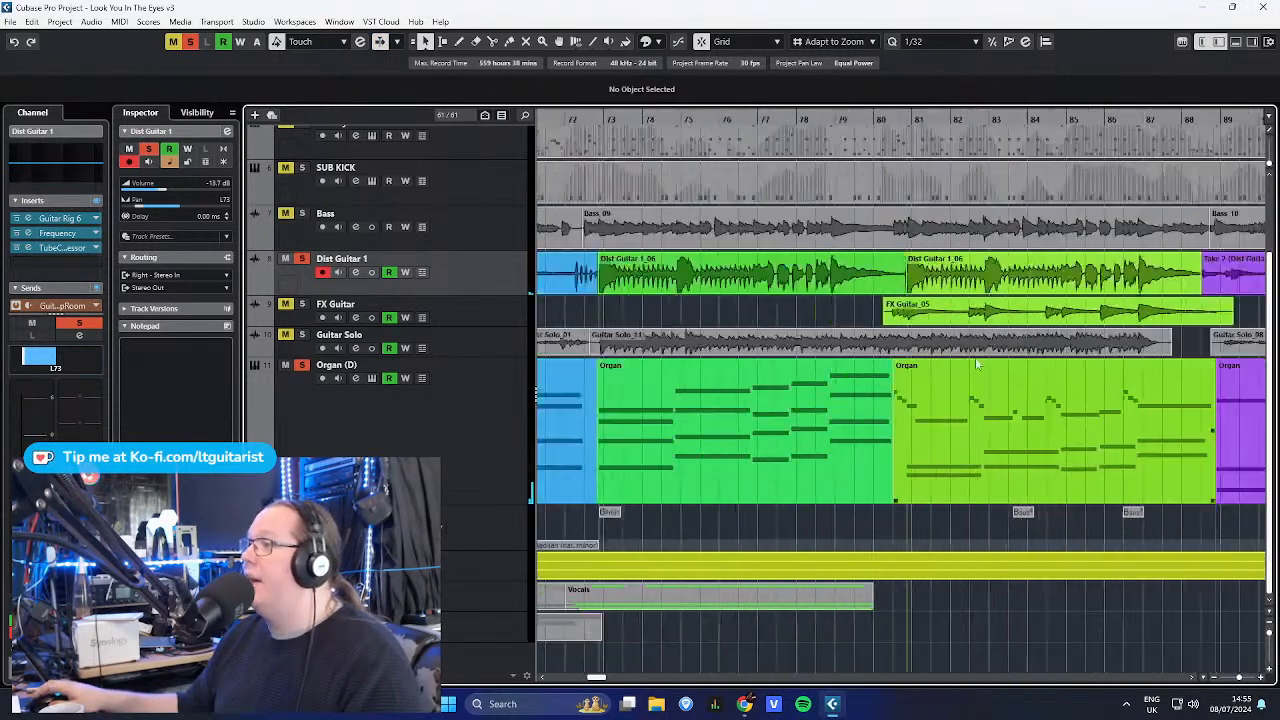
- Unsolo Dist Guitar 1 and the Organ, and reduce the Organ track's height in the arrangement
scroll(960, 370, "down", 4)
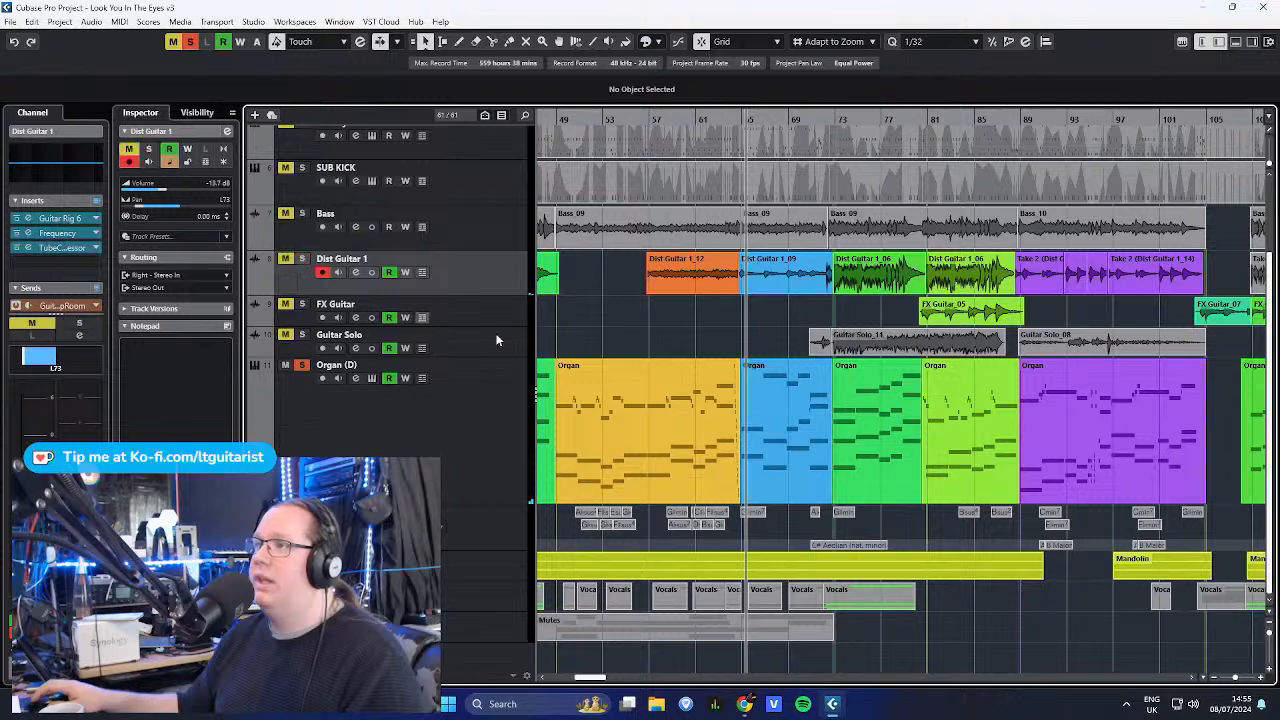
scroll(650, 316, "down", 2)
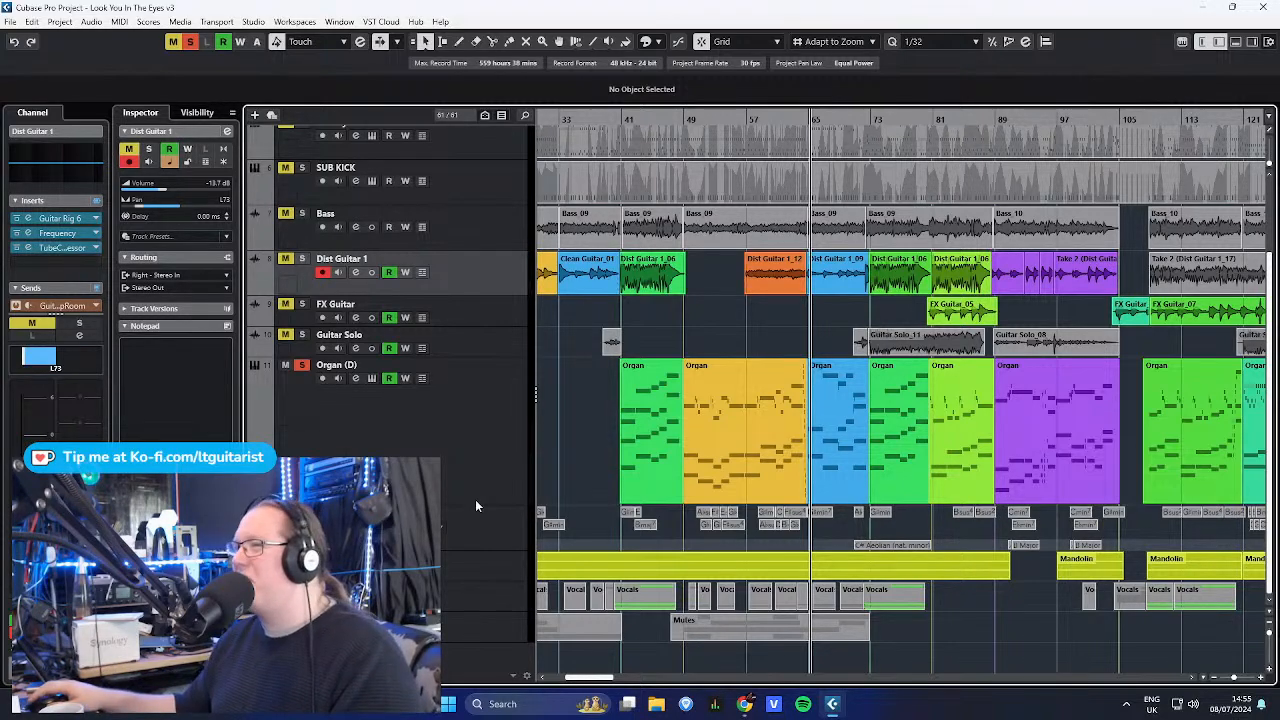
left_click_drag(492, 507, 530, 405)
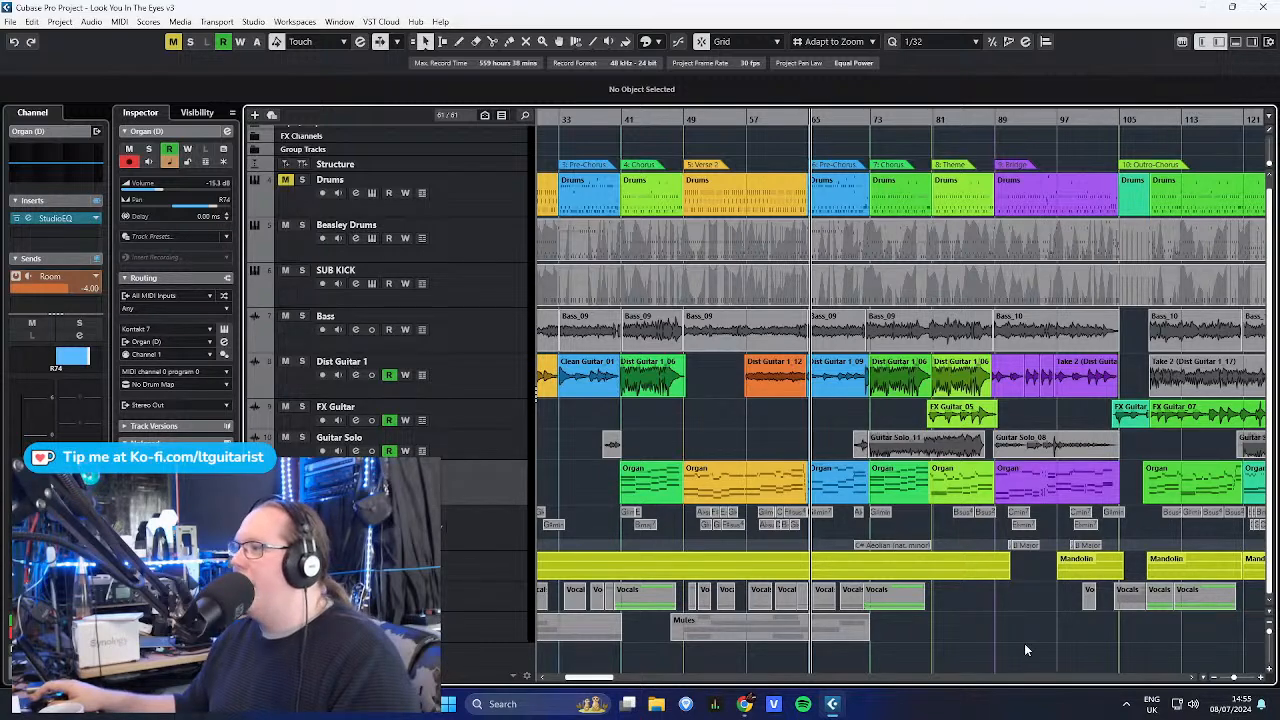
- Solo the Organ track and listen to its part in the Outro-Chorus section
left_click_drag(1187, 662, 1029, 642)
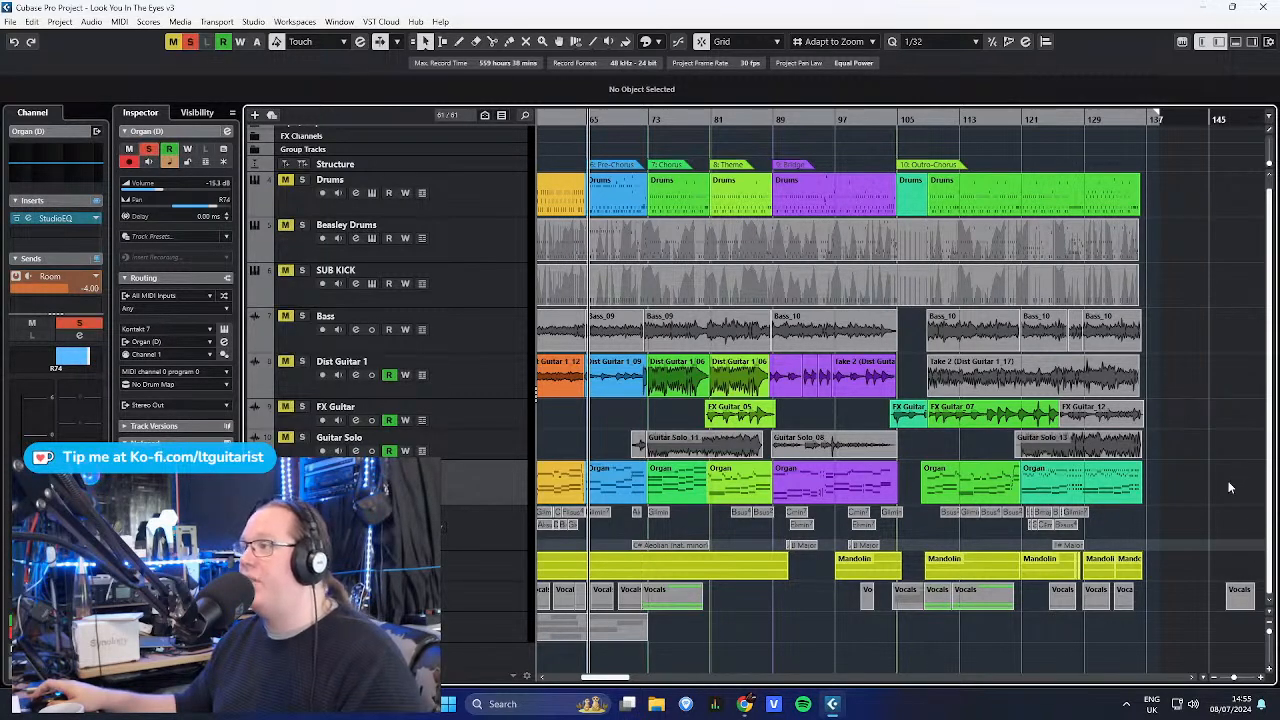
scroll(1216, 482, "up", 5)
scroll(1060, 460, "down", 2)
left_click_drag(591, 119, 607, 119)
key("space")
scroll(617, 576, "up", 4)
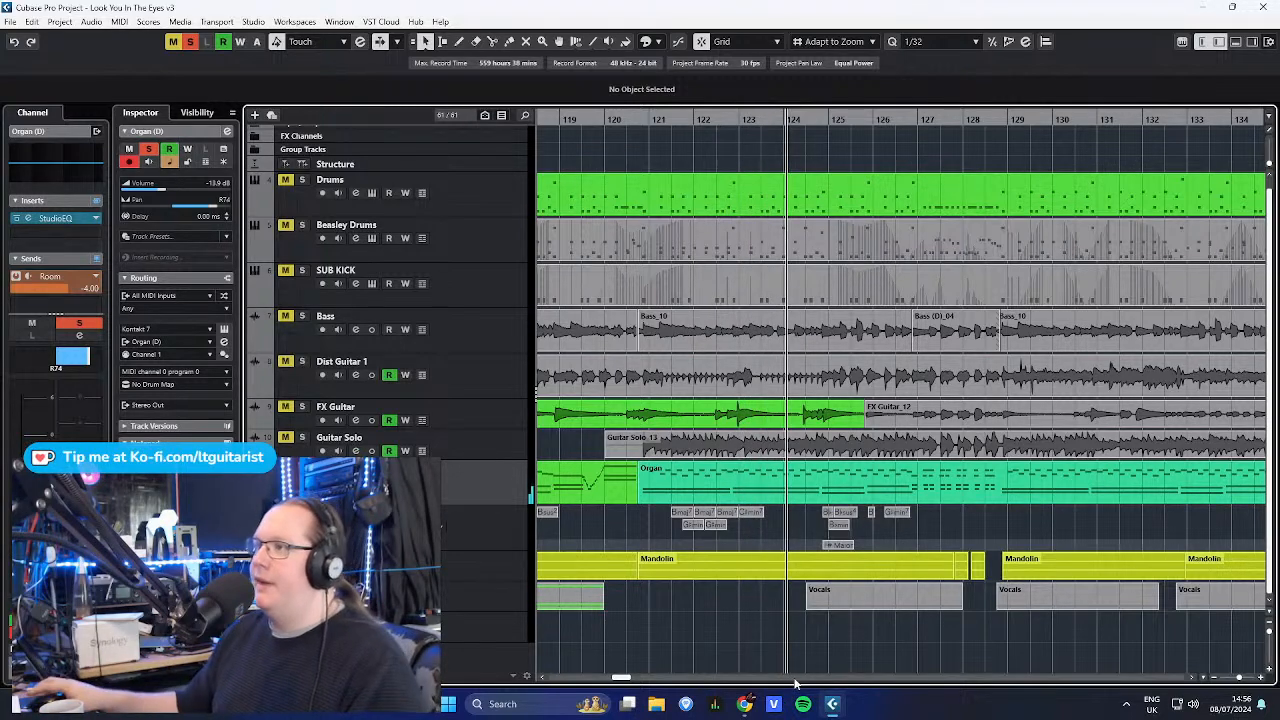
scroll(686, 540, "down", 5)
left_click_drag(546, 651, 793, 653)
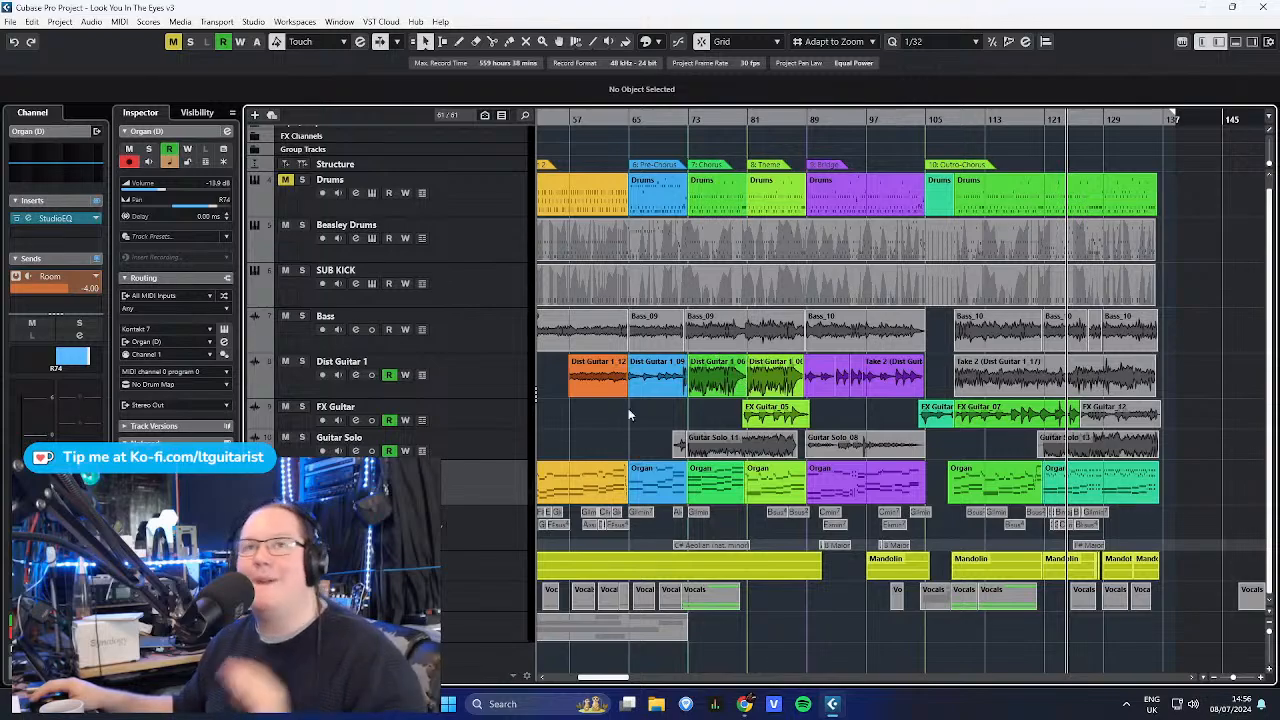
- Open the Theme section's Organ part in the Key Editor
scroll(640, 405, "left", 4)
left_click_drag(966, 414, 935, 438)
scroll(937, 440, "up", 6)
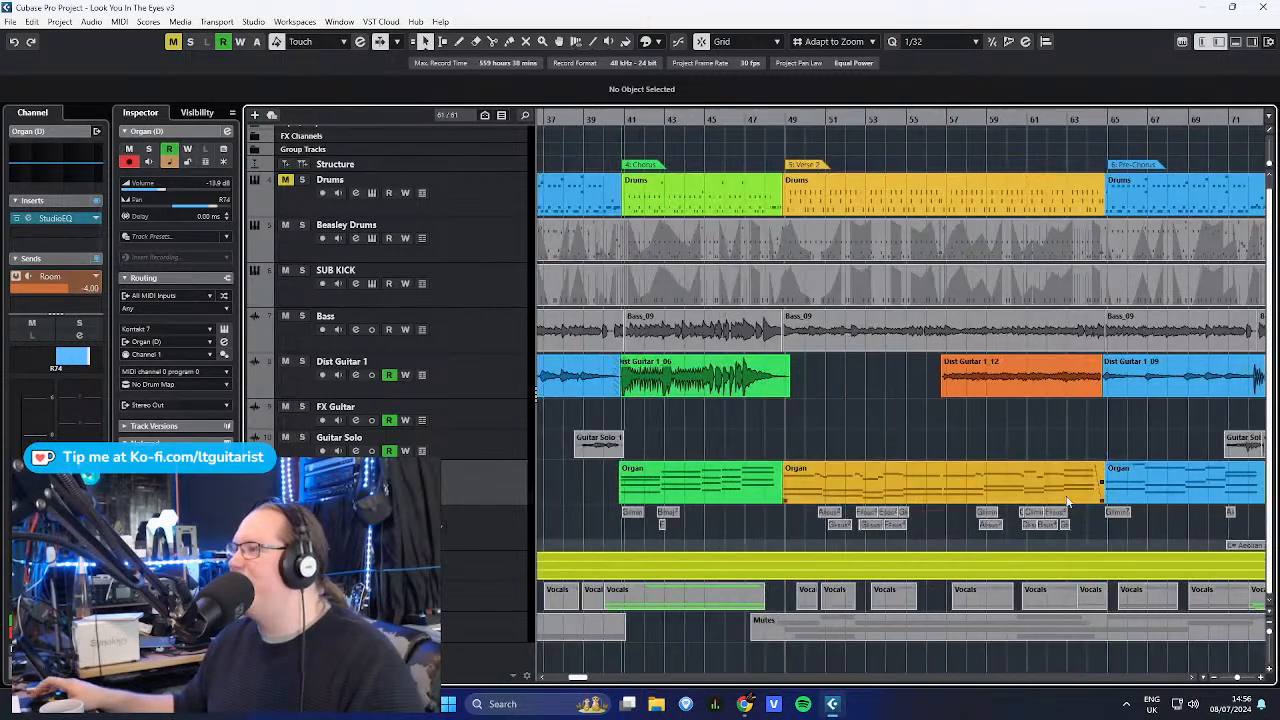
scroll(1048, 505, "down", 8)
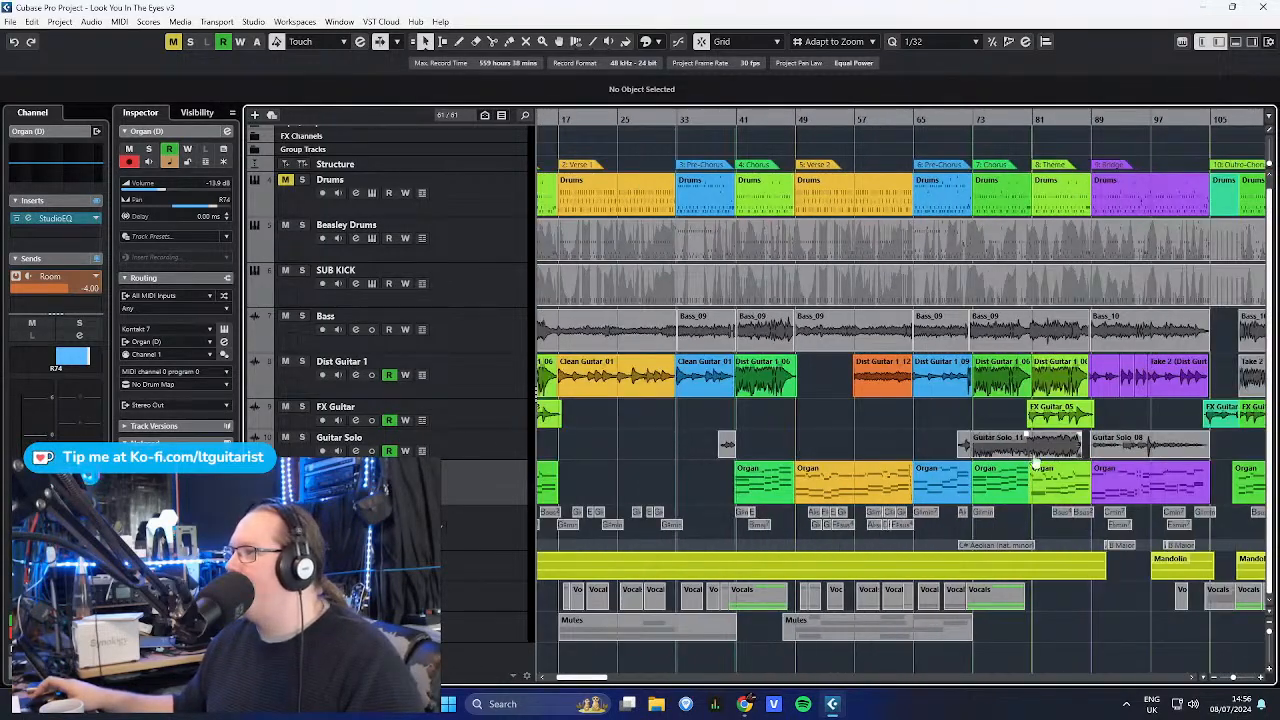
scroll(1076, 490, "up", 8)
scroll(945, 508, "down", 4)
double_click(930, 466)
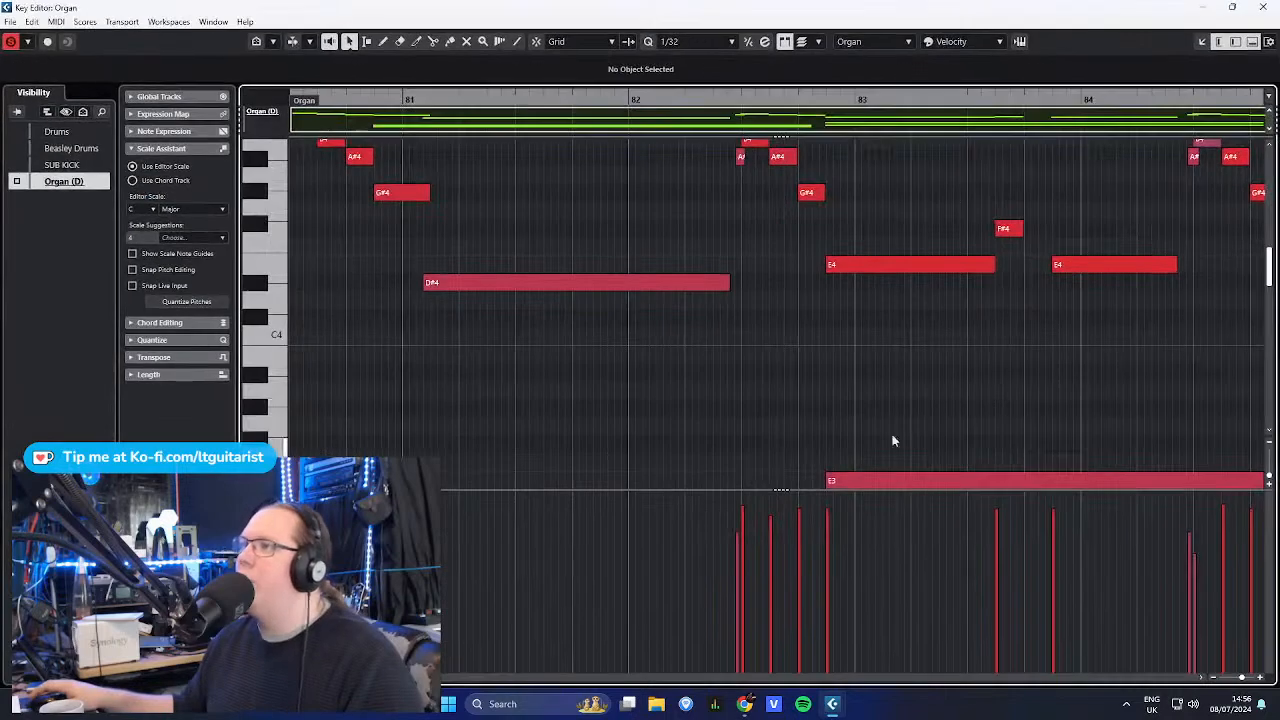
- Examine the short A#4 grace note leading into B4 in bar 82 and play the phrase
scroll(752, 360, "up", 8)
left_click(699, 296)
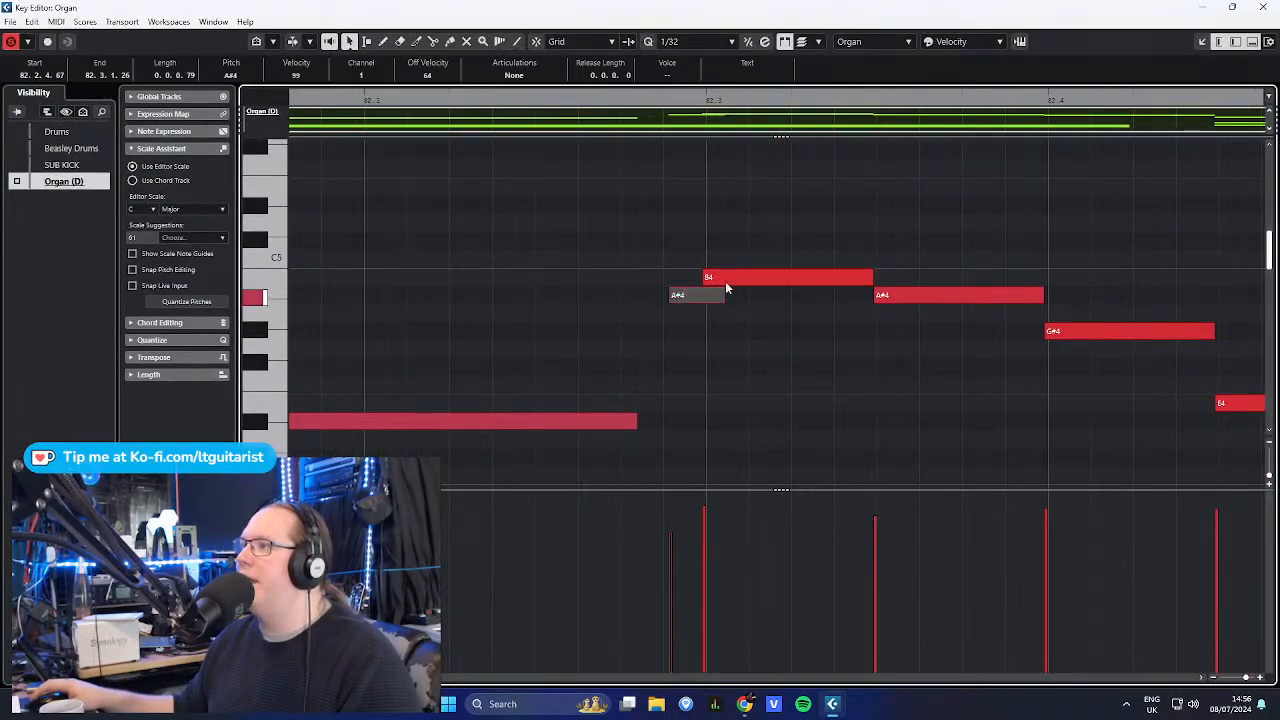
left_click(724, 280)
scroll(716, 368, "down", 1)
left_click(675, 238)
scroll(672, 268, "down", 4)
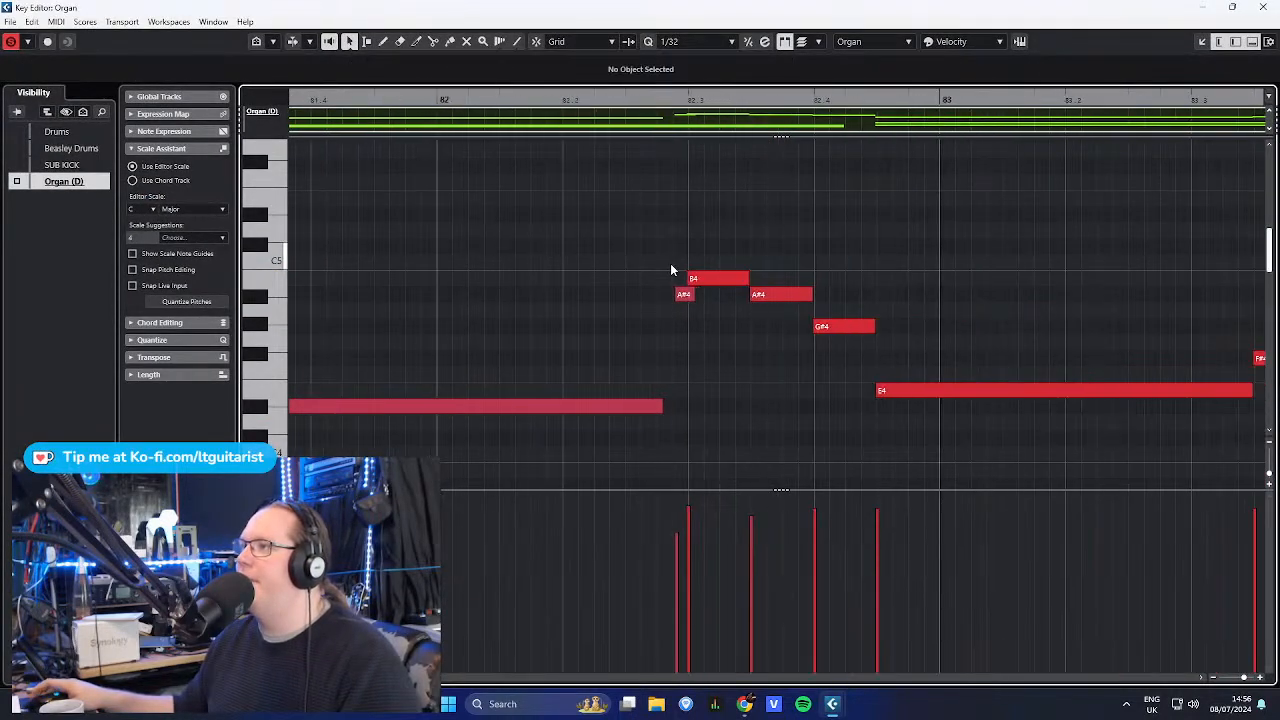
scroll(670, 263, "down", 3)
left_click(569, 101)
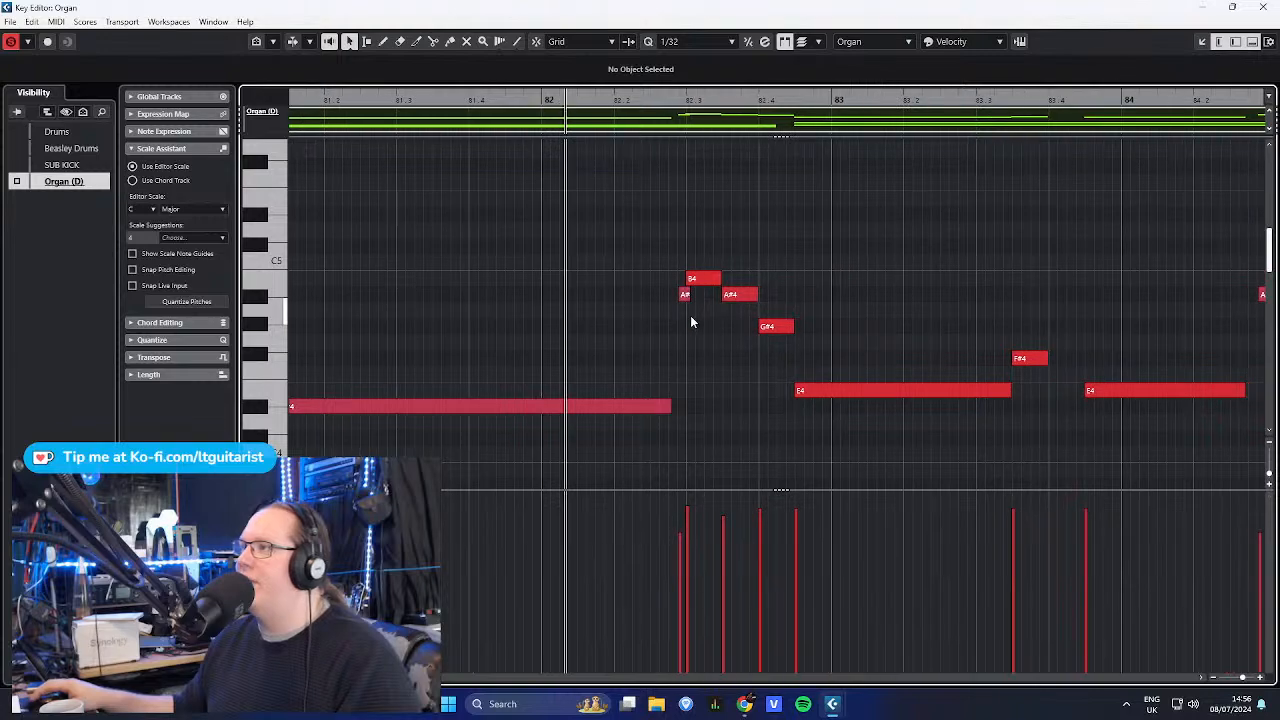
scroll(688, 320, "down", 3)
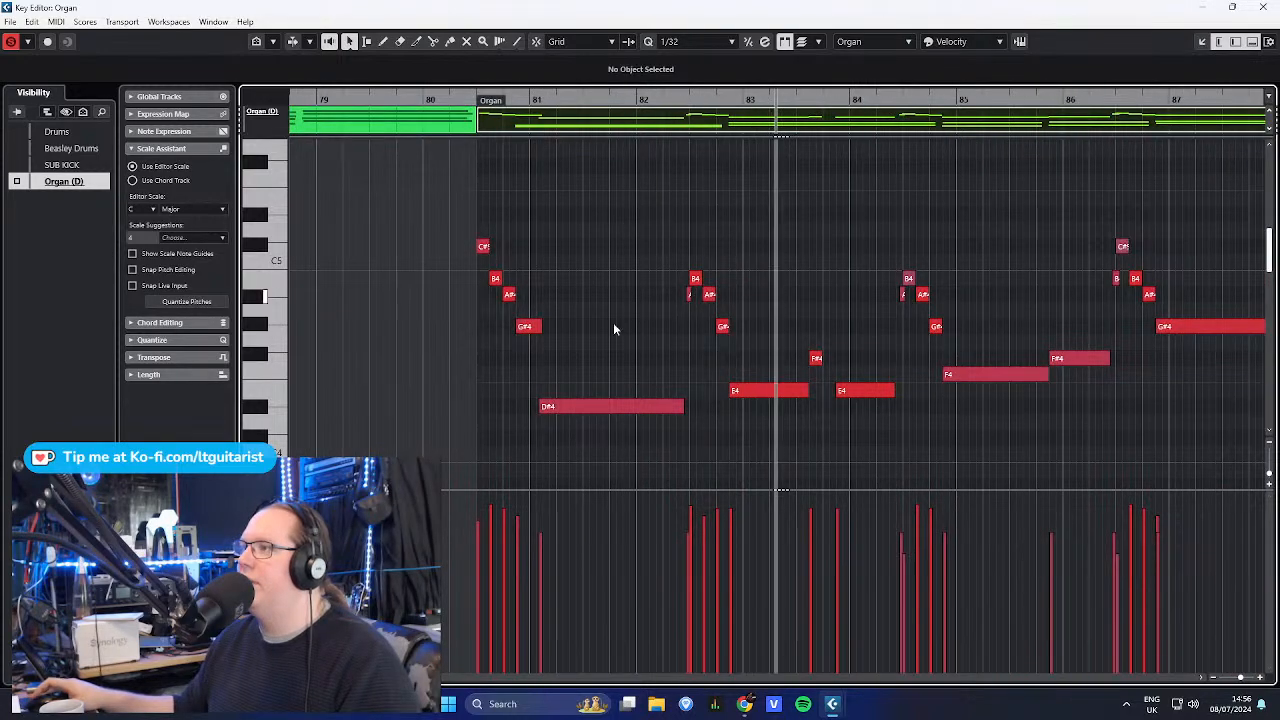
- Try the bar 82 phrase without the A#4 grace note before B4 and play it back for comparison
key("space")
scroll(650, 315, "up", 3)
left_click(795, 279)
left_click(649, 101)
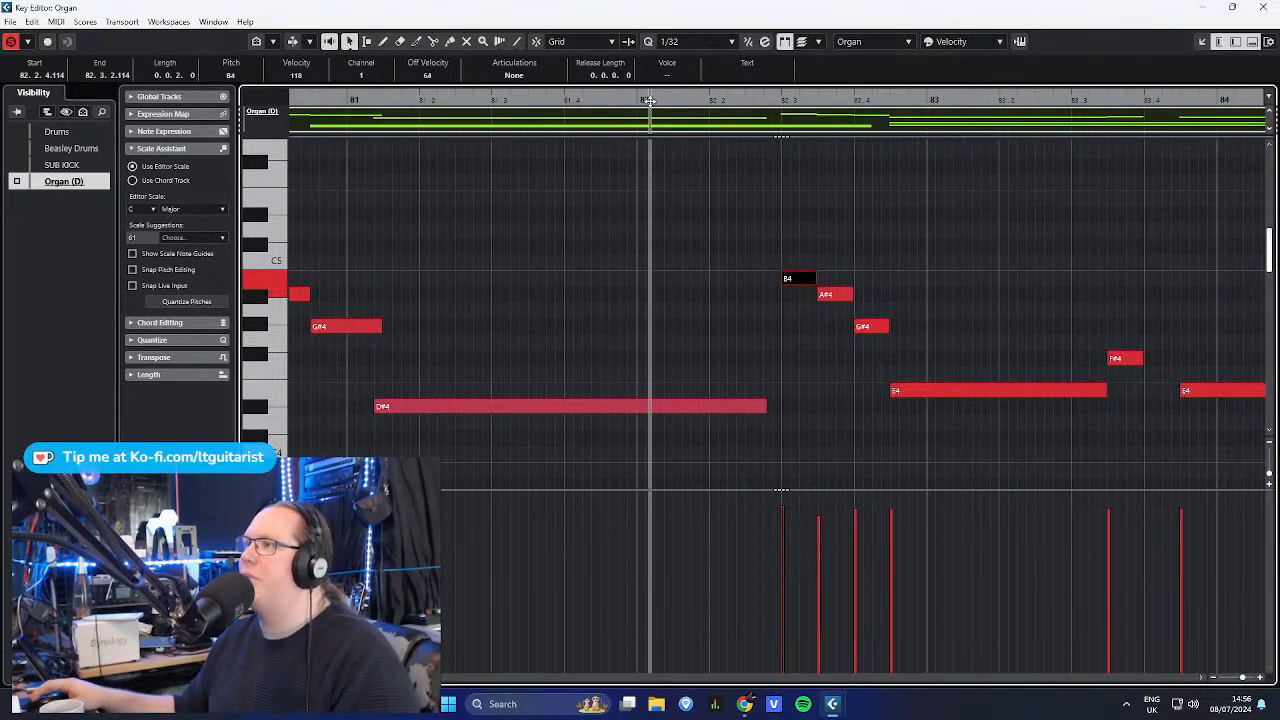
key("space")
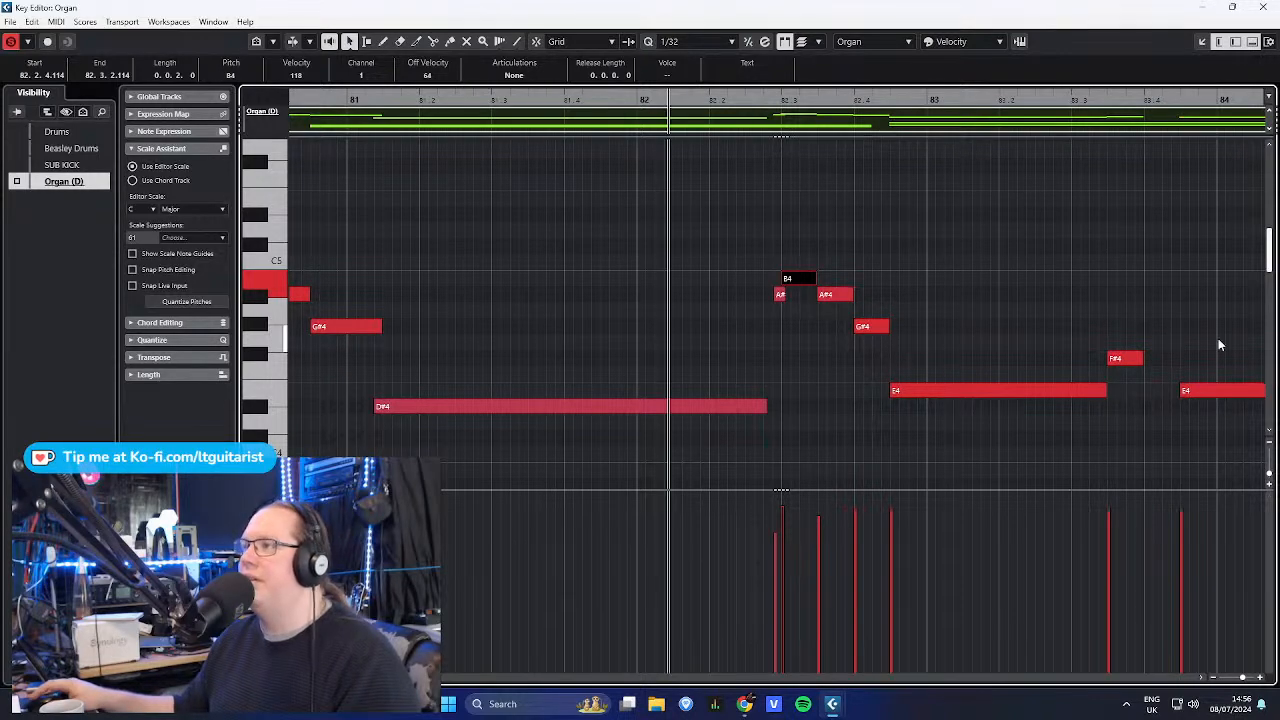
key("space")
- Open the Bridge section's Organ part in the Key Editor and examine its very short note clusters in bars 95 and 100
scroll(1034, 324, "down", 6)
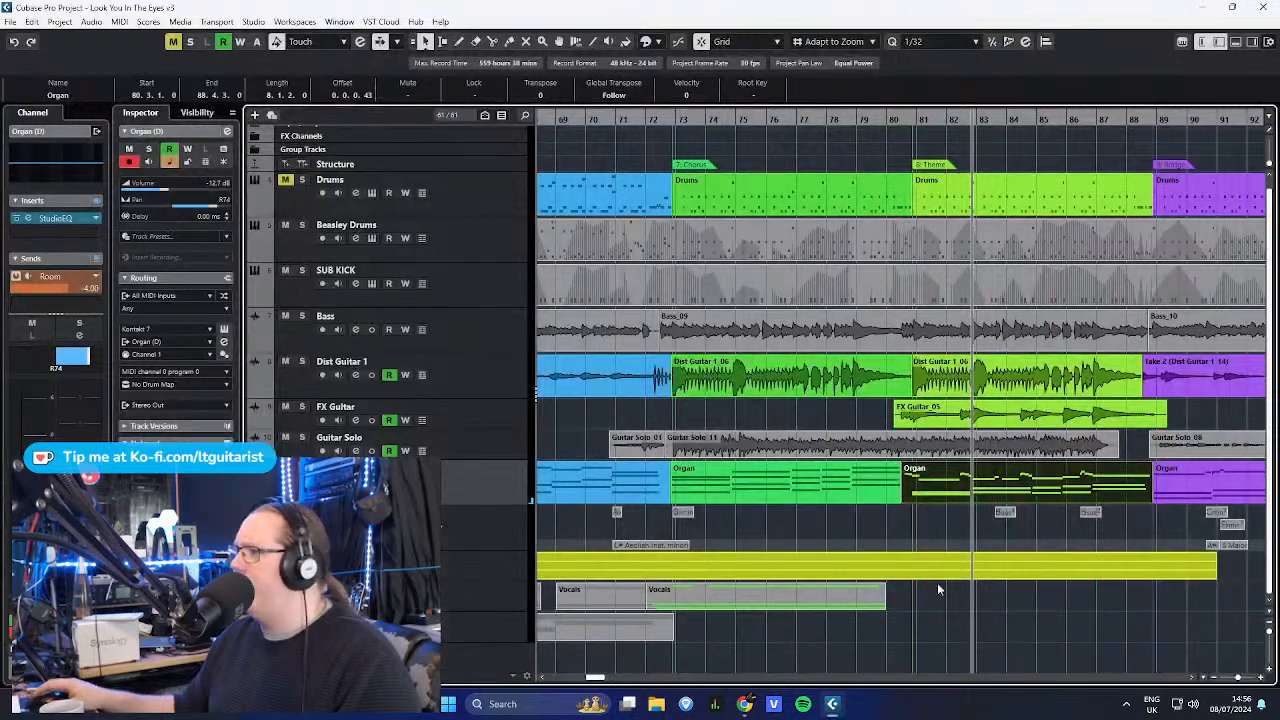
double_click(1123, 478)
scroll(430, 350, "up", 10)
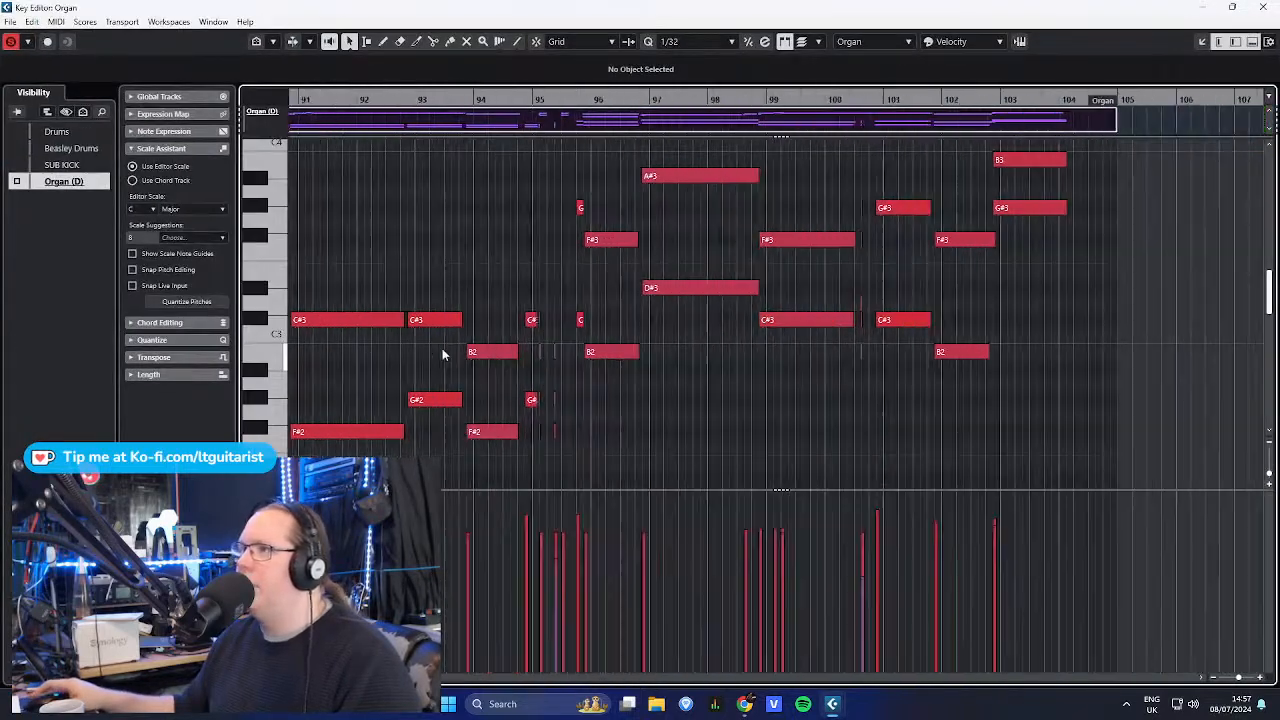
scroll(625, 406, "up", 8)
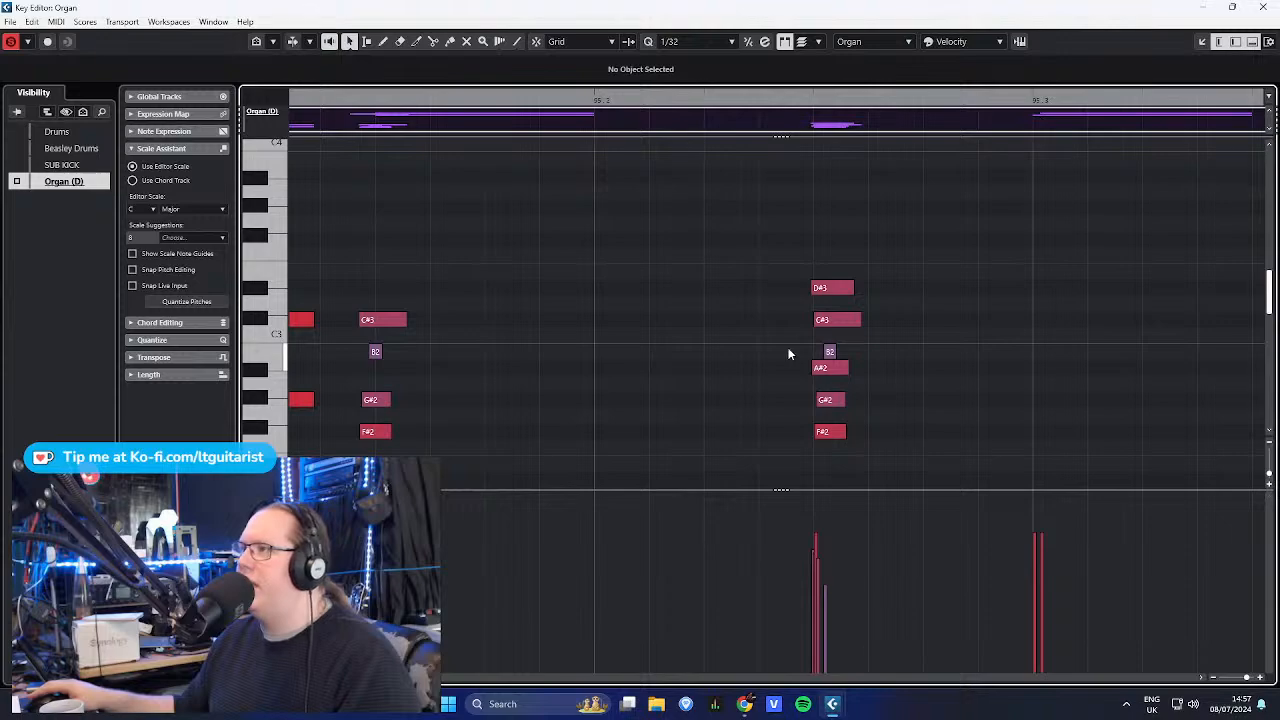
scroll(775, 334, "down", 12)
left_click_drag(1187, 434, 1272, 446)
scroll(900, 418, "up", 9)
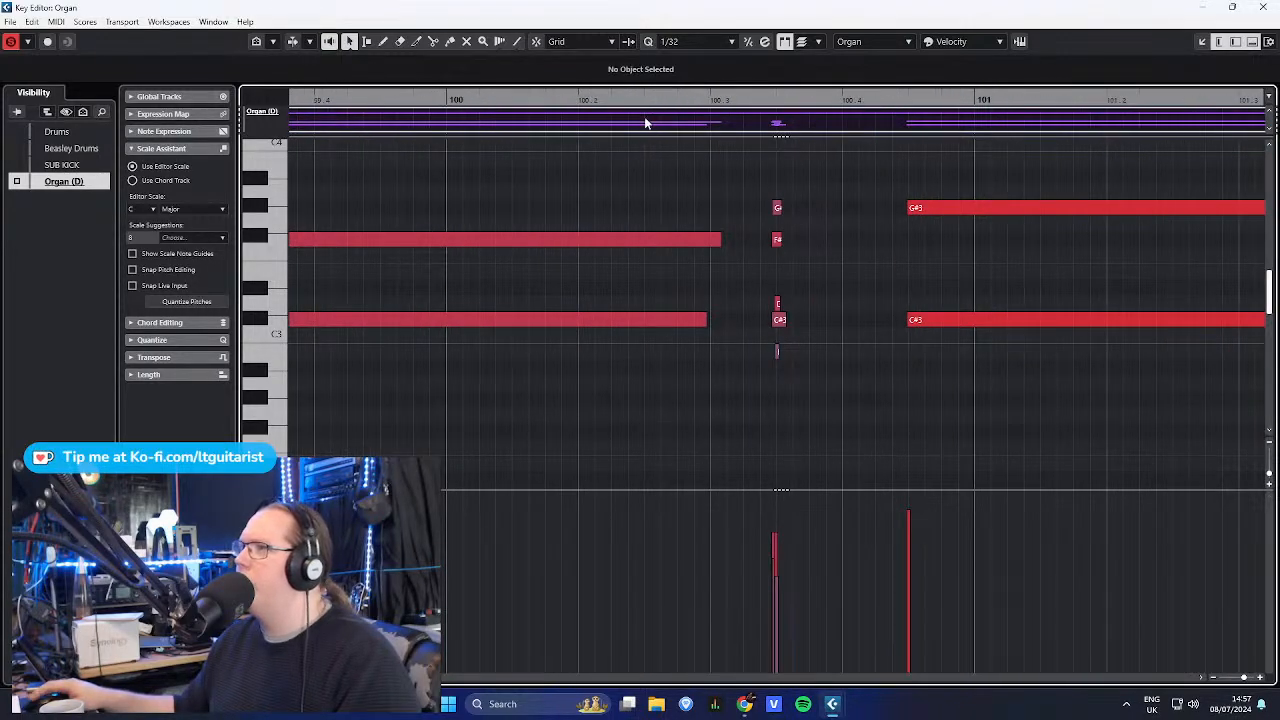
- Play the Organ part from bar 100 through the short note cluster before bar 101
left_click(555, 101)
key("space")
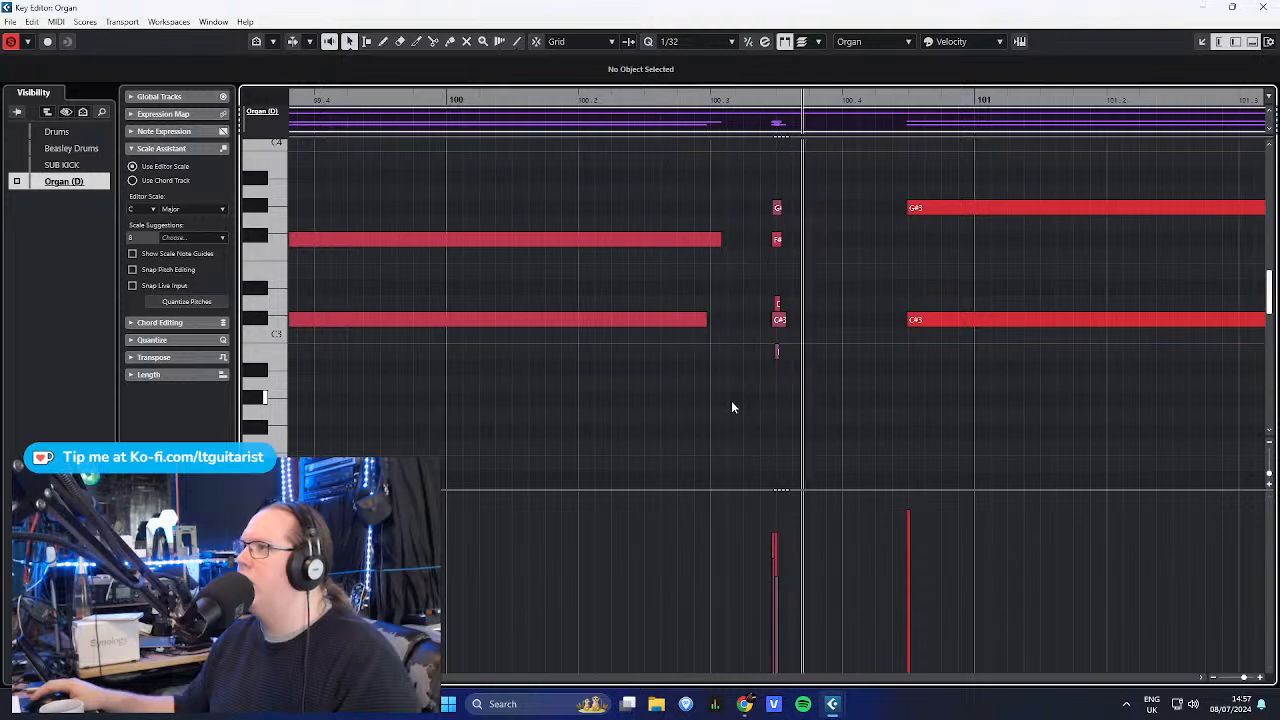
scroll(731, 401, "down", 4)
scroll(731, 405, "down", 10)
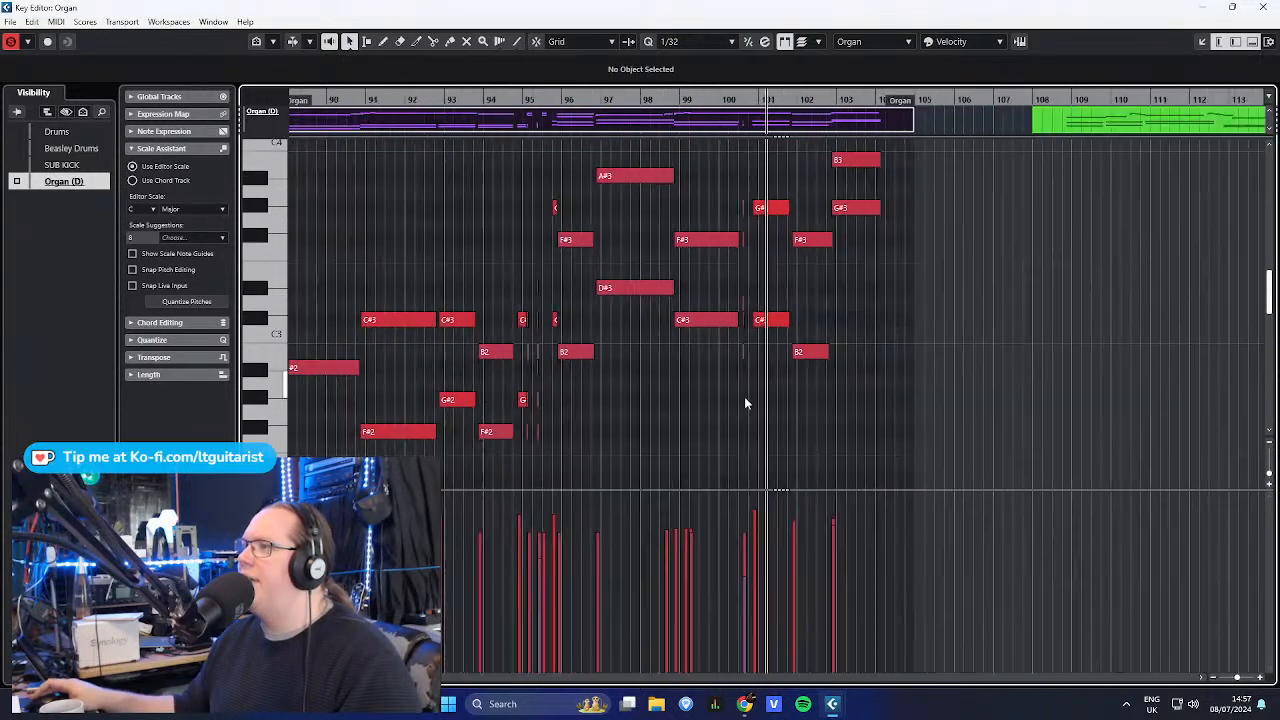
- Play the Bridge Organ part from bar 93 toward the short note clusters in bar 95
scroll(670, 351, "up", 10)
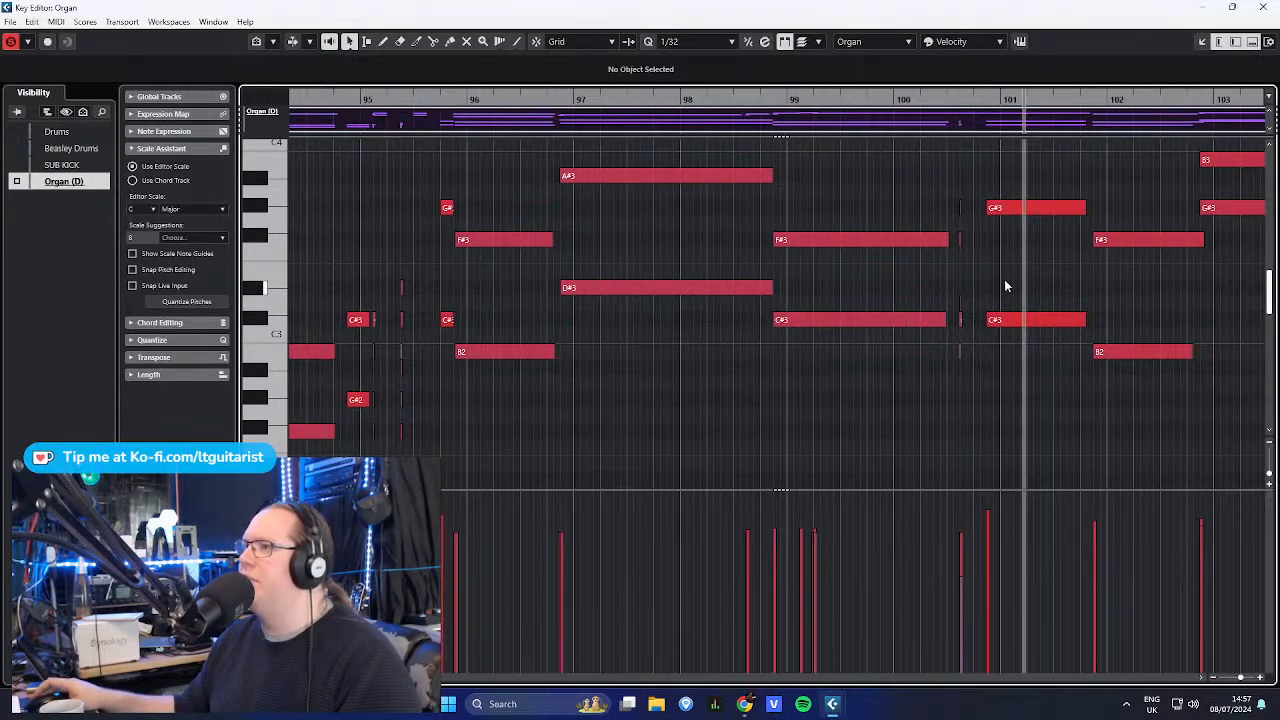
scroll(720, 289, "down", 6)
scroll(316, 209, "left", 4)
scroll(817, 276, "up", 6)
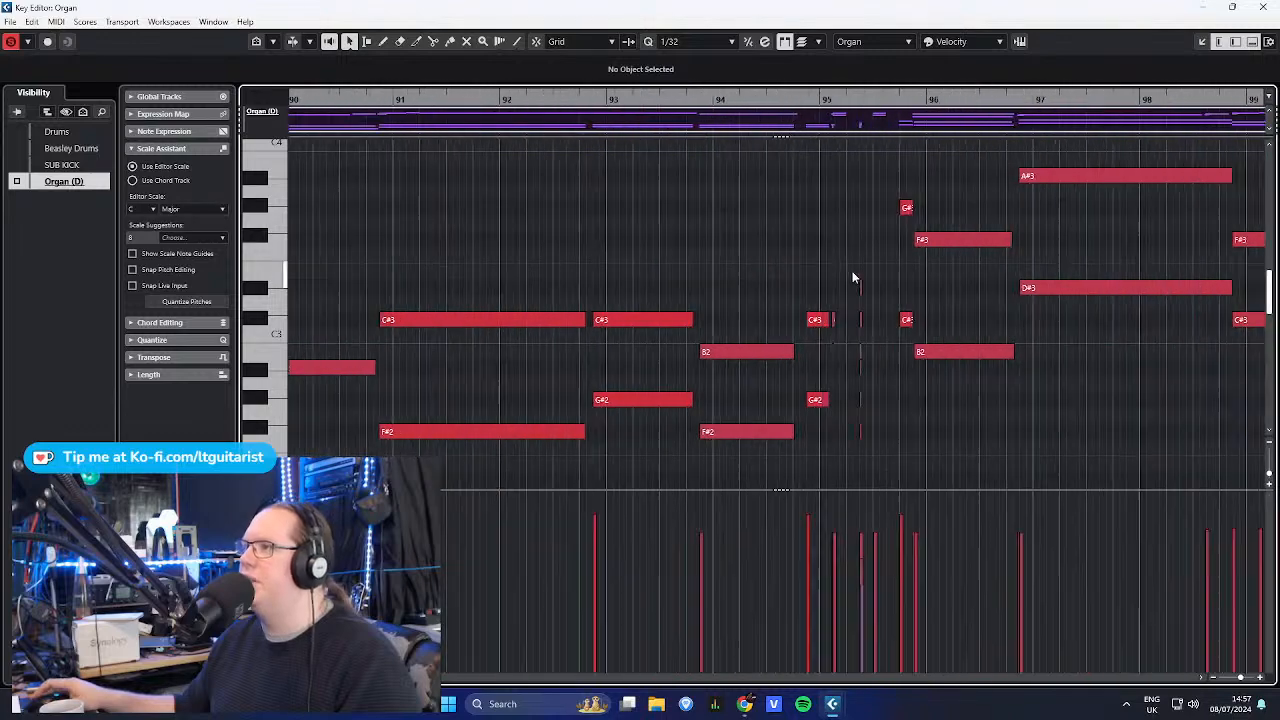
left_click(606, 96)
key("space")
- Try deleting the group of short notes around bar 95 and play the passage for comparison
scroll(1150, 388, "up", 1)
scroll(1119, 403, "down", 4)
scroll(738, 176, "up", 3)
scroll(728, 232, "up", 4)
left_click_drag(946, 364, 710, 153)
key("Delete")
scroll(706, 148, "down", 3)
left_click(665, 99)
scroll(900, 270, "down", 3)
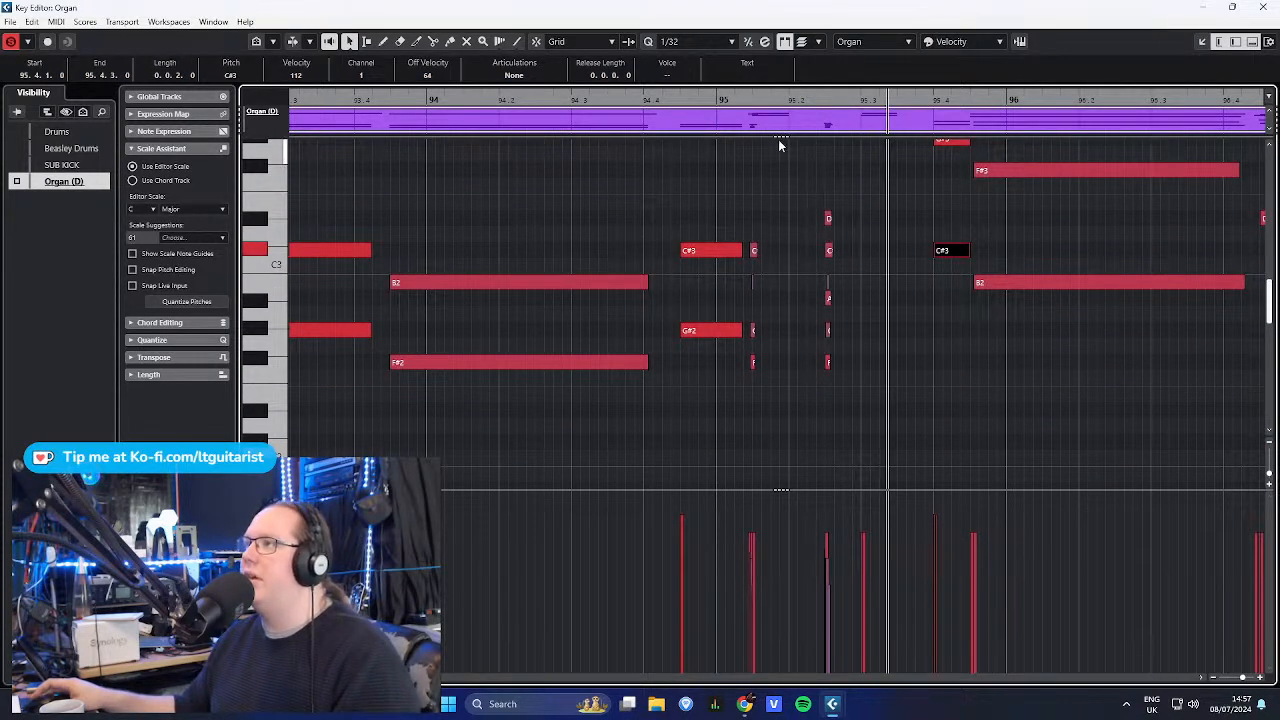
- Examine the C5 grace note leading into C#5 in bar 95 and play the passage from bar 94
scroll(797, 277, "up", 9)
scroll(827, 377, "up", 3, "ctrl")
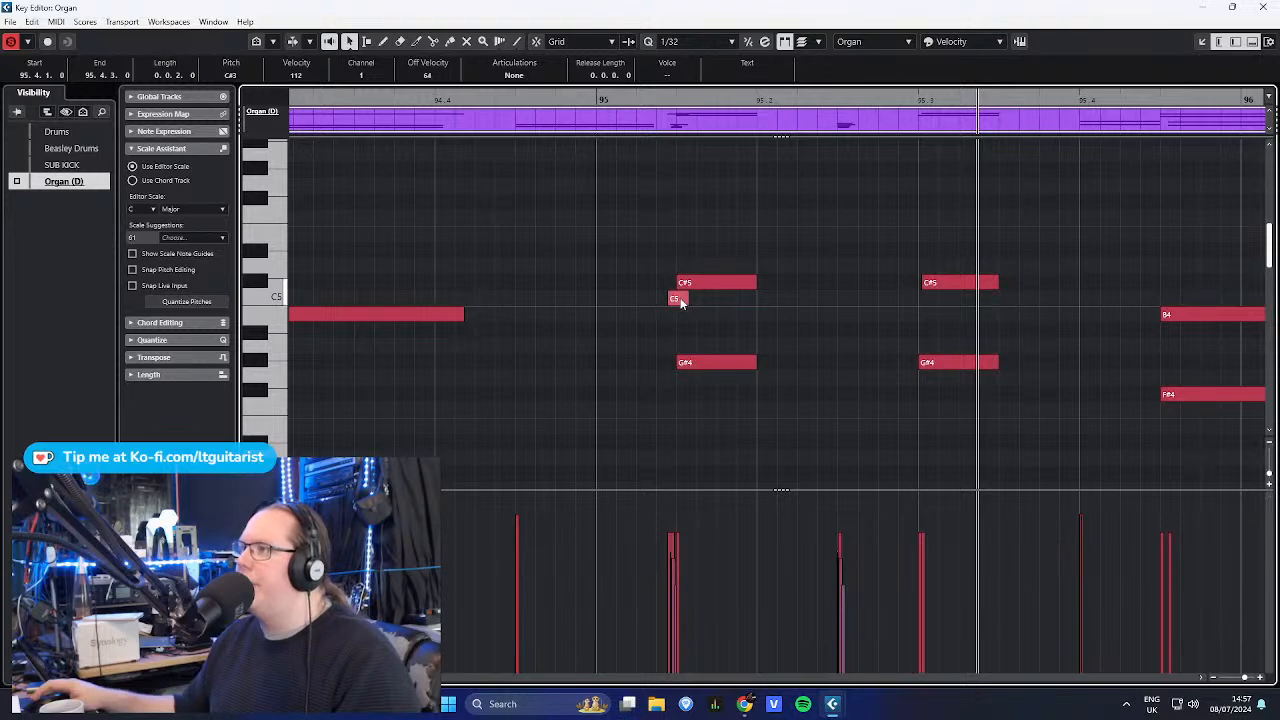
left_click(690, 284)
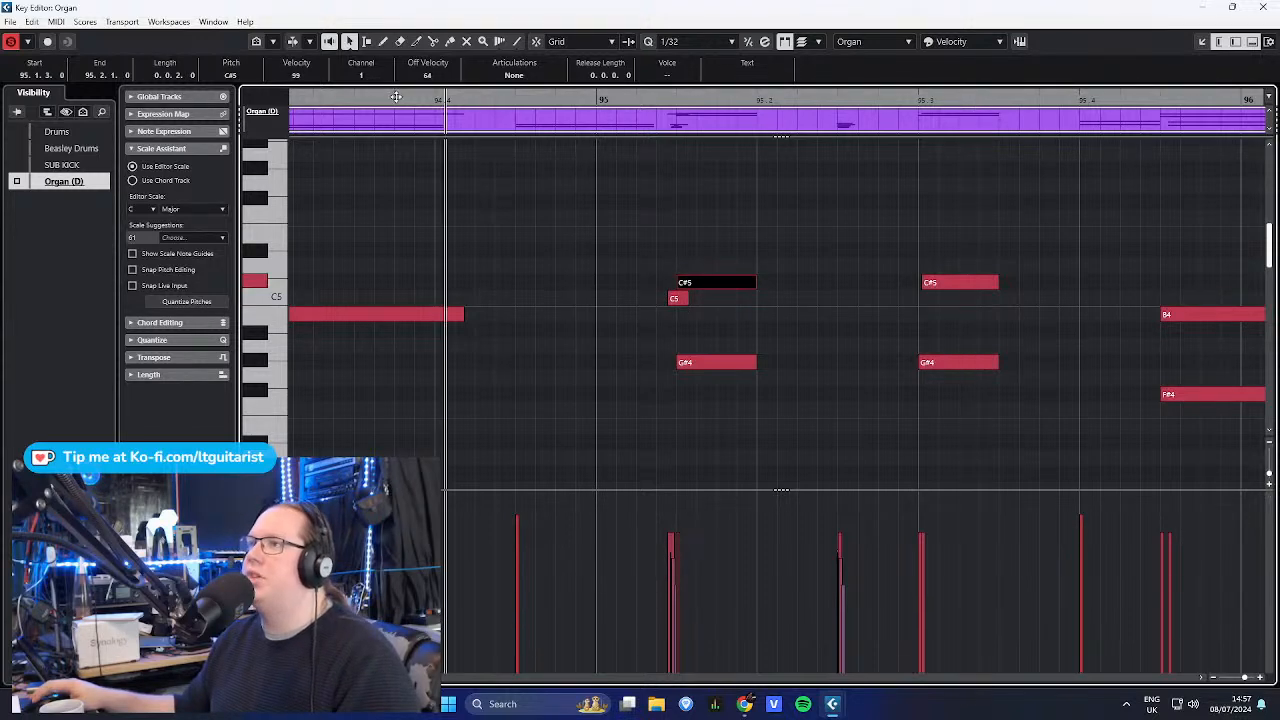
scroll(800, 245, "down", 8, "ctrl")
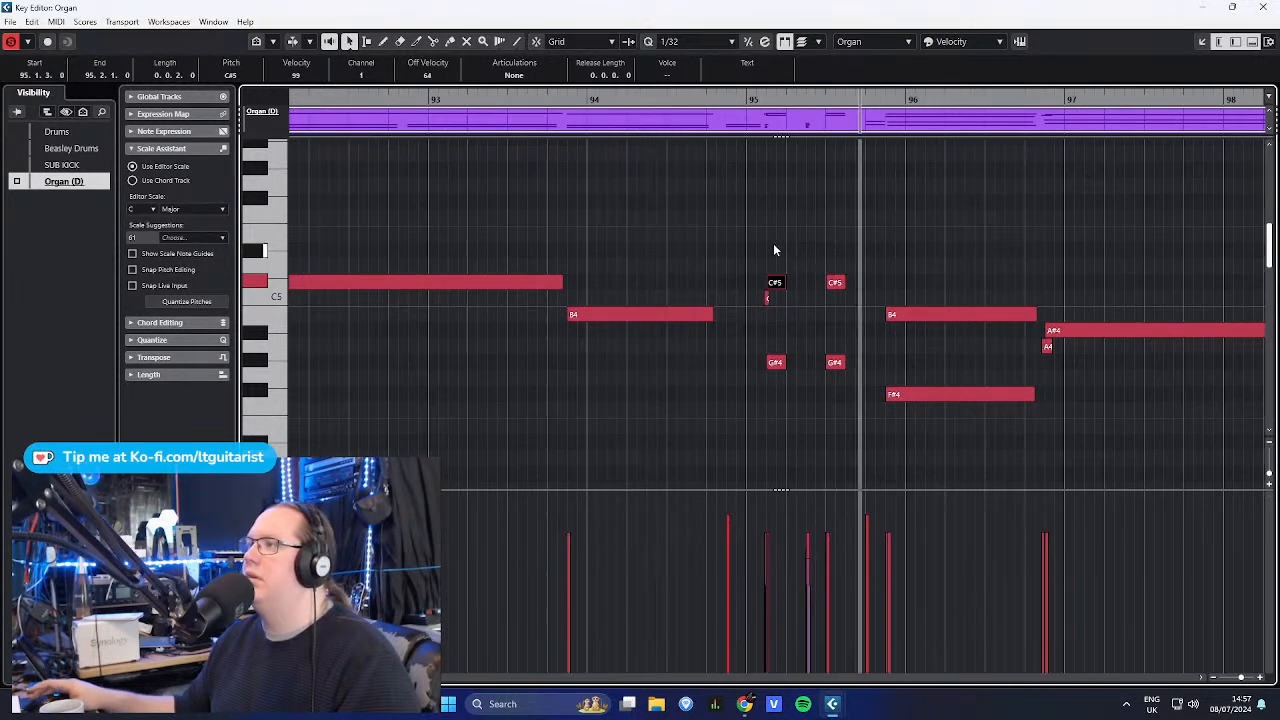
scroll(492, 162, "up", 1)
- Examine the C5 and B4 notes overlapping C#5 just before bar 91 and play the passage from bar 90
scroll(492, 162, "up", 5, "ctrl")
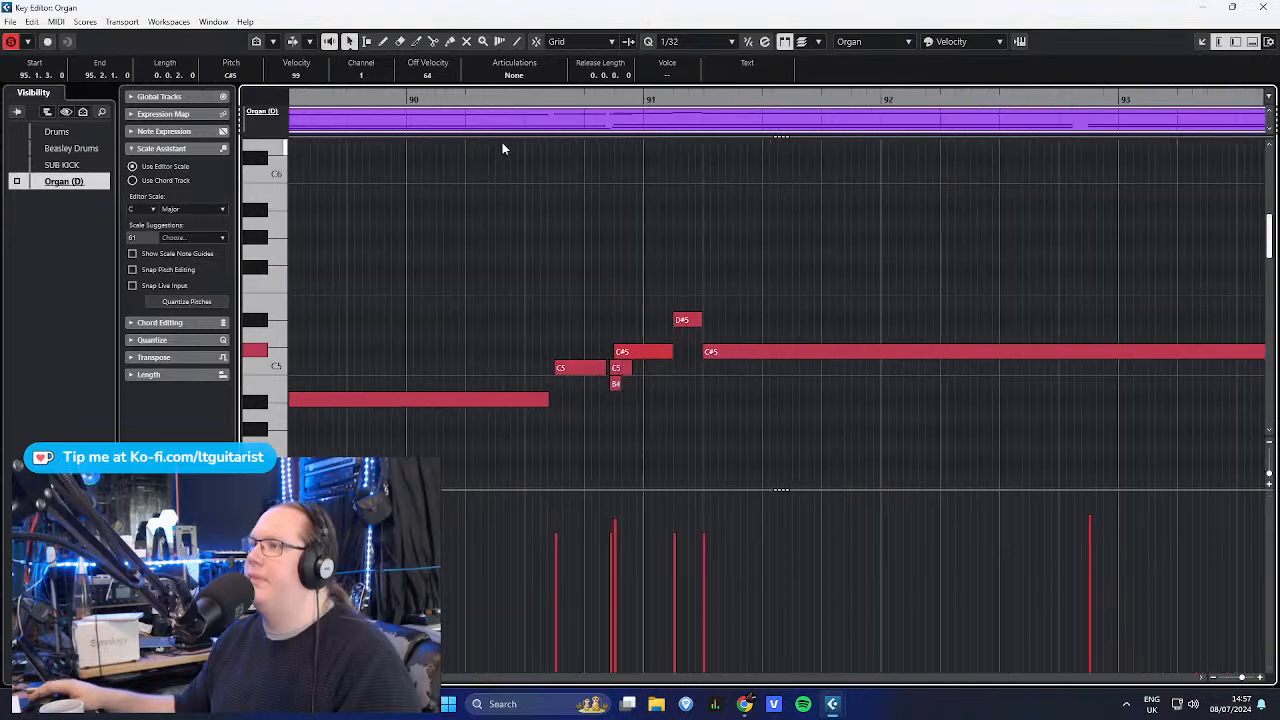
left_click(513, 118)
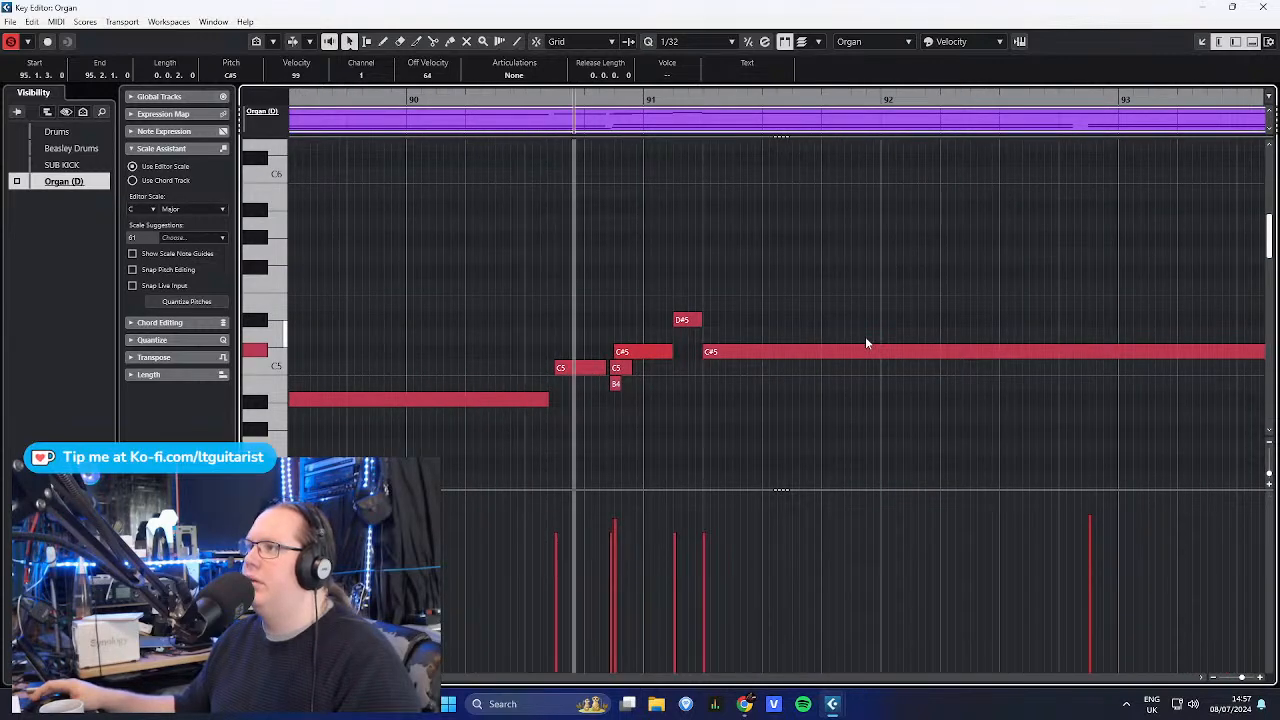
key("space")
scroll(630, 370, "up", 3, "ctrl")
left_click(658, 385)
left_click(678, 351)
left_click_drag(428, 99, 428, 95)
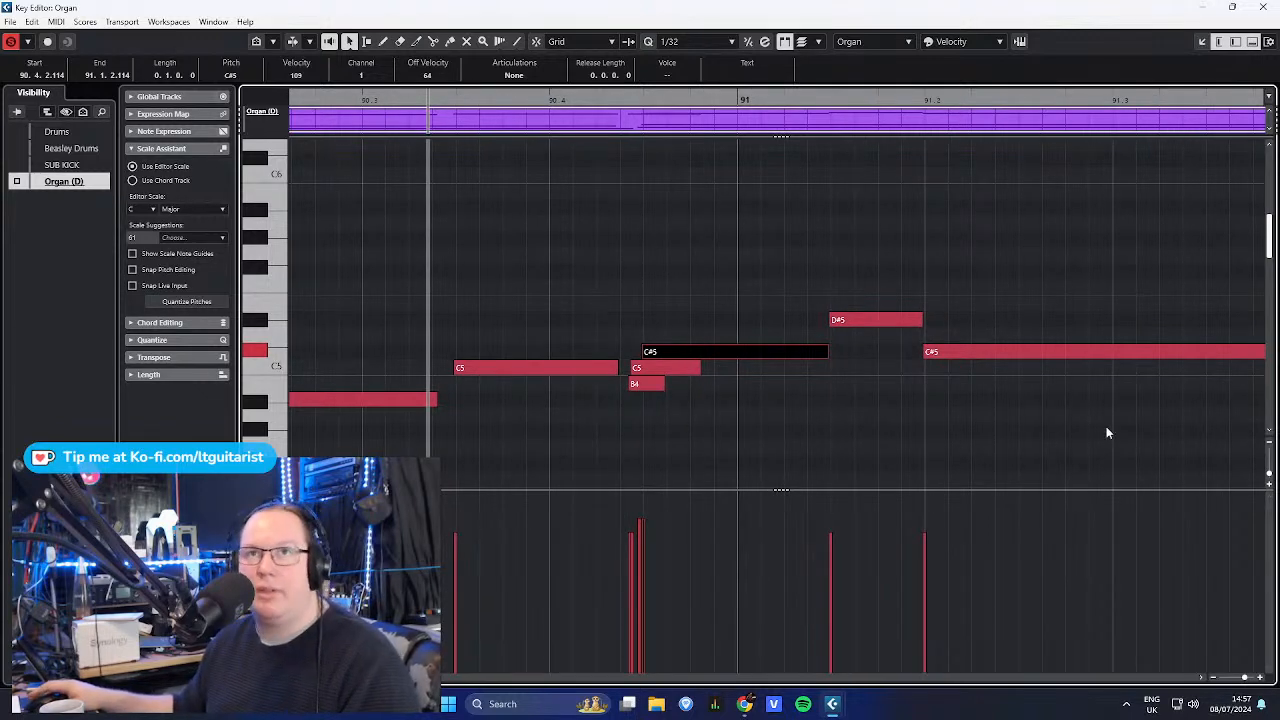
left_click(1042, 449)
key("space")
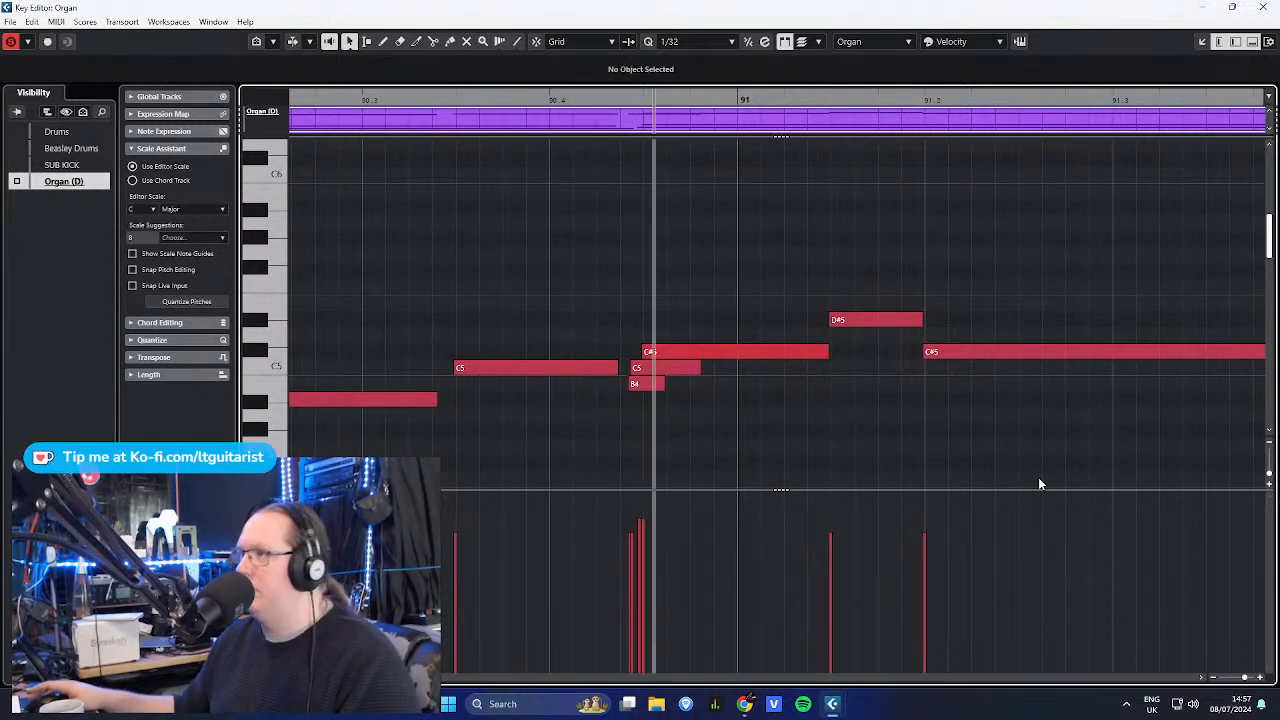
- Examine the overlapping grace notes around C#5 in bars 98 and 99 and play that passage
scroll(1042, 468, "down", 6, "ctrl")
scroll(1044, 464, "down", 6)
scroll(1041, 461, "down", 5, "ctrl")
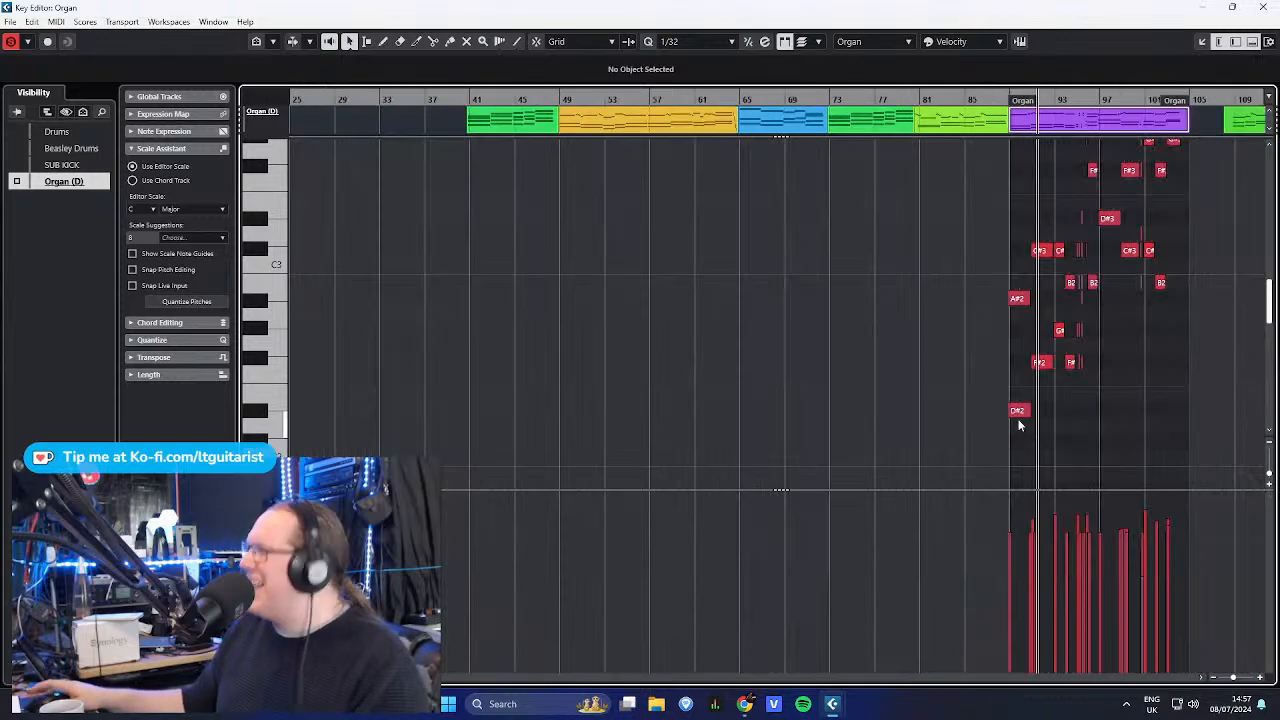
scroll(1238, 384, "right", 5)
scroll(842, 380, "down", 4)
scroll(363, 341, "up", 5, "ctrl")
scroll(1031, 355, "up", 10)
scroll(880, 408, "up", 2)
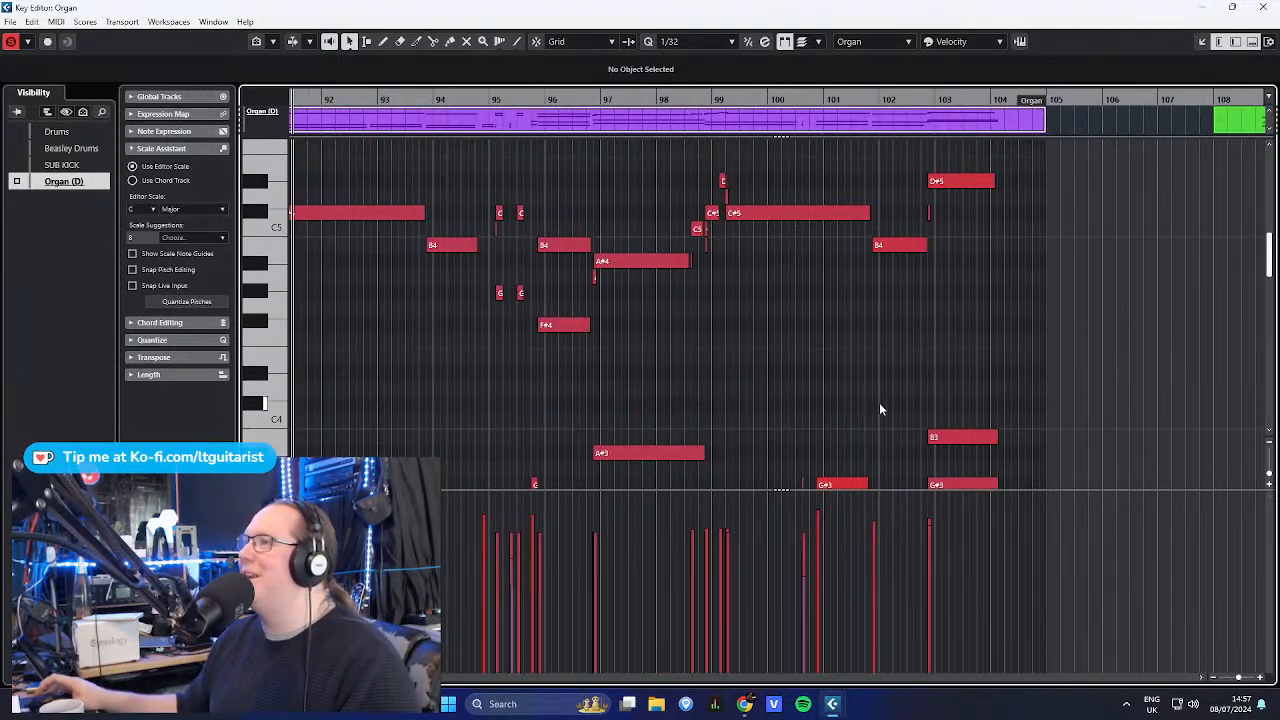
scroll(714, 228, "up", 5, "ctrl")
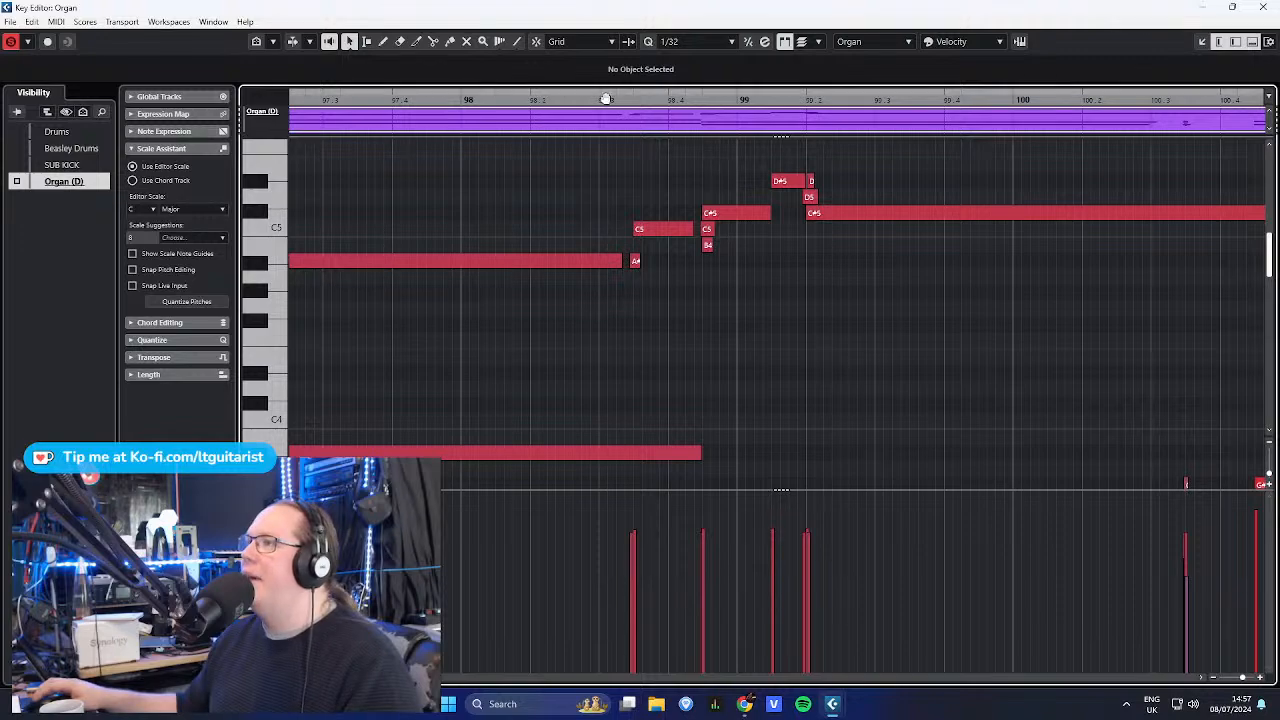
key("space")
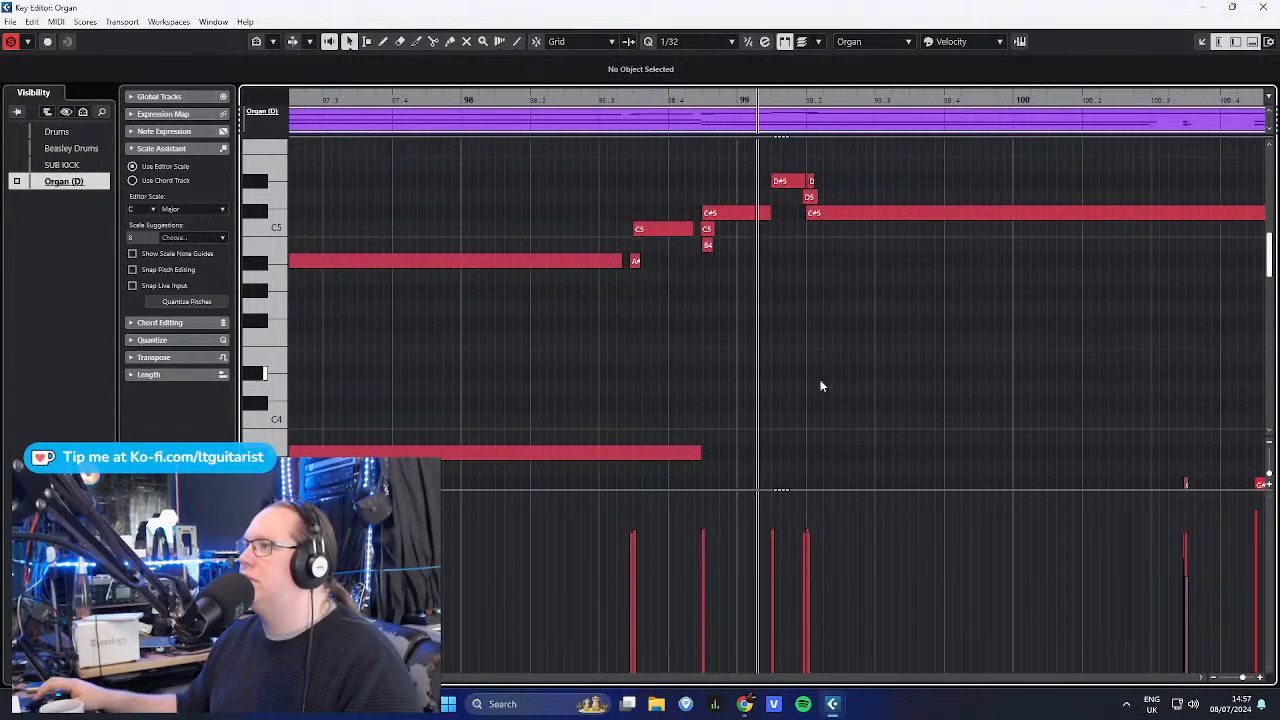
- Close the Key Editor and view the song arrangement through the Outro-Chorus
left_click(1262, 8)
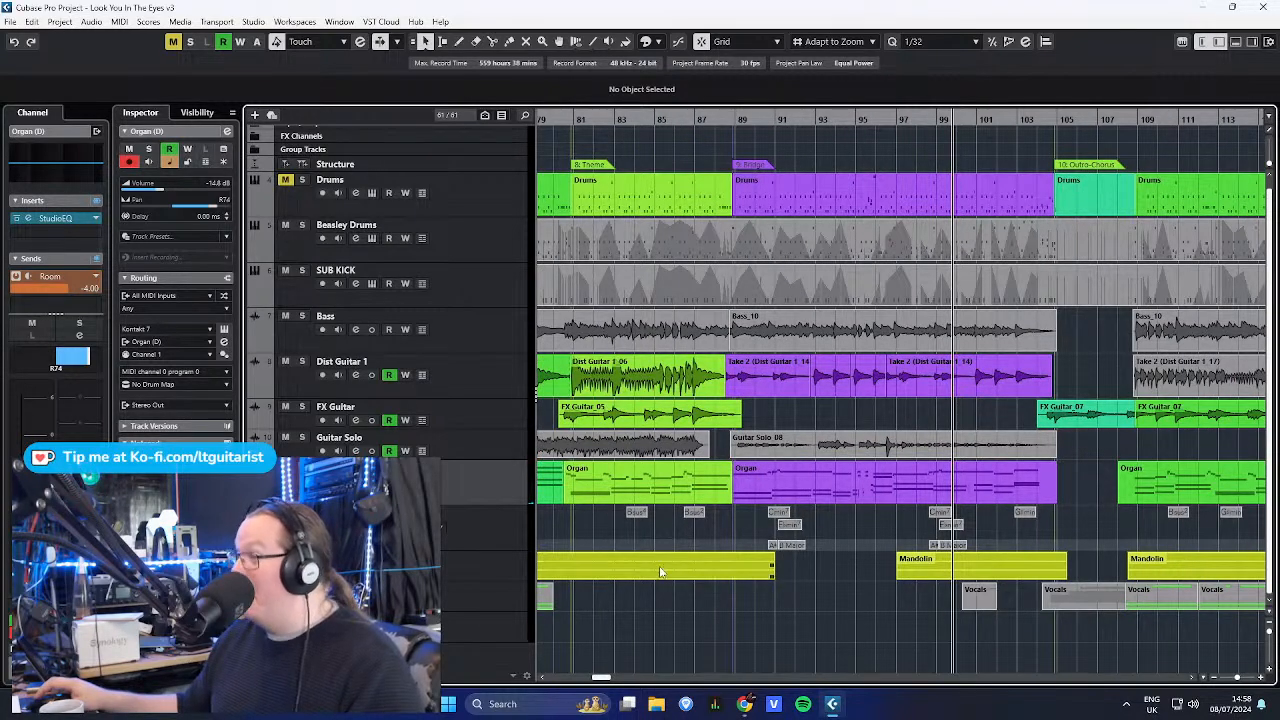
scroll(770, 585, "down", 3)
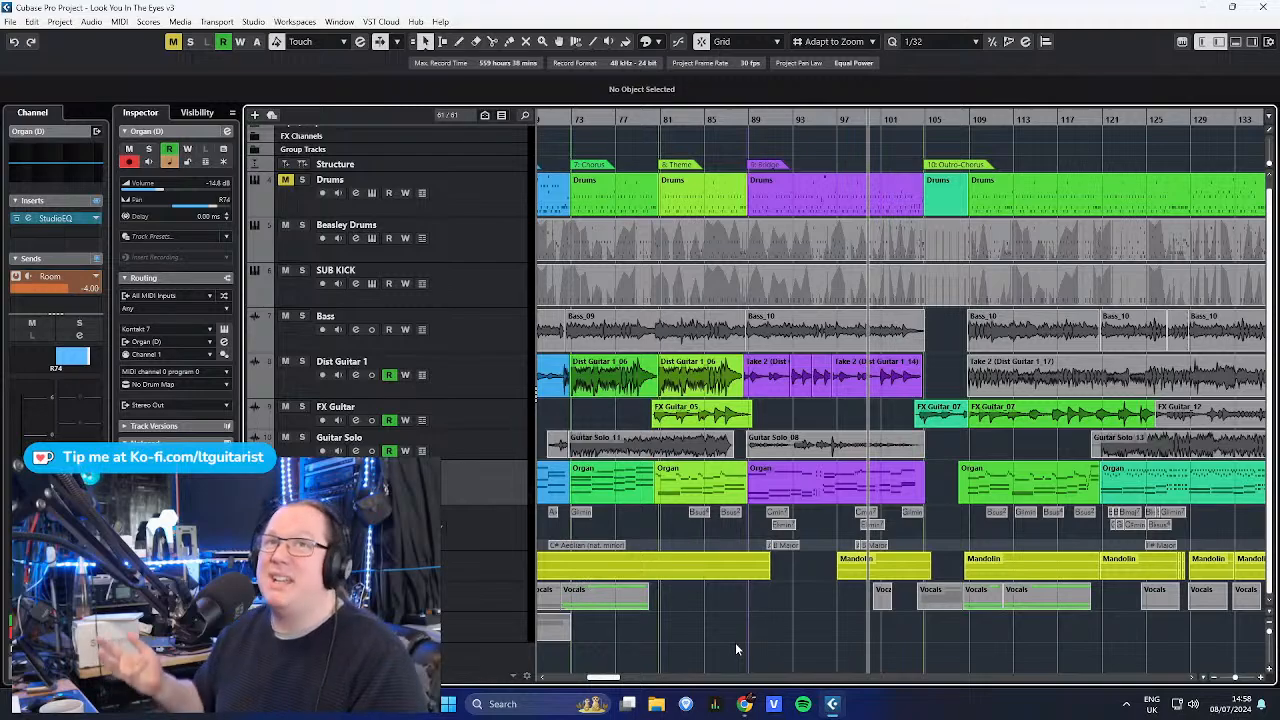
scroll(736, 648, "down", 5)
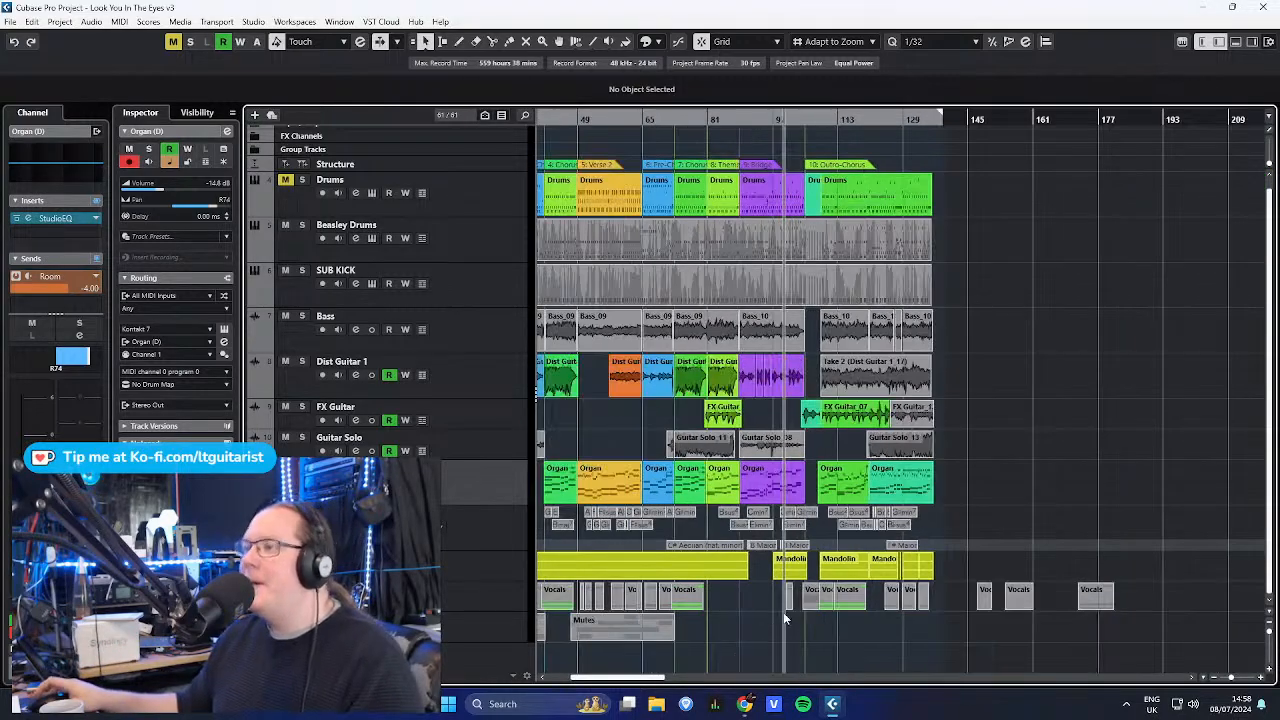
- Open the Outro-Chorus Organ part ending at bar 120 in the Key Editor and find the run in bar 119
scroll(785, 615, "up", 7)
scroll(912, 570, "down", 1)
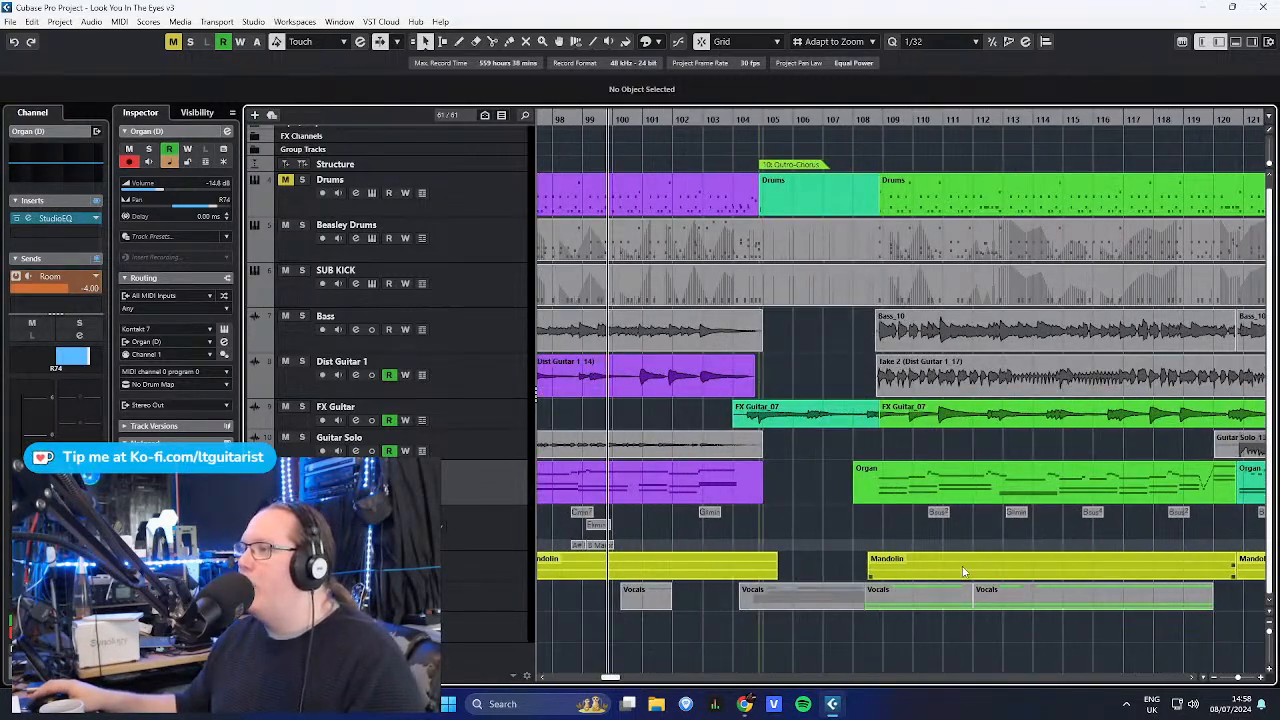
scroll(1060, 627, "down", 3)
scroll(1143, 633, "up", 4)
scroll(1145, 637, "up", 1)
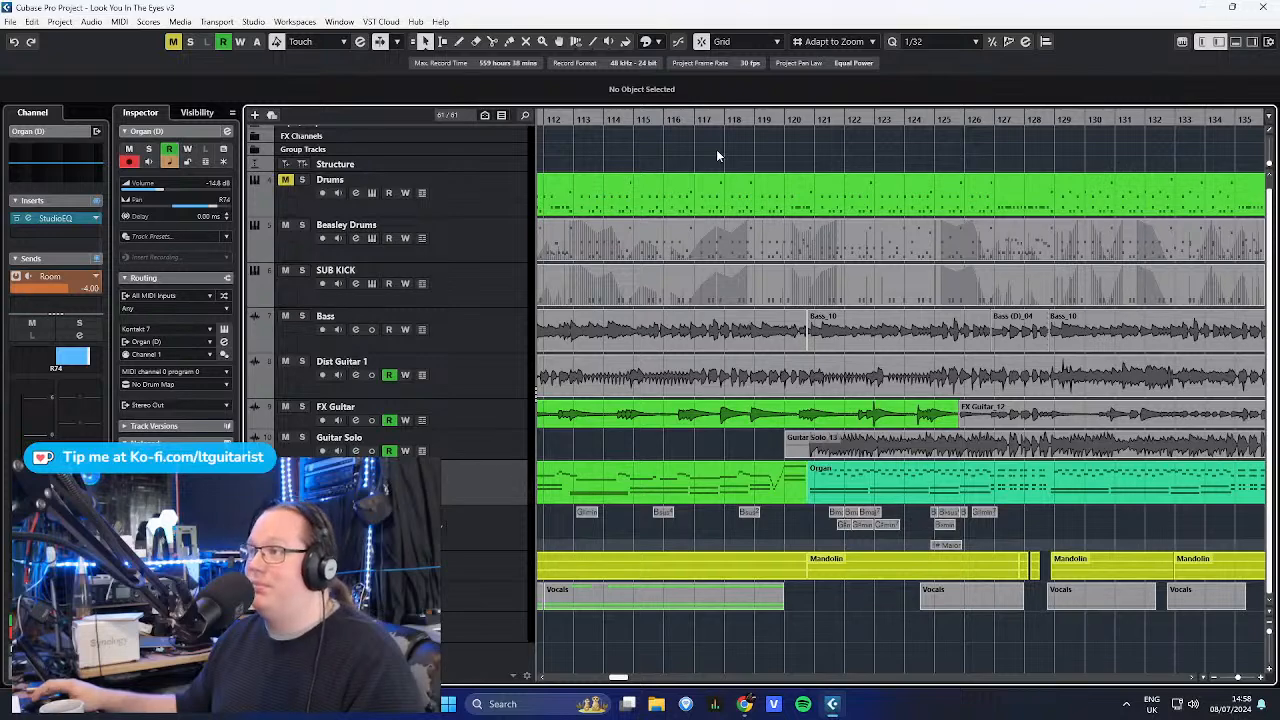
double_click(780, 484)
scroll(745, 236, "down", 3)
scroll(1130, 289, "up", 8)
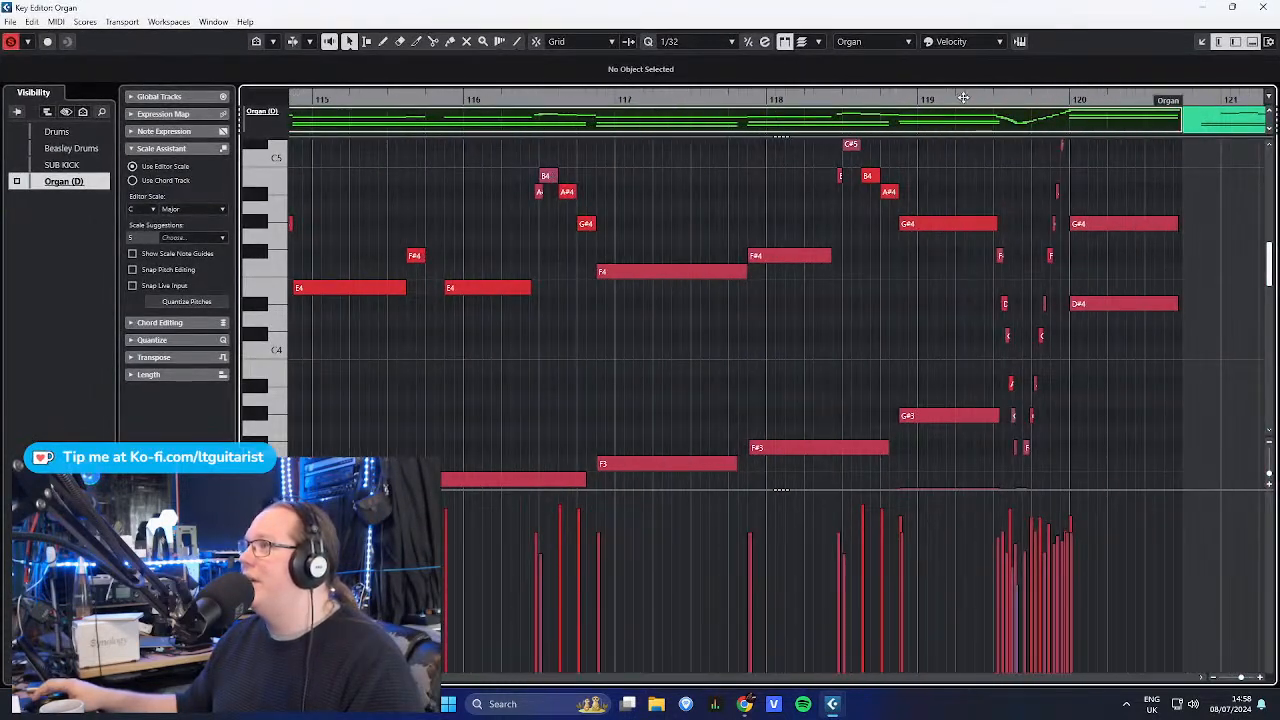
- Play and examine the Organ run through bar 119 up to the G#5 at bar 120, and close the Key Editor
left_click_drag(566, 99, 470, 102)
scroll(940, 371, "up", 1)
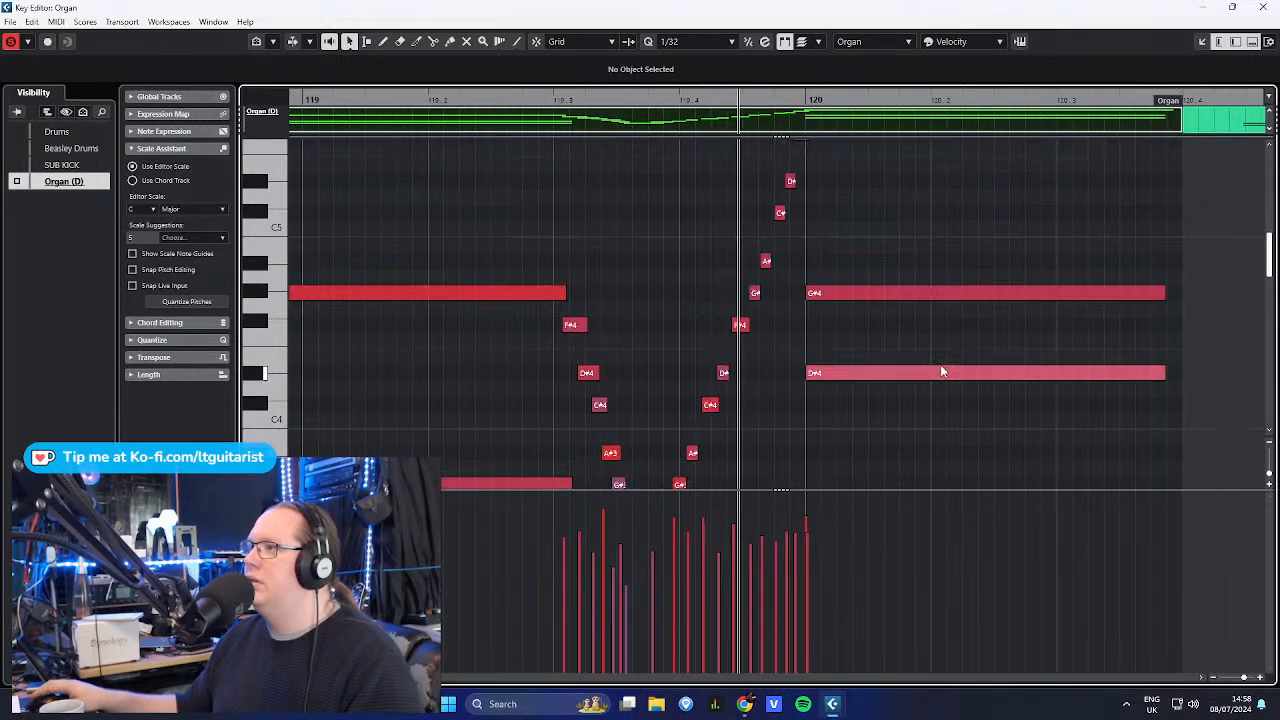
scroll(790, 276, "up", 3)
scroll(753, 353, "down", 4)
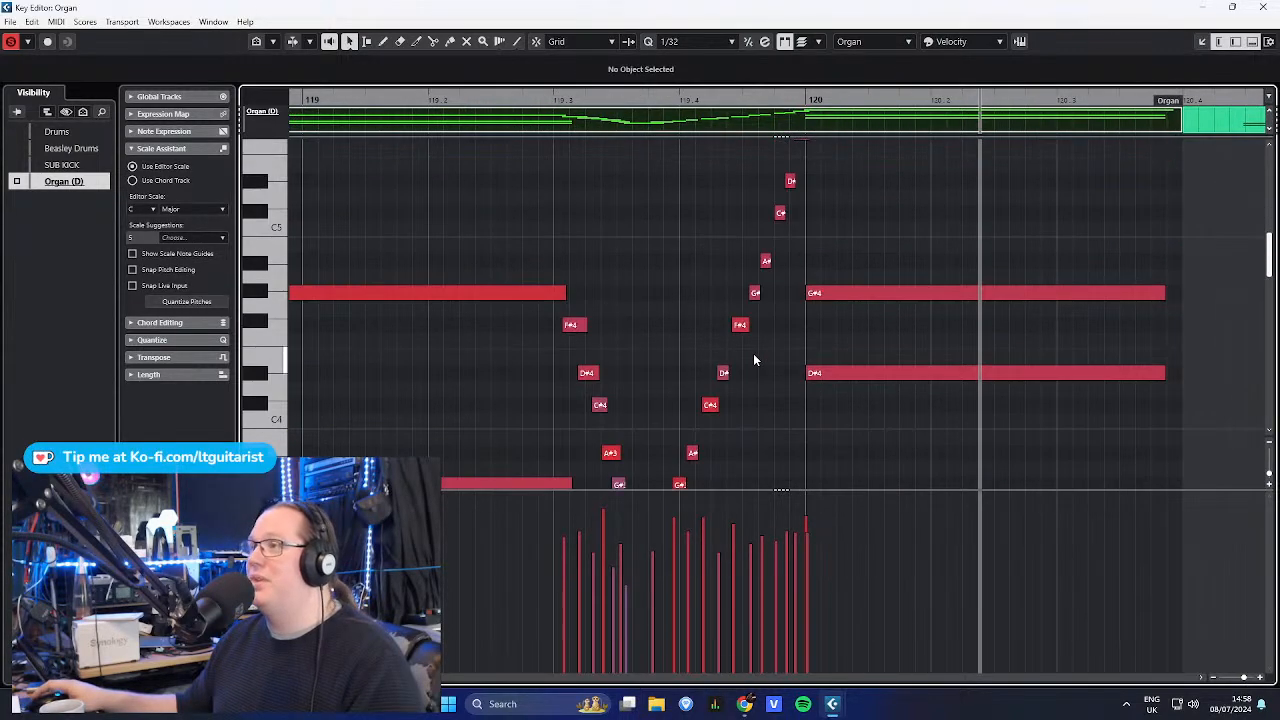
scroll(755, 285, "up", 4)
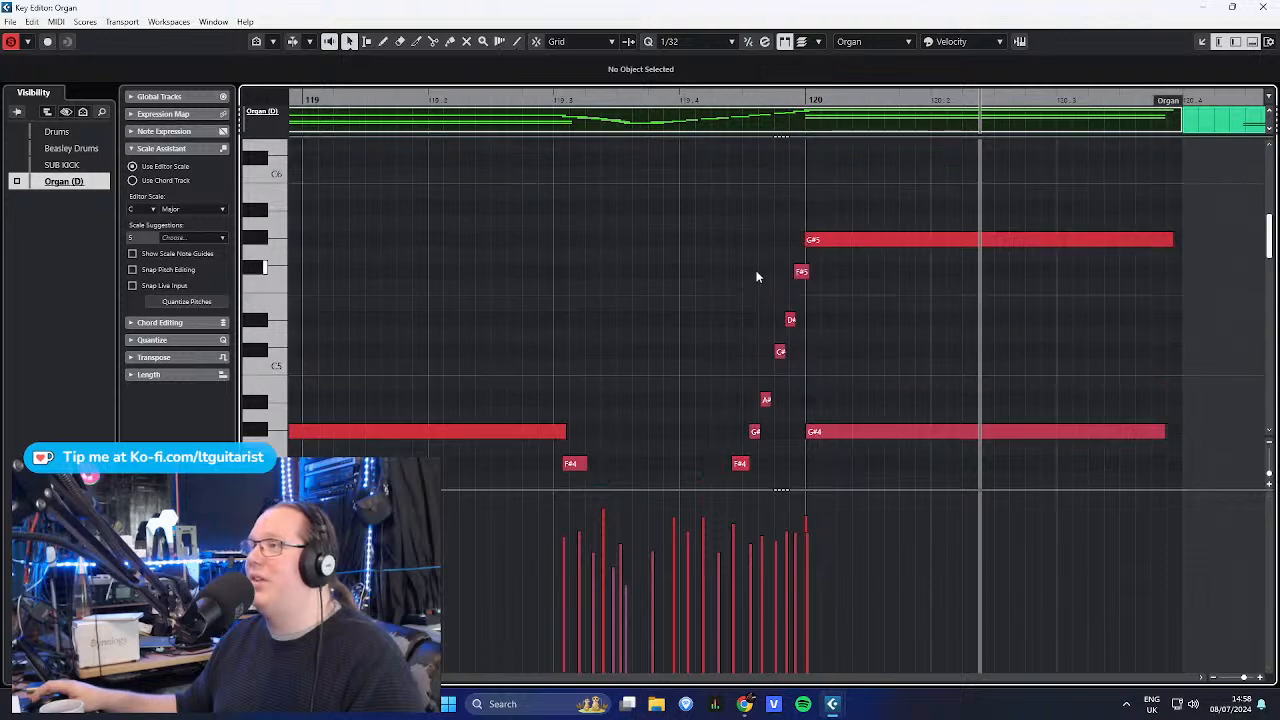
left_click(1259, 7)
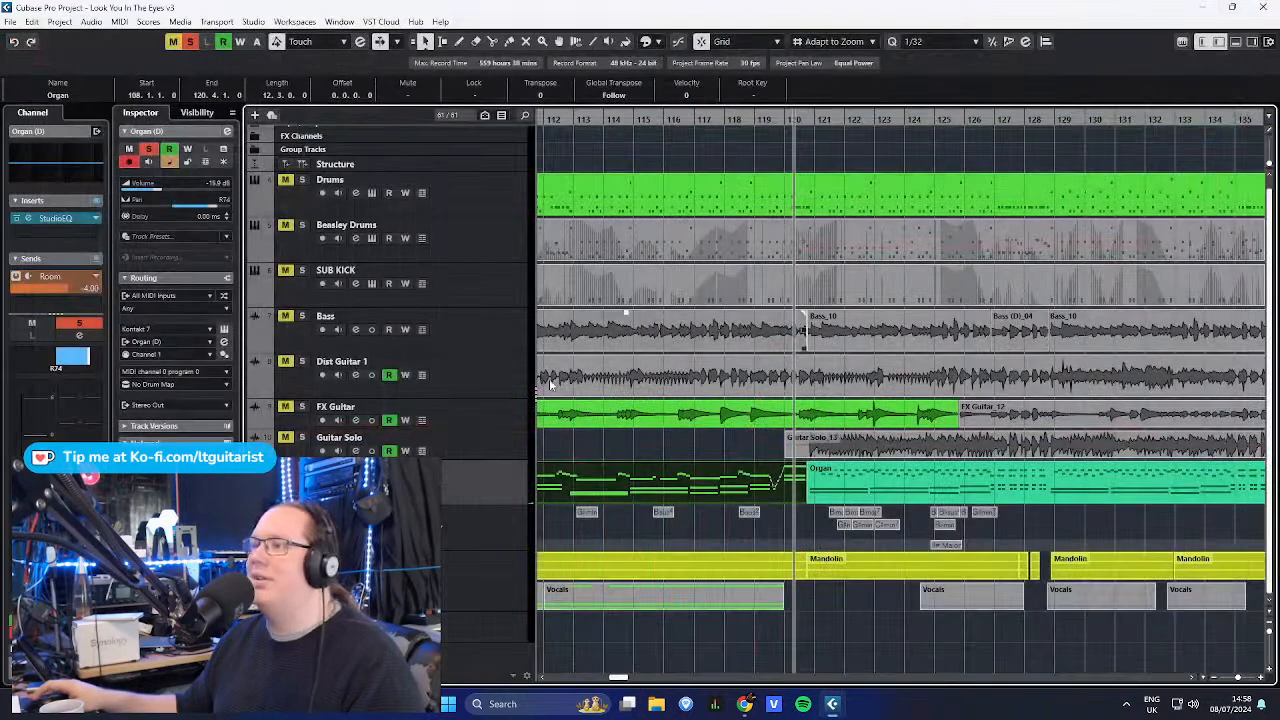
- View the whole song arrangement from bar 1 to the end and select the first Organ part in the Theme
left_click(599, 427)
key("g")
key("g")
key("g")
key("g")
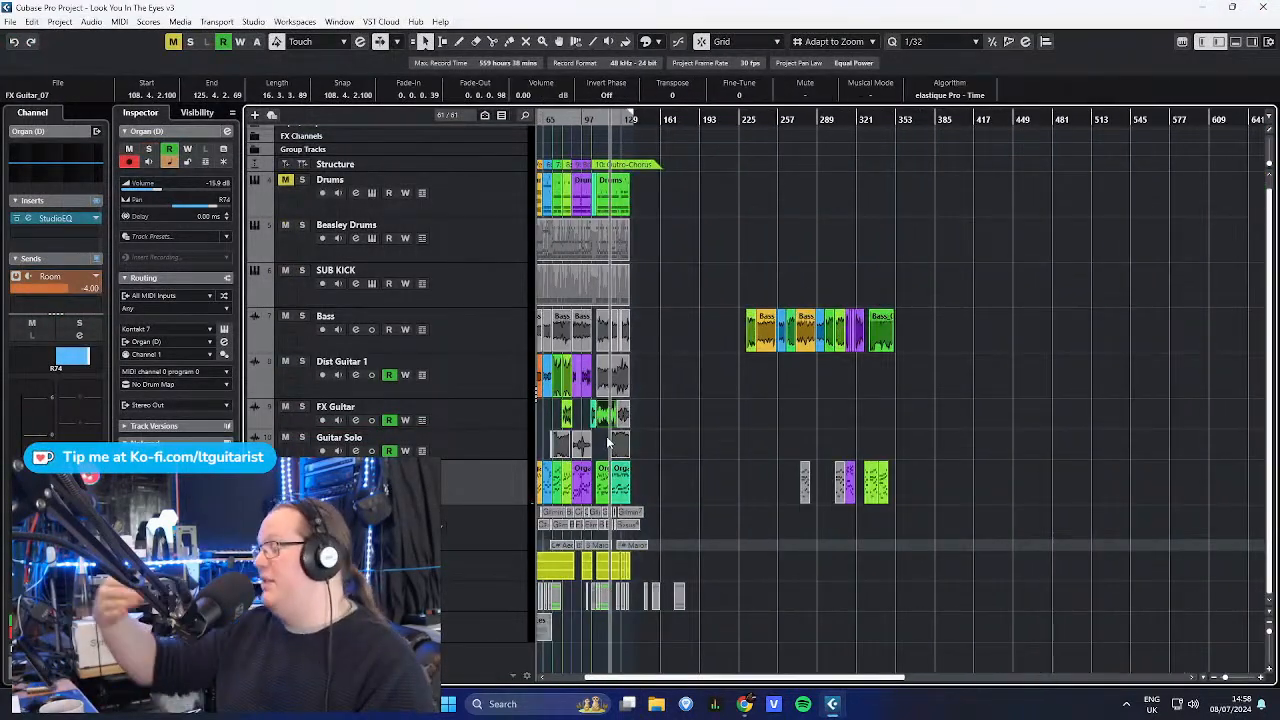
left_click_drag(599, 437, 686, 438)
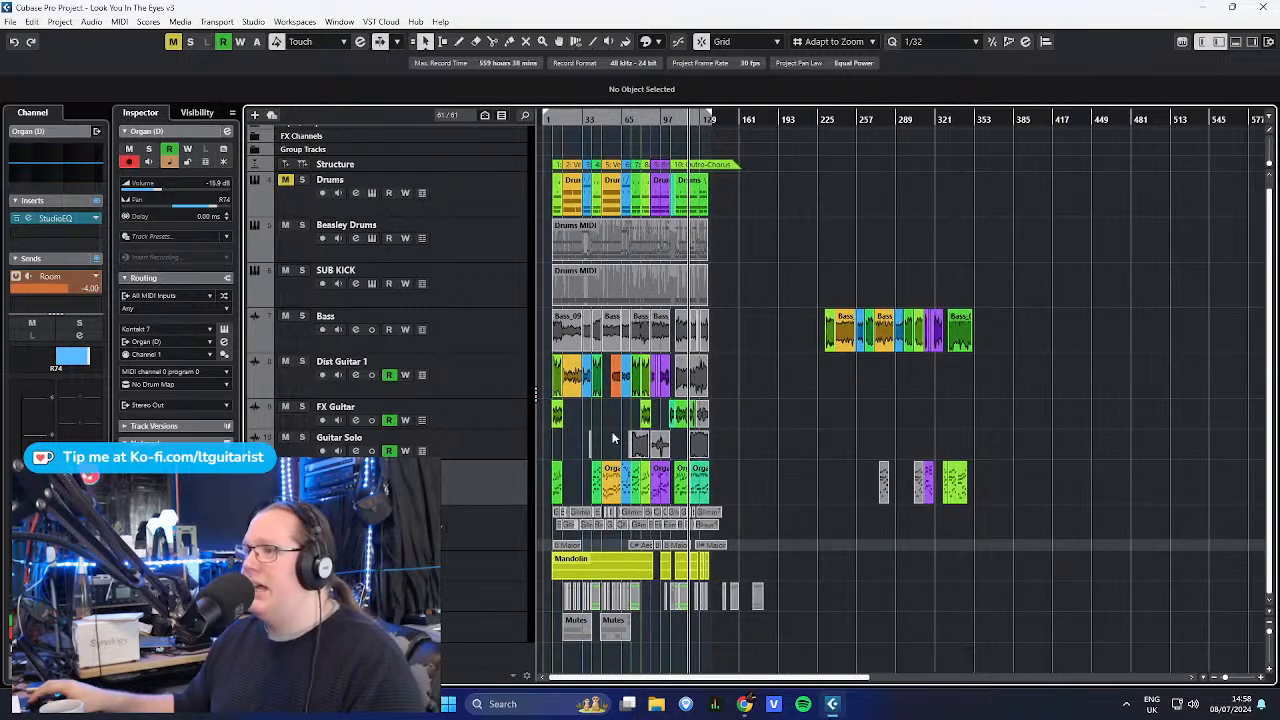
key("h")
key("h")
mouse_move(580, 446)
left_mouse_down()
mouse_move(450, 423)
mouse_move(590, 462)
left_mouse_up()
left_click(592, 468)
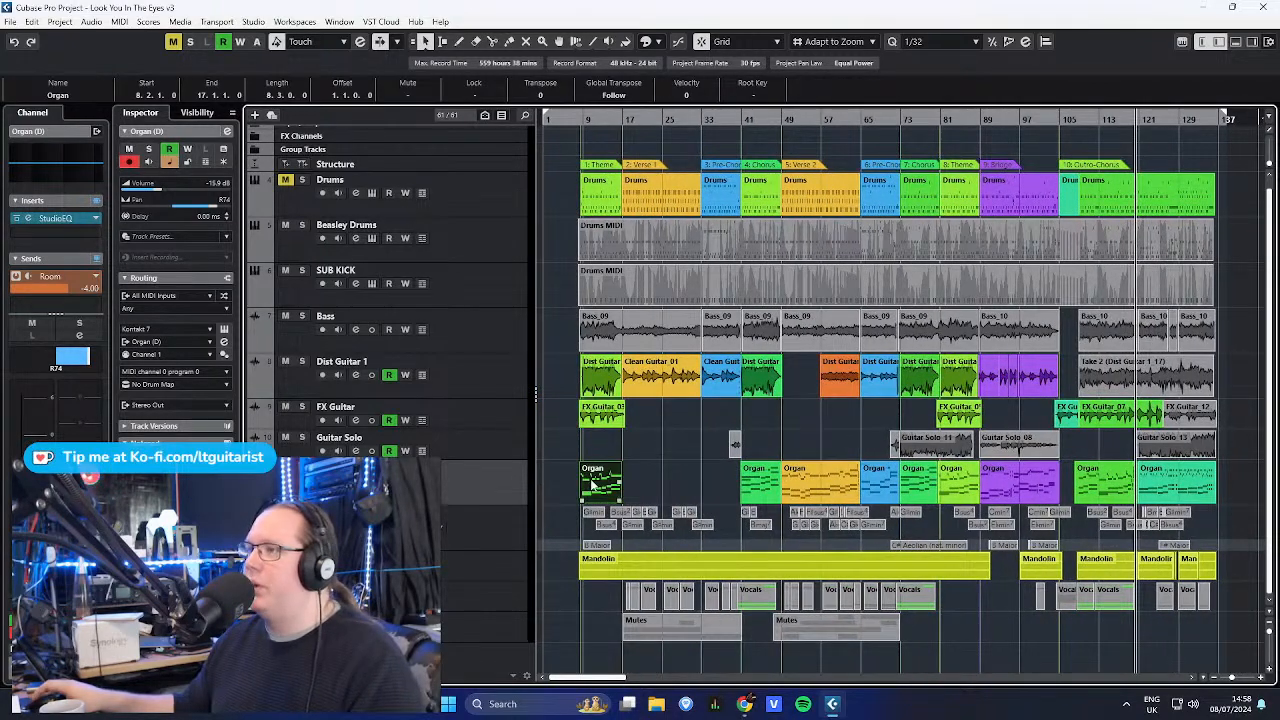
- Expand the Mandolin folder track to show its Pickup, SM57 and Se2000 recordings
left_click(478, 524)
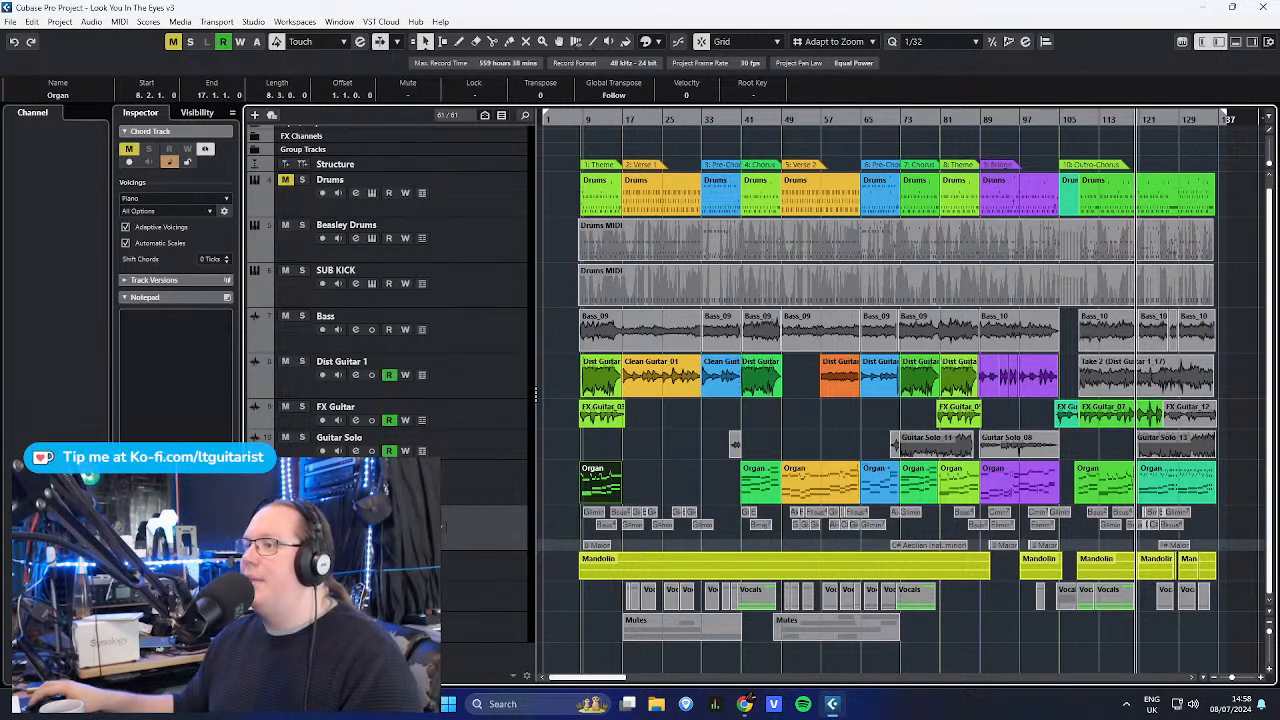
left_click(254, 558)
scroll(636, 323, "down", 3)
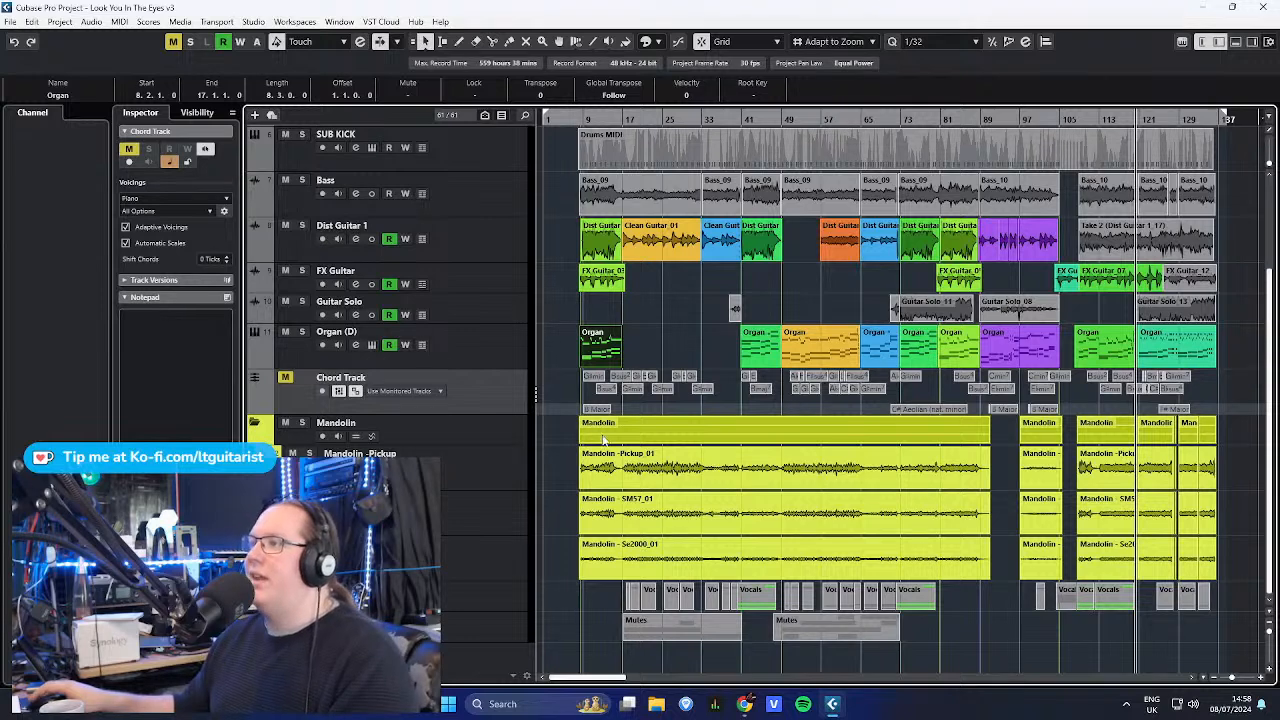
left_click(560, 476)
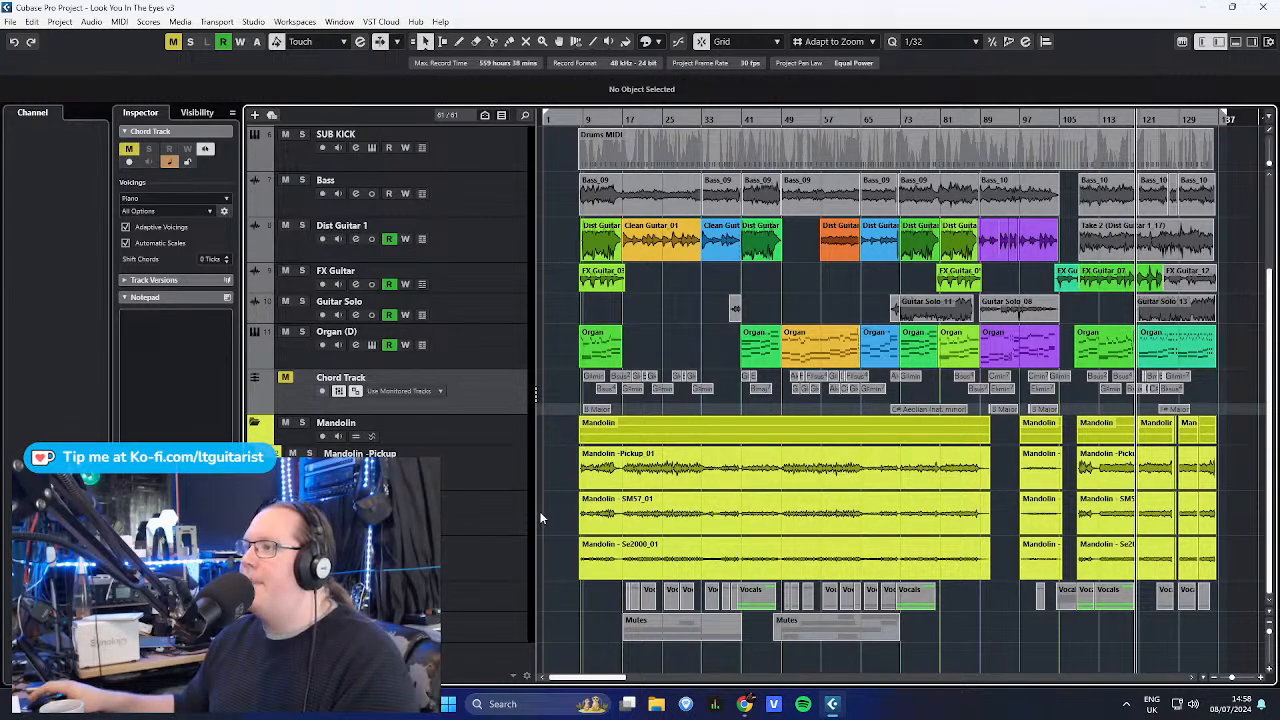
left_click_drag(560, 466, 1238, 575)
left_click(1005, 461)
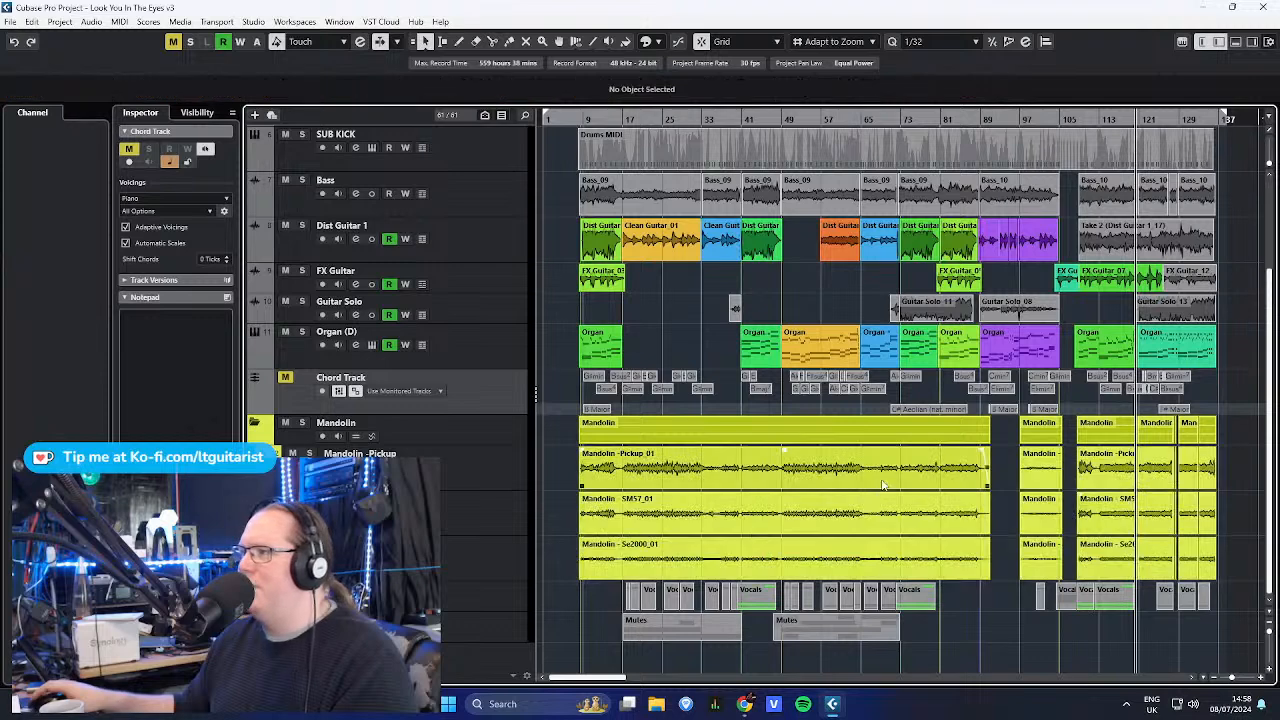
- Solo the Mandolin folder track and bring the Theme and Verse 1 recordings into view
left_click(520, 440)
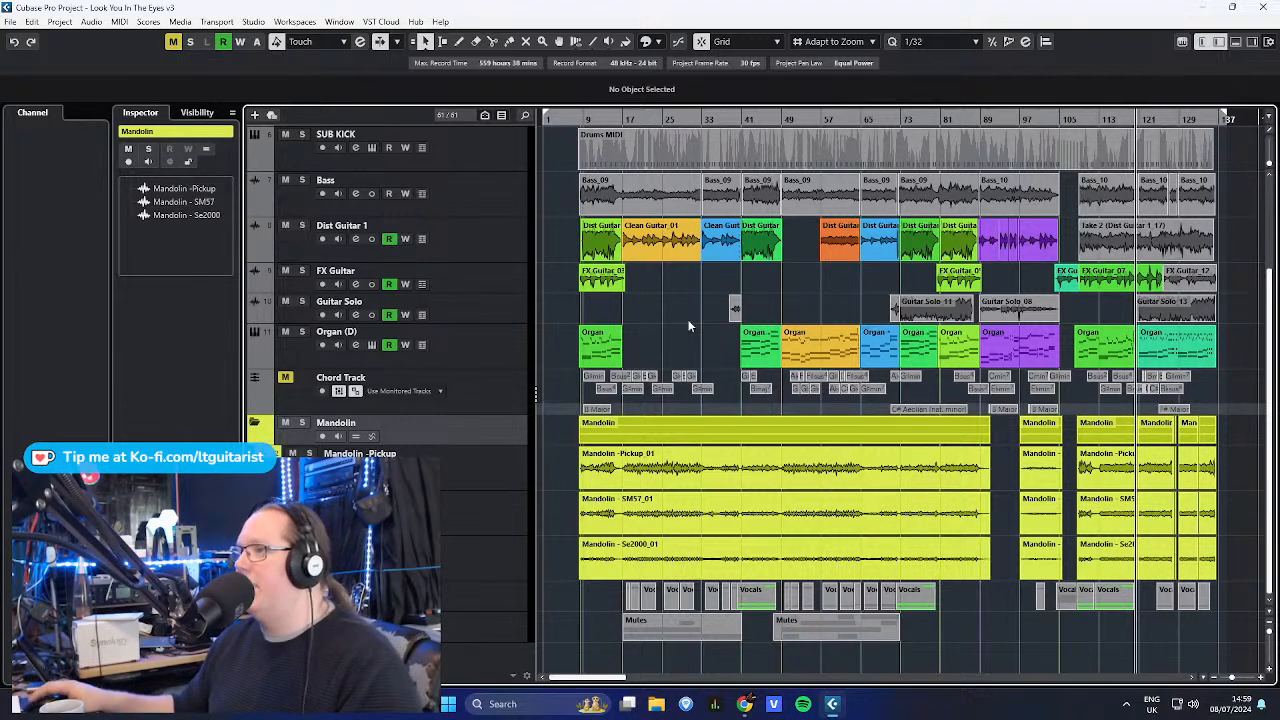
left_click(302, 423)
scroll(566, 455, "up", 6)
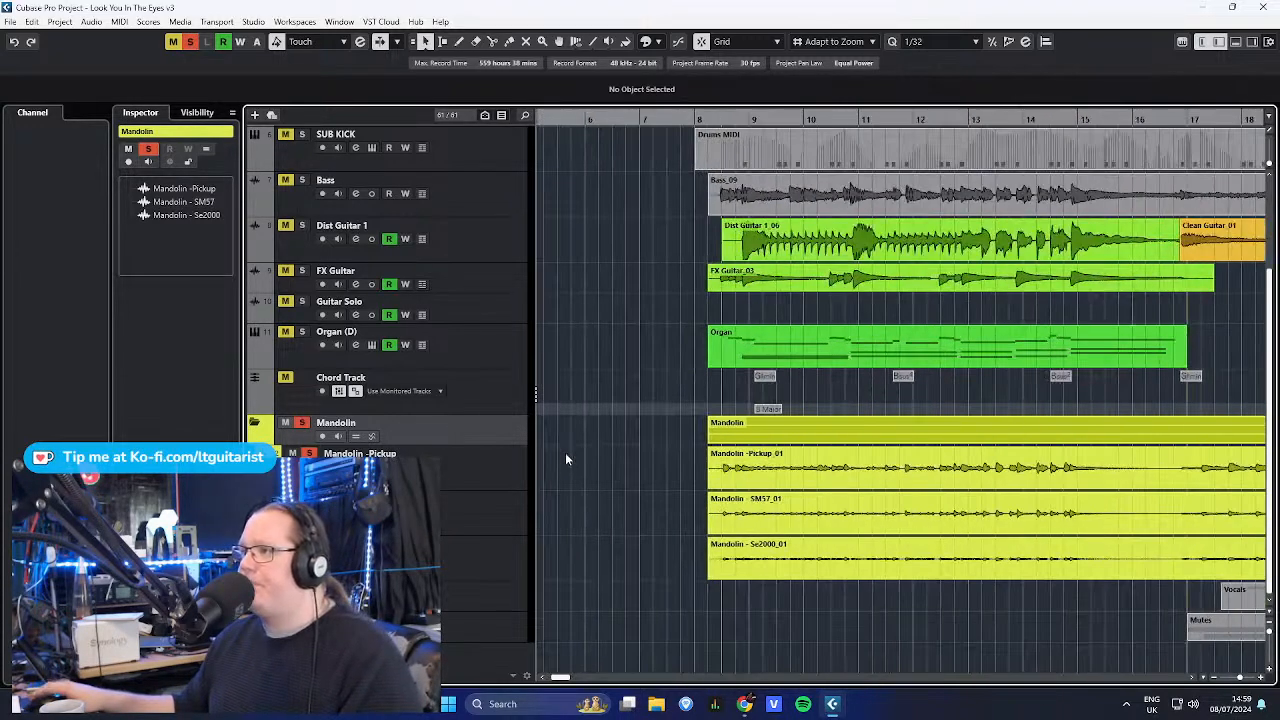
scroll(565, 455, "down", 6)
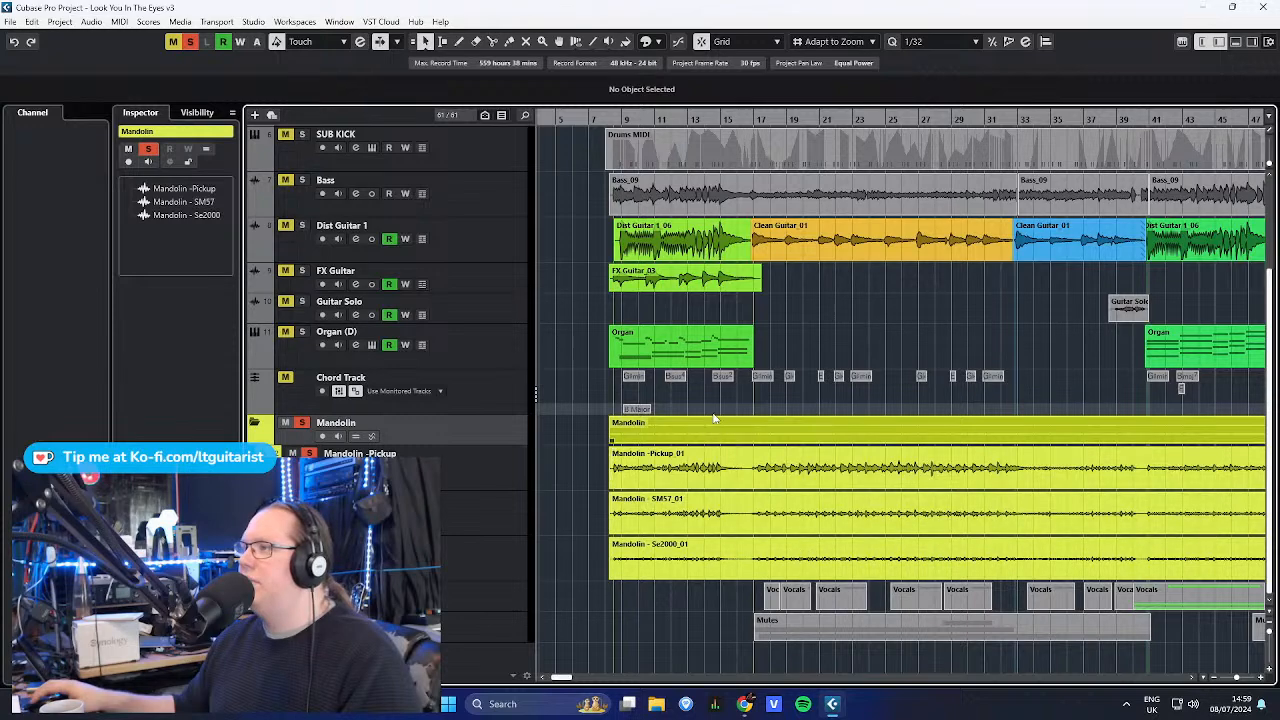
left_click_drag(659, 628, 535, 450)
left_click_drag(564, 480, 645, 600)
left_click_drag(645, 602, 490, 578)
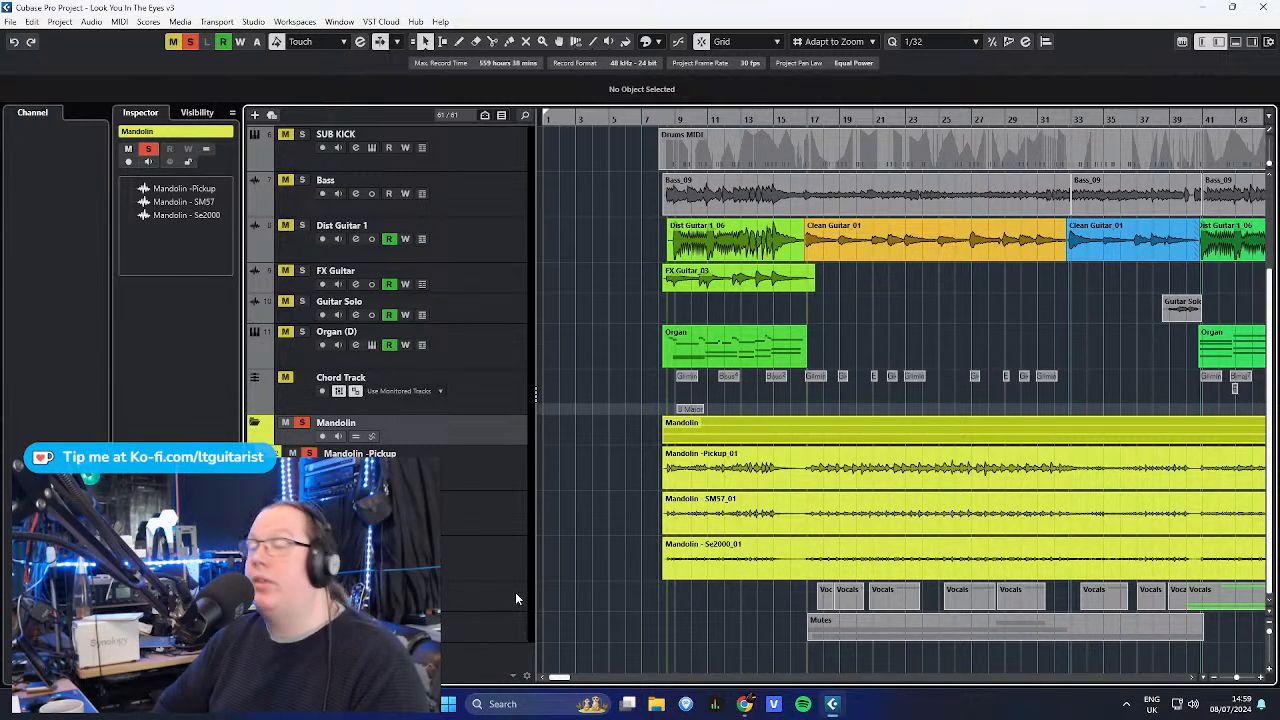
key("alt+Tab")
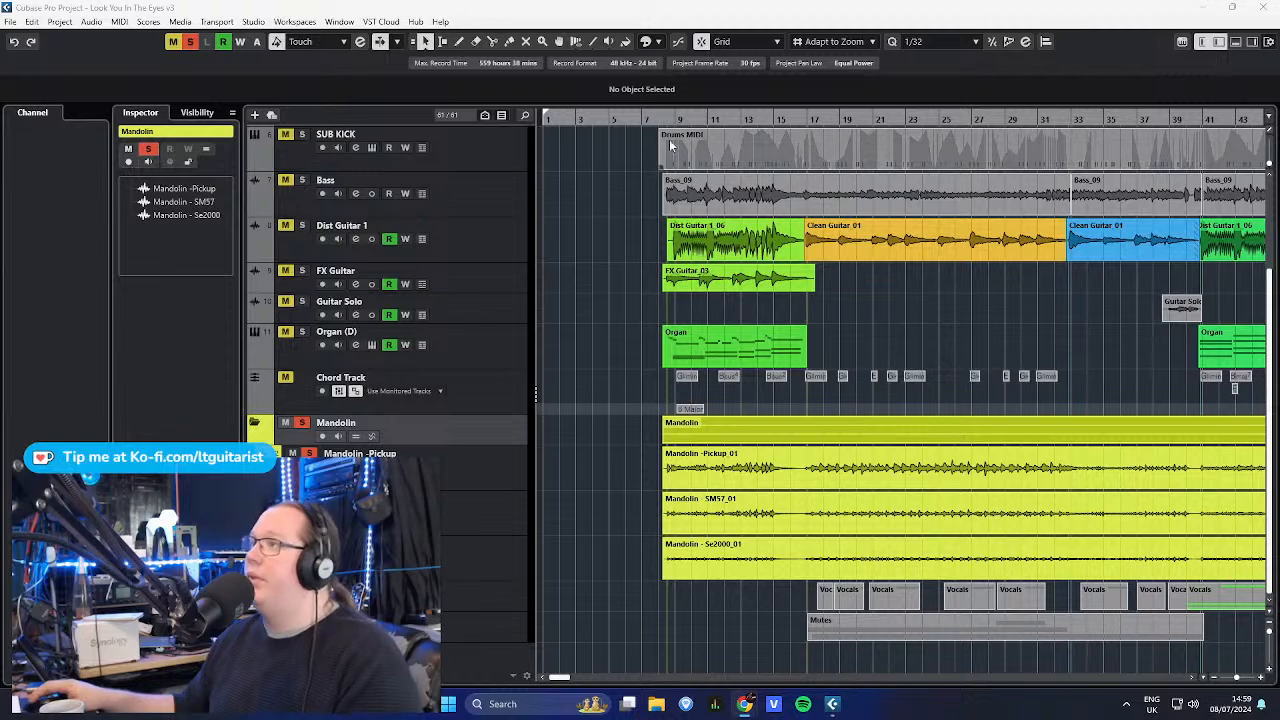
- Play the soloed Mandolin through Verse 1 from bar 17
left_click(657, 117)
left_click(799, 118)
key("space")
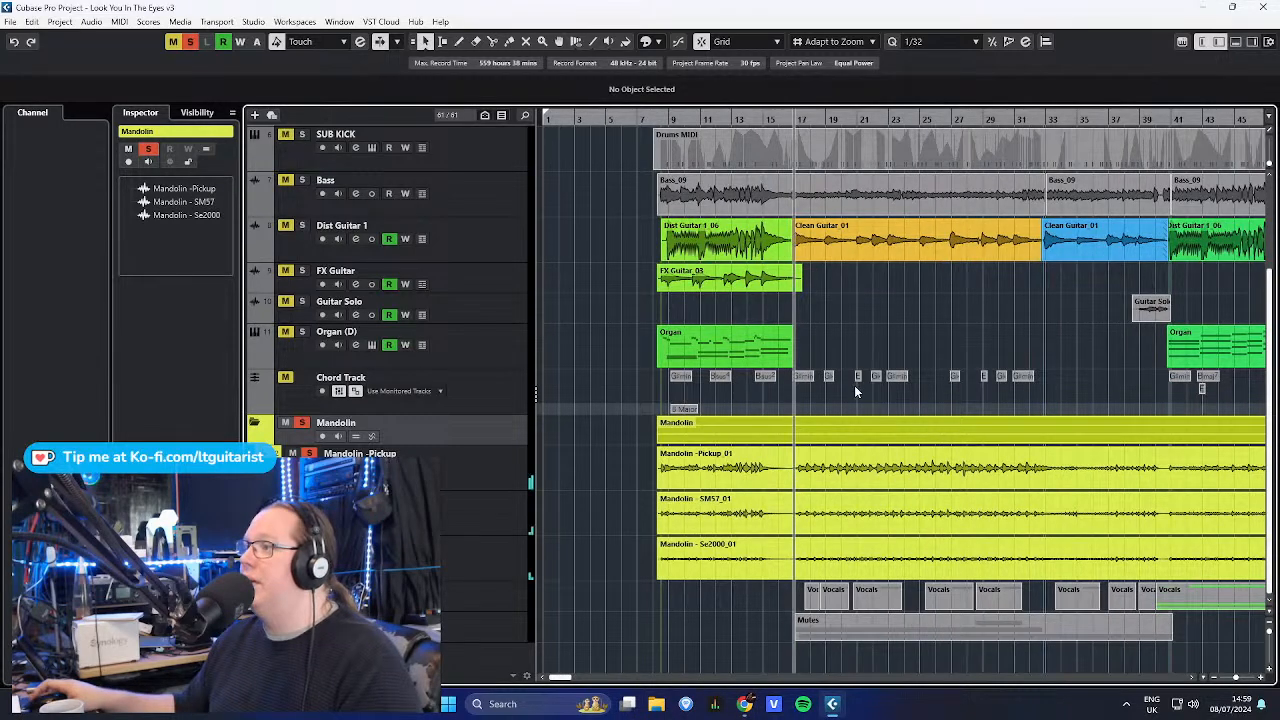
scroll(854, 385, "up", 2)
scroll(818, 320, "down", 2)
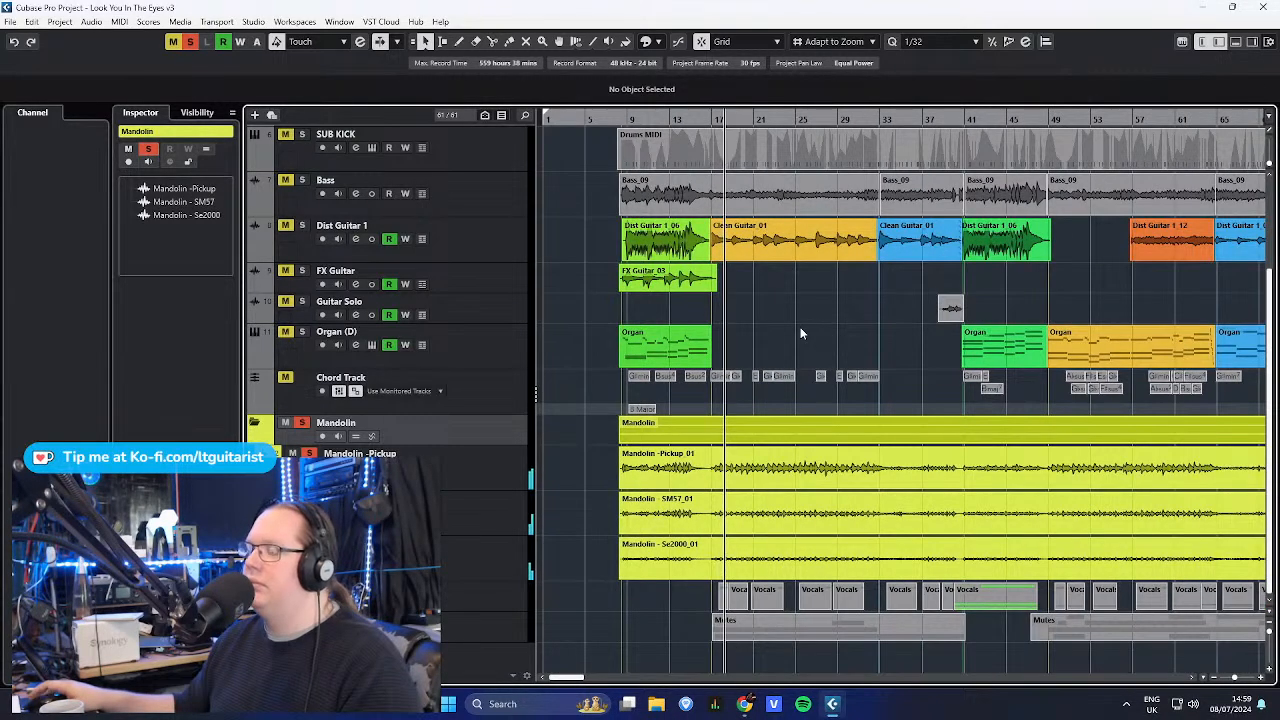
scroll(758, 350, "up", 1)
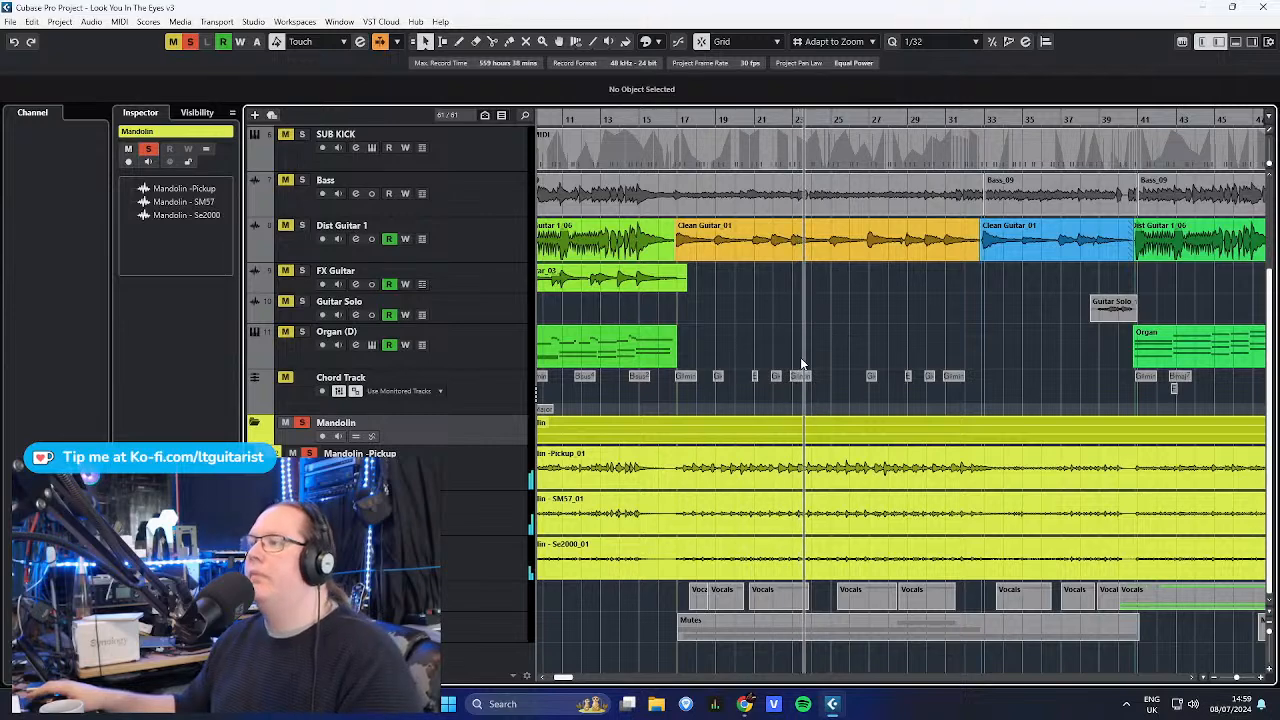
scroll(703, 381, "down", 1)
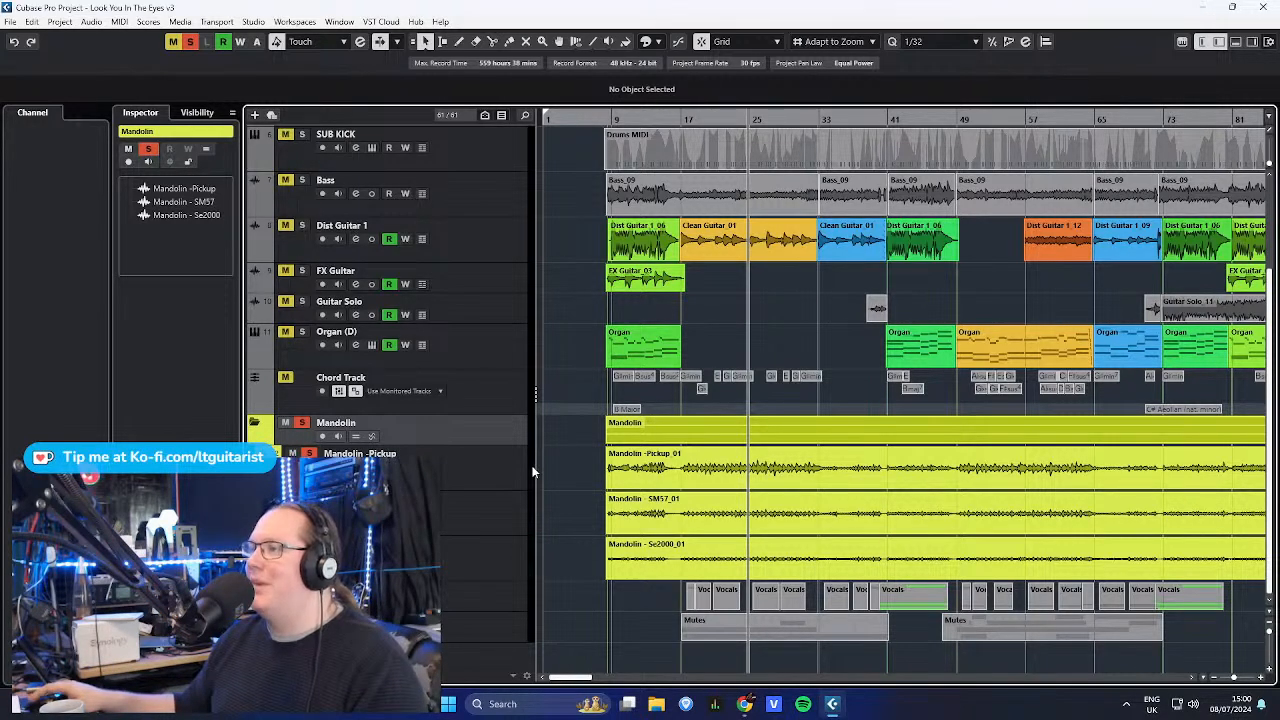
- Unsolo the Mandolin folder and play Verse 1 from about bar 17 with the full arrangement
left_click(302, 422)
left_click_drag(686, 121, 686, 136)
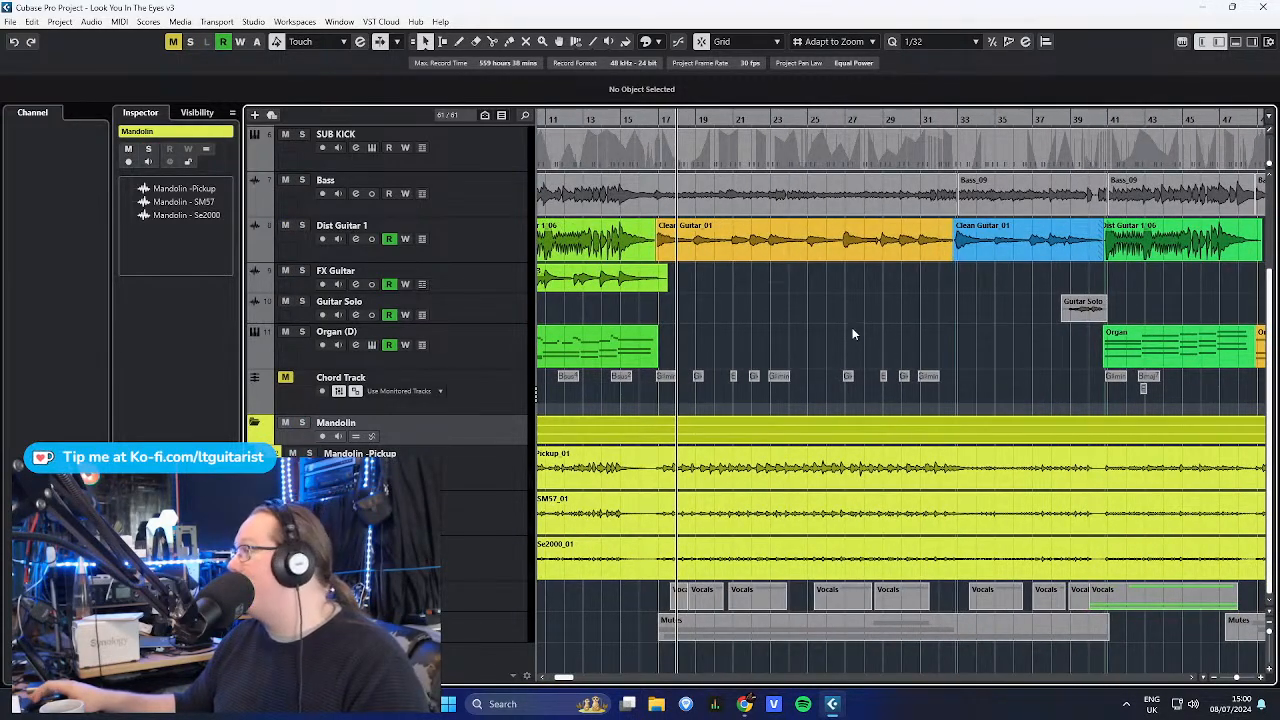
key("space")
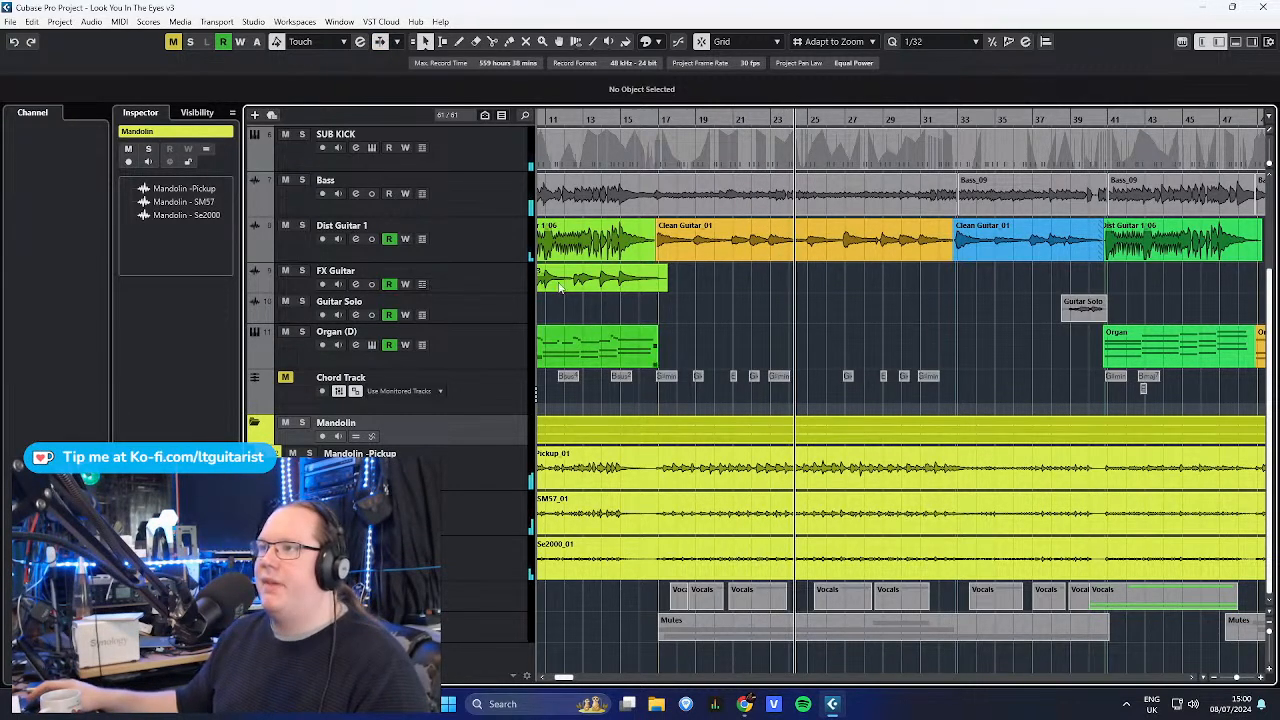
- Solo the Mandolin folder again and play the opening Theme from bar 8
key("s")
key("g")
key("g")
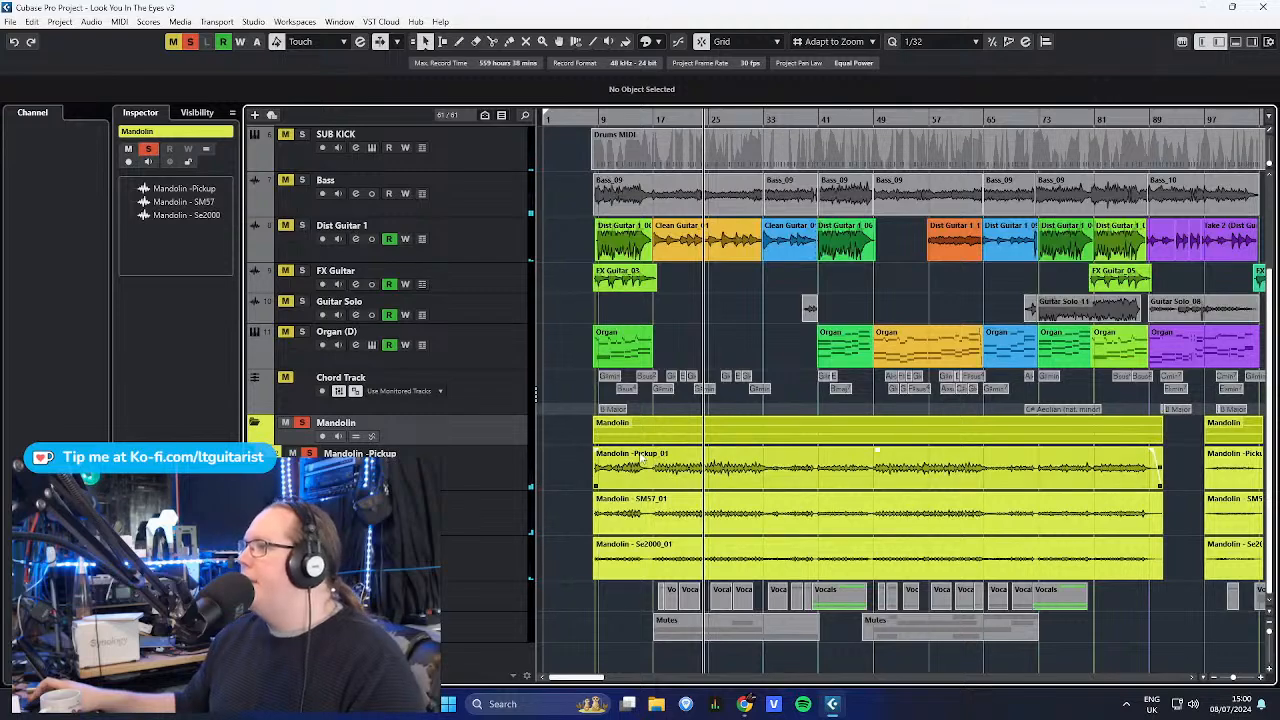
scroll(622, 407, "up", 7)
left_click_drag(924, 337, 806, 284)
left_click(764, 305)
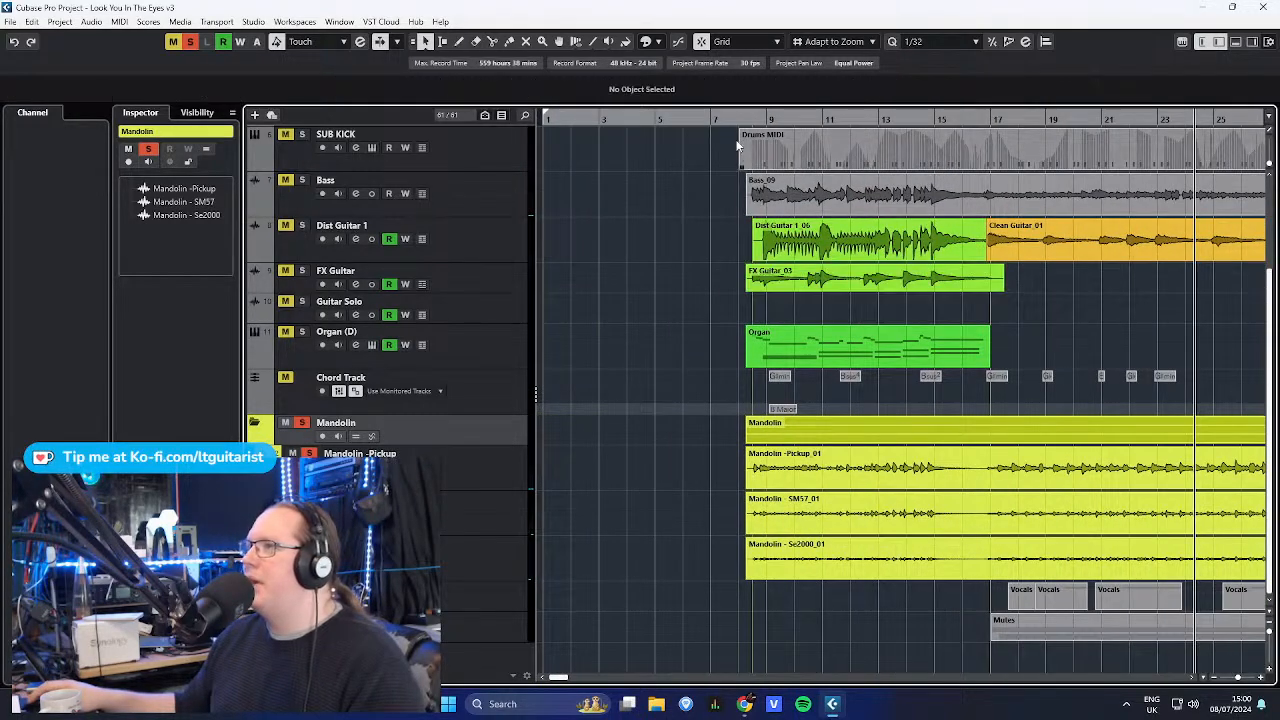
left_click(738, 118)
scroll(737, 643, "up", 5)
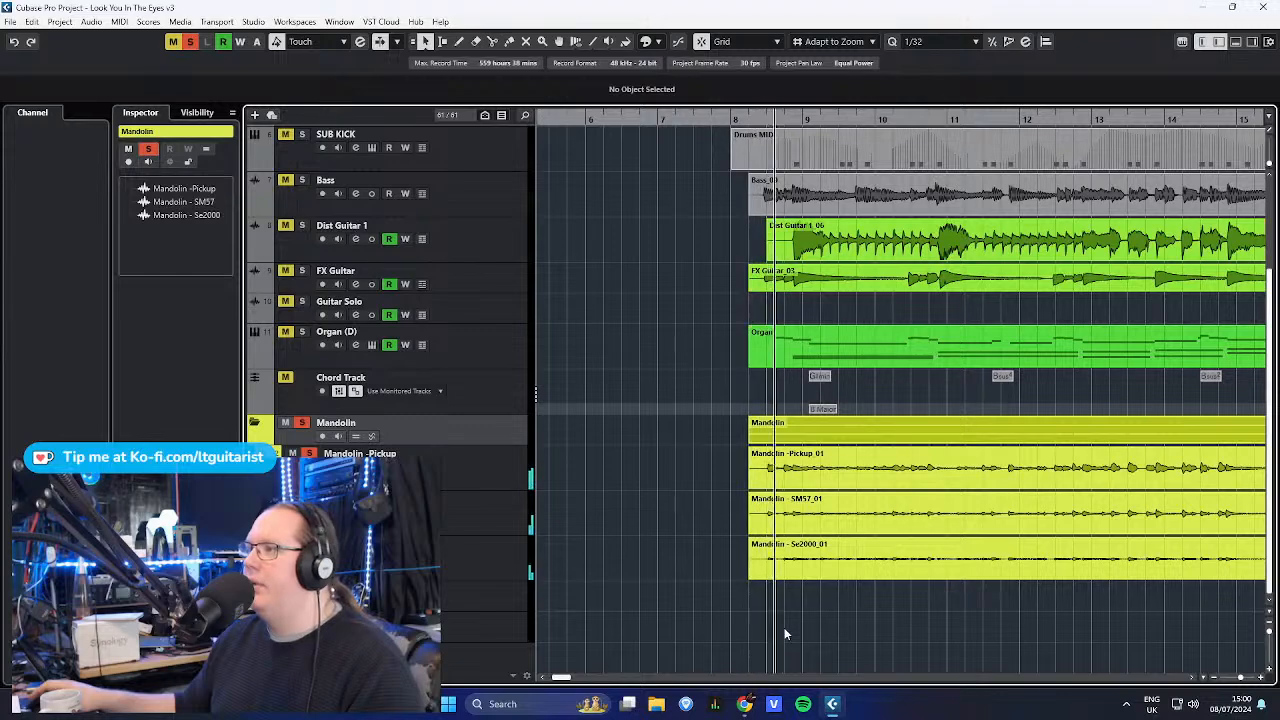
scroll(785, 625, "down", 4)
scroll(757, 306, "up", 2)
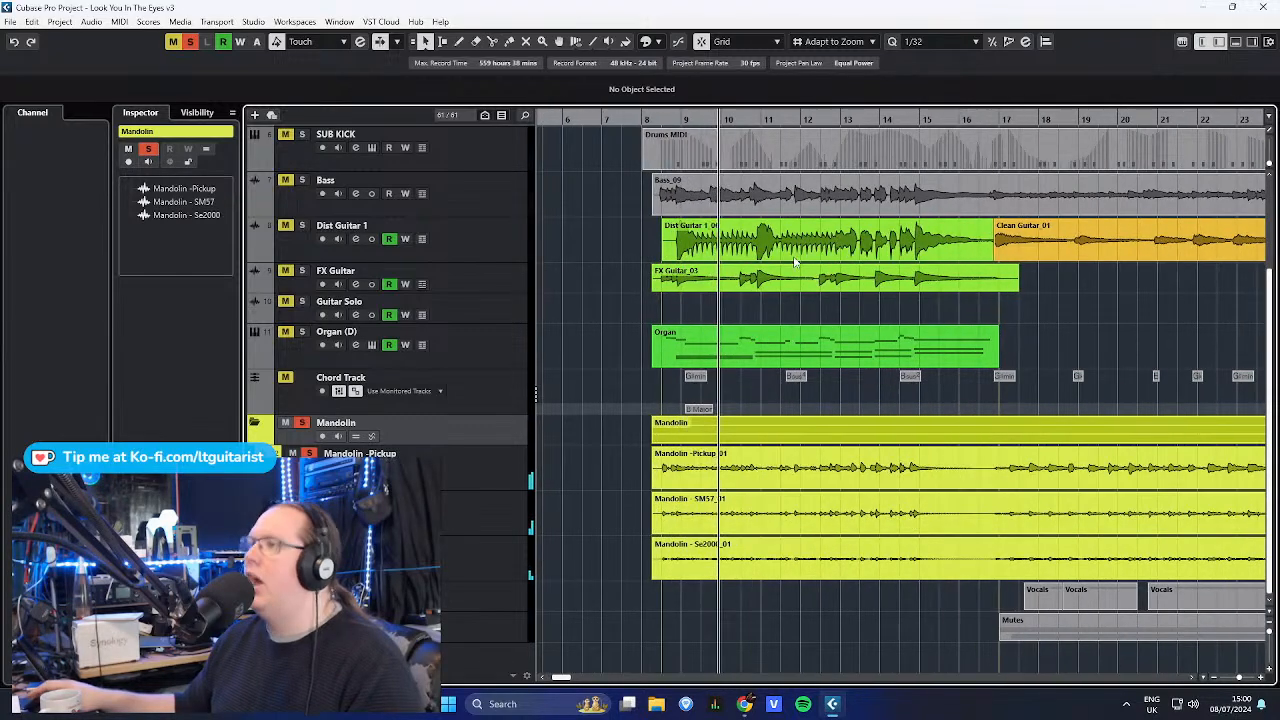
- Audition the Organ and FX Guitar soloed together with the Mandolin in the Theme, and return to the Mandolin folder on its own
left_click(492, 355)
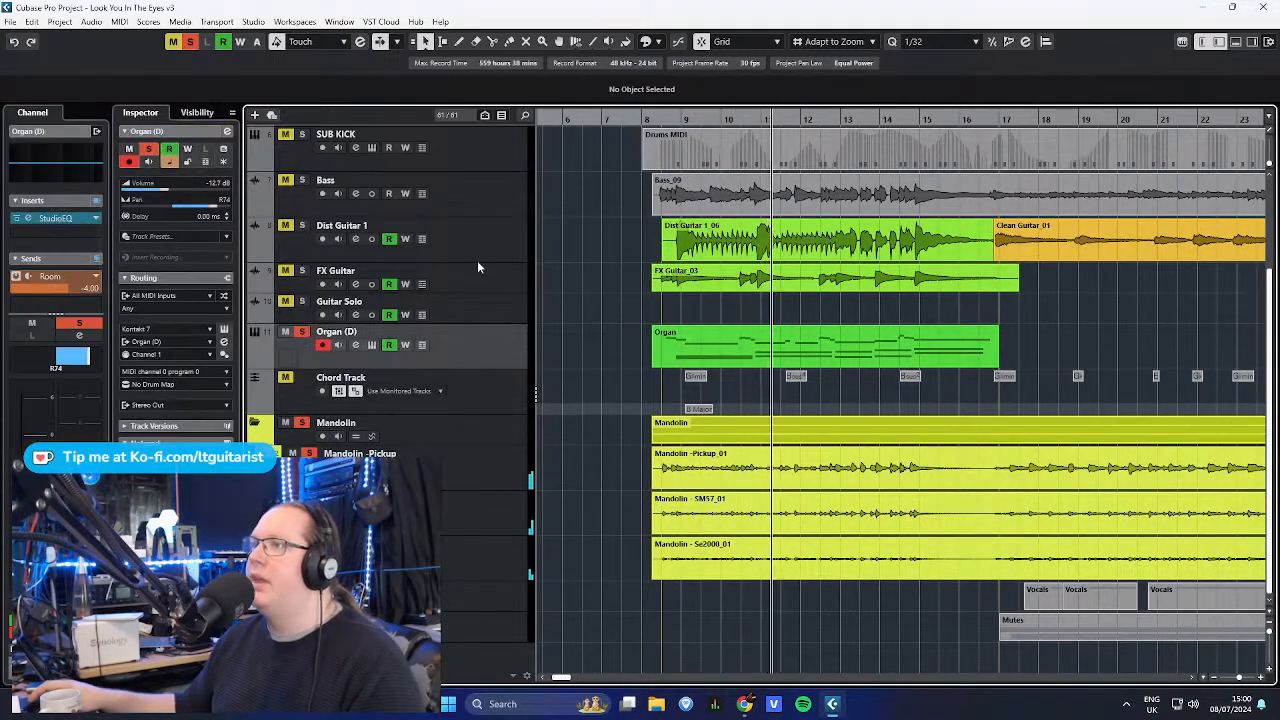
left_click(487, 274)
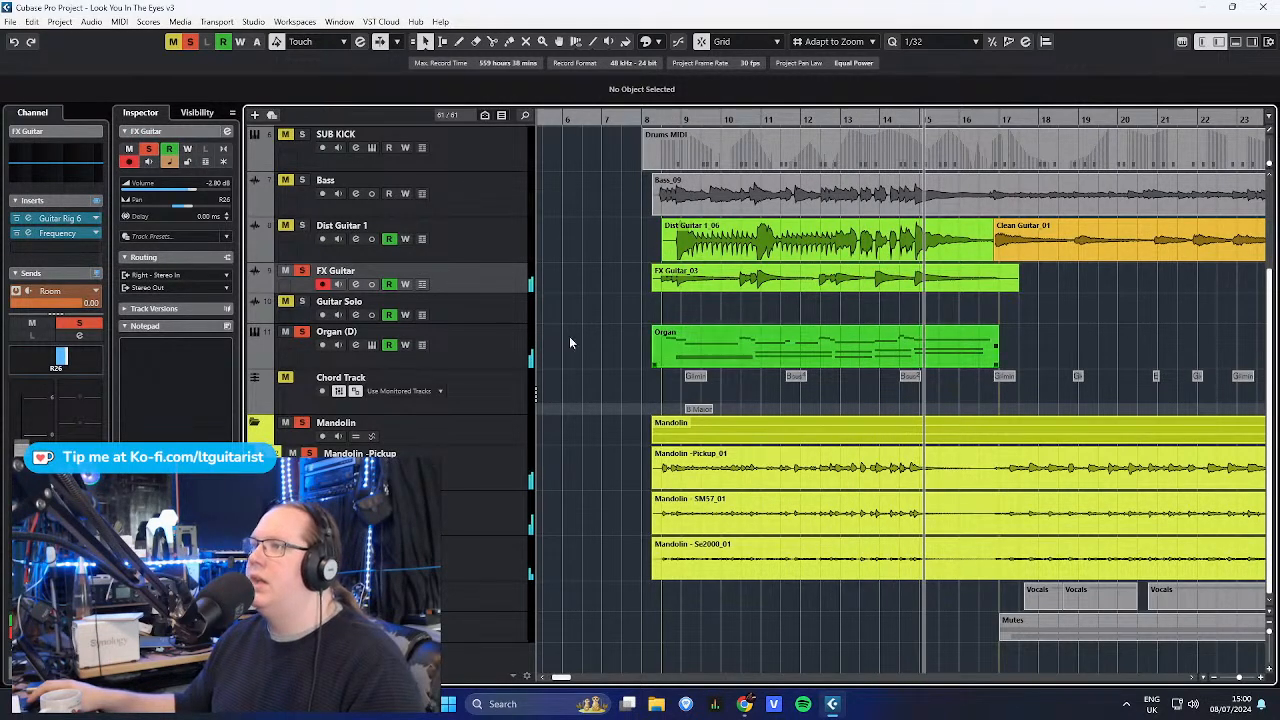
key("Down")
key("Down")
key("Down")
key("Down")
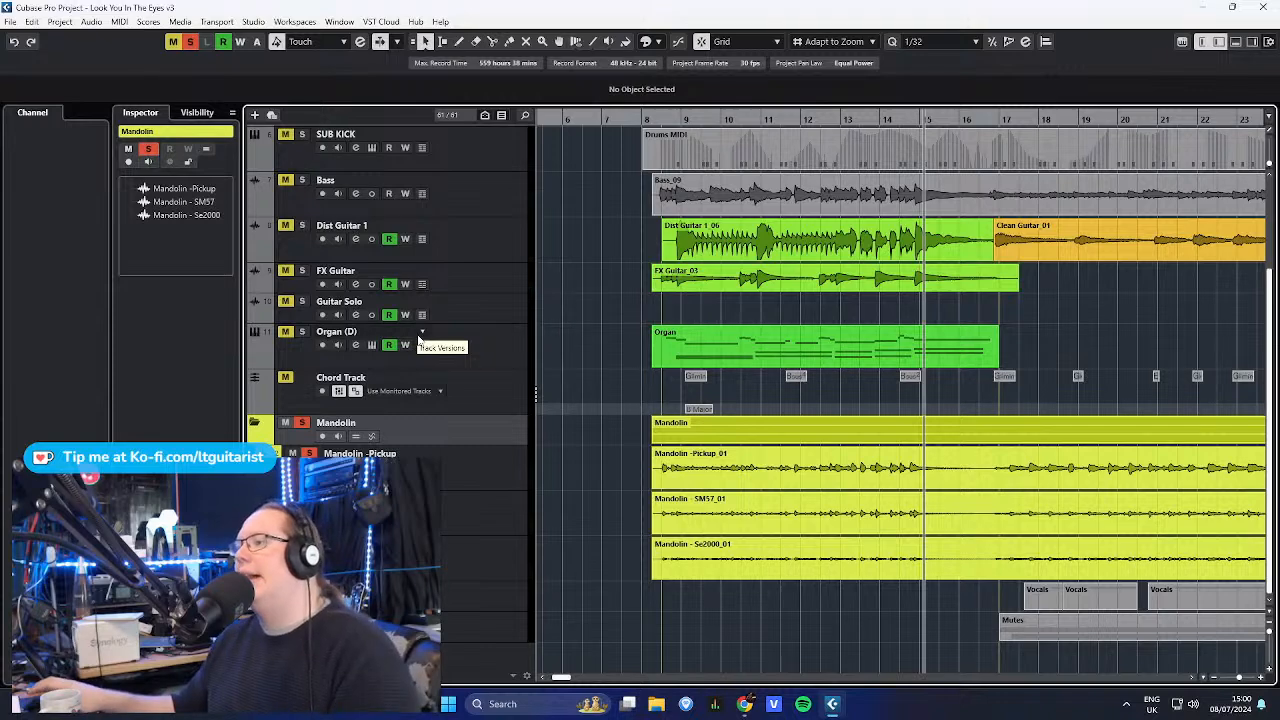
- Compare the channel volume, pan and input settings of the Mandolin Pickup, SM57 and Se2000 tracks
scroll(637, 566, "down", 2)
scroll(645, 545, "up", 3)
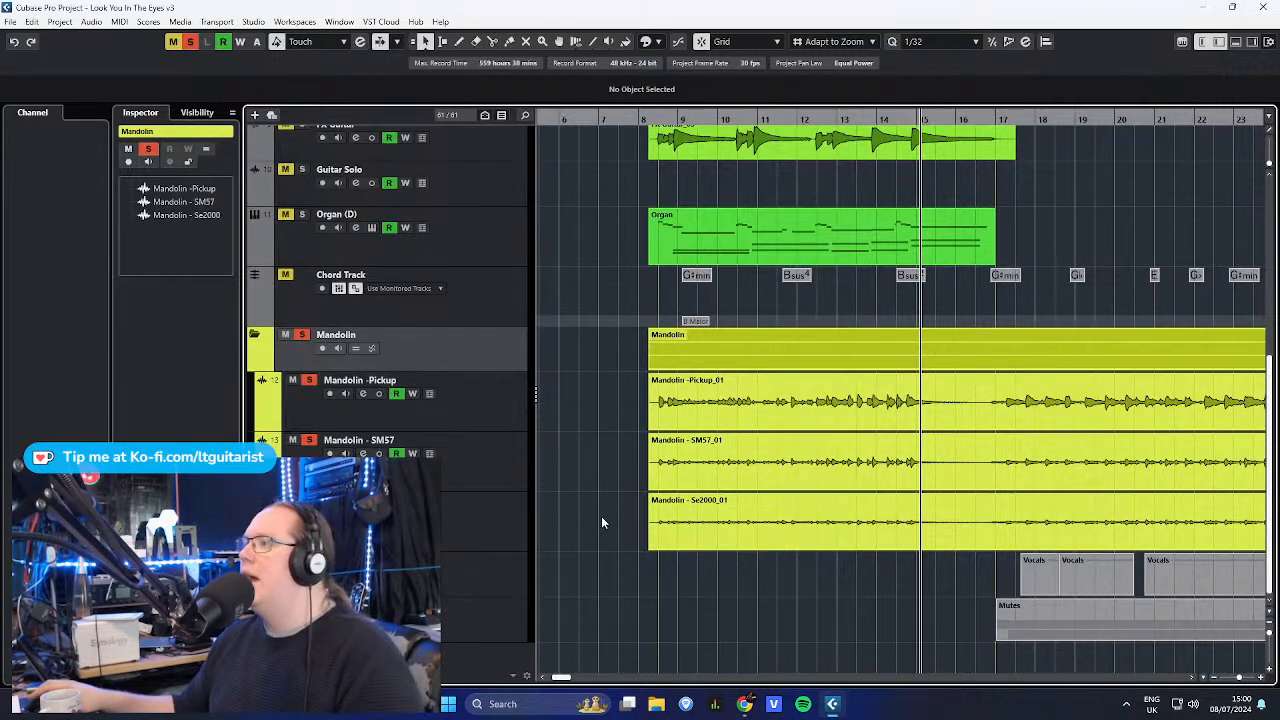
scroll(619, 500, "down", 3)
left_click(486, 376)
left_click(506, 450)
left_click(504, 507)
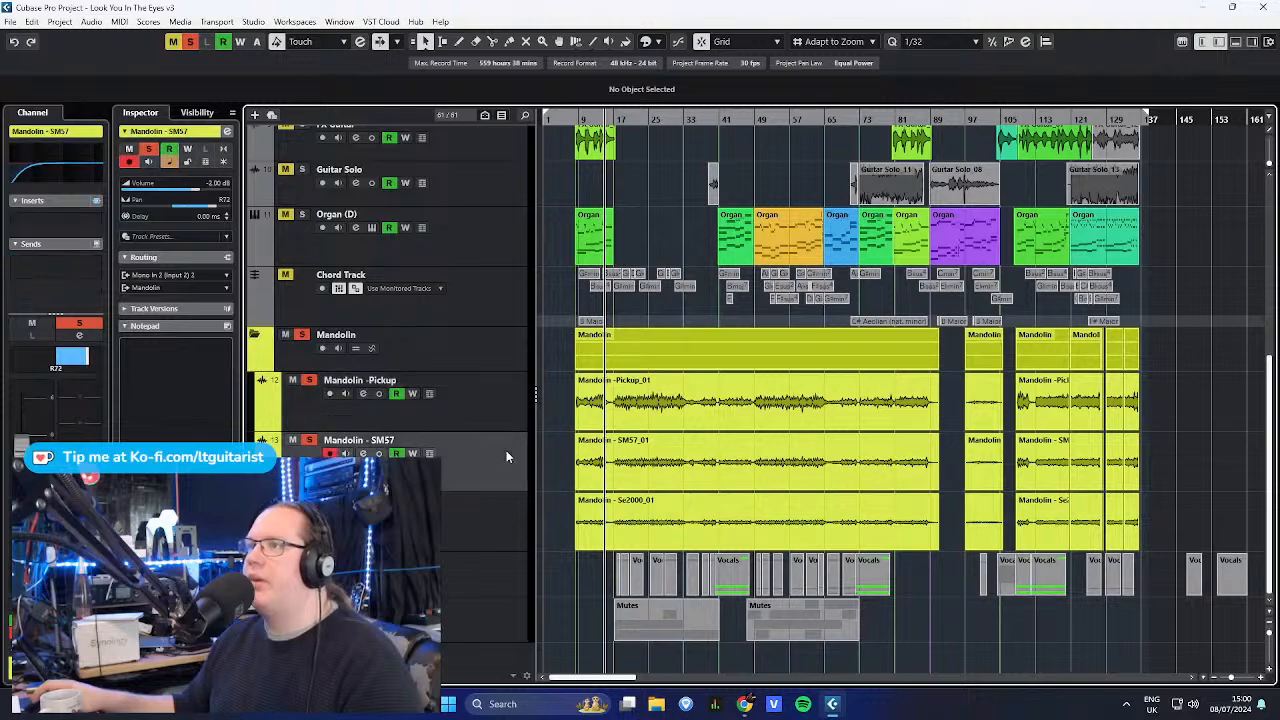
left_click(499, 460)
left_click(487, 398)
left_click(508, 472)
left_click(500, 521)
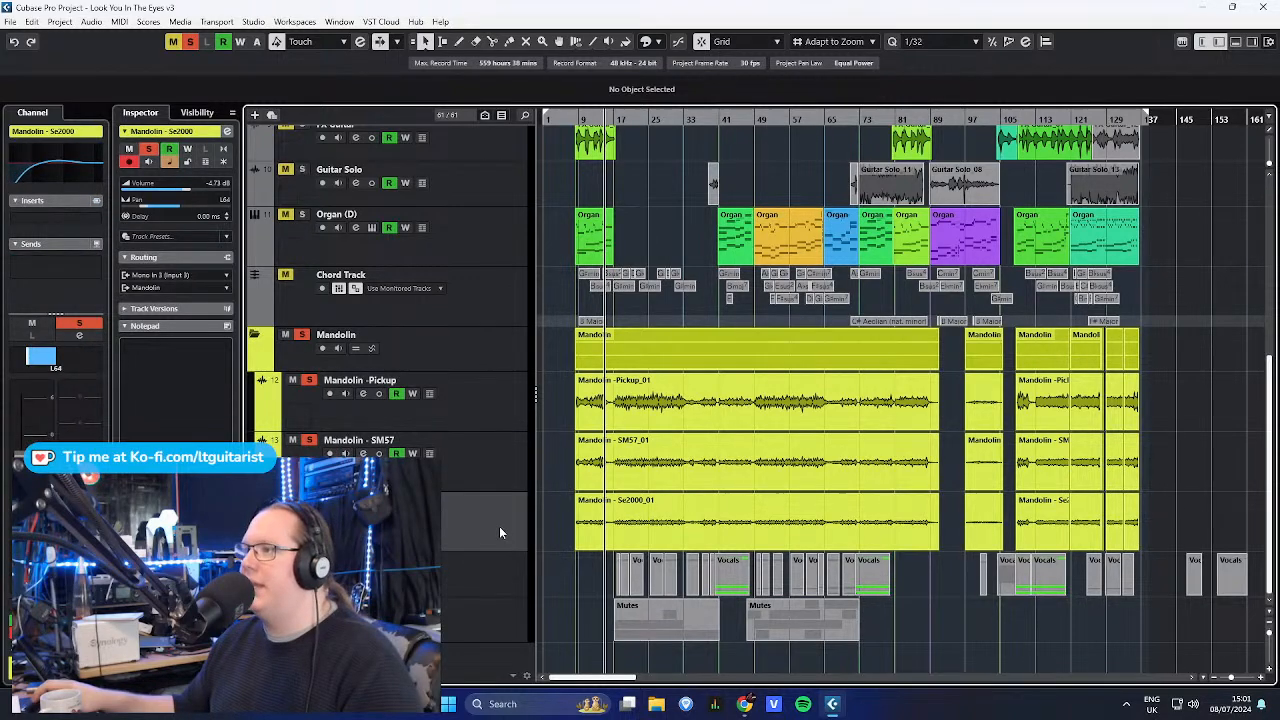
- Move the playback position to bar 17 and review the channel settings of the Mandolin SM57 and Pickup tracks
scroll(563, 612, "up", 2)
scroll(563, 617, "up", 2)
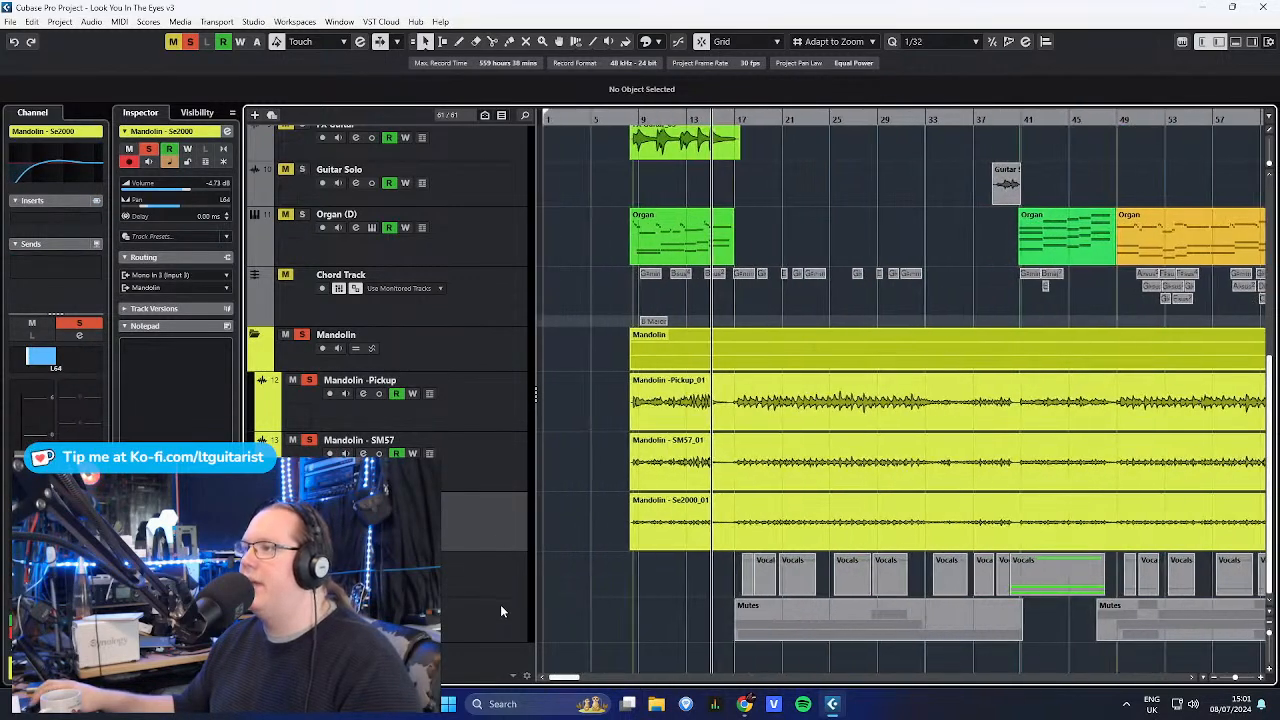
left_click(481, 468)
left_click(735, 119)
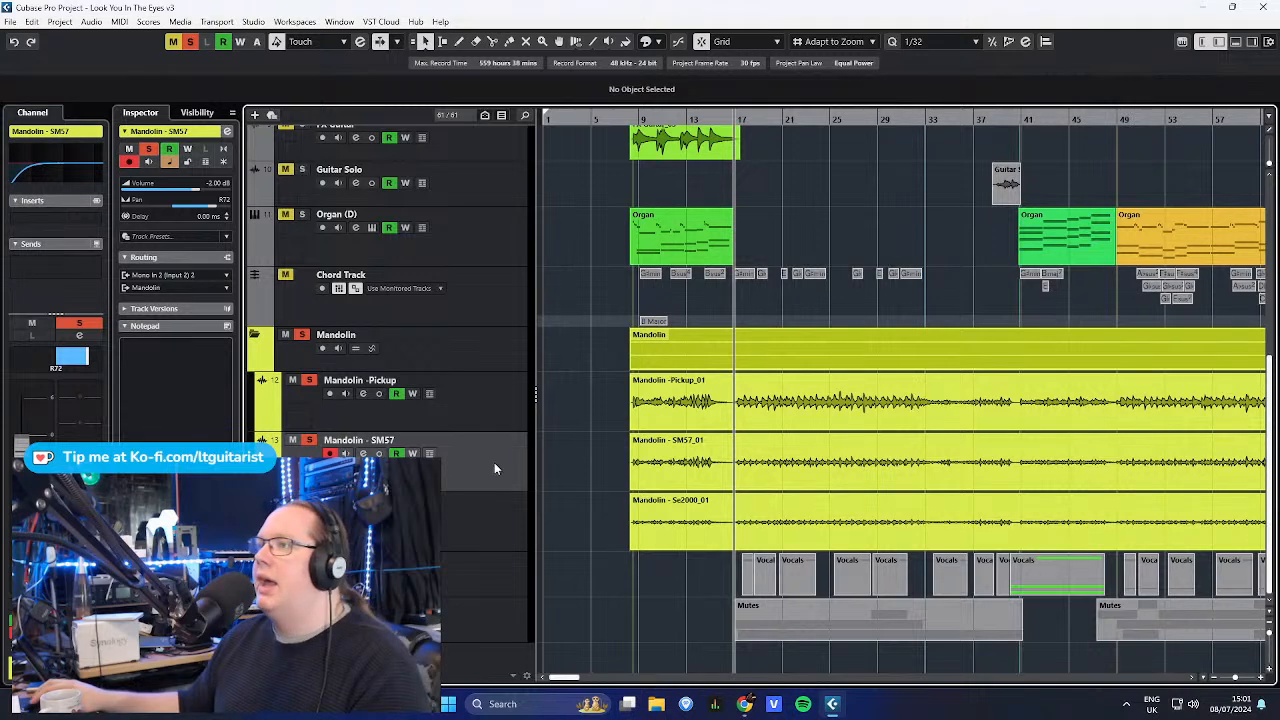
left_click(502, 416)
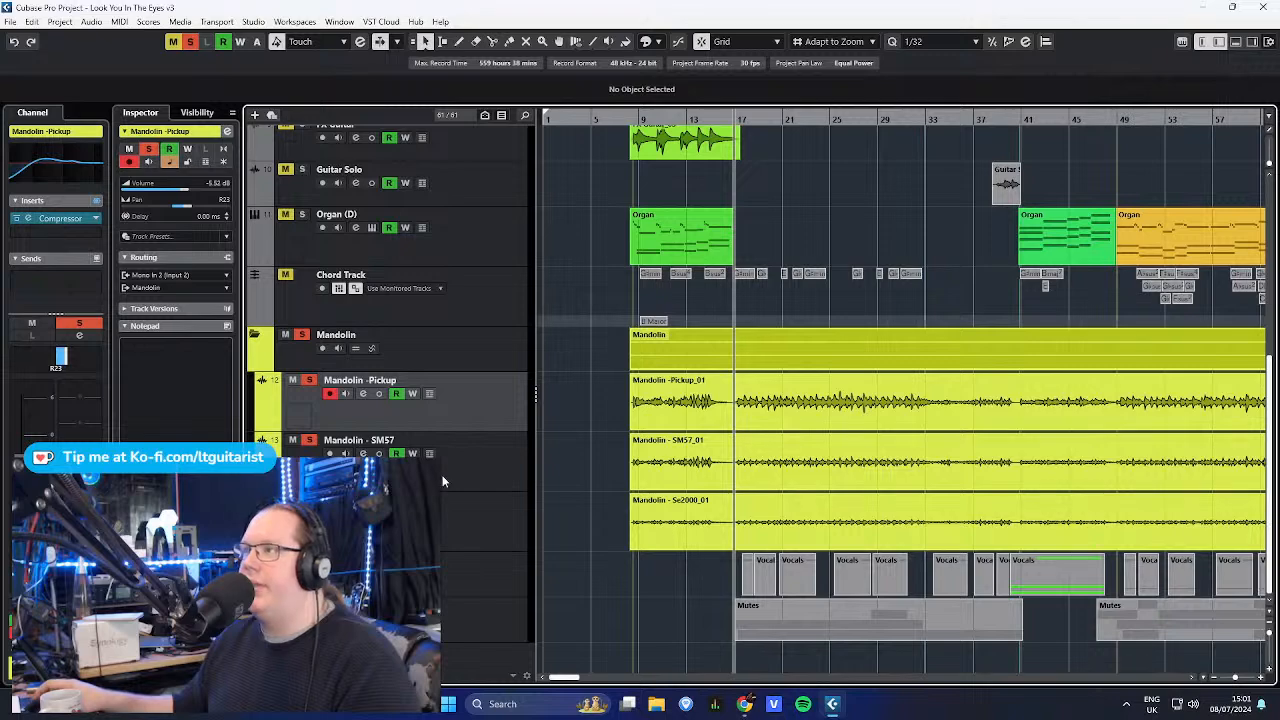
- Expand the Group Tracks folder and select the Mandolin group channel
scroll(295, 368, "up", 3)
scroll(295, 368, "up", 5)
left_click(255, 159)
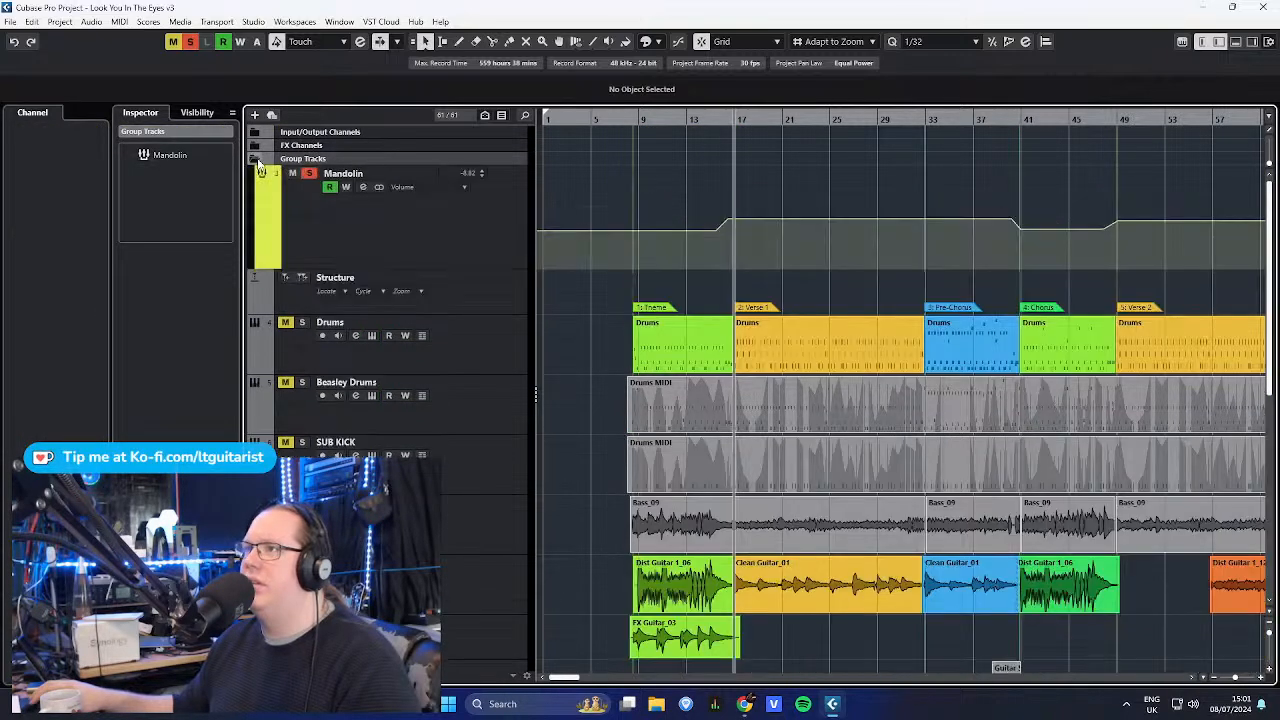
left_click(447, 245)
- Check the input and output routing of the Mandolin Pickup, SM57 and Se2000 tracks against the Mandolin group
scroll(692, 257, "down", 3)
scroll(609, 283, "down", 8)
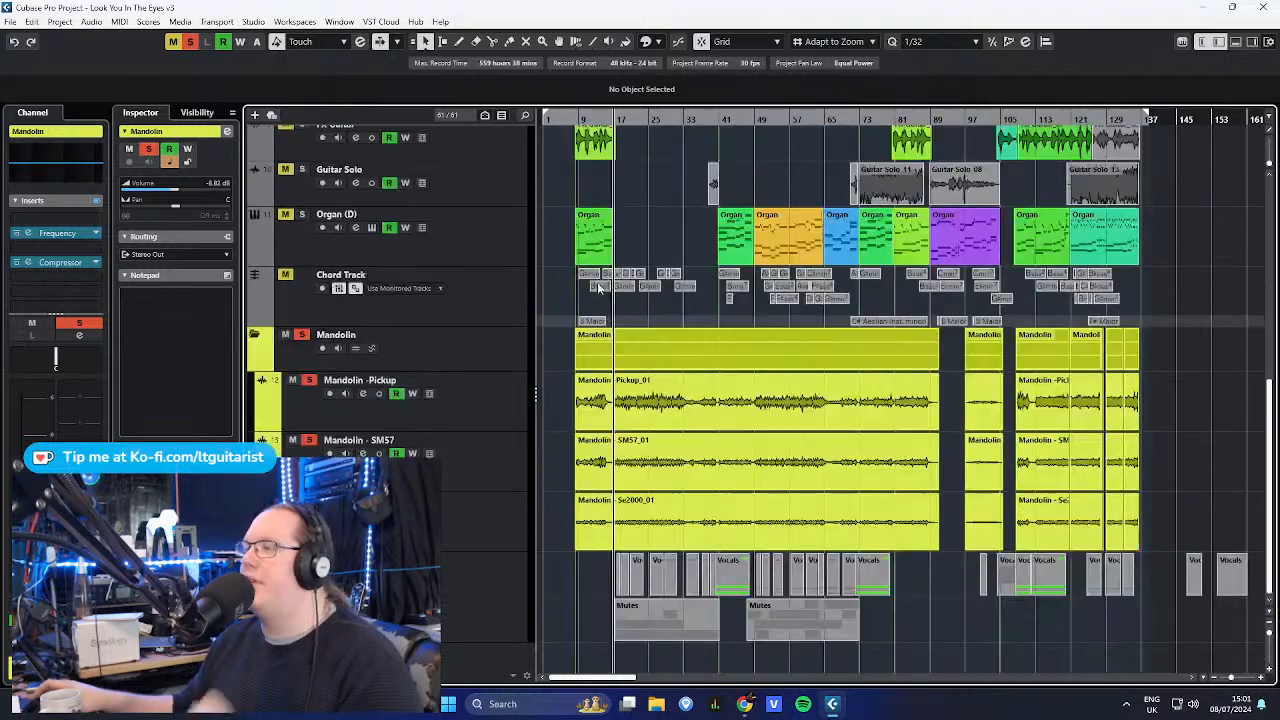
left_click(477, 409)
left_click(496, 471)
left_click(496, 515)
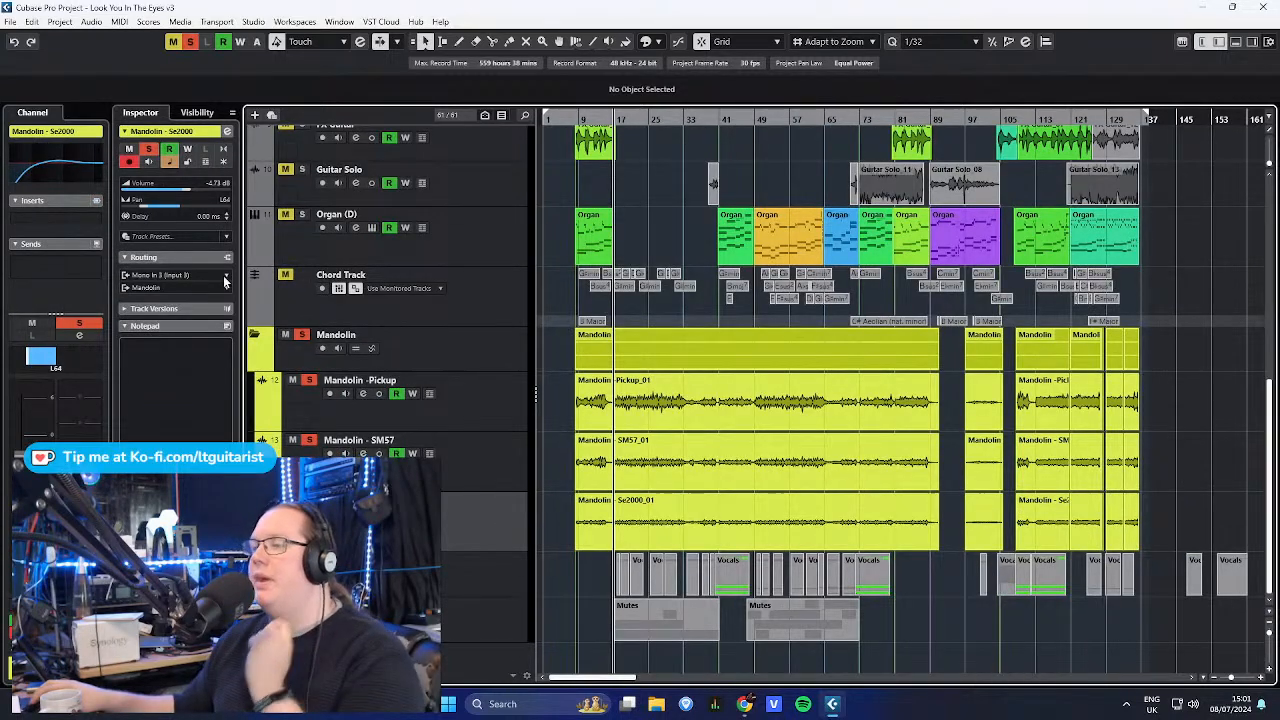
- Inspect the channel EQ curves of the Mandolin Pickup, SM57 and Se2000 tracks one after another
left_click(442, 394)
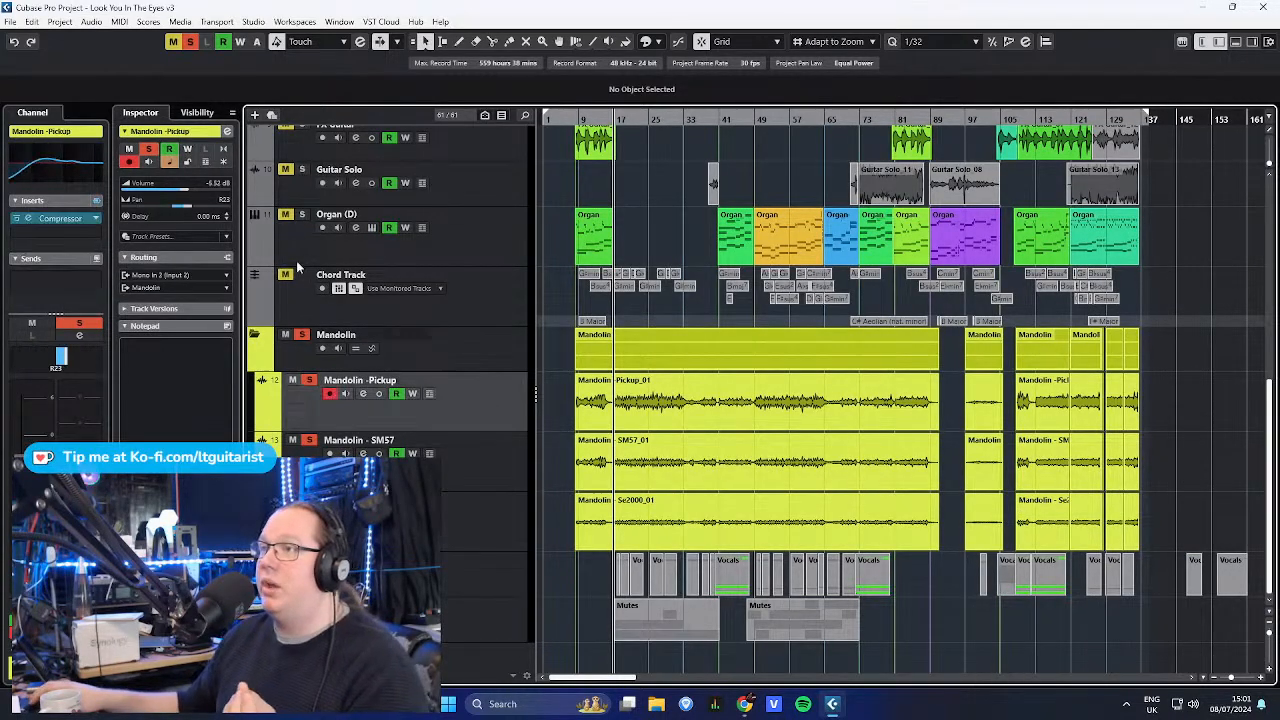
left_click(60, 174)
left_click(420, 443)
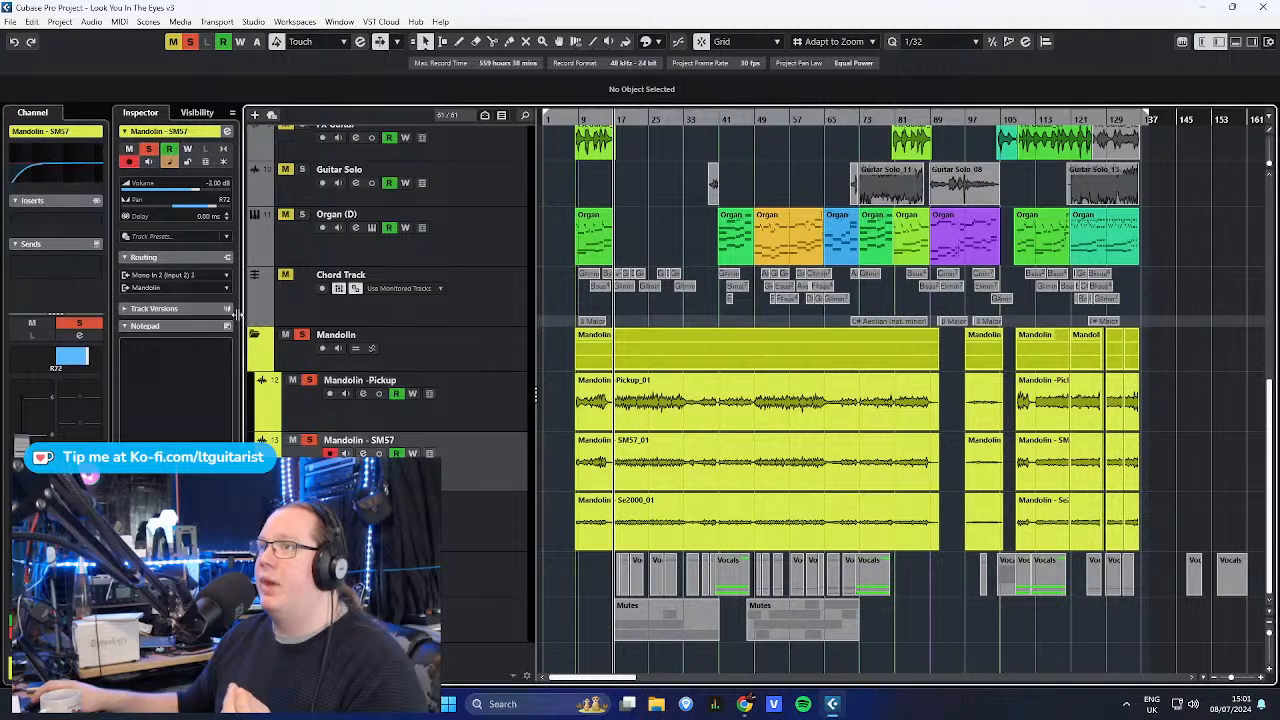
left_click(79, 173)
key("Down")
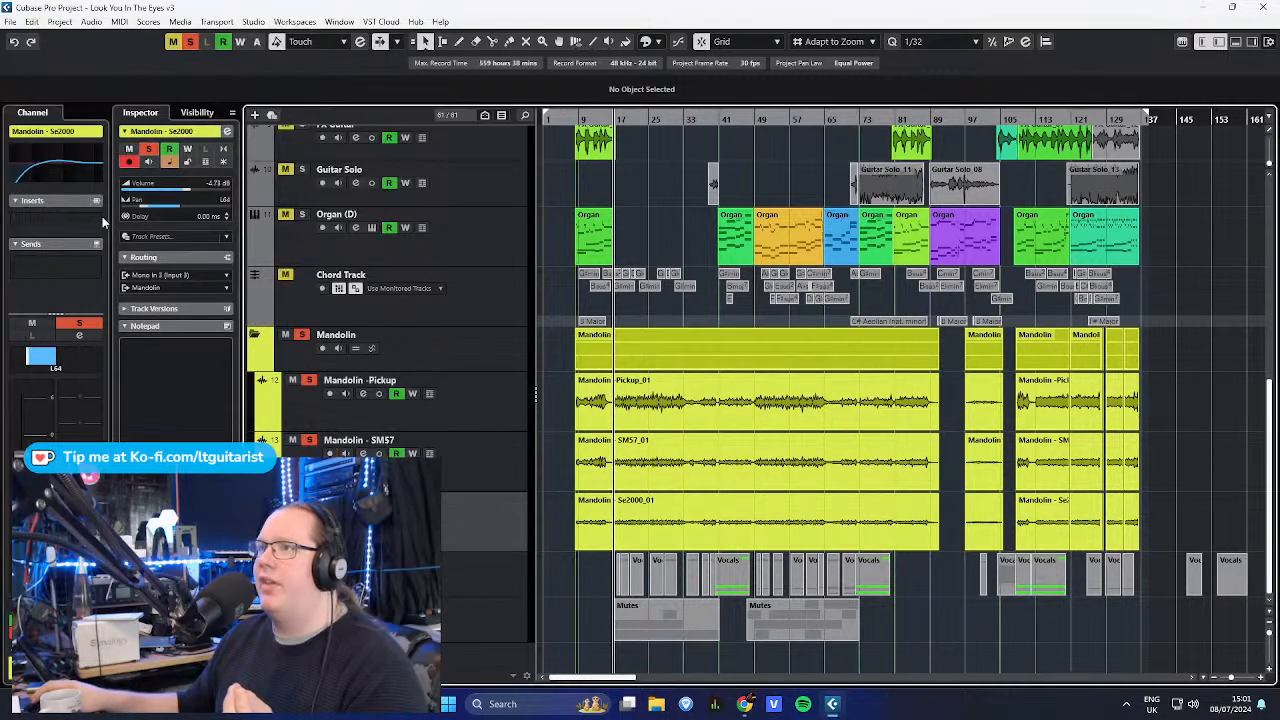
left_click(459, 483)
left_click(60, 172)
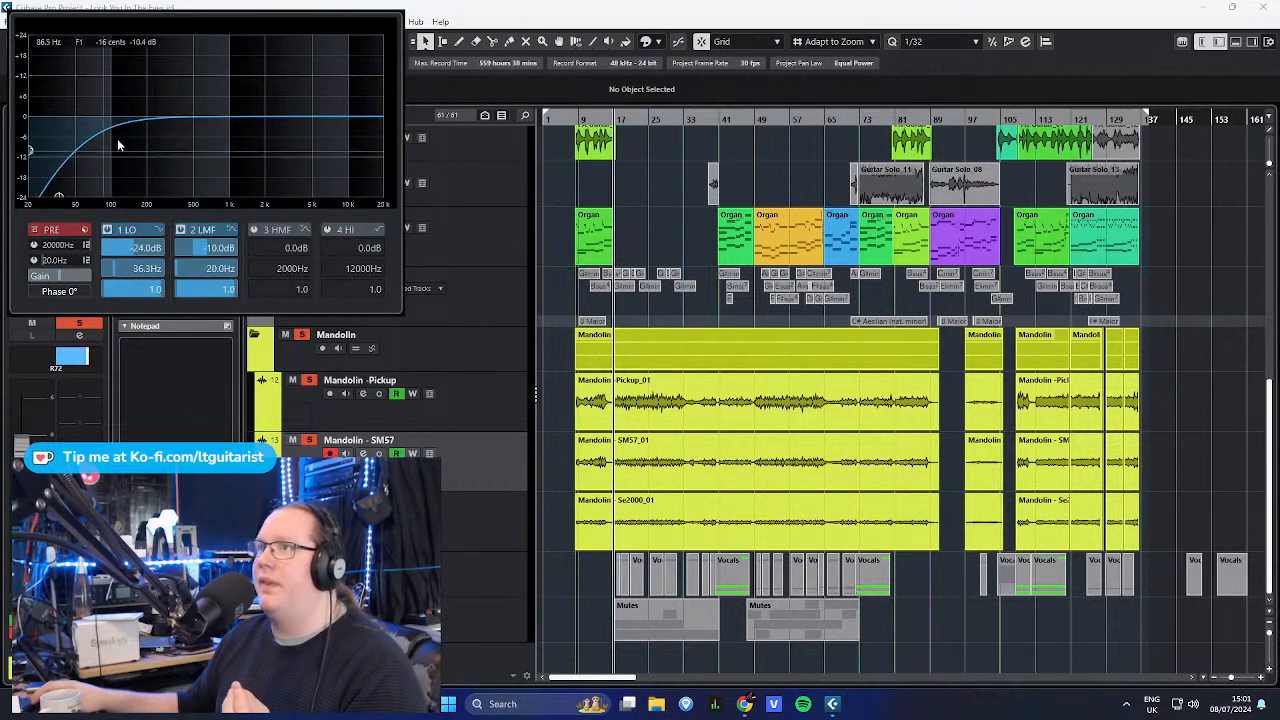
left_click(492, 518)
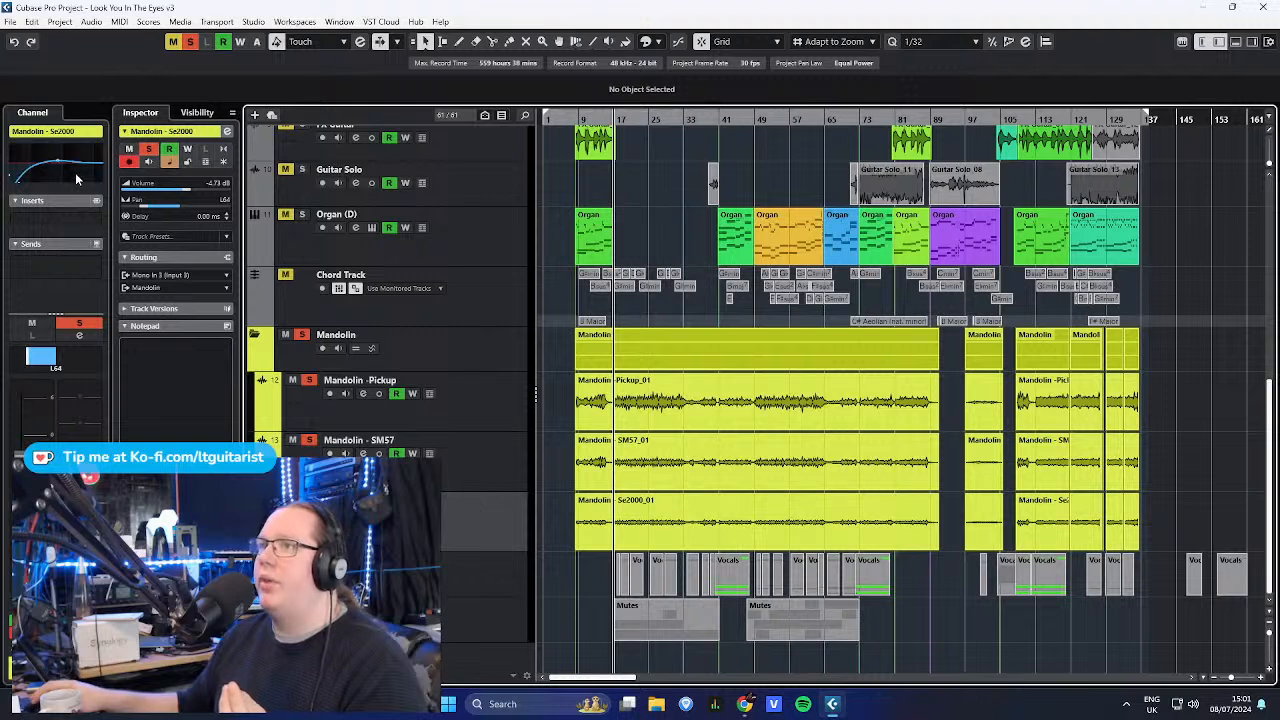
left_click(76, 172)
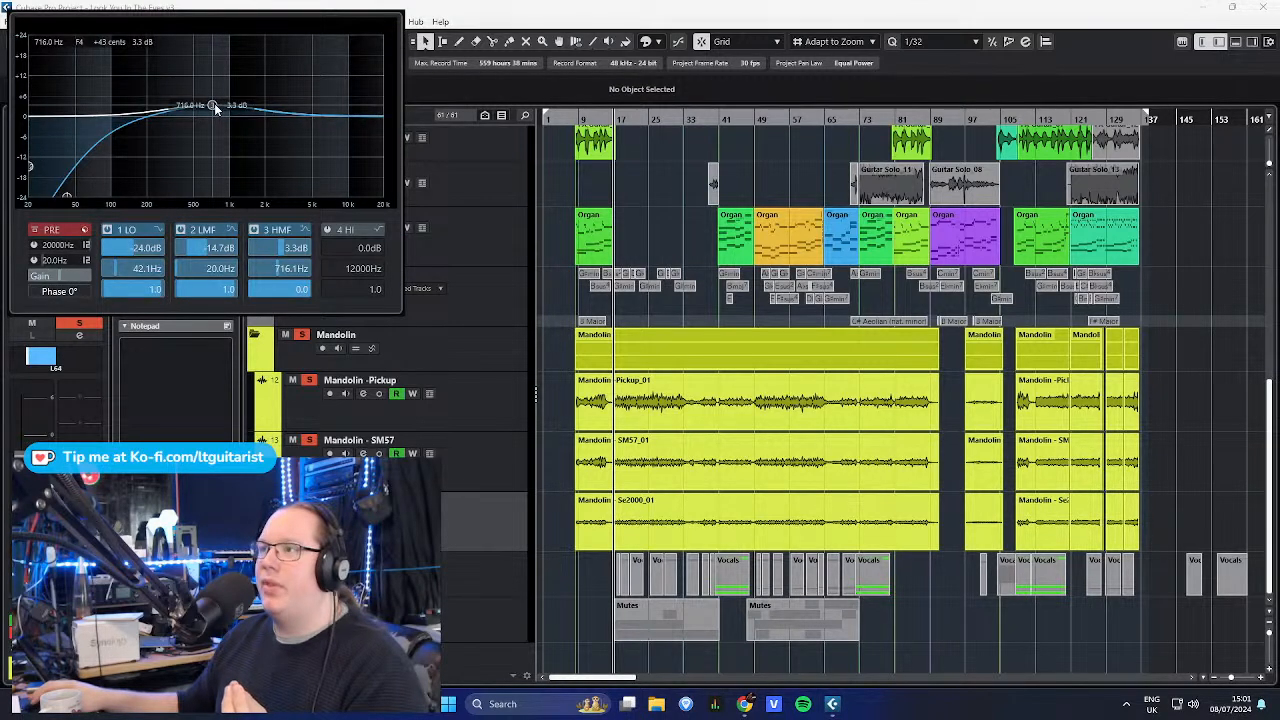
left_click(465, 412)
left_click(60, 172)
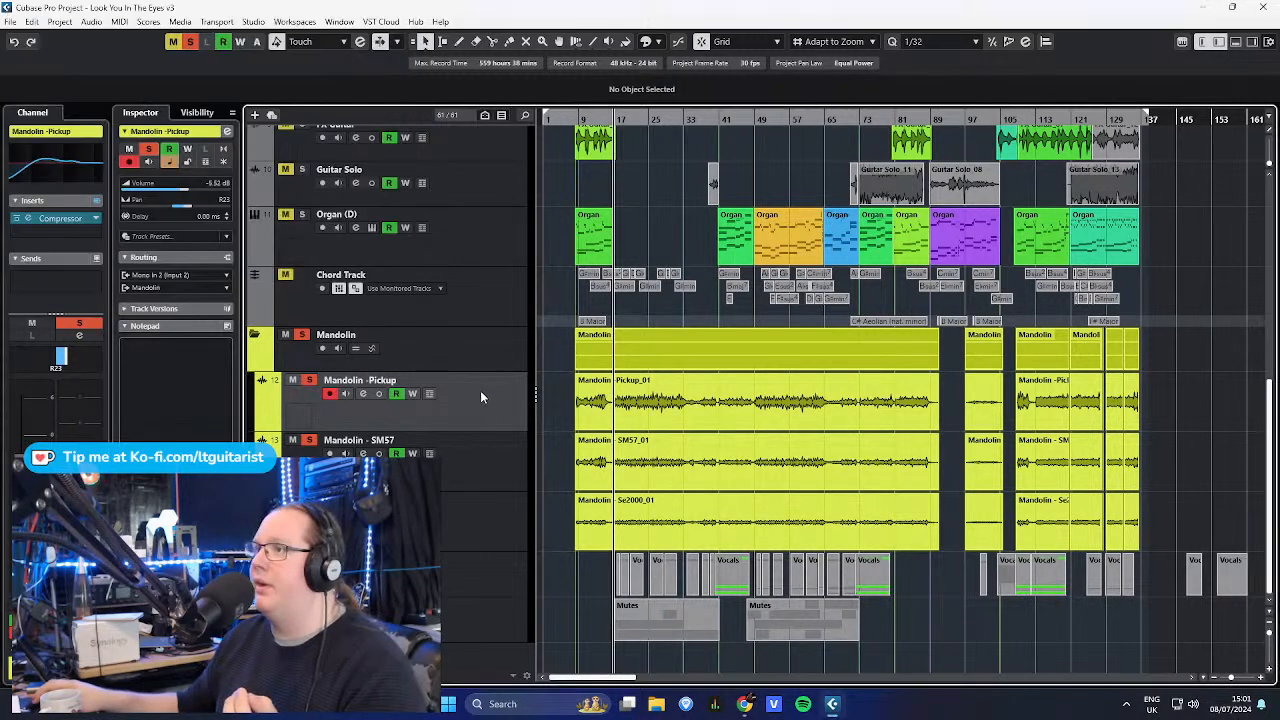
- Compare the stereo panning of the three Mandolin tracks and dismiss the Outlook notification
left_click(460, 463)
left_click(465, 507)
left_click(468, 456)
left_click(477, 412)
left_click(482, 474)
left_click(486, 504)
left_click(486, 416)
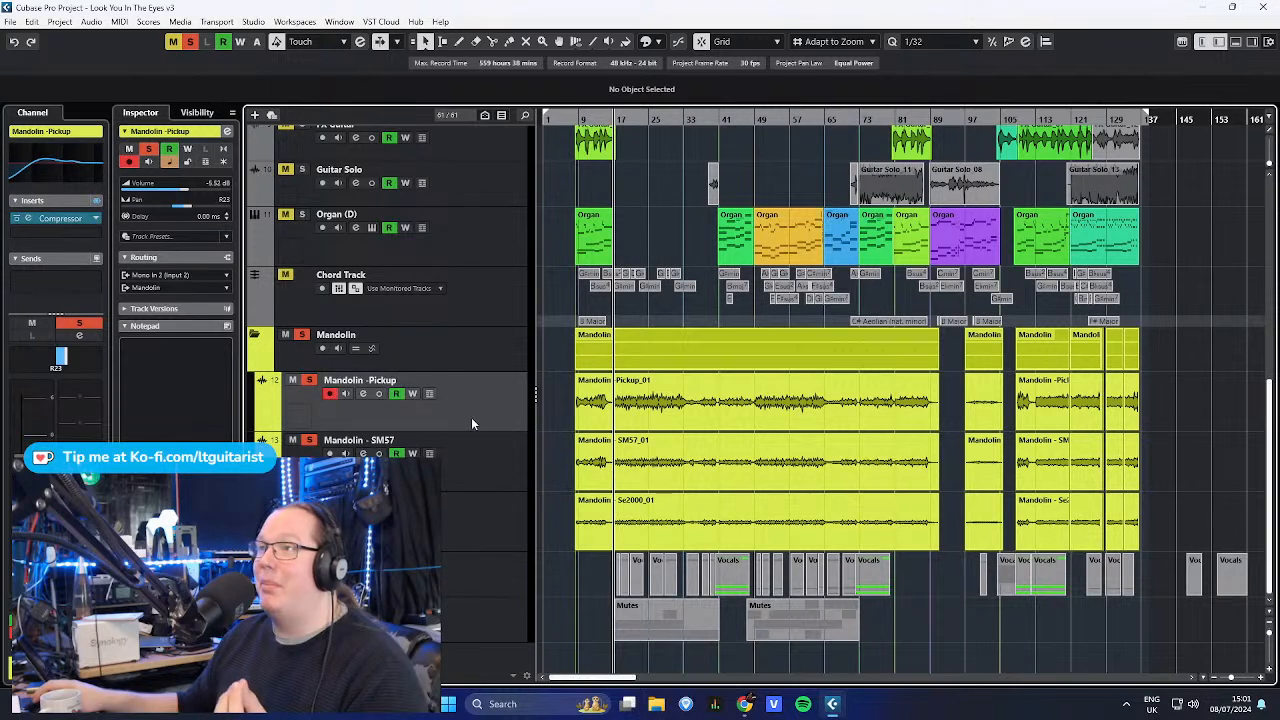
left_click(465, 452)
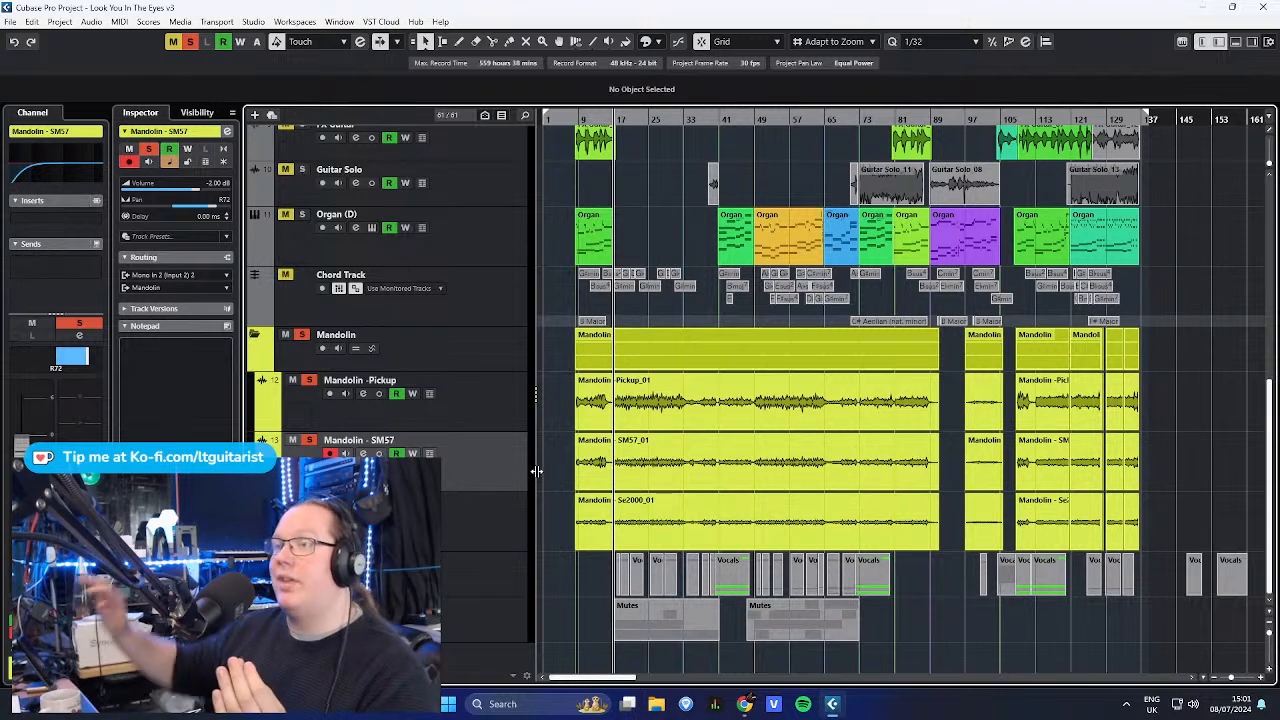
left_click(512, 537)
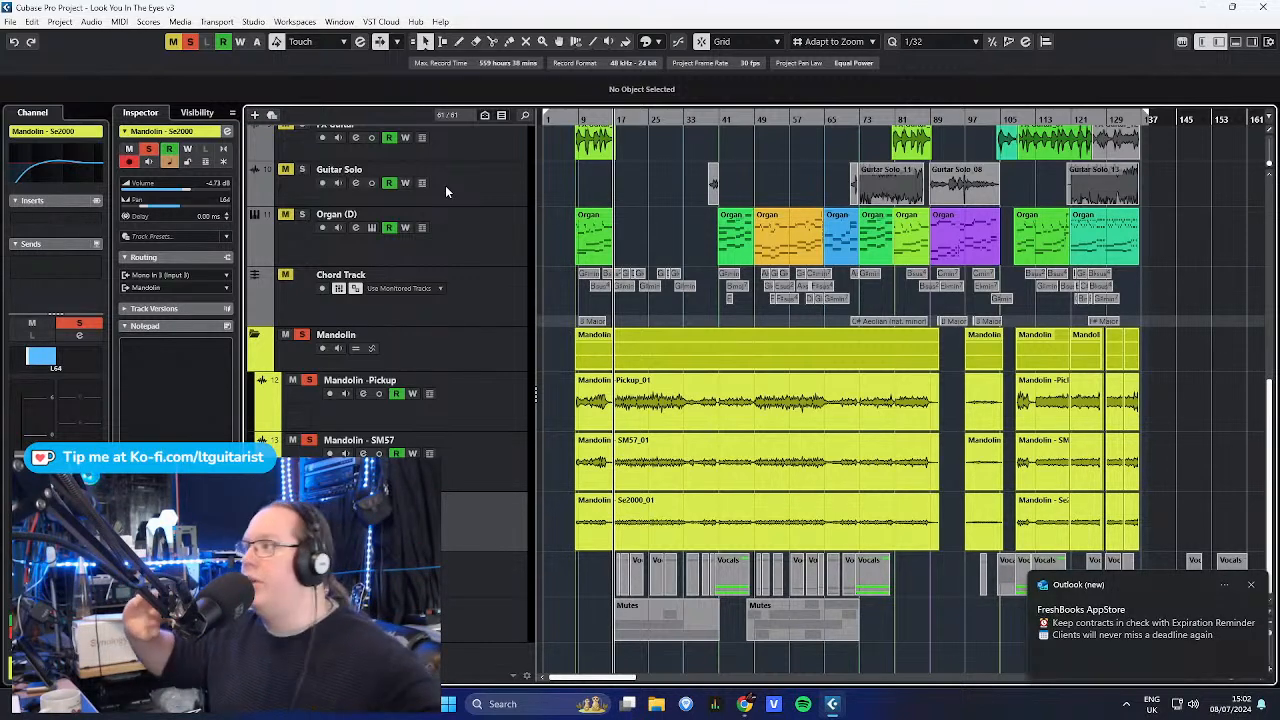
left_click(1249, 586)
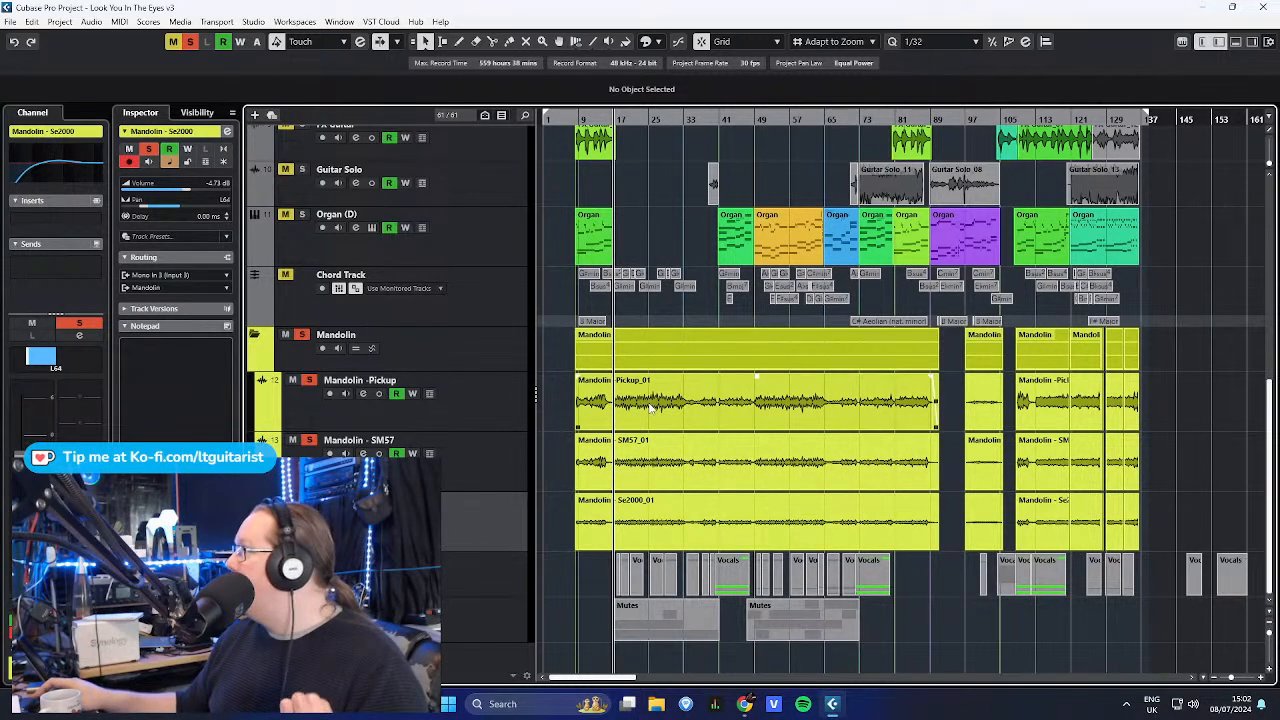
- Examine the Mandolin group's volume automation in the Theme against the recorded Mandolin waveforms
scroll(614, 396, "up", 8)
left_click(498, 252)
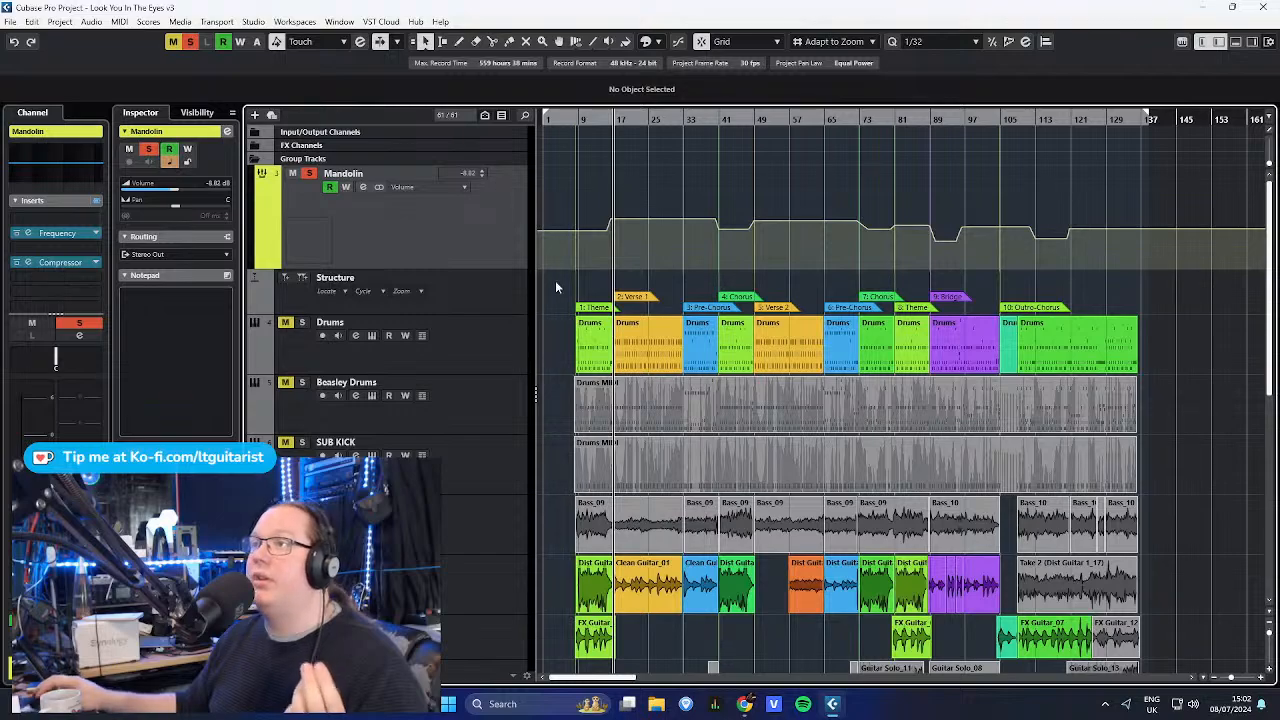
scroll(603, 116, "up", 2)
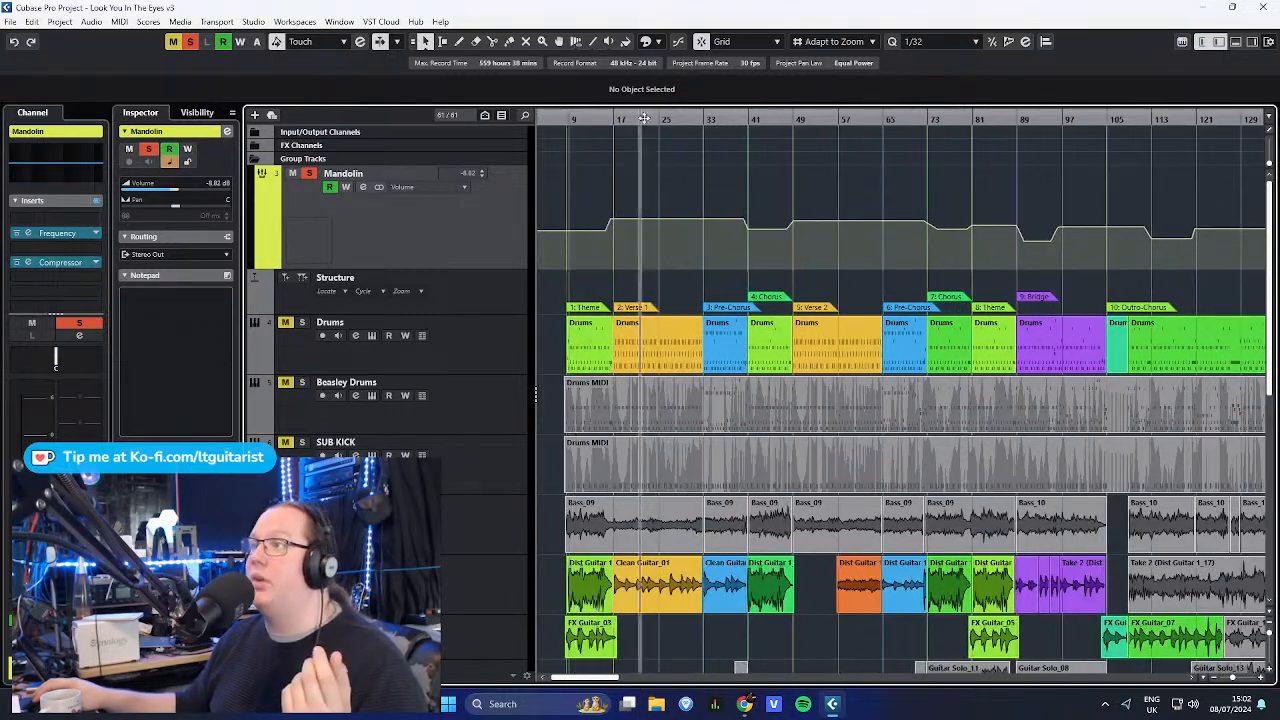
scroll(549, 410, "down", 10)
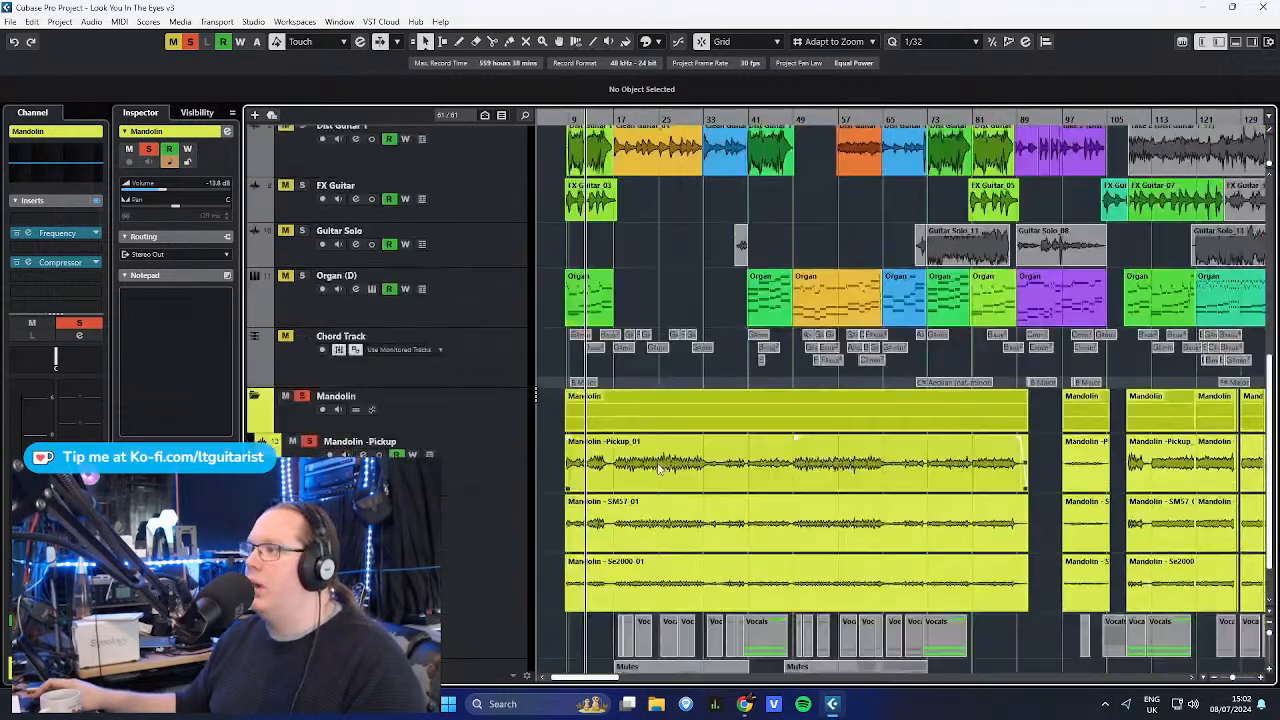
scroll(565, 400, "up", 13)
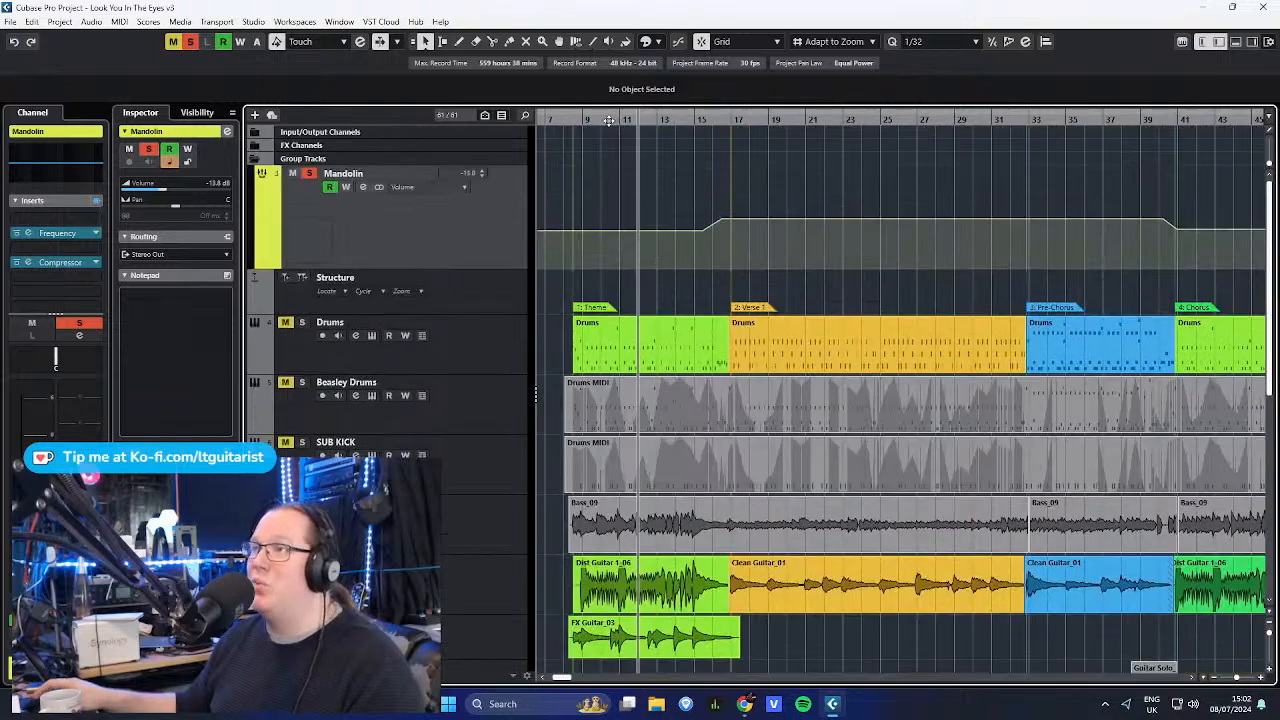
- Play the soloed Mandolin from within Verse 1 and follow the group's volume automation across the song sections
left_click_drag(608, 120, 861, 130)
scroll(843, 149, "down", 4)
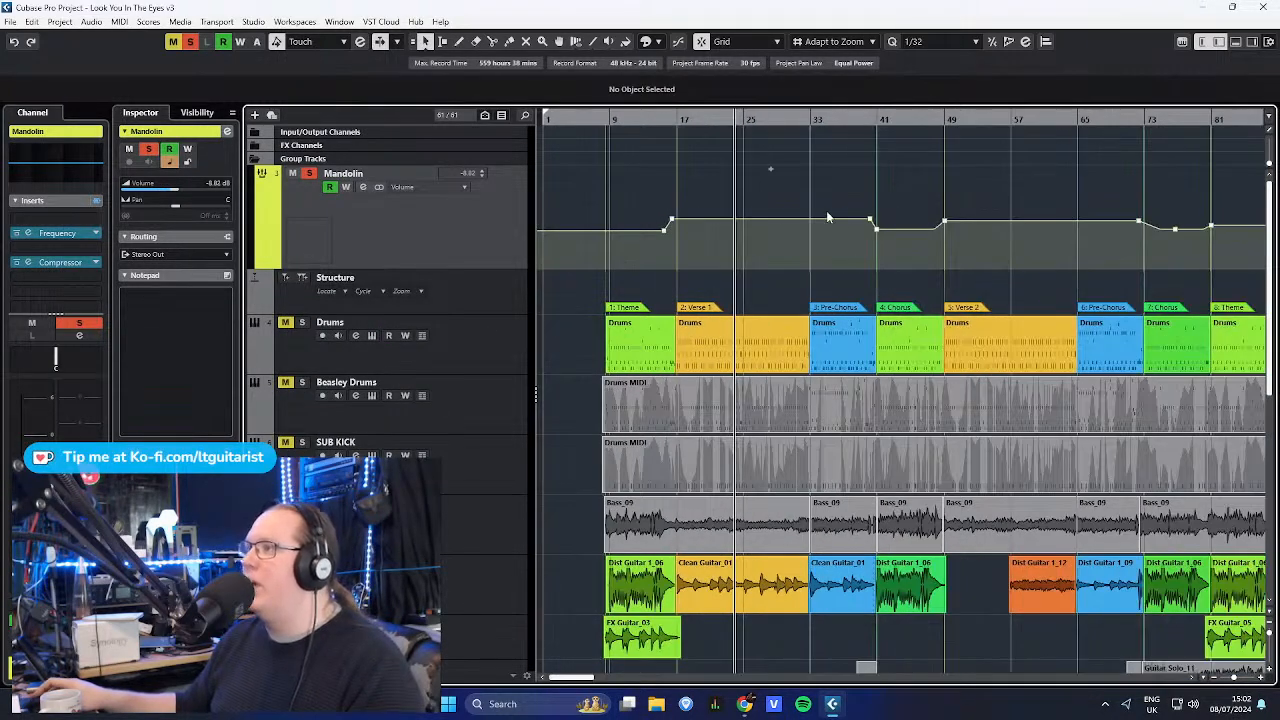
scroll(750, 352, "down", 6)
scroll(750, 352, "up", 8)
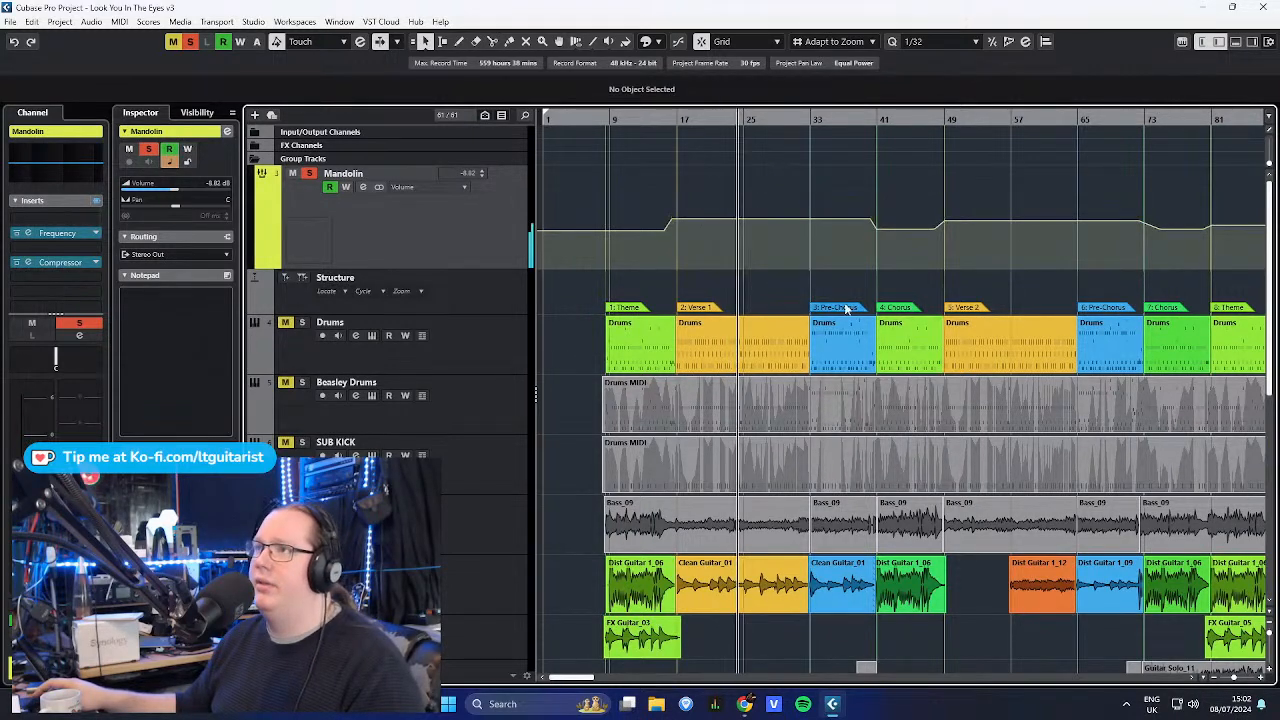
scroll(70, 249, "down", 3)
scroll(71, 259, "up", 2)
scroll(69, 255, "up", 3)
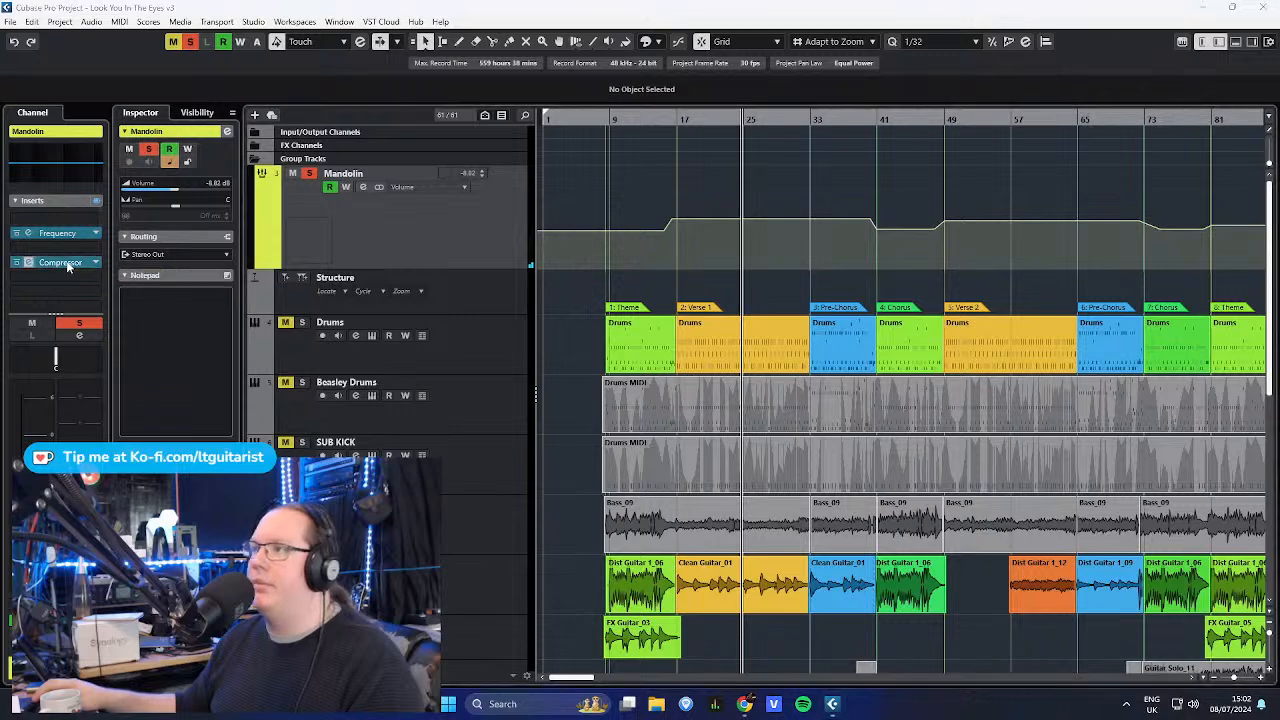
- Review the Compressor and Frequency EQ inserts on the Mandolin group during playback and close both plug-ins
left_click(60, 262)
left_click_drag(511, 259, 628, 168)
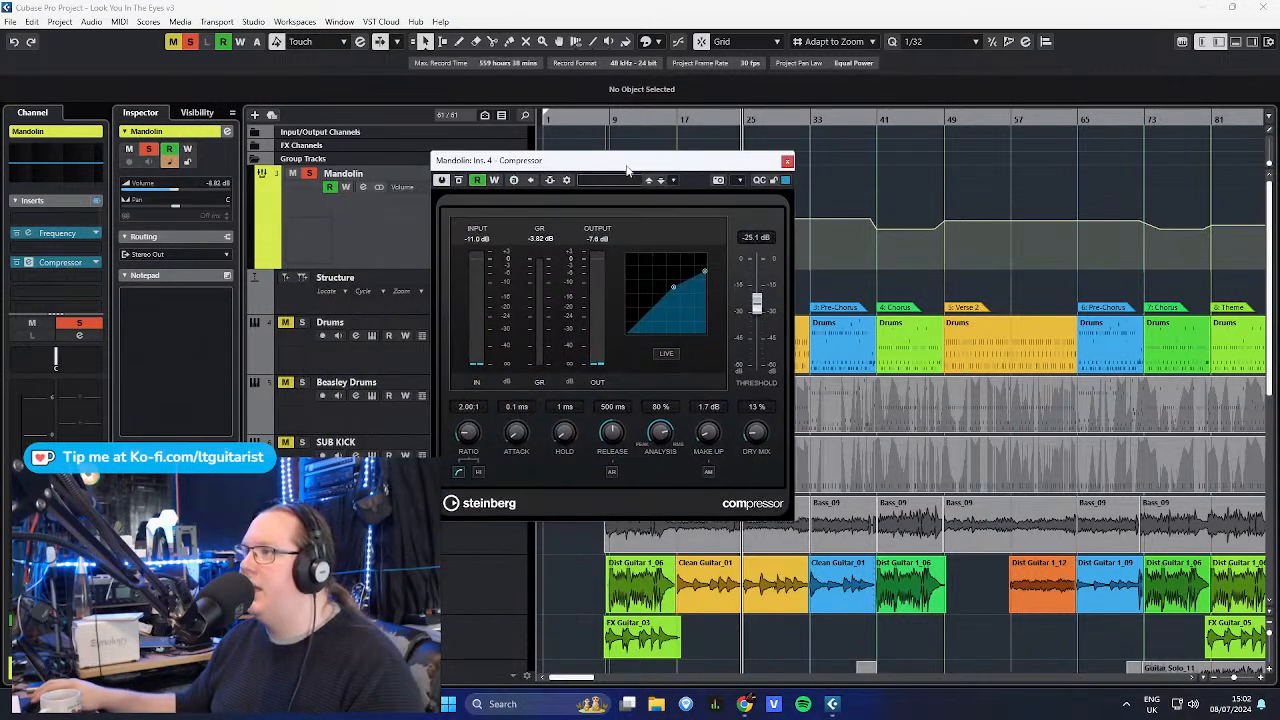
left_click(57, 232)
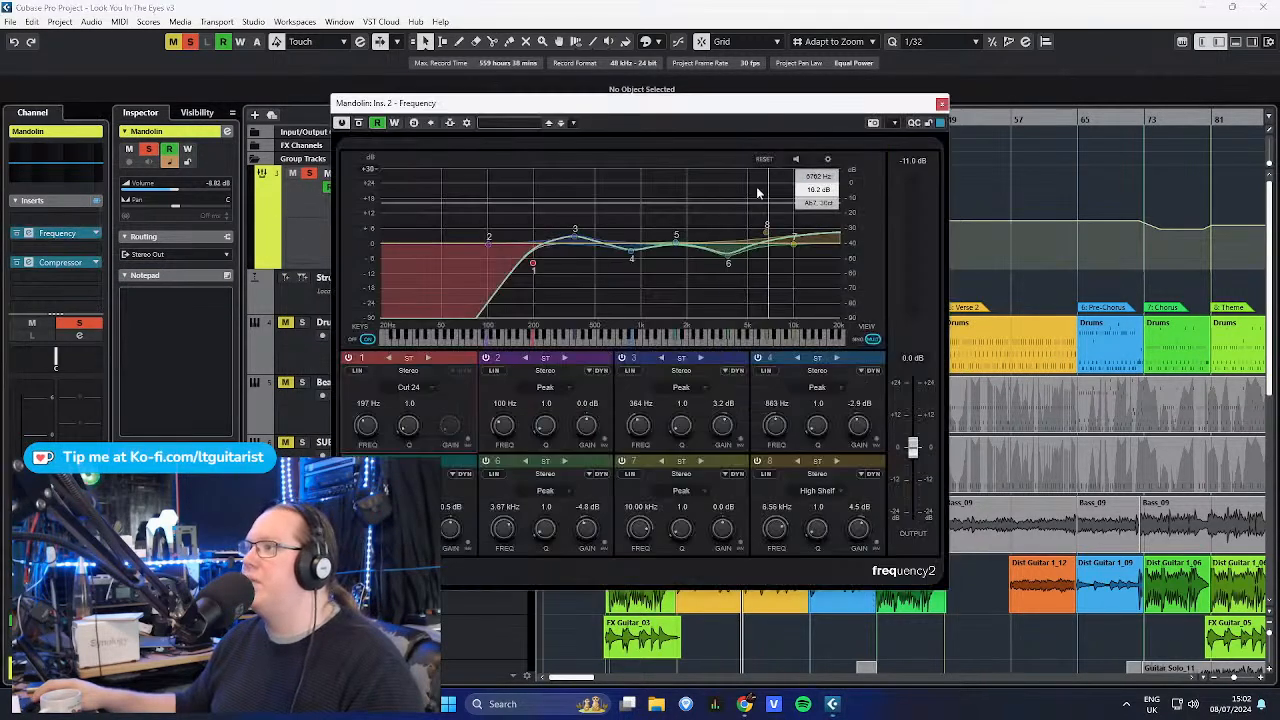
left_click_drag(658, 111, 316, 106)
left_click(787, 161)
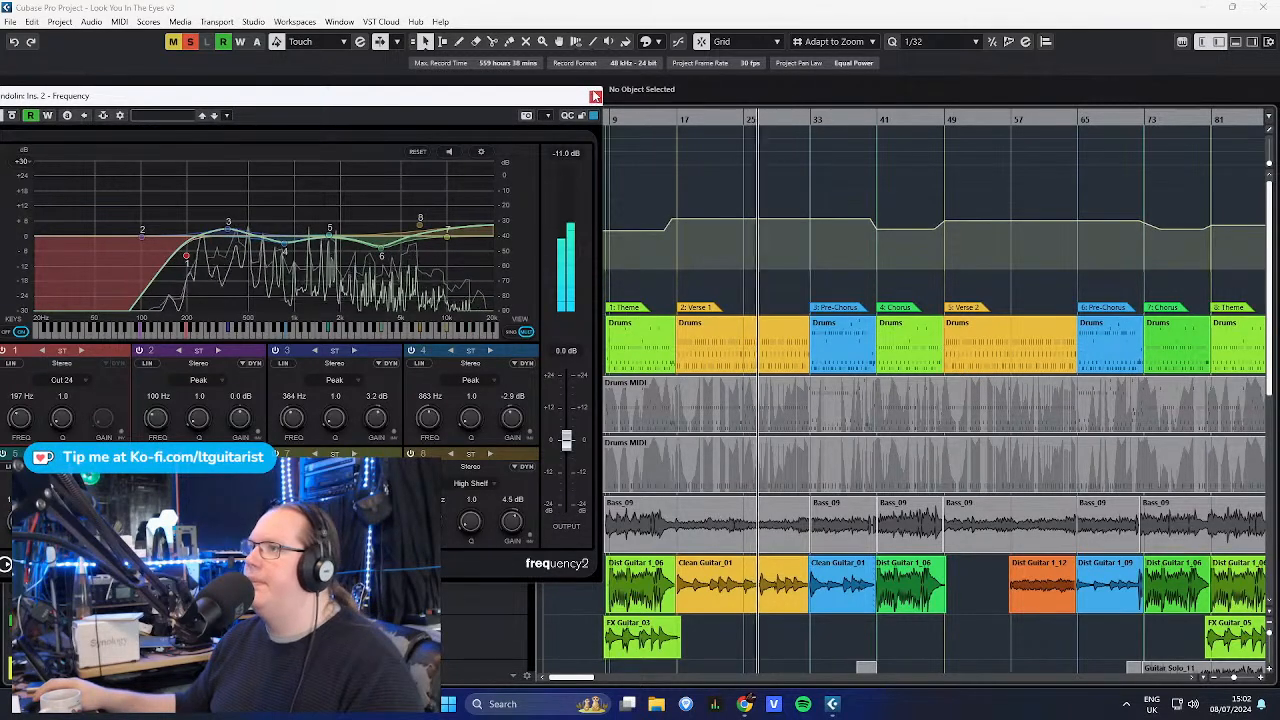
left_click(595, 95)
- Review the Compressor insert on the Mandolin Pickup track and close it
scroll(397, 403, "down", 10)
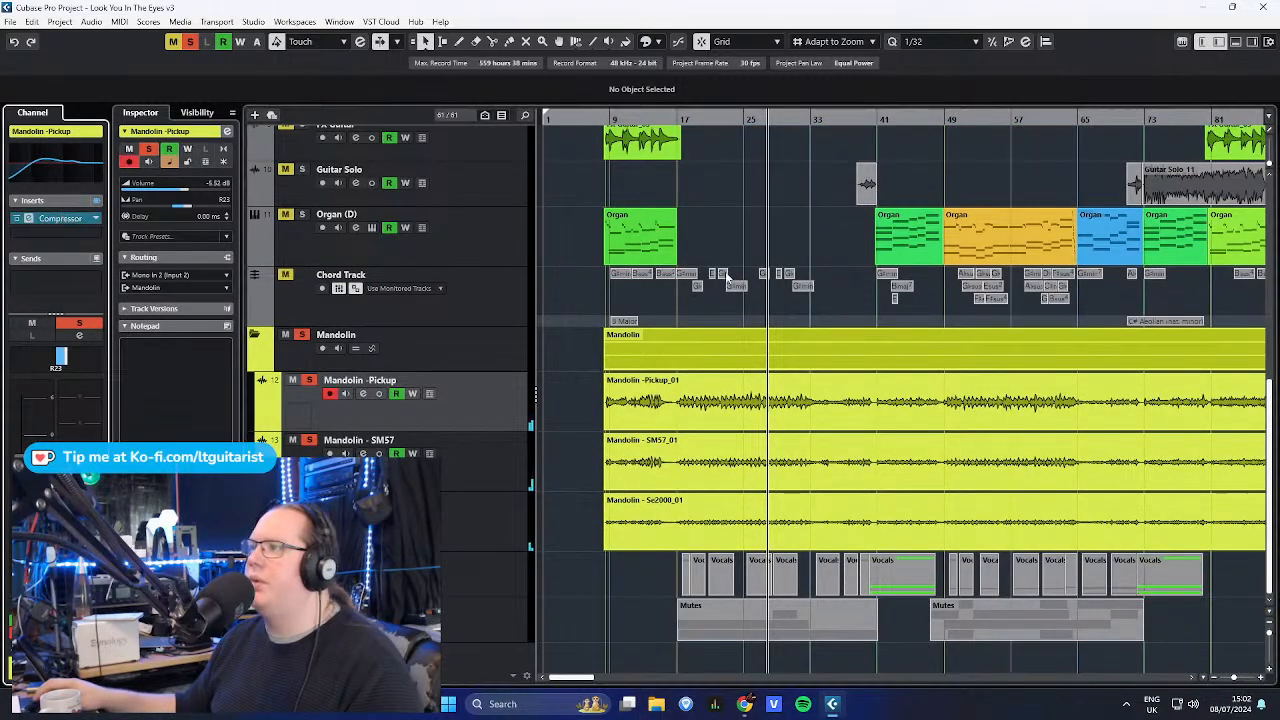
left_click(60, 218)
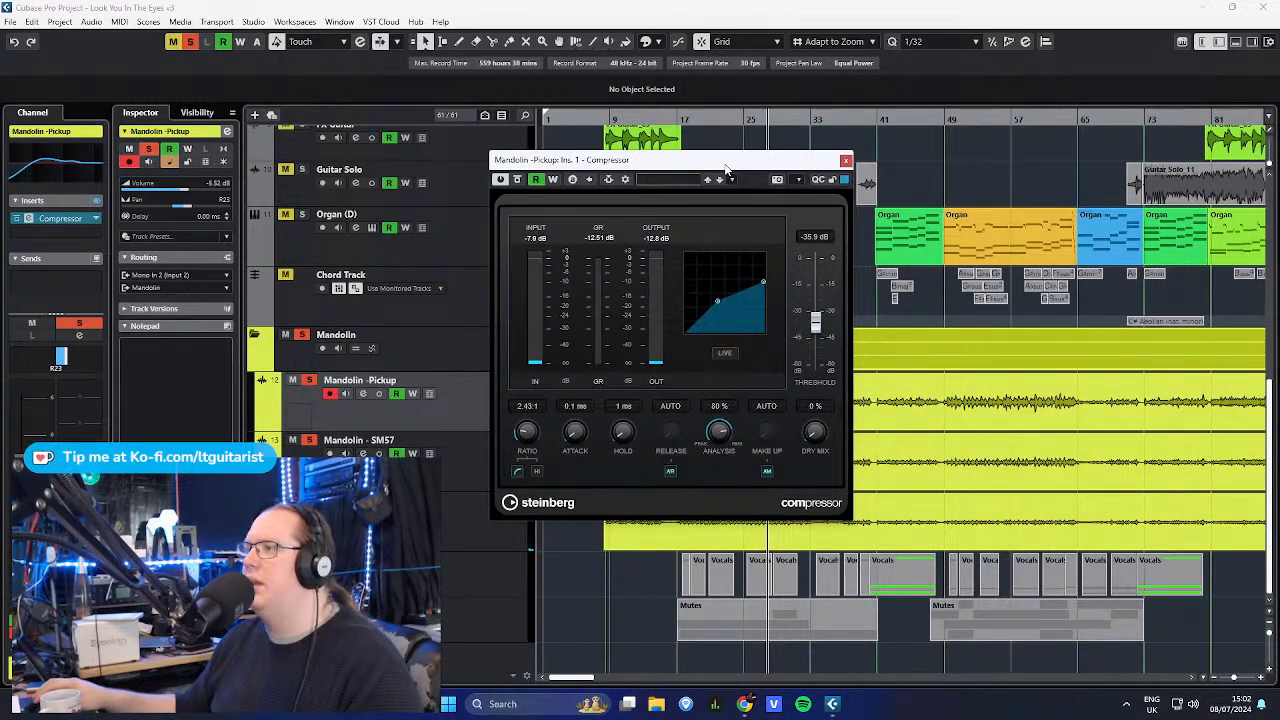
left_click_drag(725, 165, 723, 160)
left_click(844, 156)
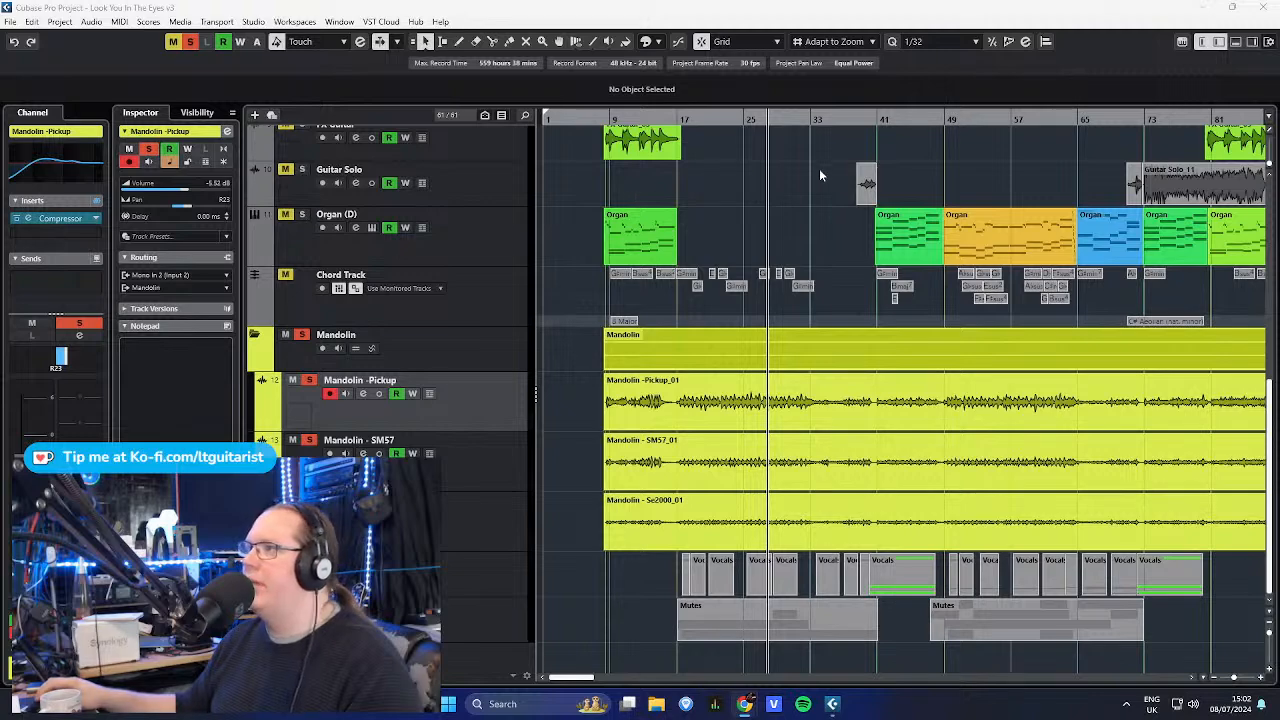
- Review the StereoDelay insert on the Mandolin group during playback, close it and reduce the group track's height
scroll(756, 410, "up", 6)
left_click(258, 219)
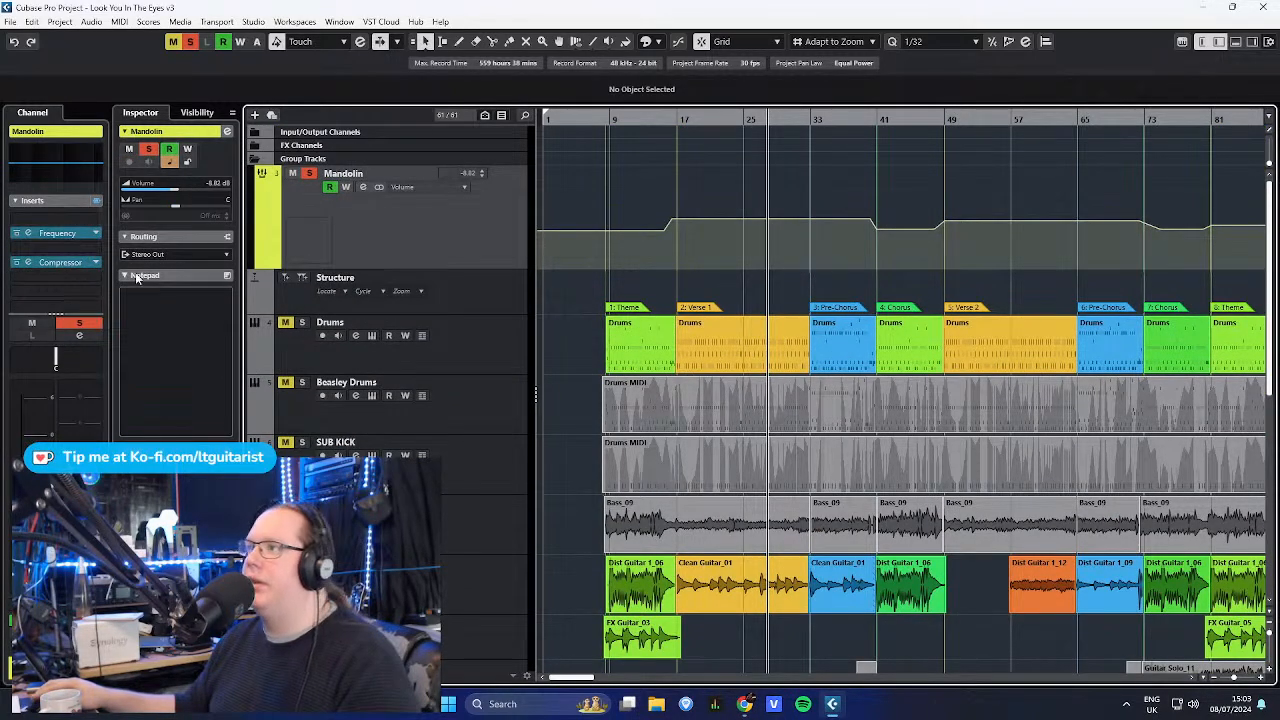
scroll(65, 275, "down", 2)
left_click(62, 307)
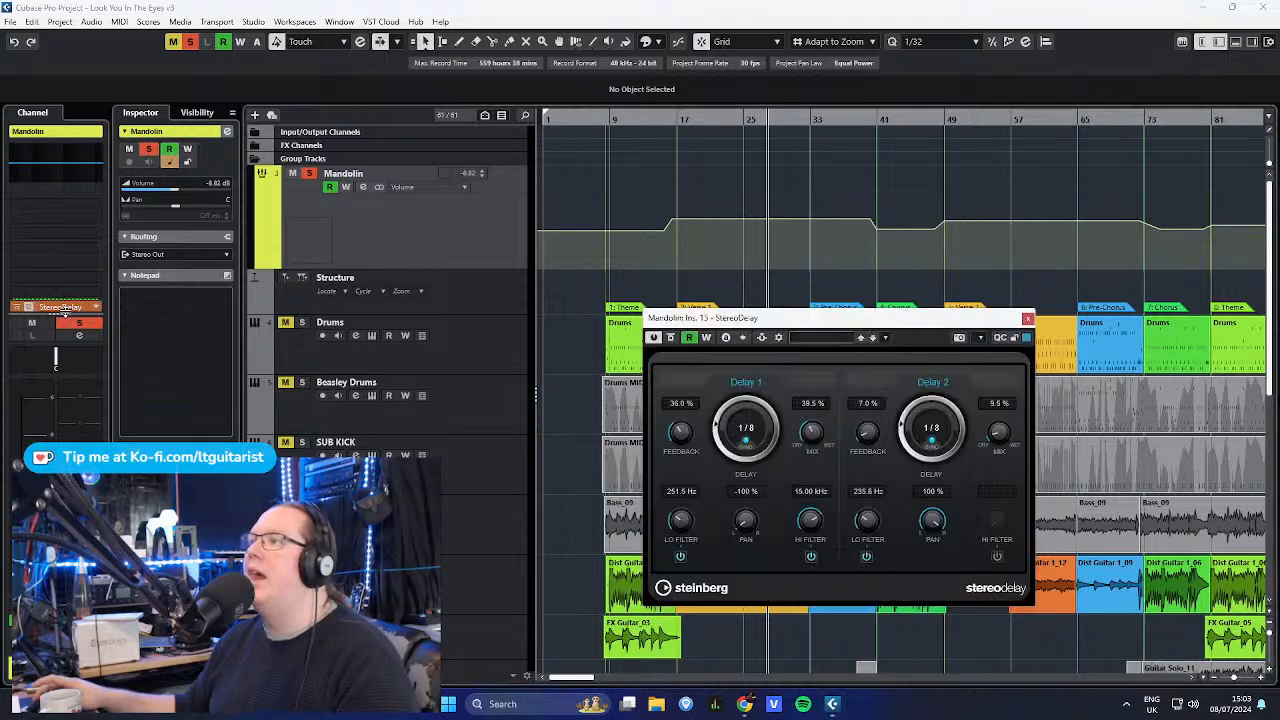
left_click(778, 193)
left_click_drag(845, 327, 634, 321)
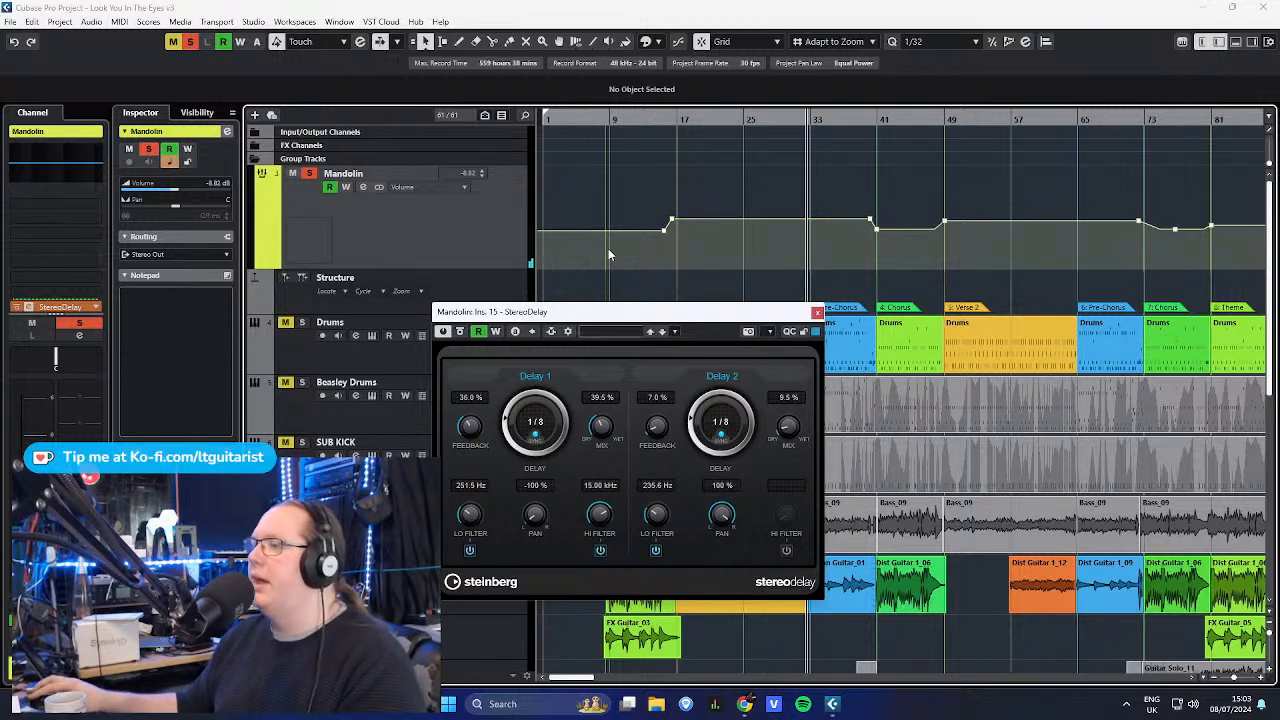
left_click(817, 311)
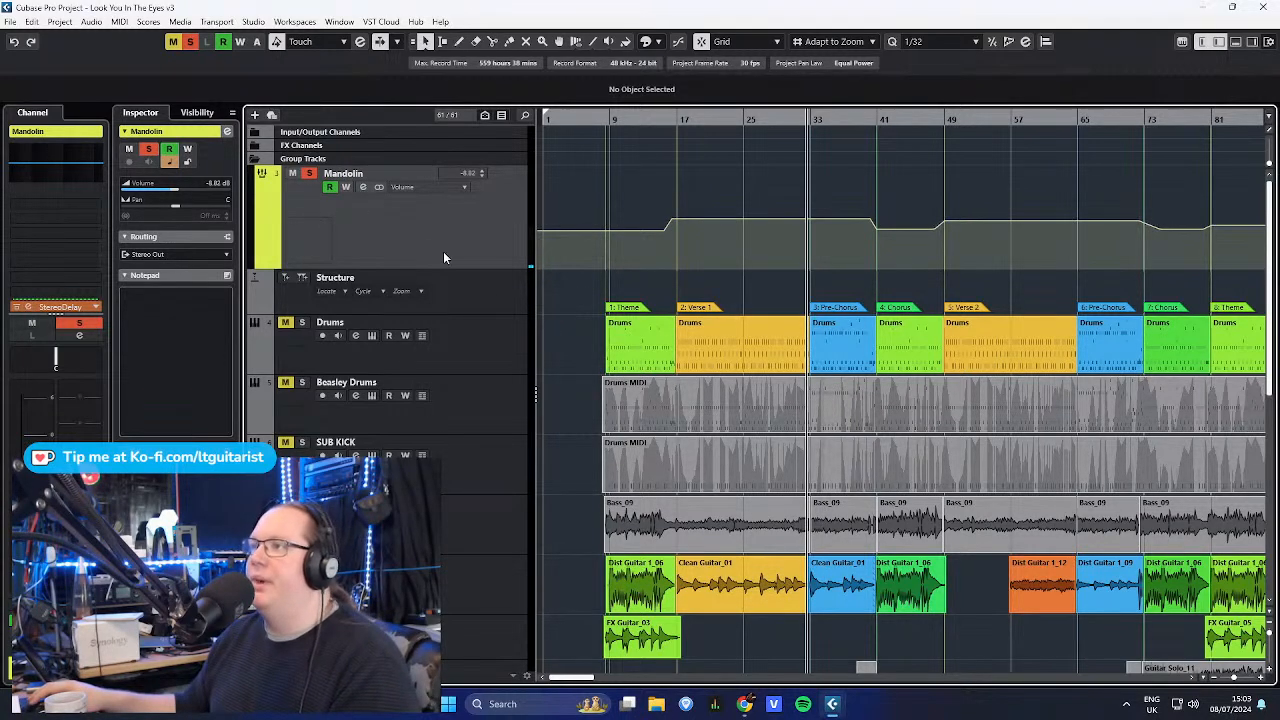
left_click_drag(460, 269, 464, 225)
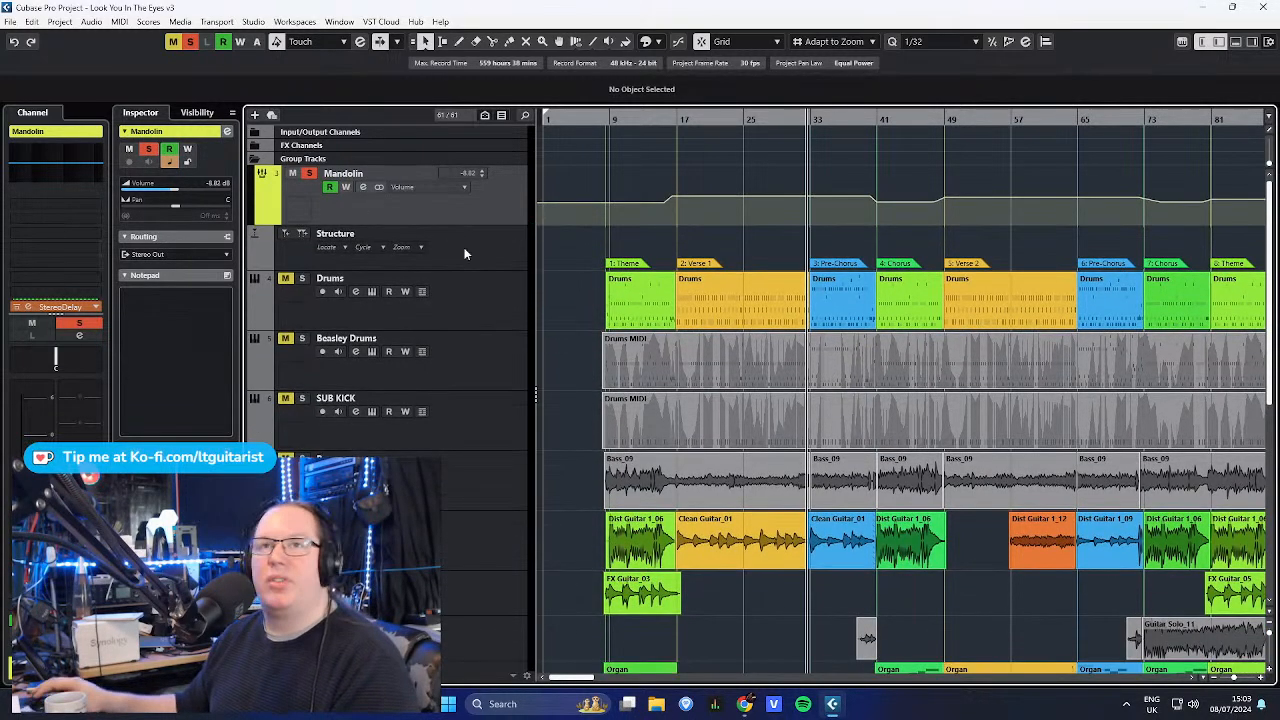
- Turn off solo on the Mandolin group and folder, collapse the Mandolin folder and show the whole song
left_click(310, 174)
scroll(521, 224, "down", 5)
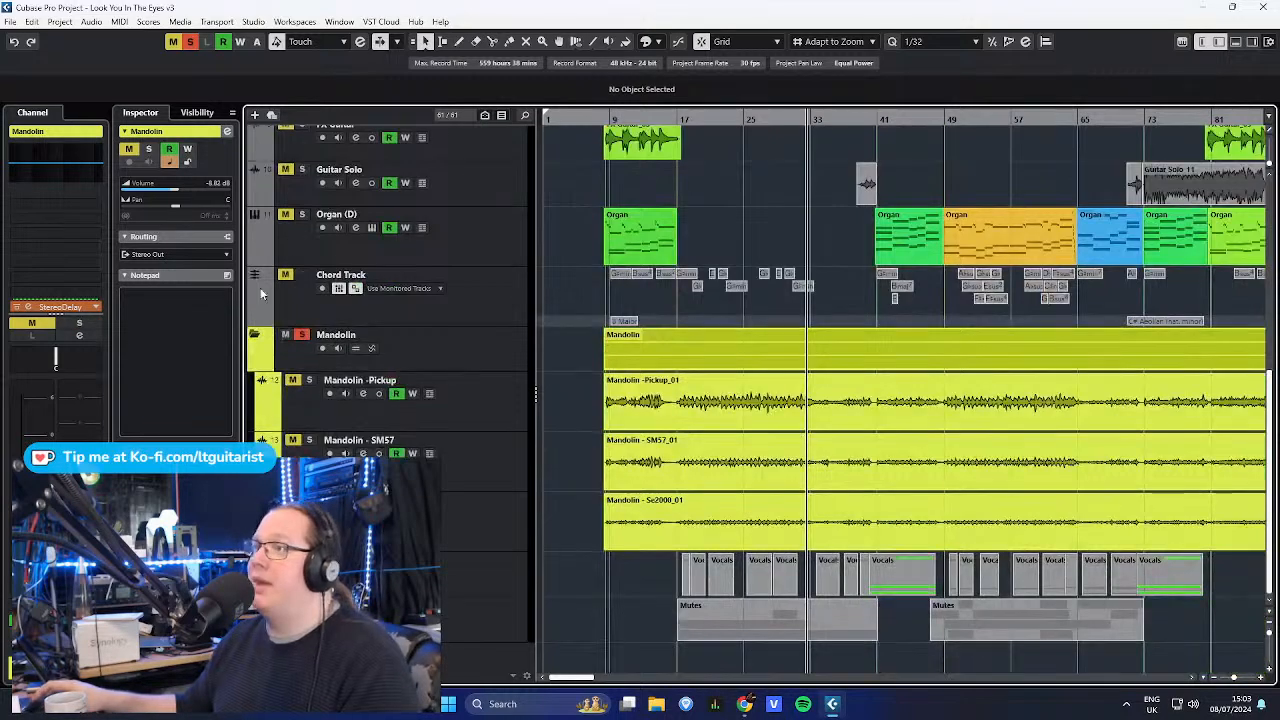
left_click(303, 337)
left_click(255, 335)
key("g")
key("g")
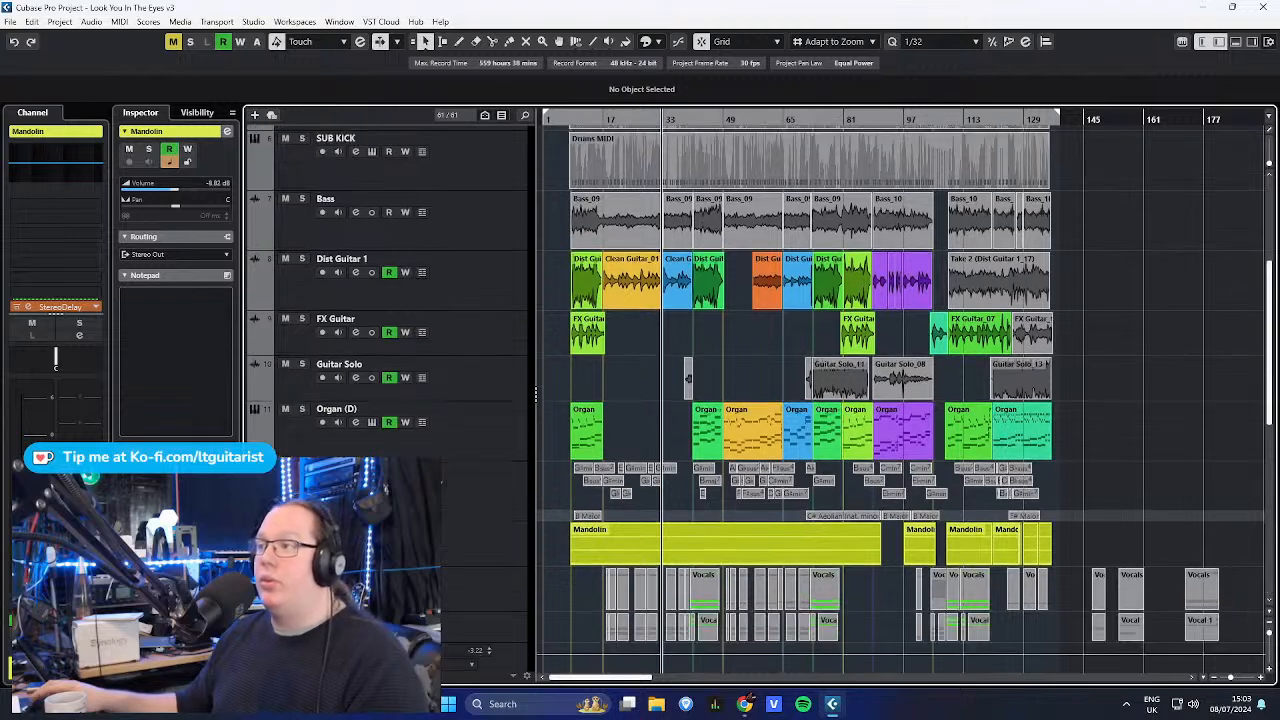
- Look over the tracks in the Vocal 1 folder and inspect the Main Vocals and Dynacaster (D) channels
scroll(673, 321, "down", 5)
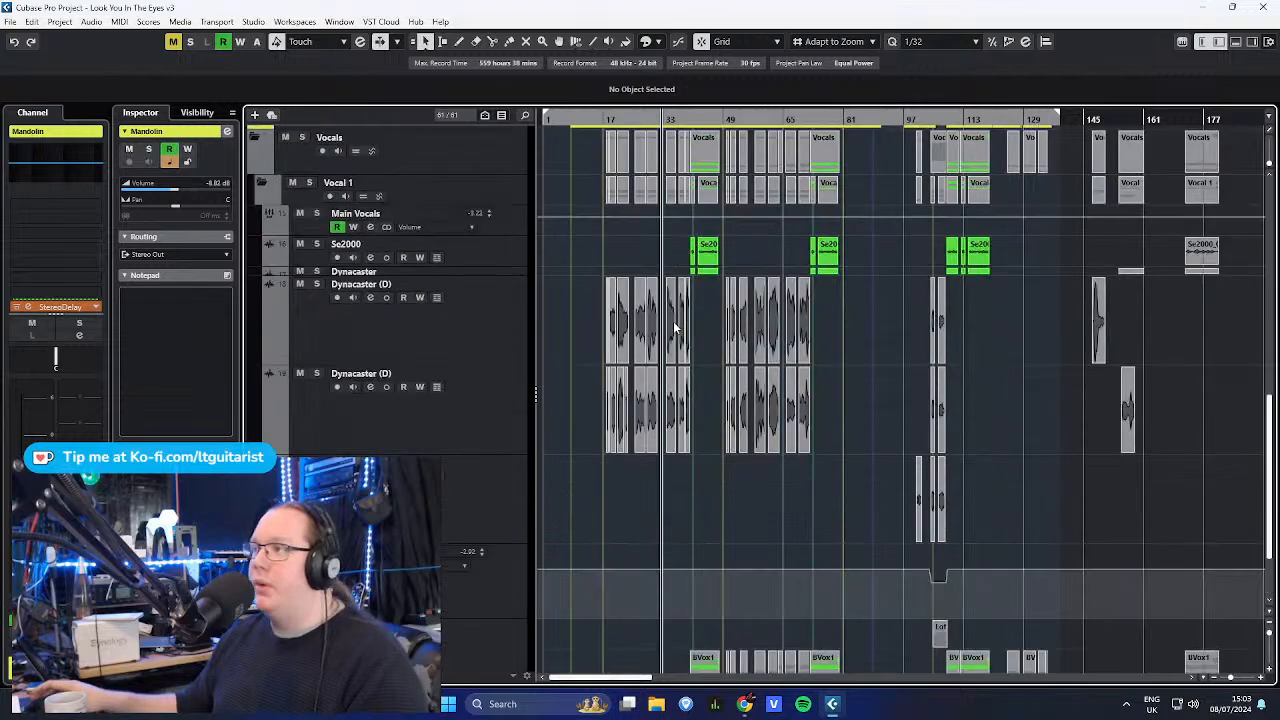
left_click(490, 324)
left_click(507, 234)
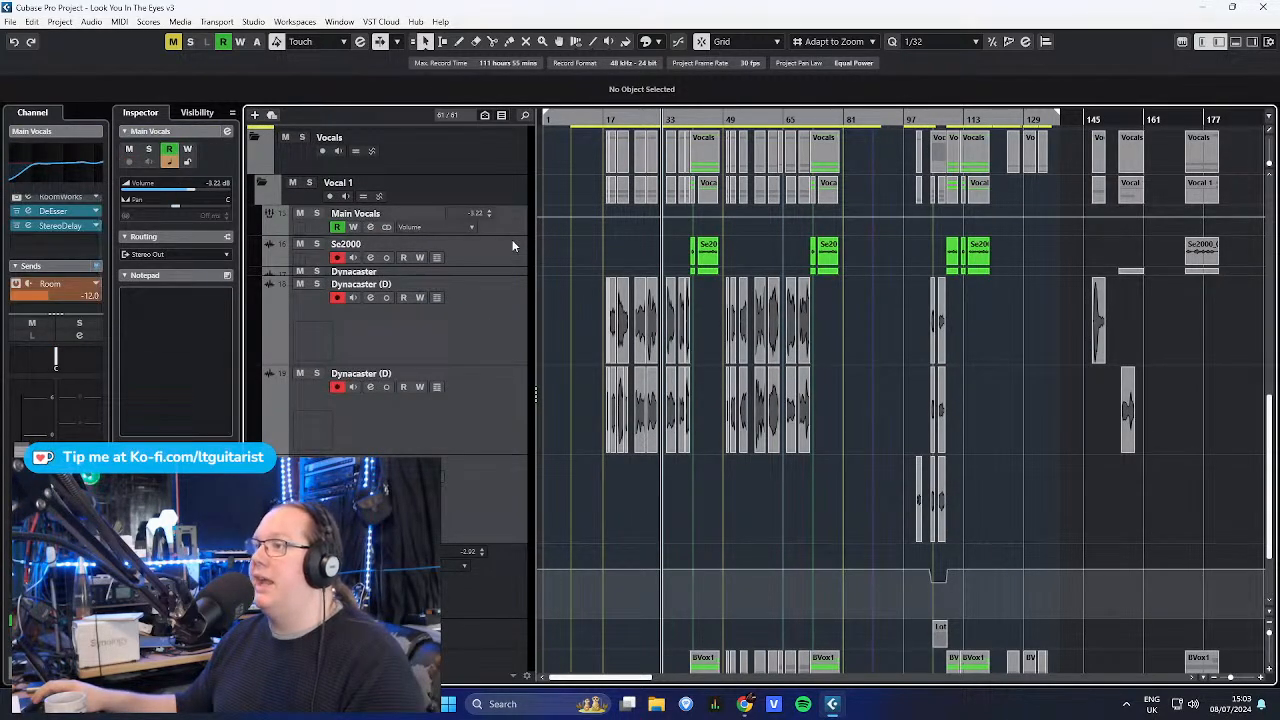
left_click(507, 316)
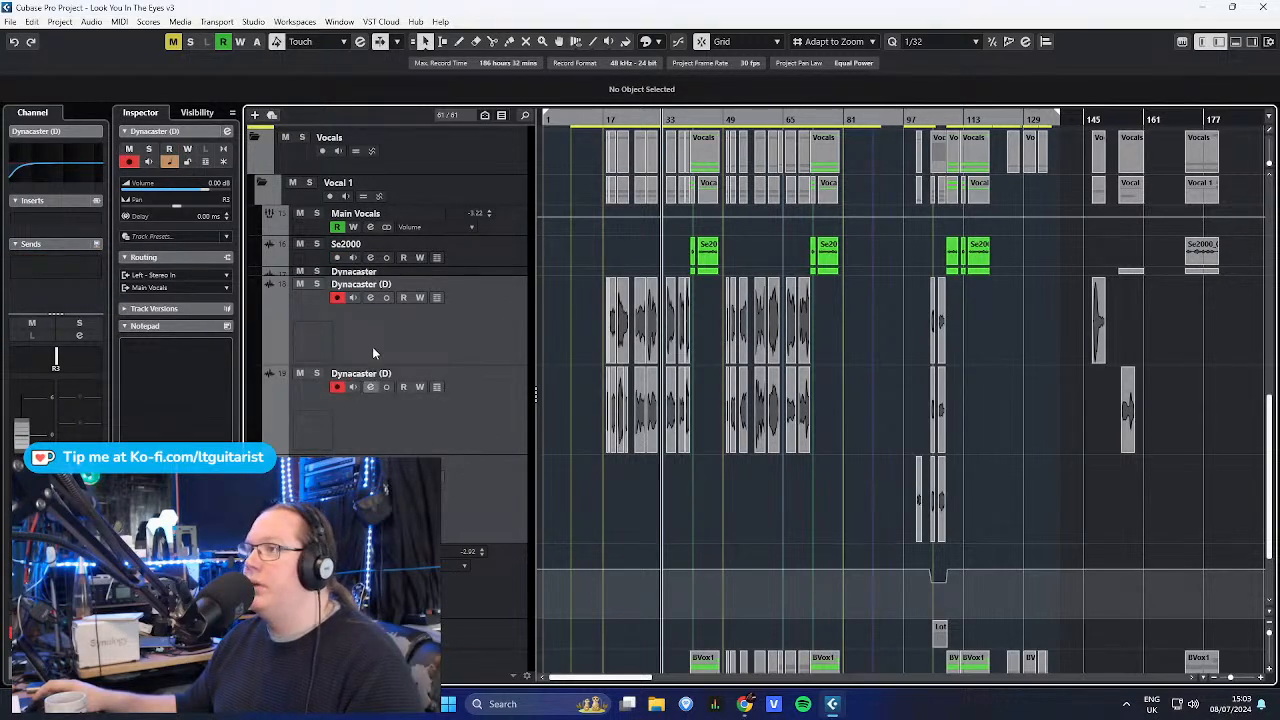
left_click(522, 230)
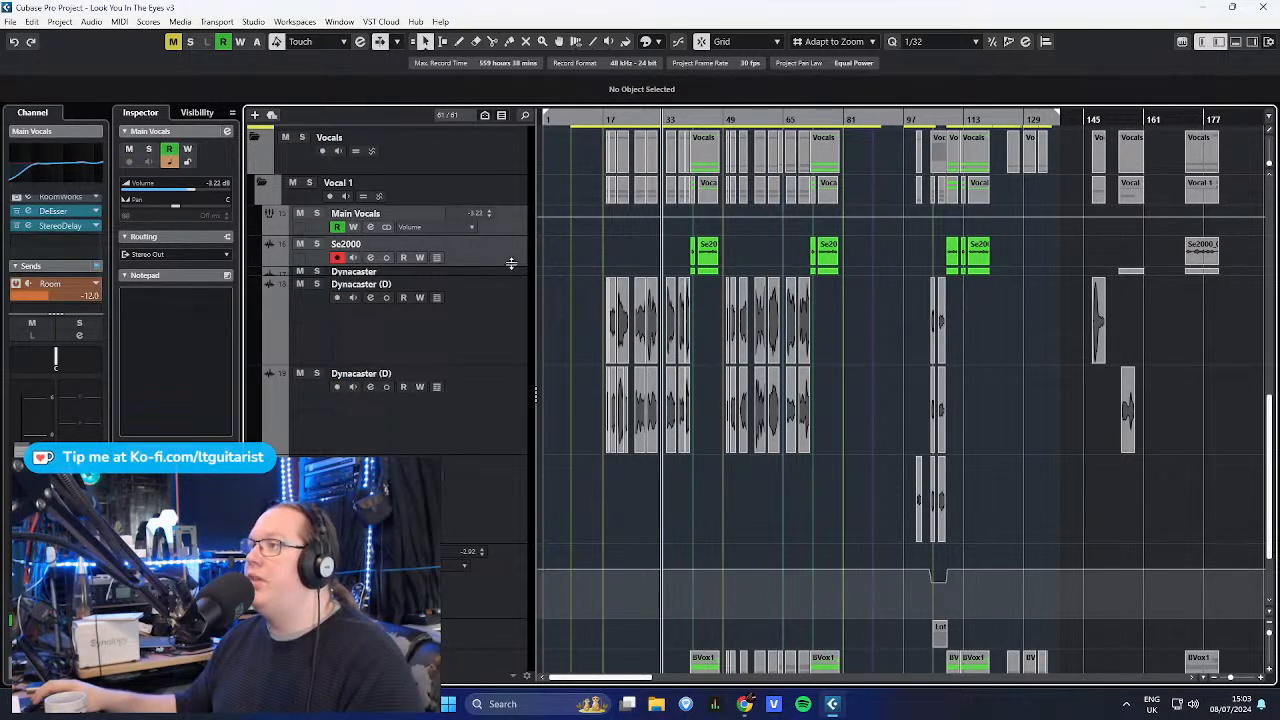
- Increase the heights of the Se2000 and Dynacaster tracks in the Vocal 1 folder
left_click_drag(511, 264, 520, 313)
left_click(501, 371)
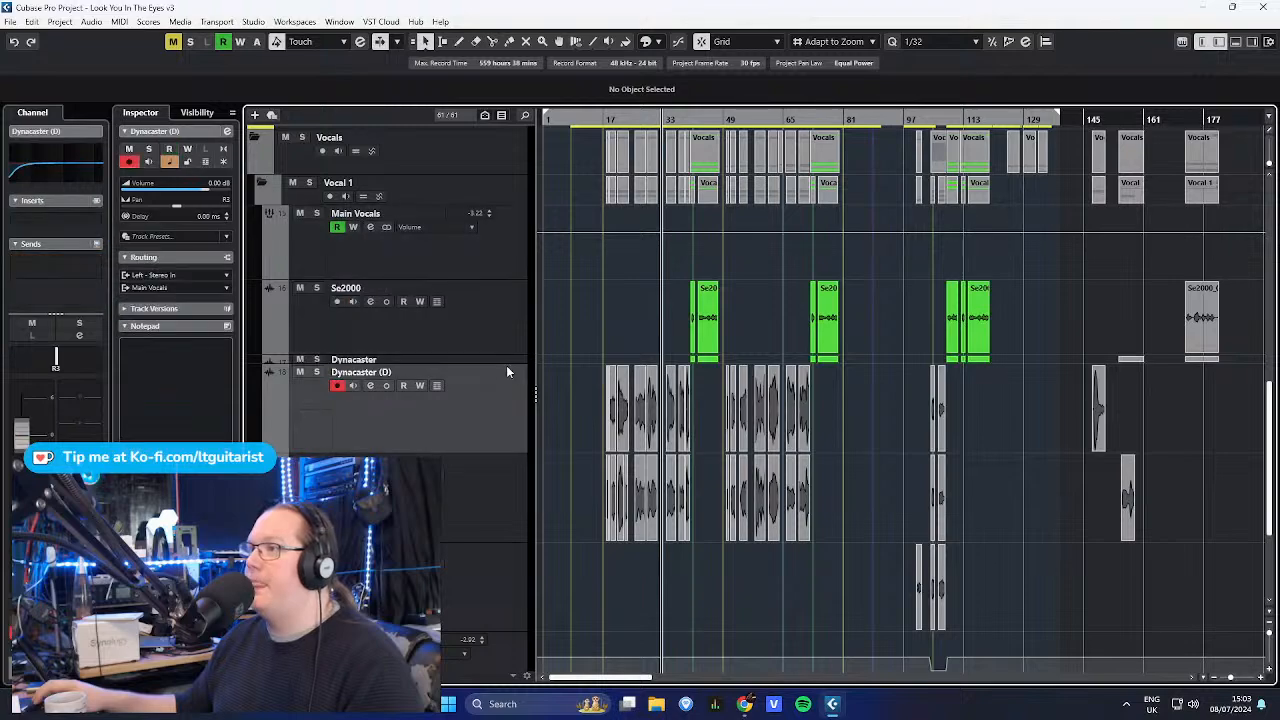
left_click(512, 359)
left_click_drag(512, 363, 530, 461)
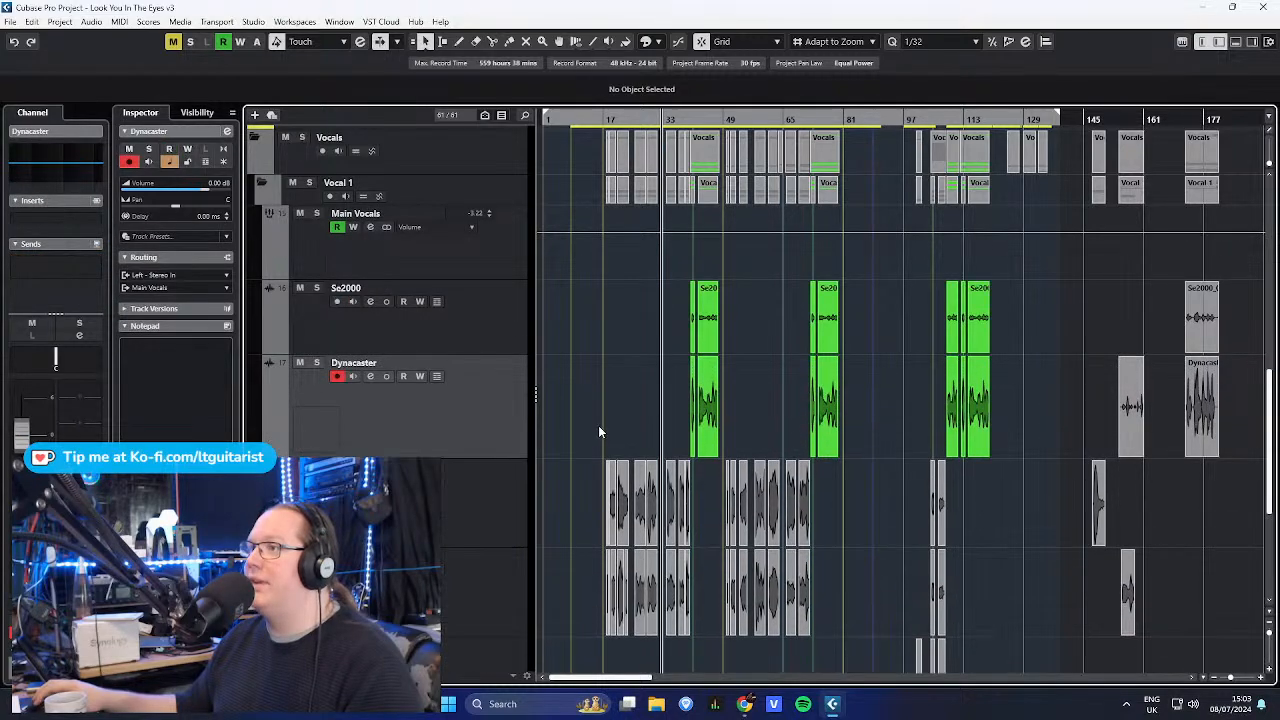
- Solo the Se2000 track and play its first chorus vocal from bar 42
scroll(683, 426, "up", 2)
scroll(736, 426, "up", 4)
scroll(598, 265, "left", 5)
left_click_drag(628, 285, 938, 318)
left_click(604, 393)
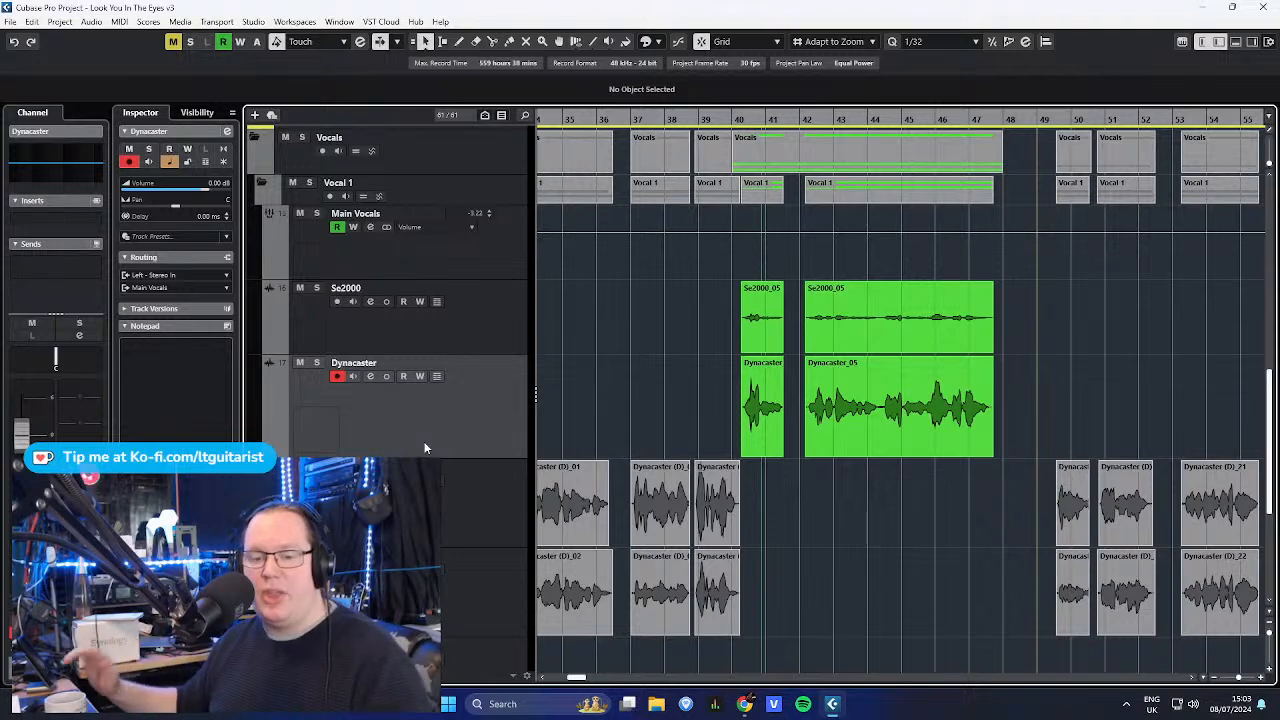
left_click(488, 336)
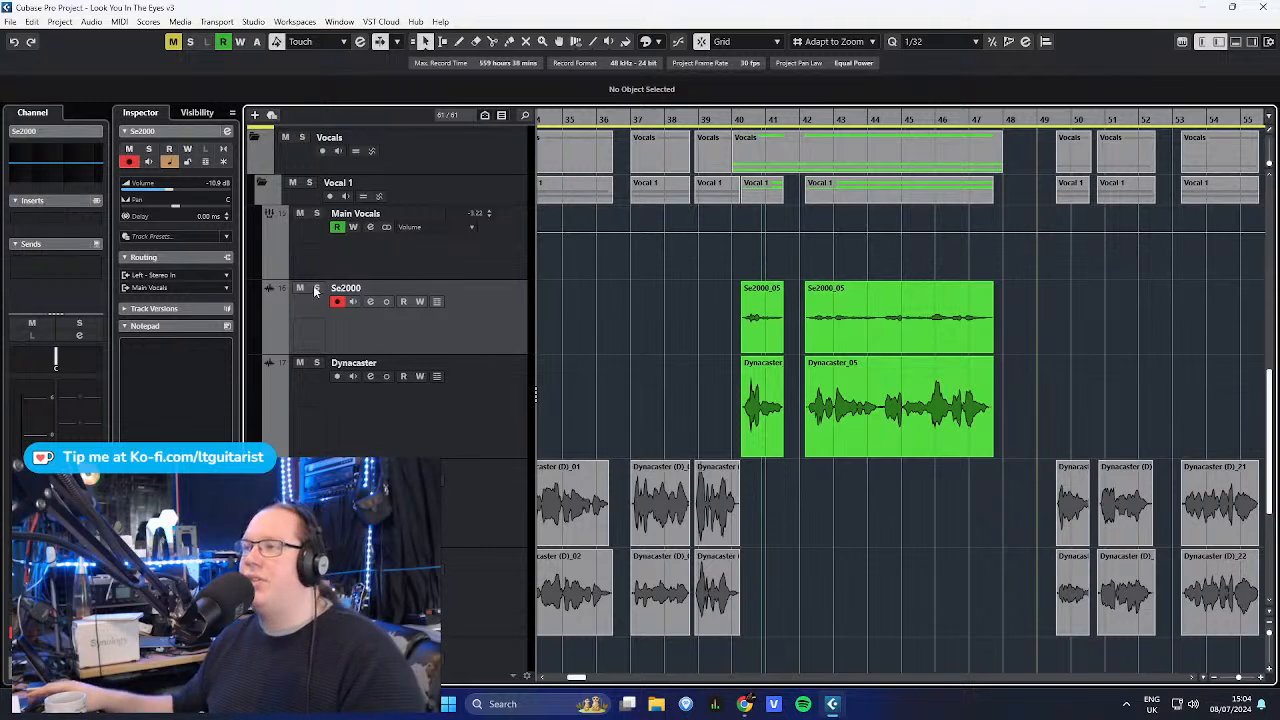
key("s")
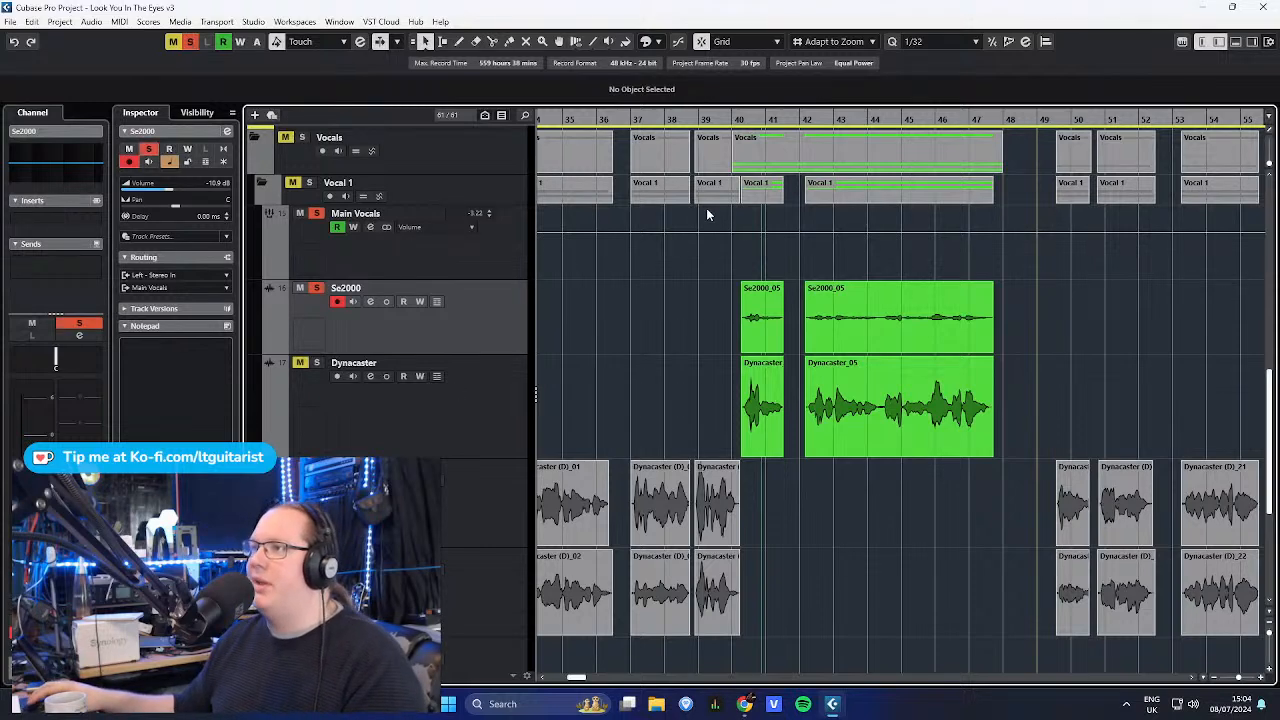
left_click(804, 120)
key("space")
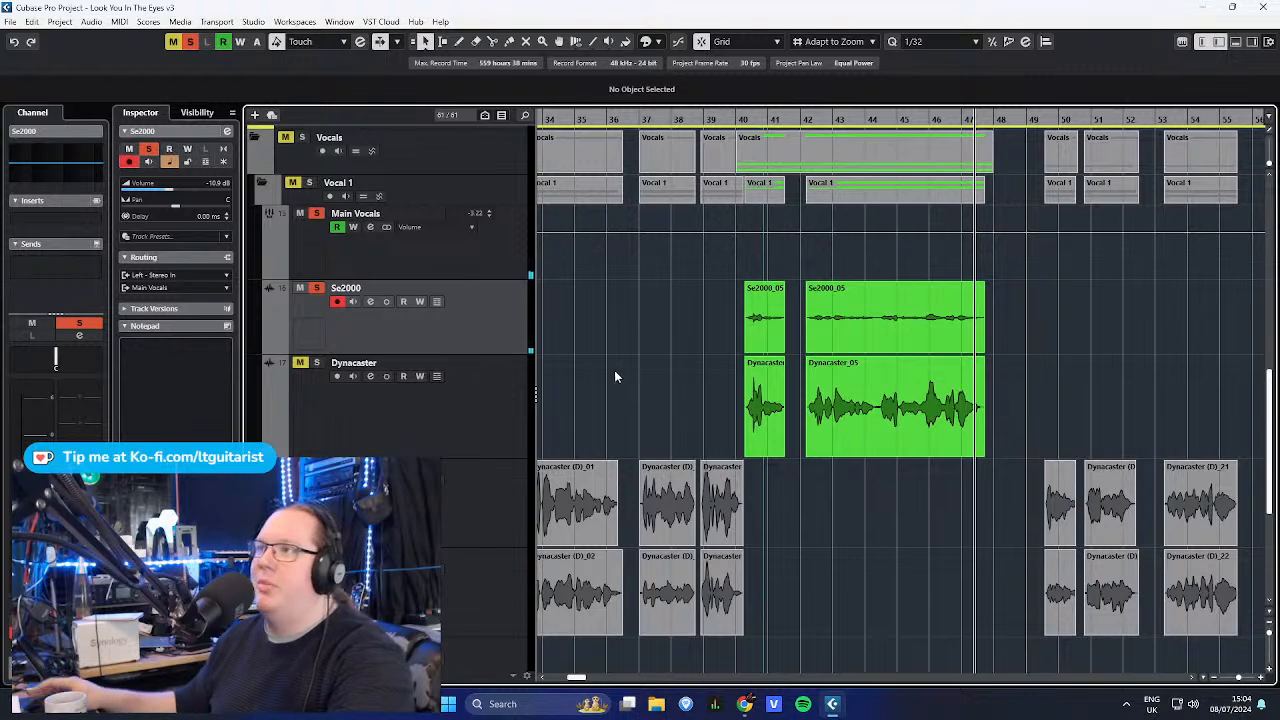
- Solo the Dynacaster track instead of Se2000 and audition the same chorus vocal from bar 42
left_click(328, 376)
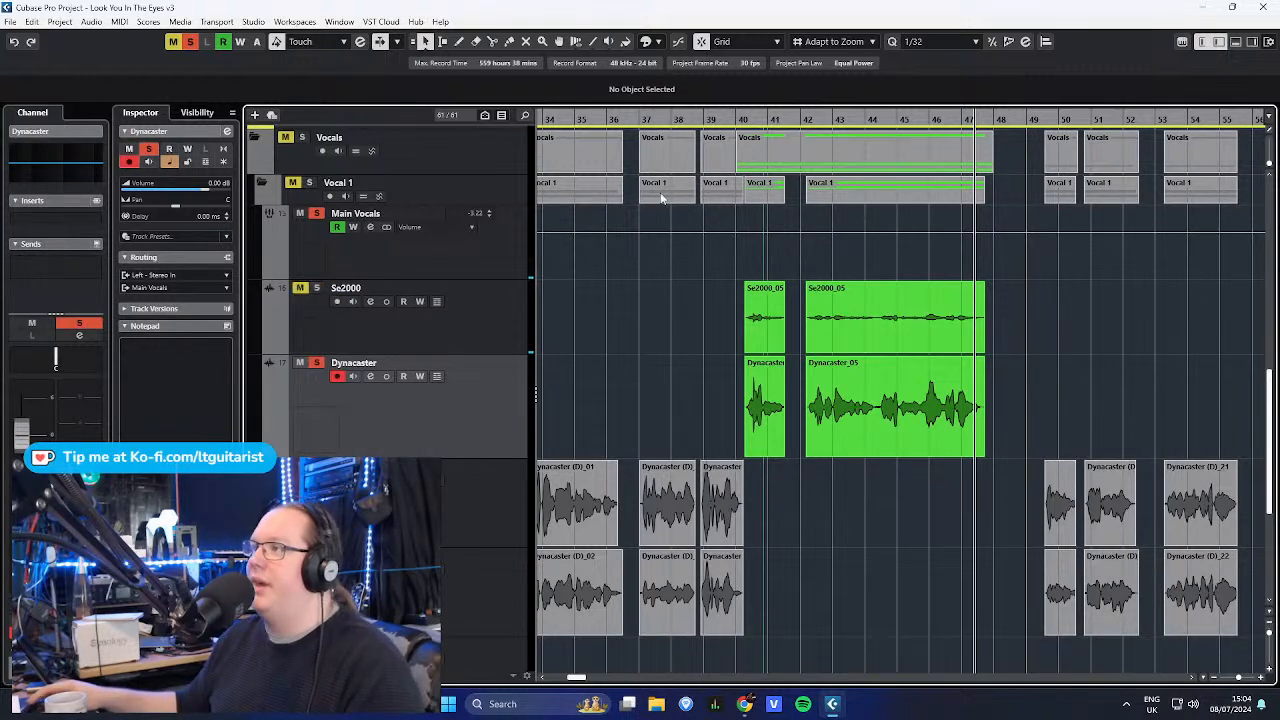
left_click_drag(800, 117, 807, 556)
key("space")
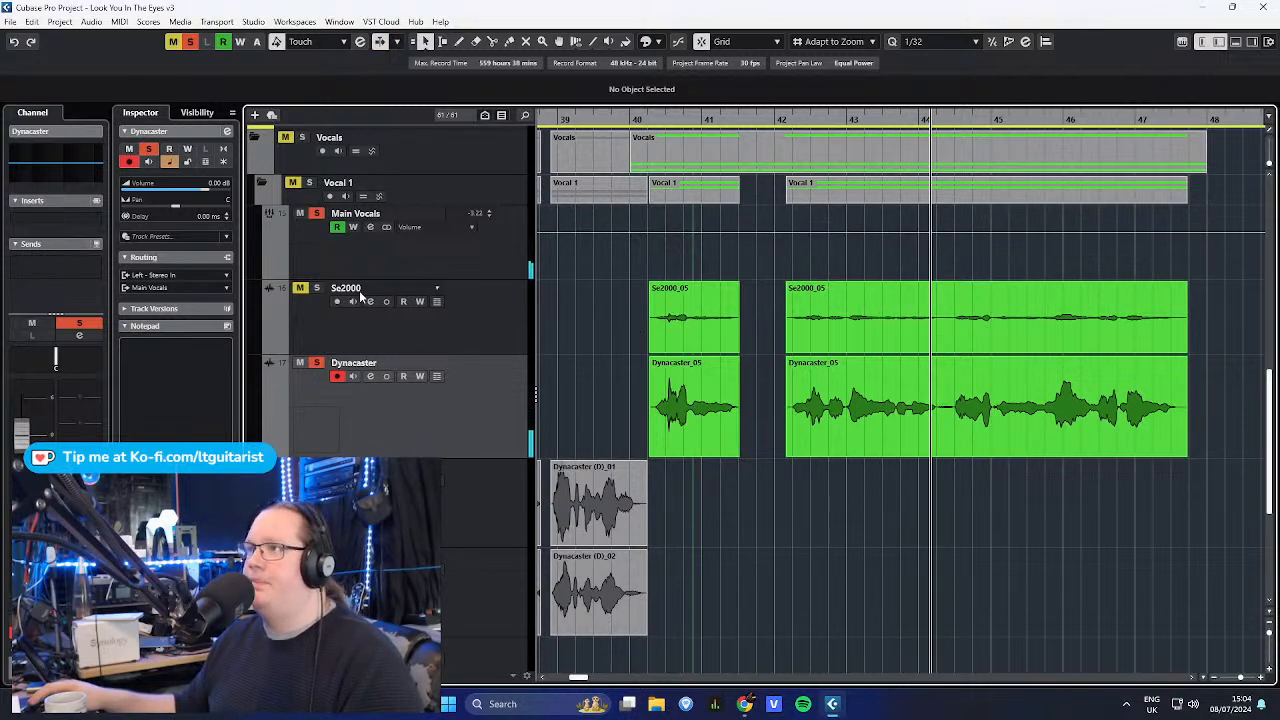
- Solo Se2000 together with Dynacaster and select the Main Vocals group
left_click(494, 346)
key("s")
left_click(502, 258)
- Survey the chorus vocals across the song, highlight all green Se2000 and Dynacaster clips and clear the selection
scroll(688, 292, "down", 3)
scroll(688, 292, "down", 1)
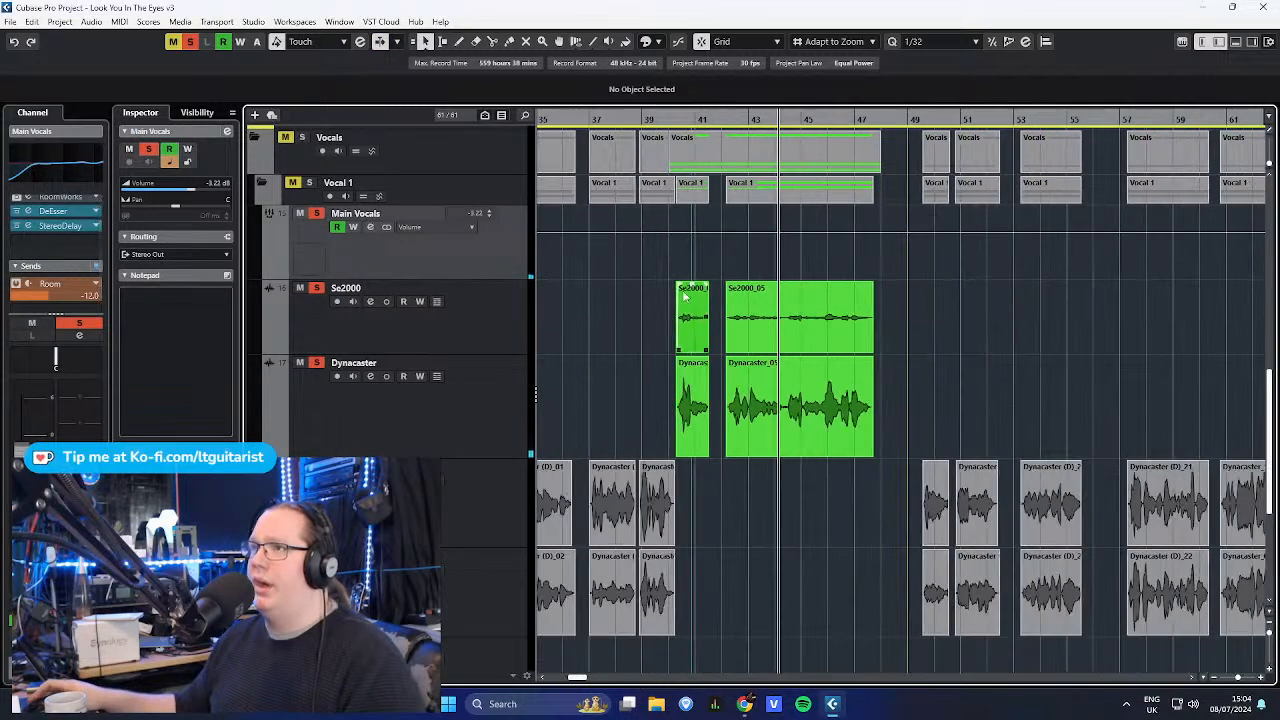
scroll(40, 227, "up", 1)
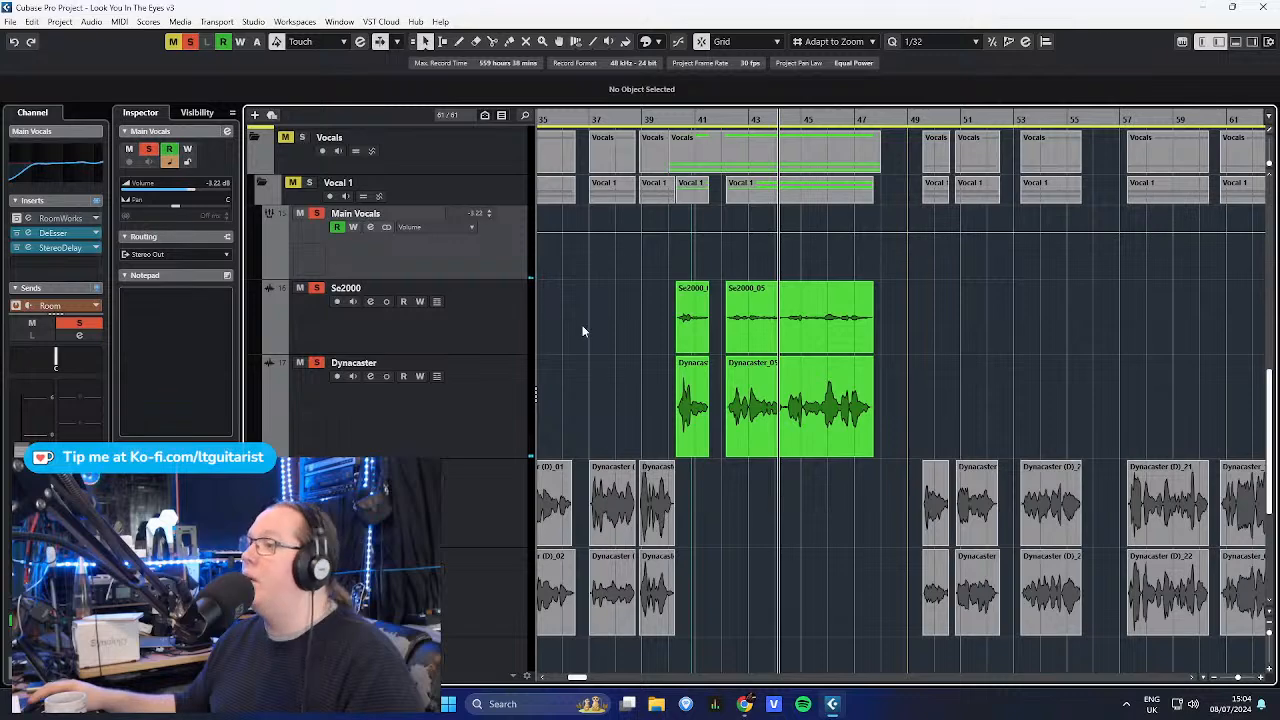
scroll(583, 331, "down", 4)
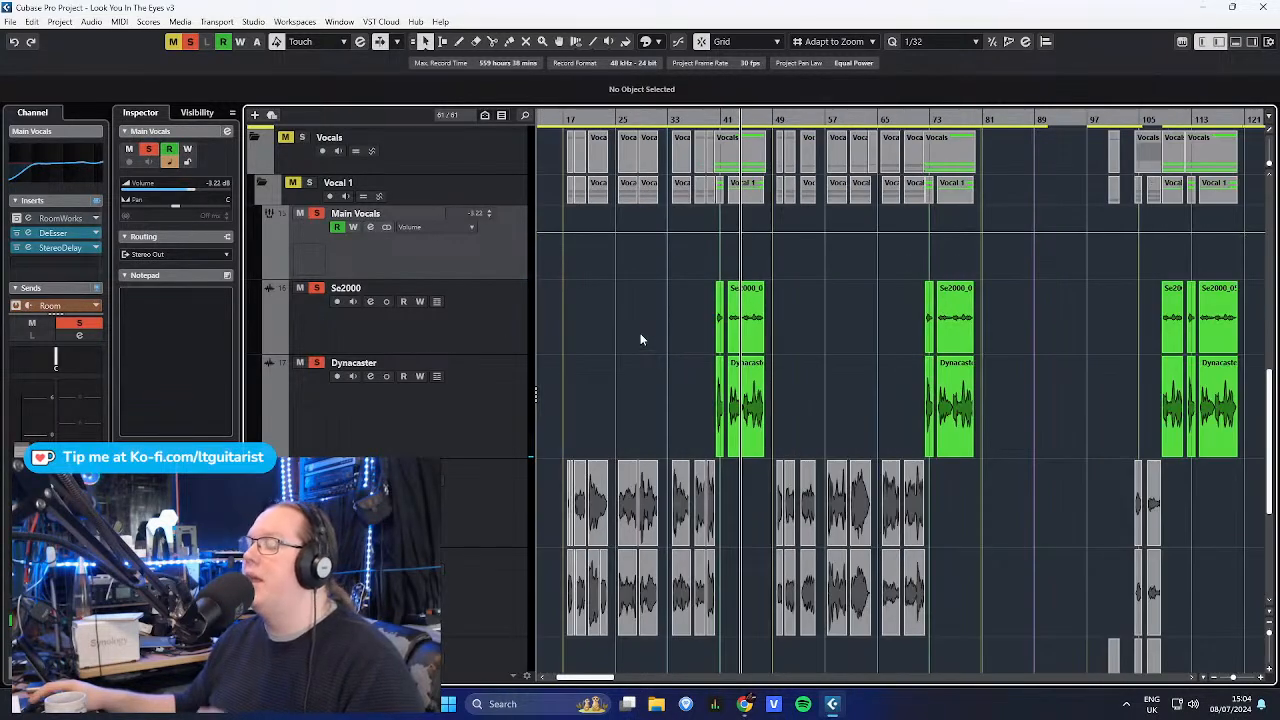
scroll(639, 328, "down", 2)
scroll(950, 408, "up", 3)
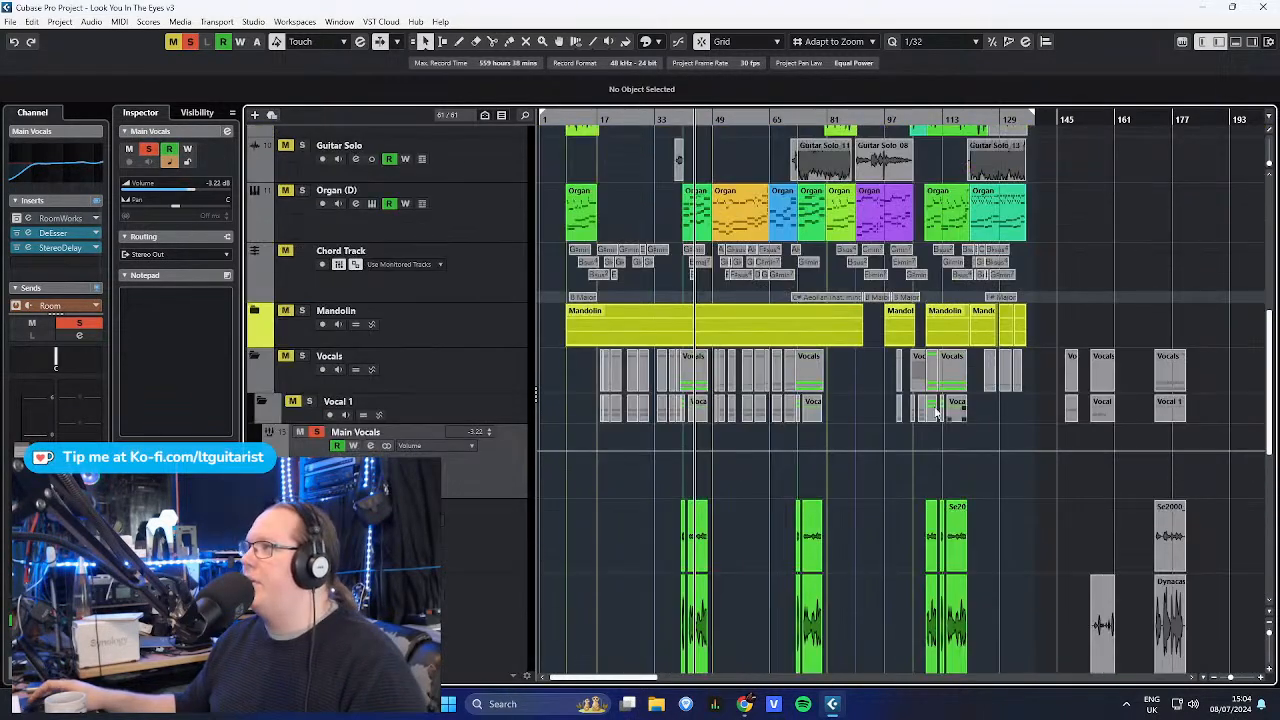
scroll(950, 408, "down", 5)
scroll(686, 320, "up", 2)
scroll(660, 320, "up", 2)
scroll(645, 318, "down", 2)
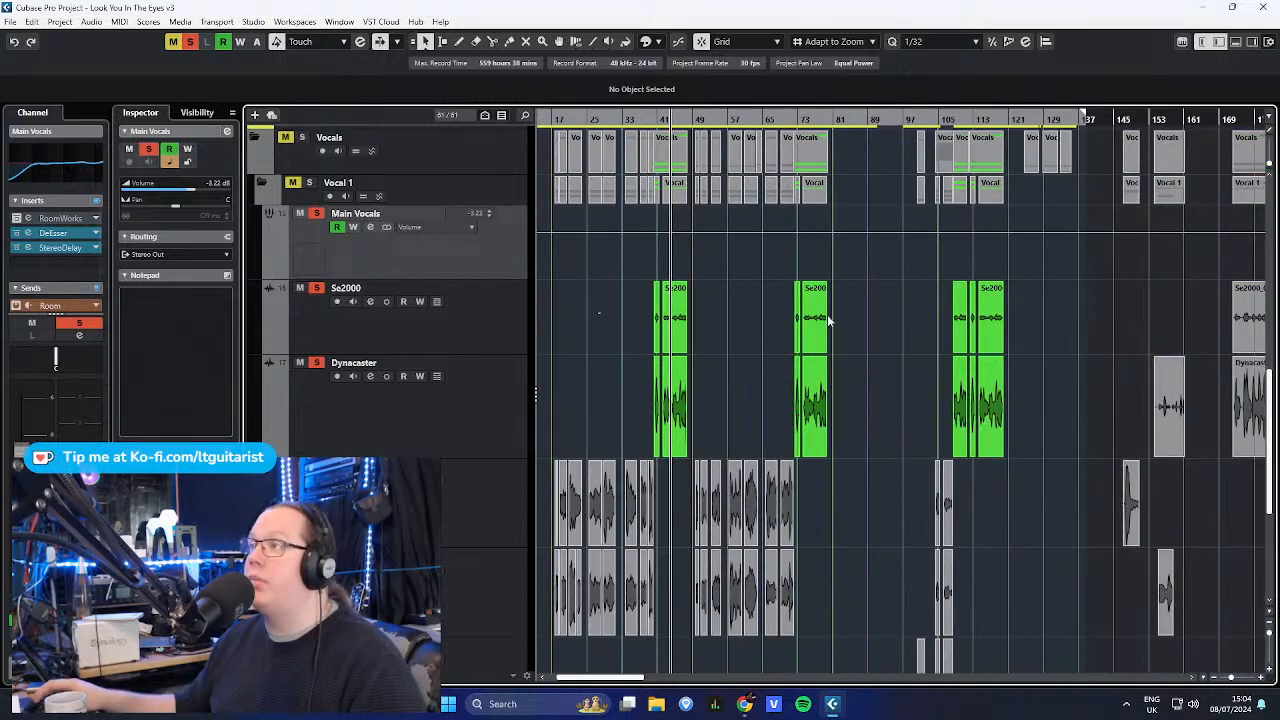
left_click_drag(641, 312, 1075, 401)
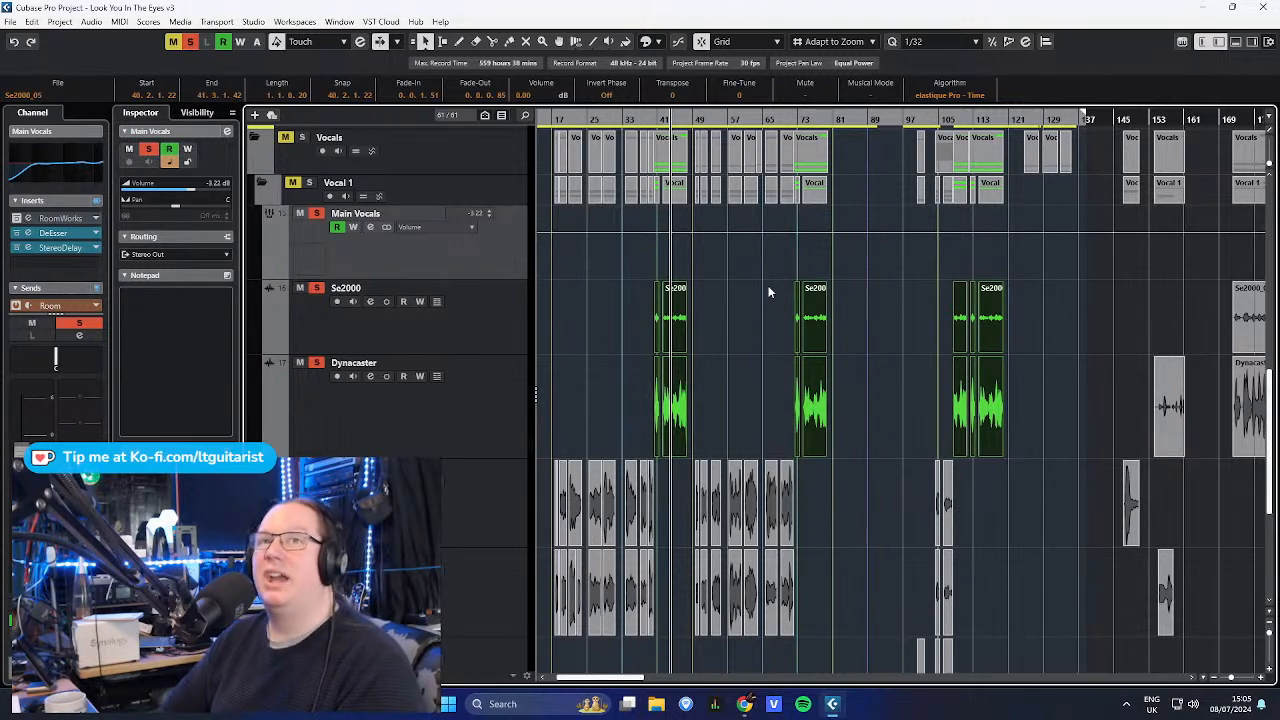
left_click_drag(1100, 328, 603, 466)
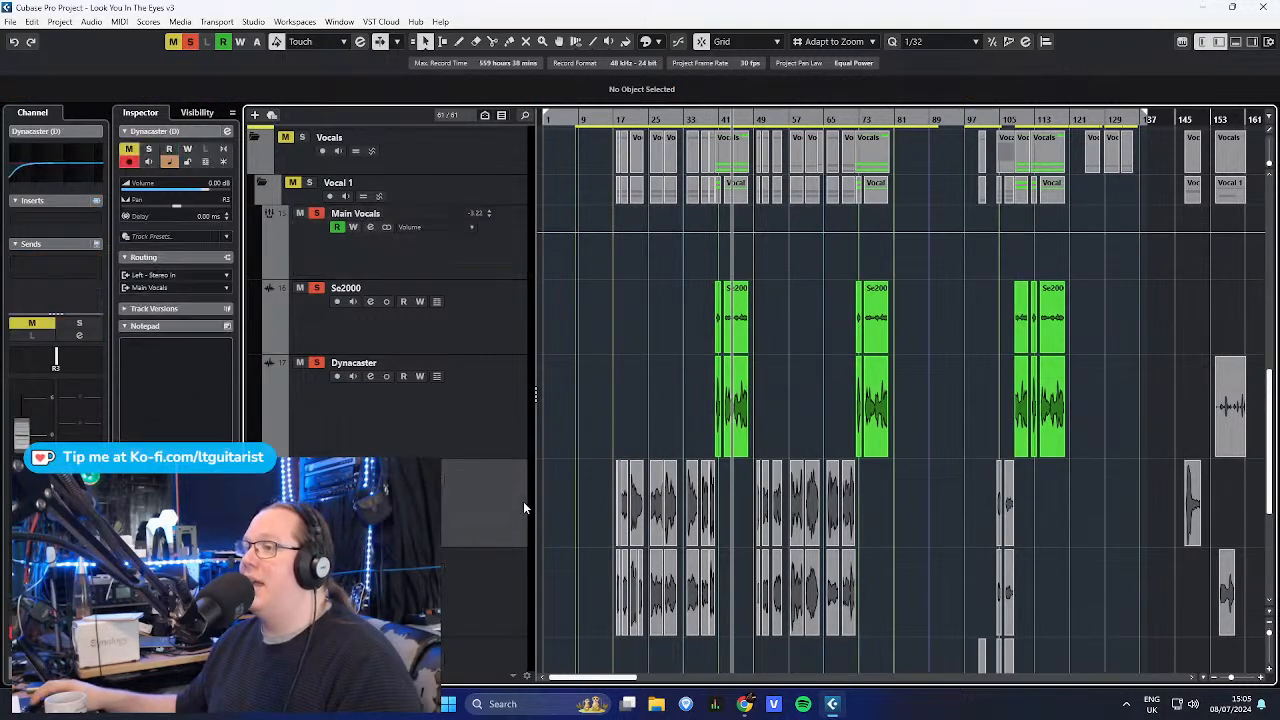
- Examine the opening Verse 1 vocal clips on the two doubled Dynacaster (D) tracks up close
left_click(501, 590)
scroll(501, 590, "down", 3)
scroll(656, 398, "up", 6)
left_click_drag(638, 400, 740, 422)
scroll(877, 342, "up", 2)
scroll(877, 342, "up", 2)
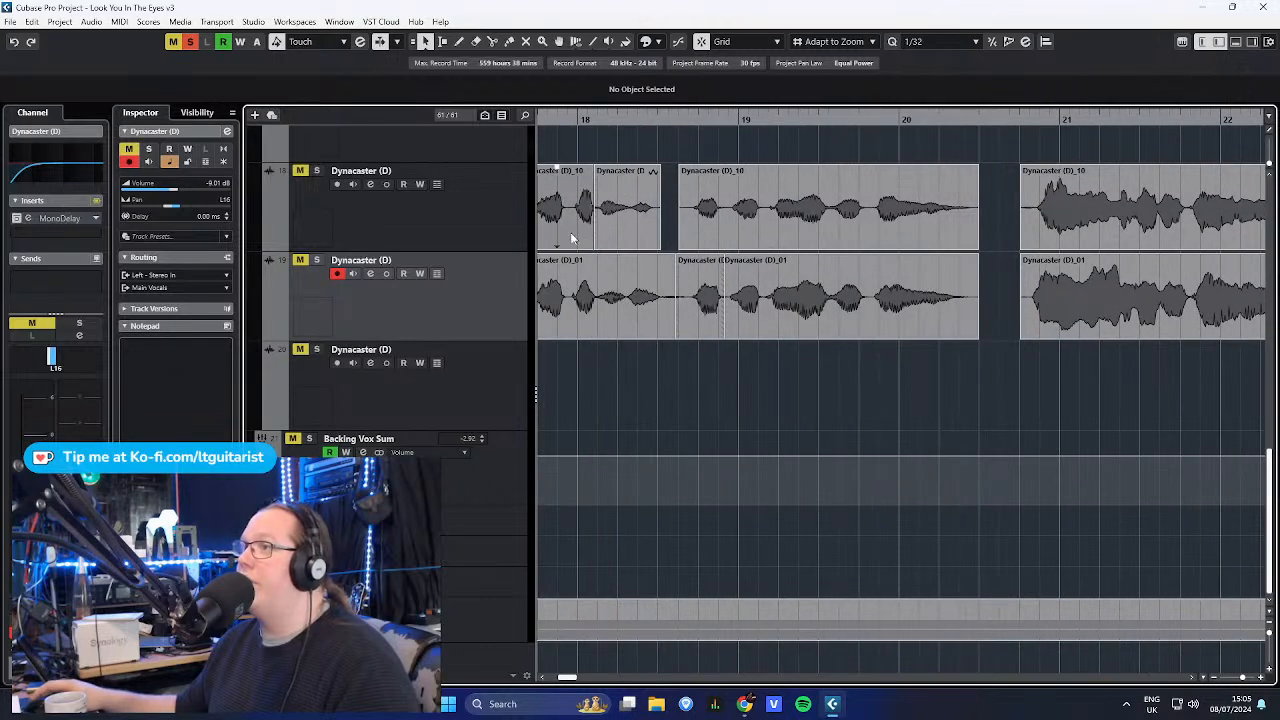
- Compare the volume, pan and insert settings of the two doubled Dynacaster (D) tracks
left_click(508, 218)
left_click(524, 304)
left_click(511, 241)
left_click(503, 301)
left_click(484, 237)
left_click(492, 290)
- Solo the first Dynacaster (D) track without its double and play its Verse 1 vocal
scroll(756, 311, "down", 4)
scroll(756, 311, "down", 3)
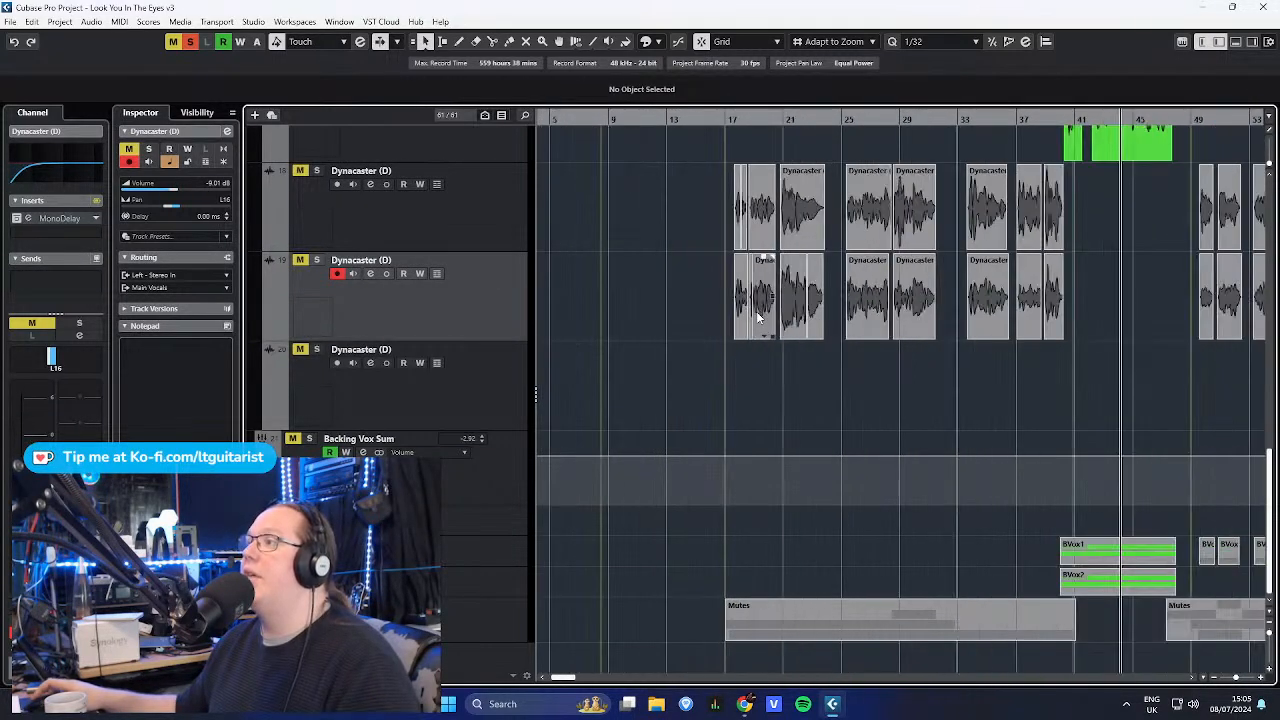
scroll(1043, 308, "up", 4)
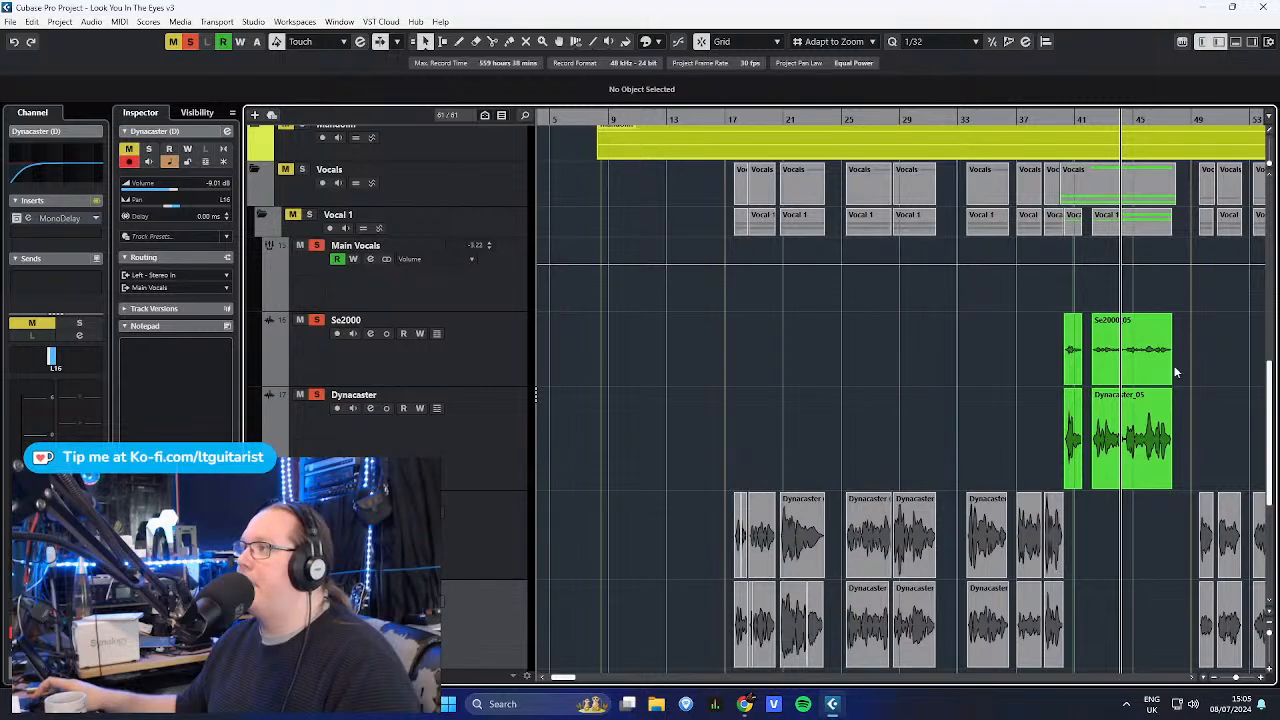
left_click(510, 507)
key("s")
left_click(470, 630)
key("s")
scroll(834, 200, "down", 2)
scroll(826, 205, "up", 3)
key("m")
scroll(633, 125, "up", 3)
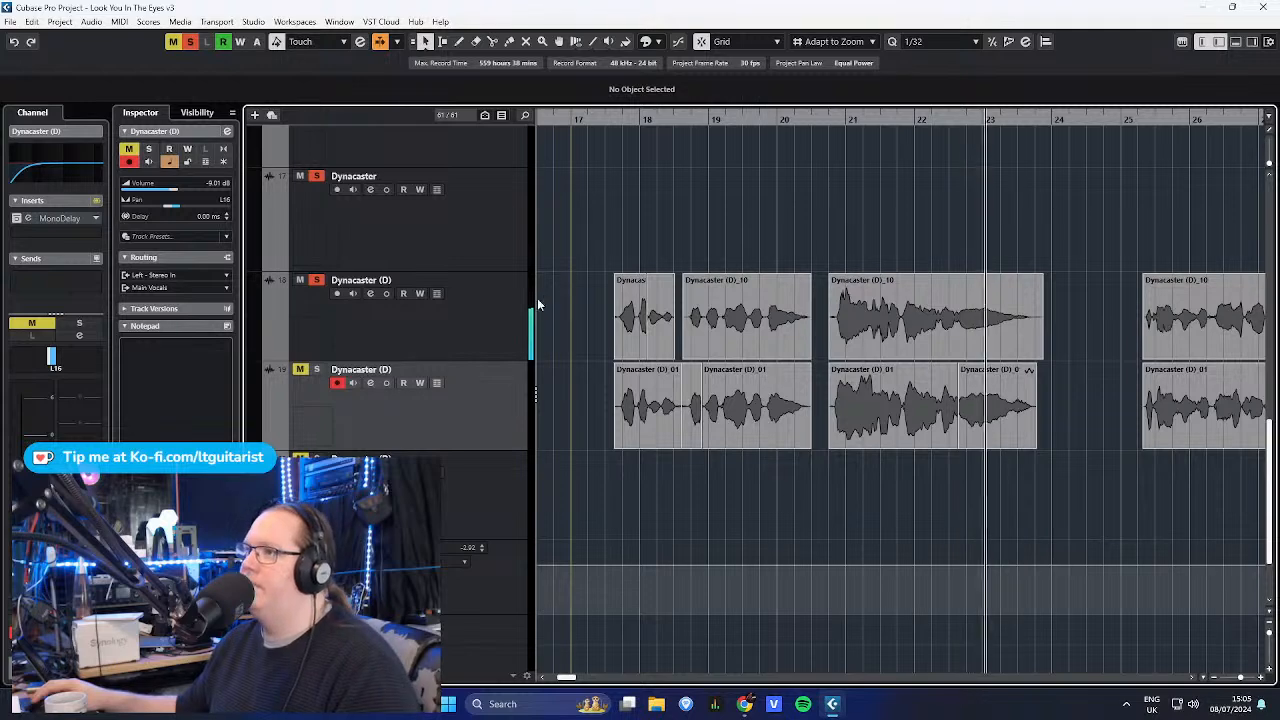
- Solo the second Dynacaster (D) track instead, play its Verse 1 vocal from bar 17 and stop playback
left_click(516, 315)
key("s")
key("Down")
key("s")
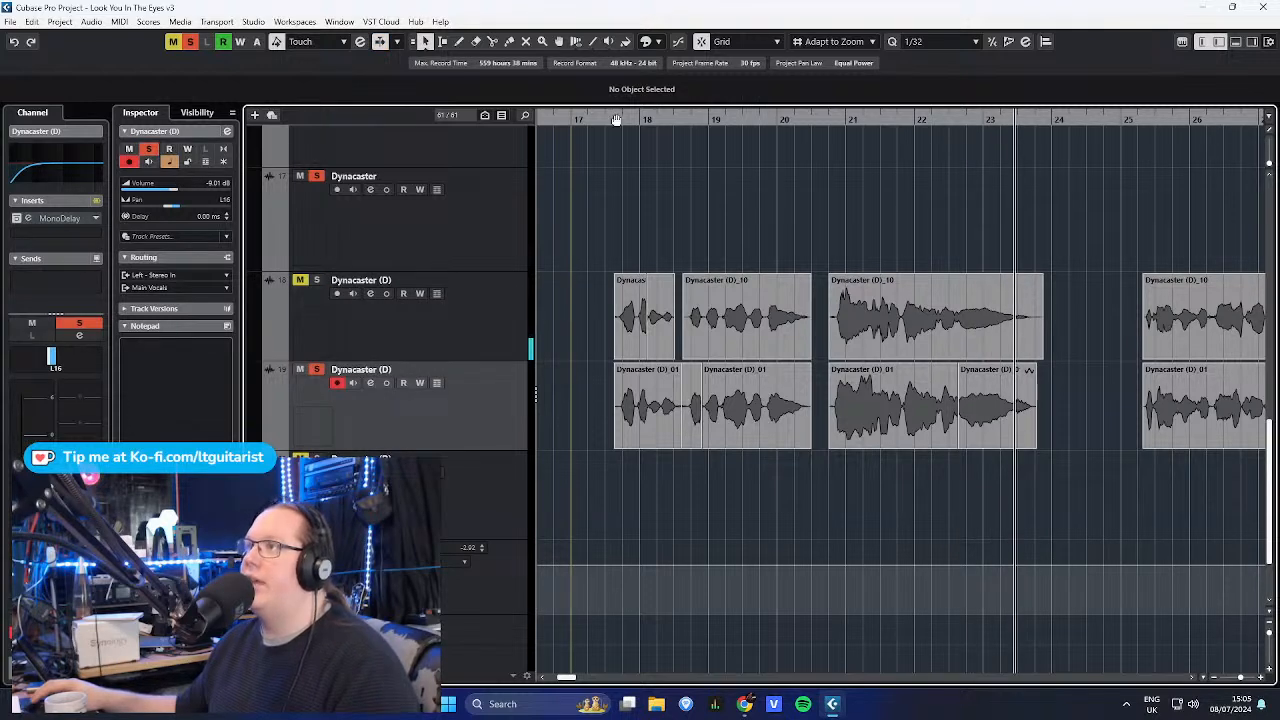
left_click_drag(617, 118, 592, 132)
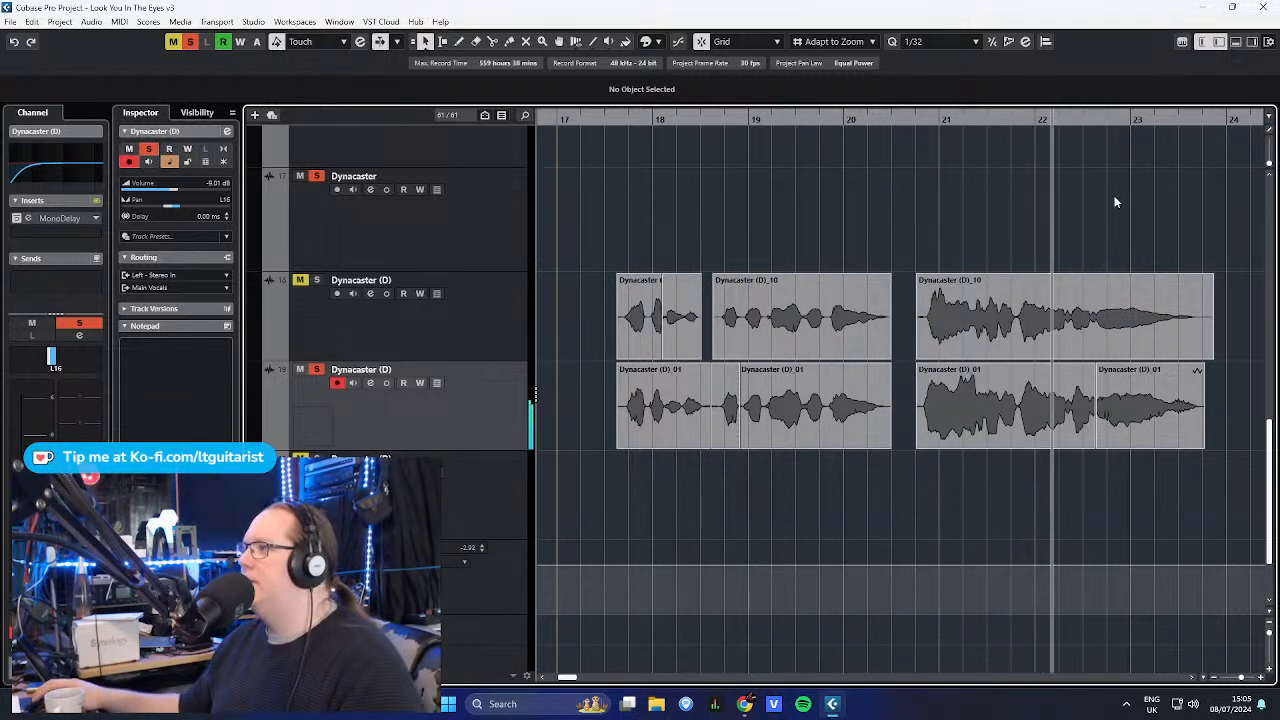
key("space")
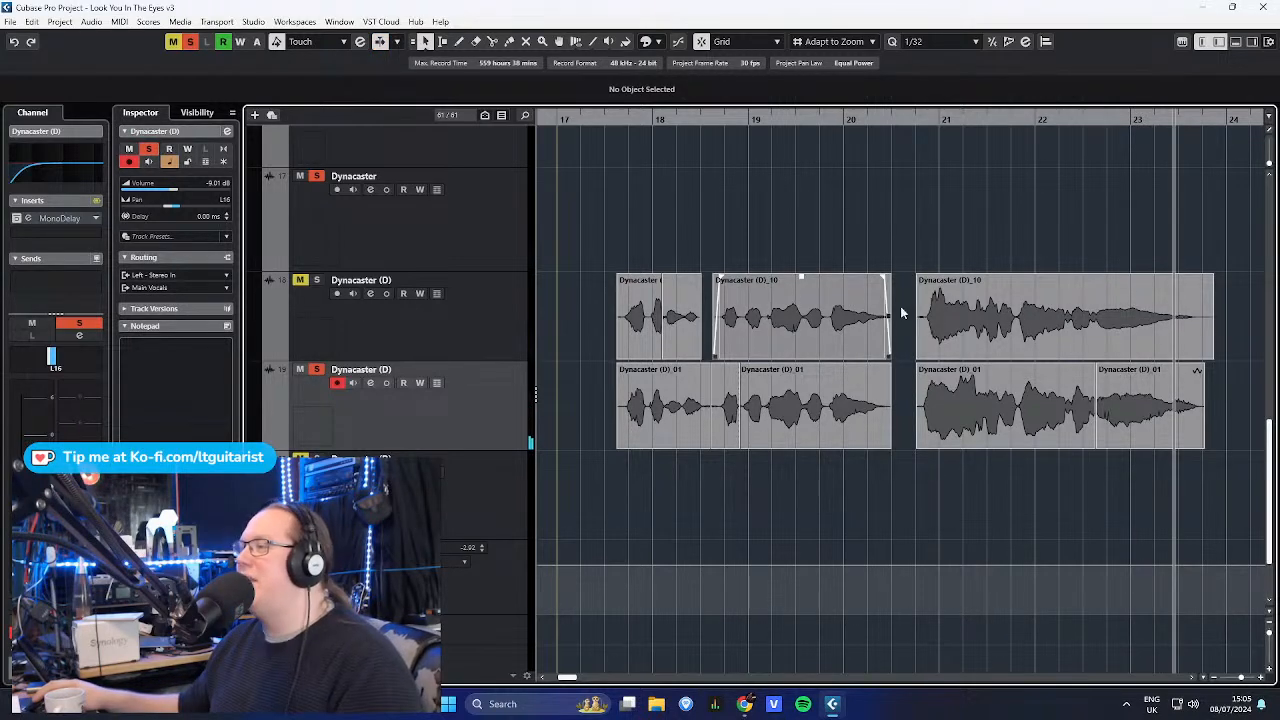
- Solo both Dynacaster (D) tracks together and compare how their phrase endings line up around bar 23
left_click(1033, 119)
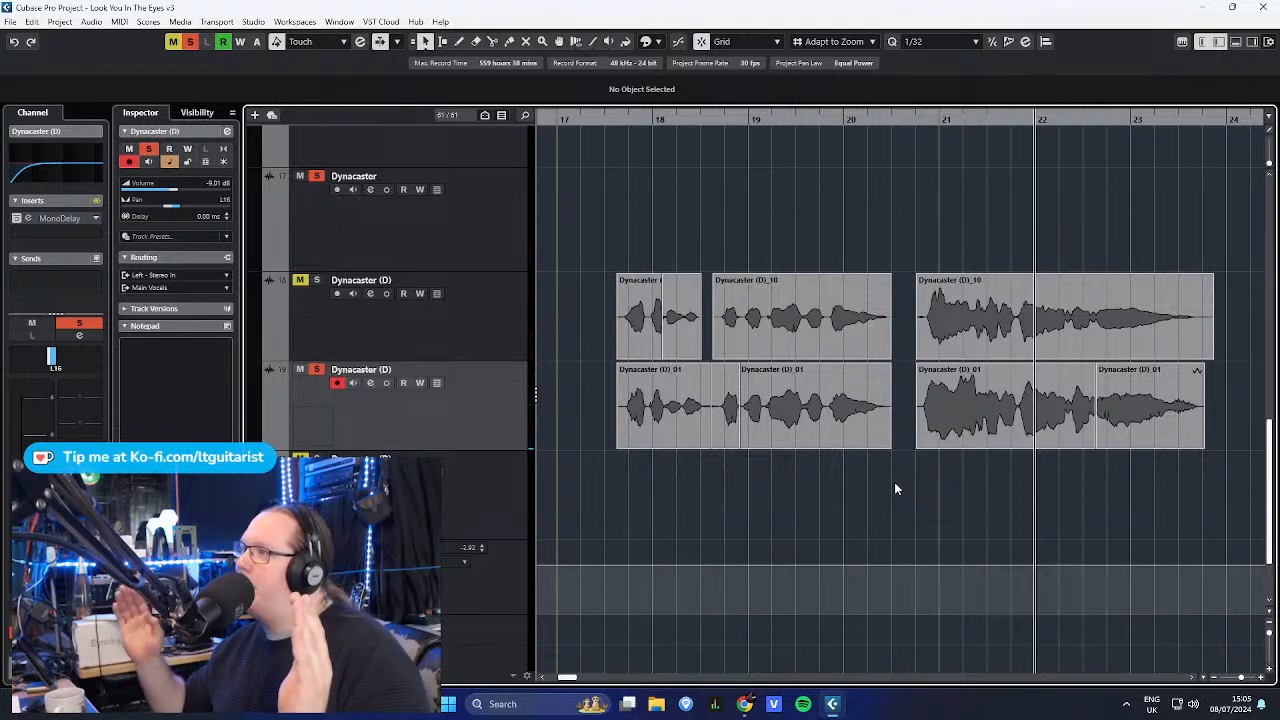
left_click(516, 311)
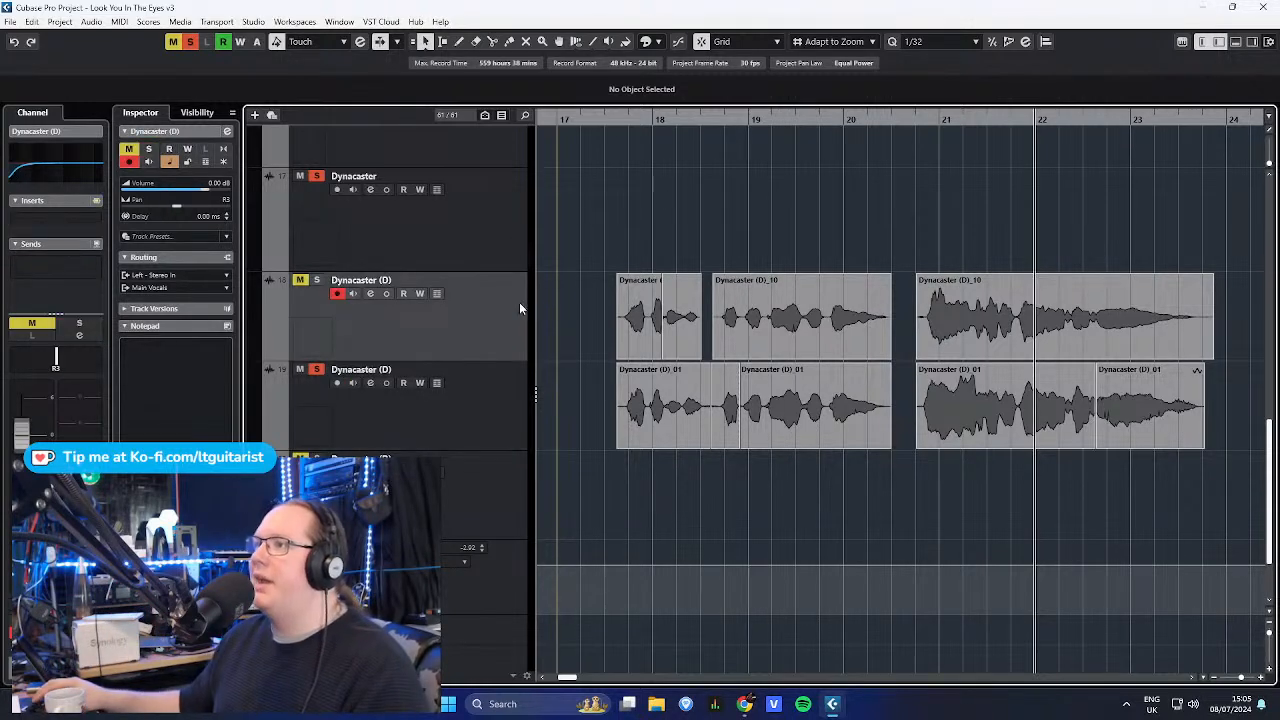
scroll(1180, 400, "up", 3)
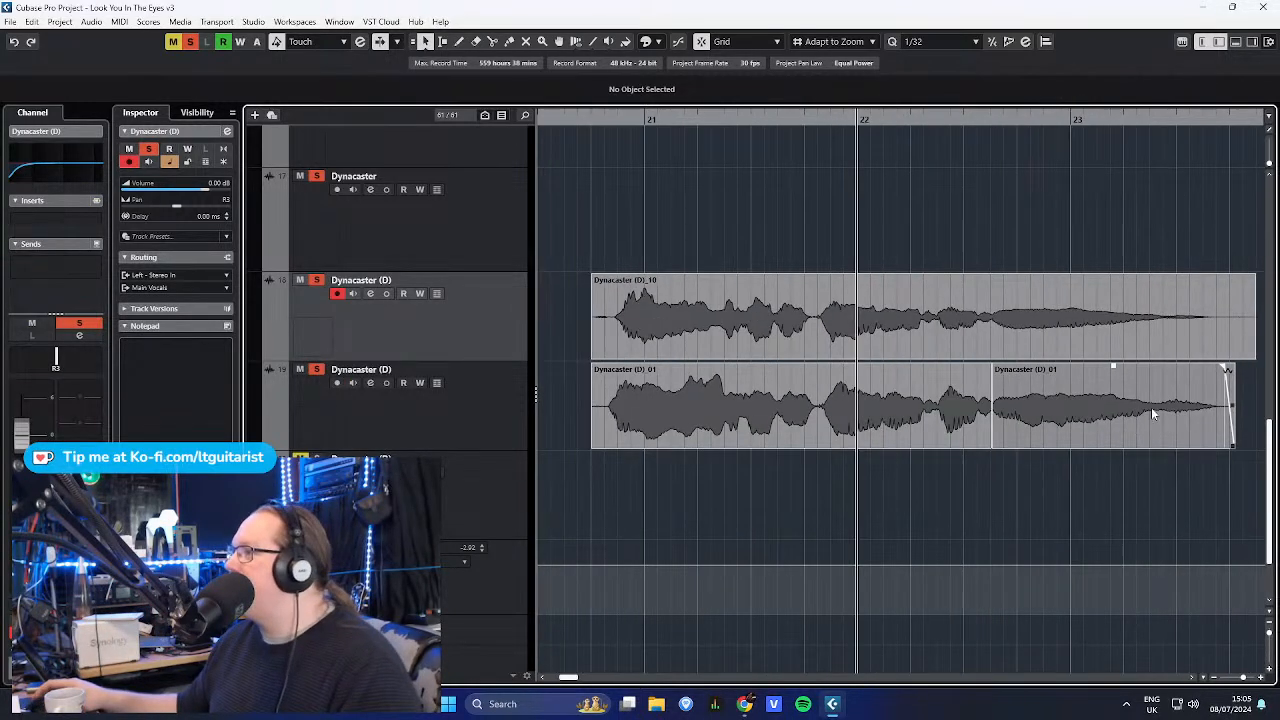
left_click(1151, 408)
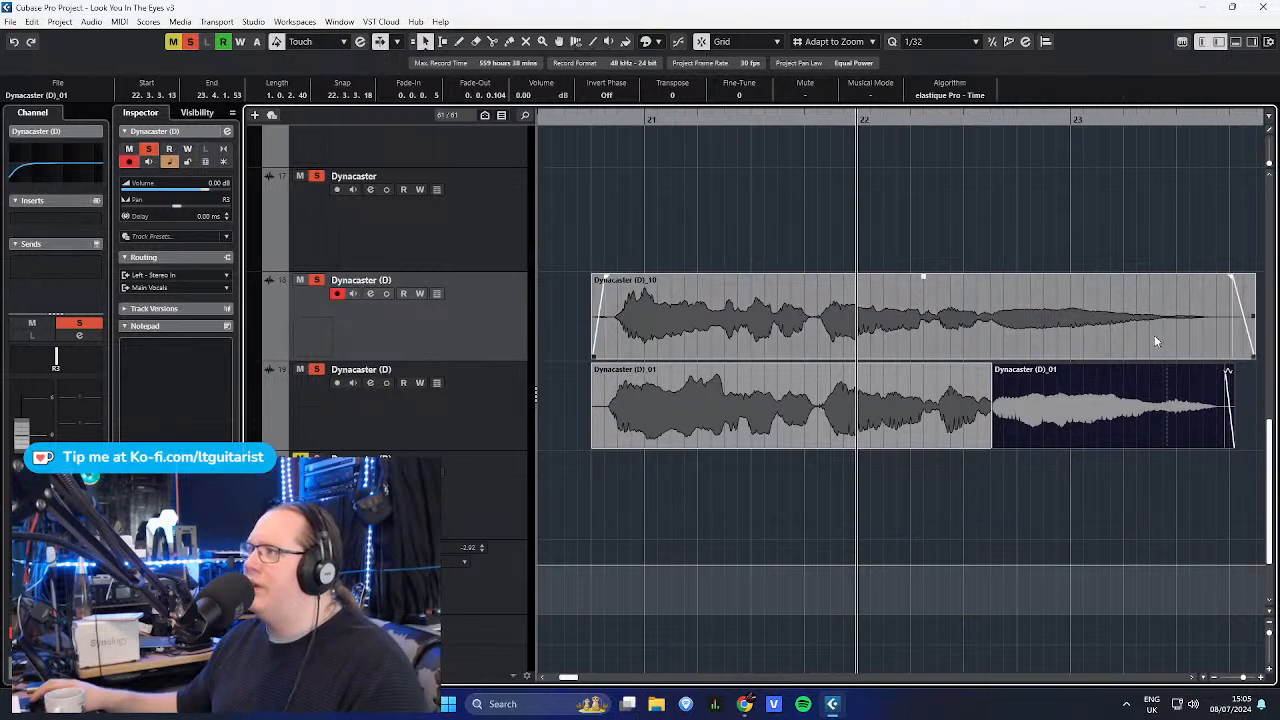
scroll(901, 484, "down", 4)
left_click(711, 229)
- Highlight the Verse 1 clips on the first Dynacaster (D) track and bring up the second track's channel settings
scroll(640, 245, "left", 2)
left_click(485, 385)
left_click(473, 324)
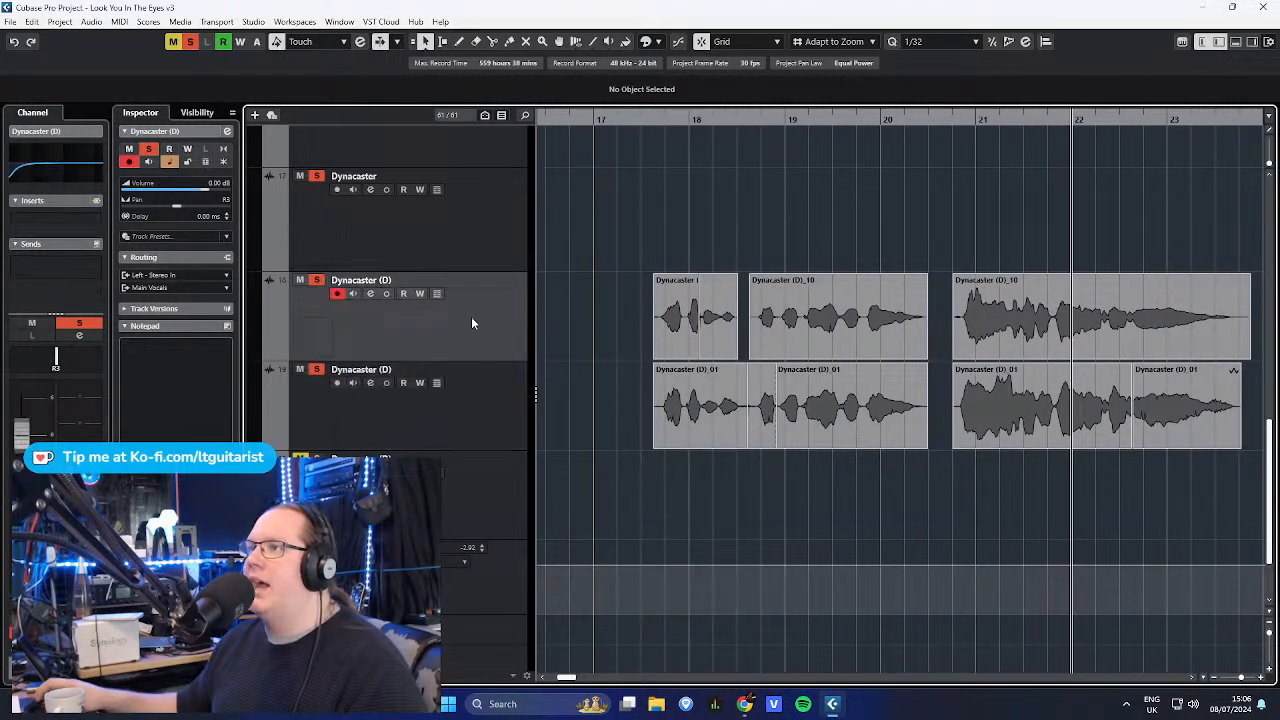
left_click_drag(629, 250, 1100, 296)
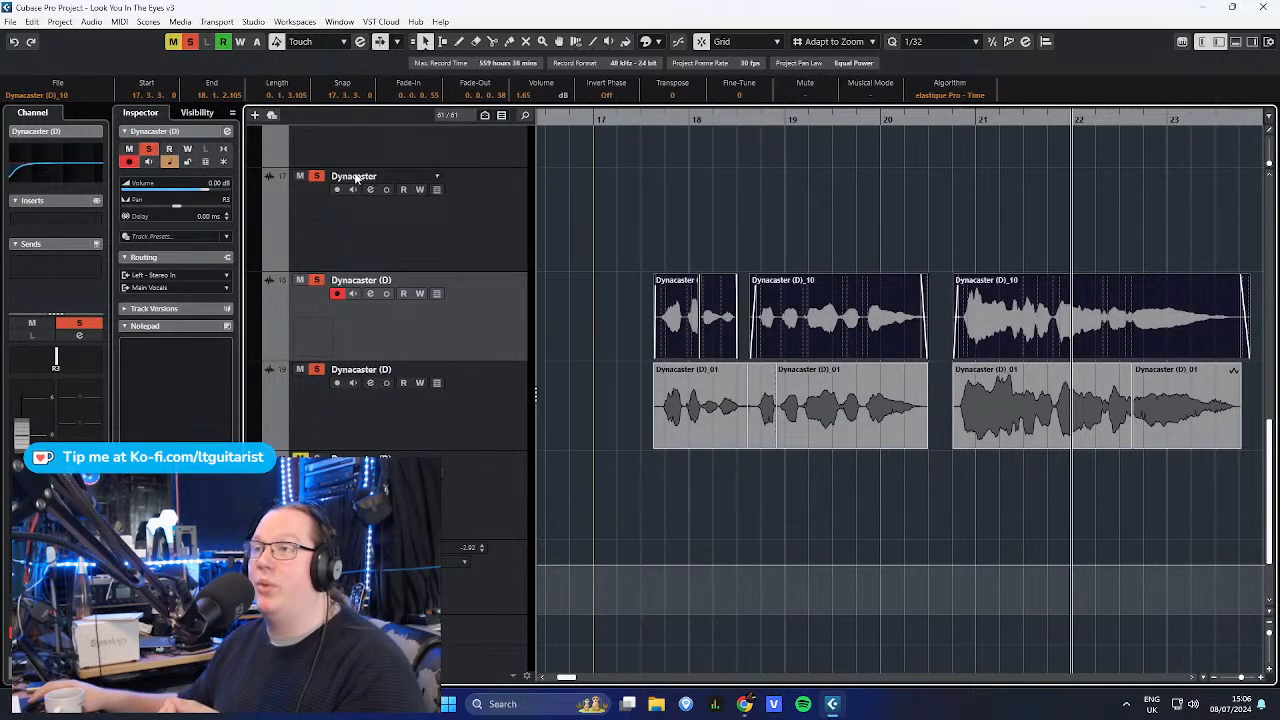
left_click(485, 415)
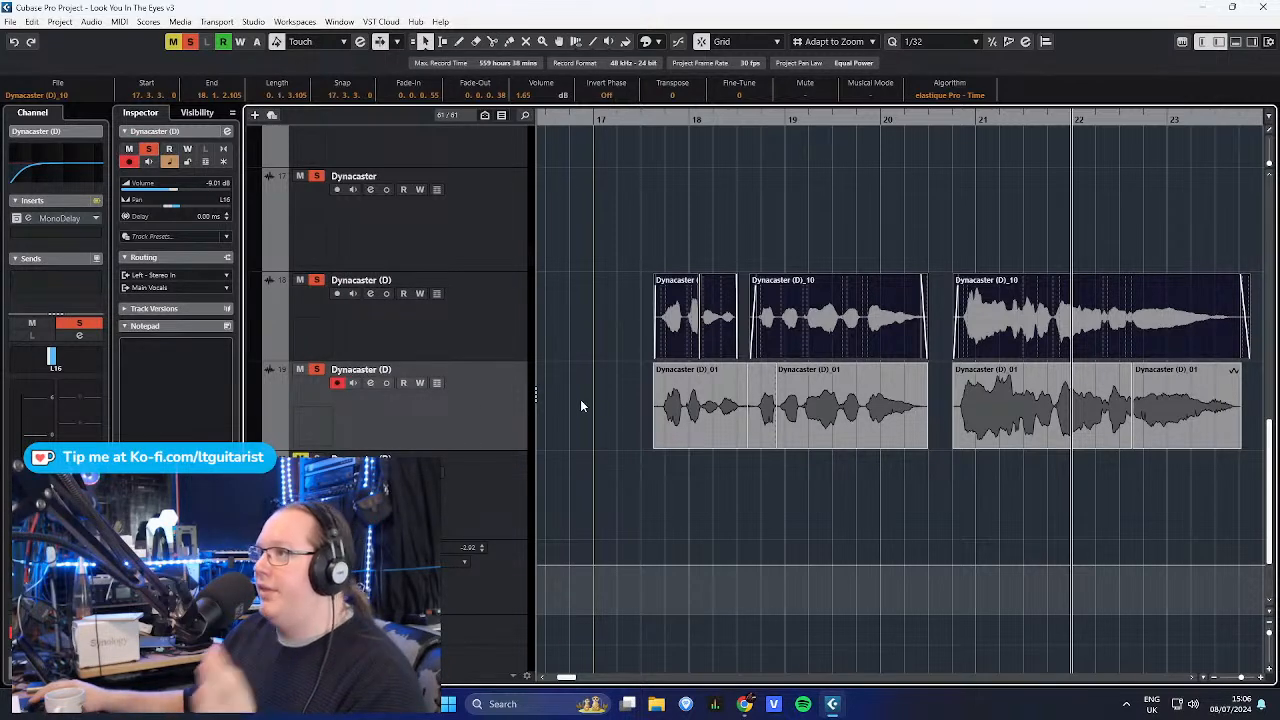
- Deselect the Verse 1 clips, play both Dynacaster (D) tracks together from about bar 17, and stop playback near bar 24
left_click(641, 132)
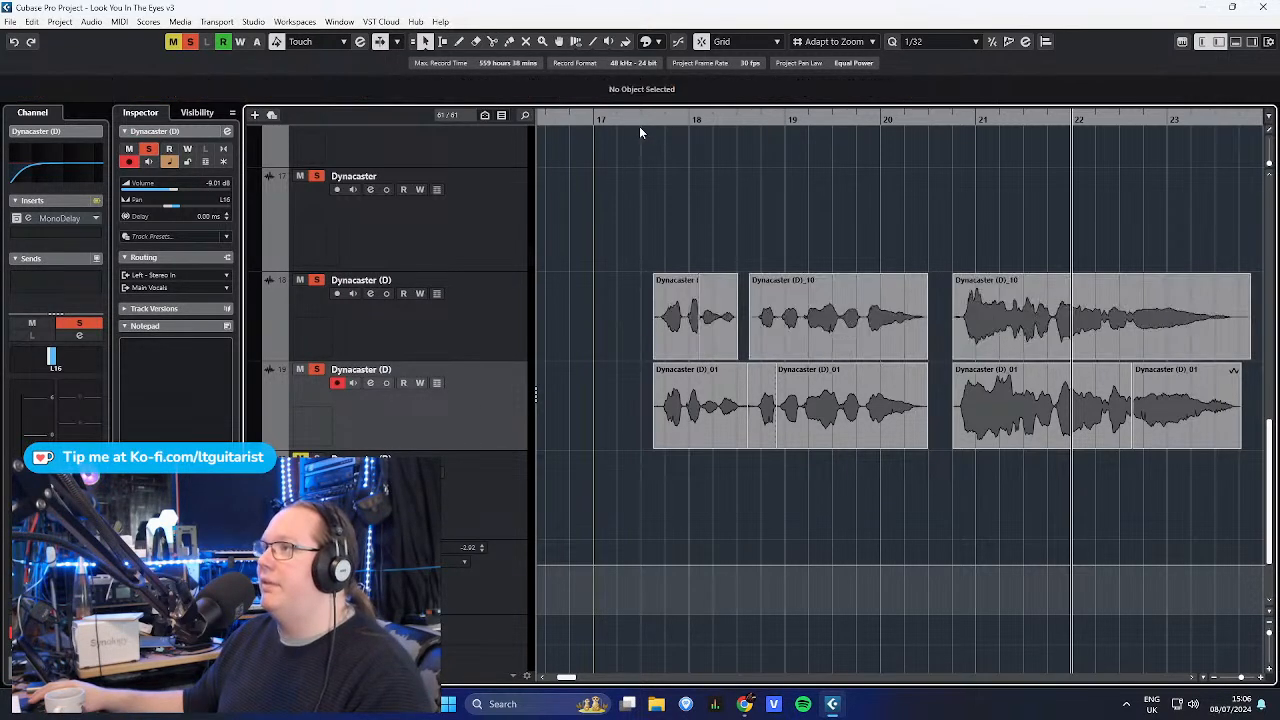
left_click(633, 122)
key("space")
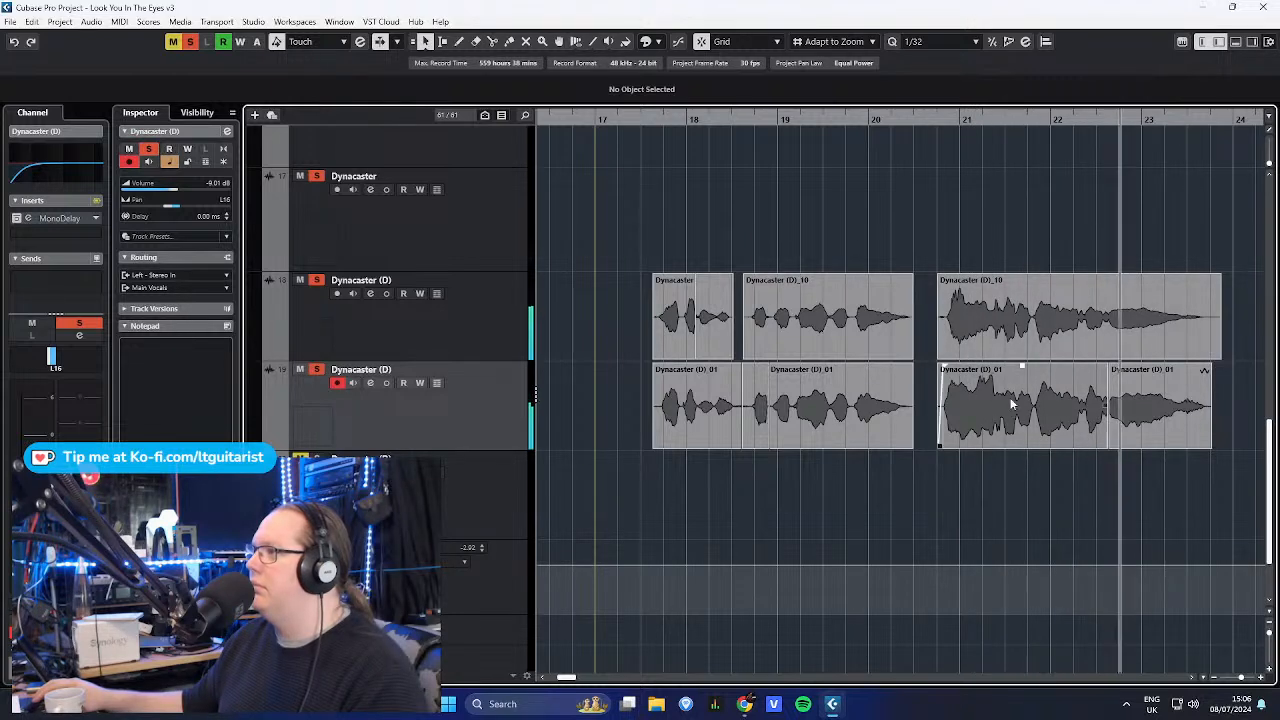
key("space")
- Bring up the Main Vocals channel, open its DeEsser insert and check the Male Ess Less preset in the preset list
scroll(657, 233, "left", 8)
scroll(657, 233, "down", 2)
scroll(514, 264, "up", 2)
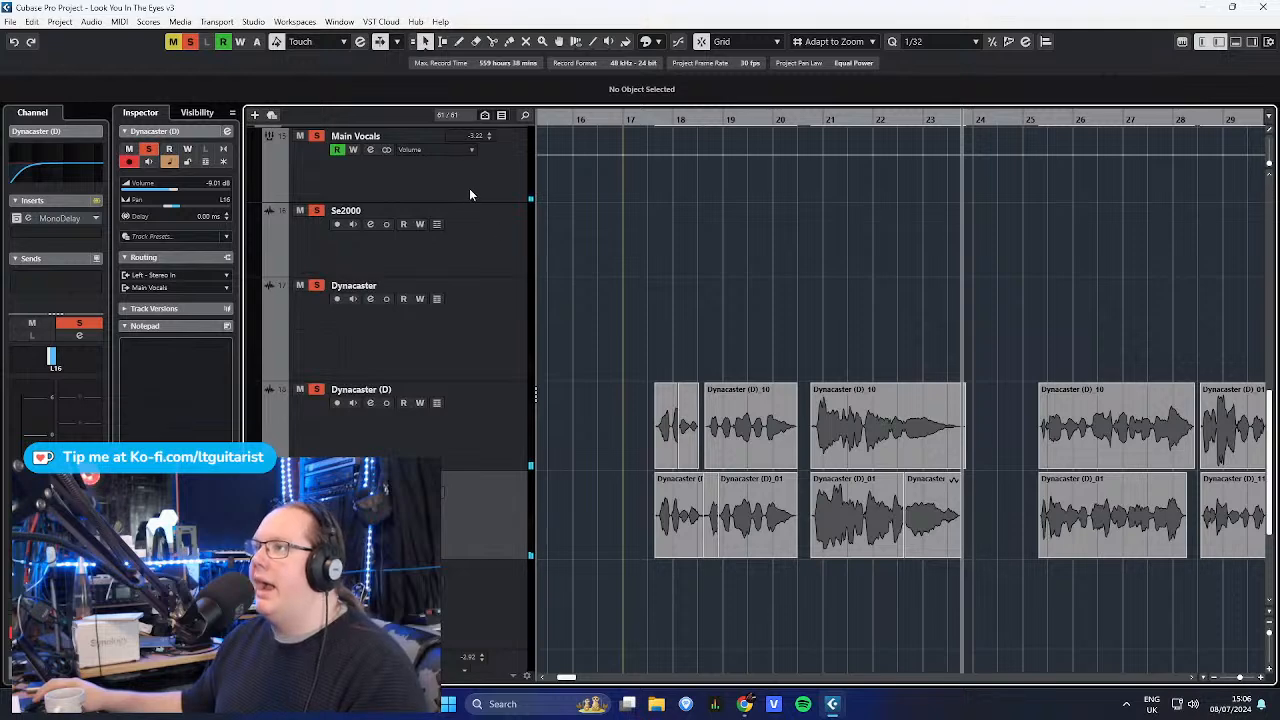
left_click(318, 180)
scroll(374, 229, "up", 2)
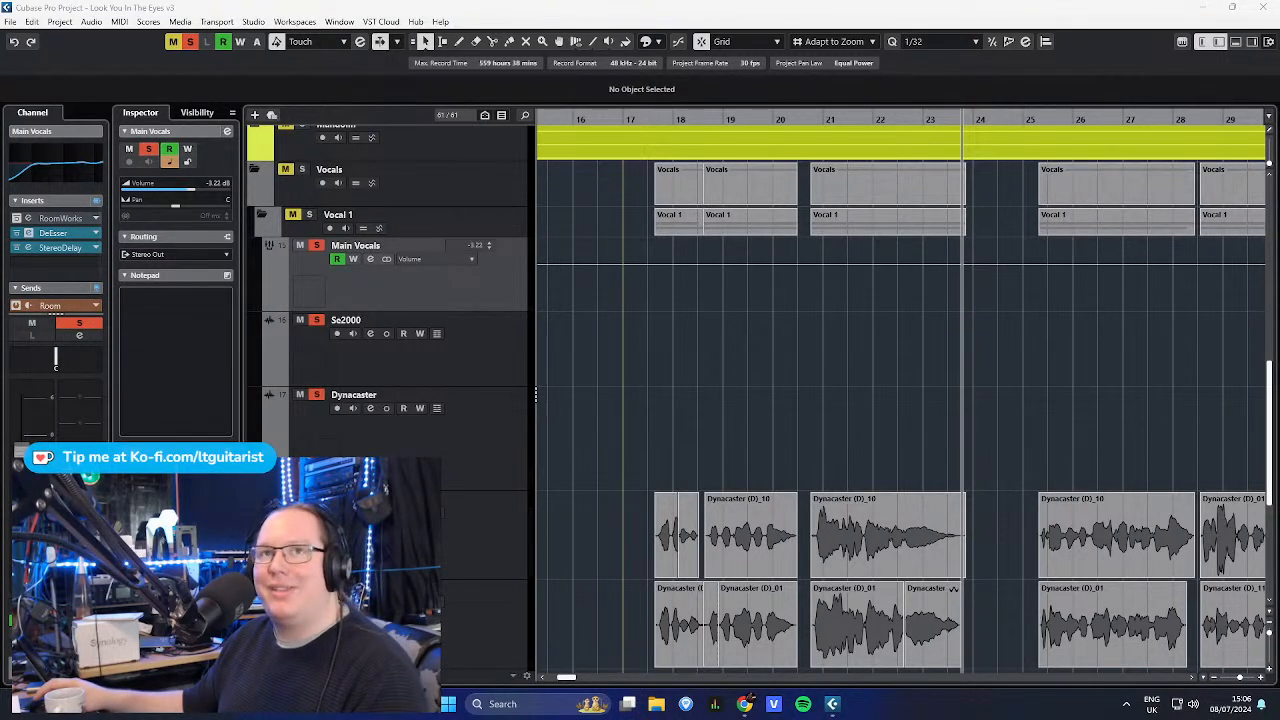
left_click_drag(1279, 172, 661, 79)
left_click(670, 96)
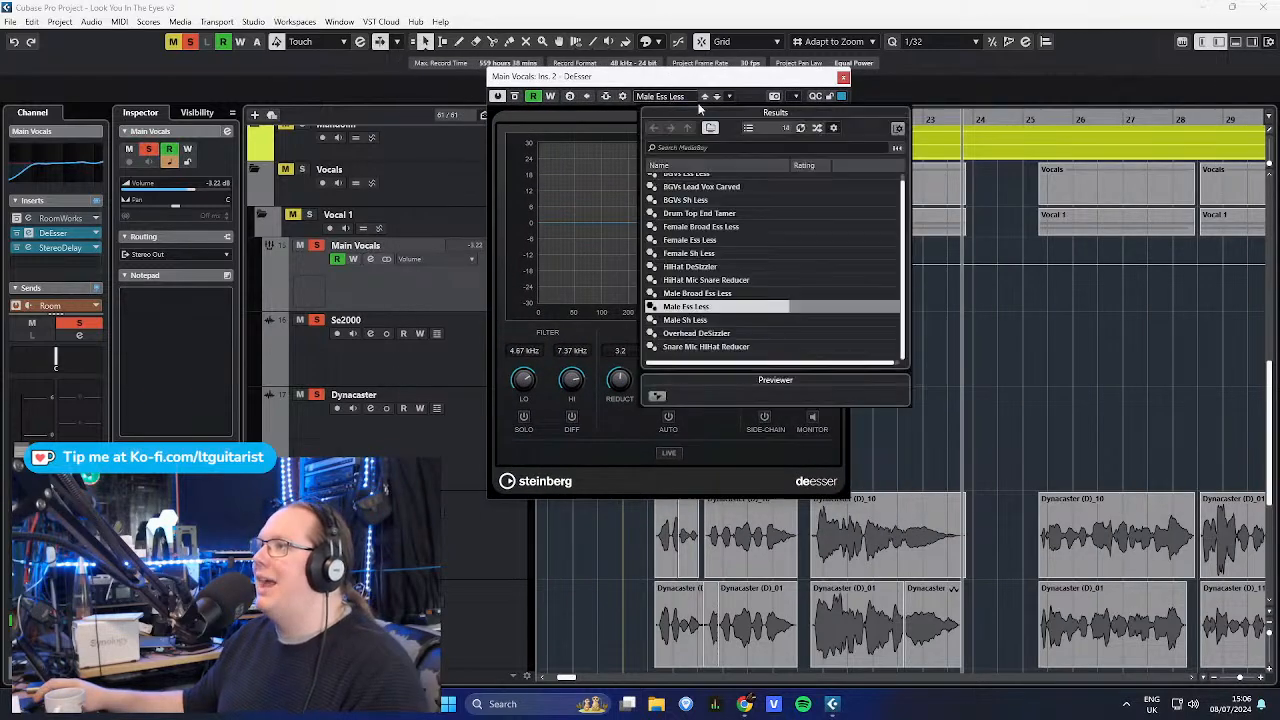
left_click(765, 93)
- Play the Verse 1 vocals while watching the DeEsser's spectrum, and examine the Main Vocals StereoDelay settings
left_click_drag(899, 119, 664, 107)
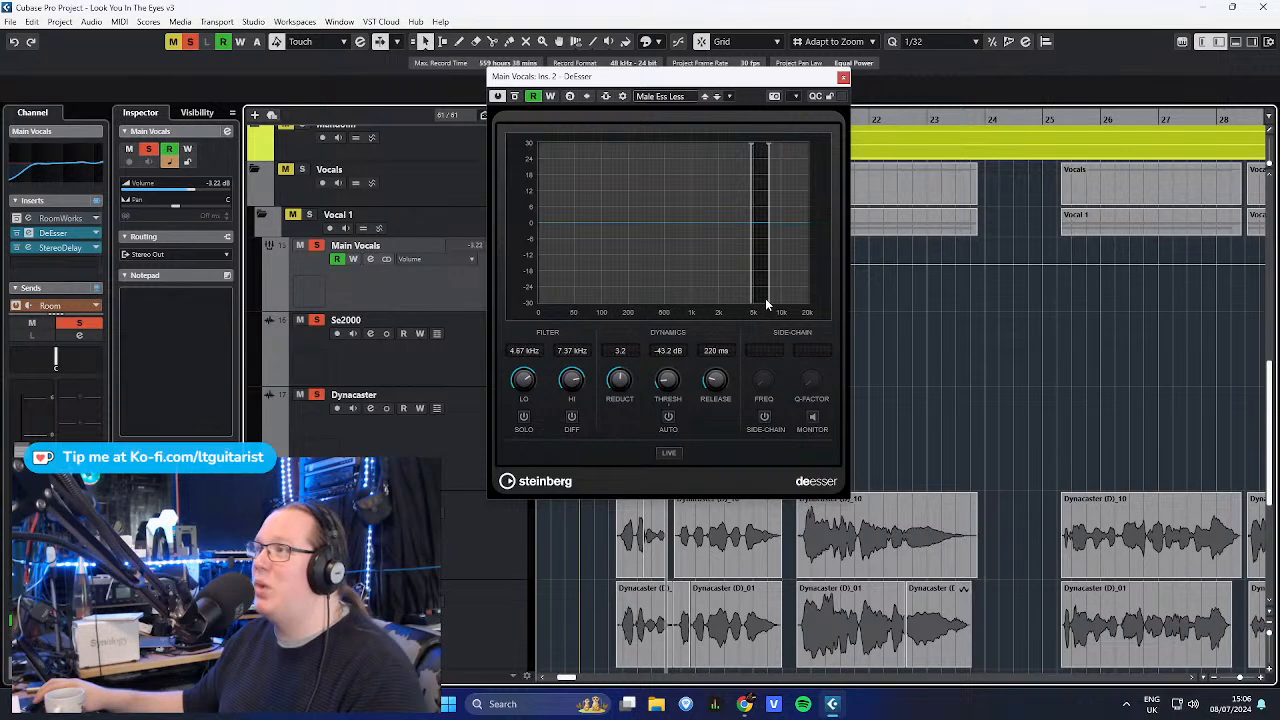
key("space")
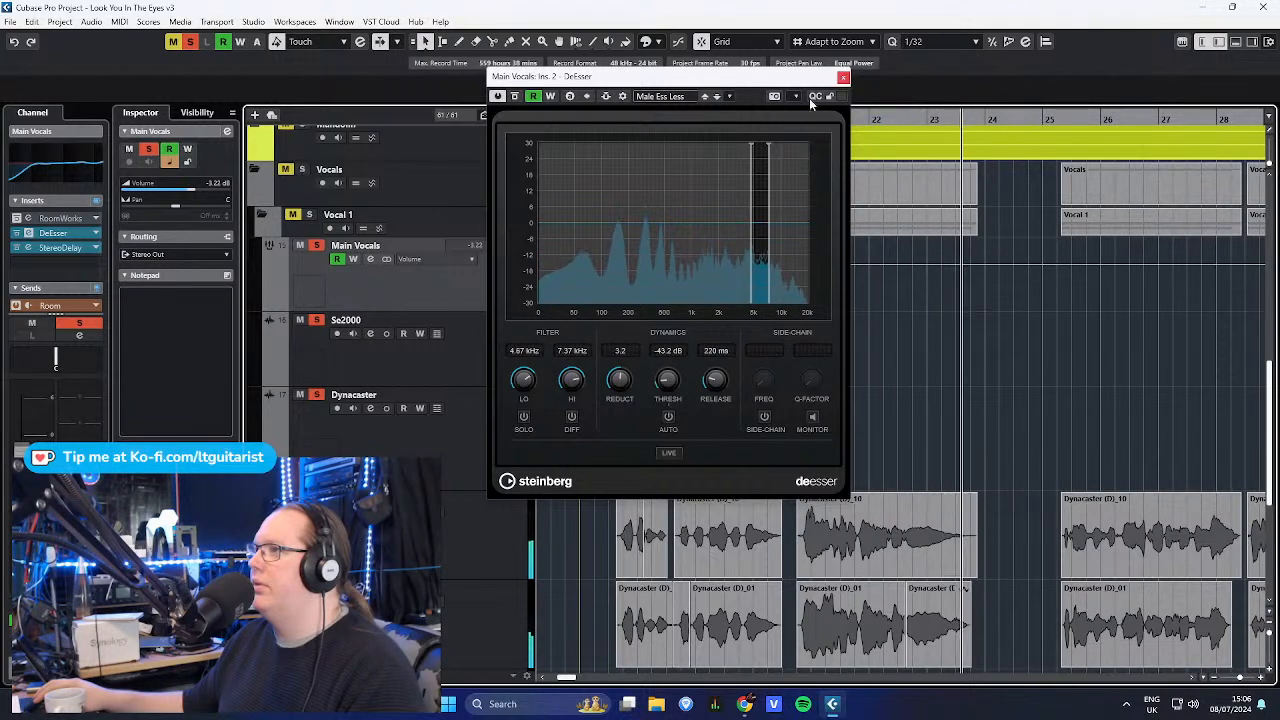
left_click(842, 78)
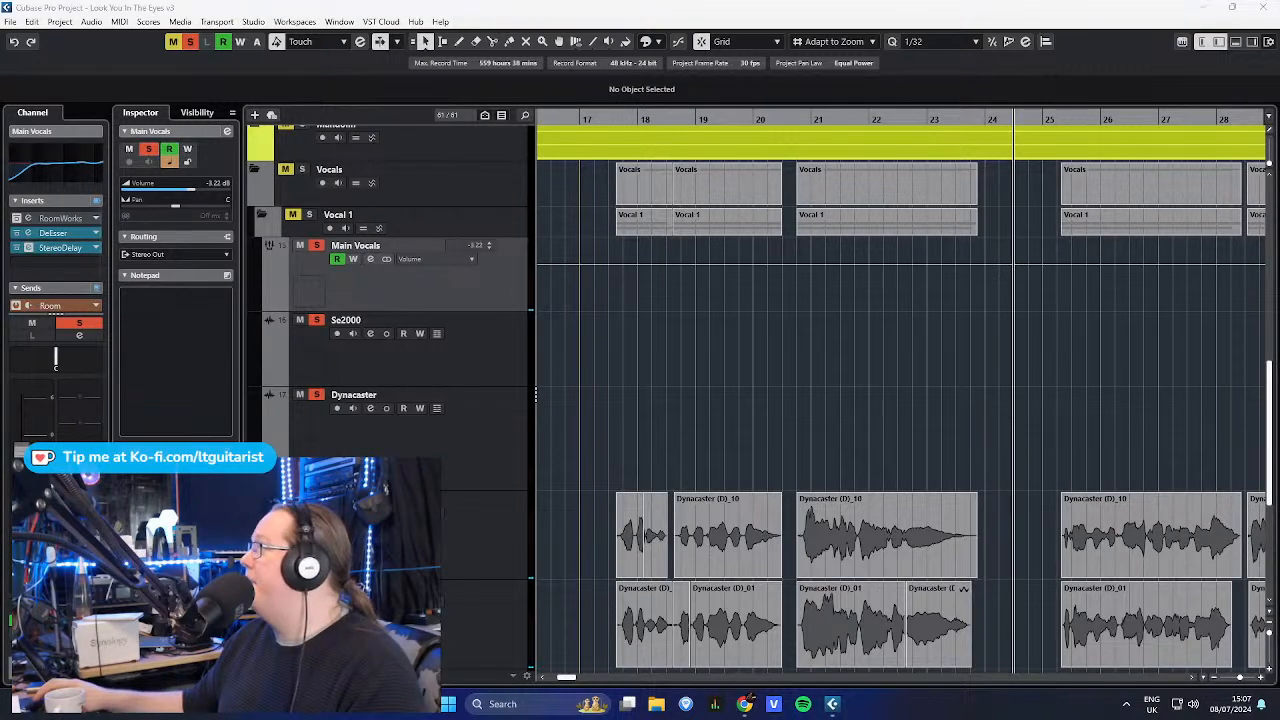
left_click_drag(496, 177, 520, 153)
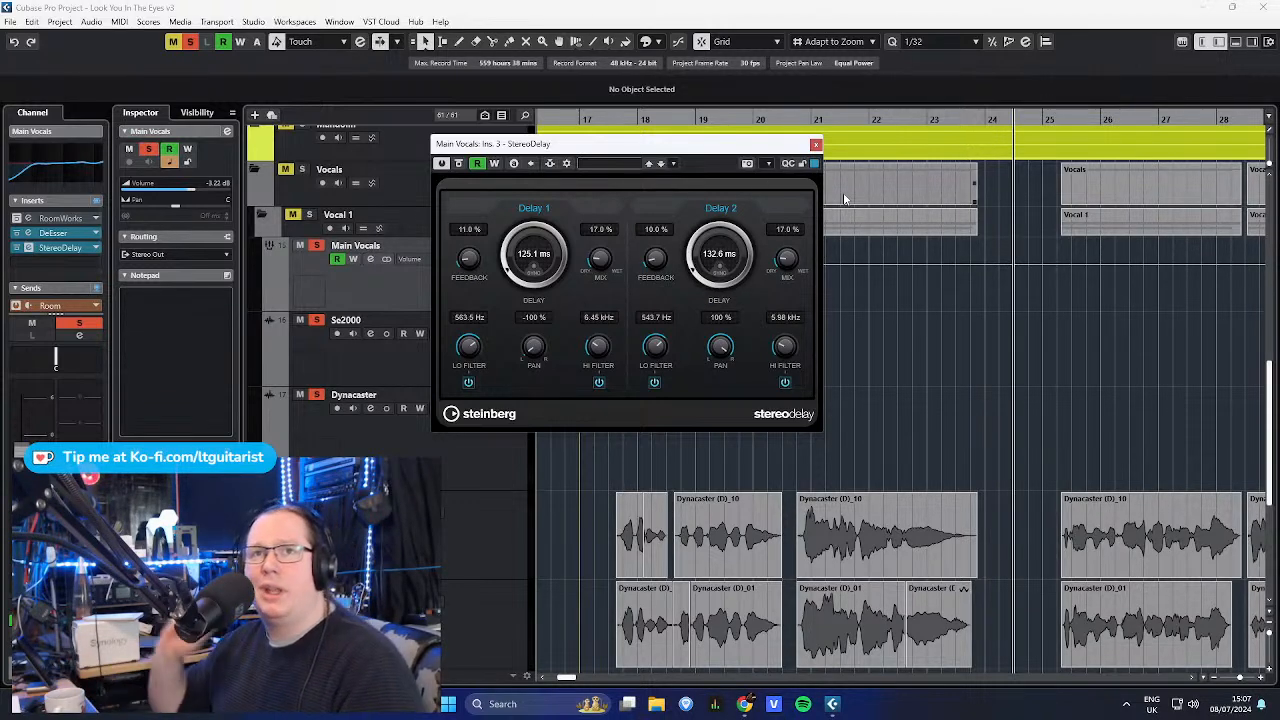
left_click(816, 145)
- Examine how the verse Dynacaster (D) doubles and the chorus Se2000 and Dynacaster clips are laid out across the song
scroll(897, 330, "down", 4)
scroll(832, 330, "down", 4)
scroll(829, 325, "down", 3)
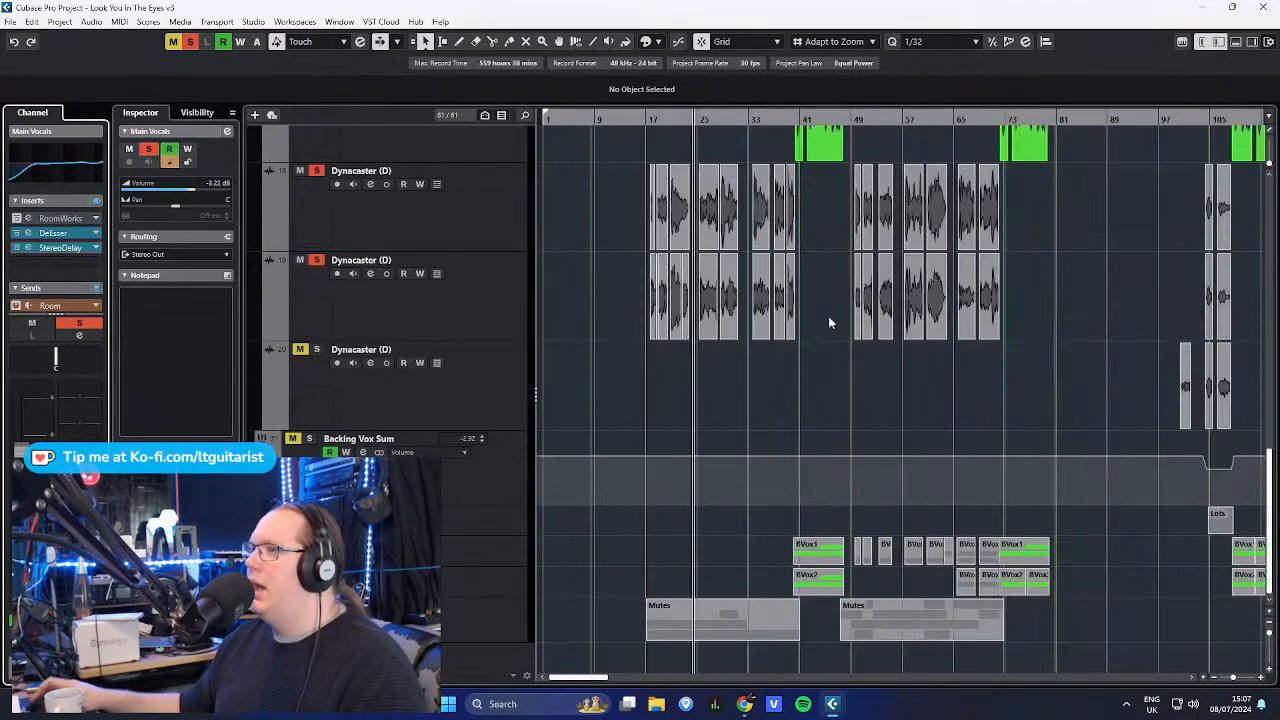
scroll(1100, 405, "up", 3)
scroll(1128, 406, "up", 2)
scroll(1007, 410, "up", 4)
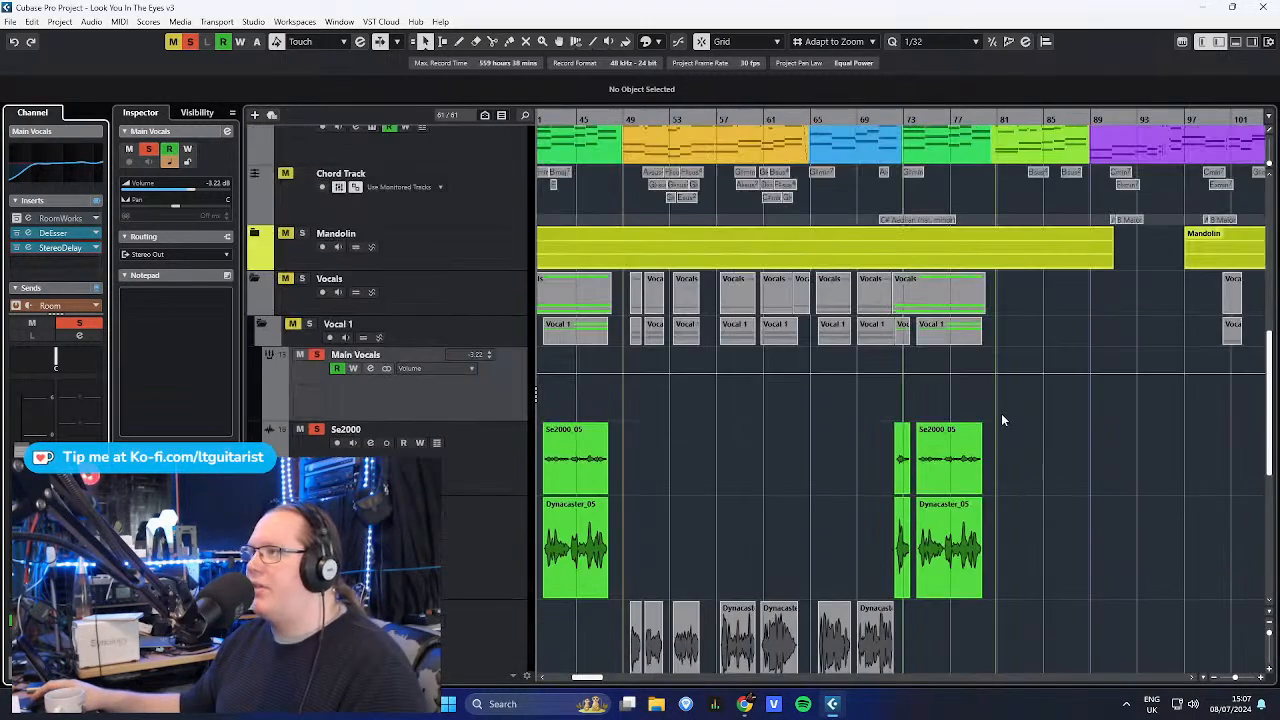
scroll(1001, 413, "down", 2)
scroll(990, 418, "down", 4)
scroll(730, 400, "up", 3)
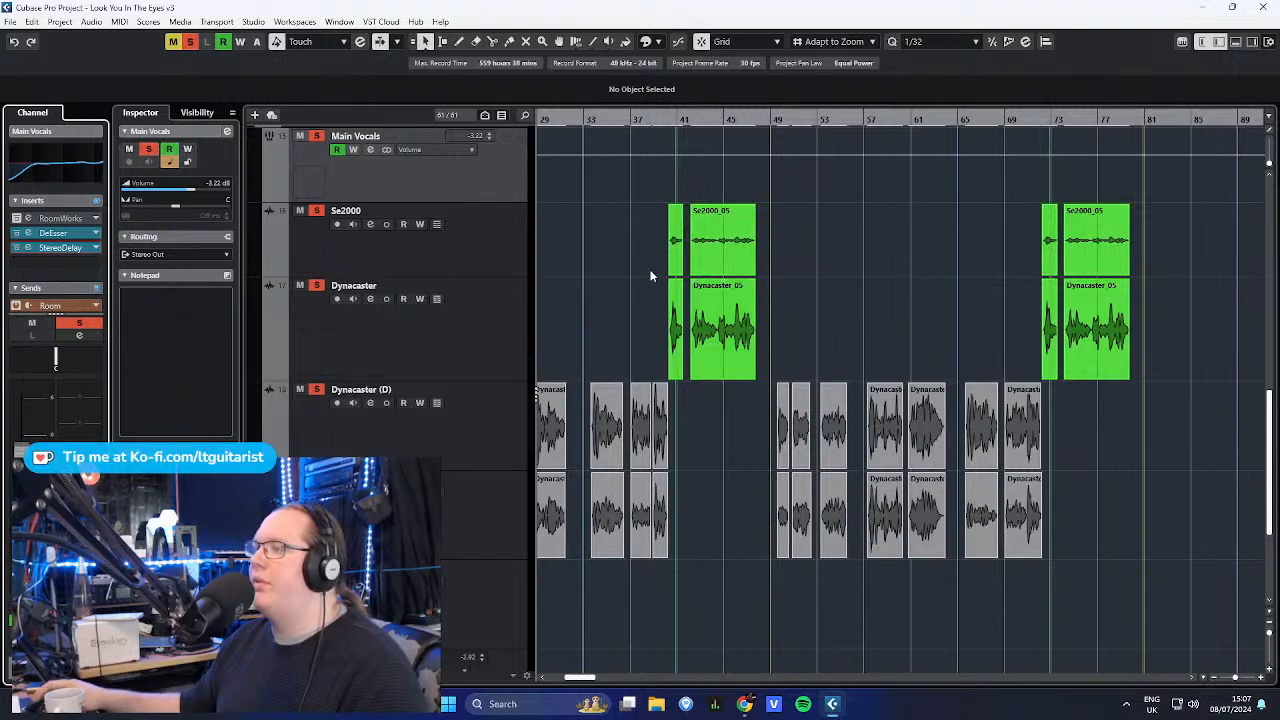
scroll(646, 280, "up", 5)
scroll(644, 282, "down", 2)
scroll(650, 270, "up", 4)
scroll(670, 239, "down", 4)
- Play the soloed vocals through the end of Verse 1 into the first chorus around bar 40, dismissing the e-mail notification
left_click_drag(676, 240, 1152, 323)
mouse_move(638, 121)
left_mouse_down()
mouse_move(777, 119)
mouse_move(617, 120)
left_mouse_up()
left_click(611, 265)
key("space")
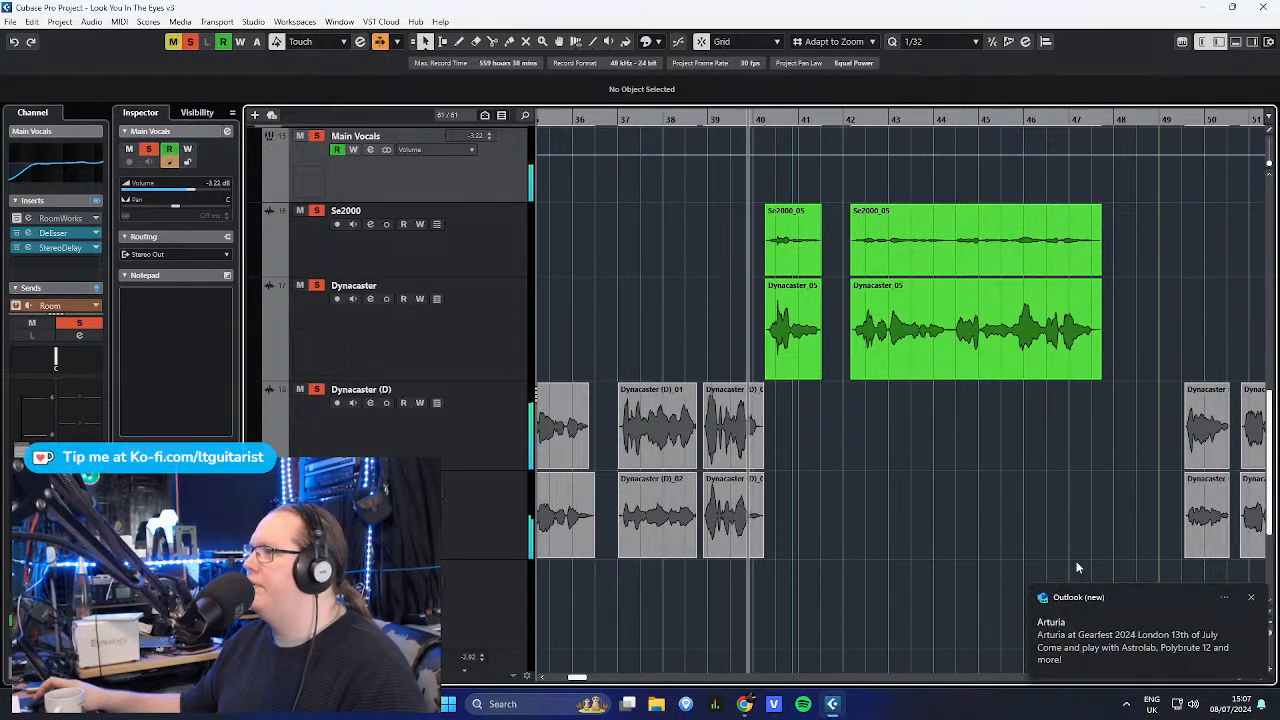
left_click(1253, 600)
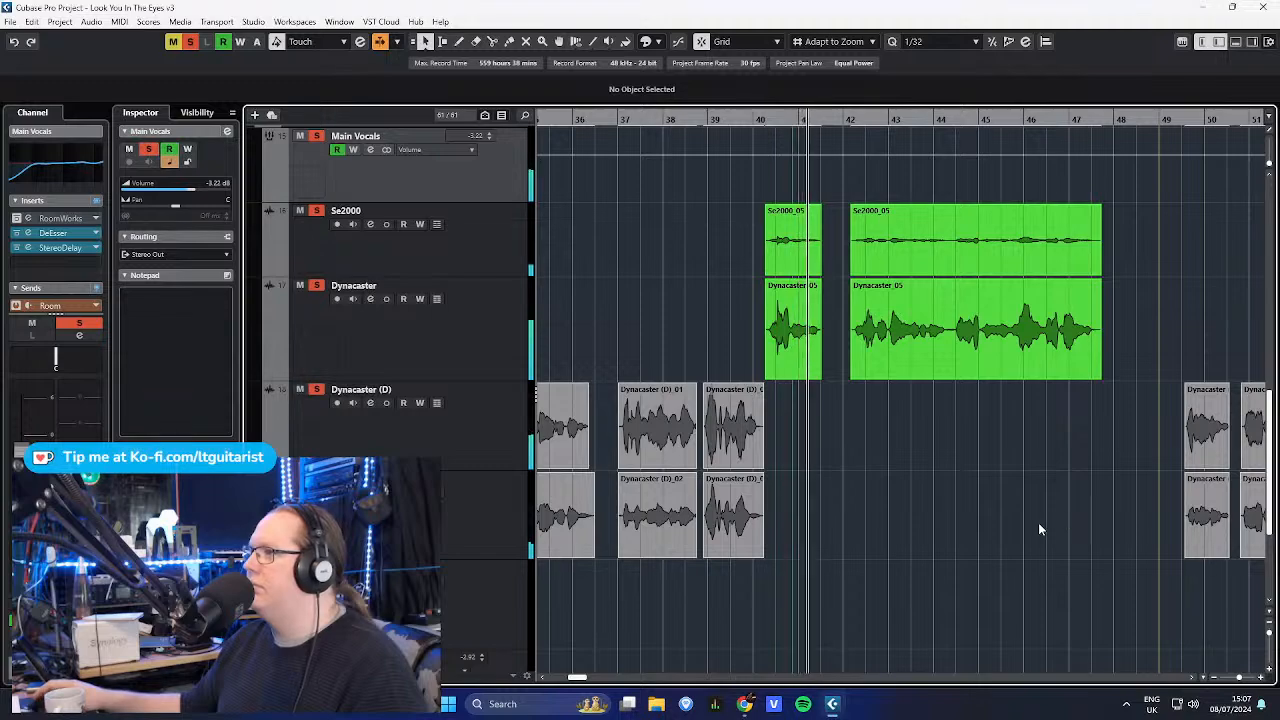
- Examine the remaining chorus vocals and the three stacked Dynacaster (D) tracks around bars 100 to 108, including the volume automation dip
key("g")
key("g")
left_click_drag(1265, 260, 1032, 265)
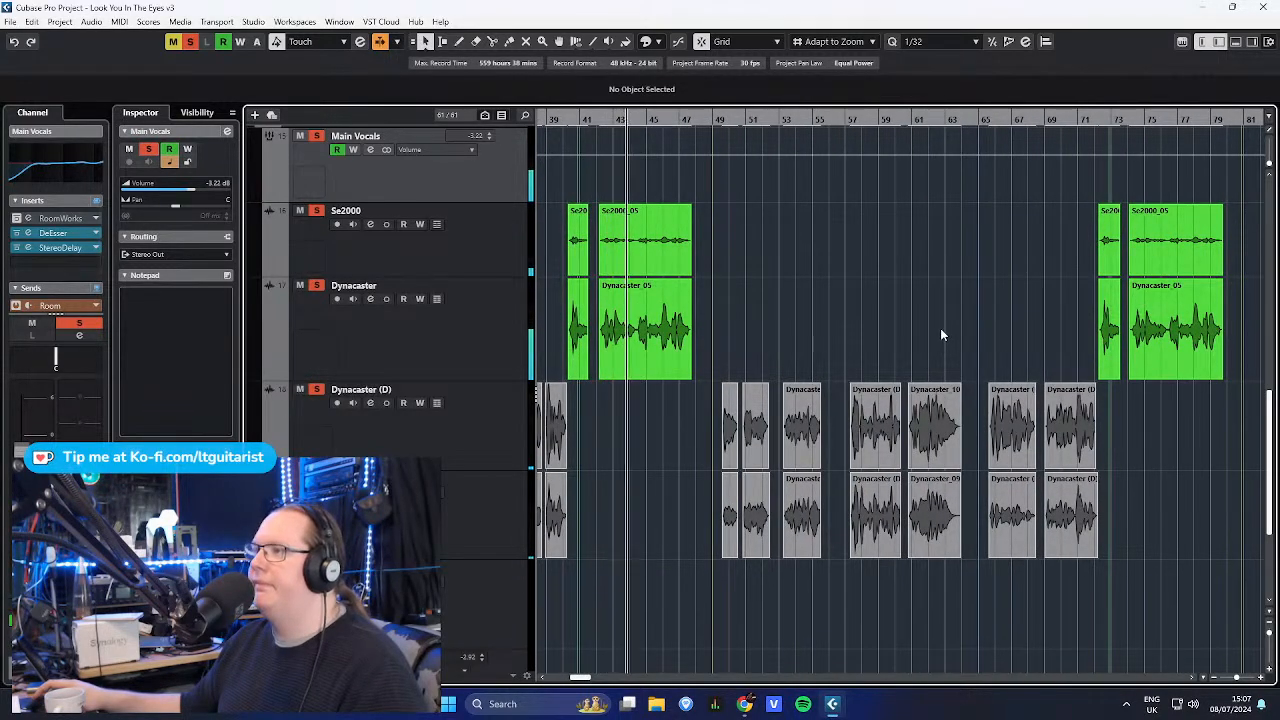
key("g")
key("g")
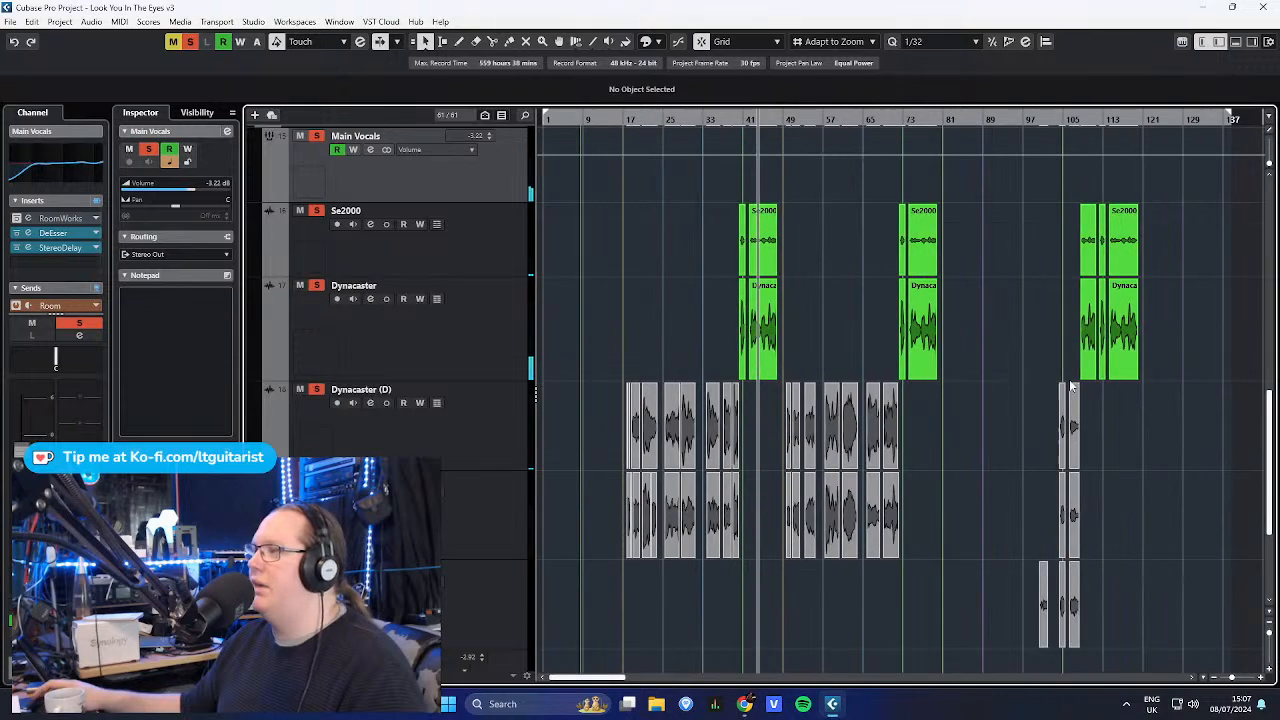
scroll(1118, 530, "up", 3)
scroll(1050, 556, "up", 3)
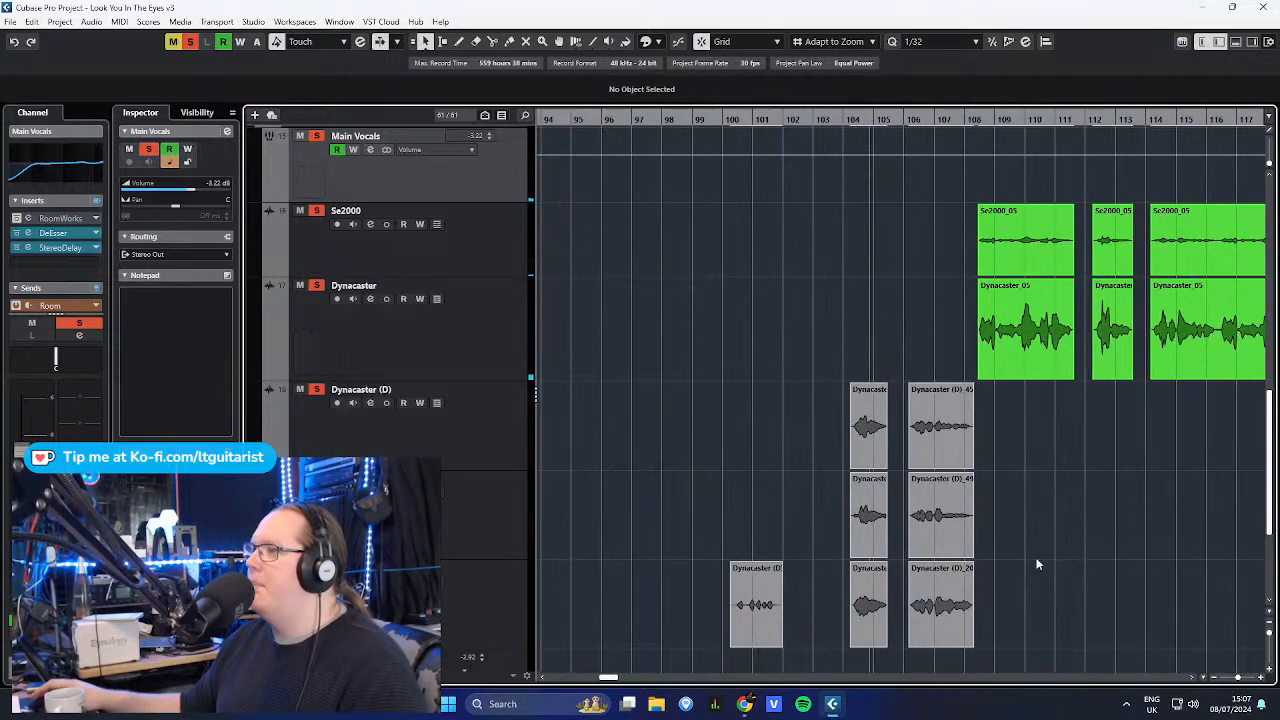
scroll(884, 521, "up", 3)
scroll(884, 521, "down", 6)
scroll(880, 517, "down", 2)
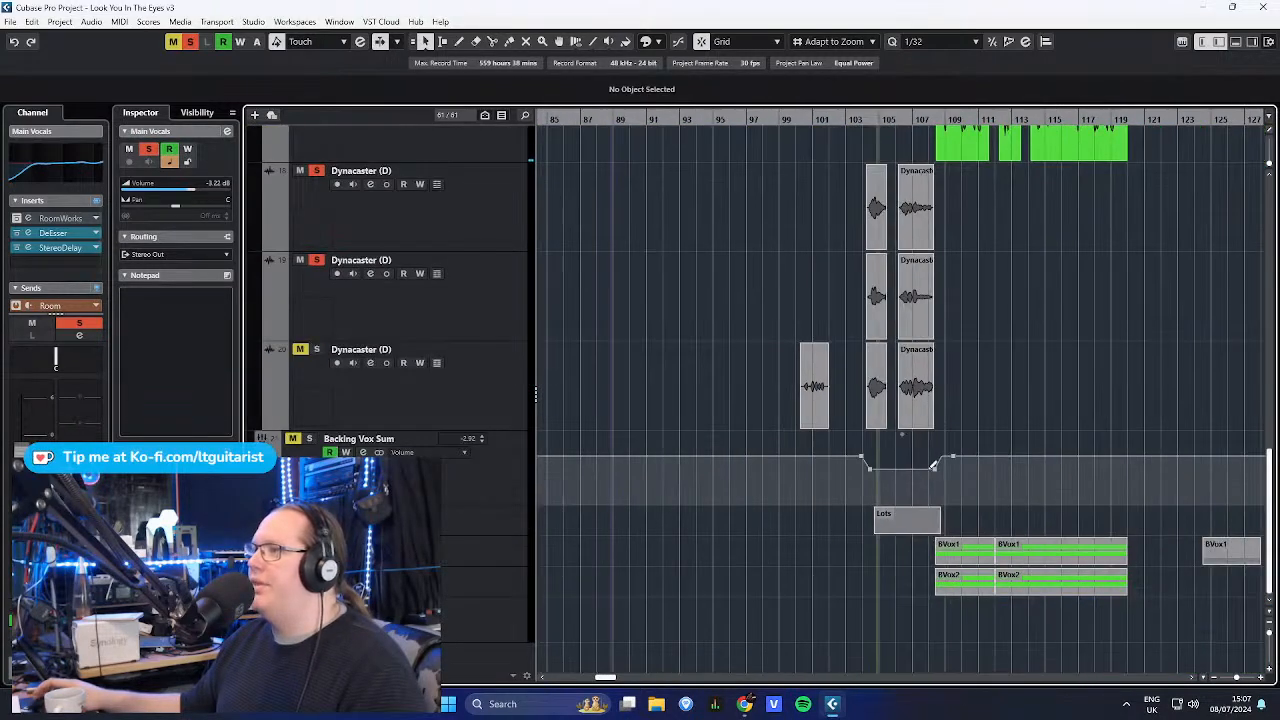
scroll(819, 410, "up", 3)
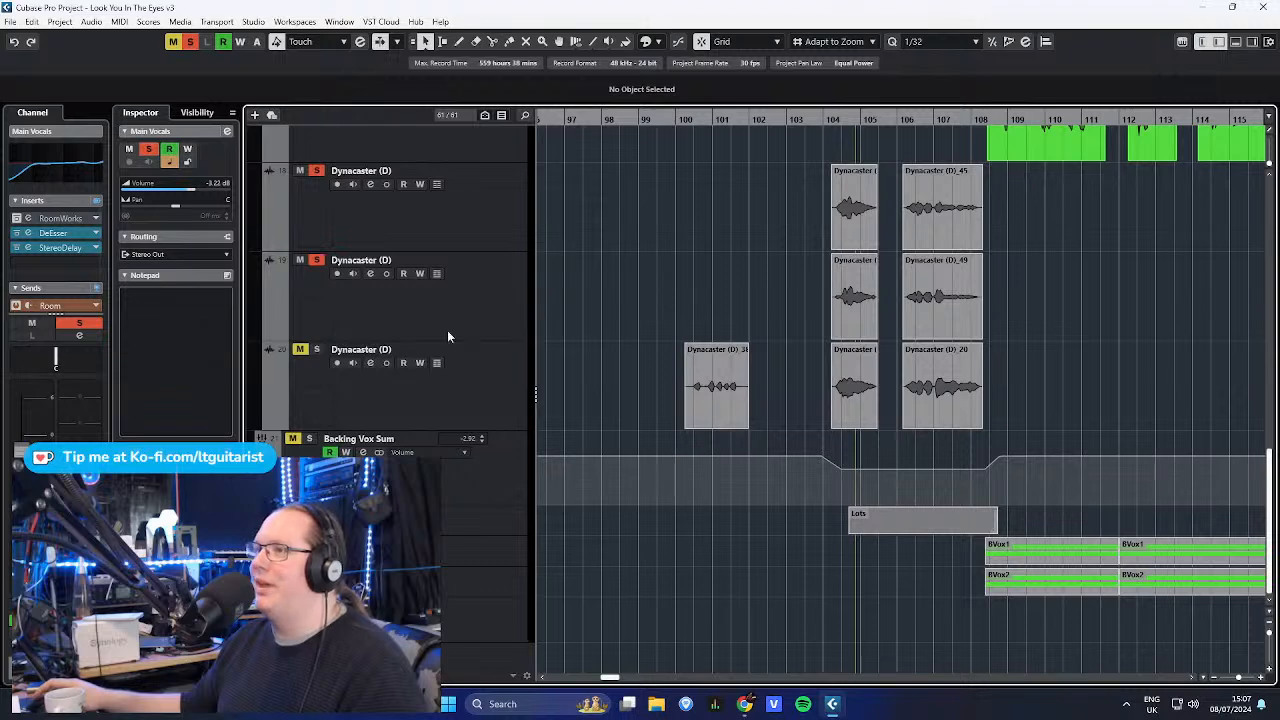
- Add the third Dynacaster (D) track to the solo and play its short vocal phrase at bar 100 twice
left_click(476, 343)
left_click_drag(676, 120, 676, 117)
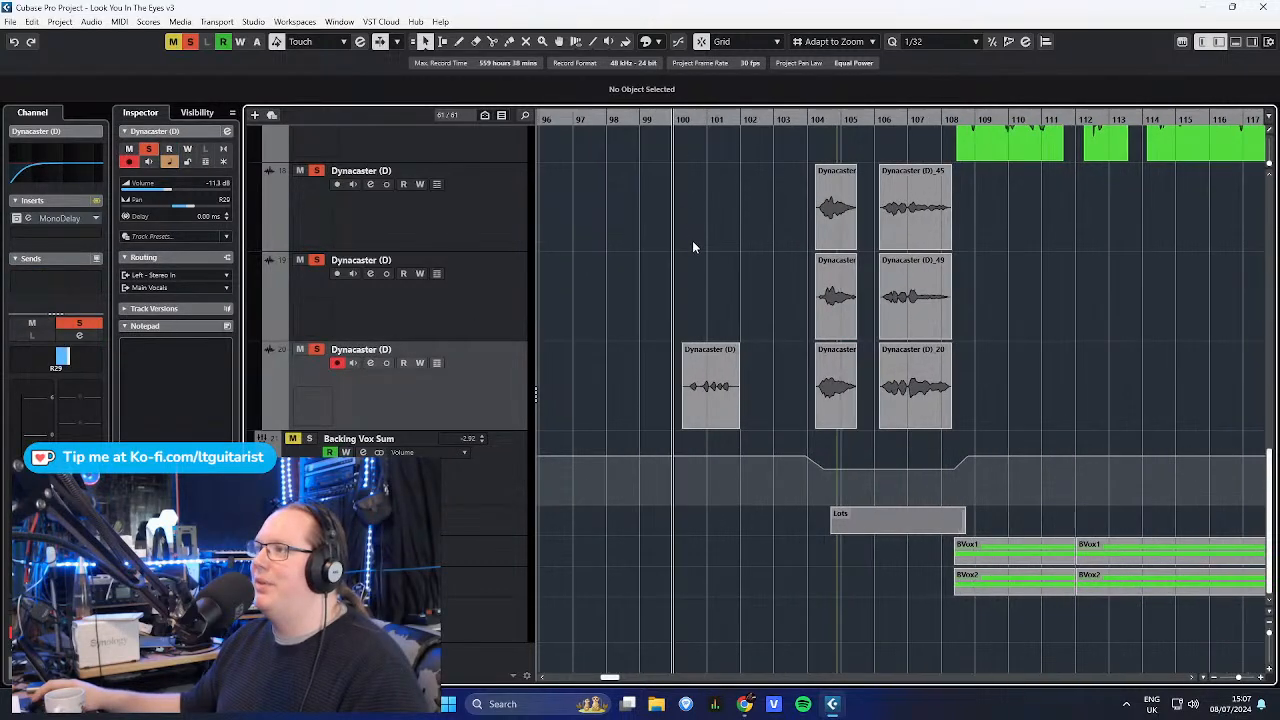
key("space")
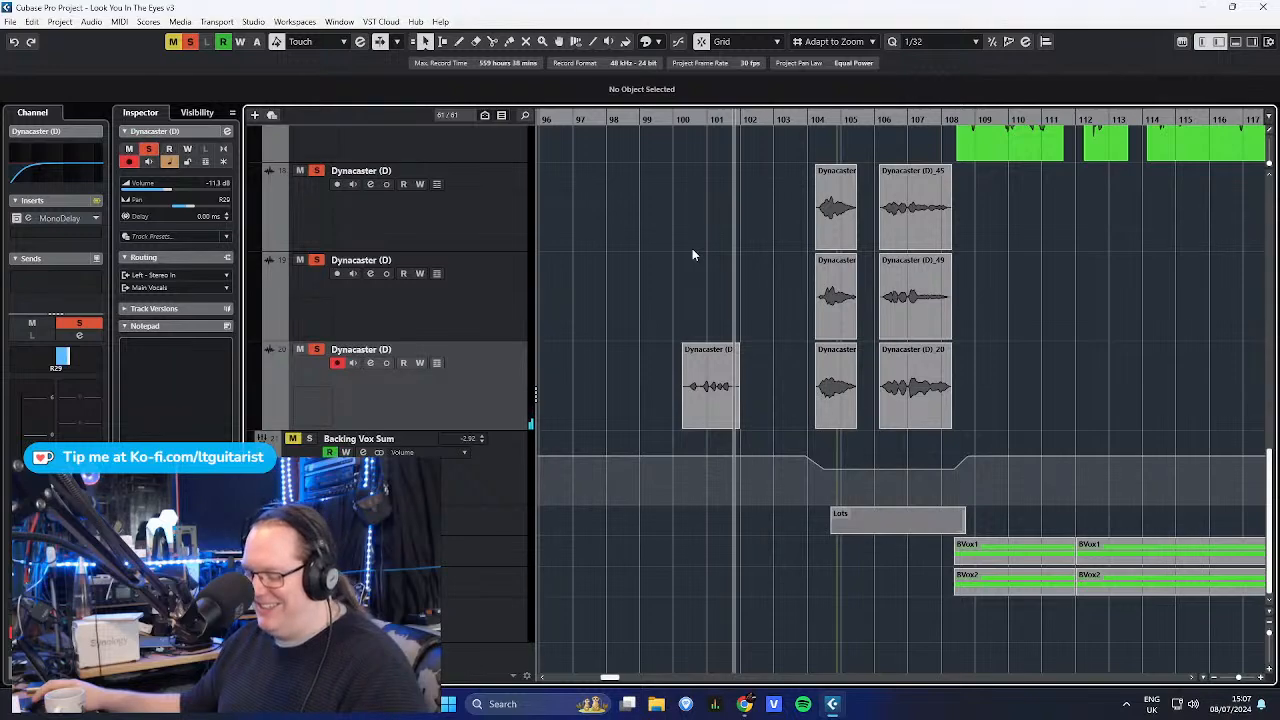
scroll(692, 254, "up", 2)
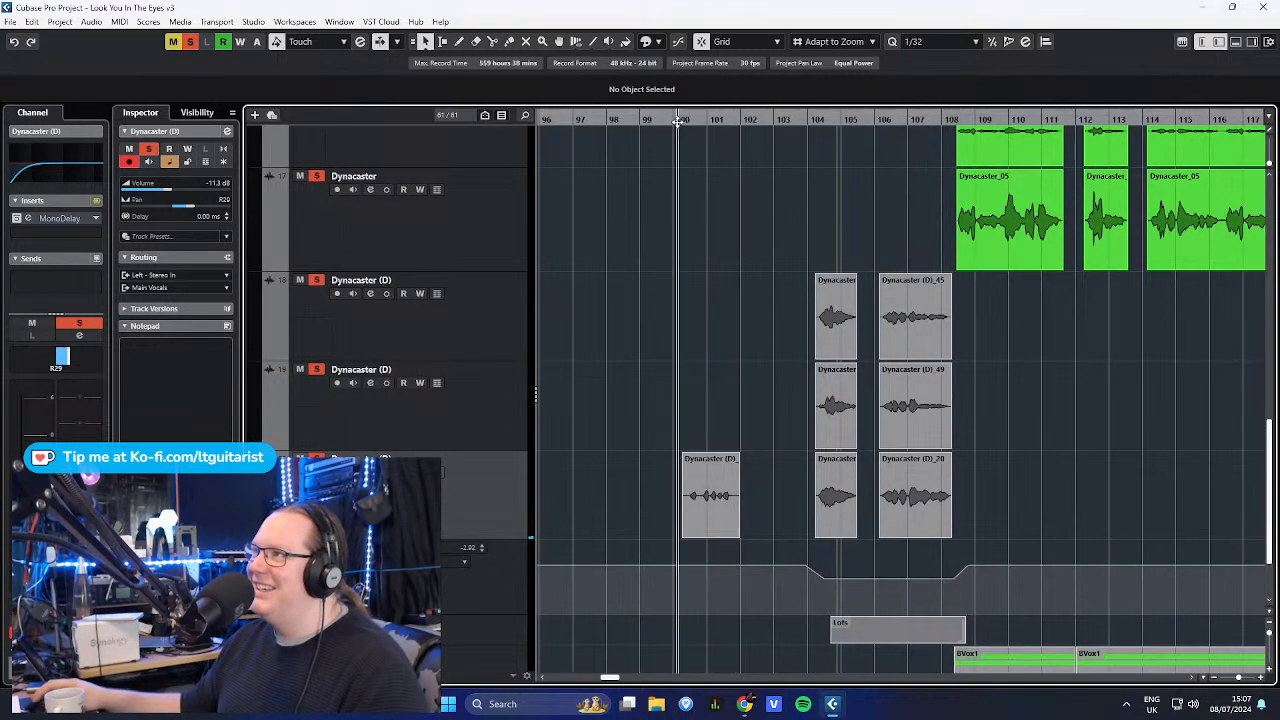
left_click_drag(675, 120, 675, 115)
scroll(713, 290, "up", 3)
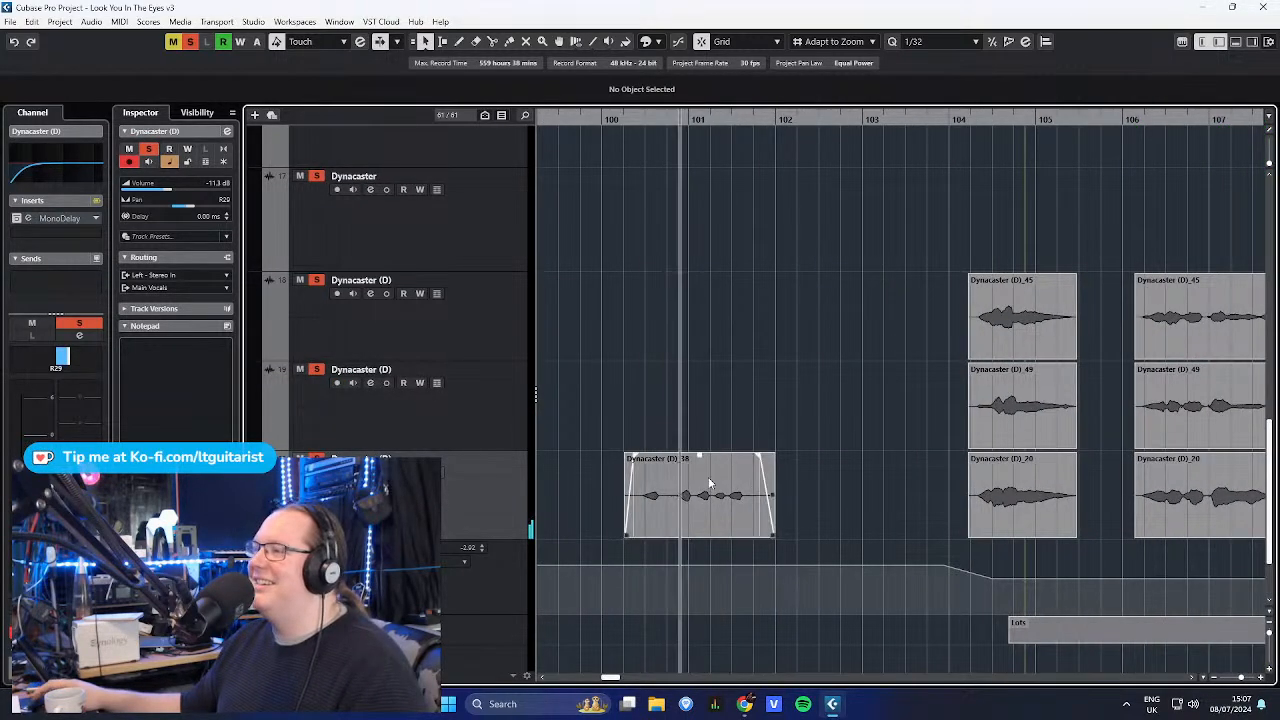
scroll(703, 400, "down", 2)
- Clear all solos and play the full arrangement from bar 97 to hear the bar 100 vocal phrase in context
scroll(600, 367, "left", 3)
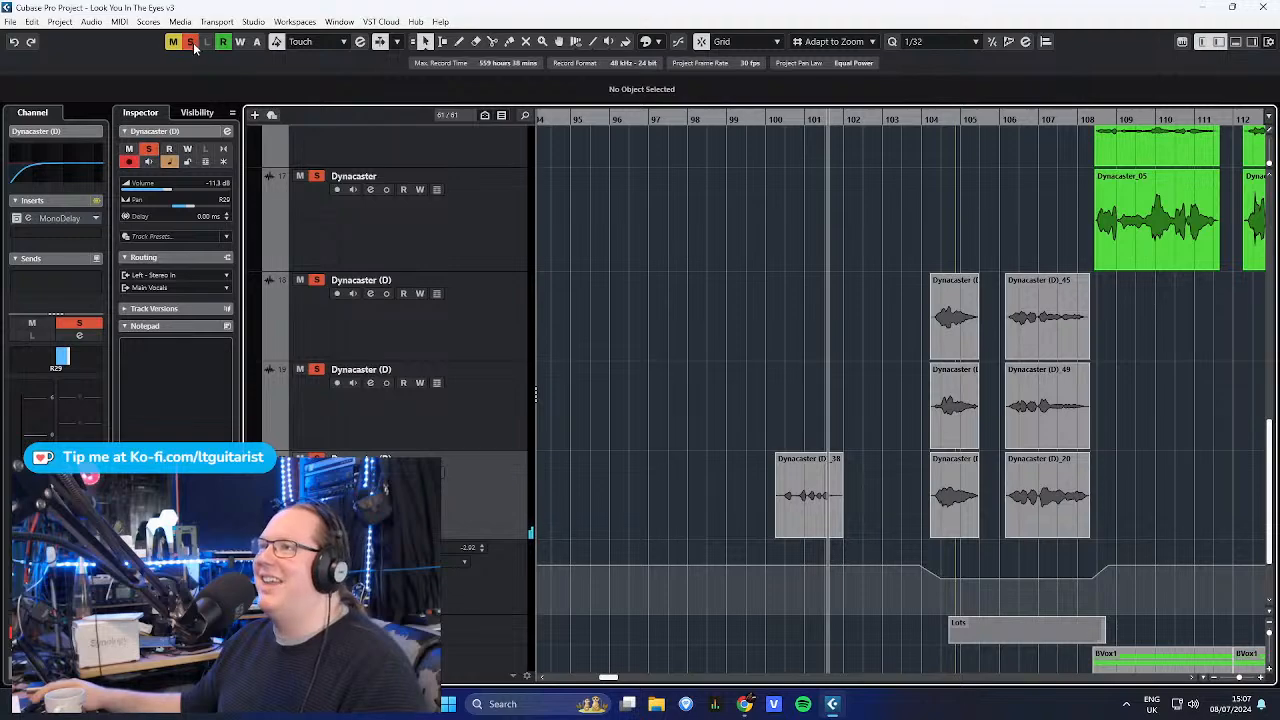
scroll(846, 306, "up", 5)
left_click_drag(680, 119, 649, 124)
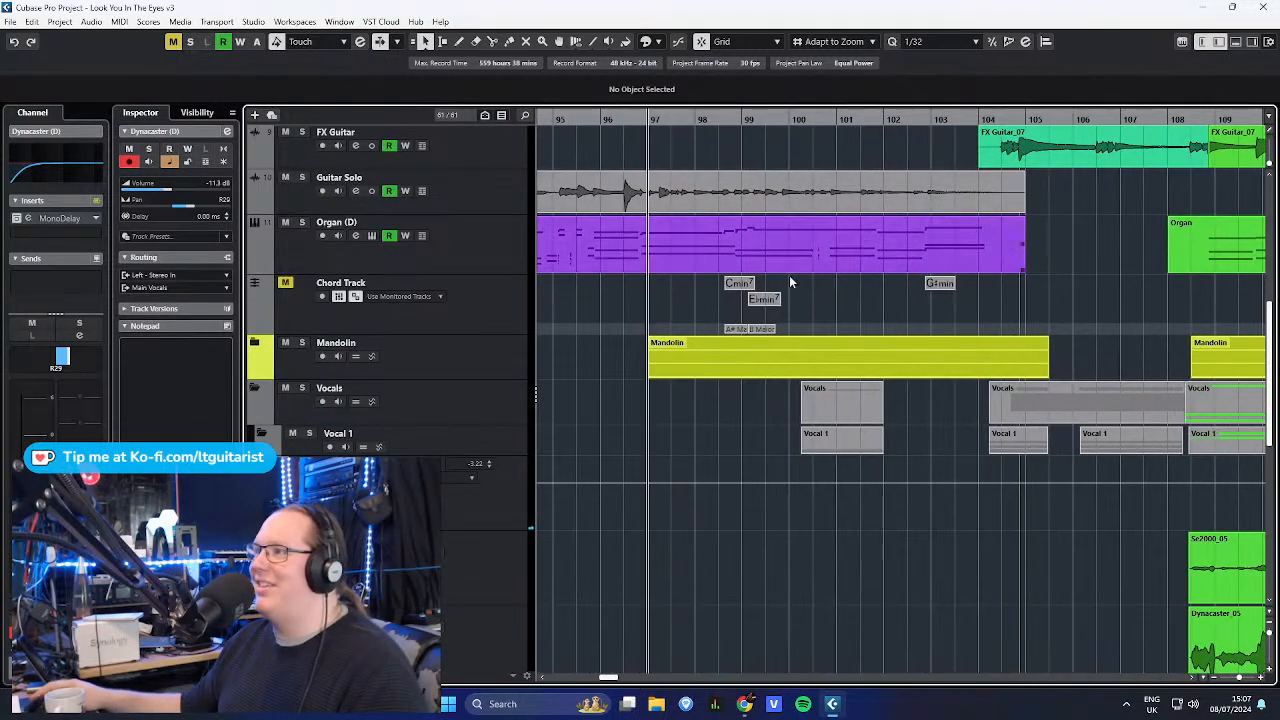
scroll(840, 321, "down", 4)
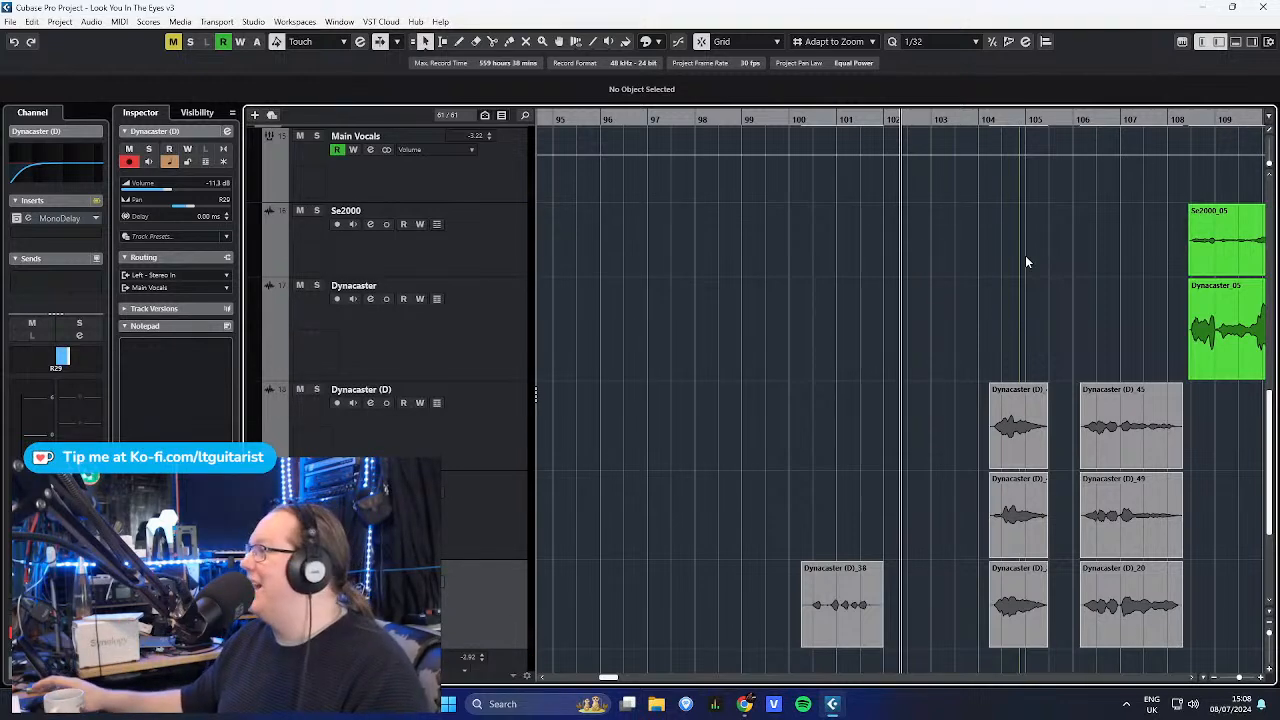
- Review the vocal clips from bar 104 onward and play the full arrangement from about bar 102 through the Outro-Chorus breakdown
scroll(978, 274, "down", 3)
scroll(1191, 313, "down", 2, "ctrl")
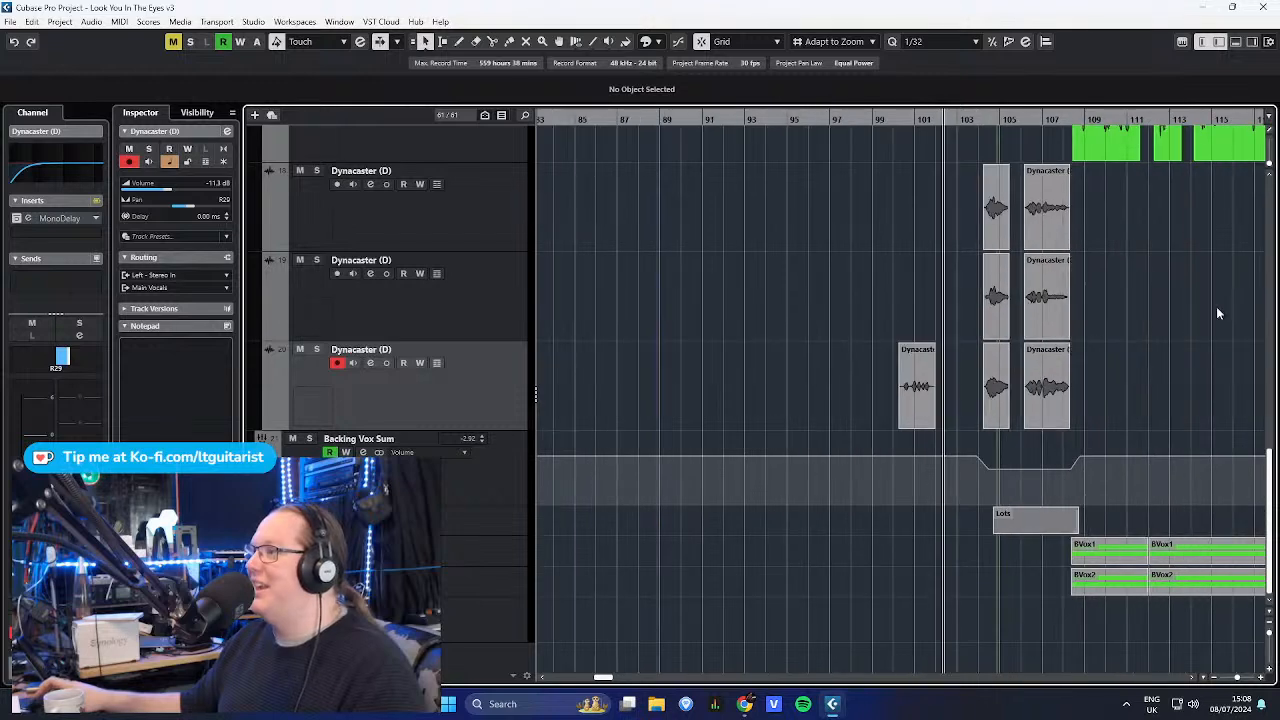
scroll(1106, 352, "right", 3)
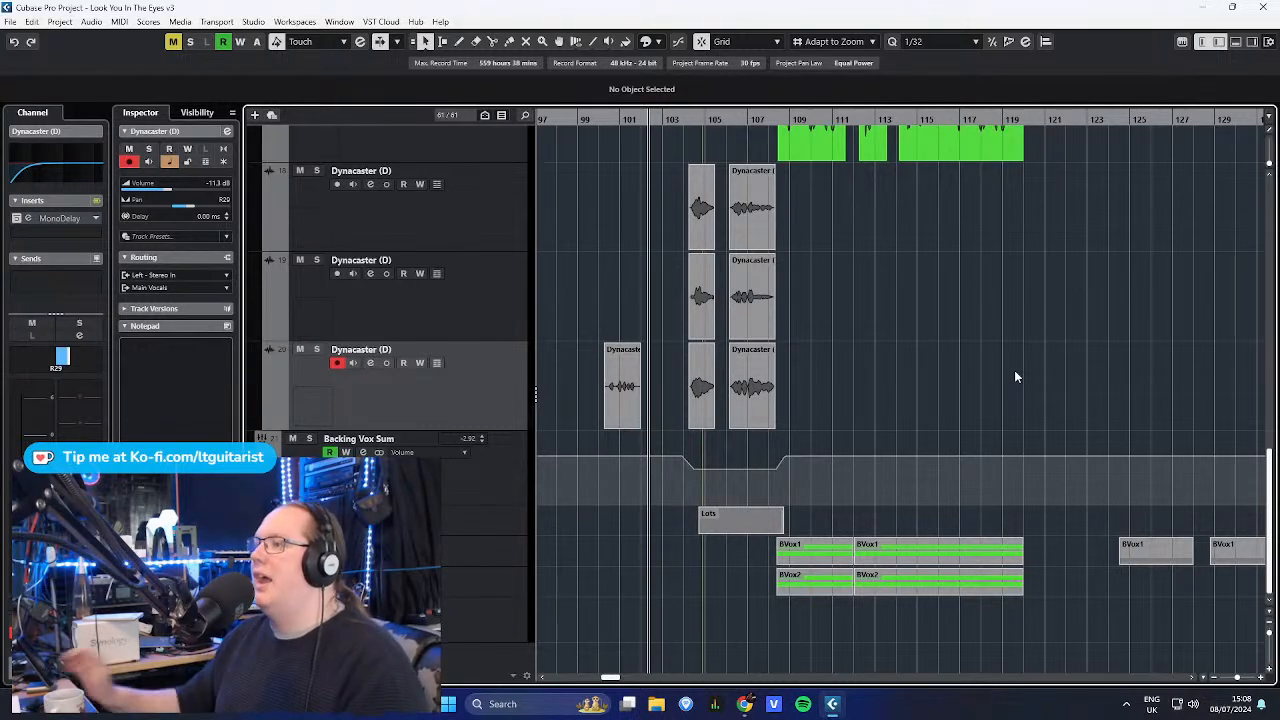
scroll(786, 347, "up", 4)
scroll(680, 296, "up", 3)
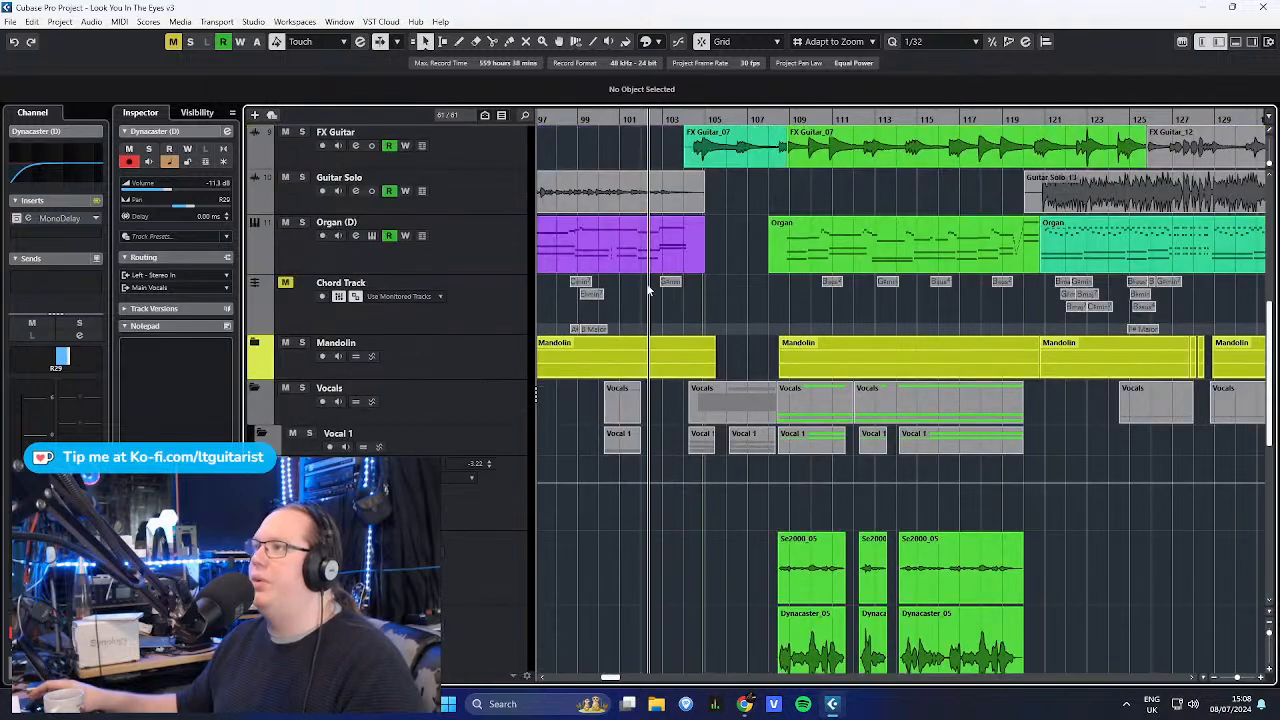
scroll(681, 183, "up", 2)
scroll(796, 551, "up", 1)
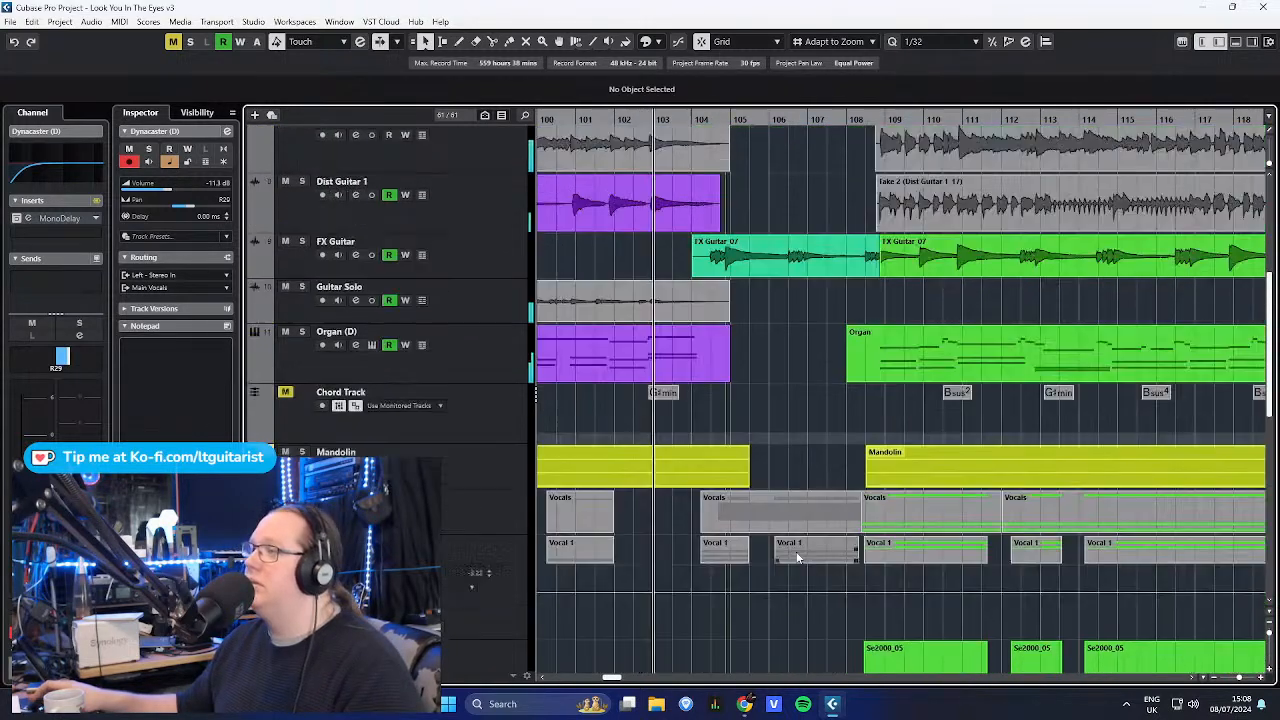
scroll(790, 450, "up", 1)
scroll(898, 327, "down", 2)
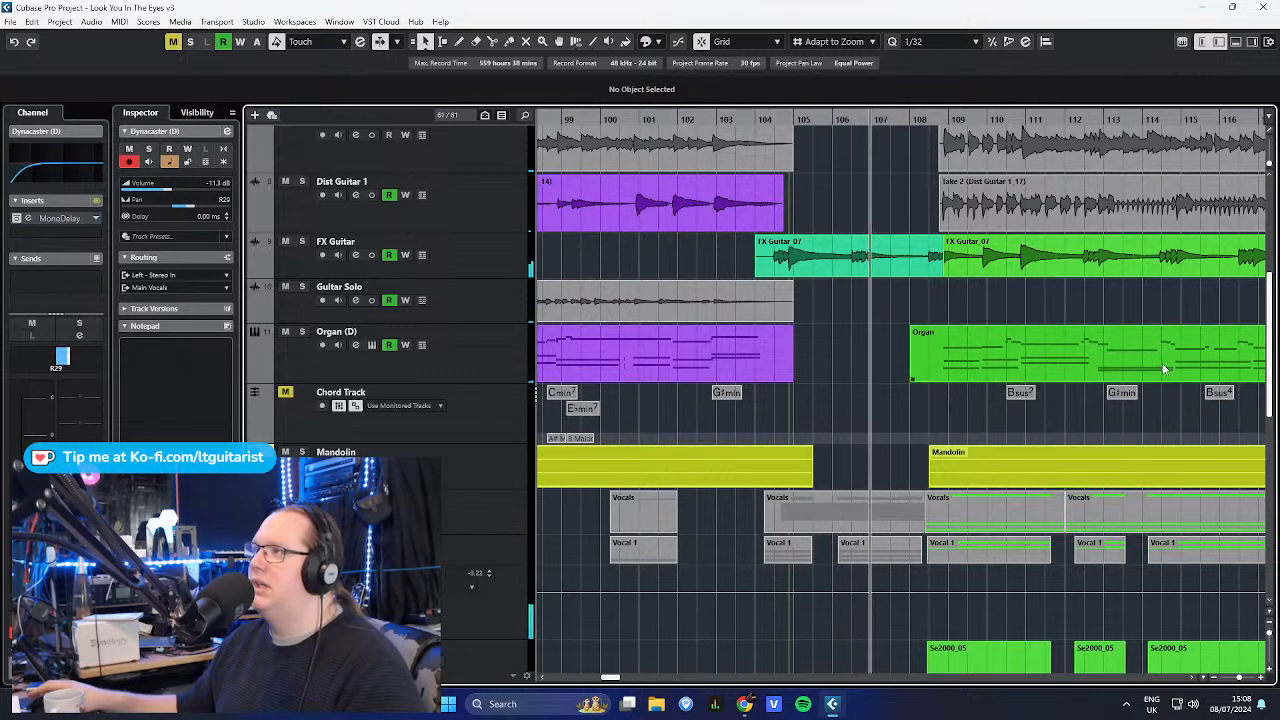
scroll(818, 416, "up", 4)
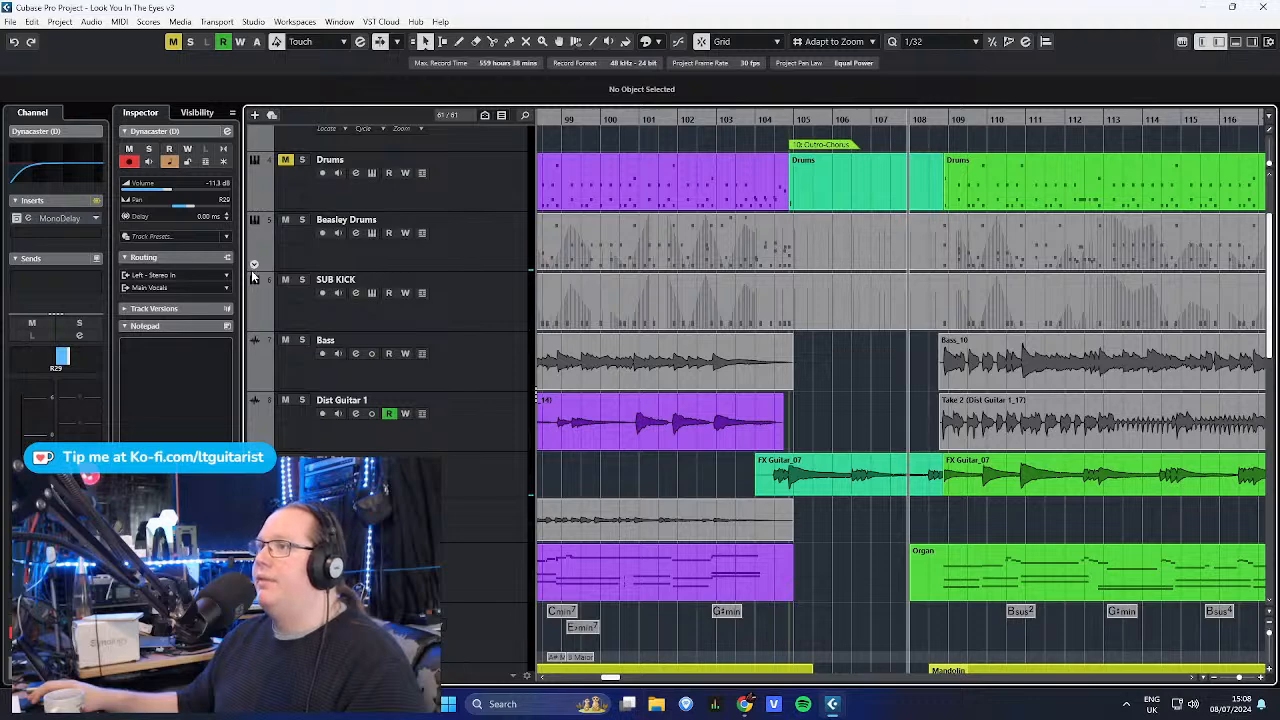
- Bring up the channel settings of the Beasley Drums track and of the Bass track
left_click(251, 269)
left_click(254, 264)
left_click(255, 265)
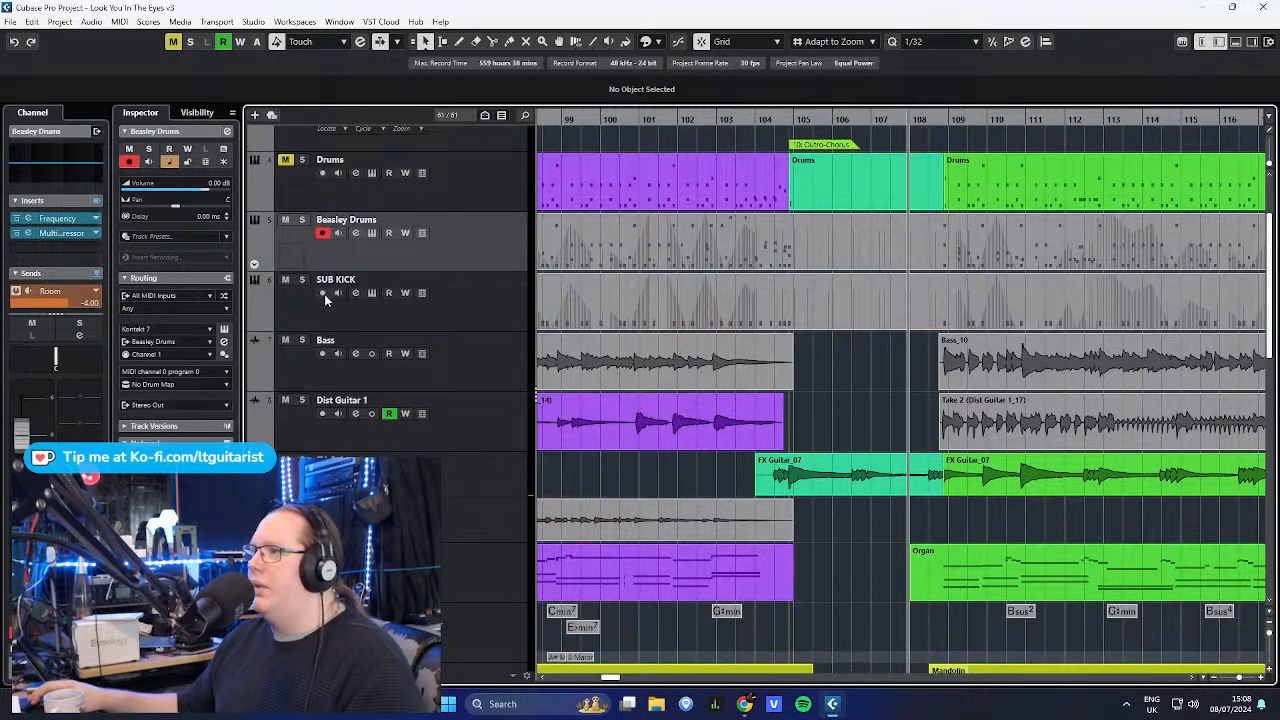
left_click(518, 376)
scroll(802, 441, "down", 3)
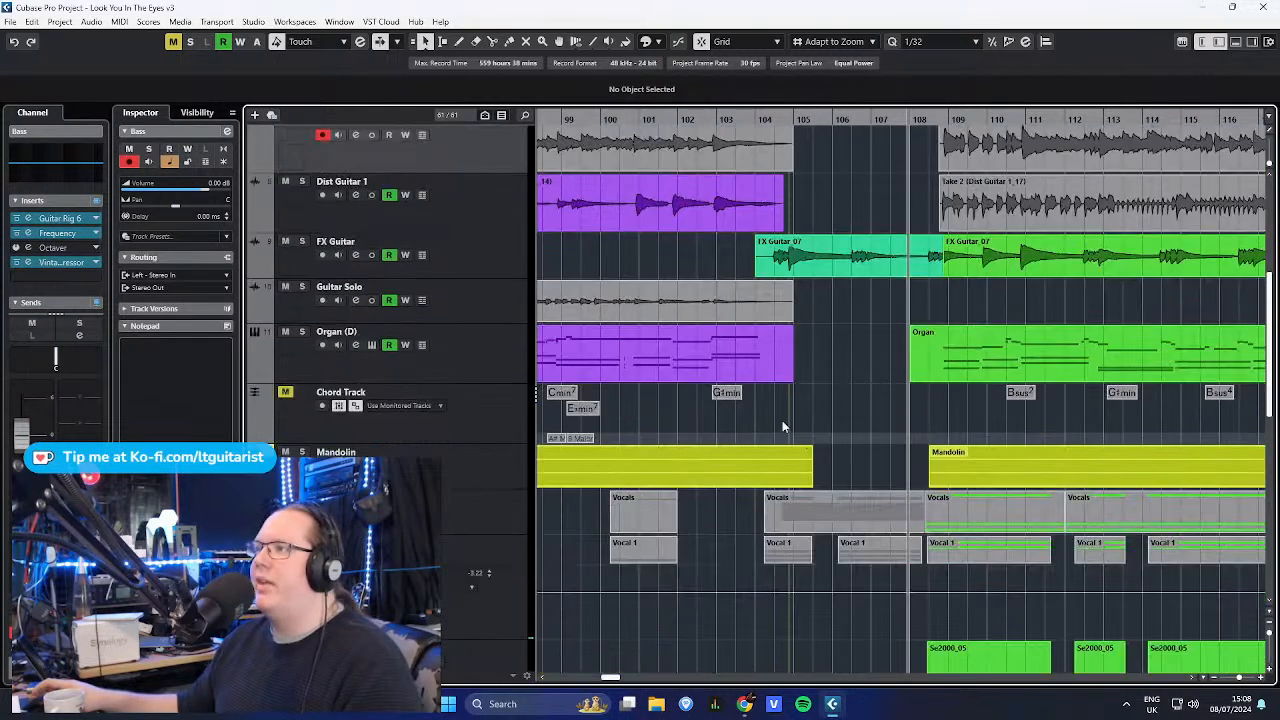
- Solo the FX Guitar track and play its part from just after bar 103 into the Outro-Chorus
left_click(498, 263)
left_click_drag(768, 117, 734, 117)
key("space")
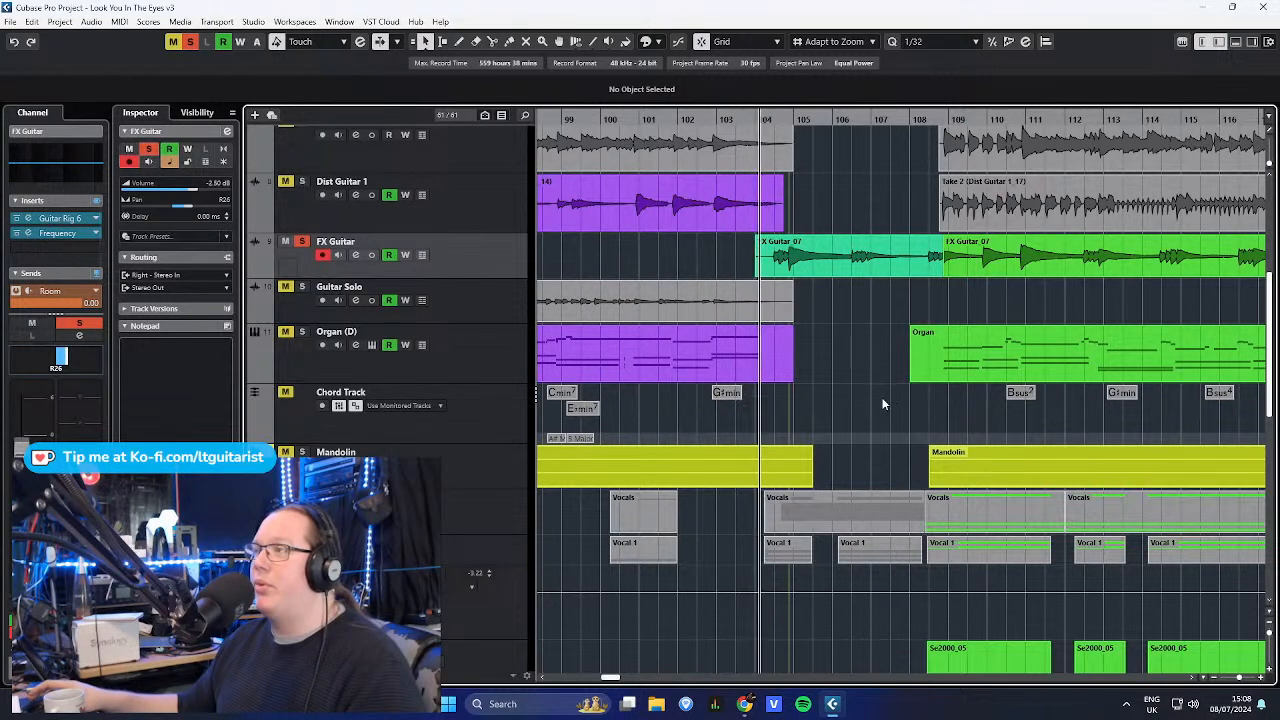
- Show the FX Guitar automation, watch its Frequency EQ filter move during playback from about bar 104, and close it and clear the solo
left_click(256, 273)
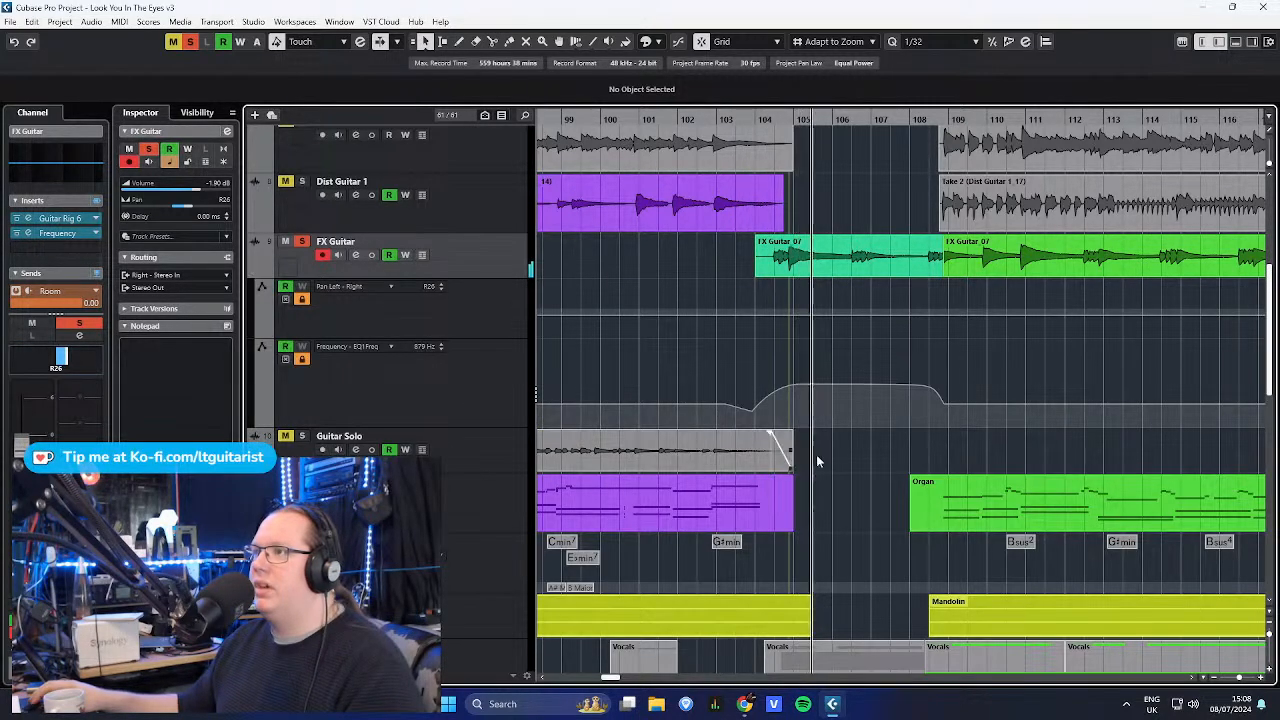
left_click(399, 364)
left_click(80, 234)
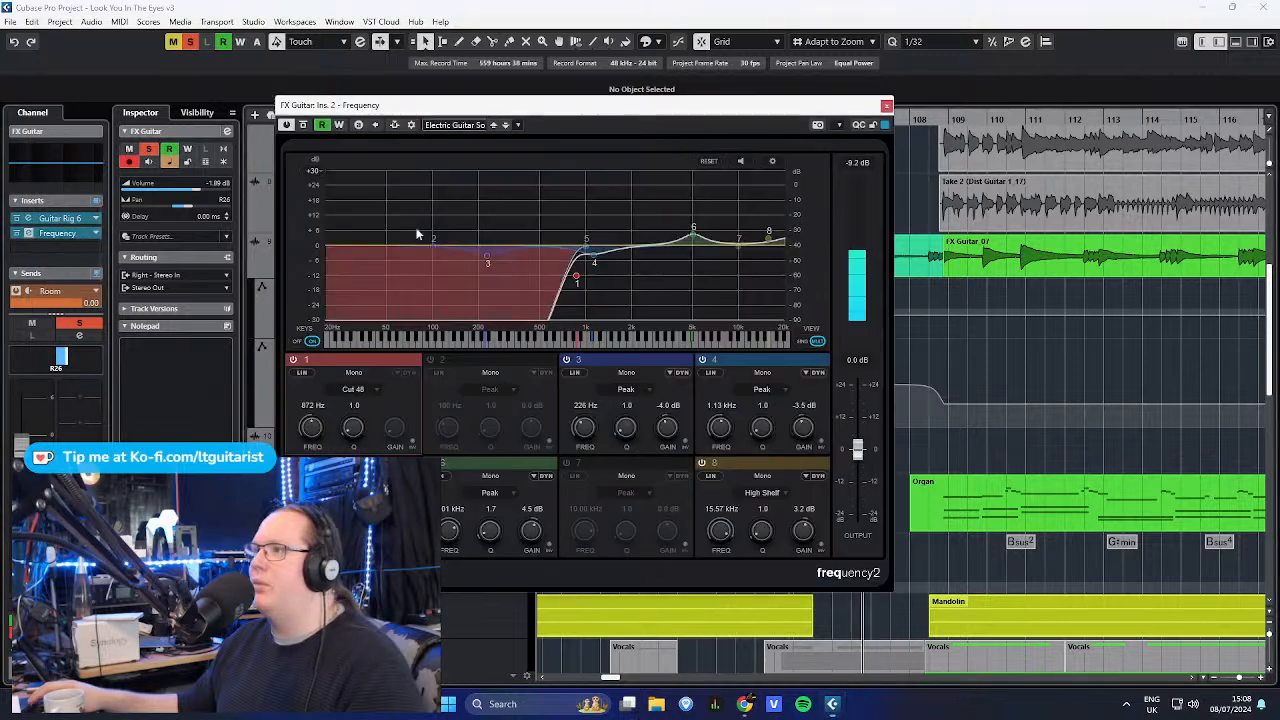
left_click_drag(595, 114, 377, 105)
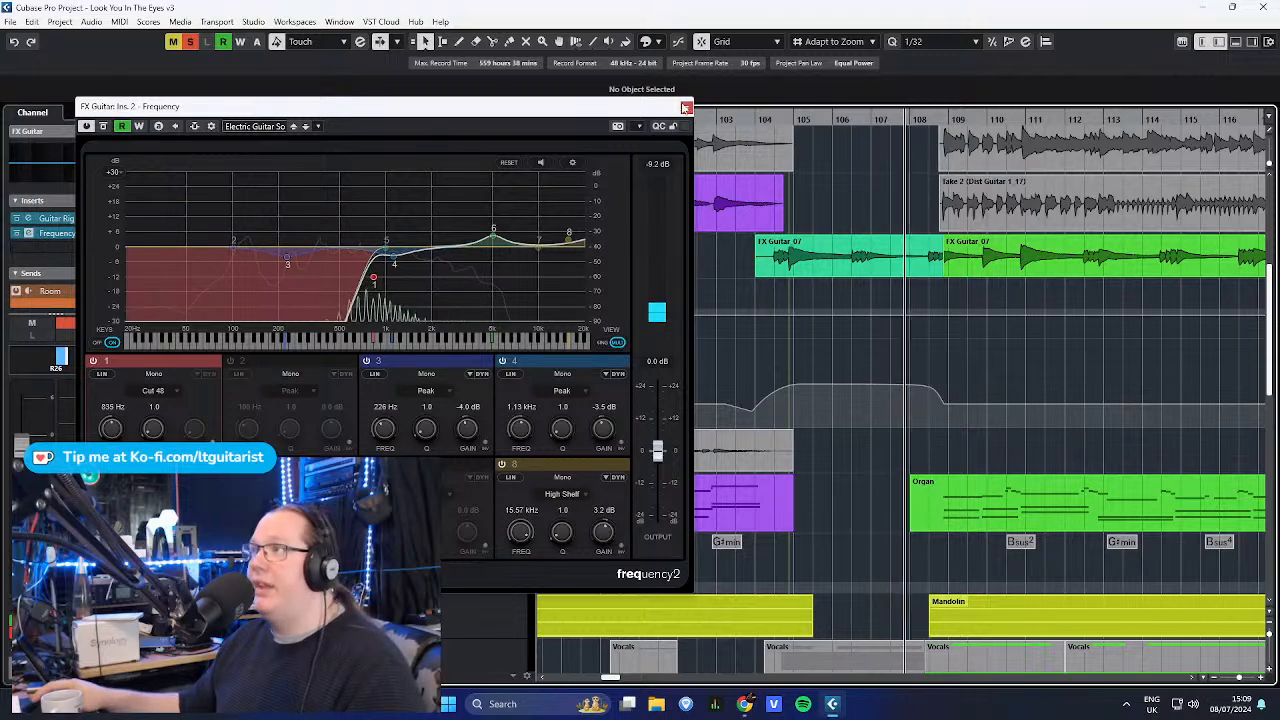
left_click(685, 106)
left_click(310, 257)
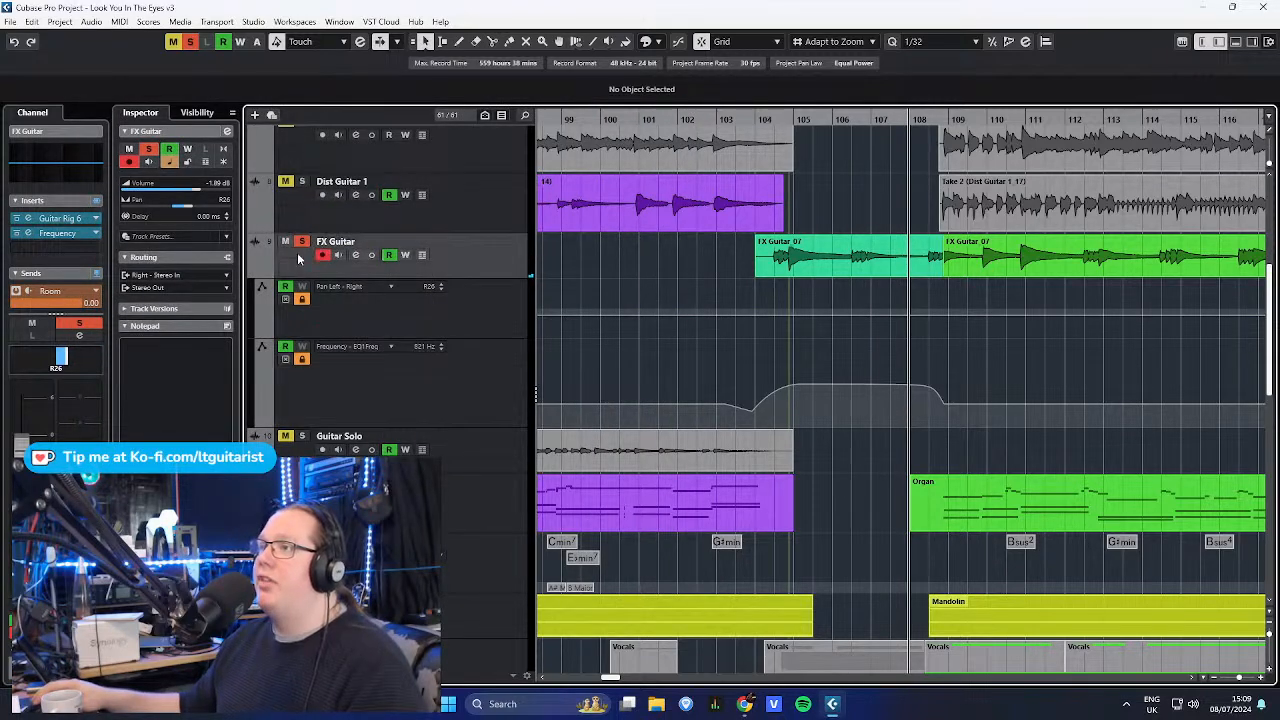
- Solo the three Dynacaster (D) vocal tracks in the Vocal 1 folder and play their phrases from bar 104 to about bar 108
scroll(766, 354, "down", 10)
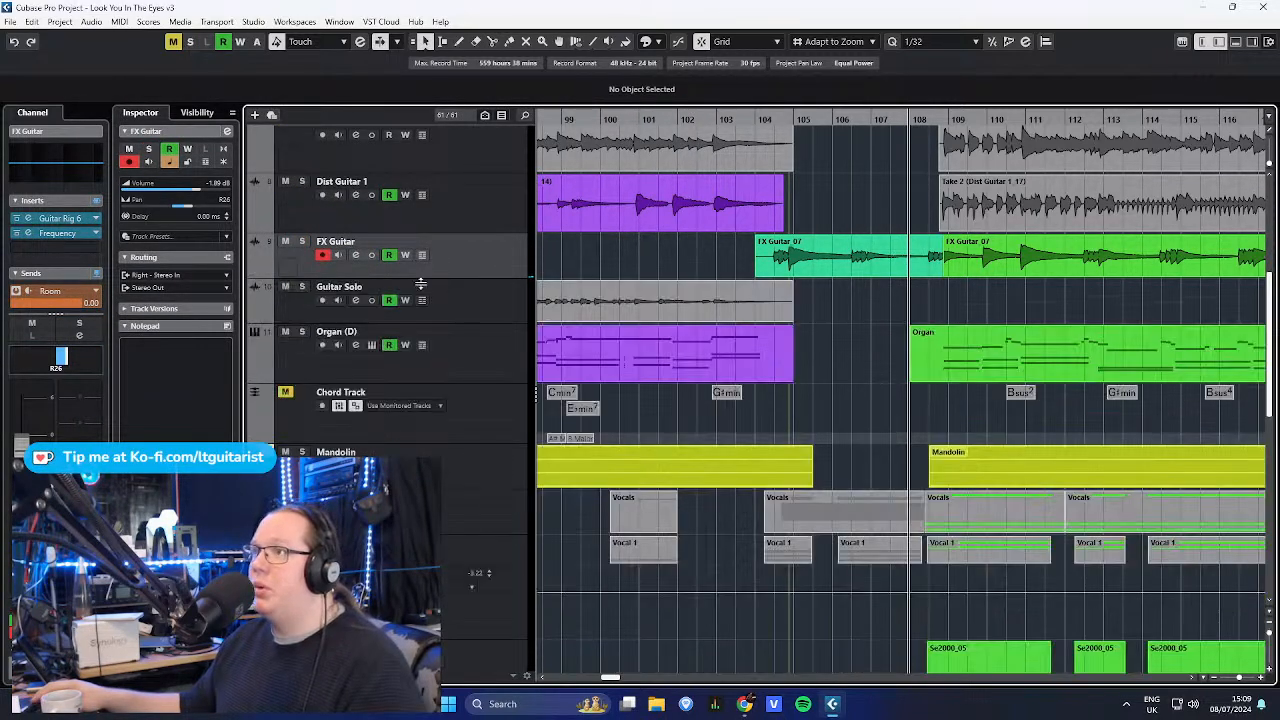
left_click(517, 508)
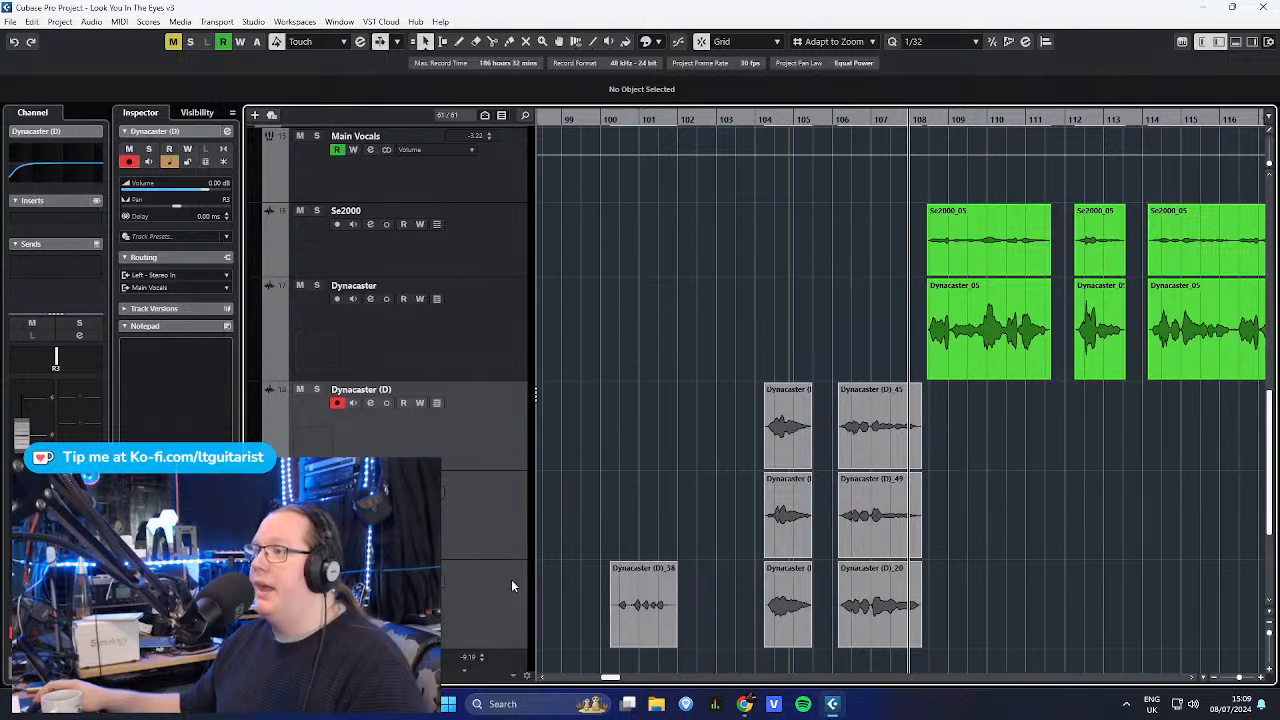
scroll(820, 335, "down", 2)
scroll(877, 348, "up", 3)
scroll(740, 318, "up", 1)
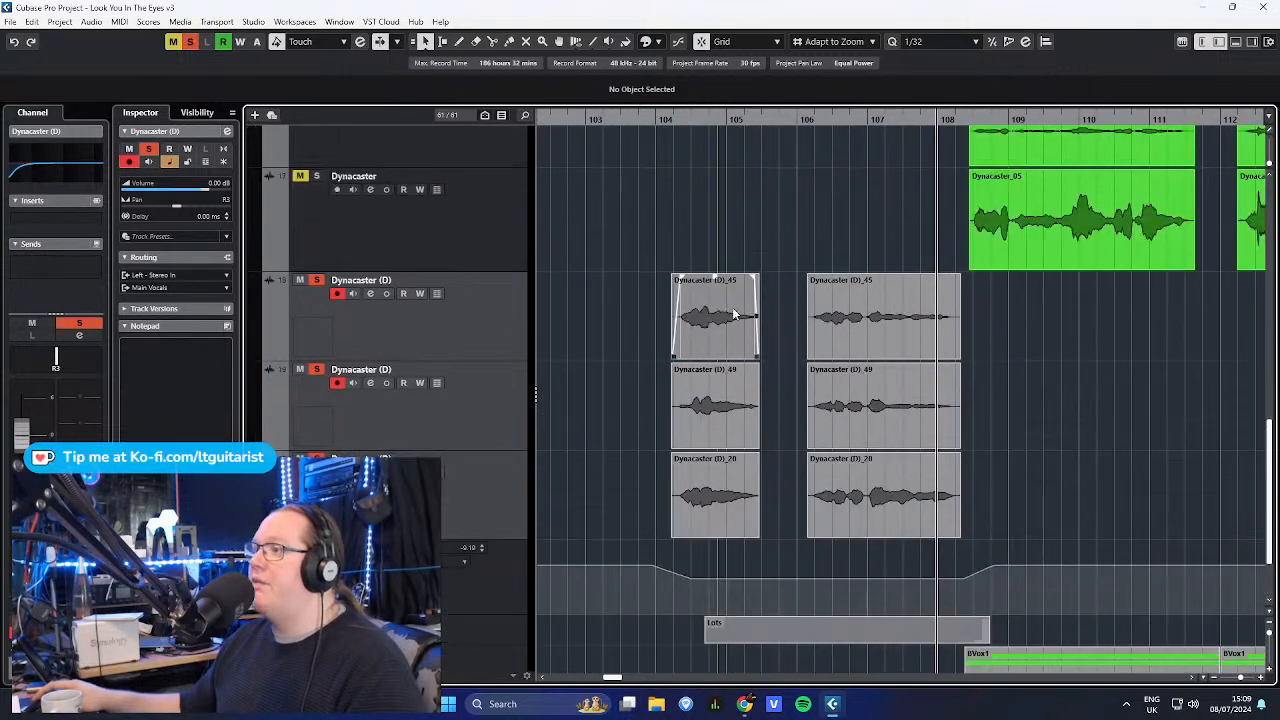
left_click(665, 121)
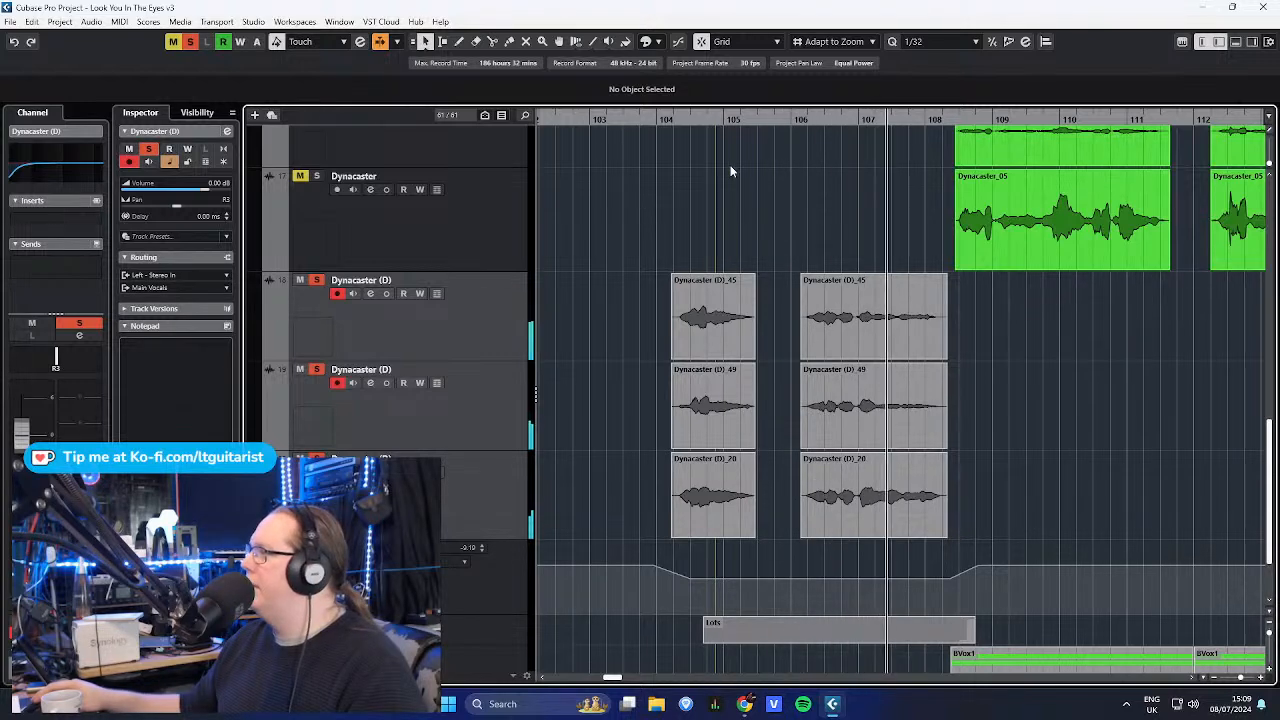
key("space")
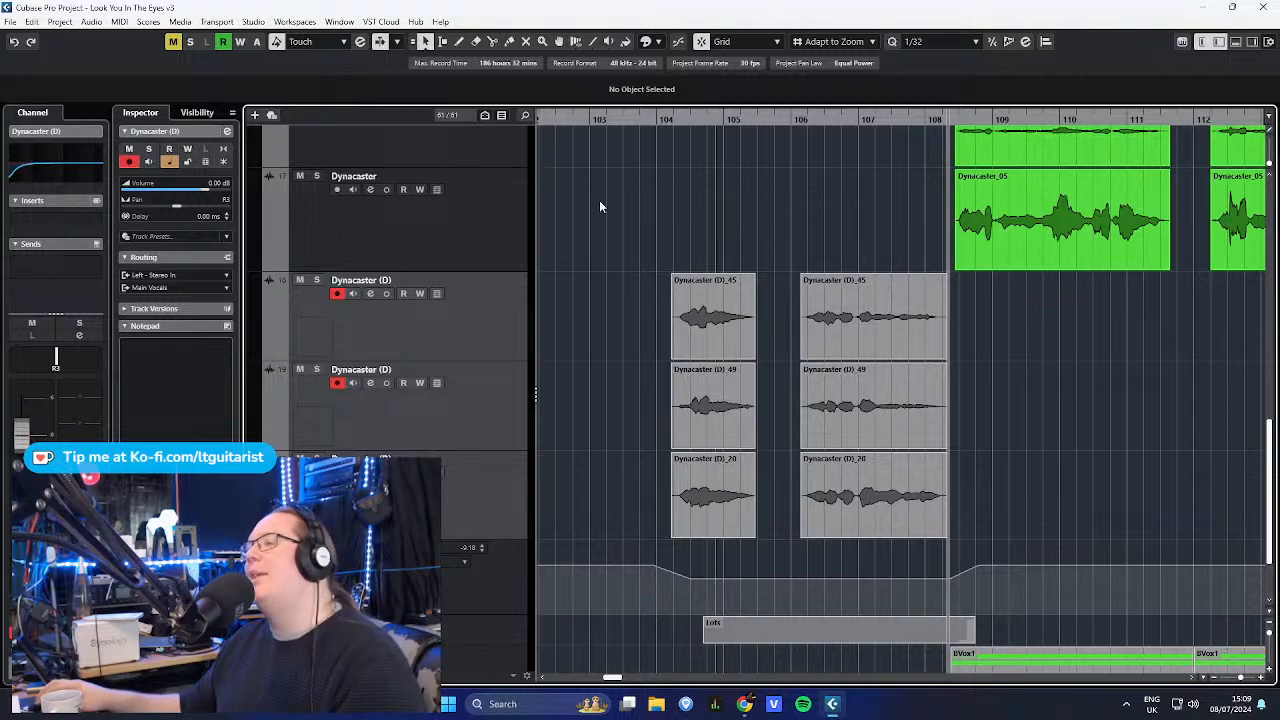
- Collapse the Vocal 1 folder and expand the Lots folder to show its stack of Dynacaster (D) tracks
scroll(605, 190, "down", 1)
scroll(585, 220, "up", 4)
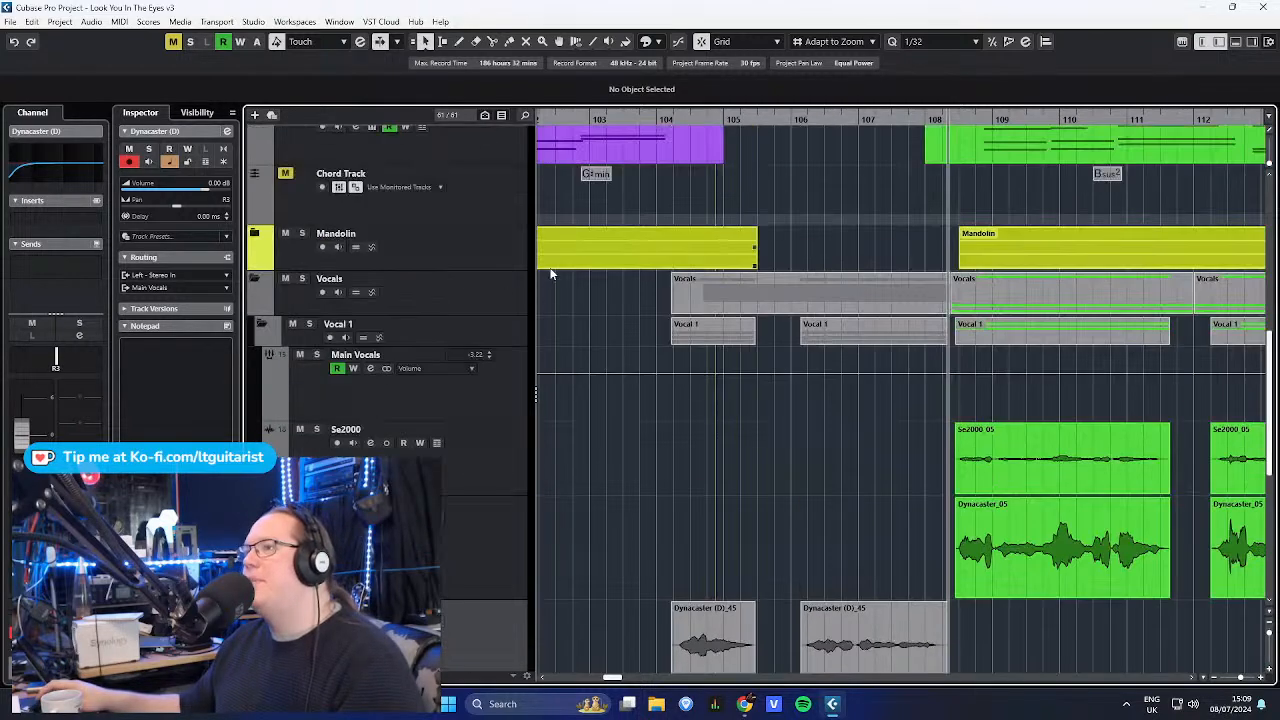
left_click(269, 320)
left_click(262, 323)
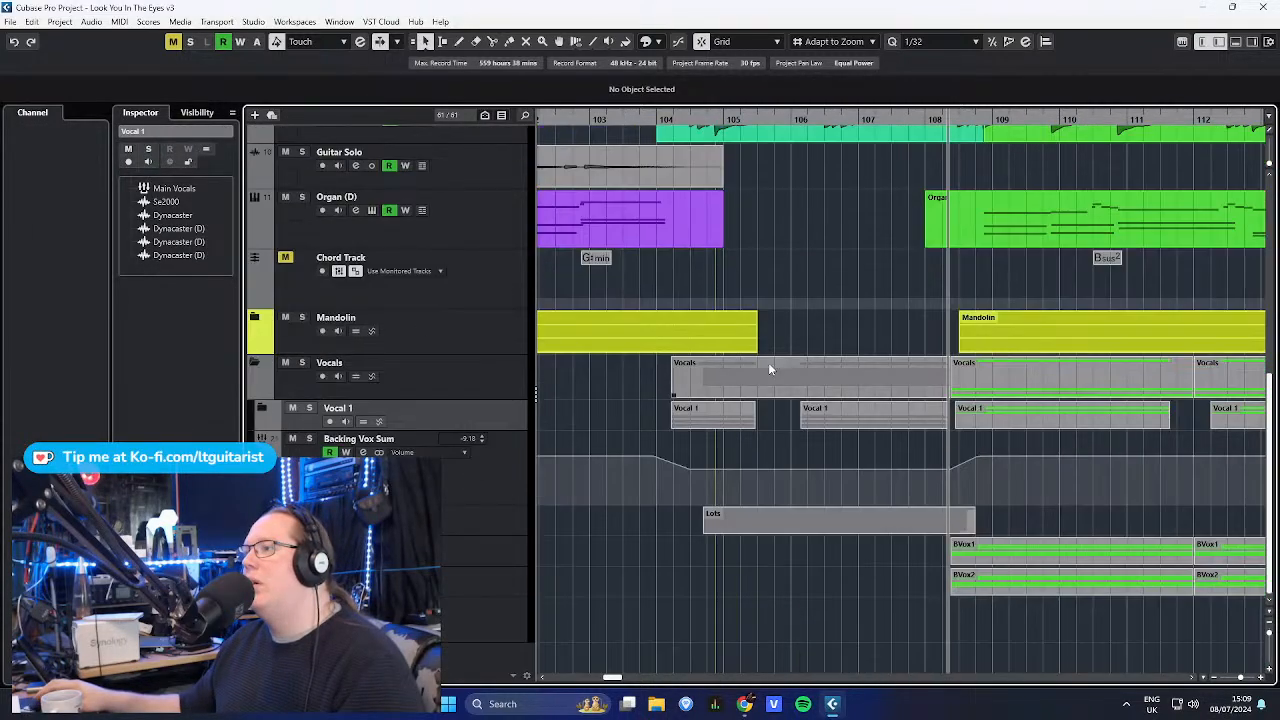
left_click(480, 523)
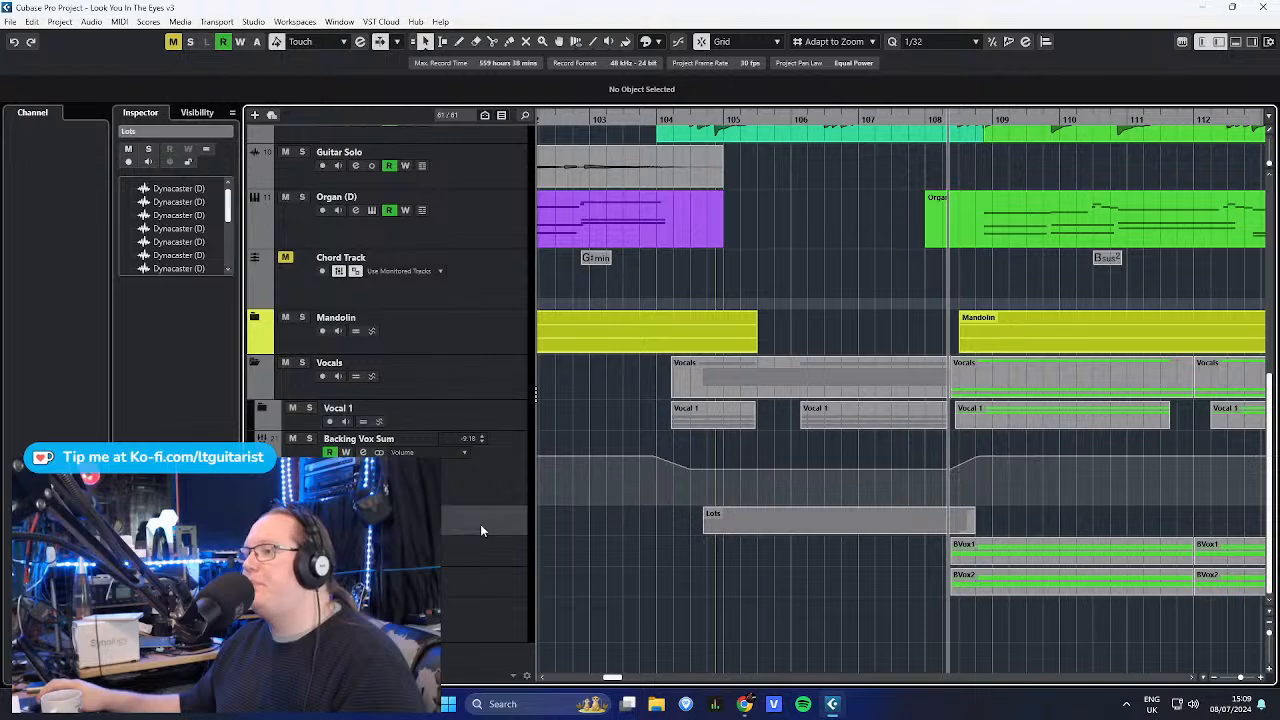
left_click(262, 514)
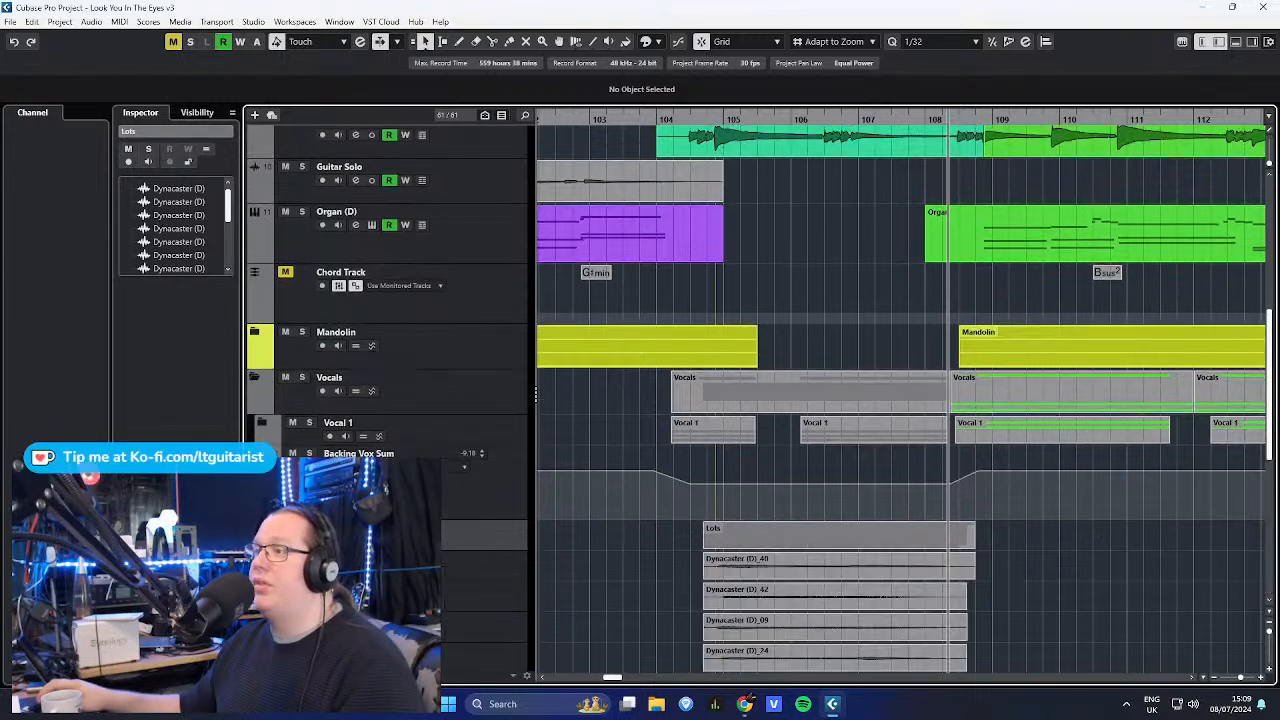
scroll(685, 519, "down", 6)
scroll(686, 519, "up", 1)
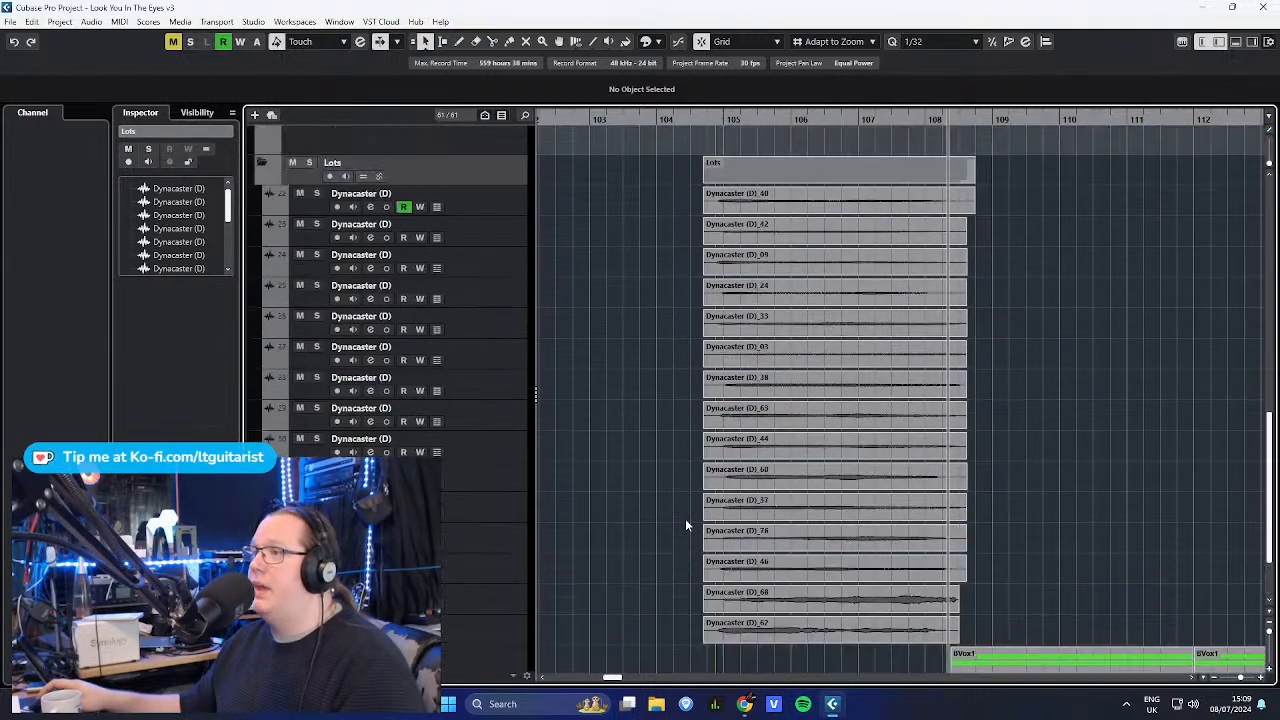
- Go through the Dynacaster (D) tracks of the Lots folder from the lowest to the first, examining their channel and pan settings
left_click(512, 625)
key("Up")
key("Up")
key("Up")
key("Up")
key("Up")
key("Up")
key("Up")
key("Up")
key("Up")
key("Up")
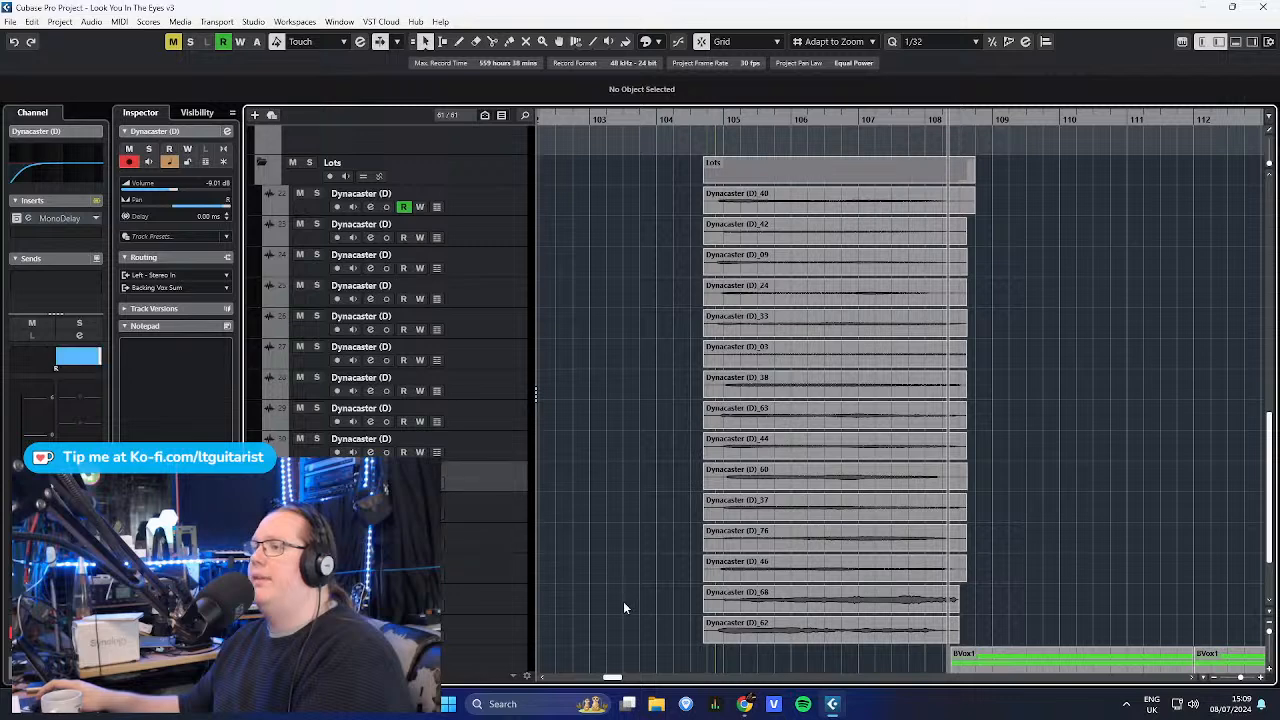
key("Up")
key("Up")
key("Up")
key("Up")
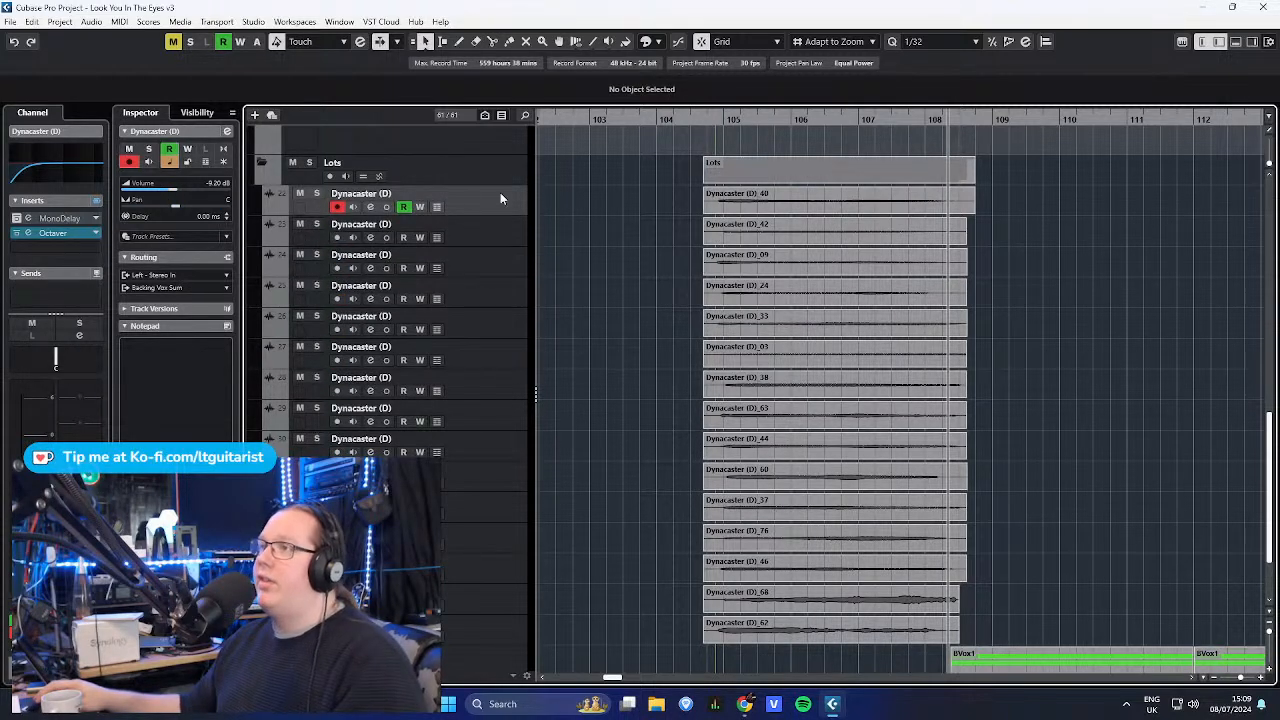
- Solo the entire Lots folder and play its layered vocals from about bar 104.5
key("Up")
key("s")
left_click(710, 119)
key("space")
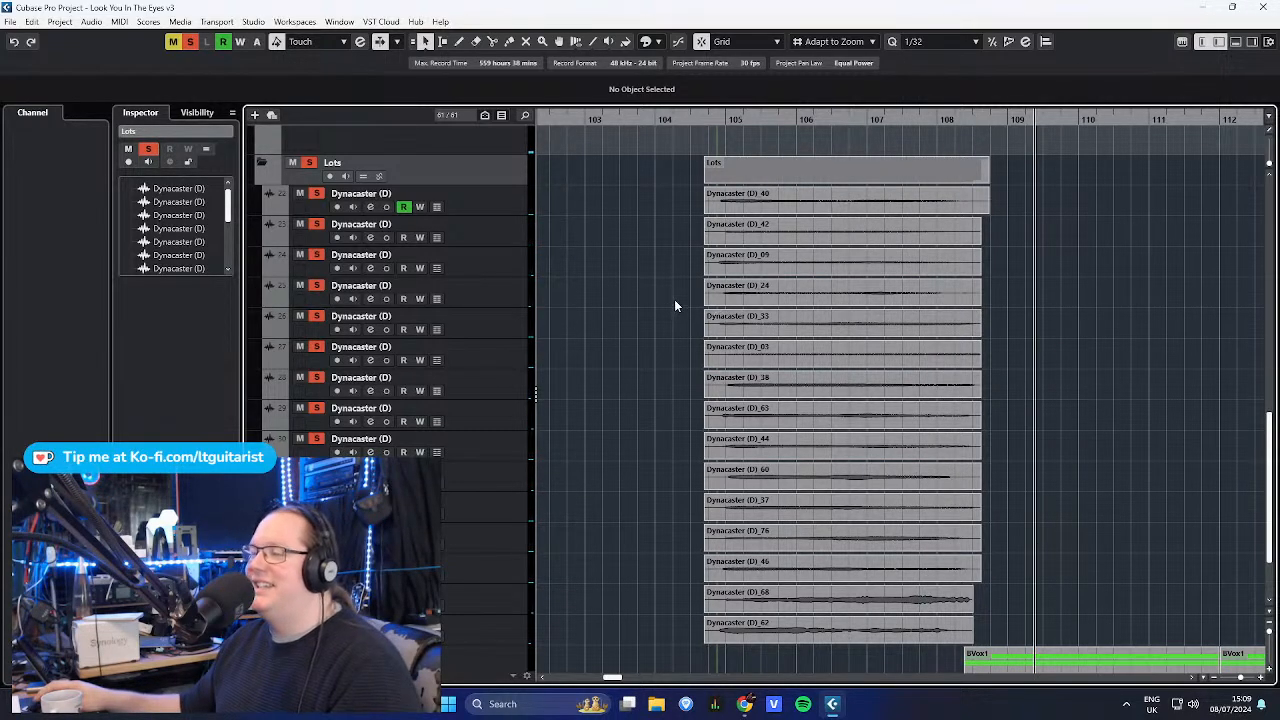
- Return the playhead to about bar 105 and compare the channel settings of the first few Dynacaster (D) tracks in the Lots folder
left_click_drag(711, 121, 728, 116)
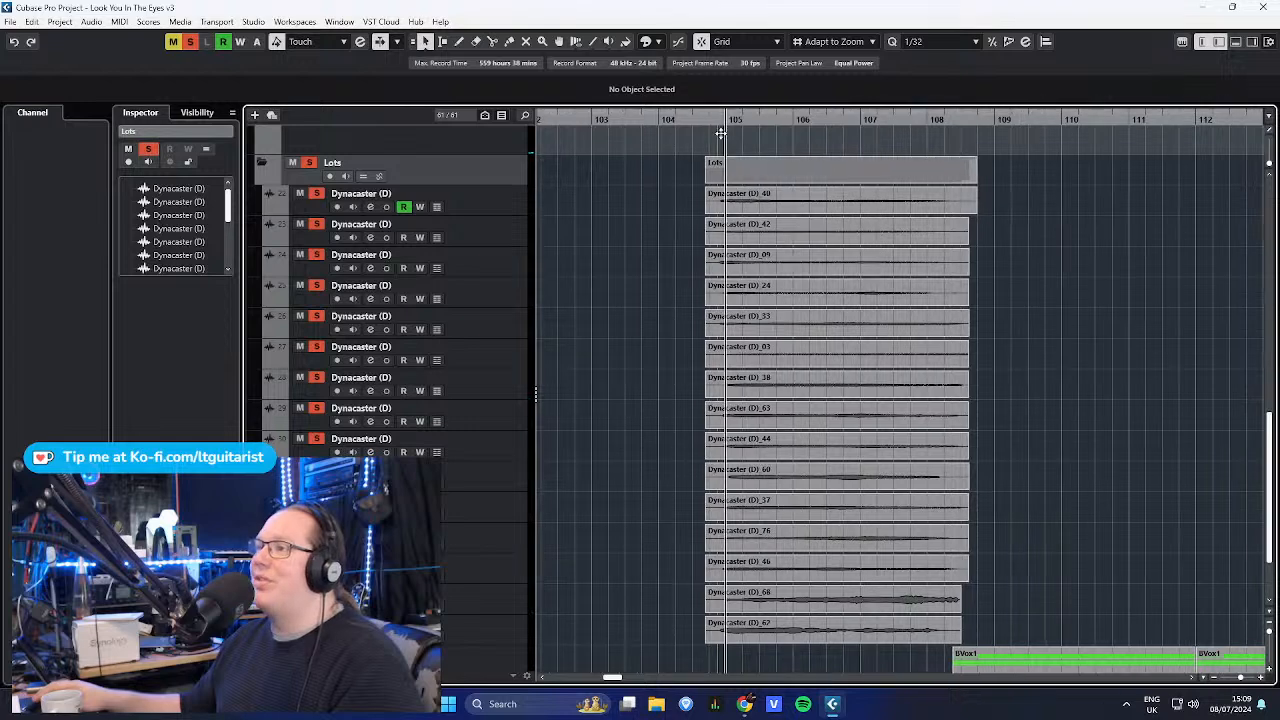
left_click(505, 210)
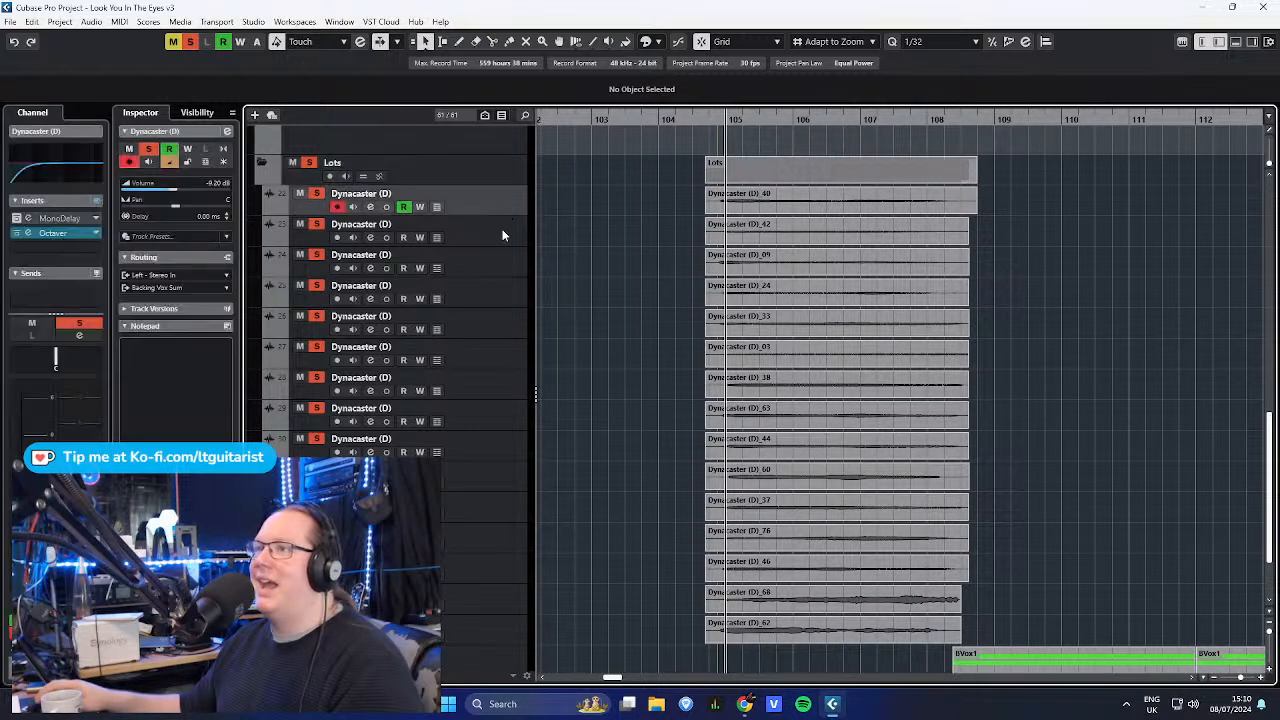
left_click(476, 236)
left_click(481, 262)
left_click(483, 315)
left_click(483, 209)
- Solo only the first Dynacaster (D) track of the Lots folder, play it from about bar 105, and check its Octaver settings
left_click(309, 163)
key("s")
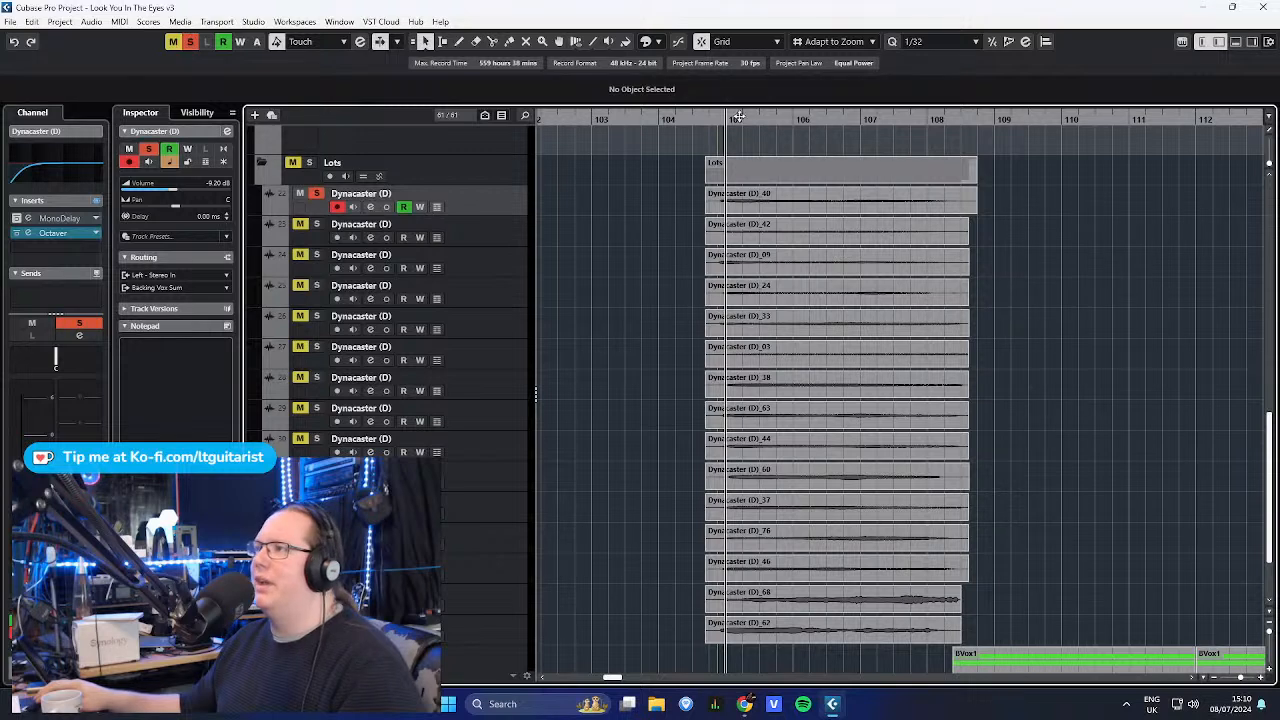
key("space")
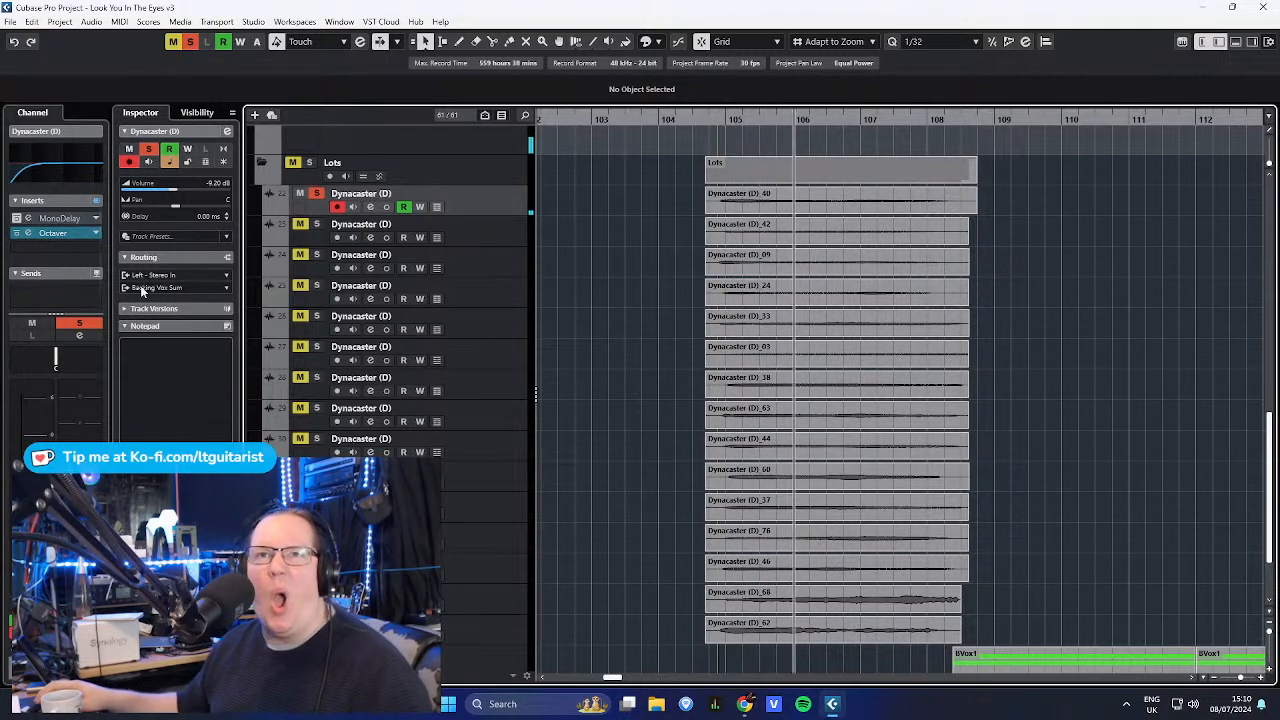
left_click(53, 232)
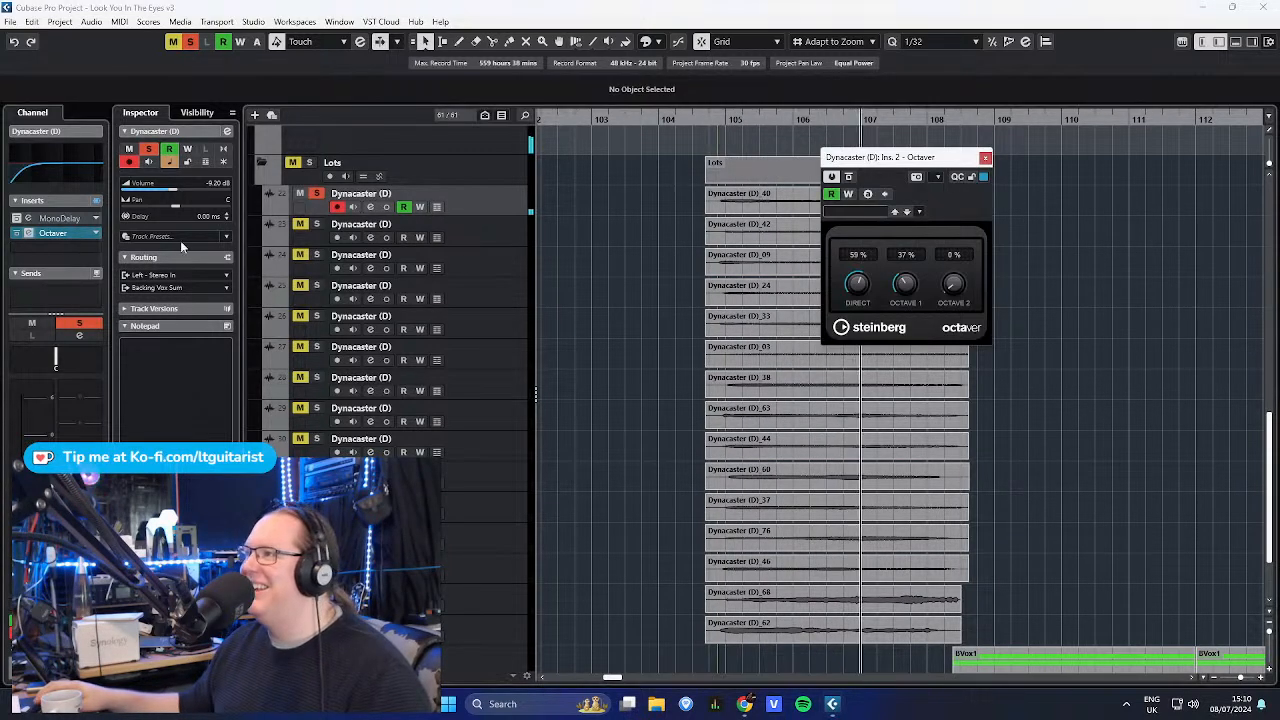
left_click(985, 158)
- Solo the full Lots folder again and replay all its vocal layers together from just before bar 105
left_click(458, 164)
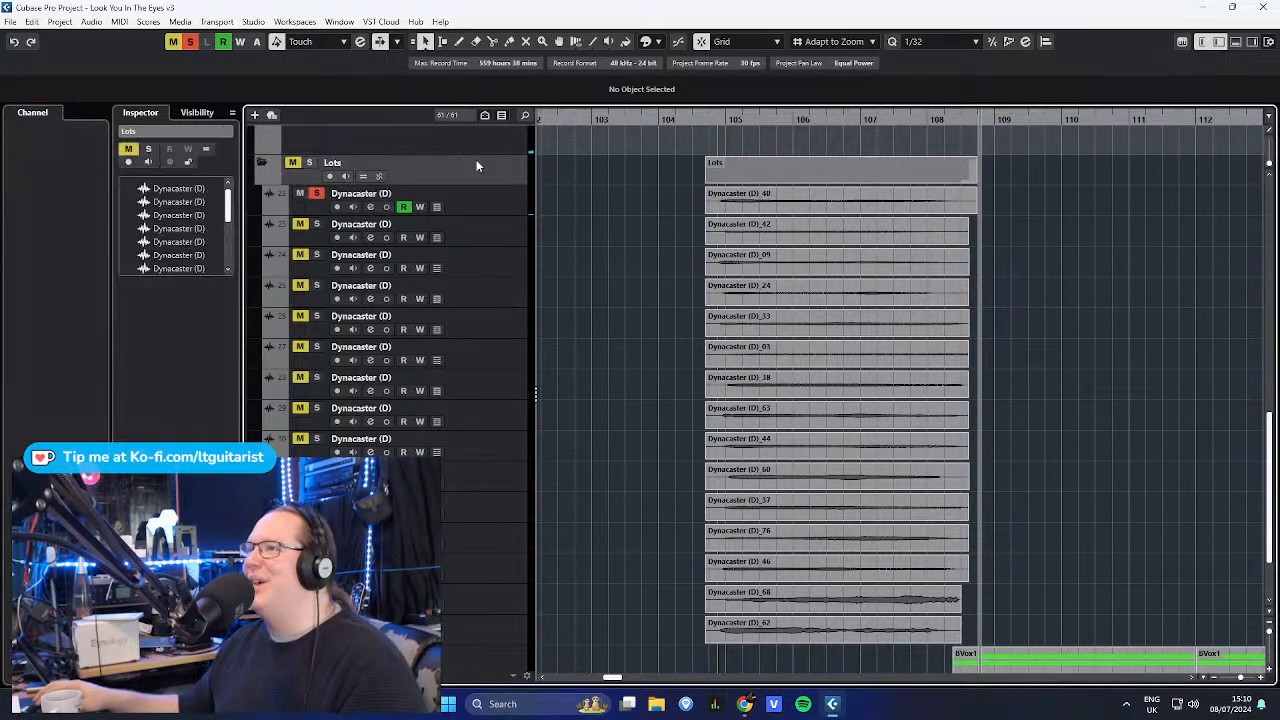
key("s")
left_click(707, 119)
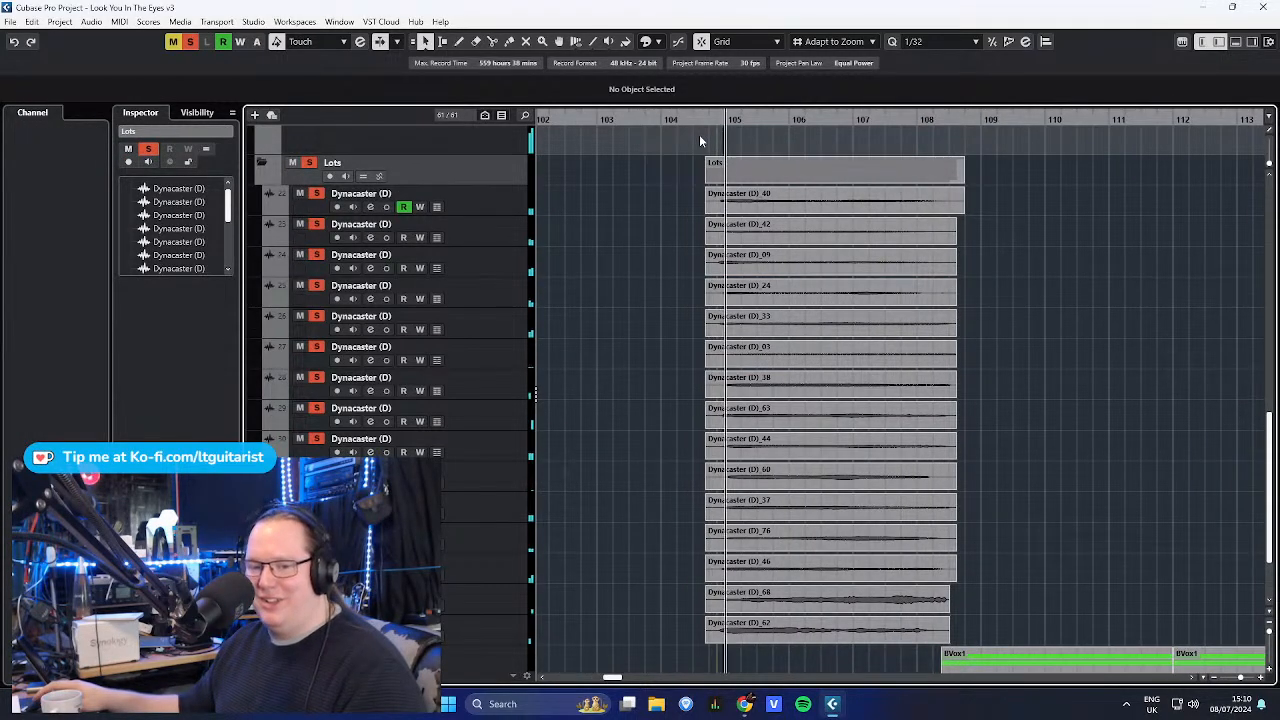
- Isolate the first Dynacaster (D) track with the Octaver again, replay it from just before bar 105, and clear the solo
left_click(445, 205)
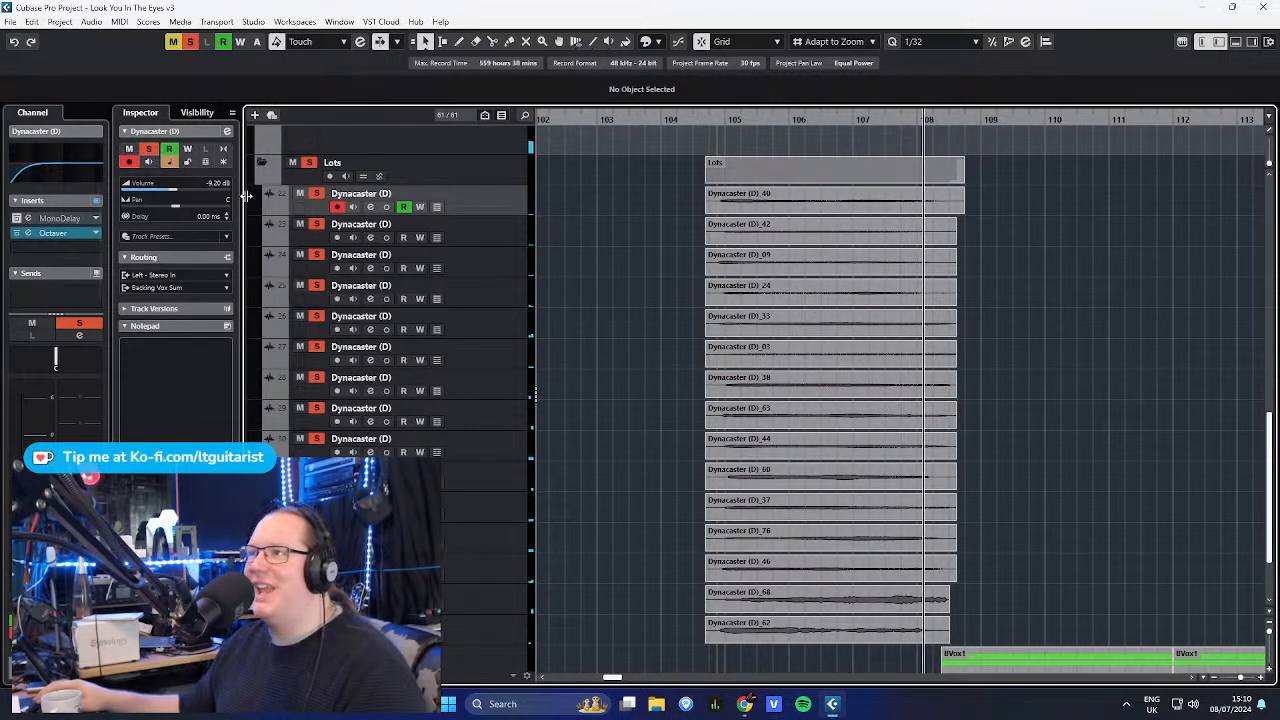
left_click(312, 162)
key("s")
left_click(718, 134)
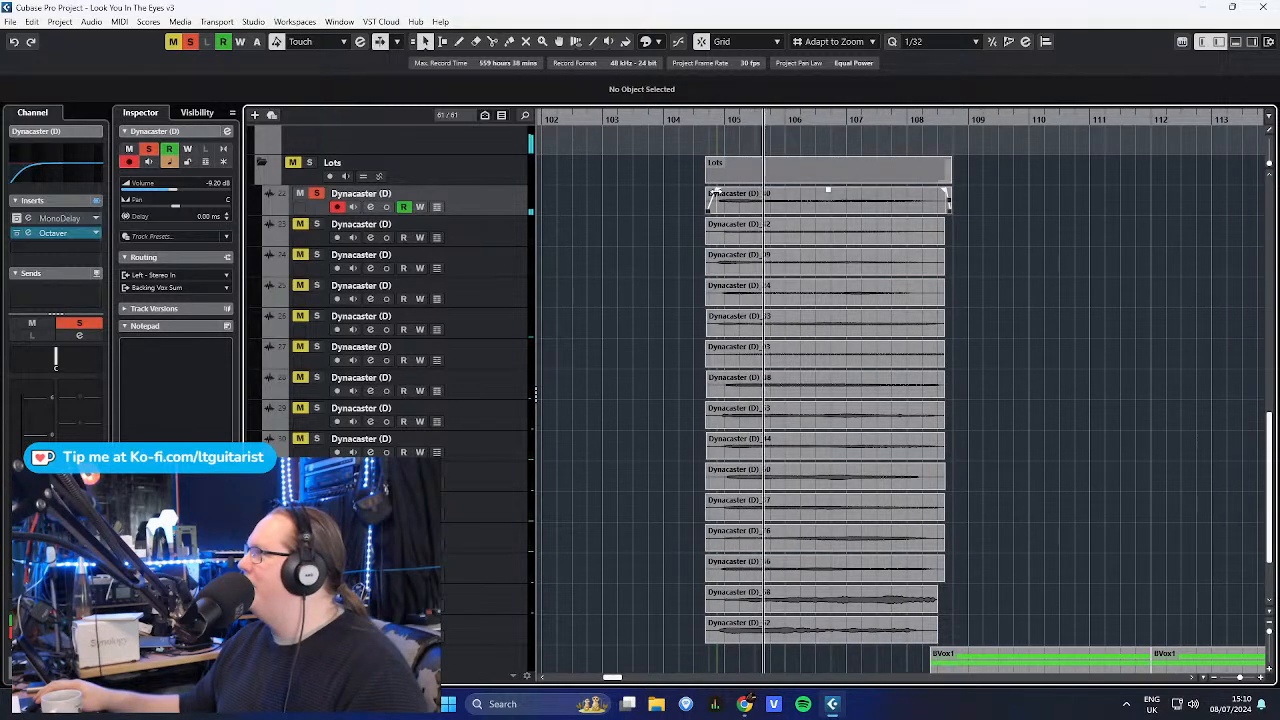
key("s")
- Review the rest of the Lots tracks and bring up the channel settings of the Backing Vox Sum group
scroll(600, 200, "down", 3)
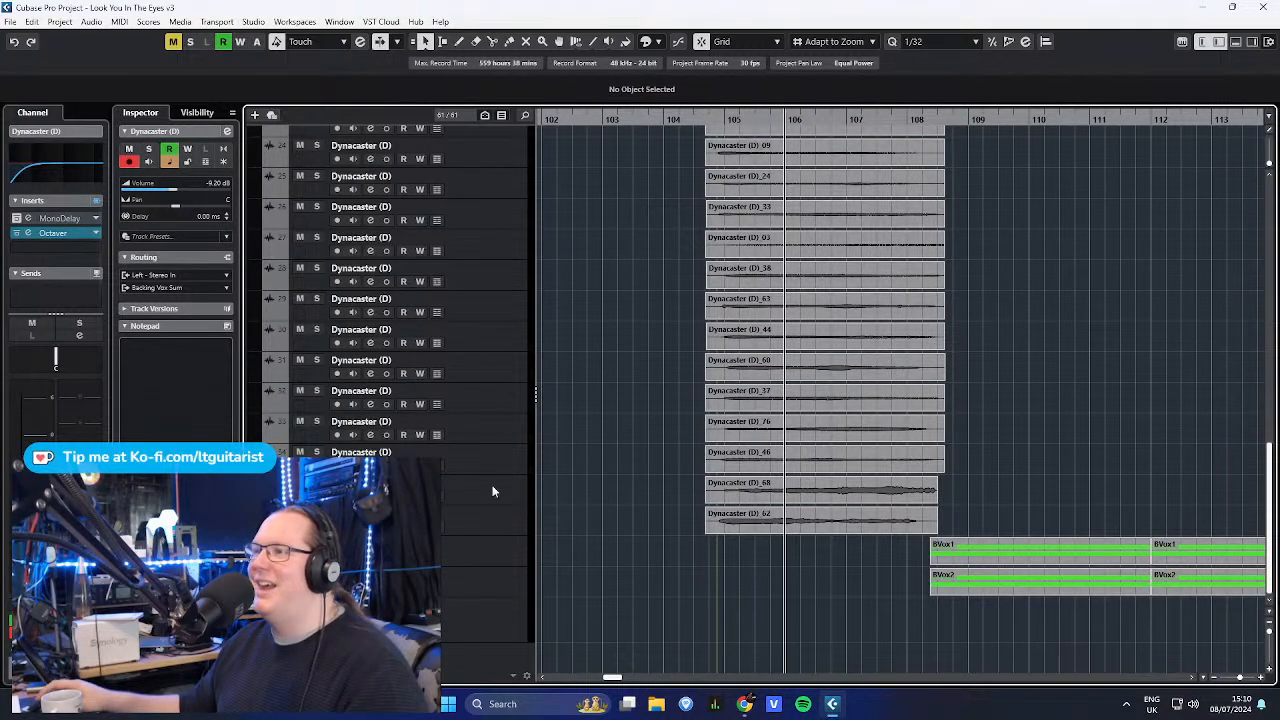
scroll(493, 365, "up", 5)
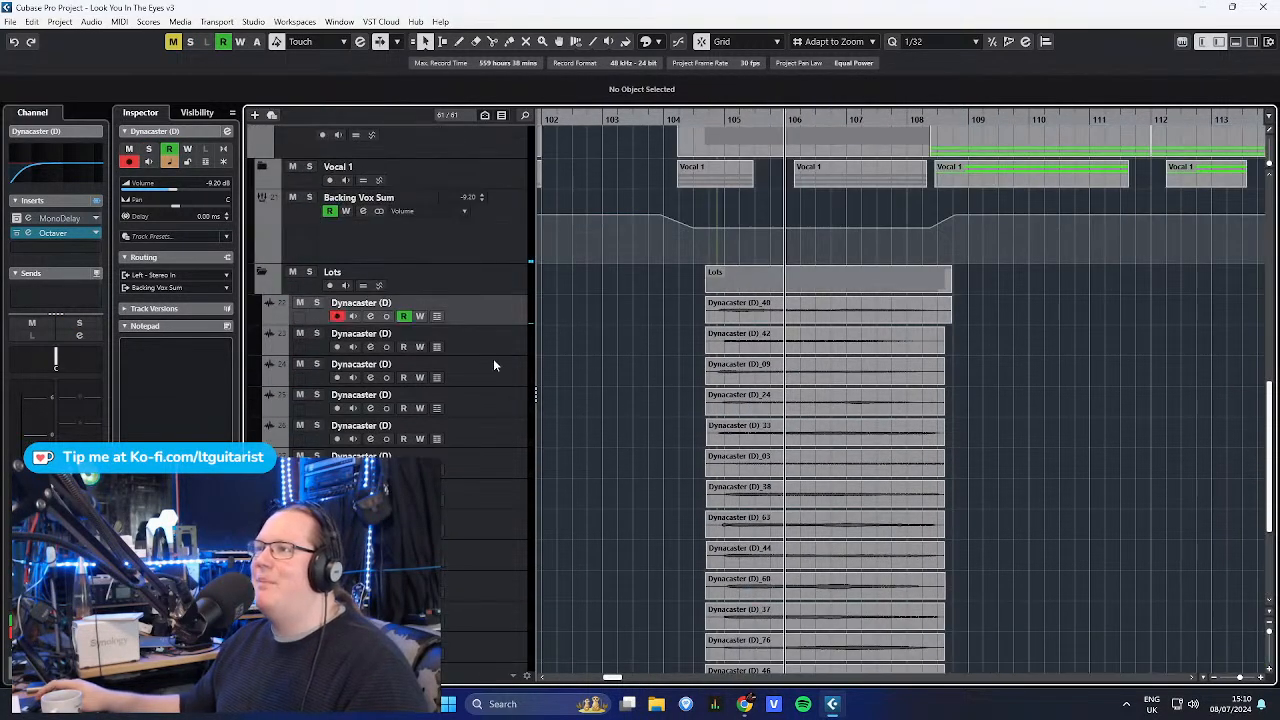
left_click(508, 250)
scroll(631, 405, "up", 3)
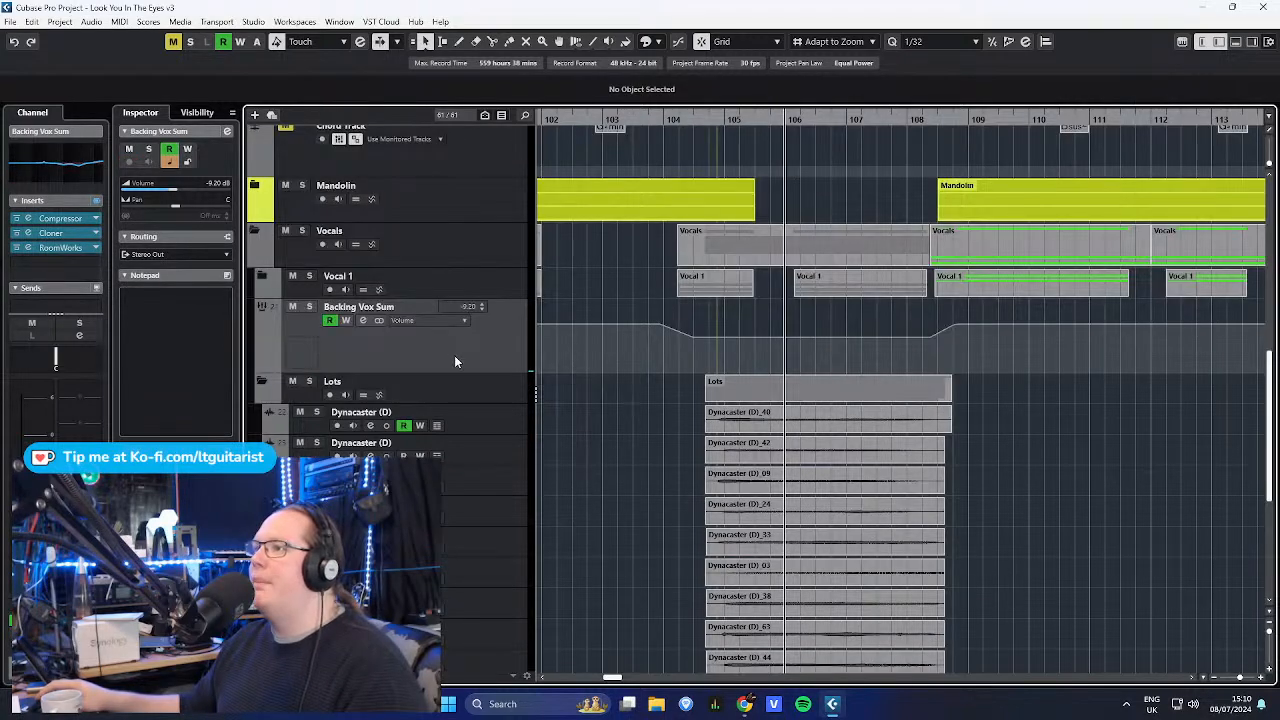
- Collapse the Lots folder and expand the BVox1 and BVox2 folders, showing the backing vocals across the whole song
left_click(262, 382)
scroll(745, 425, "down", 10)
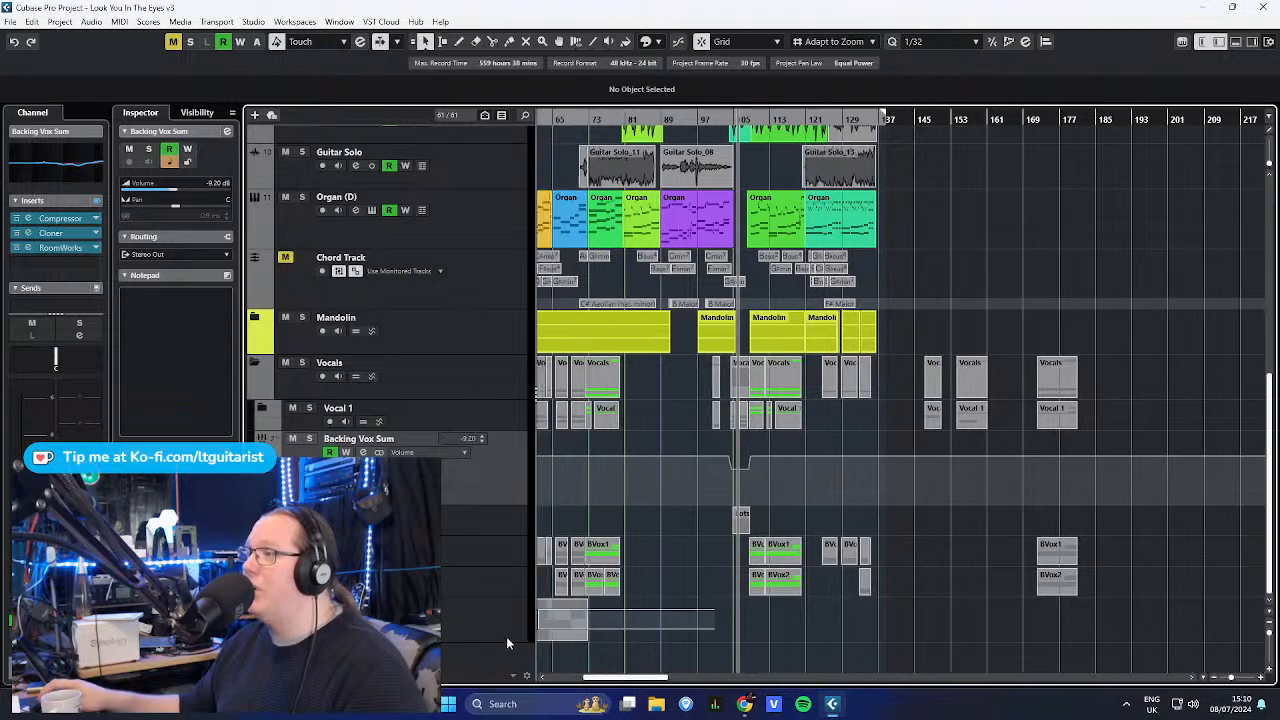
scroll(800, 635, "left", 3)
scroll(575, 528, "left", 3)
left_click(737, 548)
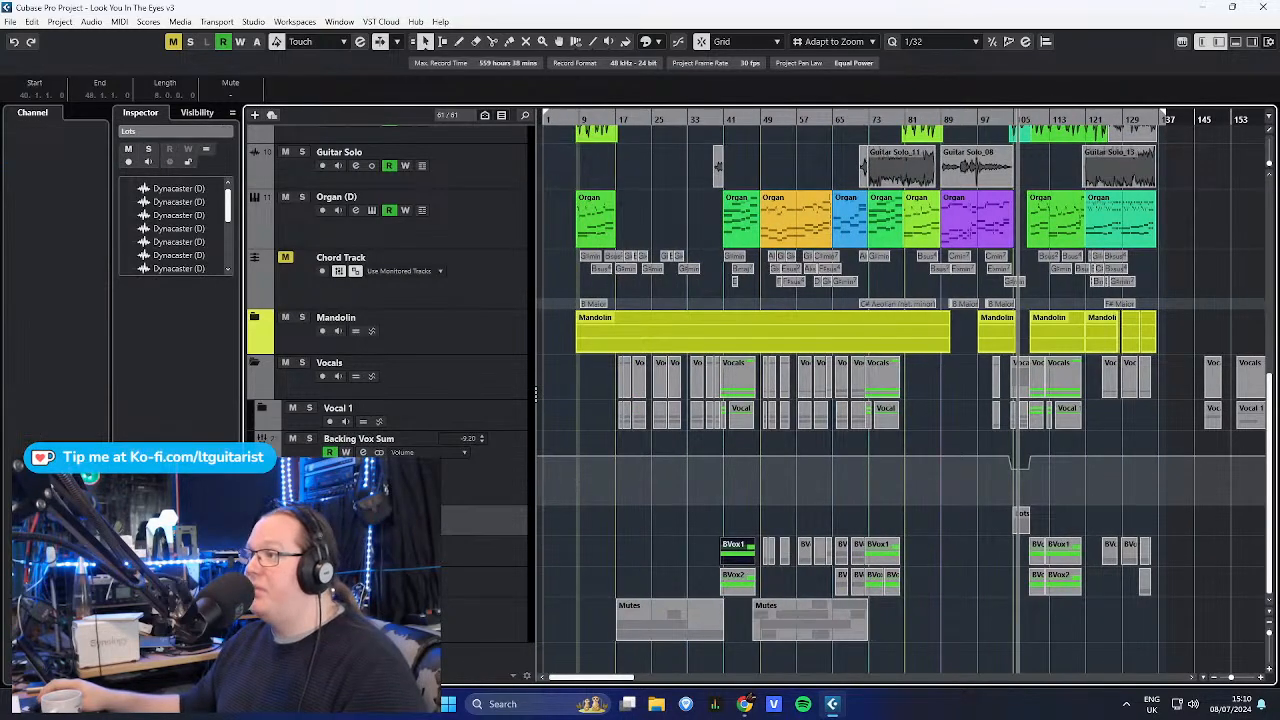
left_click(262, 576)
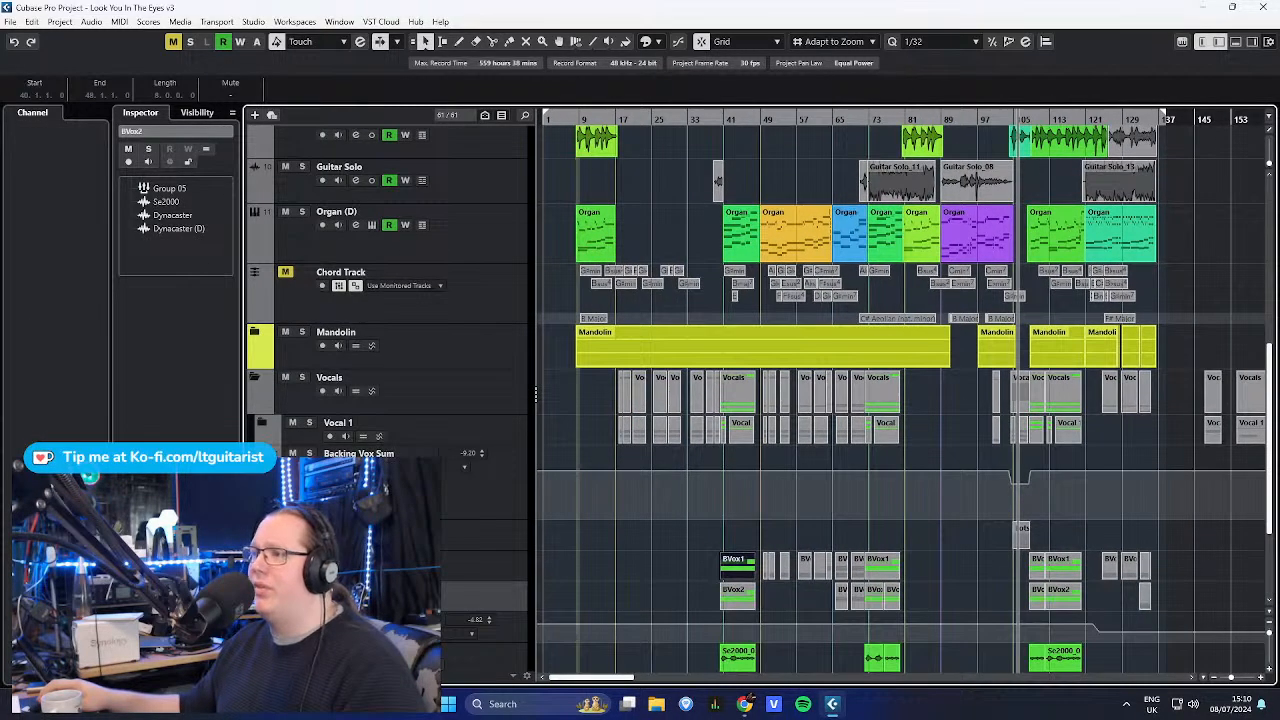
scroll(598, 496, "down", 4)
scroll(600, 485, "down", 2)
left_click(597, 503)
- Unmute the Dynacaster track in the BVox2 folder and bring up the channel settings of Group 04 in BVox1
left_click(467, 522)
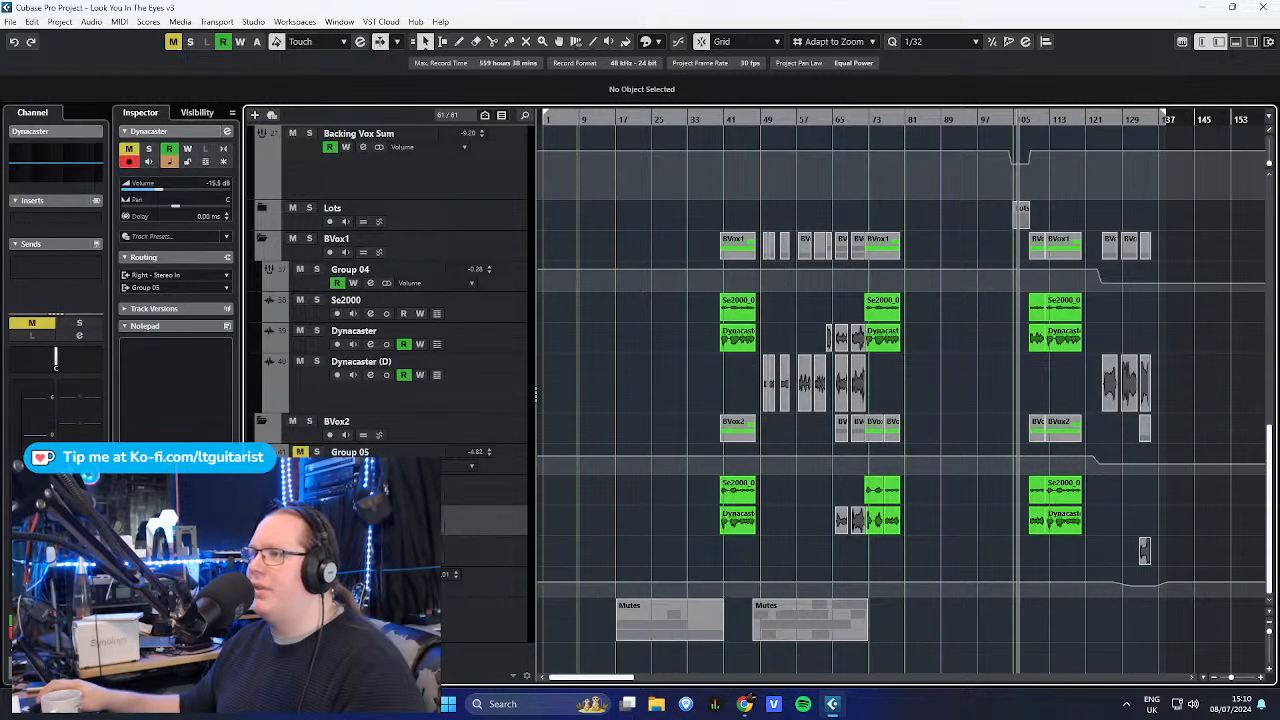
key("m")
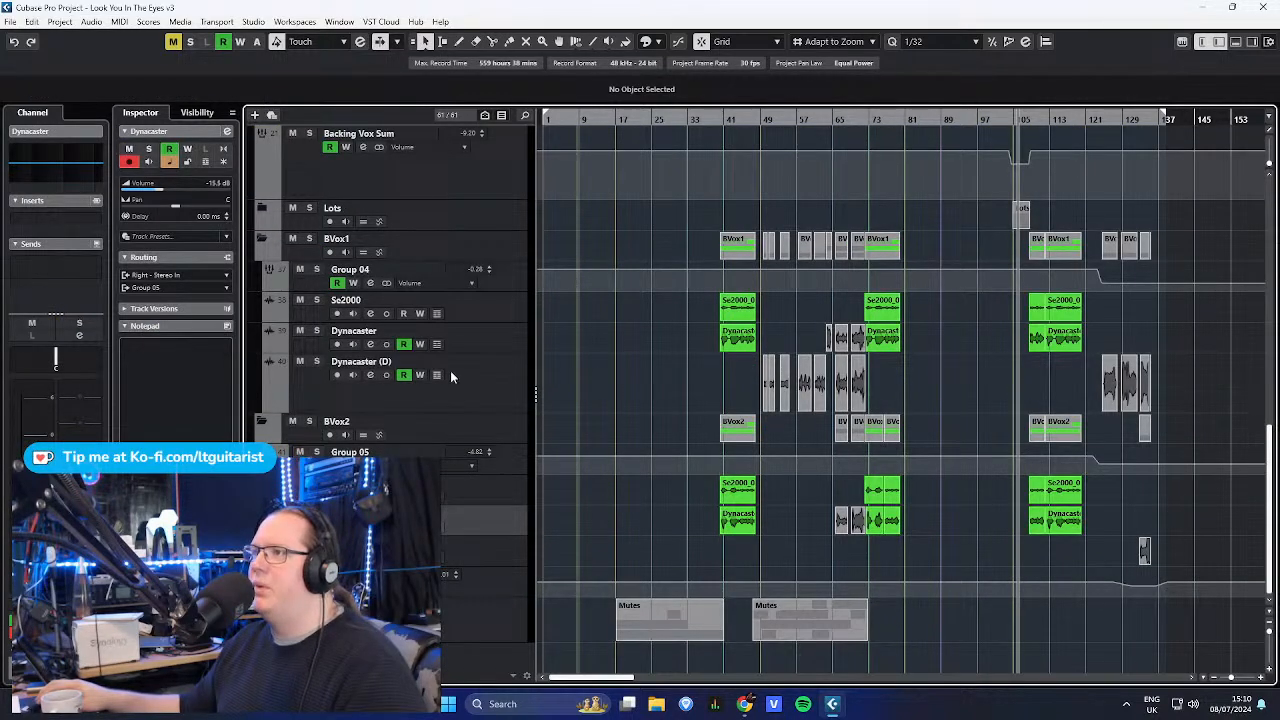
left_click(502, 287)
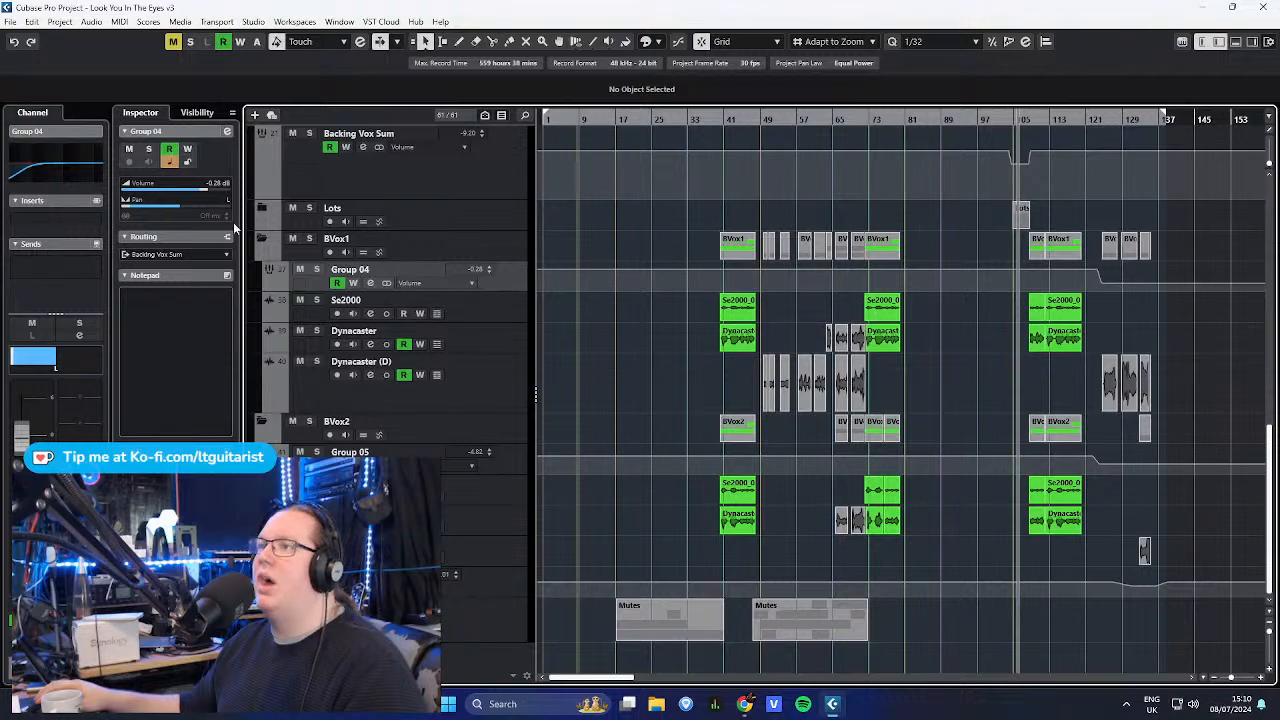
- Check Group 05's channel settings, solo the BVox1 and BVox2 folders, and play the backing vocals from bar 40
left_click(516, 468)
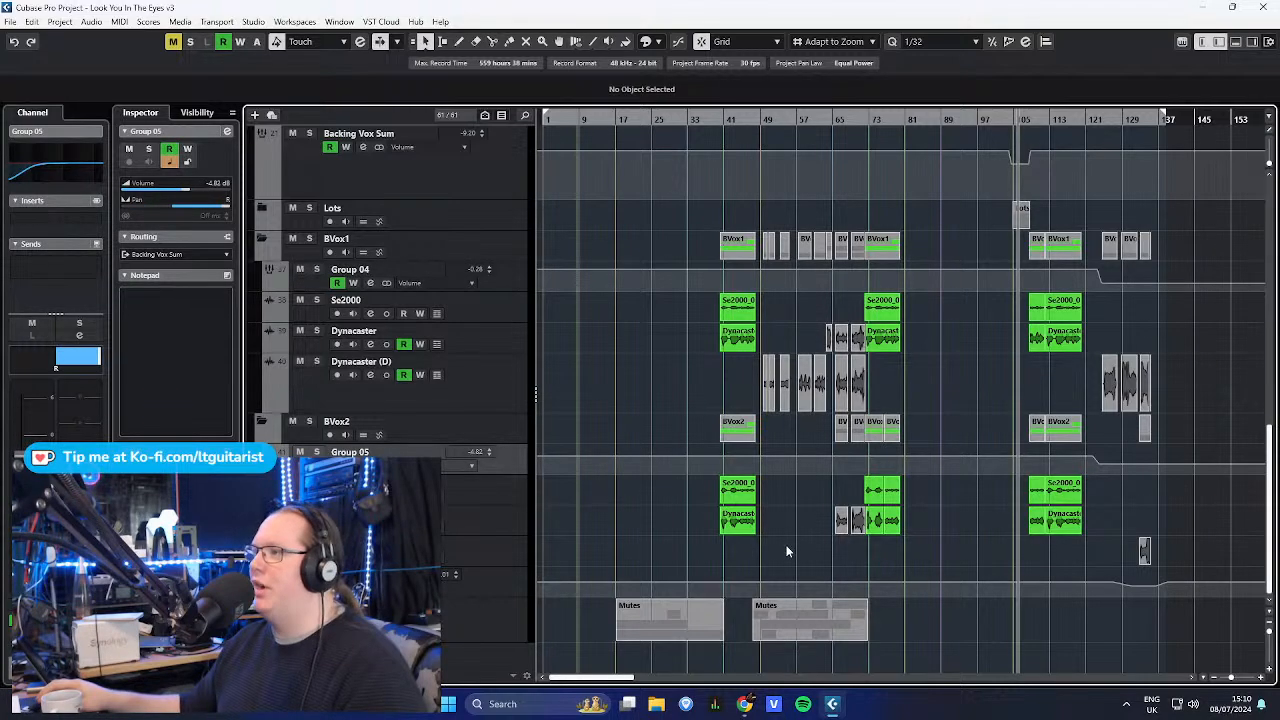
left_click(474, 246)
key("s")
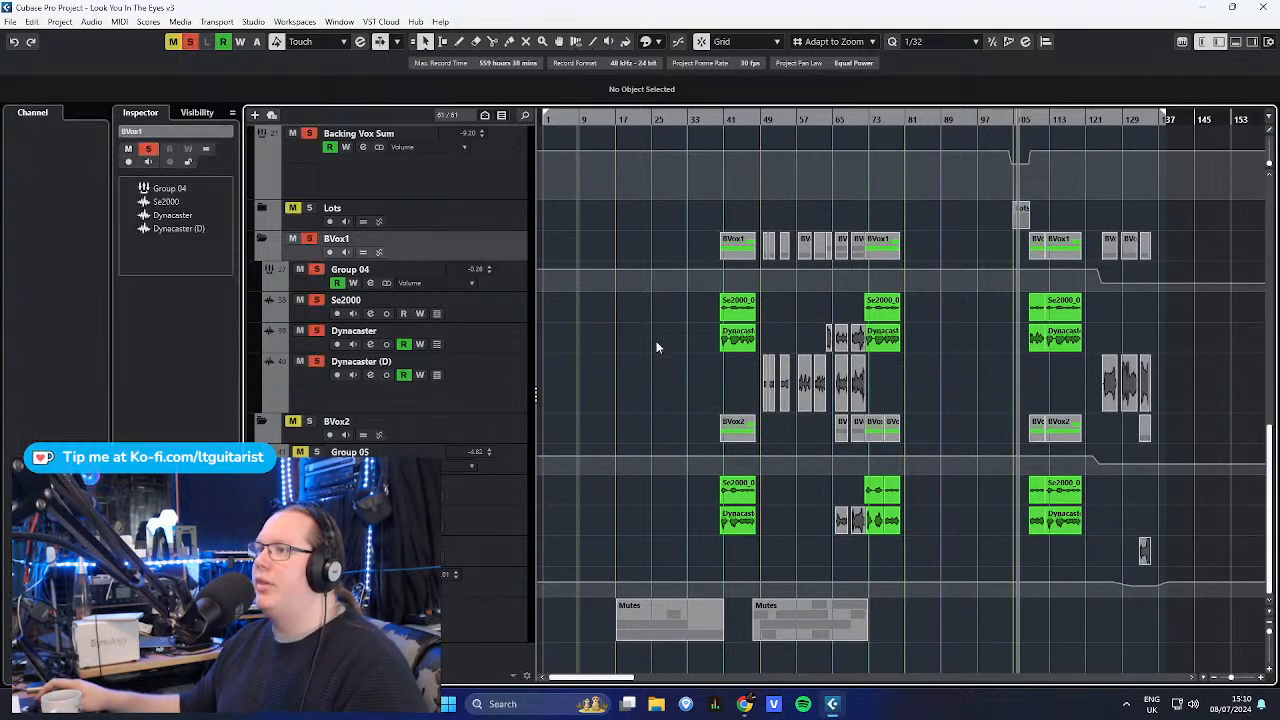
left_click(490, 438)
key("s")
scroll(706, 422, "up", 5)
left_click(760, 119)
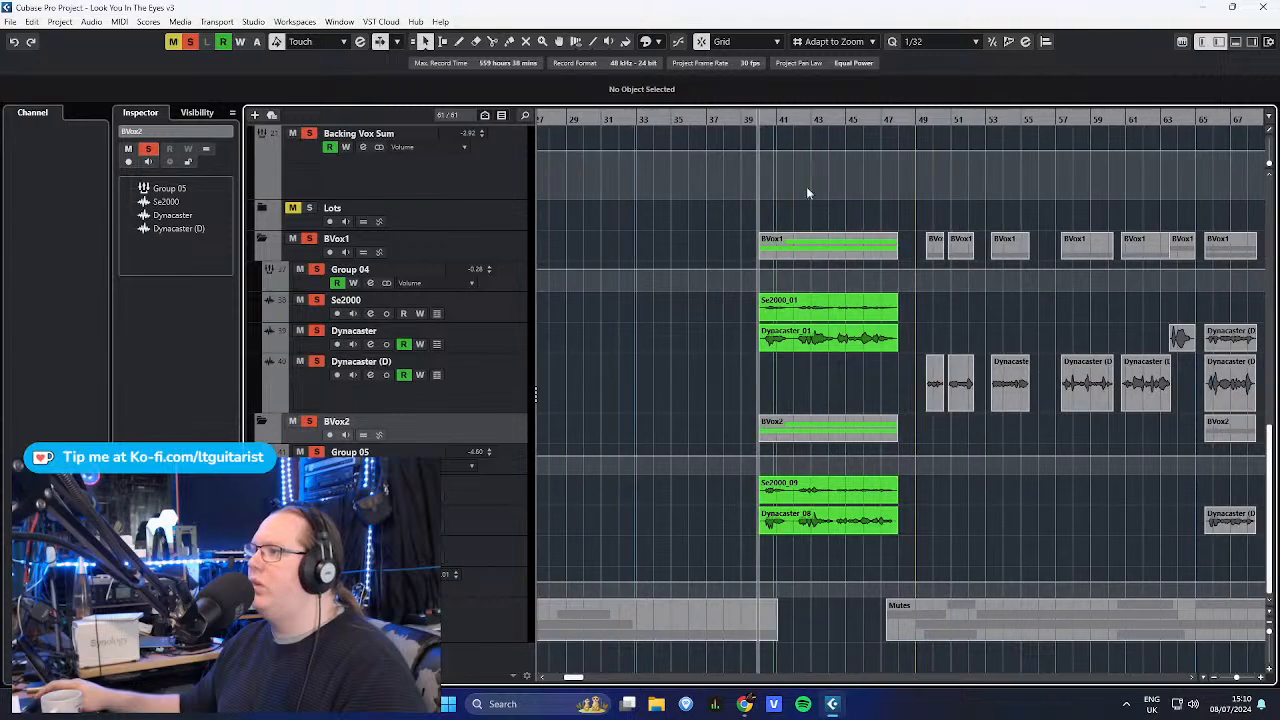
scroll(834, 417, "up", 3)
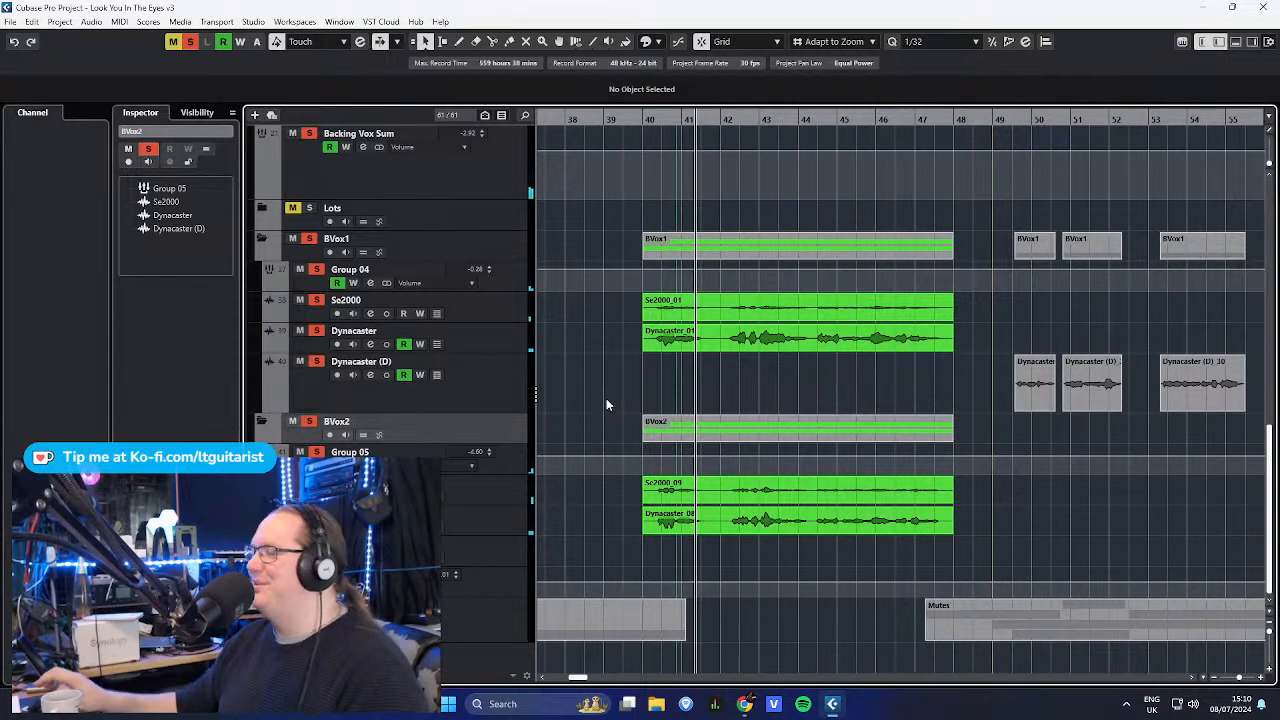
- Clear all solos, replay the backing vocals within the full mix from just before bar 41, and stop playback
scroll(606, 398, "up", 5)
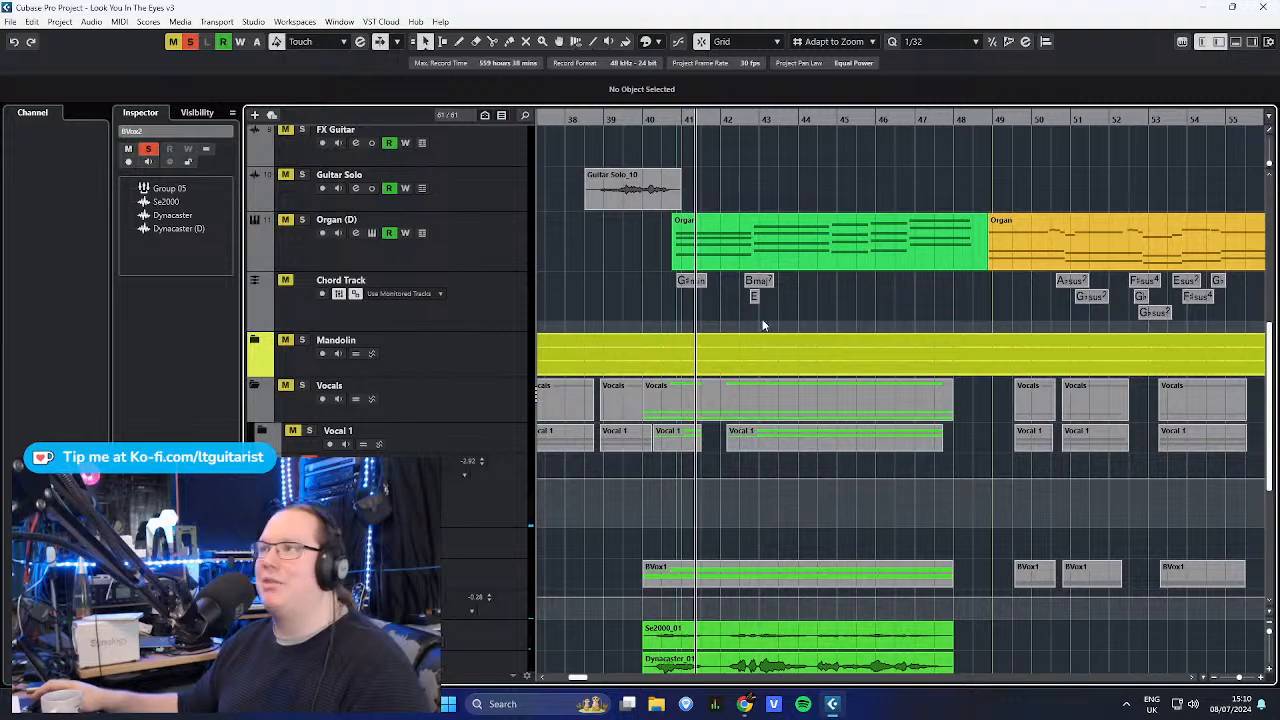
left_click(190, 42)
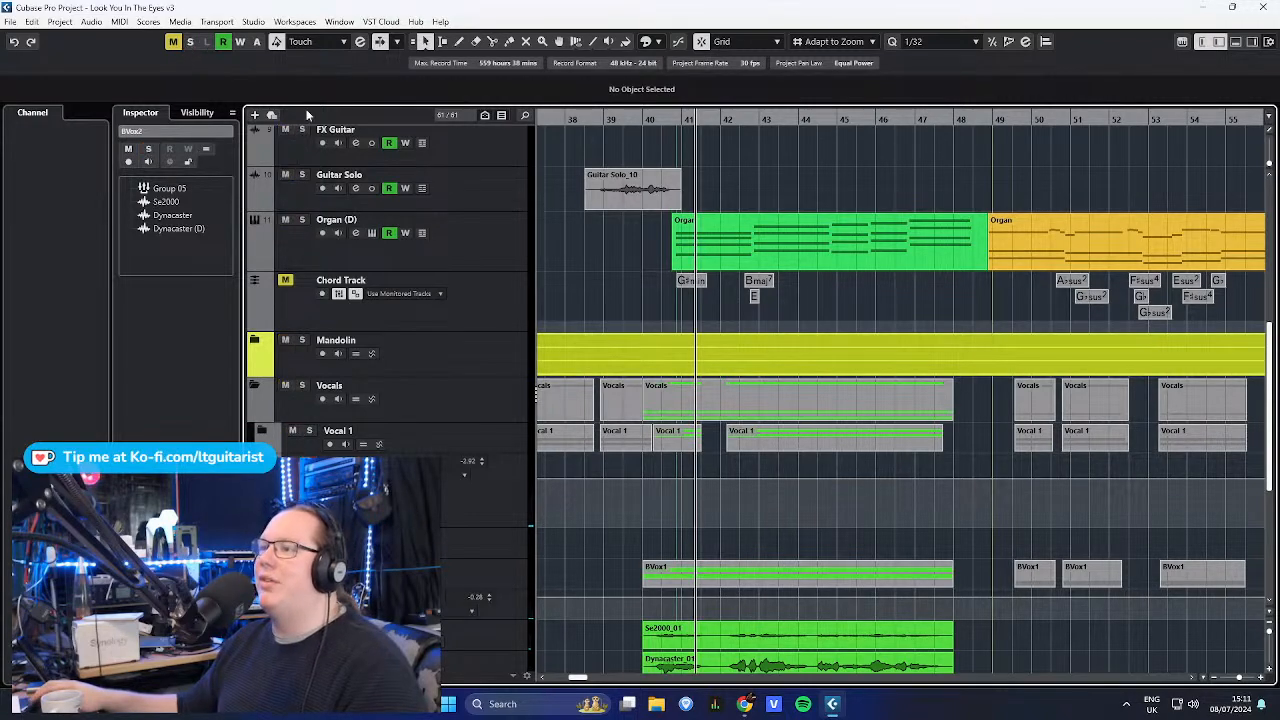
scroll(593, 283, "down", 5)
left_click(672, 125)
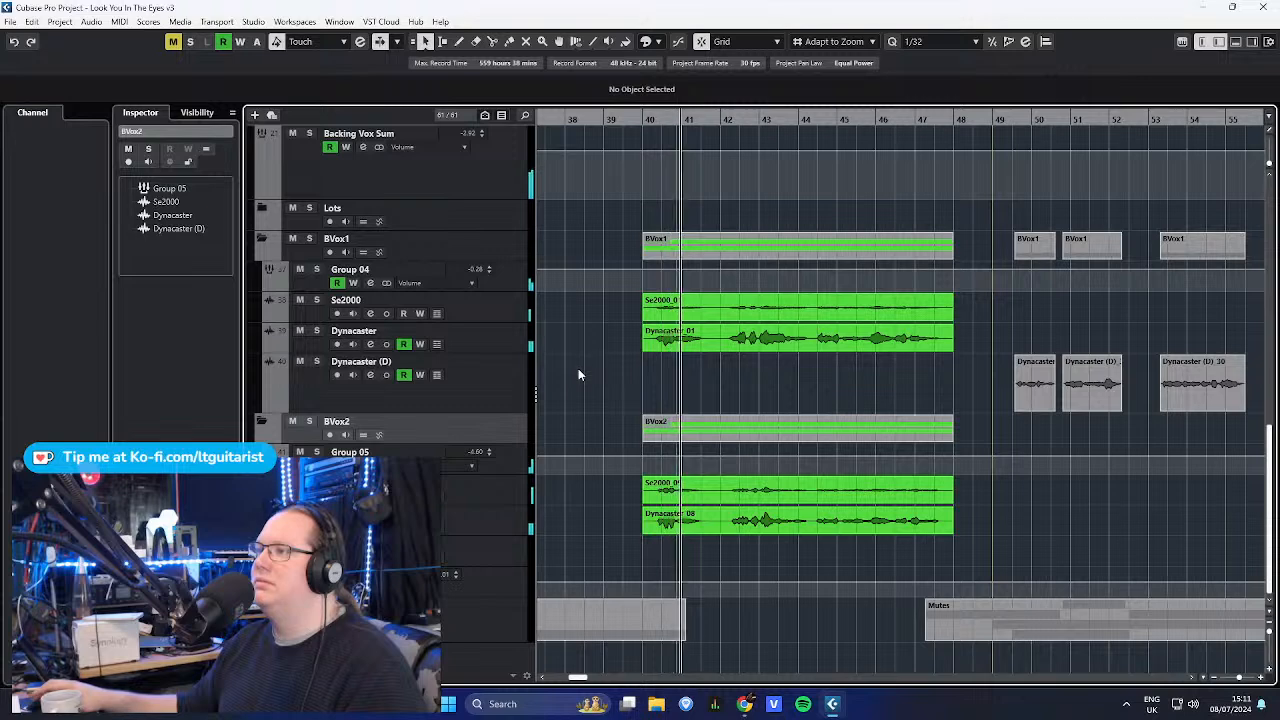
scroll(600, 377, "down", 2)
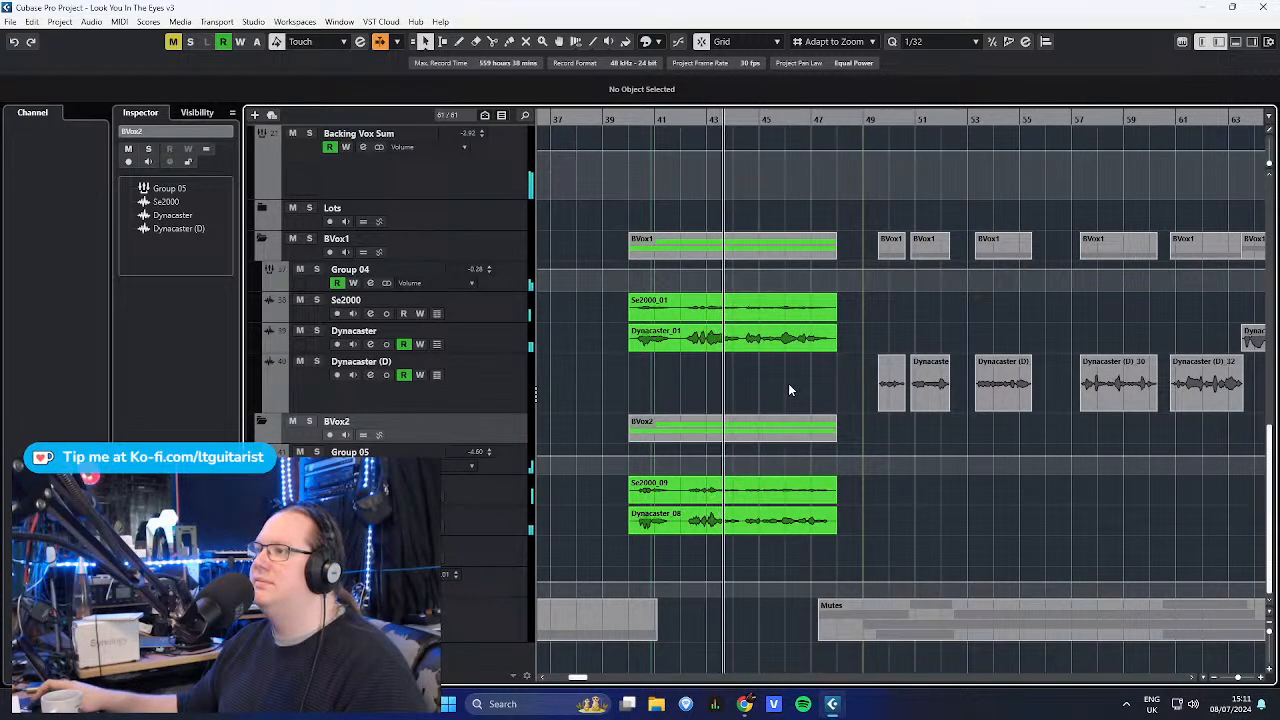
key("space")
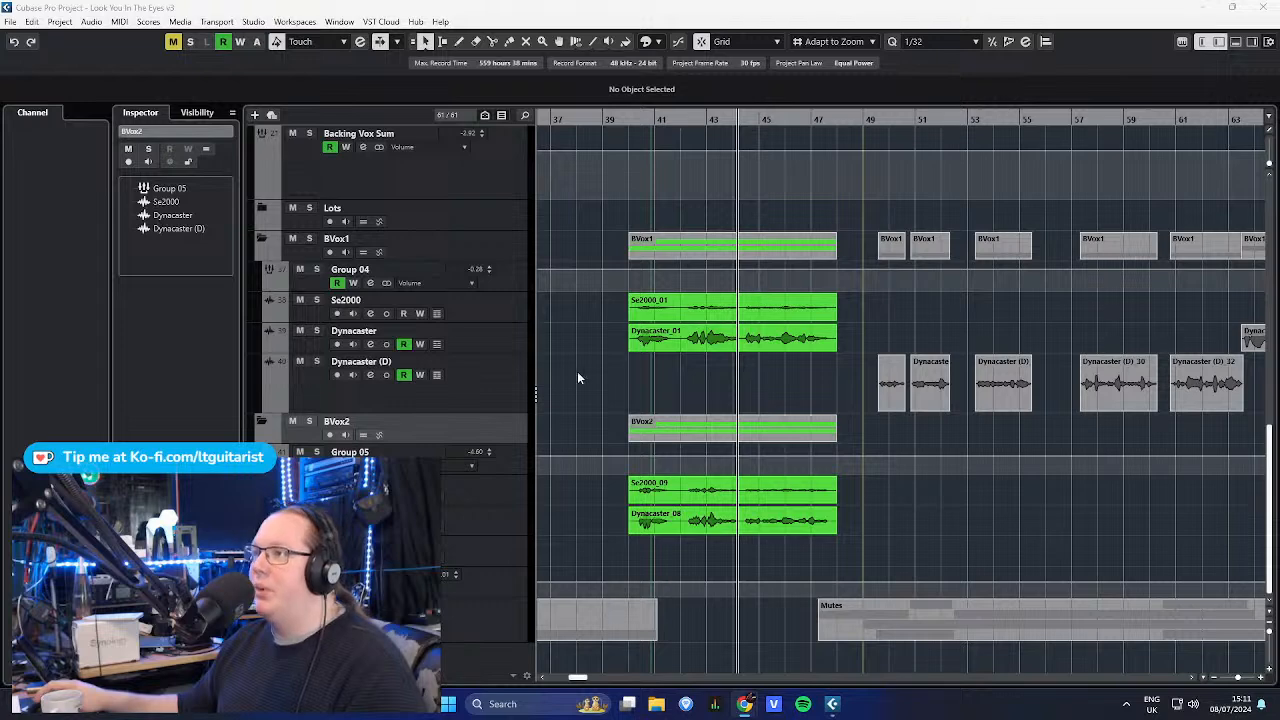
- Examine the channel settings of BVox2's Se2000 and Dynacaster tracks and BVox1's Dynacaster track, plus their parts across the song
scroll(570, 374, "down", 3)
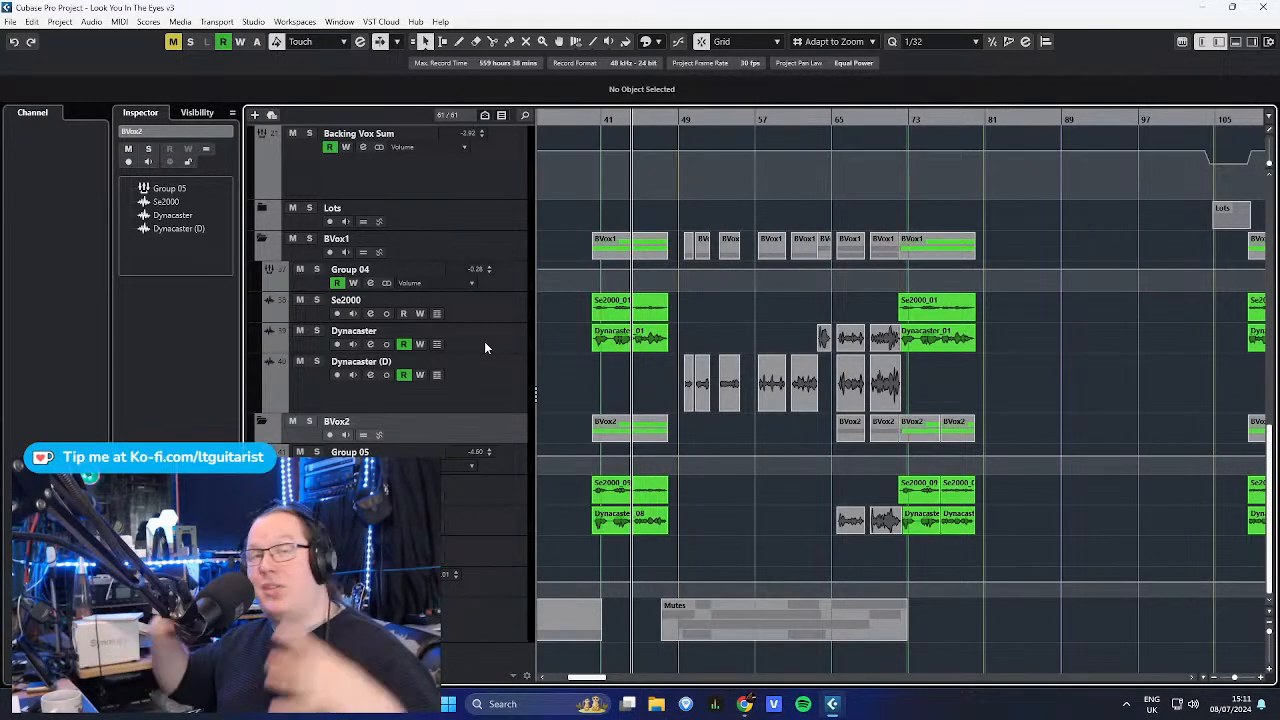
left_click(496, 484)
scroll(570, 449, "up", 3)
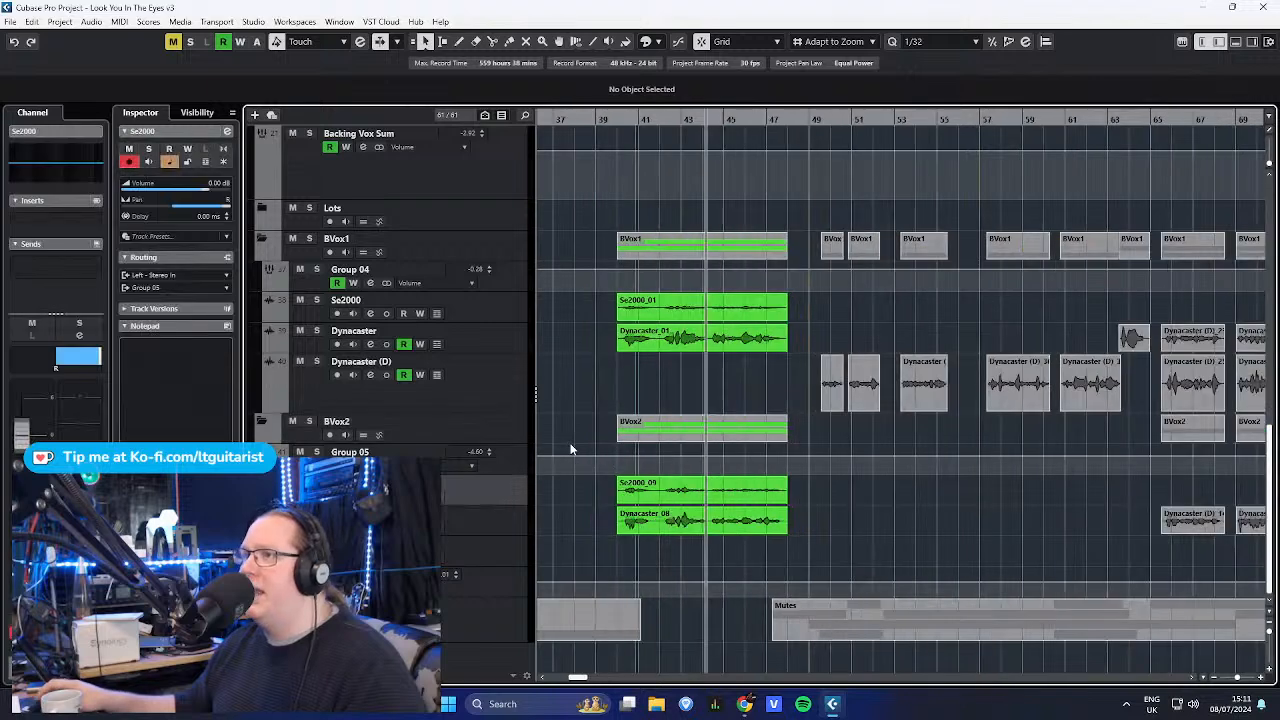
scroll(570, 449, "up", 1)
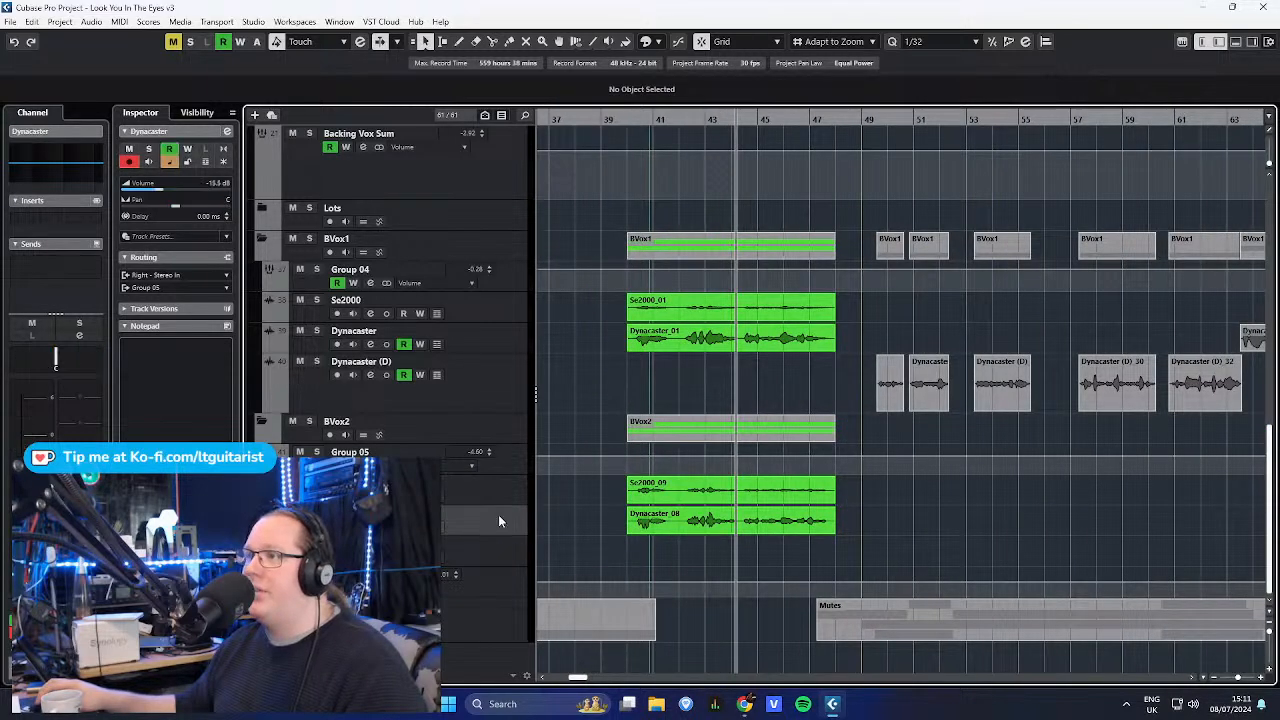
left_click(509, 336)
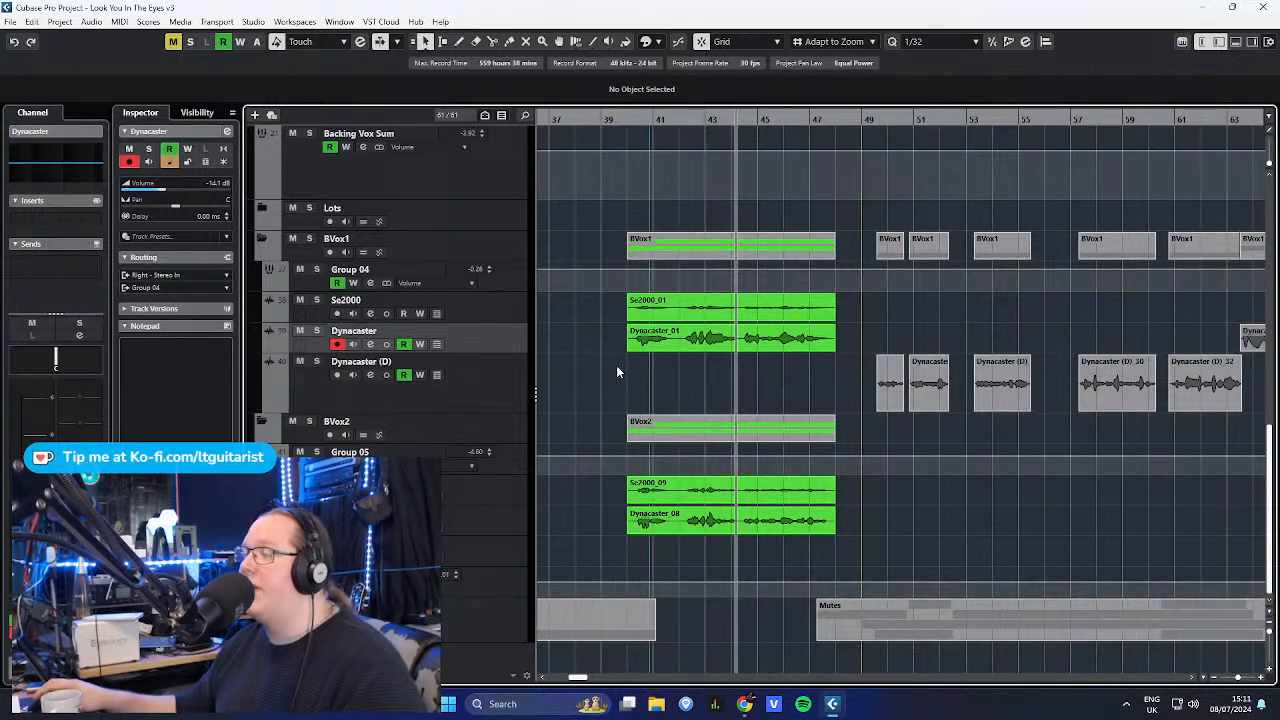
scroll(607, 385, "down", 4)
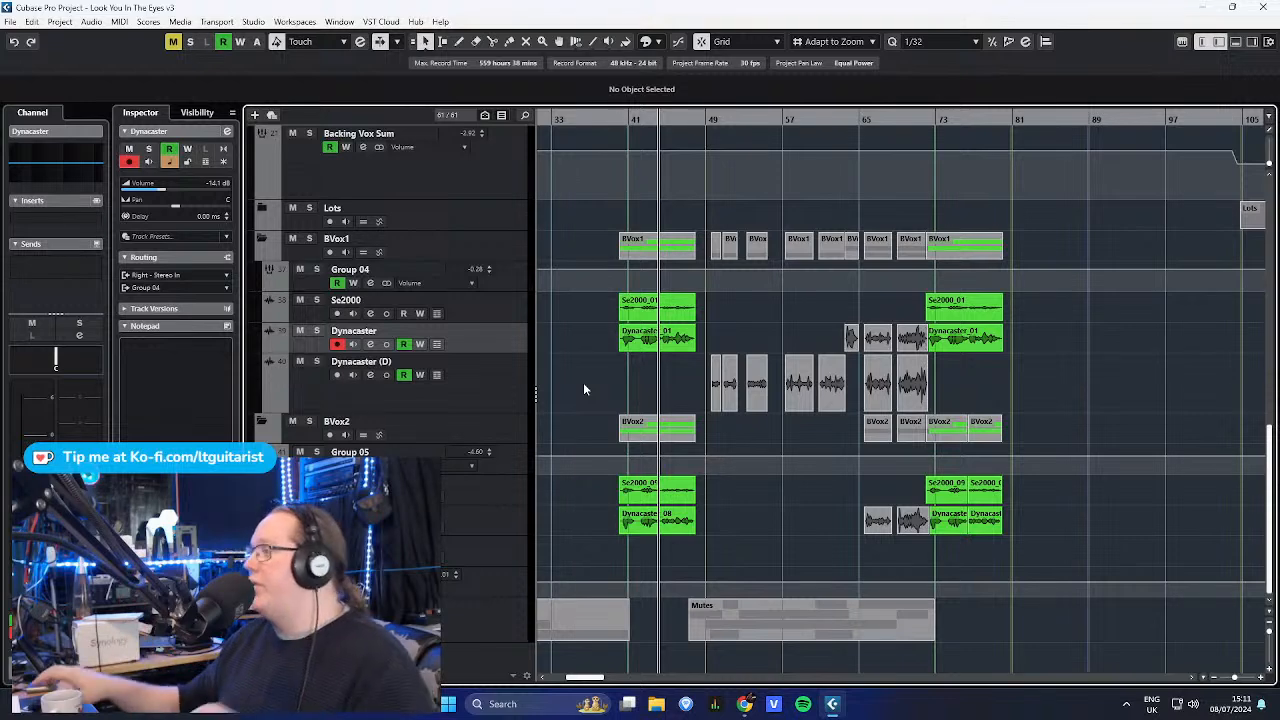
scroll(670, 354, "down", 1)
scroll(670, 354, "down", 2)
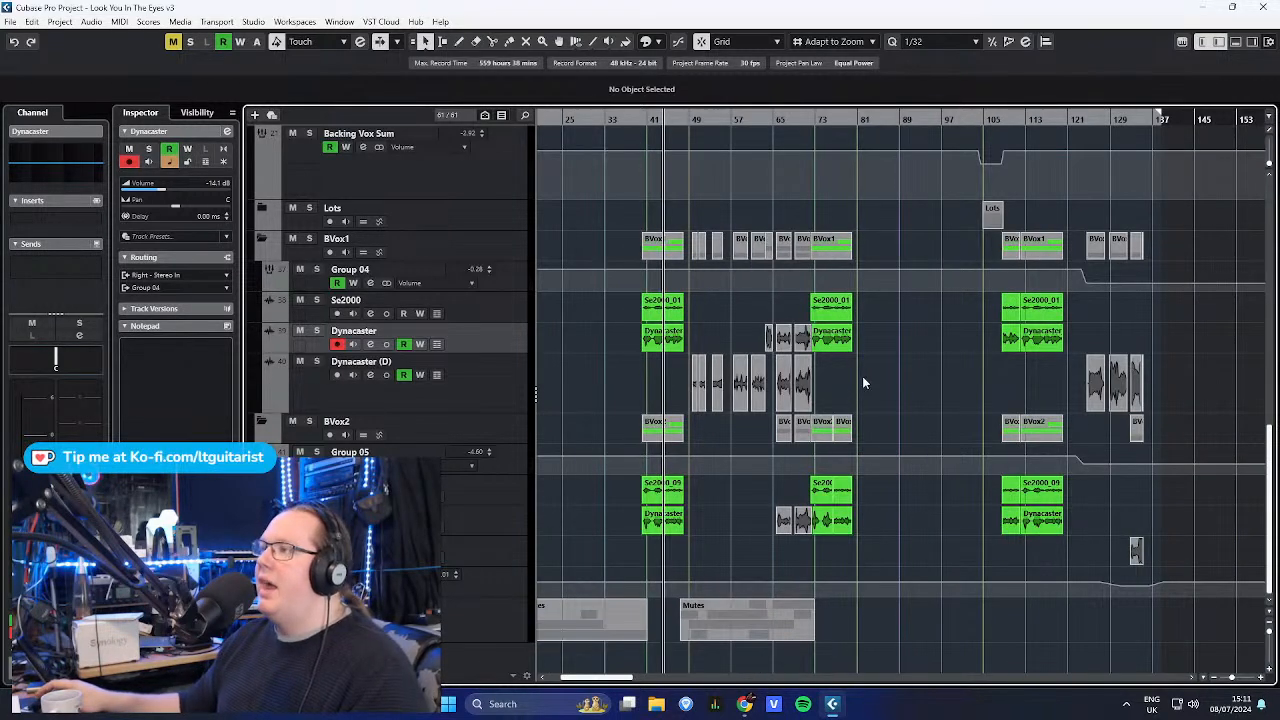
scroll(815, 362, "up", 3)
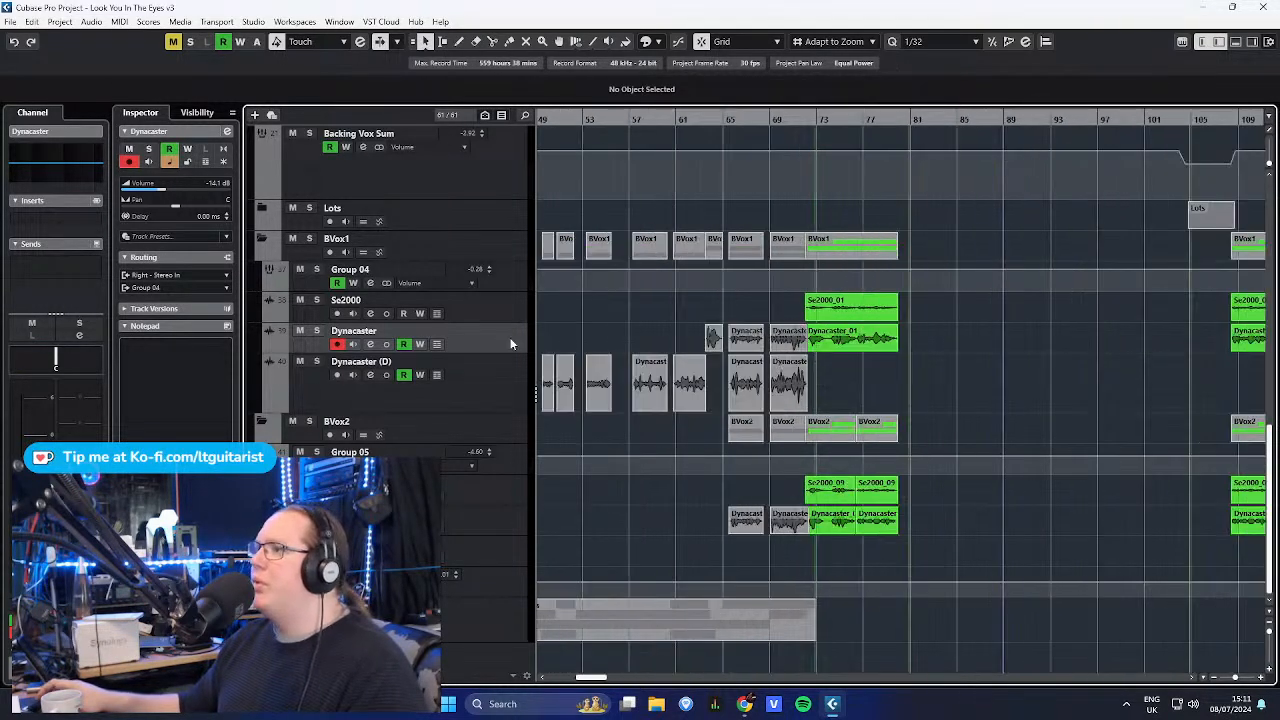
left_click(661, 316)
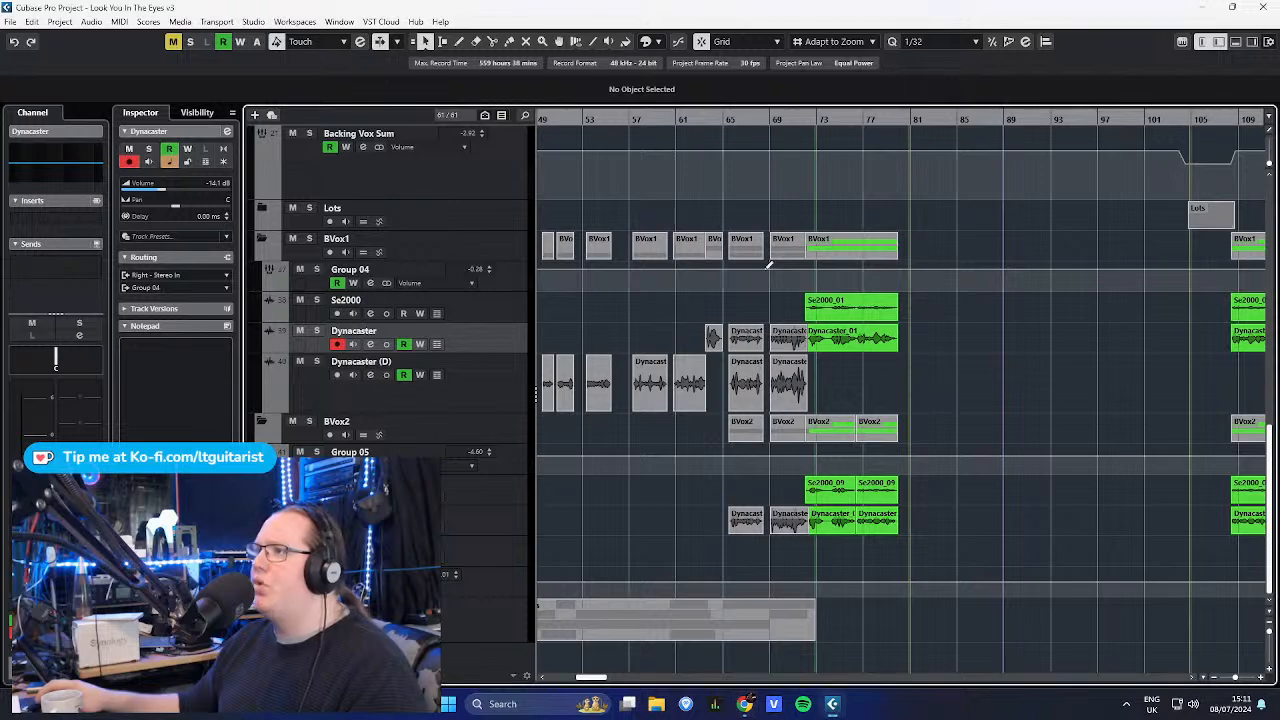
- Solo the BVox1 folder and play its Dynacaster (D) harmonies from bar 49
scroll(720, 315, "left", 3)
scroll(690, 320, "up", 3)
scroll(688, 320, "up", 2)
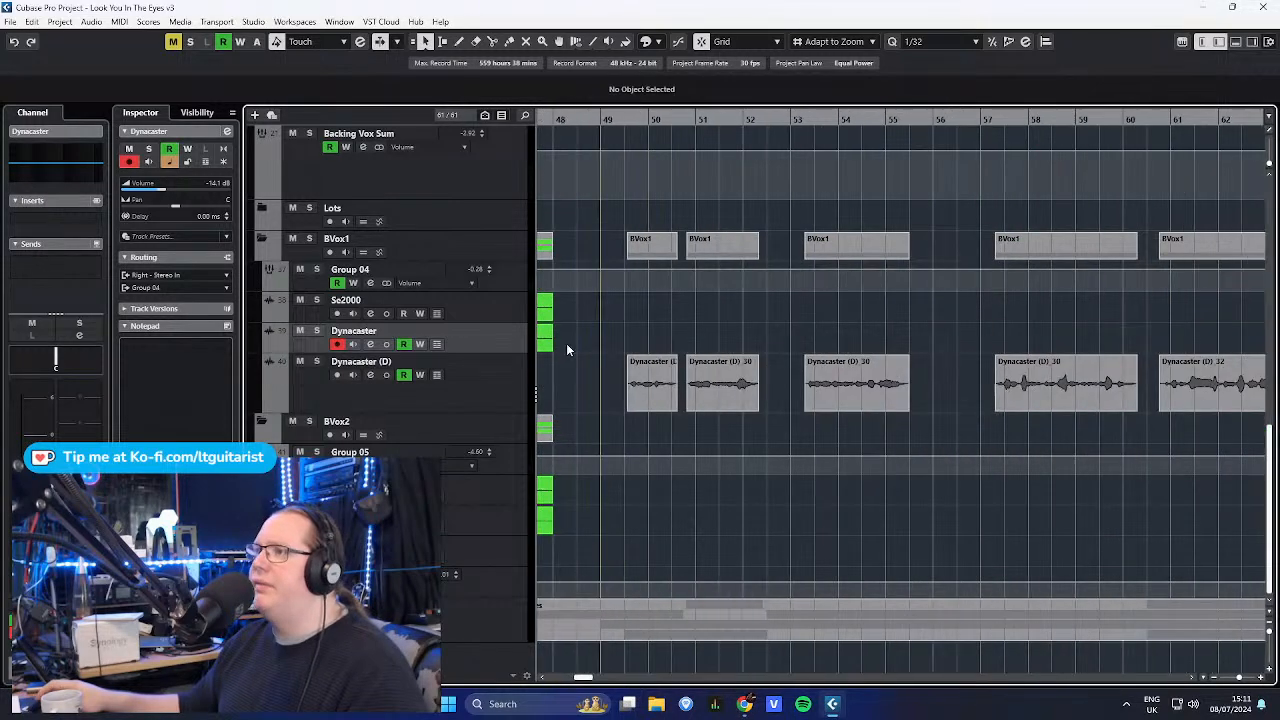
left_click(564, 368)
left_click(512, 253)
key("s")
left_click_drag(604, 119, 606, 105)
key("space")
scroll(651, 360, "up", 3)
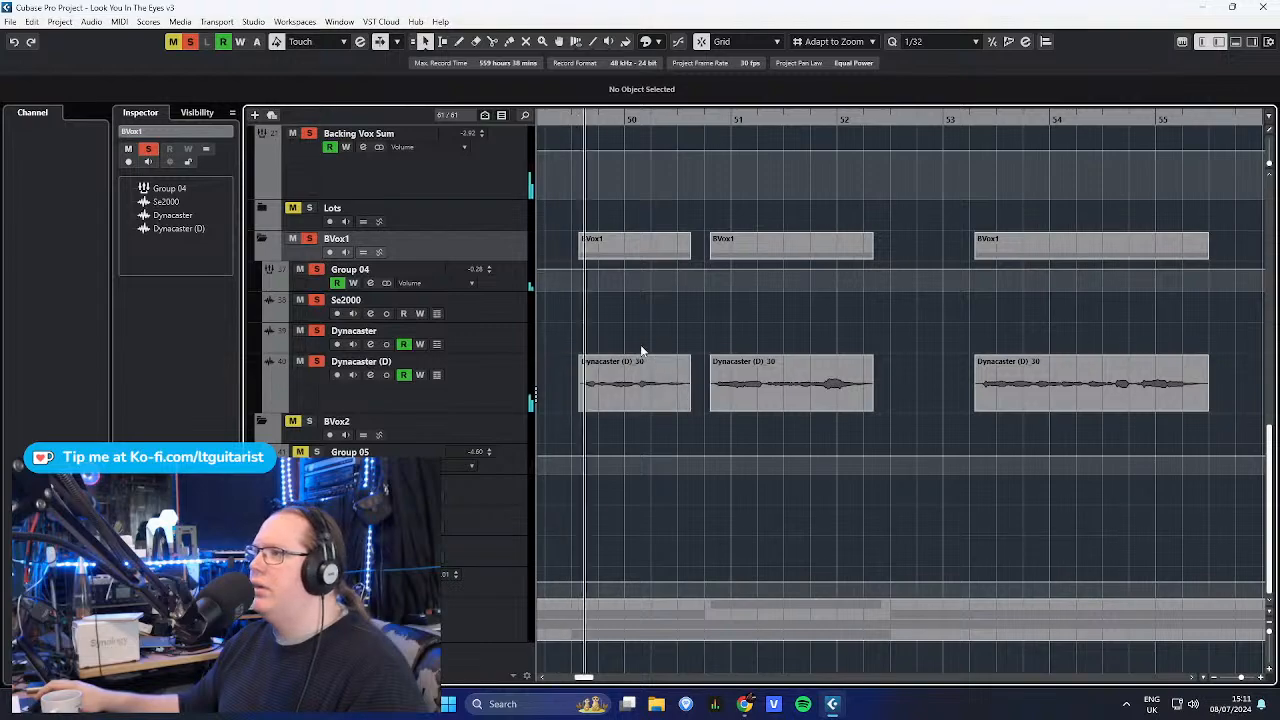
- Solo the whole Vocals folder and listen to the lead and backing vocals together through to about bar 65
scroll(631, 340, "down", 2)
scroll(628, 320, "up", 2)
scroll(382, 287, "up", 2)
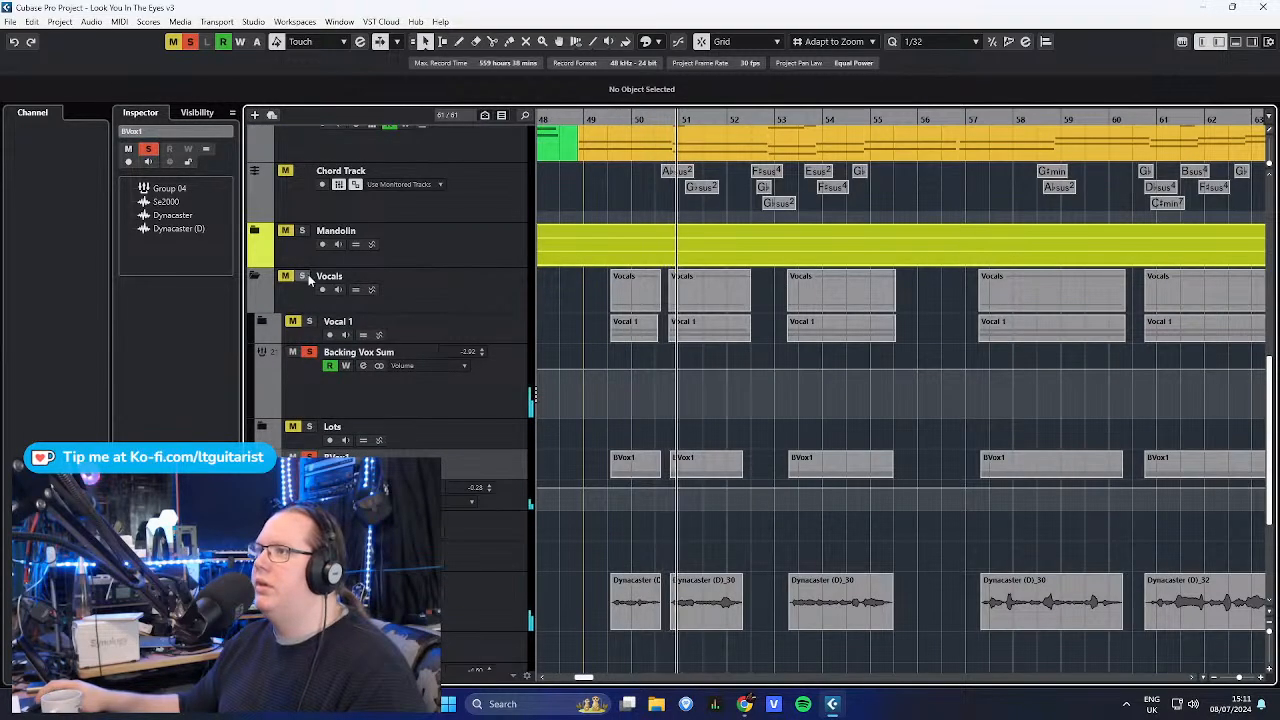
scroll(540, 330, "down", 2)
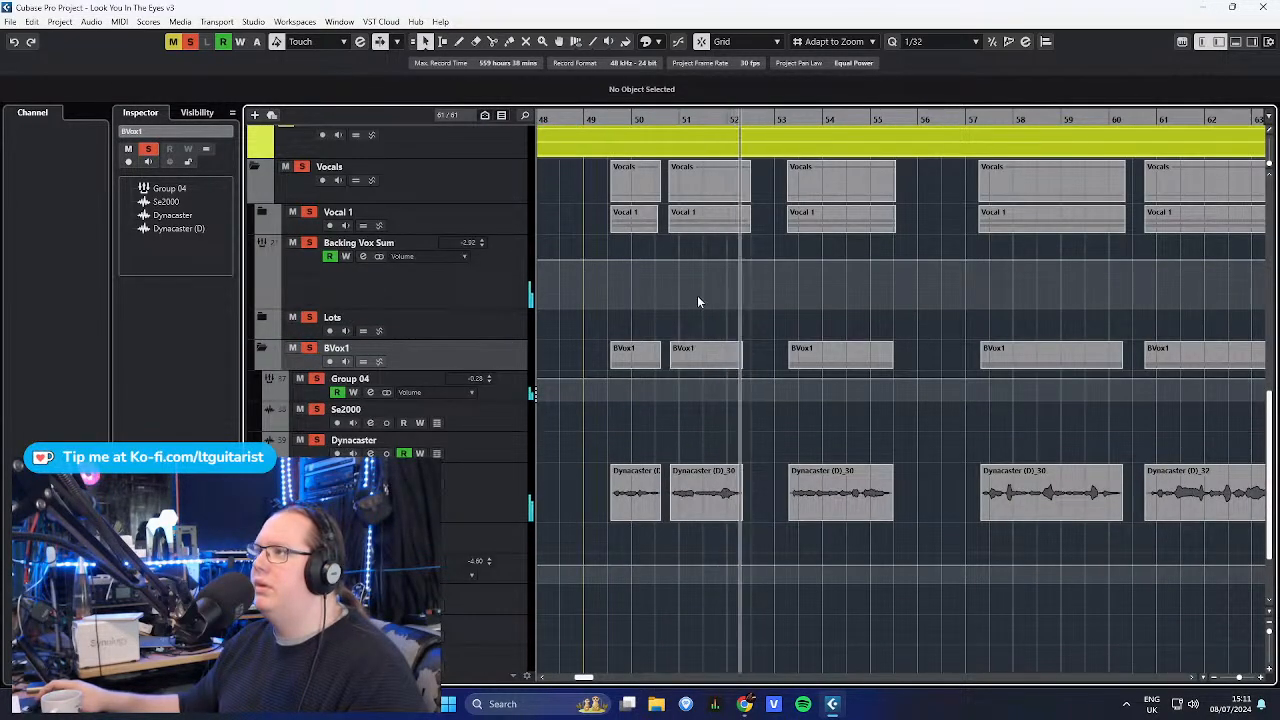
scroll(700, 297, "up", 3)
scroll(850, 335, "down", 4)
scroll(1030, 428, "down", 1)
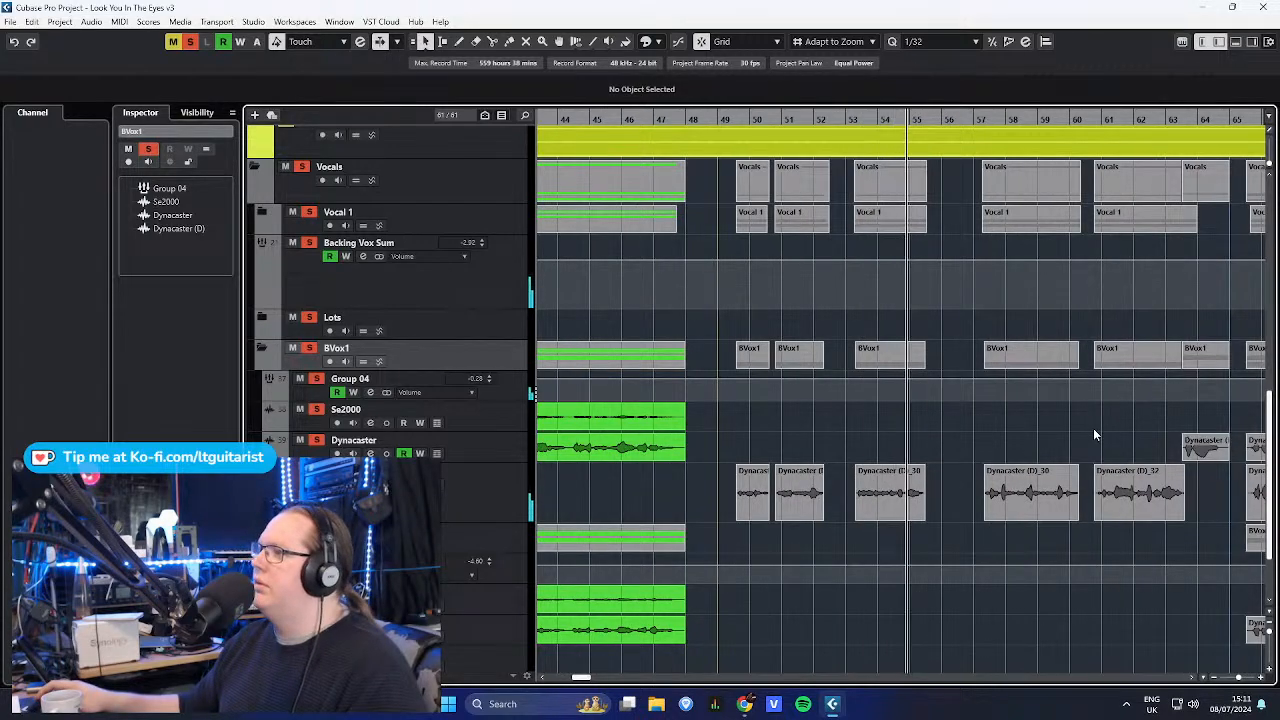
left_click_drag(1091, 418, 910, 403)
scroll(1028, 448, "up", 2)
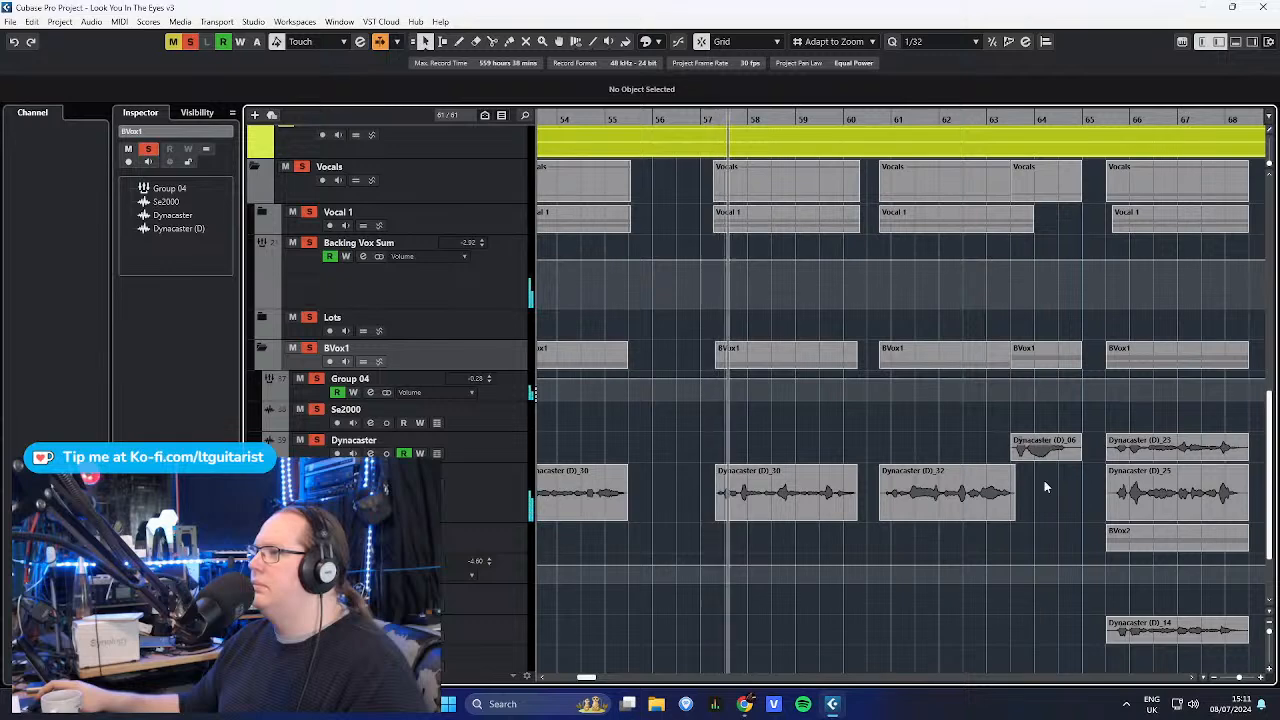
left_click_drag(1156, 405, 1008, 401)
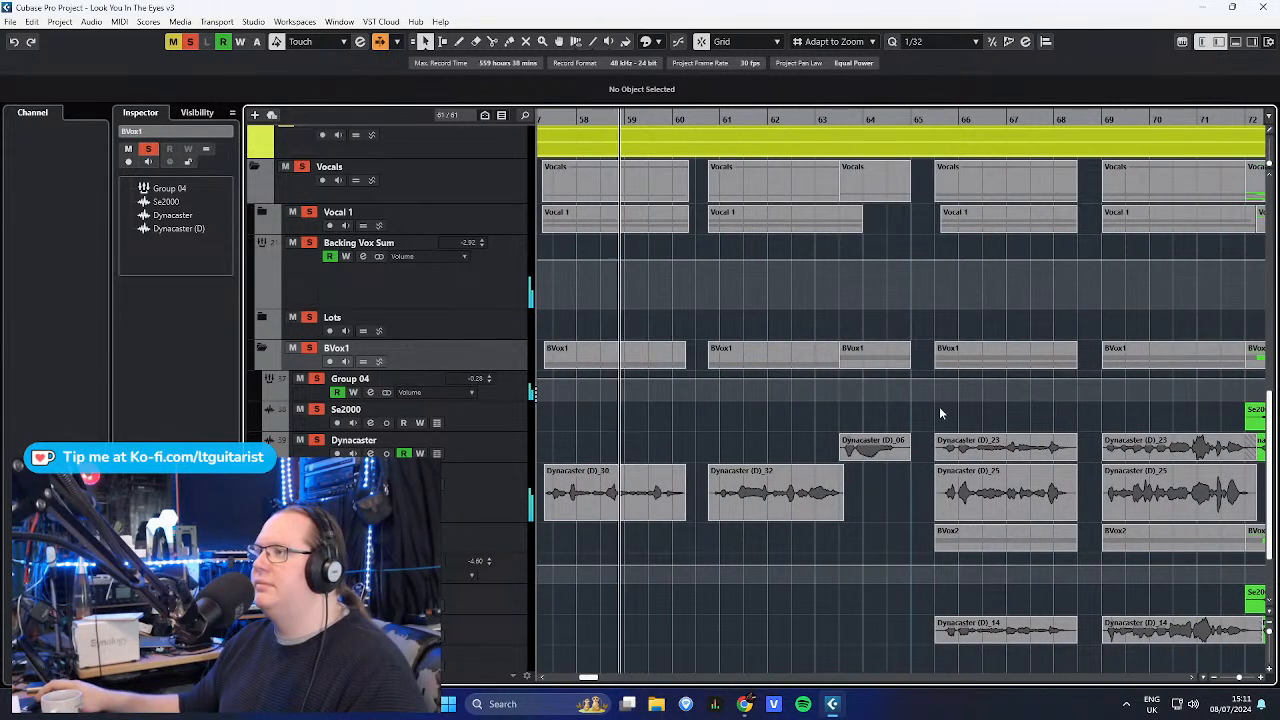
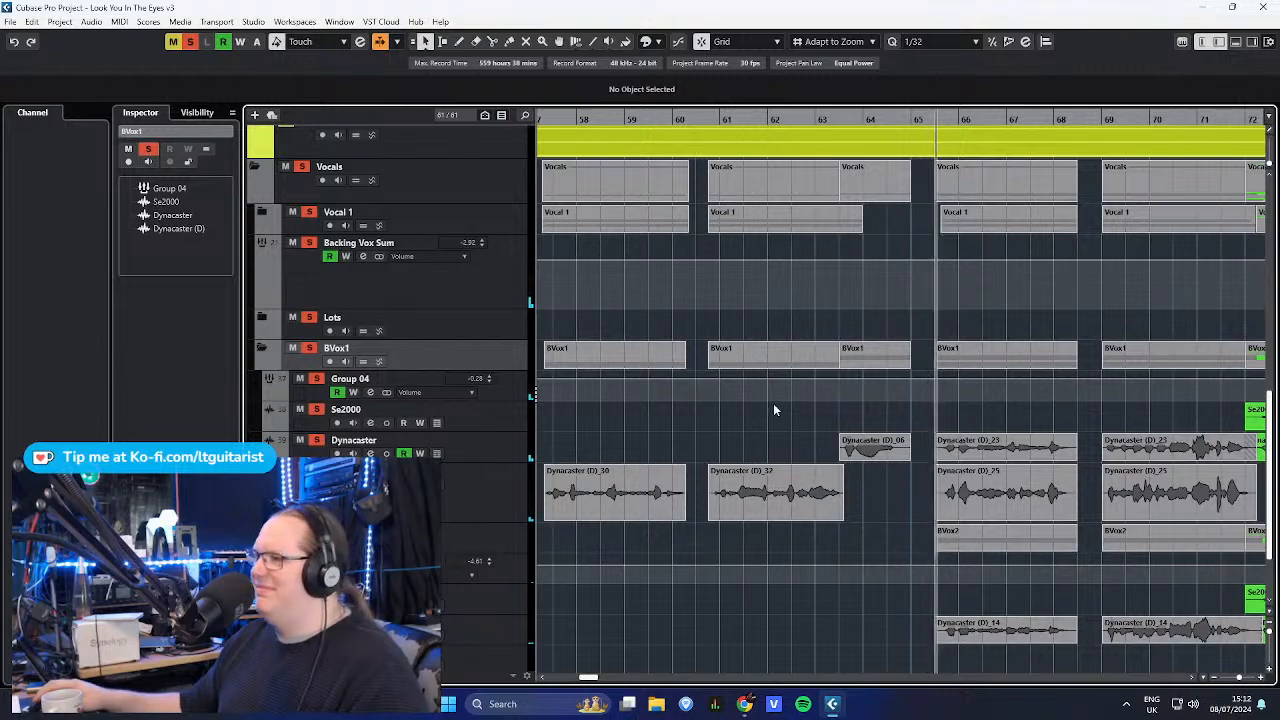
- Stop playback, review the BVox1 and BVox2 parts across the whole song, and collapse both folders
scroll(768, 422, "down", 5)
scroll(772, 416, "down", 2)
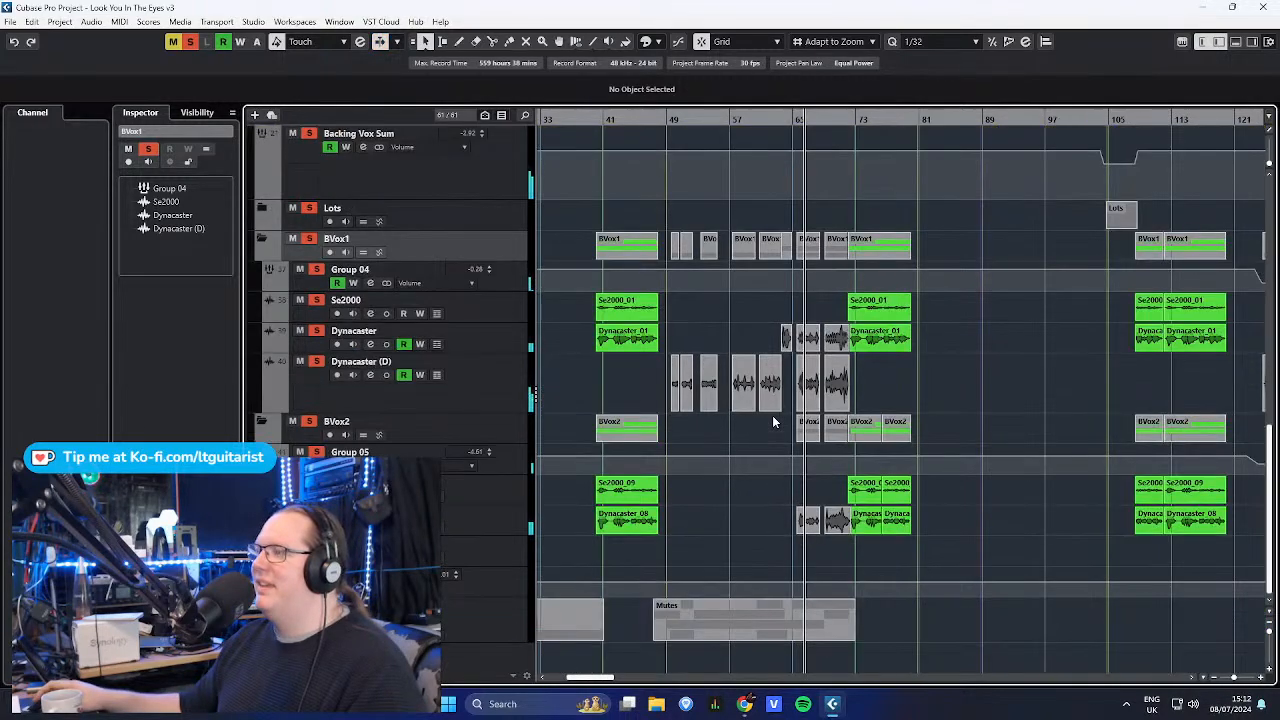
scroll(932, 518, "up", 1)
scroll(932, 518, "up", 1)
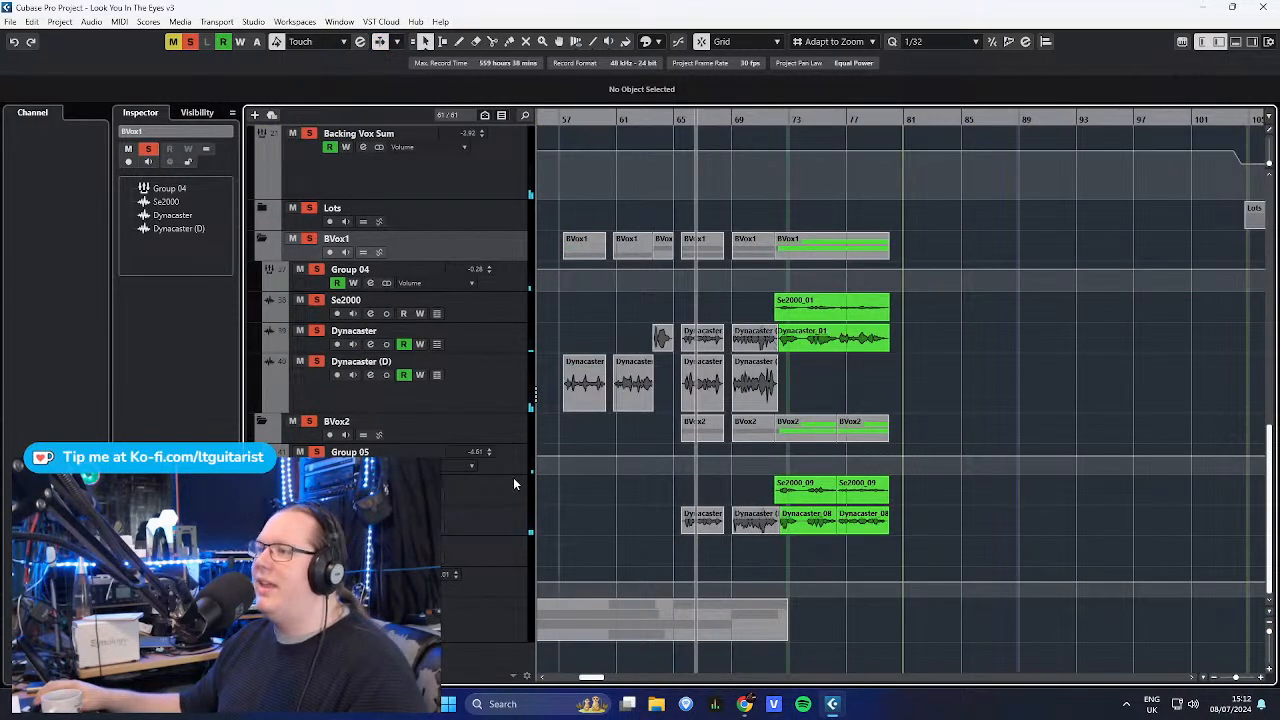
scroll(905, 566, "up", 1)
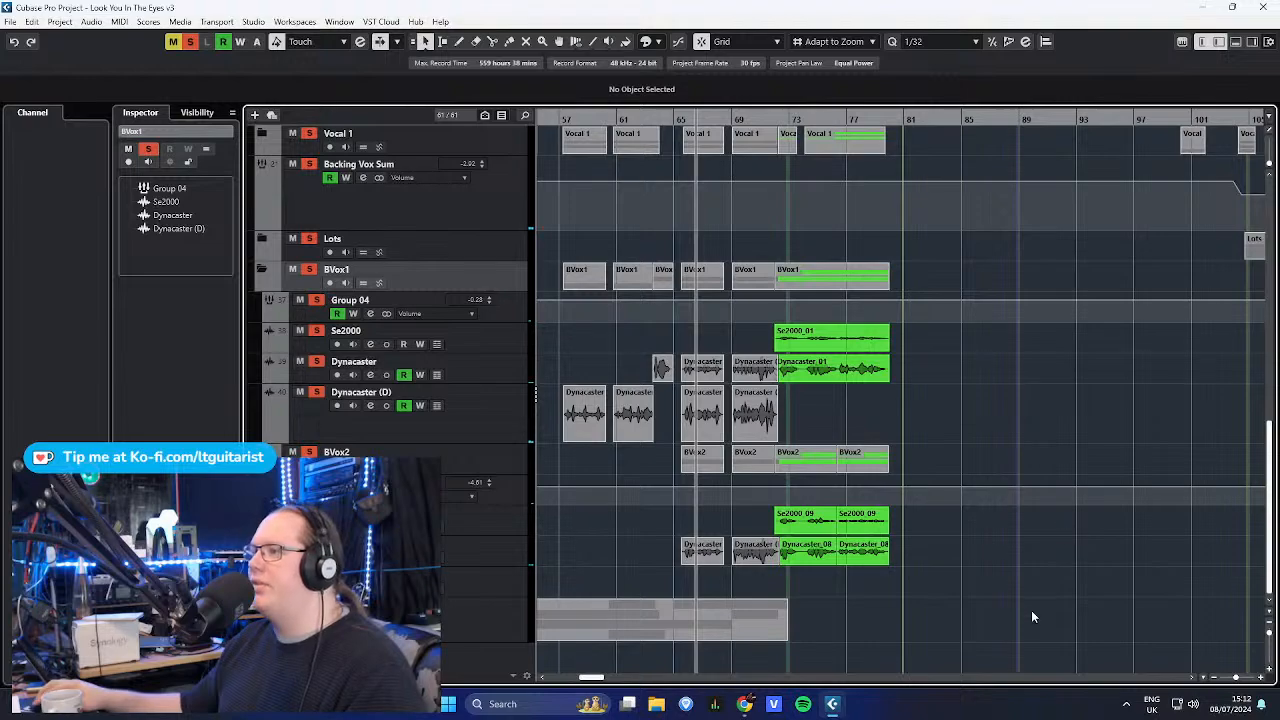
scroll(1031, 617, "down", 3)
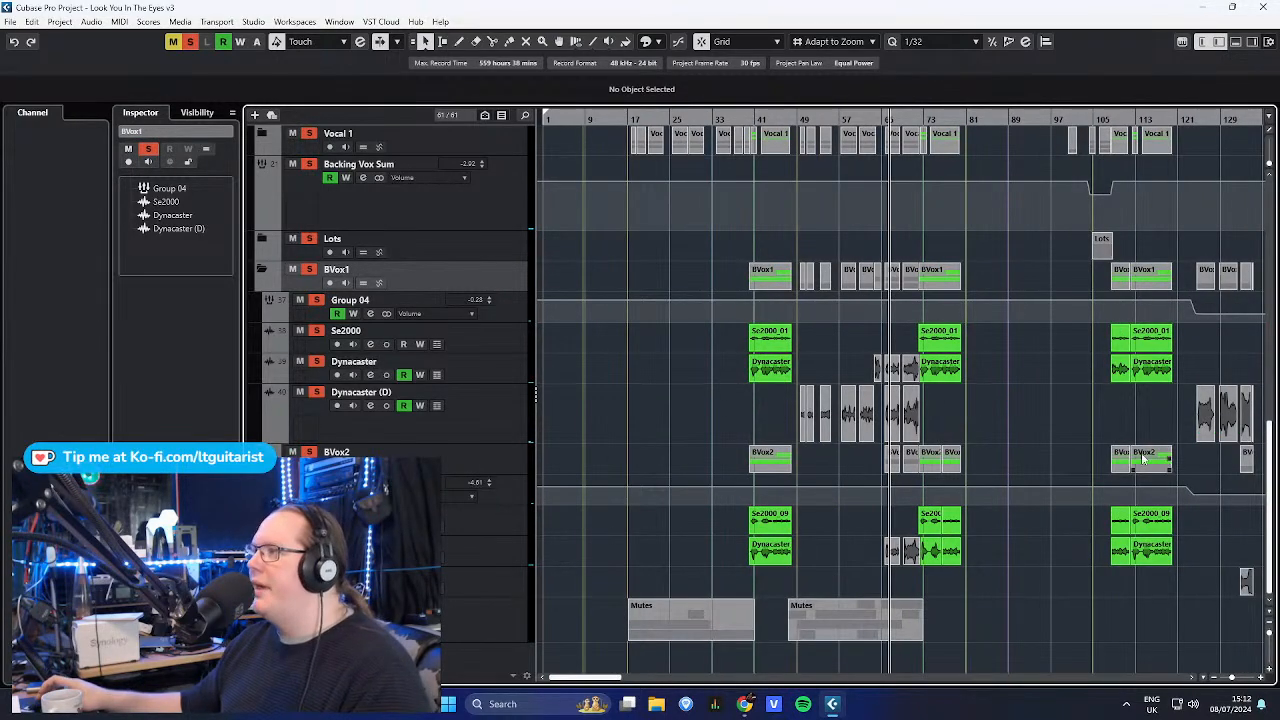
scroll(1076, 434, "down", 2)
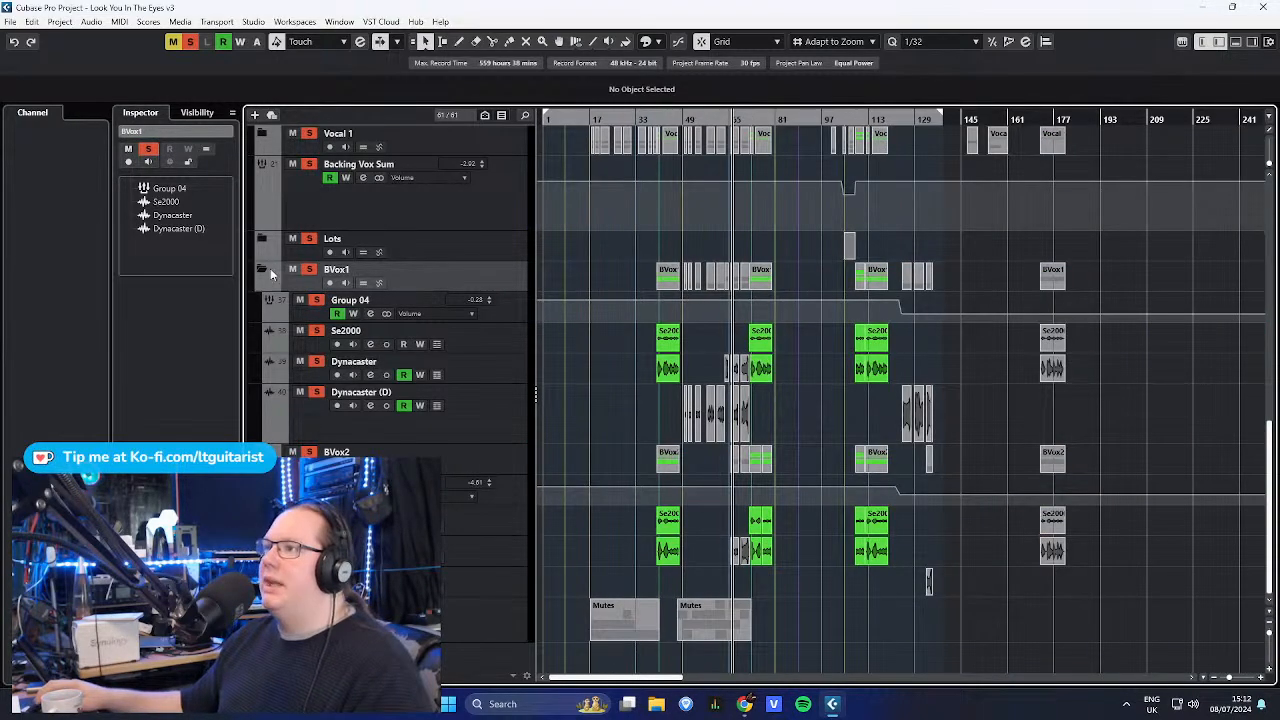
left_click(263, 270)
scroll(760, 390, "up", 2)
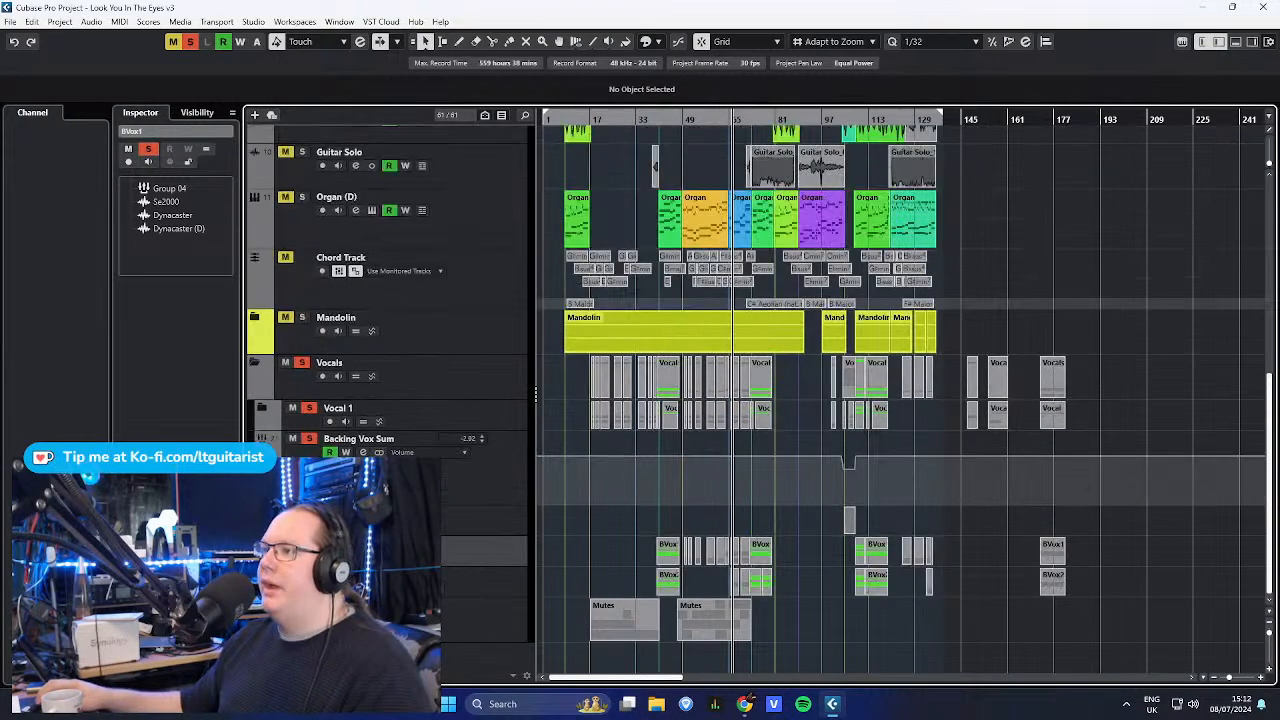
- Expand the Lots folder to look over its stacked Dynacaster (D) tracks near bar 105, and collapse it again
left_click(485, 524)
left_click(262, 513)
scroll(830, 534, "up", 3)
scroll(870, 536, "down", 10)
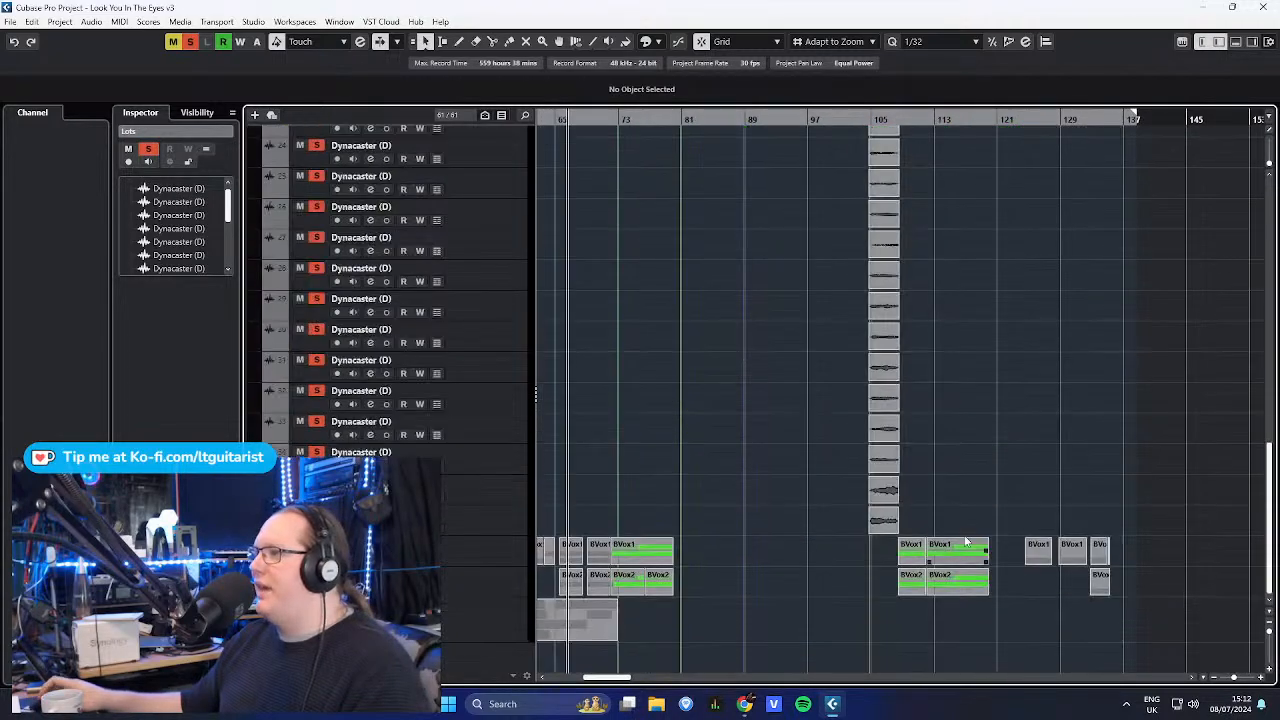
scroll(960, 540, "up", 8)
left_click(266, 385)
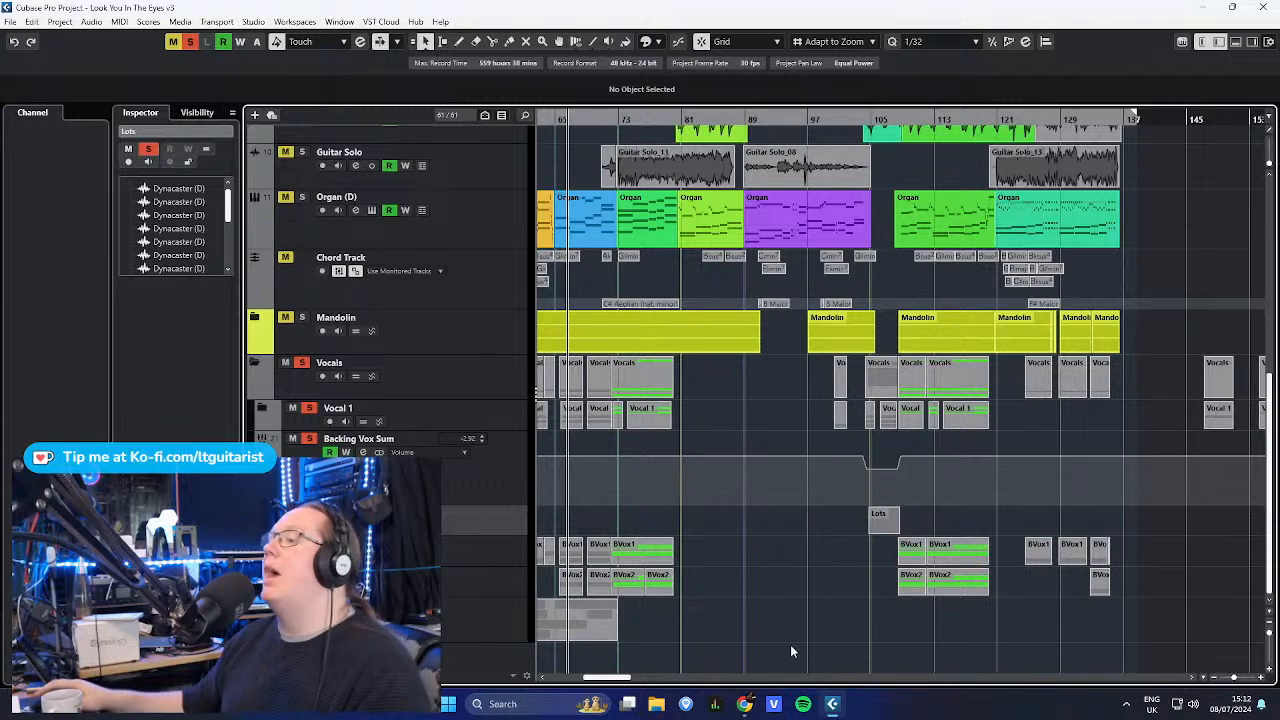
- Bring up the channel settings of the Backing Vox Sum group to examine its inserts and EQ
left_click(340, 448)
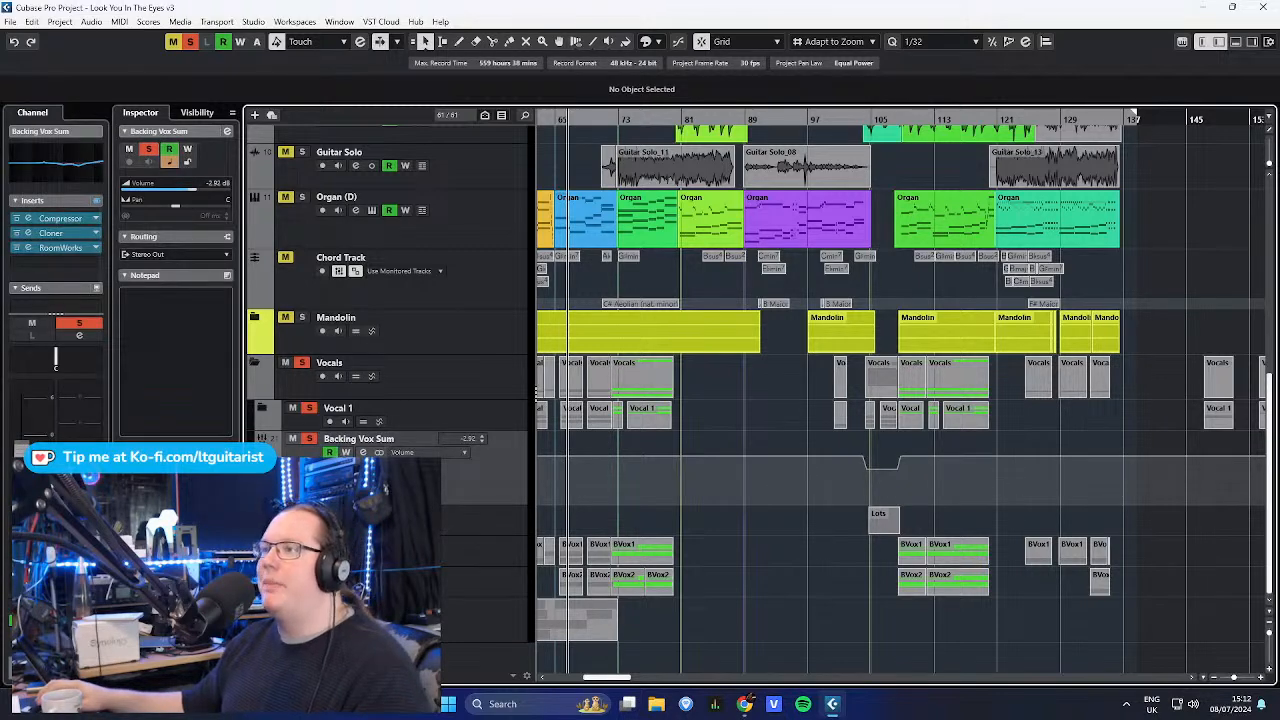
left_click(98, 188)
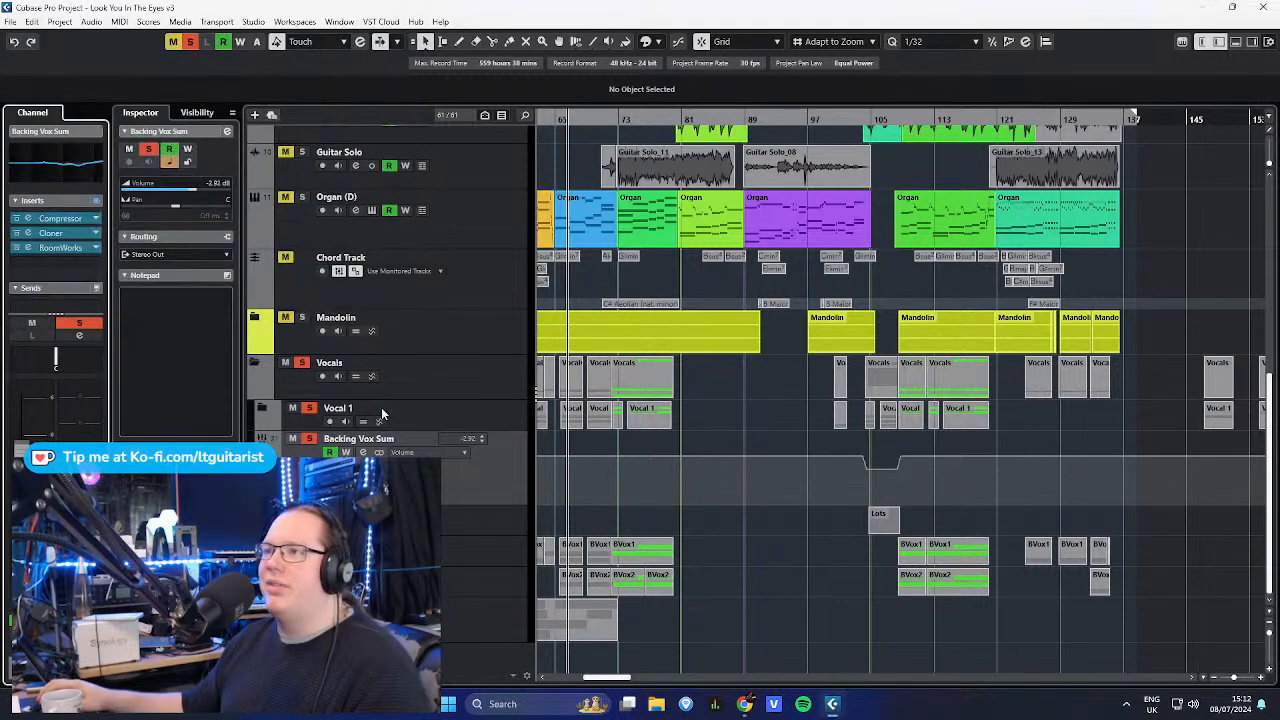
- Open the Compressor, Cloner and RoomWorks inserts of the Backing Vox Sum group and spread their windows out to examine the settings
left_click(62, 218)
left_click(65, 219)
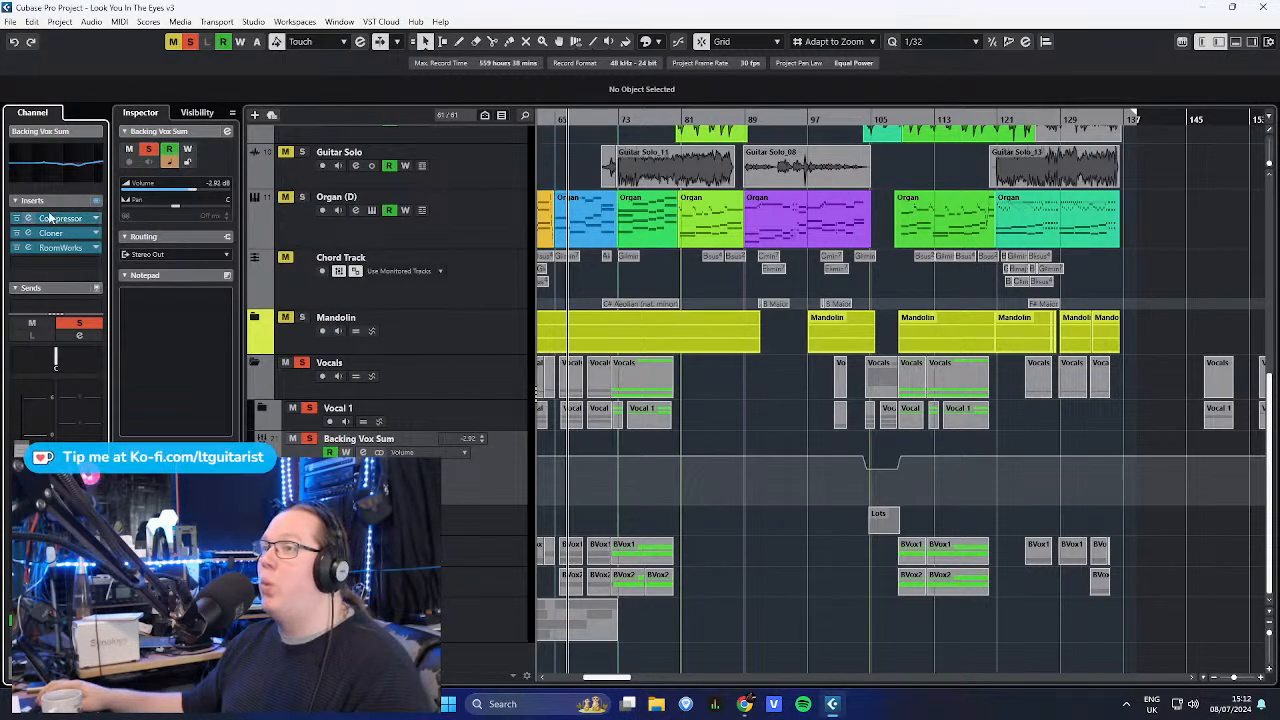
left_click(62, 218)
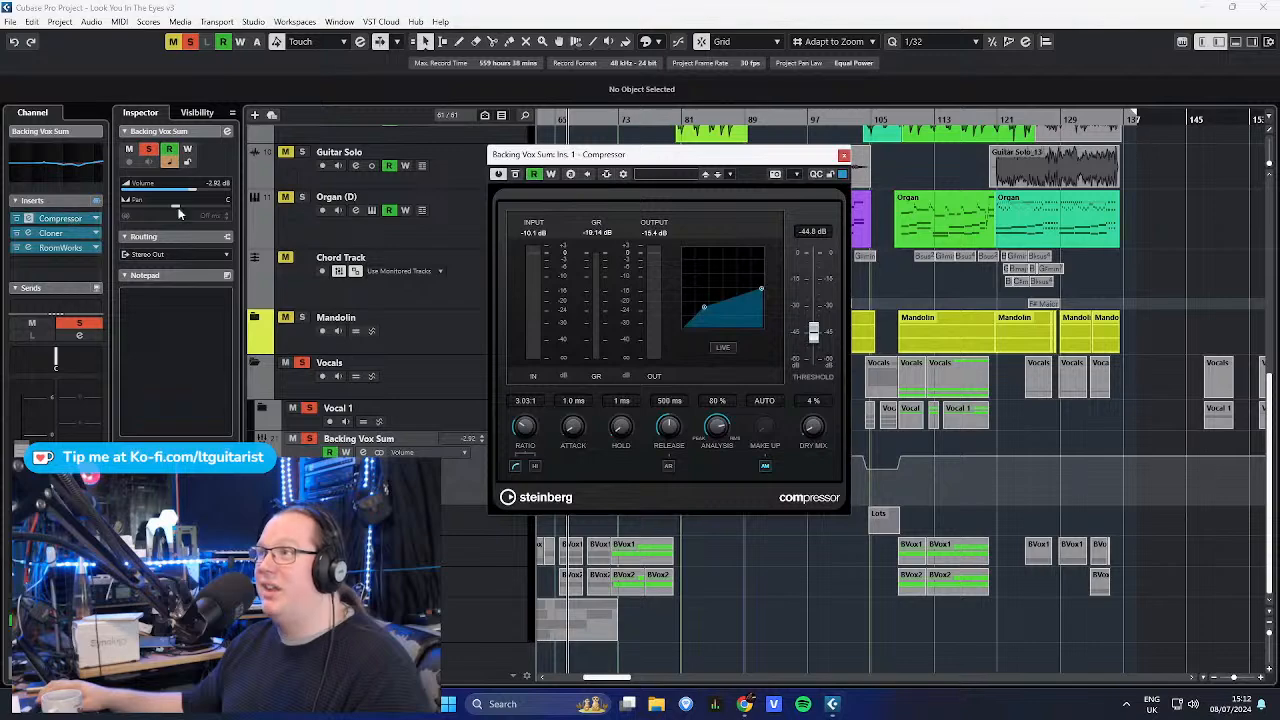
left_click_drag(645, 156, 528, 95)
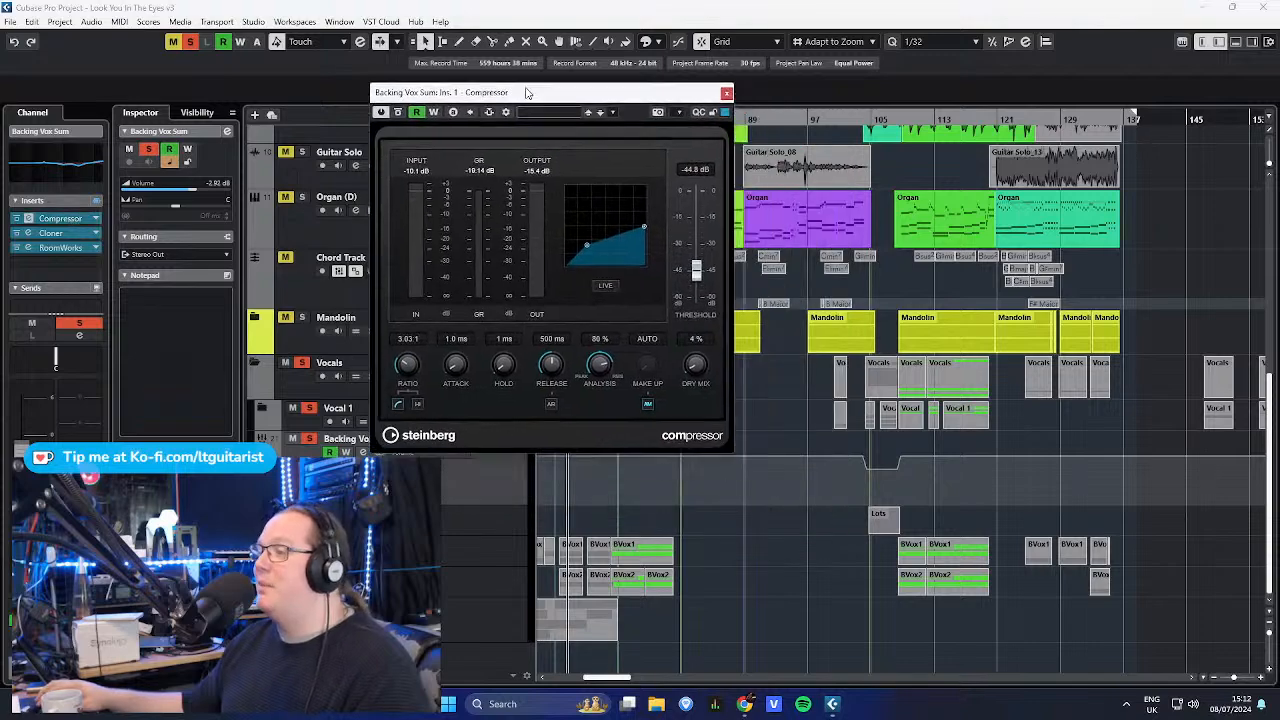
left_click(52, 233)
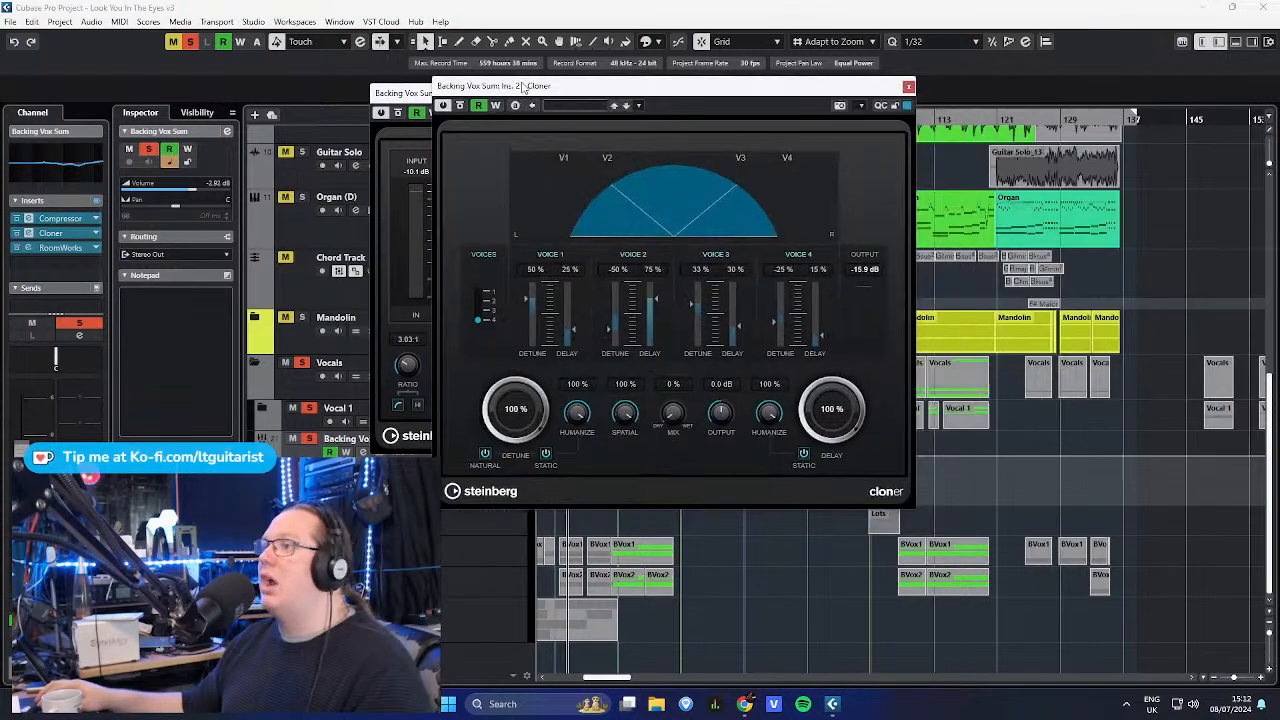
left_click_drag(507, 91, 548, 60)
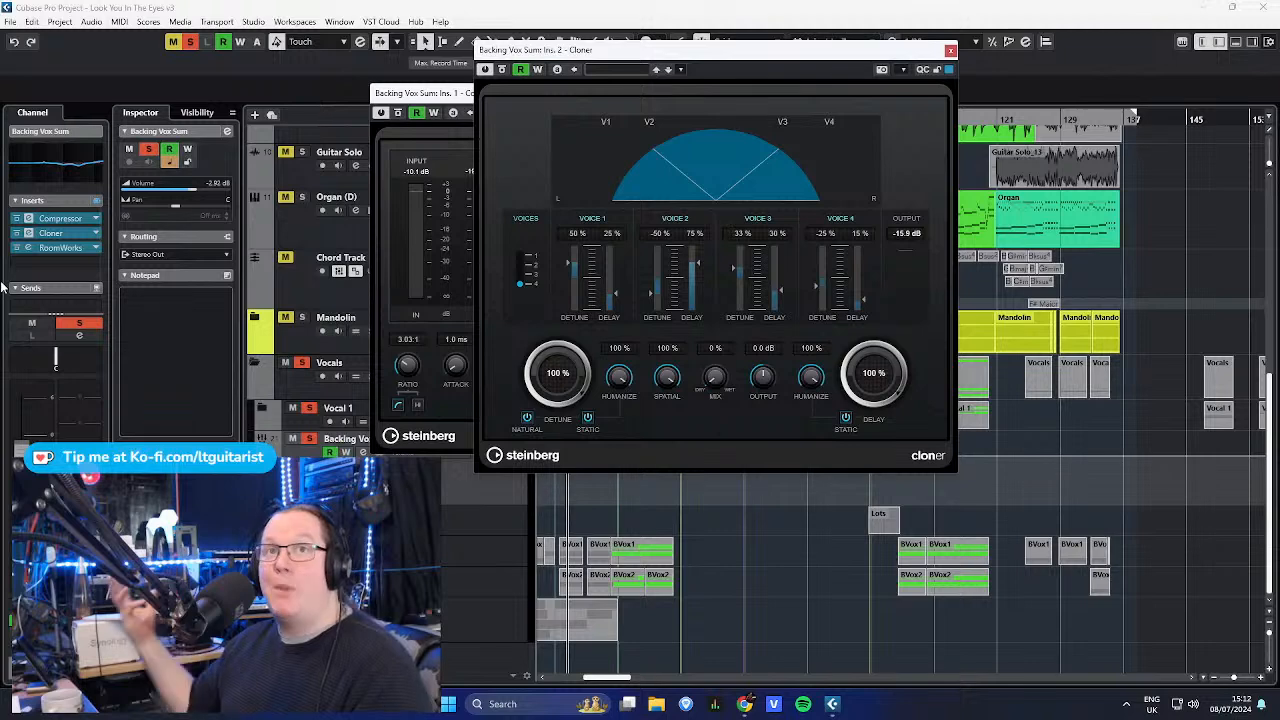
left_click(59, 247)
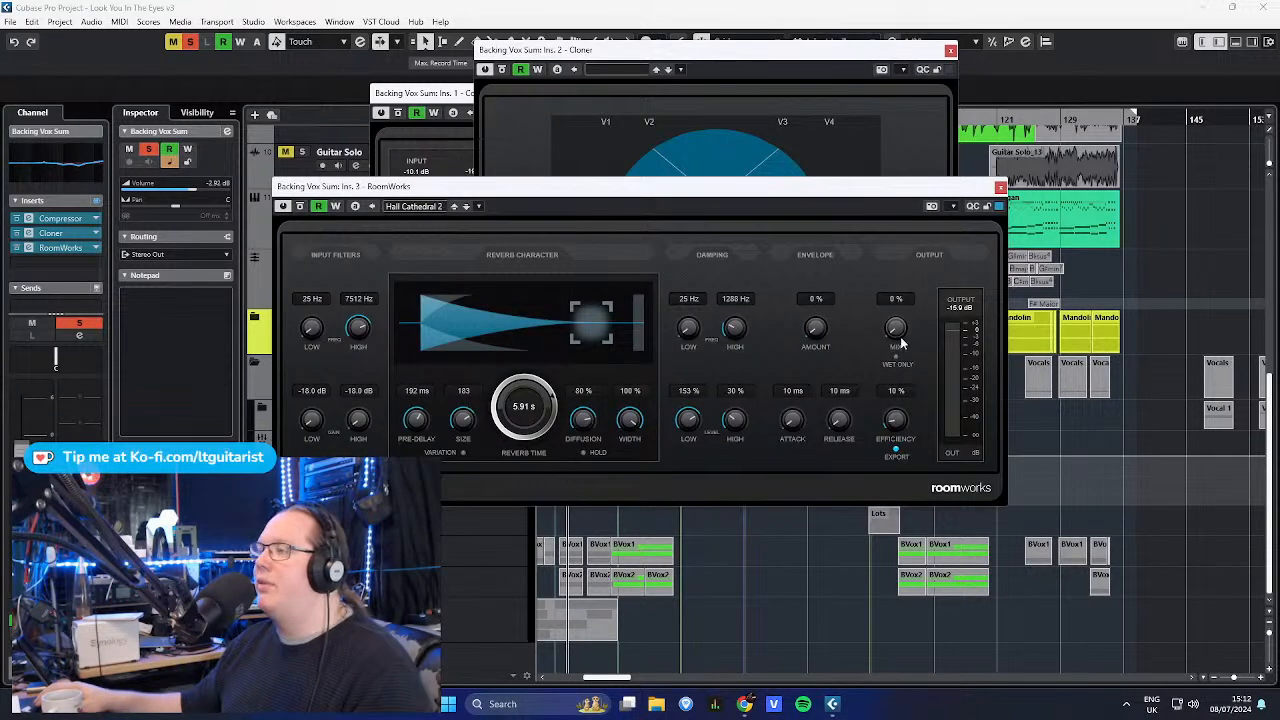
left_click_drag(890, 190, 625, 116)
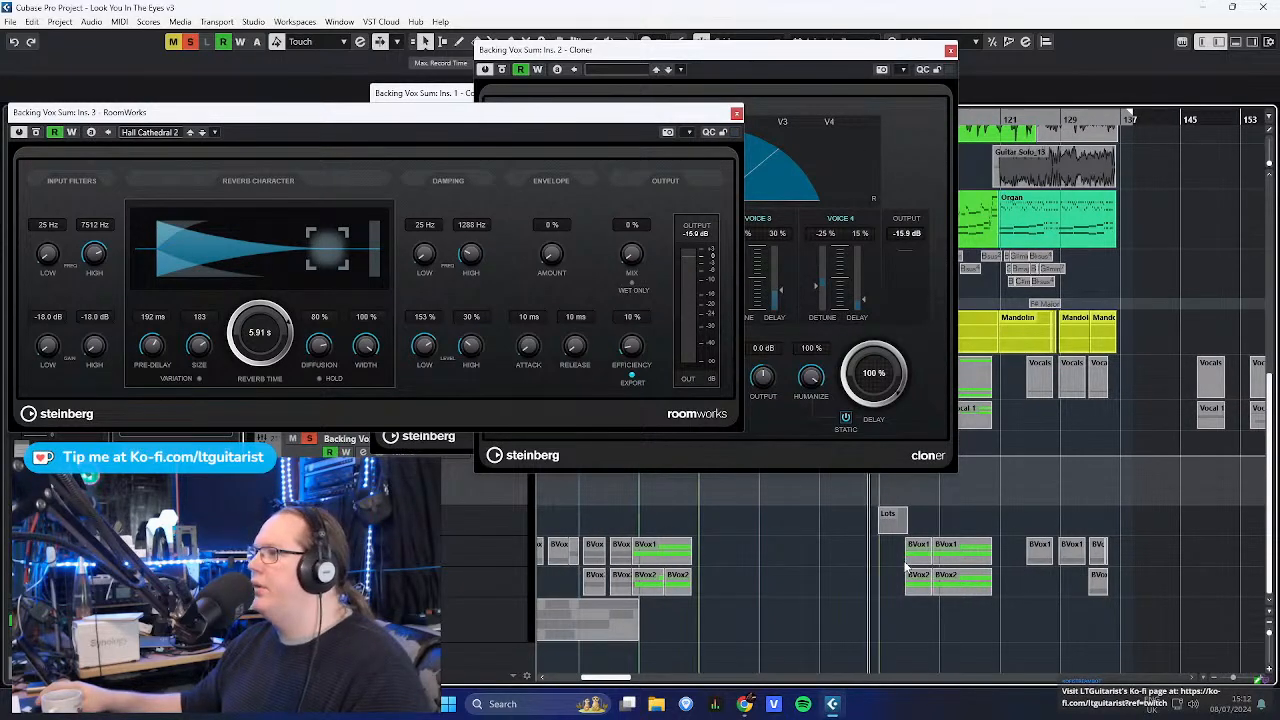
- Listen to the Lots section near bar 105 while watching the Backing Vox Sum inserts, and close all three plug-in windows
scroll(895, 572, "up", 2, "ctrl")
scroll(895, 572, "up", 2, "ctrl")
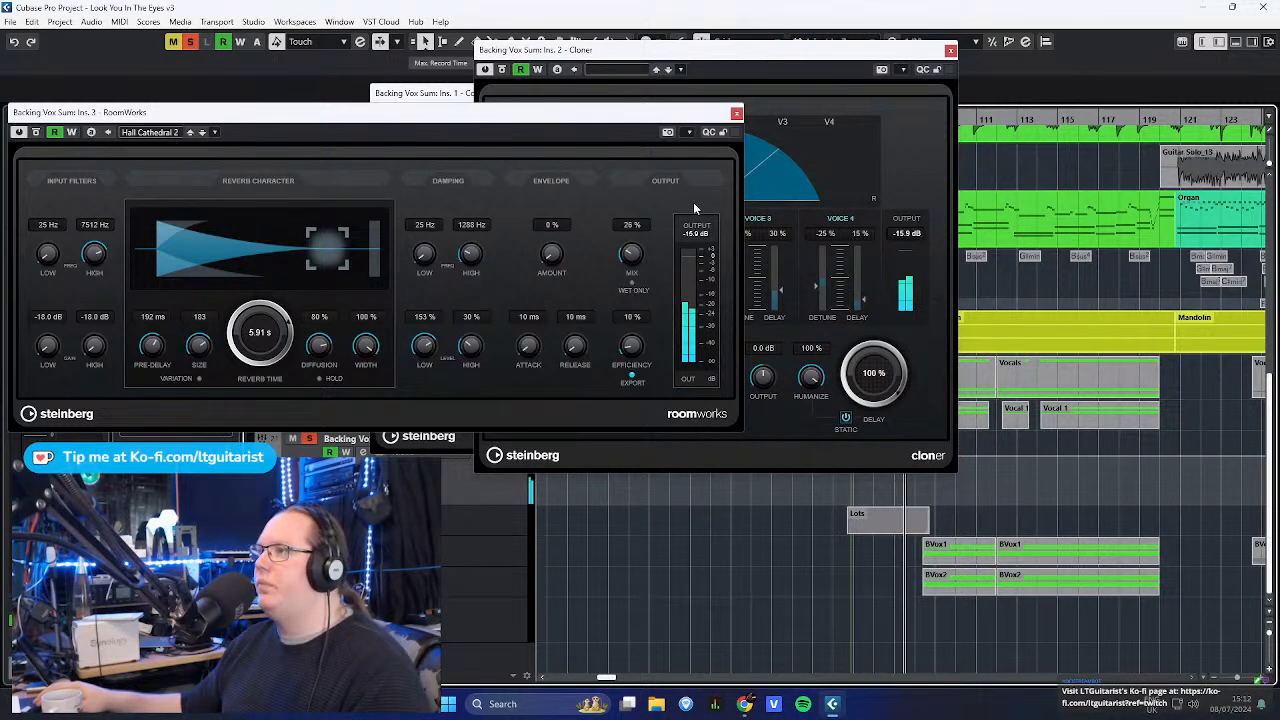
left_click(736, 114)
left_click(950, 50)
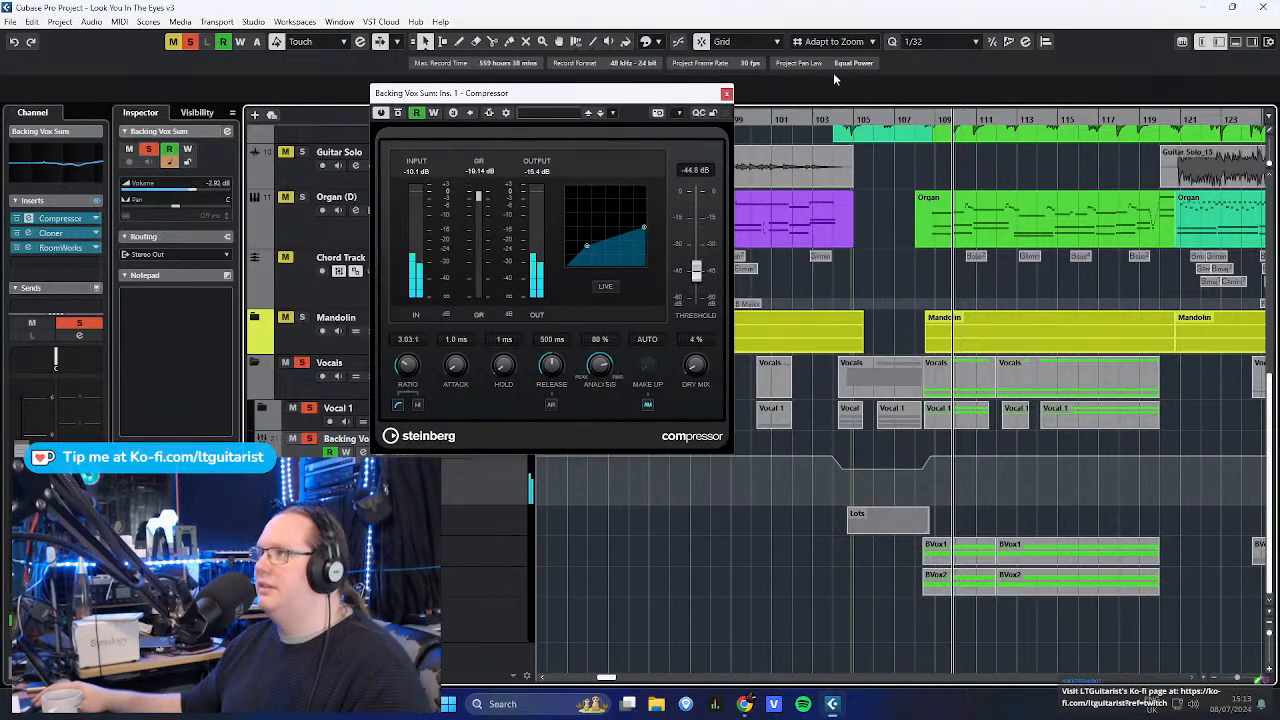
left_click(727, 94)
scroll(750, 594, "down", 6)
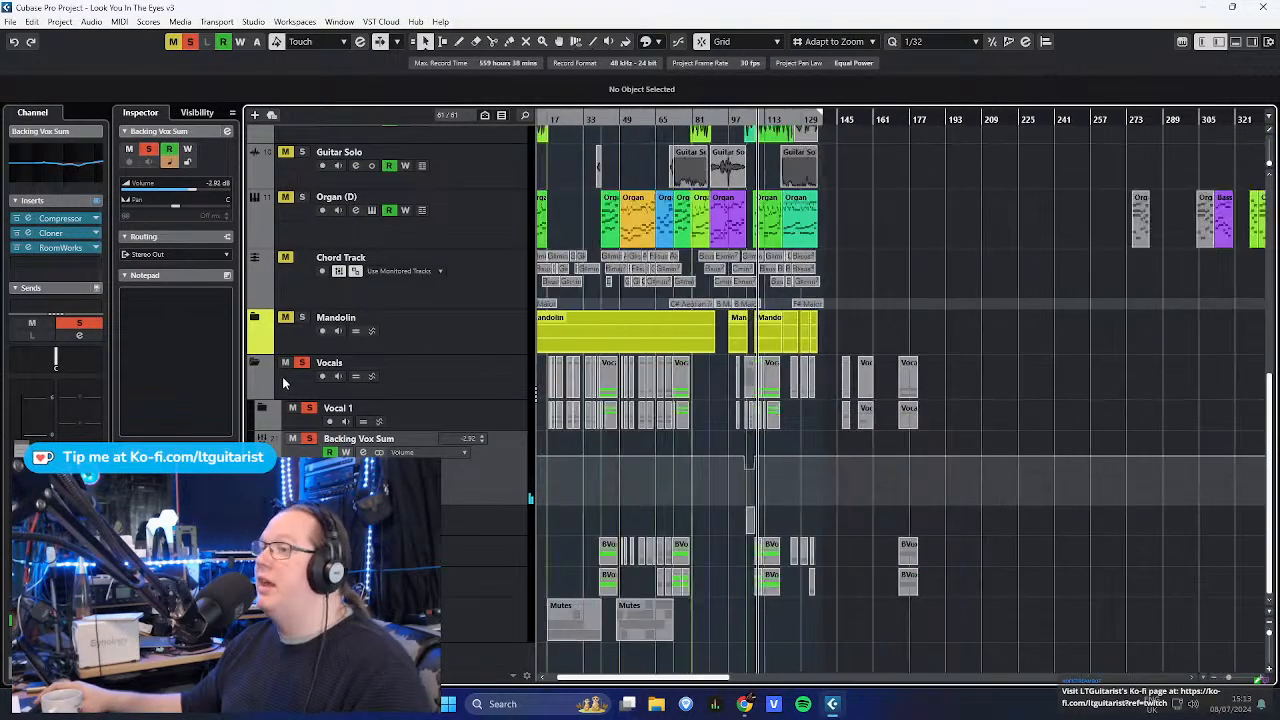
- Unsolo and collapse the Vocals folder, and collapse the Group Tracks folder above the Structure track
left_click(303, 363)
left_click(254, 365)
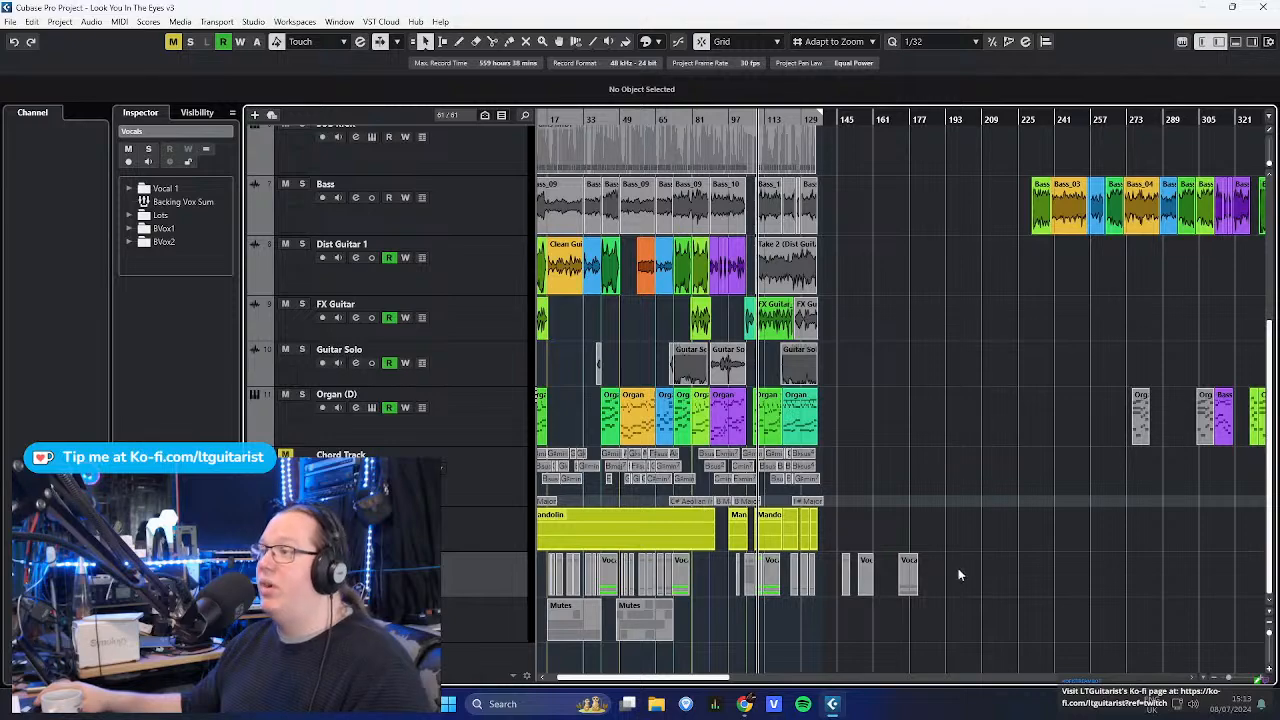
left_click_drag(946, 524, 958, 490)
scroll(940, 495, "left", 2)
scroll(580, 470, "up", 3)
scroll(592, 460, "up", 4)
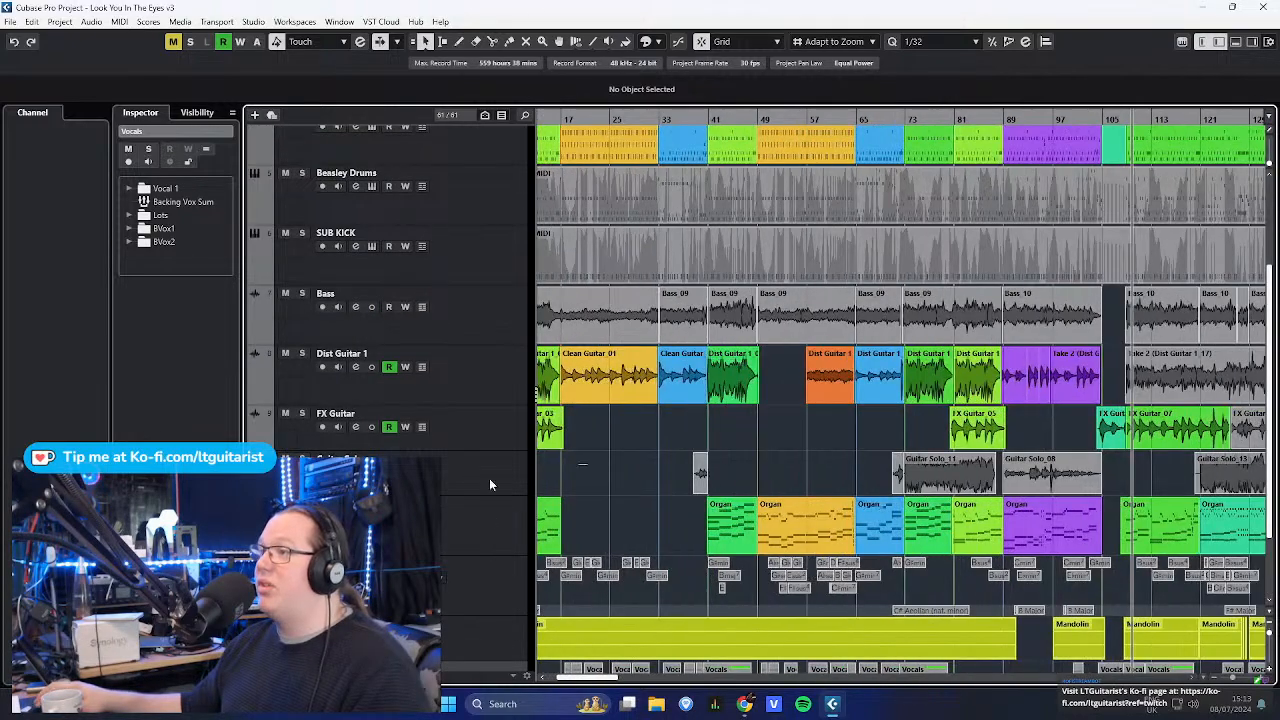
scroll(670, 478, "left", 2)
scroll(684, 478, "up", 3)
scroll(664, 452, "down", 2)
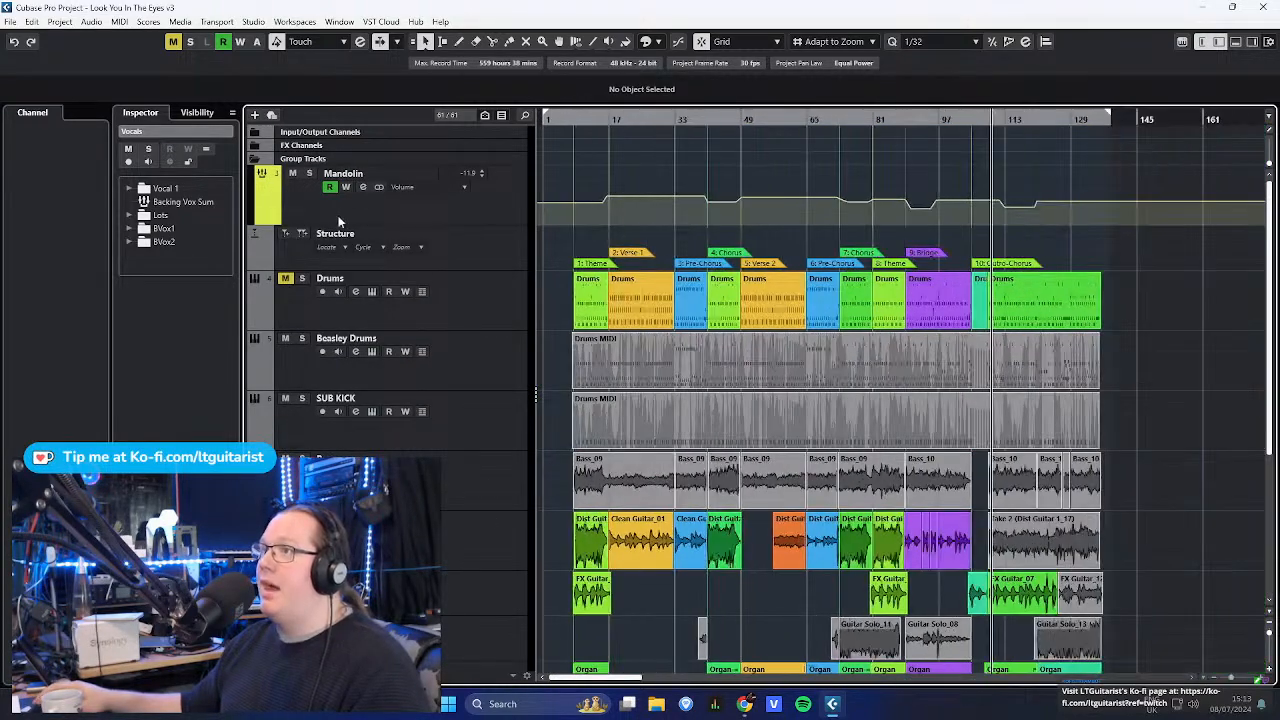
left_click(255, 160)
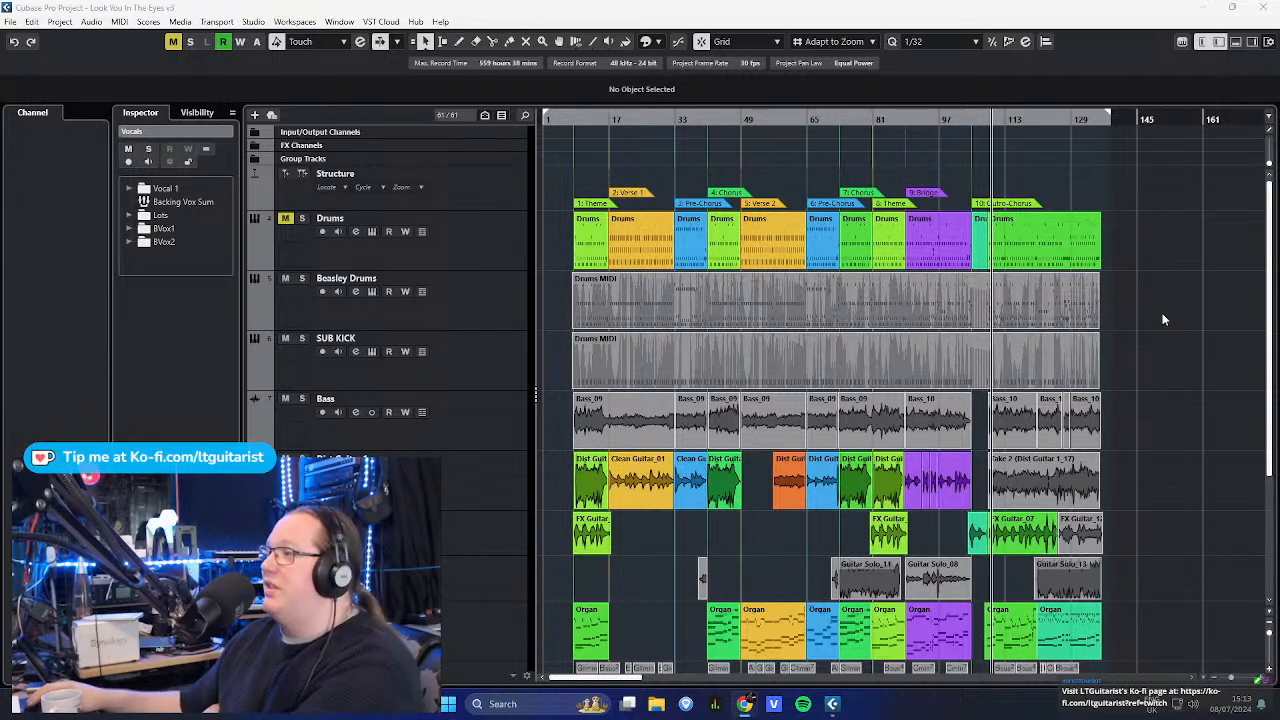
scroll(1162, 320, "down", 4)
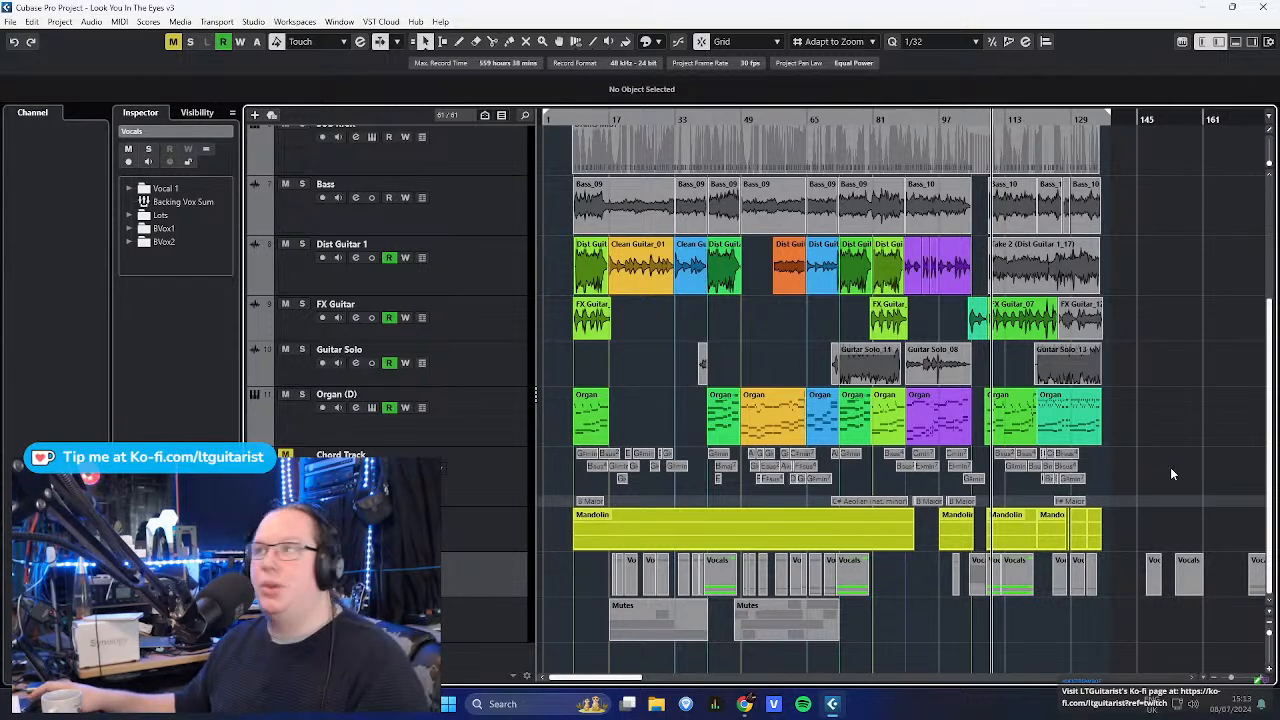
left_click(471, 478)
left_click(492, 434)
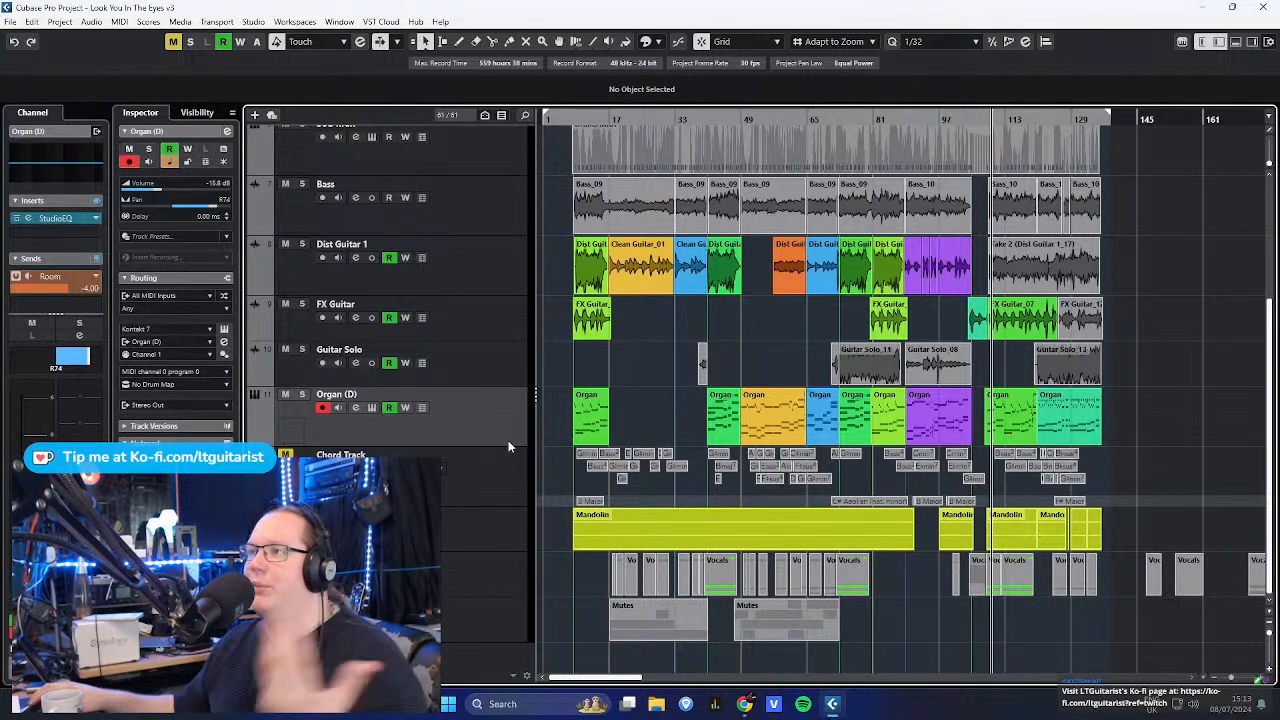
left_click(491, 215)
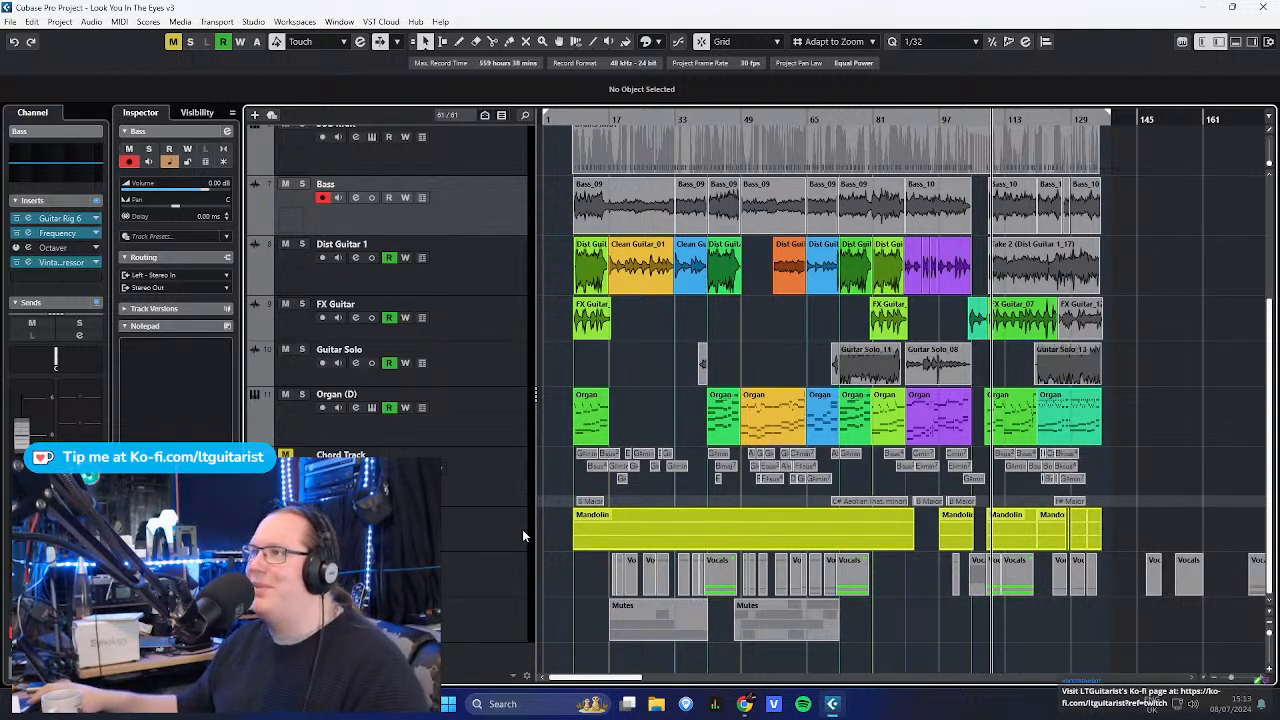
- Solo the Organ (D) track and the Mandolin folder, expand the folder, and listen to the two parts together from about bar 43
left_click(420, 418)
left_click(473, 518)
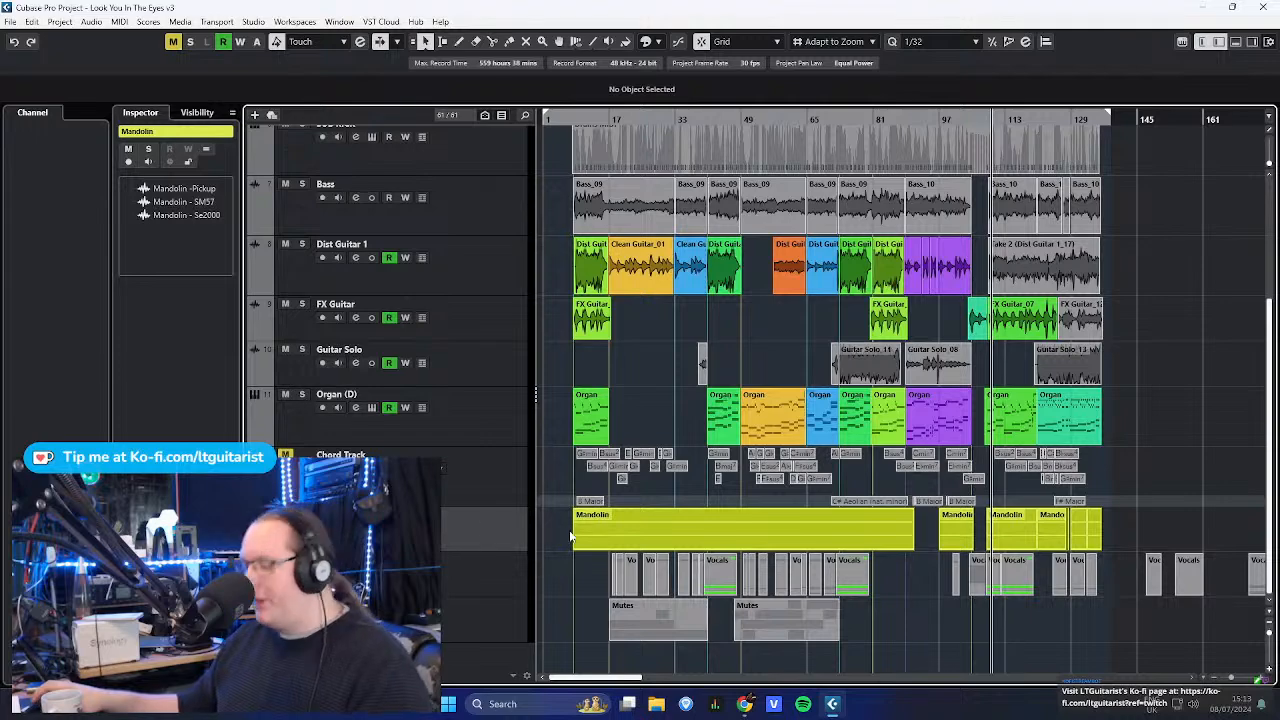
left_click(473, 428)
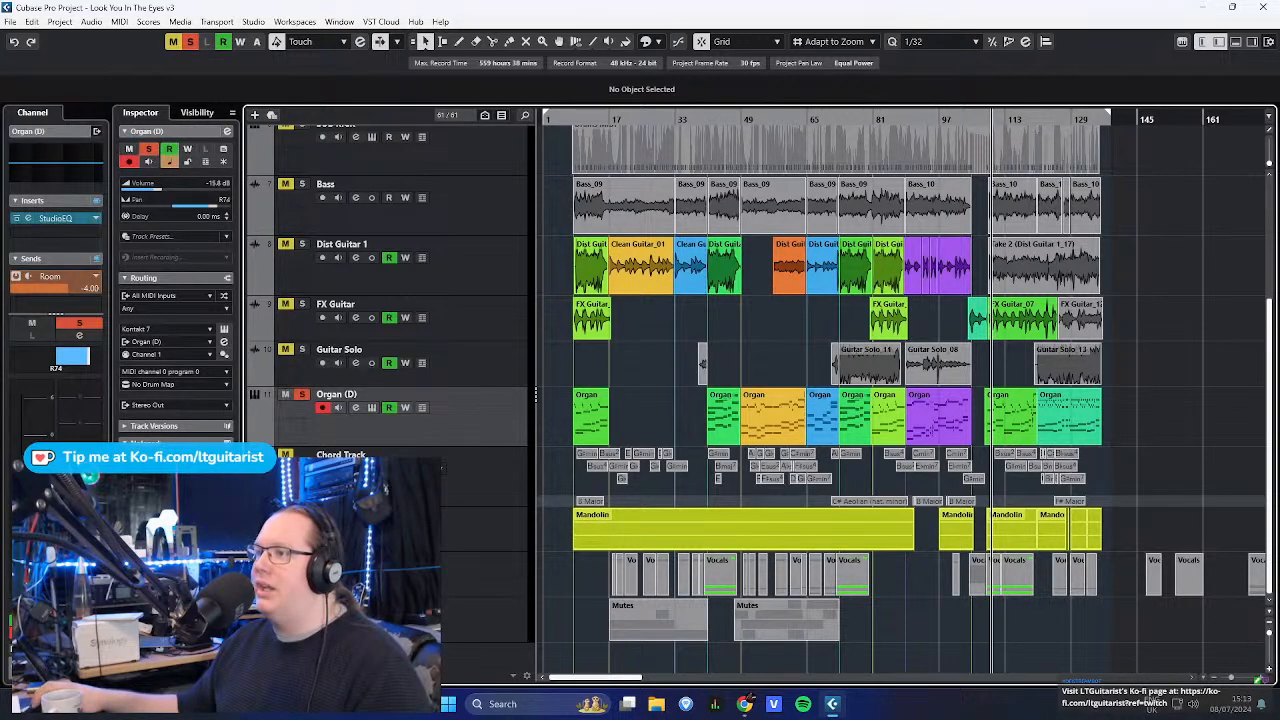
left_click(255, 514)
scroll(1062, 298, "down", 3)
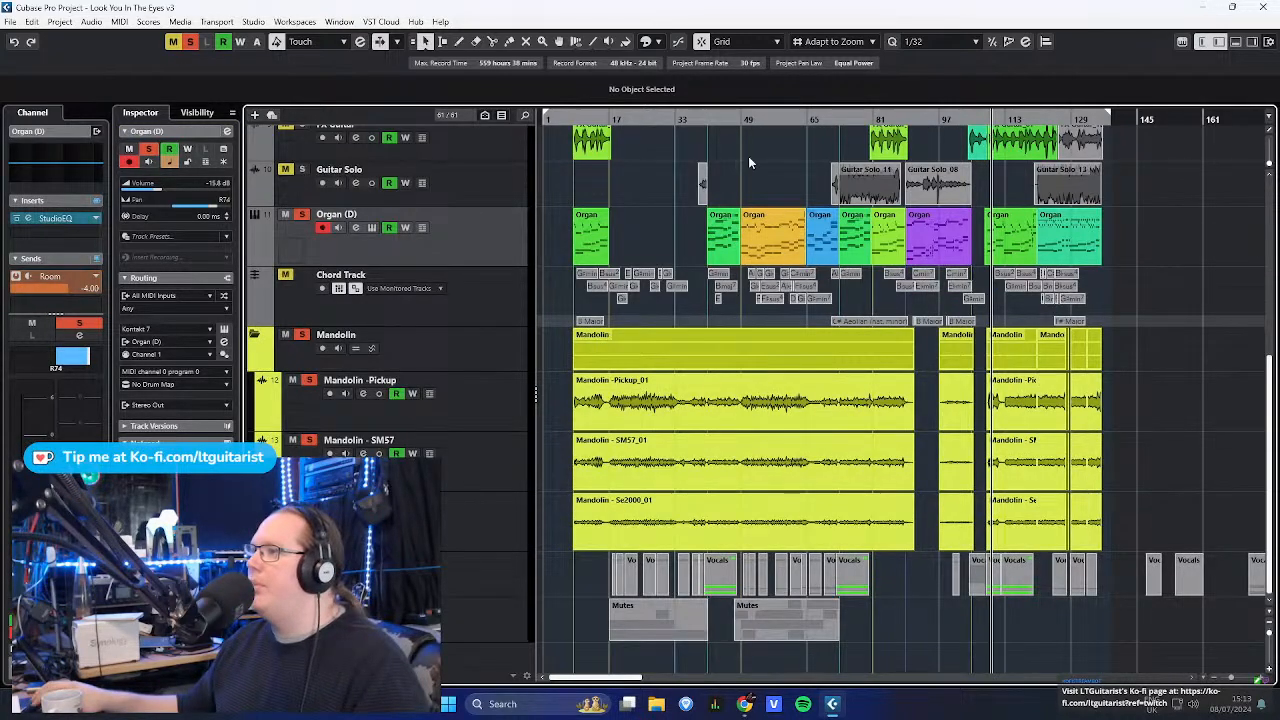
left_click_drag(719, 119, 736, 201)
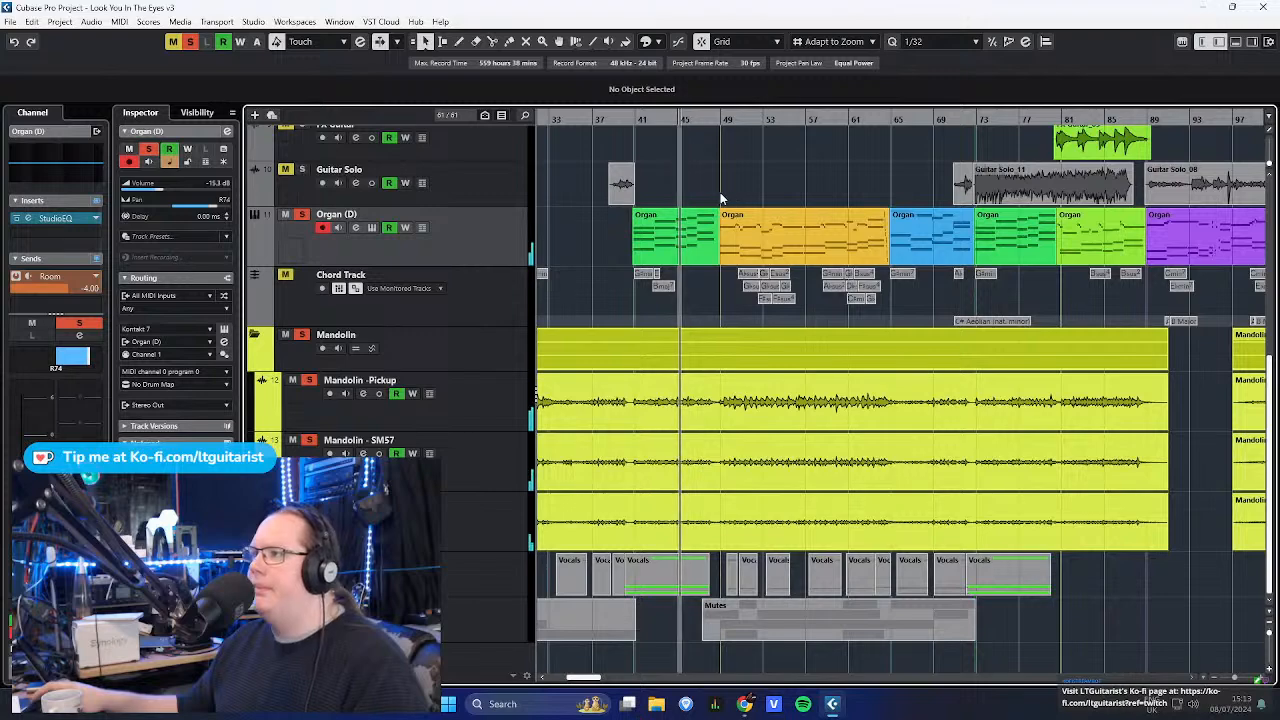
scroll(678, 201, "down", 1)
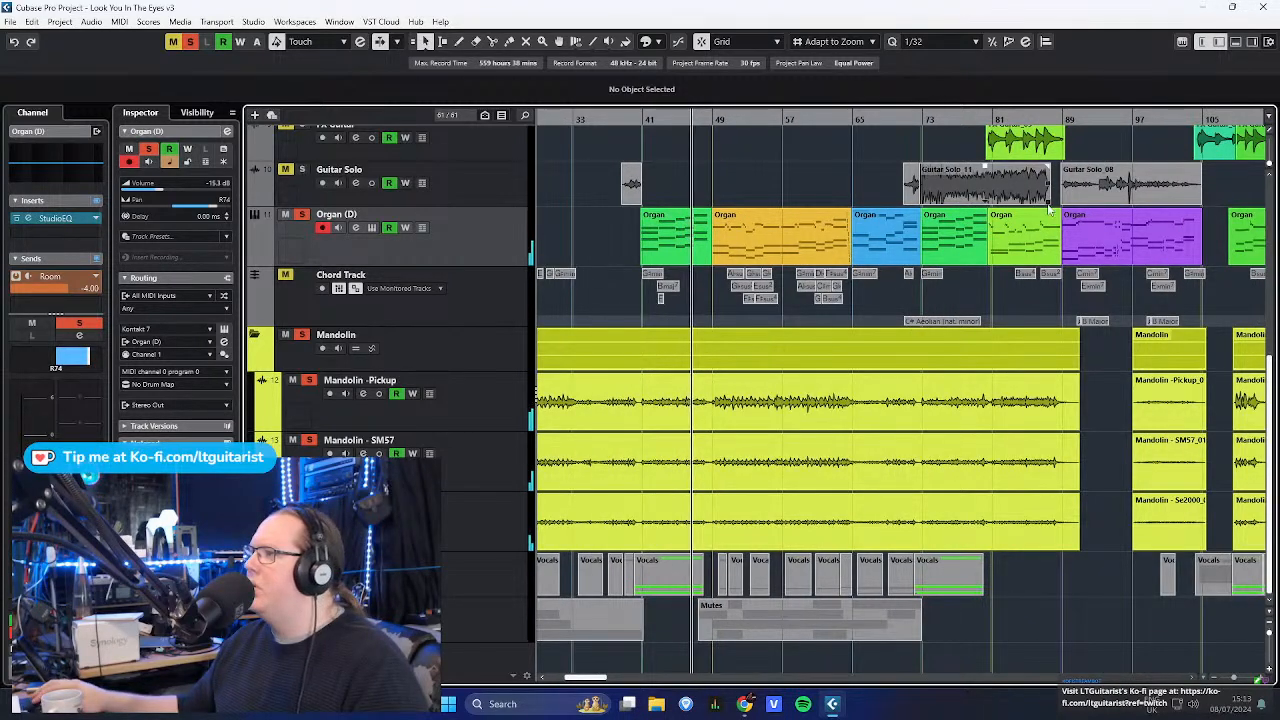
- Play the soloed organ and mandolin parts from about bar 80
left_click_drag(982, 119, 900, 258)
left_click(897, 262)
scroll(897, 262, "down", 2)
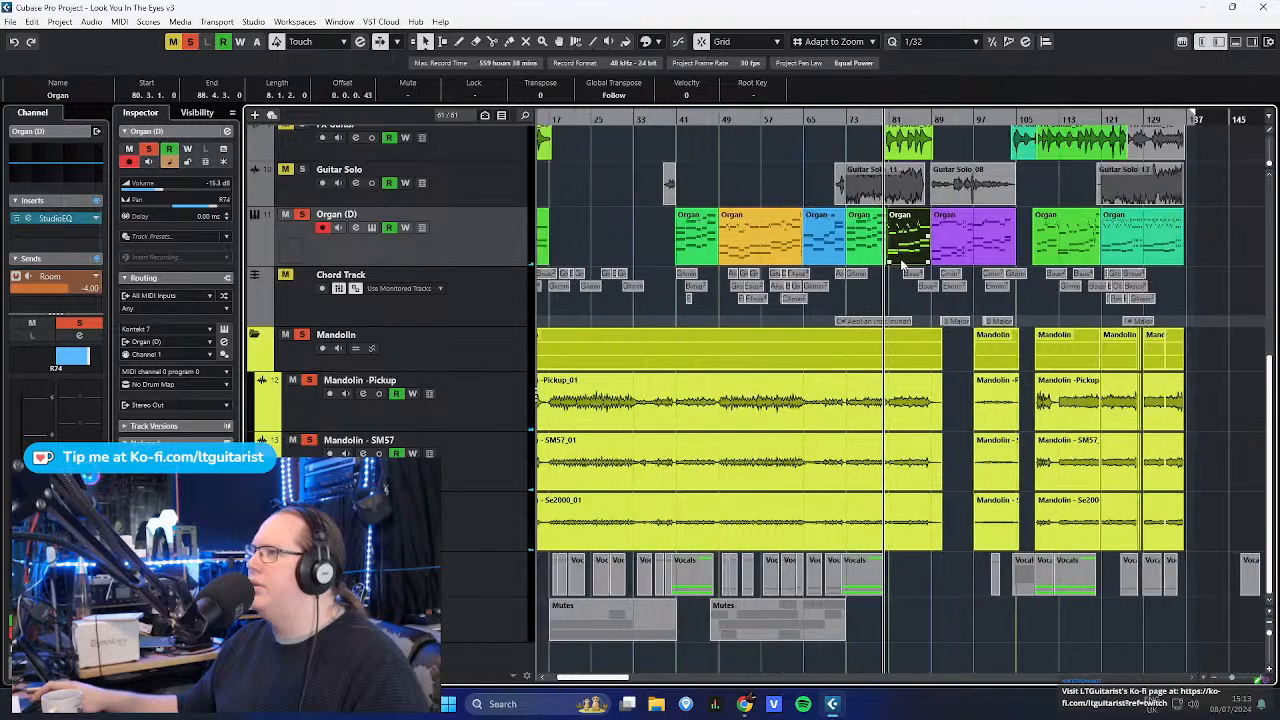
scroll(898, 266, "up", 3)
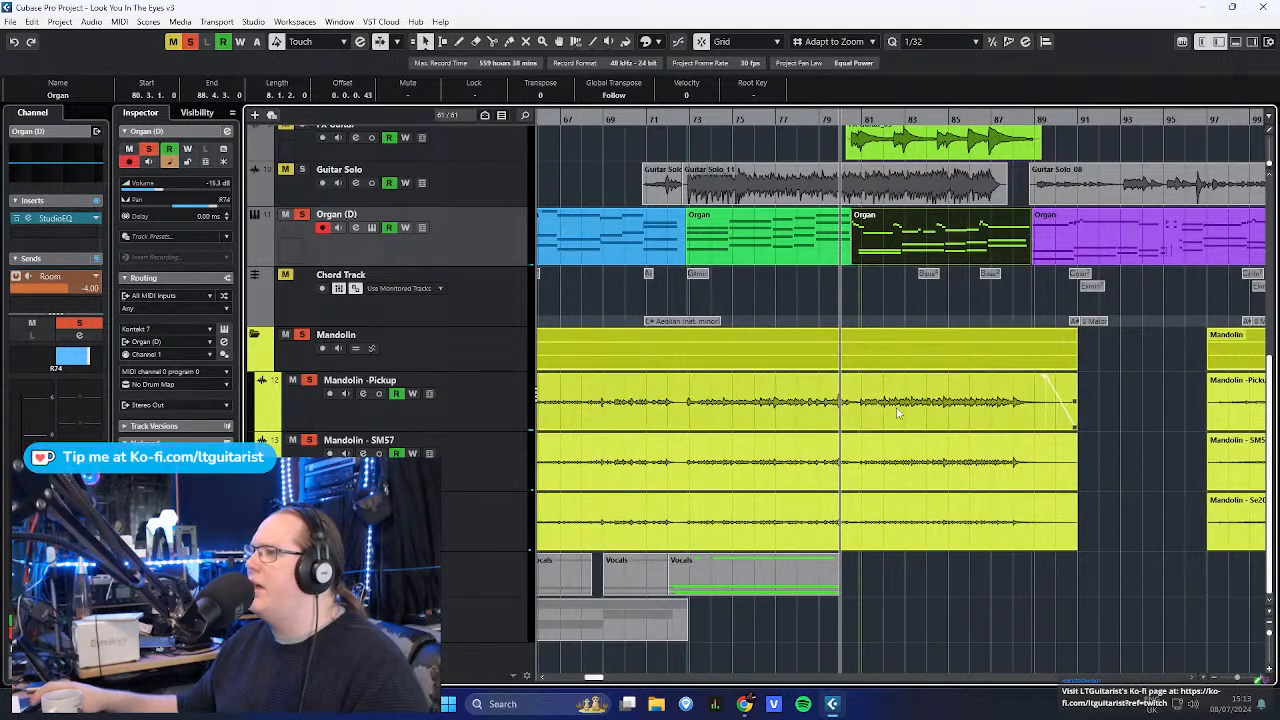
key("space")
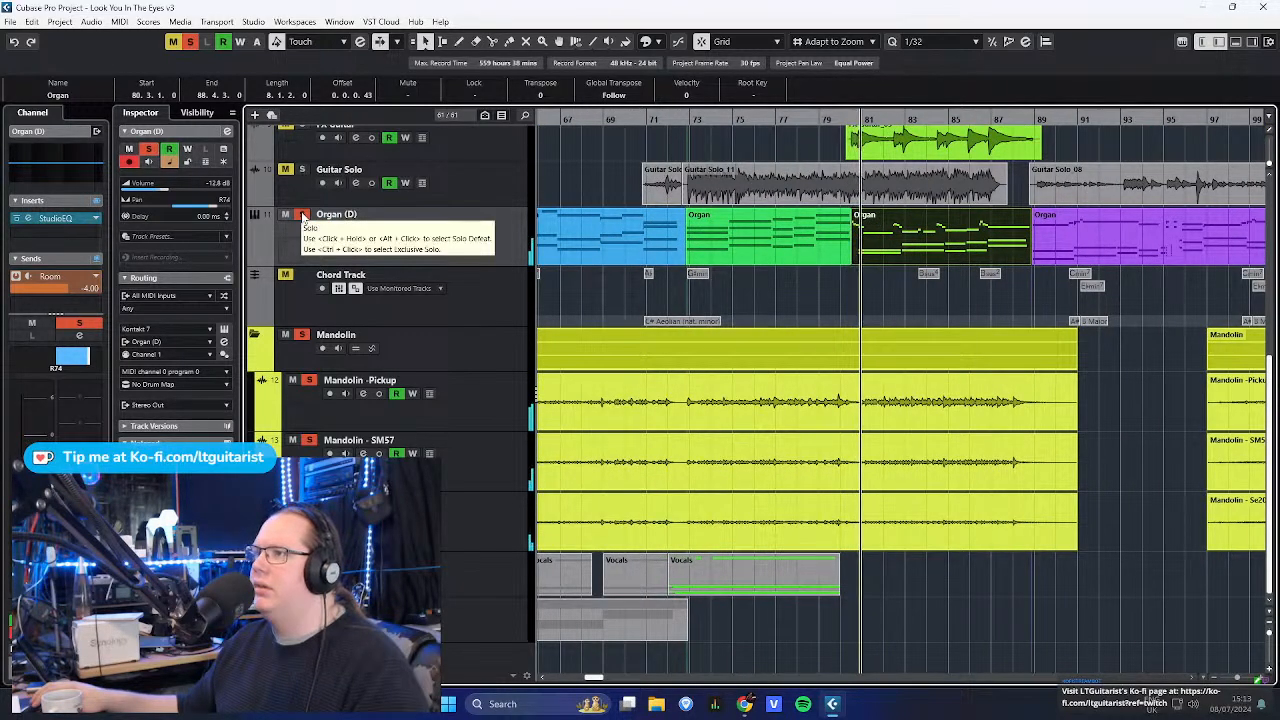
- Unsolo the organ to hear the mandolin alone, solo it again, and replay both parts from just before bar 81
left_click(303, 215)
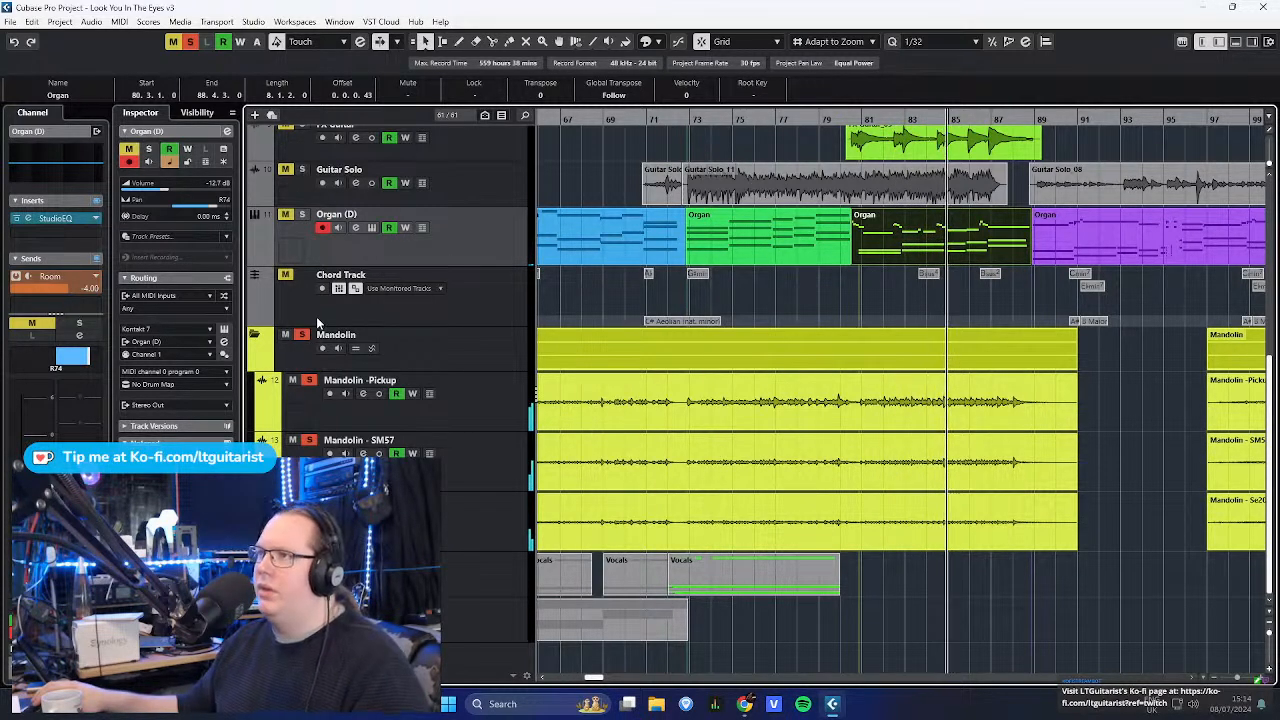
left_click(596, 276)
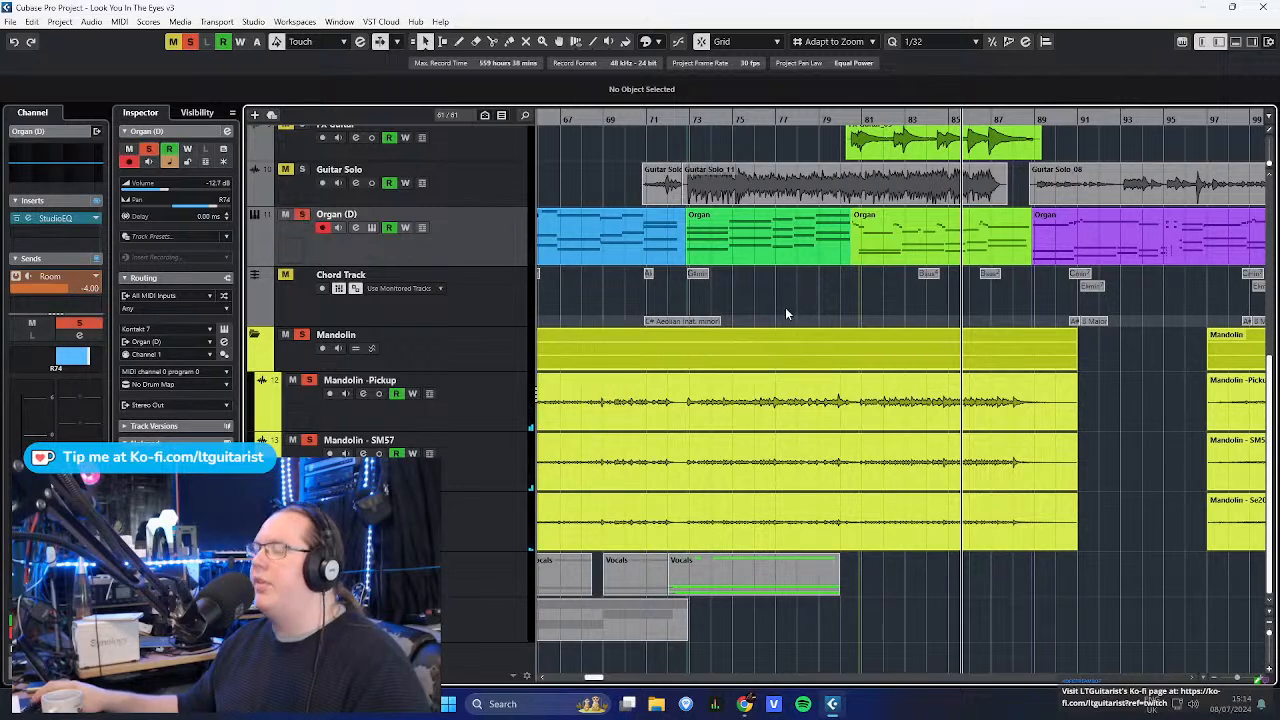
left_click(857, 118)
left_click(853, 135)
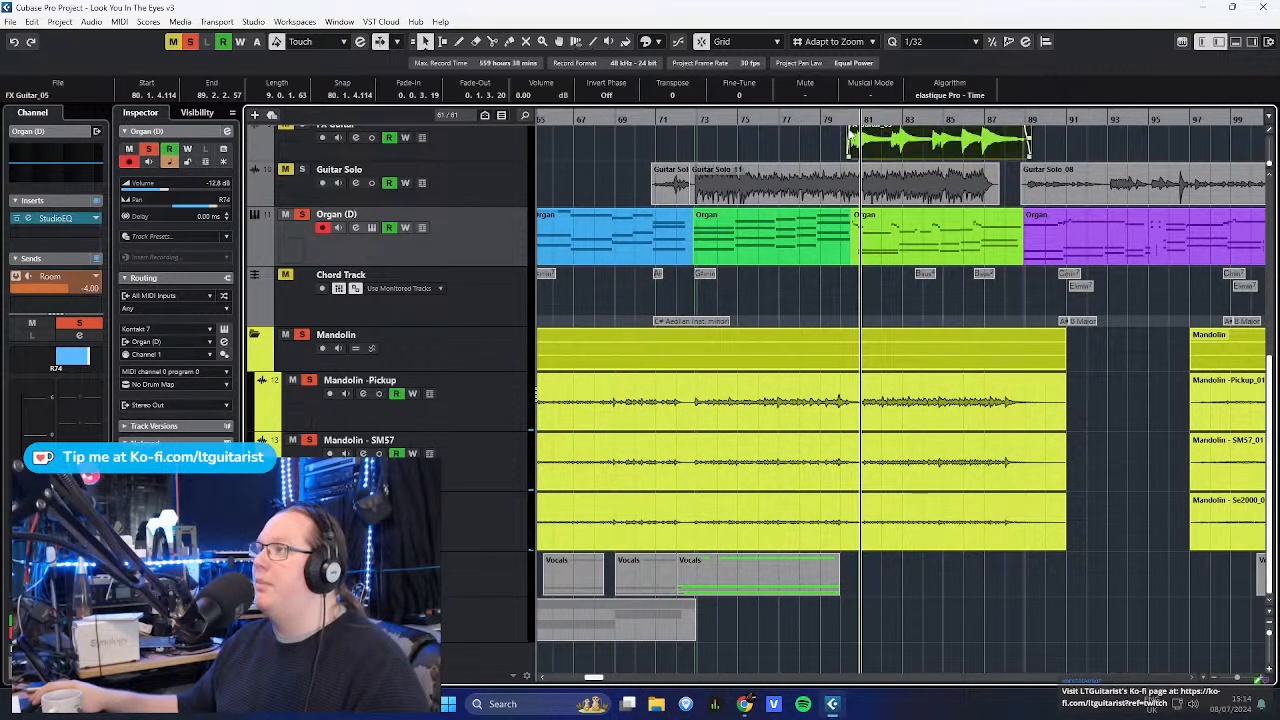
left_click(839, 118)
scroll(963, 584, "up", 3)
key("space")
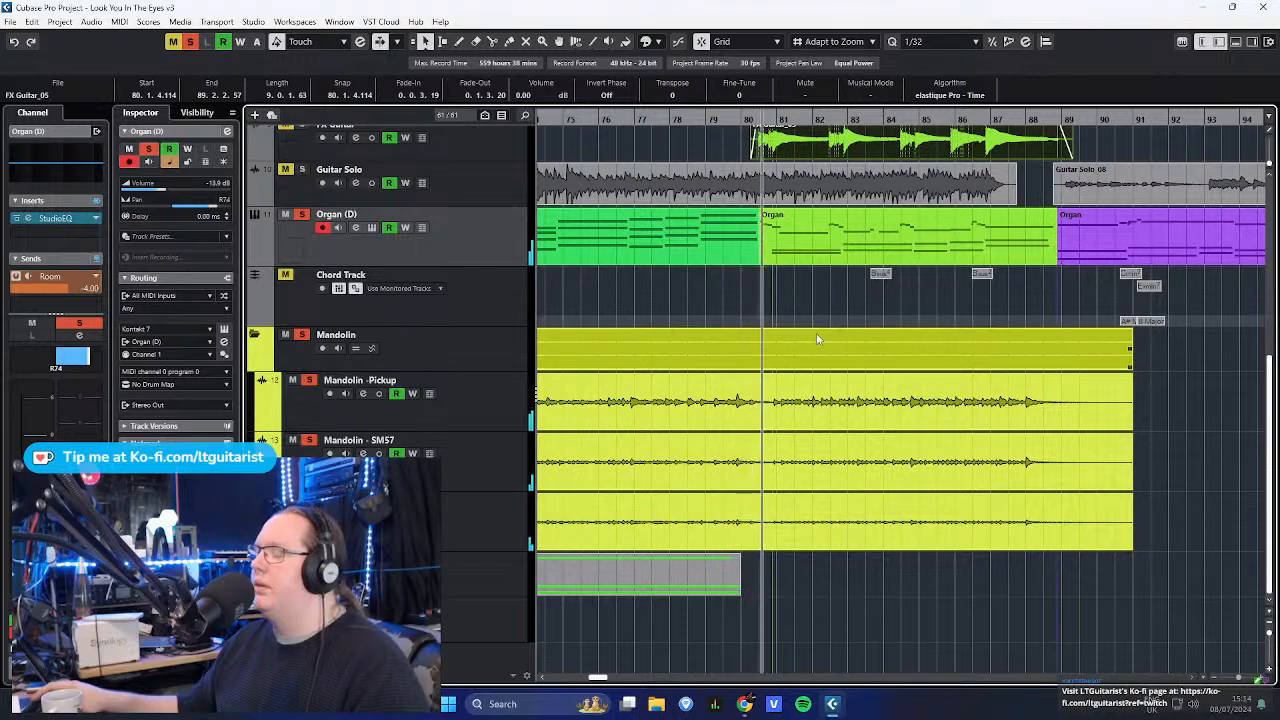
- Listen to the organ and mandolin through the end of the song, starting from about bar 129
scroll(787, 339, "down", 2)
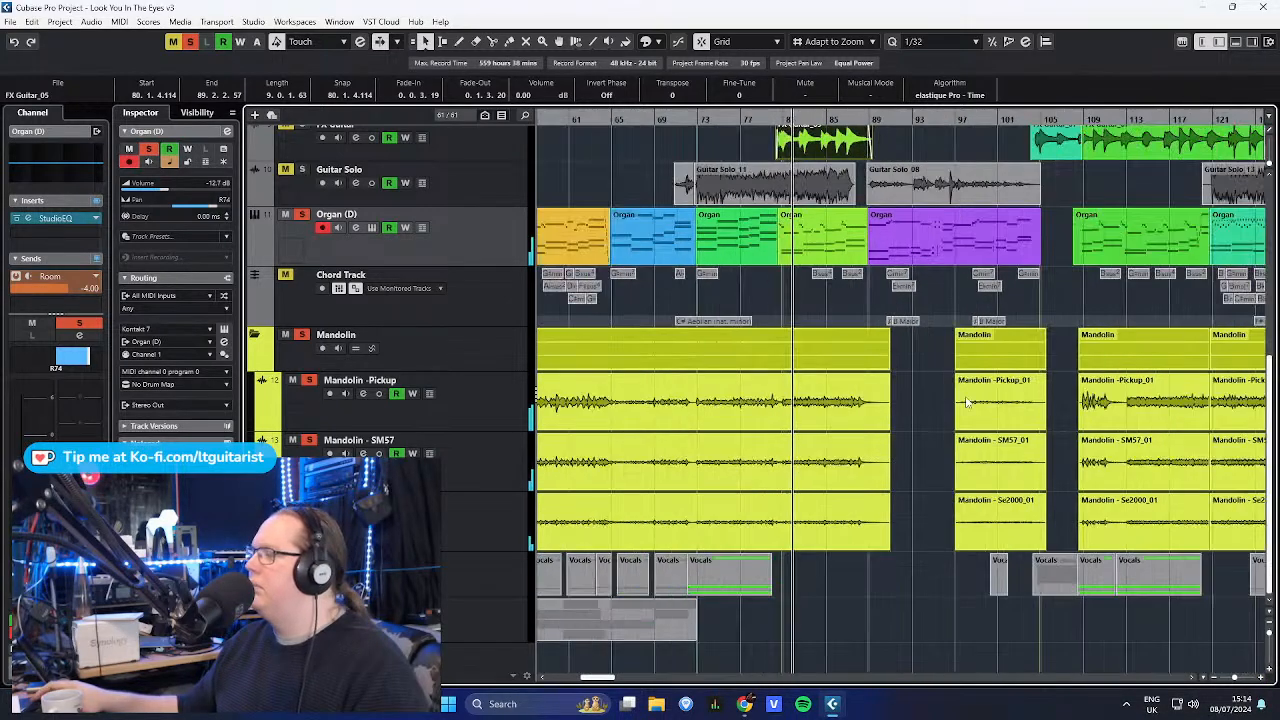
left_click_drag(1087, 645, 1273, 648)
scroll(1049, 641, "up", 3)
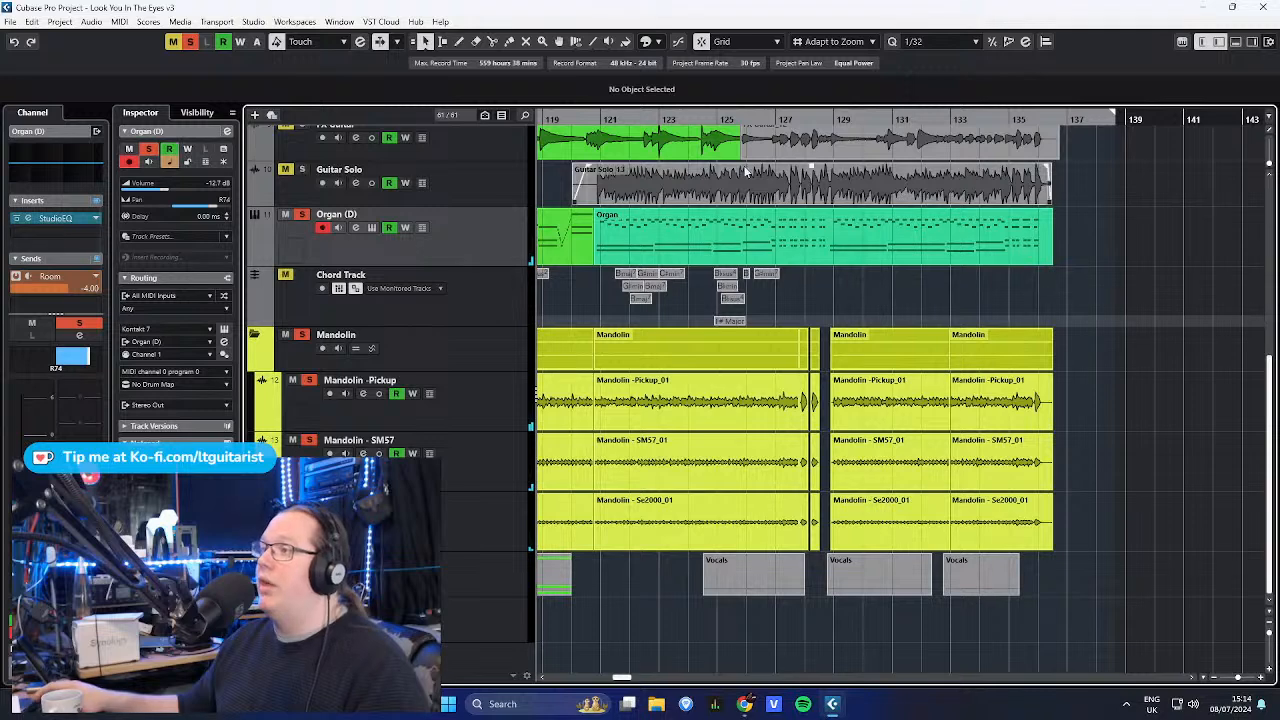
left_click_drag(844, 131, 833, 121)
key("space")
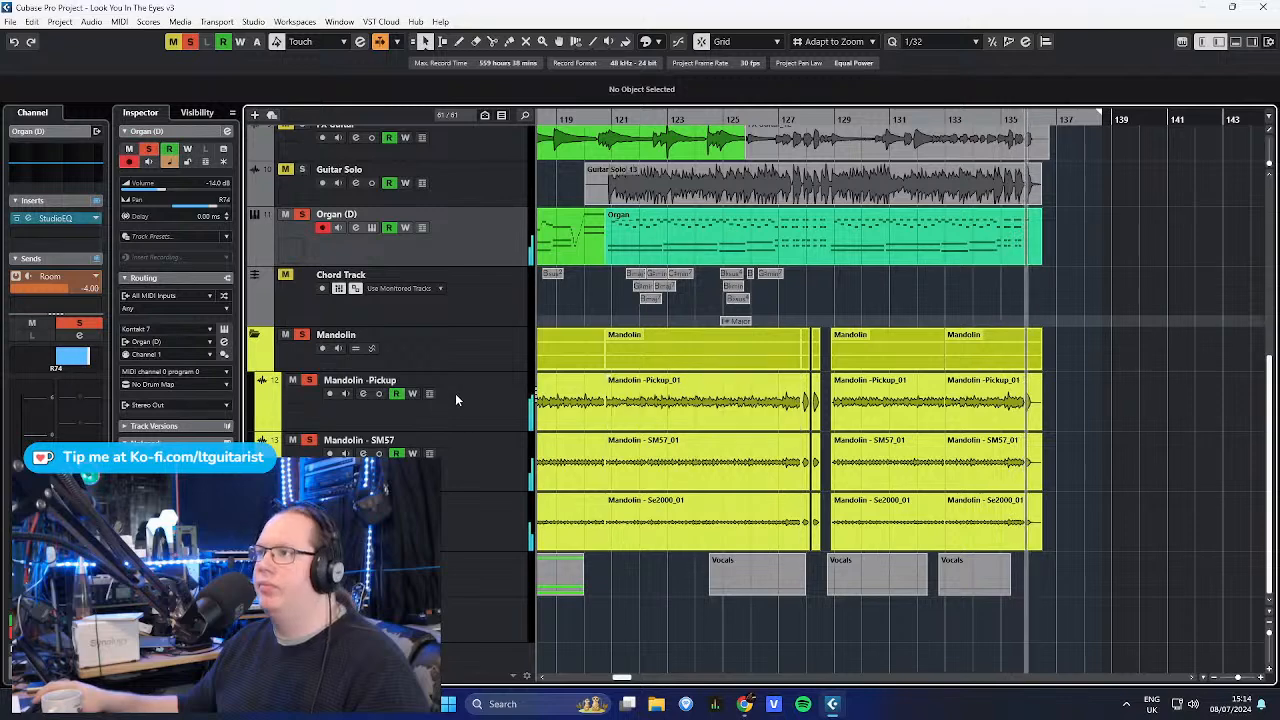
- Unsolo the organ and mandolin, collapse the Mandolin folder, and bring the whole arrangement including the Mutes folder into view
left_click(283, 347)
left_click(254, 335)
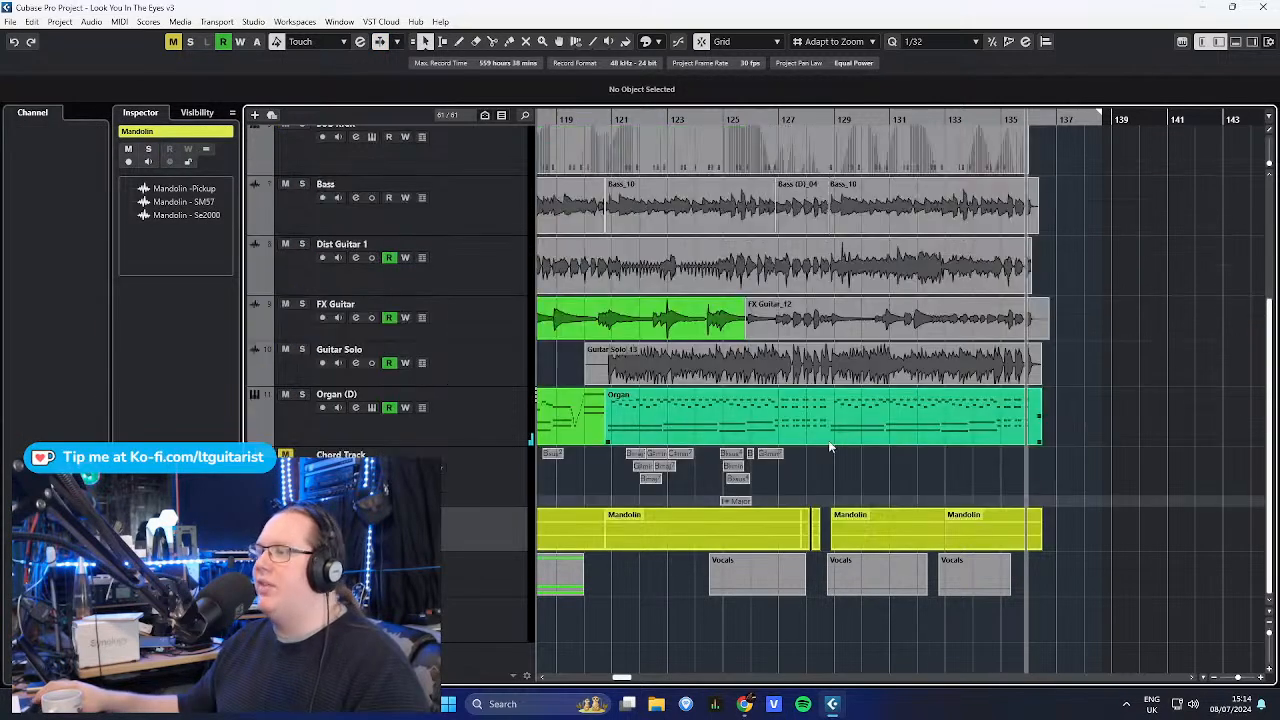
scroll(838, 448, "down", 5)
scroll(649, 623, "left", 6)
left_click_drag(1150, 641, 643, 645)
left_click(545, 628)
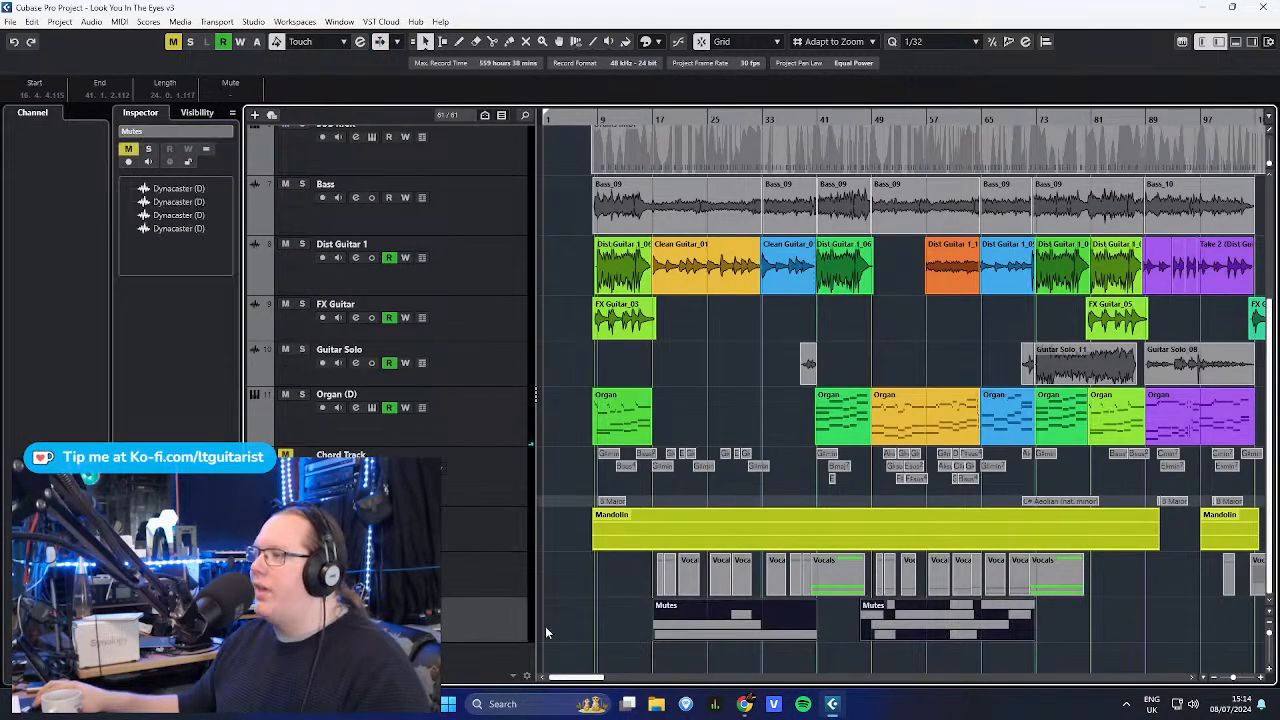
left_click(506, 540)
scroll(596, 583, "down", 3)
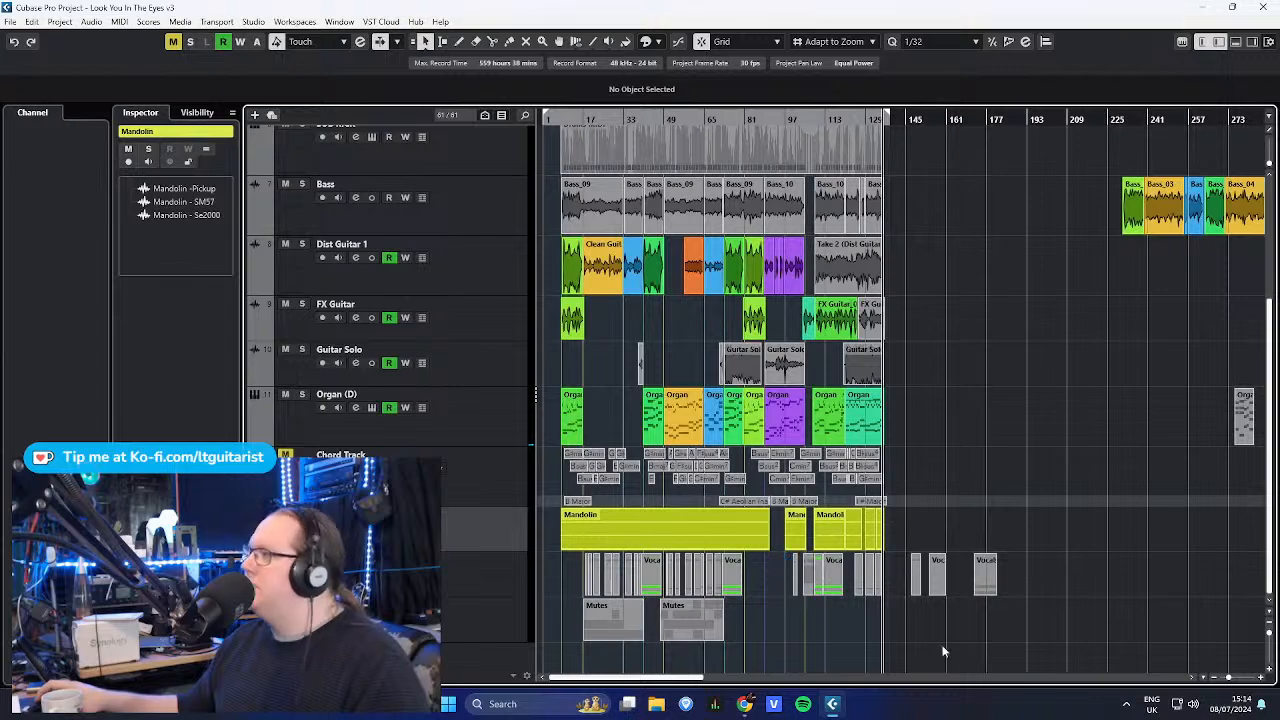
- Play the full mix from about bar 81
scroll(889, 647, "up", 3)
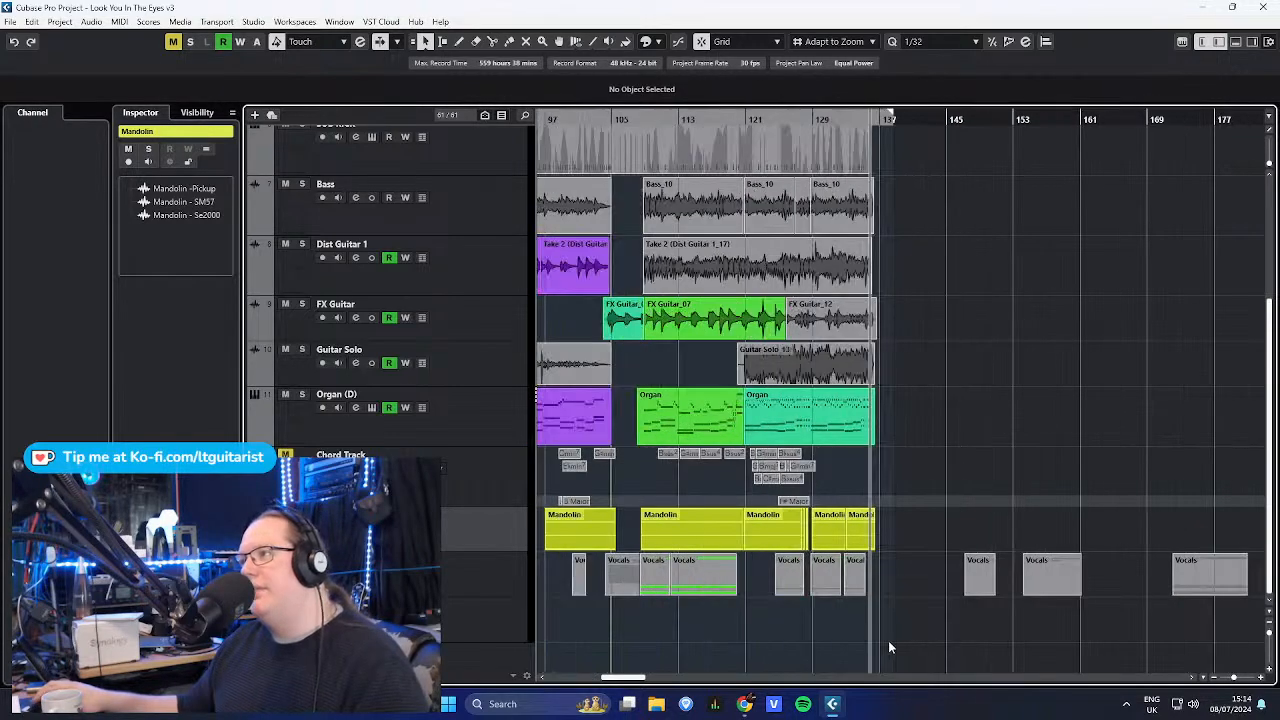
left_click_drag(874, 627, 596, 648)
left_click_drag(752, 629, 1073, 664)
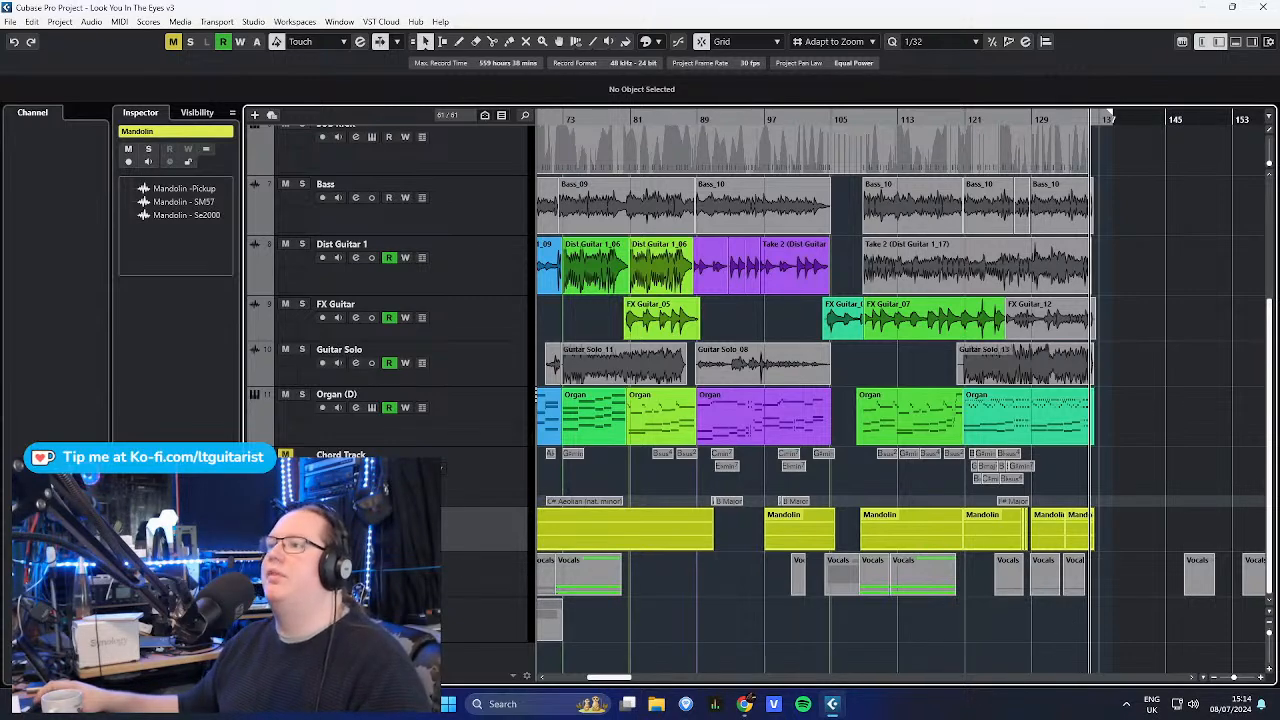
scroll(1190, 455, "up", 5)
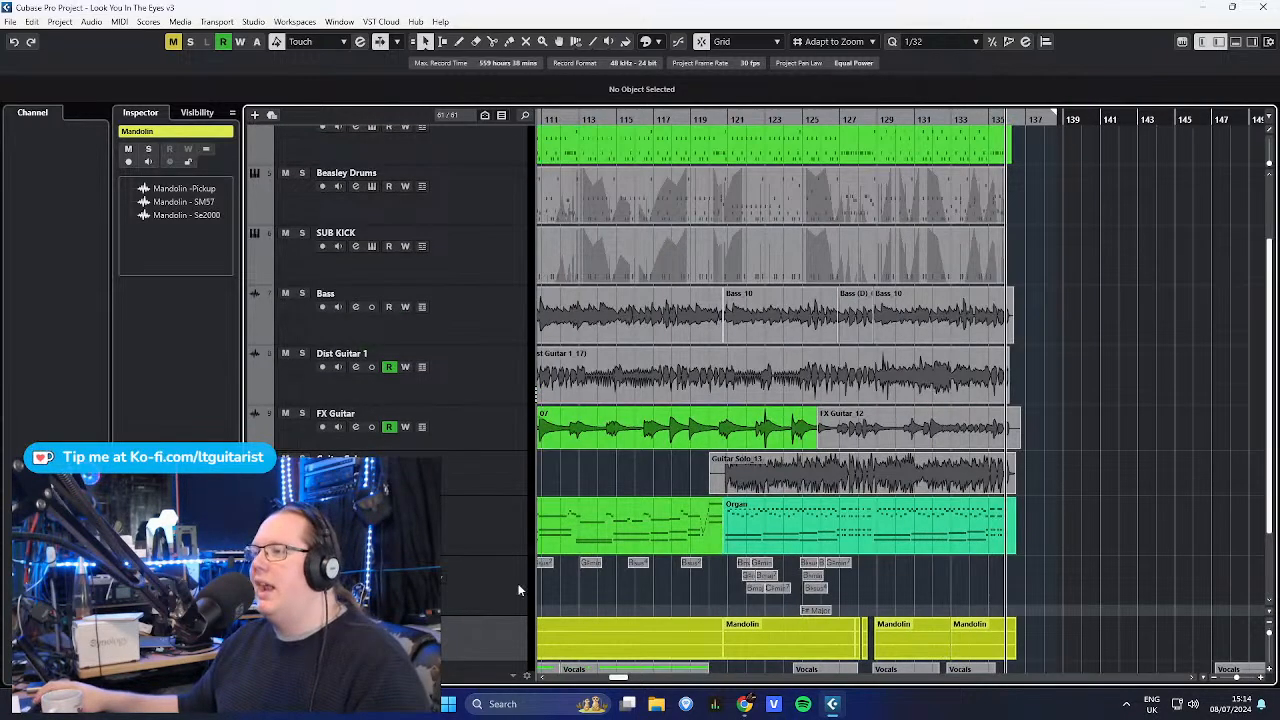
scroll(958, 502, "down", 3)
scroll(860, 450, "down", 7)
scroll(711, 120, "up", 3)
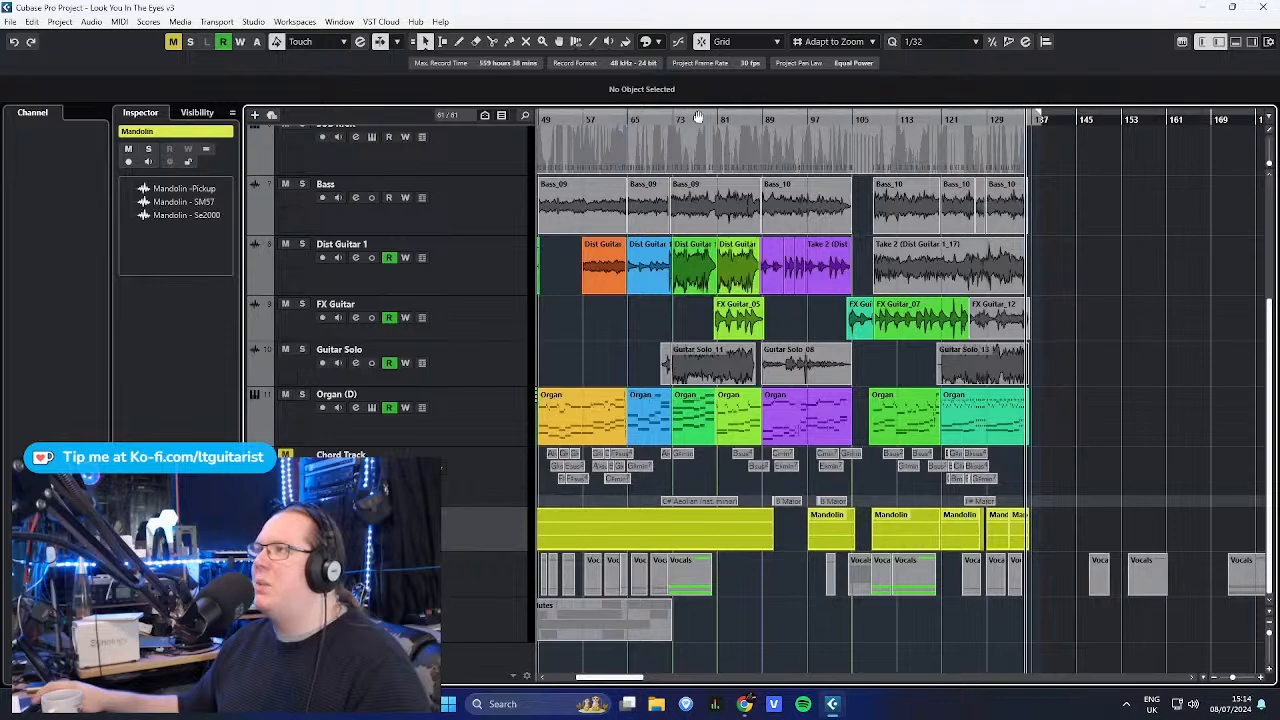
left_click(728, 122)
key("h")
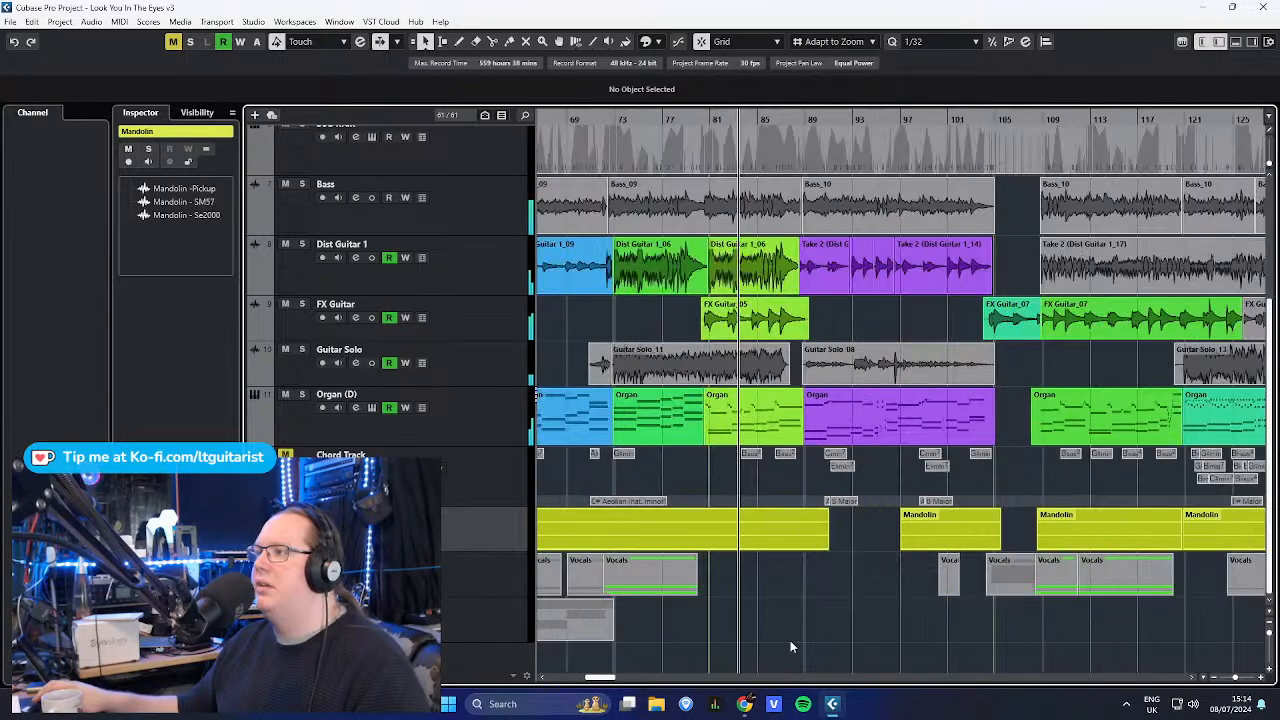
- Listen to the ending of the full mix from about bar 129 and bring the whole arrangement back into view
key("g")
scroll(988, 522, "up", 5)
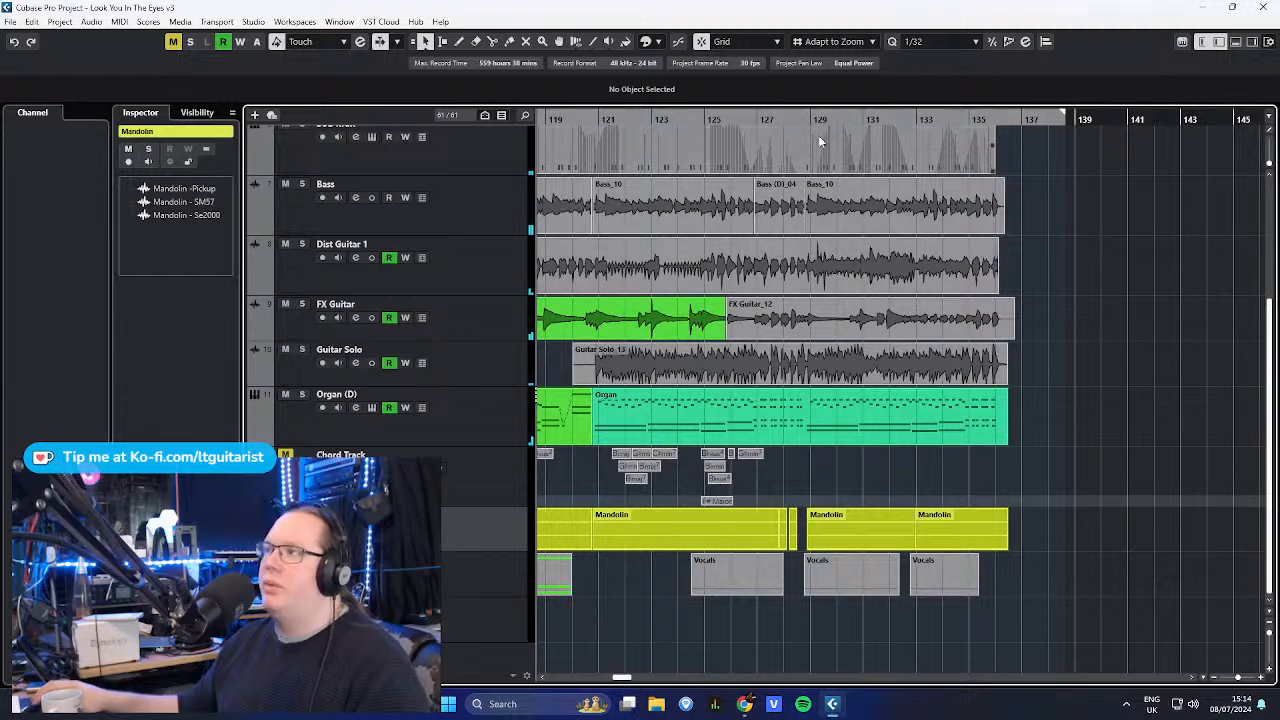
scroll(808, 119, "up", 1)
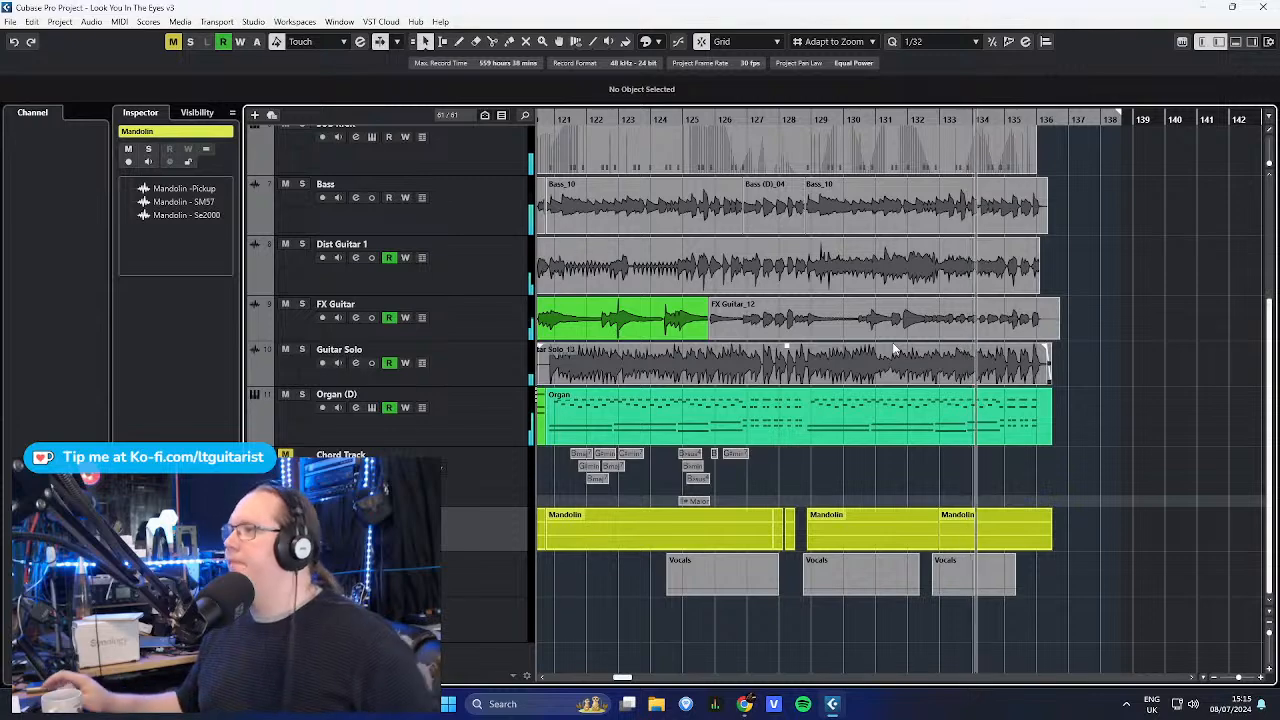
left_click(1208, 378)
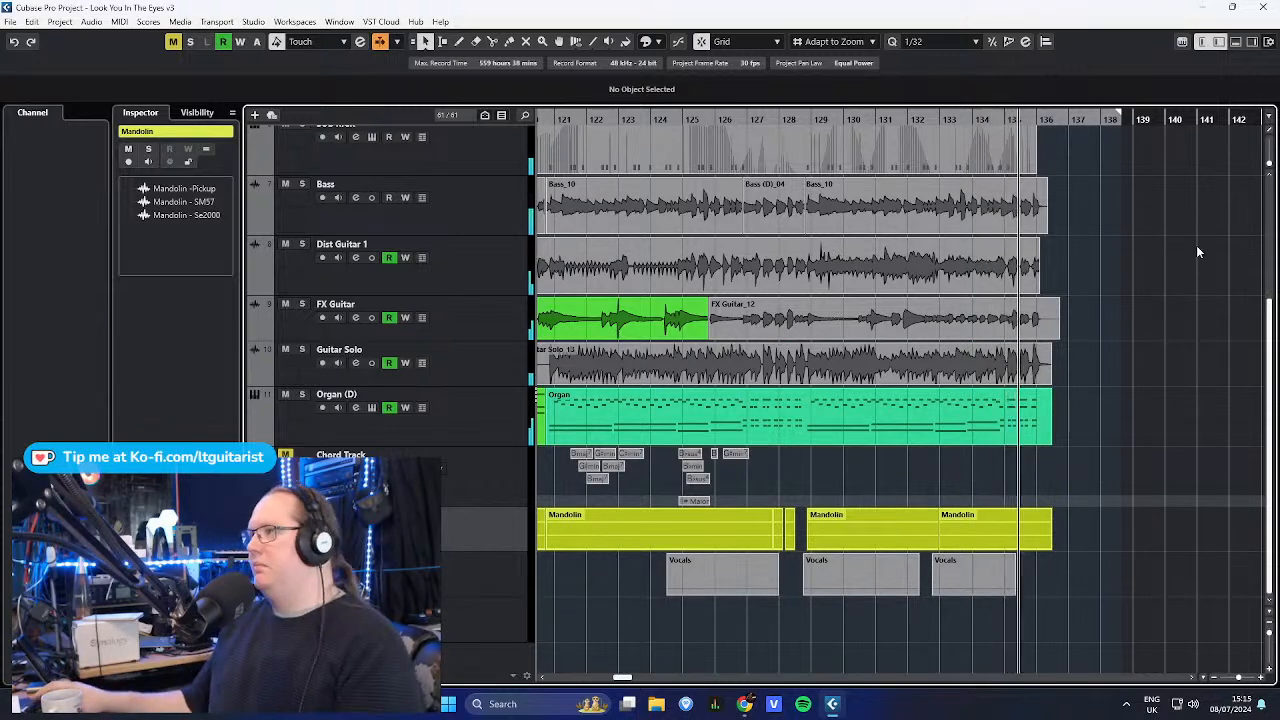
scroll(652, 420, "down", 5)
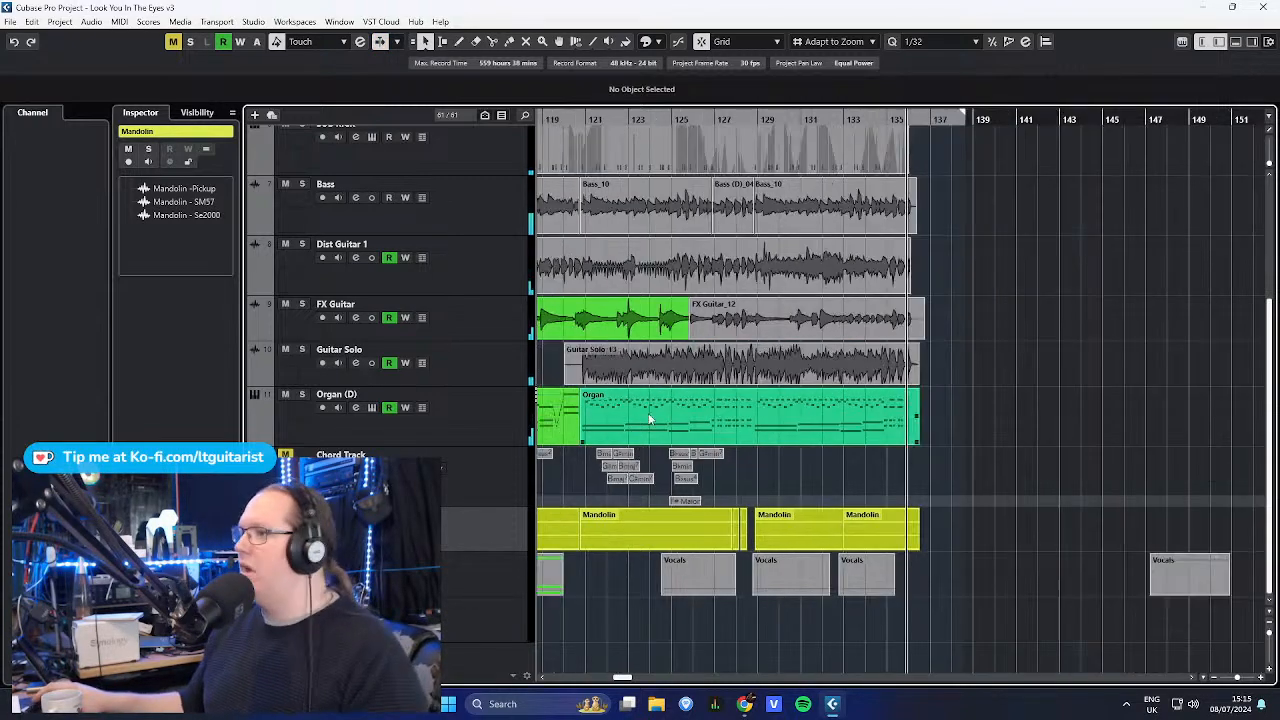
left_click_drag(712, 625, 751, 692)
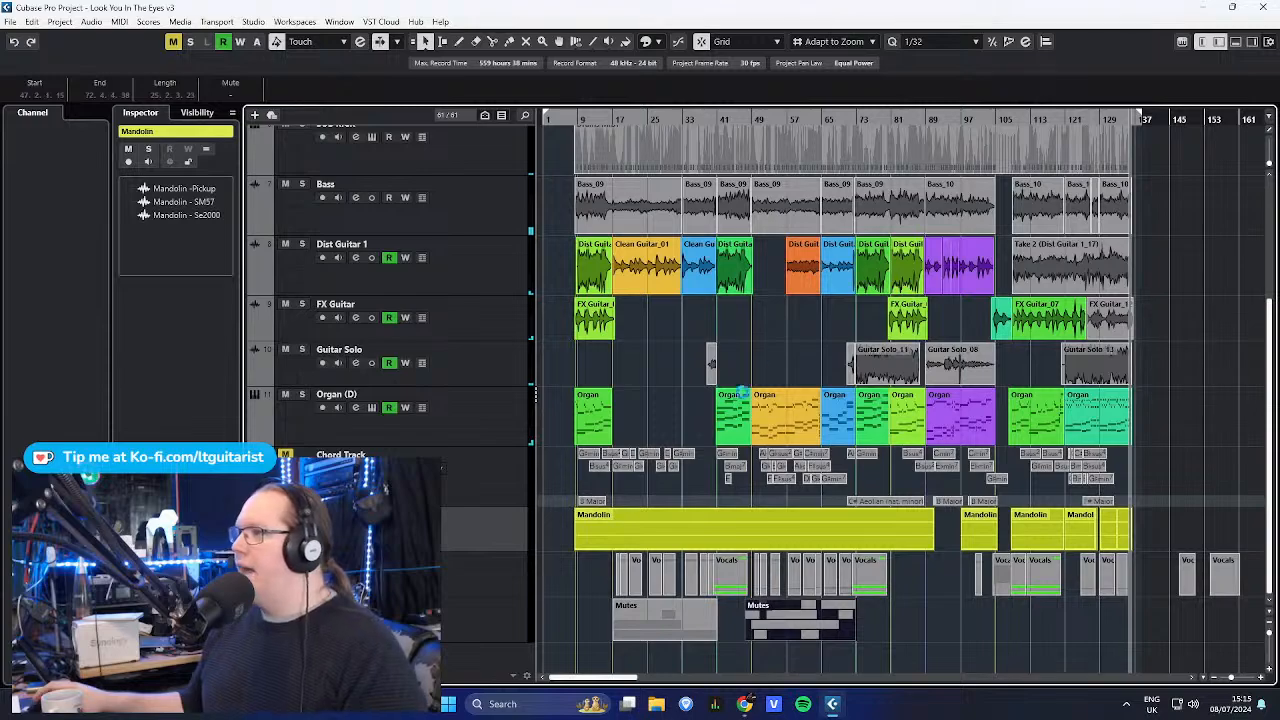
scroll(768, 340, "up", 4)
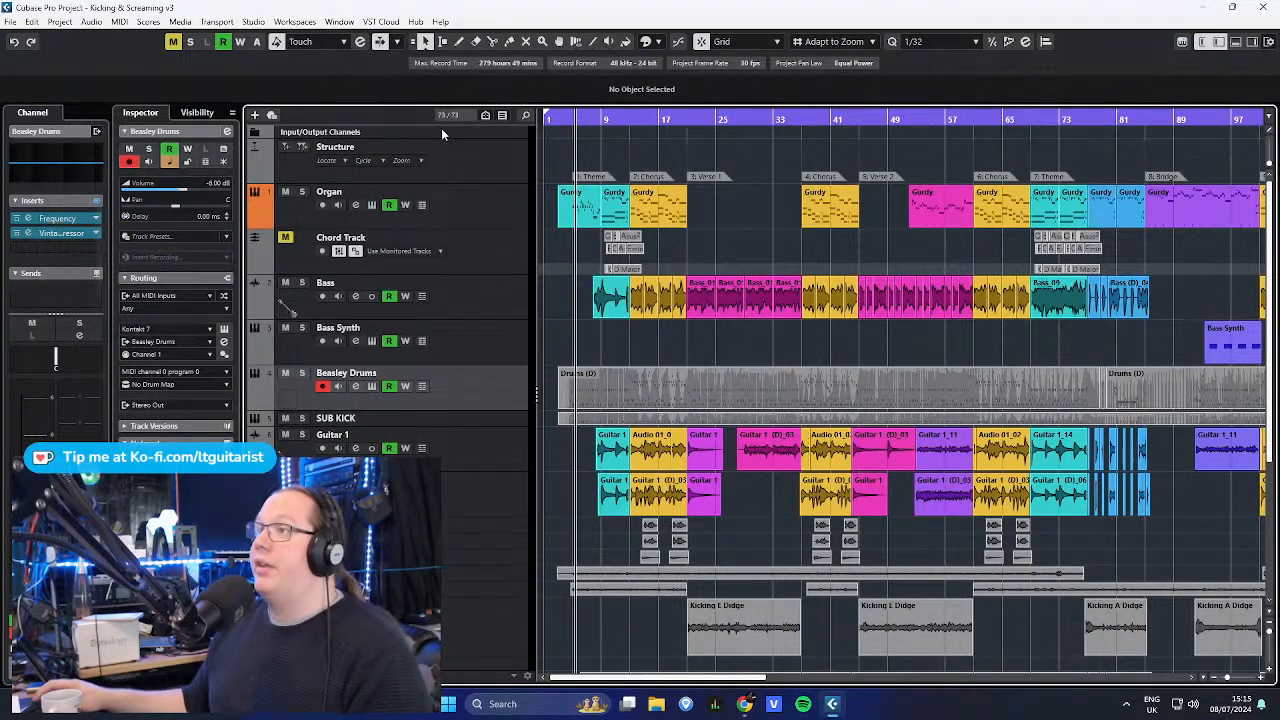
- In the Kicking & Screaming project, expand the Input/Output Channels folder and bypass the inserts on the Stereo Out
left_click(255, 132)
left_click(464, 161)
left_click(384, 186)
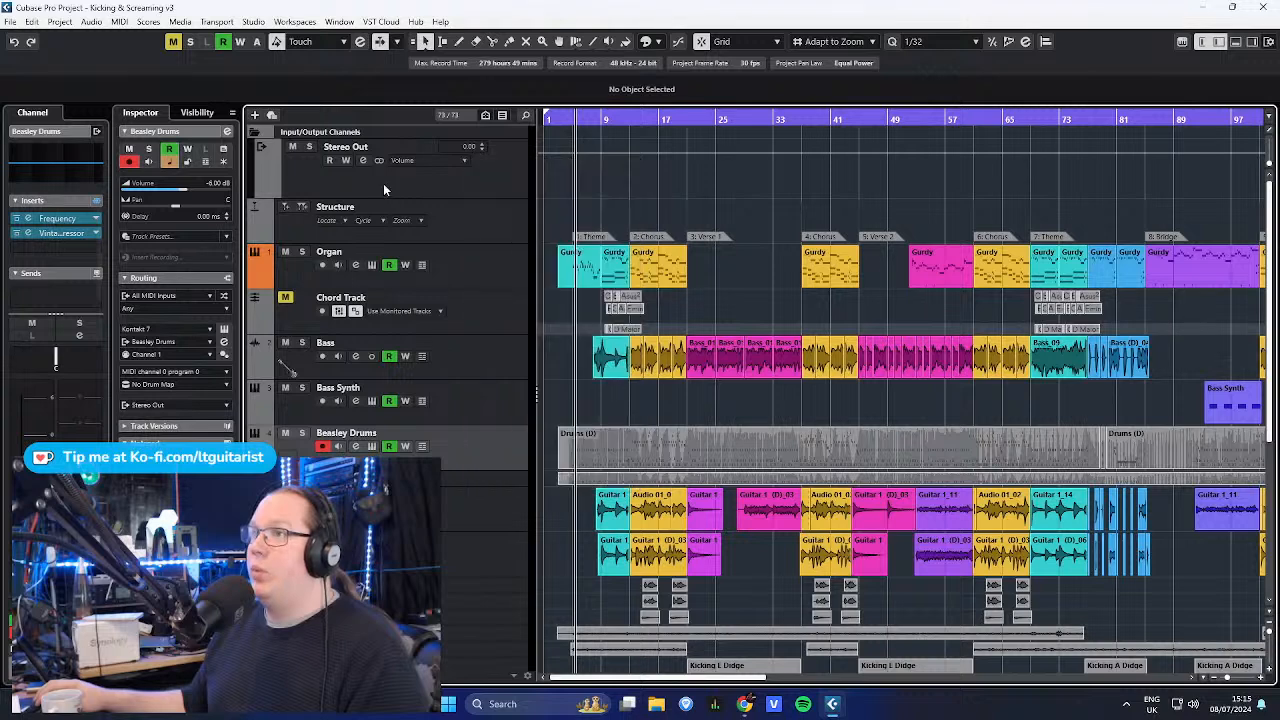
left_click(384, 189)
left_click(16, 219)
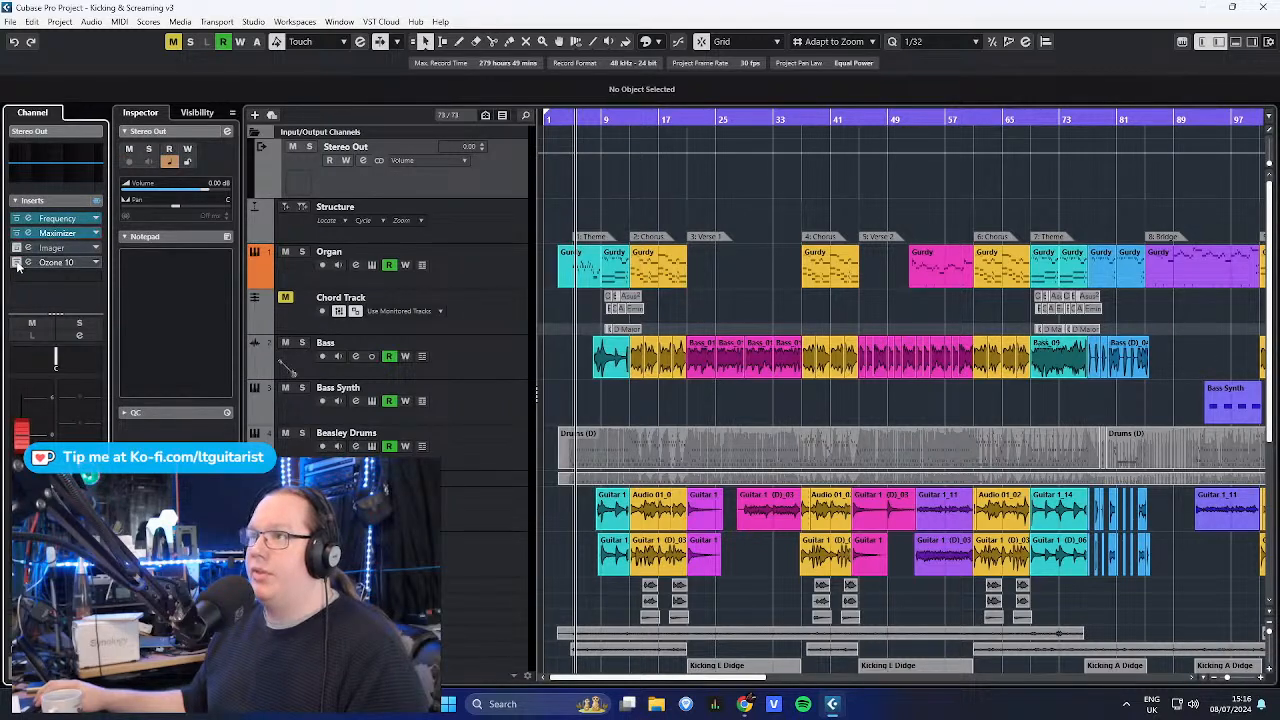
- Collapse the Input/Output Channels folder, then solo the Organ track and play its opening theme from about bar 5
left_click(254, 133)
left_click(444, 179)
left_click(530, 229)
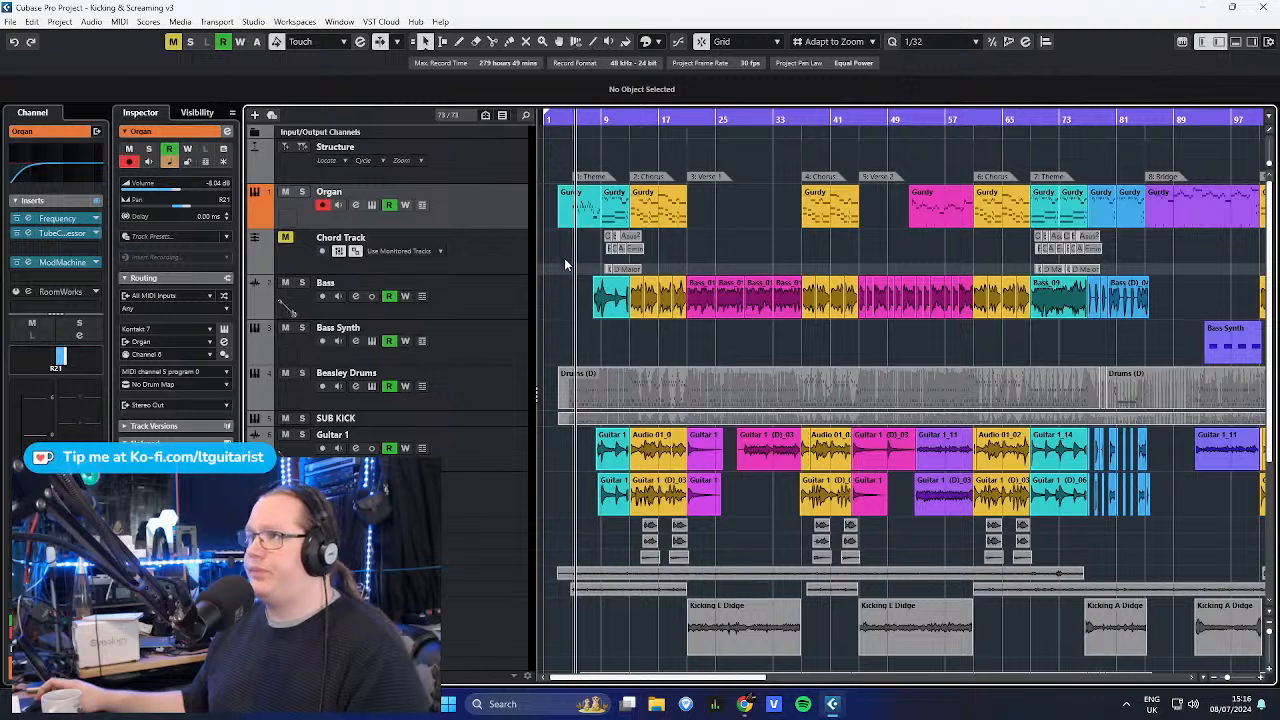
scroll(564, 264, "up", 3)
left_click(302, 192)
scroll(428, 313, "up", 2)
scroll(704, 137, "left", 2)
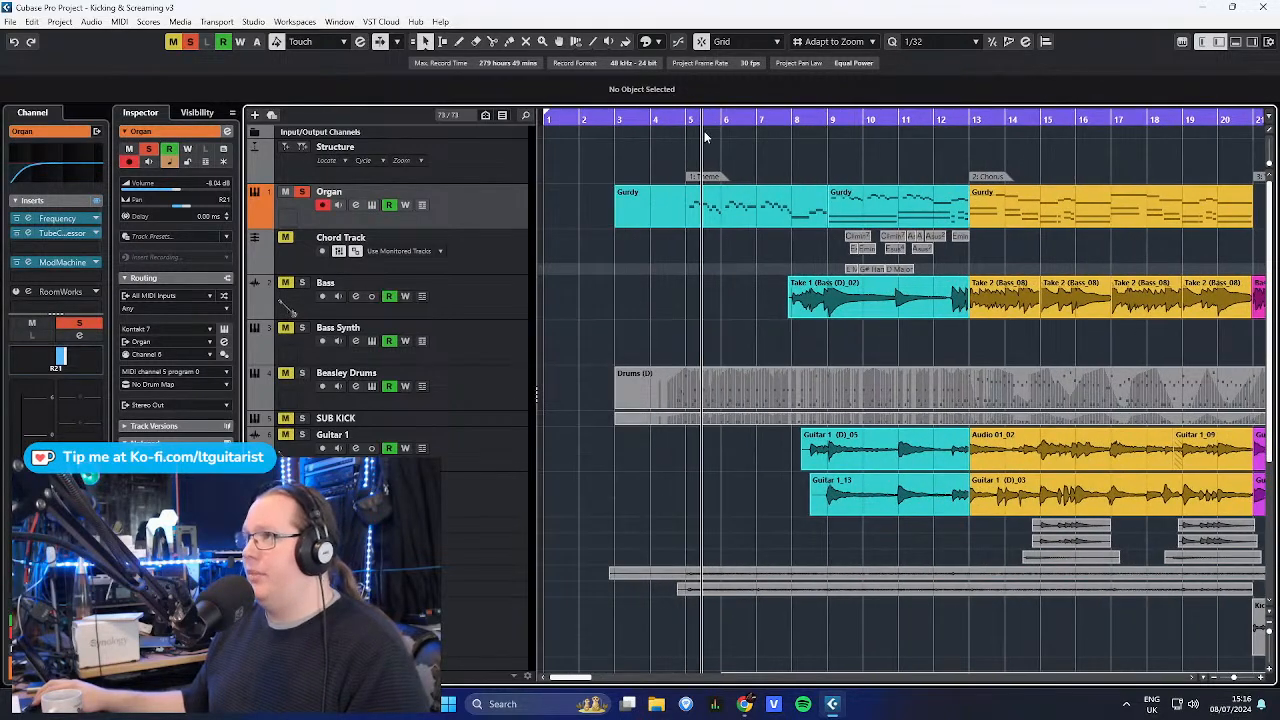
scroll(704, 137, "up", 2)
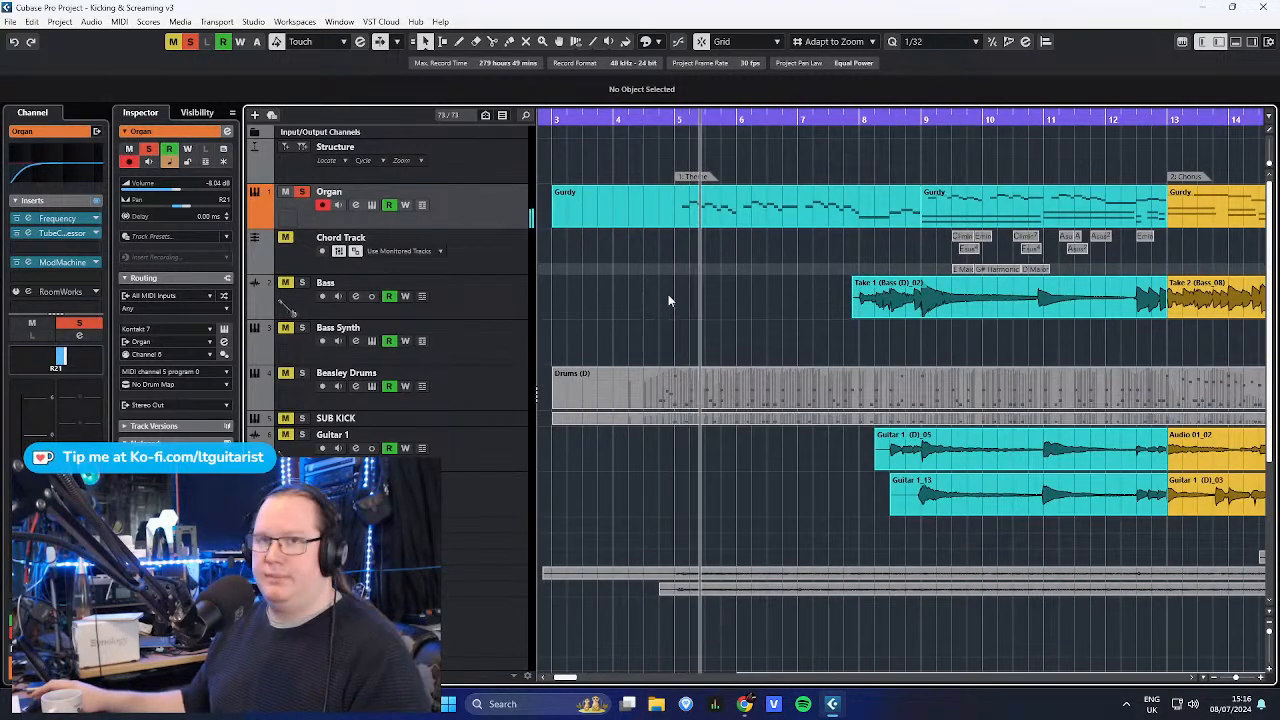
- Inspect the Imager insert's settings on the Stereo Out, close it, and collapse the Input/Output Channels folder again
left_click(430, 168)
left_click(255, 135)
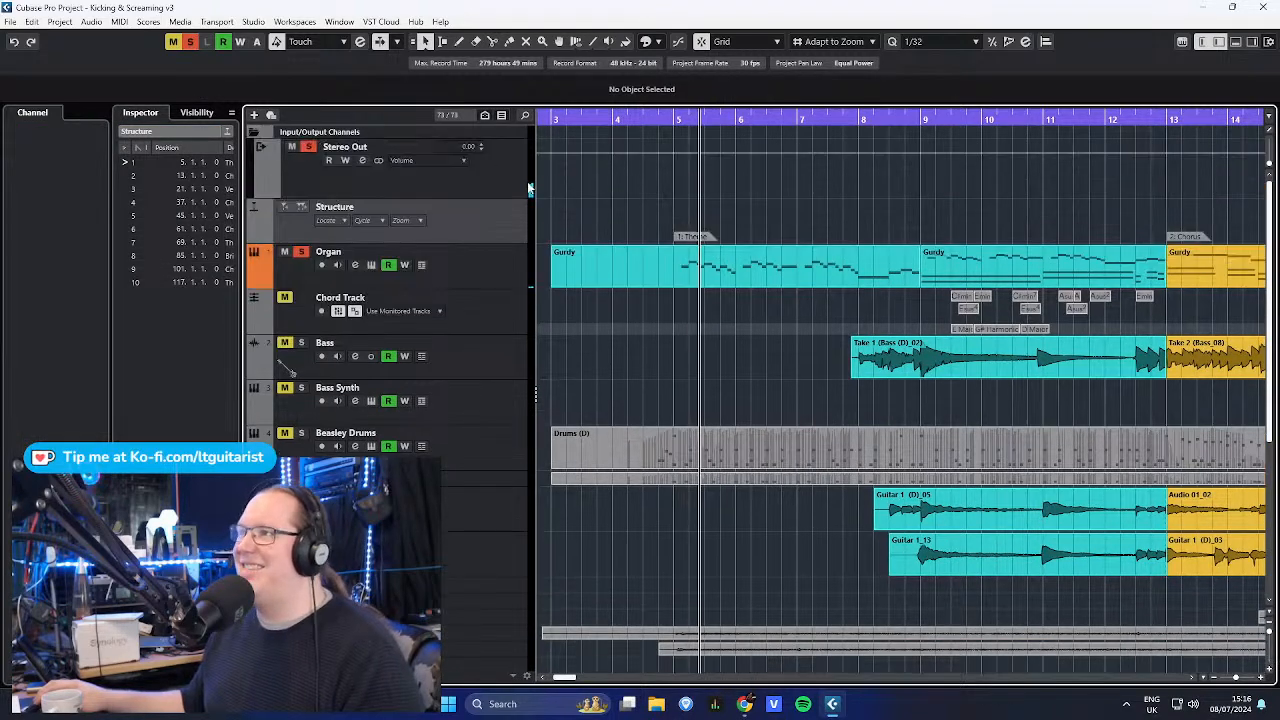
left_click(262, 170)
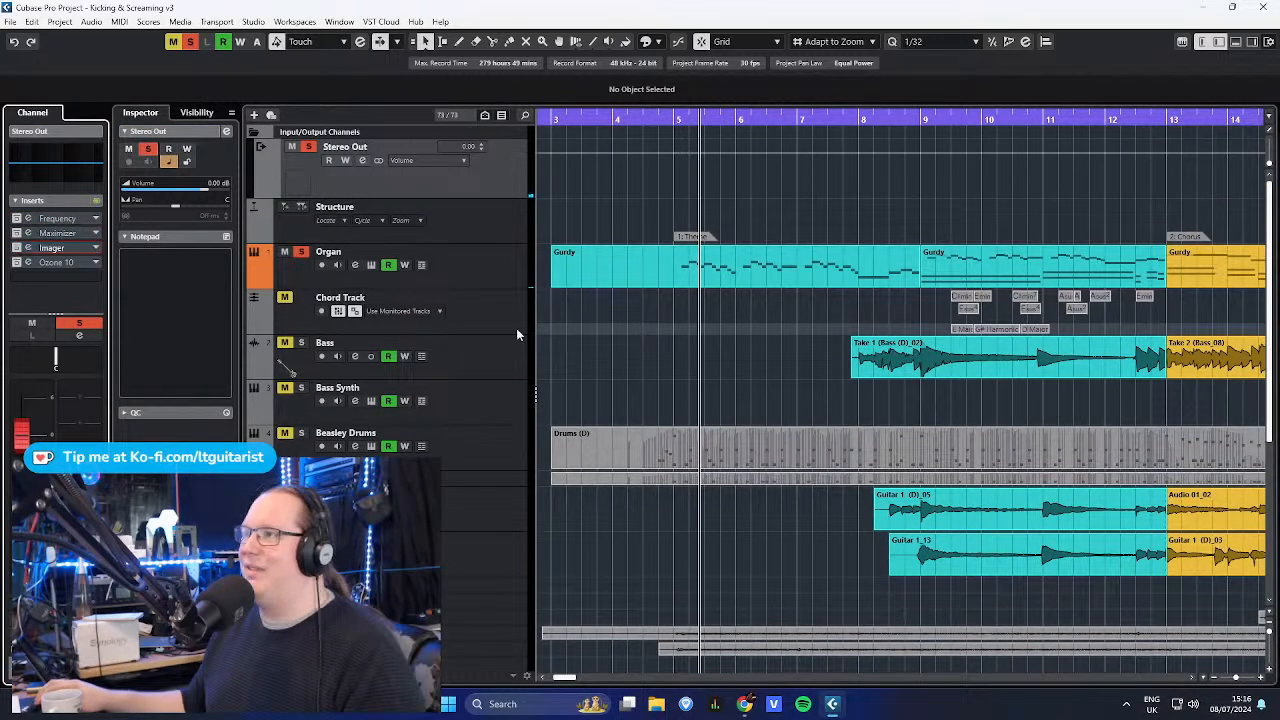
left_click(254, 135)
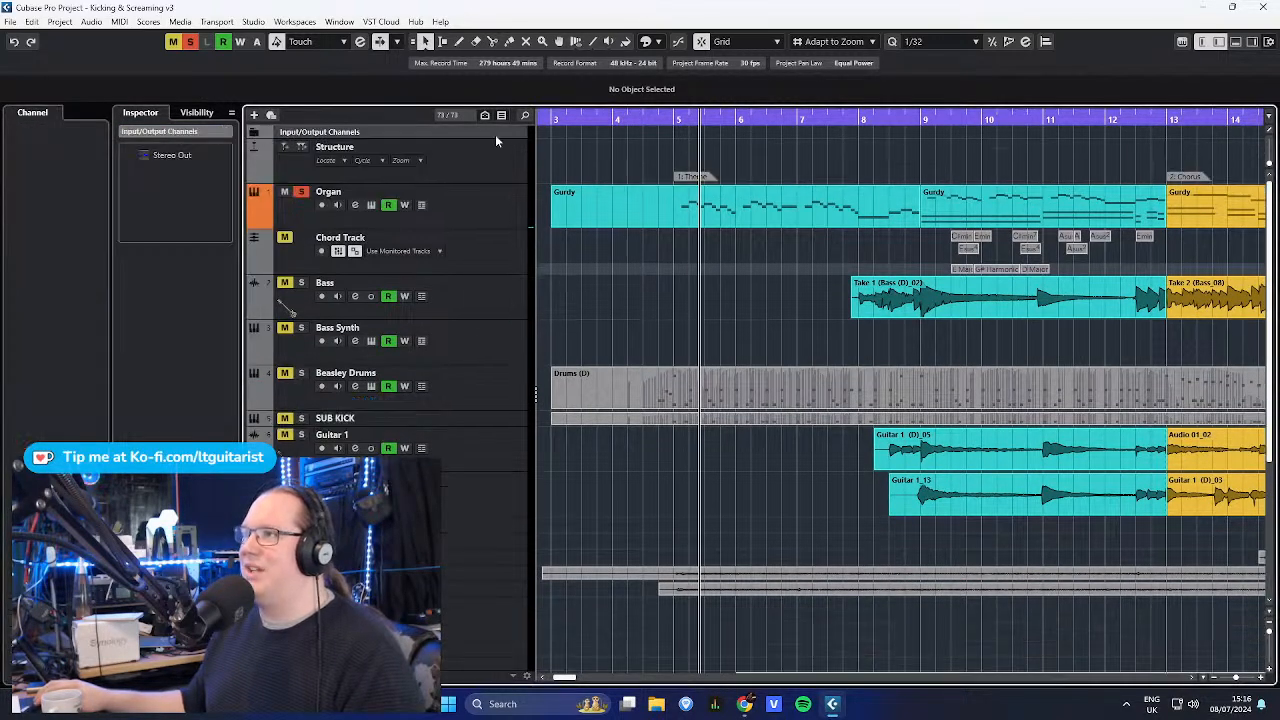
left_click(254, 135)
left_click(516, 156)
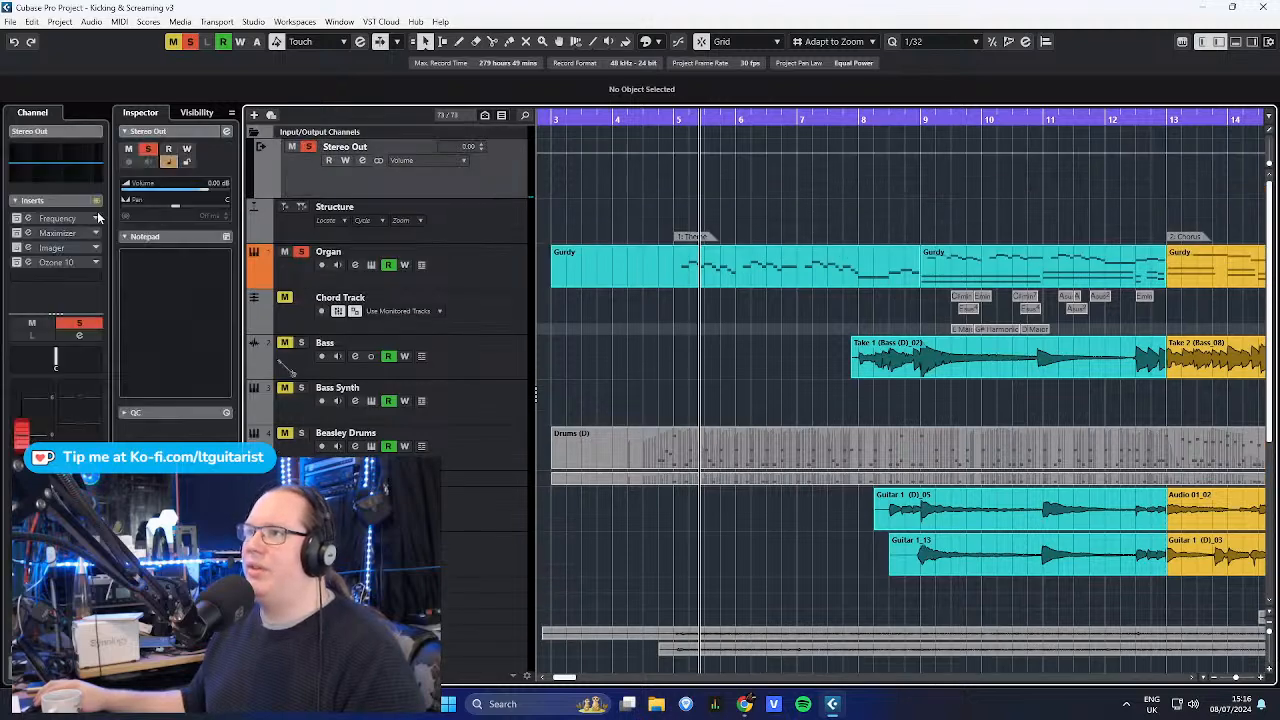
left_click(50, 249)
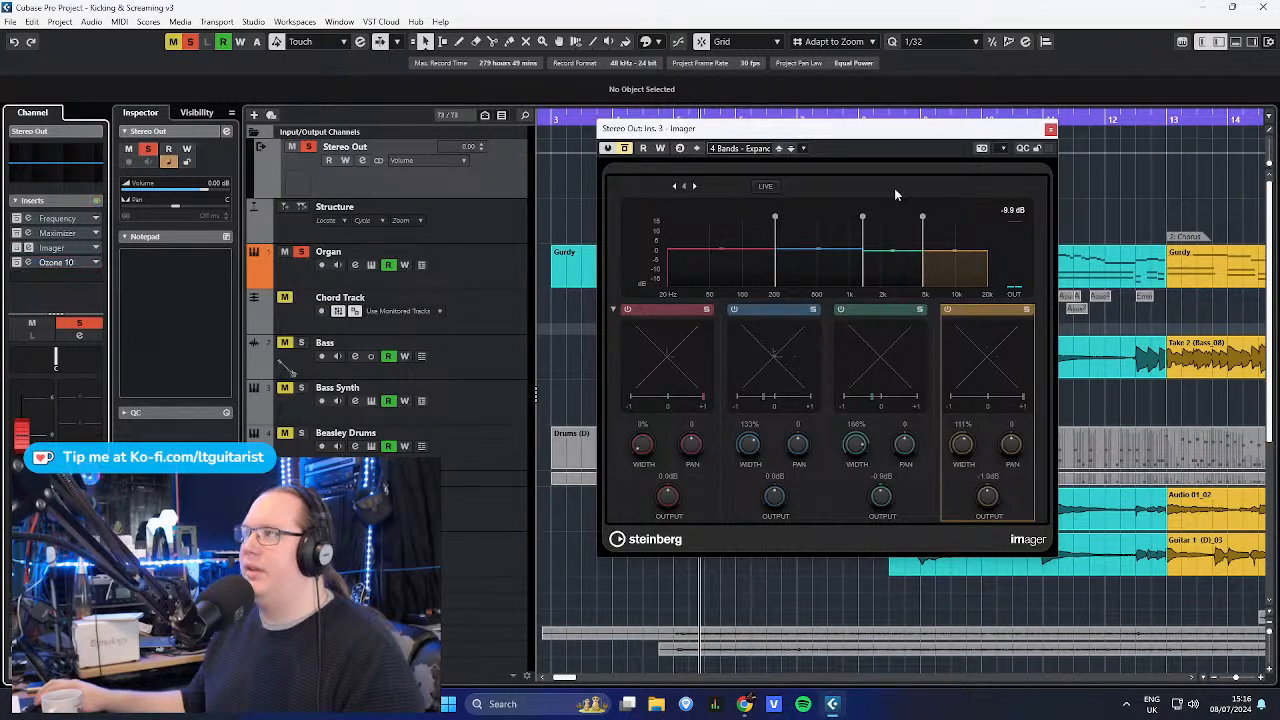
left_click(1050, 130)
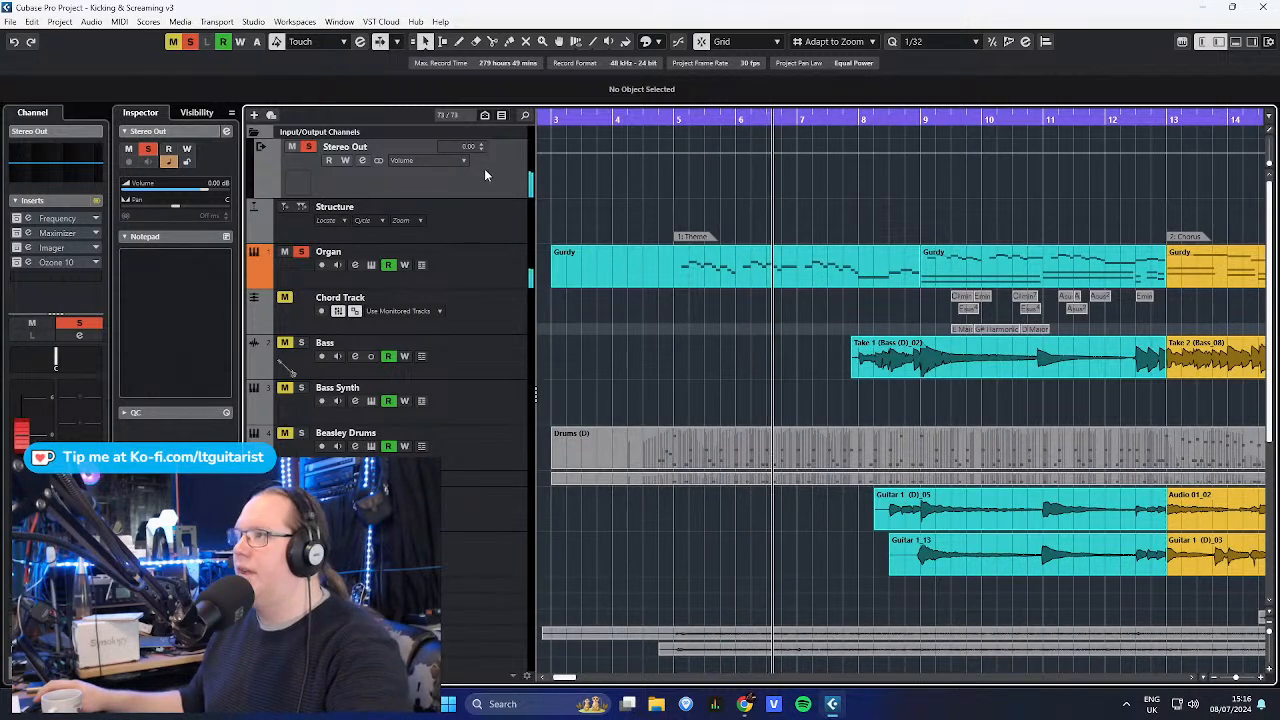
left_click(254, 132)
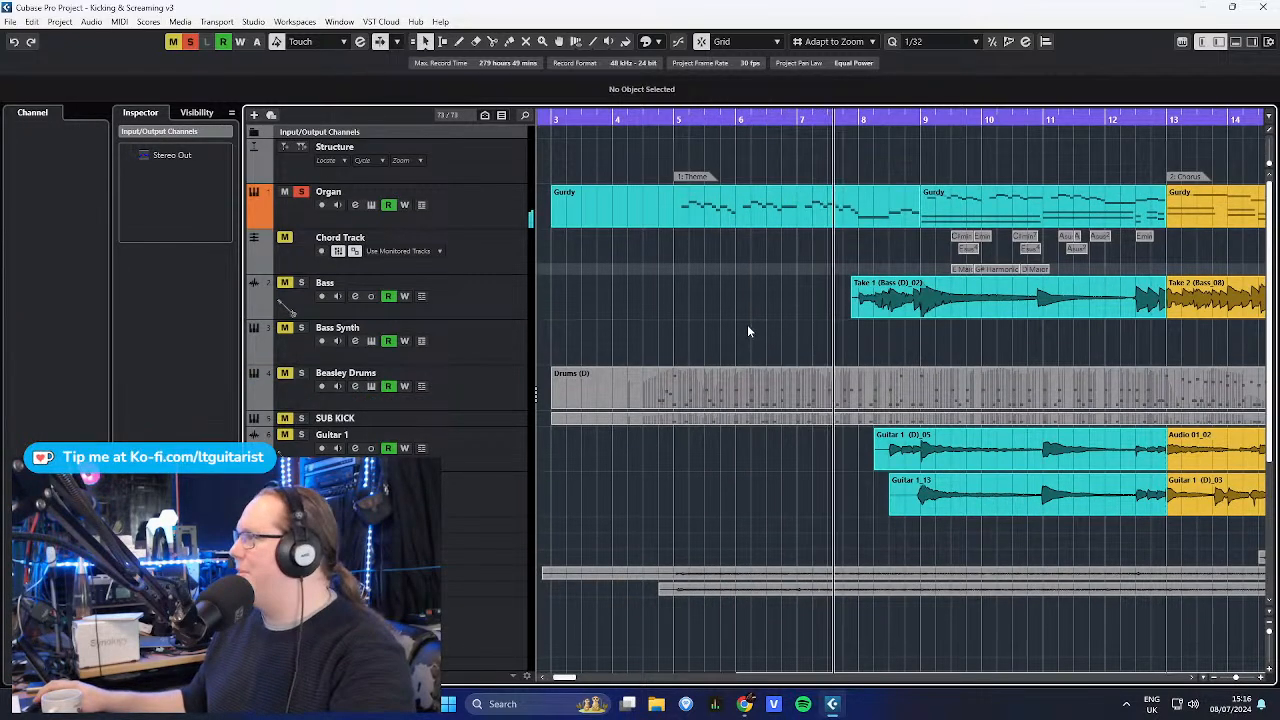
- Look through the lower tracks and the Mute Box folder, and select the muted Pipes track inside it
scroll(623, 307, "down", 3)
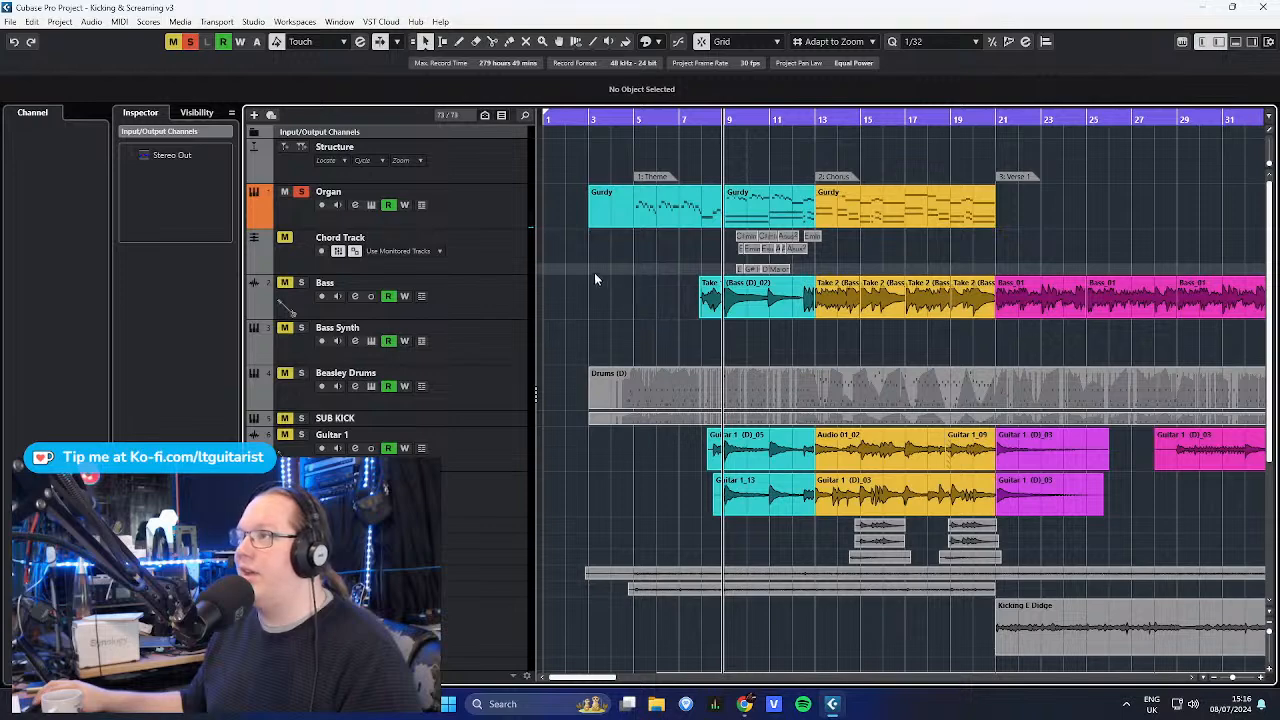
key("Down")
key("Down")
scroll(646, 424, "down", 3)
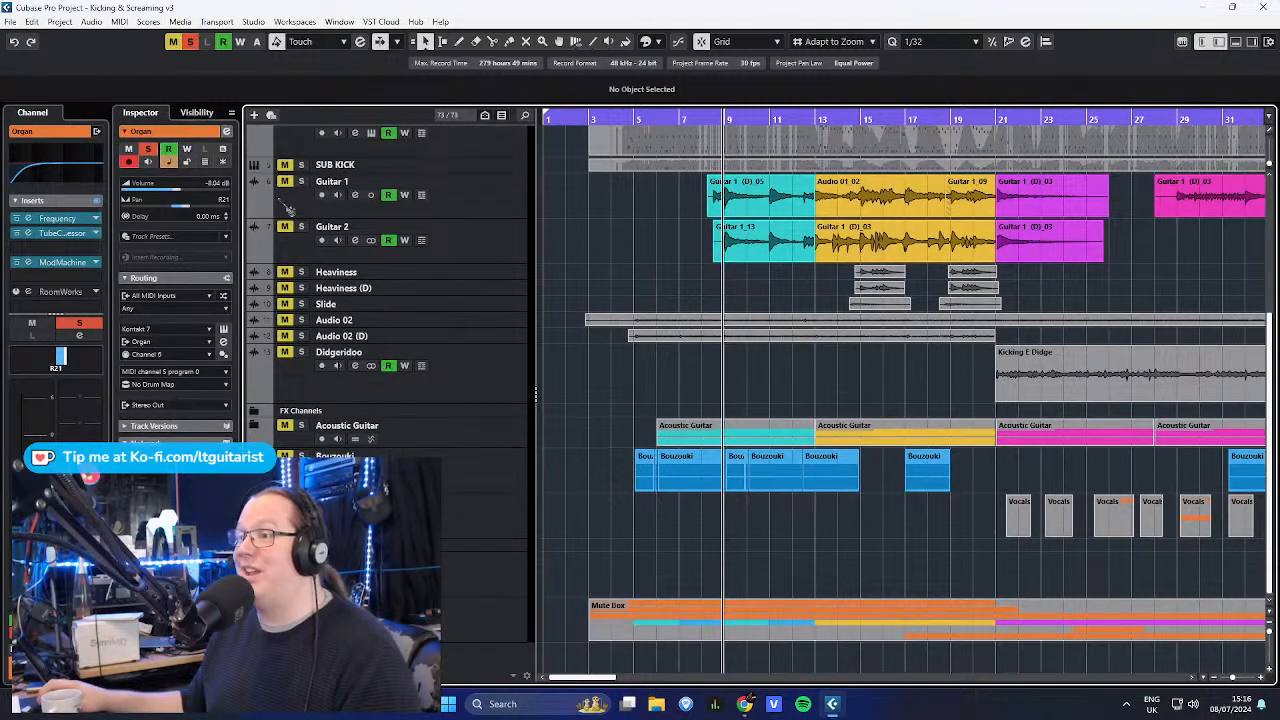
scroll(697, 556, "down", 3)
key("Down")
key("Down")
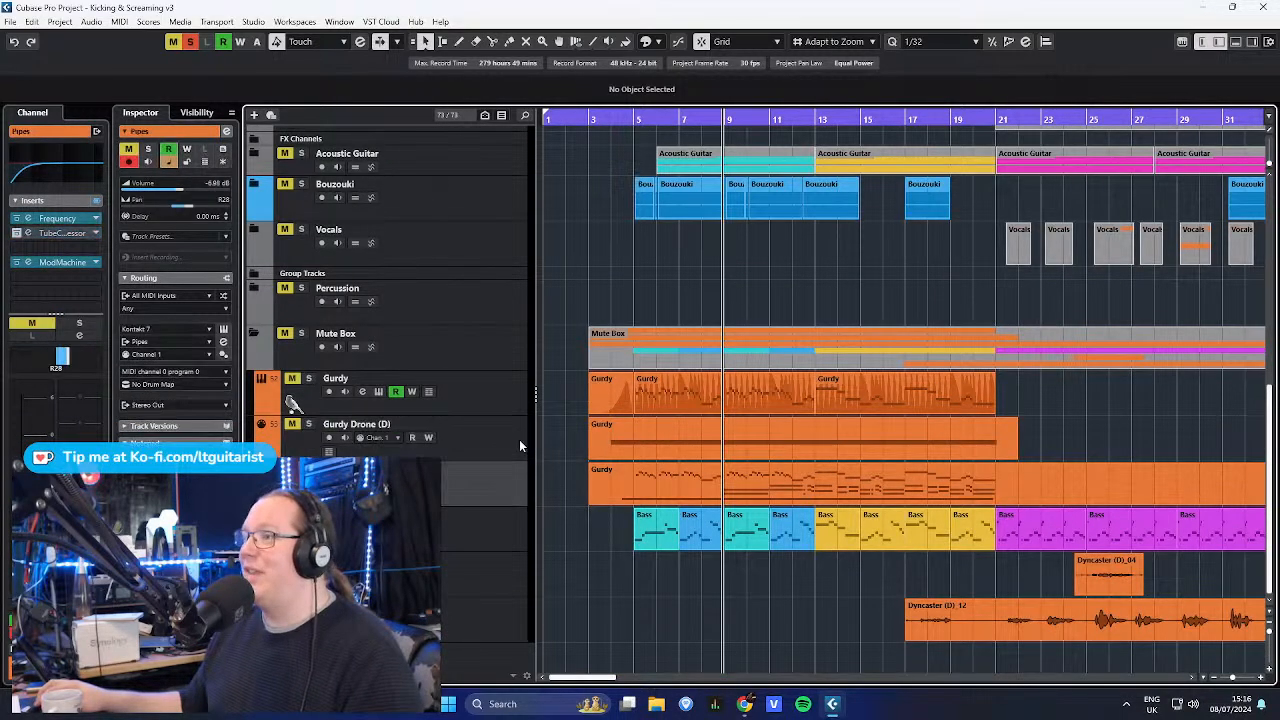
left_click(498, 410)
scroll(610, 538, "down", 3)
left_click(471, 543)
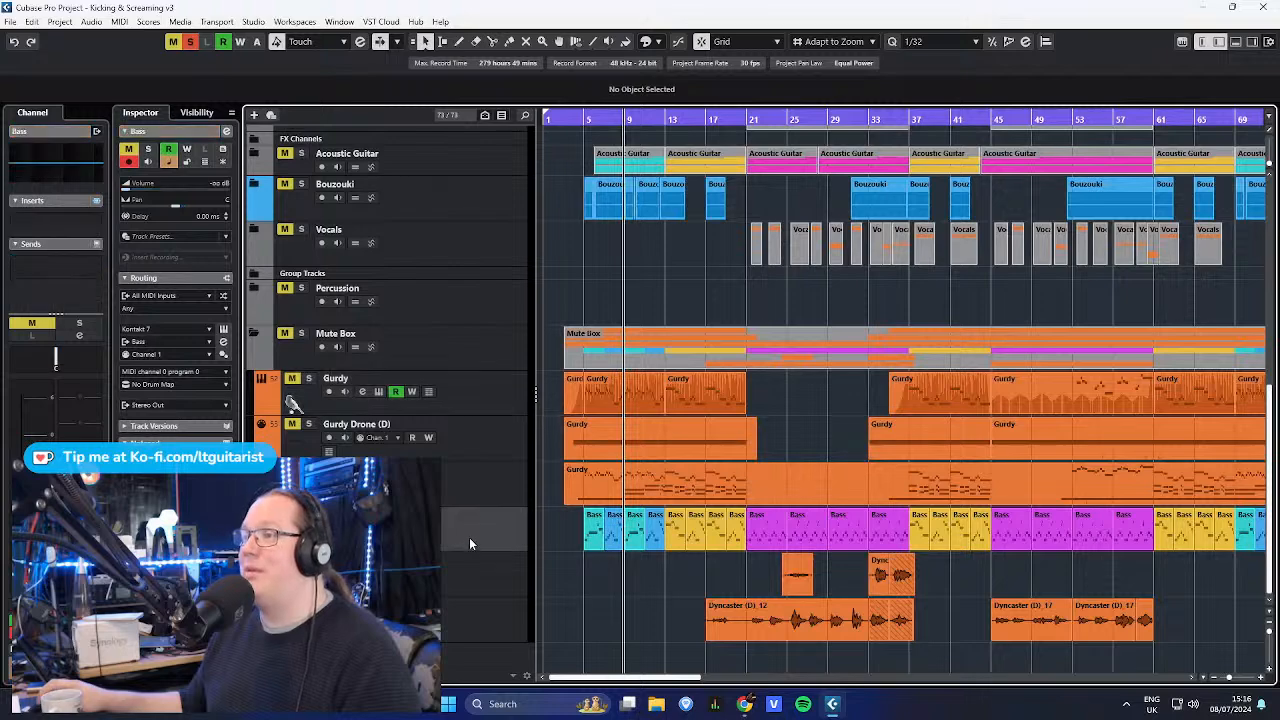
left_click(497, 476)
- Solo the Pipes track and open its Kontakt instrument
scroll(604, 491, "up", 5)
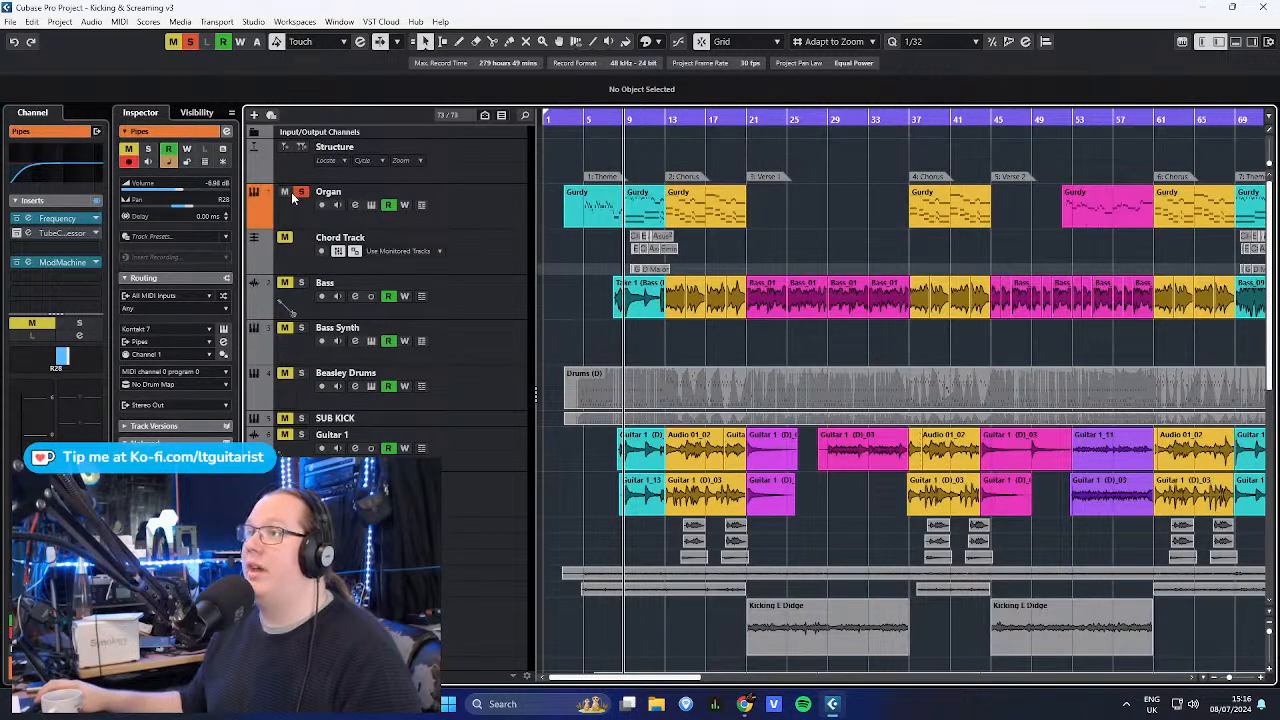
scroll(606, 296, "down", 5)
key("s")
scroll(556, 375, "up", 5)
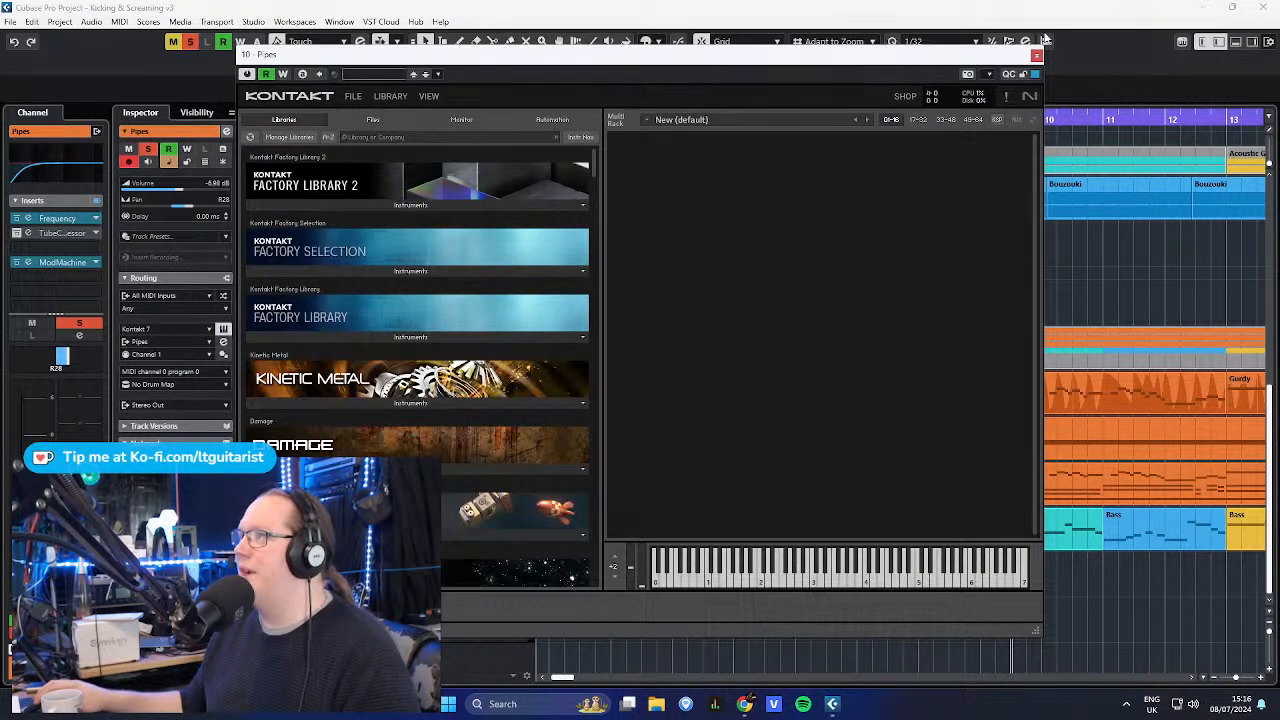
- Look through the instrument folders of Kontakt's Factory Library 2 and Factory Selection, including the World folder
left_click(318, 198)
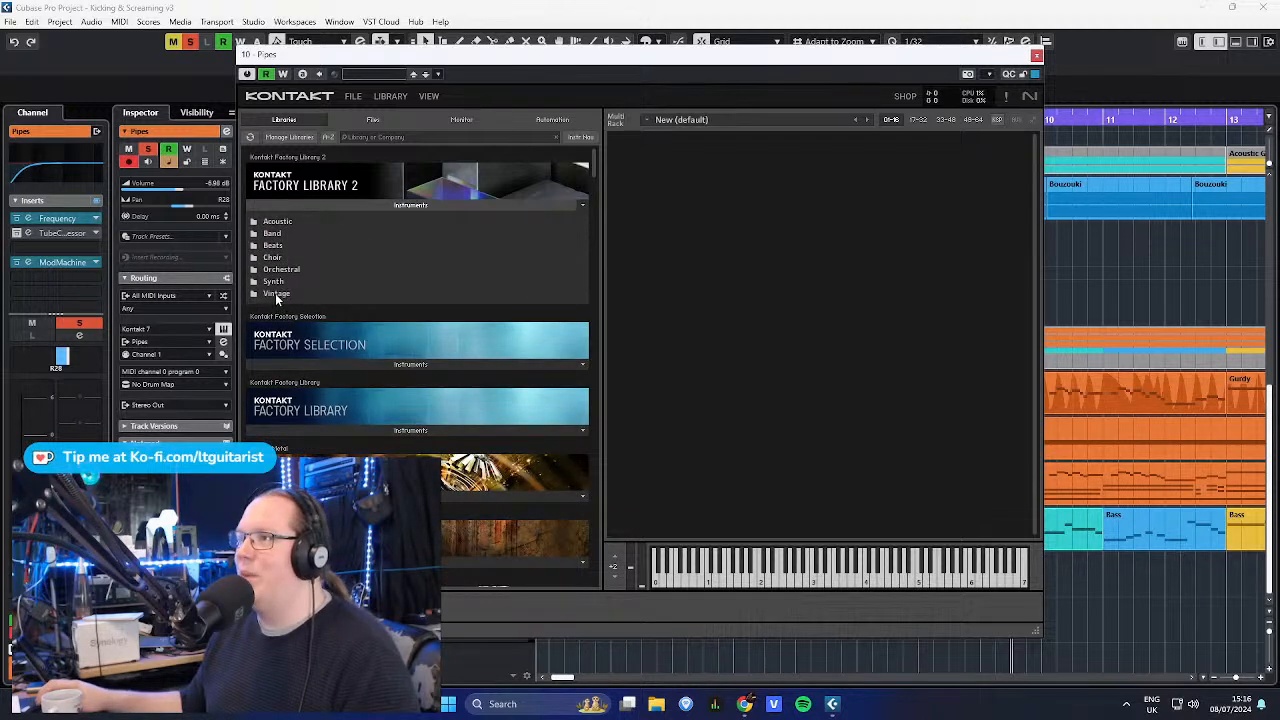
left_click(277, 296)
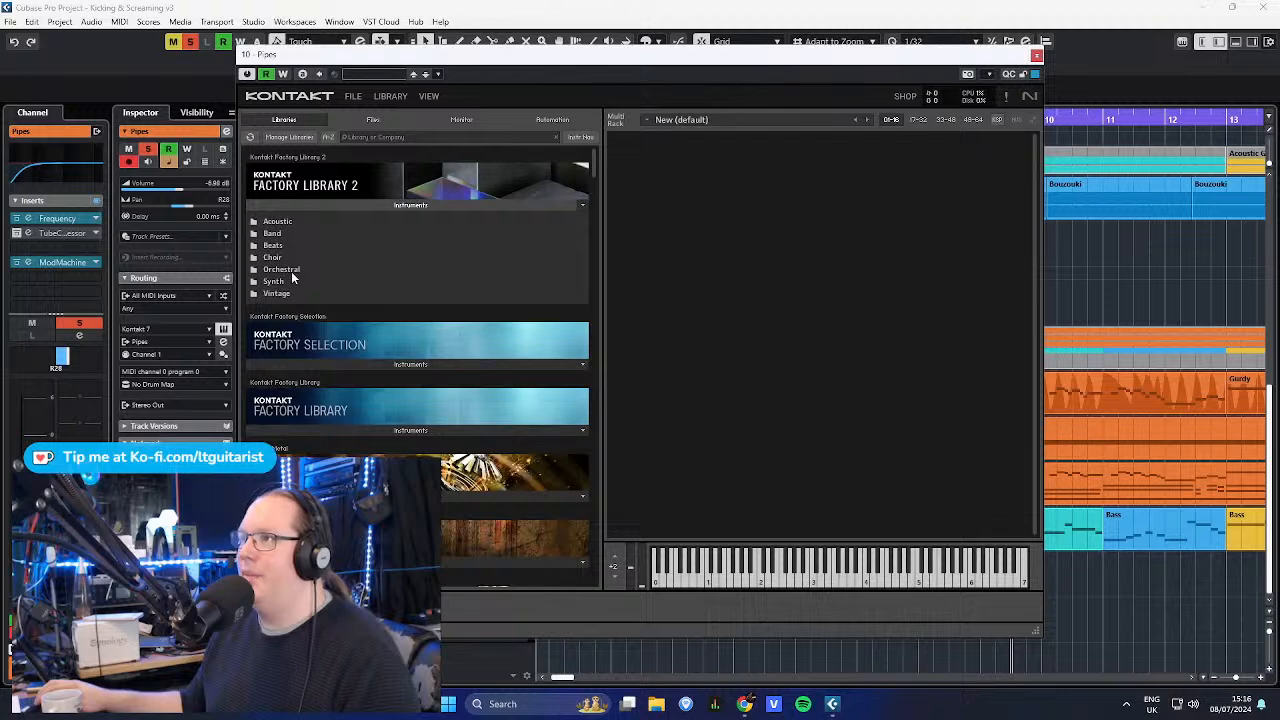
left_click(279, 206)
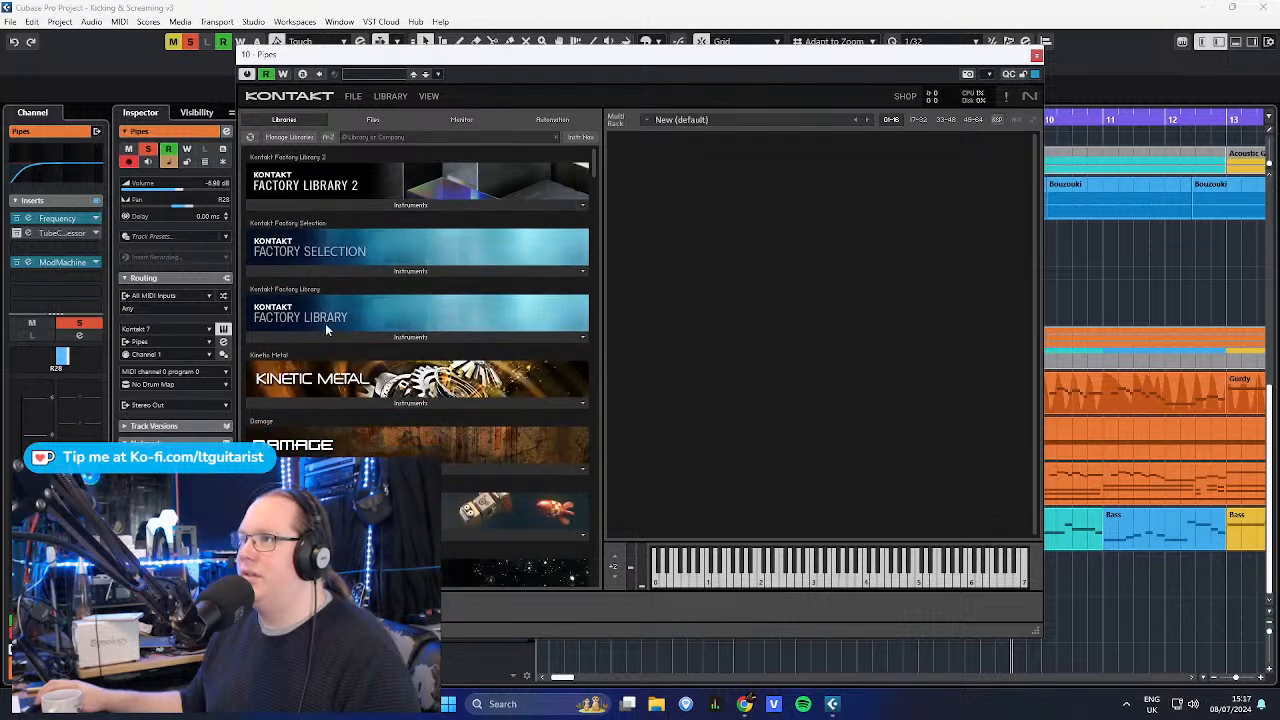
left_click(324, 269)
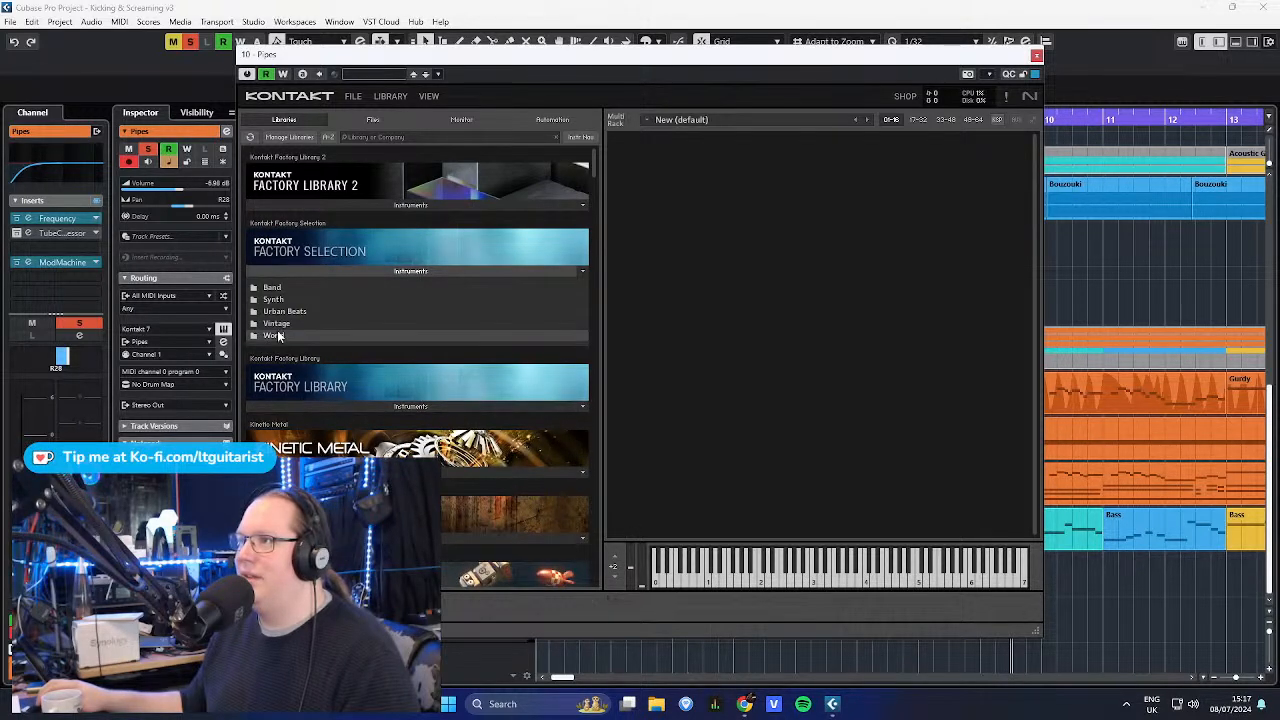
double_click(279, 336)
double_click(278, 288)
- Show the instruments of Kontakt's Factory Library and go up from the Electronic Toys and Vintage folders to its top-level categories
left_click(316, 404)
double_click(292, 425)
scroll(289, 351, "up", 1)
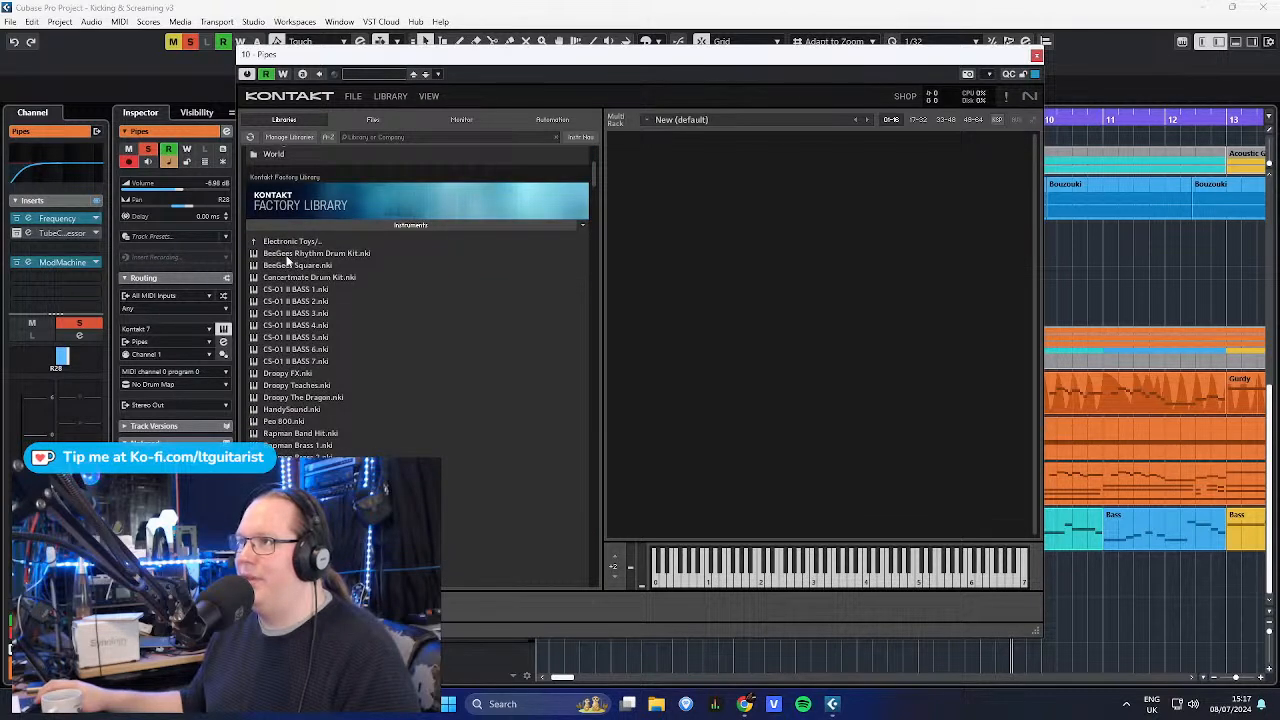
double_click(285, 241)
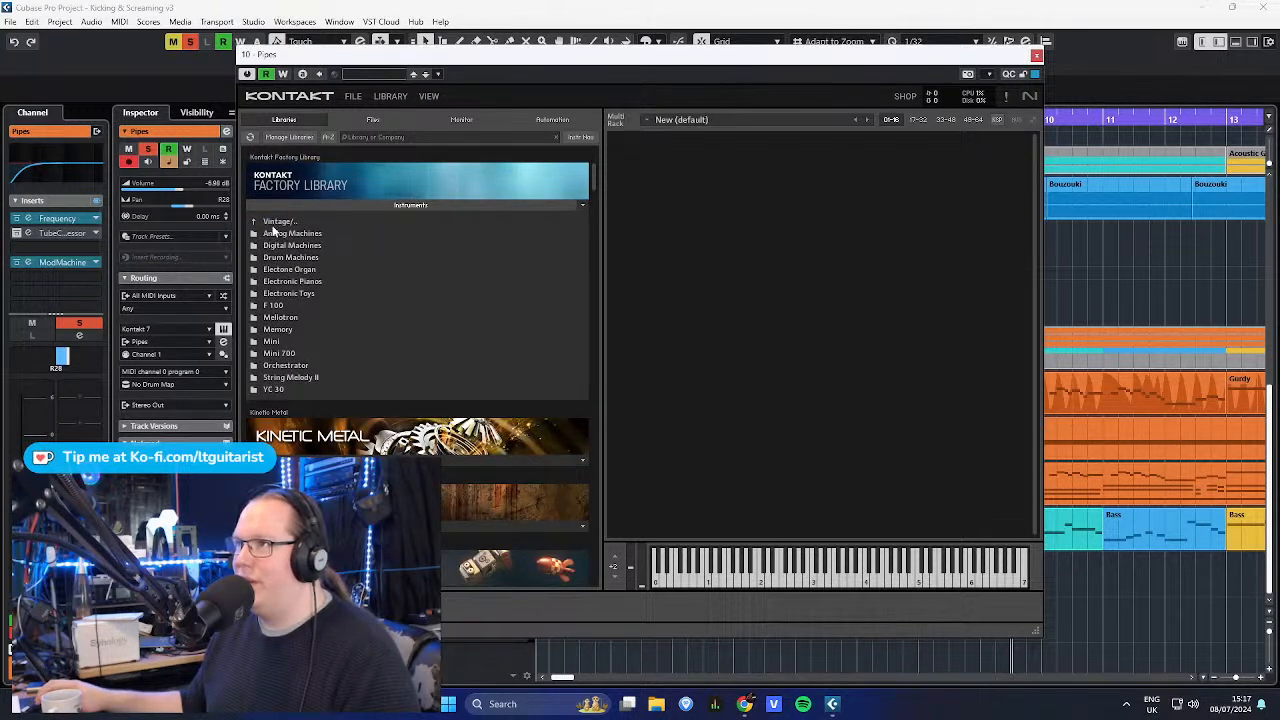
double_click(274, 222)
- Load Uilleann Pipes from the World library's 4 - Bagpipes folder and close the Kontakt instrument
double_click(275, 293)
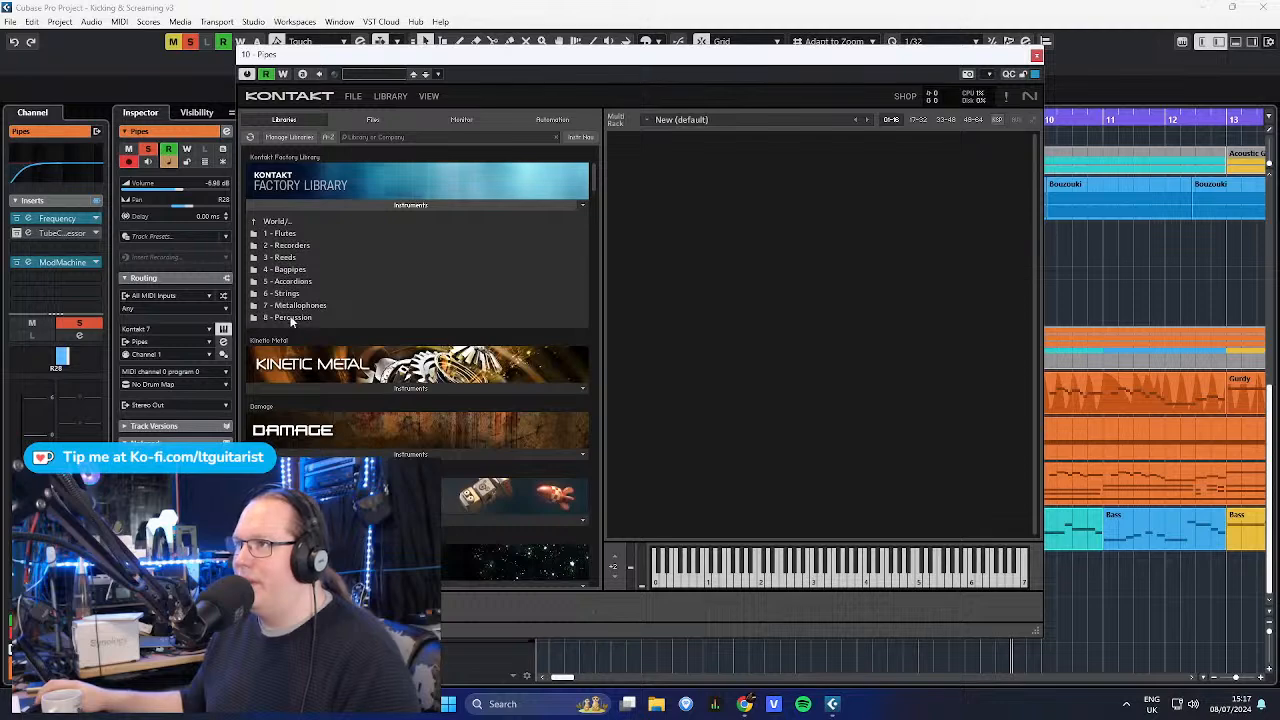
double_click(284, 270)
double_click(299, 257)
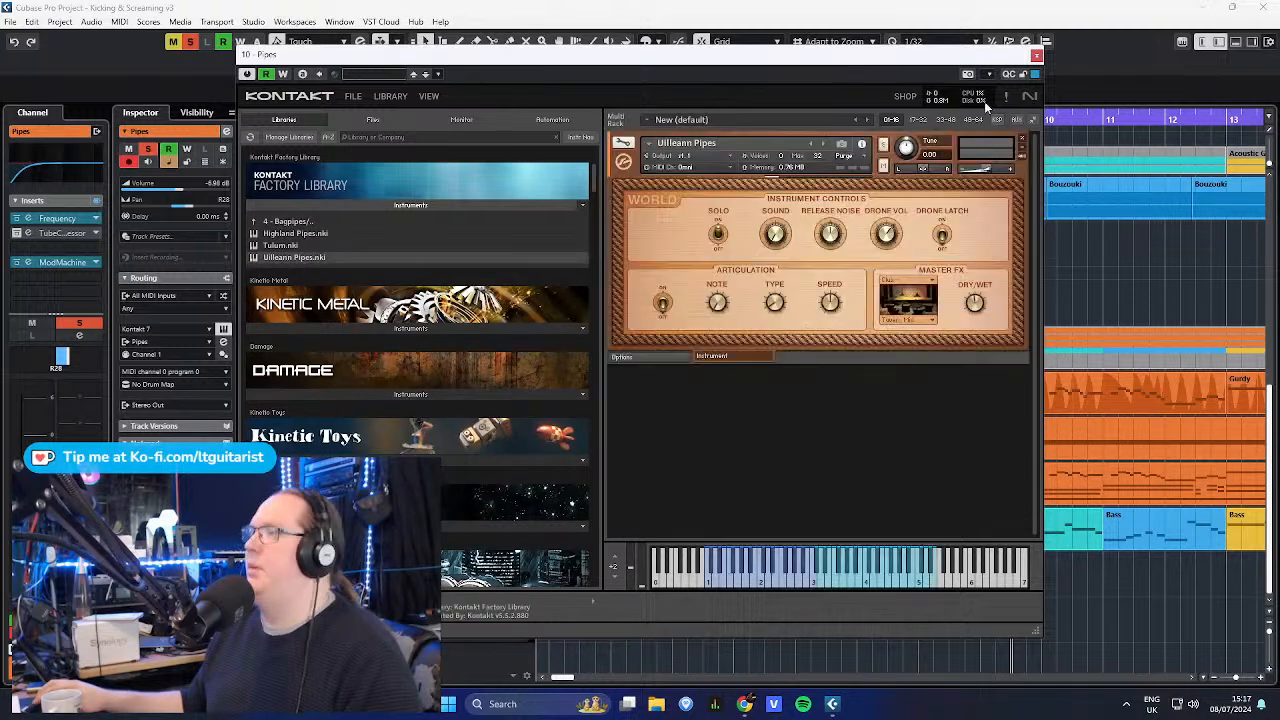
left_click(1037, 55)
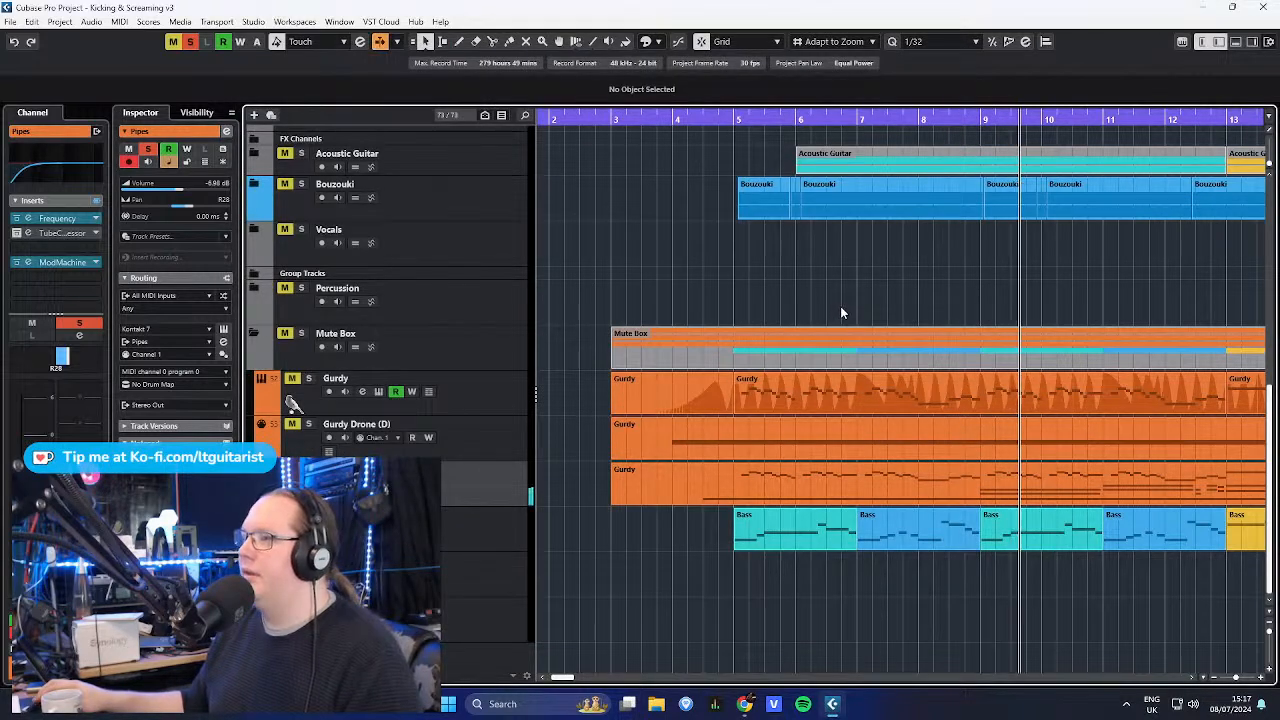
- Take the Pipes track out of solo and look over the arrangement from the Organ track to the Mute Box folder during playback
key("g")
key("h")
key("h")
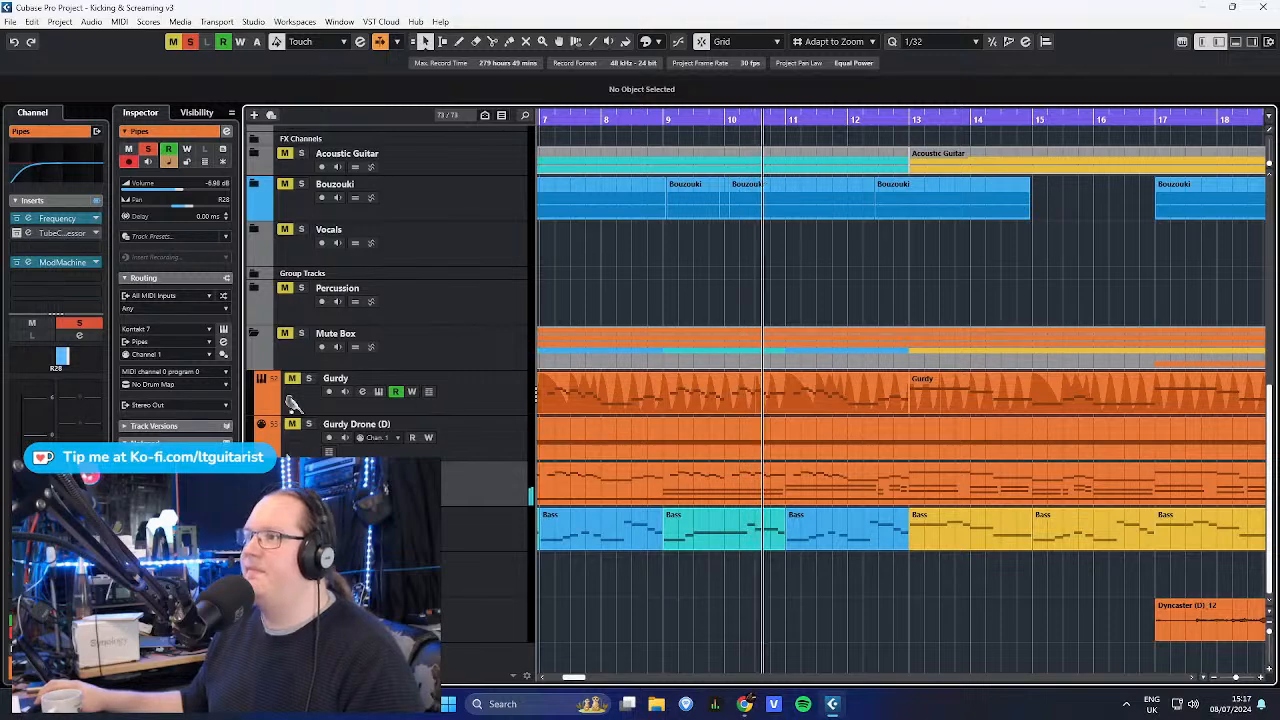
scroll(846, 347, "up", 10)
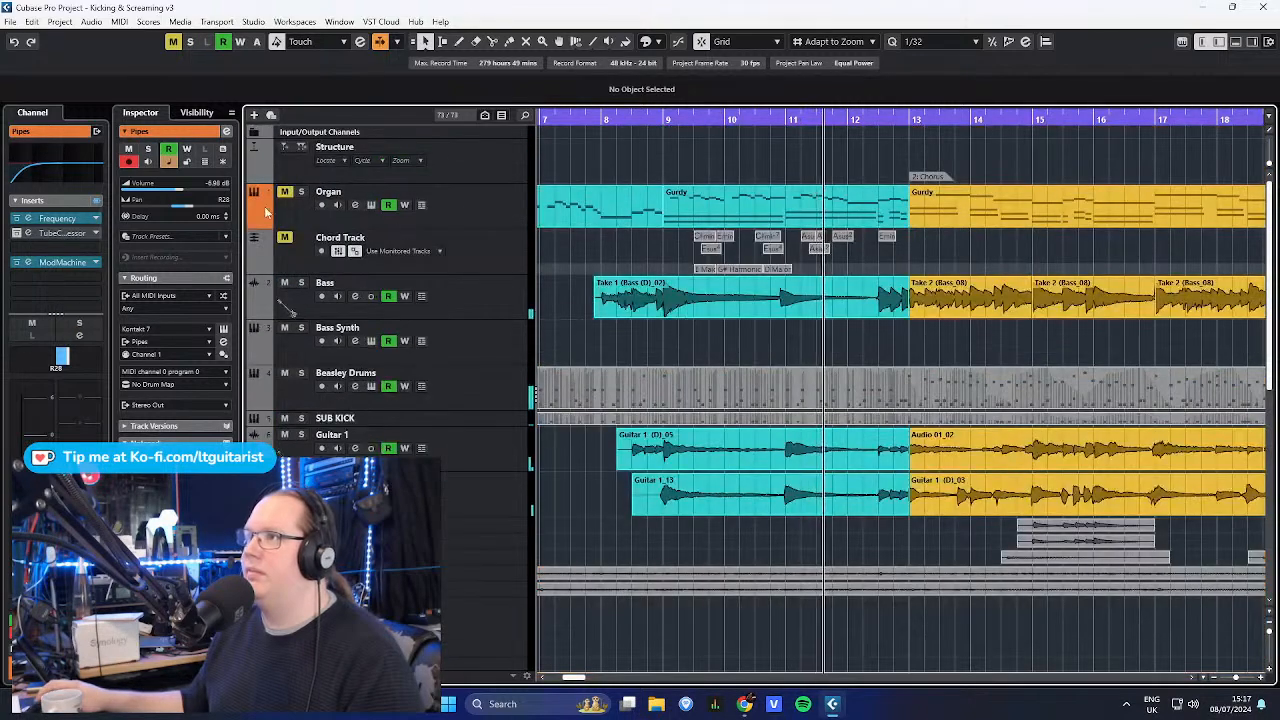
scroll(846, 347, "down", 8)
key("g")
key("g")
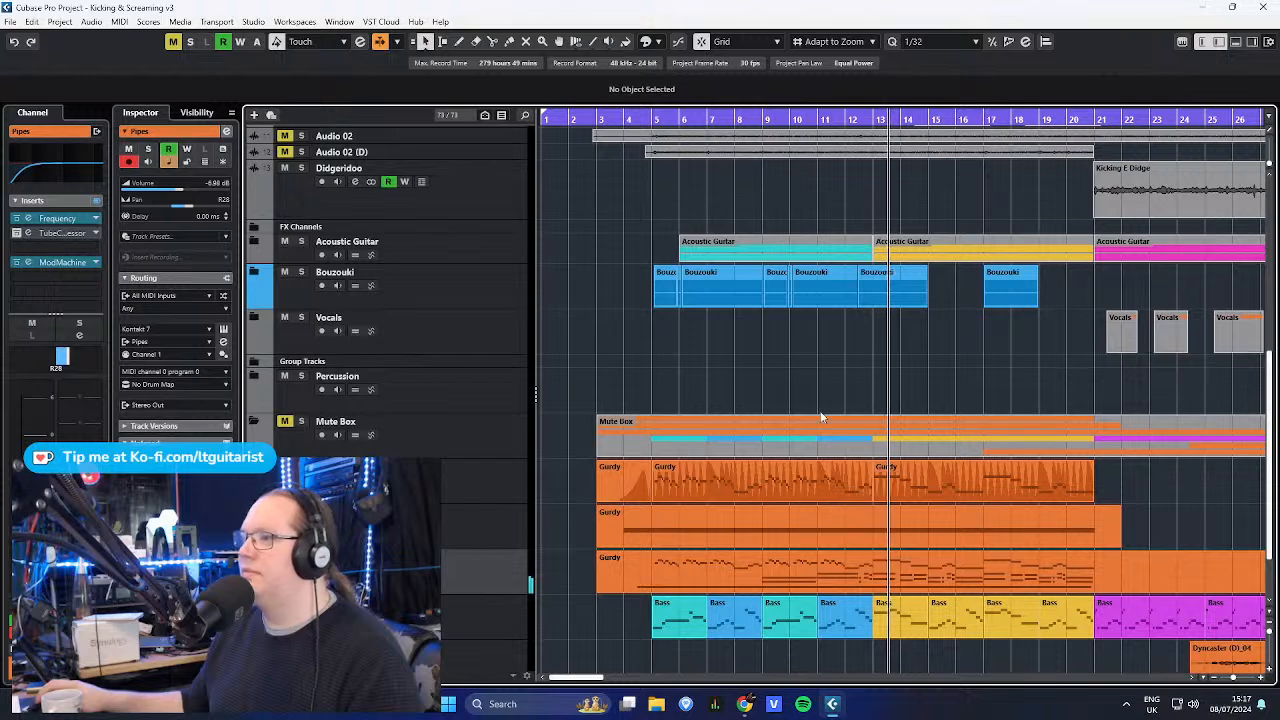
- Solo the Pipes track again and follow its part along the timeline during playback
scroll(1060, 383, "right", 1)
key("s")
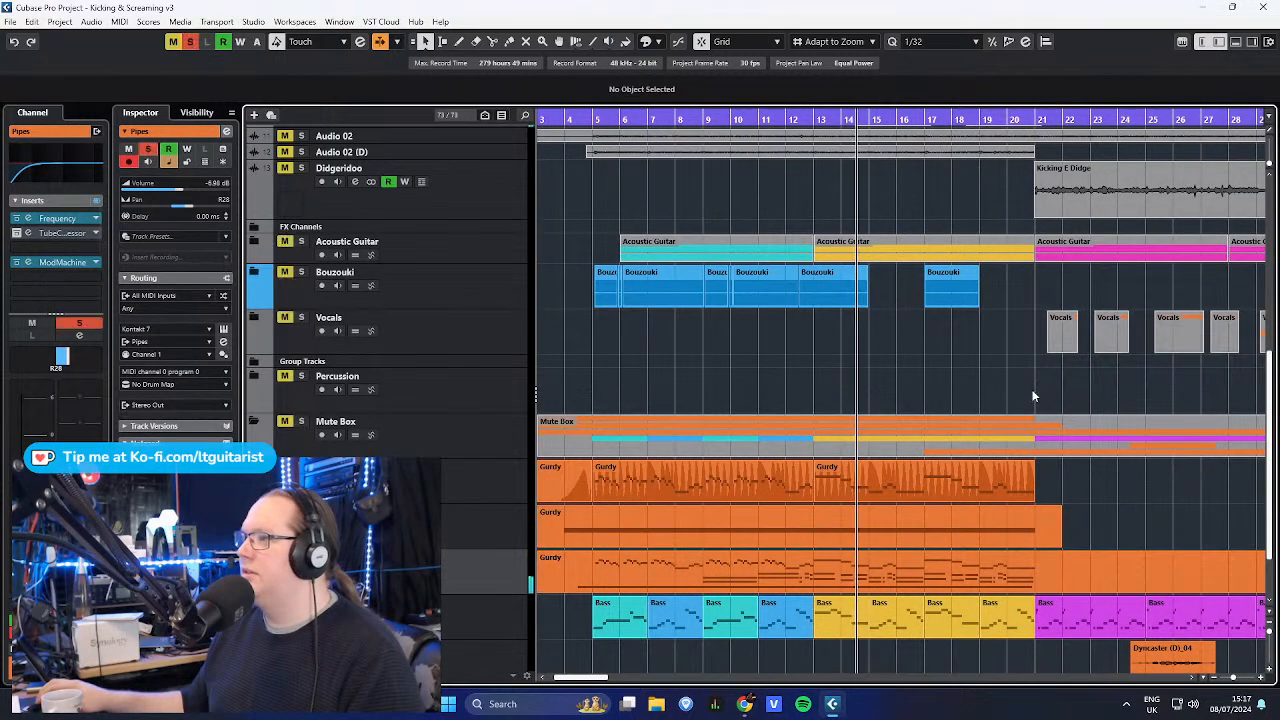
scroll(998, 395, "up", 1)
scroll(811, 349, "down", 1)
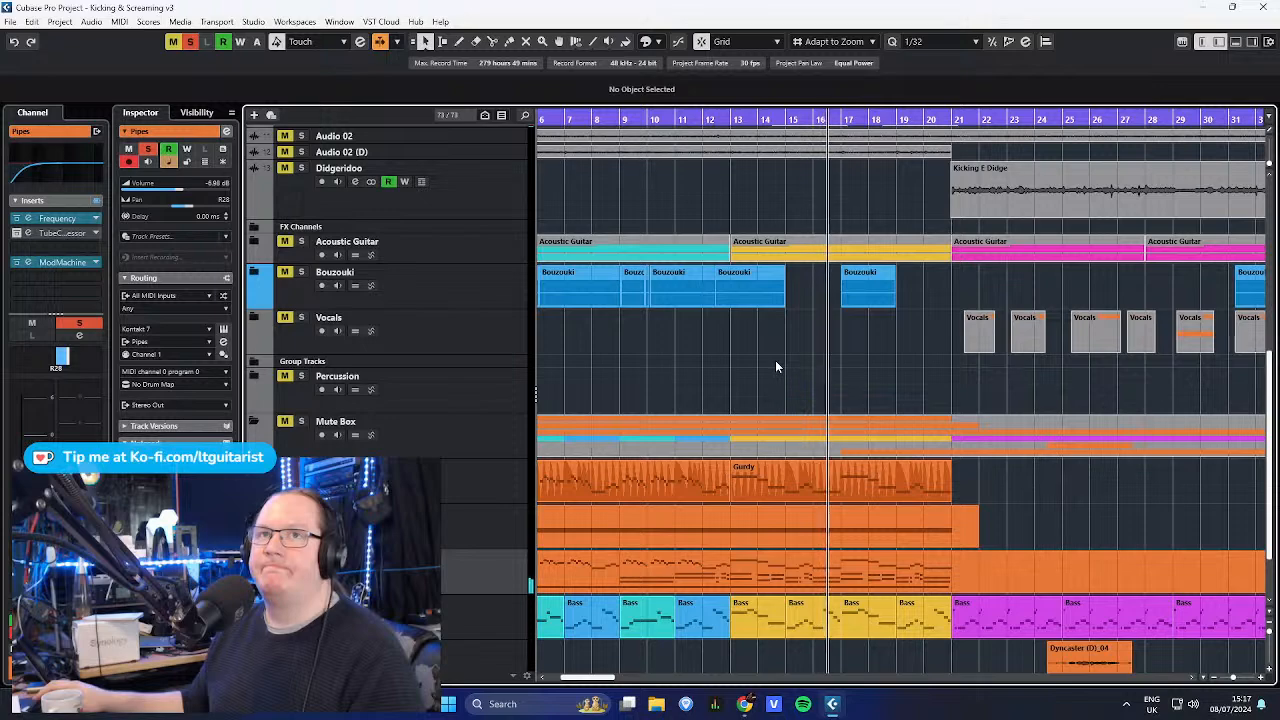
- Hear the Pipes track in the full mix, and switch the solo from Pipes to the Gurdy and Gurdy Drone tracks
key("s")
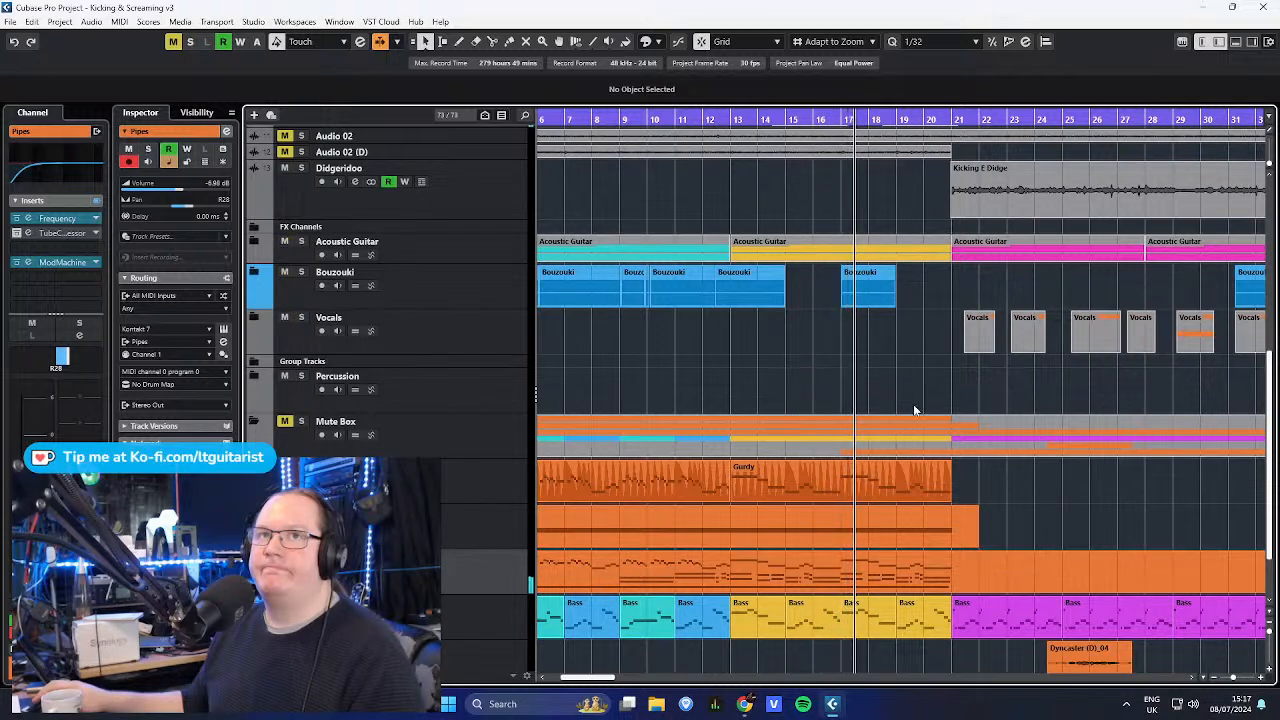
scroll(820, 400, "down", 1)
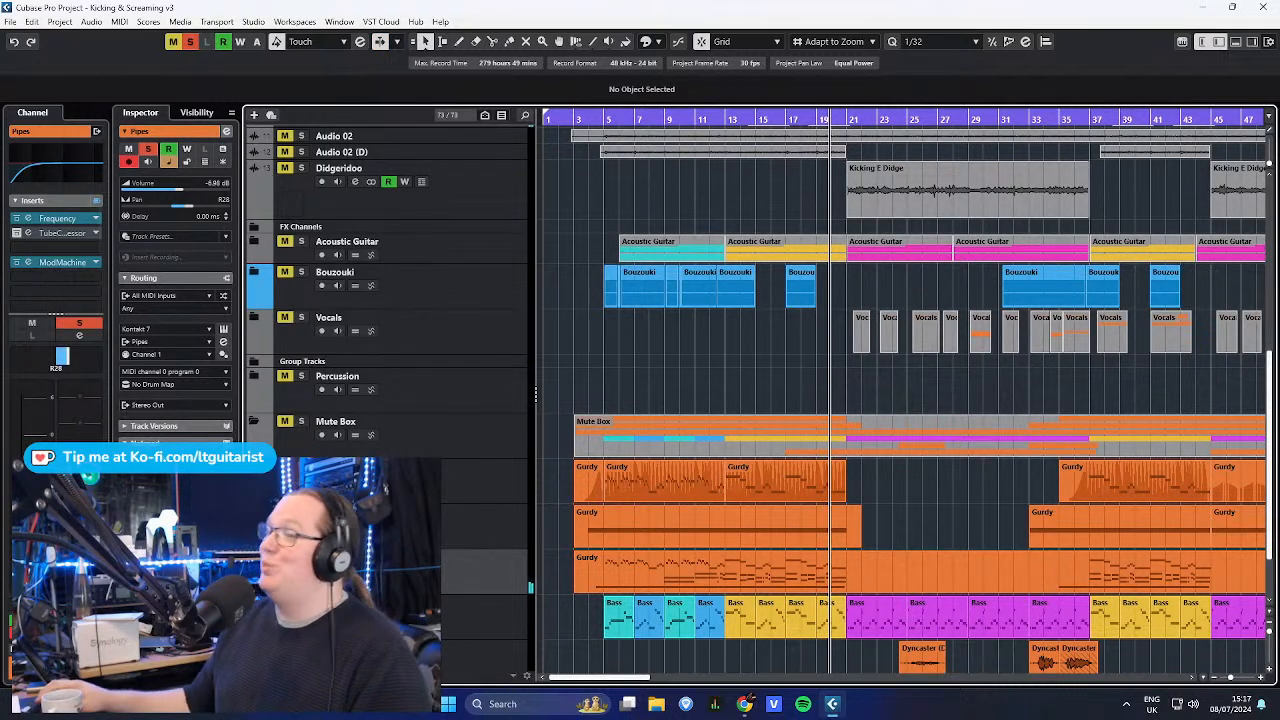
left_click(494, 479)
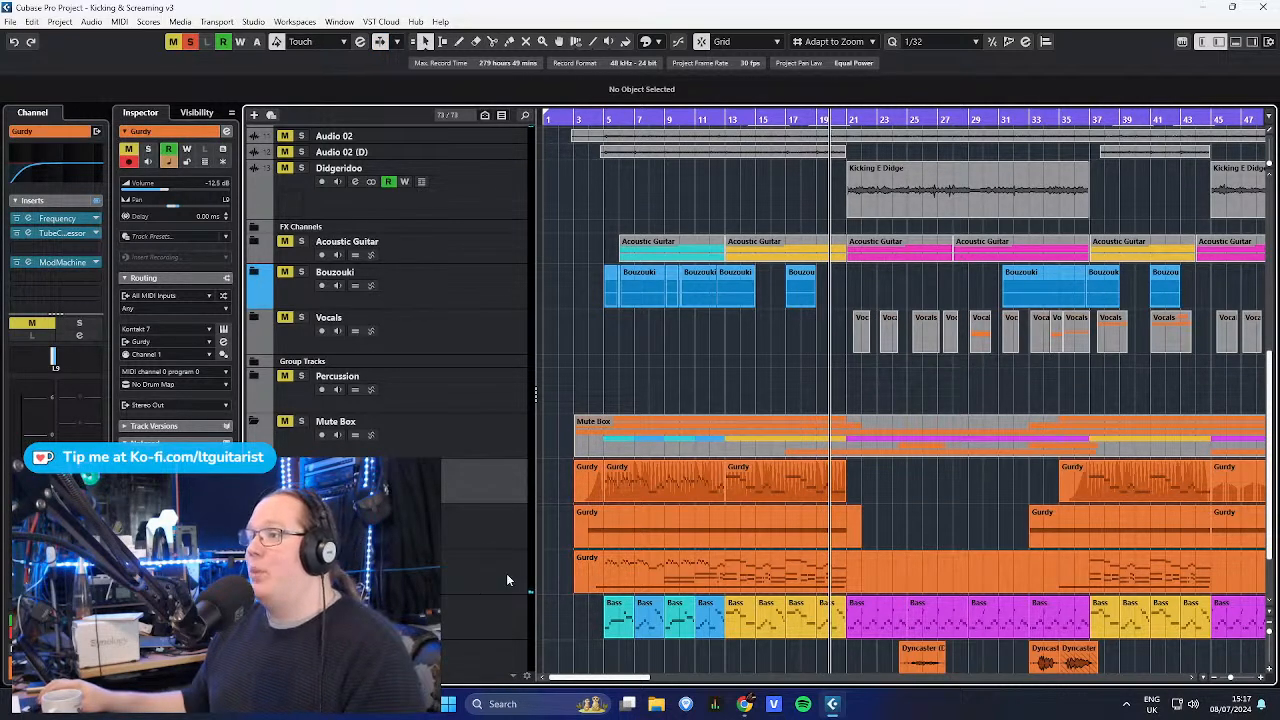
left_click(507, 580)
left_click(499, 525)
key("s")
left_click(496, 476)
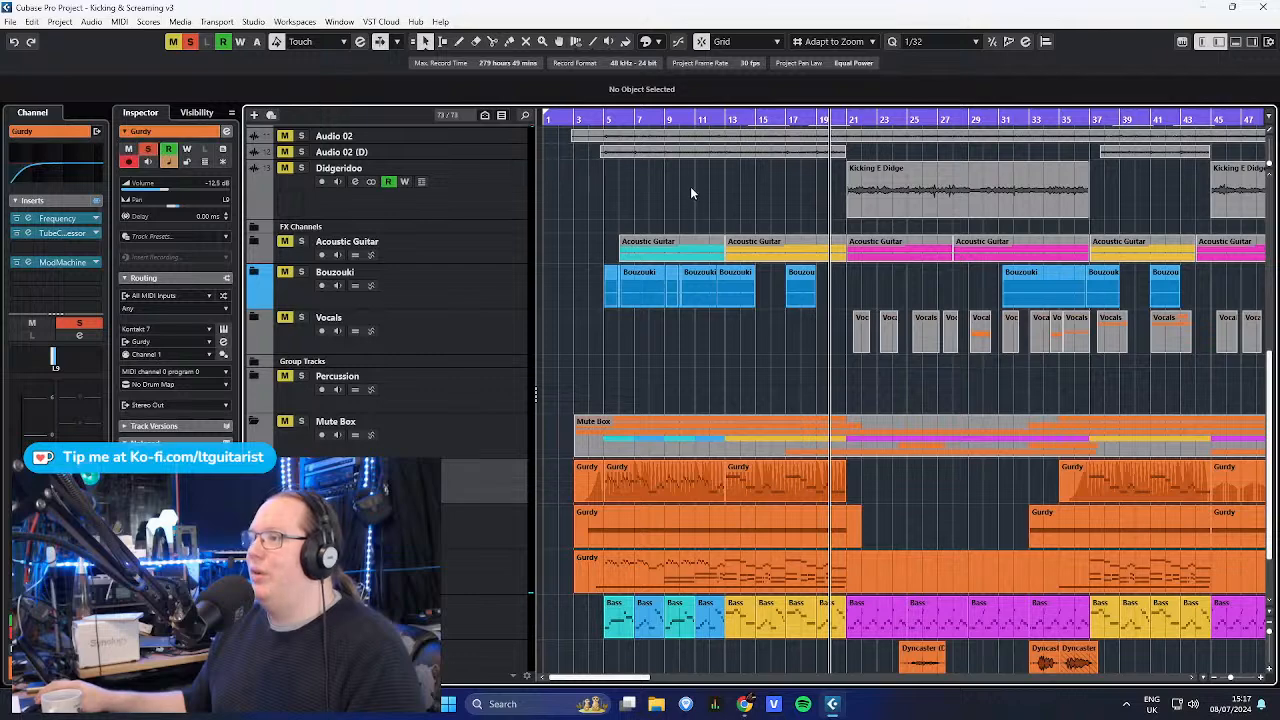
- Audition the soloed Gurdy tracks, restarting playback from about bar 3
left_click_drag(607, 117, 650, 260)
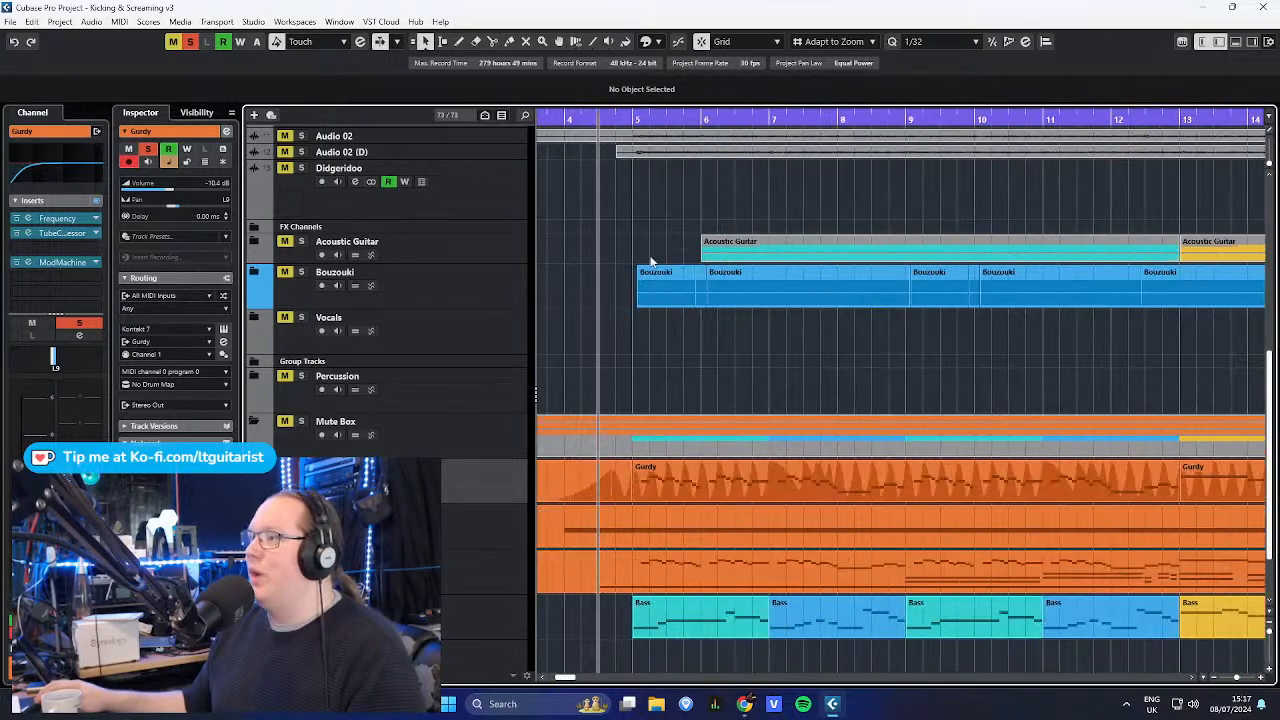
key("g")
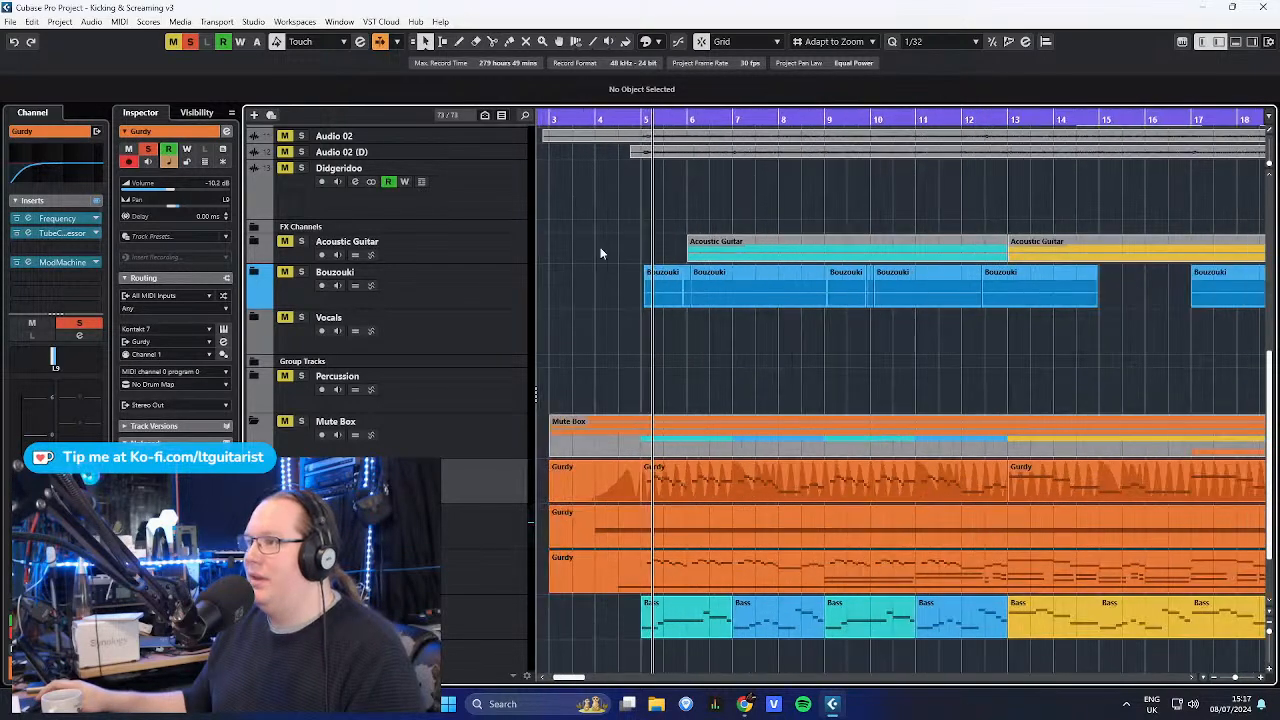
left_click(563, 122)
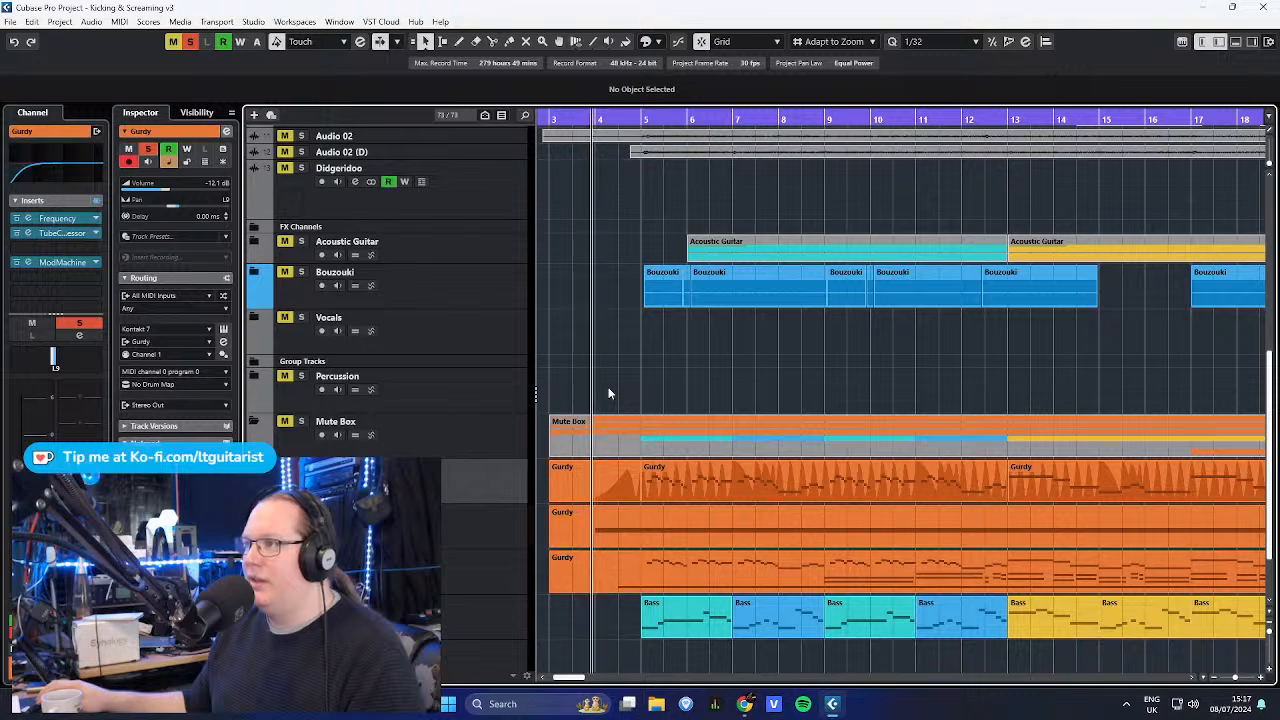
- Look up the Hurdy Gurdy library in the Gurdy track's Kontakt instrument and close the instrument window
left_click(224, 329)
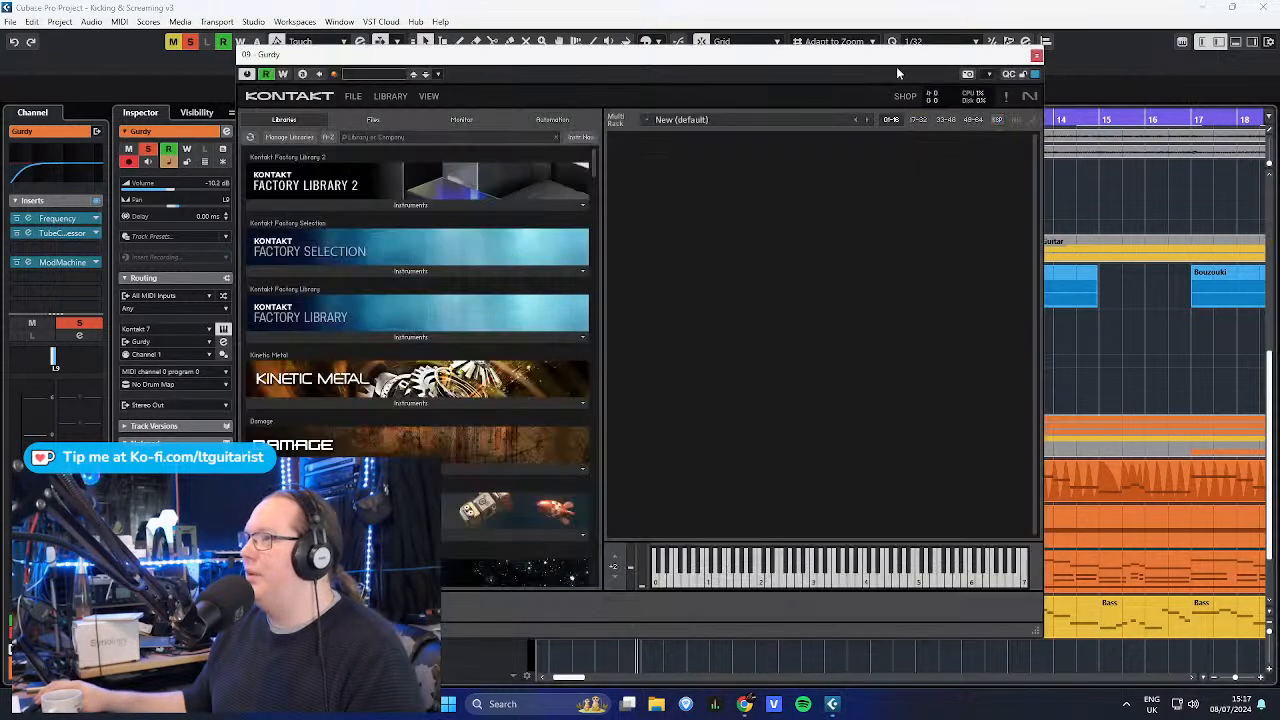
left_click_drag(592, 176, 487, 488)
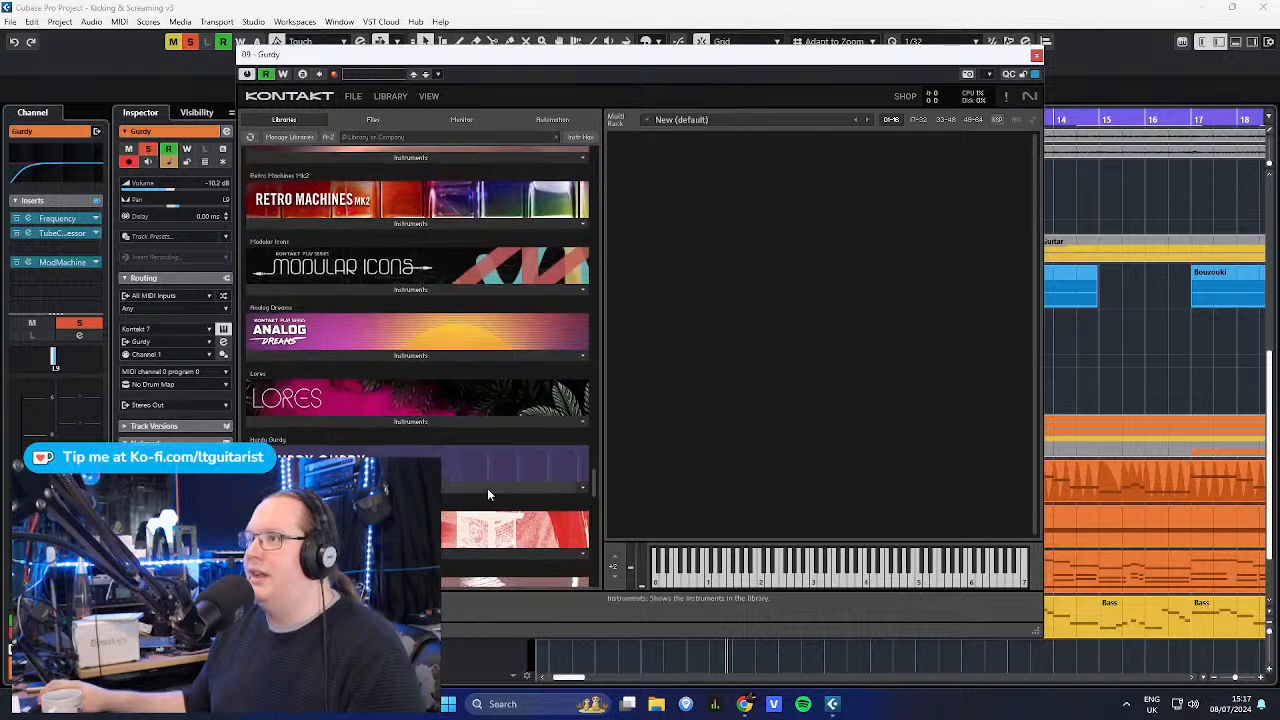
left_click(412, 488)
double_click(412, 505)
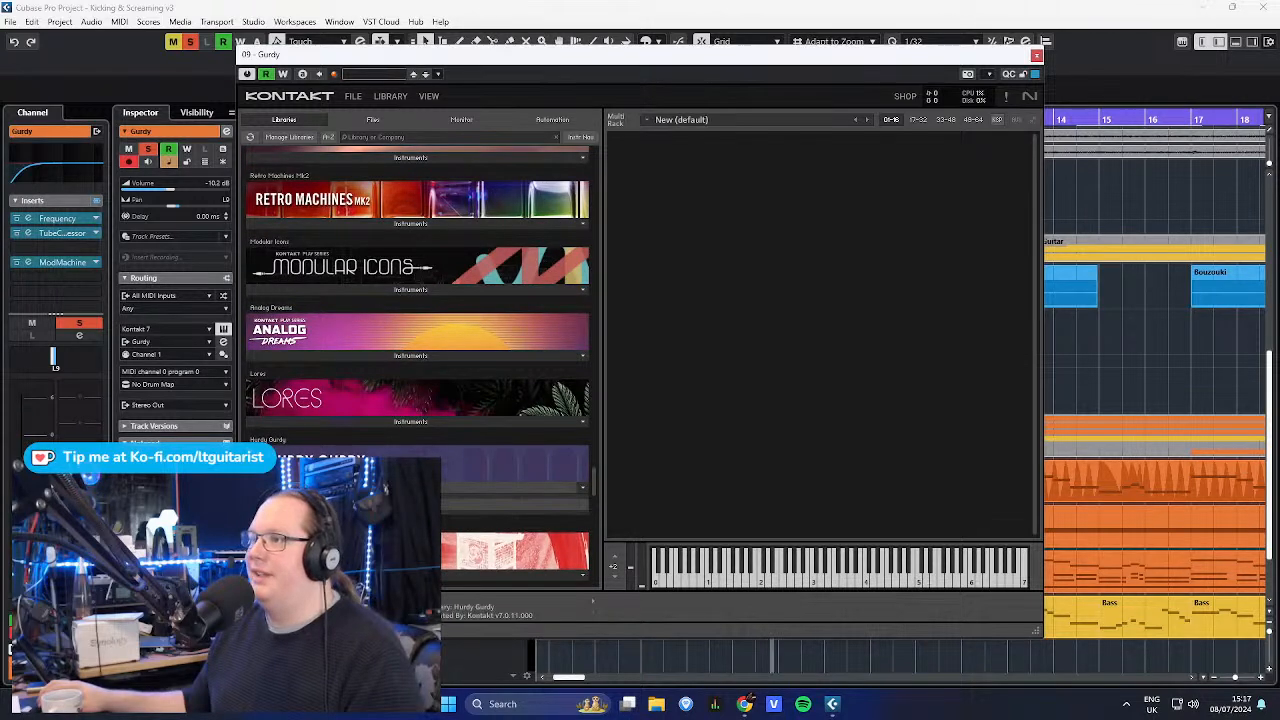
left_click(1036, 57)
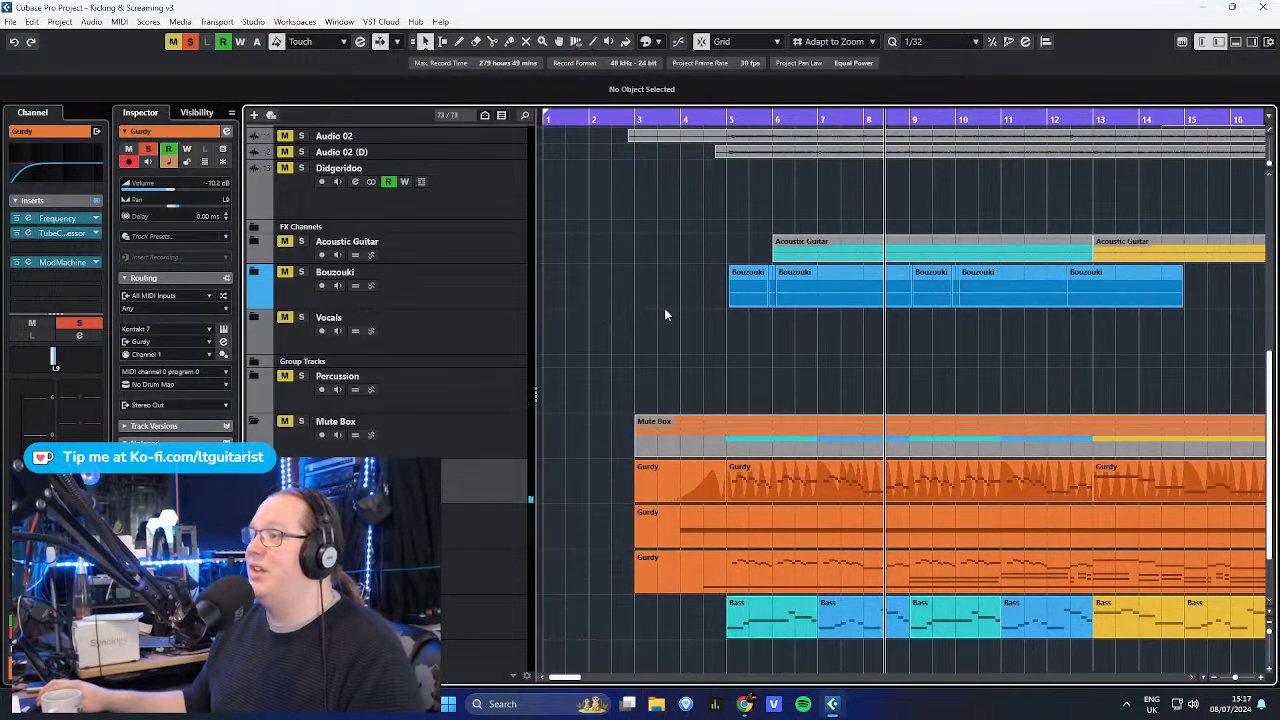
- Replay the theme from about bar 4, hearing the Gurdy tracks in the full mix before soloing them again
left_click(672, 117)
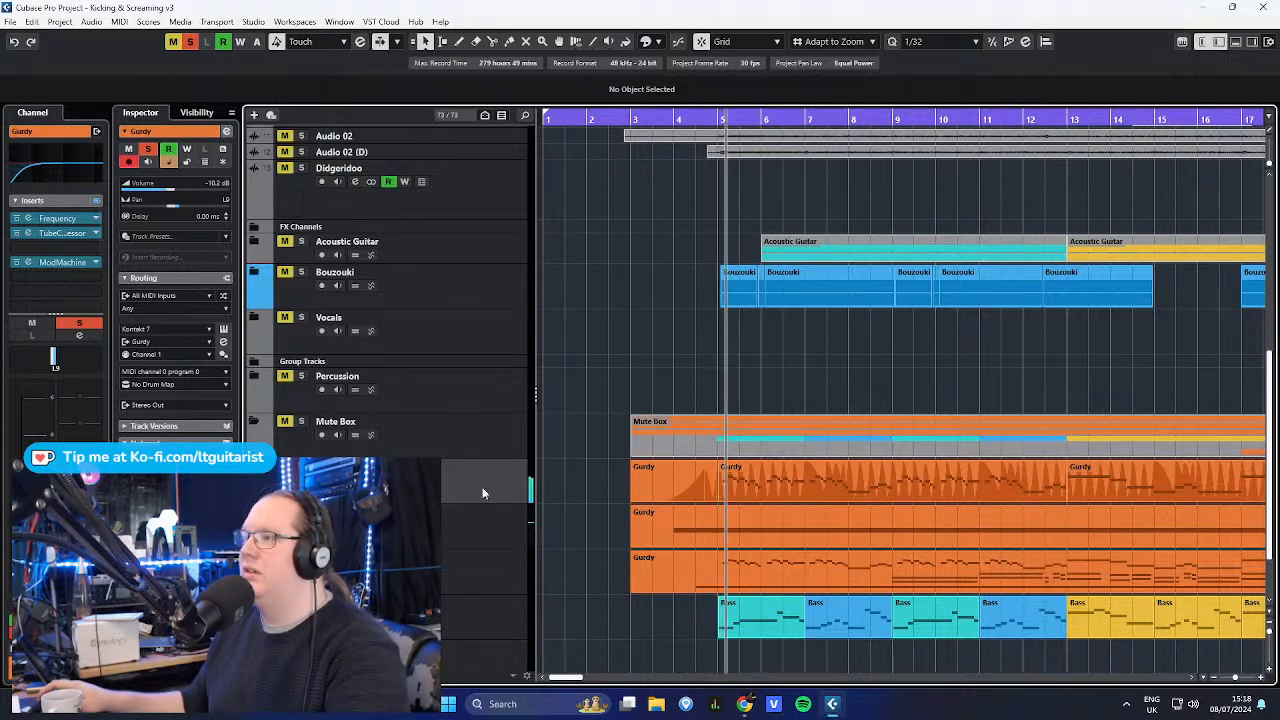
left_click(302, 467)
left_click(302, 512)
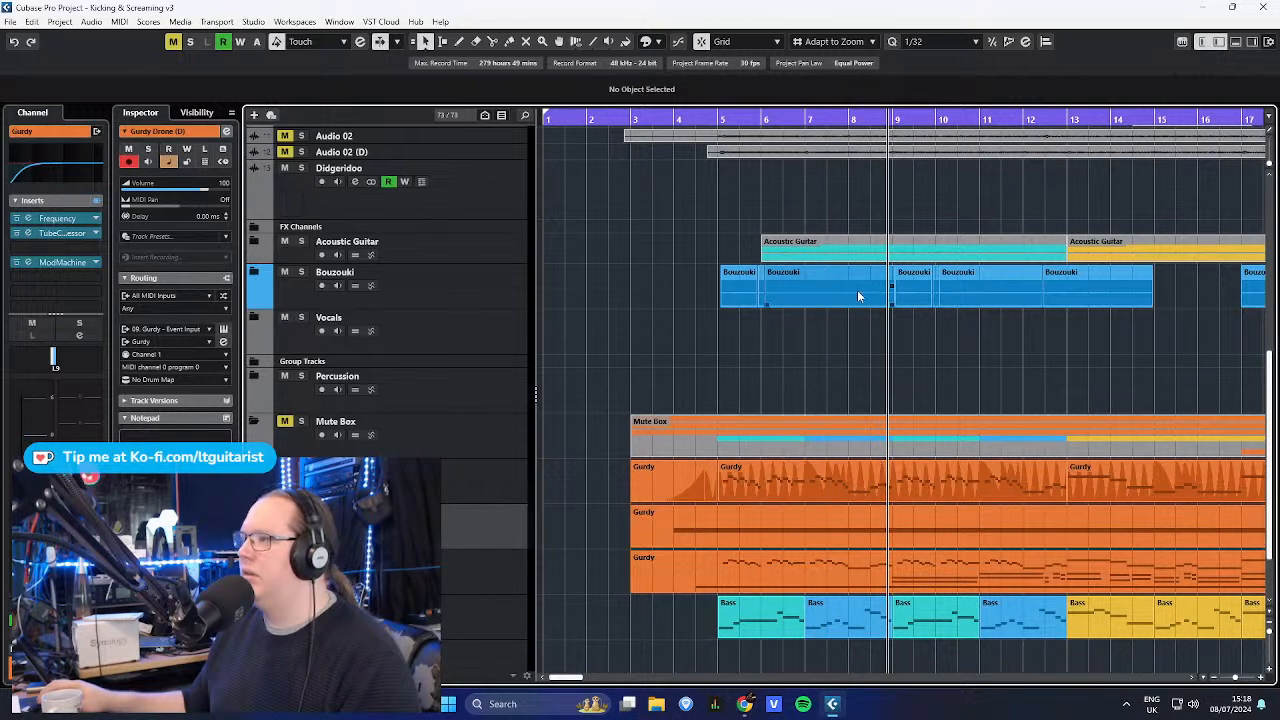
left_click(496, 490)
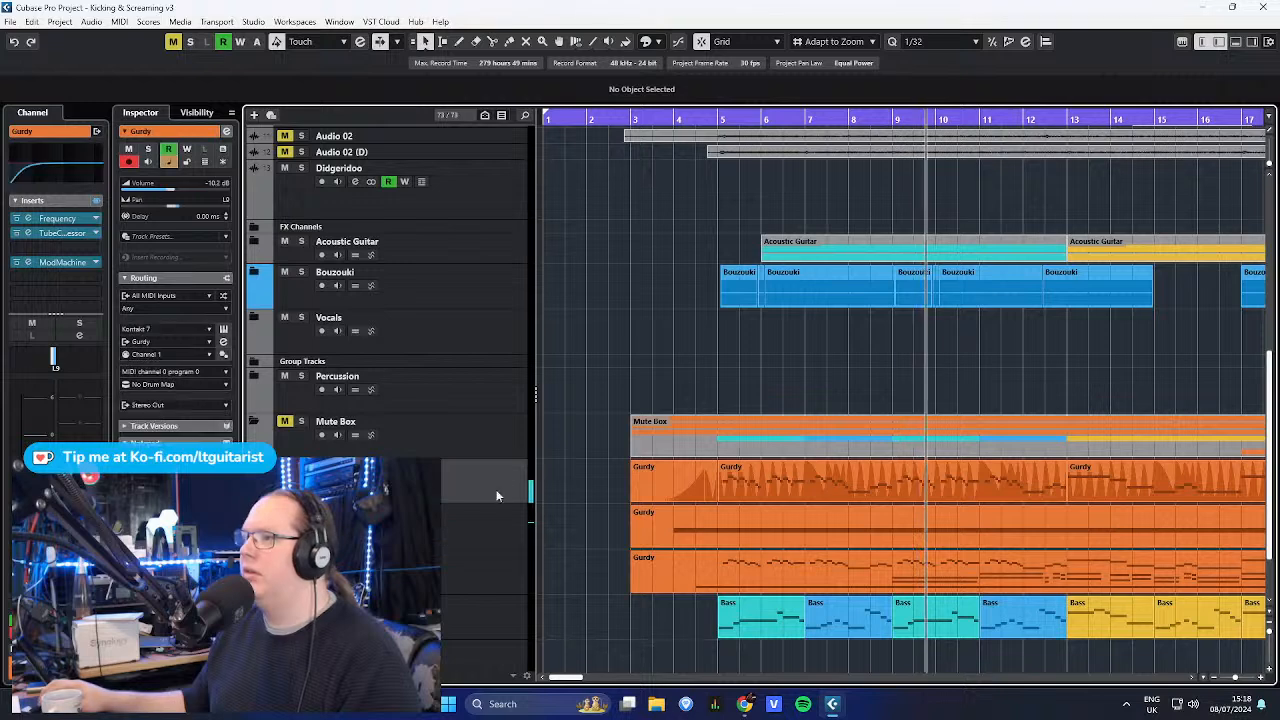
key("s")
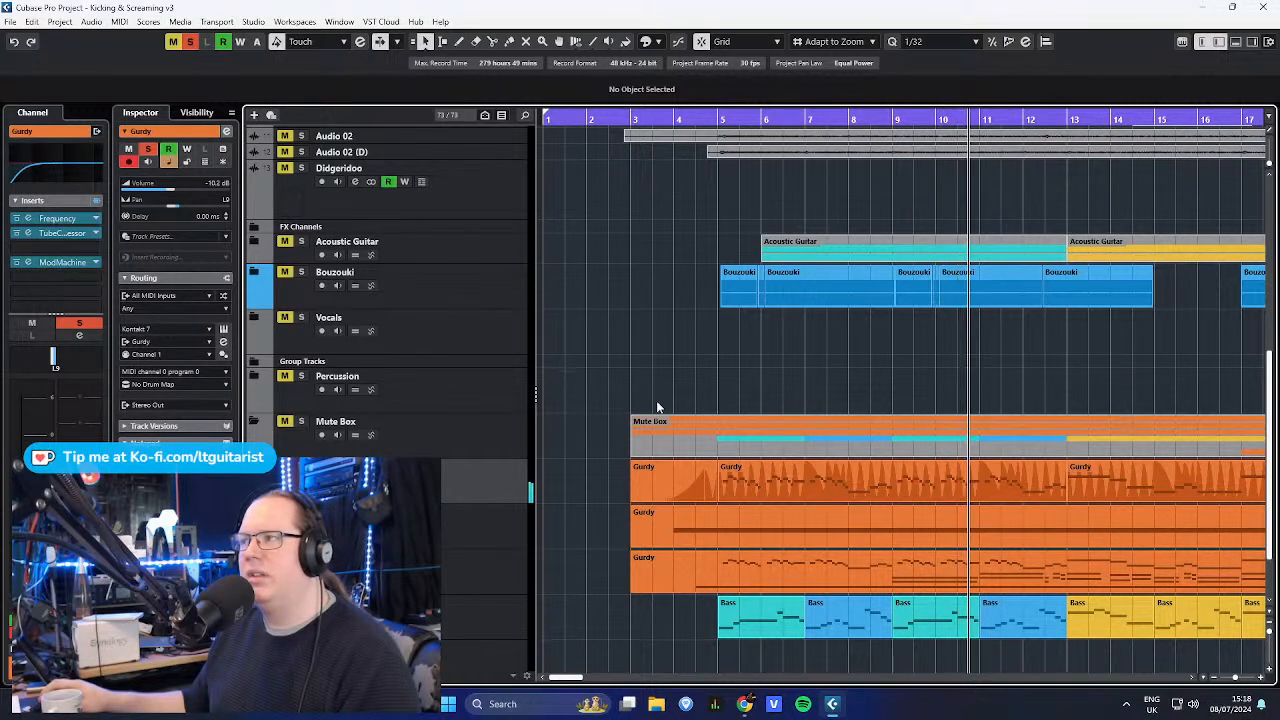
- Play the soloed Gurdy and Gurdy Drone tracks from about bar 3, and unsolo both to hear them in the mix
left_click(651, 120)
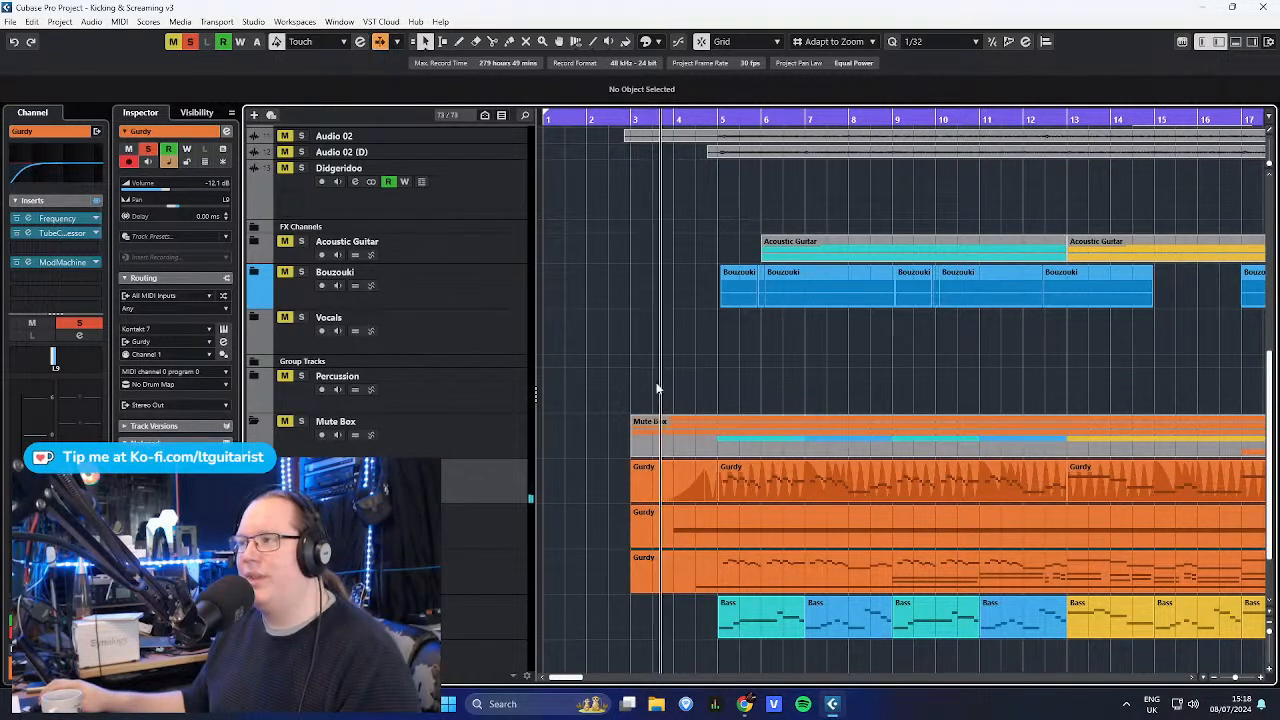
left_click(476, 523)
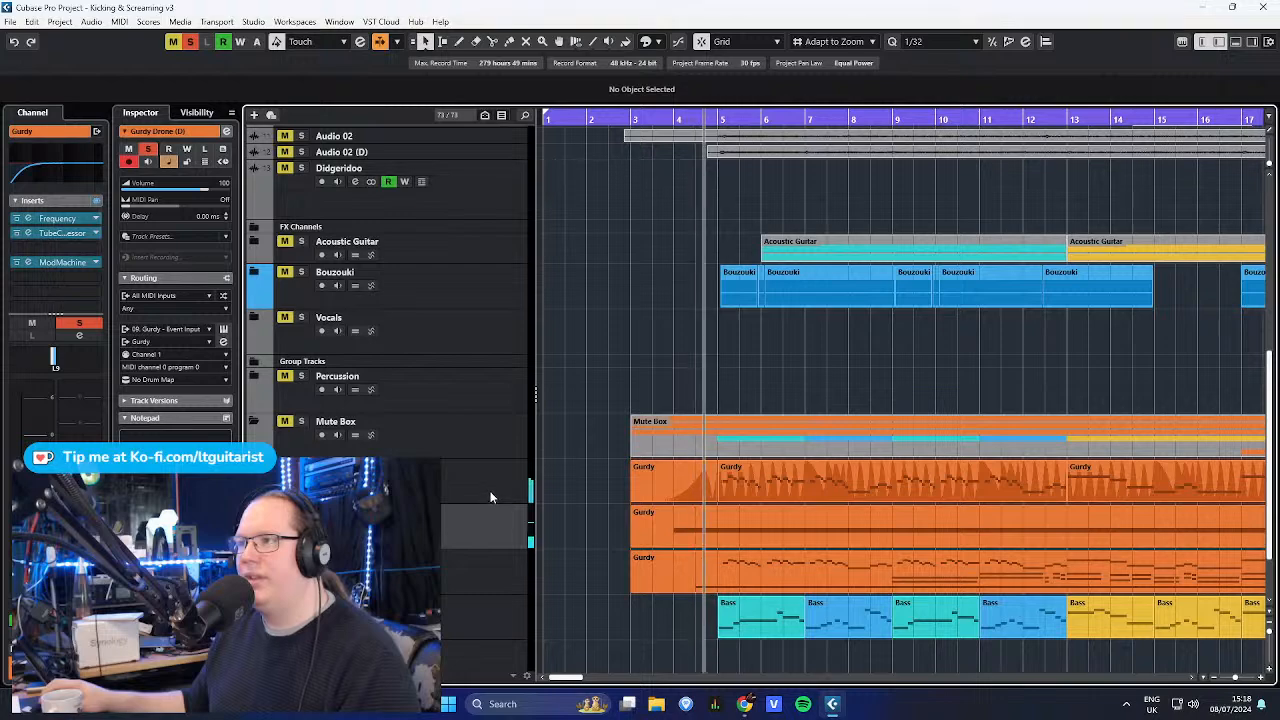
left_click(500, 486)
key("s")
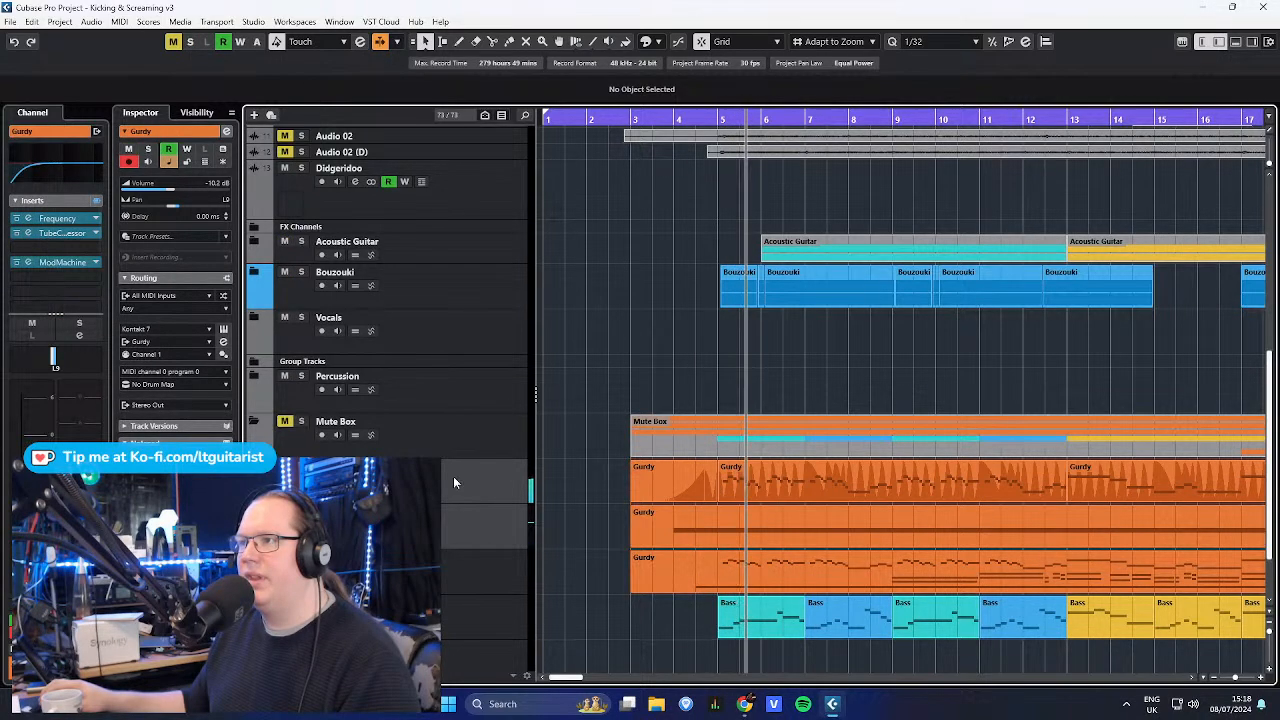
- Stop playback and mute the Gurdy and Gurdy Drone tracks inside the Mute Box folder
scroll(600, 385, "down", 2)
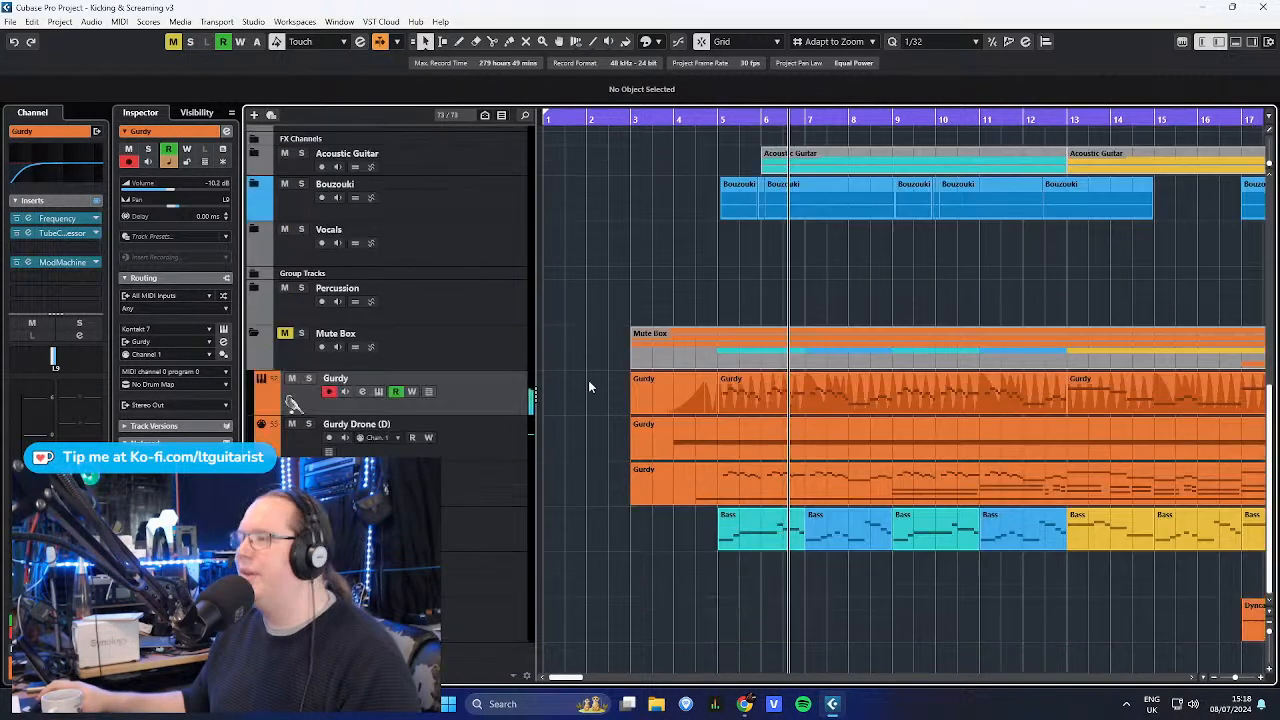
scroll(566, 345, "up", 7)
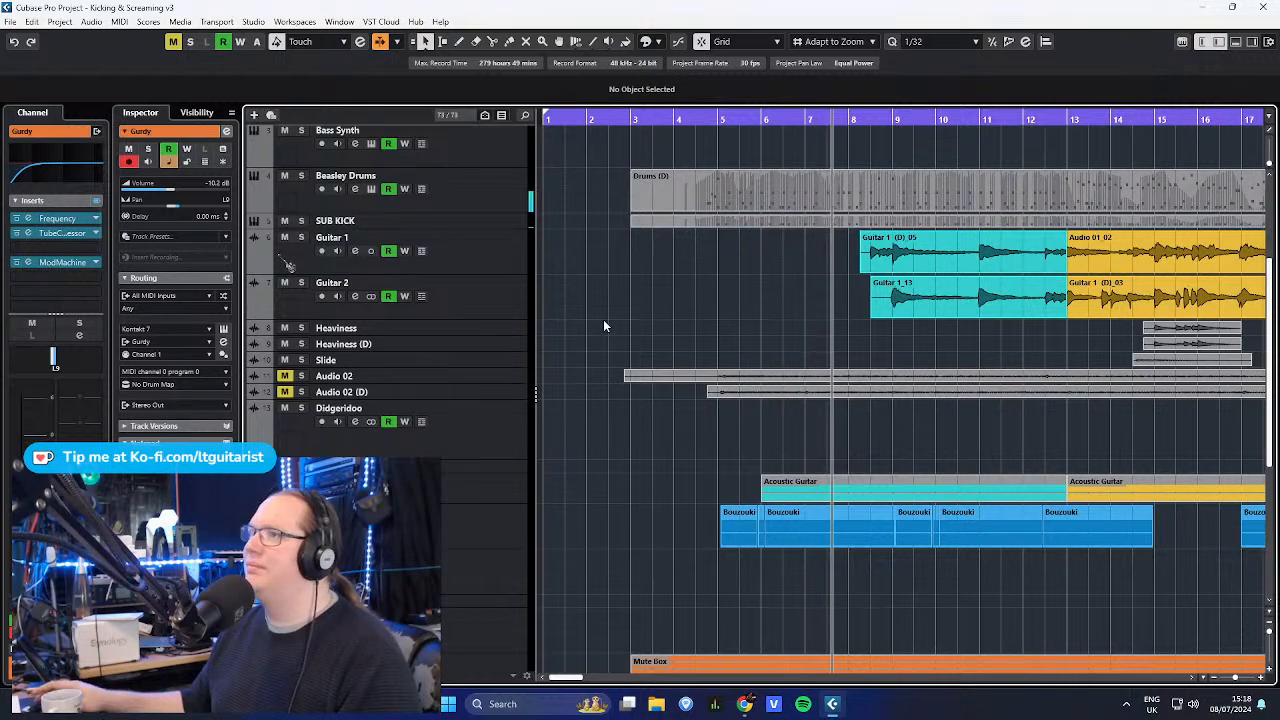
scroll(602, 318, "down", 4)
scroll(603, 316, "down", 6)
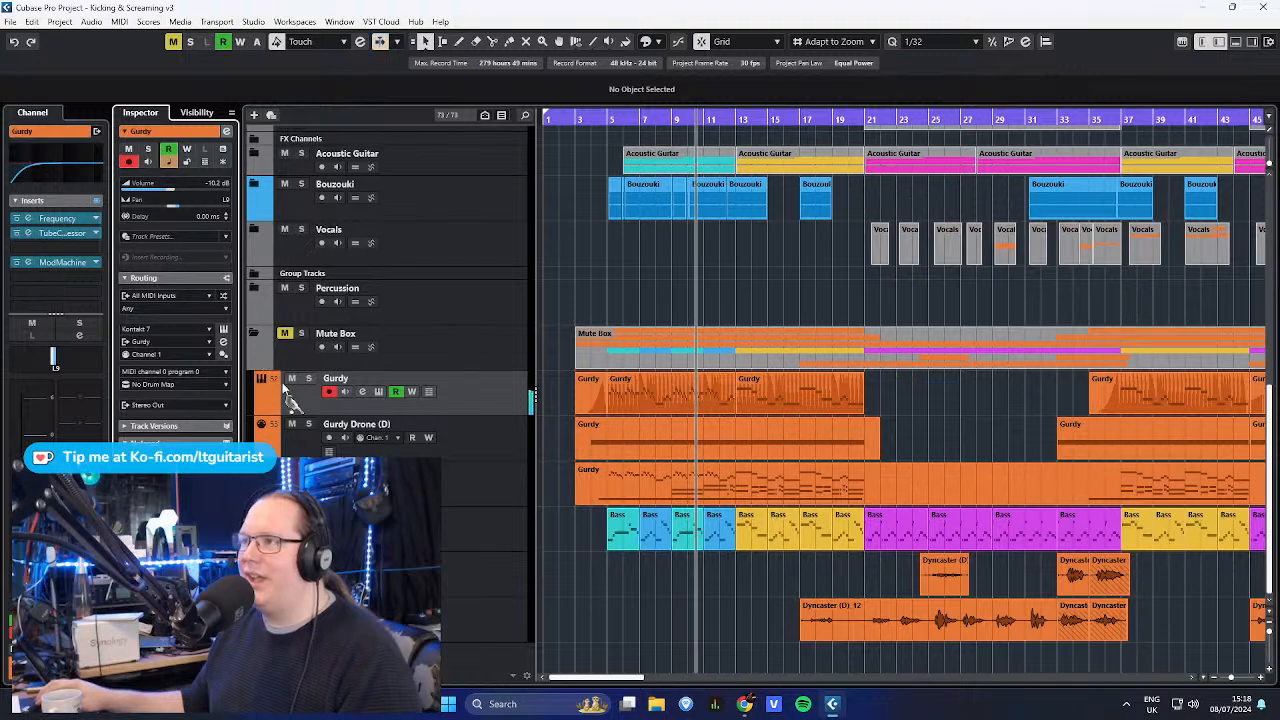
left_click(291, 378)
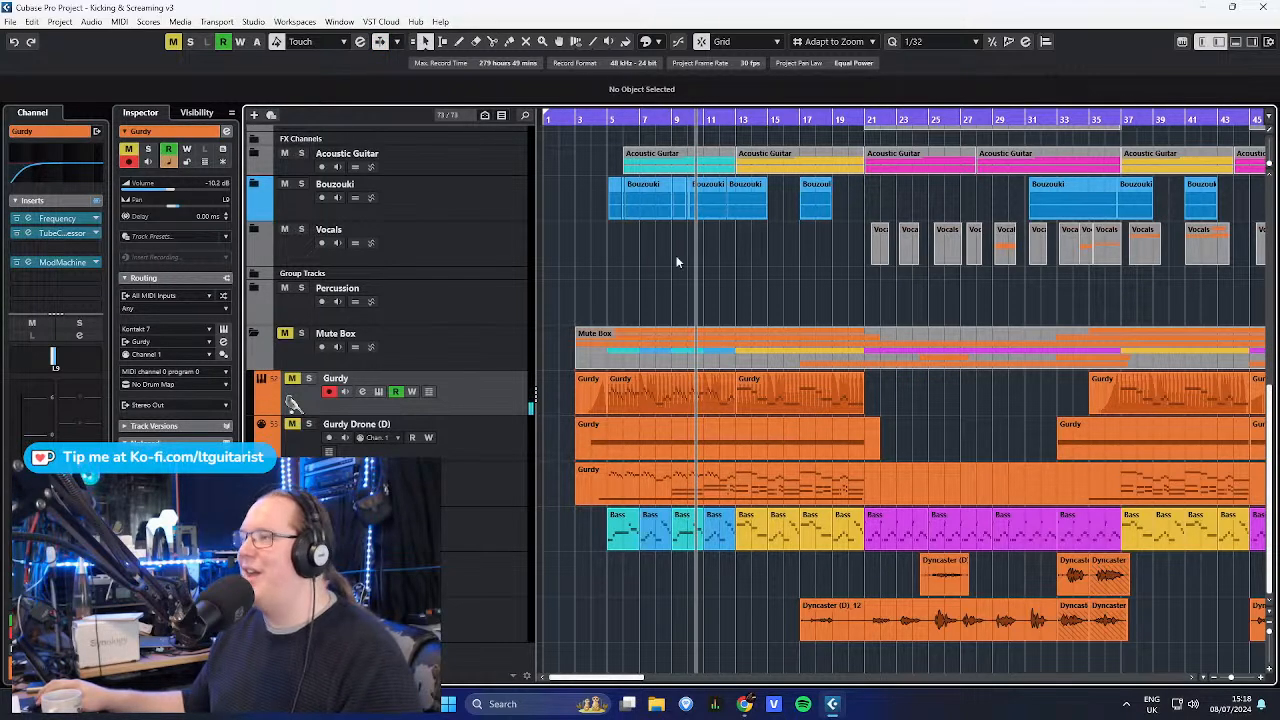
- Select the muted Pipes track and its long Gurdy MIDI part to show where the part came from
scroll(686, 236, "up", 2)
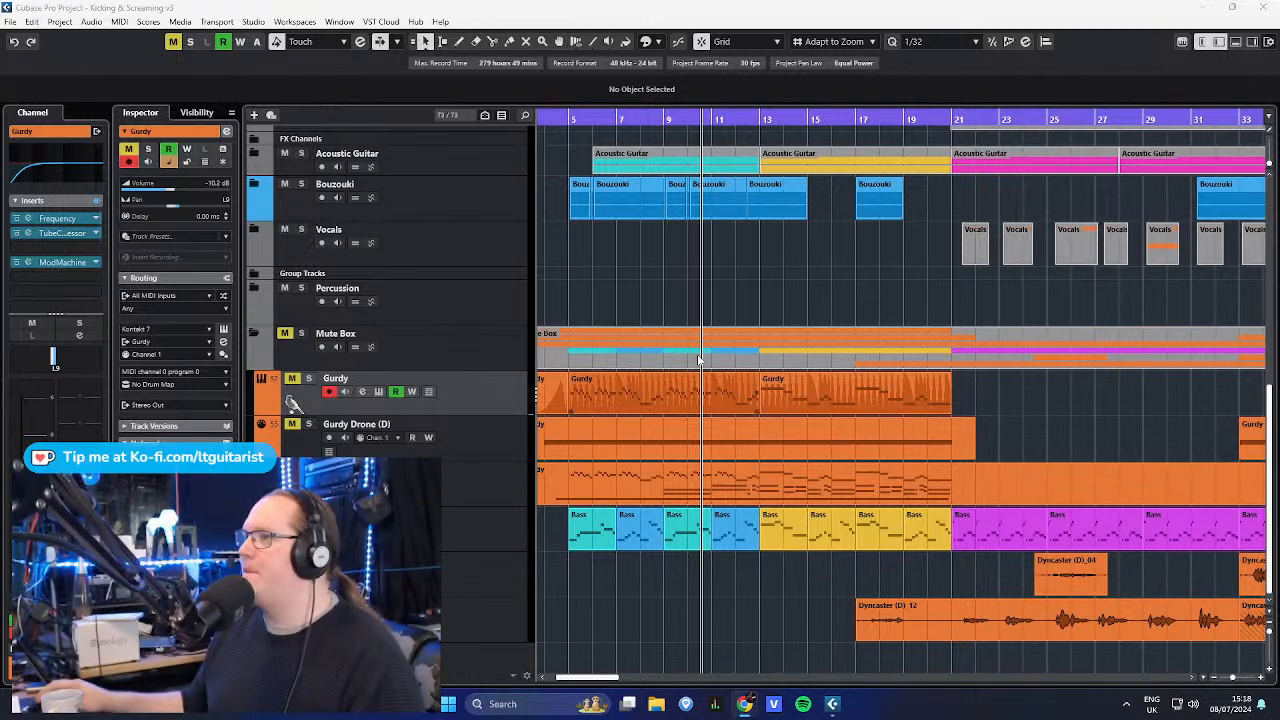
left_click(524, 492)
scroll(618, 562, "left", 3)
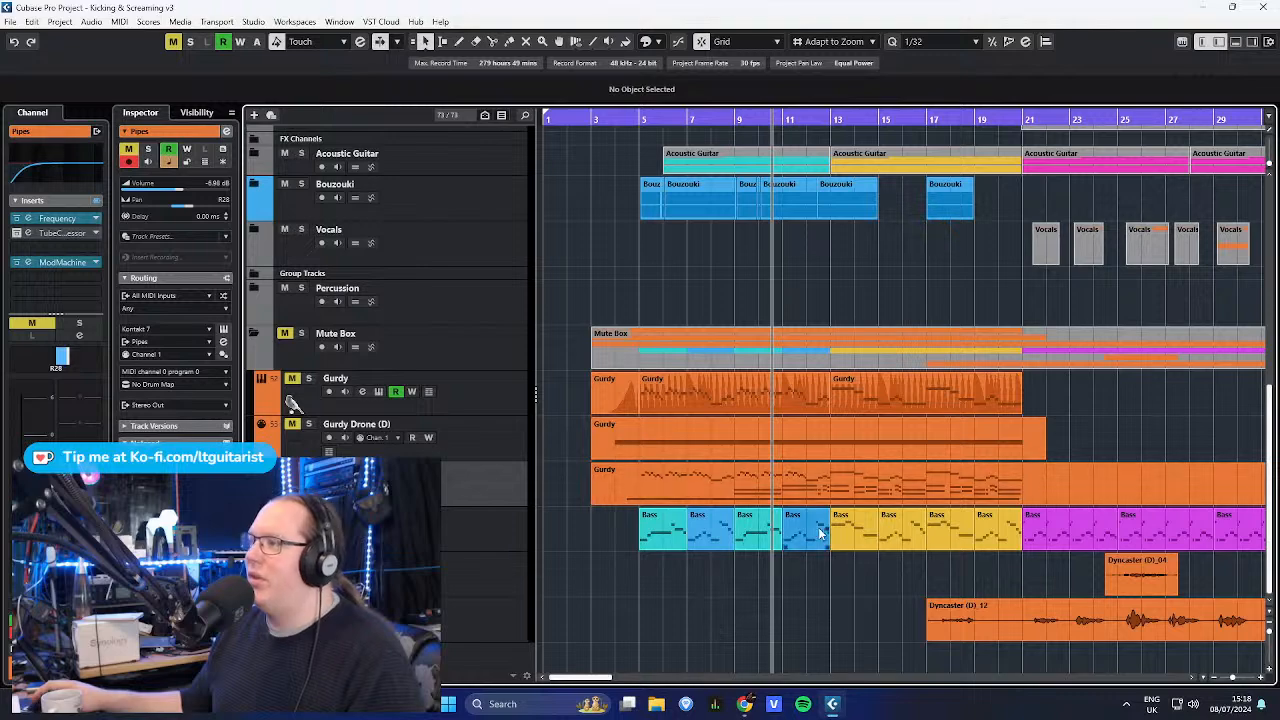
key("g")
key("g")
left_click(682, 480)
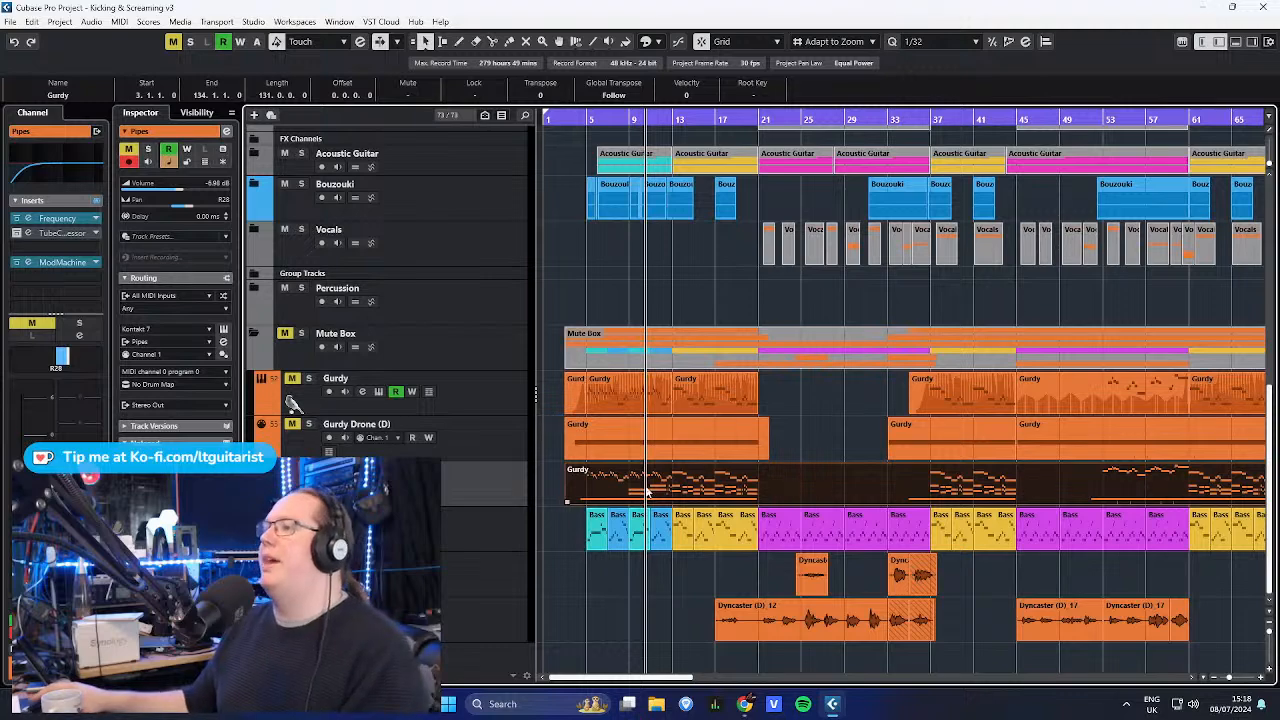
- Unmute the Organ track above the Chord Track
left_click(254, 333)
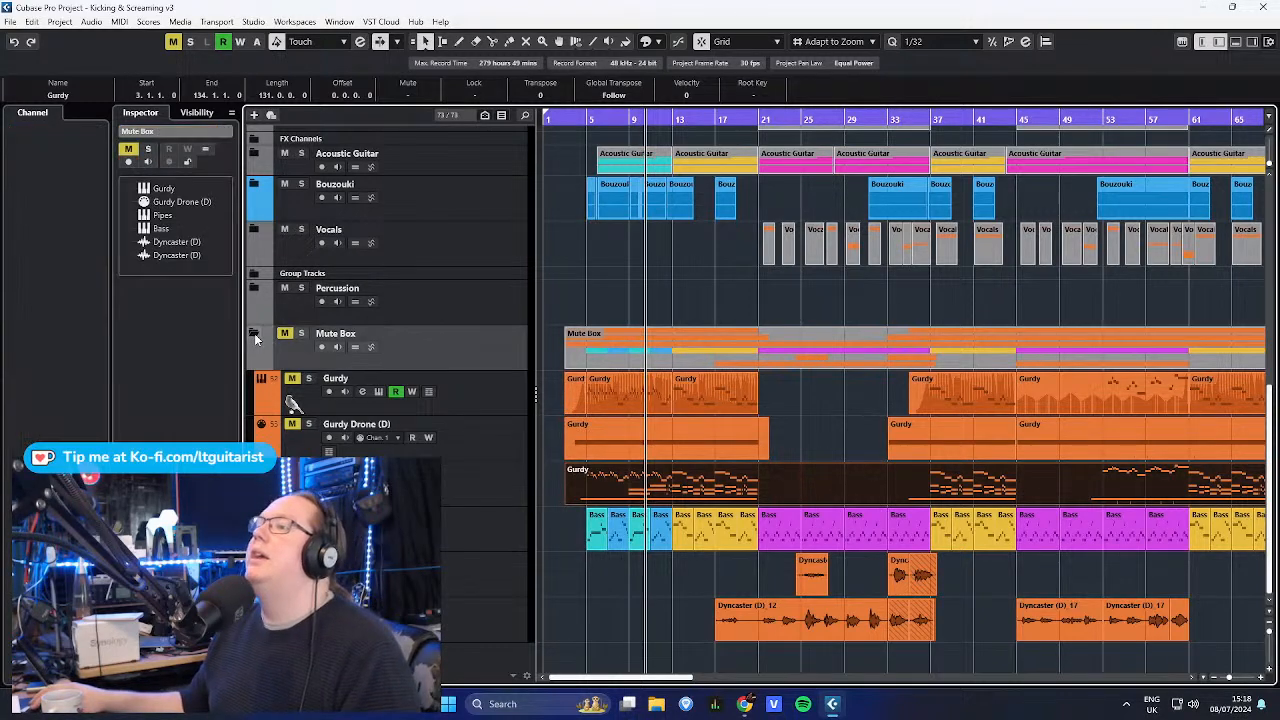
scroll(566, 519, "up", 5)
scroll(543, 404, "up", 5)
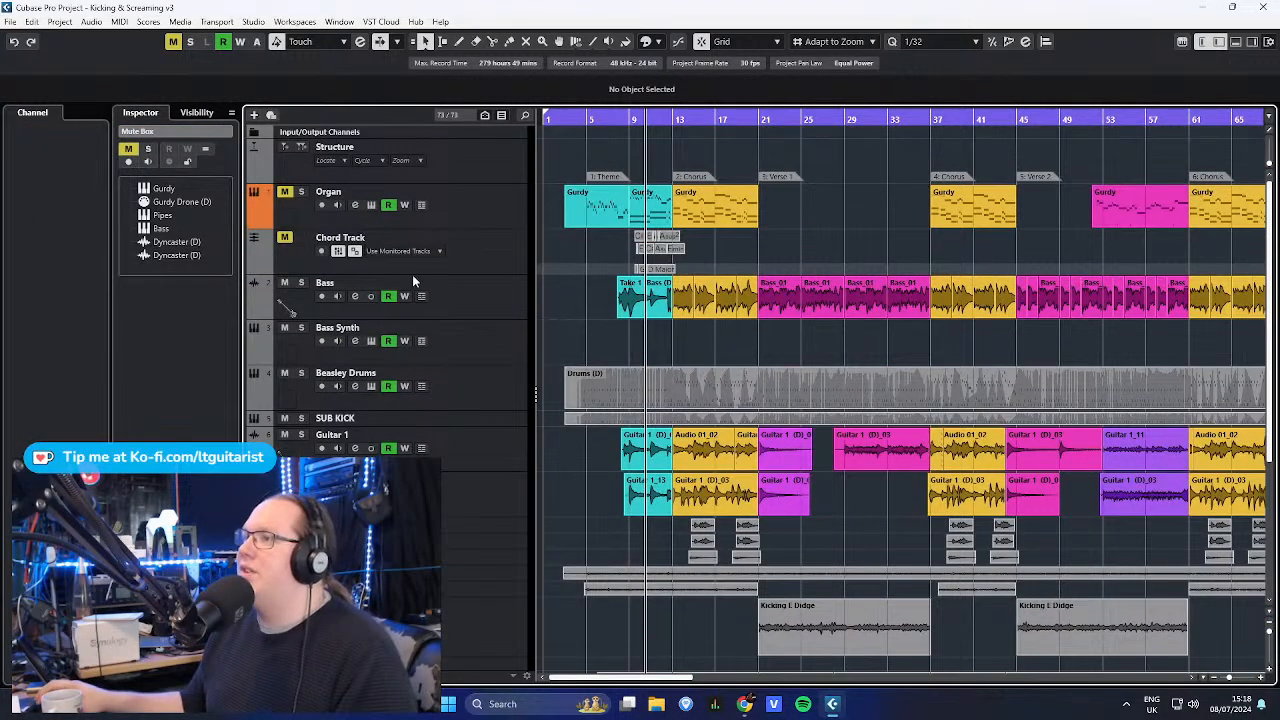
left_click(295, 203)
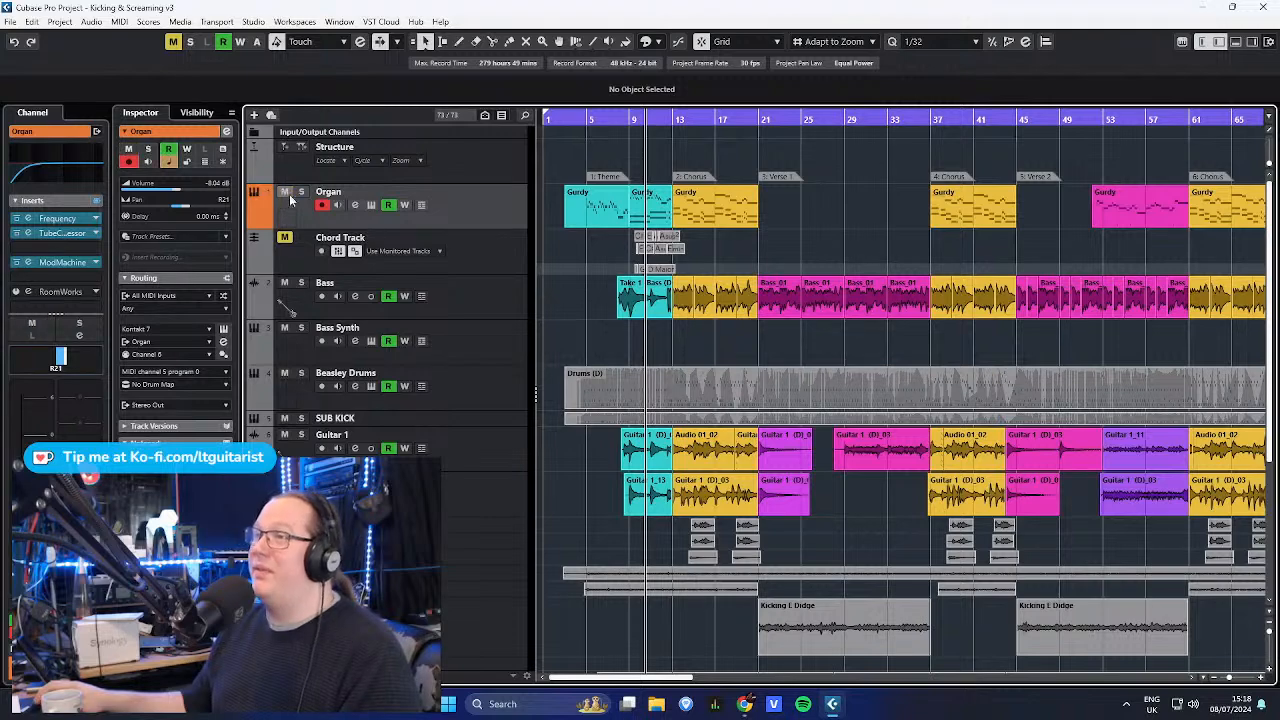
- Audition the Organ part in the full mix from the theme at bar 5 and from bar 9 into the chorus, and stop playback
key("h")
left_click(636, 119)
key("space")
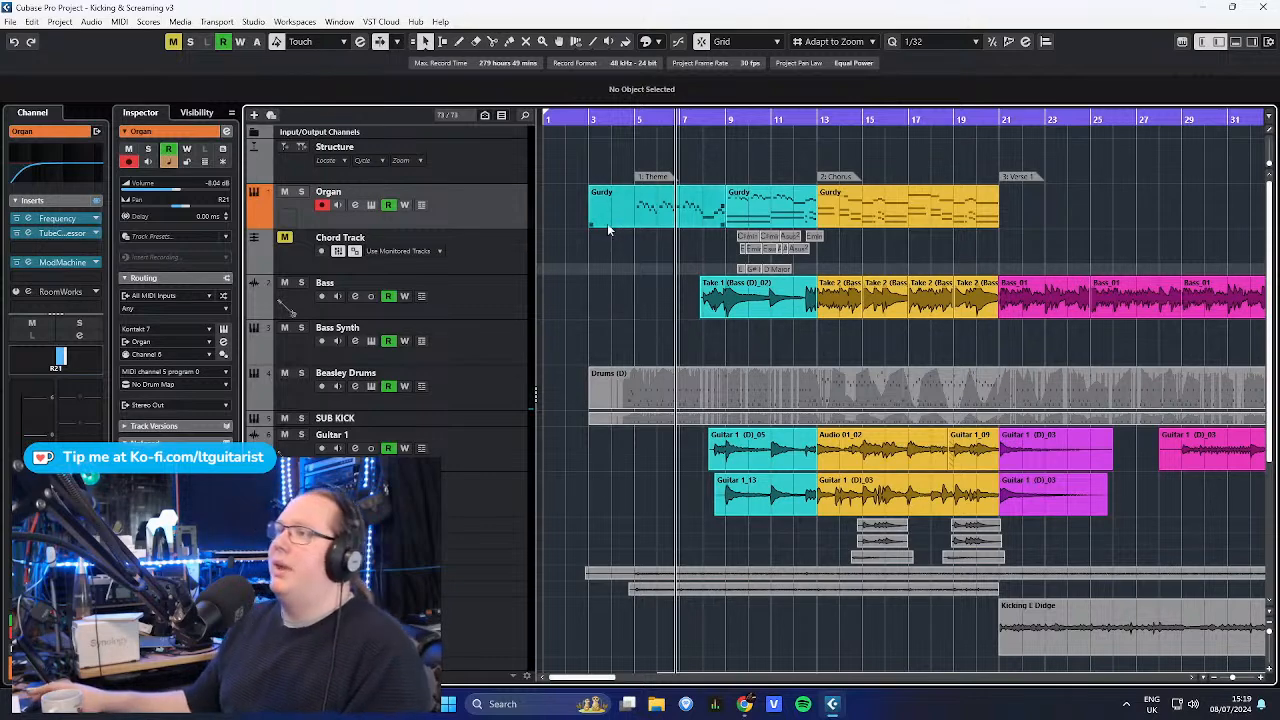
left_click_drag(724, 119, 705, 176)
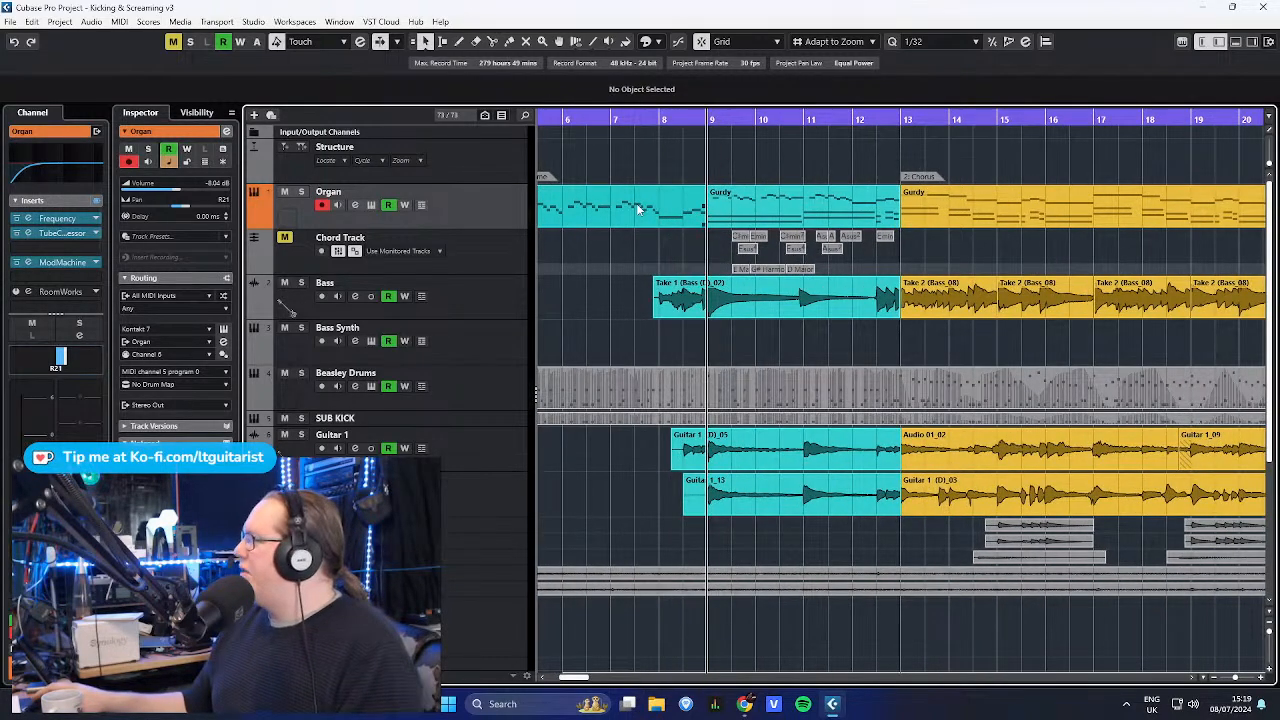
key("space")
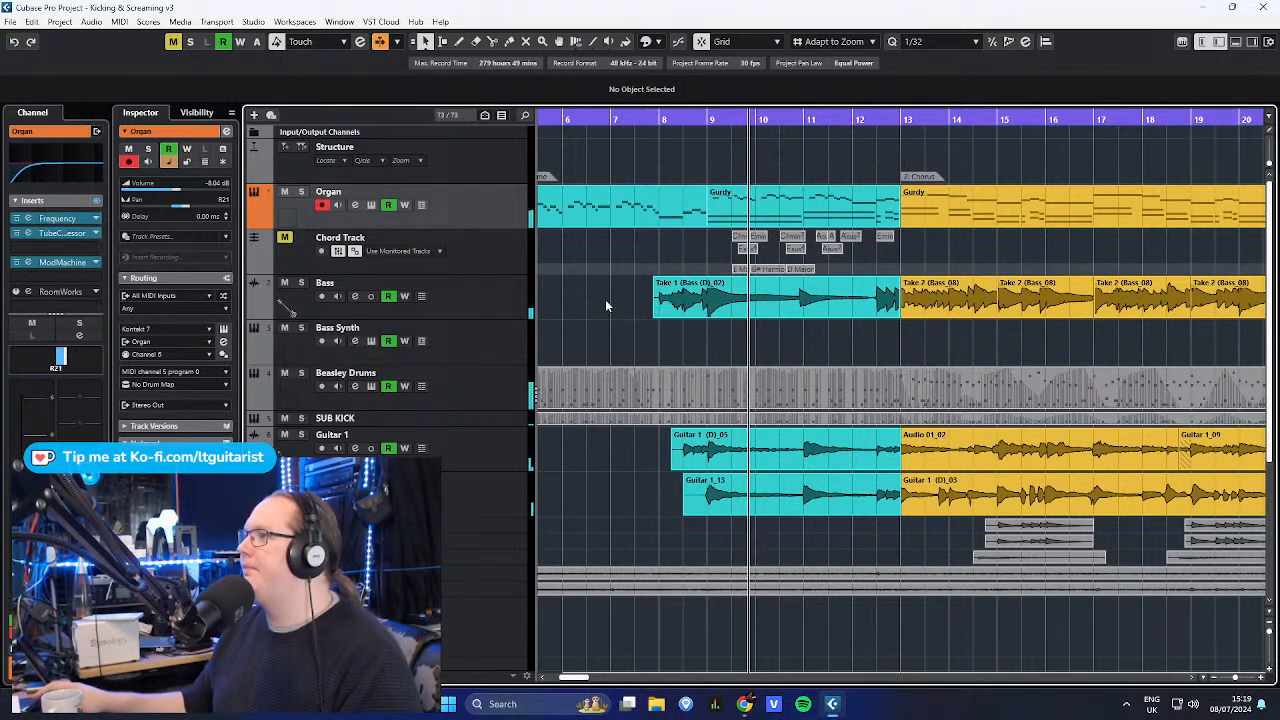
scroll(605, 300, "down", 3)
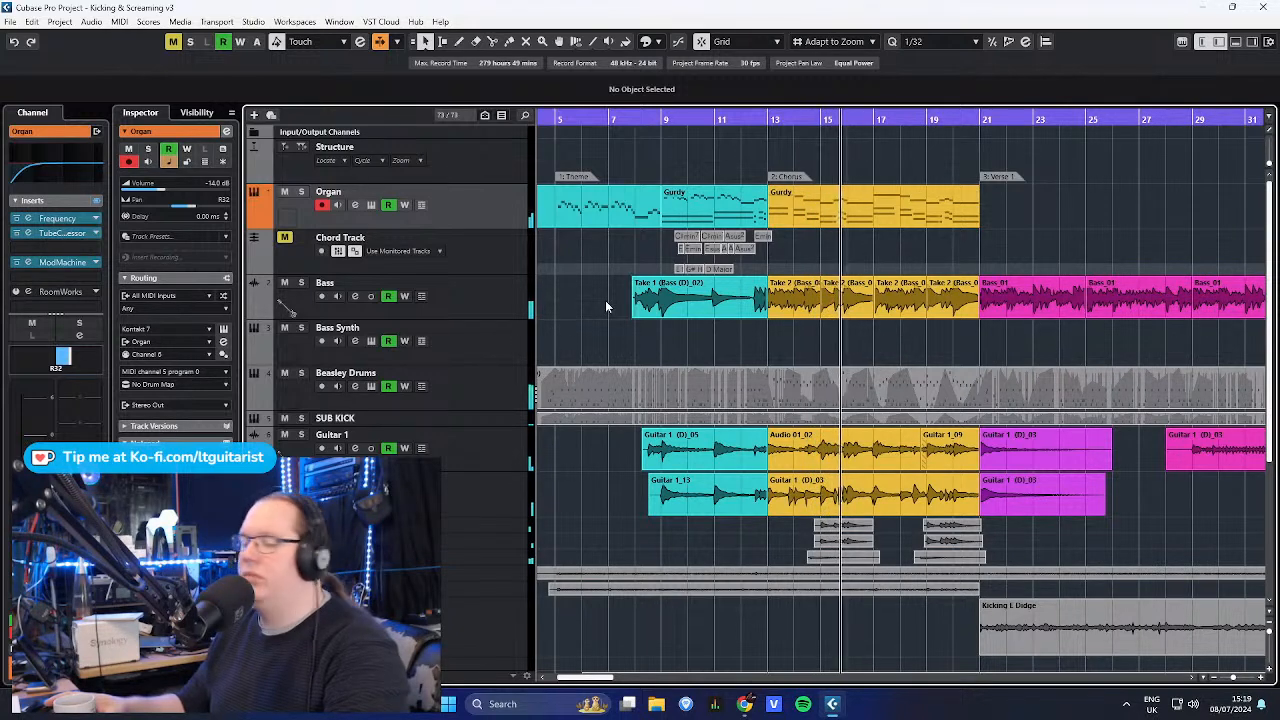
key("space")
- Play the whole song in the full mix from just after bar 3, dismissing the Outlook notification
left_click_drag(606, 119, 559, 140)
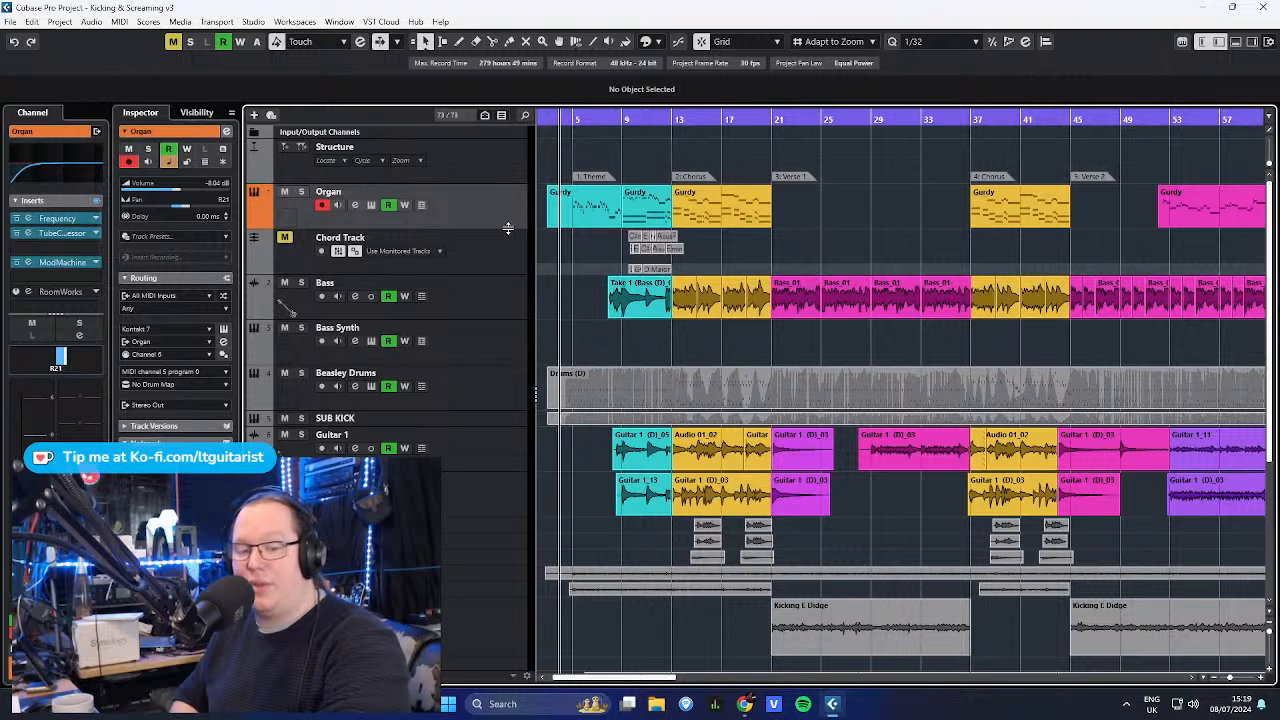
key("space")
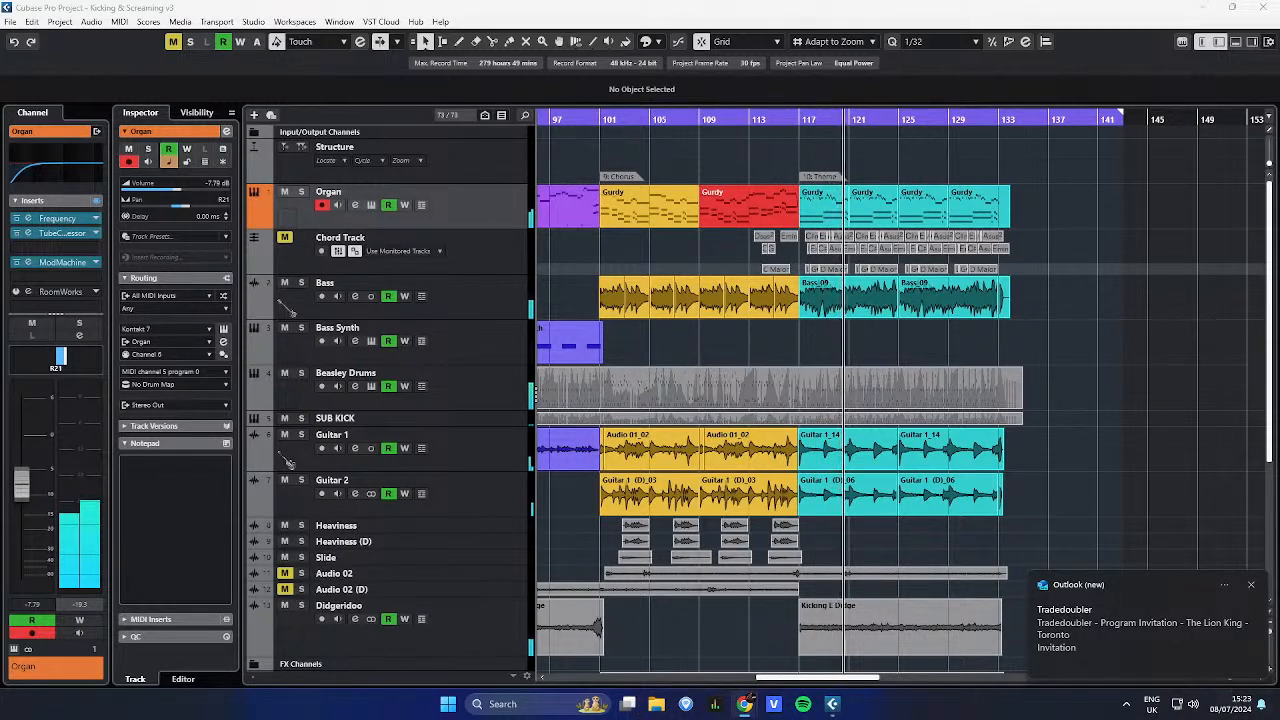
left_click(1256, 583)
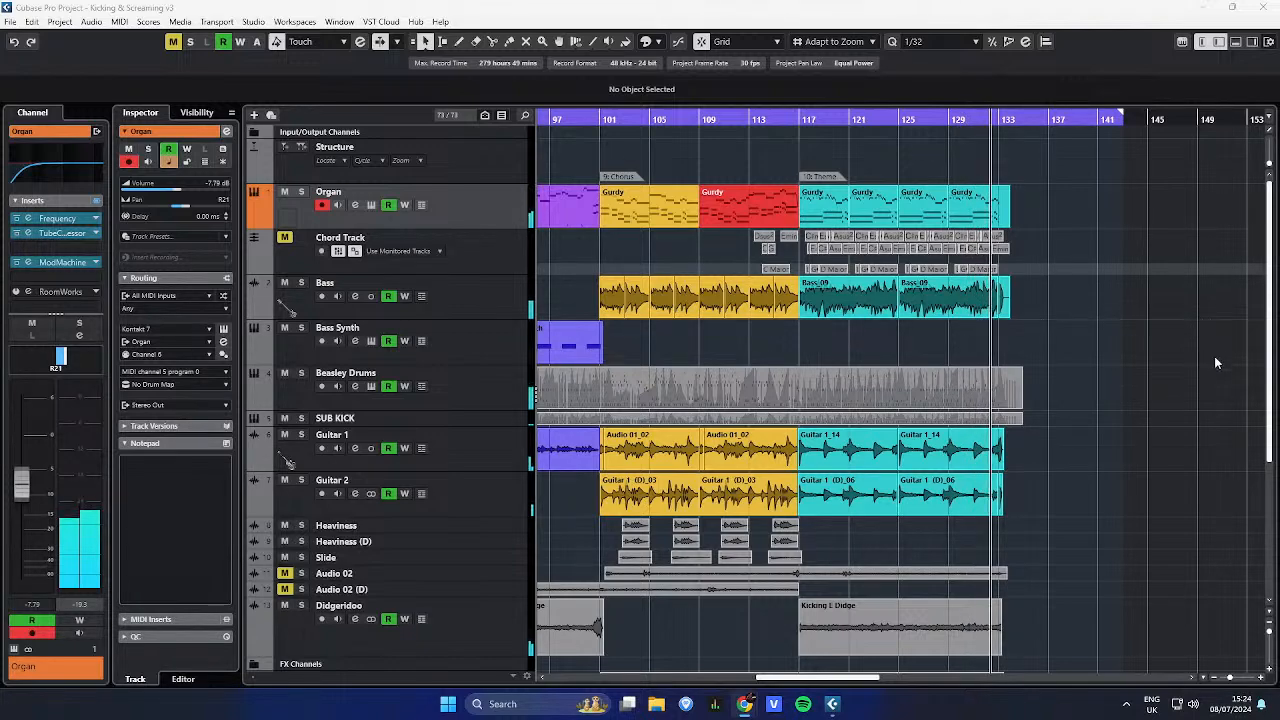
- Play the final theme through past the end of the song, show the Transport bar, and stop playback
scroll(1214, 360, "down", 4)
scroll(1214, 356, "up", 4)
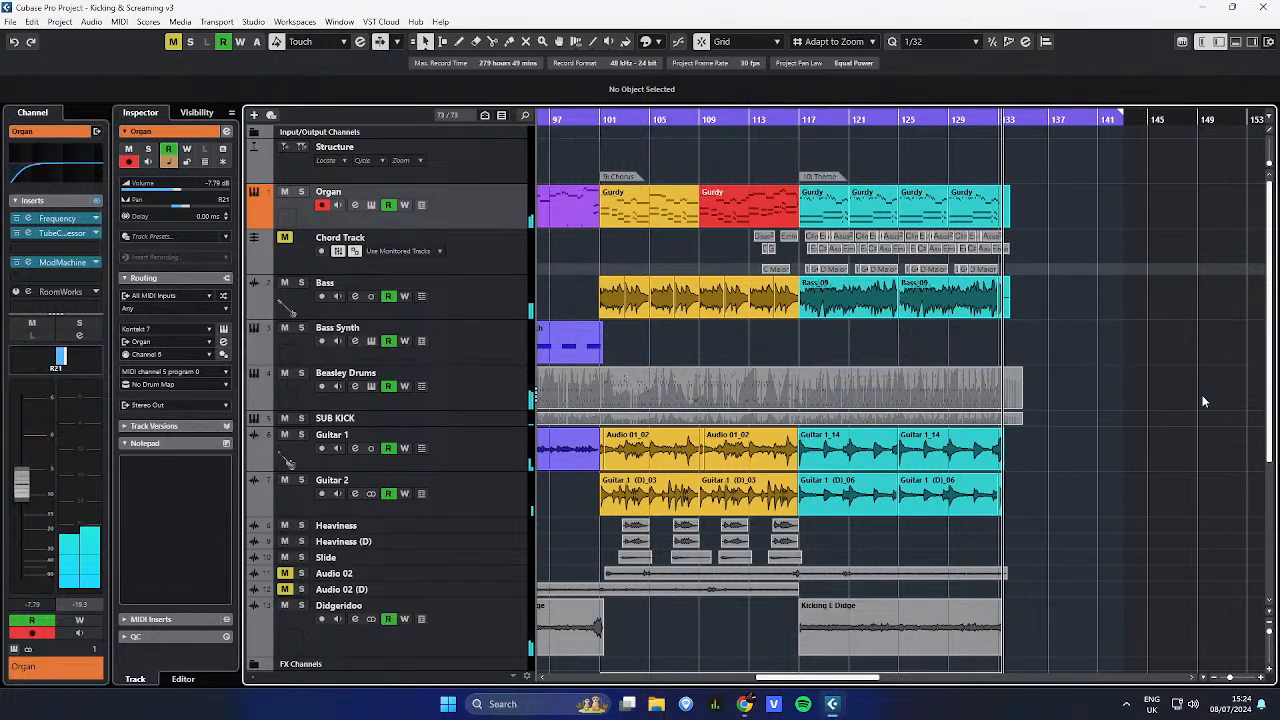
scroll(1190, 396, "up", 4)
scroll(1096, 390, "down", 4)
key("F2")
left_click_drag(478, 550, 621, 648)
left_click(897, 566)
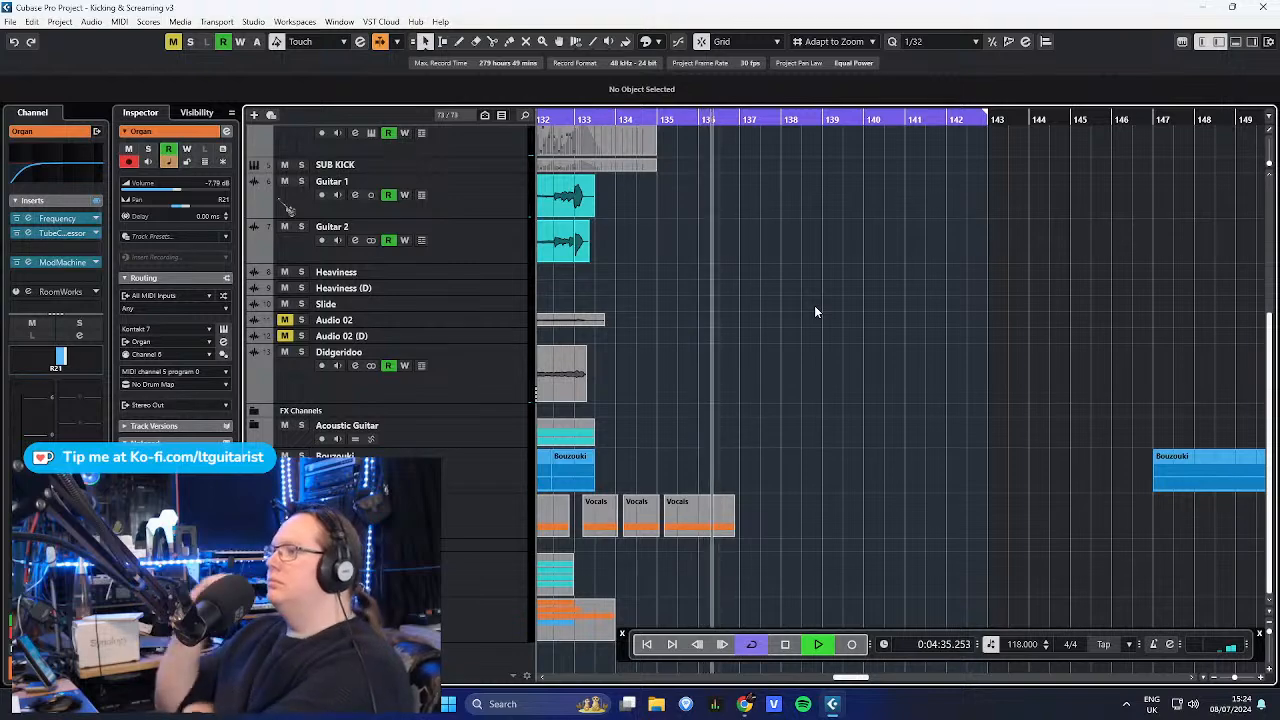
scroll(765, 330, "down", 4)
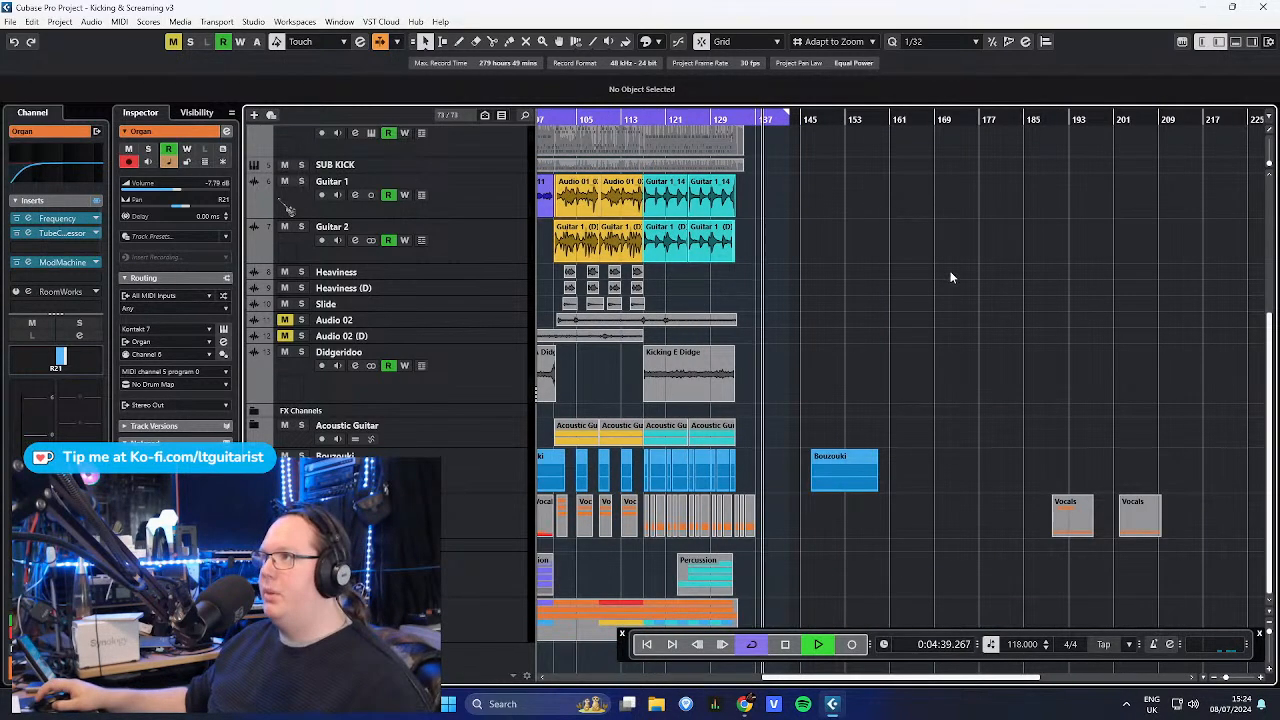
key("space")
- Set the playback position just before the first theme and inspect the Organ track's Kontakt 7 instrument, closing it again
scroll(1018, 290, "left", 10)
left_click_drag(1018, 278, 806, 324)
scroll(640, 345, "up", 5)
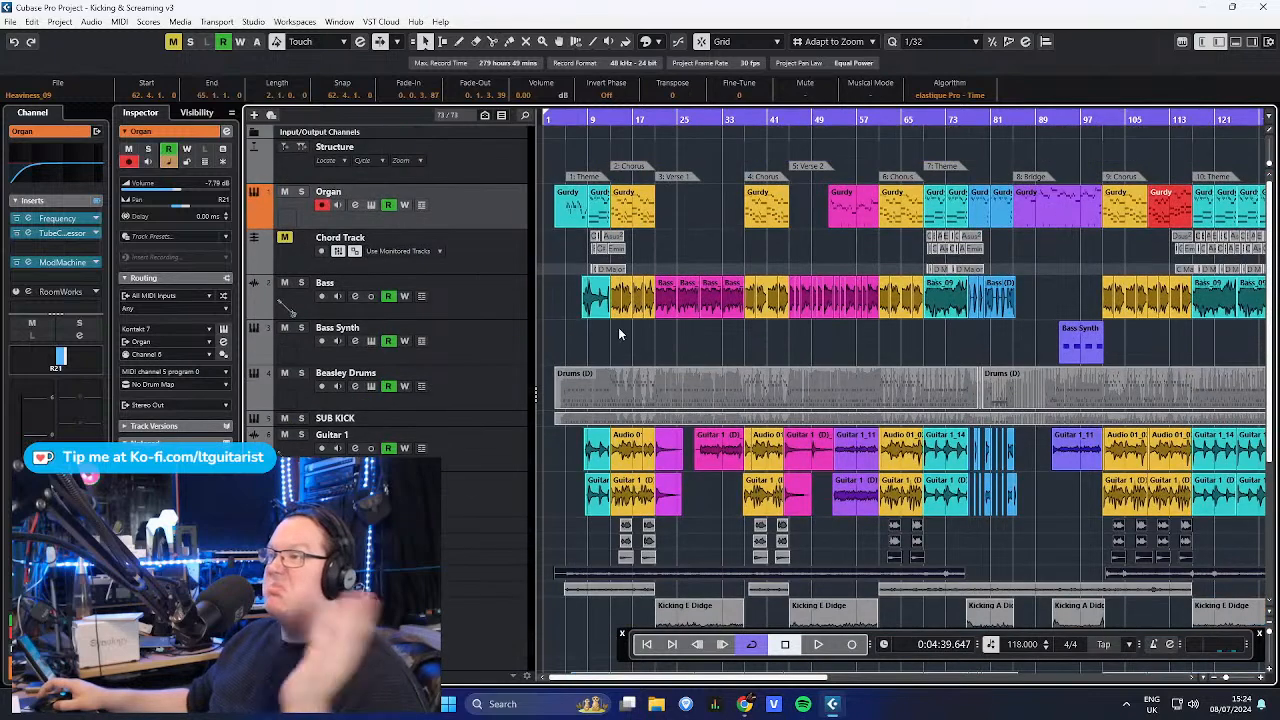
left_click(618, 352)
left_click_drag(580, 115, 563, 117)
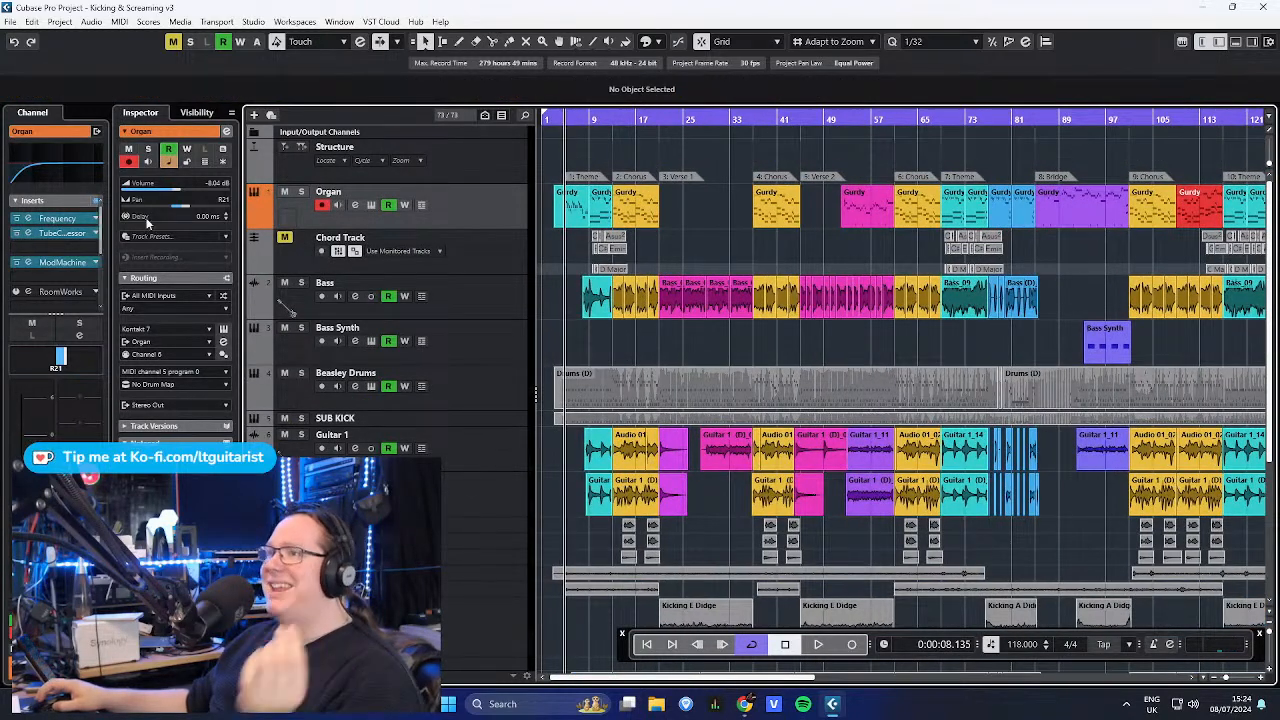
left_click(223, 329)
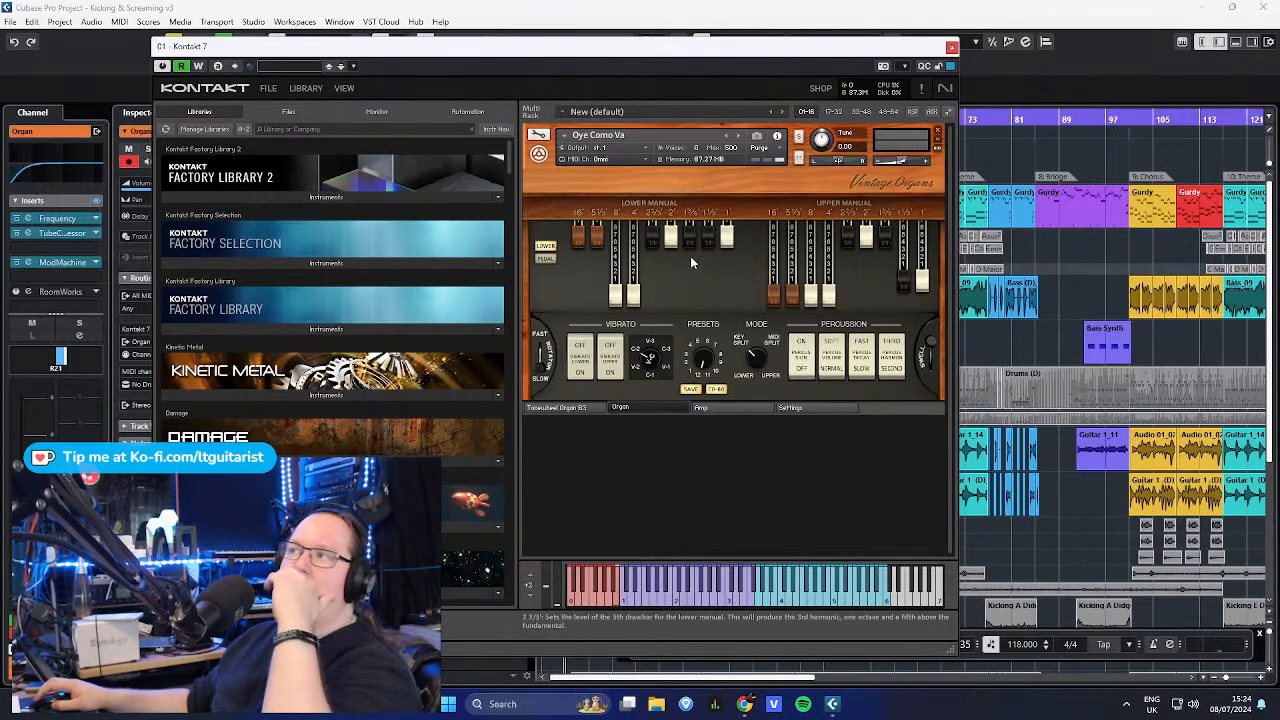
left_click(951, 45)
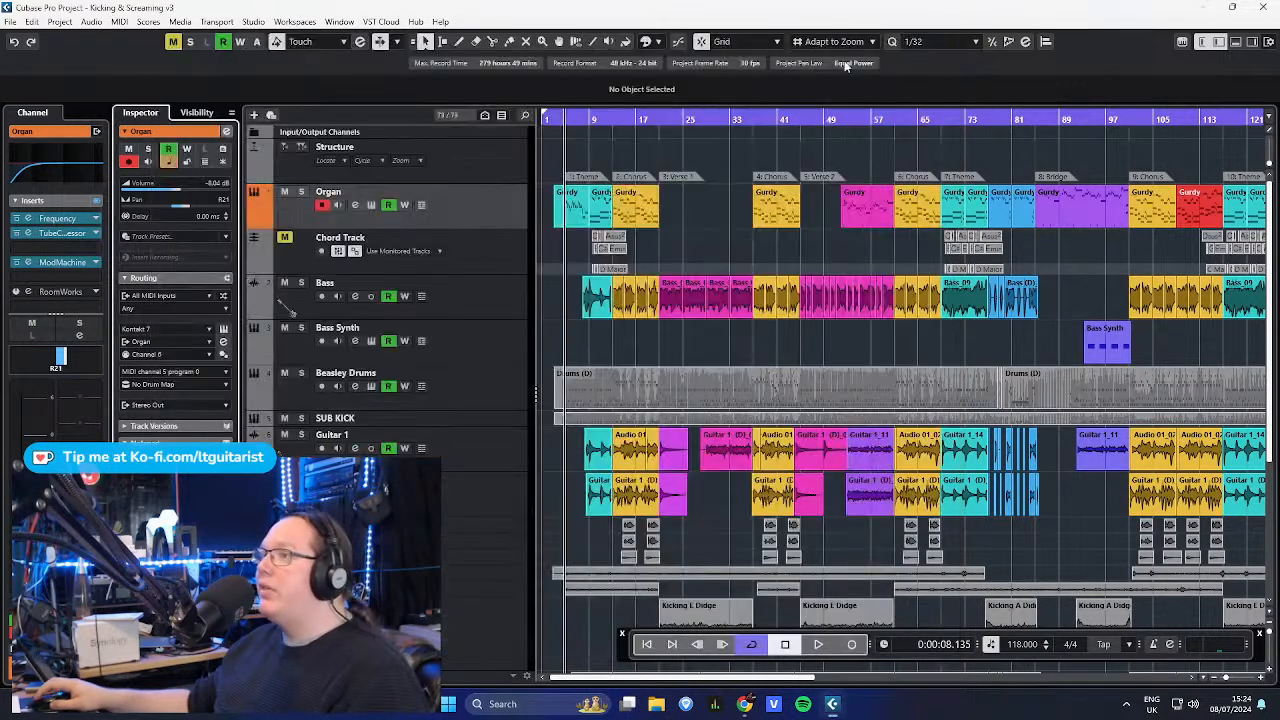
- Show all used automation for the Organ track and enlarge the ModMachine Mix lane for inspection
left_click(256, 222)
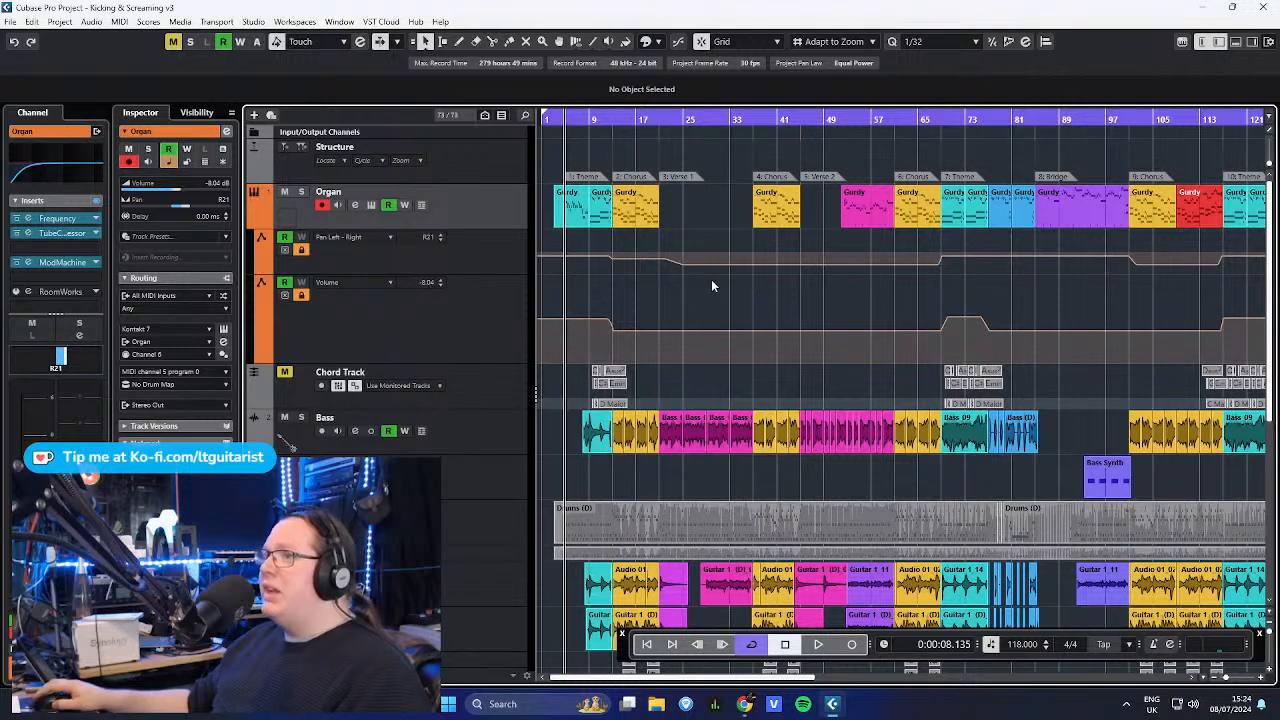
key("g")
right_click(489, 226)
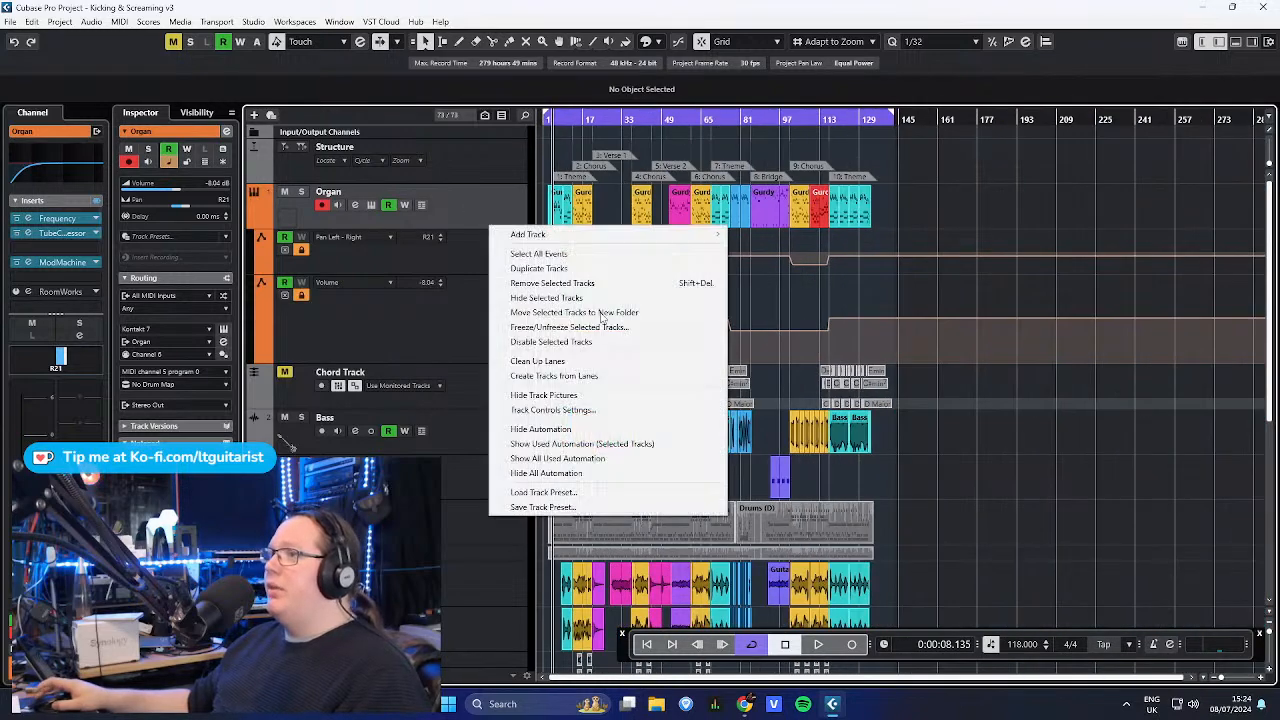
left_click(640, 443)
left_click(484, 260)
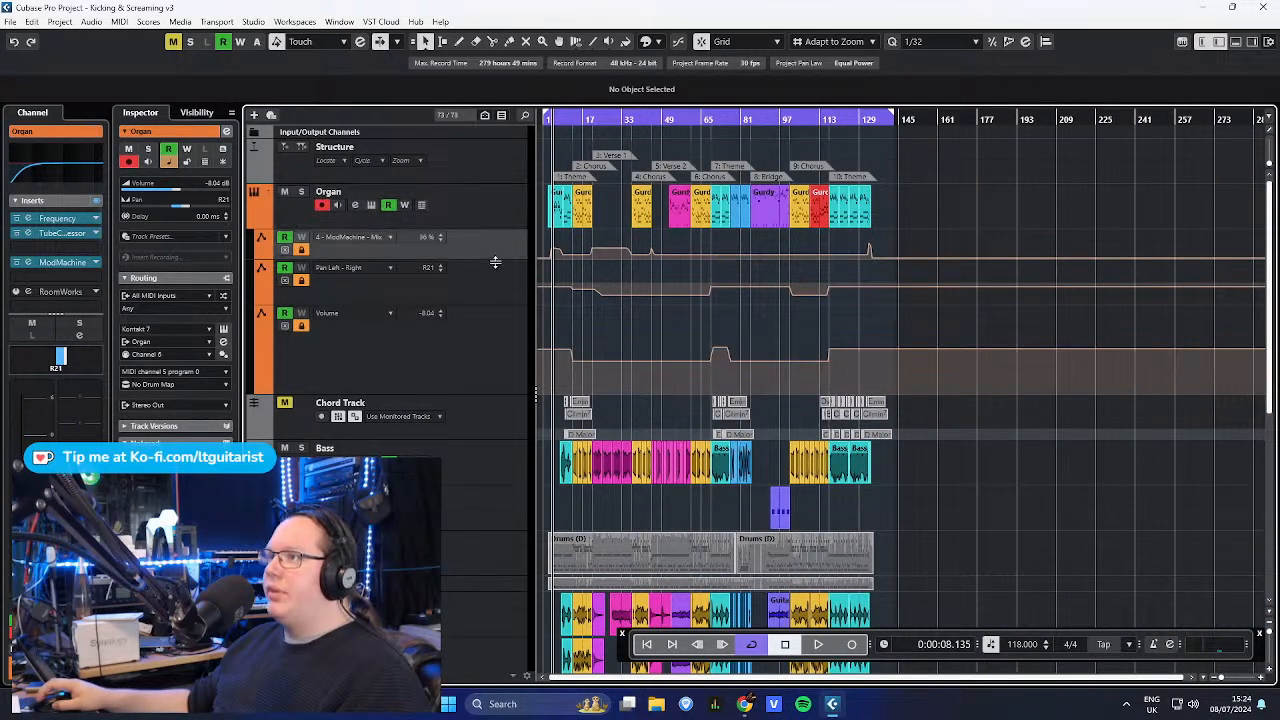
scroll(641, 330, "up", 2)
left_click_drag(626, 402, 466, 389)
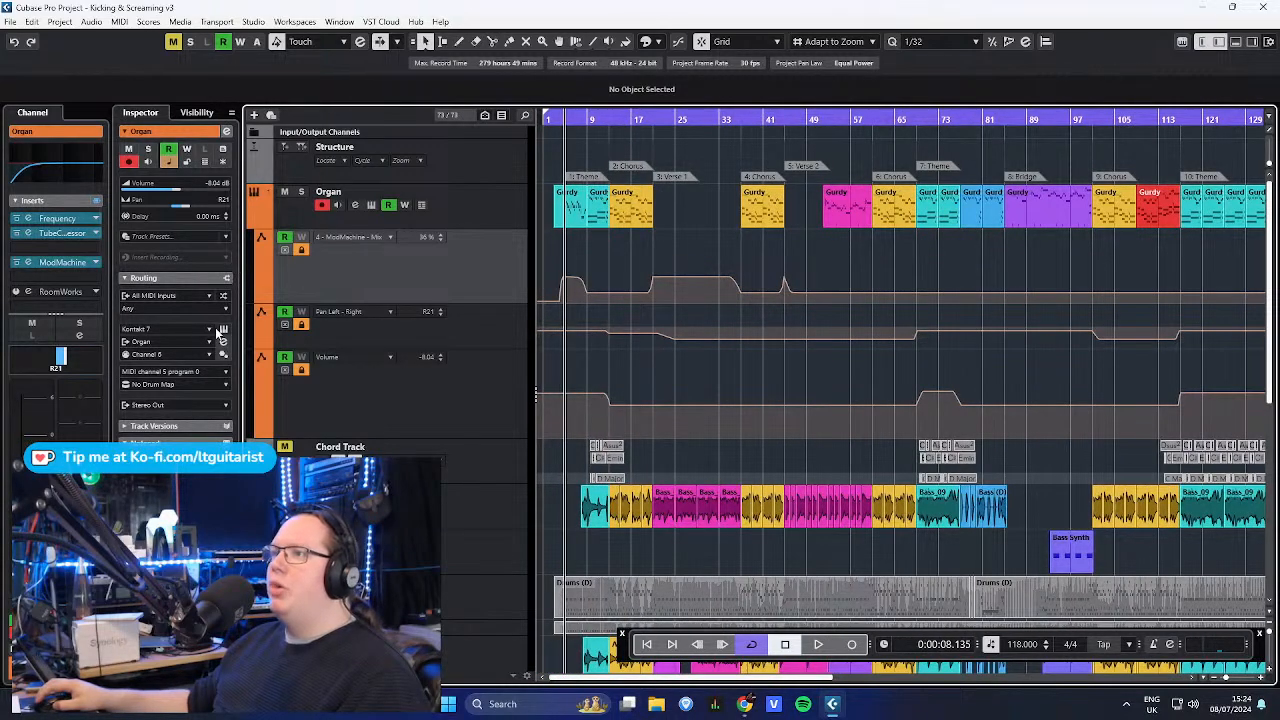
- Reopen the Organ's Vintage Organs instrument to point out the rotator speed control, and close it
left_click(512, 200)
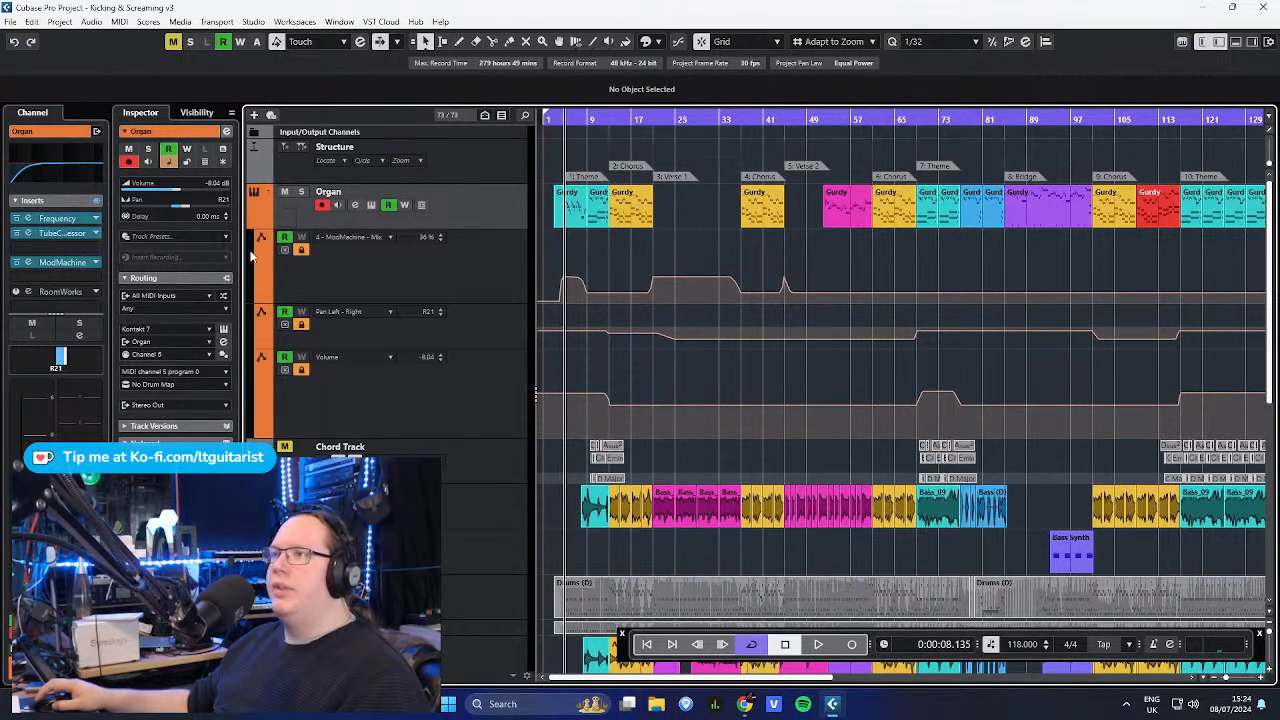
left_click(354, 204)
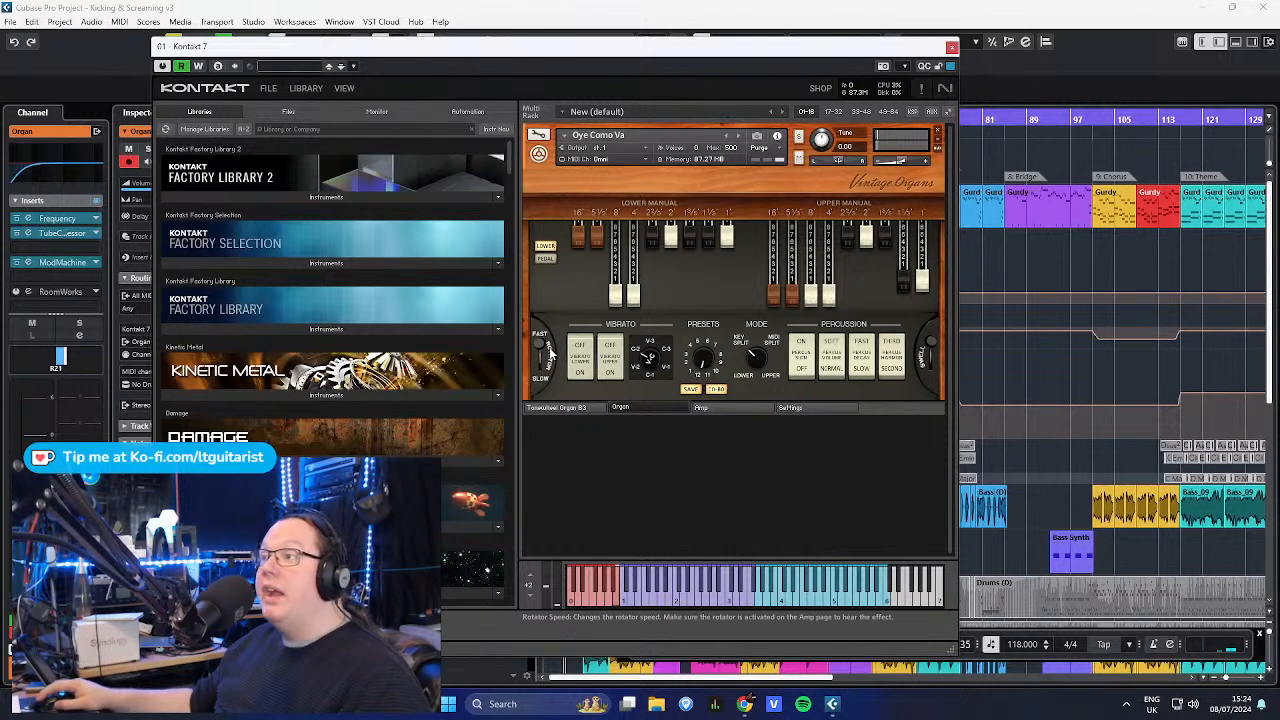
left_click(951, 48)
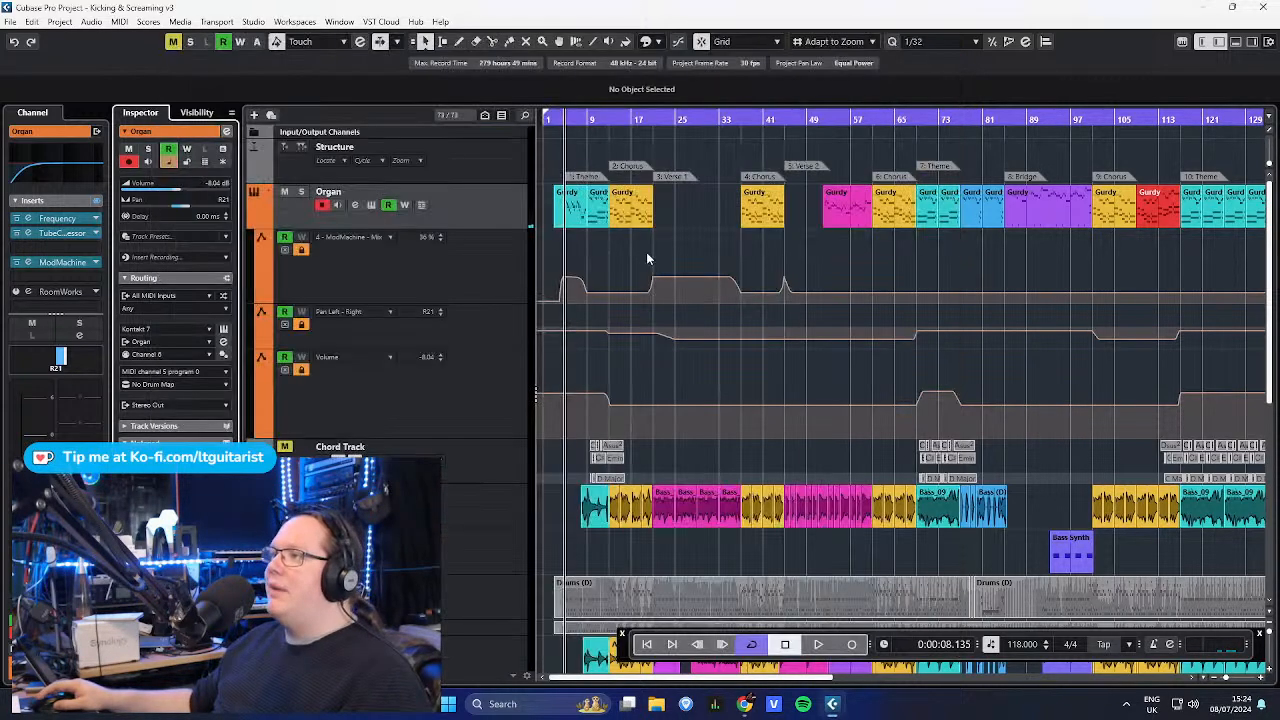
- Open the Organ's ModMachine delay insert beside the timeline and briefly play the first theme to watch its automated Mix
left_click(455, 284)
scroll(571, 268, "up", 2)
scroll(478, 250, "left", 1)
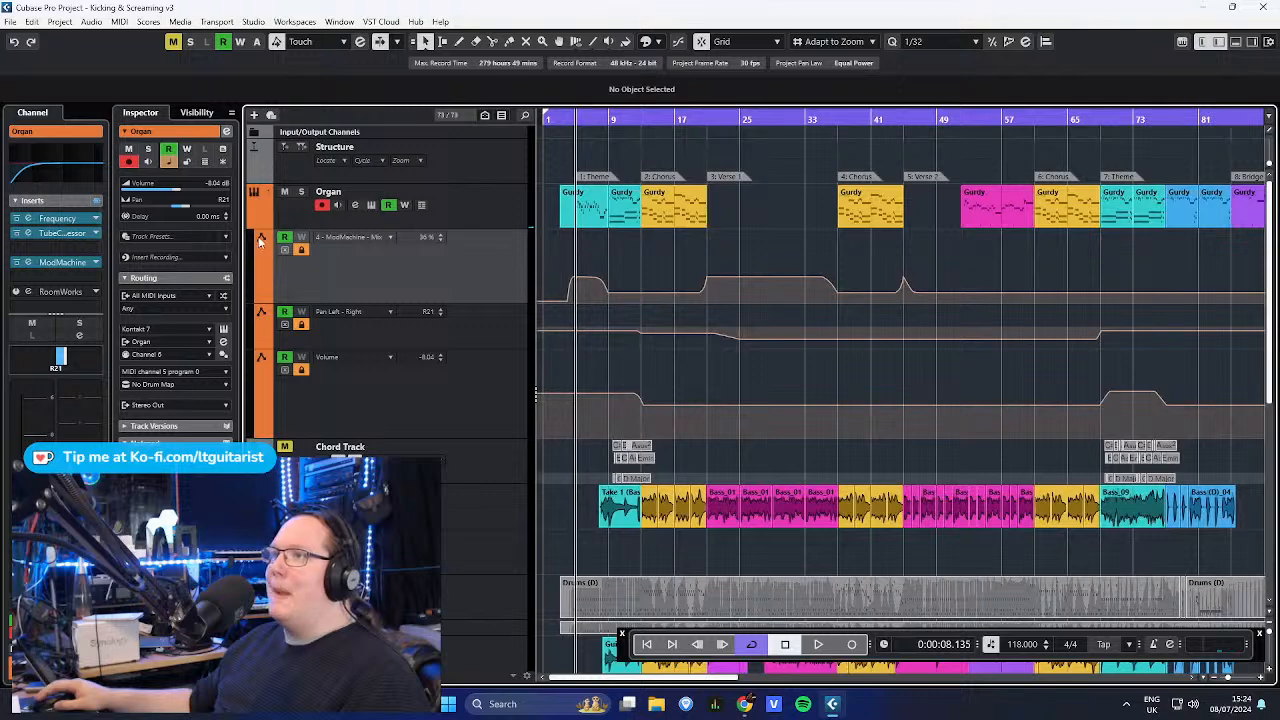
left_click(71, 265)
left_click_drag(741, 133, 477, 111)
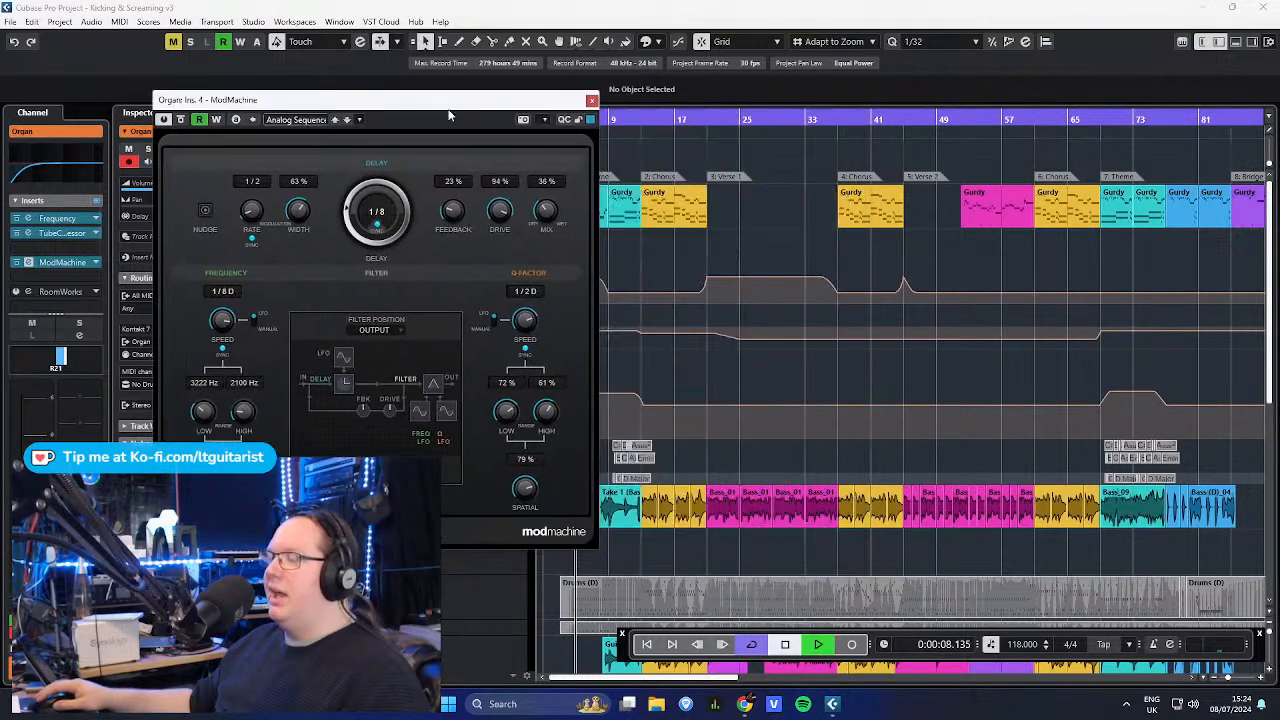
key("space")
scroll(608, 258, "up", 2)
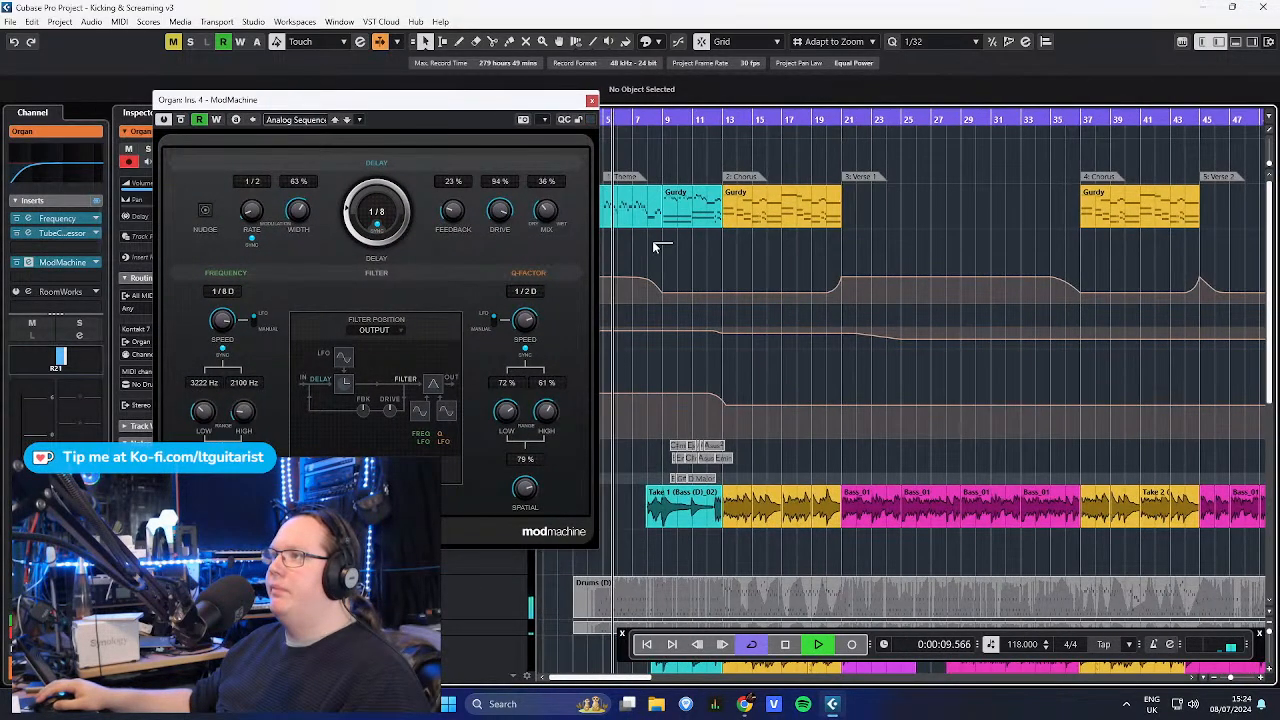
key("space")
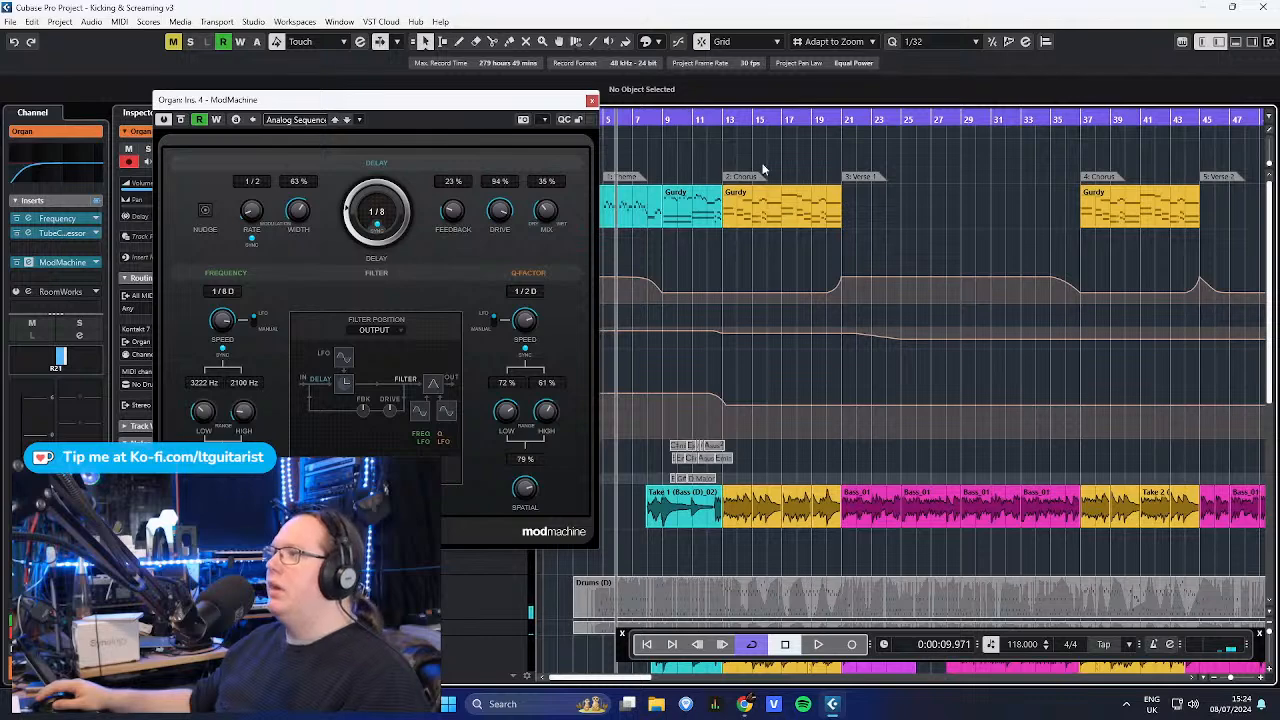
- Solo the Organ and play from bar 20 into Verse 1 to follow the automated delay Mix rise in ModMachine
double_click(820, 133)
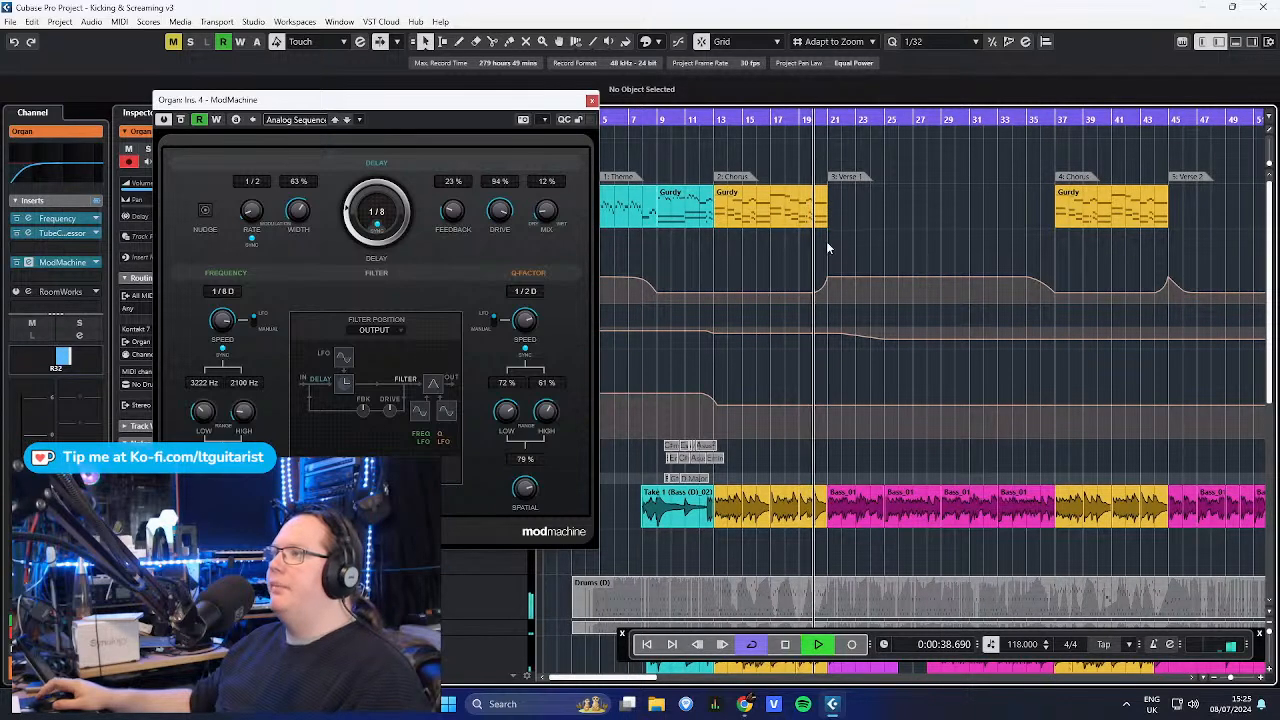
scroll(831, 244, "up", 3)
left_click_drag(524, 101, 551, 265)
left_click(302, 191)
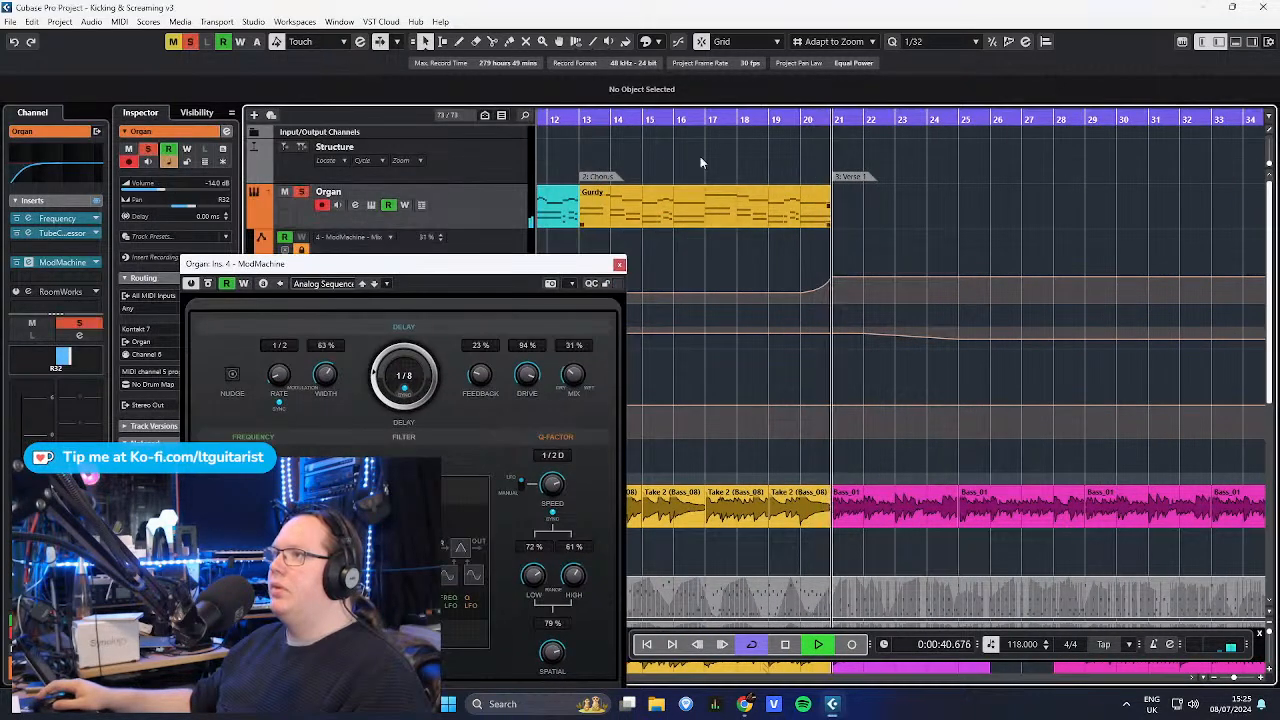
left_click(790, 115)
left_click(805, 128)
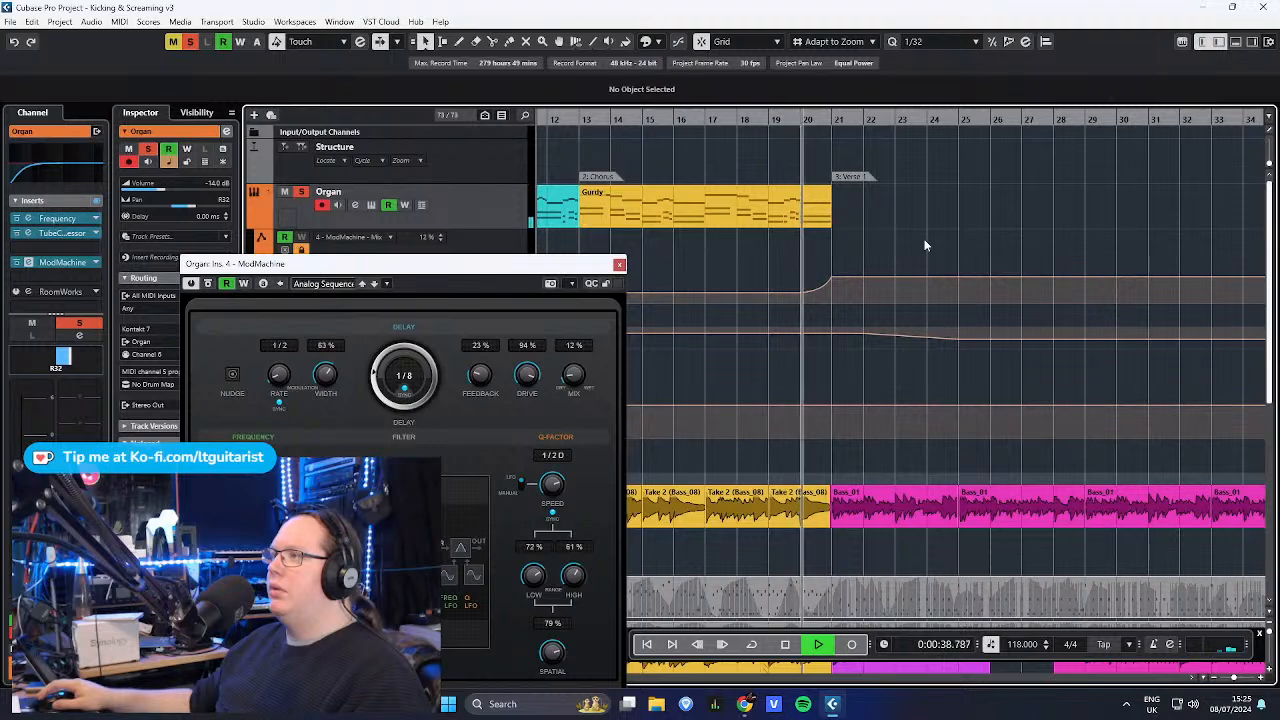
left_click_drag(522, 265, 561, 116)
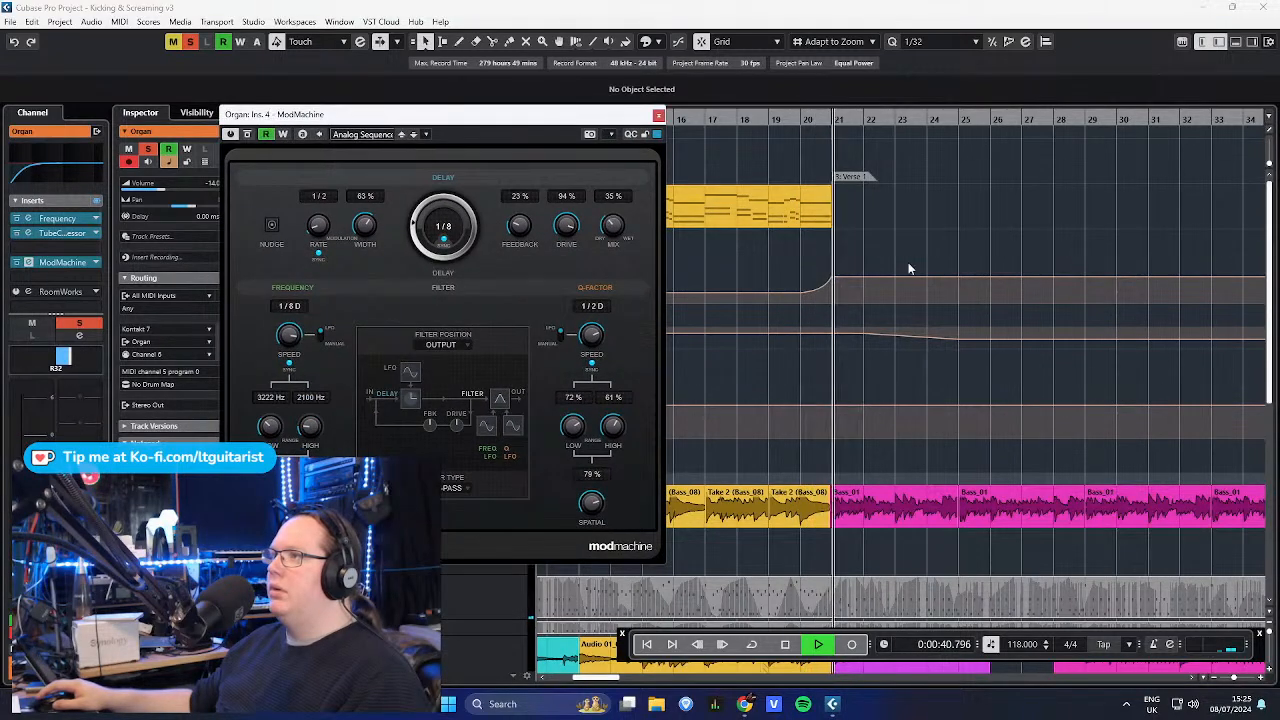
- Audition the soloed Organ's delay swell from bar 44 into Verse 2, close ModMachine, and stop playback
scroll(840, 258, "down", 6)
key("space")
scroll(728, 232, "up", 6)
left_click(715, 120)
scroll(783, 283, "up", 2)
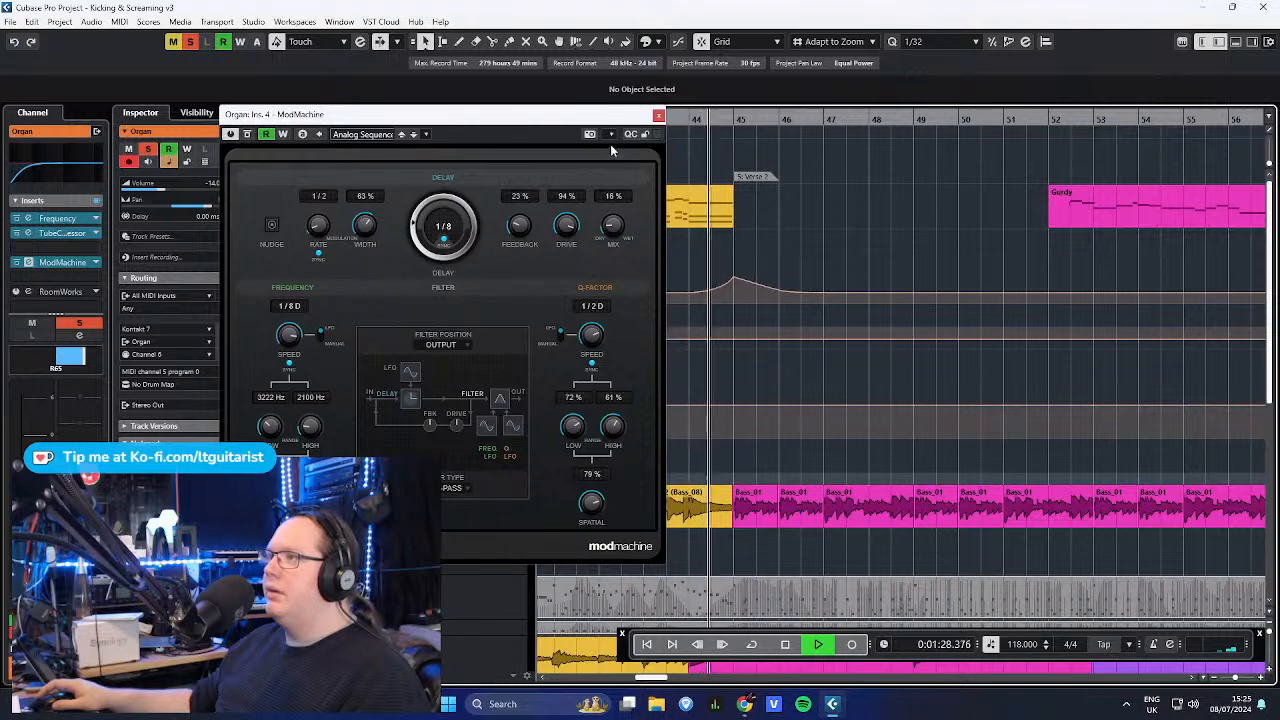
left_click(657, 117)
scroll(567, 298, "down", 3)
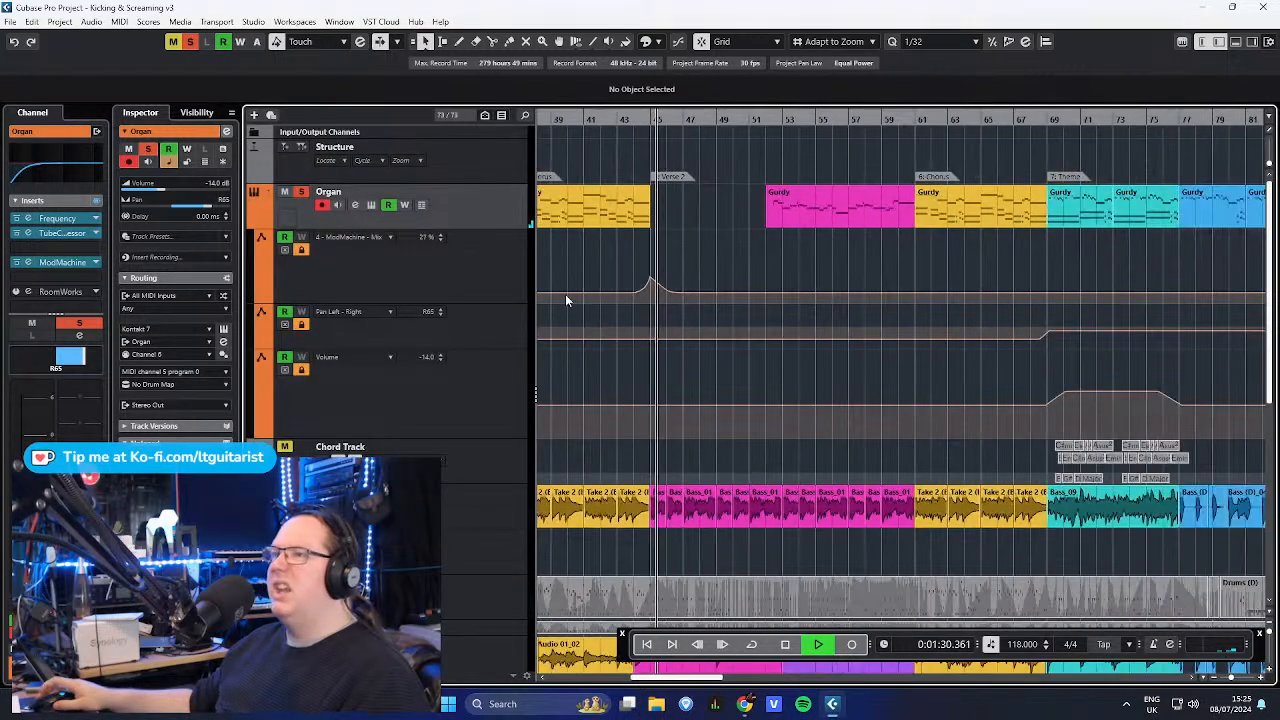
key("space")
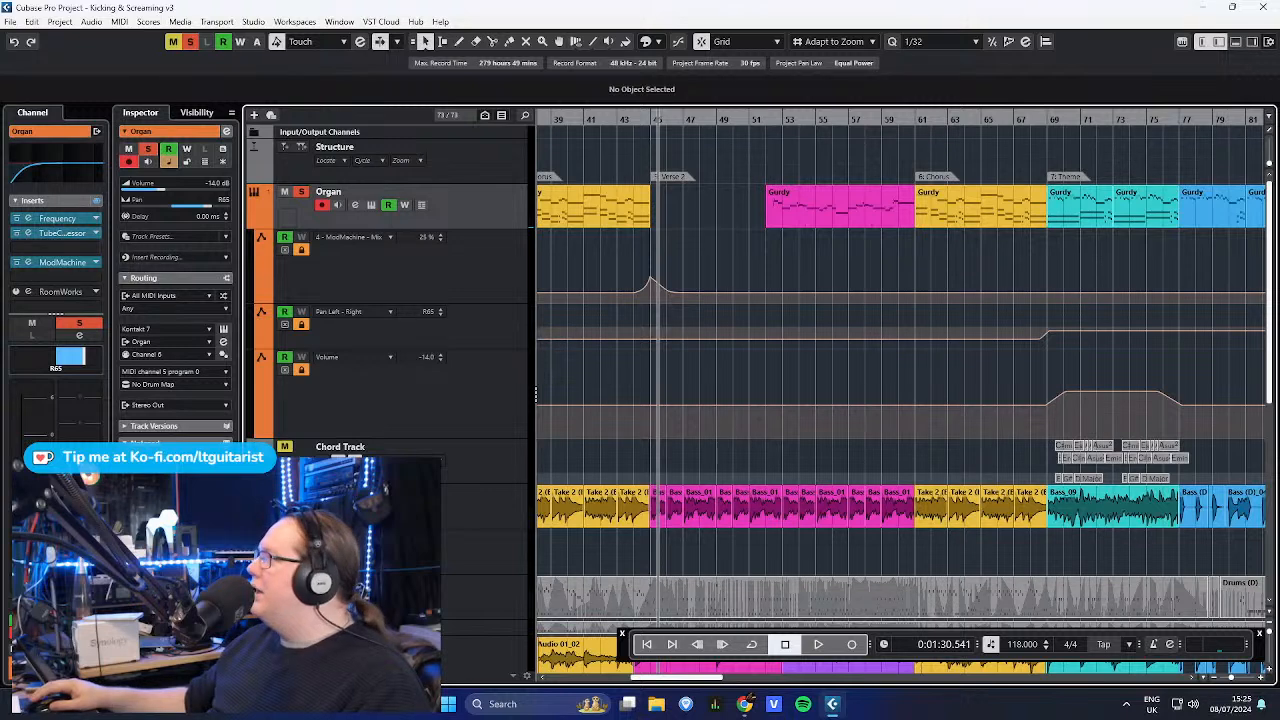
- Turn off the Organ solo and collapse the track's automation lanes
key("F2")
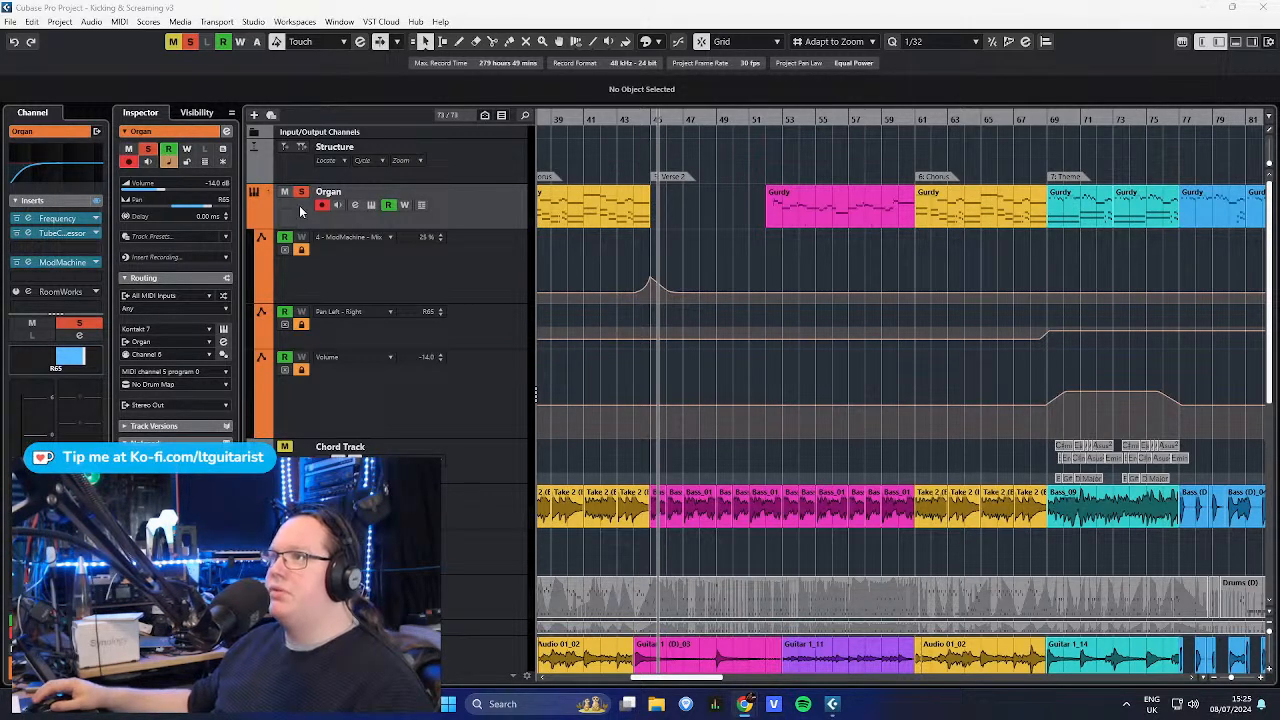
key("F2")
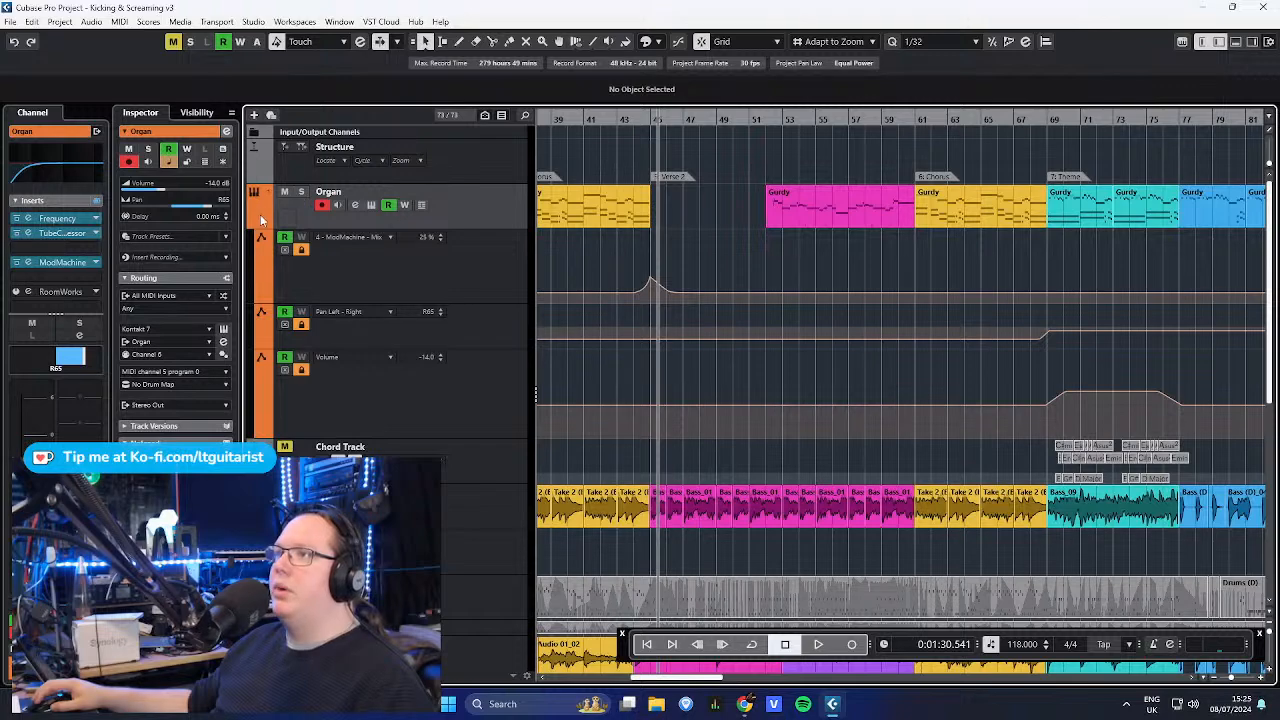
left_click(260, 216)
scroll(752, 270, "down", 4)
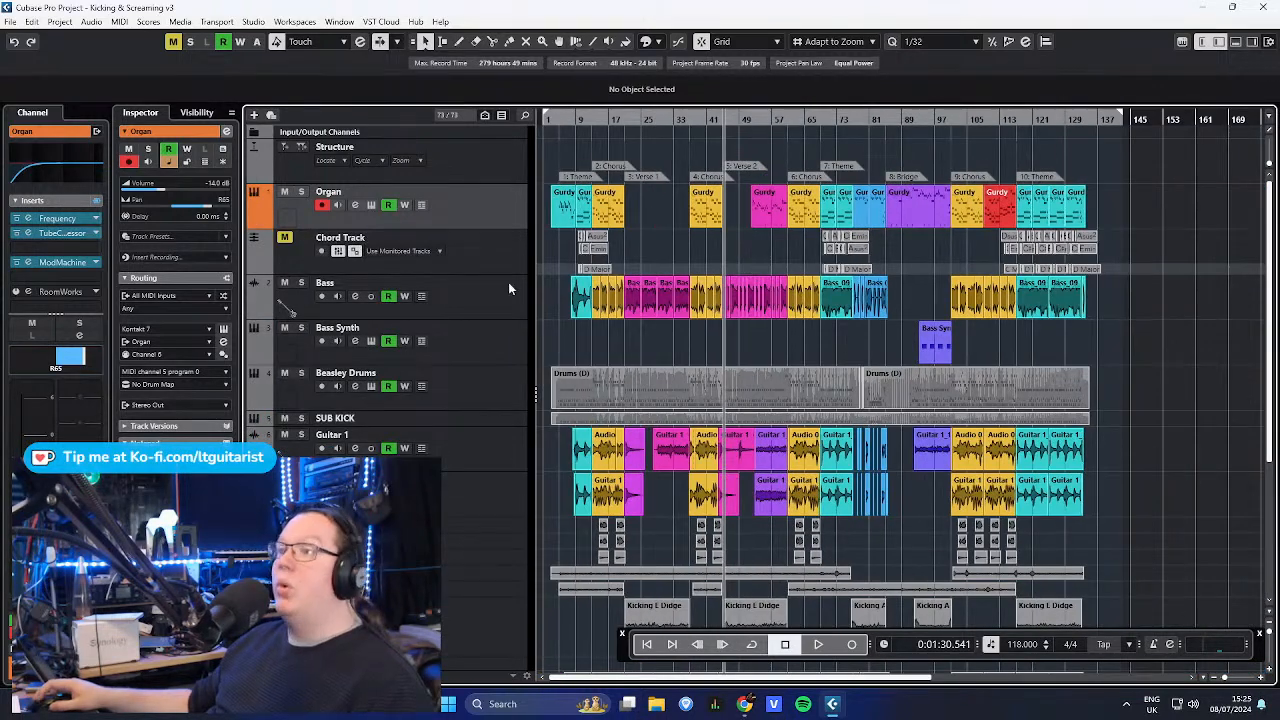
- Solo the Bass track and play it from just before its first event at bar 8
left_click(499, 284)
scroll(579, 353, "up", 3)
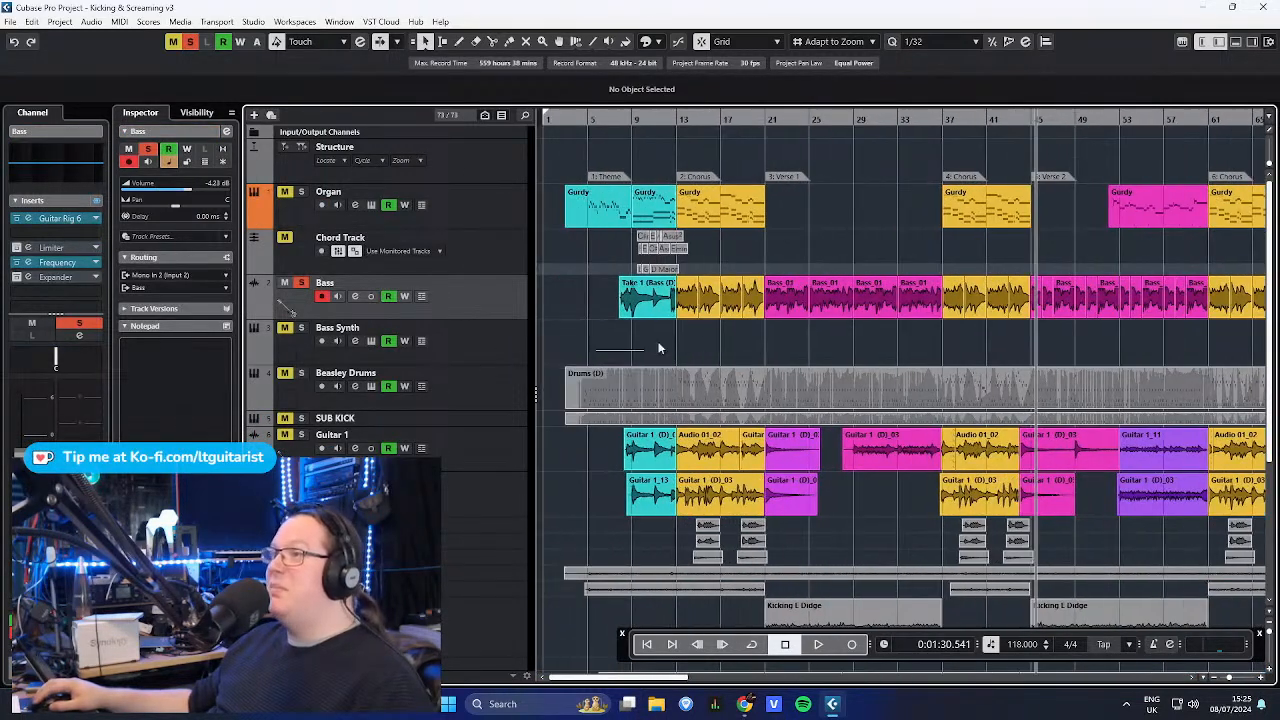
scroll(605, 325, "up", 4)
left_click(605, 120)
key("space")
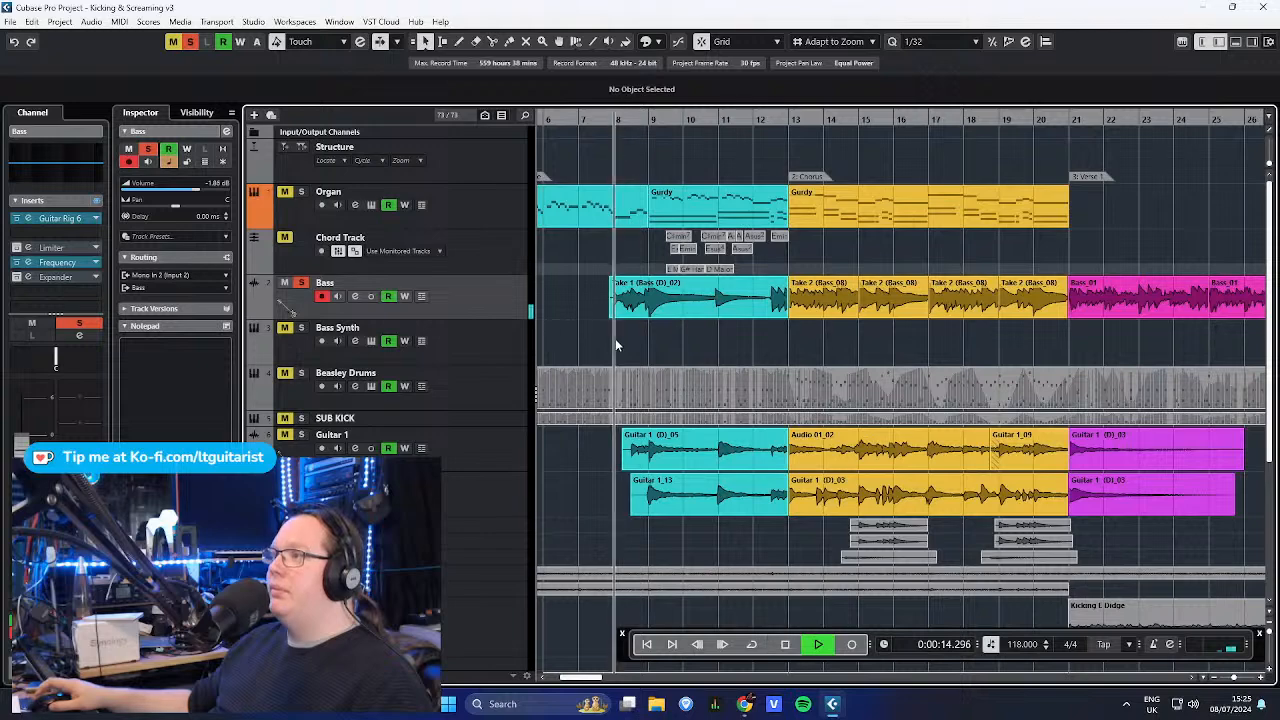
- Open the Bass track's Guitar Rig 6 insert, browse its Amplifiers components, and close the plug-in
left_click(79, 217)
left_click_drag(776, 53, 633, 66)
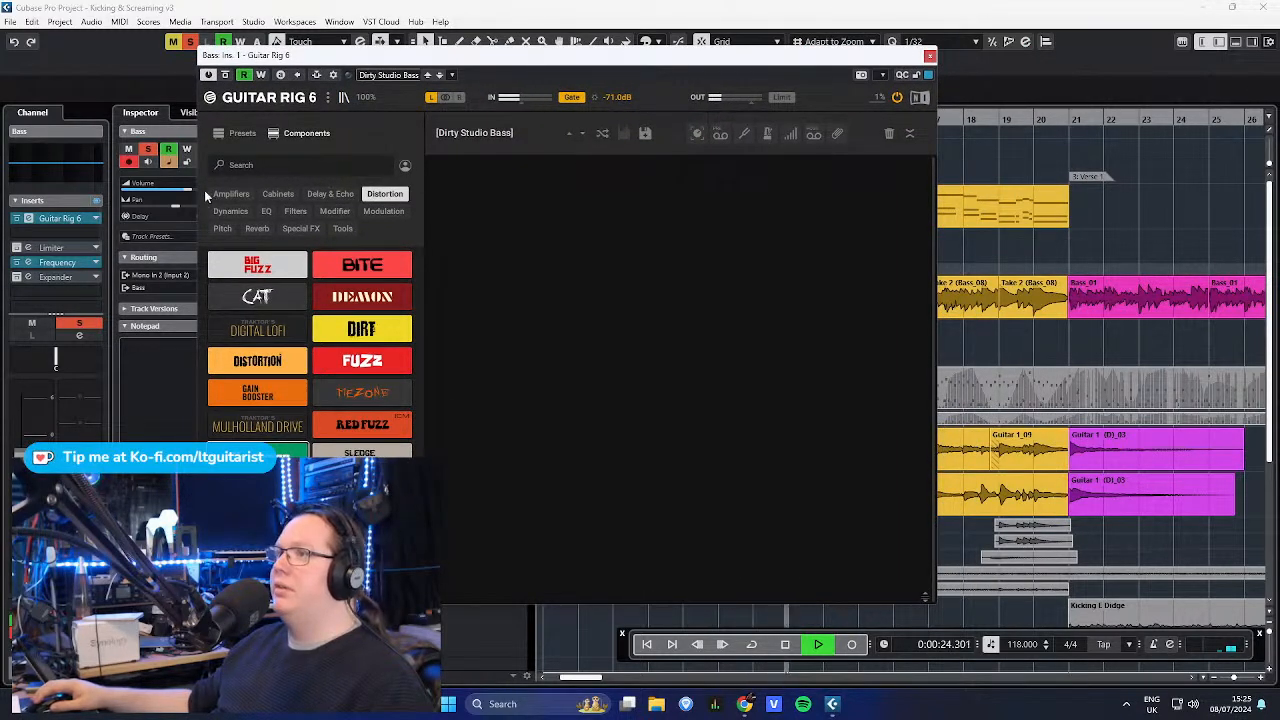
left_click(235, 194)
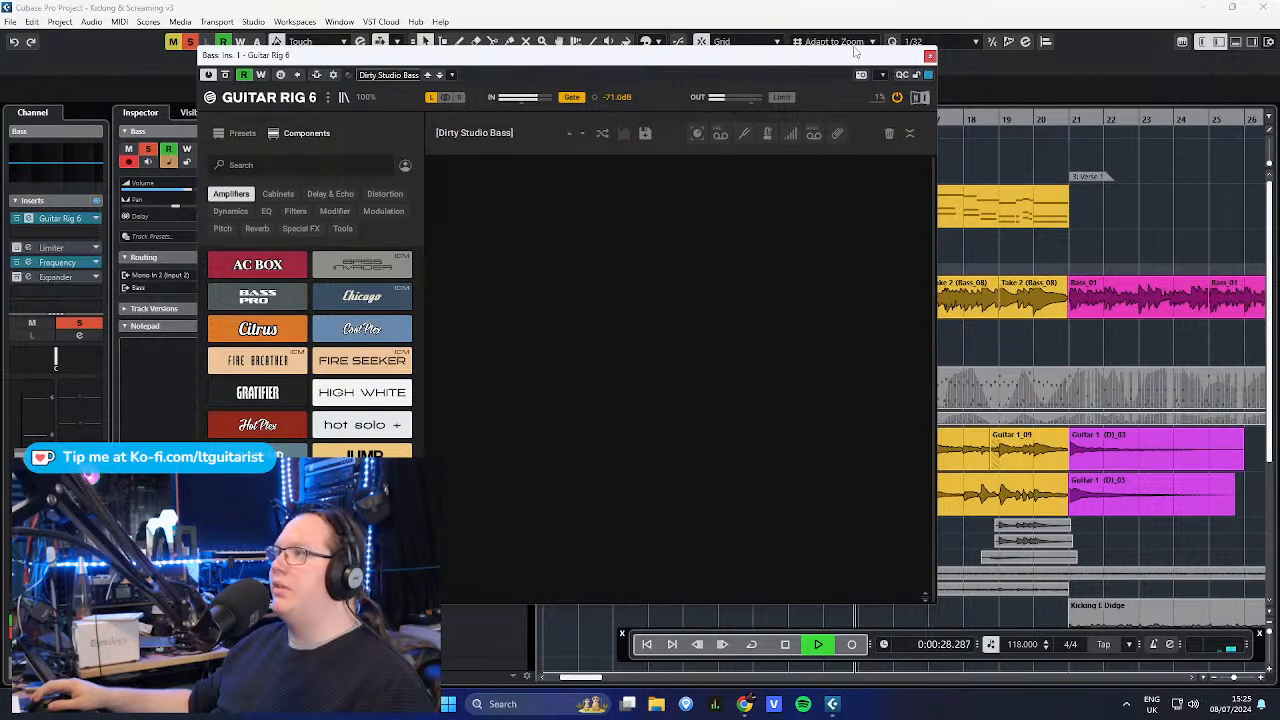
left_click(930, 56)
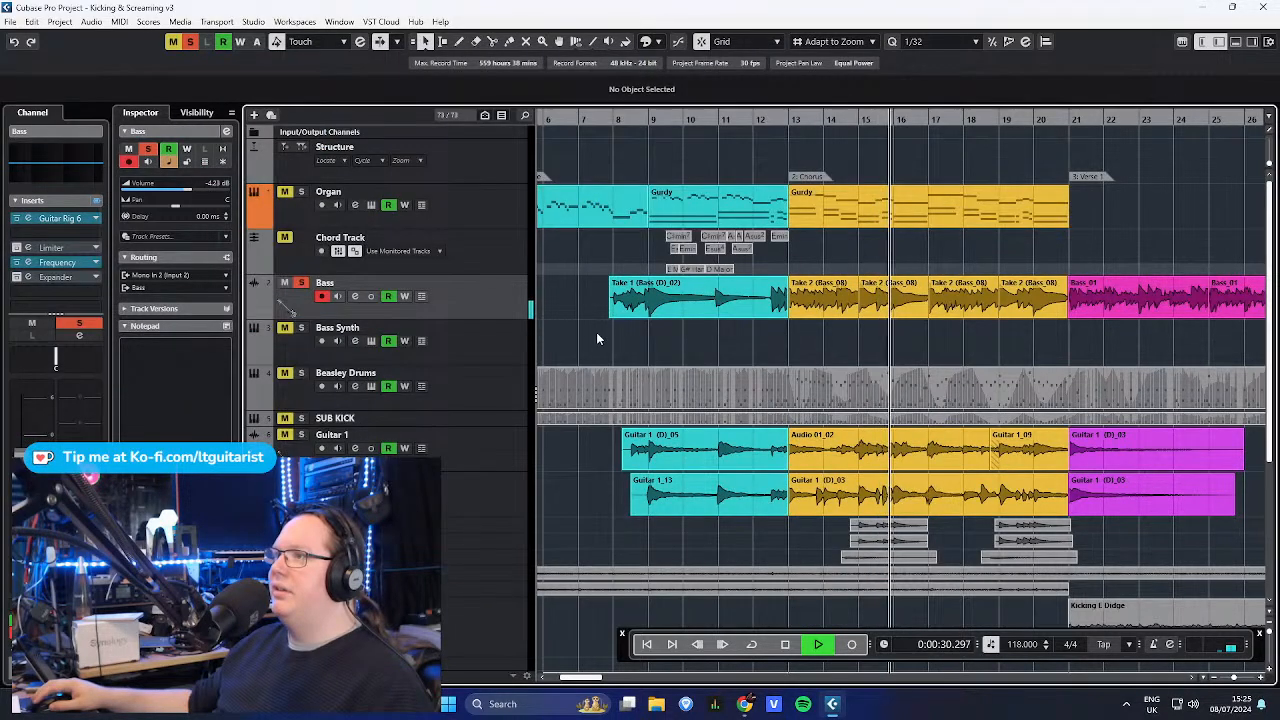
- Turn off the Bass solo and stop playback in the first chorus
key("g")
key("g")
key("space")
key("g")
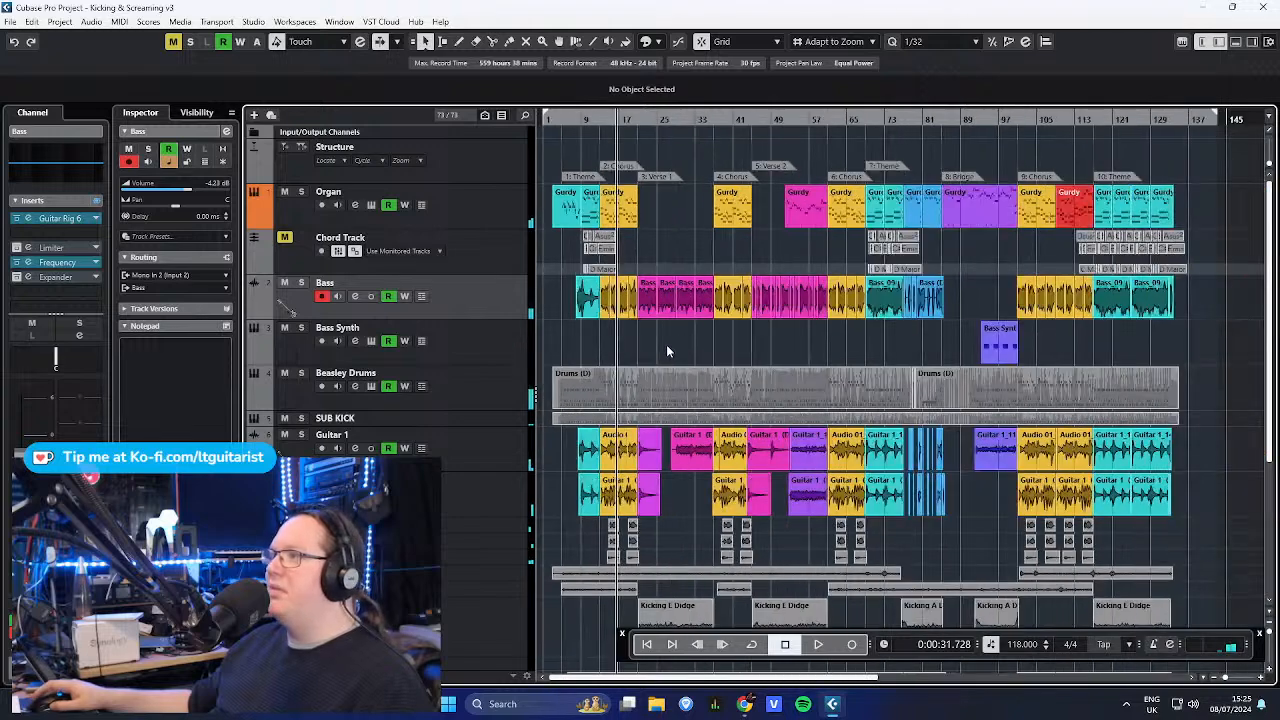
scroll(1072, 326, "up", 4)
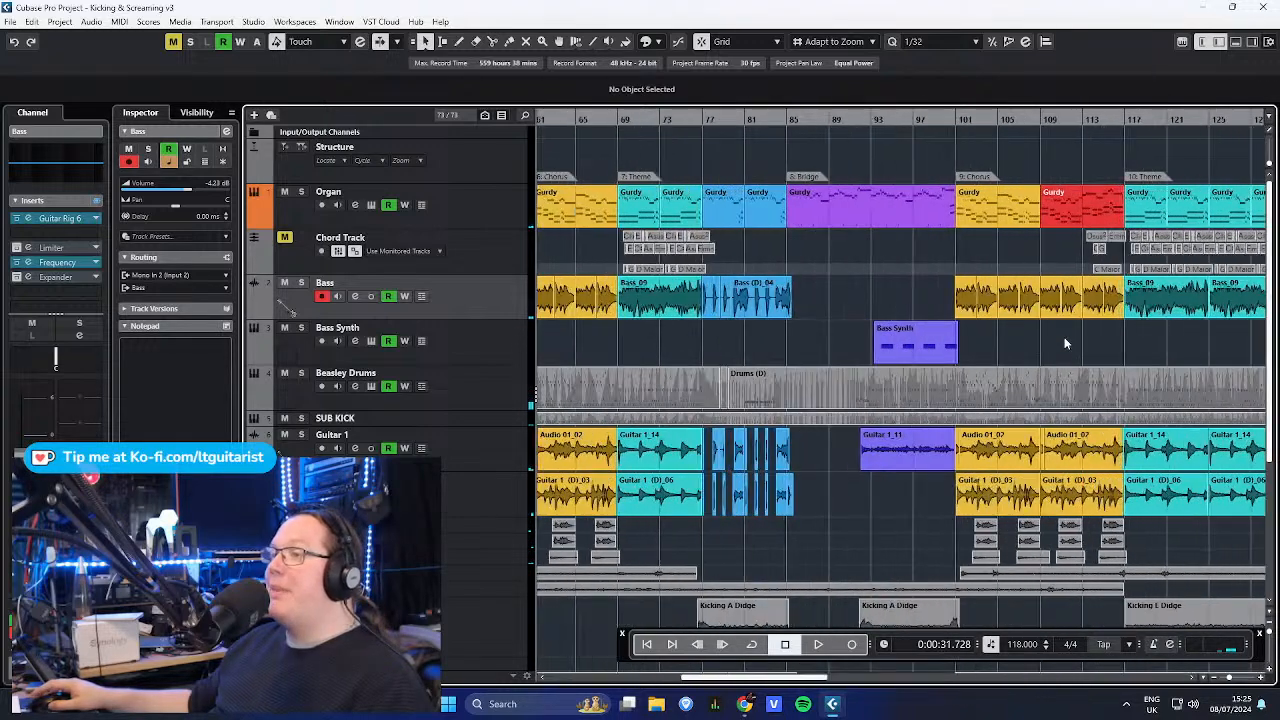
- Solo the Bass Synth track, open its Retrologue 2 instrument, and play the bridge part from bar 93
left_click(272, 362)
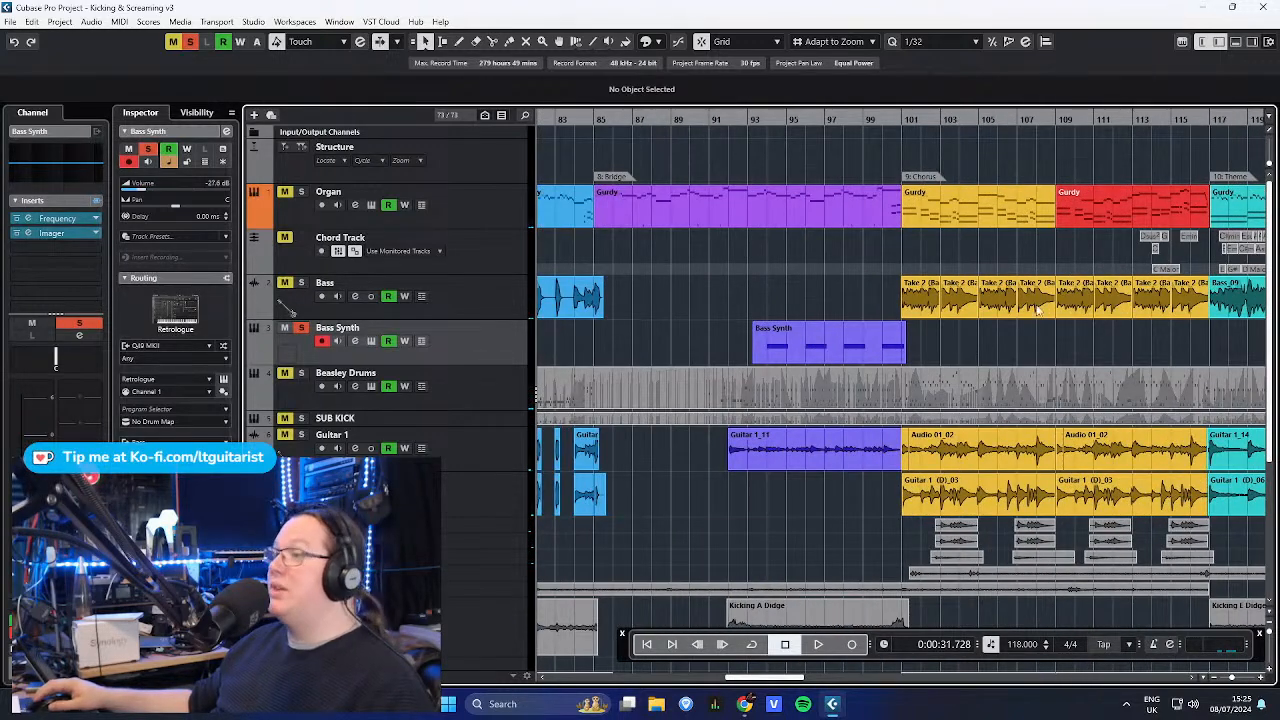
left_click(224, 380)
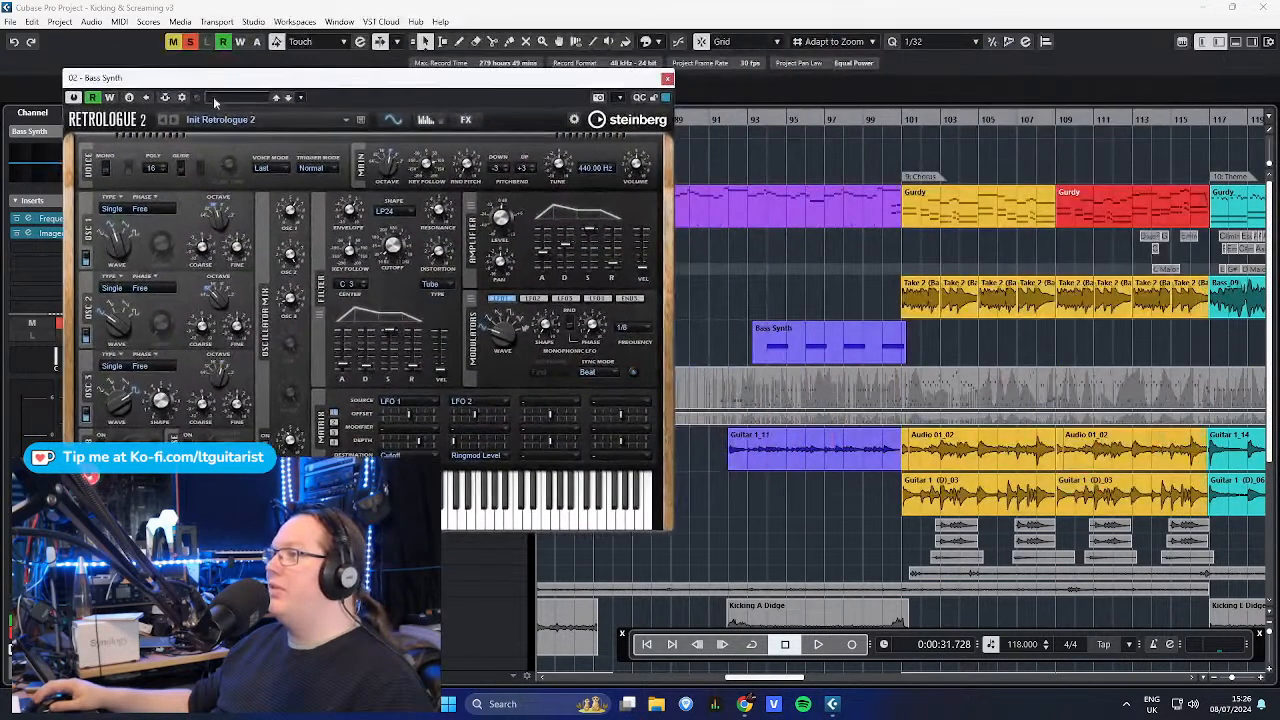
left_click(750, 118)
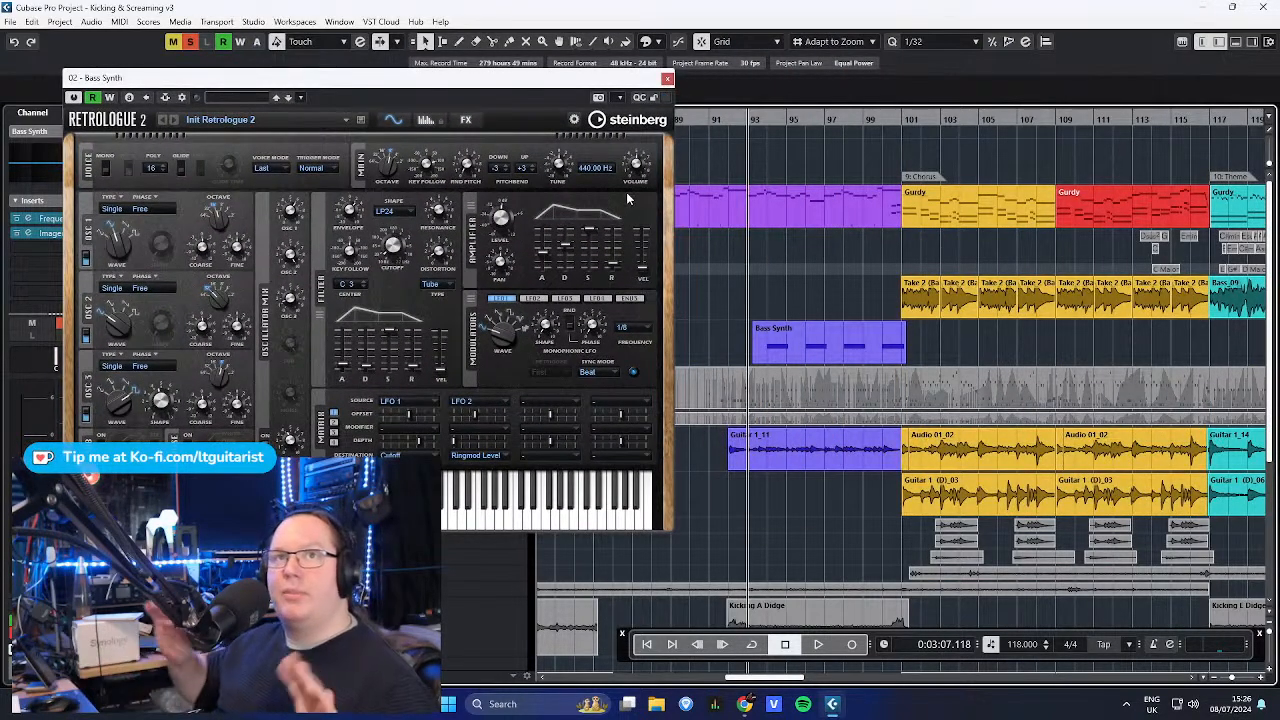
key("space")
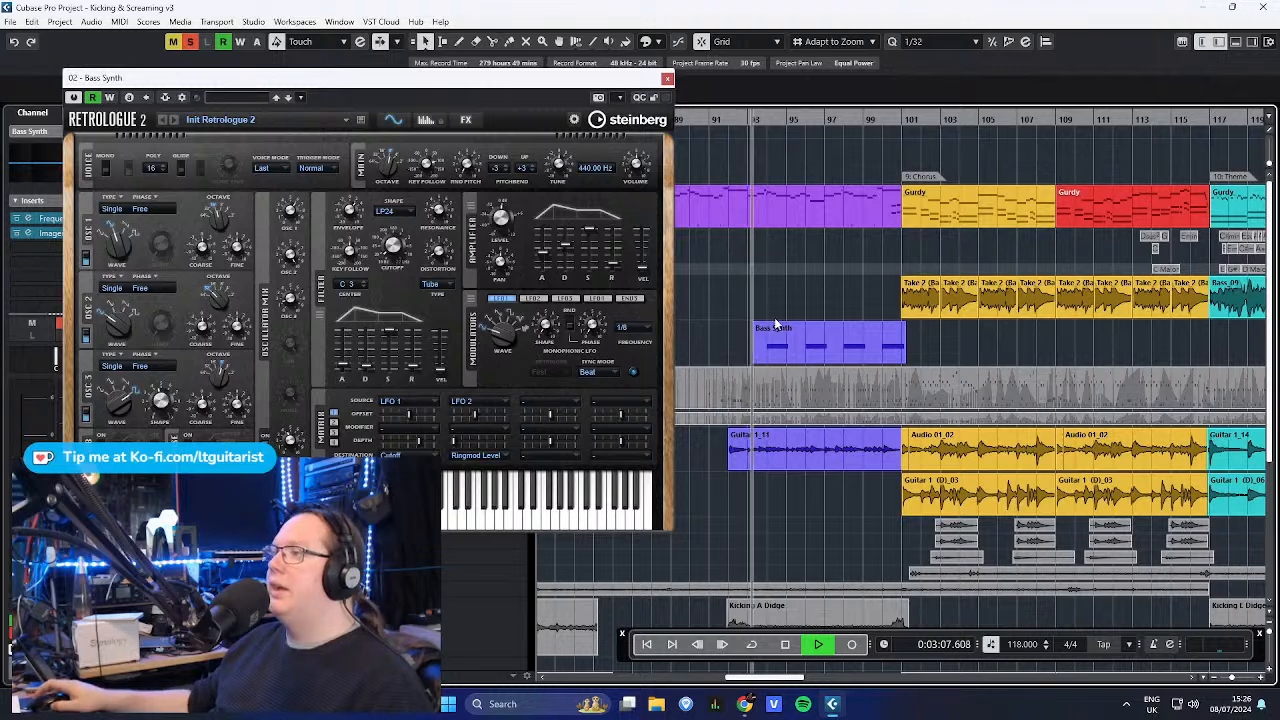
scroll(793, 347, "up", 3)
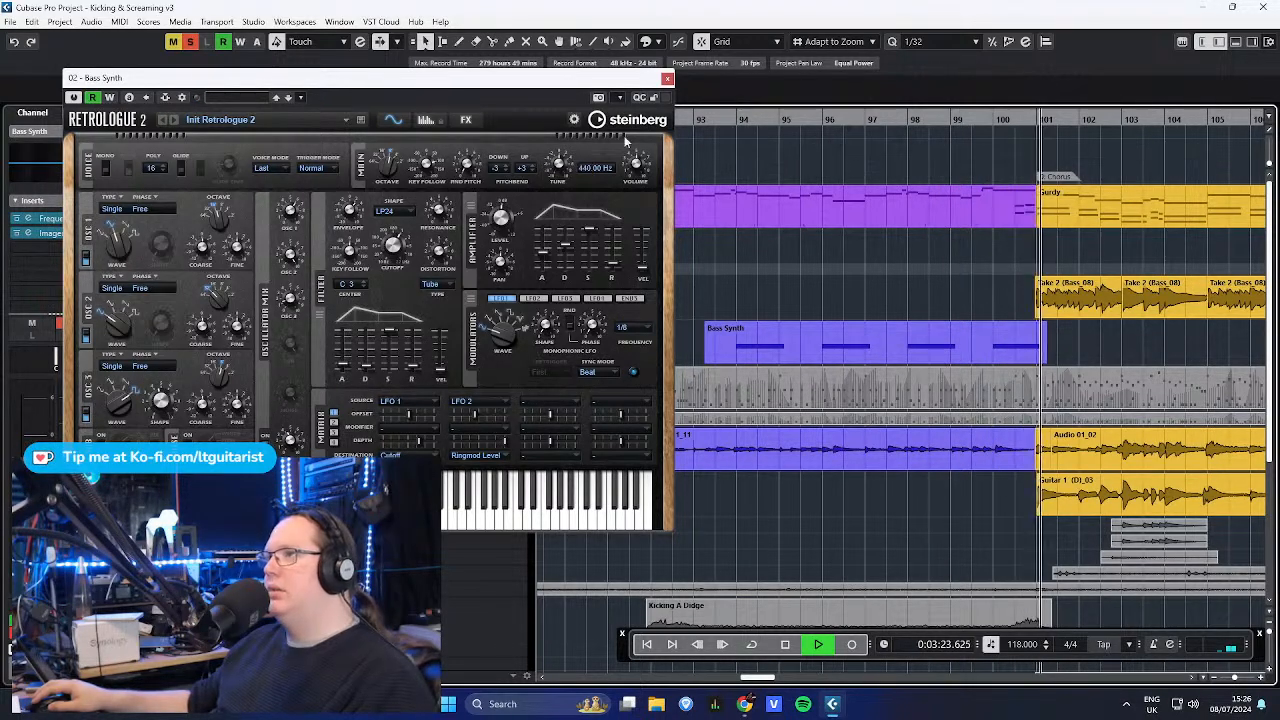
- Close the Retrologue 2 window, stop playback and turn off the Bass Synth solo
left_click(667, 80)
key("space")
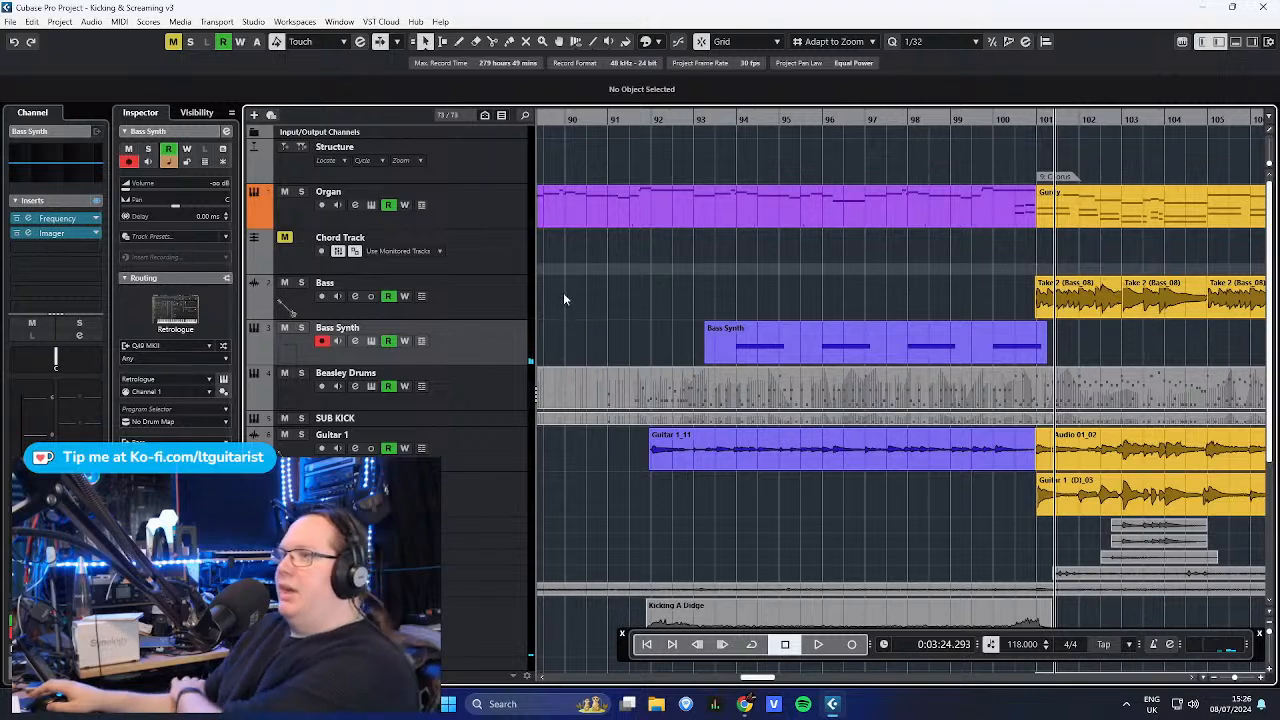
scroll(583, 322, "down", 10)
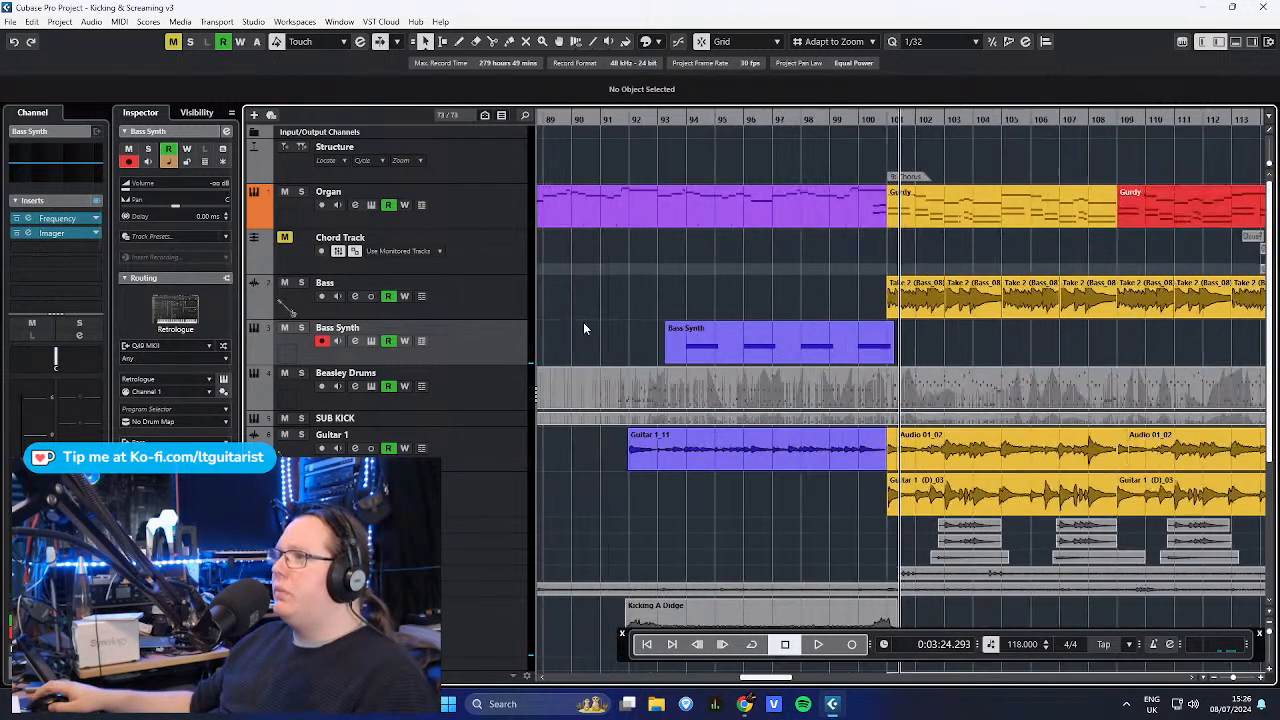
scroll(586, 357, "left", 3)
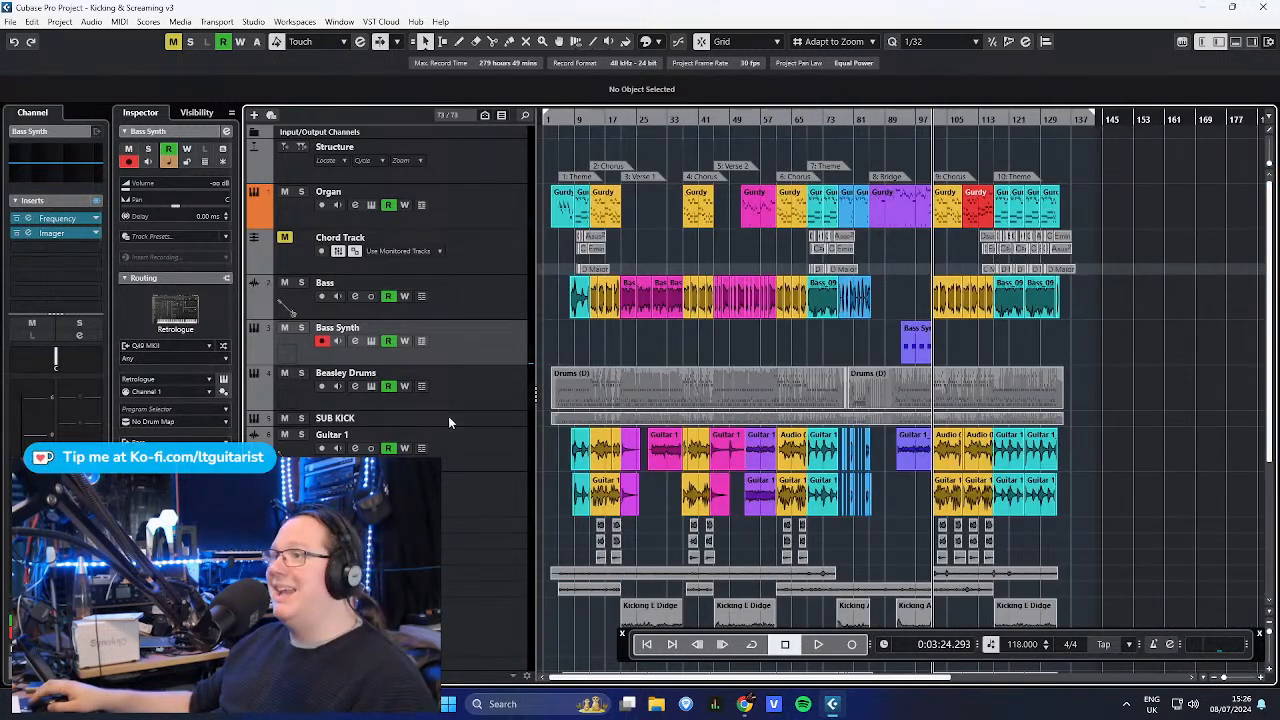
- Select the Beasley Drums and SUB KICK tracks in turn to compare their channel settings, and make the SUB KICK track taller
left_click(468, 396)
scroll(663, 362, "up", 4)
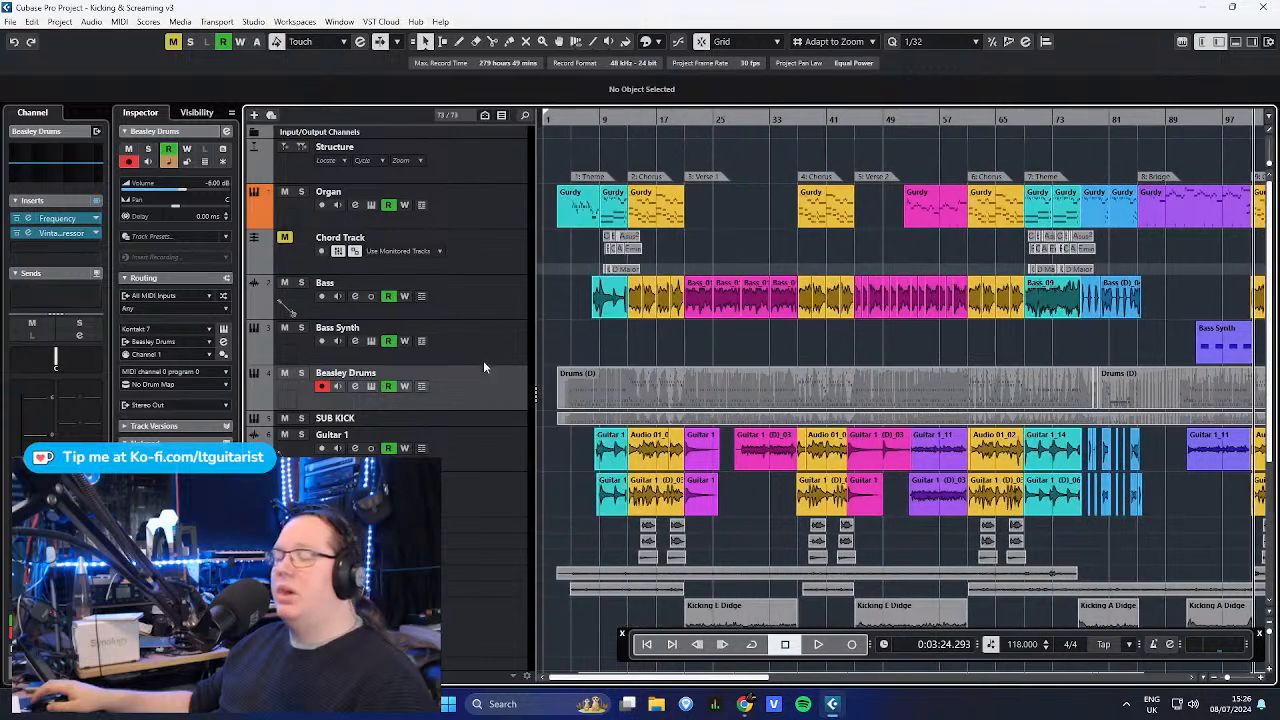
left_click(504, 437)
left_click(525, 422)
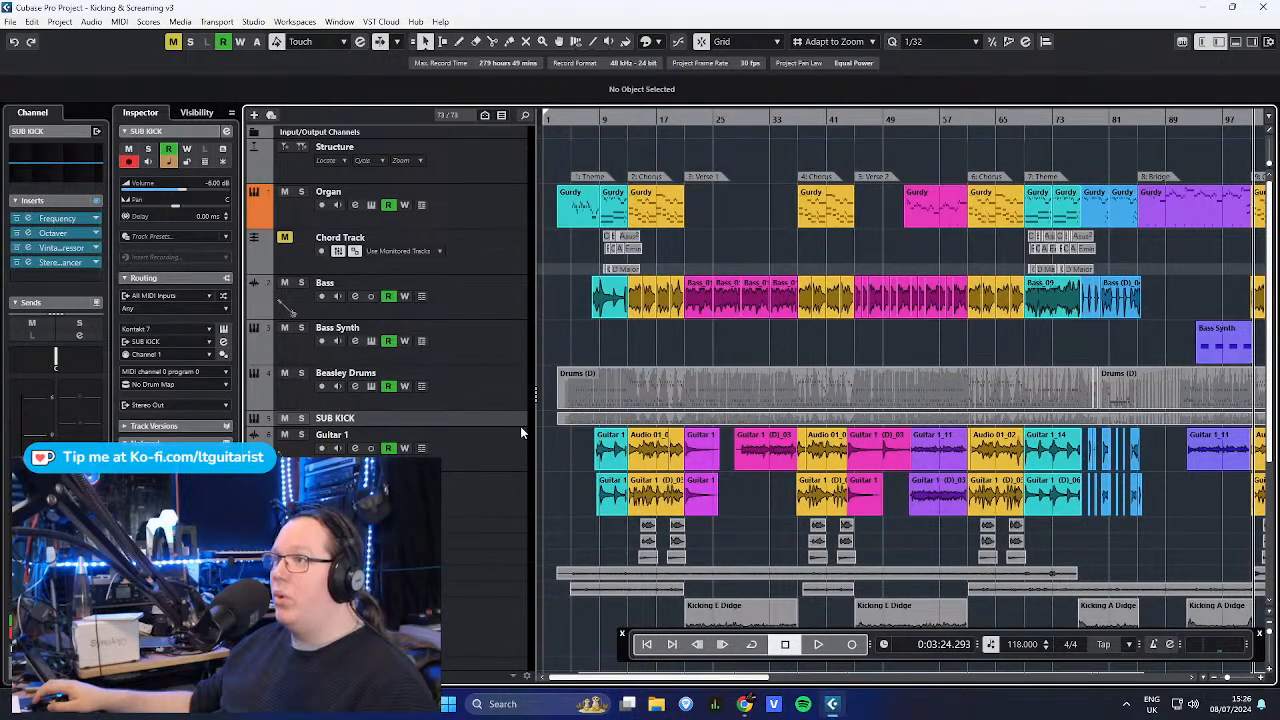
mouse_move(522, 421)
left_mouse_down()
mouse_move(518, 493)
mouse_move(515, 418)
left_mouse_up()
left_click(492, 377)
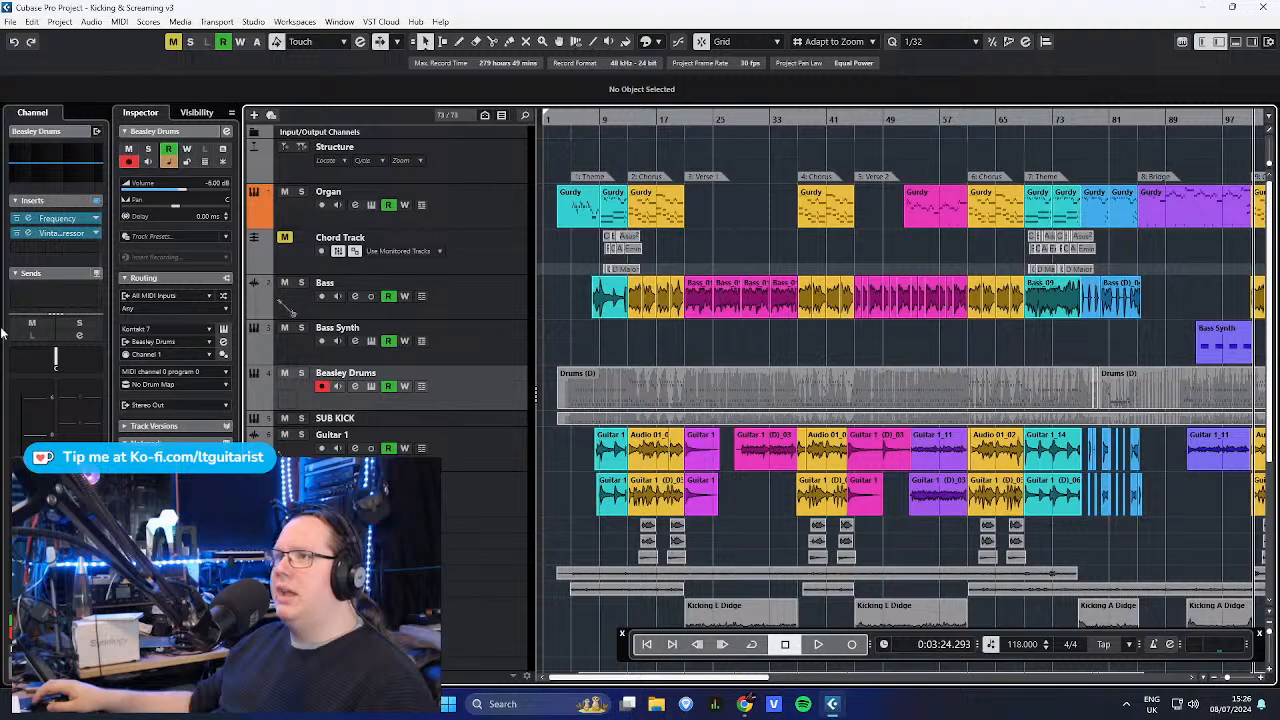
left_click(505, 426)
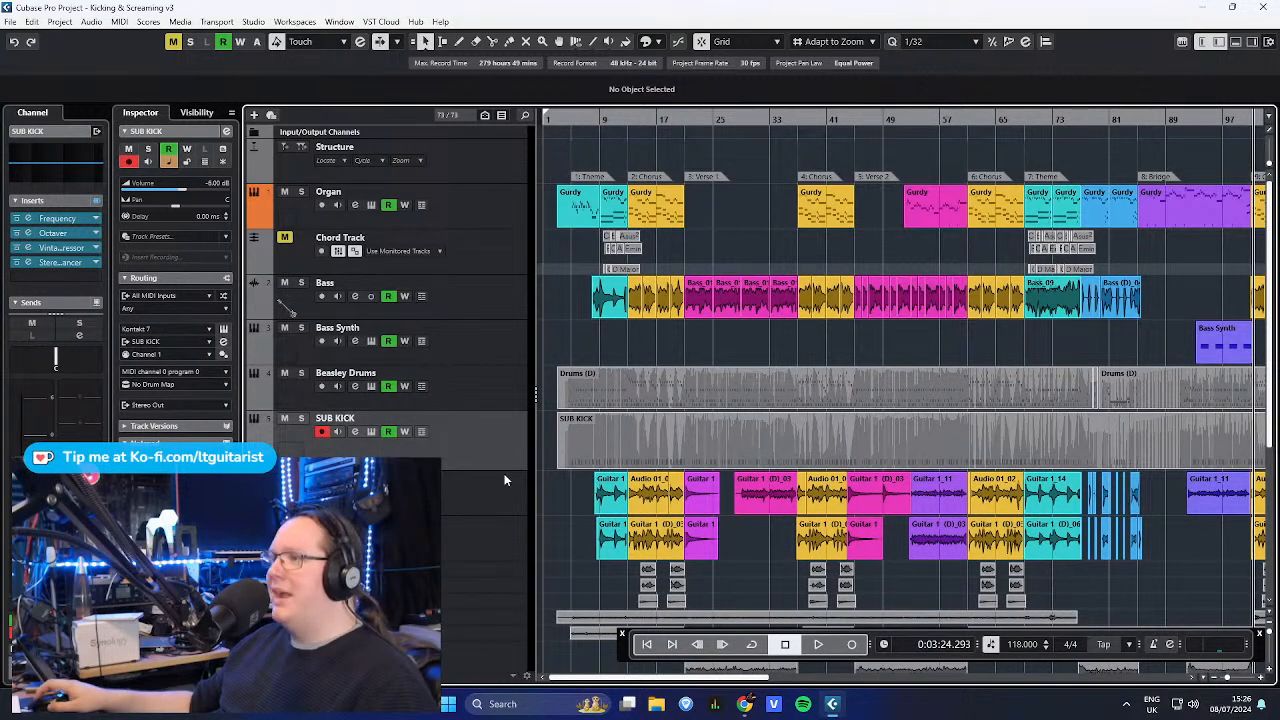
left_click_drag(505, 470, 518, 441)
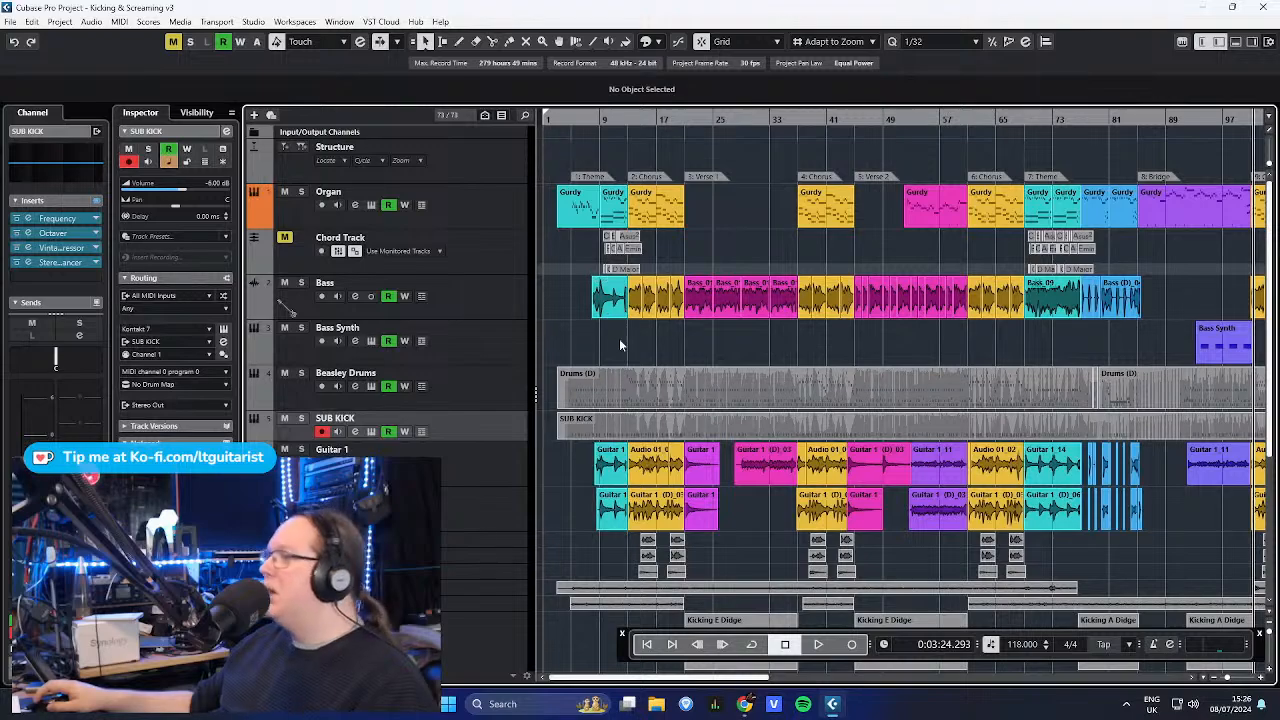
- Solo the Beasley Drums track and play it in the bars leading up to the bridge
scroll(890, 365, "up", 10)
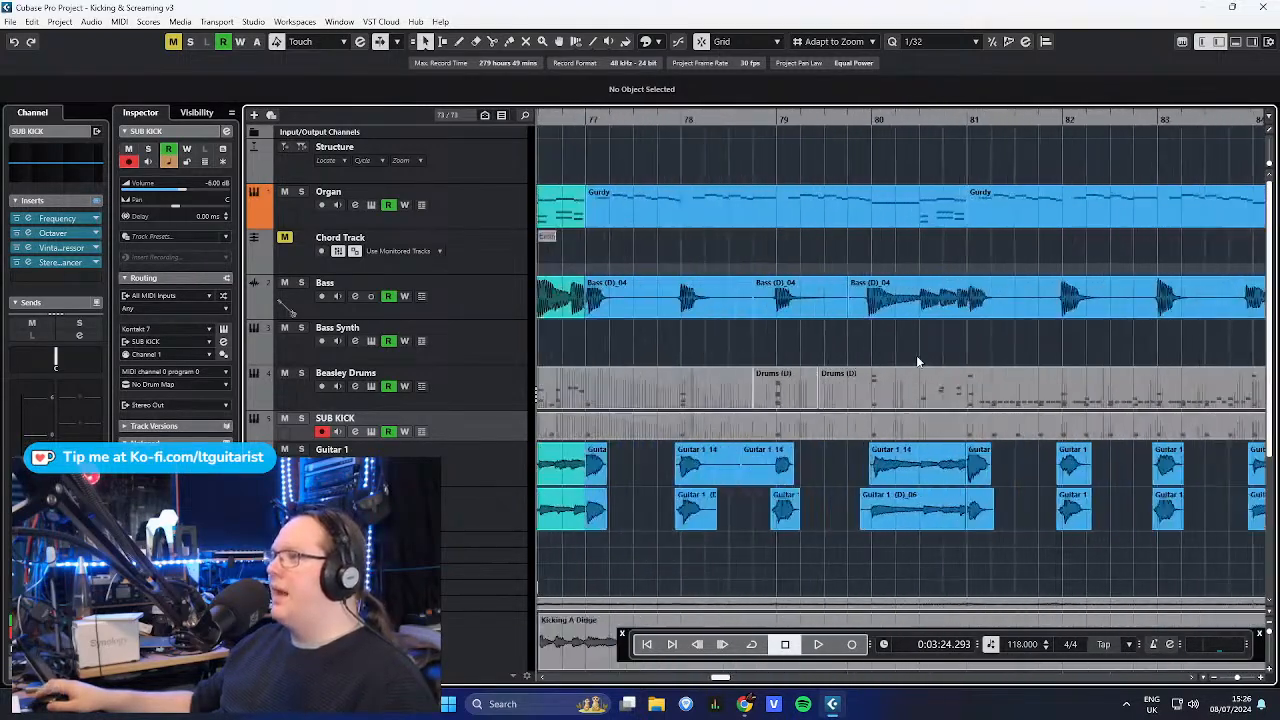
scroll(905, 366, "down", 8)
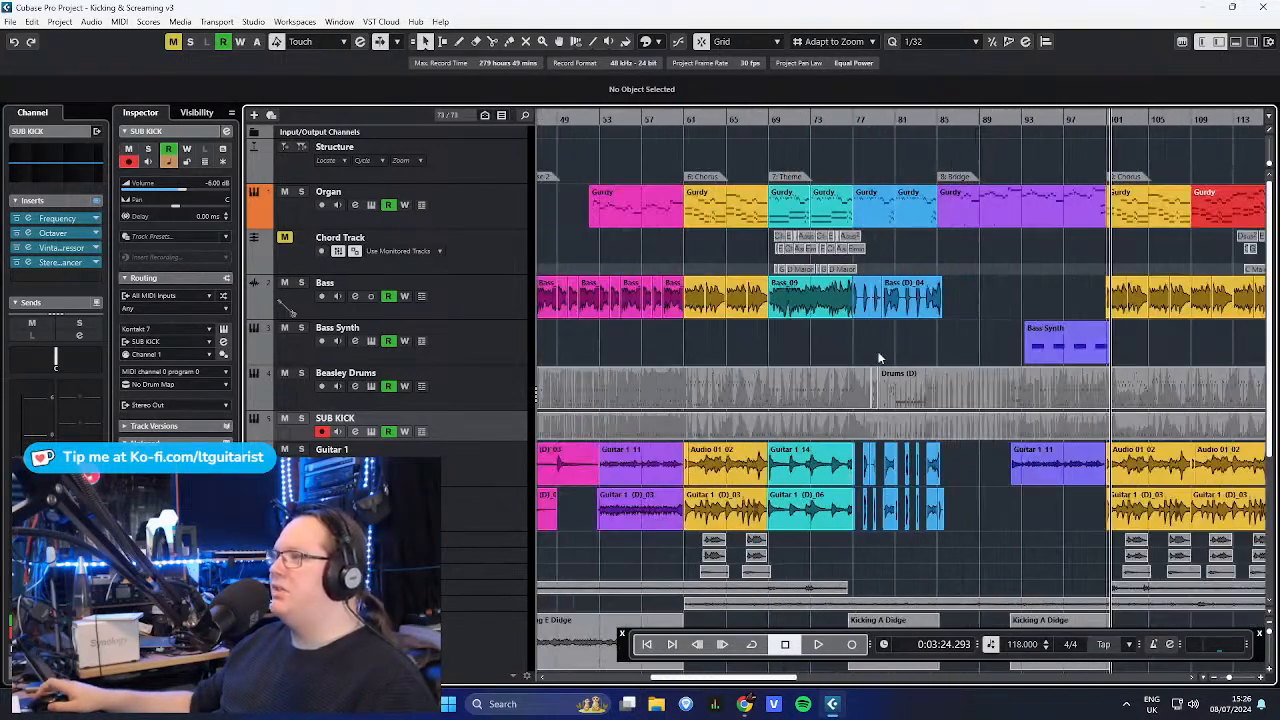
left_click(496, 388)
key("s")
scroll(891, 208, "up", 3)
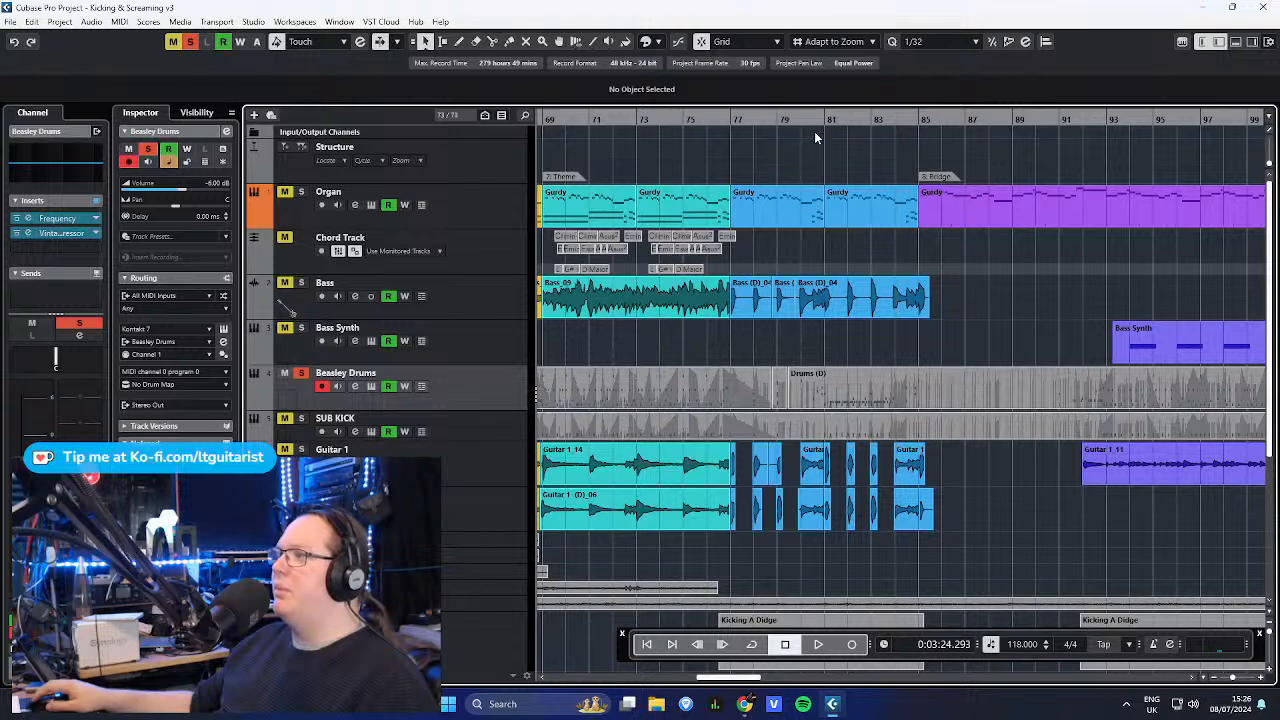
scroll(860, 373, "up", 3)
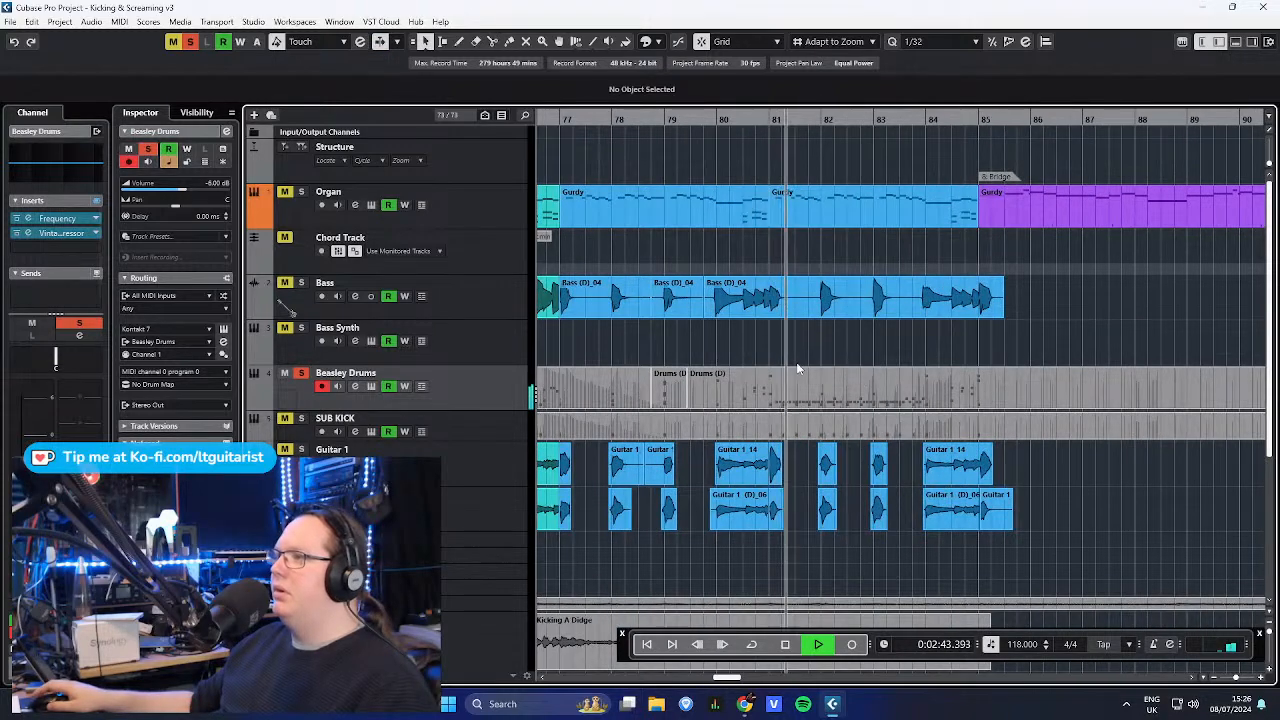
- Examine the drum part through to the final theme, stop playback, and turn off the Beasley Drums solo
scroll(786, 334, "down", 3)
scroll(756, 388, "down", 3)
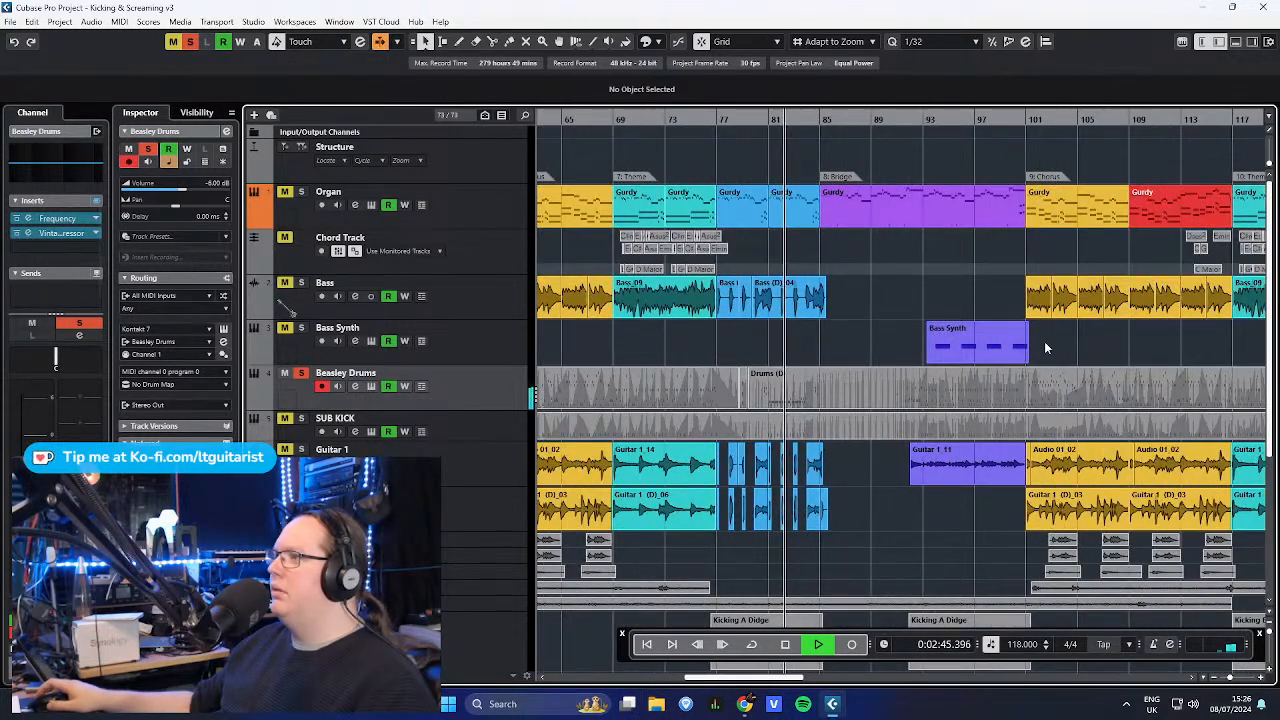
scroll(1044, 345, "up", 4)
scroll(847, 312, "down", 4)
scroll(1160, 340, "right", 5)
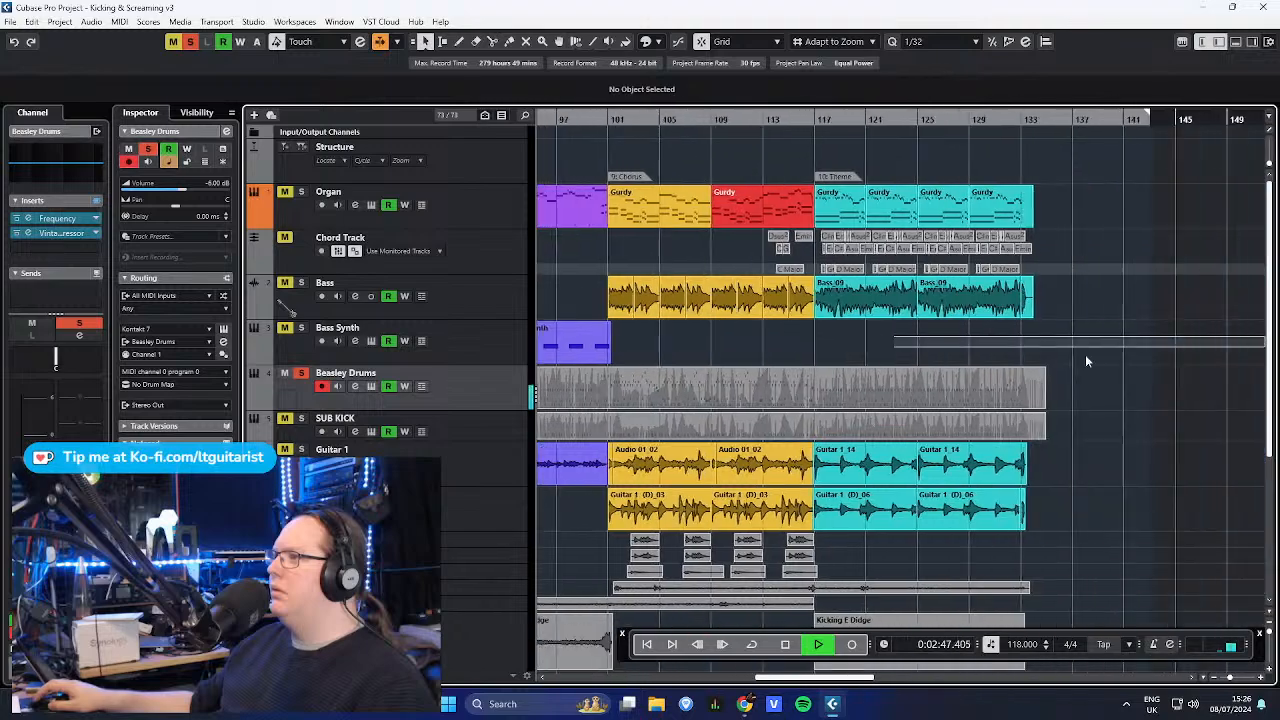
scroll(852, 340, "up", 4)
scroll(752, 354, "down", 4)
scroll(733, 346, "left", 5)
left_click_drag(743, 338, 1238, 345)
key("space")
left_click(301, 373)
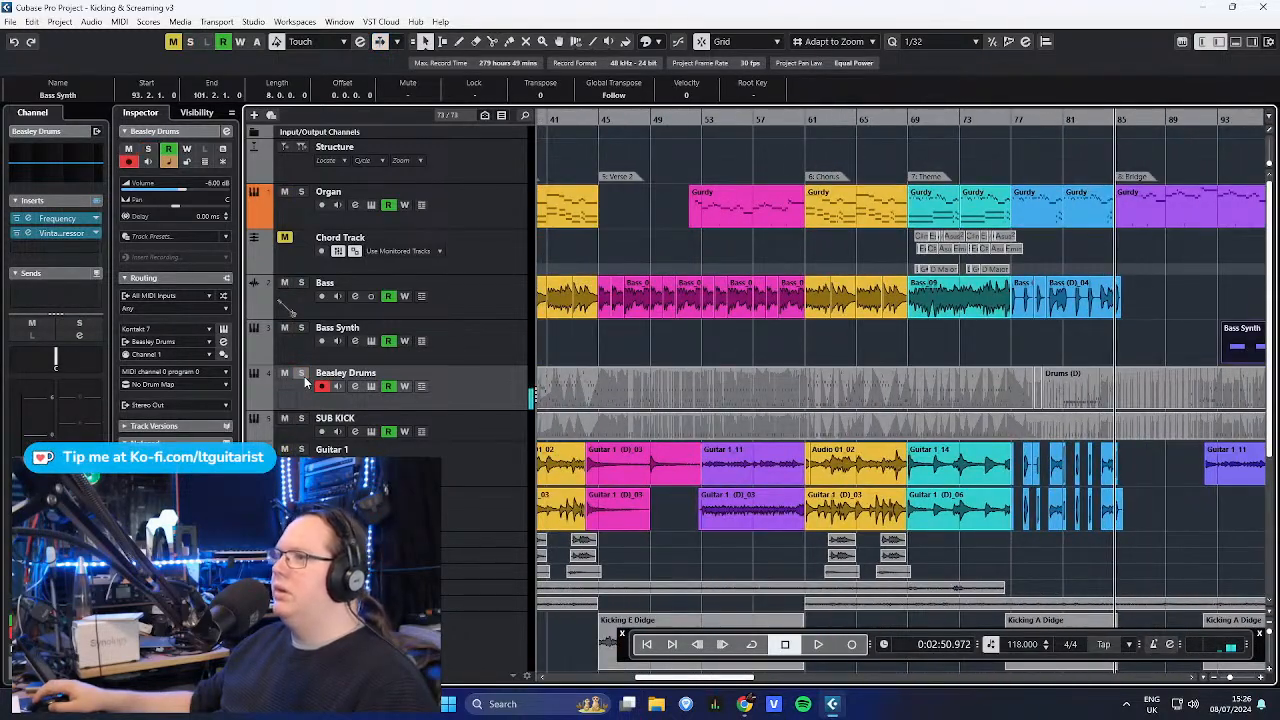
- Select the Guitar 1 track and place the playhead at bar 8, just before its first event
scroll(701, 378, "down", 4)
scroll(580, 350, "down", 5)
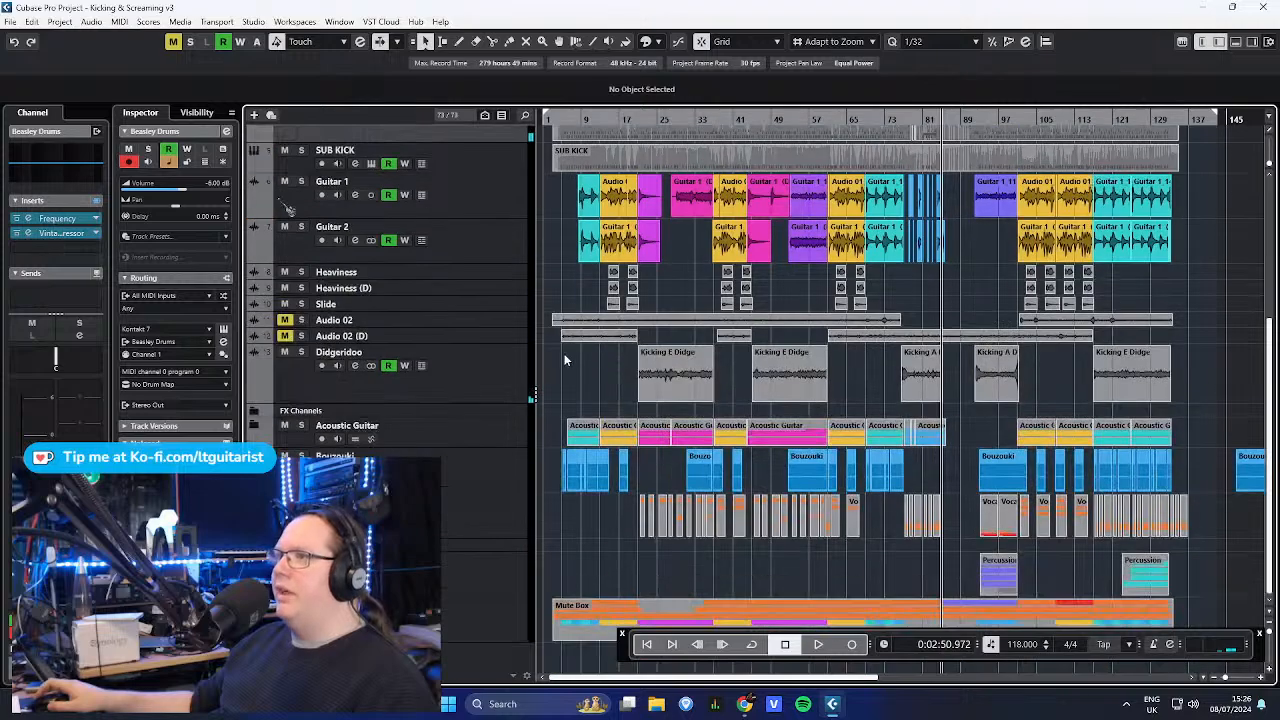
scroll(576, 350, "up", 4)
left_click(500, 397)
scroll(598, 428, "up", 3)
scroll(598, 426, "up", 1)
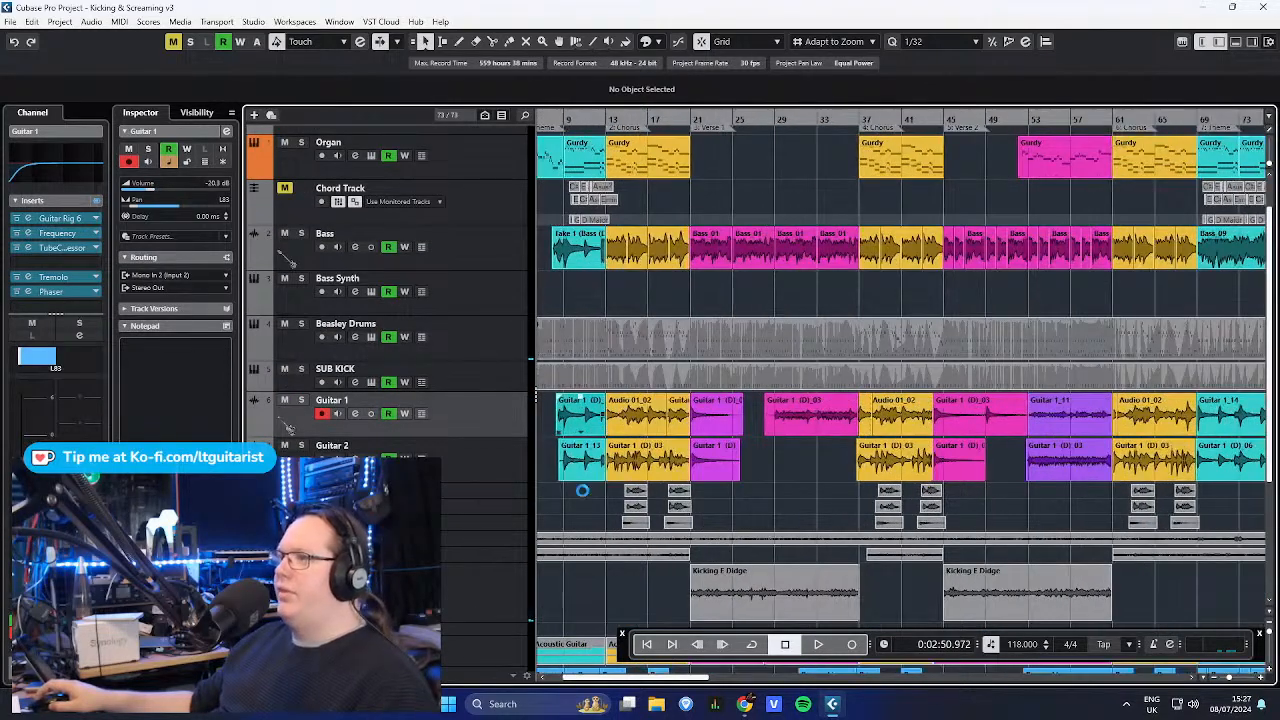
scroll(545, 515, "left", 2)
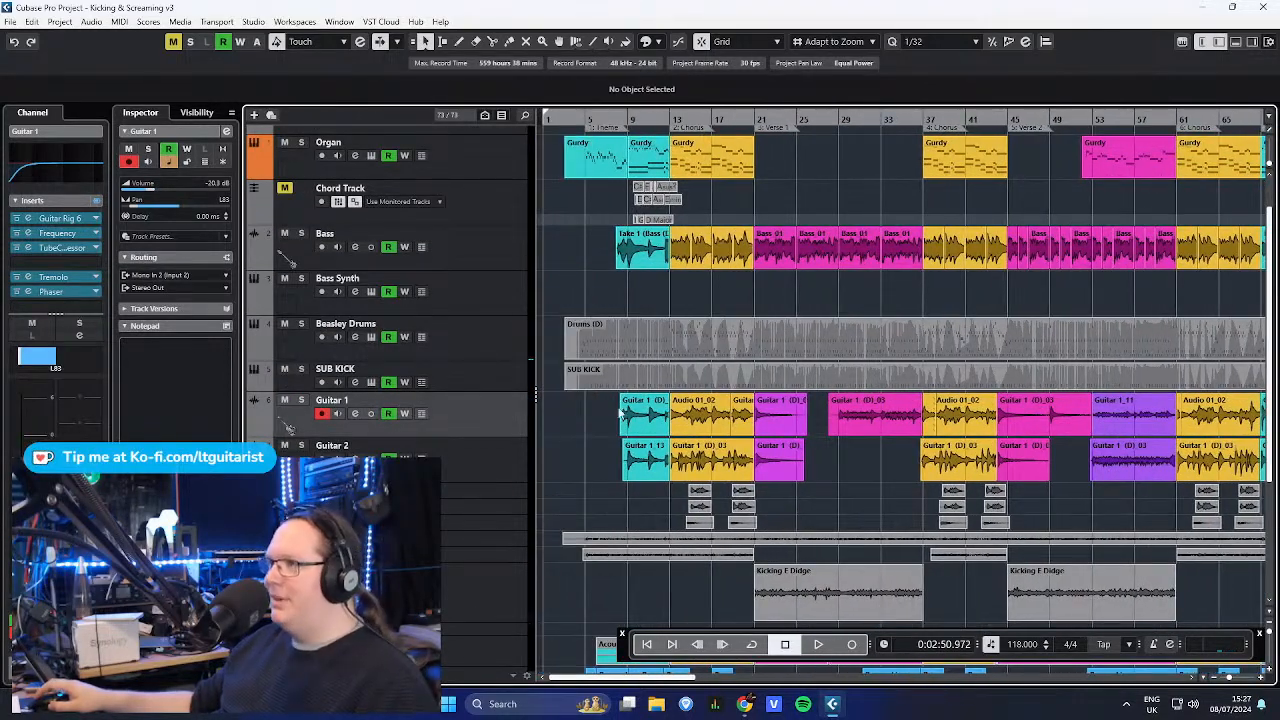
scroll(614, 420, "up", 3)
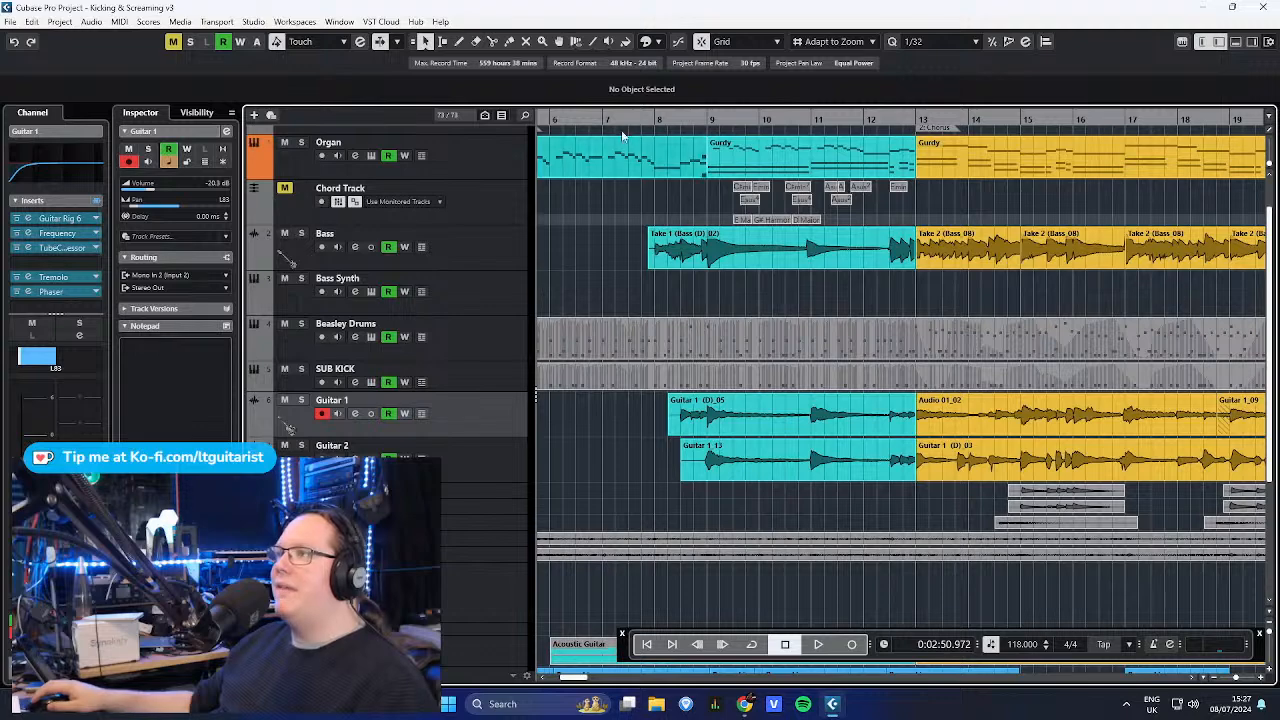
left_click(655, 119)
- Open Guitar 1's Guitar Rig 6 insert, review its HiGain Breather preset components, and close the plug-in
left_click(58, 218)
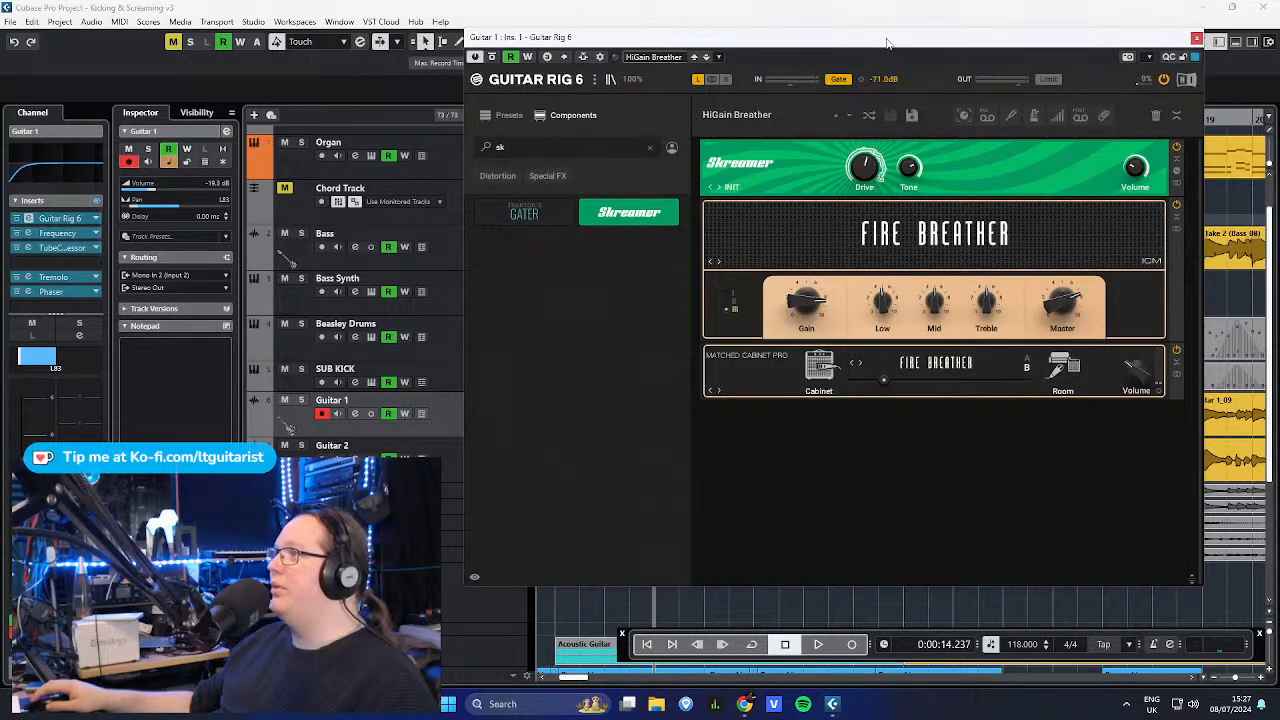
left_click_drag(887, 43, 736, 55)
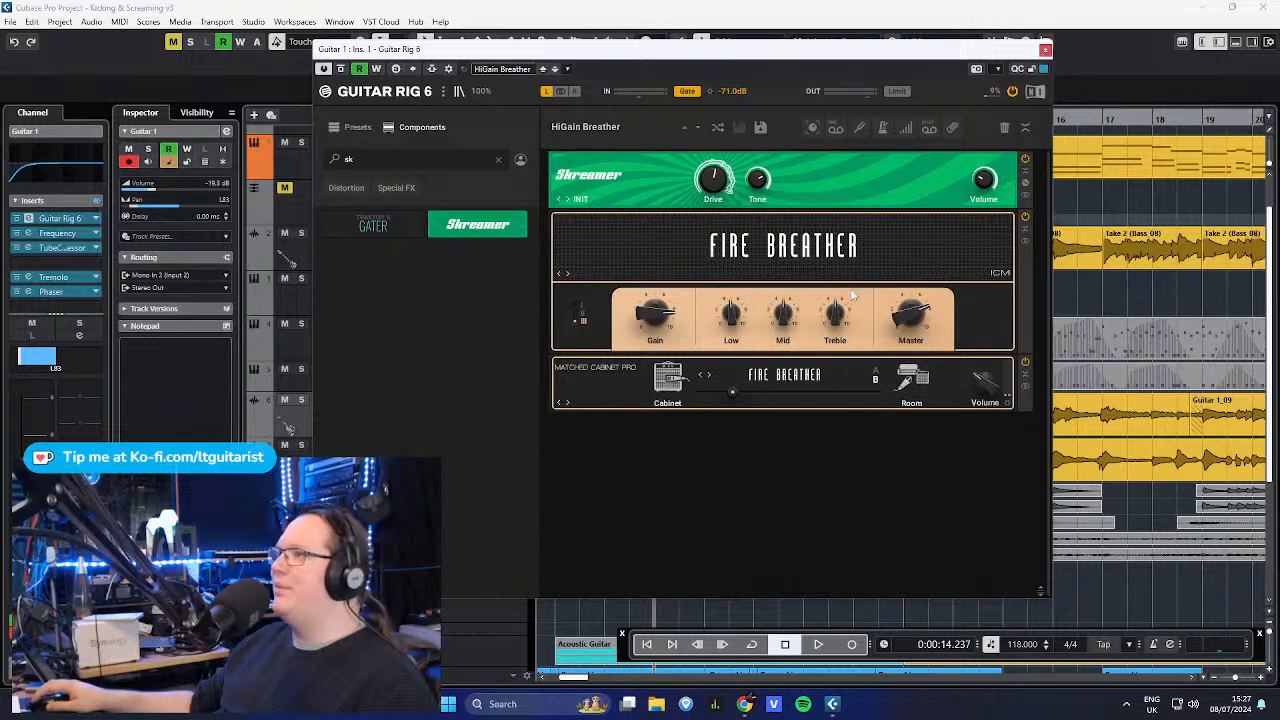
left_click(1045, 50)
- Solo Guitar 1, play its part in the opening theme, and stop playback before the first chorus
key("space")
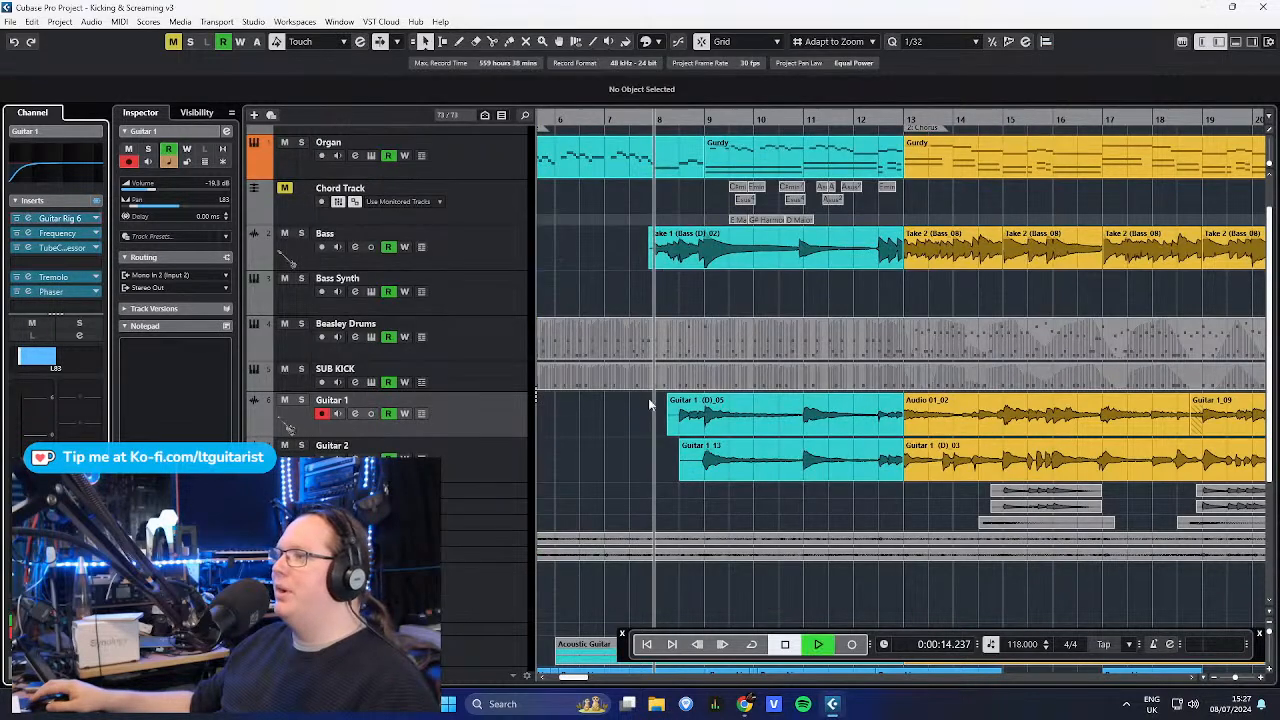
key("space")
key("s")
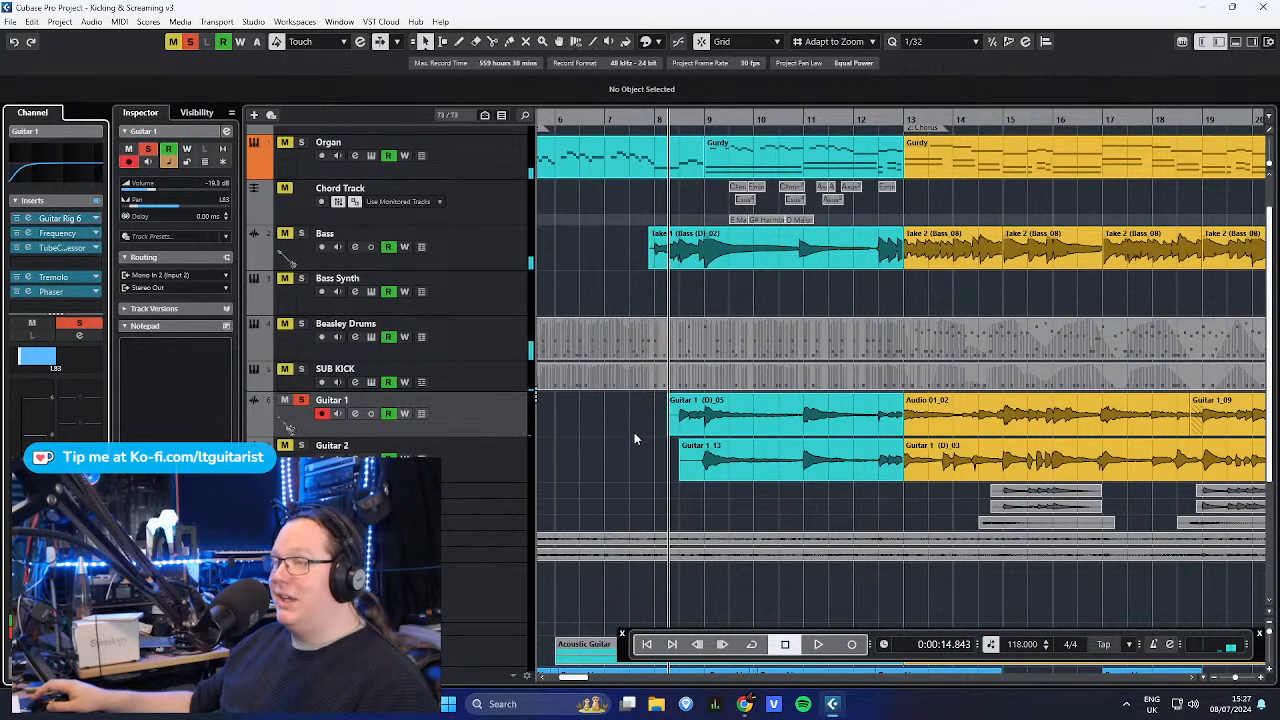
key("space")
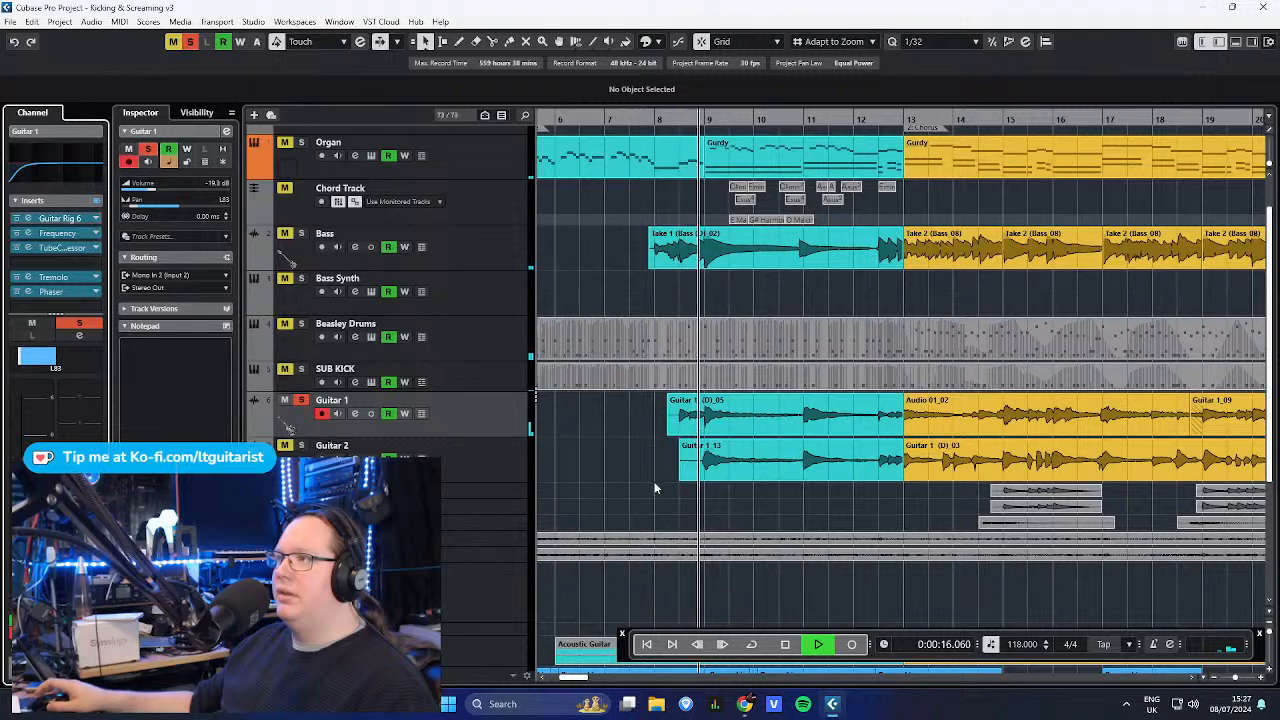
key("g")
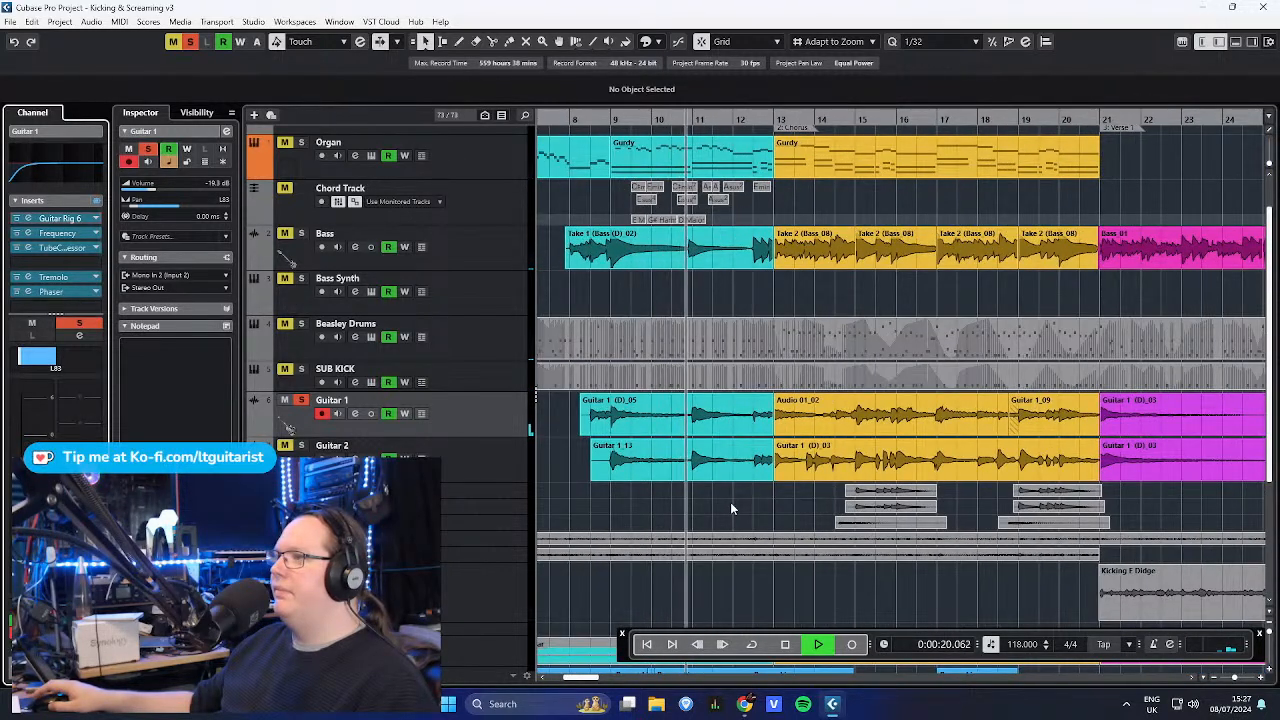
key("space")
key("g")
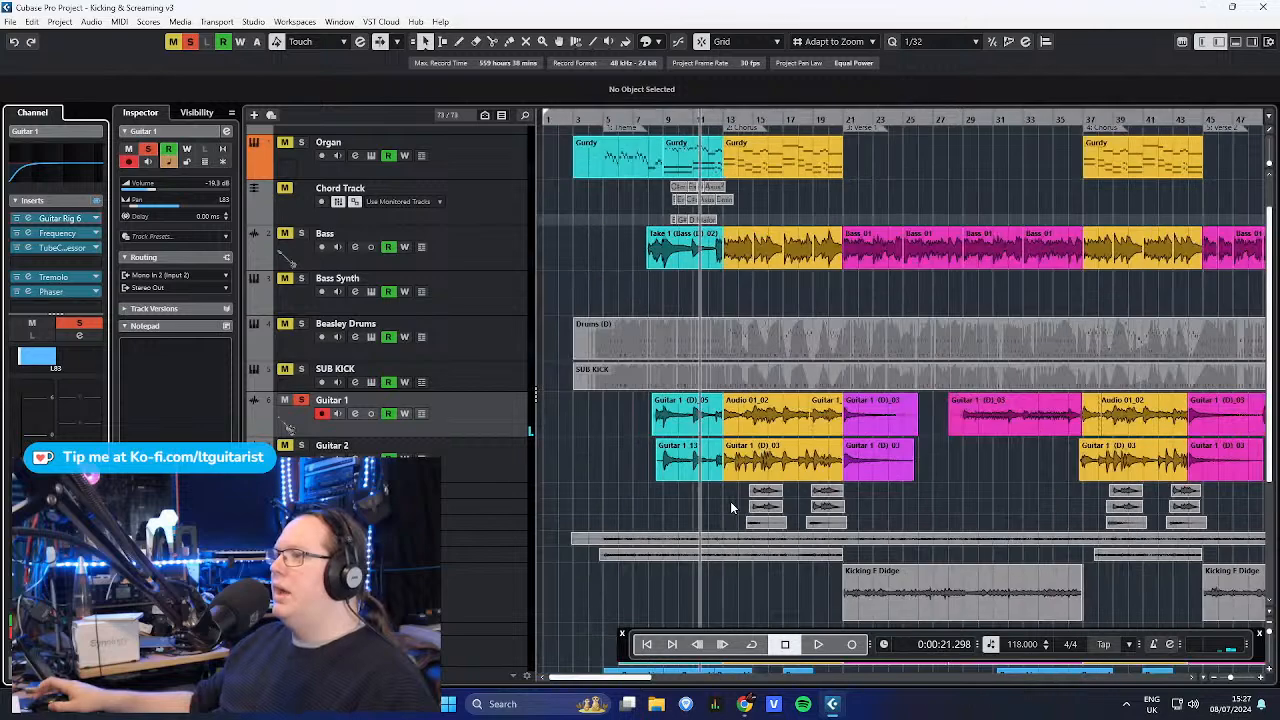
- Expand Guitar 1's automation lanes and examine the Phaser mix, volume and other effect curves around verse 1
left_click(252, 432)
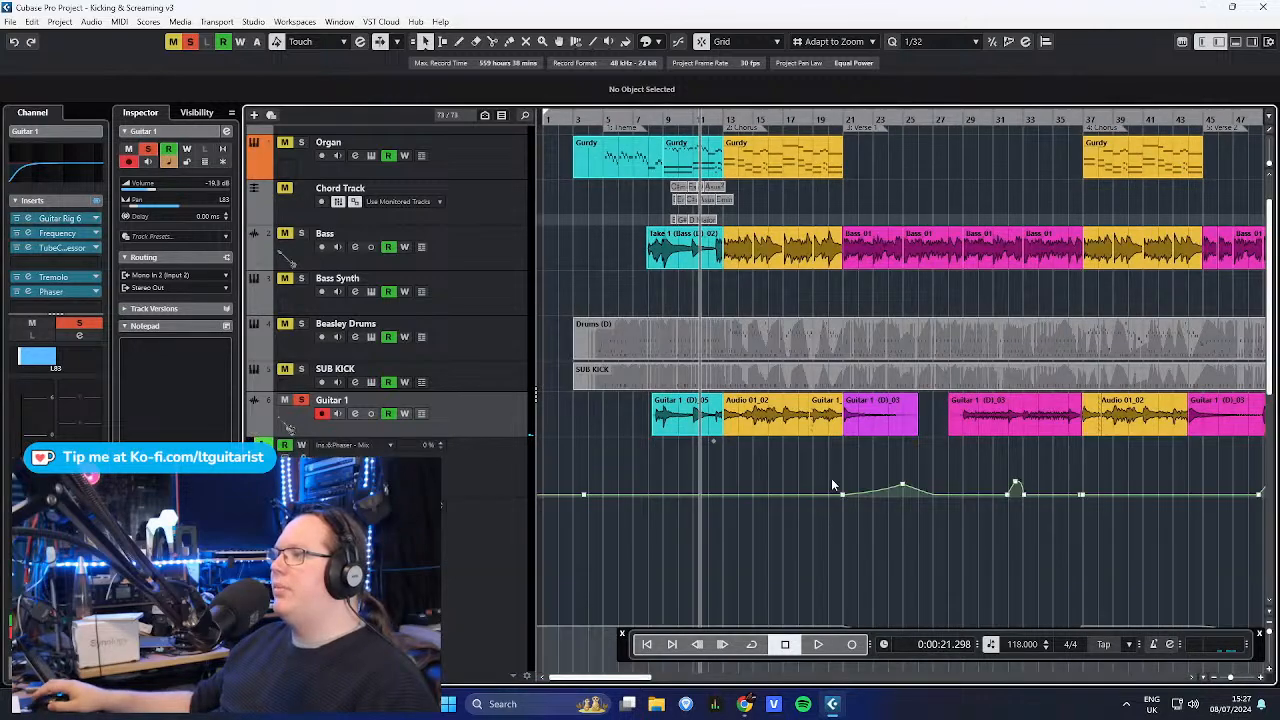
scroll(935, 420, "down", 3)
scroll(935, 420, "down", 2, "ctrl")
scroll(712, 309, "up", 1)
scroll(712, 309, "up", 2, "ctrl")
left_click_drag(698, 328, 556, 362)
scroll(634, 340, "up", 1, "ctrl")
mouse_move(669, 346)
left_mouse_down()
mouse_move(476, 362)
mouse_move(597, 354)
left_mouse_up()
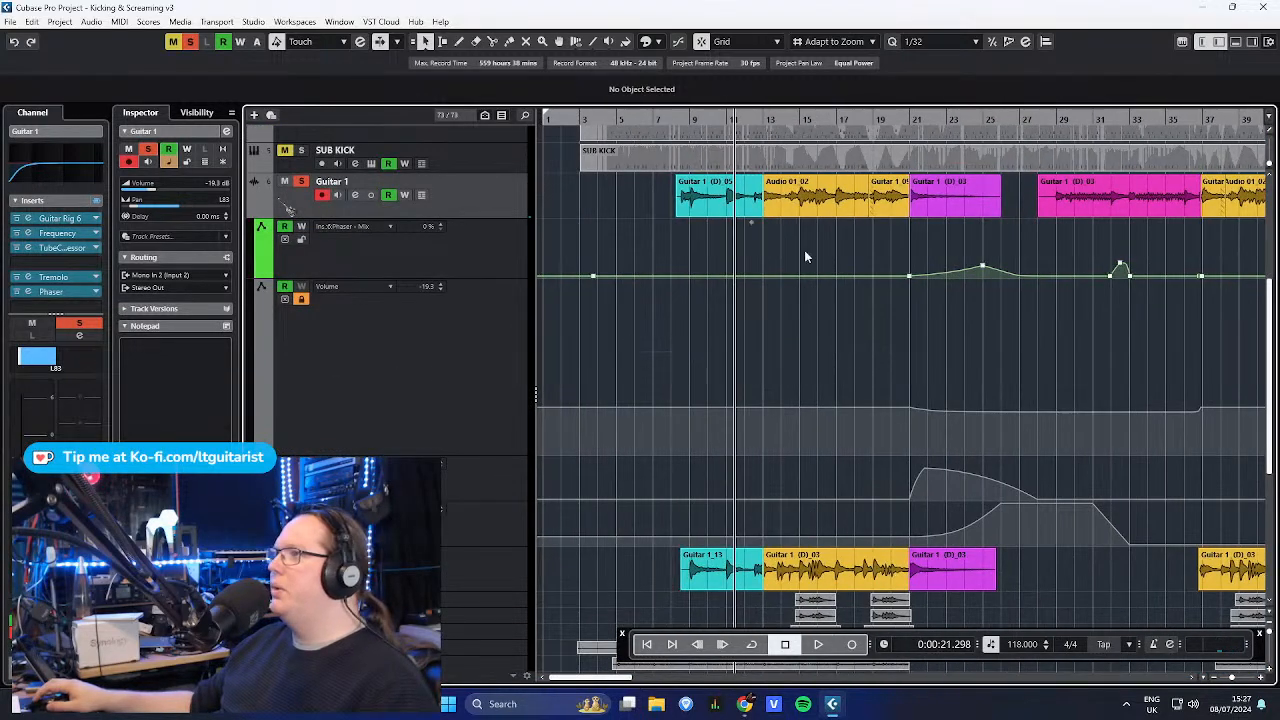
- Play Guitar 1 from about bar 20 and follow its Phaser mix, volume and effect curves into verse 1
left_click(887, 119)
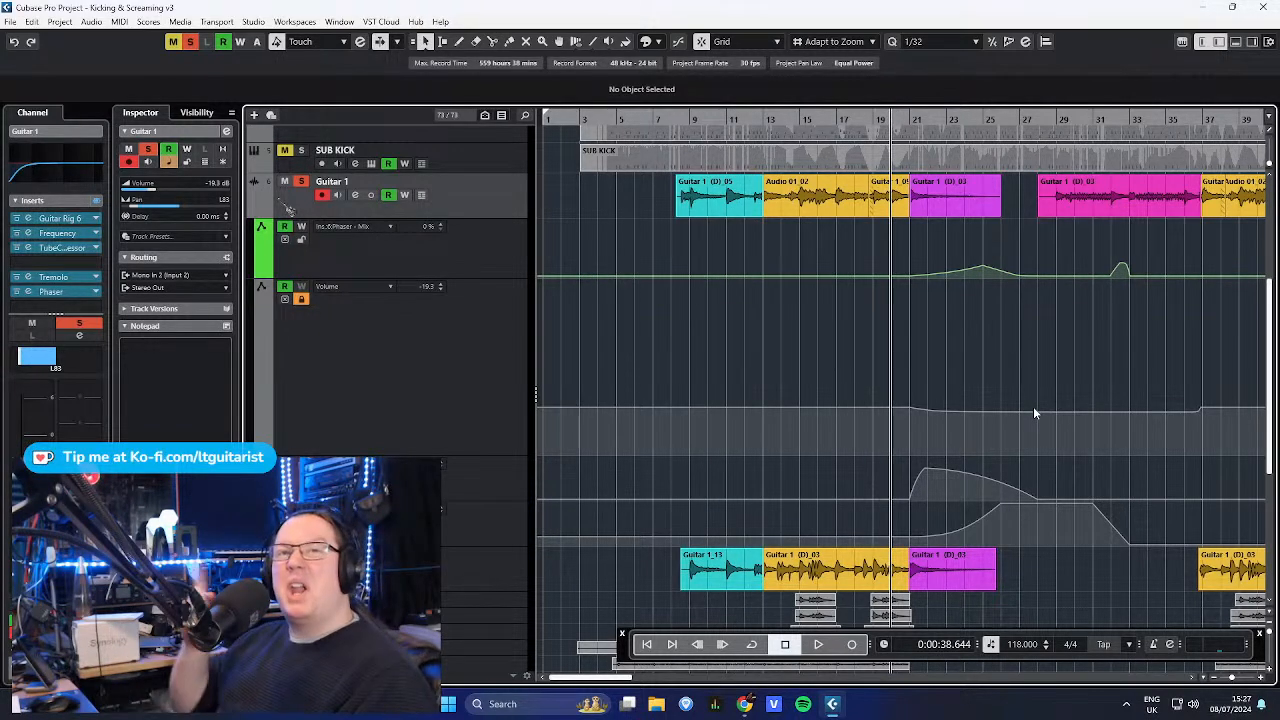
scroll(973, 391, "up", 1, "ctrl")
scroll(975, 391, "up", 1, "ctrl")
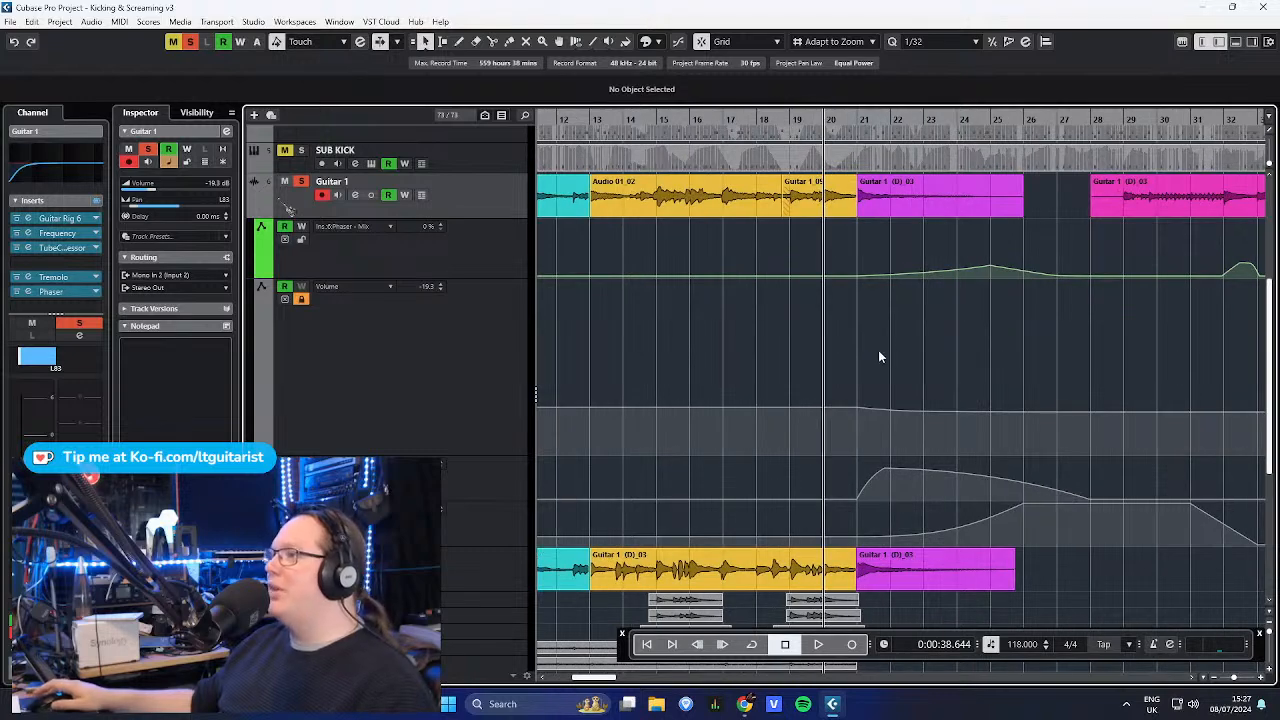
scroll(1033, 365, "up", 1, "ctrl")
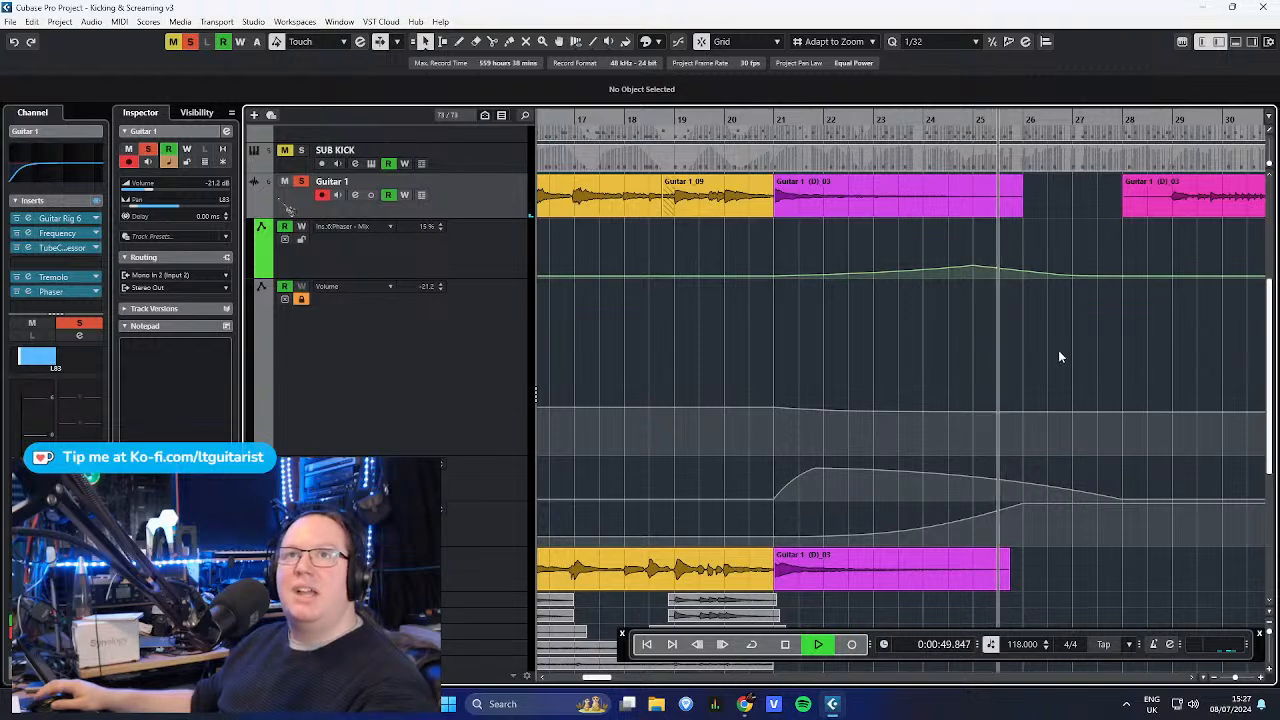
scroll(1098, 341, "right", 5)
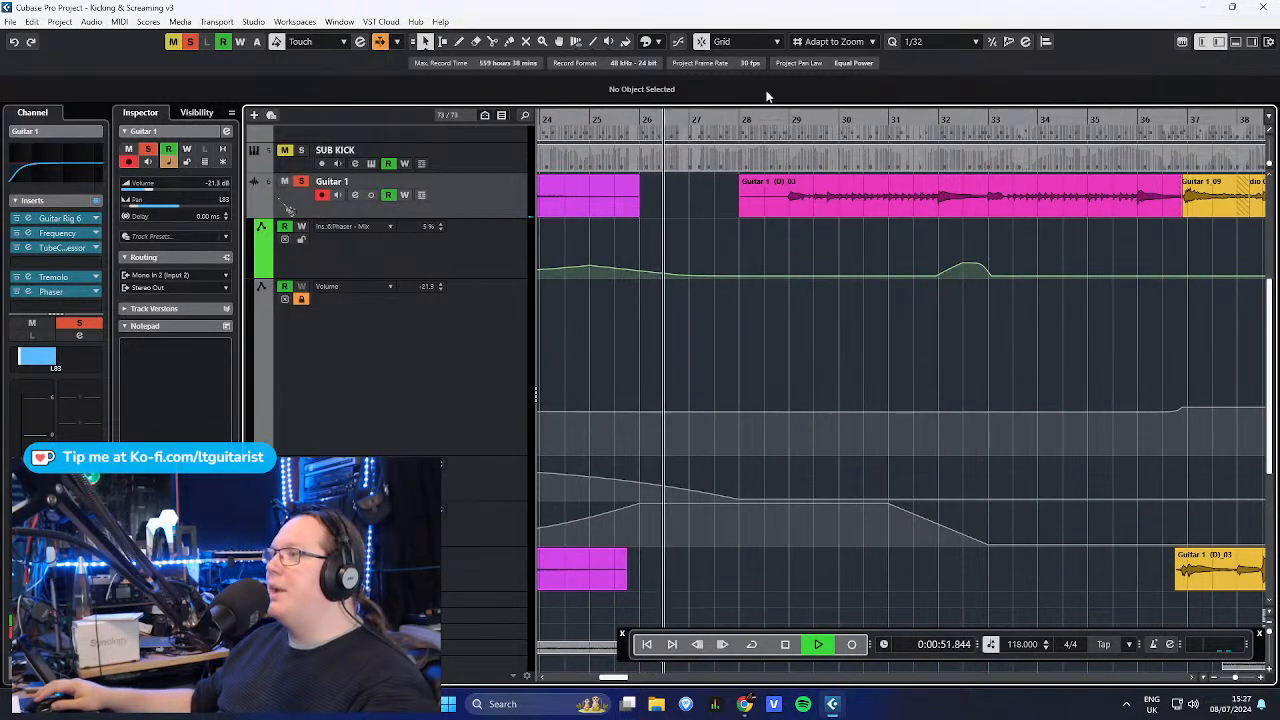
- Play Guitar 1's second verse 1 event from late in bar 28, examine the Phaser mix bump around bar 32, and stop playback
left_click(779, 122)
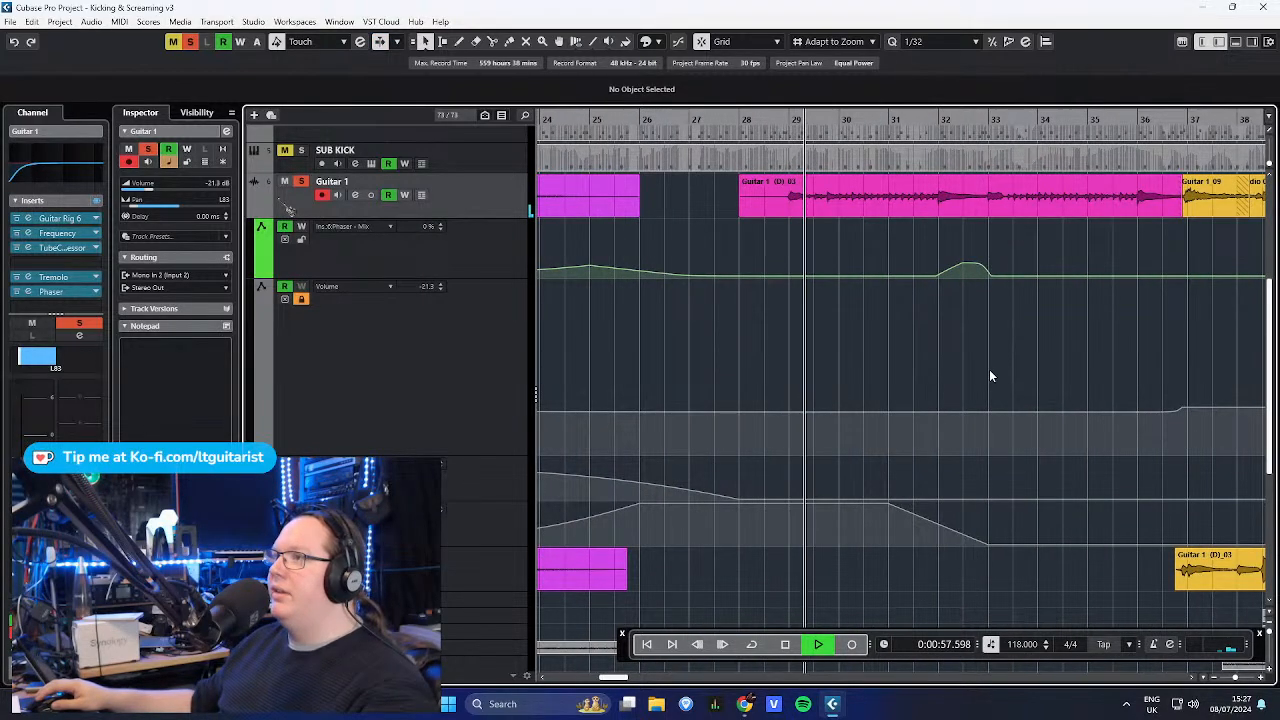
left_click_drag(928, 226, 998, 280)
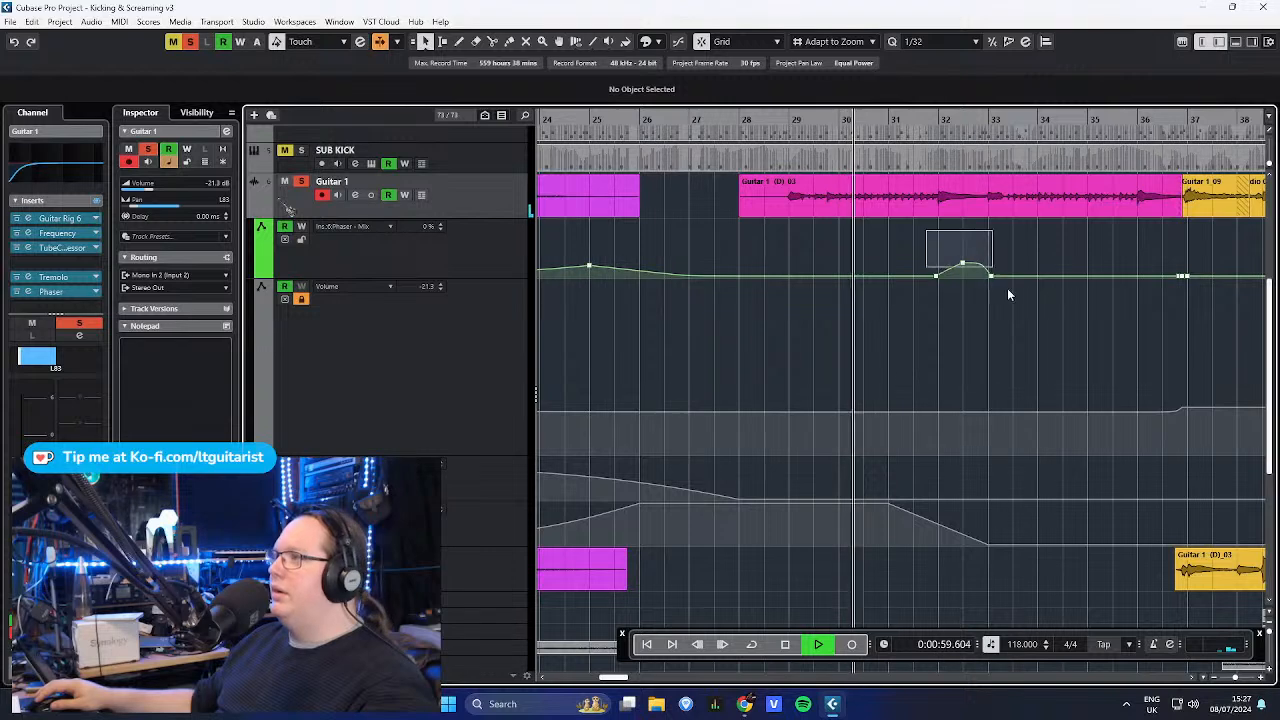
left_click(1057, 355)
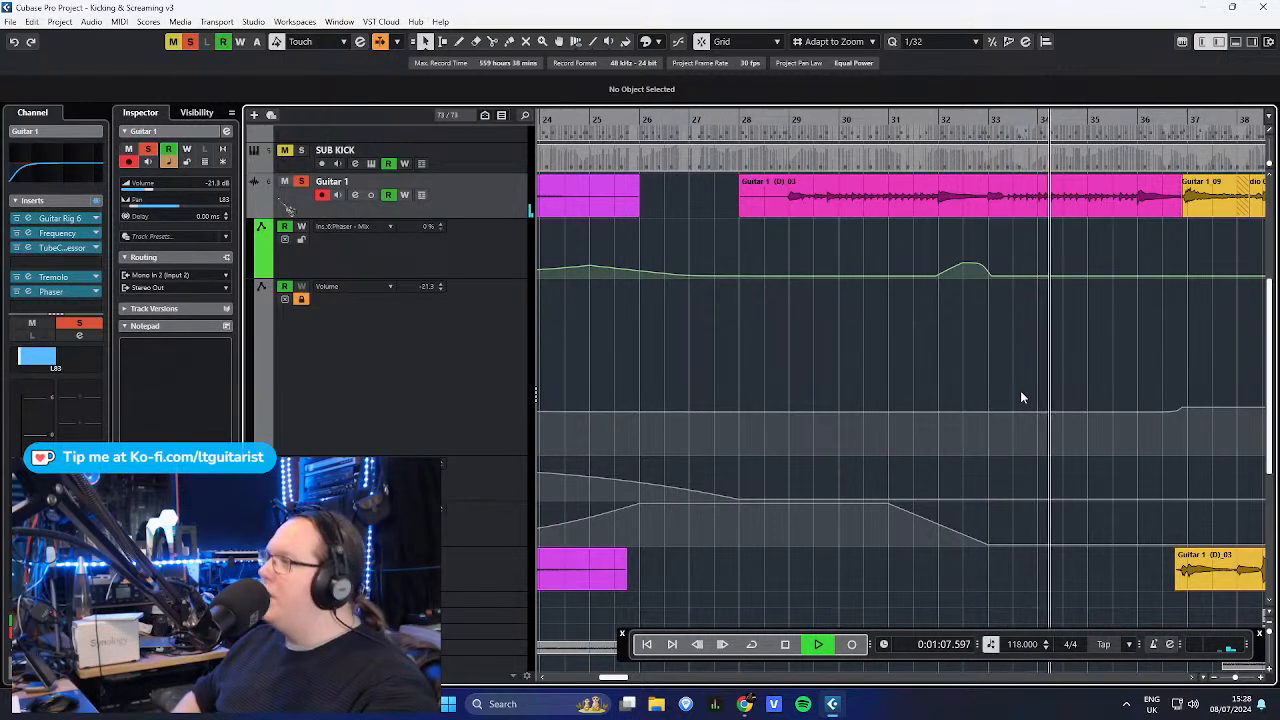
key("space")
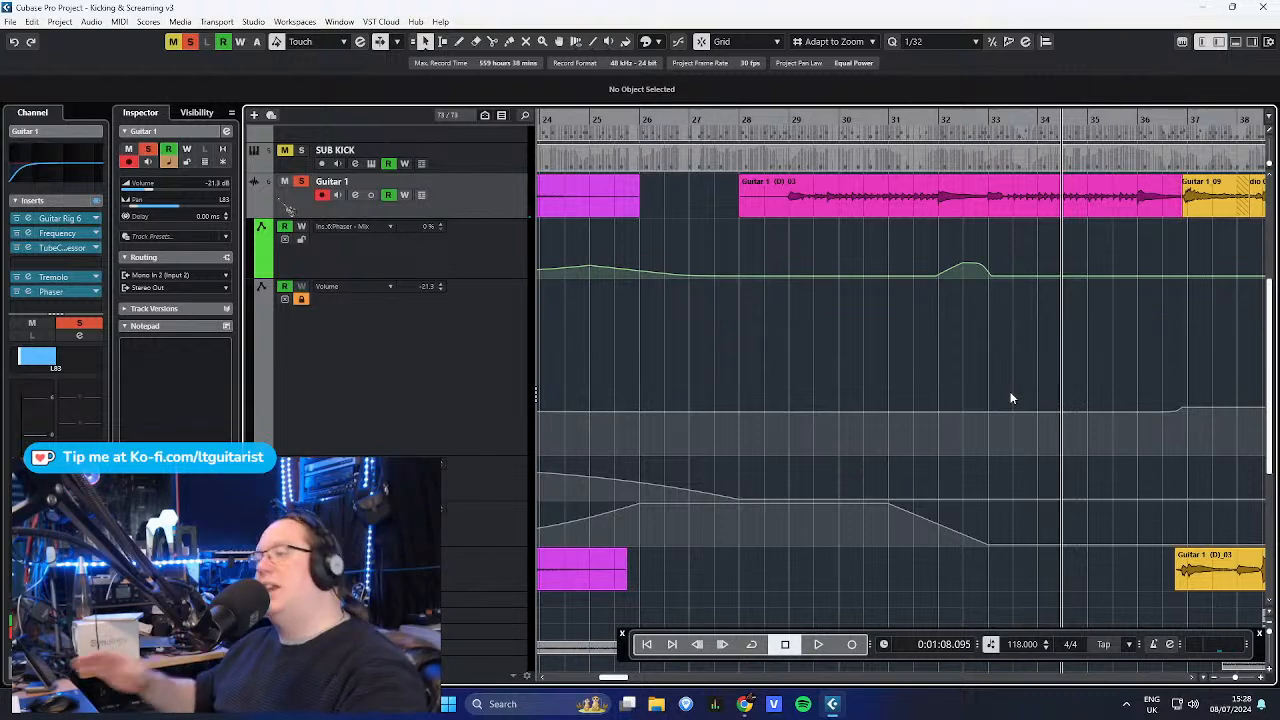
- Play Guitar 1 from about bar 44 through verse 2, following its Phaser mix rise and the other automation curves
scroll(948, 450, "down", 5)
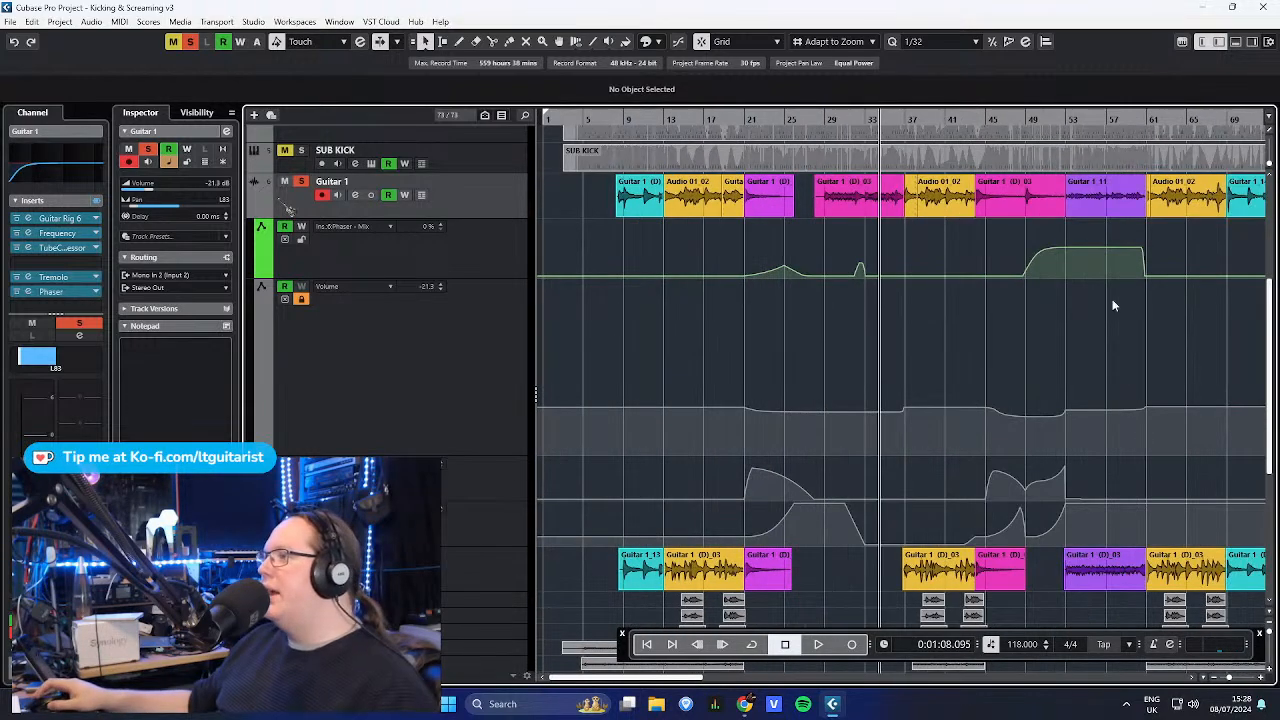
scroll(1036, 334, "up", 5)
left_click_drag(782, 125, 729, 125)
key("space")
scroll(924, 342, "up", 2)
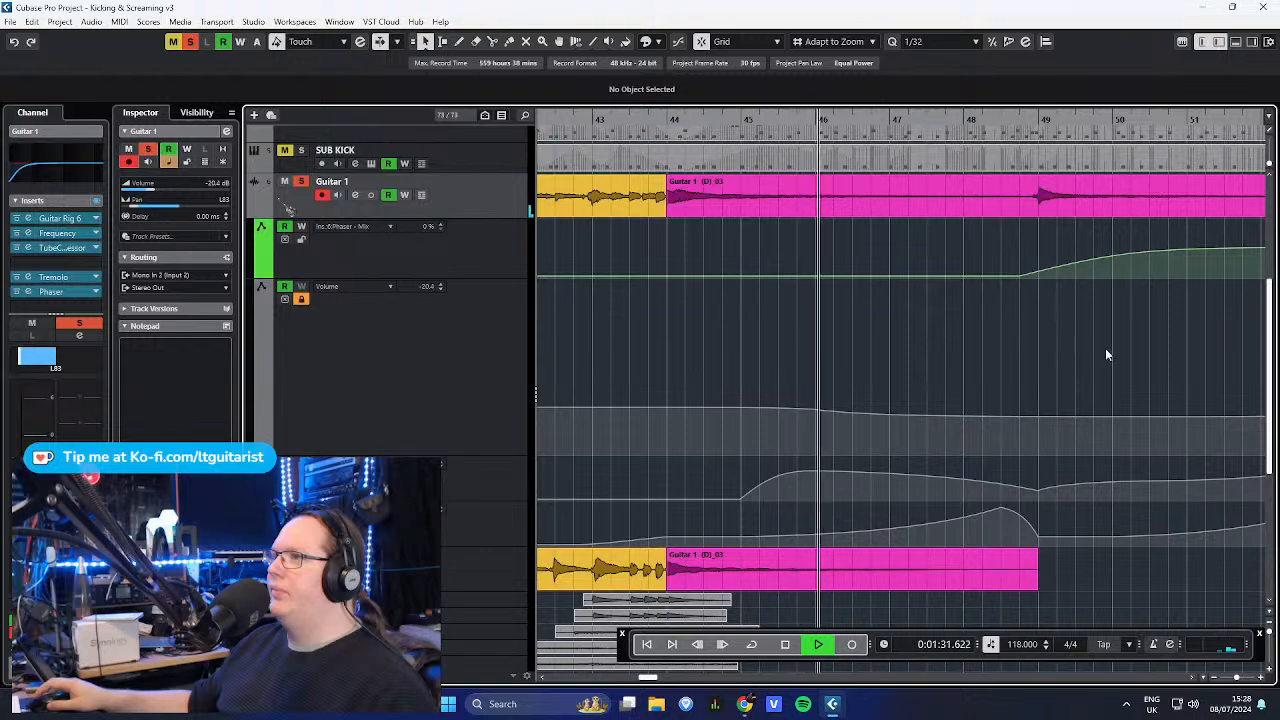
scroll(1137, 353, "right", 5)
scroll(809, 368, "down", 2)
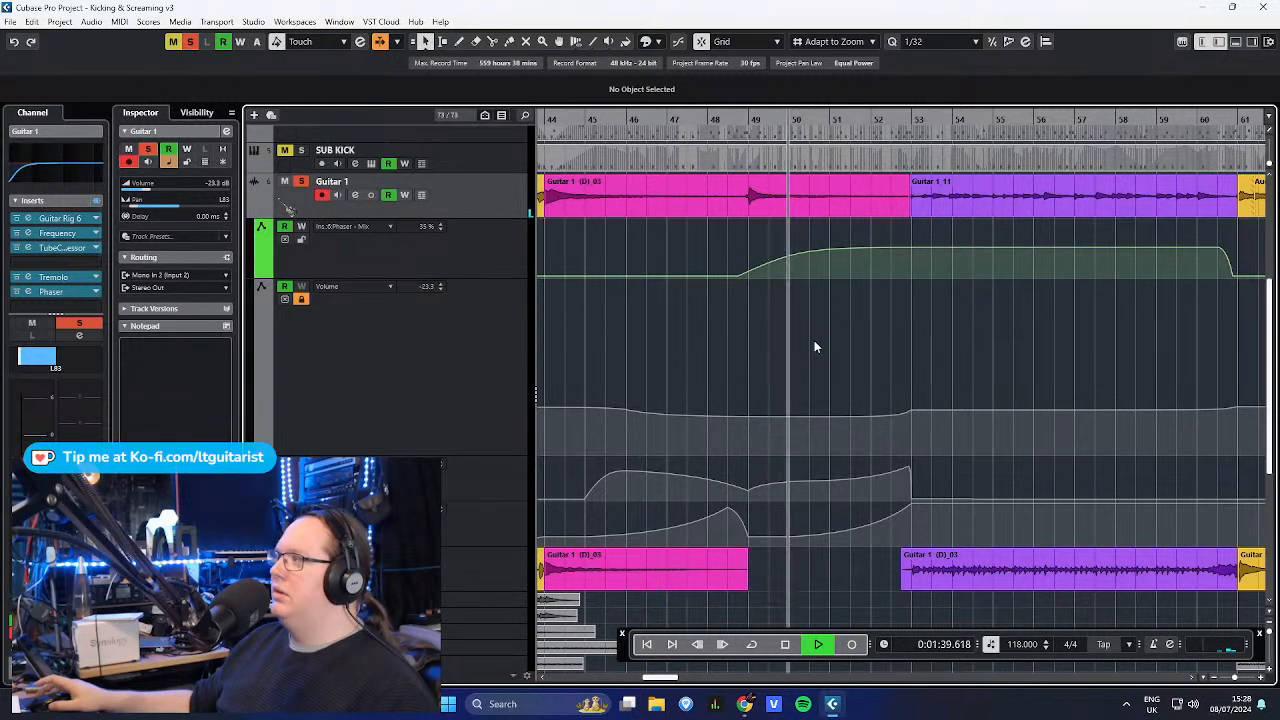
left_click_drag(1144, 340, 1080, 391)
scroll(1060, 385, "right", 2)
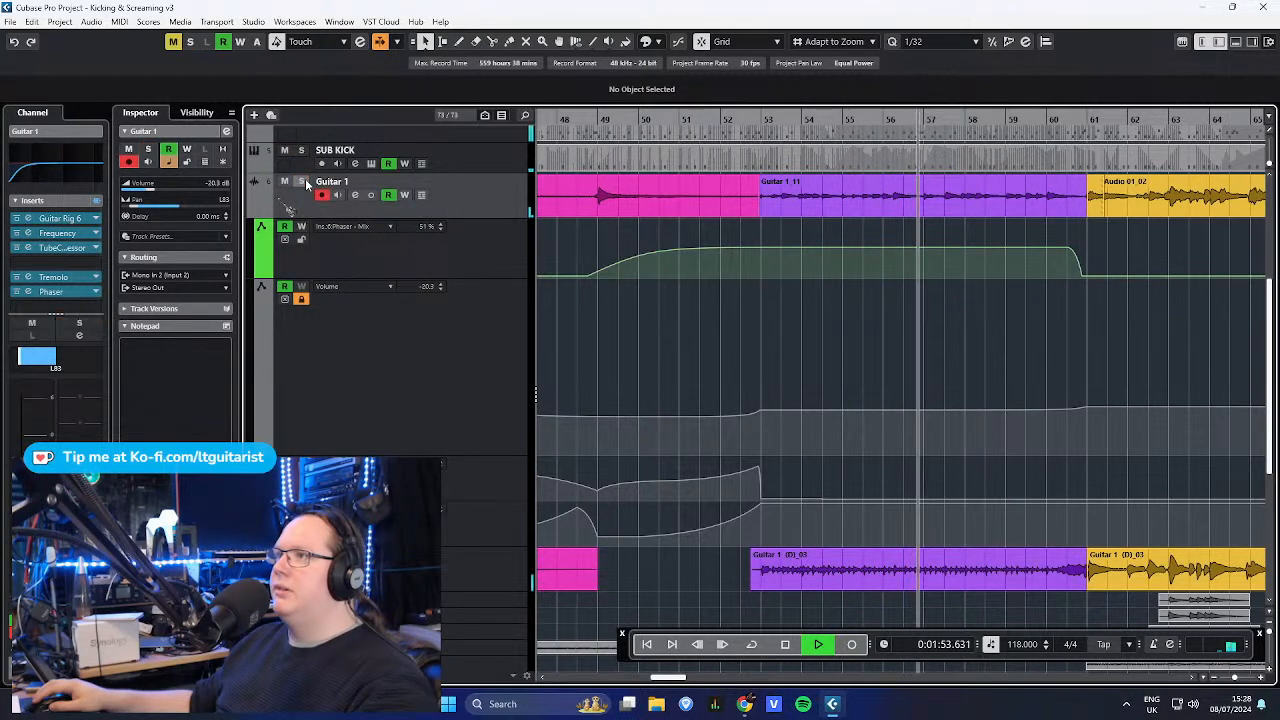
- Unsolo Guitar 1 during playback, collapse its automation lanes, and stop playback
left_click(302, 181)
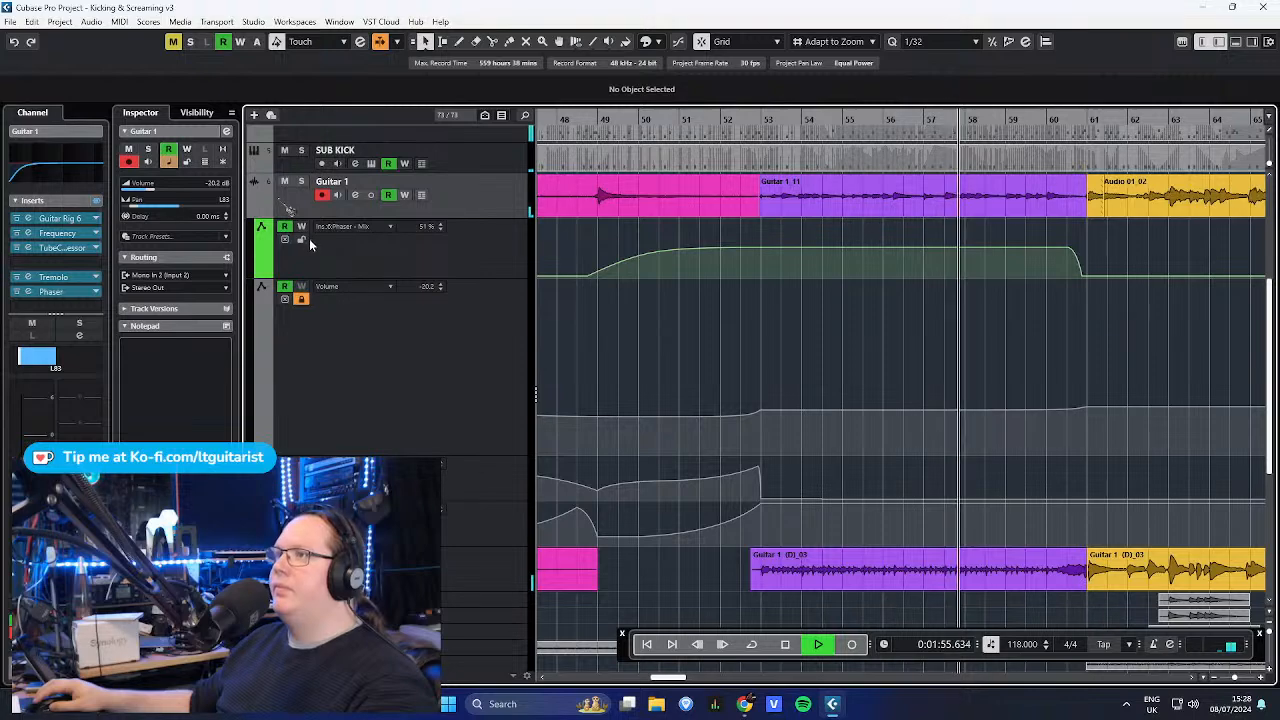
left_click(256, 214)
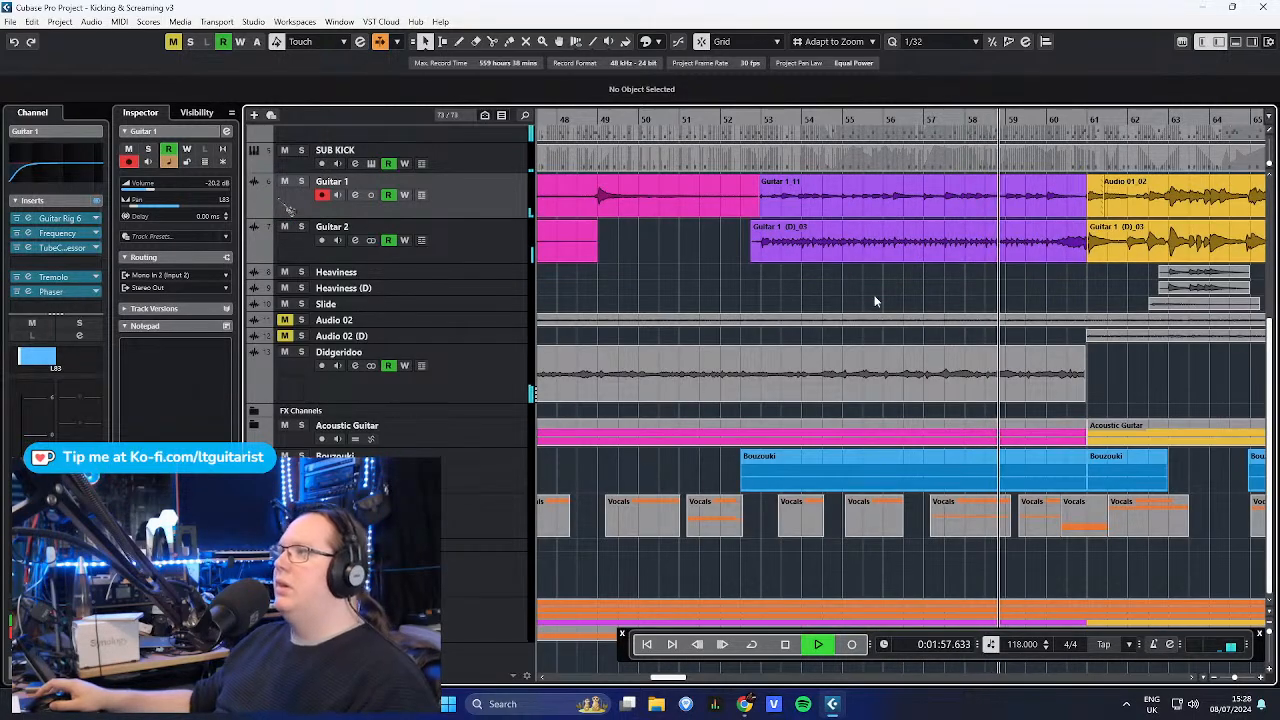
key("space")
- Solo Organ and Guitar 1, play them together from around bar 52 in verse 2, and stop and unsolo both tracks
scroll(855, 293, "up", 5)
key("s")
left_click(452, 214)
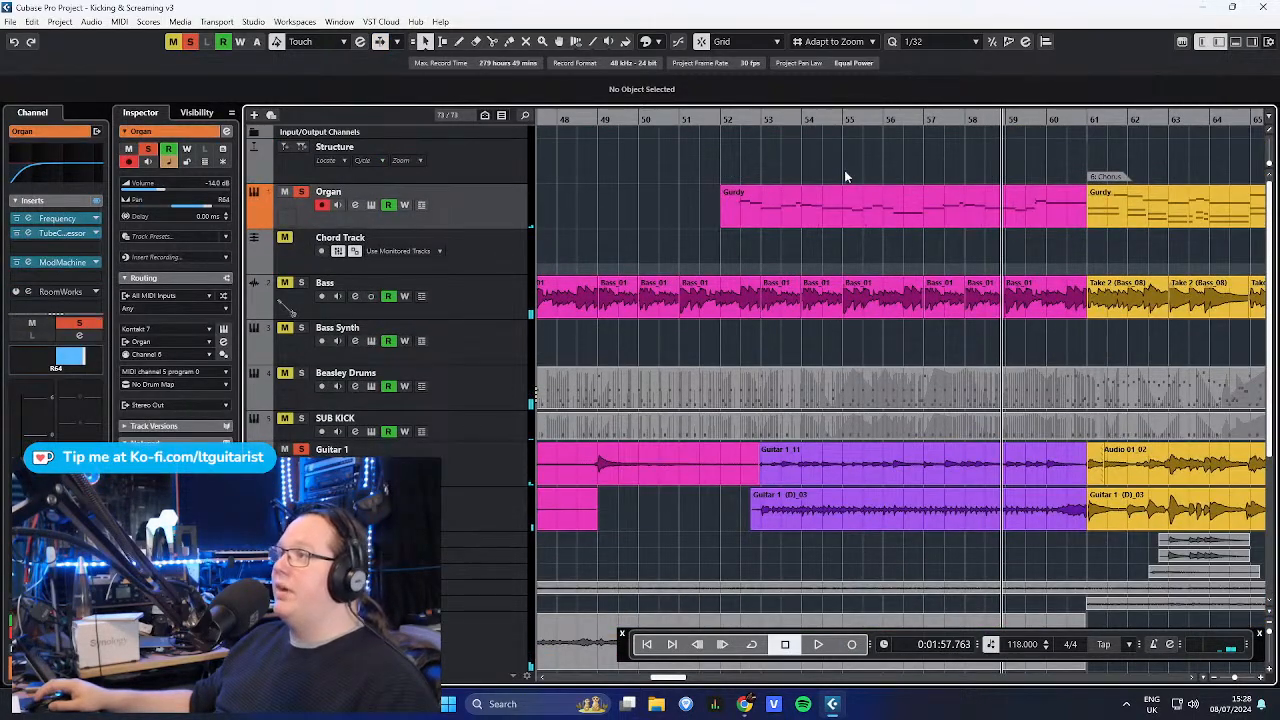
left_click_drag(755, 119, 728, 121)
key("space")
scroll(734, 474, "up", 3)
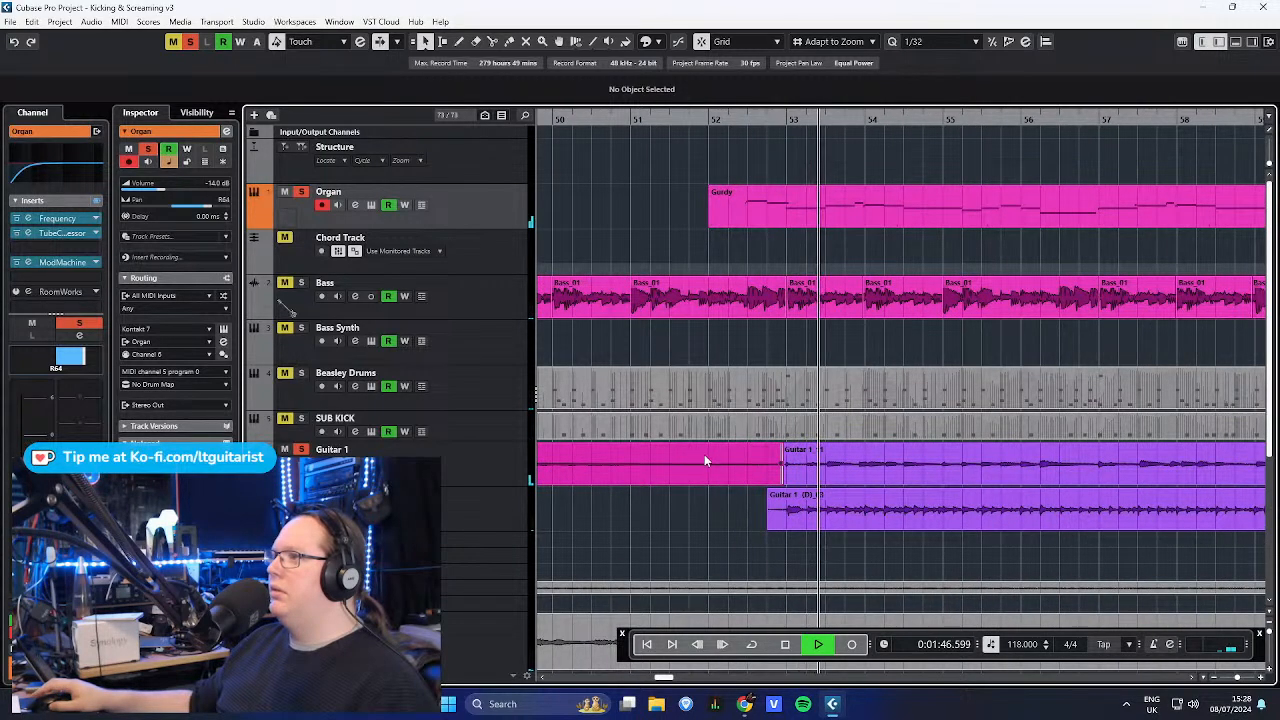
scroll(733, 456, "down", 3)
scroll(712, 457, "down", 3)
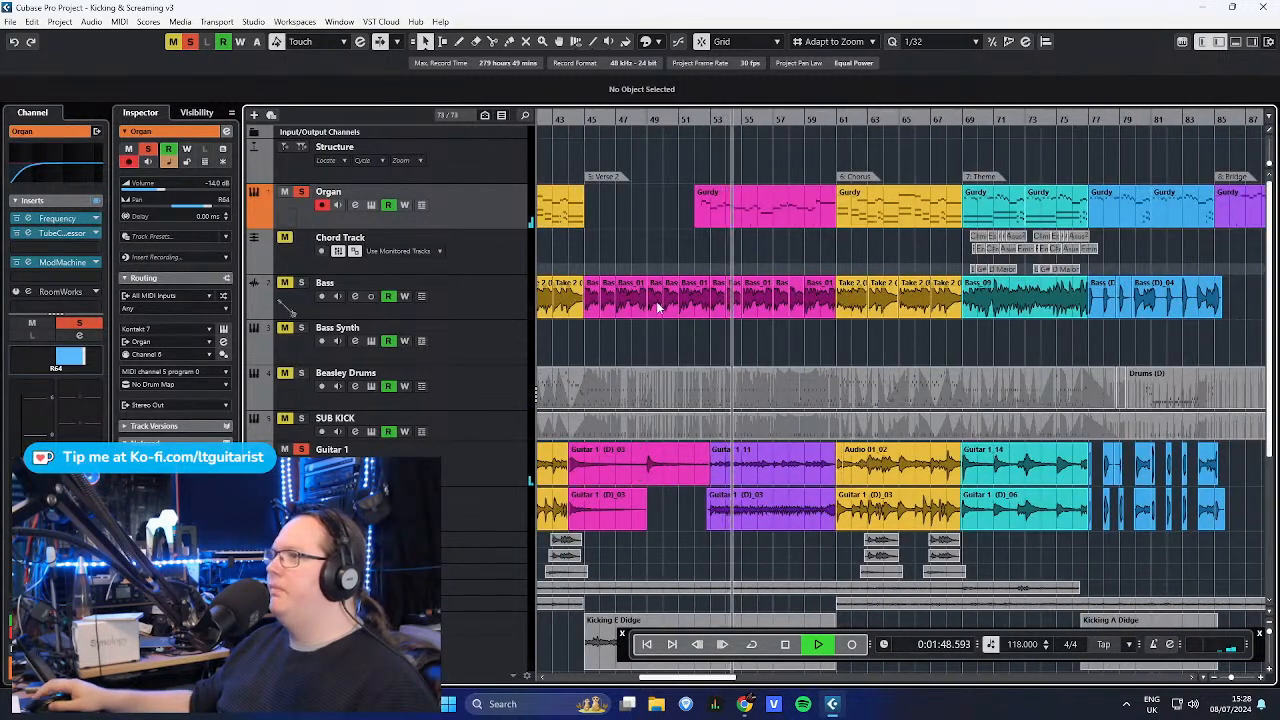
key("space")
left_click(498, 472)
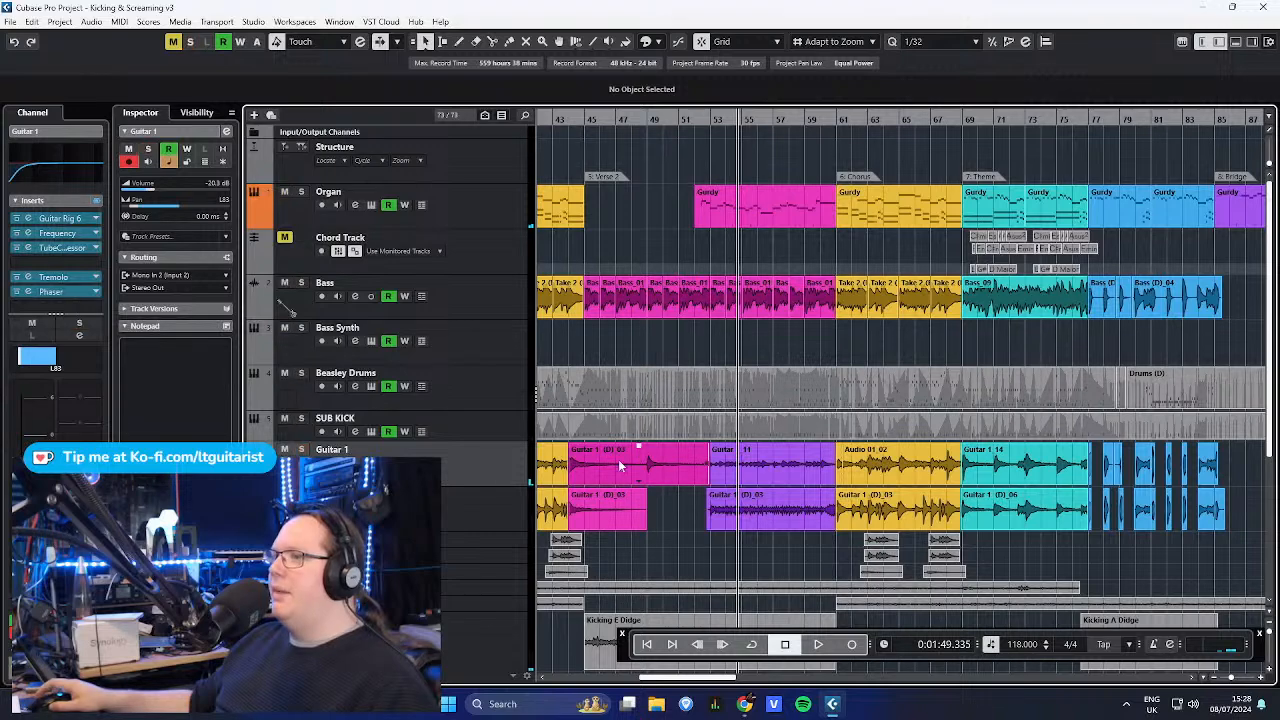
- Select and solo Guitar 2, and expand its automation to show the volume lane
scroll(775, 495, "down", 3)
left_click(521, 513)
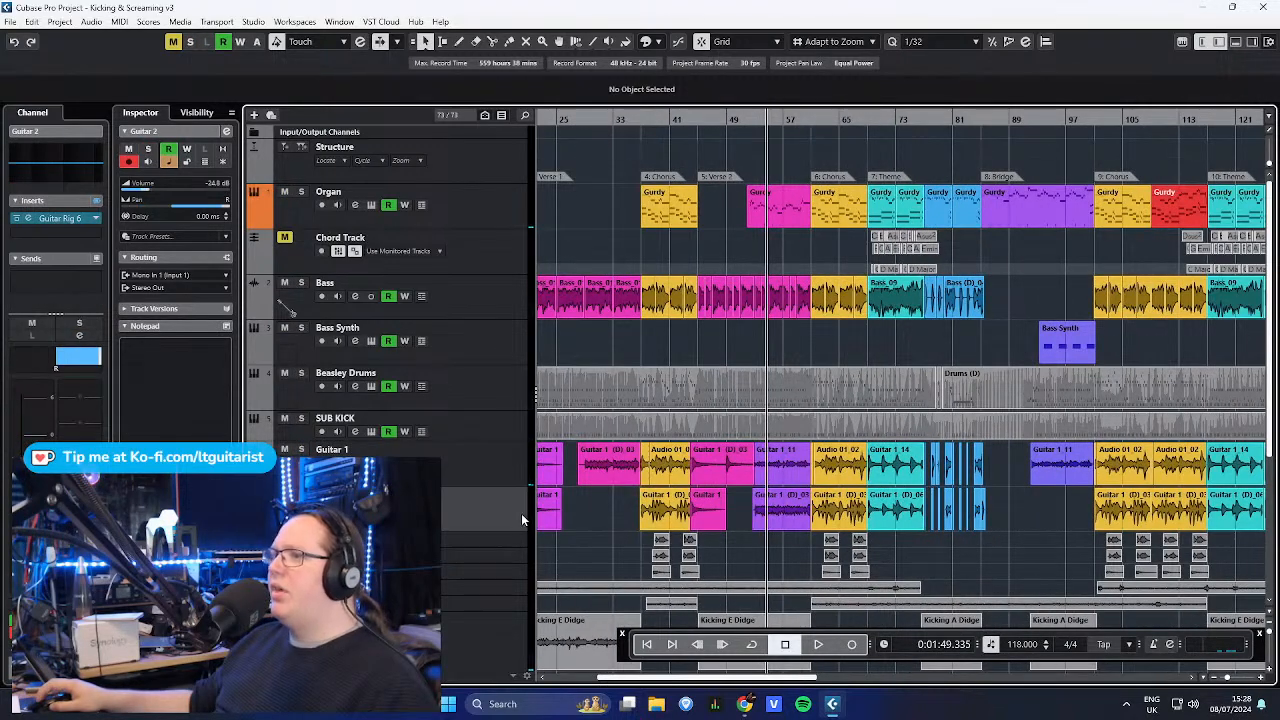
scroll(691, 470, "down", 3)
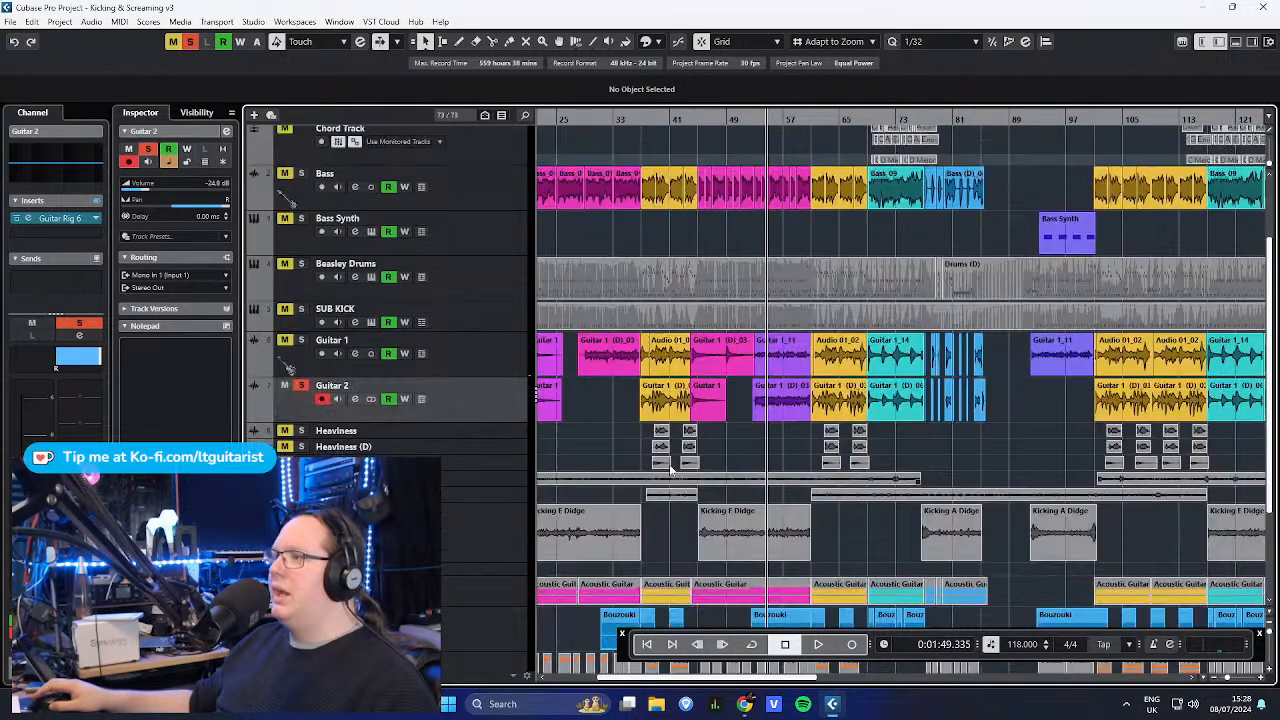
left_click(255, 416)
scroll(713, 433, "down", 3)
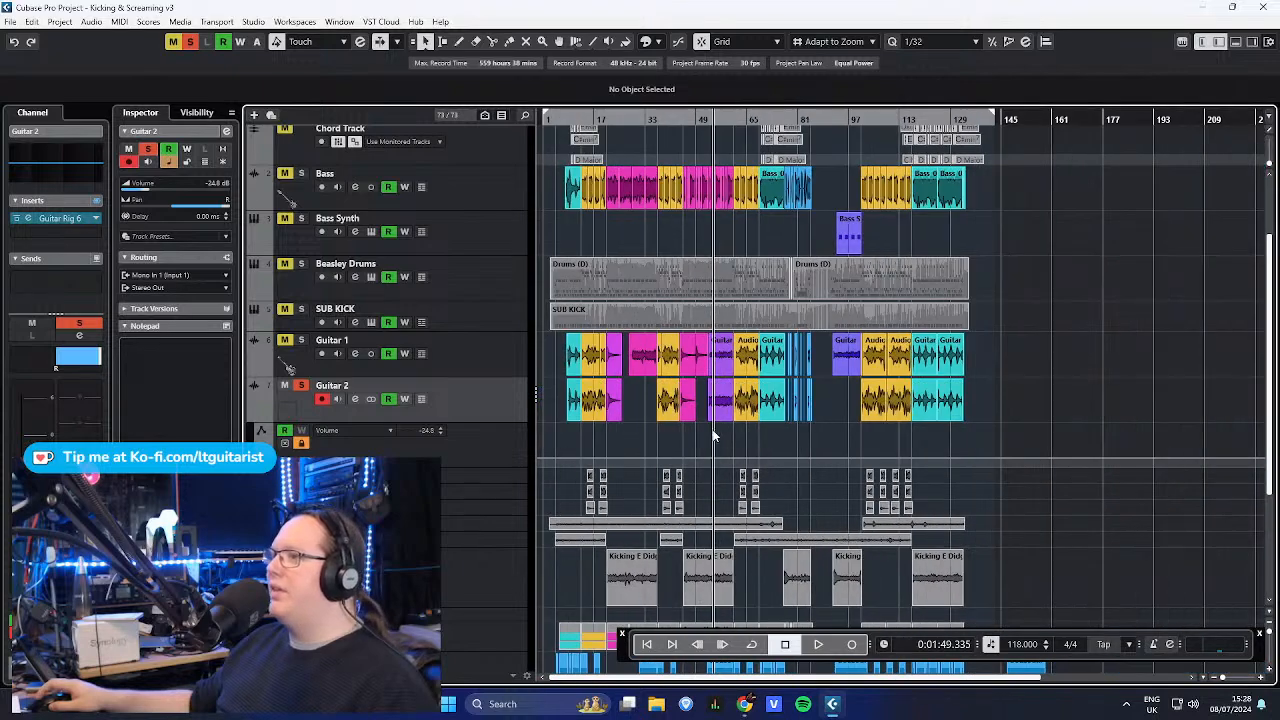
scroll(587, 451, "up", 6)
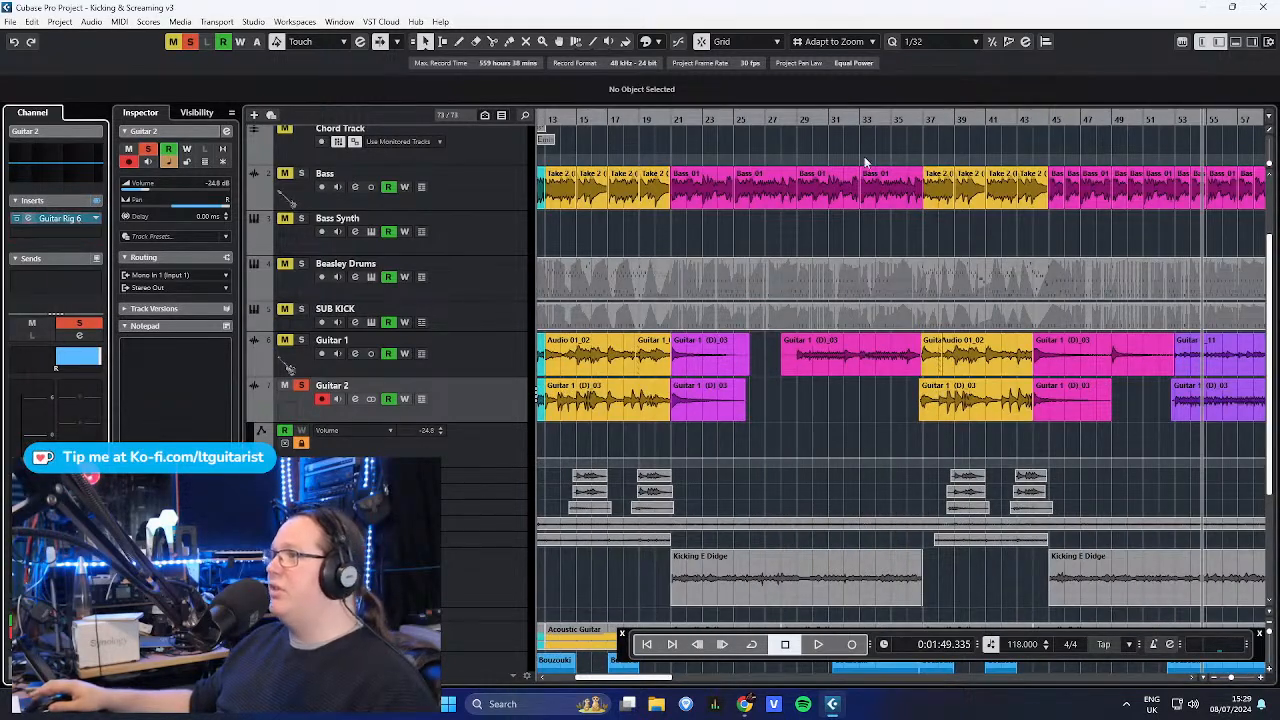
- Open Guitar 2's Guitar Rig 6 insert, review its Tight Vintage Rammfire preset components, and close the plug-in
left_click_drag(1279, 74, 556, 82)
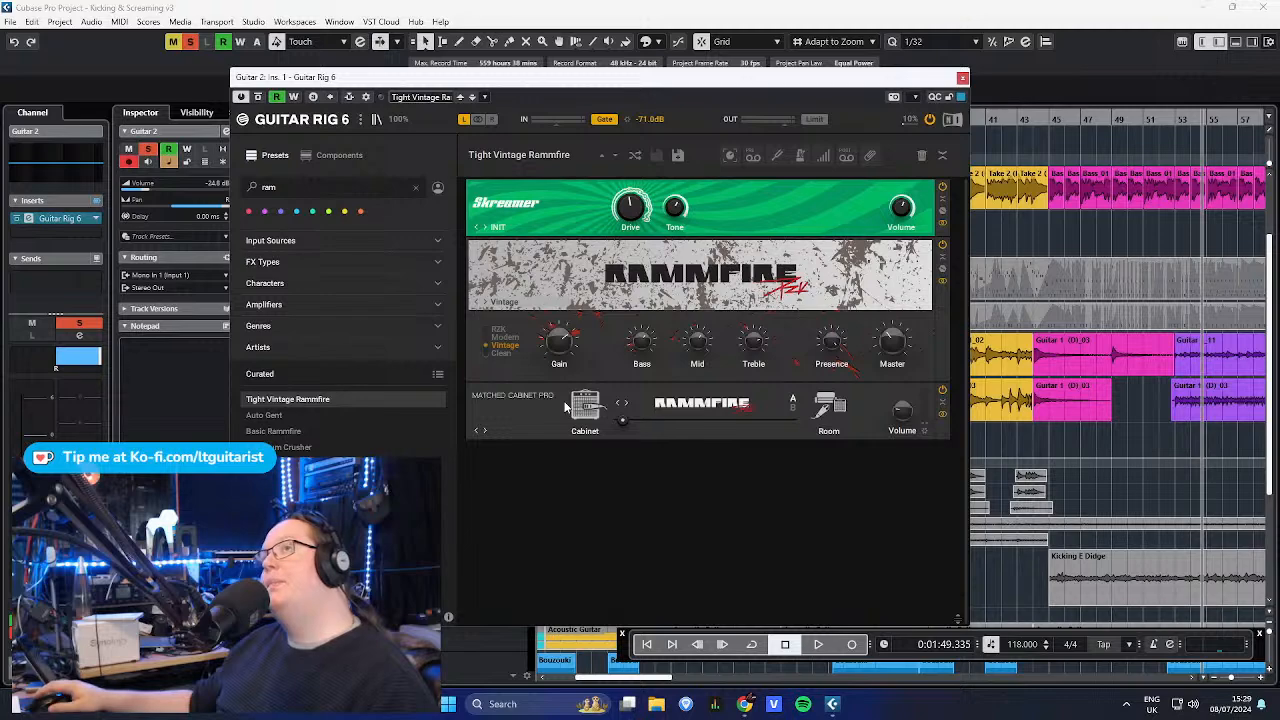
left_click_drag(598, 77, 599, 72)
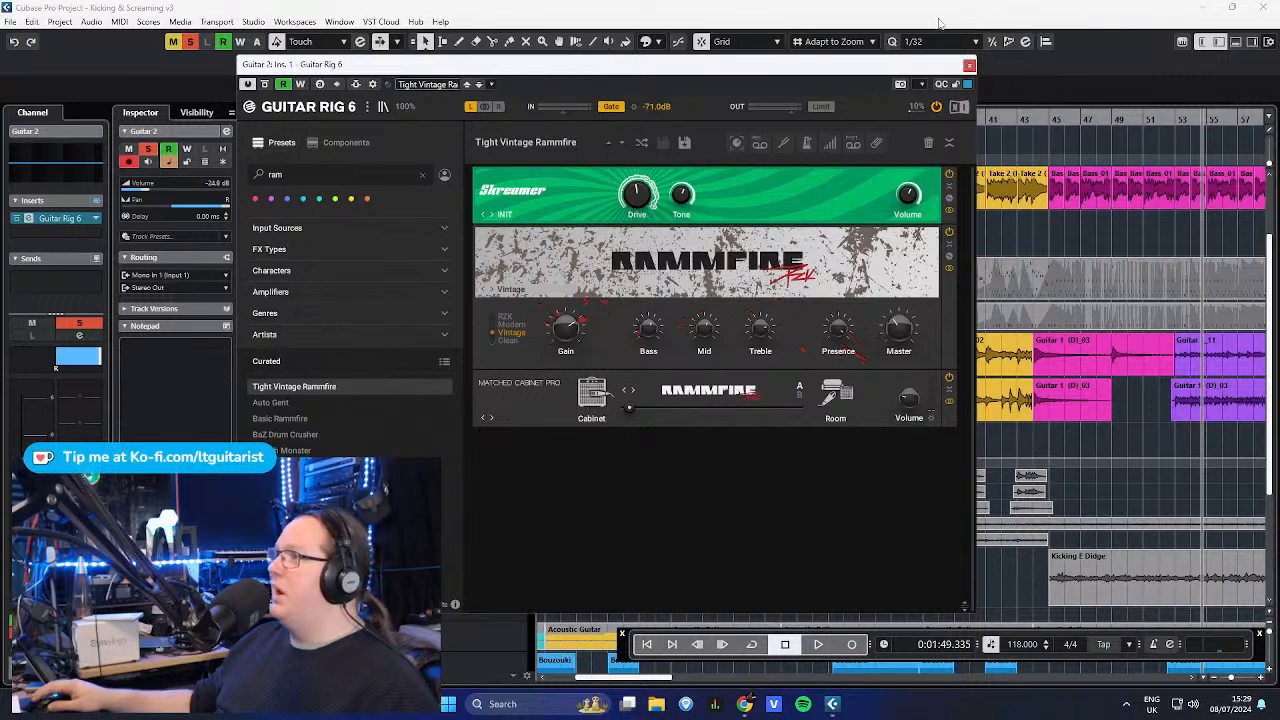
left_click(969, 65)
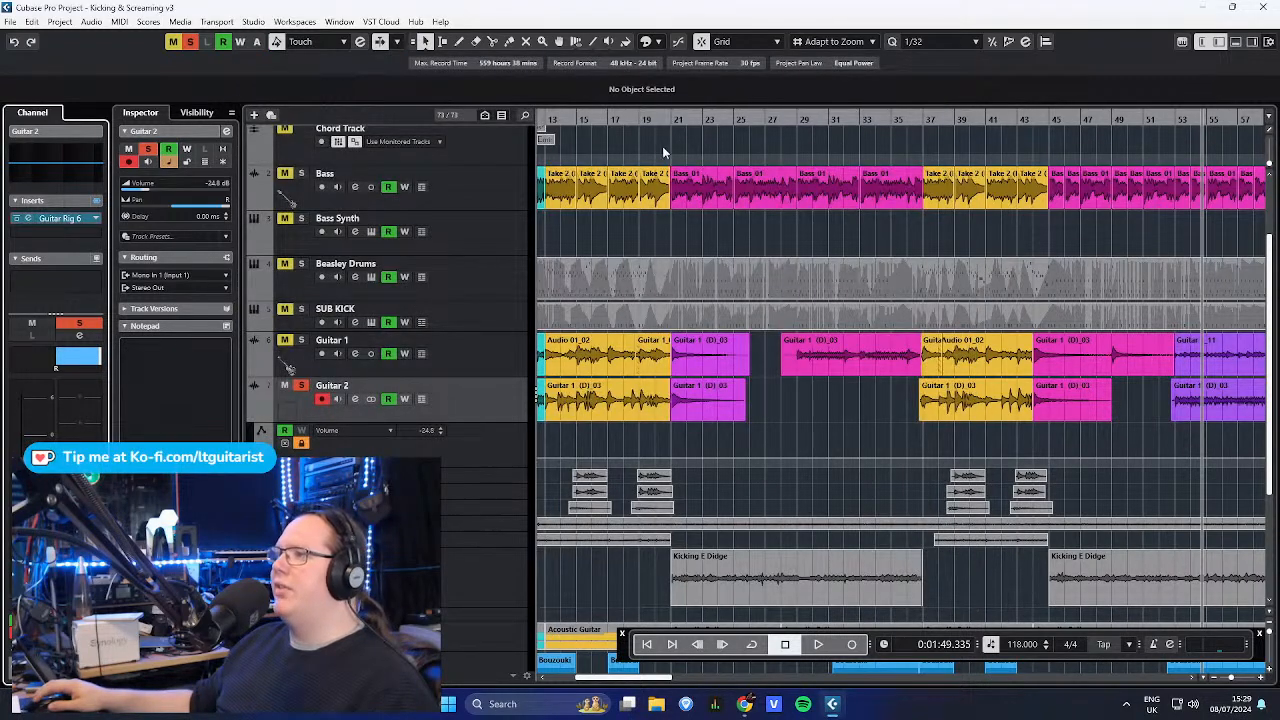
- Play Guitar 2 from about bar 14 with Guitar 1 soloed alongside it through the first chorus, and stop and unsolo both
mouse_move(558, 120)
left_mouse_down()
mouse_move(544, 122)
mouse_move(561, 130)
left_mouse_up()
key("space")
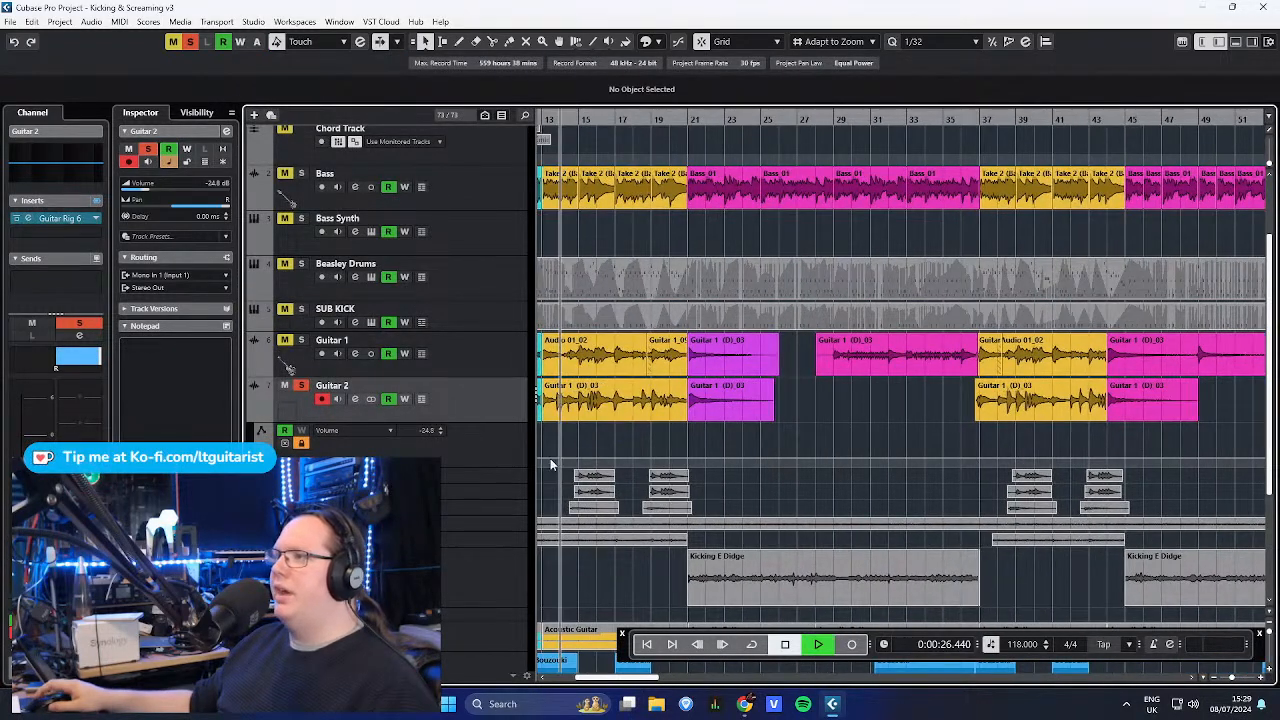
left_click(462, 358)
key("s")
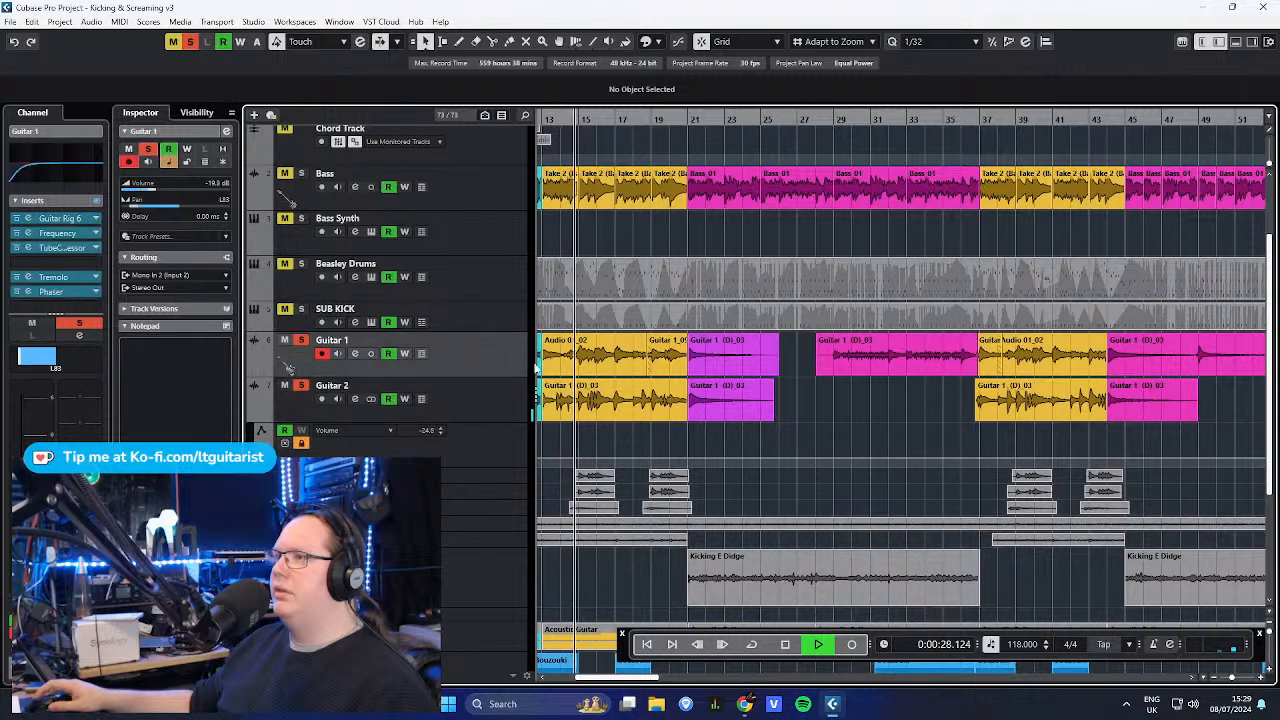
scroll(581, 488, "left", 3)
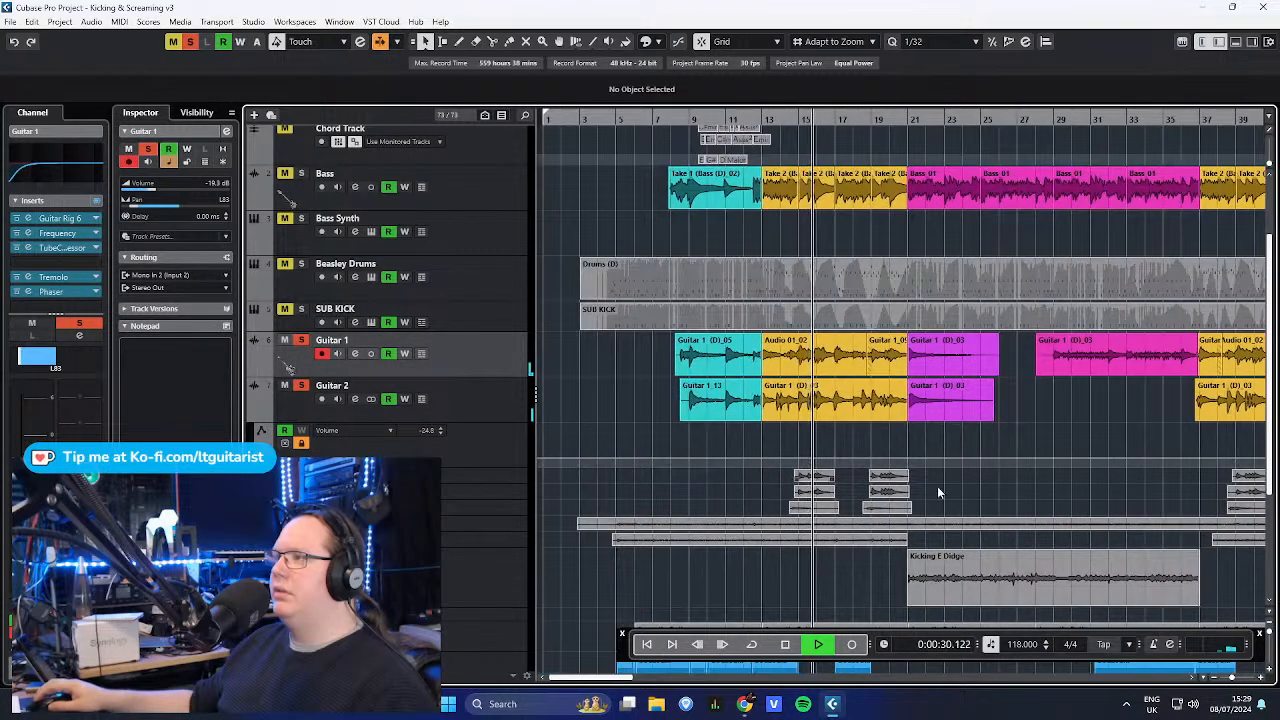
scroll(639, 433, "up", 3)
key("h")
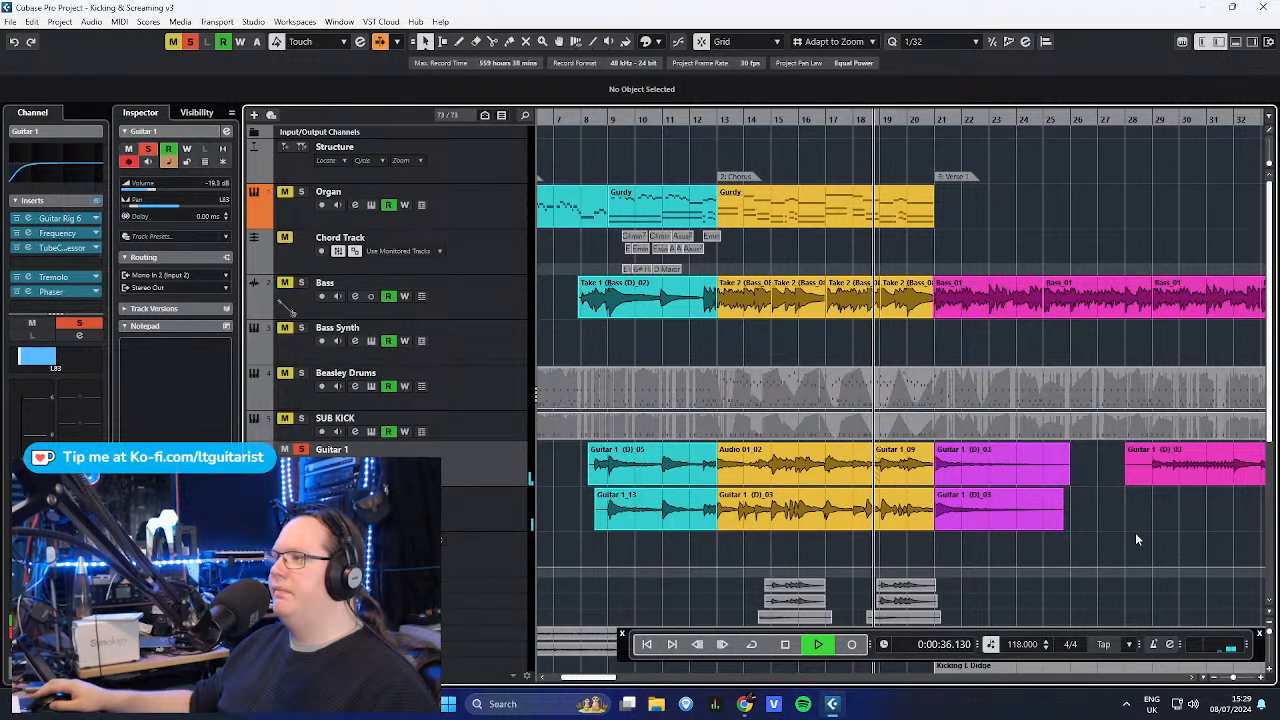
key("space")
key("s")
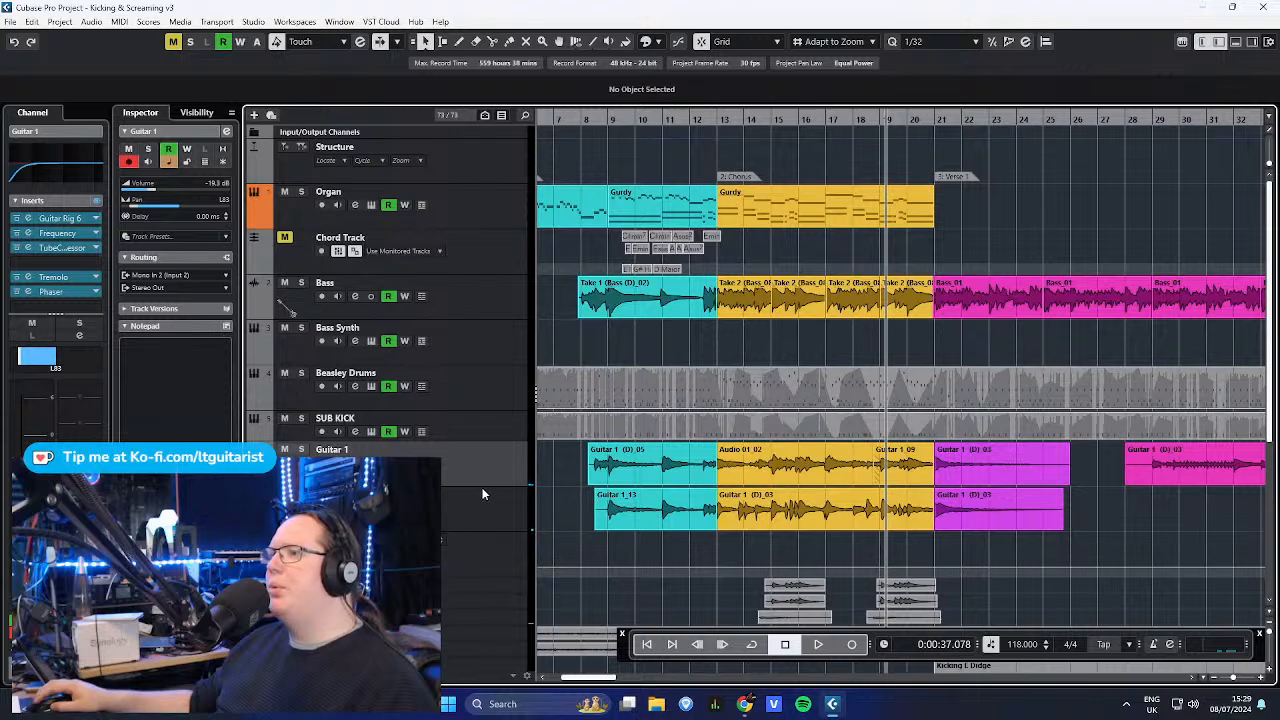
- Solo Guitar 2 and Guitar 1 together for comparing their parts around bars 48 to 60
left_click(484, 501)
scroll(669, 488, "down", 2)
scroll(640, 496, "down", 3)
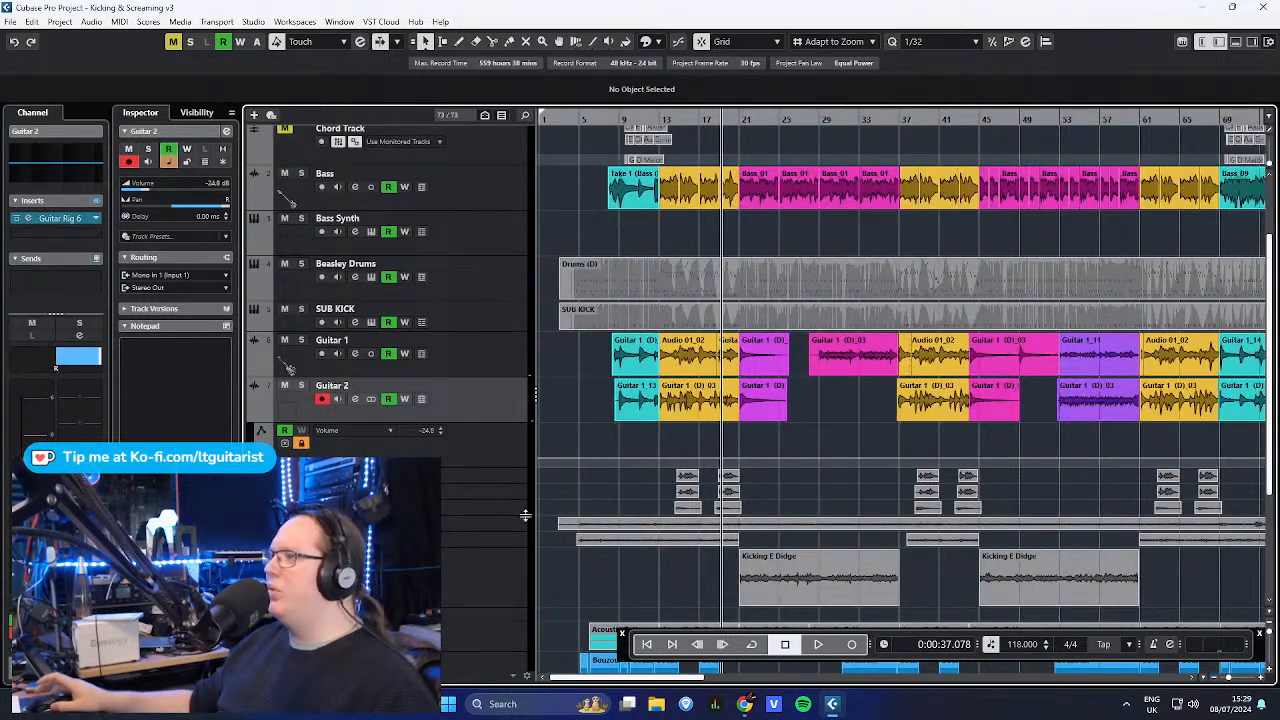
scroll(1159, 430, "up", 5)
key("s")
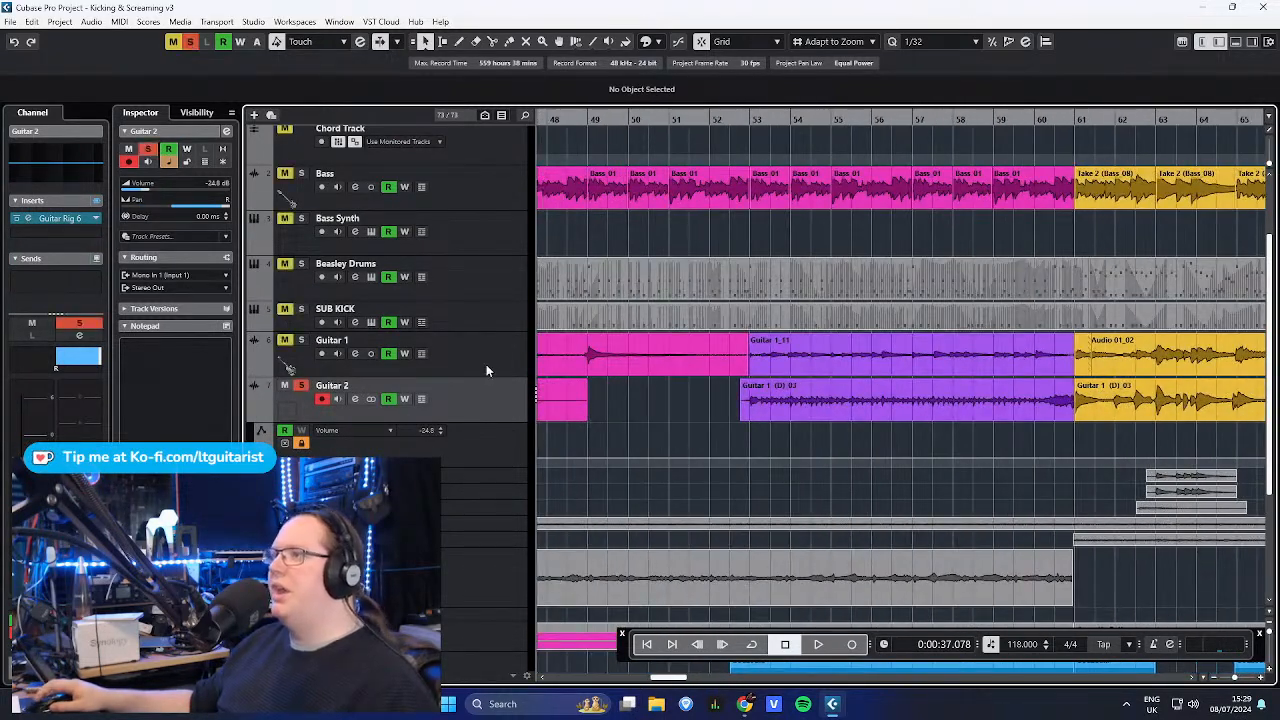
left_click(486, 369)
key("s")
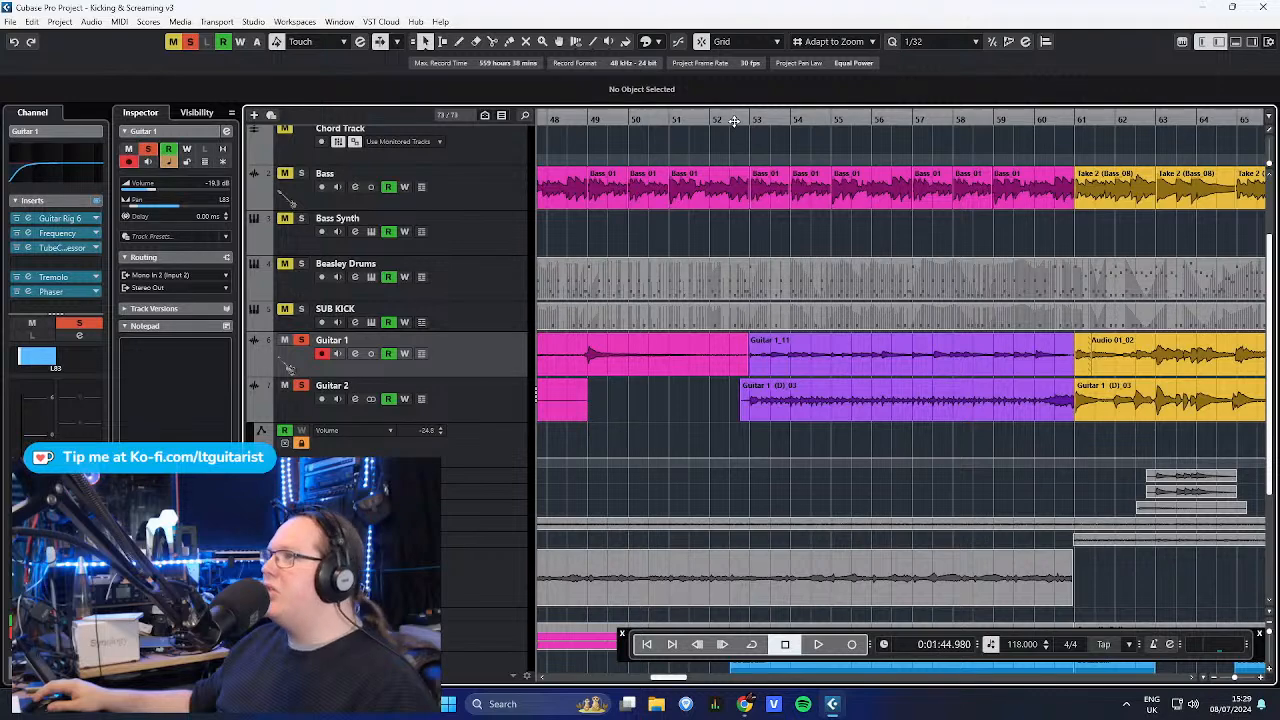
- Play the soloed Guitar 1 and Guitar 2 from about bar 52, unsolo both, and stop playback
left_click_drag(734, 121, 757, 199)
scroll(881, 484, "up", 3)
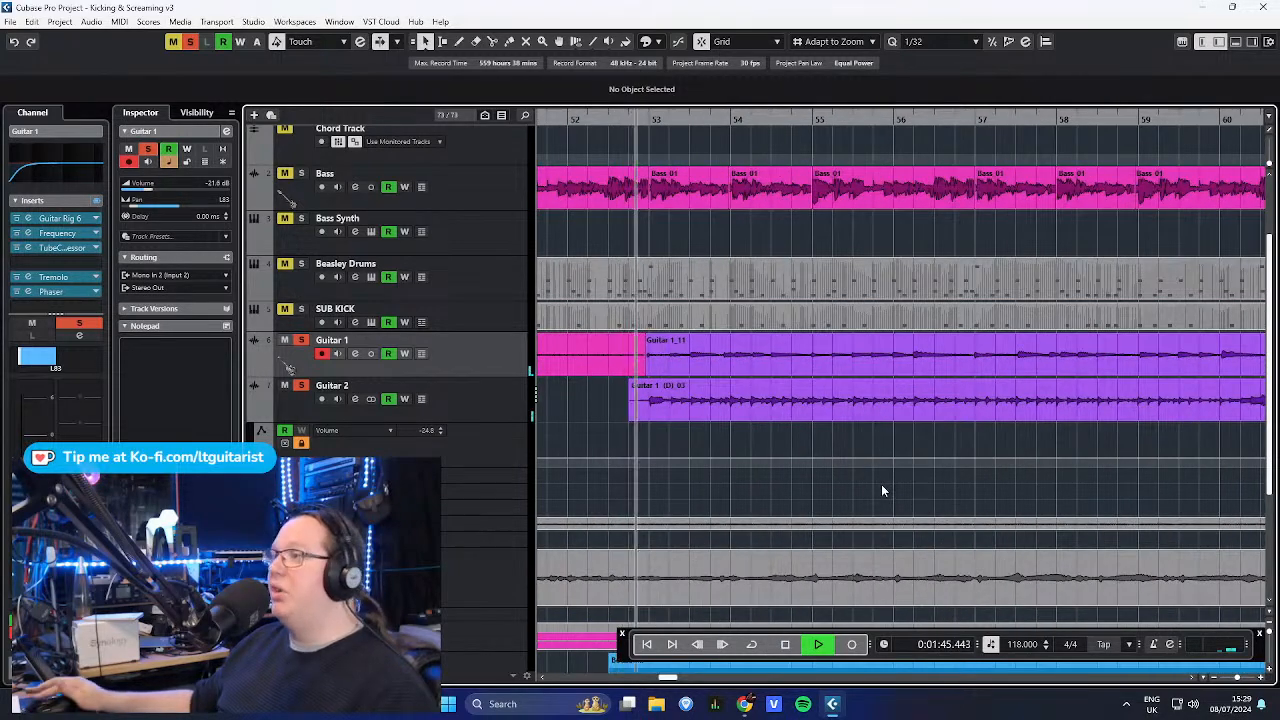
scroll(849, 430, "down", 6)
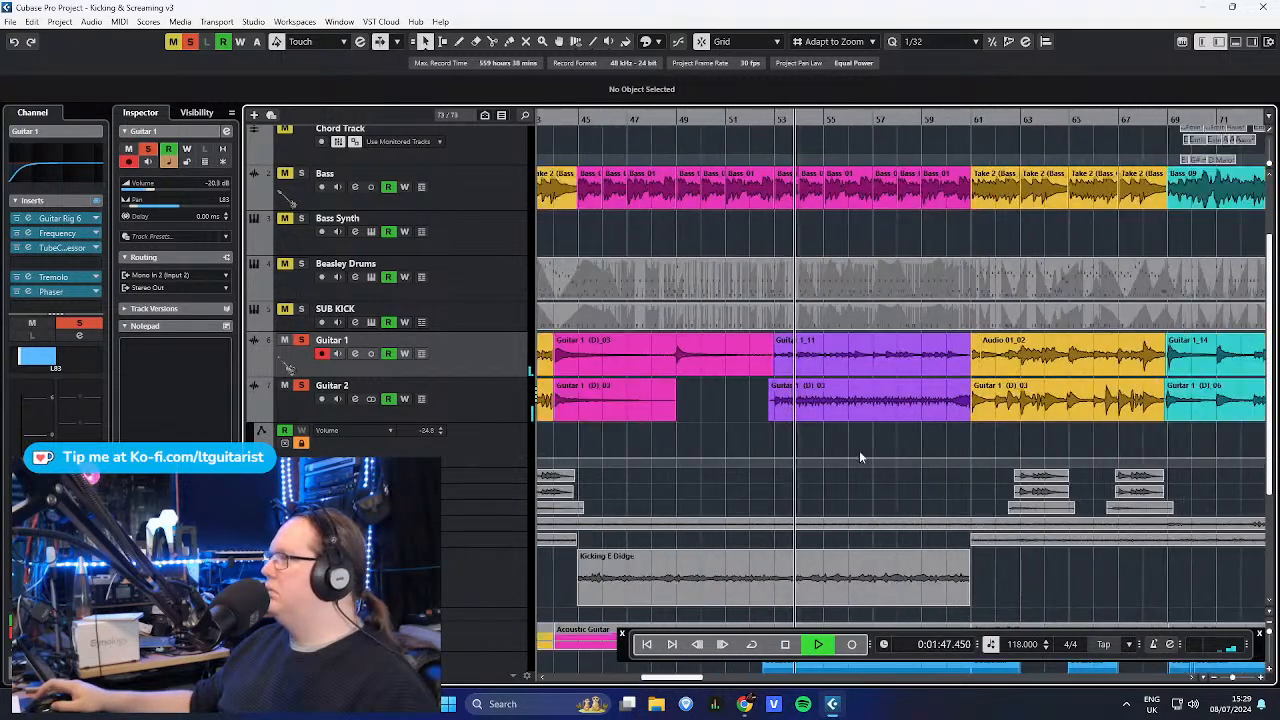
scroll(1000, 500, "up", 2)
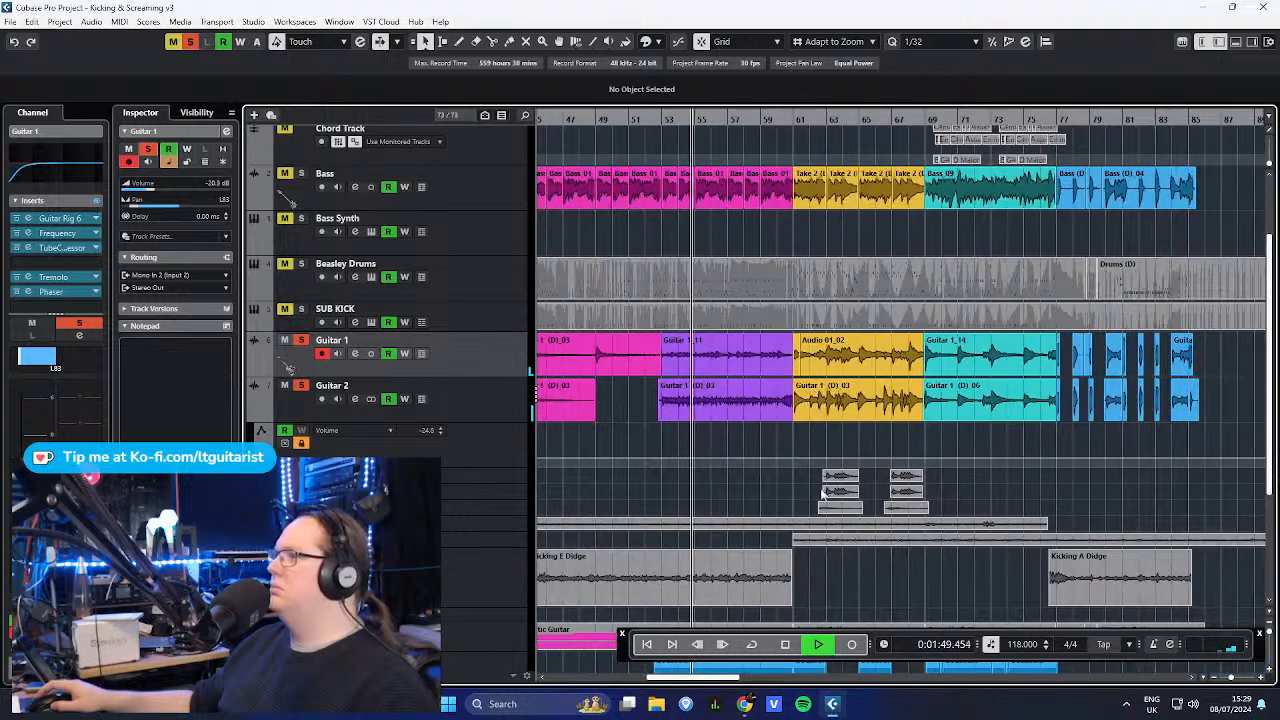
scroll(715, 465, "up", 2)
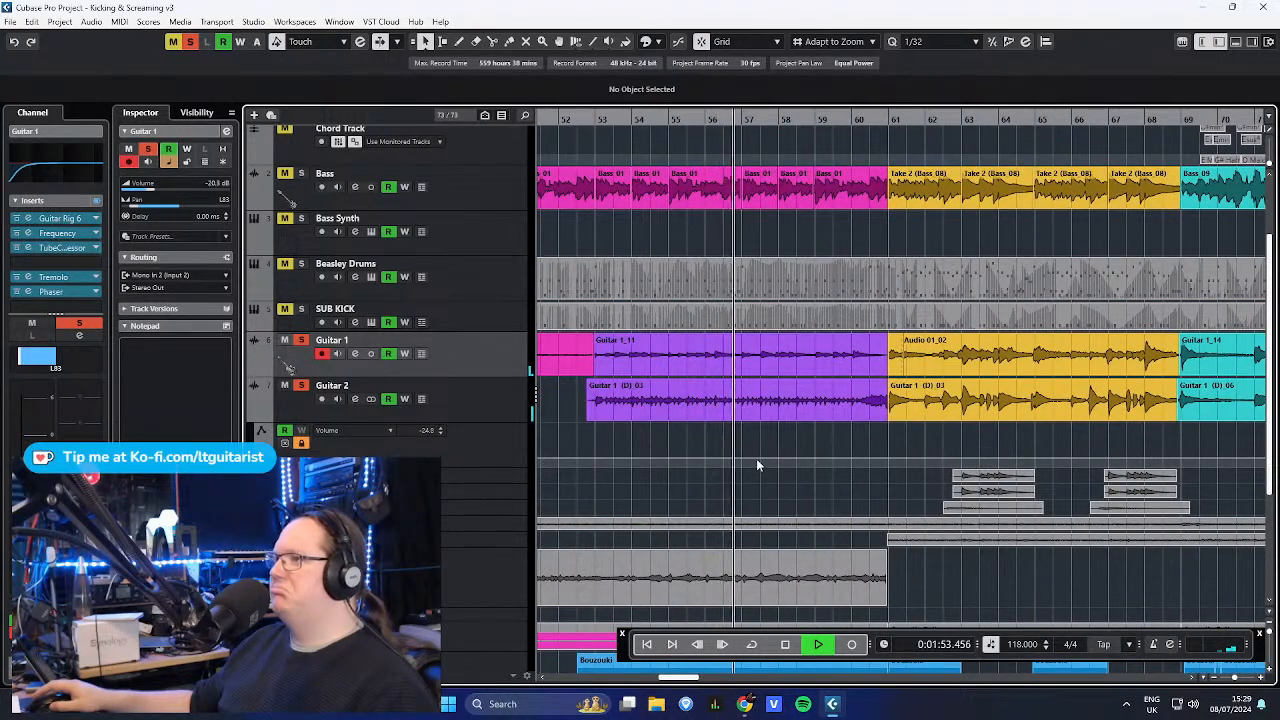
left_click(430, 406)
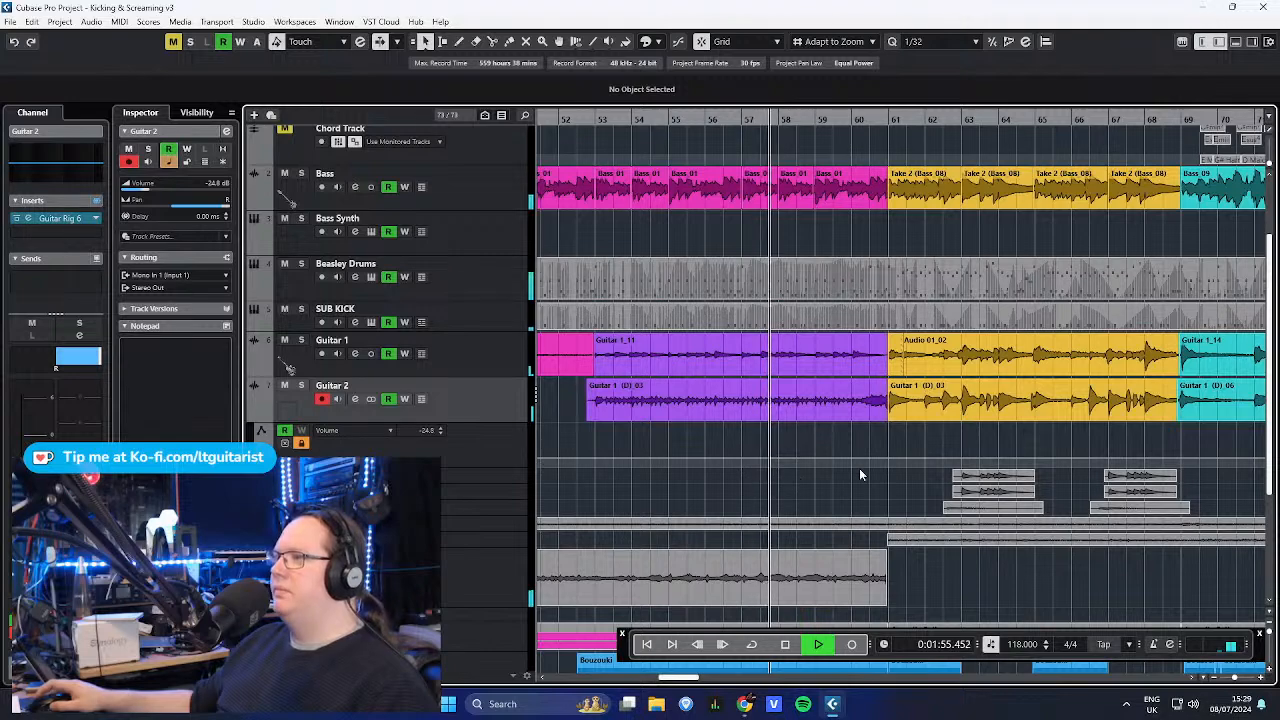
key("space")
- Collapse Guitar 2's automation lane and enlarge the Heaviness, Heaviness (D) and Slide tracks
scroll(727, 461, "down", 6)
left_click(255, 416)
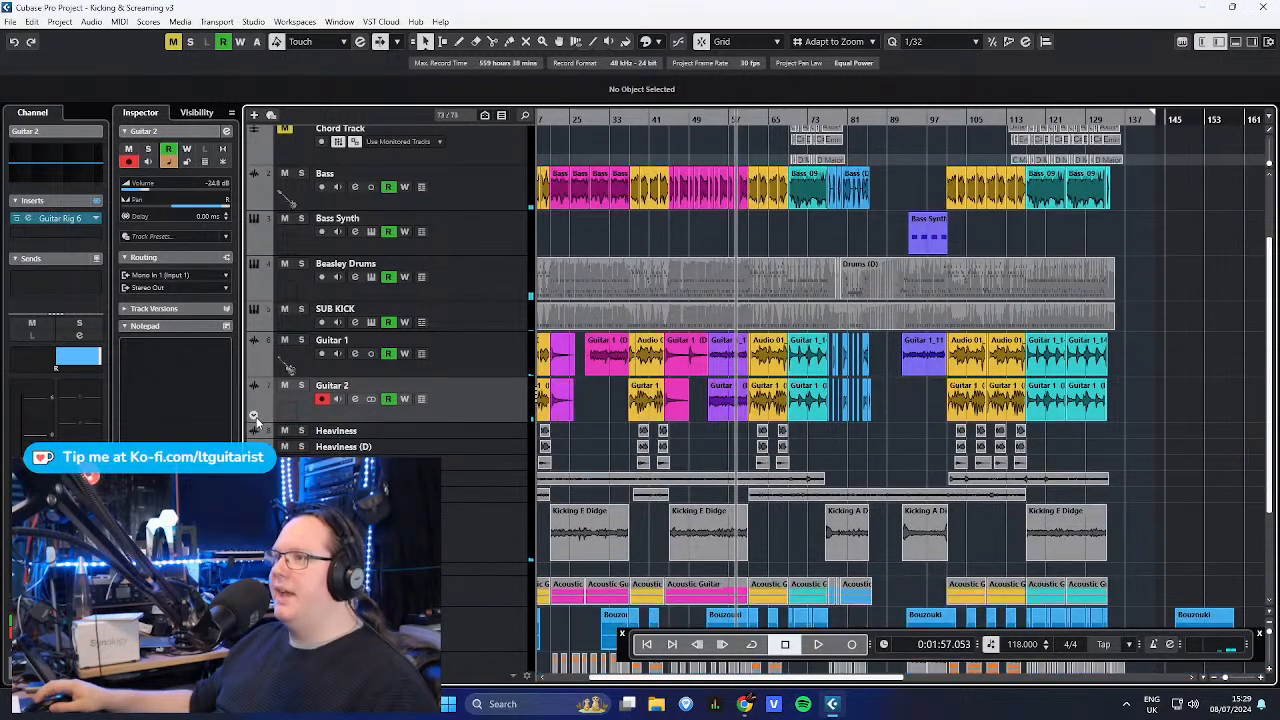
left_click_drag(458, 439, 510, 513)
scroll(600, 533, "up", 8)
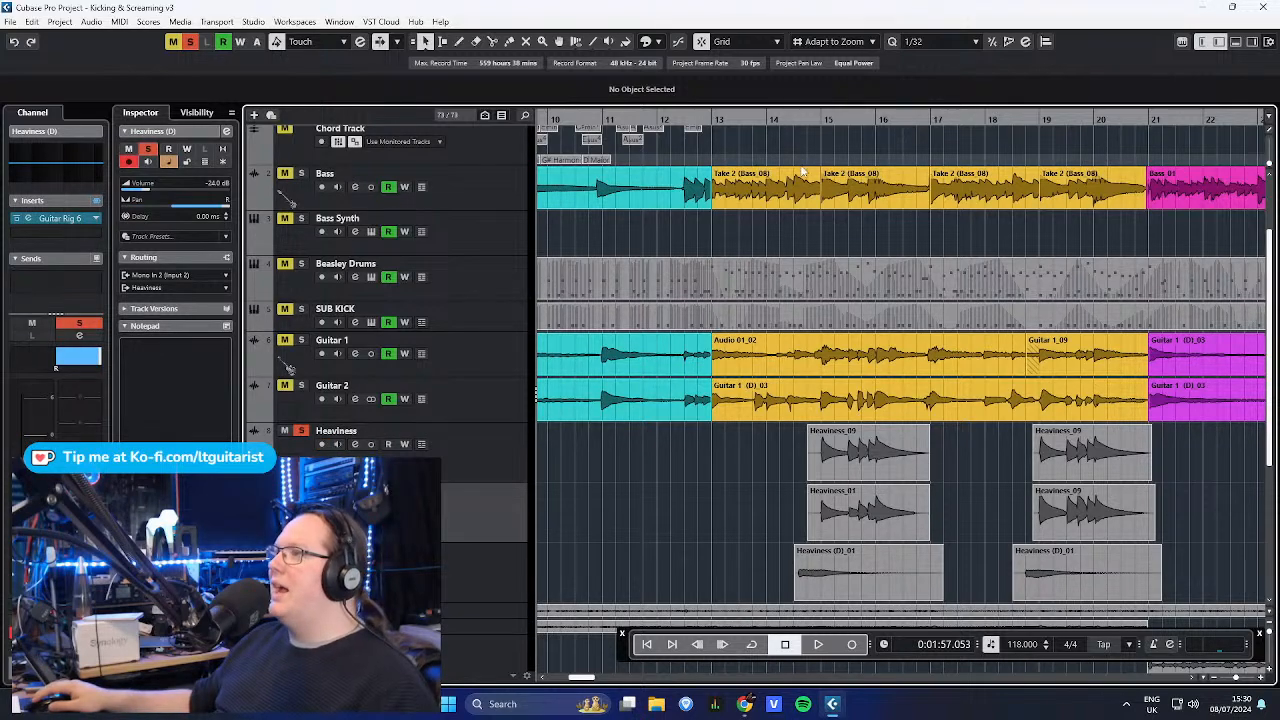
- Play Heaviness and Heaviness (D) soloed from about bar 14 through their first phrase, and stop
left_click(797, 121)
key("space")
scroll(903, 308, "up", 3)
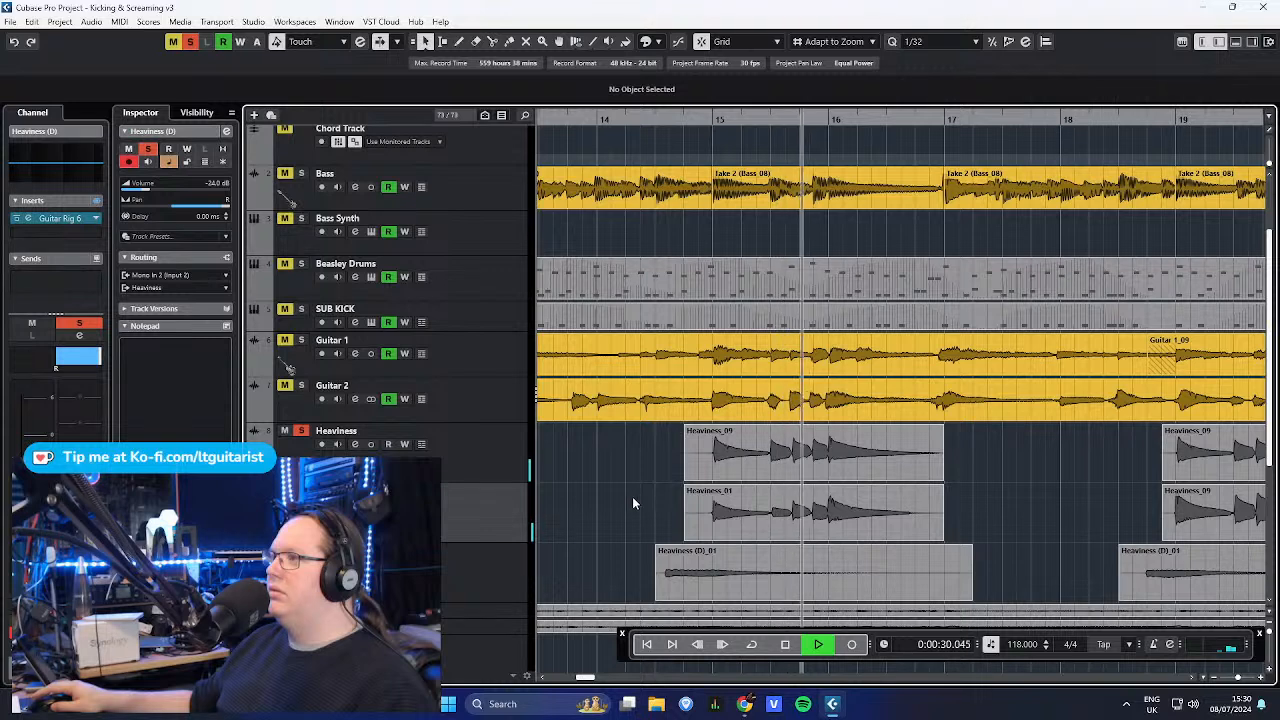
key("space")
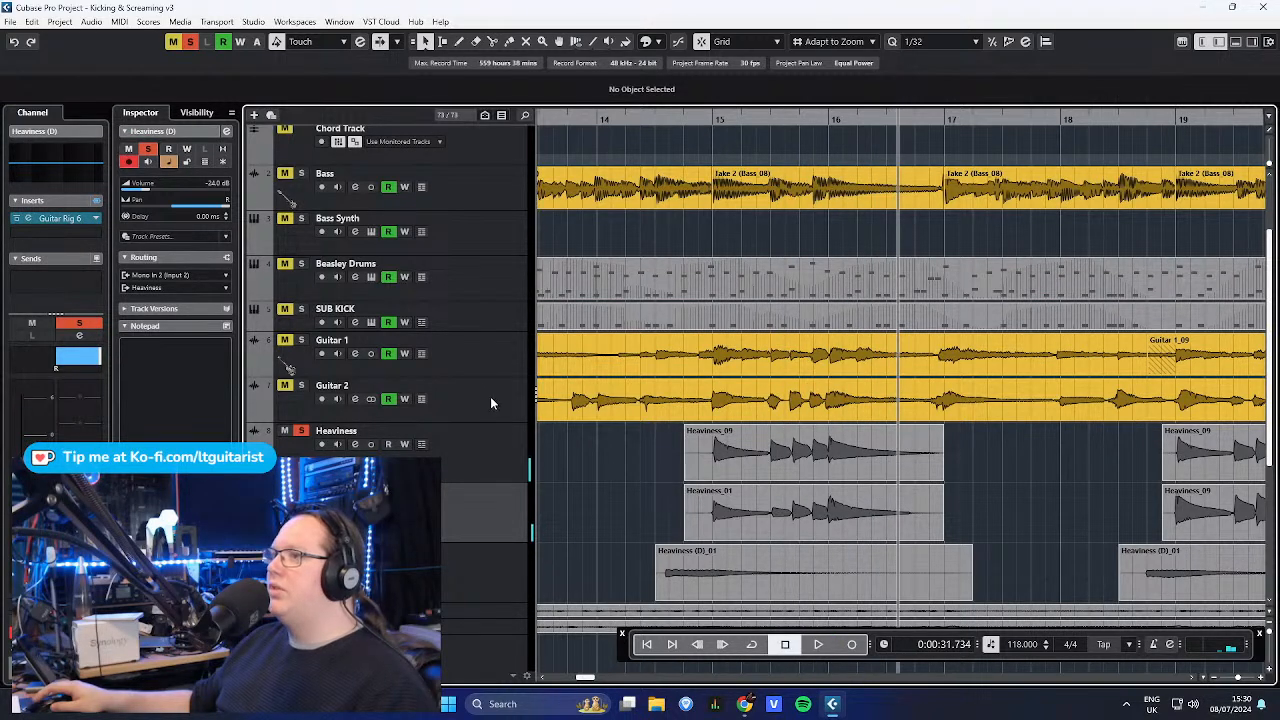
- Solo Guitar 1 and Guitar 2 alongside the Heaviness tracks and play them all from about bar 14 through the first chorus
left_click(481, 366)
key("s")
key("space")
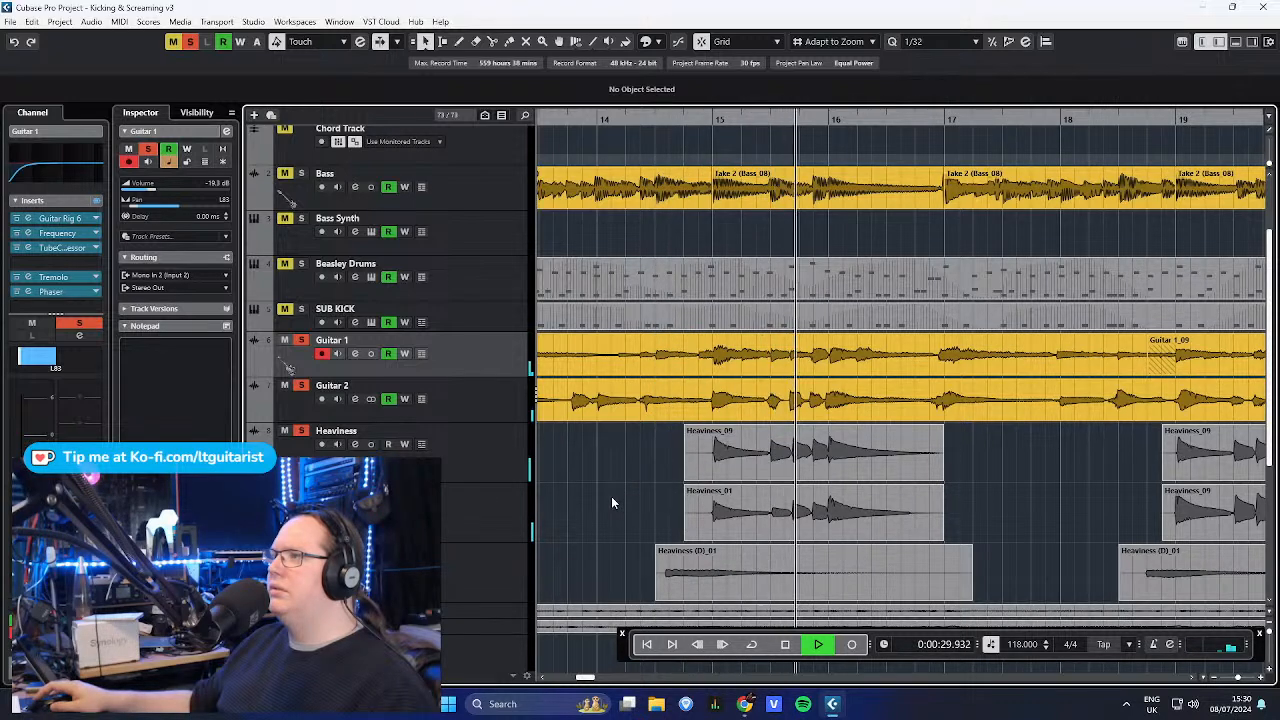
scroll(613, 493, "down", 3)
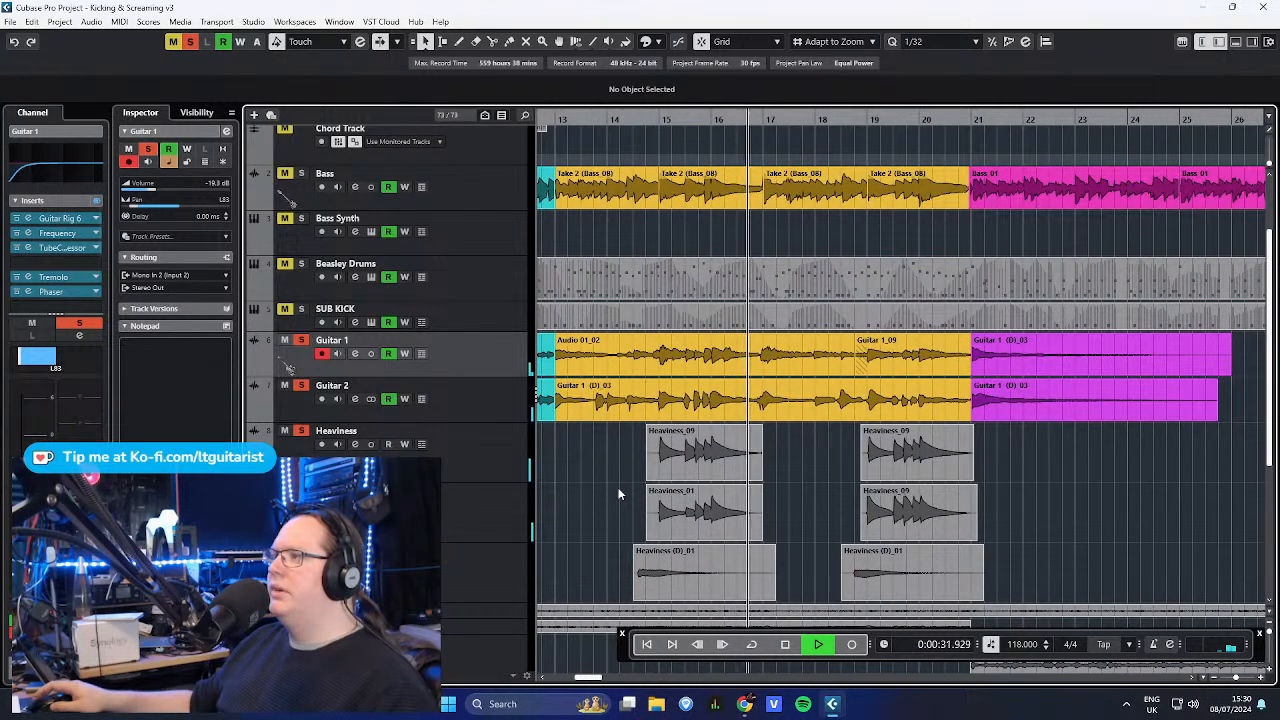
key("space")
key("space")
scroll(1006, 477, "up", 2)
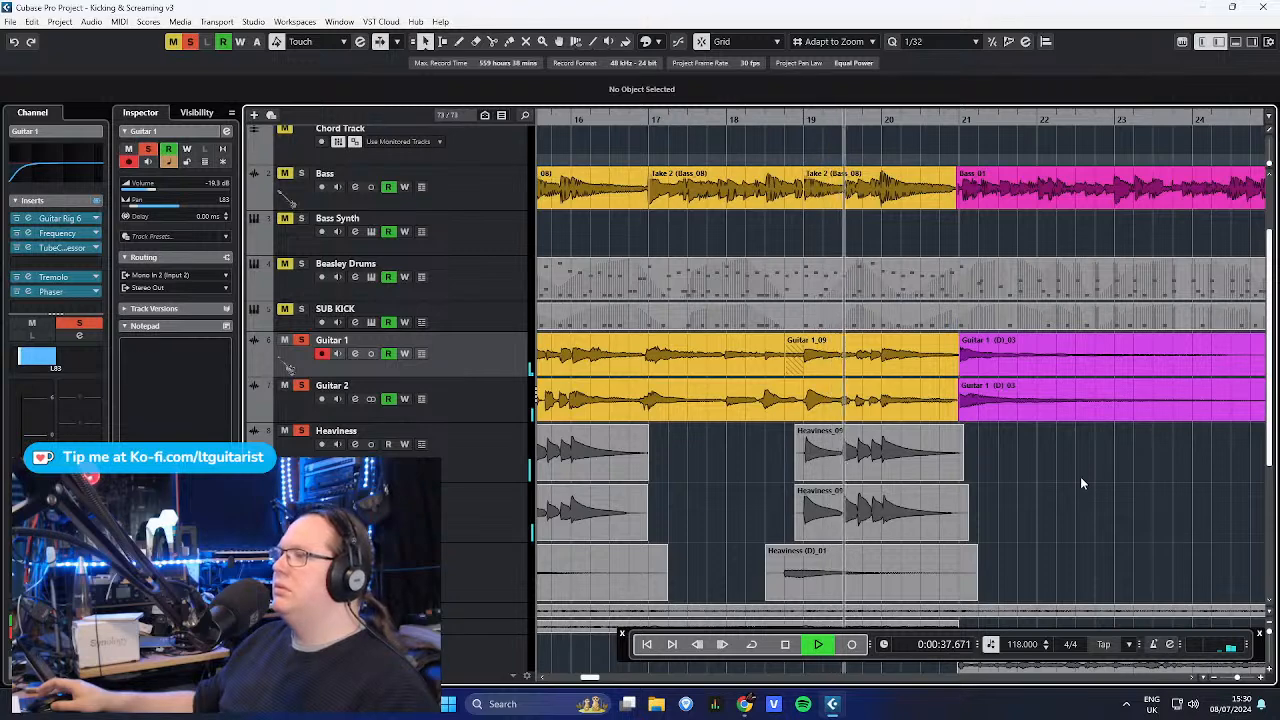
scroll(975, 494, "down", 3)
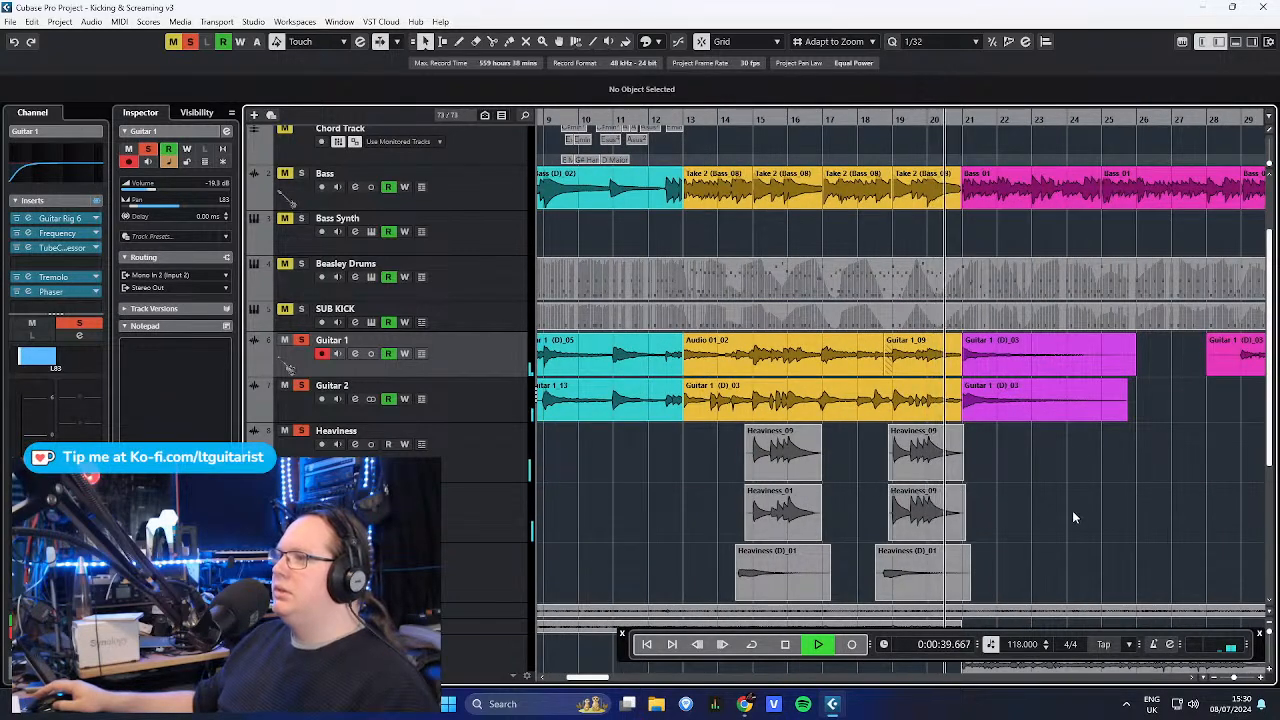
- Stop playback, unsolo the Heaviness and guitar tracks, and solo only the Slide track
left_click(495, 533)
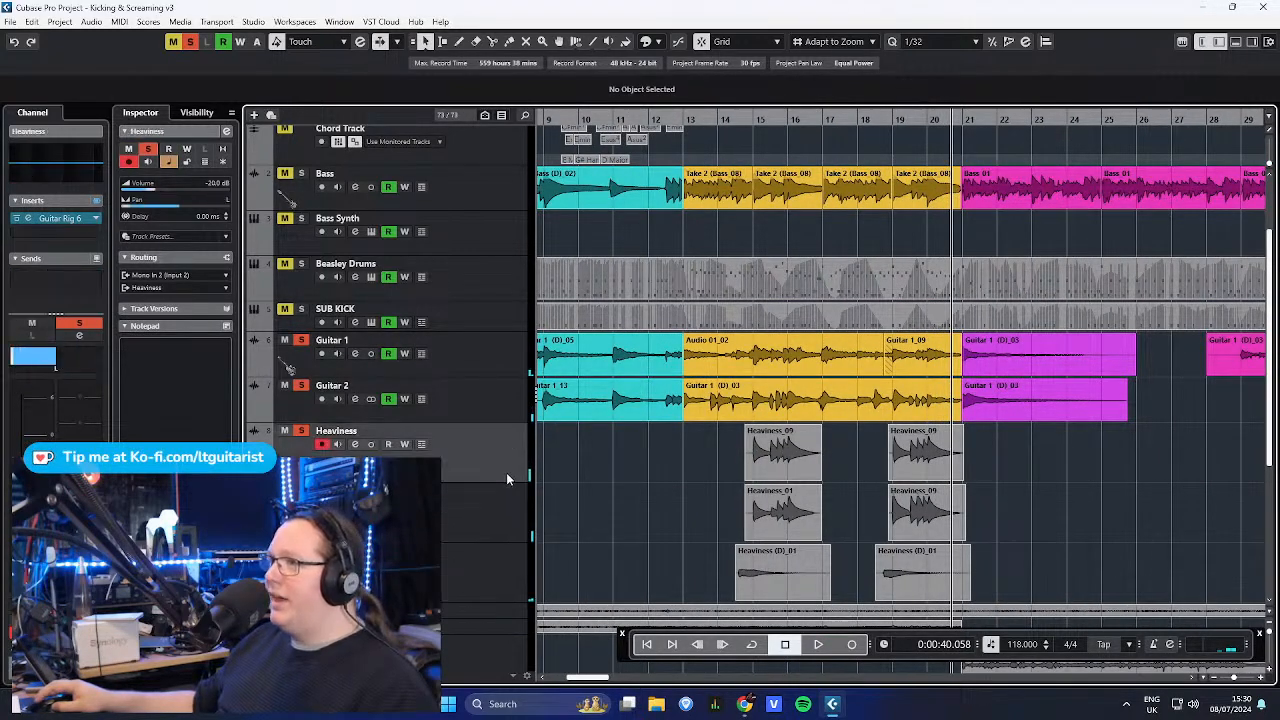
left_click(500, 405)
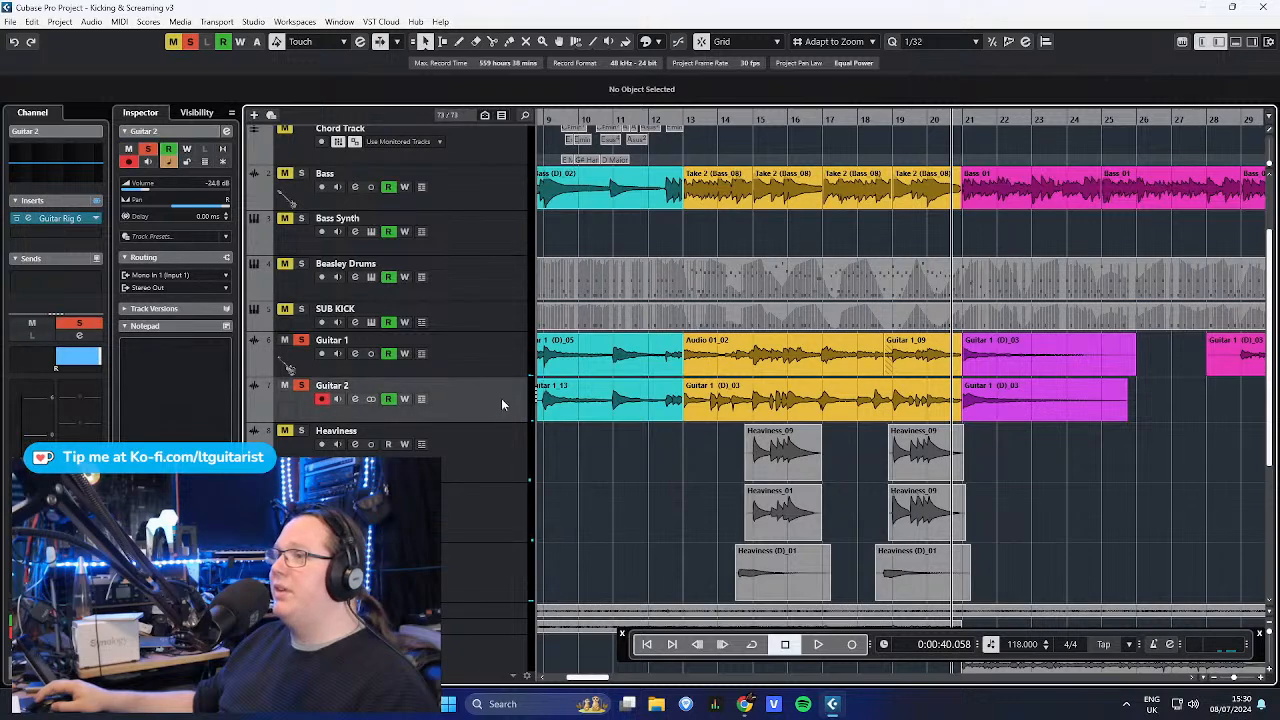
left_click(495, 358)
scroll(779, 515, "up", 2)
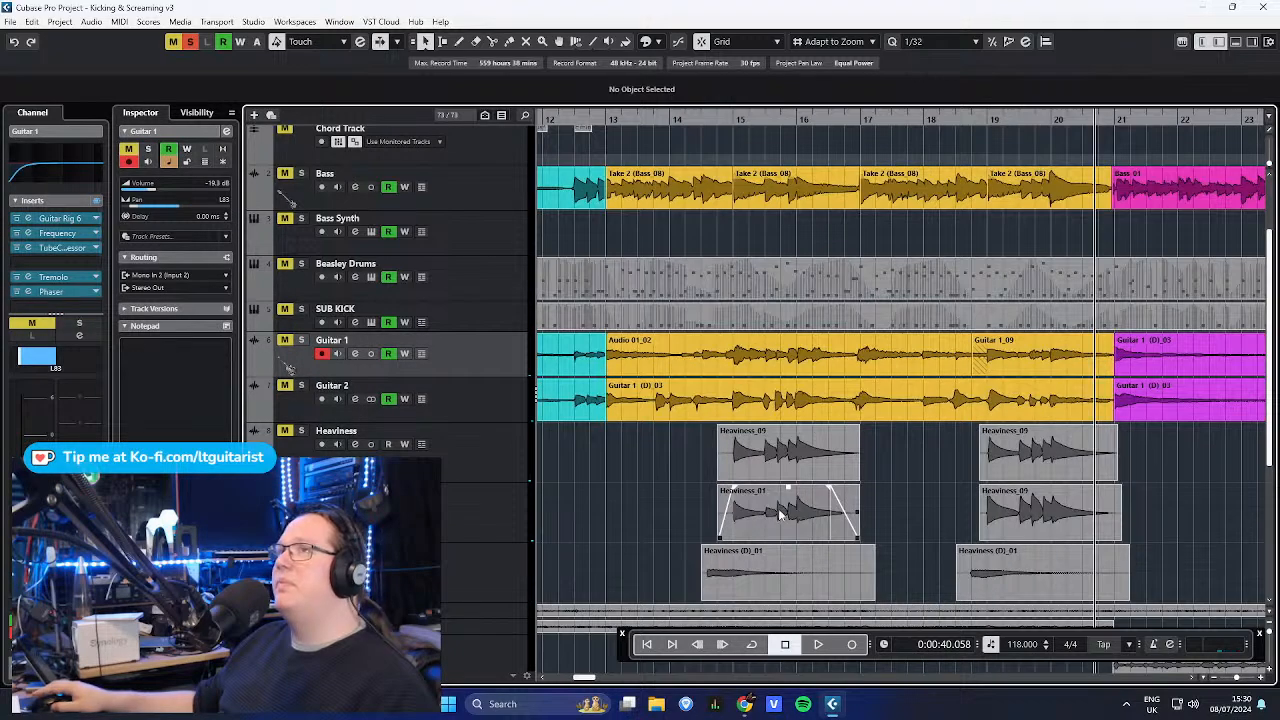
scroll(779, 515, "down", 4)
scroll(780, 505, "up", 2)
left_click_drag(873, 298, 1086, 252)
left_click(685, 403)
left_click_drag(614, 406, 1061, 456)
left_click(659, 381)
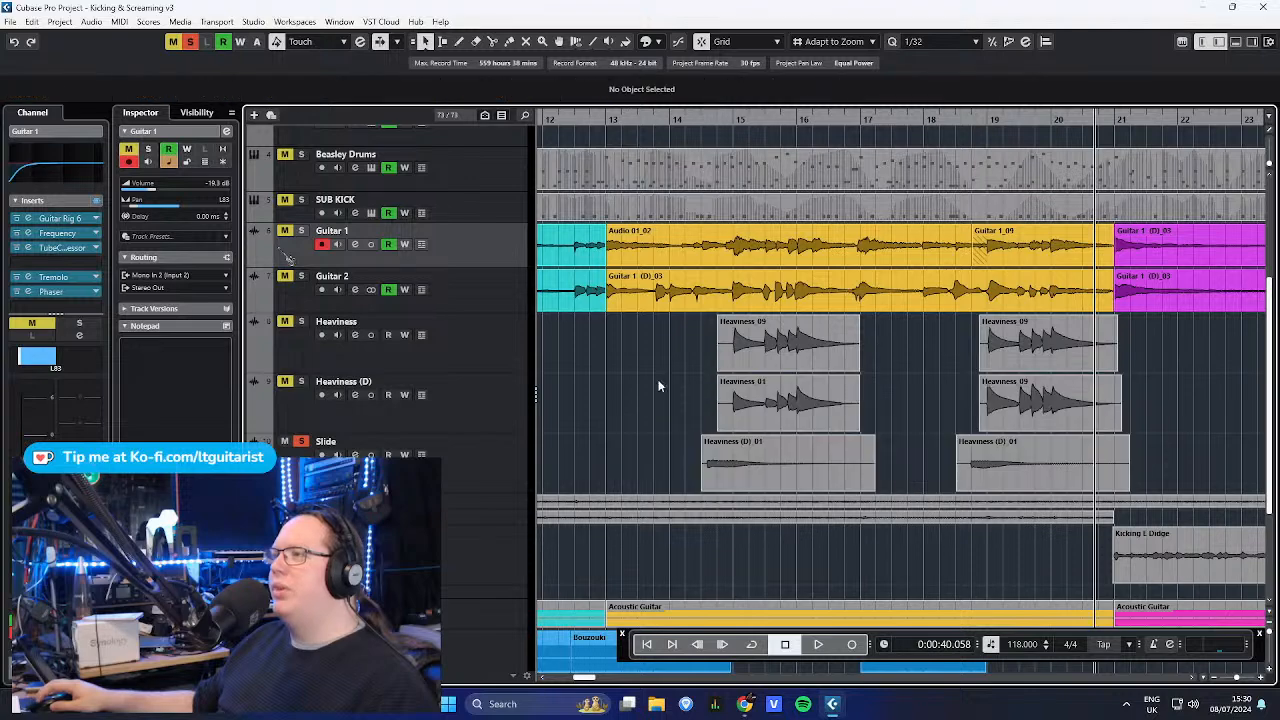
- Play the soloed Slide track from about bar 14 through its first phrase, and stop
left_click_drag(680, 120, 684, 124)
key("space")
scroll(729, 517, "up", 1)
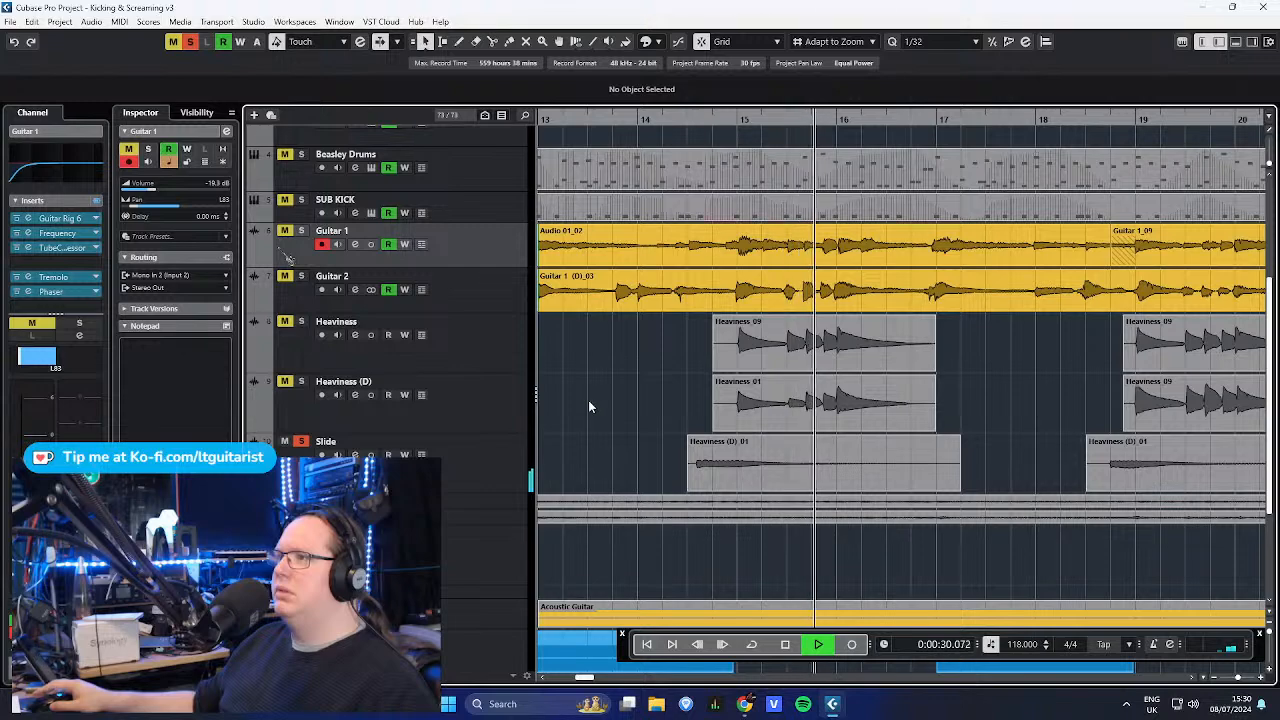
scroll(588, 400, "down", 2)
- Solo Heaviness (D) and Heaviness alongside the Slide track
left_click(509, 368)
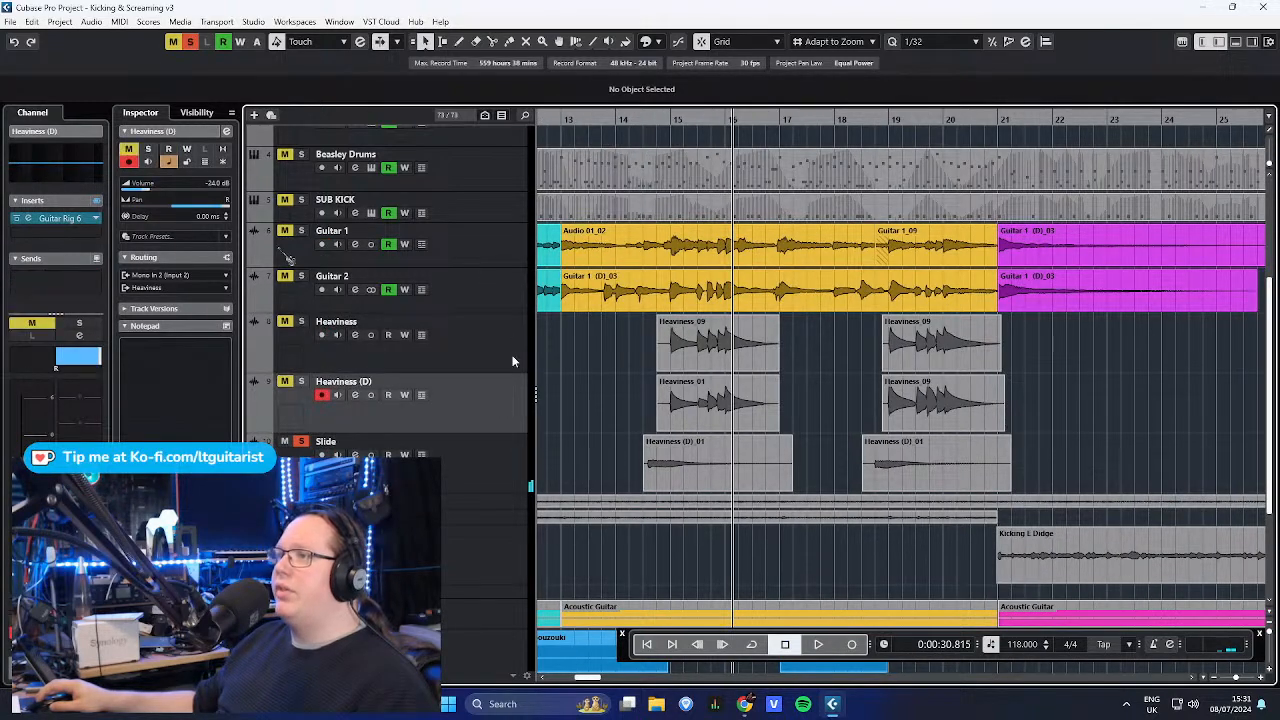
left_click(495, 391)
left_click(495, 328)
left_click(522, 412)
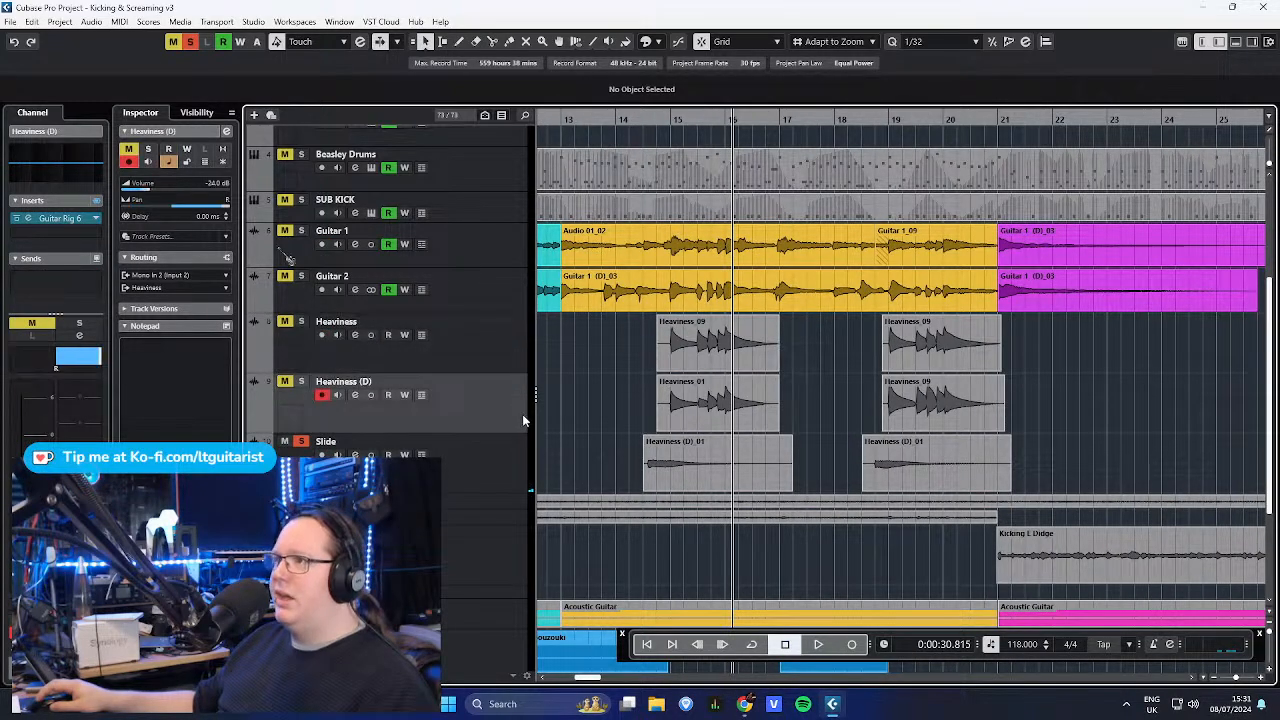
left_click(498, 458)
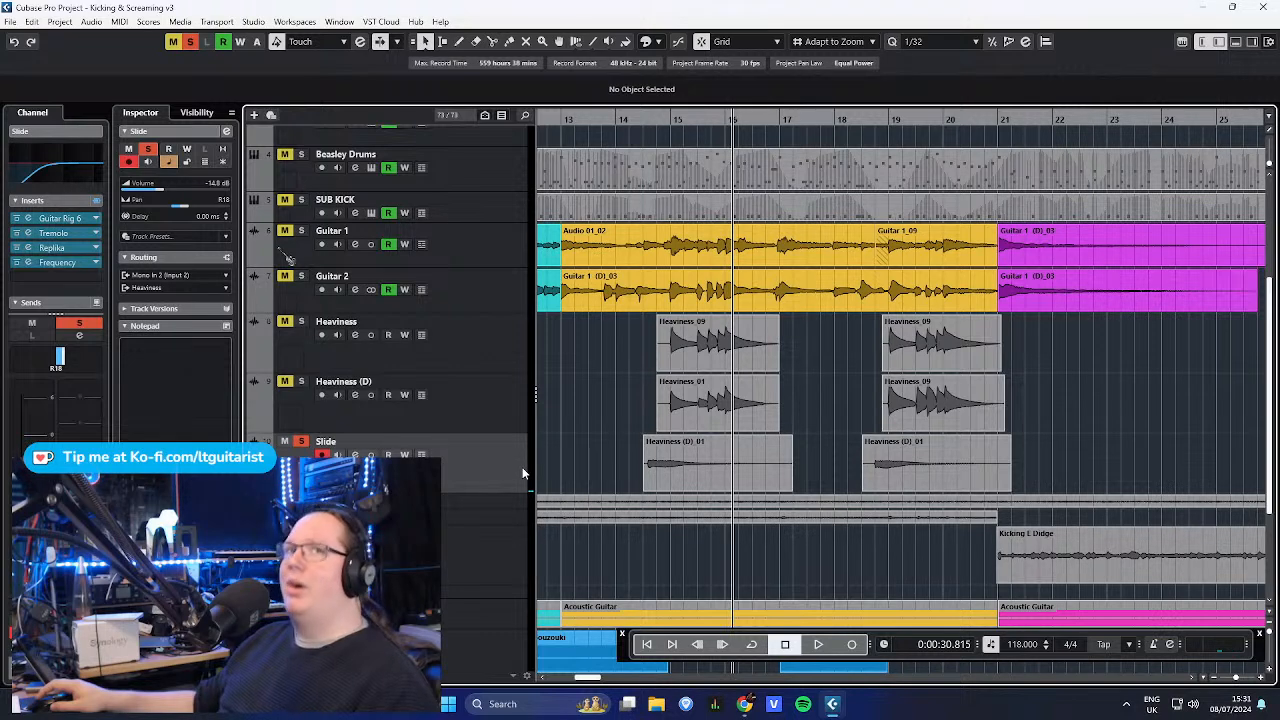
left_click(501, 400)
left_click(516, 318)
- Play the soloed Heaviness, Heaviness (D) and Slide tracks together from about bar 14, and stop
left_click(634, 127)
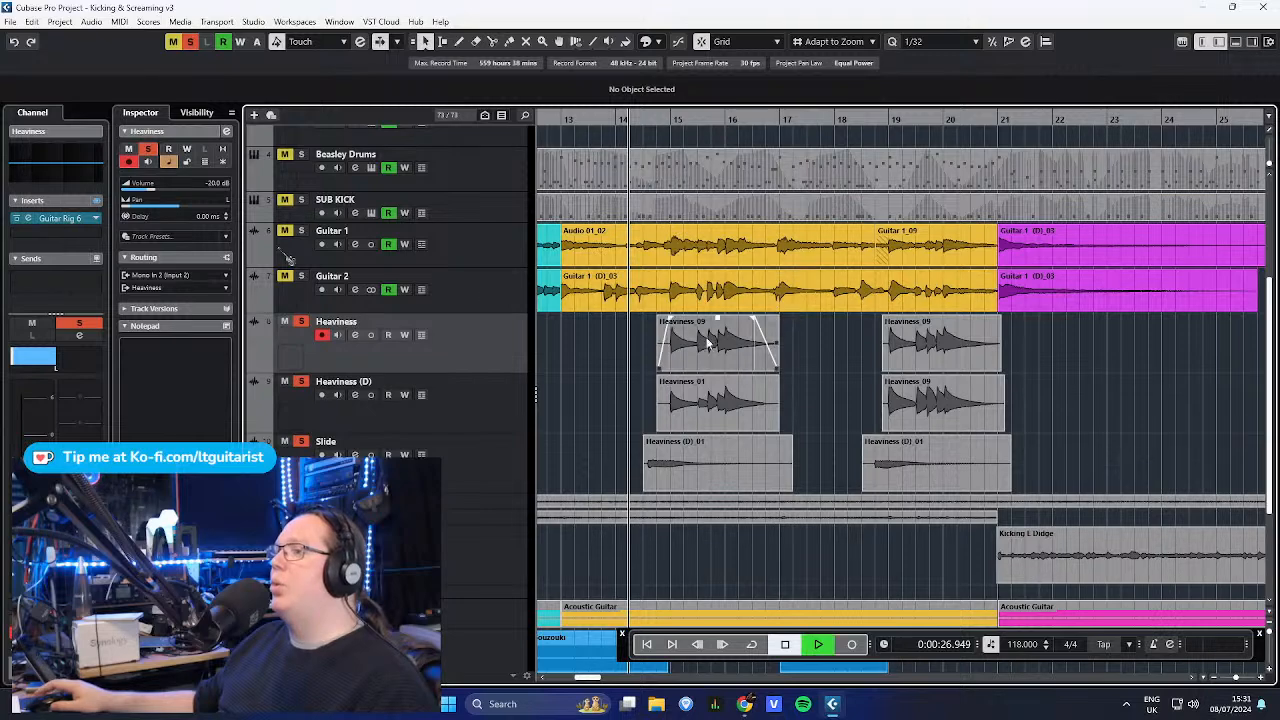
key("space")
scroll(659, 362, "up", 2, "ctrl")
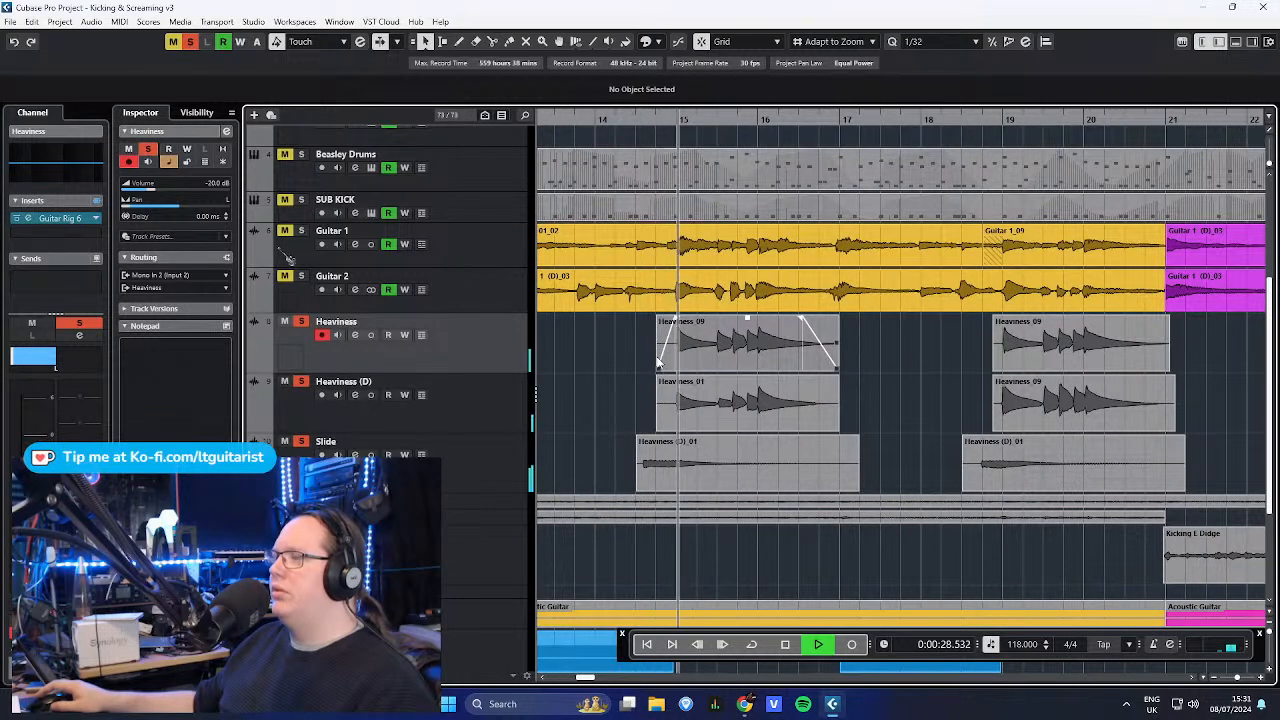
scroll(618, 365, "down", 2, "ctrl")
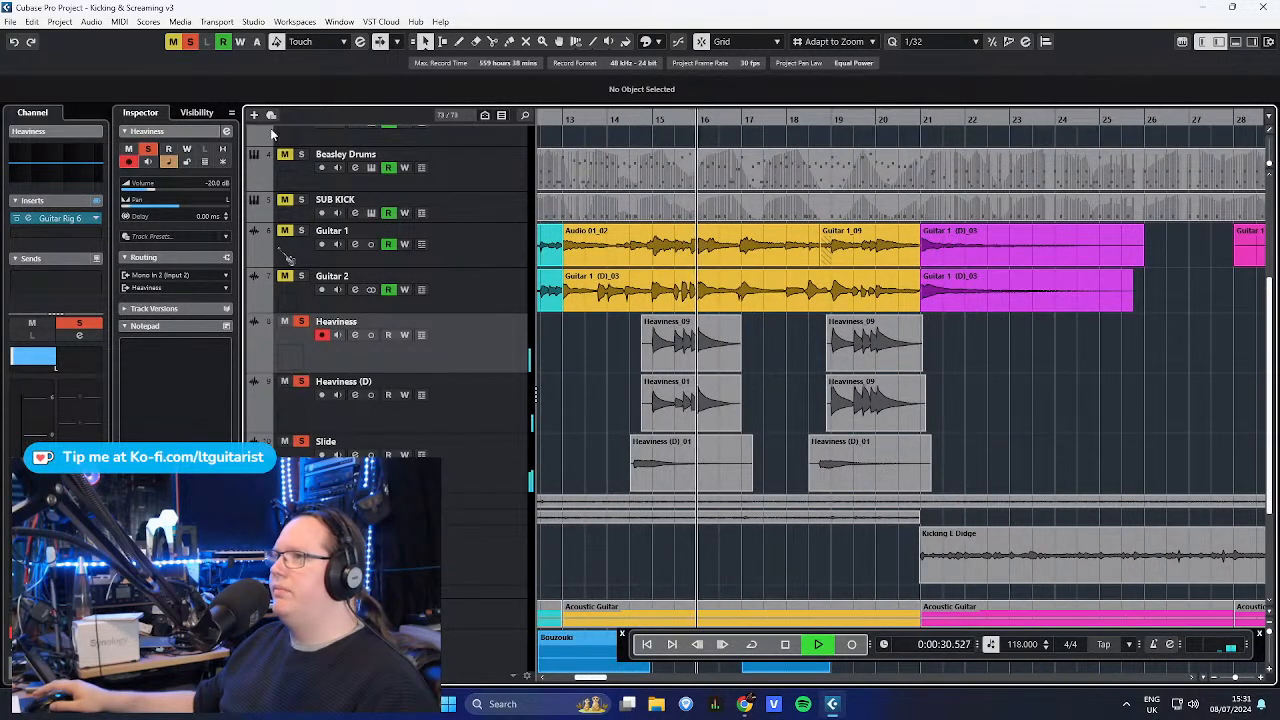
key("space")
- Clear all solos, play the full mix from about bar 14 to the end of the first chorus, and stop
left_click(609, 120)
key("space")
scroll(587, 395, "up", 1, "ctrl")
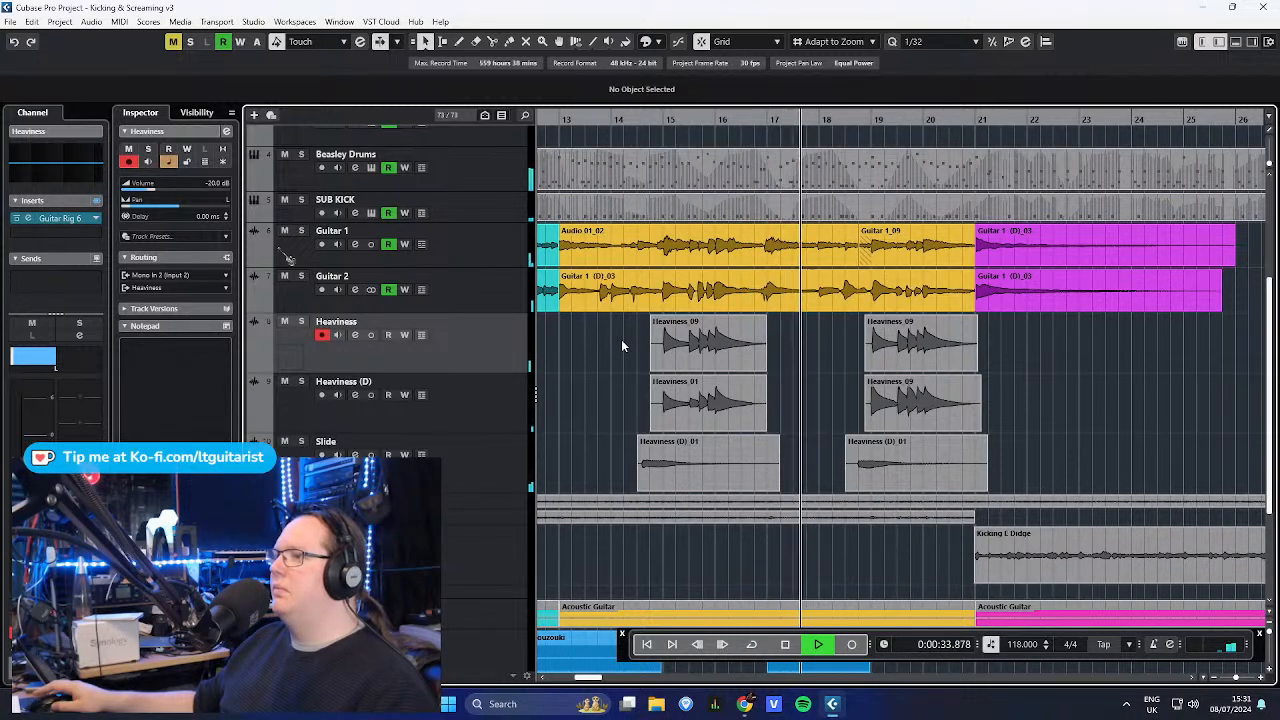
scroll(621, 345, "down", 2, "ctrl")
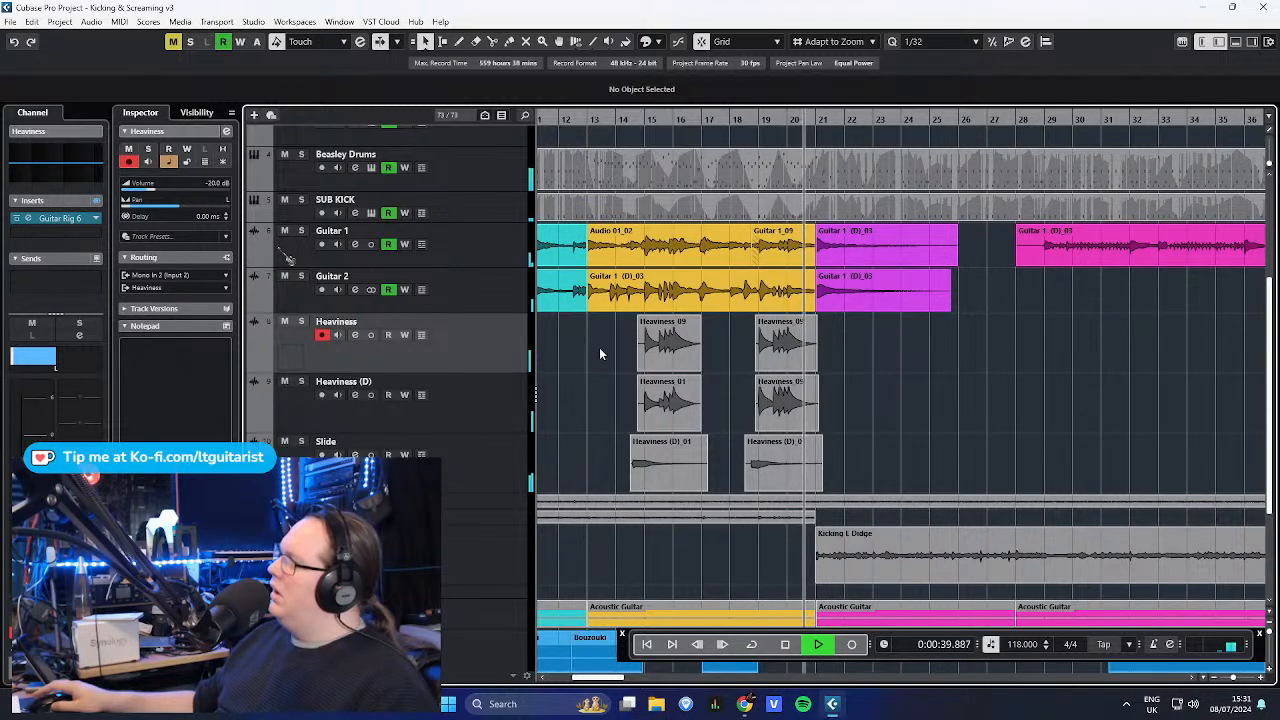
key("space")
- Review where the Heaviness and Slide events recur across the arrangement, and shrink those three tracks to minimum height
scroll(680, 396, "down", 5, "ctrl")
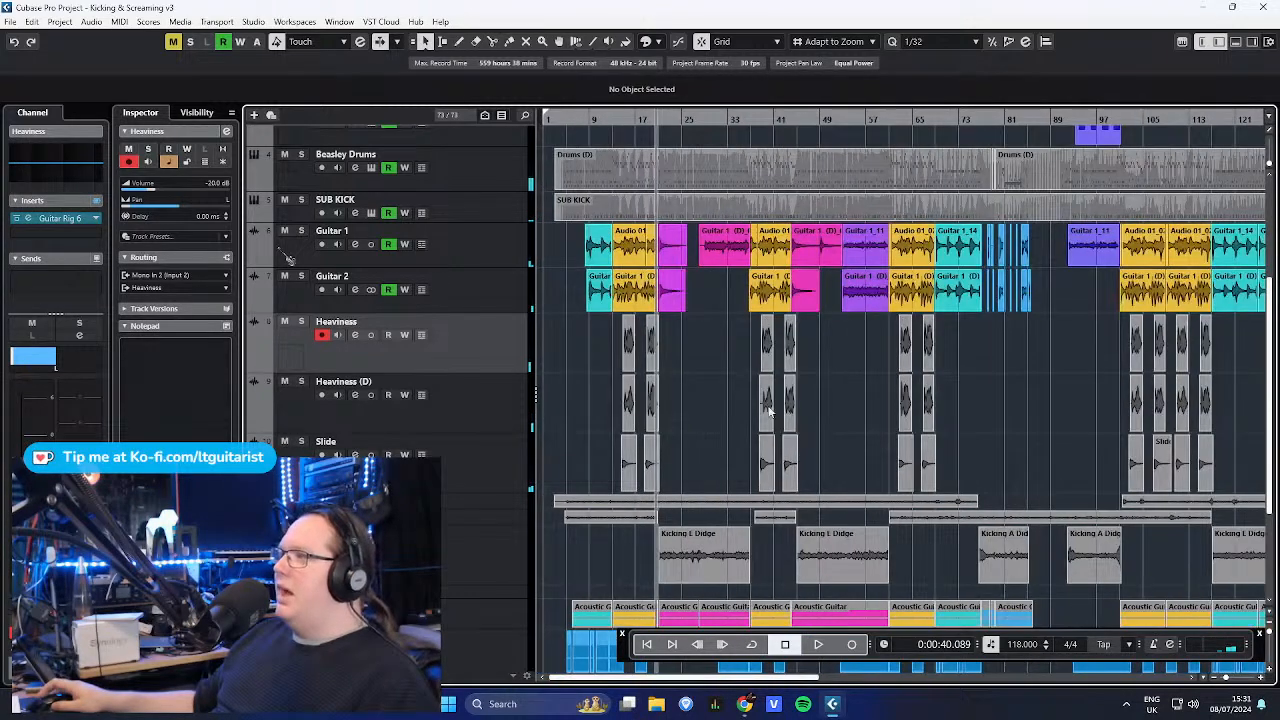
left_click_drag(596, 323, 736, 465)
scroll(639, 444, "up", 3, "ctrl")
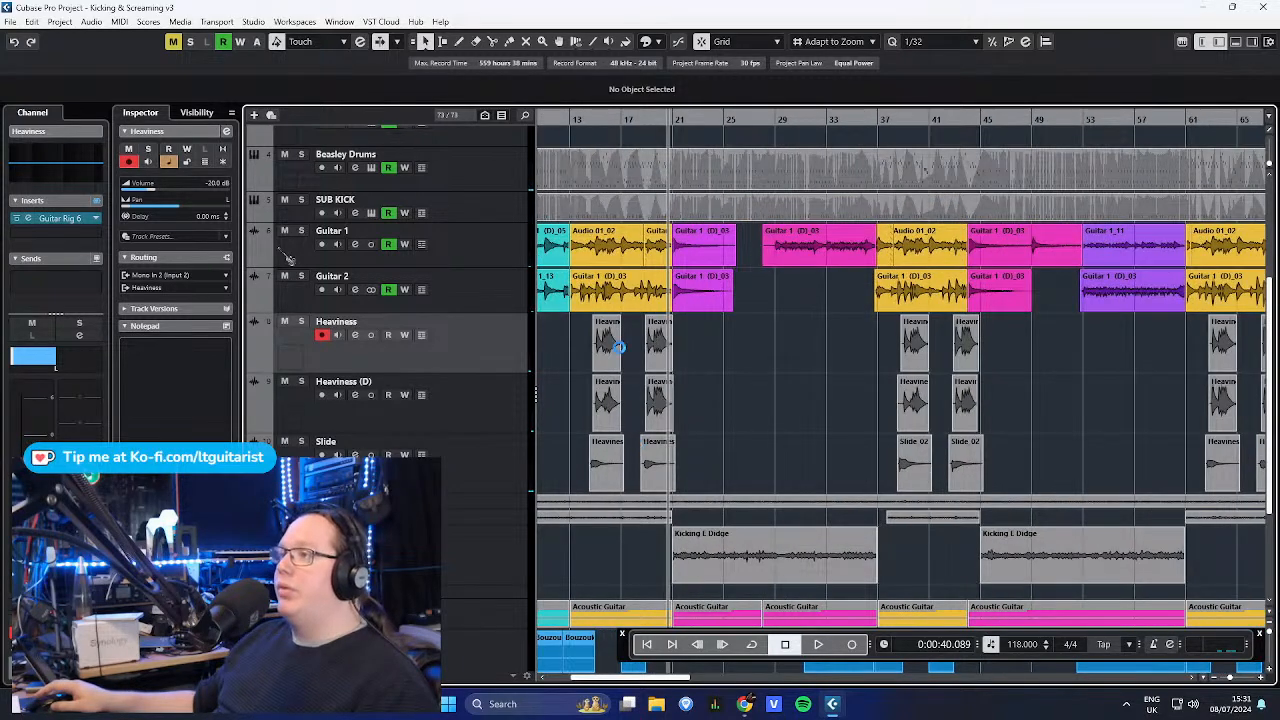
scroll(561, 340, "up", 2, "ctrl")
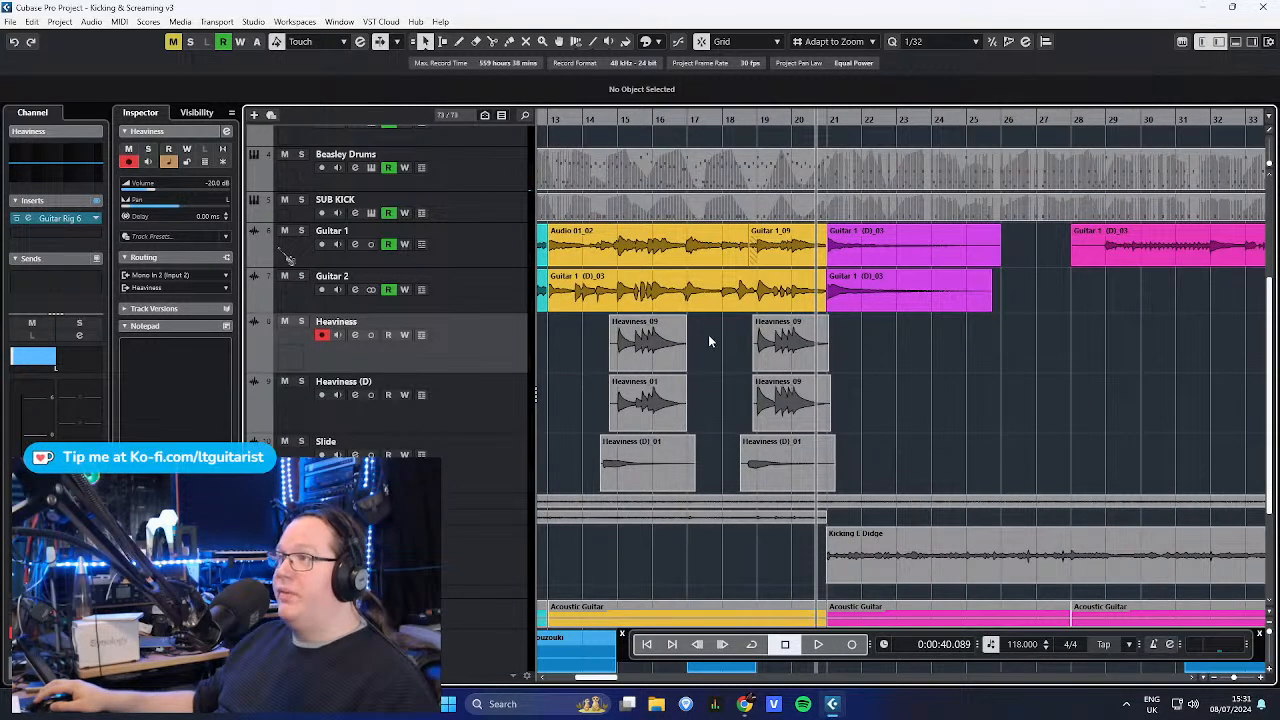
scroll(725, 368, "down", 3)
scroll(836, 266, "down", 2, "ctrl")
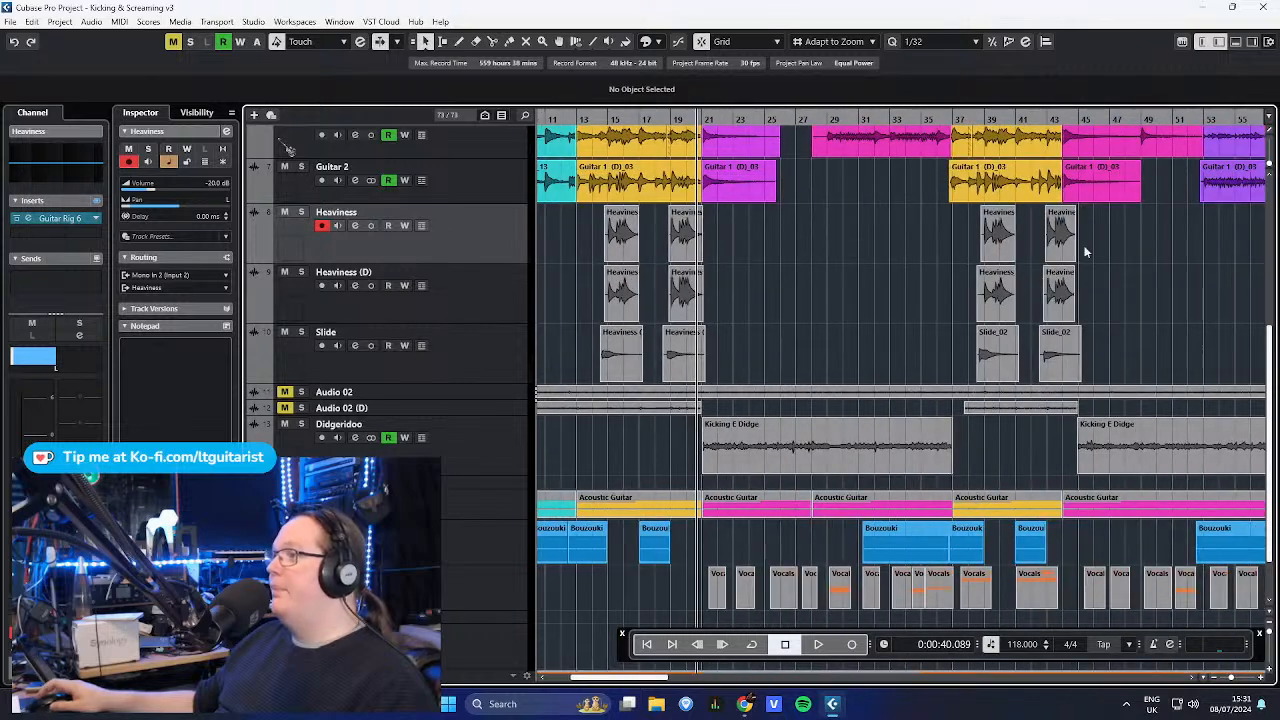
scroll(578, 271, "left", 4)
scroll(634, 281, "up", 2)
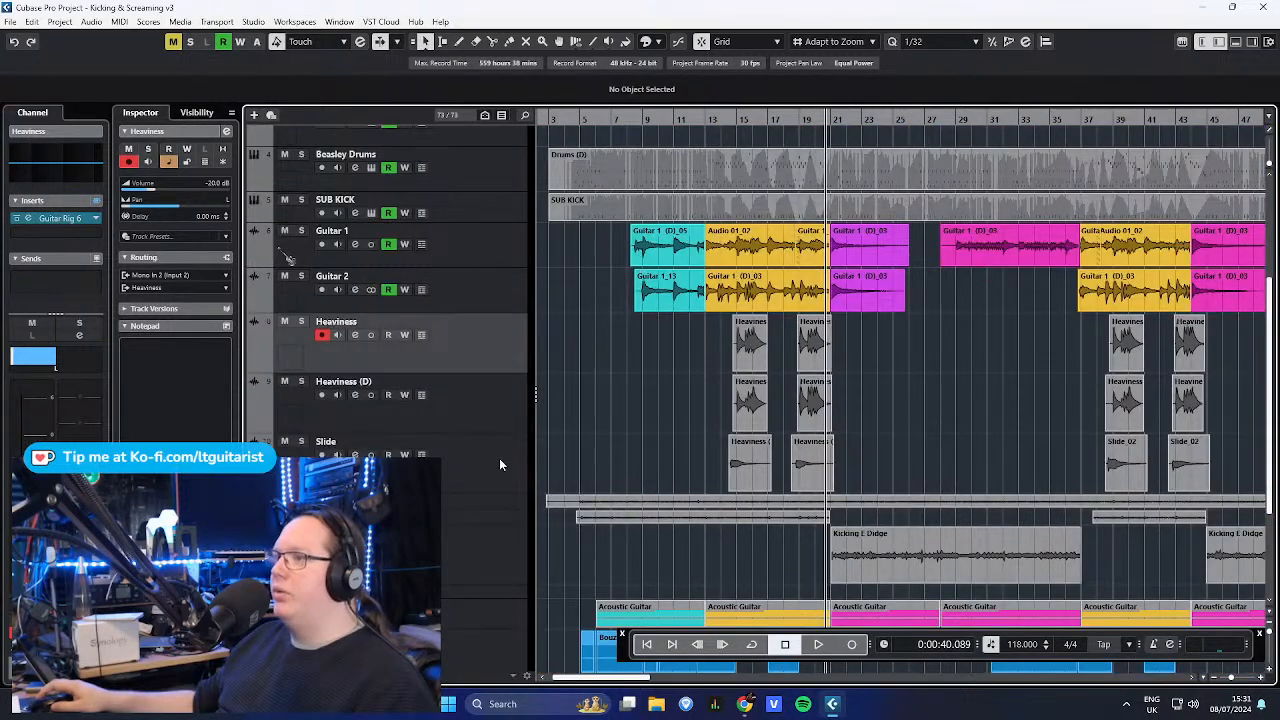
left_click_drag(498, 430, 513, 386)
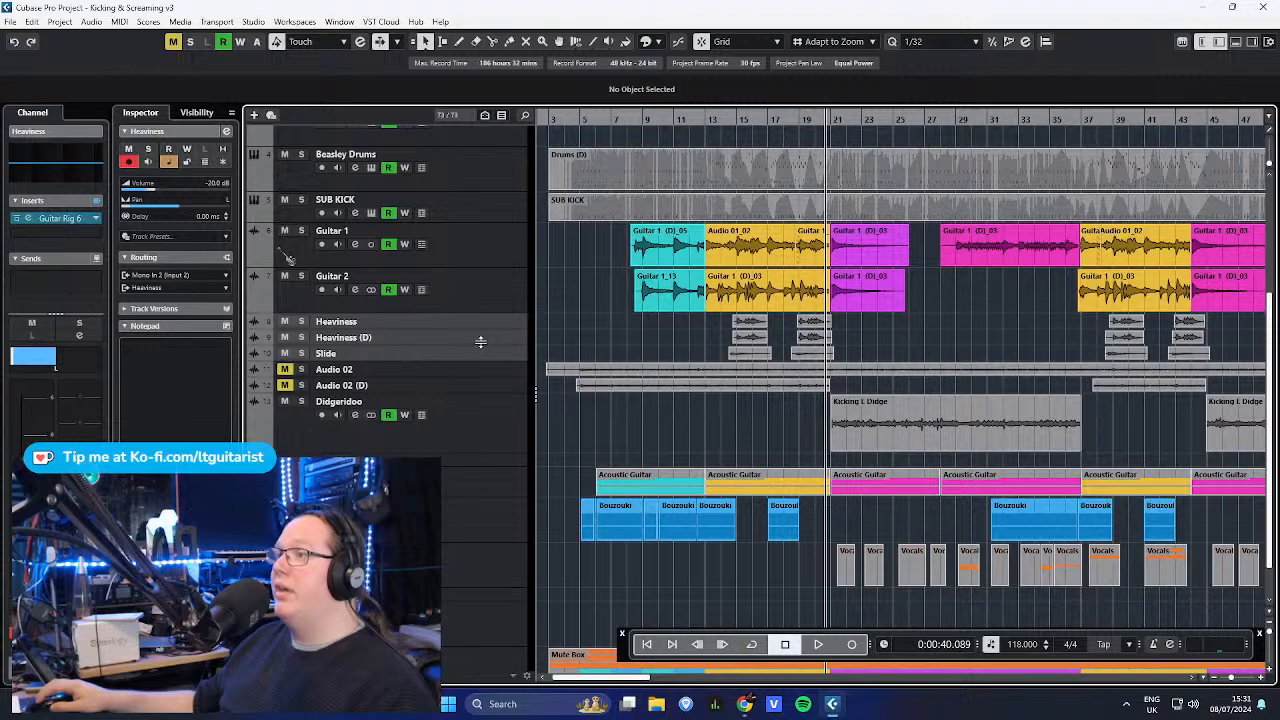
- Enlarge the Heaviness, Heaviness (D) and Slide tracks, and inspect the Guitar Rig 6 settings on Heaviness (D)
left_click_drag(480, 345, 489, 358)
left_click(495, 355)
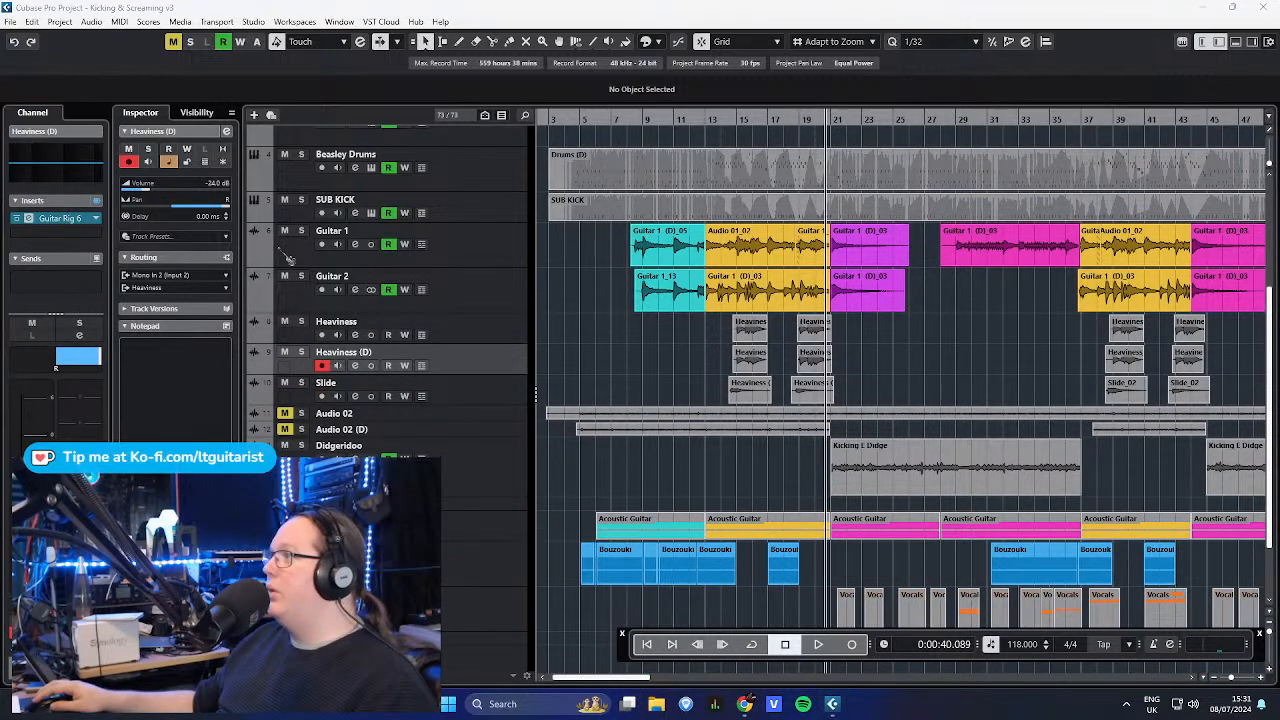
left_click_drag(1279, 72, 657, 82)
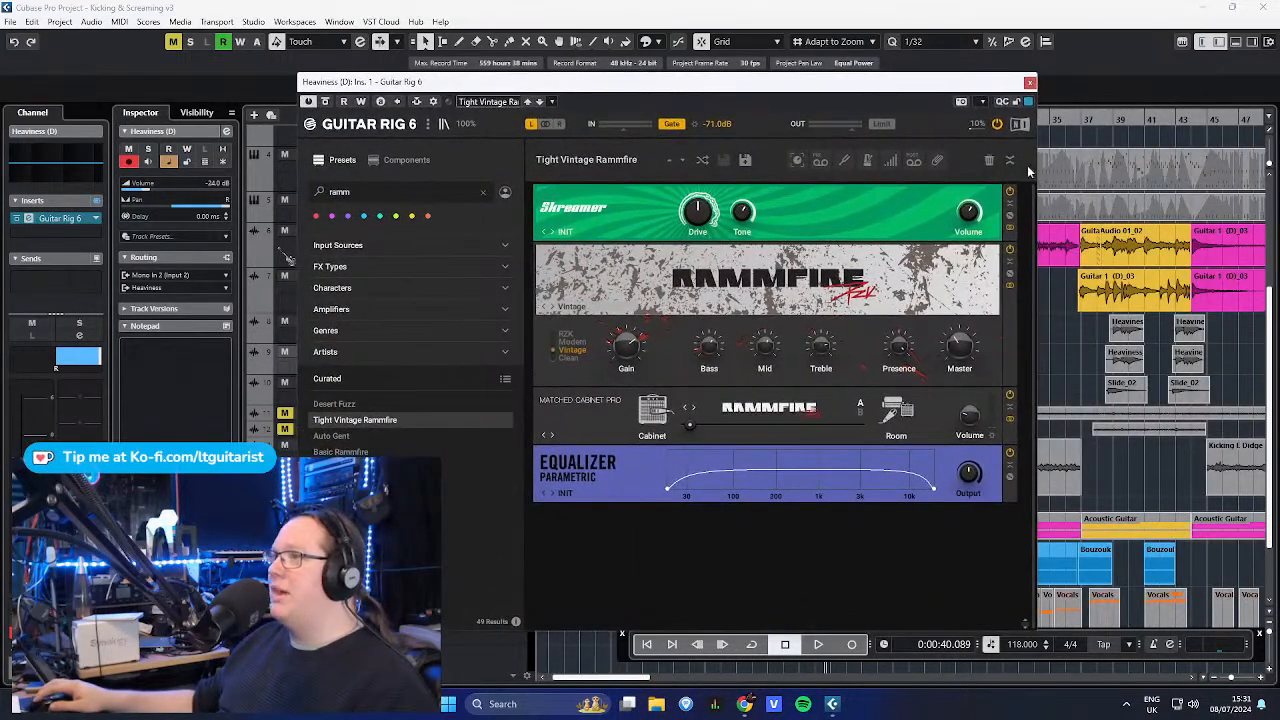
left_click(1030, 83)
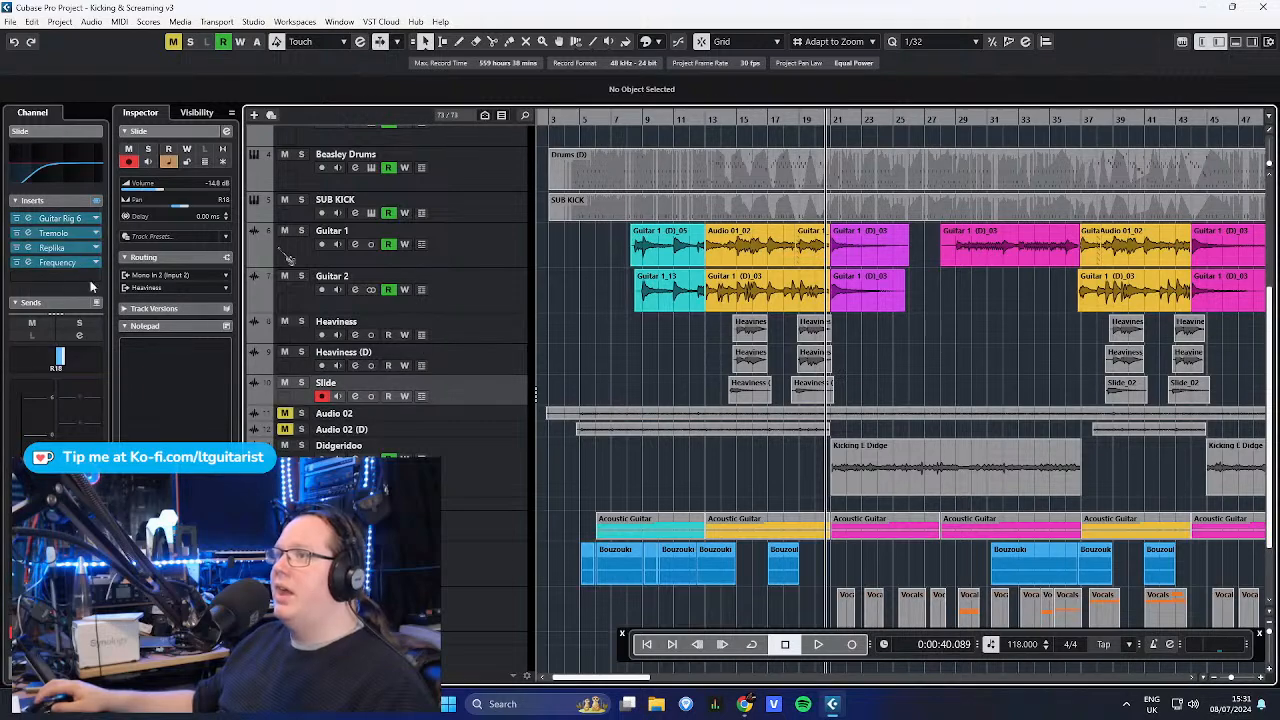
- Inspect the full amp and effects chain in the Slide track's Guitar Rig 6 insert, and close it
left_click(64, 217)
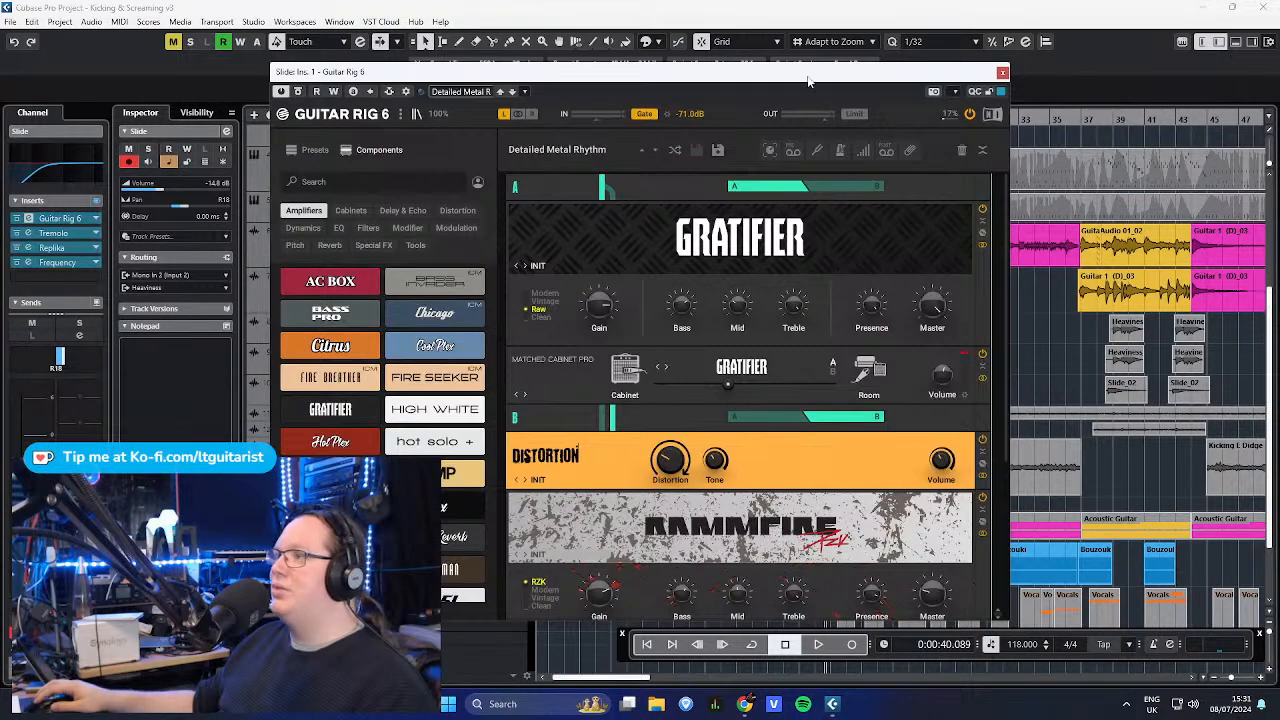
left_click_drag(808, 83, 746, 73)
scroll(770, 442, "down", 4)
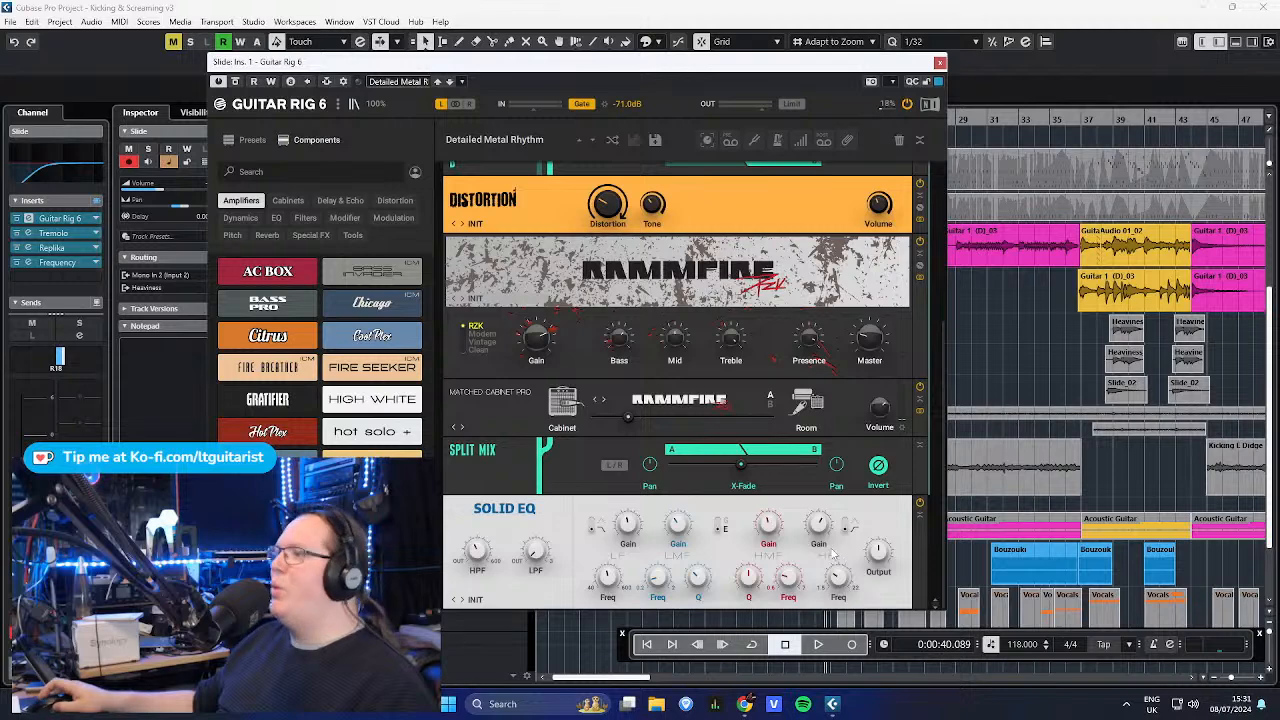
scroll(826, 544, "up", 4)
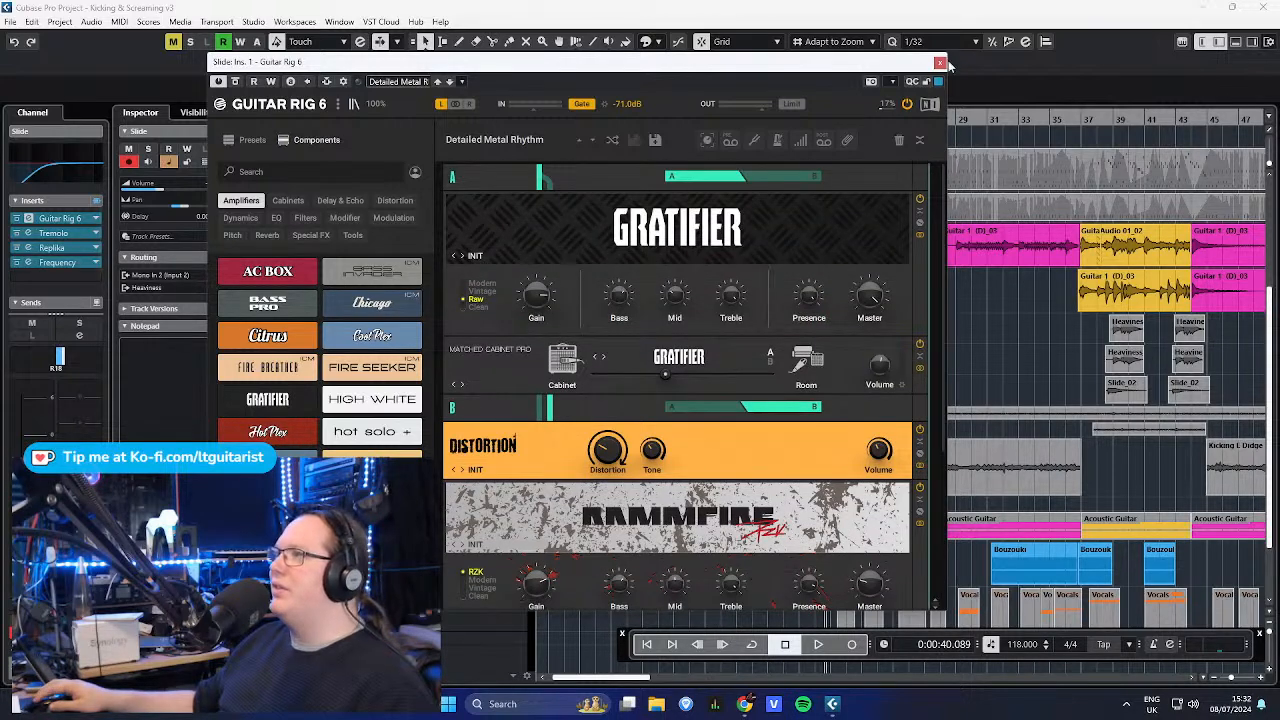
left_click(939, 62)
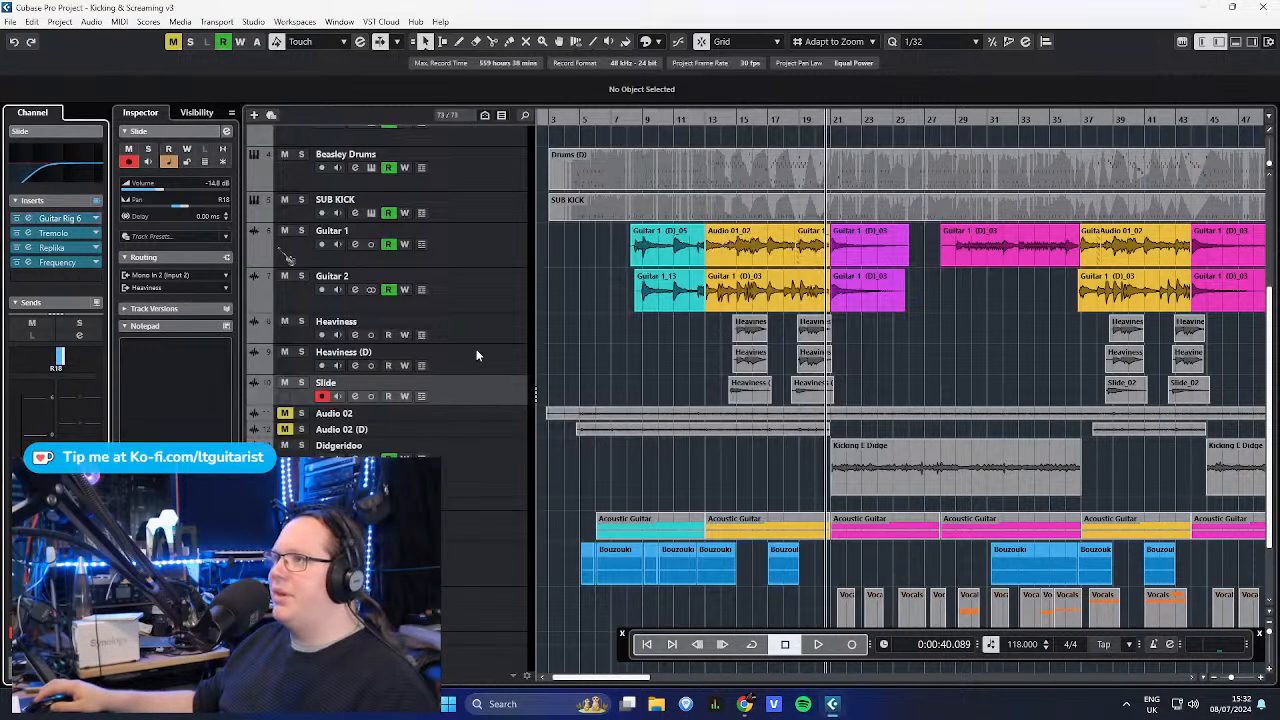
- Check the Guitar Rig 6 settings on the Heaviness track, close them, and select Heaviness (D)
left_click(465, 328)
left_click(55, 218)
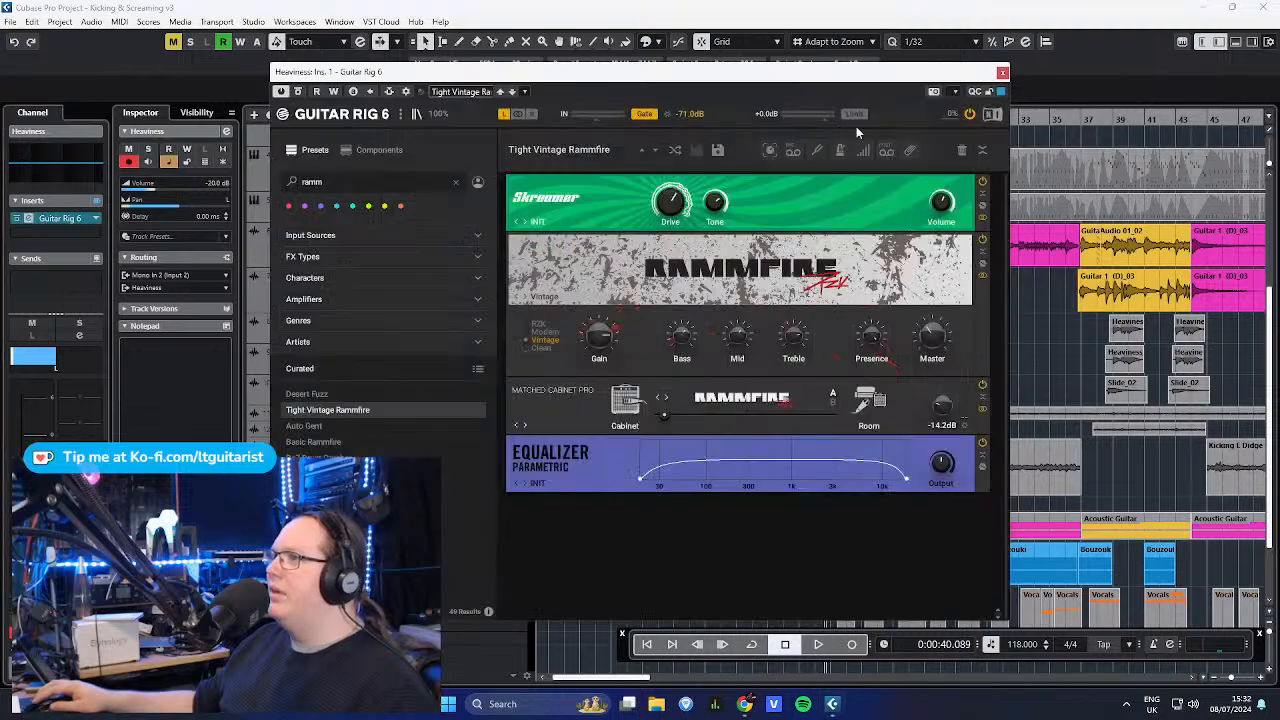
left_click(1002, 73)
left_click(500, 356)
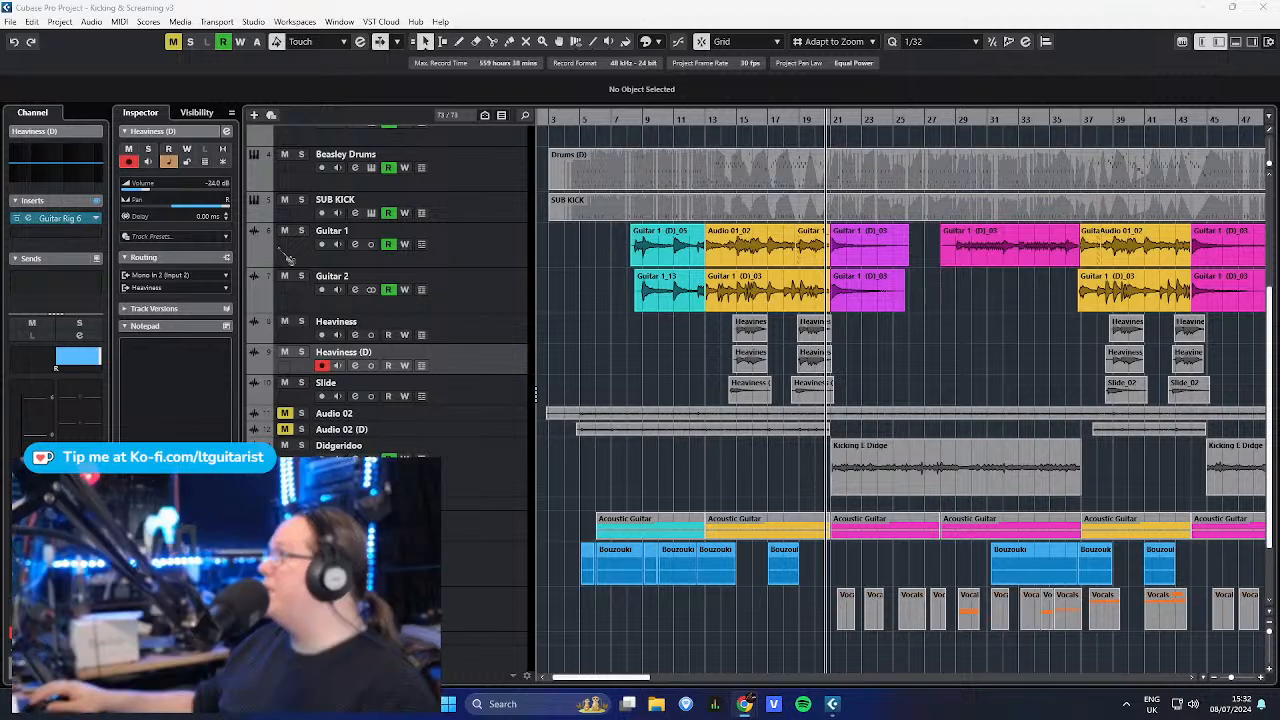
- Solo the Didgeridoo track and show more of the song arrangement
left_click(662, 359)
scroll(597, 475, "down", 2)
left_click(464, 487)
key("s")
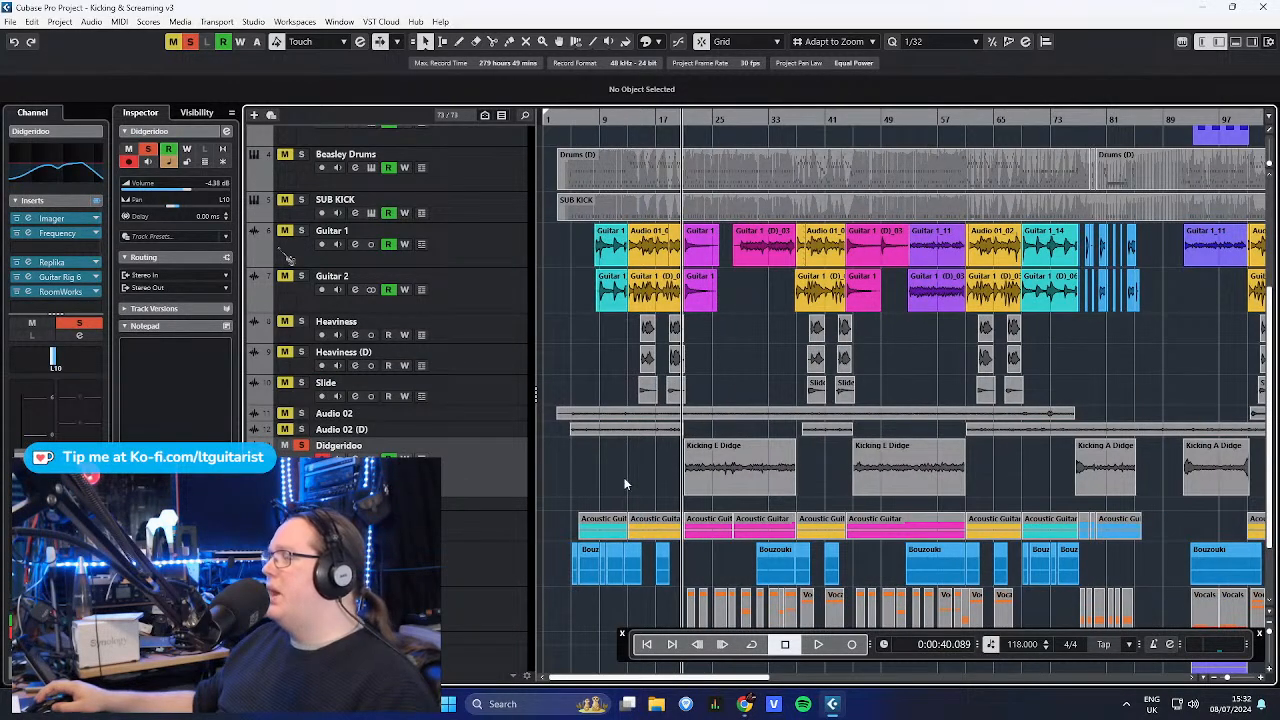
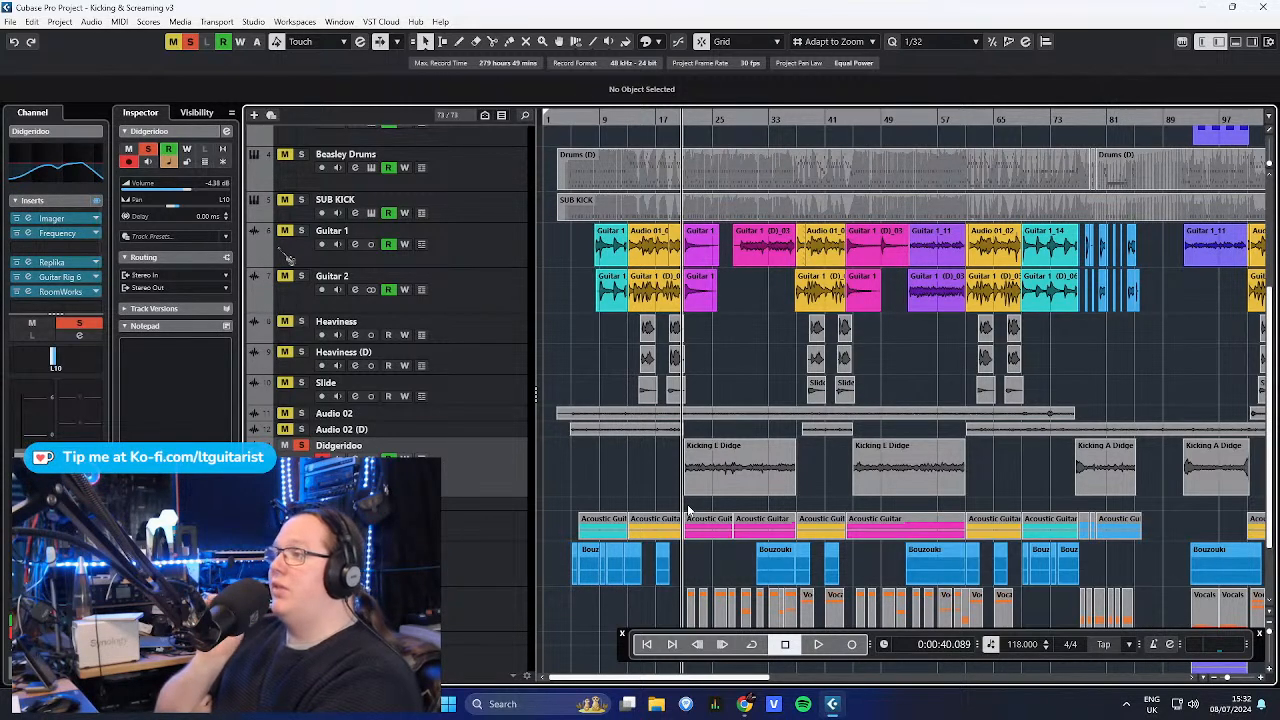
- Solo the Organ track instead of Didgeridoo, play its theme from about bar 5, stop, and clear the solo
scroll(660, 432, "up", 4)
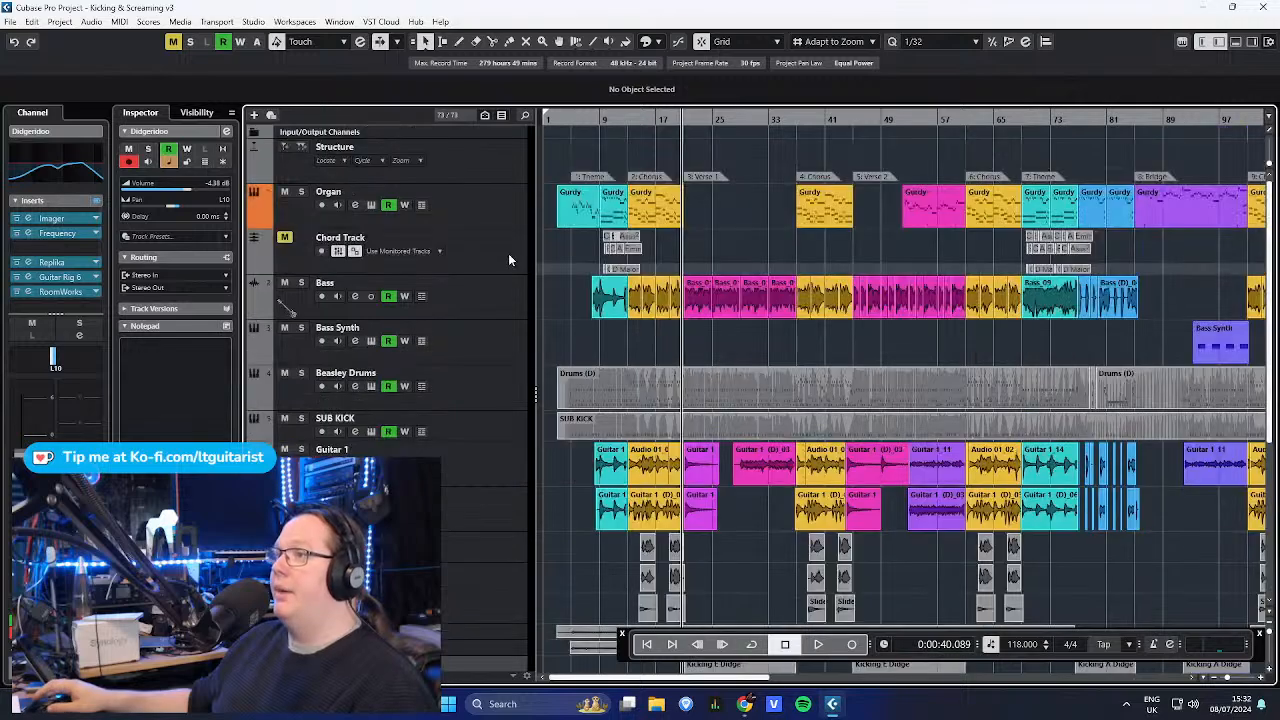
left_click(511, 212)
key("s")
left_click_drag(577, 120, 538, 172)
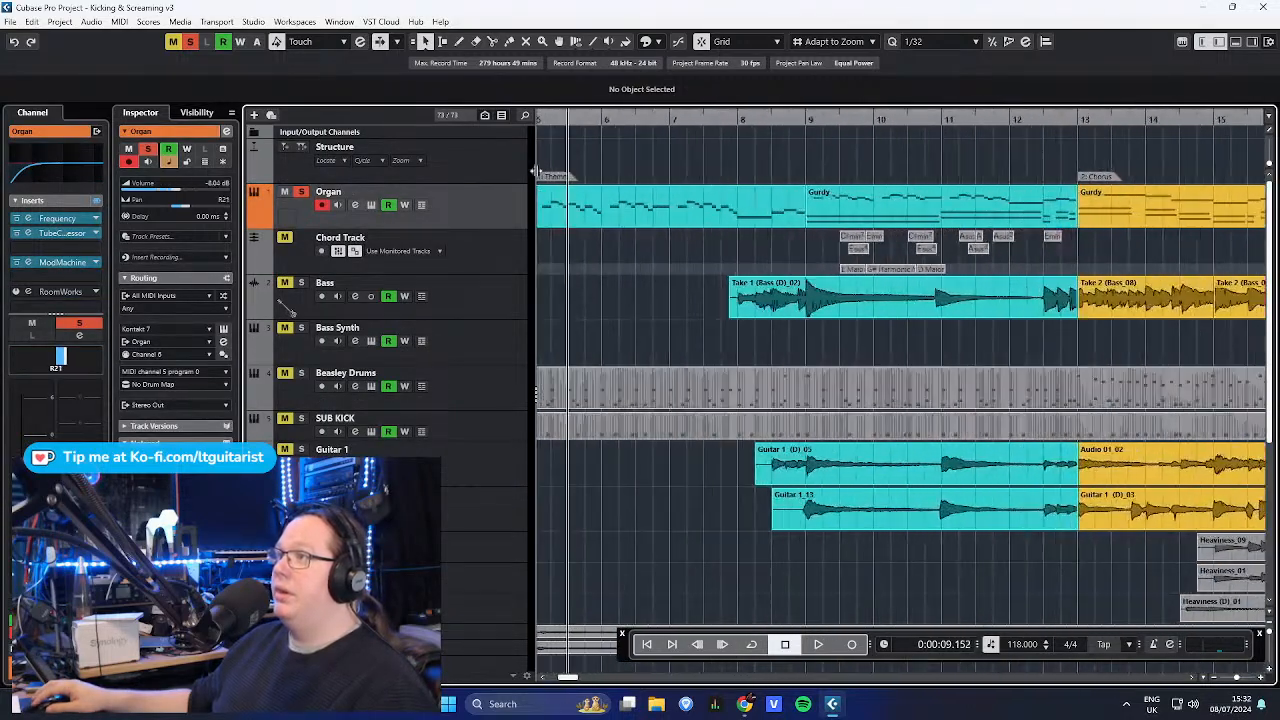
left_click_drag(566, 121, 616, 132)
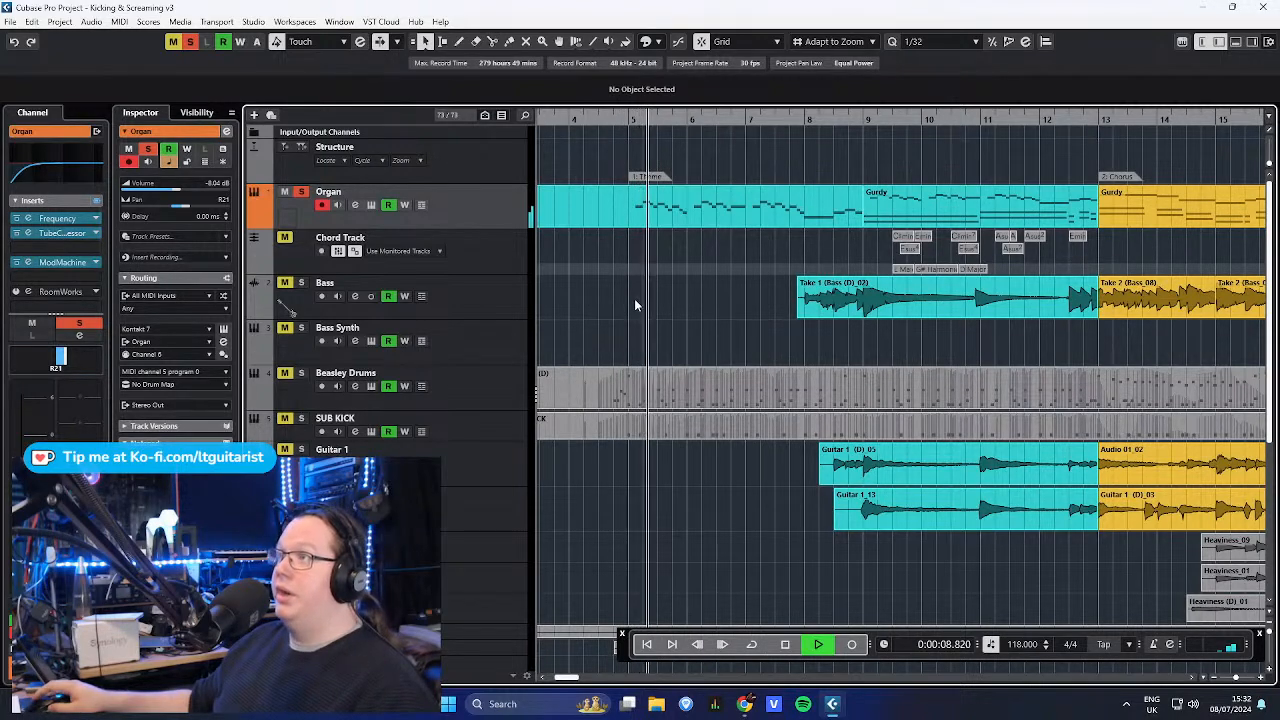
key("g")
key("space")
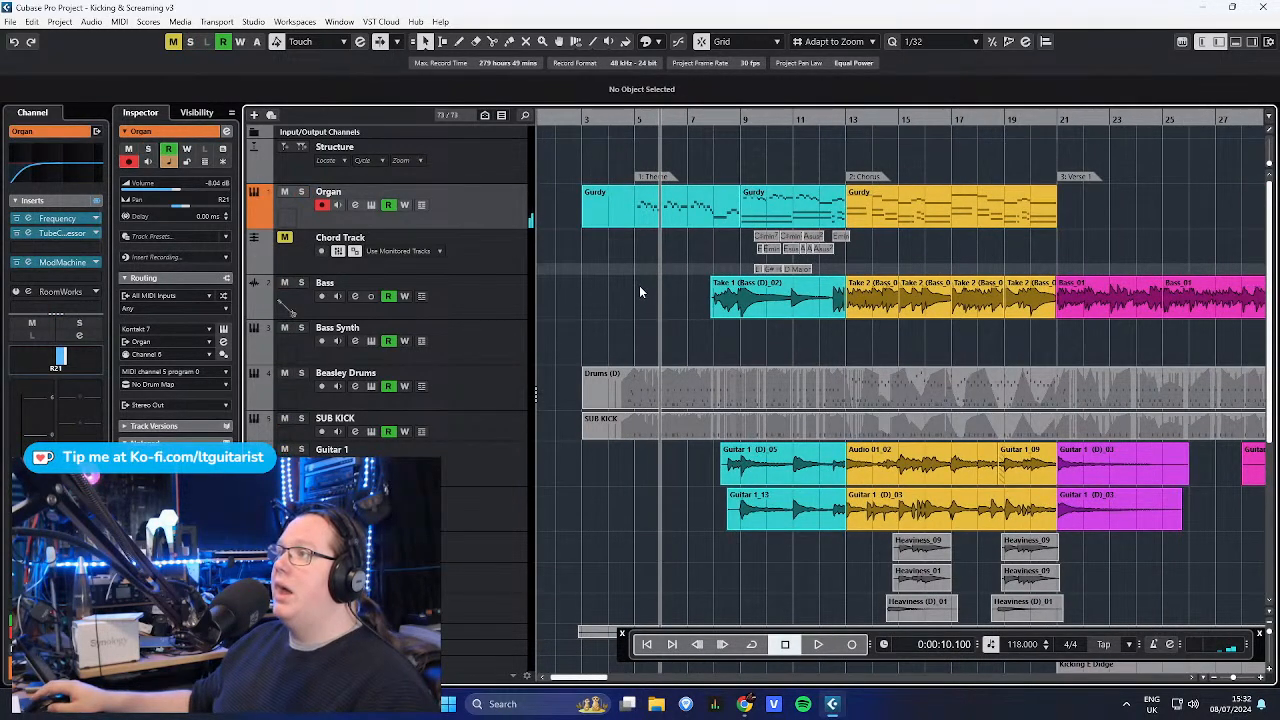
key("g")
left_click_drag(548, 244, 633, 360)
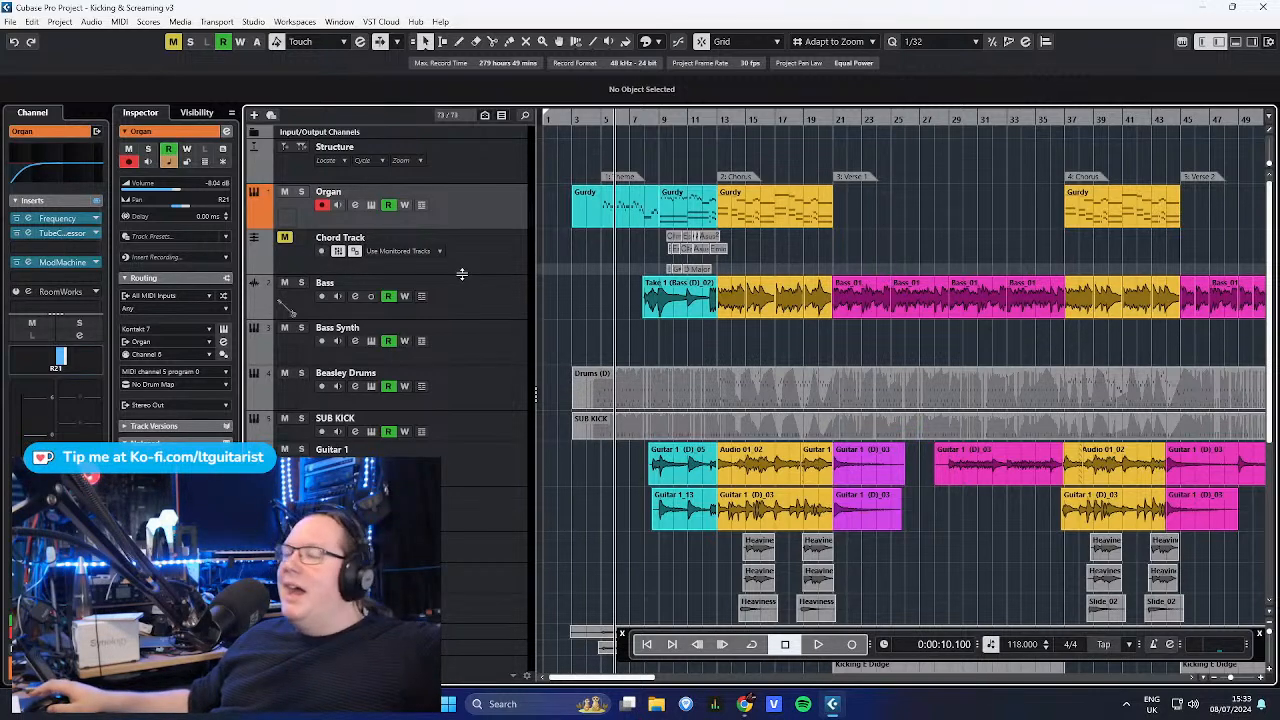
- Play the full mix from about bar 20 into Verse 1, and stop at about bar 27
scroll(550, 342, "down", 5)
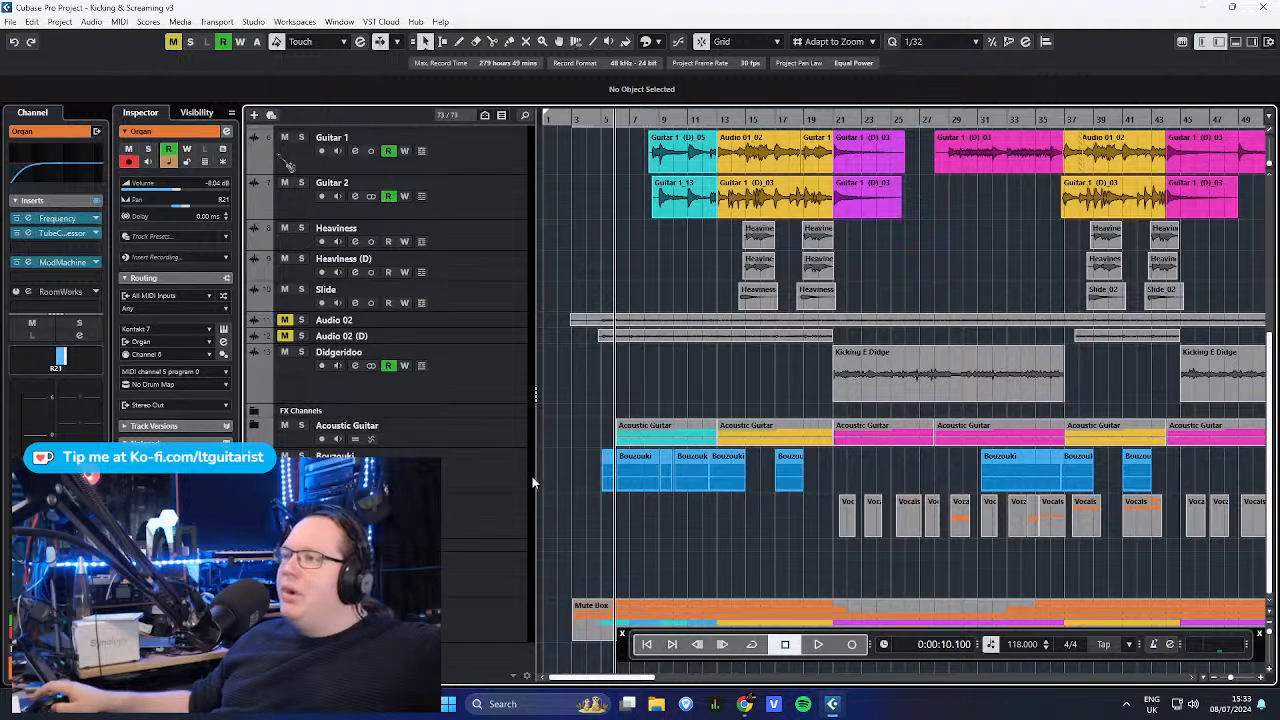
scroll(608, 451, "up", 4)
scroll(638, 480, "down", 2)
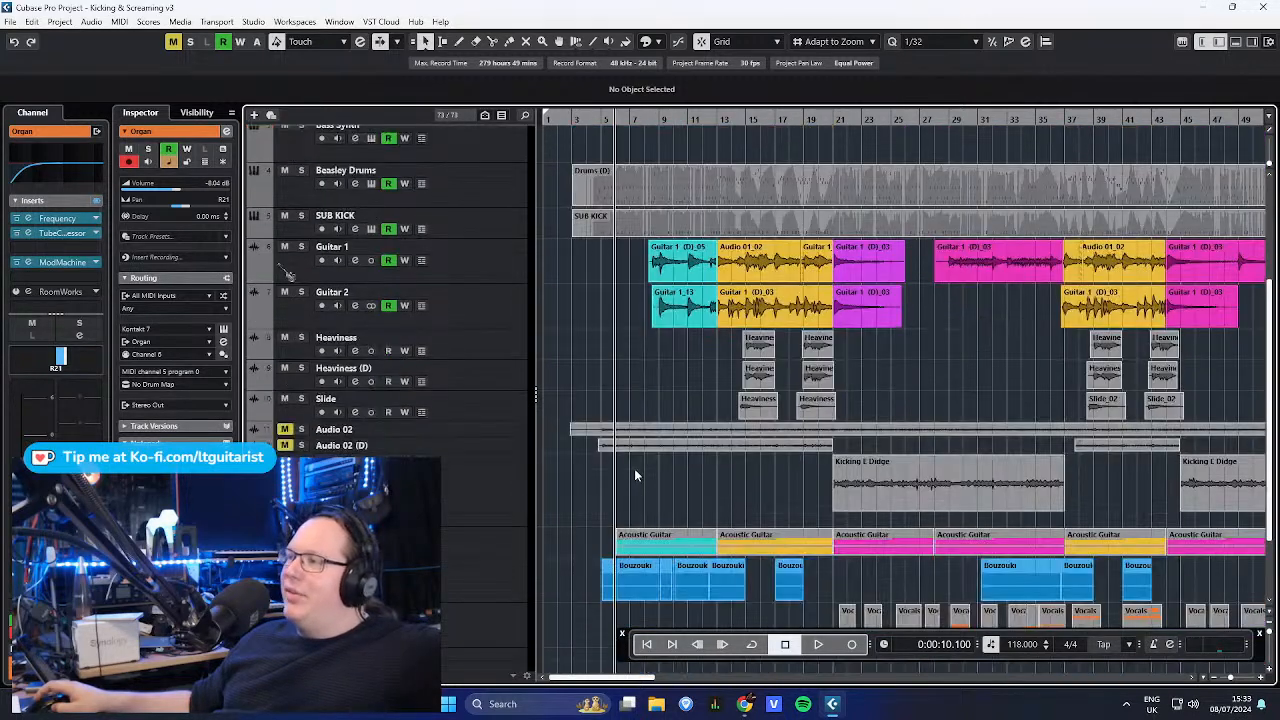
left_click_drag(666, 503, 821, 505)
left_click_drag(828, 118, 805, 115)
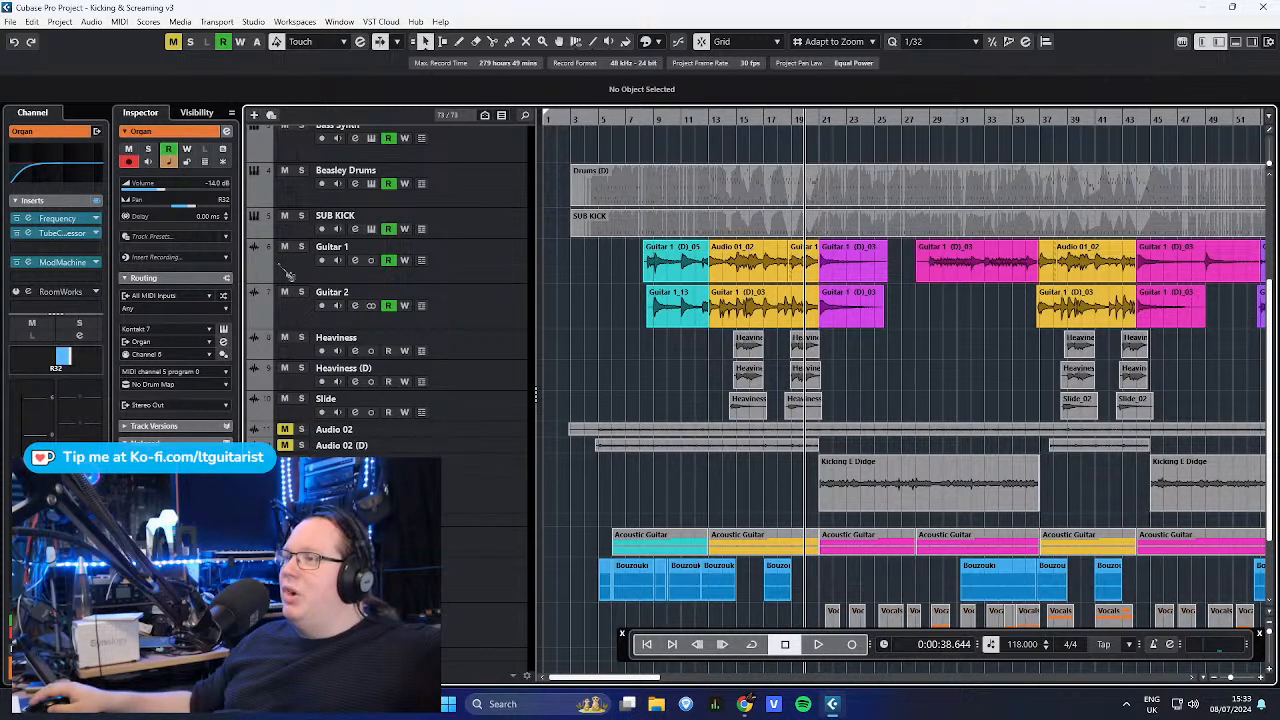
key("space")
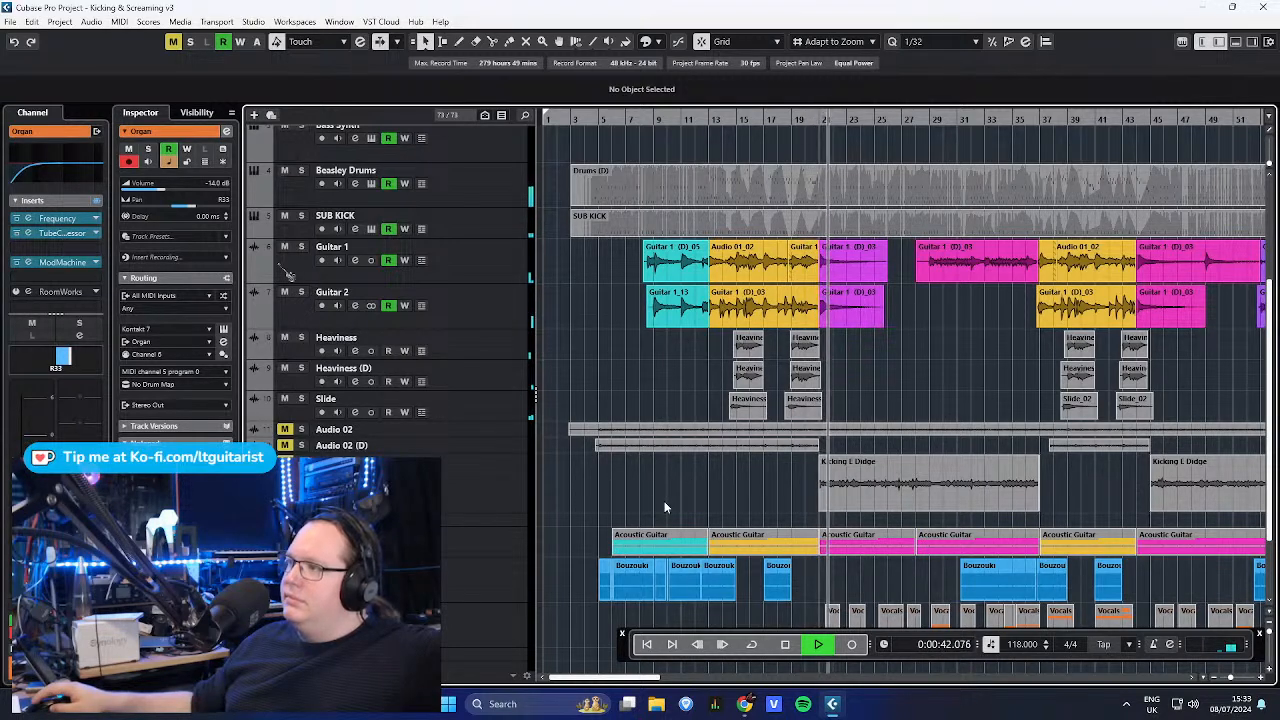
left_click(977, 340)
scroll(1173, 391, "right", 2)
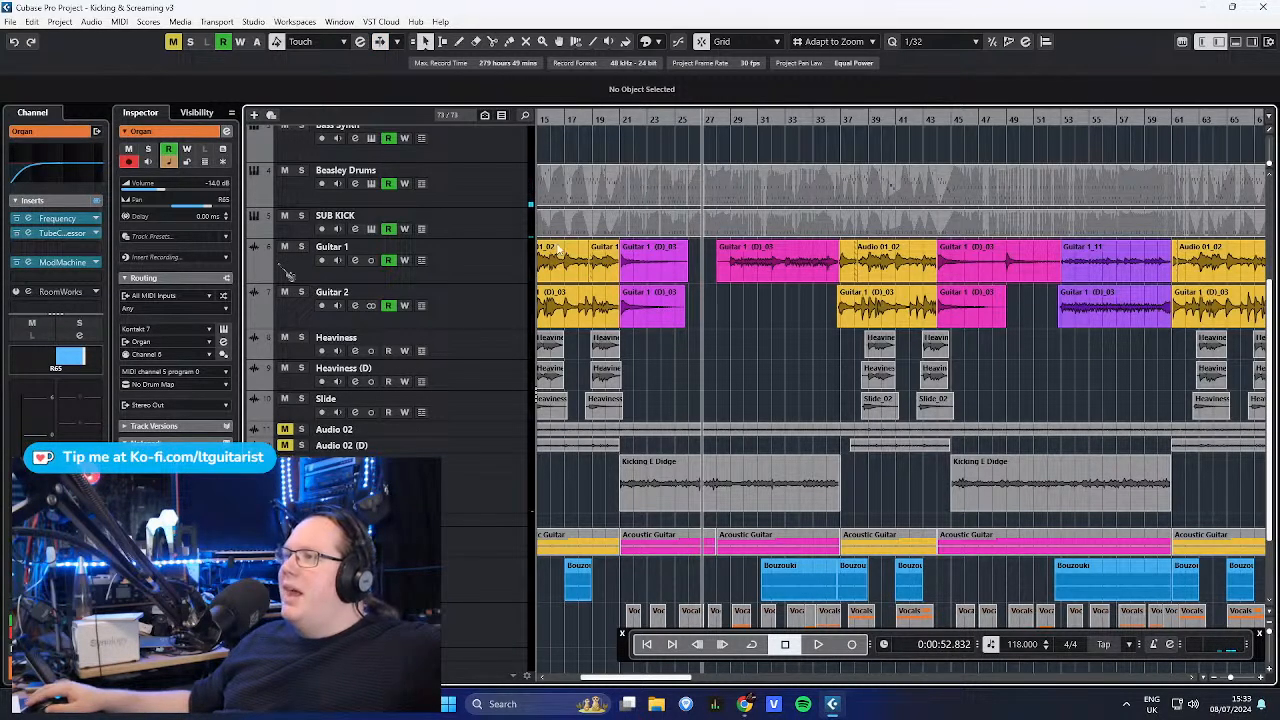
- Replay the full mix from about bar 19 to about bar 25, and stop
left_click(600, 120)
key("space")
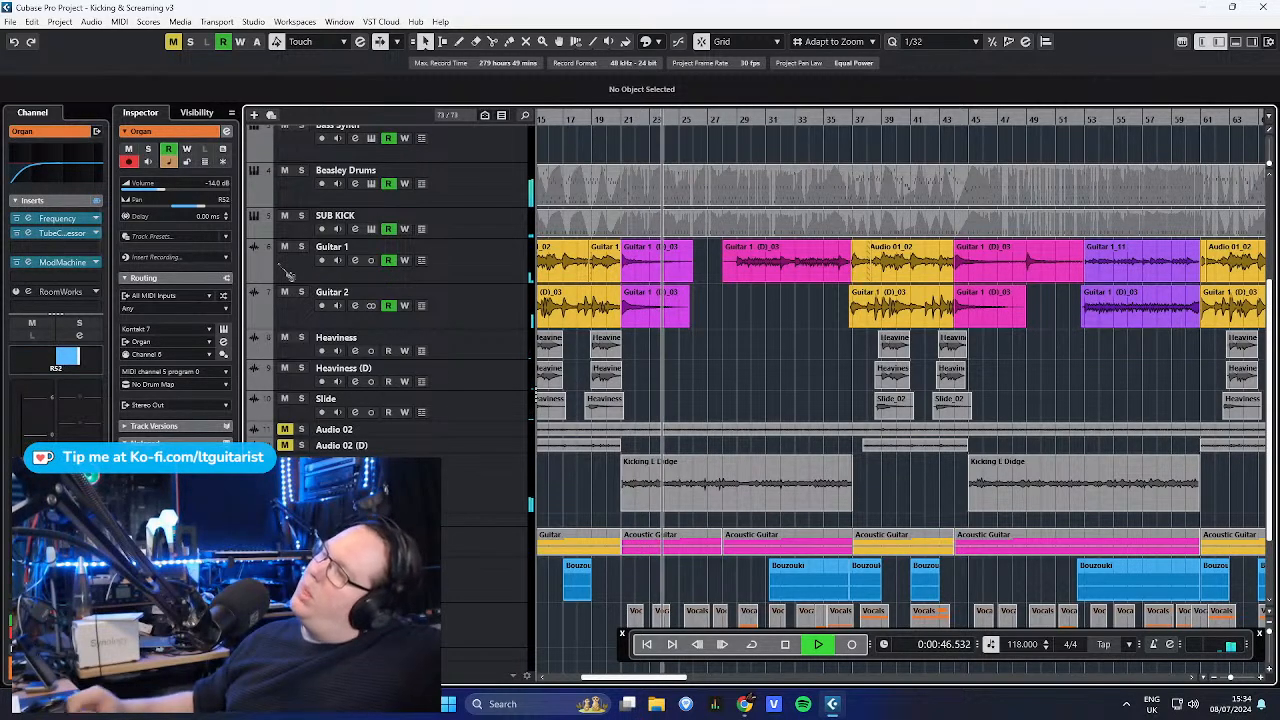
key("space")
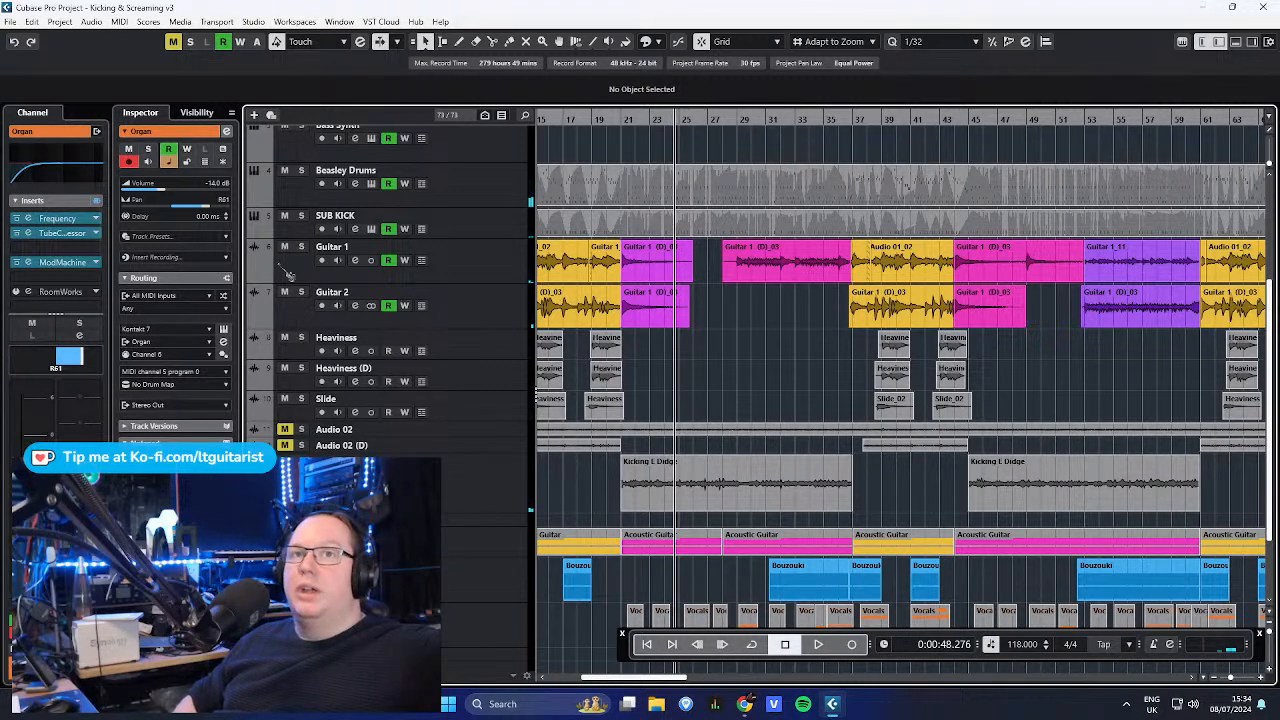
- Solo the Didgeridoo track, play it from about bar 25, and stop
left_click(301, 462)
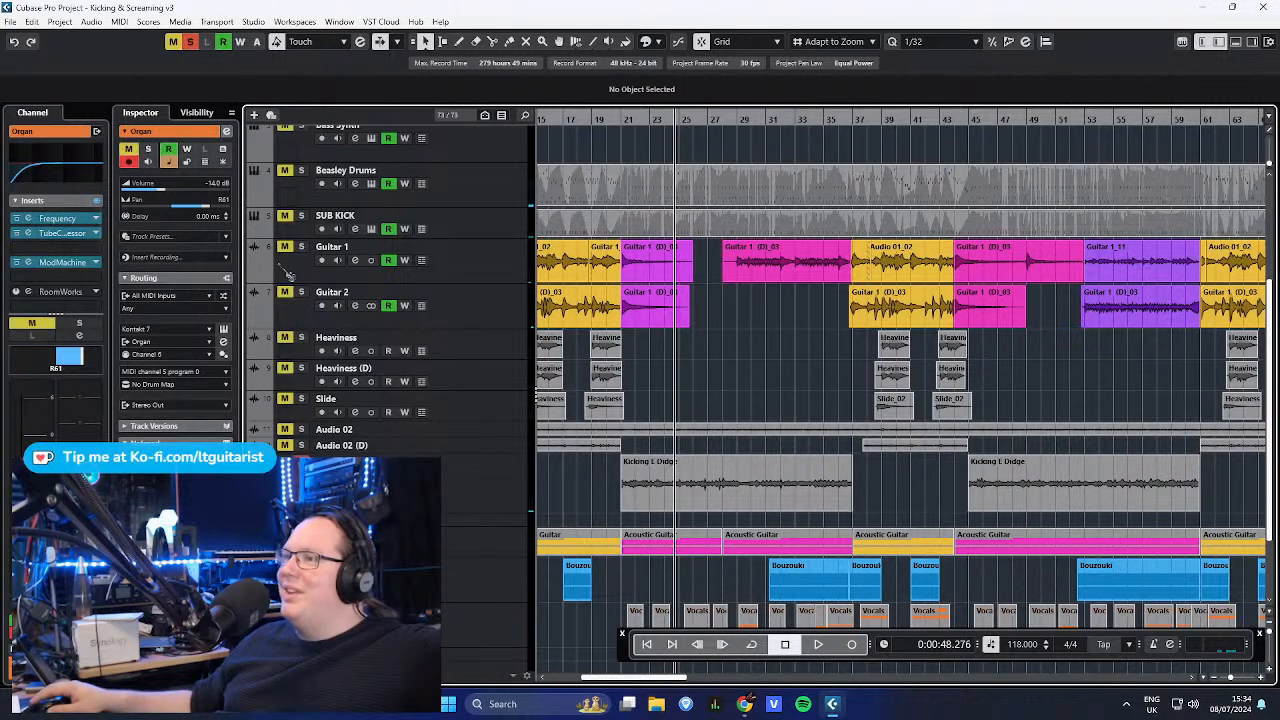
left_click(479, 501)
key("space")
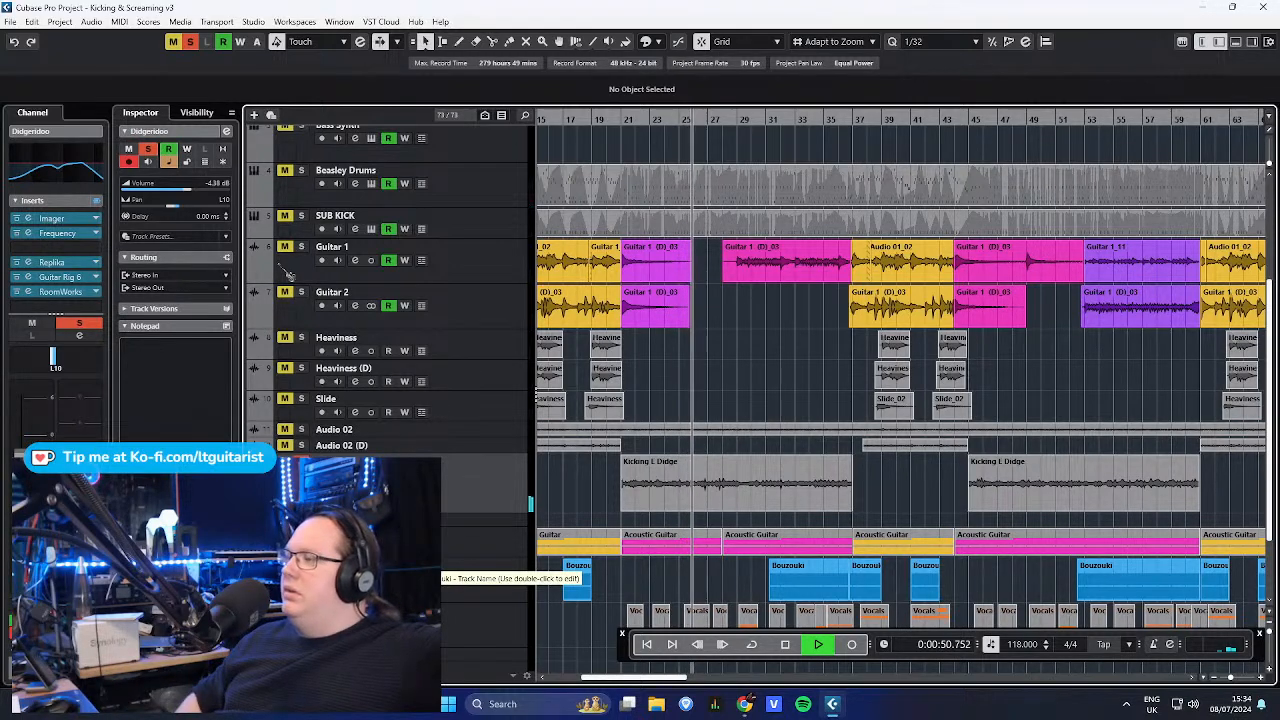
key("space")
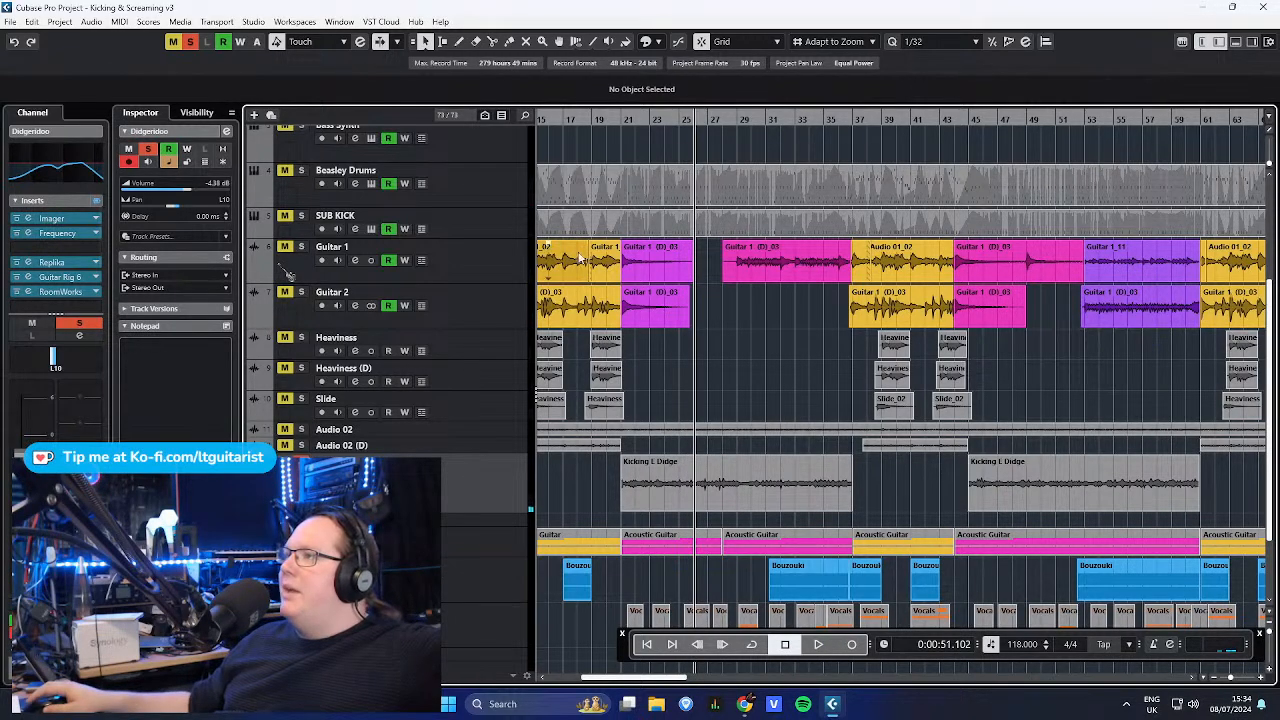
- Play the soloed Didgeridoo from about bar 76, where the Kicking A Didge event starts, and stop
left_click_drag(606, 118, 608, 90)
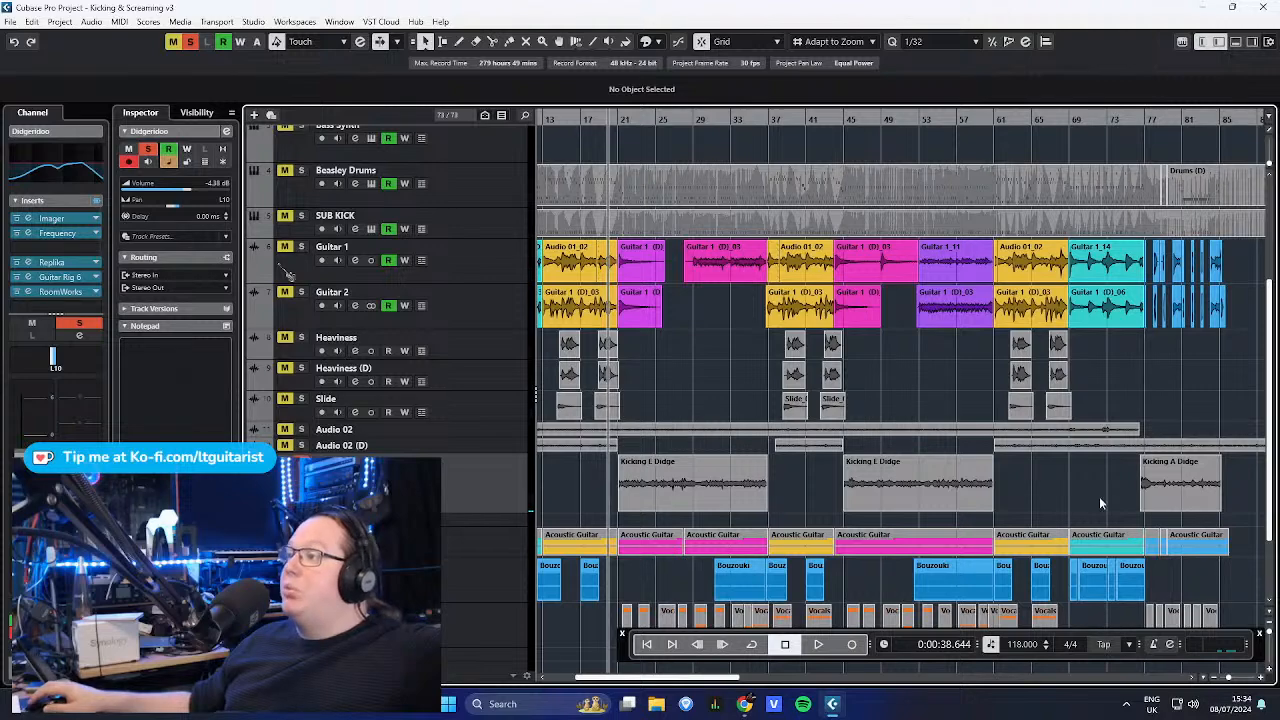
left_click_drag(606, 120, 645, 147)
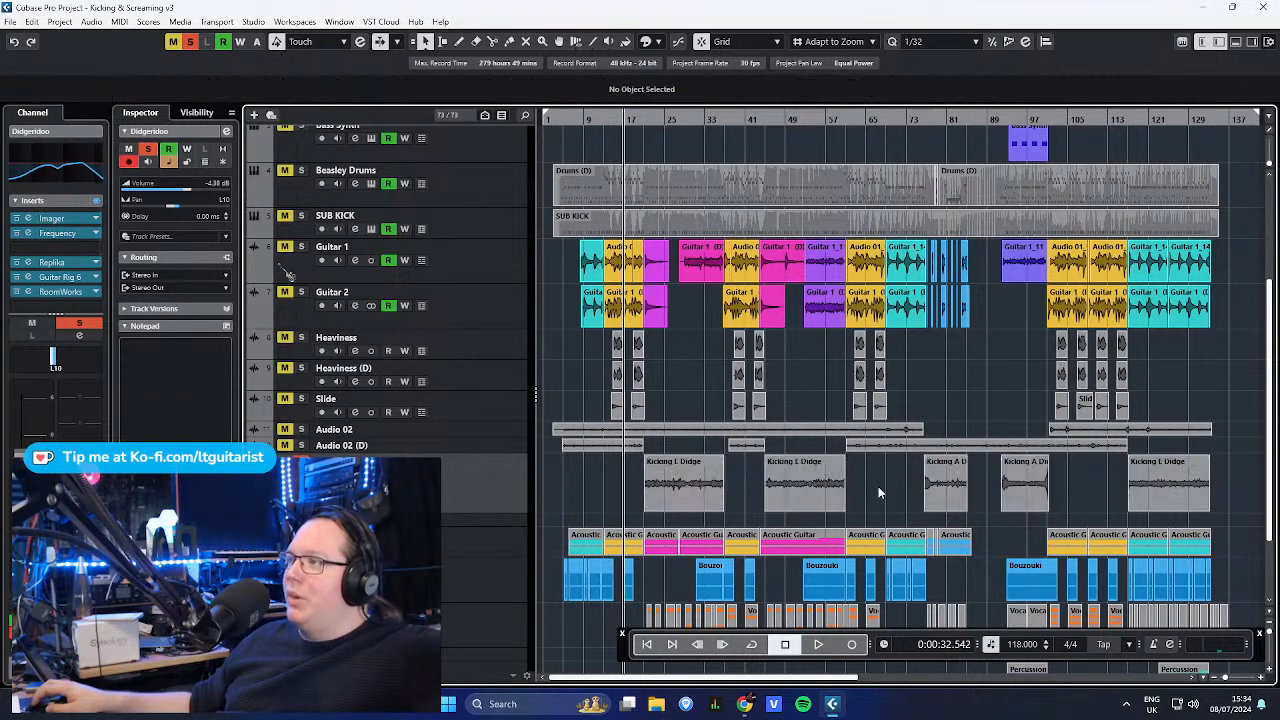
left_click_drag(953, 118, 733, 207)
left_click_drag(733, 120, 634, 113)
key("space")
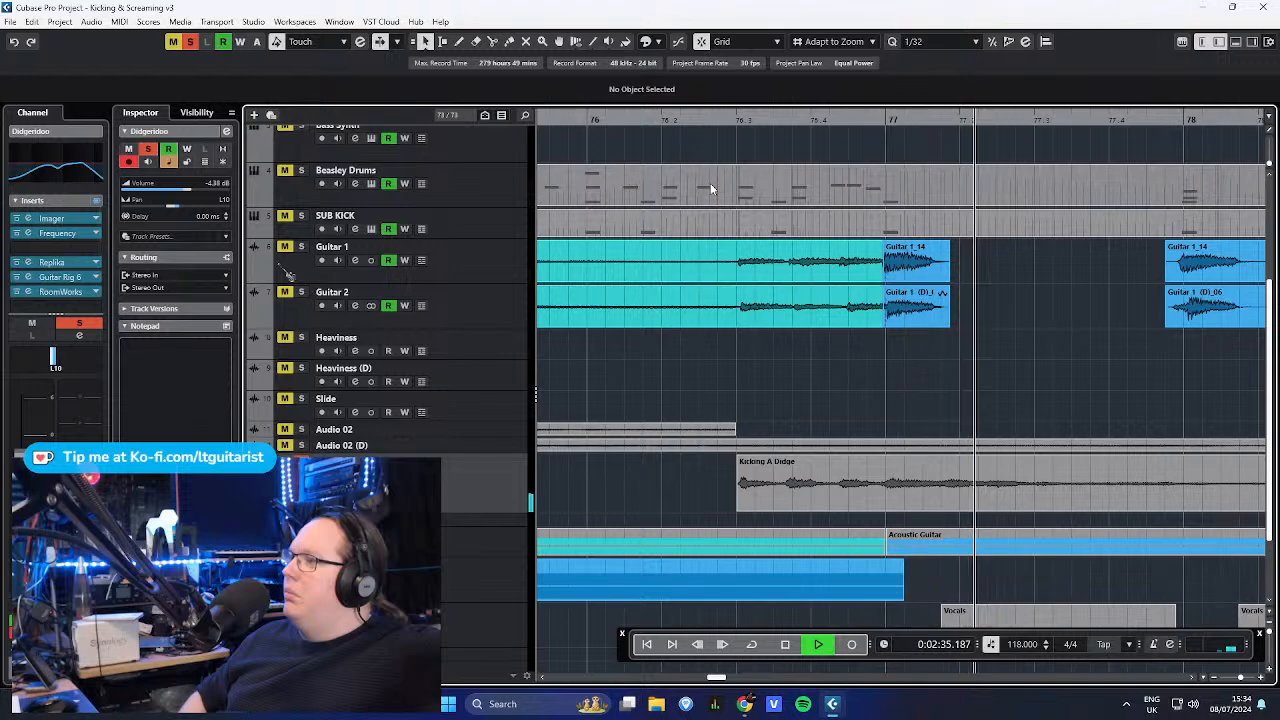
key("space")
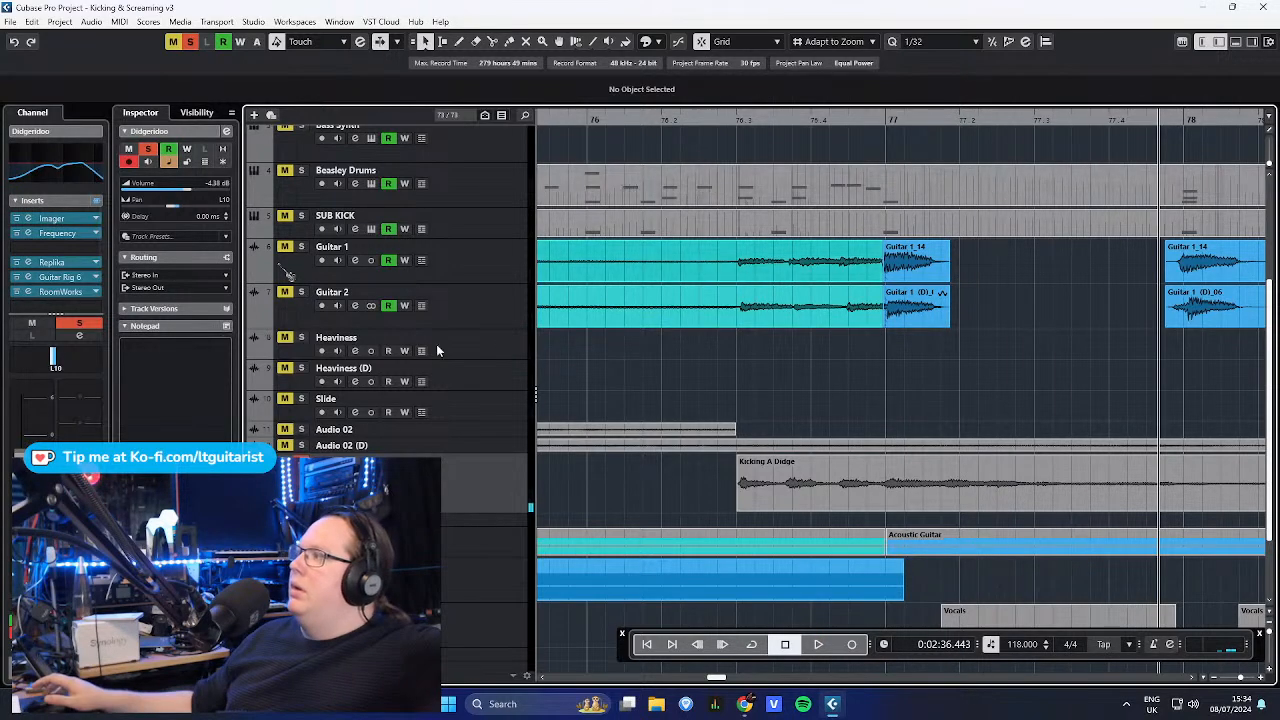
- Return the playhead to Verse 1, inspect the Didgeridoo's Frequency EQ settings, and close the EQ
left_click_drag(711, 118, 724, 262)
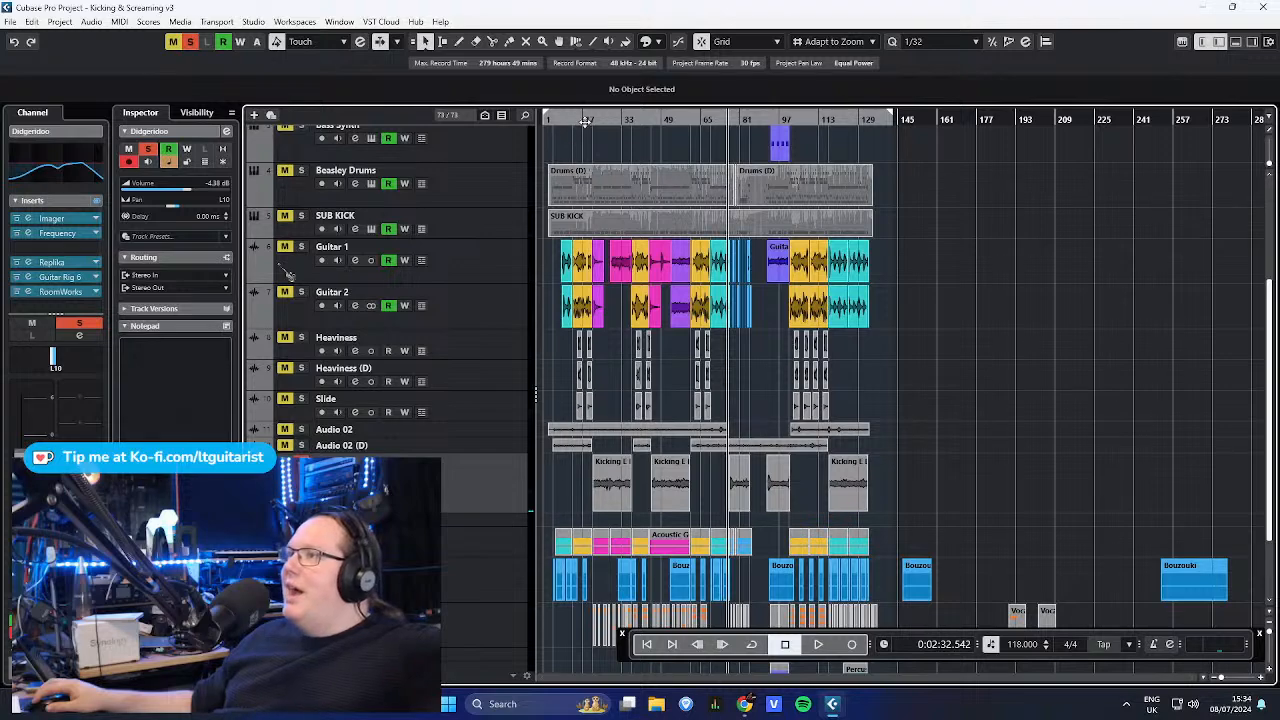
left_click_drag(583, 130, 580, 140)
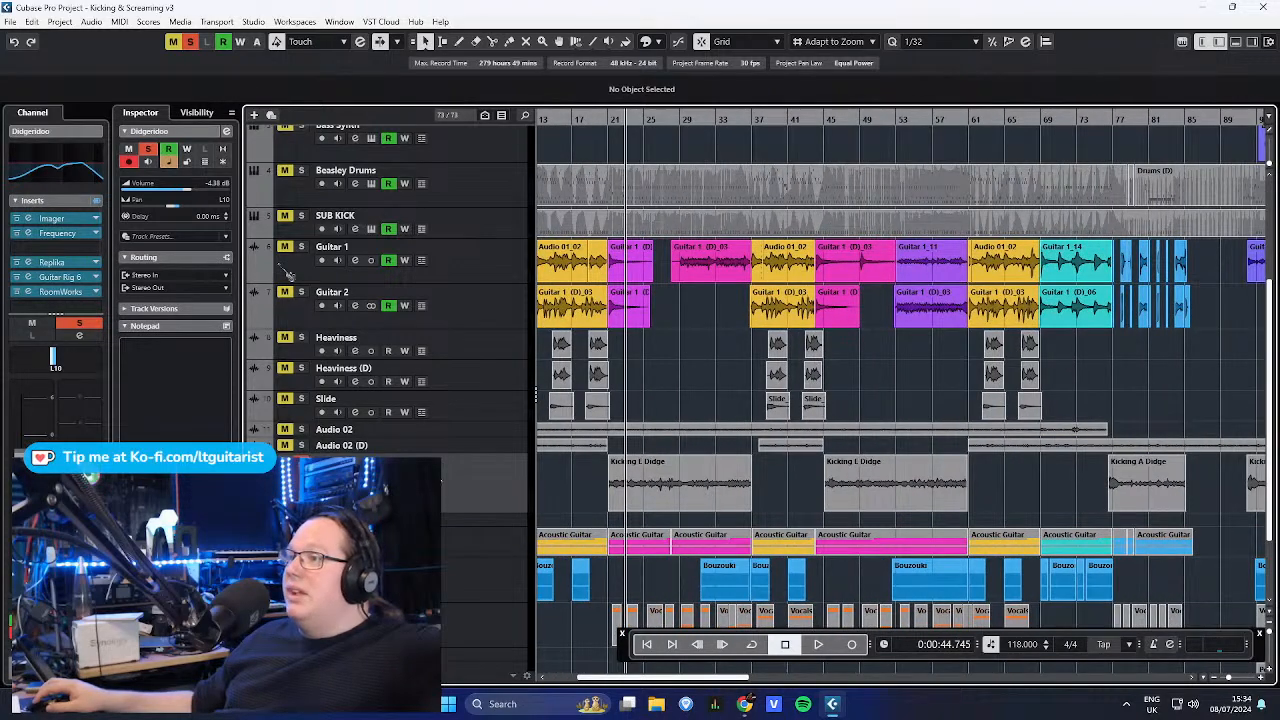
left_click(46, 150)
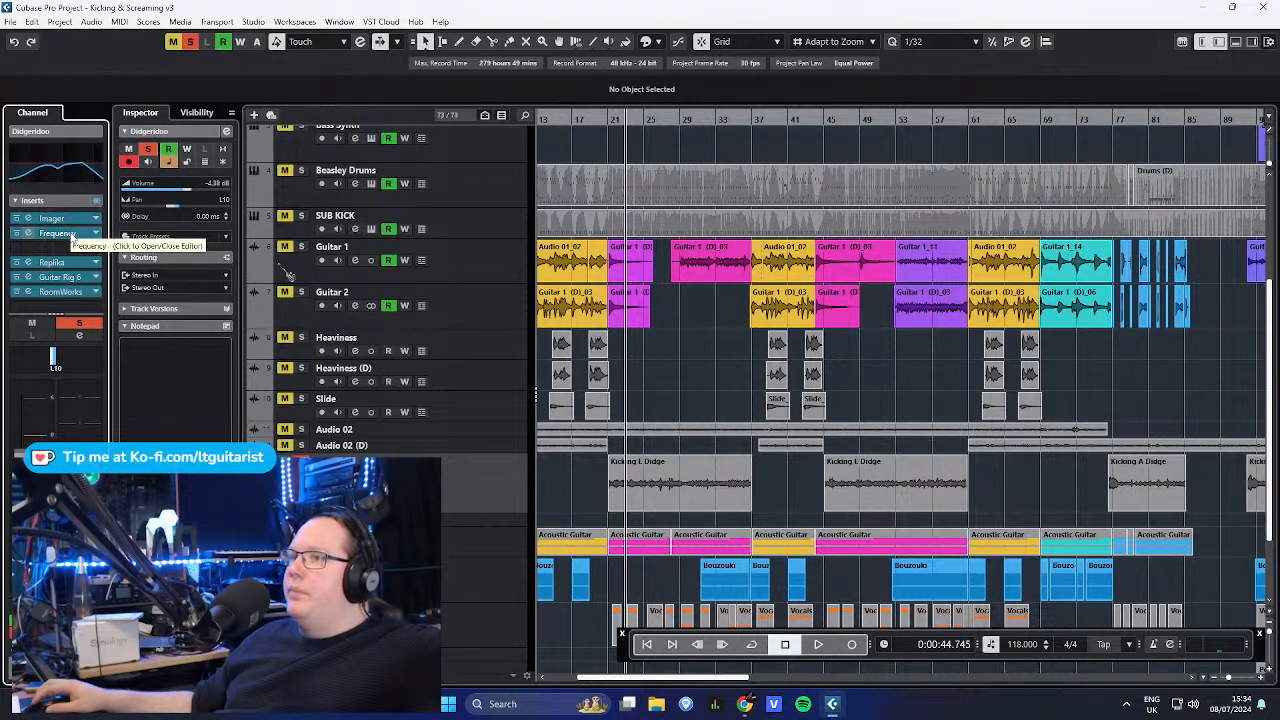
left_click(72, 236)
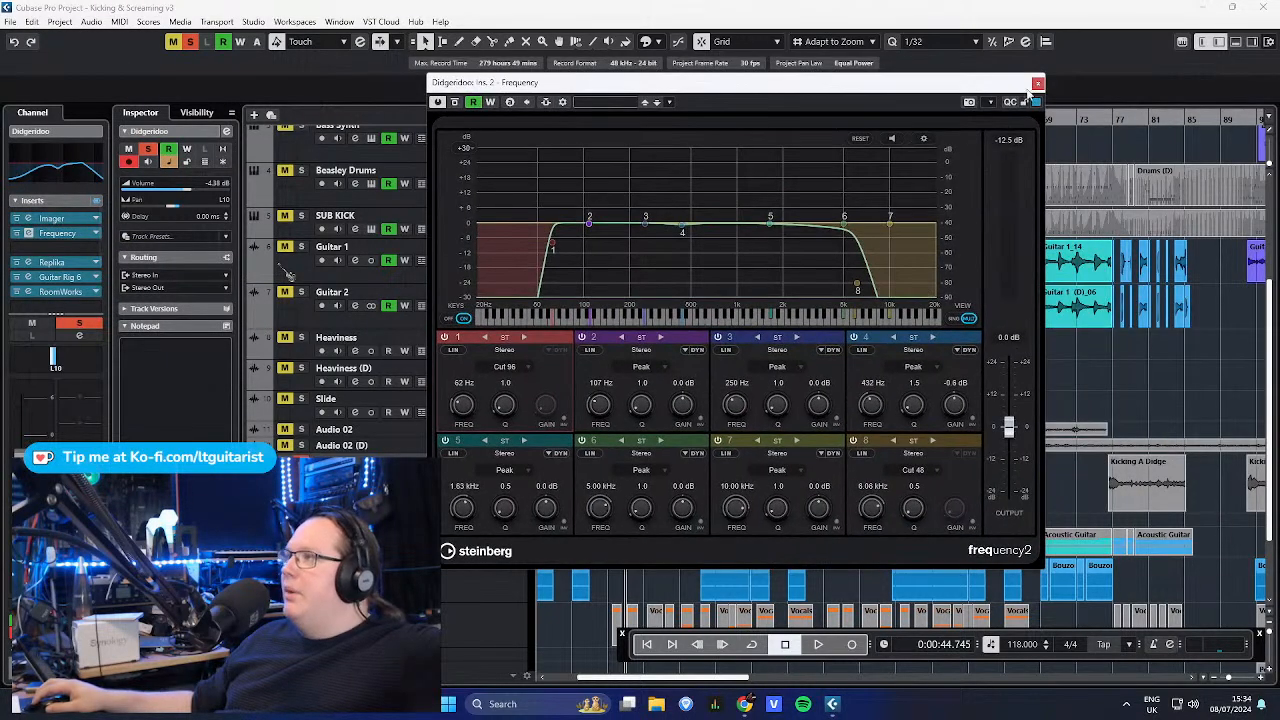
left_click(1036, 84)
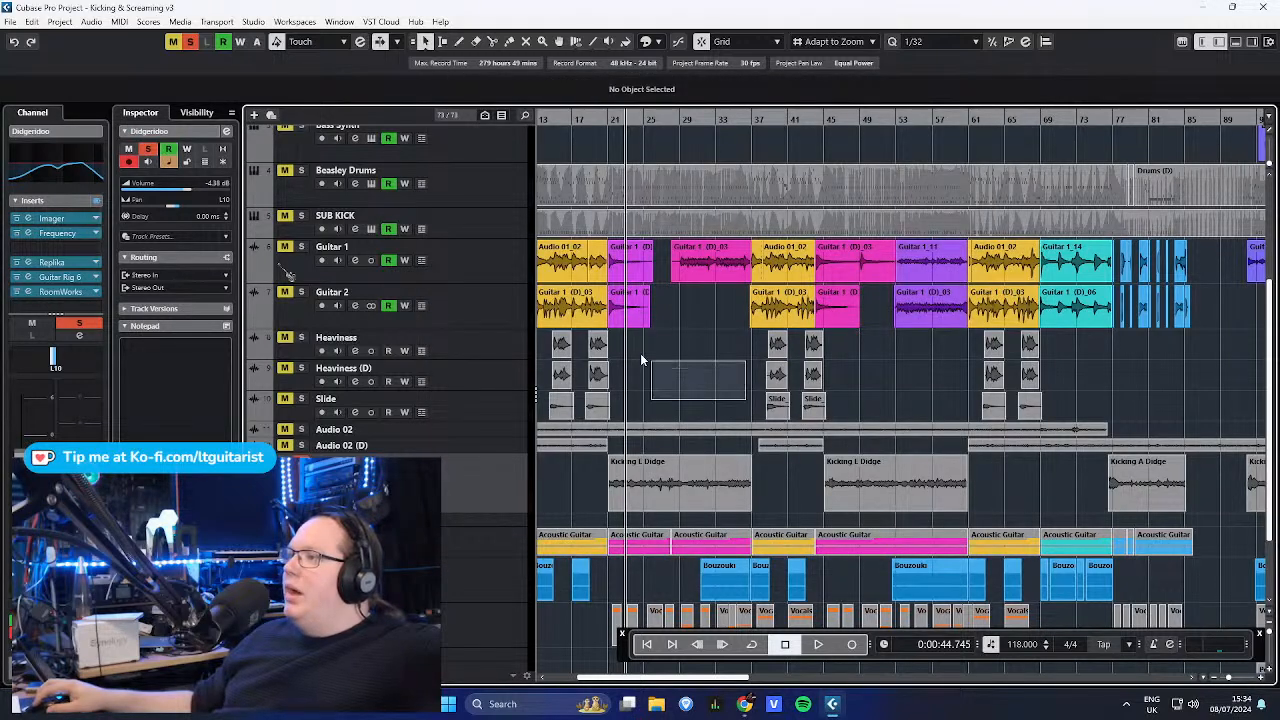
- Inspect the Didgeridoo's Replika delay and Guitar Rig 6 Psyche Delay settings, and close both plug-ins
left_click_drag(625, 343, 750, 405)
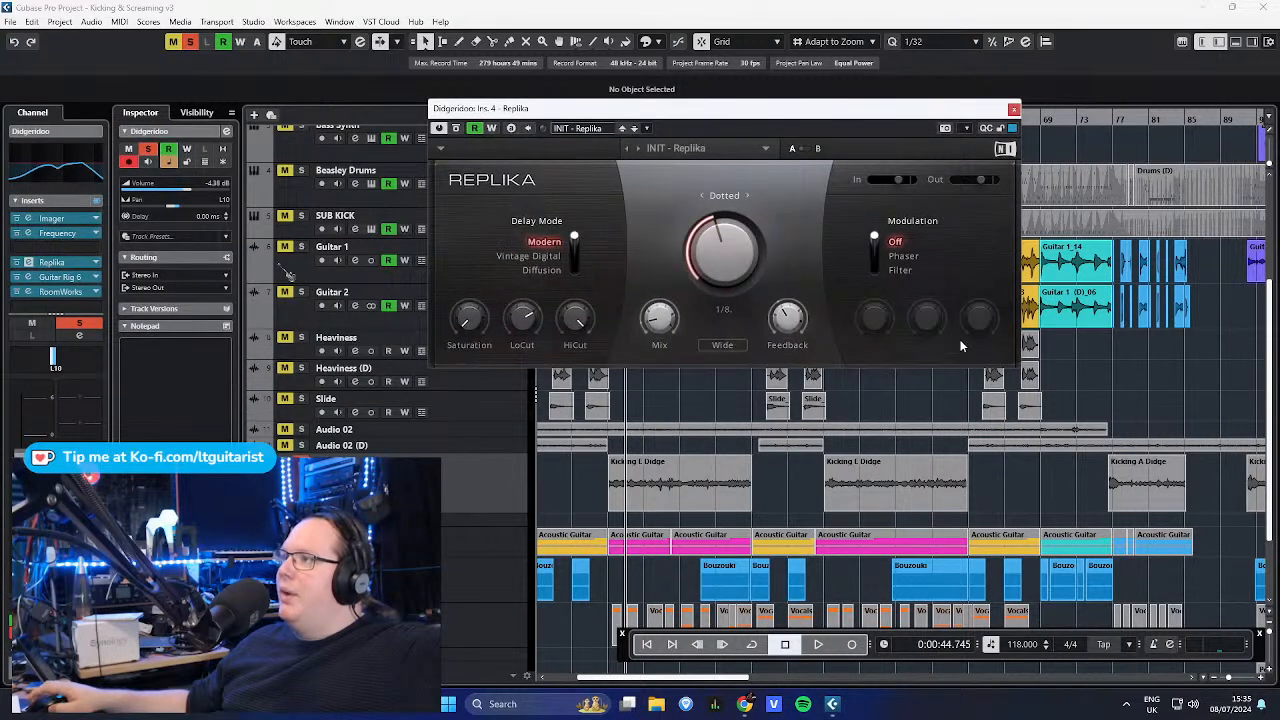
left_click(59, 279)
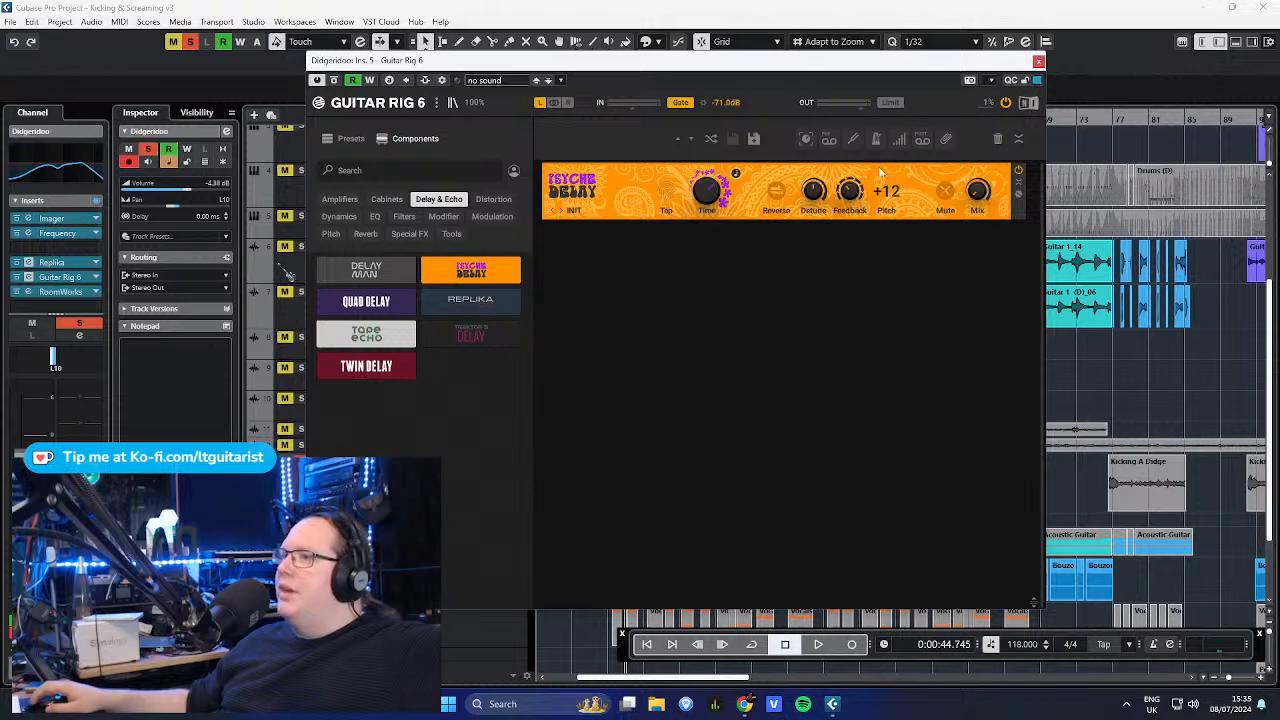
left_click(1038, 62)
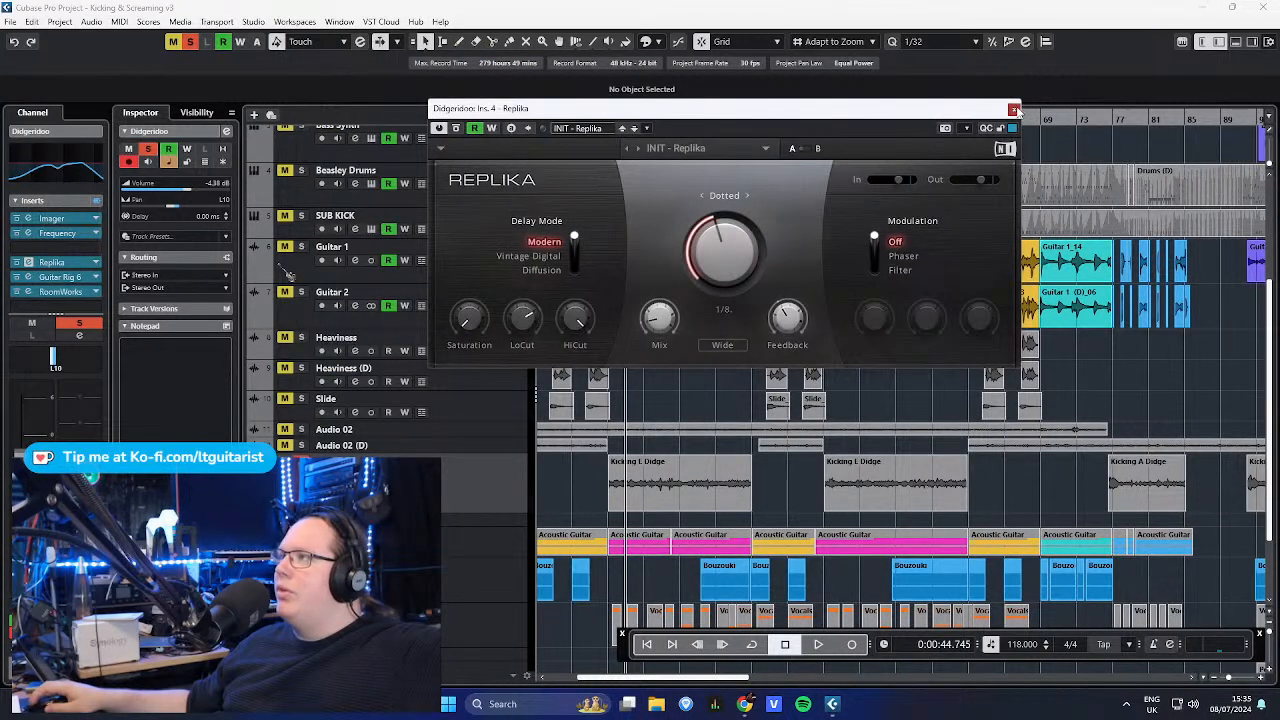
left_click(1014, 108)
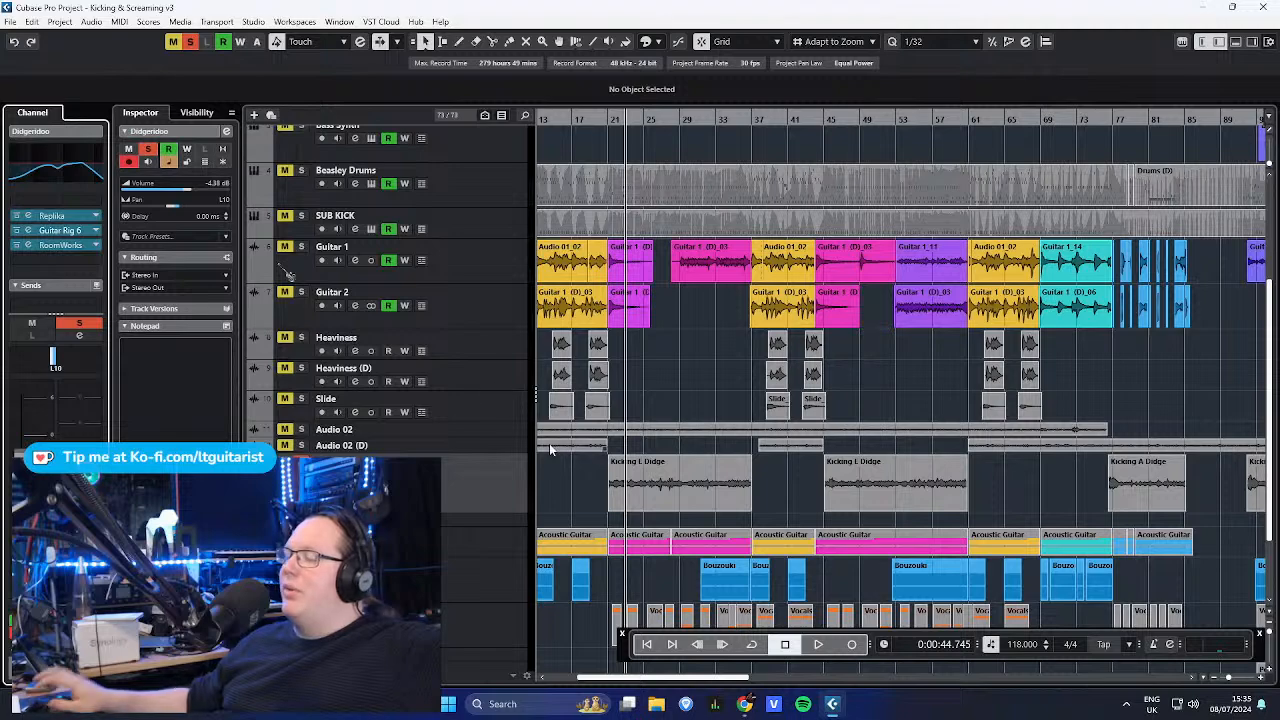
- Play the soloed Didgeridoo, show its automation lanes, and continue playback from about bar 76 at the first Kicking A Didge event
key("space")
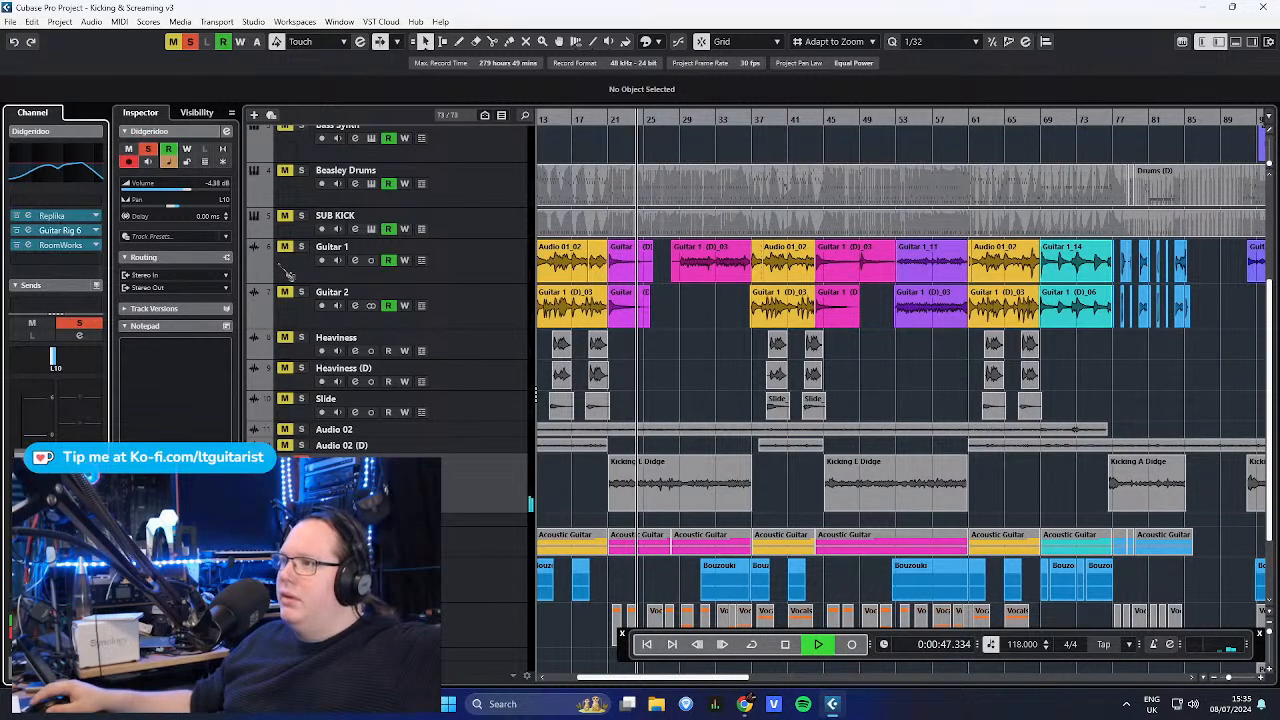
left_click(255, 507)
scroll(827, 358, "down", 4)
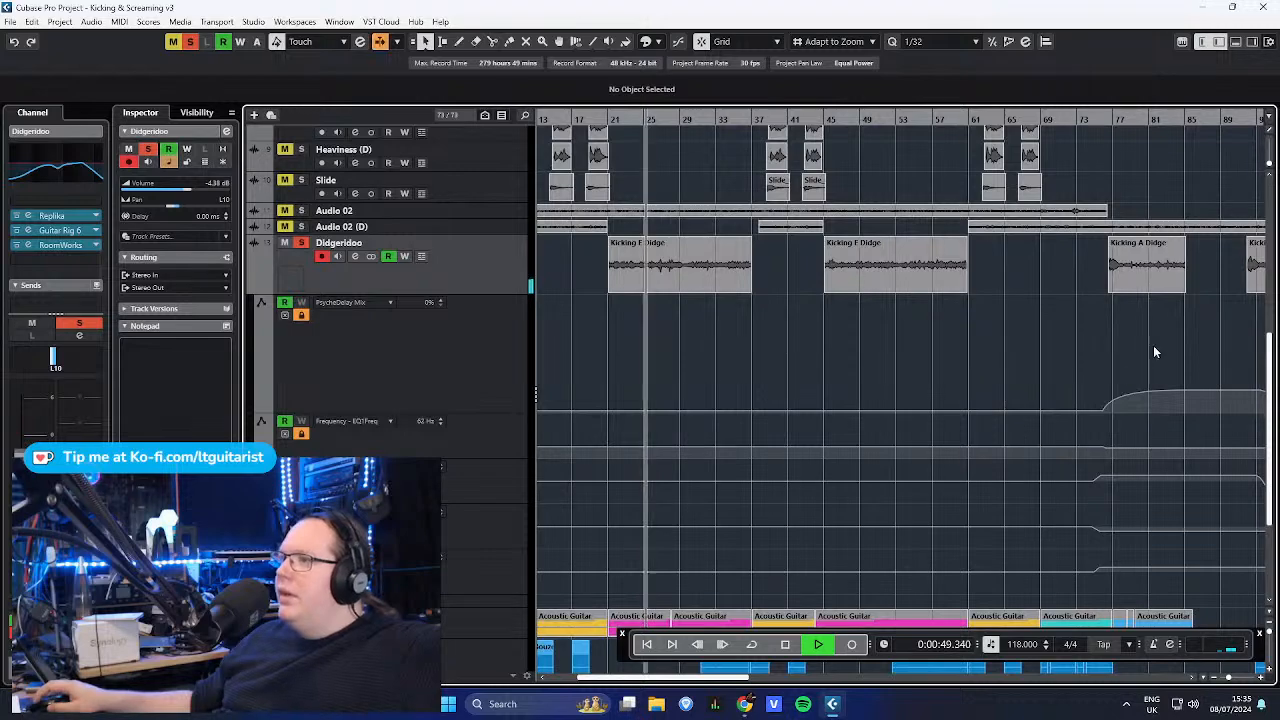
scroll(902, 362, "right", 4)
scroll(698, 327, "right", 4)
left_click(683, 118)
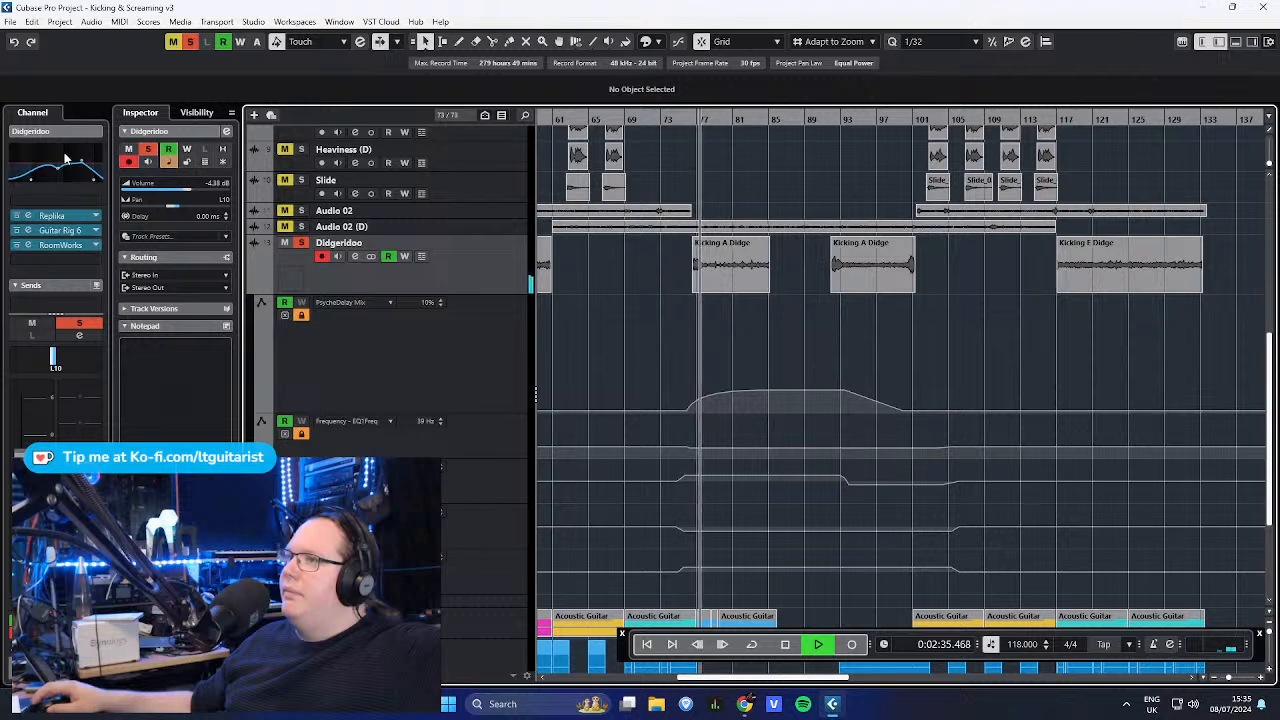
- Examine the Didgeridoo's automated Frequency EQ during playback, close it, and look over the surrounding guitar parts and automation curves
scroll(71, 233, "up", 3)
left_click(70, 233)
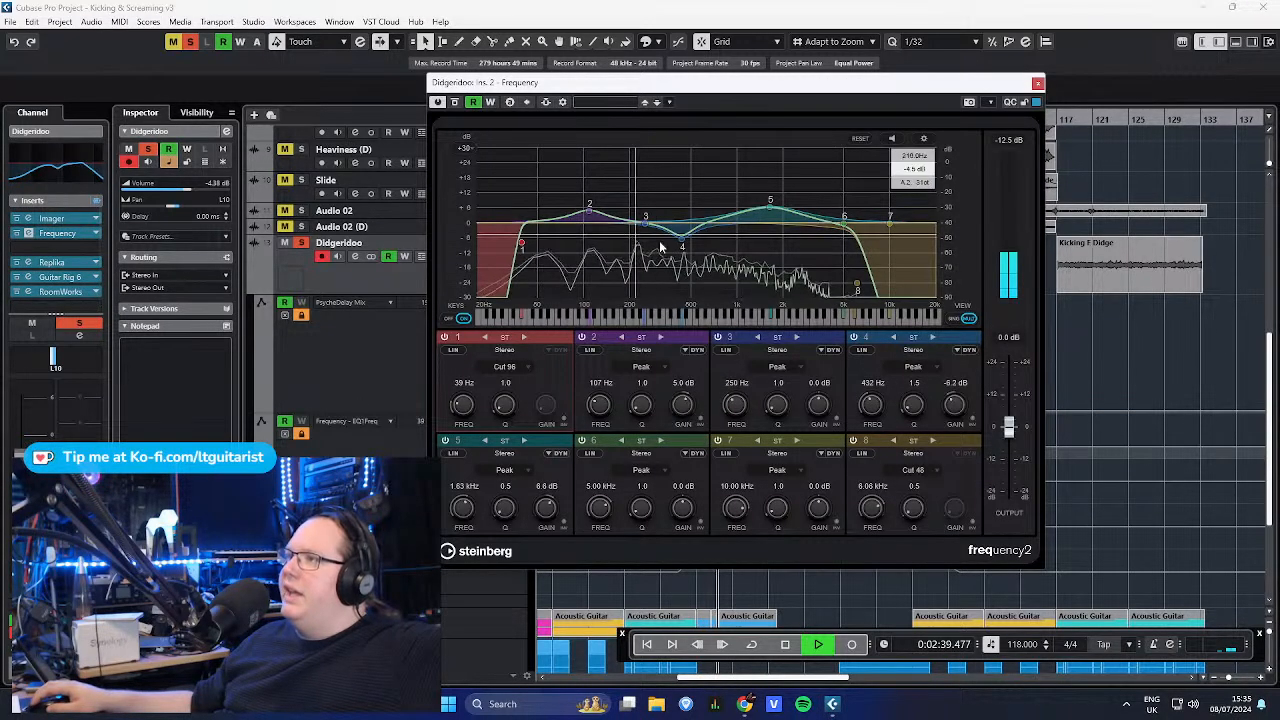
left_click(1038, 82)
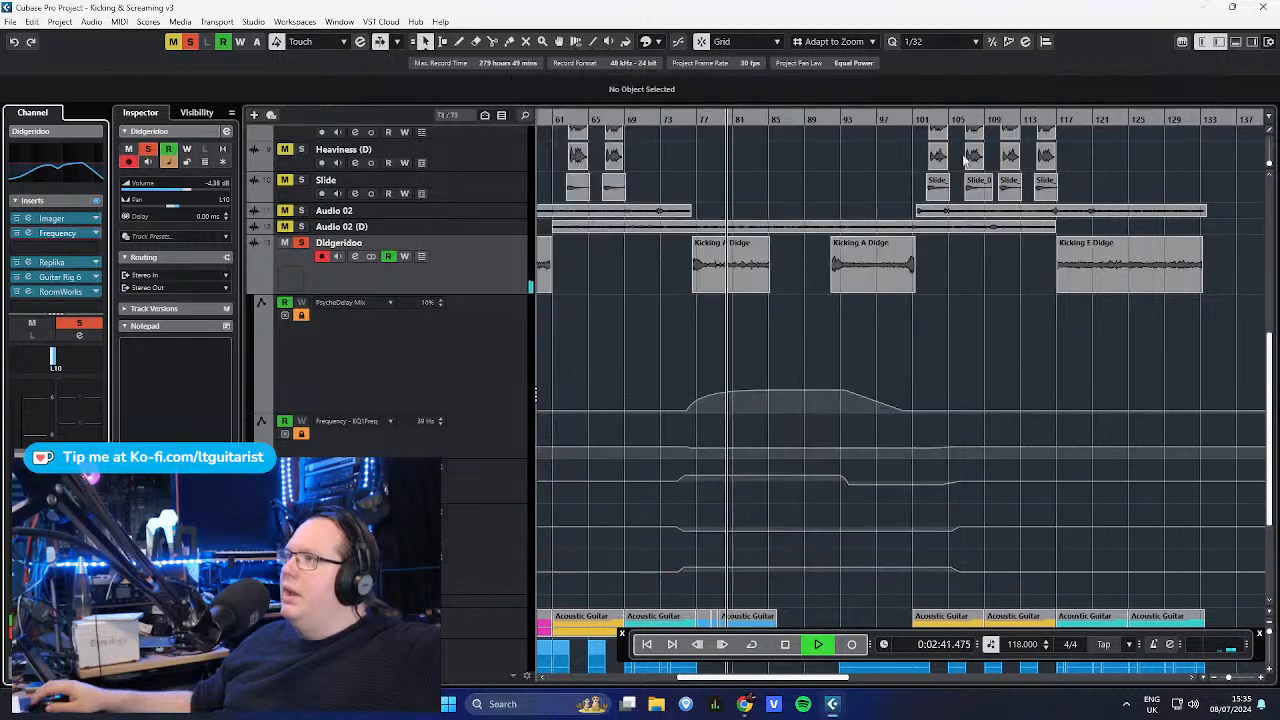
scroll(776, 360, "up", 5)
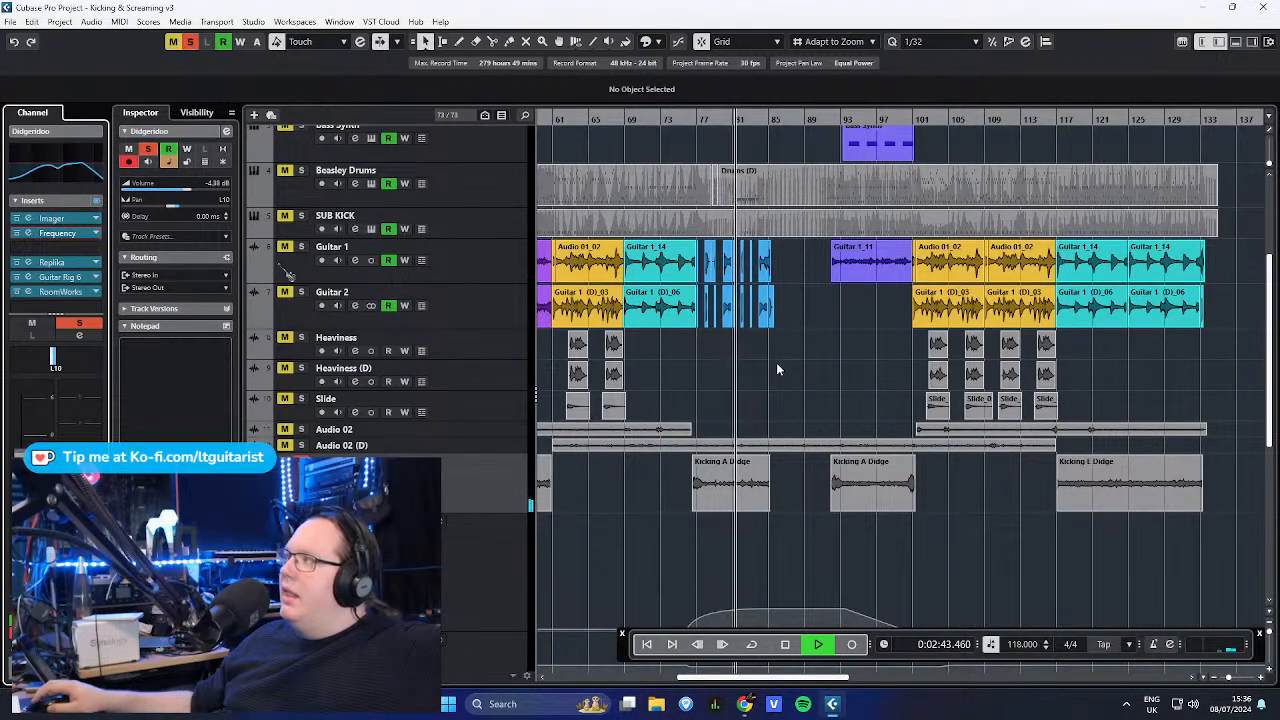
left_click_drag(732, 337, 901, 404)
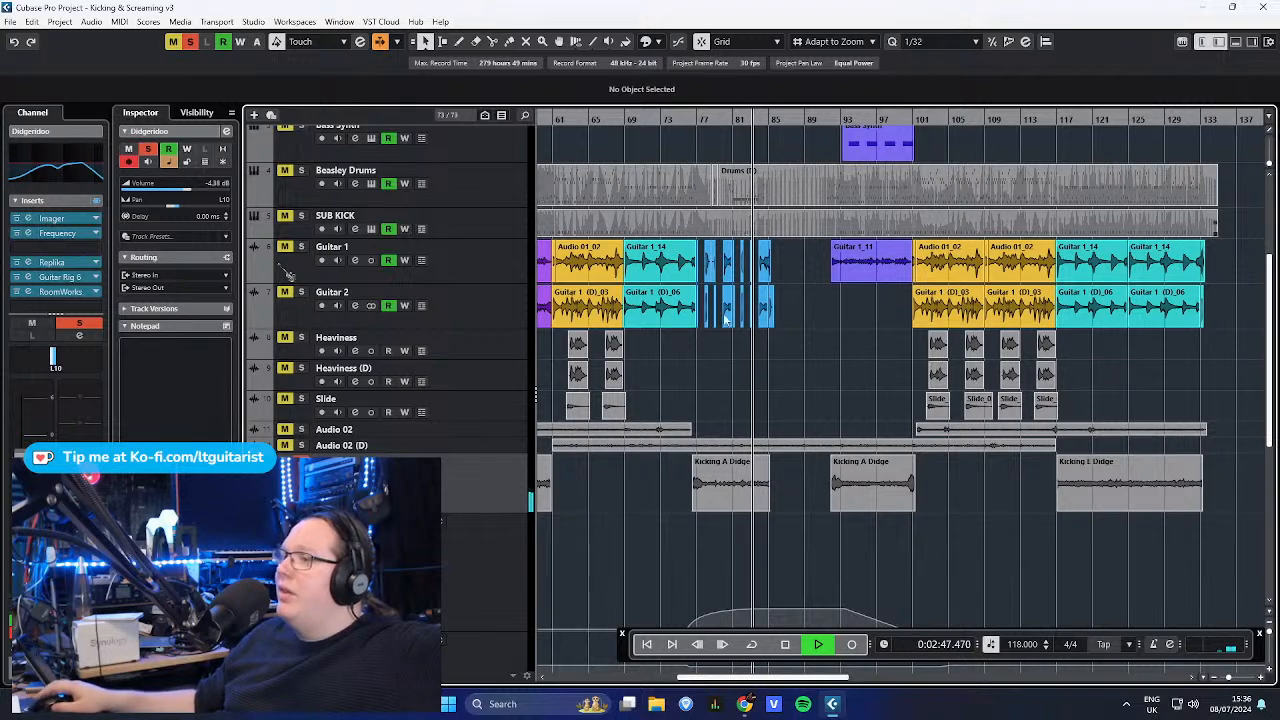
scroll(740, 300, "down", 9)
scroll(804, 404, "up", 7)
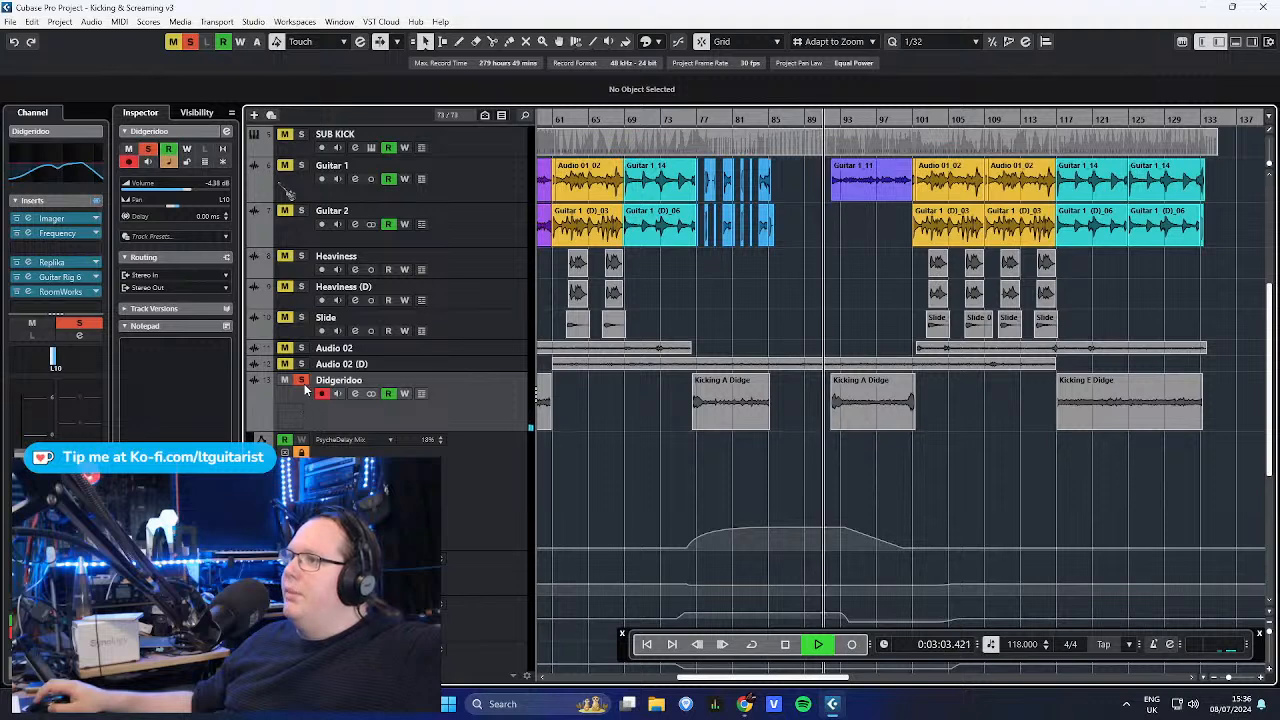
- Compare the Didgeridoo in the full mix and soloed around bar 92, leave it unsoloed, stop playback, and hide its automation lanes
left_click(301, 381)
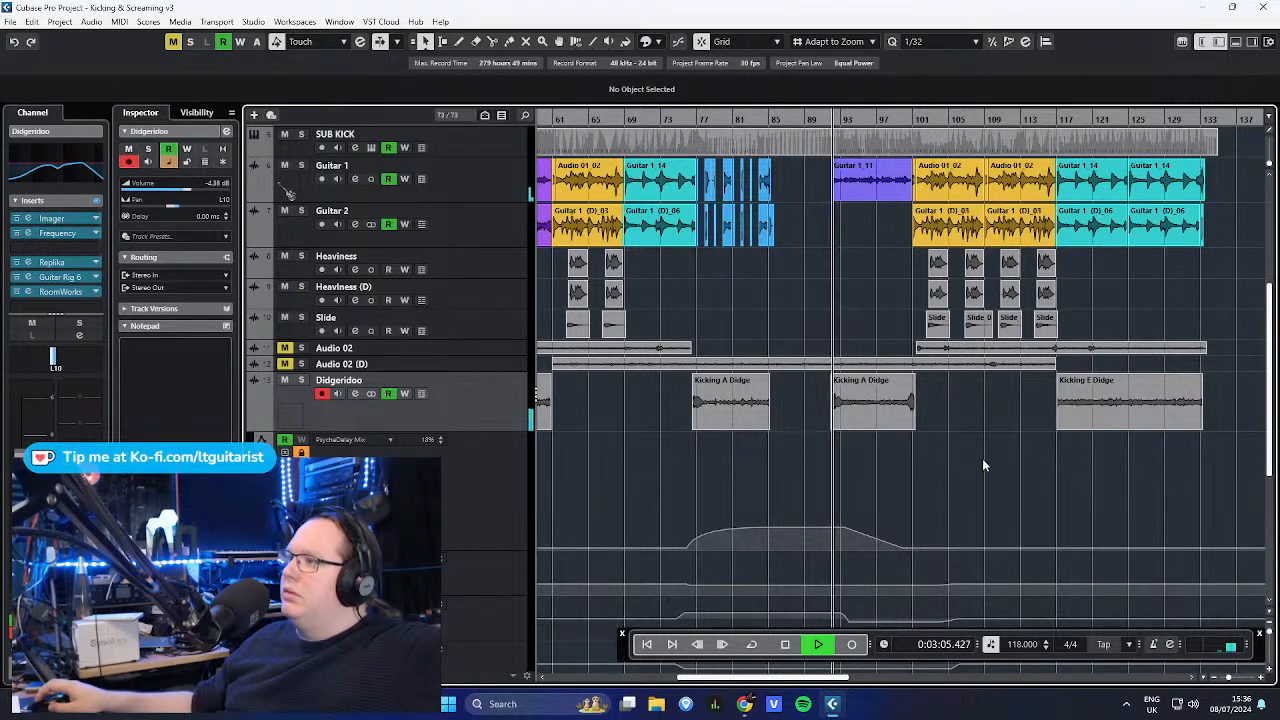
left_click(301, 382)
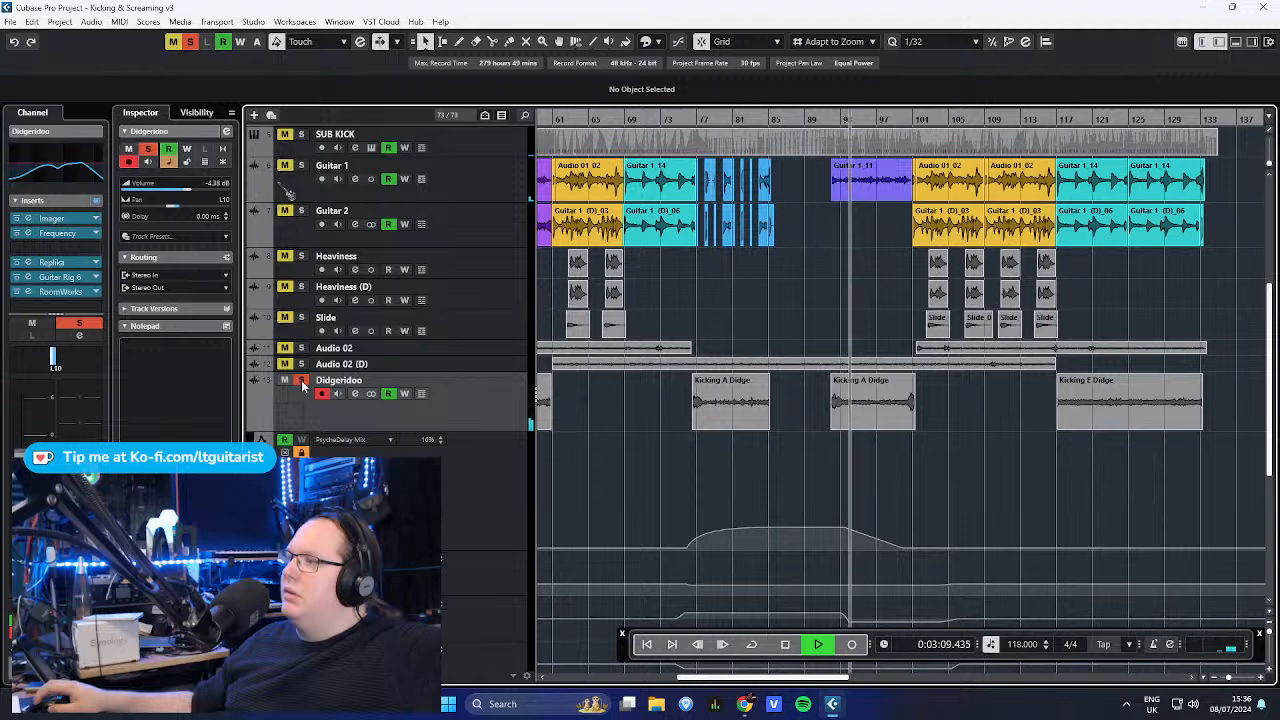
left_click(301, 381)
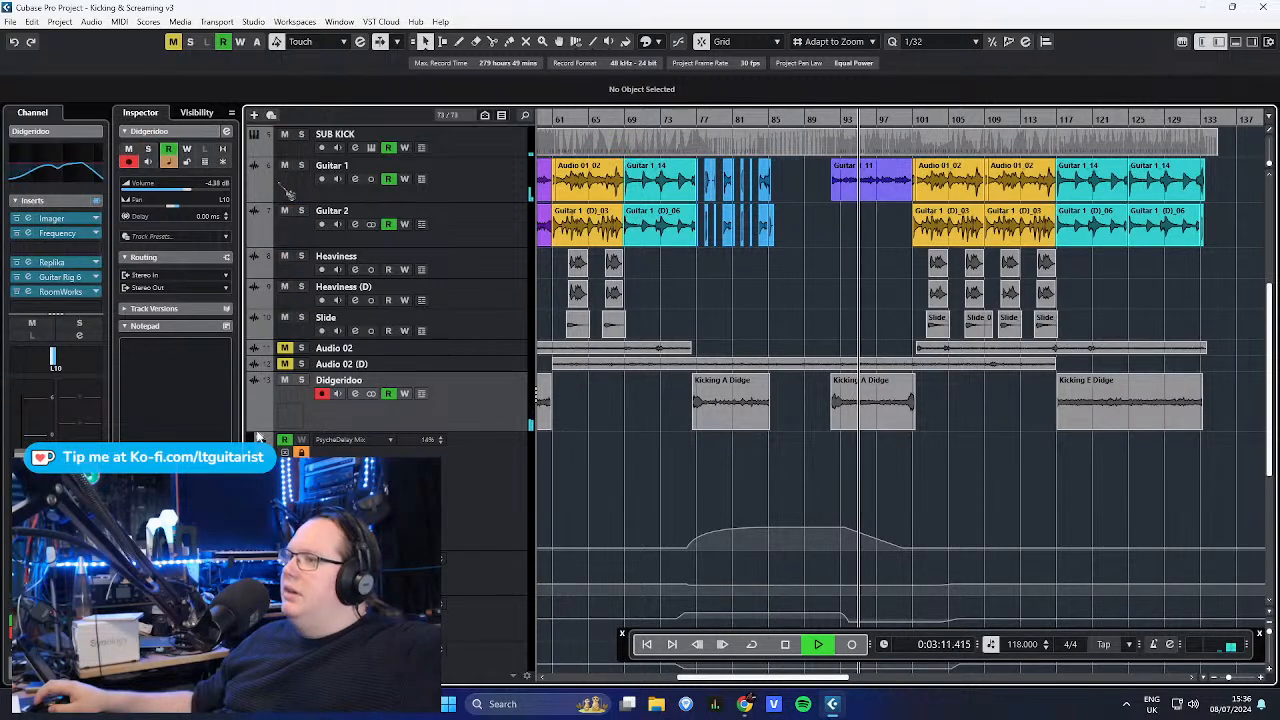
key("space")
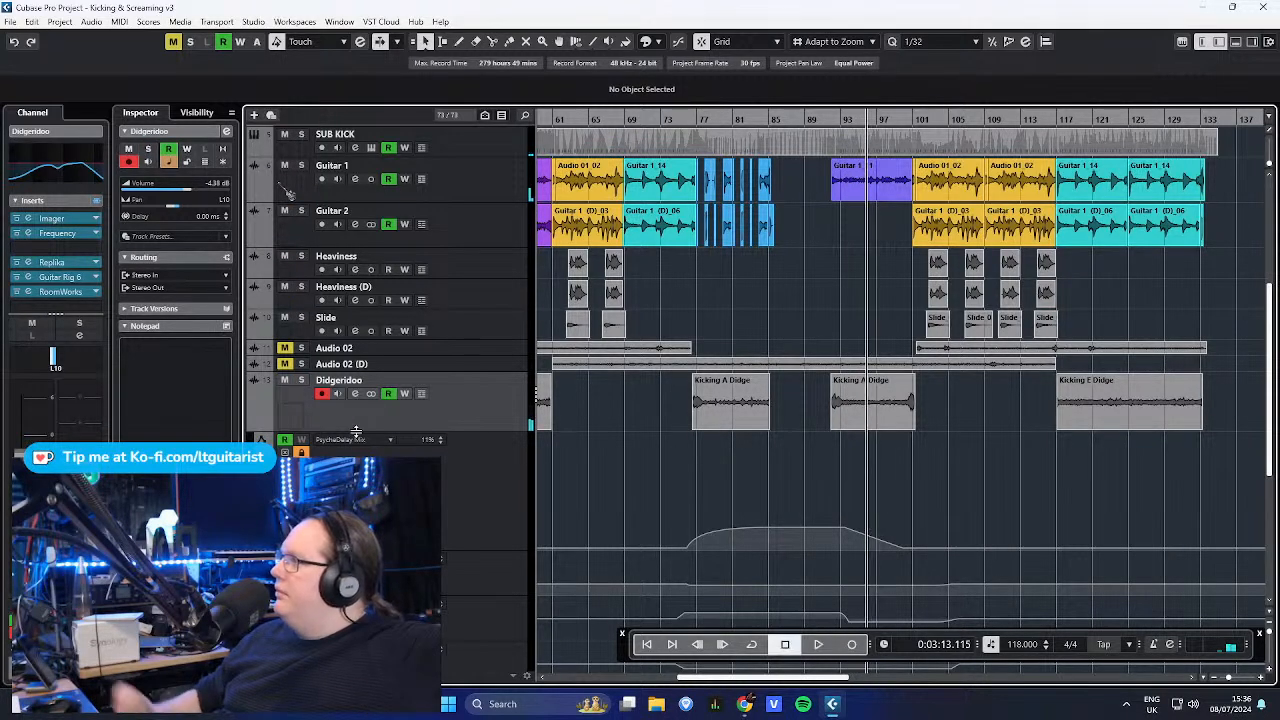
left_click(255, 428)
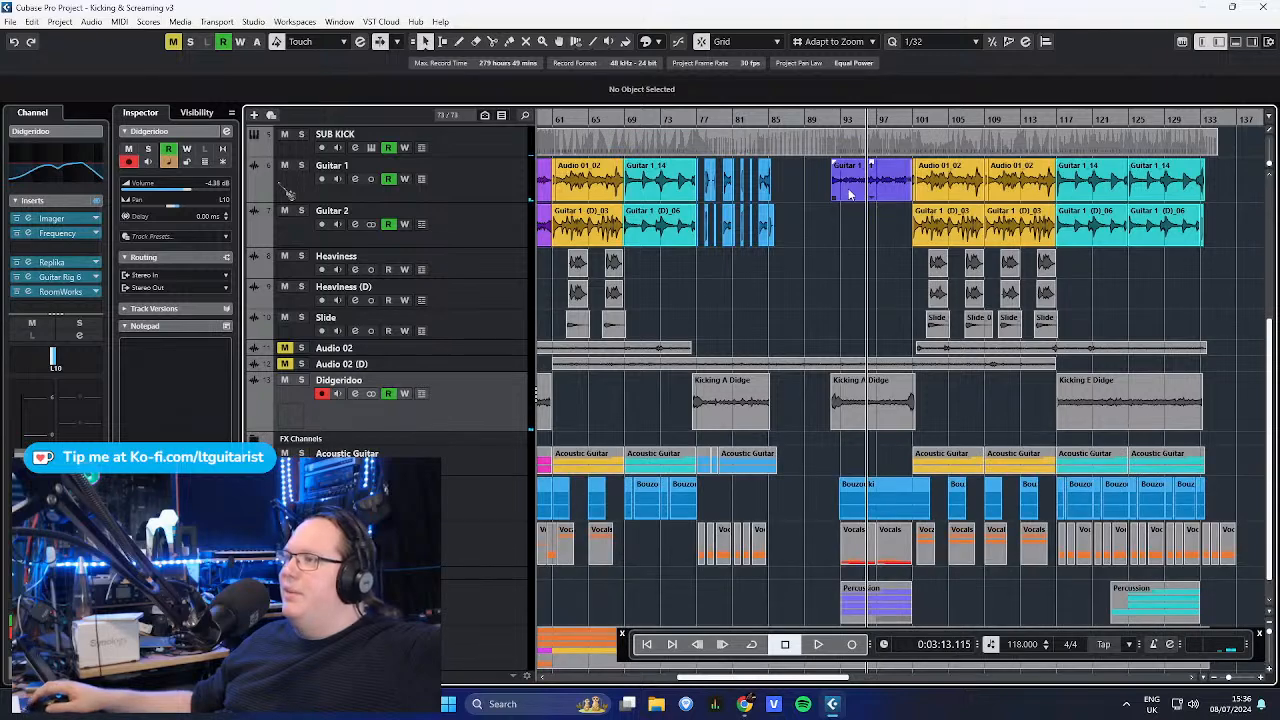
- Place the playhead at bar 117, select Guitar 1, play the full mix from the last Kicking E Didge event, and stop
left_click_drag(748, 118, 674, 72)
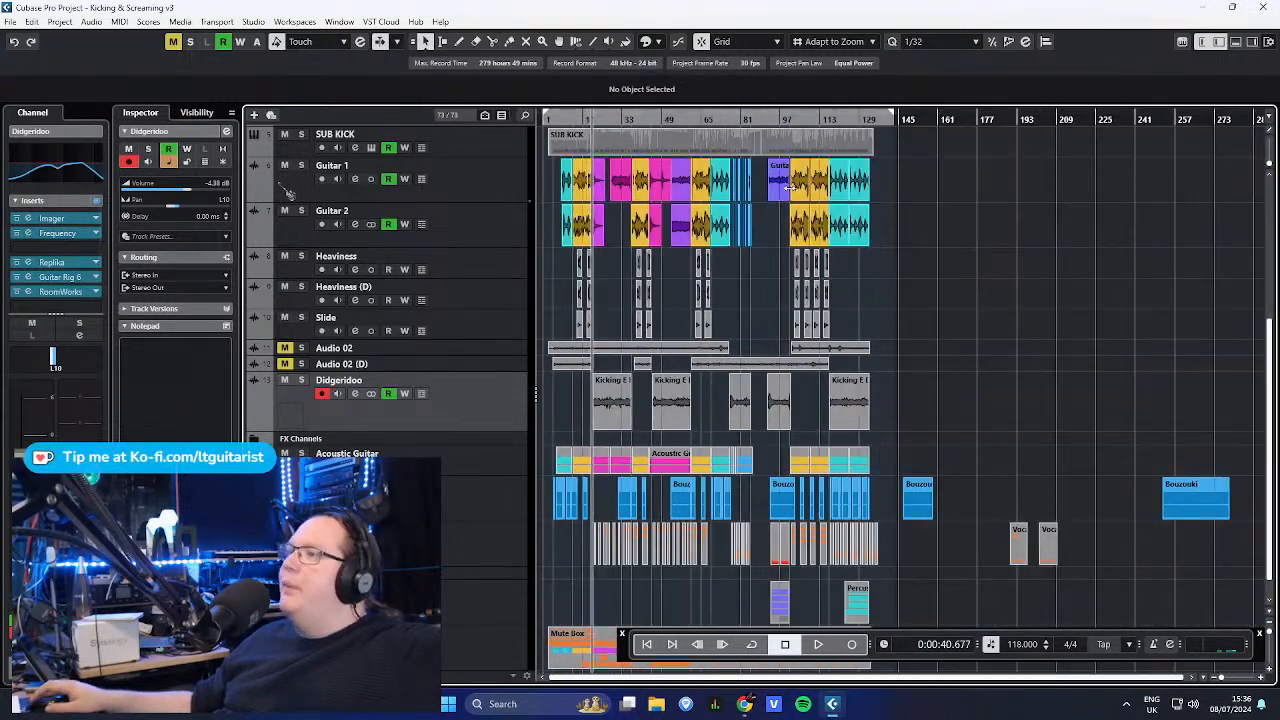
left_click_drag(836, 117, 812, 145)
scroll(784, 275, "up", 3)
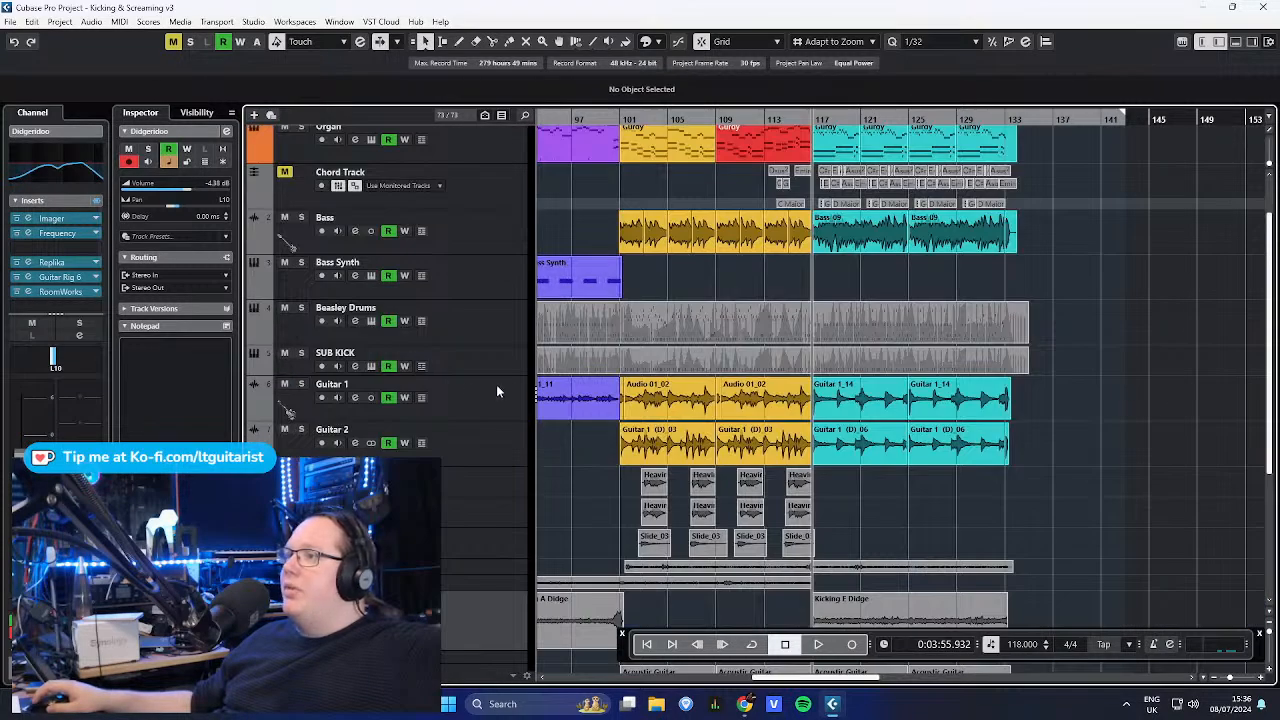
left_click(505, 428)
left_click(519, 400)
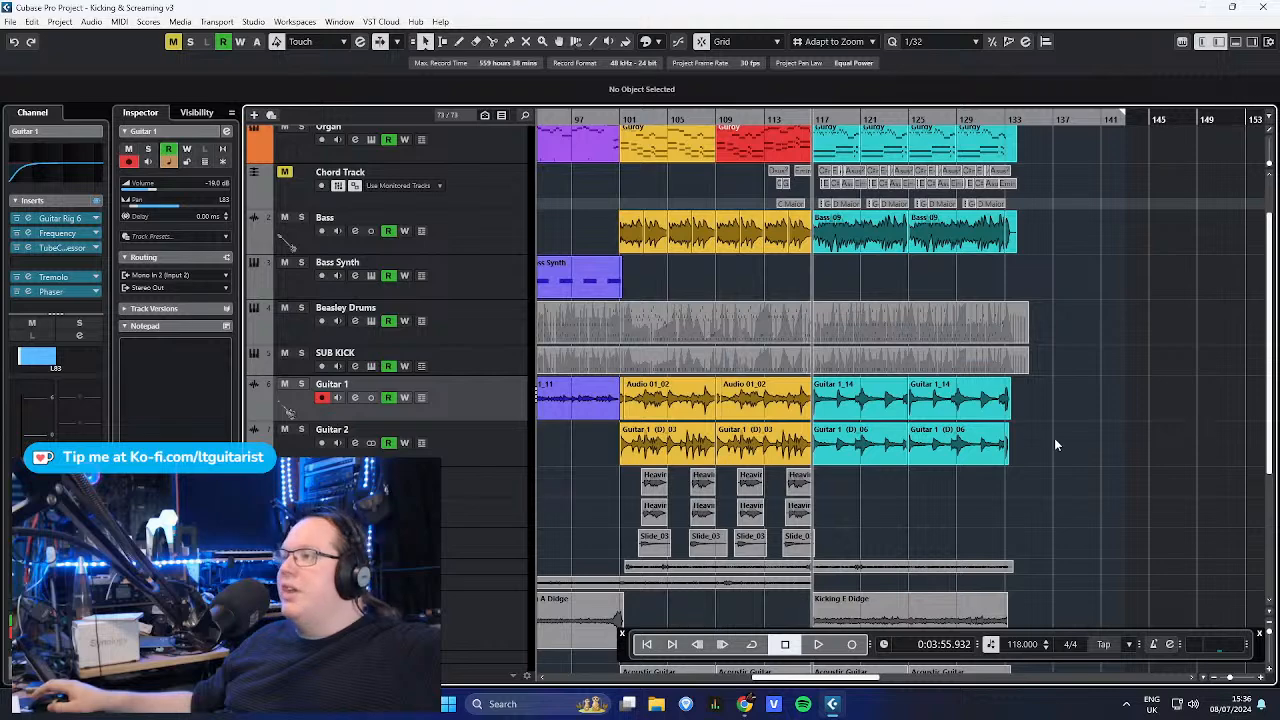
scroll(900, 480, "down", 5)
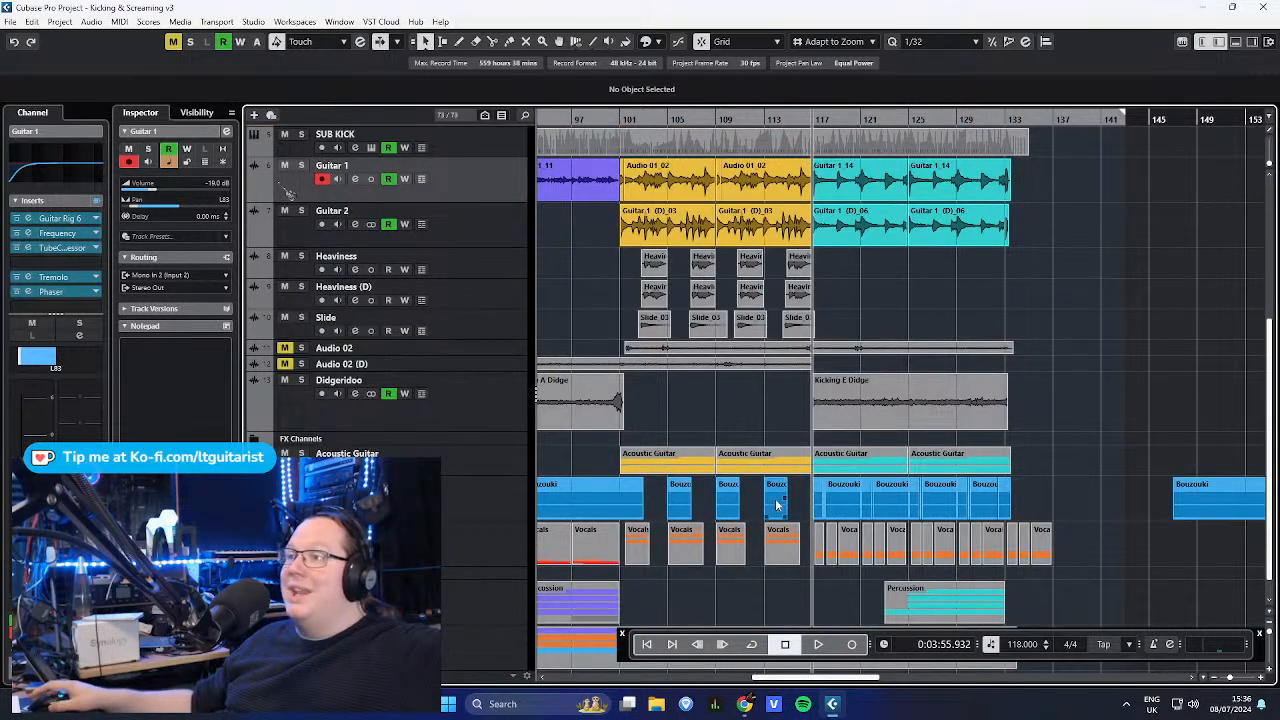
key("space")
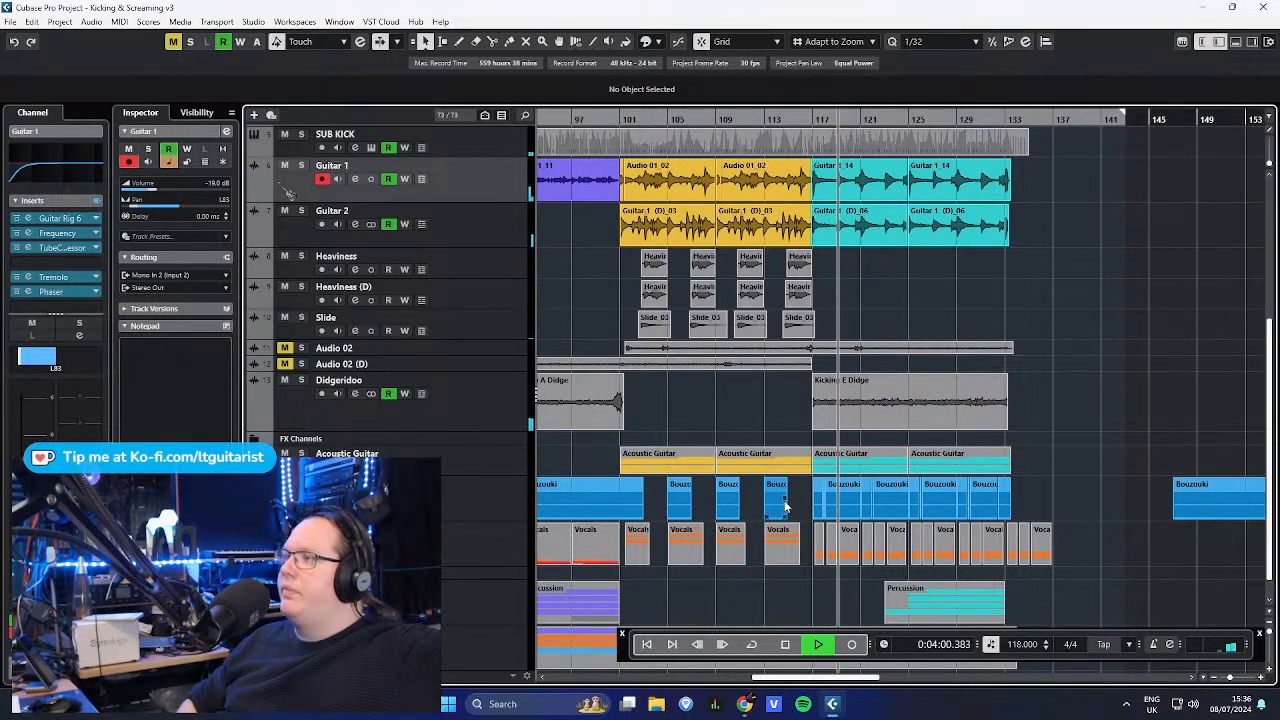
key("space")
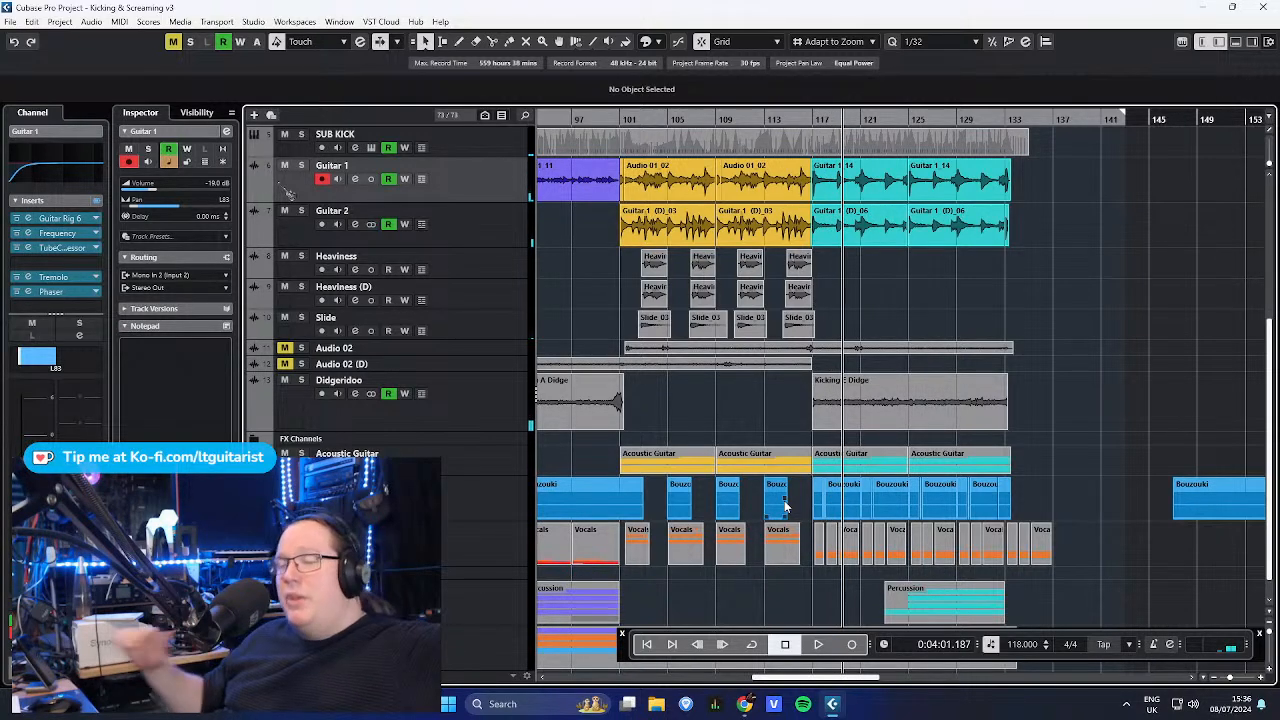
- Return the playhead to bar 4, expand the Acoustic Guitar folder, and inspect its group channel, Ac Guitar DI and Ac Guitar Mic tracks
left_click_drag(616, 122, 562, 112)
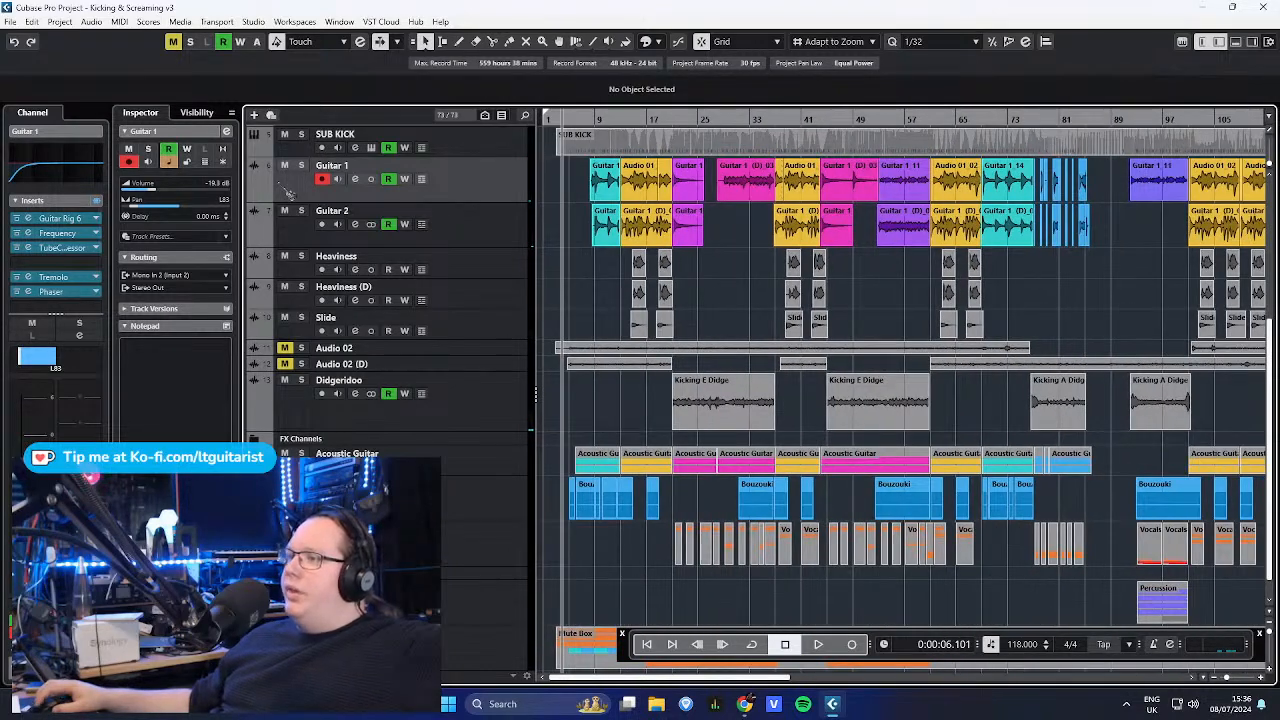
left_click(254, 454)
left_click(455, 483)
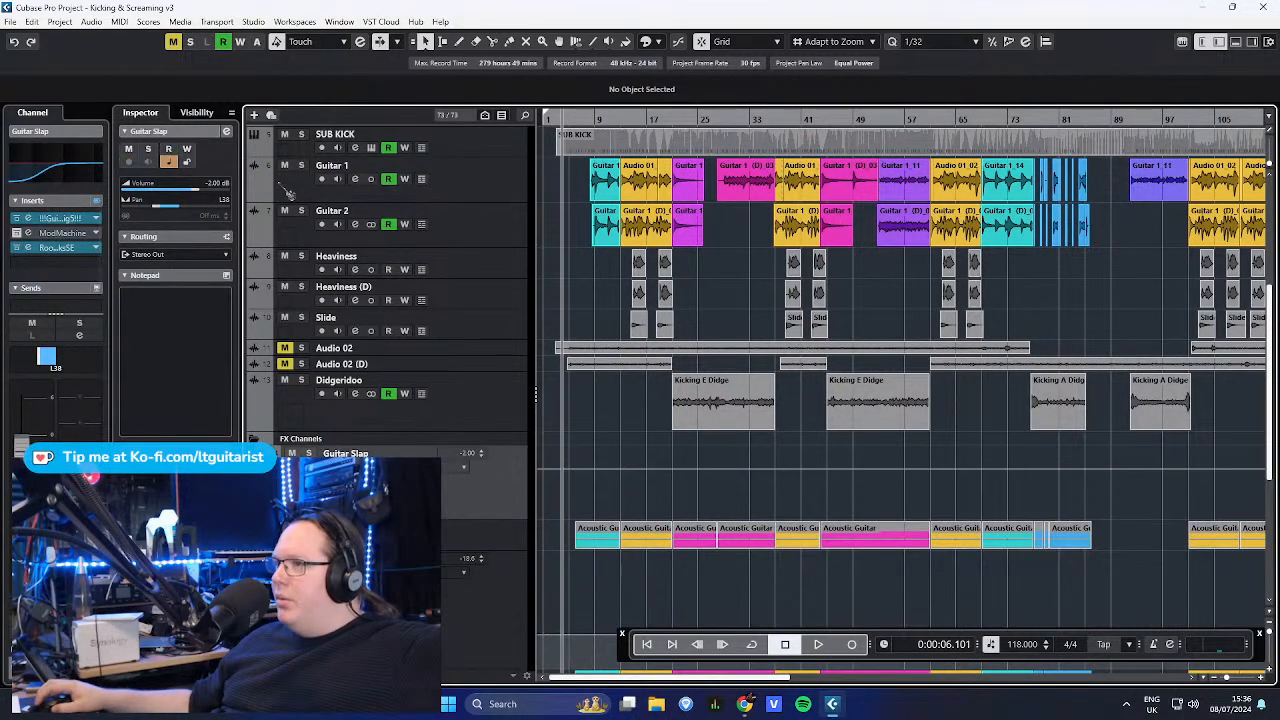
left_click(254, 439)
left_click(499, 498)
scroll(652, 354, "down", 3)
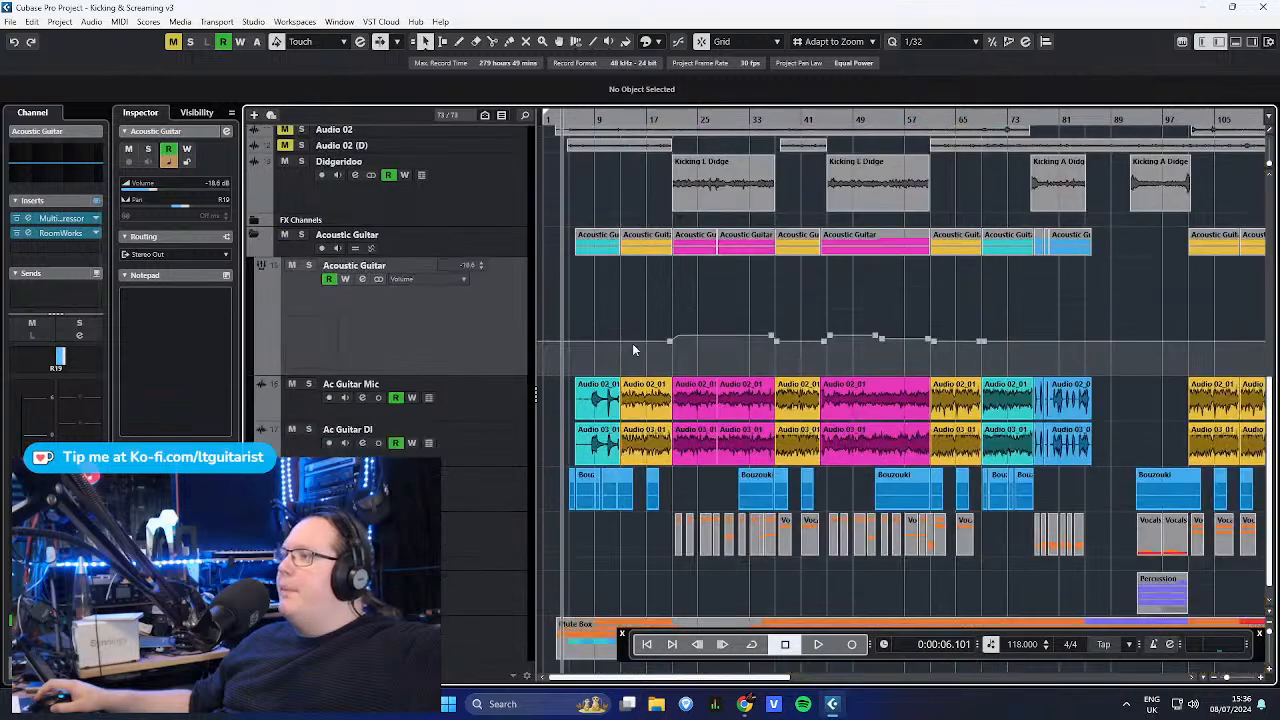
left_click(506, 455)
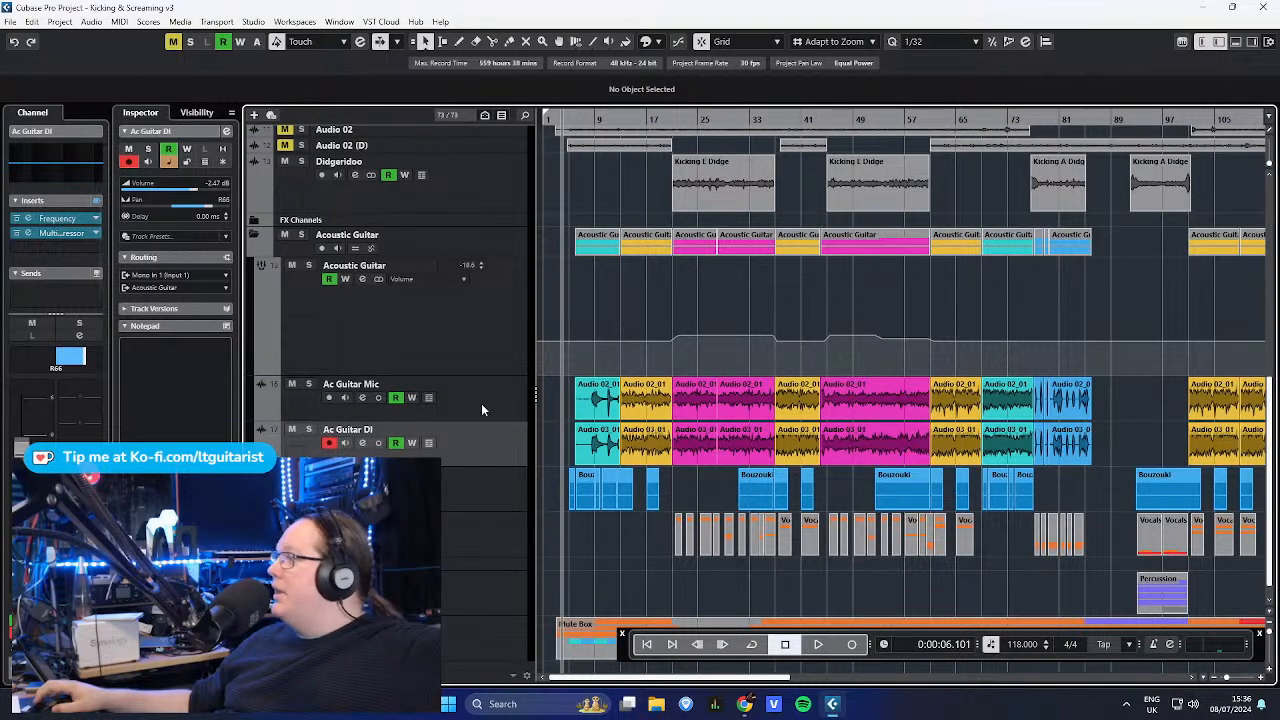
left_click(479, 403)
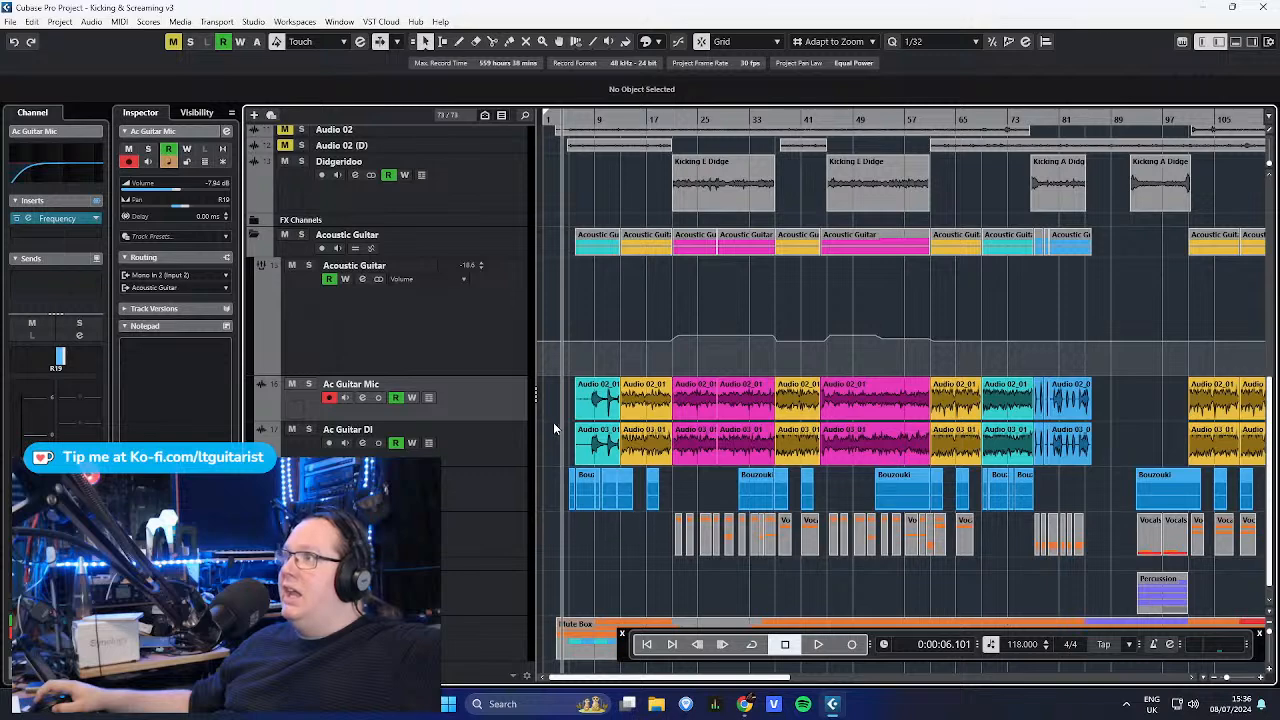
- Solo the Ac Guitar Mic track, play it from about bar 8, and stop
left_click(309, 384)
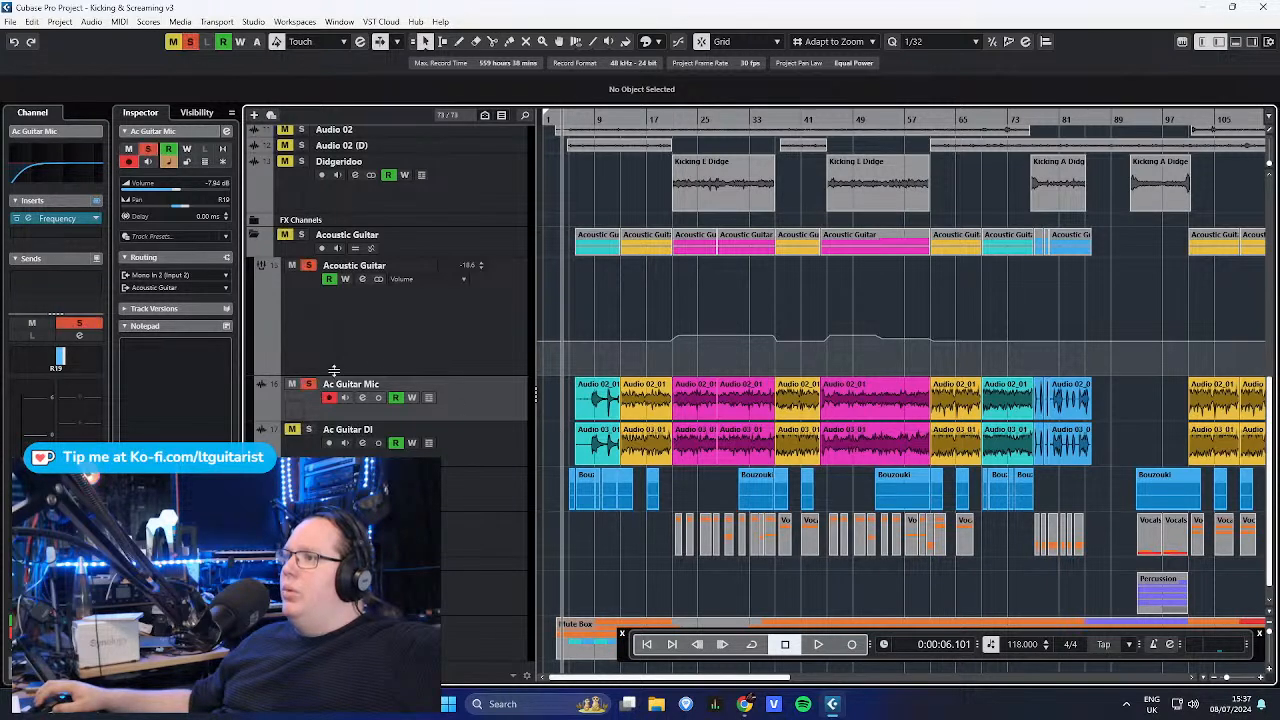
left_click_drag(588, 120, 550, 181)
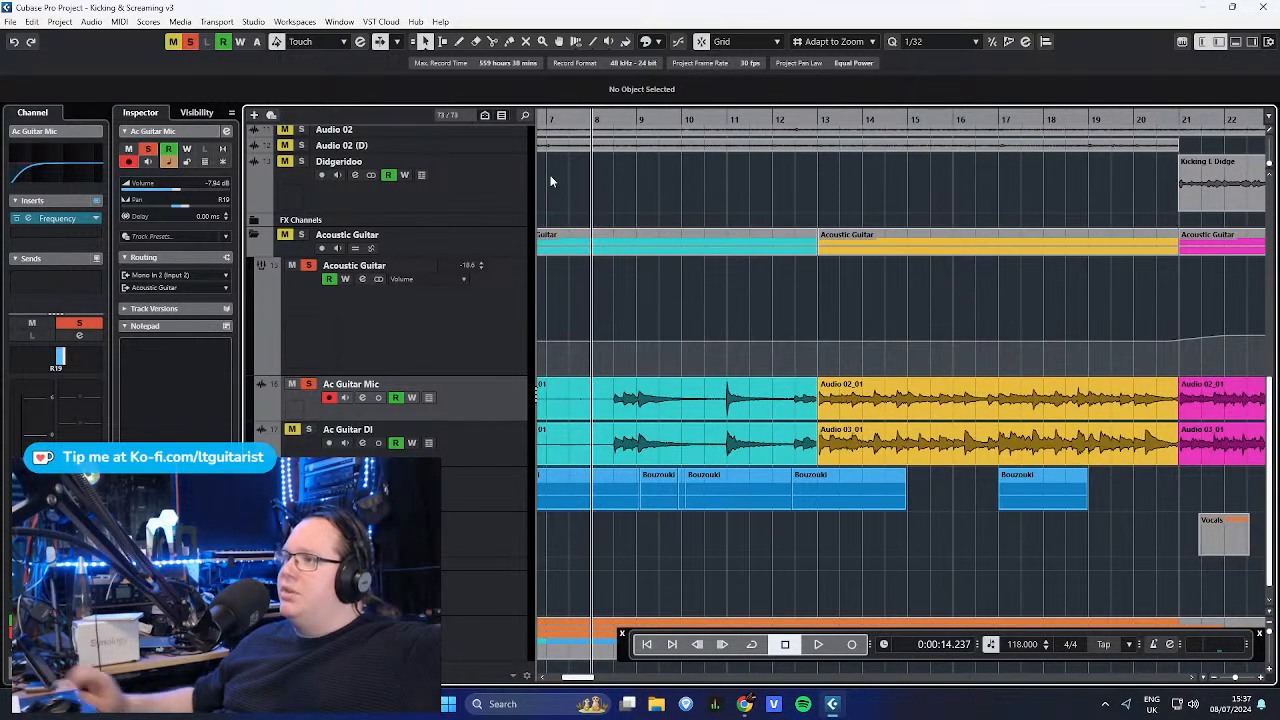
key("space")
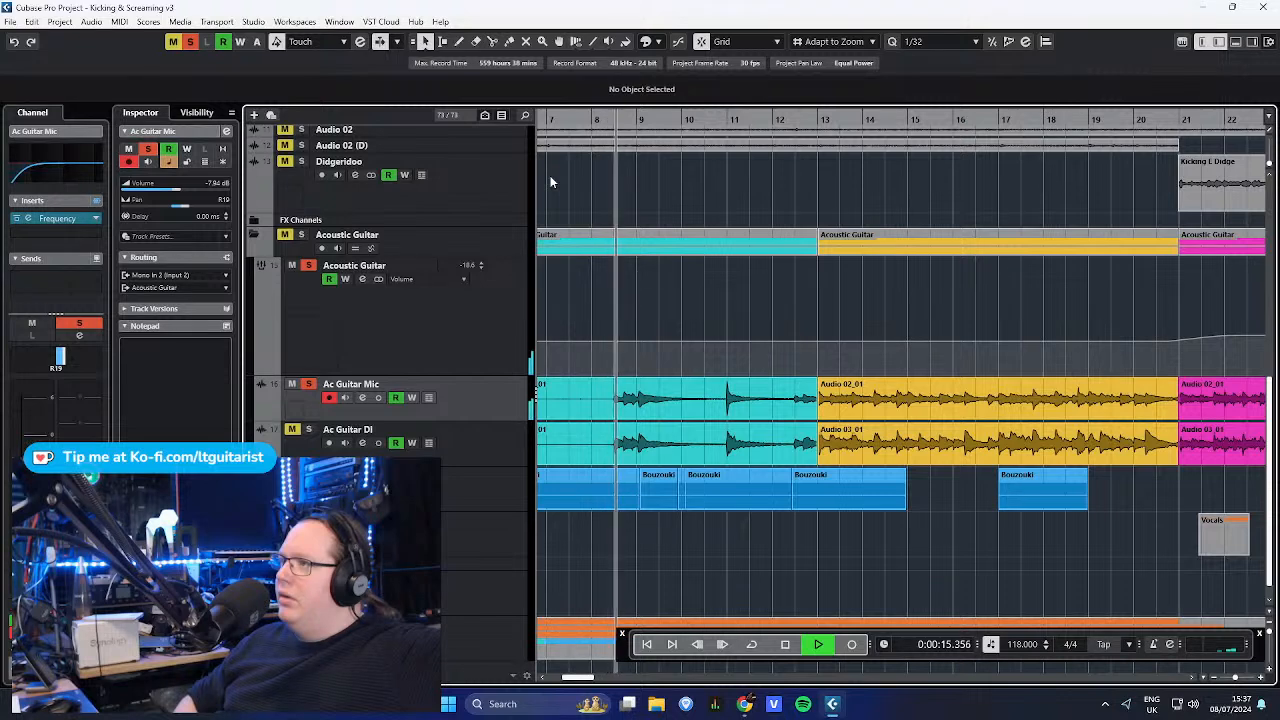
key("space")
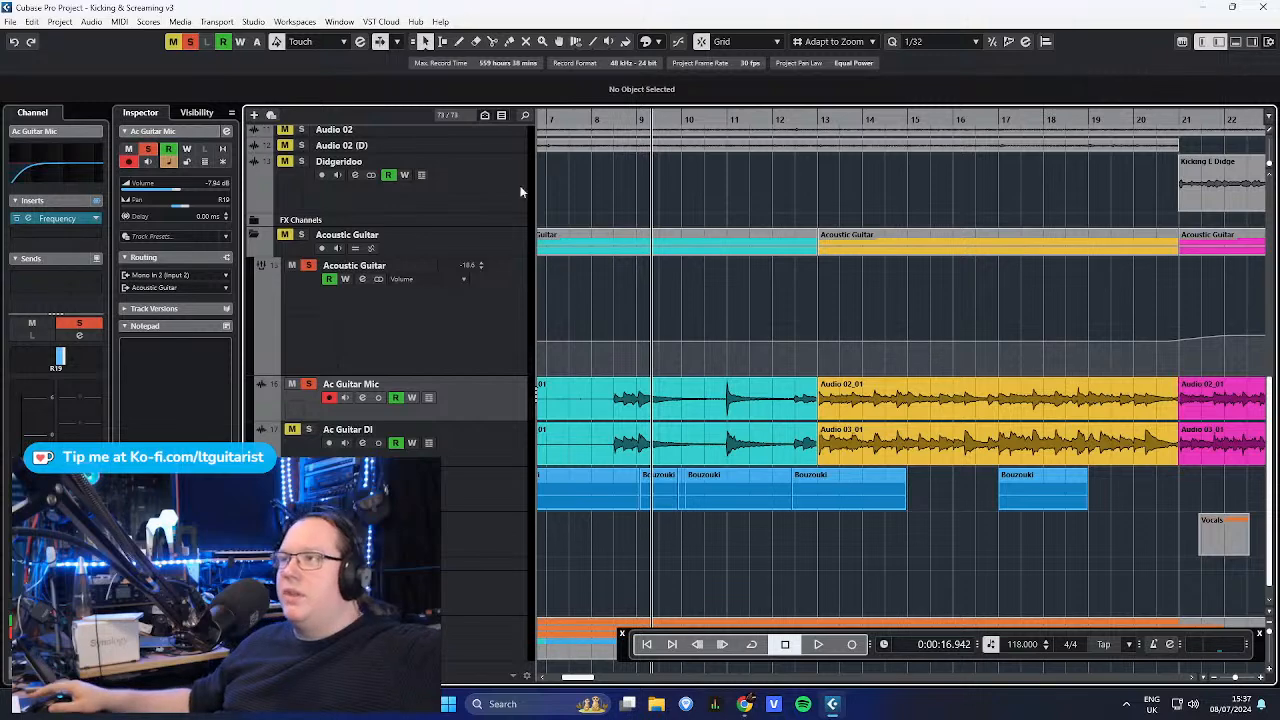
- Solo Ac Guitar DI alongside Ac Guitar Mic and play both tracks from about bar 12
left_click_drag(600, 120, 596, 104)
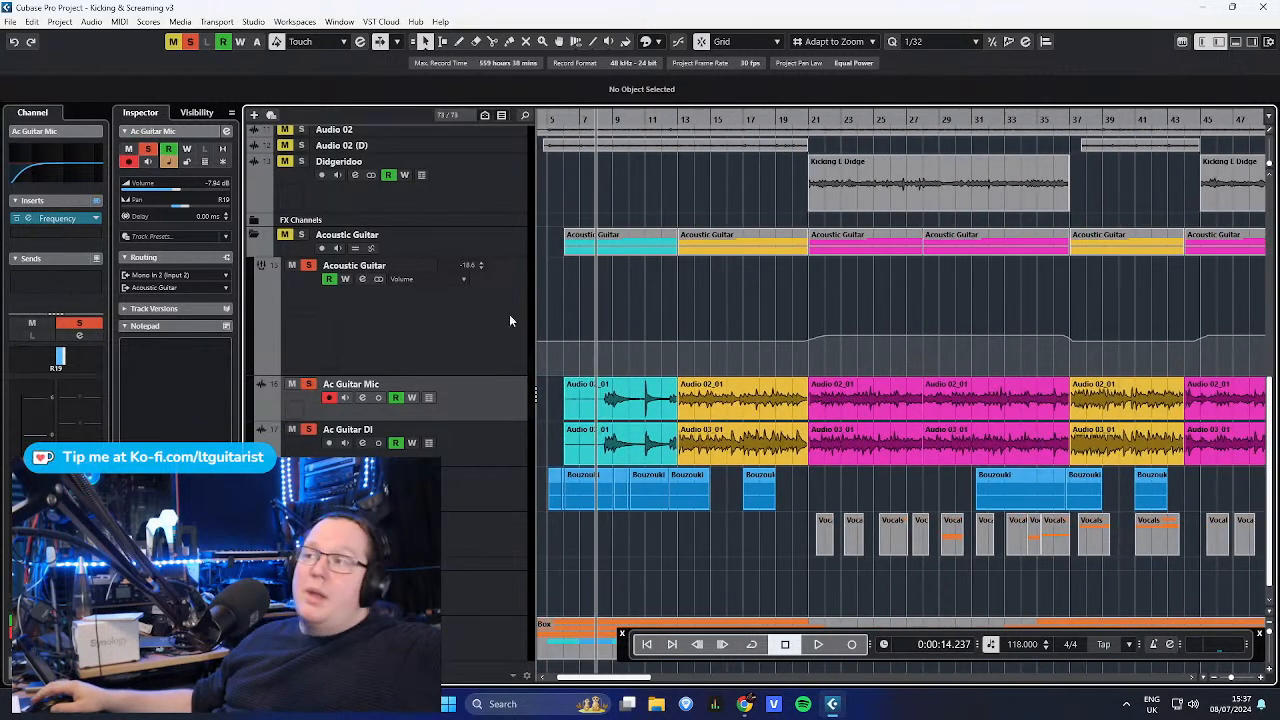
left_click(518, 456)
left_click(662, 120)
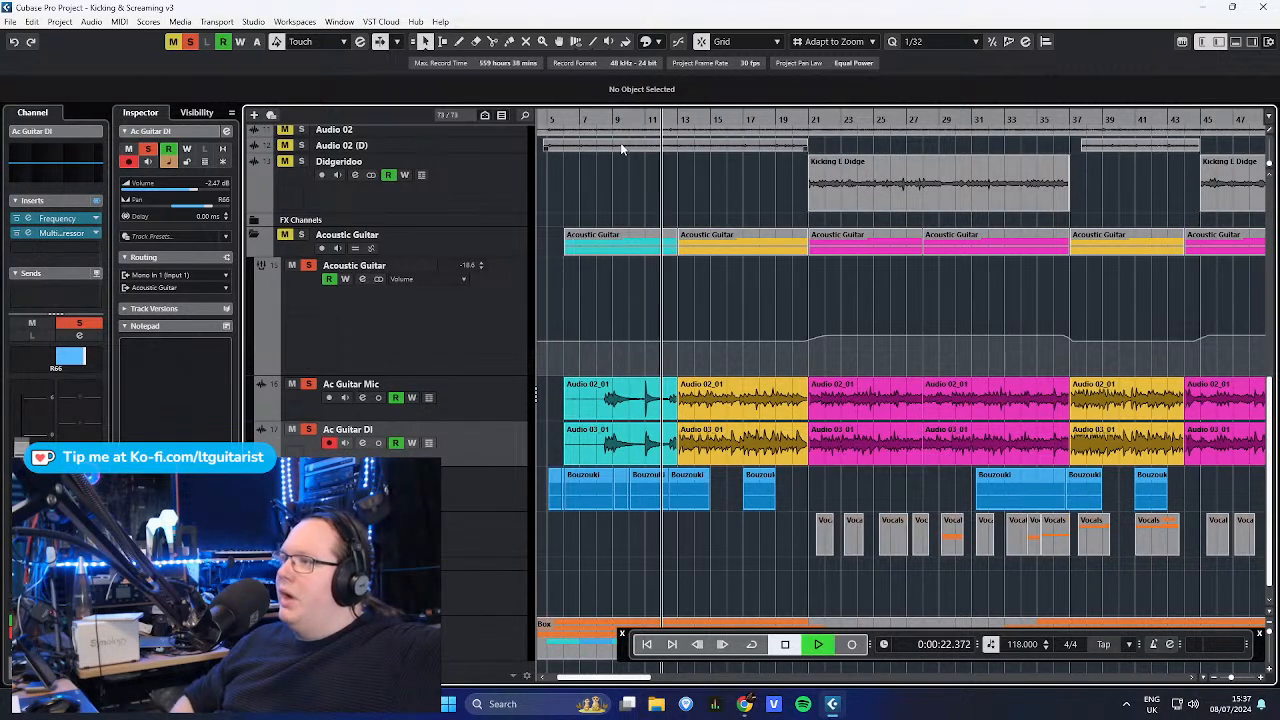
key("space")
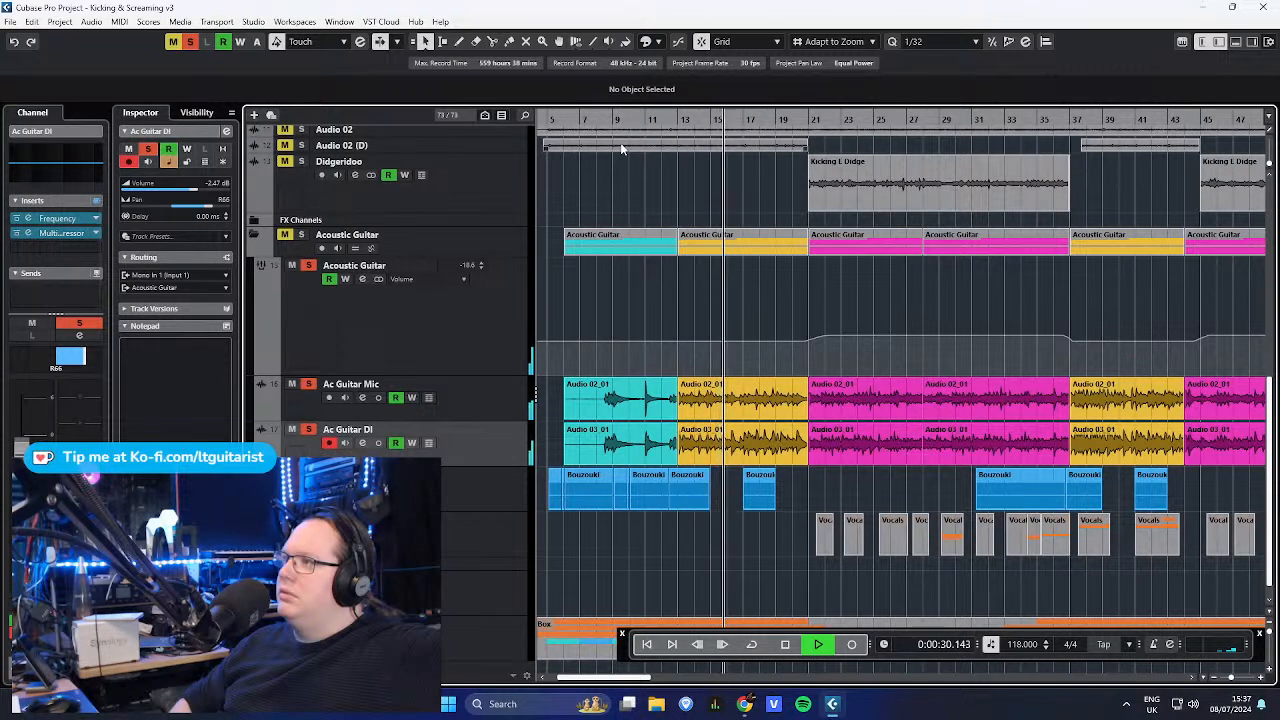
- Move the playhead to bar 21 and play the soloed acoustic guitar tracks from there
key("space")
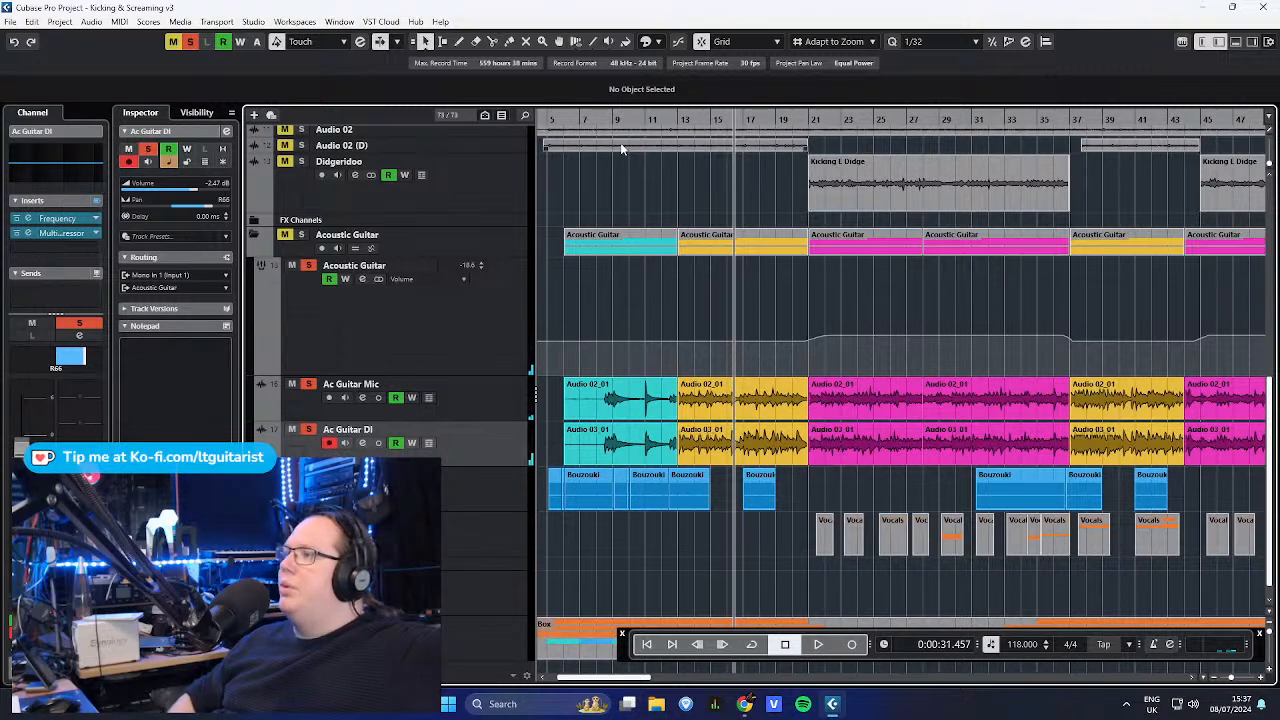
left_click_drag(812, 122, 813, 132)
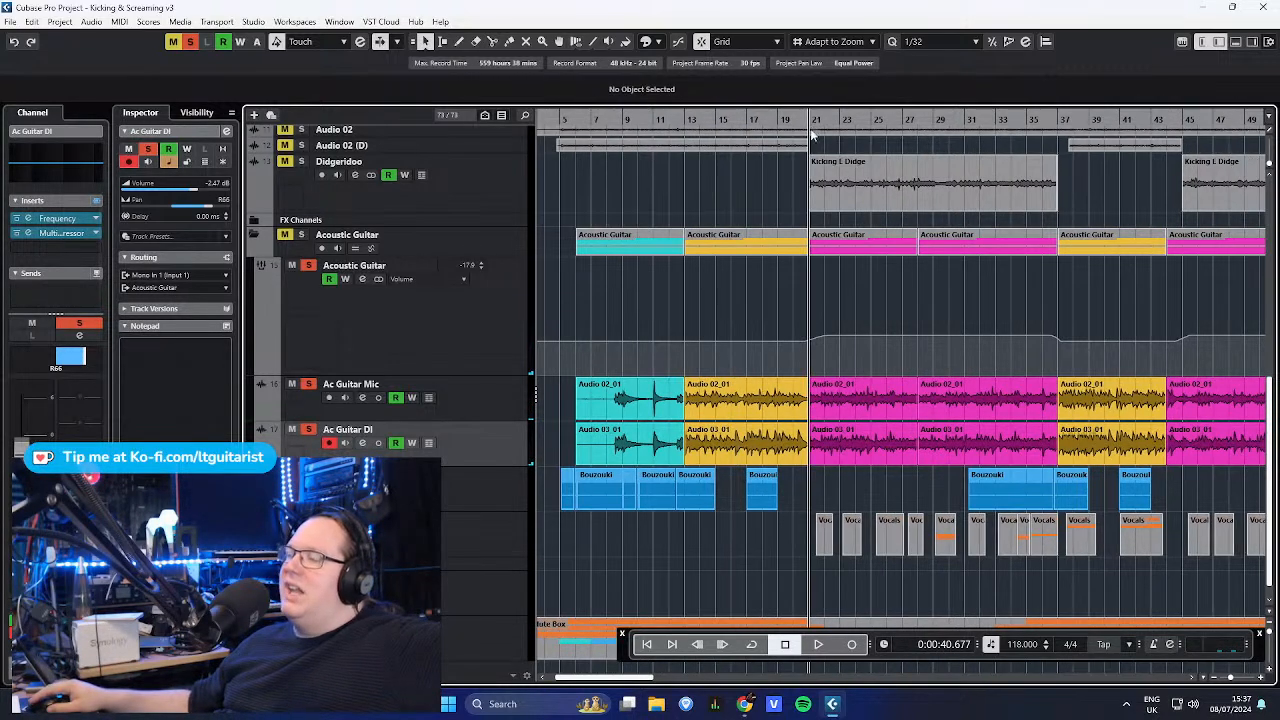
key("space")
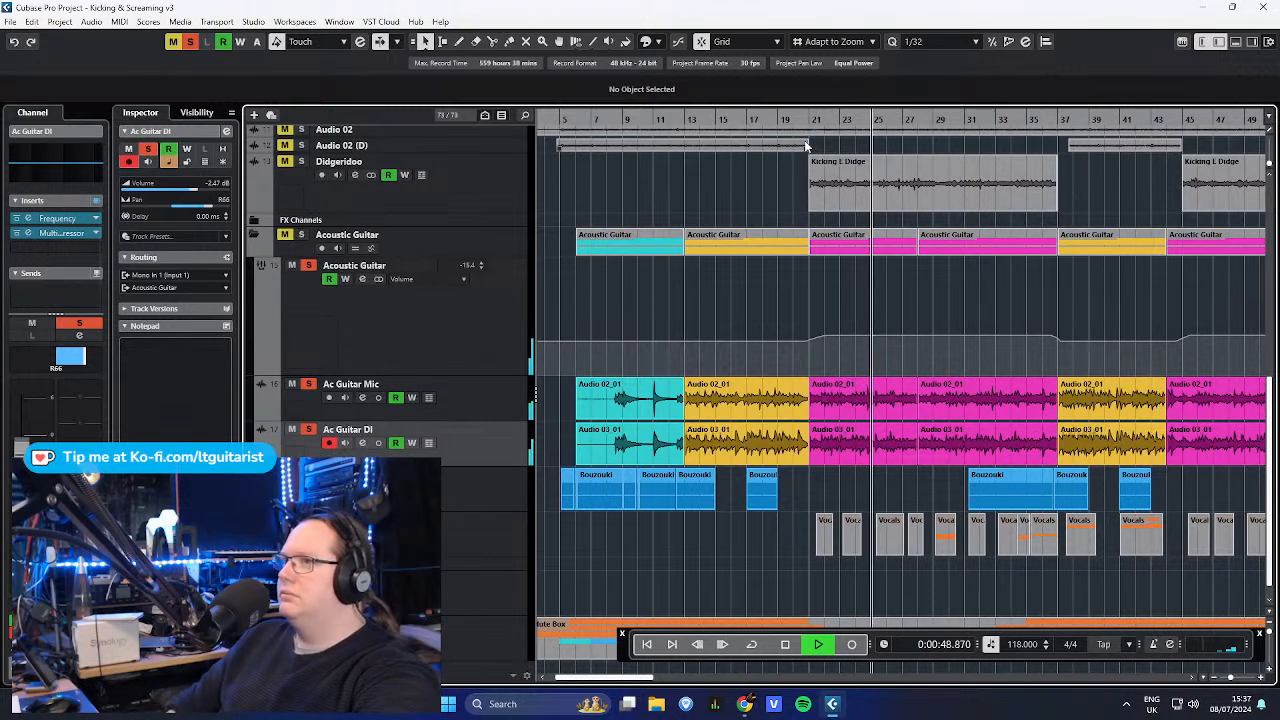
- Inspect the MultibandCompressor and RoomWorks inserts on the Acoustic Guitar group channel, then close both plug-in windows
left_click(462, 337)
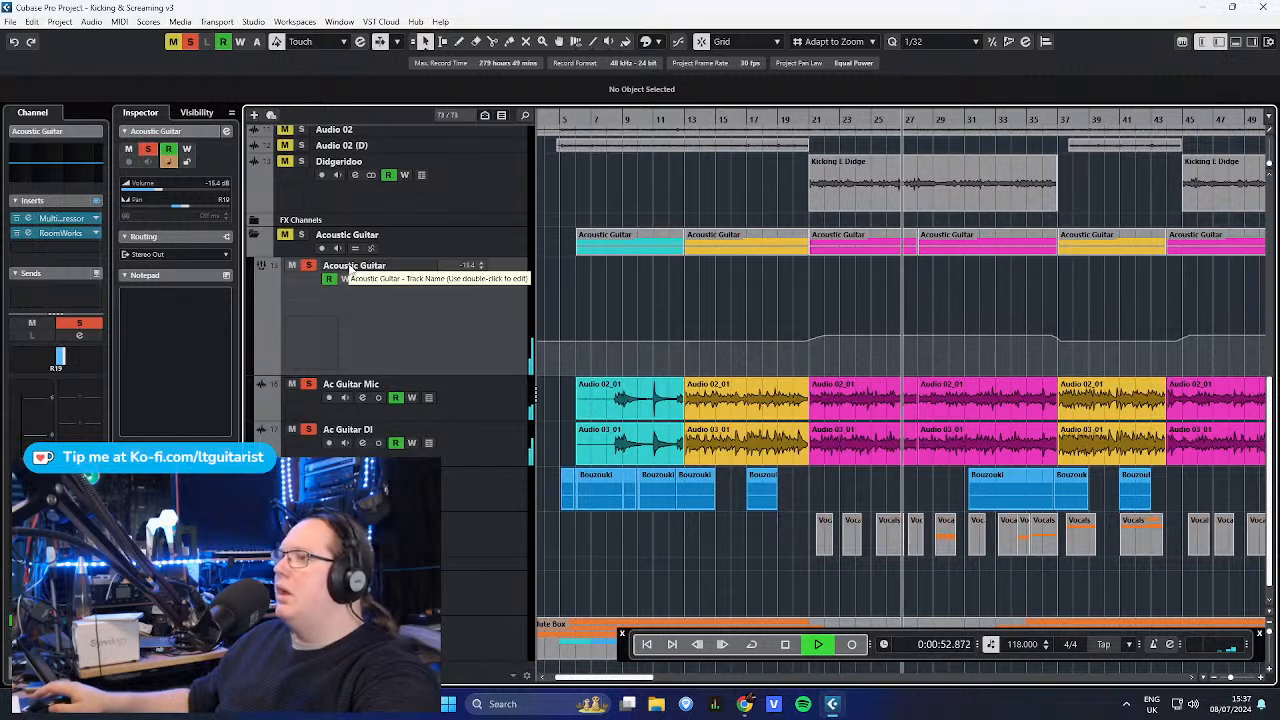
left_click(68, 218)
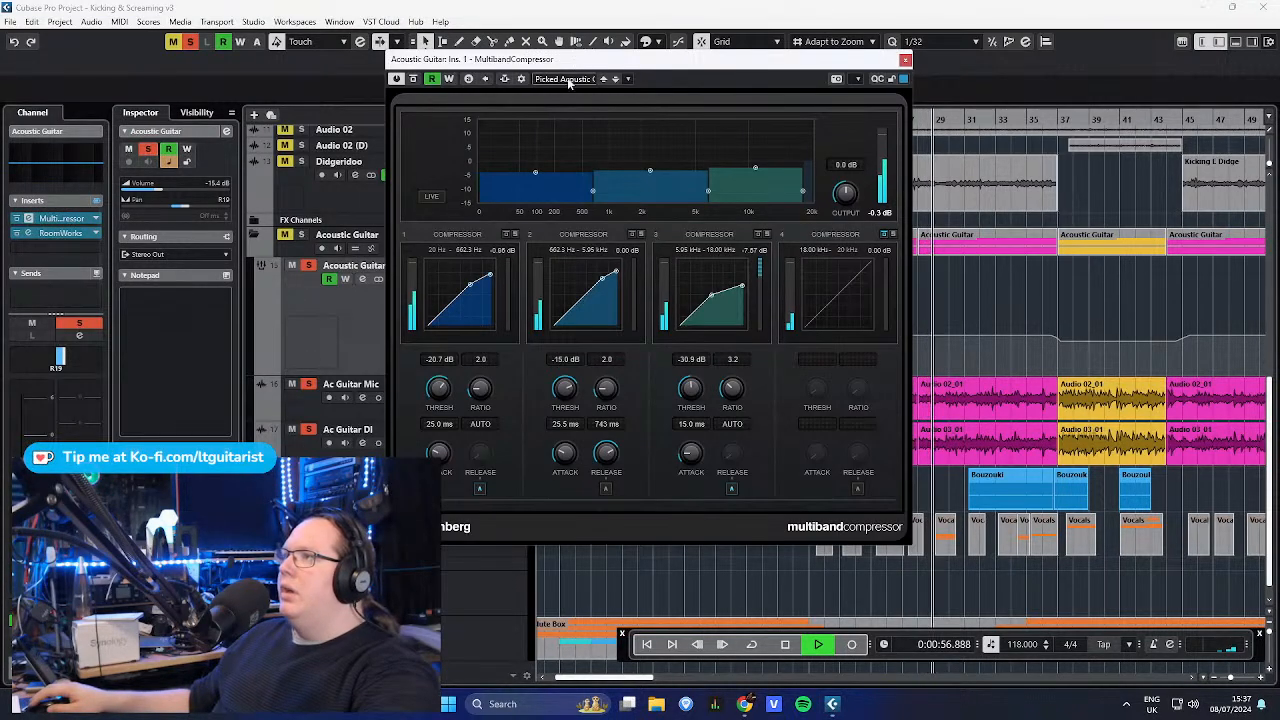
left_click(60, 233)
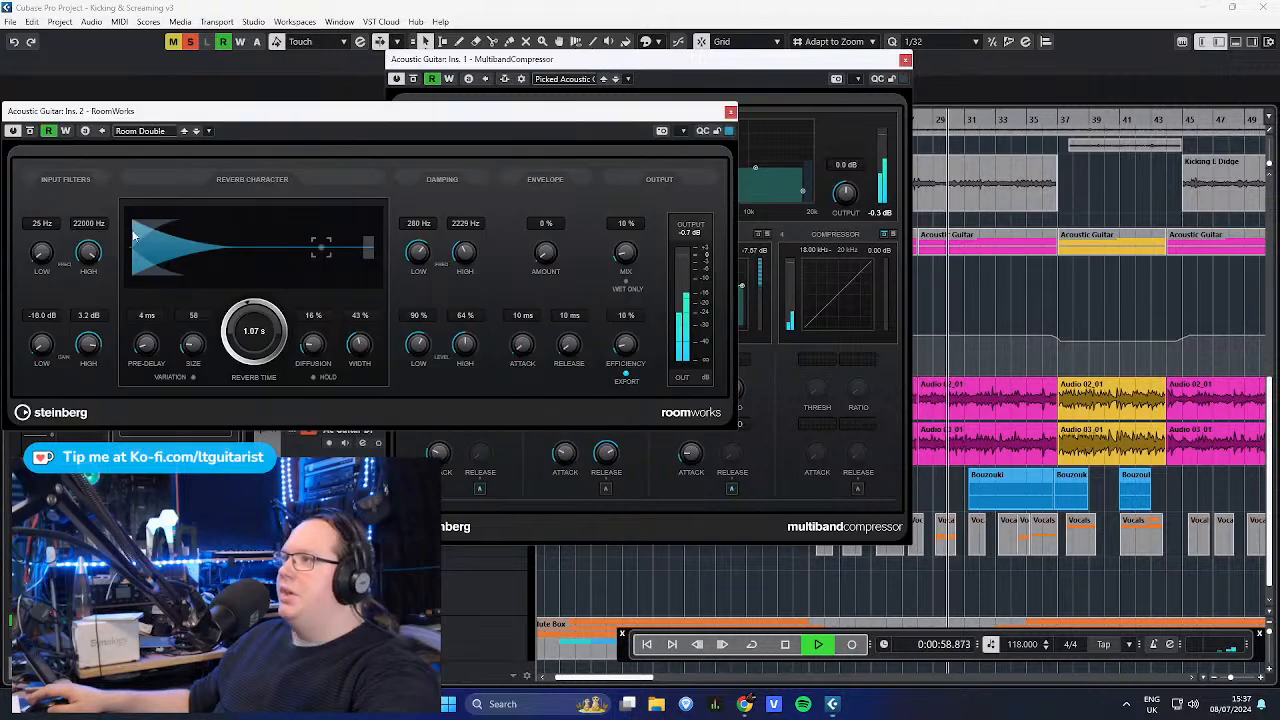
left_click_drag(387, 106, 466, 110)
left_click(805, 104)
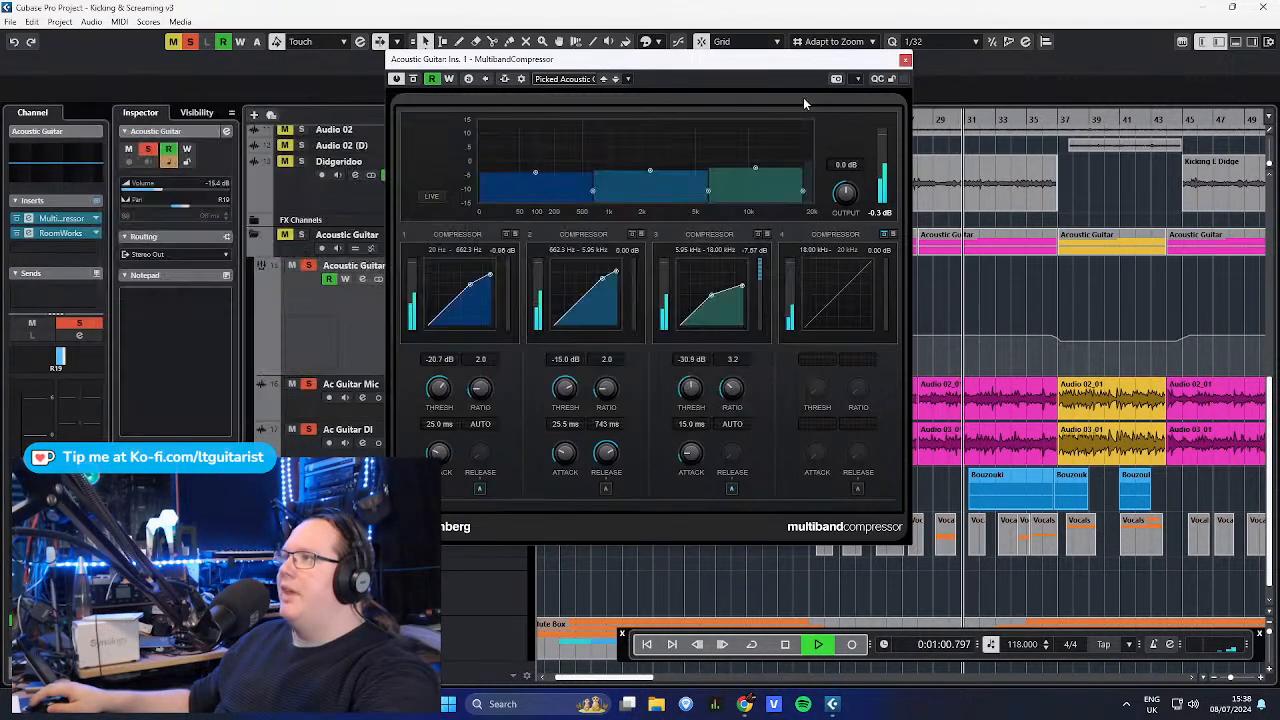
left_click(905, 59)
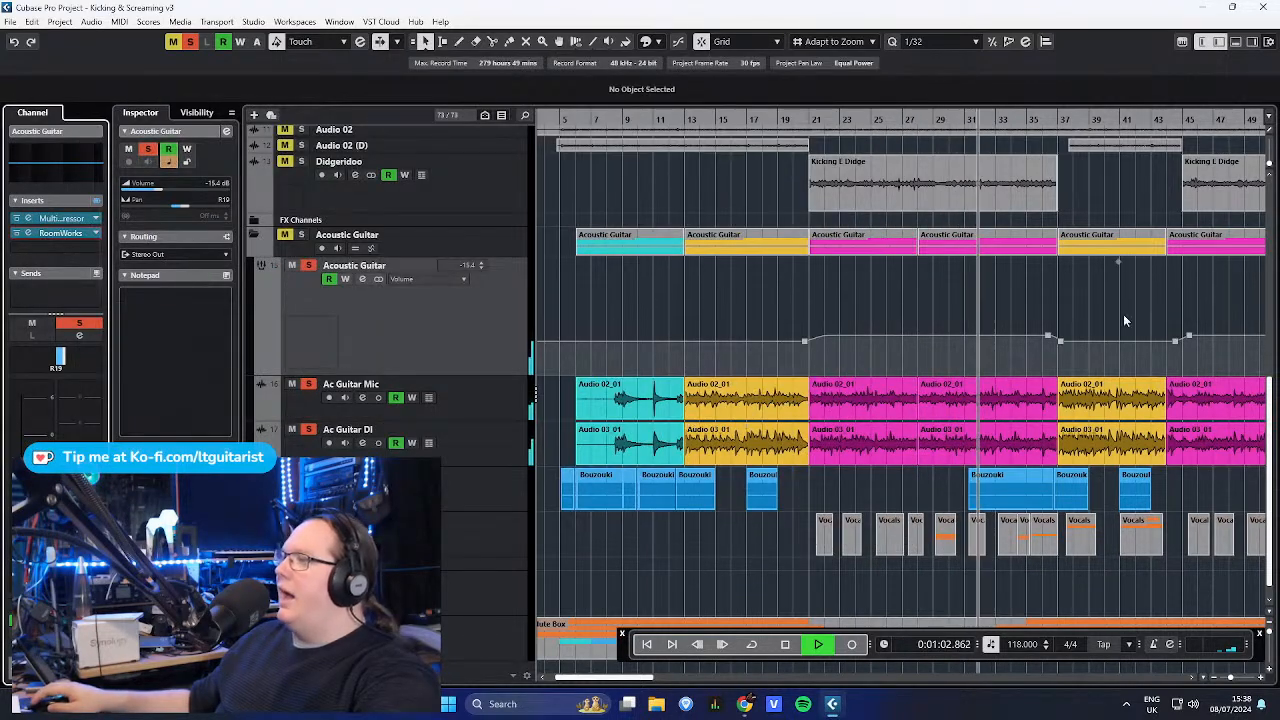
- Unsolo the Acoustic Guitar group during playback, listen to it within the full mix, and stop
key("f")
left_click_drag(1272, 297, 1270, 298)
left_click_drag(1146, 306, 651, 295)
left_click(307, 265)
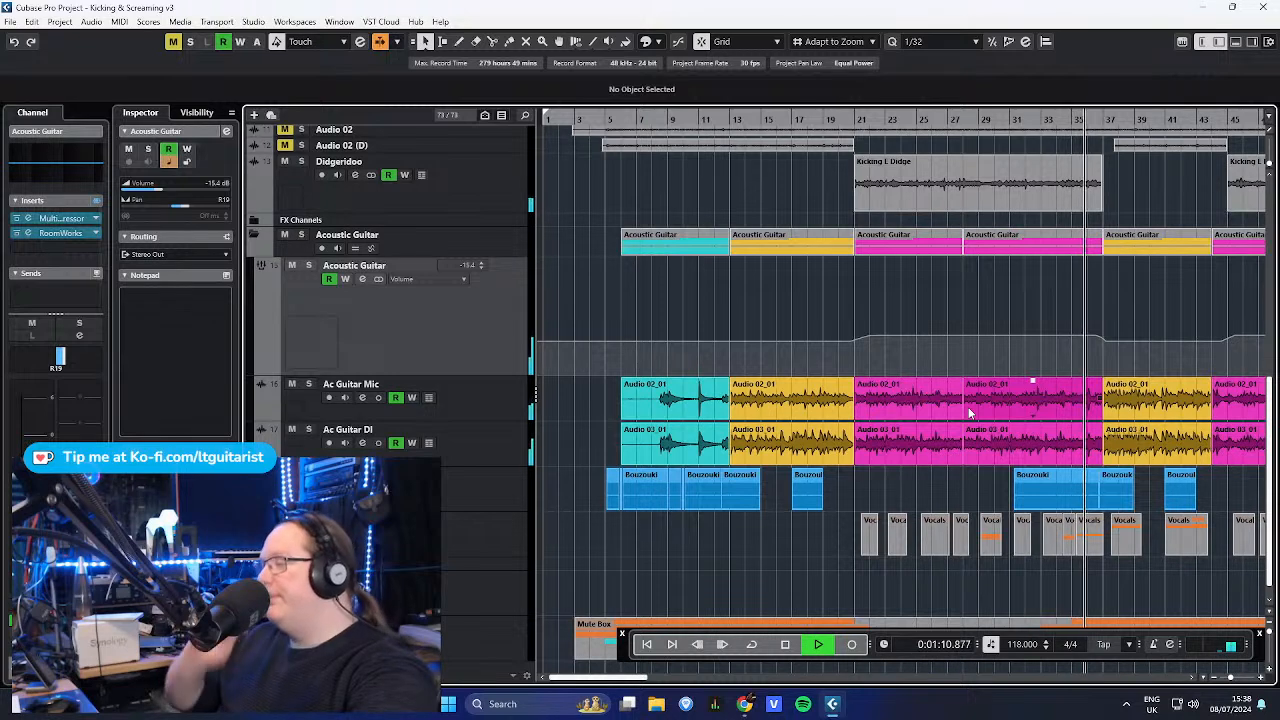
key("space")
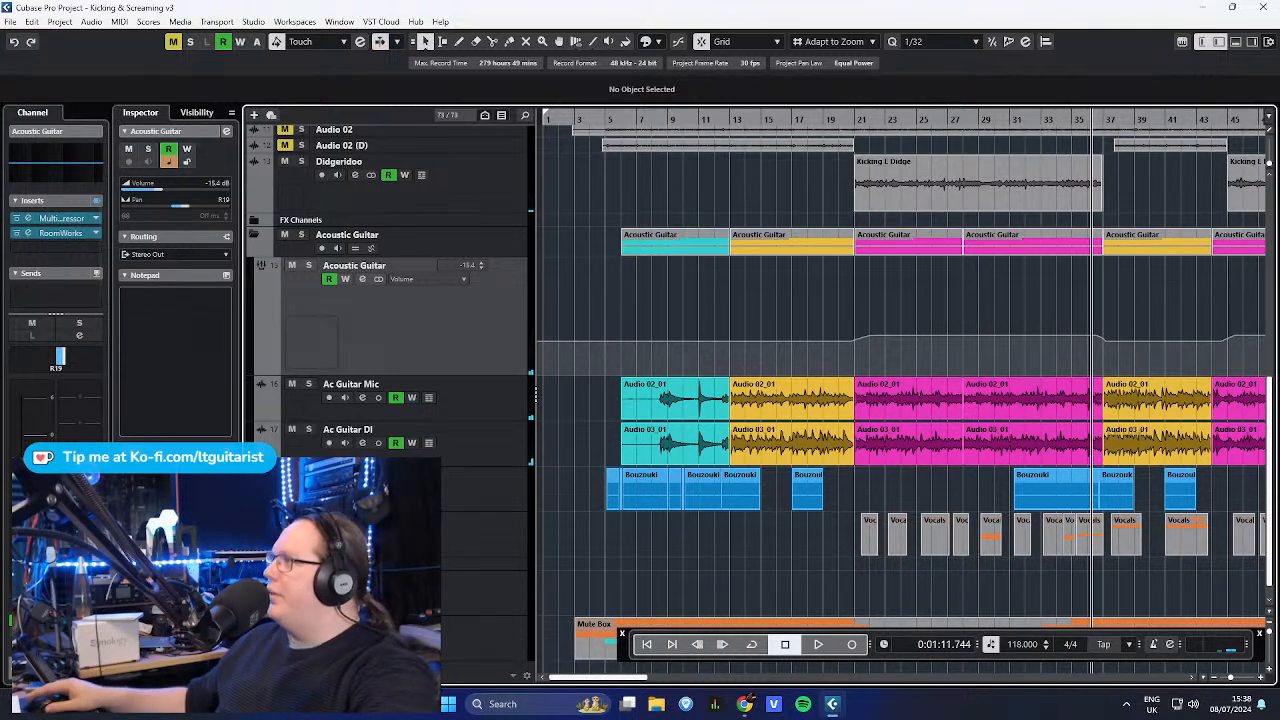
- Reduce the height of the Acoustic Guitar group track and collapse the Acoustic Guitar folder
key("alt+Tab")
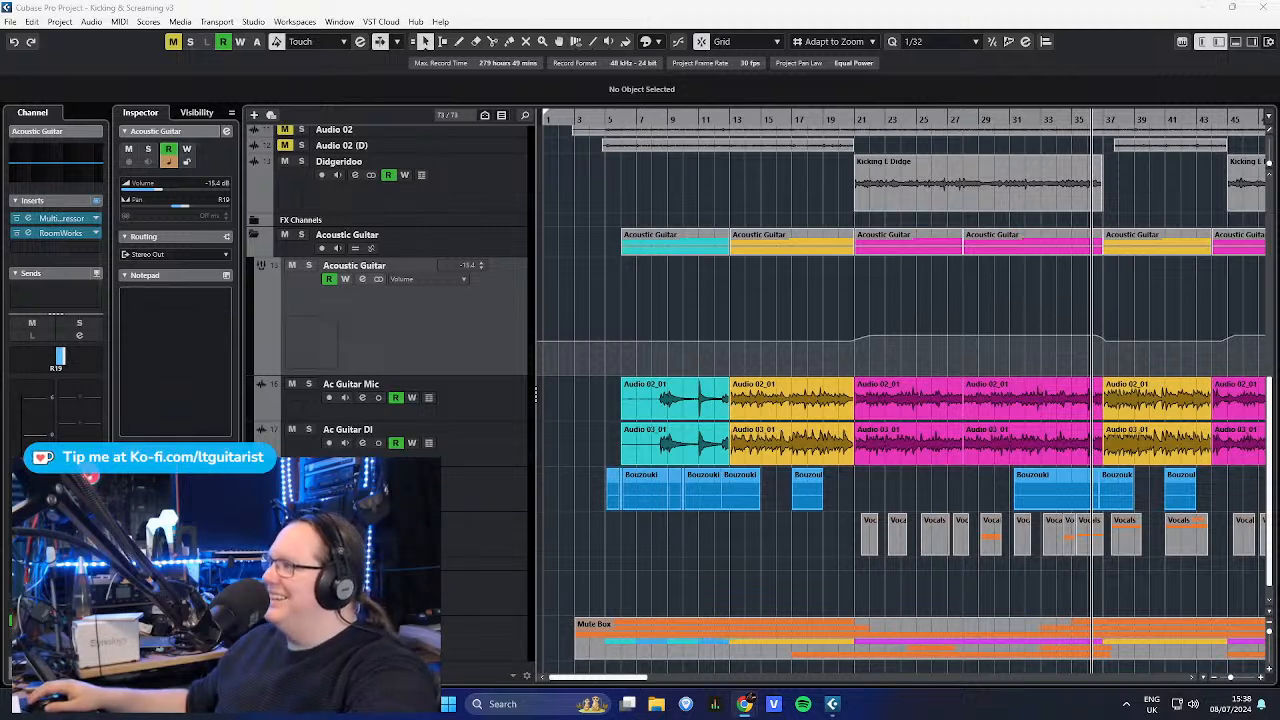
key("F2")
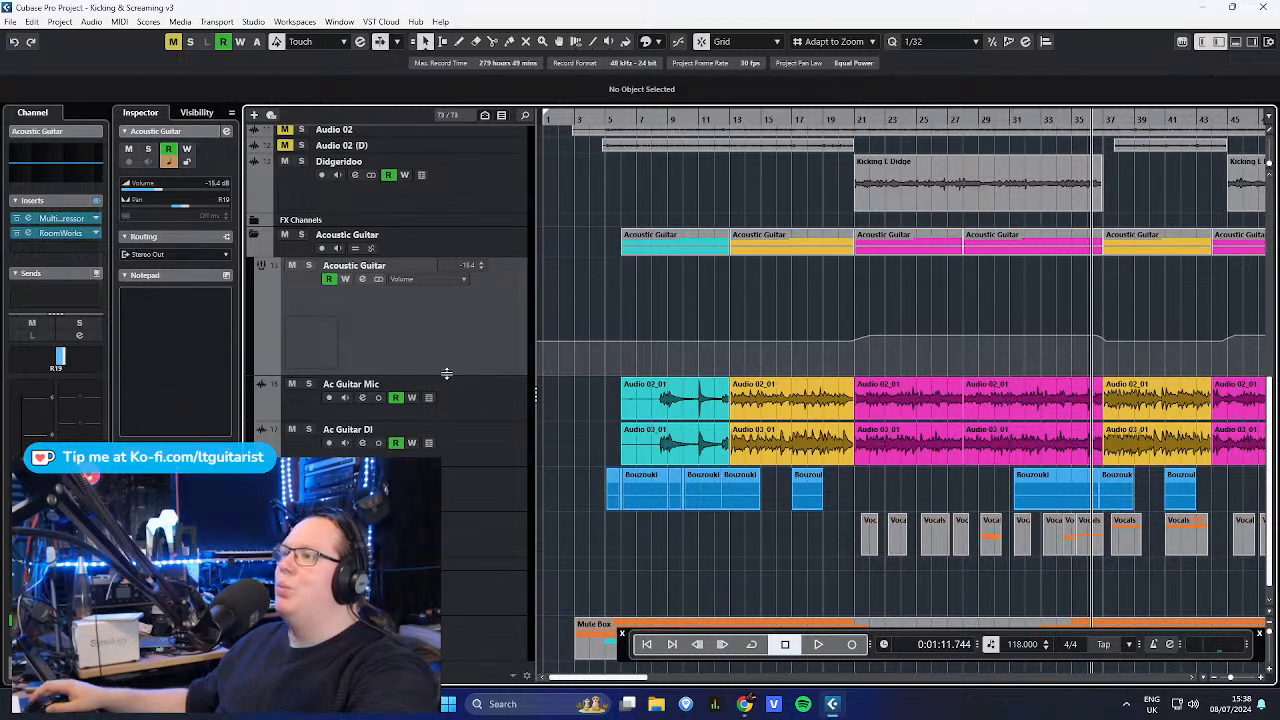
left_click_drag(463, 353, 476, 320)
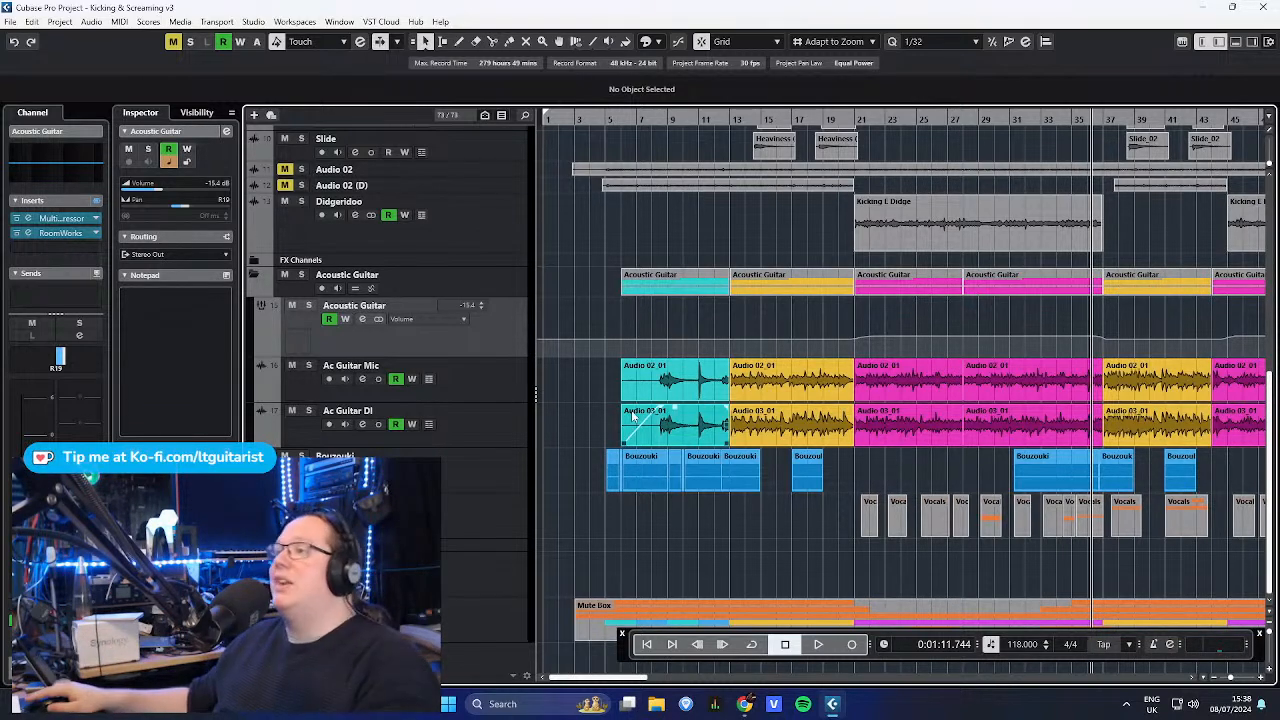
scroll(654, 427, "down", 5)
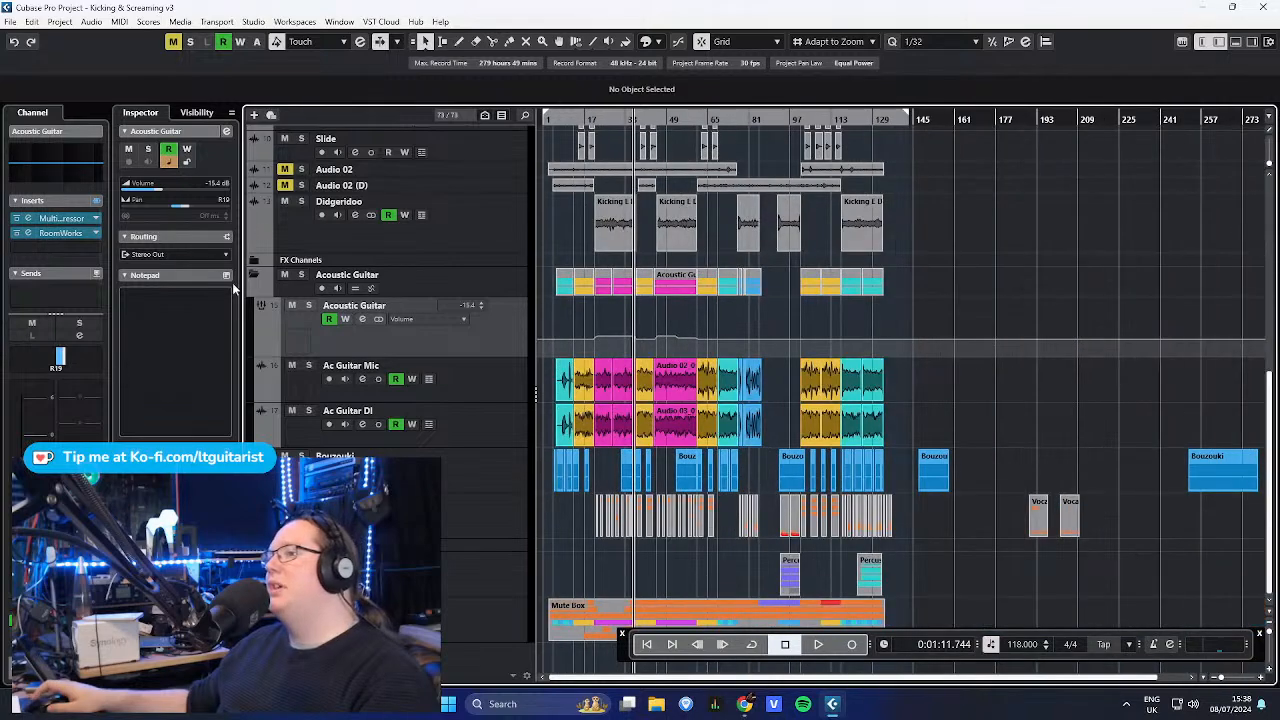
left_click(253, 276)
- Expand the Bouzouki folder to show its group channel and the Sm7 and Se2000 tracks
left_click(458, 451)
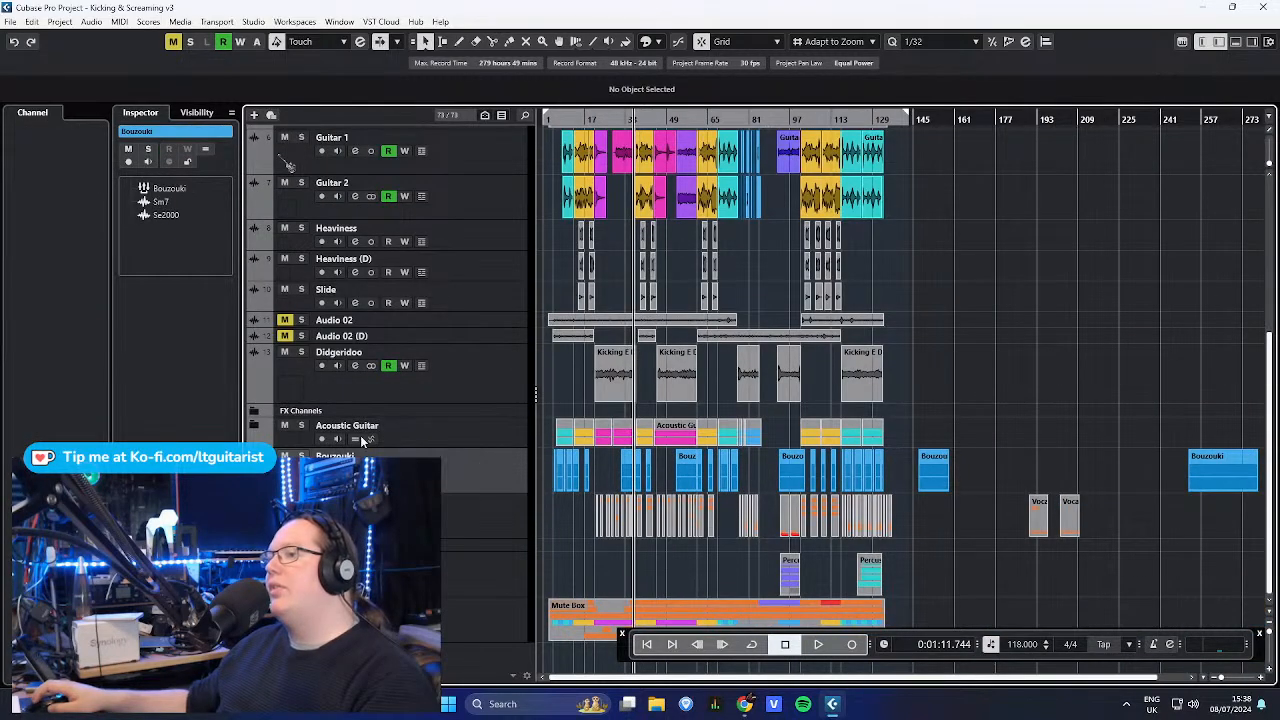
left_click(253, 456)
scroll(569, 468, "down", 4)
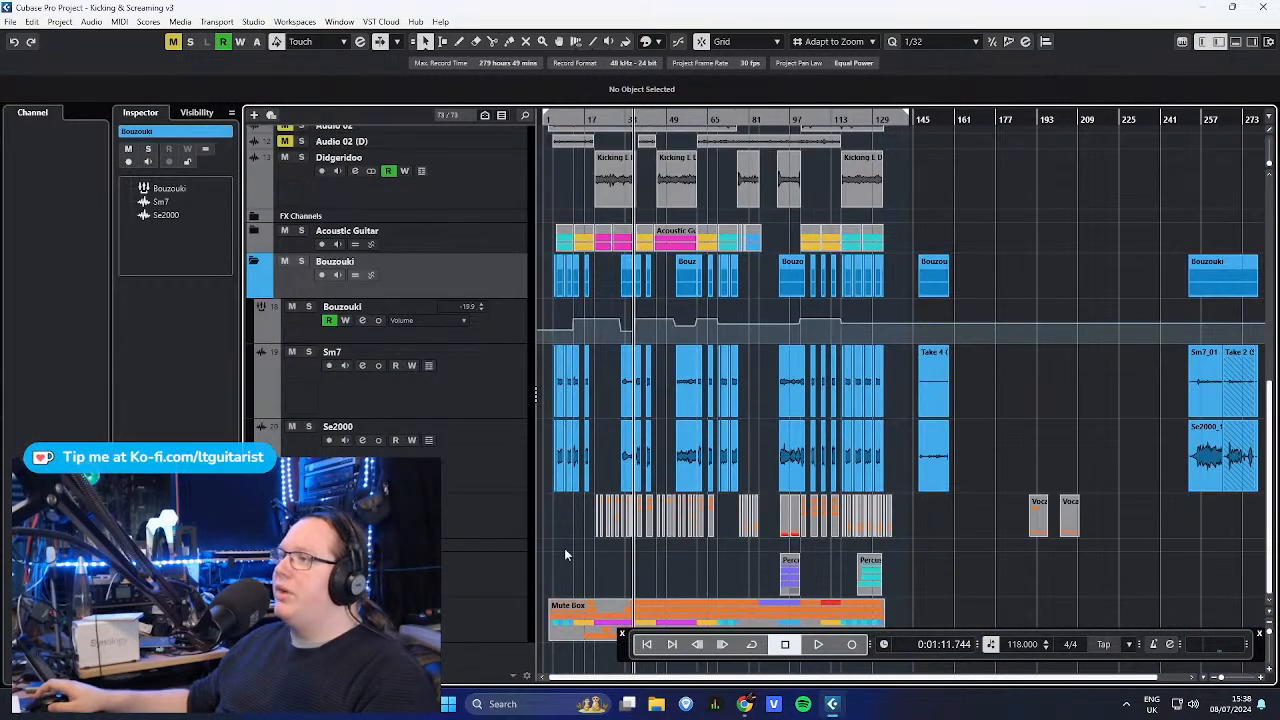
scroll(570, 522, "up", 3)
scroll(596, 535, "up", 2)
scroll(583, 518, "down", 2)
scroll(583, 518, "left", 1)
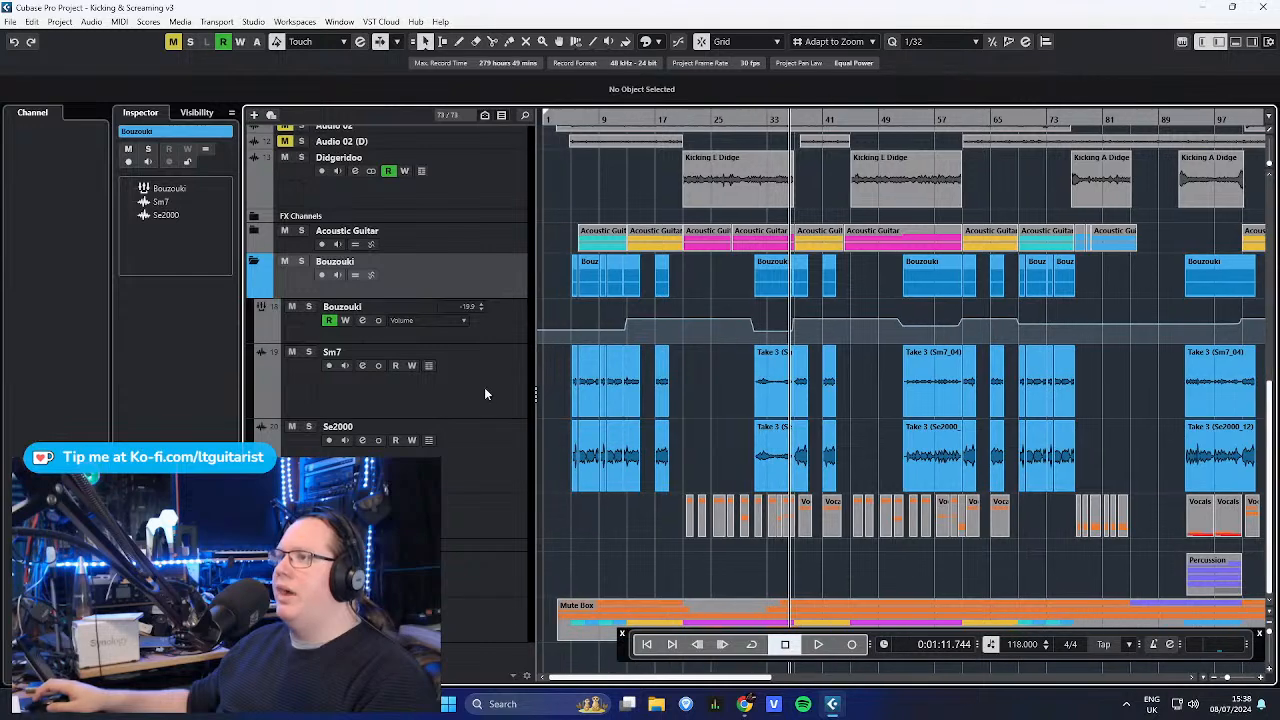
- Examine the Sm7 and Se2000 microphone tracks of the Bouzouki in turn
left_click(484, 388)
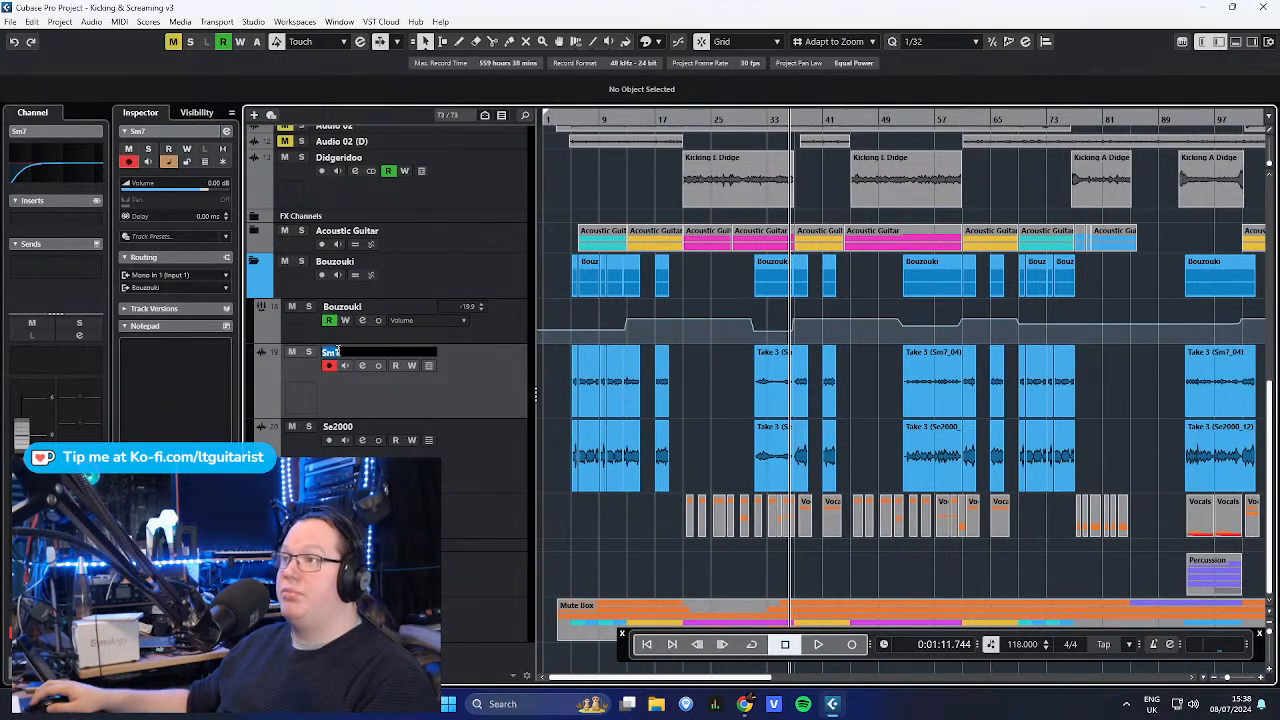
left_click(392, 404)
left_click(410, 470)
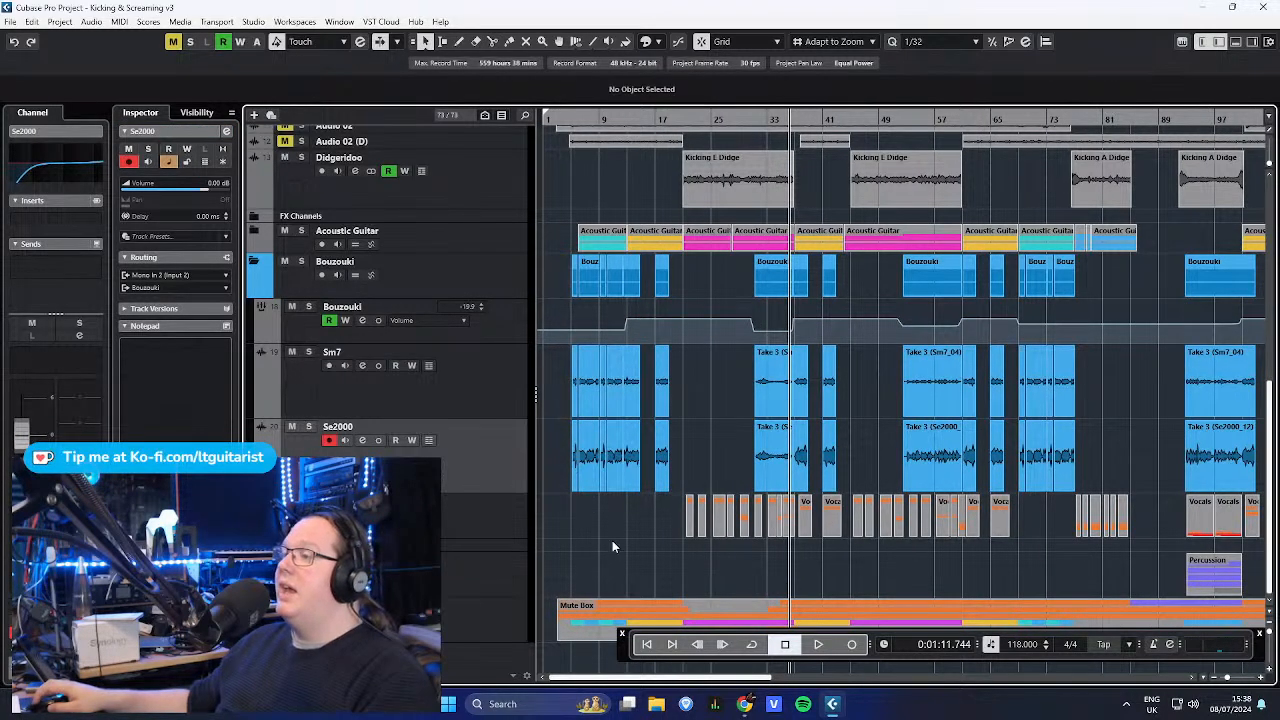
scroll(613, 551, "up", 3)
scroll(612, 551, "left", 5)
left_click(520, 376)
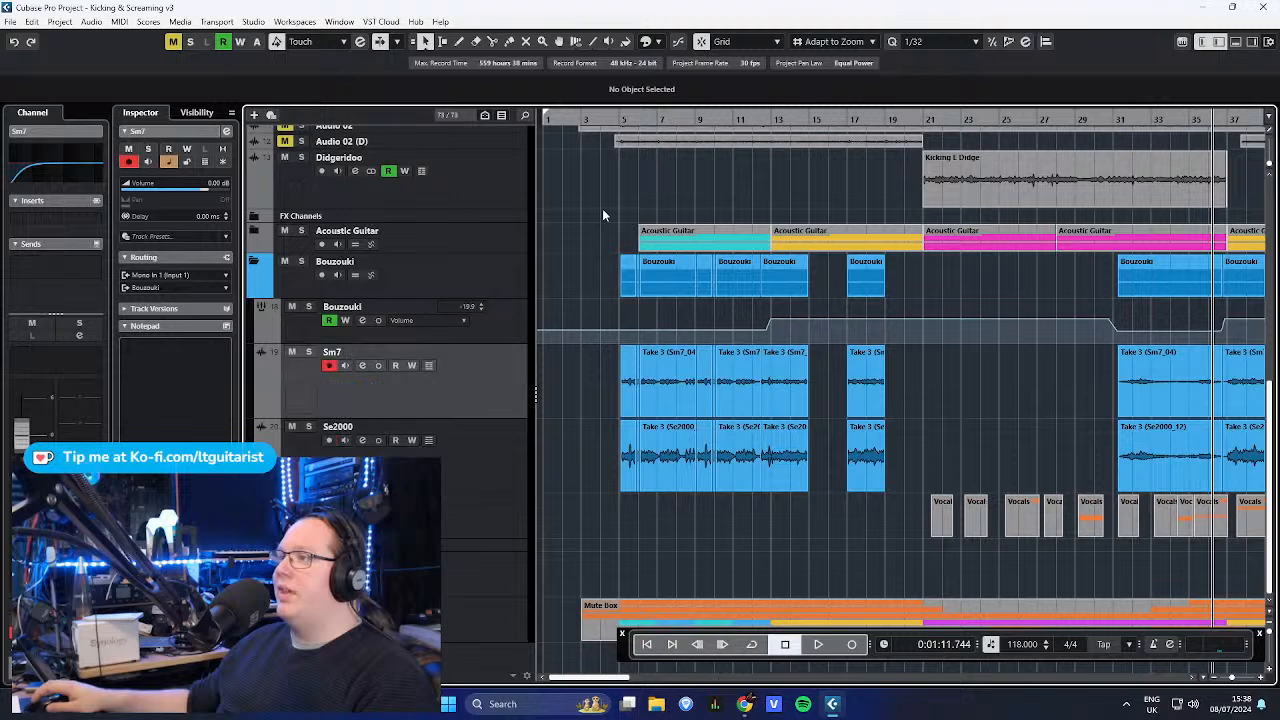
left_click(443, 481)
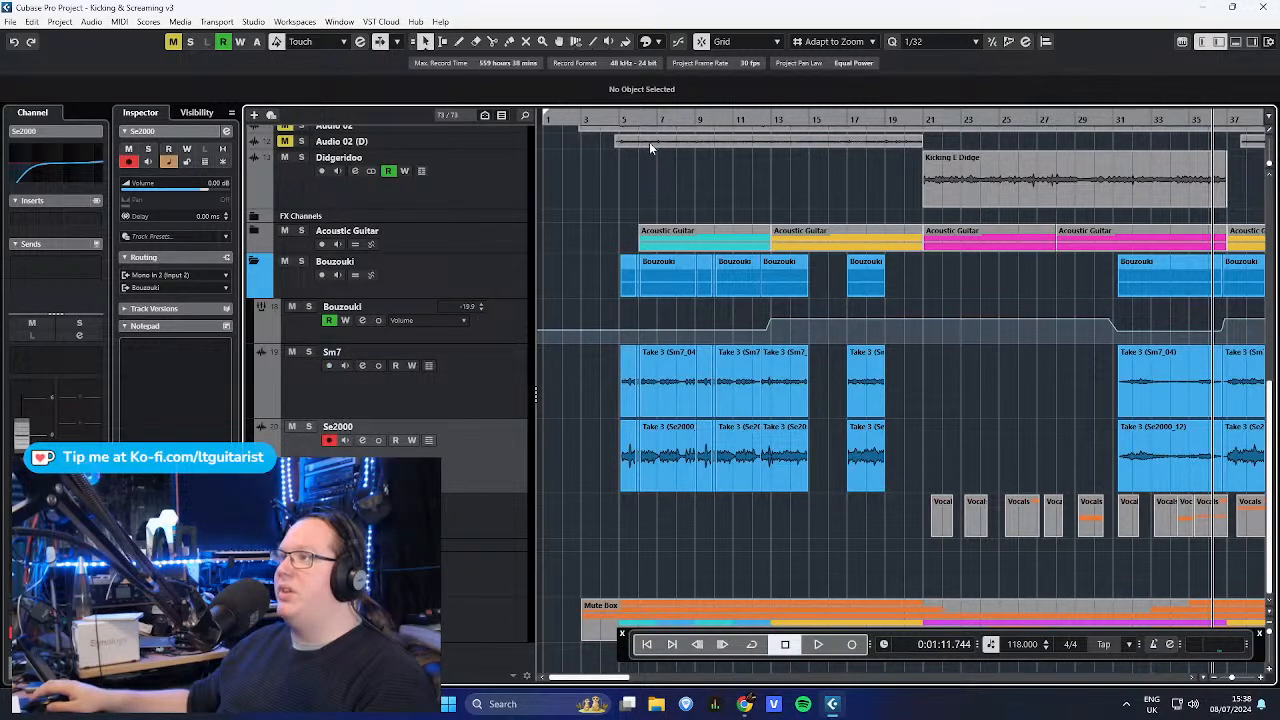
- Solo the Bouzouki group, select it with its Sm7 and Se2000 tracks, and play them from bar 5
left_click(423, 335)
key("s")
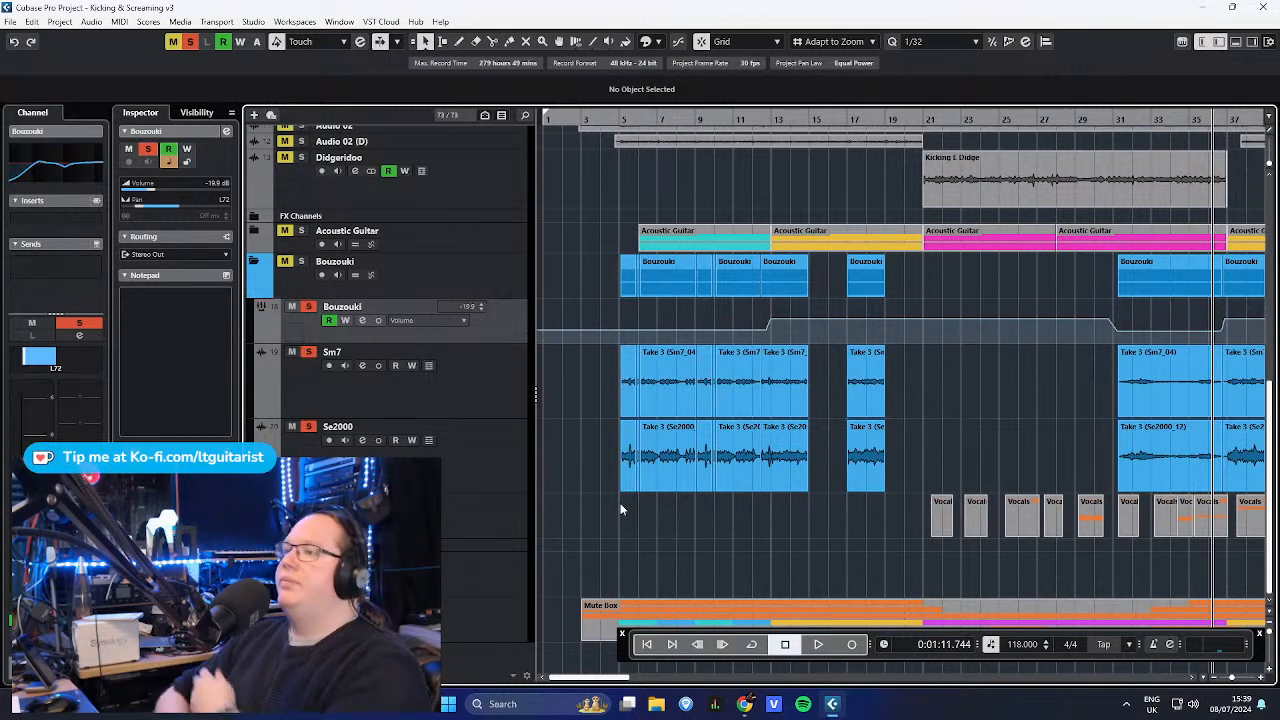
left_click(457, 454)
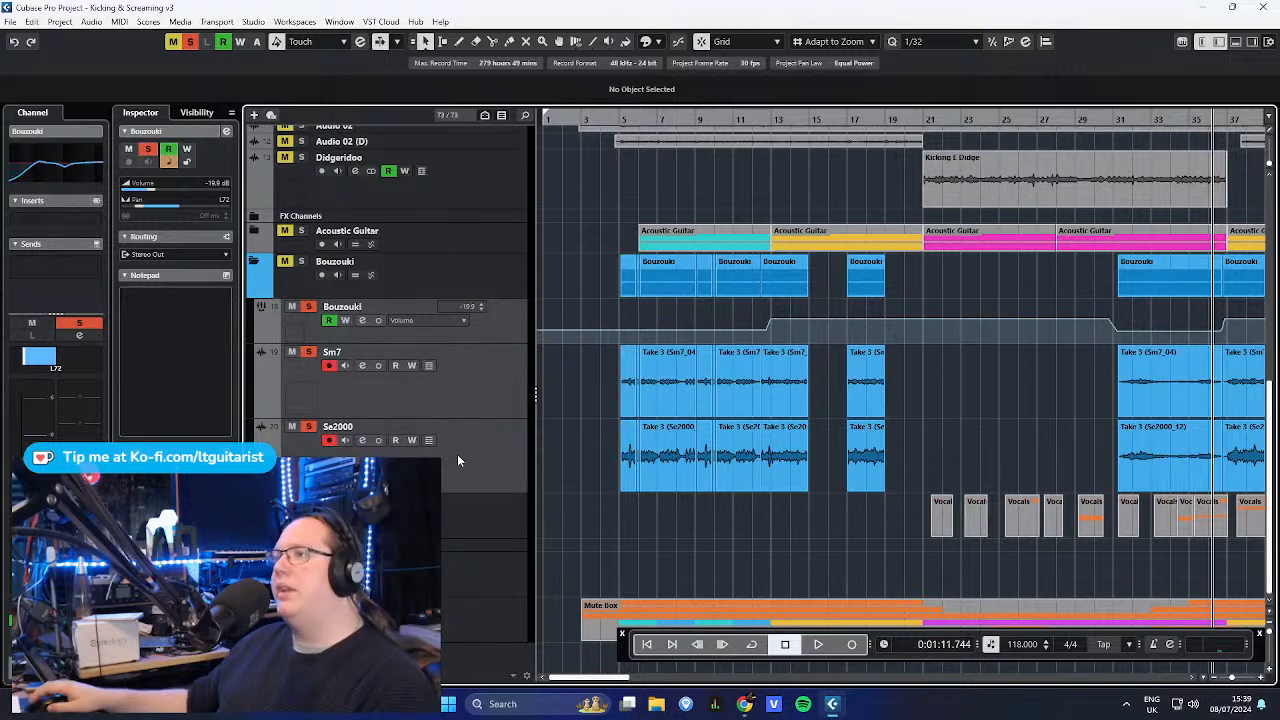
left_click_drag(623, 119, 579, 679)
key("space")
scroll(574, 207, "up", 1, "ctrl")
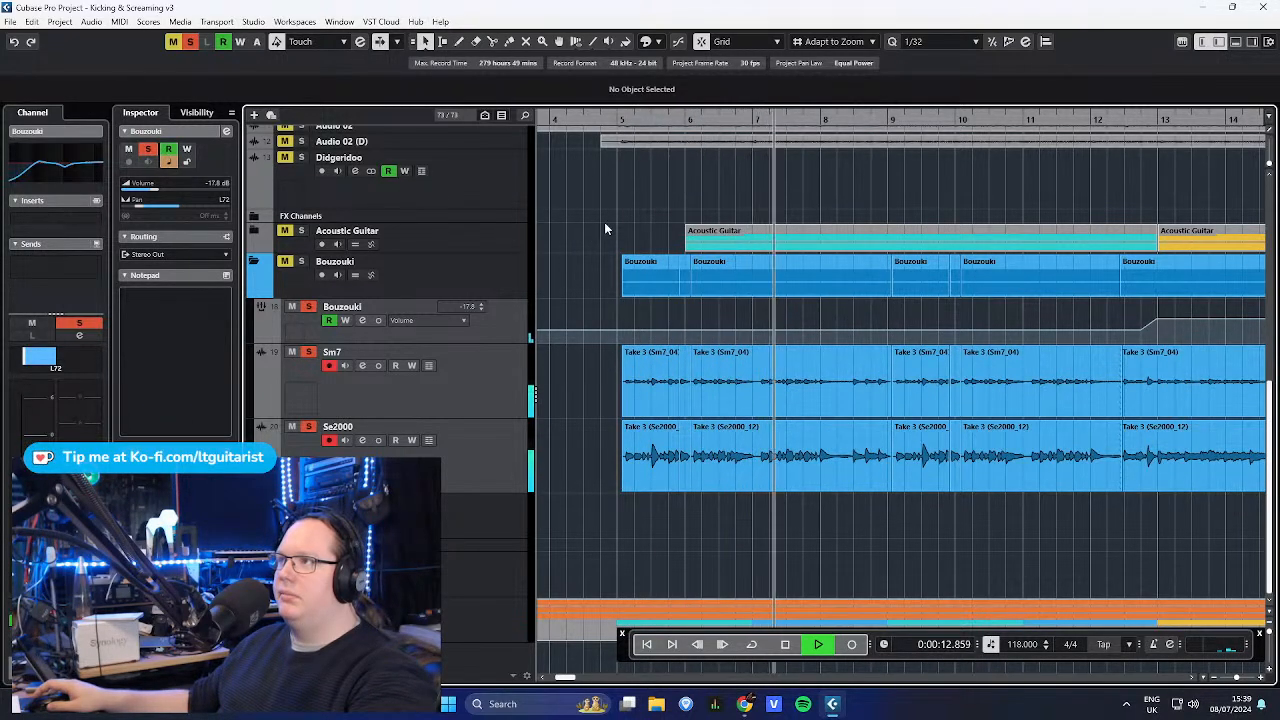
- Solo the Organ briefly alongside the Bouzouki during playback, unsolo it, return to the Bouzouki tracks and stop
left_click(974, 545)
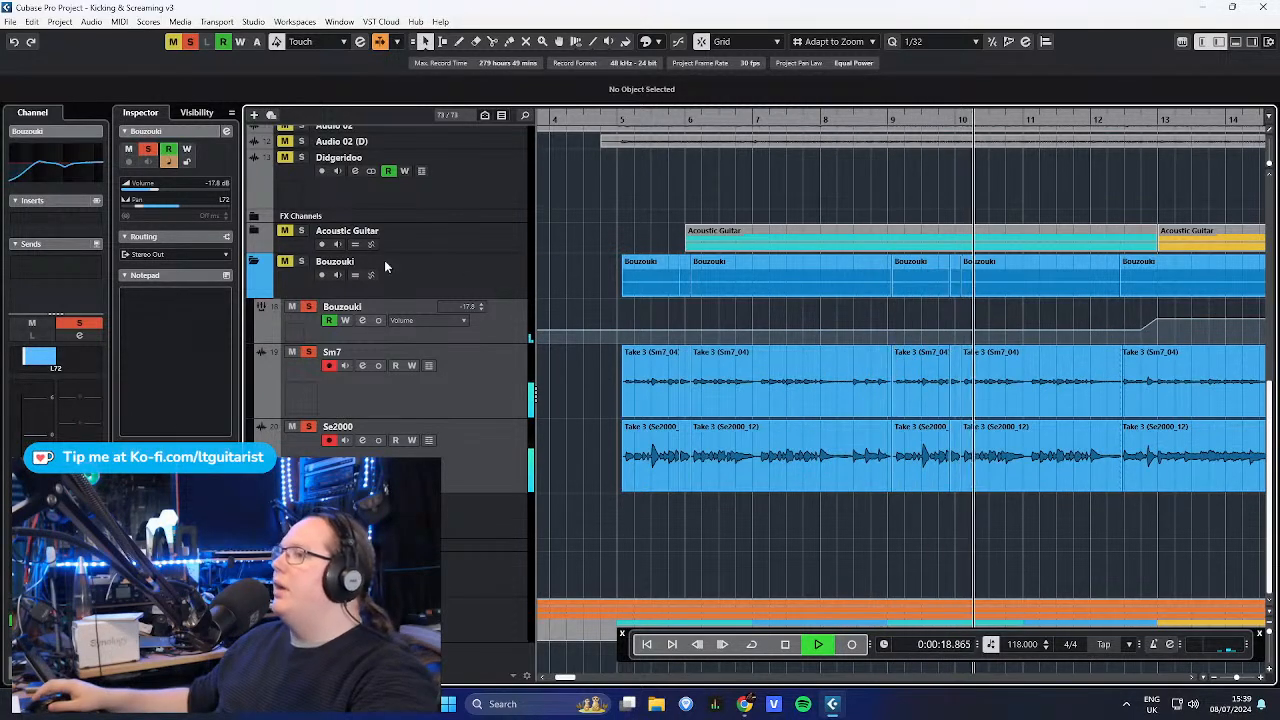
scroll(436, 280, "up", 15)
left_click(301, 191)
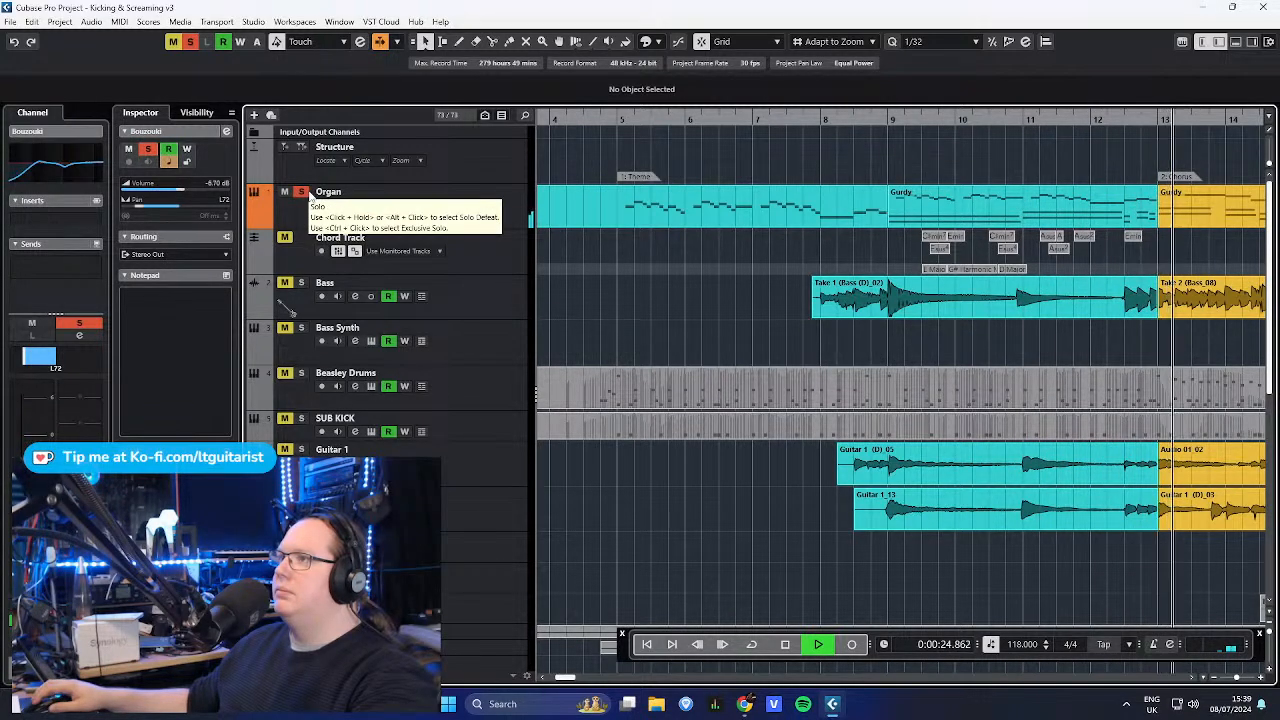
left_click(305, 192)
left_click_drag(1157, 556, 886, 570)
scroll(631, 480, "down", 6)
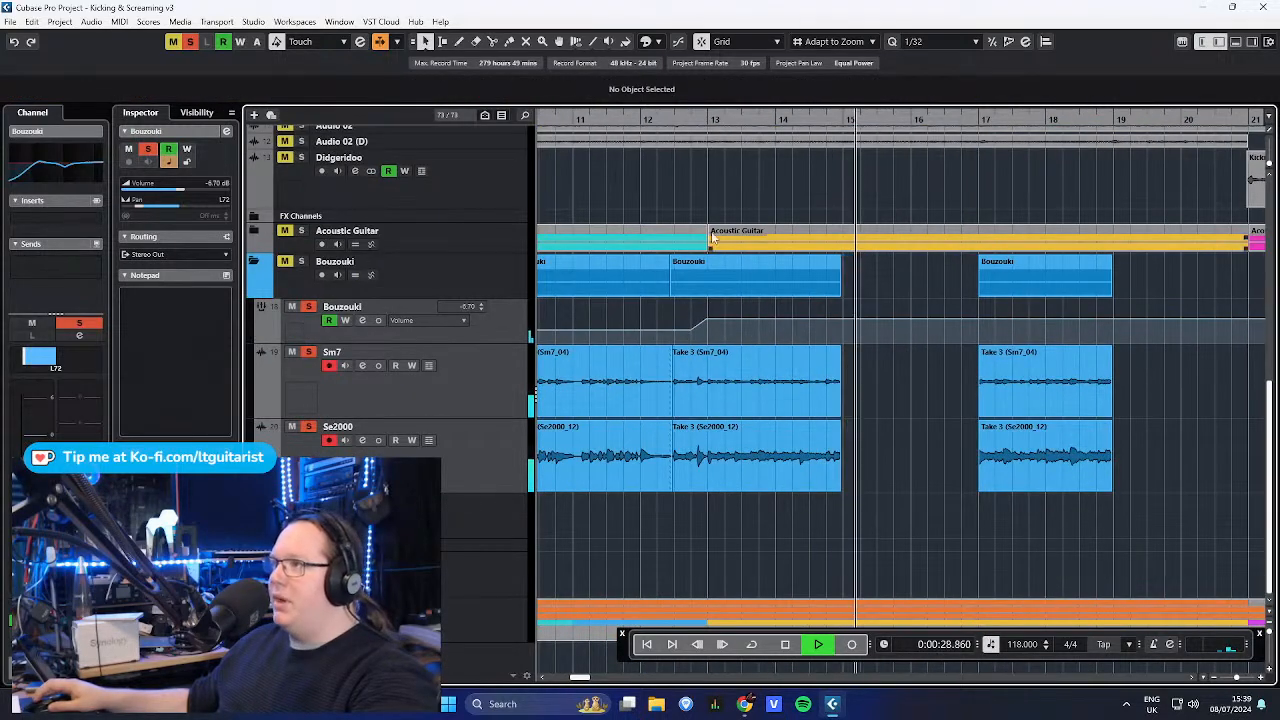
key("space")
key("space")
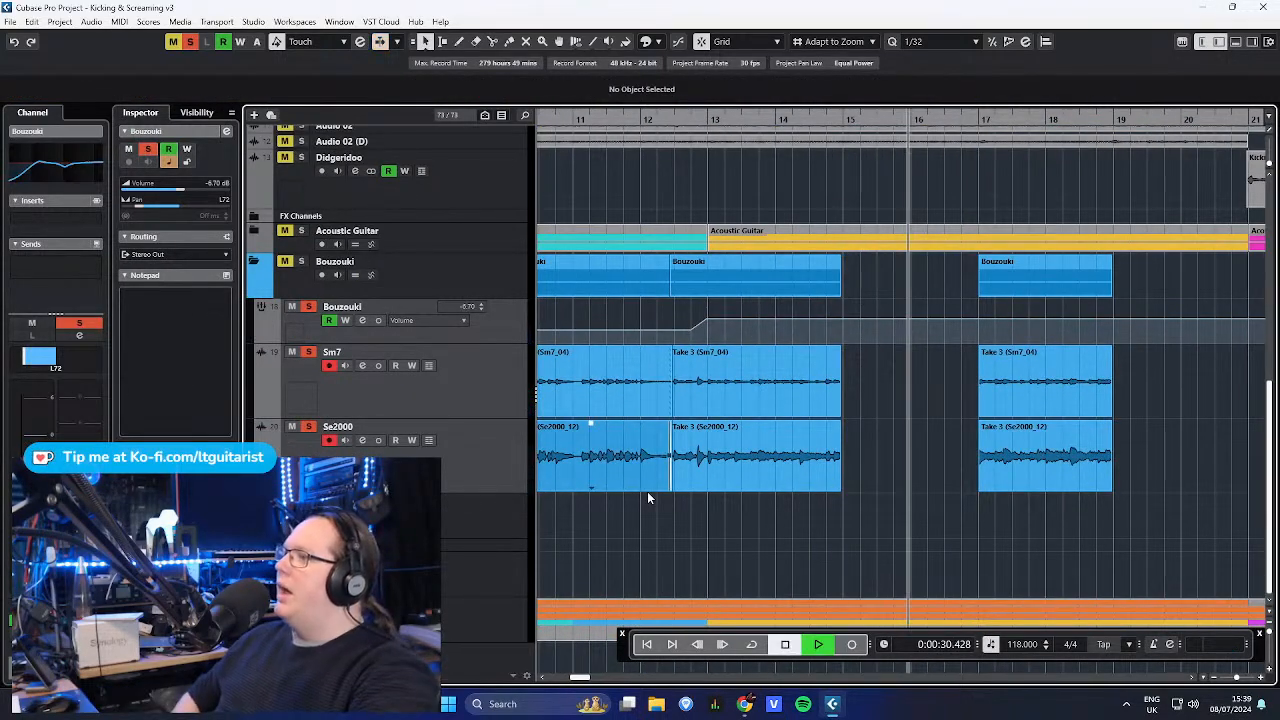
key("space")
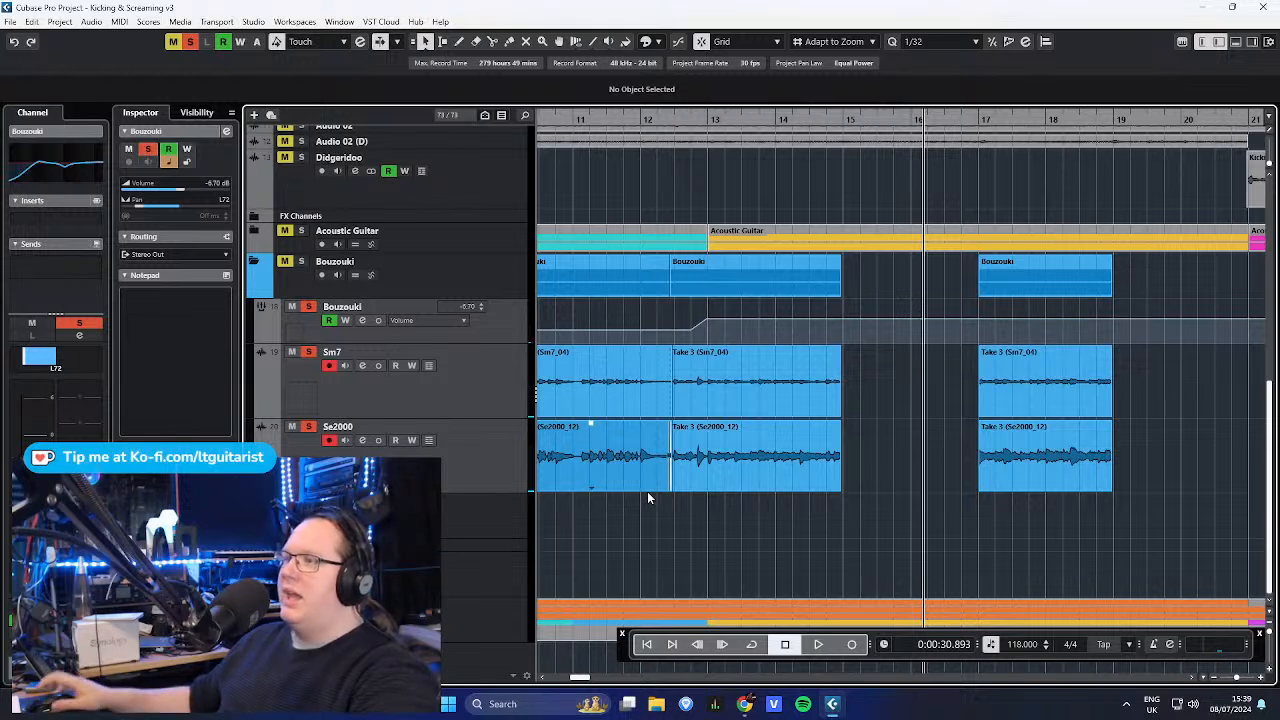
- Solo the Heaviness, Heaviness (D) and Slide tracks alongside the Bouzouki
left_click_drag(895, 390, 940, 390)
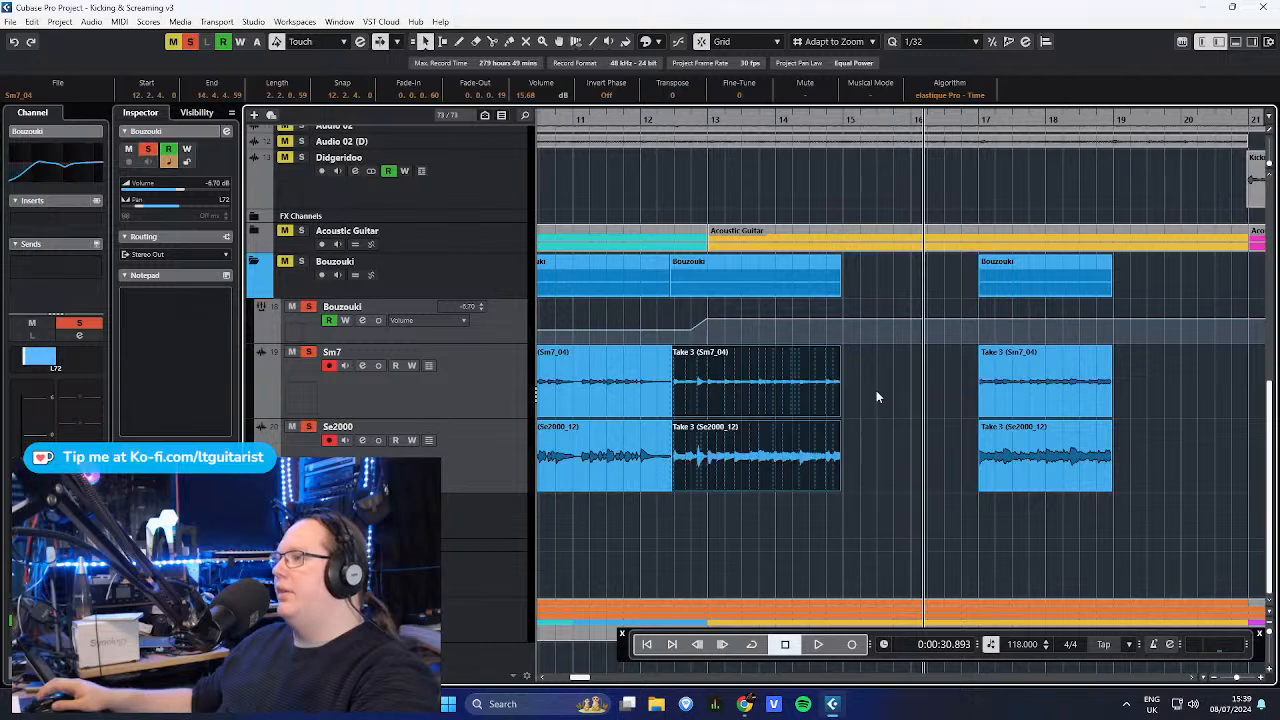
scroll(881, 449, "up", 6)
left_click(515, 378)
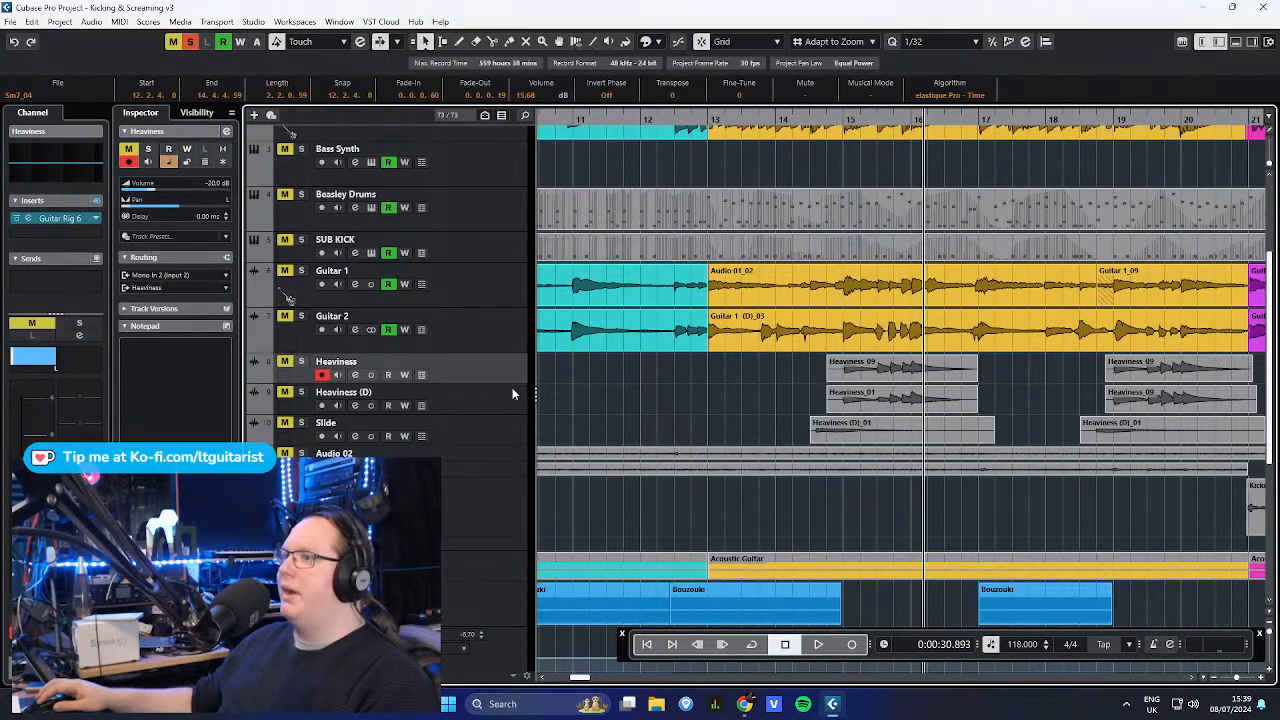
key("s")
left_click(512, 394)
left_click(500, 419)
key("s")
left_click(508, 393)
key("s")
- Place the playhead at about bar 13 and play the soloed Bouzouki, Heaviness and Slide tracks
scroll(867, 461, "down", 5)
left_click_drag(736, 119, 688, 124)
left_click(735, 203)
key("space")
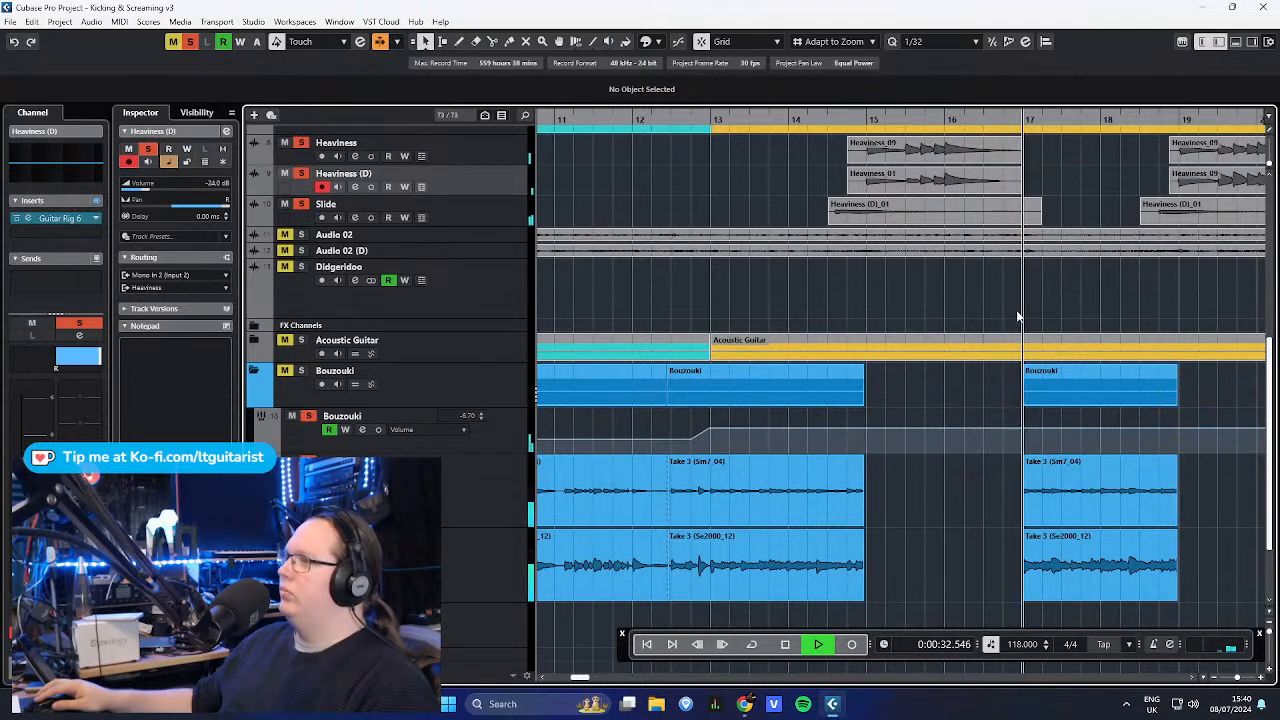
- Clear all solos during playback, listen to the full mix through the second chorus Bouzouki phrase, and stop
left_click(192, 42)
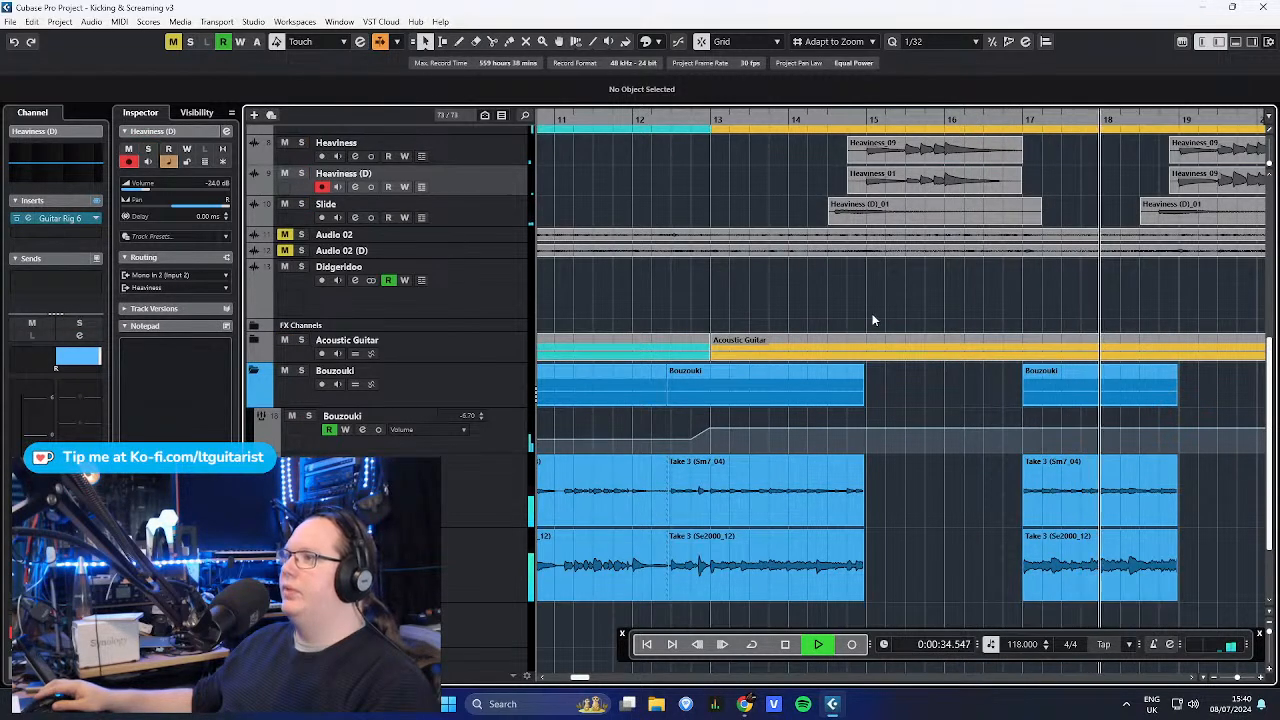
scroll(1030, 286, "down", 3)
scroll(1168, 389, "up", 1)
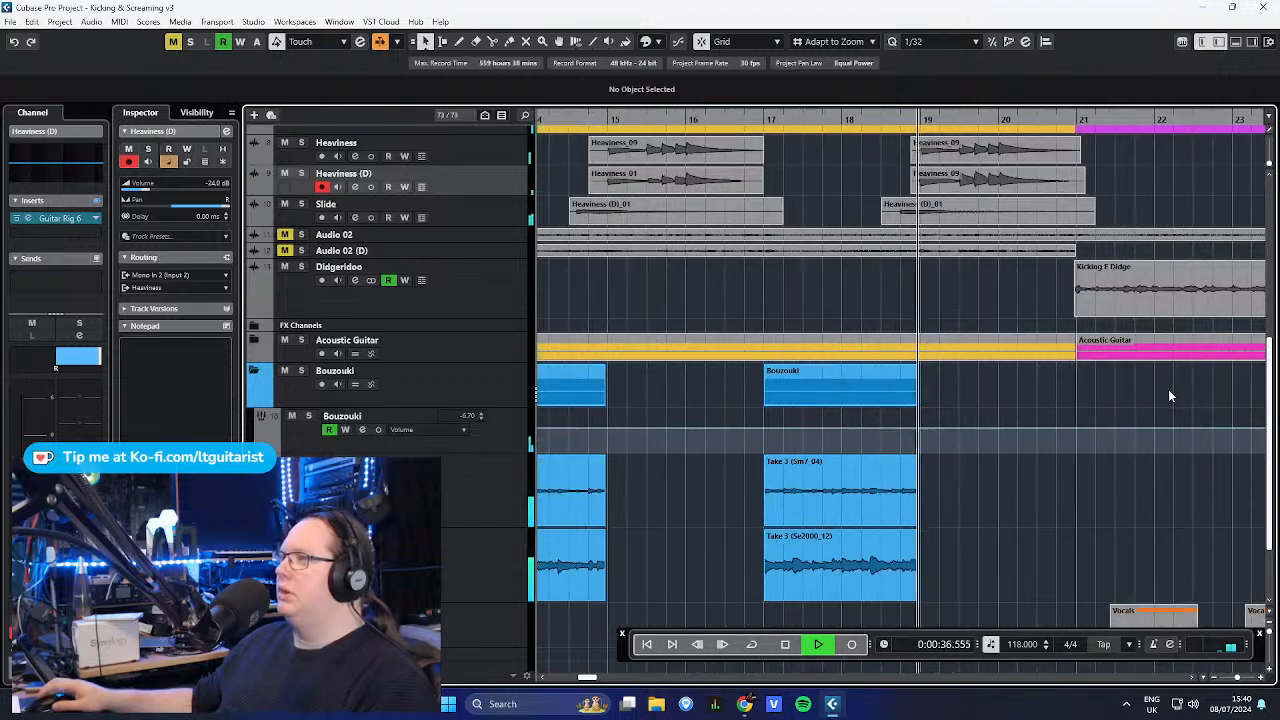
key("space")
scroll(1060, 441, "down", 2)
scroll(1033, 448, "down", 3)
scroll(1030, 455, "down", 2)
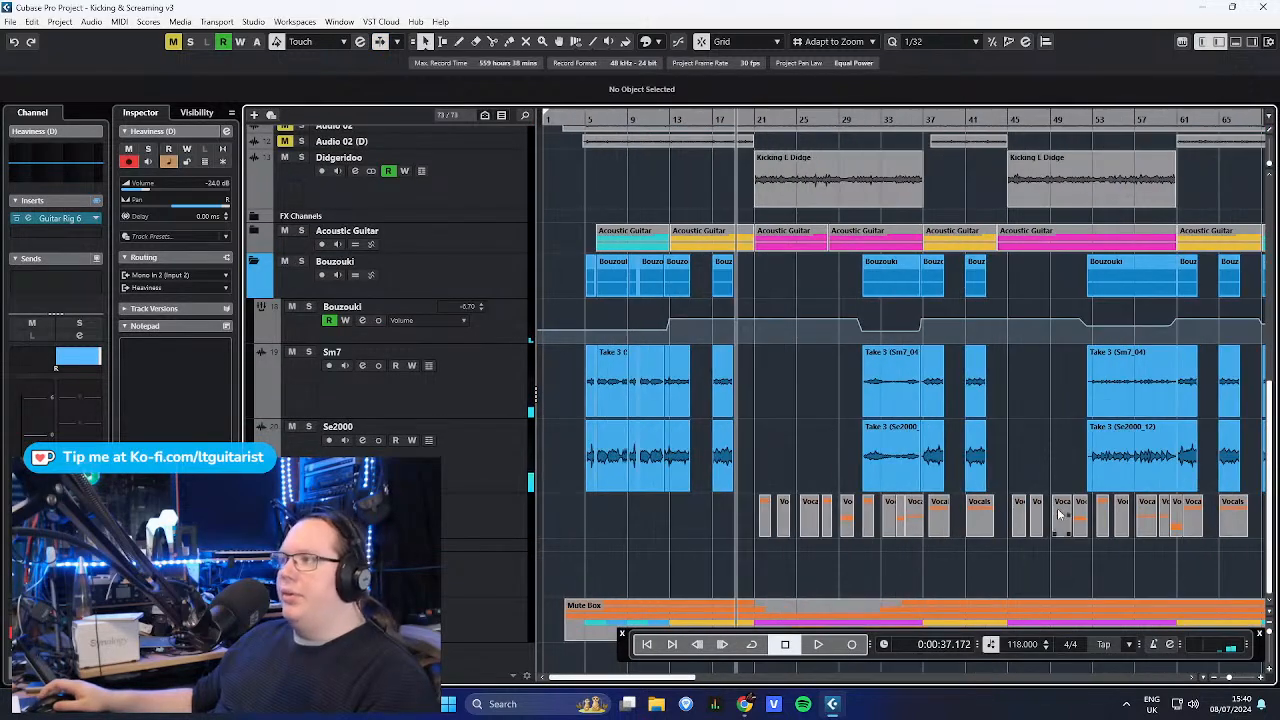
- Solo the Bouzouki group track and play the verse phrase from about bar 31
scroll(952, 561, "up", 2)
scroll(740, 444, "up", 3)
scroll(760, 469, "down", 3)
scroll(834, 468, "up", 2)
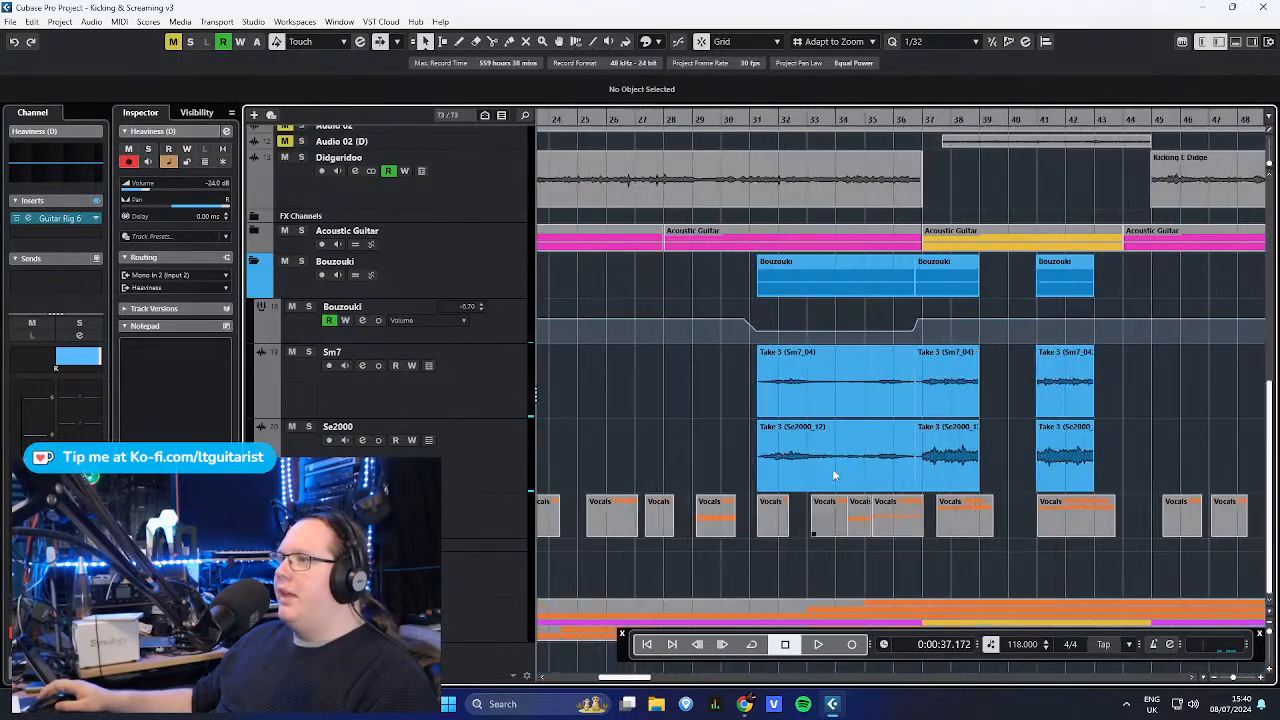
left_click(755, 118)
key("space")
left_click(509, 315)
scroll(803, 356, "up", 3)
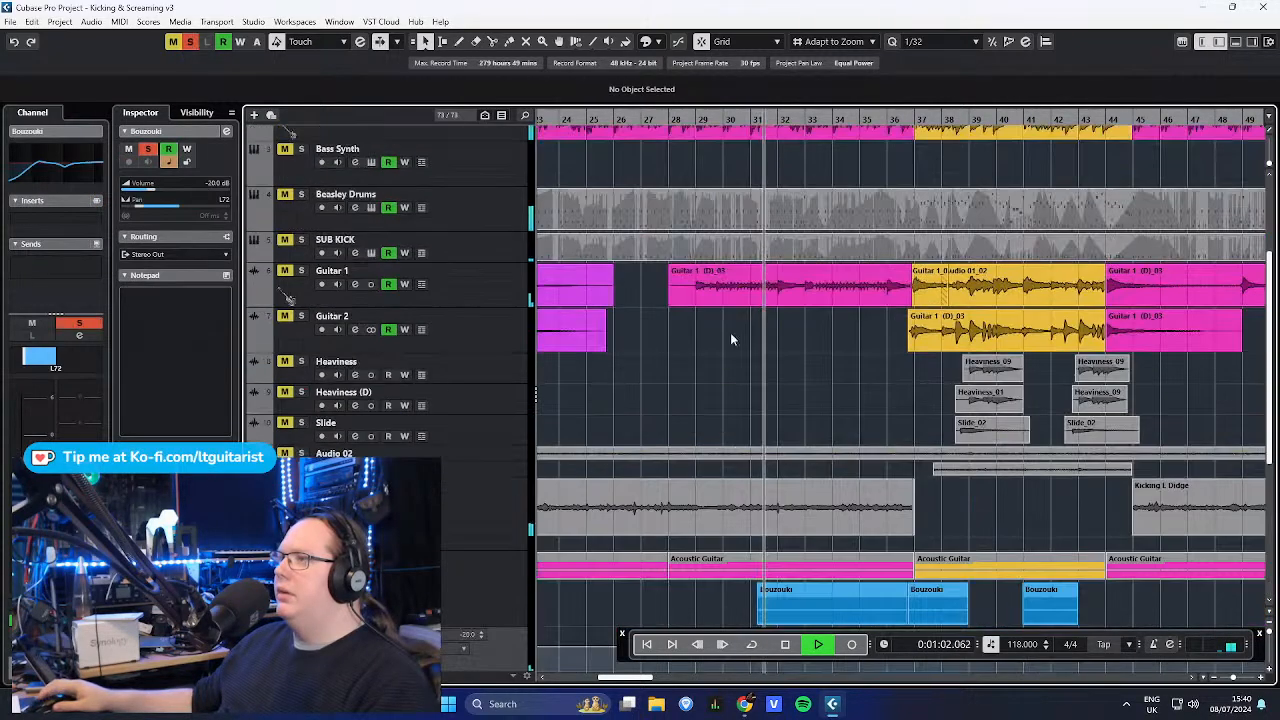
- Solo Guitar 1 alongside the Bouzouki for a moment during playback, unsolo it and keep listening to the Bouzouki
left_click(511, 289)
key("s")
scroll(814, 365, "down", 1)
scroll(813, 366, "down", 2)
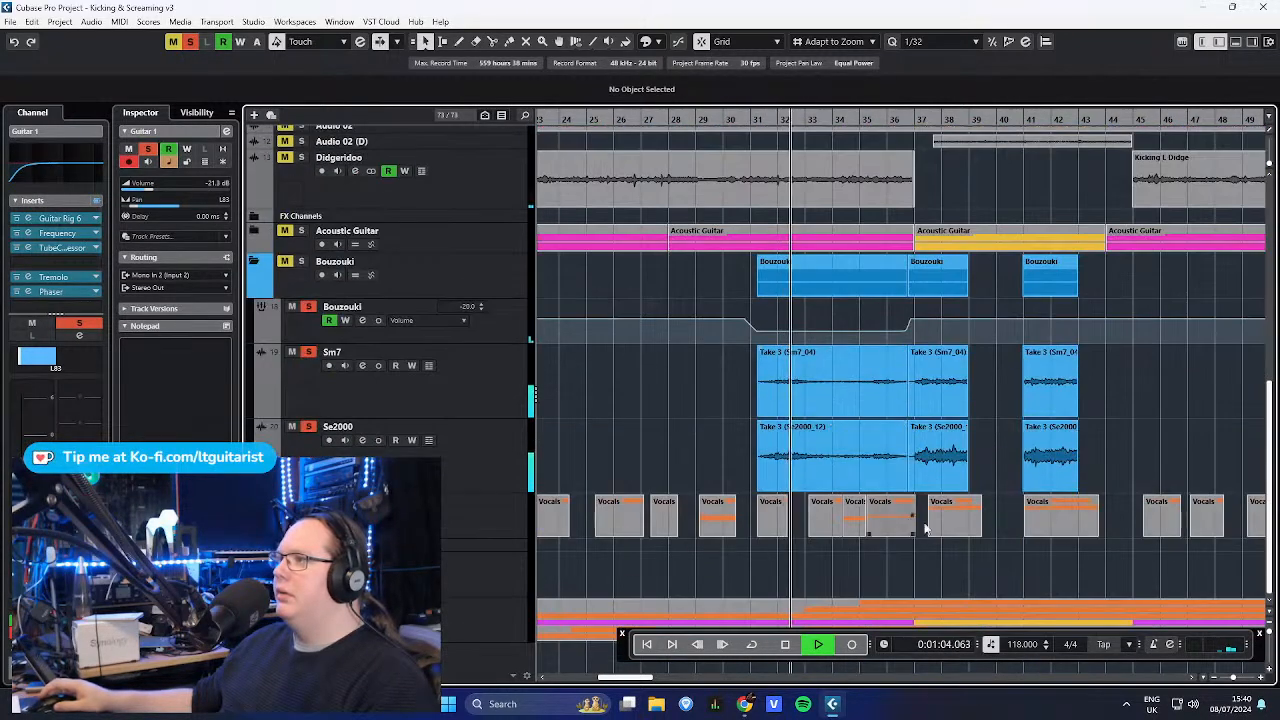
scroll(893, 548, "up", 1)
scroll(560, 322, "up", 3)
left_click(301, 271)
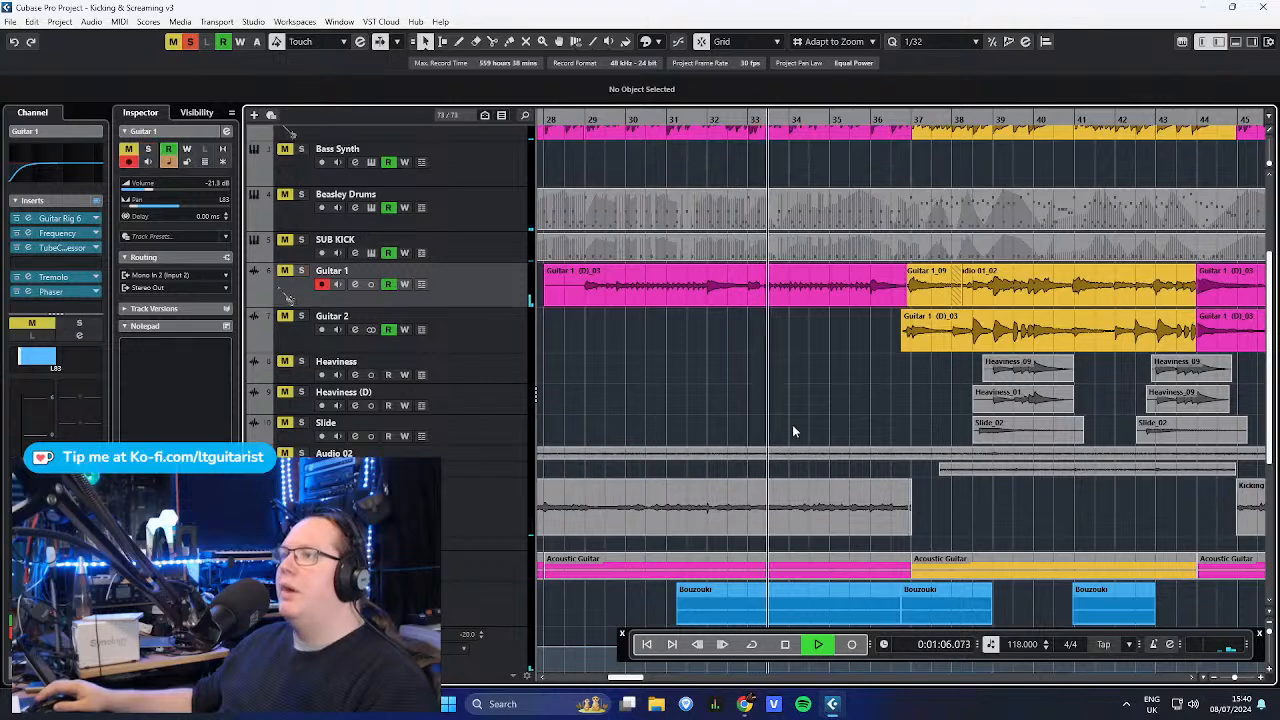
scroll(788, 420, "down", 3)
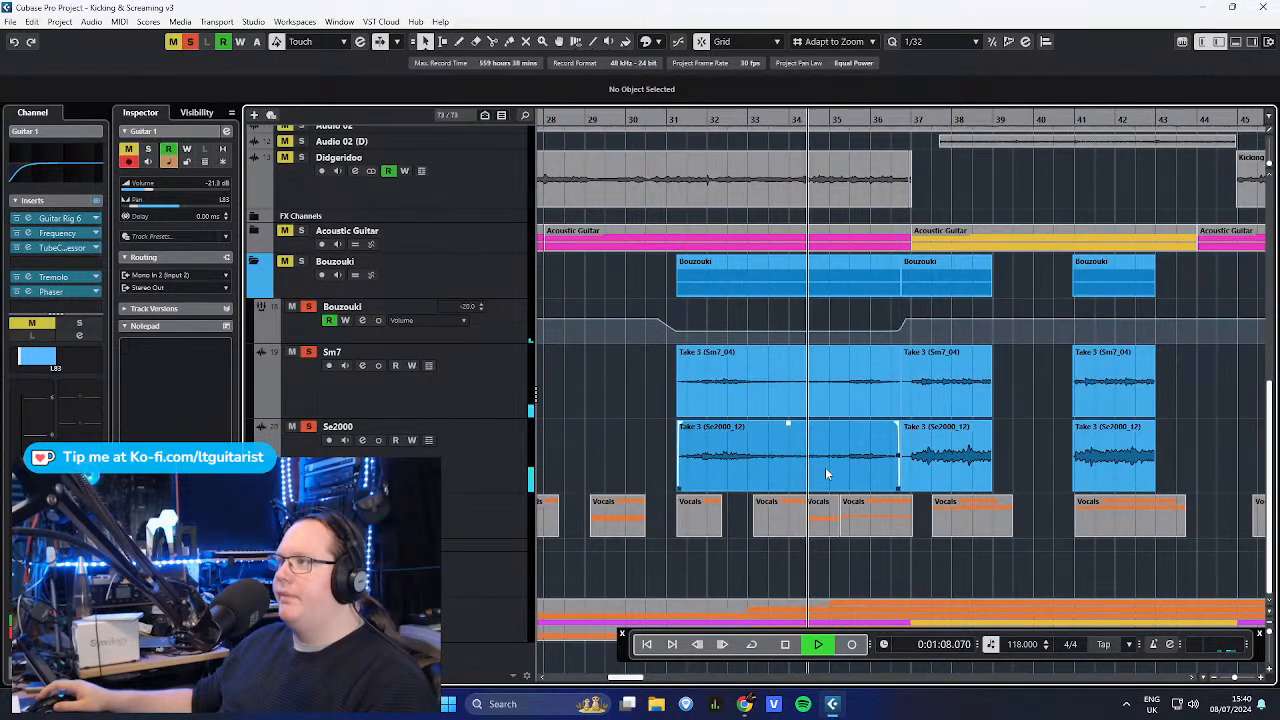
scroll(827, 468, "up", 2)
scroll(828, 470, "down", 3)
scroll(1120, 292, "down", 2)
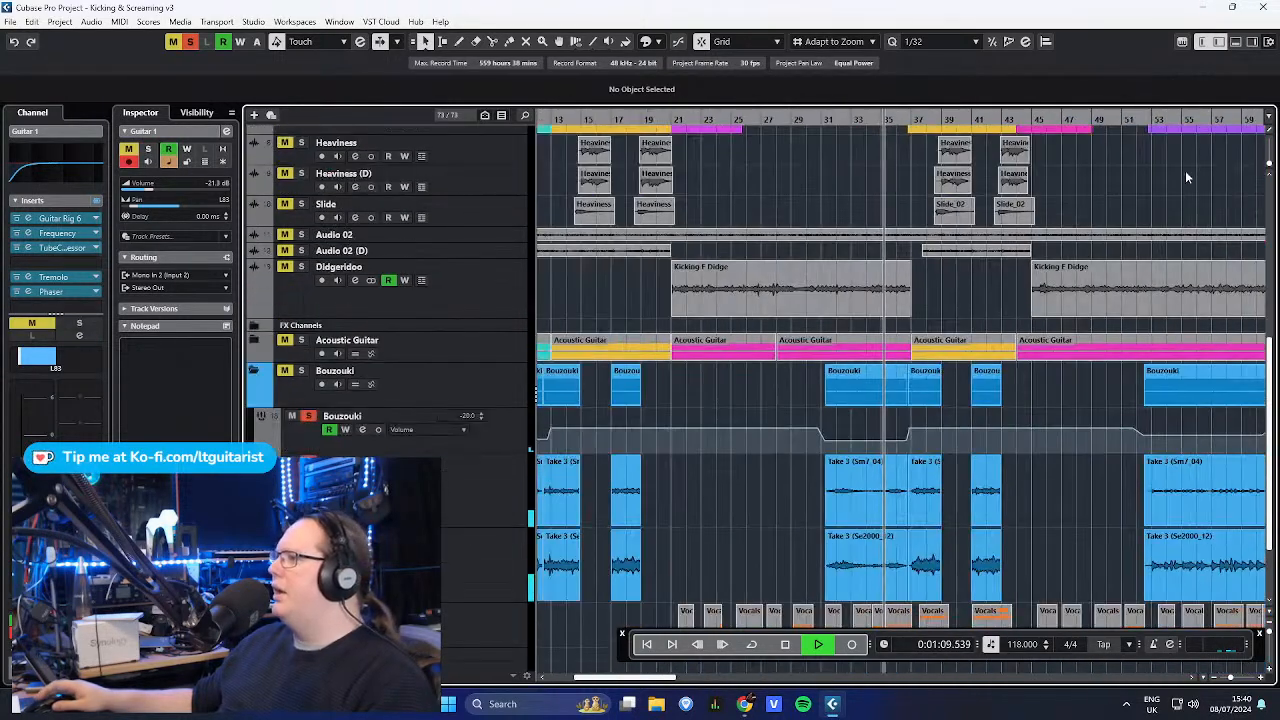
- Move playback to about bar 52 and solo Guitar 1 and Guitar 2 alongside the Bouzouki phrase
left_click(1155, 119)
scroll(500, 197, "up", 2)
key("s")
key("f")
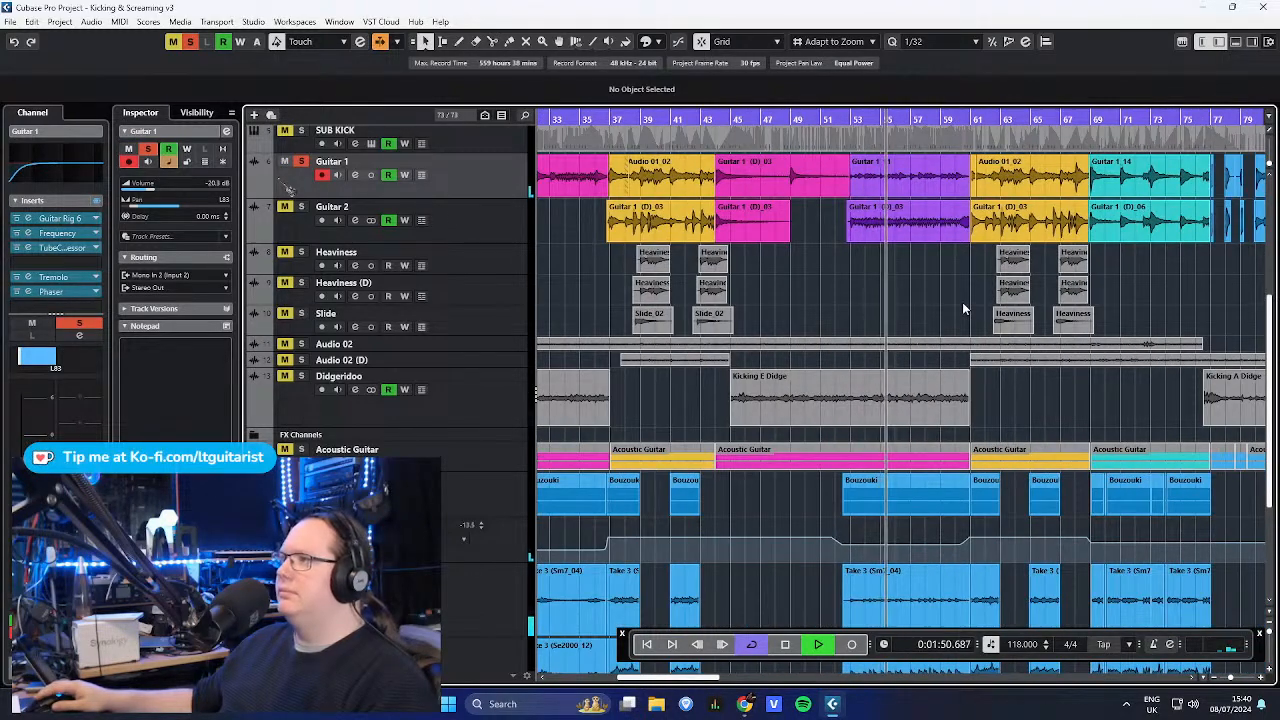
left_click(524, 231)
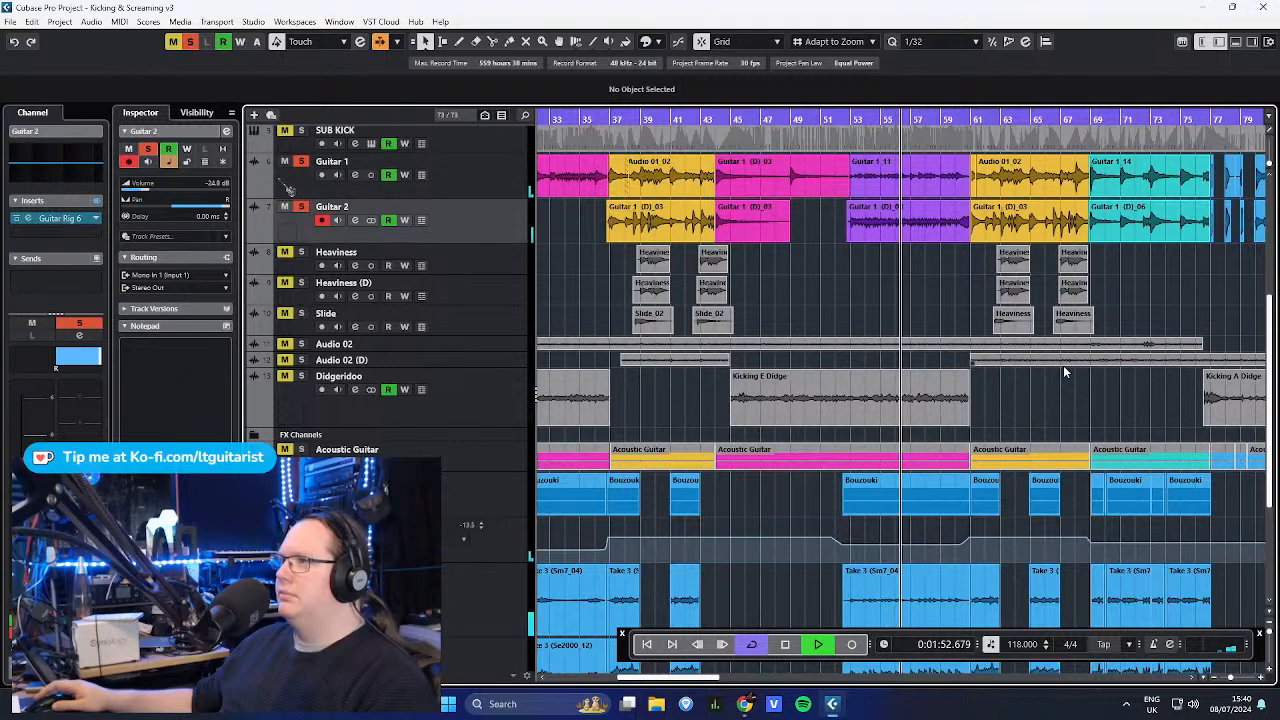
key("h")
scroll(664, 288, "down", 4)
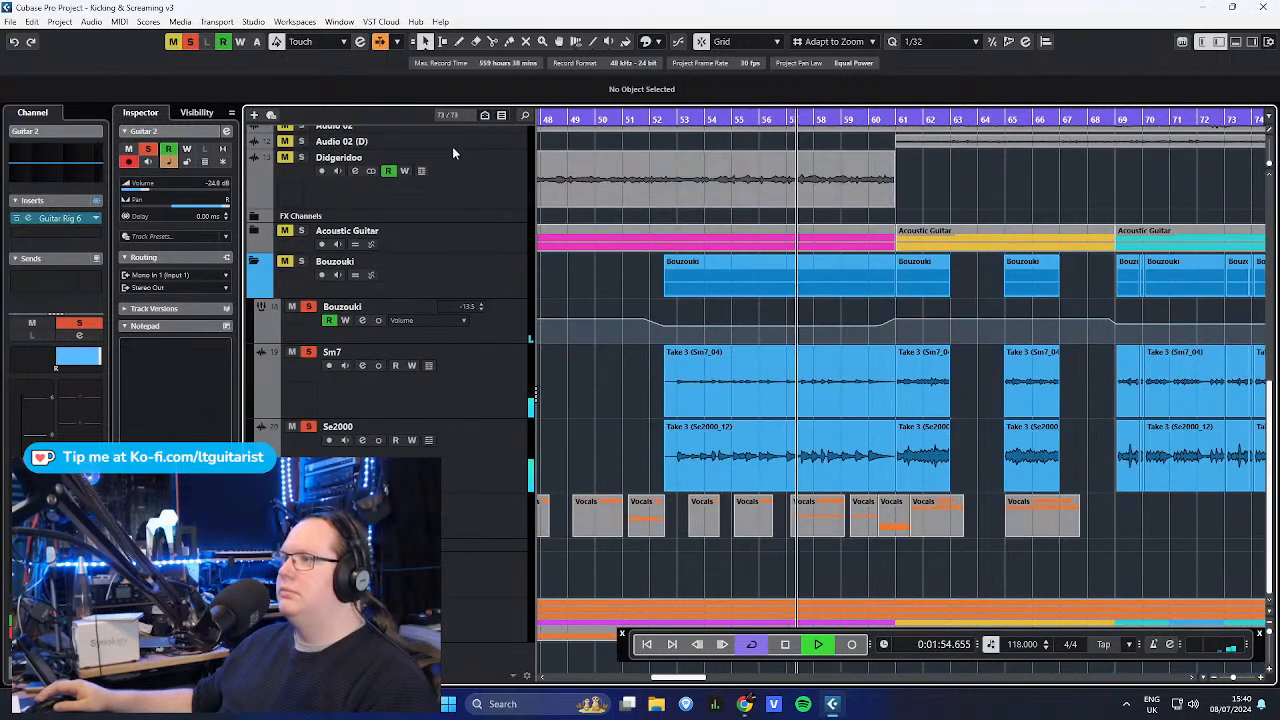
- Clear all solos during playback, listen to the Bouzouki phrase in the full mix, and stop
left_click(189, 42)
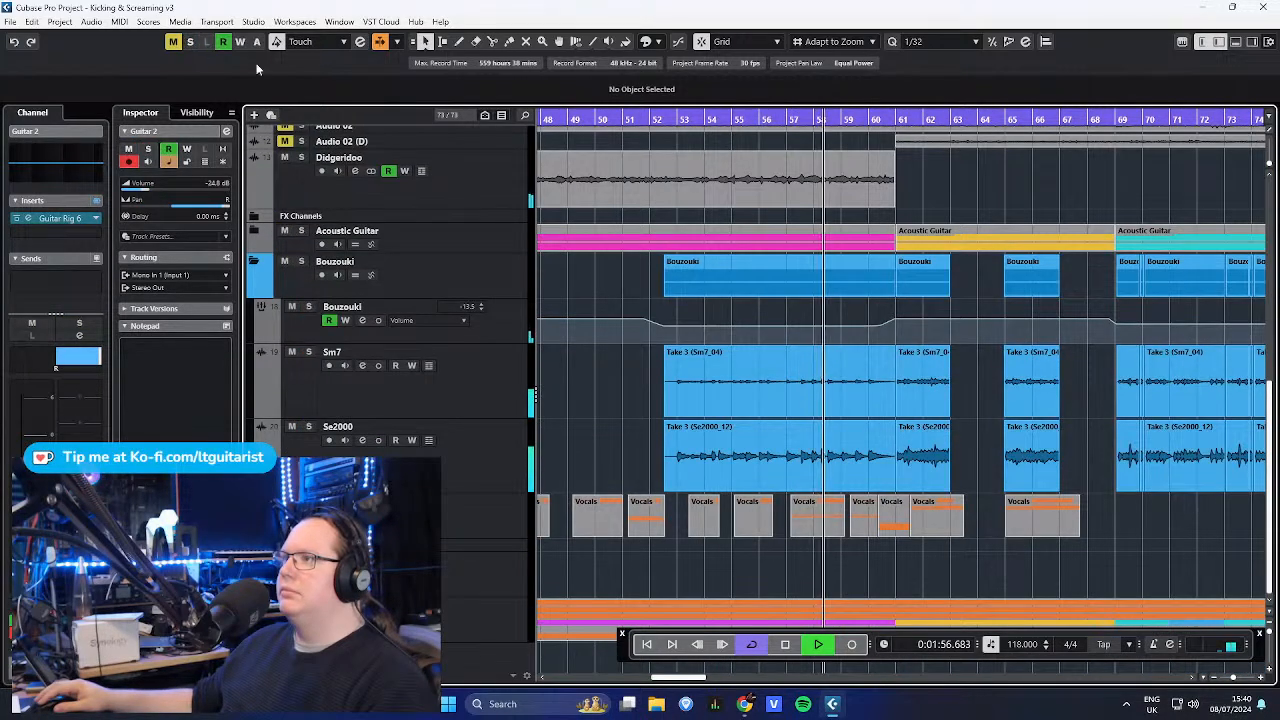
key("g")
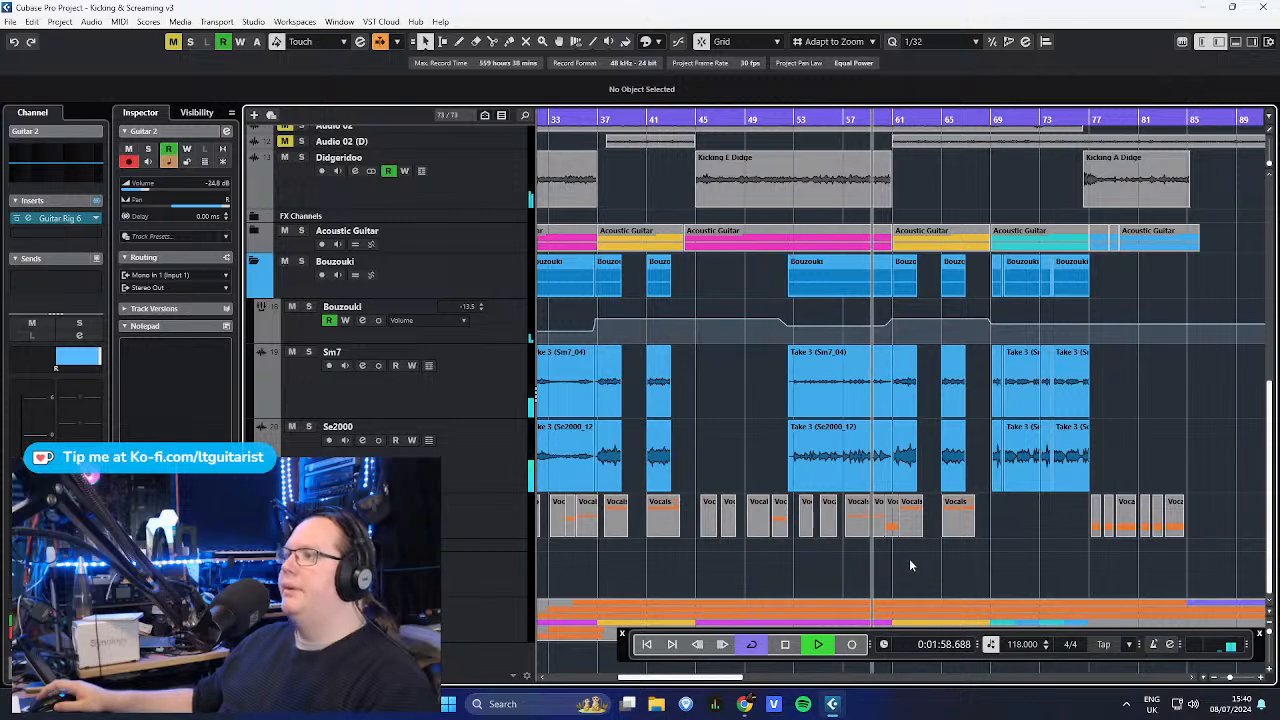
key("space")
- Solo the Bouzouki folder, play its phrase from about bar 65, clear the solo to hear the full mix, and stop
scroll(1035, 541, "down", 2)
scroll(707, 442, "up", 8)
left_click(302, 262)
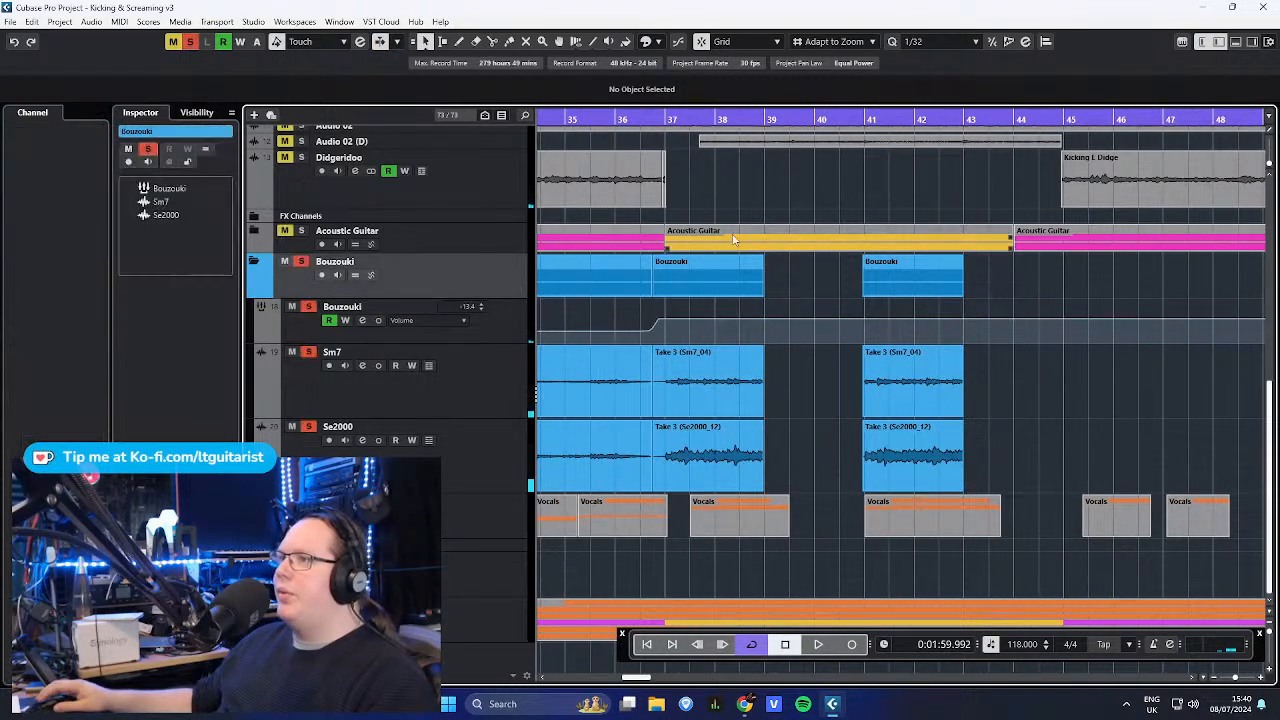
left_click(856, 119)
key("space")
key("space")
left_click_drag(848, 124, 849, 117)
key("space")
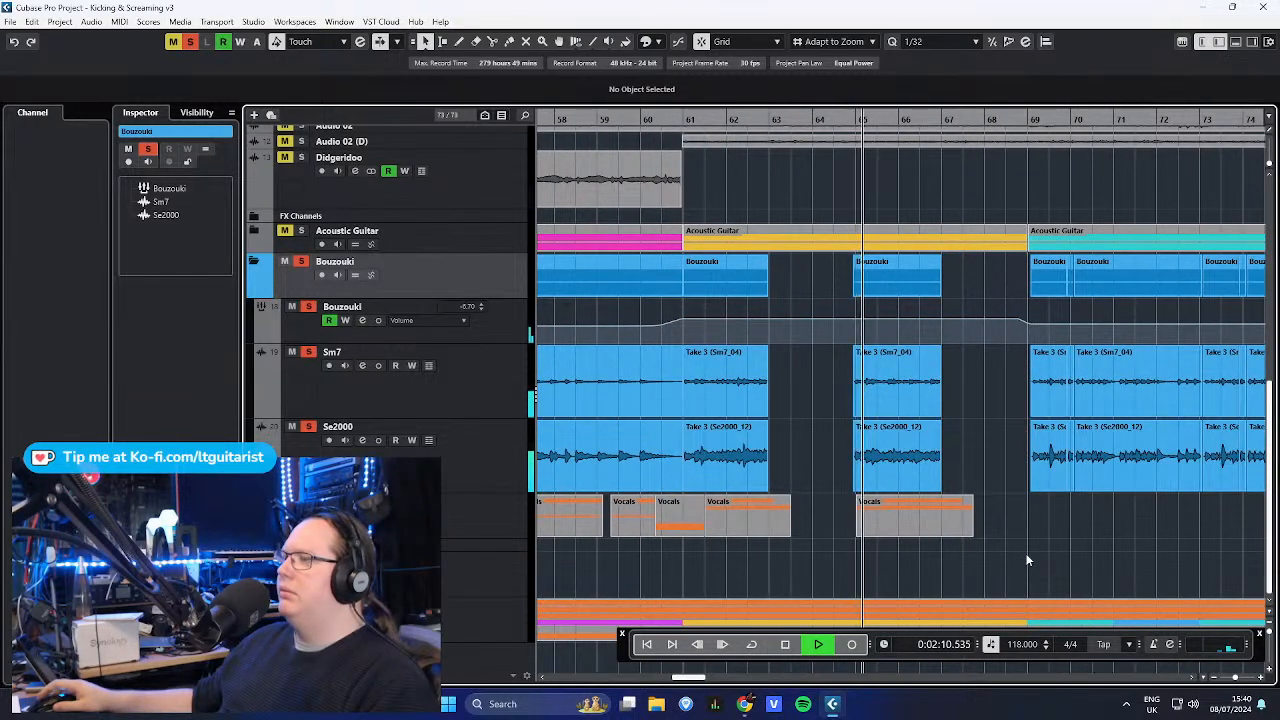
scroll(1029, 549, "down", 3)
scroll(1150, 531, "up", 3)
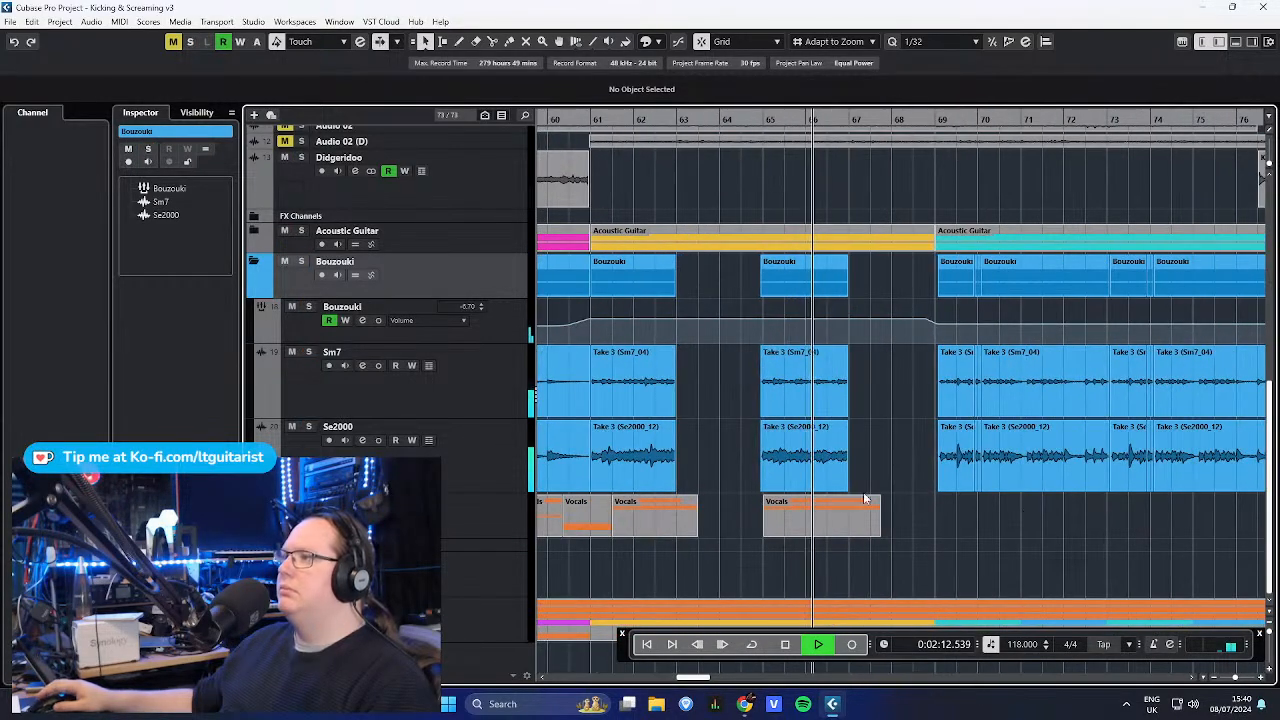
key("space")
- Collapse the Bouzouki folder and expand the Vocals folder to show its tracks
scroll(1031, 490, "down", 6)
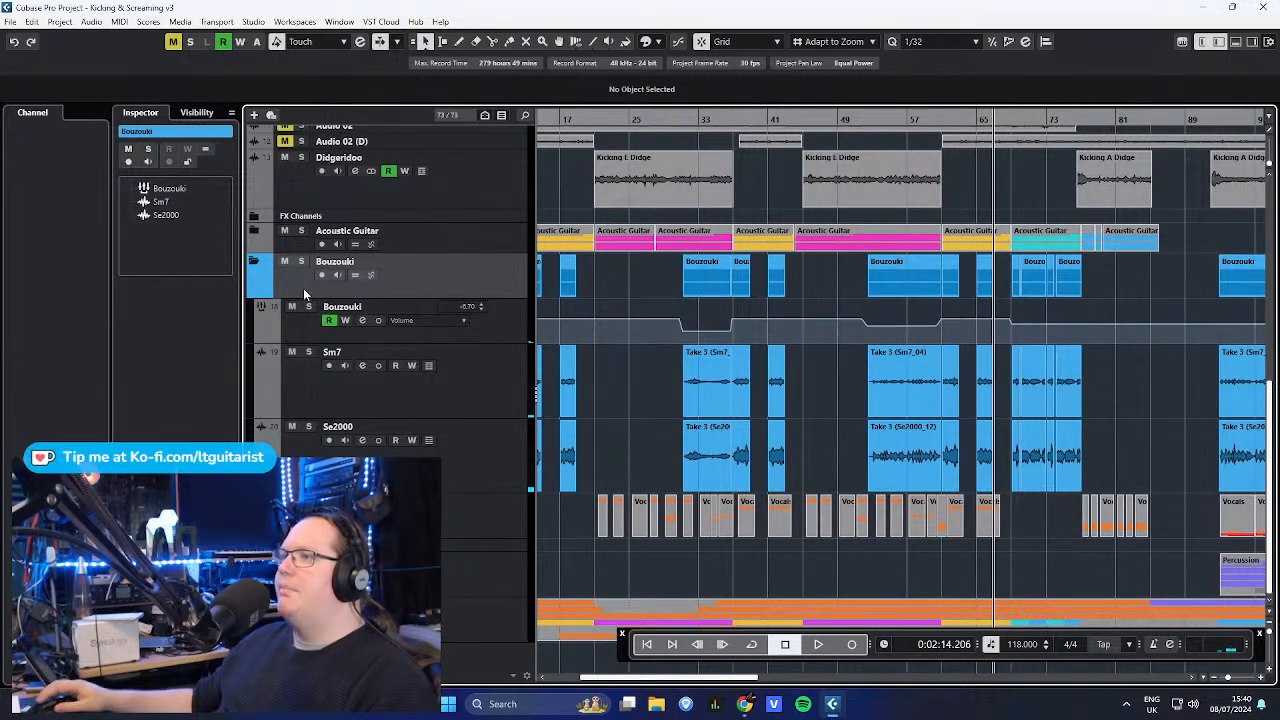
left_click(255, 268)
scroll(612, 545, "down", 4)
left_click(494, 568)
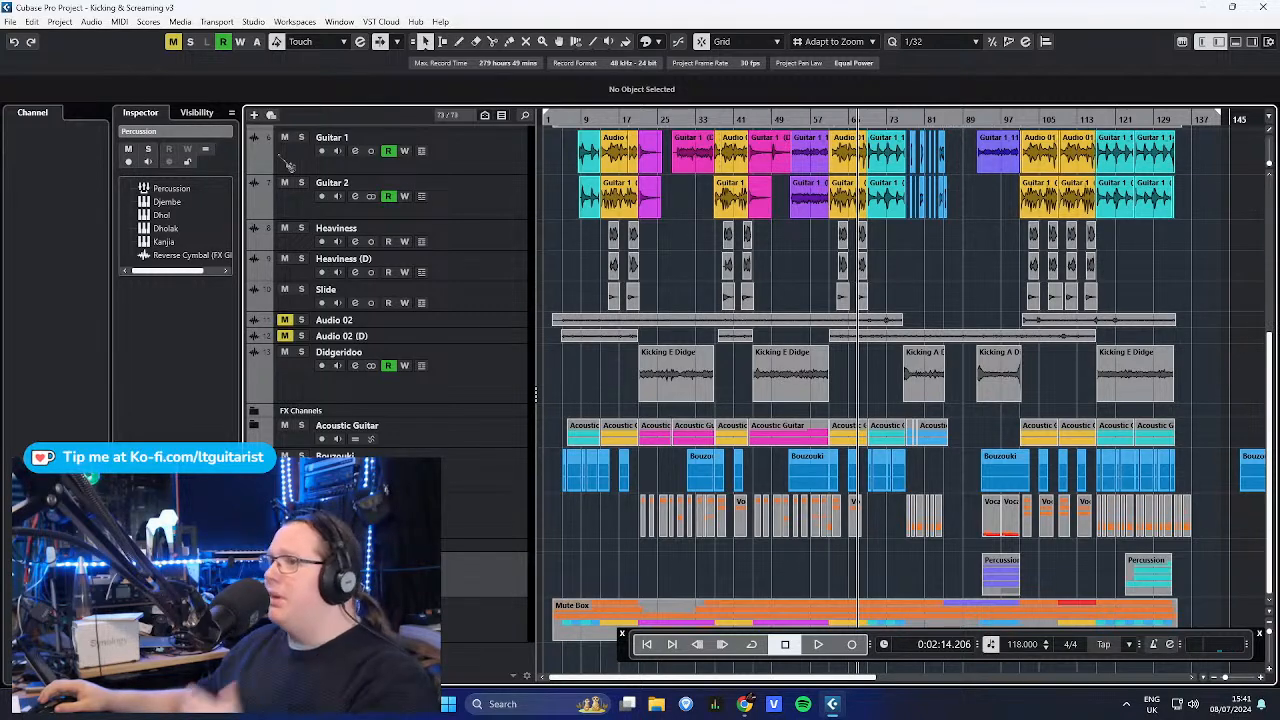
left_click(255, 502)
scroll(583, 499, "down", 4)
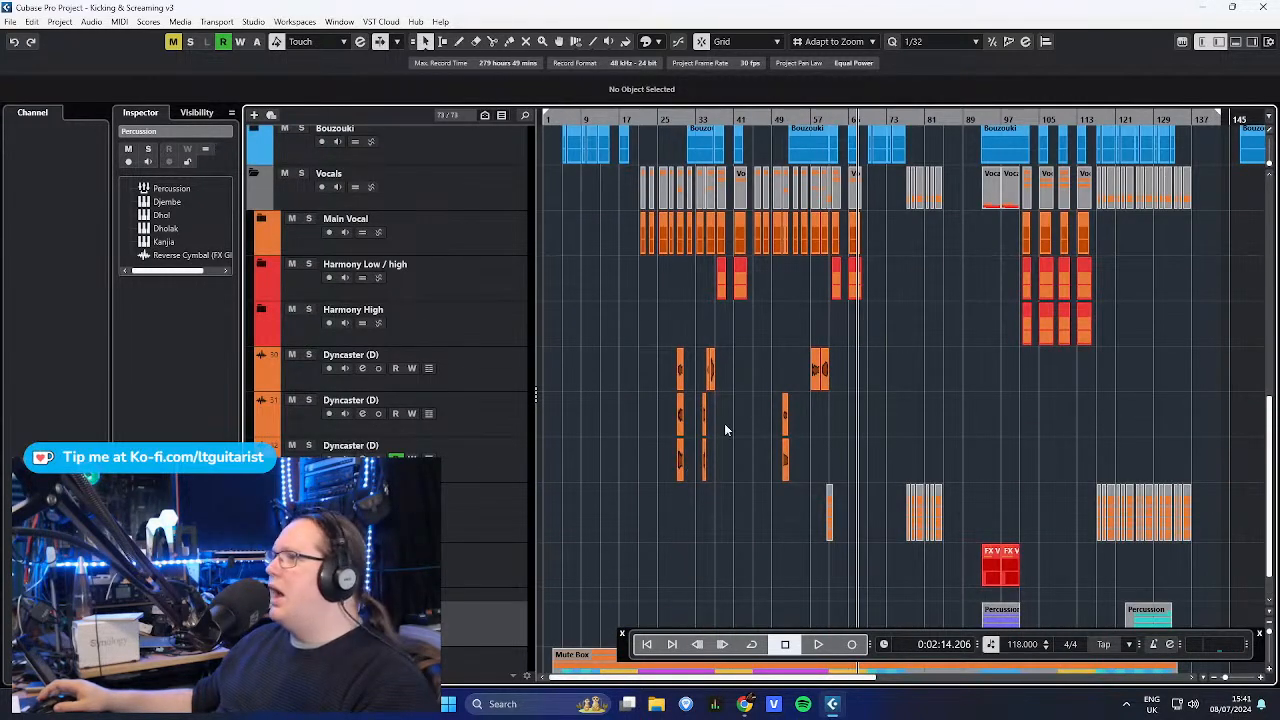
- Go through the Main Vocal, Harmony Low / high, Harmony High and Dyncaster (D) tracks inside the Vocals folder
left_click(462, 250)
left_click(510, 268)
left_click(501, 317)
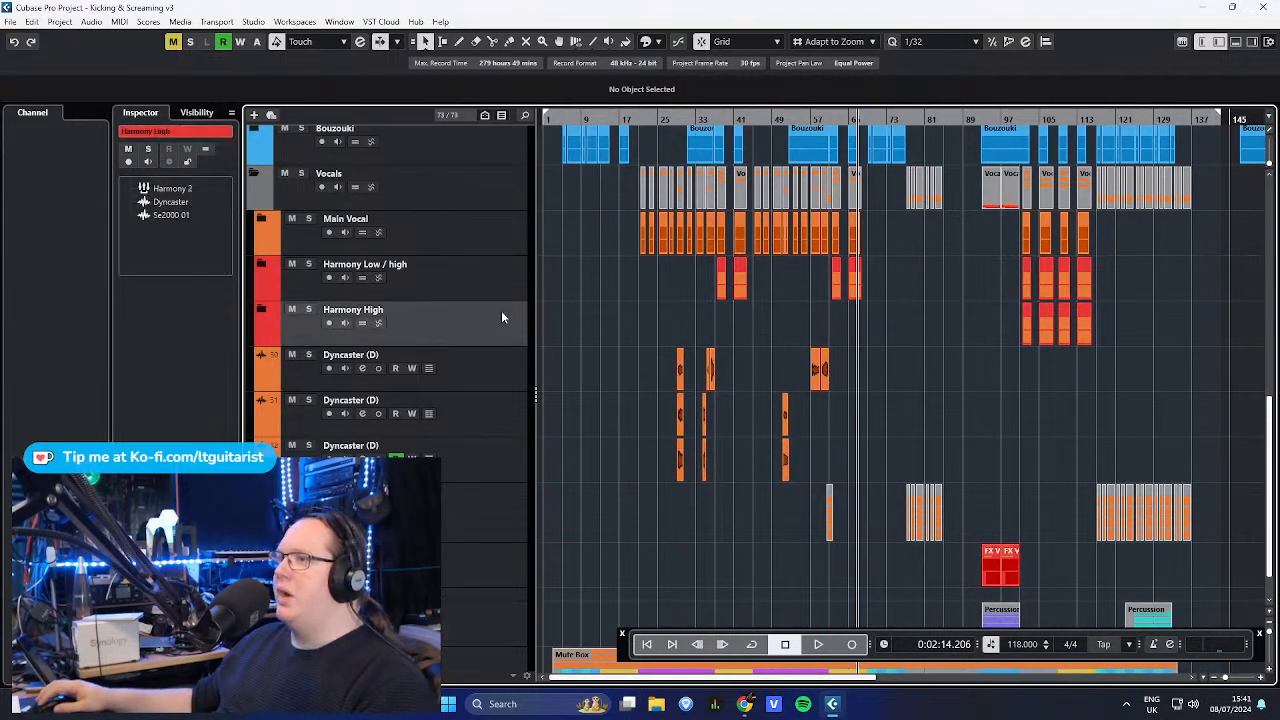
left_click(505, 404)
scroll(668, 355, "up", 5)
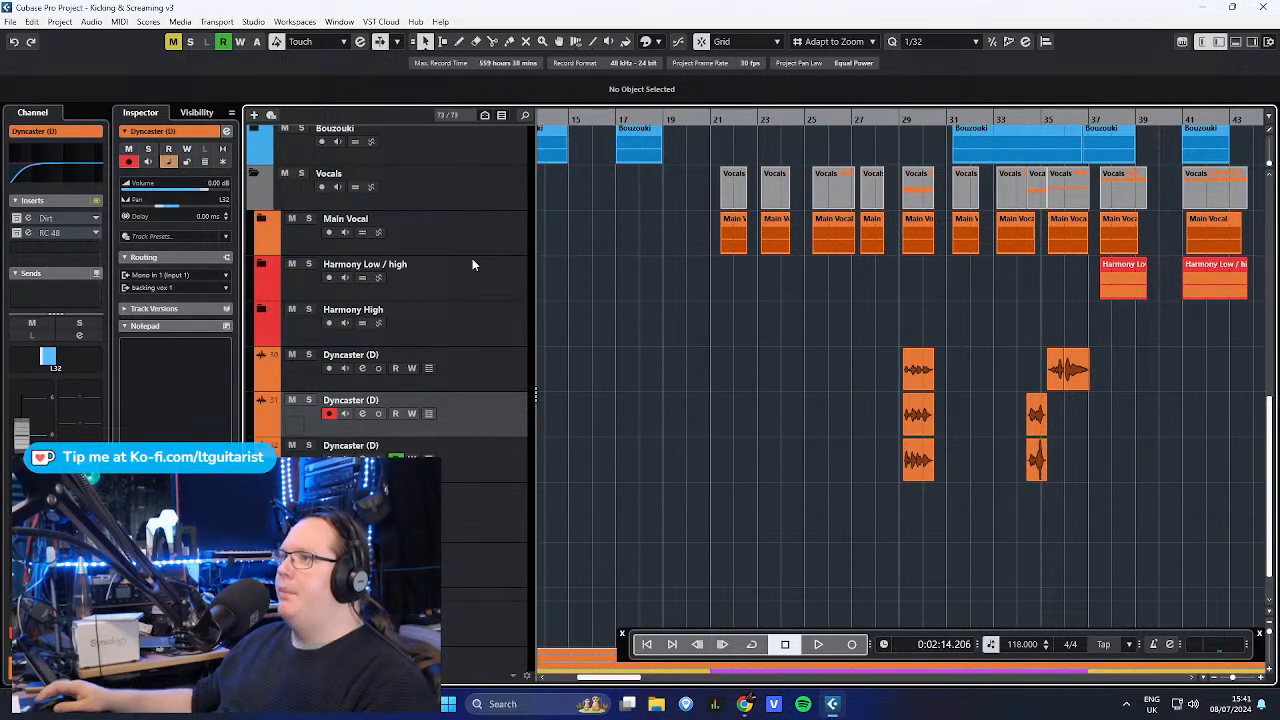
- Expand the Main Vocal folder to show its group track and two Dyncaster (D) tracks
left_click(262, 215)
left_click(262, 205)
left_click(257, 226)
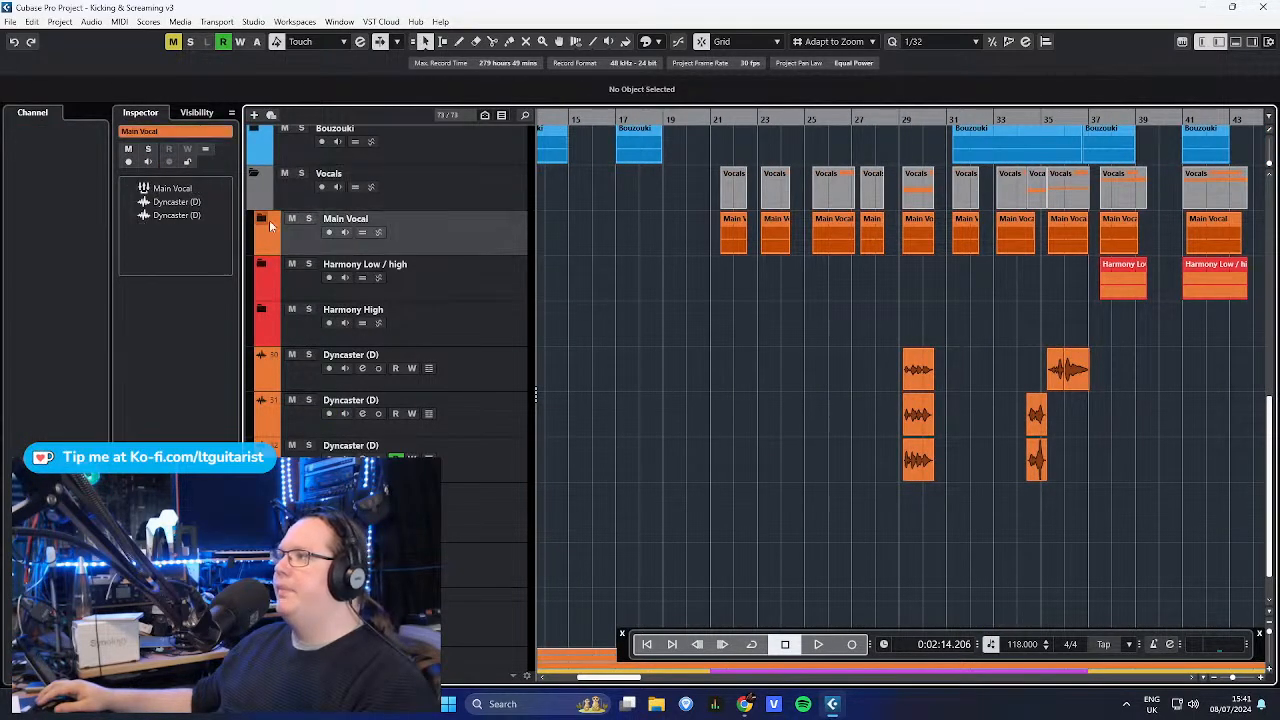
left_click(261, 222)
scroll(962, 454, "down", 4)
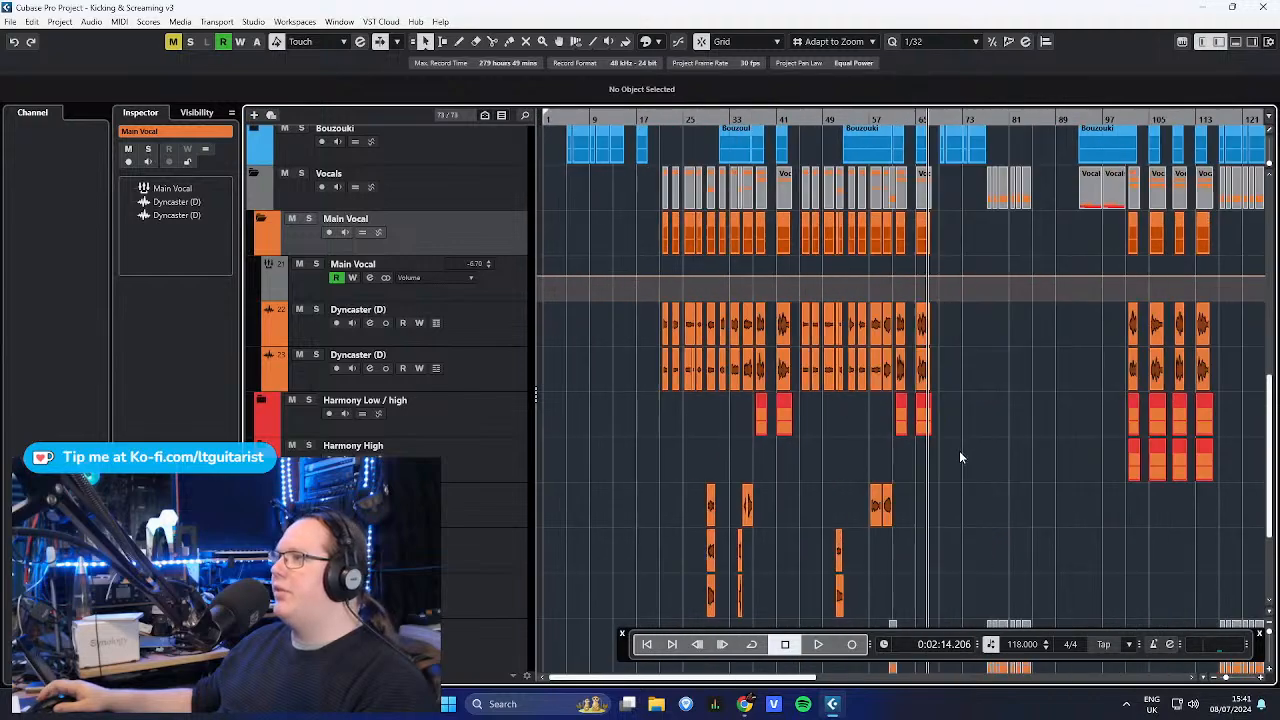
- Select the two Dyncaster (D) tracks in the Main Vocal folder in turn to examine their channel settings
left_click(510, 322)
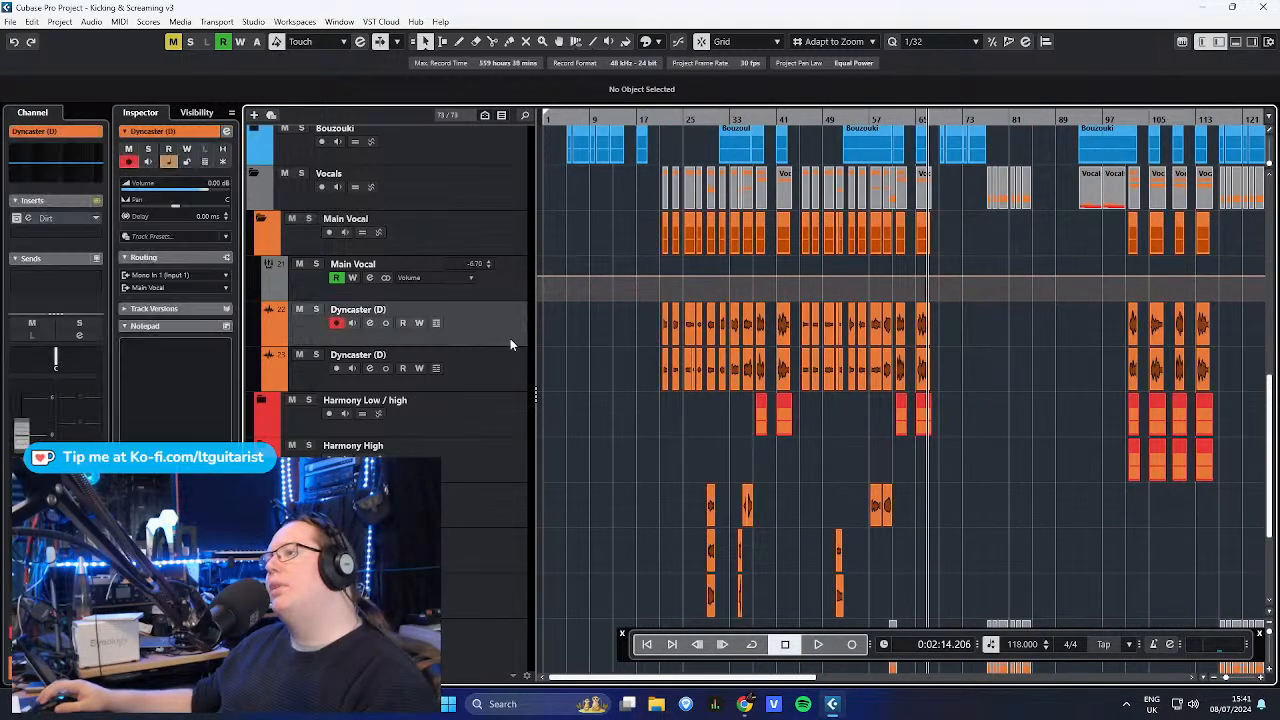
left_click(507, 360)
key("Up")
key("Down")
key("Up")
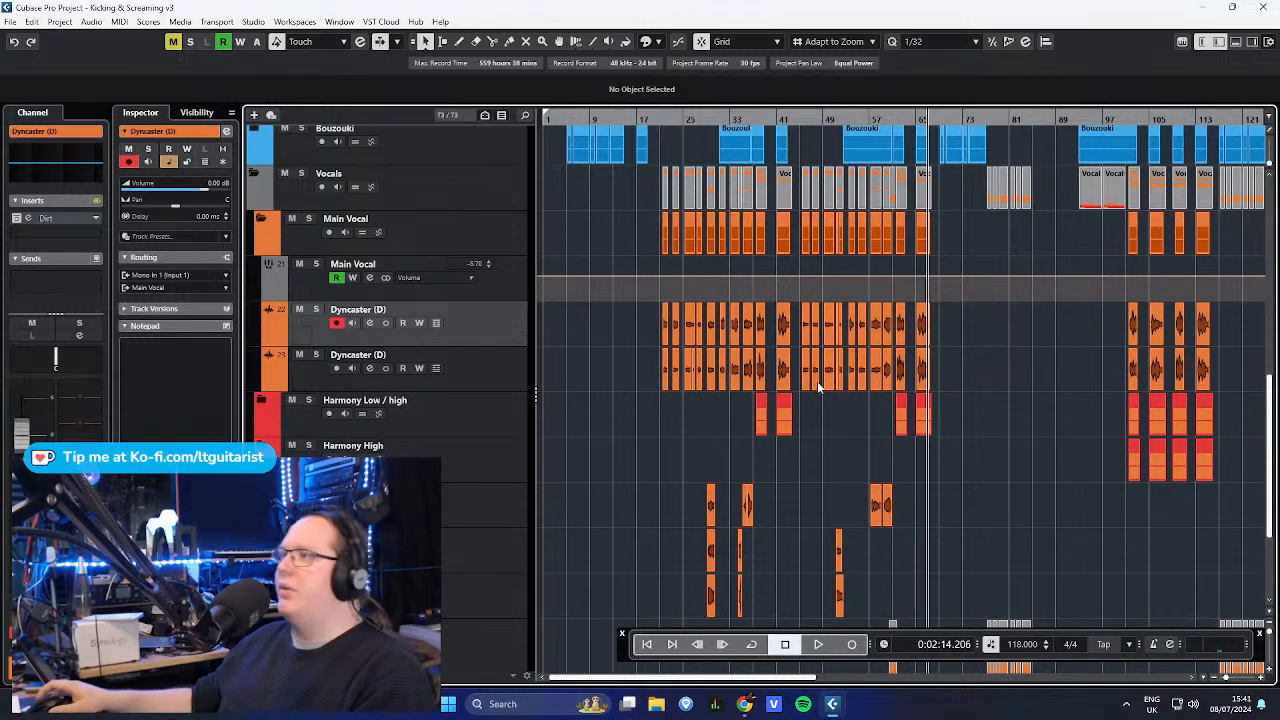
- Compare the inserts, volume and pan of the two Main Vocal Dyncaster (D) tracks around the first verse
scroll(733, 462, "up", 3)
scroll(733, 456, "up", 1)
left_click_drag(677, 445, 520, 346)
left_click(520, 346)
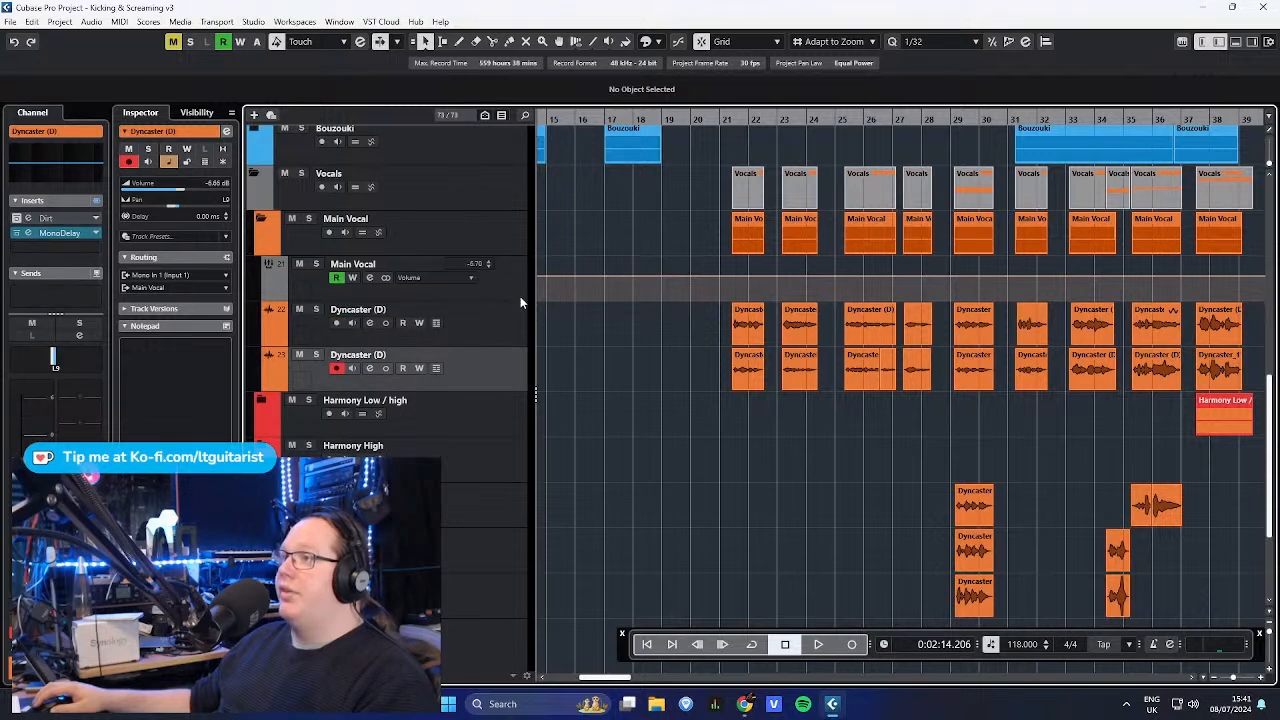
left_click(510, 328)
left_click(502, 378)
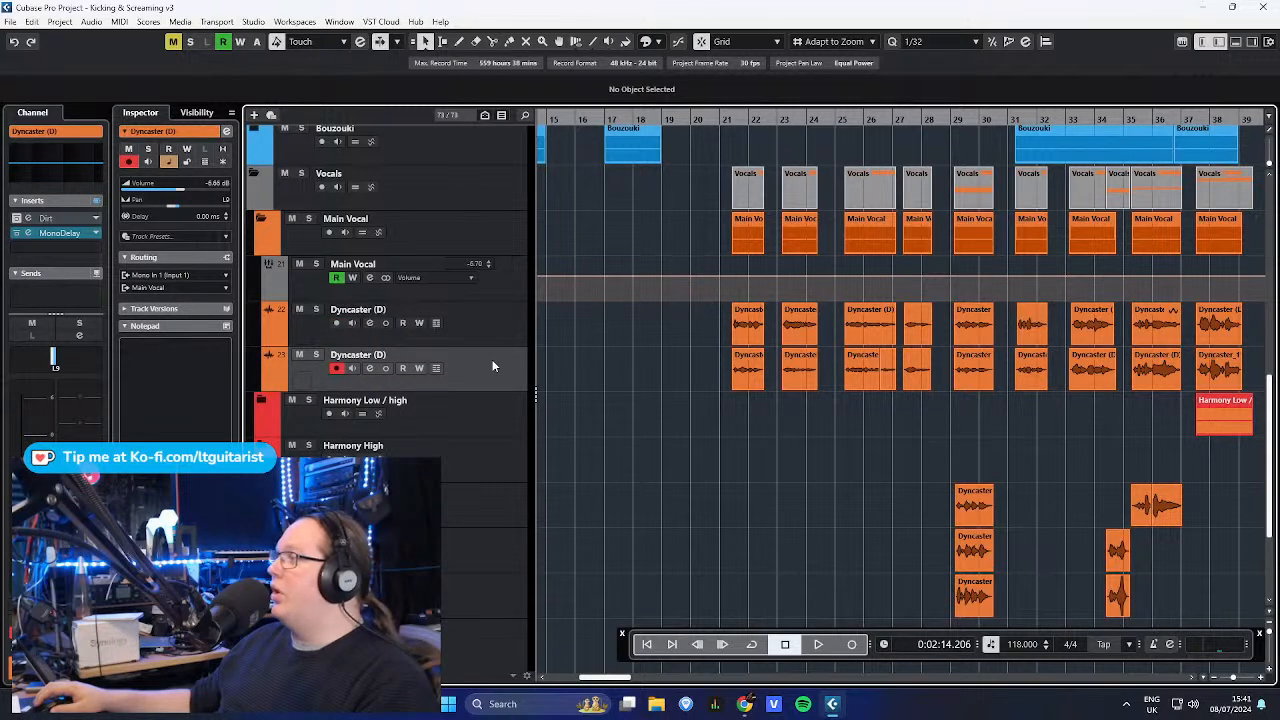
left_click(472, 341)
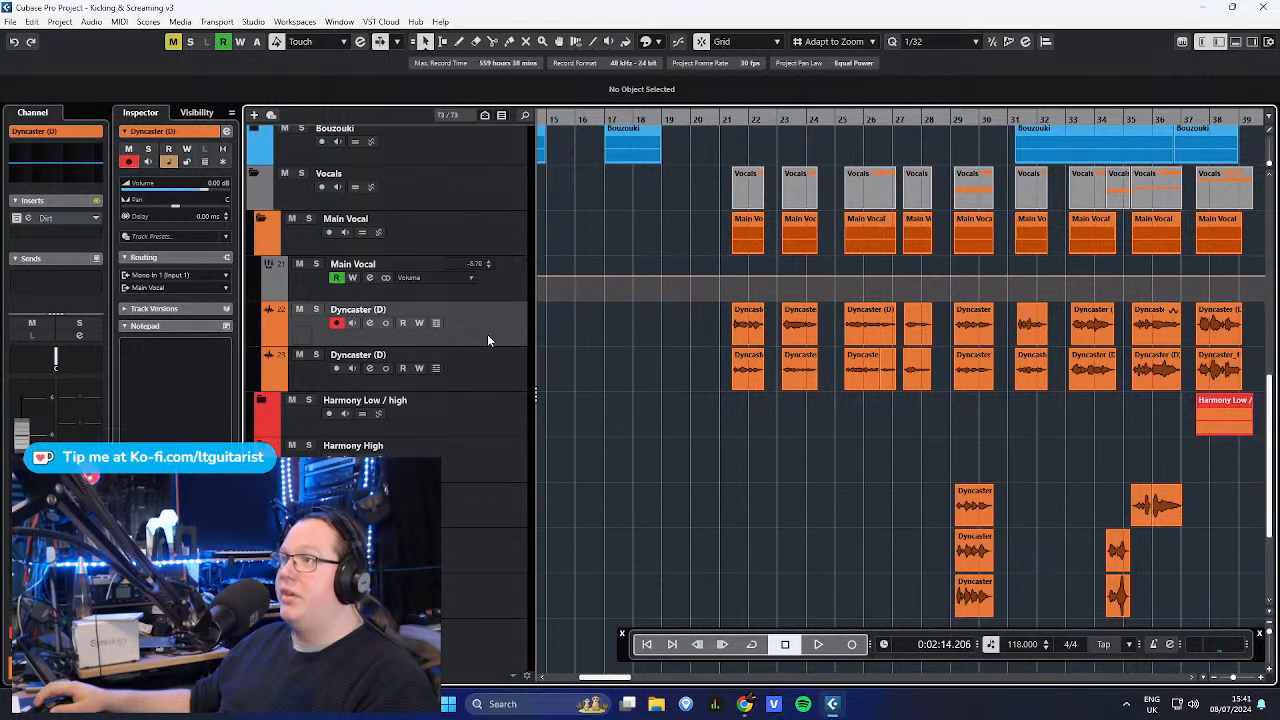
scroll(809, 416, "up", 4)
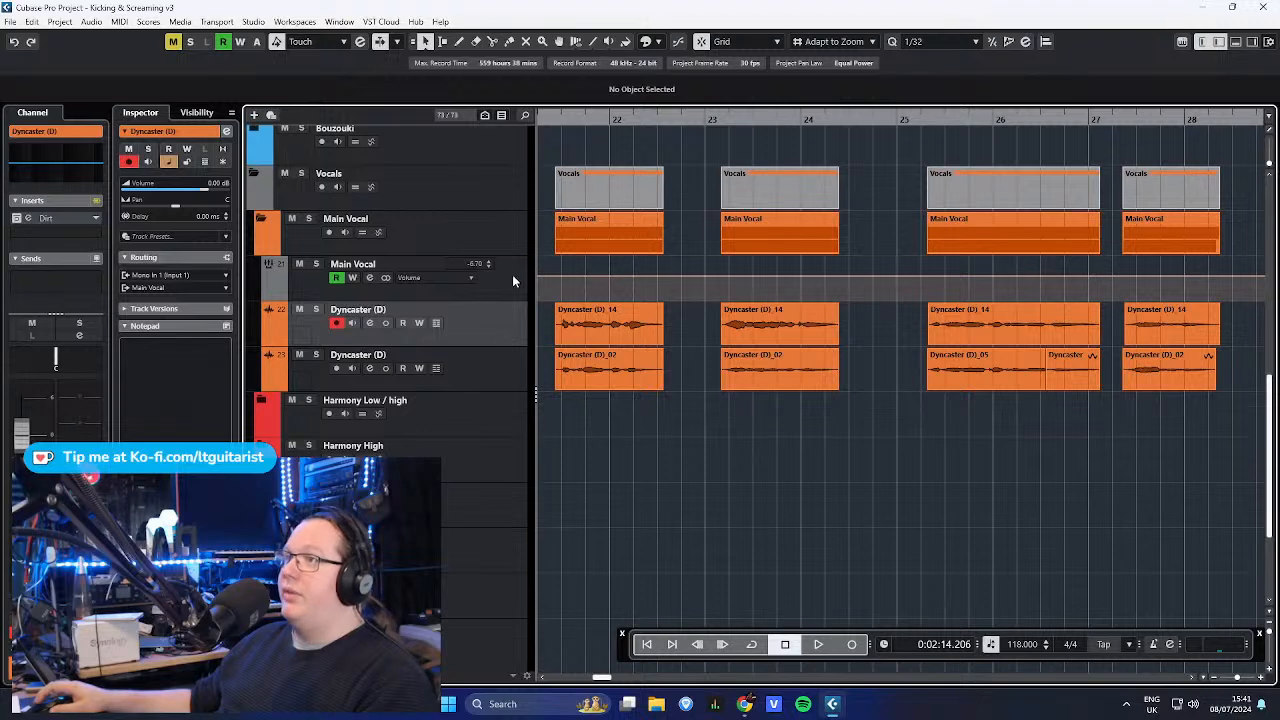
- Solo the Main Vocal folder, play the first verse vocals from about bar 23, and stop
left_click(520, 243)
key("s")
double_click(701, 118)
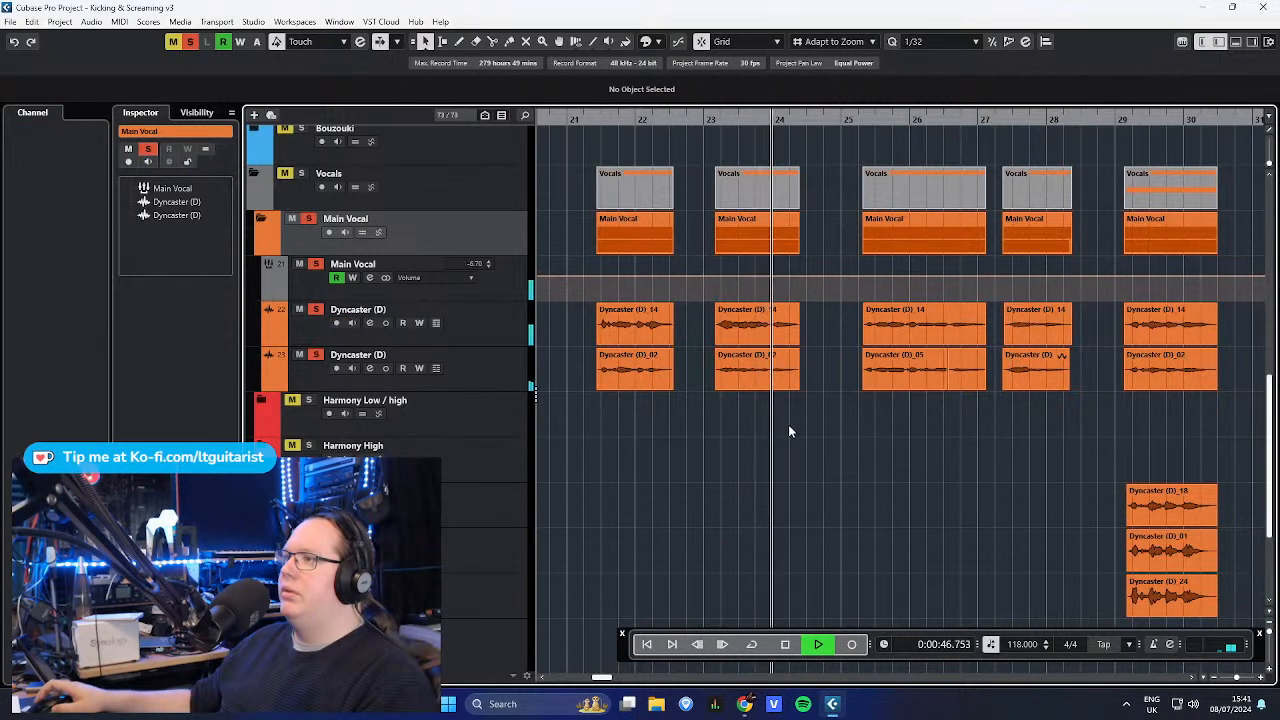
scroll(985, 478, "up", 3)
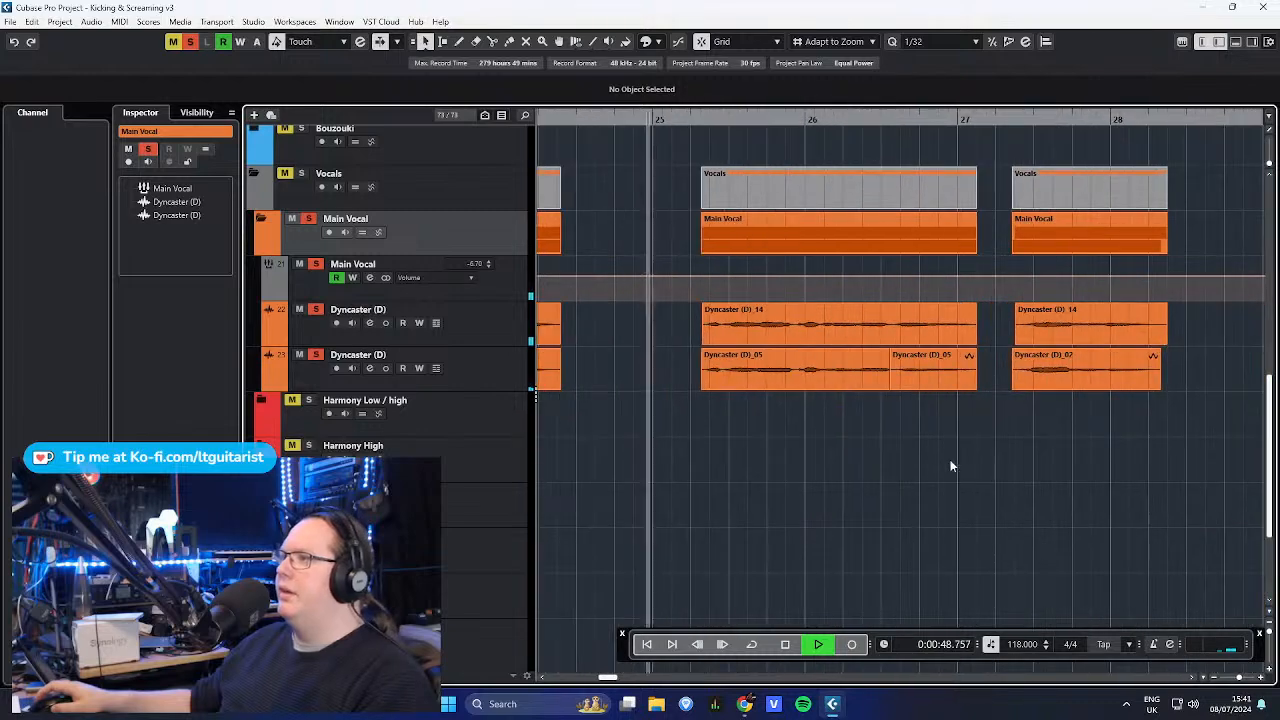
scroll(834, 426, "down", 3)
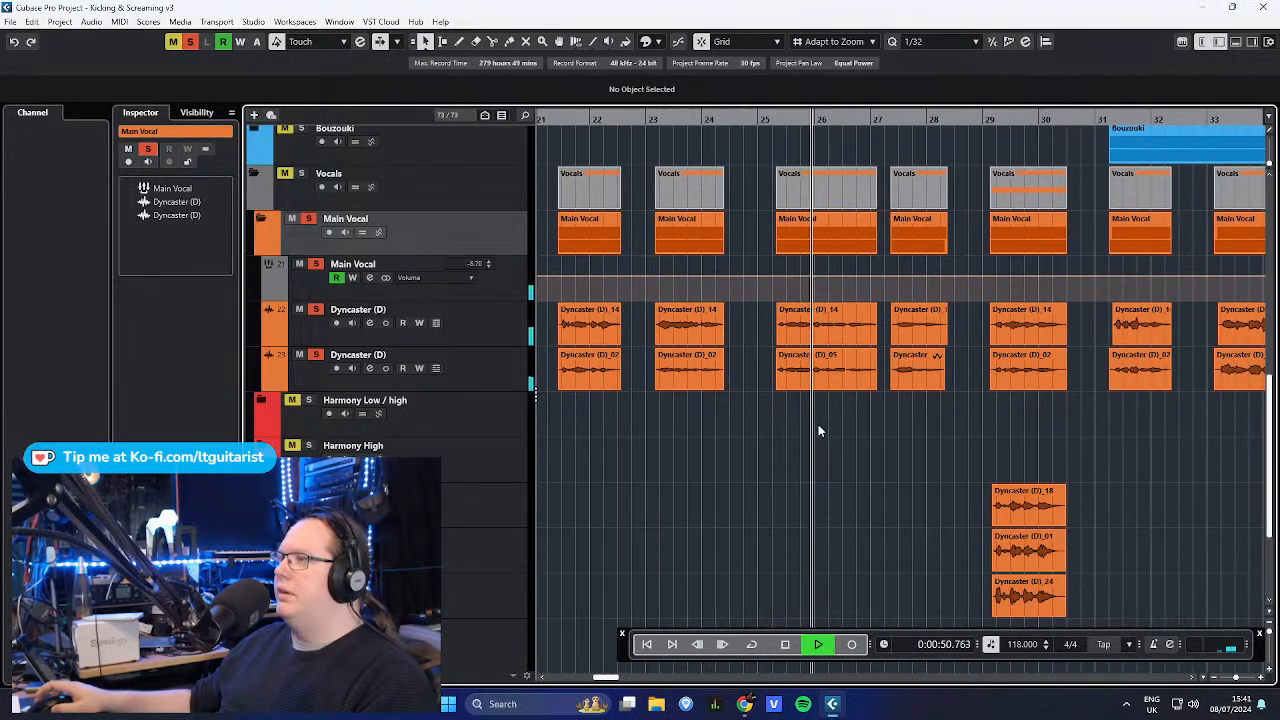
key("space")
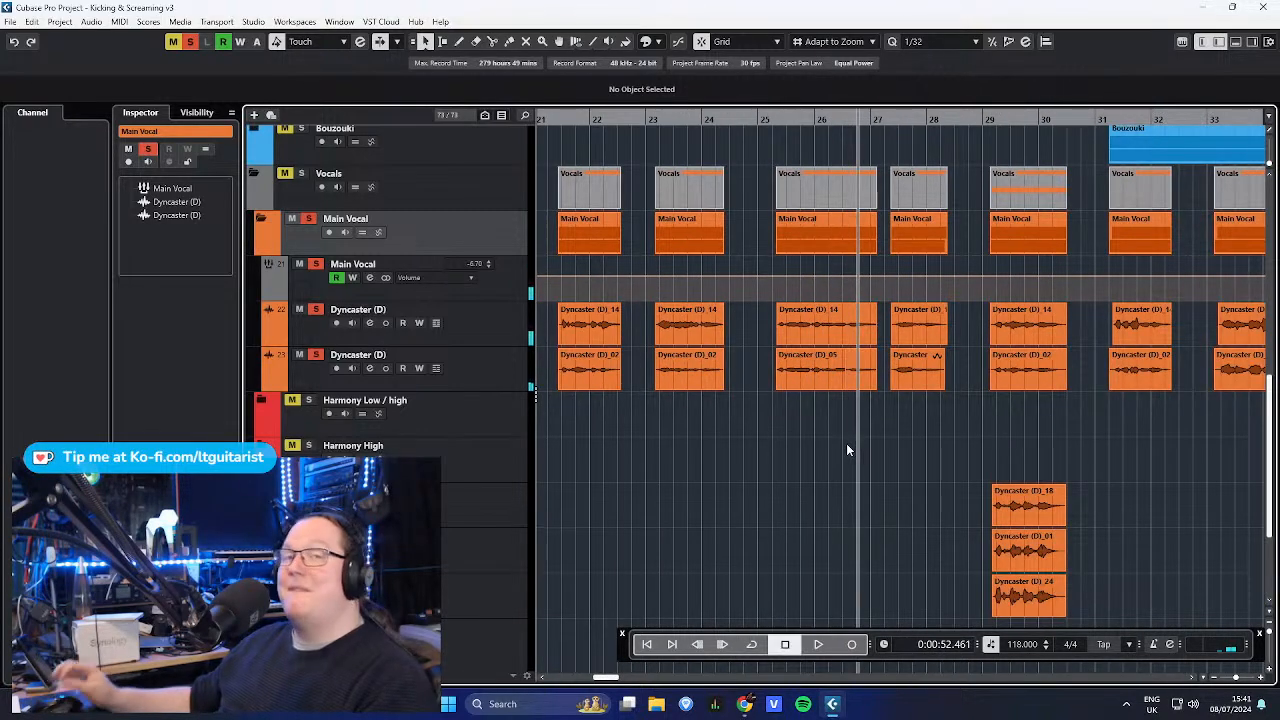
- Resume playback of the soloed Main Vocal for the next verse phrase and stop
scroll(1006, 427, "up", 3)
key("space")
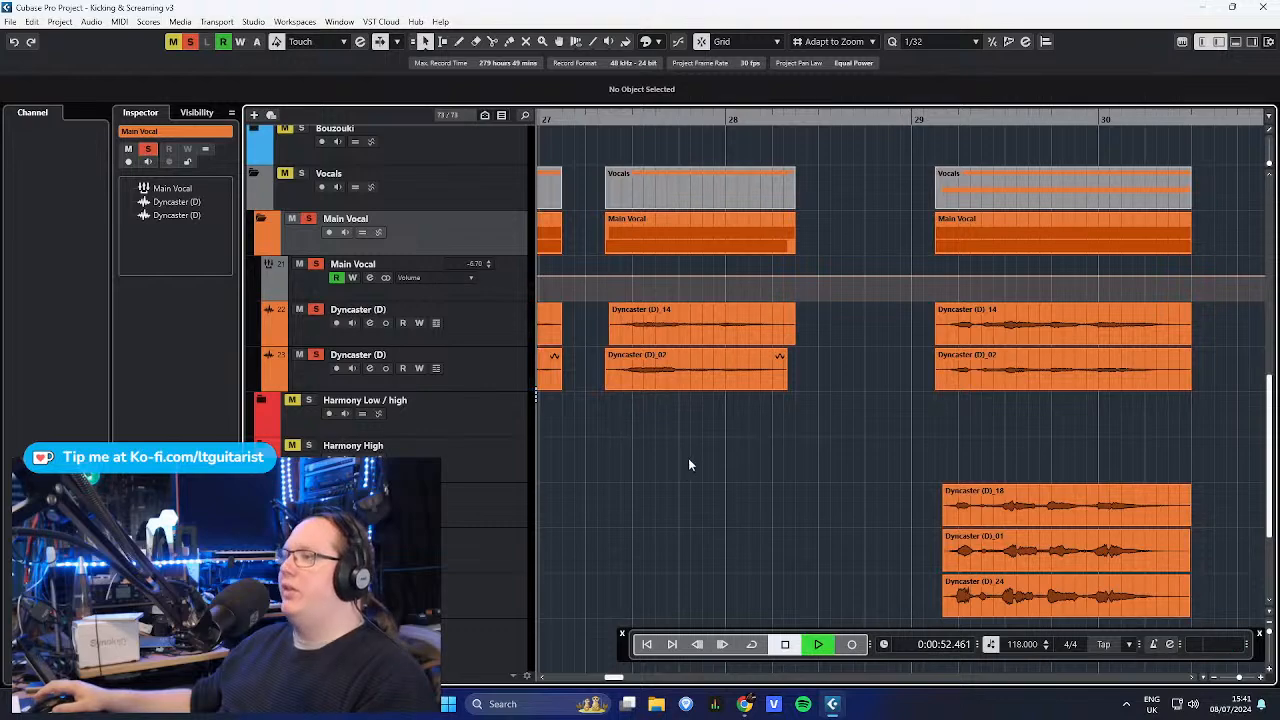
scroll(793, 437, "down", 1)
scroll(793, 435, "down", 4)
key("space")
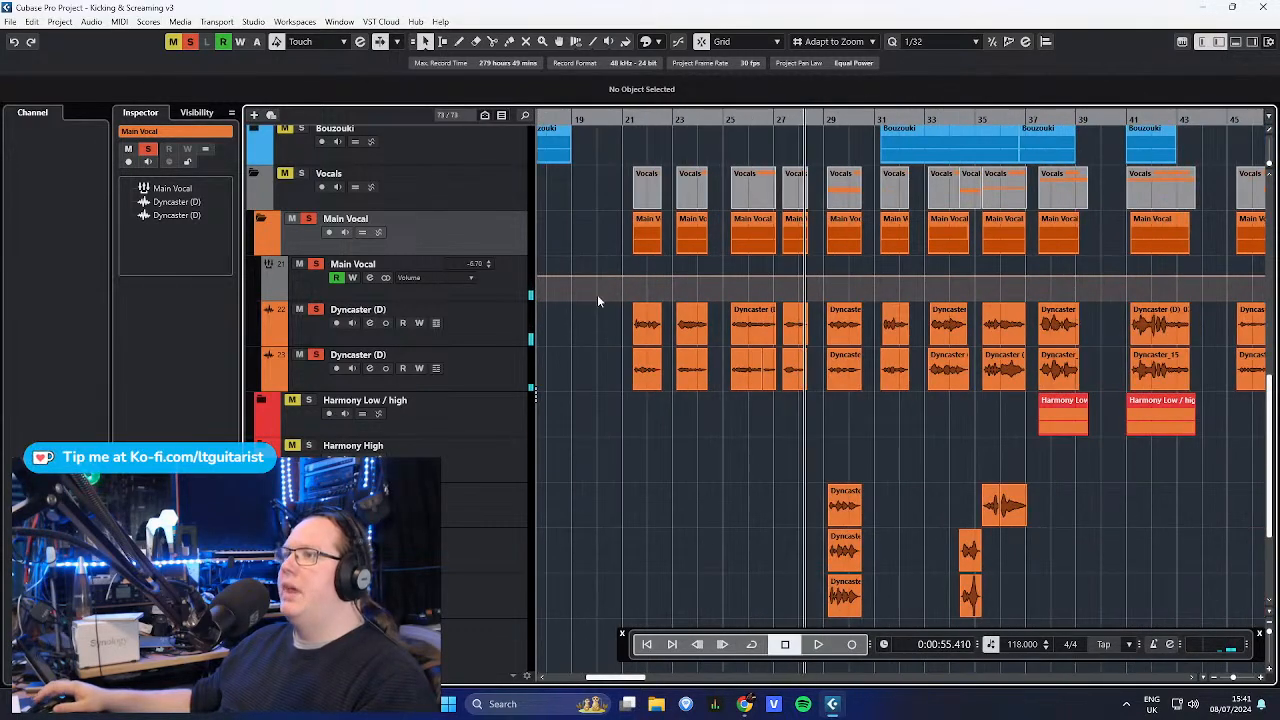
- Select the Main Vocal group track and examine its inserts, EQ and volume
left_click(484, 281)
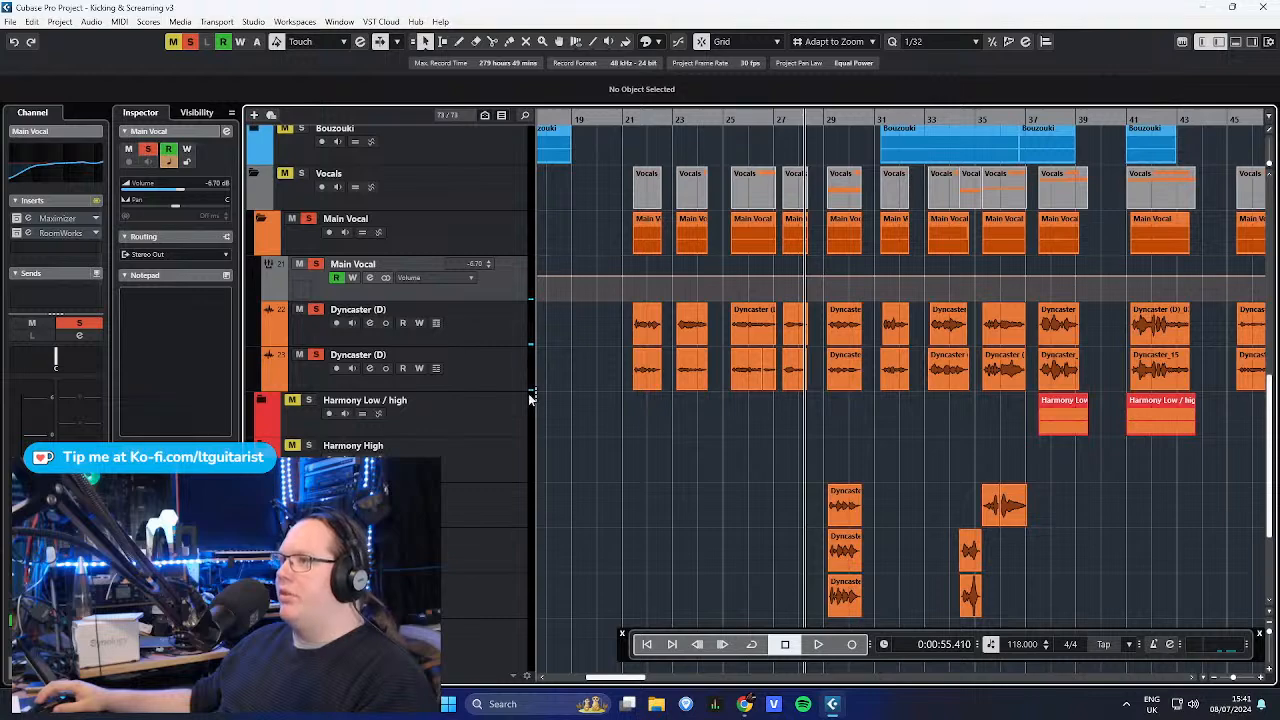
scroll(711, 416, "down", 3)
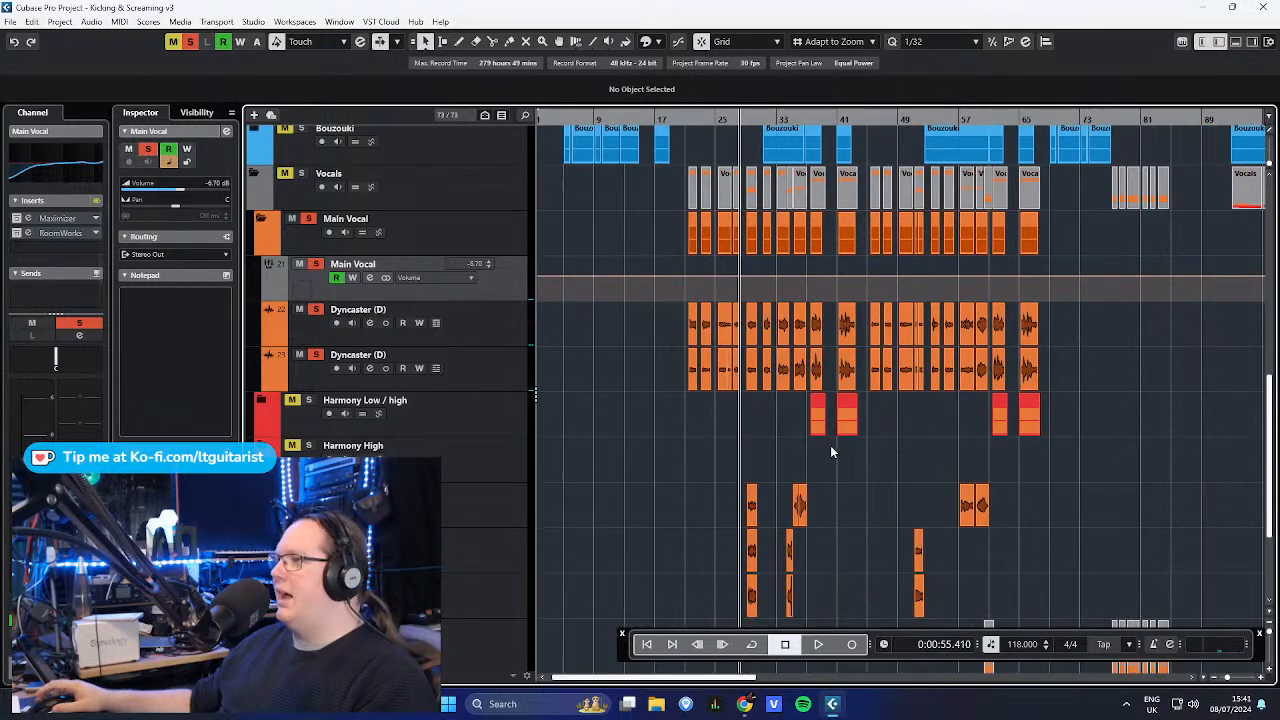
- Expand the Harmony Low / high and Harmony High folders and select the Dyncaster track under Harmony 1
scroll(463, 416, "down", 2)
left_click(264, 292)
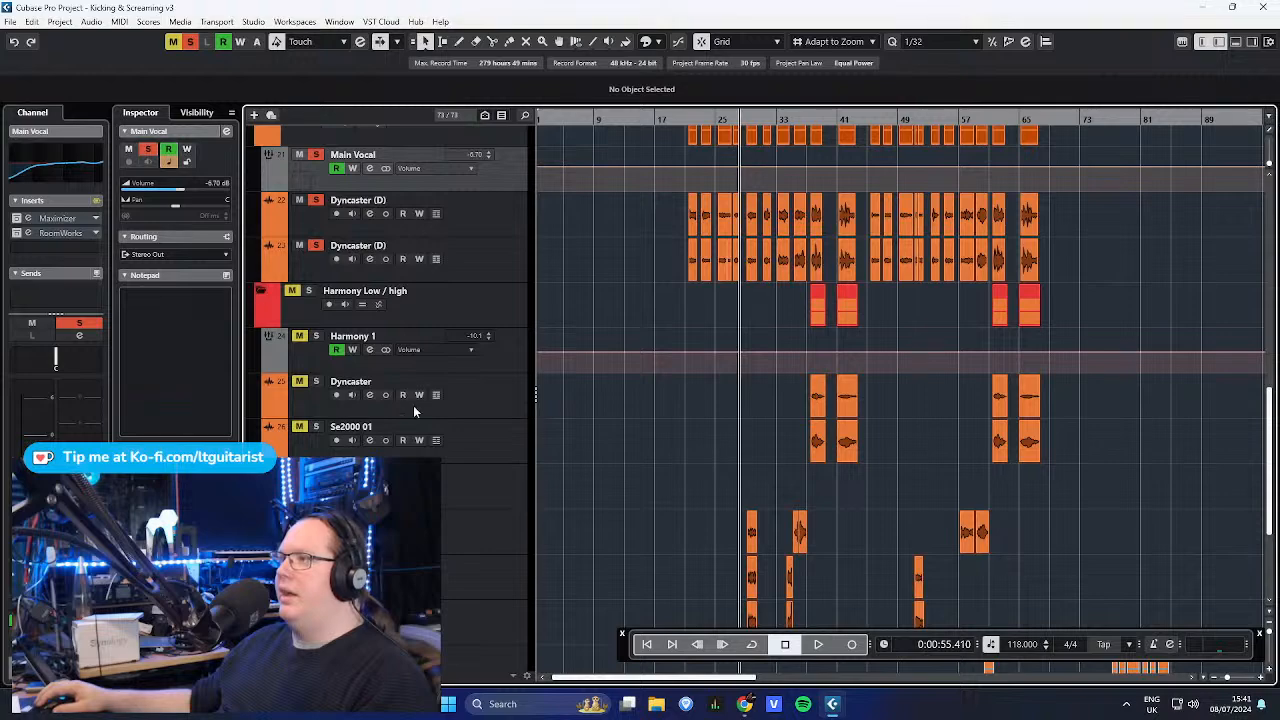
left_click(494, 406)
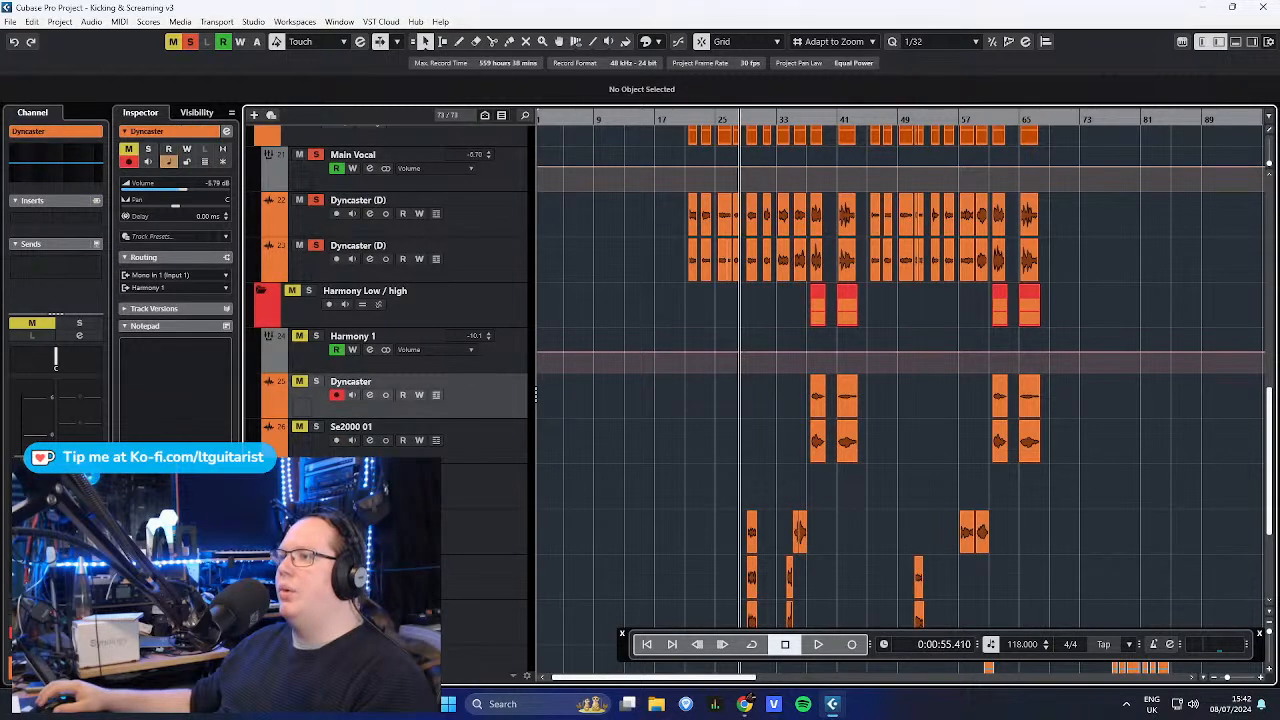
left_click(263, 472)
- Examine the paired Dyncaster and Se2000 01 harmony clips under Harmony 1 between about bars 37 and 44
scroll(760, 455, "down", 3)
scroll(865, 433, "up", 2)
scroll(787, 390, "up", 2)
scroll(787, 390, "down", 1)
scroll(784, 387, "up", 1)
scroll(709, 354, "up", 2)
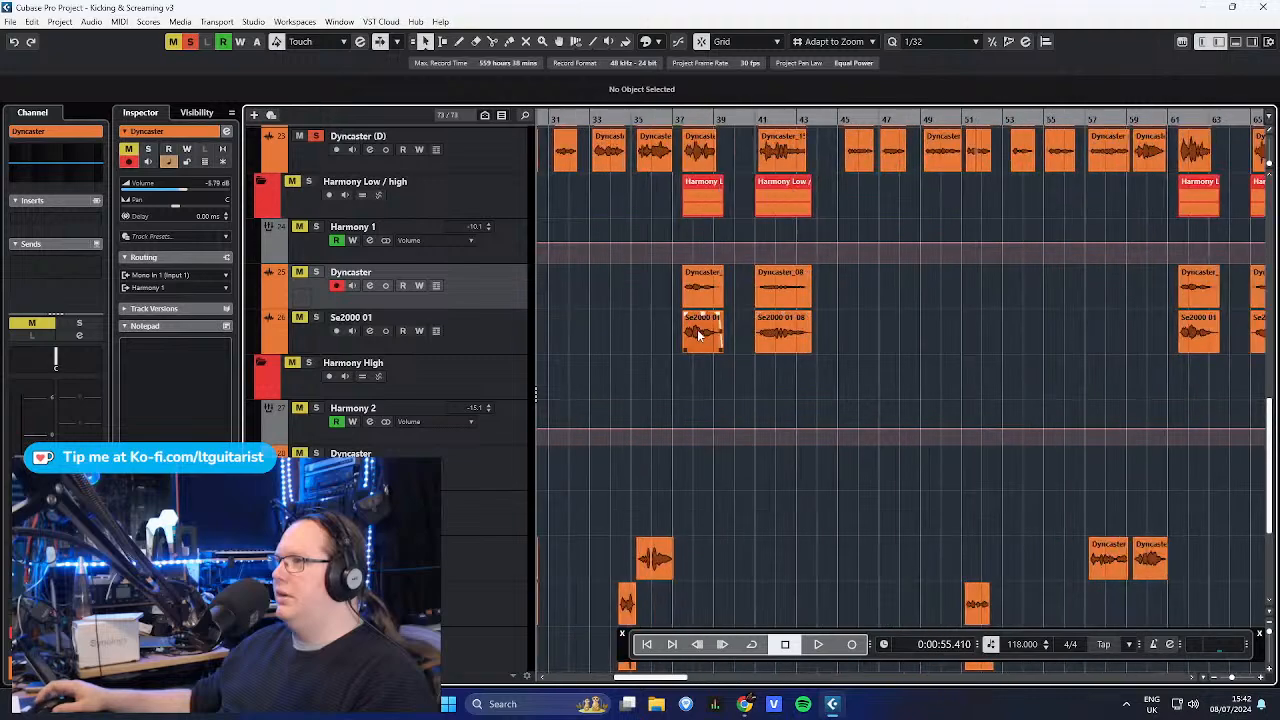
scroll(700, 337, "up", 2)
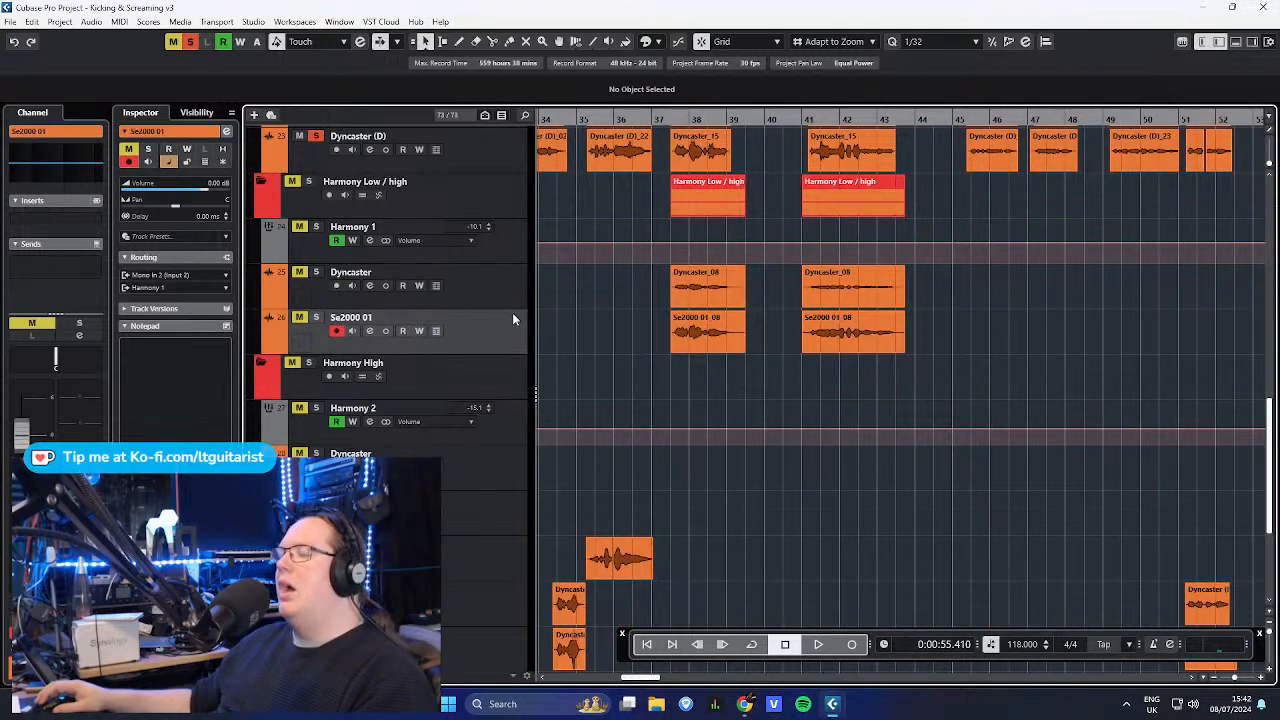
scroll(640, 370, "up", 2)
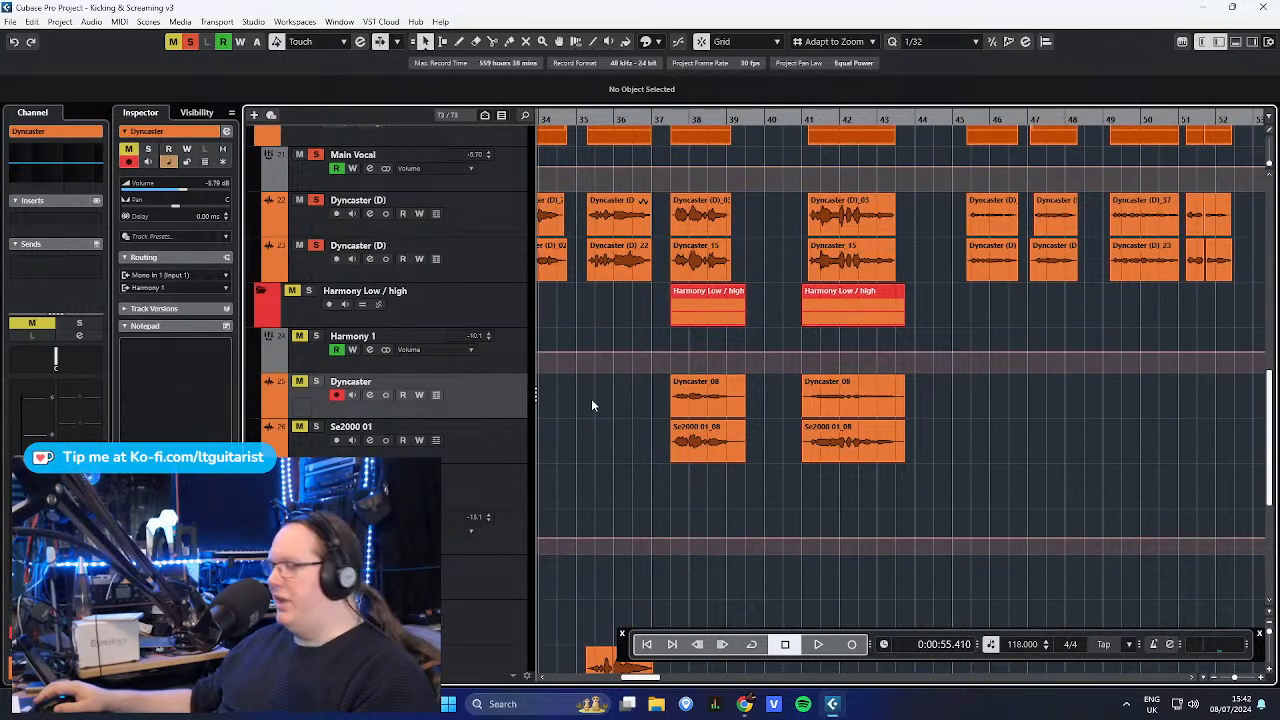
left_click_drag(1034, 462, 648, 383)
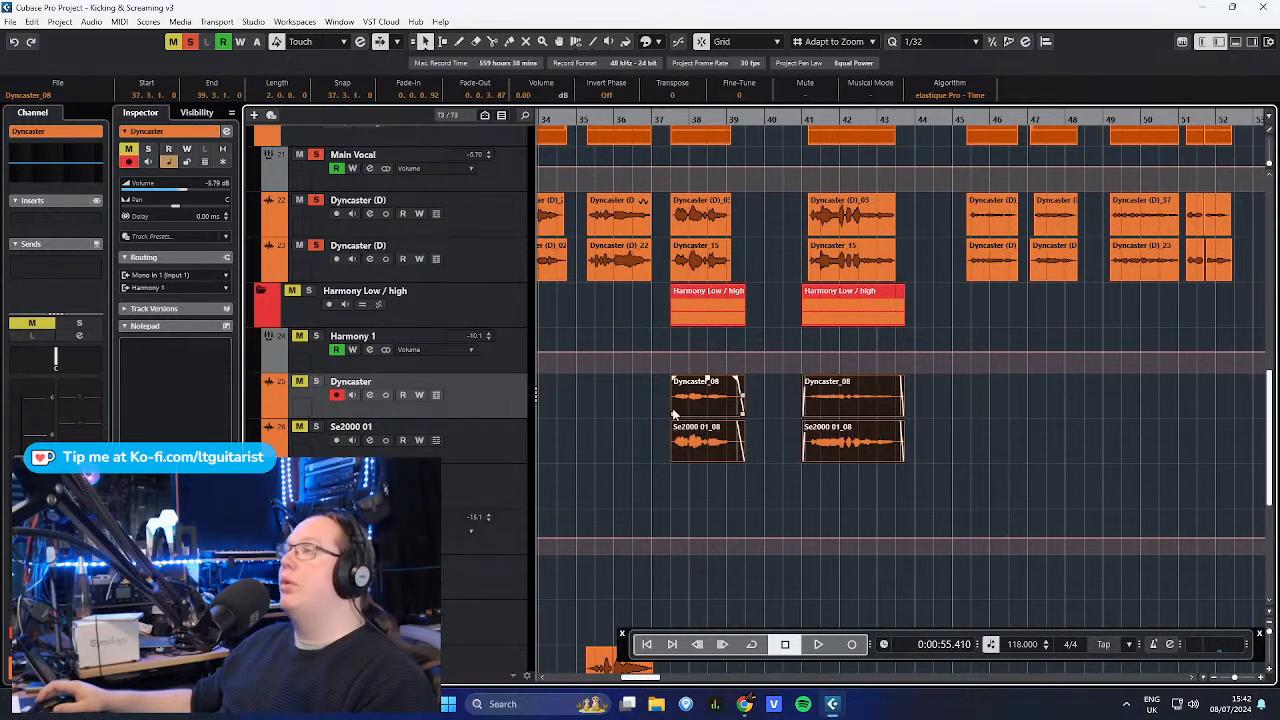
left_click_drag(594, 392, 872, 436)
left_click(561, 307)
- Solo the Harmony Low / high folder, play its first phrase from about bar 37, and stop
left_click(521, 293)
key("s")
left_click(477, 172)
key("m")
left_click(507, 312)
left_click_drag(665, 116, 651, 113)
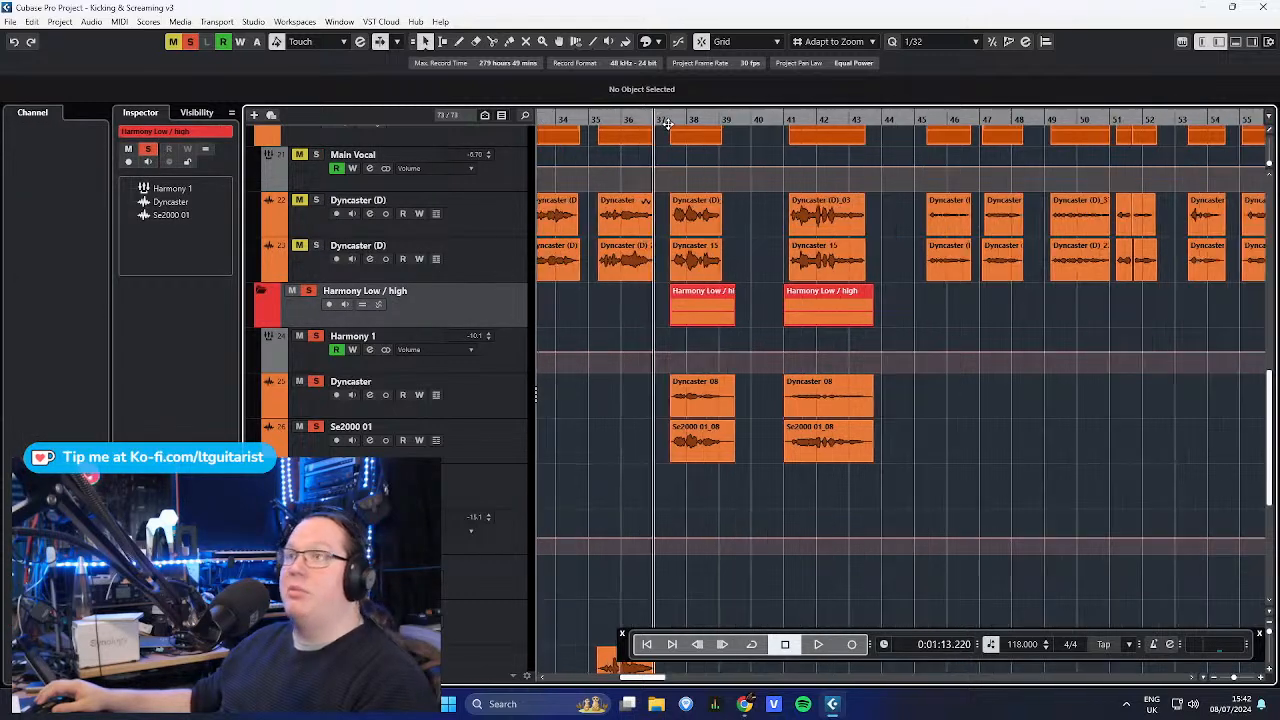
key("space")
scroll(644, 470, "up", 1)
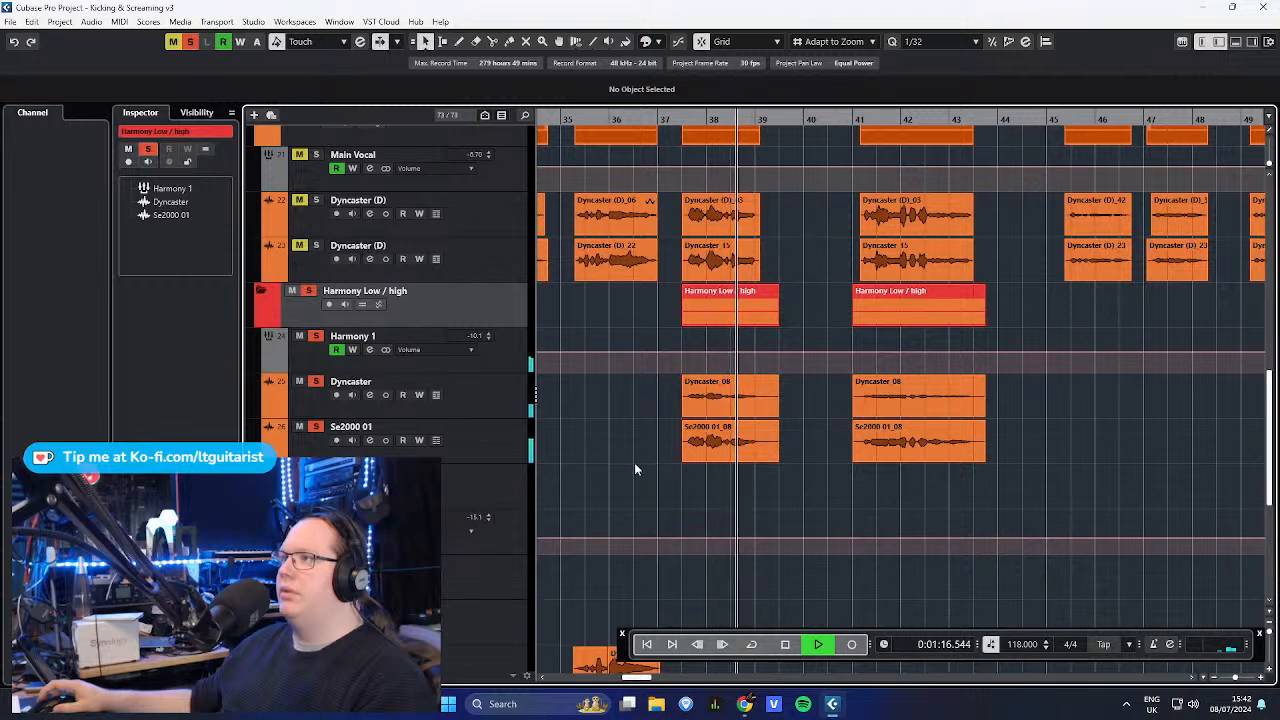
key("space")
- Solo the Main Vocal together with the low harmony, turn on cycle mode, play the phrase around bar 38, and stop
left_click(512, 222)
left_click(512, 256)
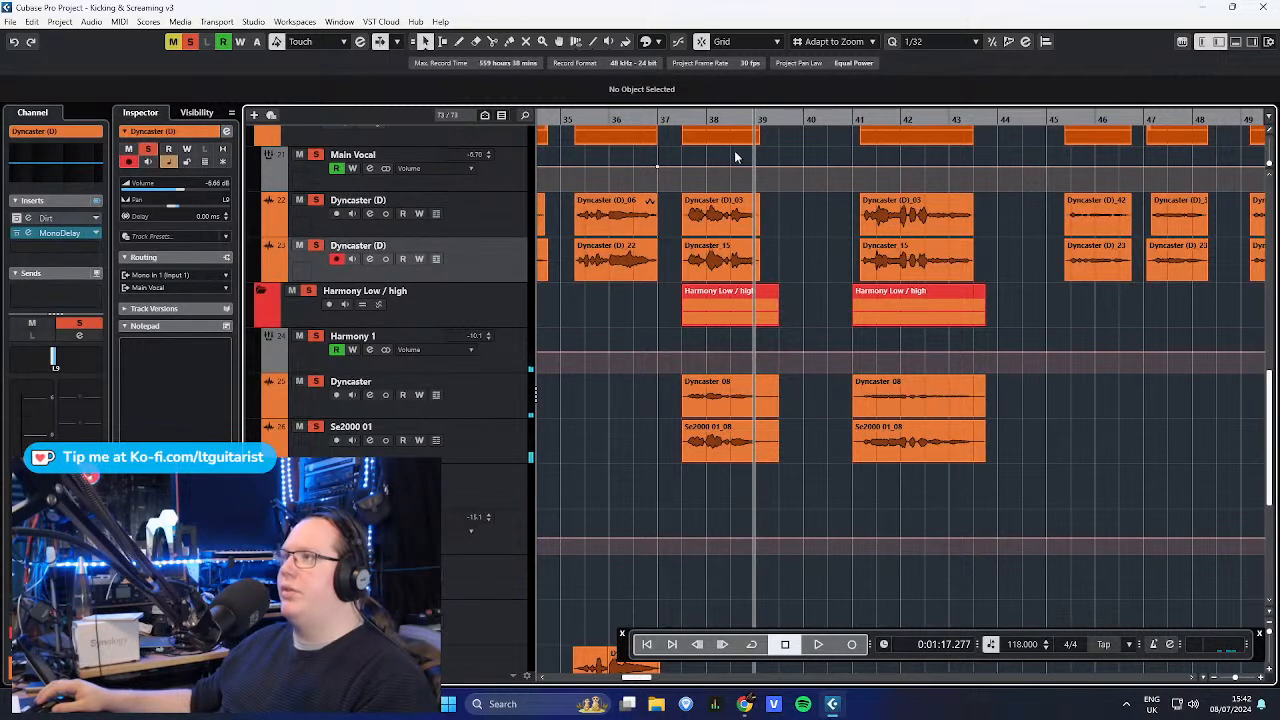
key("KP_Divide")
key("space")
scroll(680, 121, "down", 1)
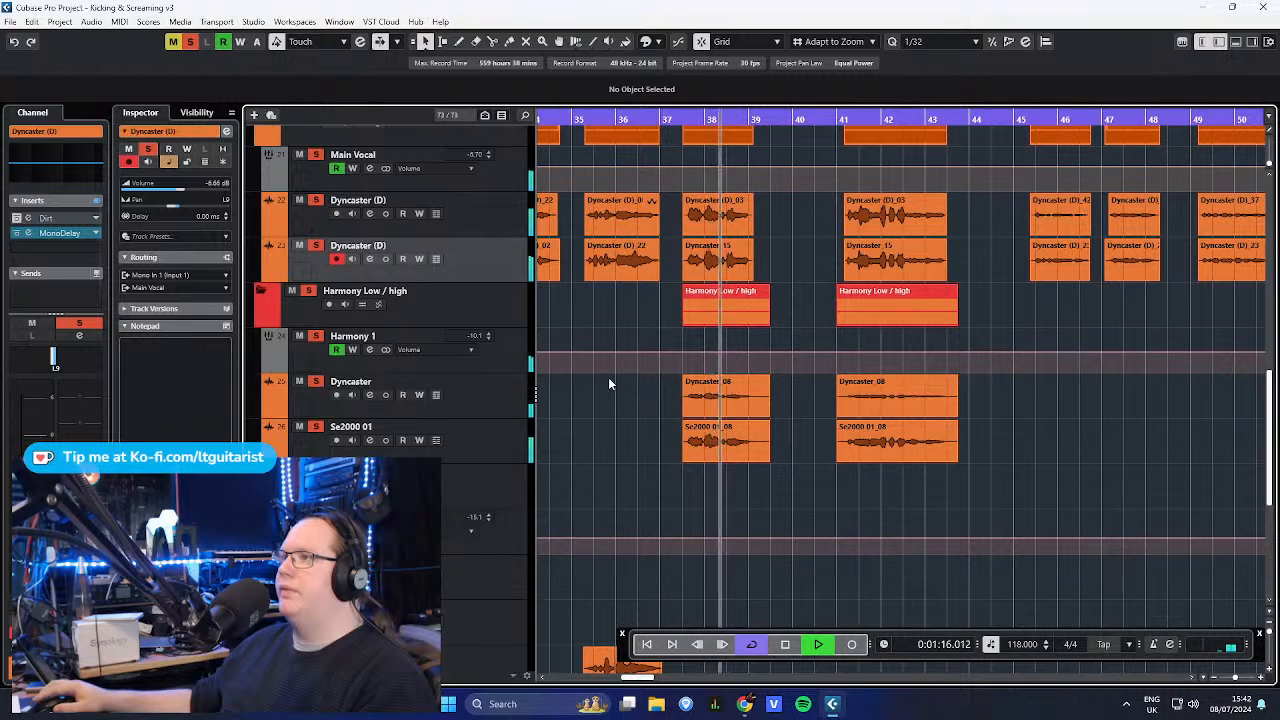
key("space")
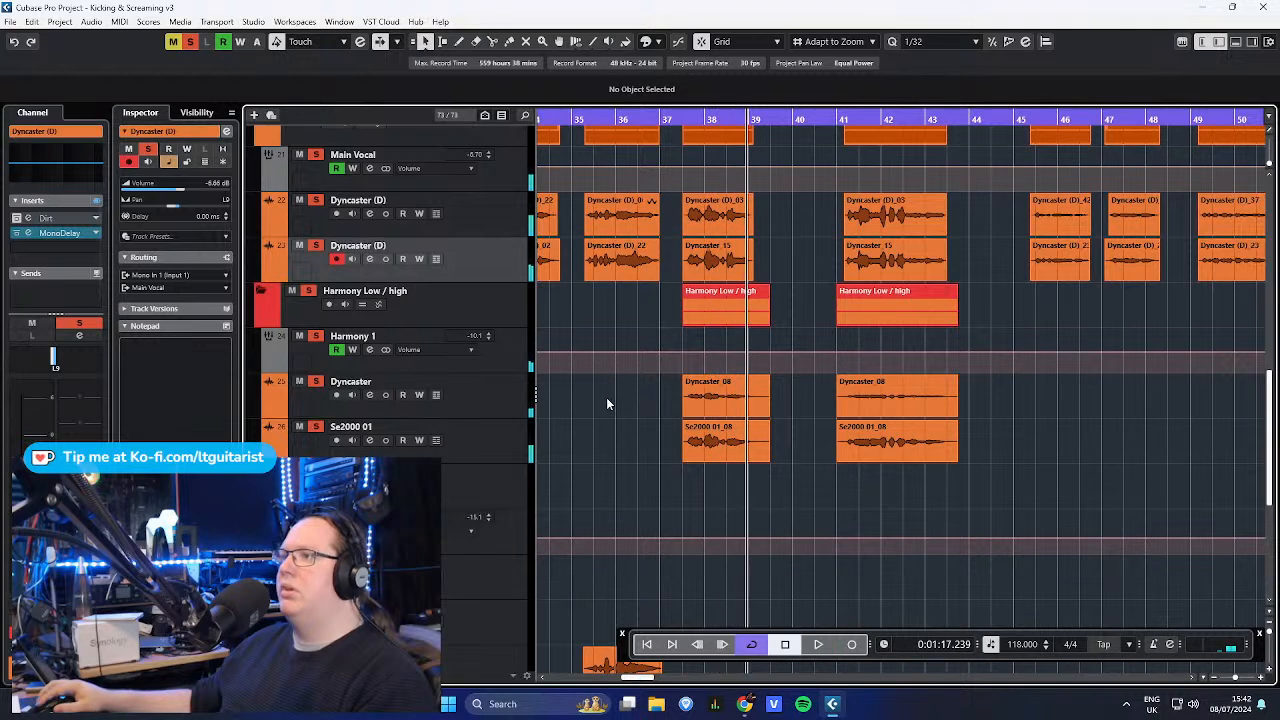
- Clear the solos on the Harmony Low / high and Main Vocal tracks
left_click(498, 318)
left_click(507, 168)
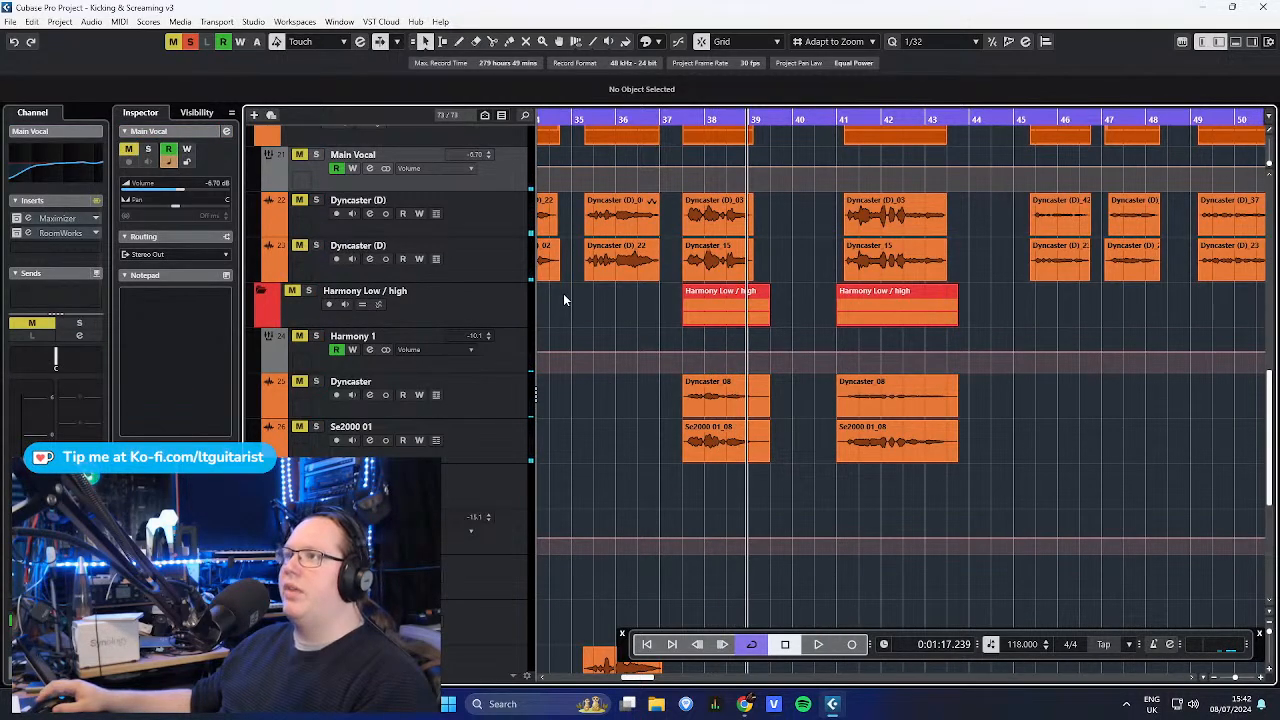
scroll(563, 293, "up", 2)
left_click(310, 218)
left_click(310, 218)
scroll(777, 320, "down", 6)
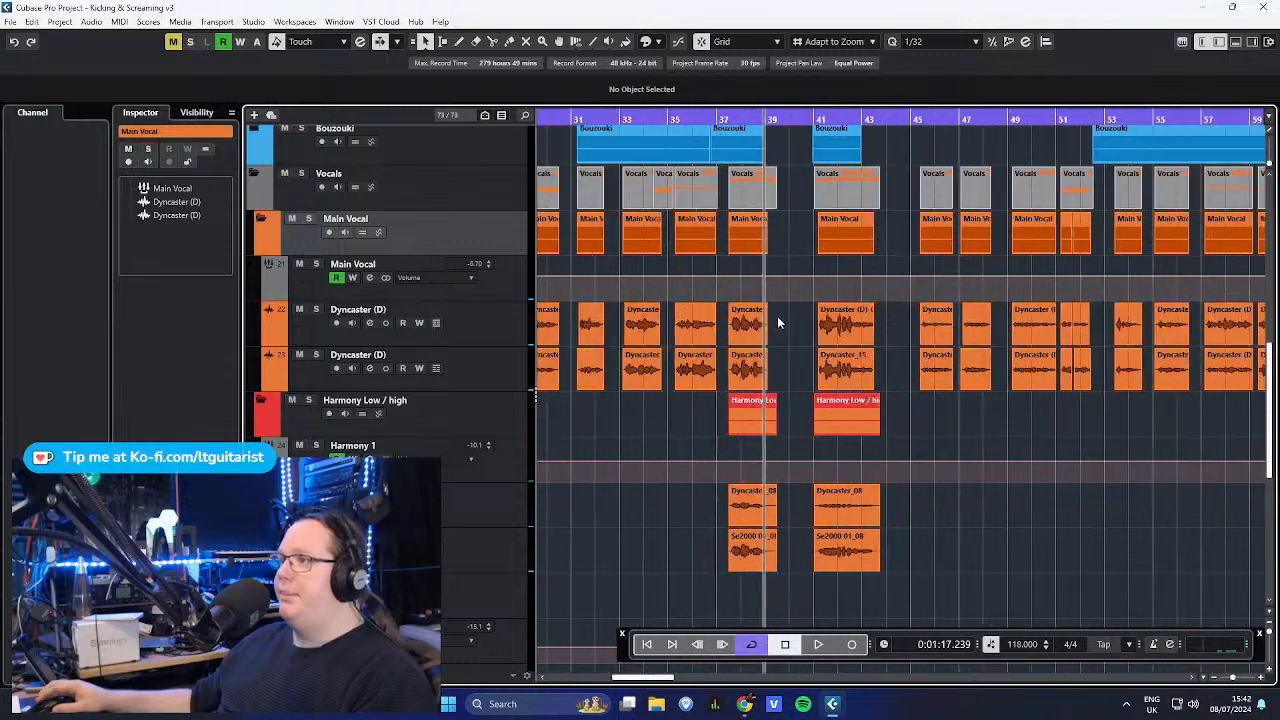
- Select the Harmony High folder and examine its clips between about bars 101 and 116
scroll(963, 344, "down", 4)
left_click_drag(1145, 459, 1251, 482)
left_click(500, 270)
scroll(1060, 310, "up", 3)
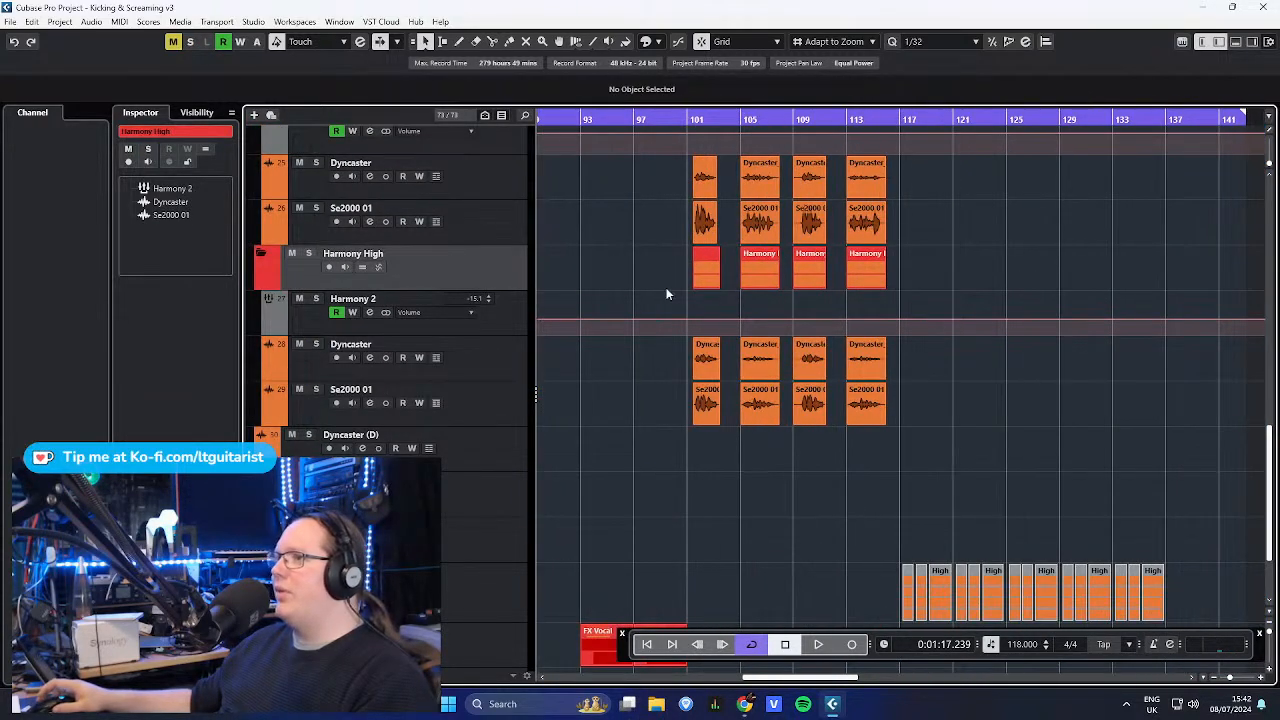
- Solo the Harmony High folder and play its vocals from bar 101
scroll(708, 146, "up", 2)
left_click(676, 120)
key("space")
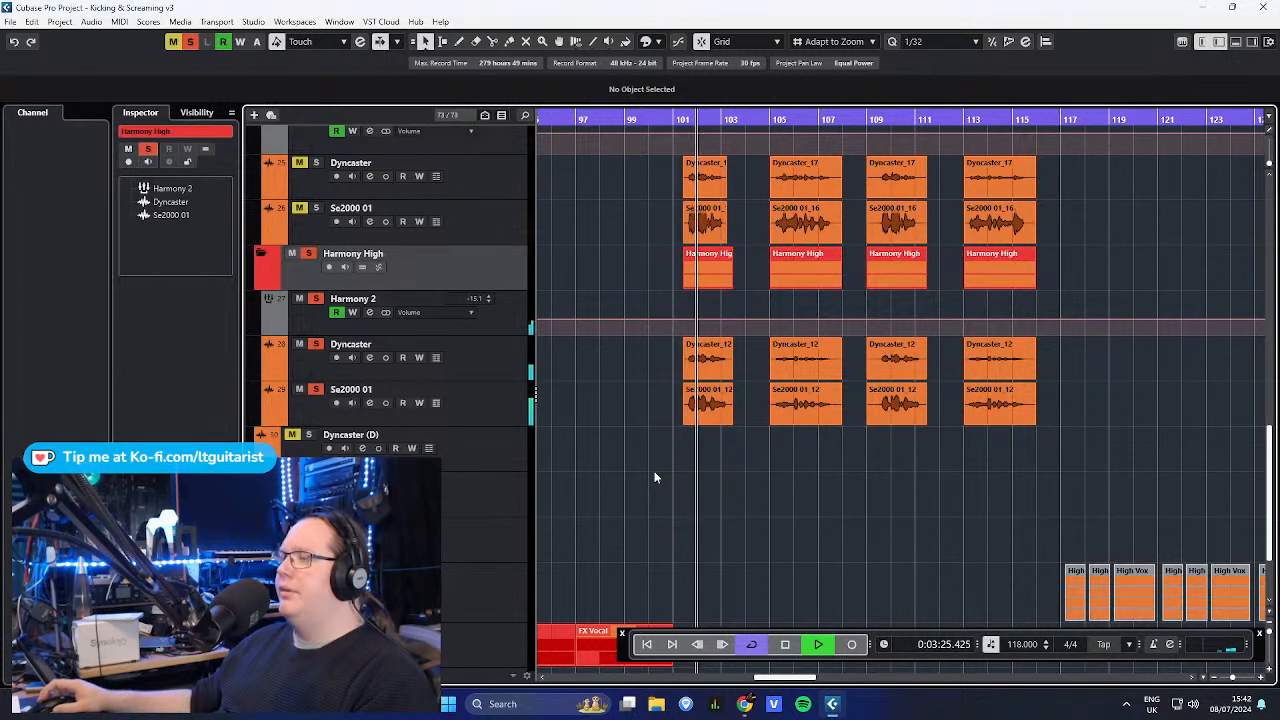
key("space")
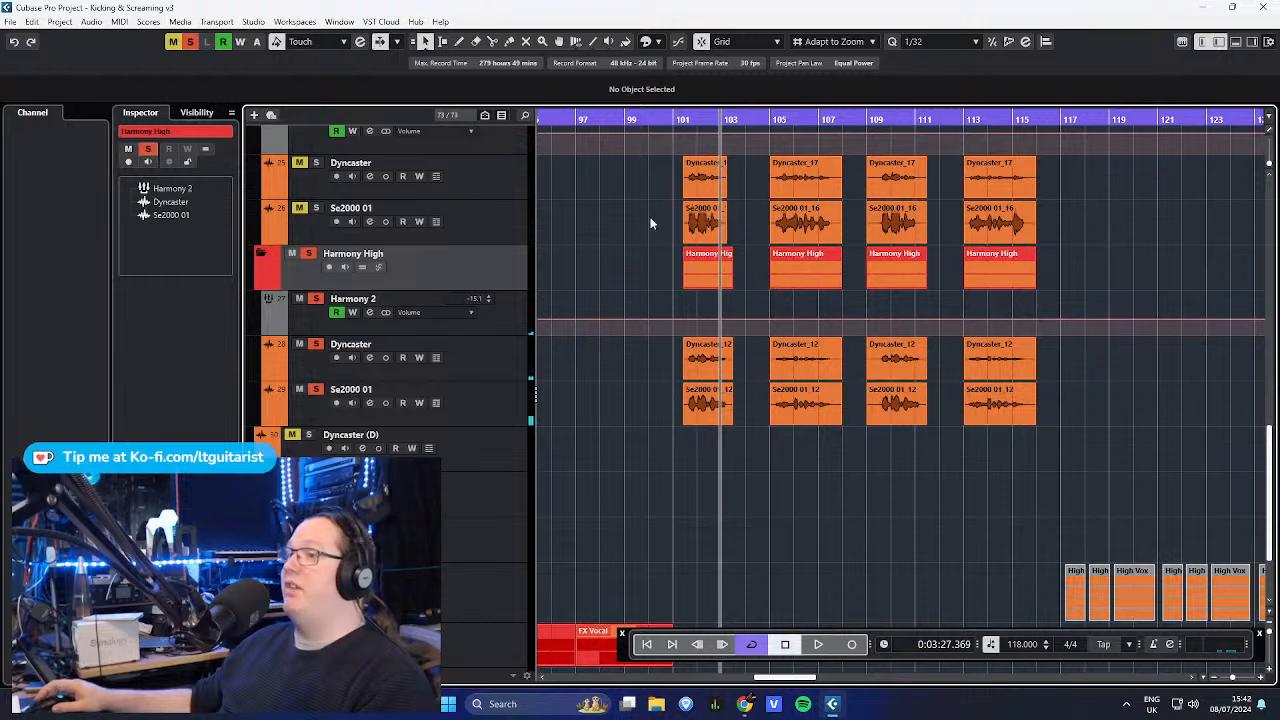
- Turn off the Harmony High solo and play the harmonies within the full mix from bar 101
left_click(680, 120)
scroll(705, 430, "up", 3)
key("space")
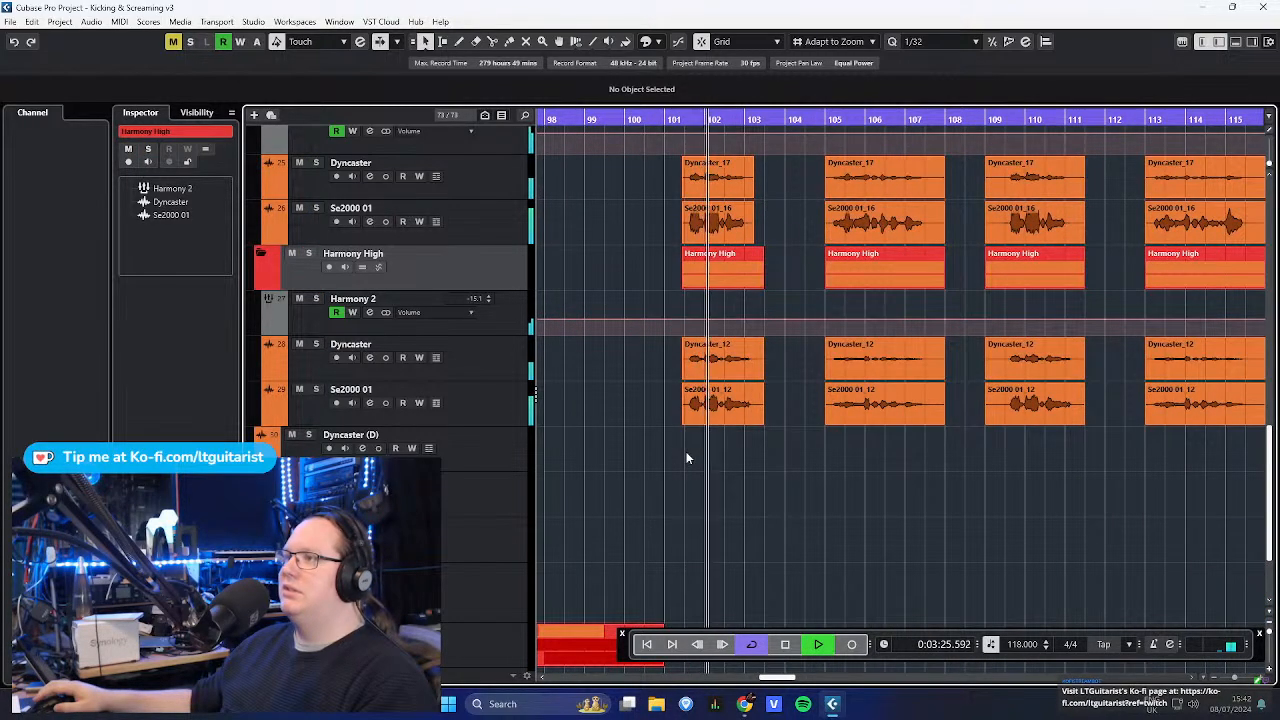
scroll(678, 448, "down", 3)
scroll(678, 440, "down", 4)
left_click_drag(680, 431, 791, 480)
key("space")
- Collapse the Harmony High and Harmony Low / high folder tracks
left_click_drag(700, 374, 758, 376)
scroll(758, 376, "down", 1)
scroll(758, 376, "up", 2)
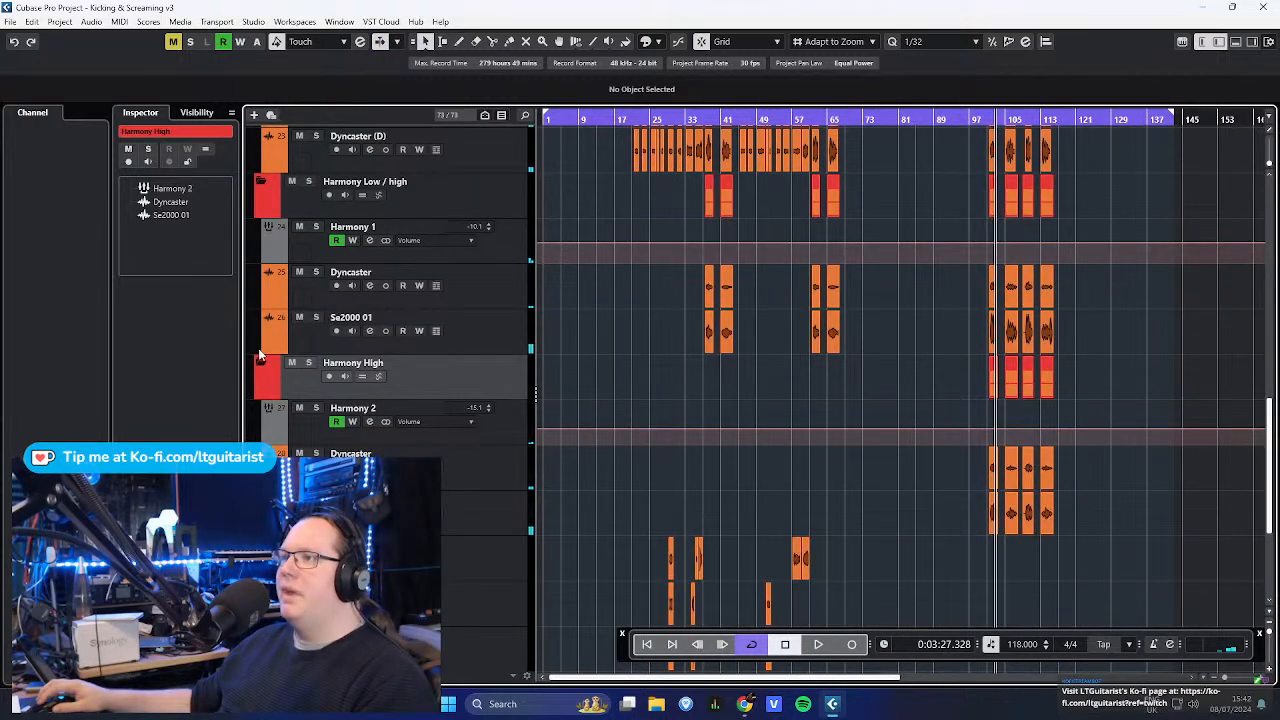
left_click(260, 358)
left_click(258, 183)
- Play the full mix from bar 29, where the three backing vocal tracks below Harmony High come in
scroll(645, 341, "up", 6)
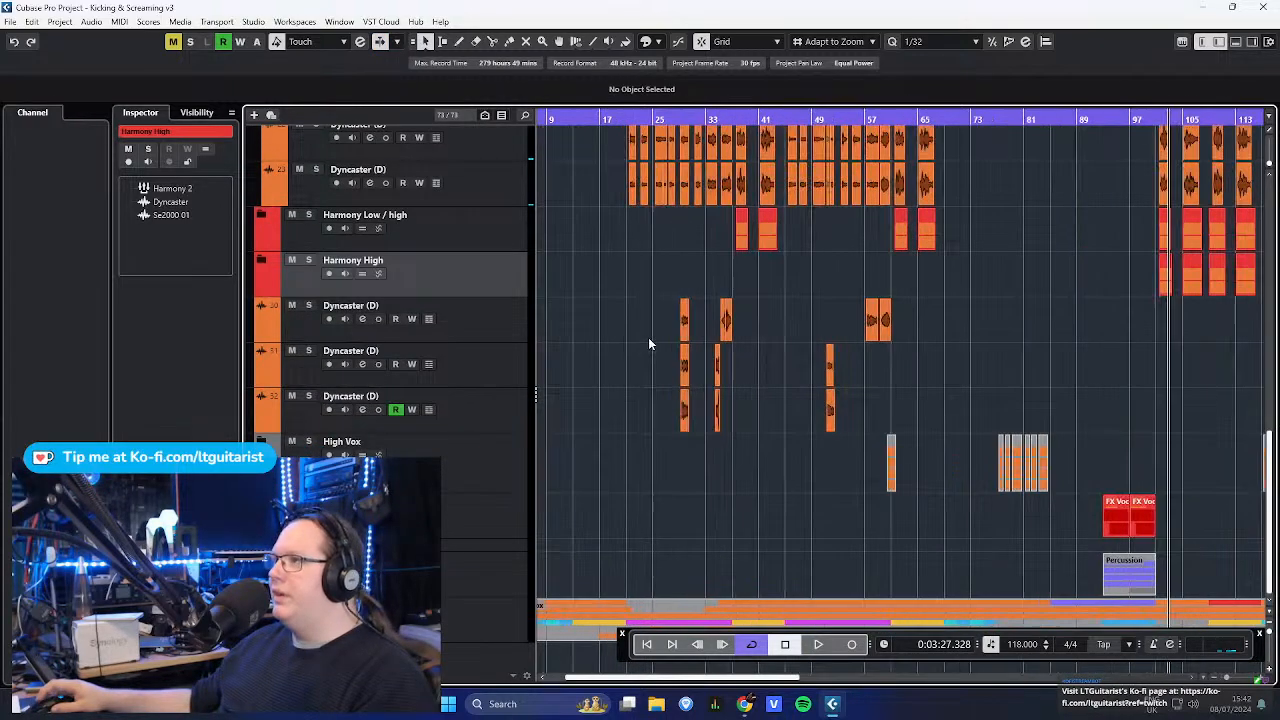
scroll(697, 228, "up", 3)
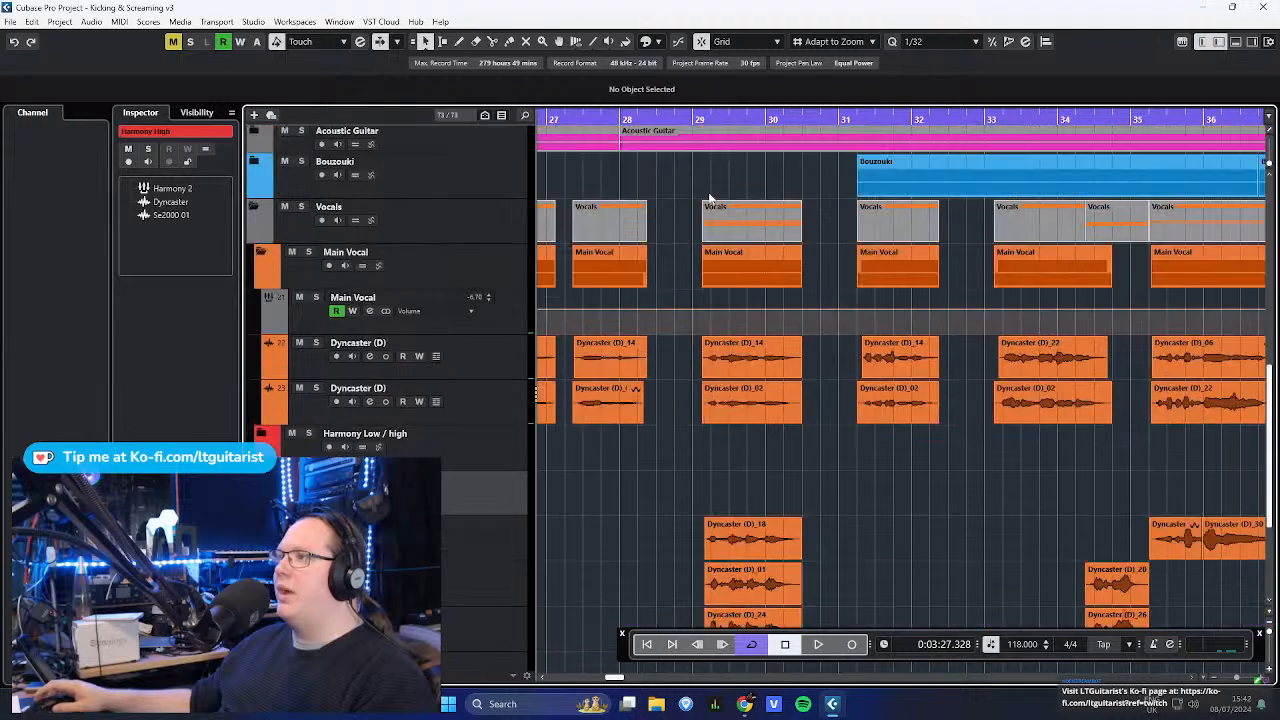
left_click(681, 120)
key("space")
scroll(785, 260, "down", 3)
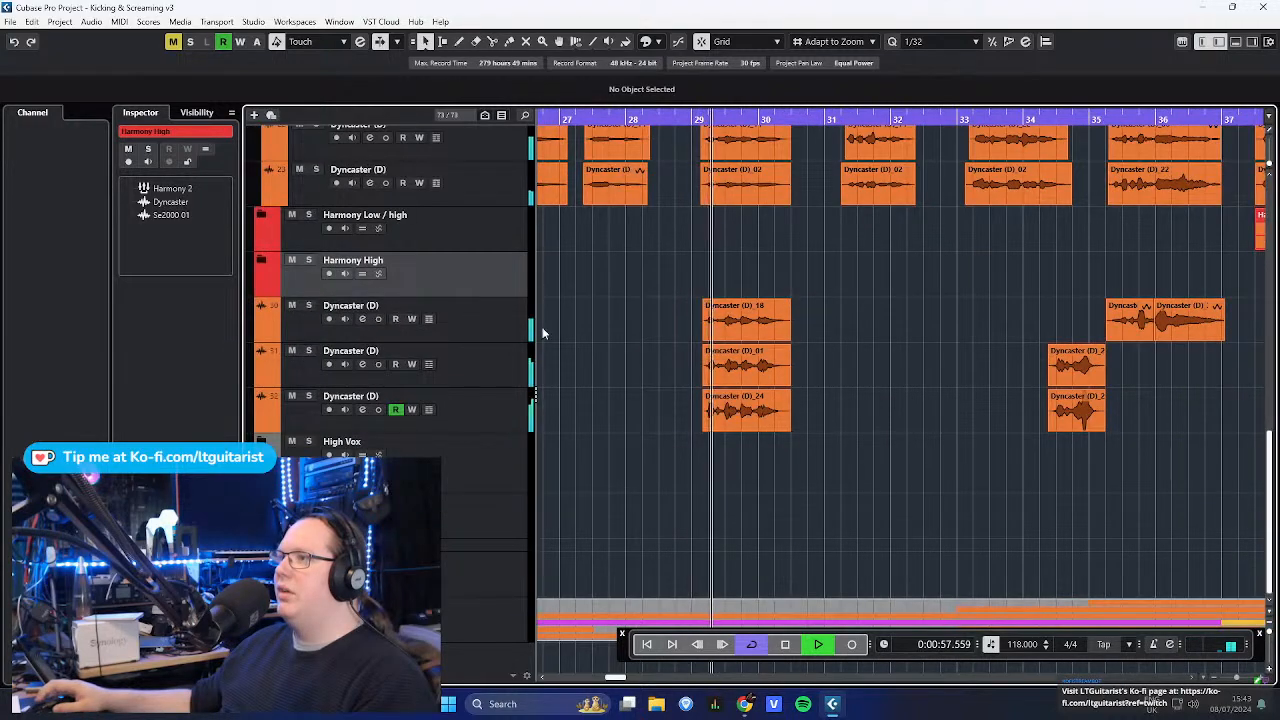
- Solo the three Dyncaster (D) backing tracks below Harmony High, replay from bar 29, and add both Main Vocal audio tracks to the solo
left_click(488, 325)
left_click(488, 430, "shift")
key("s")
left_click(689, 120)
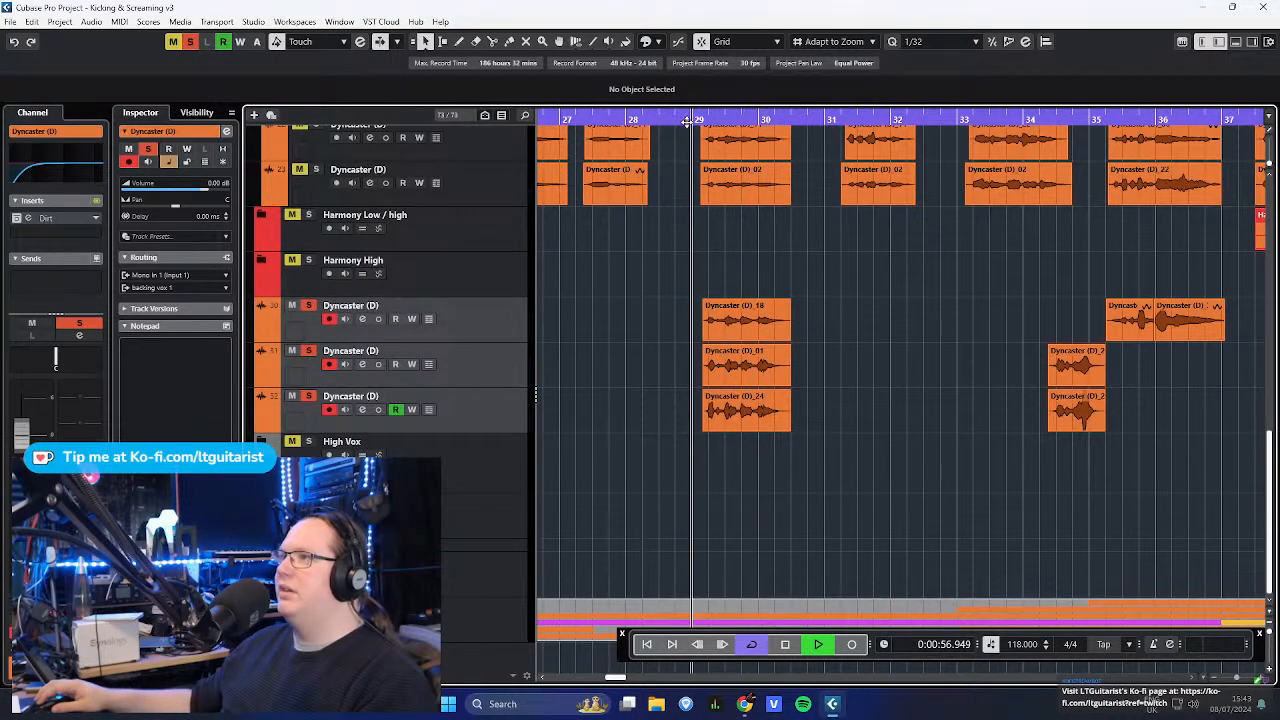
scroll(562, 283, "up", 3)
left_click(515, 407)
left_click(519, 362)
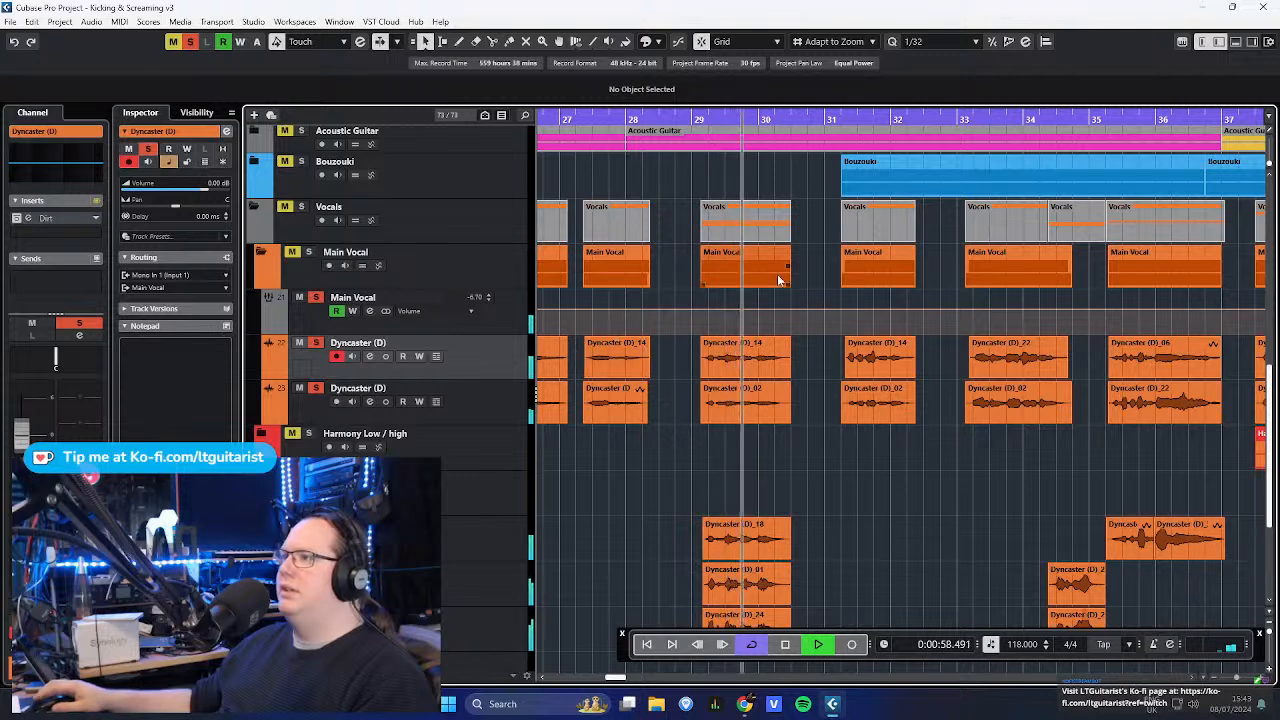
- Take both Main Vocal audio tracks out of the solo to hear the backing vocals alone, and stop playback
scroll(783, 279, "down", 3)
scroll(697, 246, "up", 2)
key("s")
left_click(480, 285)
key("s")
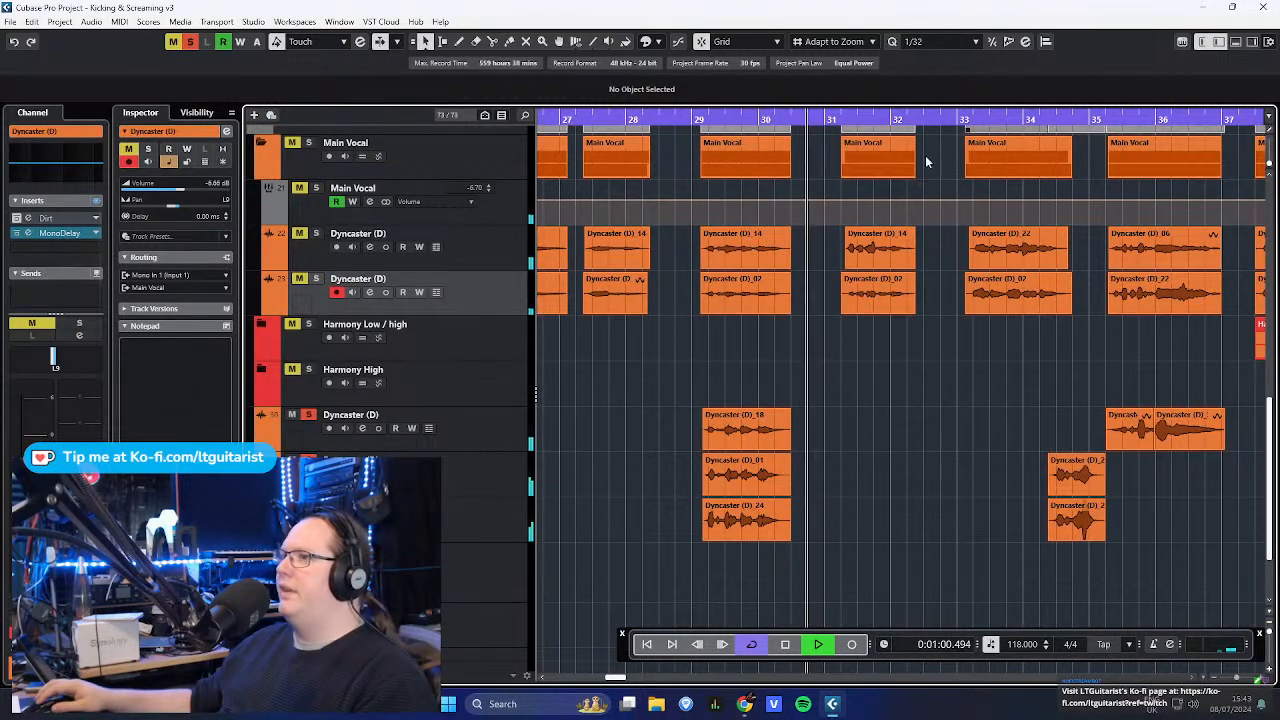
key("space")
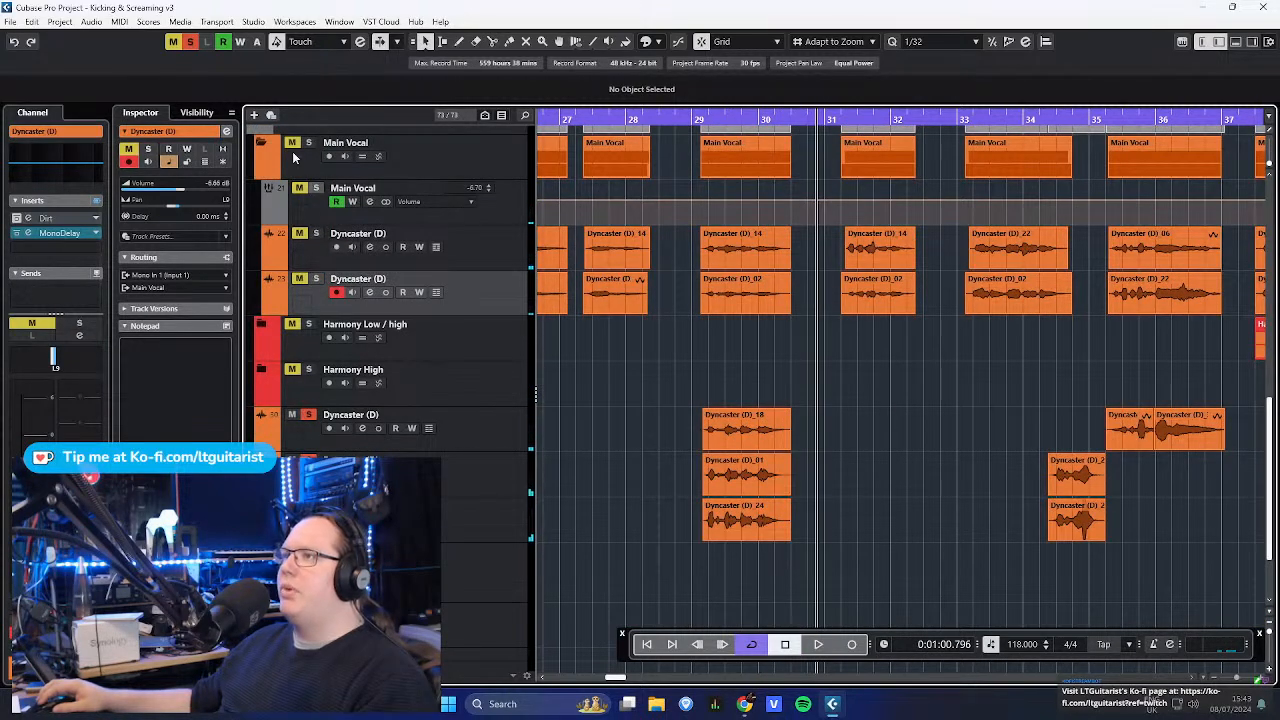
- Solo both Main Vocal audio tracks again and start playback with the backing vocals from bar 33
left_click(957, 117)
key("s")
left_click(500, 243)
key("s")
key("space")
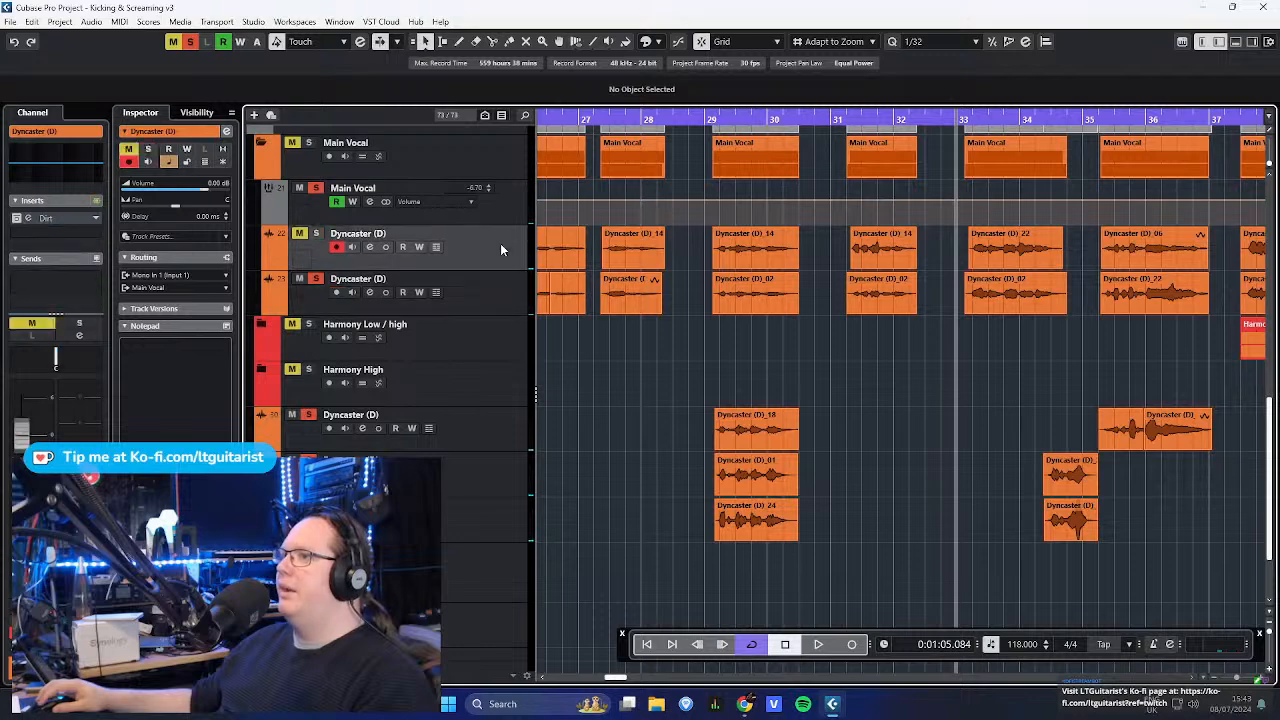
- Listen to the main and backing vocals together from bar 33 to about bar 37, and stop playback
left_click_drag(1189, 380, 868, 368)
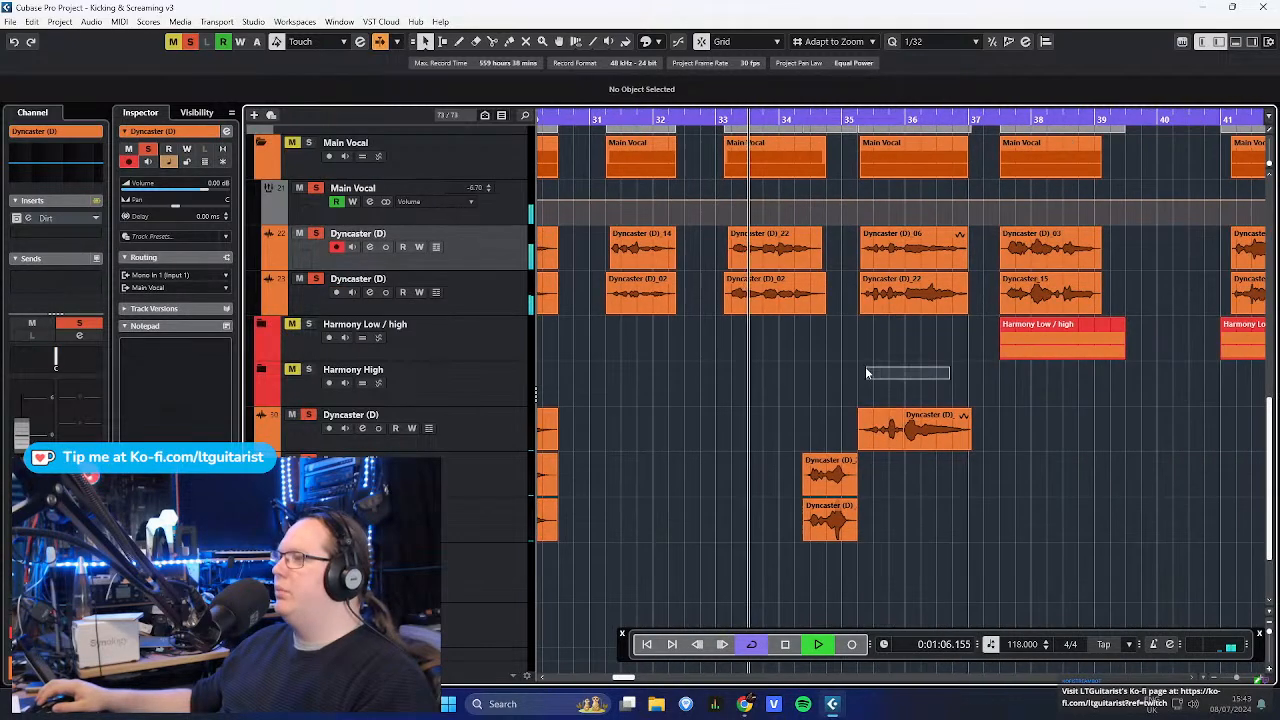
scroll(927, 374, "up", 2)
left_click_drag(1150, 518, 1272, 554)
scroll(757, 574, "down", 1)
scroll(861, 583, "down", 1)
scroll(880, 581, "down", 1)
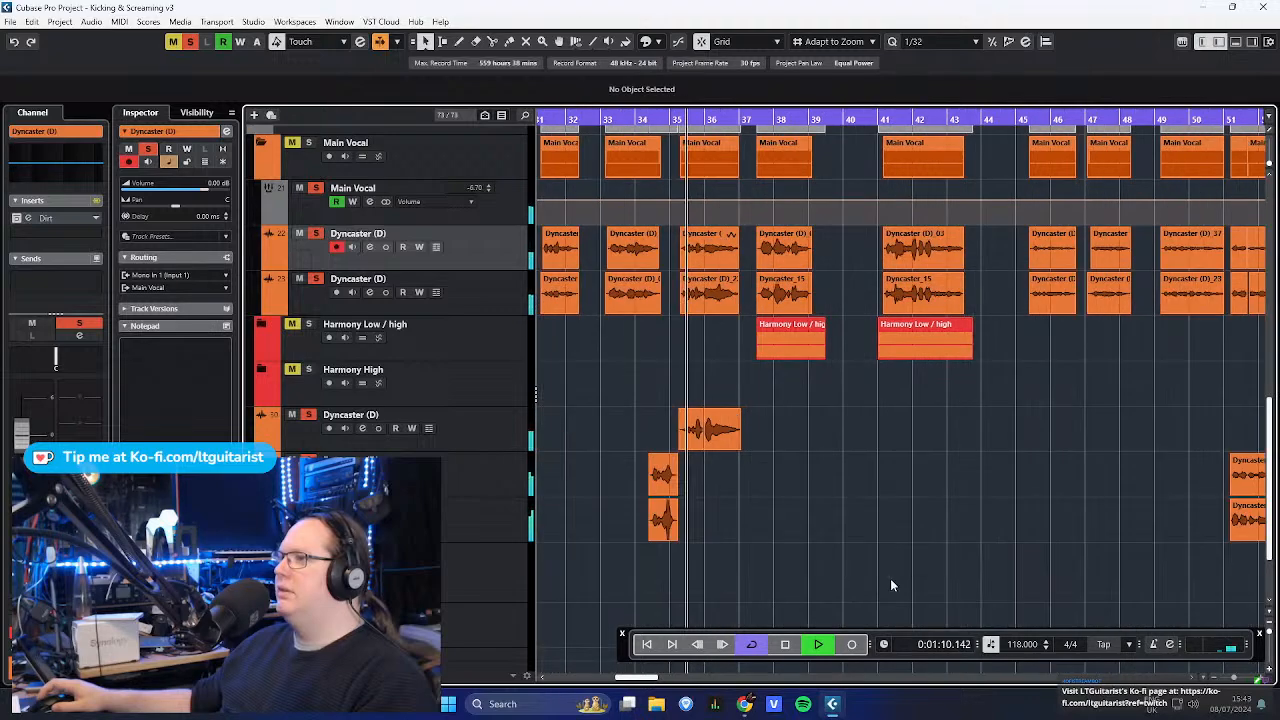
scroll(1156, 413, "down", 1)
left_click_drag(1161, 409, 845, 373)
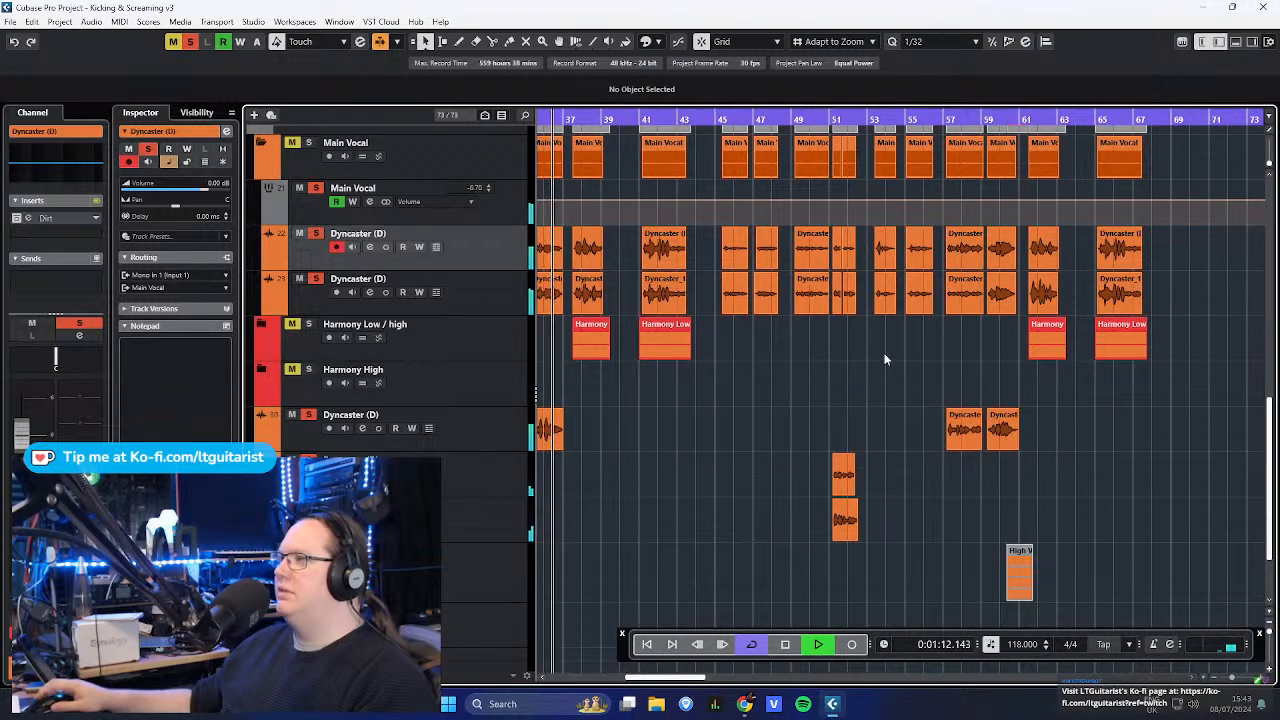
scroll(890, 350, "down", 2)
key("space")
- Play the soloed main and backing vocals through the phrase at bar 51
scroll(853, 374, "up", 4)
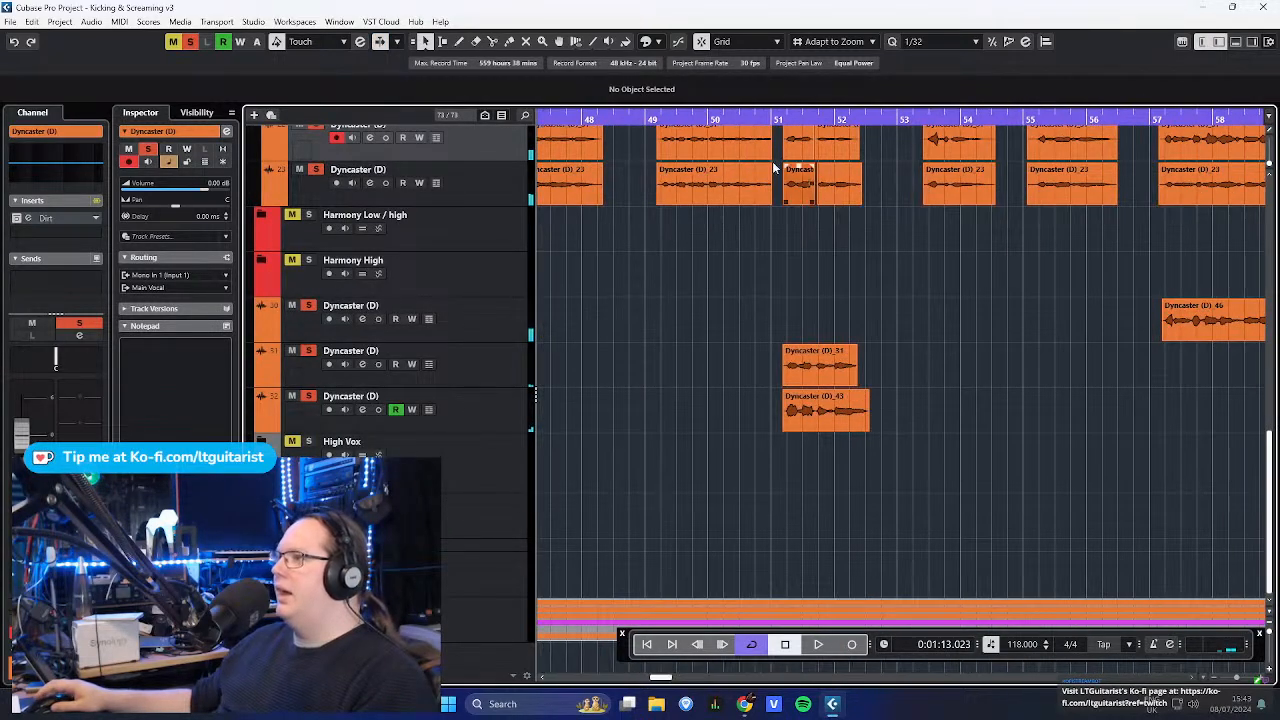
left_click(771, 118)
scroll(1043, 465, "up", 2)
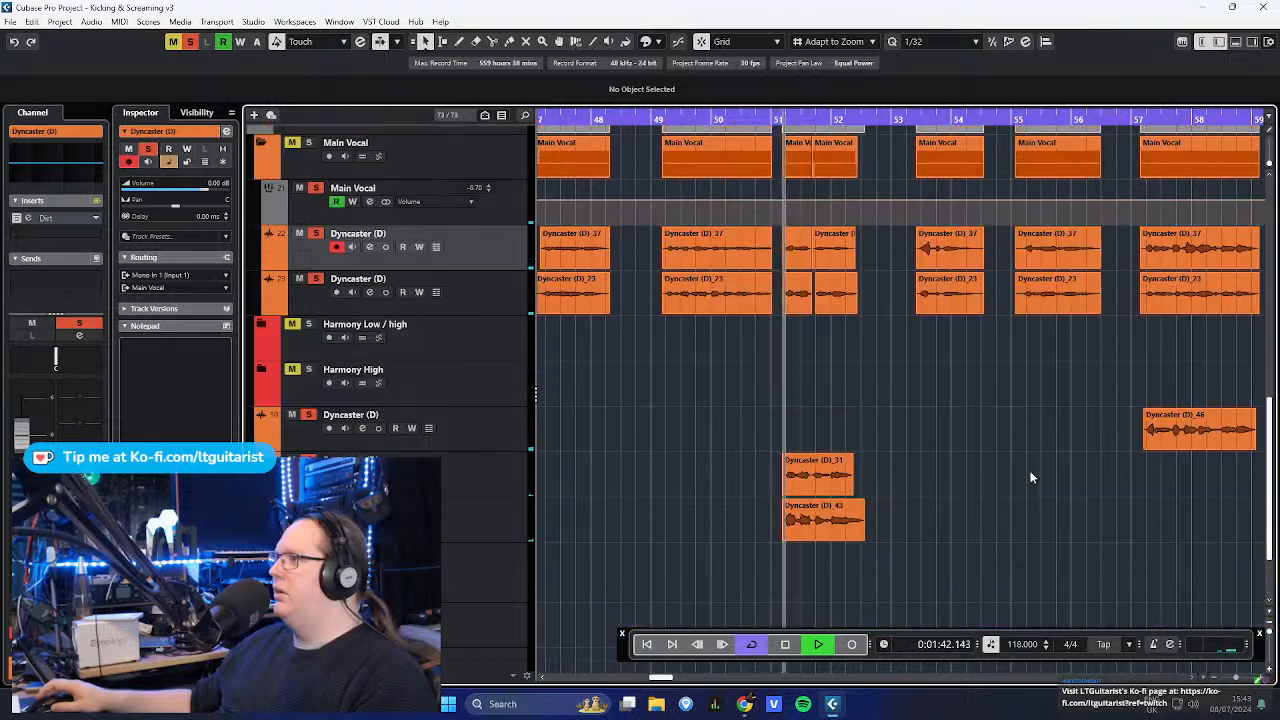
left_click_drag(1172, 487, 1055, 447)
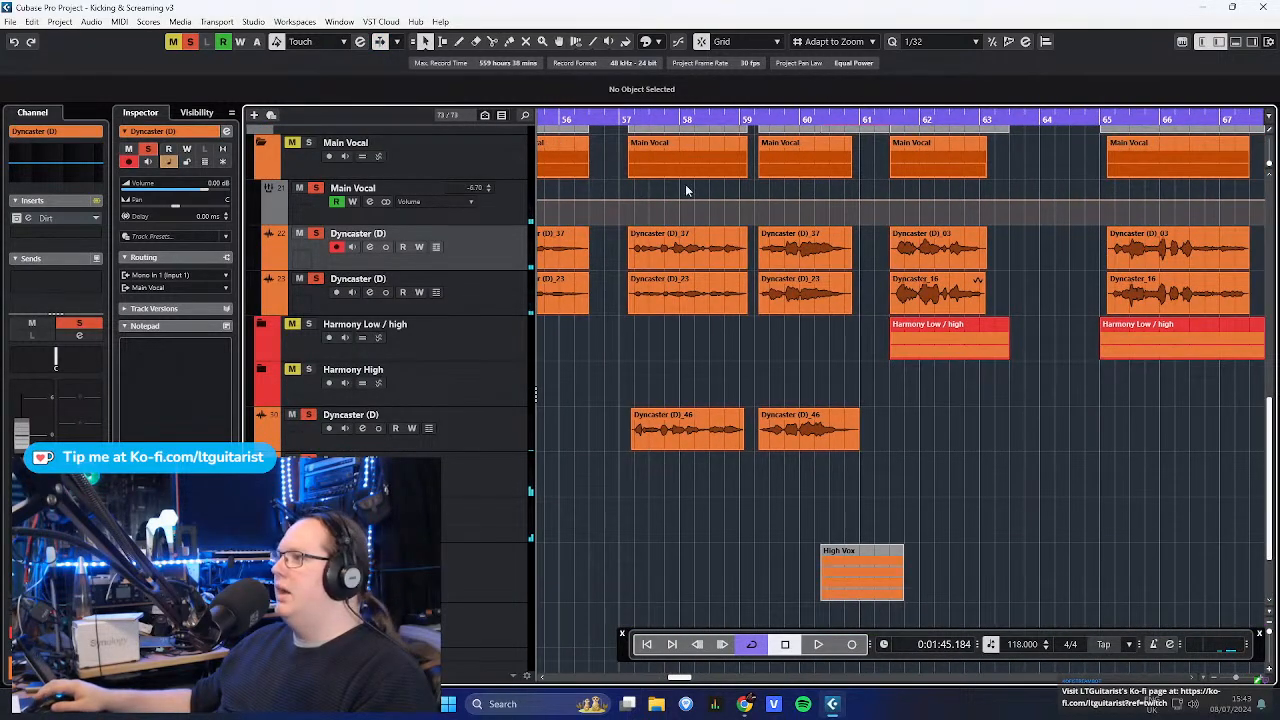
- Play the soloed main and backing vocals from bar 57
double_click(620, 115)
scroll(738, 376, "down", 3, "ctrl")
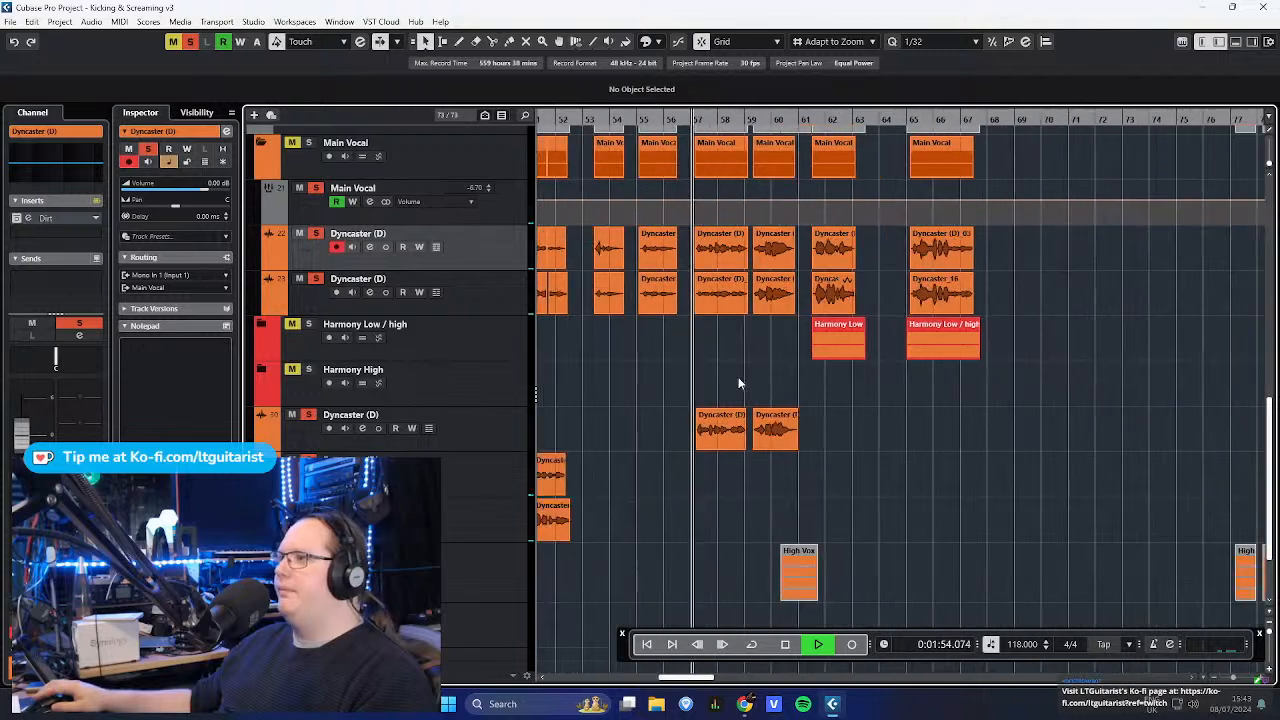
scroll(492, 420, "down", 3)
scroll(790, 424, "down", 3, "ctrl")
scroll(844, 428, "up", 3, "ctrl")
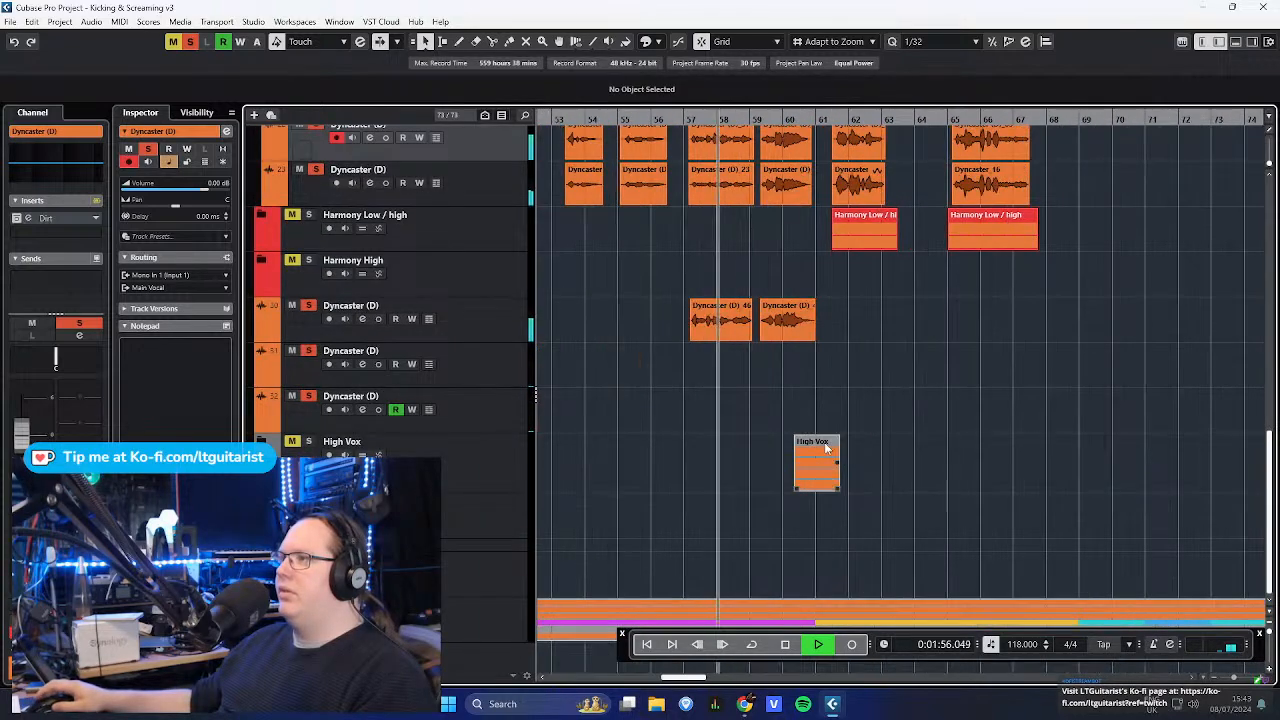
scroll(760, 465, "down", 3, "ctrl")
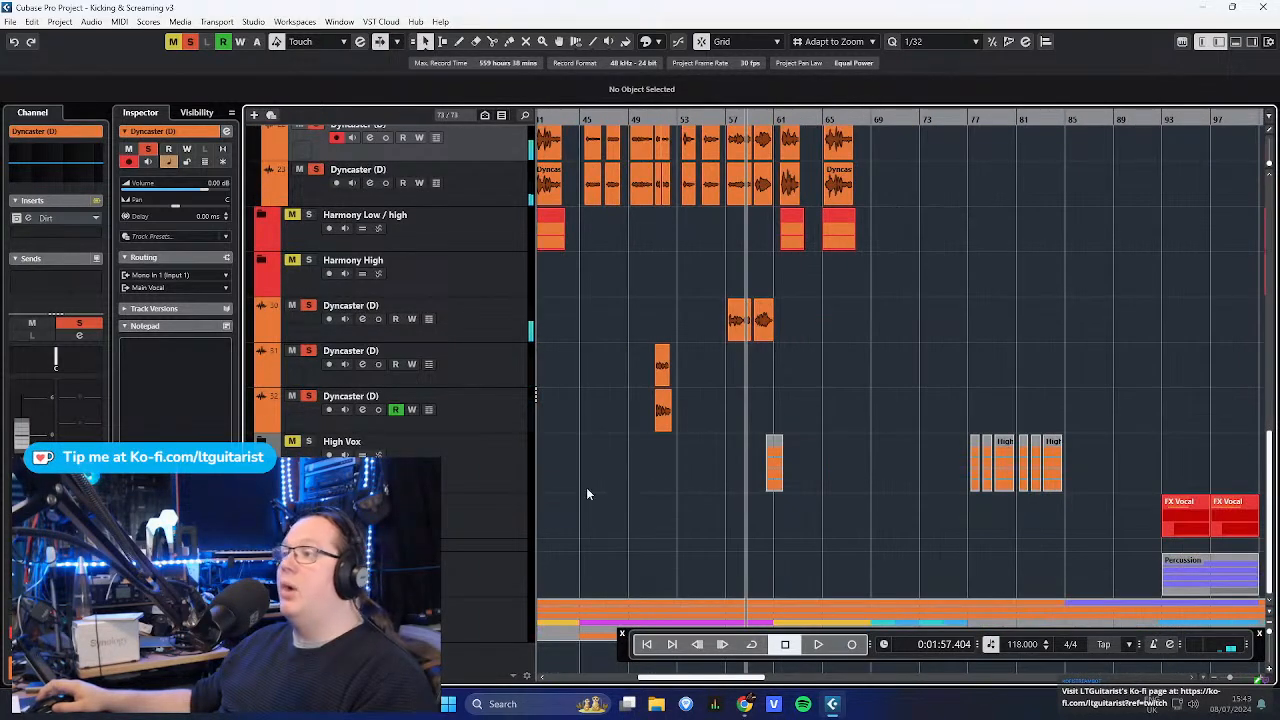
- Add the High Vox folder track to the solo and expand it to show its member tracks
left_click(309, 453)
left_click(264, 441)
left_click(288, 432)
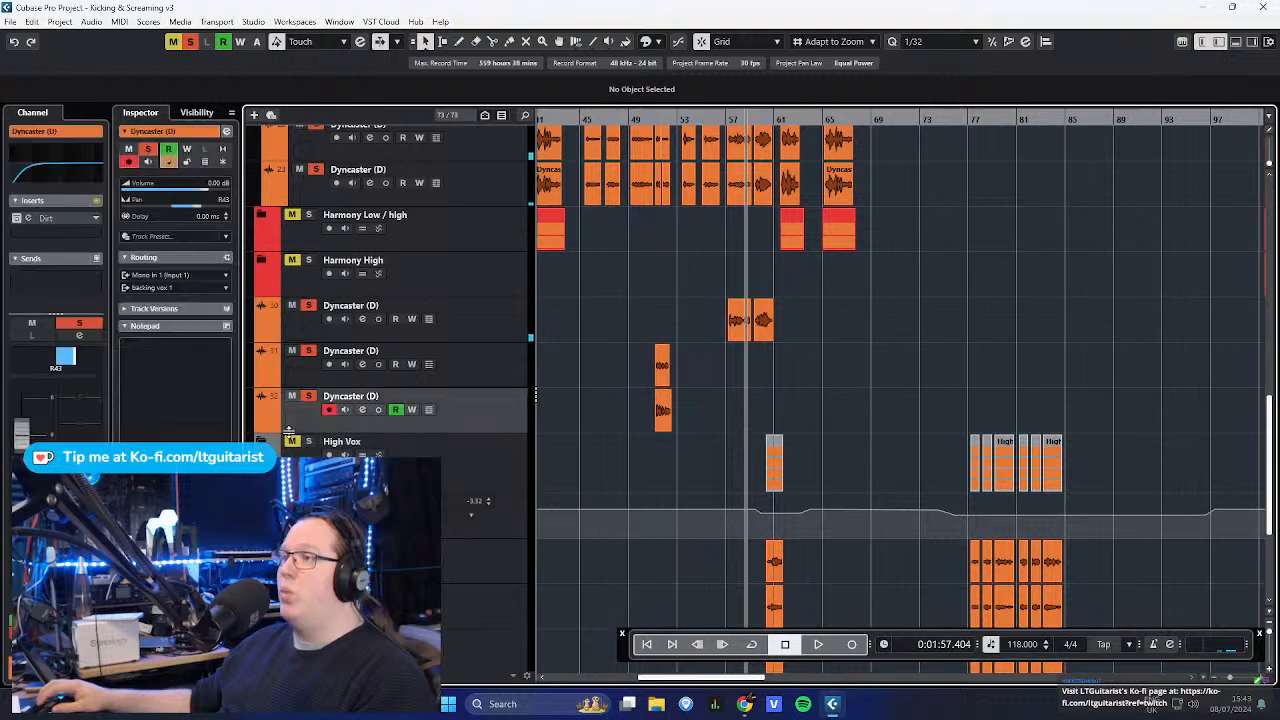
scroll(744, 376, "down", 5)
scroll(763, 347, "up", 5, "ctrl")
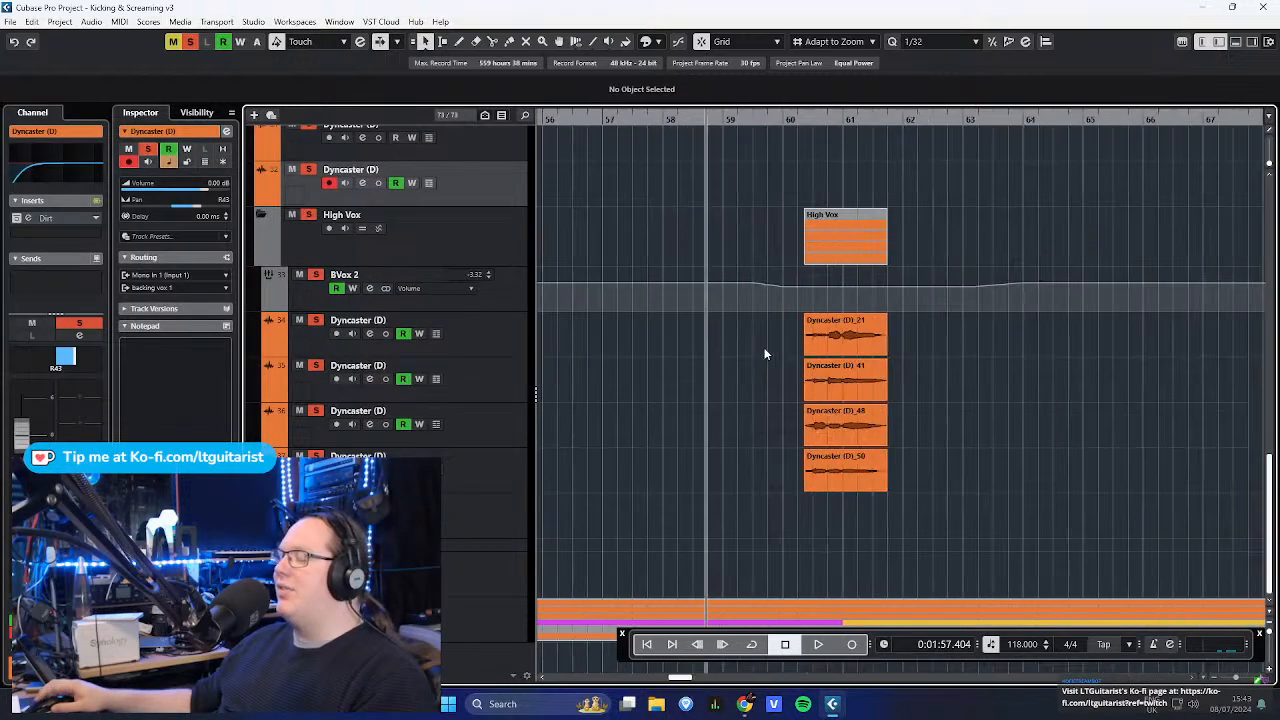
scroll(1134, 396, "up", 5)
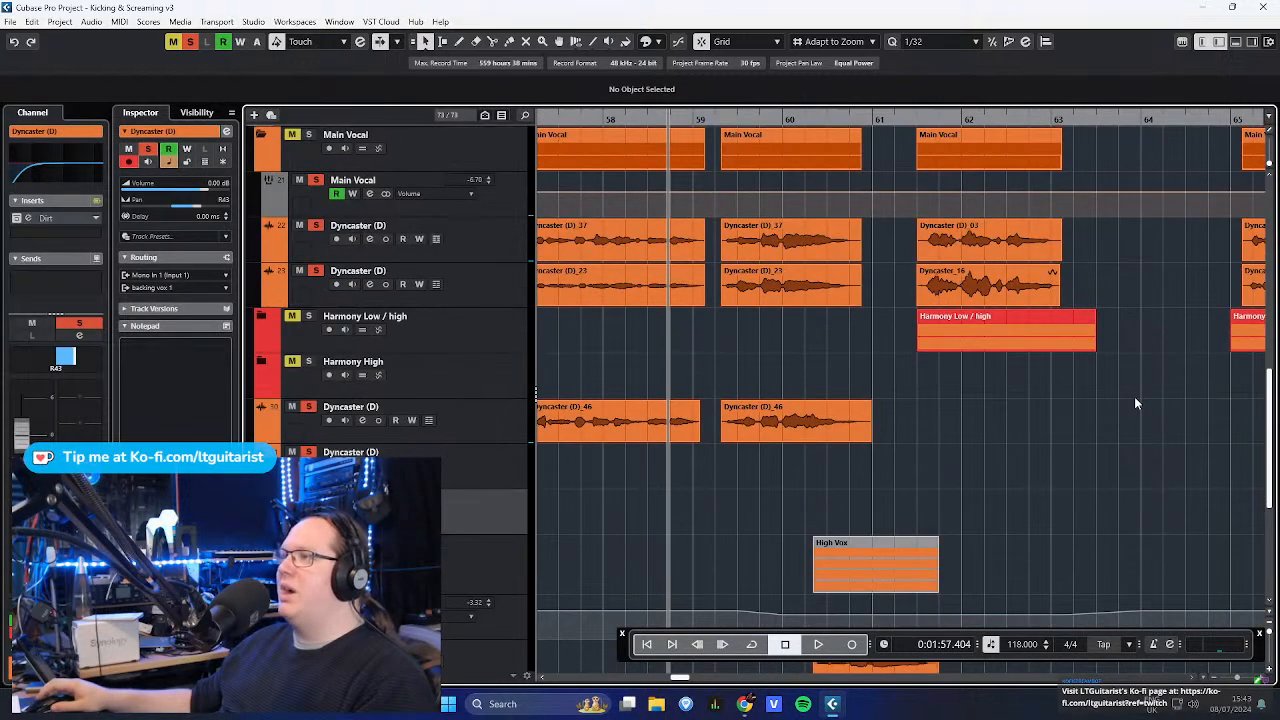
- Resume playback with the High Vox included, listen through its phrase around bar 60, and stop
scroll(1112, 397, "down", 2)
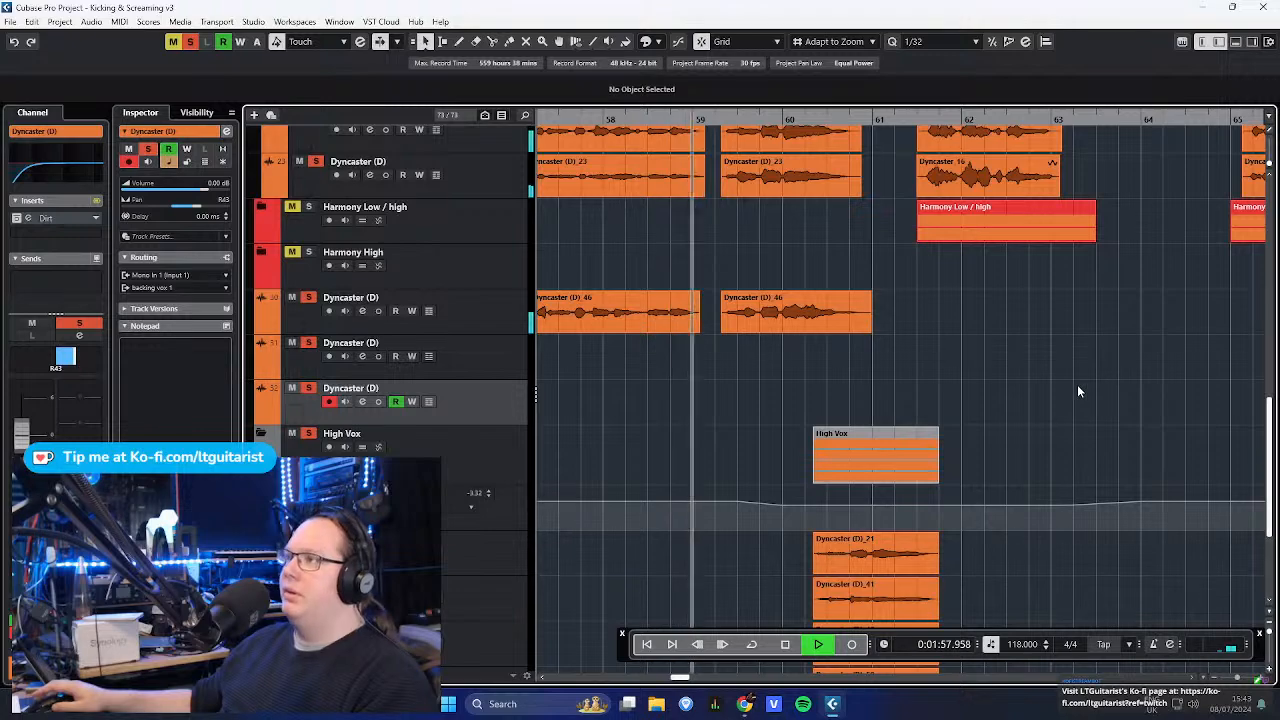
scroll(1077, 384, "down", 2)
scroll(1077, 384, "up", 1, "ctrl")
scroll(989, 309, "up", 1, "ctrl")
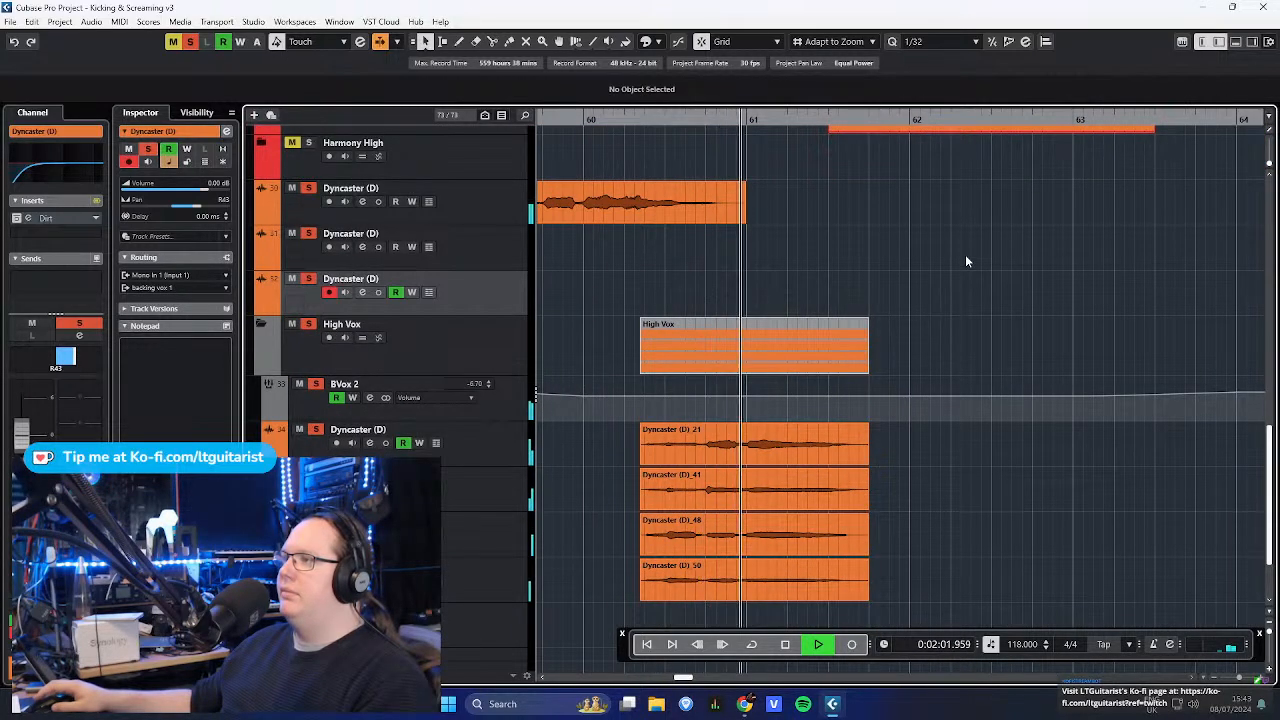
scroll(965, 254, "down", 4, "ctrl")
key("space")
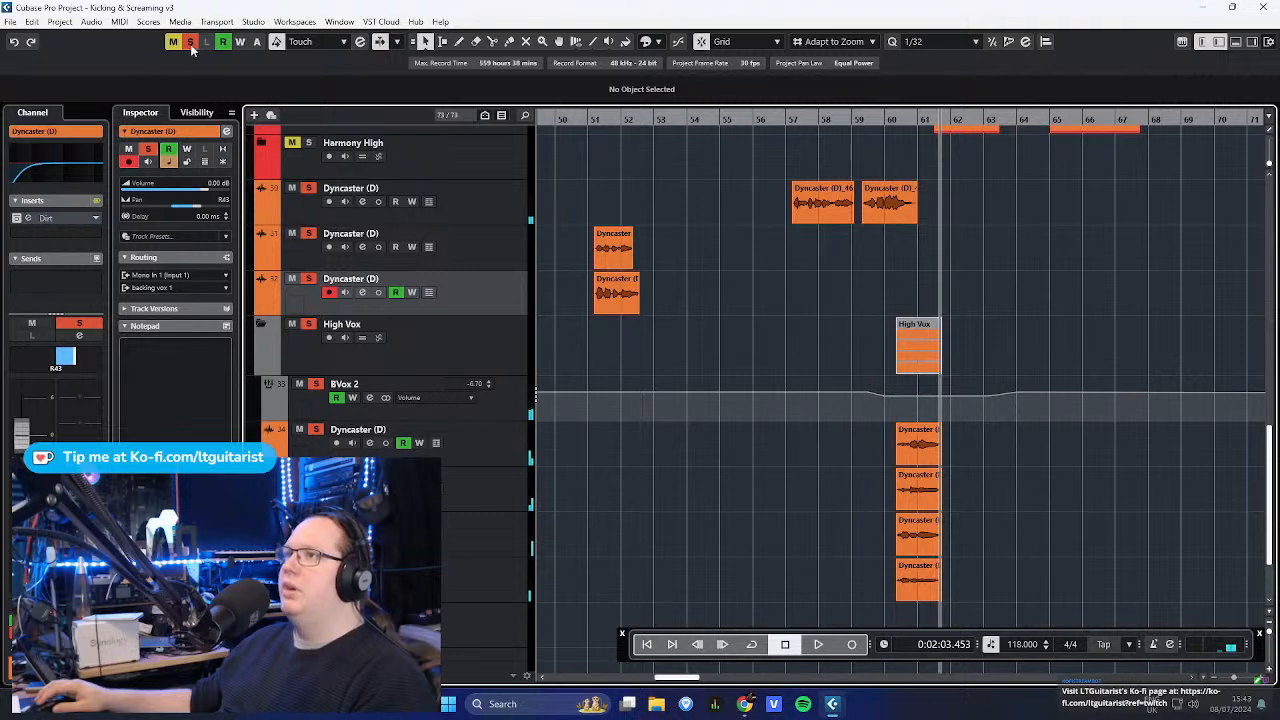
- Clear all solos and play the High Vox phrase within the full mix from bar 59
left_click(855, 119)
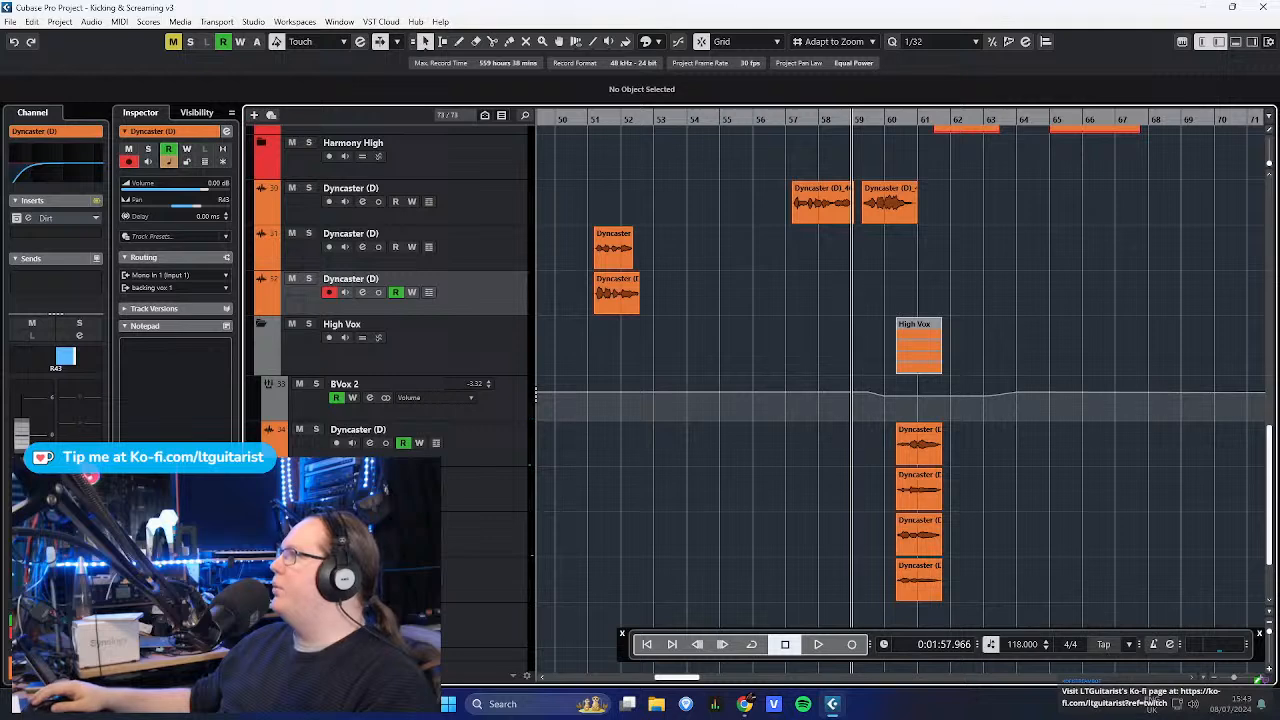
key("F2")
left_click(1222, 185)
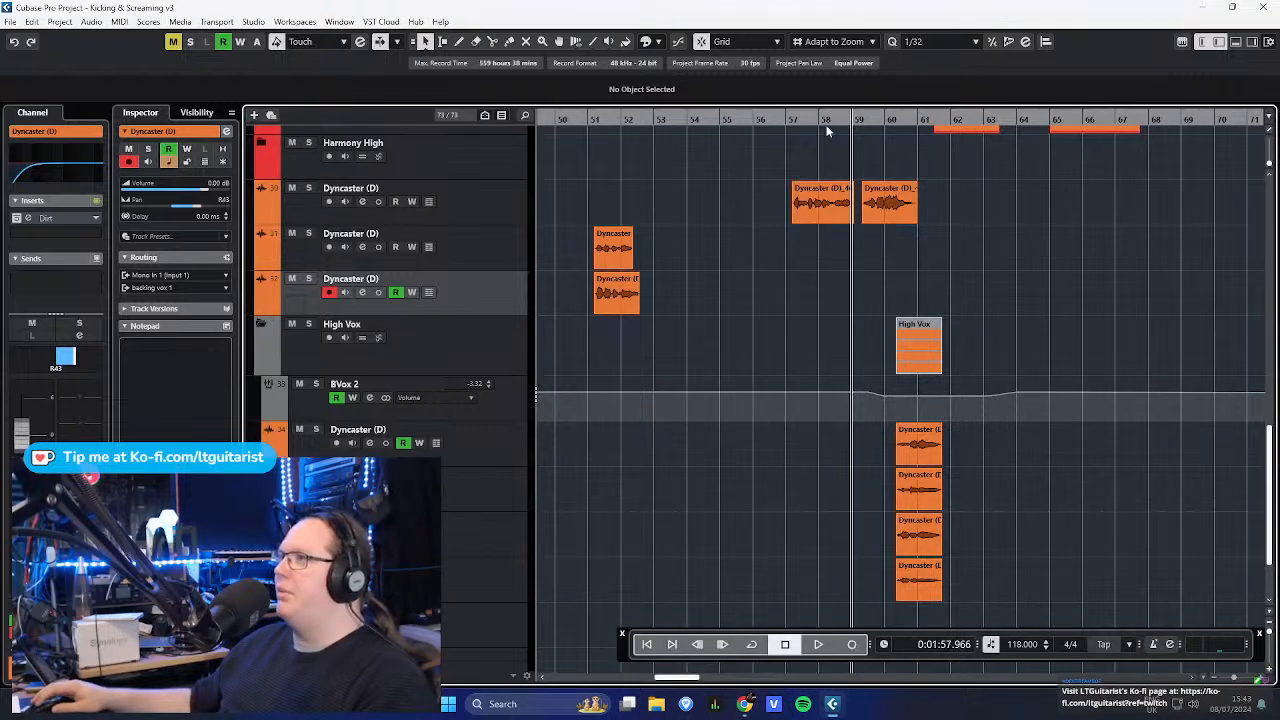
left_click_drag(853, 122, 853, 118)
key("space")
scroll(1035, 256, "up", 2)
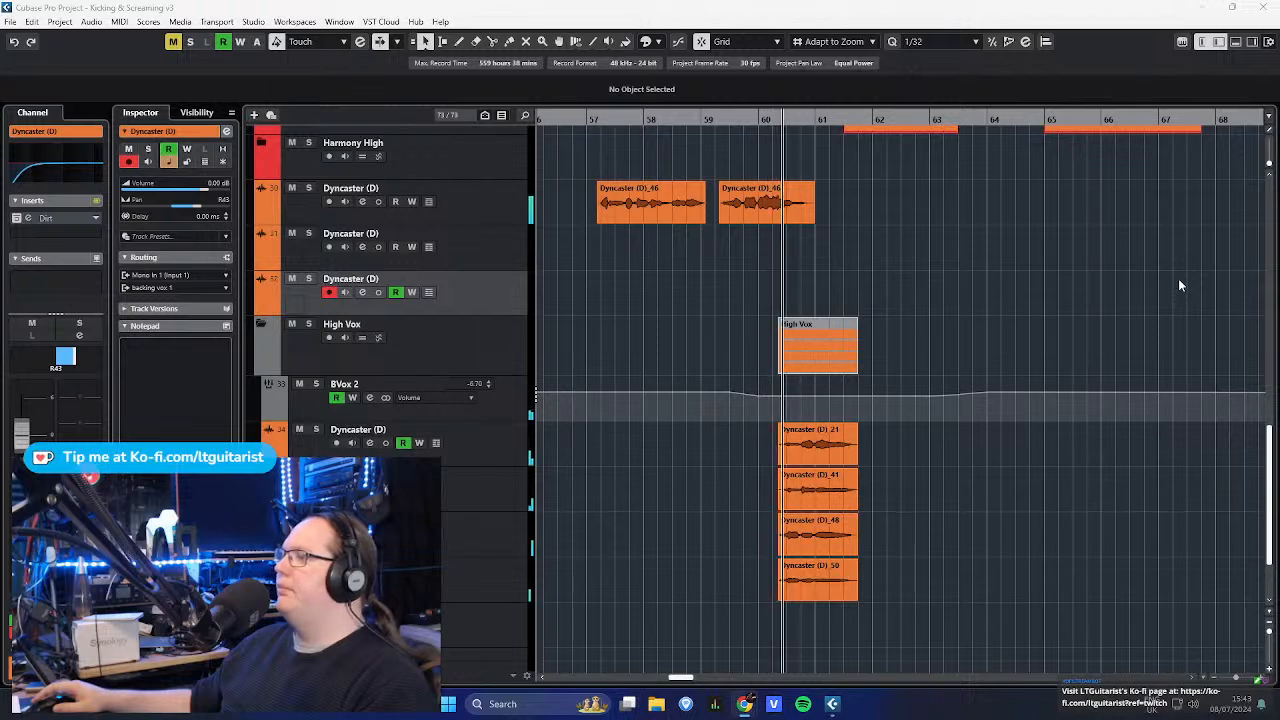
left_click(953, 337)
scroll(951, 343, "down", 5)
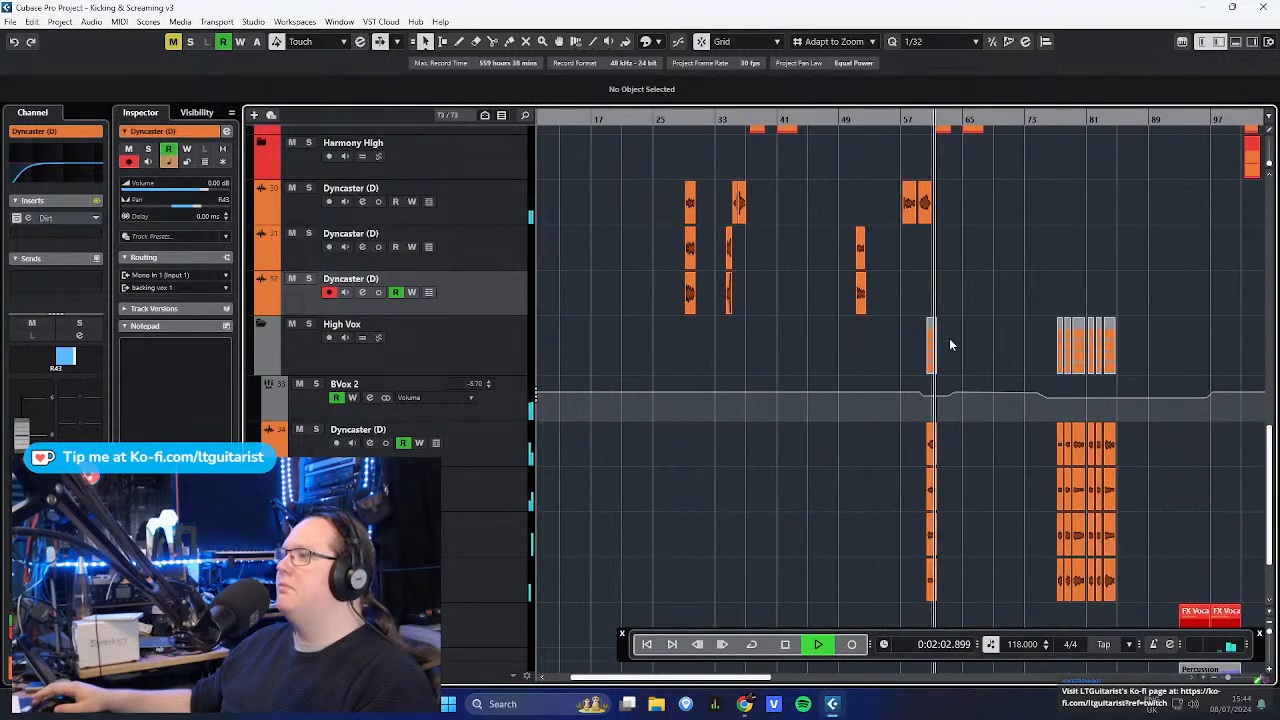
key("space")
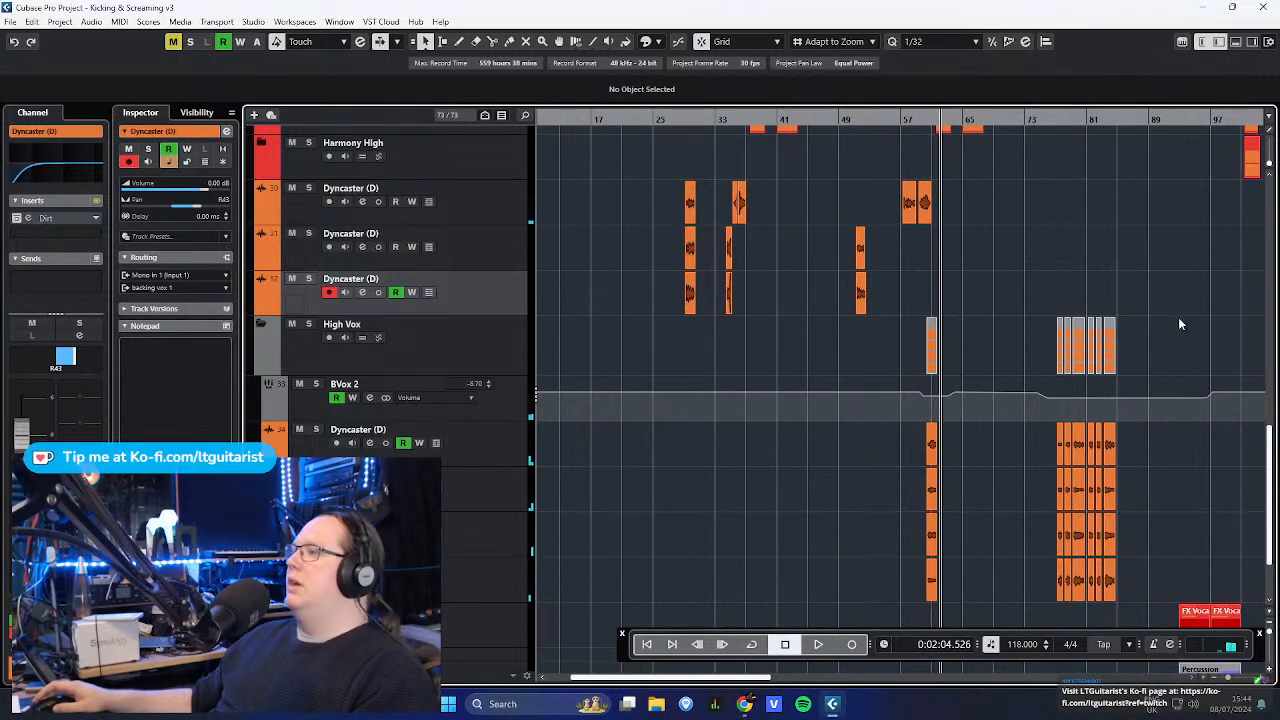
- Solo the High Vox folder and play its group of phrases from bar 77
scroll(1100, 320, "right", 3)
scroll(1072, 327, "down", 2)
scroll(910, 475, "up", 6)
scroll(958, 492, "down", 7)
scroll(1017, 400, "up", 5)
left_click(509, 239)
key("s")
scroll(736, 229, "up", 4)
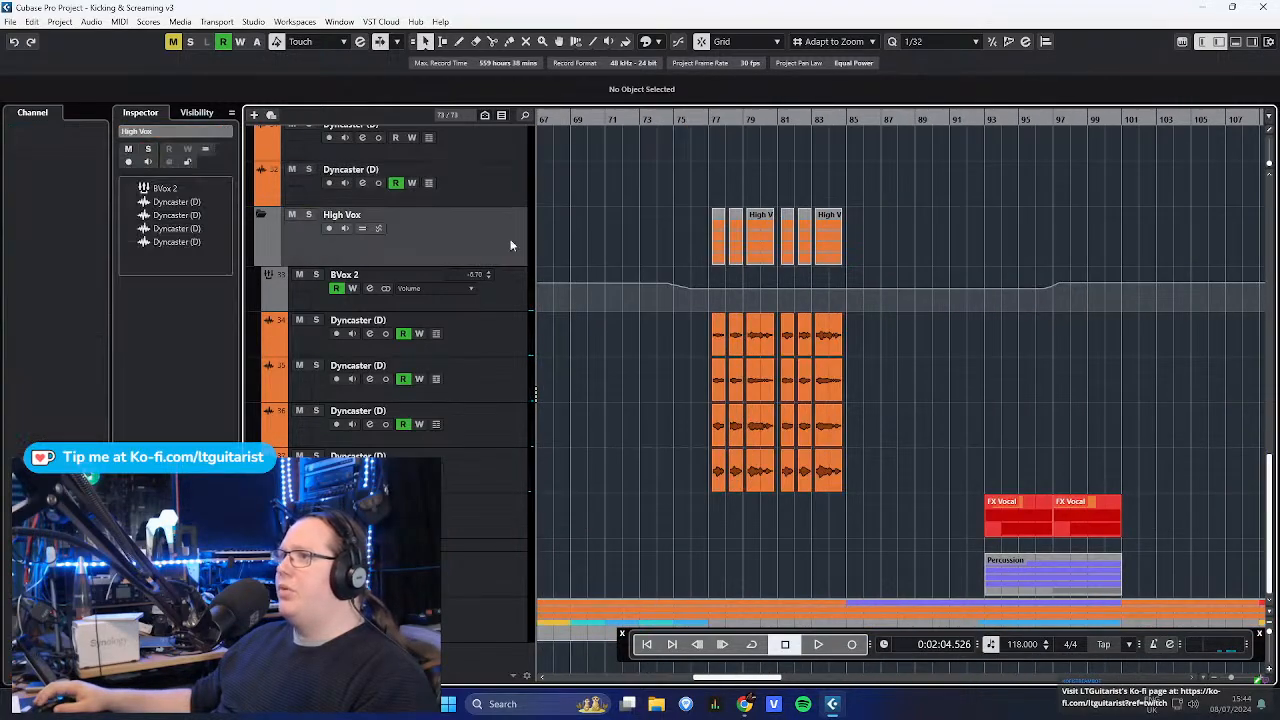
left_click(677, 119)
scroll(677, 119, "down", 1)
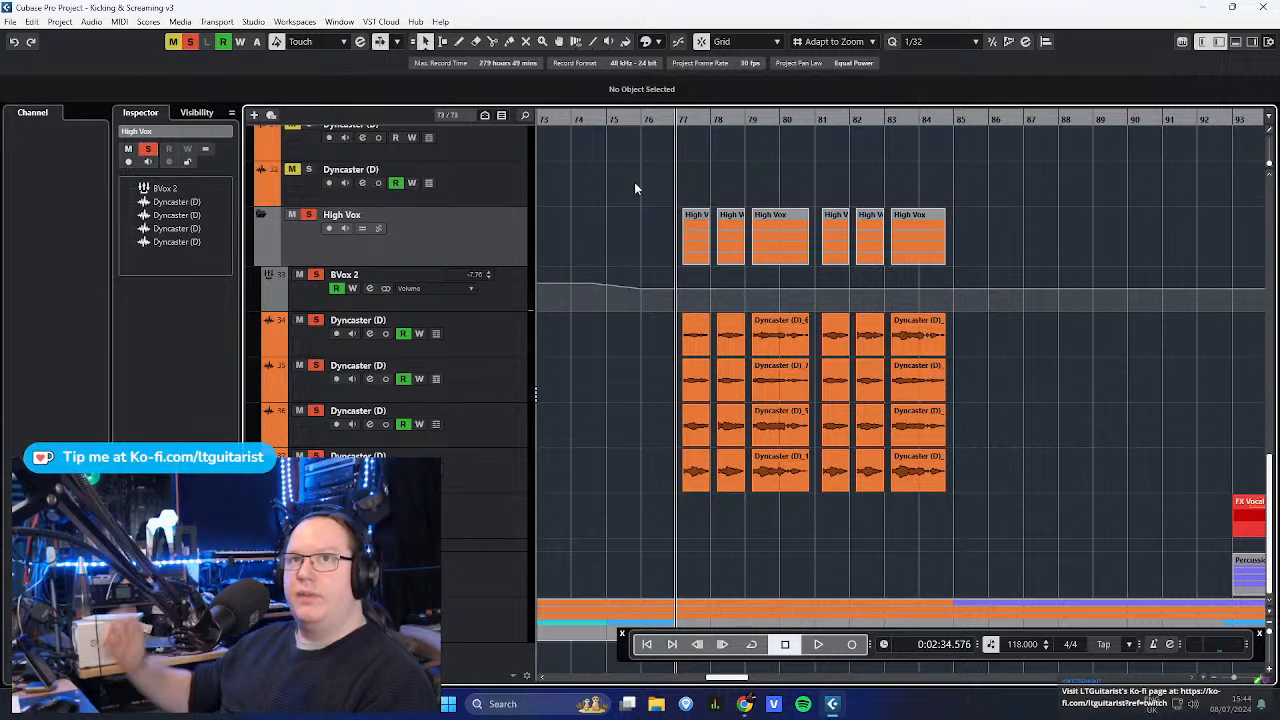
key("space")
scroll(660, 245, "up", 1)
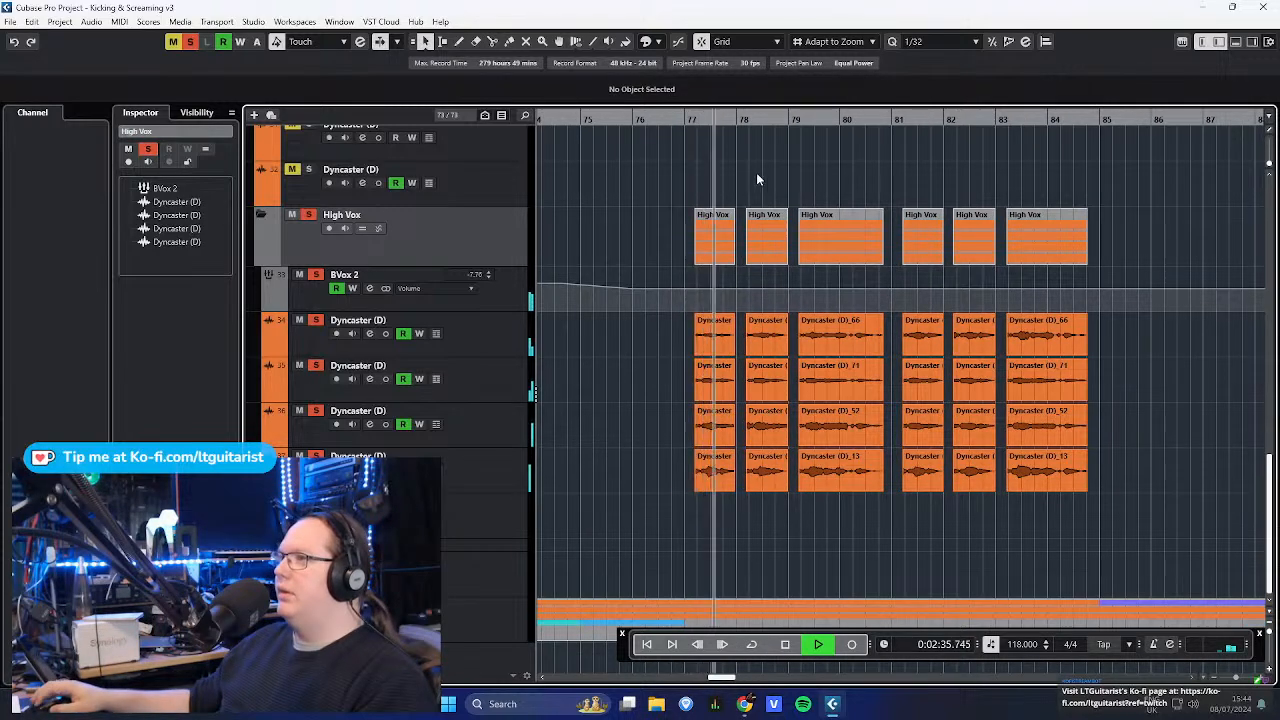
- Clear the High Vox solo during playback, listen to its phrases after bar 77 in the full mix, and stop
scroll(756, 173, "down", 2)
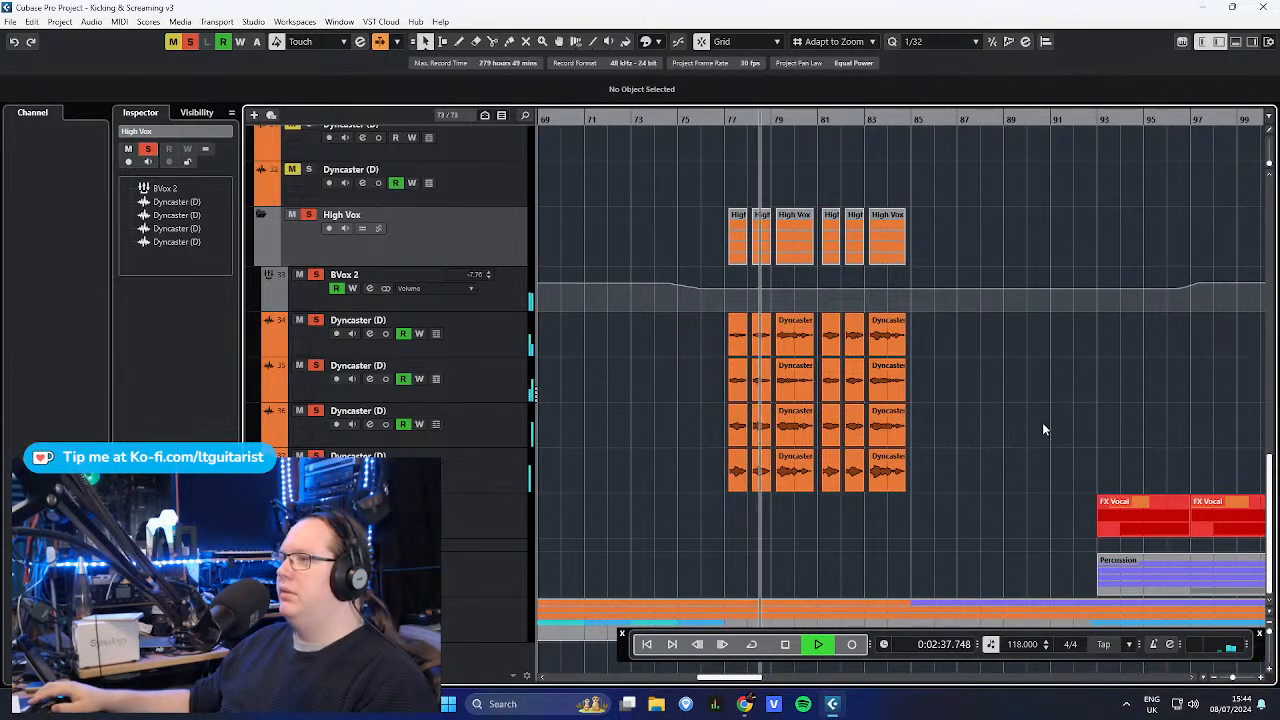
scroll(930, 195, "up", 2)
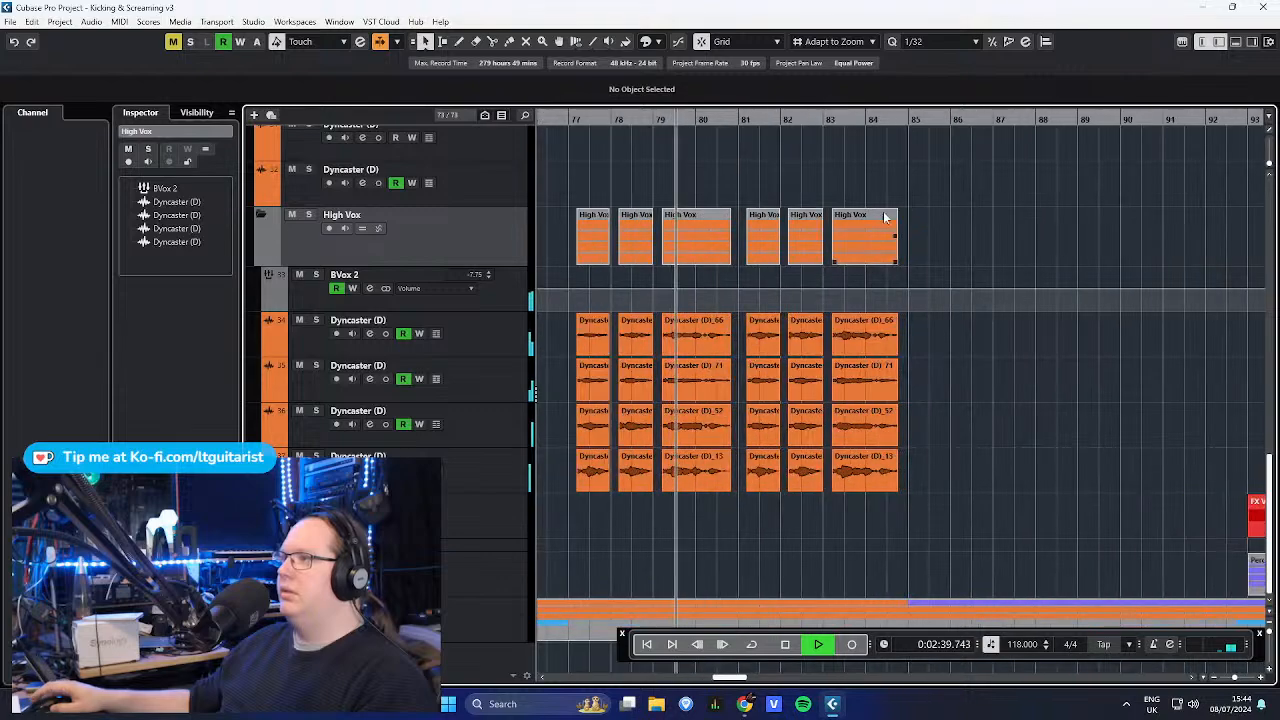
scroll(870, 218, "down", 2)
scroll(1126, 306, "down", 3)
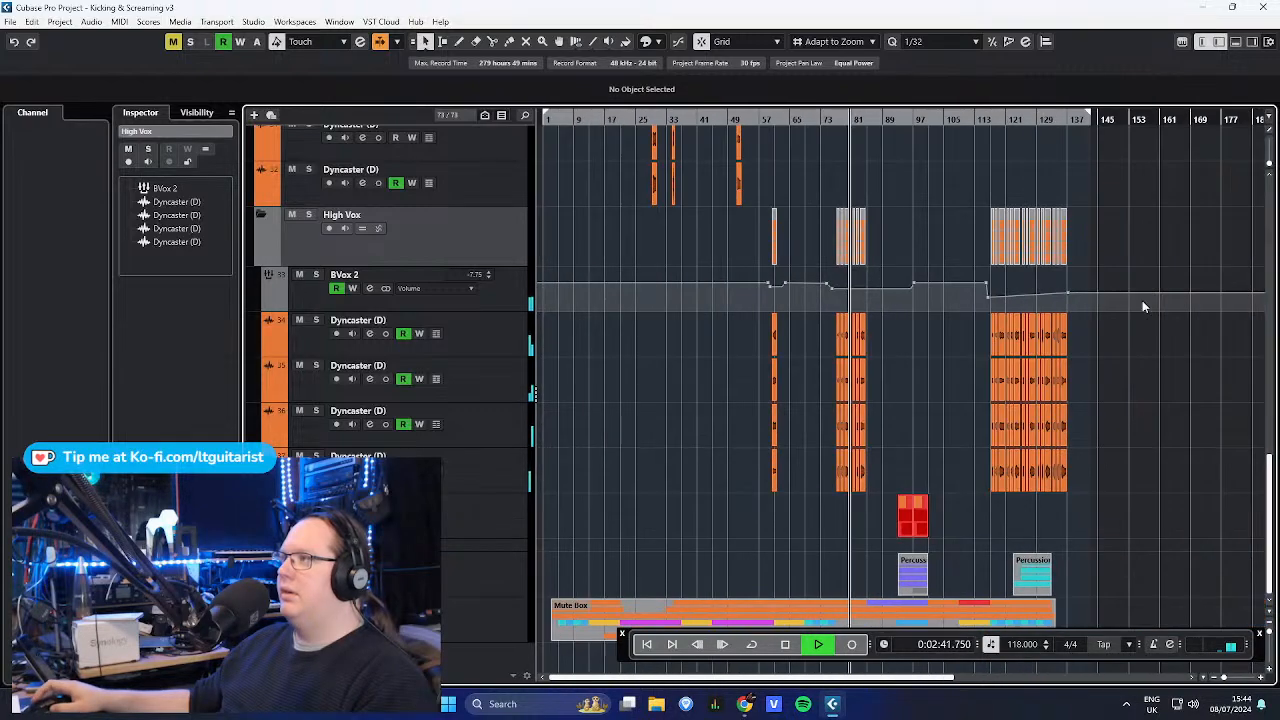
key("space")
- Play the last High Vox phrases within the full mix from bar 133 and stop at their end
scroll(1060, 245, "up", 4)
left_click(975, 121)
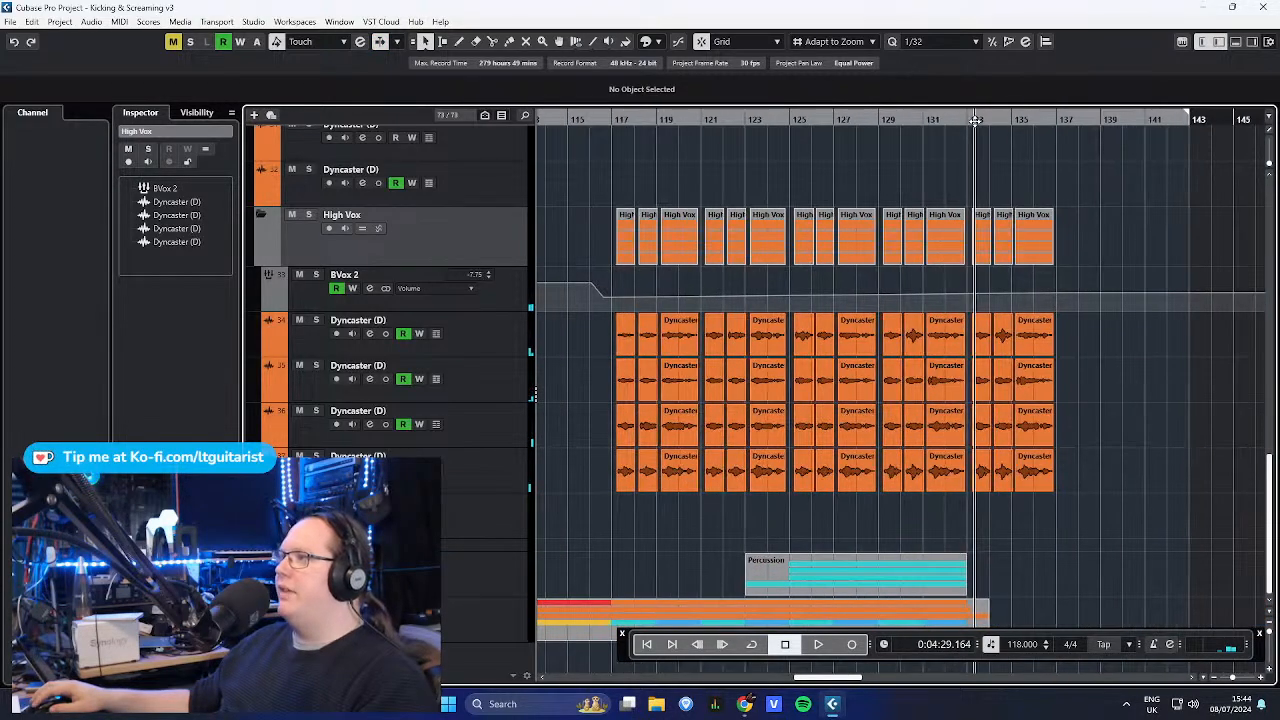
key("s")
key("space")
scroll(1134, 433, "down", 2)
scroll(796, 476, "down", 2)
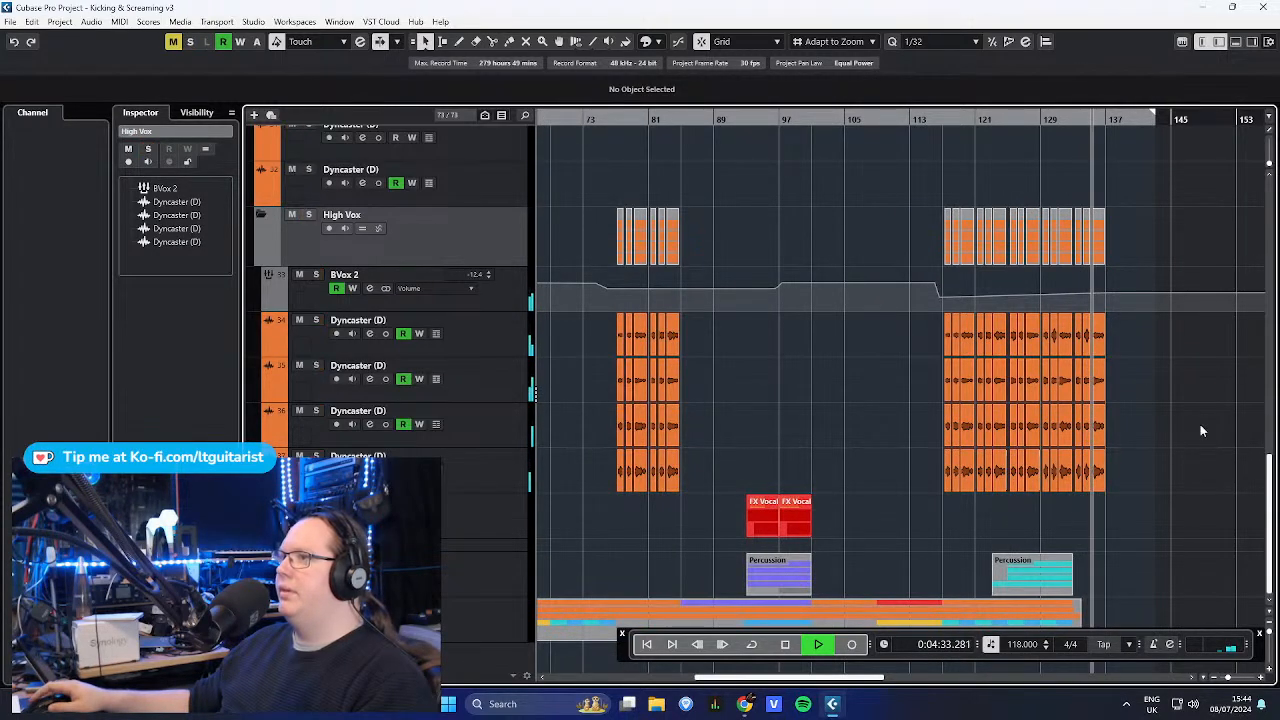
scroll(809, 260, "down", 1)
scroll(650, 145, "down", 1)
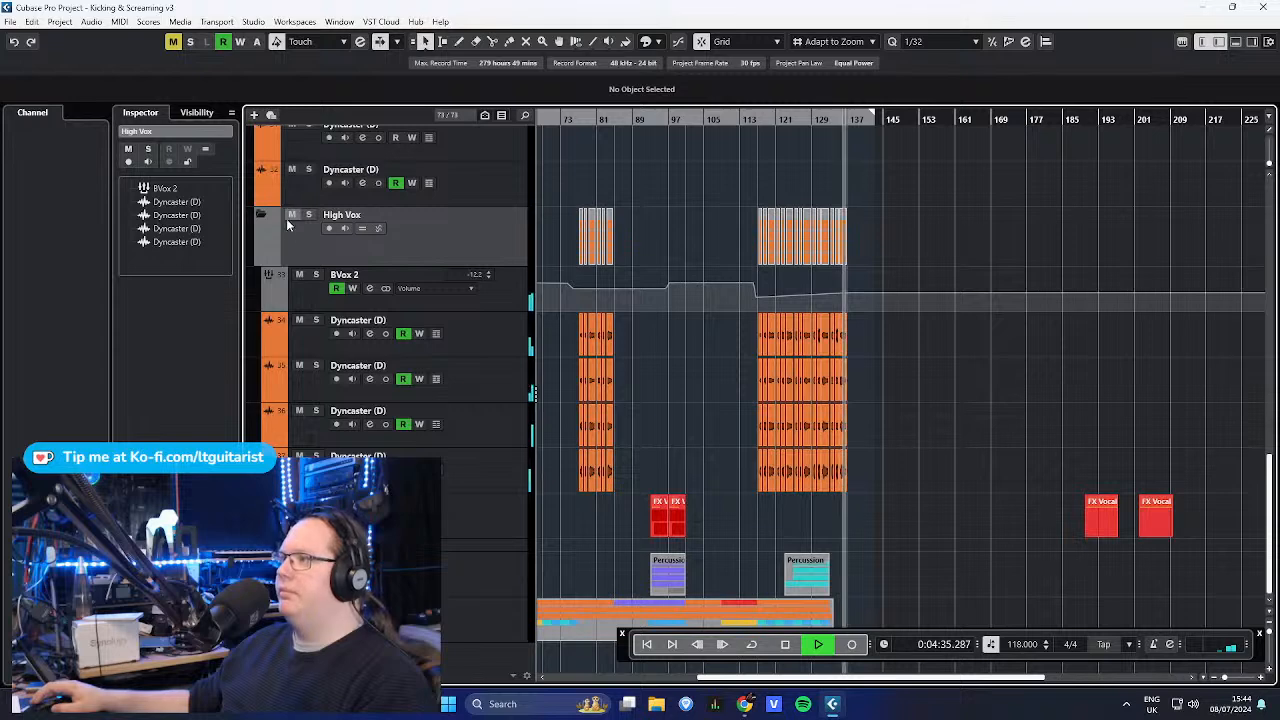
key("space")
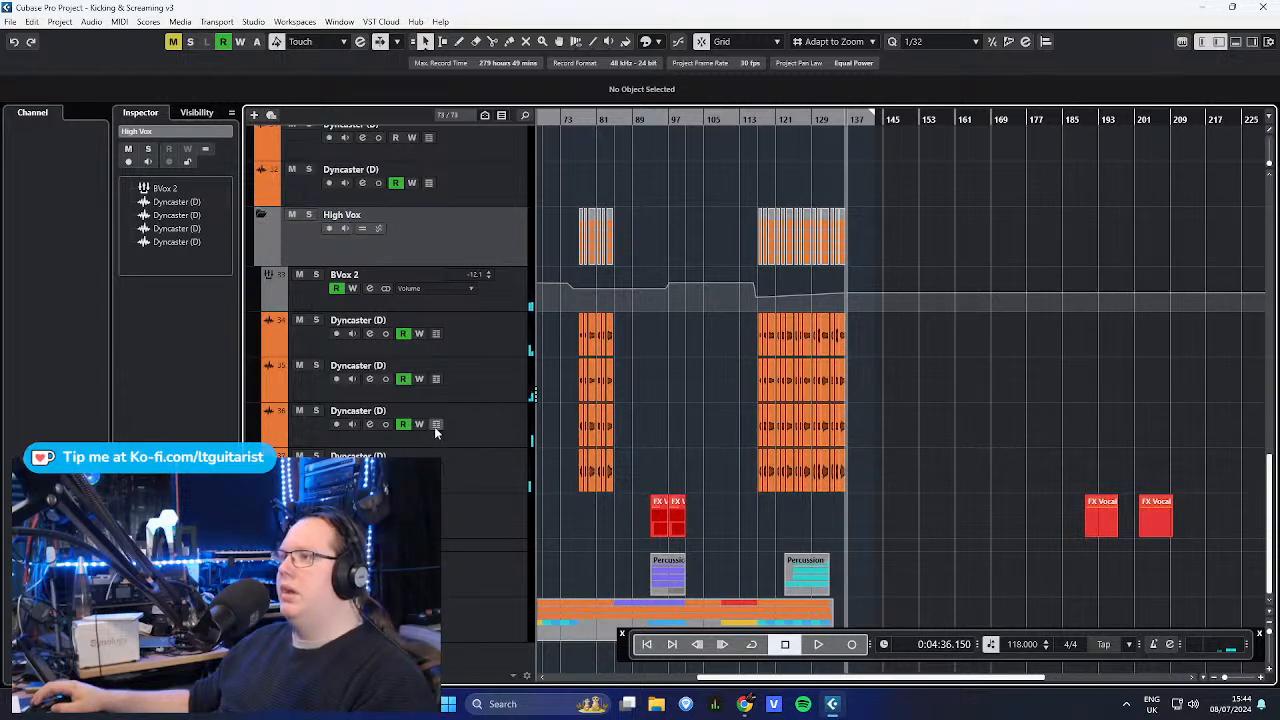
- Look through the Dyncaster member tracks of the High Vox folder, and collapse the folder
left_click(496, 466)
left_click(503, 372)
left_click(491, 348)
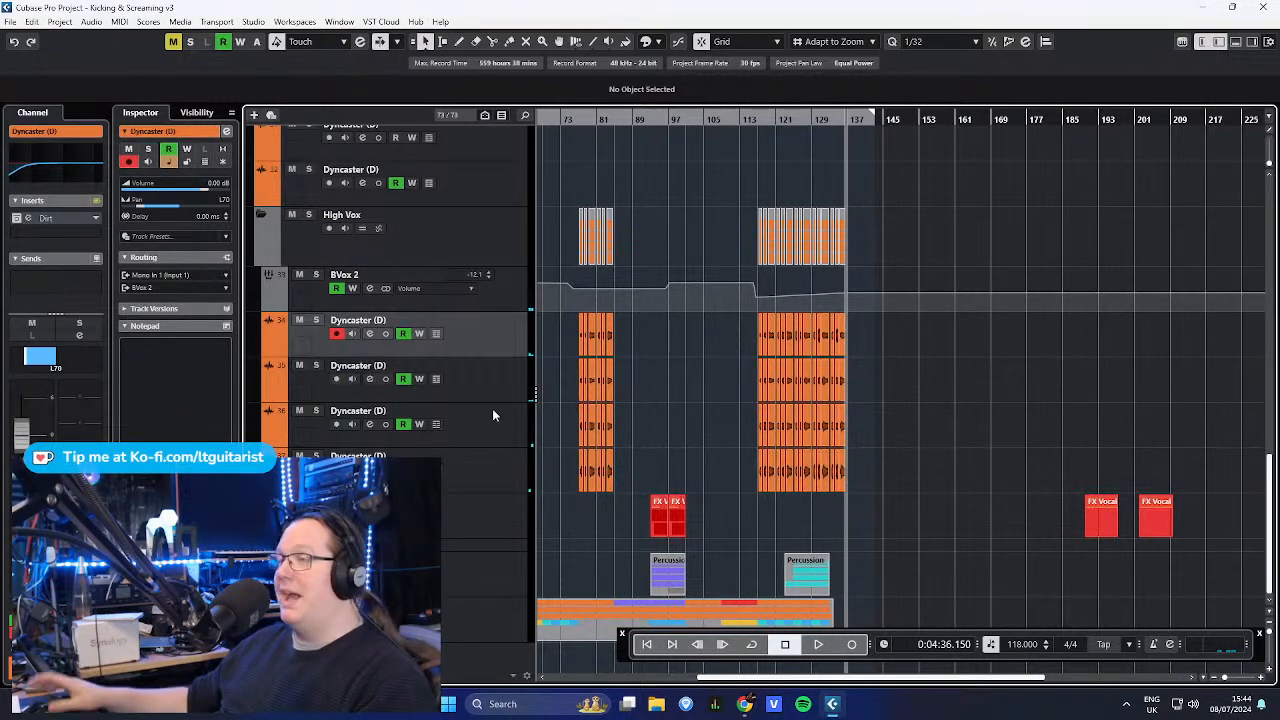
left_click(263, 218)
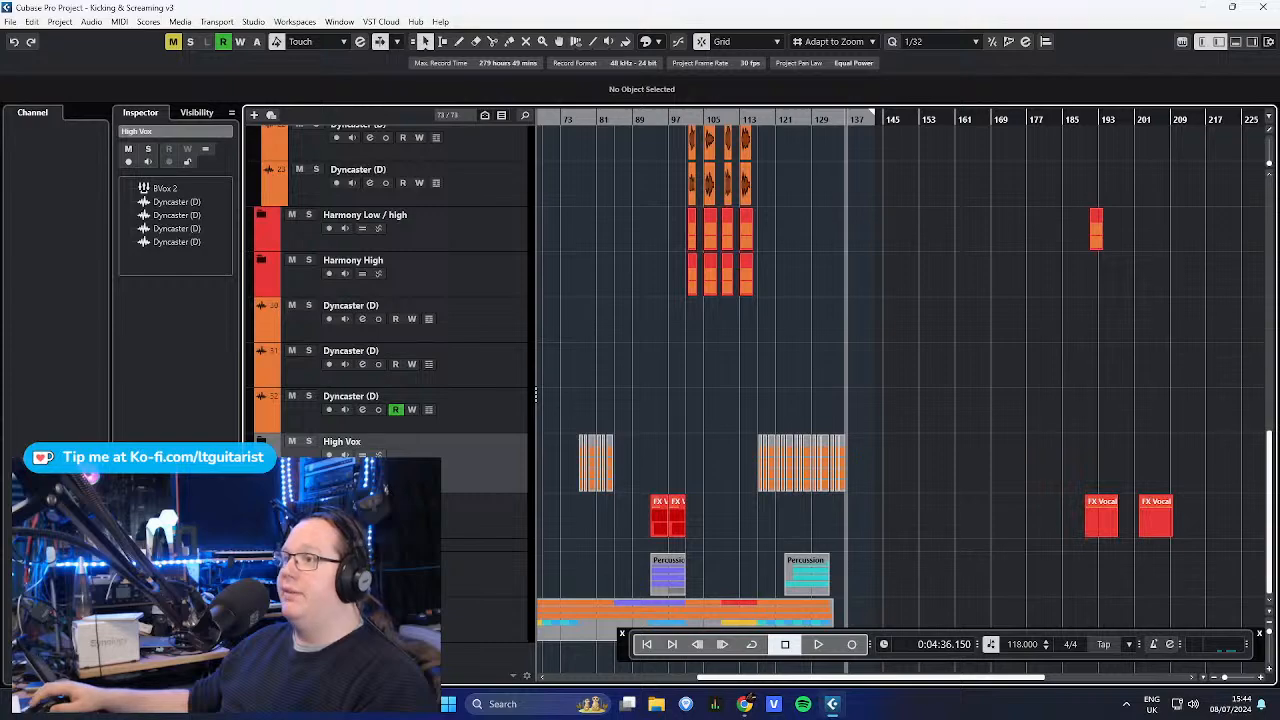
- Expand the FX Vocal folder track to show its audio and MIDI parts between bars 93 and 101
left_click(261, 501)
left_click_drag(607, 538, 850, 526)
scroll(1084, 466, "down", 3)
scroll(1060, 461, "up", 5)
- Select the Se2000 01 track, inspect its first Reaktor 6 FX insert, and close the plug-in window
left_click(490, 413)
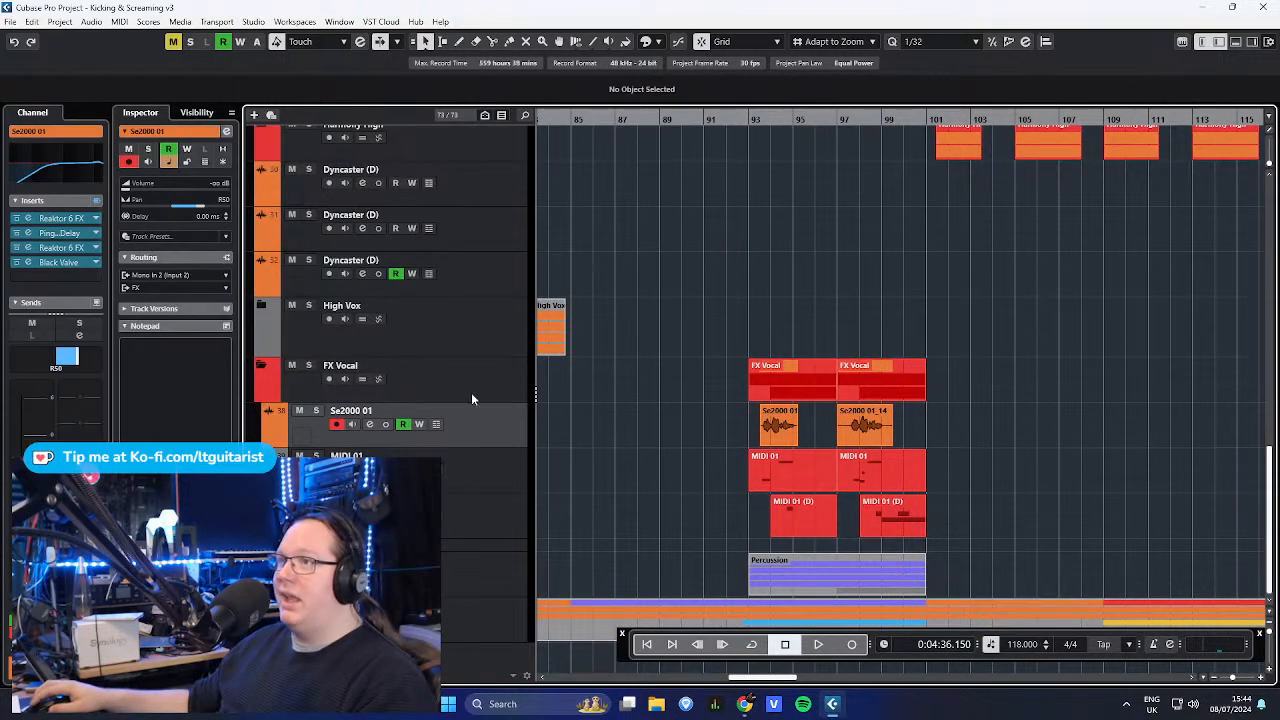
scroll(752, 420, "up", 2)
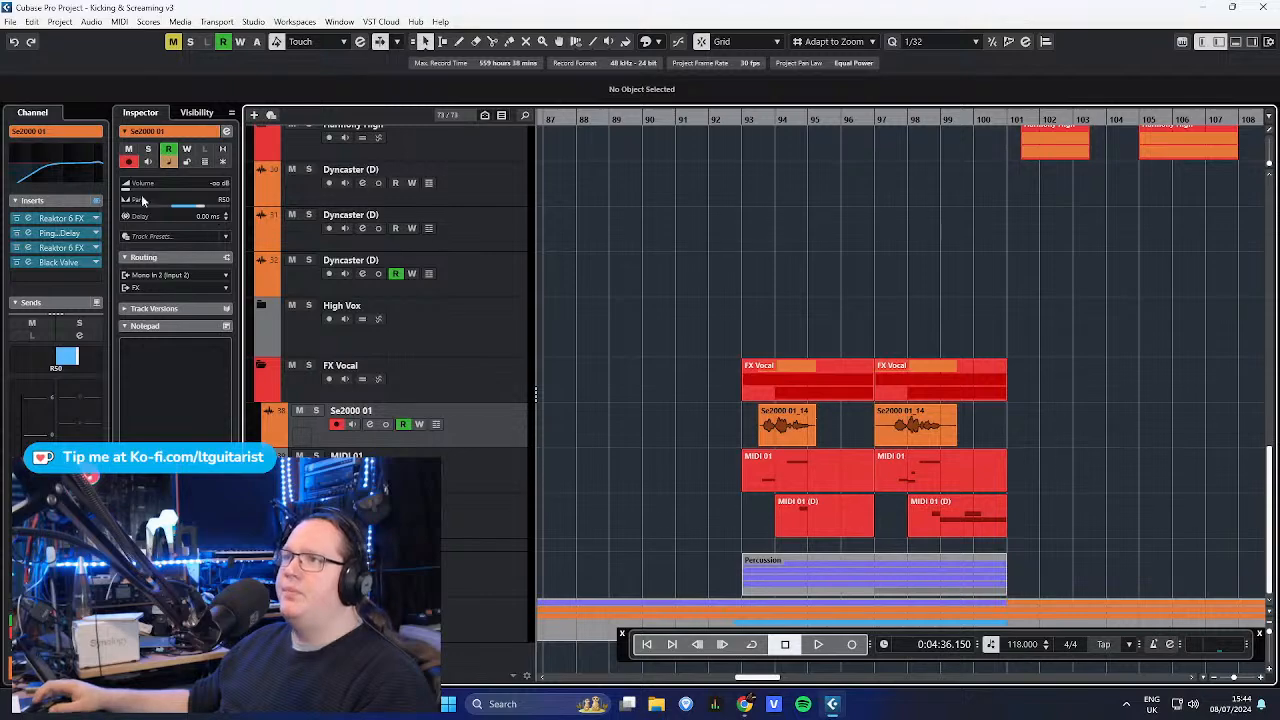
left_click(80, 222)
left_click_drag(775, 82, 620, 112)
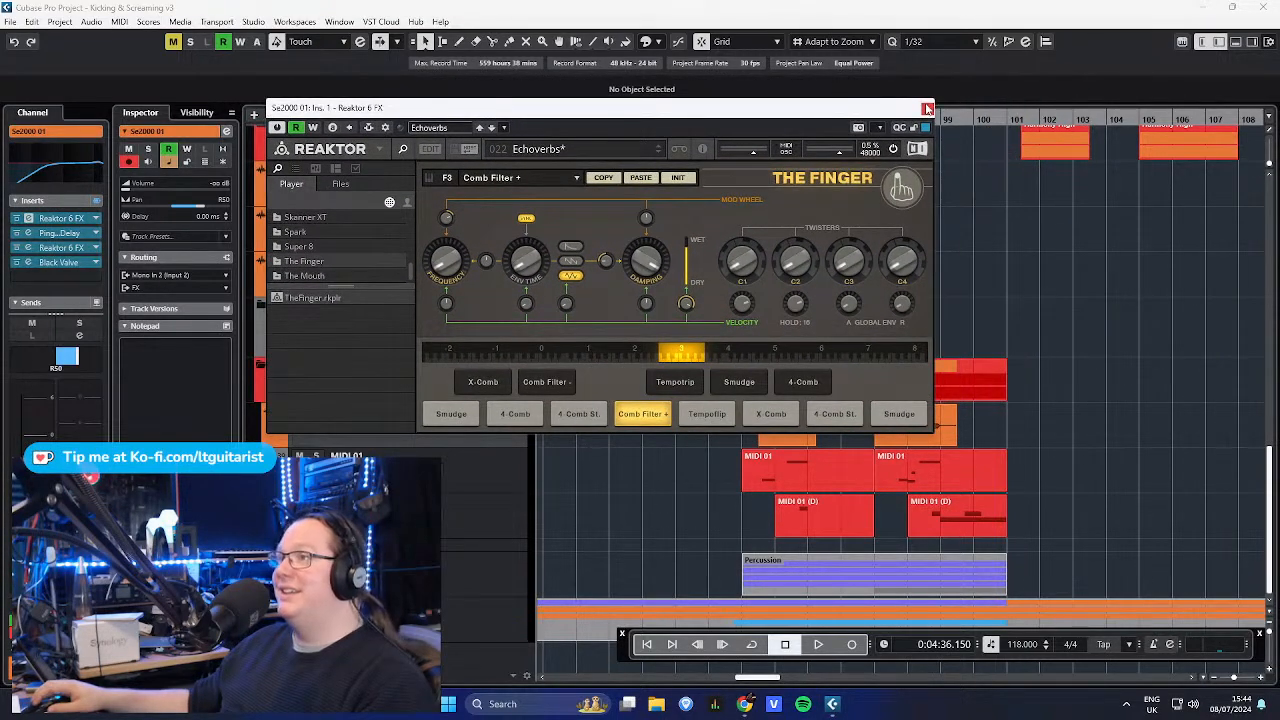
left_click(927, 108)
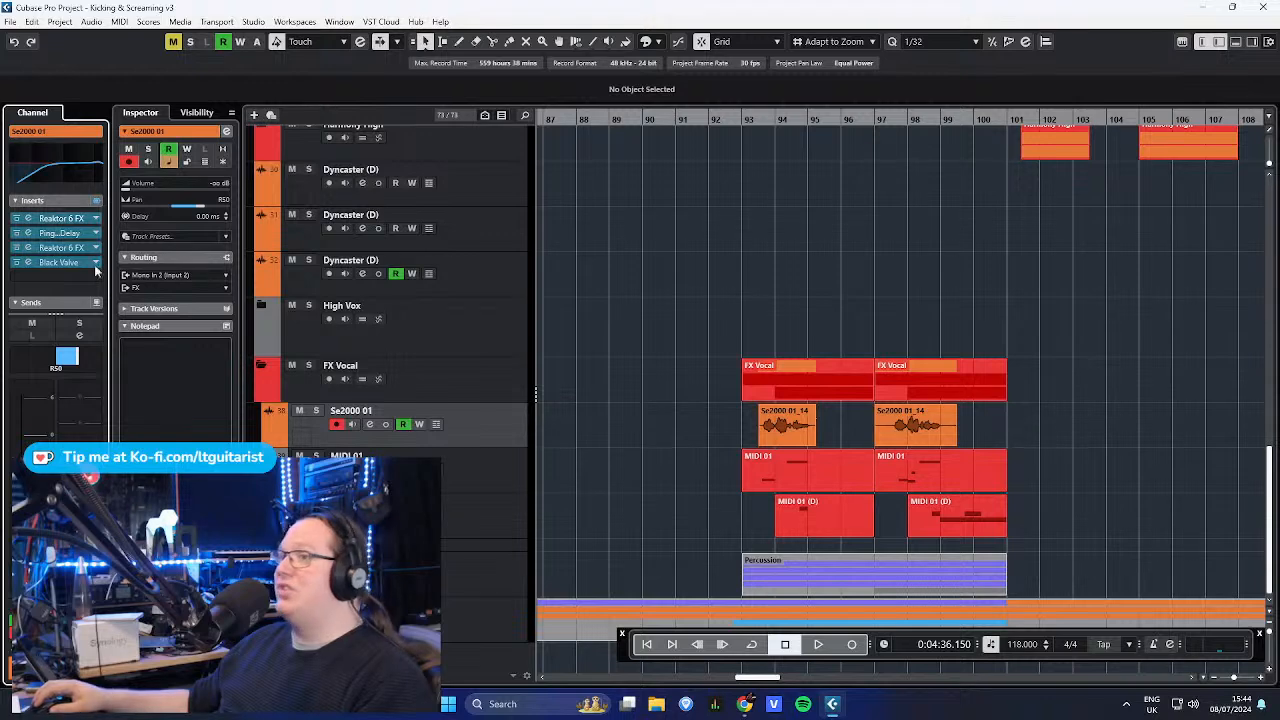
- Solo the FX Vocal folder, play both of its phrases from bar 91, and stop after bar 101
left_click(423, 373)
key("s")
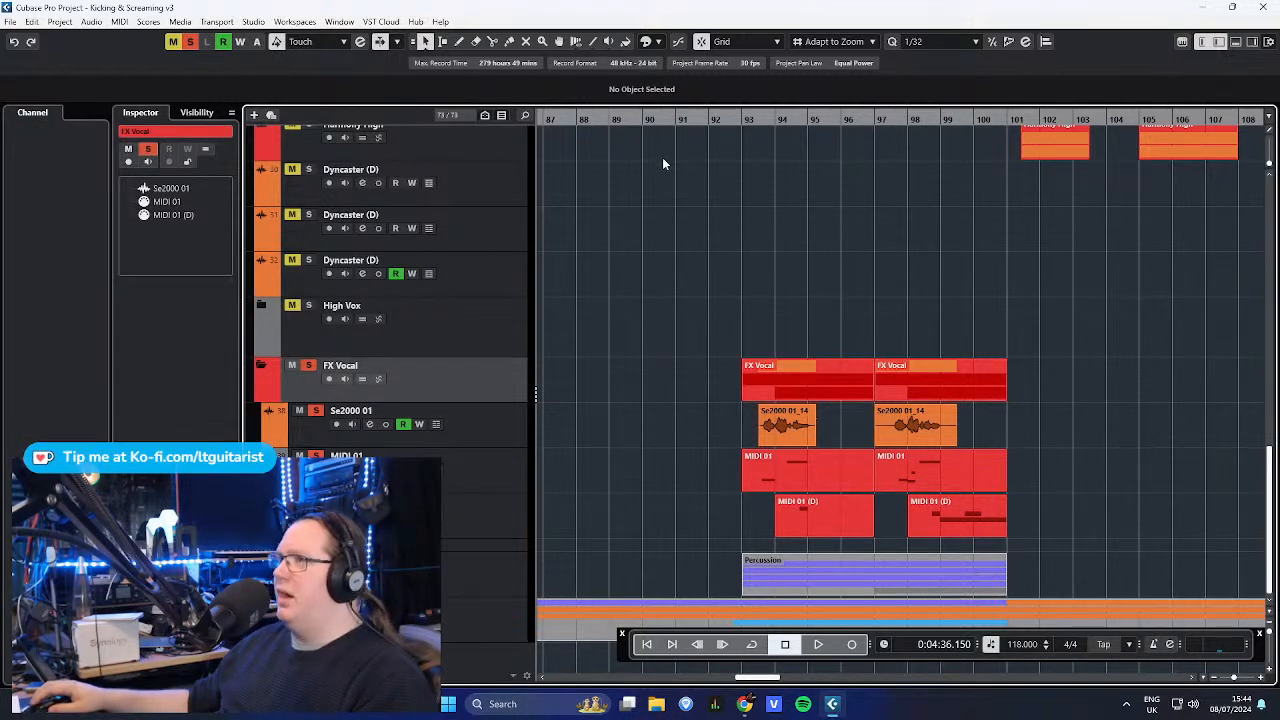
double_click(682, 122)
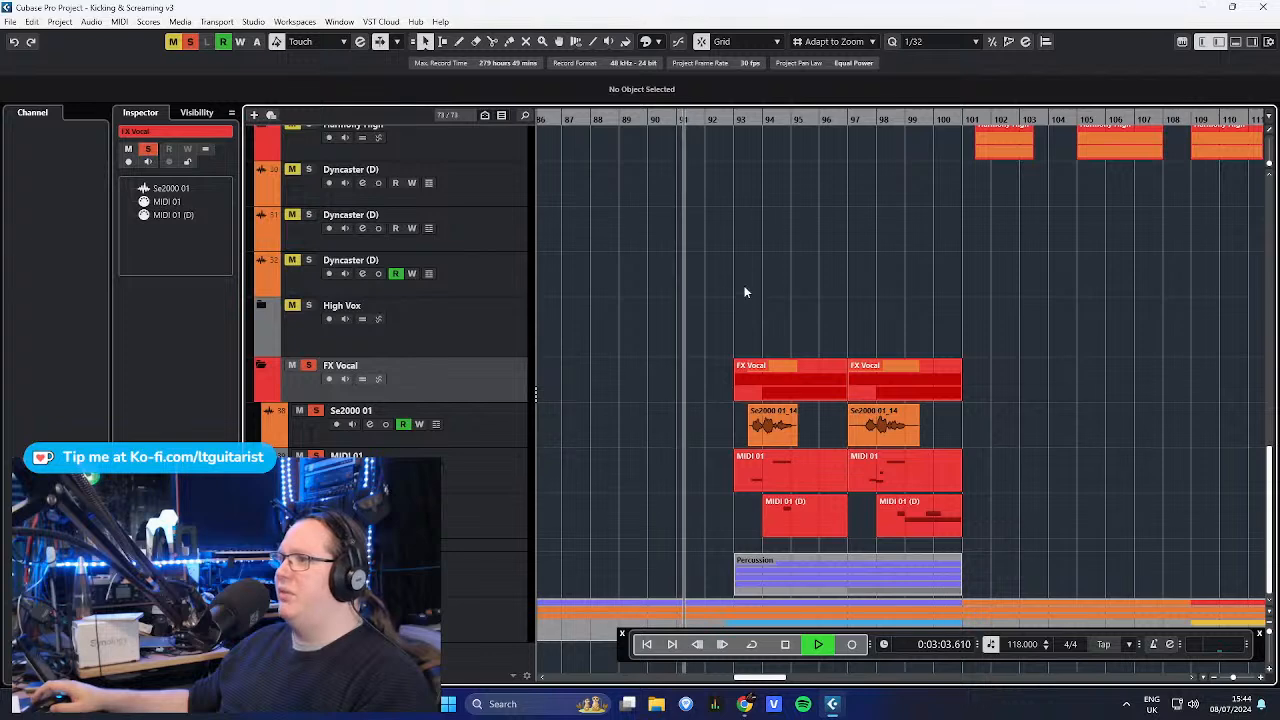
scroll(738, 285, "down", 3)
scroll(708, 320, "up", 3)
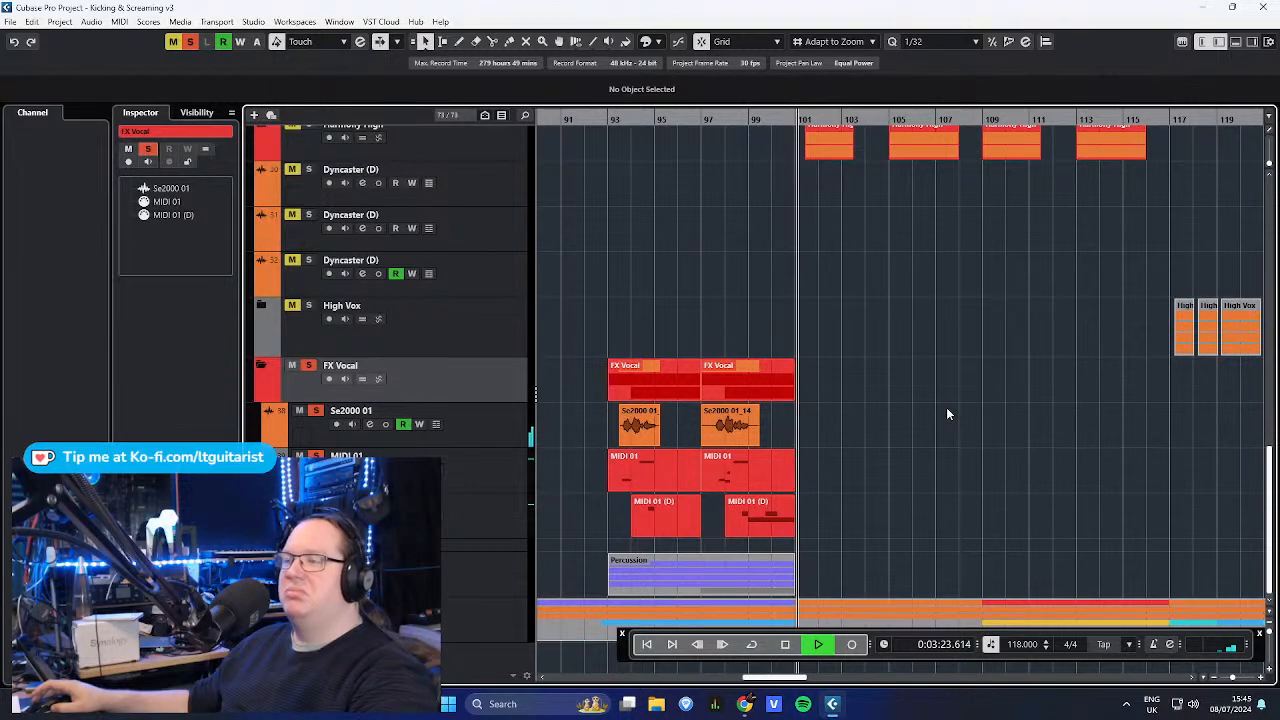
key("space")
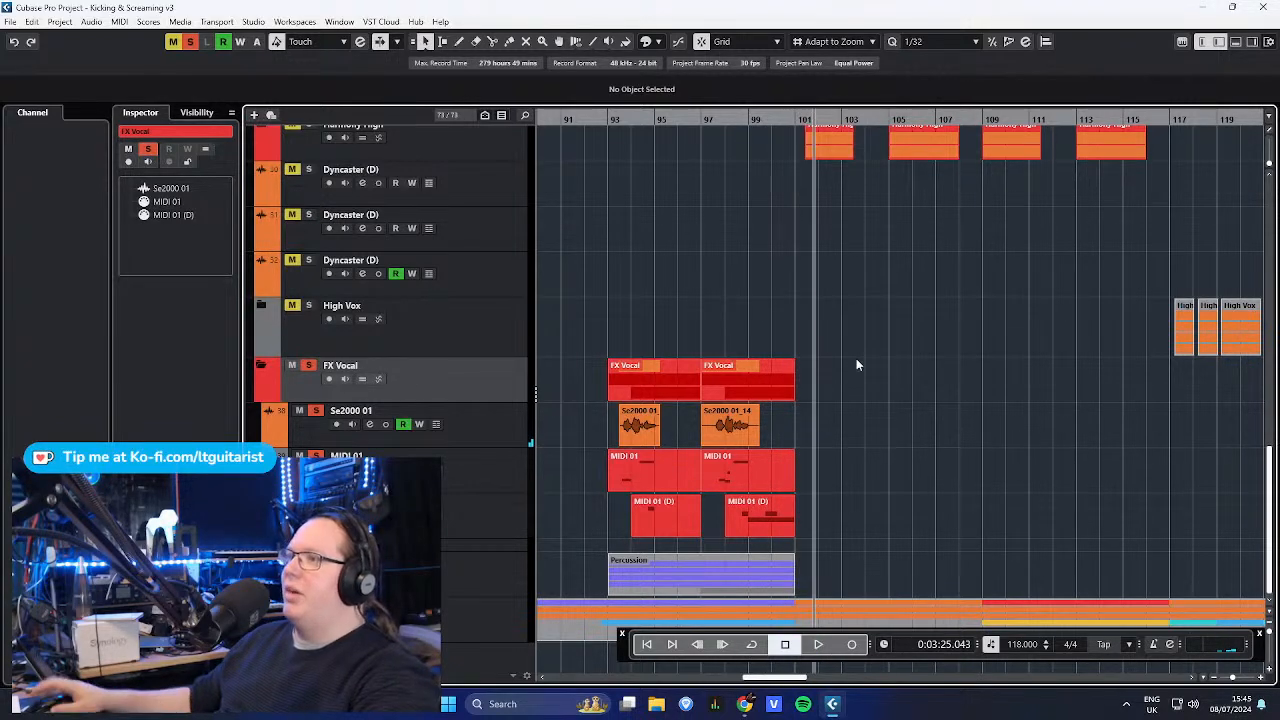
- Clear the FX Vocal solo, play the same section in the full mix from about bar 92, and stop
left_click_drag(588, 120, 593, 117)
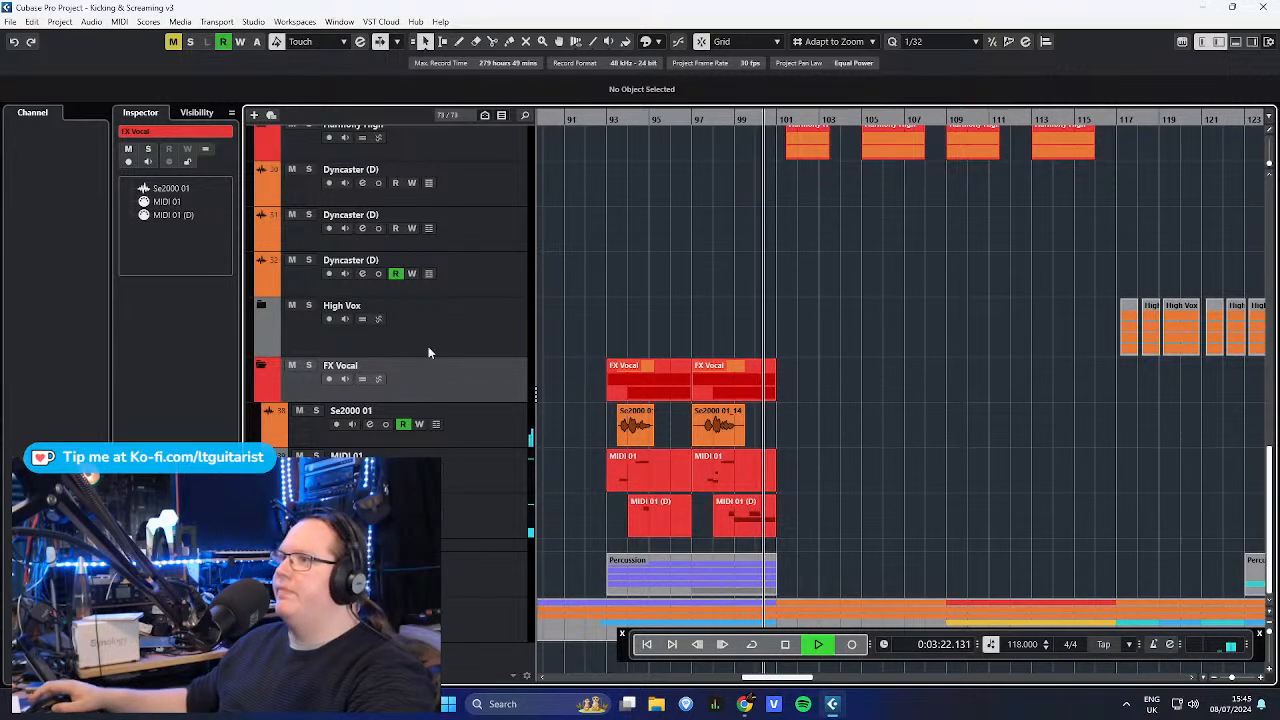
key("space")
scroll(774, 323, "up", 4)
scroll(778, 323, "down", 4)
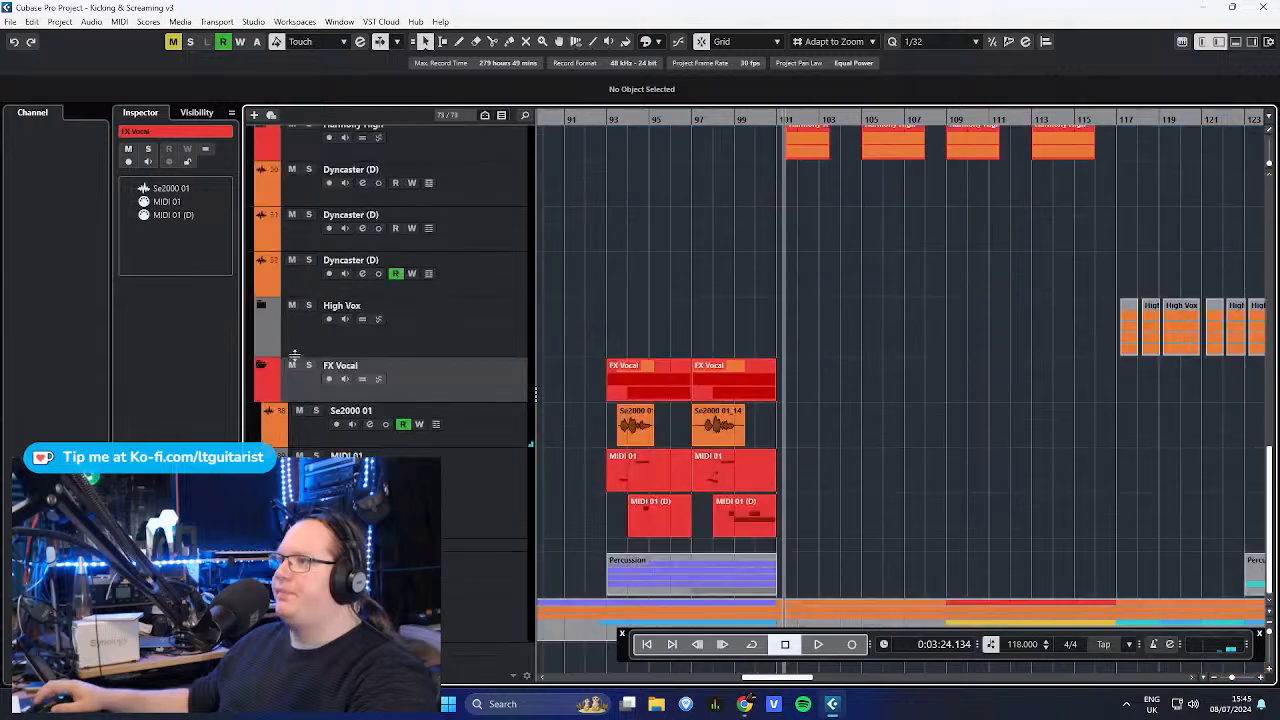
- Solo the FX Vocal folder again and replay its second phrase from about bar 97
left_click(738, 126)
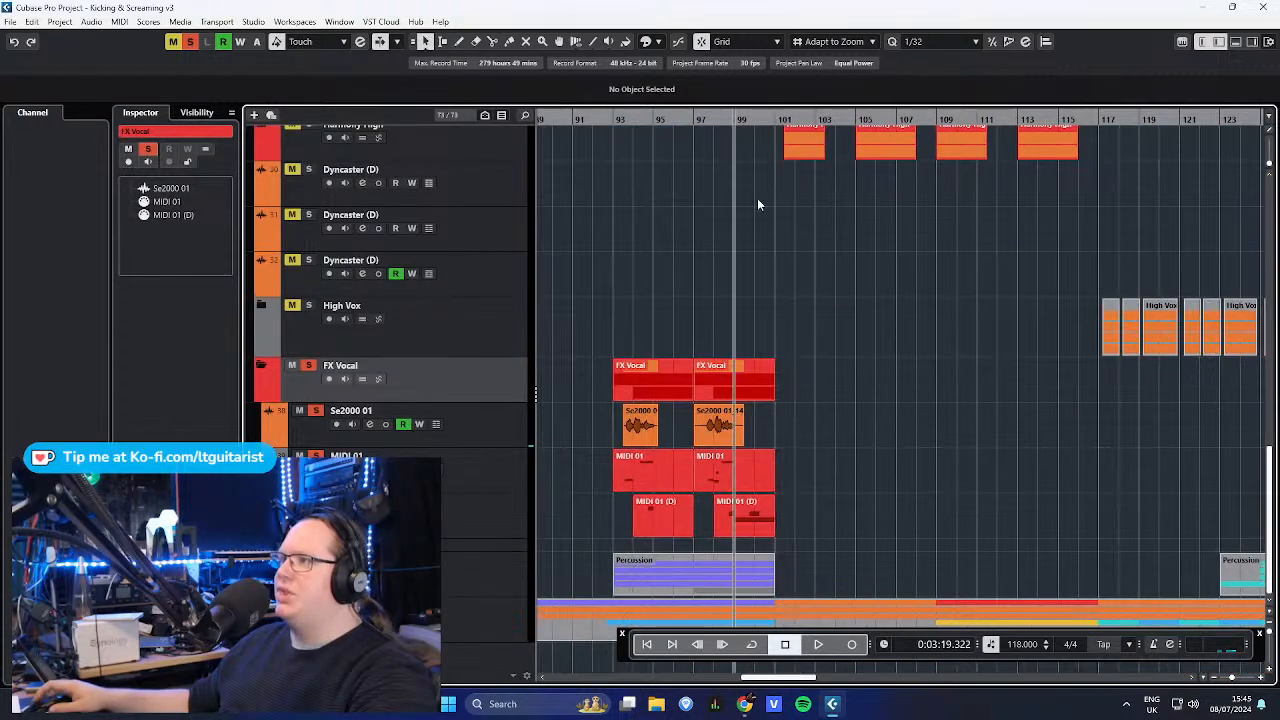
scroll(856, 289, "up", 10)
scroll(730, 414, "down", 10)
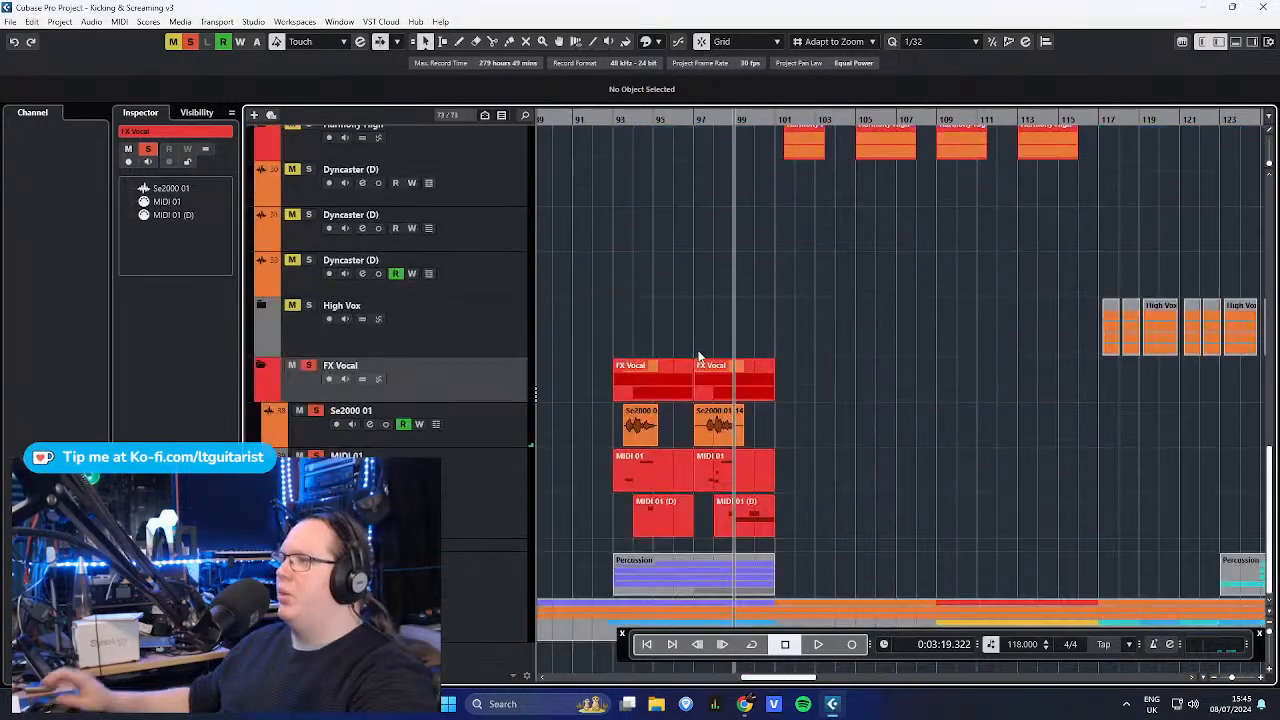
key("space")
left_click_drag(706, 122, 698, 119)
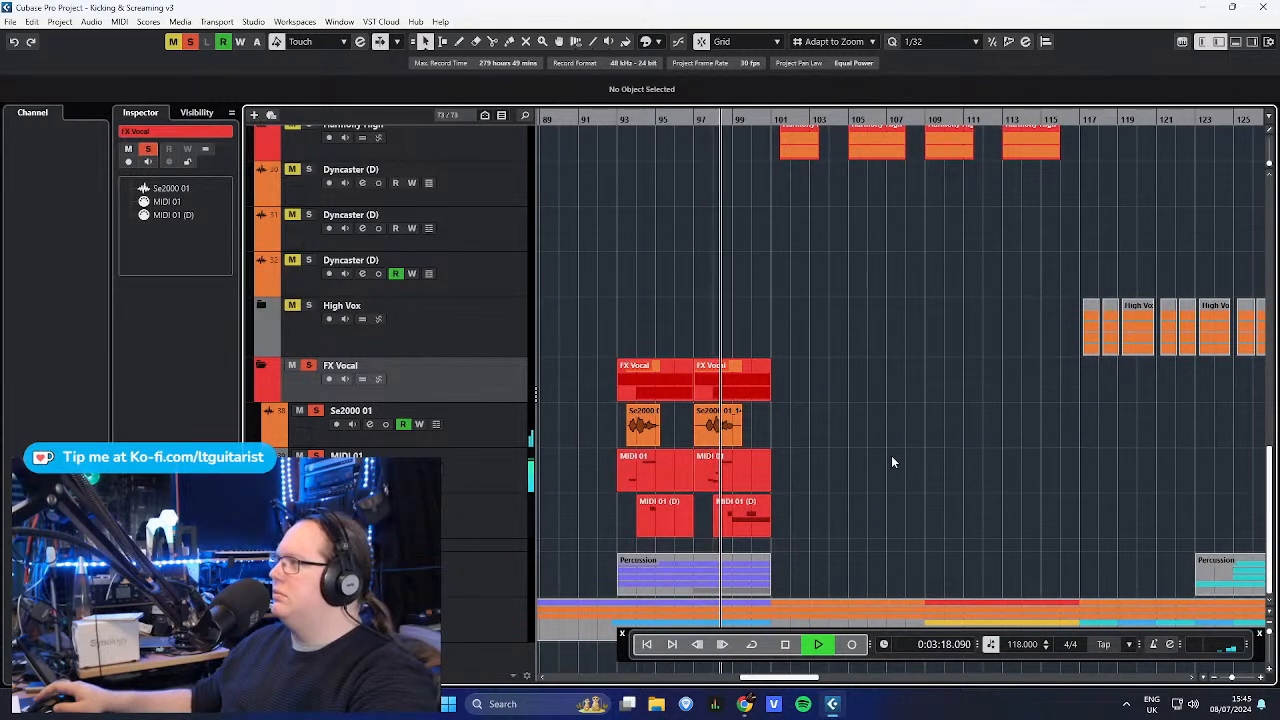
- Look over the instrument and vocal tracks while the soloed FX Vocal phrase plays out, and stop playback
scroll(790, 460, "up", 4)
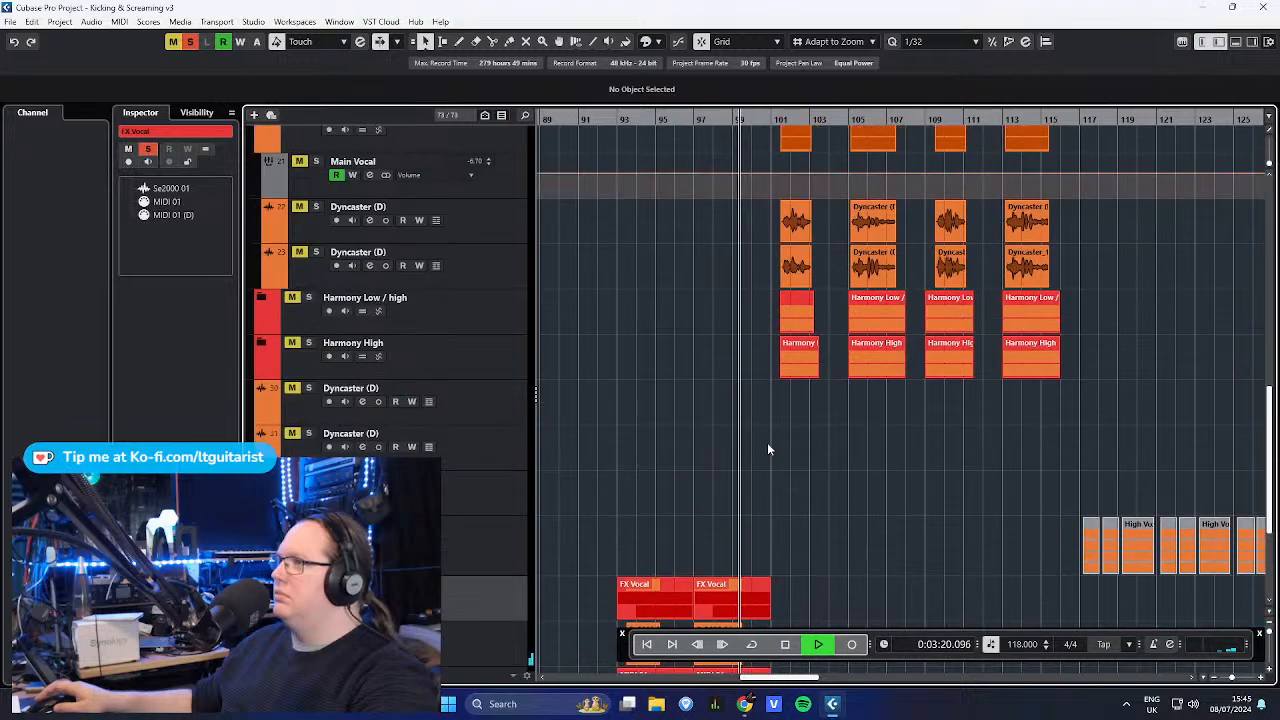
scroll(767, 449, "up", 4)
scroll(767, 449, "up", 1)
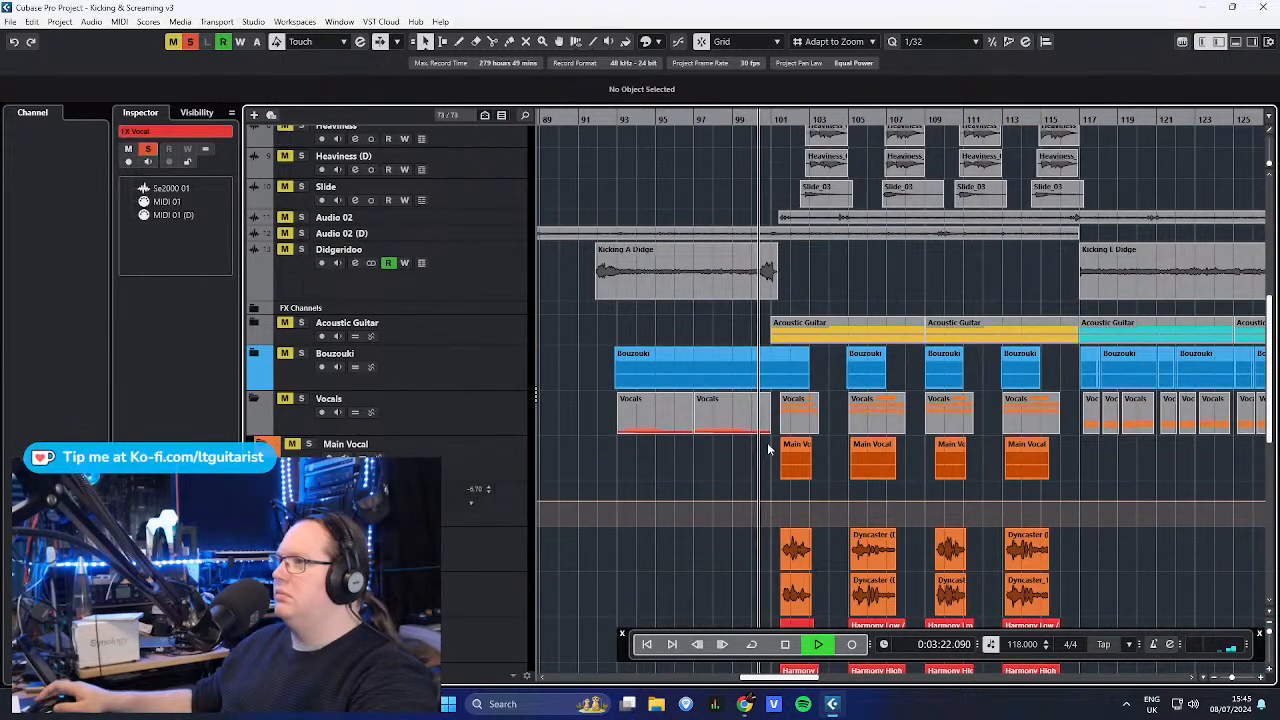
scroll(768, 449, "up", 4)
scroll(768, 449, "up", 4)
scroll(767, 449, "down", 16)
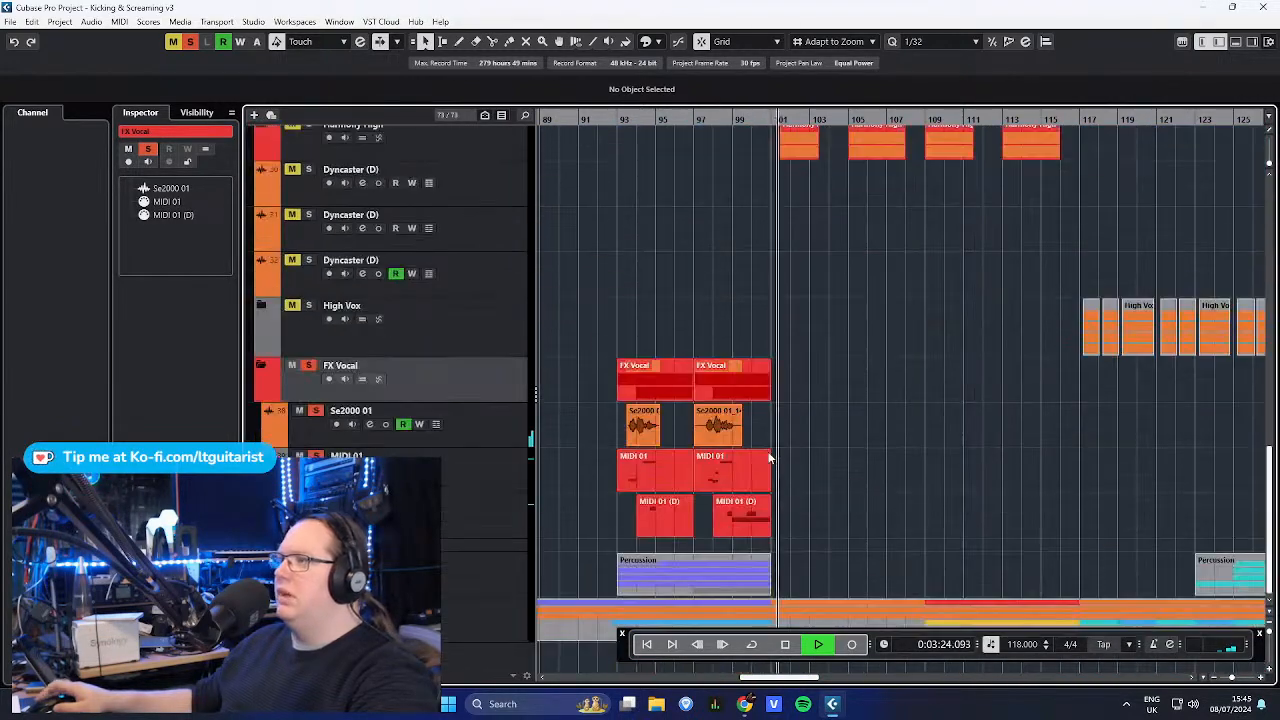
key("space")
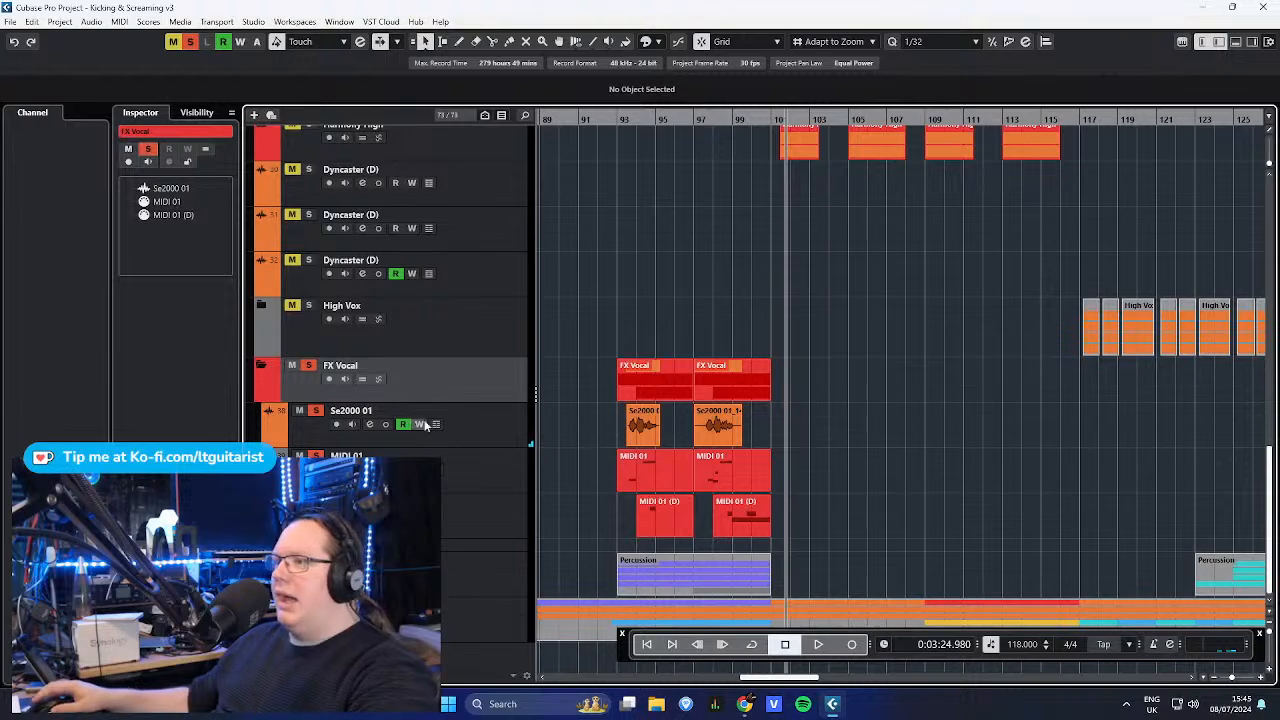
- Collapse the FX Vocal folder and its parent Vocals folder
left_click(263, 369)
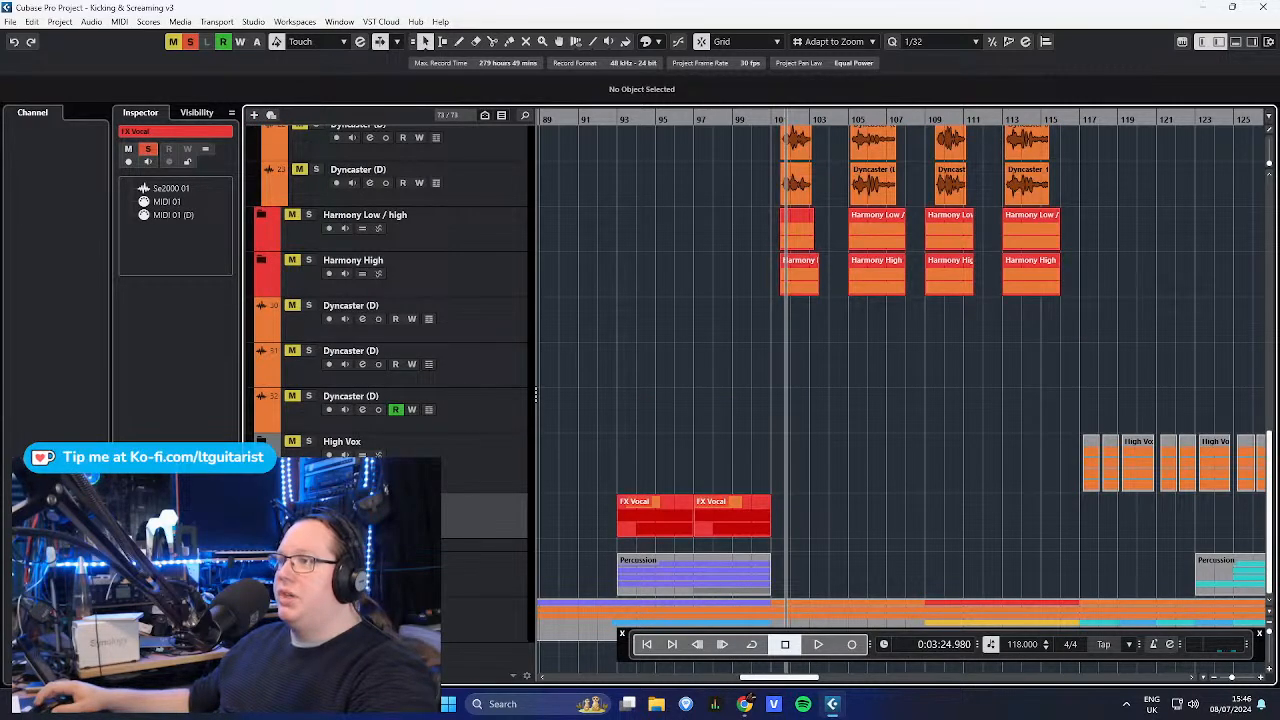
scroll(326, 380, "up", 10)
left_click(255, 426)
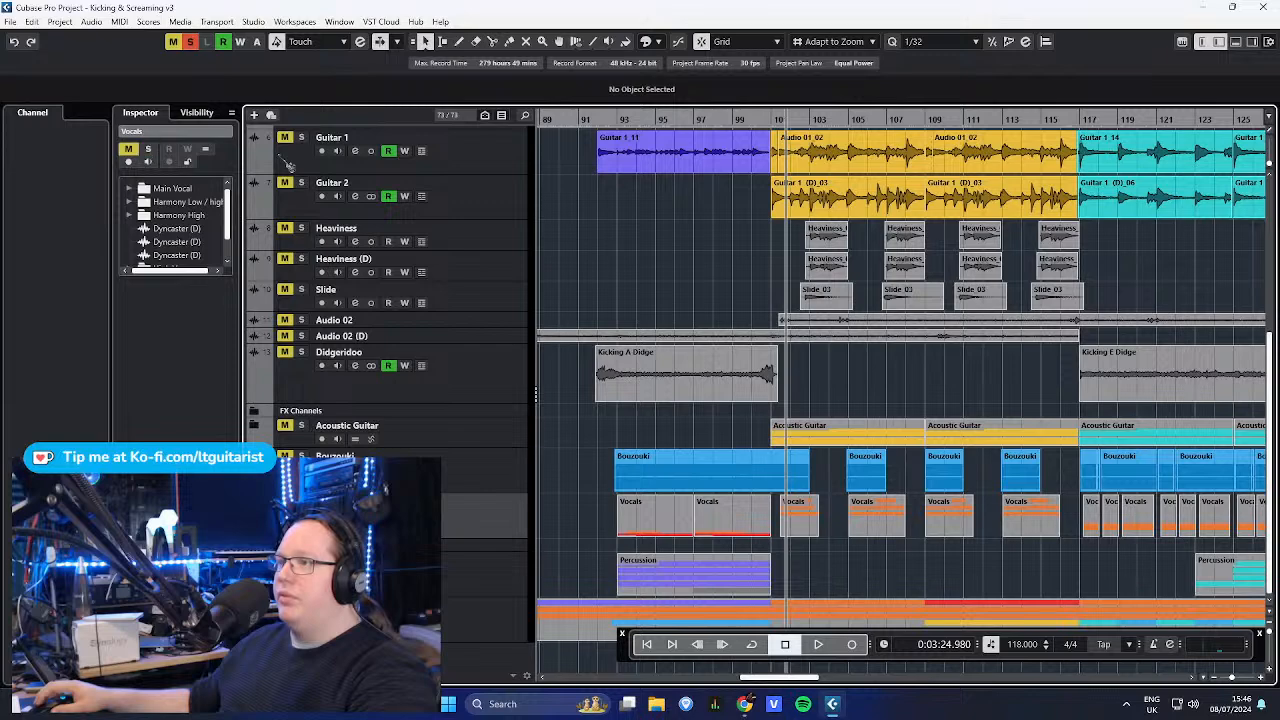
- Expand and solo the Percussion folder, play its parts from about bar 99, and stop
scroll(672, 455, "down", 8)
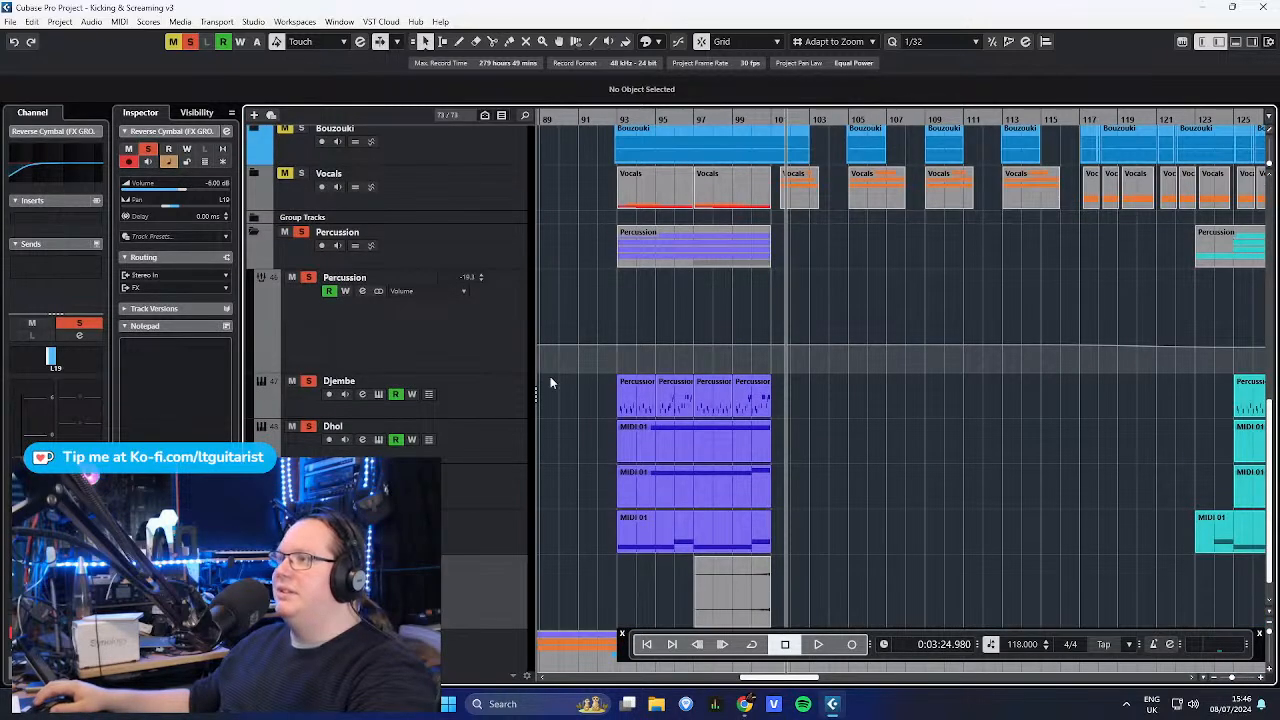
left_click_drag(740, 119, 733, 116)
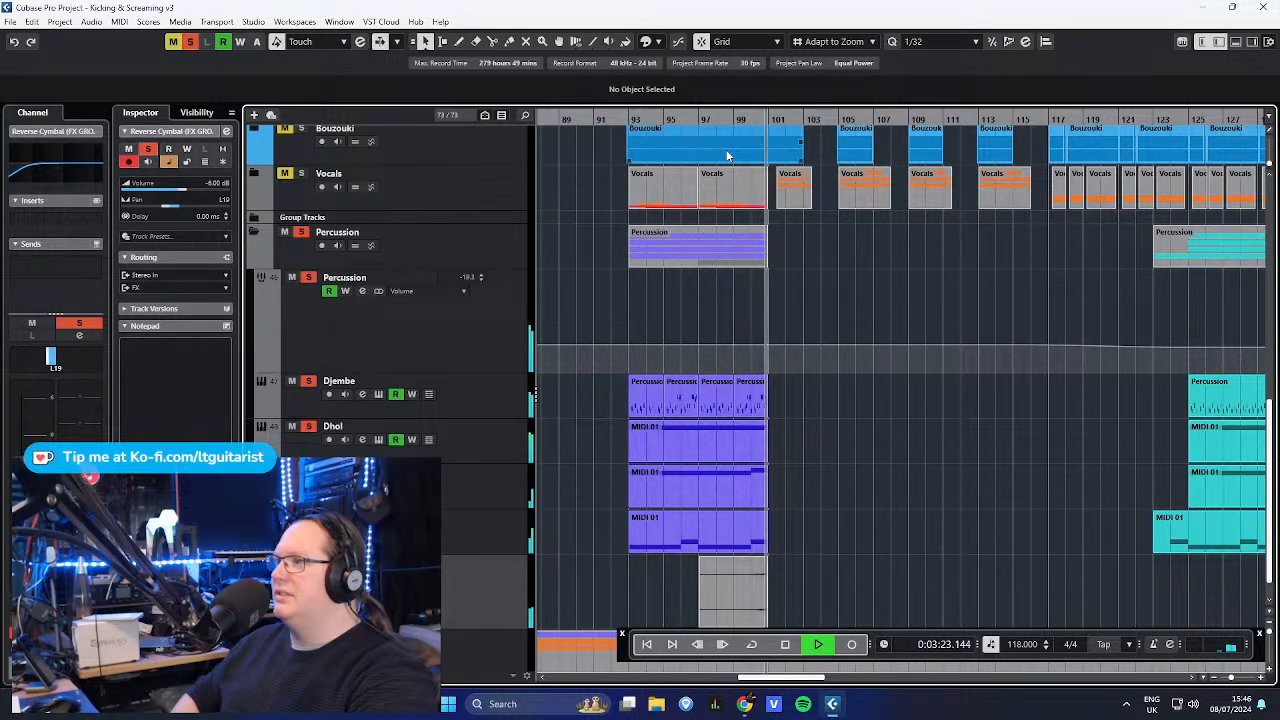
key("space")
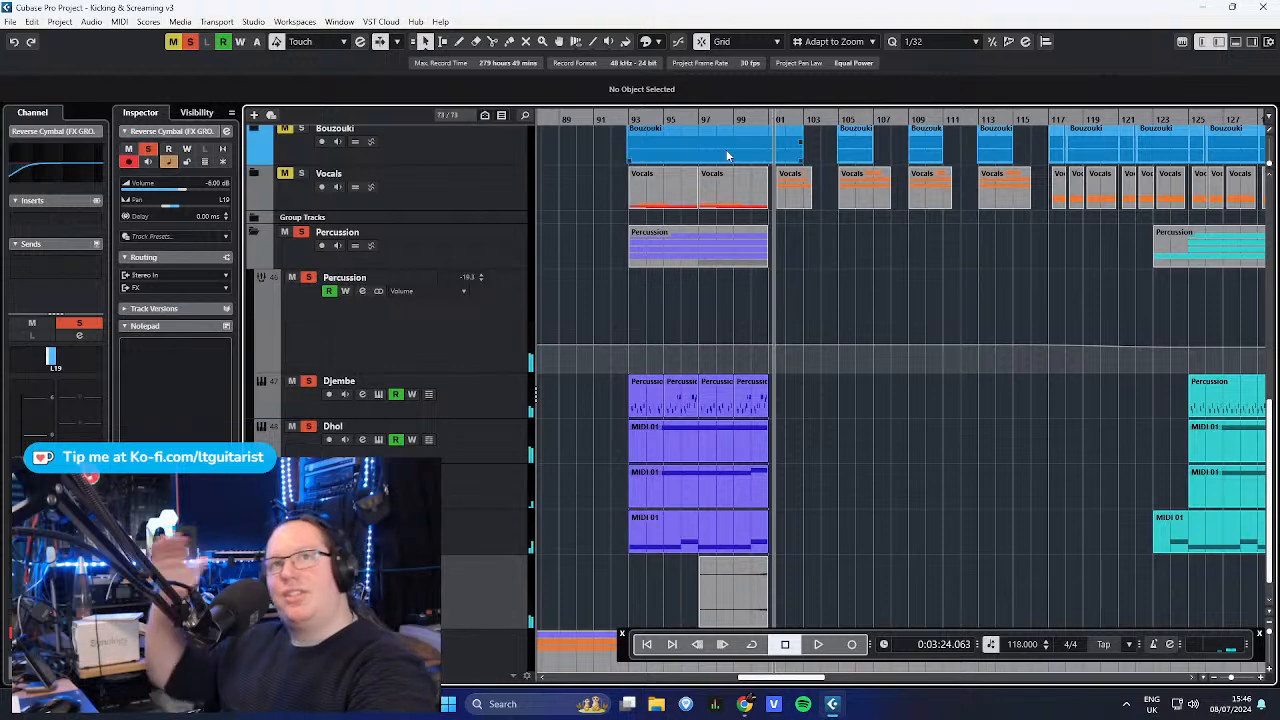
- Place the playback cursor at about bar 84 and examine where the Percussion parts sit across the whole arrangement
scroll(748, 252, "left", 5)
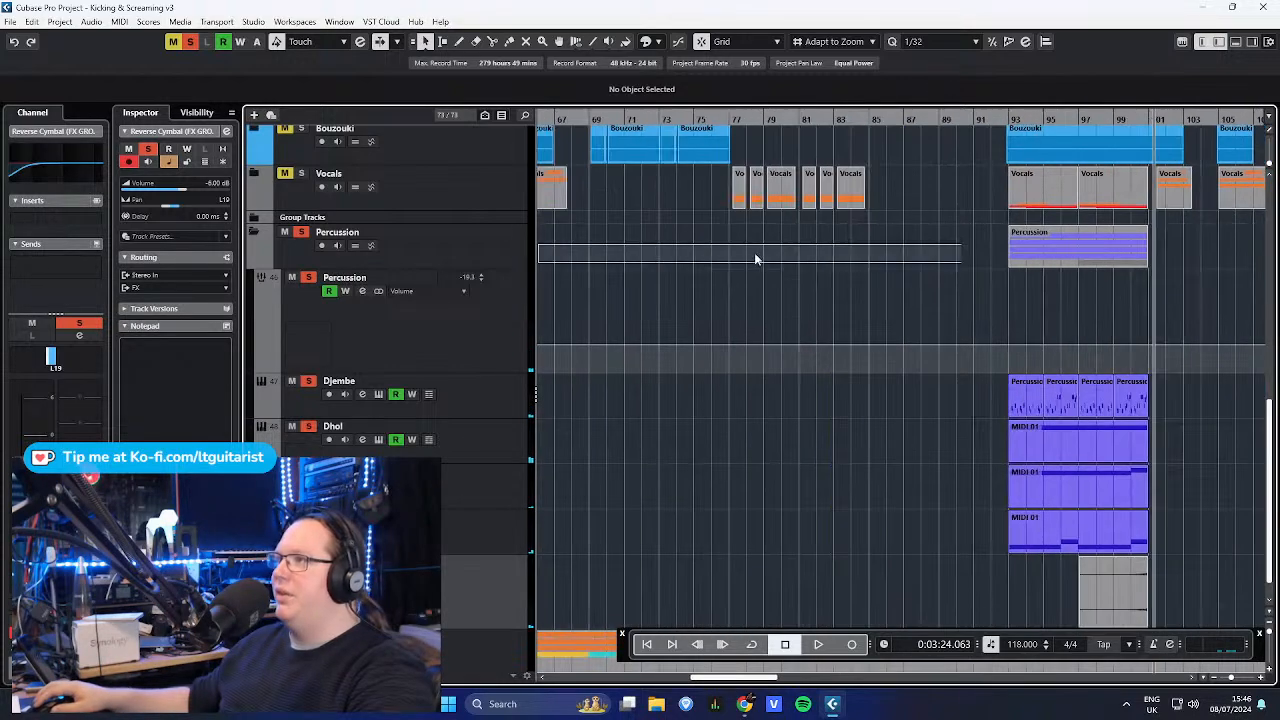
left_click_drag(850, 117, 860, 102)
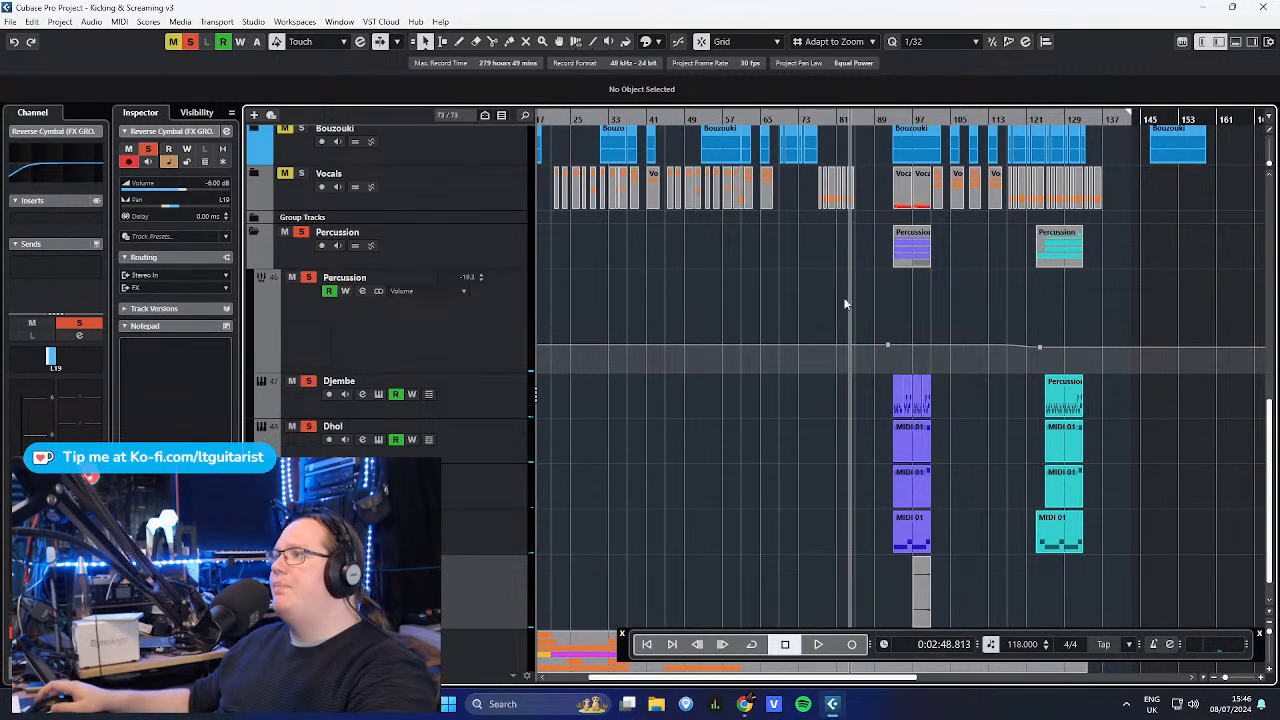
scroll(622, 352, "left", 3)
scroll(645, 318, "up", 4)
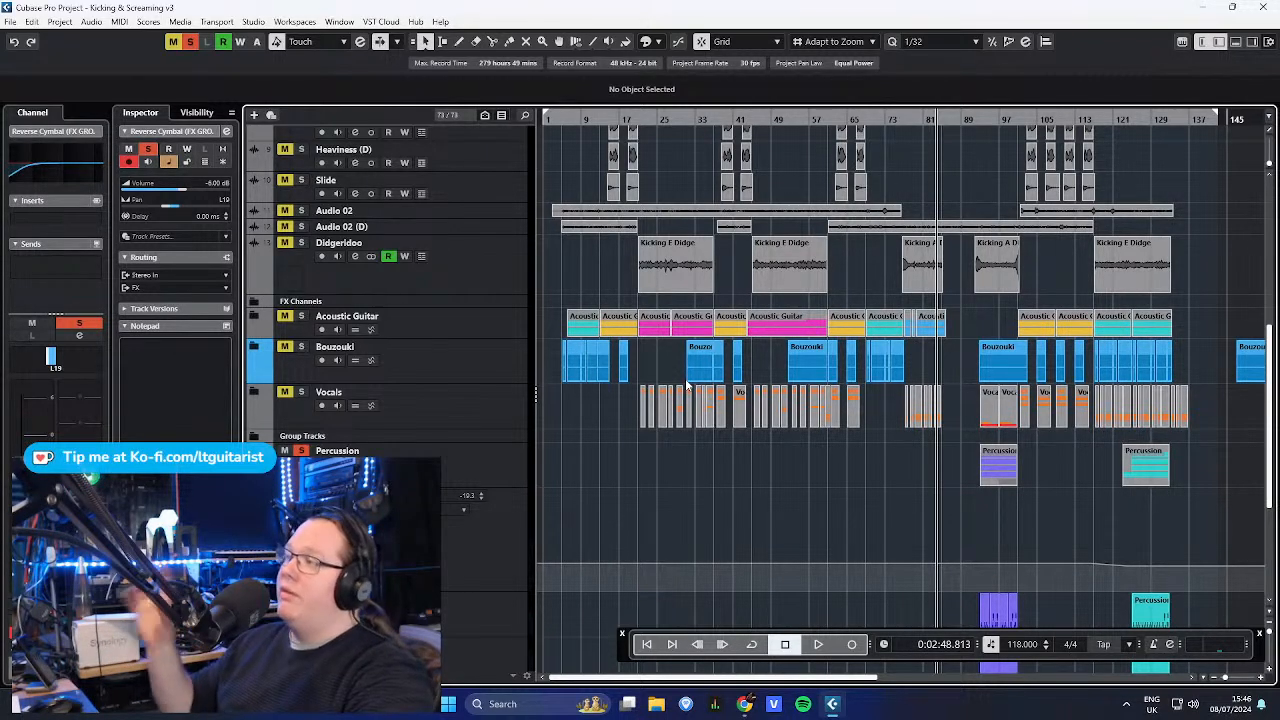
scroll(939, 440, "down", 5)
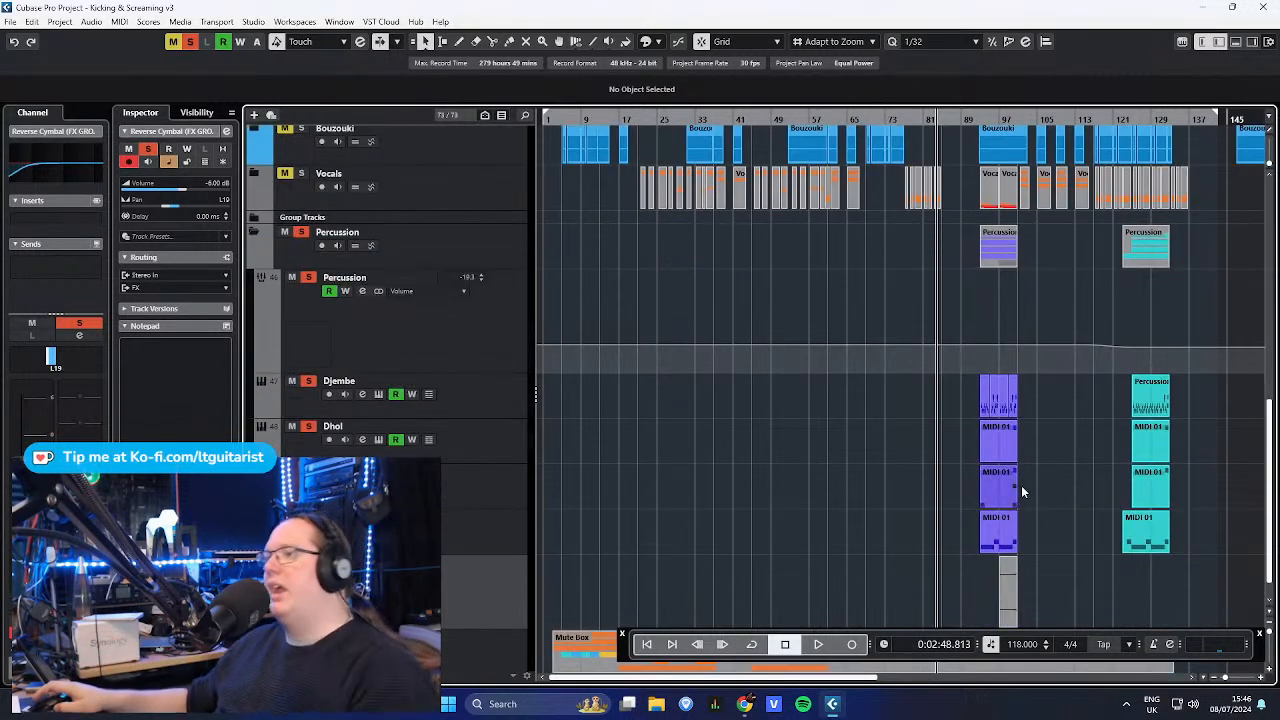
- Examine the channel and routing settings of the Percussion group, Djembe and Dhol tracks
left_click(469, 368)
scroll(1054, 414, "up", 3)
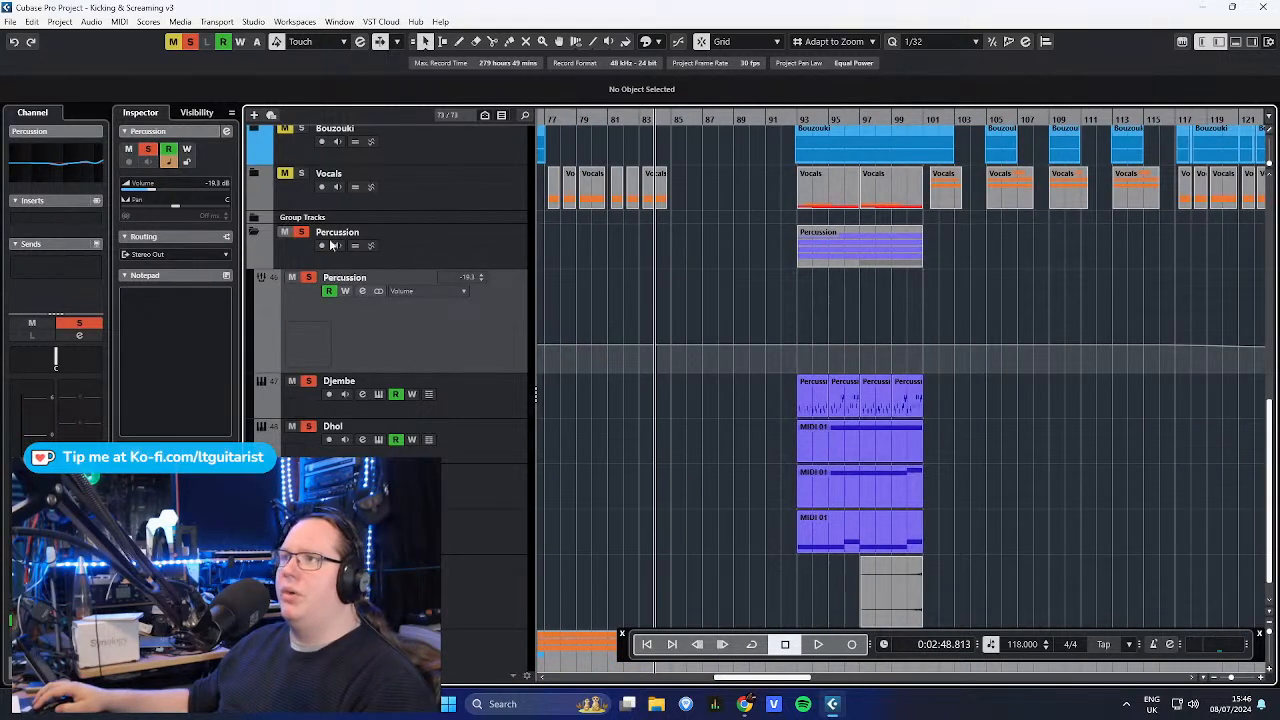
left_click(384, 248)
left_click(259, 278)
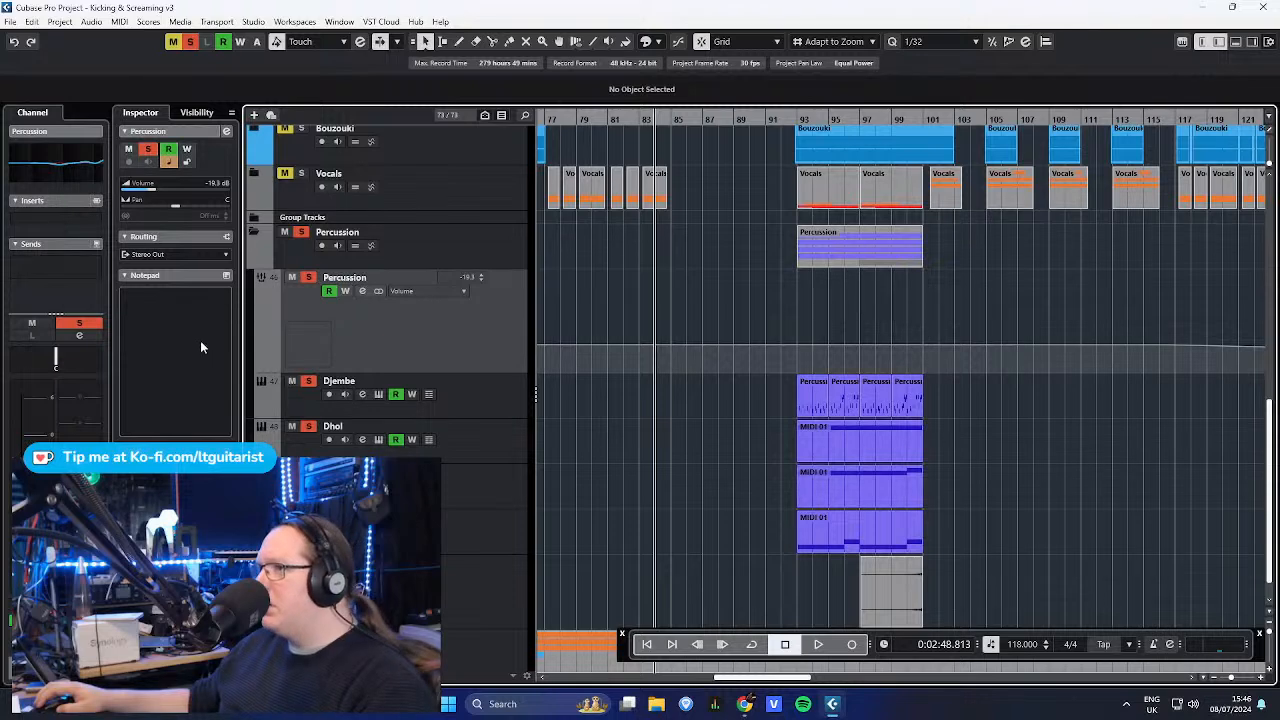
left_click(482, 402)
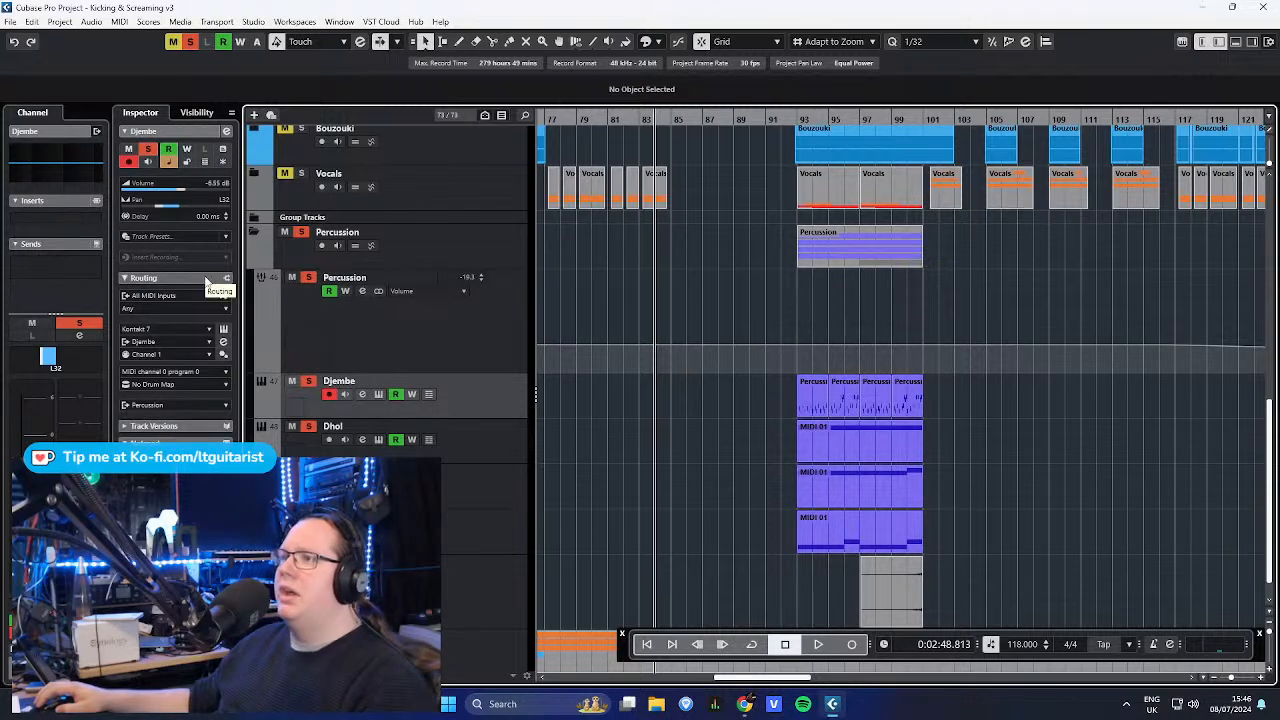
left_click(464, 424)
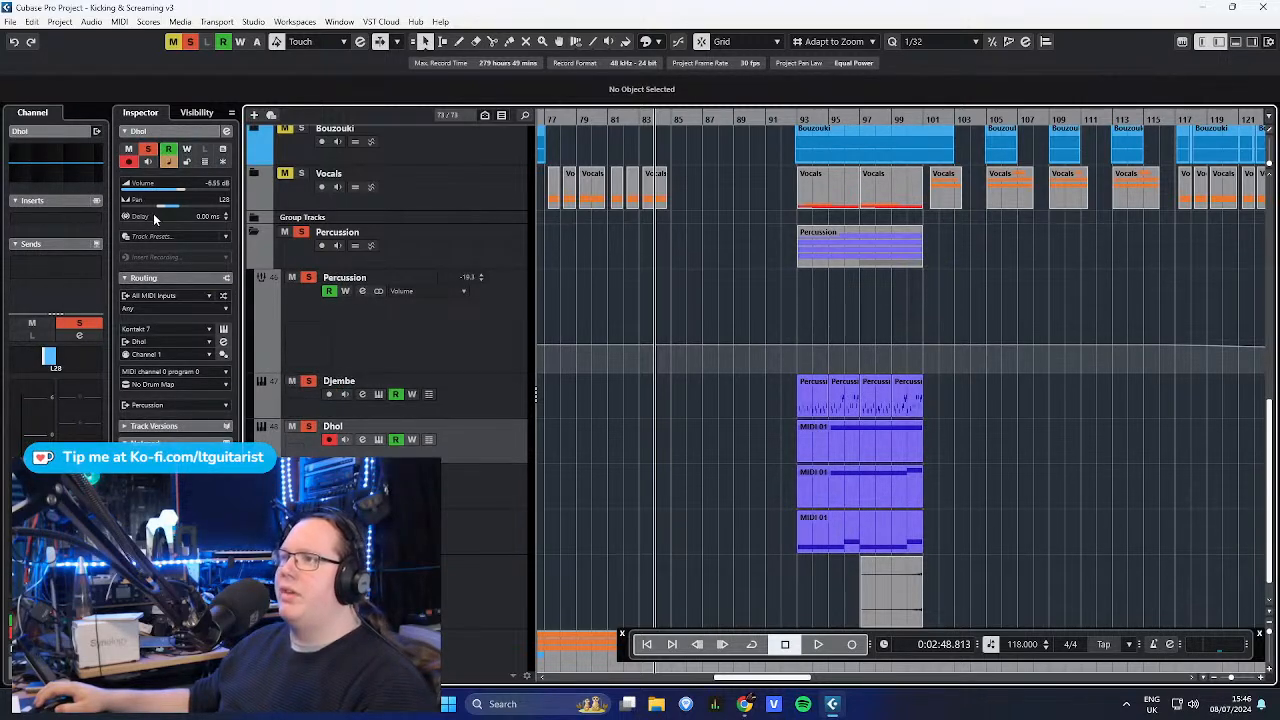
- Open the Dhol track's Kontakt instrument, look over its Bhangra patch, and close it
left_click(223, 329)
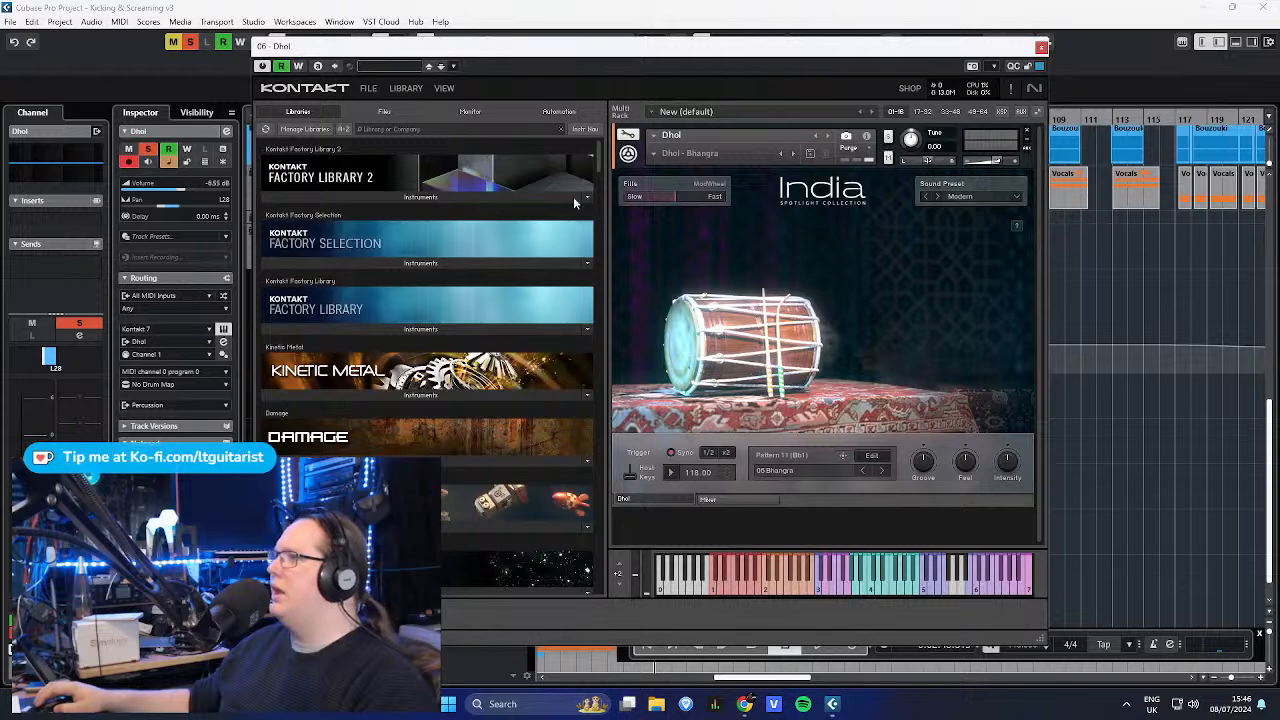
left_click_drag(668, 64, 640, 48)
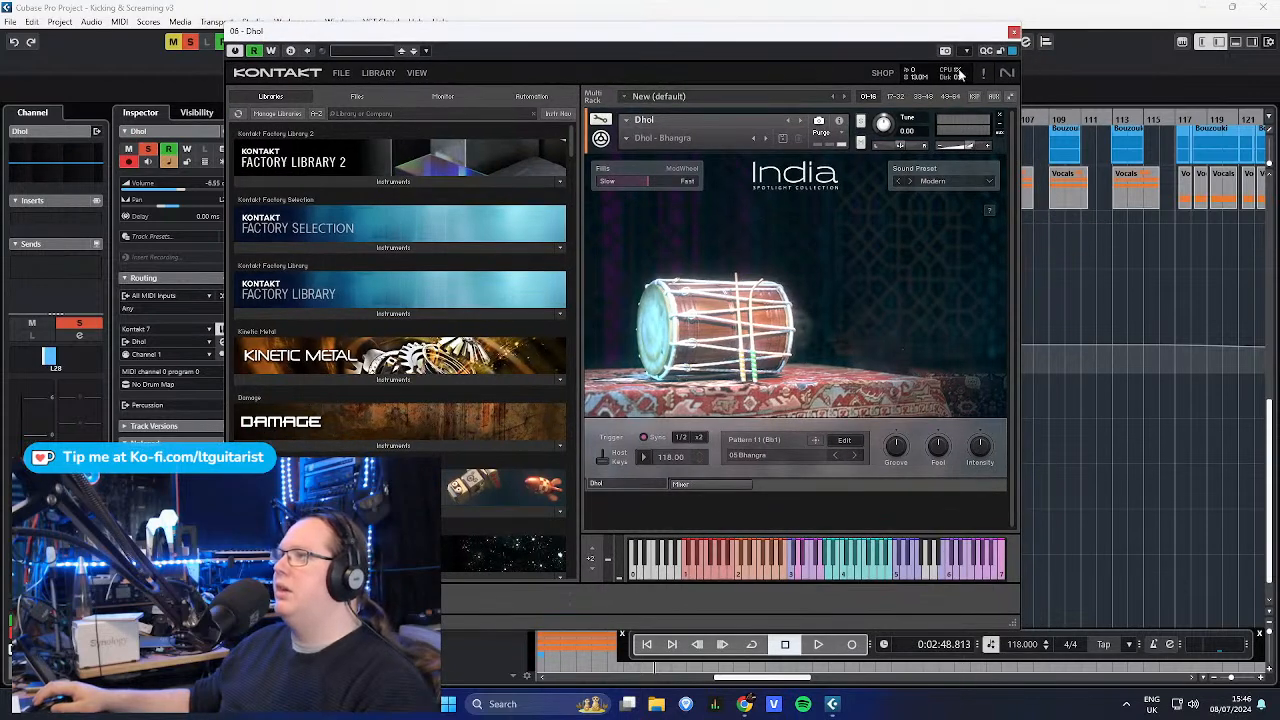
left_click(1014, 31)
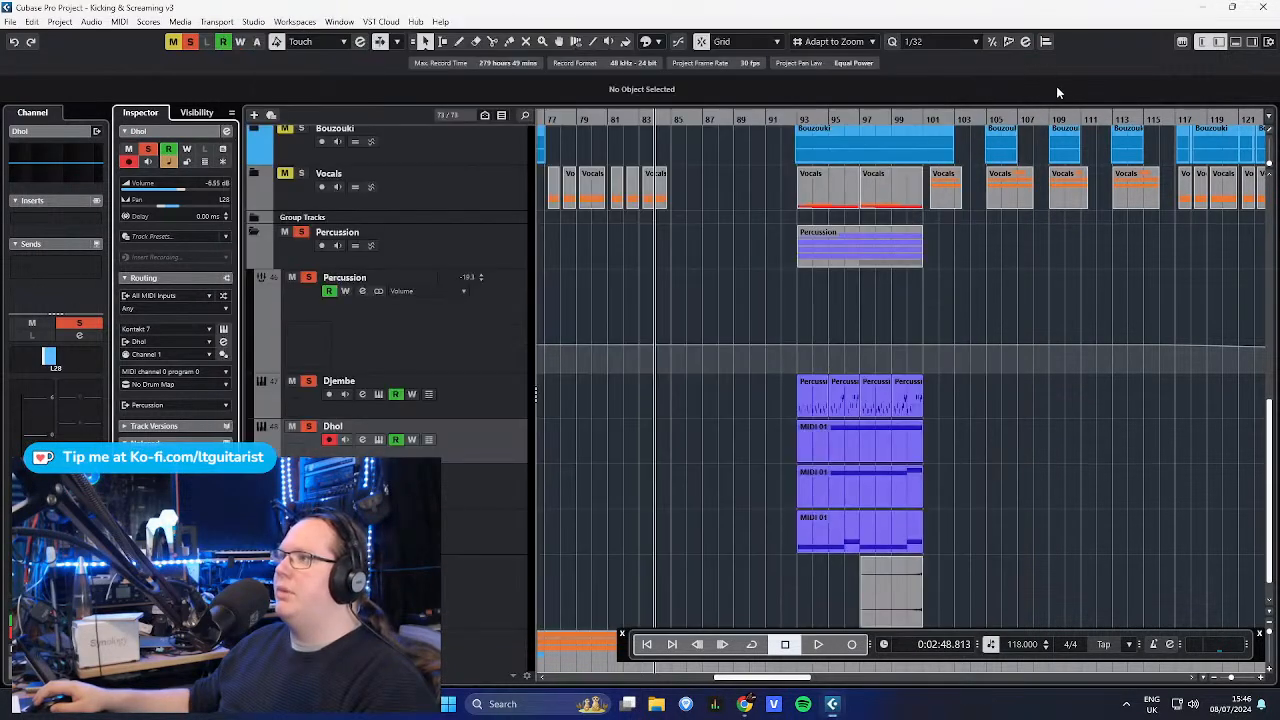
- Inspect the Kontakt instruments on the Dholak and Kanjira tracks, closing each one after viewing
left_click(457, 488)
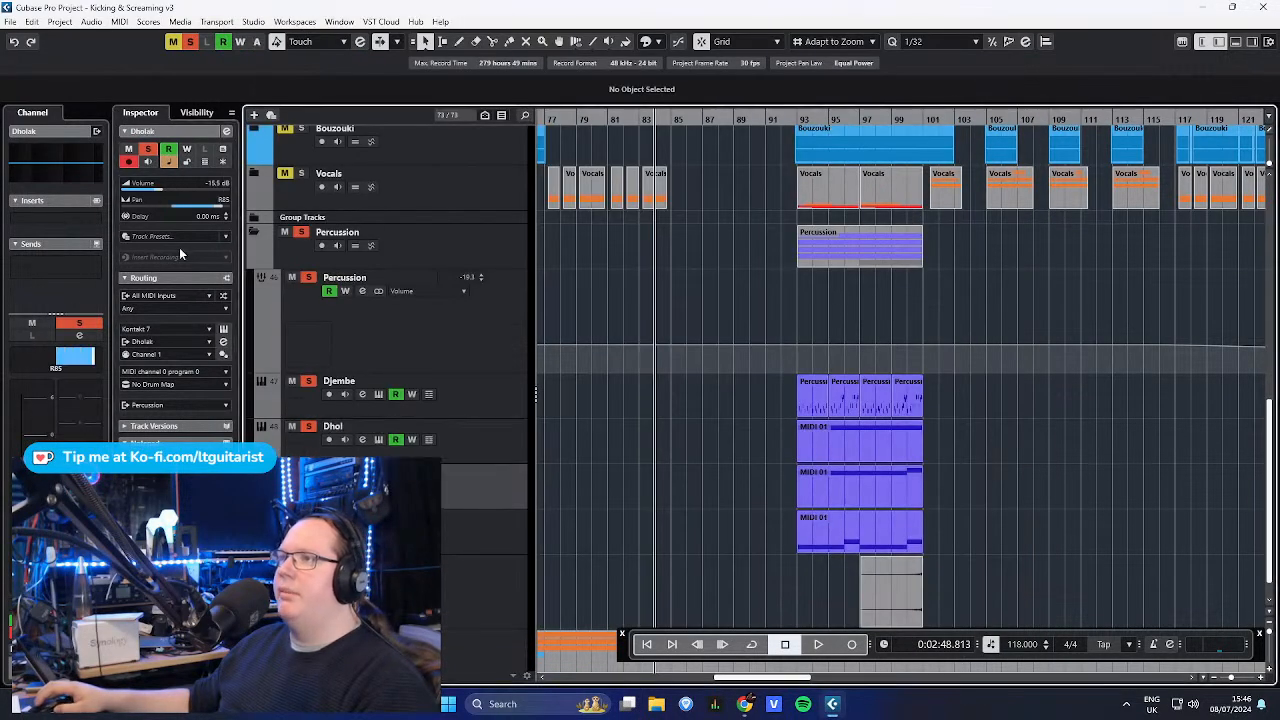
left_click(222, 328)
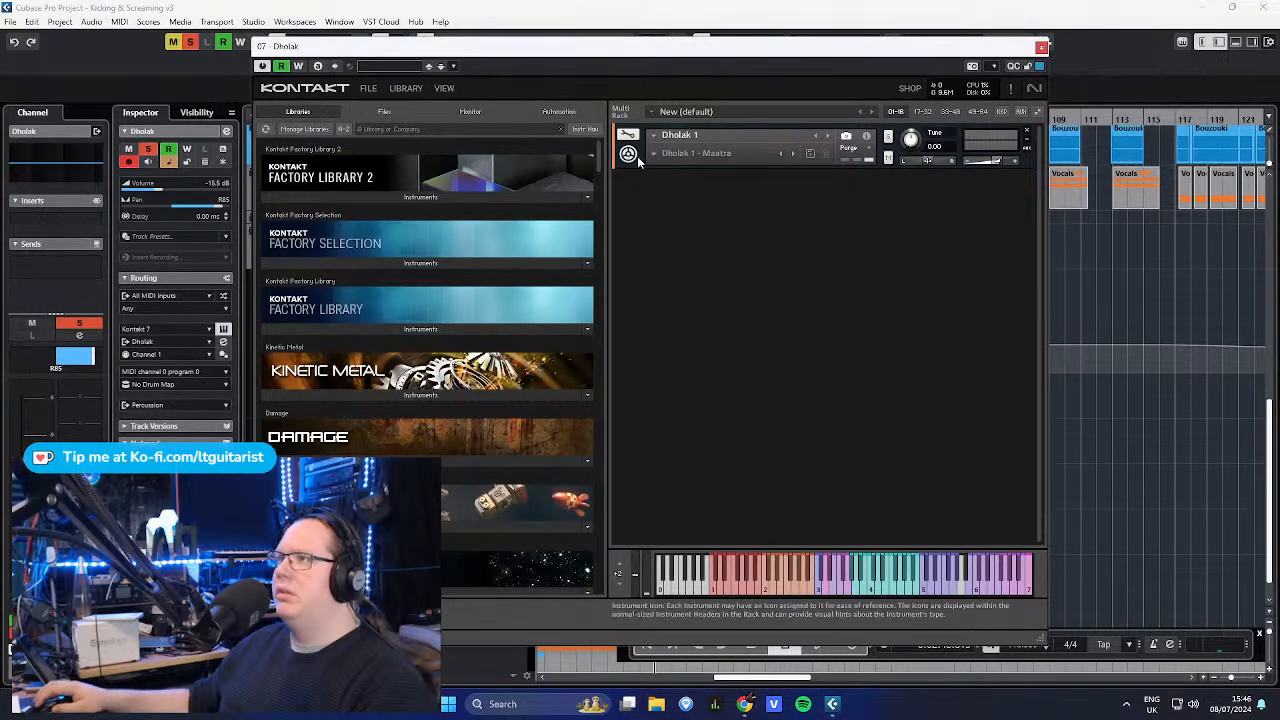
left_click(1040, 47)
left_click(506, 518)
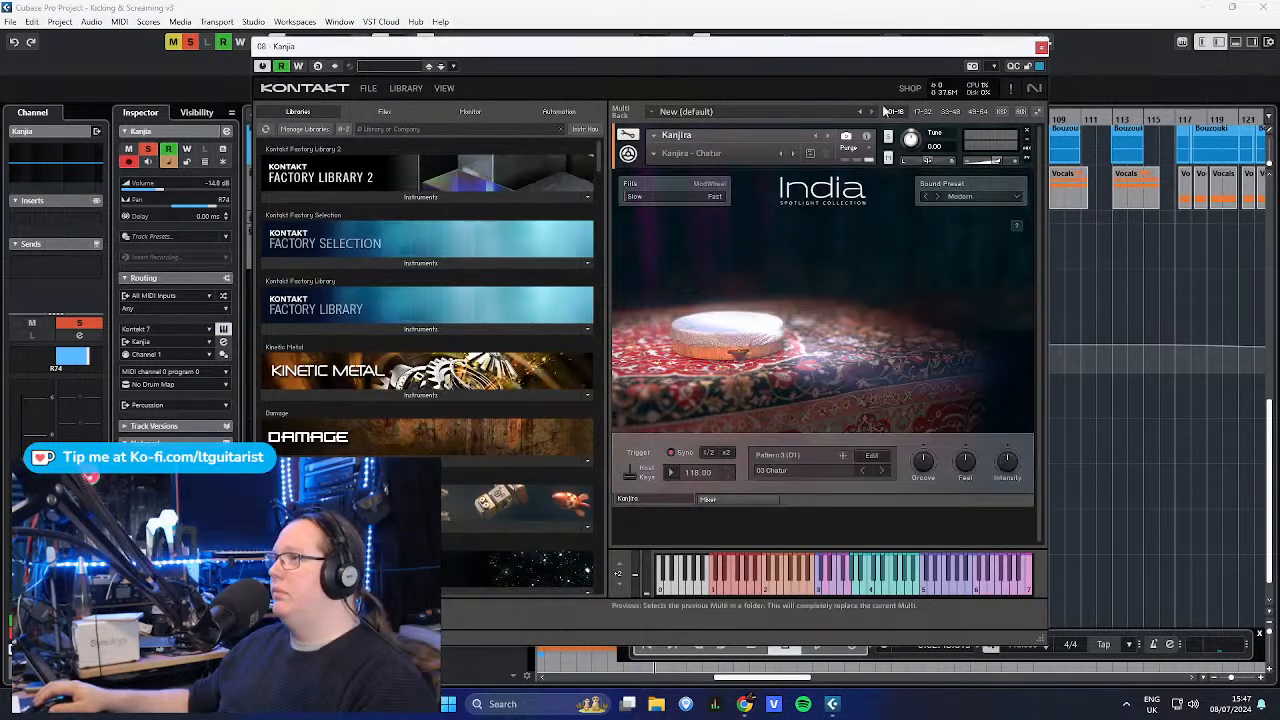
left_click(1041, 48)
- Select the percussion MIDI parts between bars 93 and 101 to examine them, and clear the selection
scroll(814, 292, "up", 1)
scroll(805, 315, "down", 5)
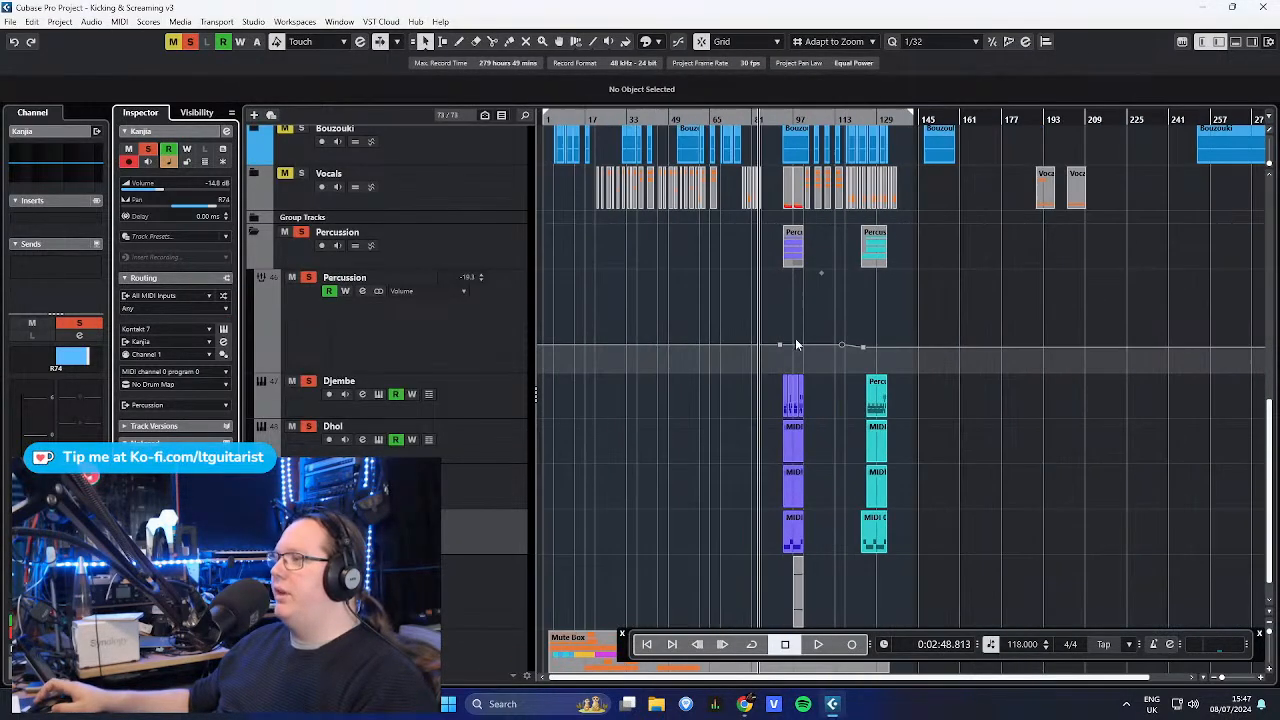
scroll(791, 371, "up", 3)
scroll(790, 370, "up", 2)
left_click_drag(638, 398, 1115, 555)
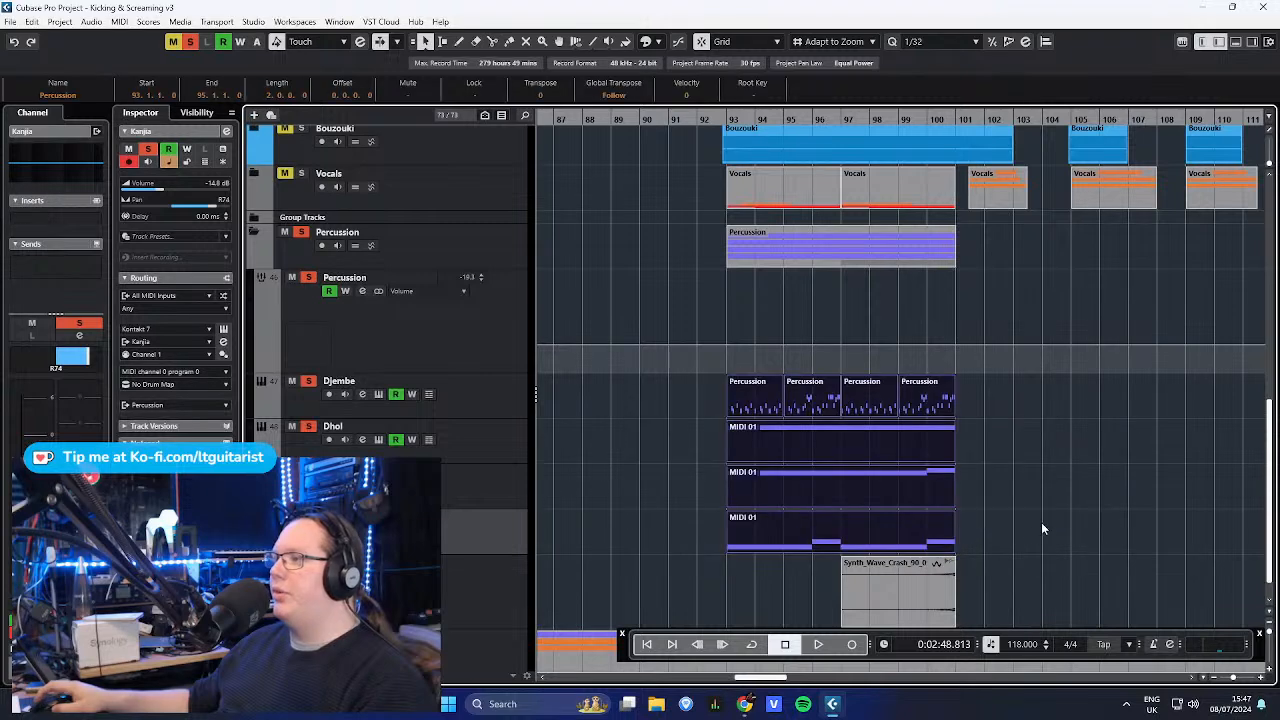
scroll(912, 487, "up", 2)
left_click(671, 291)
- View the channel EQ curve of the Percussion group track and close it
left_click(332, 320)
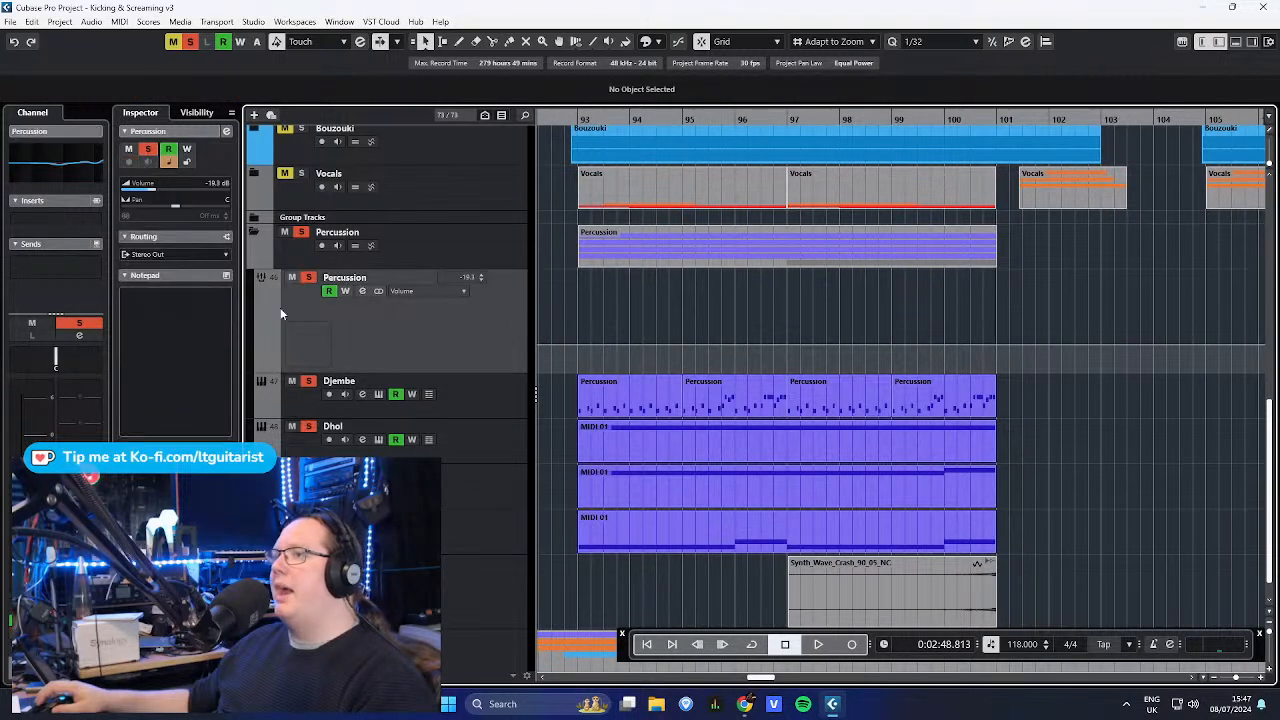
left_click(60, 168)
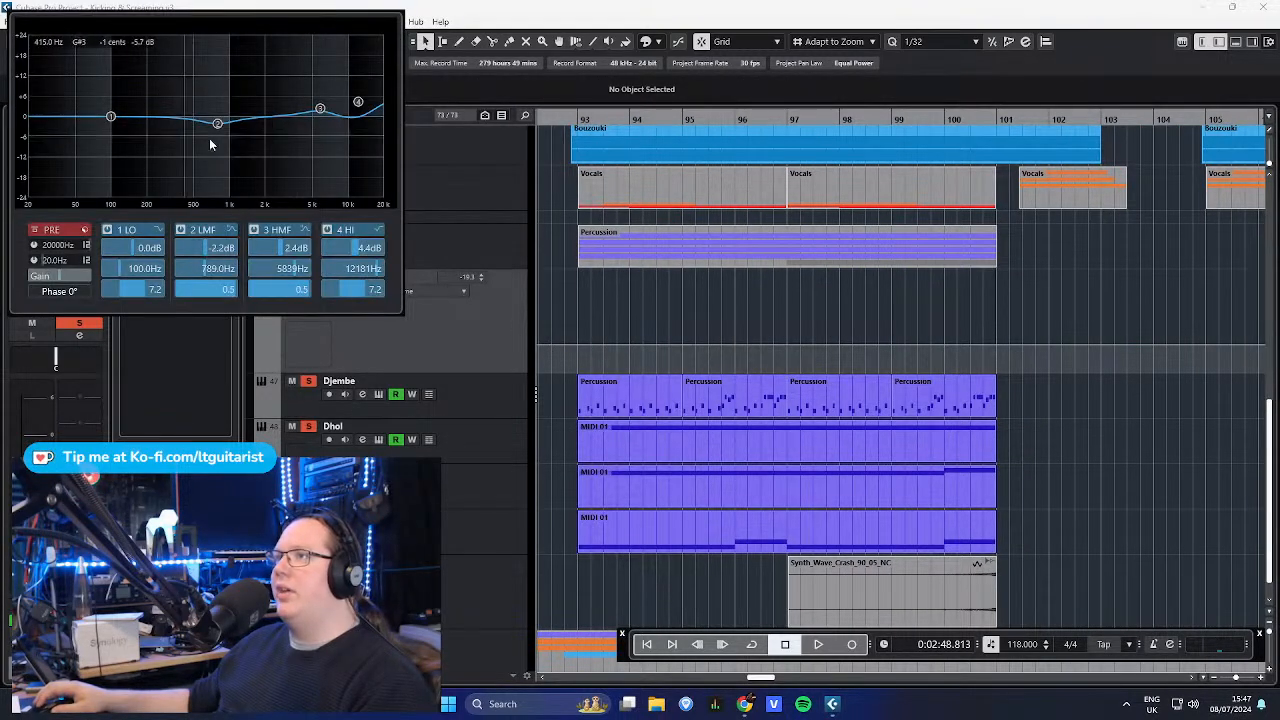
left_click(574, 281)
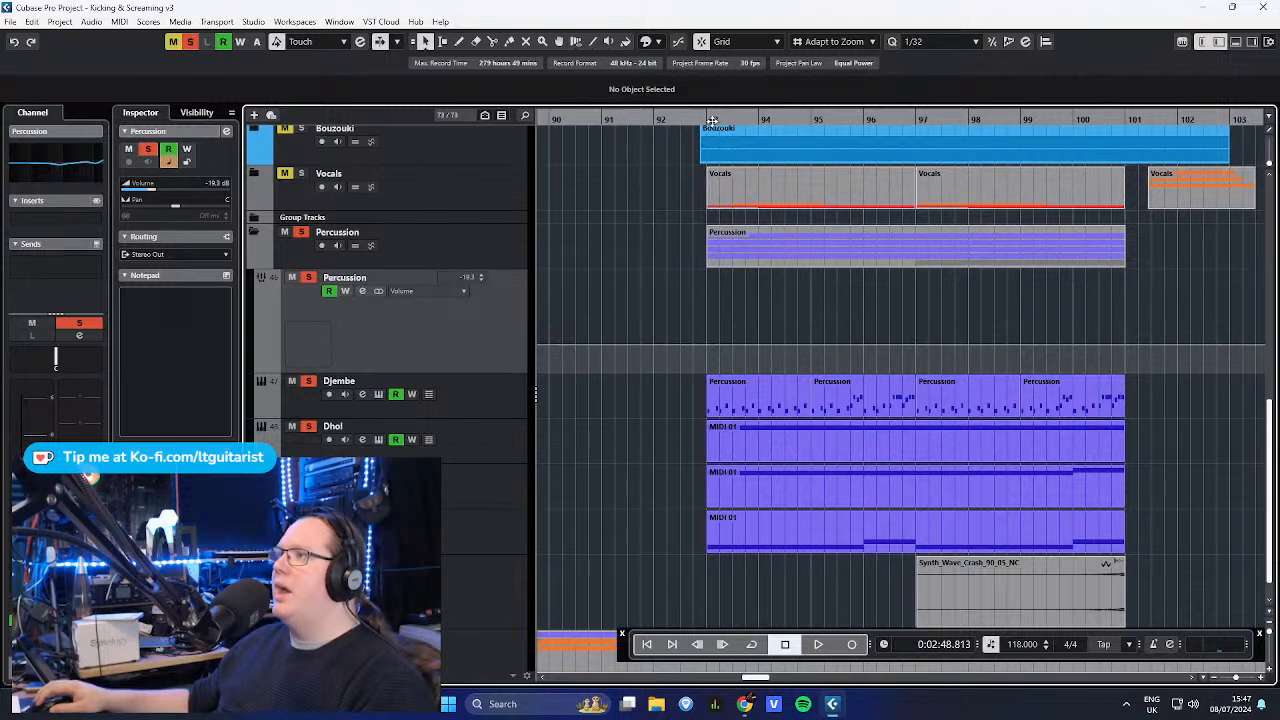
- Place the playback cursor just before bar 93 and examine the Djembe track's first Percussion part
left_click(495, 496)
left_click(512, 442)
left_click(508, 507)
left_click(487, 396)
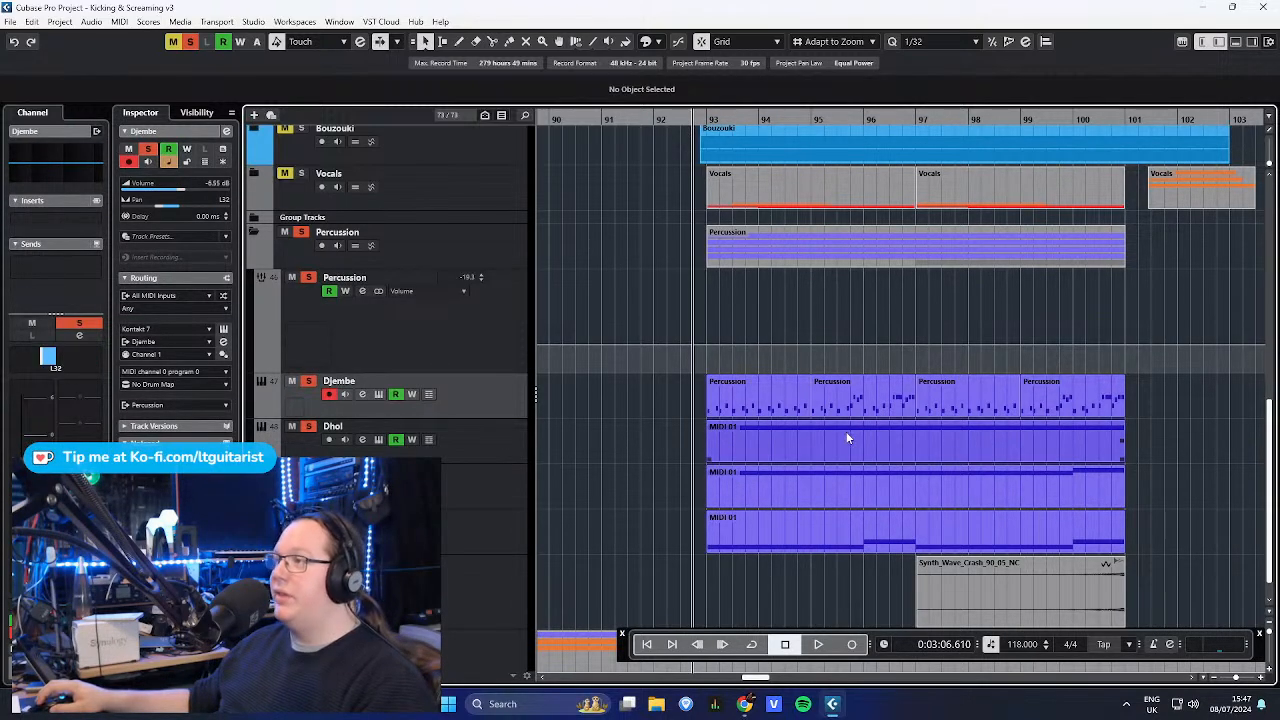
left_click(731, 389)
scroll(731, 389, "up", 3)
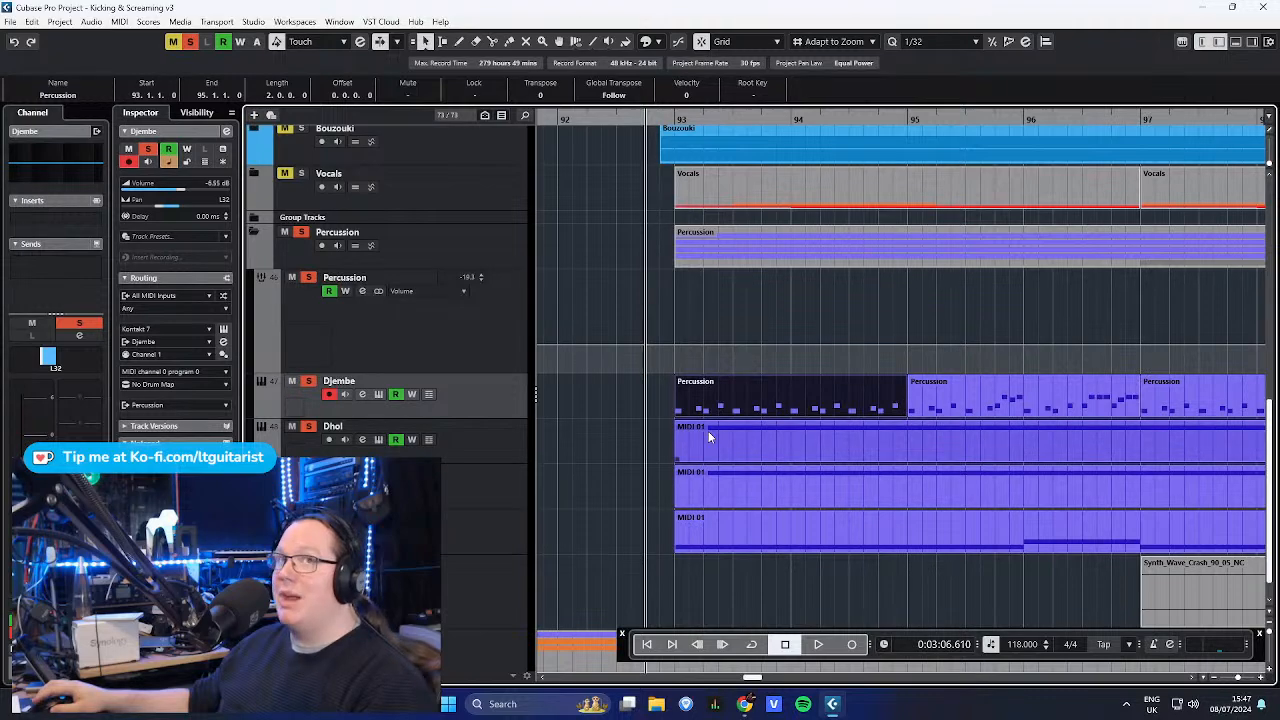
scroll(708, 436, "down", 3)
- Look through the Dhol and the tracks below it, and check the Dhol's Kontakt pattern settings again
left_click(486, 430)
left_click(490, 486)
left_click(483, 566)
left_click(486, 503)
left_click(492, 448)
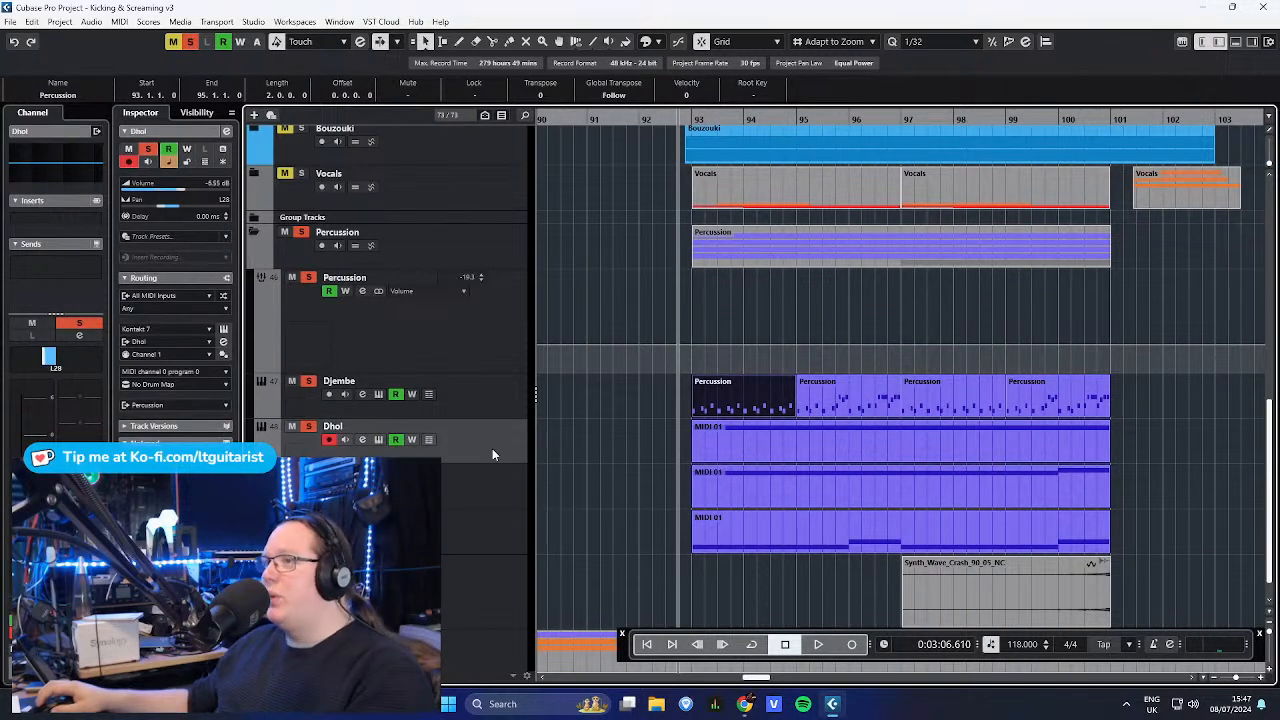
left_click(223, 329)
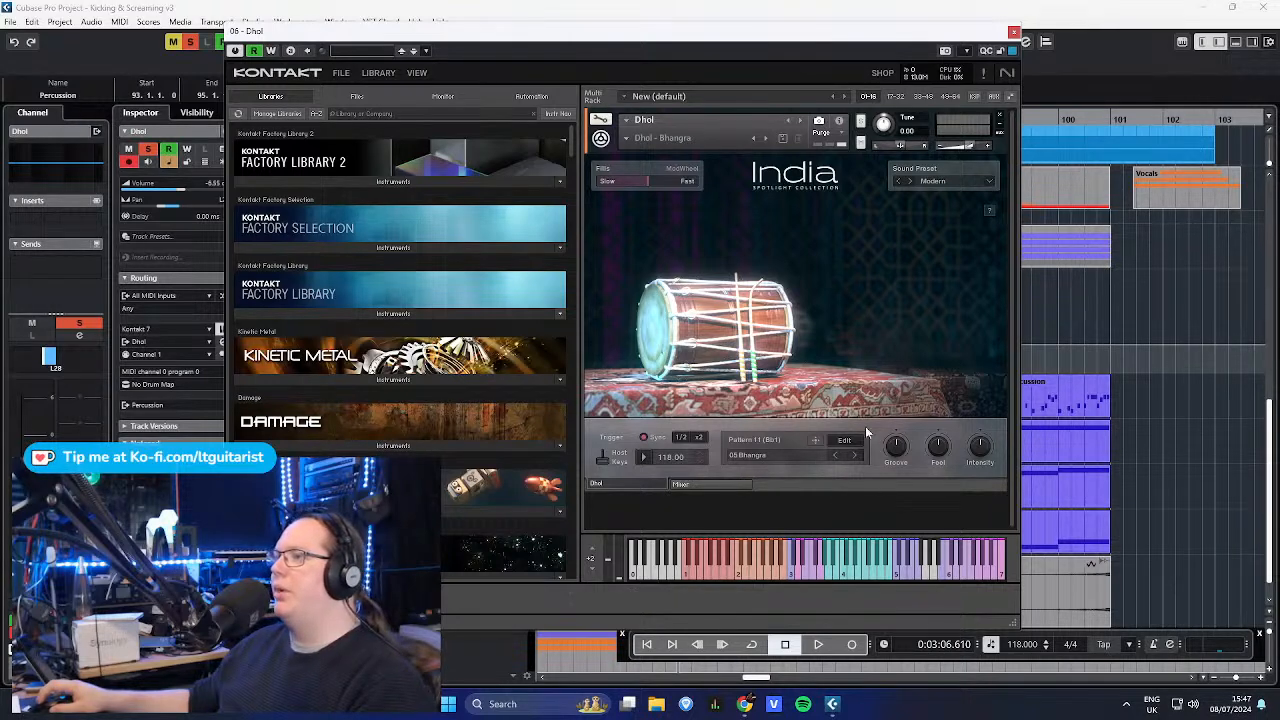
left_click(1013, 32)
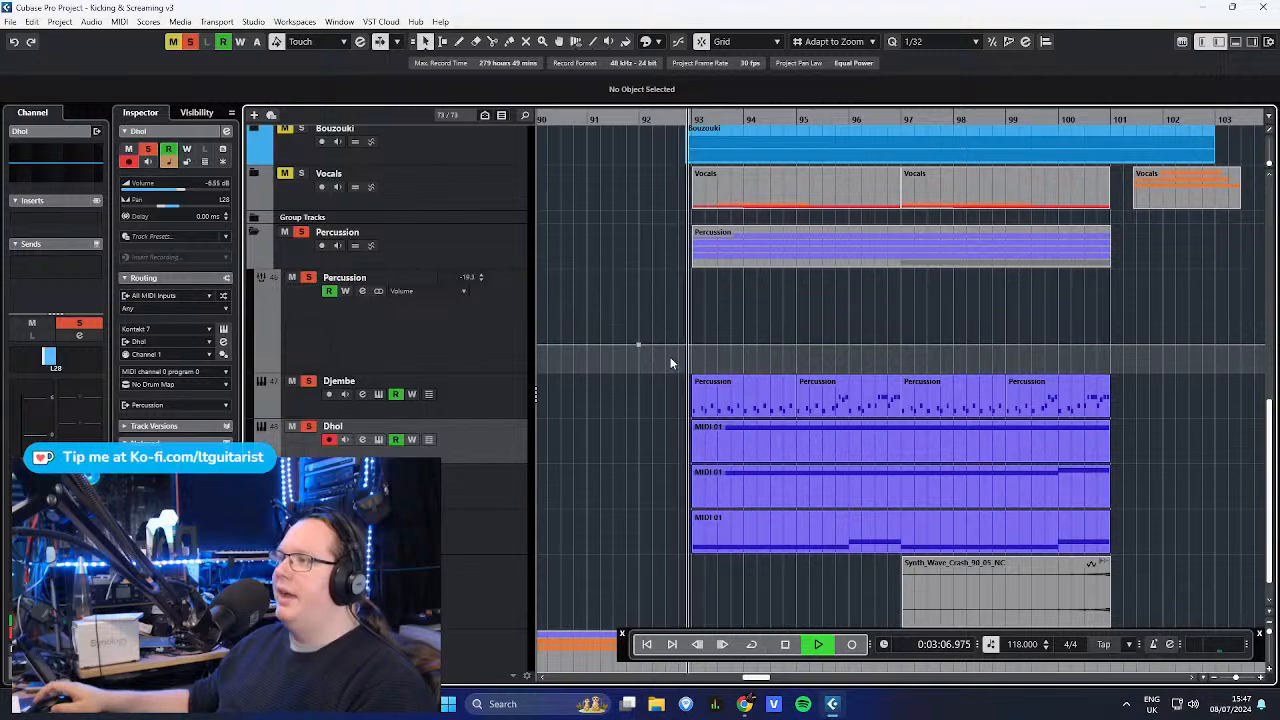
- Play the soloed percussion from about bar 93, clear all solos near bar 100, and stop after bar 101
scroll(670, 357, "up", 2)
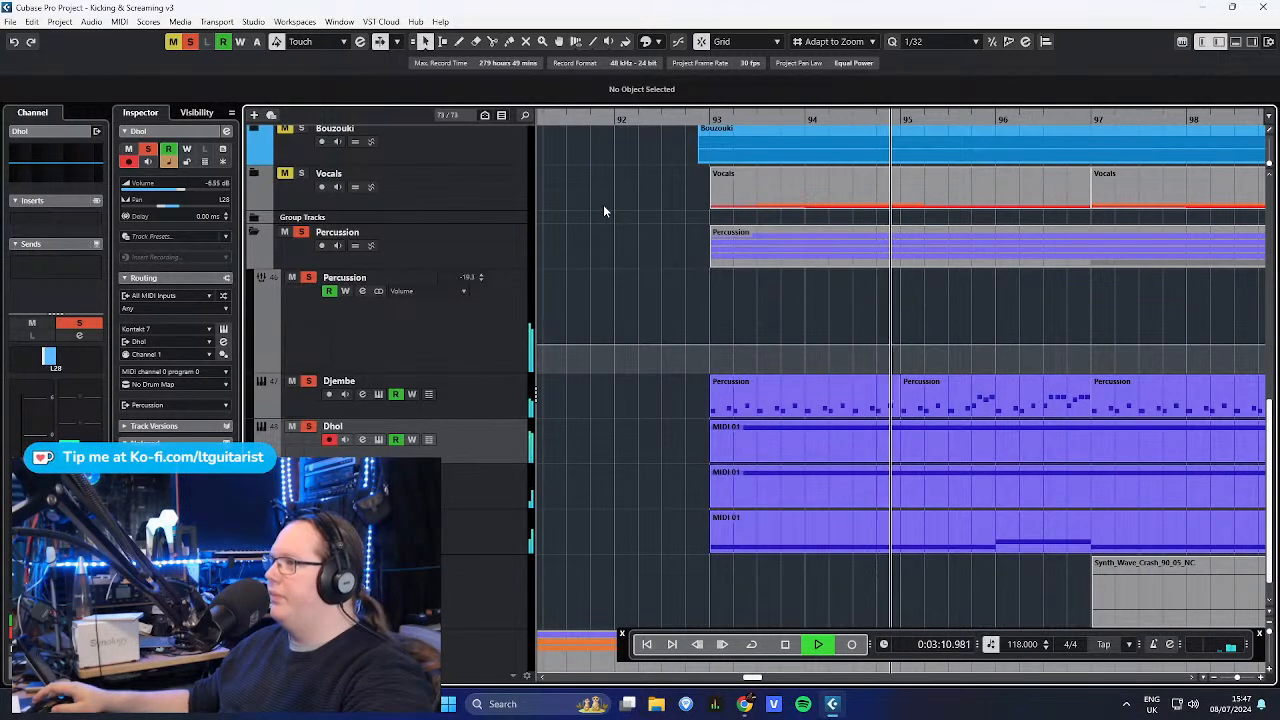
left_click_drag(1139, 305, 1096, 288)
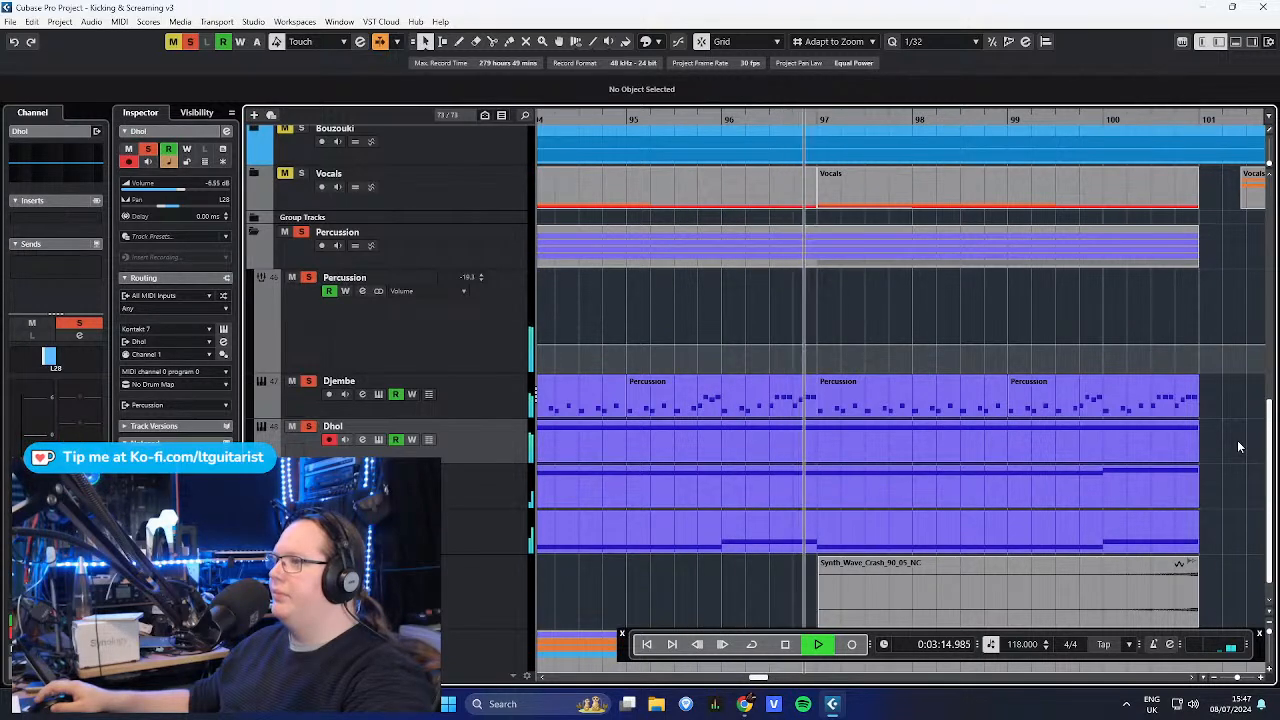
left_click(190, 43)
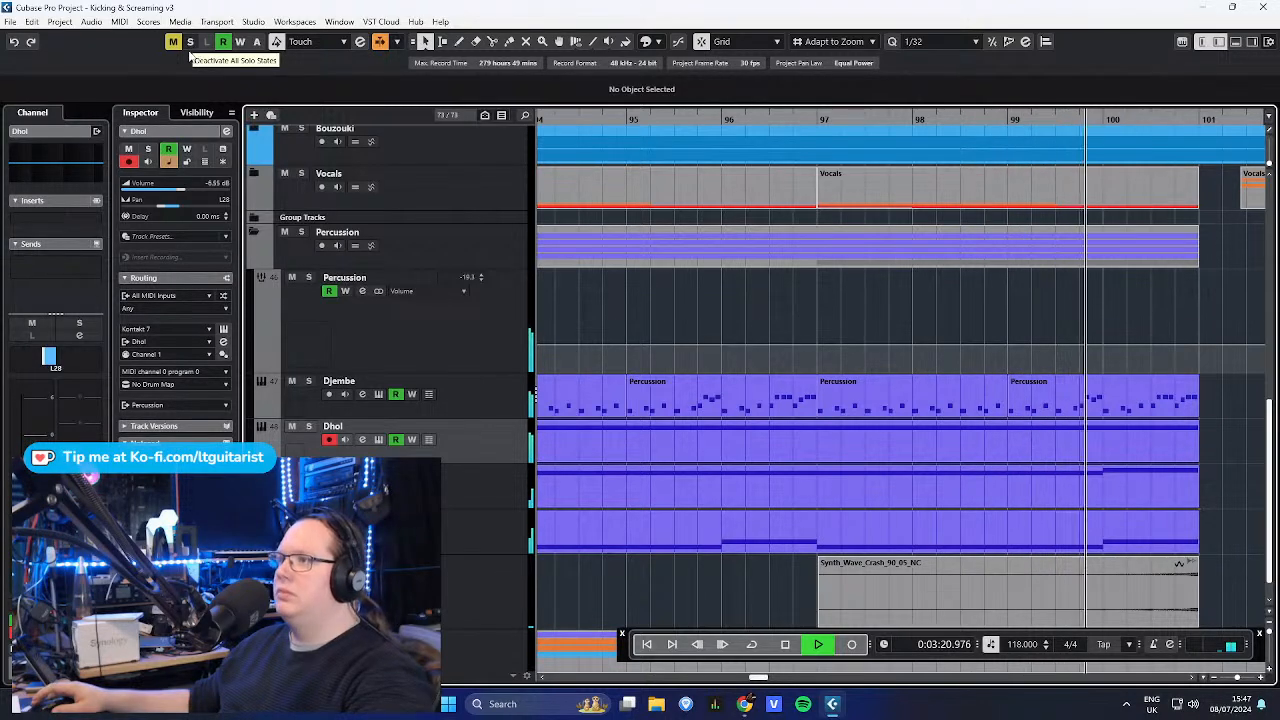
left_click_drag(1212, 319, 1066, 318)
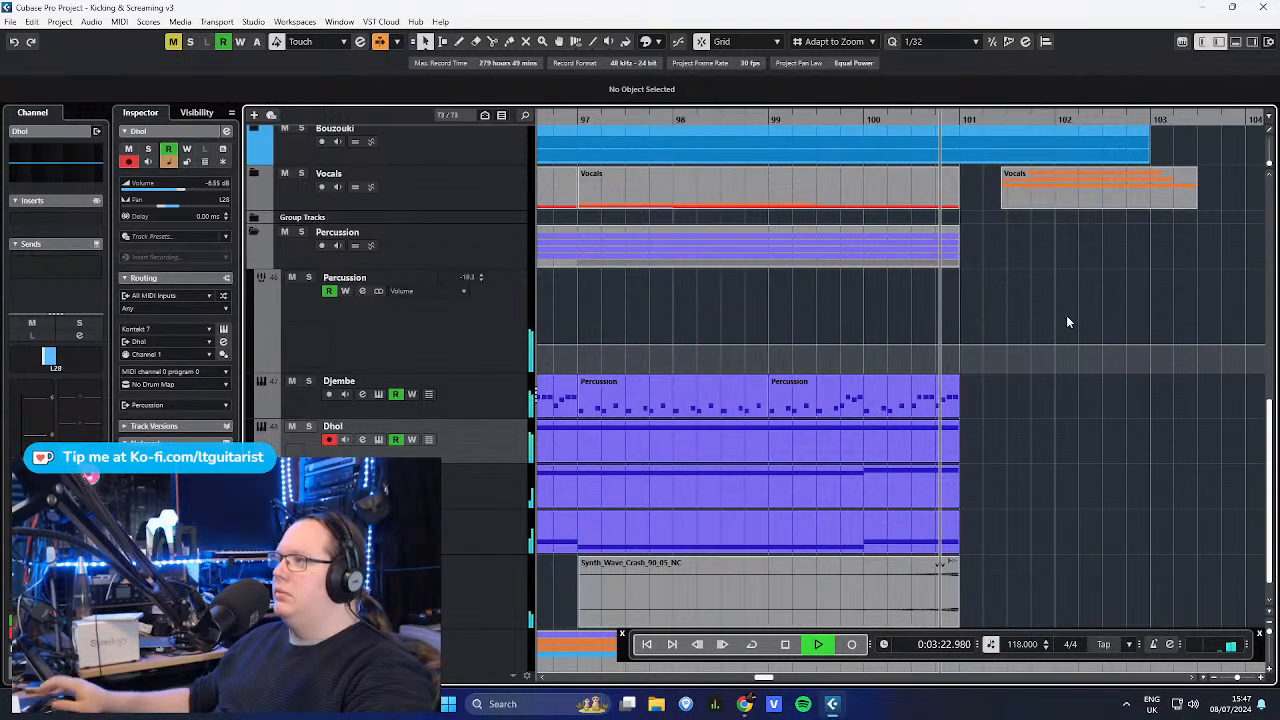
key("space")
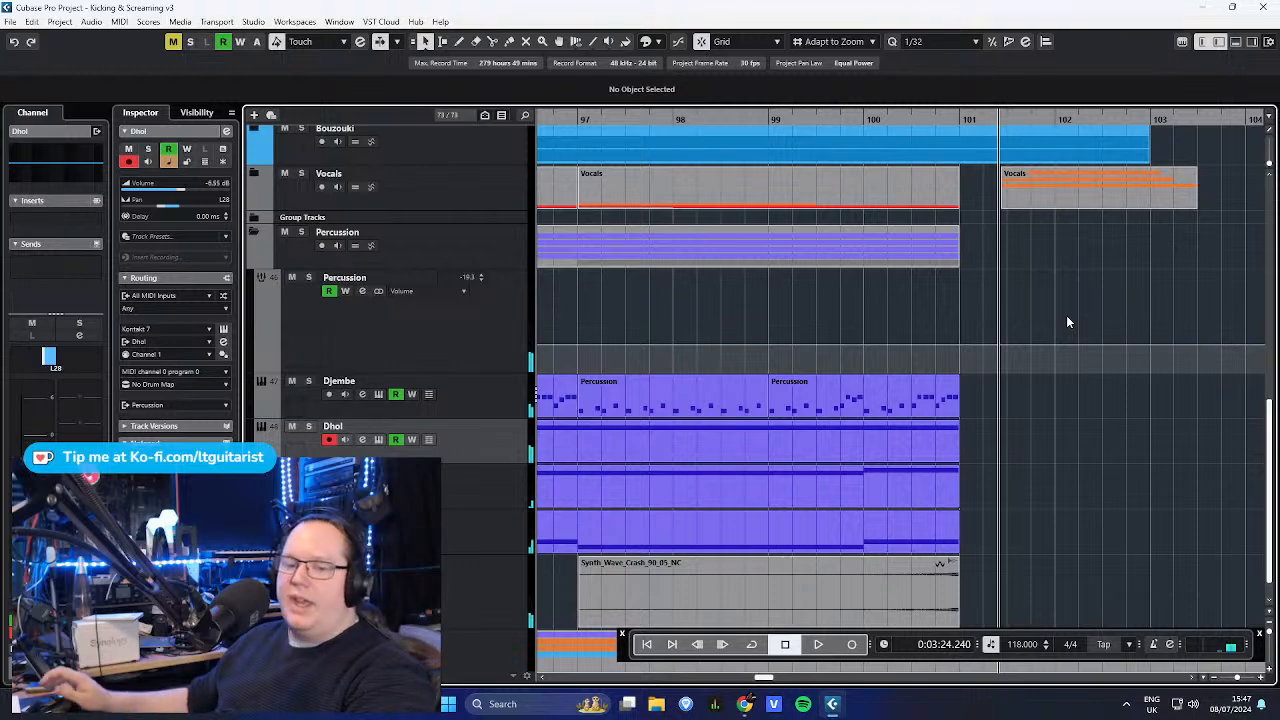
- Place the playback cursor at about bar 101 and examine the second block of Percussion parts near bars 123 to 133
left_click(943, 117)
left_click_drag(943, 117, 948, 36)
scroll(1178, 313, "right", 5)
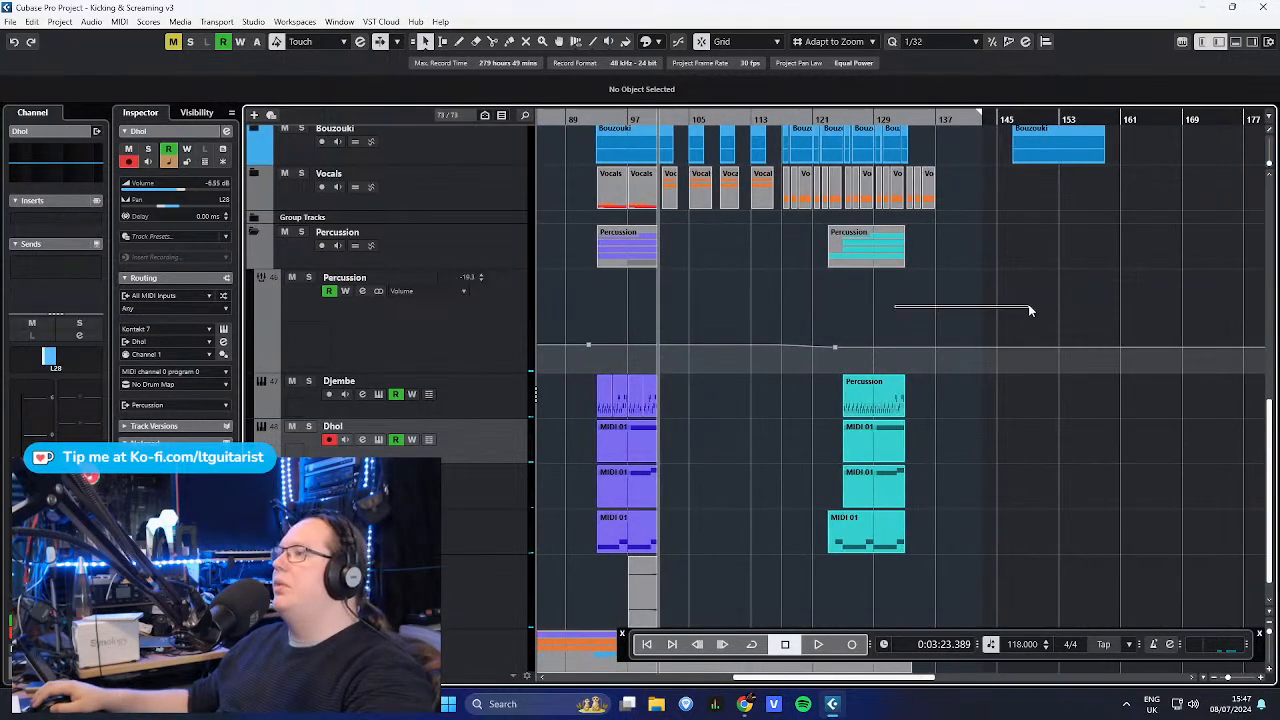
scroll(1027, 306, "up", 3)
scroll(924, 304, "down", 5)
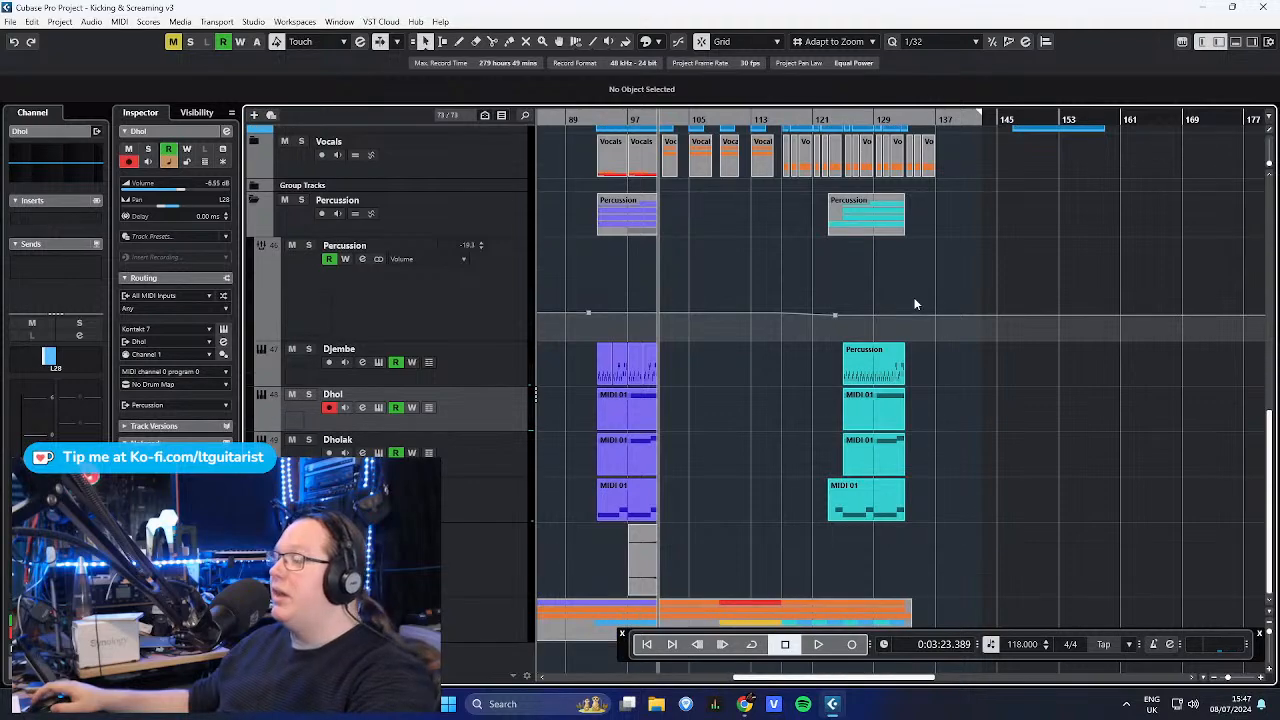
- Play the second percussion section in the full mix from about bar 124 and stop at about bar 130
left_click_drag(847, 122, 772, 167)
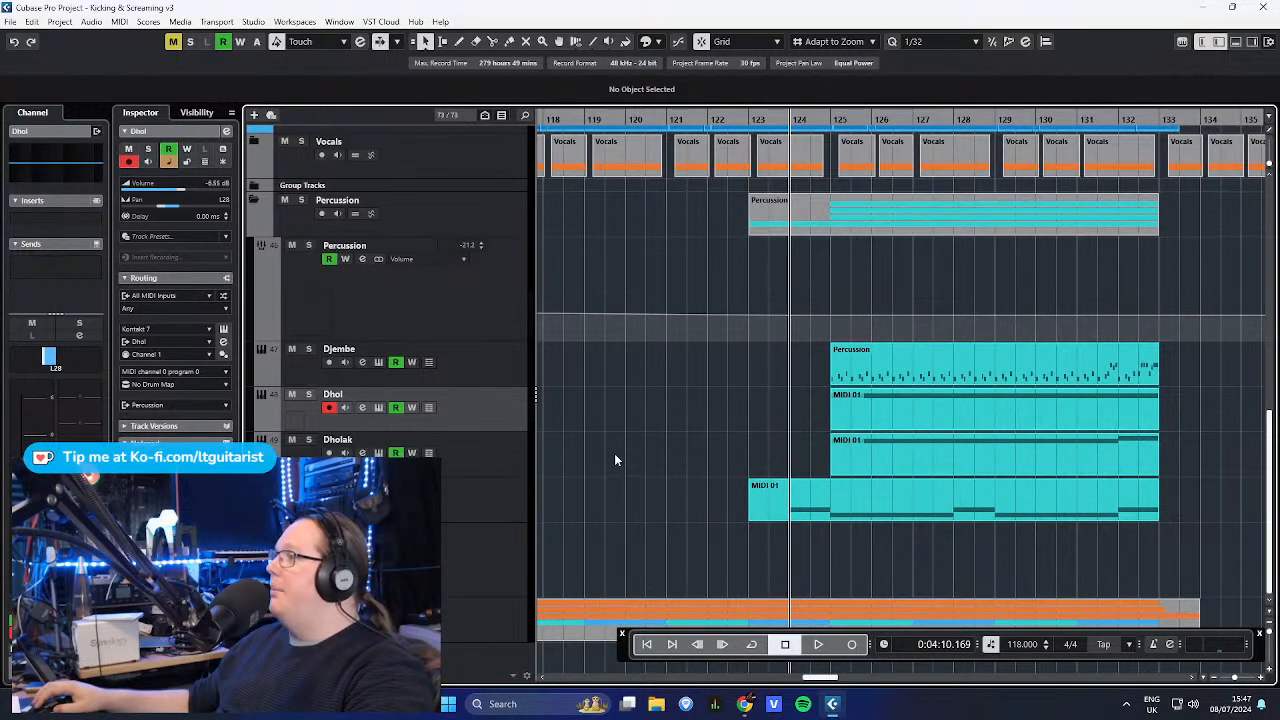
scroll(668, 328, "up", 4)
scroll(657, 323, "down", 4)
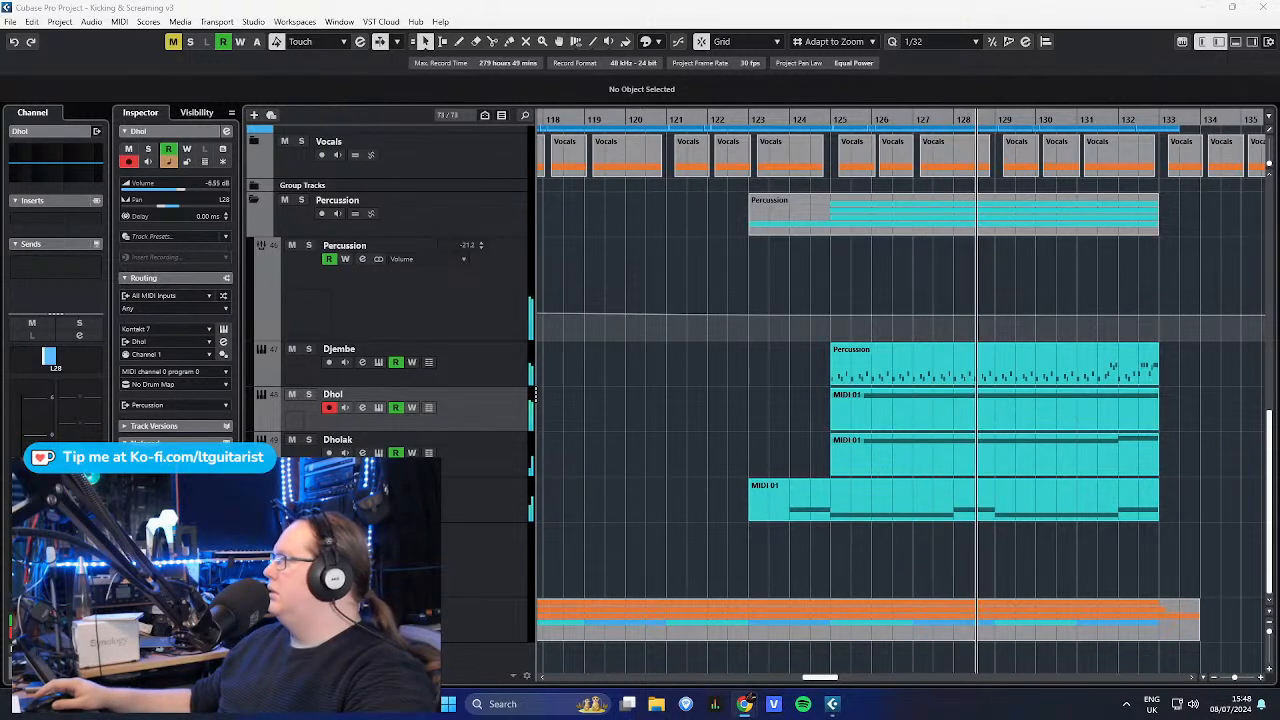
left_click(1128, 263)
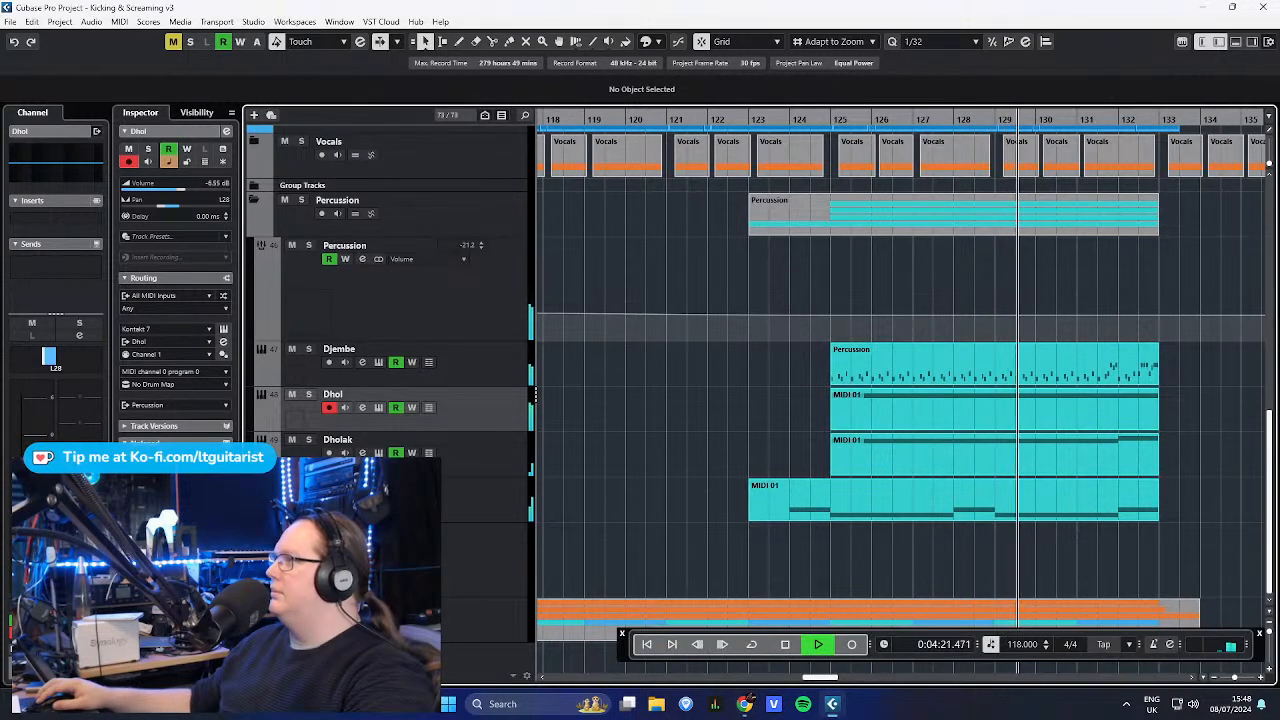
key("space")
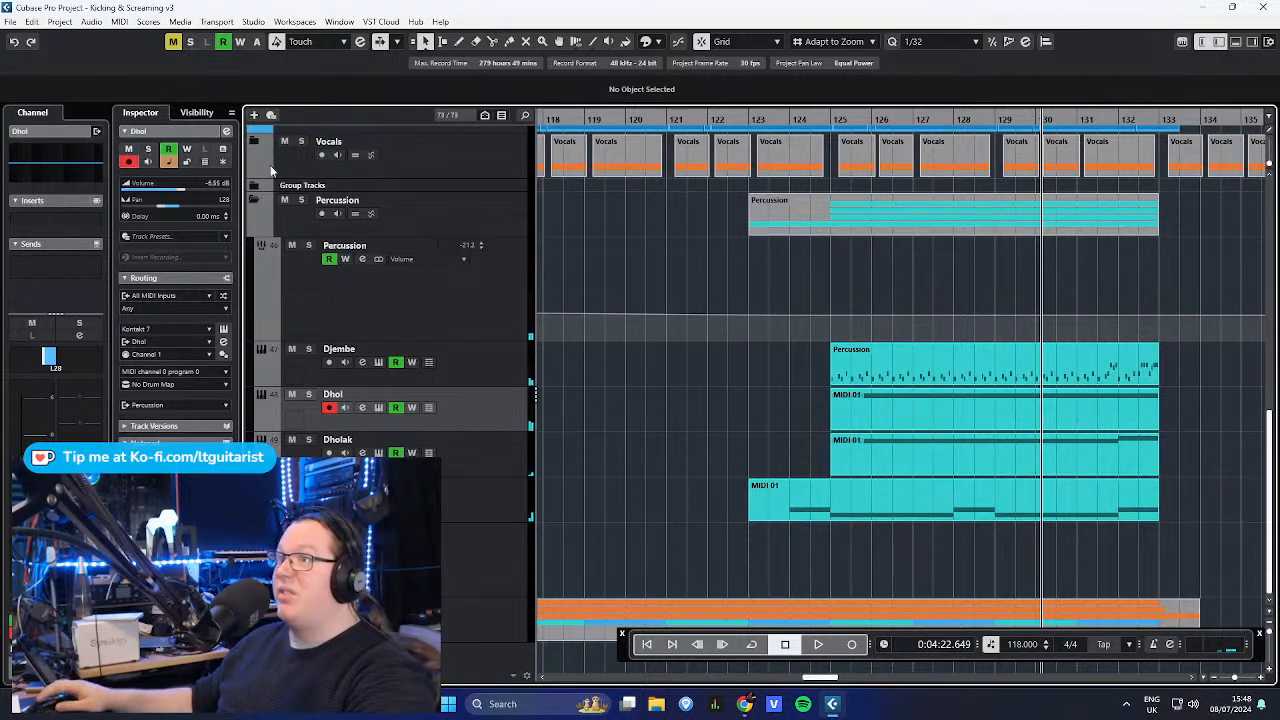
- Collapse the Percussion folder and return the playback cursor to the start of the project
left_click(253, 200)
left_click_drag(641, 119, 639, 76)
left_click_drag(458, 76, 548, 138)
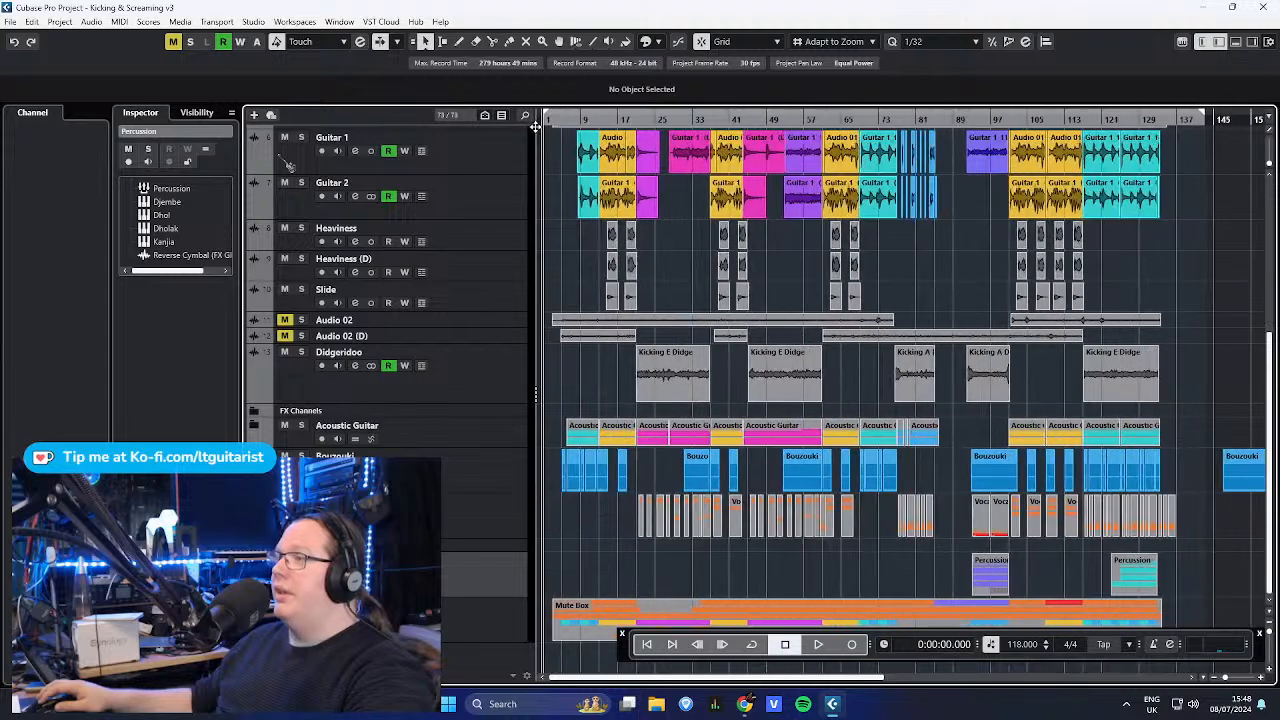
- Look over the guitar, Heaviness, Didgeridoo and Bouzouki tracks across the whole arrangement
left_click(335, 229)
scroll(569, 290, "up", 3)
scroll(575, 320, "down", 3)
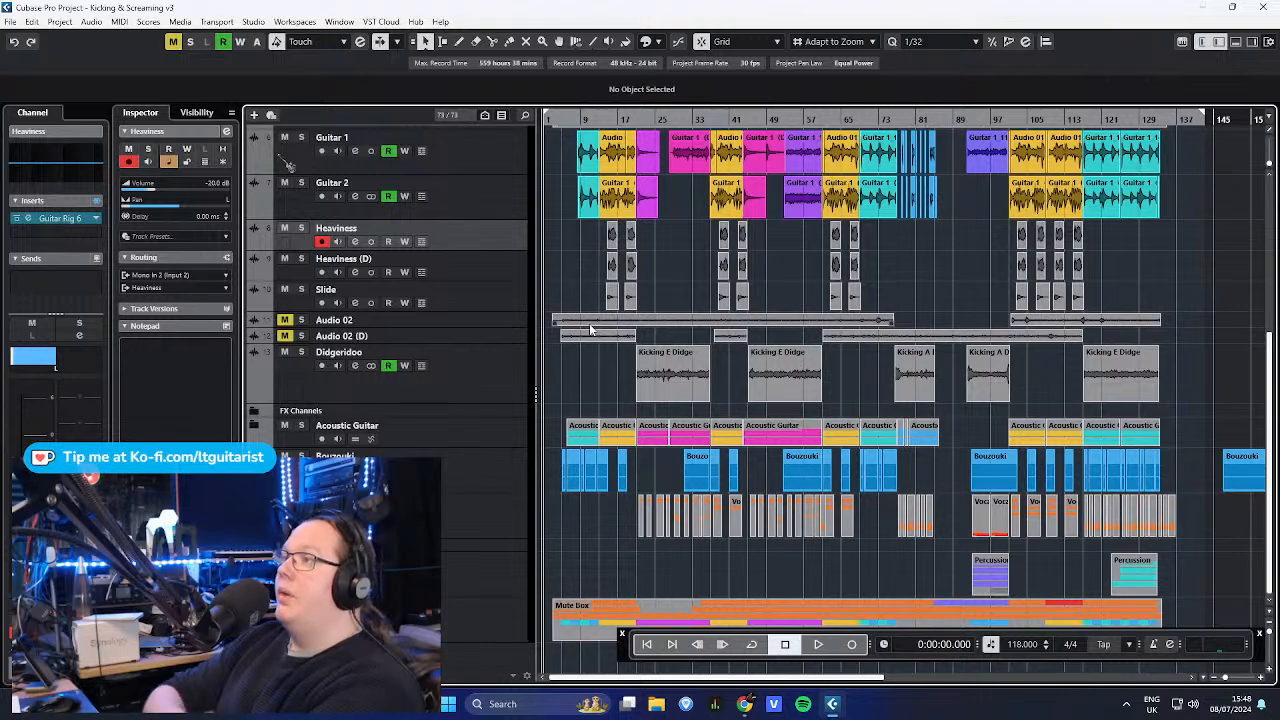
scroll(504, 406, "up", 3)
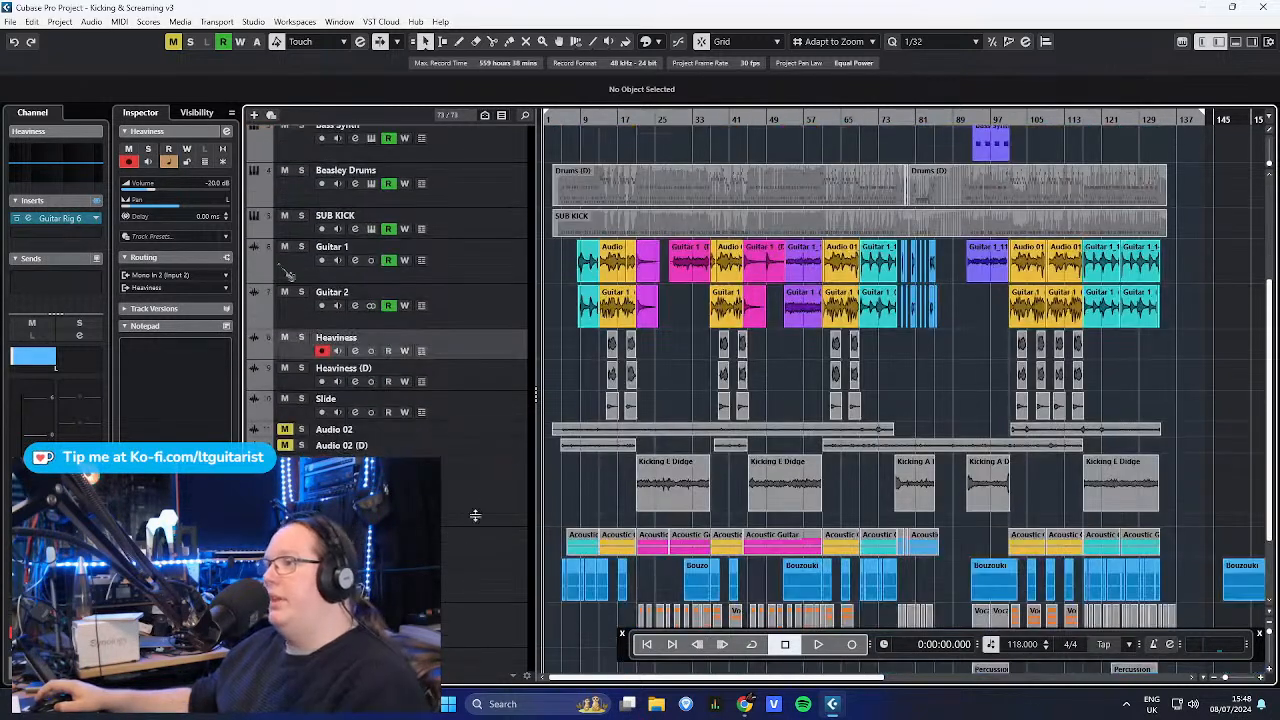
left_click(484, 566)
scroll(668, 343, "up", 3)
scroll(668, 342, "down", 3)
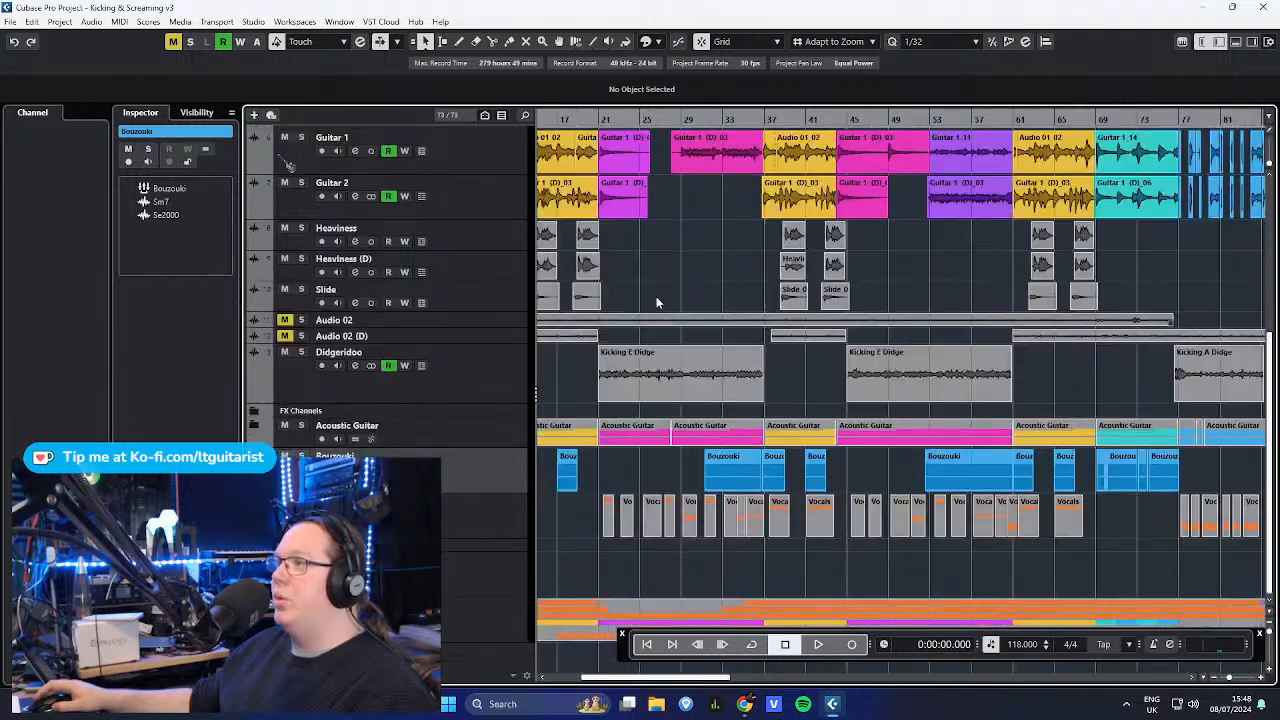
- Solo the Acoustic Guitar folder and look over the tracks around it
left_click(520, 383)
left_click(511, 463)
key("Up")
key("s")
scroll(640, 323, "up", 6)
scroll(640, 323, "down", 5)
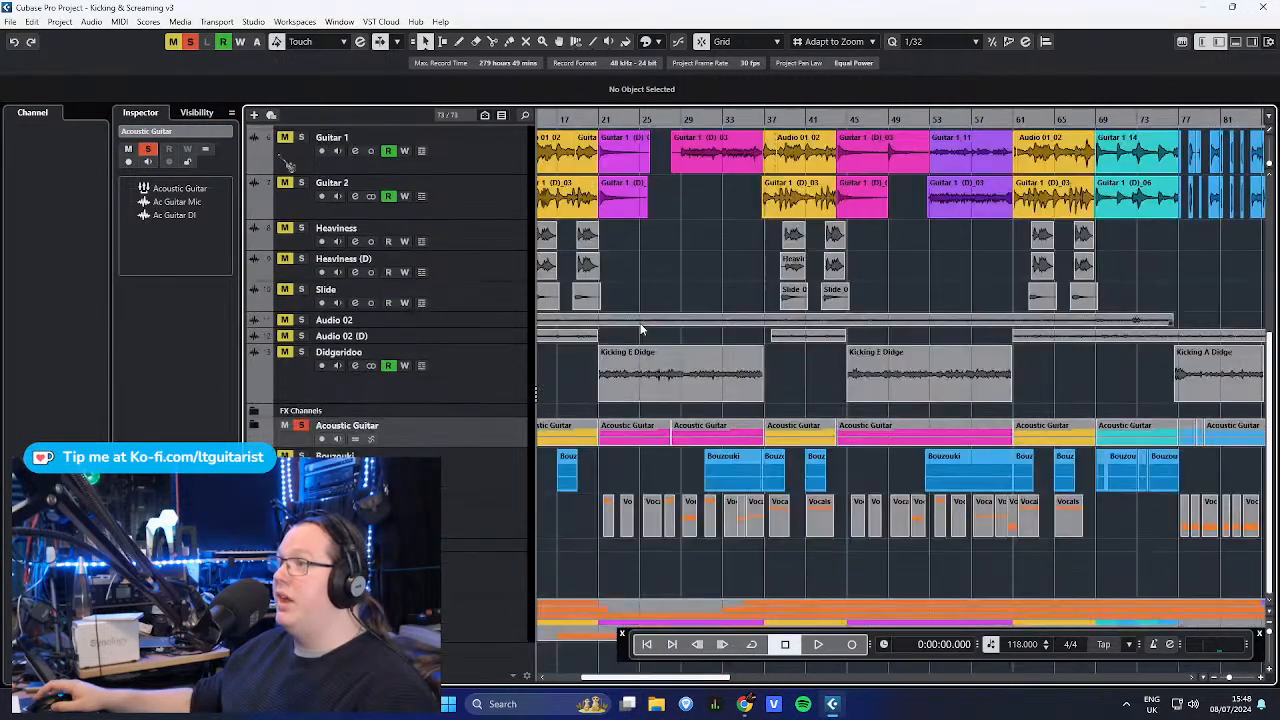
- Play the soloed acoustic guitar from about bar 28, restart from about bar 22 and stop at about bar 29
left_click(668, 120)
left_click(668, 120)
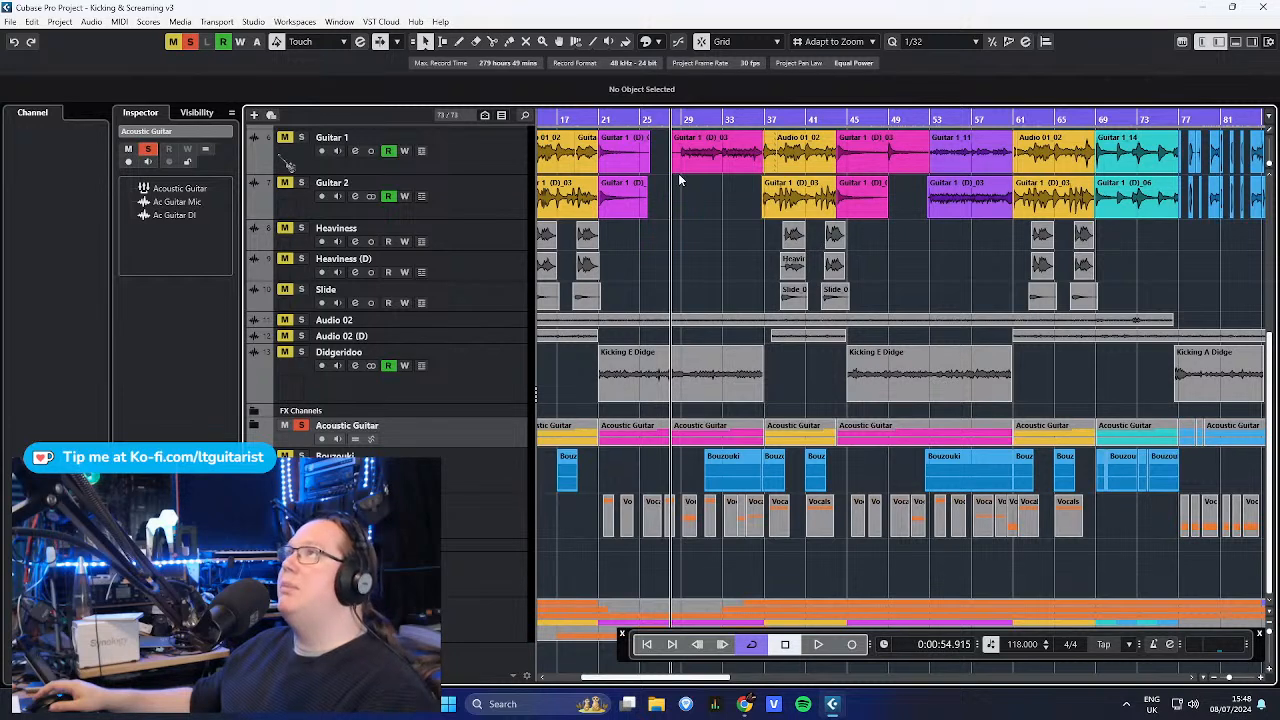
key("space")
left_click(606, 119)
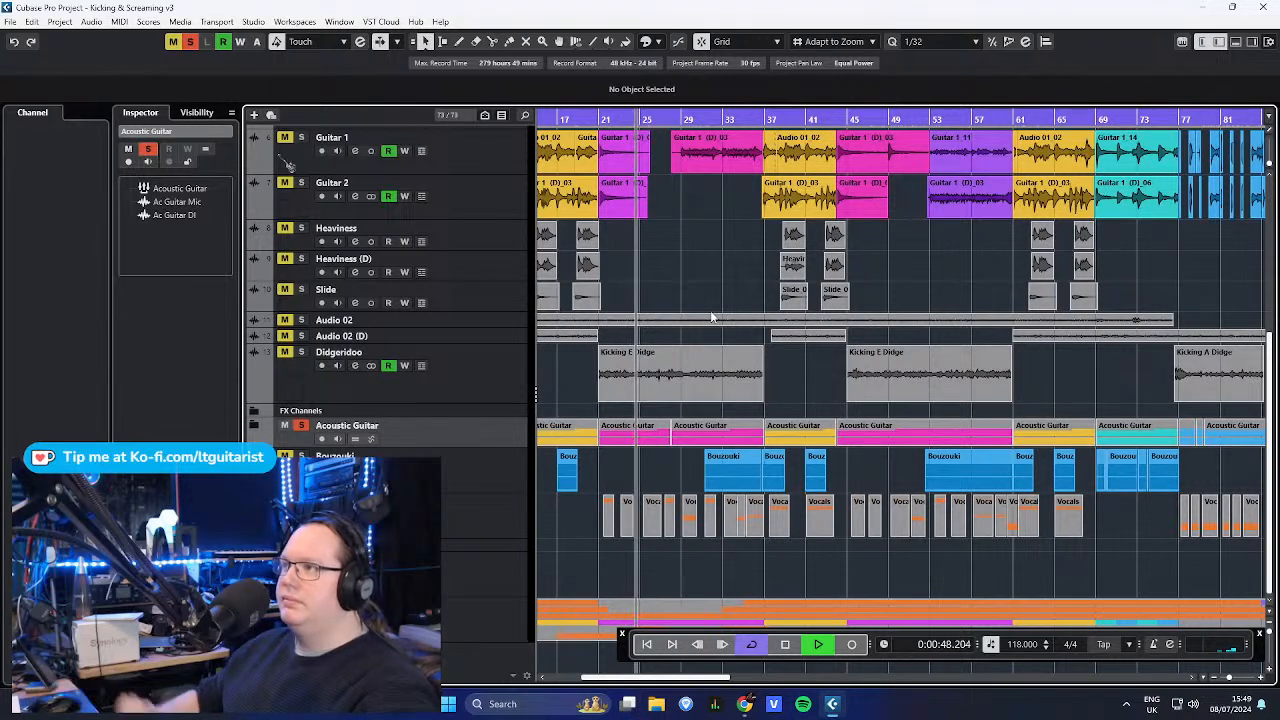
key("space")
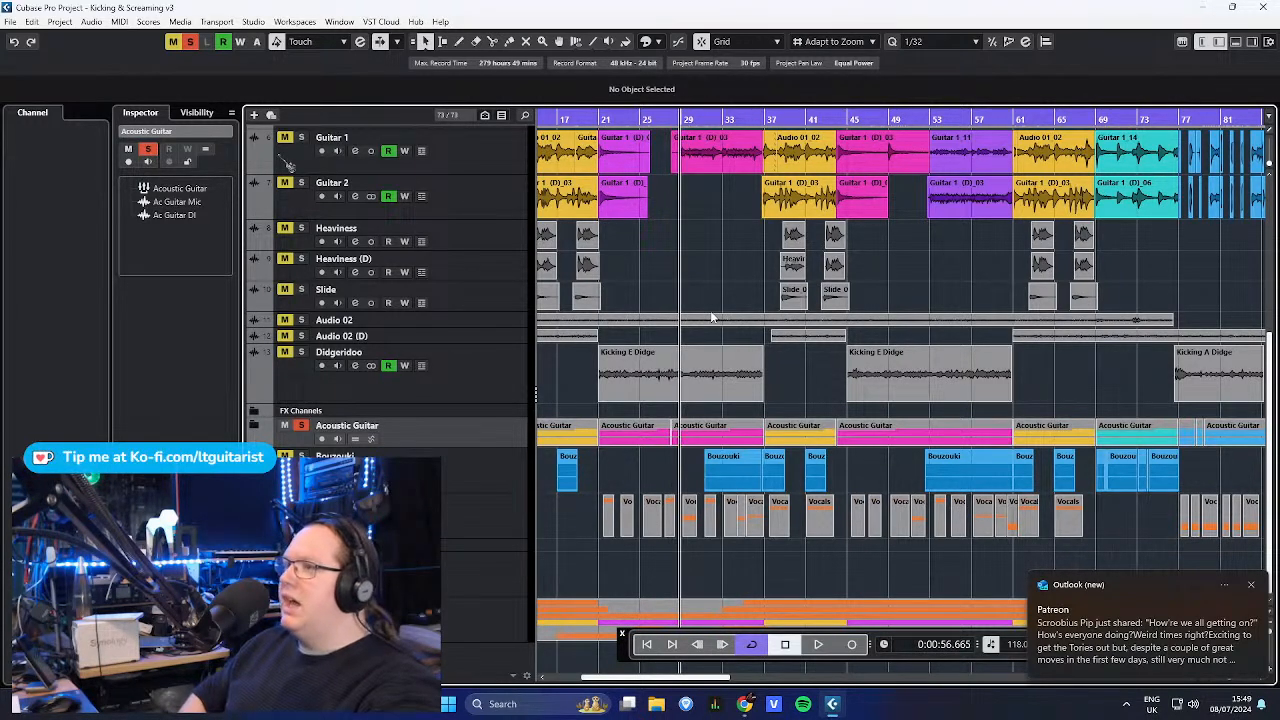
- Unsolo the Acoustic Guitar folder and look over all tracks across the whole arrangement
left_click(305, 426)
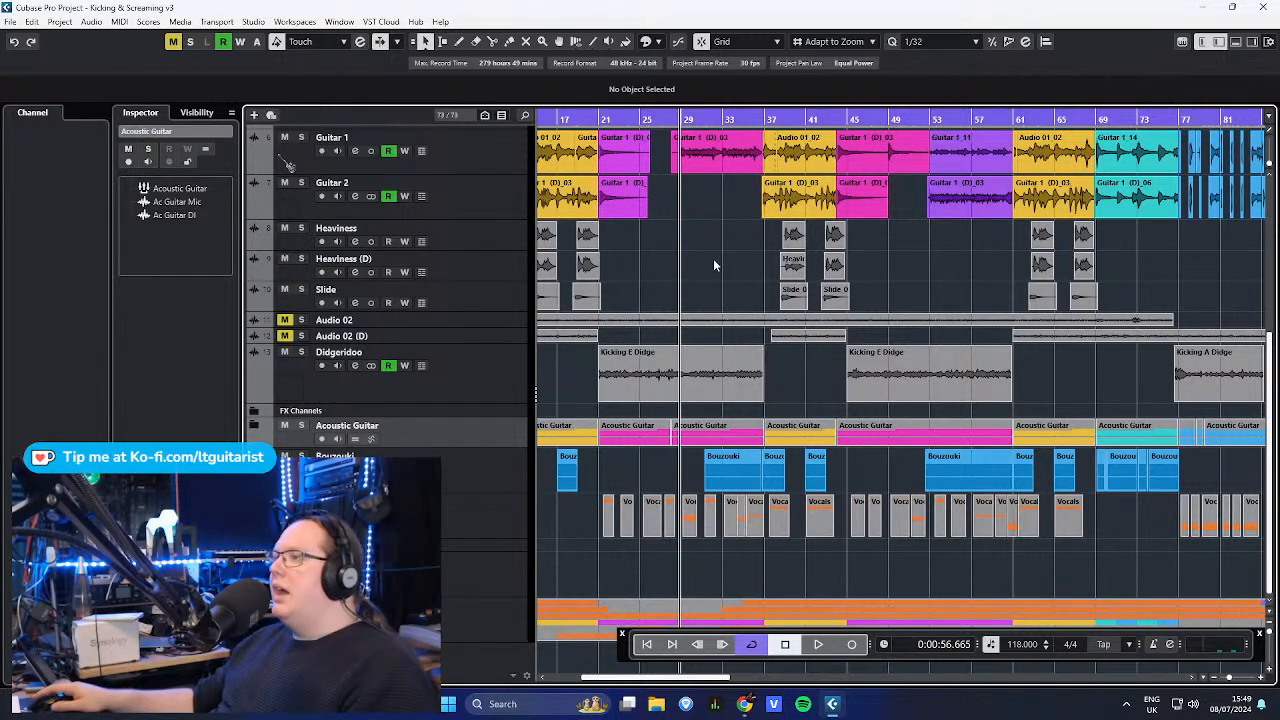
scroll(713, 261, "up", 3)
scroll(682, 265, "down", 3)
scroll(642, 254, "up", 5)
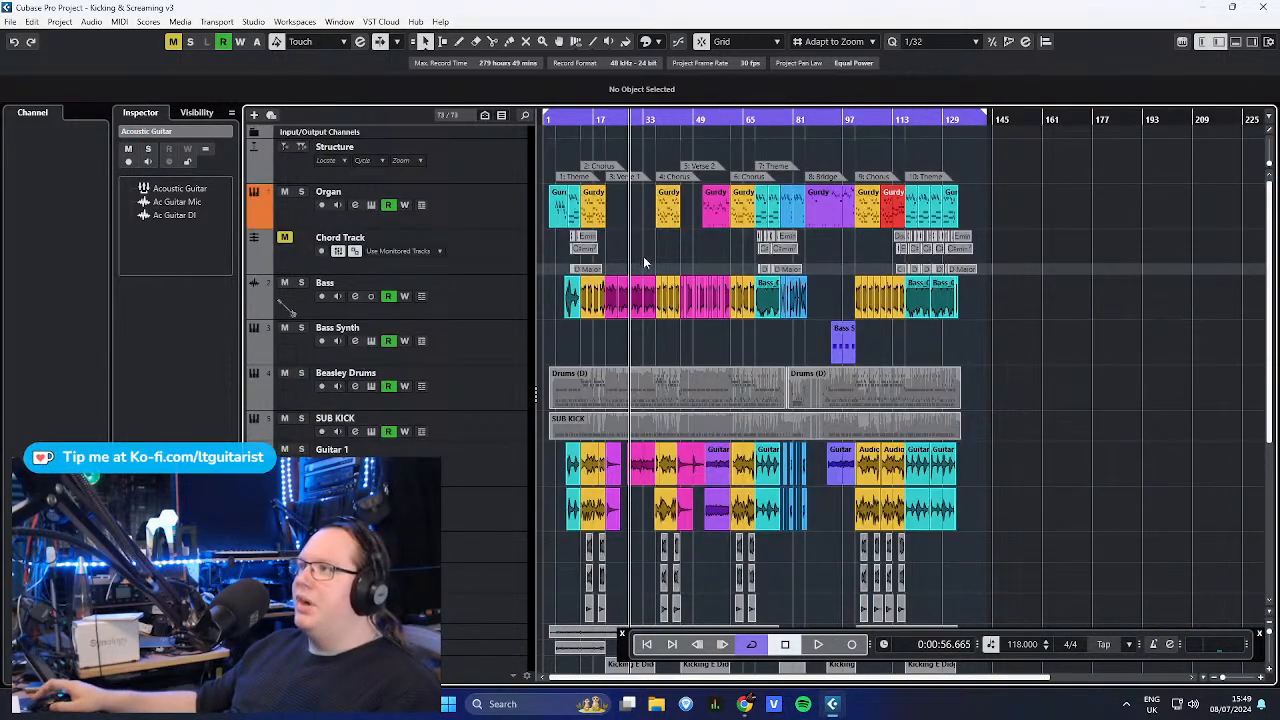
scroll(668, 372, "down", 5)
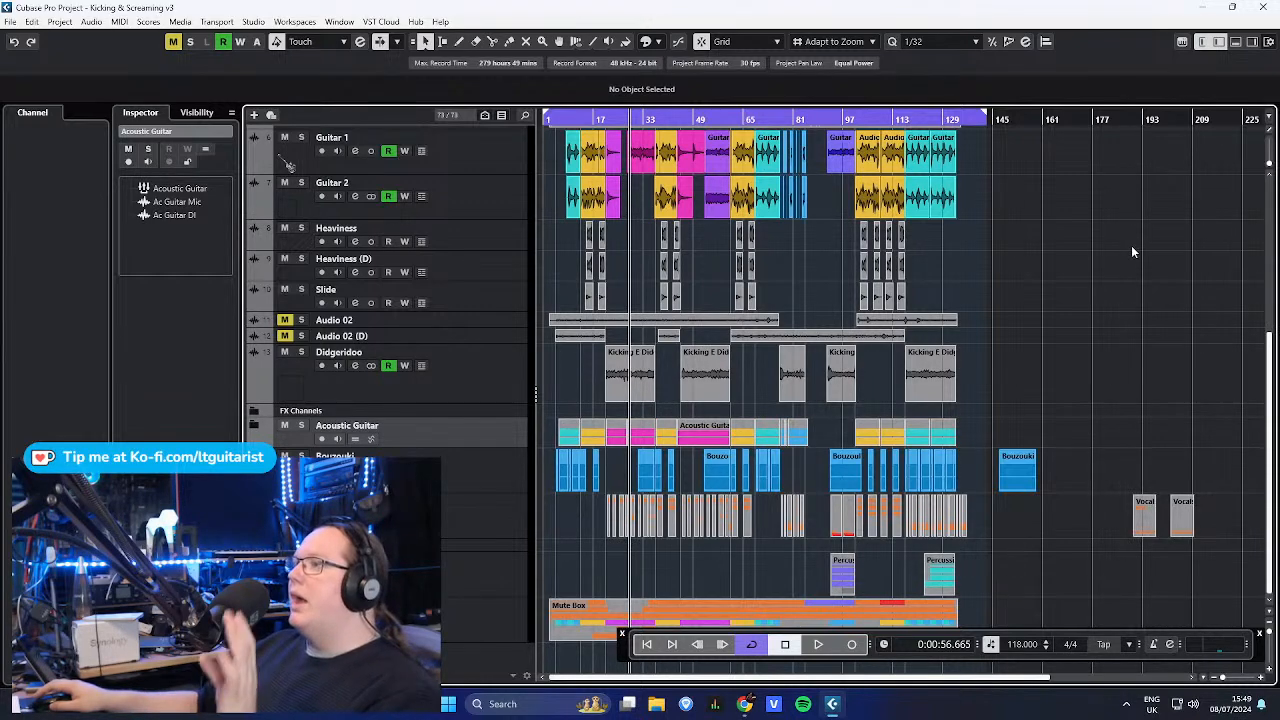
- Close the Kicking & Screaming project and open No Thanks To You v4 without resolving its missing files
left_click(1263, 8)
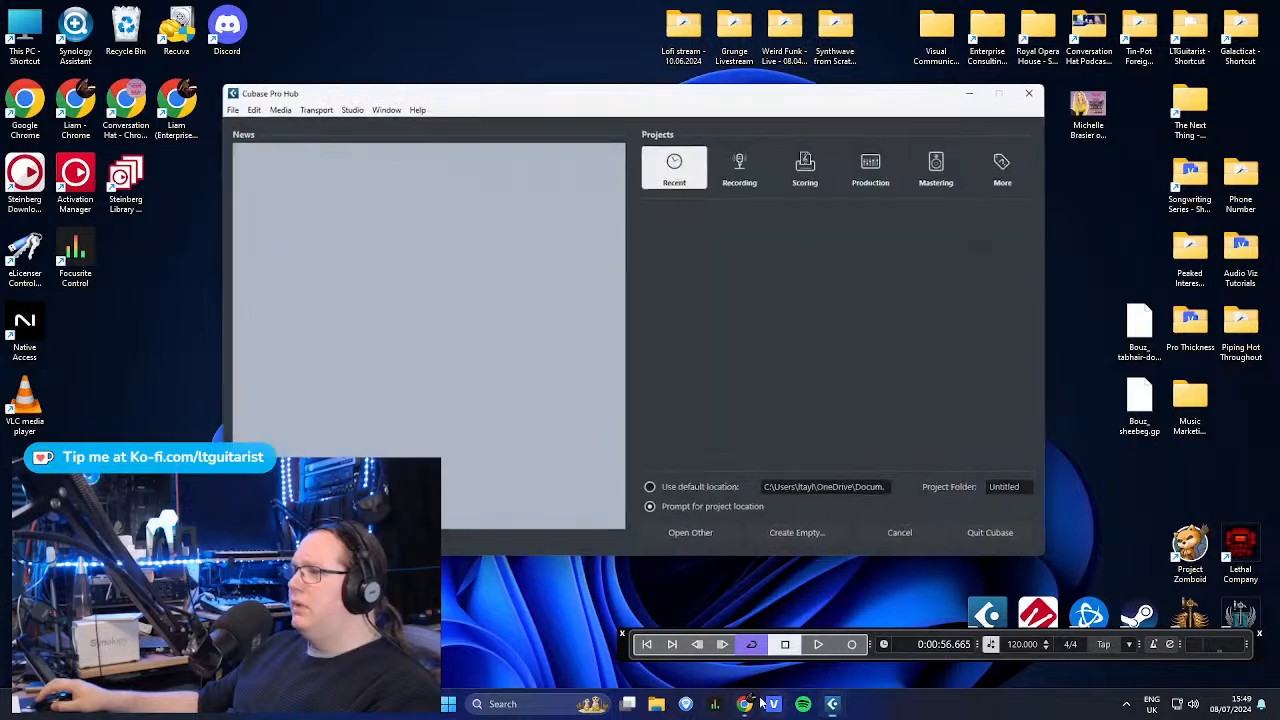
double_click(762, 283)
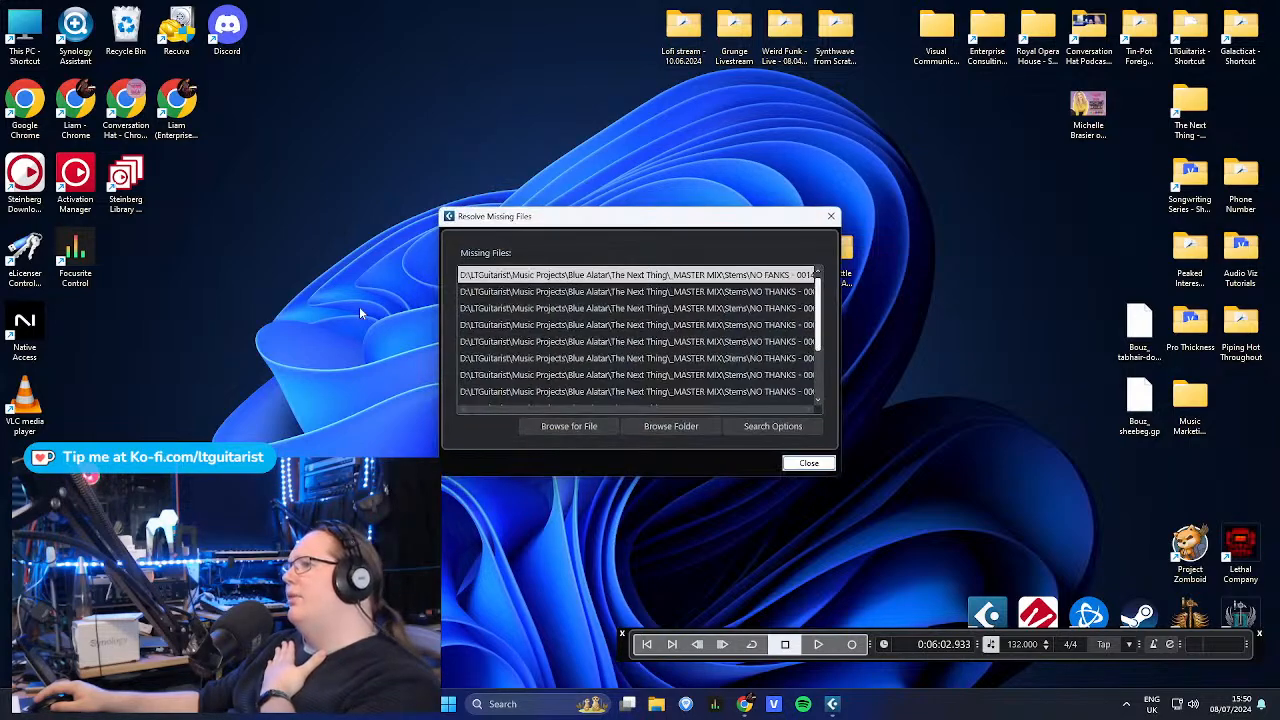
left_click(791, 463)
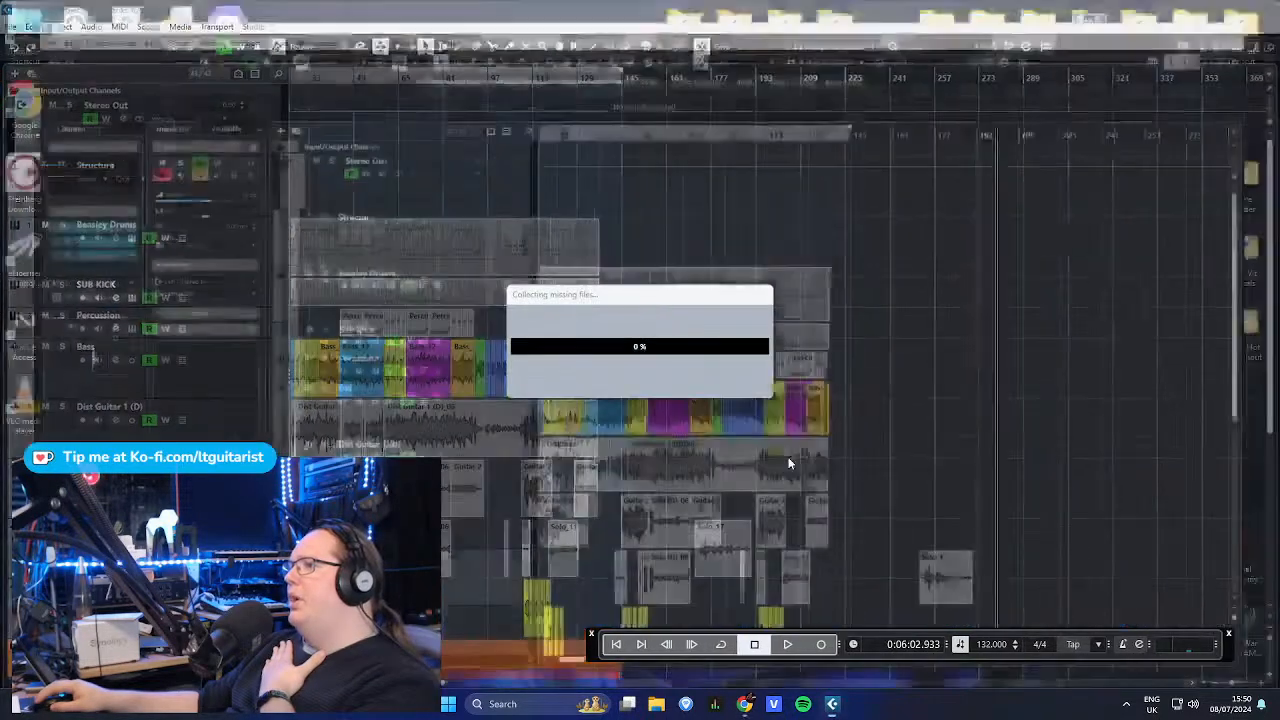
- Check the contents of the Dulcimer folder and collapse it again
left_click_drag(697, 477, 571, 502)
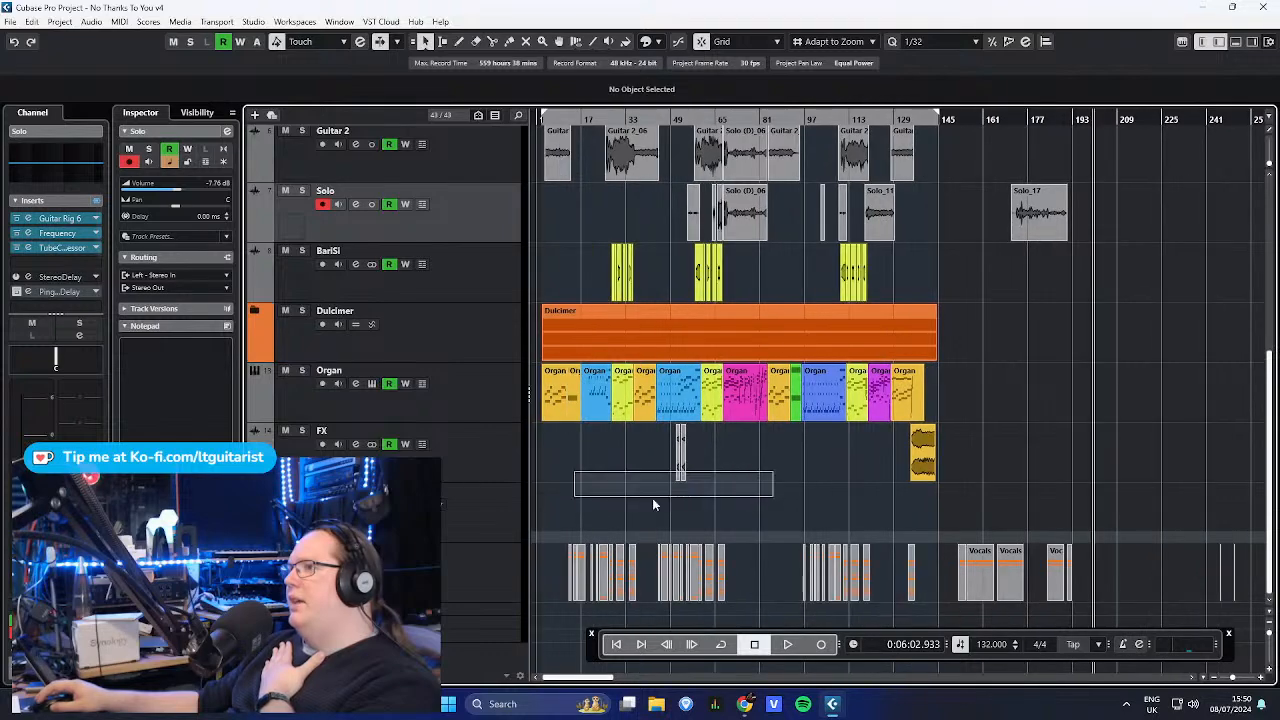
left_click(256, 311)
left_click(258, 313)
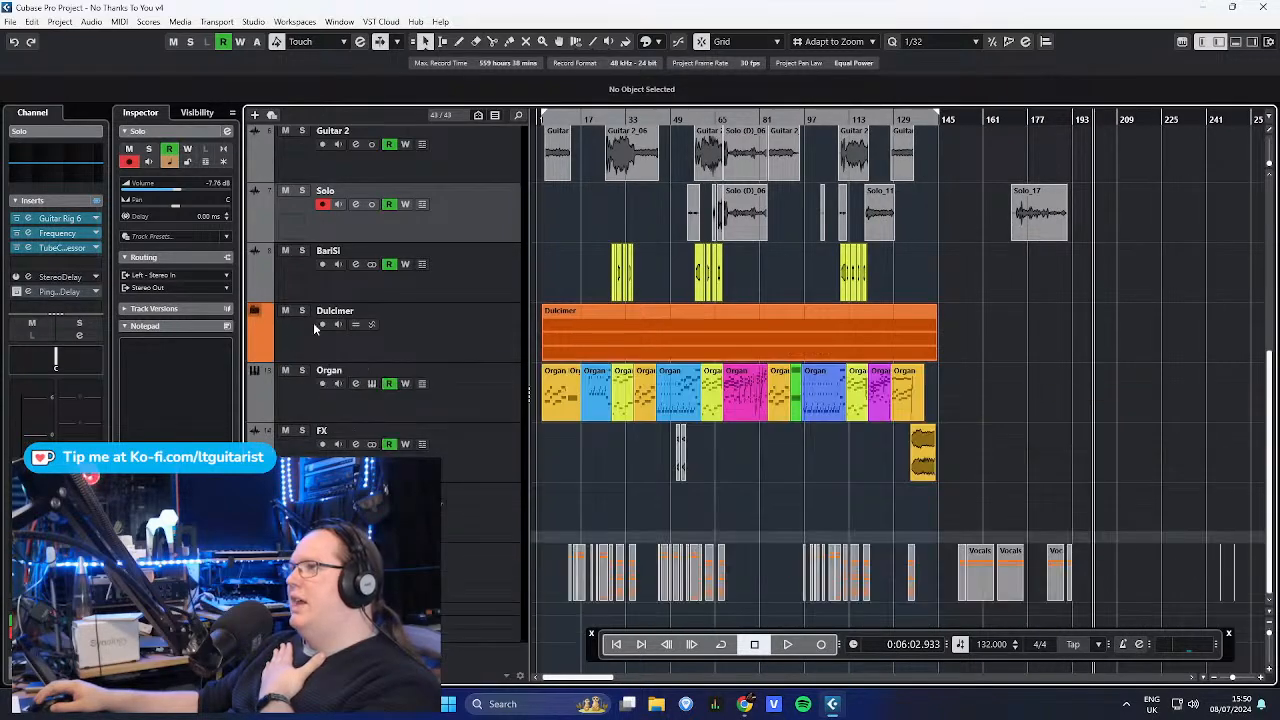
- Start playing the full mix from about bar 2, with the view widened to cover roughly the first 60 bars
left_click_drag(556, 122, 576, 183)
scroll(590, 275, "up", 5)
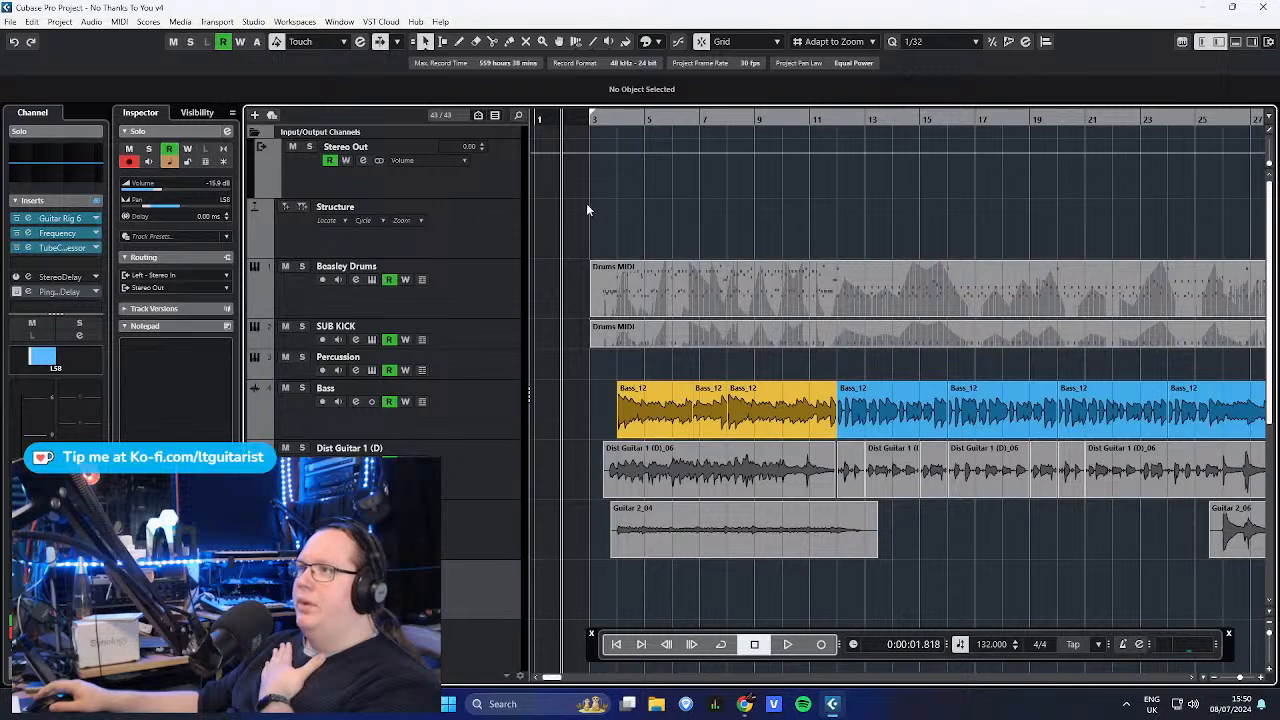
left_click_drag(575, 120, 573, 113)
key("space")
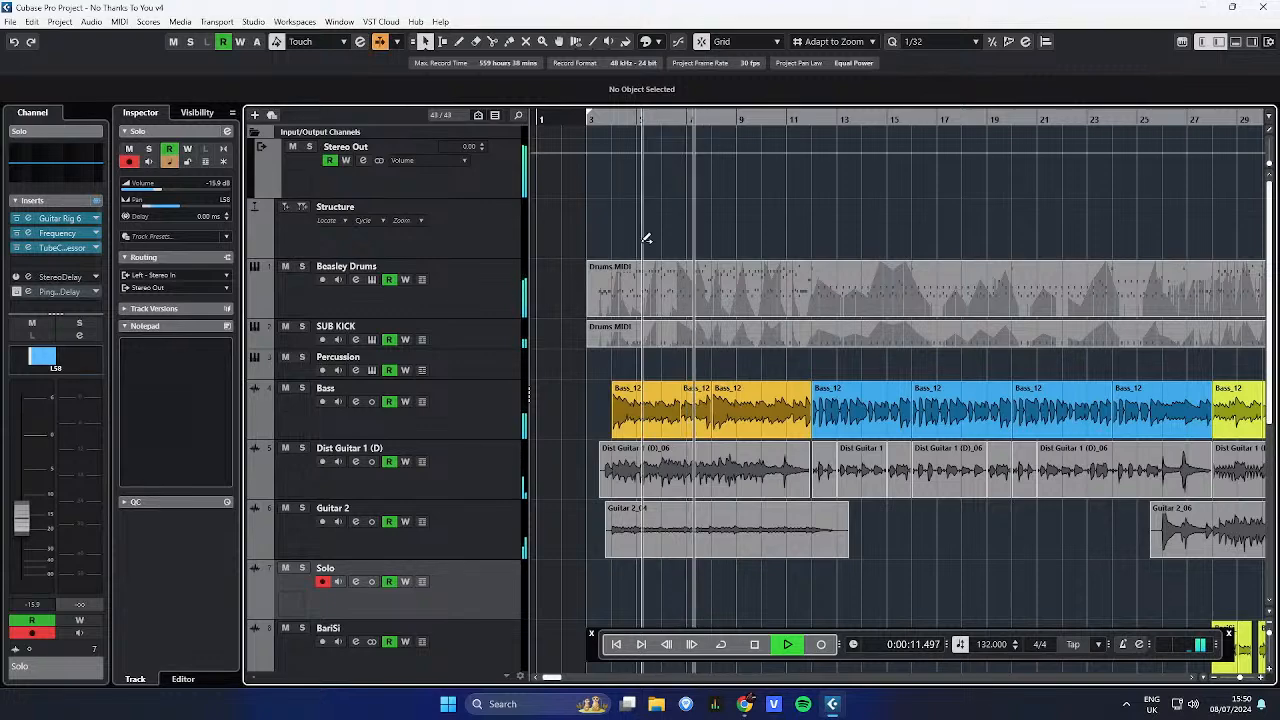
key("g")
key("g")
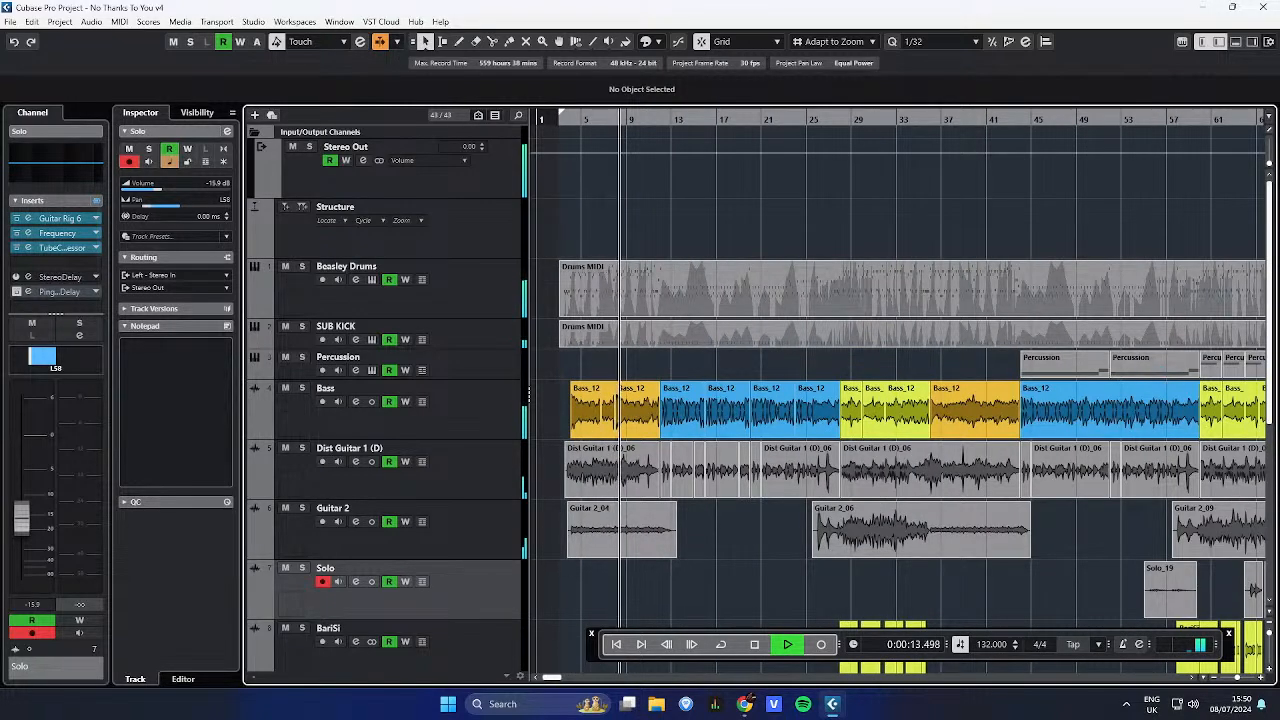
- Collapse the Input/Output Channels folder and resume auto-scroll while the song keeps playing
key("alt+Tab")
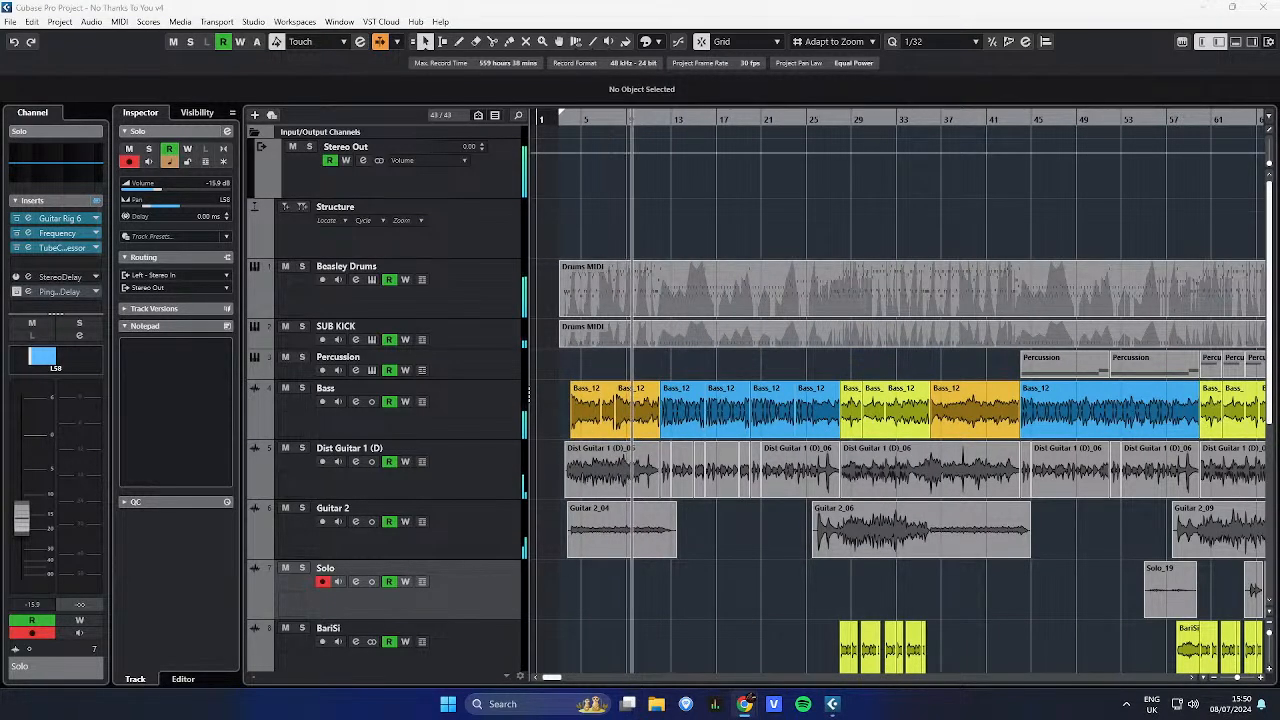
left_click(255, 133)
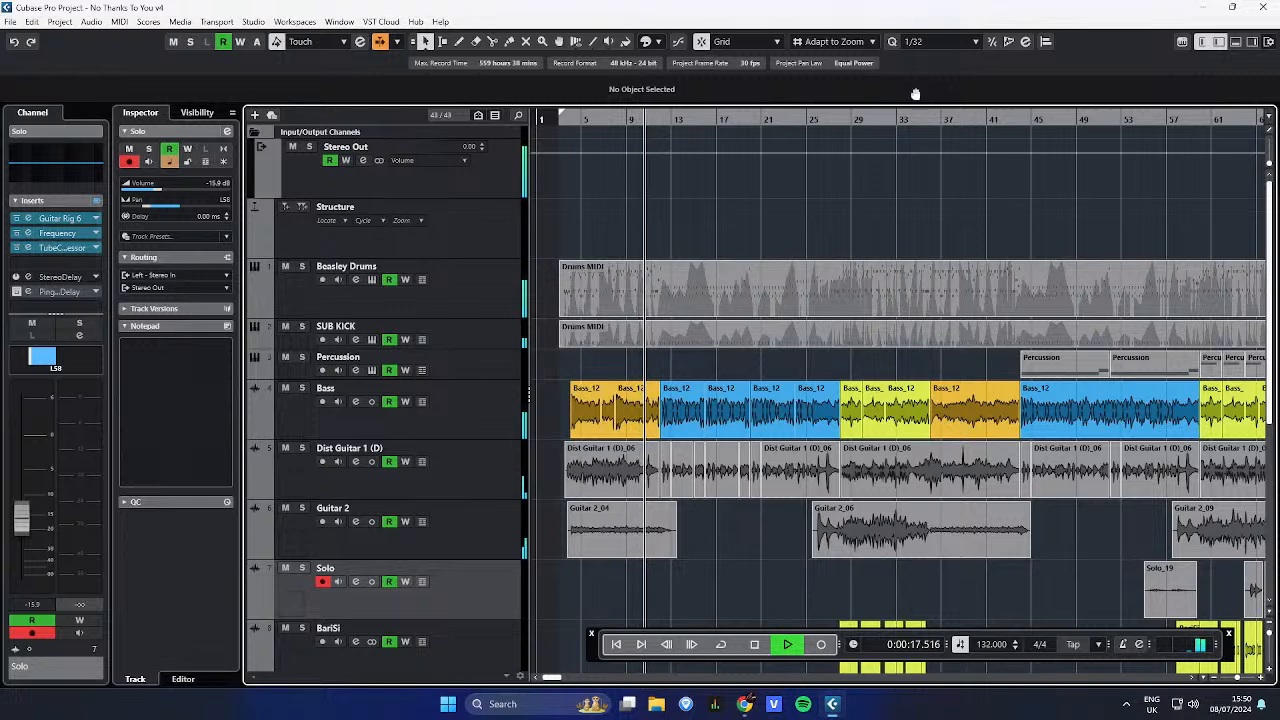
left_click(254, 133)
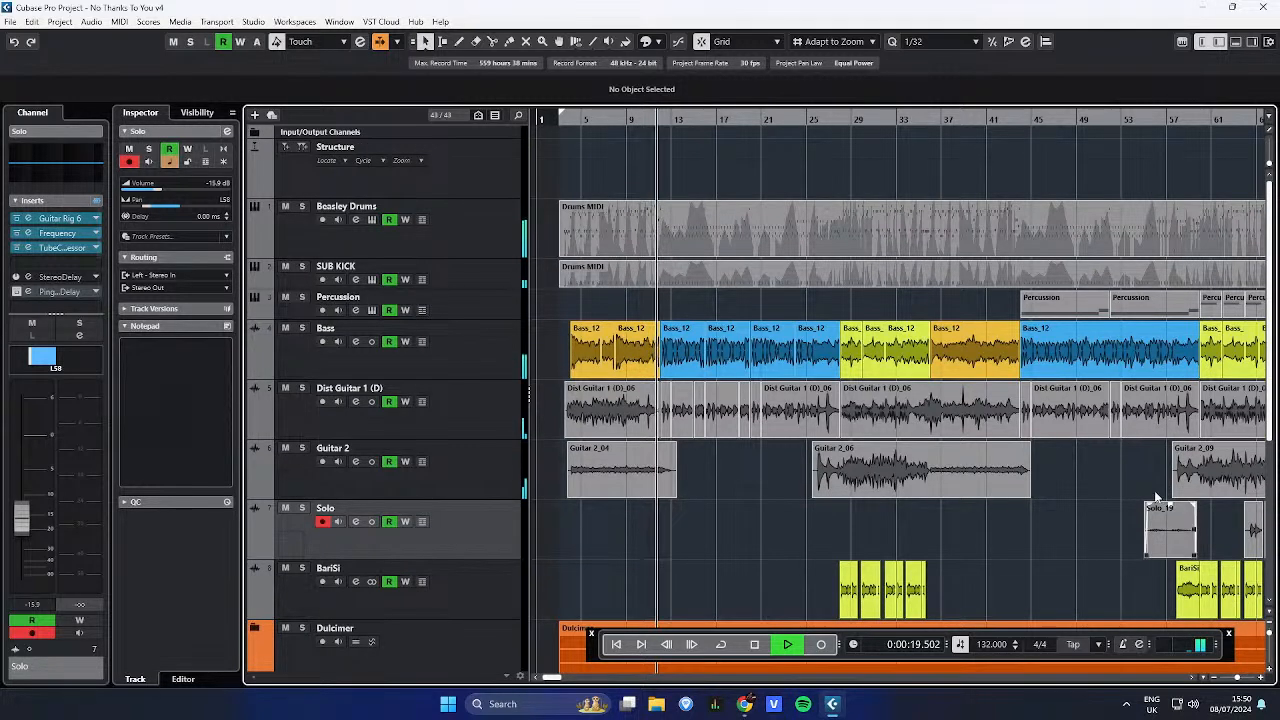
key("alt+Tab")
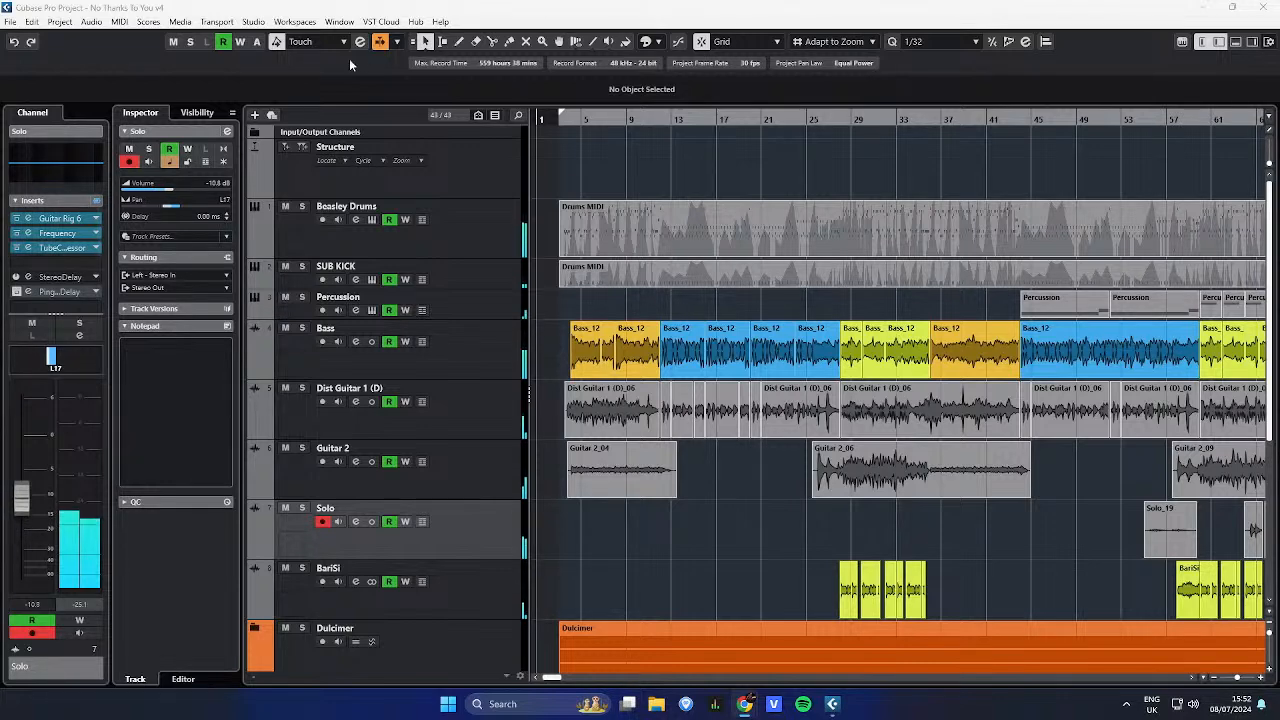
key("F2")
left_click(376, 43)
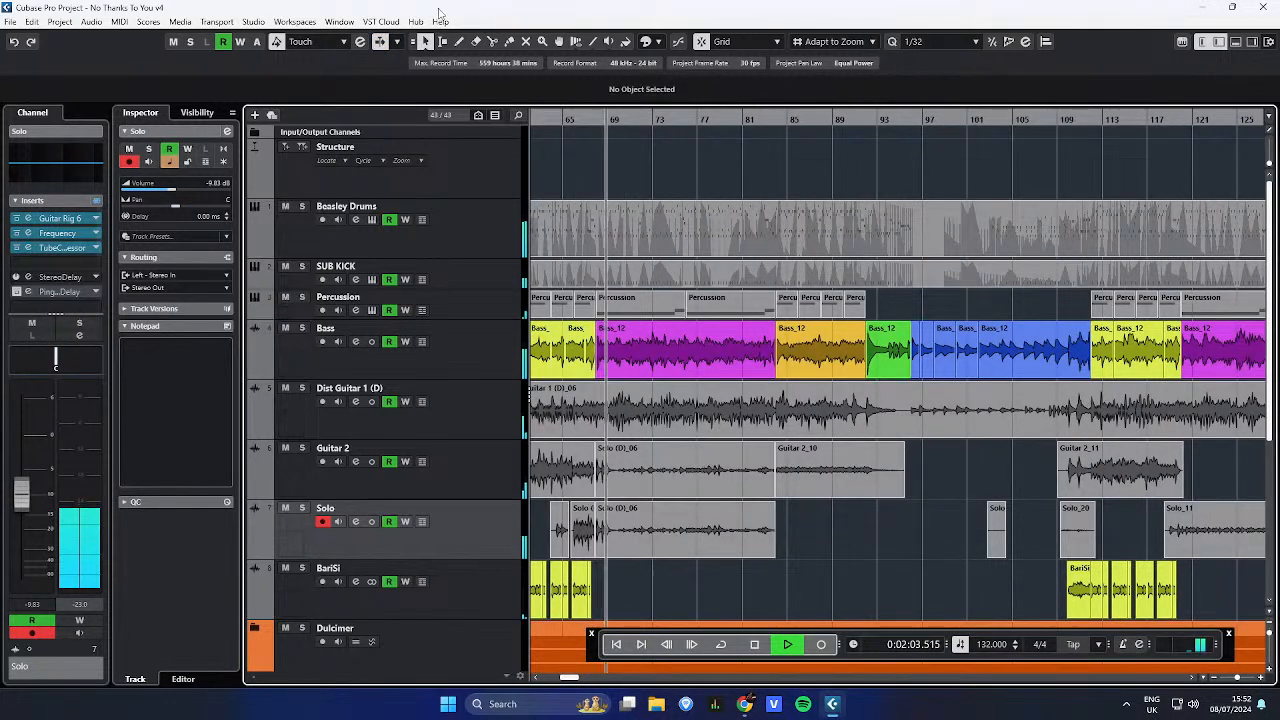
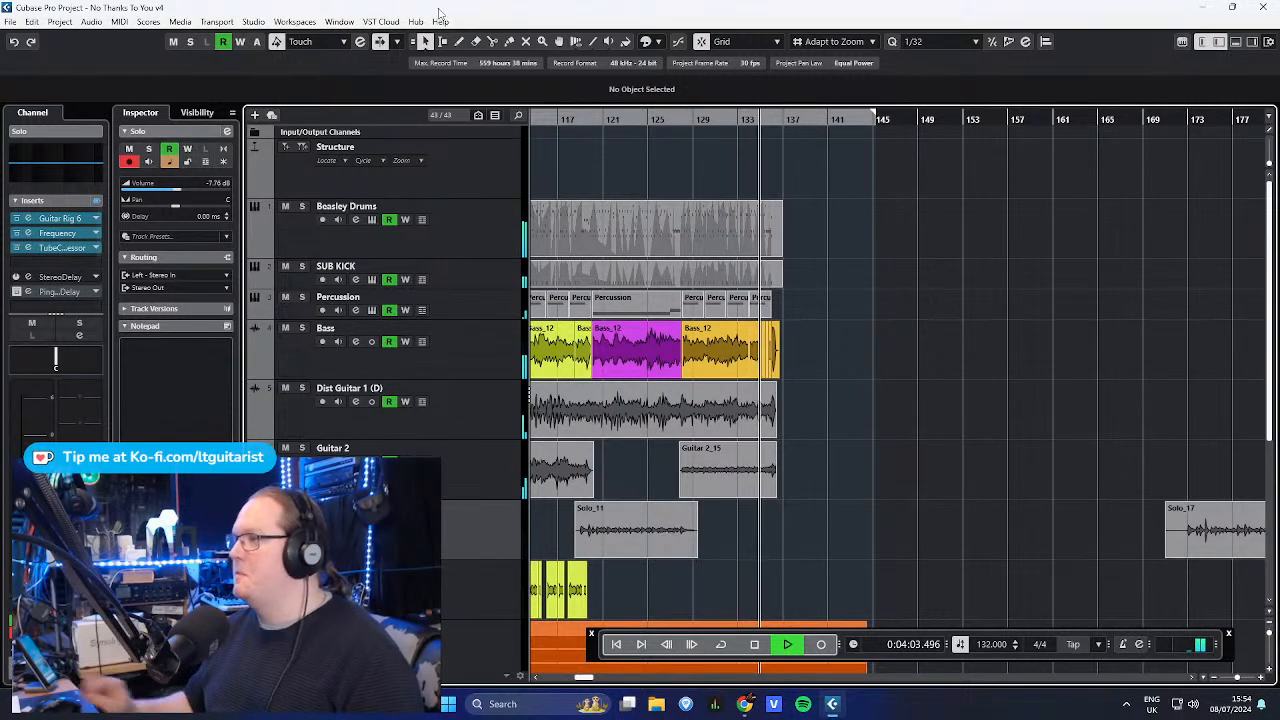
- Stop playback after the end of the song and show the whole arrangement
key("F2")
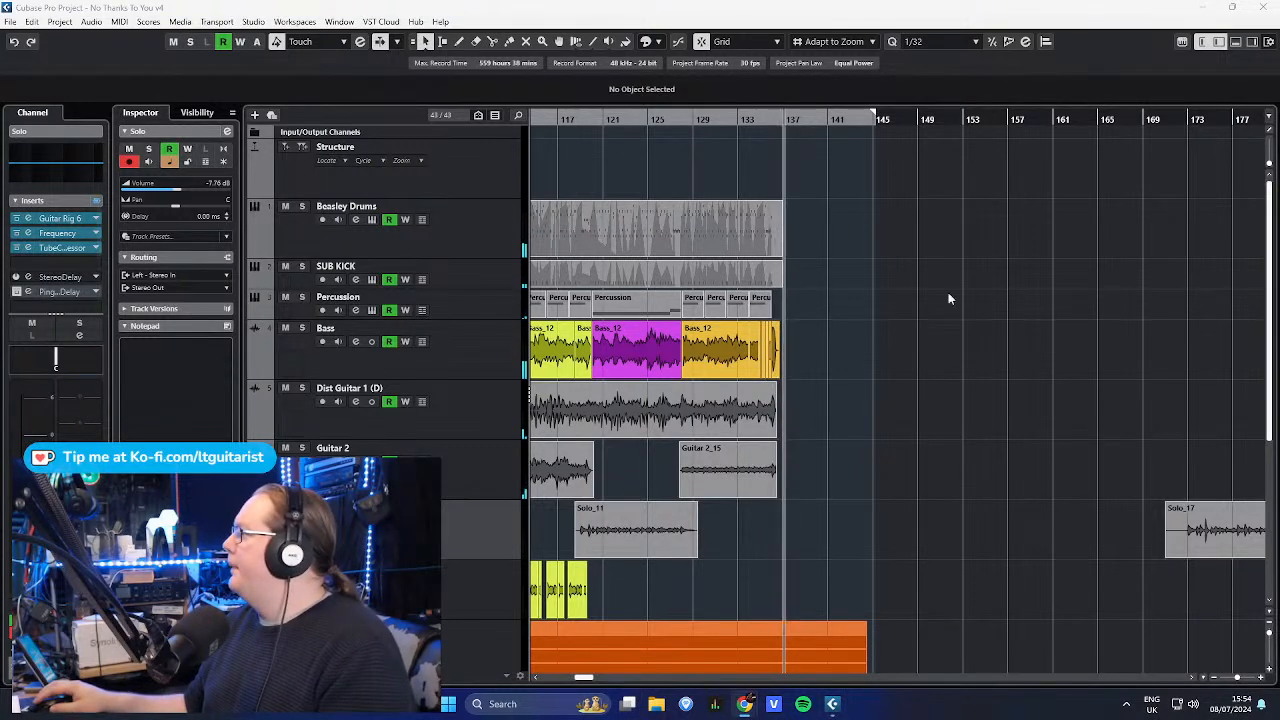
key("F2")
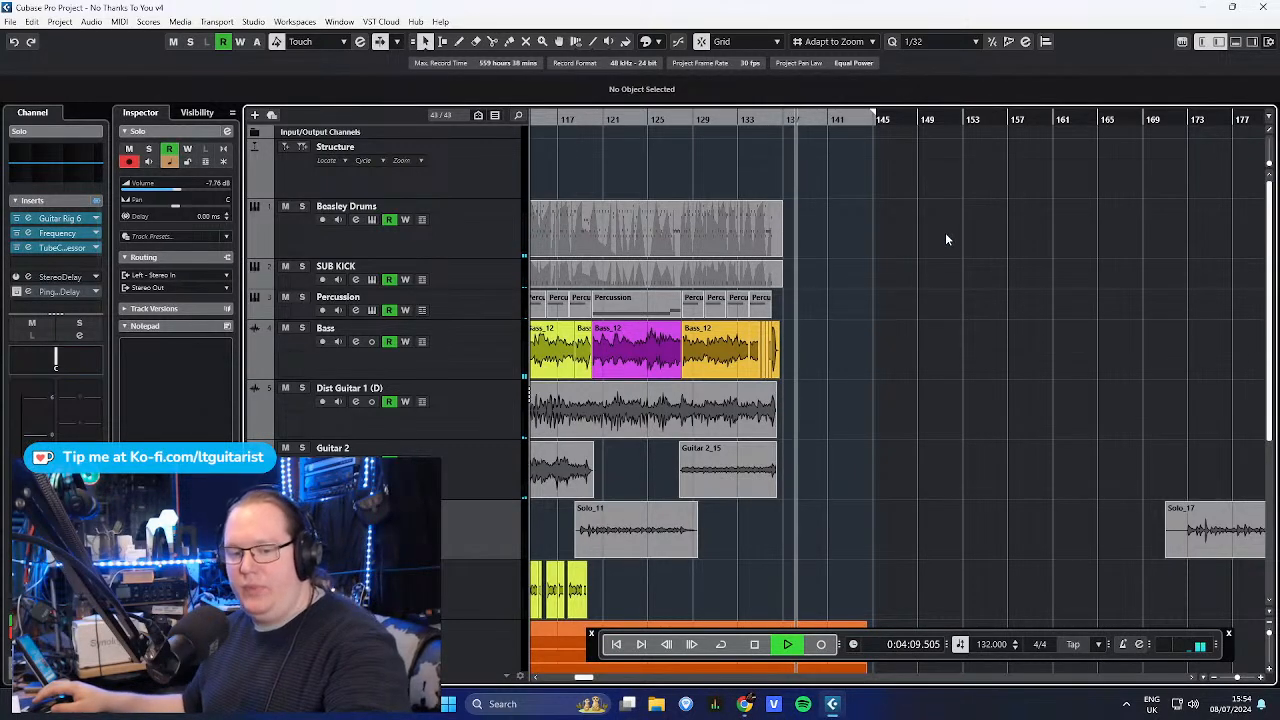
left_click(917, 279)
key("space")
mouse_move(610, 184)
left_mouse_down()
mouse_move(286, 161)
mouse_move(602, 161)
left_mouse_up()
scroll(605, 161, "down", 2)
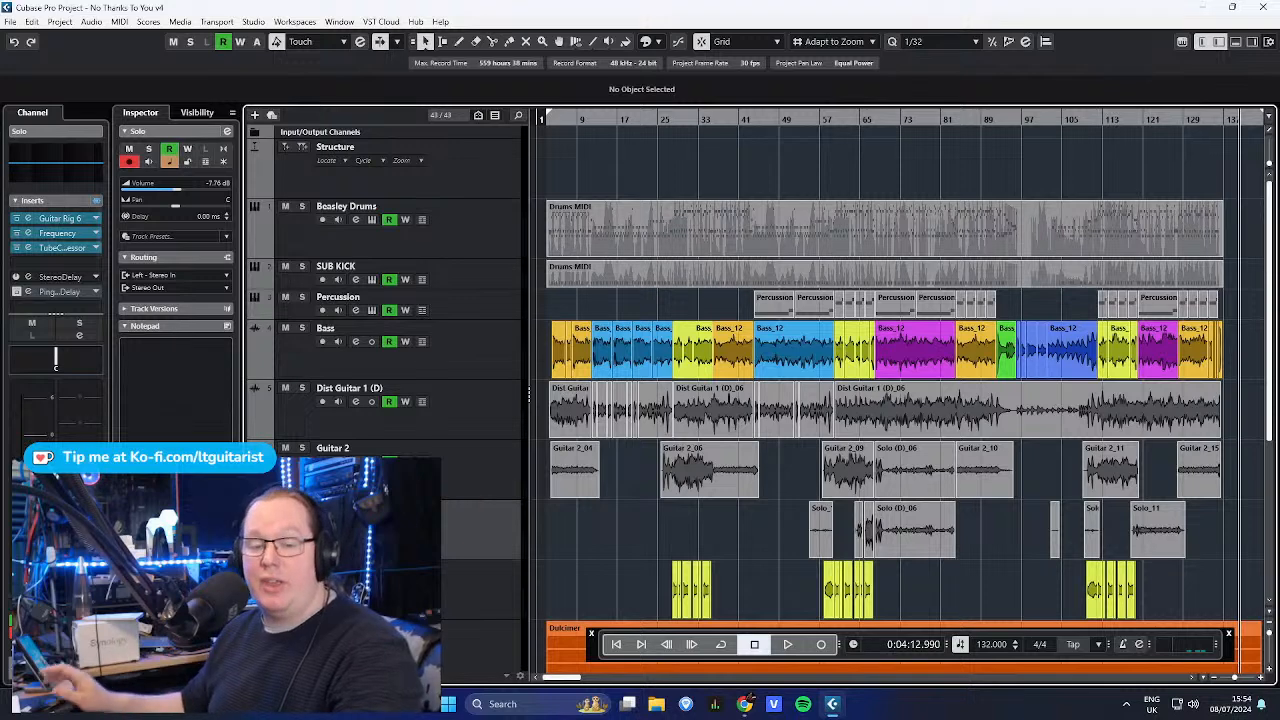
- Inspect the Beasley Drums and SUB KICK tracks, finishing with Beasley Drums selected
left_click(449, 245)
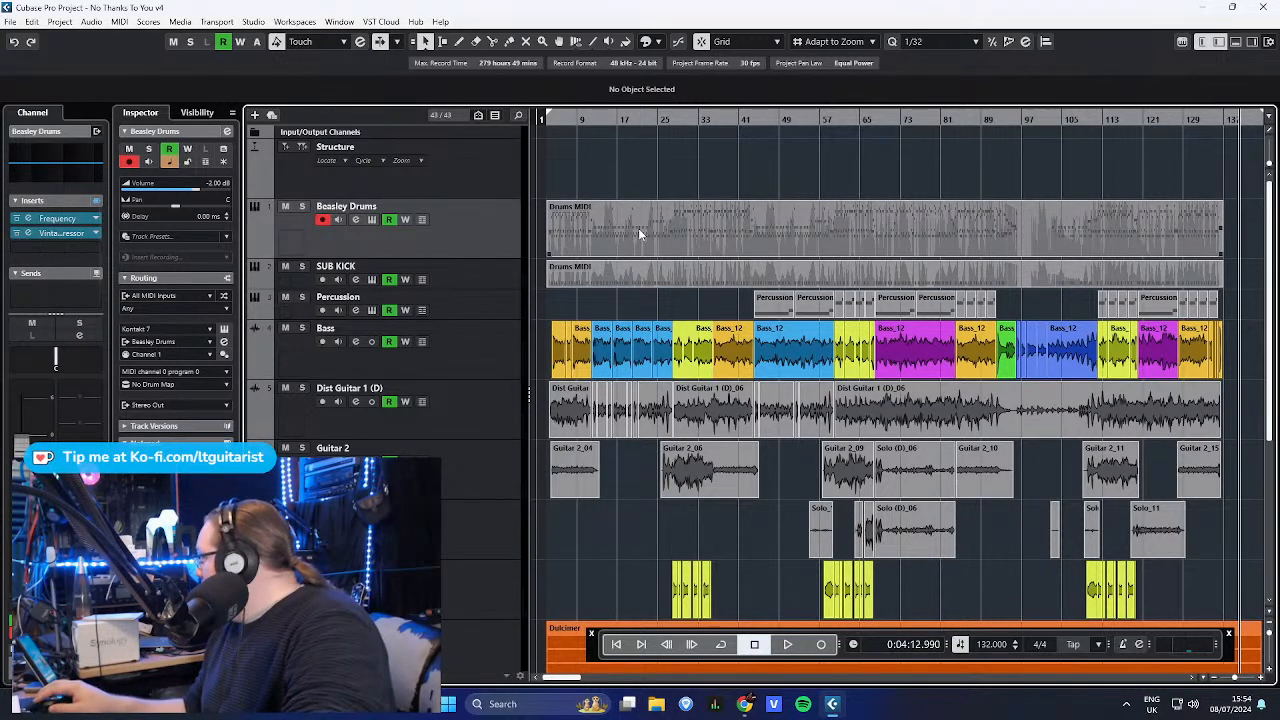
left_click(501, 284)
left_click(506, 252)
left_click(505, 266)
left_click(498, 254)
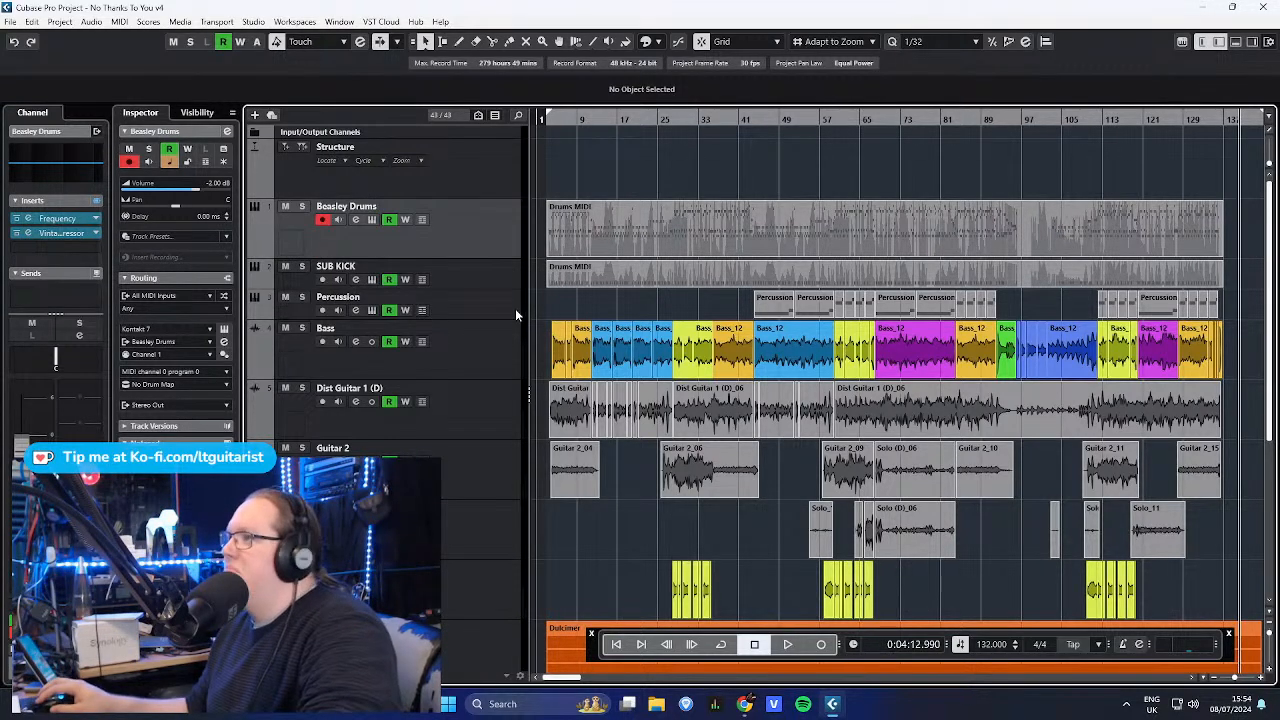
left_click(474, 270)
left_click(474, 226)
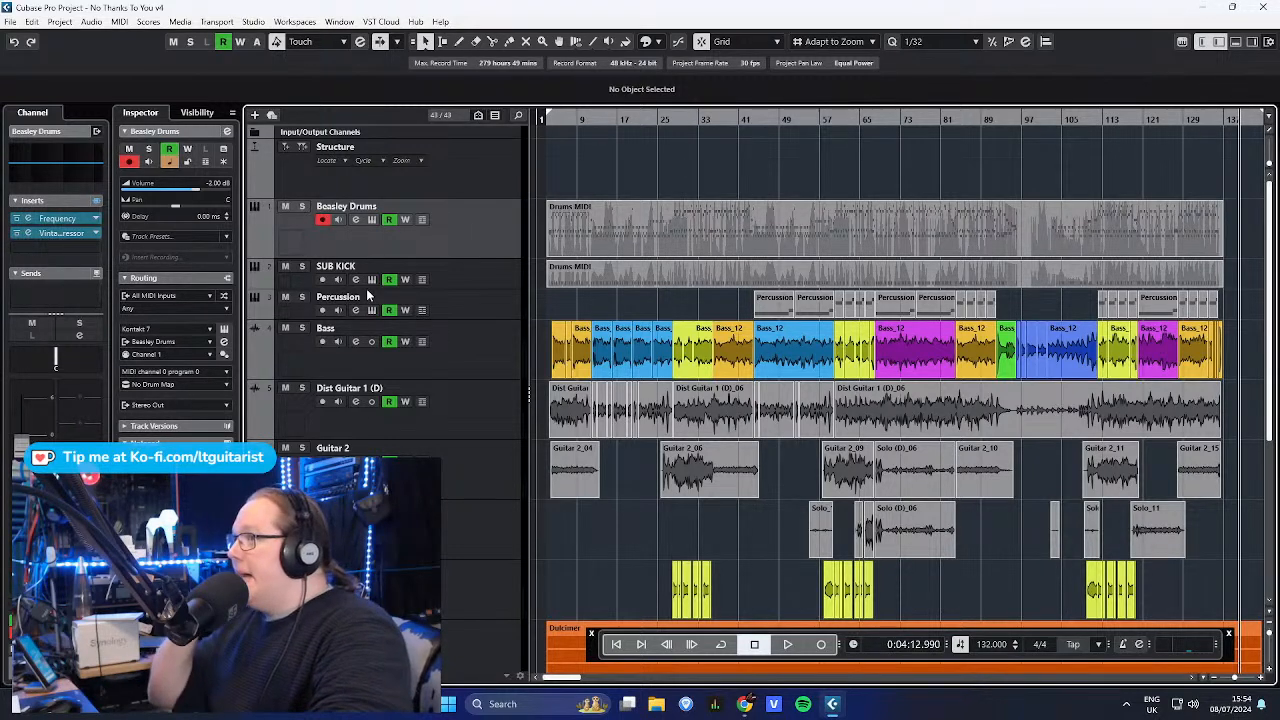
- Select the Percussion track, reveal its Volume automation lane, and view its Kontakt bongos instrument before closing the window
left_click(476, 305)
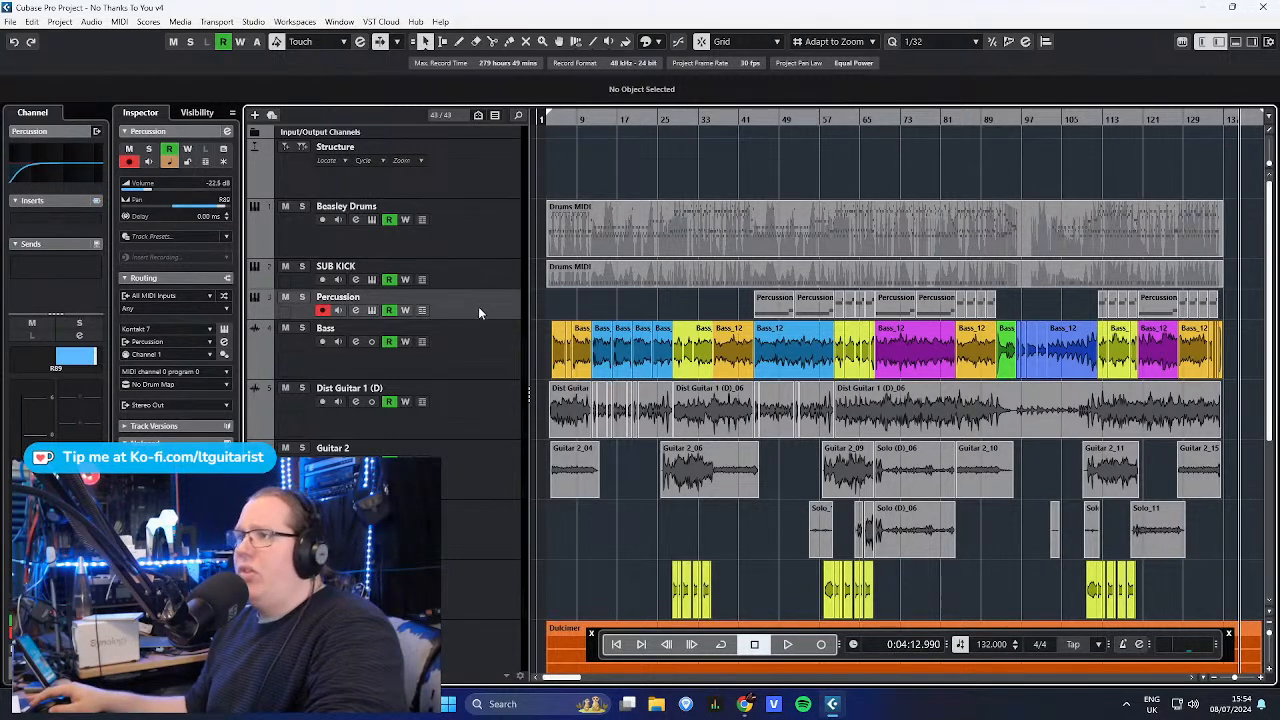
left_click(253, 308)
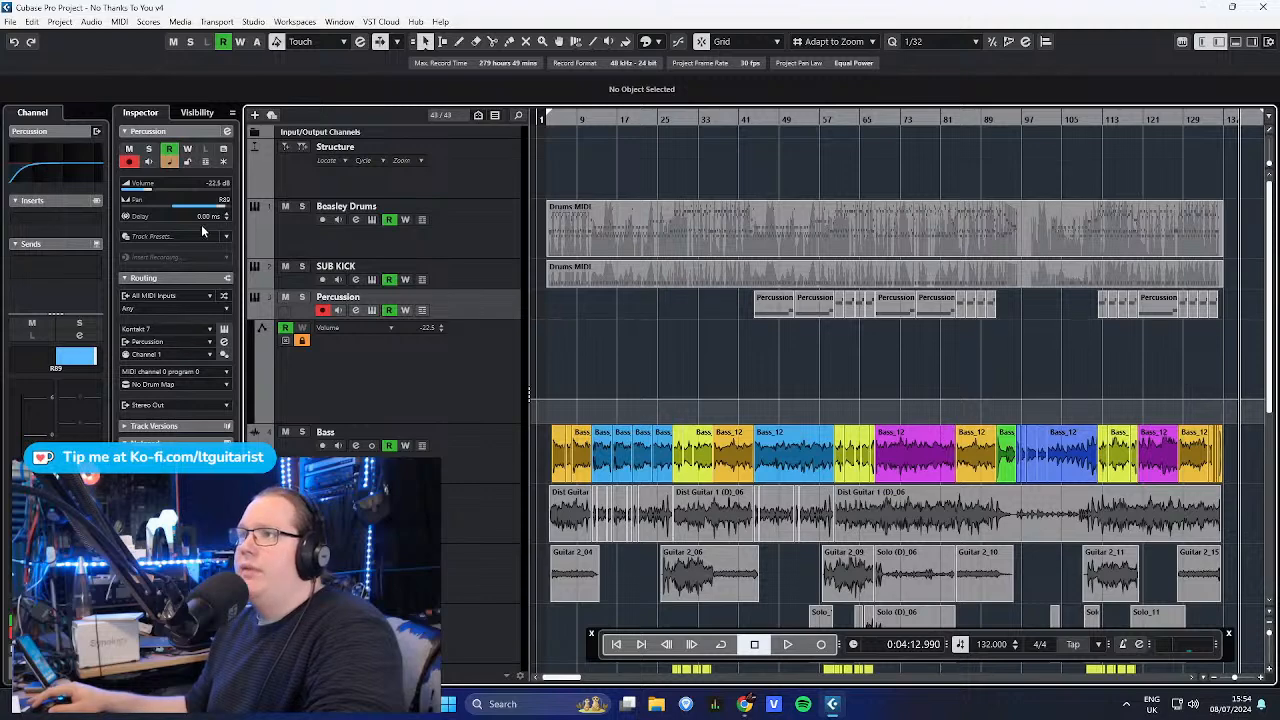
left_click(223, 327)
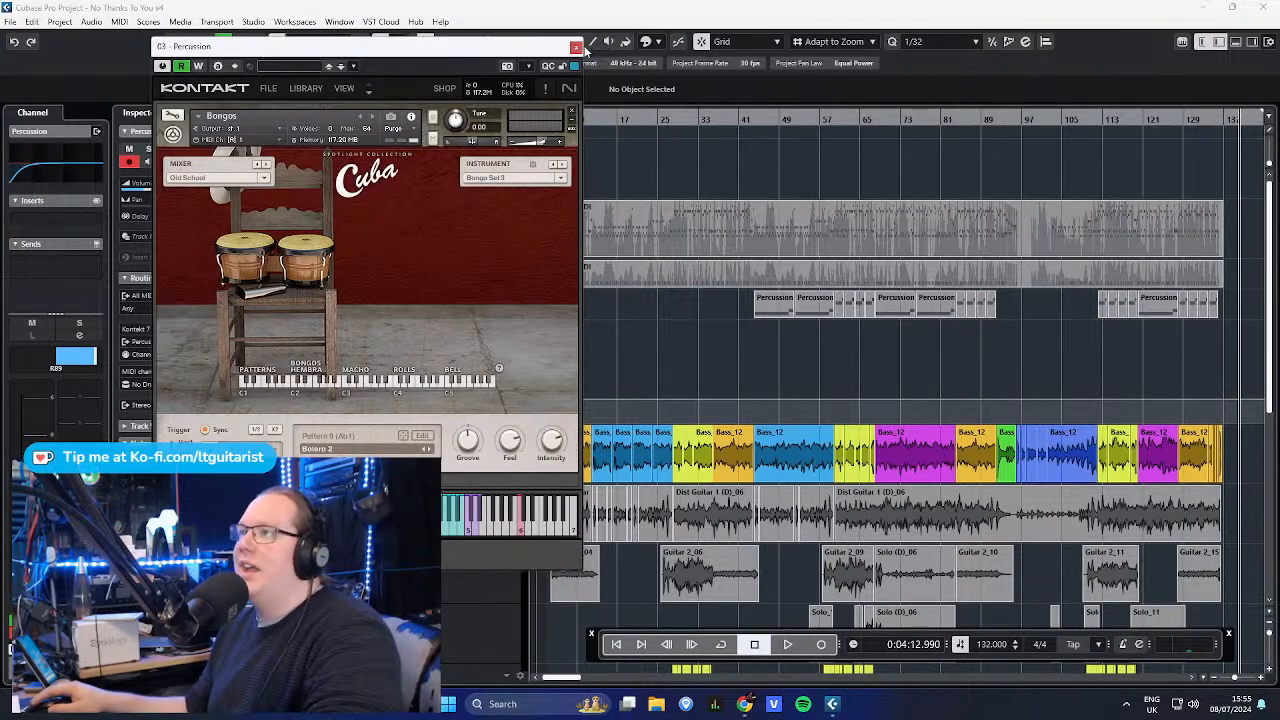
left_click(576, 47)
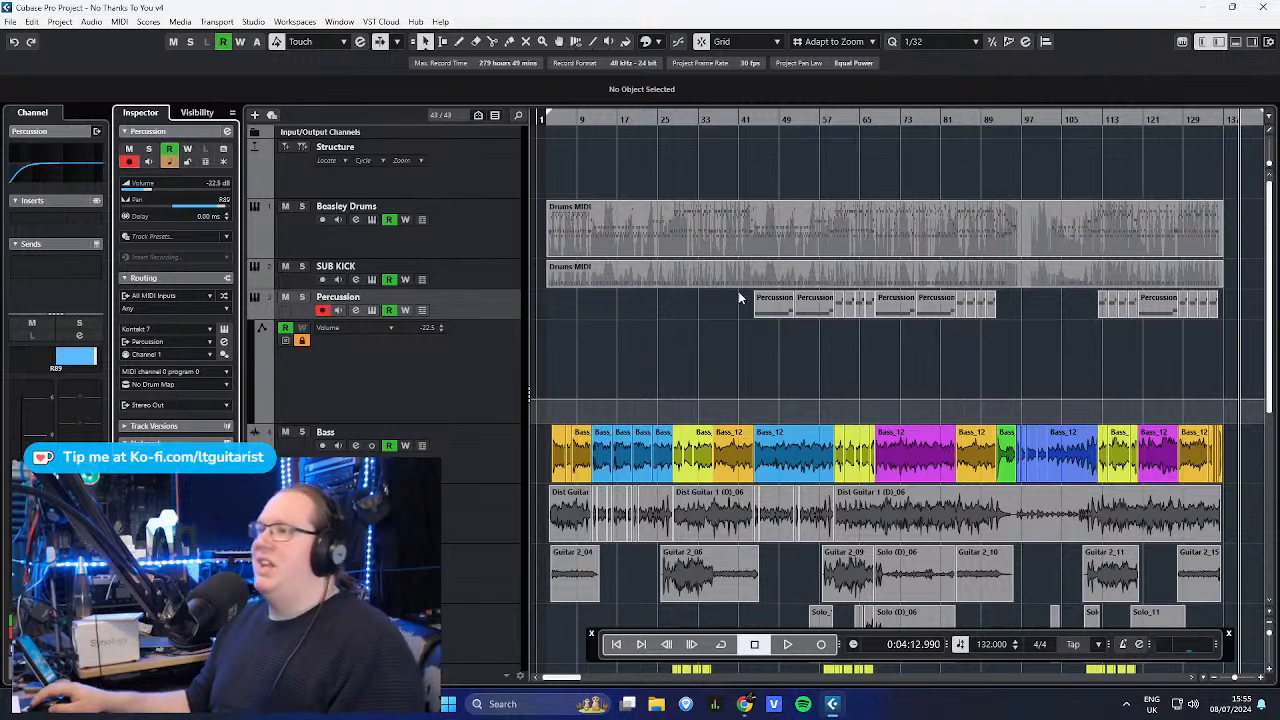
- Place the playback cursor at about bar 47 and solo the Beasley Drums, SUB KICK and Percussion tracks
left_click_drag(768, 119, 757, 130)
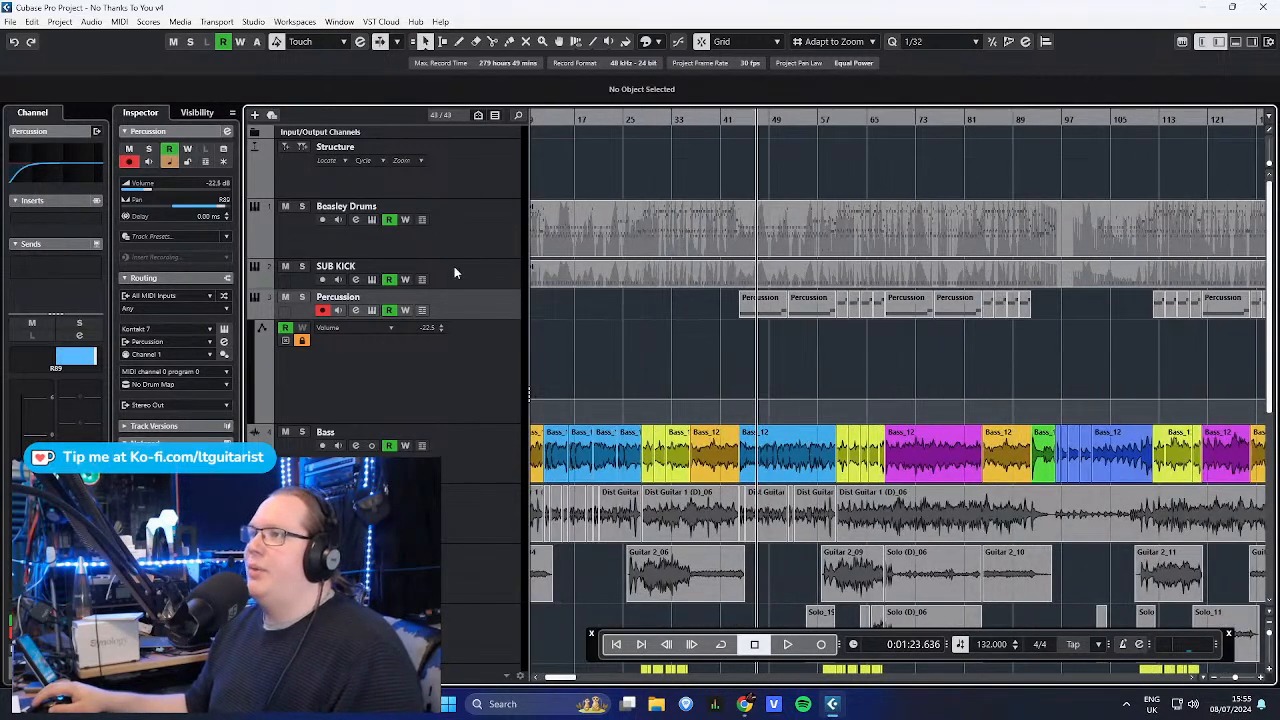
left_click(460, 247)
left_click(479, 275)
key("s")
left_click(520, 304)
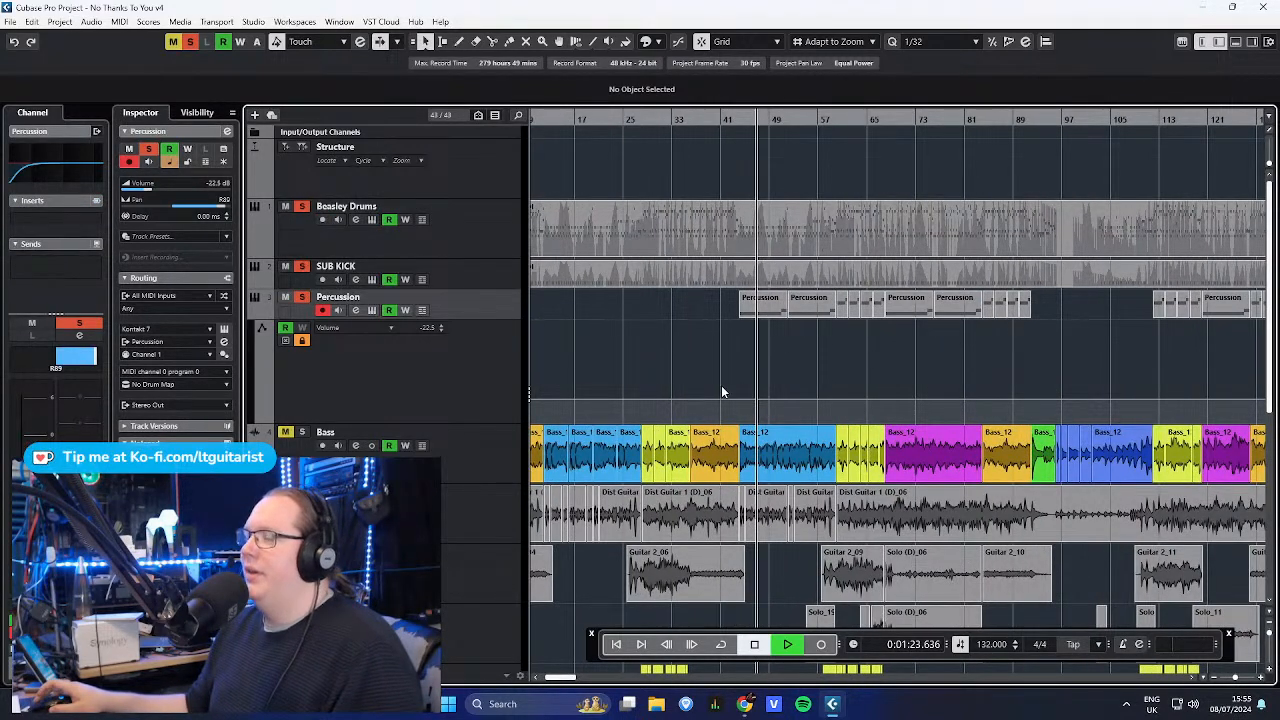
- Audition the soloed drums and percussion from about bar 47 and stop at about bar 53
key("h")
key("h")
key("g")
key("g")
key("g")
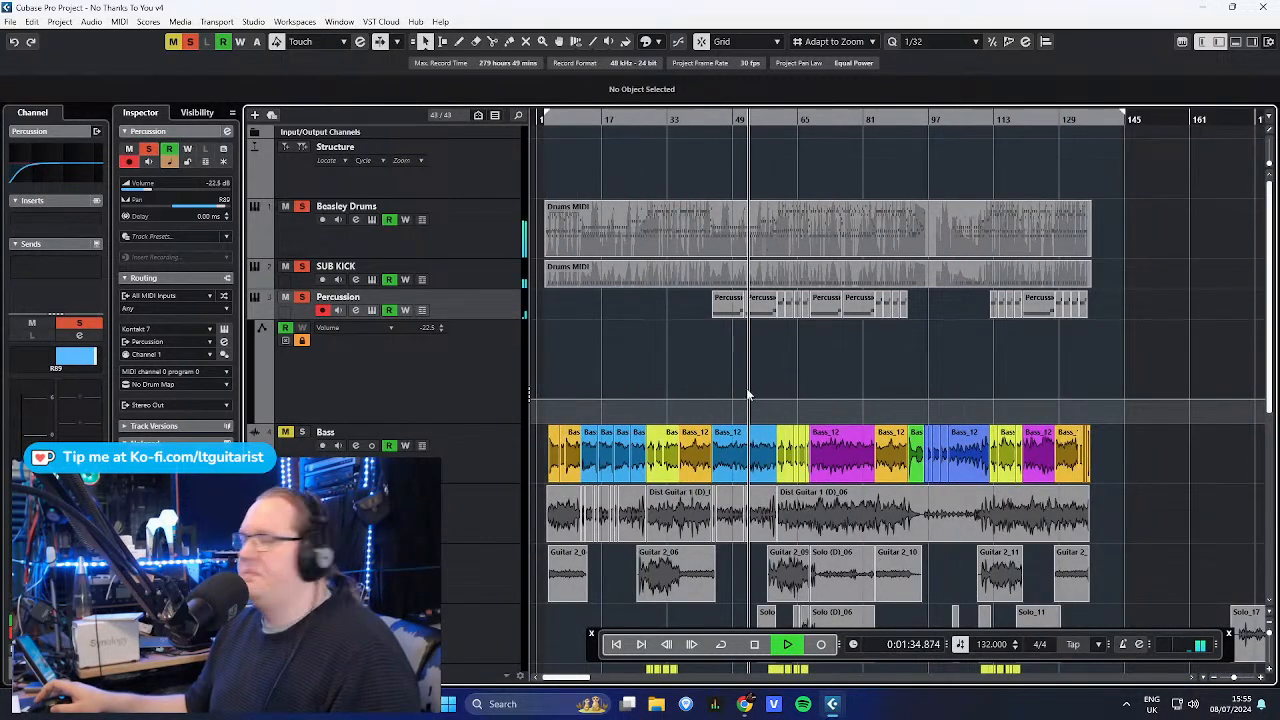
key("space")
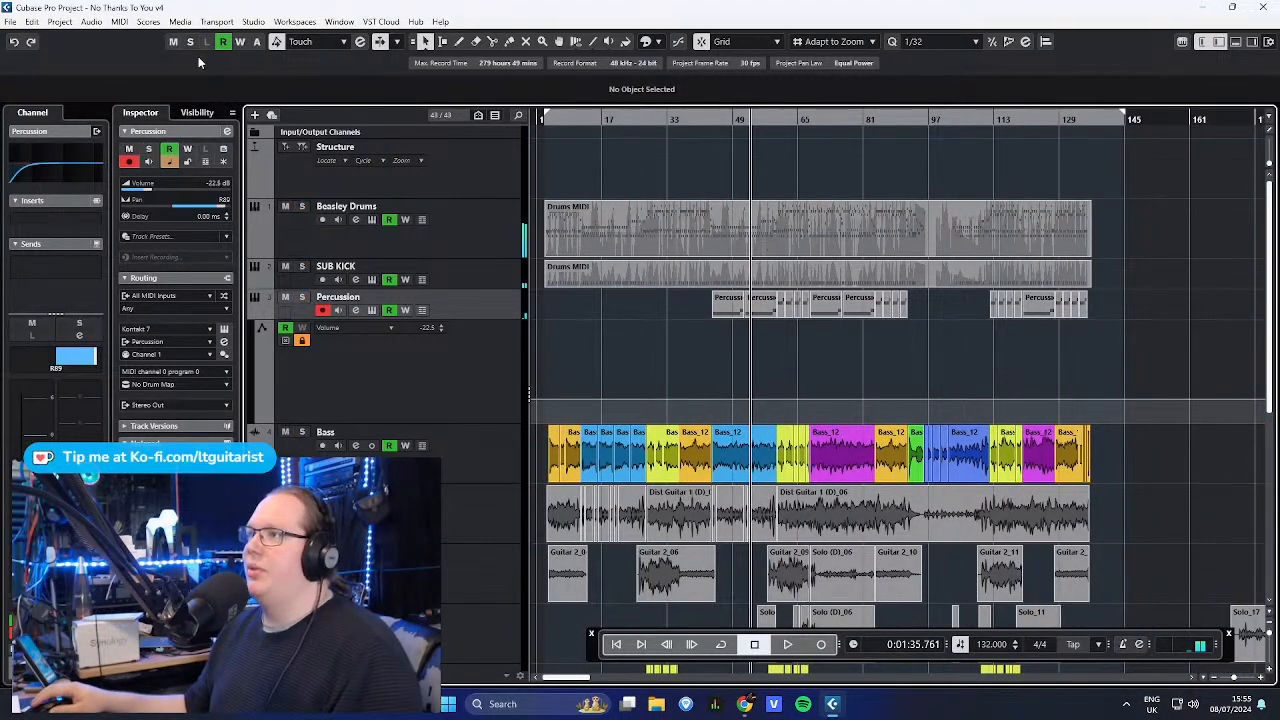
- Audition the full mix from about bar 53 to bar 58, briefly muting and unmuting the Percussion track during playback
key("space")
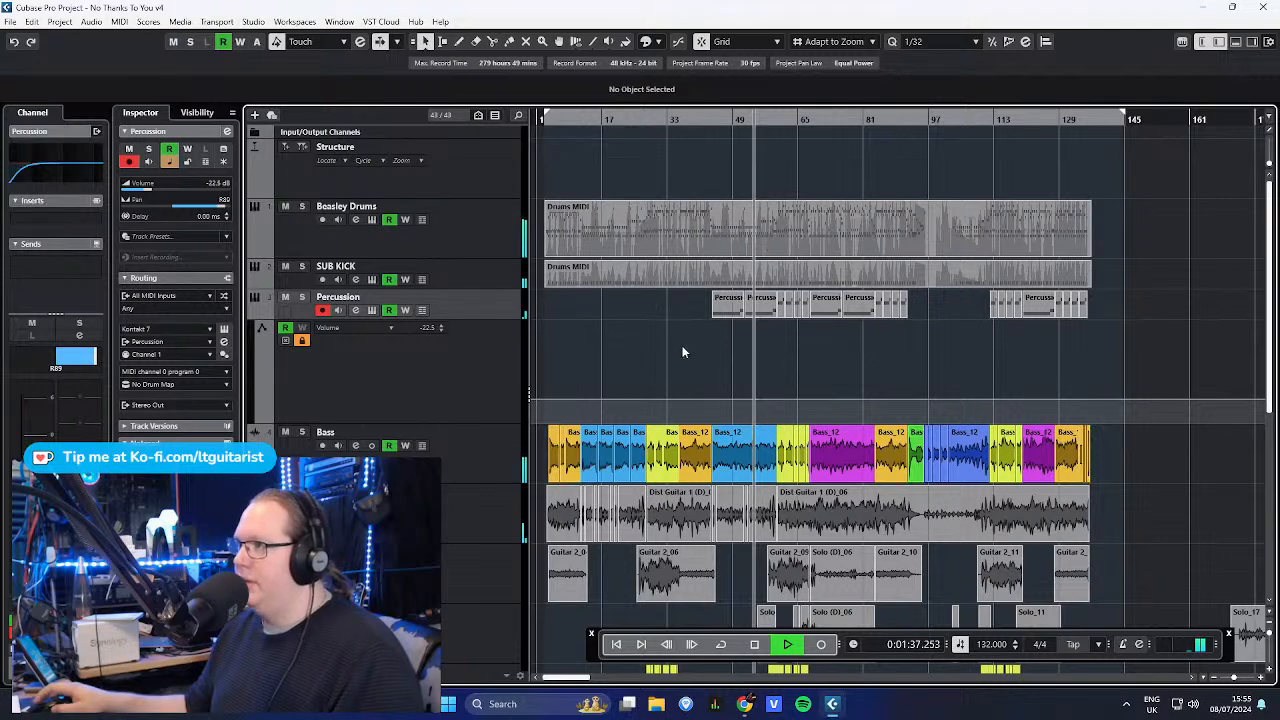
key("space")
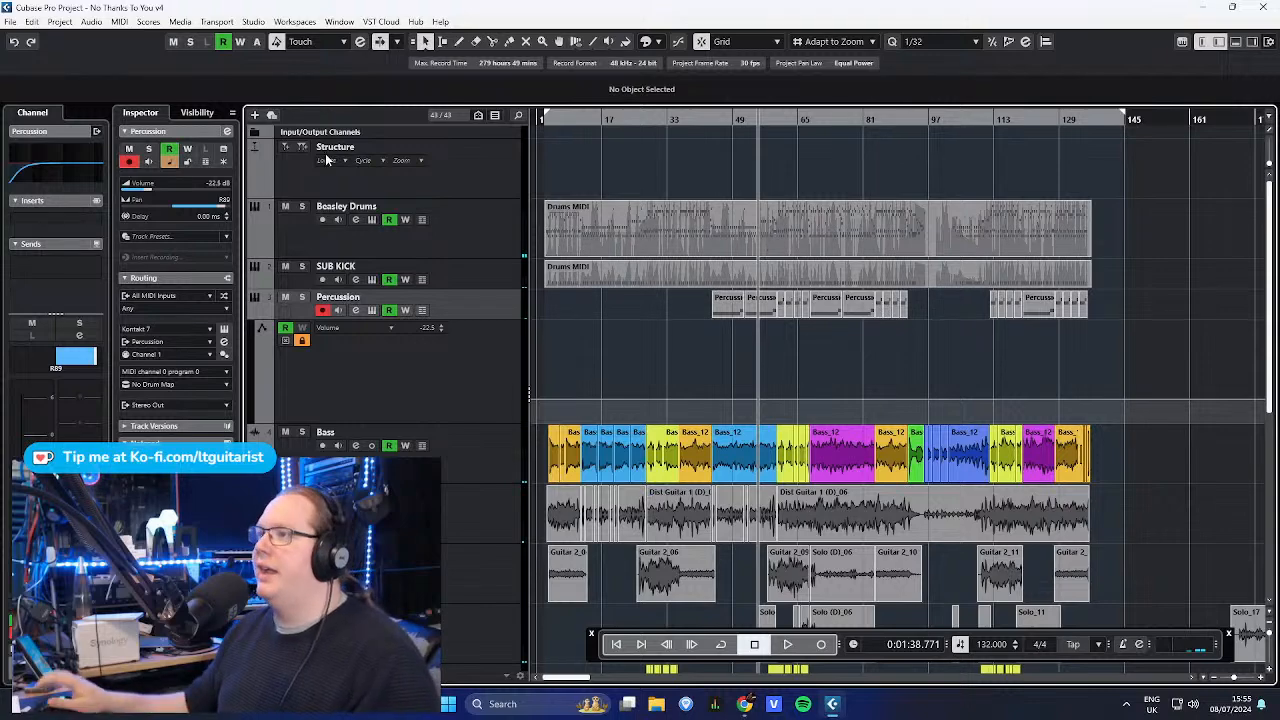
scroll(782, 373, "up", 4)
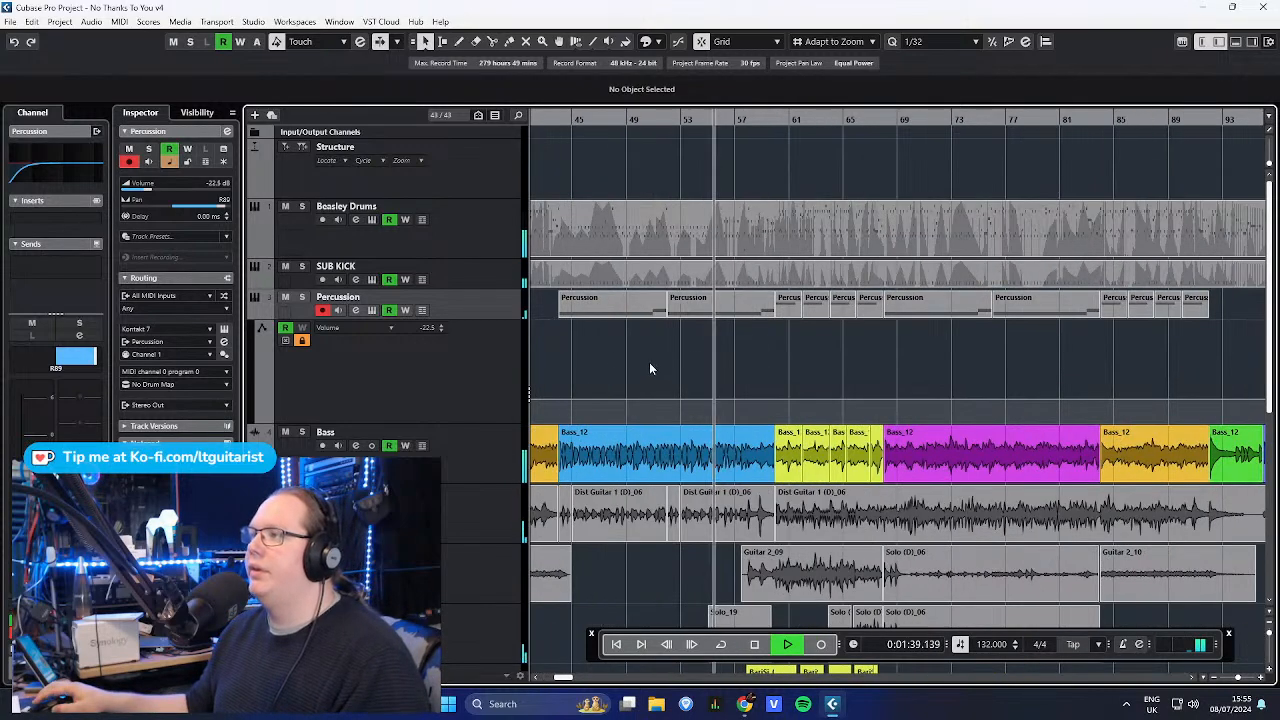
left_click(285, 298)
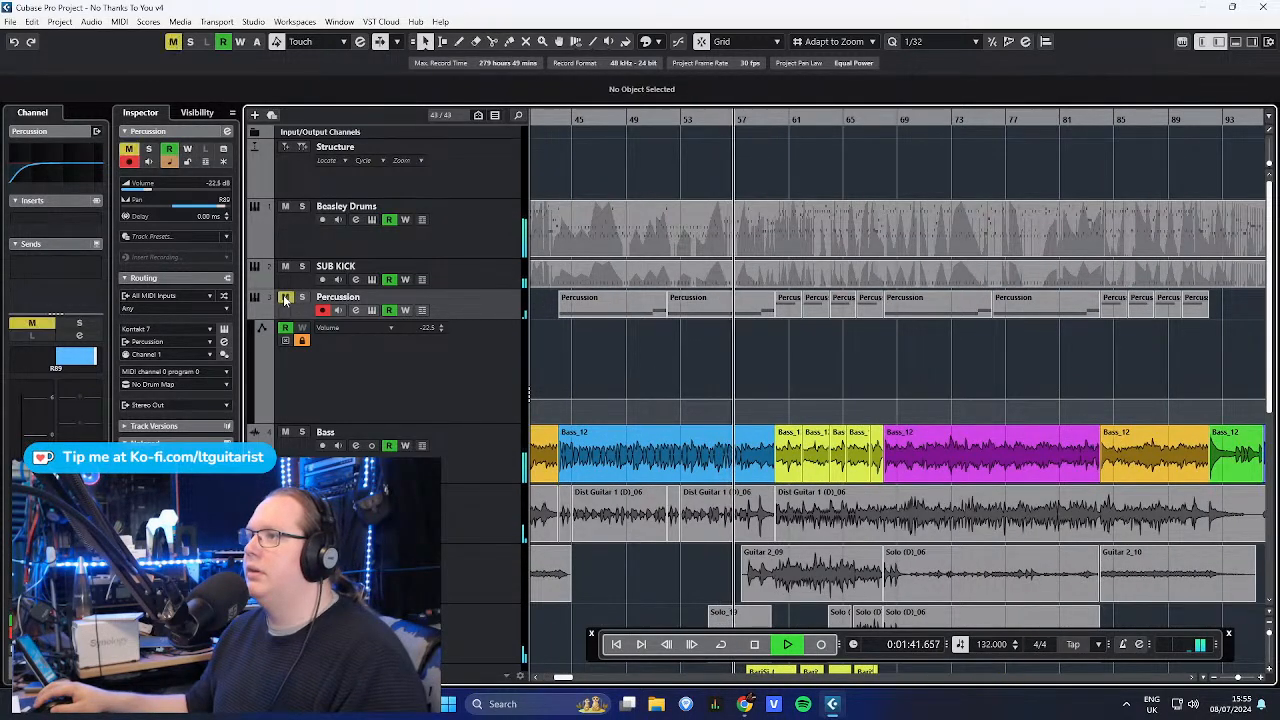
left_click(285, 298)
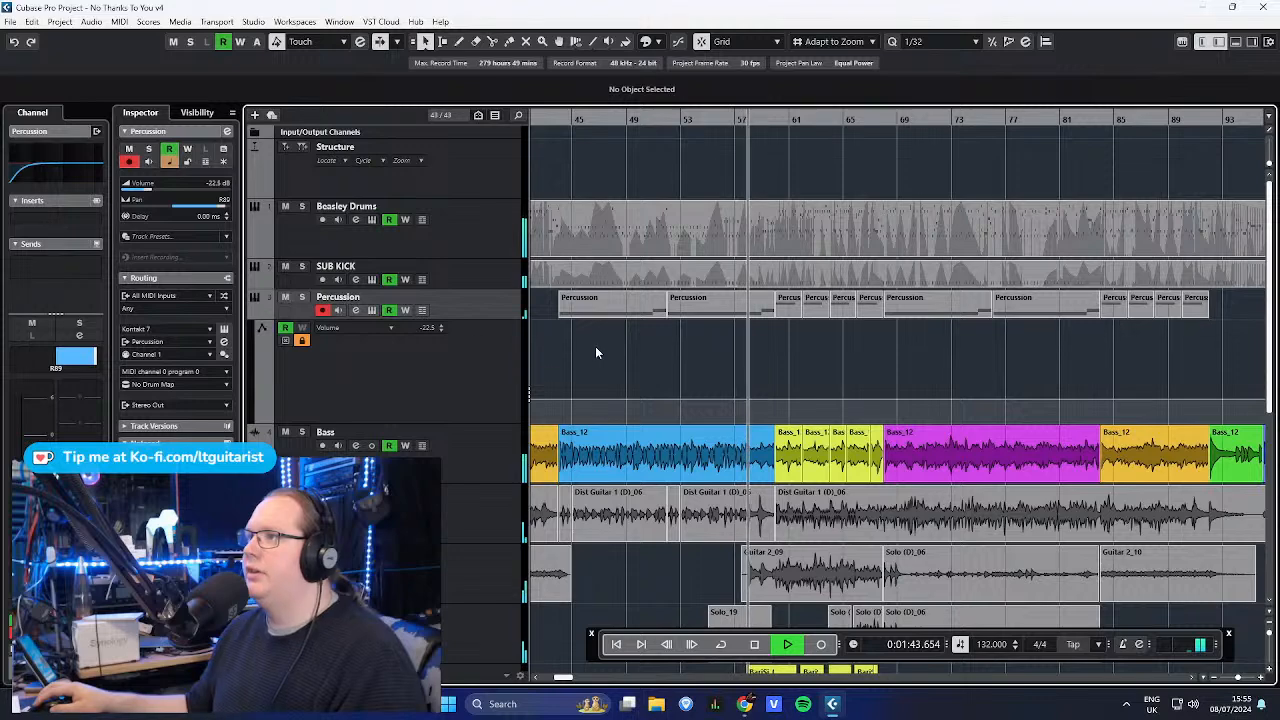
key("space")
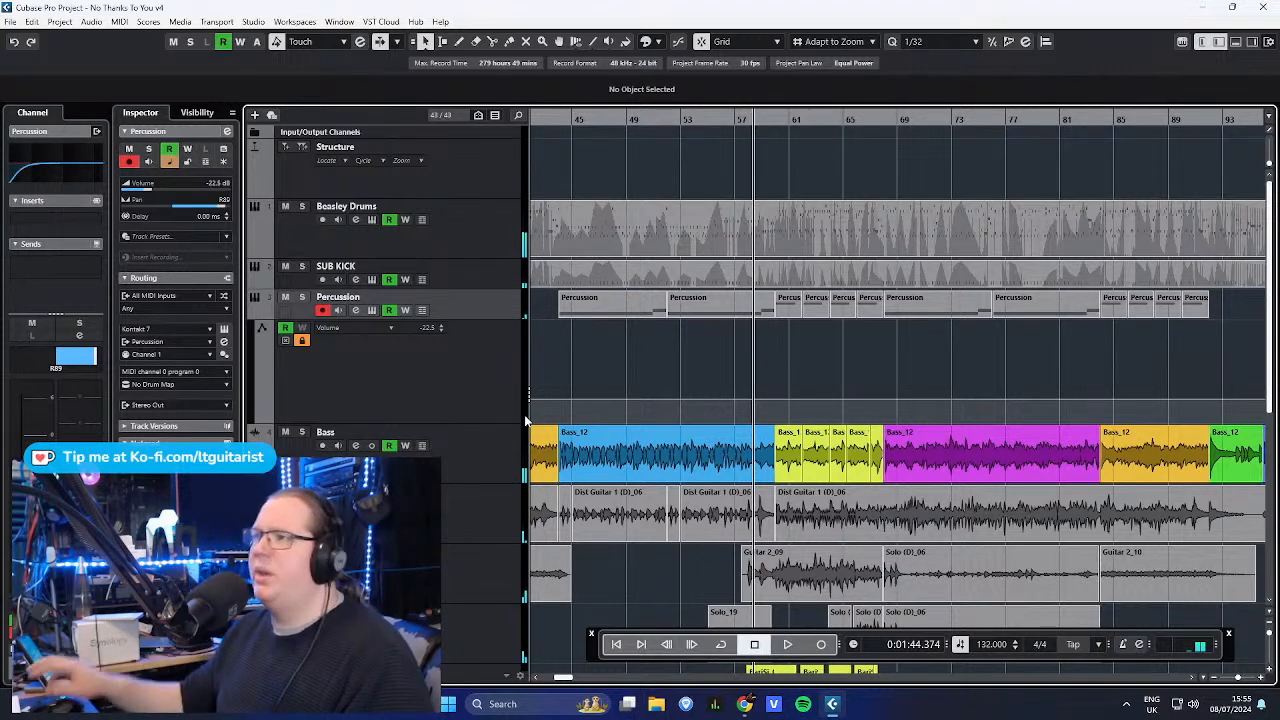
- Hide the Percussion track's Volume automation lane
left_click(255, 312)
key("g")
key("g")
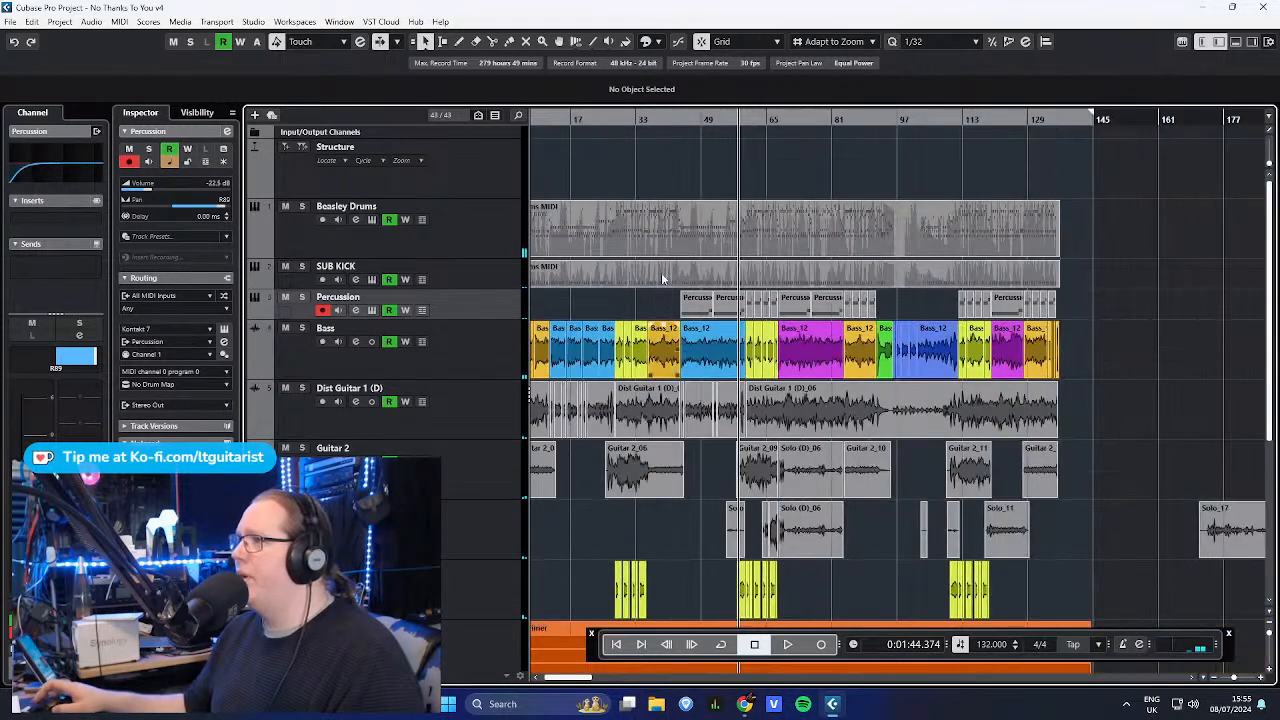
scroll(612, 176, "left", 2)
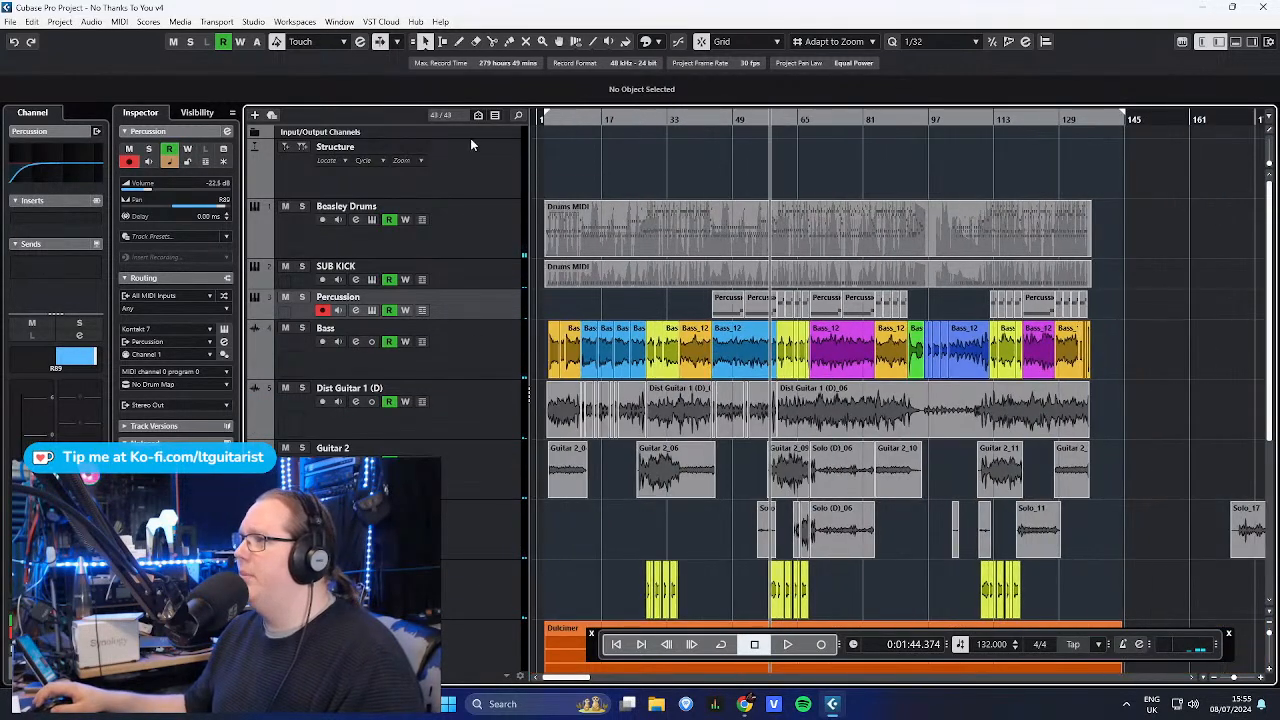
- Select the Bass track and solo it
left_click(508, 363)
key("s")
scroll(623, 299, "up", 4)
left_click_drag(436, 549, 714, 551)
scroll(668, 558, "down", 2)
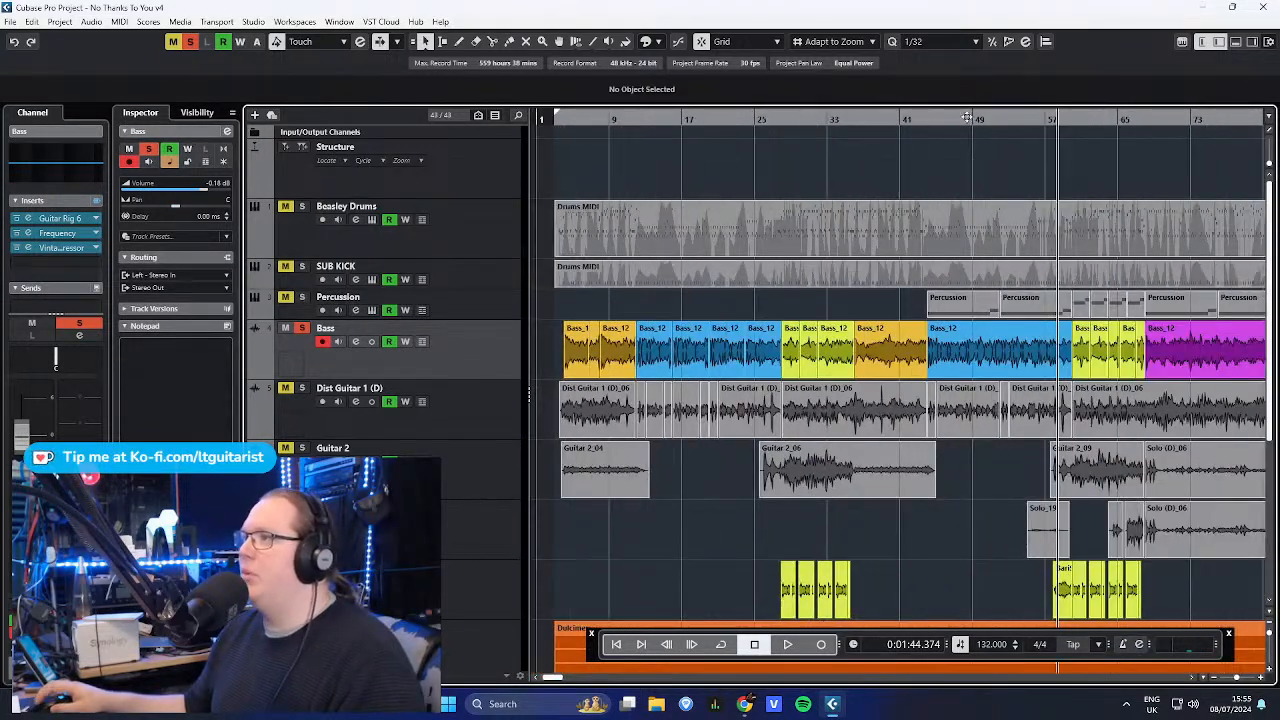
- Audition the soloed Bass from about bar 43, and view its Guitar Rig 6 insert before closing the window
left_click(932, 117)
key("space")
scroll(925, 456, "up", 5)
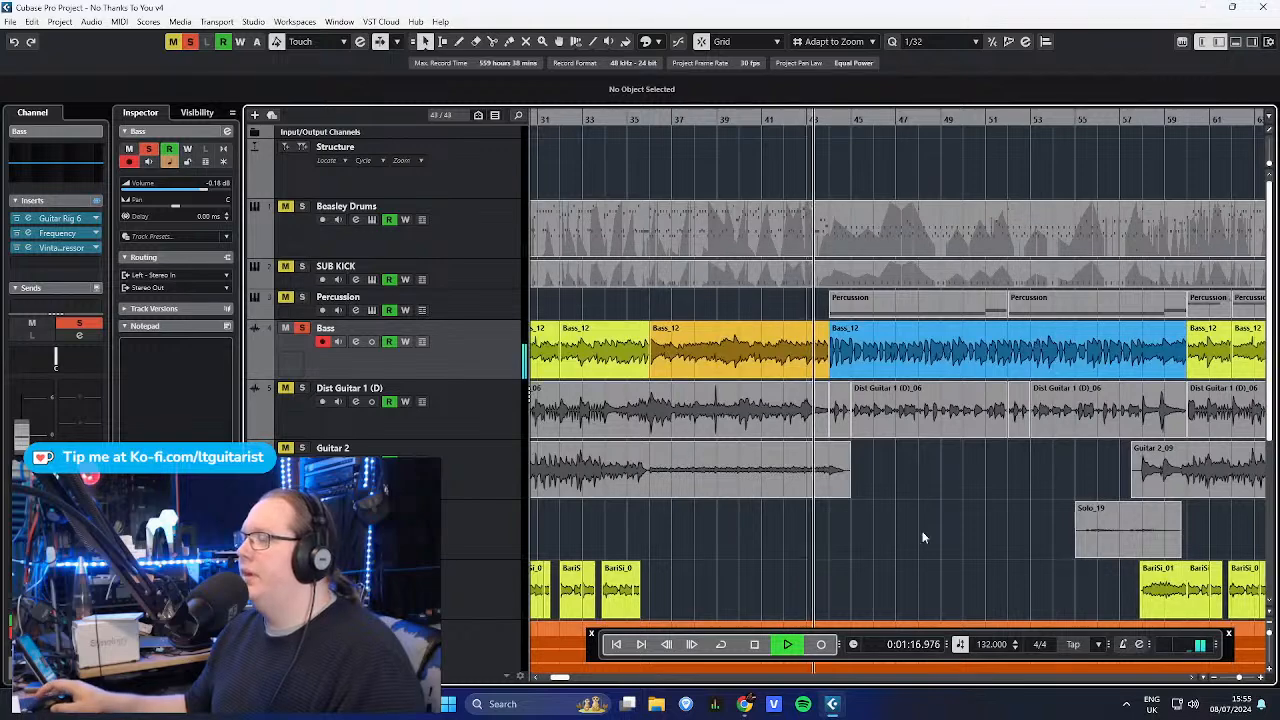
scroll(892, 590, "down", 5)
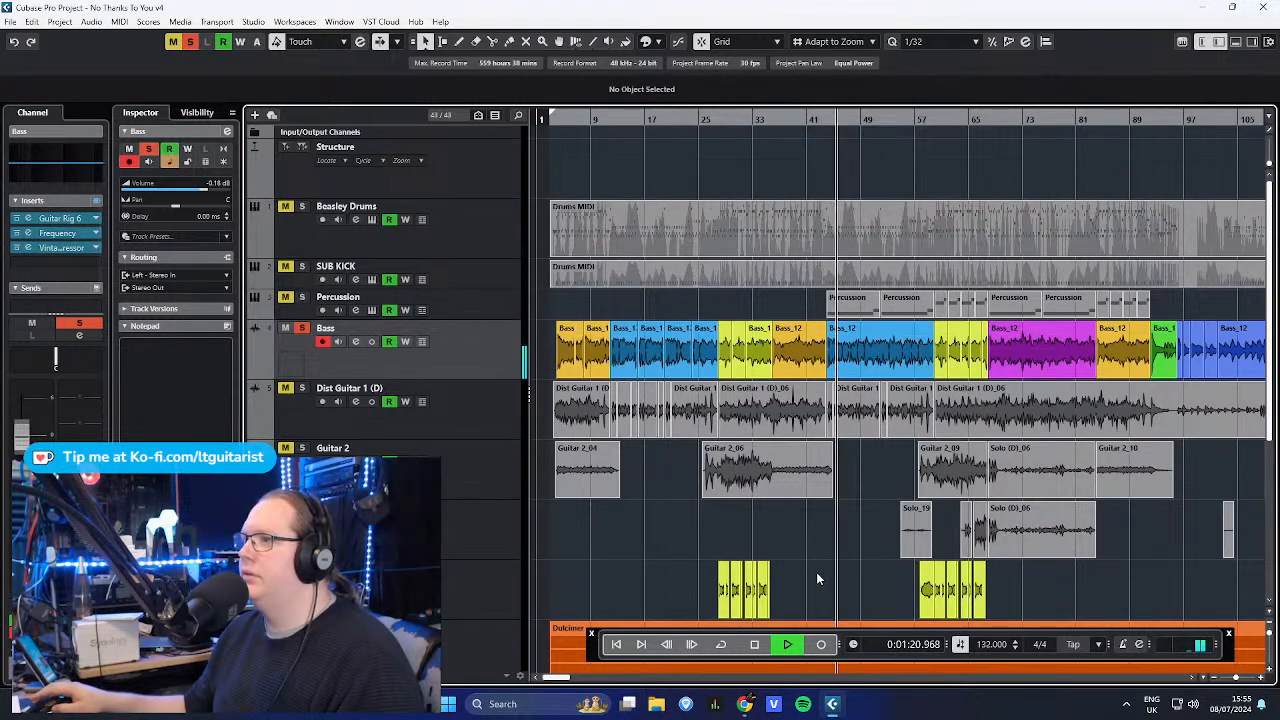
key("space")
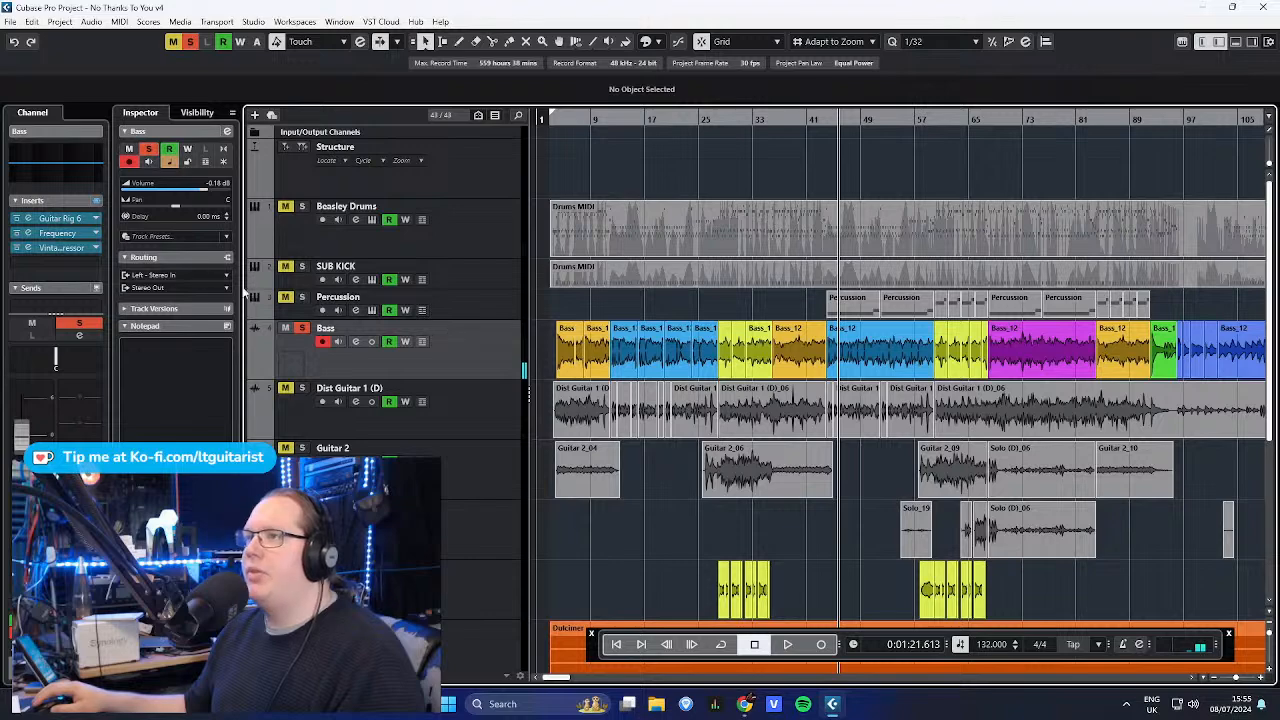
left_click(66, 218)
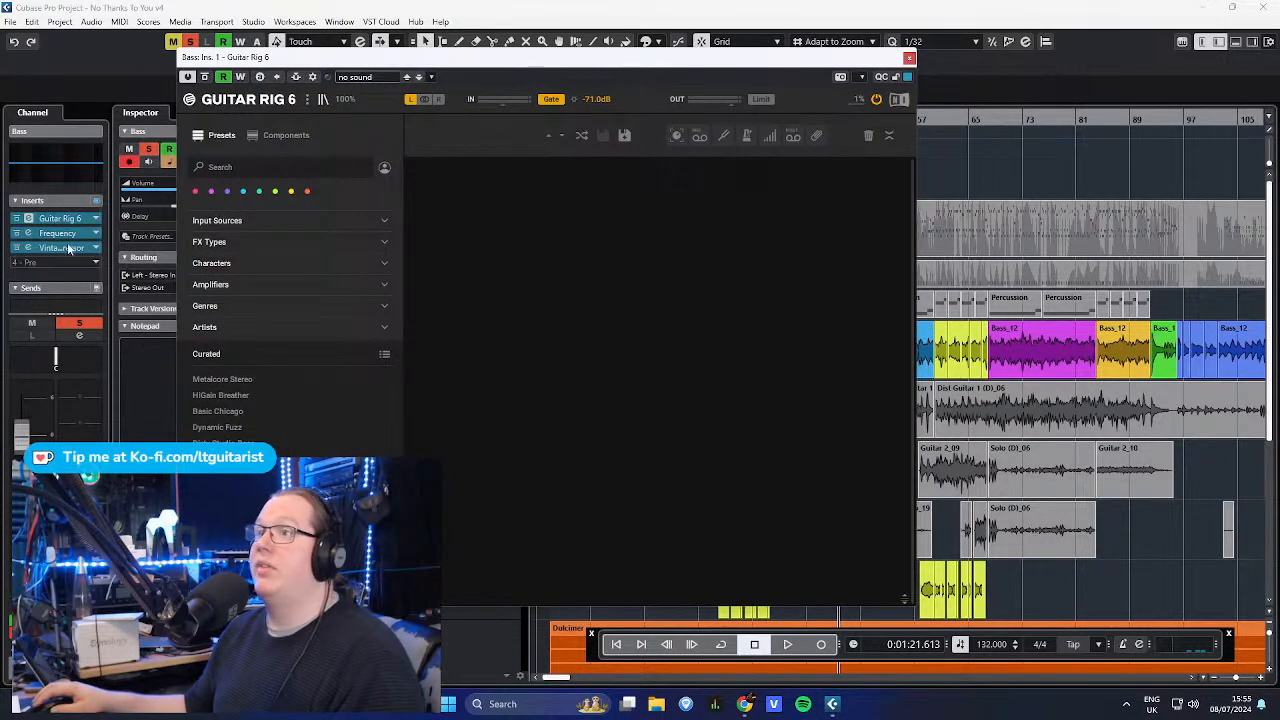
left_click(909, 58)
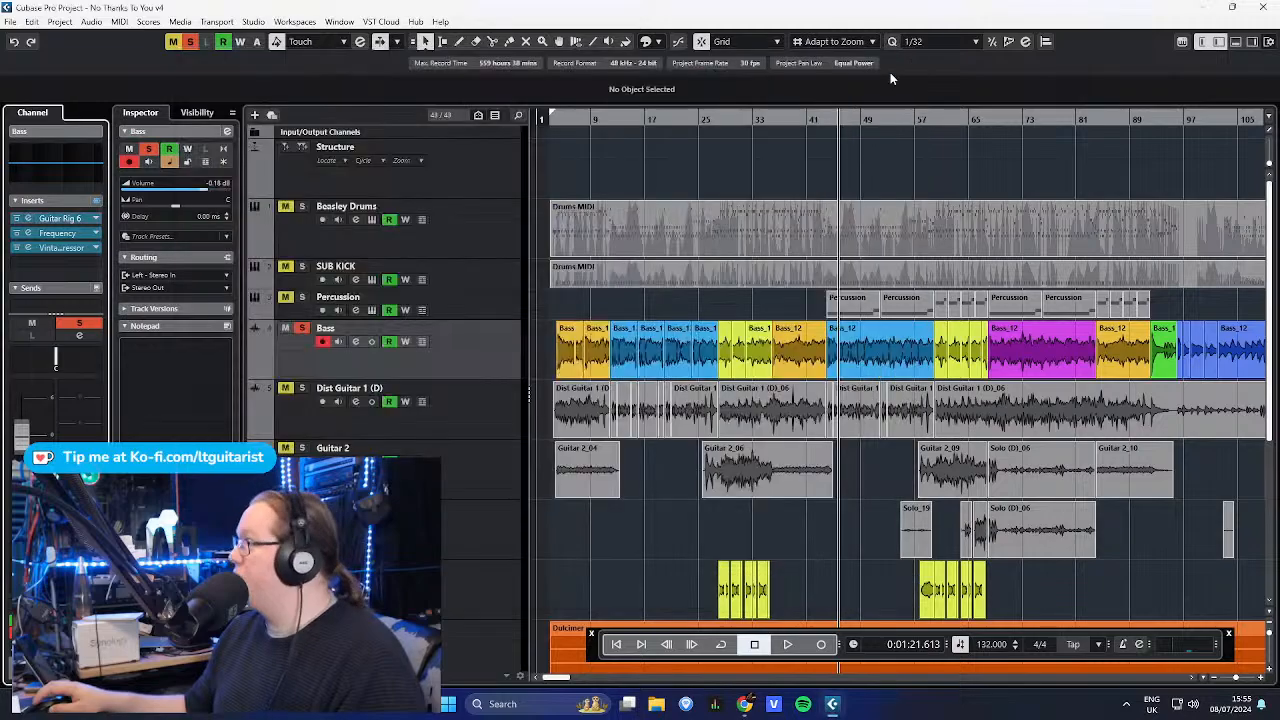
- Solo Dist Guitar 1 (D) together with the Bass and audition the pair from about bar 43 to bar 47
left_click(490, 426)
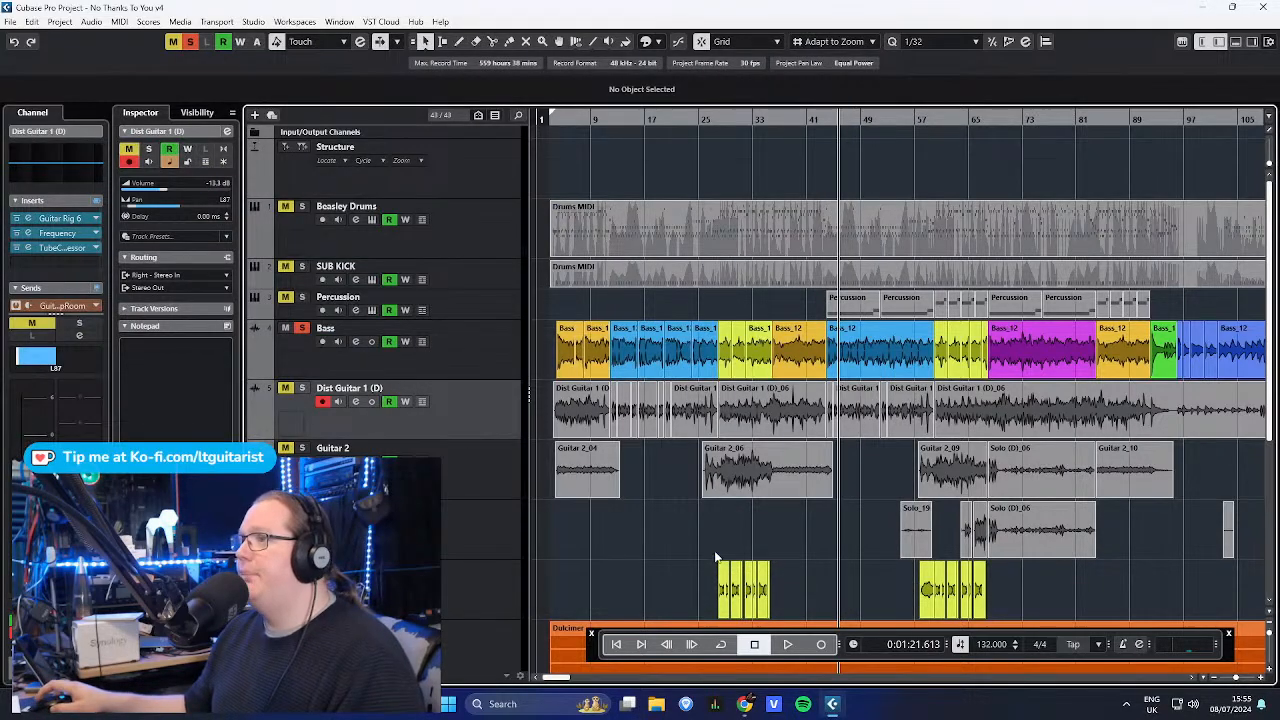
scroll(769, 552, "up", 3)
scroll(830, 552, "down", 3)
scroll(900, 532, "up", 4)
scroll(690, 532, "down", 4)
scroll(728, 568, "up", 5)
scroll(728, 568, "up", 3)
left_click_drag(764, 118, 785, 116)
key("space")
scroll(916, 505, "up", 3)
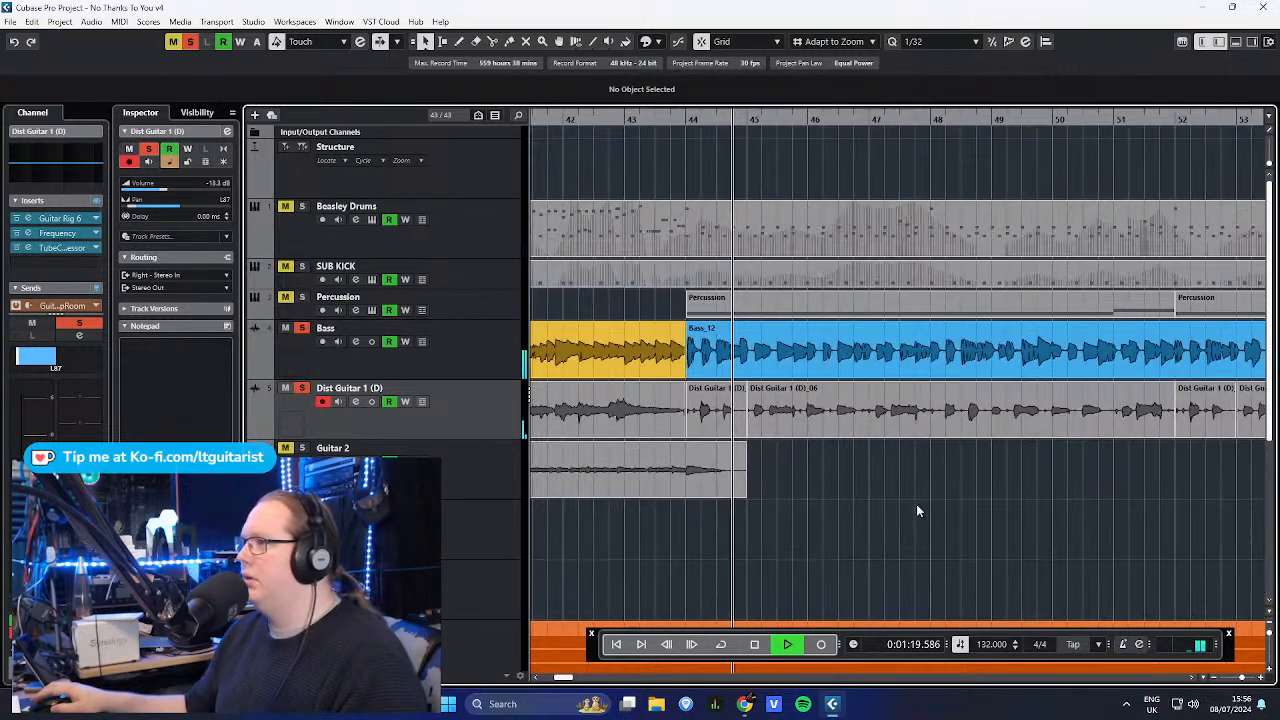
scroll(916, 511, "down", 4)
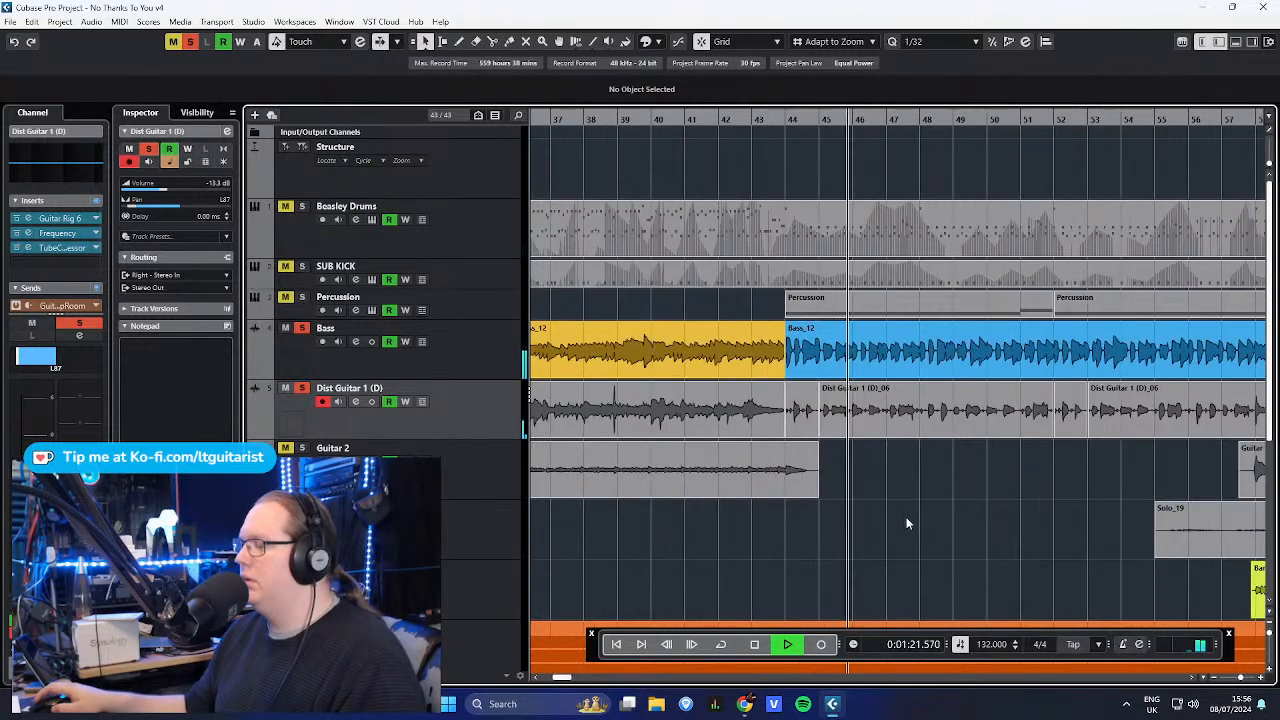
scroll(907, 523, "down", 4)
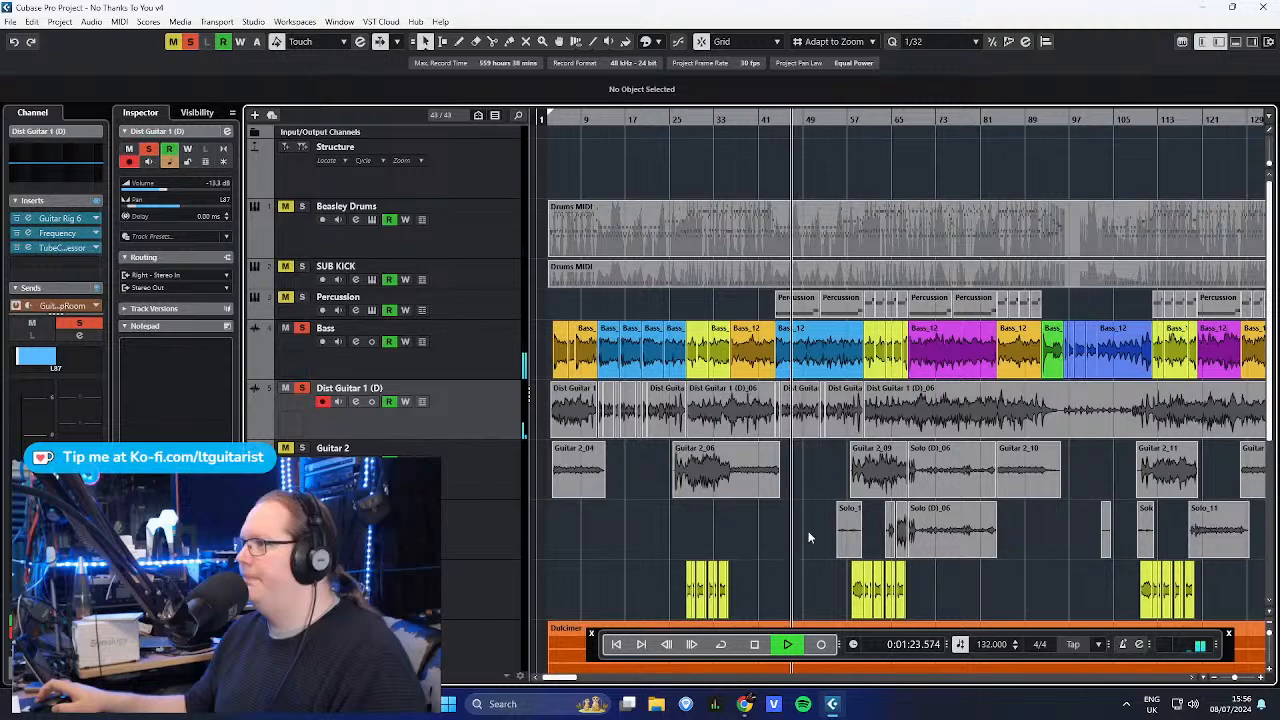
key("space")
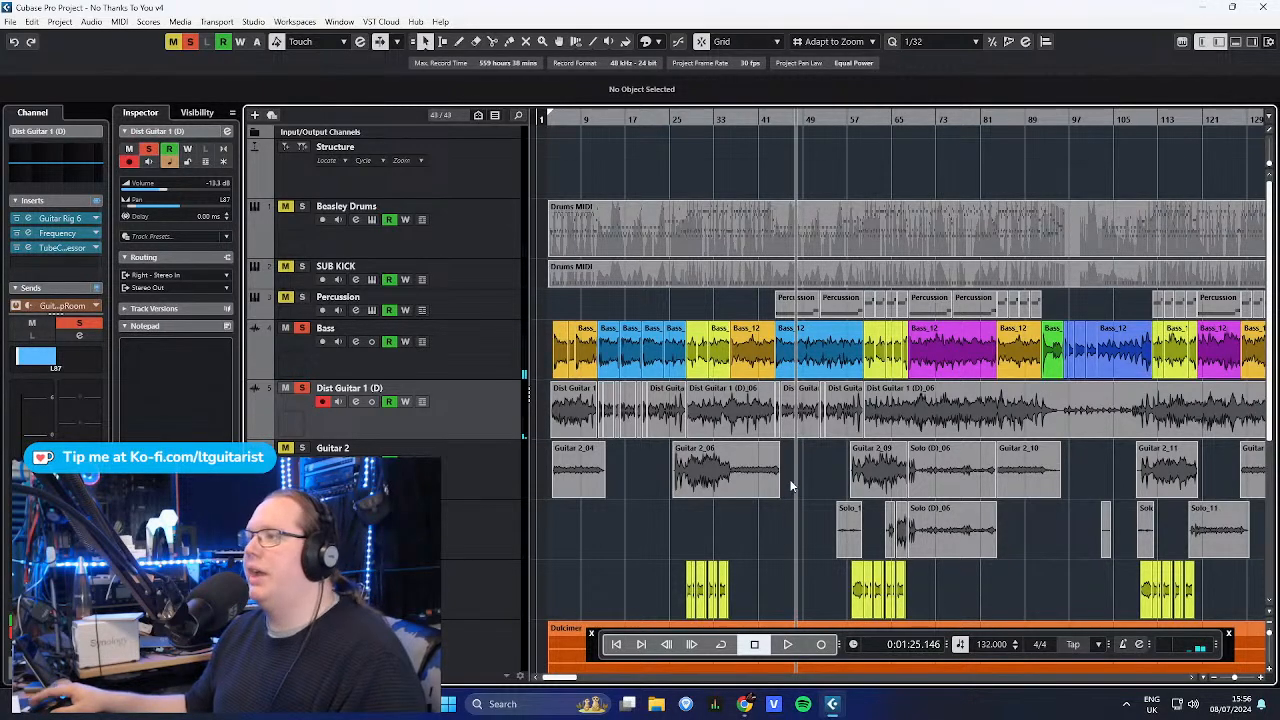
- Continue auditioning the soloed Bass and Dist Guitar 1 (D) from about bar 47 to bar 53
scroll(790, 483, "up", 2)
scroll(790, 481, "up", 1)
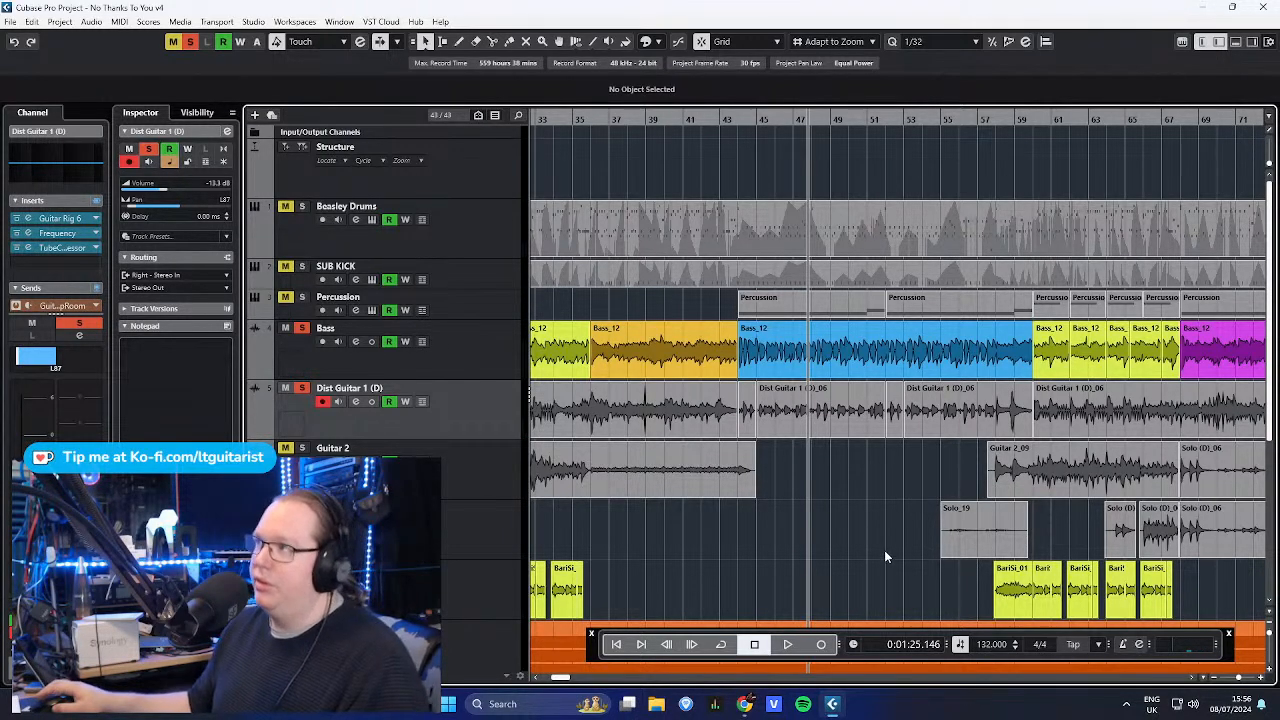
scroll(885, 557, "down", 1)
scroll(794, 478, "up", 2)
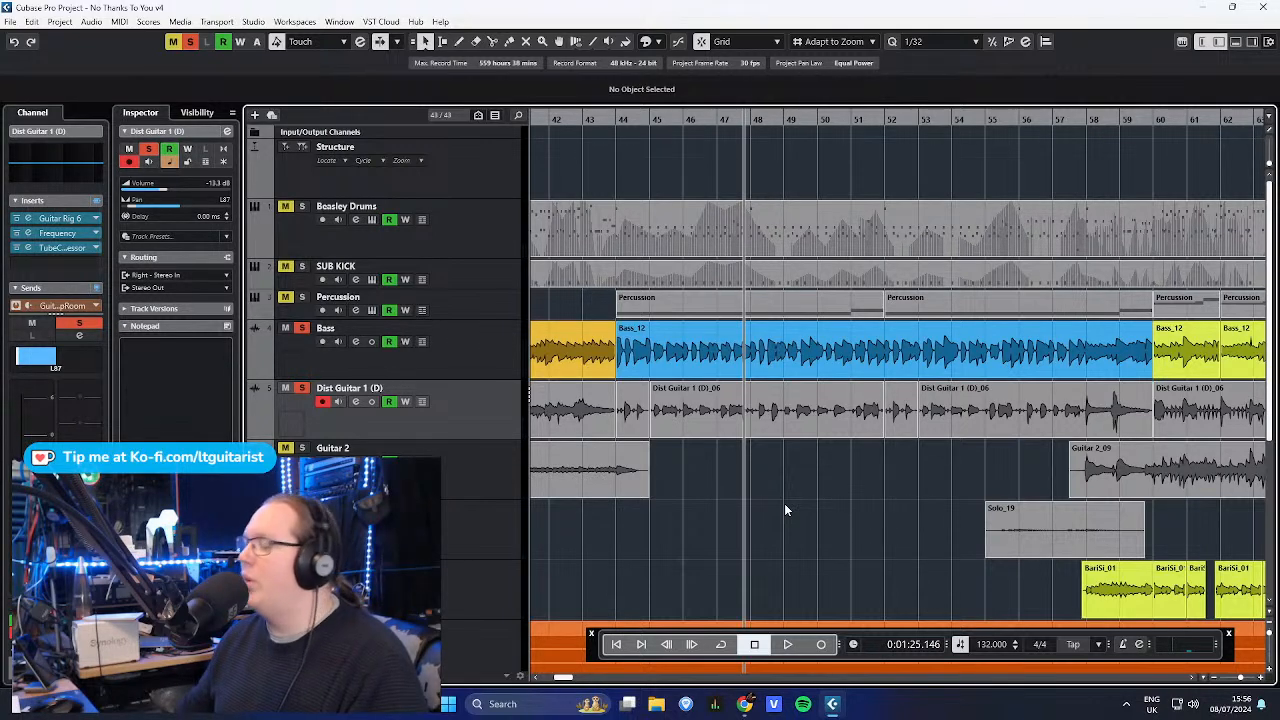
key("space")
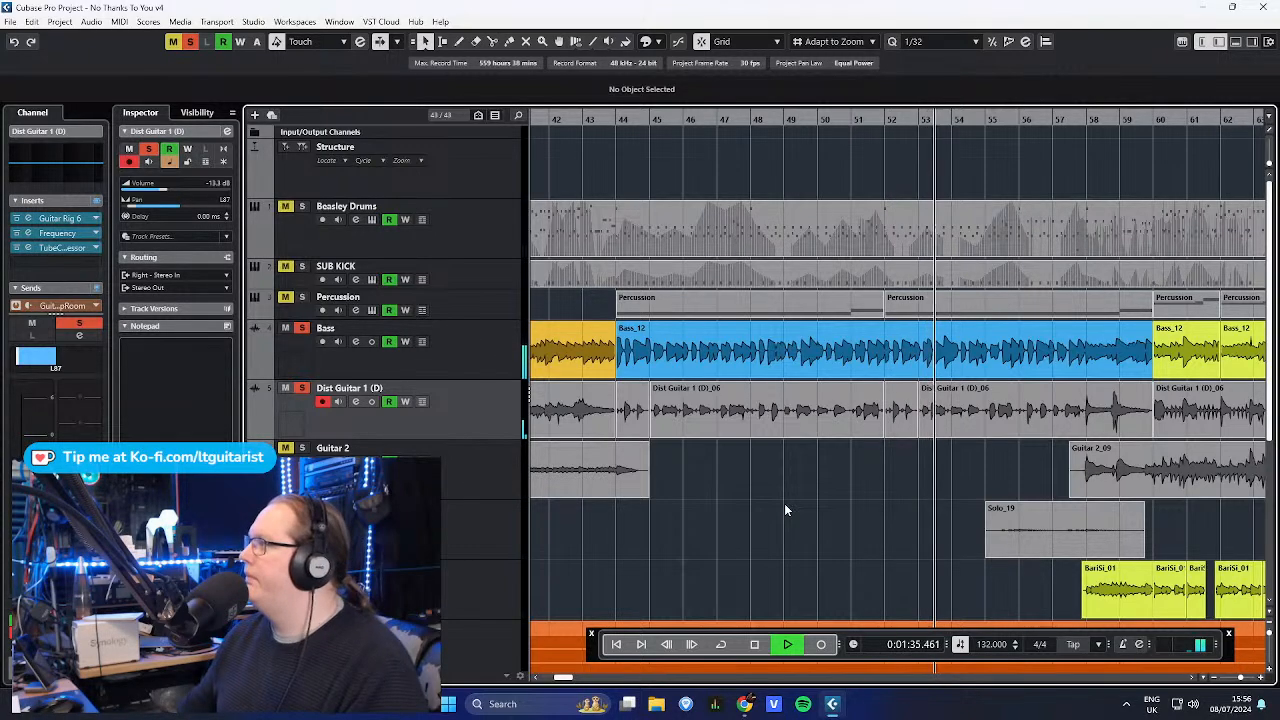
key("space")
- Remove the solo from the Dist Guitar 1 (D) and Bass tracks
key("s")
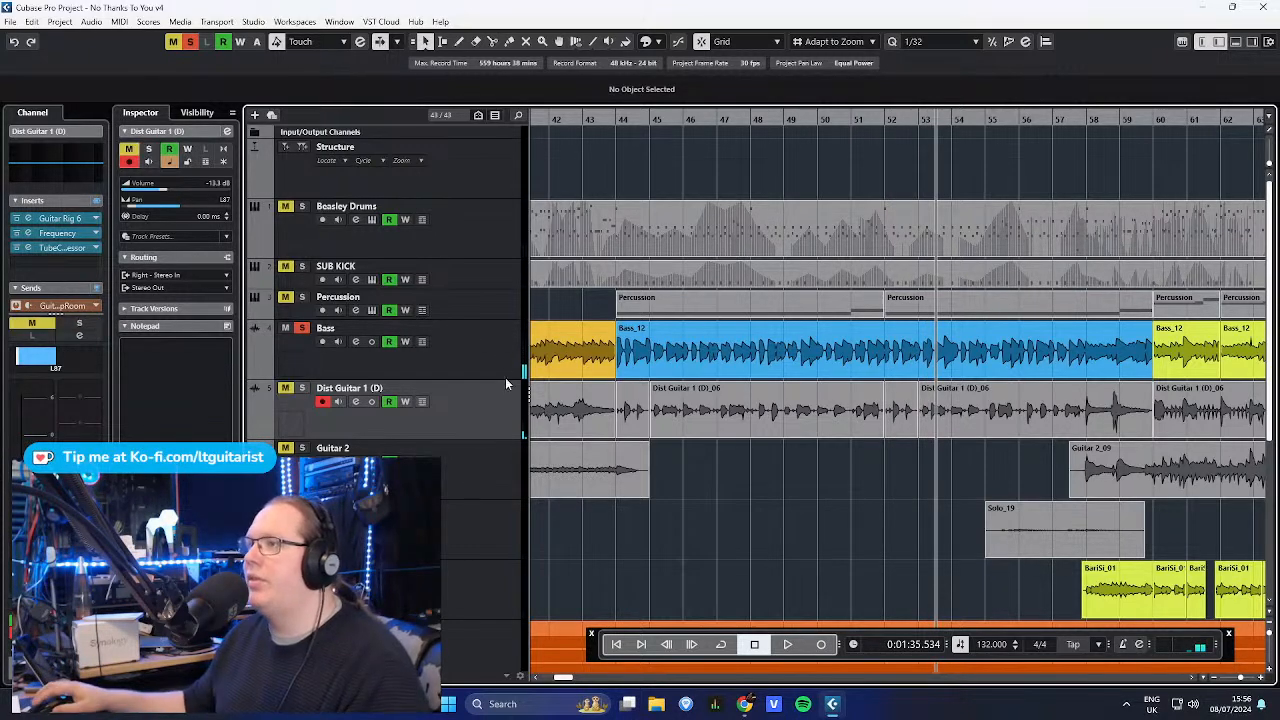
left_click(480, 342)
key("s")
scroll(666, 354, "down", 3)
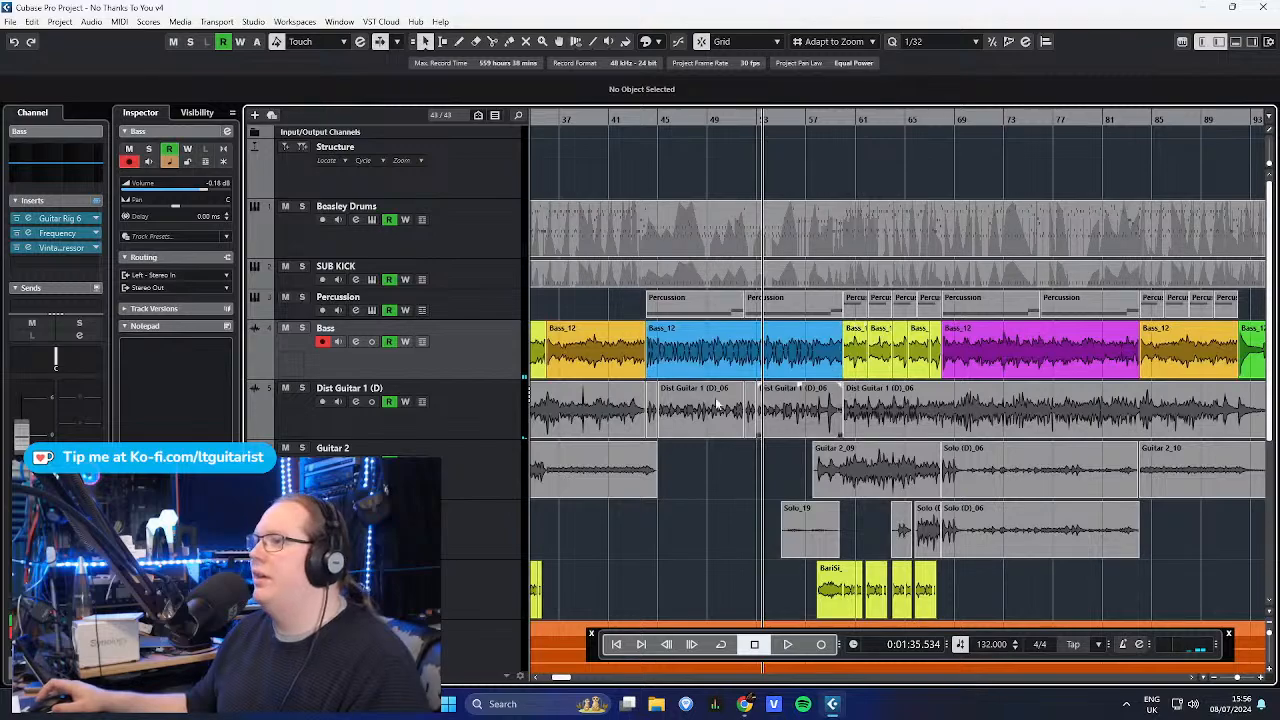
- Place the playback cursor near the start of the Guitar 2_06 event and solo the Bass, Dist Guitar 1 (D) and Guitar 2 tracks
left_click(504, 432)
scroll(892, 449, "up", 2)
key("s")
left_click(436, 454)
key("s")
left_click_drag(550, 484, 1030, 505)
scroll(902, 364, "up", 3)
left_click_drag(604, 120, 644, 123)
left_click(507, 343)
key("s")
left_click(488, 475)
key("s")
- Audition the soloed Bass and both guitars through the Guitar 2_06 section to about bar 37, and deselect the event
key("h")
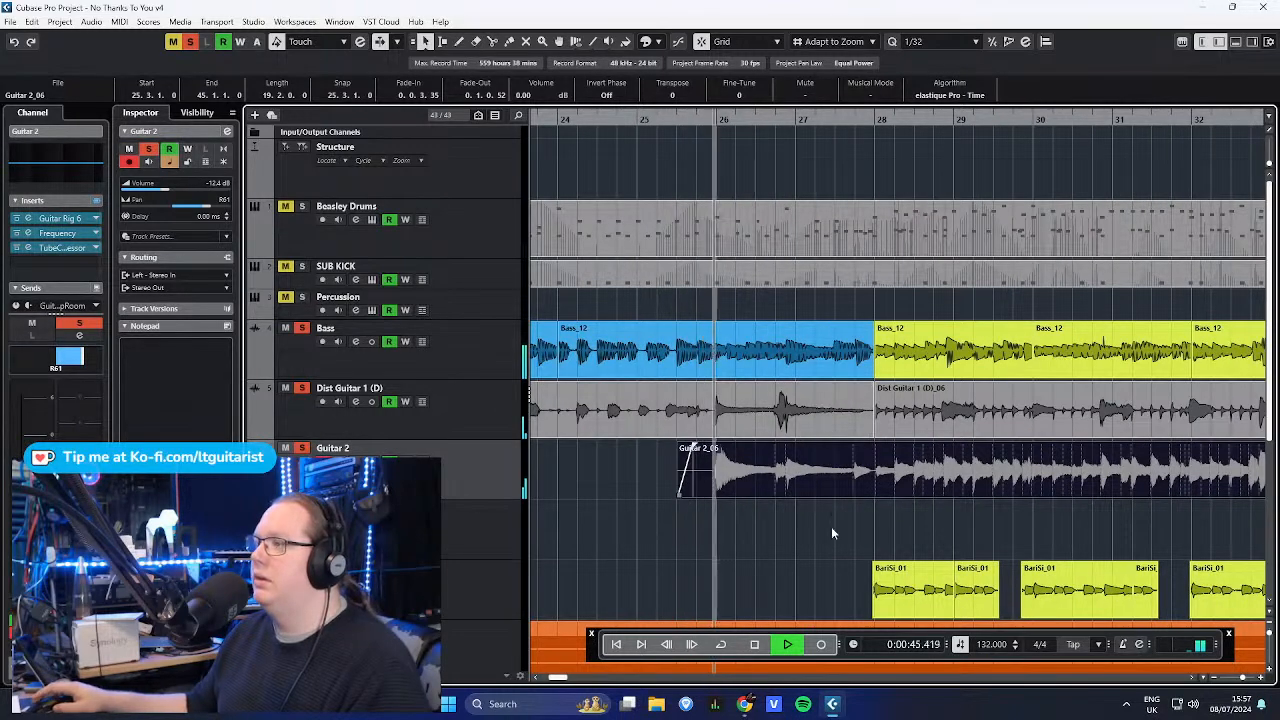
key("g")
key("h")
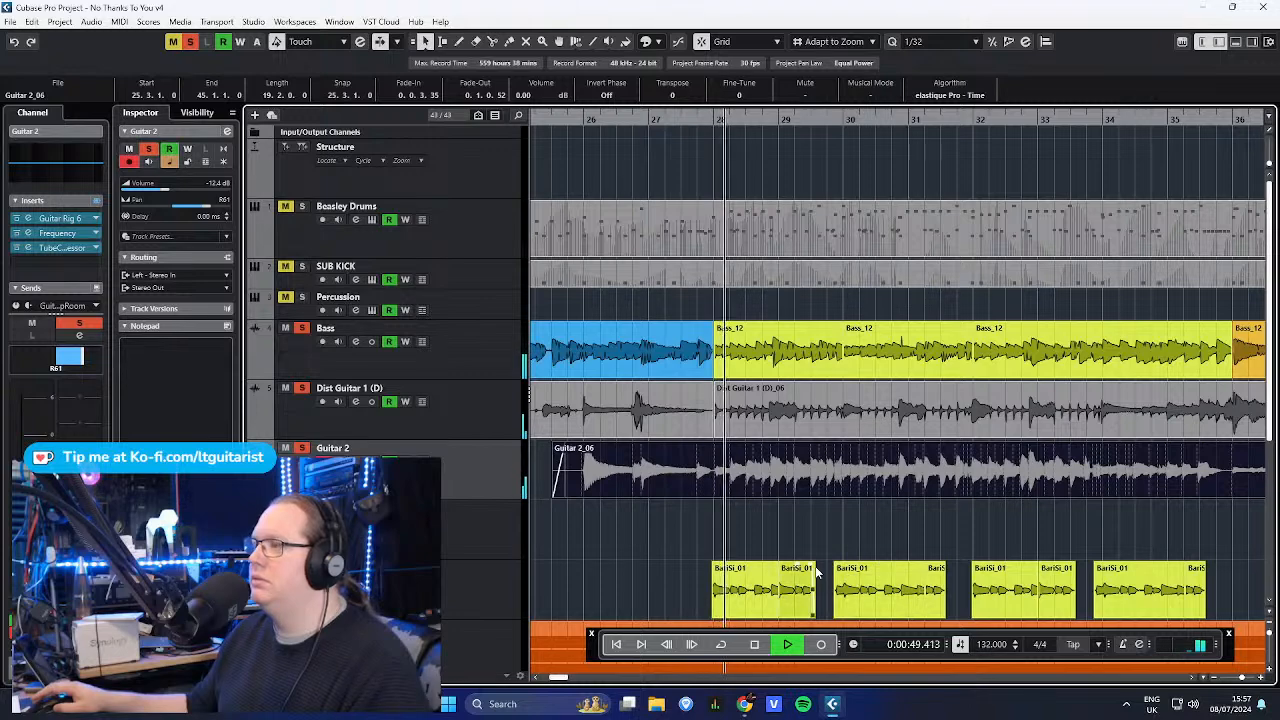
key("g")
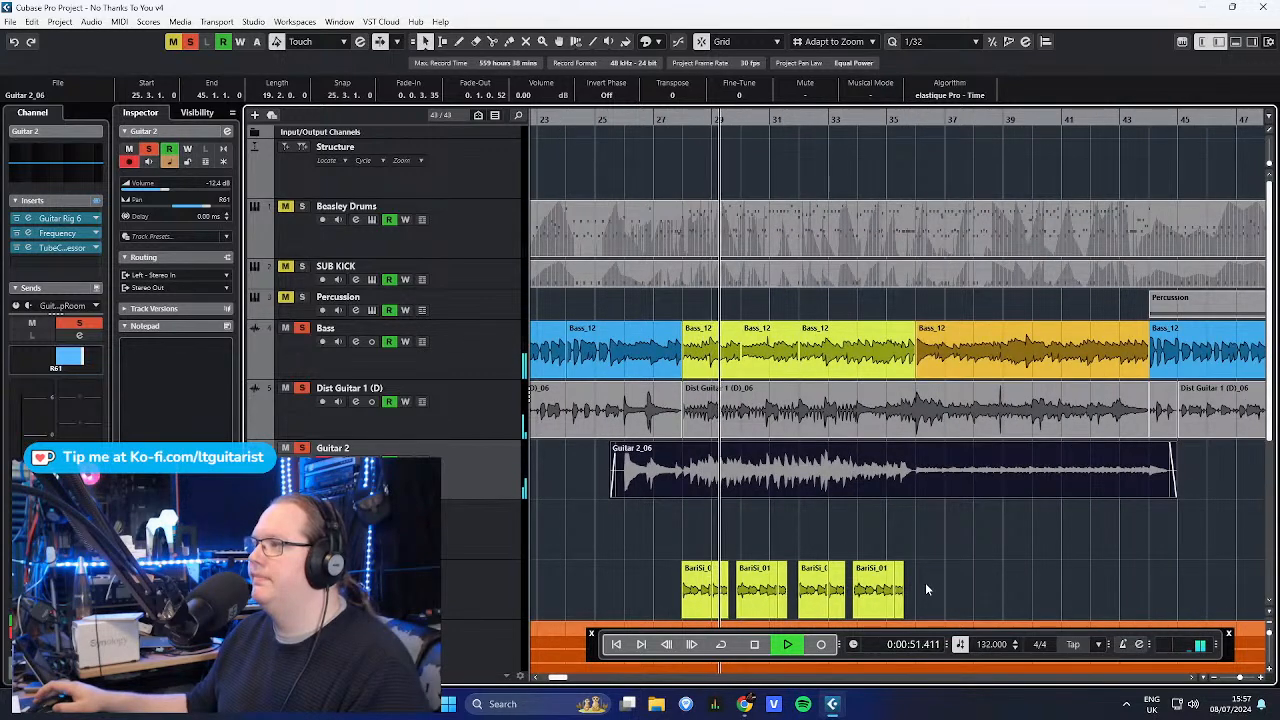
key("g")
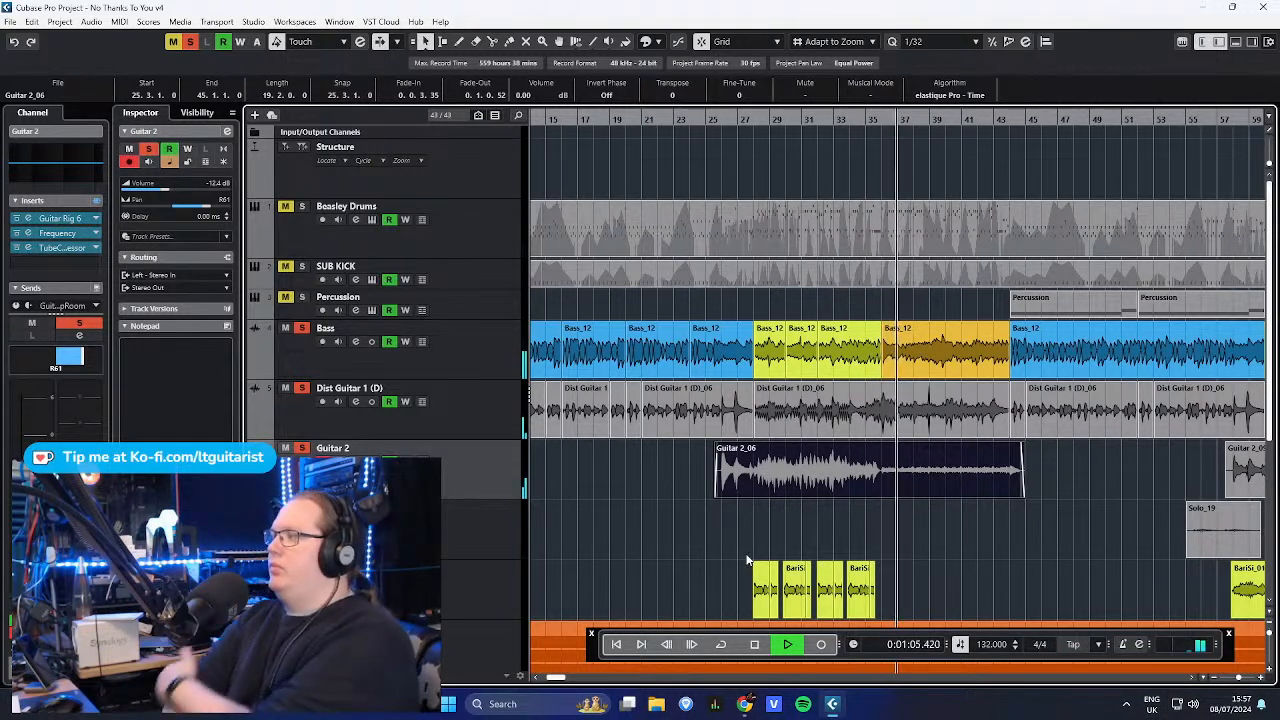
key("space")
left_click(677, 514)
key("g")
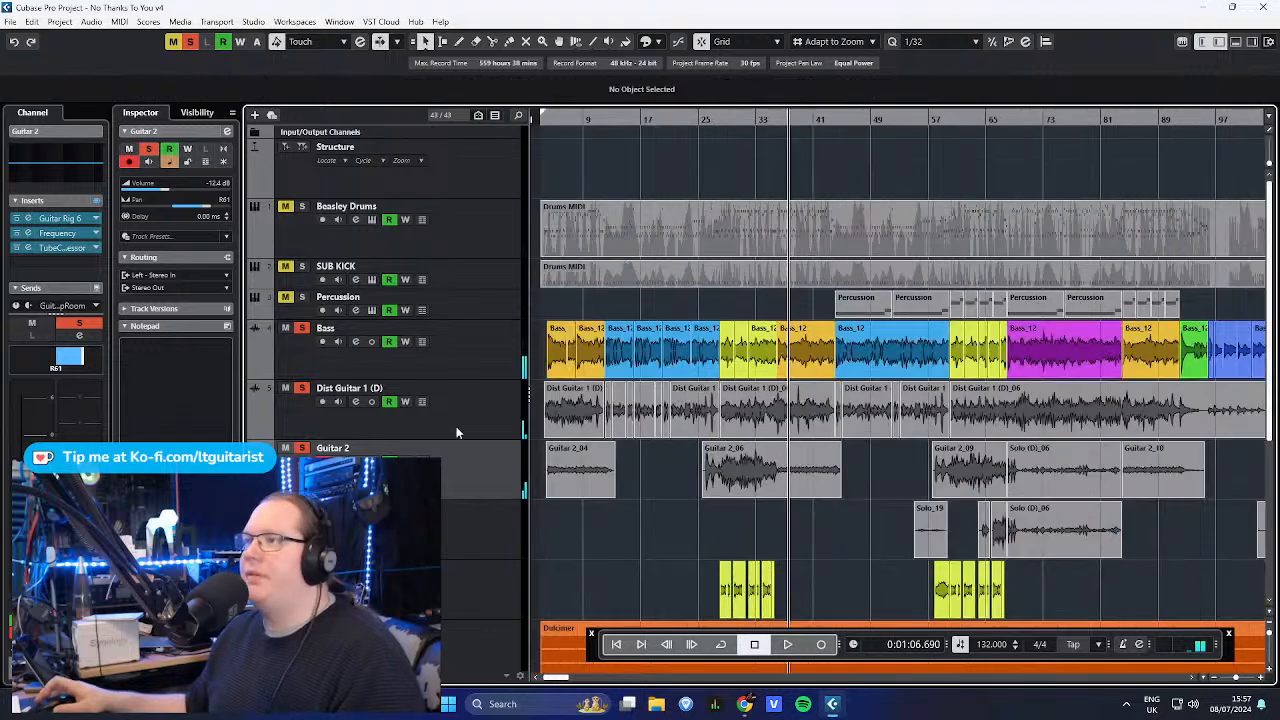
- Remove the solo from the Bass, Dist Guitar 1 (D) and Guitar 2 tracks
key("s")
key("s")
left_click(488, 367)
key("s")
left_click(491, 415)
key("s")
left_click(498, 467)
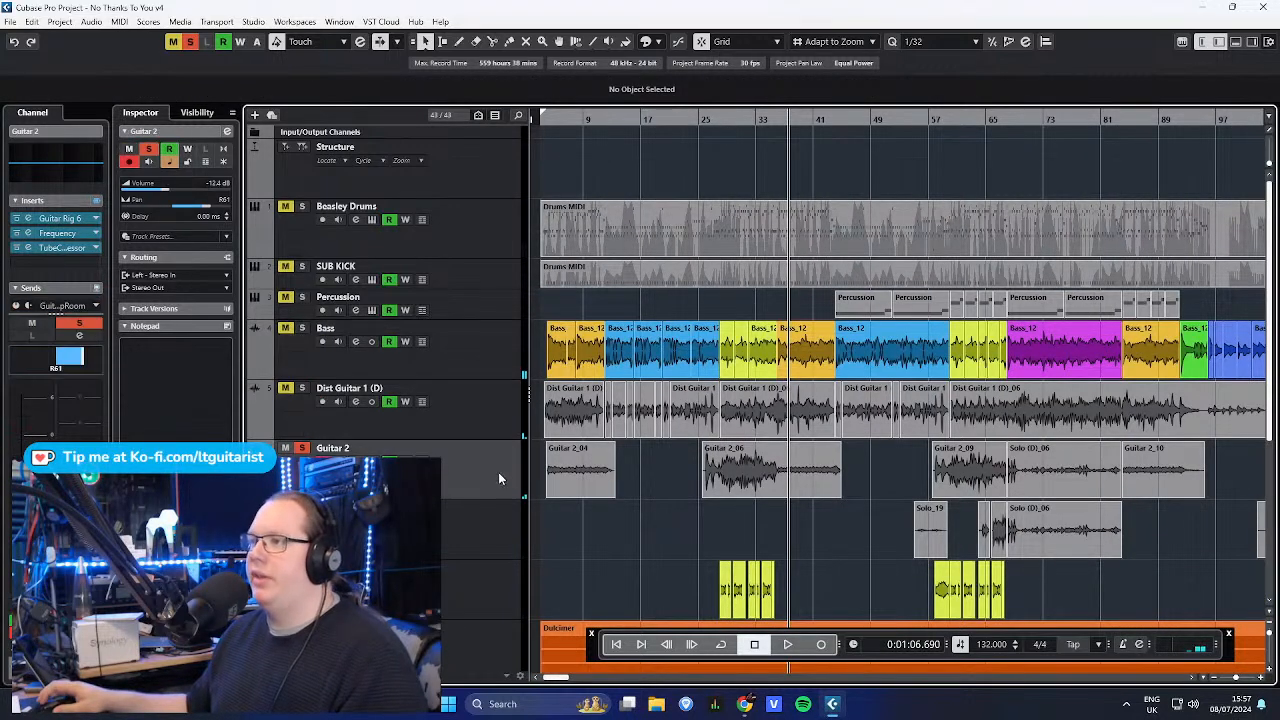
key("s")
- Select Dist Guitar 1 (D) and view its Guitar Rig 6 amp chain before closing the window
scroll(615, 519, "left", 1)
left_click(470, 412)
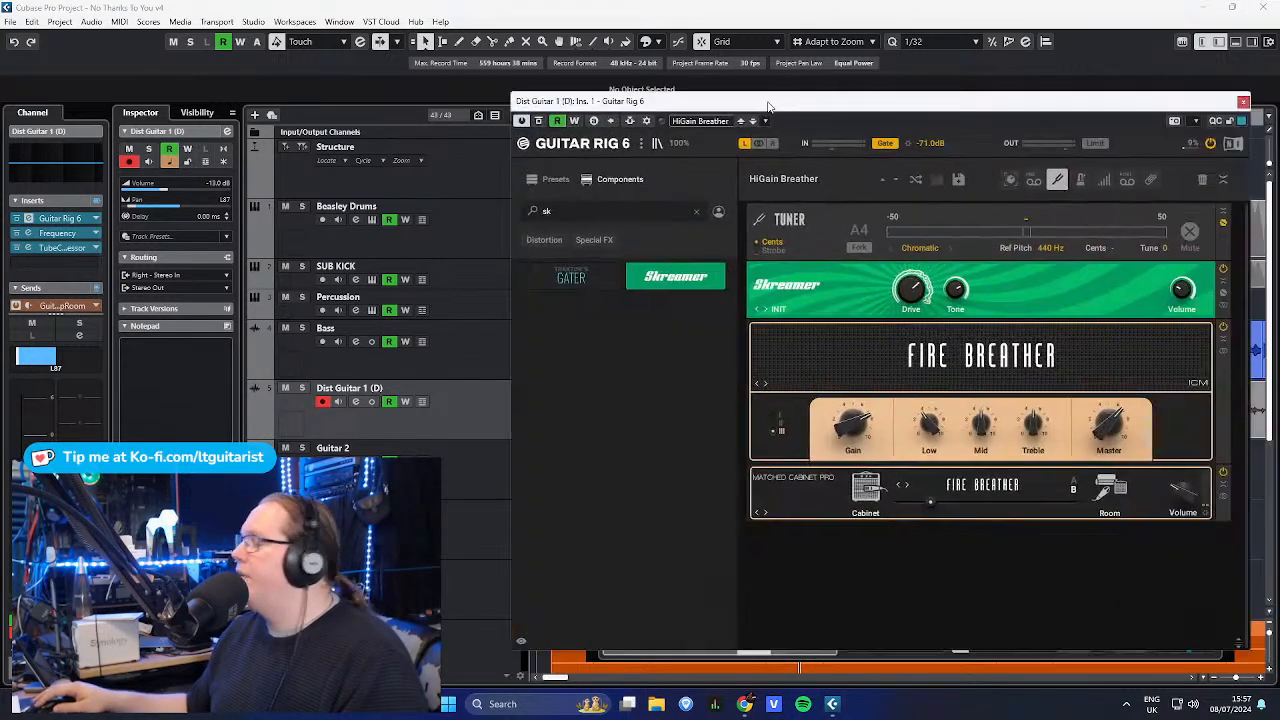
left_click_drag(771, 100, 631, 85)
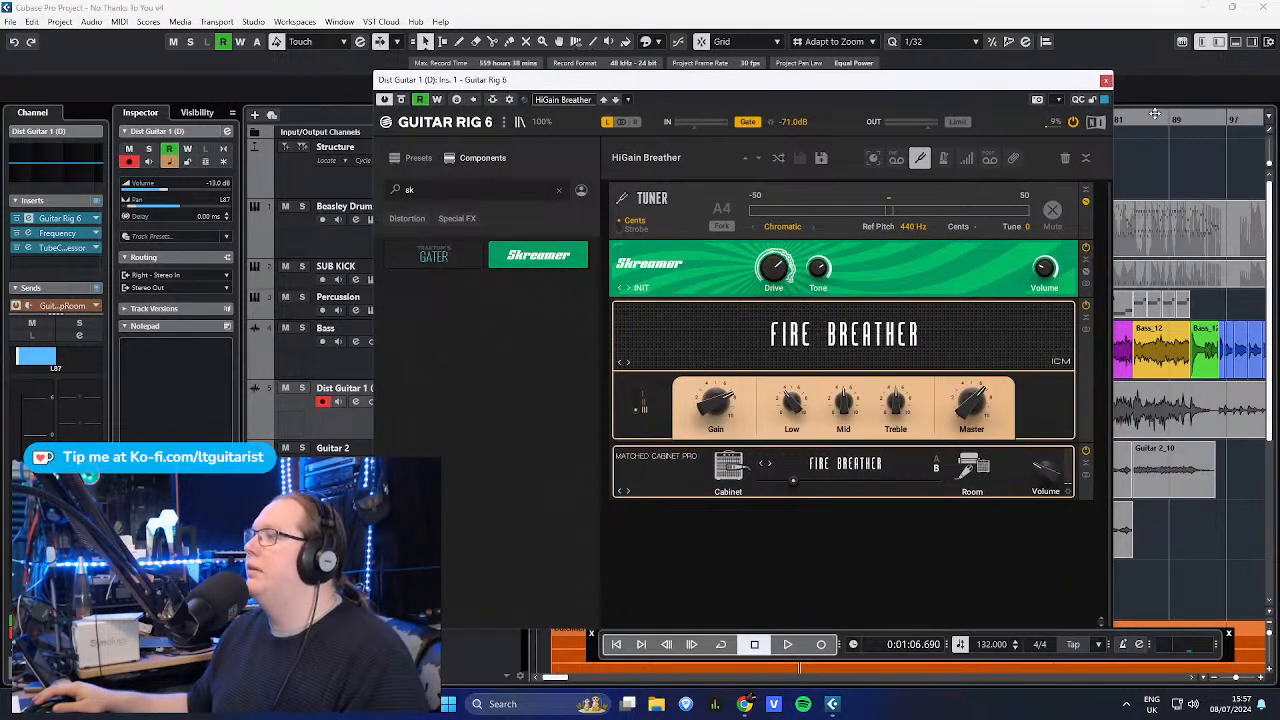
left_click(1104, 80)
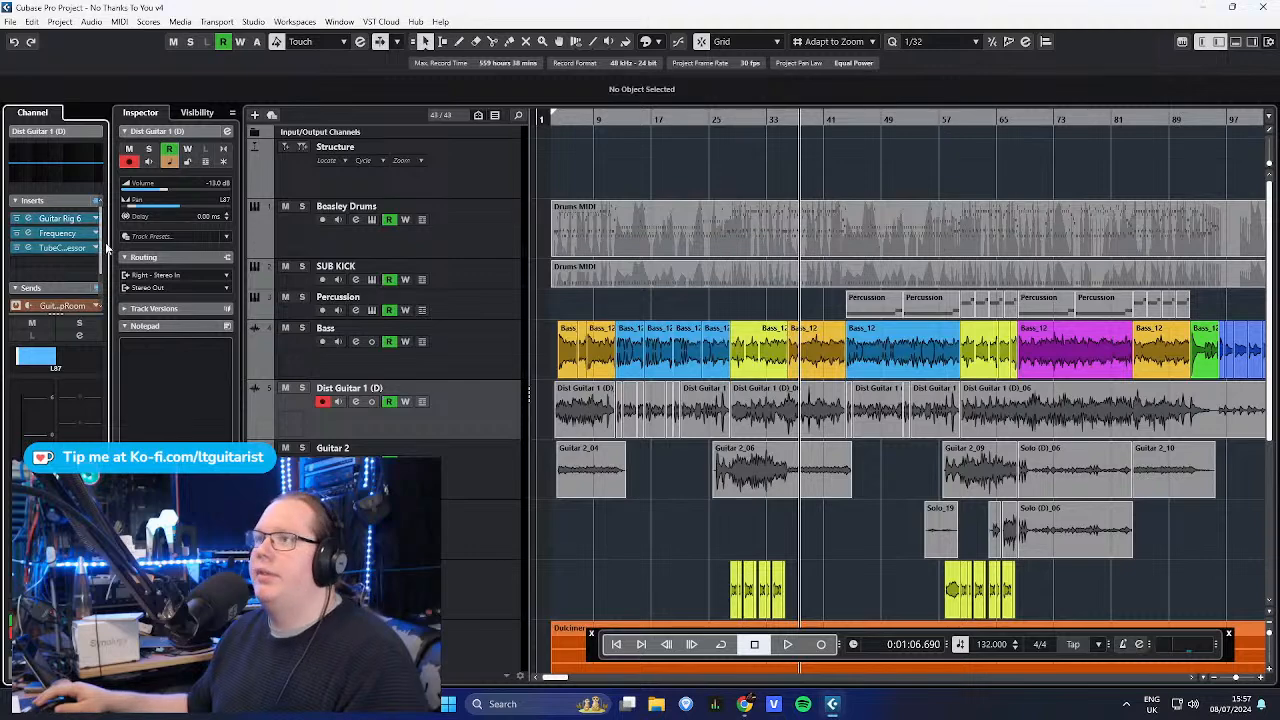
- Inspect the Frequency EQ and Tube Compressor inserts on Dist Guitar 1 (D), and bring its reverb send into view
left_click(71, 233)
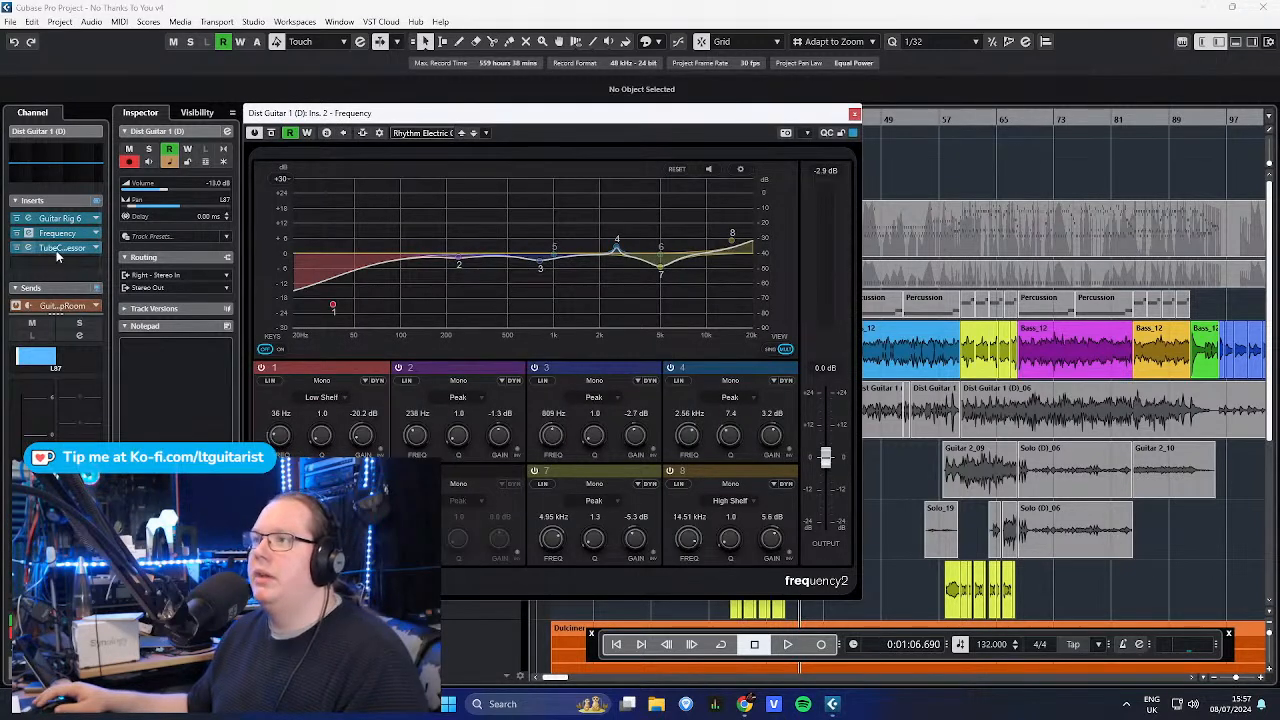
left_click(60, 248)
scroll(72, 270, "down", 2)
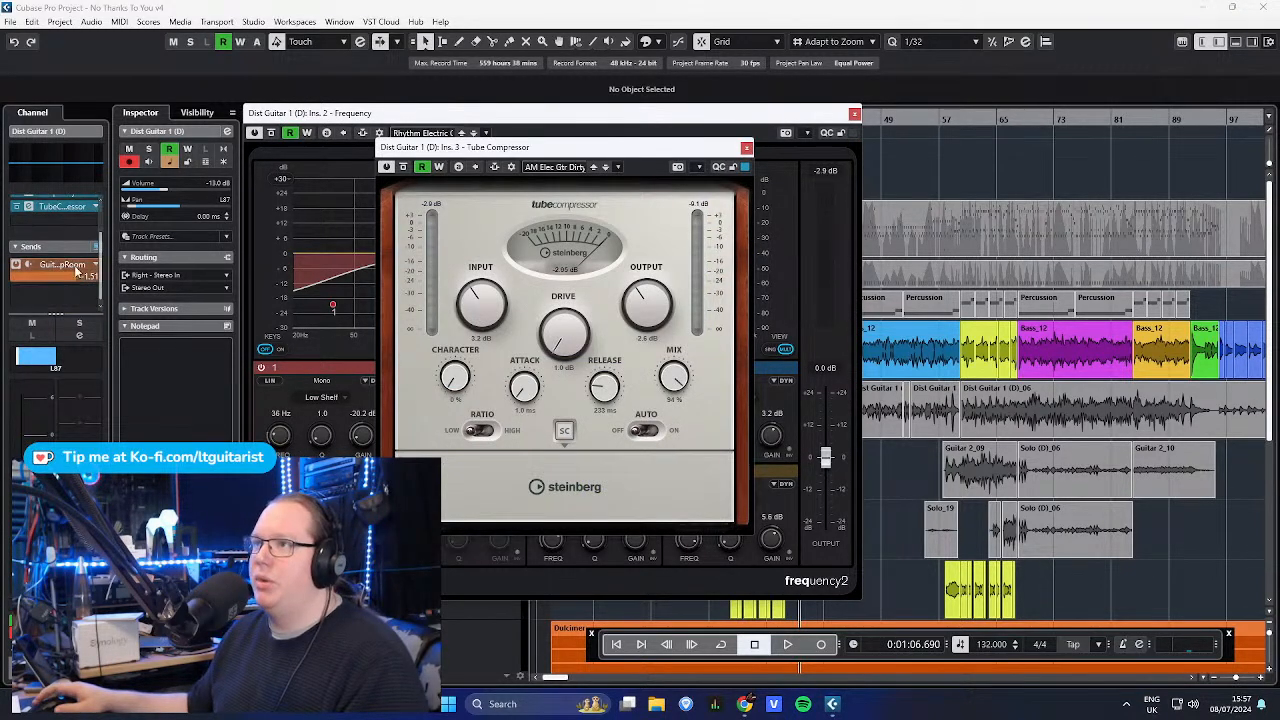
- Close the Dist Guitar 1 (D) insert windows, and view the Guitar Rig 6 amp chain on the soloed Guitar 2 track
left_click(746, 148)
left_click(854, 115)
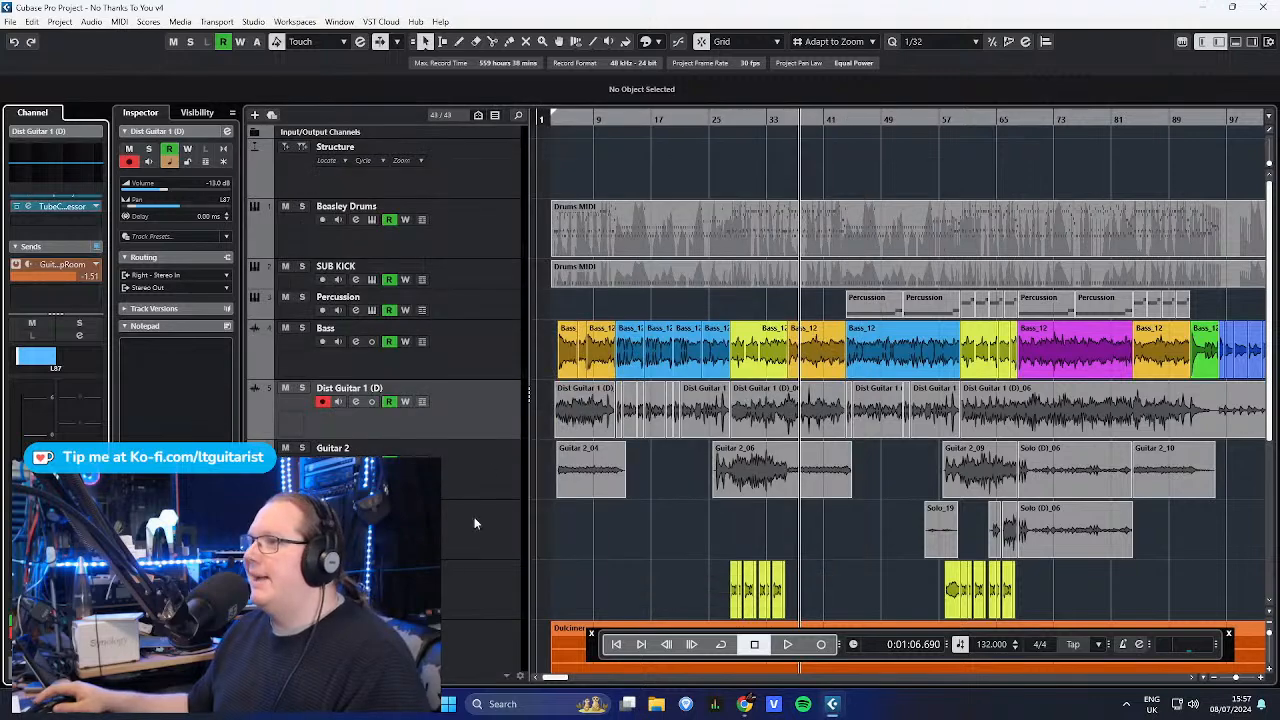
left_click(486, 459)
scroll(60, 250, "up", 2)
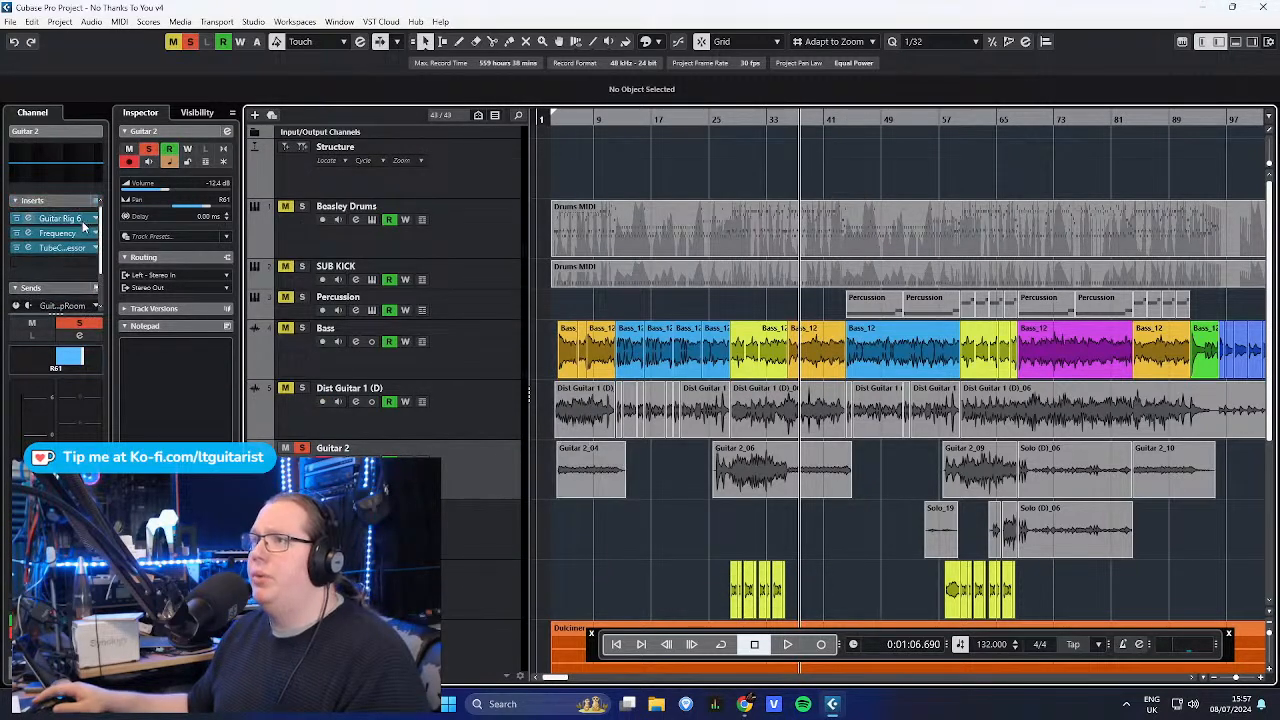
left_click(60, 218)
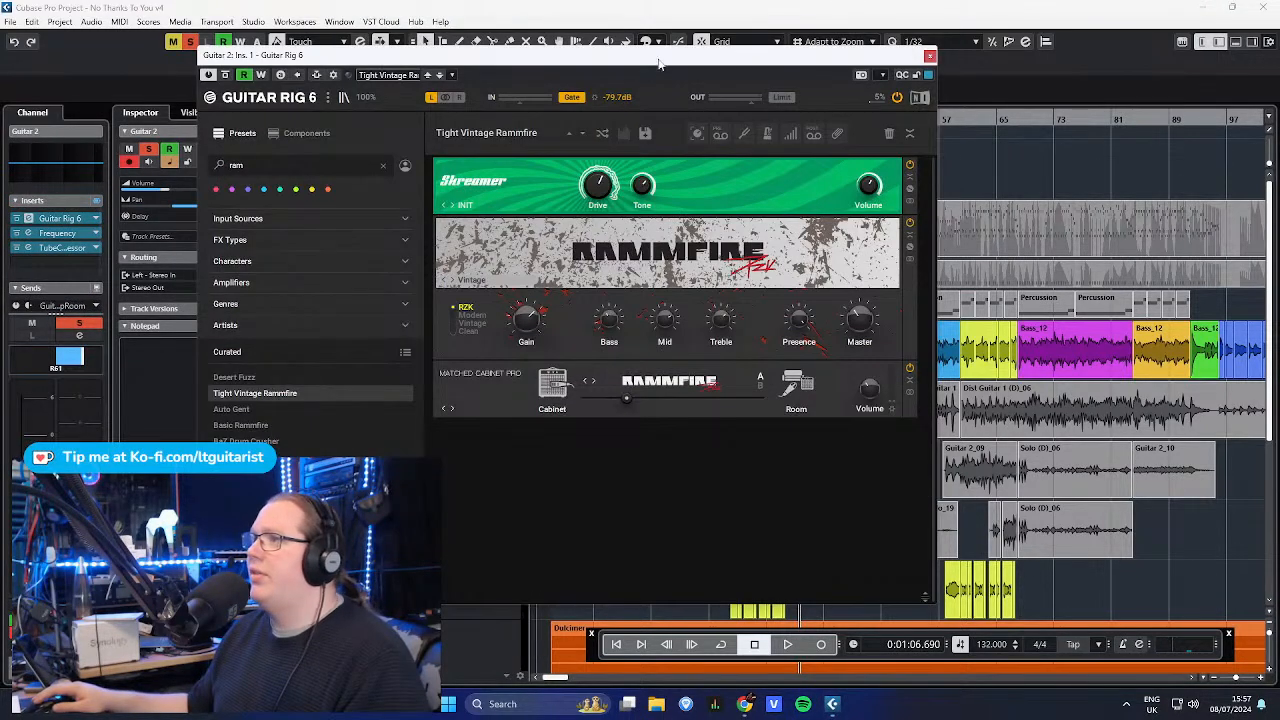
left_click_drag(724, 61, 703, 66)
left_click(909, 63)
- Audition the soloed Guitar 2 from the start of its Guitar 2_06 event to about bar 27
scroll(722, 440, "up", 5)
mouse_move(726, 527)
left_mouse_down()
mouse_move(498, 546)
mouse_move(729, 542)
left_mouse_up()
scroll(722, 543, "down", 2)
left_click_drag(657, 551, 539, 543)
scroll(1018, 420, "up", 3)
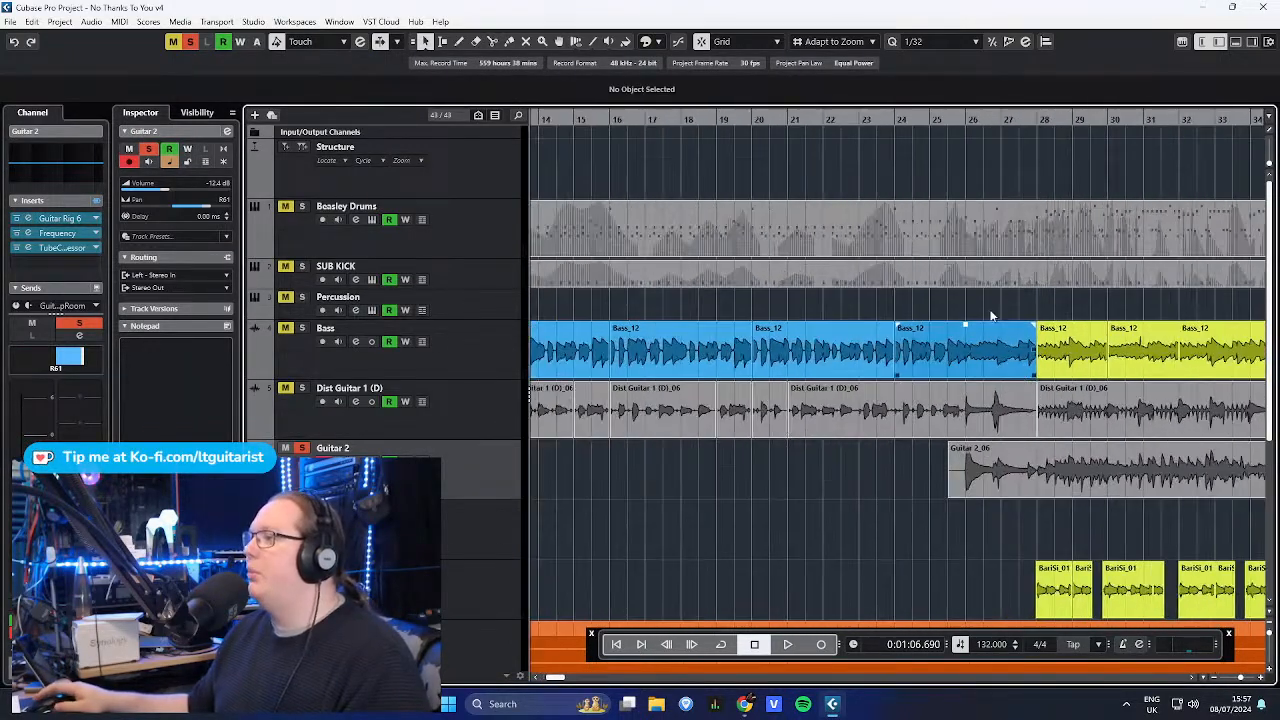
scroll(681, 392, "down", 4)
left_click_drag(726, 530, 648, 556)
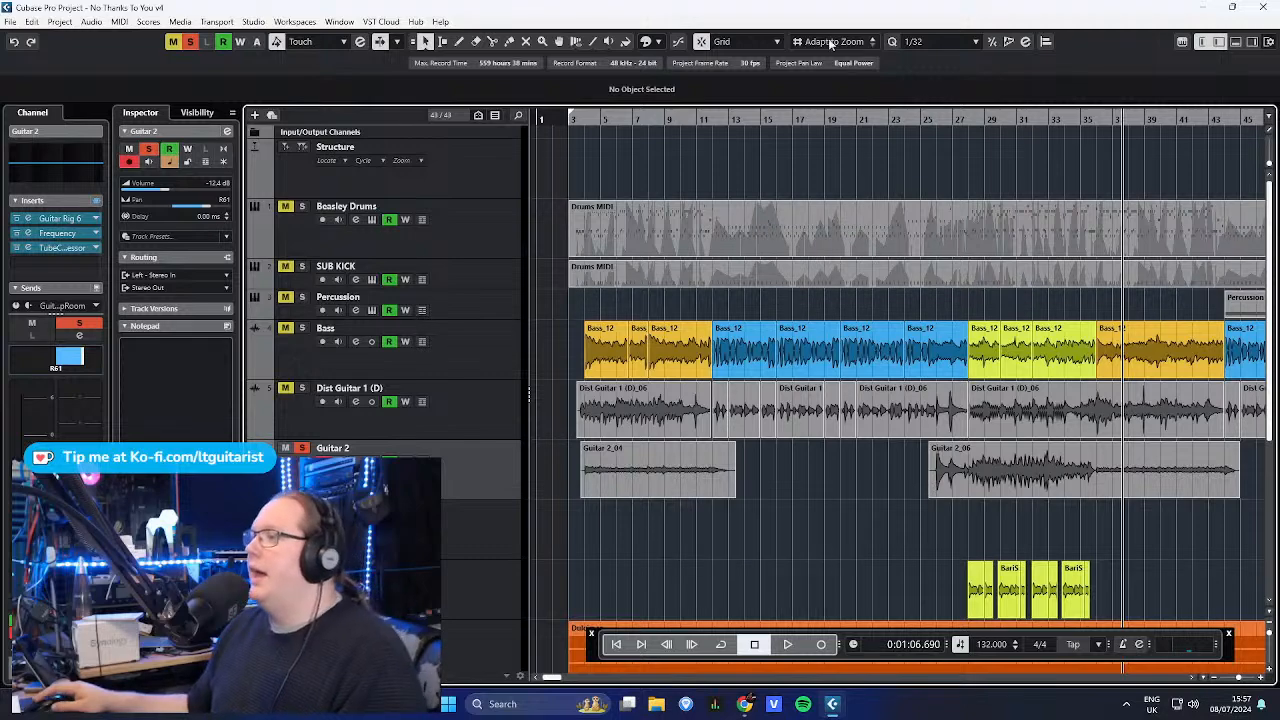
left_click_drag(929, 121, 930, 138)
scroll(954, 572, "up", 3)
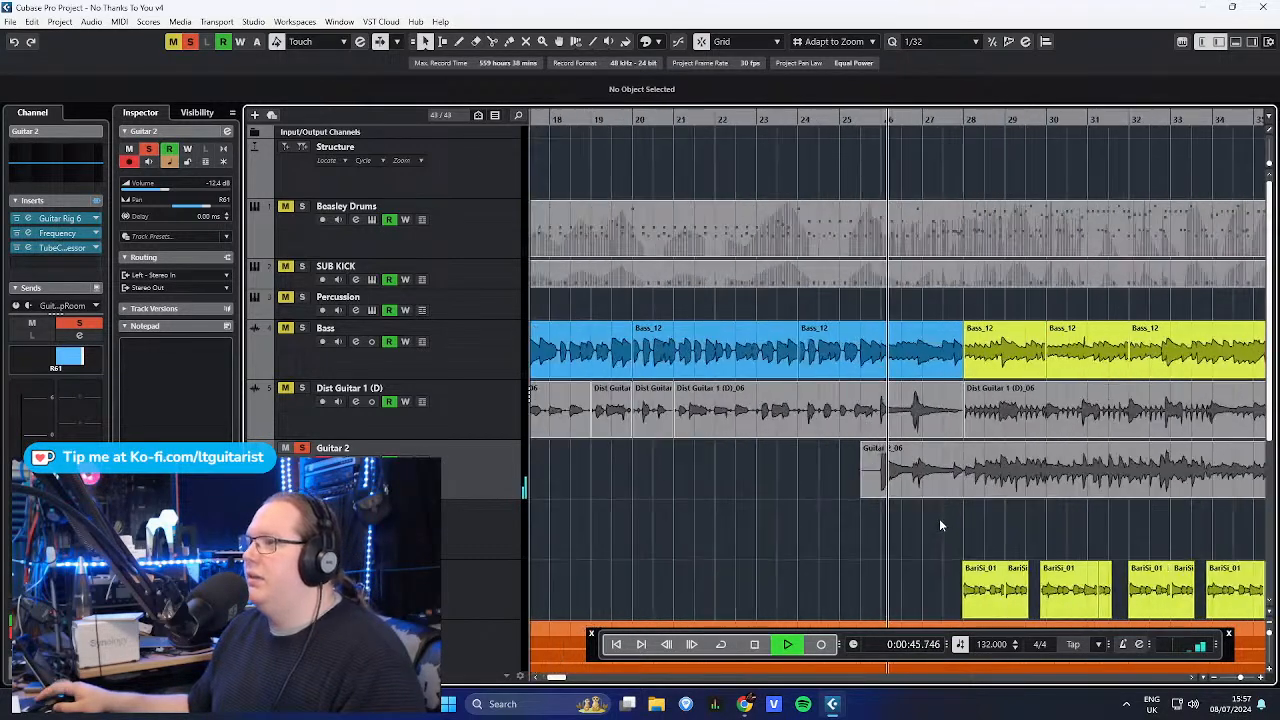
key("space")
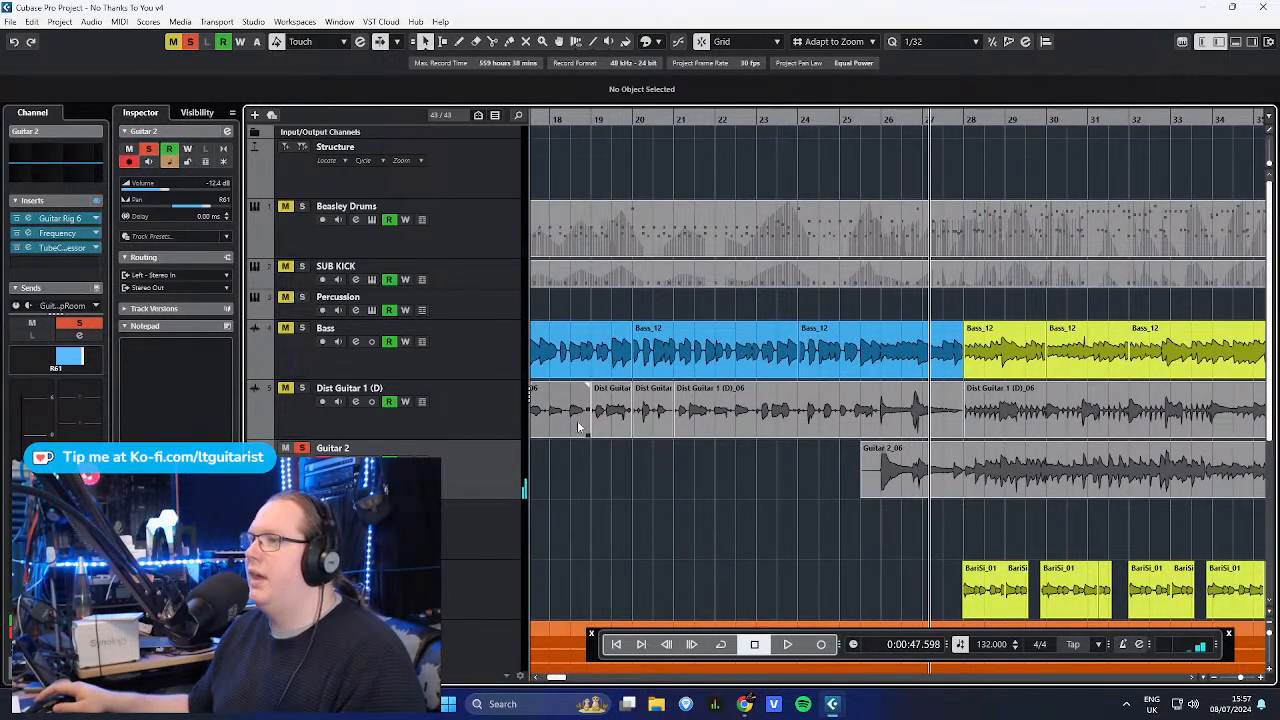
- Remove the solo from Guitar 2 and audition the same section in the full mix to about bar 27
left_click_drag(848, 118, 848, 122)
key("space")
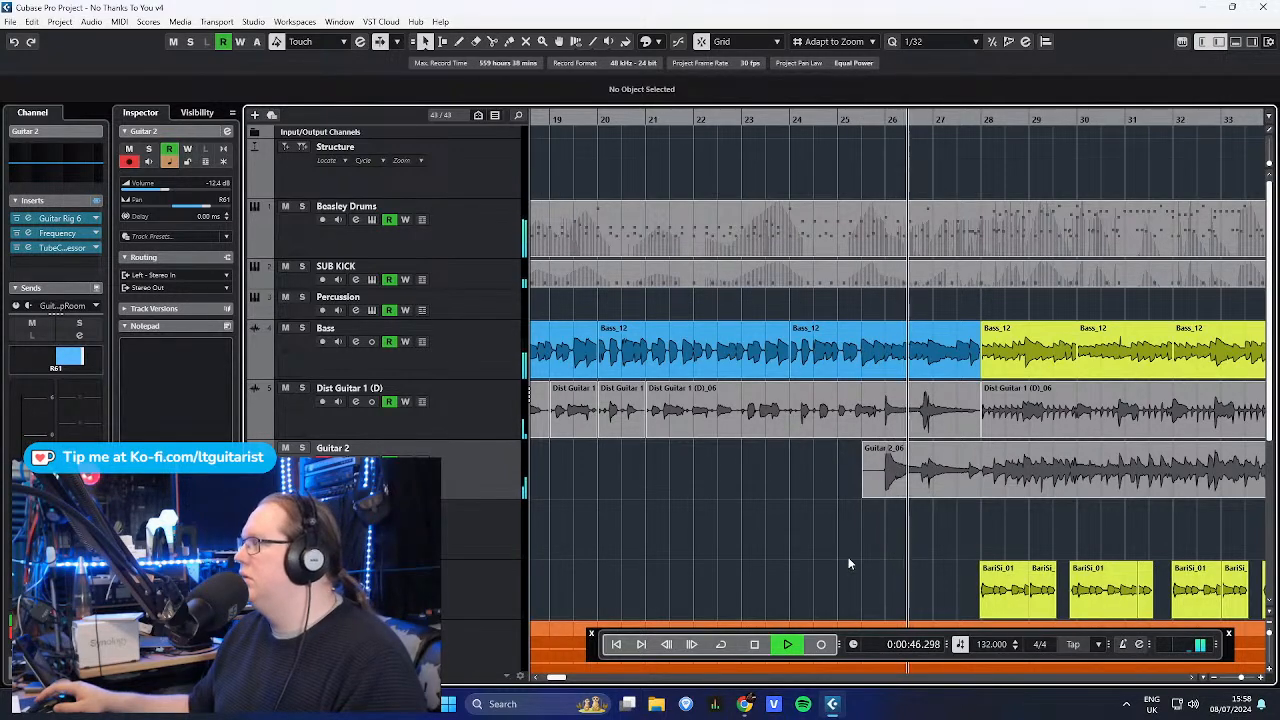
key("space")
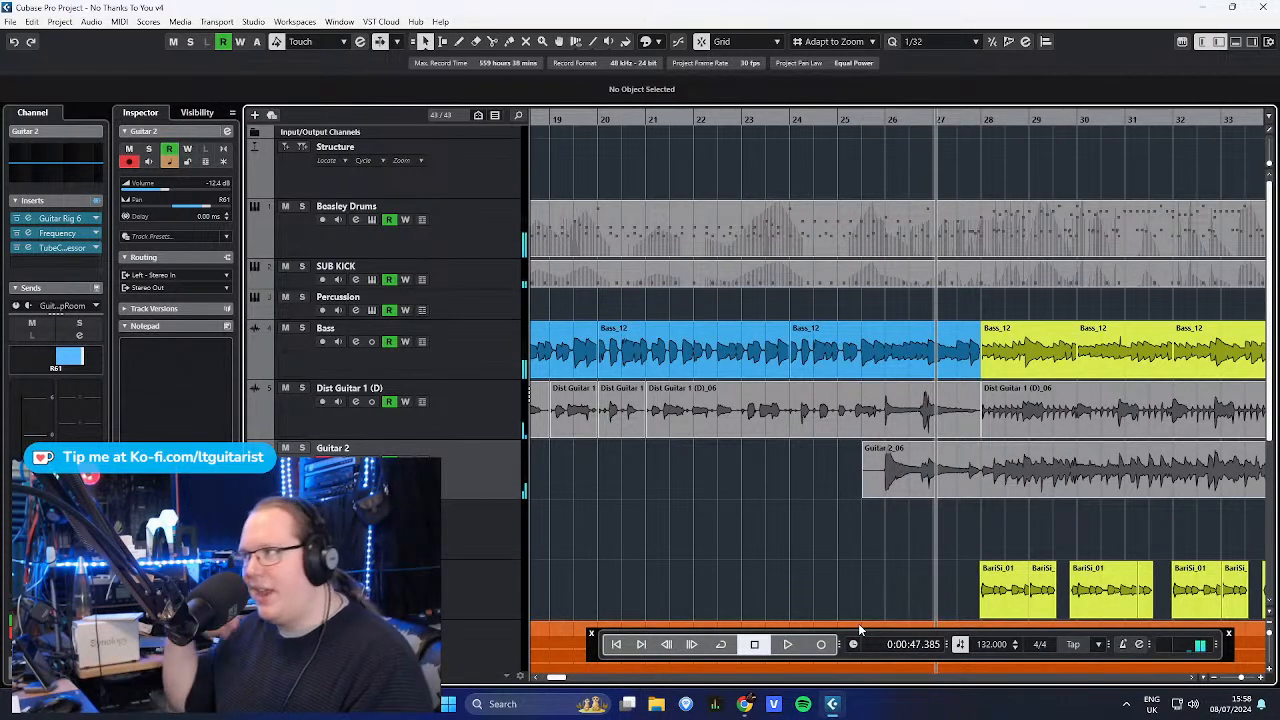
scroll(800, 538, "down", 5)
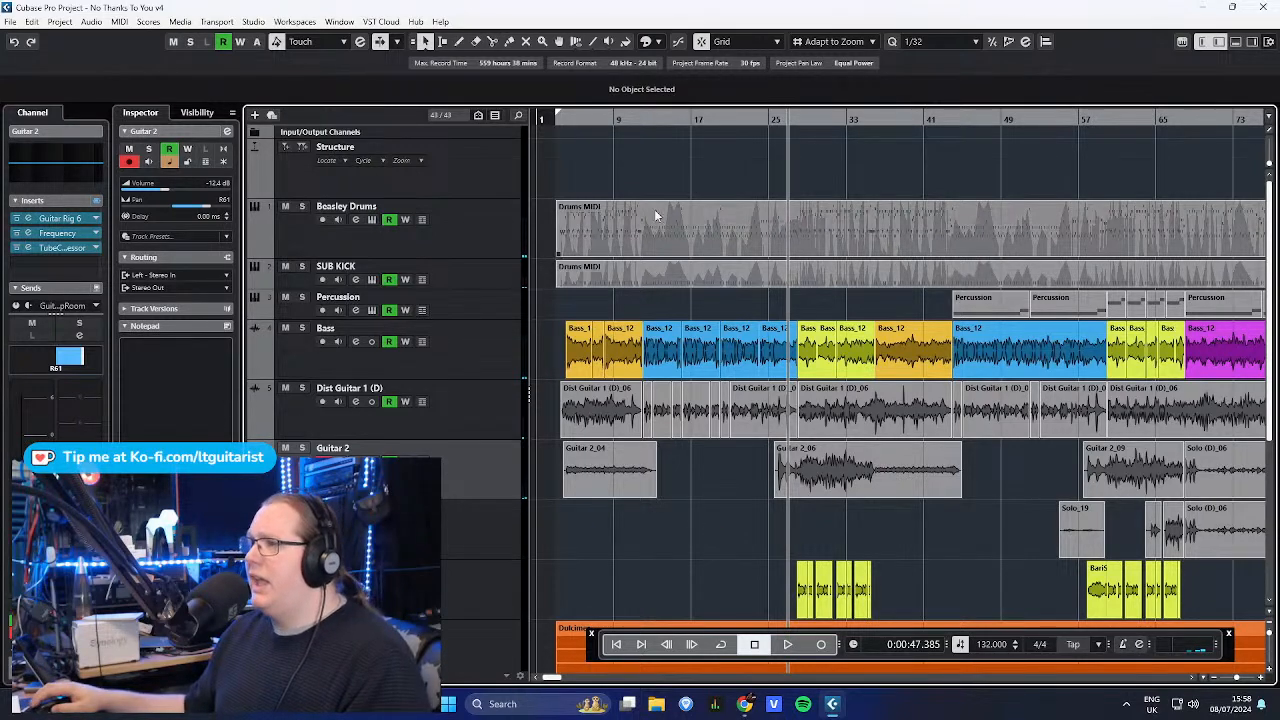
- Solo the Dulcimer folder track and start playback from the opening of the arrangement, just before bar 4
left_click(578, 118)
scroll(657, 263, "down", 5)
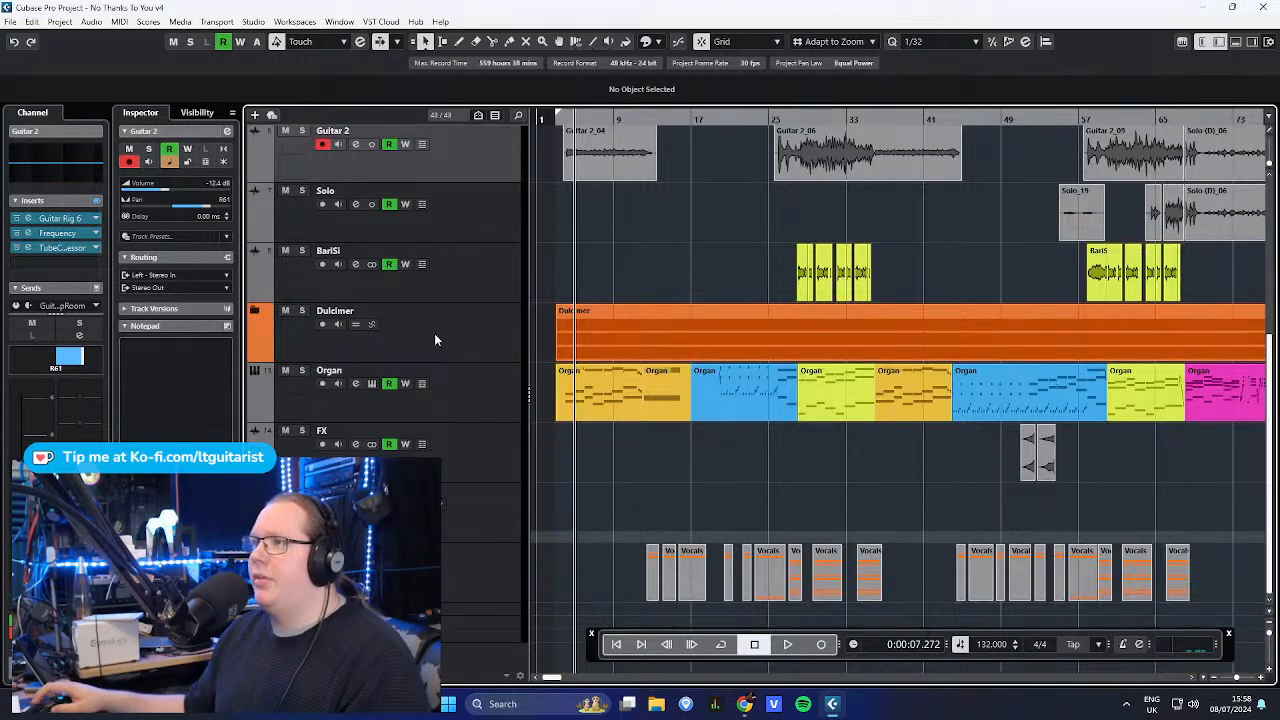
left_click(434, 338)
key("s")
scroll(540, 328, "up", 4)
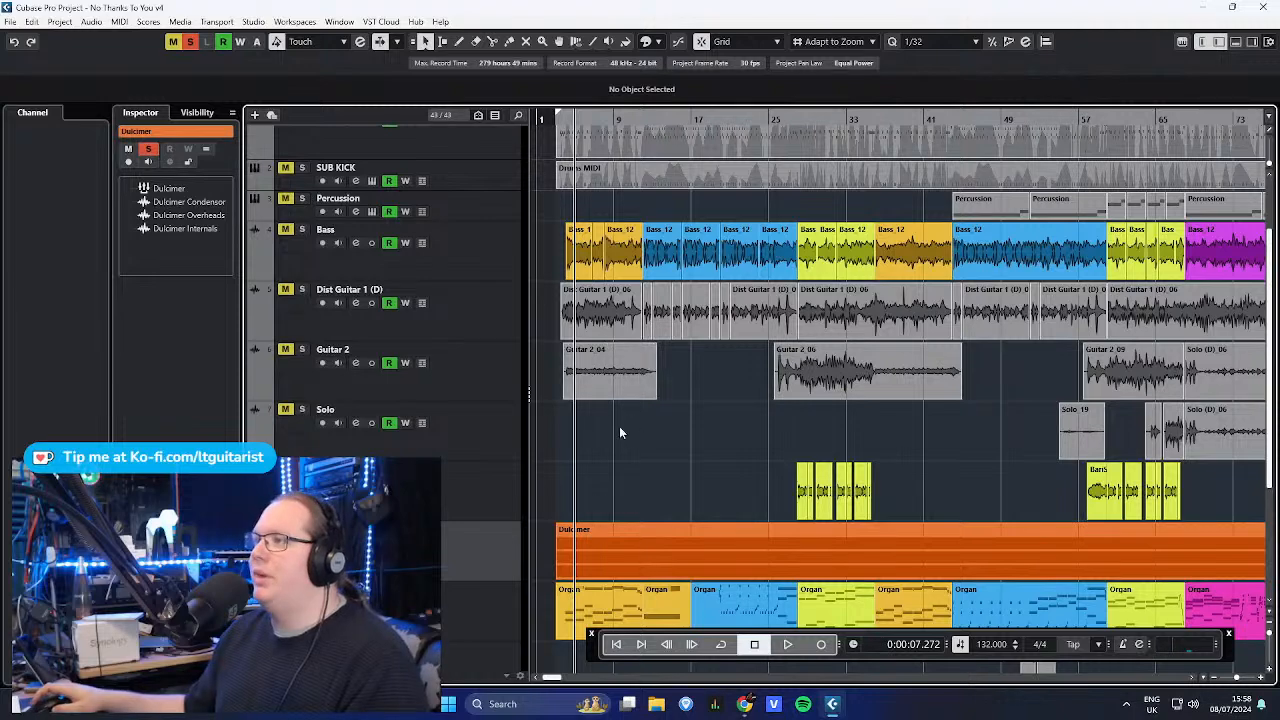
scroll(607, 456, "up", 3)
left_click_drag(607, 458, 524, 477)
scroll(643, 465, "up", 3)
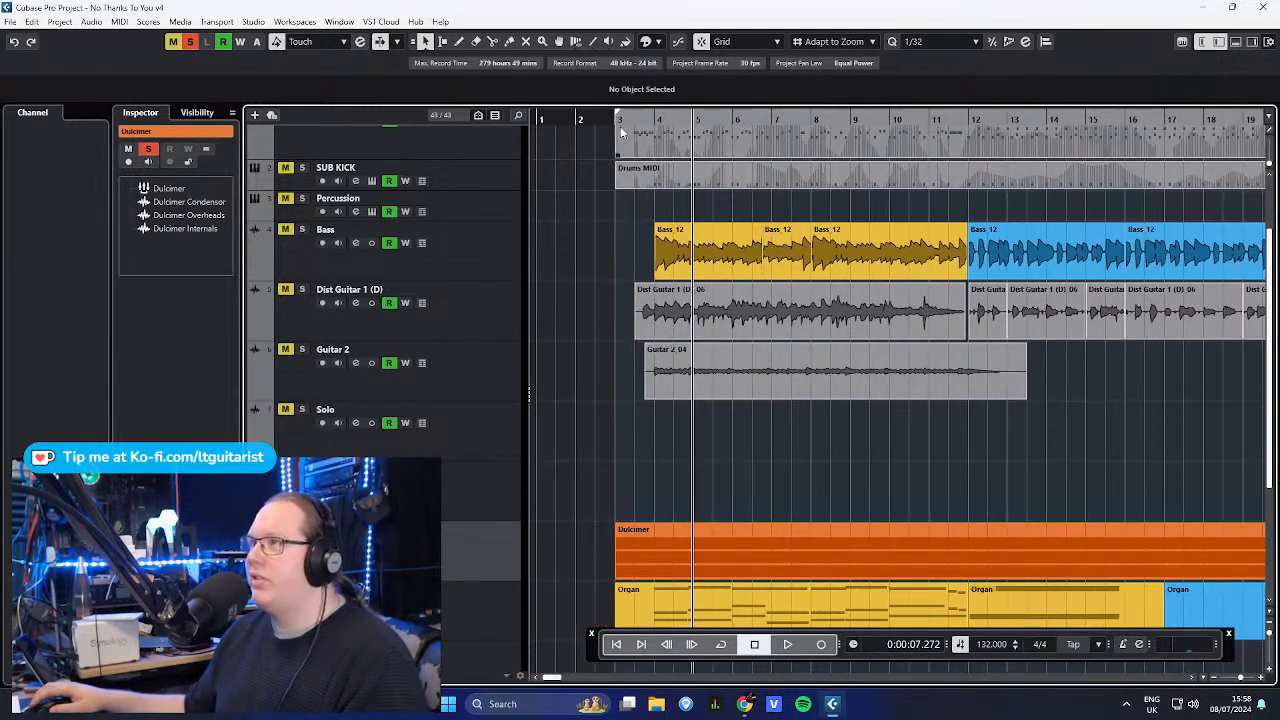
left_click(647, 121)
key("space")
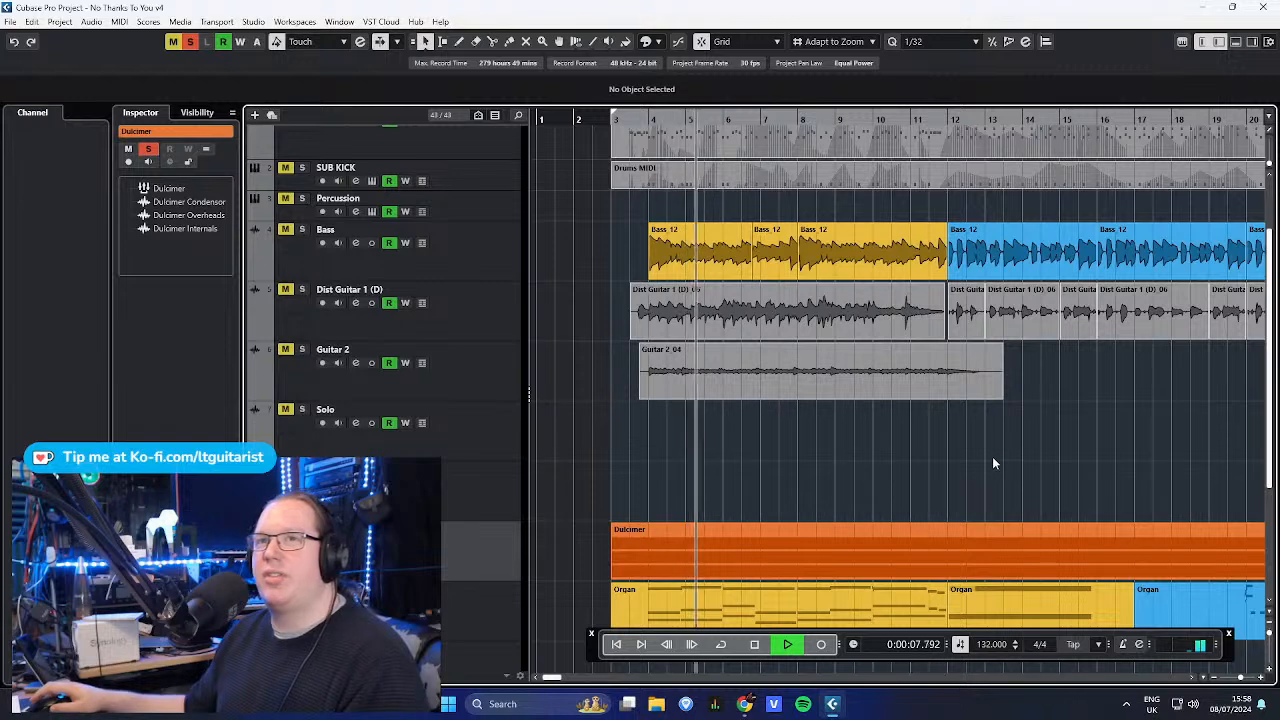
- Solo Guitar 2 during playback, audition its Guitar 2_04 part to about bar 13, and clear the solo
left_click(505, 375)
key("s")
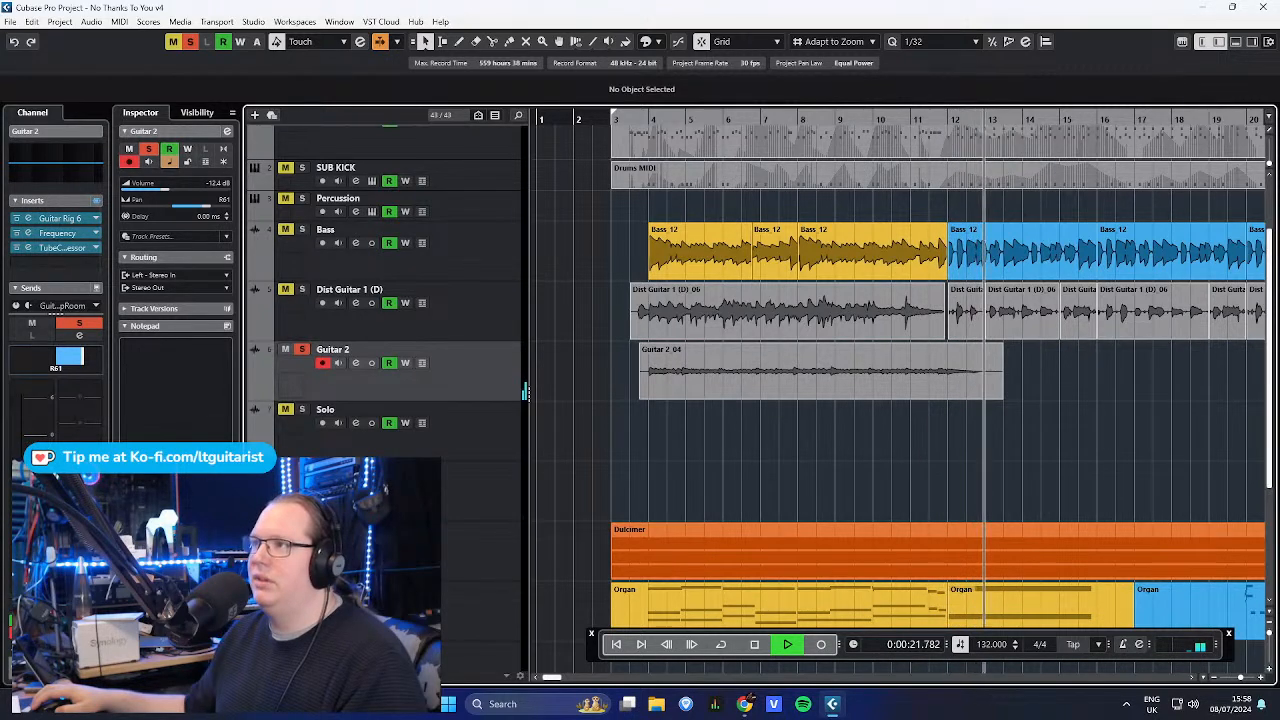
key("space")
left_click(283, 349)
- Examine where Guitar 2 plays across the whole arrangement by selecting all of its events, and deselect them
key("g")
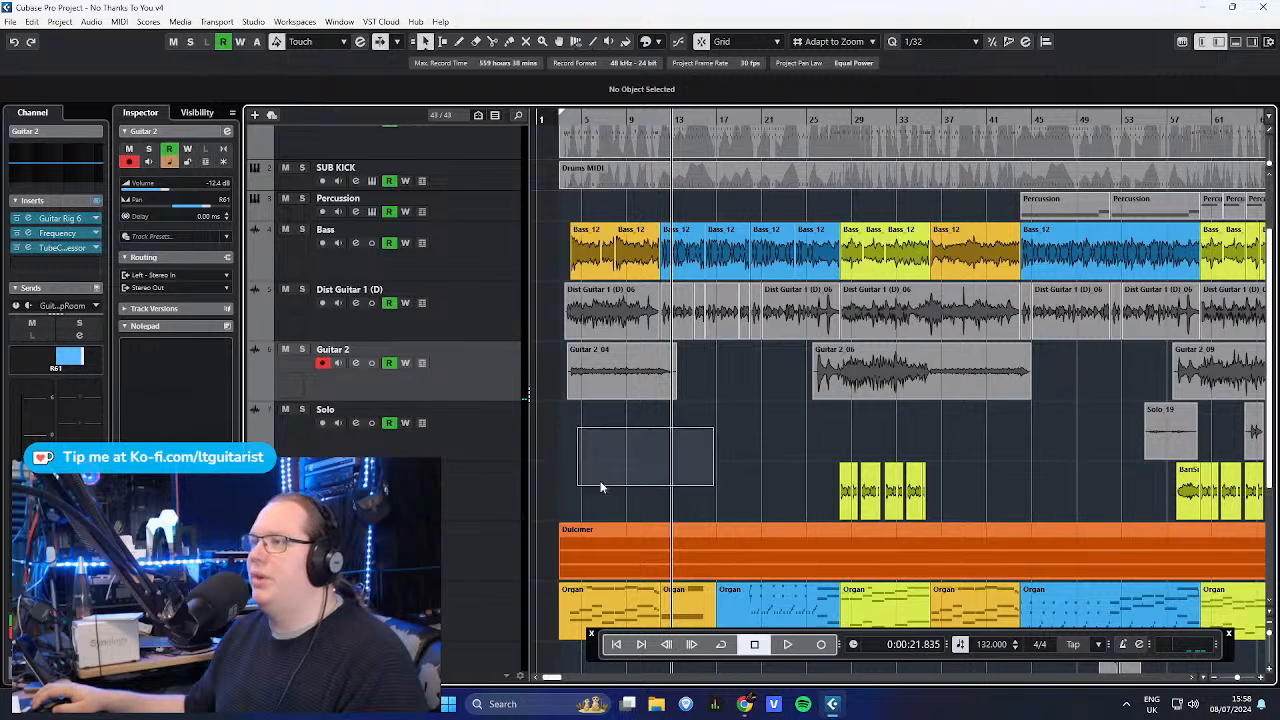
key("g")
key("g")
key("g")
left_click(491, 420)
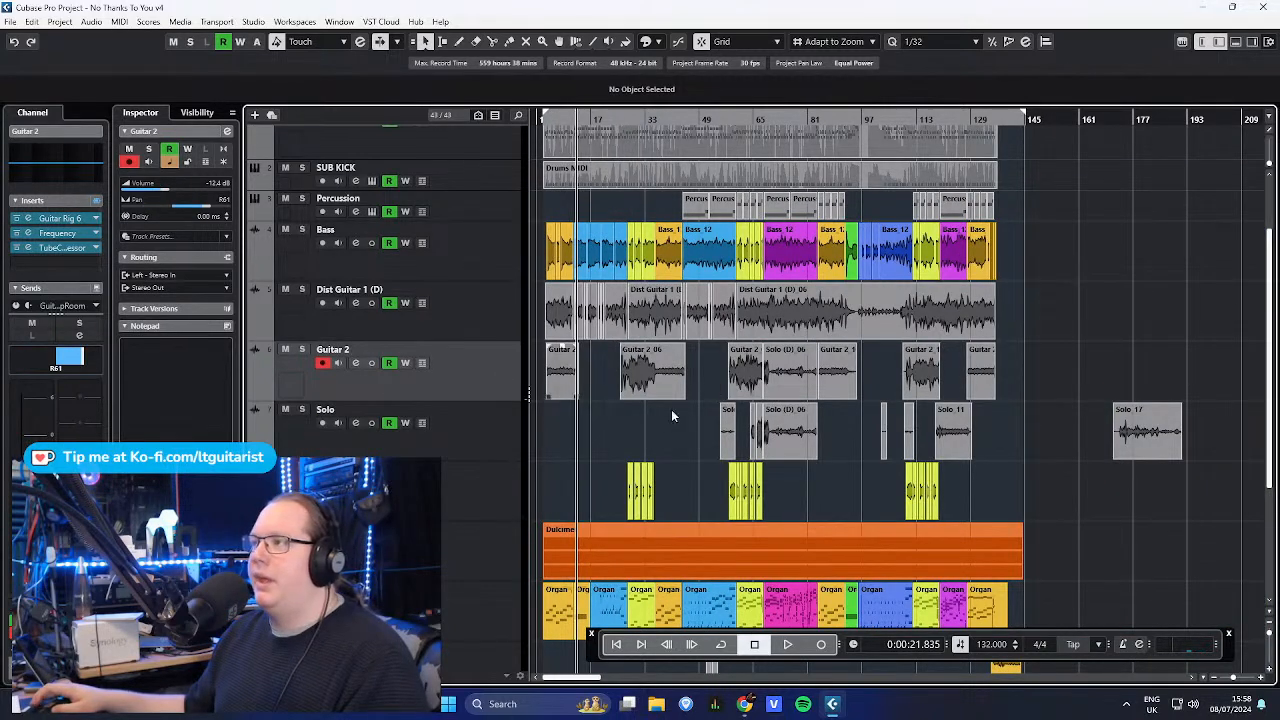
left_click(586, 392)
key("h")
key("h")
key("g")
key("g")
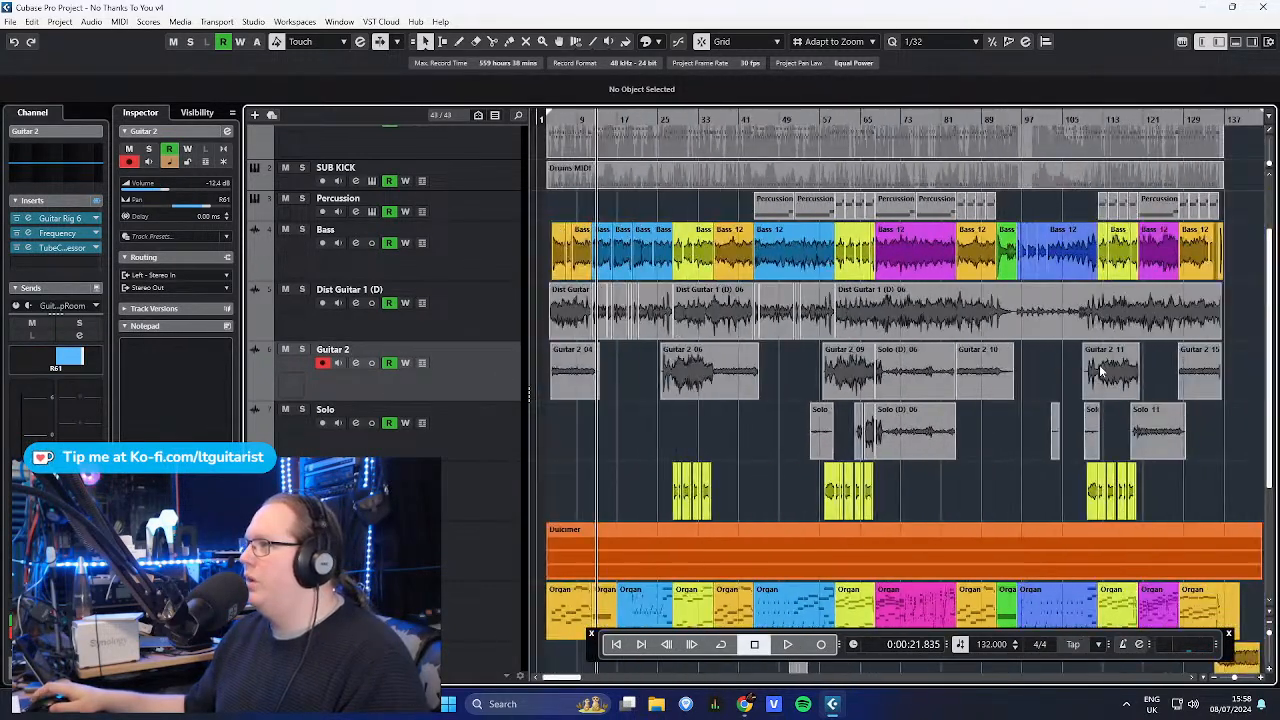
left_click_drag(1030, 368, 464, 390)
scroll(544, 420, "up", 10)
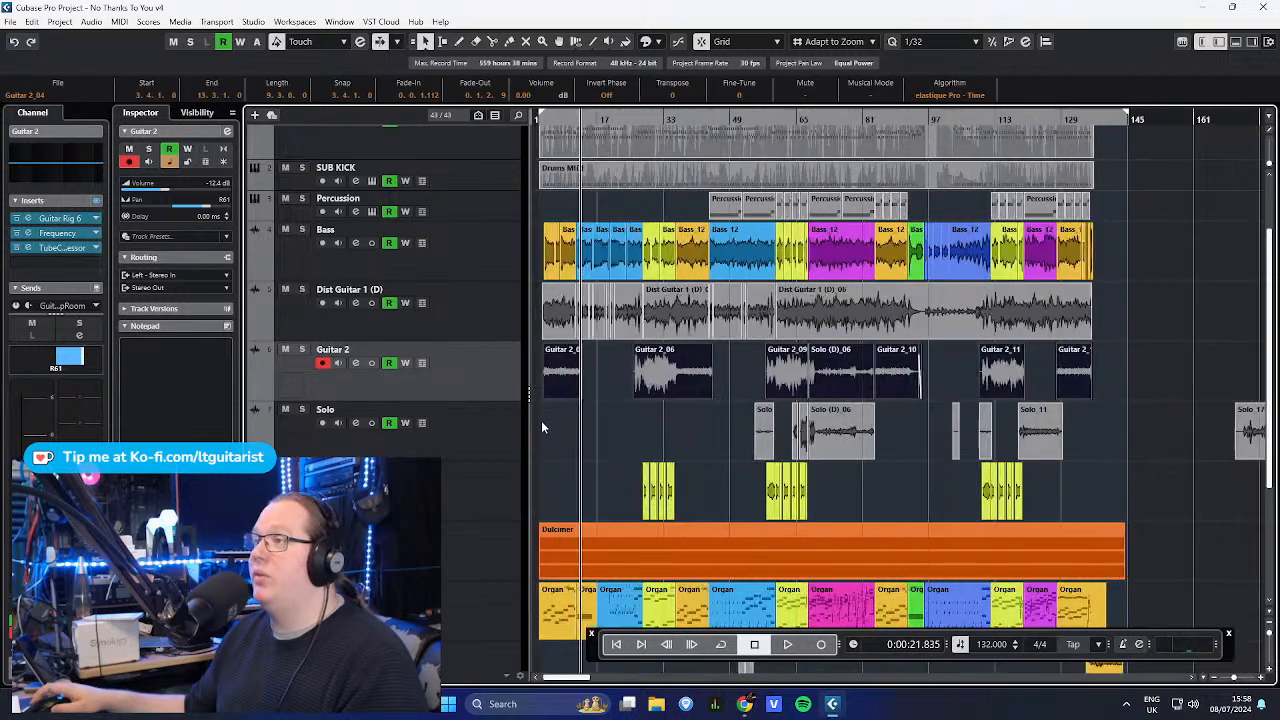
left_click(922, 448)
- Audition the soloed Guitar 2 from about bar 27, adding Dist Guitar 1 (D) to the solo, and stop near bar 31
scroll(1021, 454, "up", 5)
key("s")
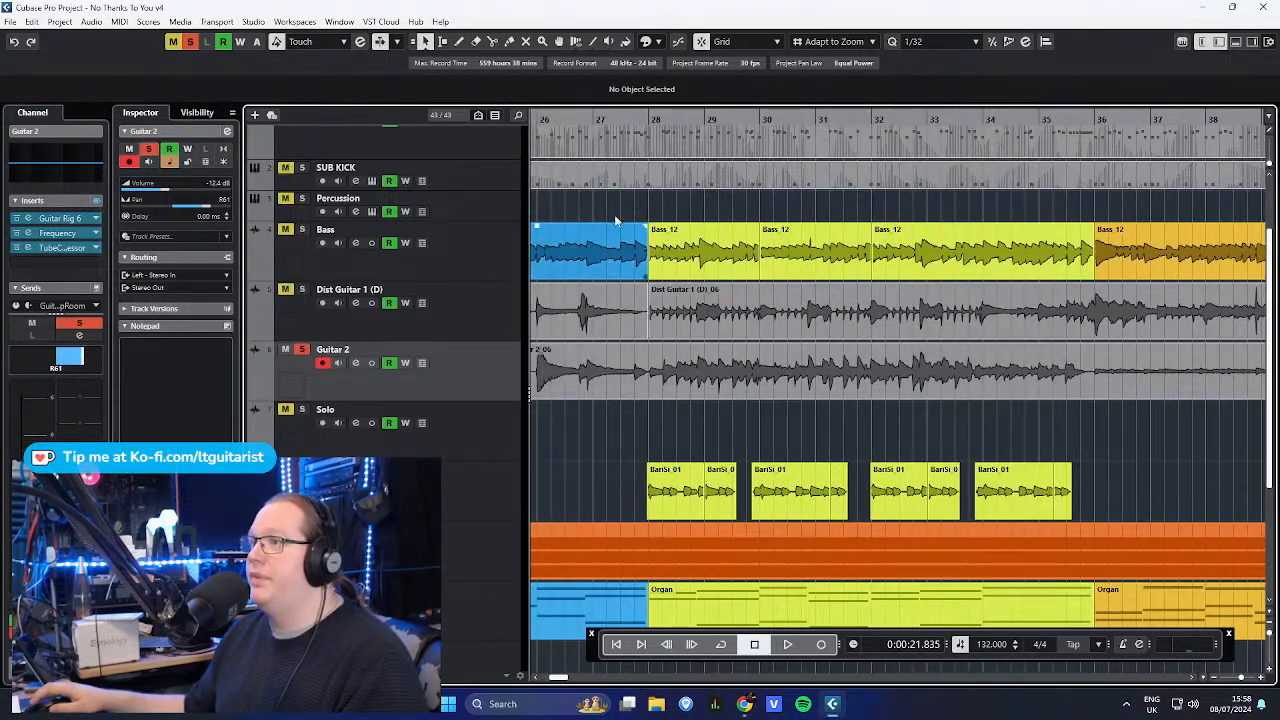
left_click(626, 120)
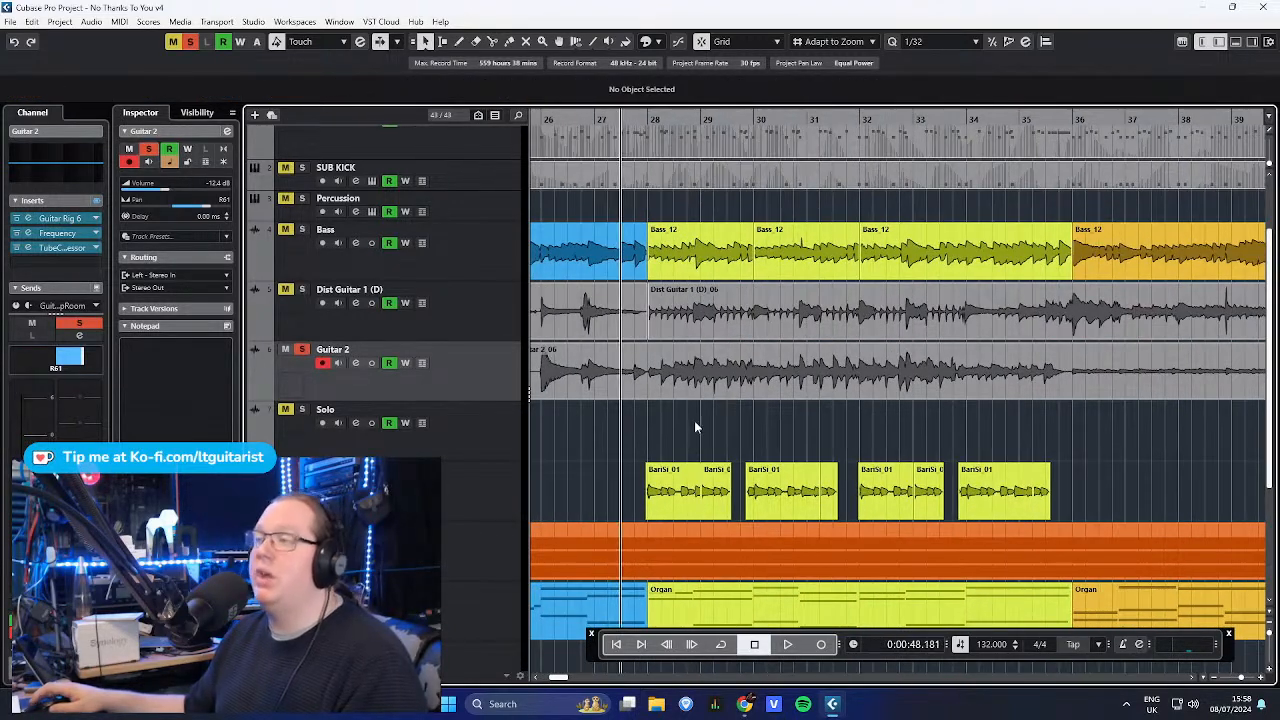
key("space")
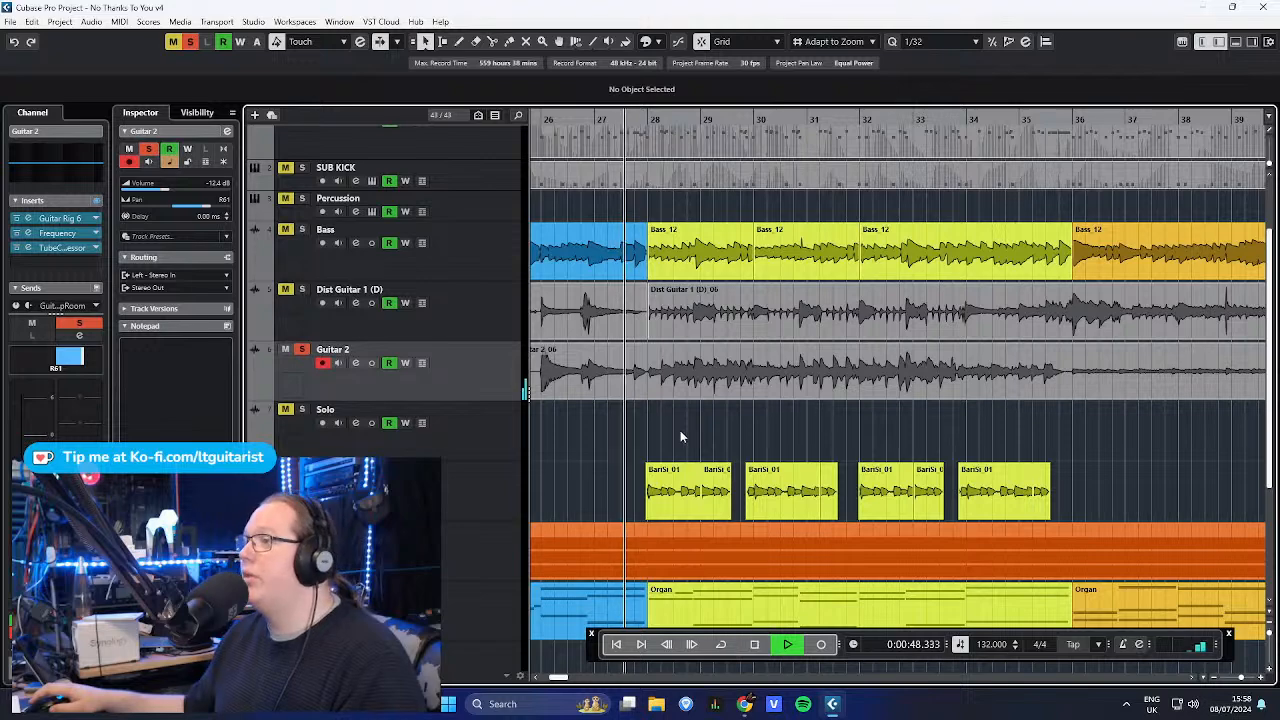
scroll(648, 434, "down", 2)
scroll(647, 428, "down", 2)
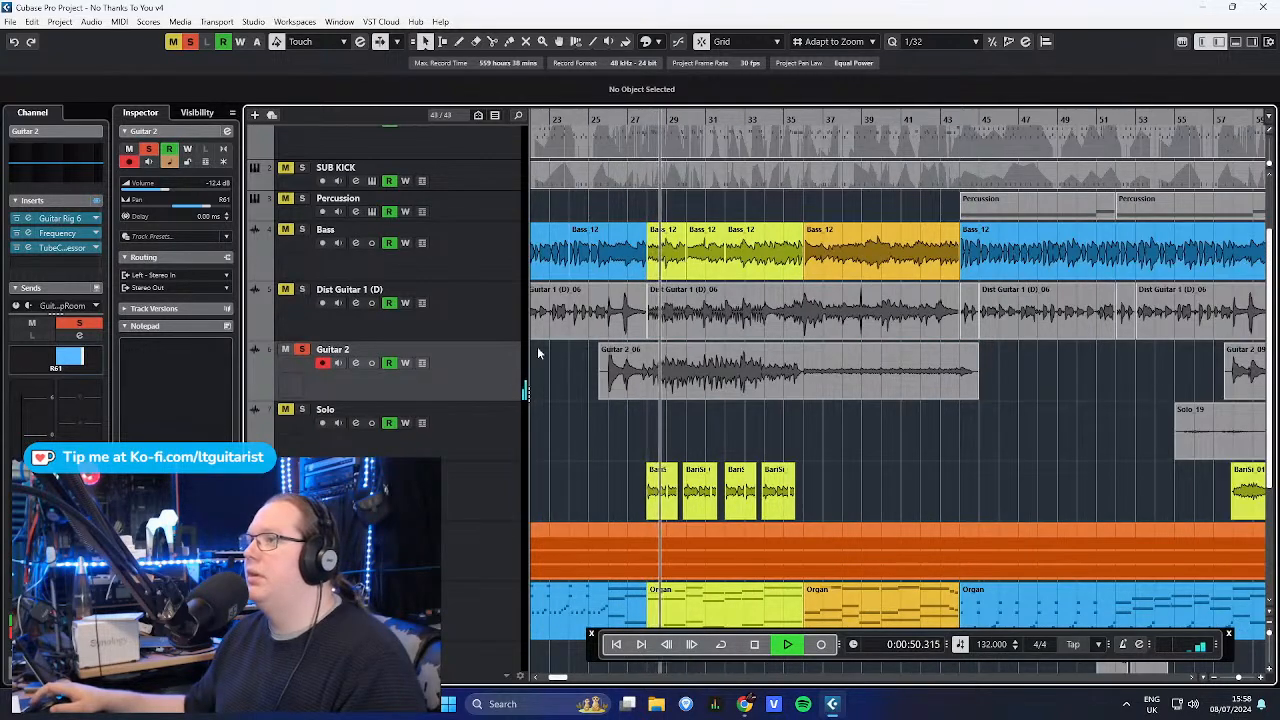
left_click(494, 316)
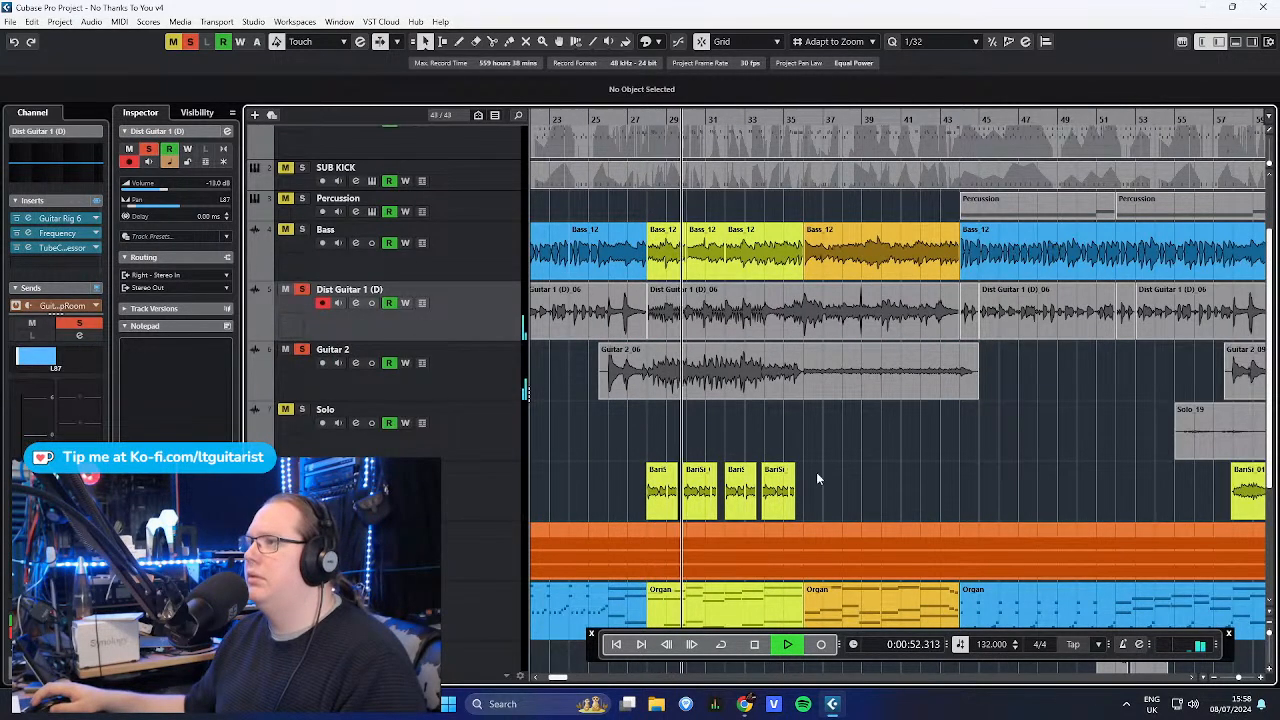
key("space")
- Remove the solo from both guitars, and select the Guitar 2_06 event to inspect it before deselecting it
left_click(505, 377)
left_click(662, 398)
scroll(662, 398, "up", 3)
left_click(510, 333)
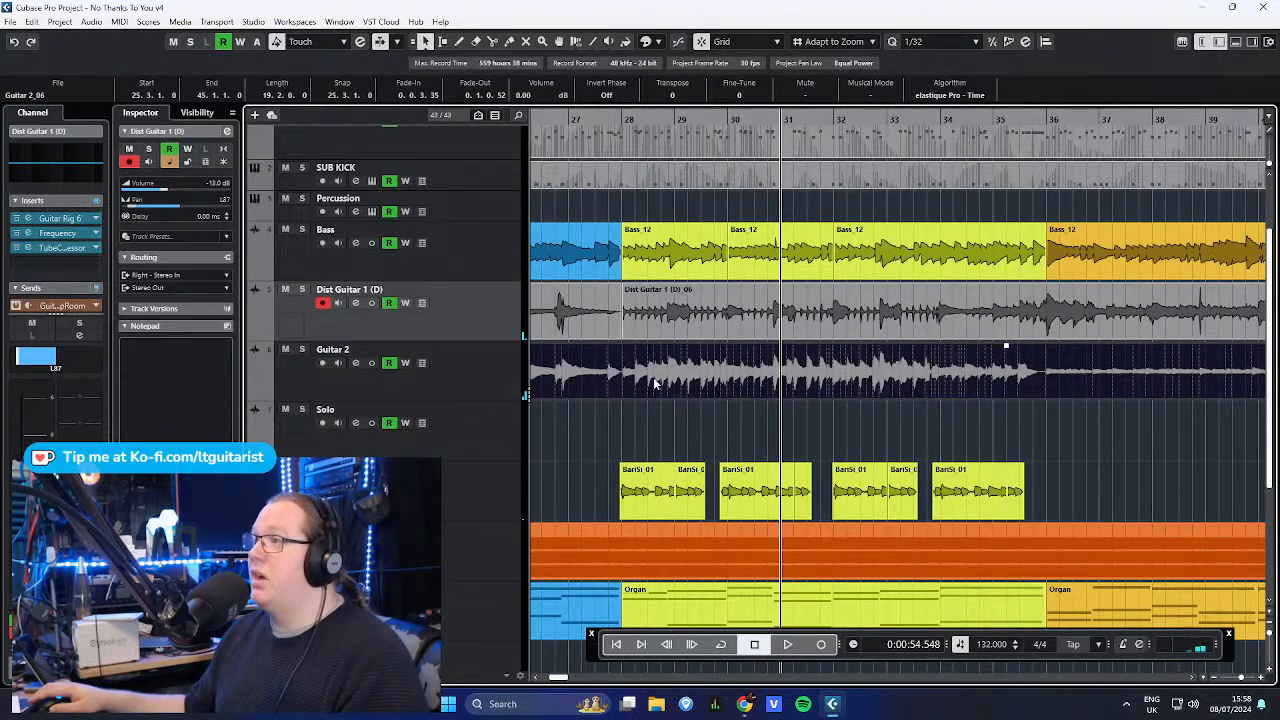
scroll(675, 399, "down", 2)
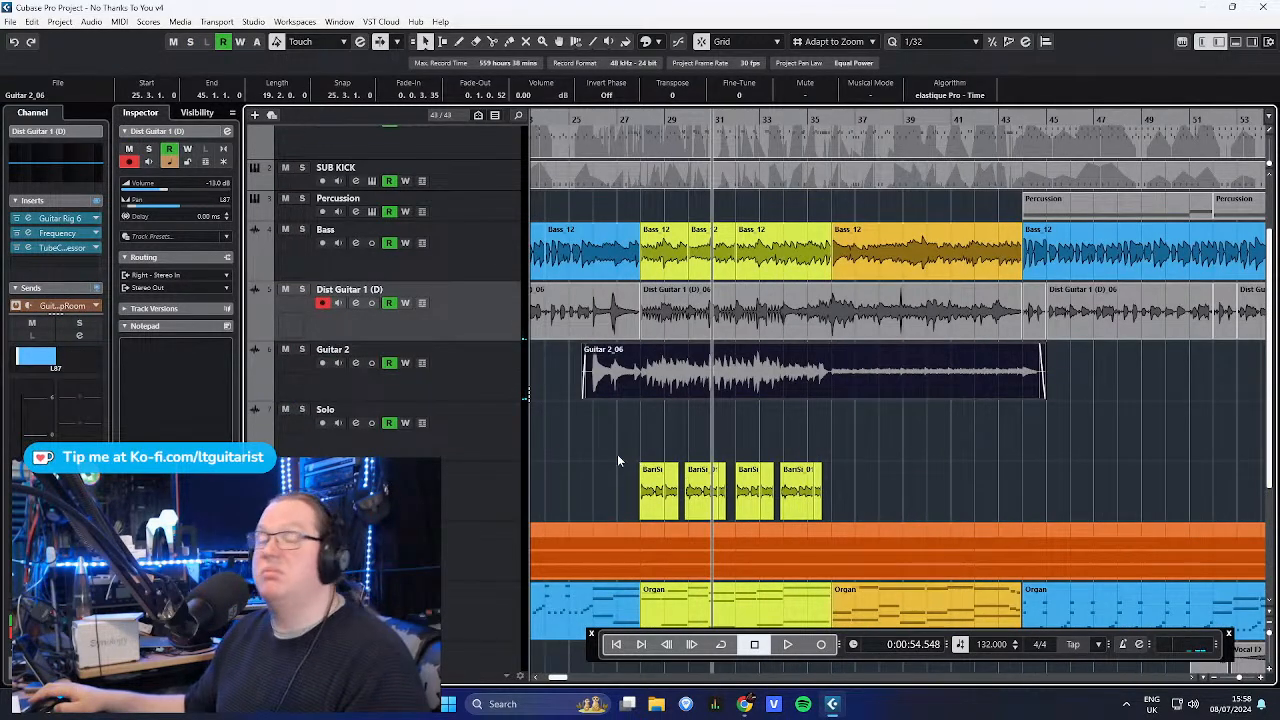
left_click(908, 458)
scroll(908, 458, "down", 3)
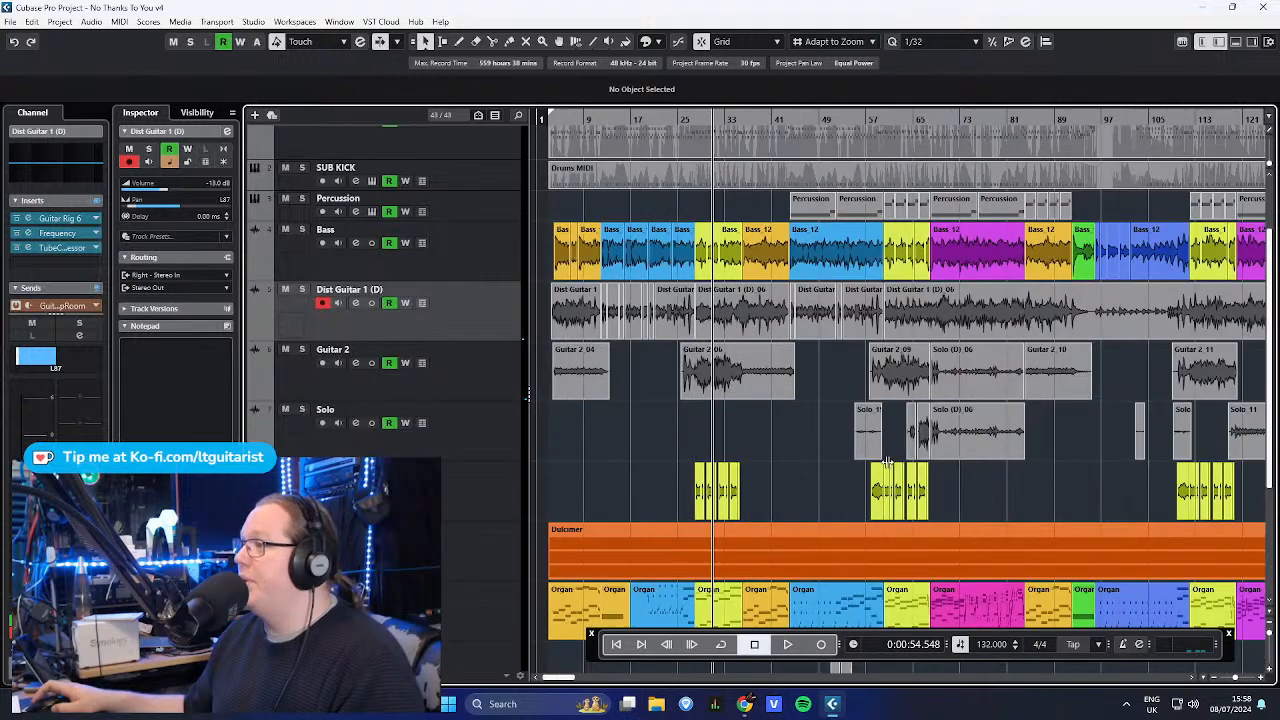
- Solo the Solo track and audition its Solo_19 event from bar 55
left_click(484, 452)
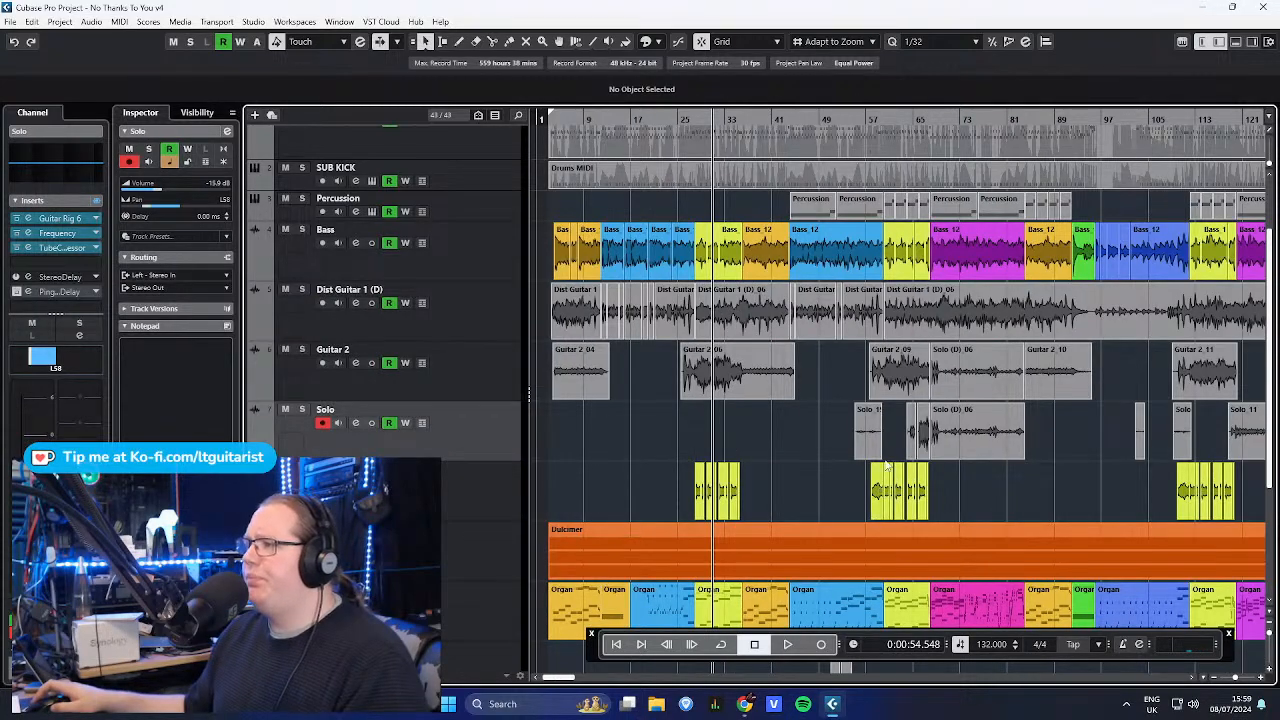
scroll(880, 467, "up", 2)
scroll(904, 477, "up", 2)
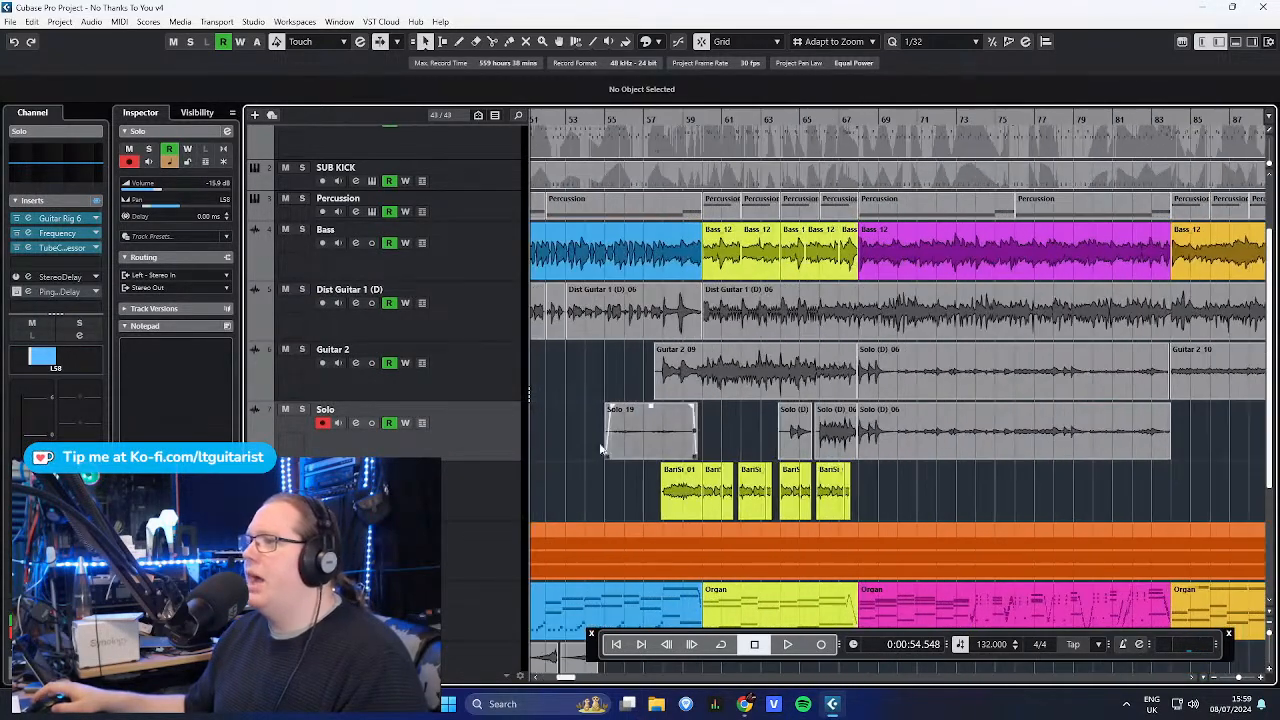
scroll(590, 212, "up", 1)
left_click_drag(608, 119, 609, 136)
key("s")
key("space")
scroll(614, 510, "up", 2)
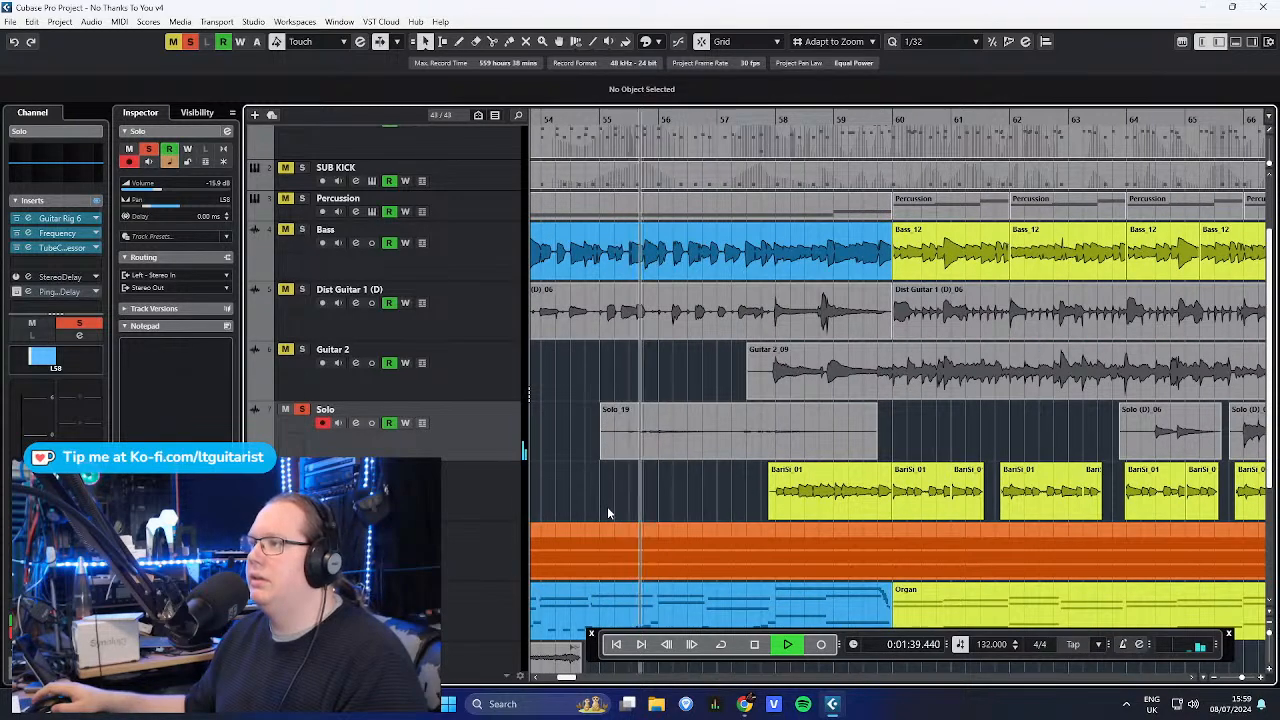
- View the Solo track's Guitar Rig 6 insert during playback, close its window, and stop near bar 59
left_click(60, 218)
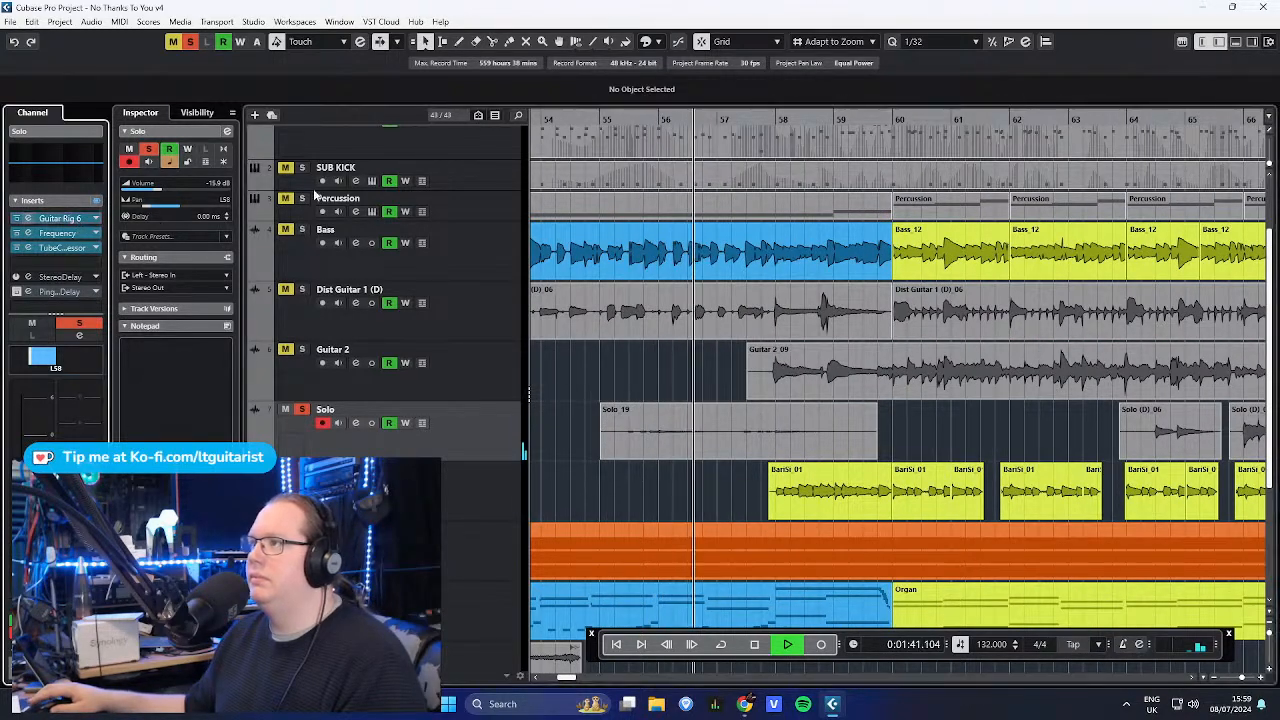
left_click(878, 79)
key("space")
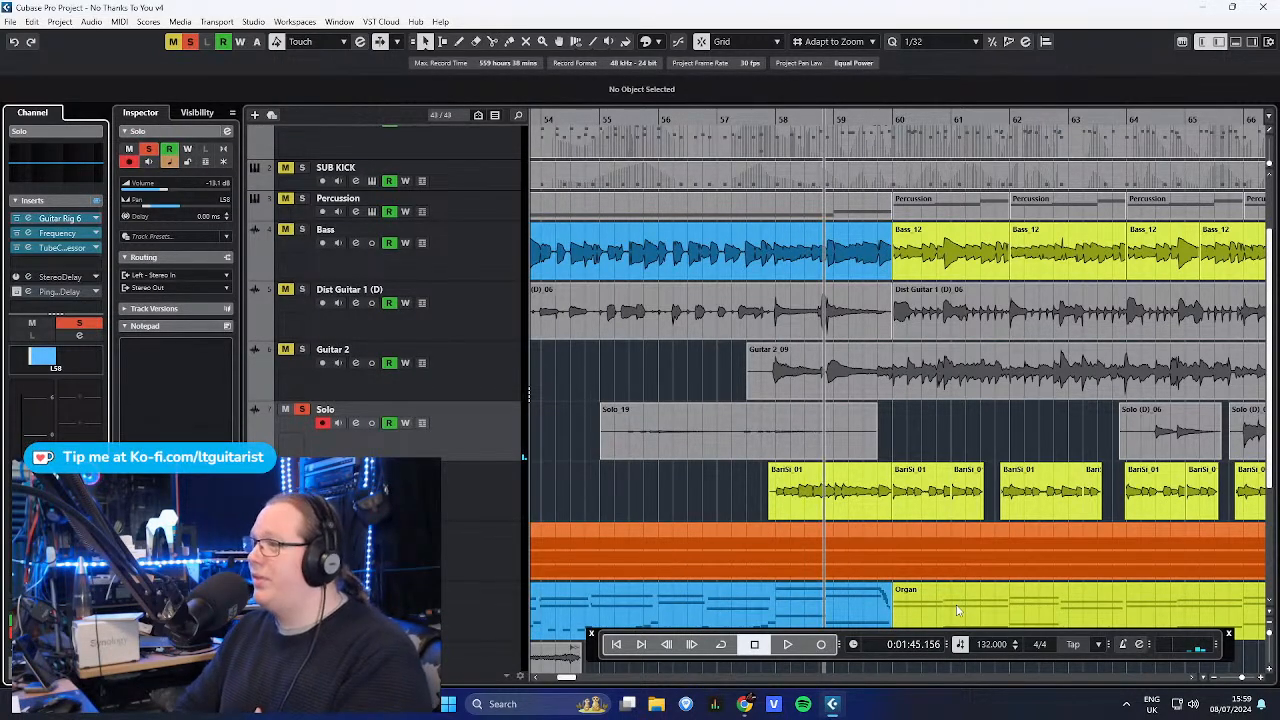
- Audition the soloed Solo track's two Solo (D)_06 phrases from bar 64 to about bar 67
left_click(1126, 122)
key("space")
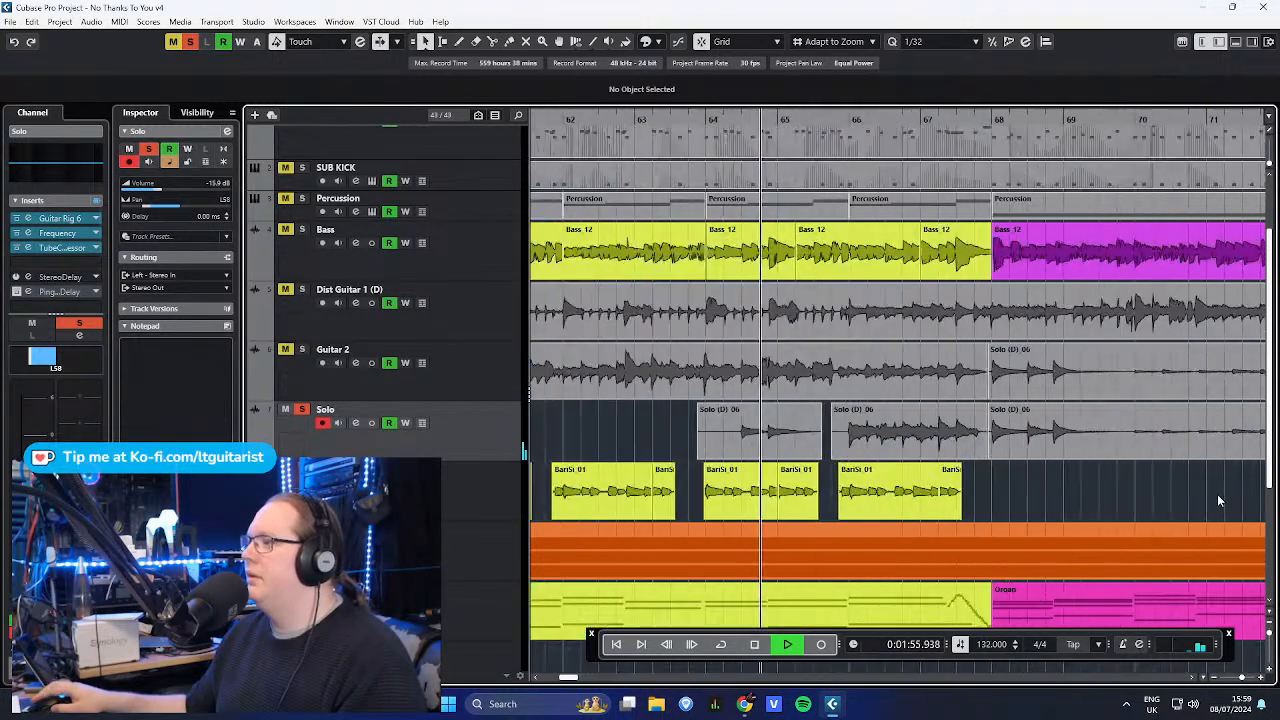
scroll(1217, 494, "up", 1, "ctrl")
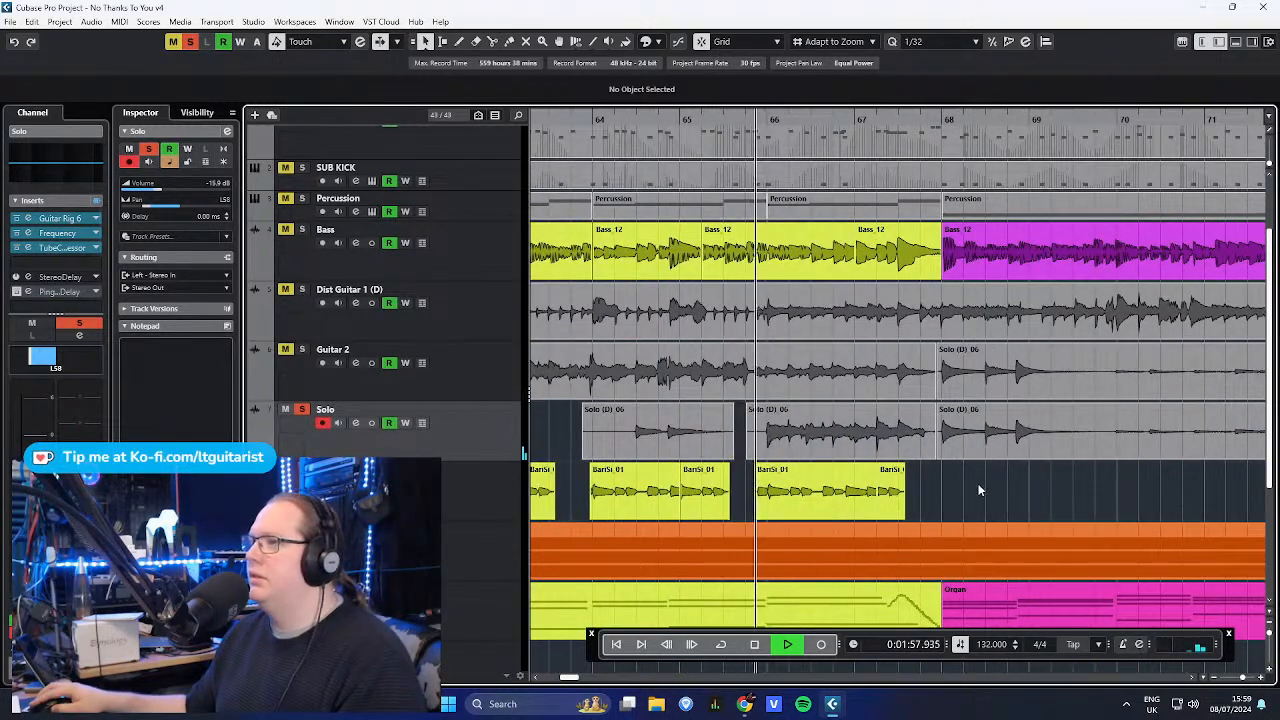
key("space")
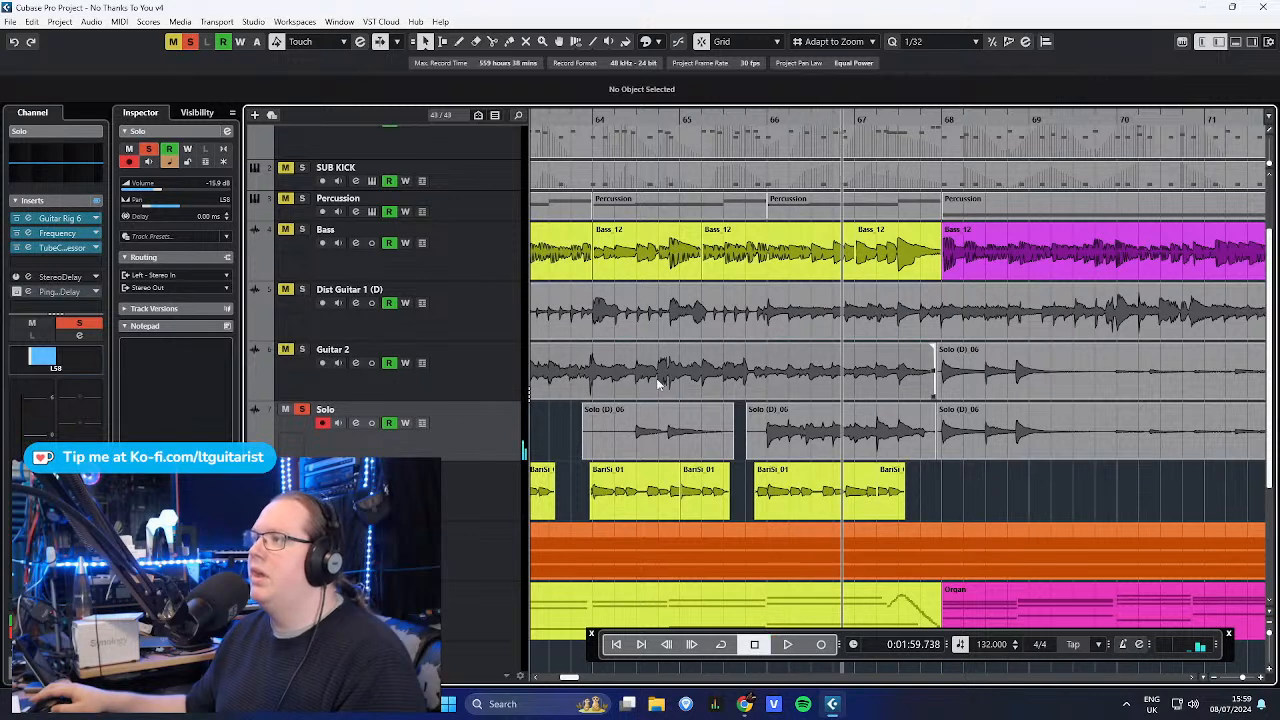
- Audition Guitar 2 soloed from about bar 65, add the Solo track to the solo, and stop near bar 68
left_click(490, 366)
key("s")
left_click(457, 440)
key("s")
left_click(724, 121)
key("space")
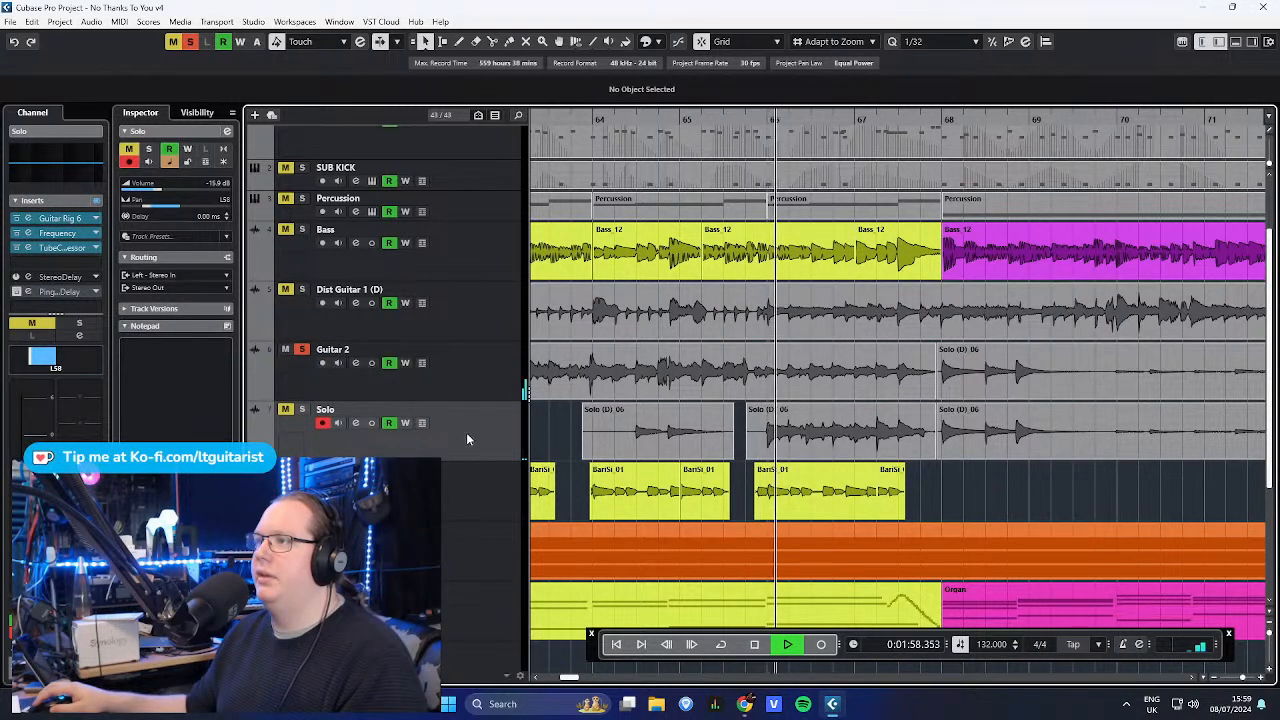
key("s")
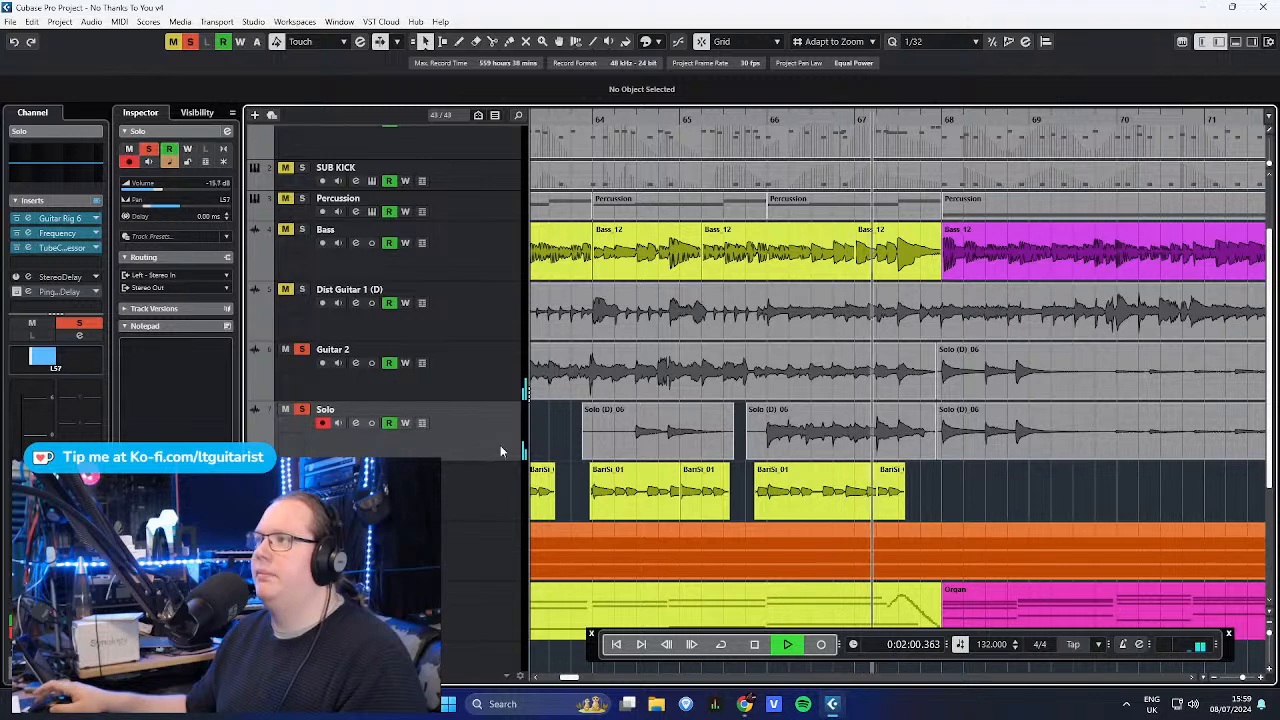
scroll(1124, 465, "down", 5)
scroll(1124, 465, "right", 2)
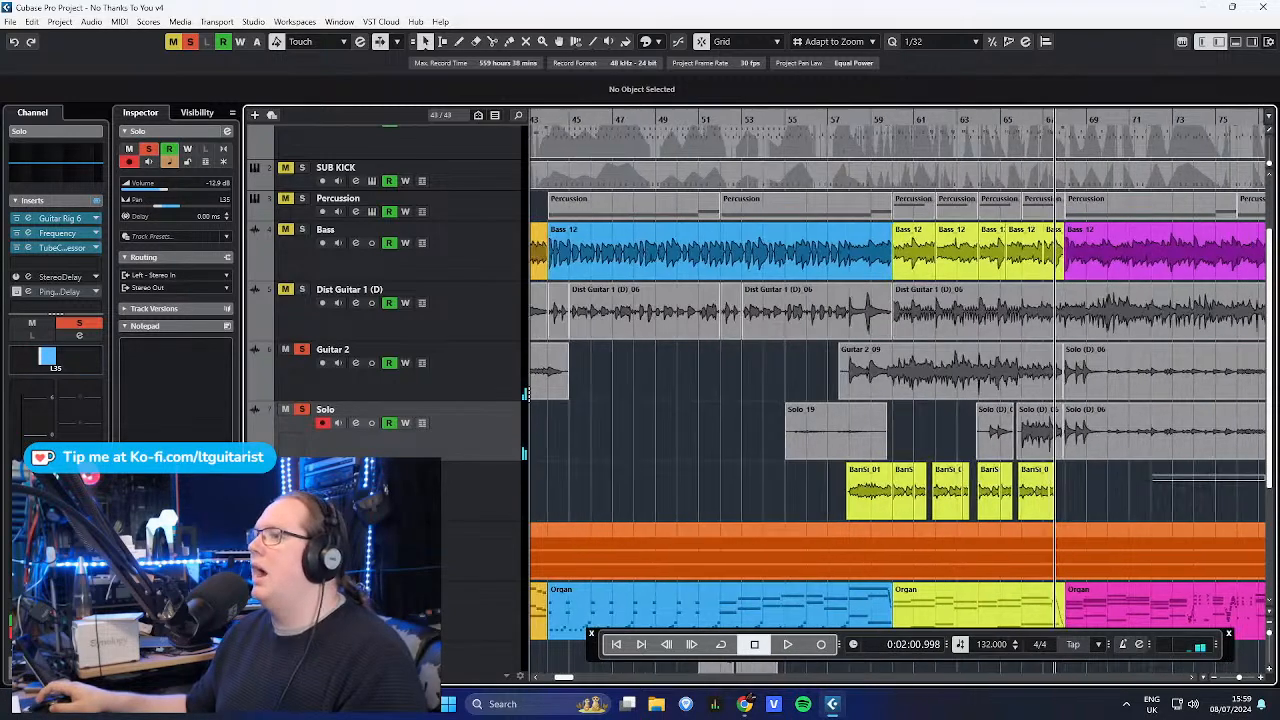
- Remove the solo from Guitar 2 and Solo, and play the full mix until about bar 73
left_click(385, 376)
left_click(475, 441)
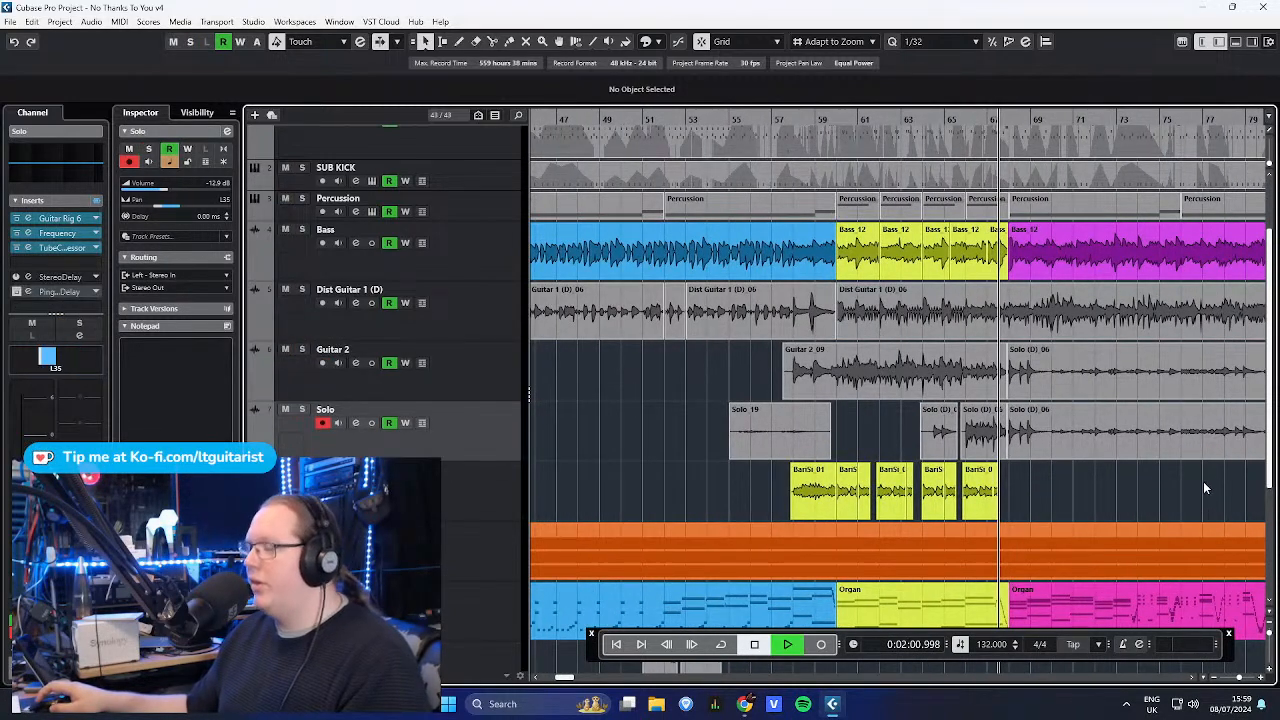
scroll(1203, 481, "down", 3)
scroll(1161, 488, "down", 1)
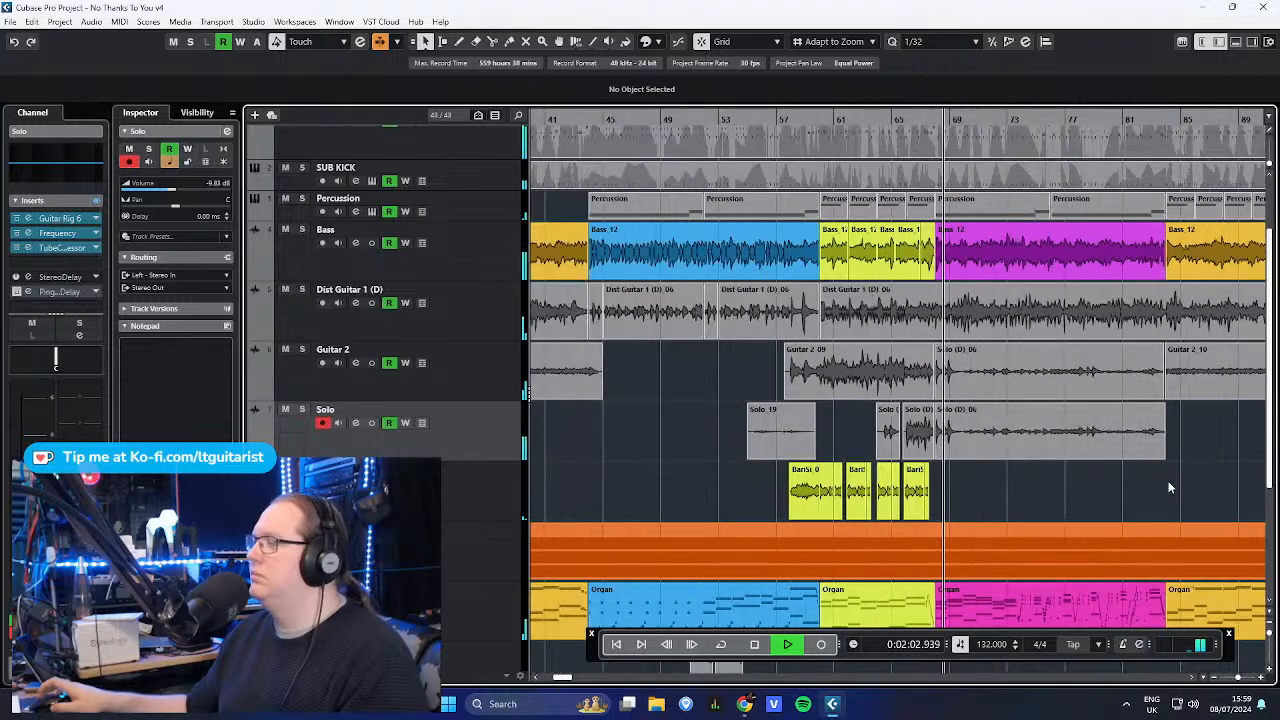
scroll(1168, 487, "up", 3)
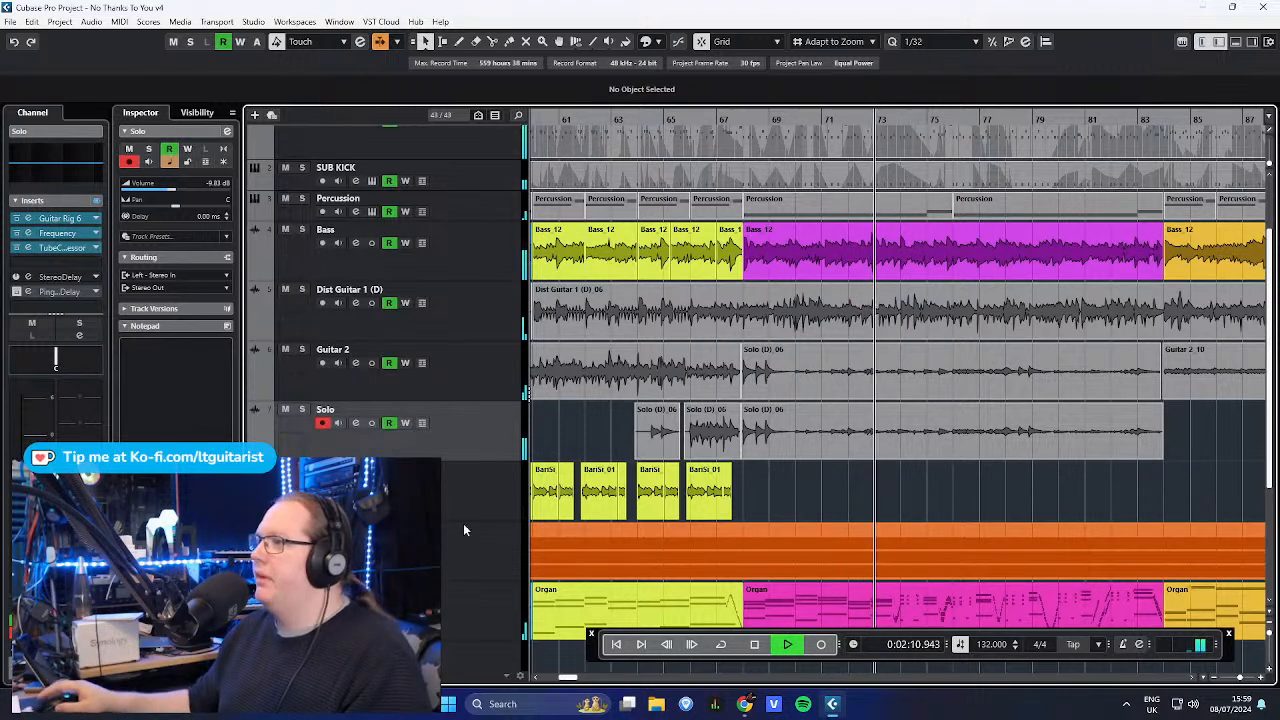
key("space")
- Select the Solo track's long Solo (D)_06 event from bar 68 to 84 to inspect it, and deselect it
scroll(778, 476, "up", 5)
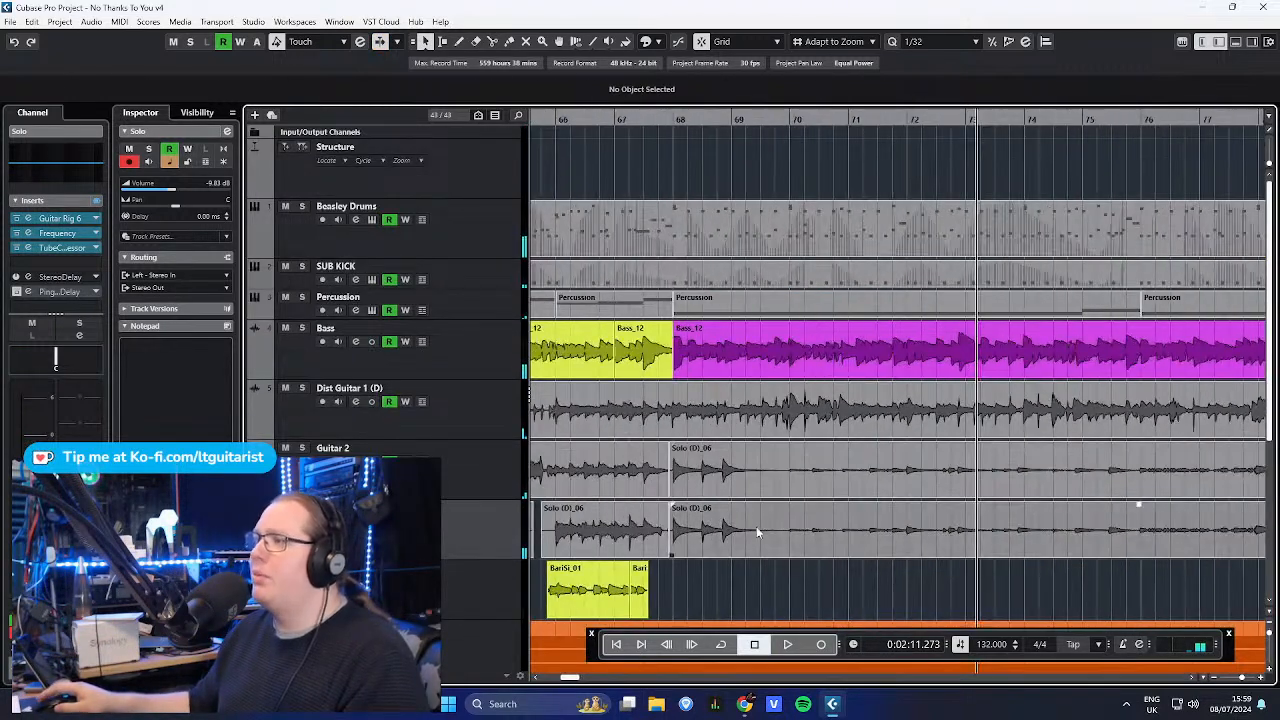
left_click(757, 530)
scroll(760, 560, "down", 4)
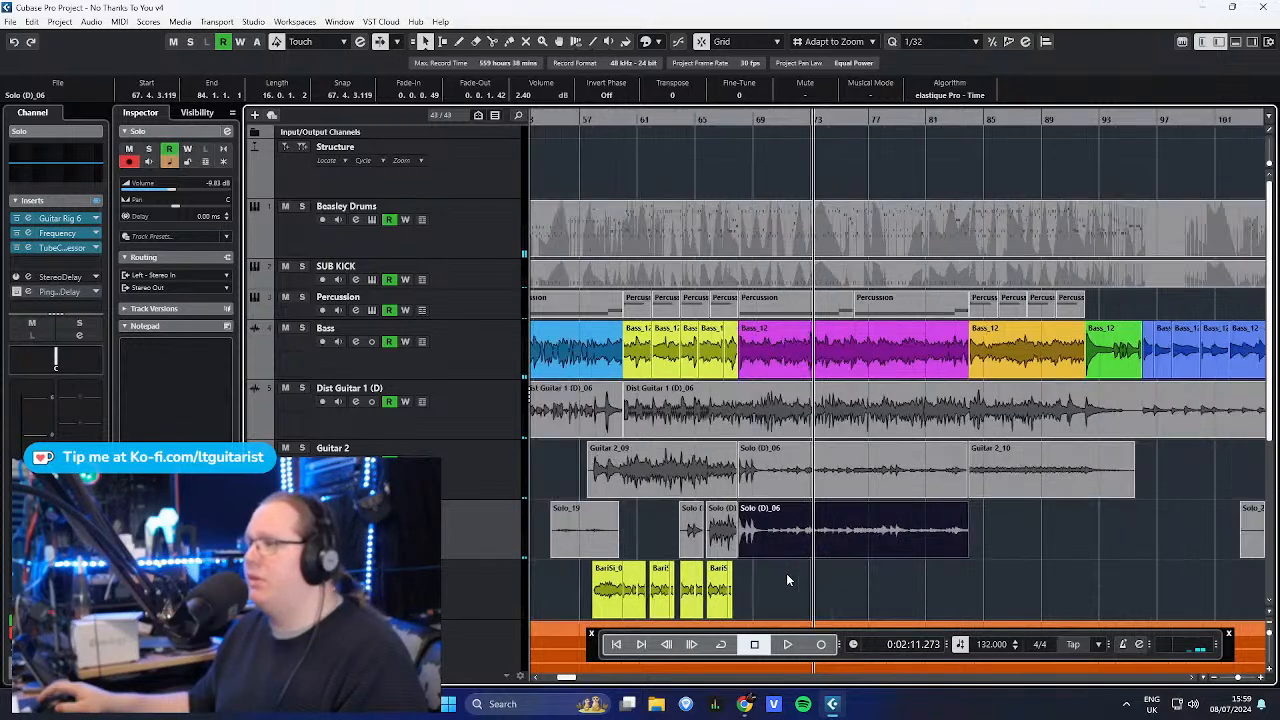
left_click(1009, 504)
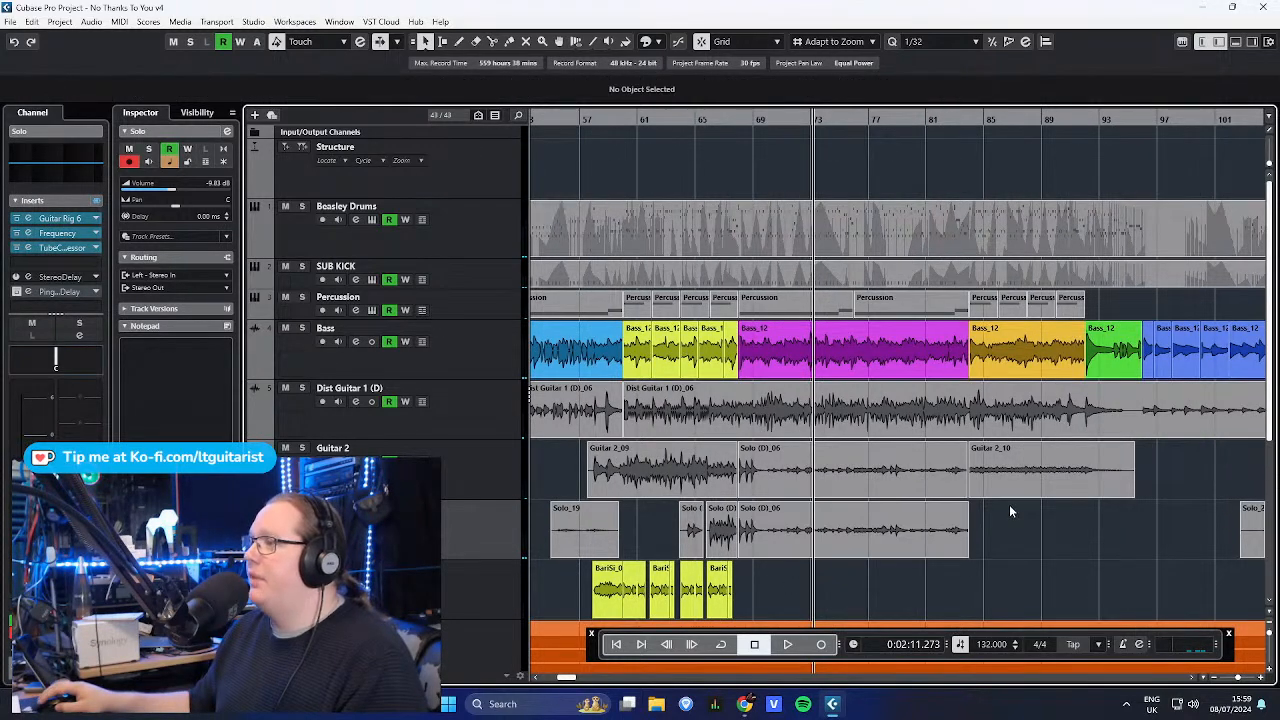
scroll(773, 558, "up", 2)
left_click(1156, 510)
left_click_drag(1238, 517, 1210, 553)
left_click(775, 603)
left_click(1212, 567)
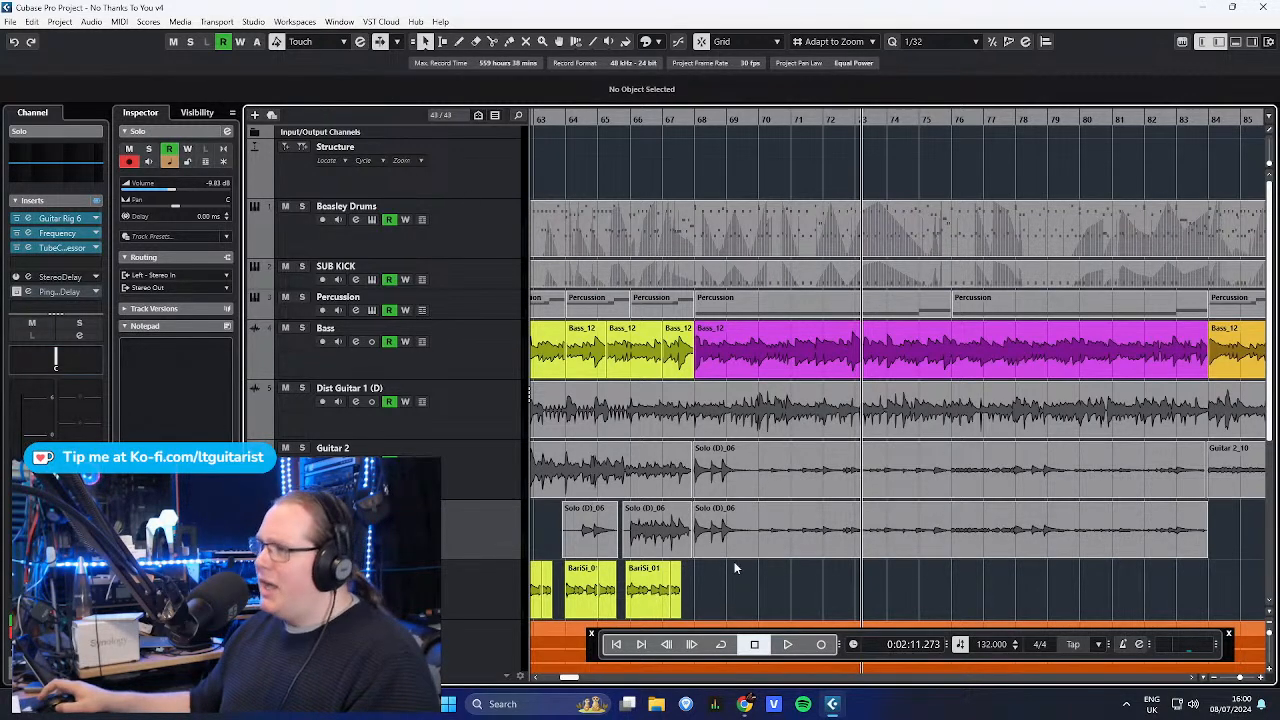
- Solo Guitar 2, show its automation lanes, and place the playhead at bar 67 before the Macros Cab/Room change
left_click(480, 470)
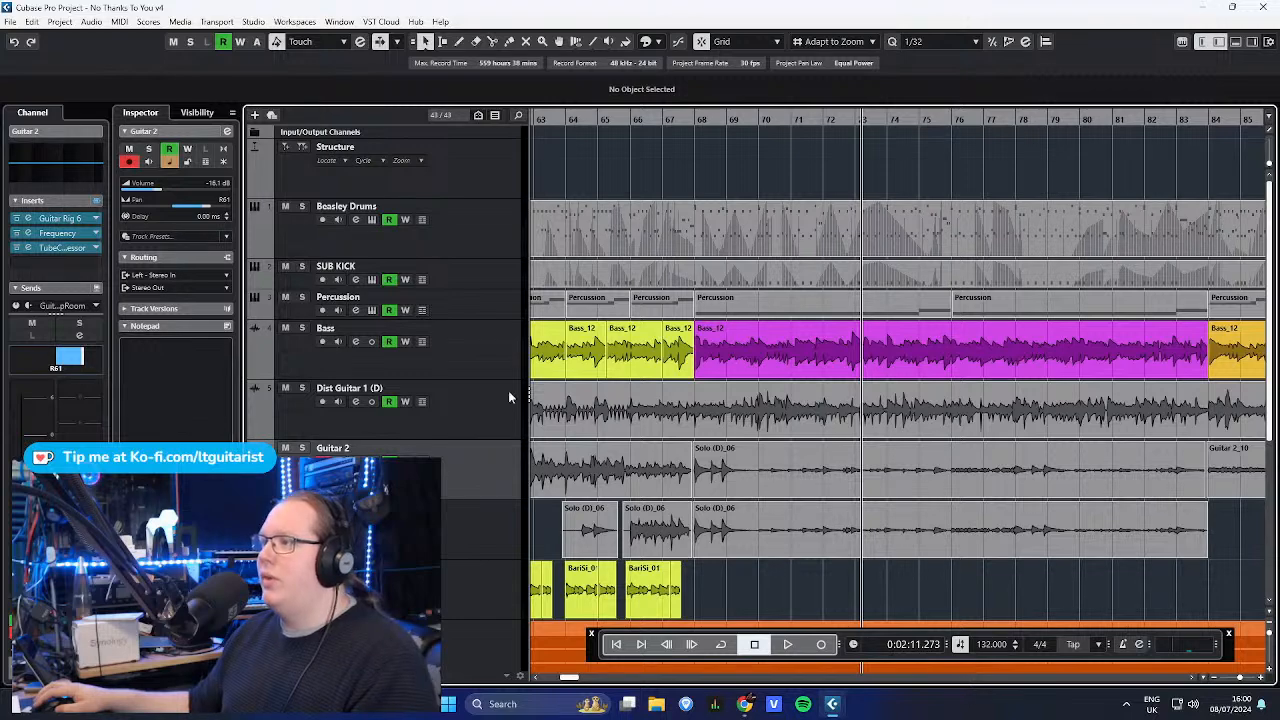
left_click(254, 492)
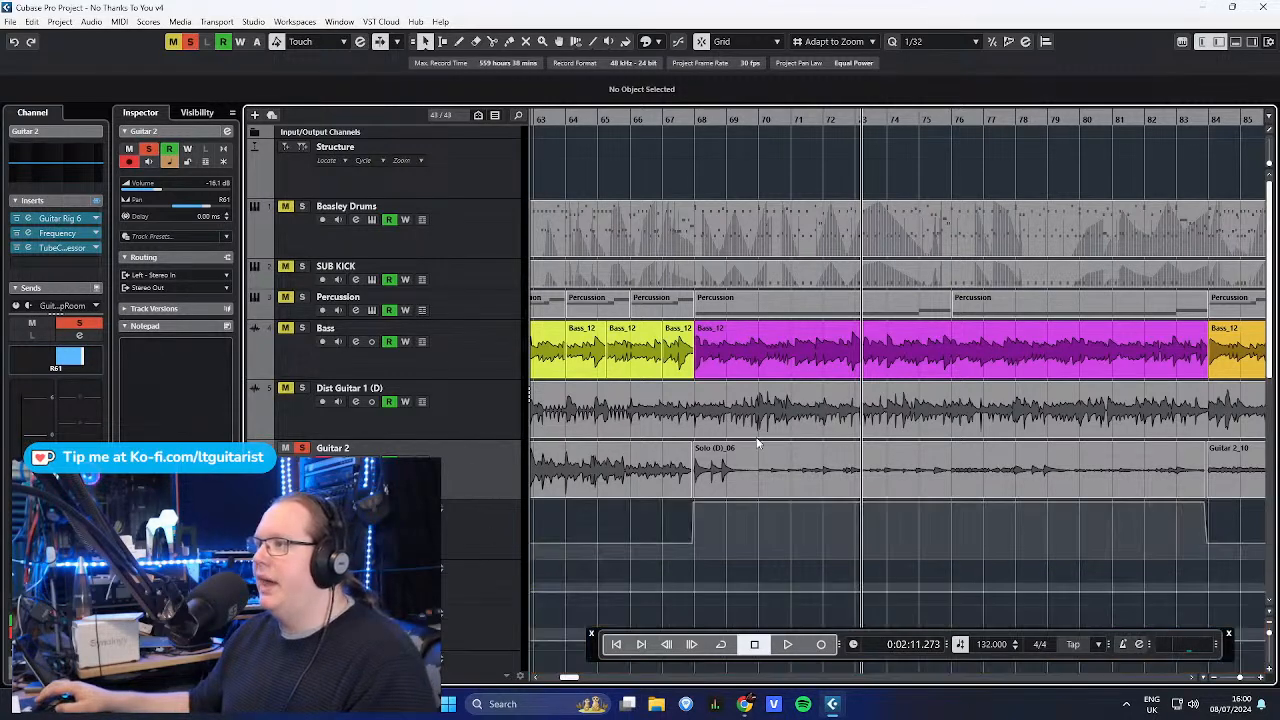
scroll(515, 355, "down", 3)
left_click(494, 296)
left_click(646, 114)
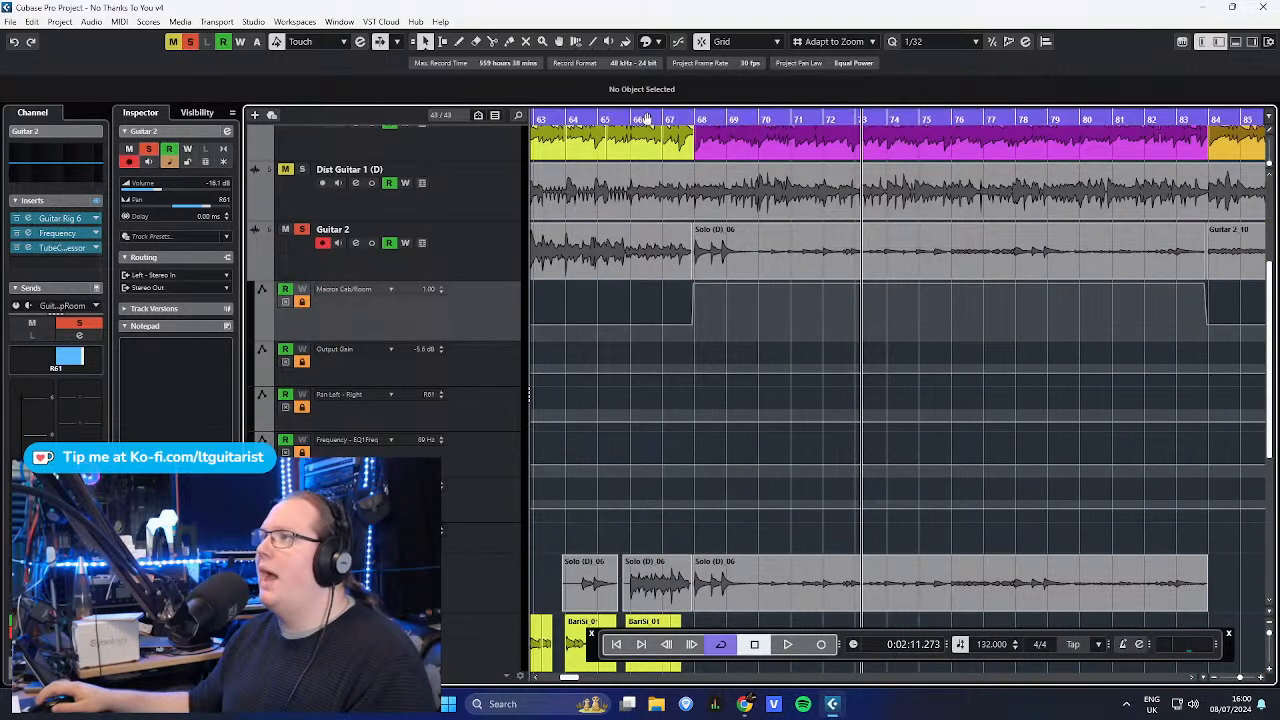
left_click(647, 120)
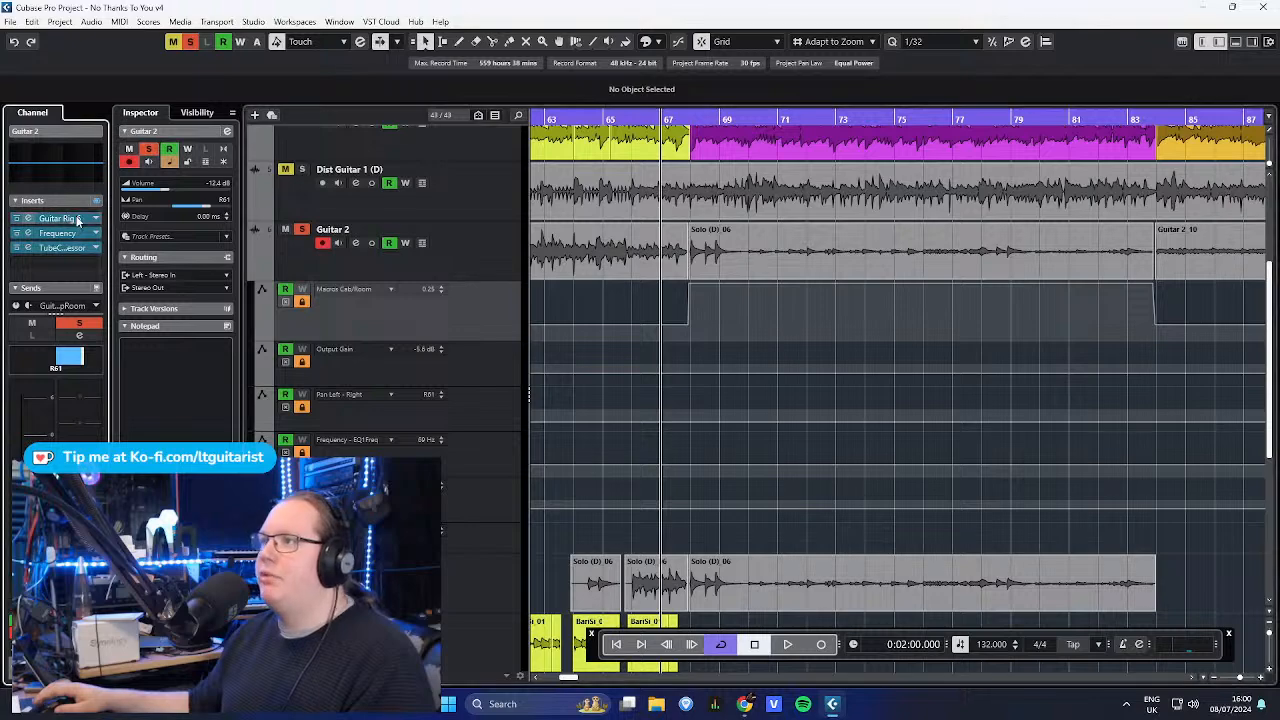
- View Guitar 2's Guitar Rig 6 insert during playback of the Cab/Room automation, solo the Solo track as well, and close the plug-in window
left_click(72, 220)
left_click_drag(677, 66, 405, 23)
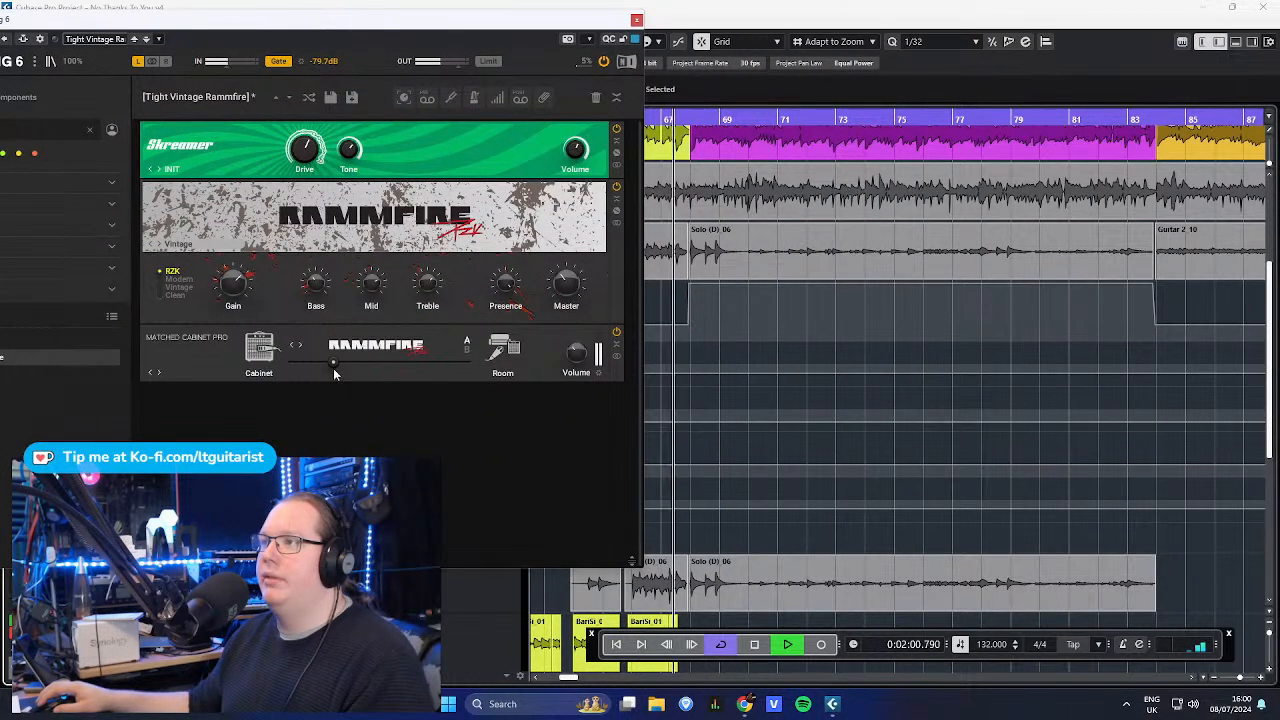
left_click_drag(341, 368, 438, 390)
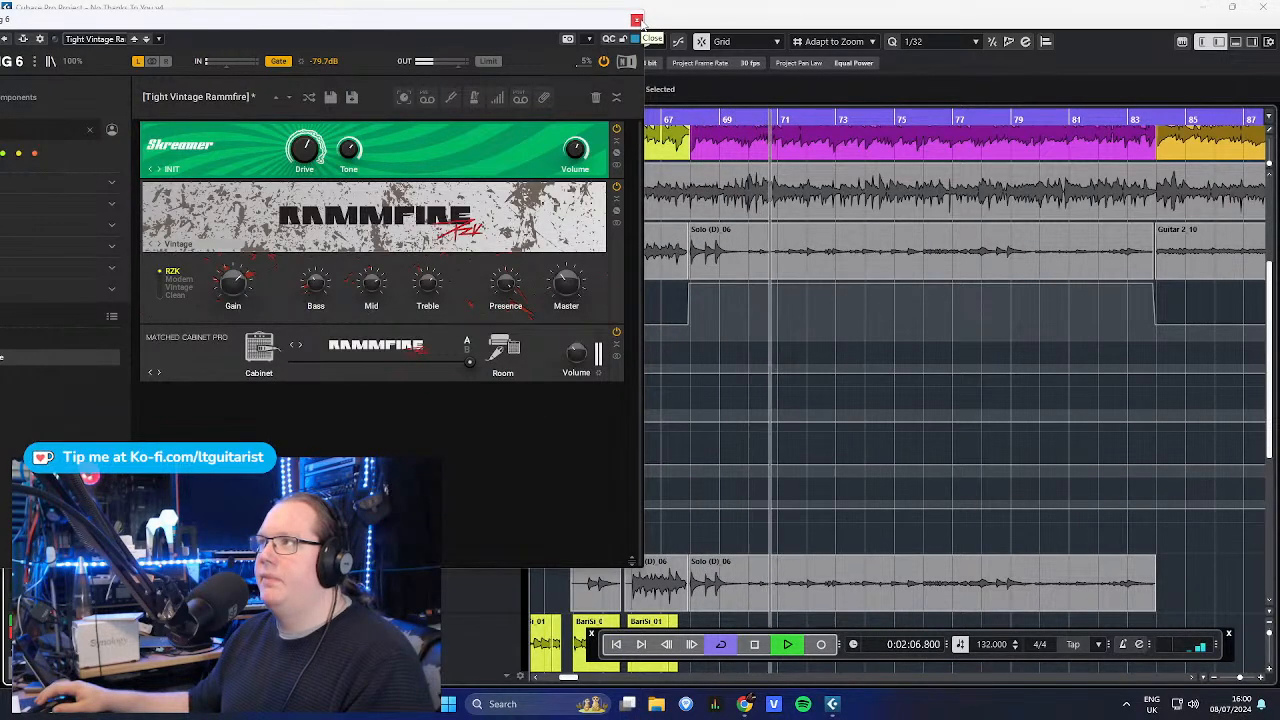
left_click(488, 592)
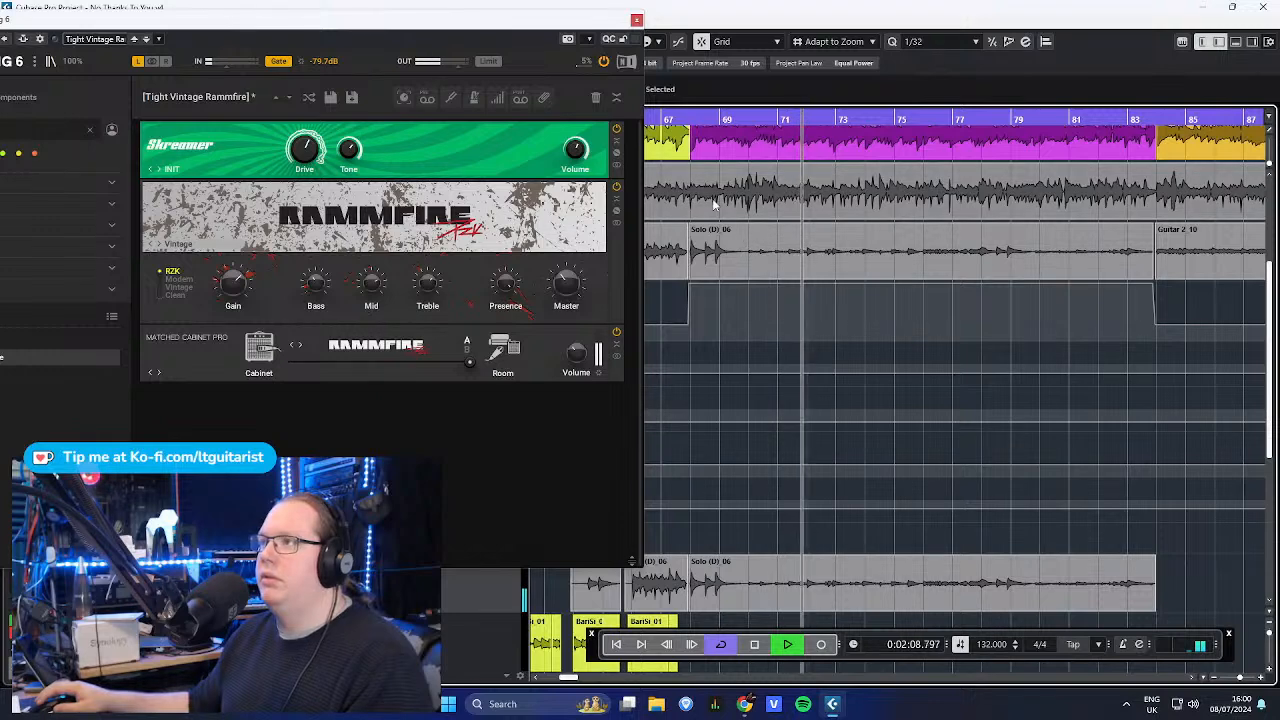
left_click(623, 58)
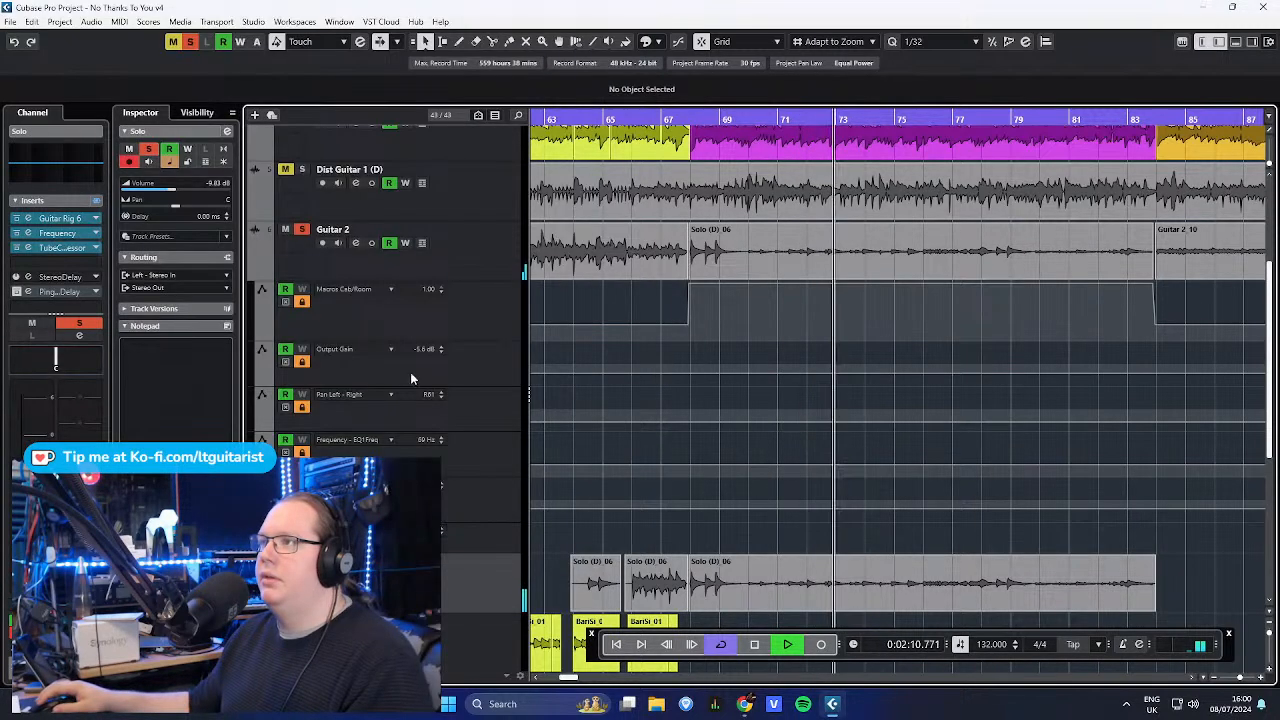
- Stop playback, hide Guitar 2's automation lanes, and remove the solo from Guitar 2 and Solo
key("space")
left_click(251, 268)
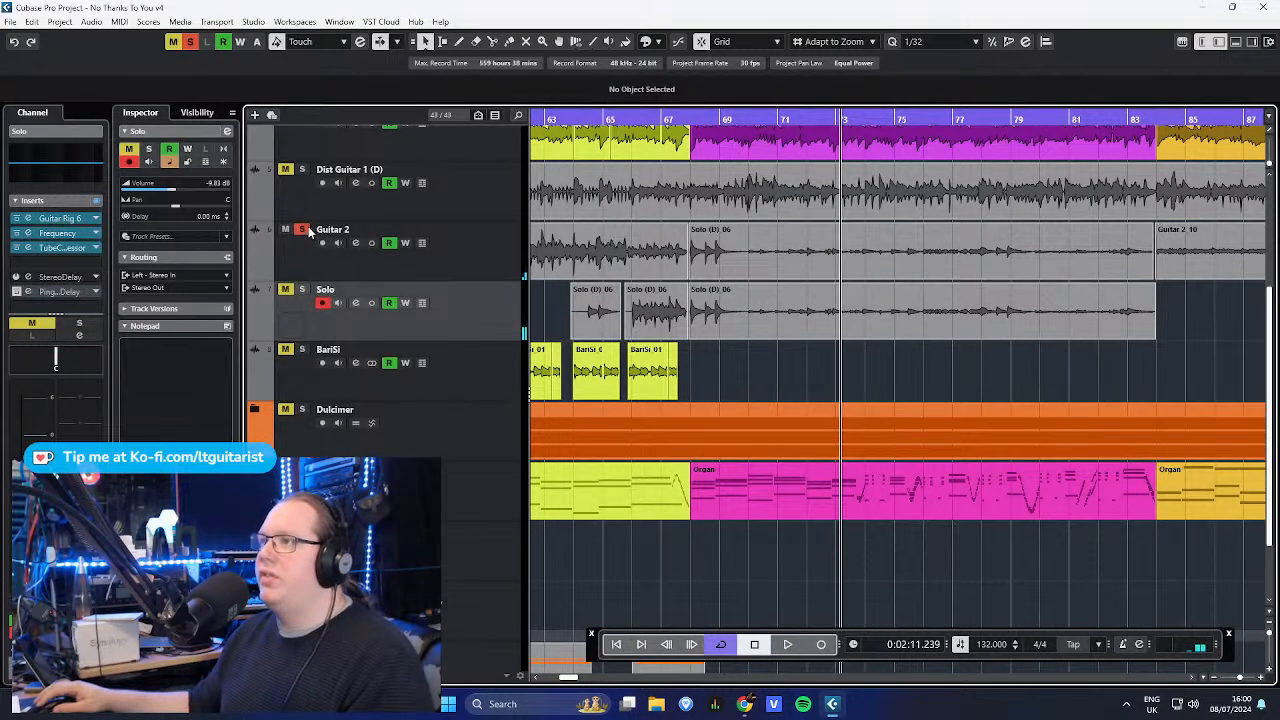
scroll(814, 292, "down", 3)
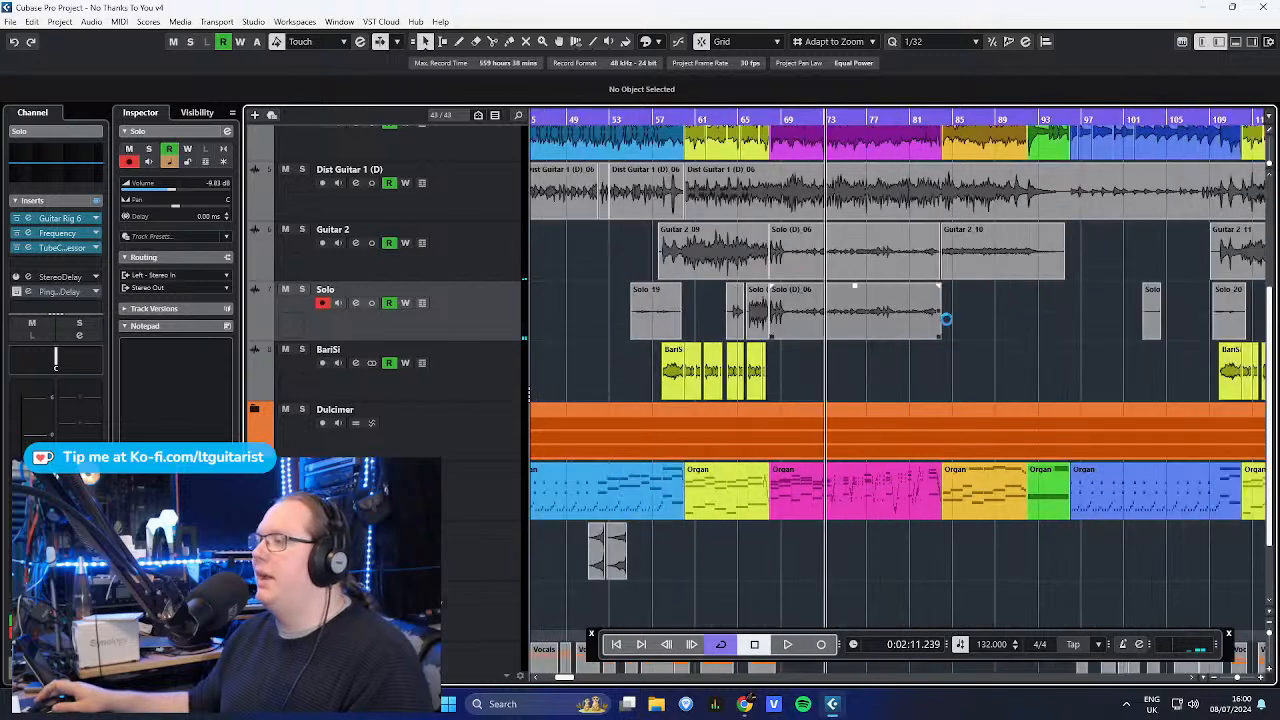
scroll(887, 427, "down", 2)
- Play the full mix from about bar 73, mute and unmute Guitar 2 to compare, and stop near bar 76
key("space")
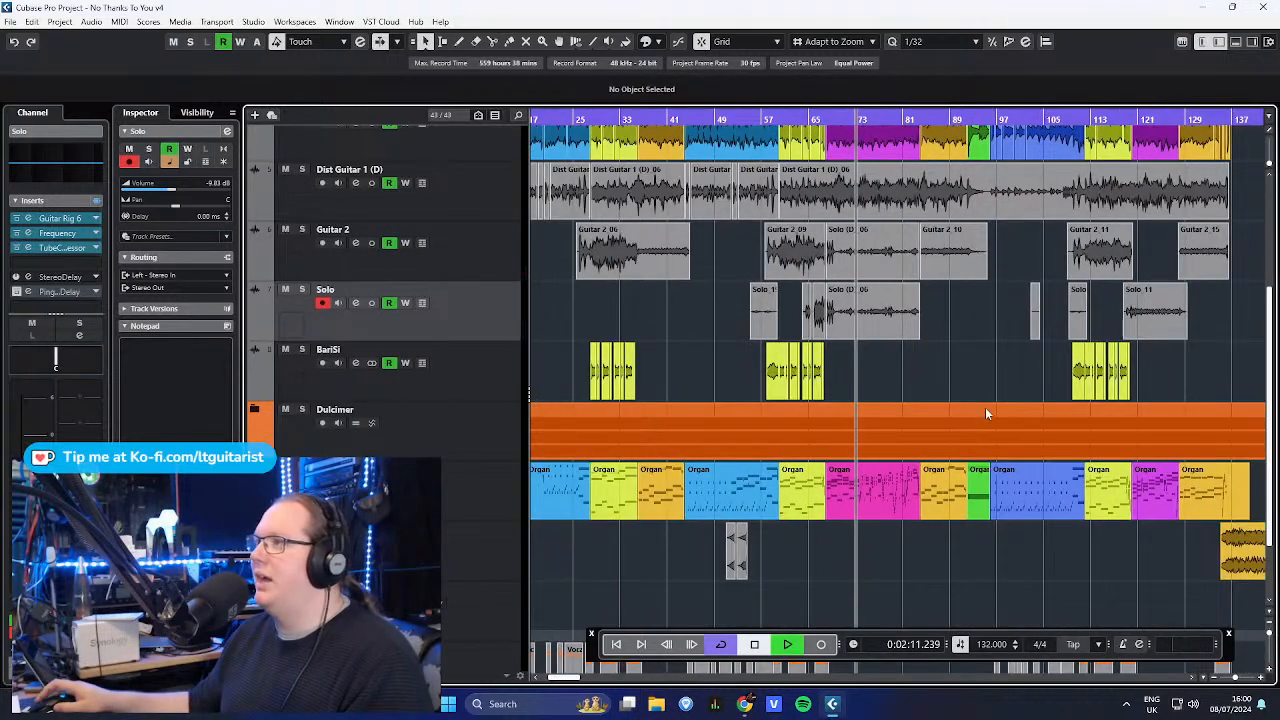
scroll(970, 430, "up", 2)
left_click(285, 210)
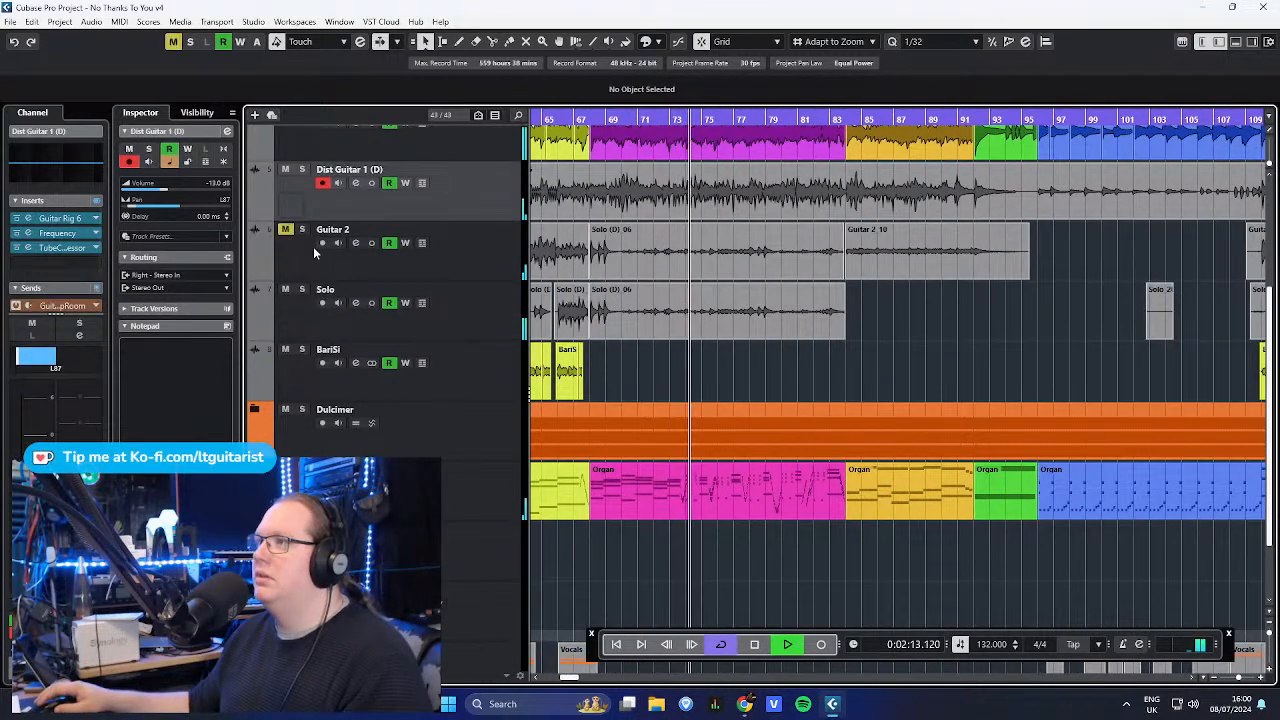
left_click(285, 229)
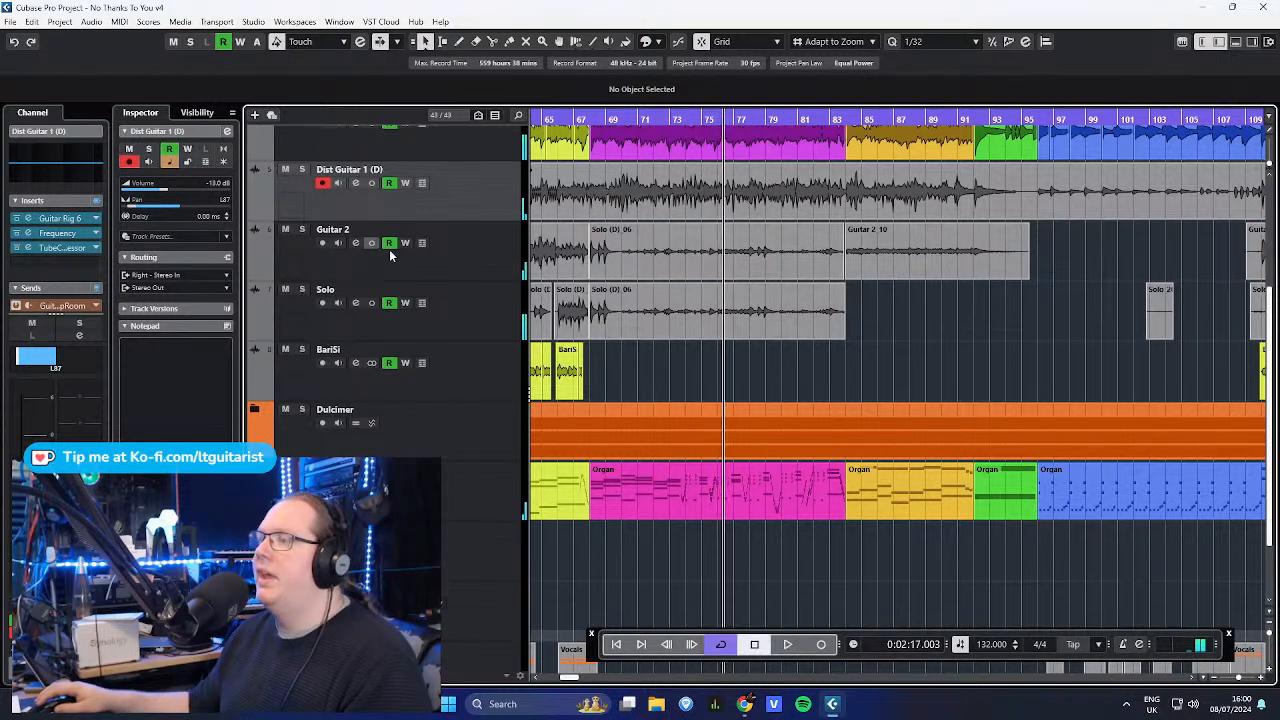
left_click(449, 259)
- Locate the Solo_20 event near bar 103, place the playhead just after bar 102, and enlarge the waveform display
scroll(921, 336, "down", 2)
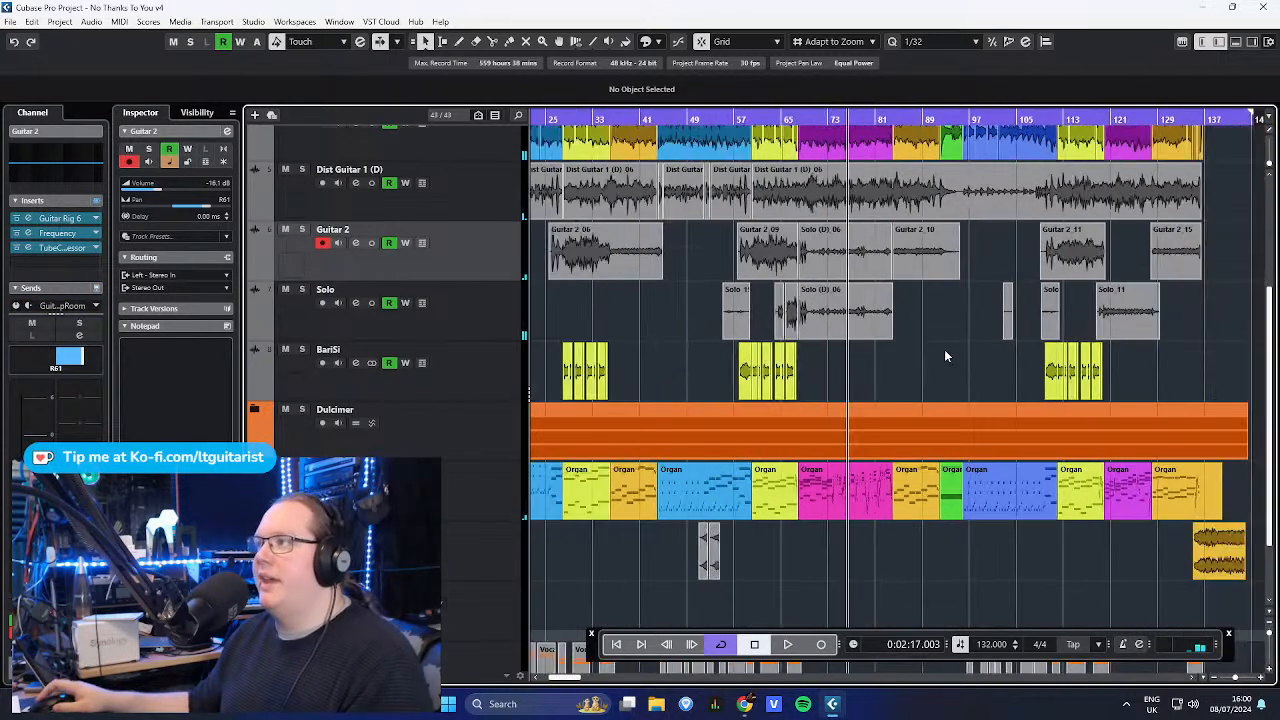
scroll(945, 352, "up", 2)
scroll(788, 343, "down", 1)
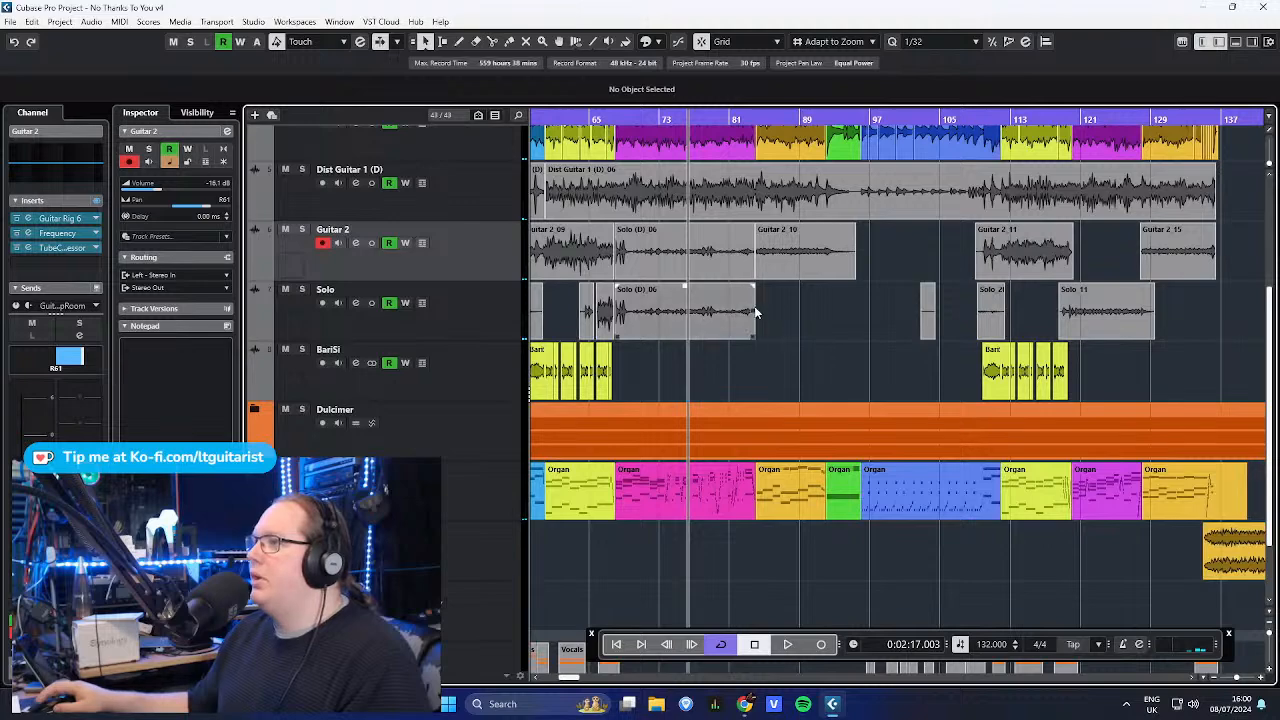
scroll(948, 326, "up", 4)
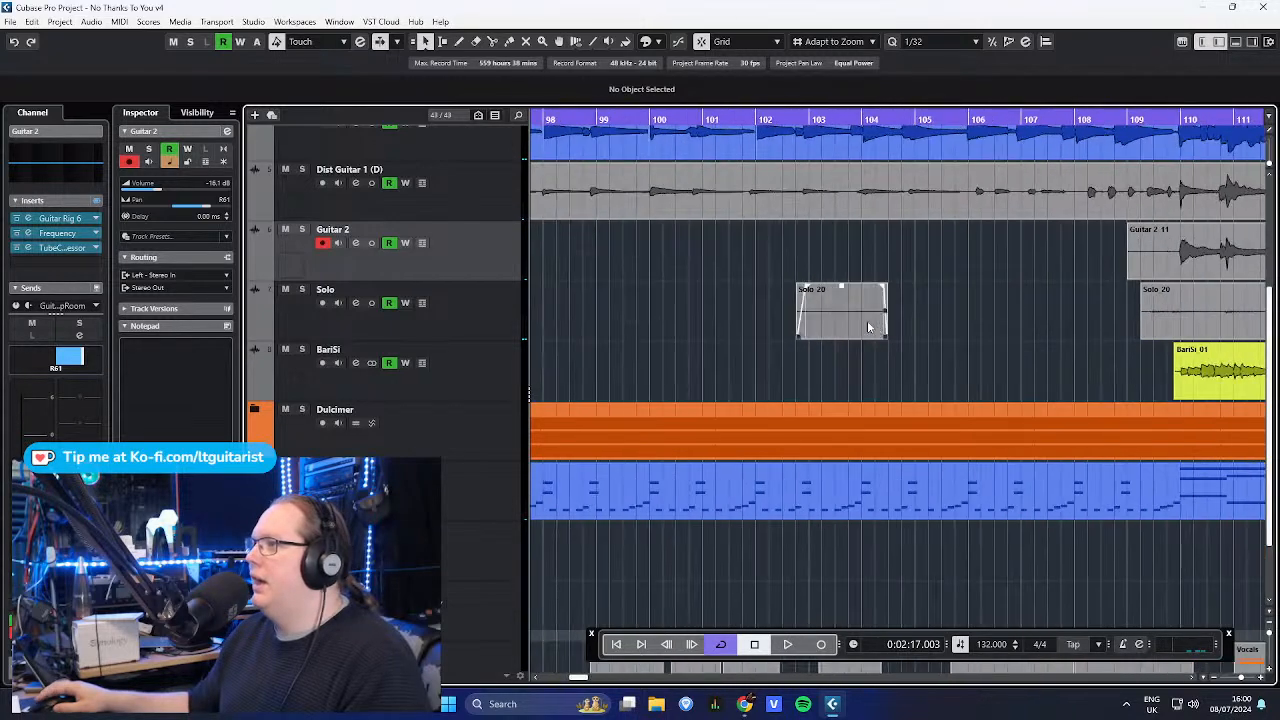
left_click(755, 121)
left_click_drag(752, 122, 746, 126)
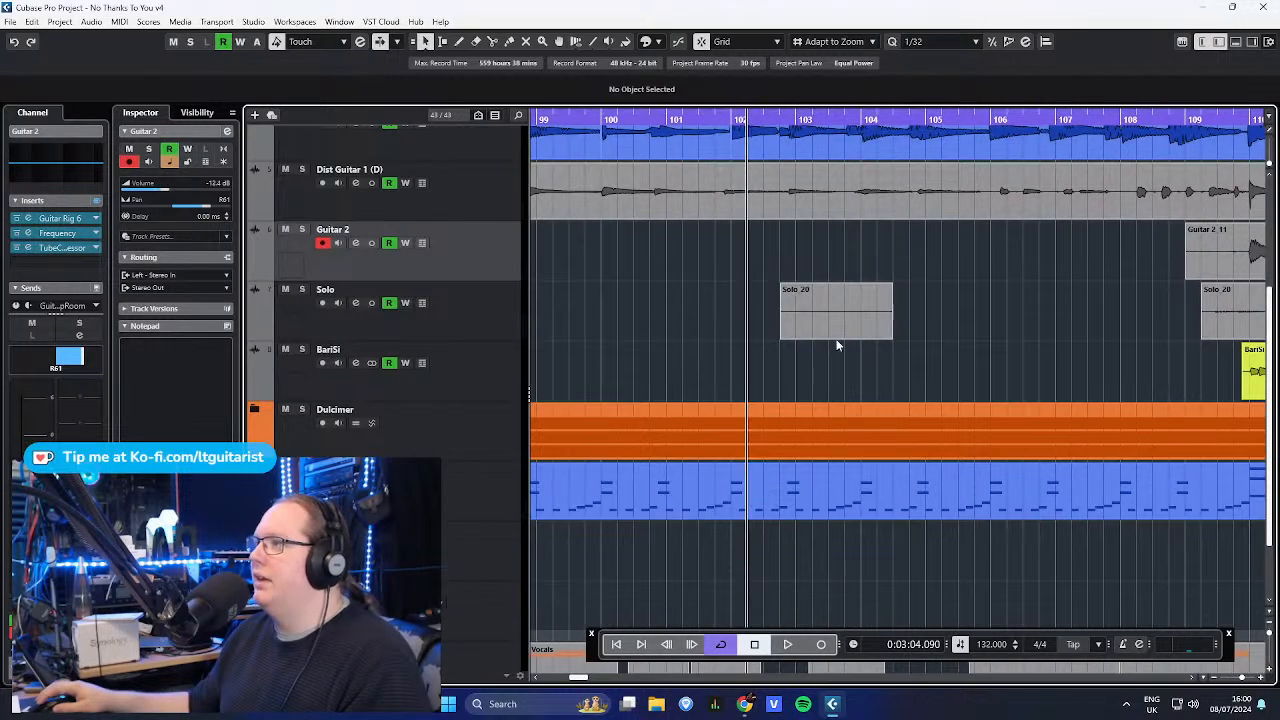
left_click_drag(1268, 163, 1270, 144)
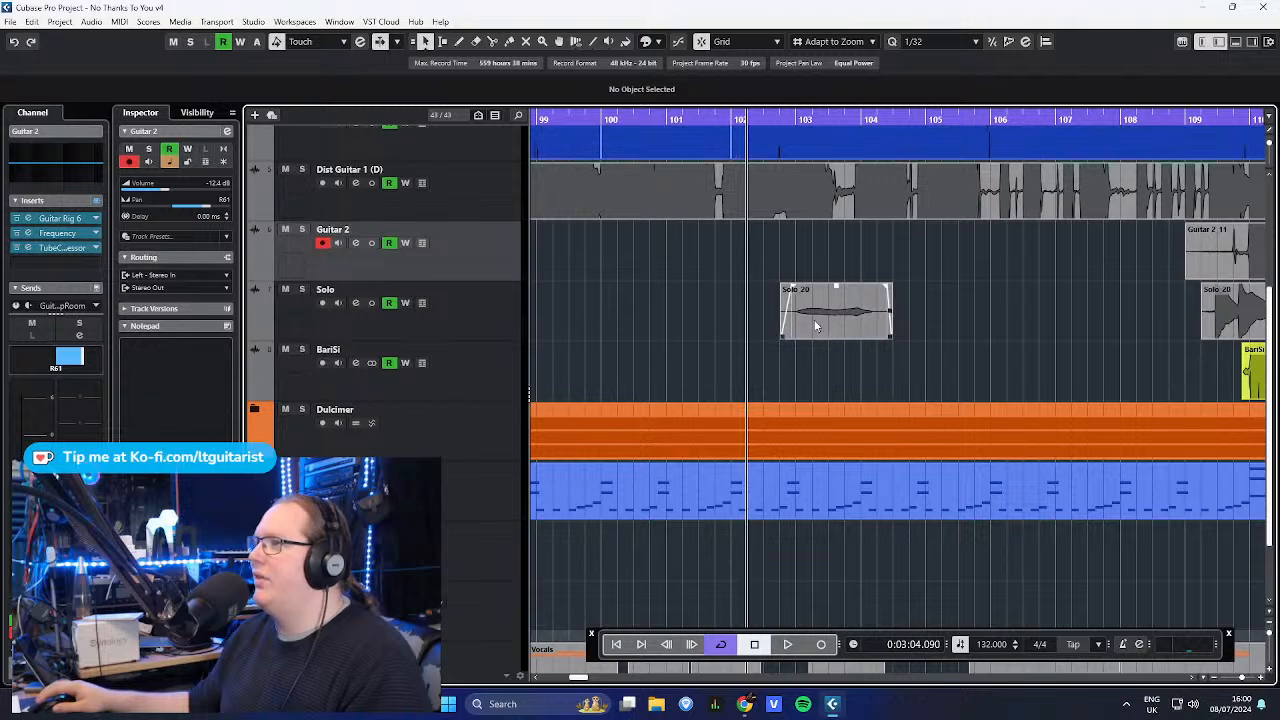
- Audition the Solo_20 event in the mix and with the Solo track soloed, from about bar 102 to bar 104
key("space")
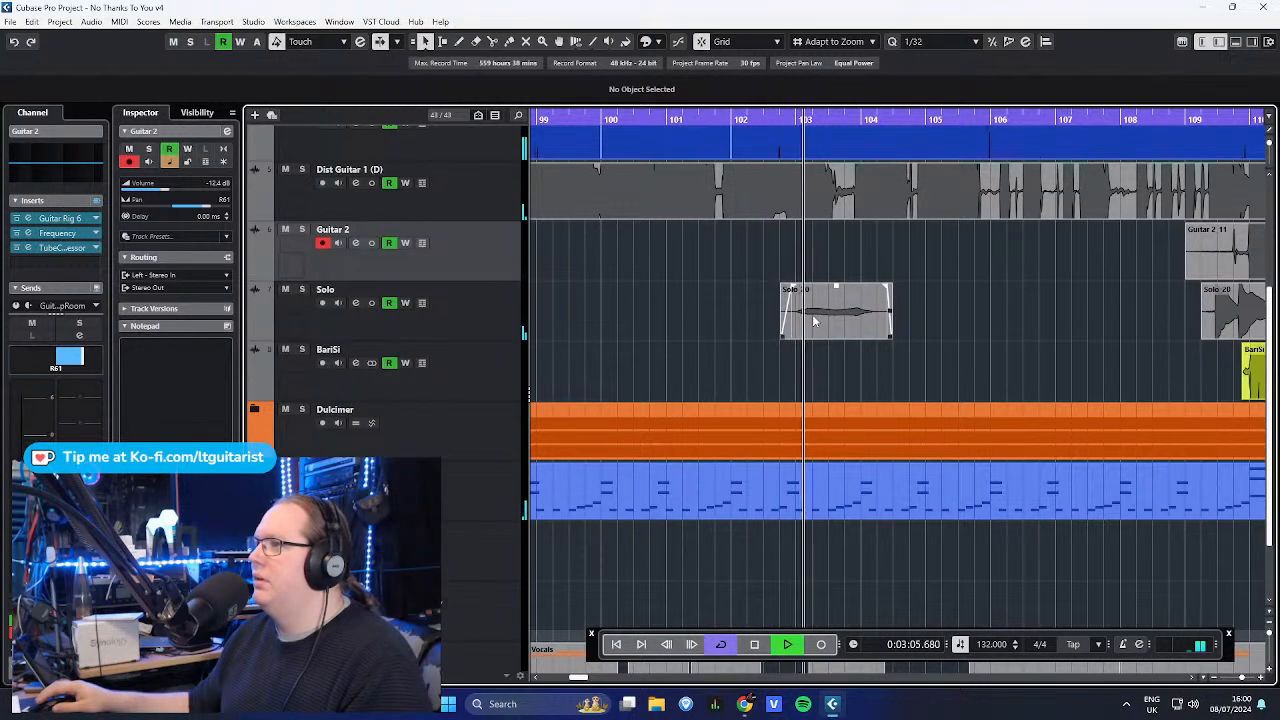
left_click(478, 314)
key("s")
key("space")
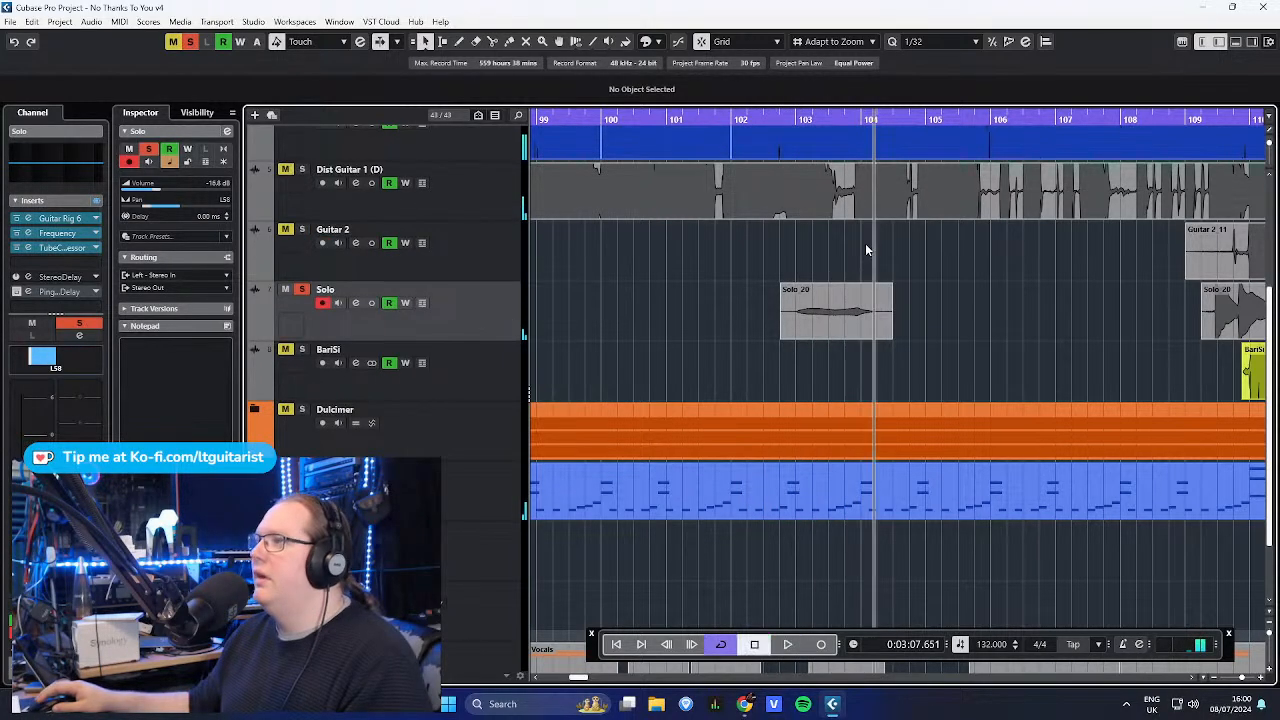
scroll(731, 293, "up", 2)
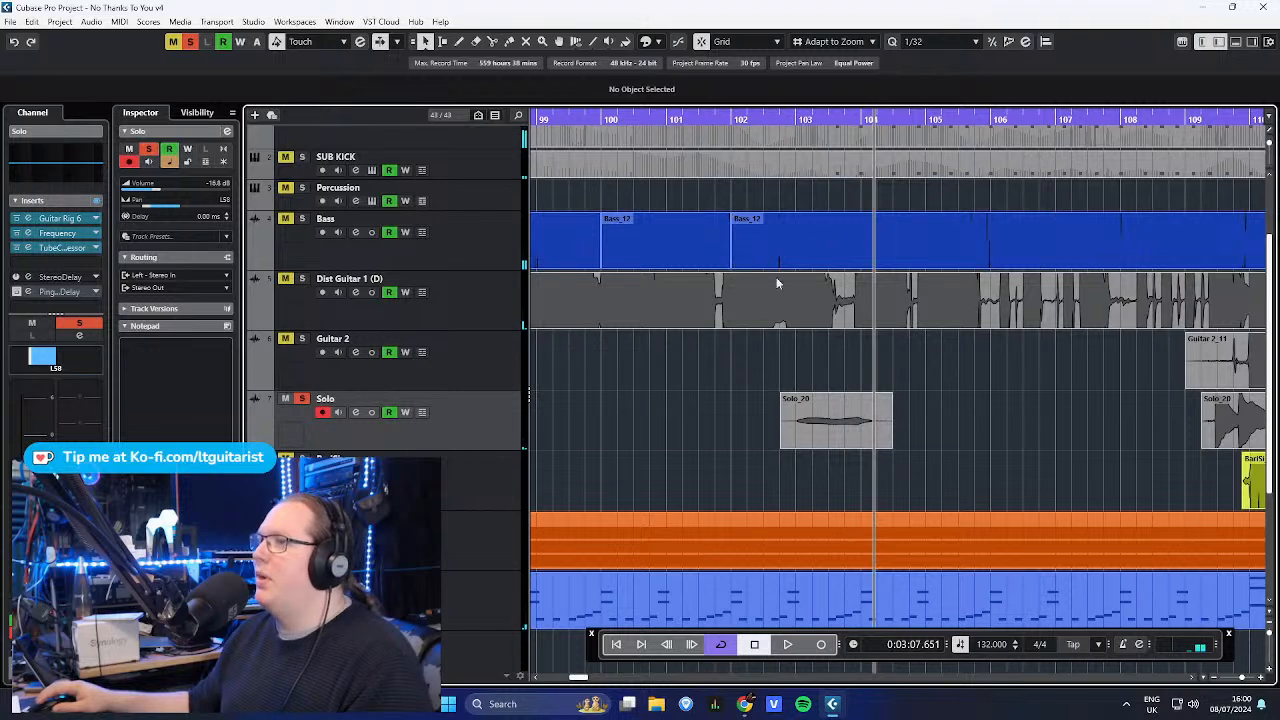
left_click_drag(797, 119, 775, 136)
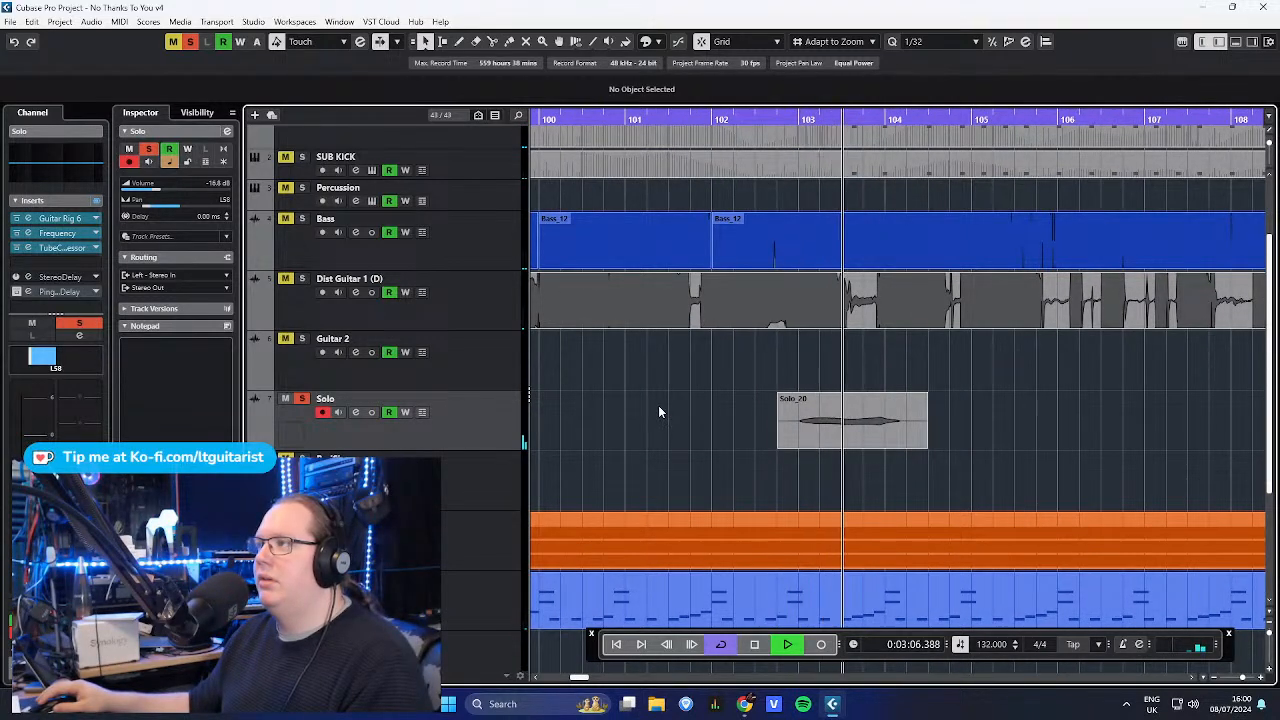
key("space")
- Solo Dist Guitar 1 (D), remove the Solo track's solo, and audition the guitar alone from about bar 102
left_click(413, 276)
key("s")
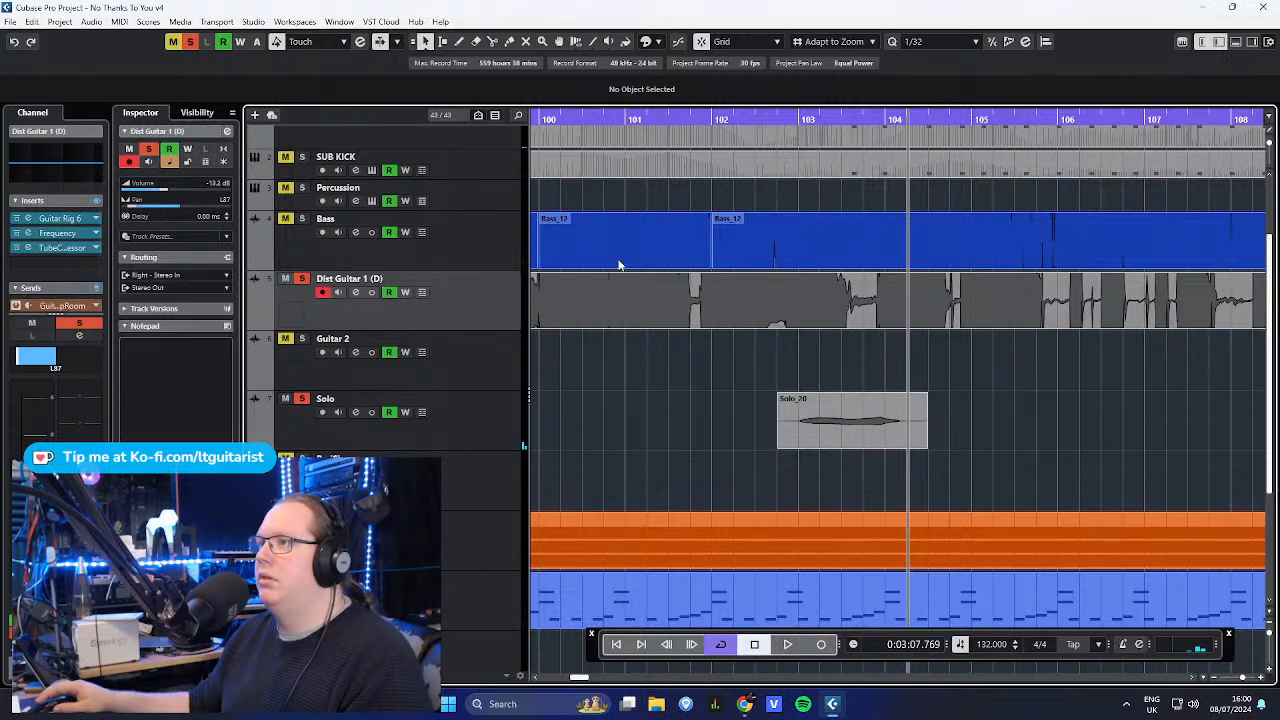
left_click(510, 386)
left_click(510, 393)
left_click(766, 119)
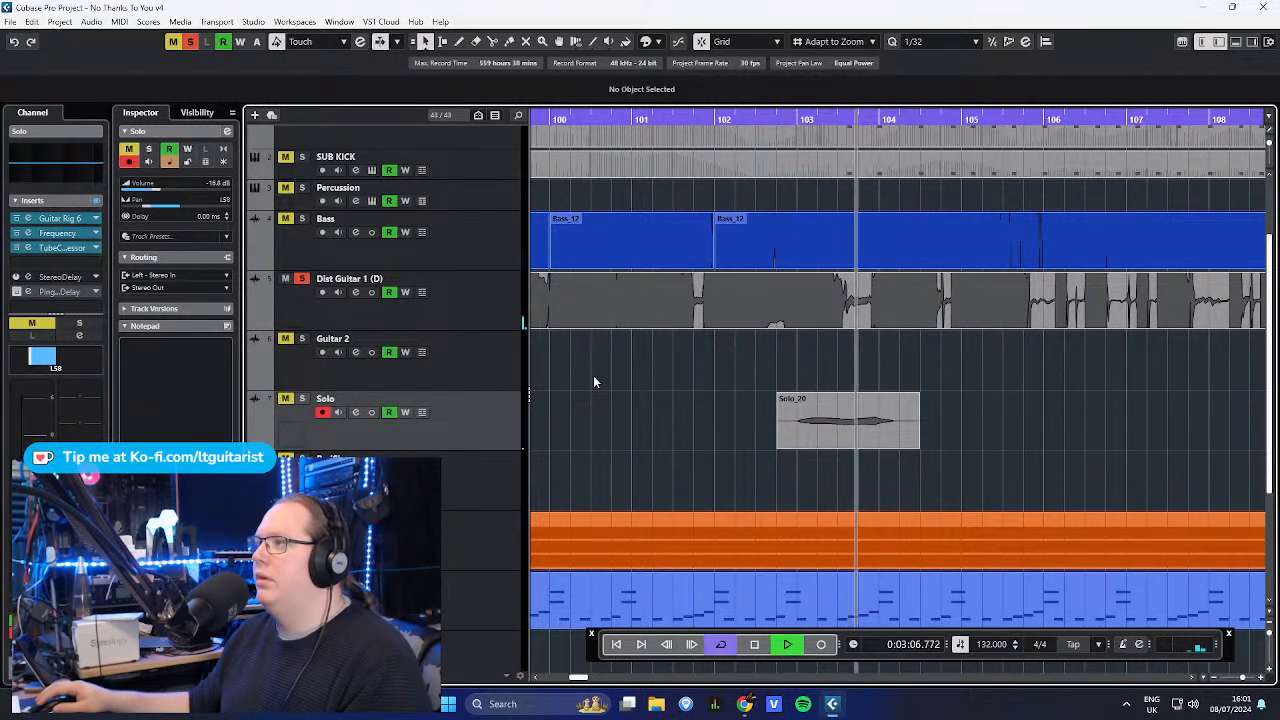
key("space")
- Solo the Solo track together with Dist Guitar 1 (D) and audition both from about bar 102 to bar 104
key("s")
left_click_drag(768, 120, 733, 122)
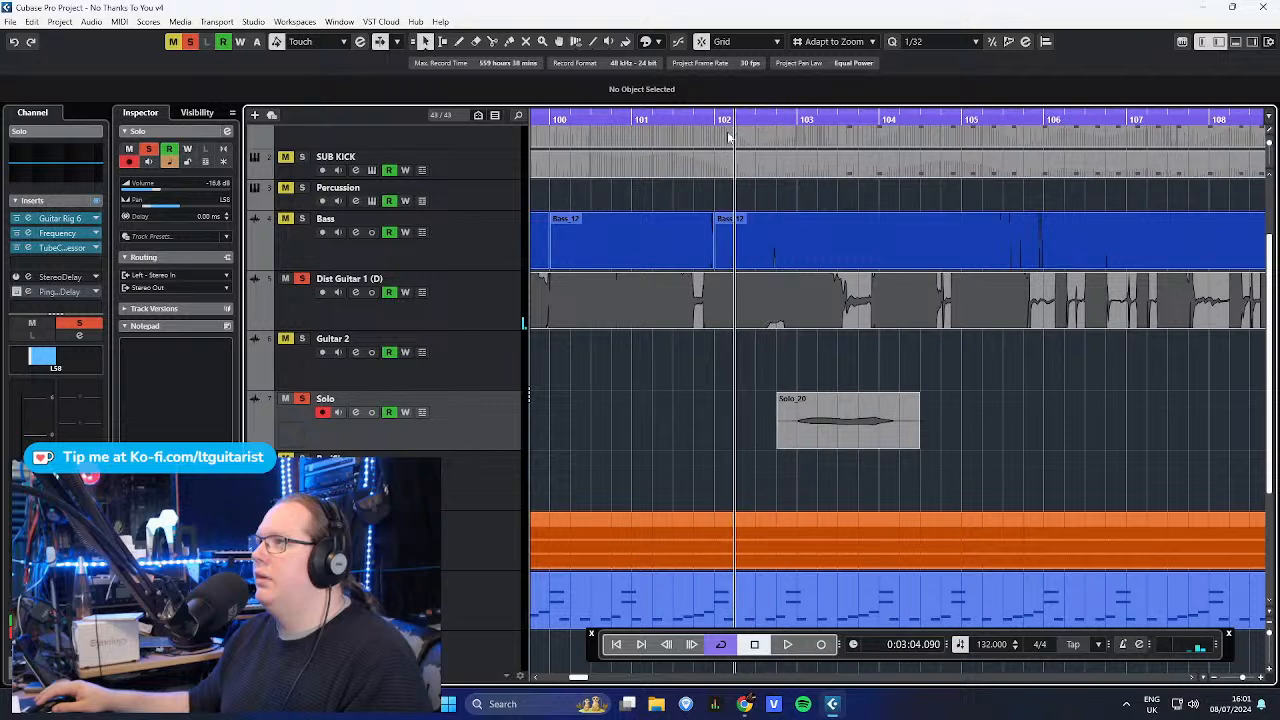
key("space")
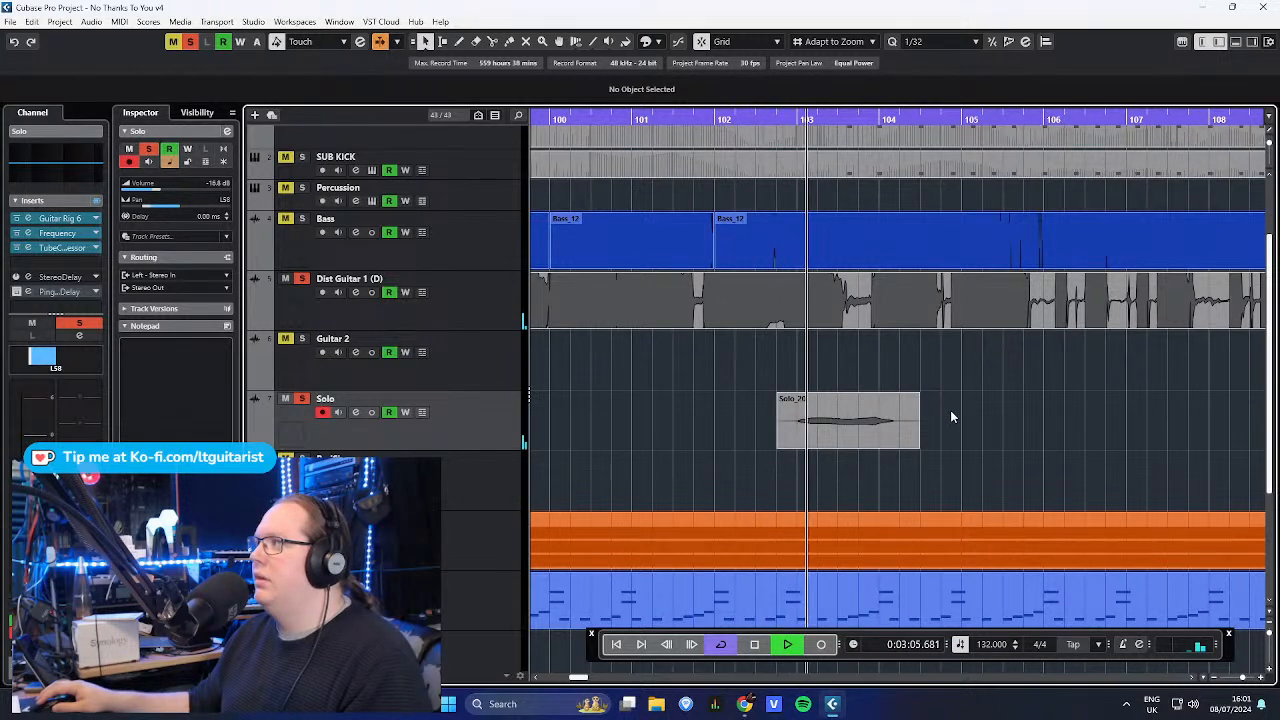
key("space")
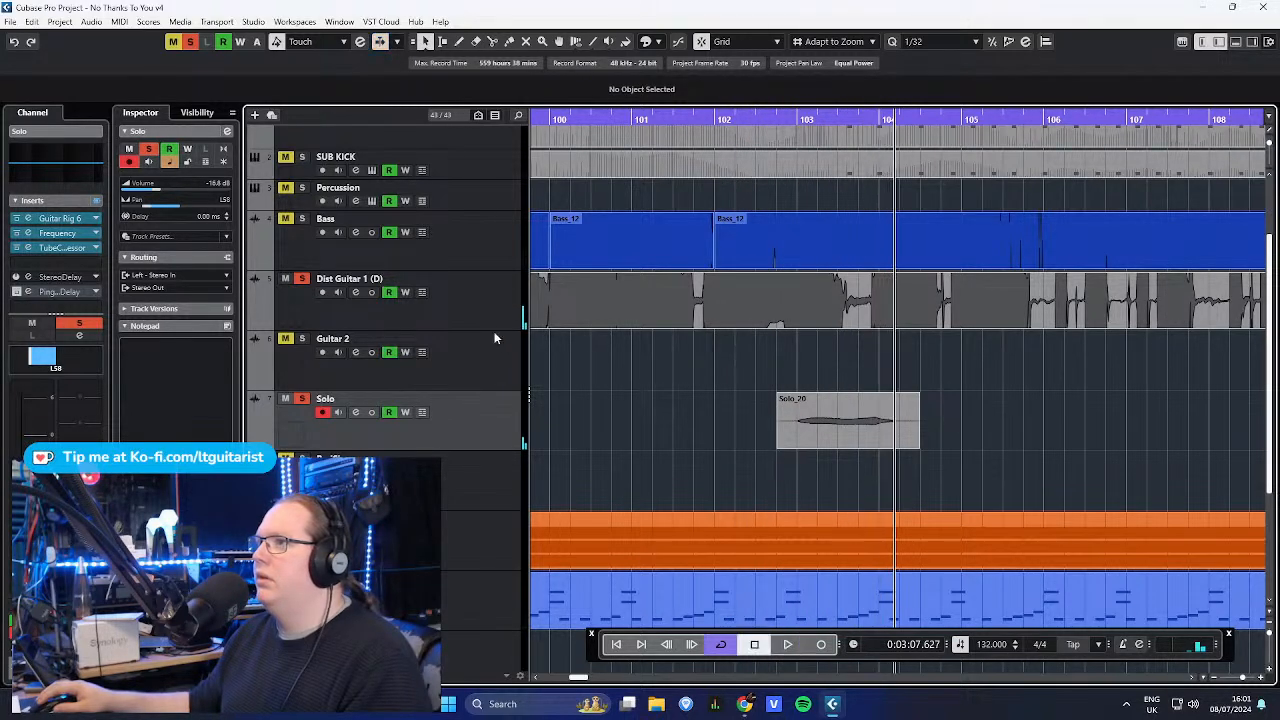
- Clear the solos on Solo and Dist Guitar 1 (D) and play the full mix from about bar 102 past the Solo_20 event
key("s")
left_click(484, 308)
key("s")
left_click(852, 411)
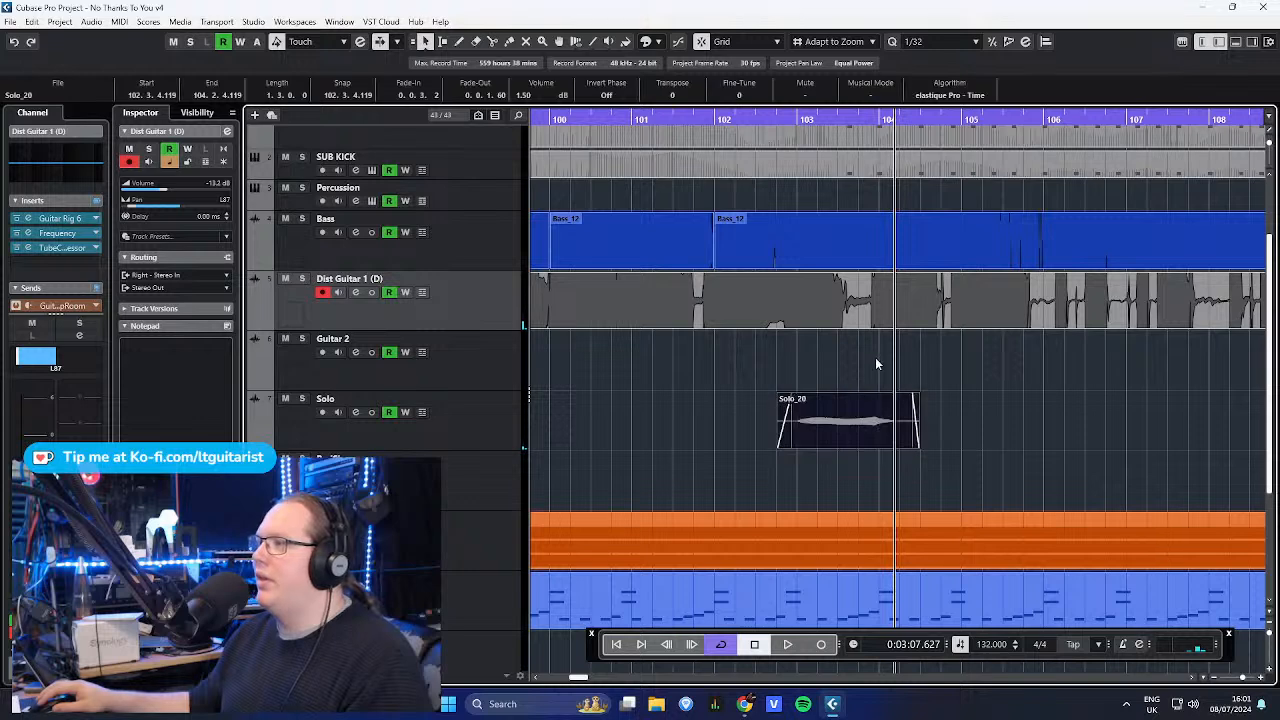
left_click(738, 121)
key("space")
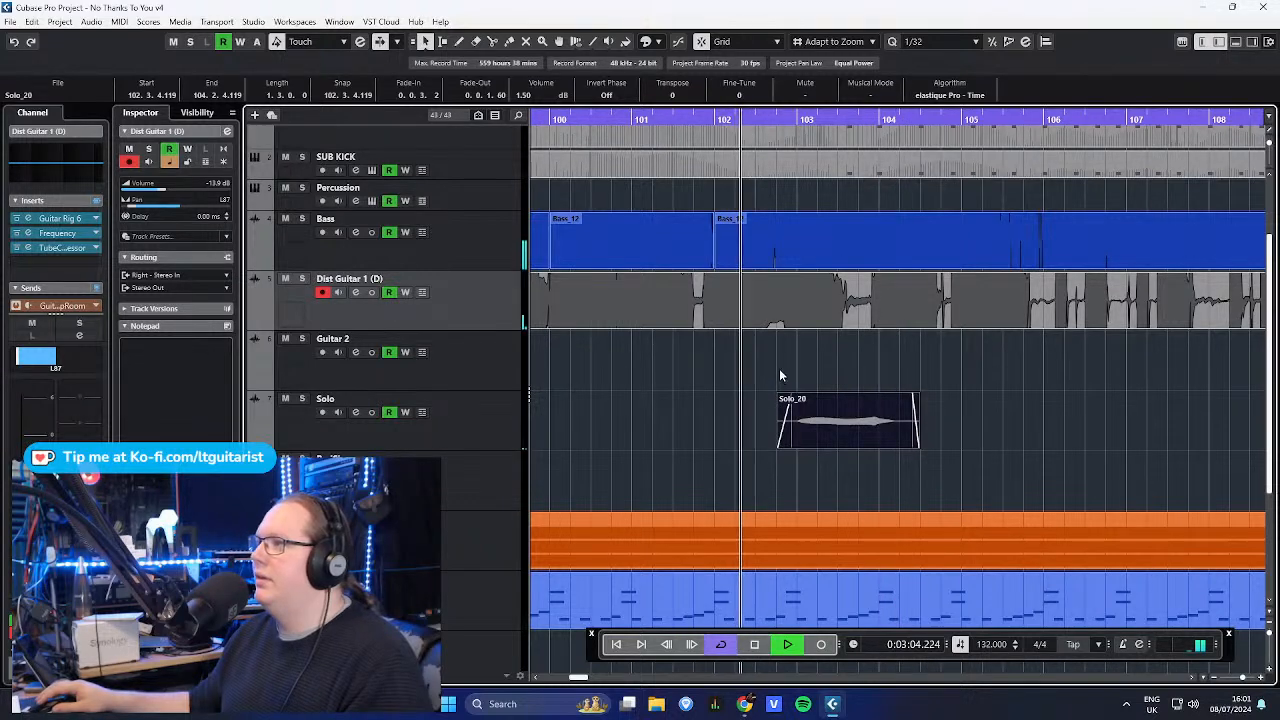
left_click(780, 372)
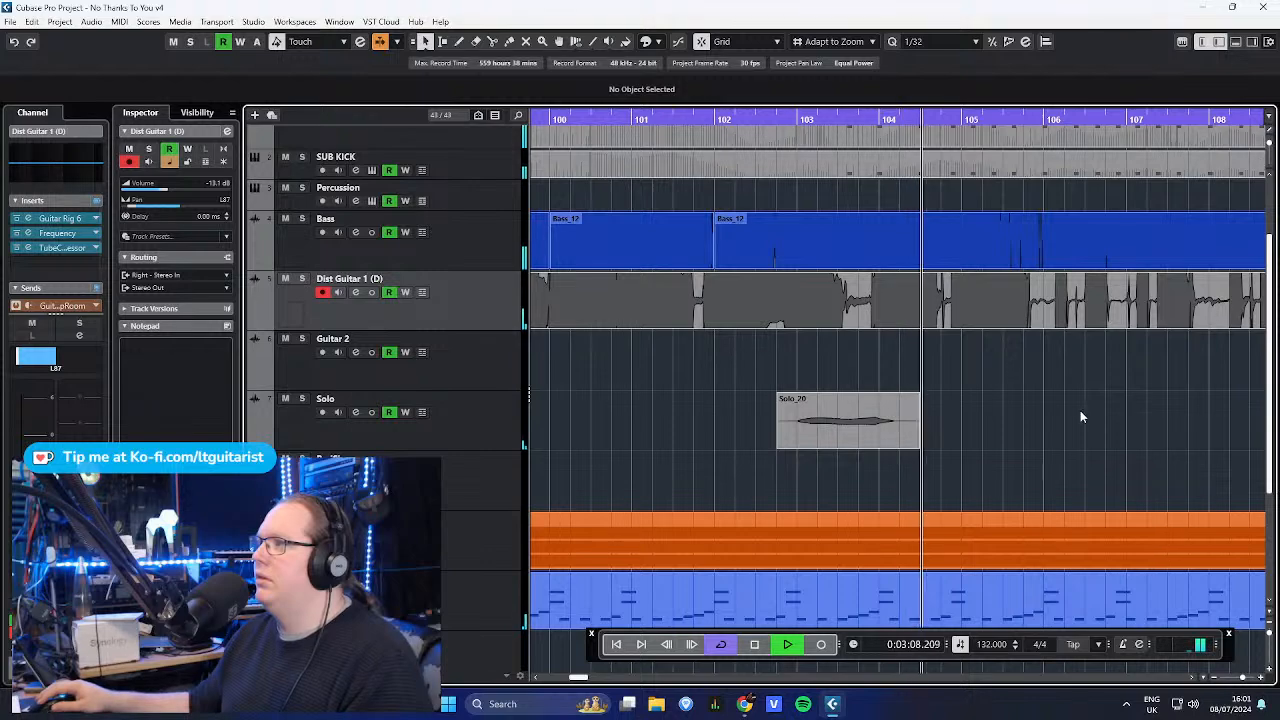
key("space")
- Reduce the waveform display and examine the Solo_11 event starting near bar 118
left_click_drag(1270, 144, 1270, 163)
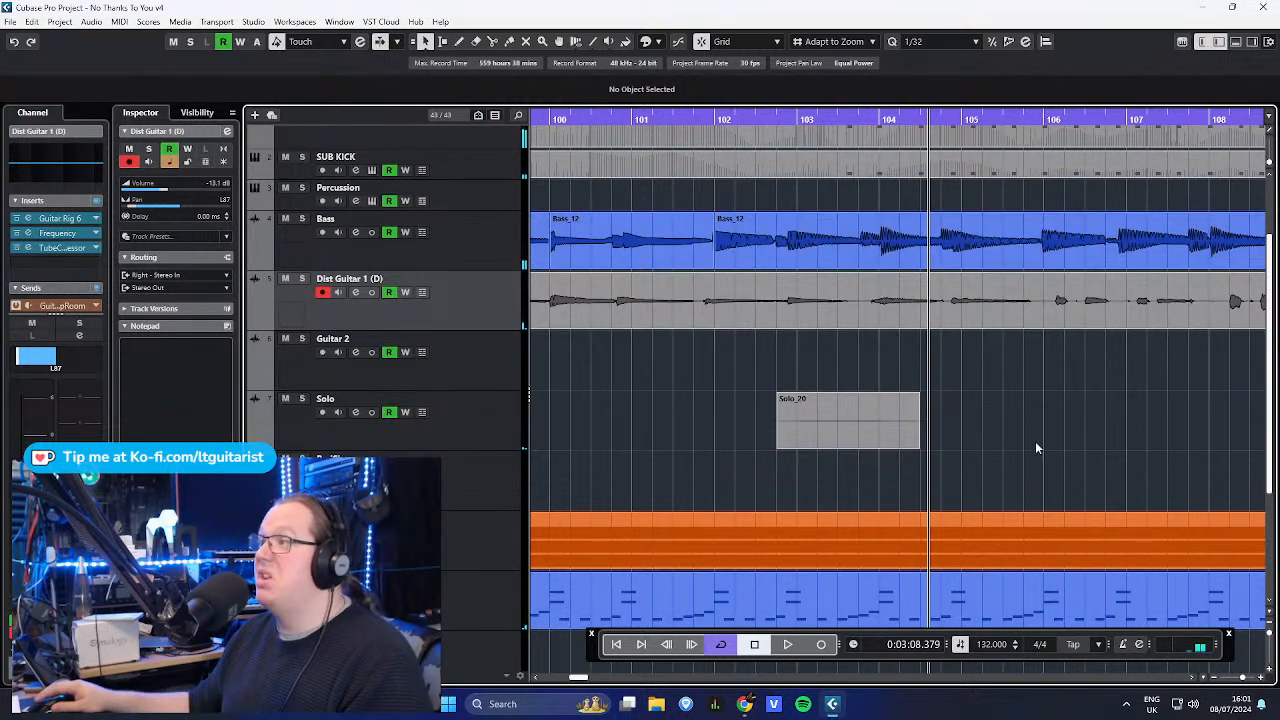
scroll(990, 465, "down", 5)
scroll(960, 468, "down", 2)
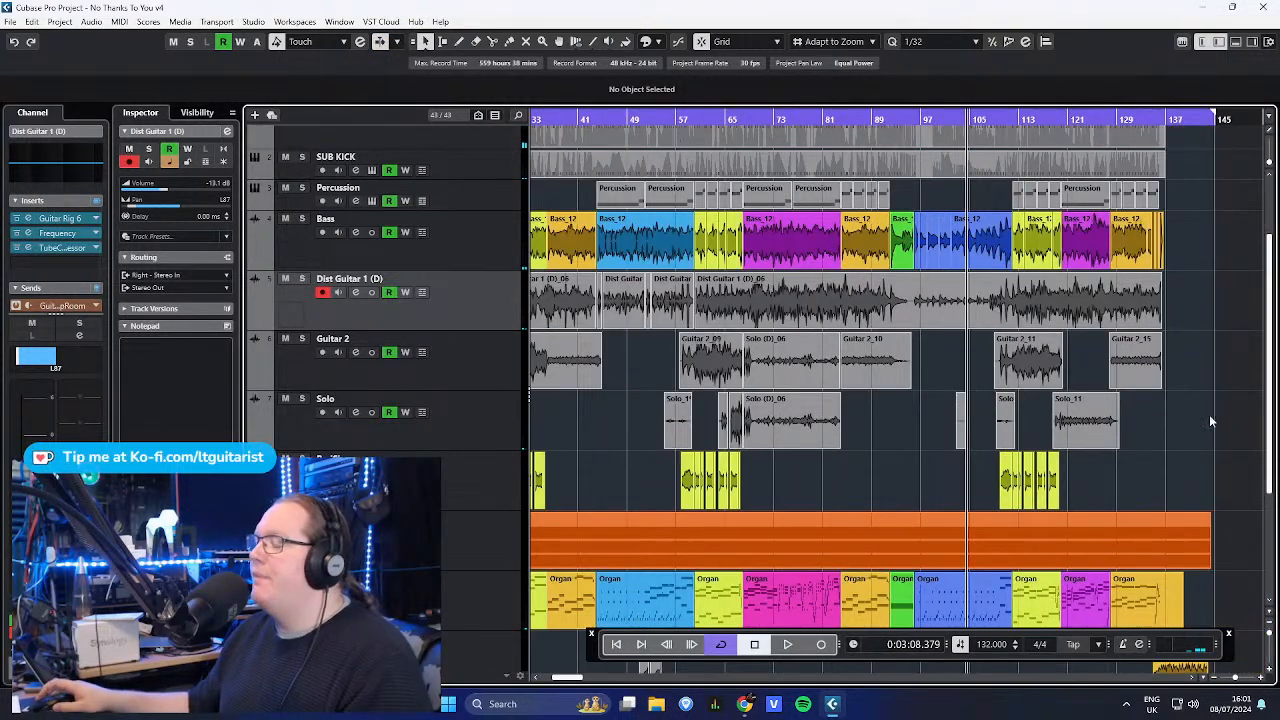
scroll(1097, 416, "up", 9)
left_click(1030, 416)
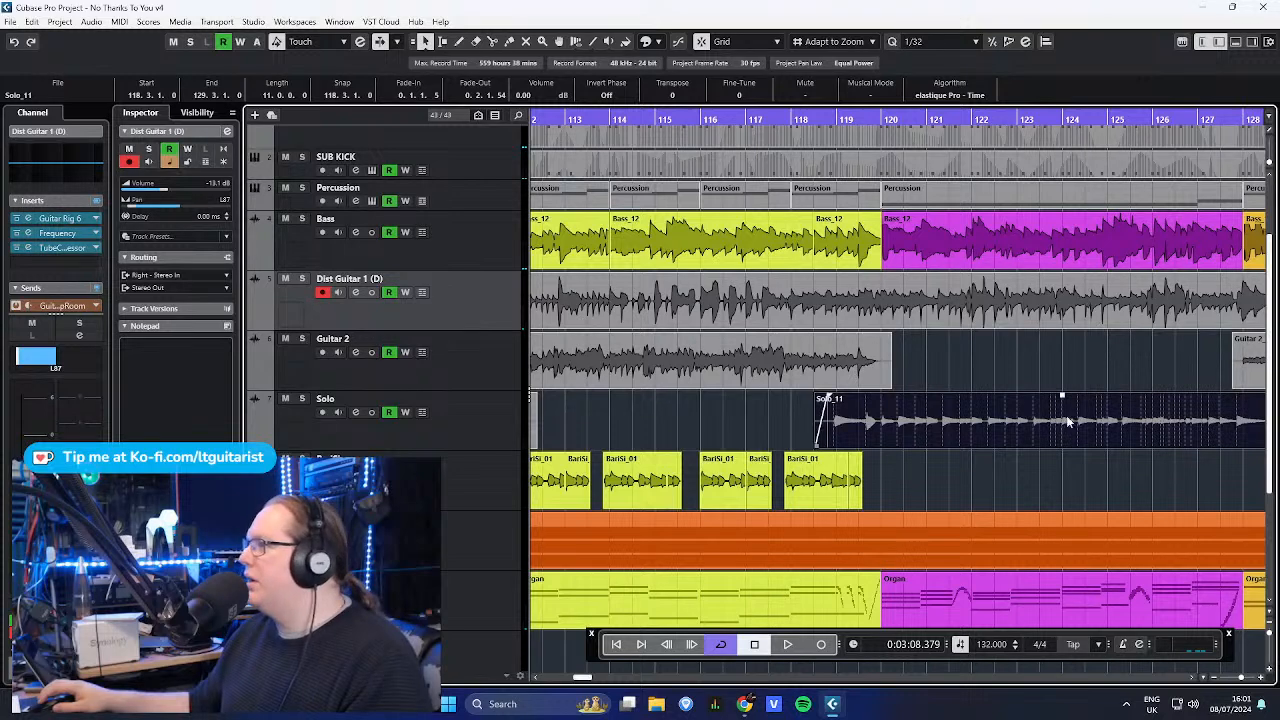
left_click(1052, 367)
left_click_drag(1169, 371, 1198, 376)
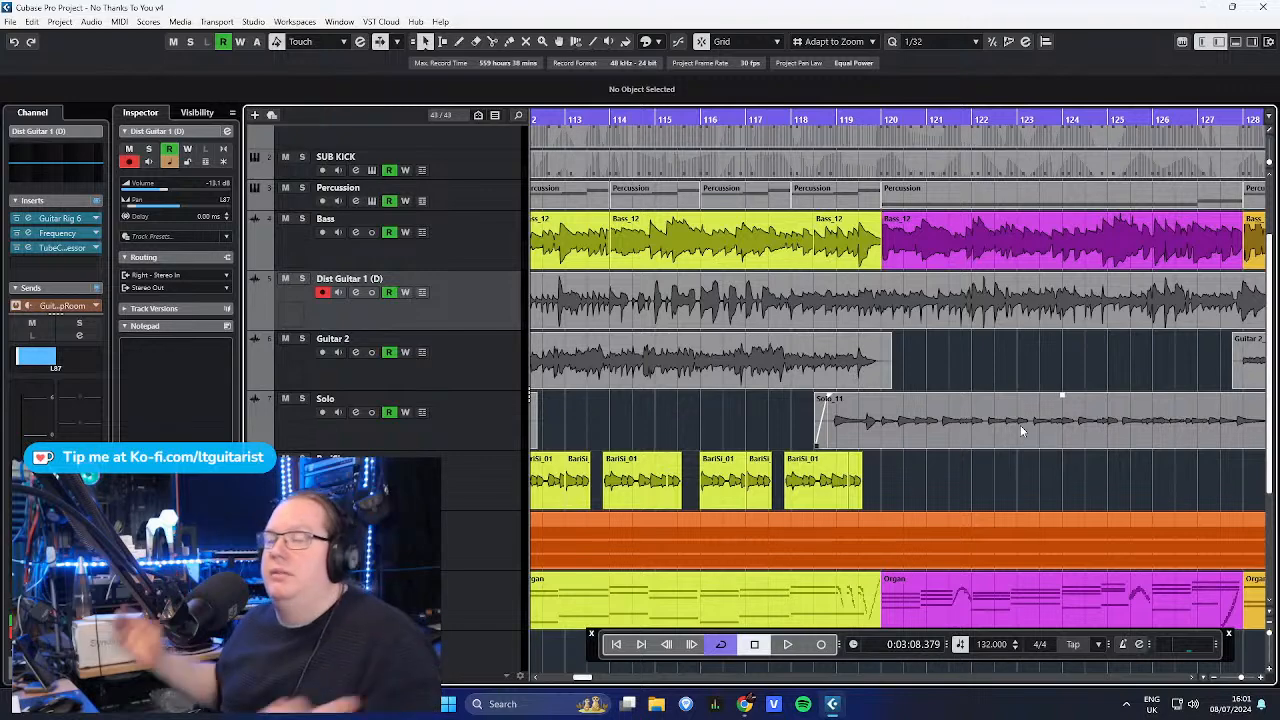
- Select and solo the BariSi track, and bring its events from bar 28 to about bar 35 into view
scroll(900, 449, "down", 6)
scroll(716, 477, "left", 3)
mouse_move(721, 477)
left_mouse_down()
mouse_move(884, 488)
mouse_move(820, 497)
left_mouse_up()
left_click(440, 493)
scroll(512, 468, "left", 5)
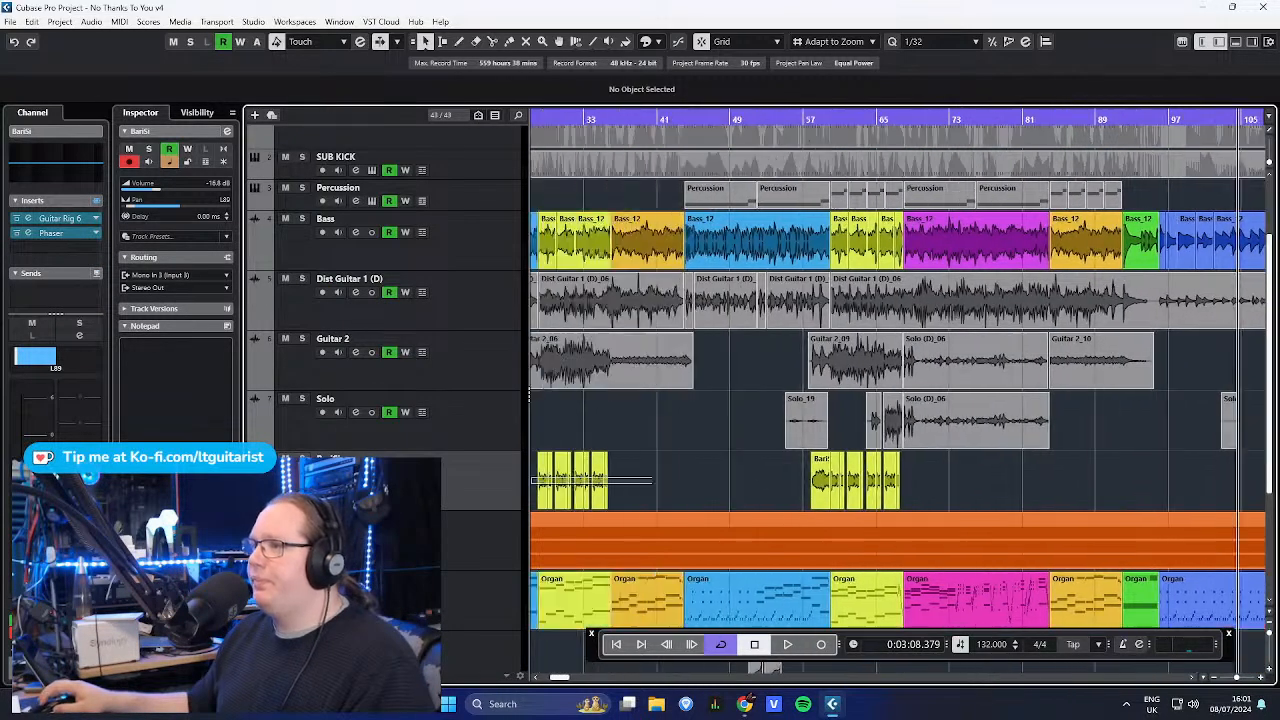
scroll(740, 460, "up", 3)
scroll(765, 465, "up", 2)
left_click(762, 476)
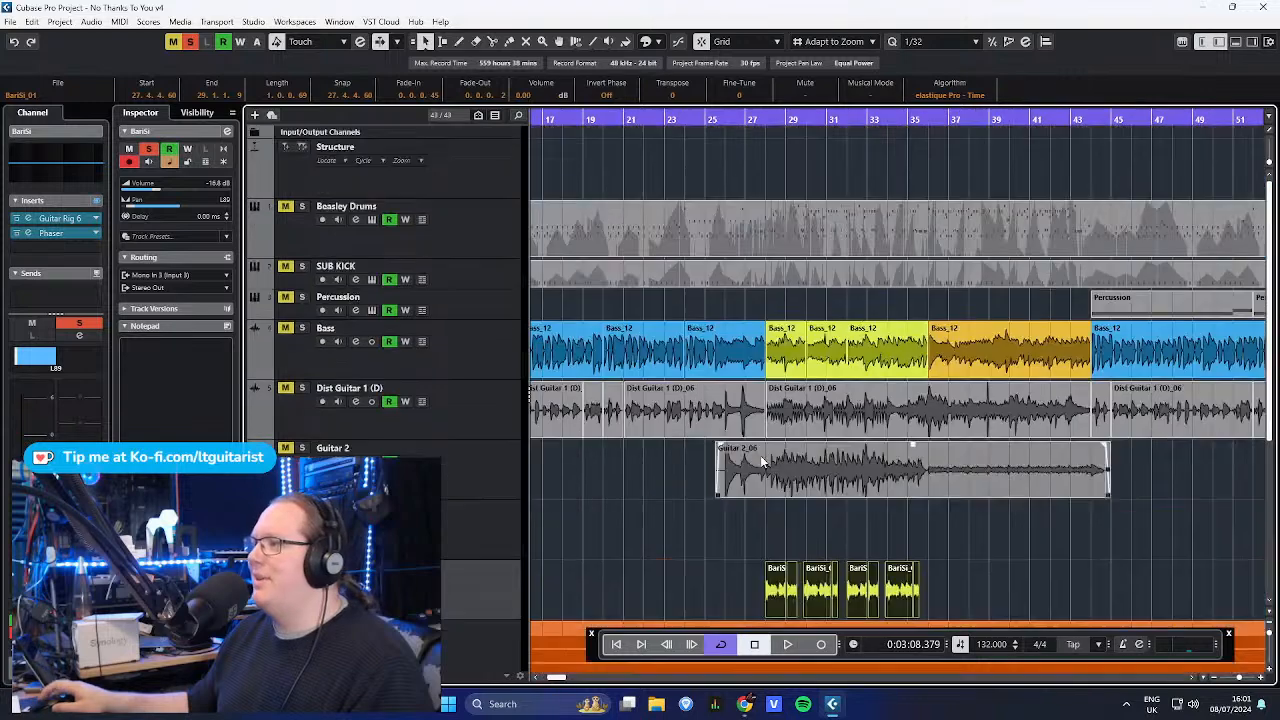
scroll(797, 512, "down", 3)
scroll(792, 470, "up", 3)
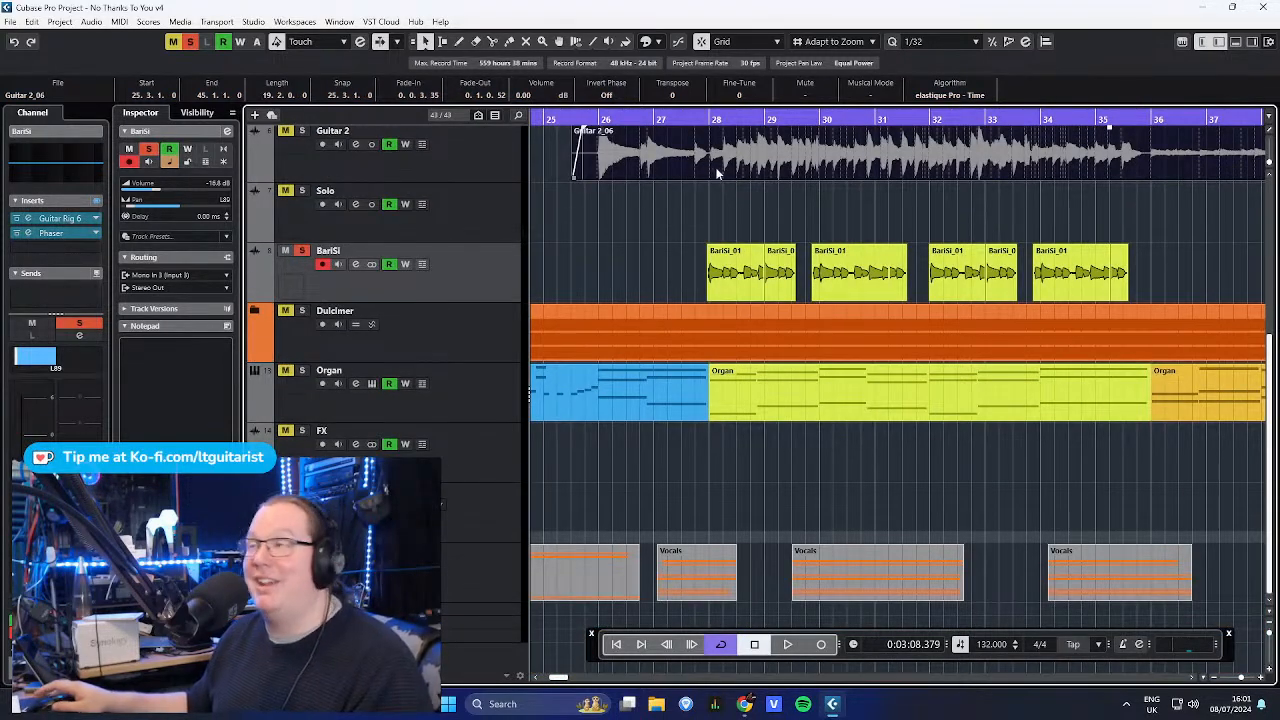
- Audition the soloed BariSi track from just before bar 28 to about bar 31
left_click(688, 120)
key("space")
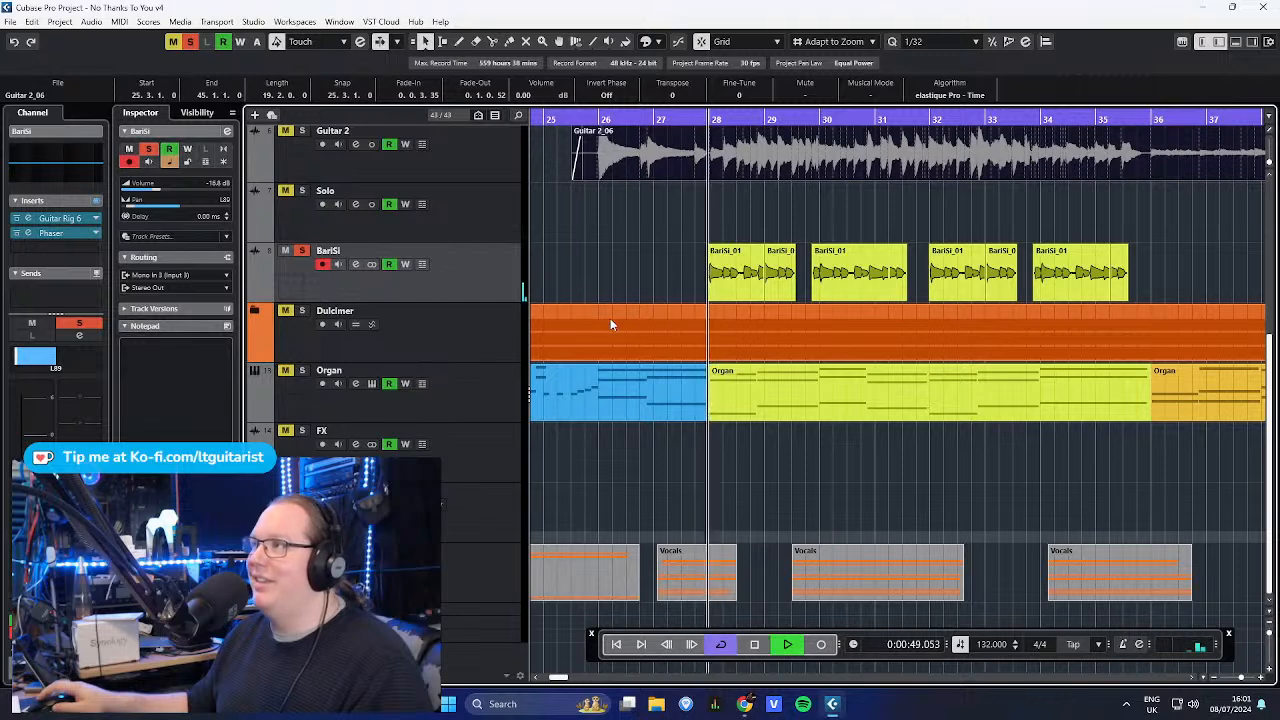
left_click(620, 300)
scroll(640, 455, "up", 3)
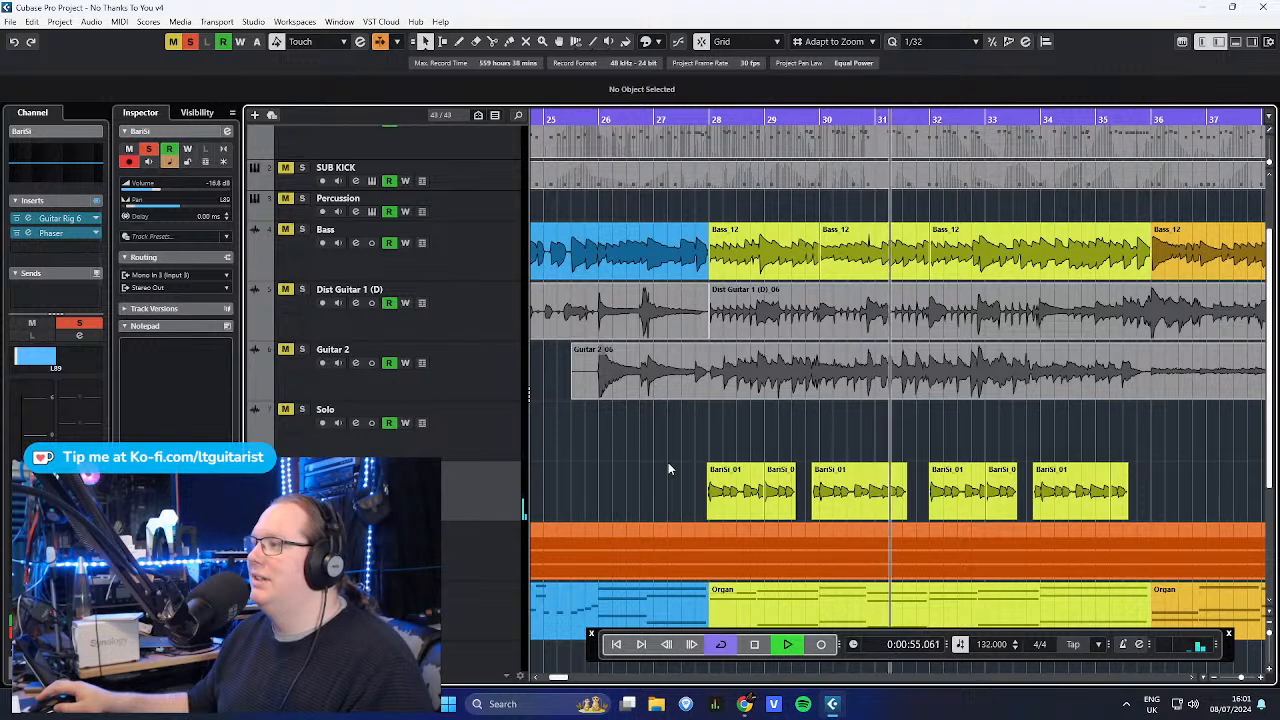
key("space")
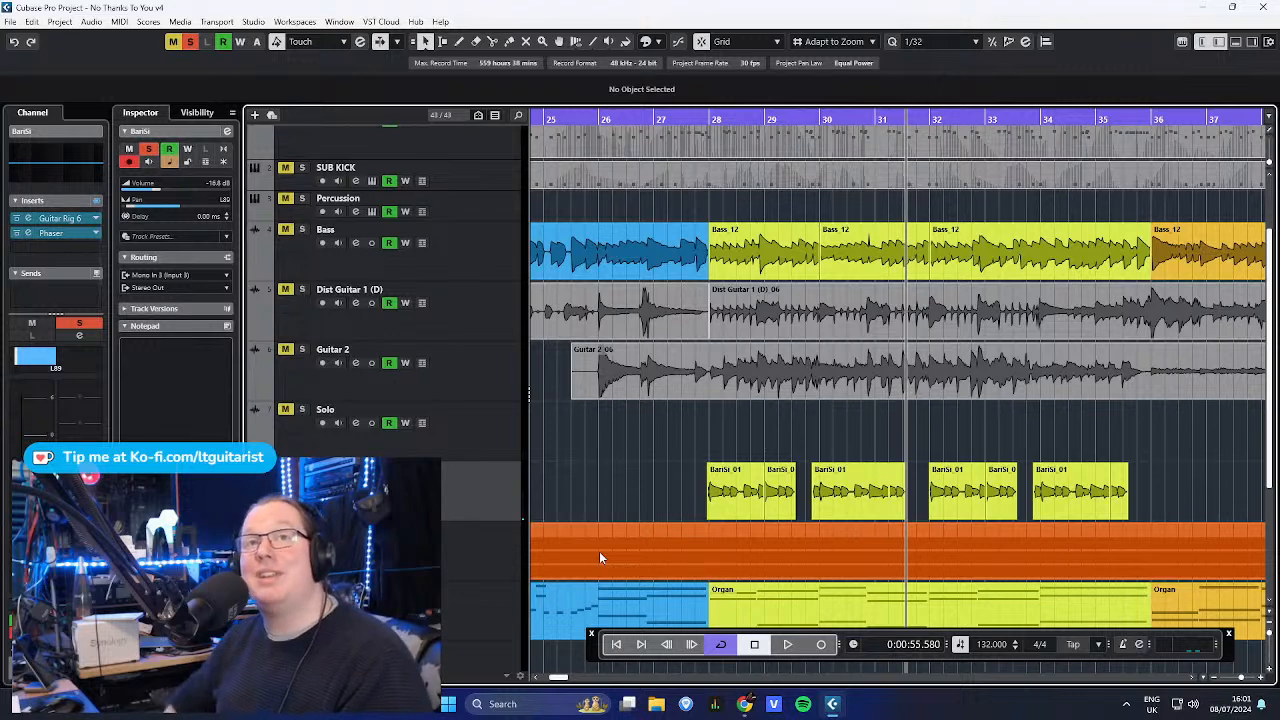
- Remove BariSi's solo, place the playhead midway through bar 27, and play the full mix
key("s")
left_click_drag(680, 121, 683, 140)
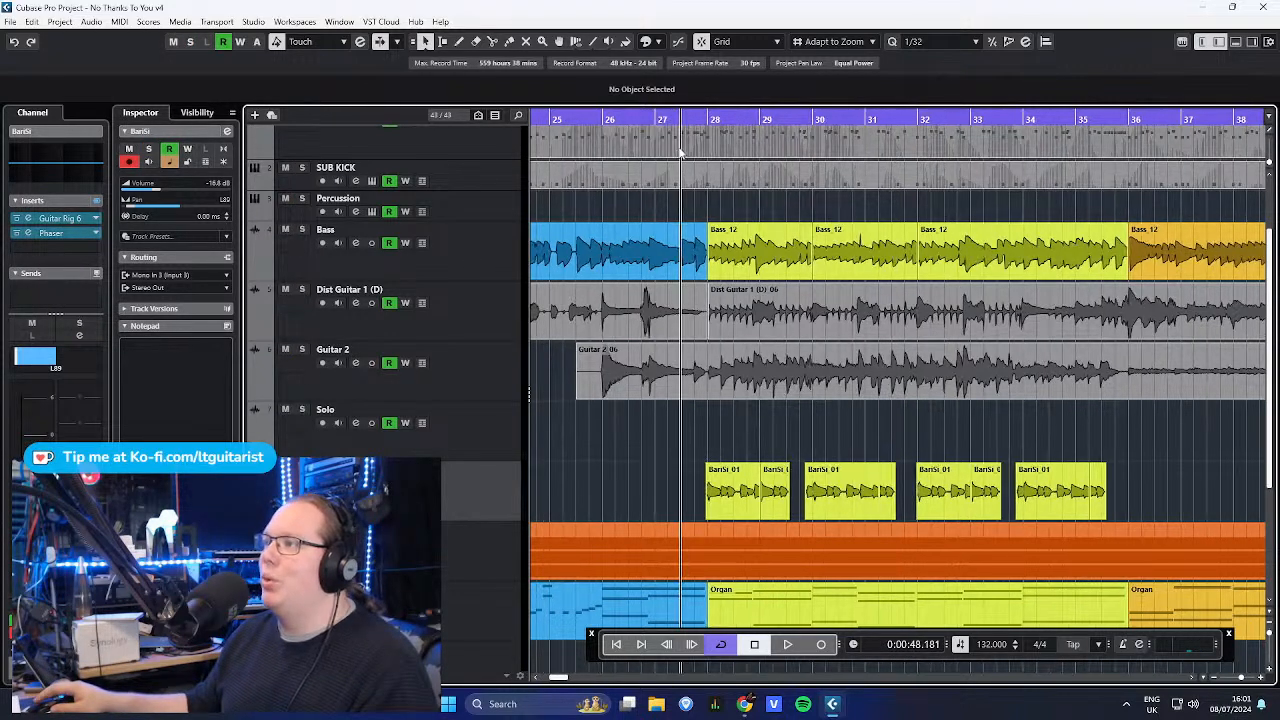
left_click_drag(628, 437, 788, 354)
scroll(785, 353, "down", 5)
scroll(696, 351, "up", 5)
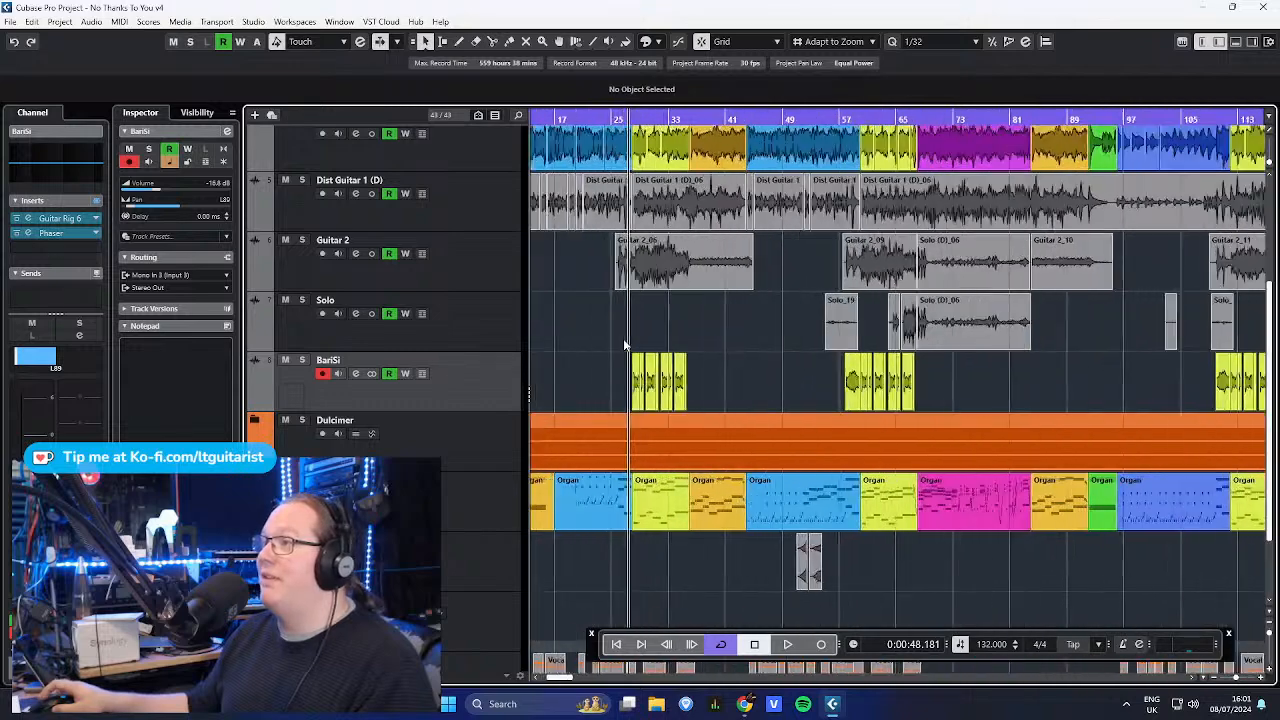
key("space")
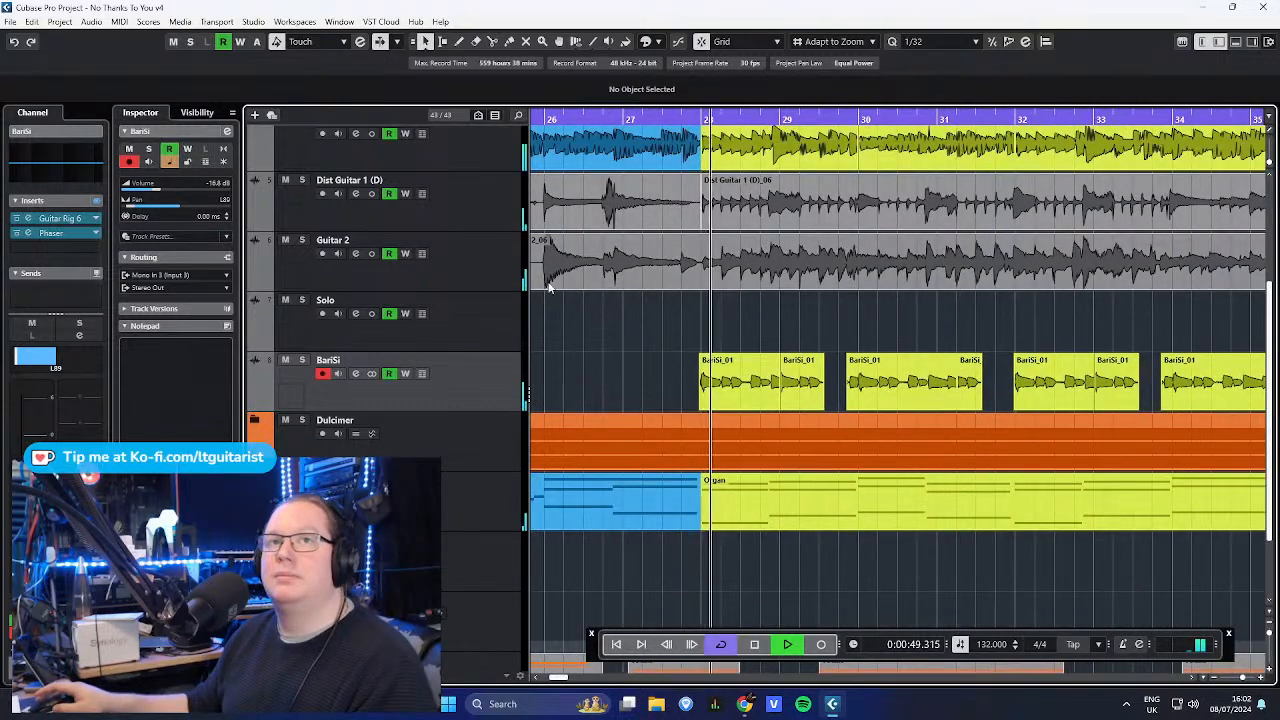
- Toggle BariSi's solo and mute on and off during playback to compare, and stop near bar 35
left_click(302, 363)
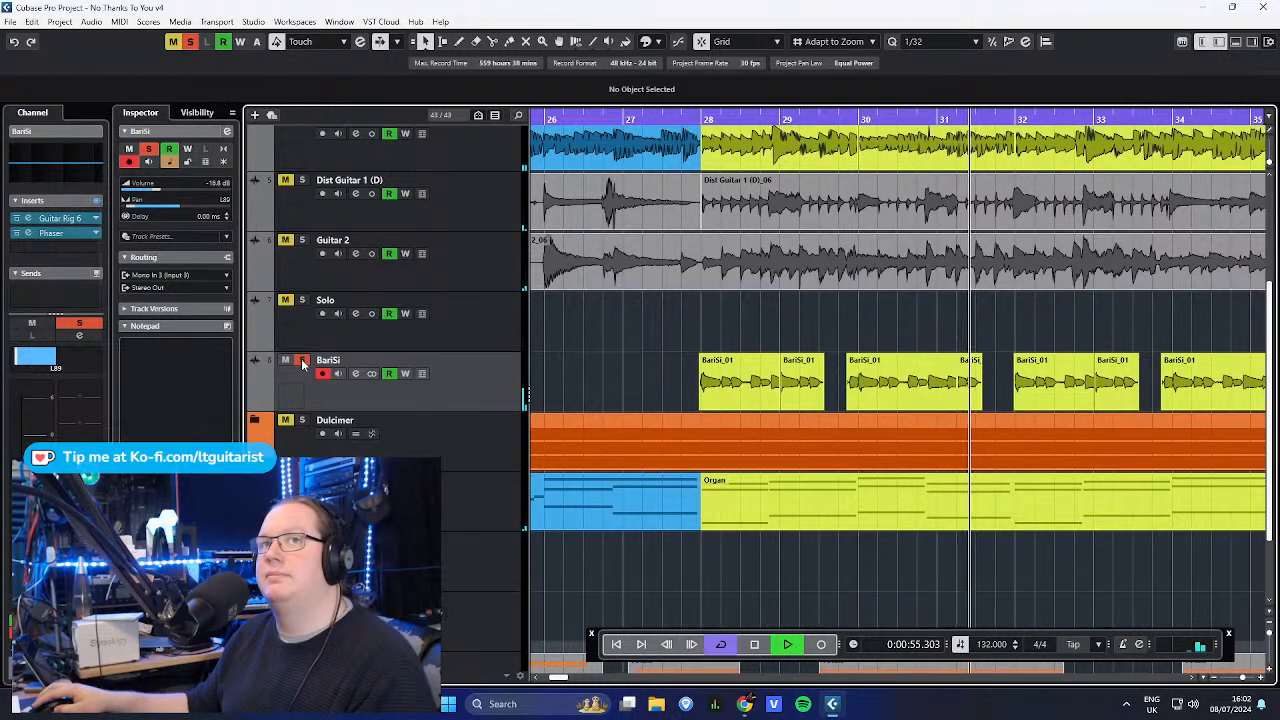
left_click(302, 362)
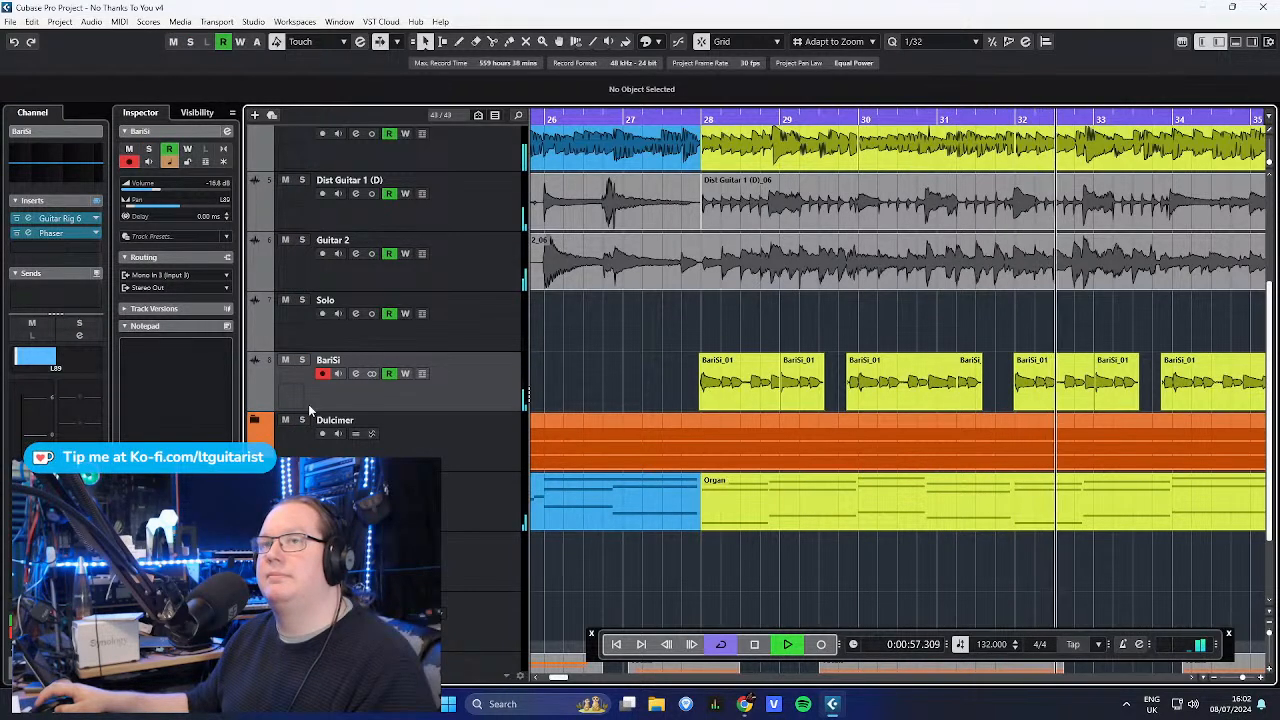
left_click(285, 362)
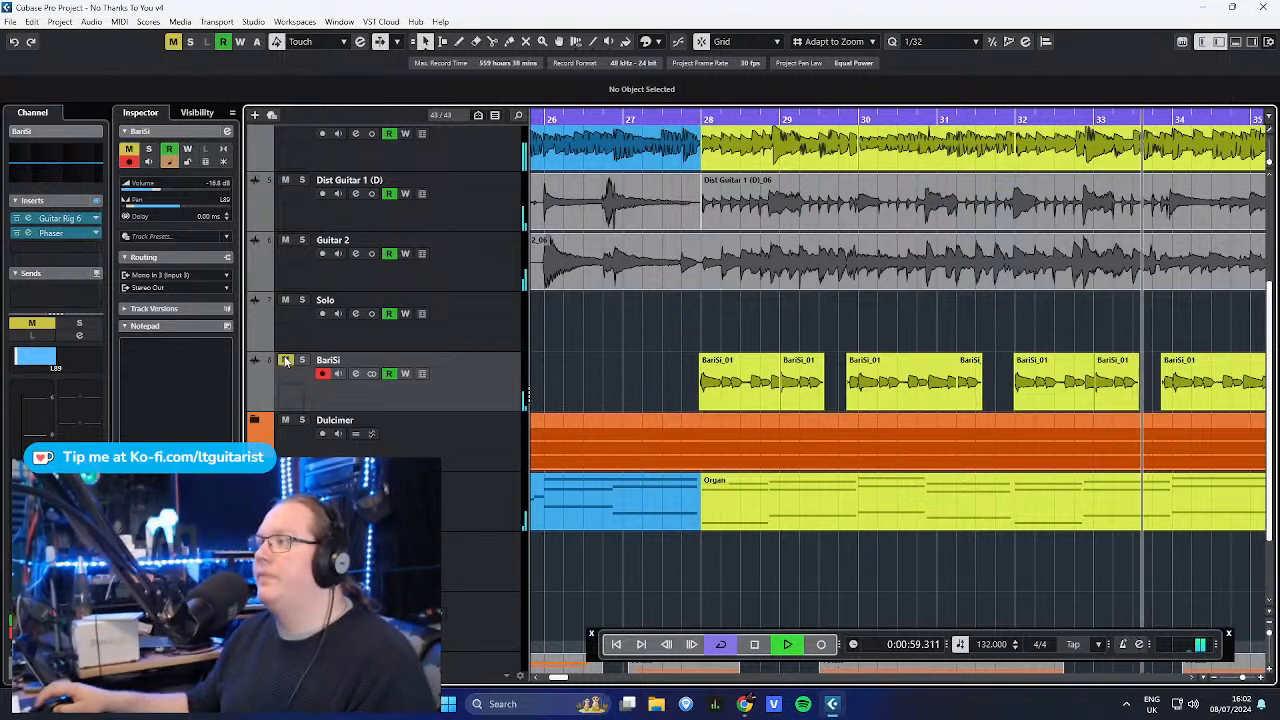
left_click(286, 362)
key("space")
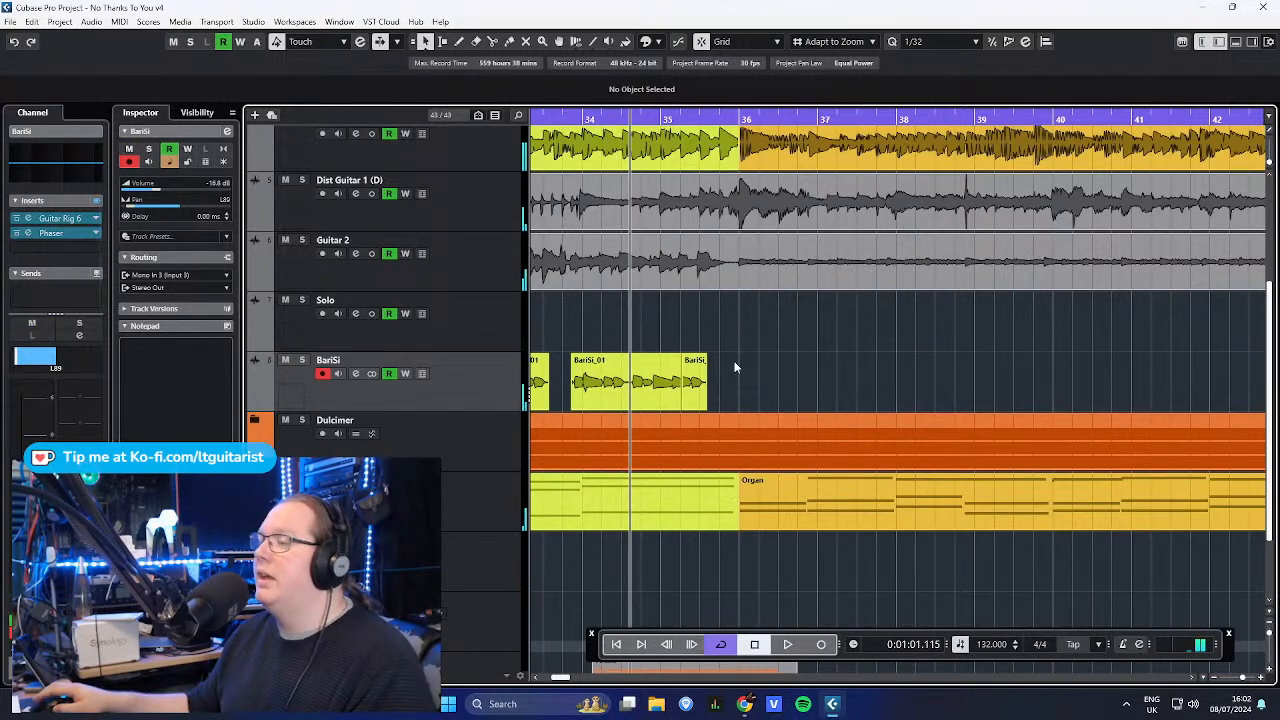
- Solo BariSi and inspect its Guitar Rig 6 insert with the Funk Jazz preset, closing the plug-in window when done
scroll(738, 366, "down", 5)
scroll(738, 366, "down", 2)
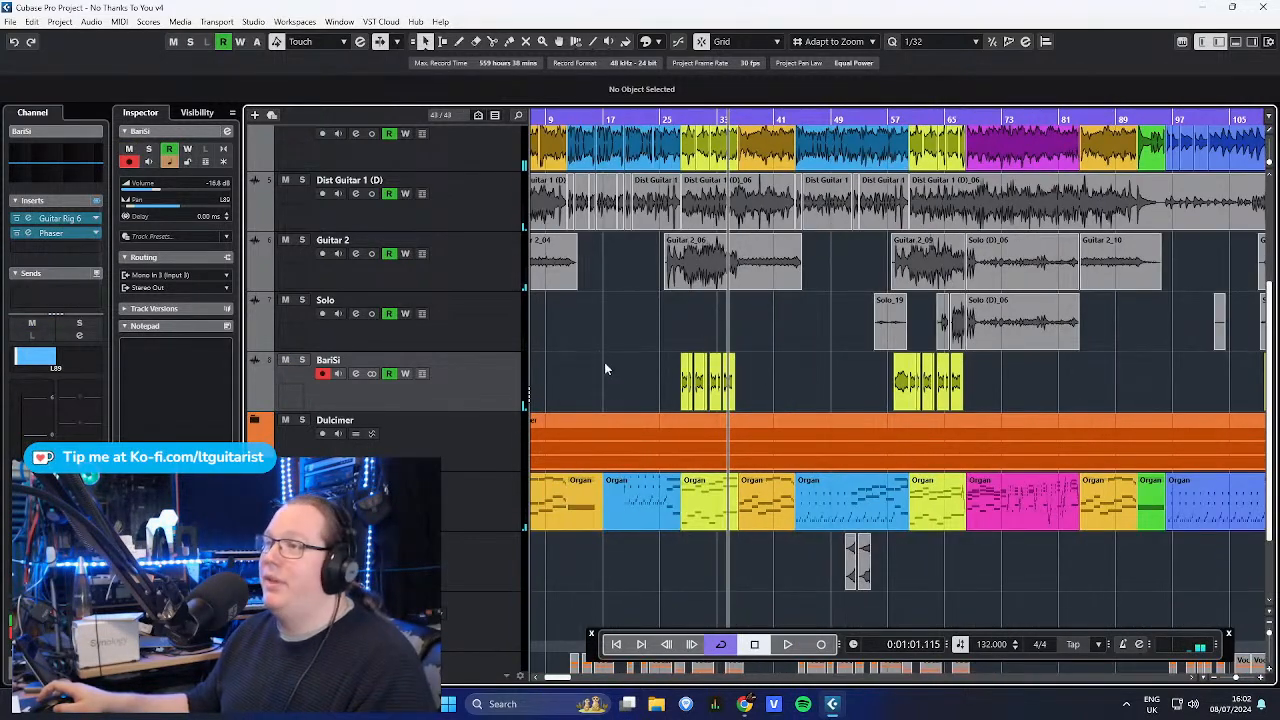
scroll(665, 365, "up", 6)
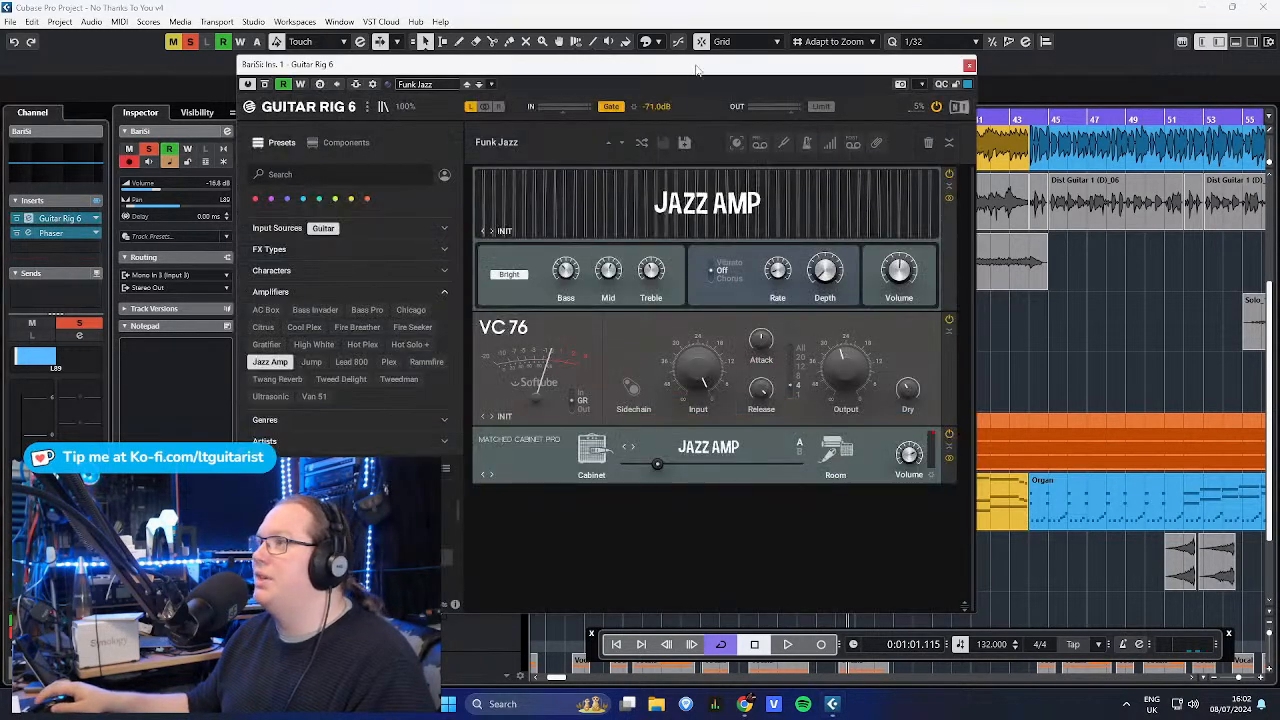
left_click_drag(697, 70, 575, 76)
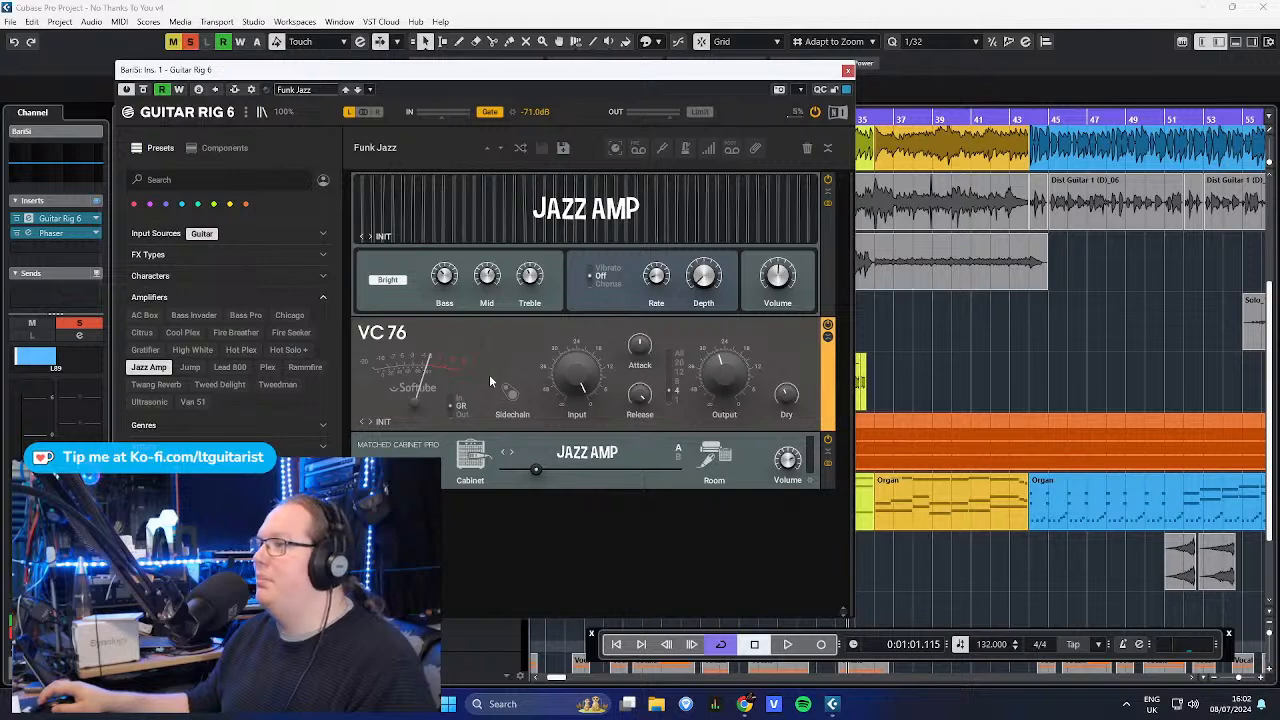
left_click(848, 71)
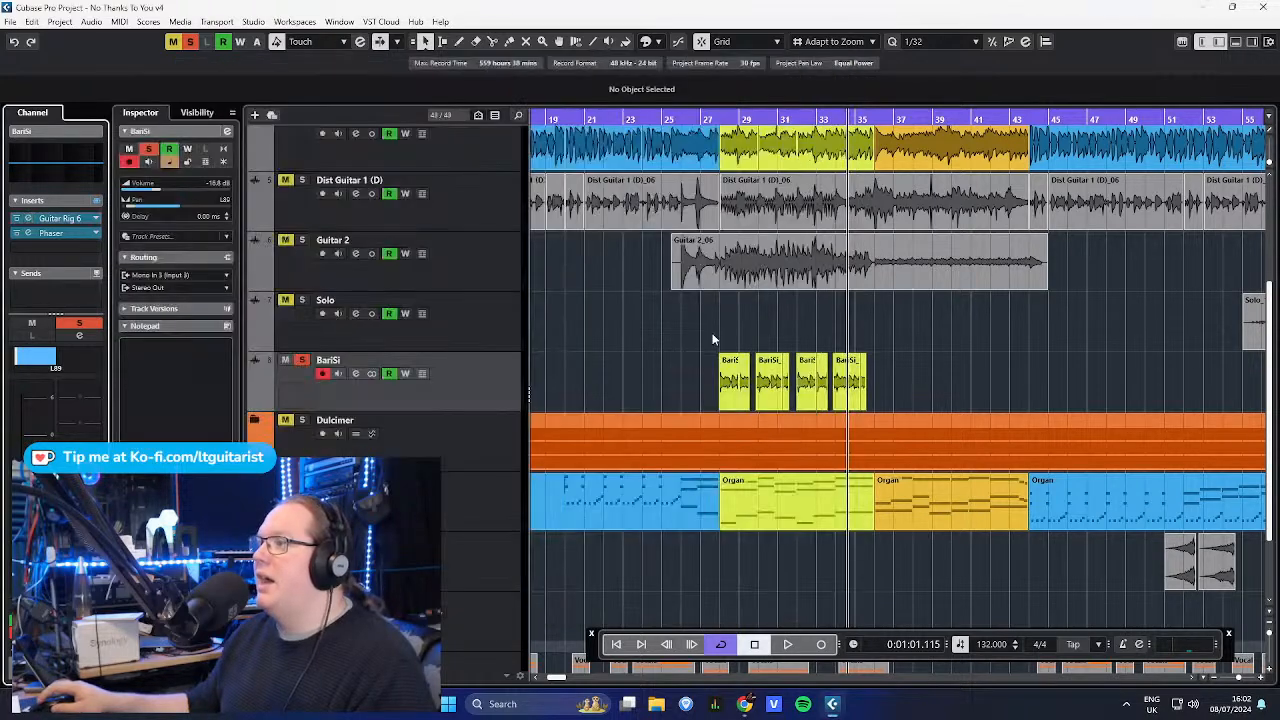
- Replay the soloed BariSi part from midway through bar 27
scroll(738, 157, "up", 3)
left_click(692, 120)
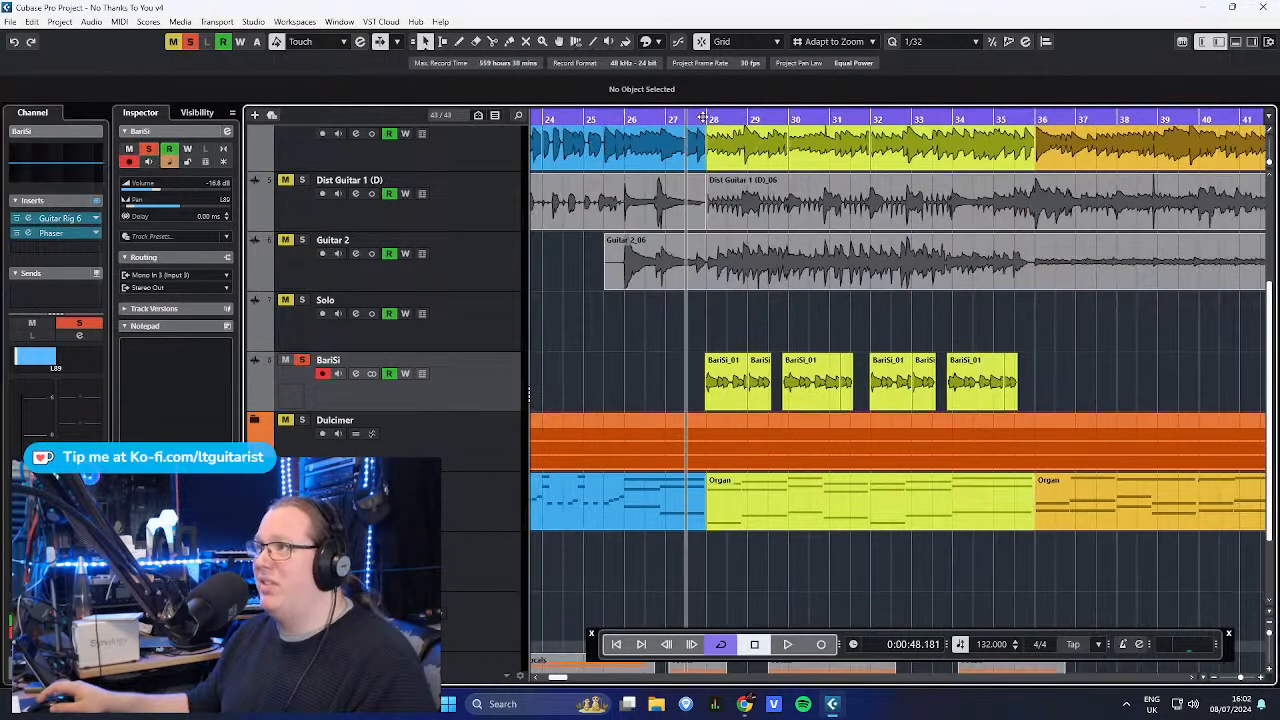
key("space")
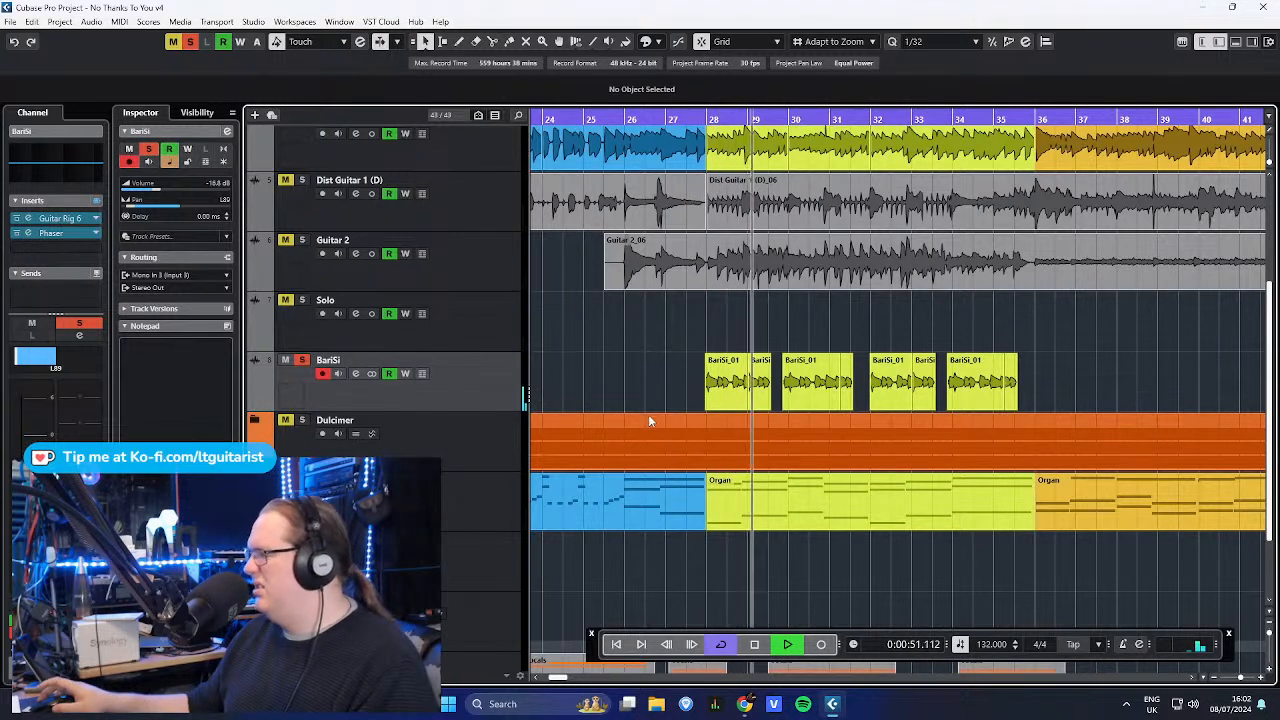
- Remove BariSi's solo and play the full mix from about bar 28, stopping near bar 29
left_click(705, 119)
key("space")
scroll(671, 424, "down", 2)
scroll(671, 419, "down", 2)
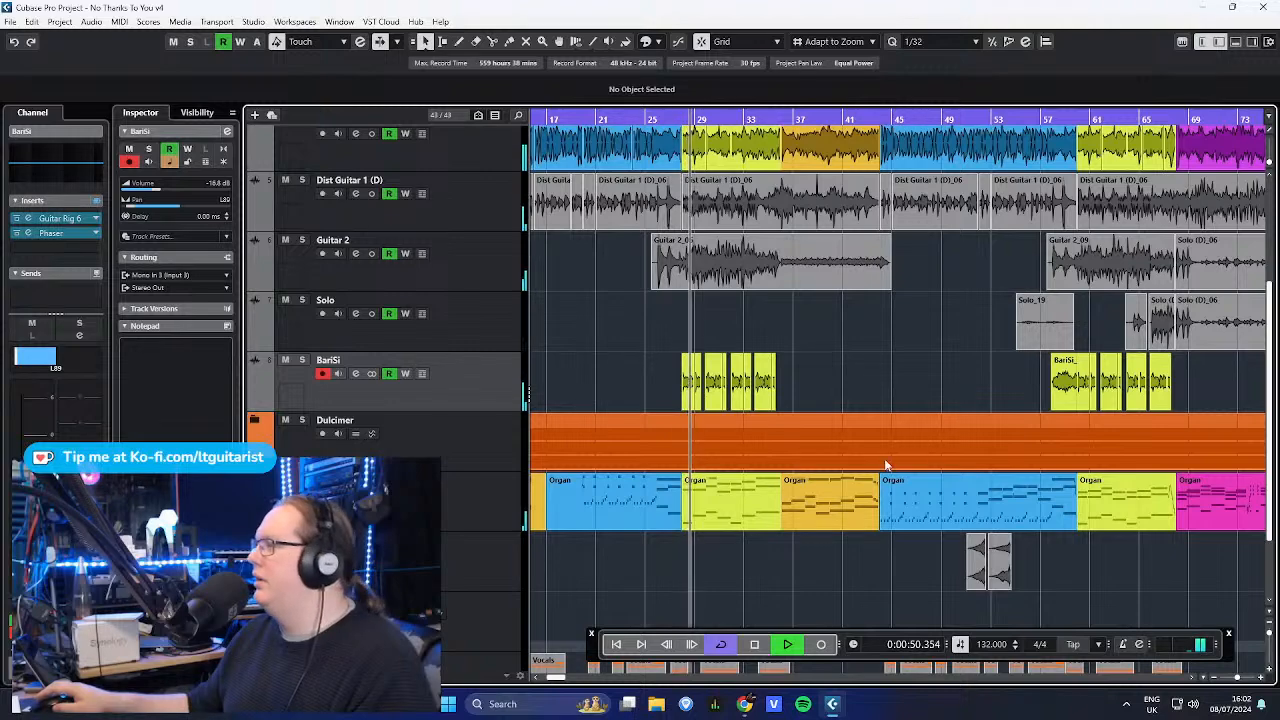
key("space")
- Locate the BariSi event near bar 58 and audition the track soloed from there to about bar 60
scroll(1057, 371, "up", 3)
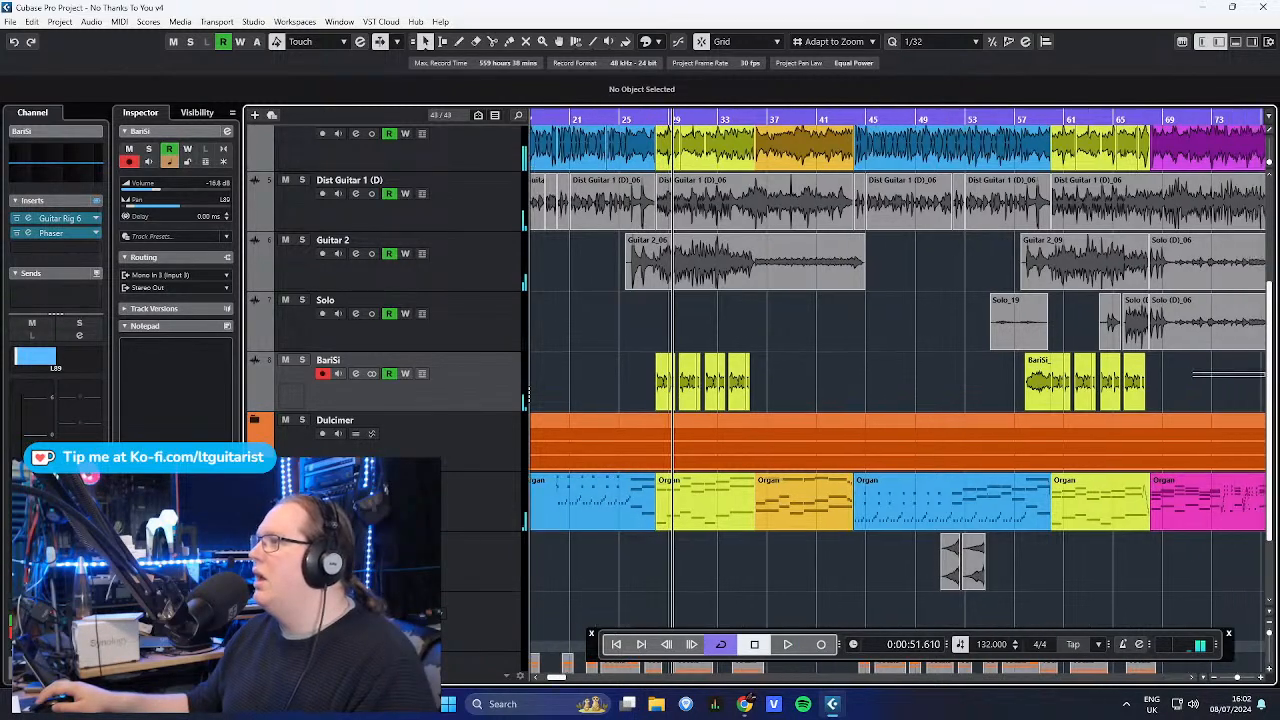
scroll(949, 430, "up", 2)
left_click_drag(569, 678, 565, 678)
left_click(806, 118)
key("space")
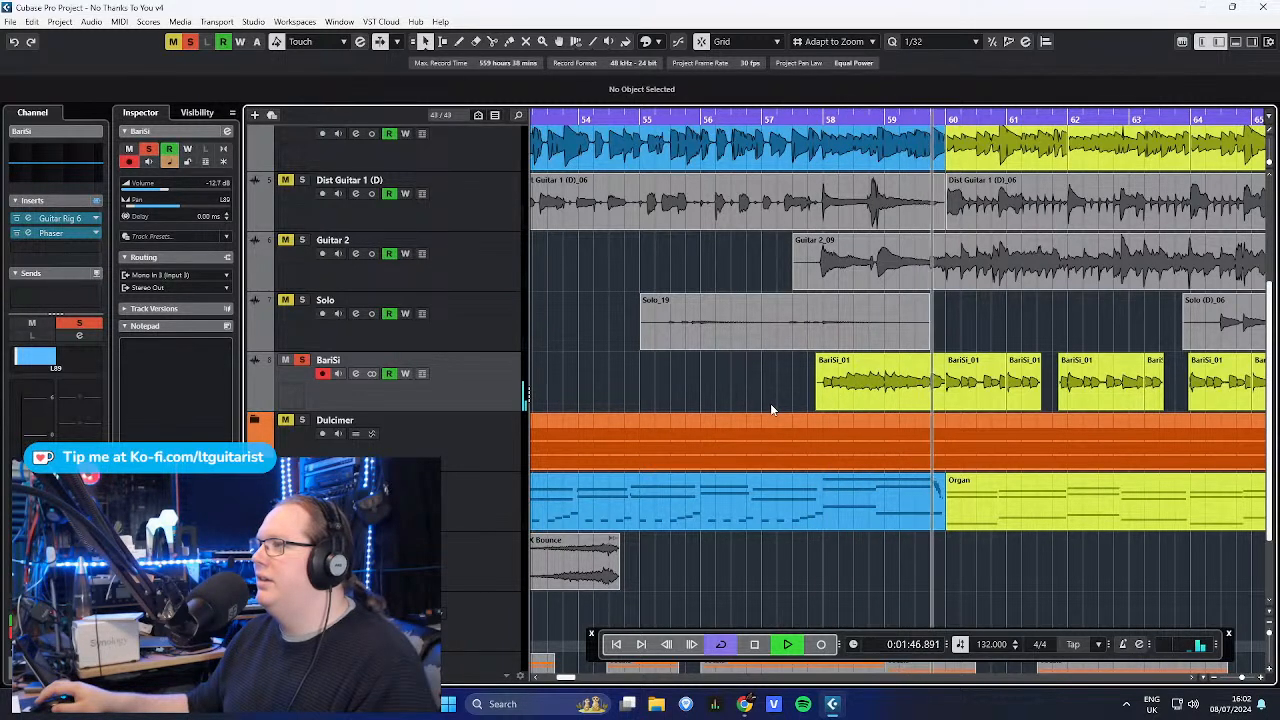
key("space")
- Inspect BariSi's Phaser insert while auditioning the part soloed and in the mix to about bar 61, closing the plug-in window when done
key("s")
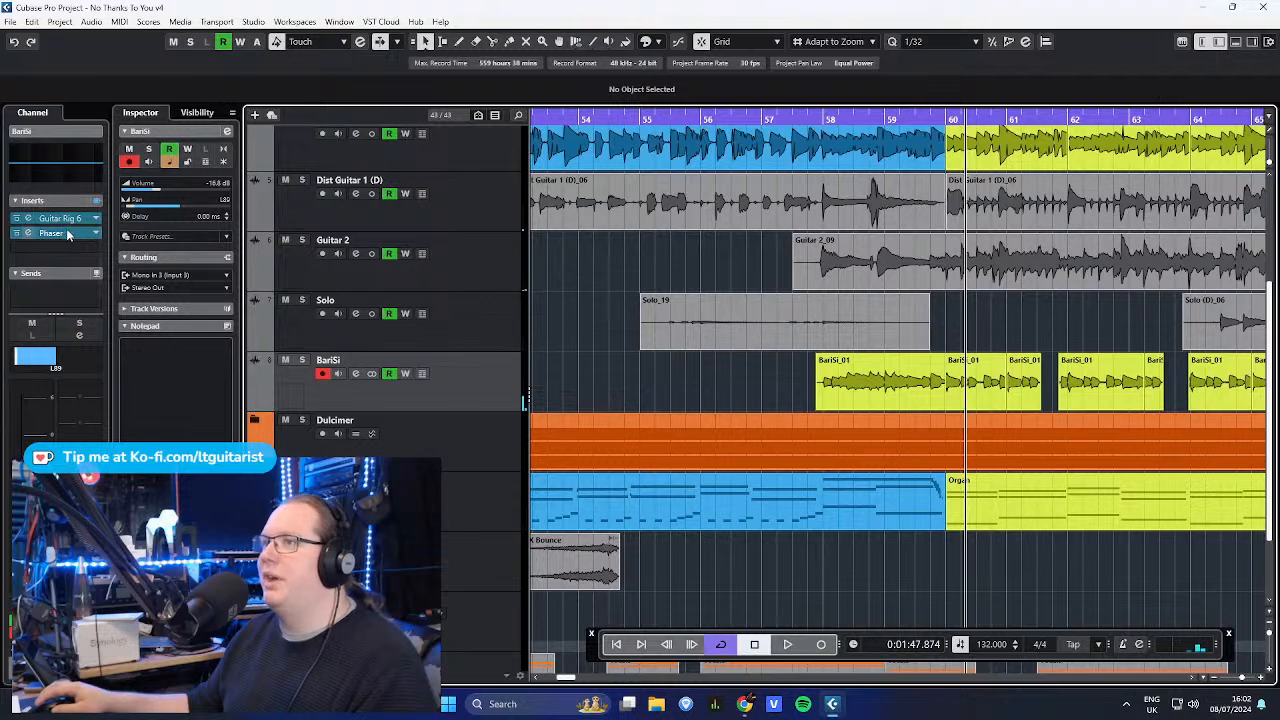
left_click_drag(0, 328, 5, 328)
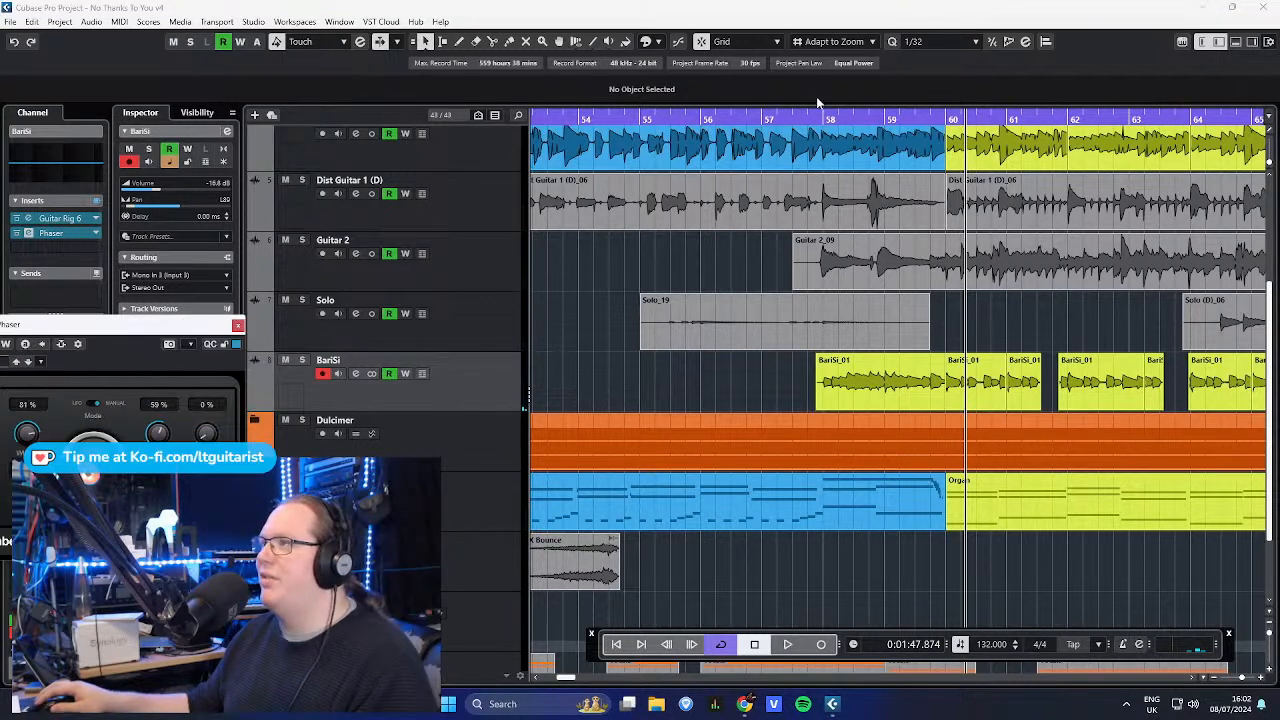
key("space")
left_click_drag(139, 337, 730, 130)
key("s")
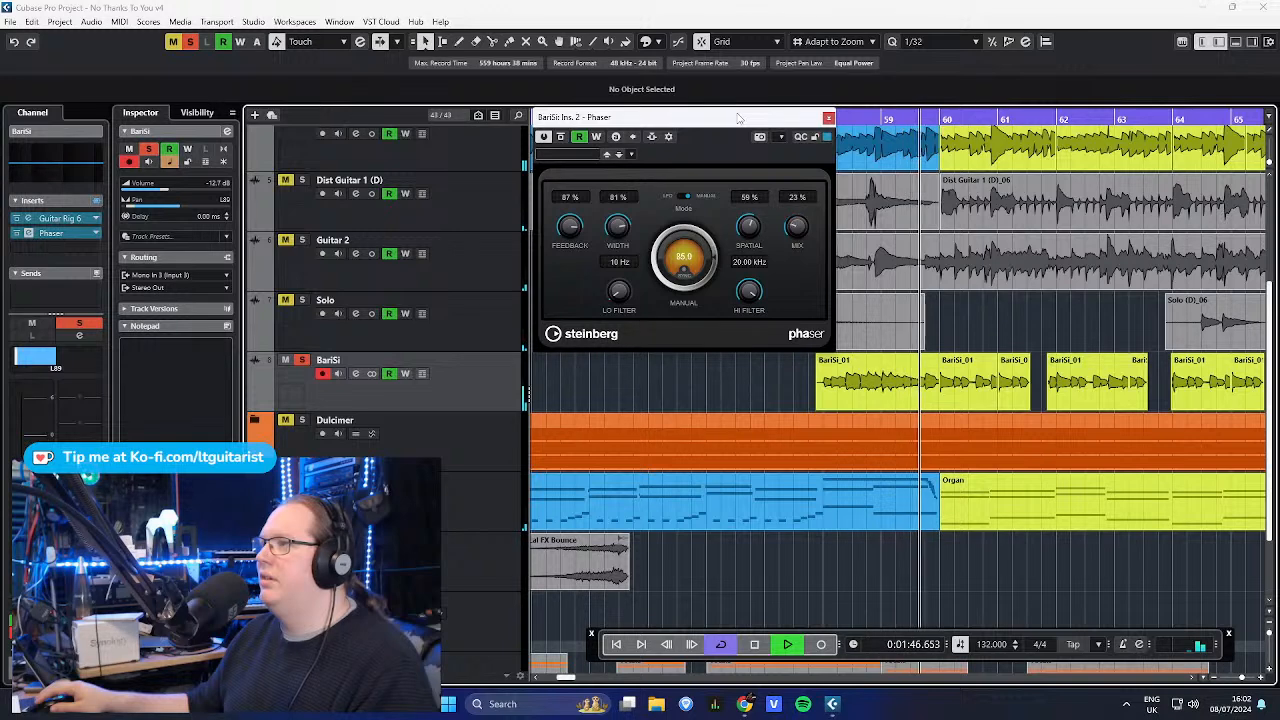
key("s")
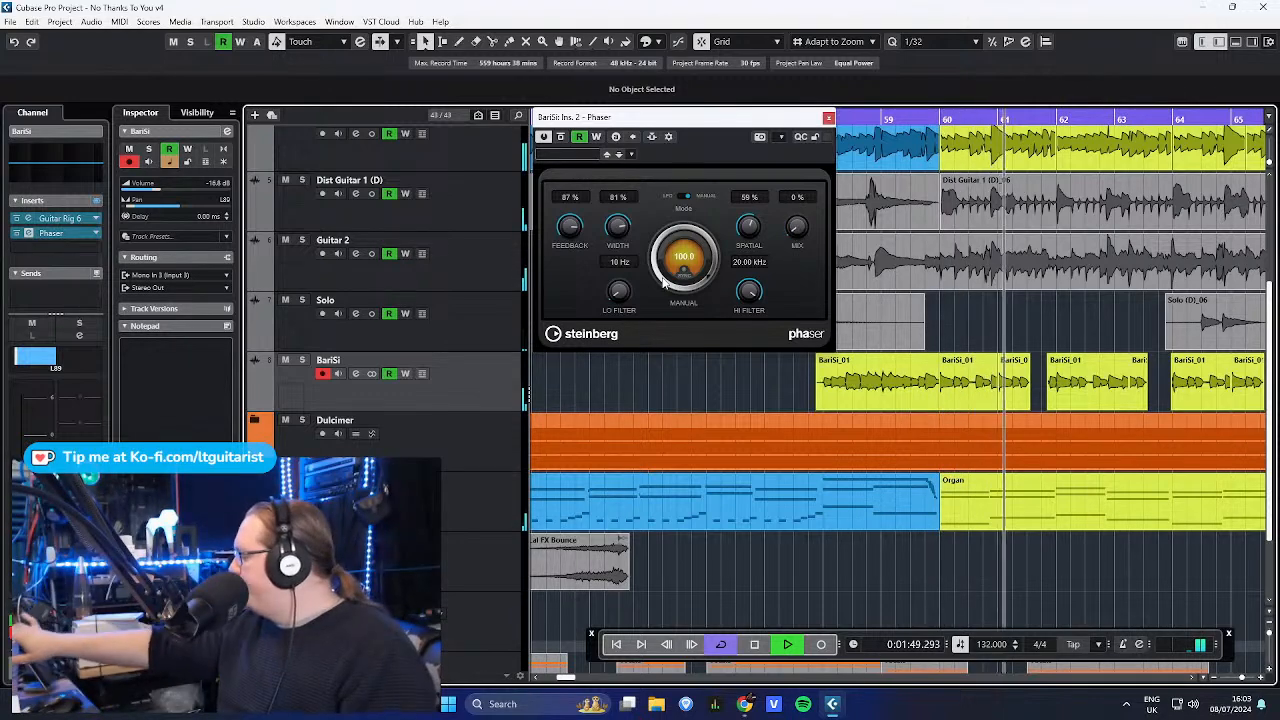
key("space")
left_click(828, 118)
- Try extending the short BariSi event near bar 67 back to about bar 23 and forward to about bar 136
left_click(662, 334)
left_click(604, 336)
scroll(578, 342, "down", 3)
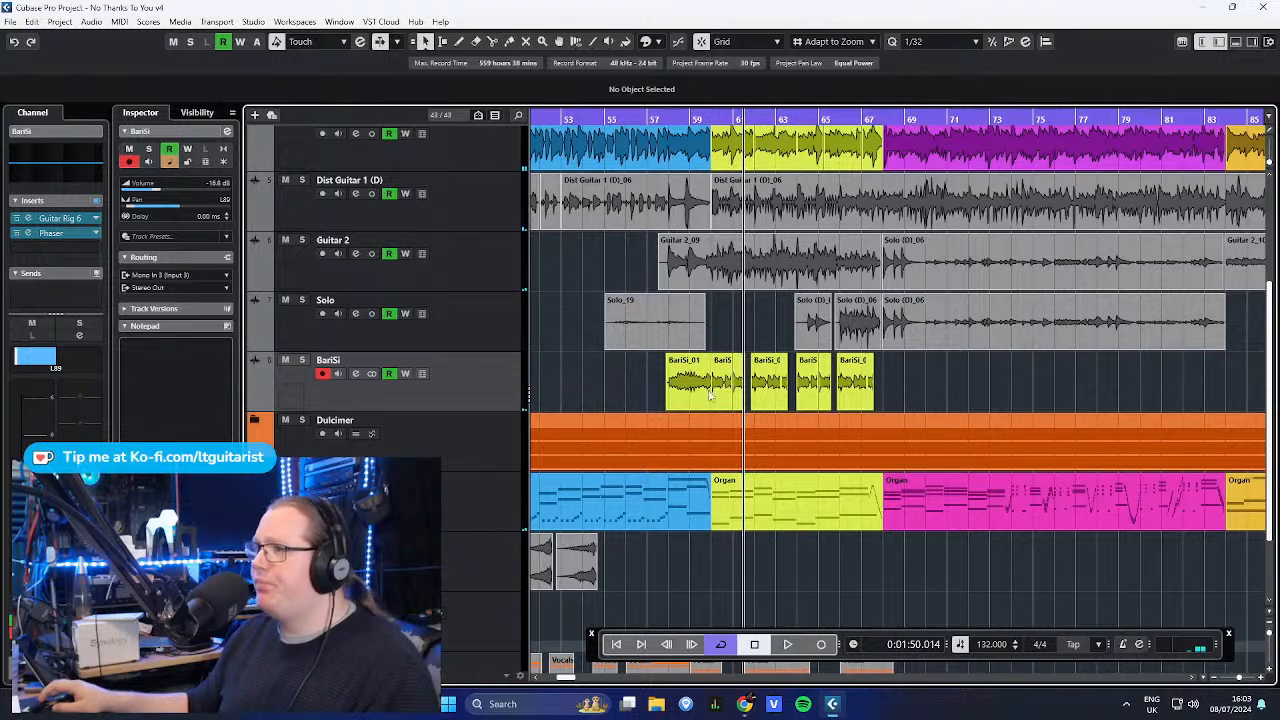
scroll(855, 391, "up", 3)
left_click(892, 404)
left_click_drag(893, 409, 466, 416)
scroll(828, 346, "down", 6)
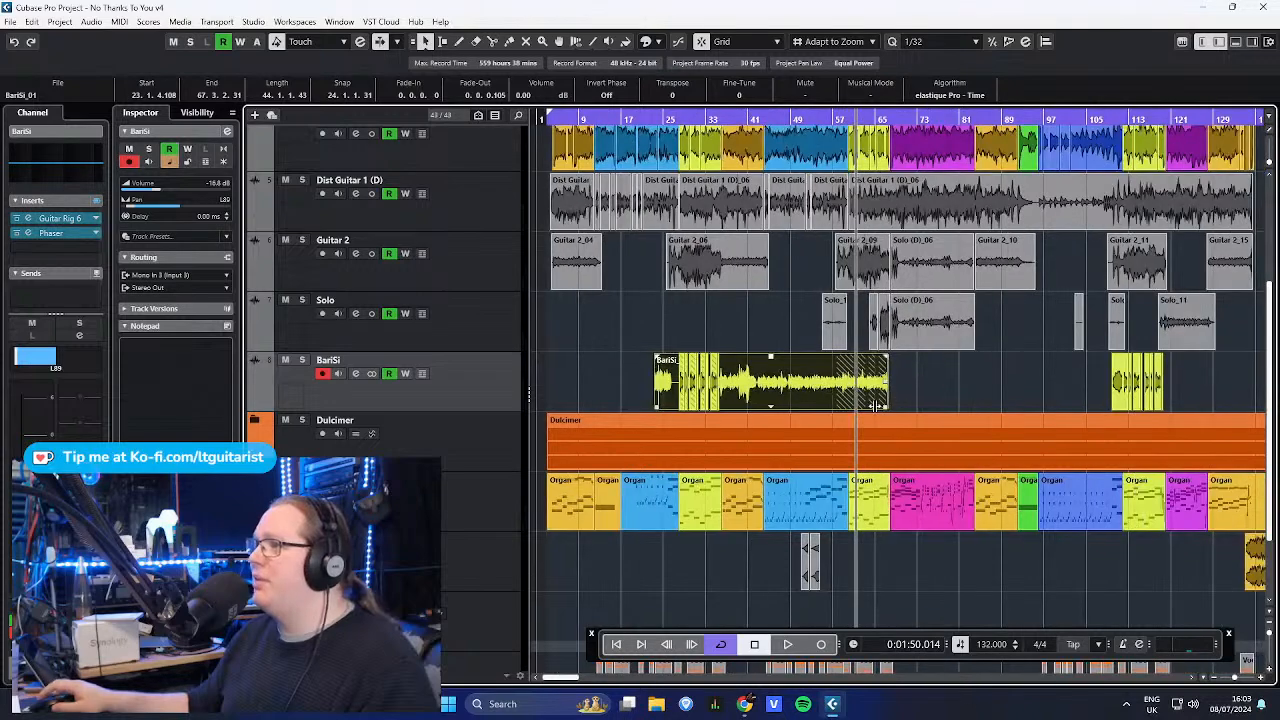
left_click_drag(887, 409, 1254, 424)
scroll(735, 405, "down", 3)
scroll(627, 380, "up", 2)
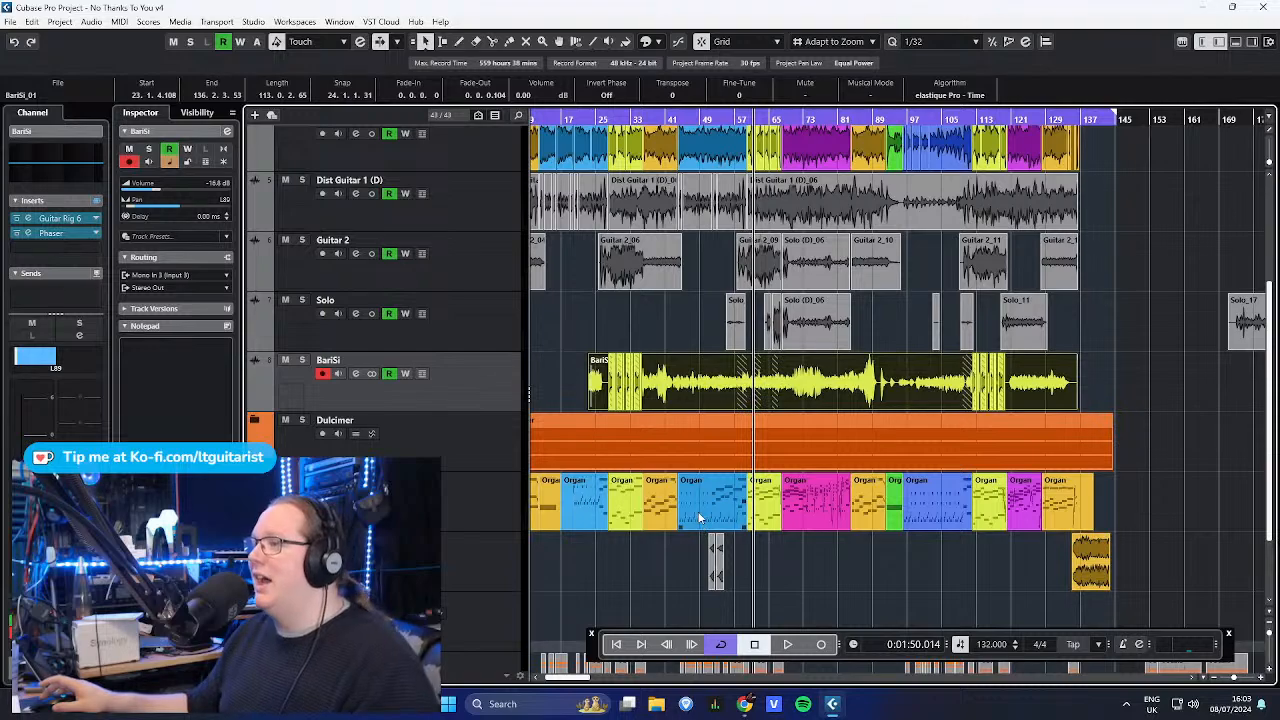
- Undo both extensions of the BariSi event and check the neighbouring event near bar 66, clearing the selection when done
key("ctrl+z")
key("ctrl+z")
scroll(763, 425, "up", 3)
scroll(841, 416, "up", 1)
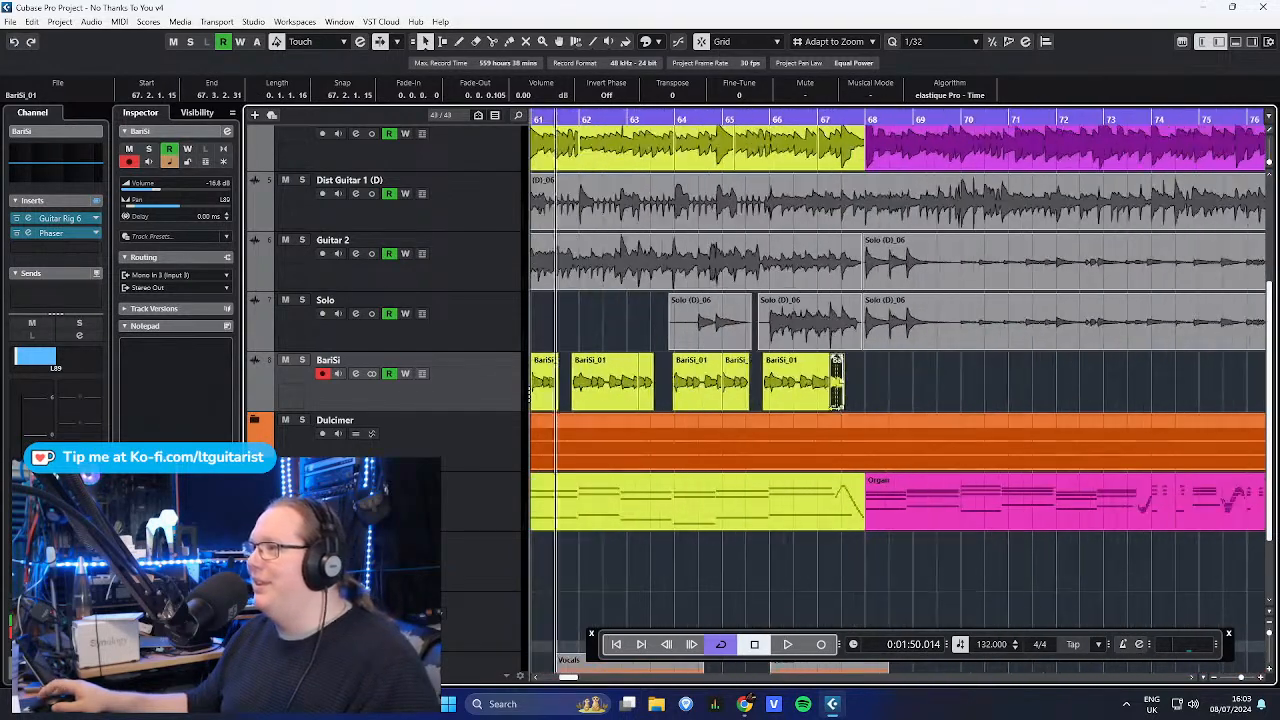
scroll(838, 414, "up", 2)
left_click(797, 398)
left_click_drag(903, 382, 708, 406)
scroll(708, 430, "down", 4)
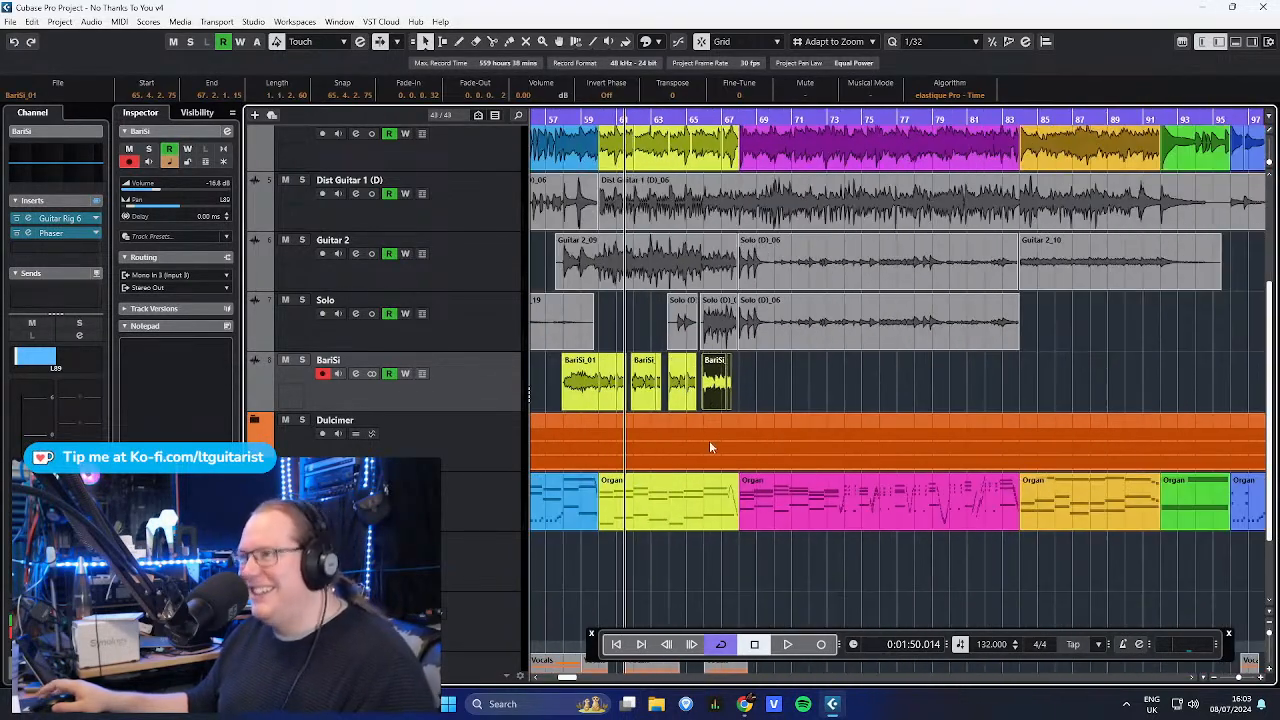
left_click(808, 394)
scroll(808, 394, "down", 3)
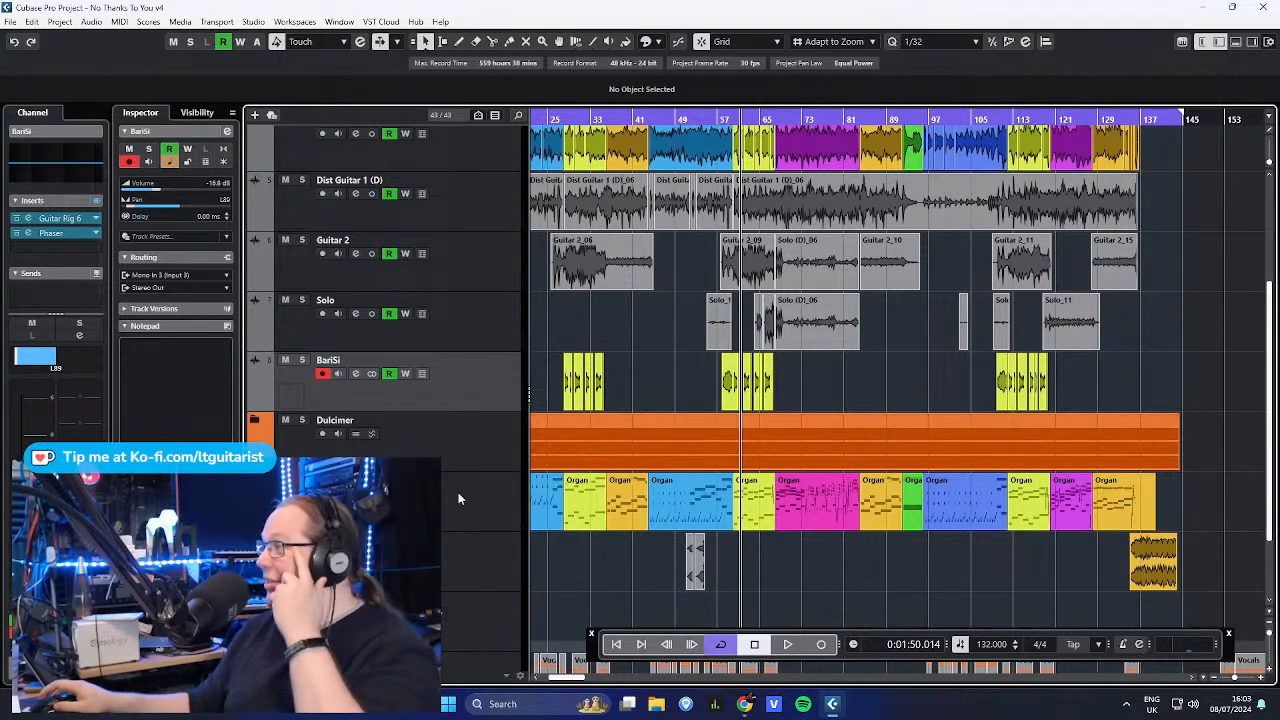
- Examine the Dulcimer folder's microphone tracks and volume automation across the whole song, collapsing the folder when done
scroll(697, 336, "left", 3)
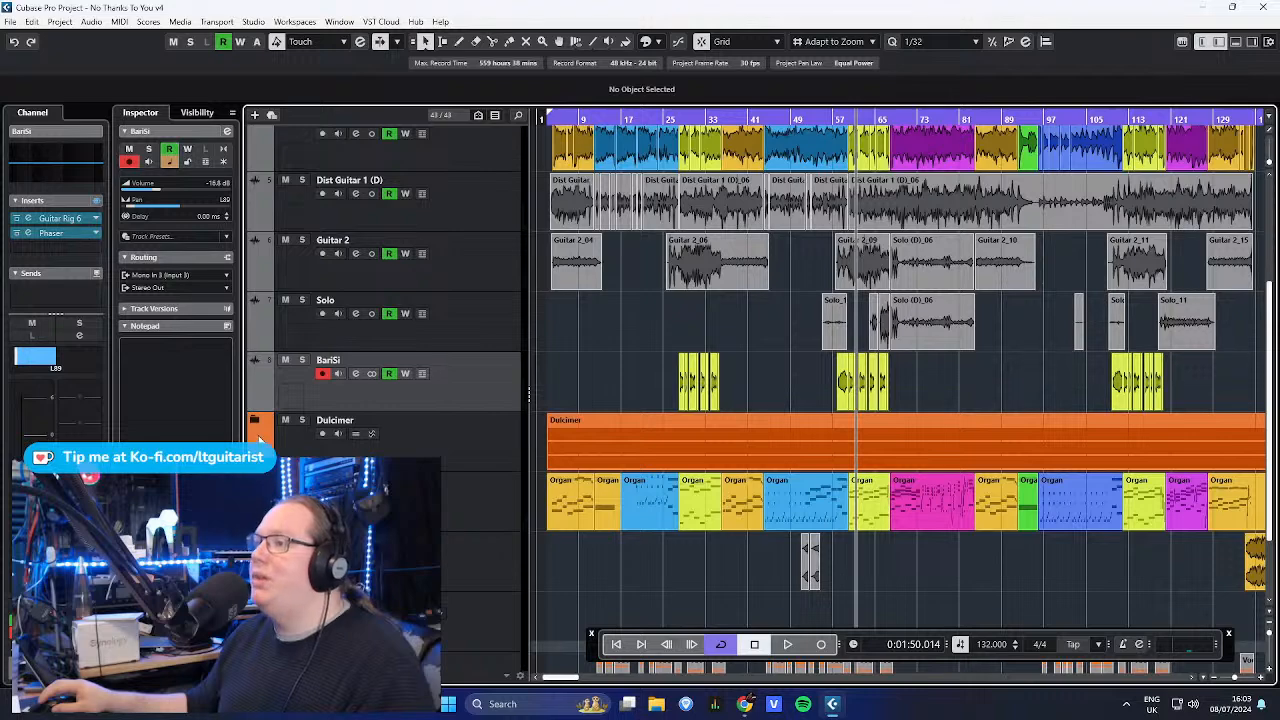
left_click(255, 423)
scroll(590, 340, "down", 2)
scroll(584, 345, "down", 3)
scroll(598, 352, "up", 3)
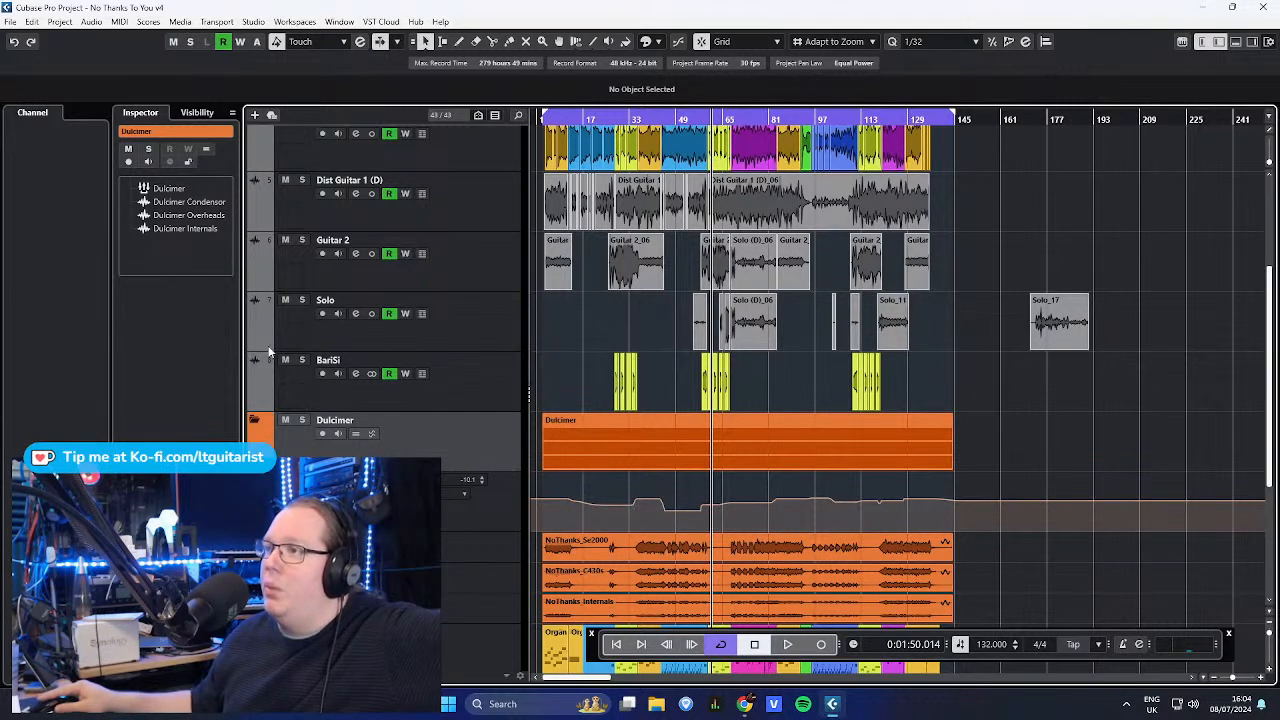
scroll(671, 264, "down", 2)
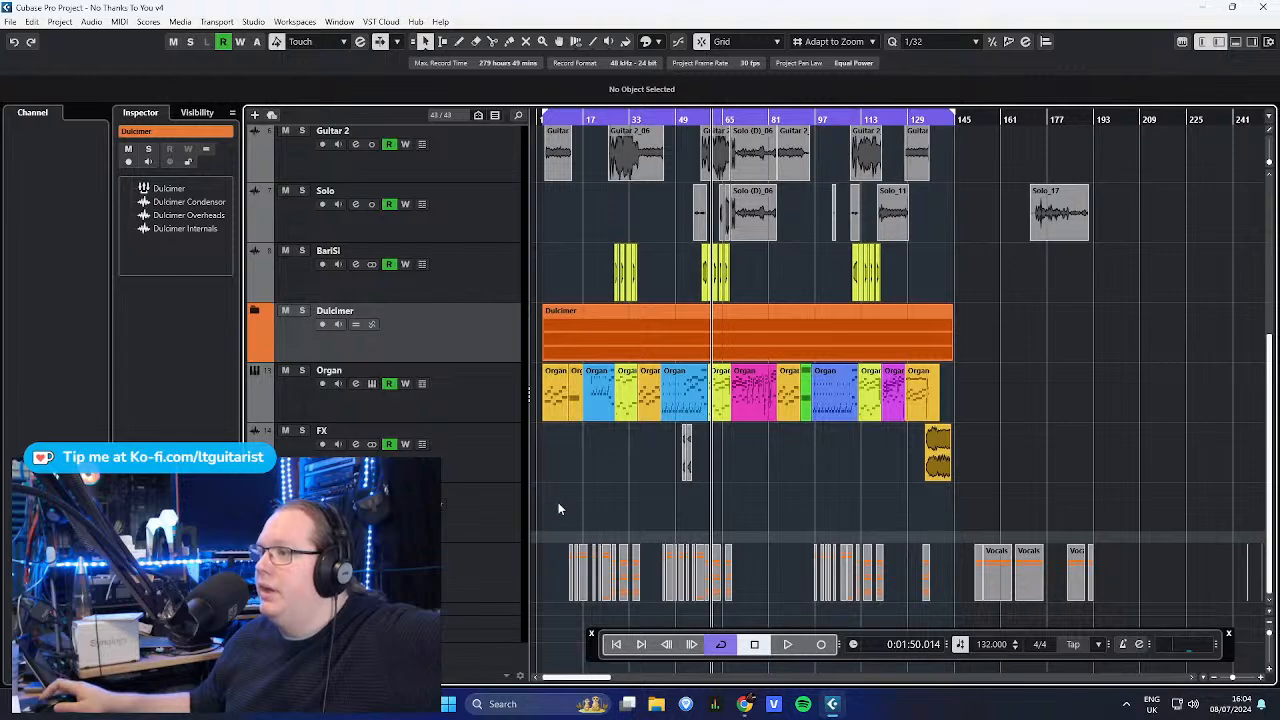
scroll(568, 548, "up", 6)
scroll(568, 548, "down", 4)
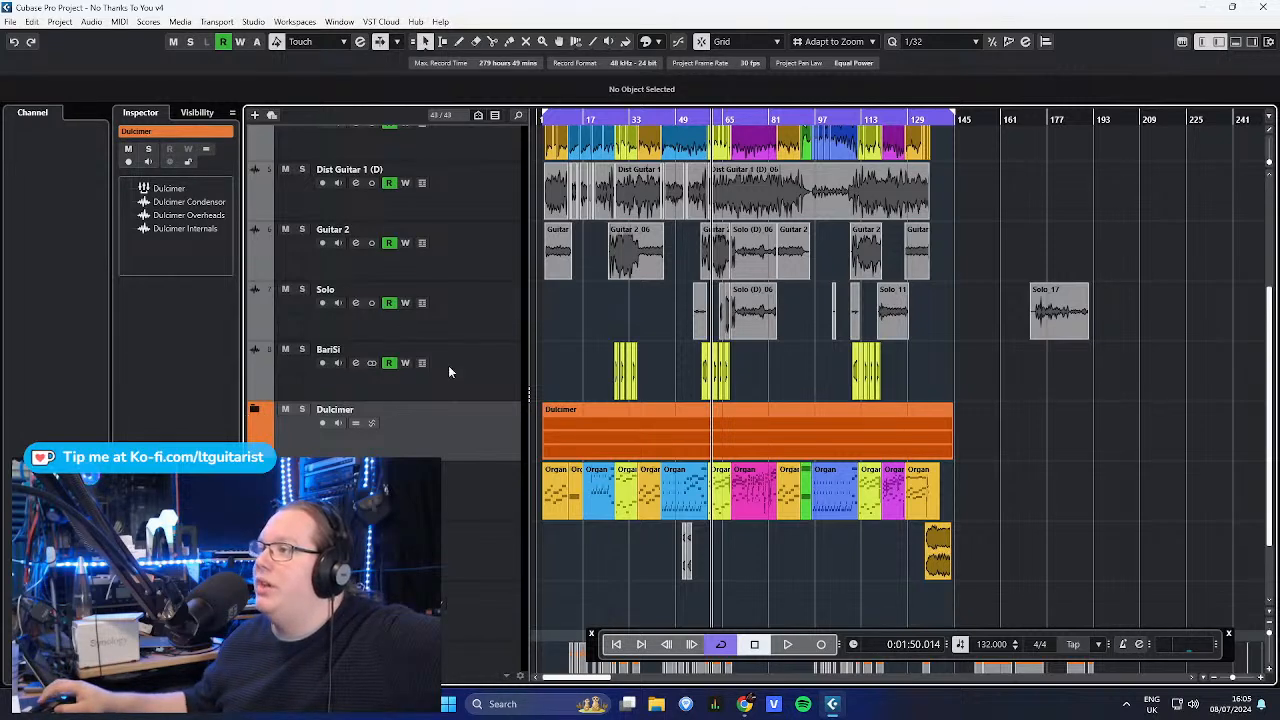
- Expand the Dulcimer folder again and look over its condenser, overhead and internal microphone recordings
left_click(254, 410)
scroll(621, 324, "down", 4)
scroll(588, 326, "up", 4)
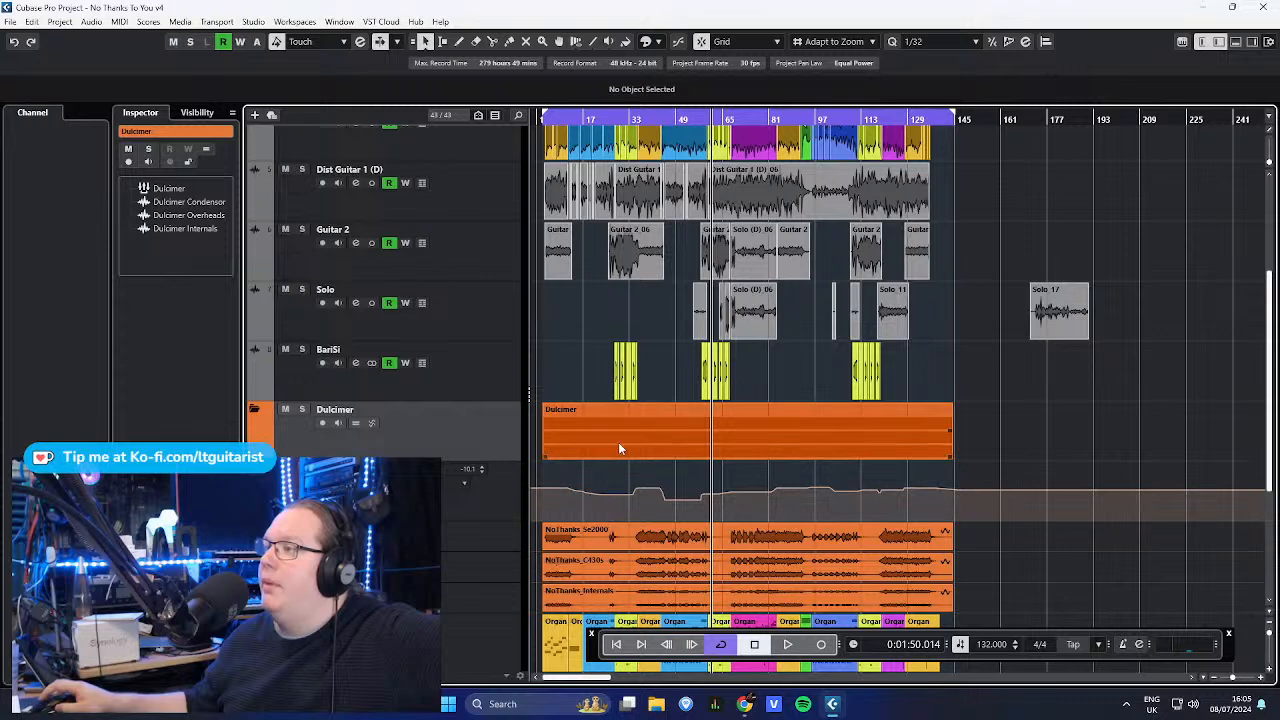
scroll(618, 443, "down", 2)
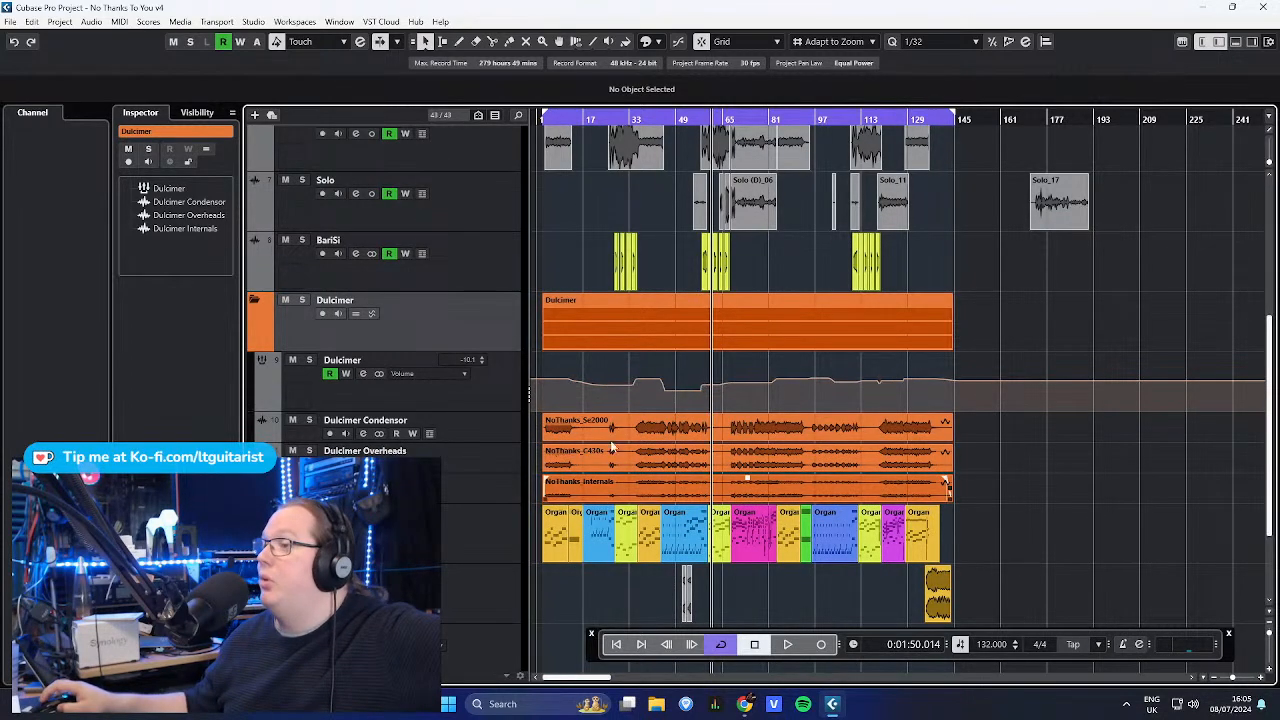
- Solo the Dulcimer folder and play it from bar 3 to about bar 7
left_click(548, 131)
left_click_drag(538, 119, 534, 154)
left_click(702, 244)
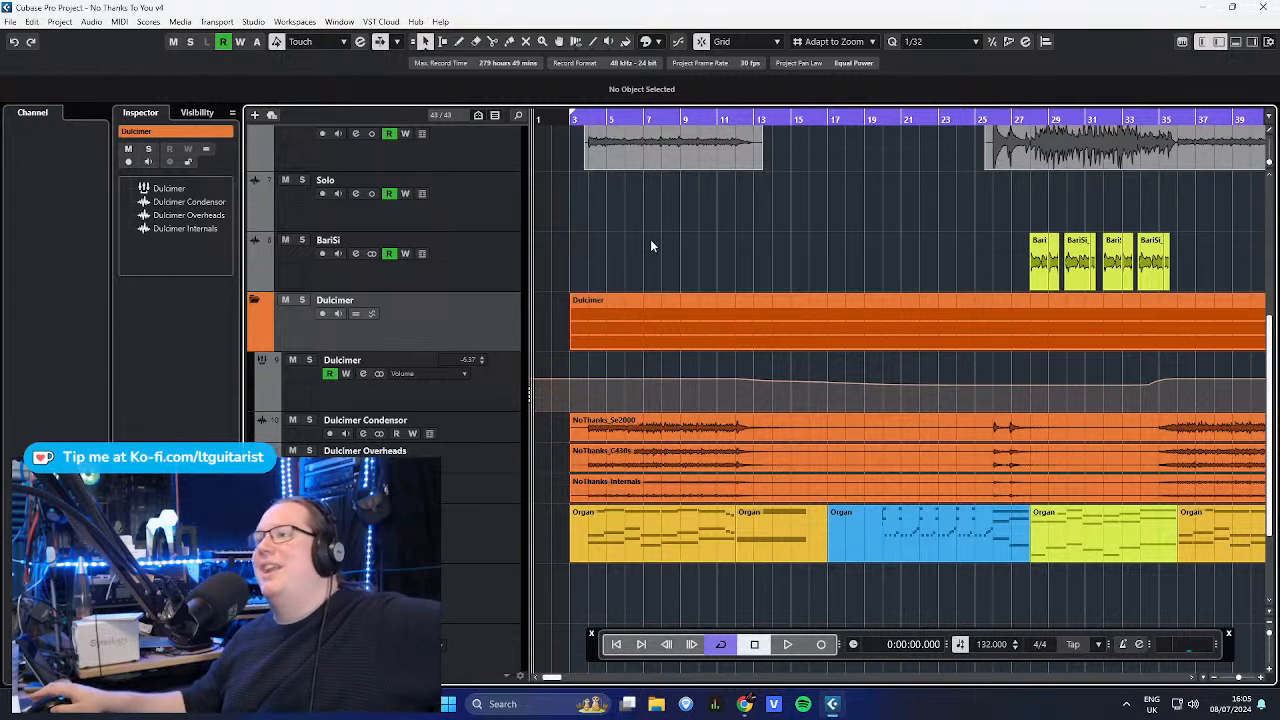
key("s")
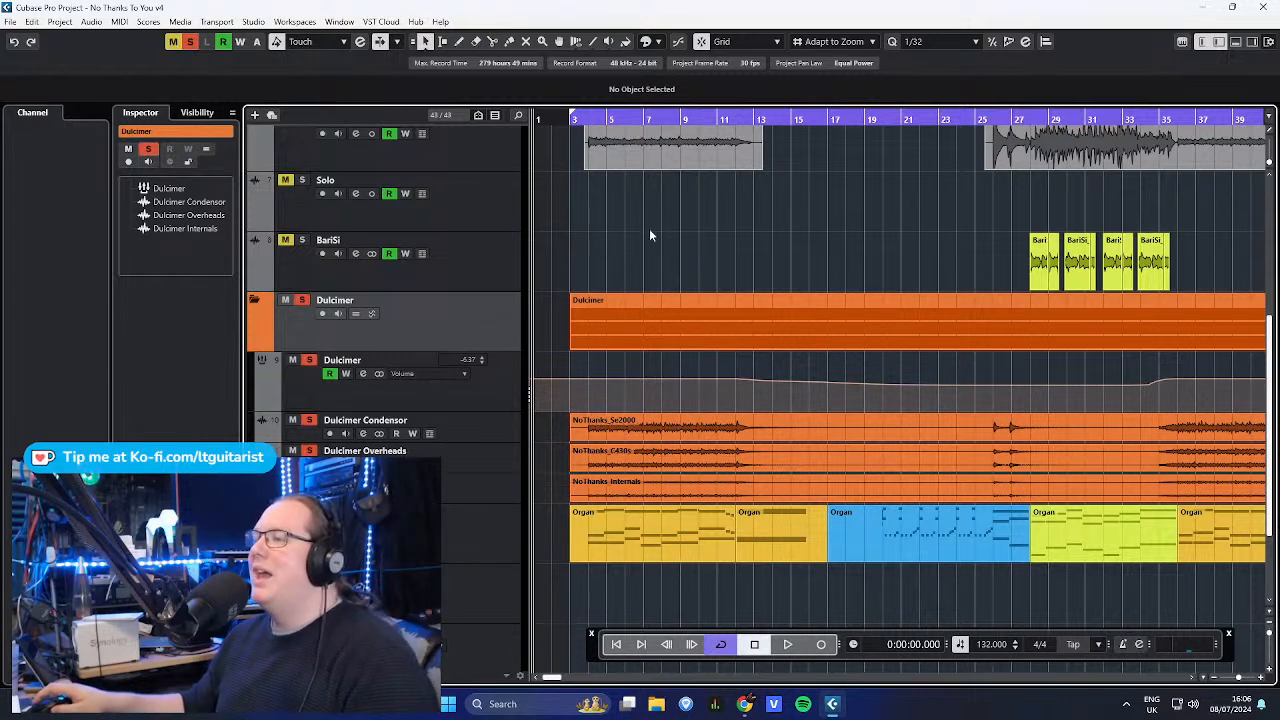
double_click(571, 130)
left_click(584, 200)
key("ctrl+z")
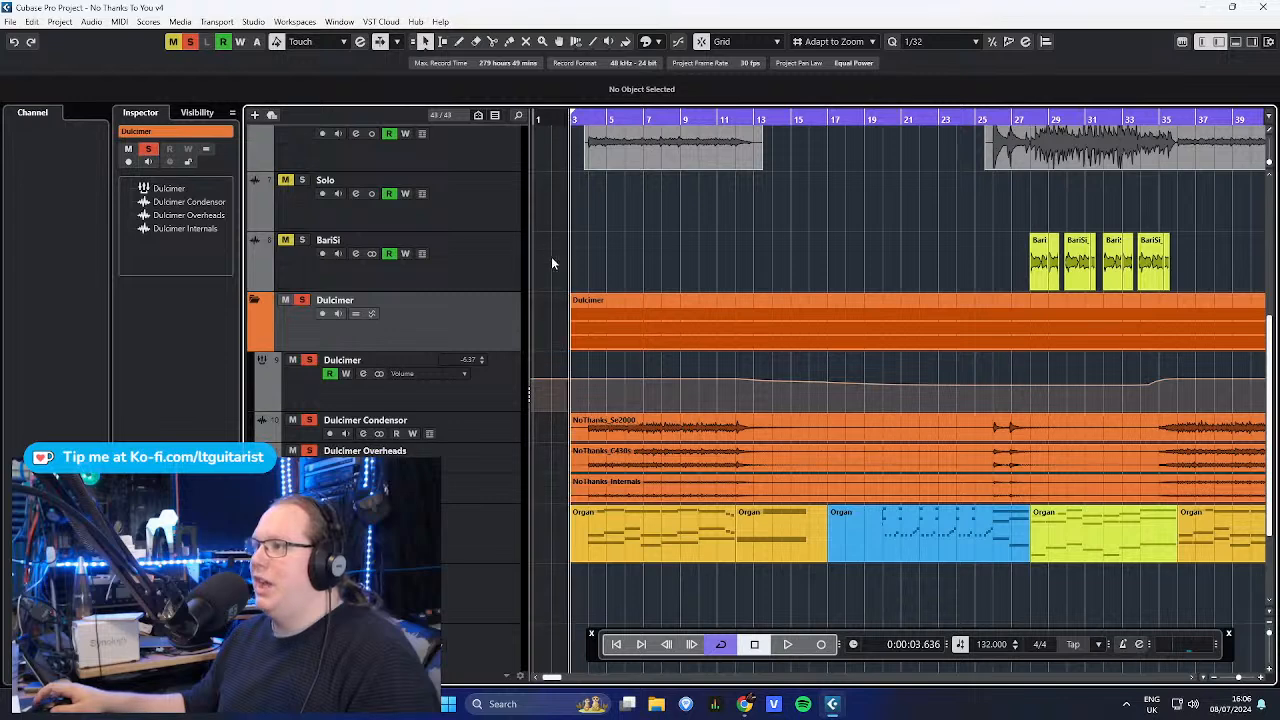
key("space")
scroll(547, 314, "up", 4)
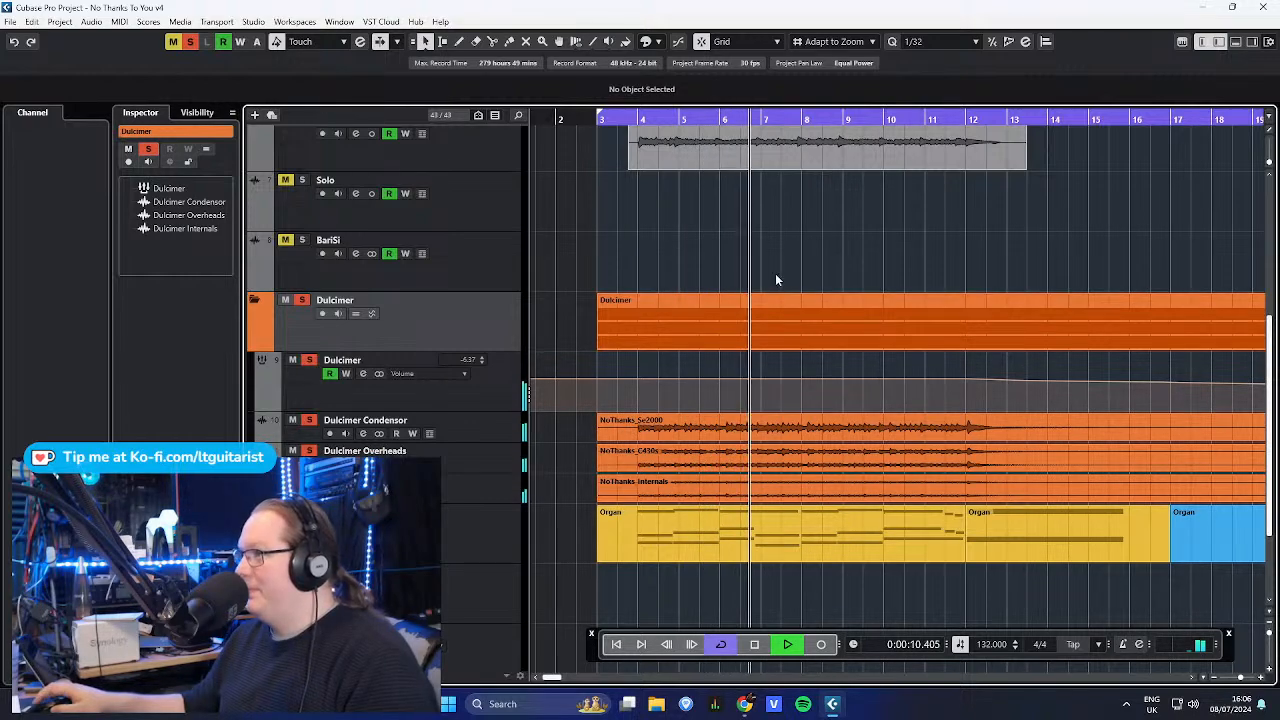
key("space")
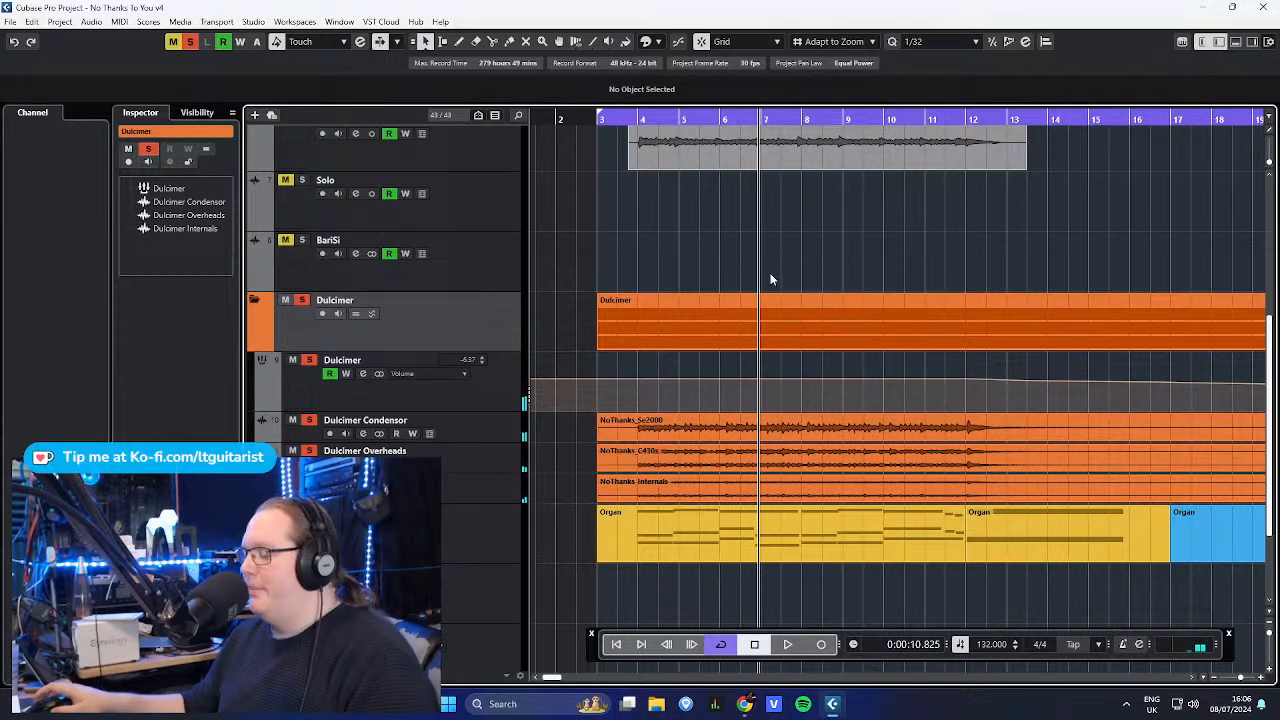
- Solo the Organ track along with the Dulcimer and open the first Organ event in the Key Editor
scroll(760, 272, "down", 4)
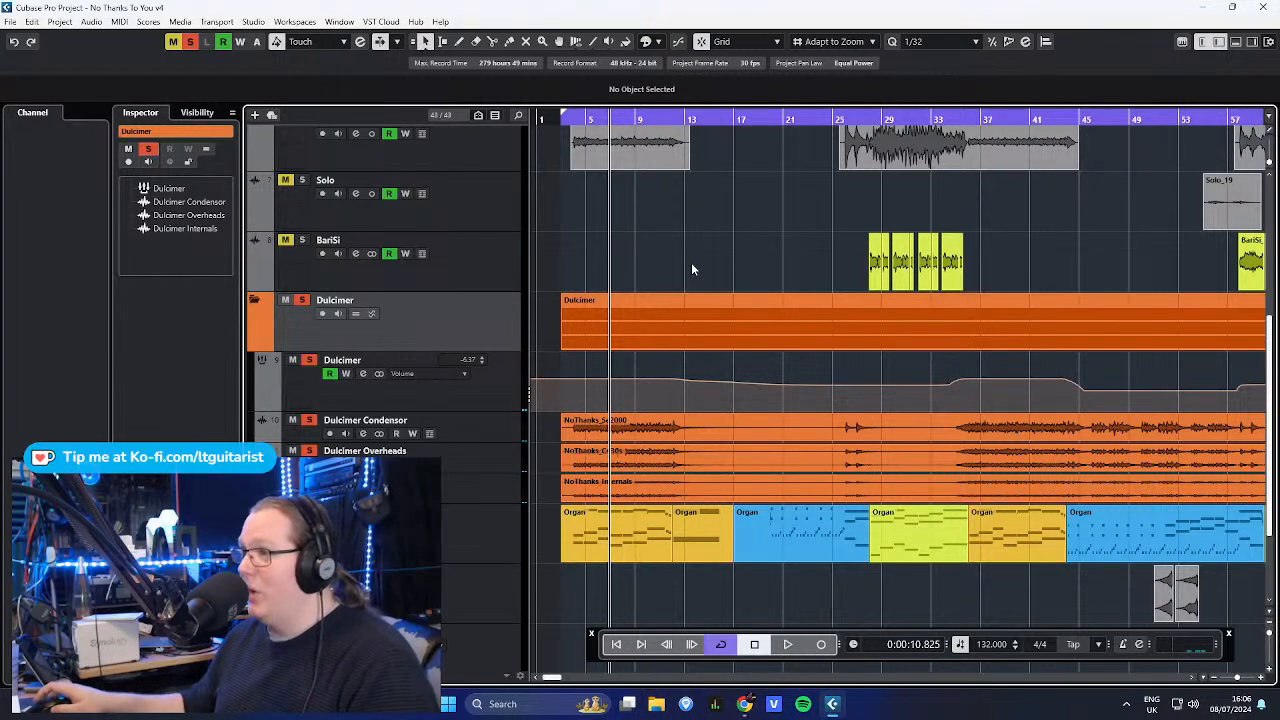
scroll(706, 277, "down", 3)
left_click(269, 375)
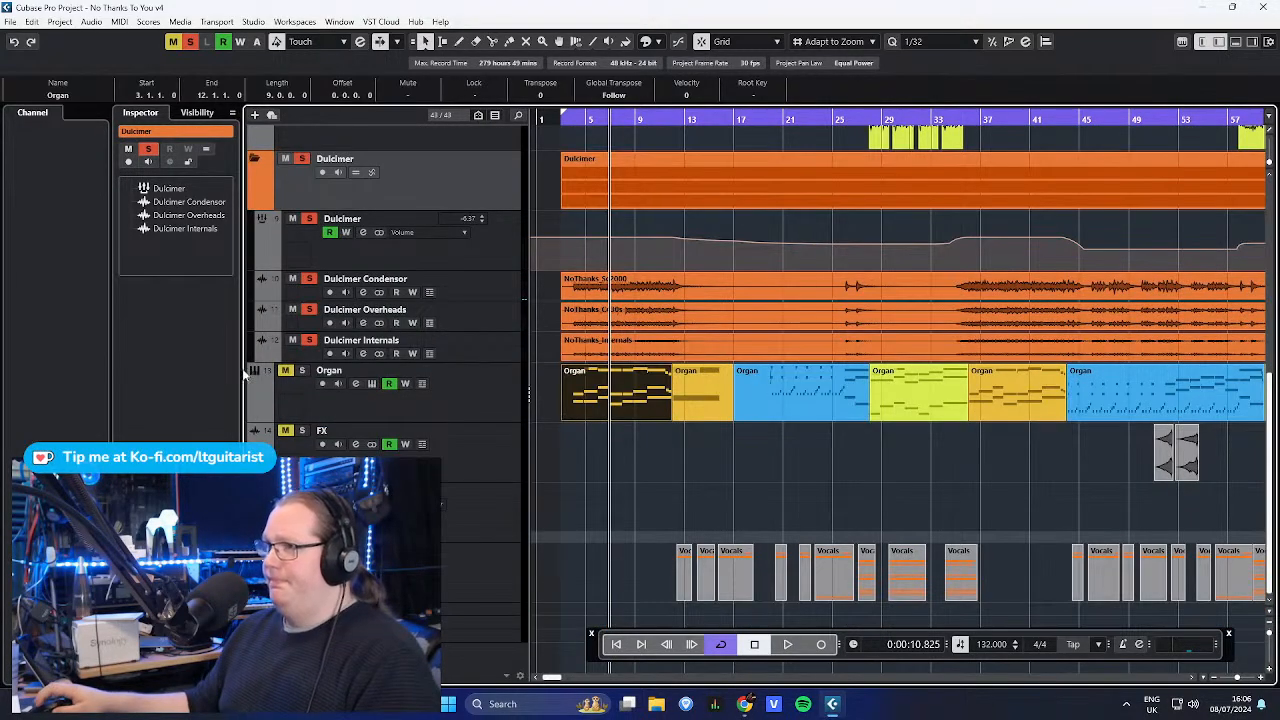
left_click(302, 372)
double_click(585, 398)
- Look over the first Organ event's notes back to bar 3, closing the Key Editor when done
scroll(550, 270, "down", 3)
scroll(610, 267, "left", 1)
scroll(666, 267, "up", 3)
scroll(680, 244, "left", 1)
scroll(749, 235, "up", 1)
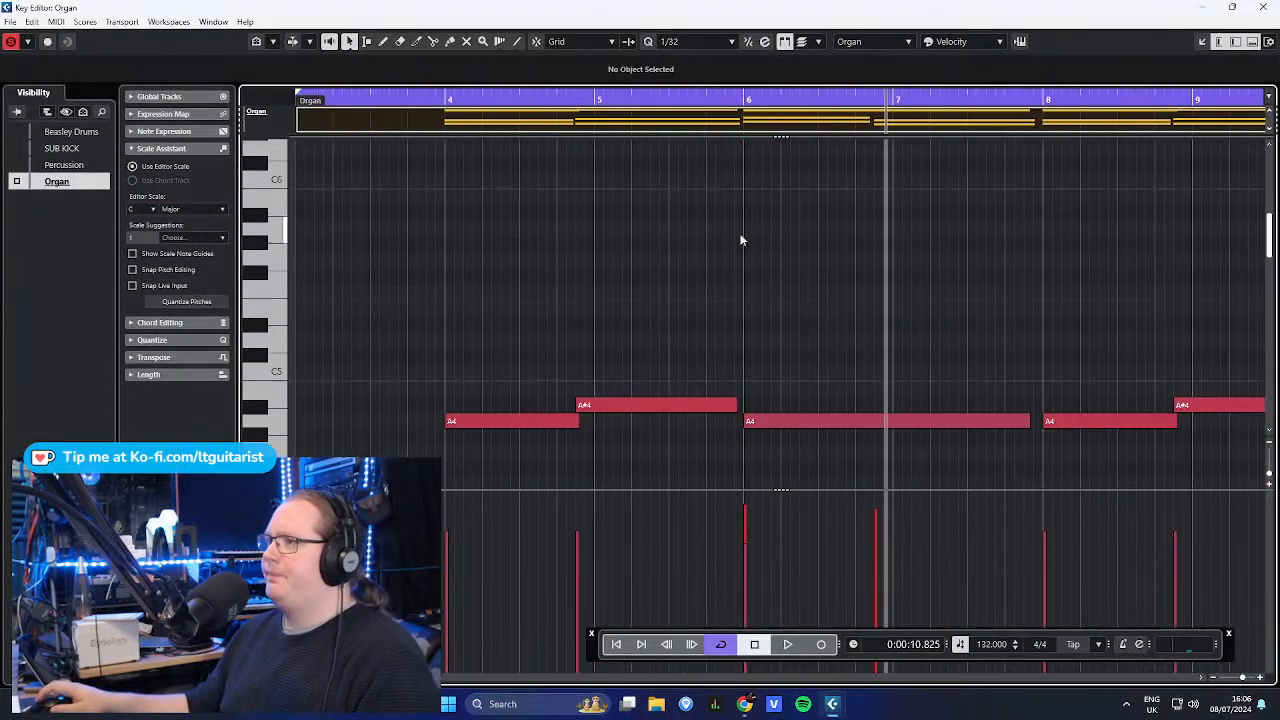
scroll(415, 260, "left", 3)
scroll(627, 302, "up", 7)
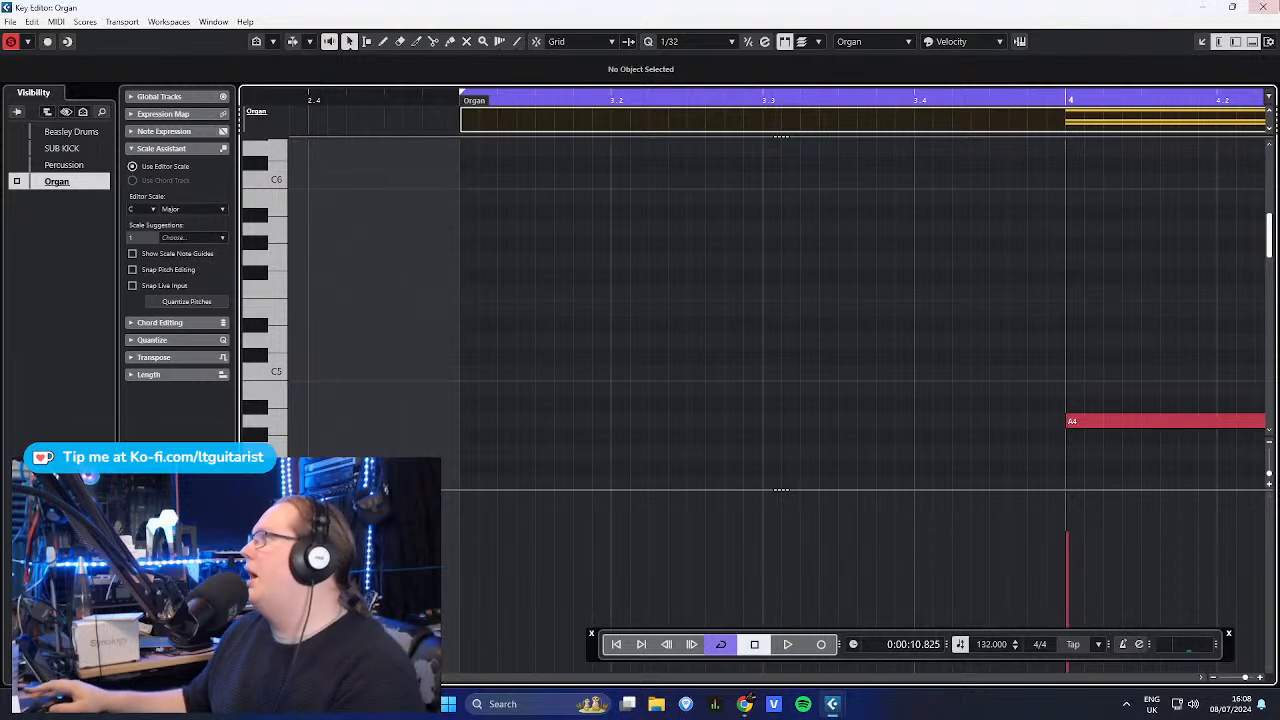
key("F2")
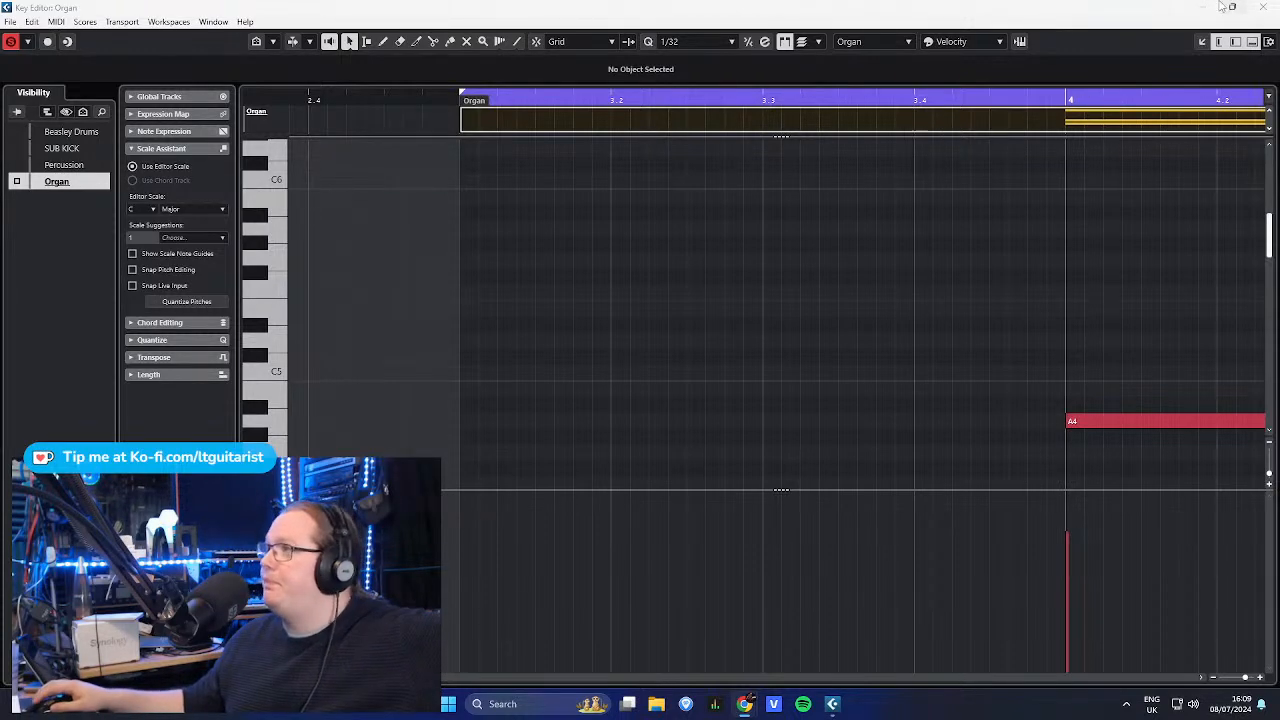
key("F2")
left_click(1273, 7)
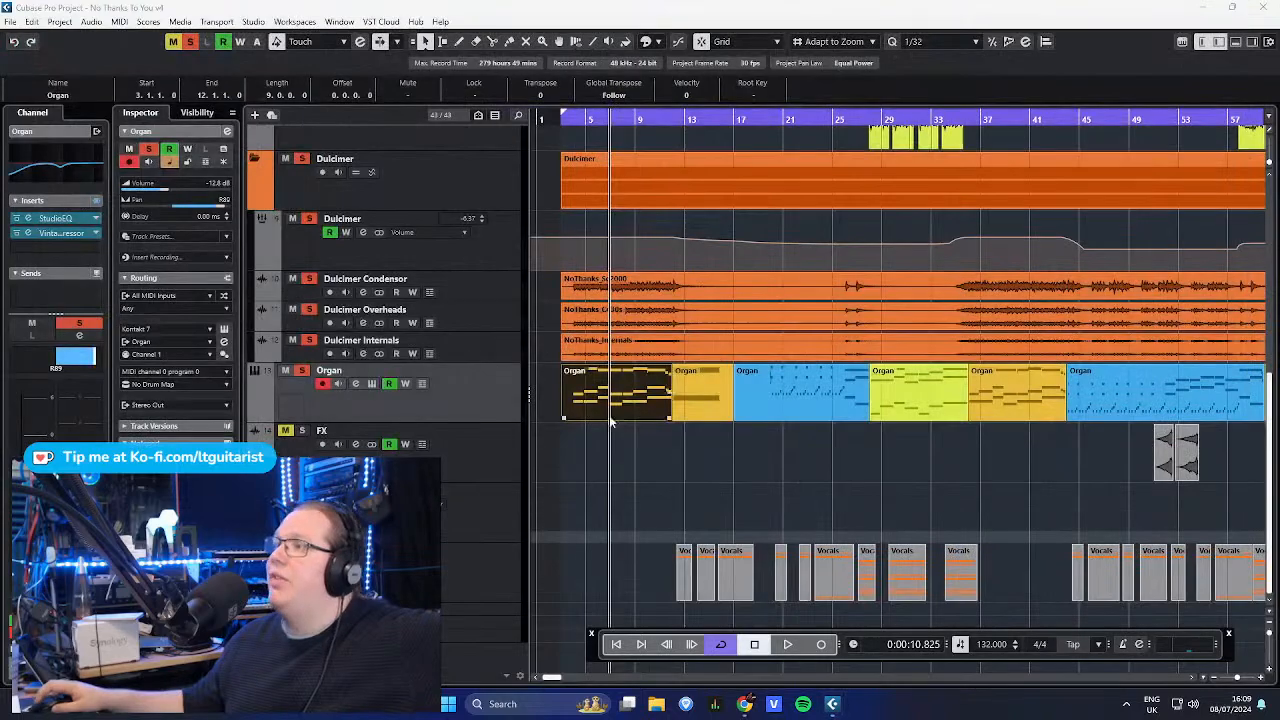
- Return the playhead to bar 3 and leave only Dulcimer Condensor soloed among the Dulcimer microphone tracks
scroll(540, 450, "up", 3)
left_click(511, 277)
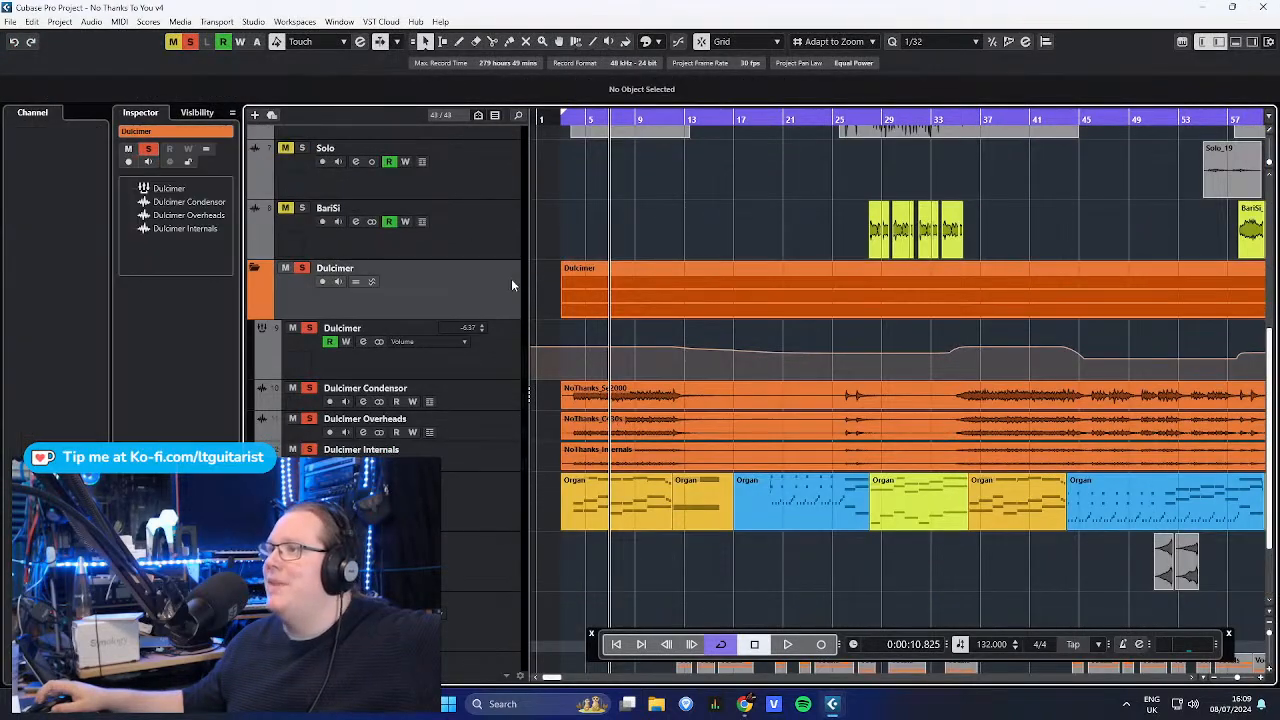
left_click_drag(565, 119, 558, 128)
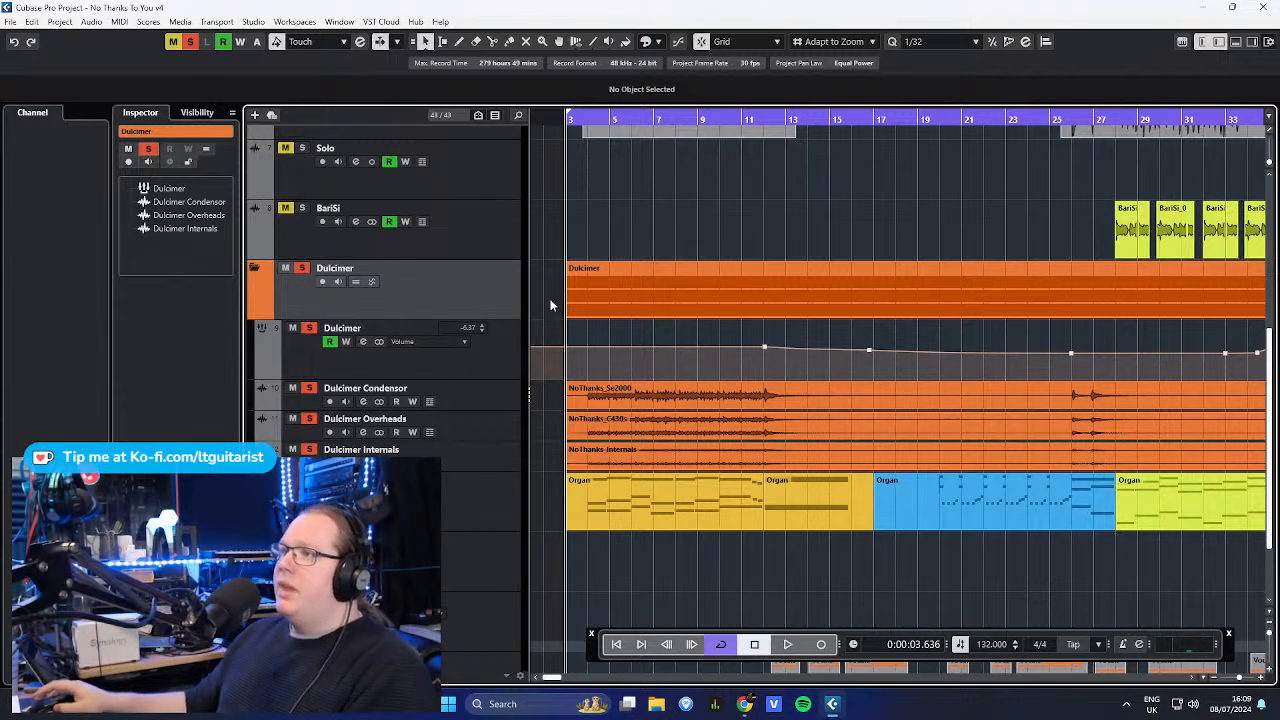
left_click(509, 393)
left_click(492, 428)
left_click(500, 405)
left_click(500, 423)
left_click(489, 402)
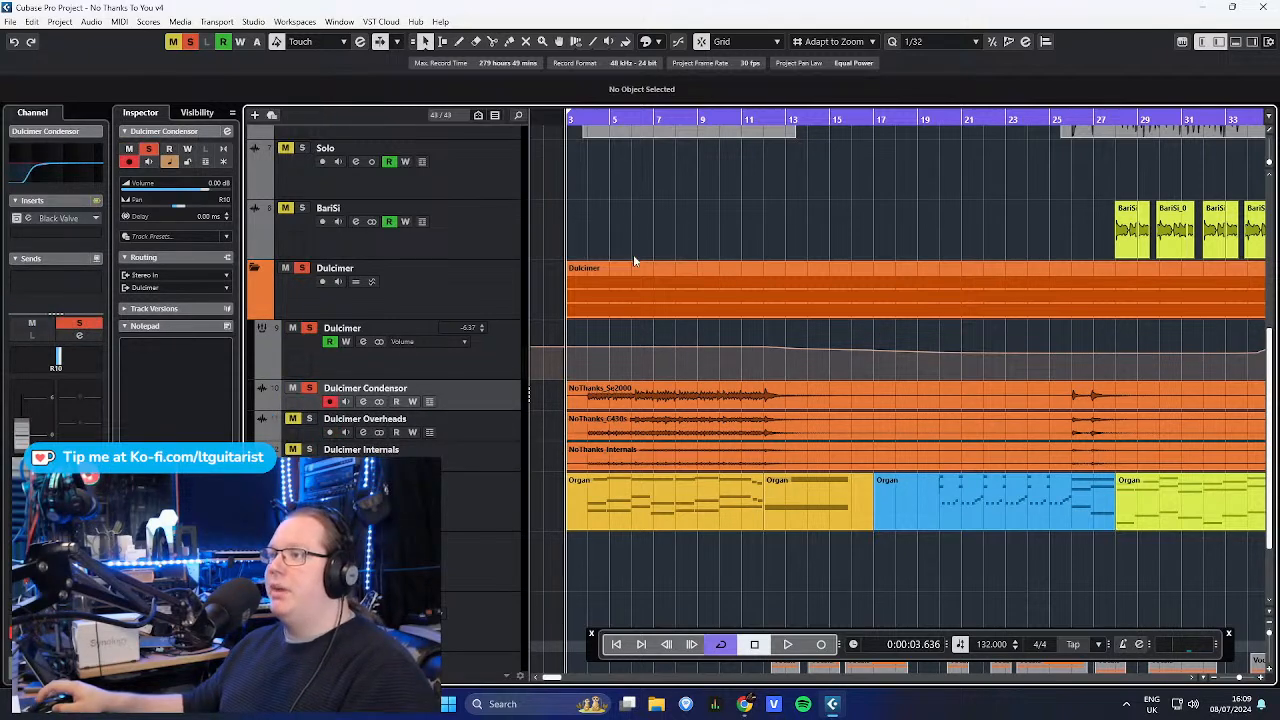
- Play the soloed Dulcimer Condensor recording from bar 3 to about bar 6
scroll(600, 320, "up", 5)
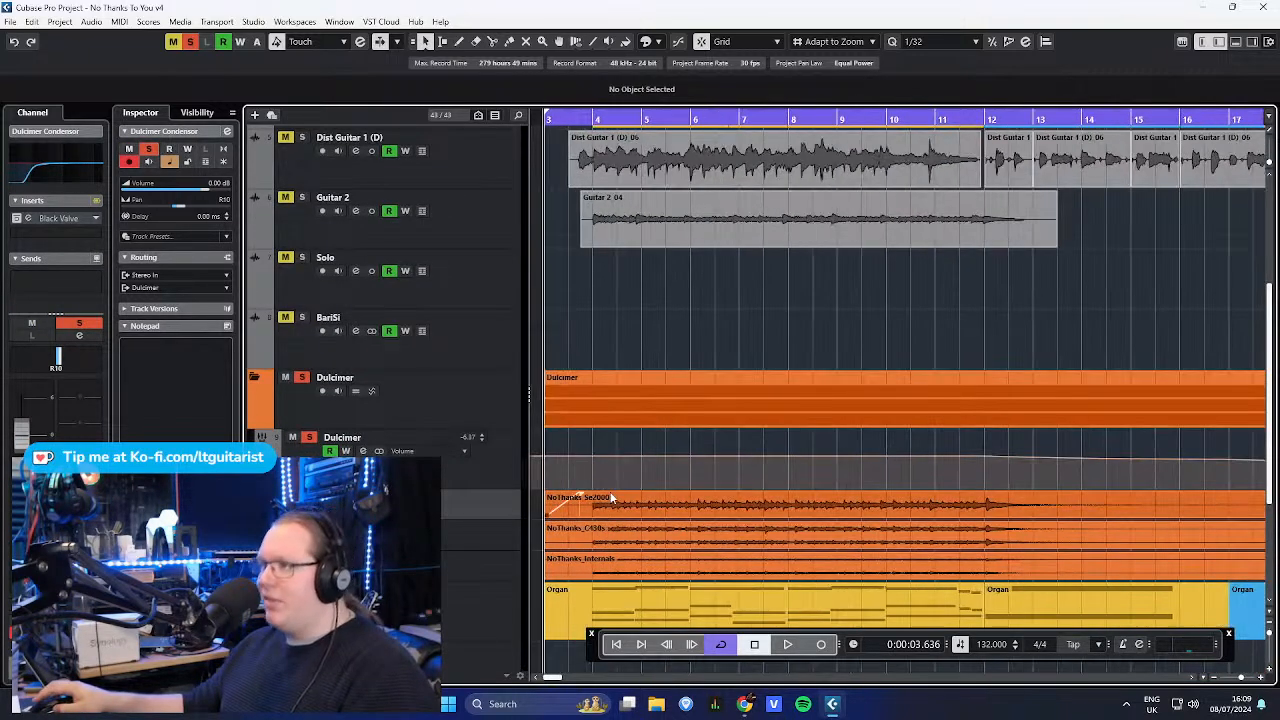
key("space")
scroll(609, 240, "down", 1)
scroll(630, 235, "left", 2)
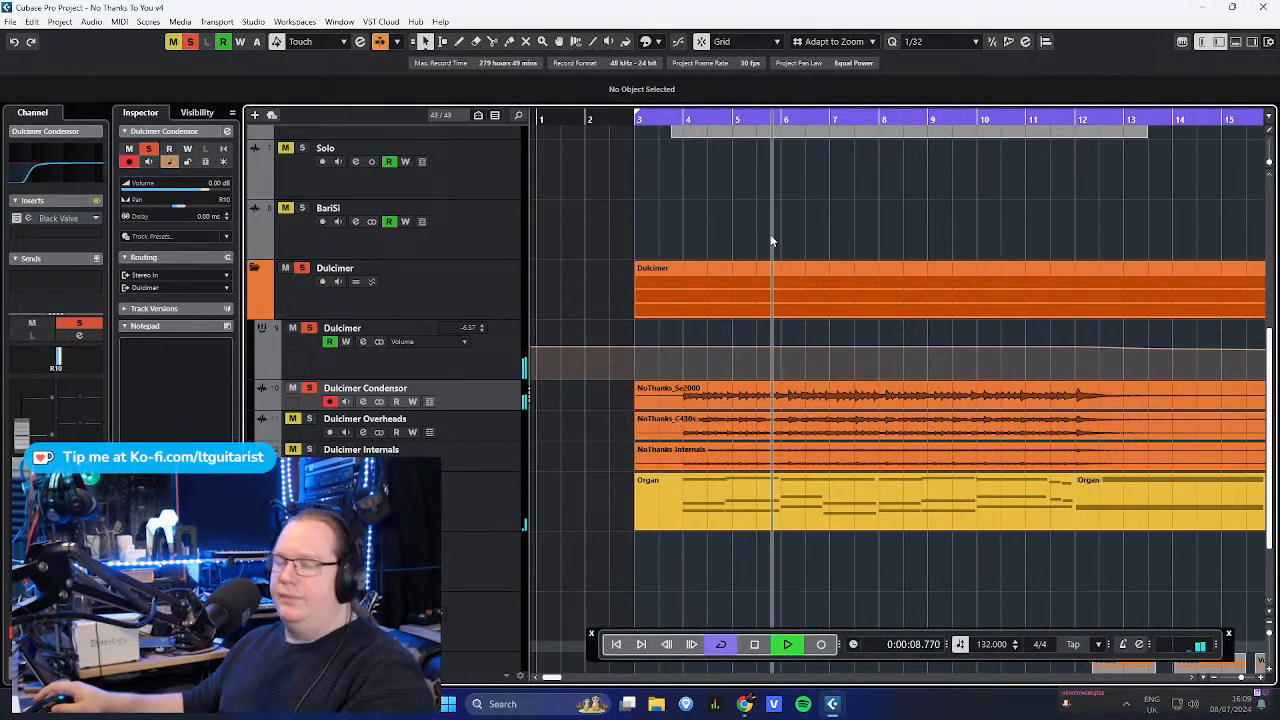
key("space")
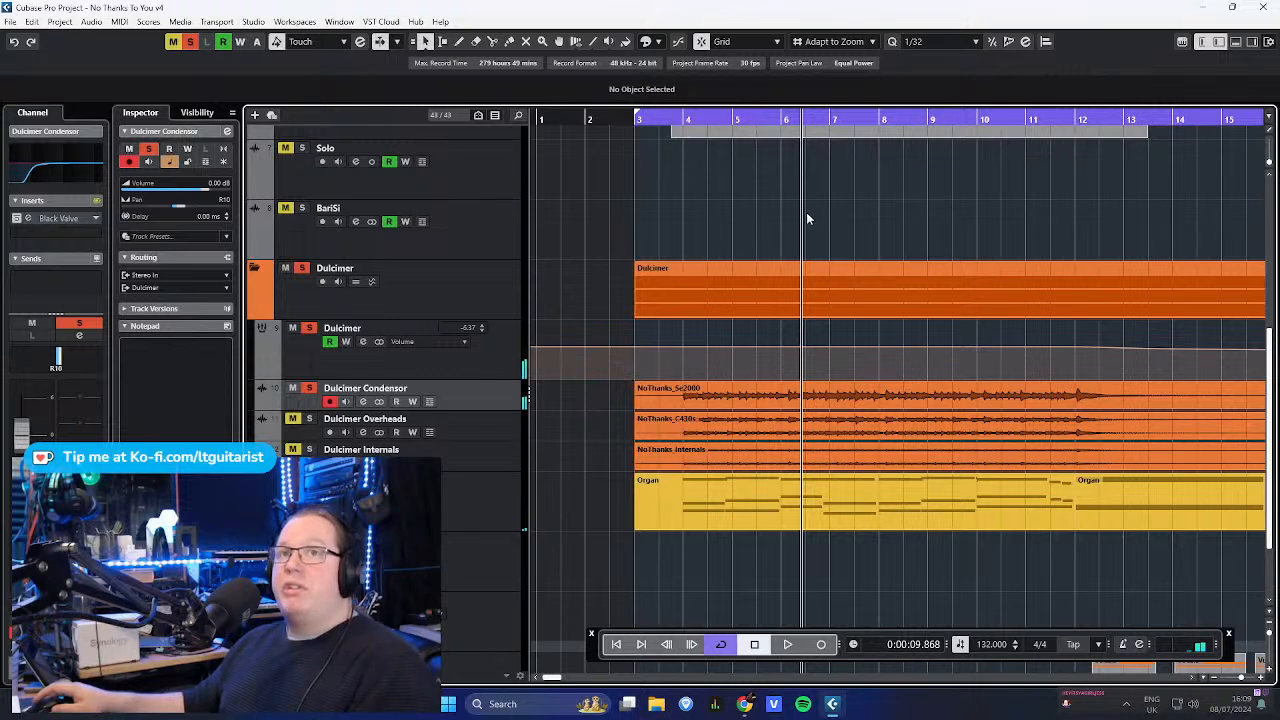
- Switch the solo from Dulcimer Condensor to Dulcimer Overheads and place the playhead midway through bar 3
left_click(490, 434)
key("s")
left_click(493, 399)
key("s")
left_click(652, 268)
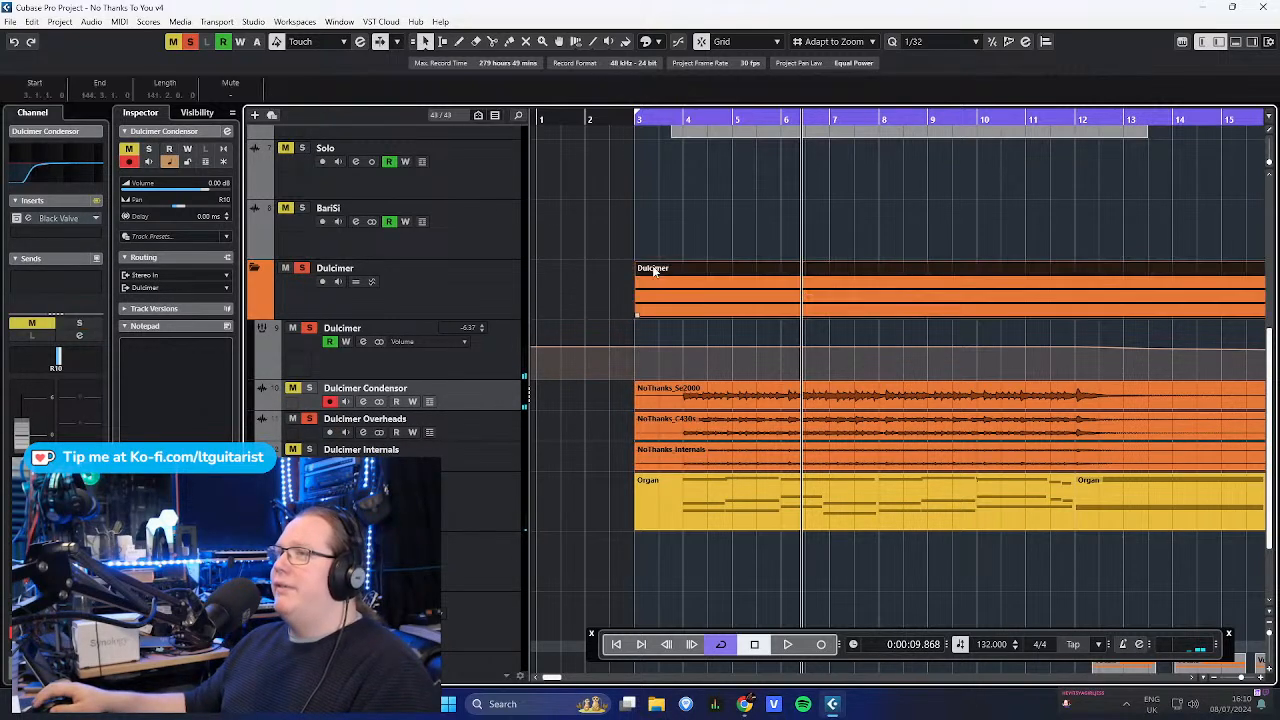
left_click_drag(665, 120, 665, 137)
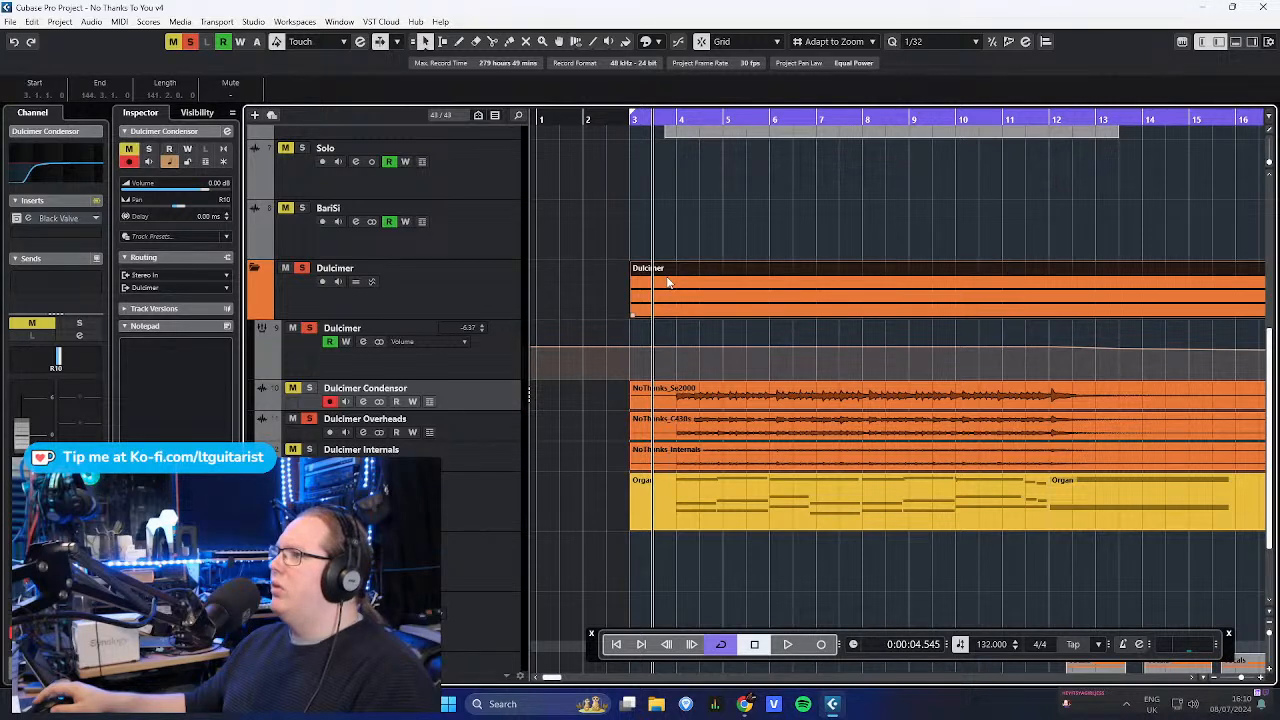
- Play the soloed Dulcimer Overheads recording from midway through bar 3 to about midway through bar 6
left_click(677, 424)
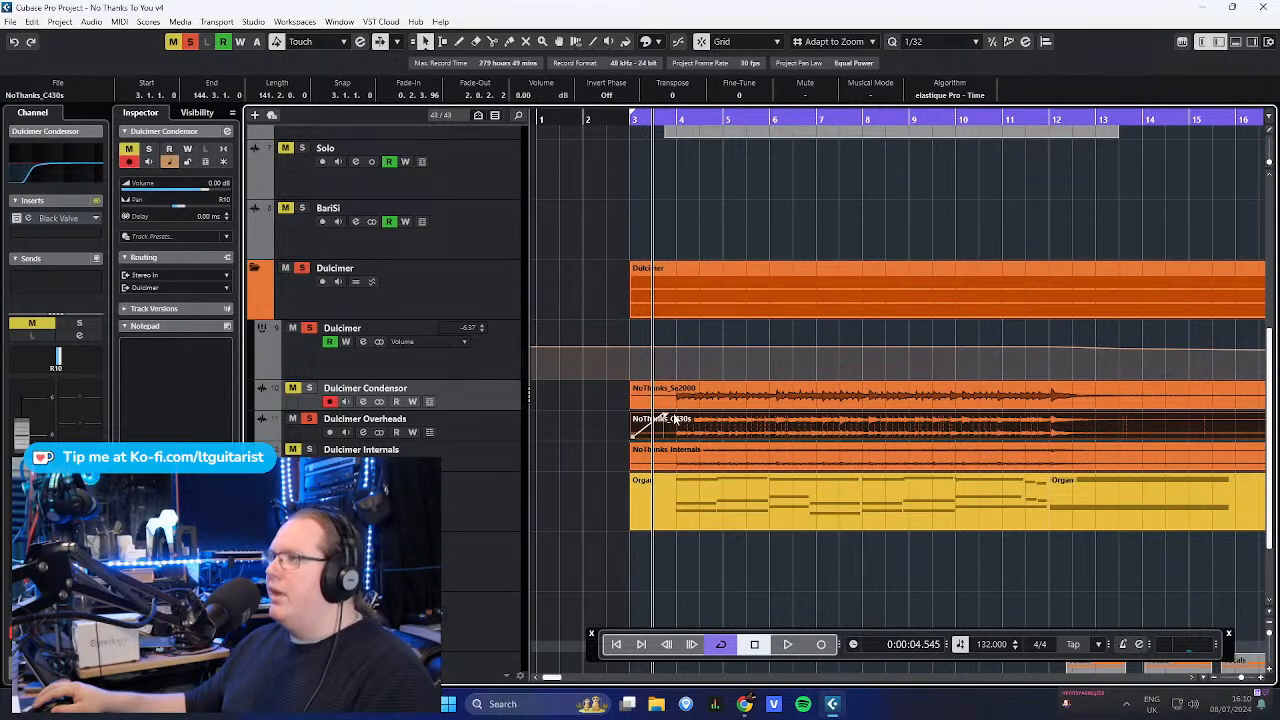
left_click(740, 170)
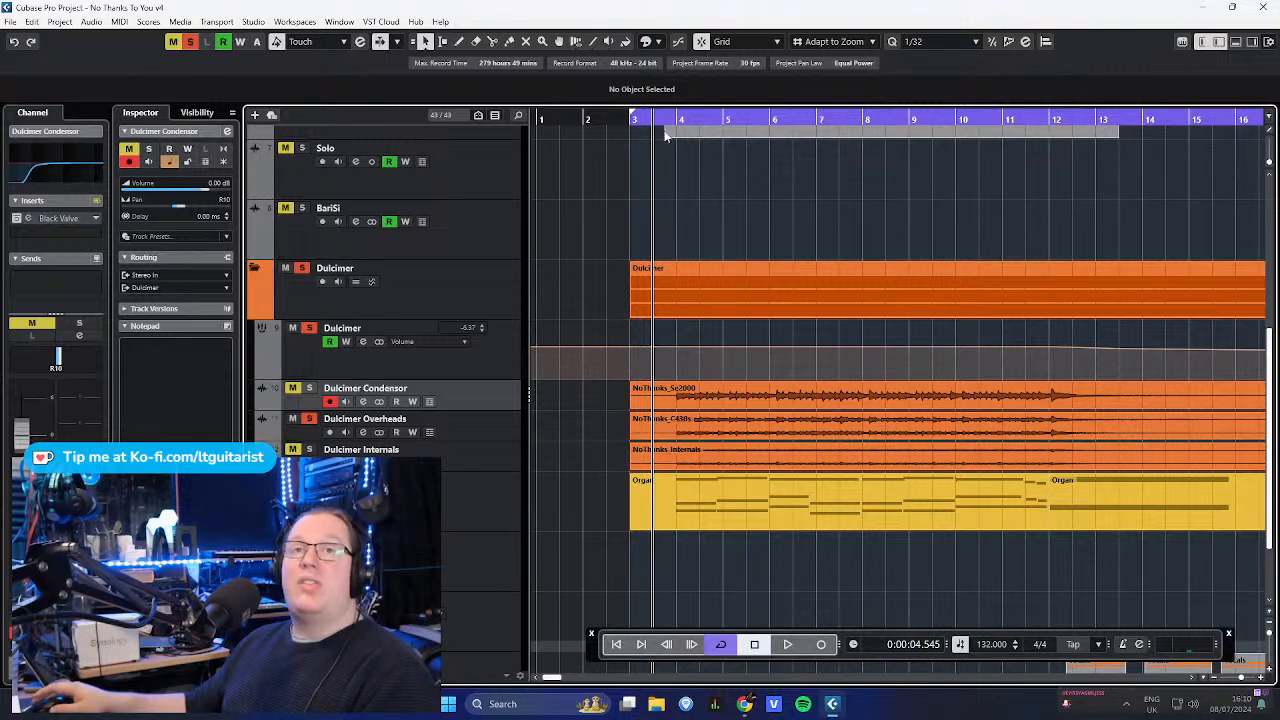
key("space")
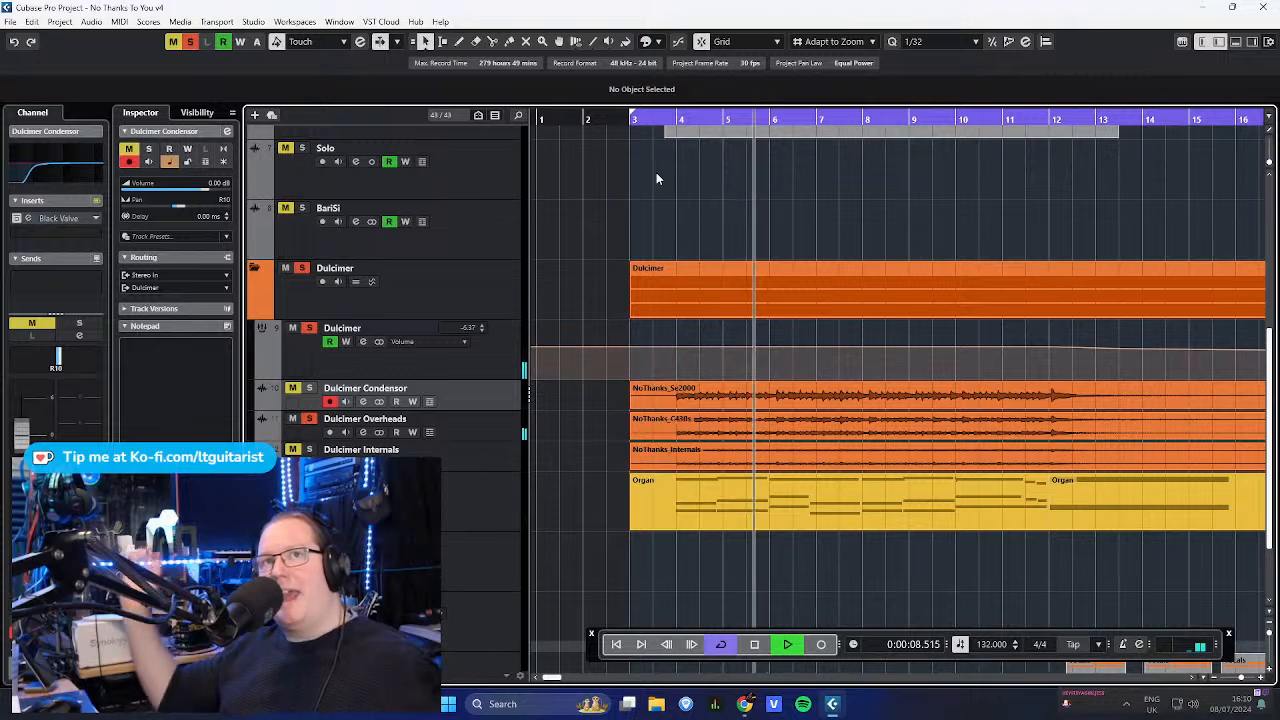
key("space")
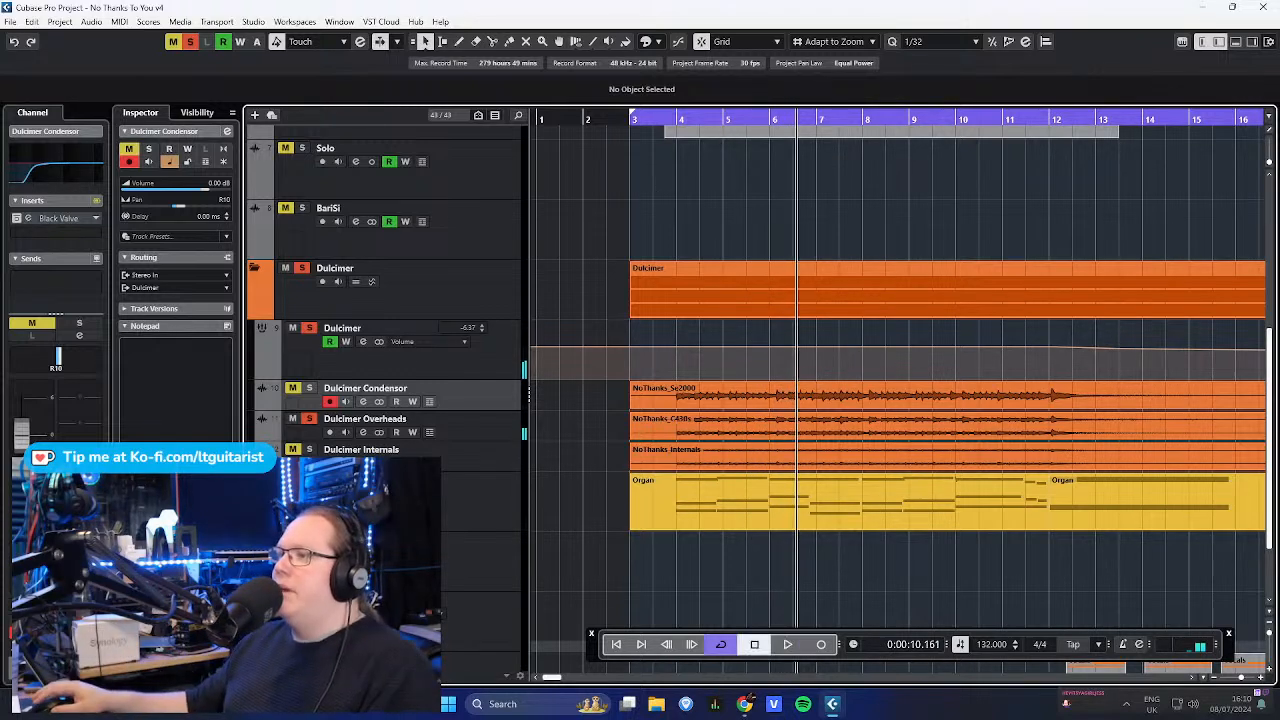
- Switch the solo from Dulcimer Overheads to Dulcimer Internals and play it from late in bar 3 to about bar 6
left_click(475, 446)
left_click(482, 414)
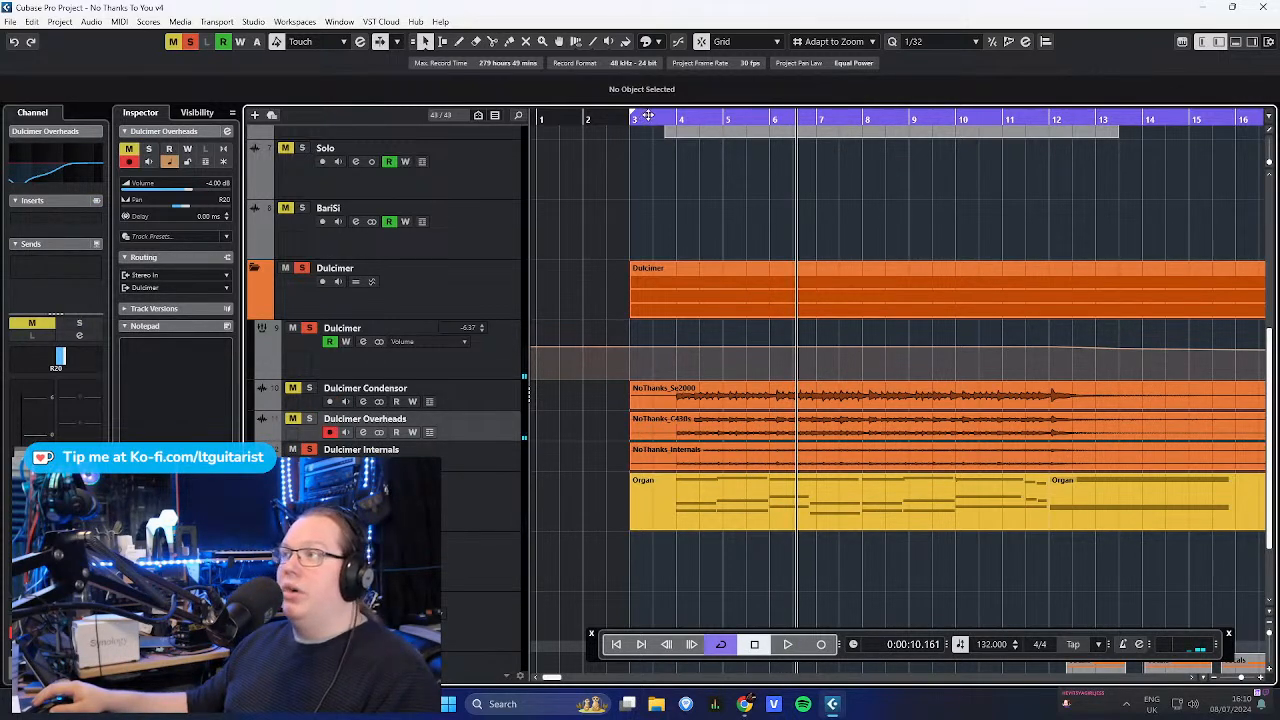
left_click_drag(647, 117, 674, 134)
key("space")
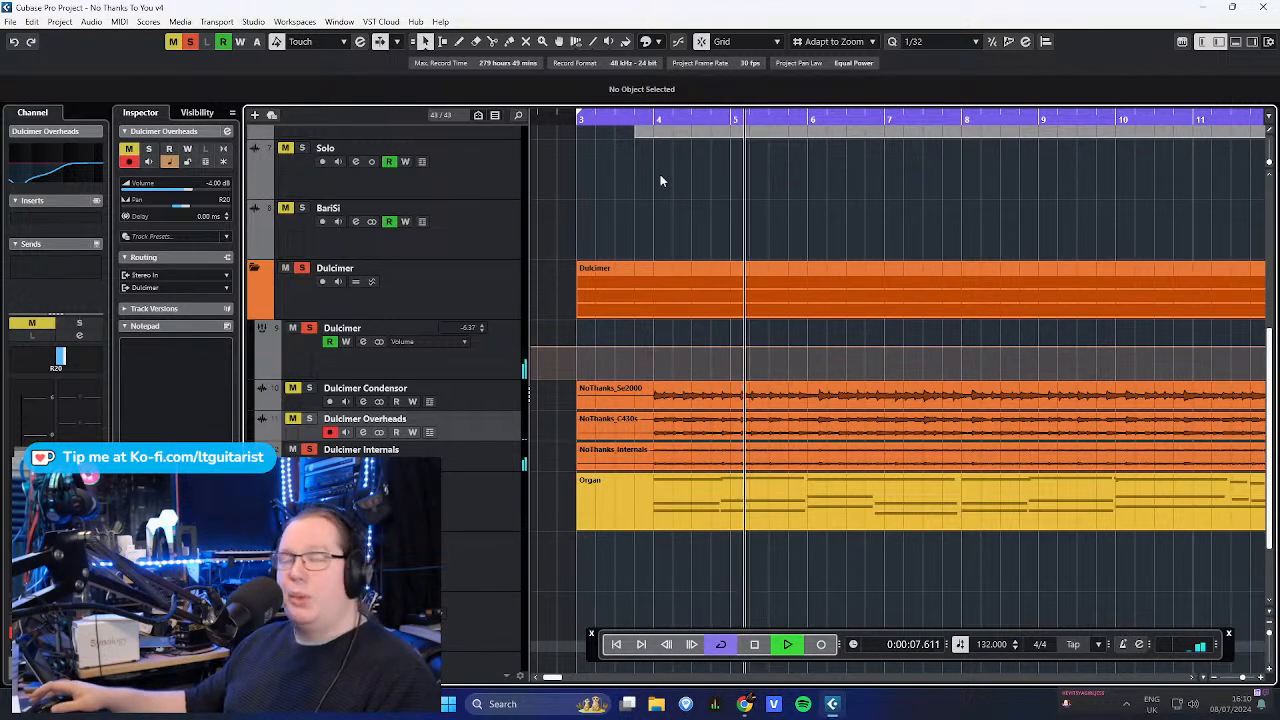
key("space")
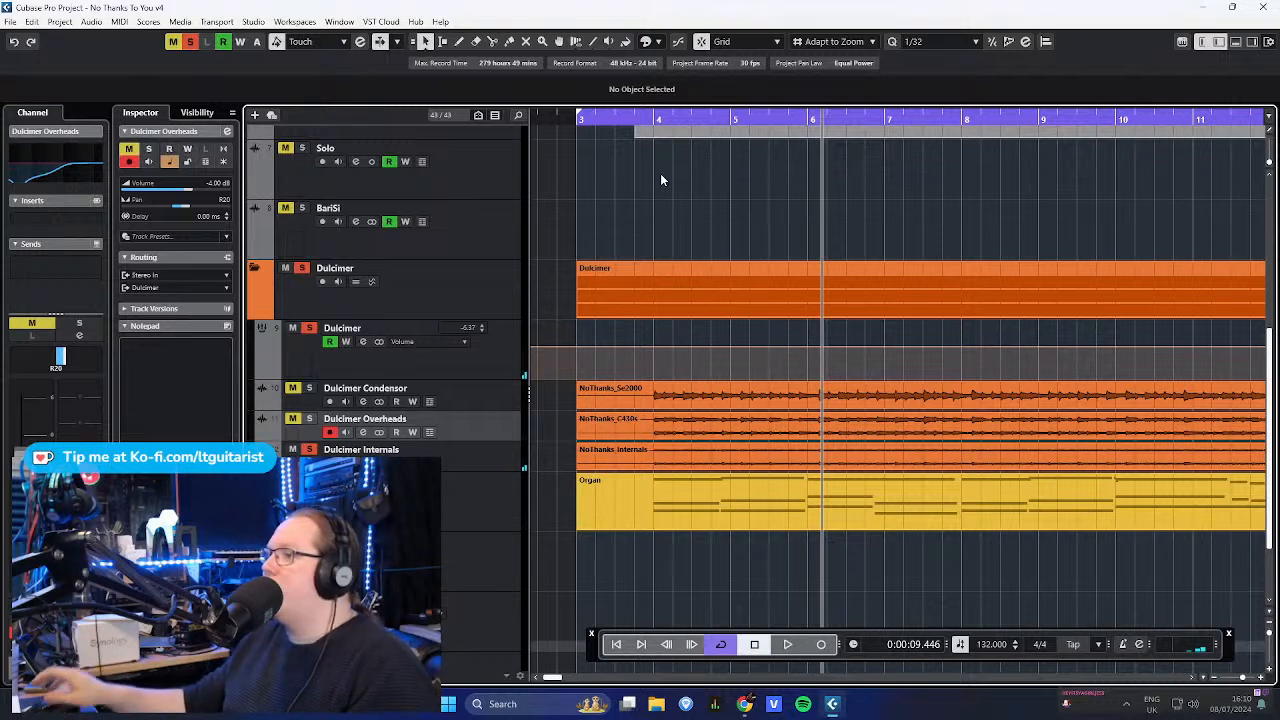
- Solo all three Dulcimer microphone tracks together and play them from late in bar 3 to just before bar 5
left_click(455, 398)
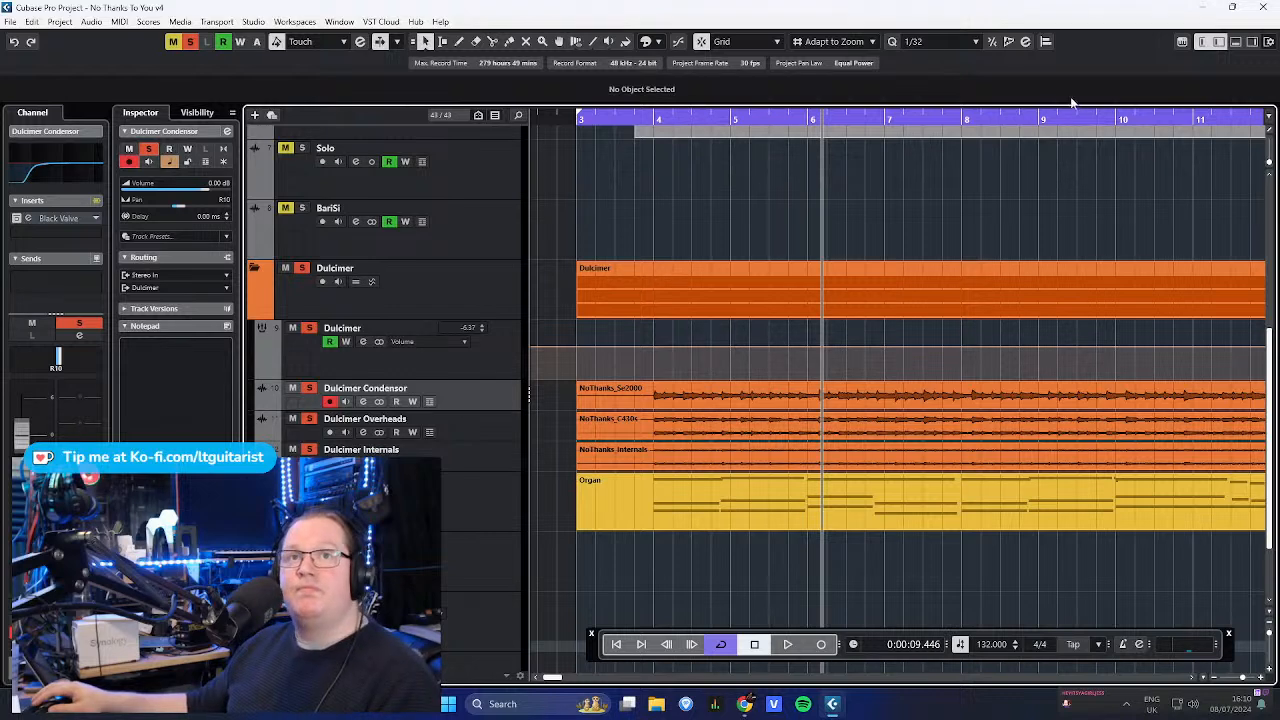
left_click_drag(641, 131, 632, 195)
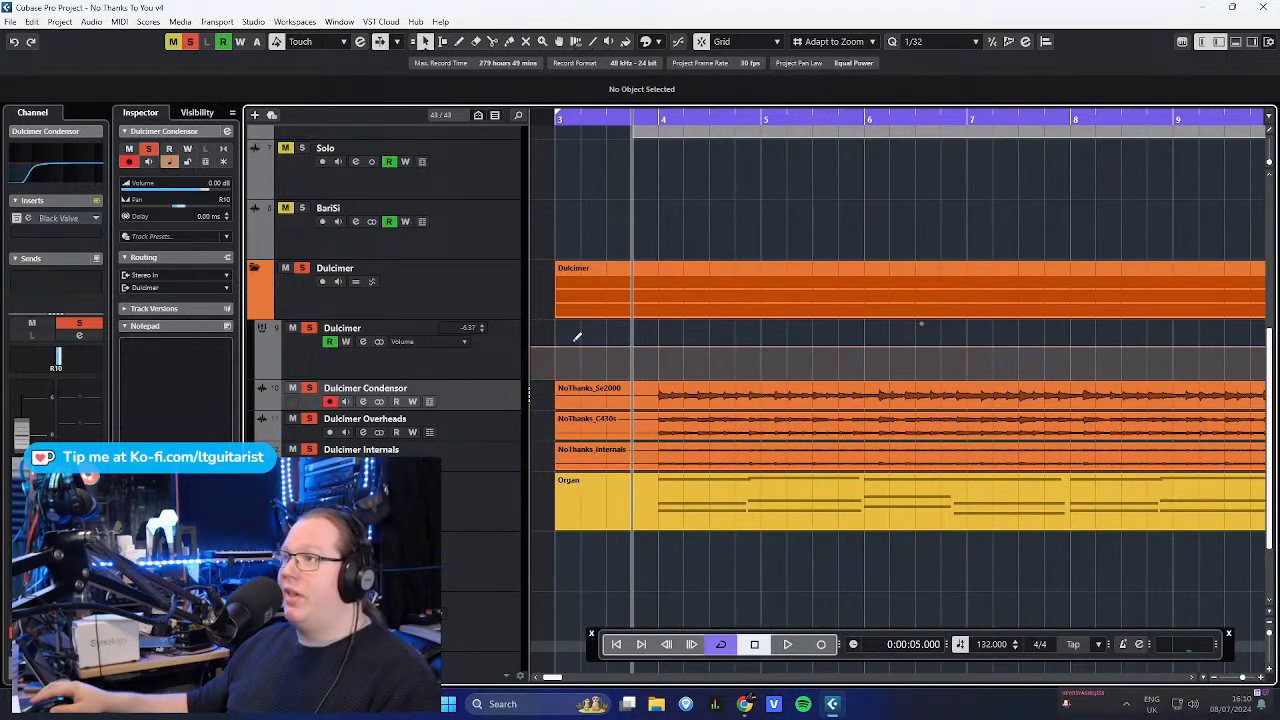
left_click(503, 362)
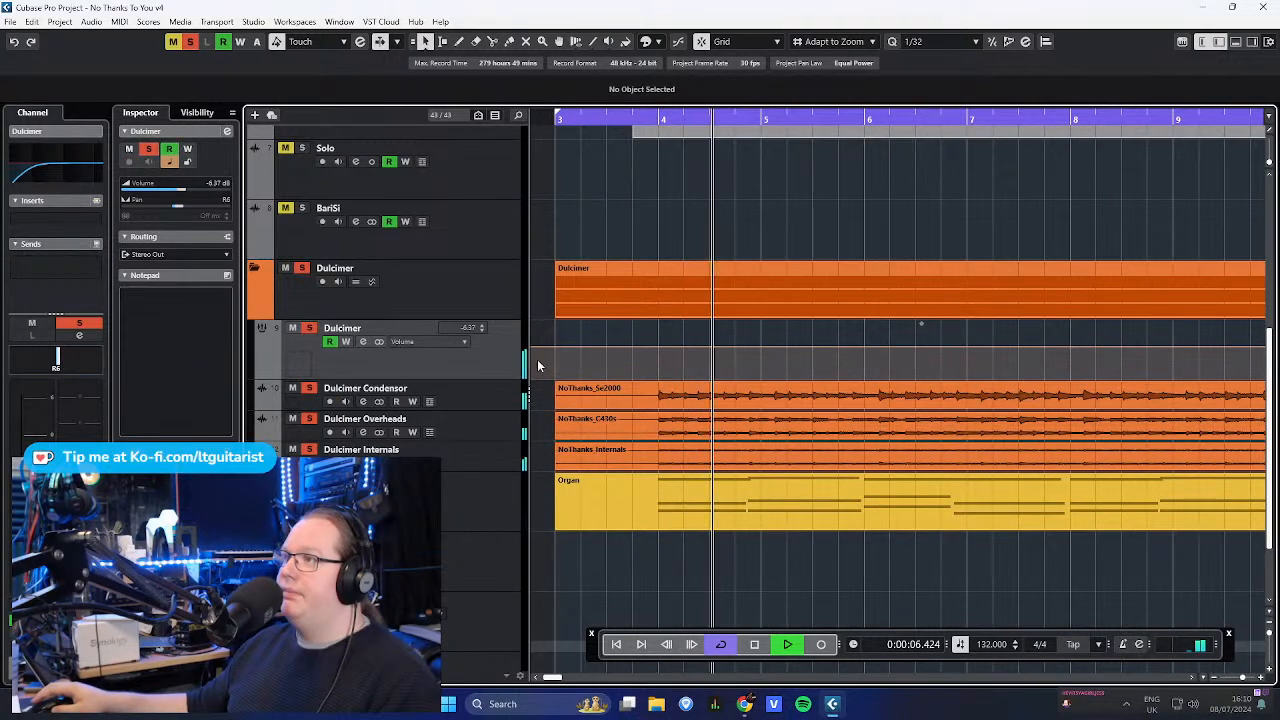
key("space")
- Compare the channel EQ, inserts, volume and pan of the Dulcimer Condensor, Overheads and Internals tracks, ending on Dulcimer Condensor
left_click(482, 401)
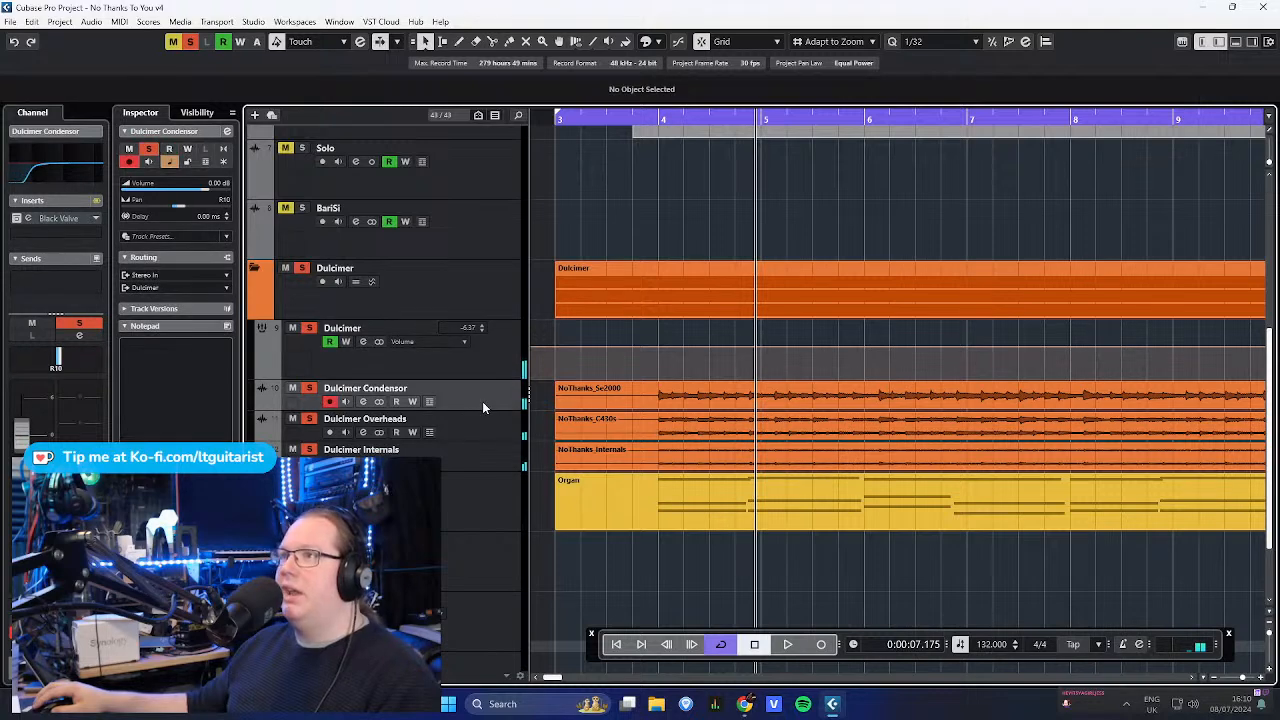
left_click(504, 433)
left_click(495, 453)
left_click(496, 432)
left_click(493, 404)
left_click(497, 431)
left_click(473, 452)
left_click(468, 432)
left_click(465, 400)
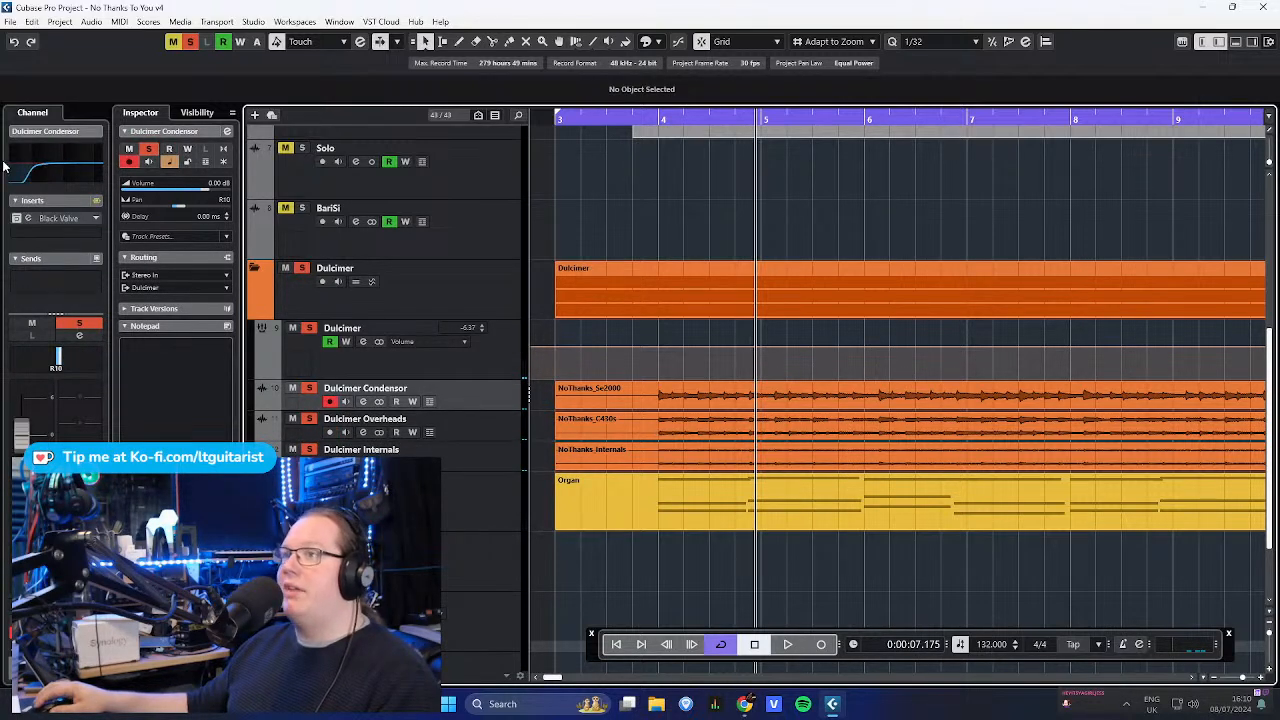
- Open the Compressor insert on the Dulcimer Internals track to examine its settings, and close it
left_click(496, 450)
left_click(60, 218)
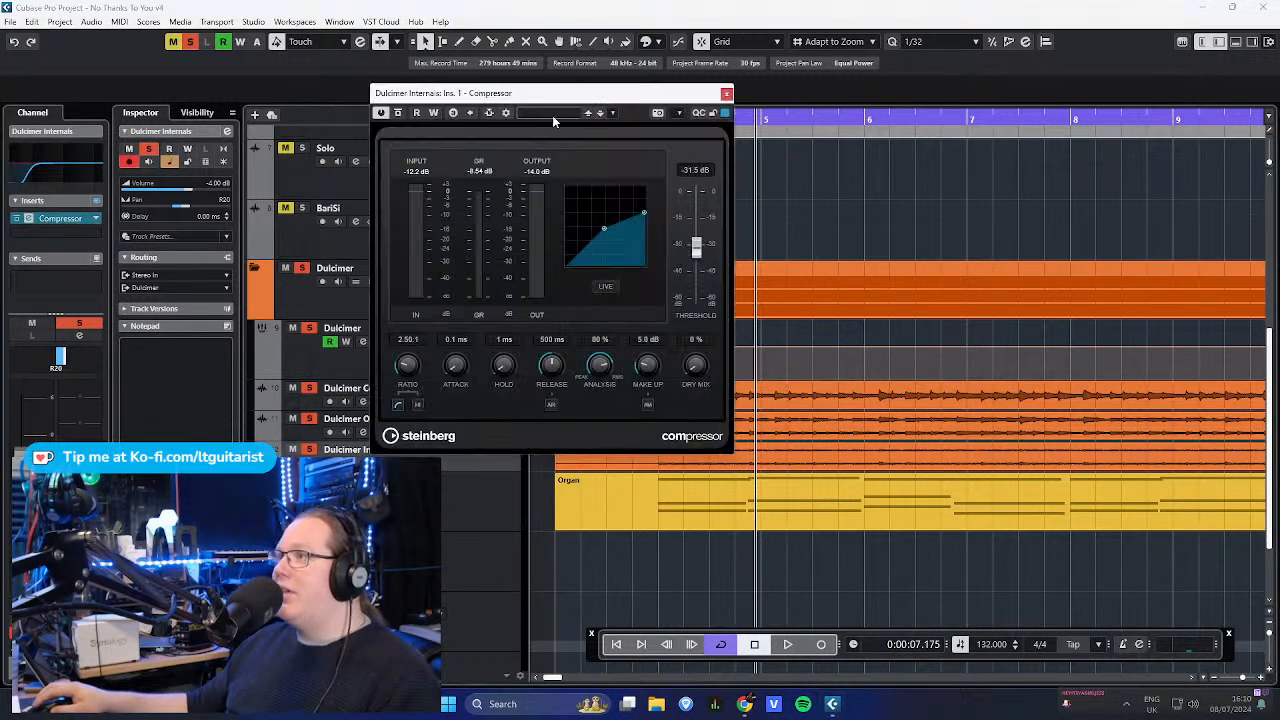
left_click_drag(565, 103, 453, 118)
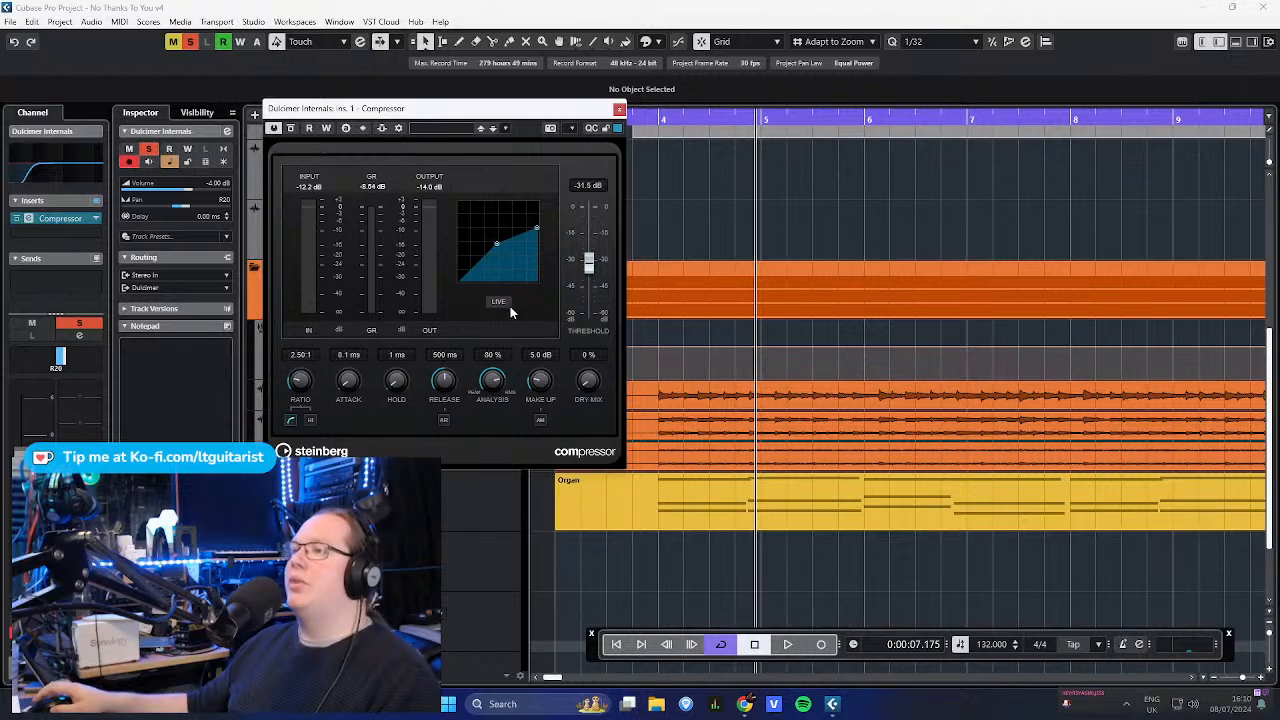
left_click(618, 110)
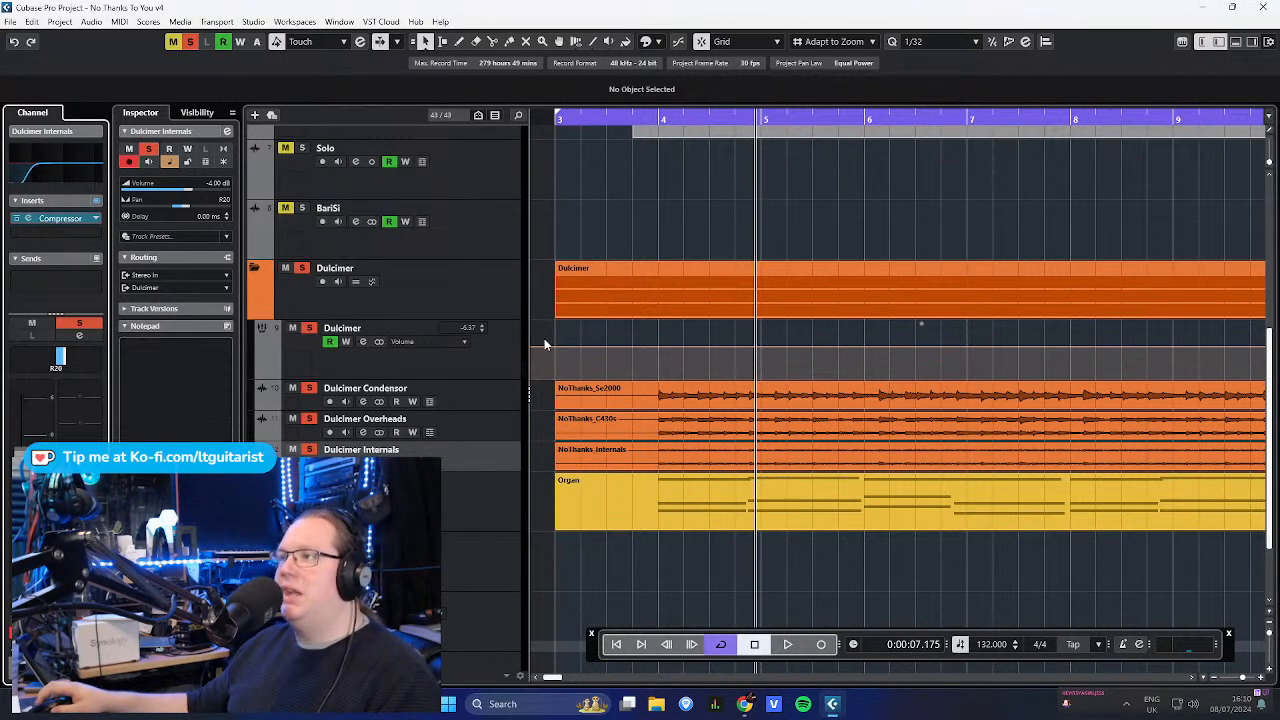
- Select the Dulcimer group track and view its volume automation across the arrangement
left_click(508, 370)
key("g")
key("g")
key("g")
key("g")
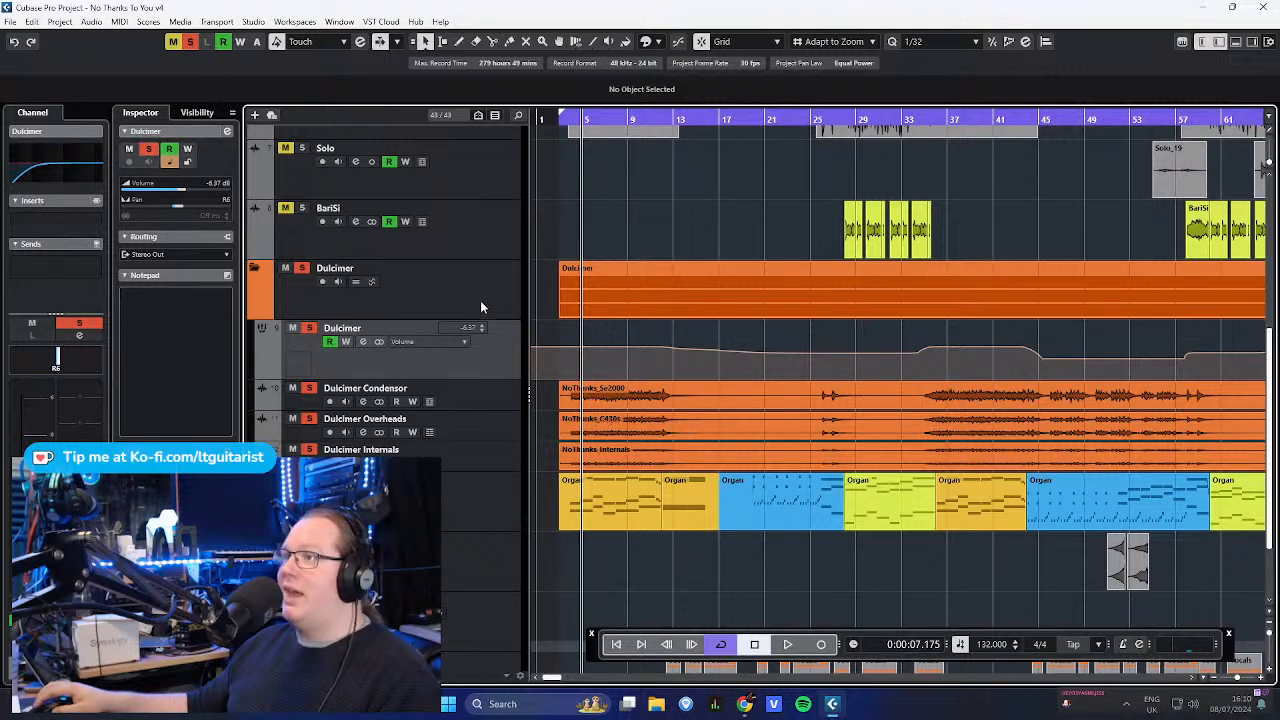
key("h")
- Play the soloed dulcimer tracks from just before bar 25, following the group's volume automation
left_click(884, 117)
key("space")
key("g")
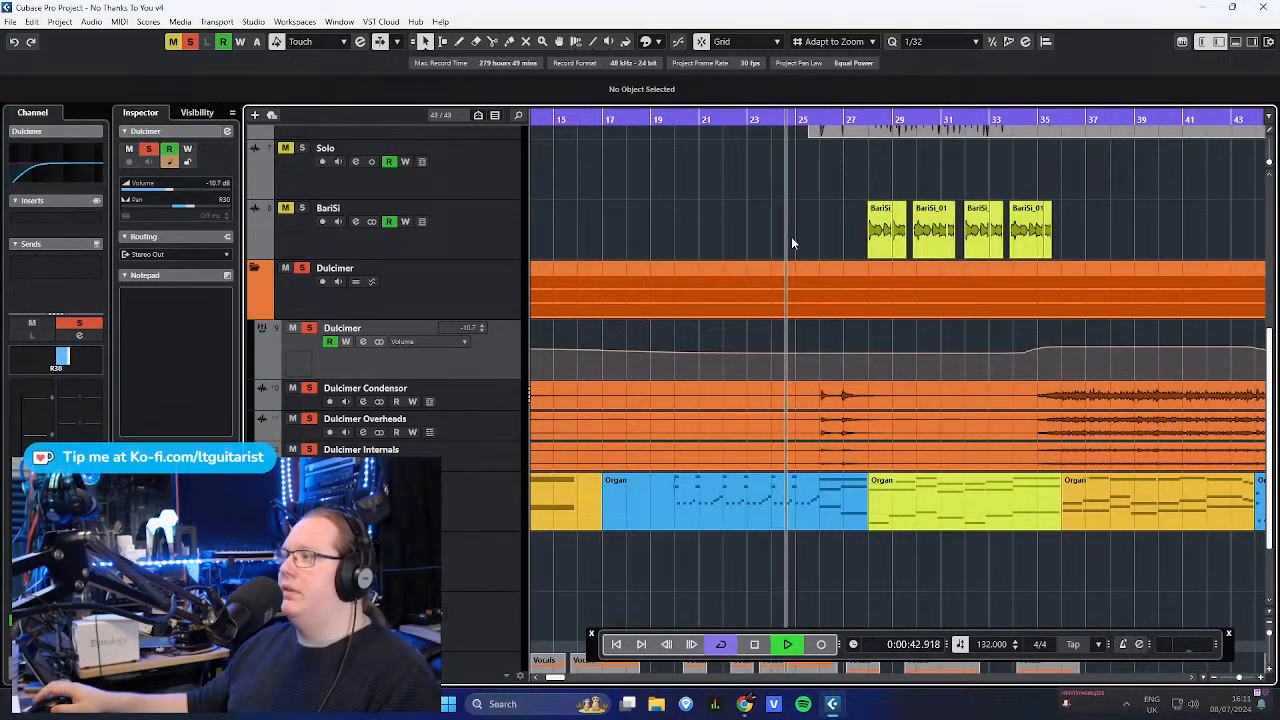
key("g")
key("h")
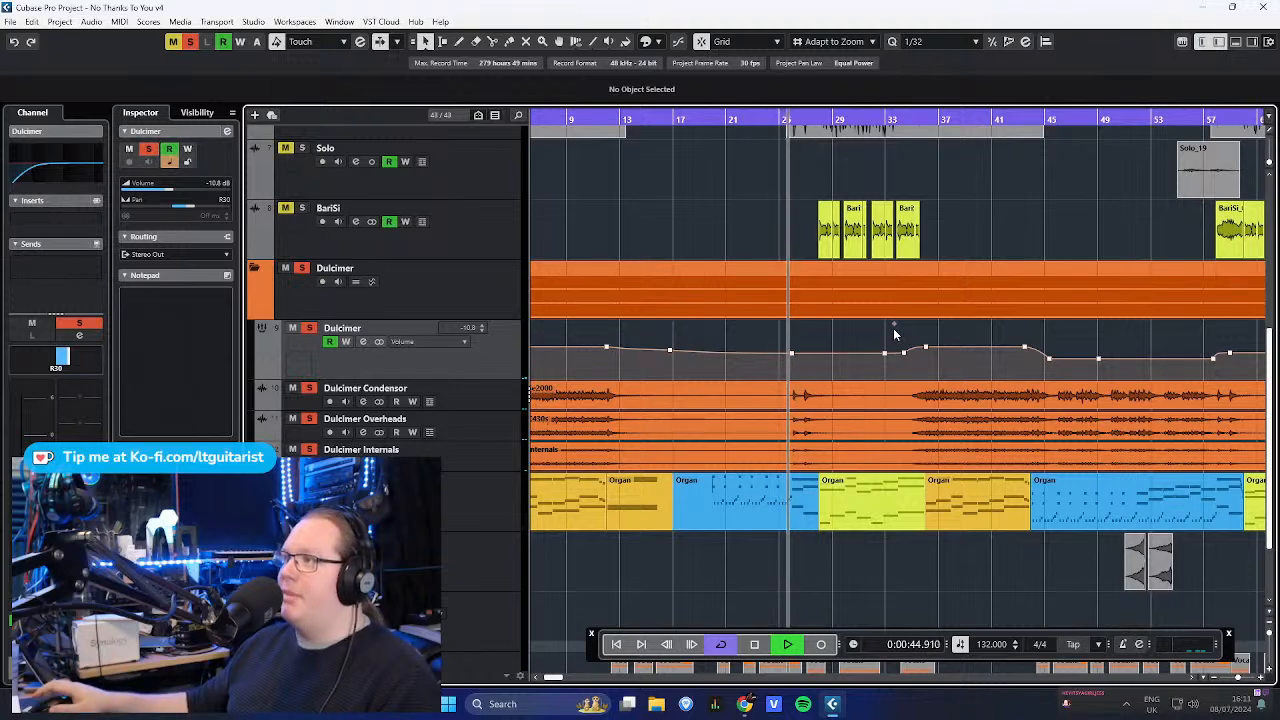
scroll(982, 261, "up", 3)
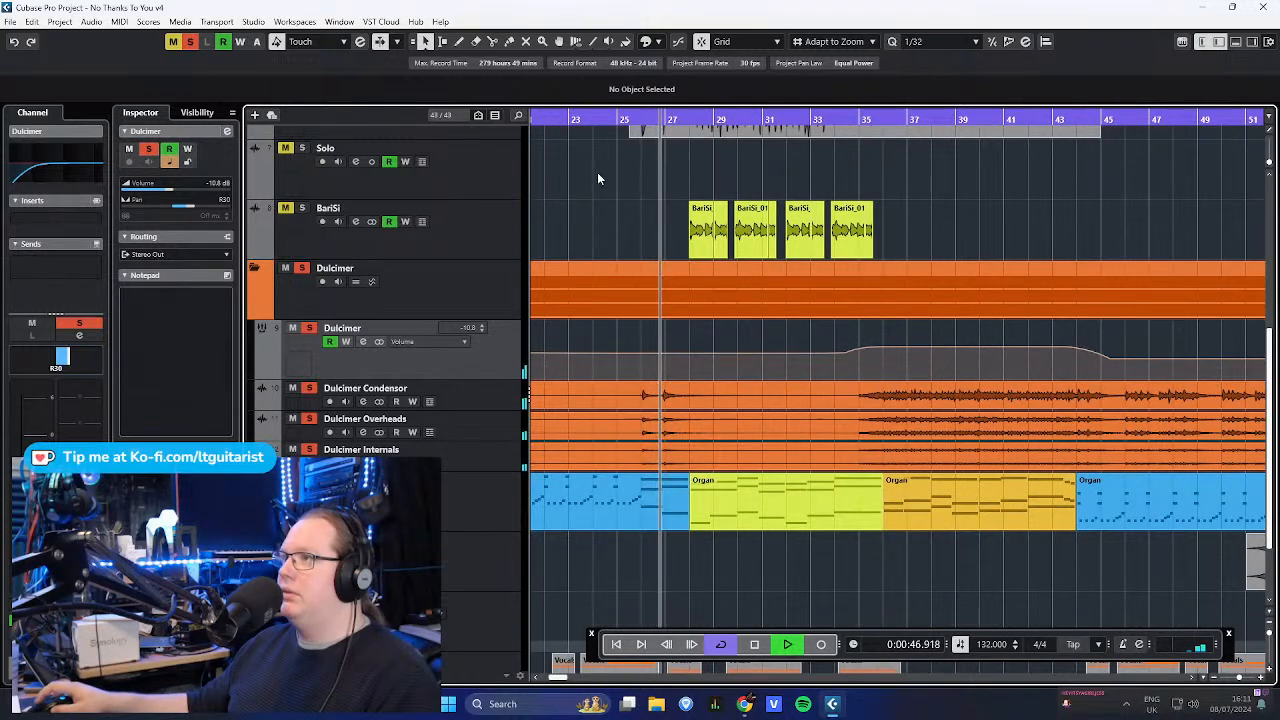
- Clear the dulcimer solo and play the full mix from about bar 25
left_click(502, 277)
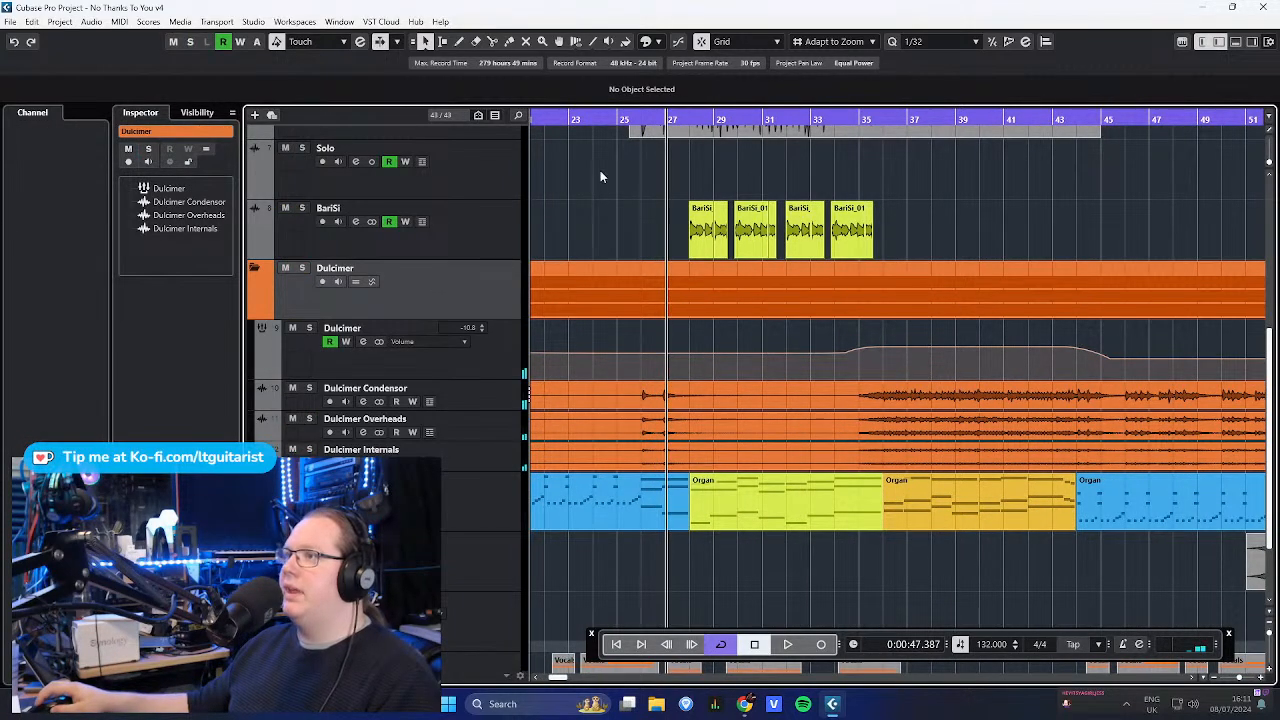
left_click_drag(615, 122, 622, 129)
key("space")
scroll(653, 258, "up", 2)
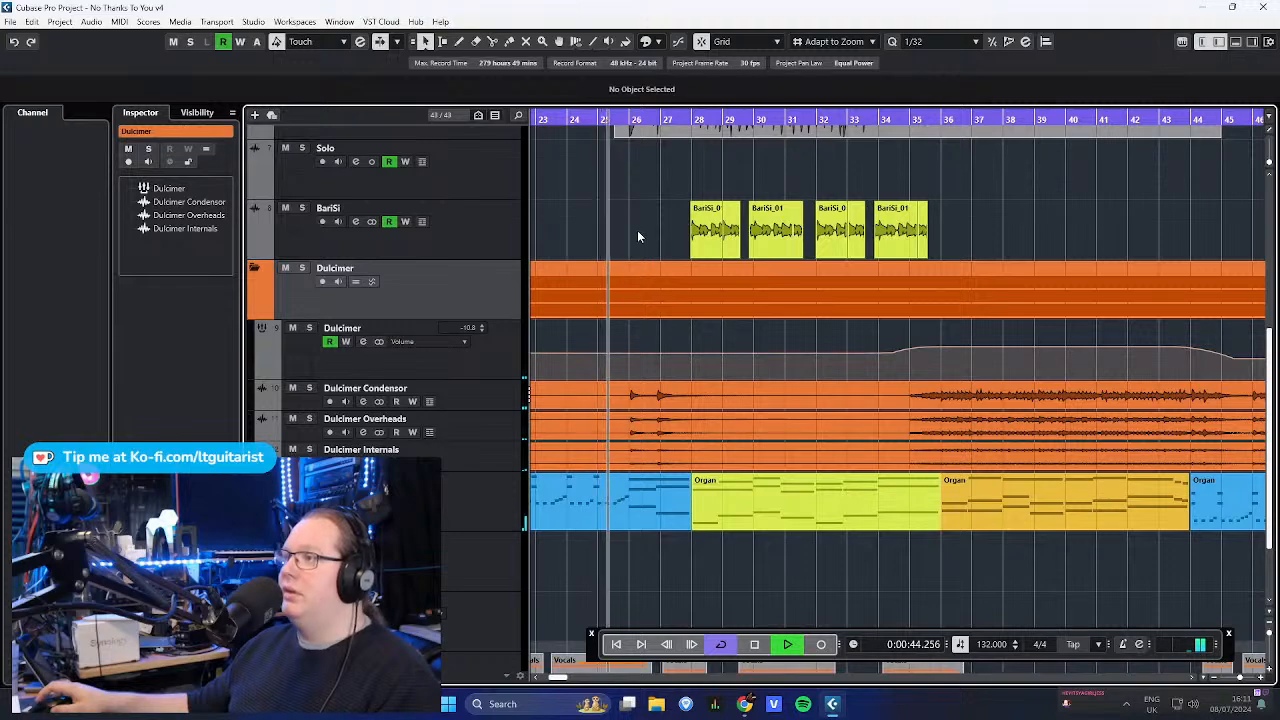
scroll(636, 229, "up", 2)
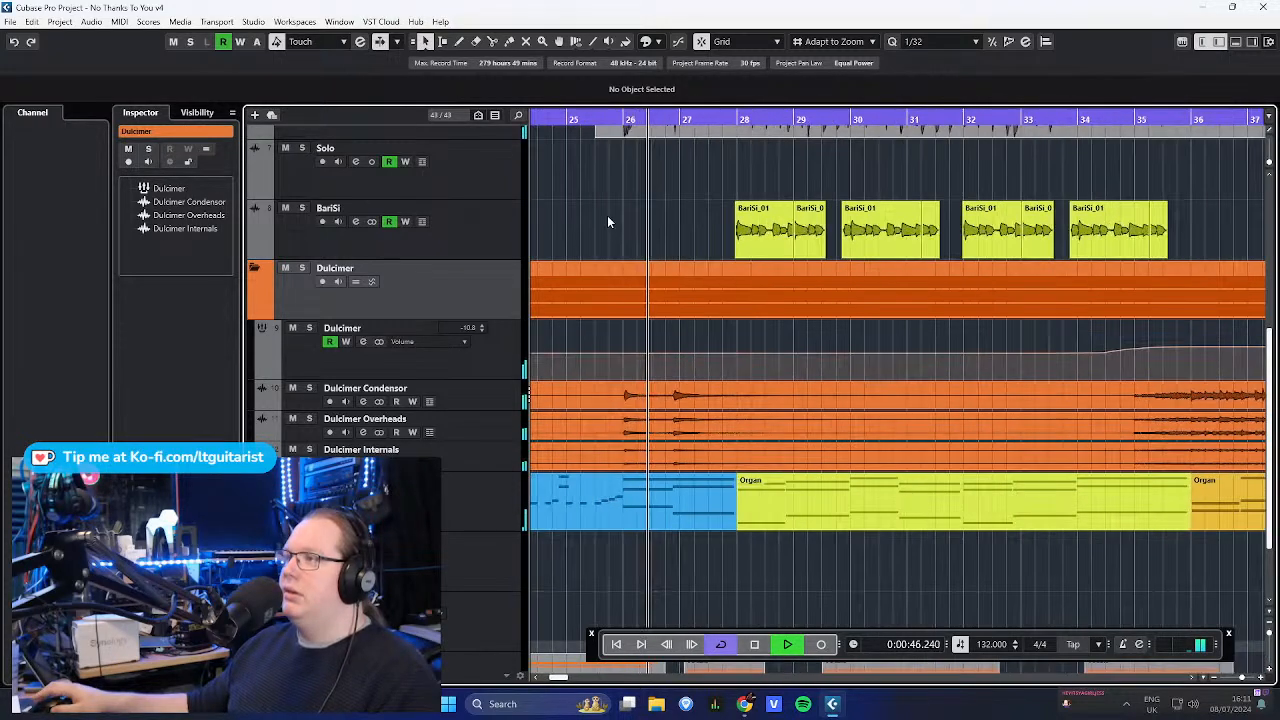
scroll(644, 212, "down", 3)
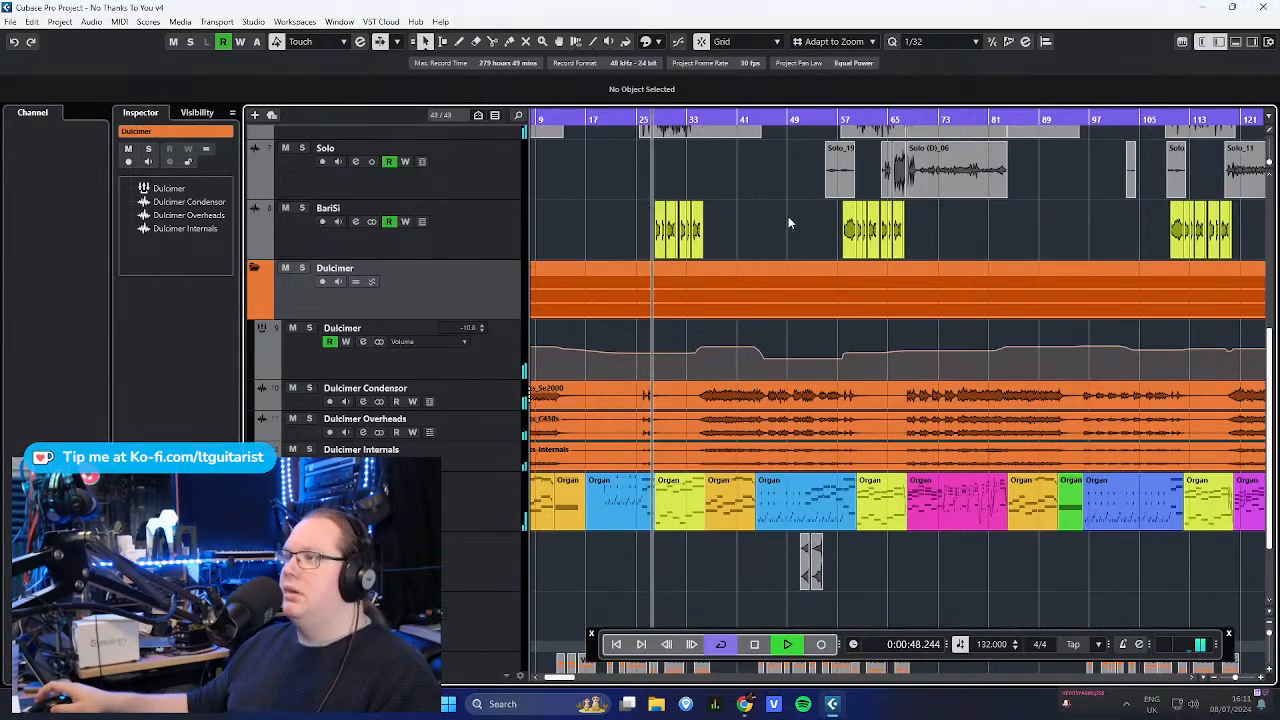
scroll(788, 216, "down", 2)
- Listen to the dulcimer's entry in the full mix by playing from bar 35
key("space")
left_click_drag(655, 121, 655, 117)
scroll(655, 212, "up", 3)
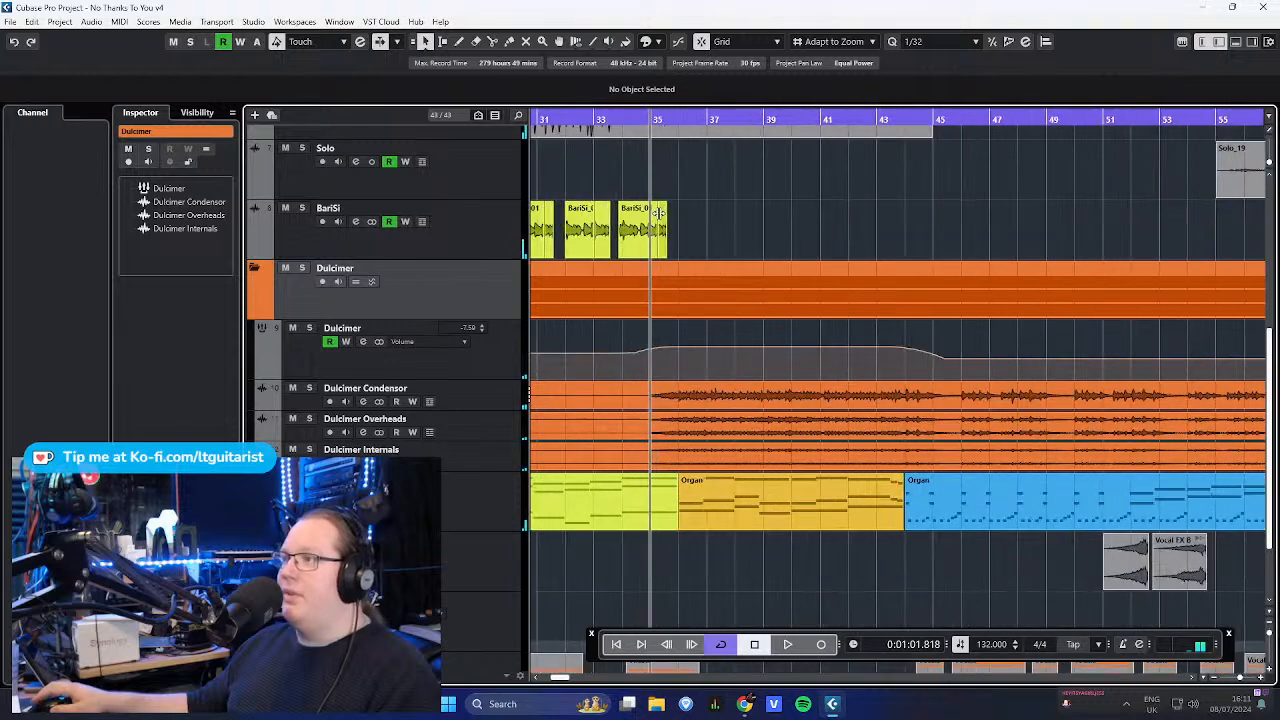
key("space")
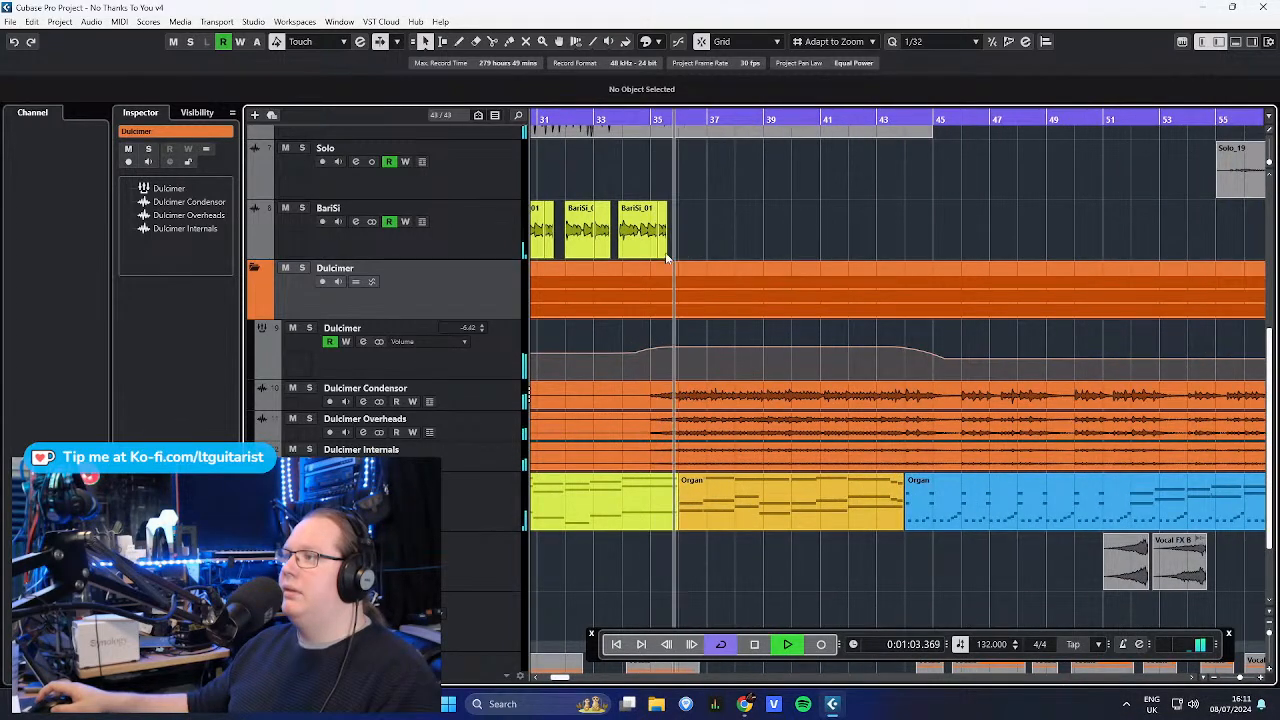
key("space")
- Solo the Dulcimer folder, play it from bar 35 and add Guitar 2 to the solo for comparison
key("s")
left_click(649, 125)
key("space")
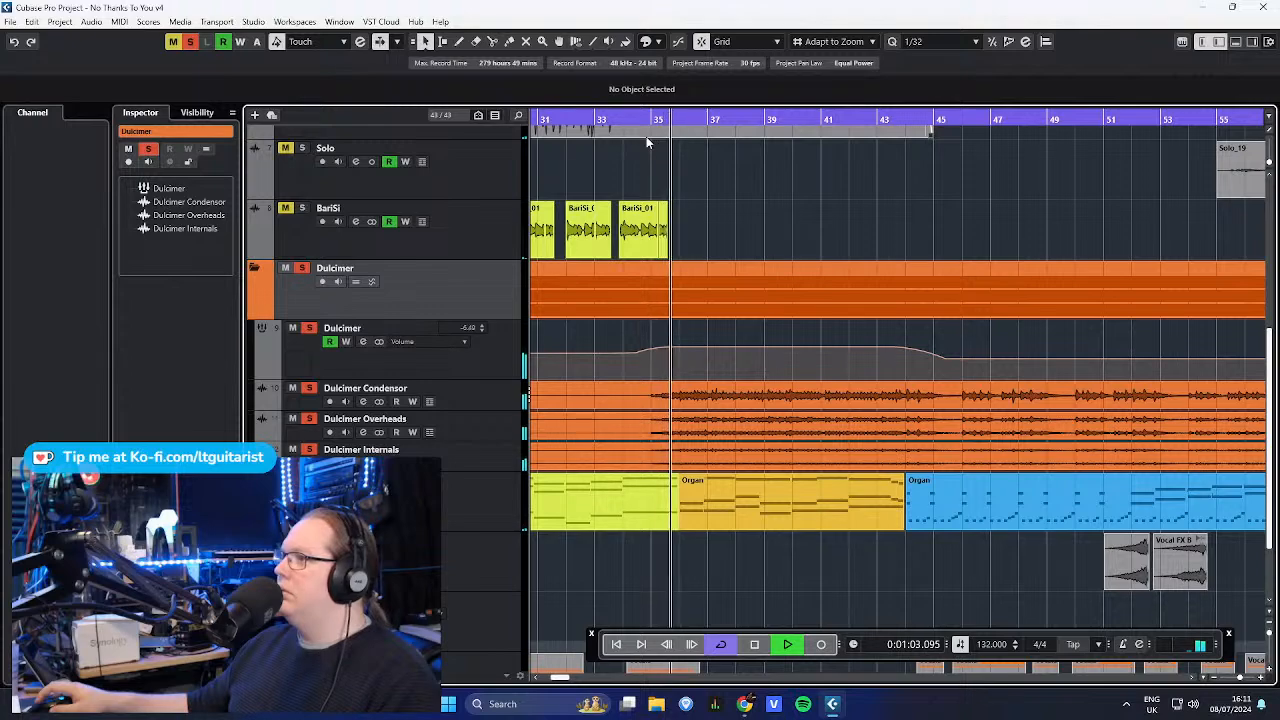
scroll(495, 300, "up", 5)
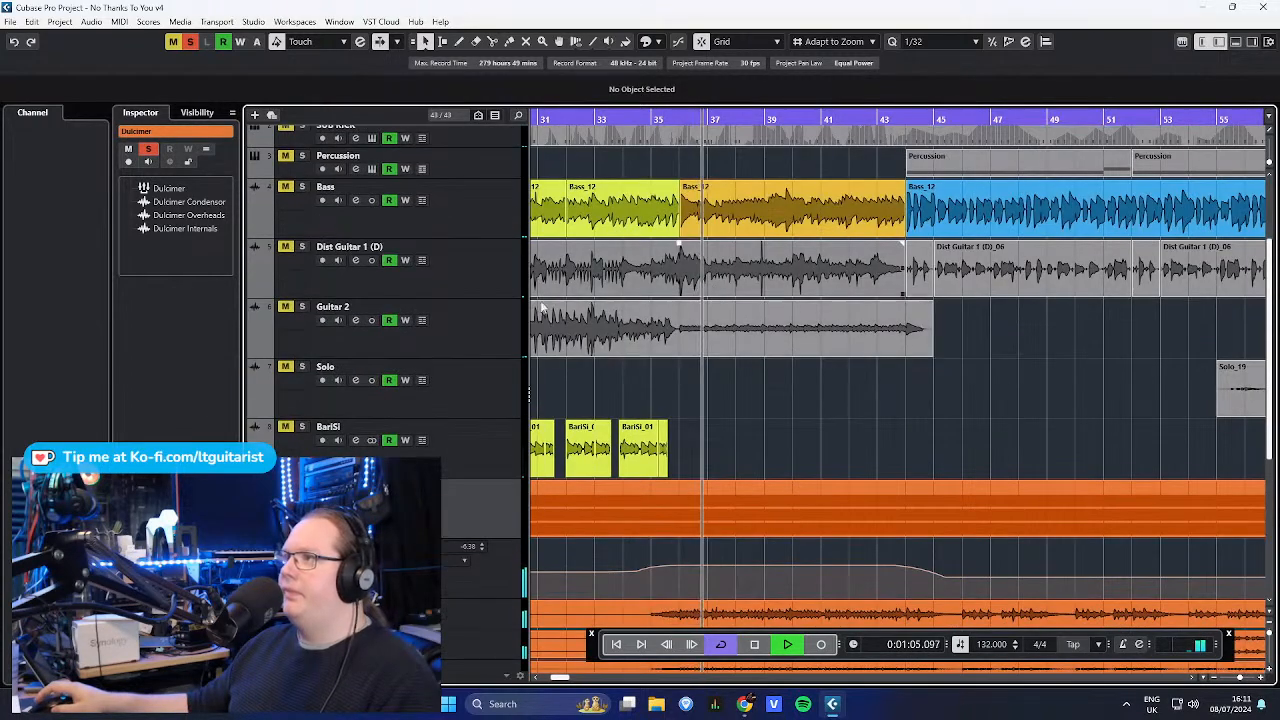
left_click(490, 348)
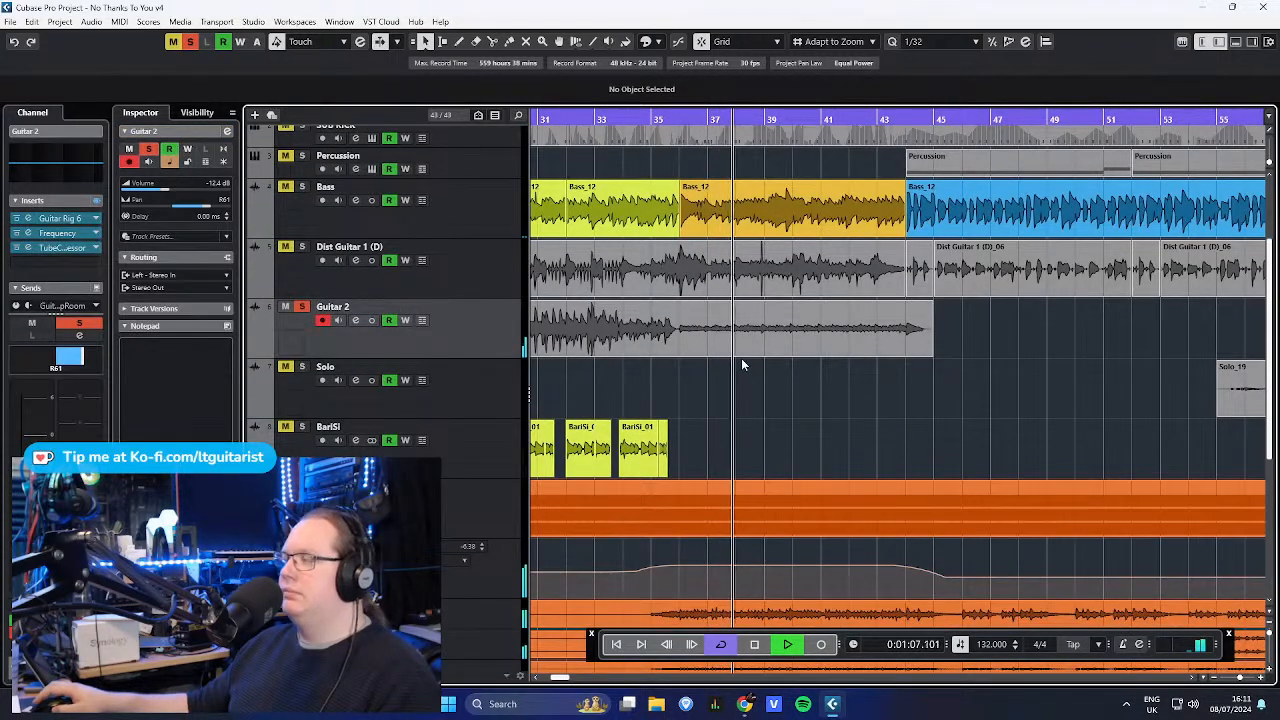
key("g")
scroll(716, 332, "down", 2)
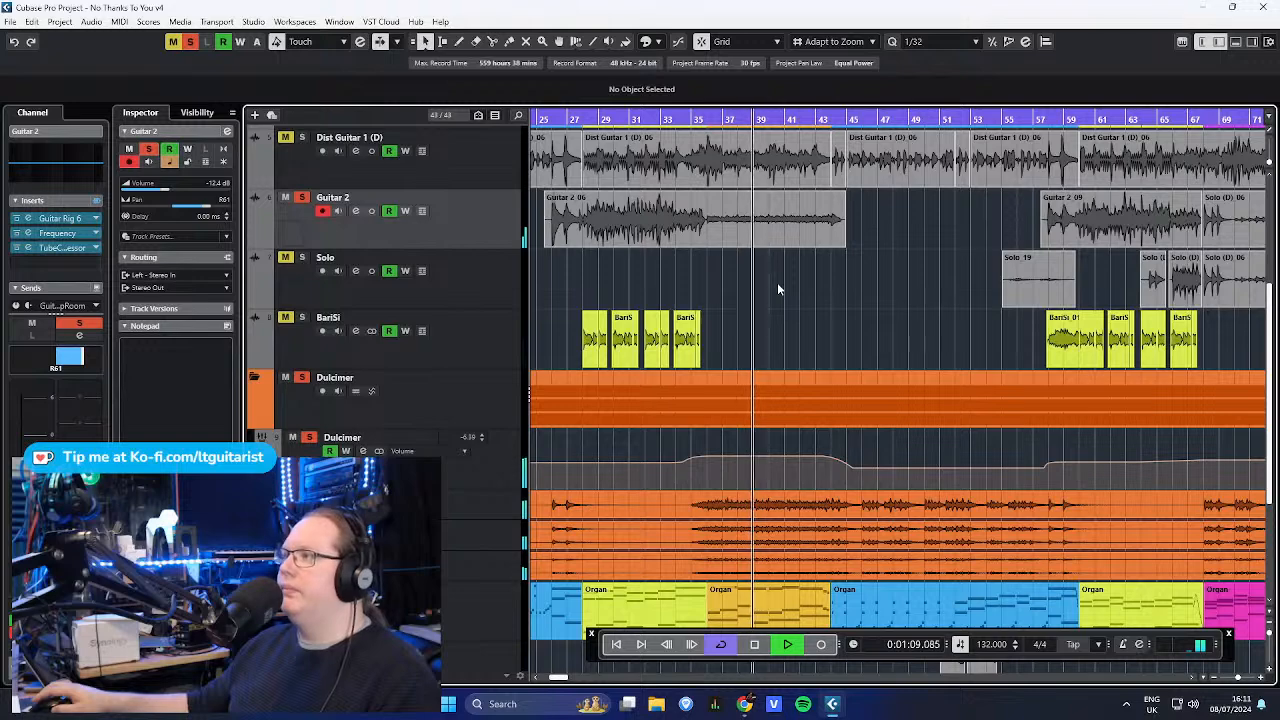
- Stop playback, clear the solos and review the Dulcimer group track's volume automation over the whole song
left_click(474, 426)
key("g")
key("g")
key("g")
key("g")
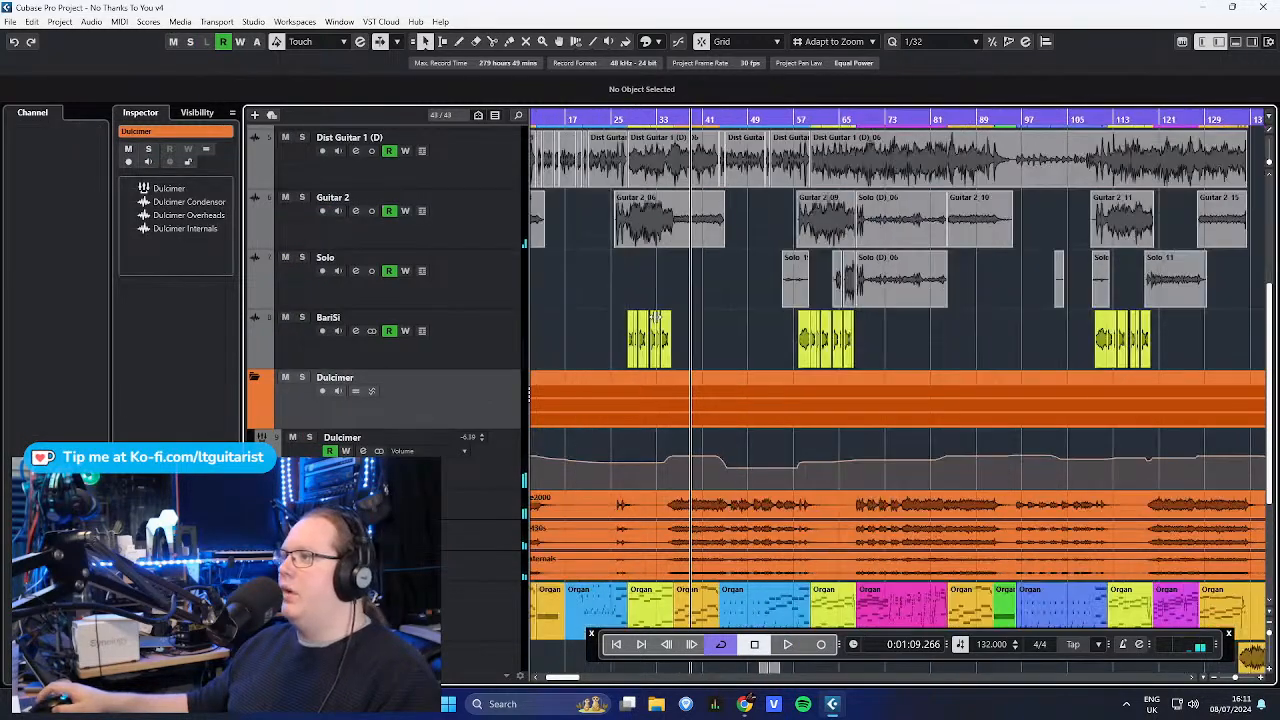
key("h")
key("h")
key("h")
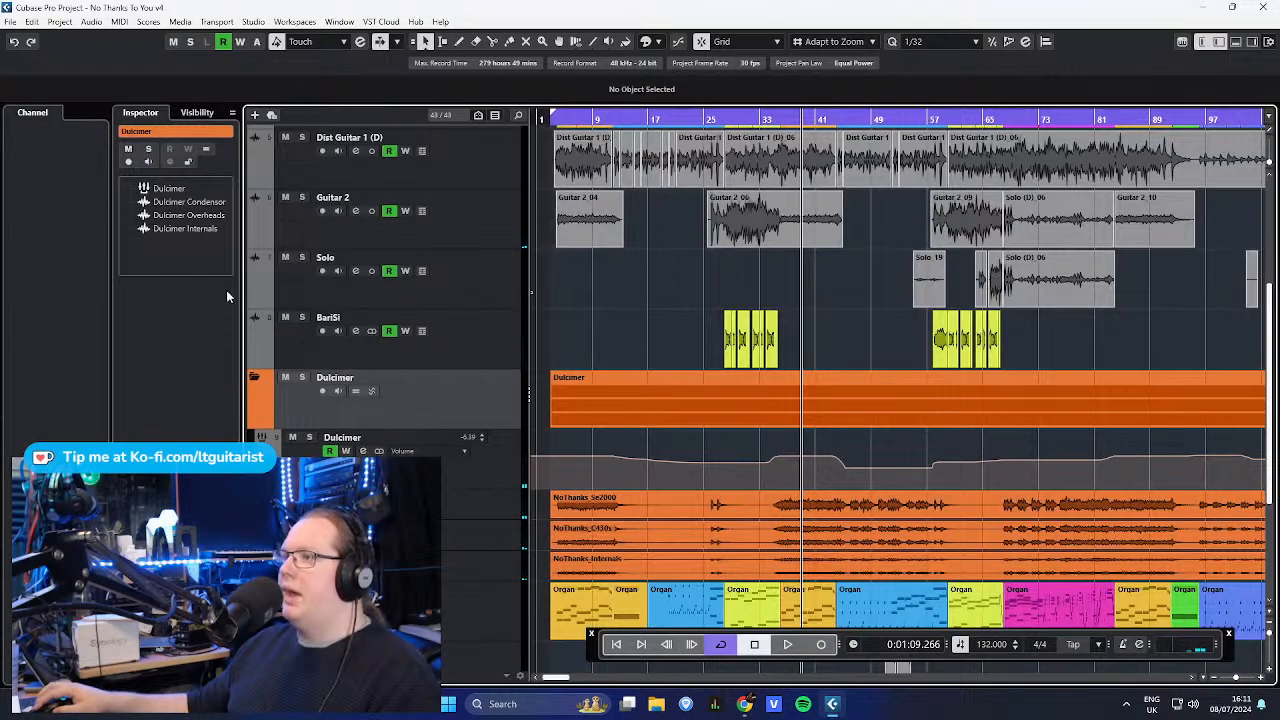
scroll(621, 334, "down", 4)
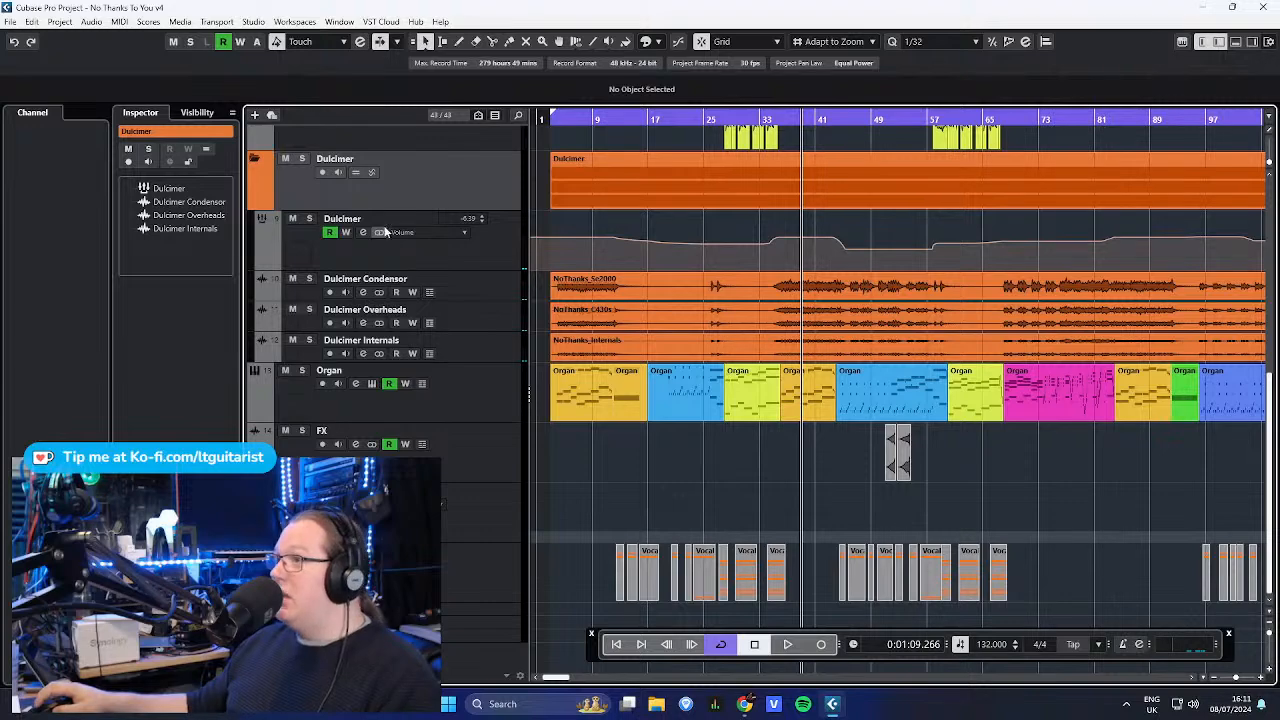
left_click(458, 264)
key("g")
key("g")
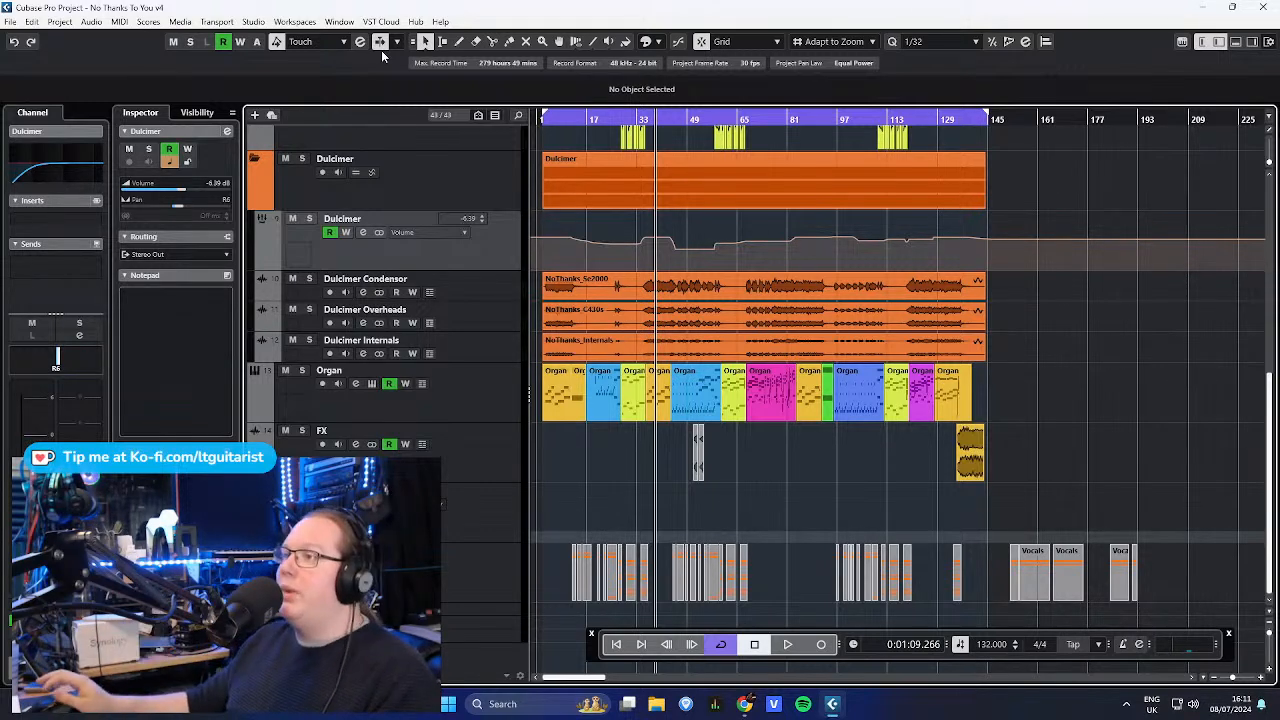
- Collapse the Dulcimer folder and solo the Organ track
left_click(266, 174)
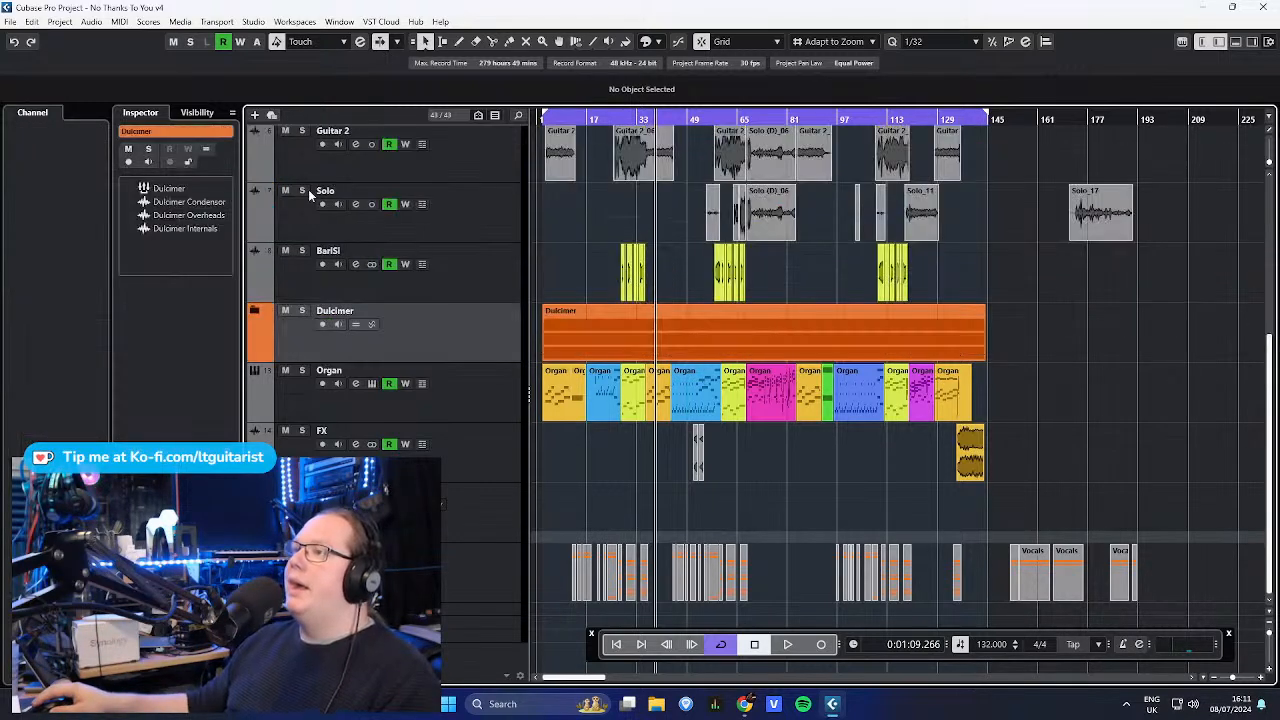
left_click(469, 404)
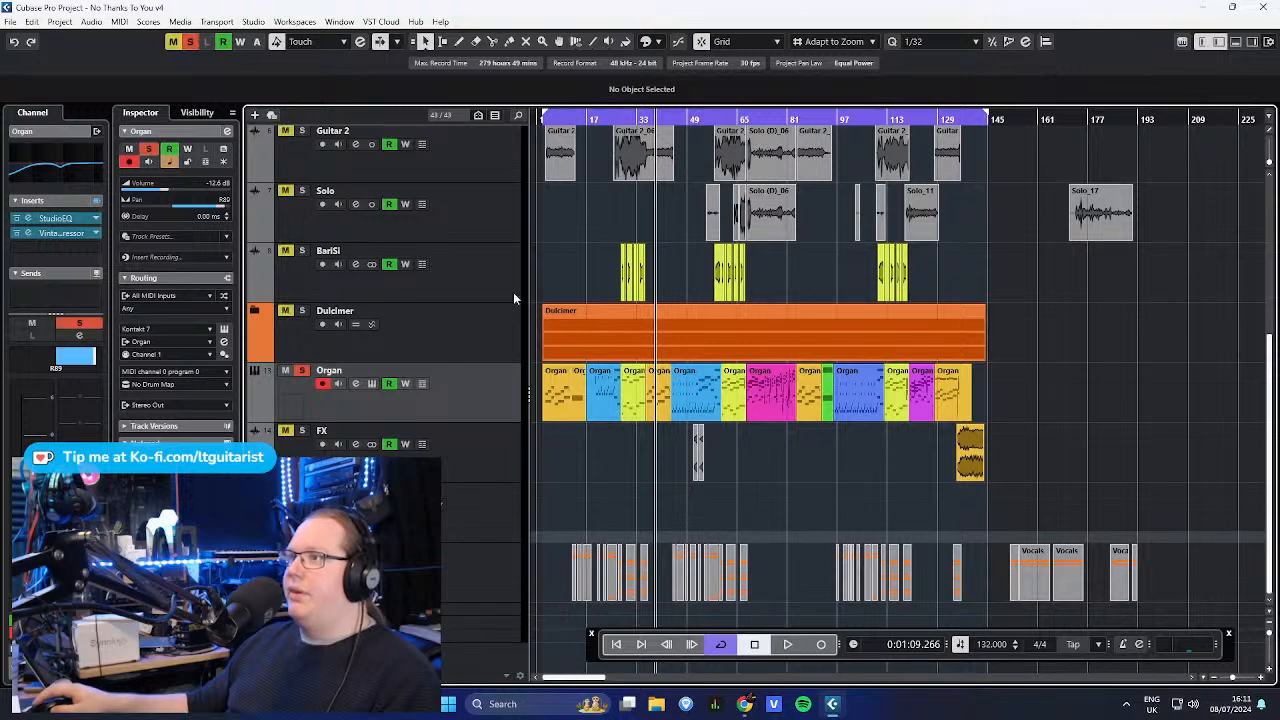
- Open the Organ track's Kontakt 7 instrument to examine the organ patch, and close it
key("h")
key("h")
left_click(225, 330)
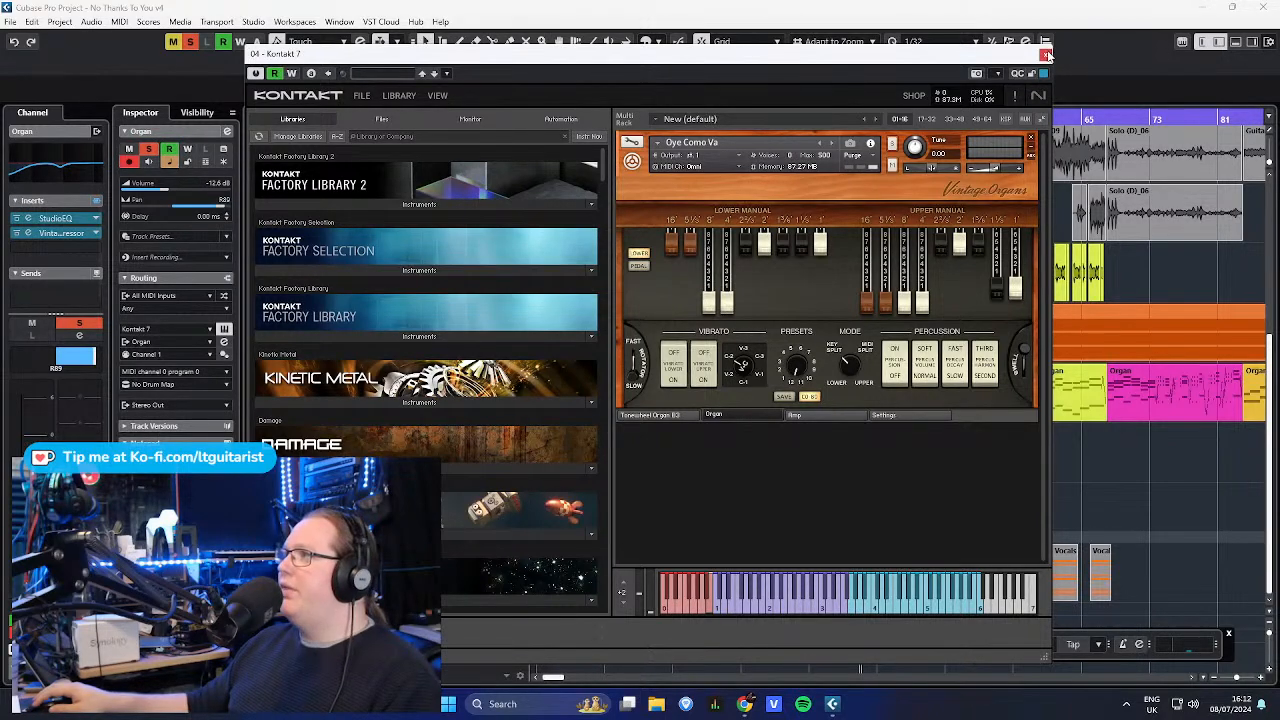
left_click(1046, 55)
- Show the Organ track's used automation, shrink the Volume and EQ 2 Gain lanes for review, and hide them again
left_click(262, 413)
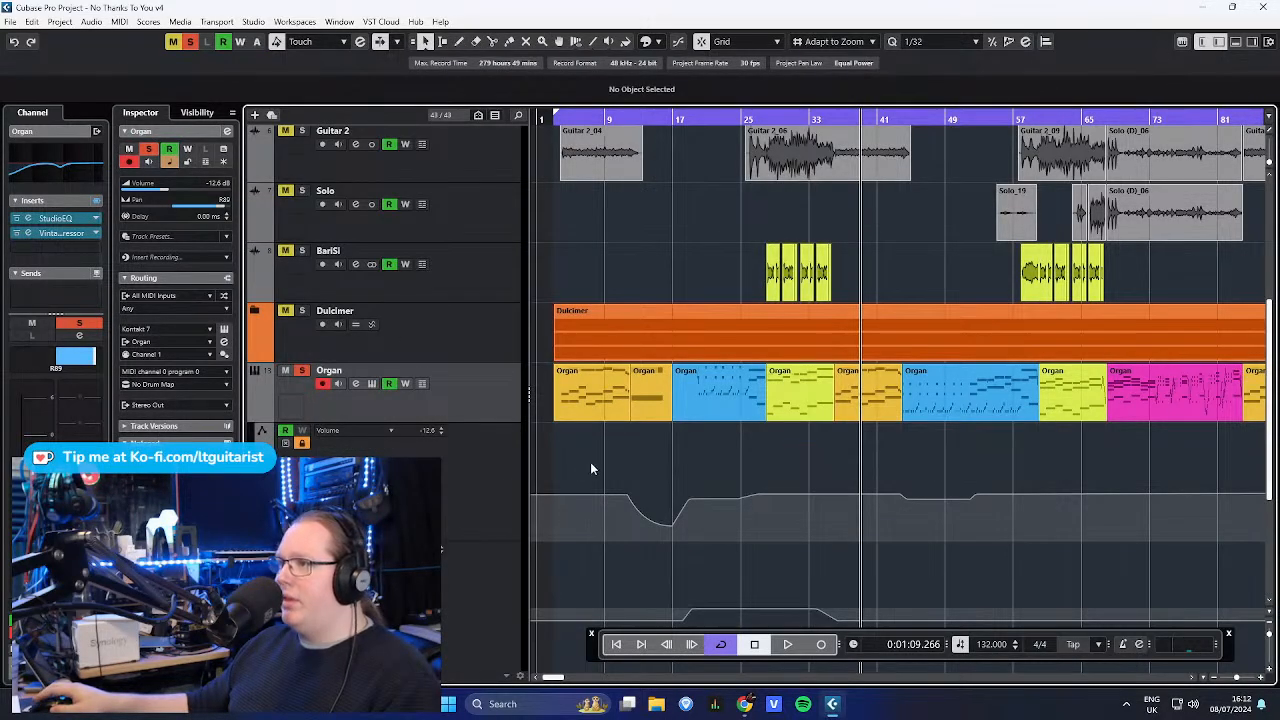
scroll(590, 470, "down", 4)
key("g")
right_click(515, 182)
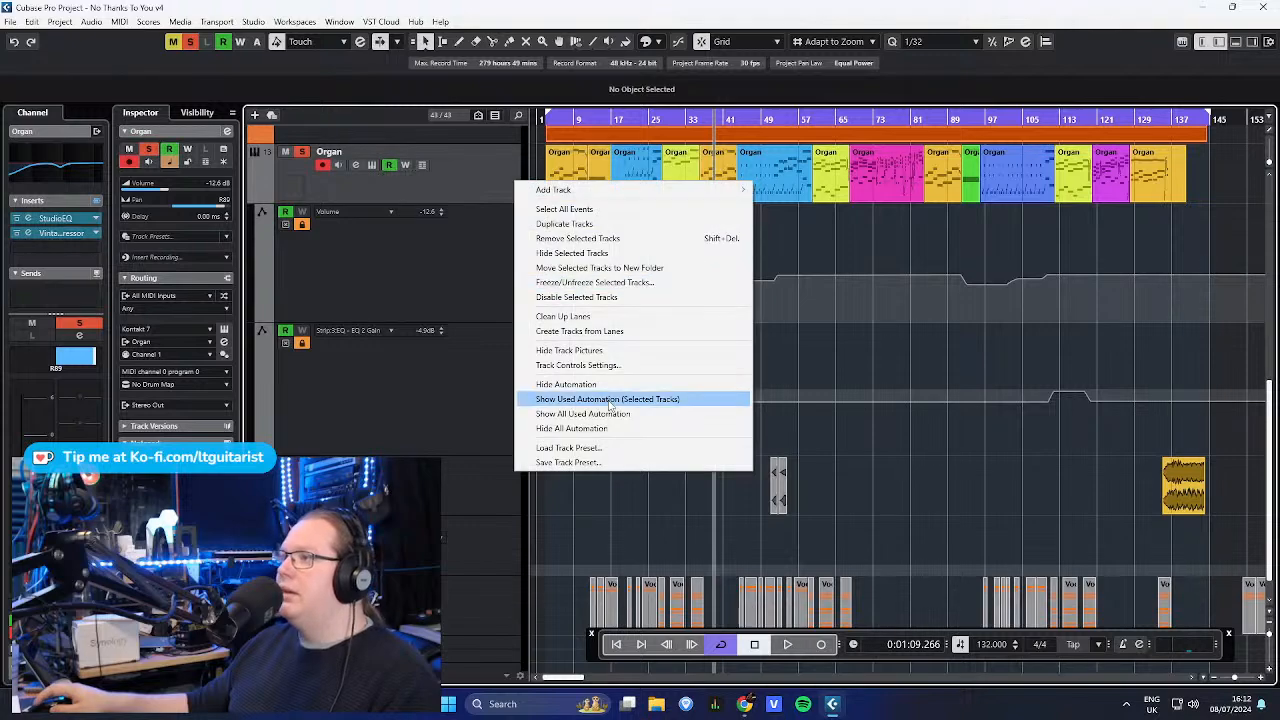
left_click(608, 399)
scroll(567, 400, "down", 4)
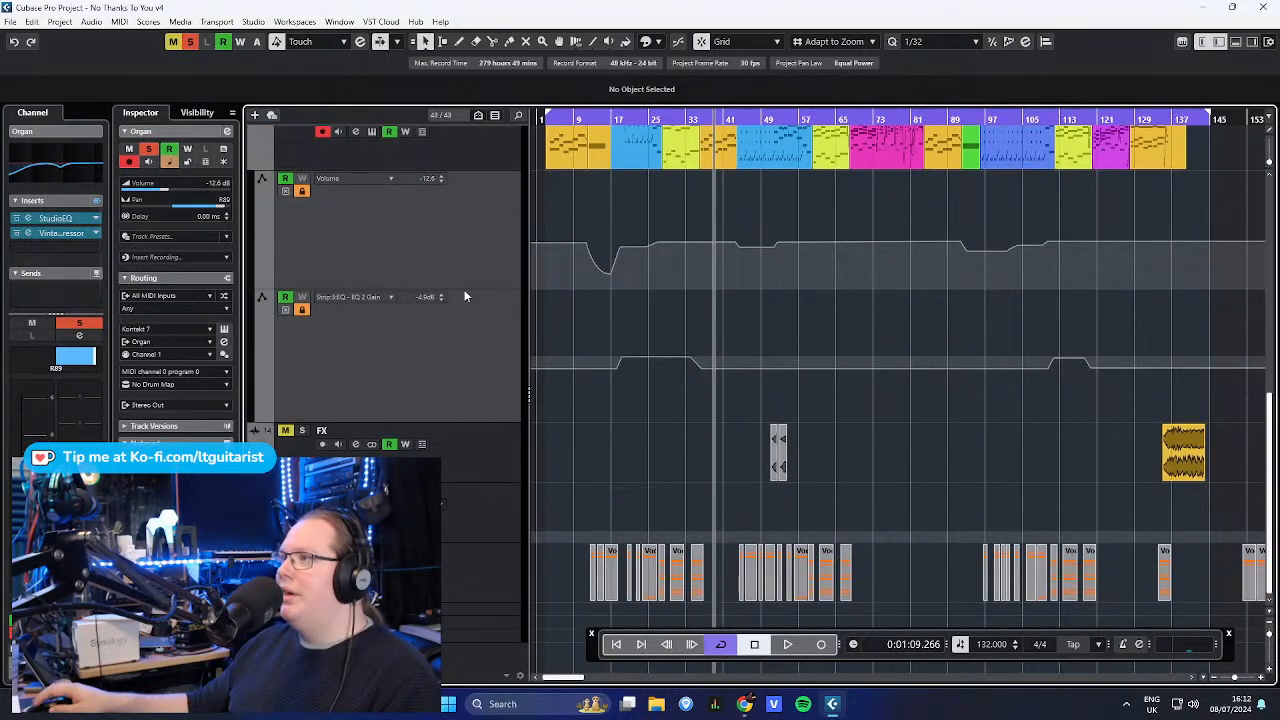
left_click_drag(473, 290, 499, 231)
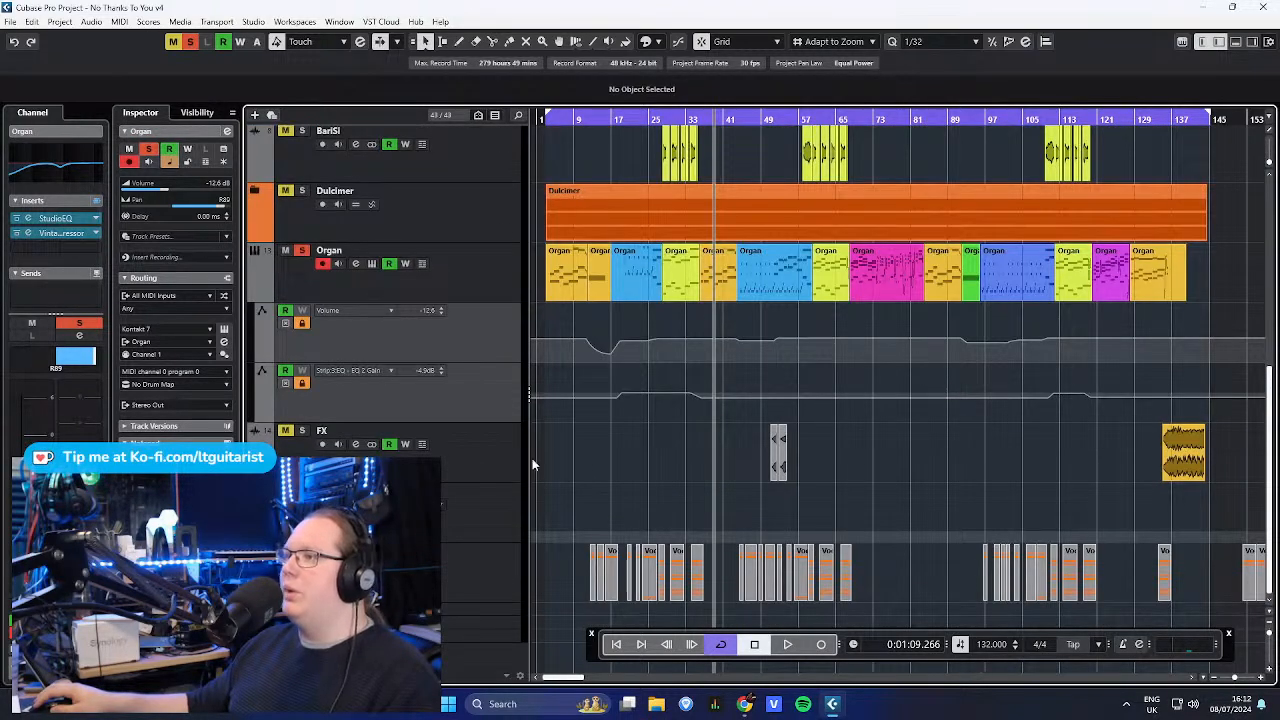
left_click(256, 296)
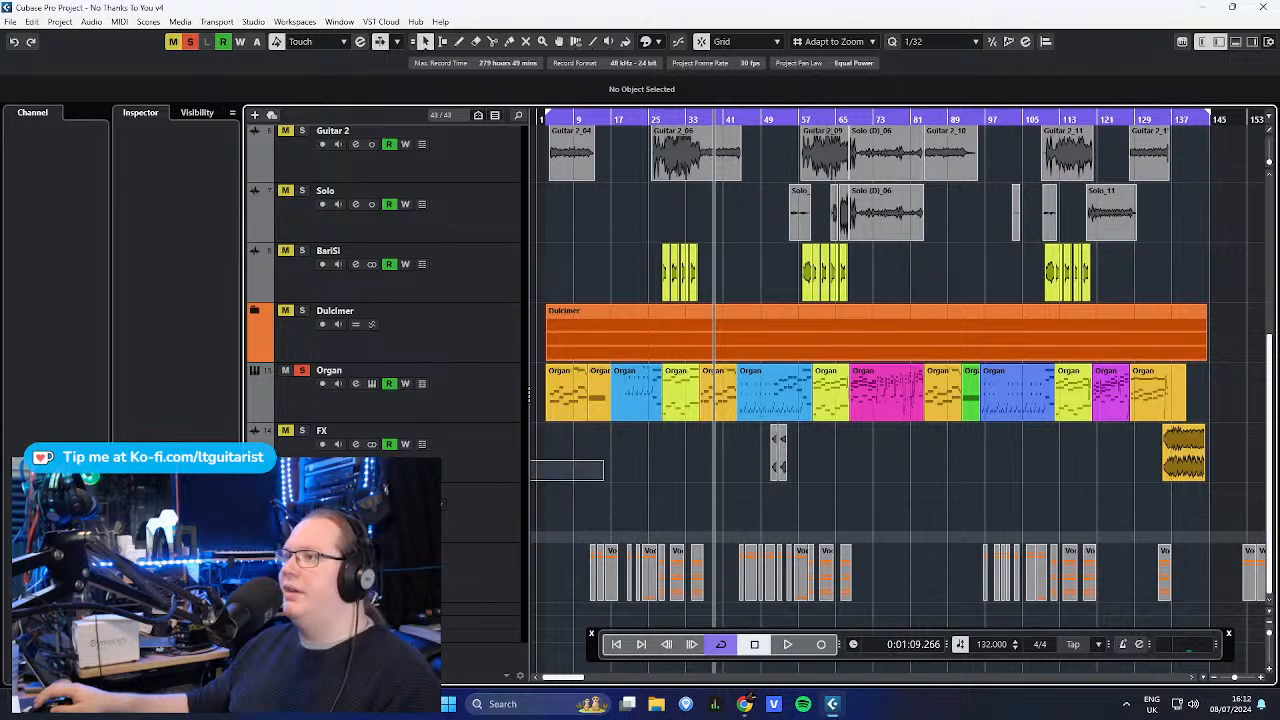
left_click_drag(435, 460, 572, 460)
scroll(652, 502, "up", 3)
left_click_drag(644, 486, 435, 474)
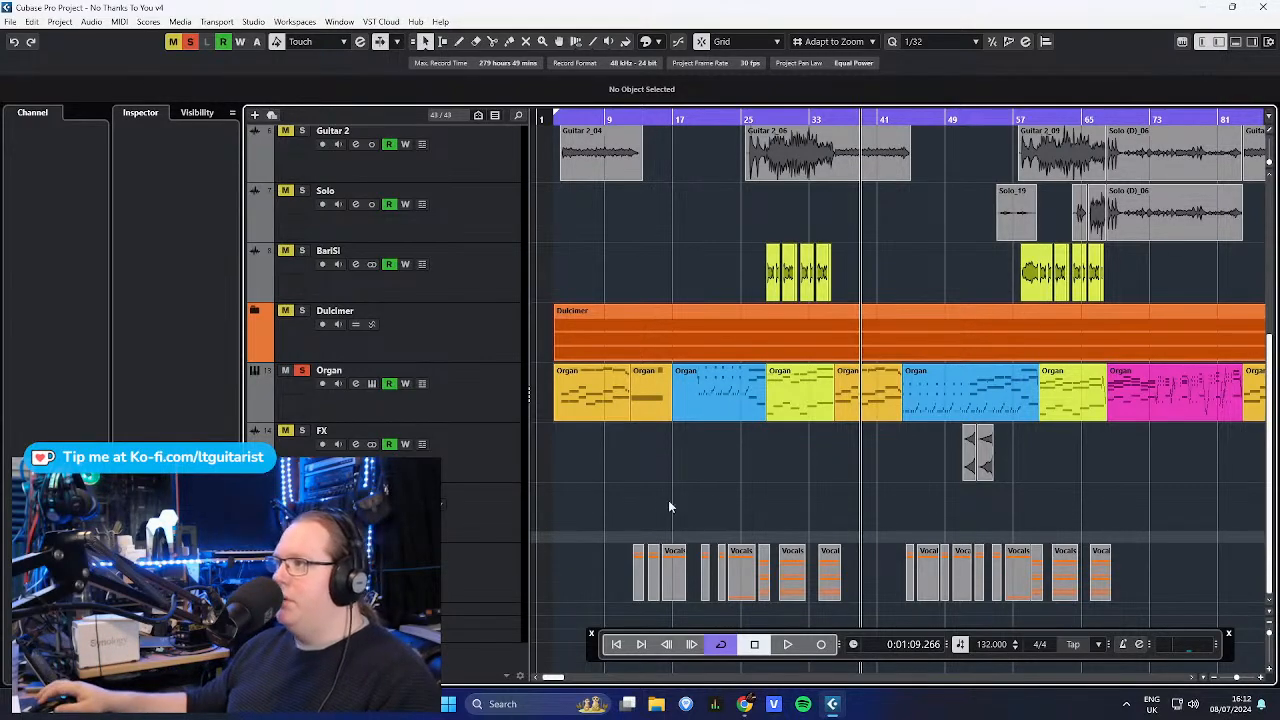
scroll(811, 491, "up", 3)
scroll(809, 491, "down", 5)
scroll(636, 480, "up", 4)
left_click_drag(638, 469, 425, 470)
scroll(586, 239, "up", 3)
left_click_drag(611, 248, 303, 193)
- Play the soloed organ from bar 3 and open its first part in the Key Editor to examine the notes
left_click(594, 116)
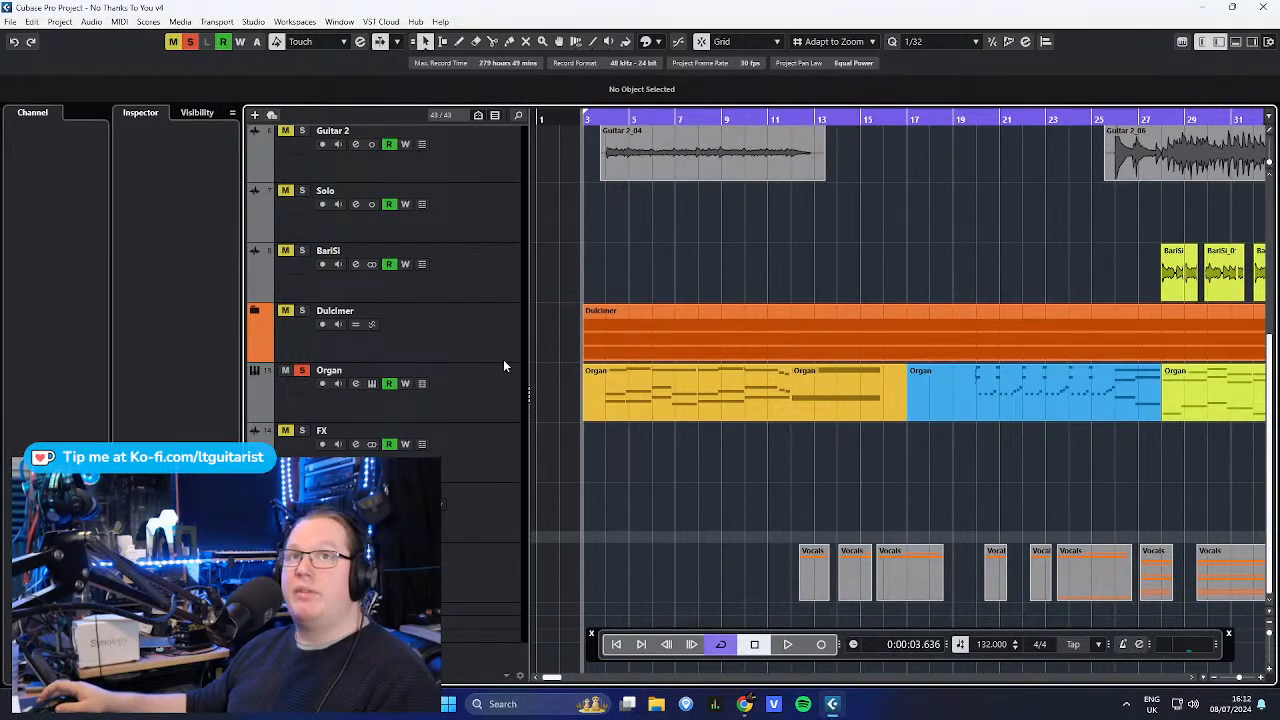
scroll(643, 415, "up", 2)
double_click(664, 389)
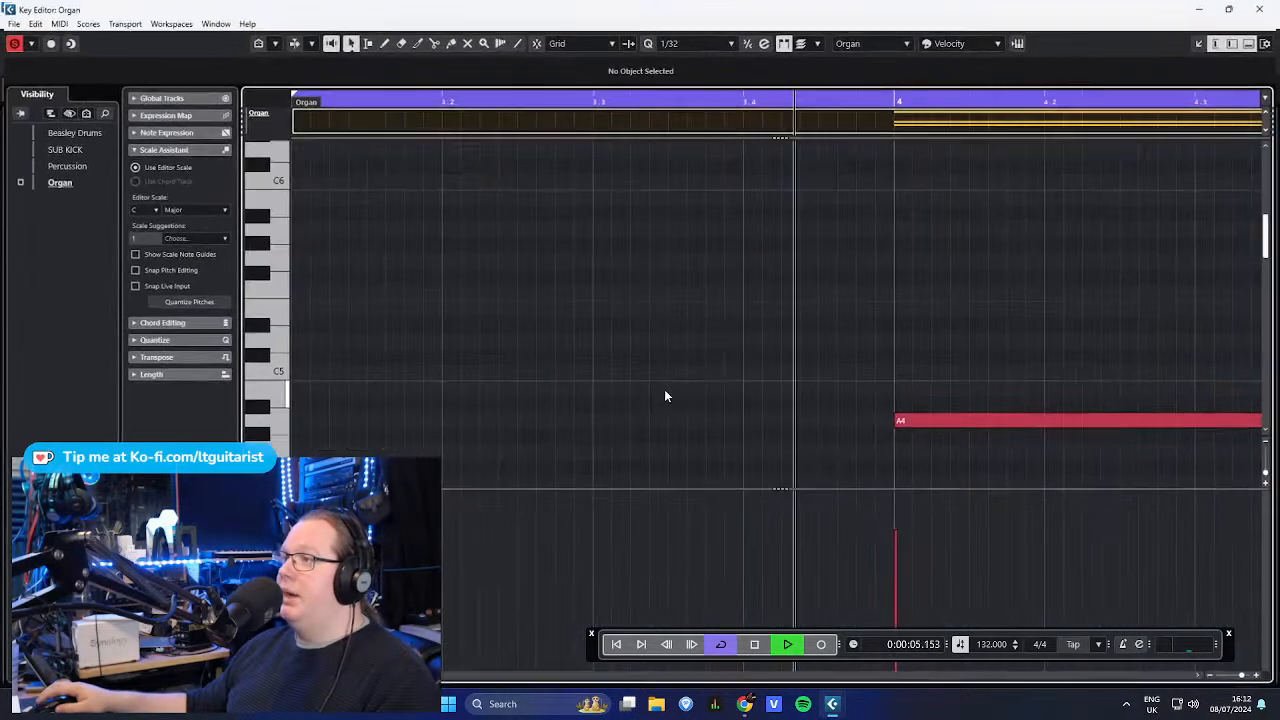
scroll(693, 298, "down", 5)
scroll(813, 320, "down", 3)
scroll(840, 360, "up", 2)
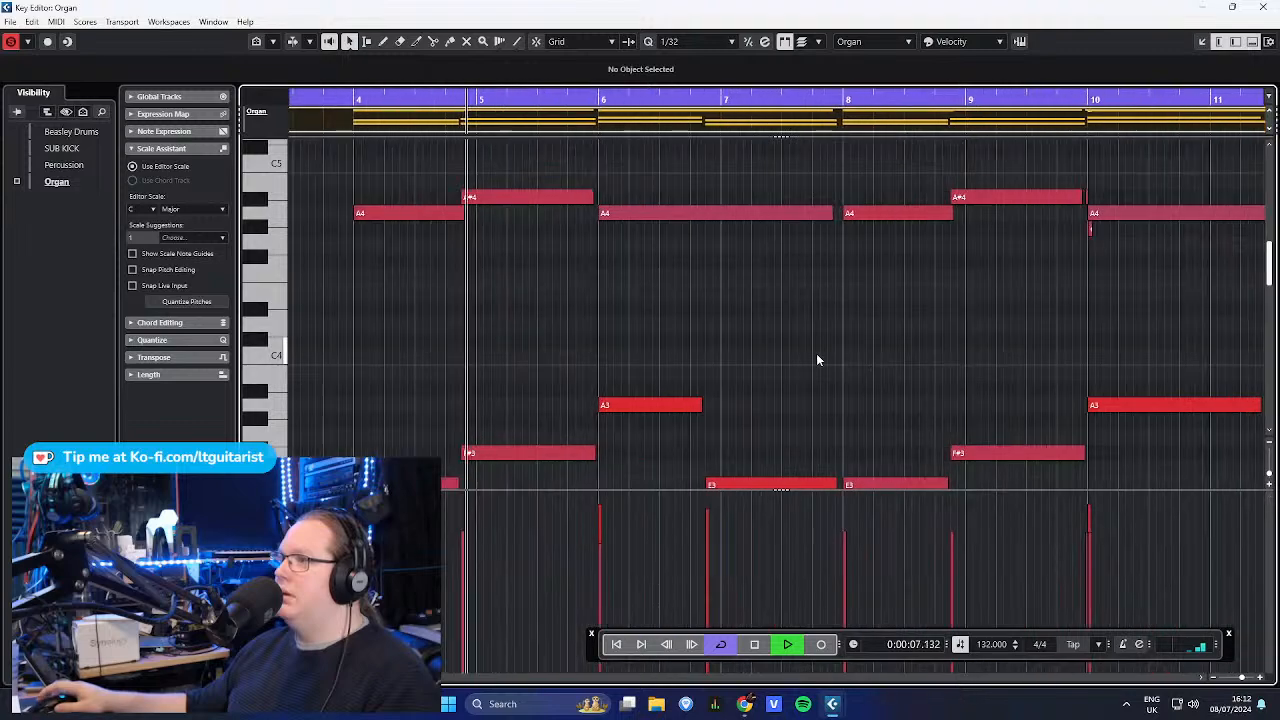
scroll(800, 356, "down", 1)
scroll(760, 350, "down", 3)
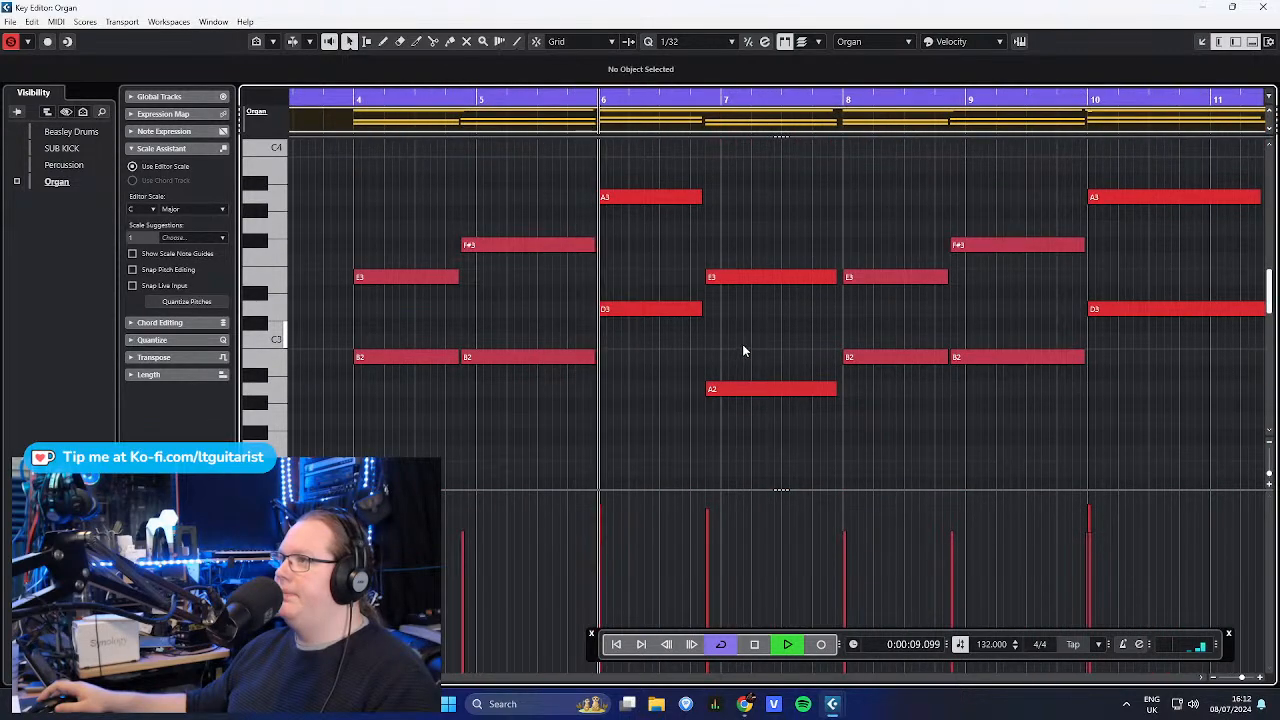
scroll(805, 275, "up", 6)
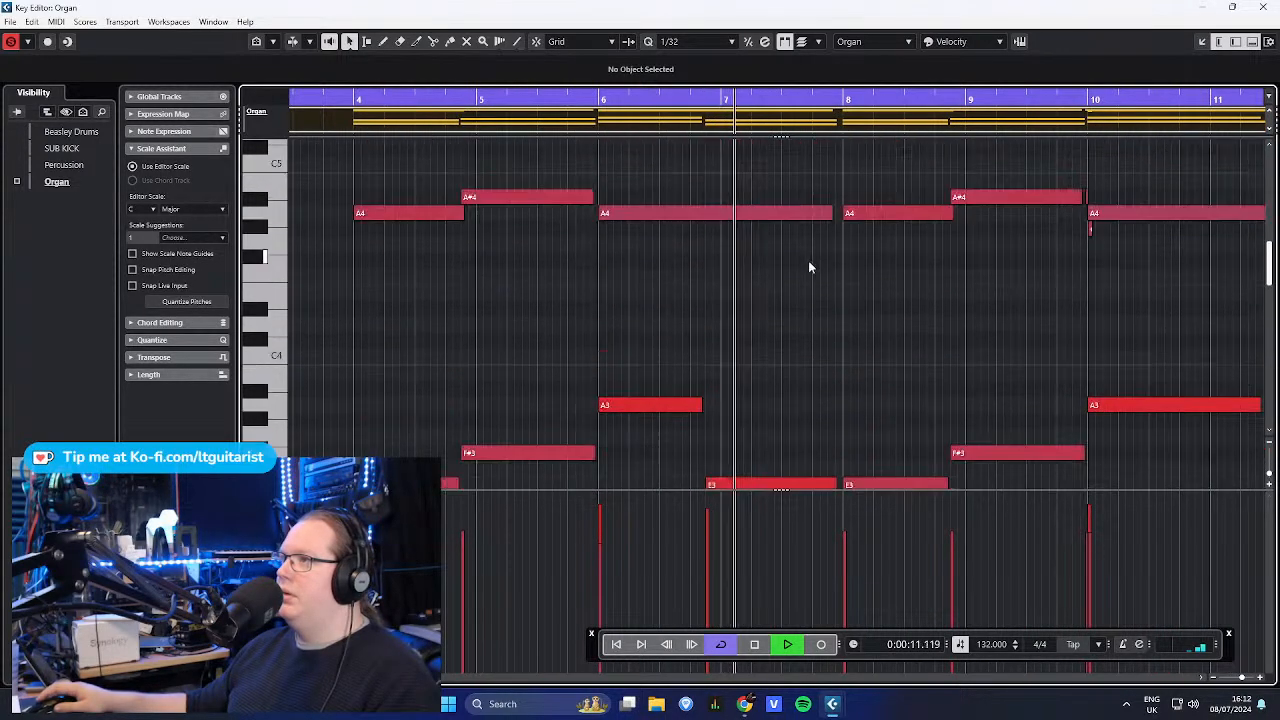
- Stop playback and select the upper A4 and A#4 notes of the organ part to examine them
key("space")
scroll(670, 250, "down", 2)
left_click_drag(522, 201, 890, 318)
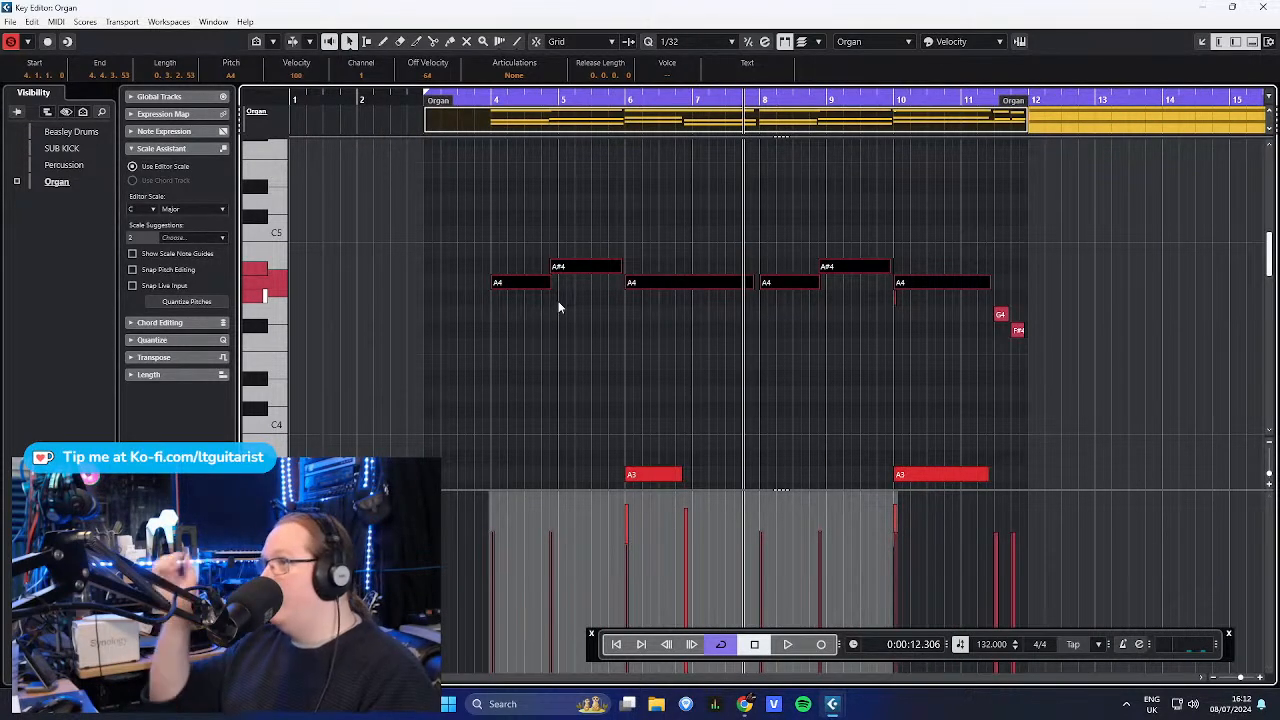
scroll(726, 317, "down", 3)
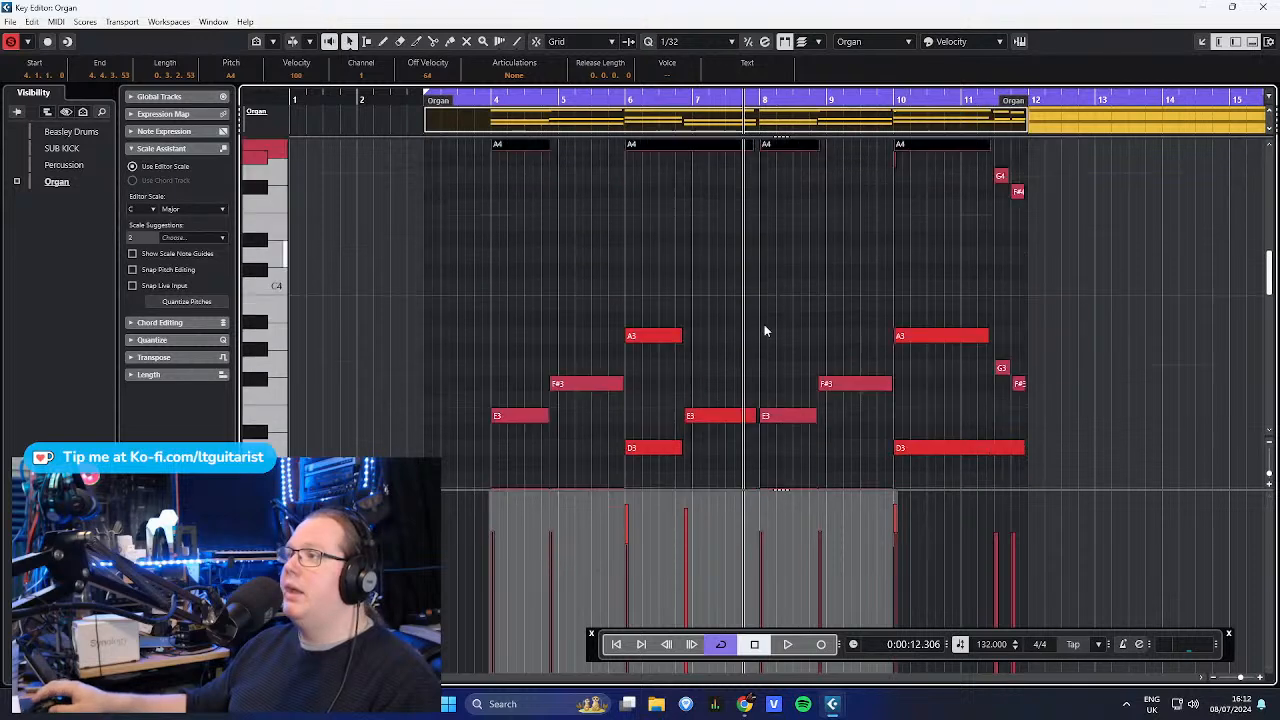
- Select the lower chord notes of the first organ part to examine the voicings, and close the Key Editor
left_click_drag(464, 208, 937, 470)
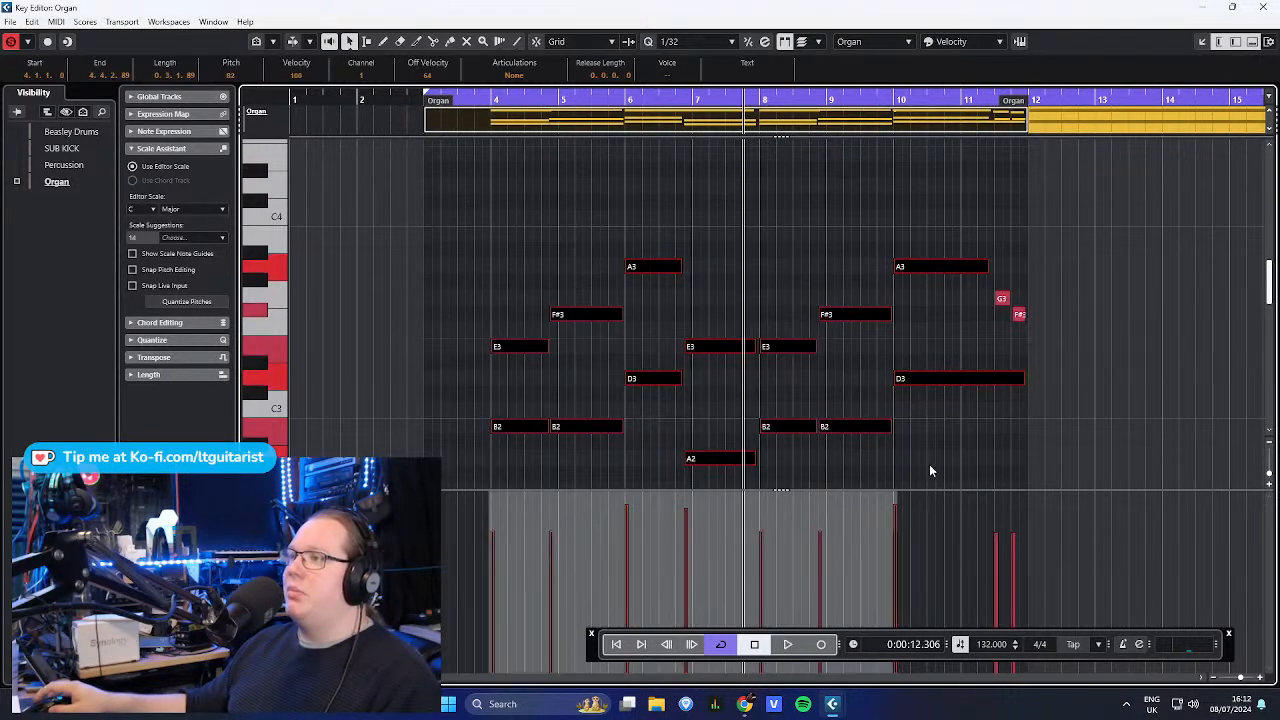
left_click(743, 443)
scroll(743, 443, "down", 1)
scroll(543, 358, "up", 2)
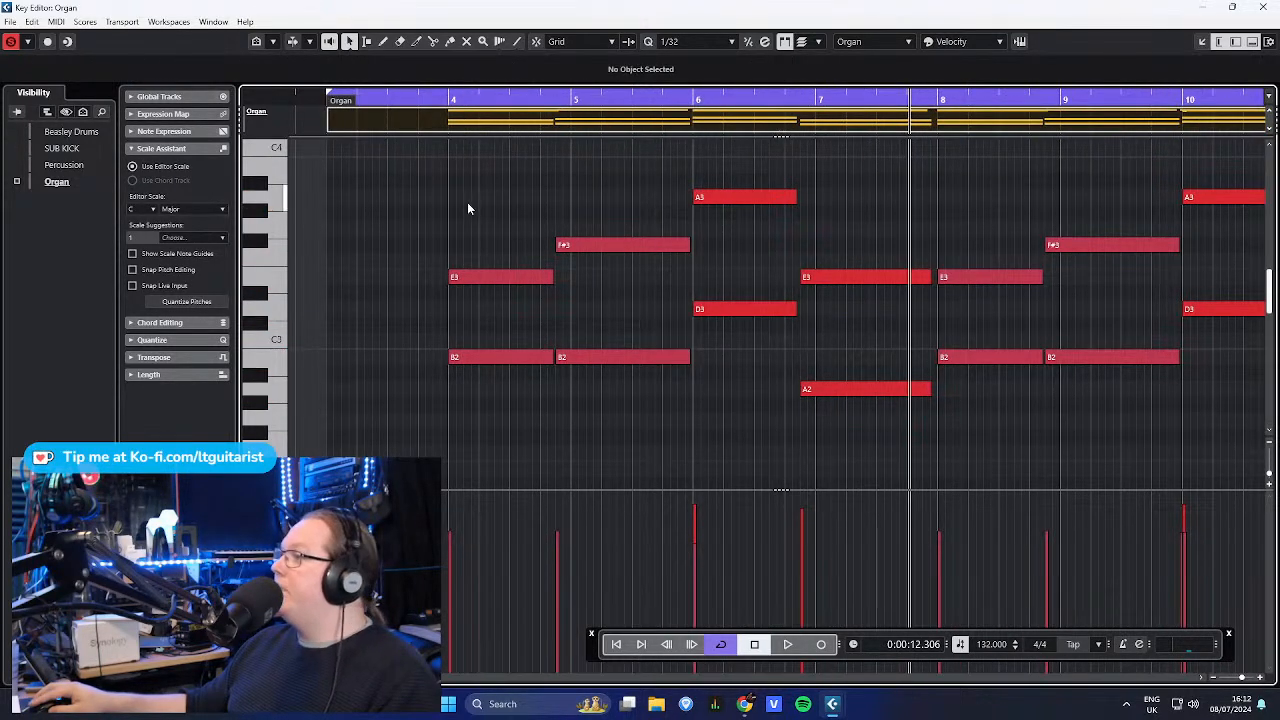
left_click_drag(400, 208, 466, 430)
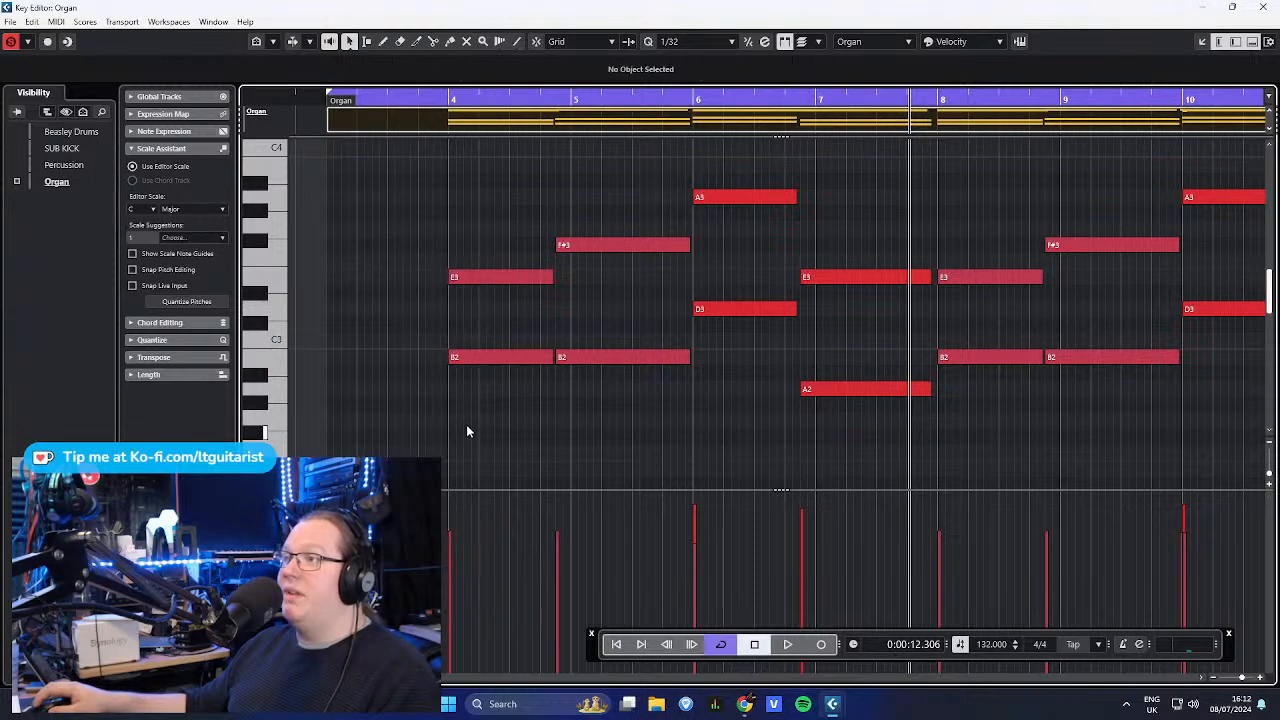
scroll(454, 221, "down", 2)
left_click(770, 431)
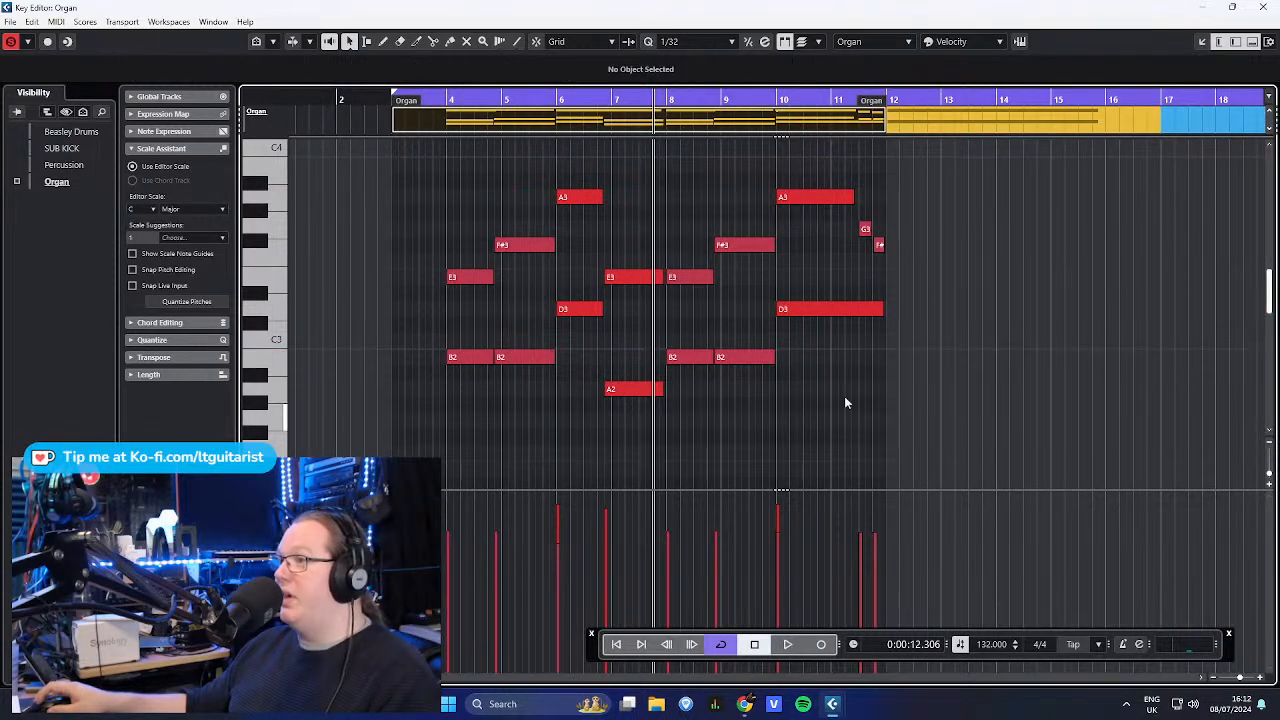
left_click(1263, 7)
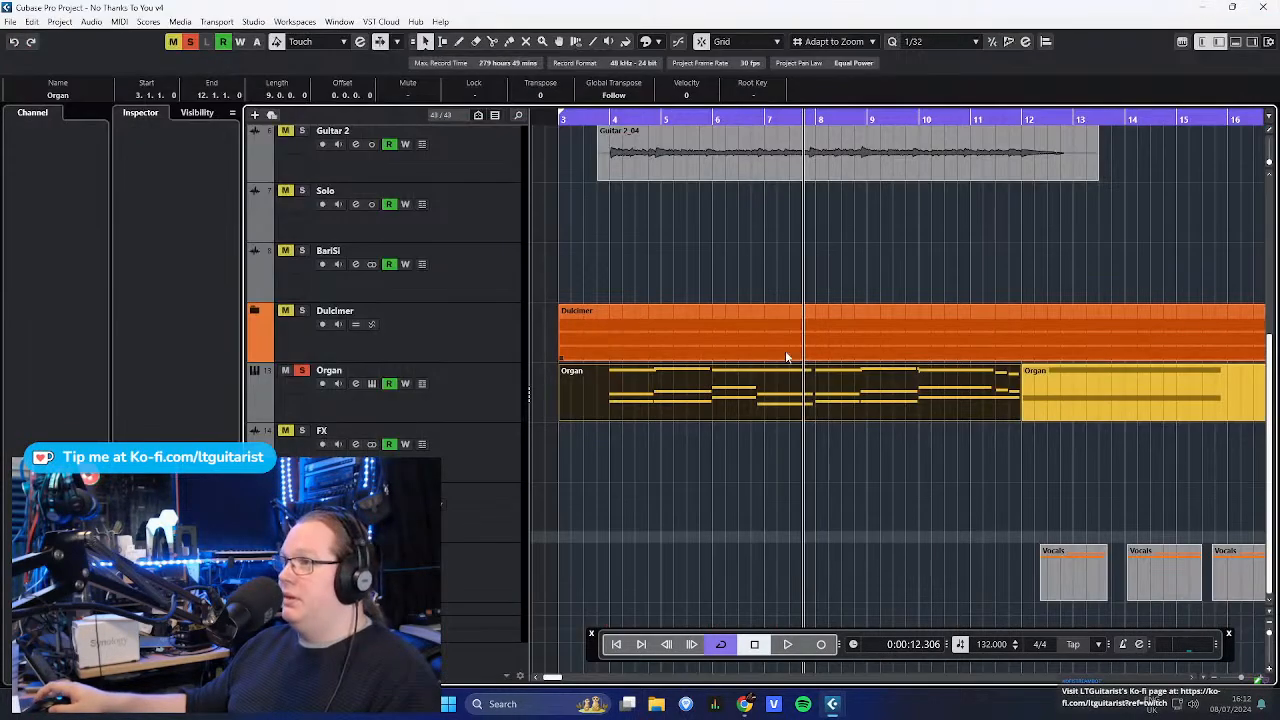
- Solo Guitar 2 and the Dulcimer folder along with the Organ, and audition them together from just before bar 4
scroll(806, 384, "up", 2)
left_click(483, 437)
left_click(499, 264)
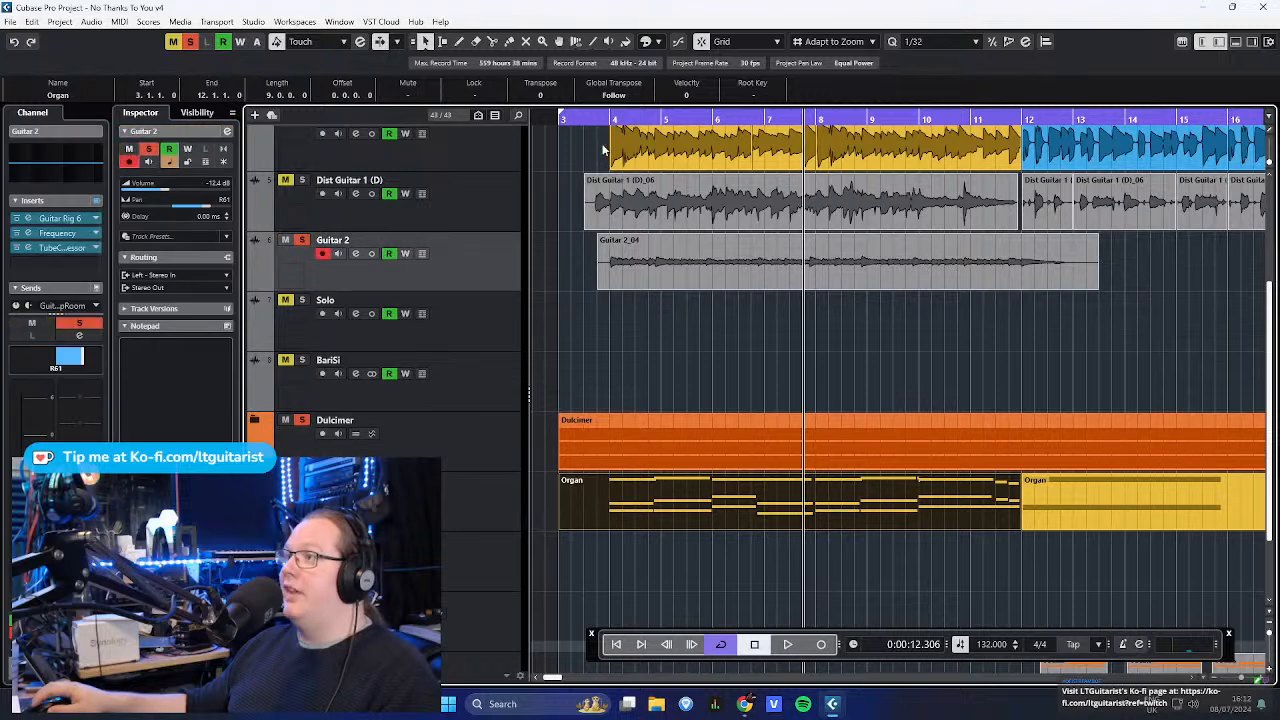
left_click_drag(601, 120, 653, 292)
key("space")
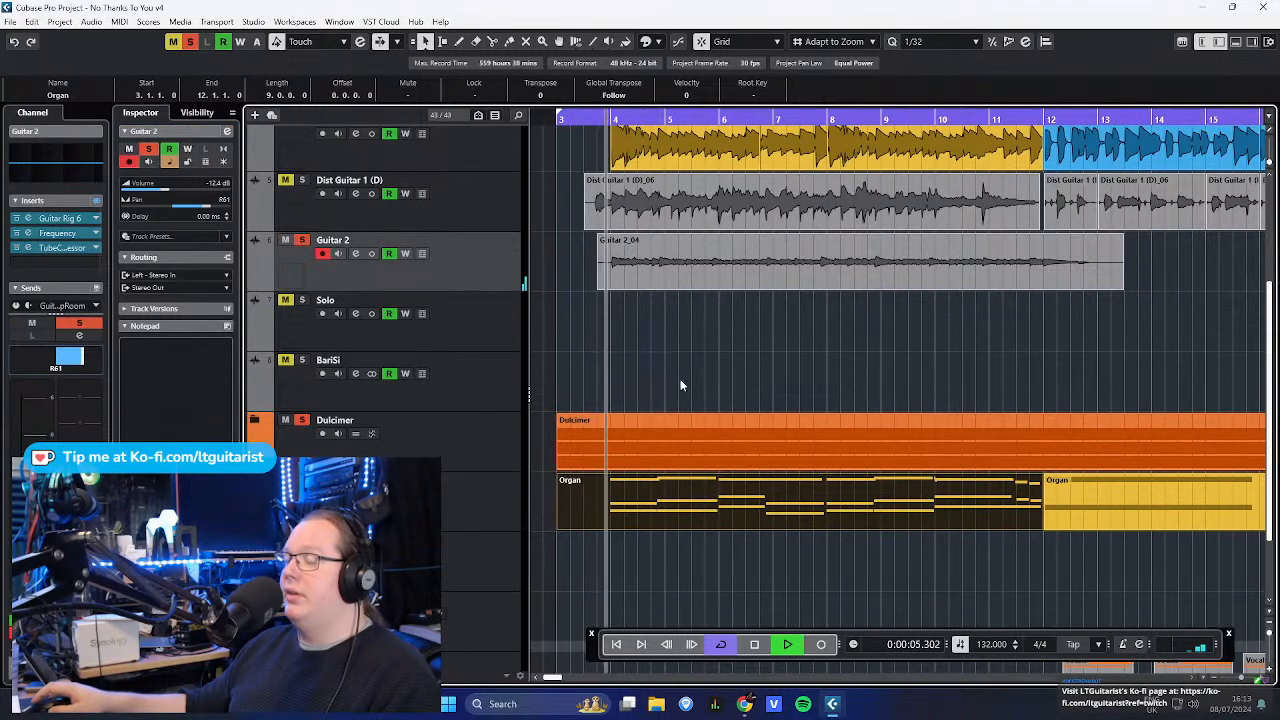
key("g")
key("g")
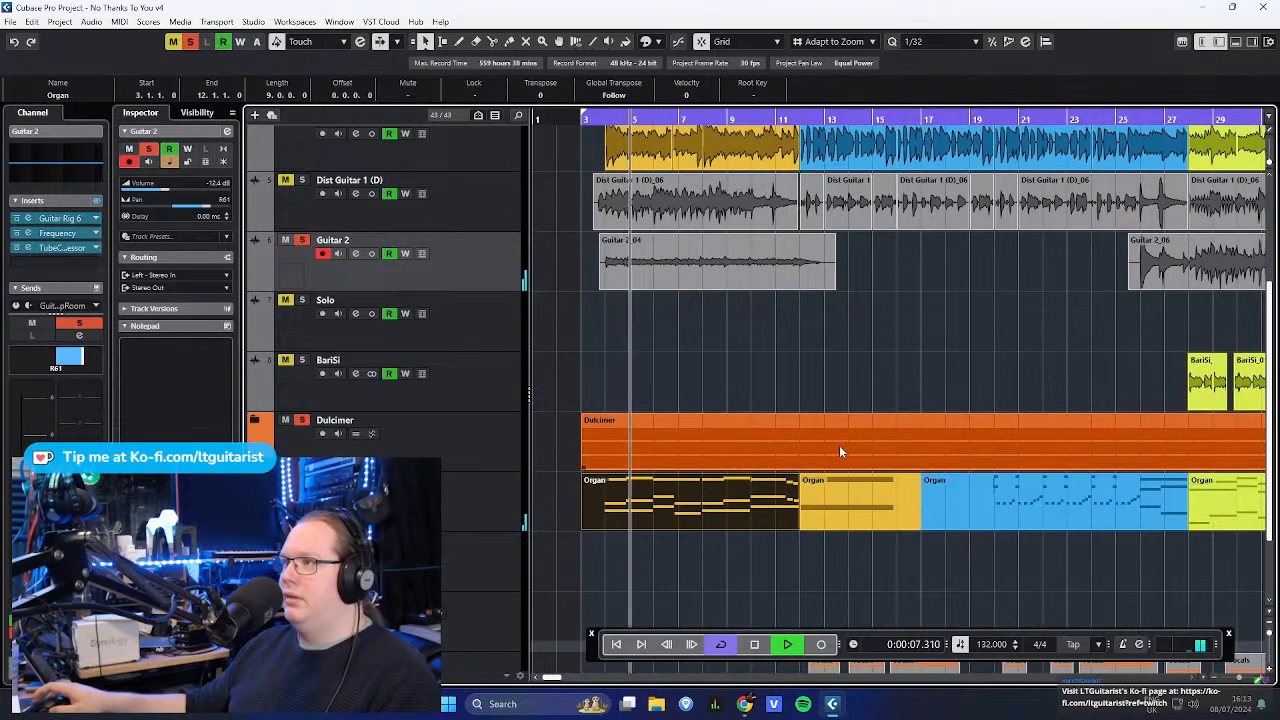
left_click(831, 370)
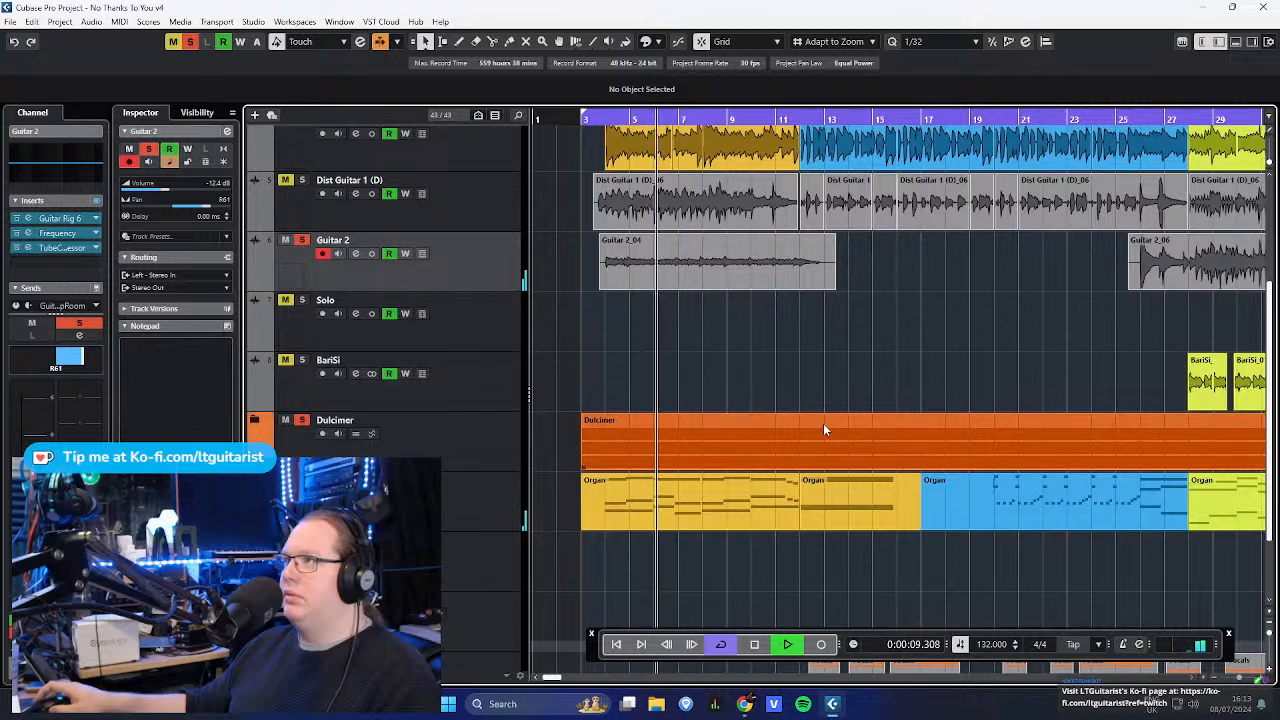
key("h")
key("space")
- Clear all solos and solo only the Organ track
left_click(470, 446)
left_click(481, 484)
key("Up")
key("g")
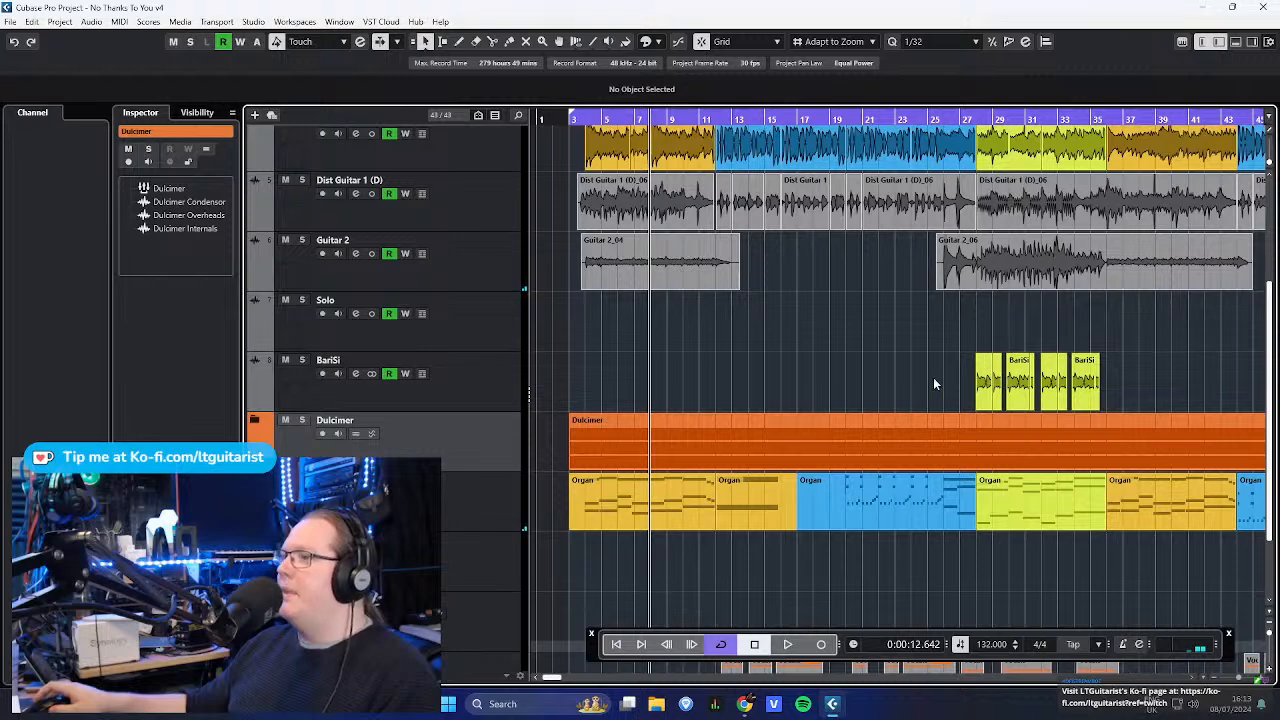
scroll(930, 383, "up", 4)
left_click(302, 480)
- Play the soloed organ from between bars 19 and 20 to audition the blue part, and stop in bar 24
scroll(790, 400, "up", 2)
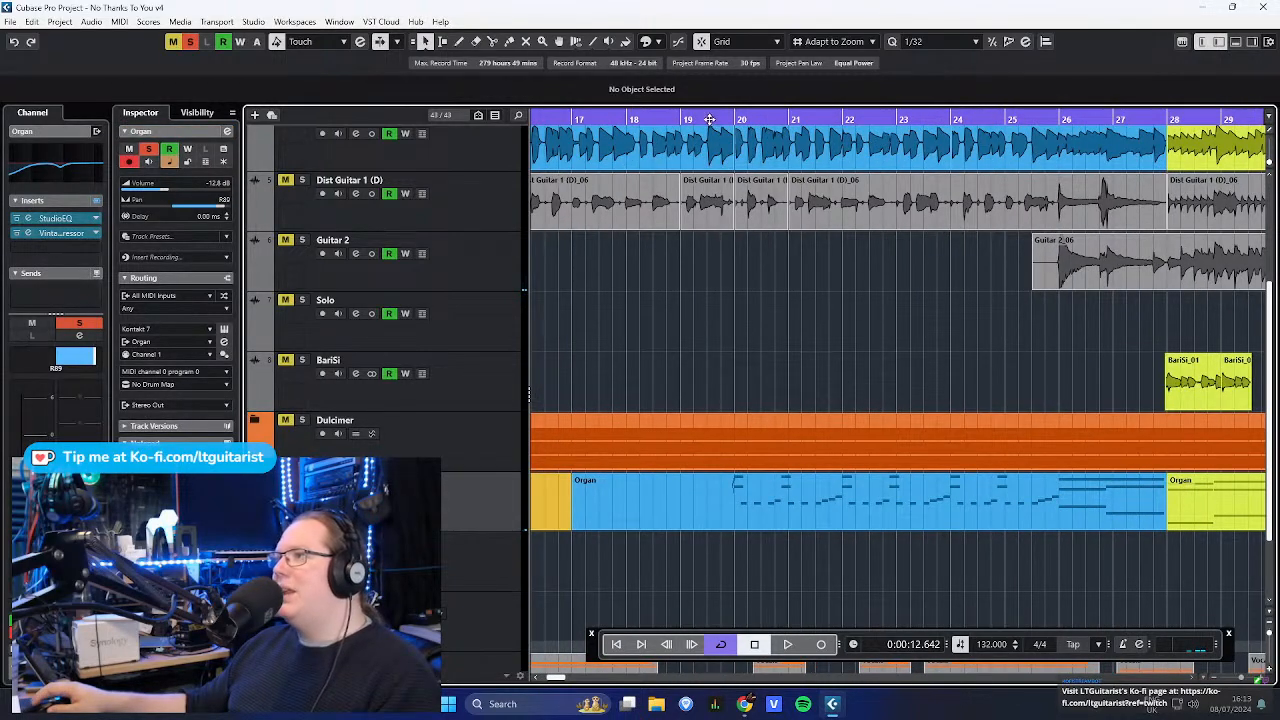
left_click_drag(709, 120, 725, 187)
key("space")
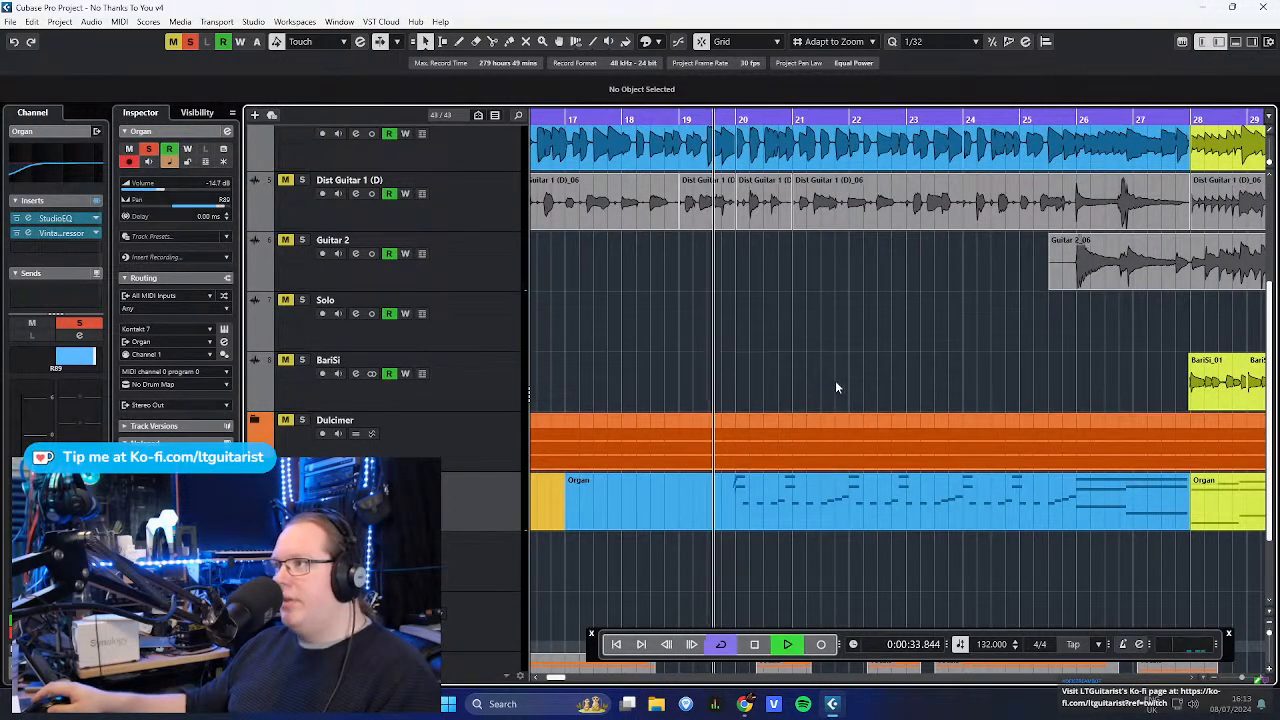
key("g")
key("g")
scroll(878, 404, "up", 3)
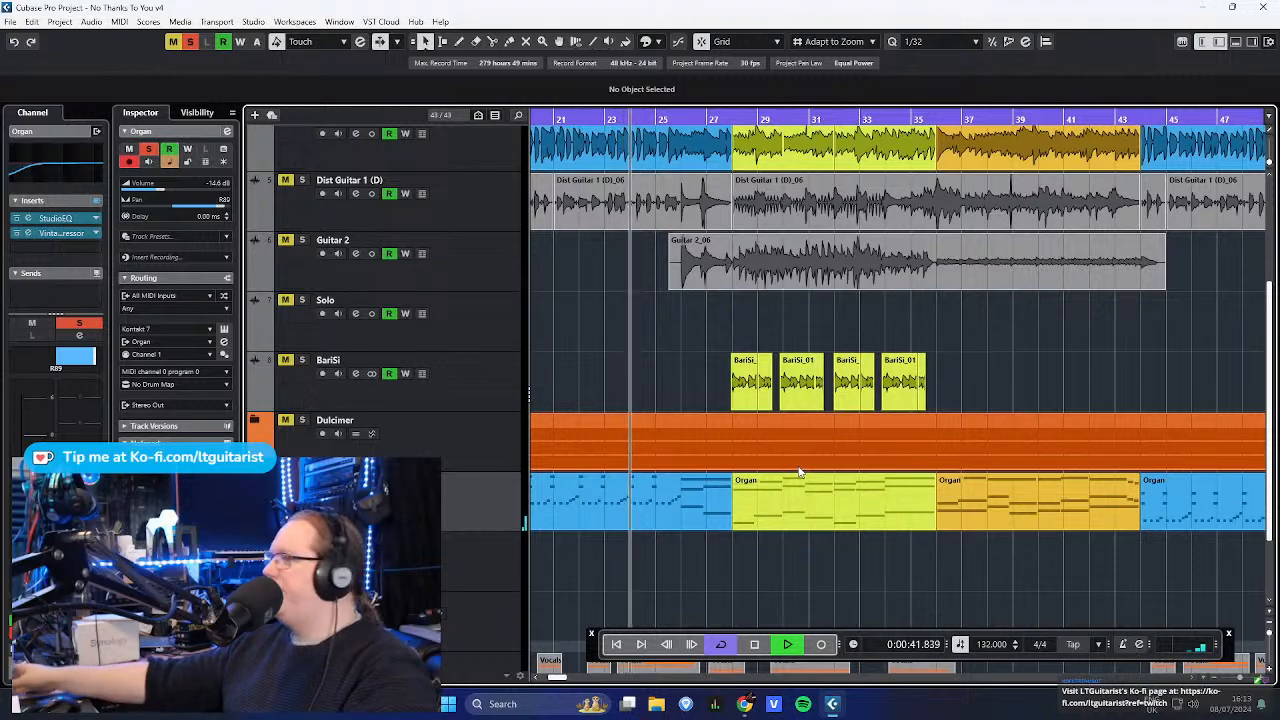
key("space")
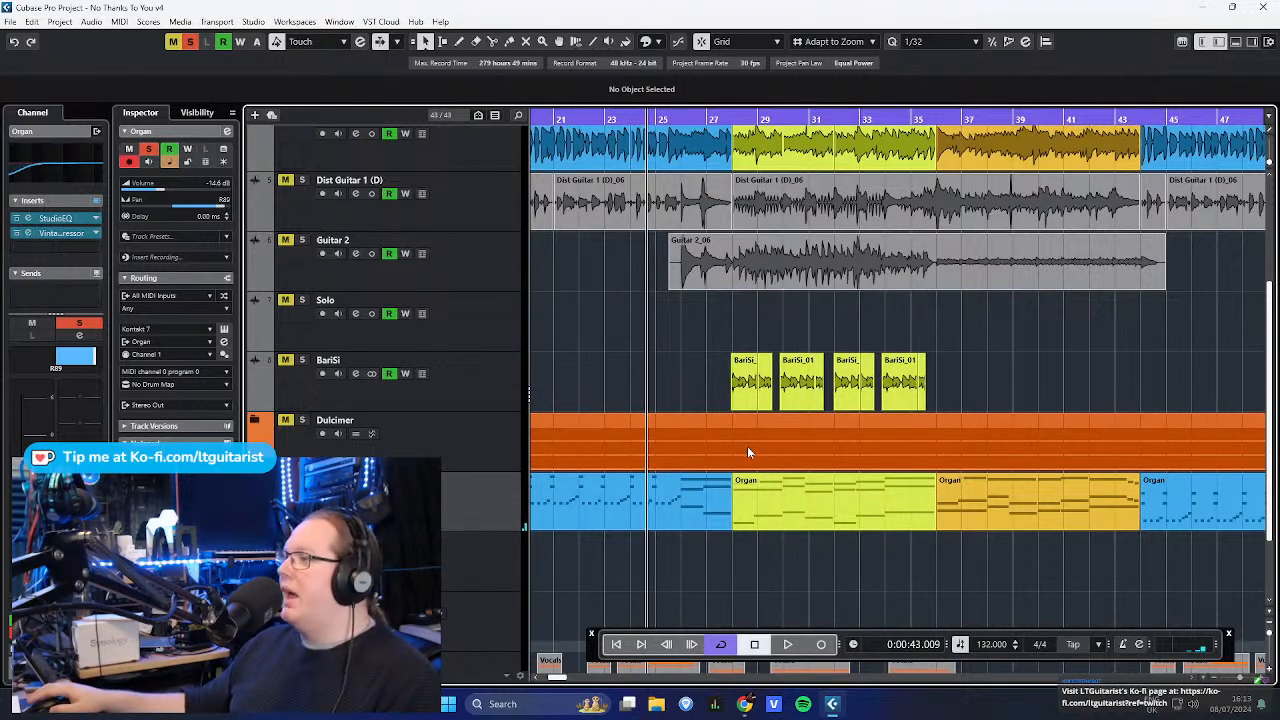
- Play the soloed organ from about bar 67 to audition the transition into the magenta part, and stop in bar 69
scroll(748, 448, "down", 2)
scroll(1107, 586, "up", 1)
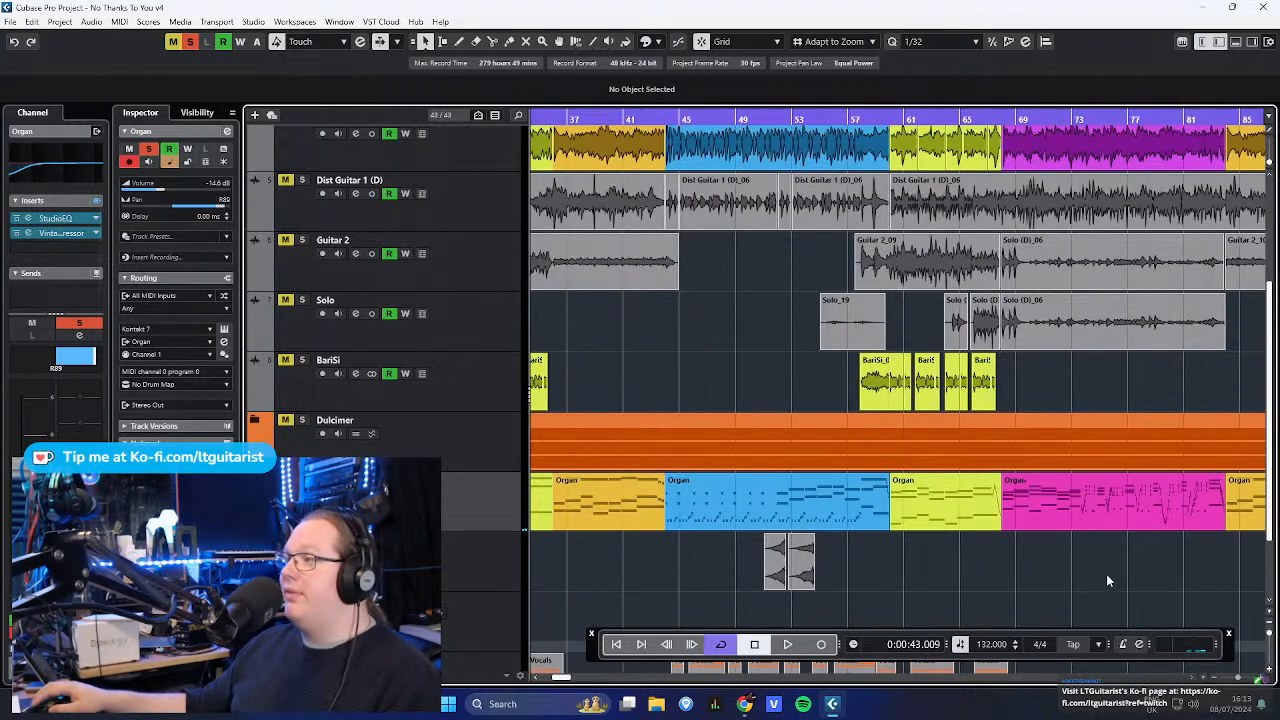
scroll(882, 605, "up", 4)
scroll(798, 598, "down", 4)
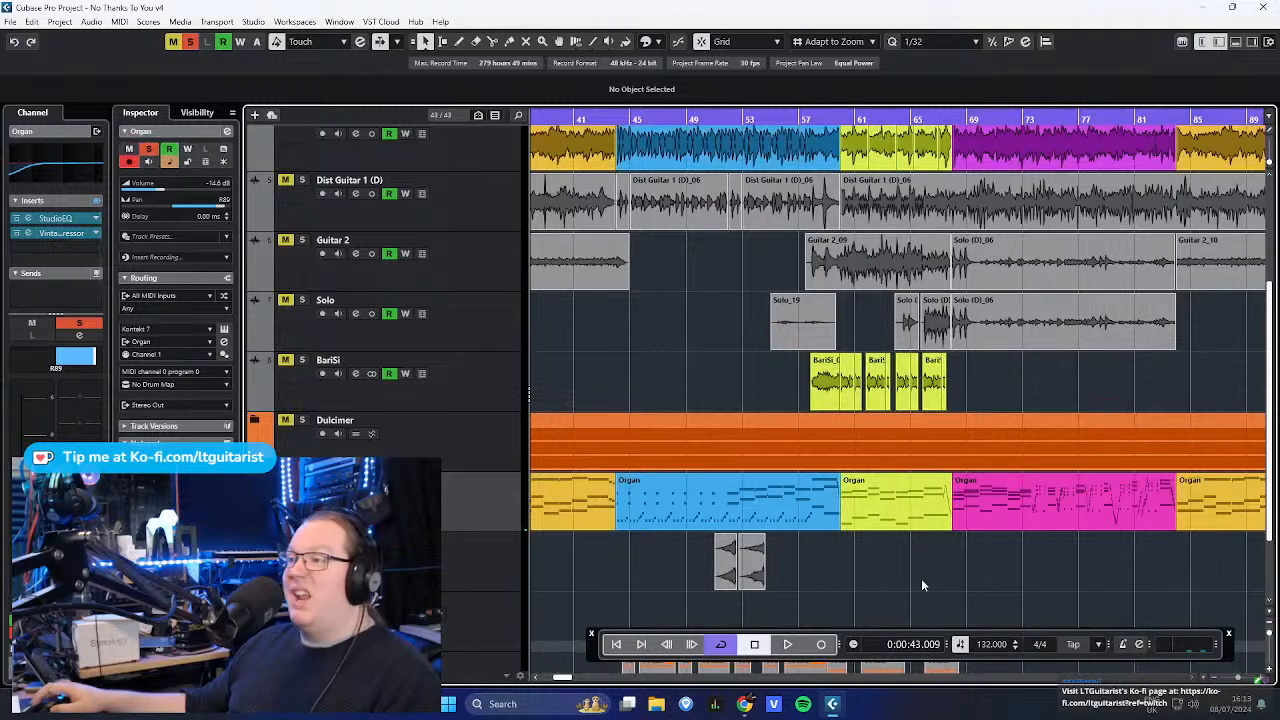
scroll(926, 579, "up", 3)
scroll(1123, 586, "up", 2)
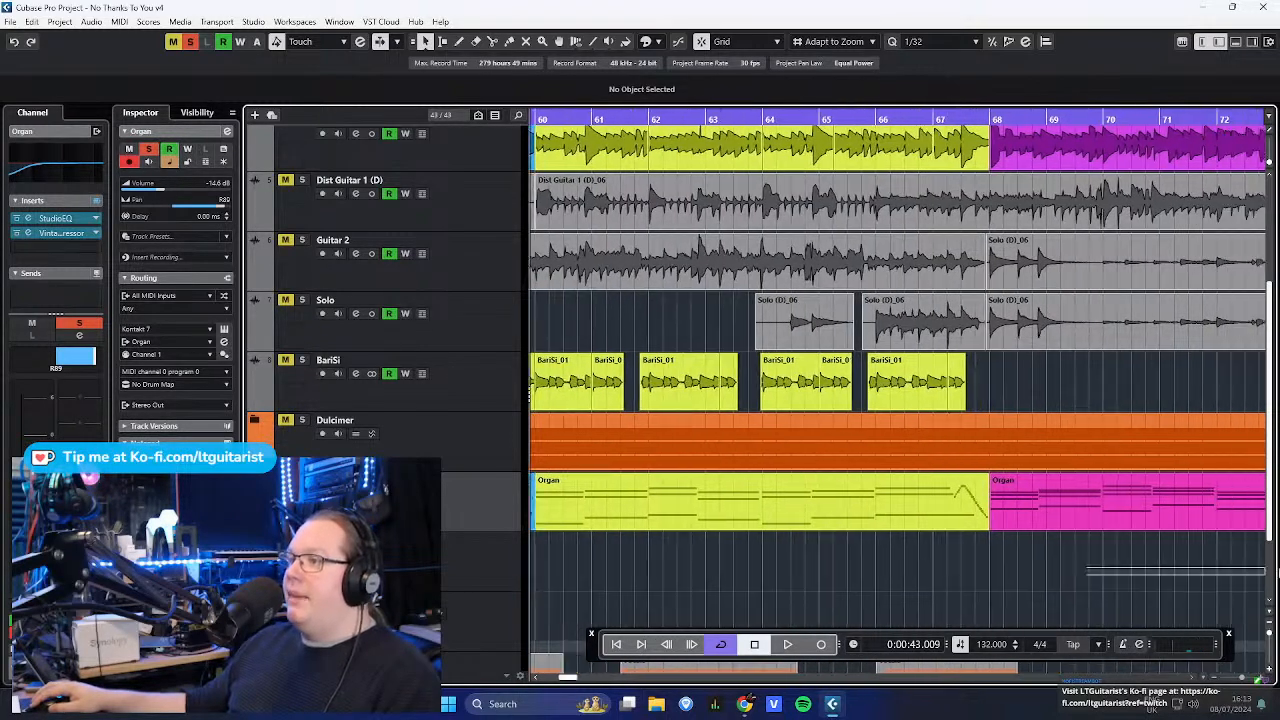
left_click(929, 120)
key("space")
scroll(972, 531, "up", 2)
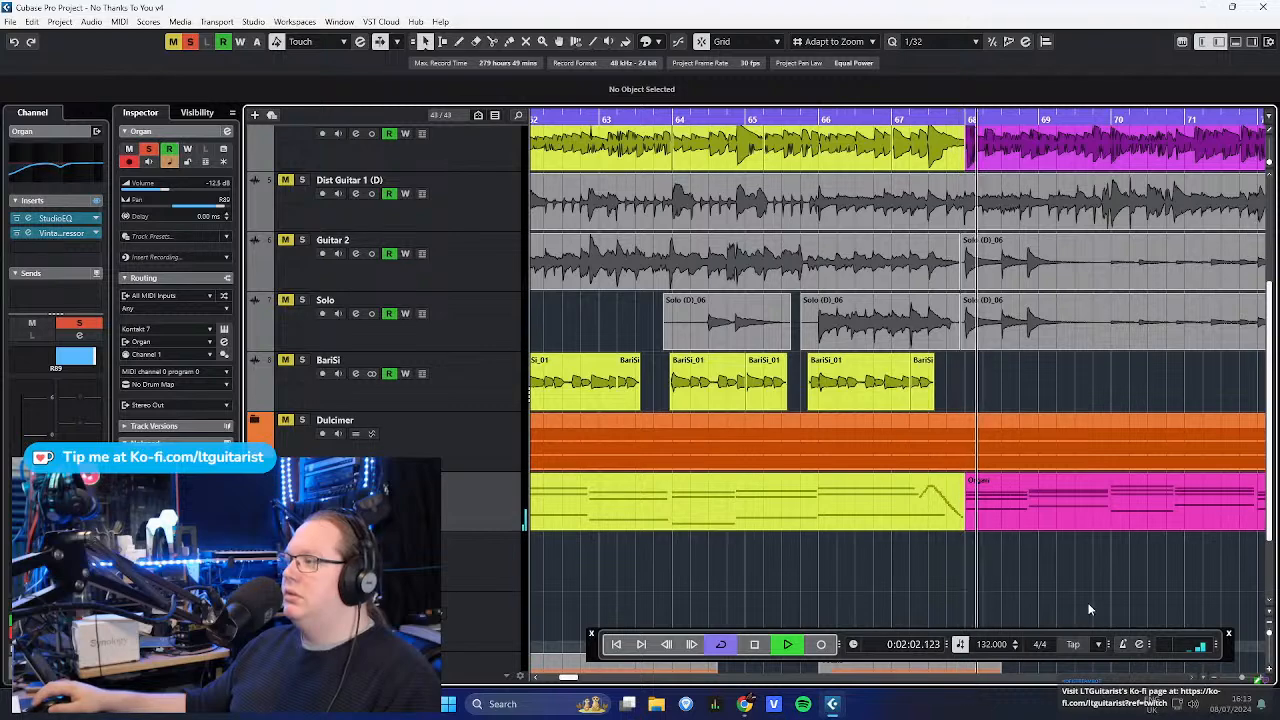
key("f")
scroll(1040, 592, "down", 2)
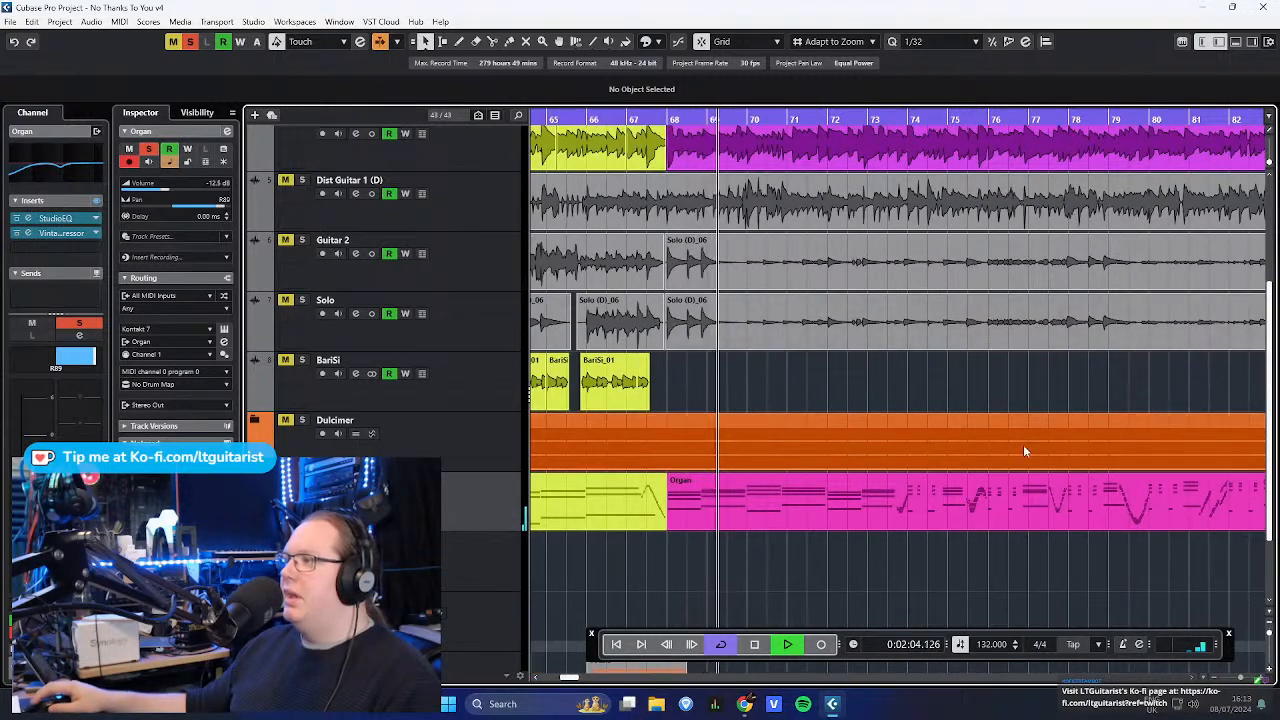
key("space")
- Play the magenta organ part from bar 73 to audition its short chords and fast runs
scroll(910, 300, "up", 2)
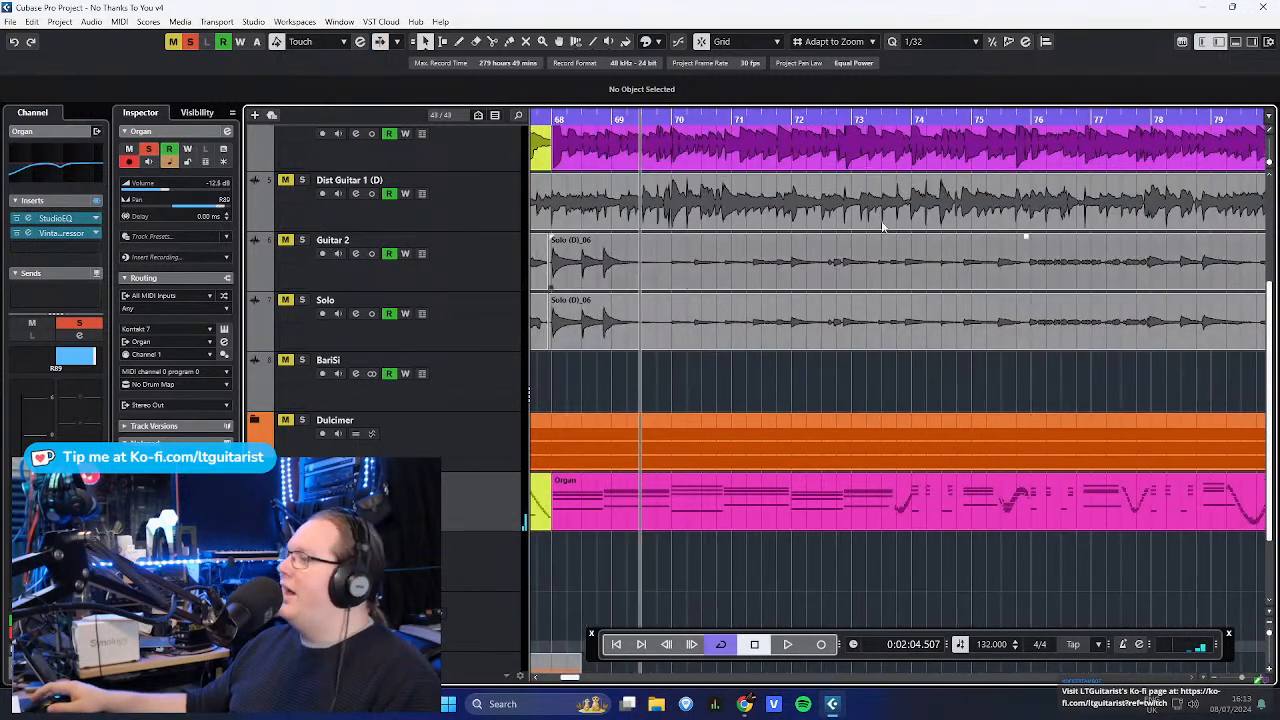
left_click(878, 117)
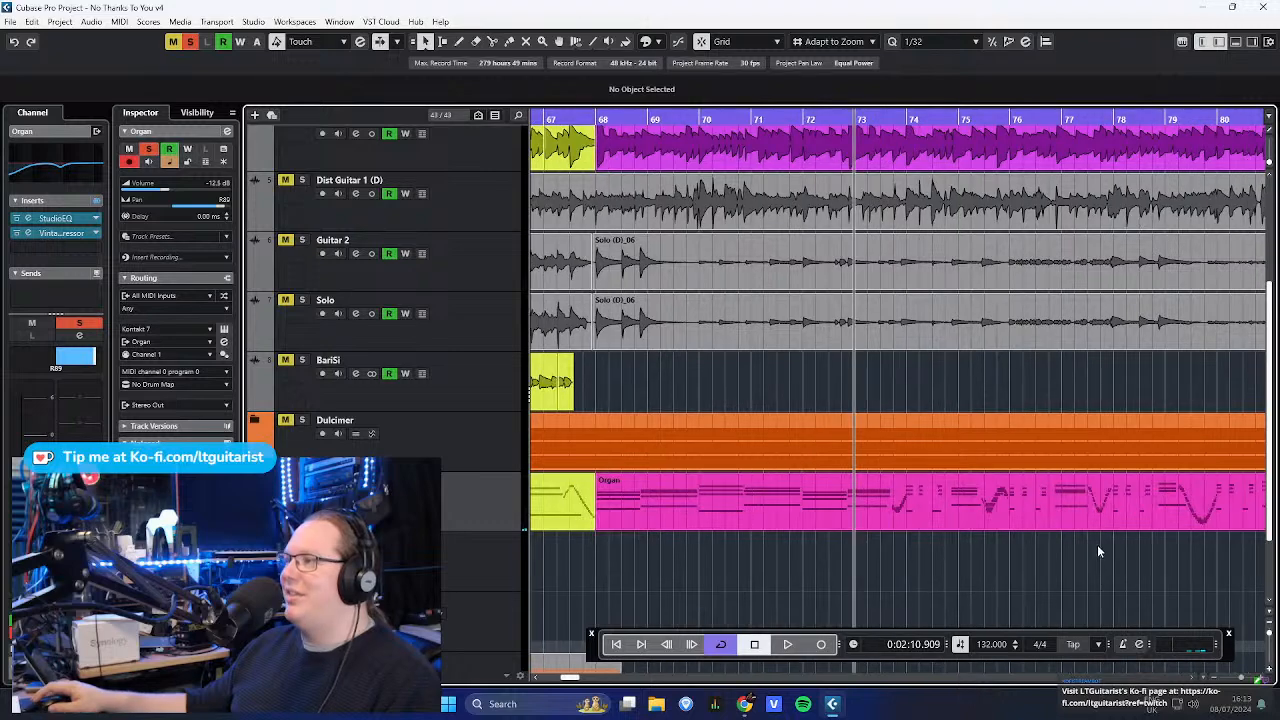
key("space")
scroll(1084, 580, "up", 2)
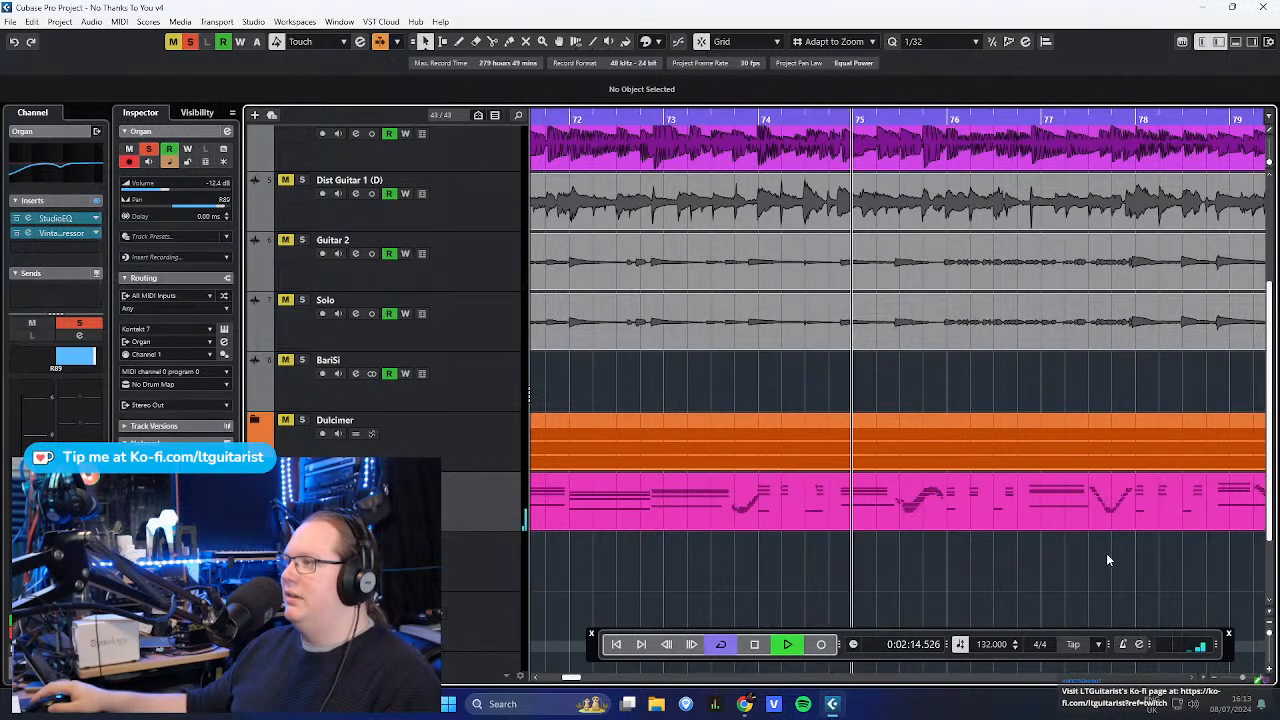
scroll(956, 557, "up", 1)
scroll(919, 561, "down", 1)
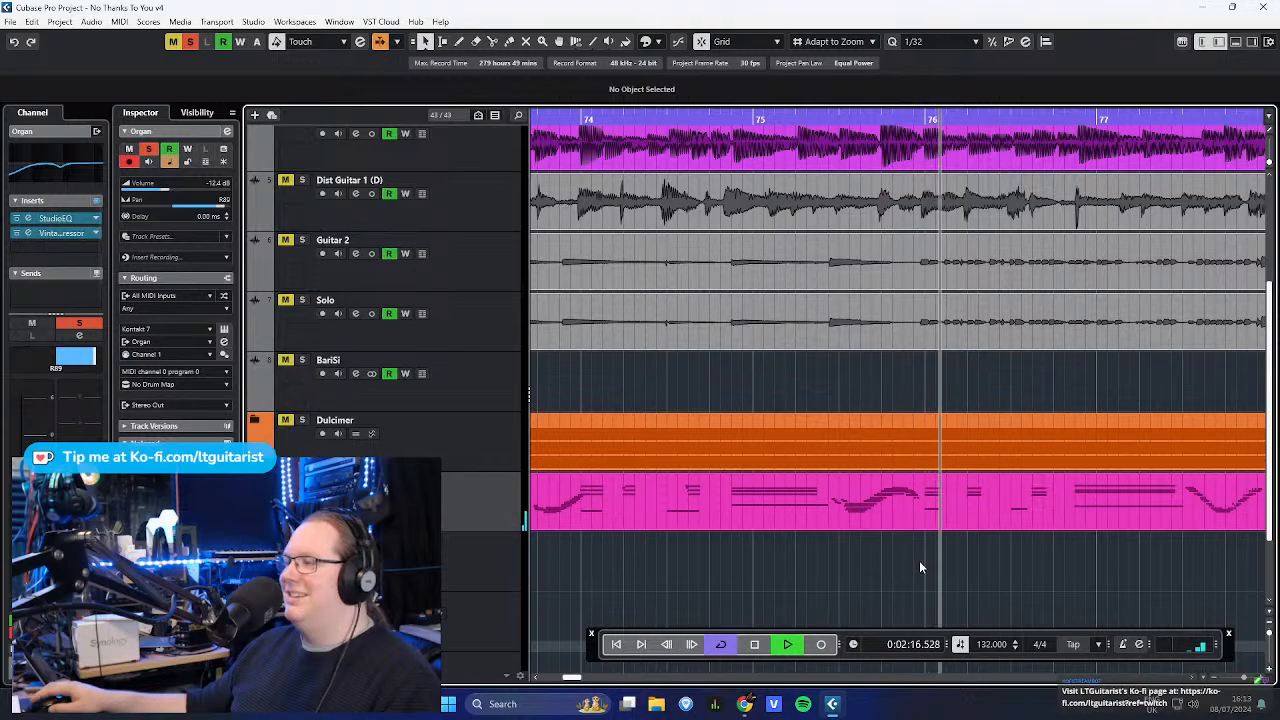
scroll(919, 561, "down", 1)
- Open the magenta organ part in the Key Editor during playback and examine the glissando notes in bar 79
double_click(920, 517)
scroll(736, 339, "up", 2)
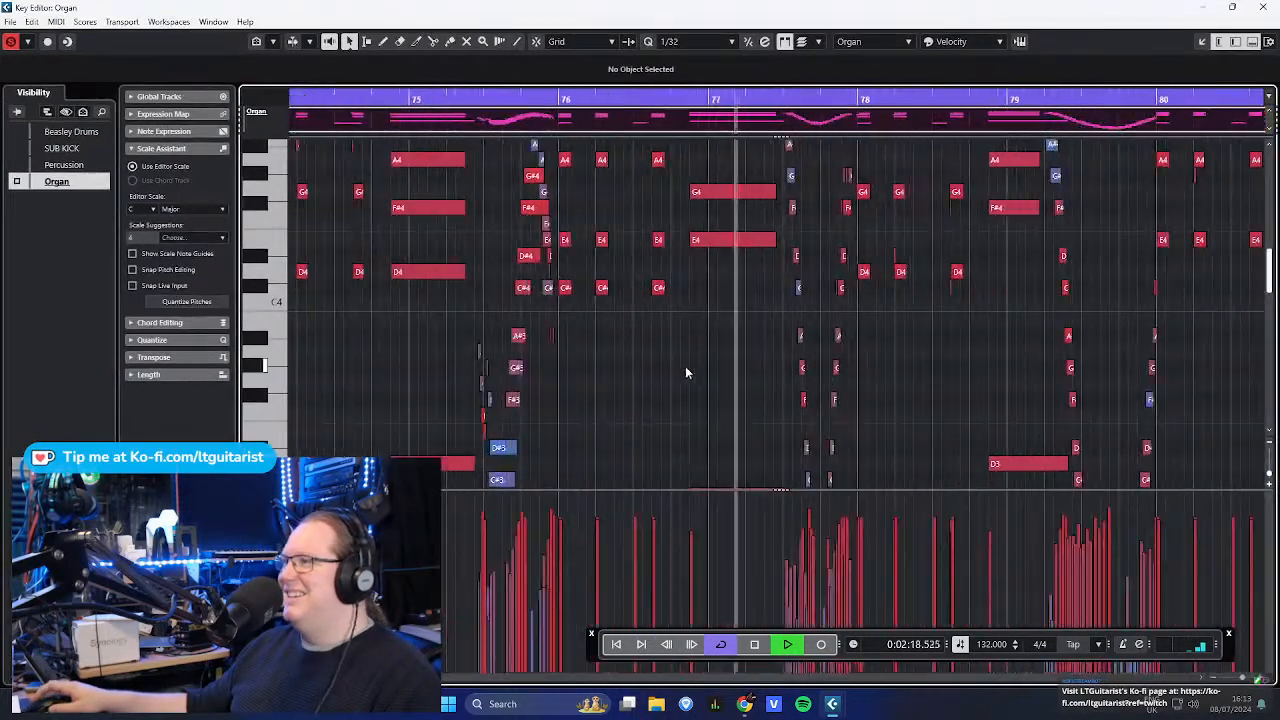
scroll(1134, 407, "down", 3)
scroll(1136, 406, "down", 2)
left_click_drag(1167, 374, 1012, 388)
scroll(1170, 425, "up", 7)
scroll(895, 352, "up", 2)
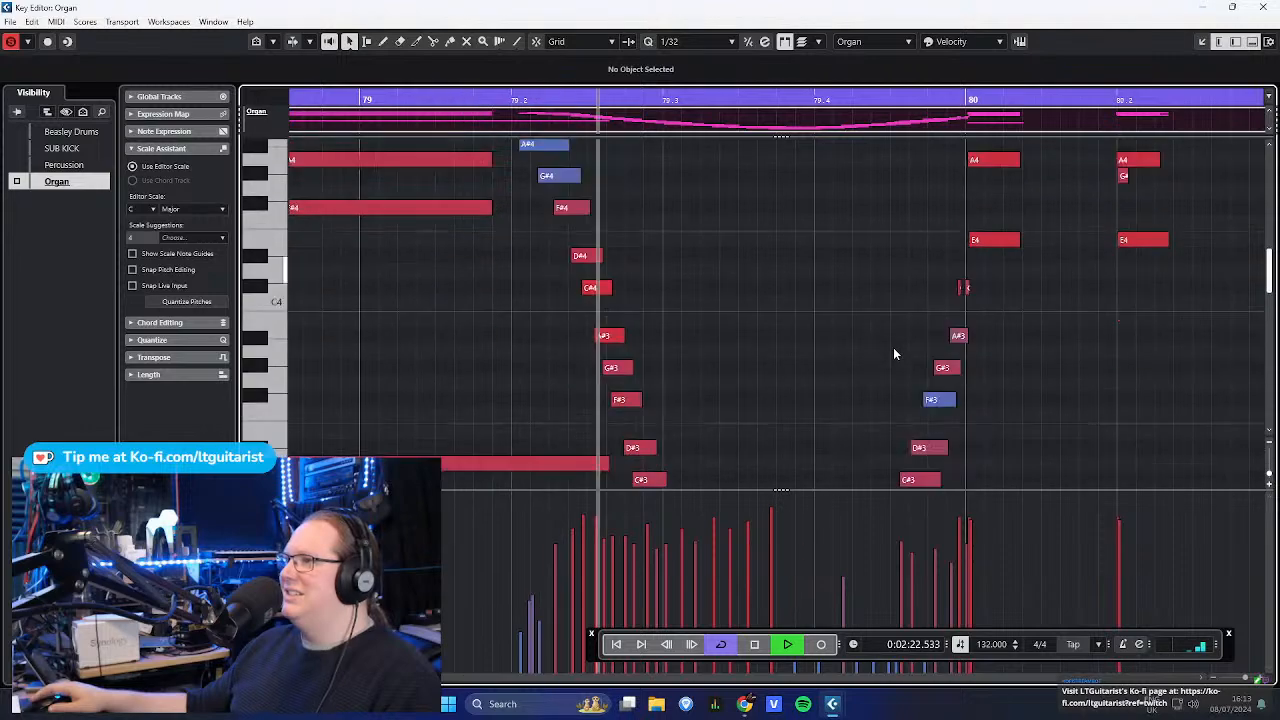
- Examine the remaining organ runs up to the end of bar 83, stop playback, and close the Key Editor
scroll(895, 353, "down", 3)
scroll(895, 353, "down", 5)
left_click_drag(1192, 343, 536, 300)
scroll(715, 346, "up", 4)
scroll(733, 358, "down", 2)
scroll(748, 362, "up", 3)
scroll(780, 368, "up", 2)
scroll(966, 420, "down", 4)
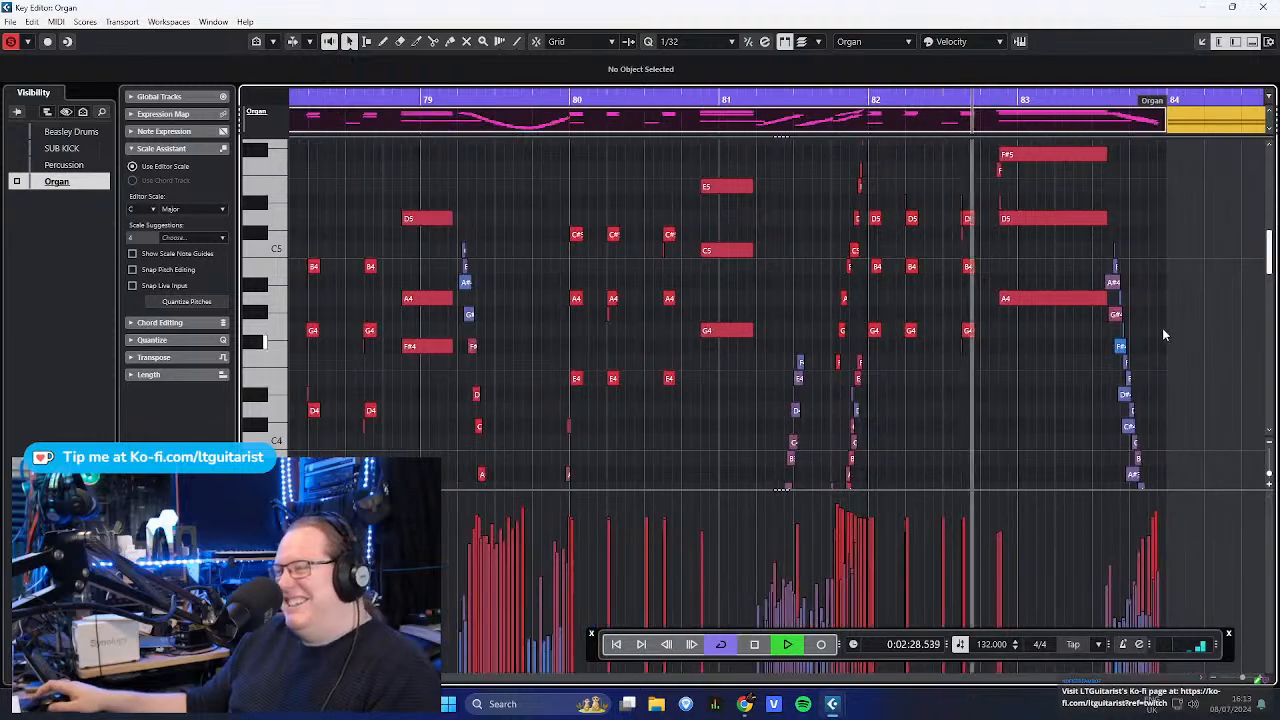
scroll(1172, 332, "up", 5)
scroll(1175, 329, "up", 3)
scroll(1055, 355, "down", 4)
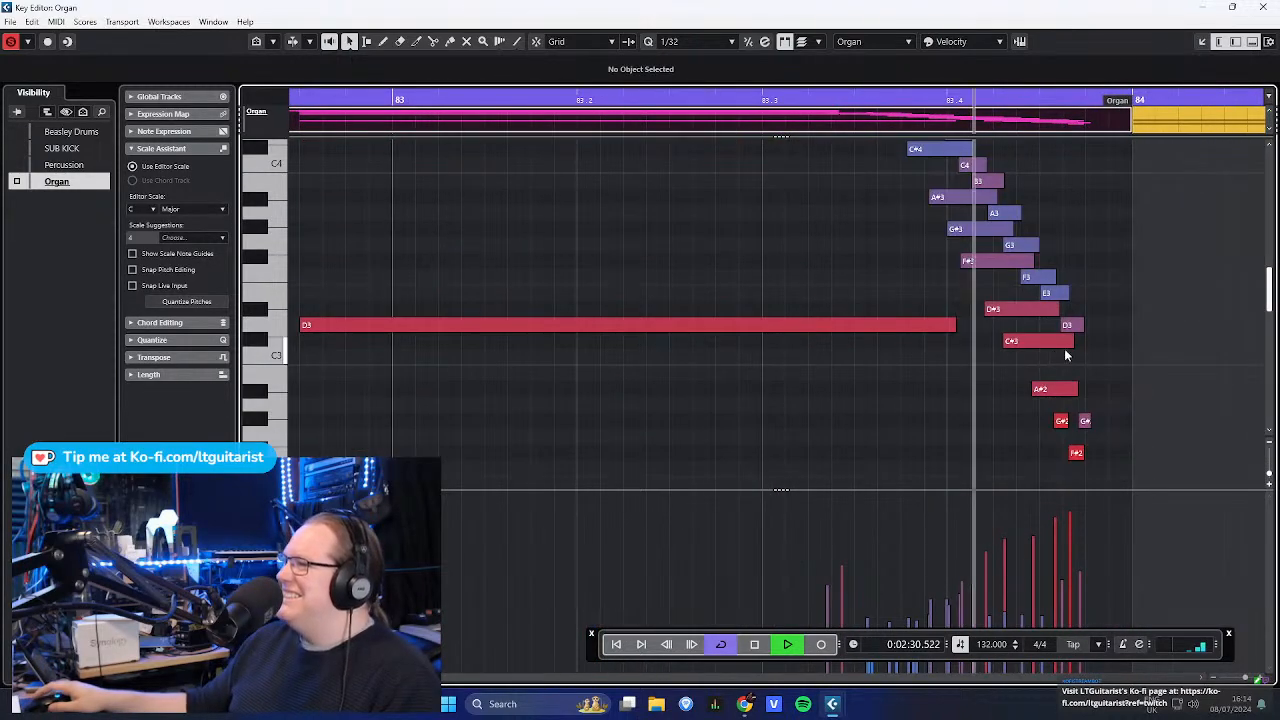
key("space")
left_click(1262, 7)
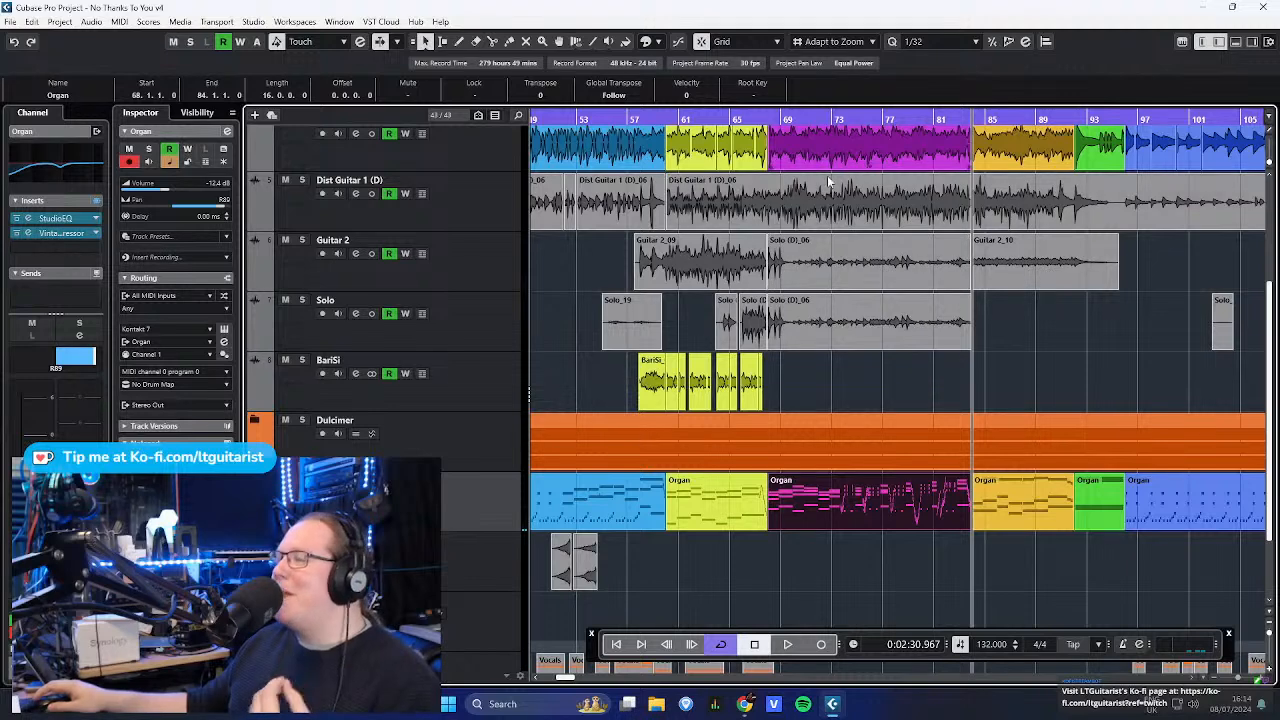
- Play the full mix from bar 73 with cycle off, and solo the Organ track during playback
left_click(825, 118)
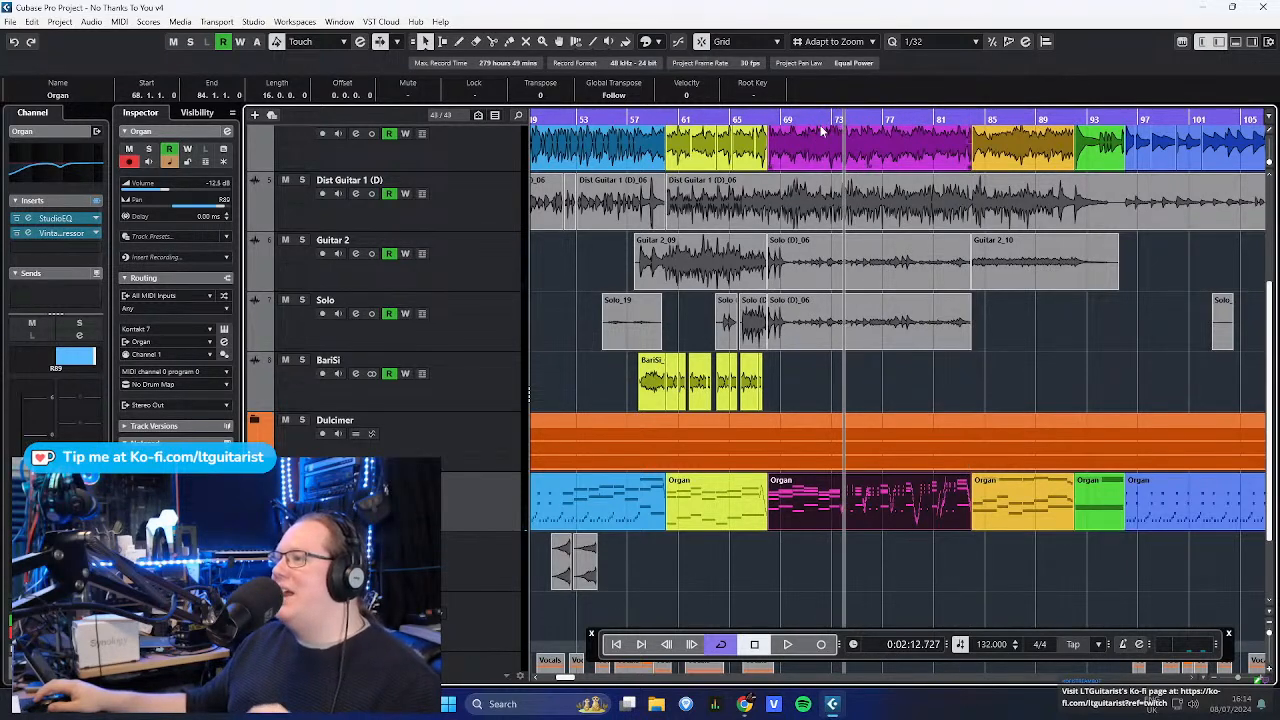
left_click(828, 117)
left_click(836, 121)
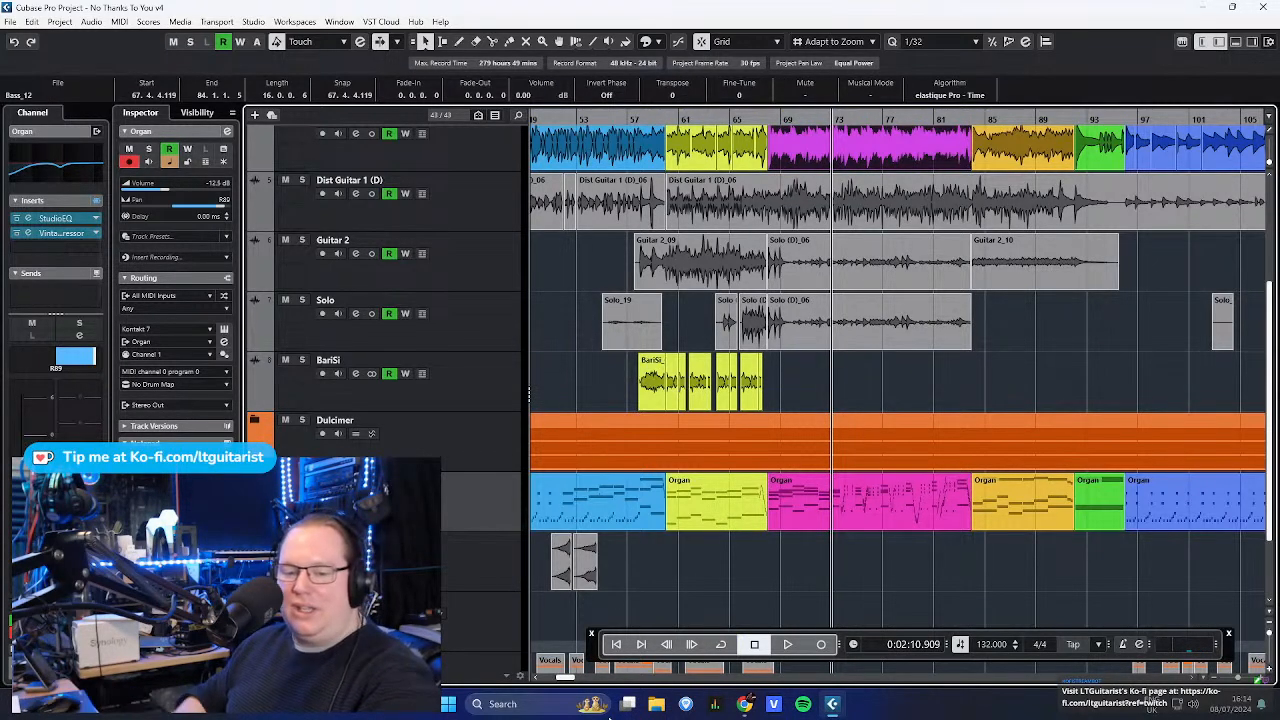
key("space")
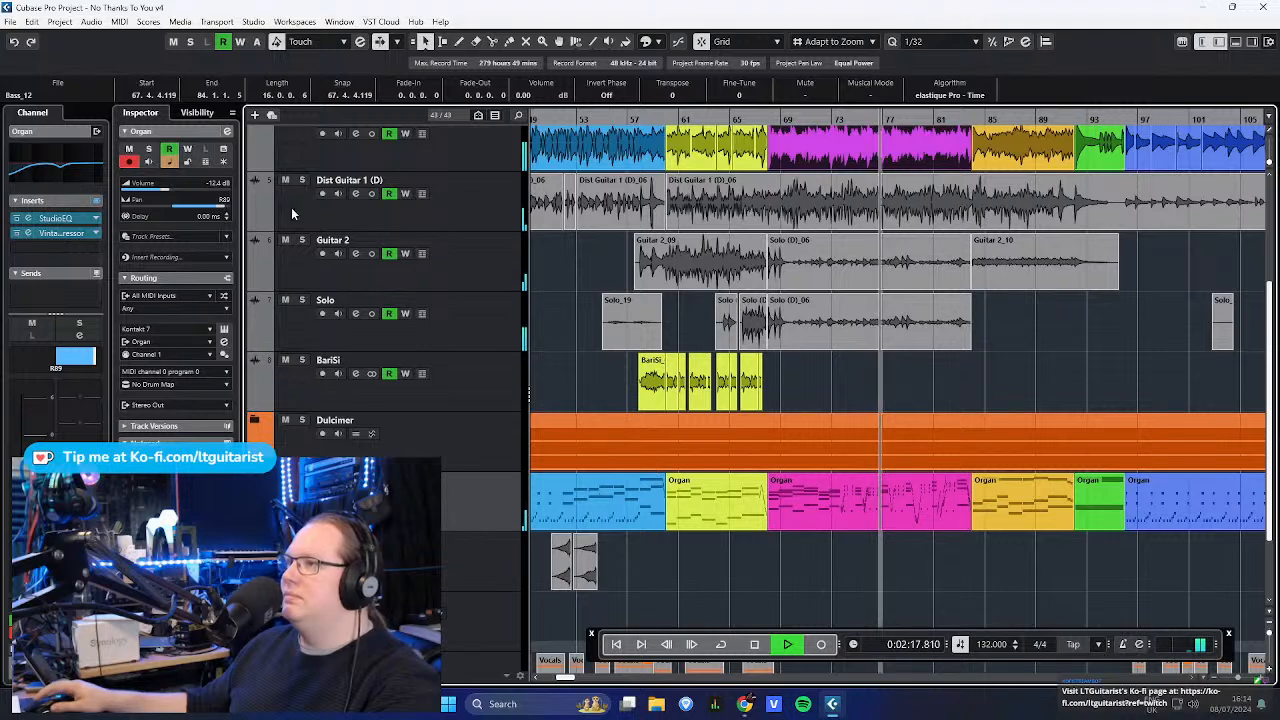
scroll(897, 368, "up", 1)
left_click(1092, 427)
scroll(924, 481, "down", 2)
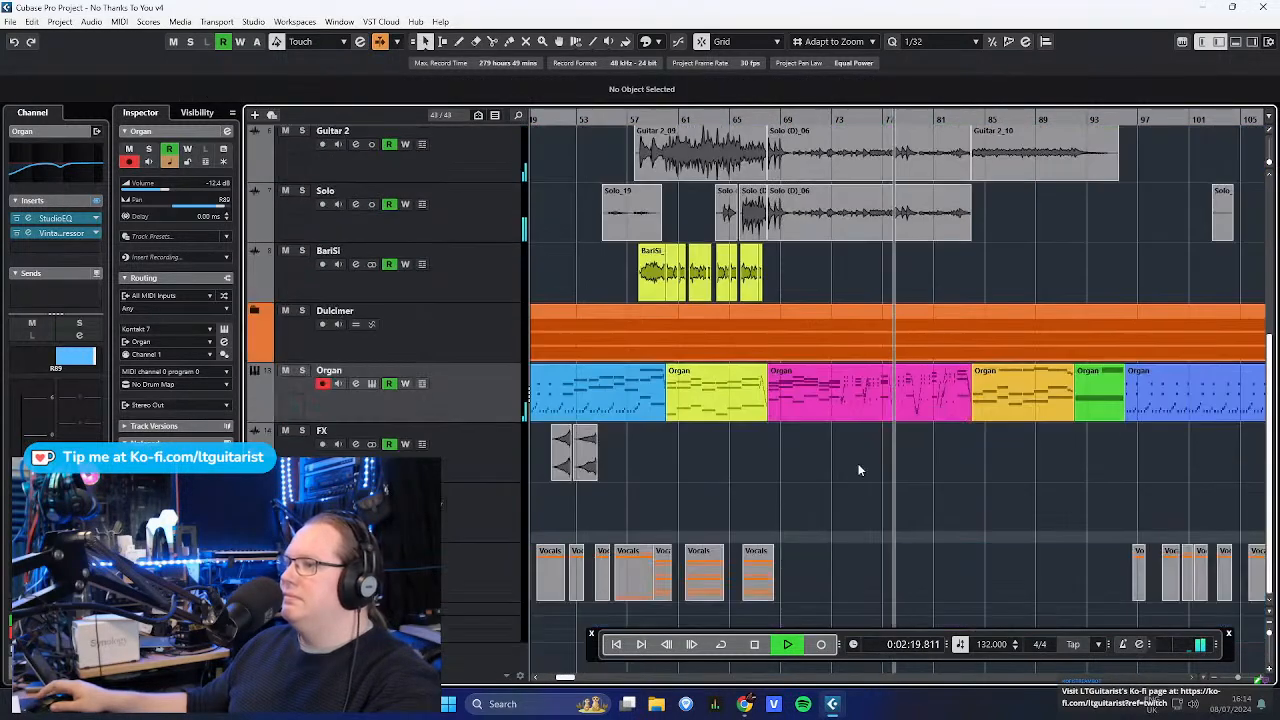
left_click(302, 370)
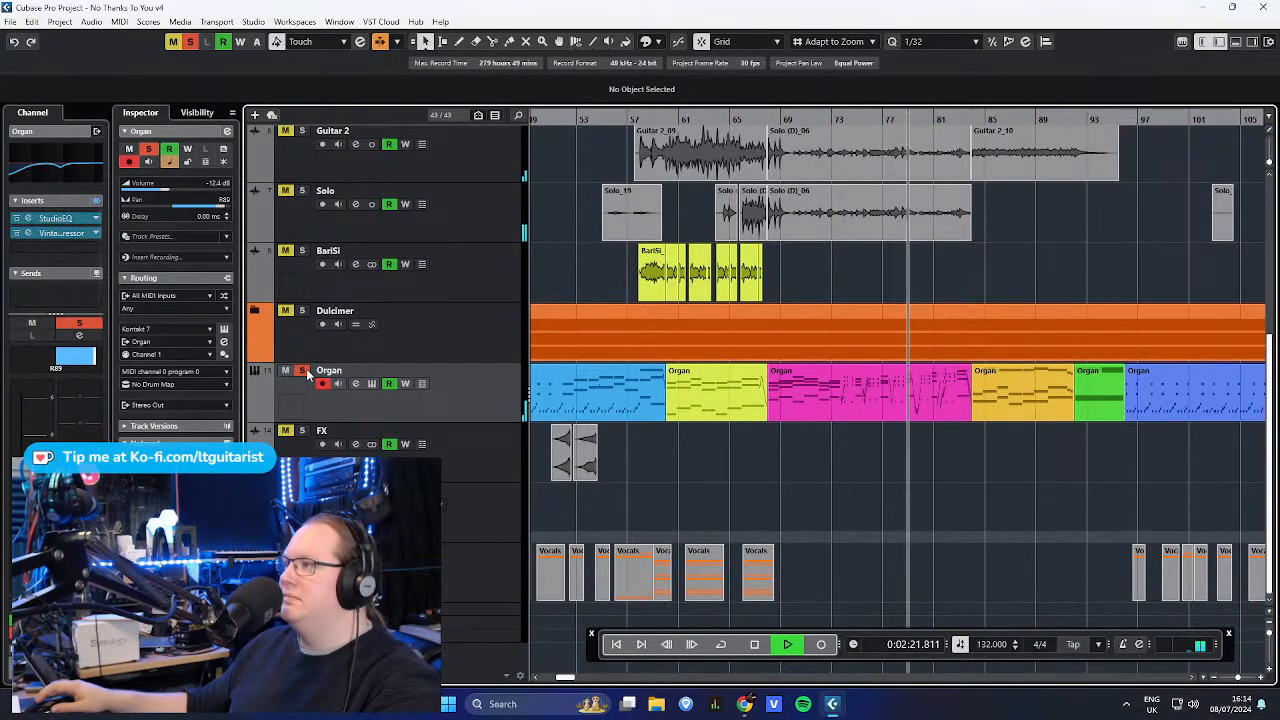
- Audition the rest of the soloed magenta organ part's fast runs in short passes up to bar 83, then stop playback
key("space")
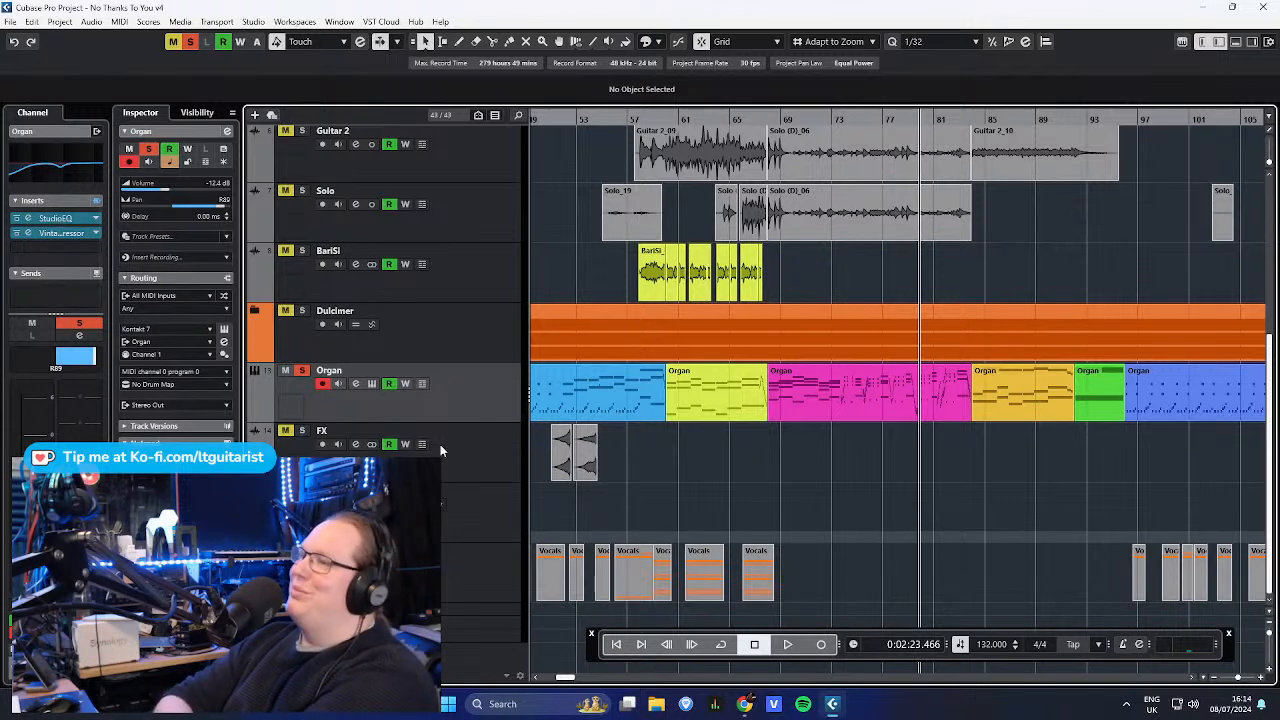
key("space")
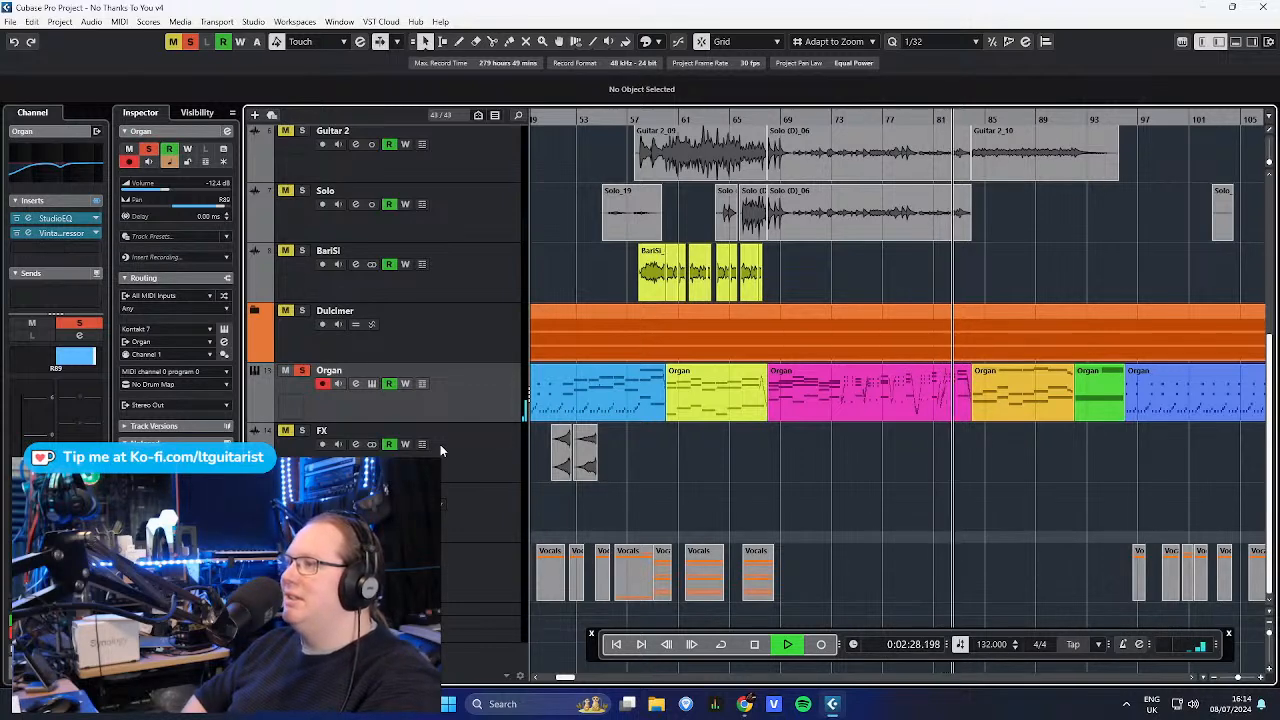
key("space")
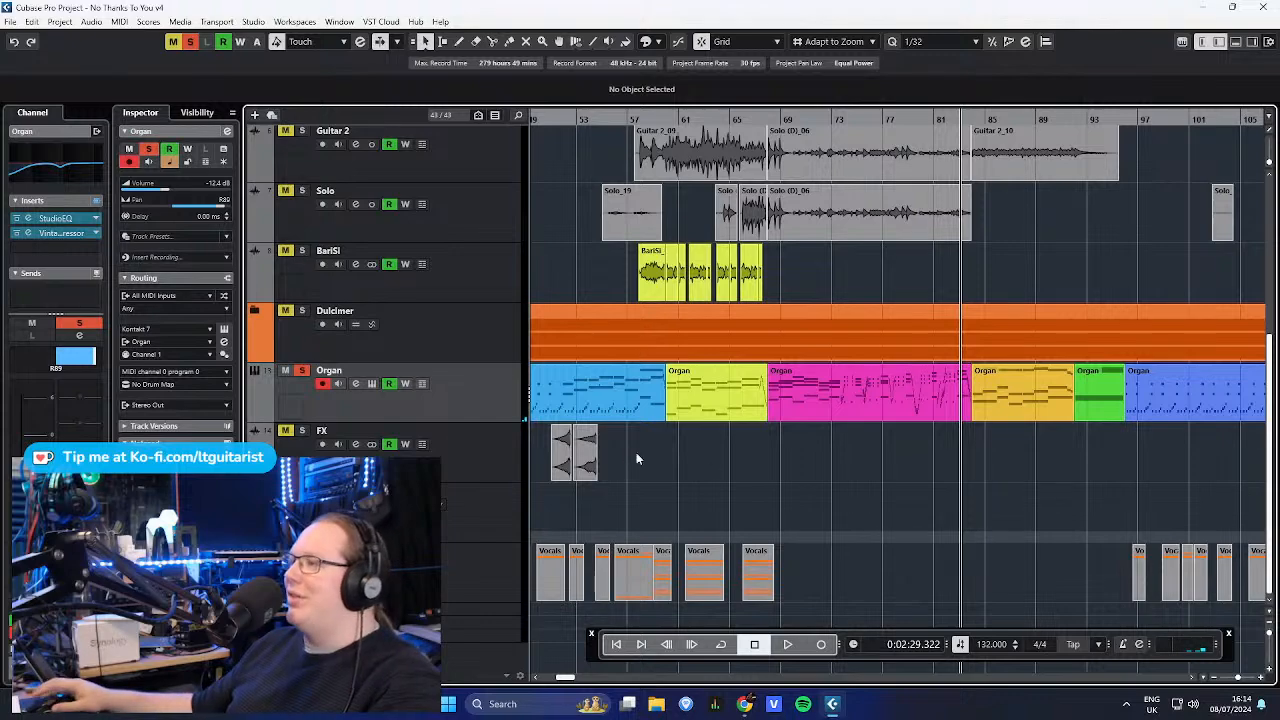
left_click_drag(891, 522, 925, 432)
left_click_drag(774, 451, 918, 485)
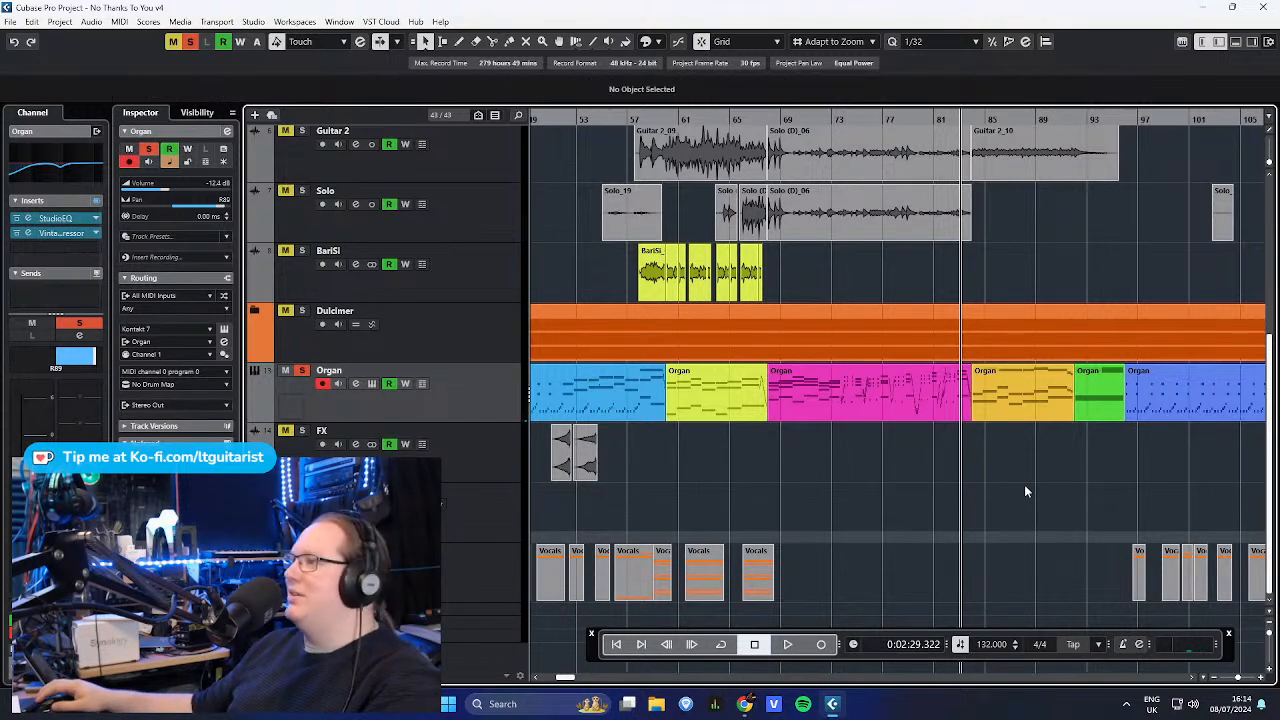
- Play the soloed Organ track from bar 118 to audition the descending runs and the final glissando before bar 120
scroll(1024, 484, "right", 5)
scroll(1217, 479, "right", 5)
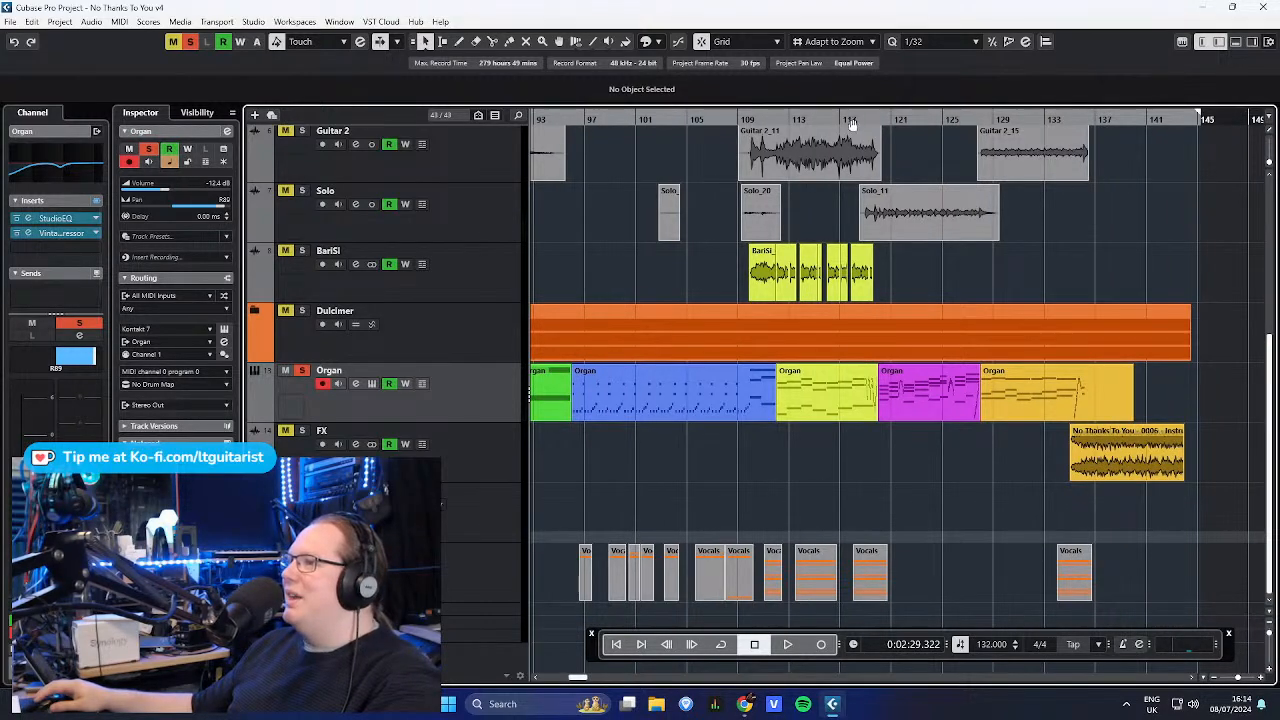
left_click_drag(857, 120, 861, 162)
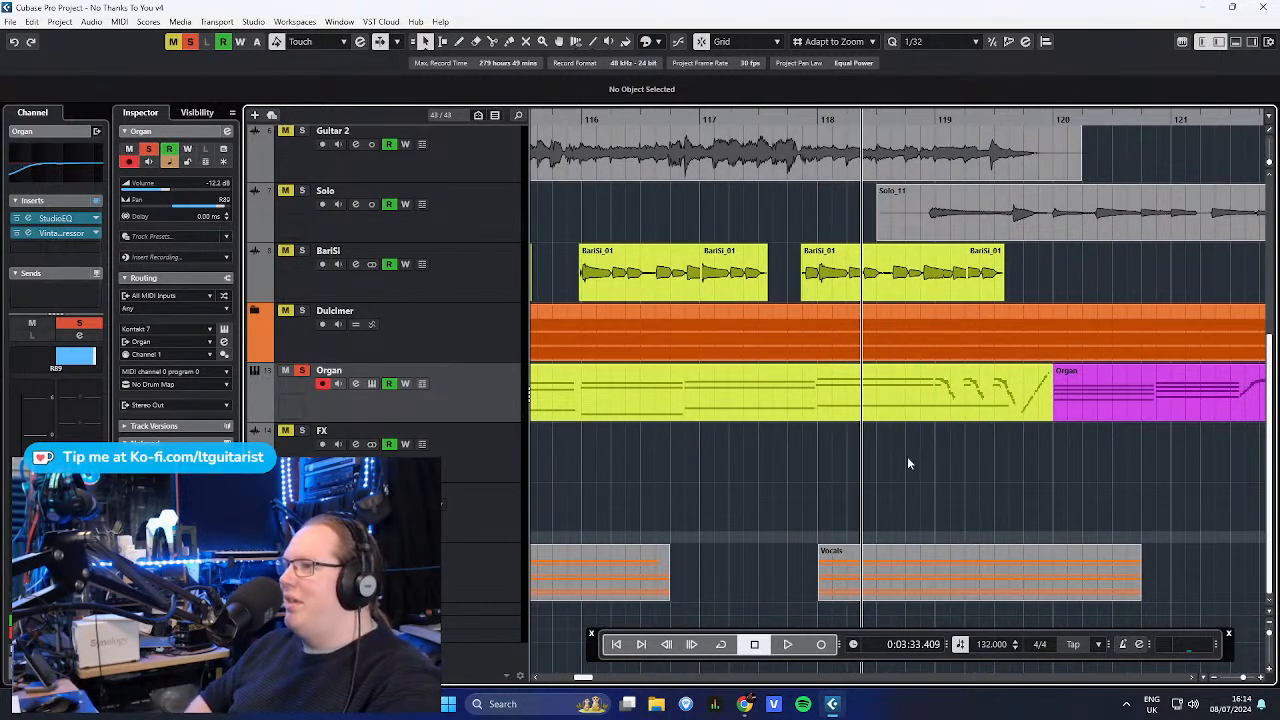
key("space")
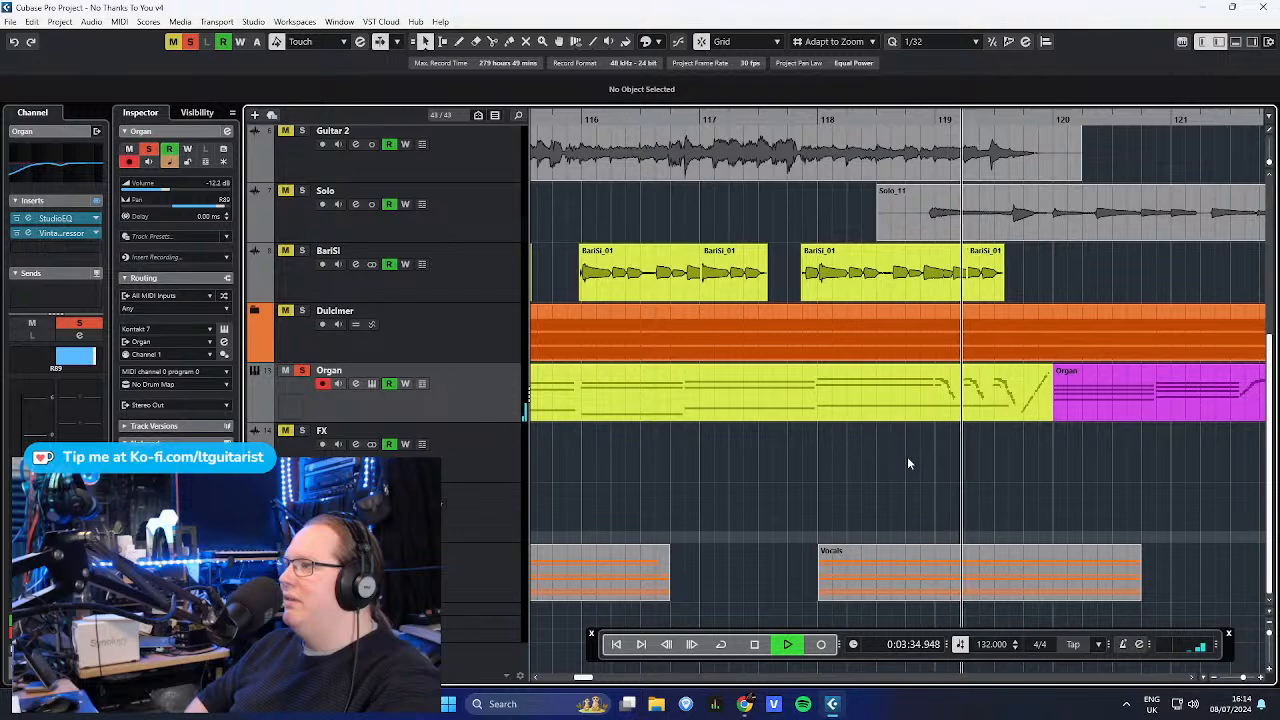
key("space")
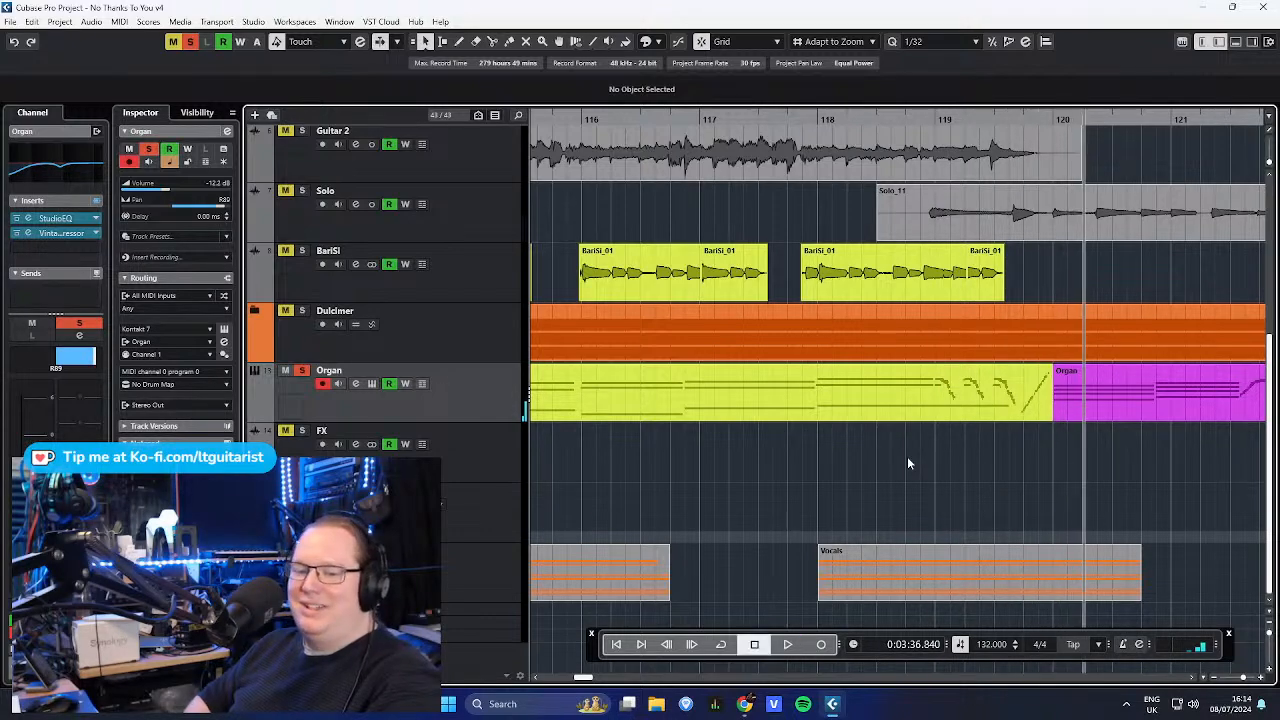
- Solo the FX track in place of the Organ and play the Yangqin clip from bar 135 to about bar 137
scroll(890, 470, "down", 8)
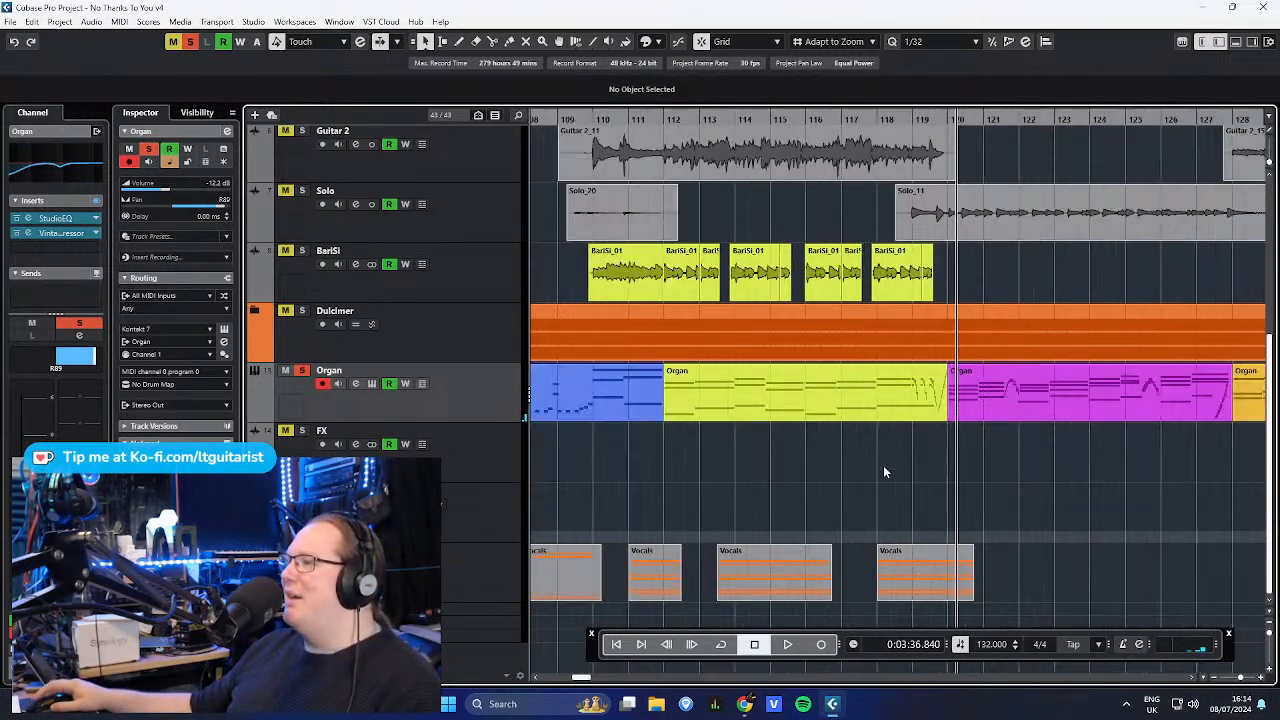
left_click(475, 445)
key("s")
left_click(479, 411)
key("s")
scroll(1213, 492, "up", 4)
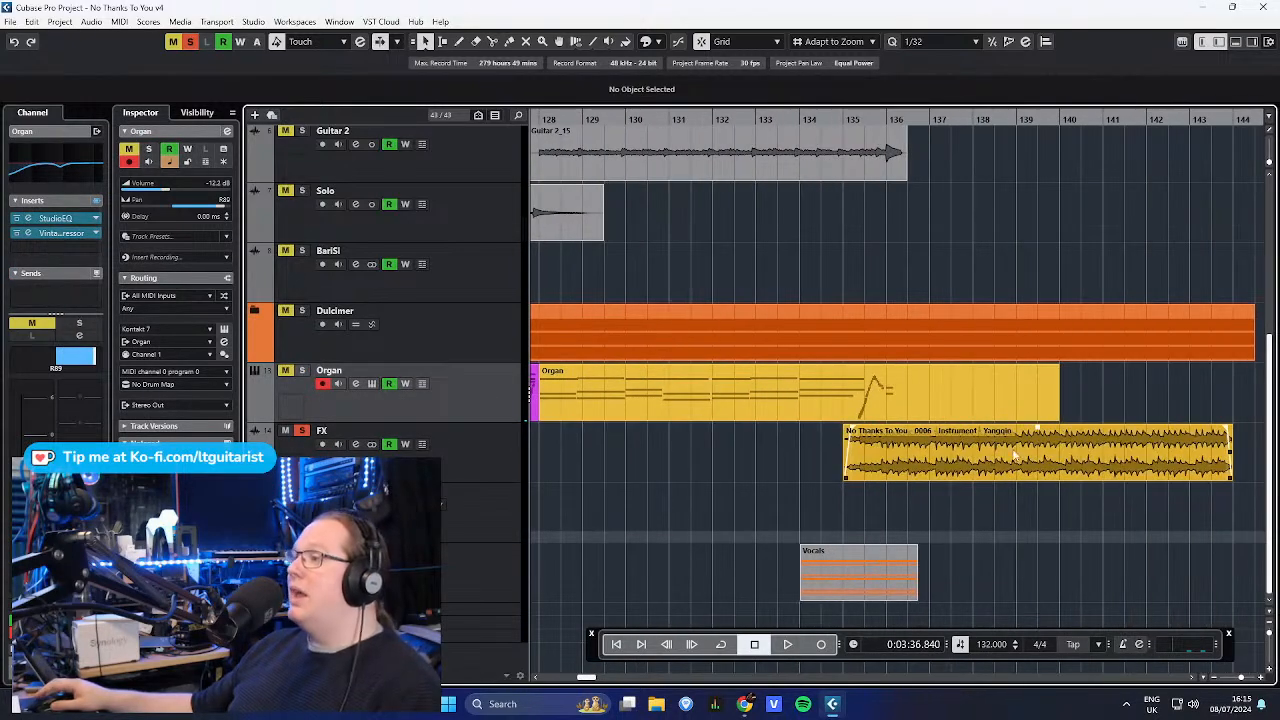
left_click(843, 119)
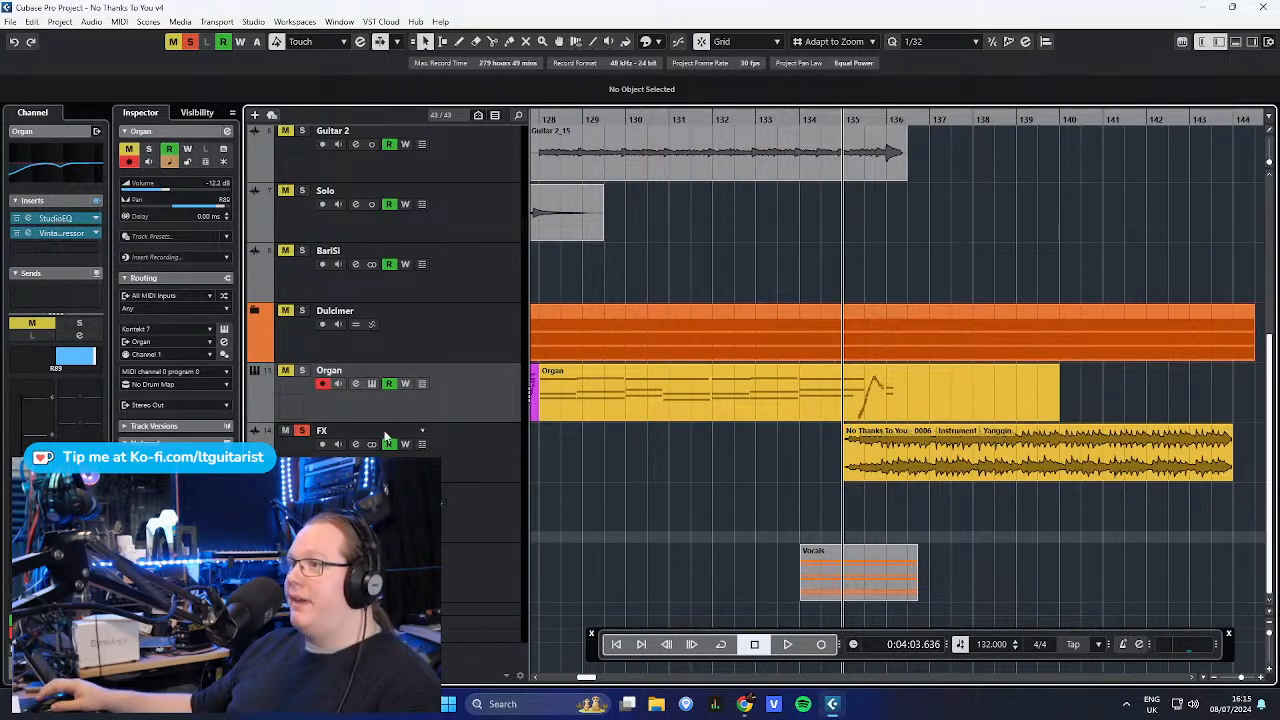
scroll(1031, 510, "down", 3)
scroll(1118, 512, "up", 3)
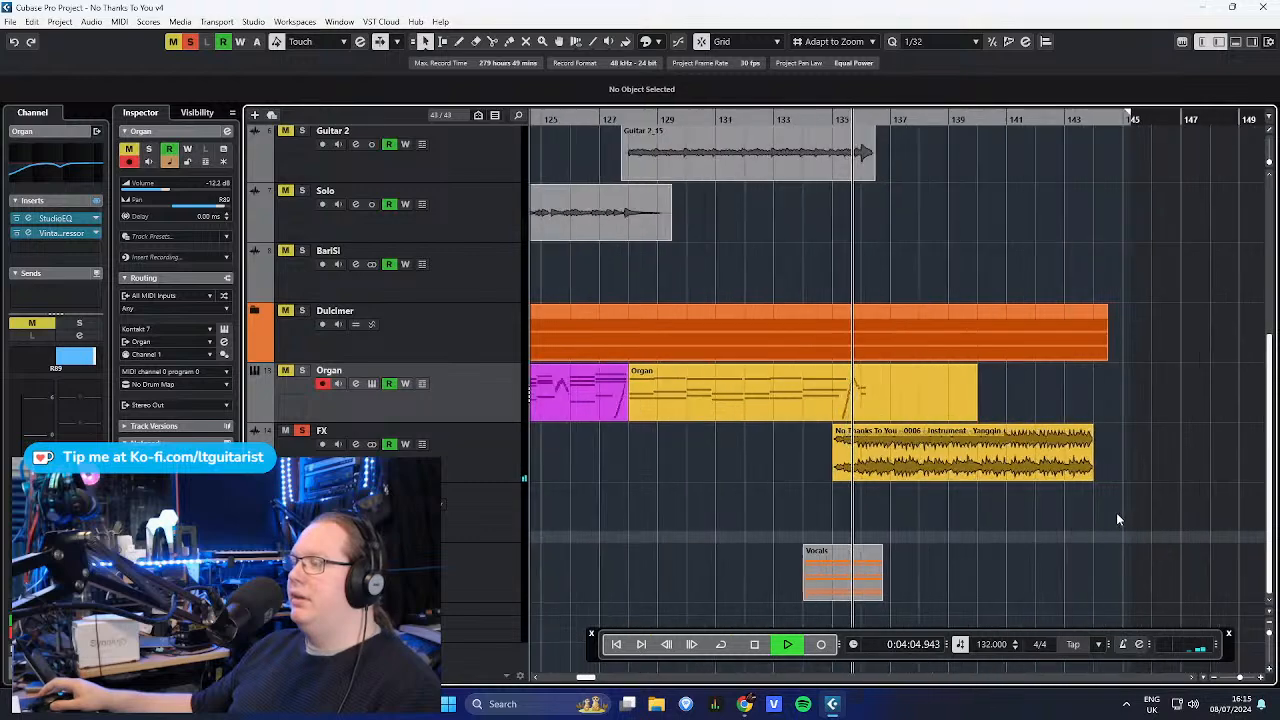
scroll(979, 533, "down", 1)
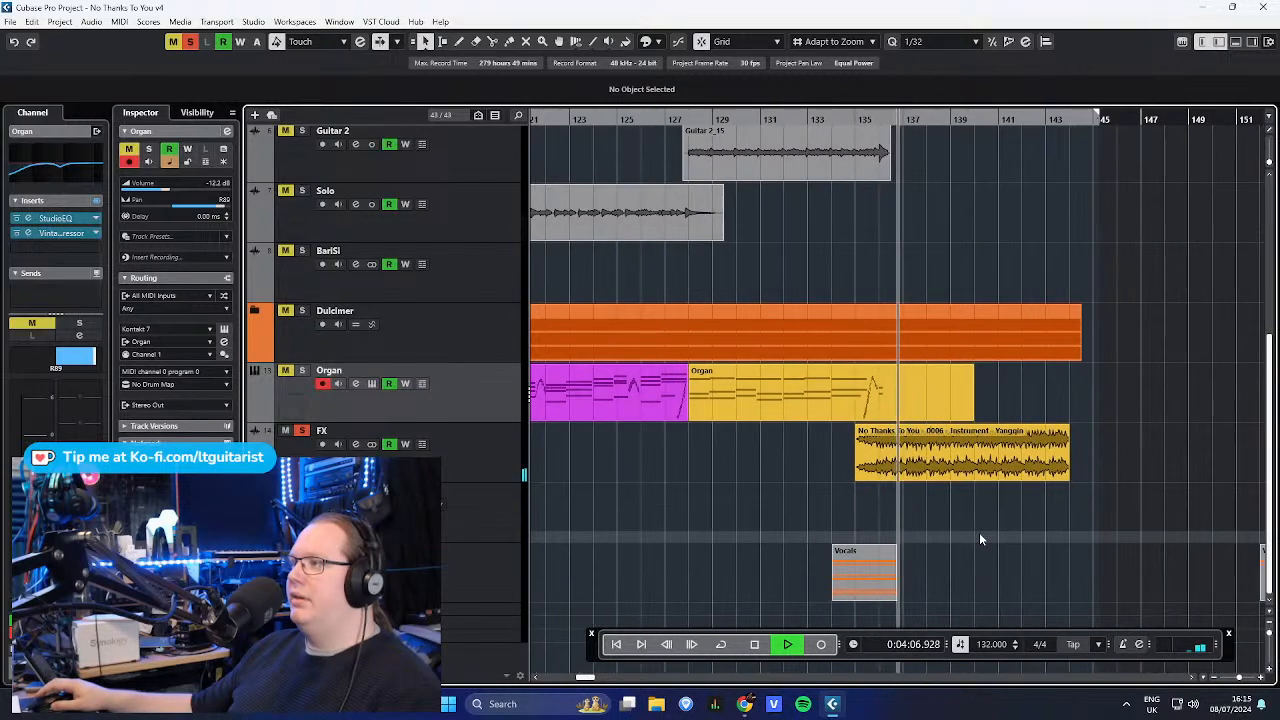
key("space")
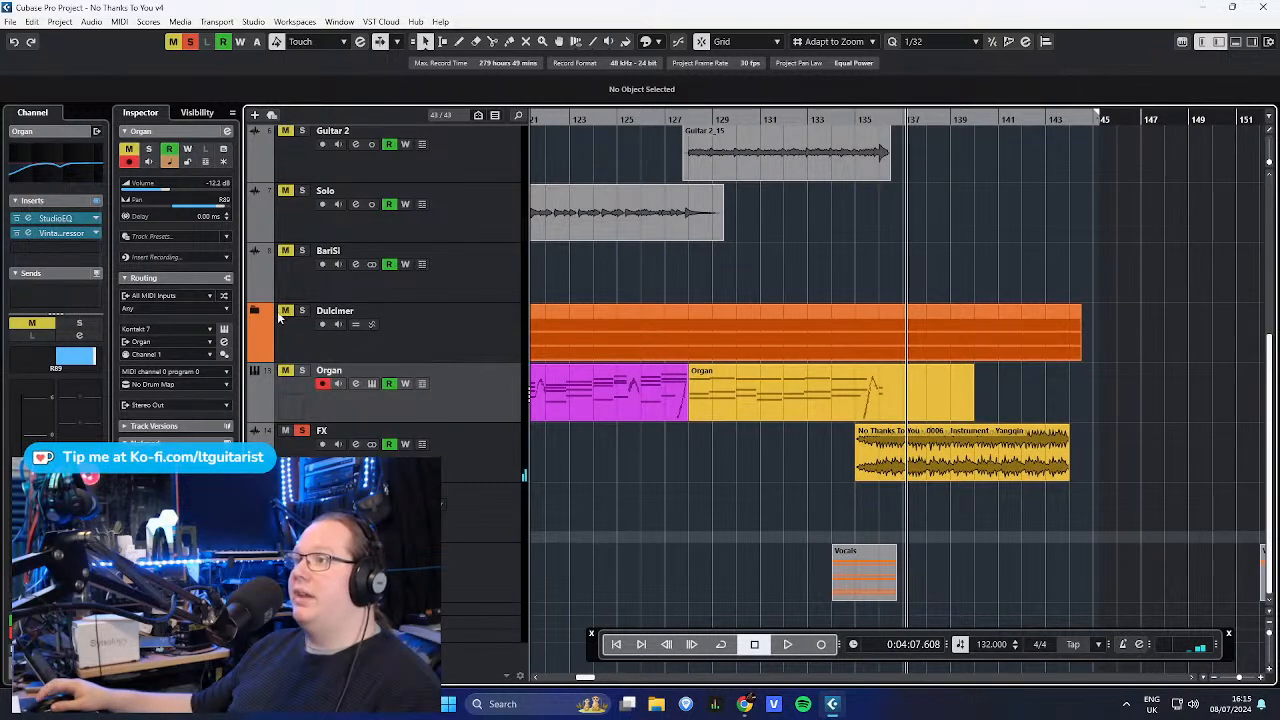
- Solo the Dulcimer folder track and expand it to show its Condensor, Overheads and Internals tracks
left_click(362, 343)
scroll(1054, 430, "up", 3)
scroll(992, 468, "up", 2)
left_click(1027, 557)
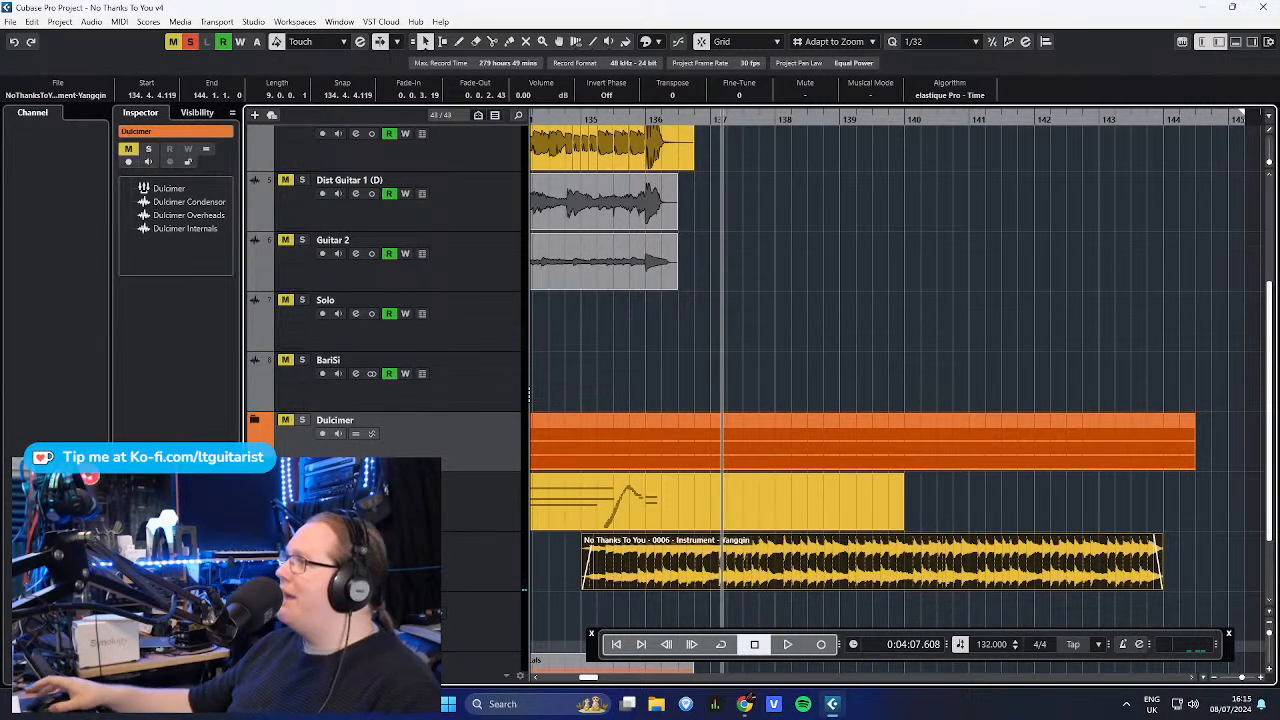
key("alt+Tab")
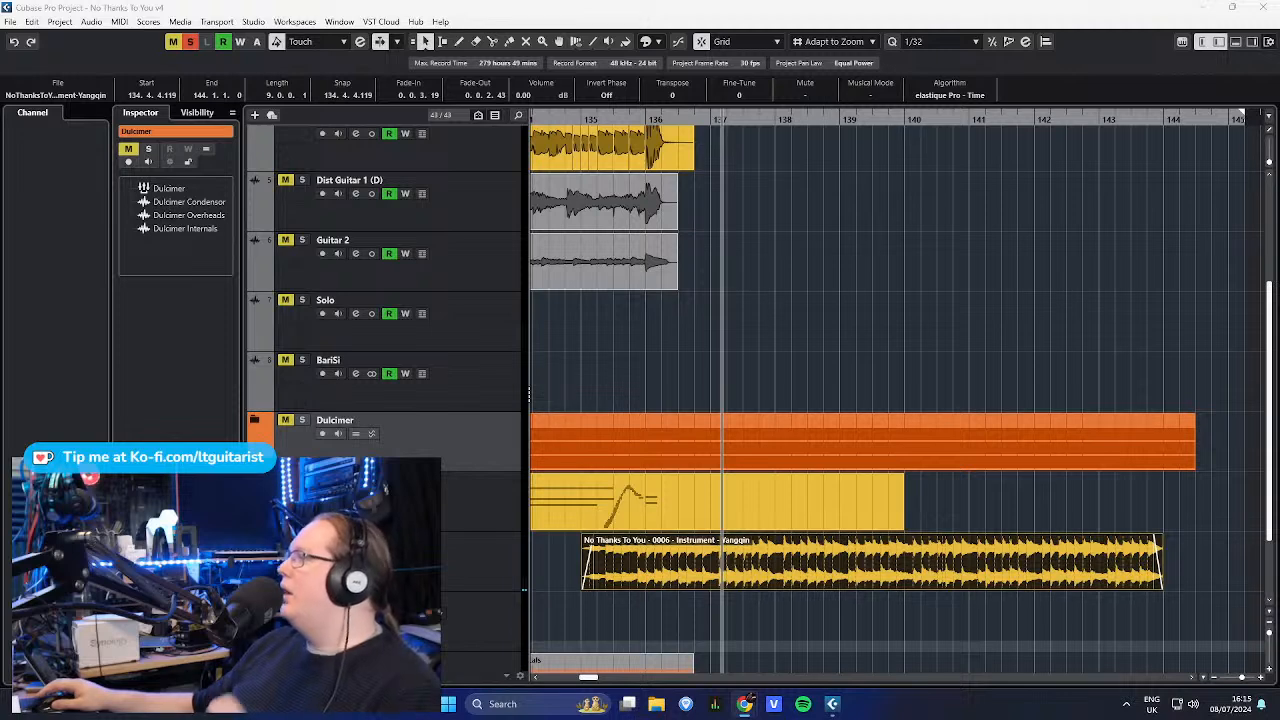
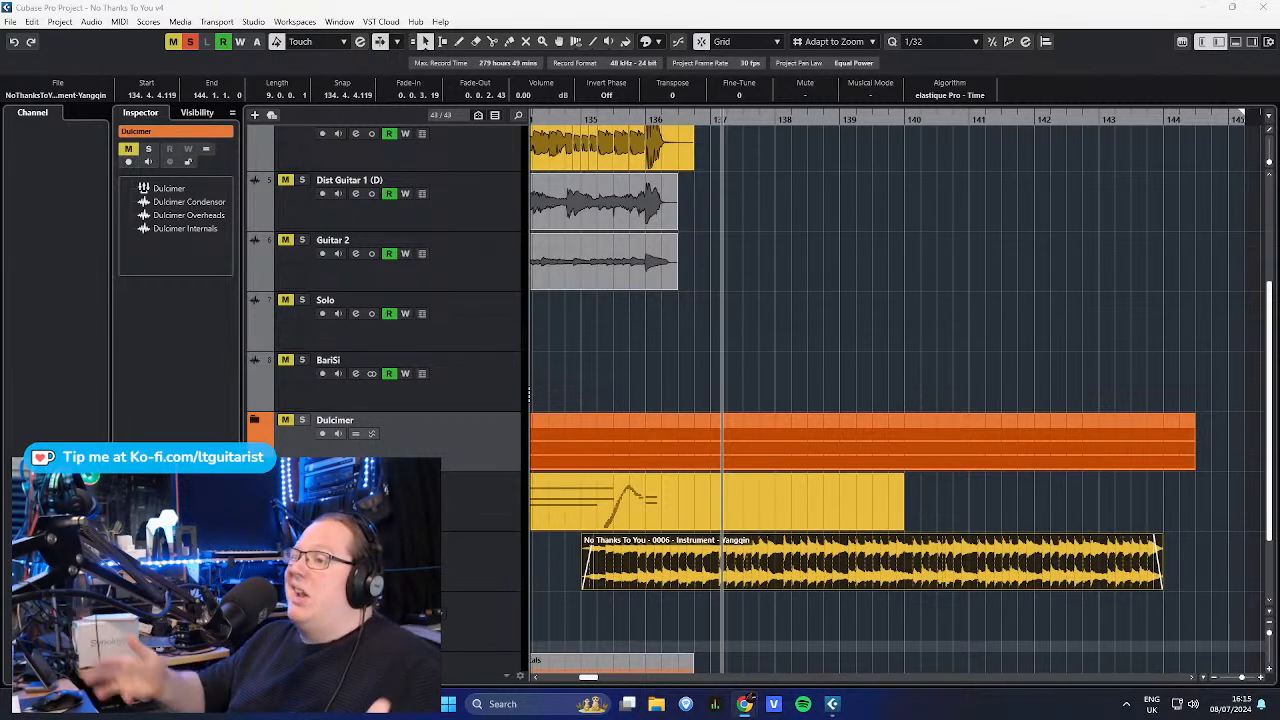
key("s")
key("F2")
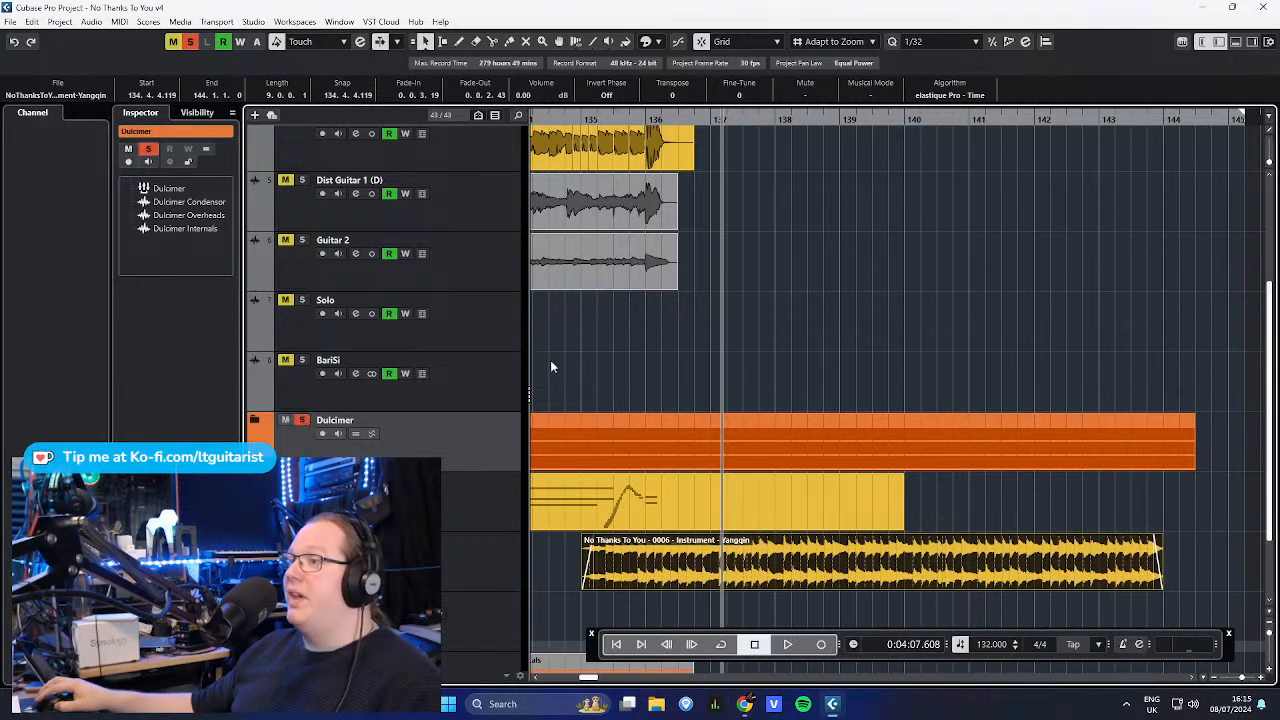
left_click(257, 421)
scroll(700, 340, "down", 5)
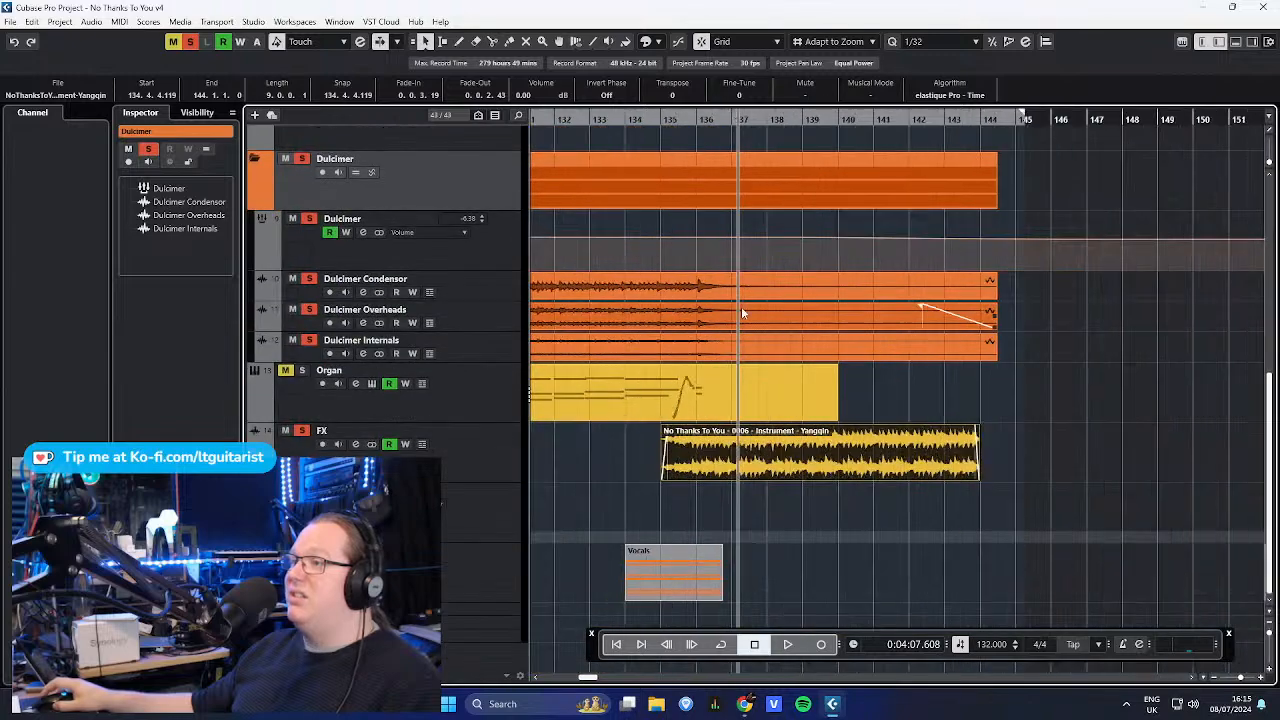
- Play the soloed dulcimer tracks with the Yangqin clip from bar 135 to about bar 139 to audition the song's ending
left_click(677, 118)
key("space")
scroll(645, 485, "up", 2)
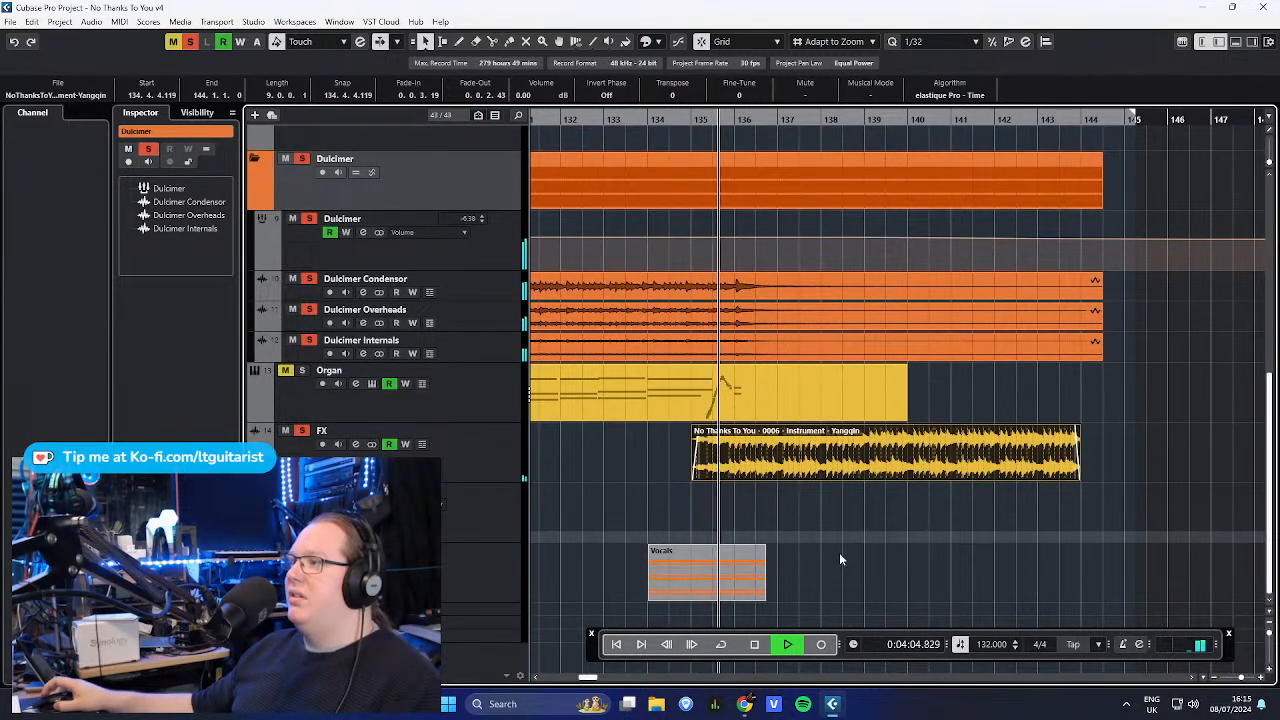
scroll(802, 490, "up", 2)
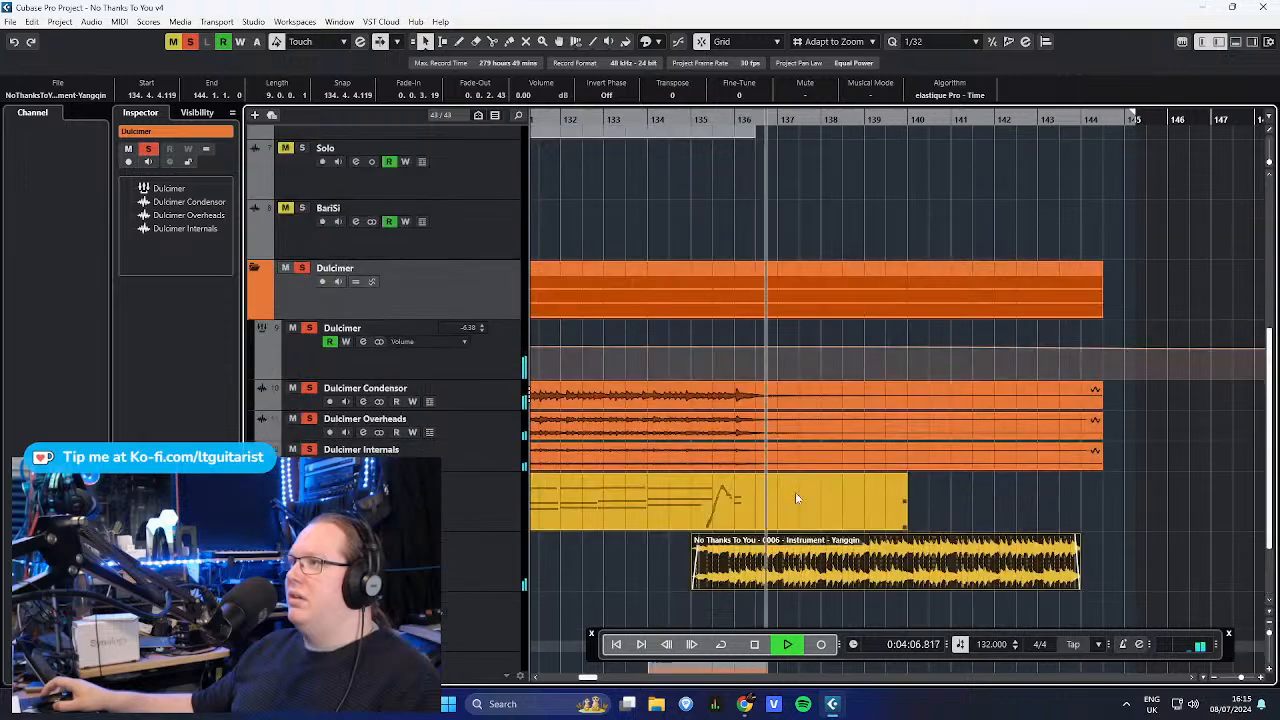
scroll(795, 492, "down", 1)
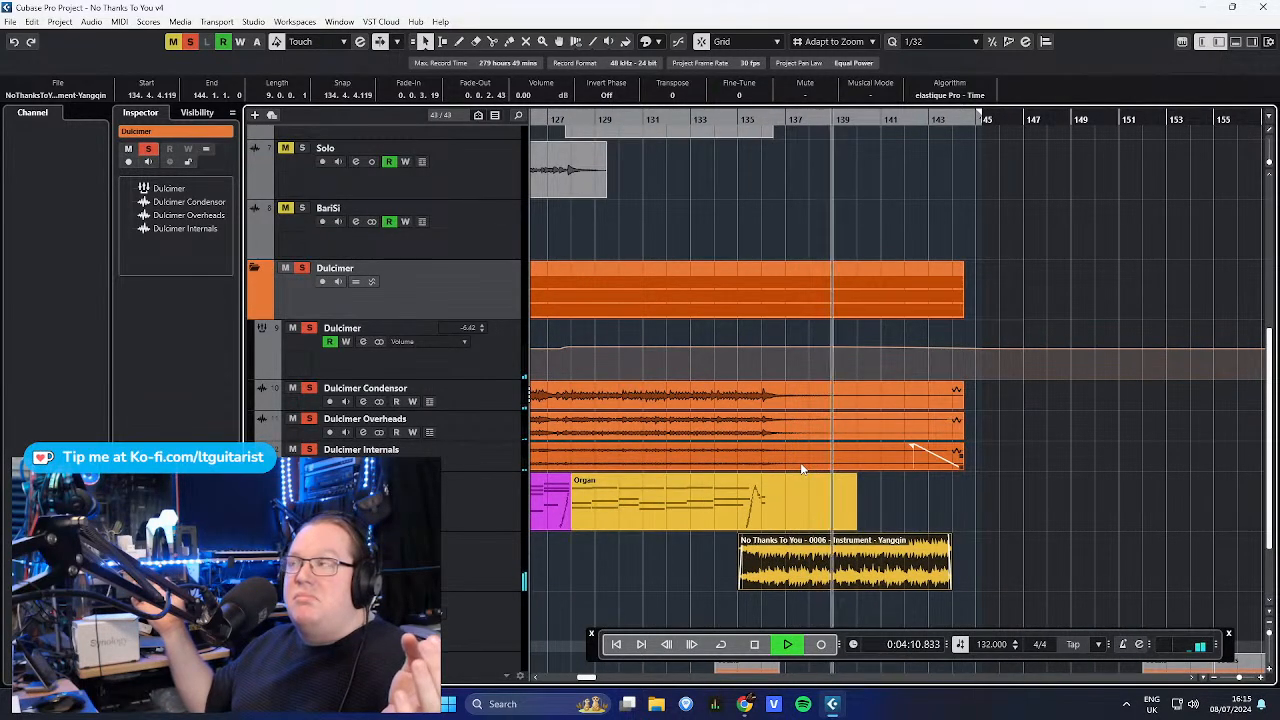
key("space")
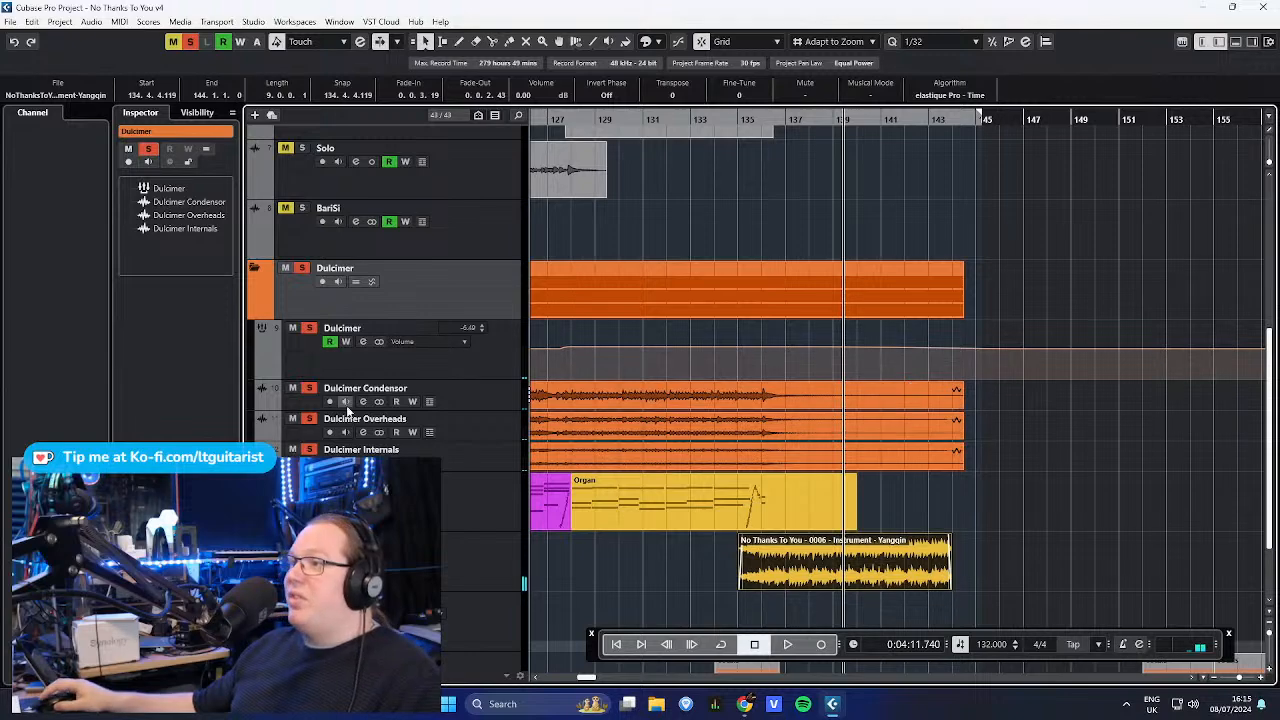
- Clear all solos, then solo only the FX track and locate its two vocal effect clips around bars 51 to 54
left_click(478, 570)
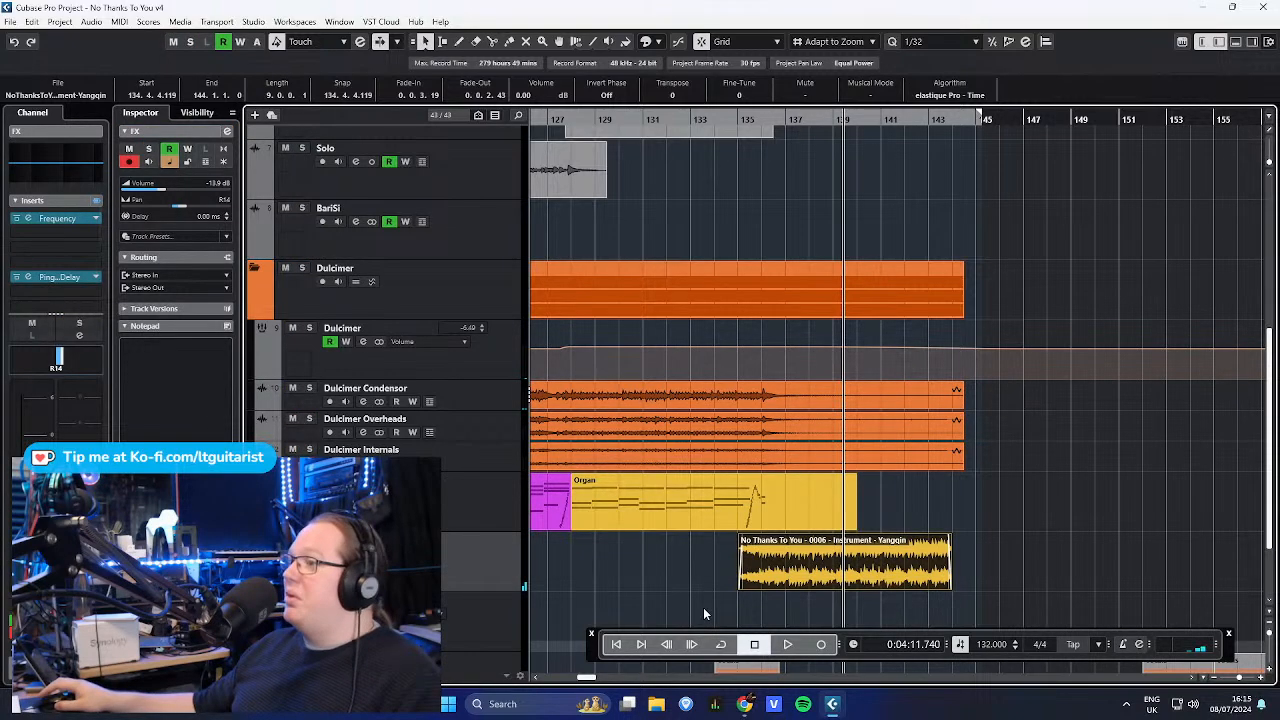
scroll(703, 612, "down", 1)
scroll(655, 575, "left", 3)
left_click_drag(673, 596, 644, 559)
scroll(668, 572, "down", 4)
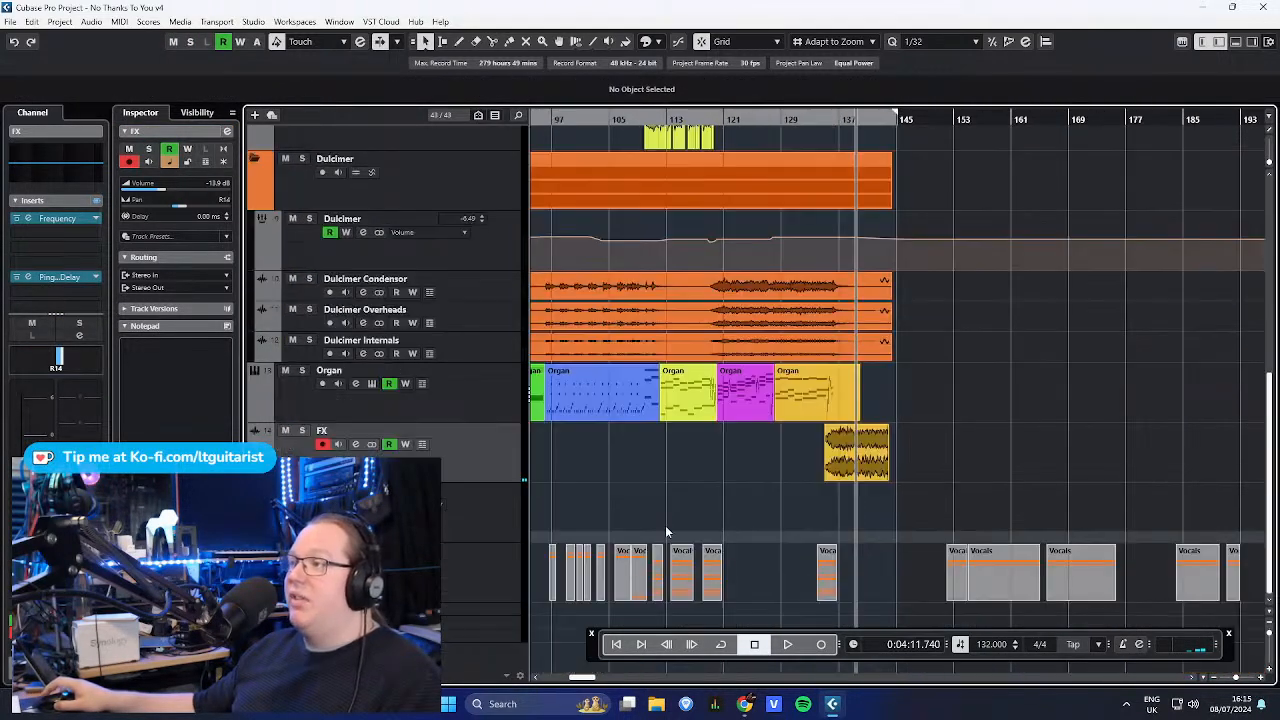
scroll(670, 549, "left", 5)
scroll(858, 476, "up", 2)
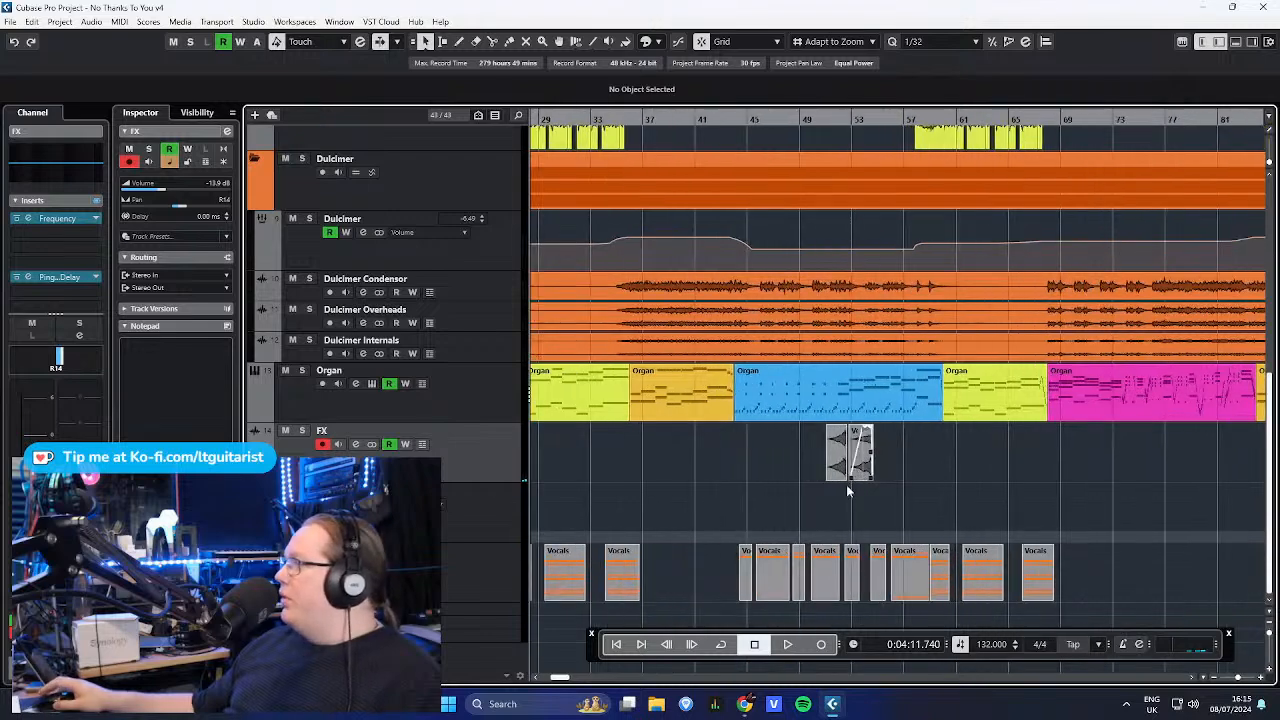
scroll(949, 531, "up", 1)
scroll(860, 540, "up", 2)
scroll(608, 554, "down", 2)
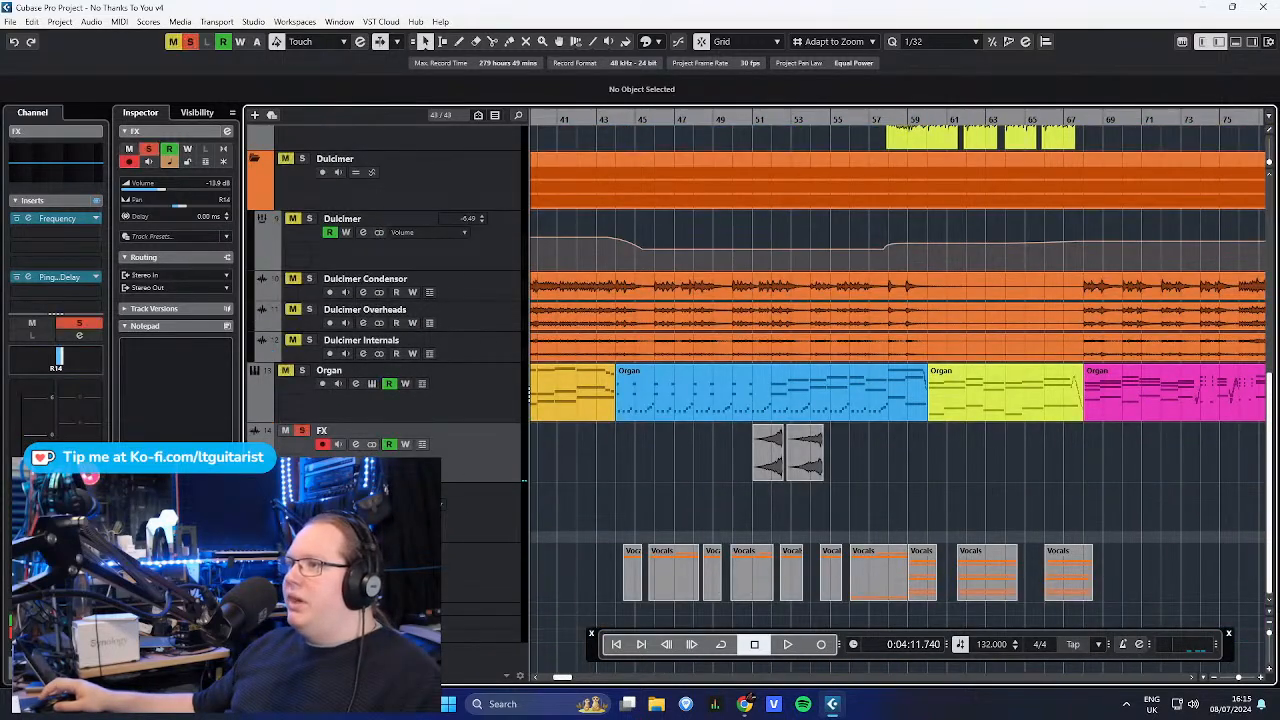
- Expand the Main Vocal folder to examine the vocal clips beneath the Vocal FX Bounce clips, then collapse it
scroll(839, 506, "down", 3)
scroll(839, 506, "up", 2)
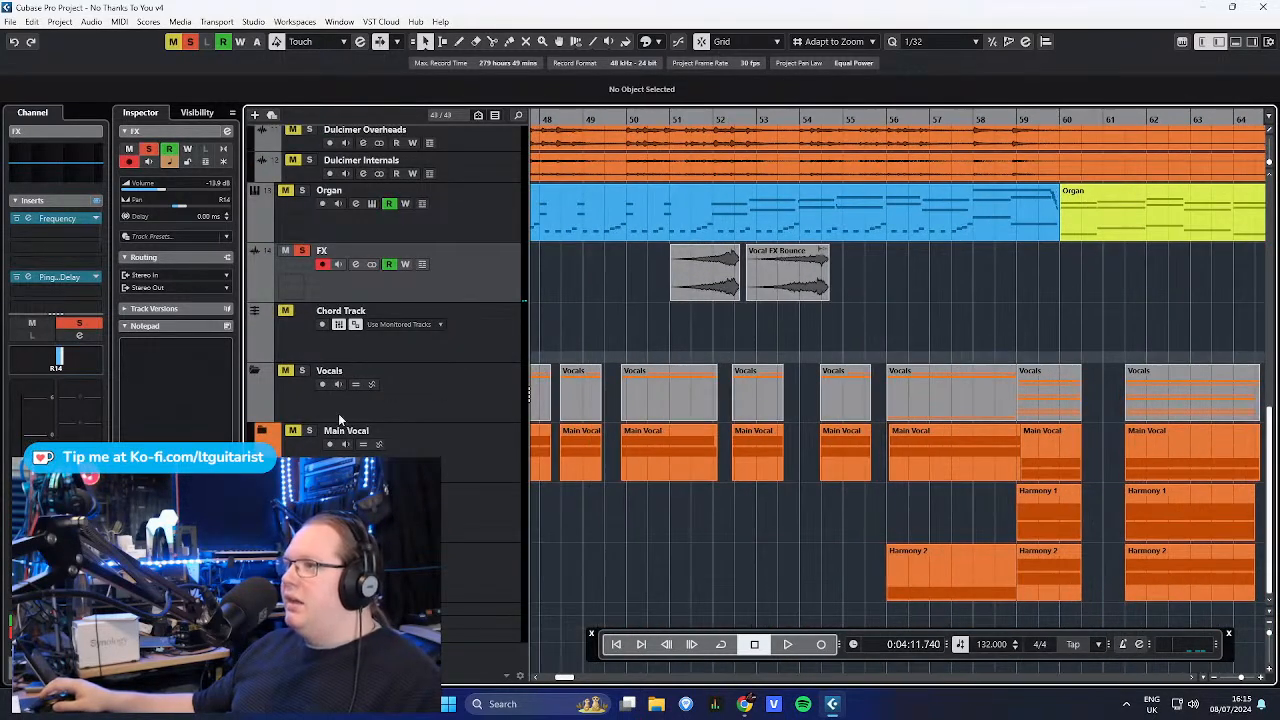
left_click(264, 434)
scroll(768, 442, "down", 2)
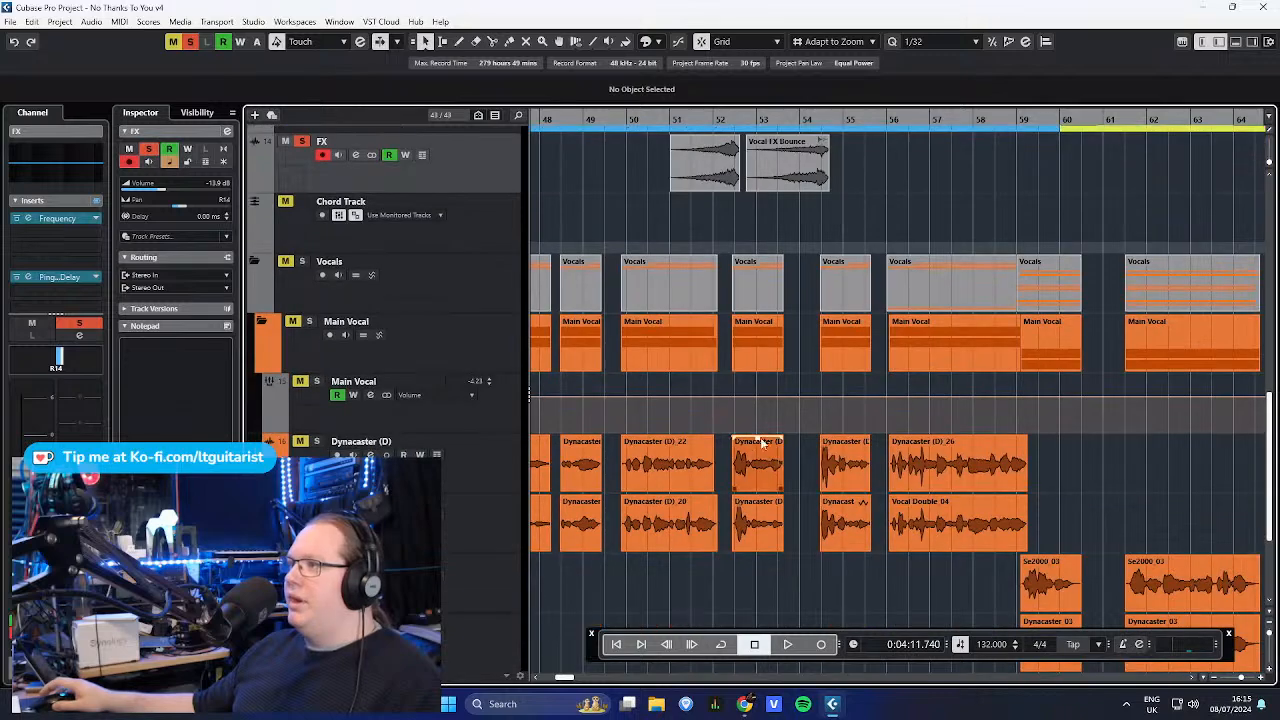
left_click(264, 325)
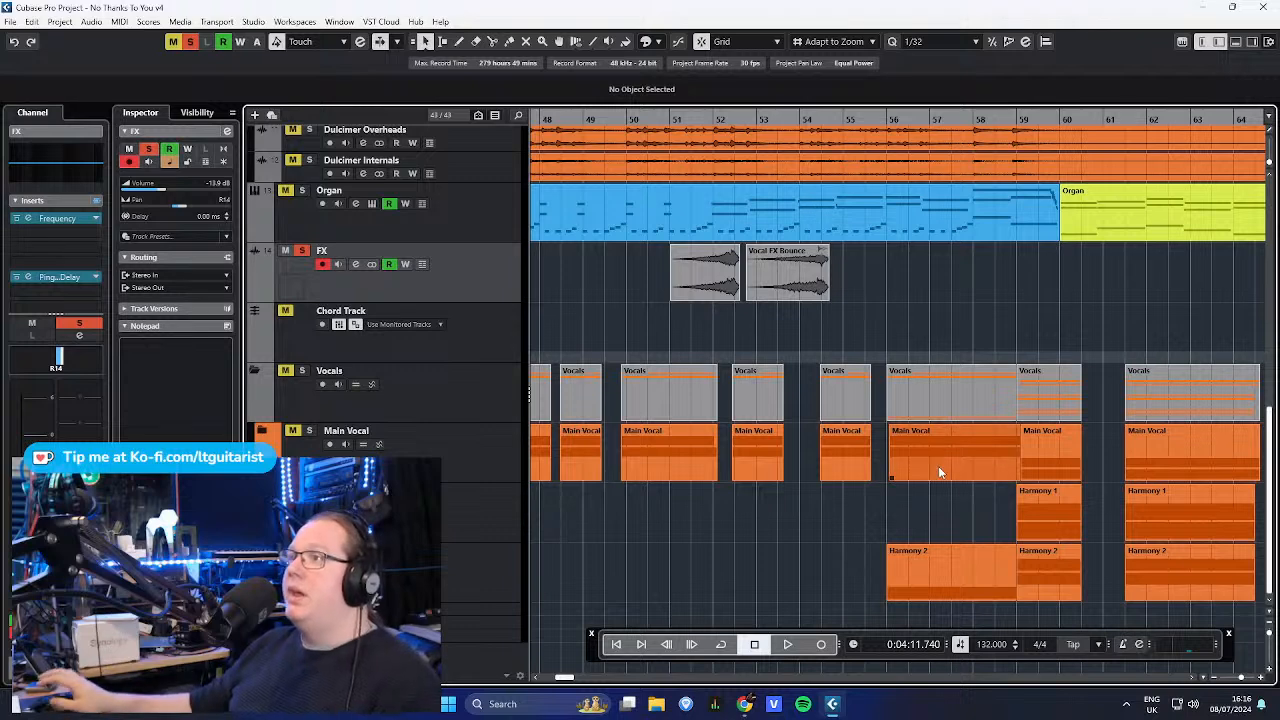
- Play the soloed FX clips from bar 51, and solo the Vocals folder with them to hear both together
left_click(668, 118)
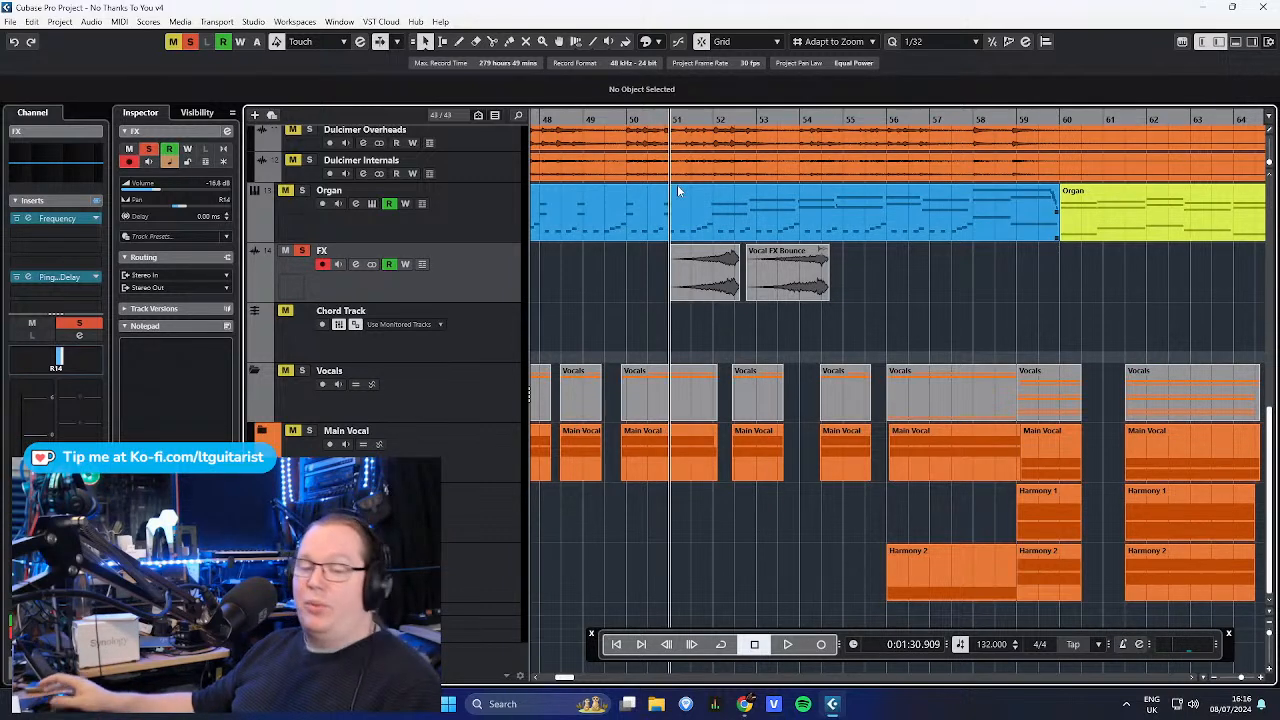
key("space")
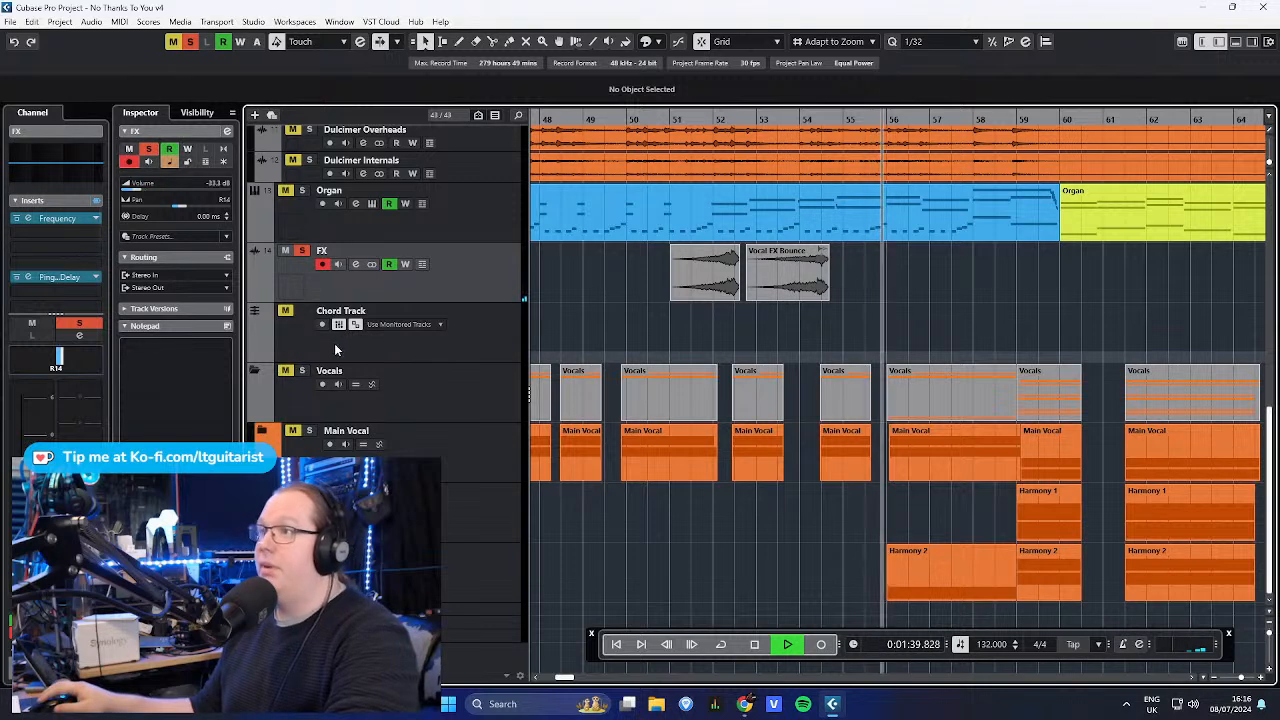
left_click(672, 121)
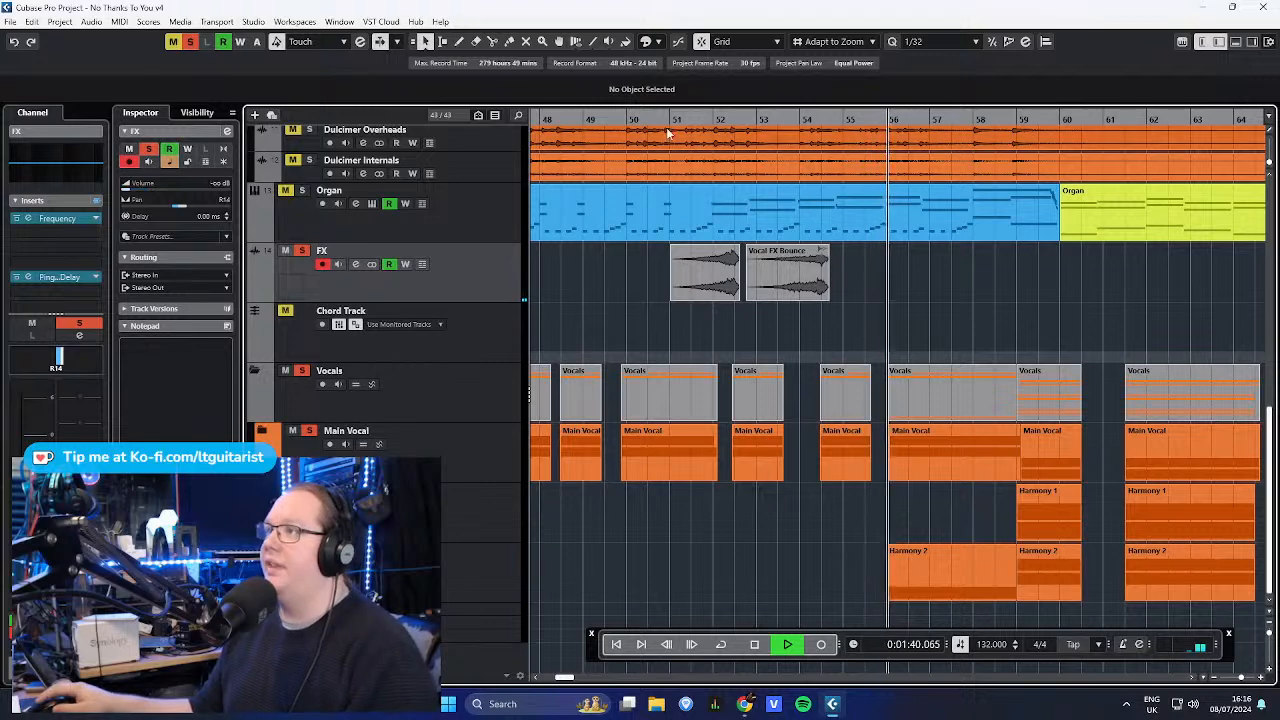
key("space")
- Clear all solos and play the full mix from just before bar 51 with cycle on to hear the vocal effects in context
left_click(190, 42)
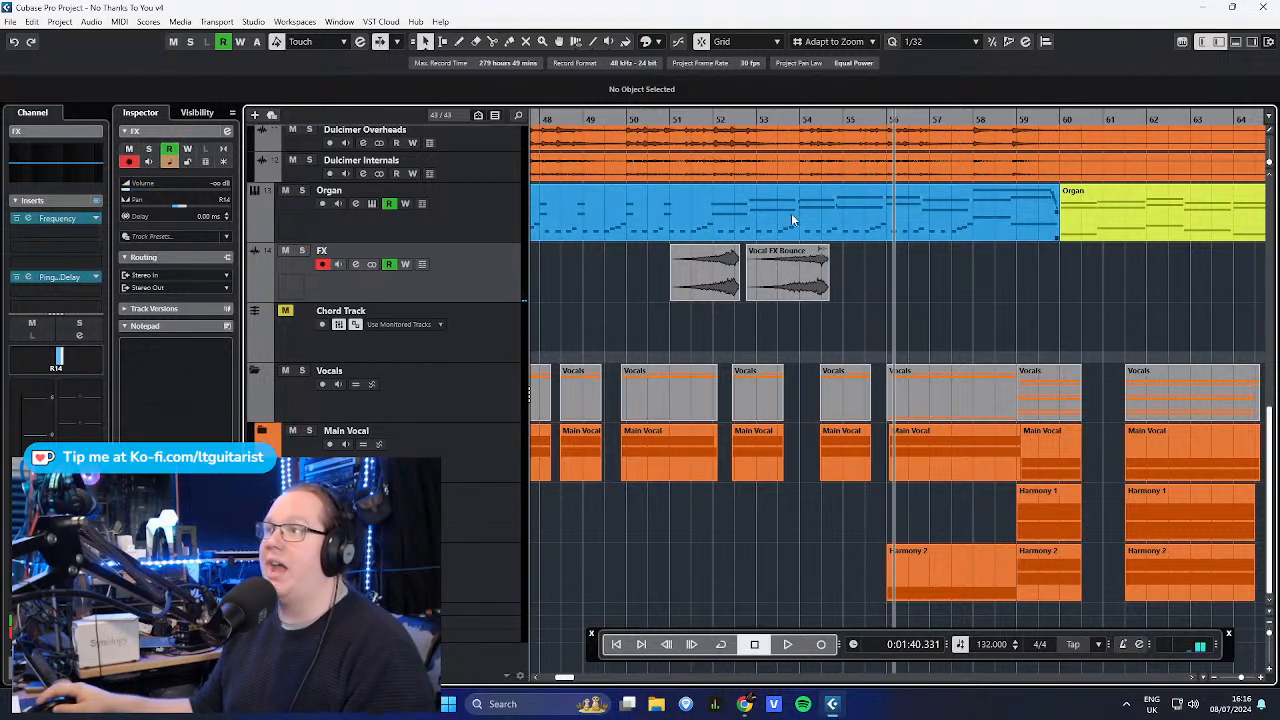
left_click(657, 116)
left_click_drag(658, 118, 686, 301)
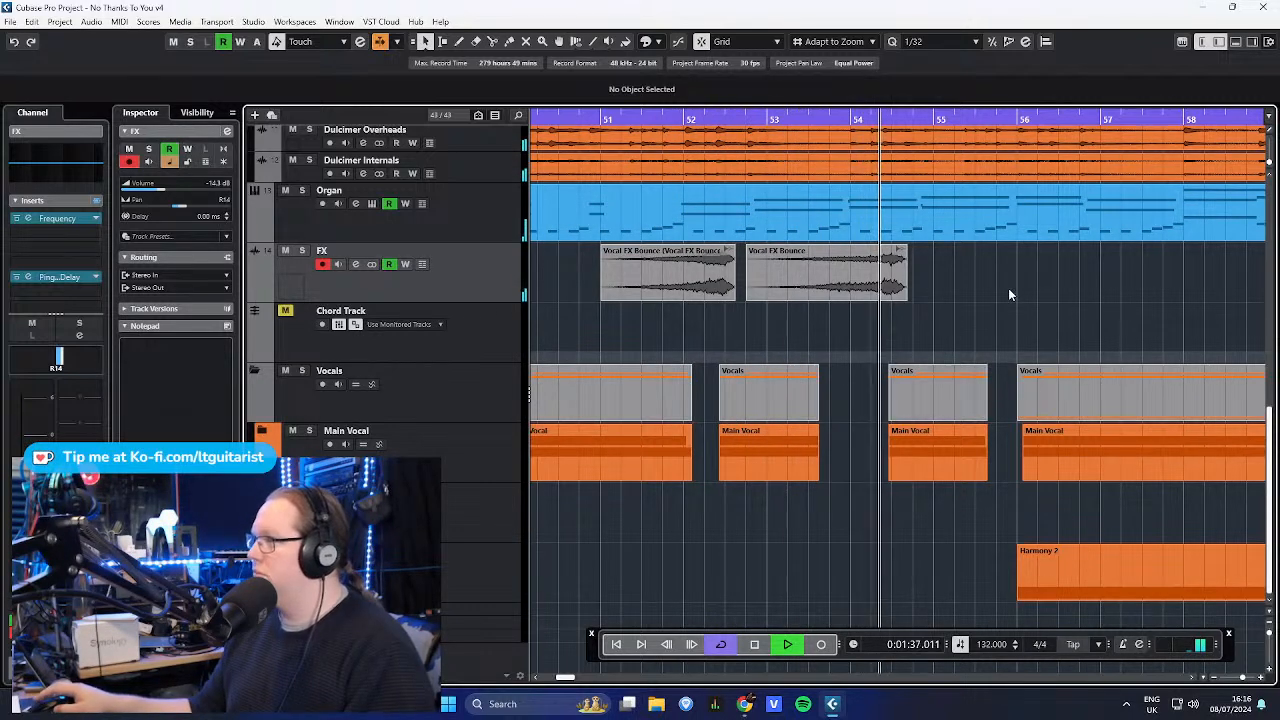
- Stop playback and expand the Main Vocal folder to show its individual vocal tracks and clips
key("space")
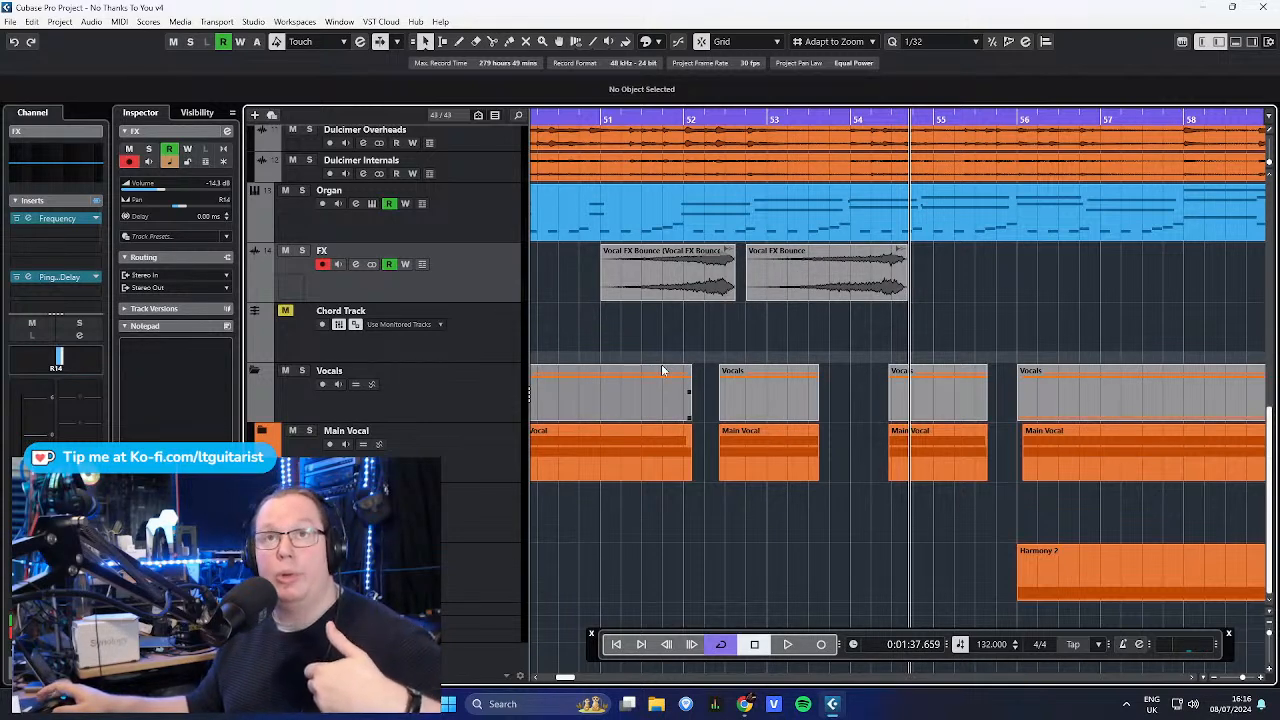
scroll(736, 514, "down", 3)
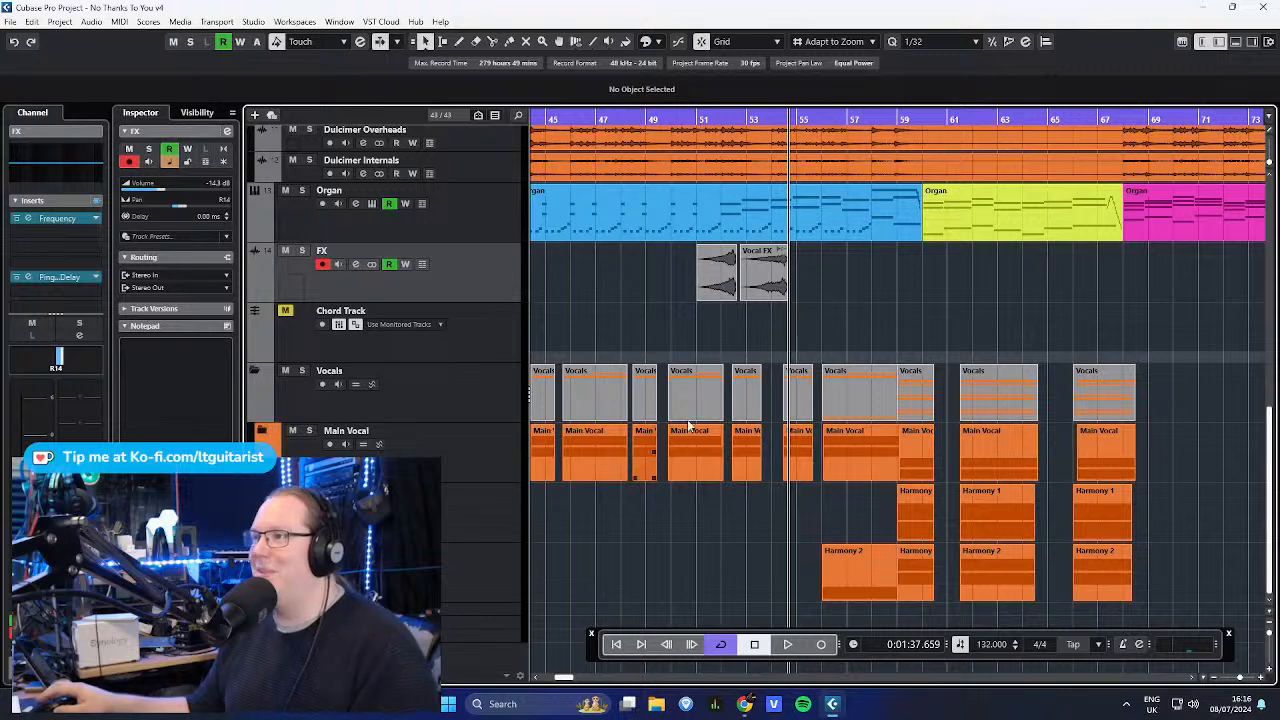
scroll(616, 534, "down", 5)
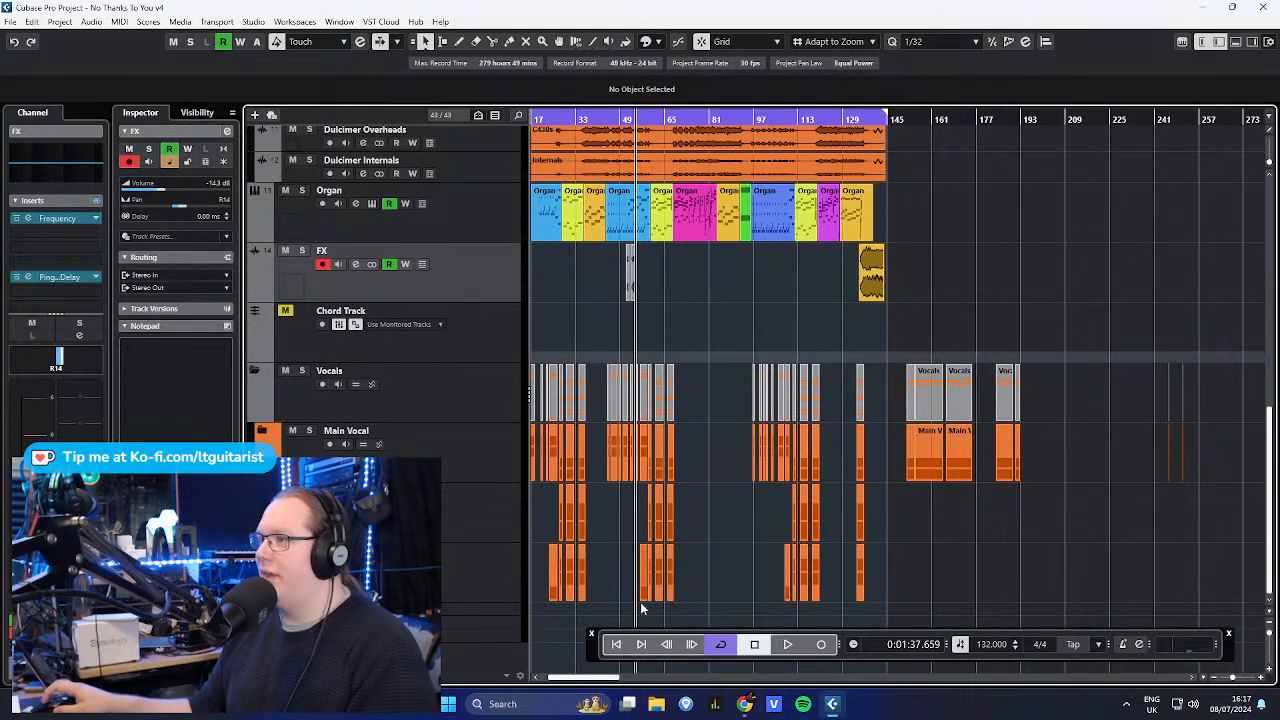
scroll(570, 605, "up", 6)
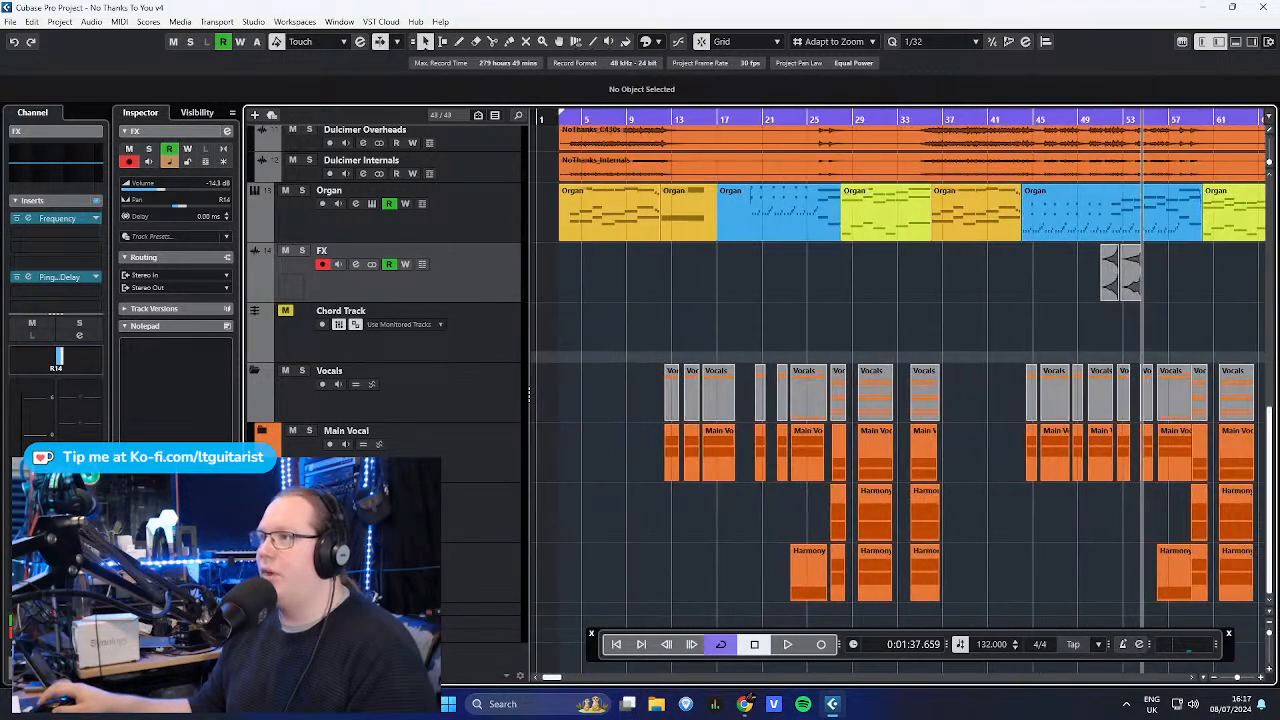
left_click(303, 446)
left_click(263, 431)
scroll(535, 414, "down", 5)
scroll(535, 414, "down", 3)
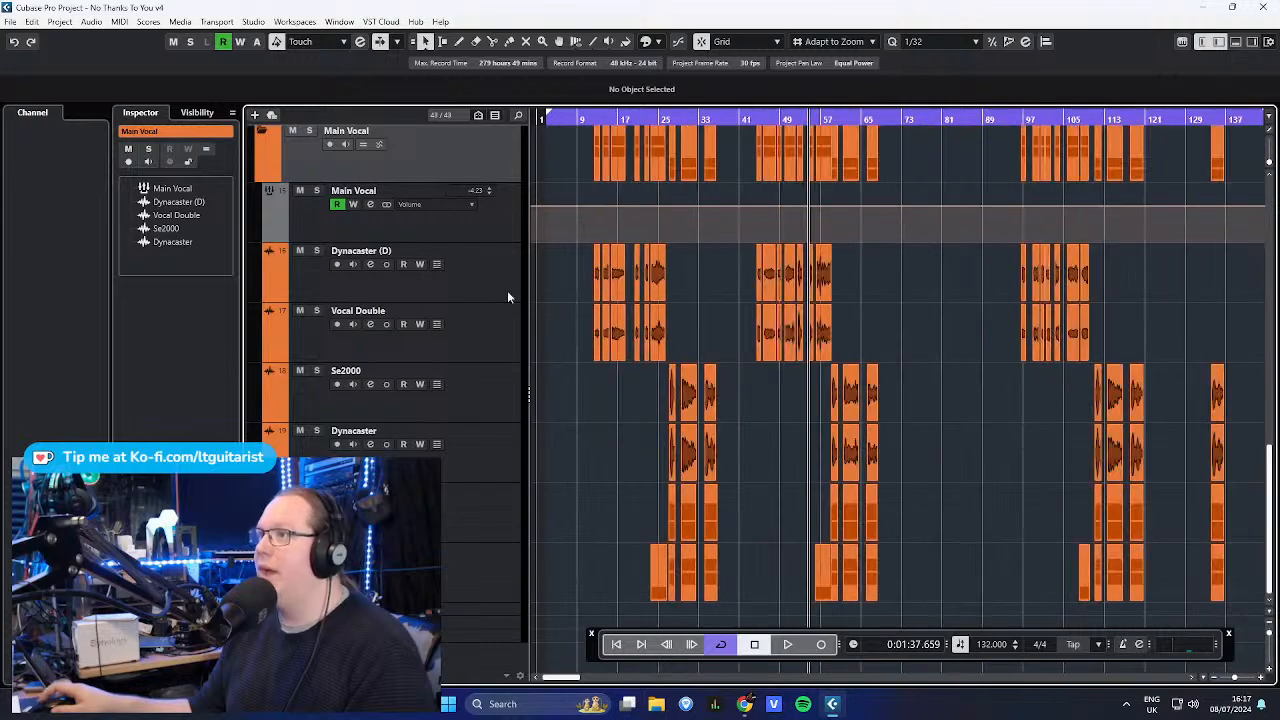
- Inspect the channel settings of the Dynacaster (D), Vocal Double, Se2000 and Dynacaster tracks in the Main Vocal folder
left_click(500, 285)
left_click(506, 354)
left_click(497, 402)
left_click(506, 452)
left_click(516, 409)
left_click(512, 440)
- Select the Se2000 and Dynacaster clips from about bar 27 and inspect their two tracks in turn
scroll(590, 410, "down", 2)
left_click_drag(756, 426, 926, 464)
scroll(598, 440, "up", 5)
left_click(470, 411)
left_click(490, 455)
scroll(632, 481, "up", 4)
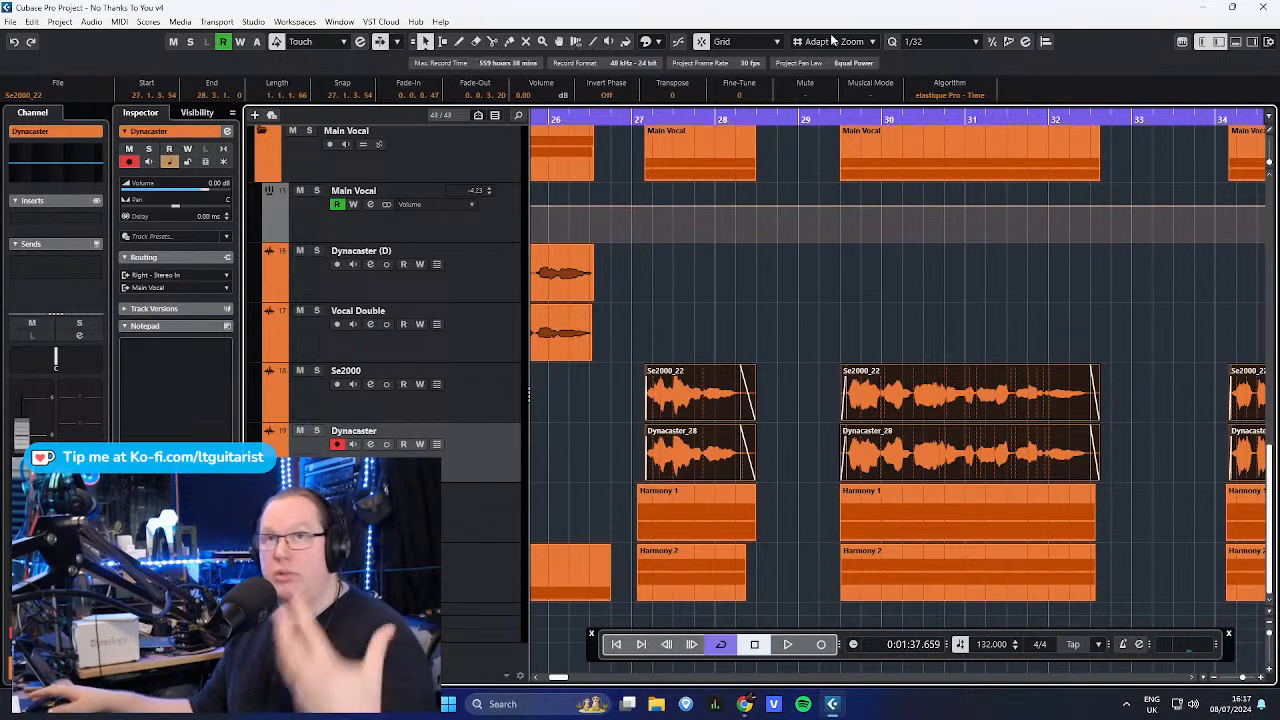
- Solo the Main Vocal group channel and play its first verse clips from just after bar 12
left_click(510, 224)
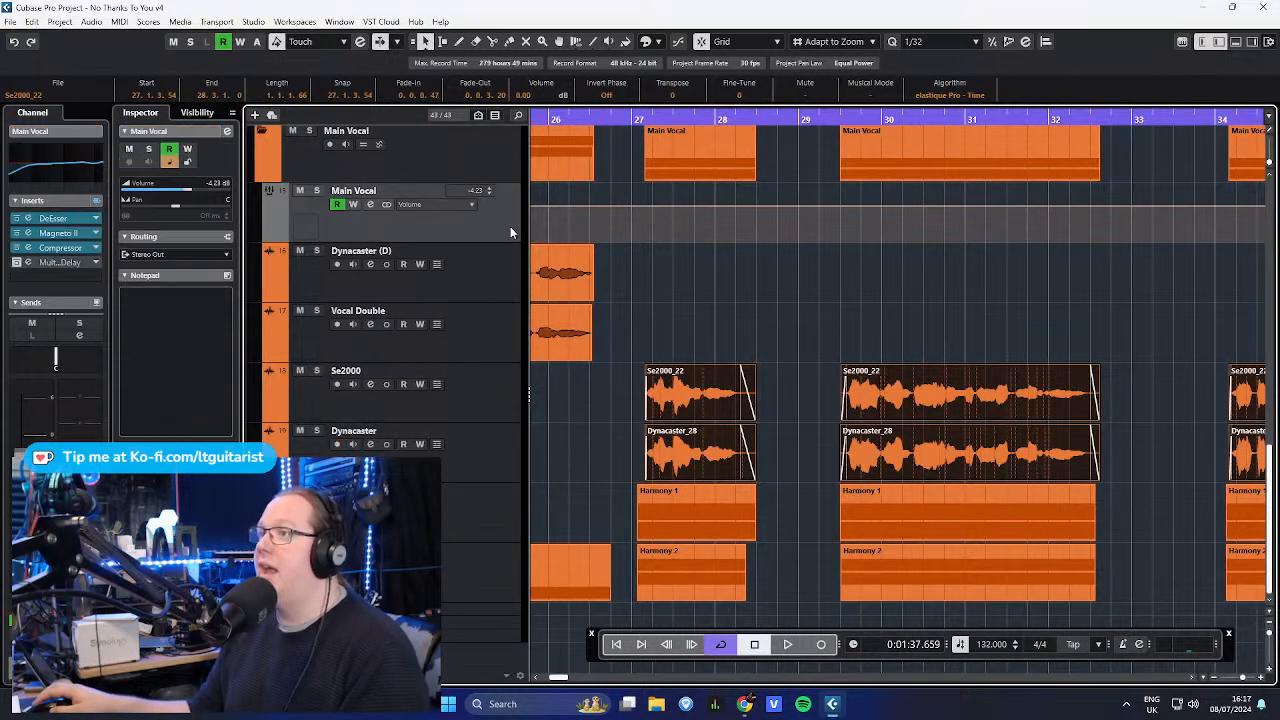
key("s")
scroll(654, 296, "down", 5)
left_click_drag(770, 291, 566, 302)
scroll(600, 310, "left", 3)
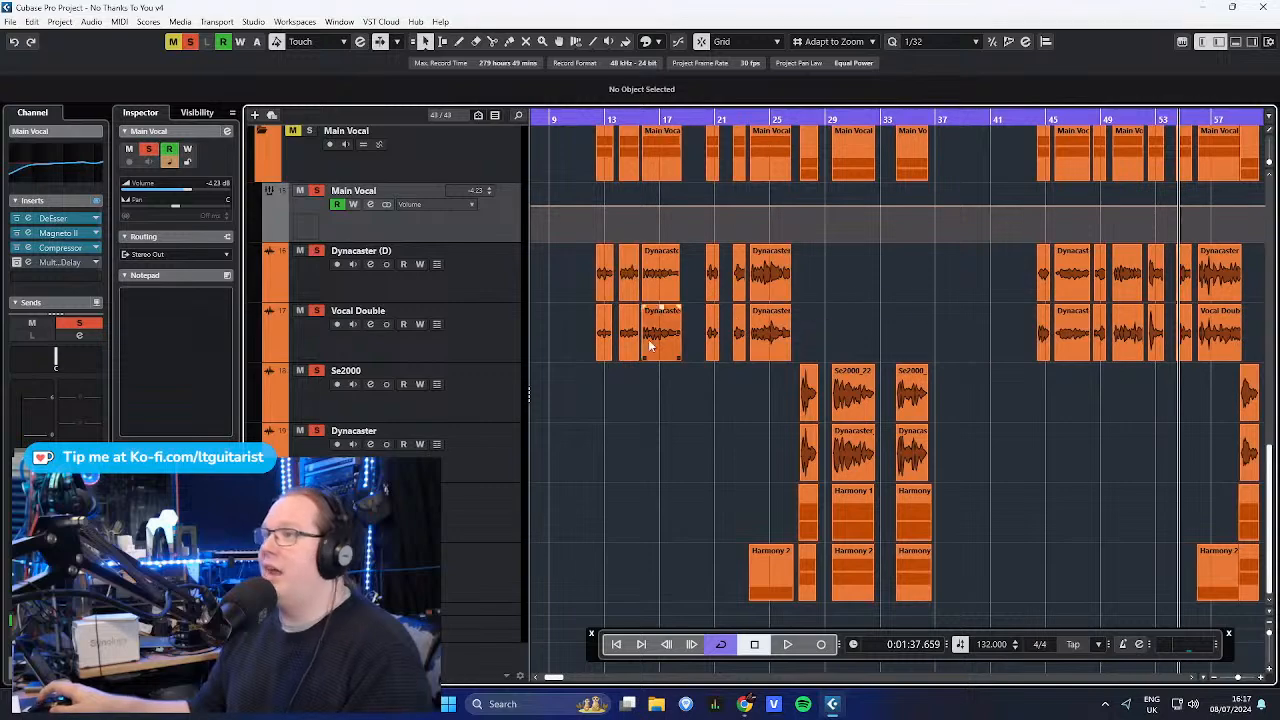
left_click_drag(743, 406, 691, 434)
scroll(640, 330, "up", 5)
left_click(632, 119)
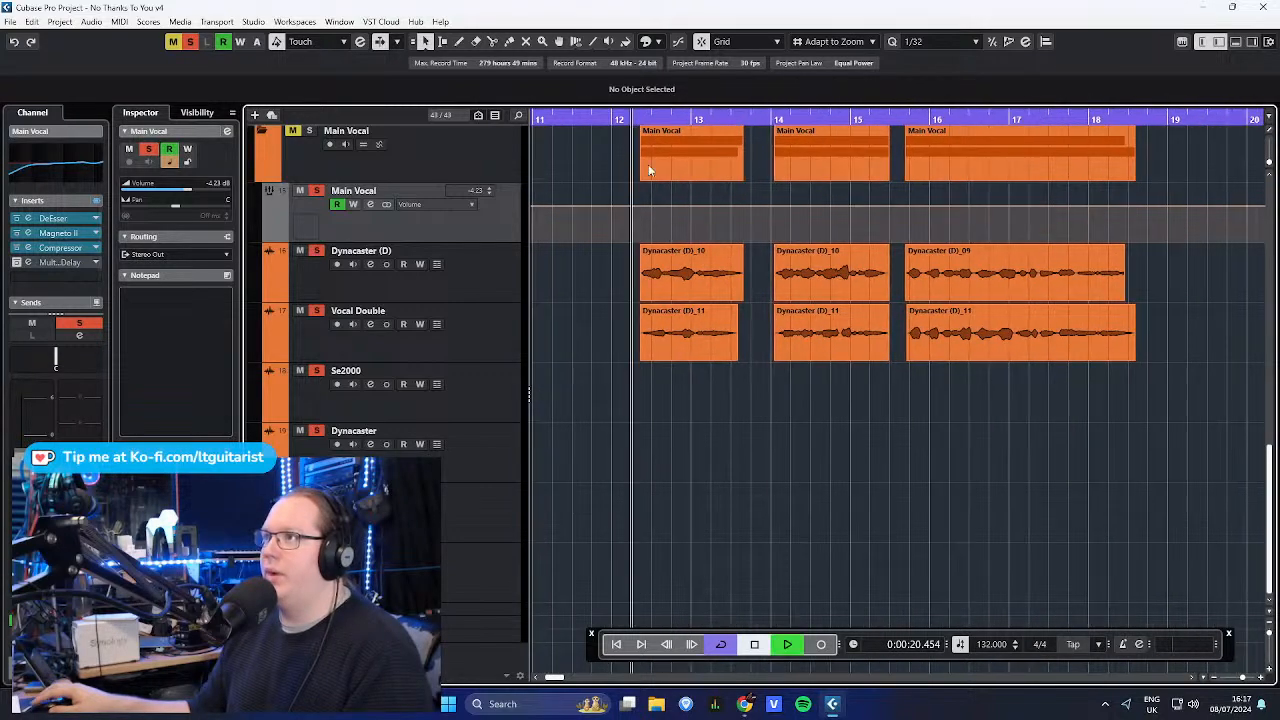
key("space")
- Examine the lead vocal tracks and the Vocal Double channel settings while the soloed verse plays
scroll(607, 440, "up", 4)
scroll(606, 442, "down", 5)
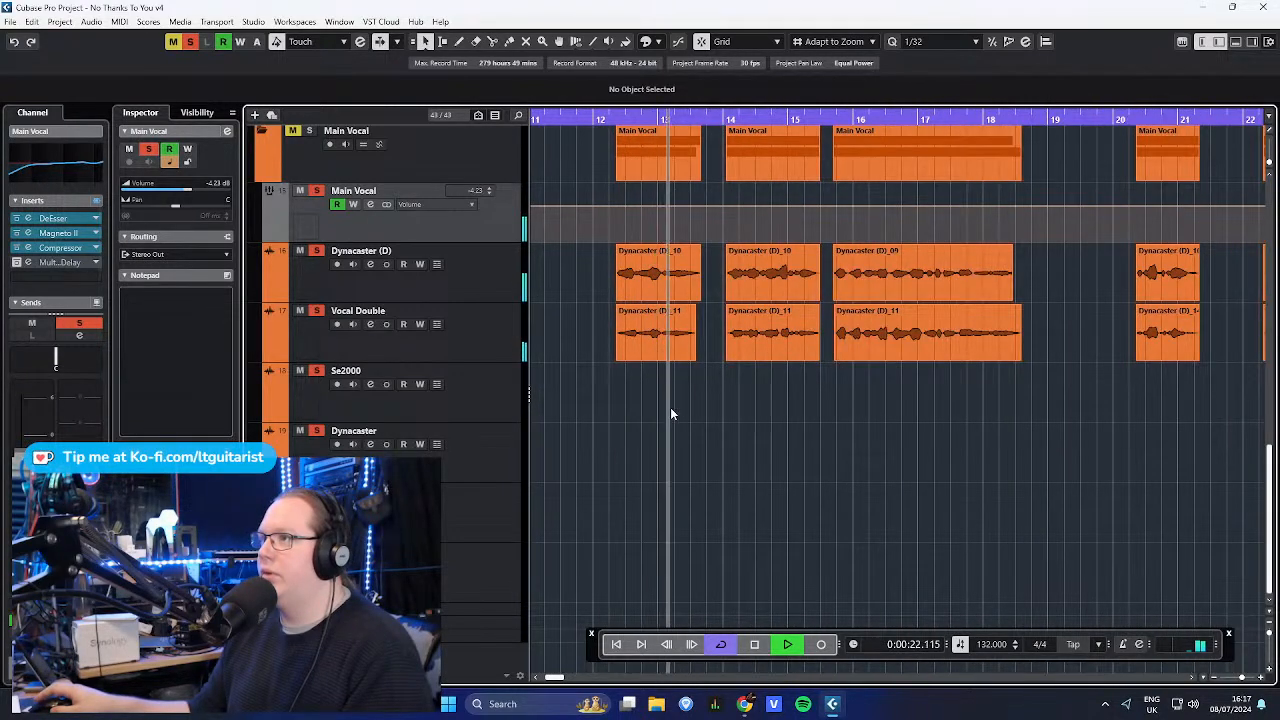
scroll(620, 415, "up", 2)
left_click(498, 428)
left_click(493, 392)
left_click(500, 447)
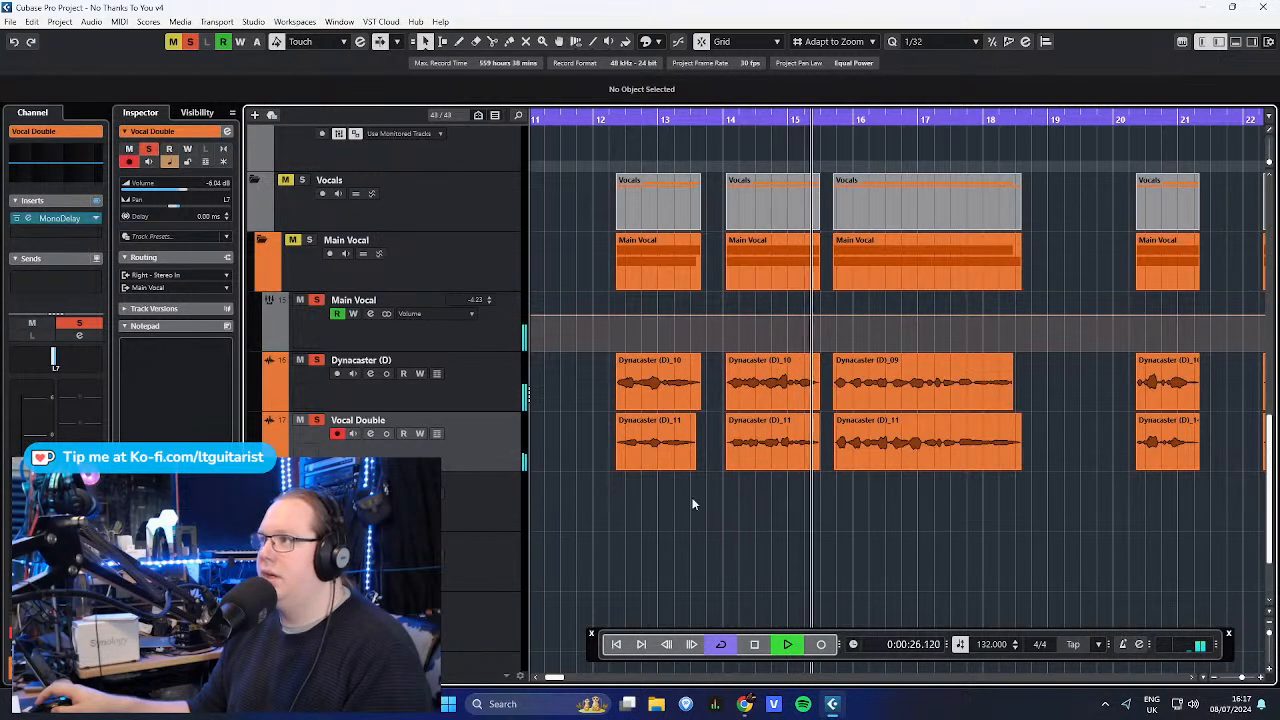
- Pause the soloed main vocal near bar 15, then resume and listen through to the phrase end after bar 18
key("space")
scroll(728, 508, "down", 3)
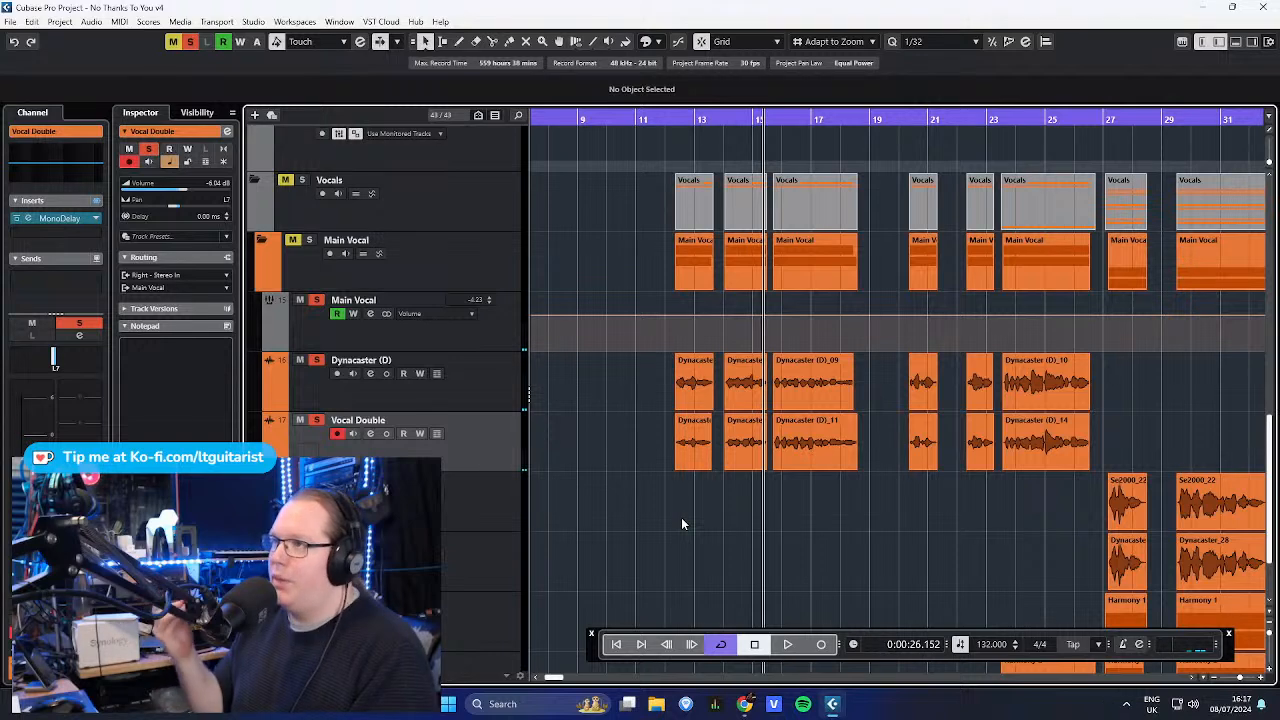
key("space")
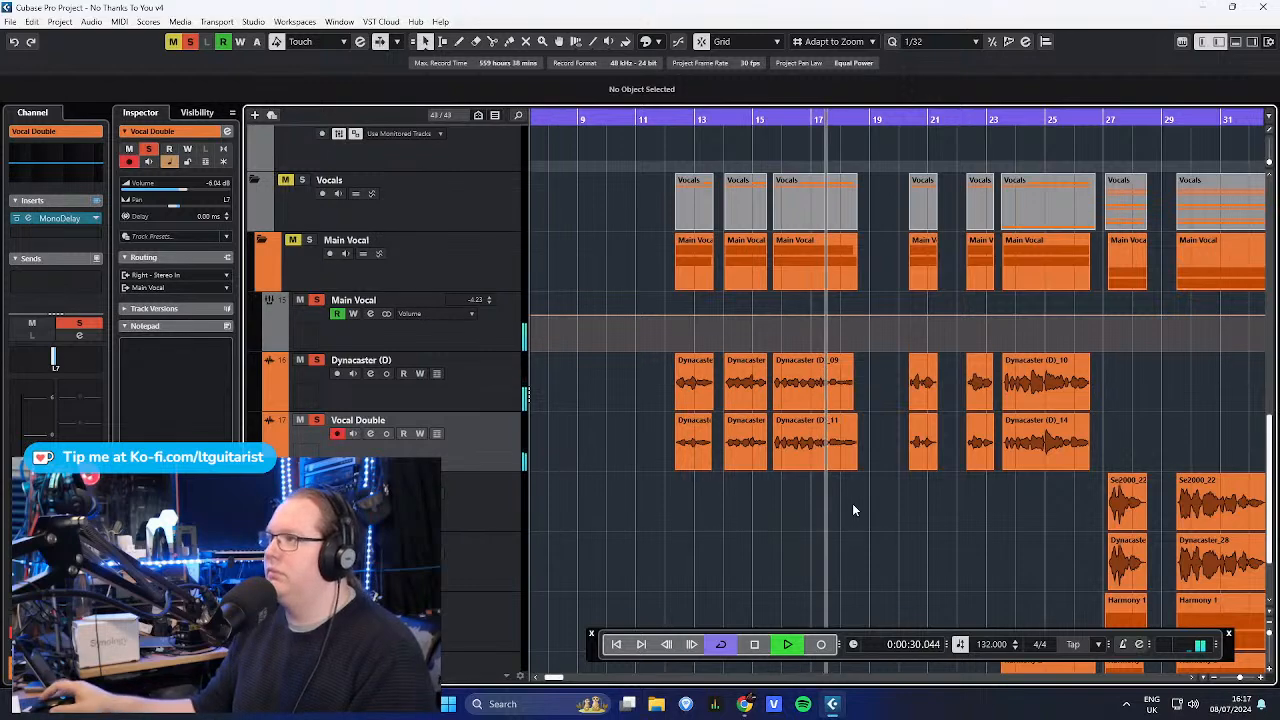
scroll(852, 503, "up", 6)
scroll(835, 555, "down", 8)
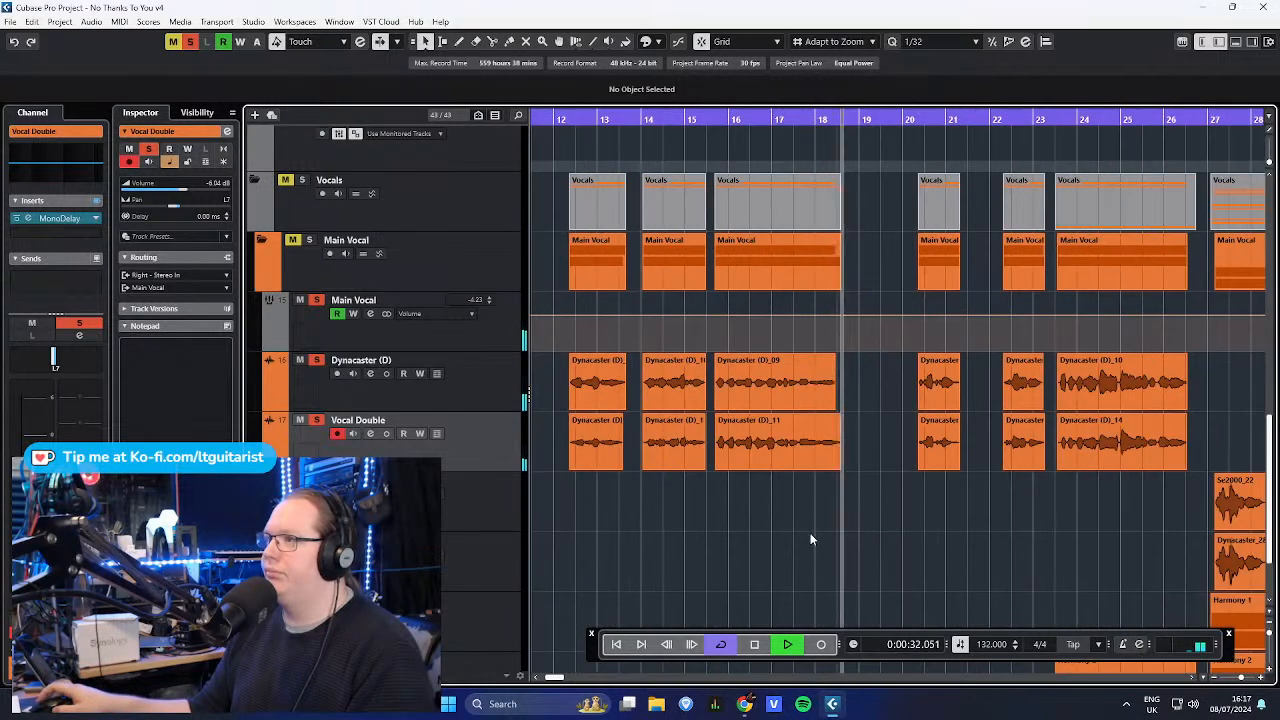
key("space")
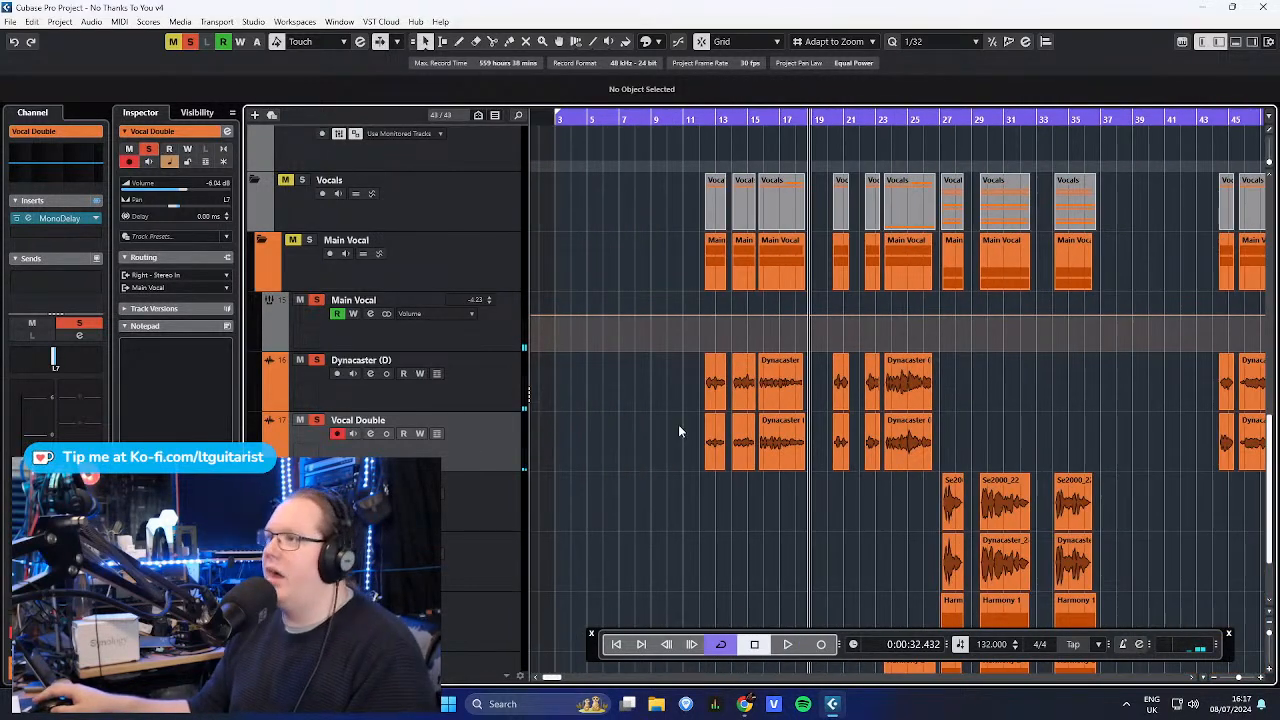
- Expand the Harmony 1 folder and locate its Se2000 and Dynacaster clips around bars 27 to 36
scroll(676, 436, "down", 2)
scroll(676, 436, "down", 4)
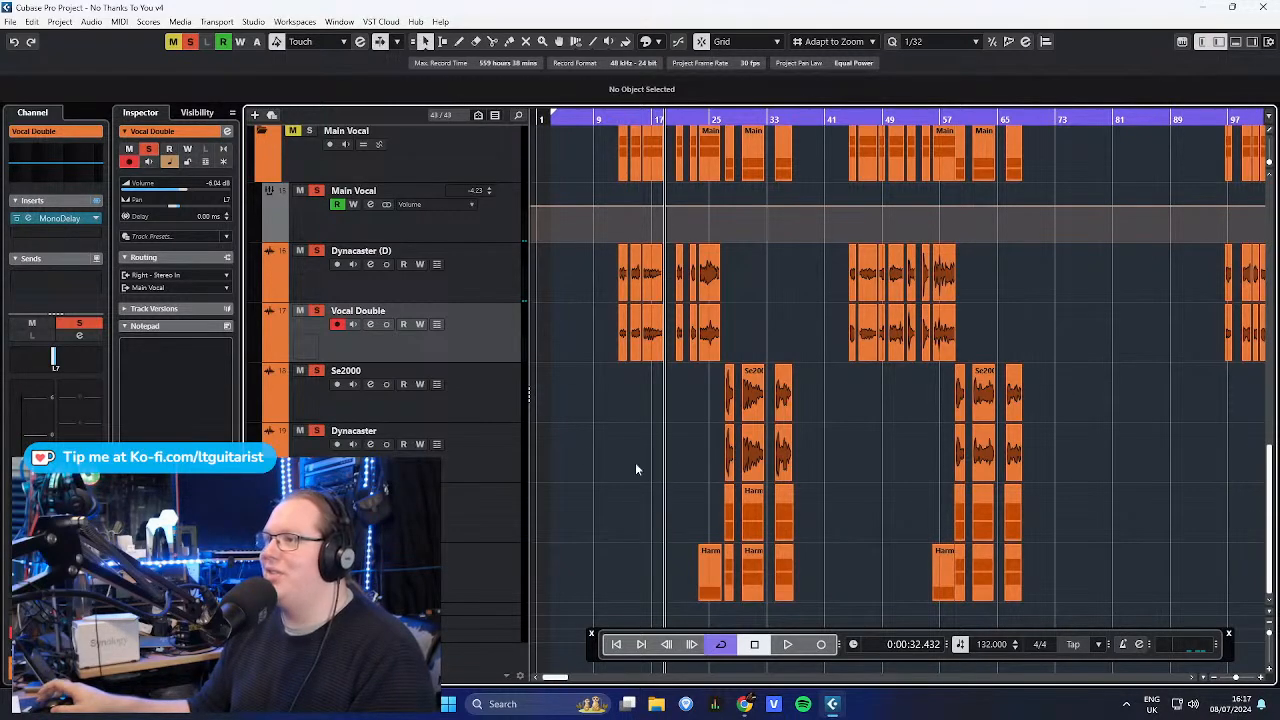
left_click(262, 491)
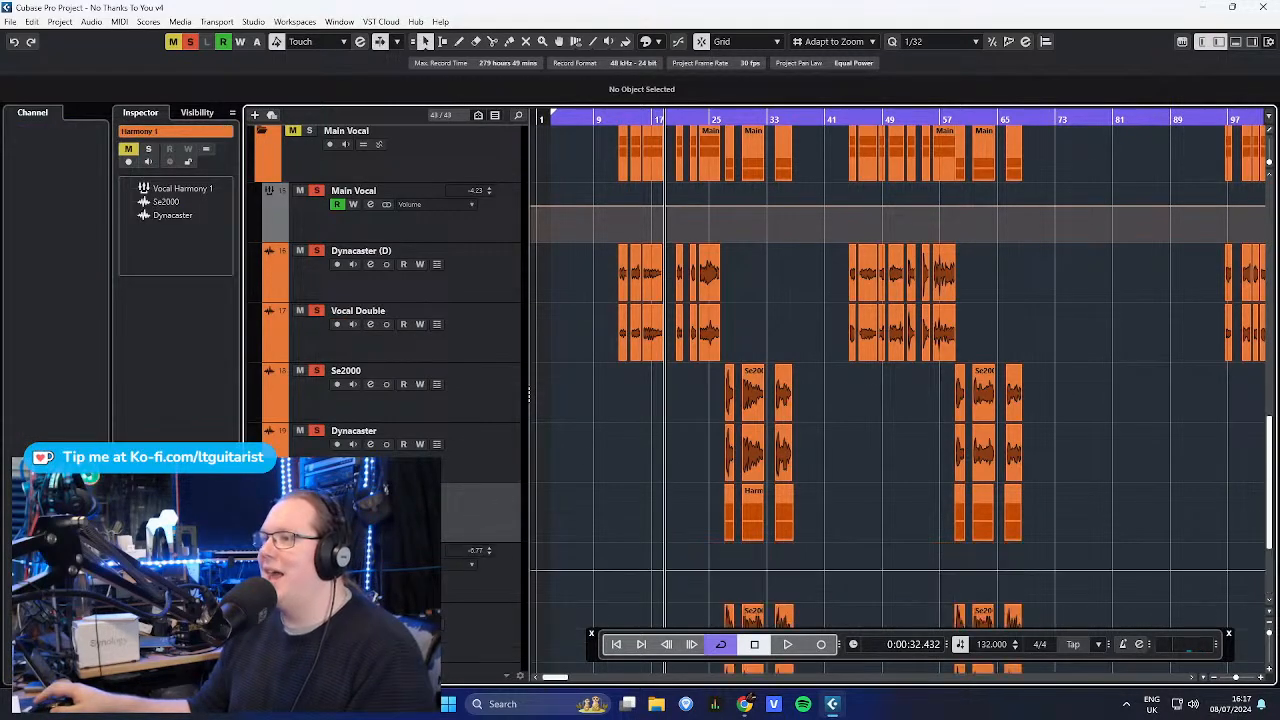
scroll(700, 450, "down", 3)
scroll(750, 393, "up", 3)
scroll(700, 330, "up", 1)
scroll(670, 290, "down", 1)
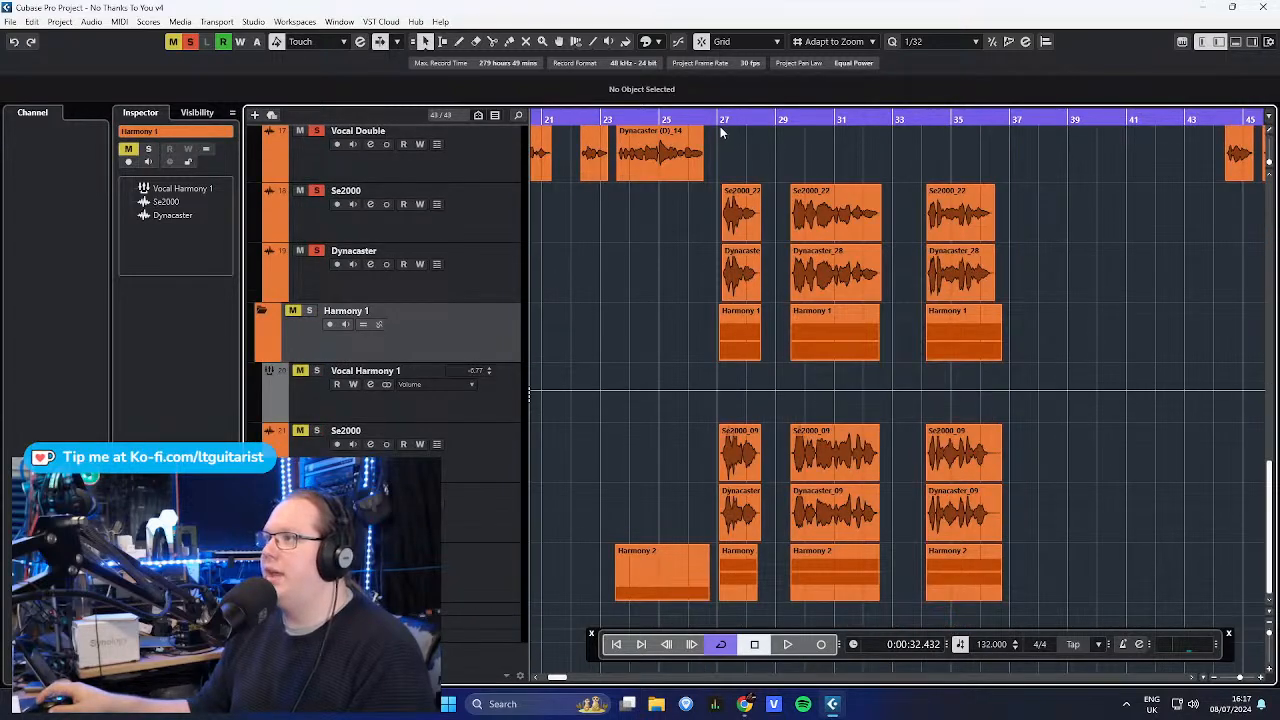
- Locate the last chorus and play the soloed main vocal from just before bar 111
scroll(656, 215, "down", 4)
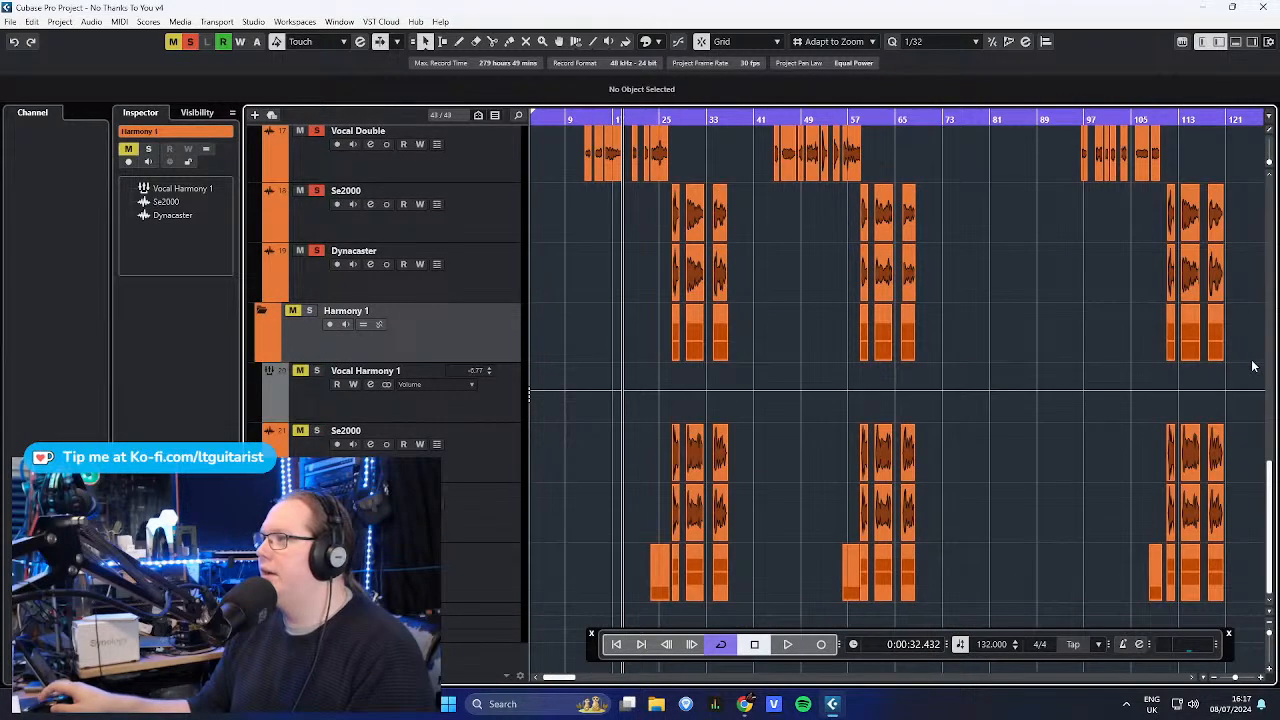
scroll(1253, 368, "up", 5)
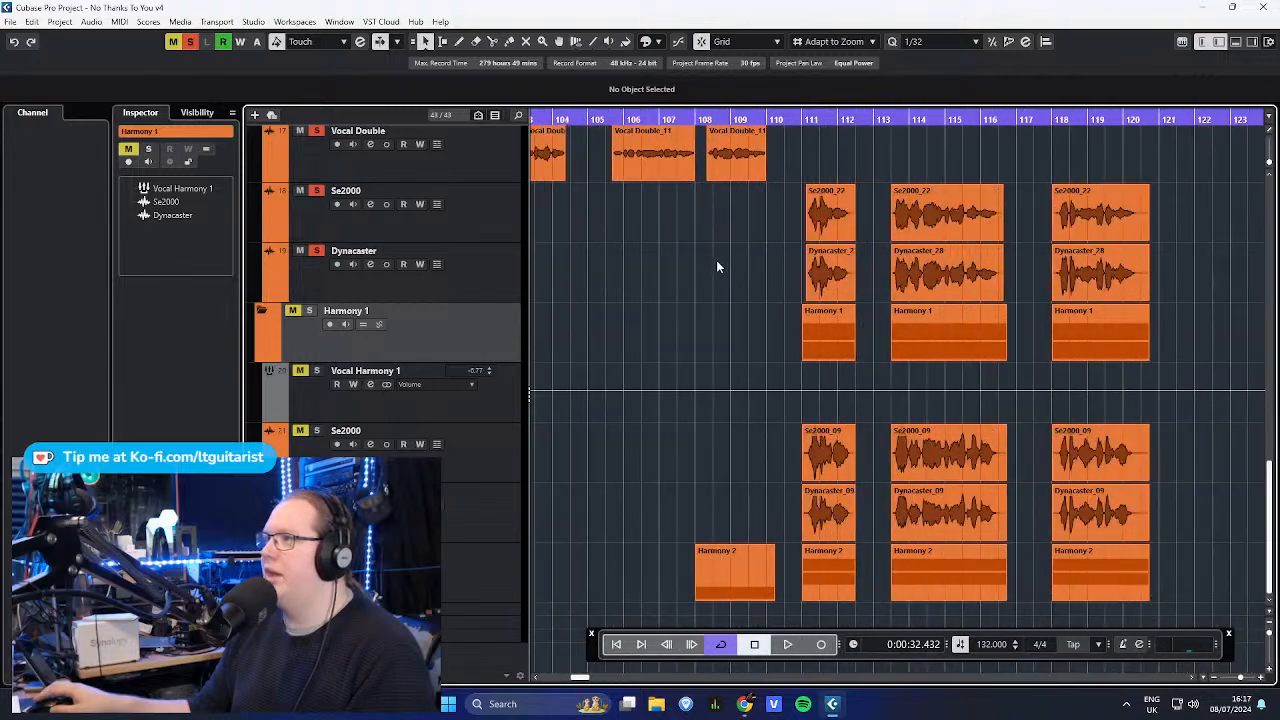
scroll(813, 140, "up", 3)
left_click(806, 118)
key("space")
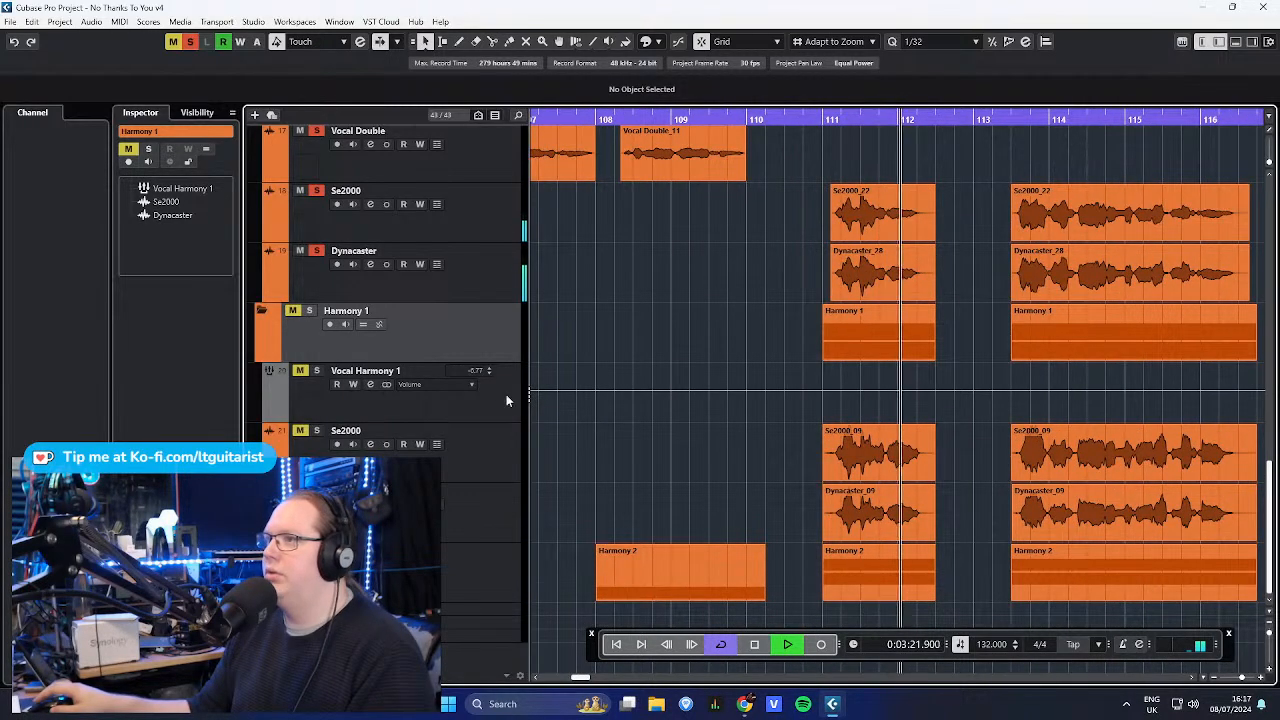
- Solo the Harmony 1 folder together with the main vocal and listen to them through bar 115
key("space")
key("space")
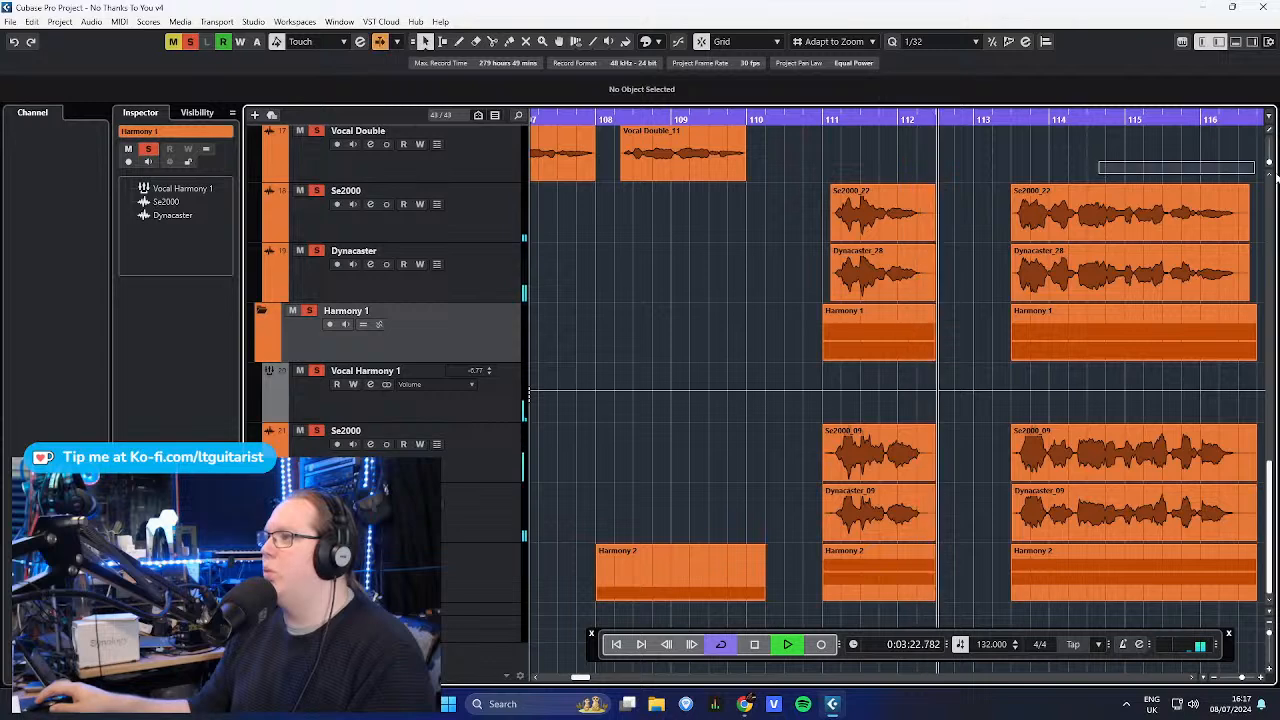
scroll(1022, 186, "right", 3)
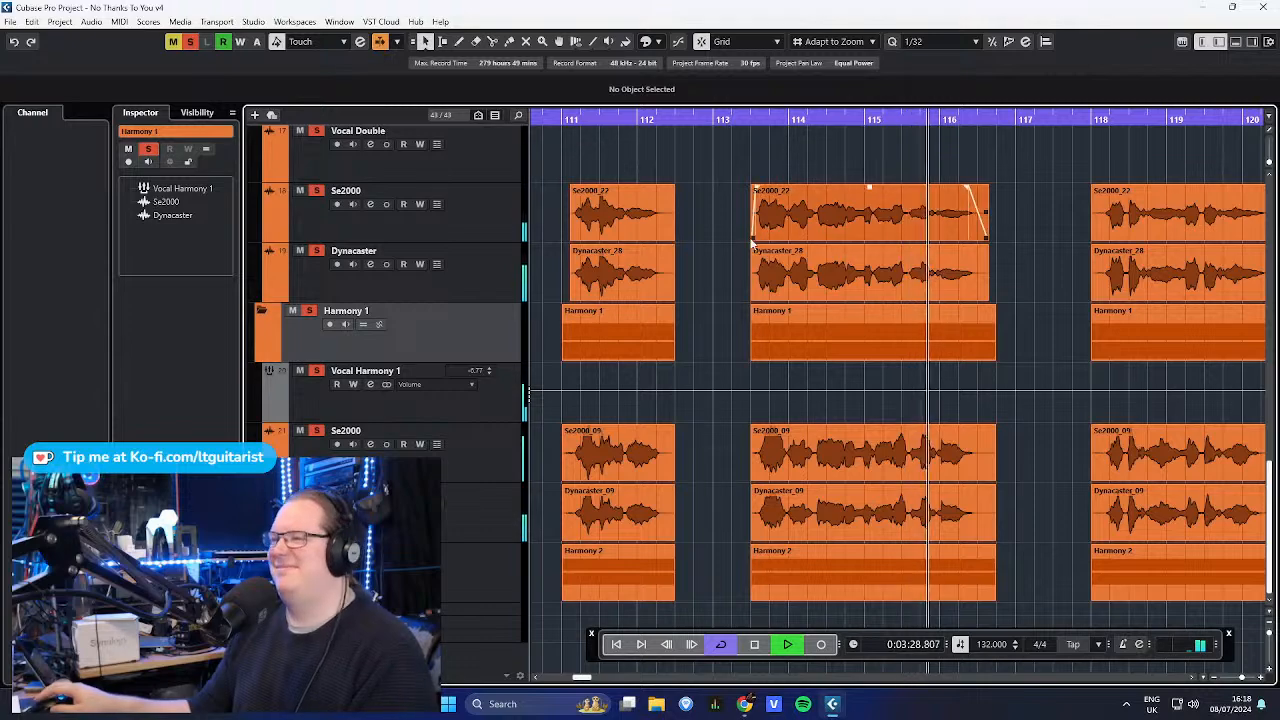
key("space")
key("space")
- Examine the expanded Harmony 2 folder's clips while the soloed vocals play on through bar 119
scroll(1134, 380, "down", 3)
scroll(1134, 382, "down", 3)
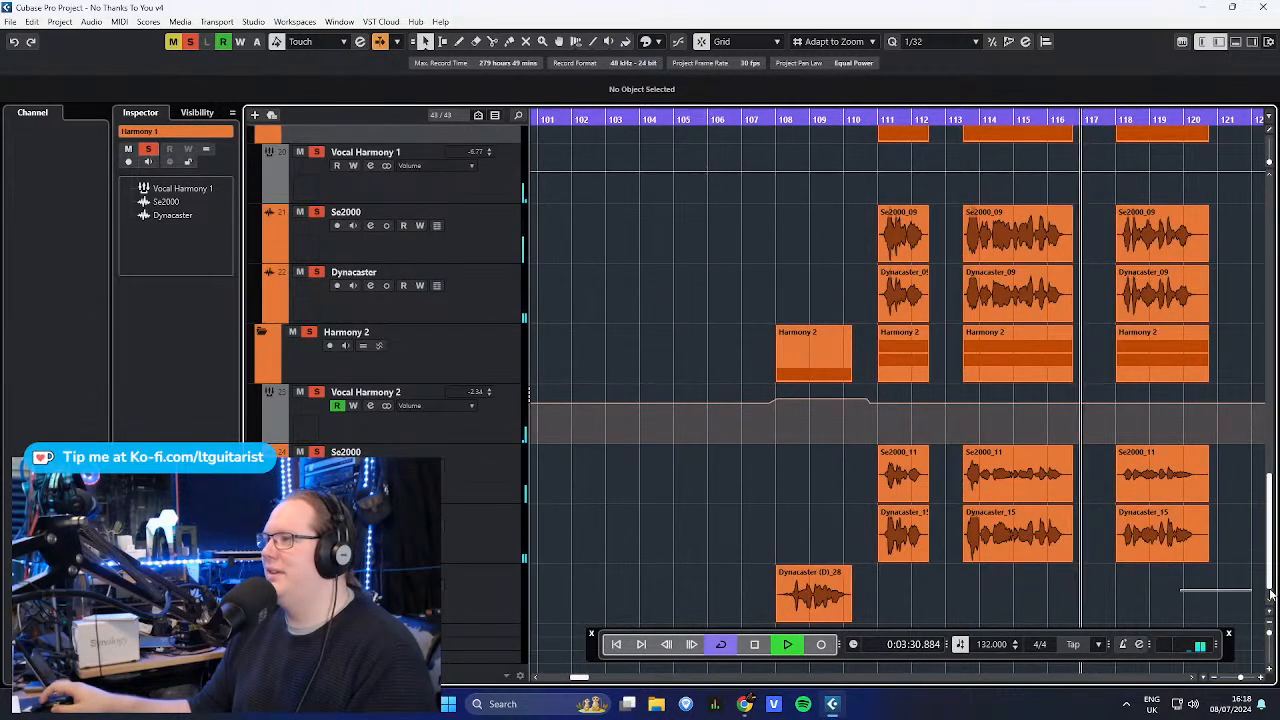
scroll(1262, 594, "up", 3)
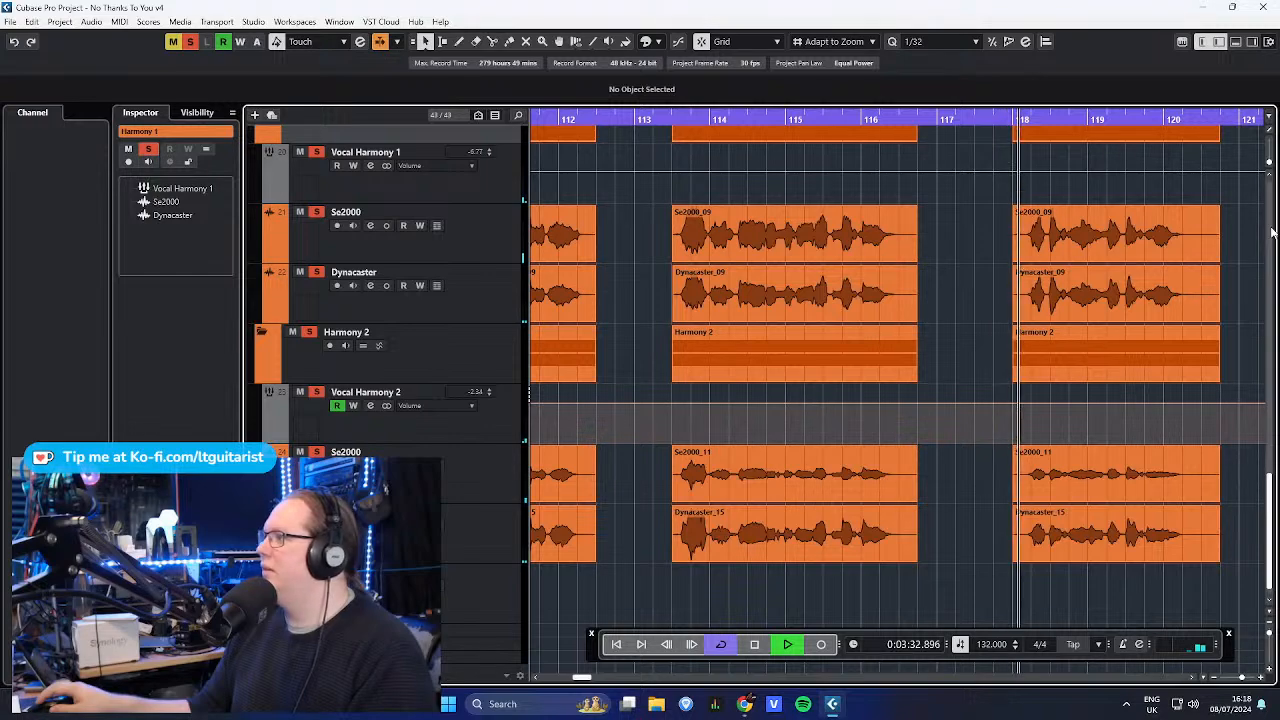
scroll(1200, 217, "down", 3)
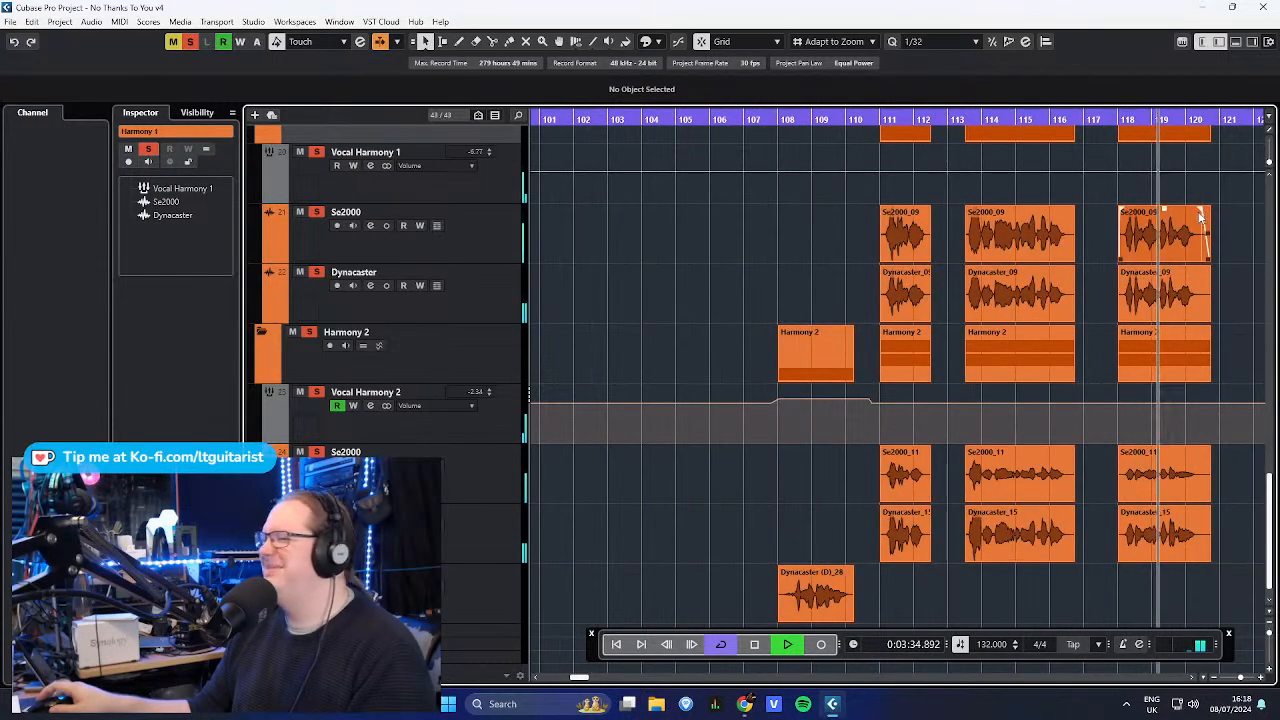
- Remove the Main Vocal solo and play only the two harmonies from bar 111 to about bar 116
scroll(422, 262, "up", 5)
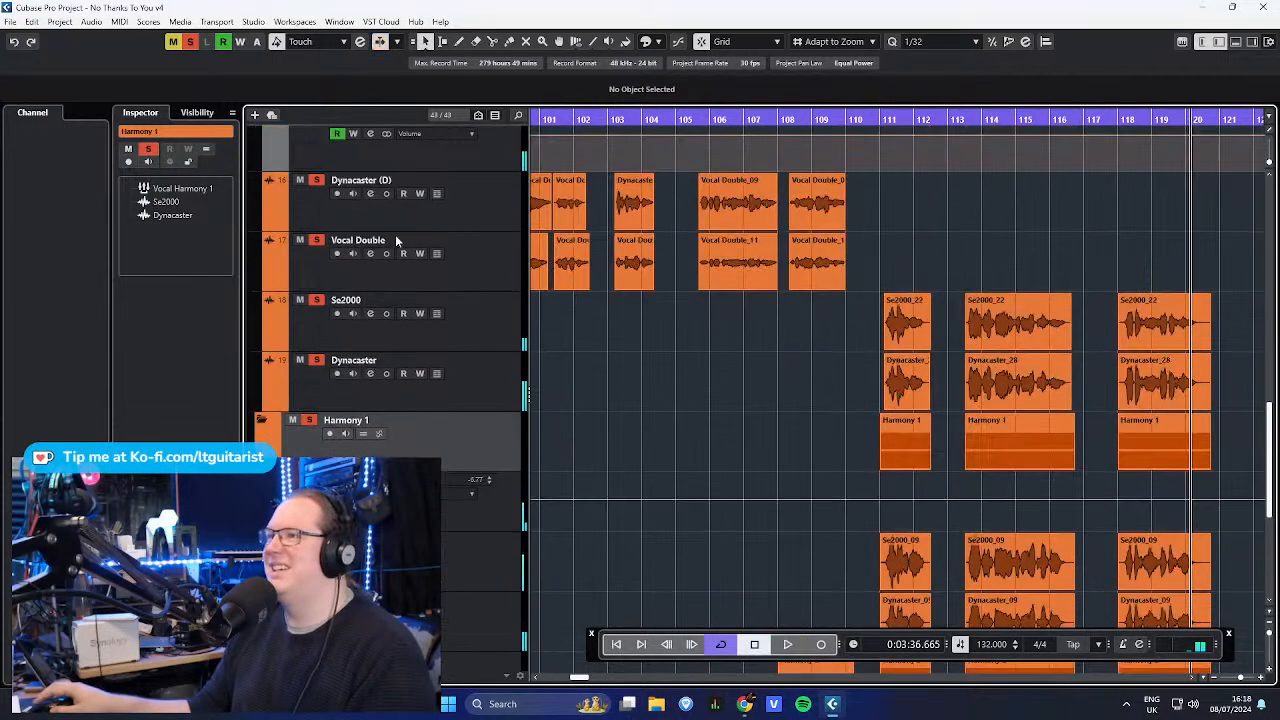
scroll(438, 253, "up", 4)
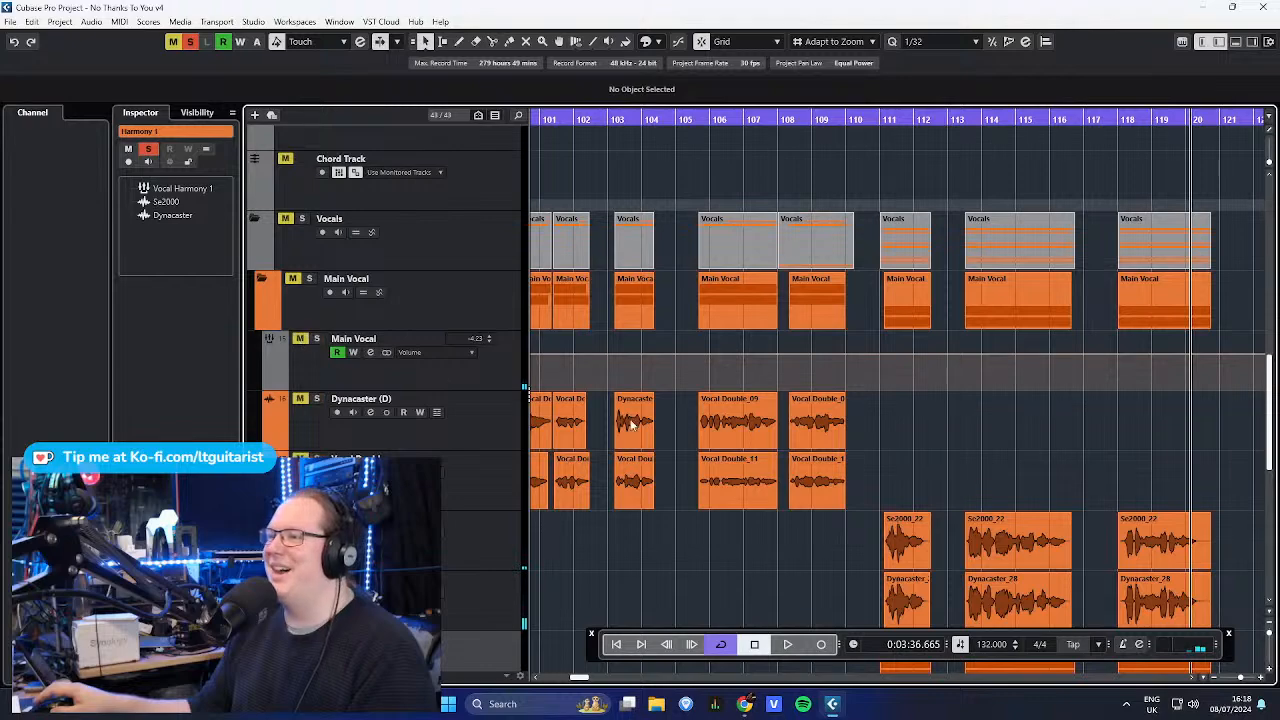
scroll(549, 402, "down", 5)
left_click(888, 122)
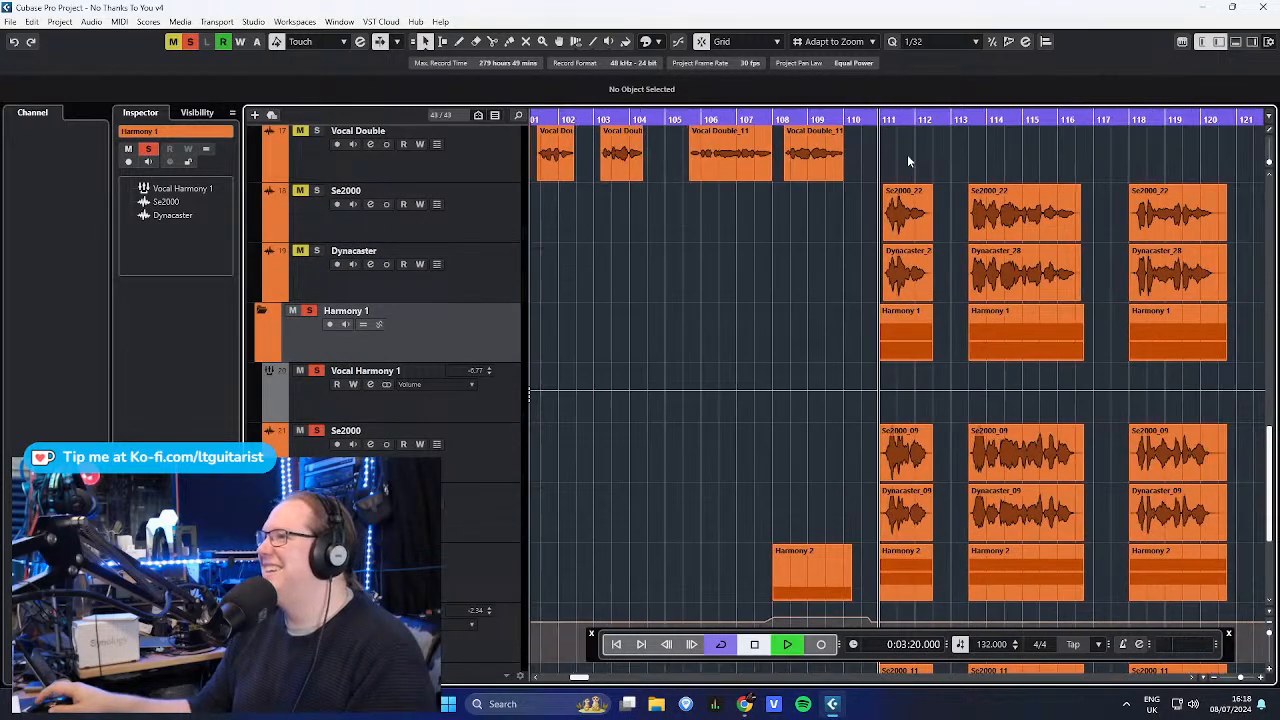
scroll(960, 230, "up", 4)
key("space")
scroll(938, 242, "down", 4)
scroll(936, 243, "up", 6)
scroll(915, 265, "down", 6)
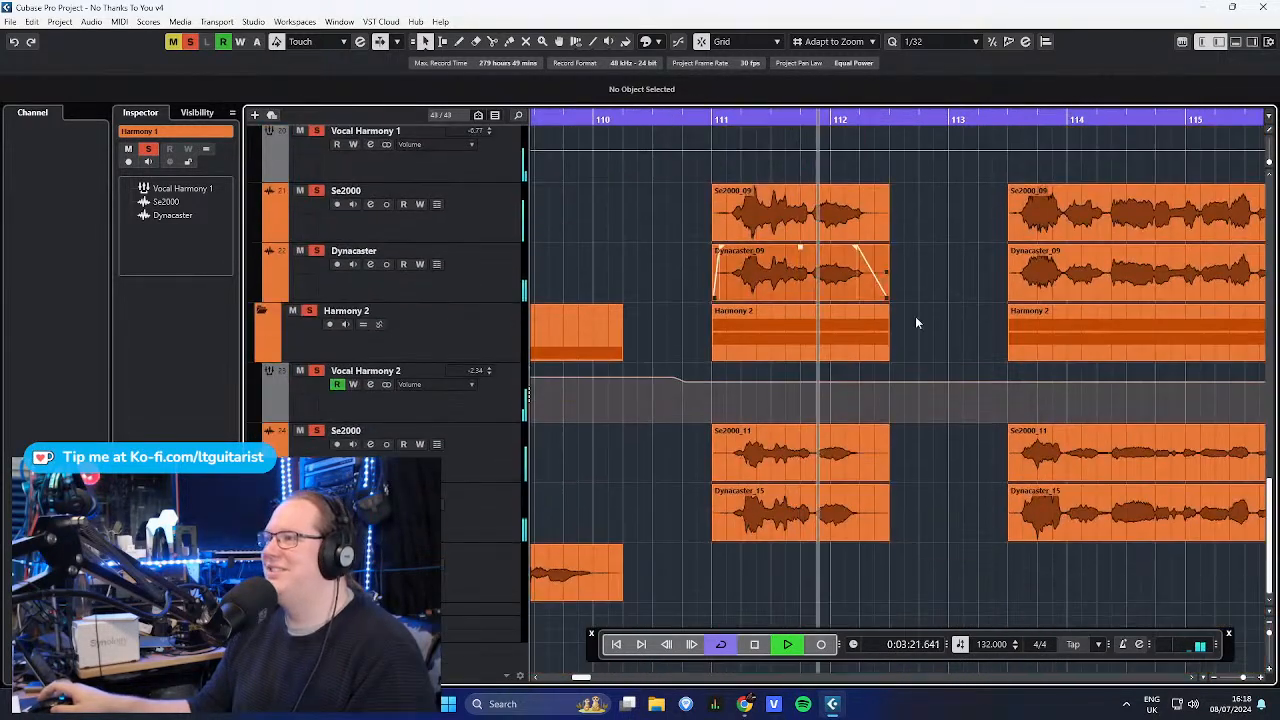
scroll(1052, 594, "right", 5)
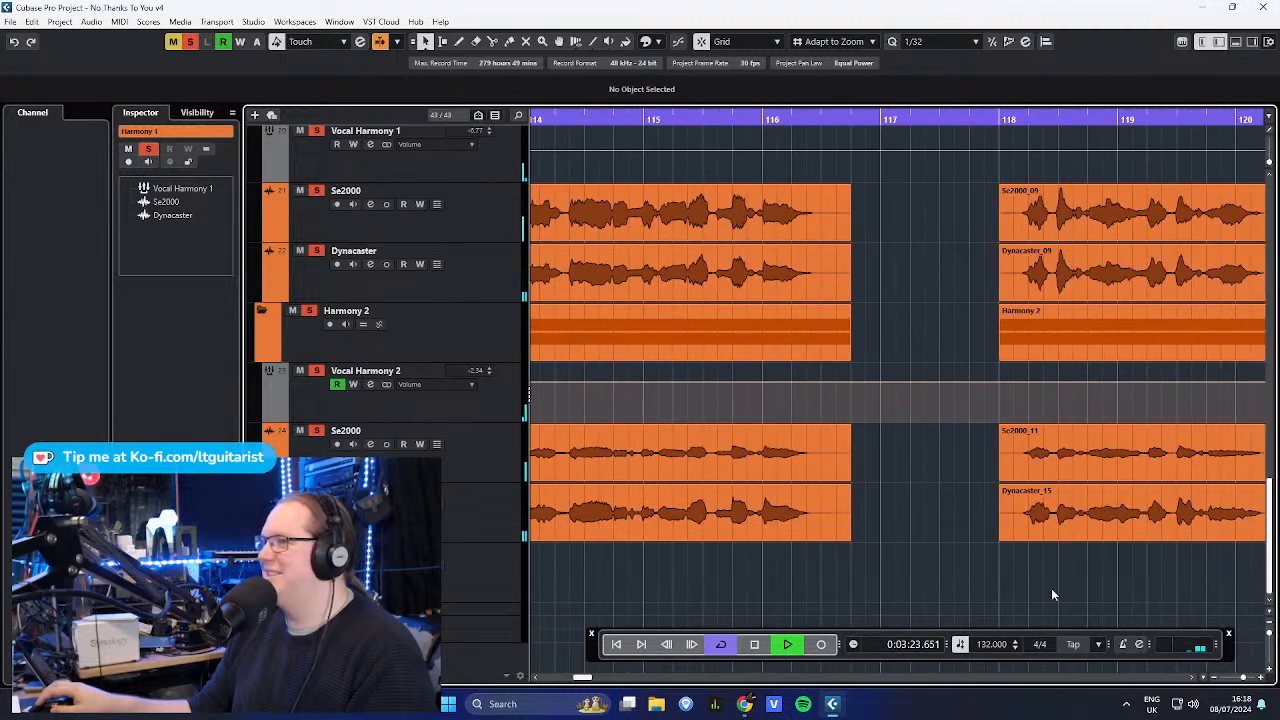
scroll(866, 585, "down", 2)
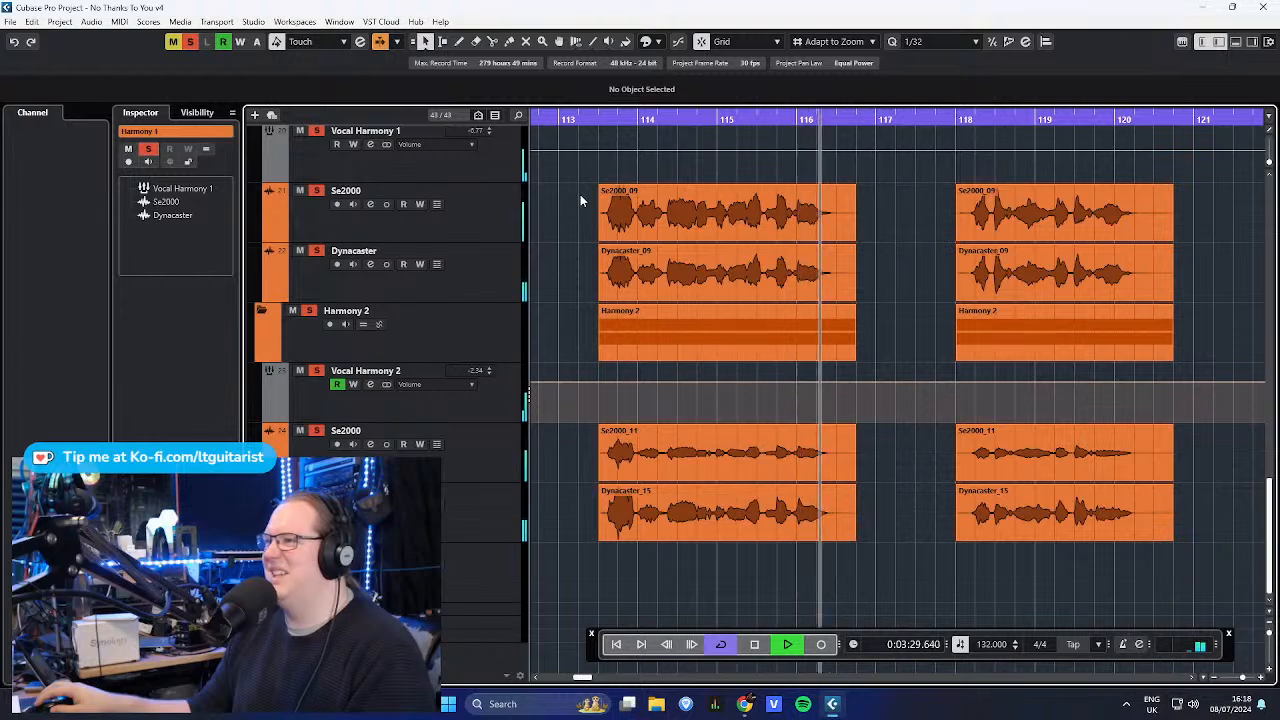
key("space")
- Inspect the channel settings of Vocal Harmony 2 and the Harmony 1 Dynacaster and Se2000 tracks, then select the Harmony 1 folder
left_click(496, 264)
left_click(475, 400)
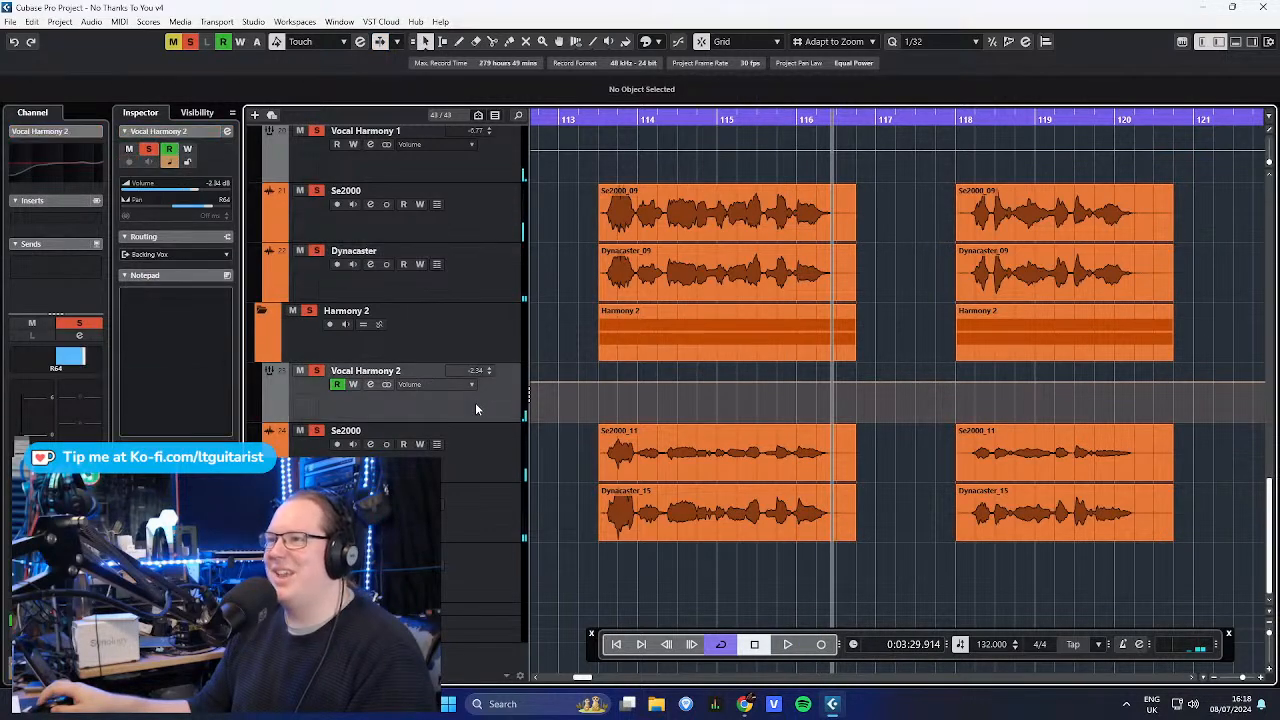
left_click(474, 281)
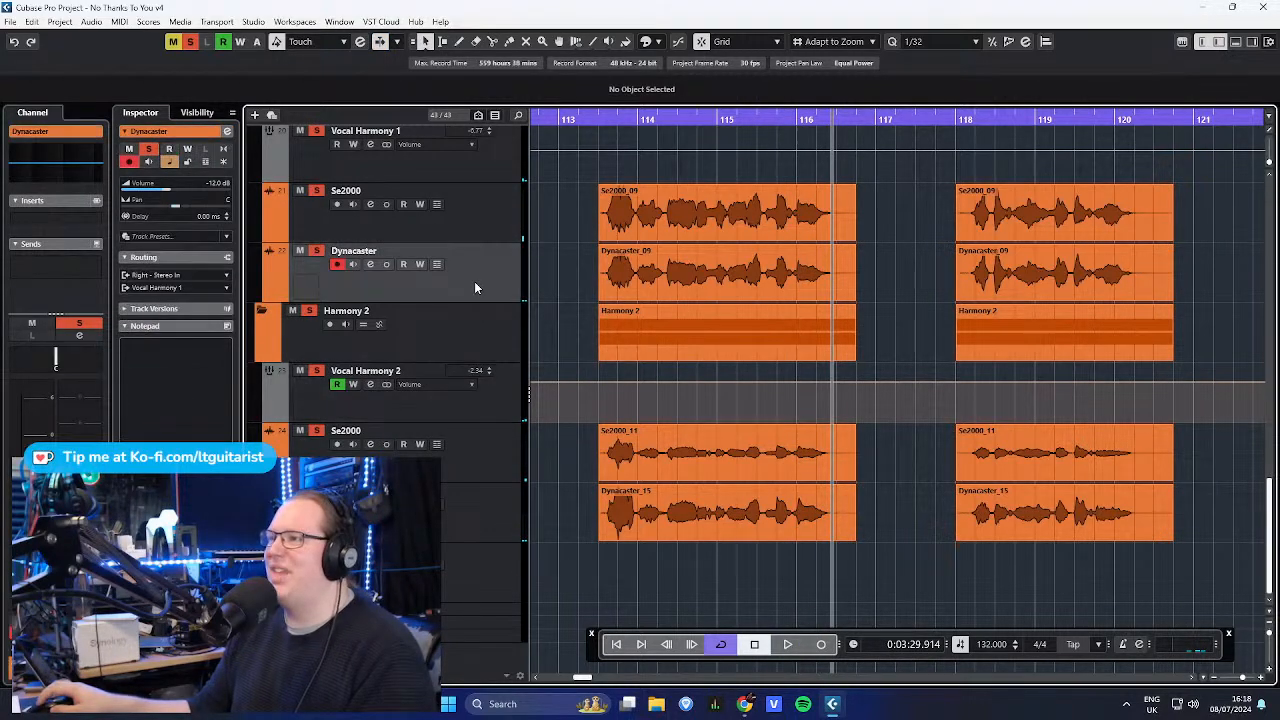
left_click(485, 214)
scroll(485, 214, "up", 3)
left_click(487, 280)
left_click(487, 290)
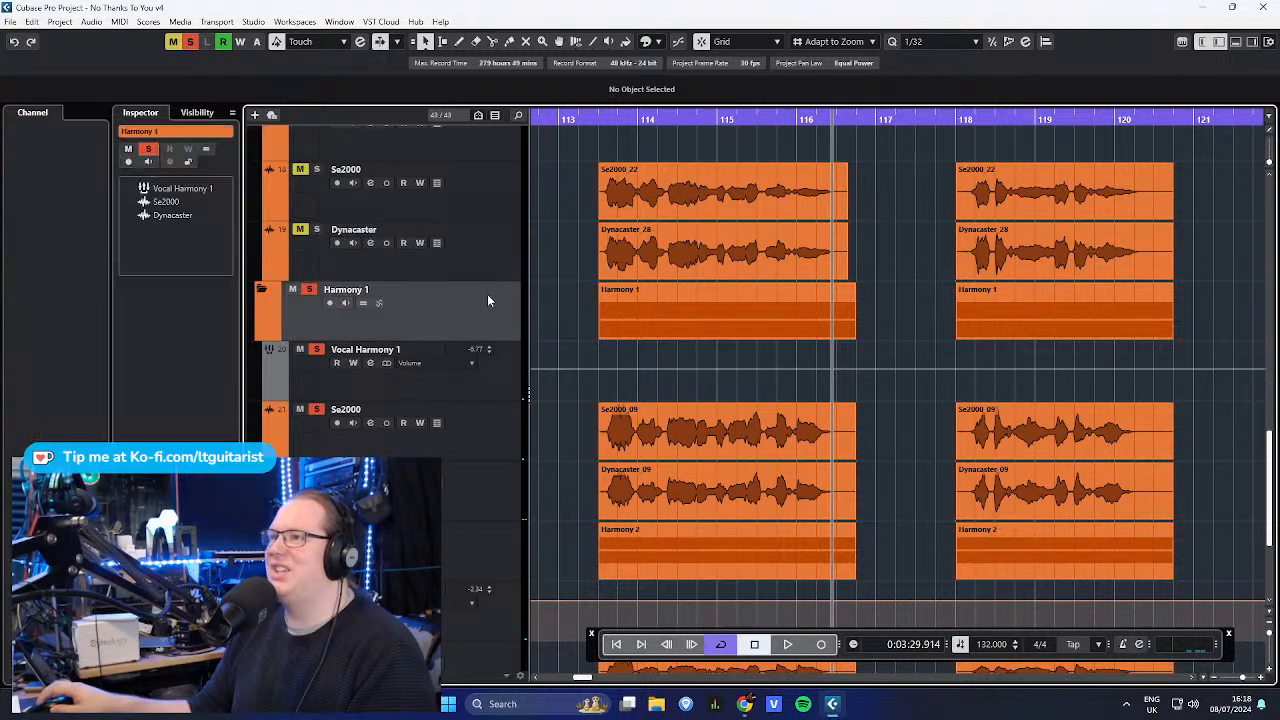
- View the channel settings of the Main Vocal track and those of the Vocal Harmony 1 track
scroll(488, 293, "up", 2)
scroll(488, 293, "down", 5)
scroll(486, 294, "up", 9)
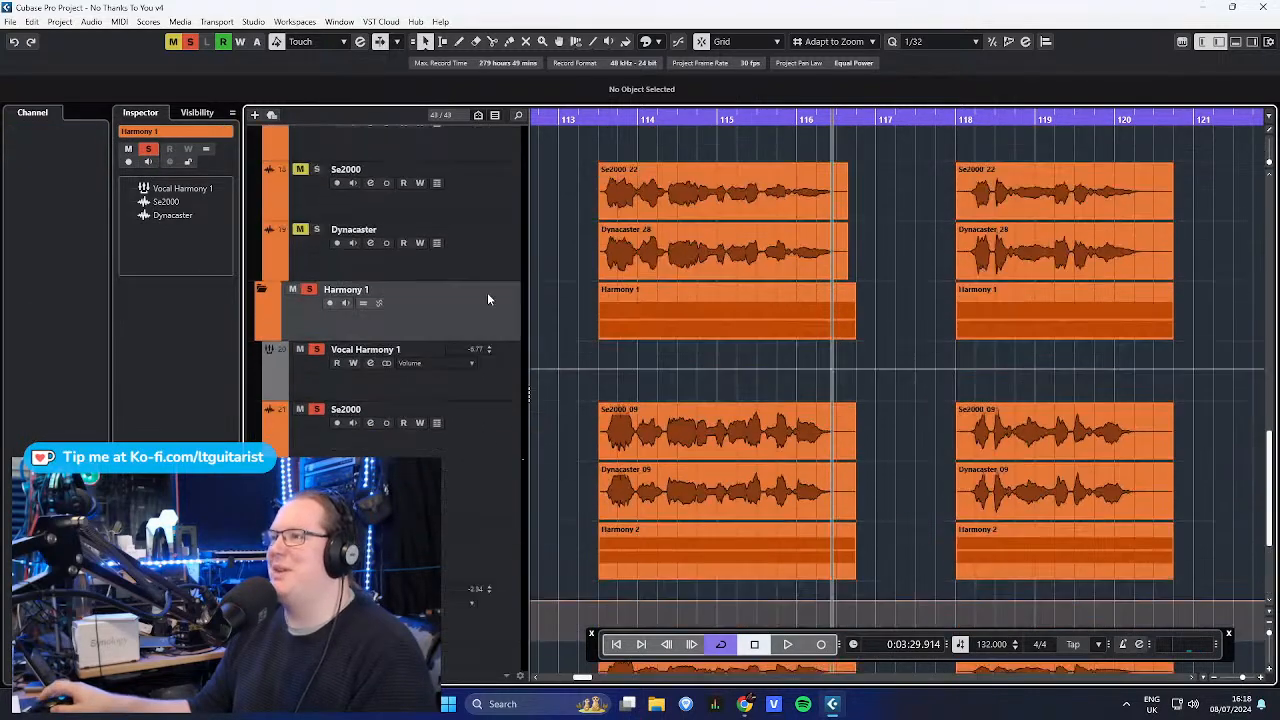
left_click(493, 318)
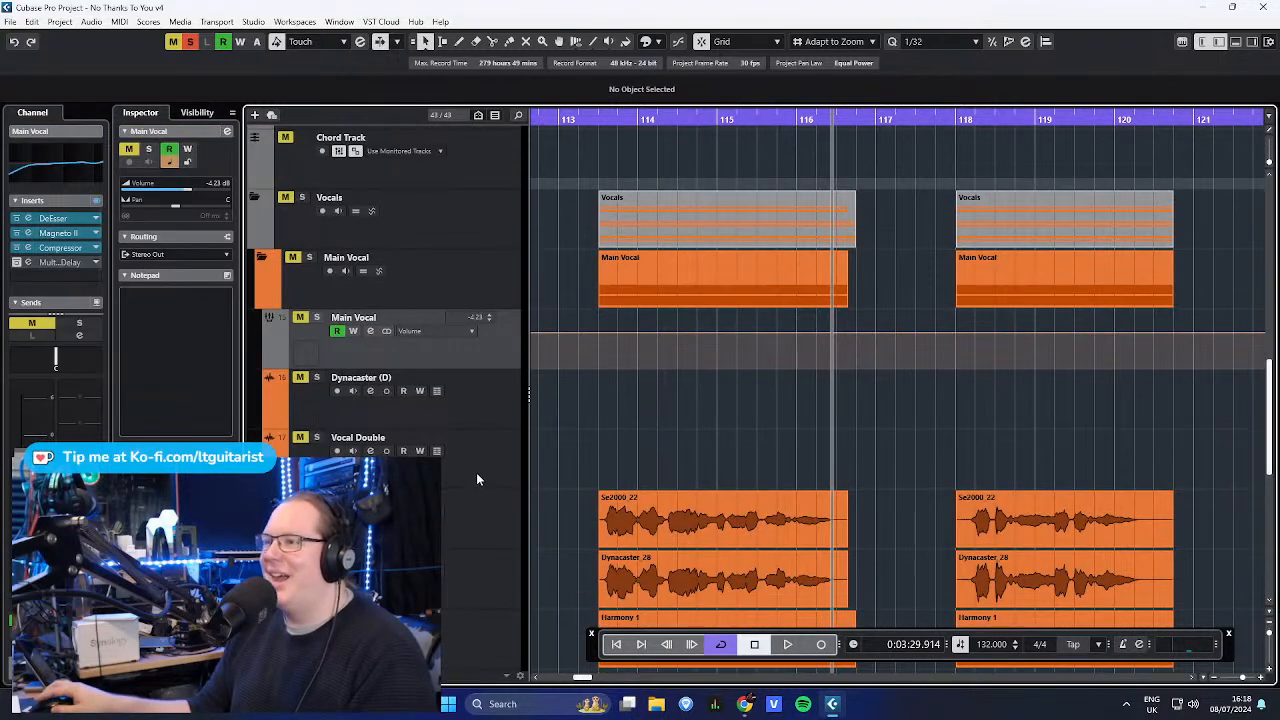
scroll(476, 481, "down", 7)
left_click(489, 277)
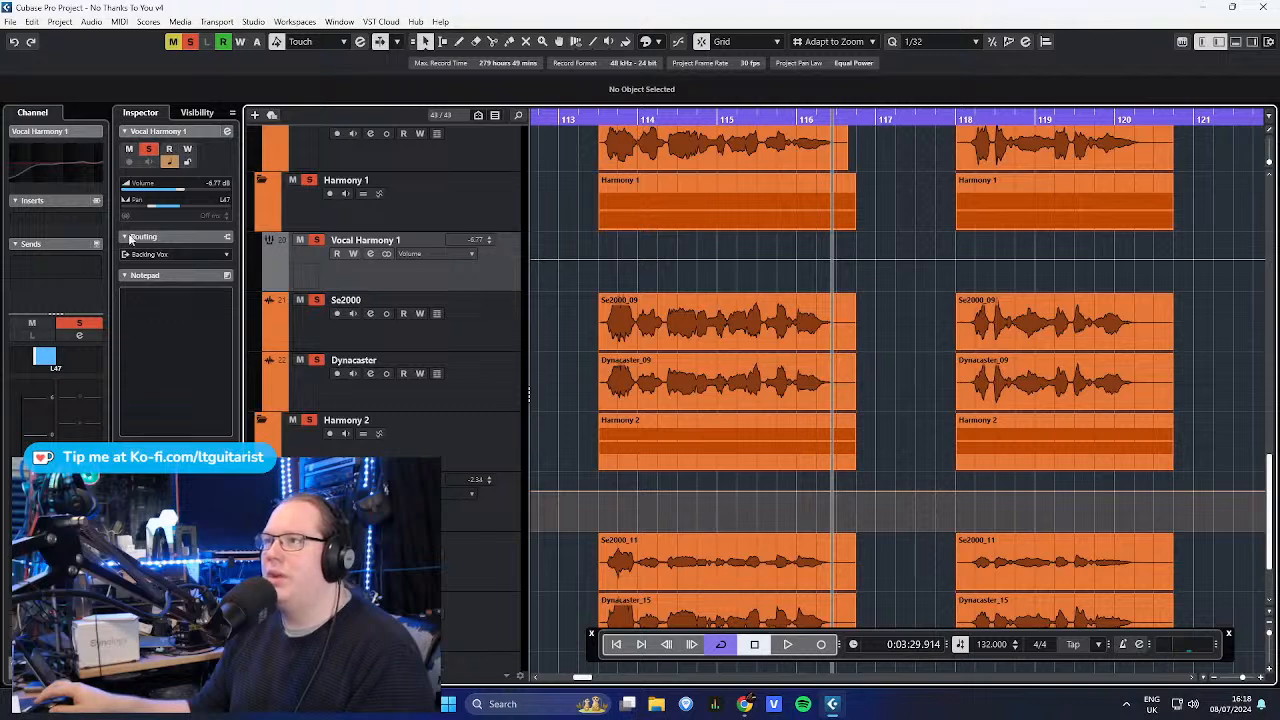
- In Vocal Harmony 1's channel settings, take the equalizer and channel strip out of bypass, and close the settings
left_click(228, 133)
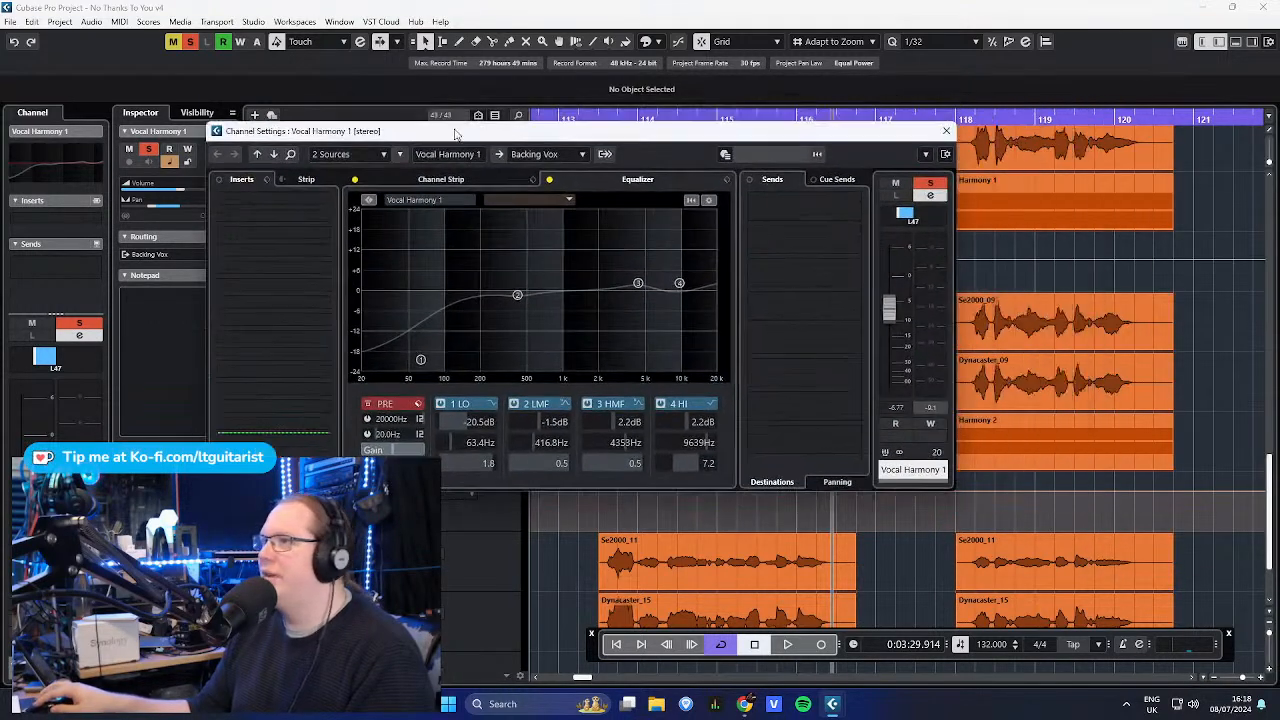
left_click_drag(455, 133, 447, 145)
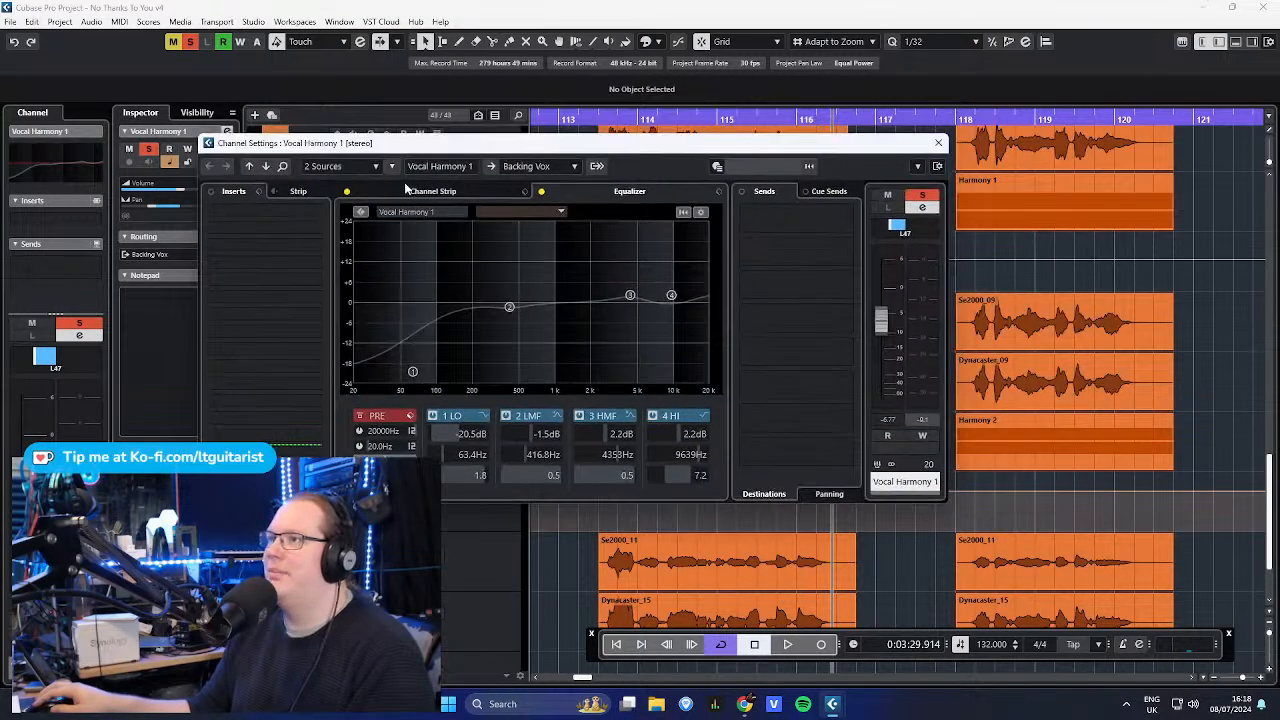
left_click(433, 192)
left_click(591, 197)
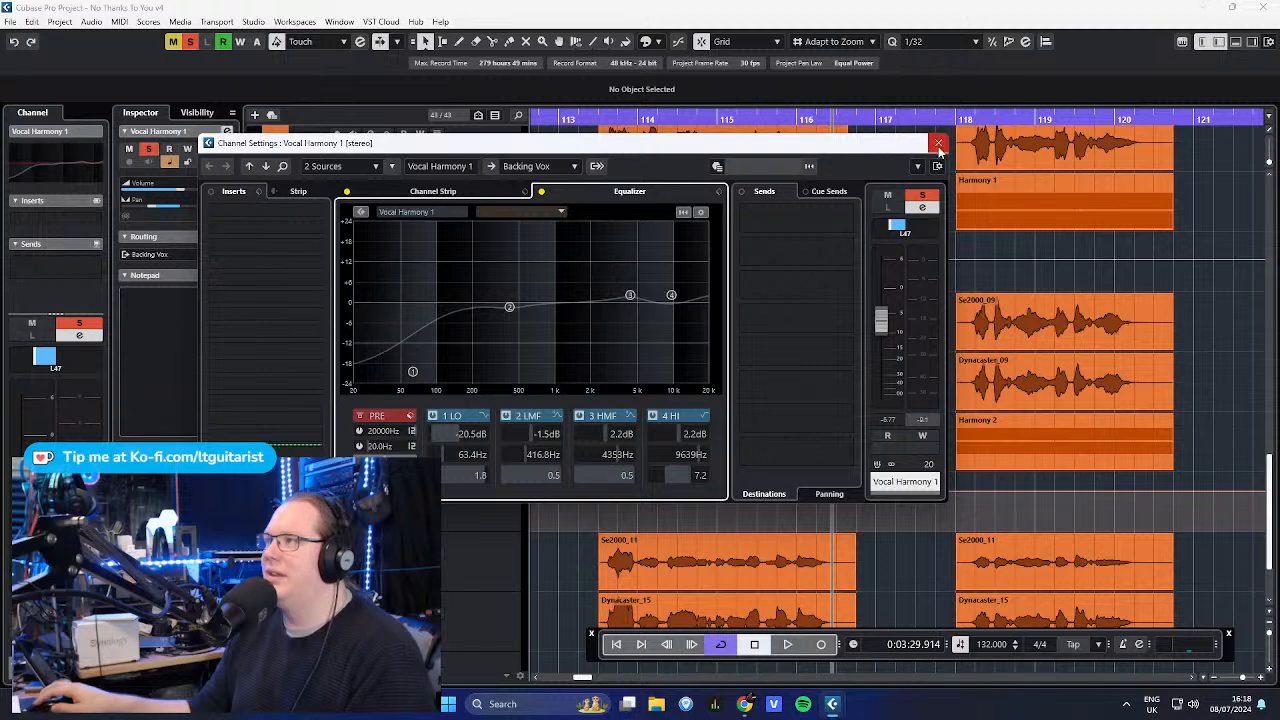
left_click(541, 192)
left_click(346, 192)
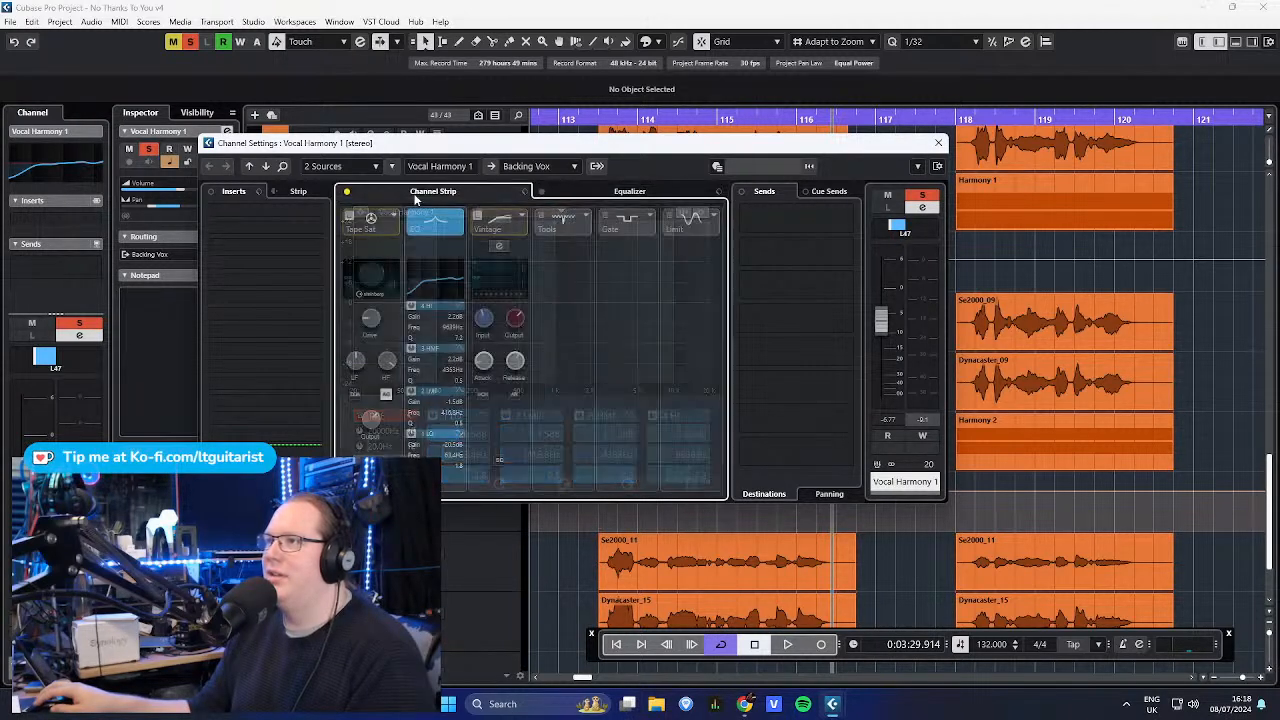
left_click(938, 143)
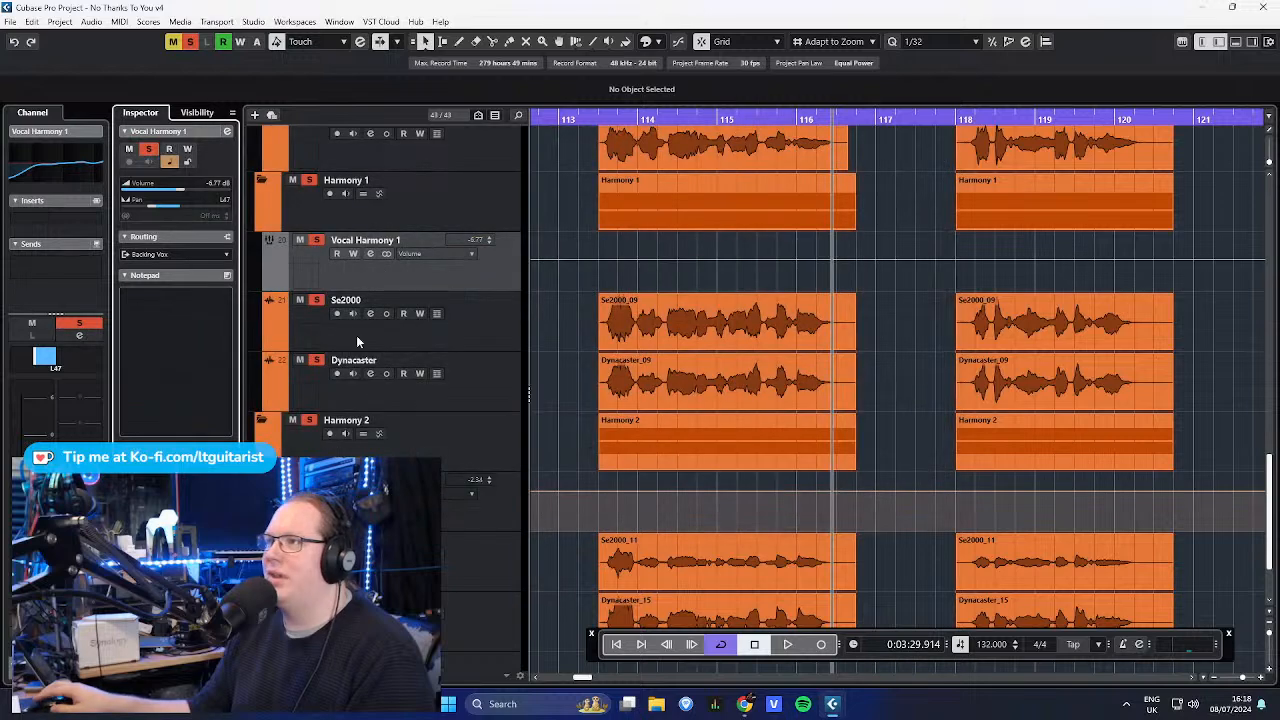
- Play the soloed harmonies from the clips after bar 113 and take Vocal Harmony 2's equalizer out of bypass
left_click(592, 120)
key("space")
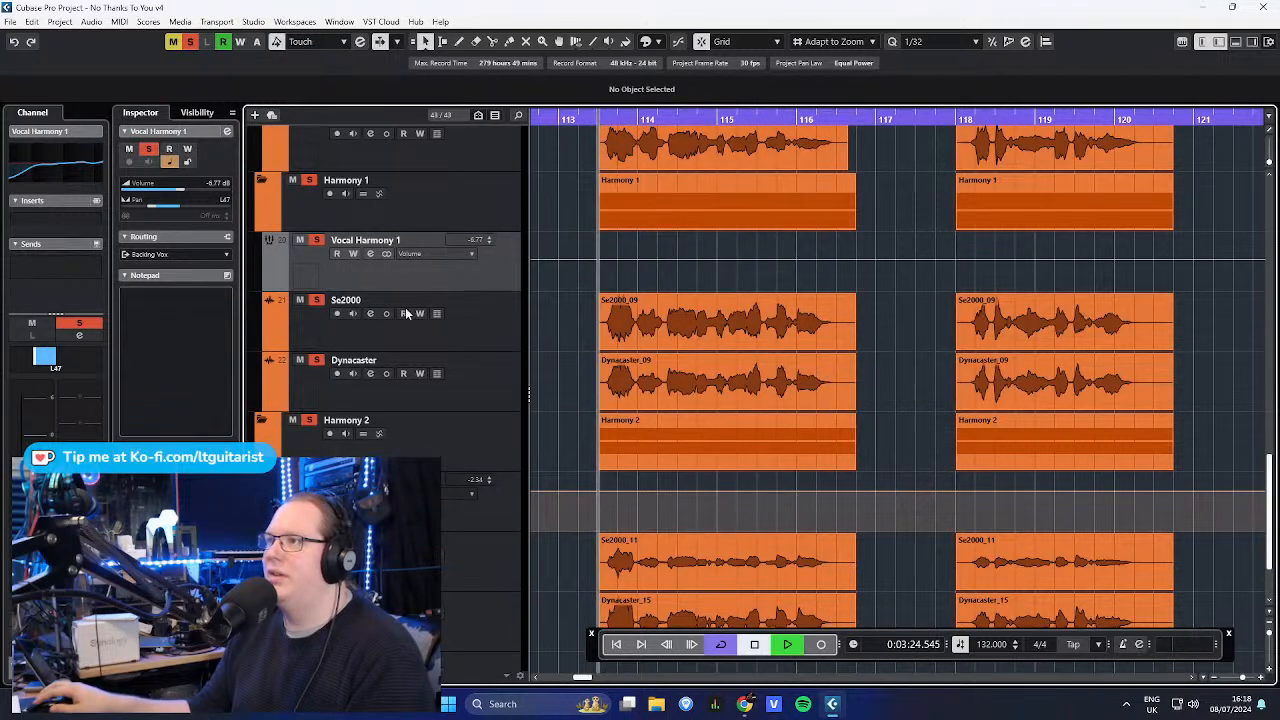
left_click(472, 480)
left_click(60, 162)
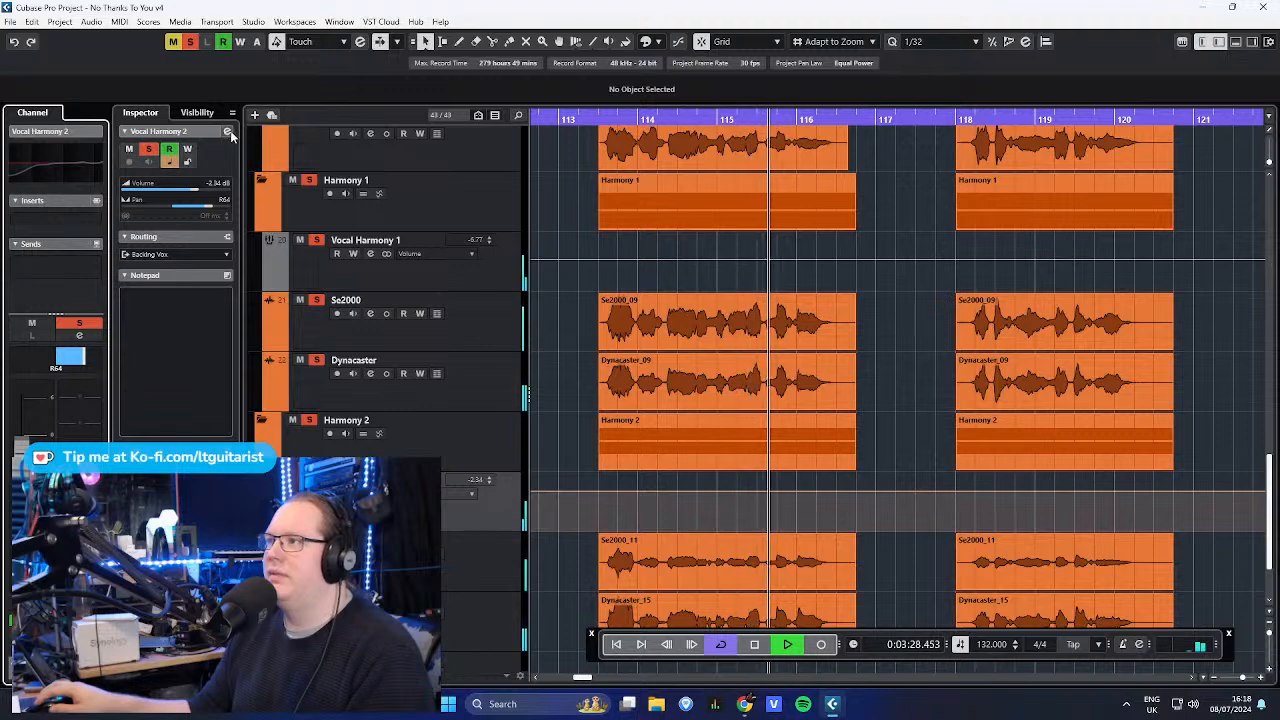
left_click(228, 132)
left_click(543, 195)
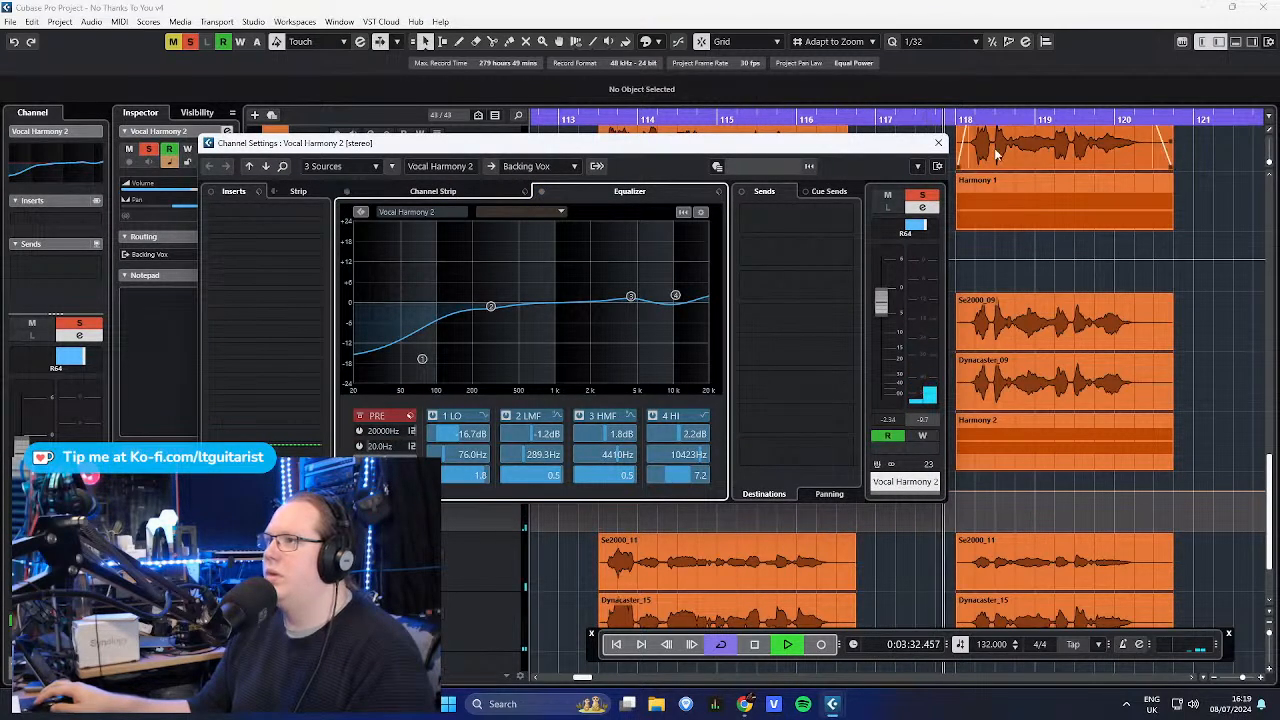
left_click(938, 143)
- Listen to the two soloed harmonies up to bar 120, then stop playback
left_click(795, 362)
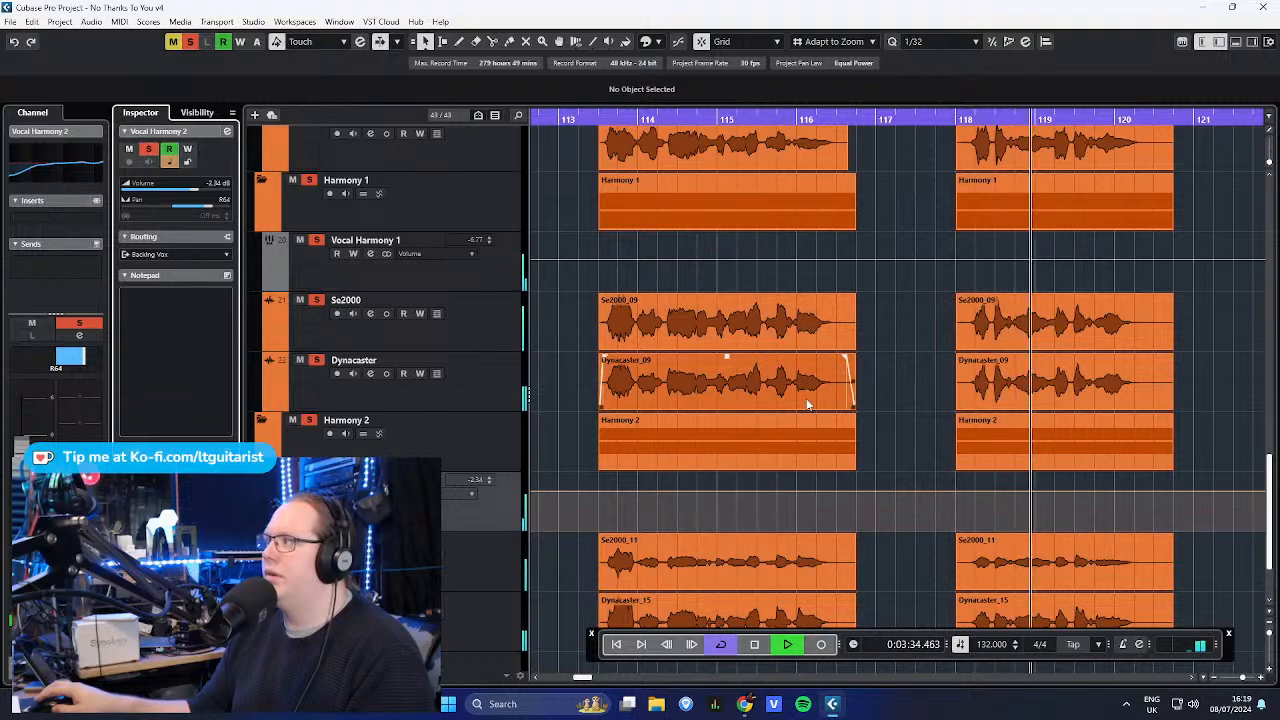
left_click(706, 419)
left_click(757, 393)
key("space")
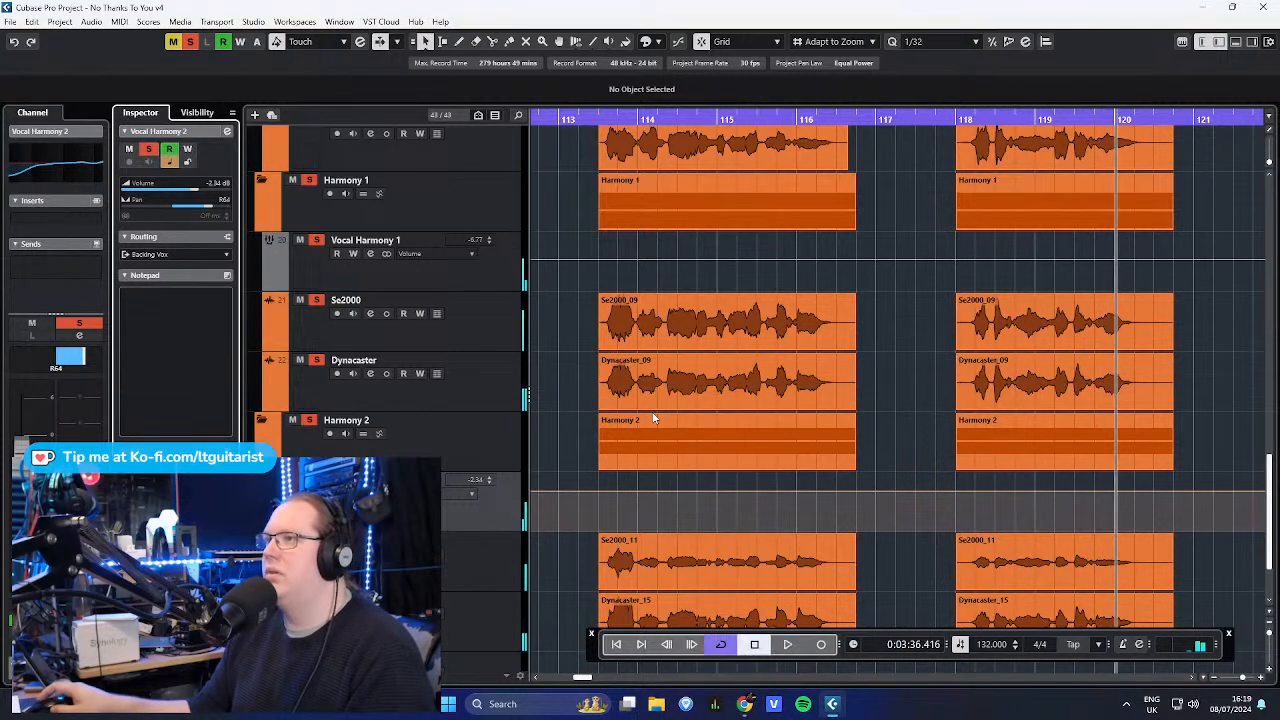
- Solo the Main Vocal channel alongside the harmonies and take its equalizer out of bypass
scroll(471, 294, "up", 5)
left_click(492, 258)
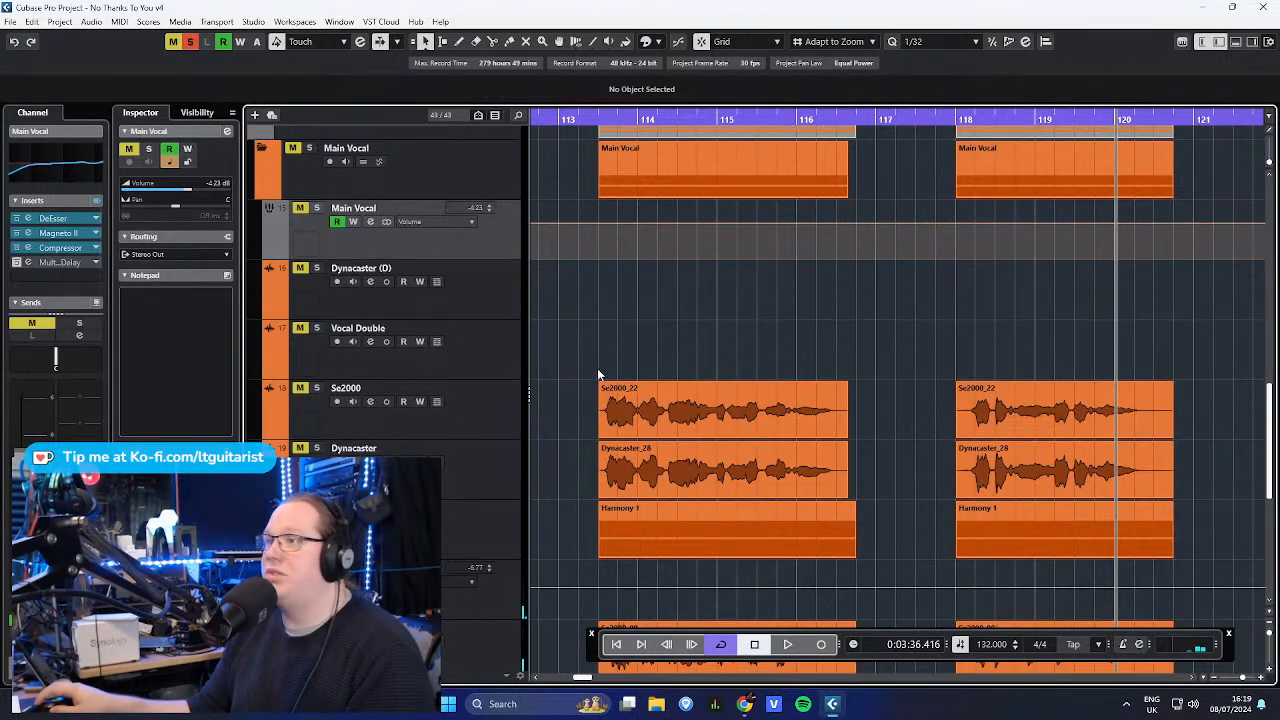
key("s")
left_click_drag(684, 356, 526, 342)
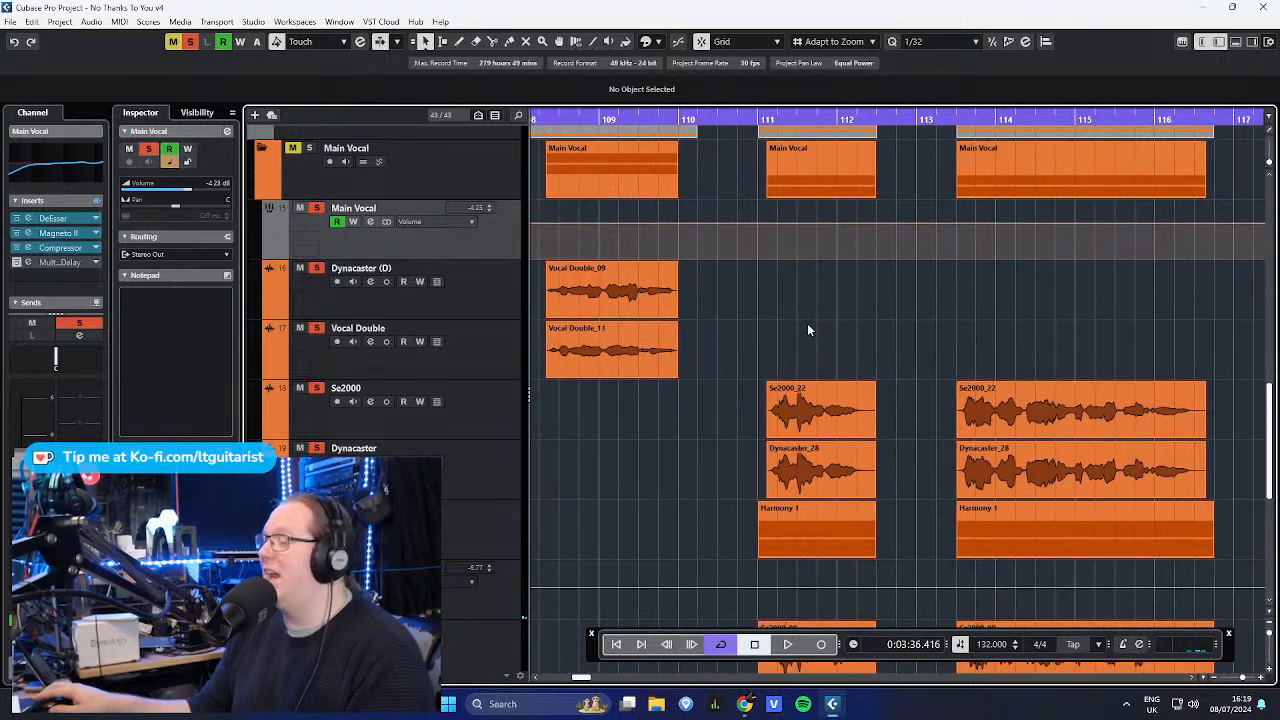
scroll(804, 326, "down", 2)
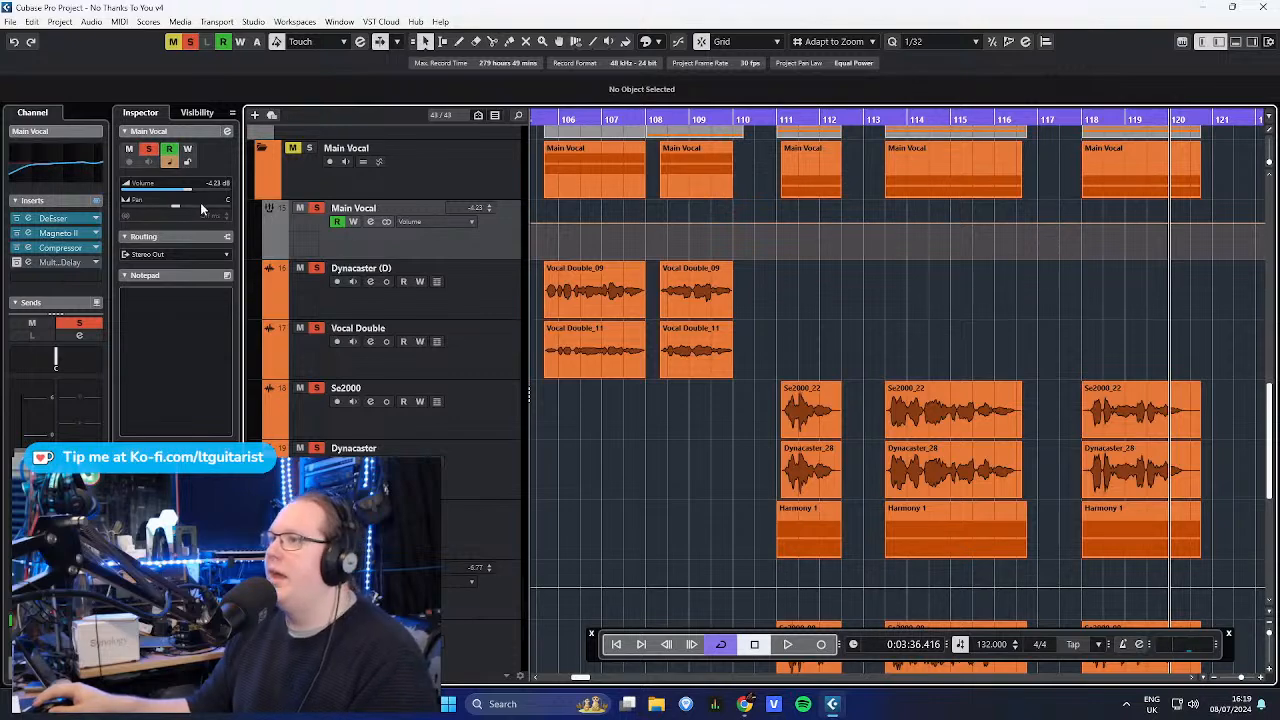
- Clear all channel solos and mutes and start playing the full mix from just after bar 110
scroll(784, 257, "down", 5)
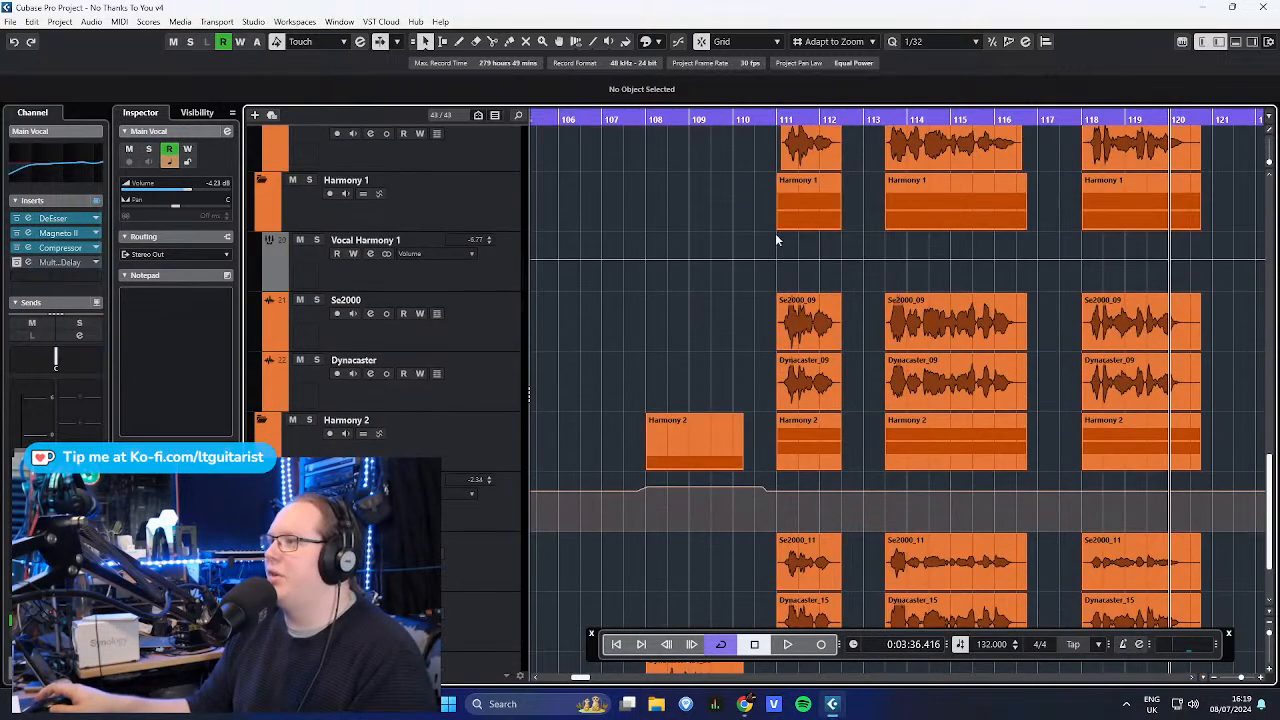
left_click(760, 143)
scroll(745, 170, "down", 2)
scroll(727, 200, "down", 2)
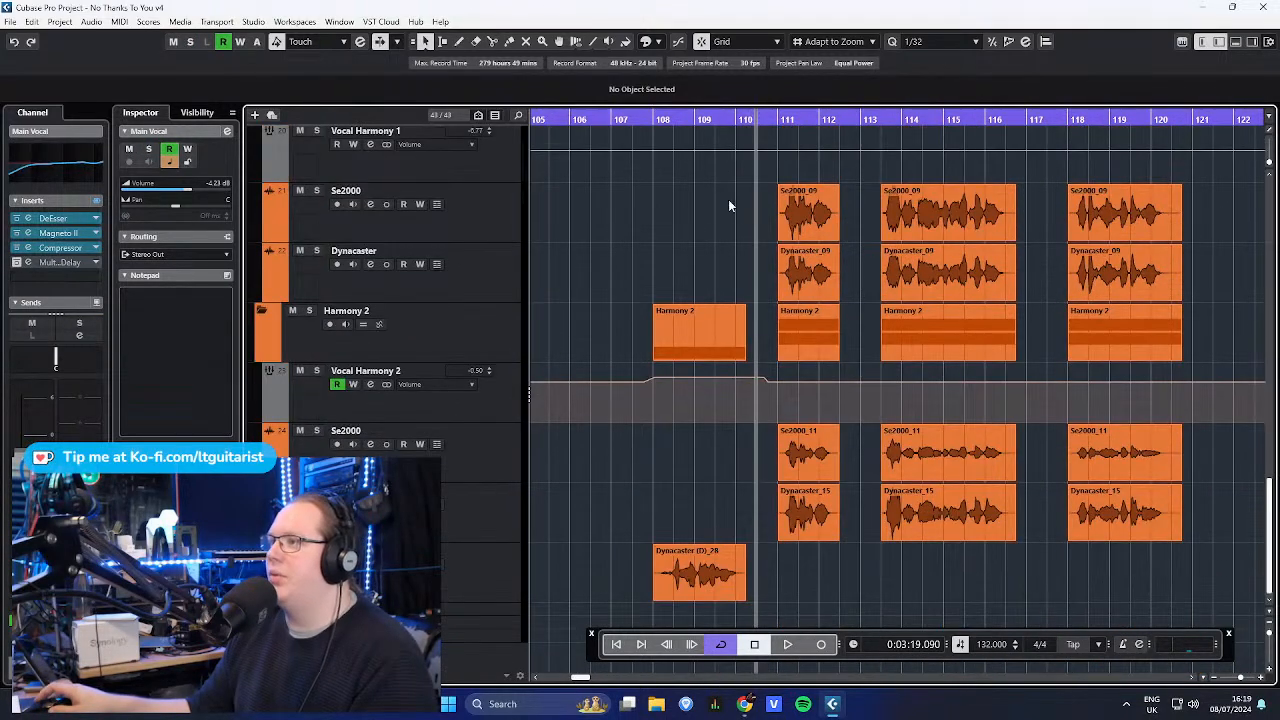
scroll(740, 280, "up", 2)
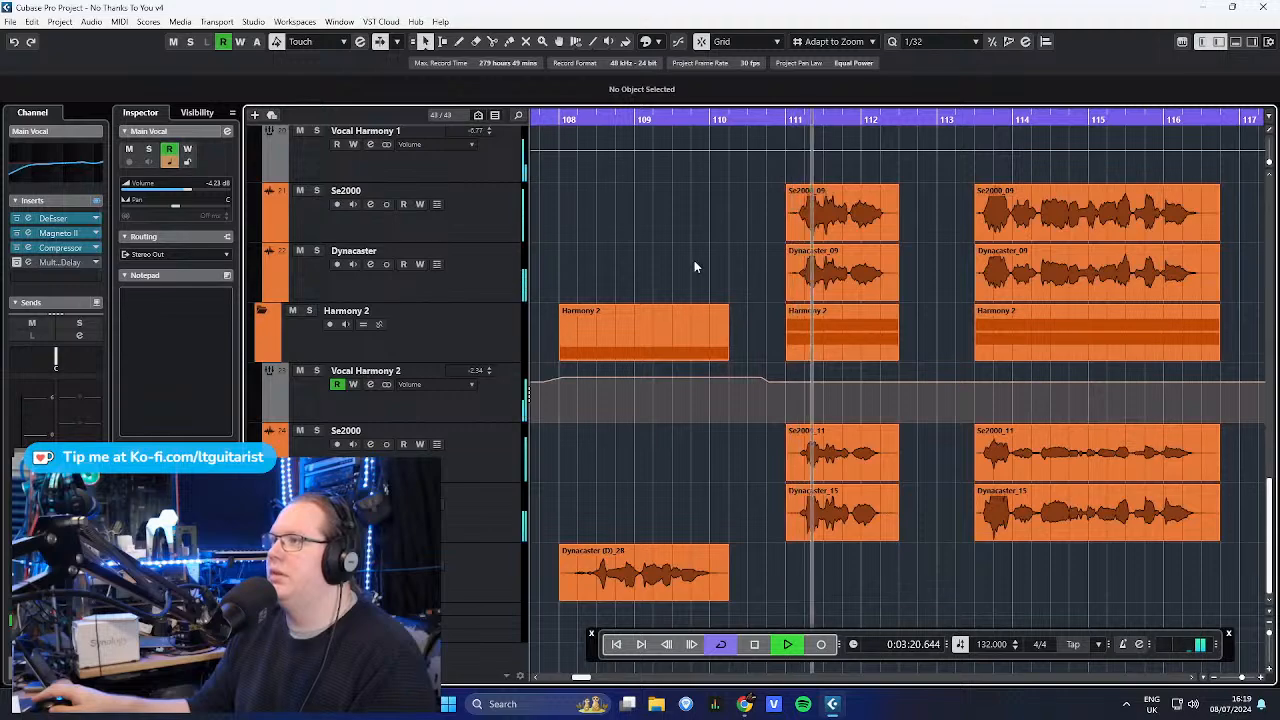
- Follow the main vocal and harmony tracks in the full mix through bar 120, then stop playback
scroll(697, 265, "up", 3)
scroll(700, 270, "up", 5)
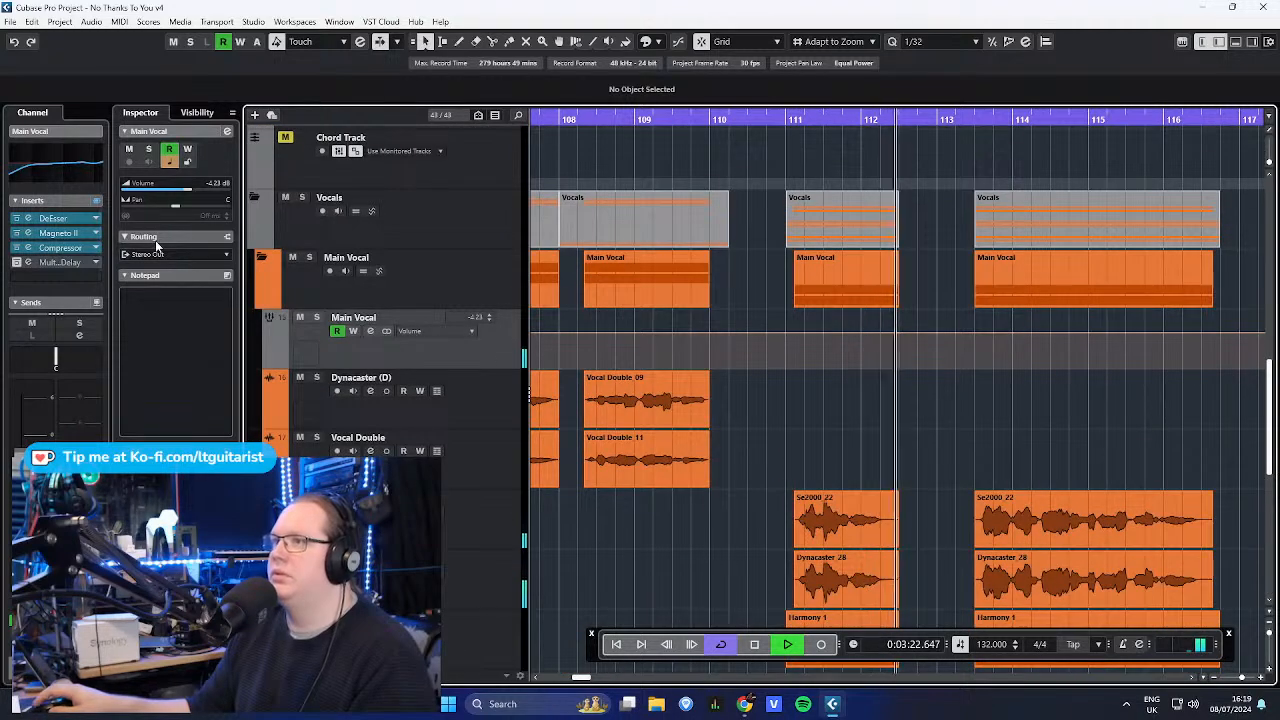
scroll(908, 423, "down", 3)
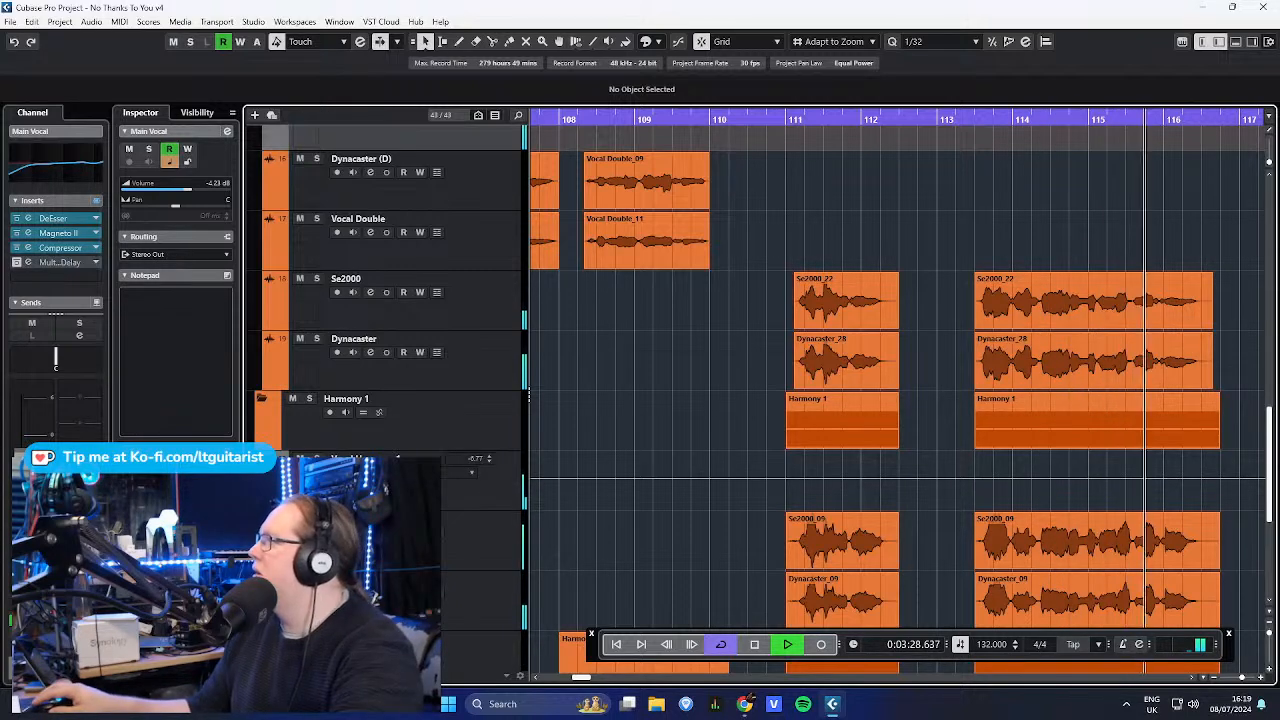
key("F2")
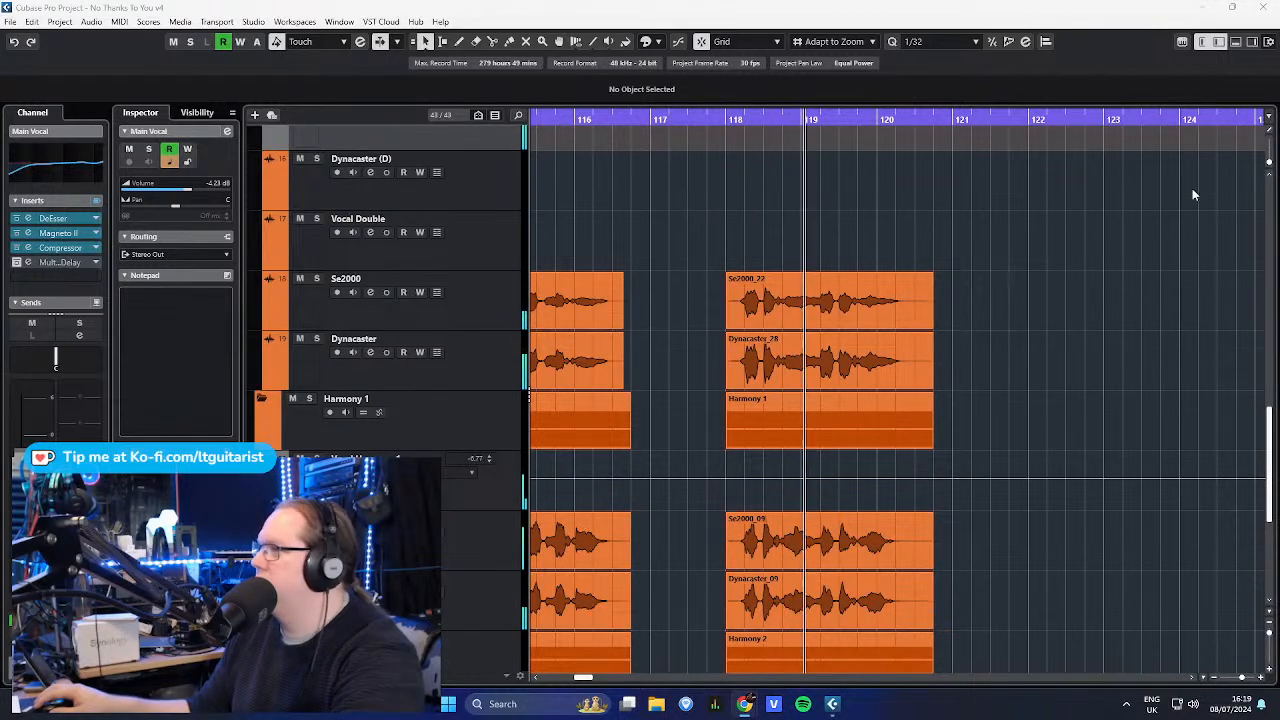
scroll(1048, 278, "up", 2)
key("F2")
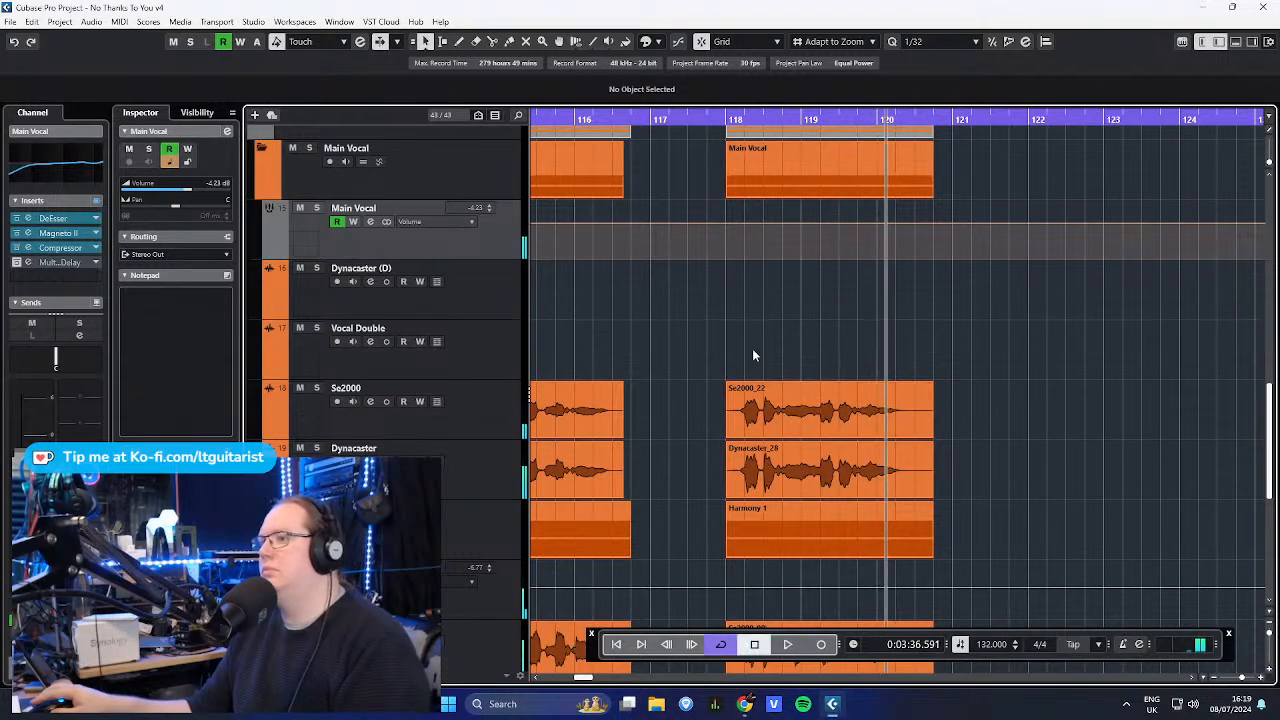
- Collapse the Harmony 2 and Main Vocal folders inside the Vocals folder
scroll(757, 346, "down", 4)
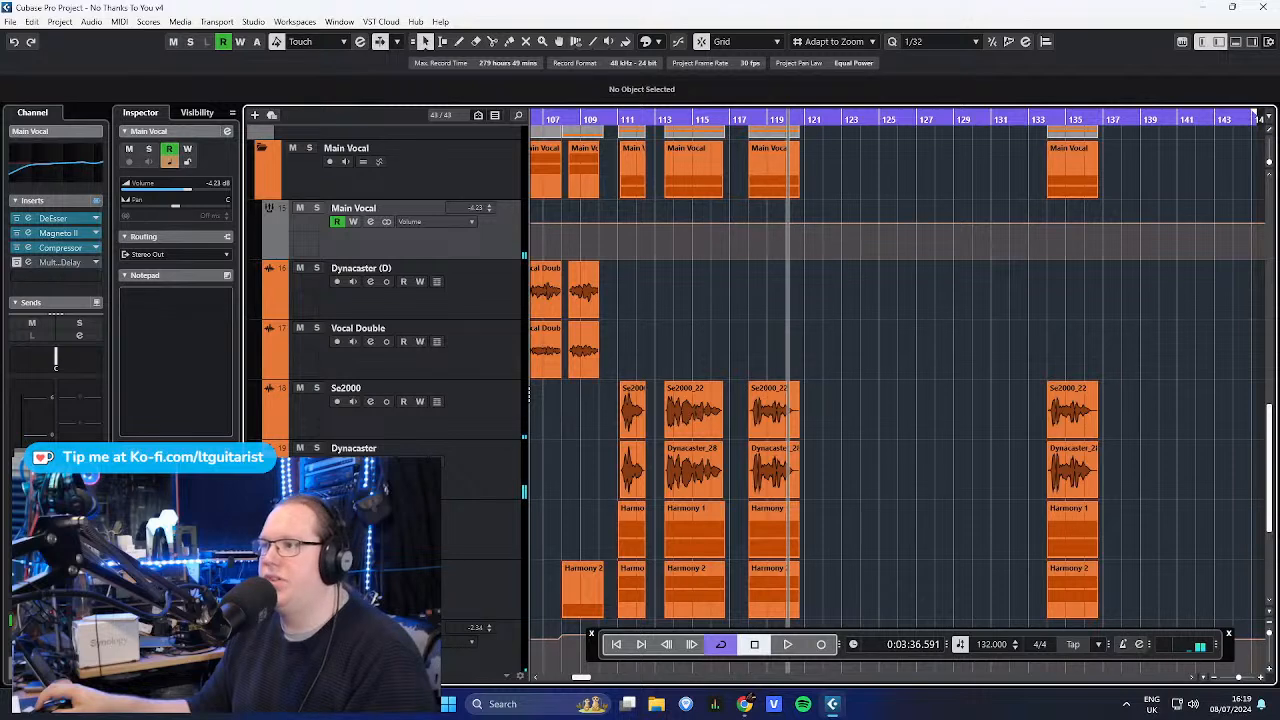
left_click(262, 567)
left_click(253, 141)
left_click(258, 144)
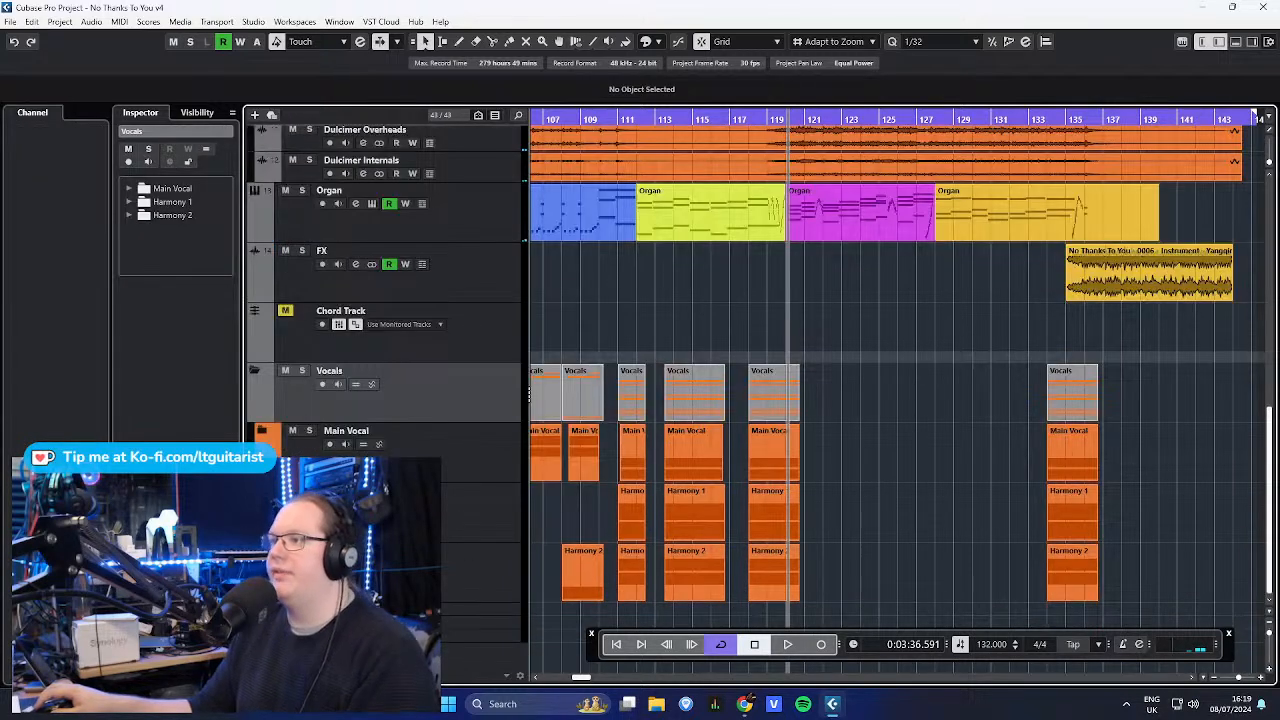
- Expand the folder of group channels below the vocals and select the Backing Vox channel
left_click(257, 617)
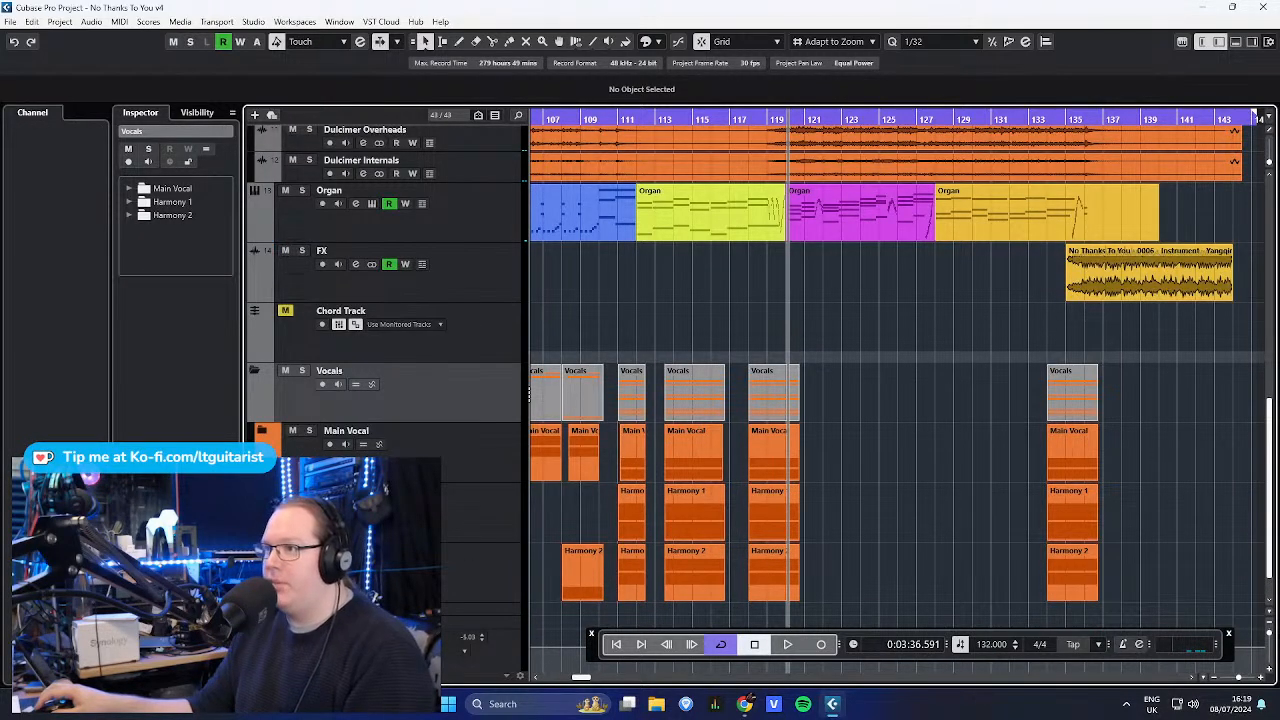
scroll(513, 494, "down", 2)
left_click(514, 622)
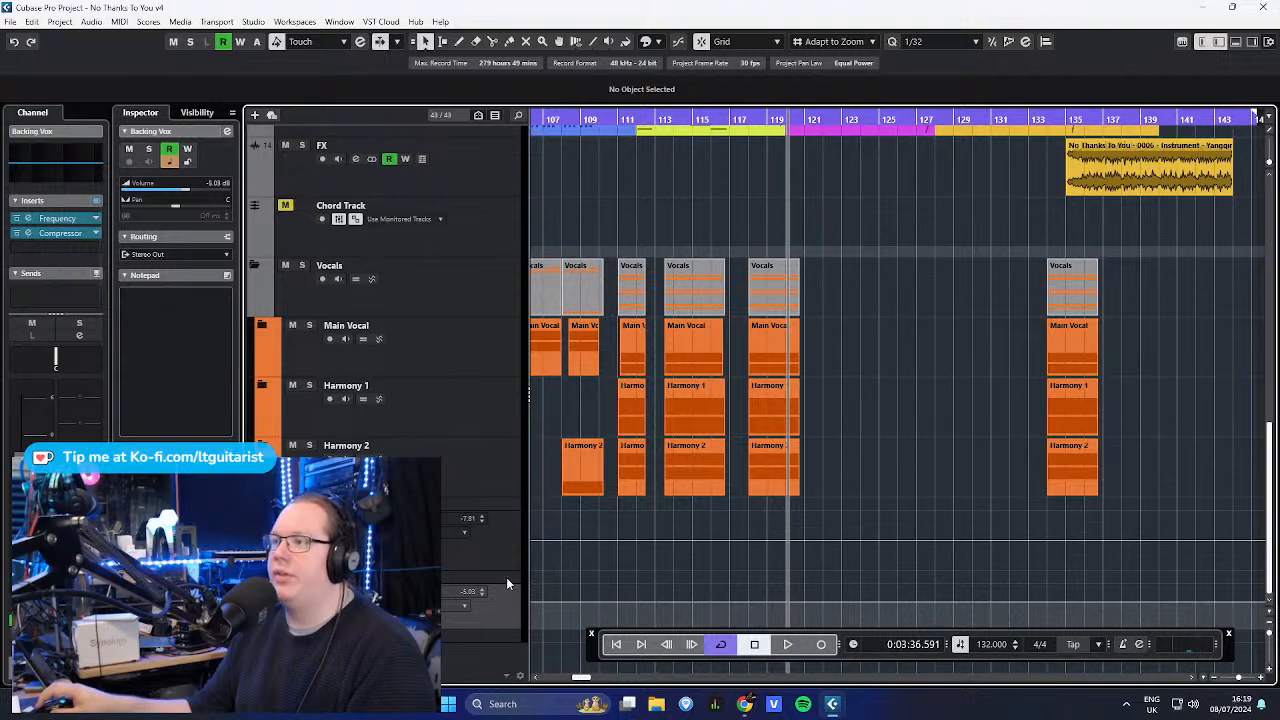
- Expand the Harmony 1 folder and check the output routing of Vocal Harmony 1
left_click_drag(548, 408, 757, 410)
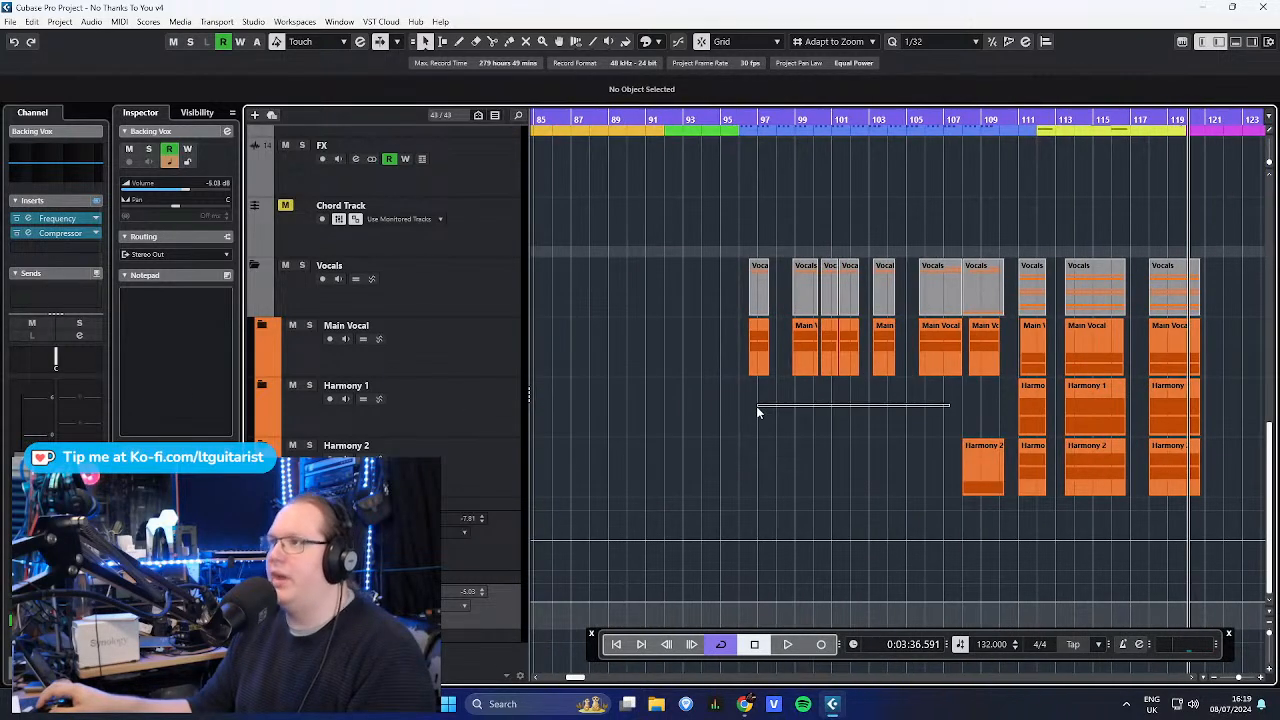
left_click(264, 384)
left_click(486, 452)
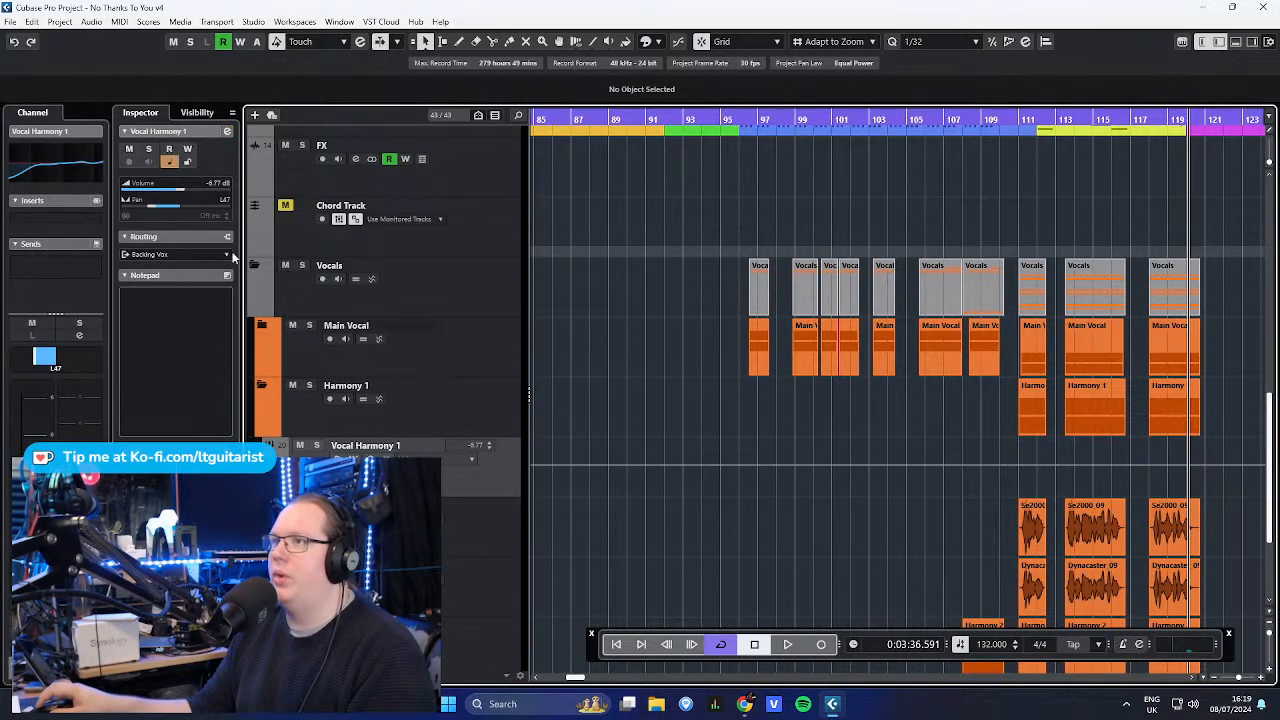
left_click(100, 152)
left_click(501, 472)
scroll(500, 420, "down", 5)
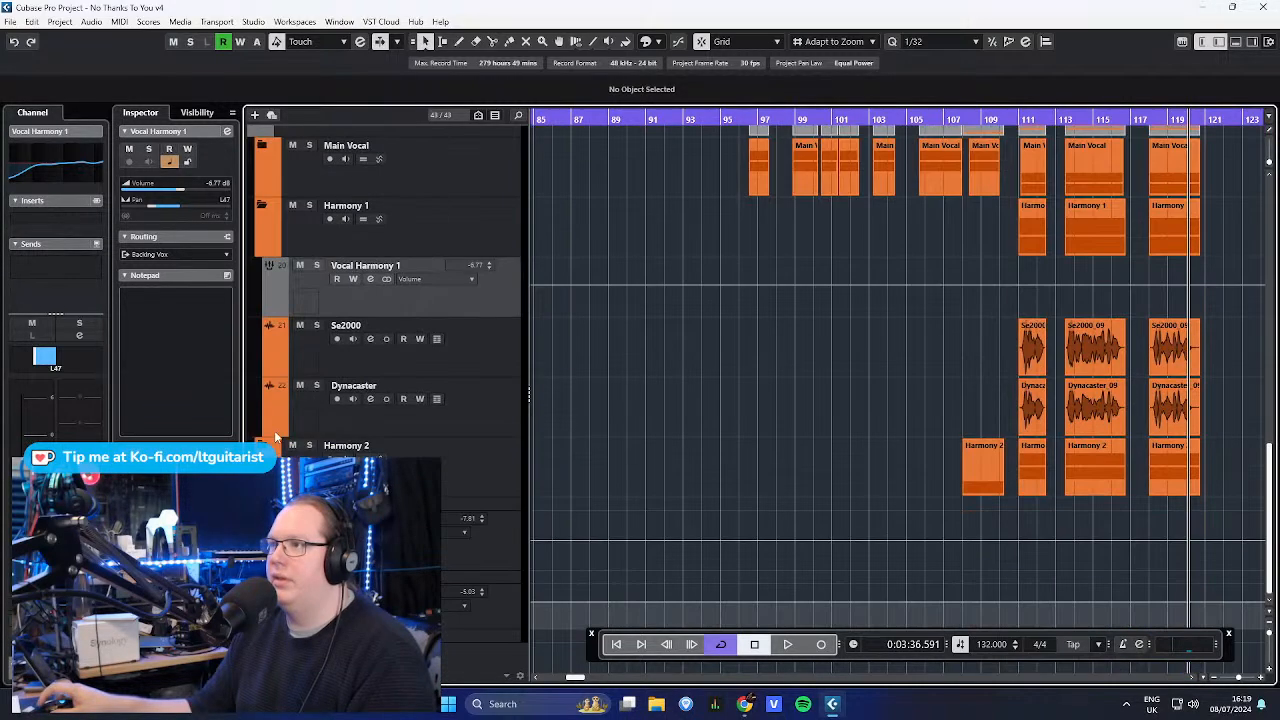
- Expand the Harmony 2 folder and view the Vocal Harmony 2 volume automation and its audio tracks
left_click(499, 409)
left_click(506, 188)
left_click(507, 410)
left_click(508, 188)
scroll(544, 538, "down", 2)
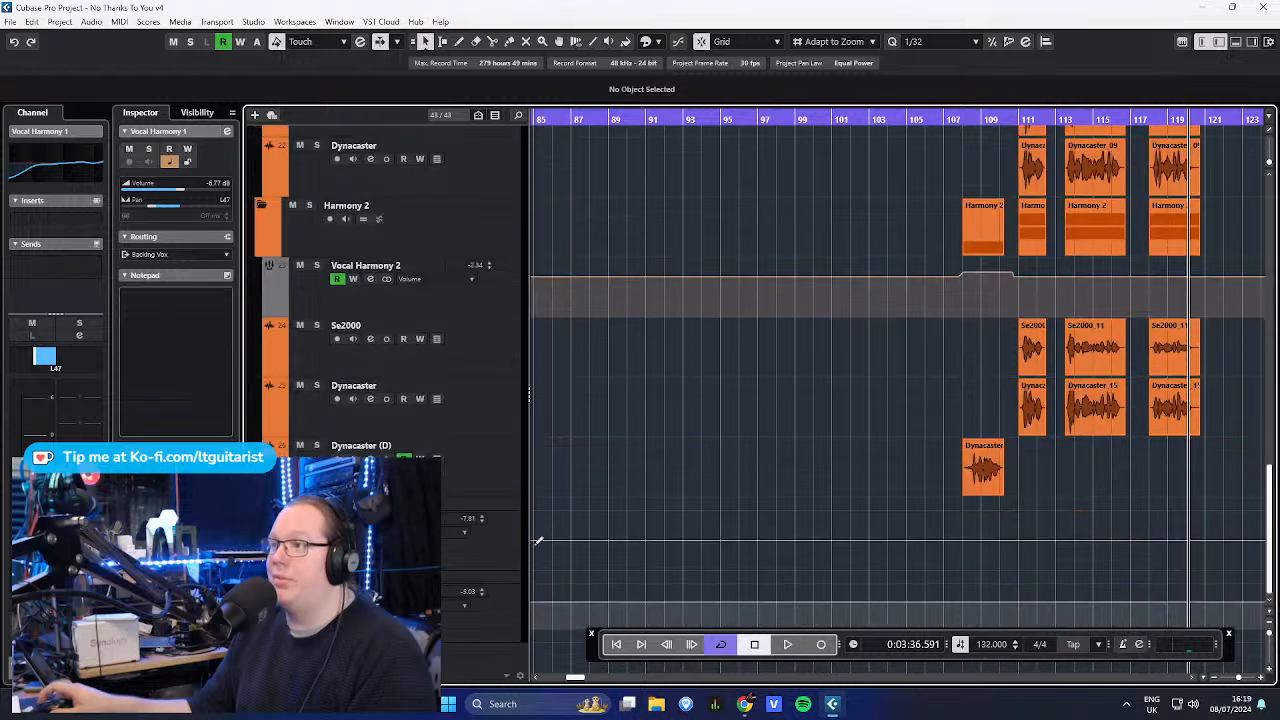
- Select the Backing Vox group channel and inspect its Frequency insert
left_click(506, 593)
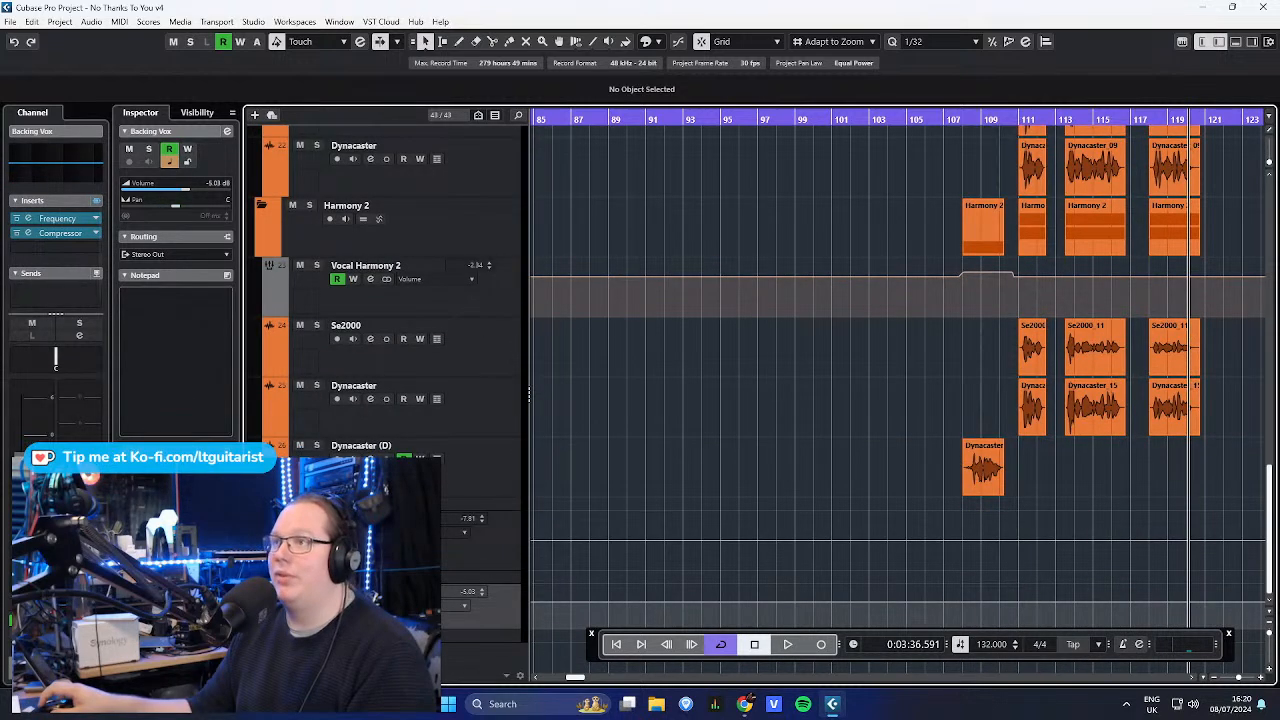
left_click(50, 218)
left_click(1029, 56)
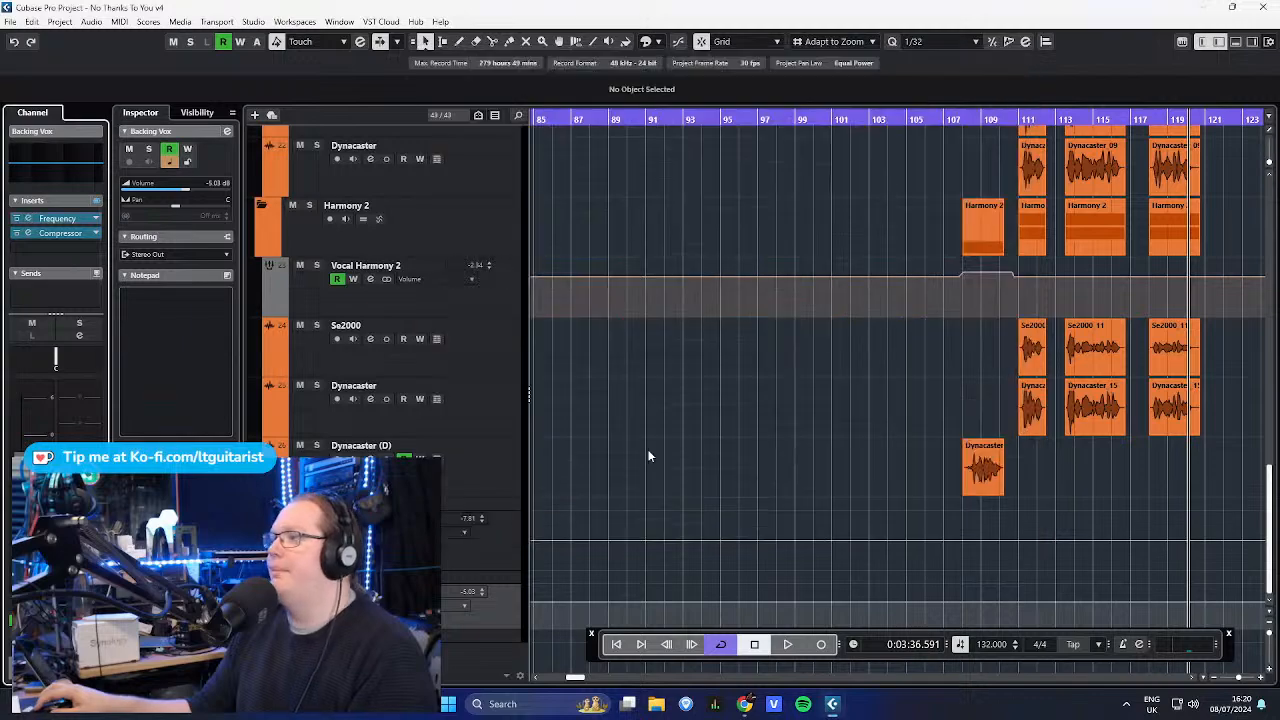
scroll(690, 430, "down", 3)
scroll(841, 450, "up", 2)
scroll(841, 457, "up", 2)
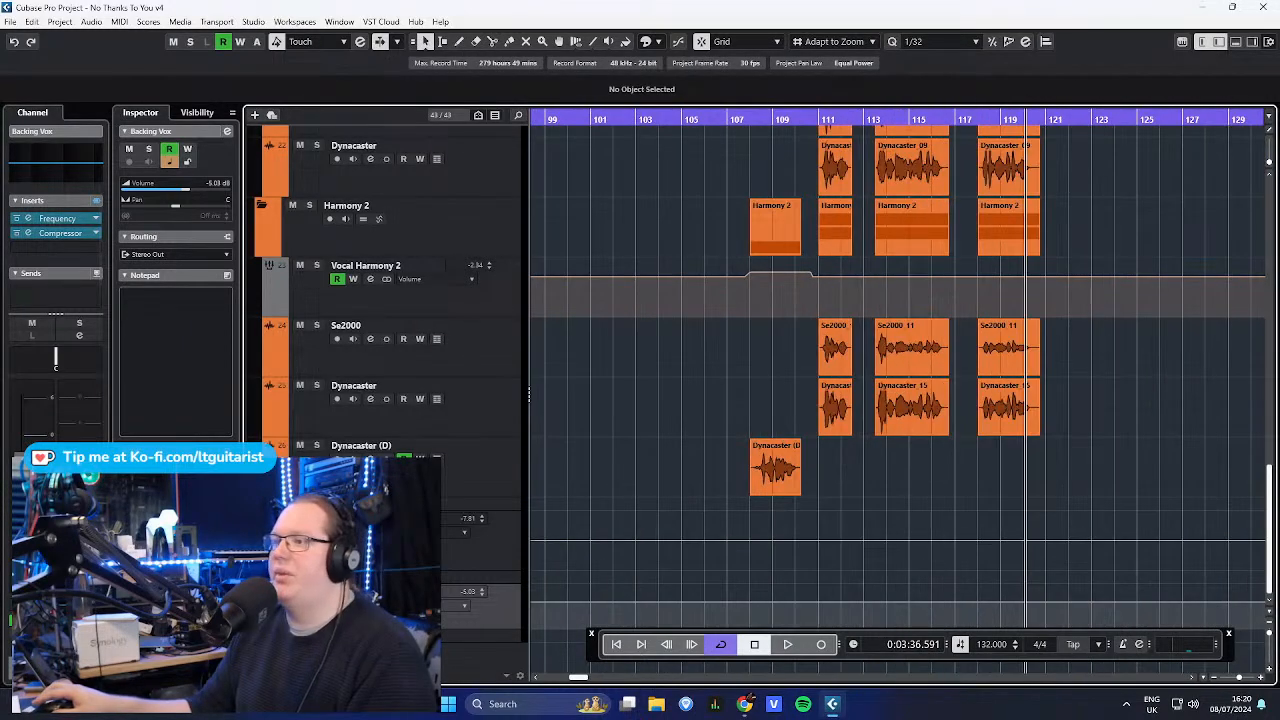
scroll(701, 428, "up", 4)
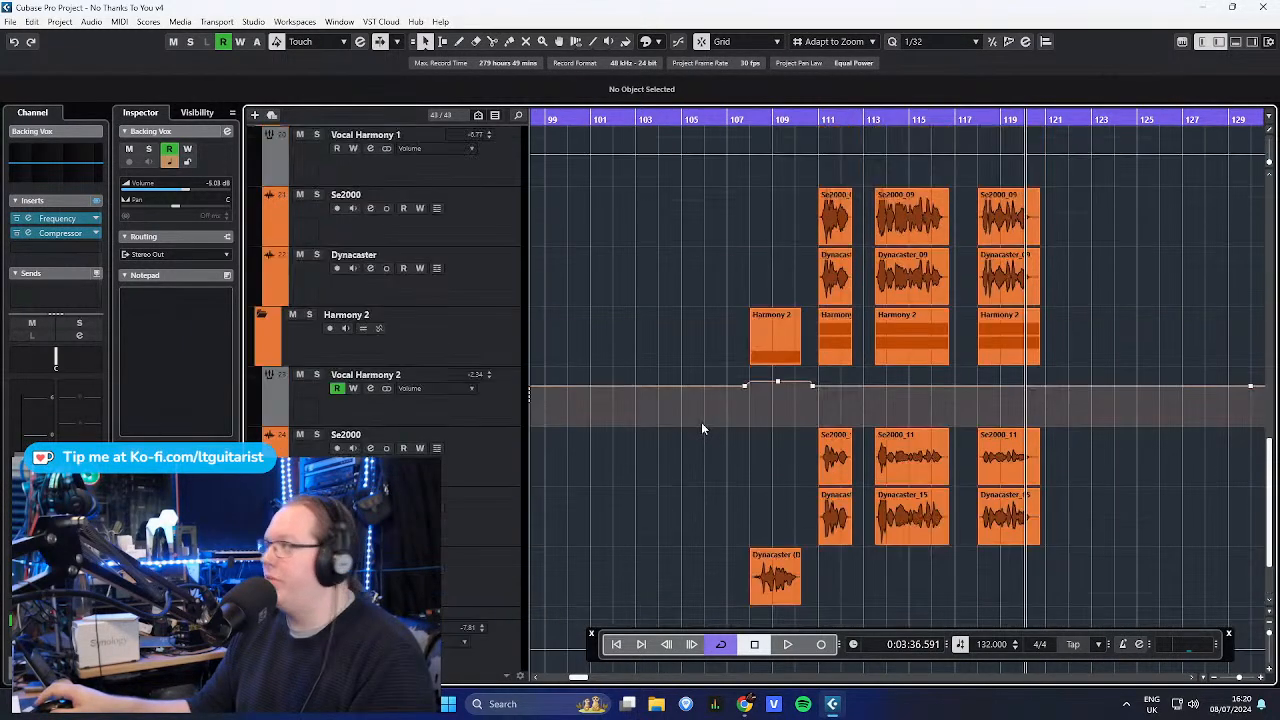
- Survey the arrangement from the drums down to the vocals and move the playhead back to near the song's start
scroll(740, 465, "up", 10)
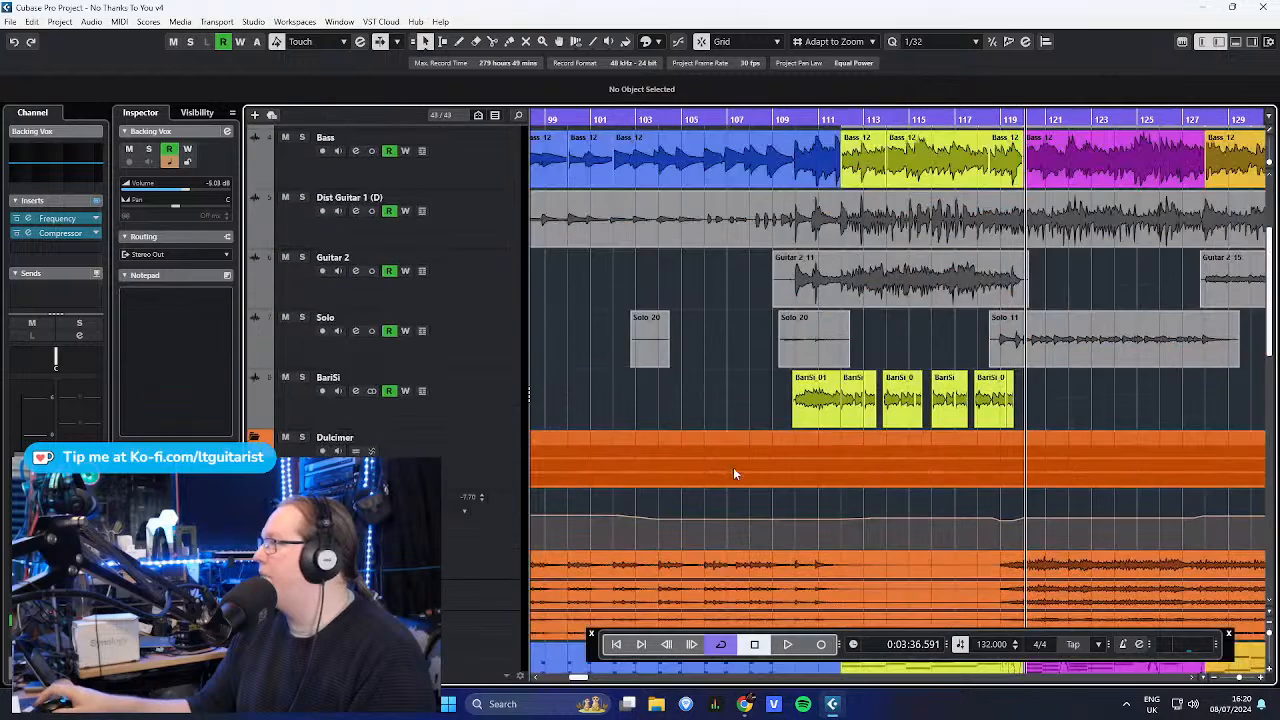
scroll(734, 467, "down", 8)
scroll(700, 499, "up", 10)
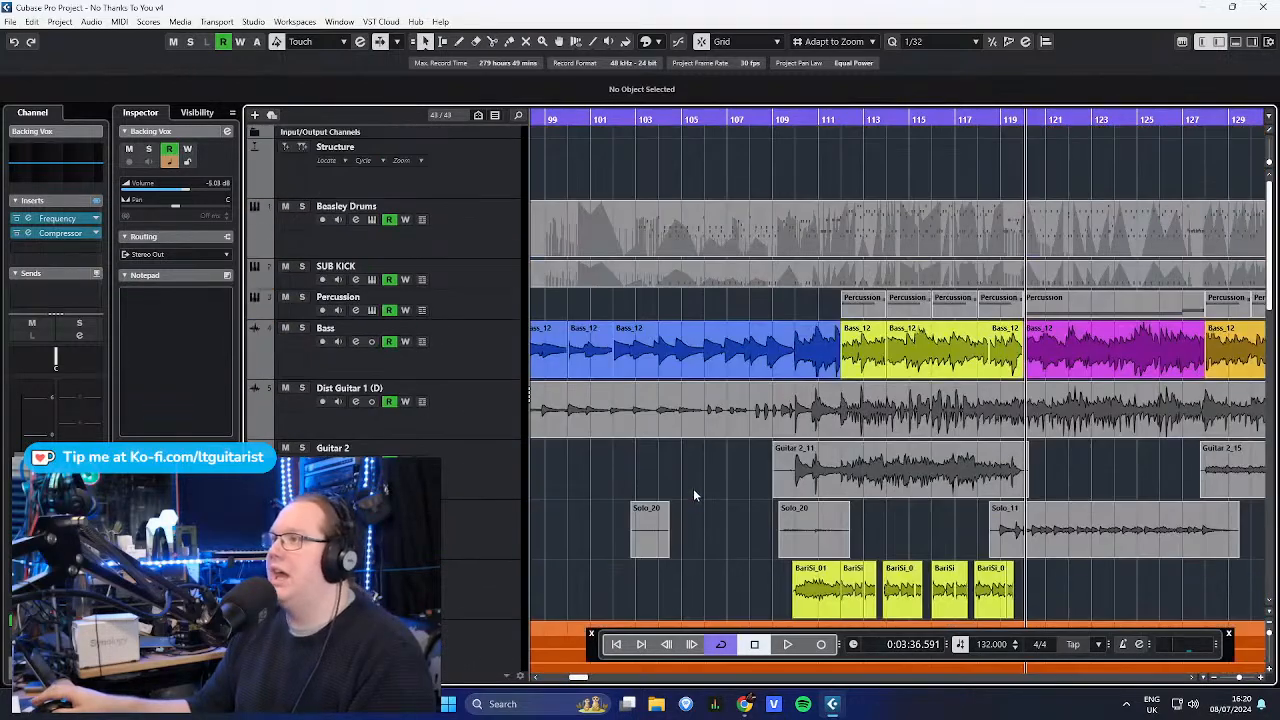
scroll(684, 484, "down", 5)
scroll(754, 455, "down", 8)
scroll(252, 380, "up", 1)
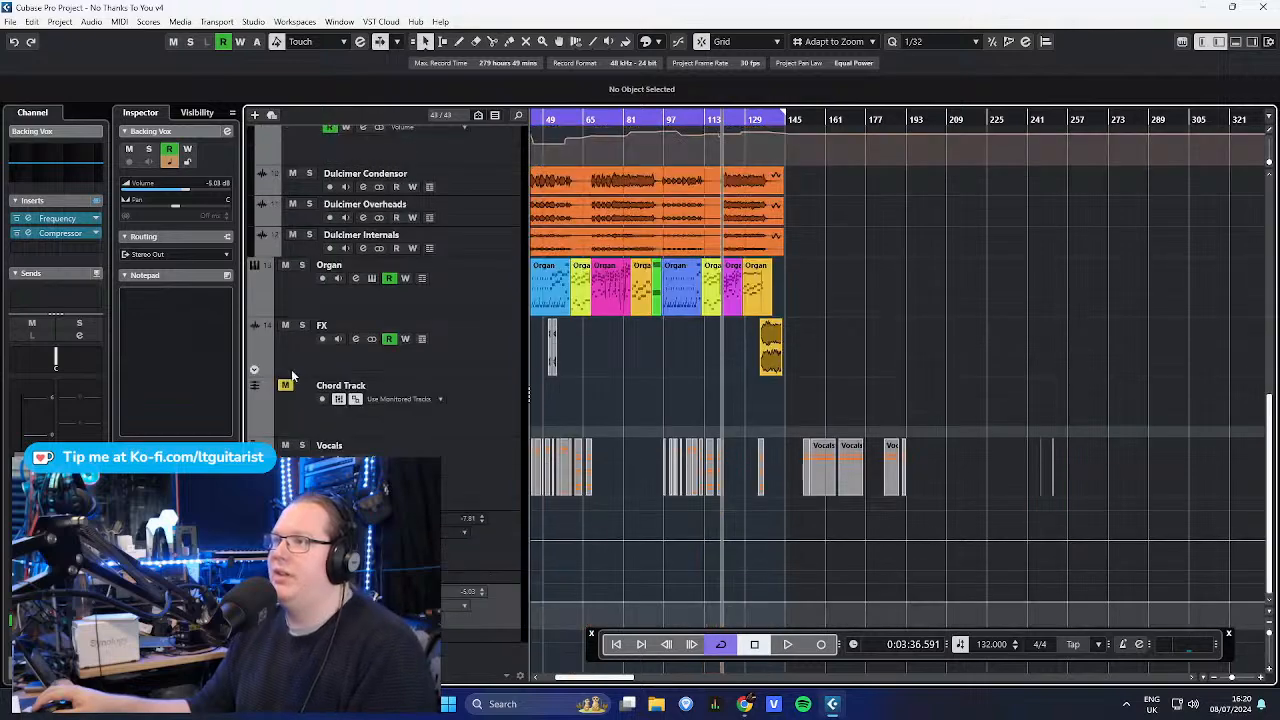
scroll(641, 420, "left", 3)
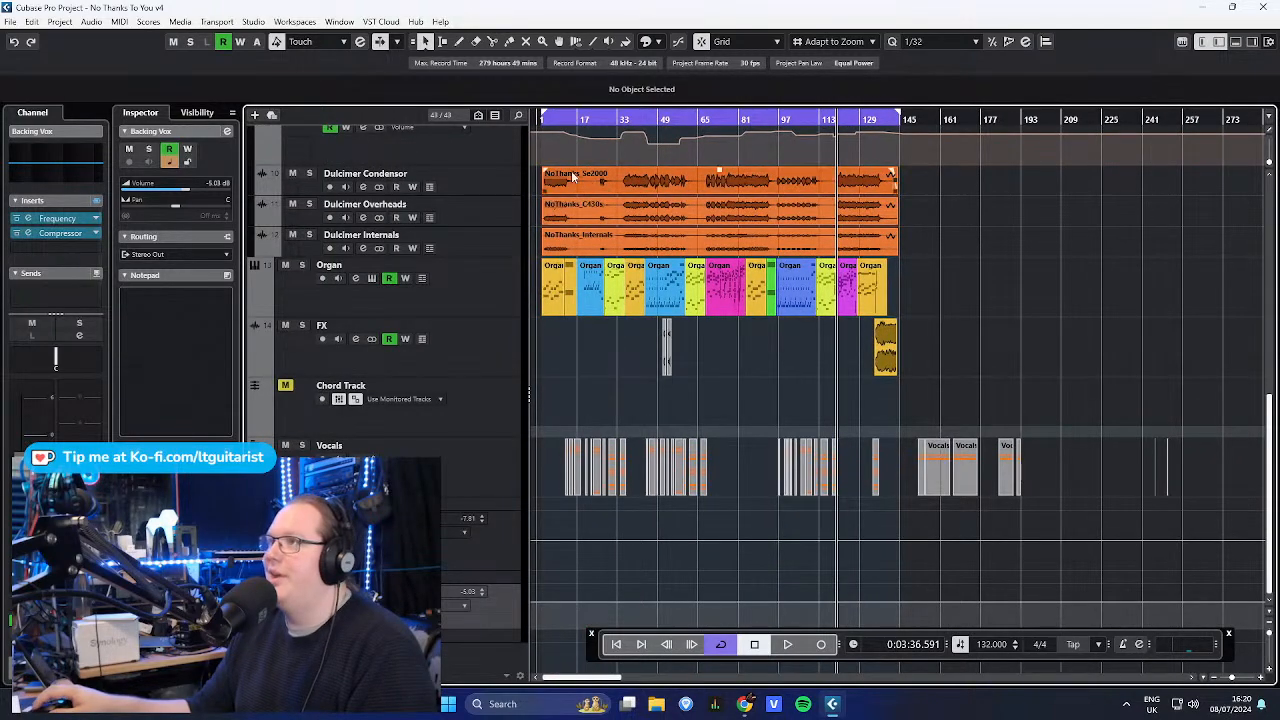
left_click(548, 119)
- Collapse the Dulcimer folder and look over the whole track list from drums to vocals
scroll(716, 240, "up", 3)
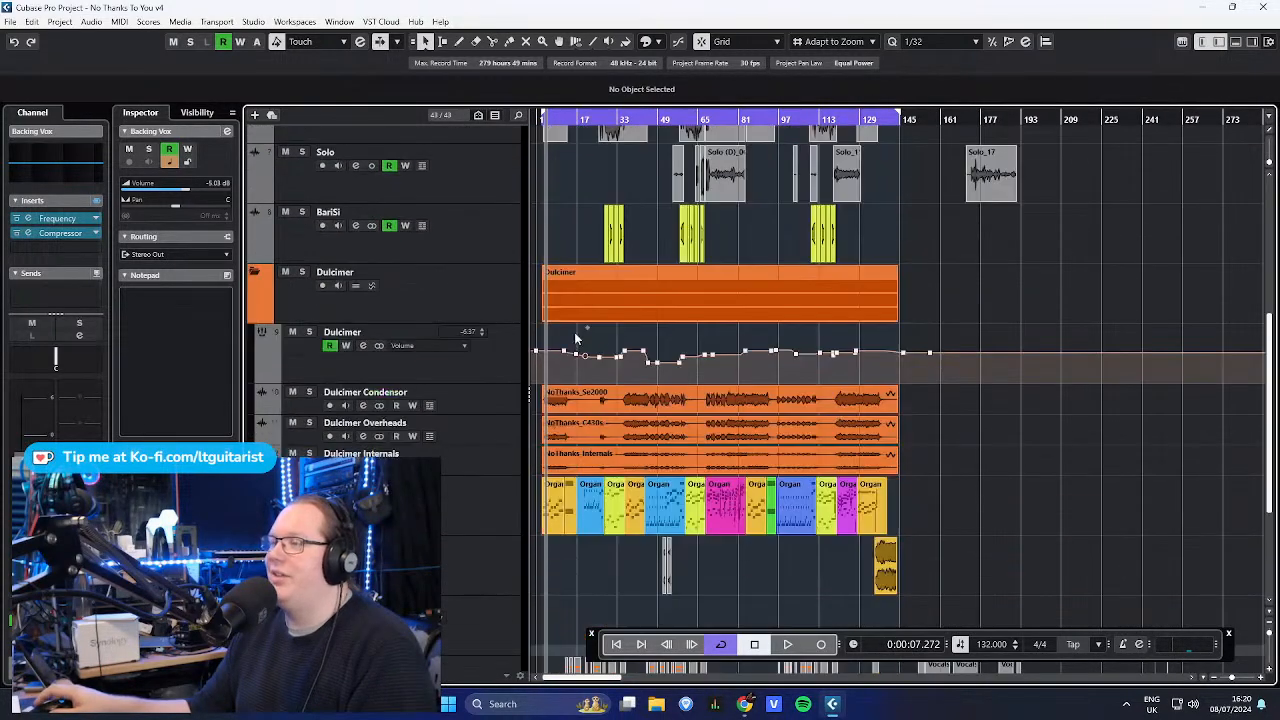
left_click(253, 272)
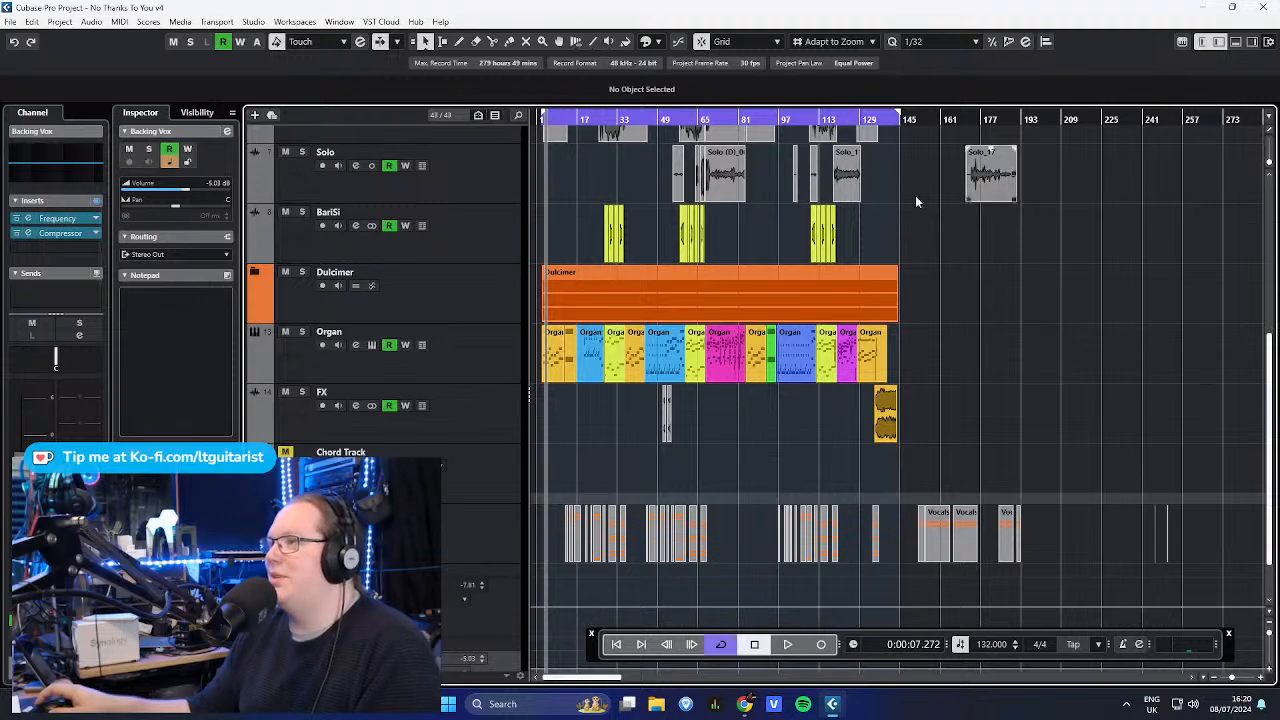
scroll(604, 232, "up", 5)
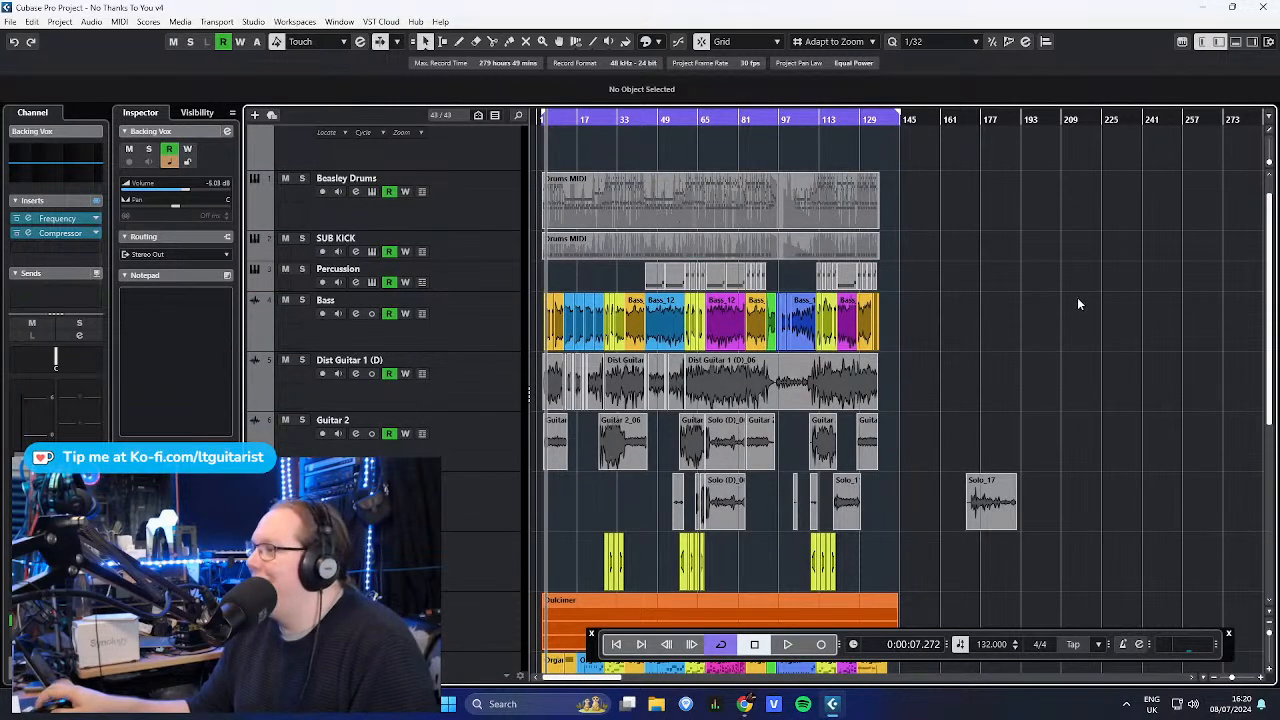
scroll(1074, 308, "down", 8)
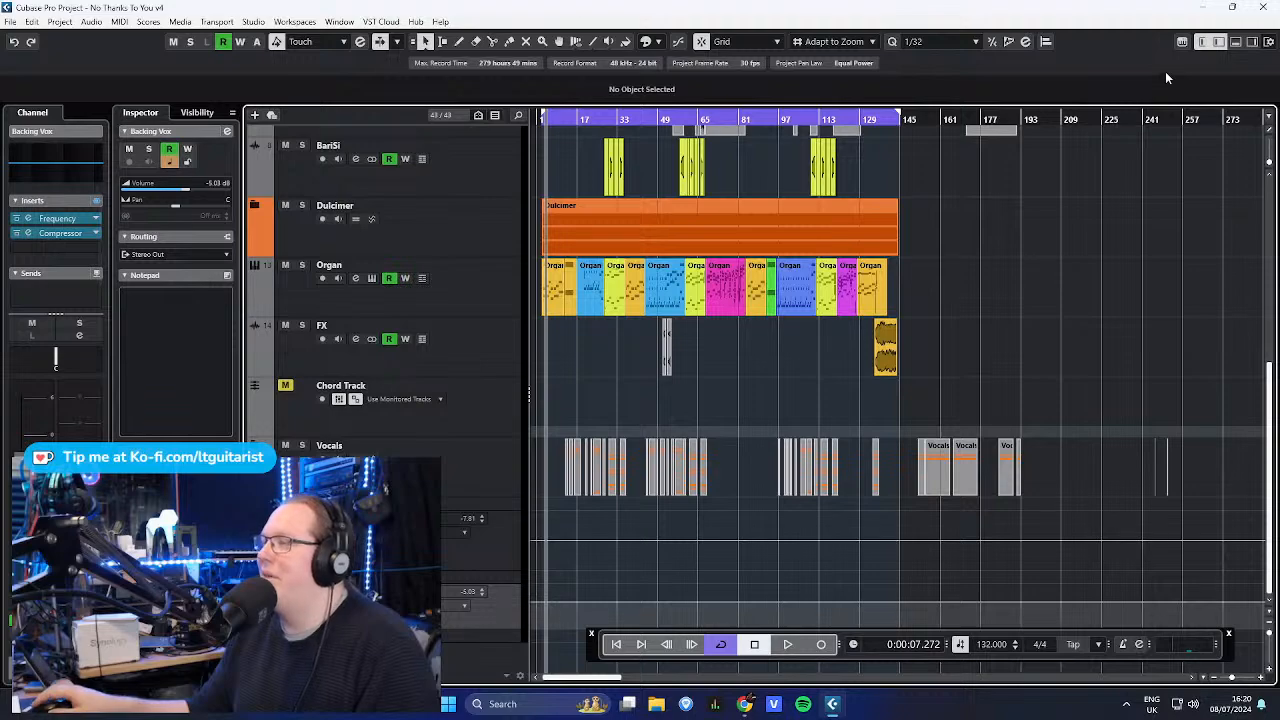
- Close the No Thanks To You v4 project and open the MixMaster project from File Explorer
left_click(1260, 7)
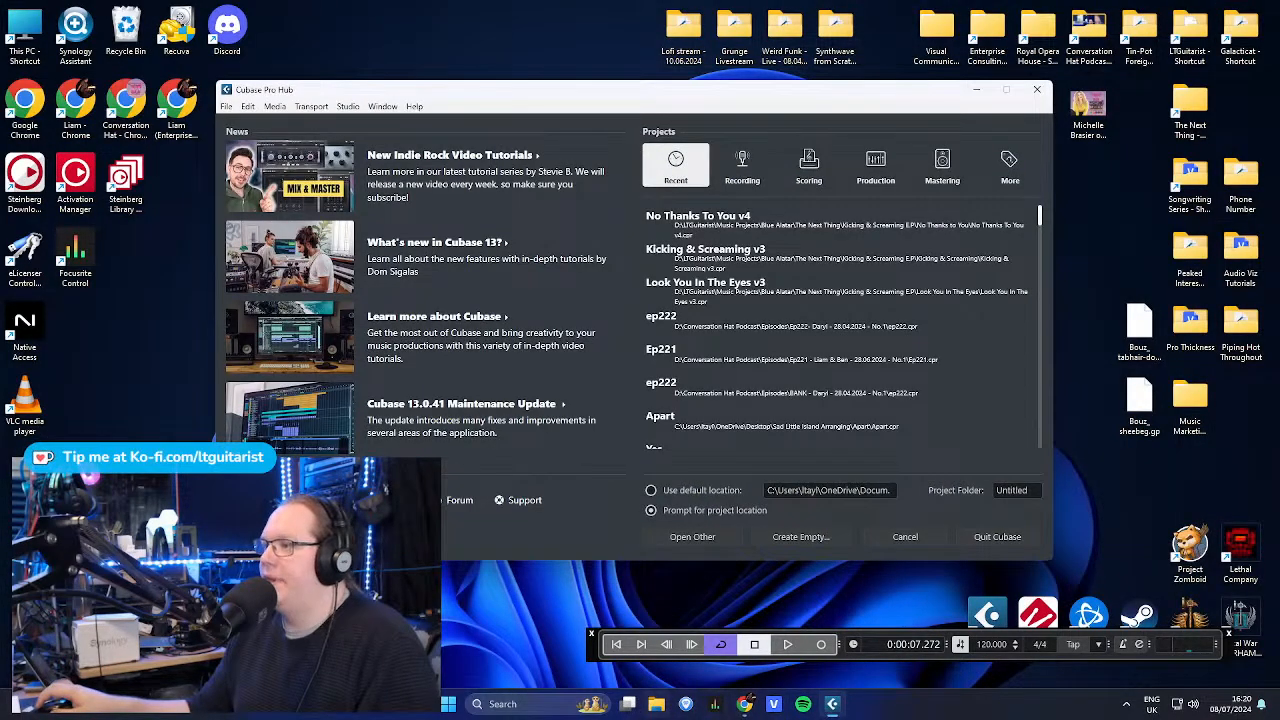
left_click(656, 704)
left_click_drag(727, 106, 1279, 146)
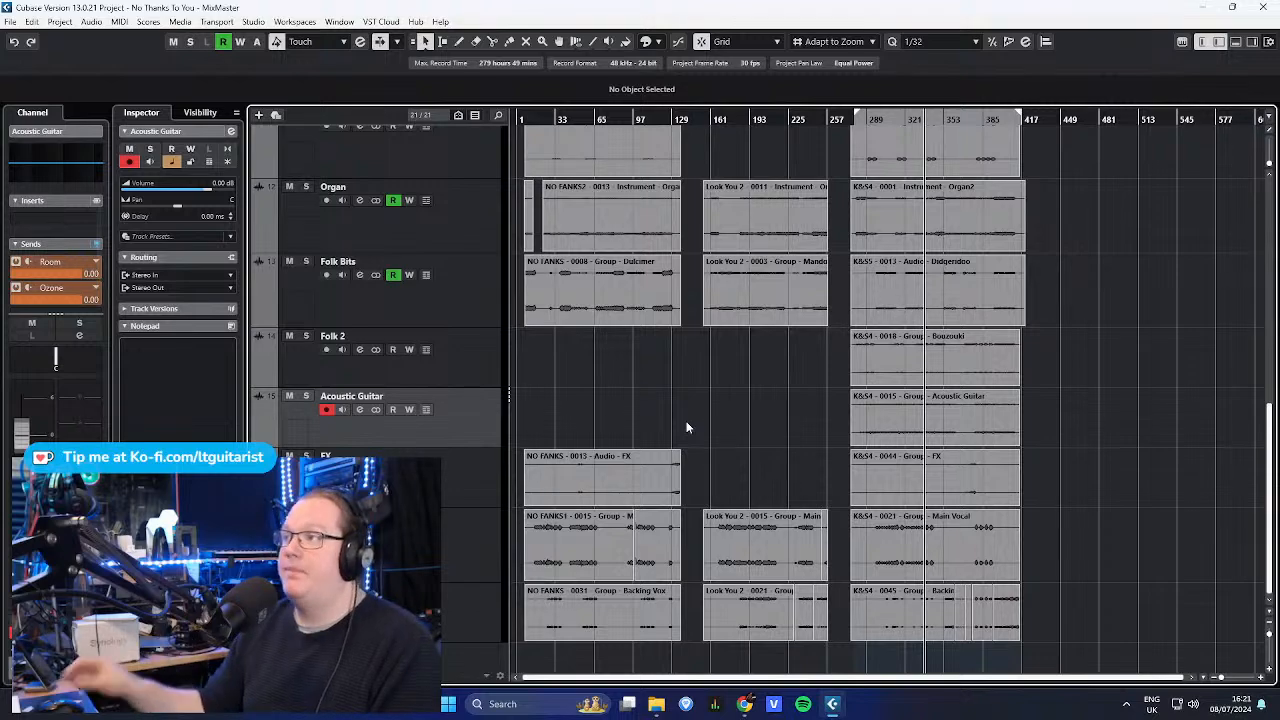
- Look over the MixMaster arrangement, comparing the NO FANKS, Look You 2 and K&S4 stems across the tracks
scroll(692, 410, "up", 8)
scroll(621, 294, "down", 8)
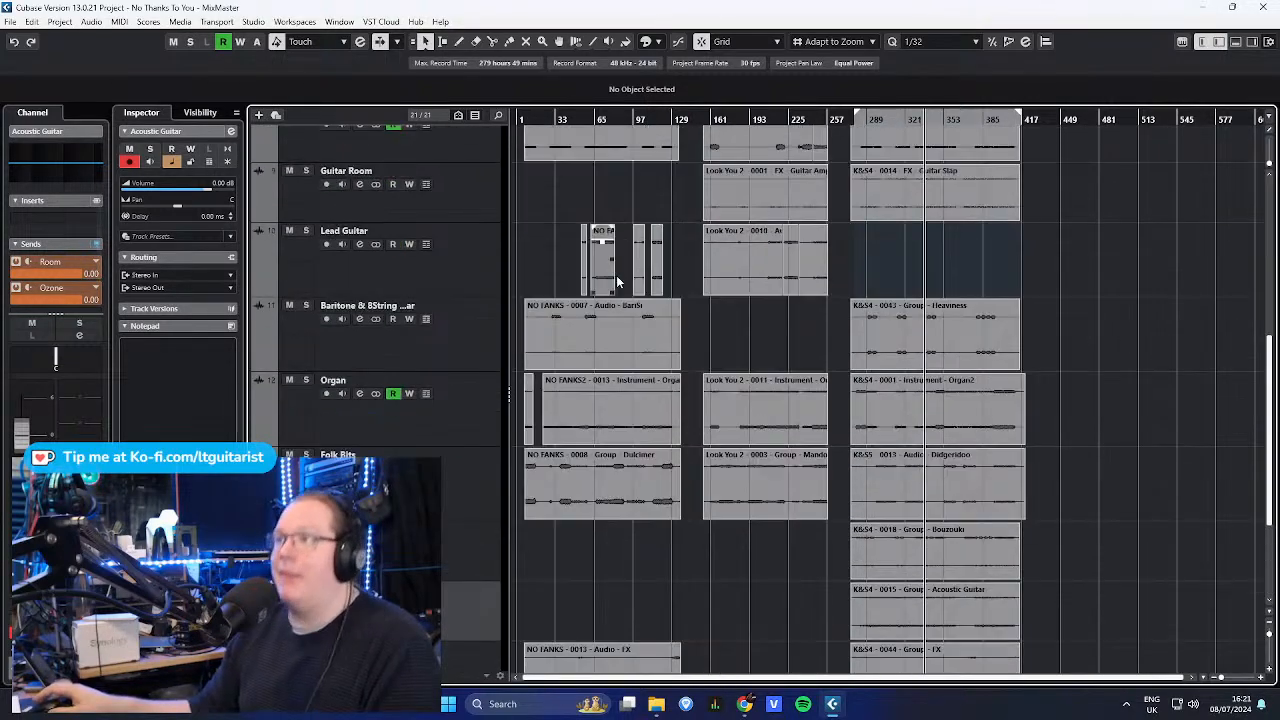
scroll(640, 410, "up", 3)
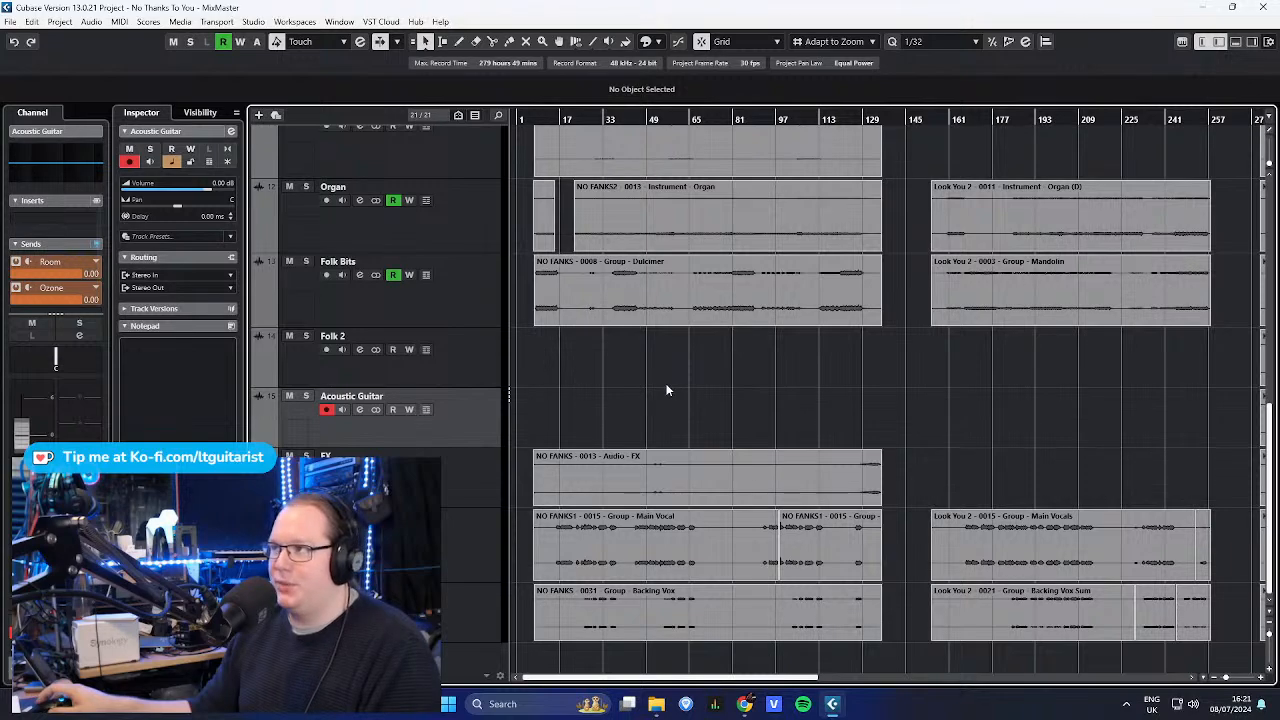
scroll(667, 390, "up", 10)
scroll(655, 392, "down", 3)
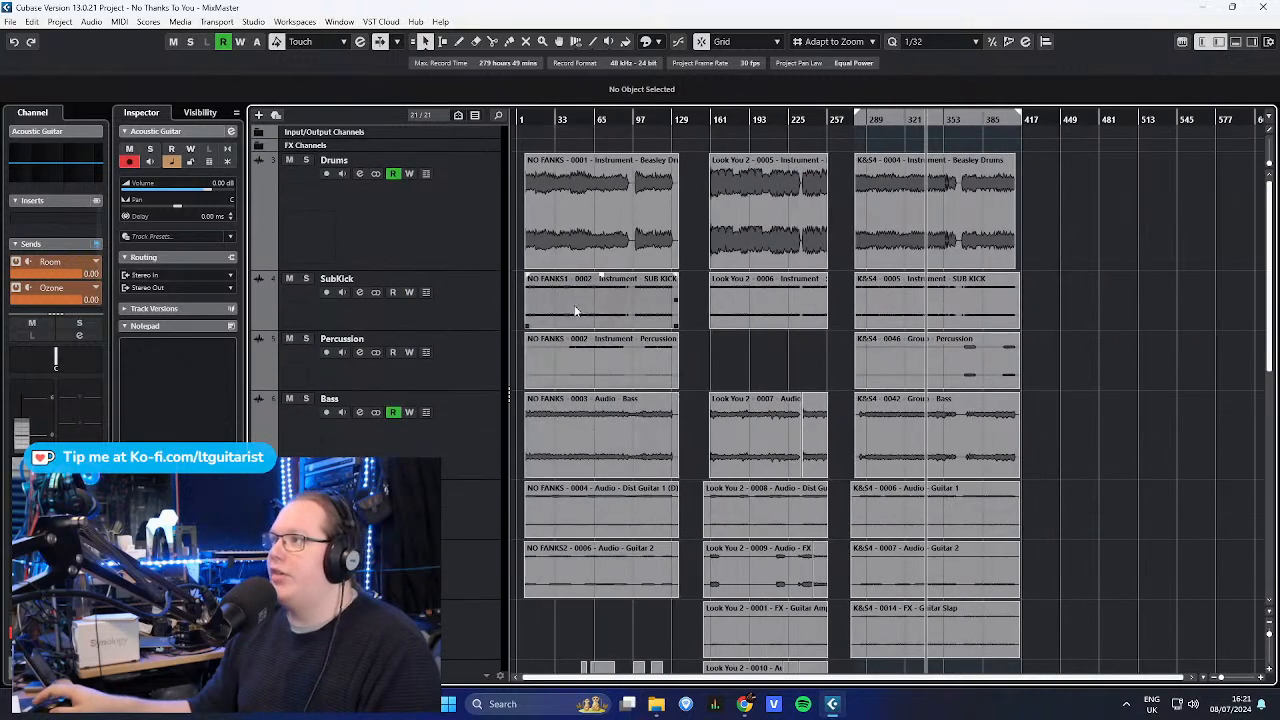
- Select the Drums, SubKick, Percussion, Bass and Rhythm Guitar tracks in turn to review their channel inserts and sends
left_click(452, 255)
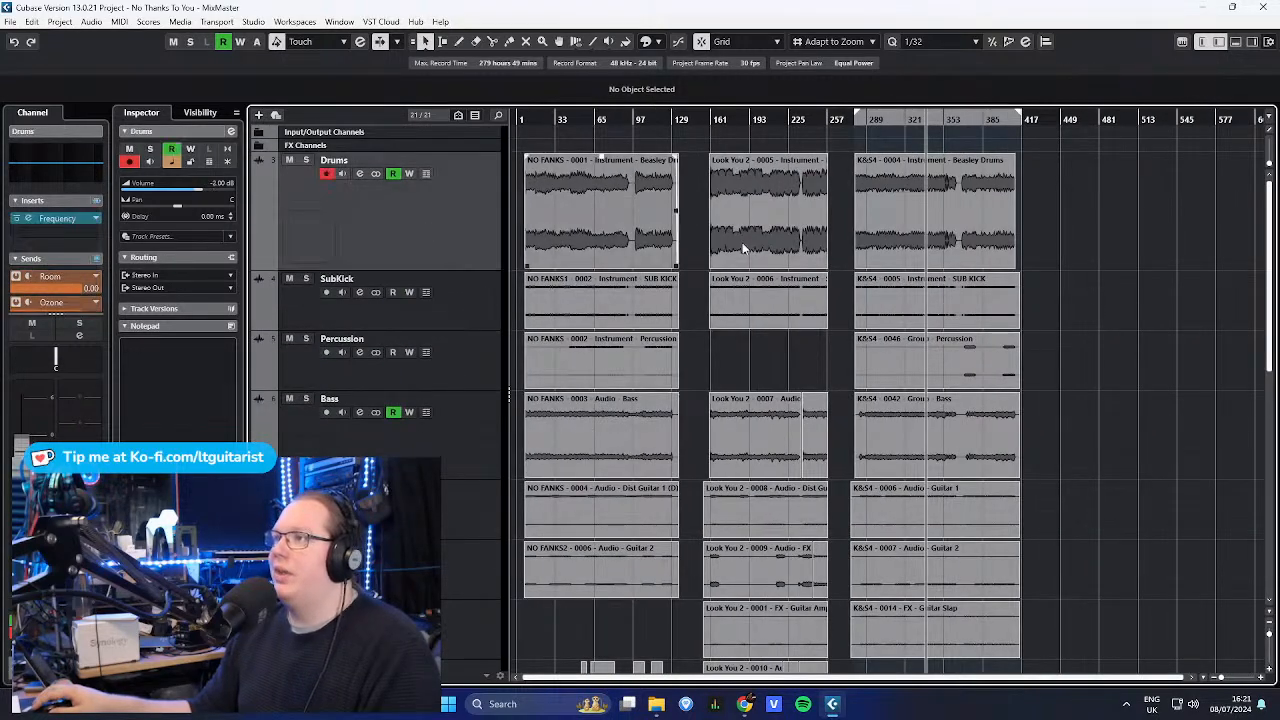
left_click(452, 298)
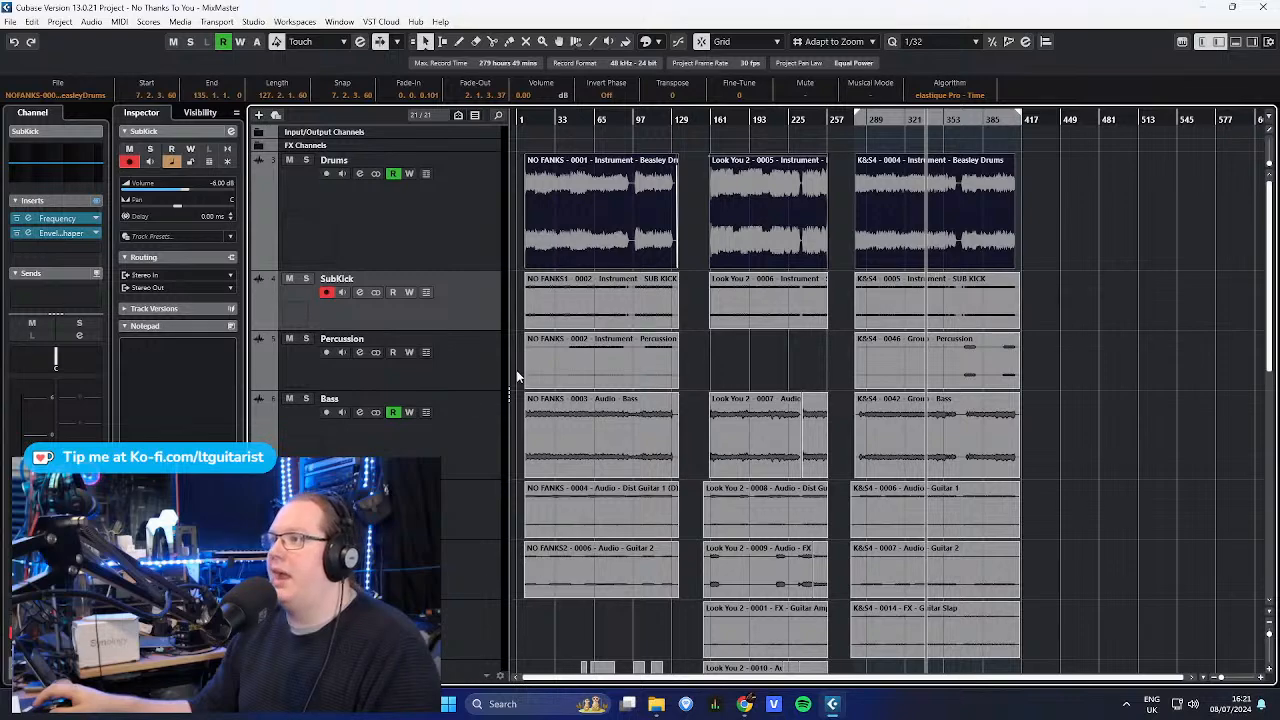
left_click(492, 382)
left_click(472, 445)
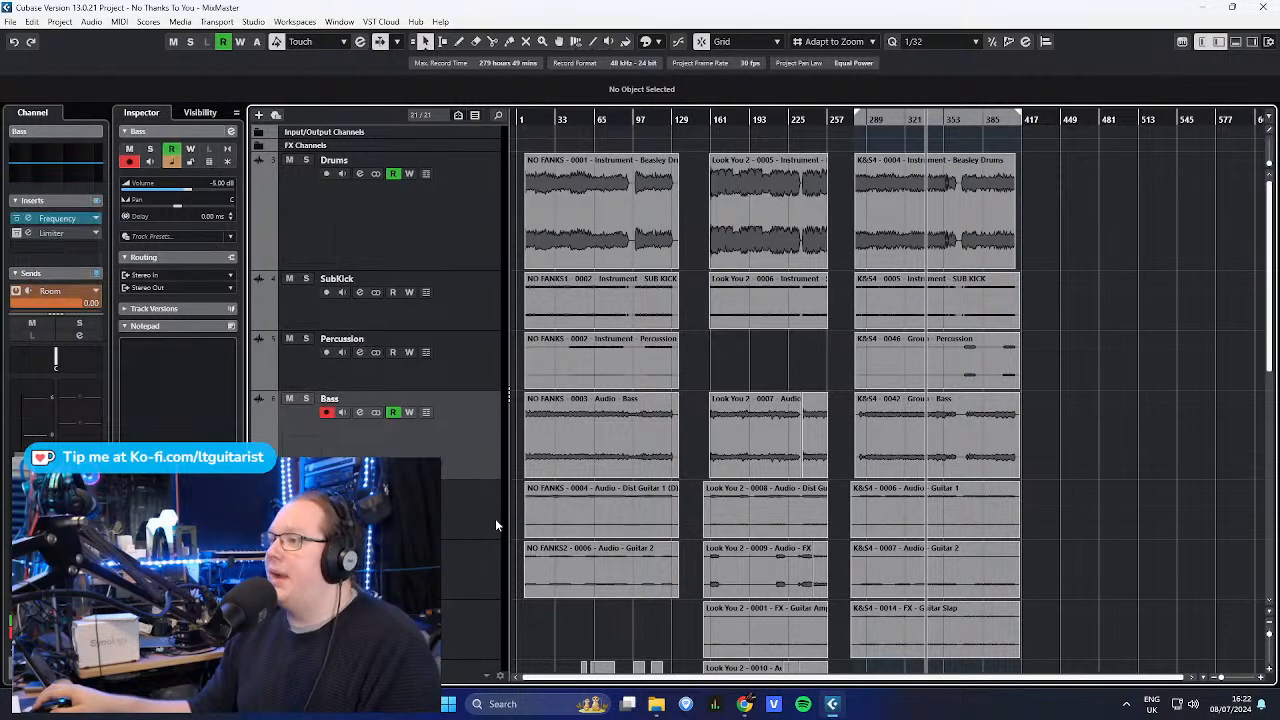
left_click(495, 518)
scroll(495, 518, "down", 3)
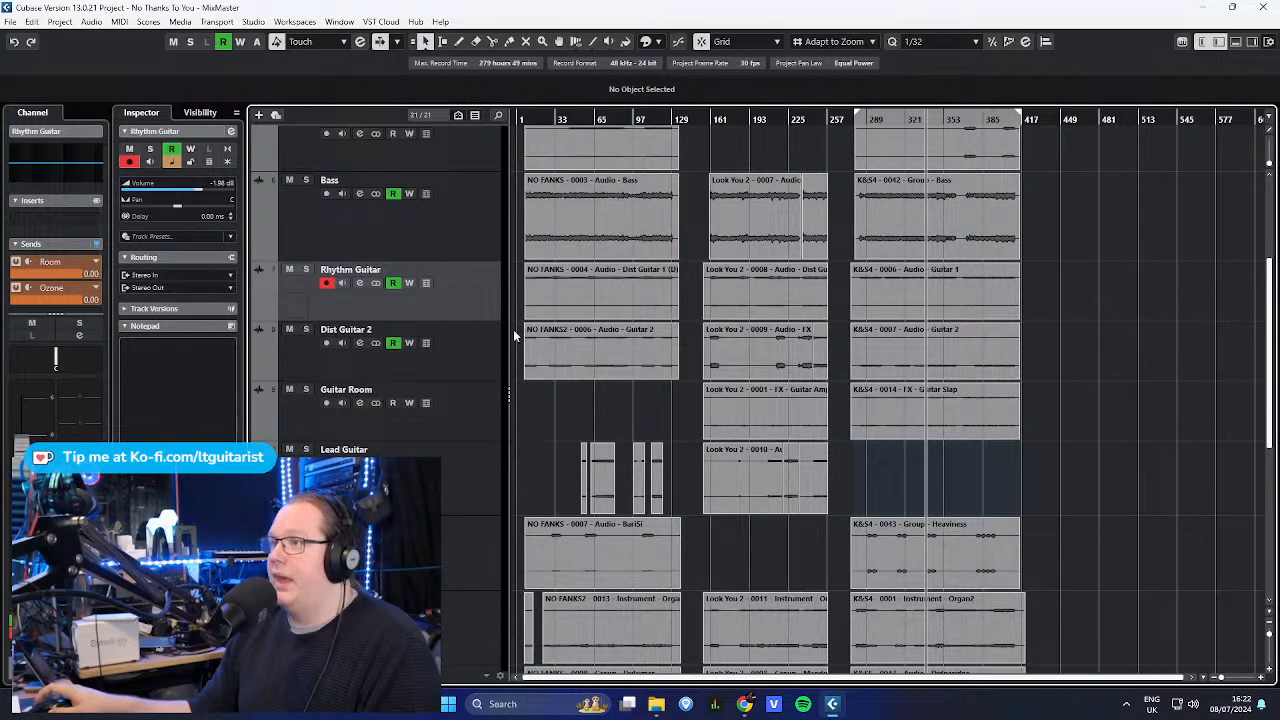
- Check the Lead Vocal channel, and go back through the Bass, Rhythm Guitar, Dist Guitar 2 and Guitar Room tracks
scroll(510, 335, "down", 6)
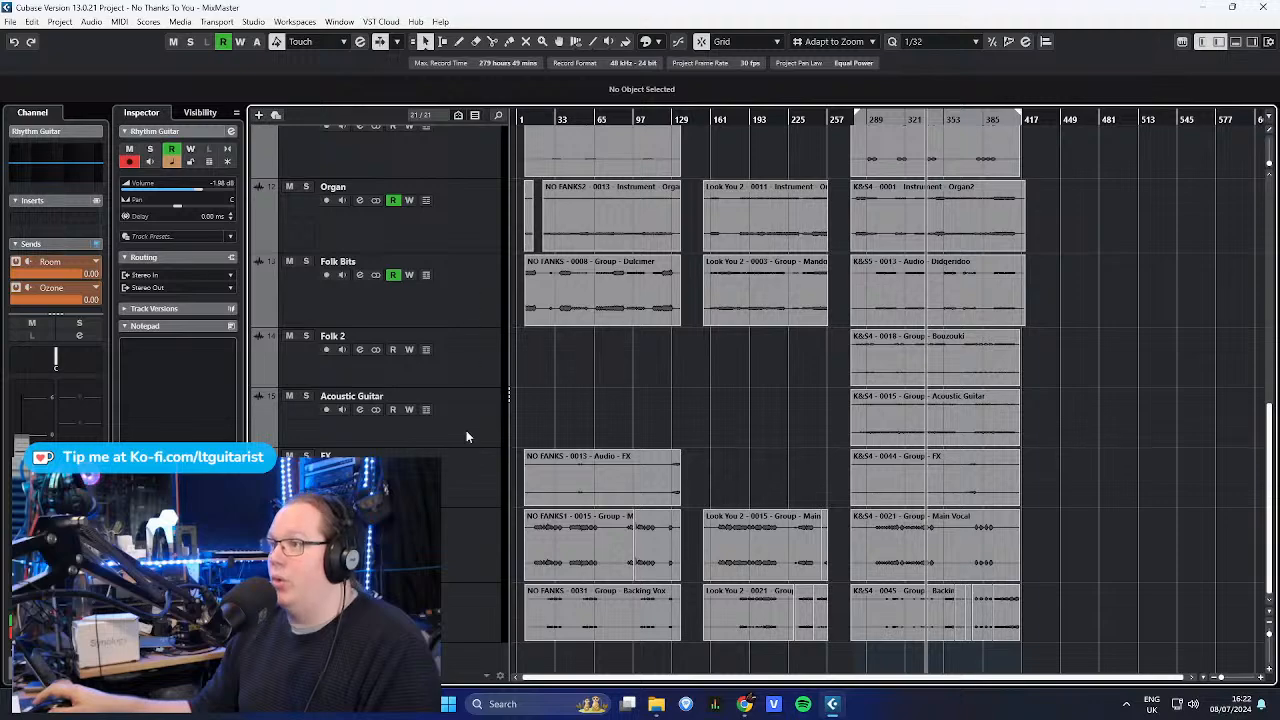
left_click(475, 550)
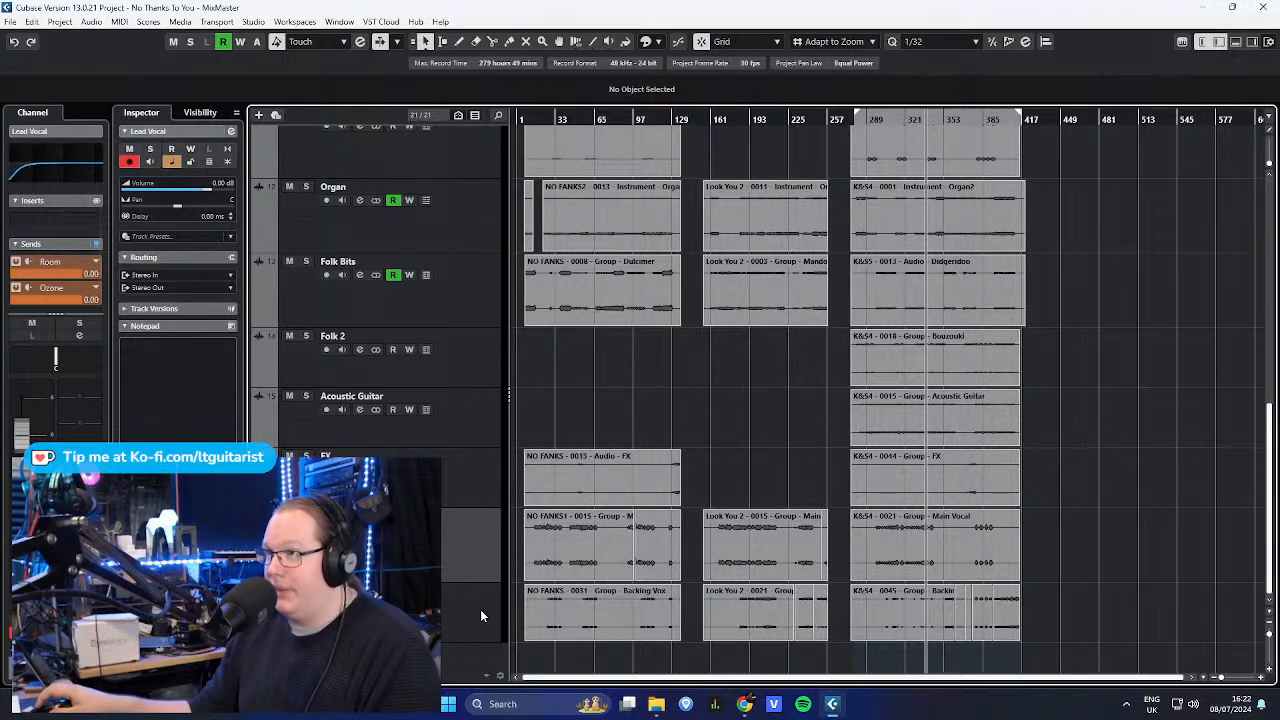
scroll(530, 540, "up", 10)
left_click(486, 425)
left_click(490, 518)
scroll(492, 527, "down", 3)
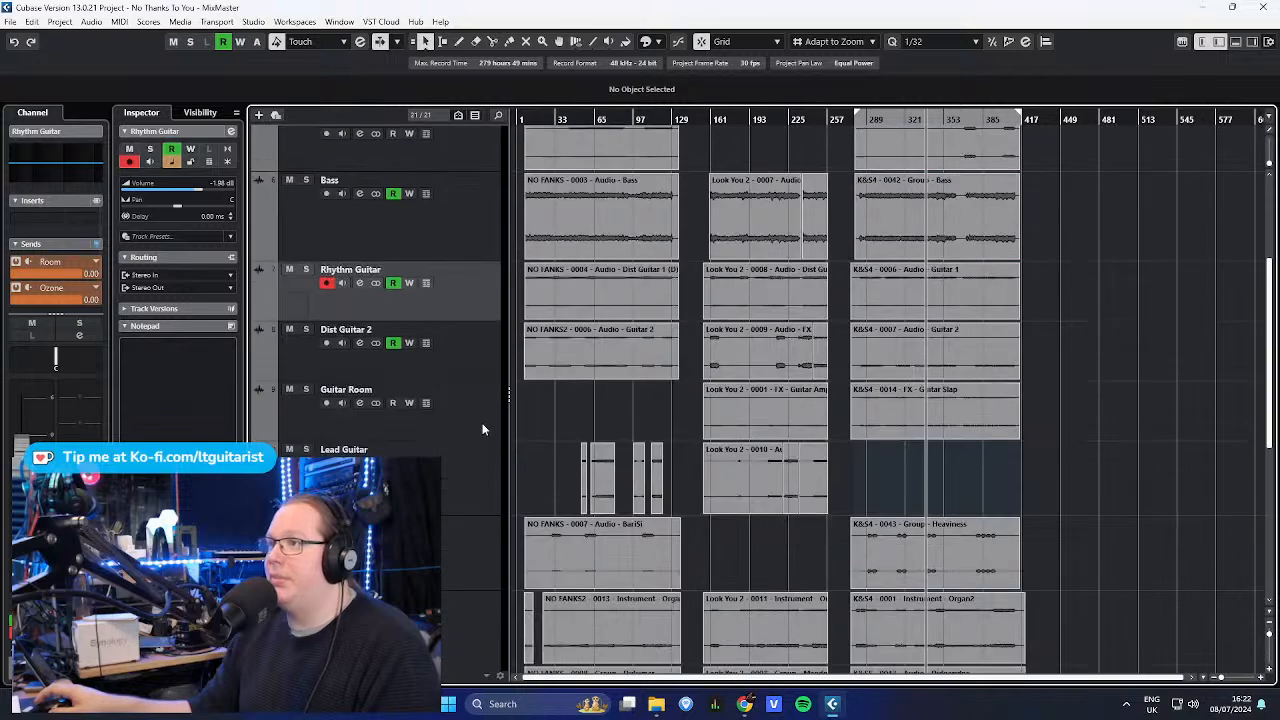
left_click(474, 365)
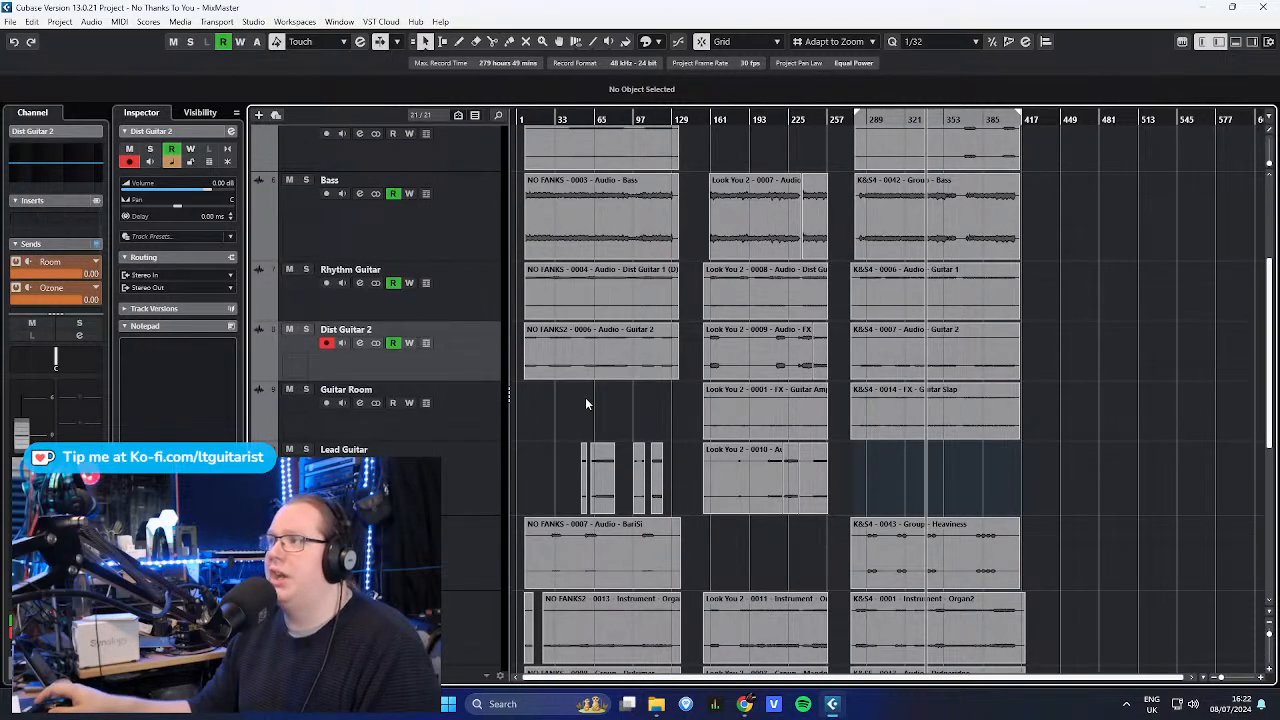
left_click(440, 438)
scroll(627, 390, "up", 3)
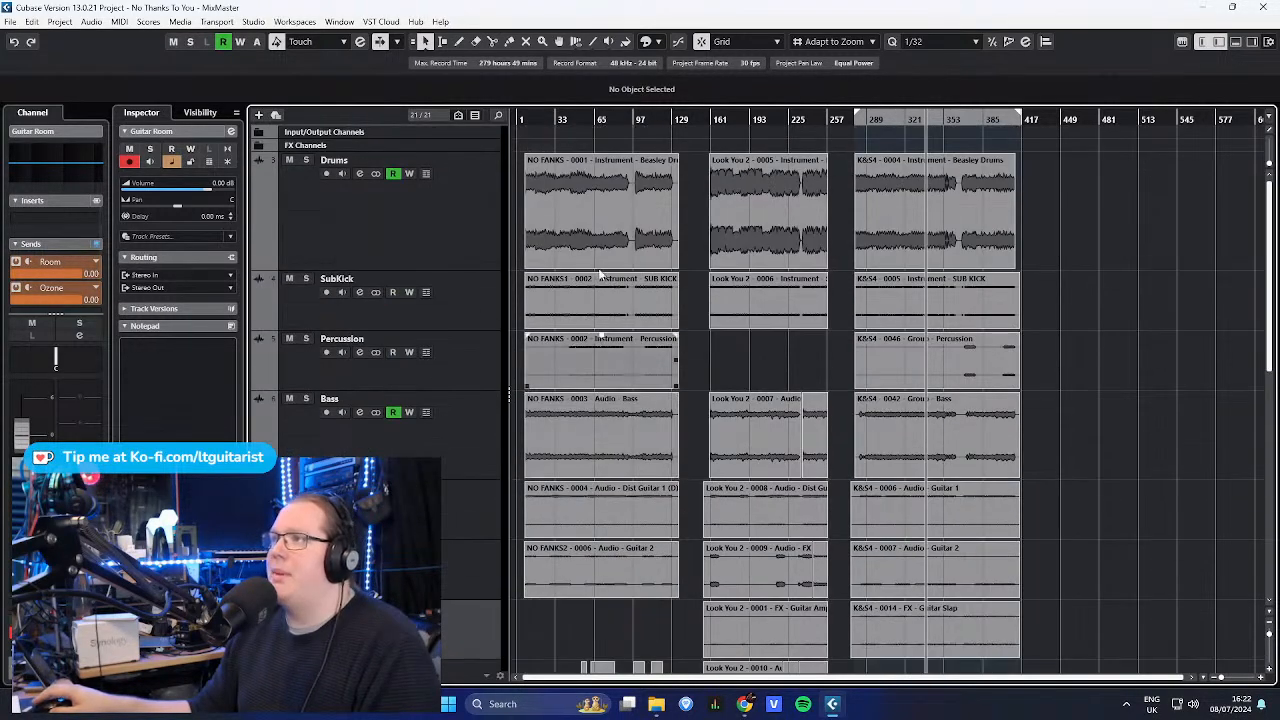
- Review the Lead Guitar track with all its events selected, and examine the Baritone & 8String Guitar track's stems
scroll(630, 250, "down", 4)
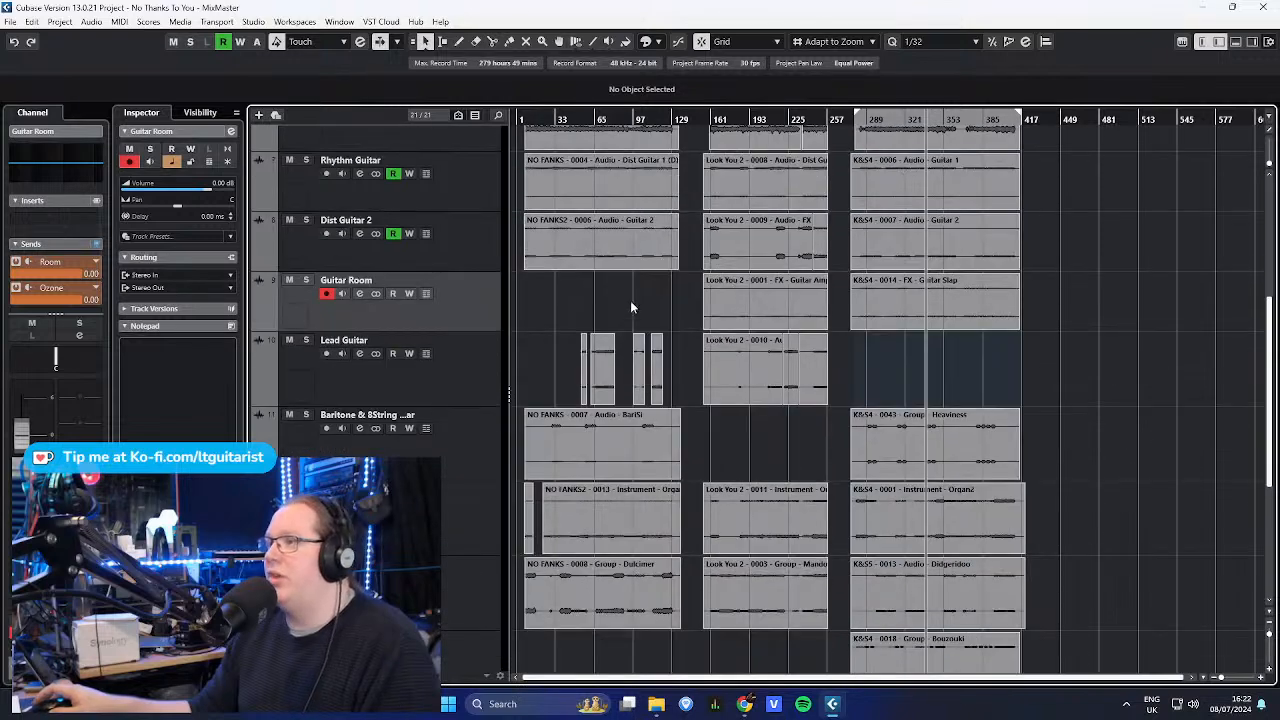
left_click(500, 378)
left_click_drag(943, 376, 540, 362)
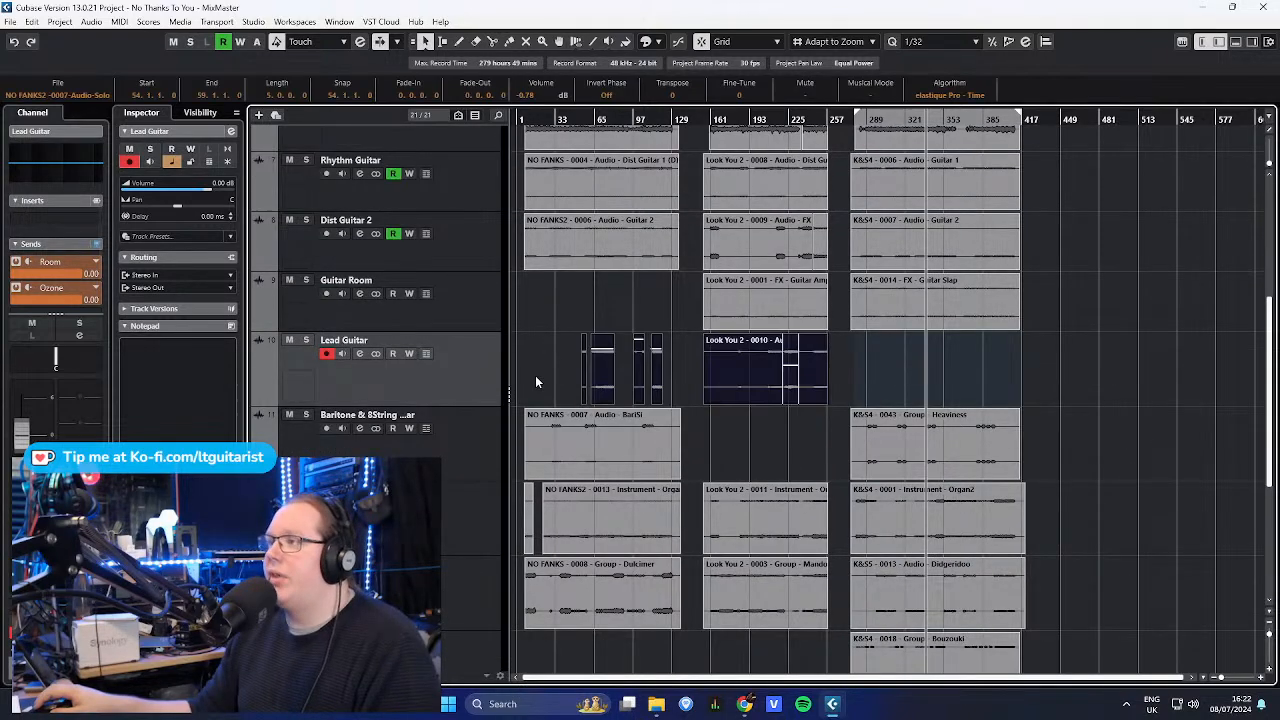
left_click(492, 440)
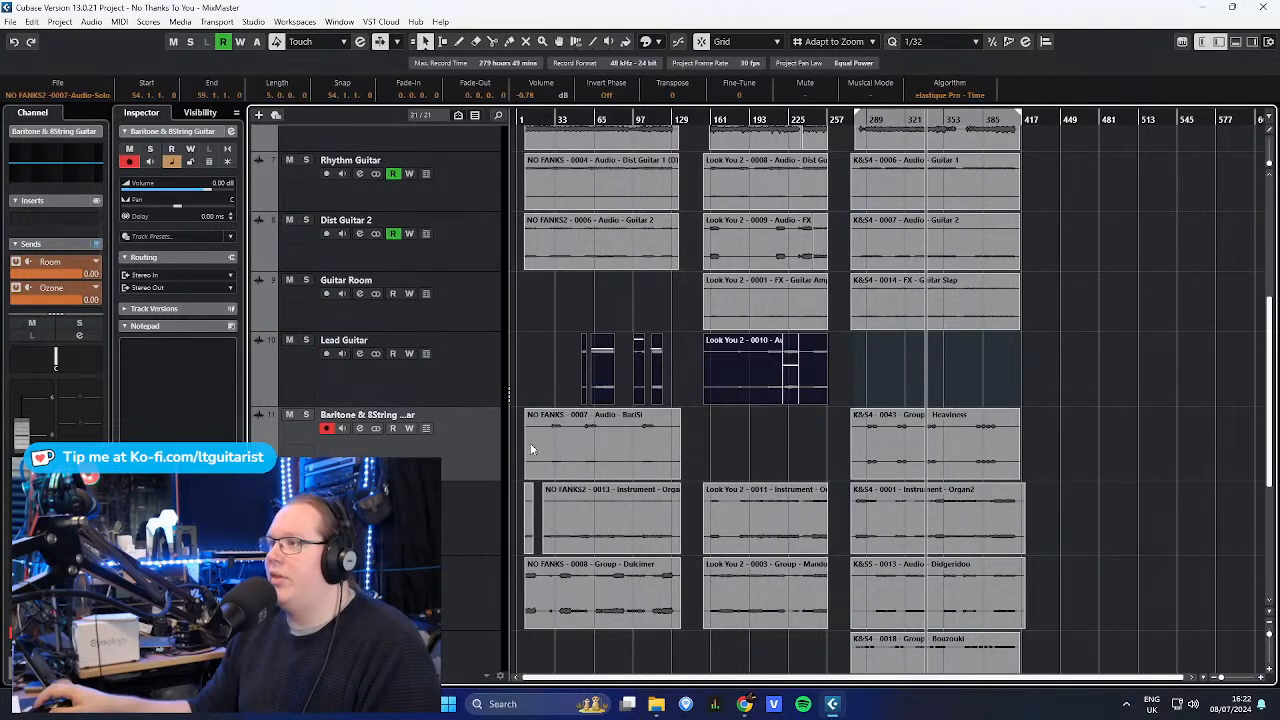
left_click(716, 437)
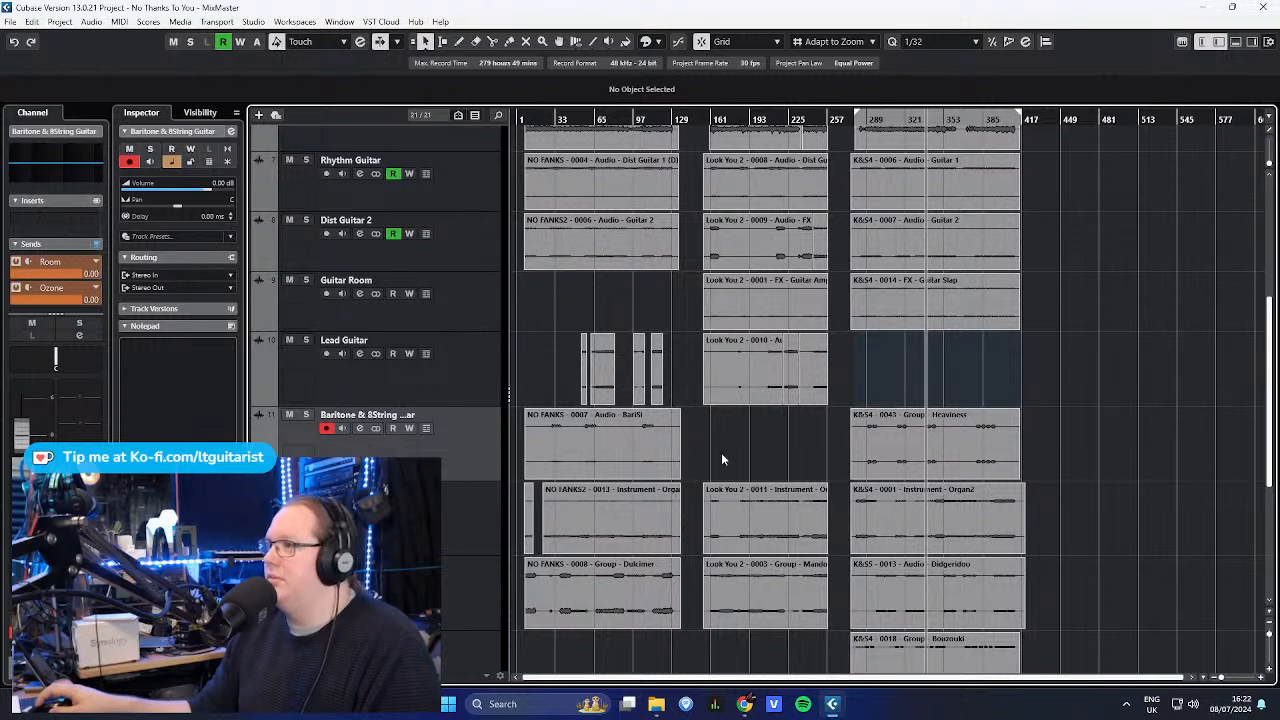
- Check the Organ track and select the Folk Bits track with its Dulcimer, Mandolin and Didgeridoo events
left_click(474, 516)
scroll(744, 497, "down", 3)
left_click(495, 378)
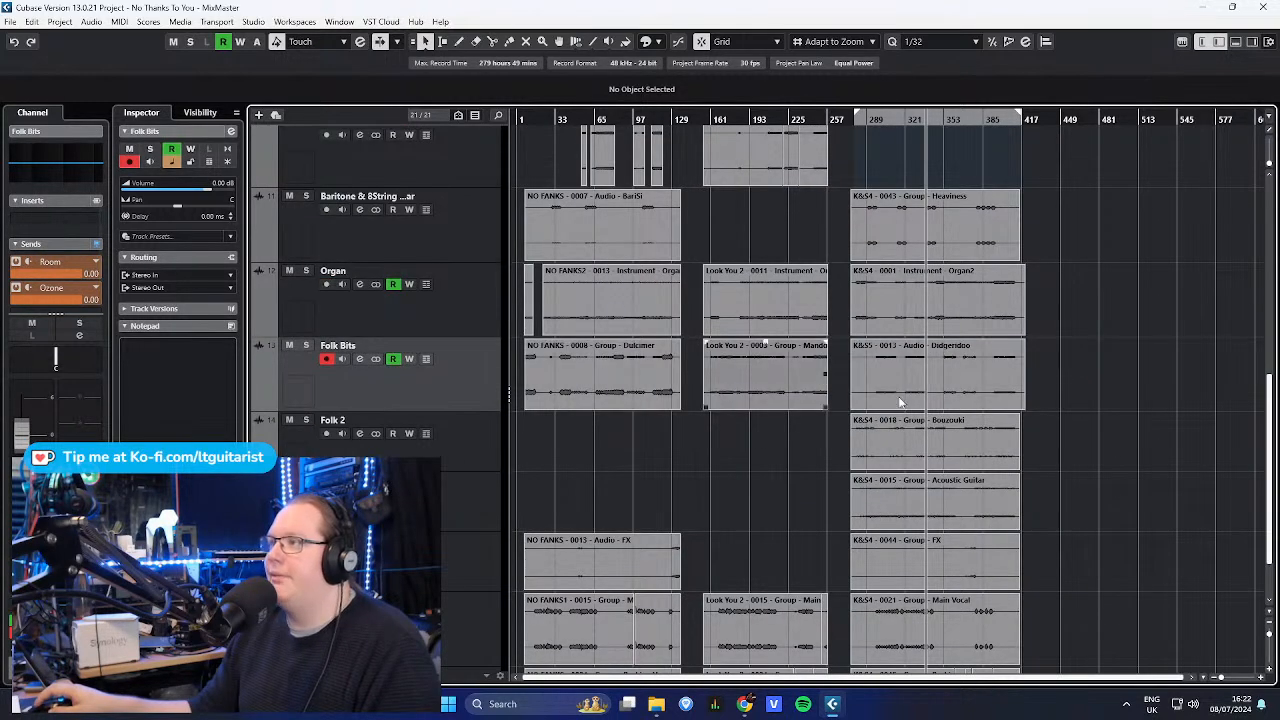
left_click_drag(513, 364, 512, 366)
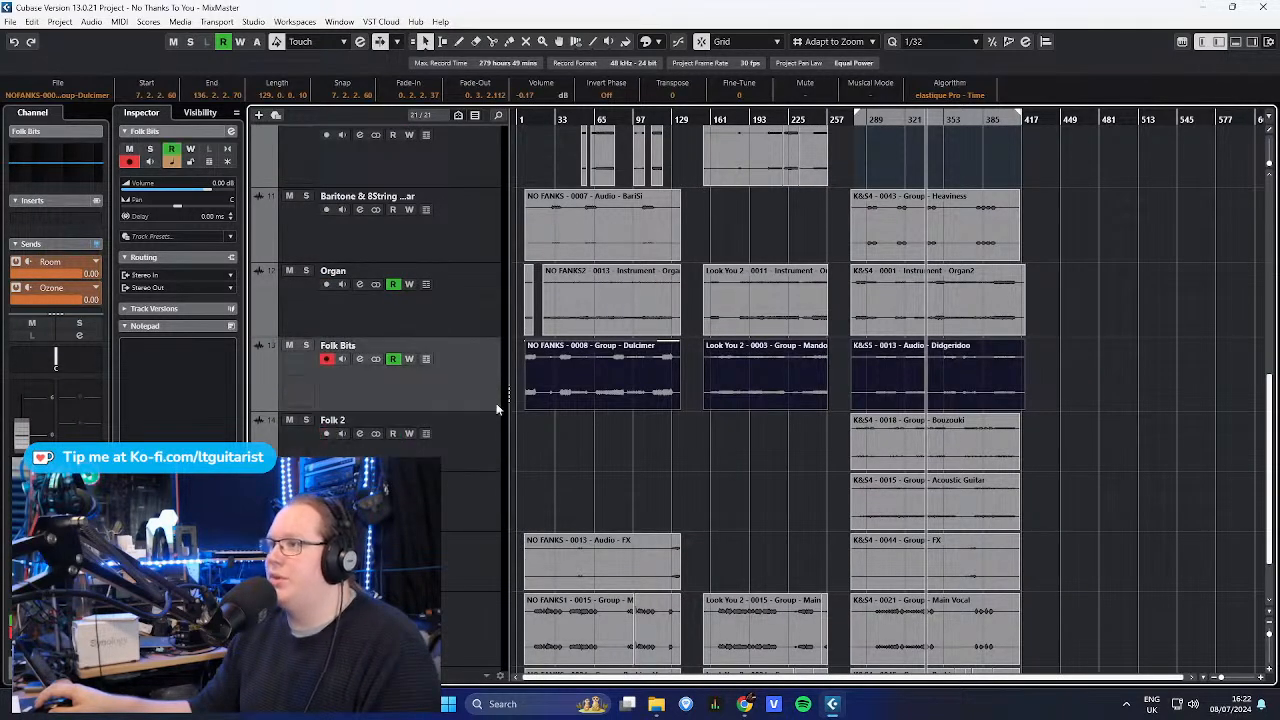
- Select the Folk 2, Acoustic Guitar, FX and Lead Vocal tracks in turn to review their stems and channels
left_click(486, 416)
left_click(474, 505)
left_click_drag(711, 470, 1139, 475)
left_click(698, 502)
scroll(697, 500, "down", 1)
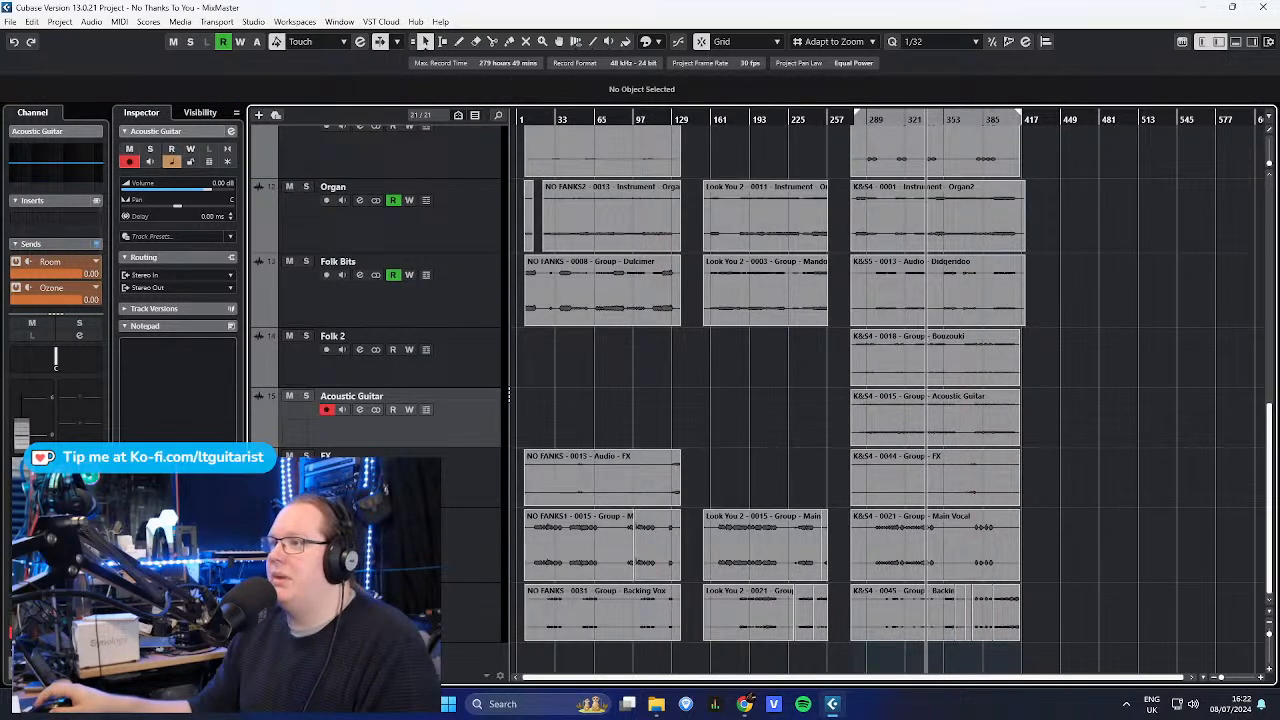
left_click(480, 482)
left_click(462, 552)
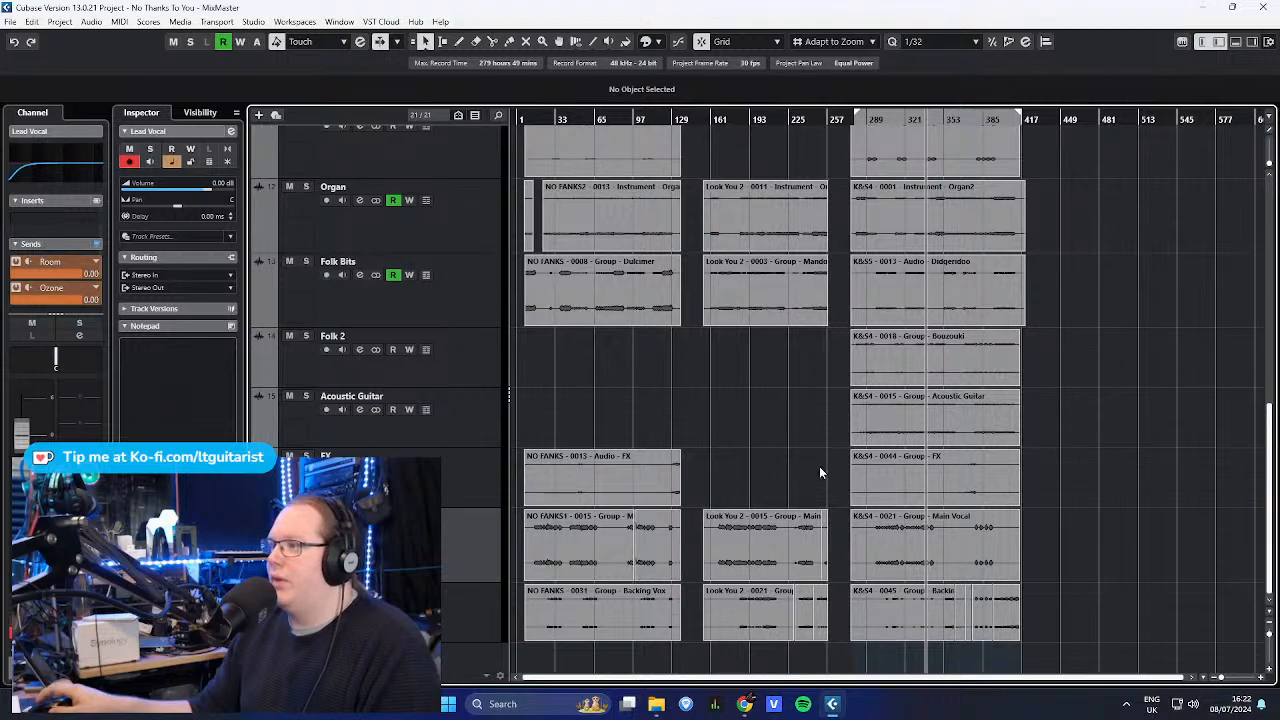
- Examine the split at bar 98 on the Lead Vocal track, alternately selecting the NO FANKS1 Main Vocal events on either side
scroll(676, 533, "up", 10)
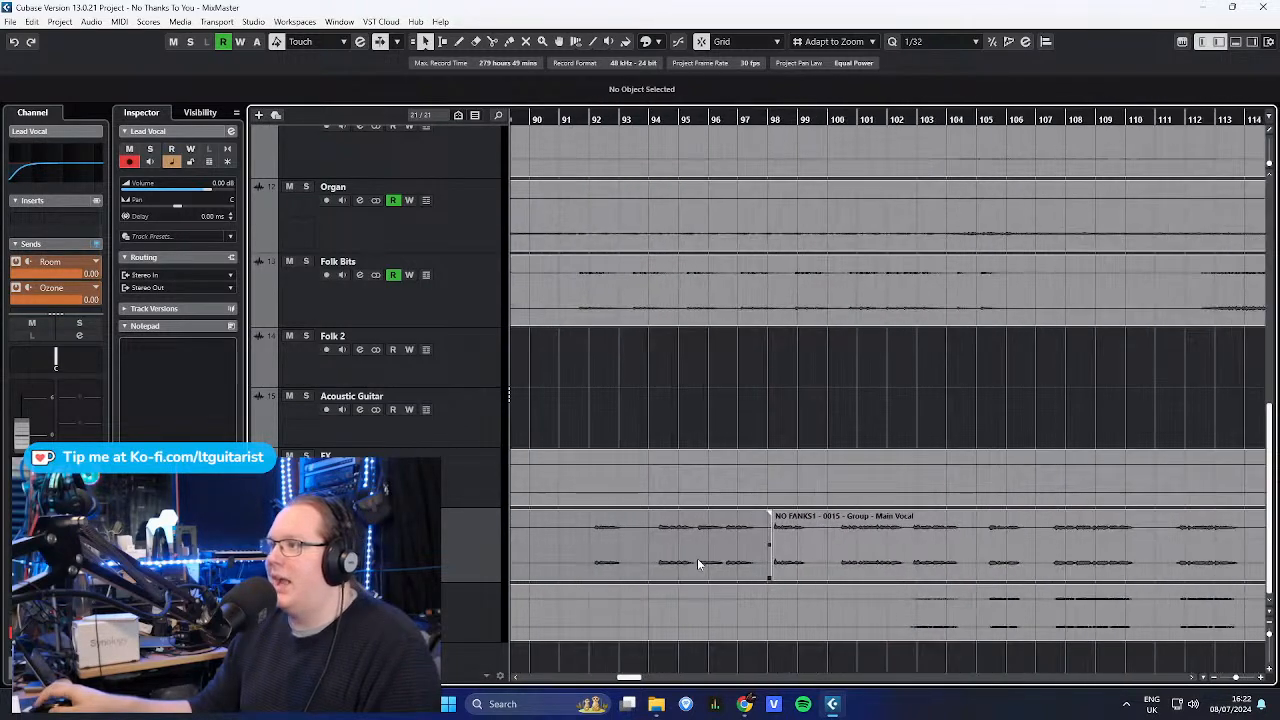
left_click(697, 558)
scroll(785, 560, "down", 2)
left_click(802, 543)
left_click(704, 538)
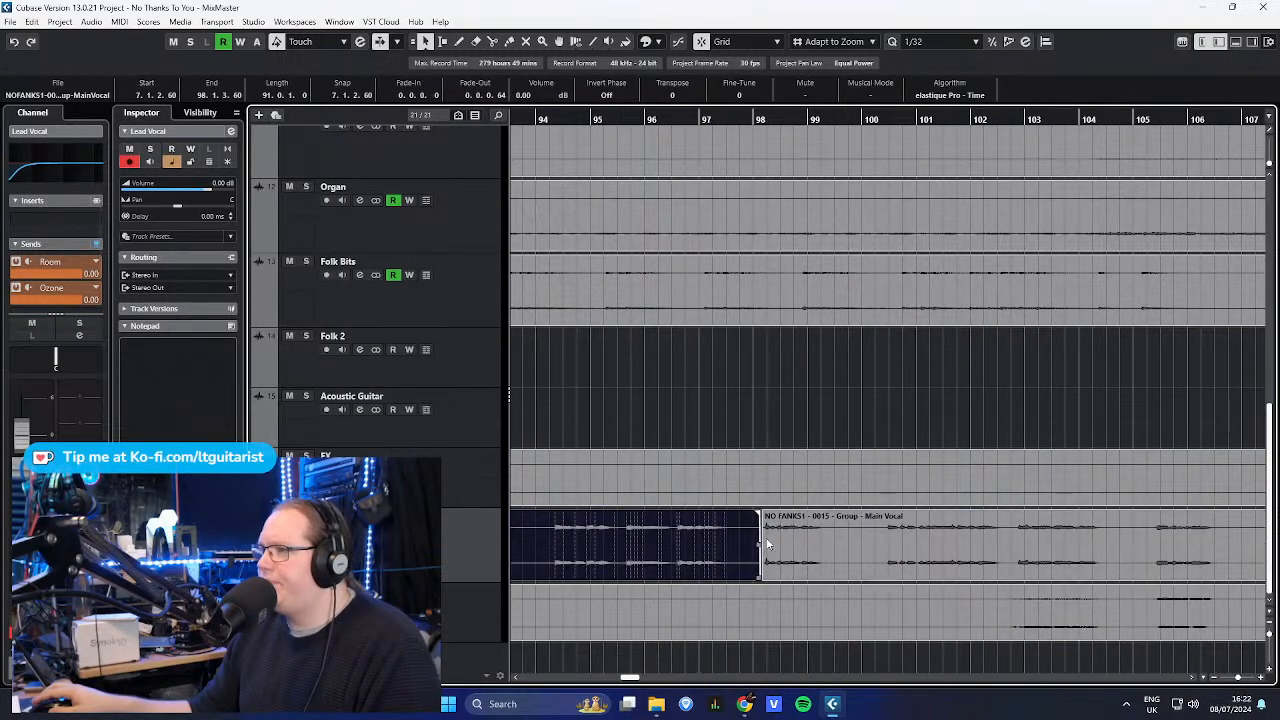
scroll(774, 547, "down", 2)
left_click(778, 547)
left_click(615, 540)
scroll(627, 550, "down", 3)
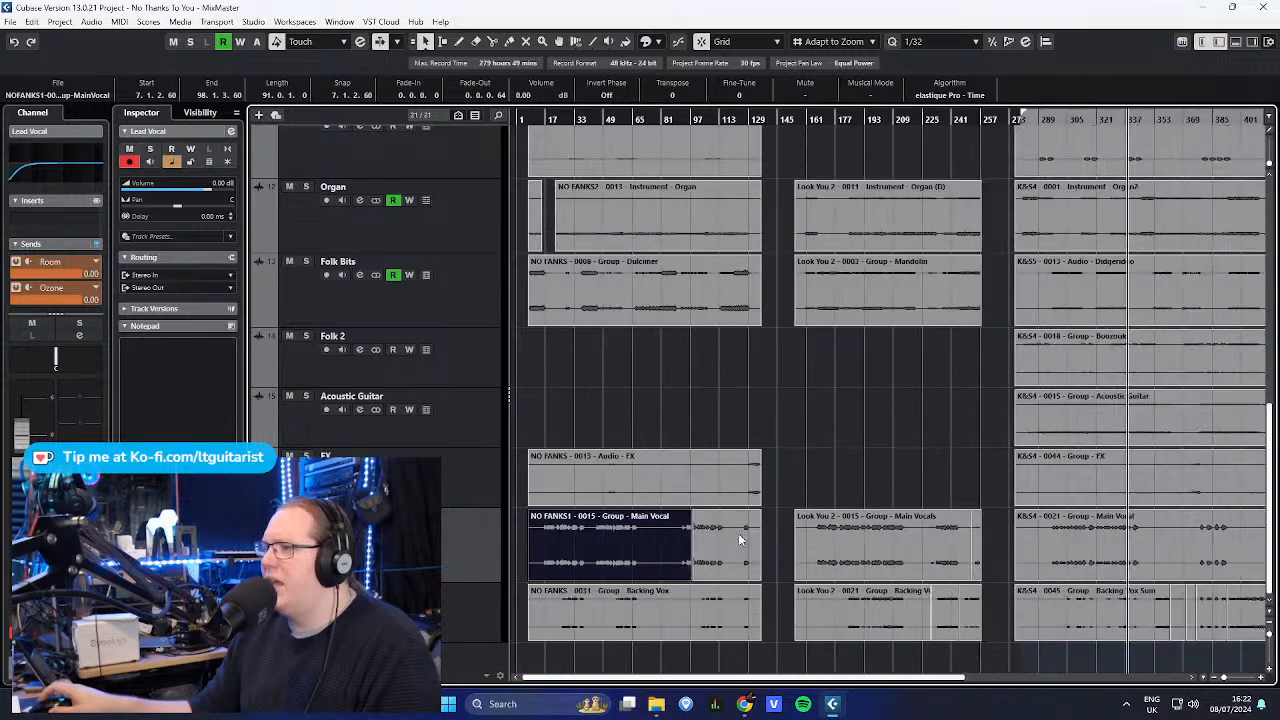
scroll(627, 553, "down", 2)
left_click(785, 545)
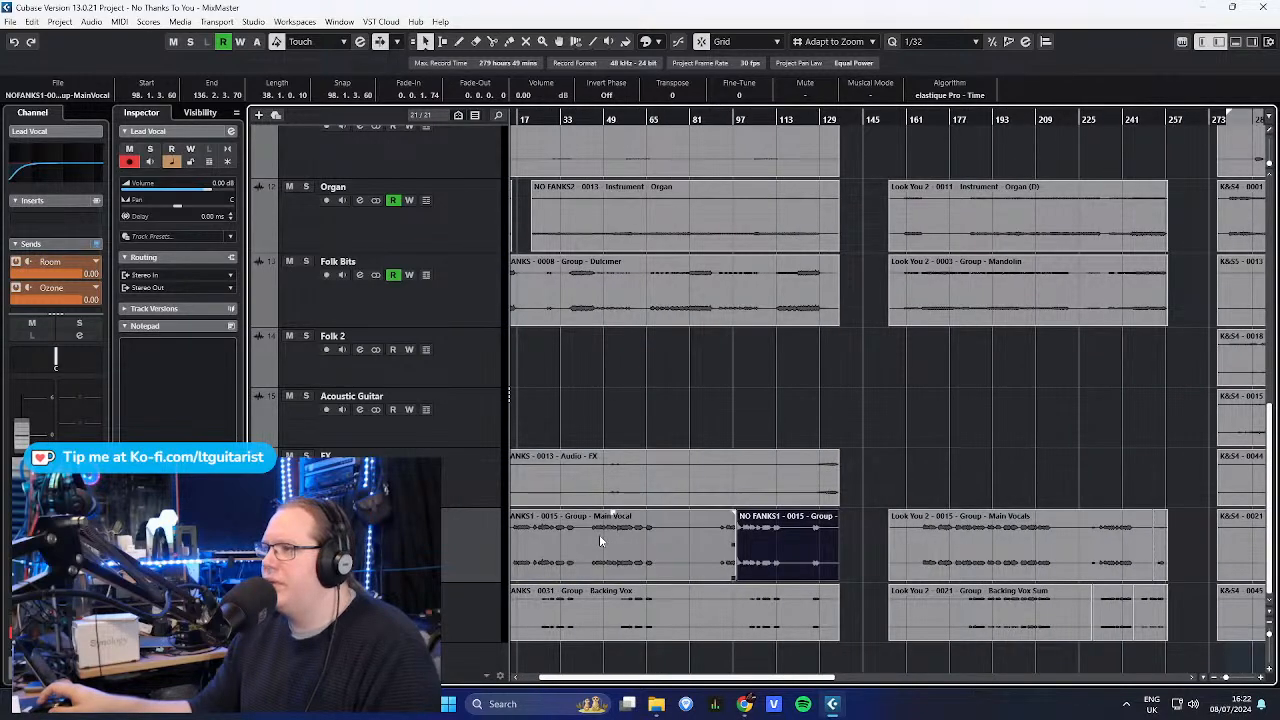
left_click(599, 540)
left_click(785, 545)
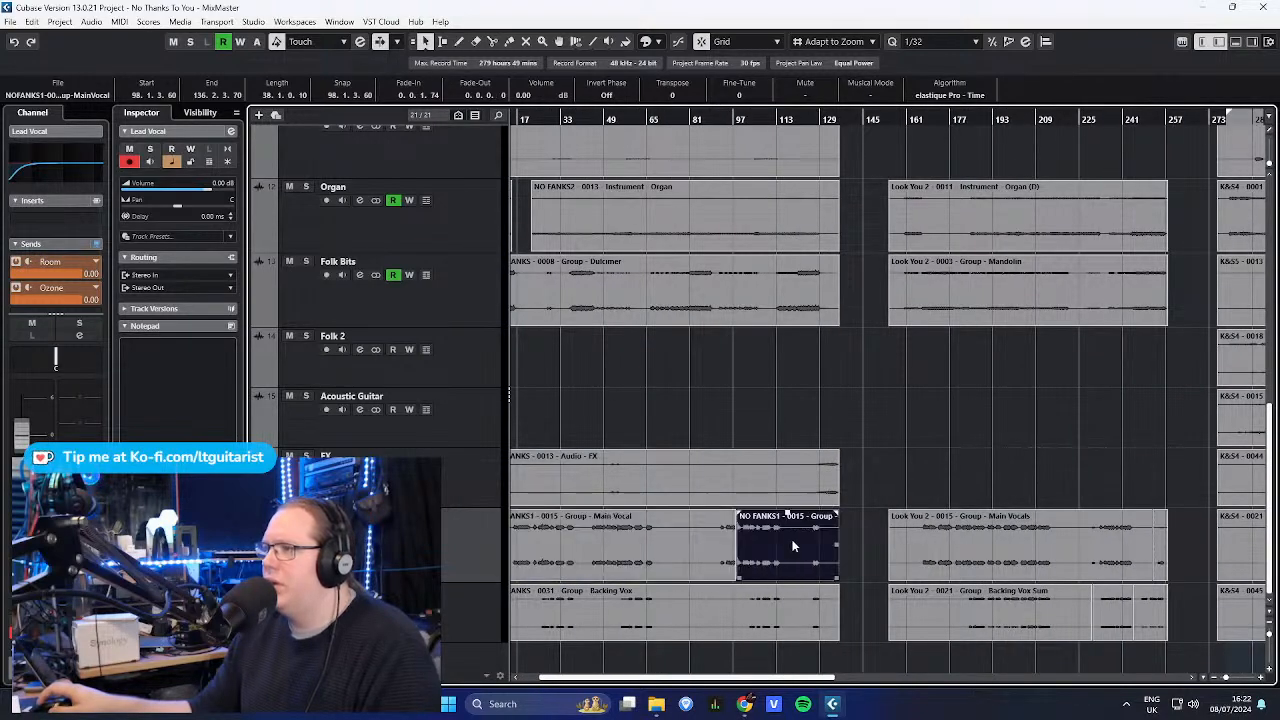
- Select the earlier NO FANKS1 Main Vocal event and examine the split at bar 98 up close with the Lead Vocal track soloed
left_click(616, 517)
scroll(618, 520, "down", 1)
scroll(616, 532, "up", 3)
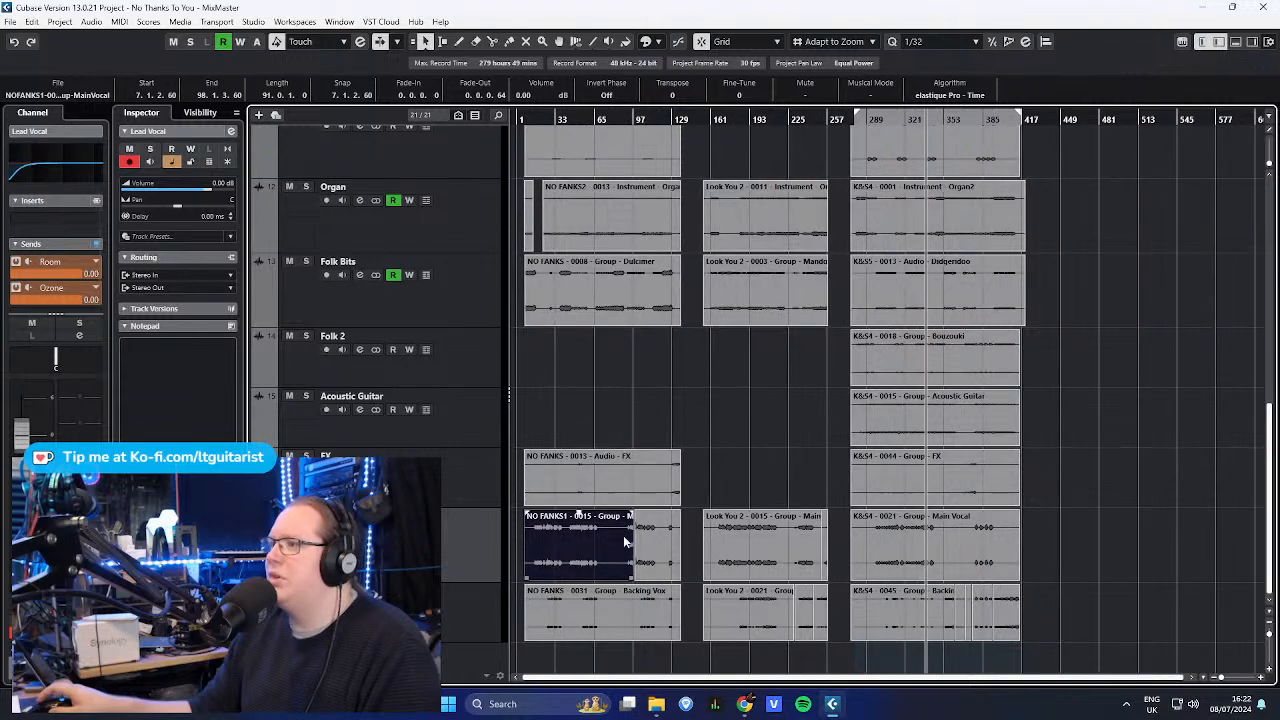
scroll(616, 535, "up", 5)
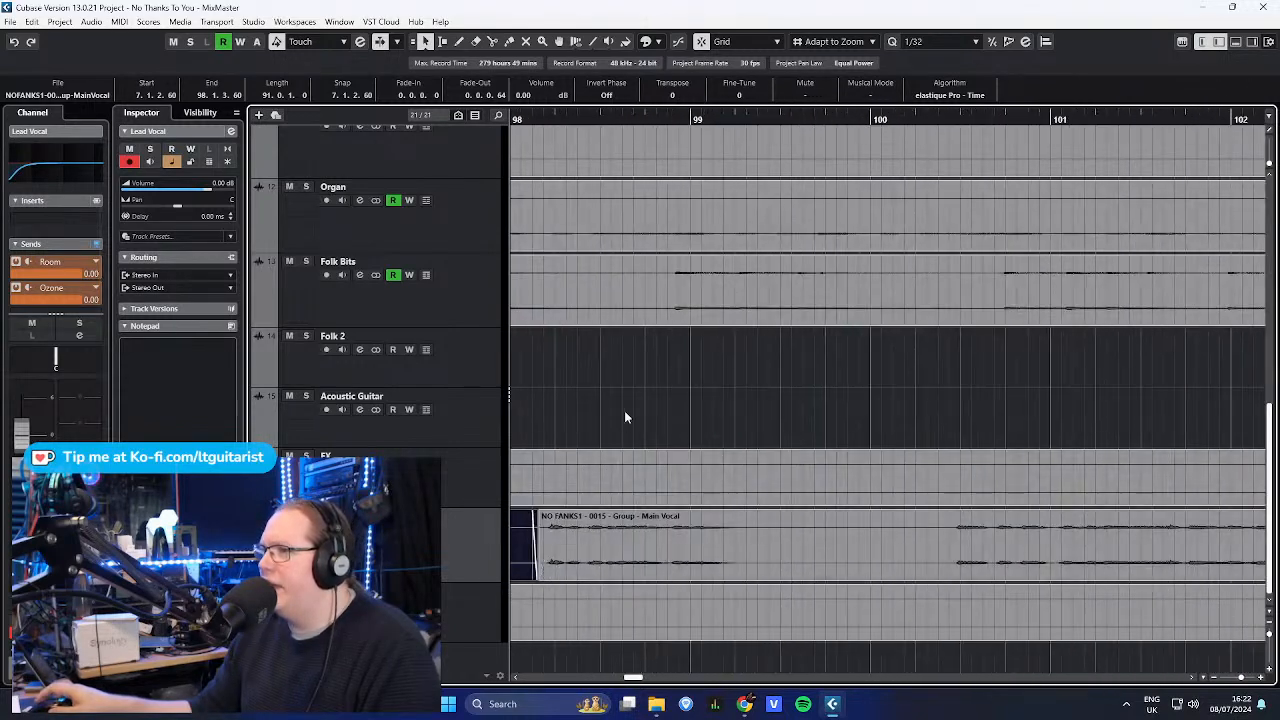
left_click(622, 418)
key("s")
scroll(808, 528, "up", 1)
- Try to adjust the fade at the start of the second NO FANKS1 Main Vocal event, and undo the change
left_click(807, 515)
mouse_move(808, 514)
left_mouse_down()
mouse_move(777, 514)
mouse_move(803, 514)
left_mouse_up()
key("ctrl+z")
- Unsolo the Lead Vocal track, look over the three songs' stems, and select the Backing Vocals track
scroll(801, 522, "down", 6)
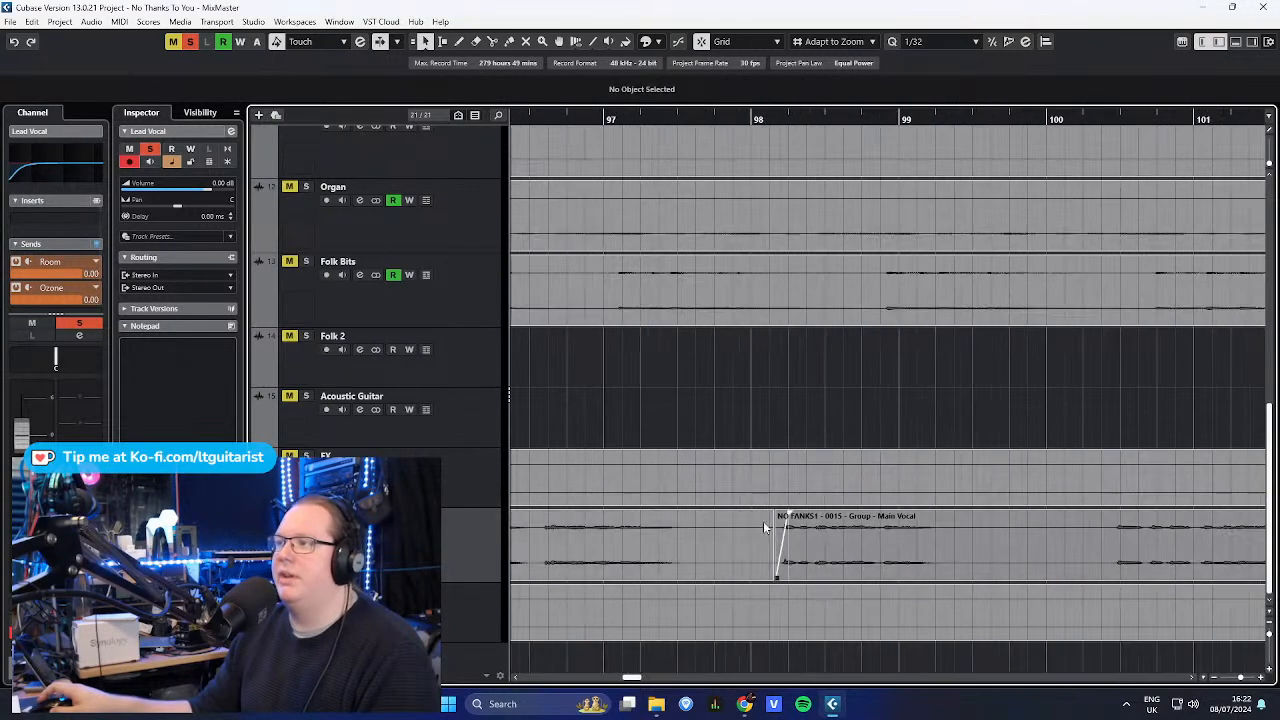
scroll(808, 580, "down", 4)
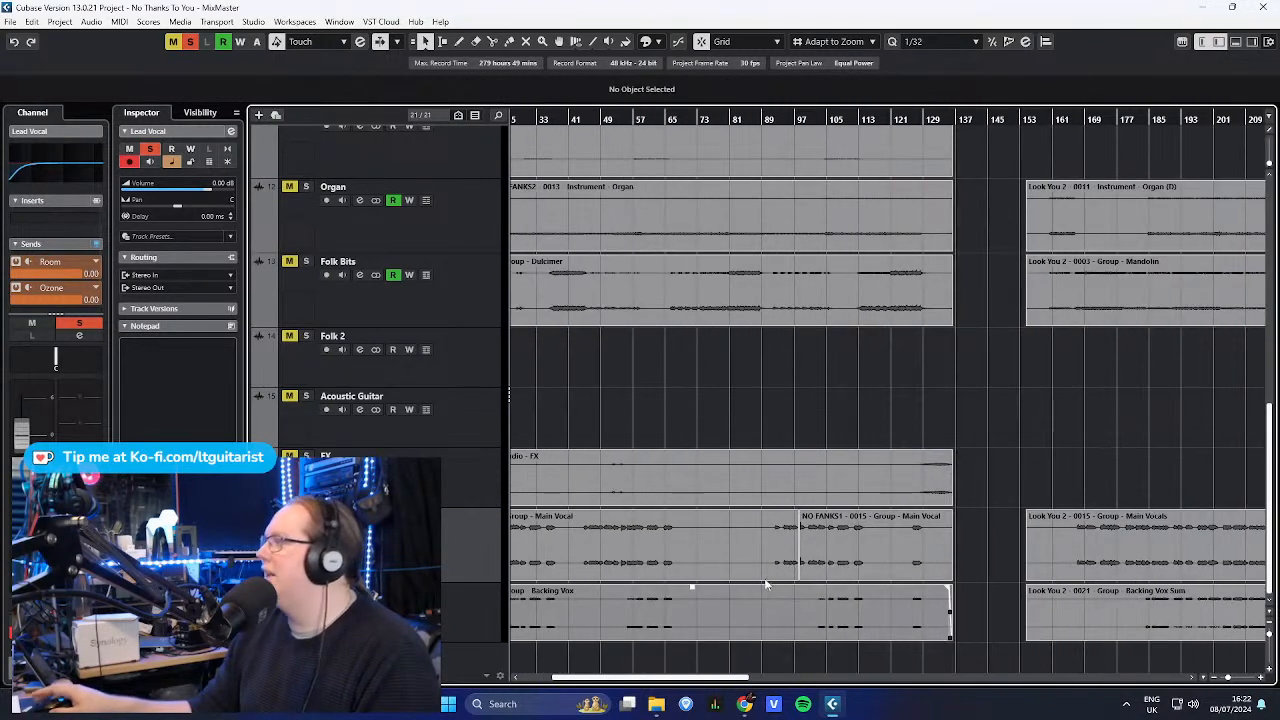
key("s")
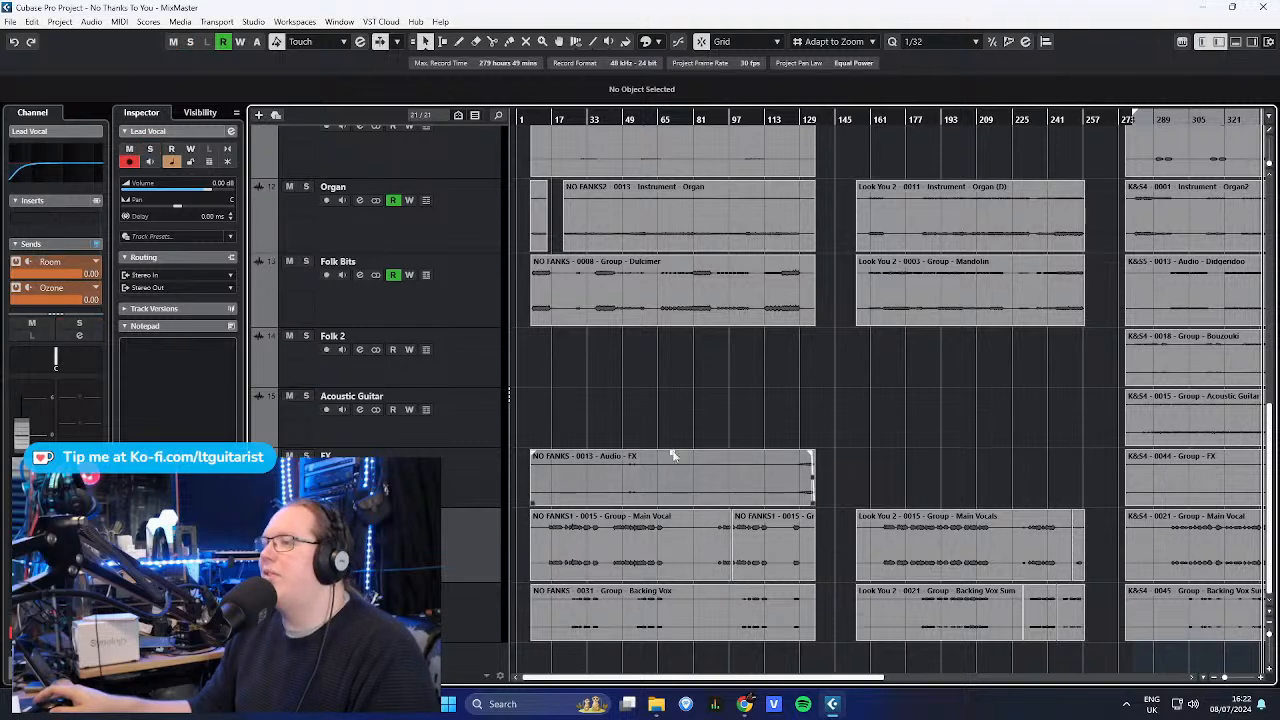
scroll(725, 438, "down", 2)
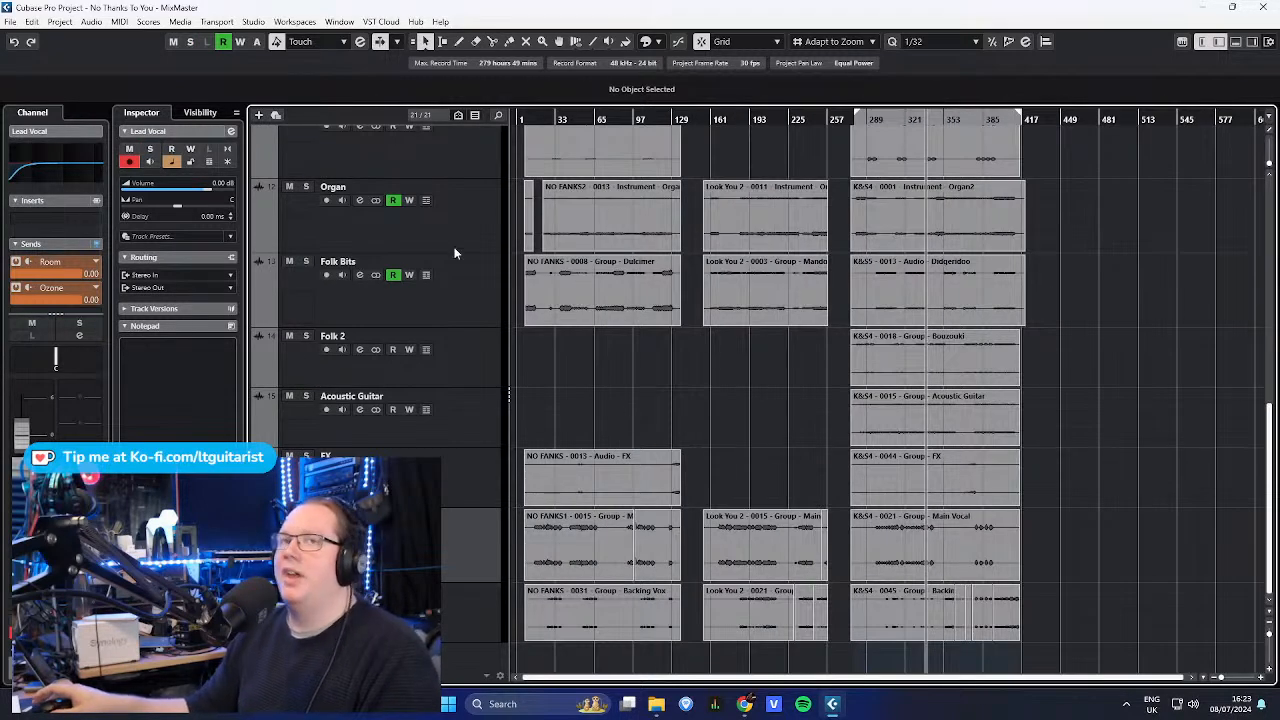
scroll(562, 317, "up", 8)
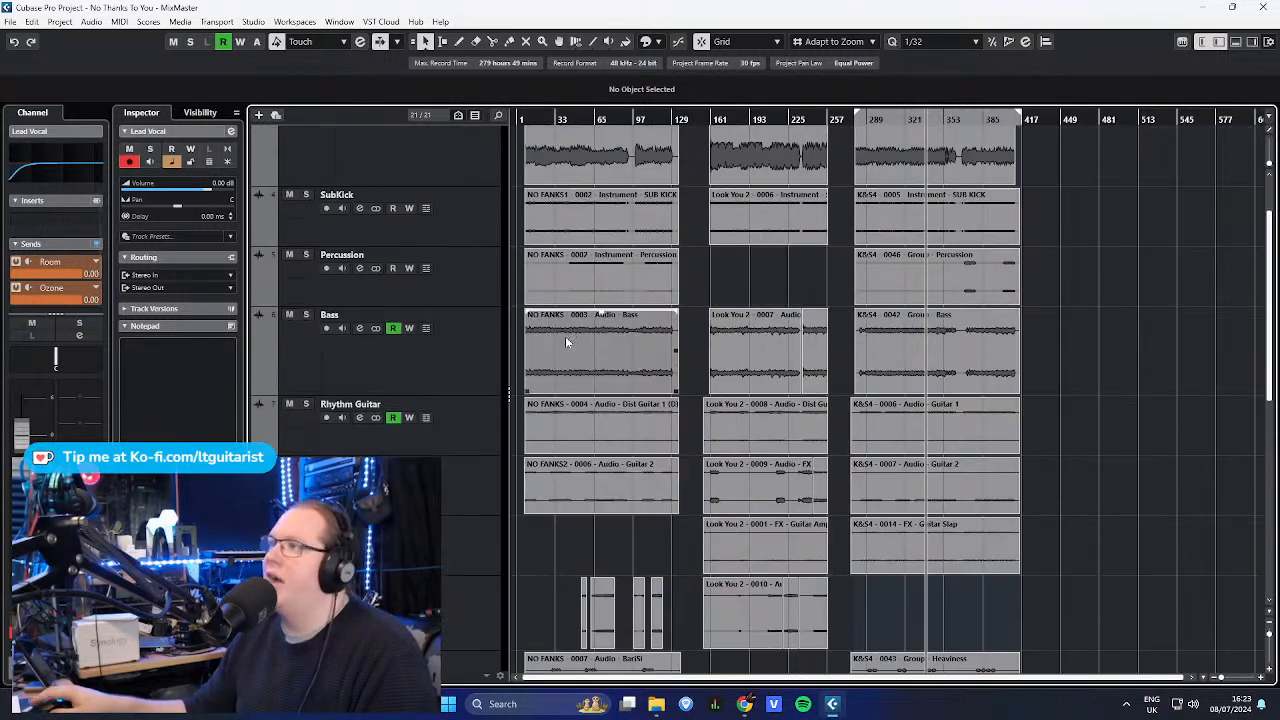
scroll(601, 322, "down", 8)
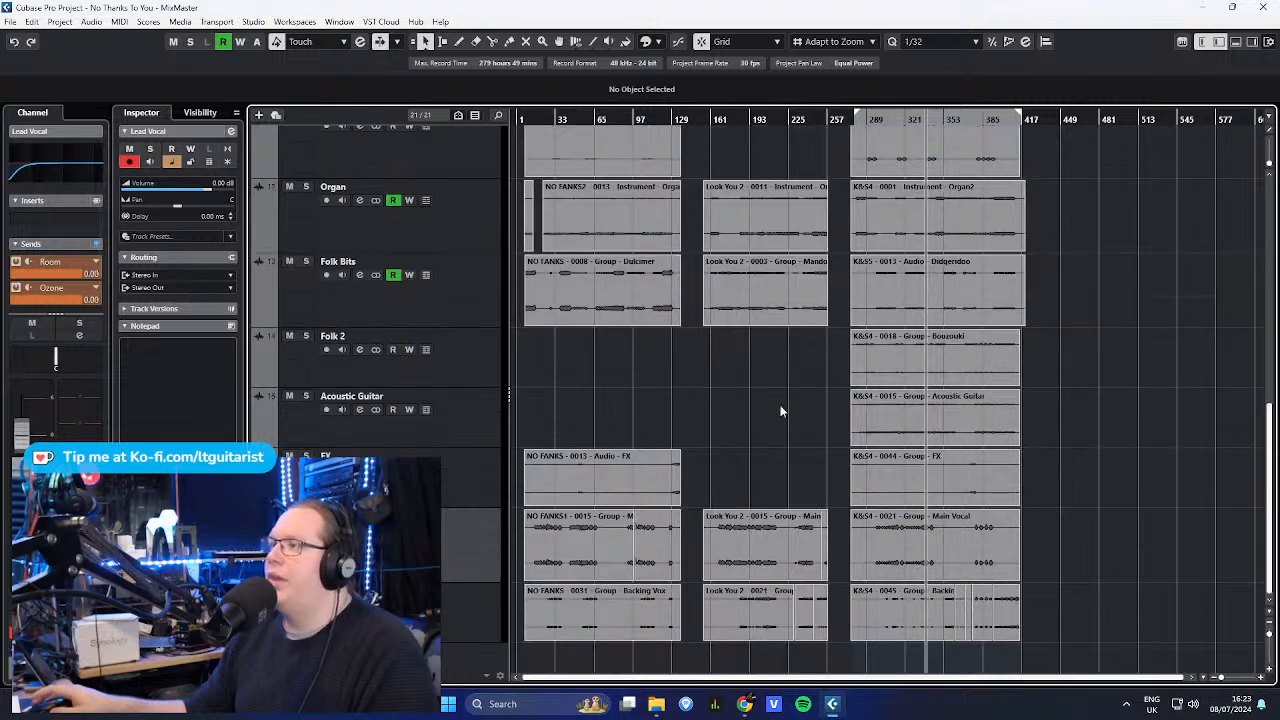
left_click(474, 630)
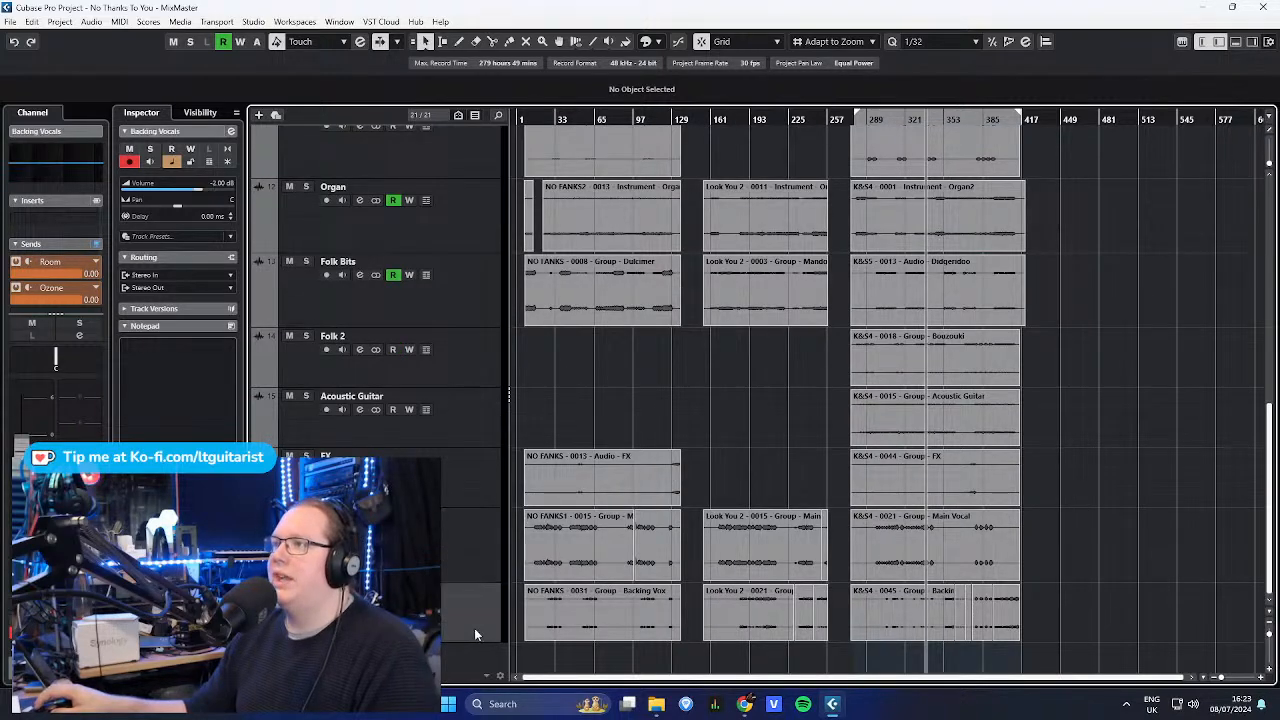
- Show the Organ track's volume automation and audition the soloed NO FANKS2 Organ event around the dip at bar 51
left_click(258, 248)
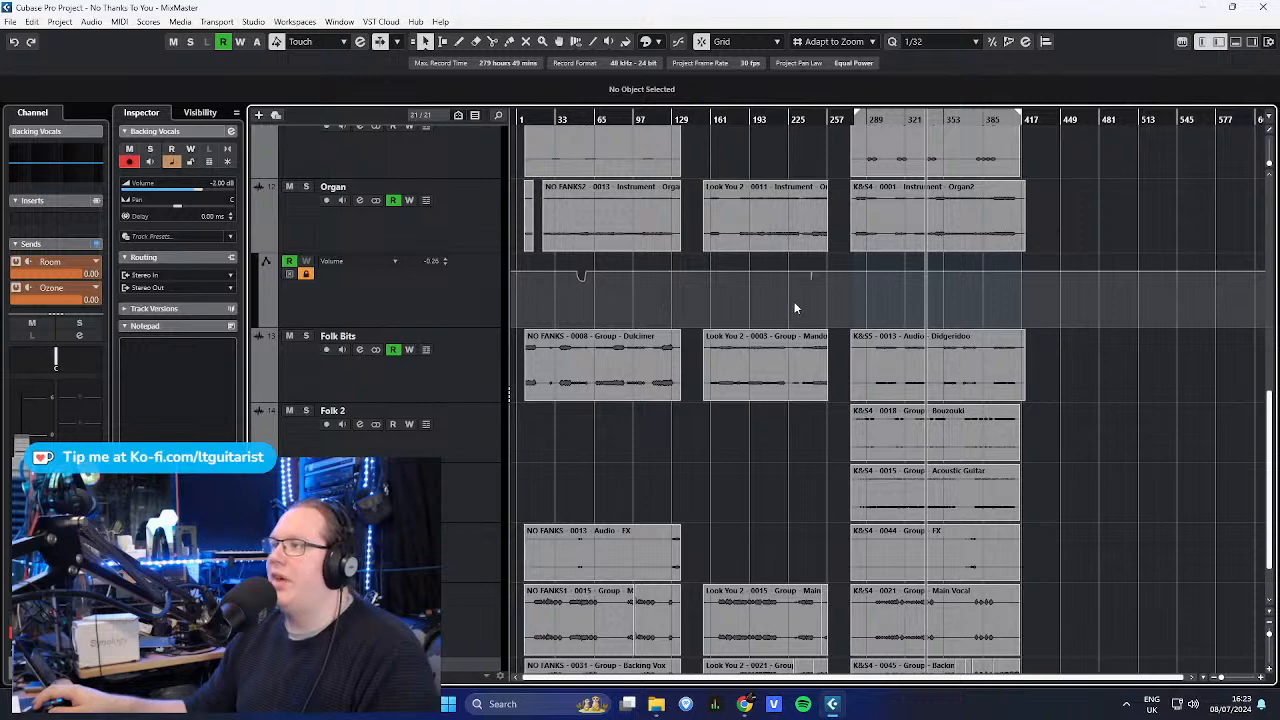
scroll(569, 316, "up", 10)
left_click(608, 240)
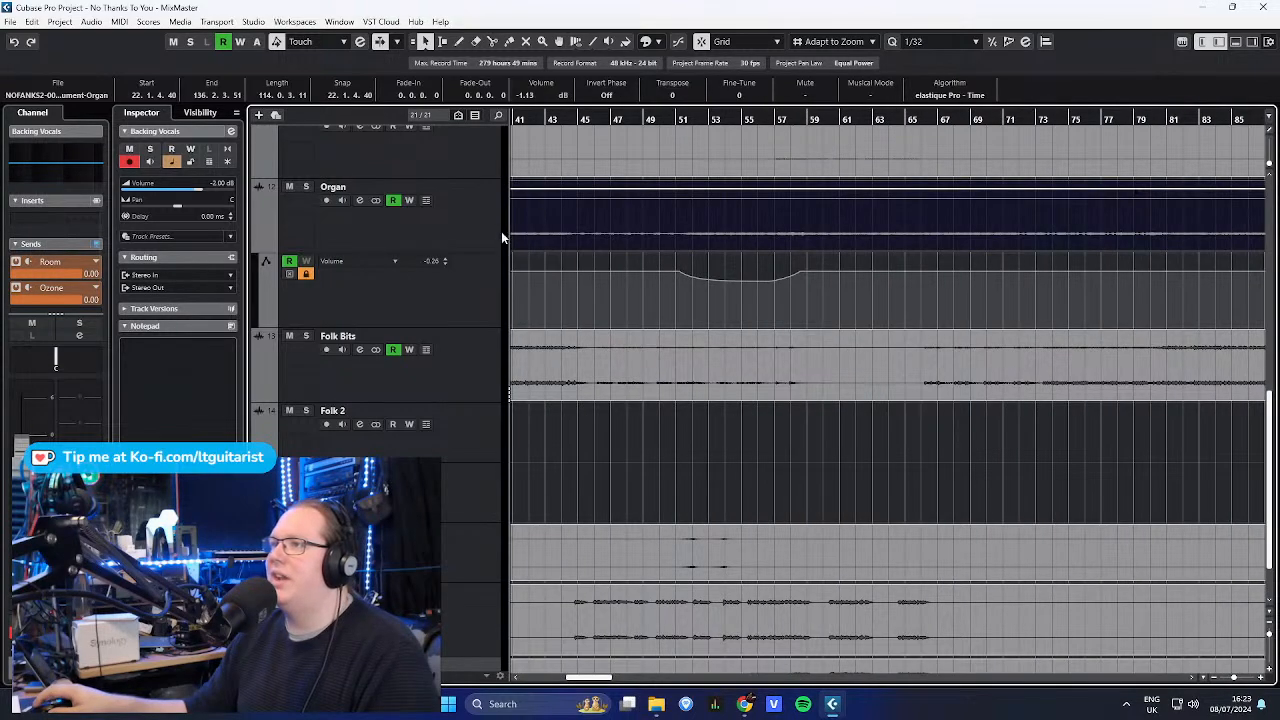
left_click(306, 187)
left_click(620, 121)
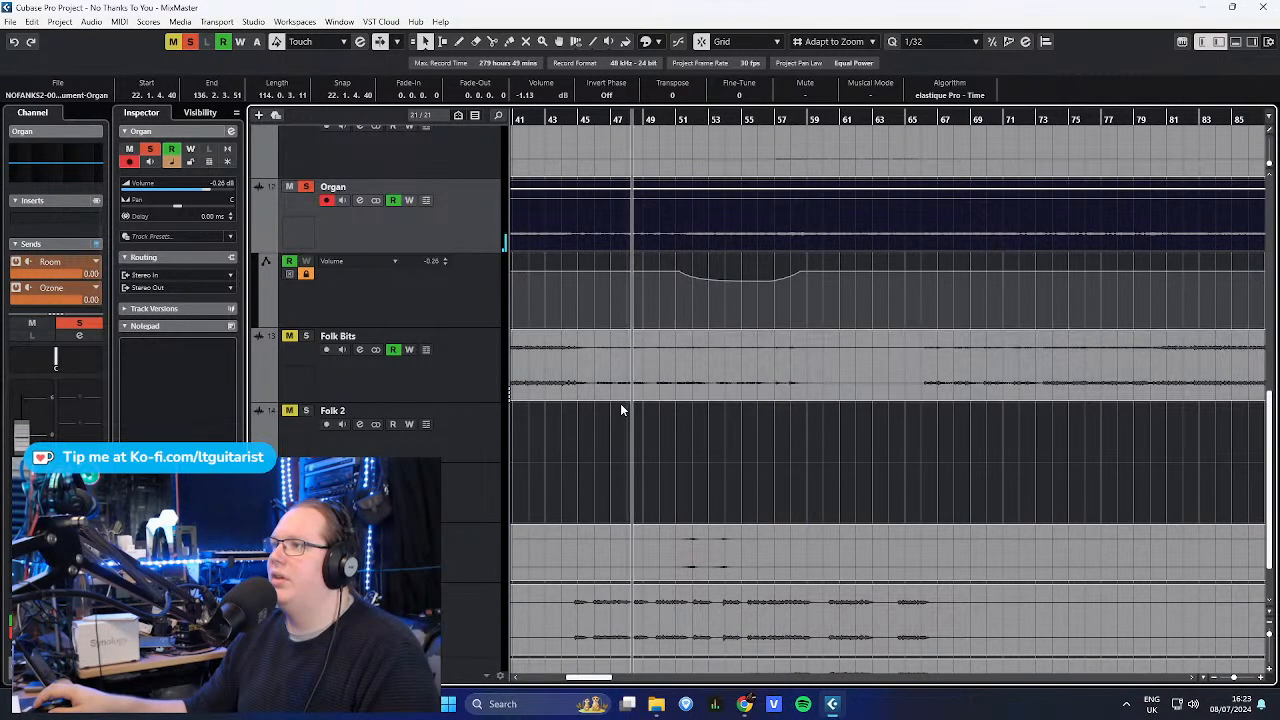
left_click(674, 120)
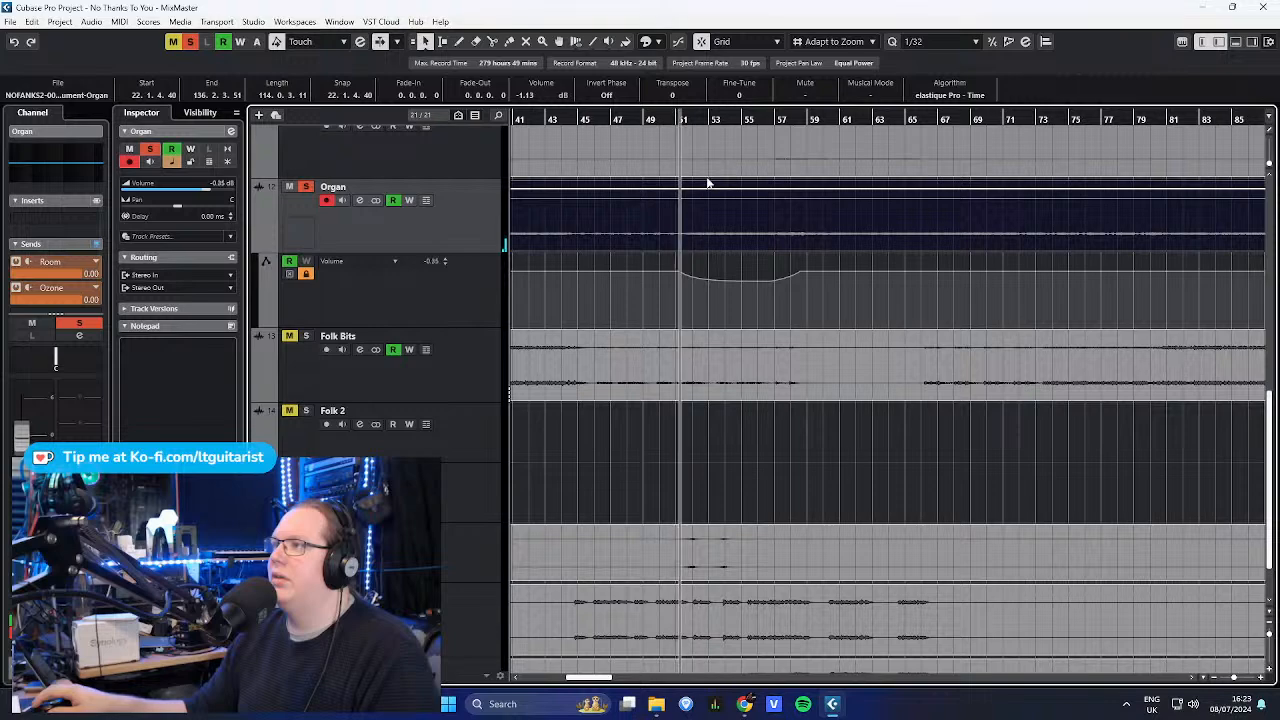
- Follow the Organ playback through the volume dip, and unsolo the track and hide its automation lane
scroll(695, 193, "down", 8)
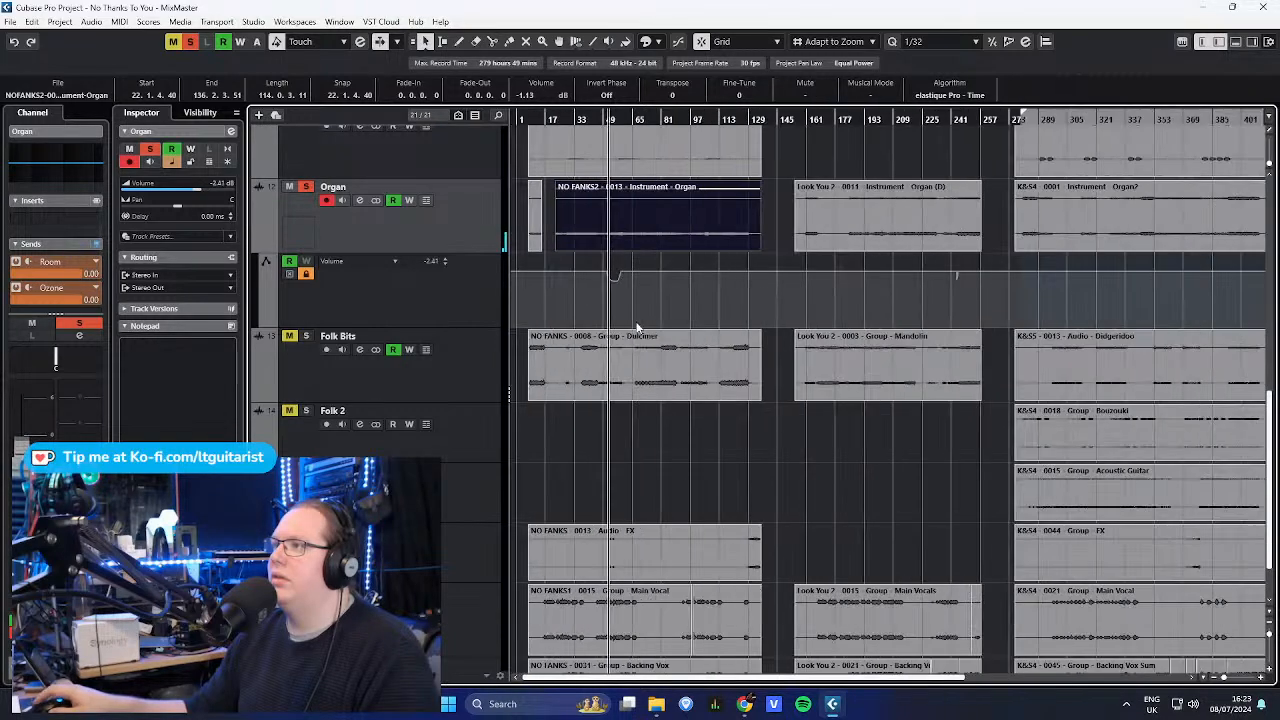
scroll(596, 464, "up", 2)
left_click_drag(596, 465, 511, 475)
scroll(724, 437, "up", 5)
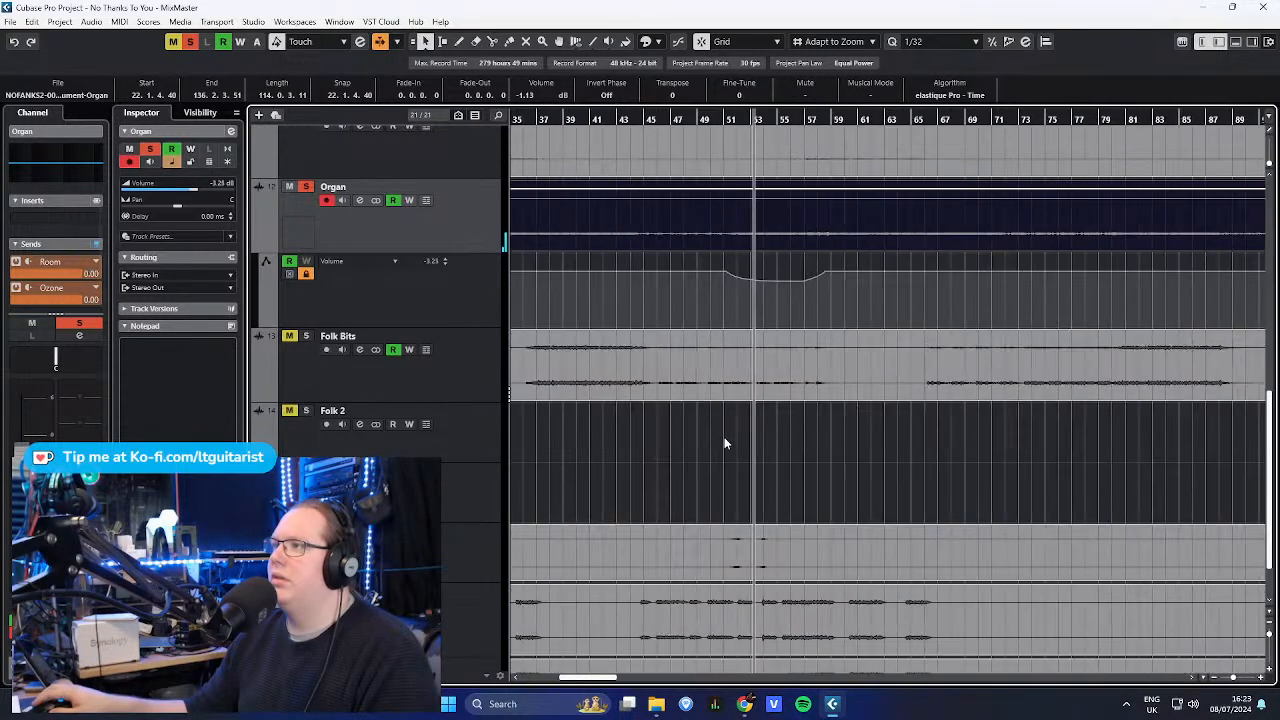
scroll(731, 439, "down", 2)
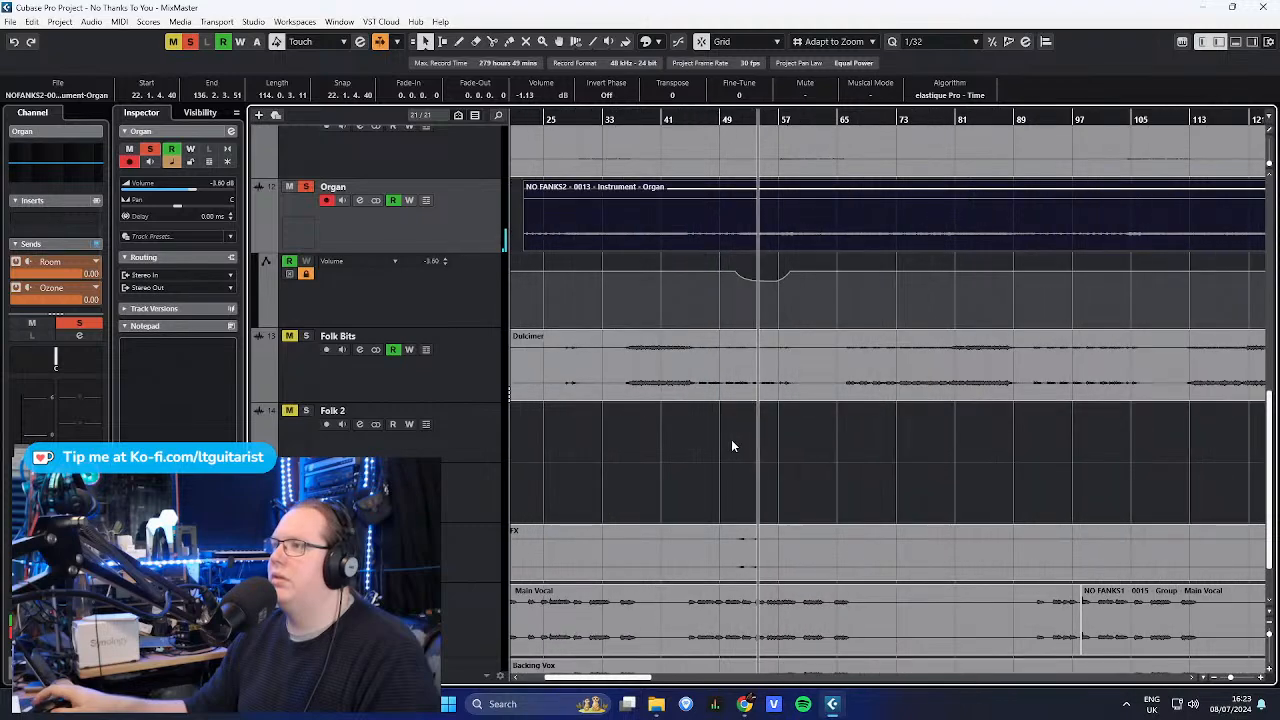
scroll(724, 435, "down", 3)
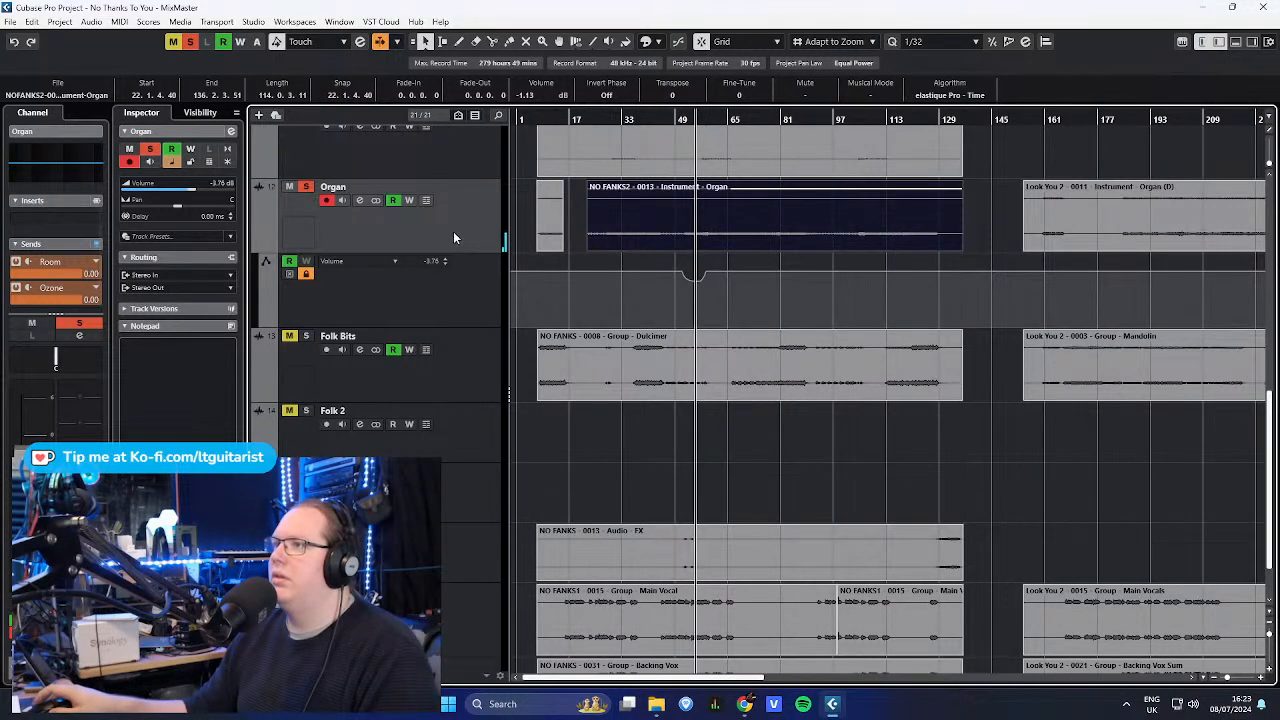
left_click(306, 187)
left_click(257, 240)
- Go back to the Drums at the start of the track list, deselect the Organ event and return the playhead to bar 1
scroll(712, 388, "down", 2)
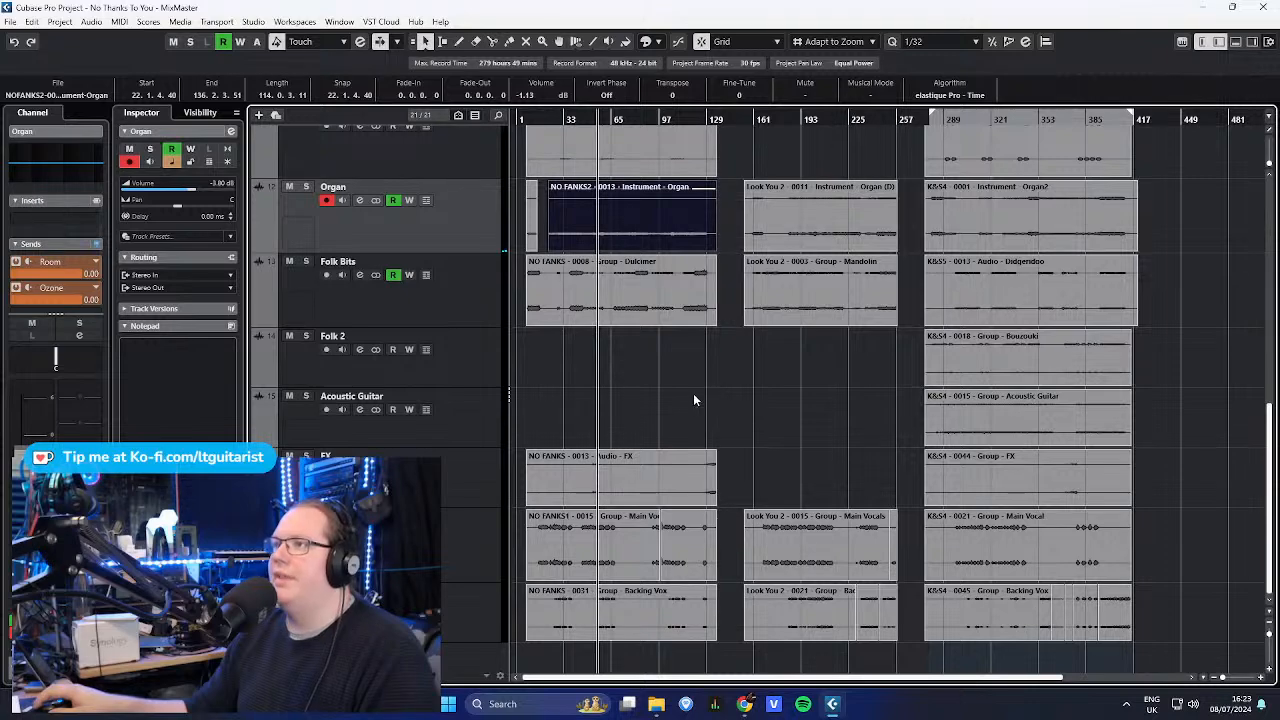
scroll(620, 380, "up", 5)
scroll(712, 477, "up", 2)
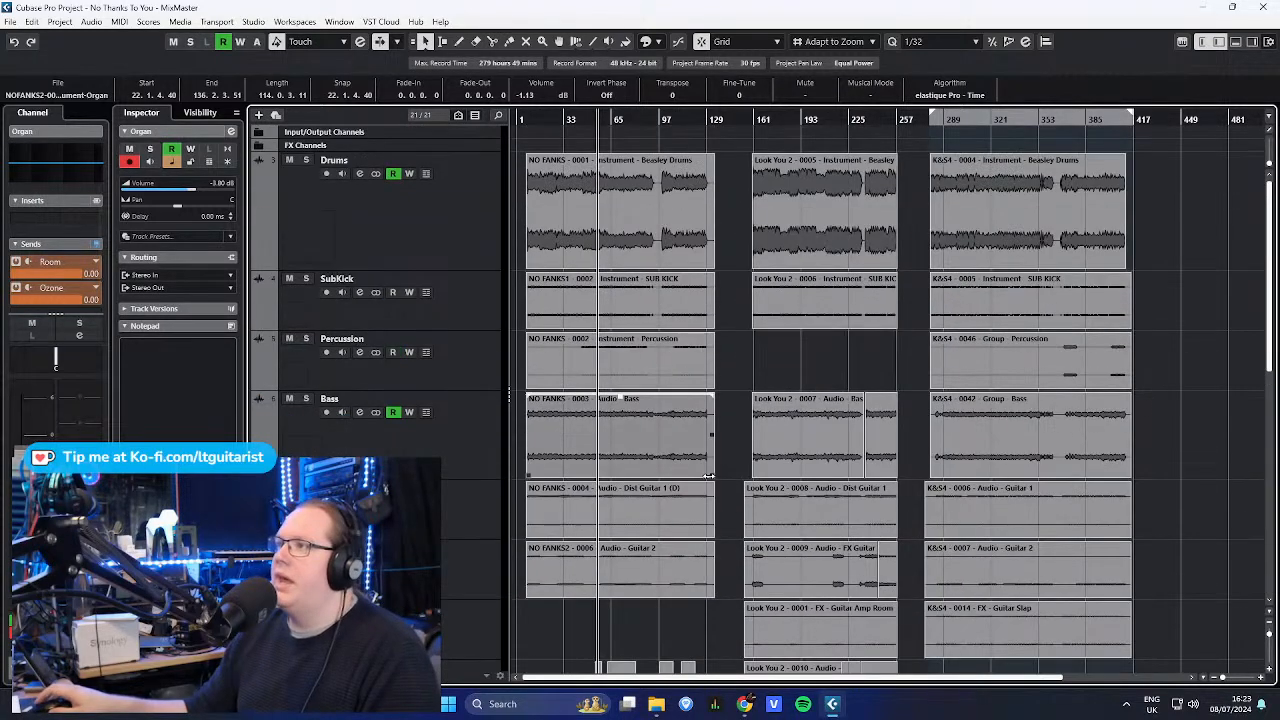
left_click(772, 364)
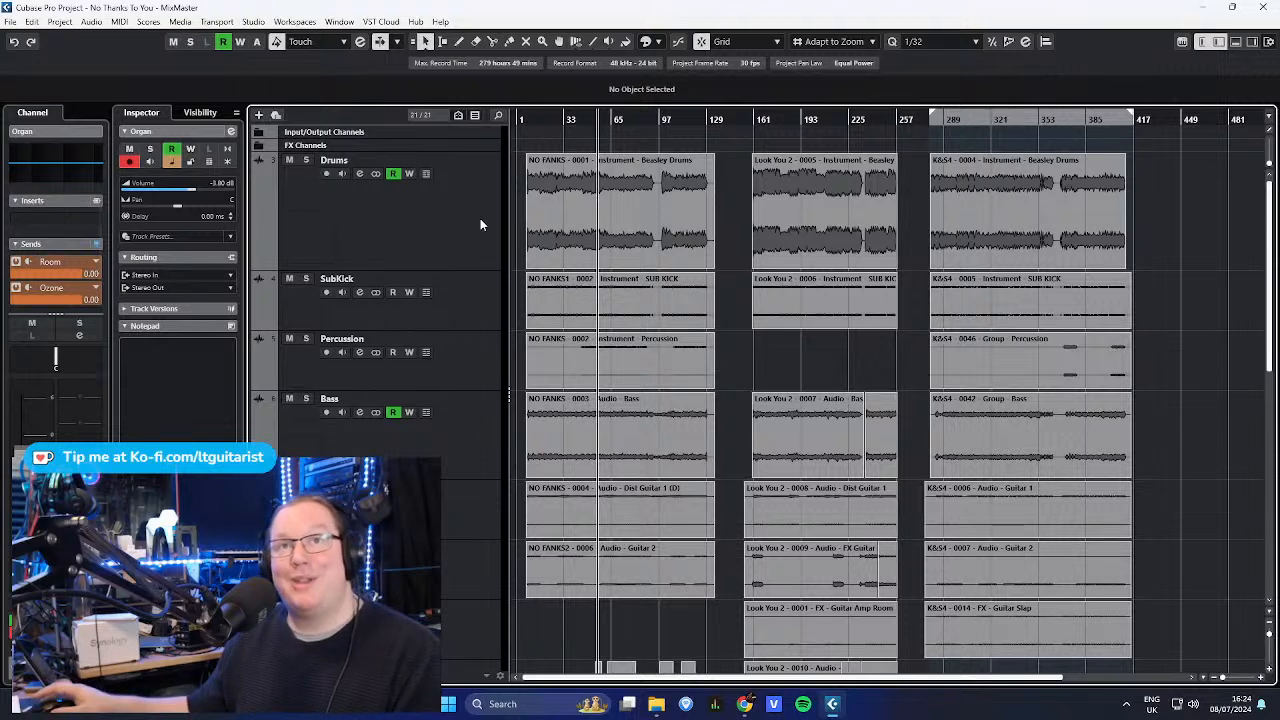
left_click_drag(705, 127, 704, 123)
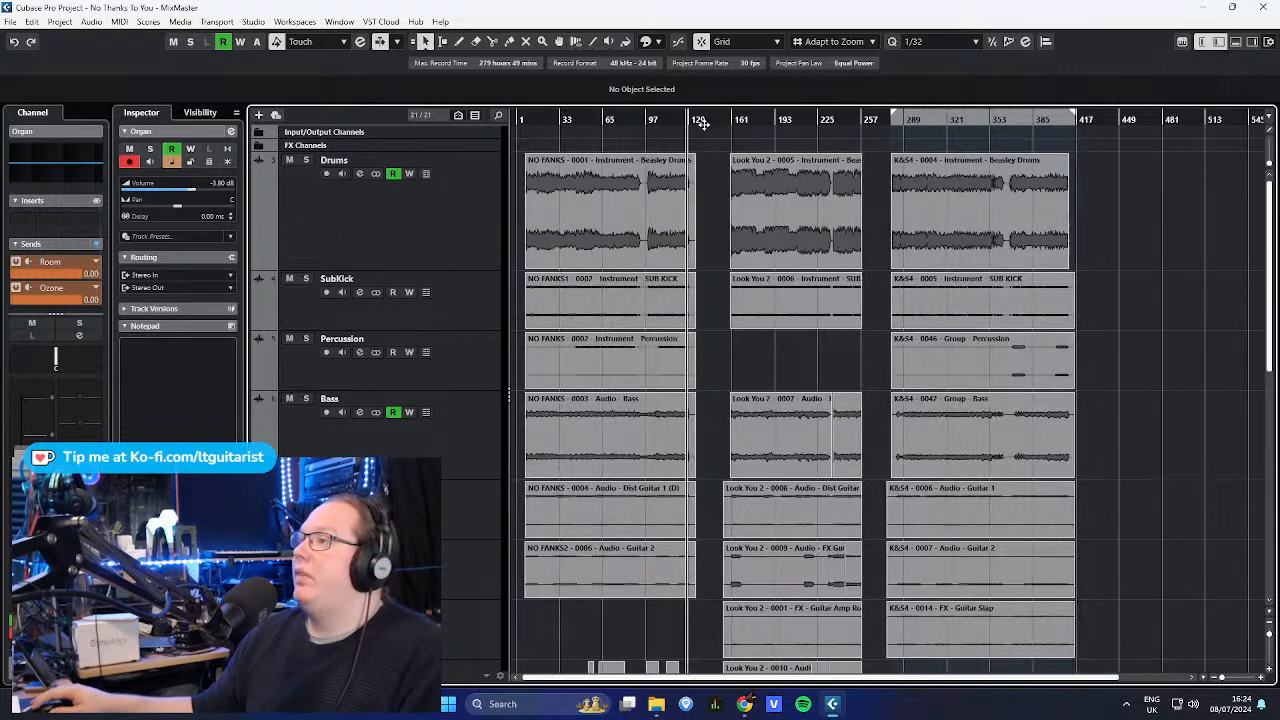
left_click_drag(548, 123, 376, 132)
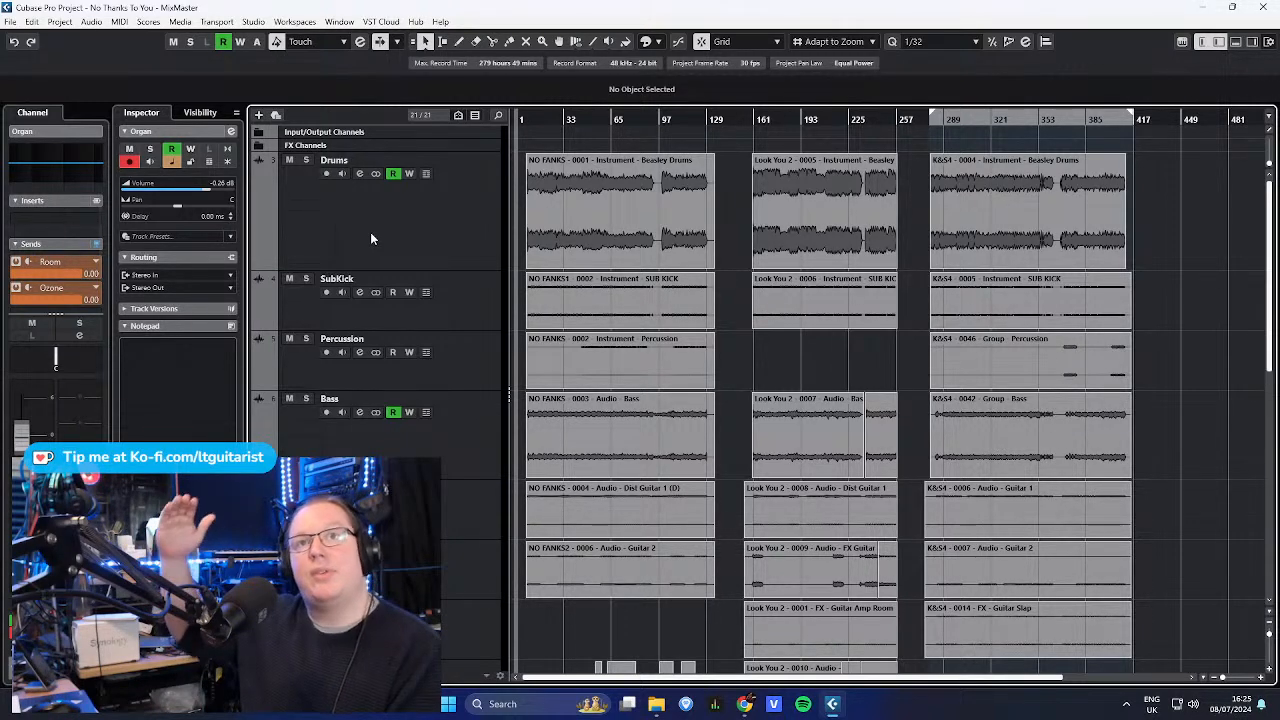
- Select the Drums, SubKick, Percussion and Bass tracks in turn to review their channels
left_click(401, 218)
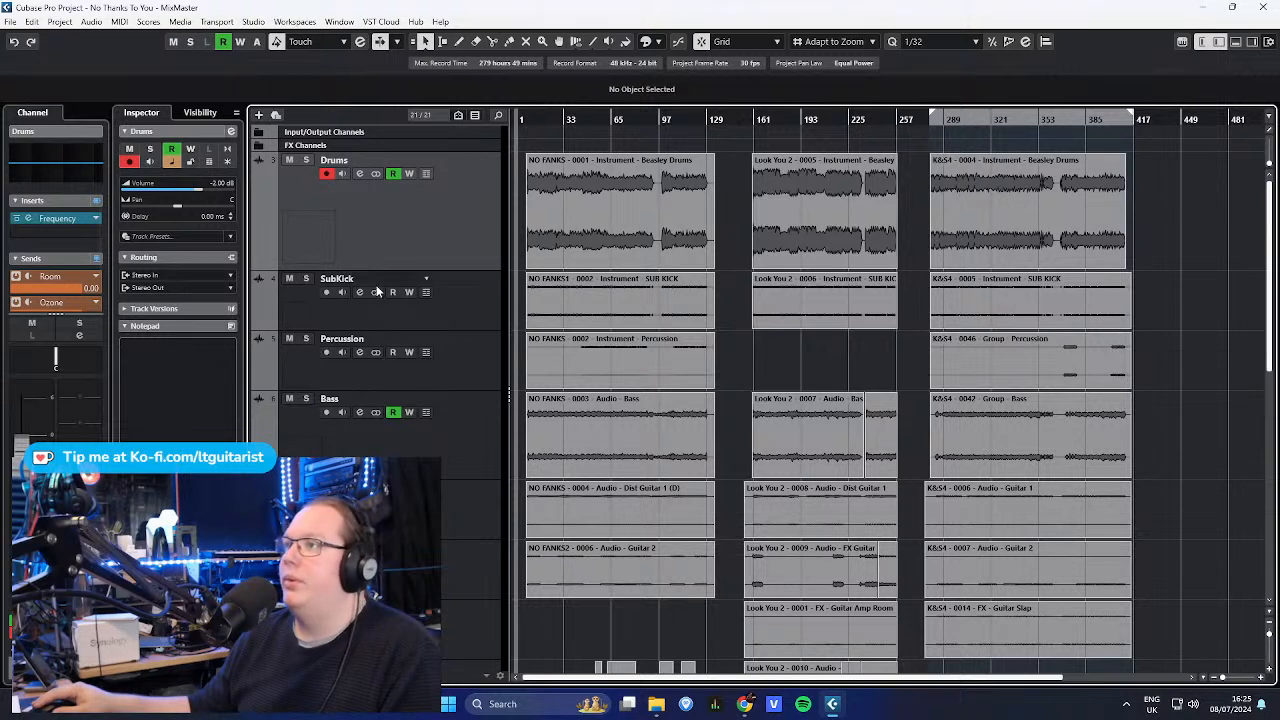
left_click(496, 308)
left_click(489, 360)
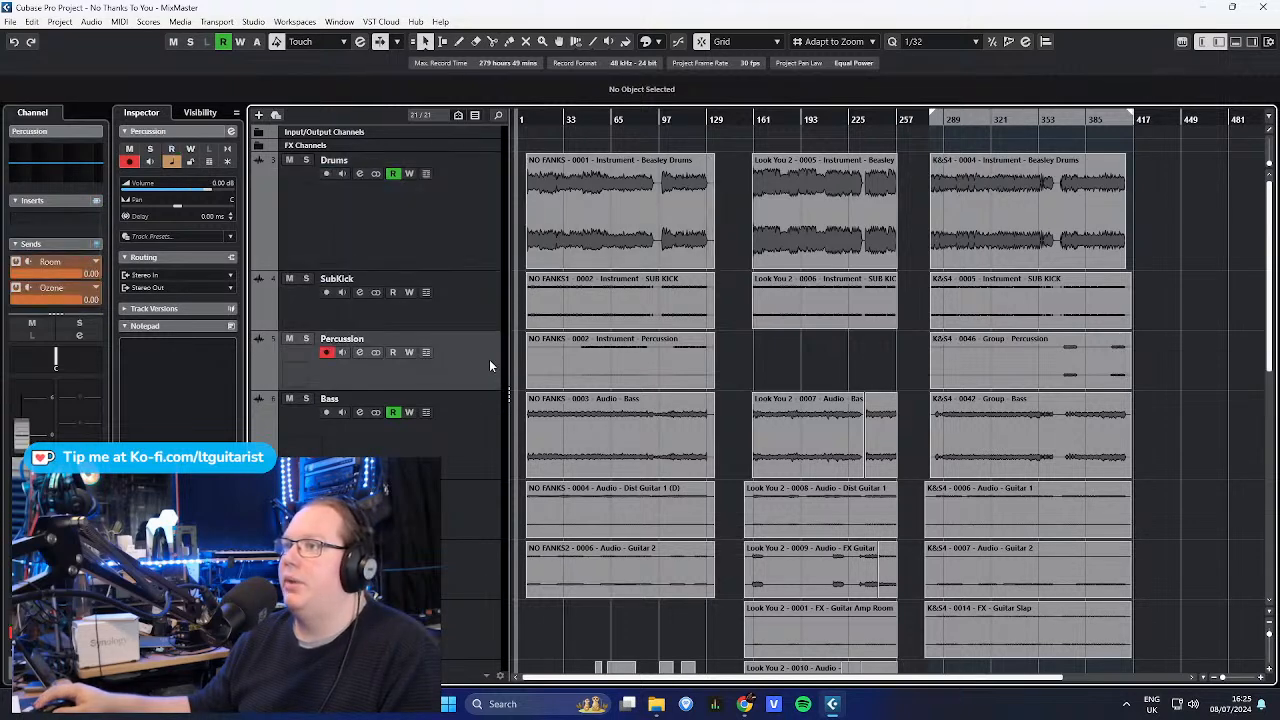
left_click(486, 428)
- Open the Drums track's Frequency insert, show the track's automation lanes, and move the plug-in window clear of them
left_click(456, 252)
left_click(68, 220)
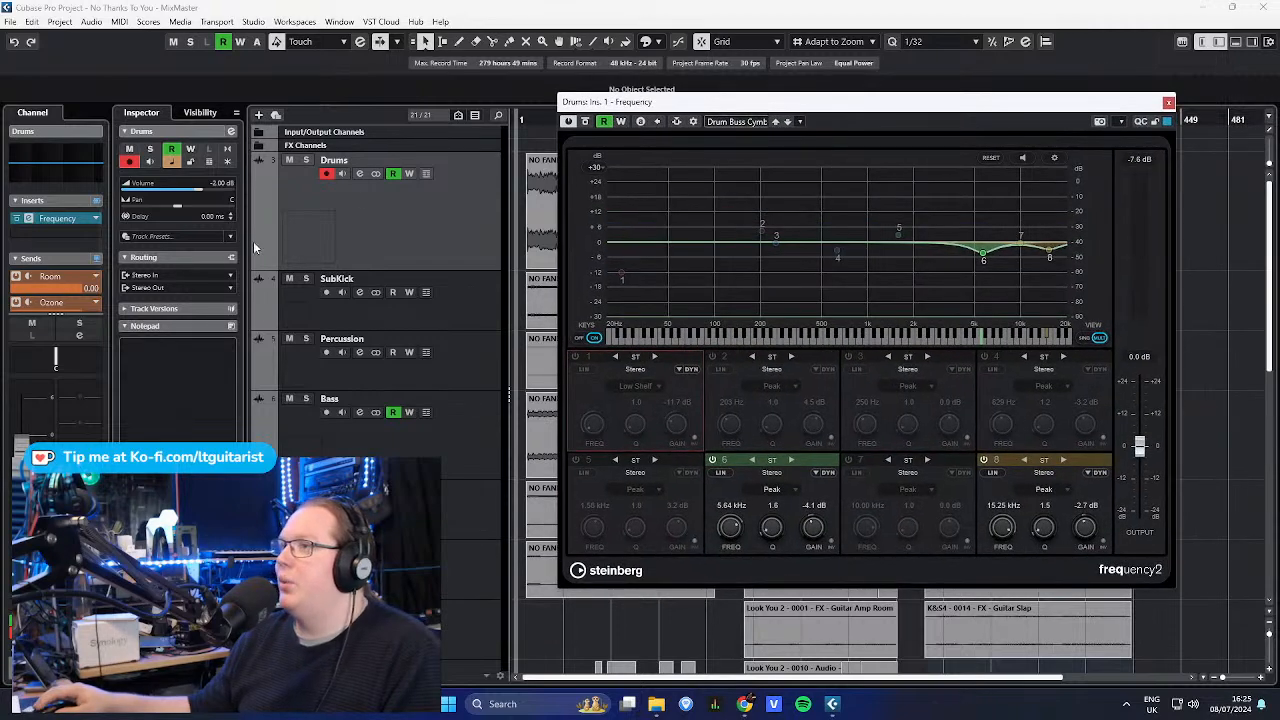
left_click(258, 264)
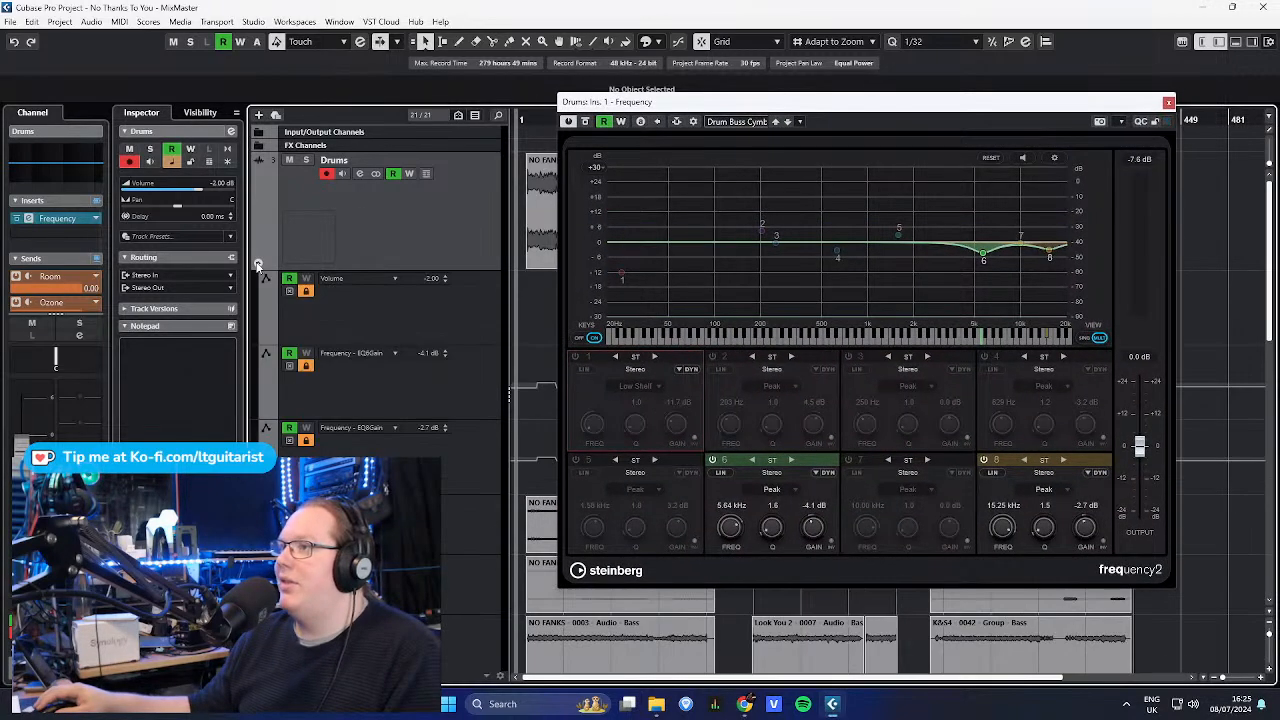
left_click_drag(797, 108, 695, 516)
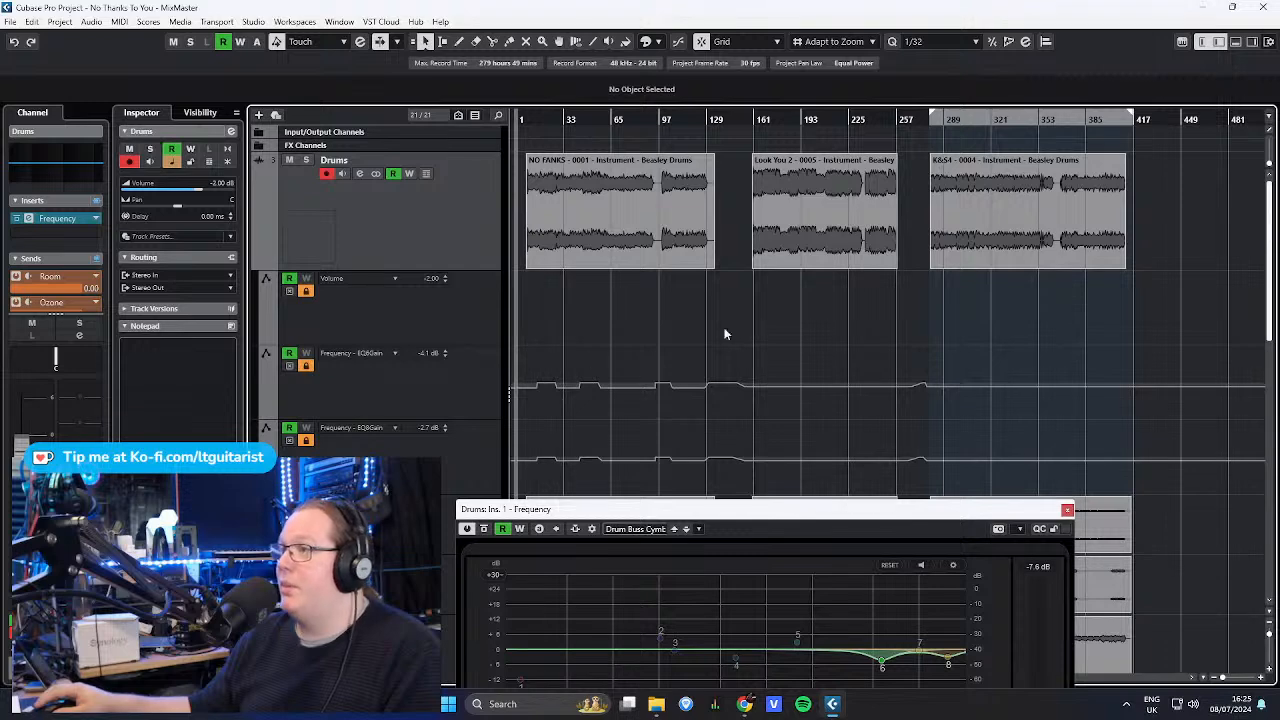
- Examine the Drums' Frequency EQ gain automation across the songs, and close the plug-in window and hide the automation lanes
left_click_drag(1144, 345, 862, 468)
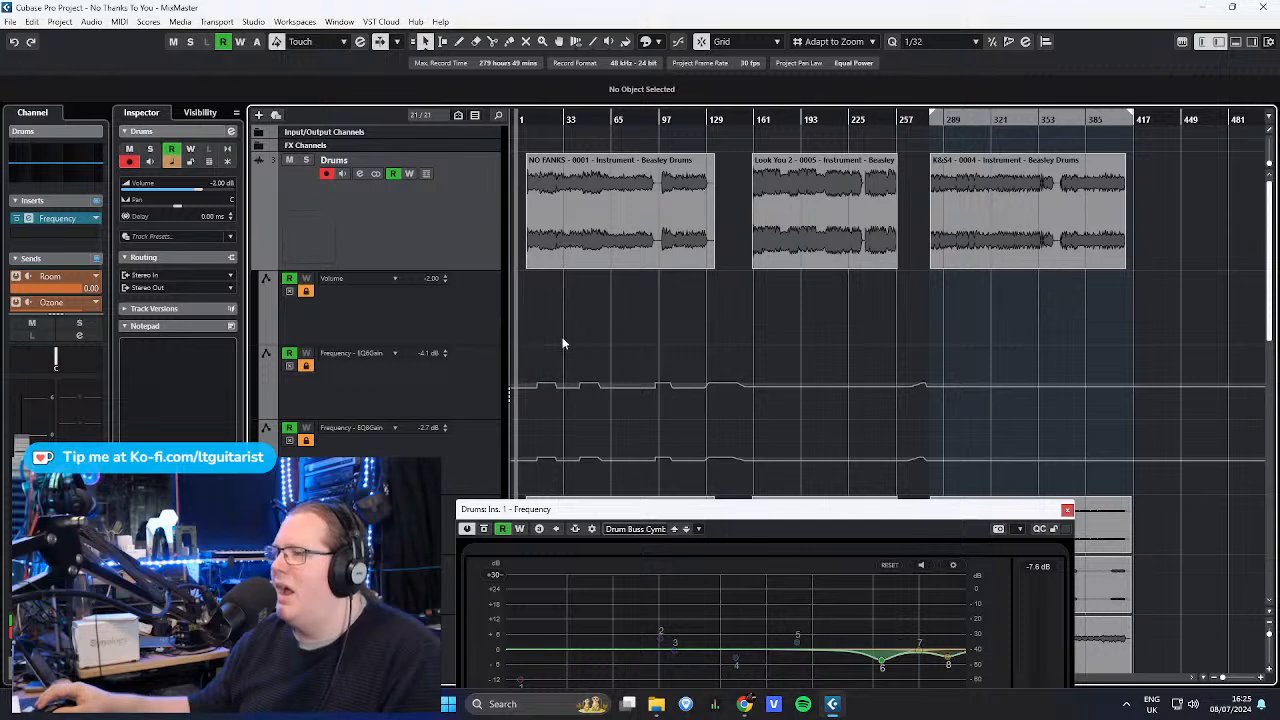
left_click_drag(620, 415, 715, 487)
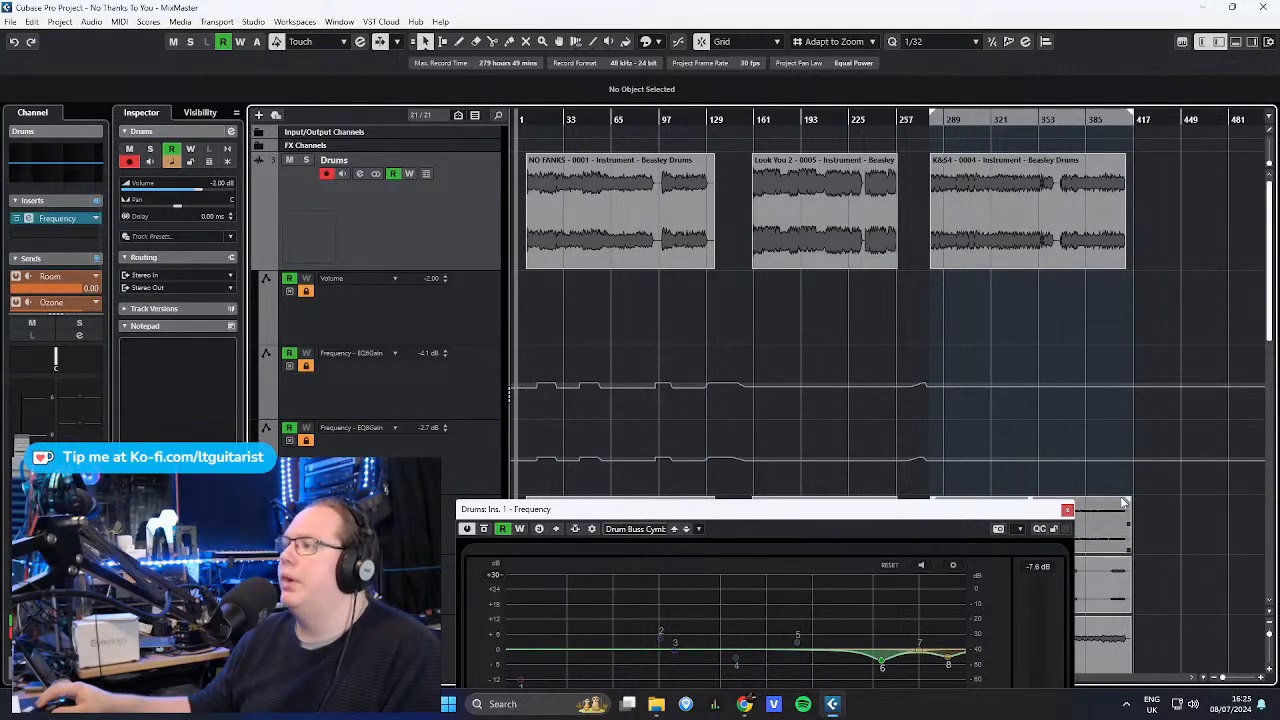
left_click(1067, 509)
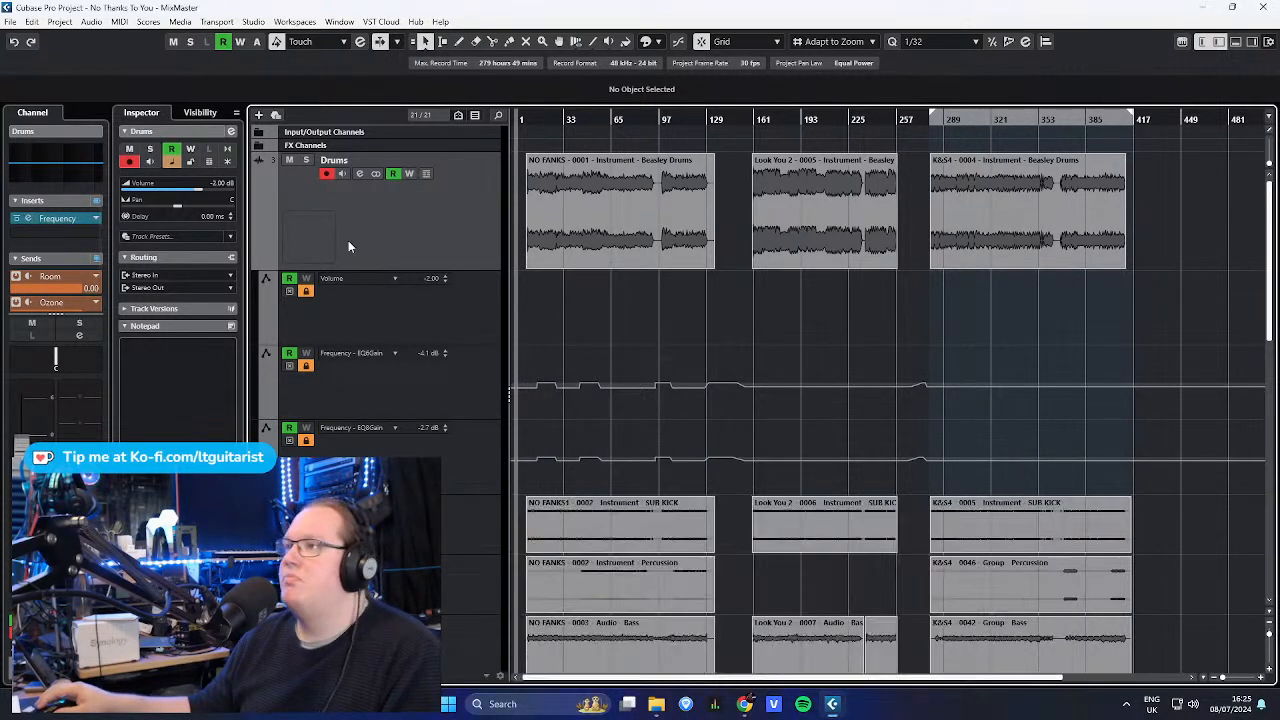
left_click(249, 260)
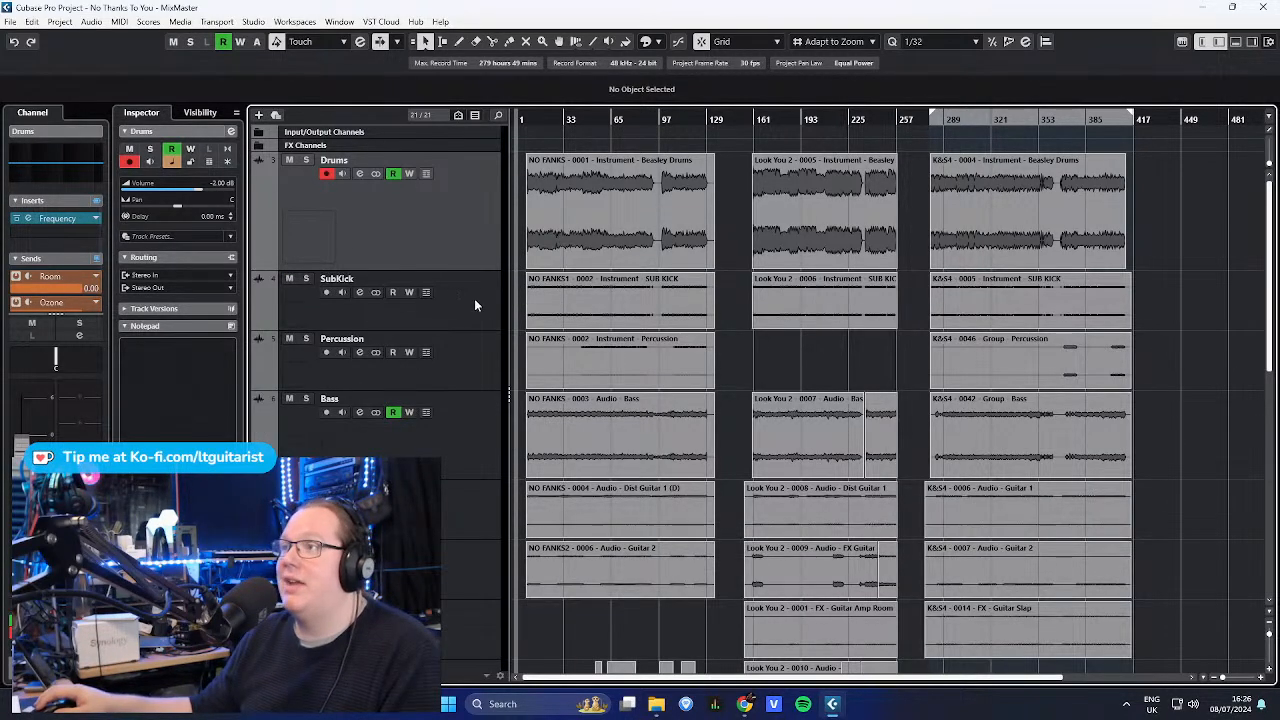
- Select the SubKick and Bass tracks in turn, and check the Bass track's volume and Frequency EQ gain automation lanes before hiding them
left_click(287, 314)
left_click(425, 443)
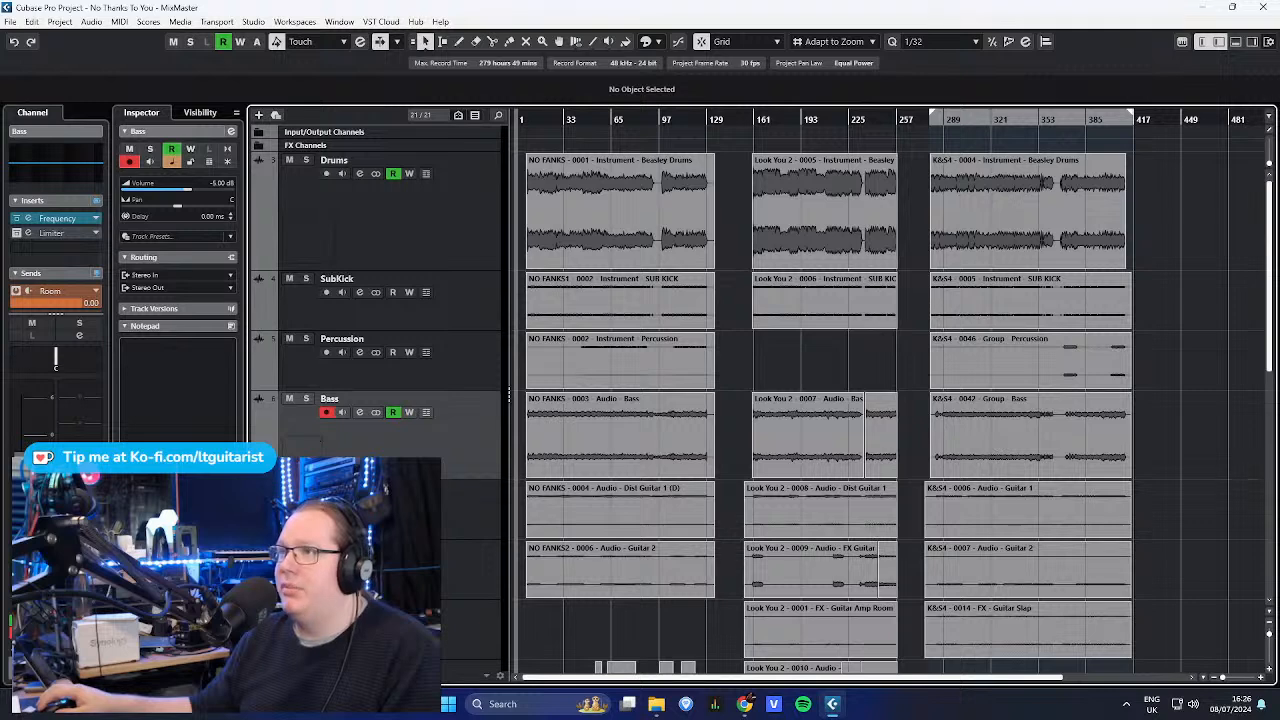
left_click(254, 471)
scroll(806, 505, "down", 3)
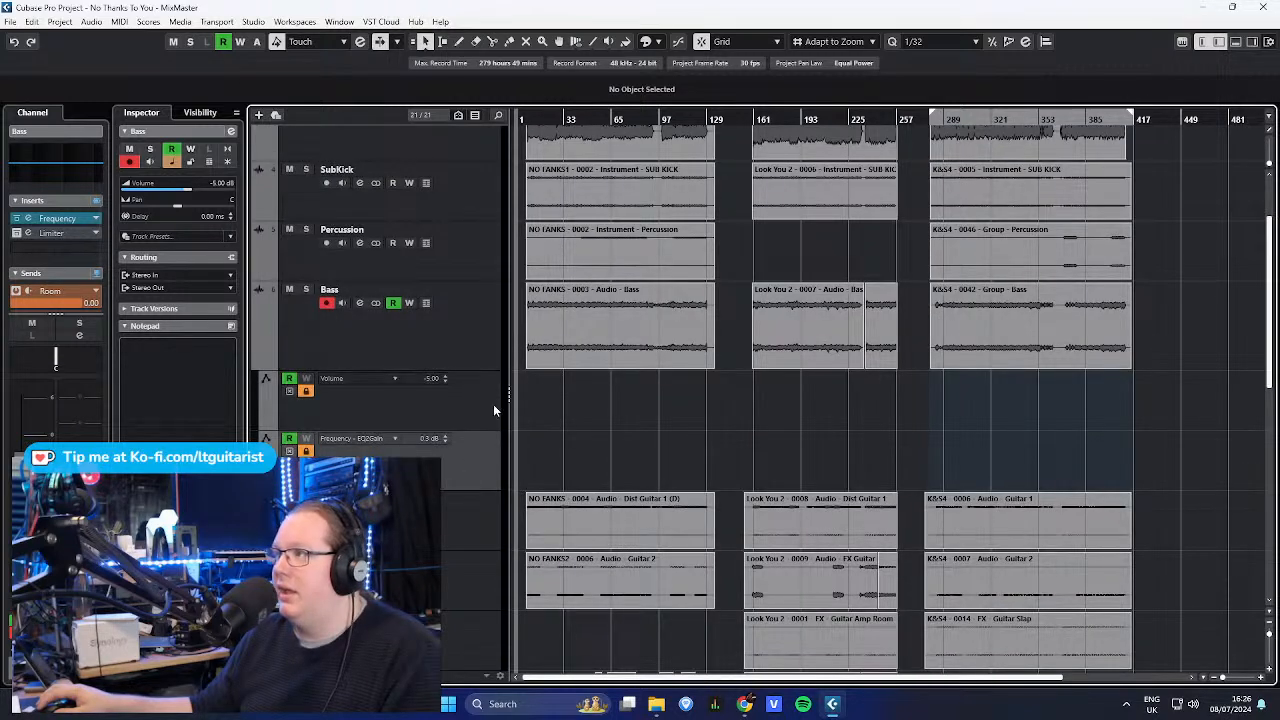
left_click(257, 360)
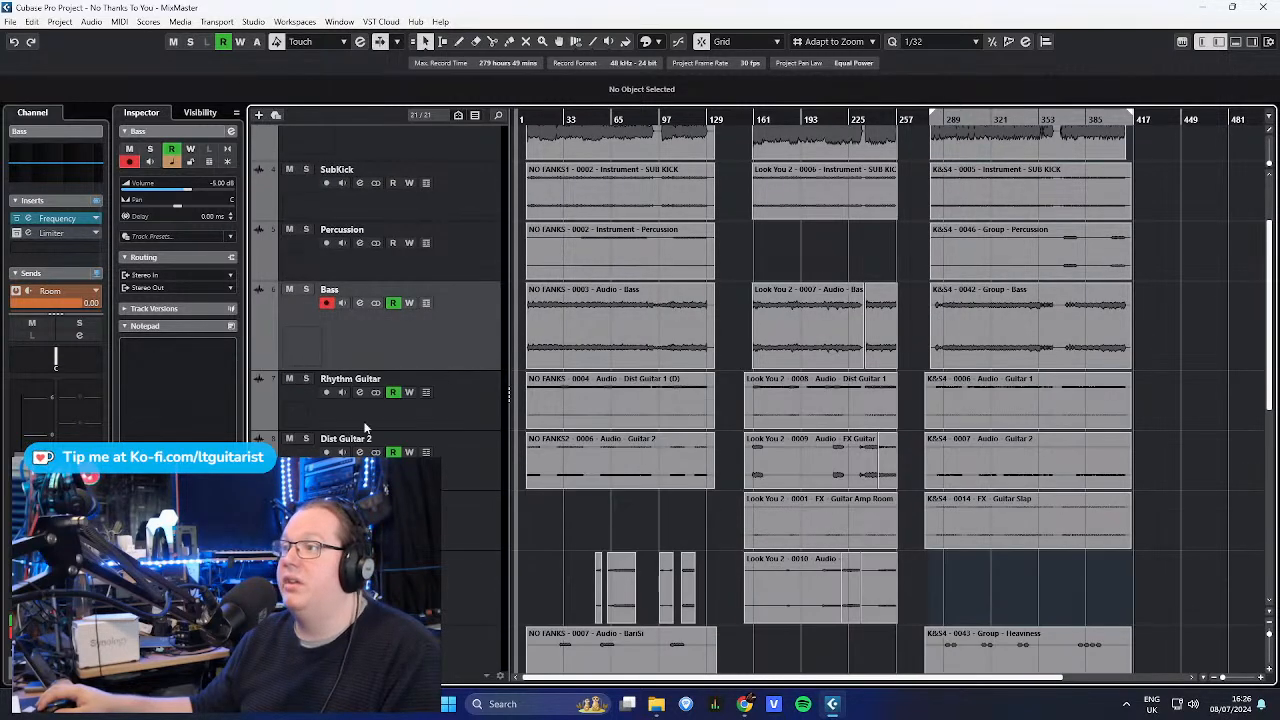
- Show the Rhythm Guitar track's volume automation lane
left_click(259, 423)
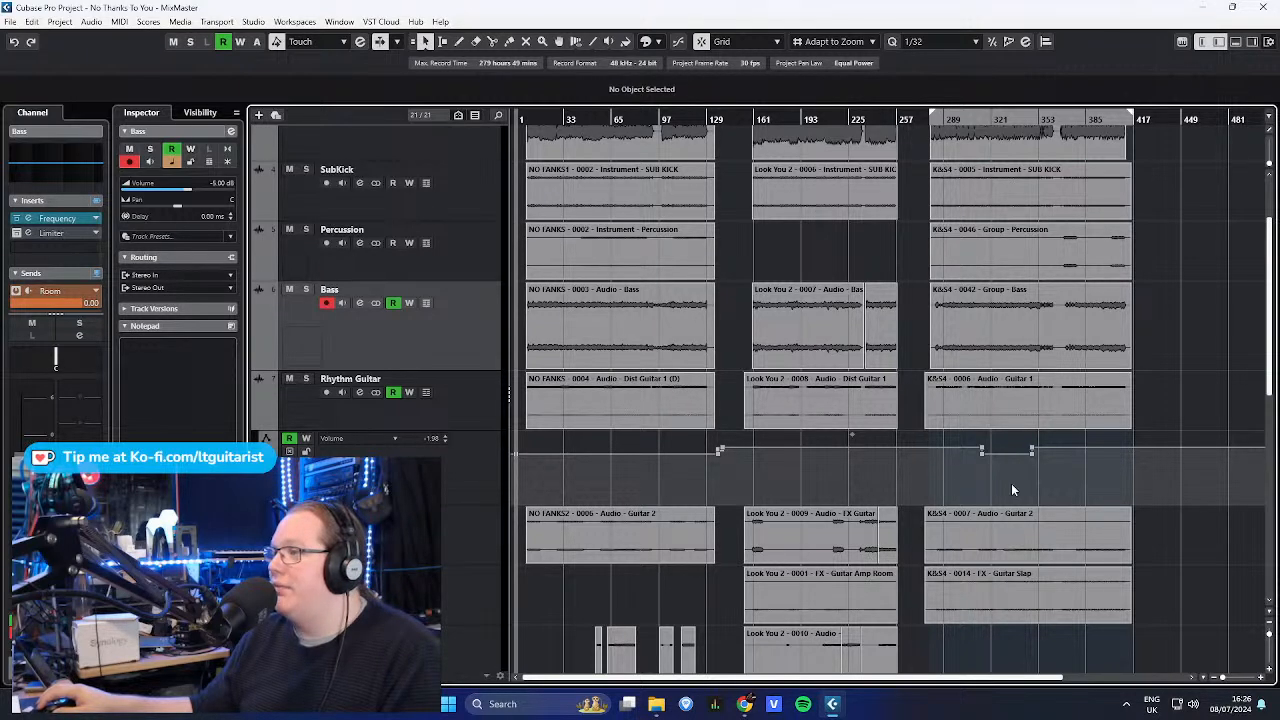
- Hide the Rhythm Guitar's automation lane, show Dist Guitar 2's volume automation lane instead, and dismiss the e-mail notification
left_click_drag(1040, 115, 452, 80)
left_click(258, 421)
left_click(258, 481)
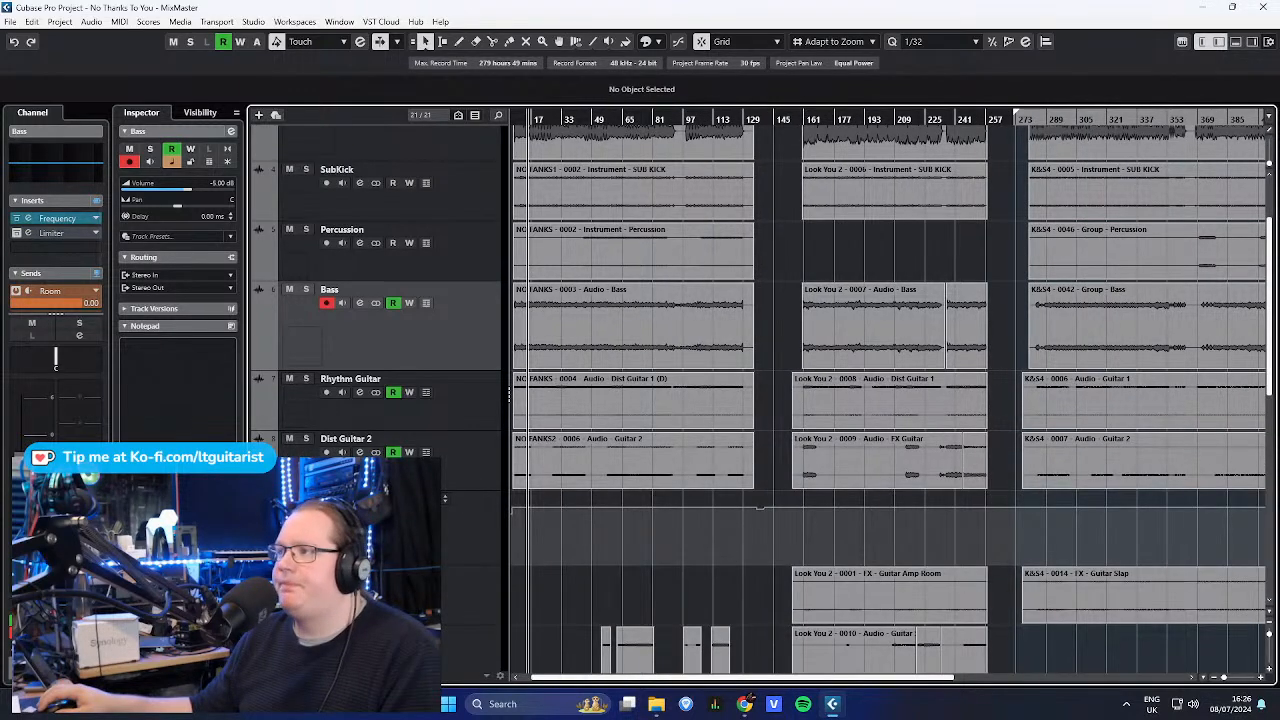
scroll(639, 588, "left", 1)
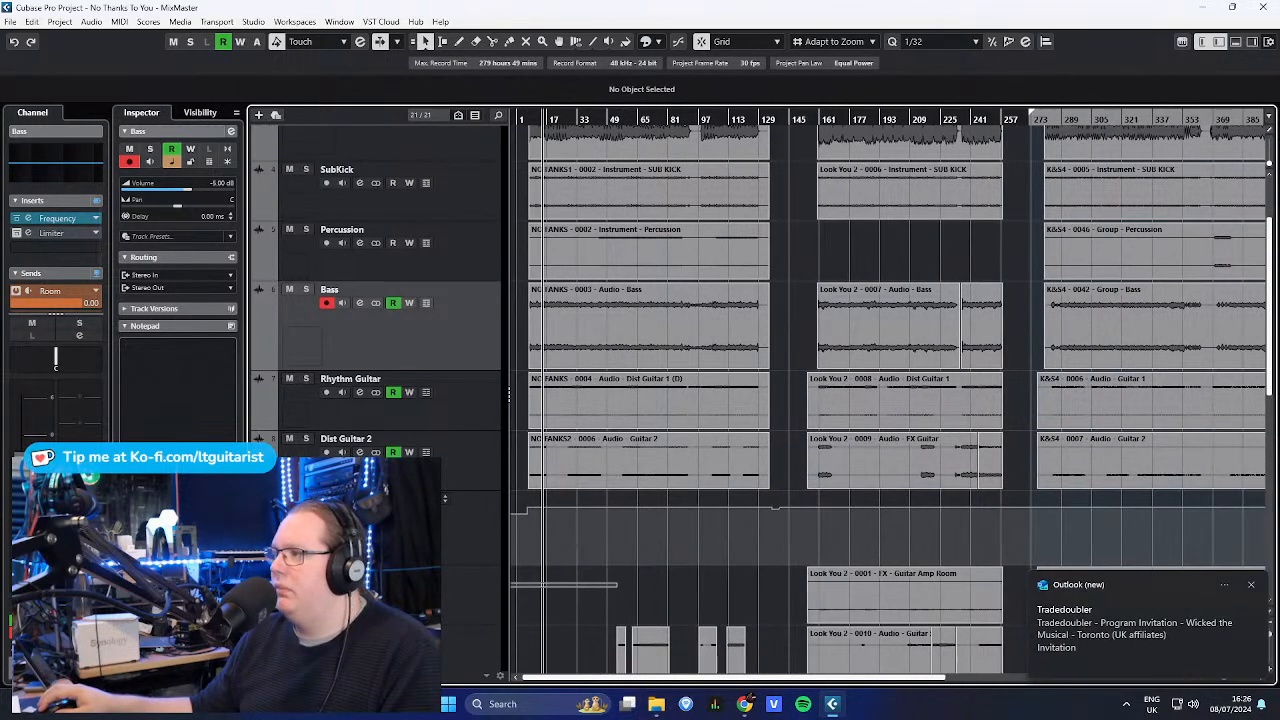
left_click(1252, 585)
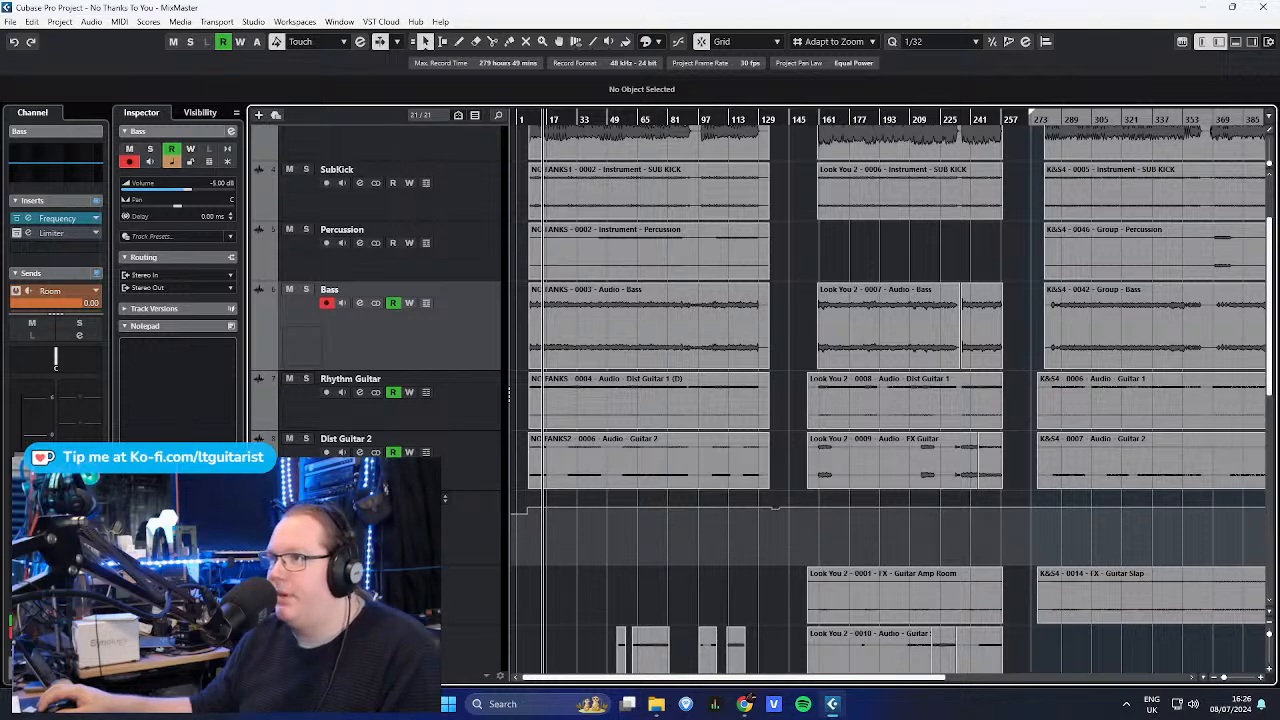
- Select the Dist Guitar 2 track and check the Organ track's volume automation lane across the songs
left_click(345, 476)
scroll(681, 484, "down", 5)
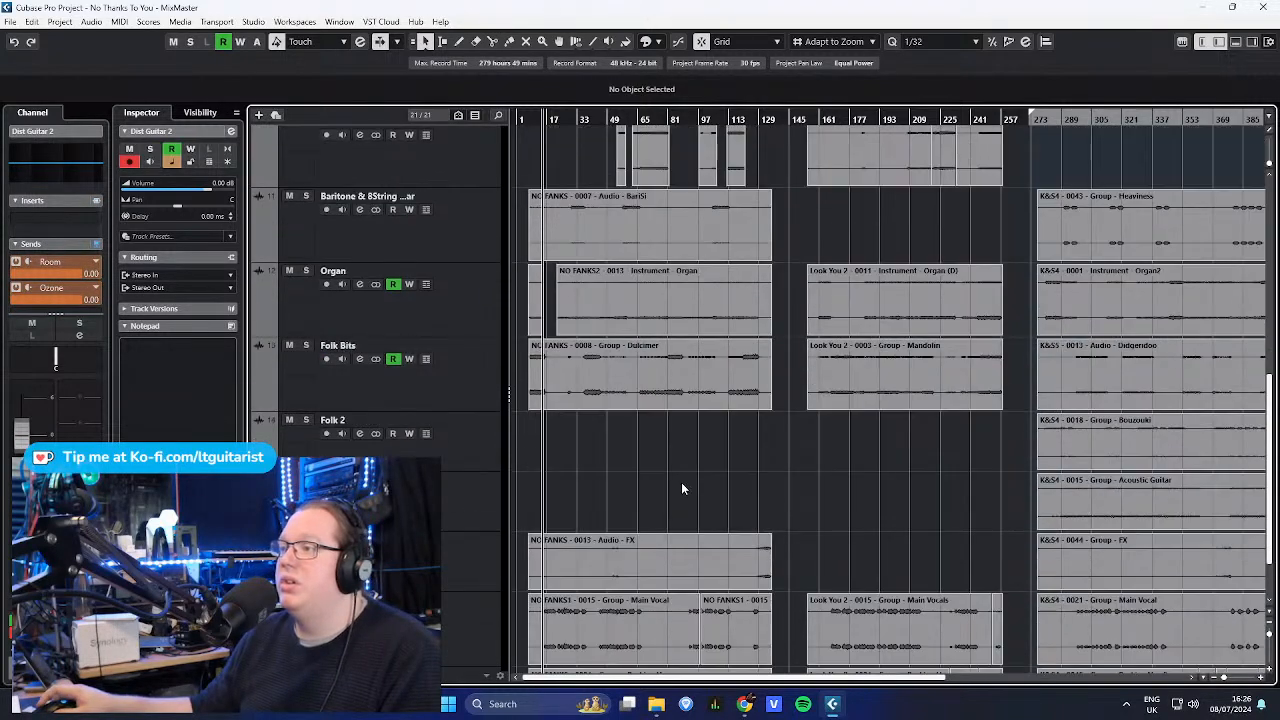
scroll(642, 485, "up", 2)
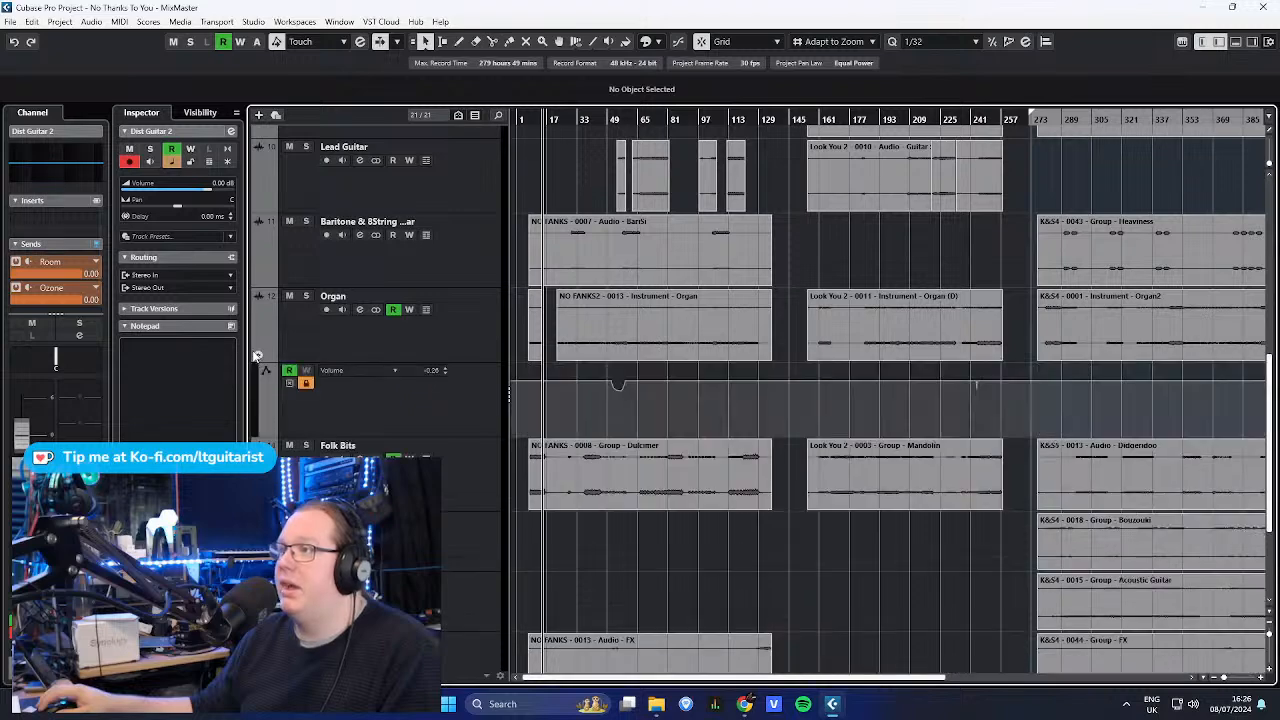
scroll(468, 371, "up", 8)
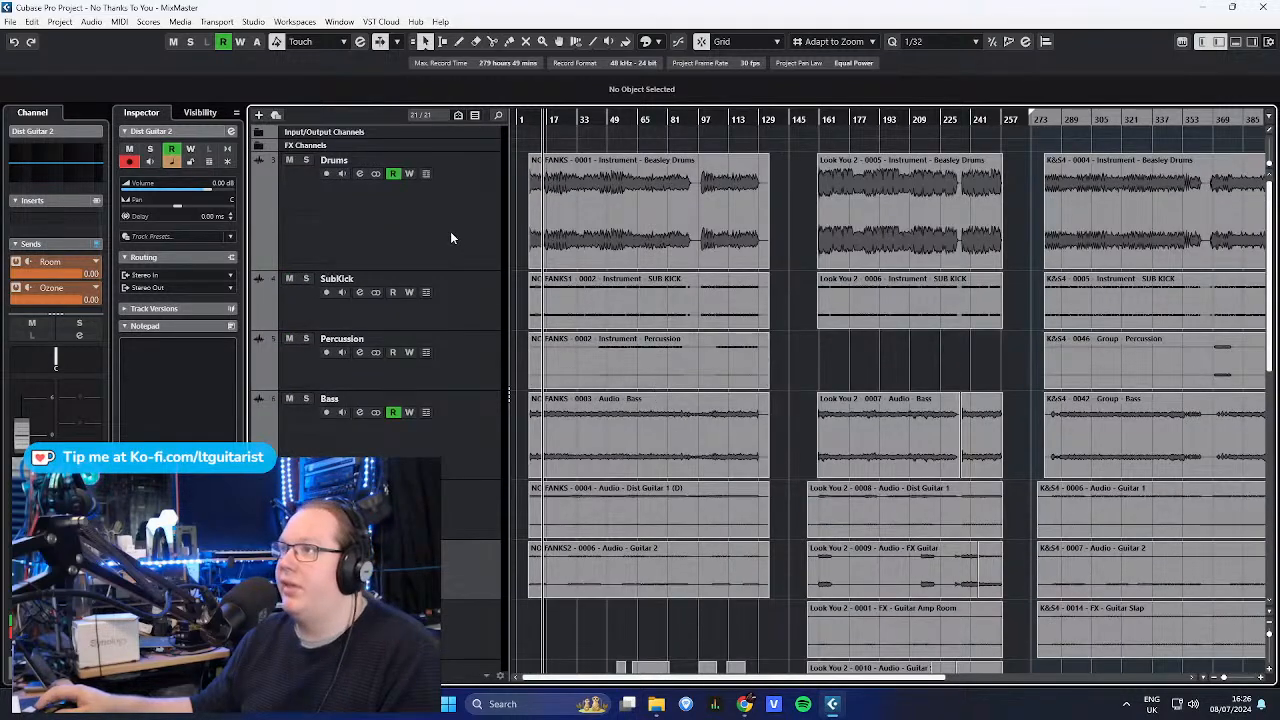
- Select all the stem tracks from Drums down to the backing vocals and look over the whole track list
left_click(444, 209)
scroll(458, 240, "down", 8)
scroll(455, 250, "down", 1)
scroll(457, 266, "up", 8)
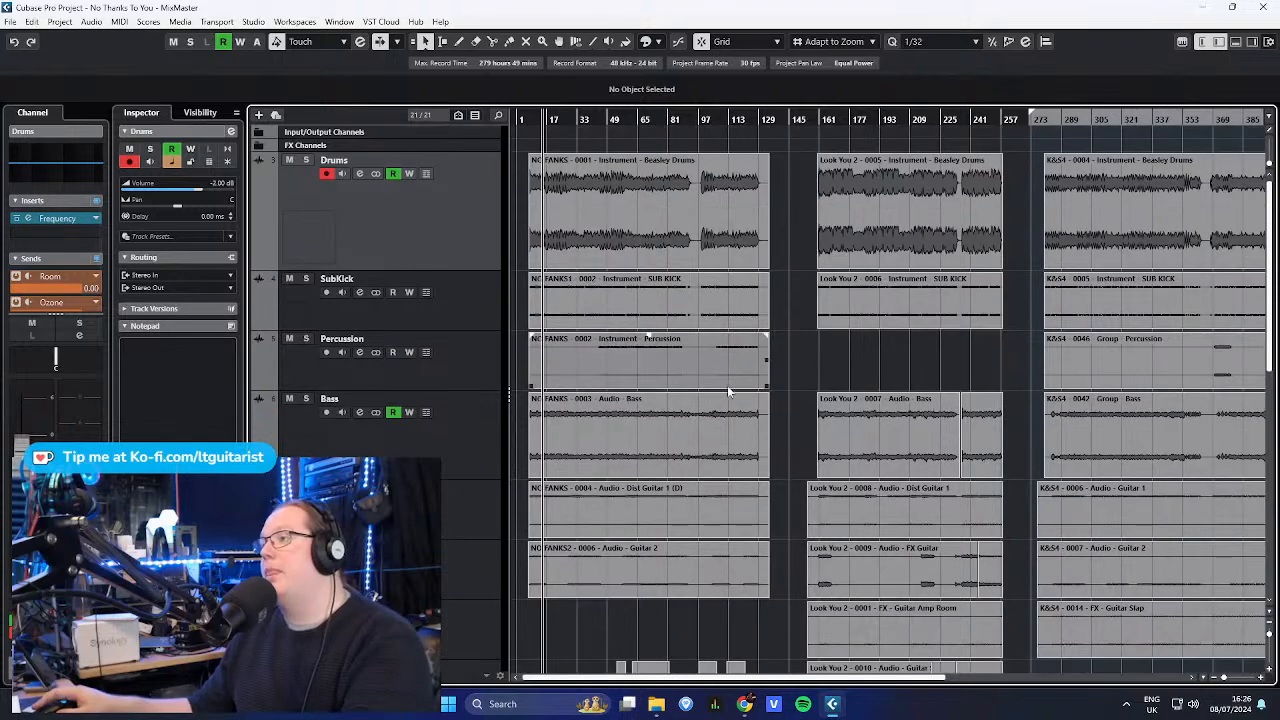
scroll(595, 480, "down", 8)
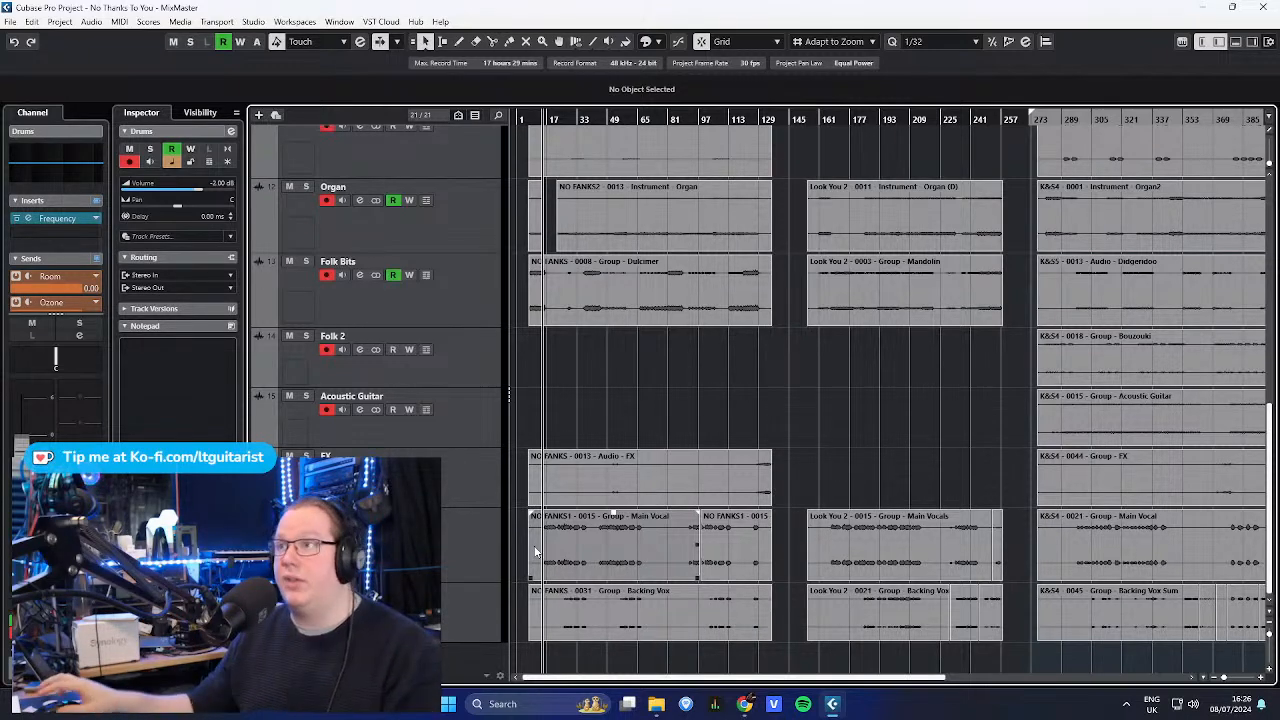
scroll(478, 522, "up", 10)
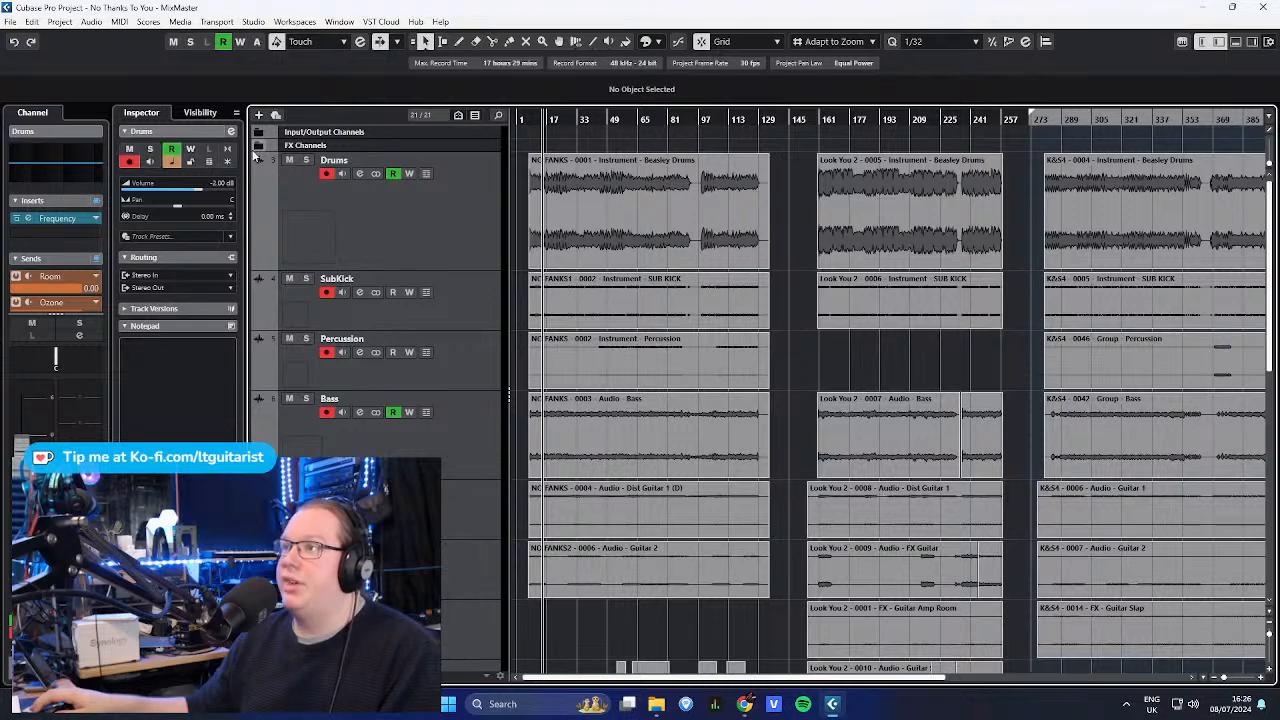
- Expand the FX Channels folder, increase the Room track's height, and select the Room track
left_click(258, 146)
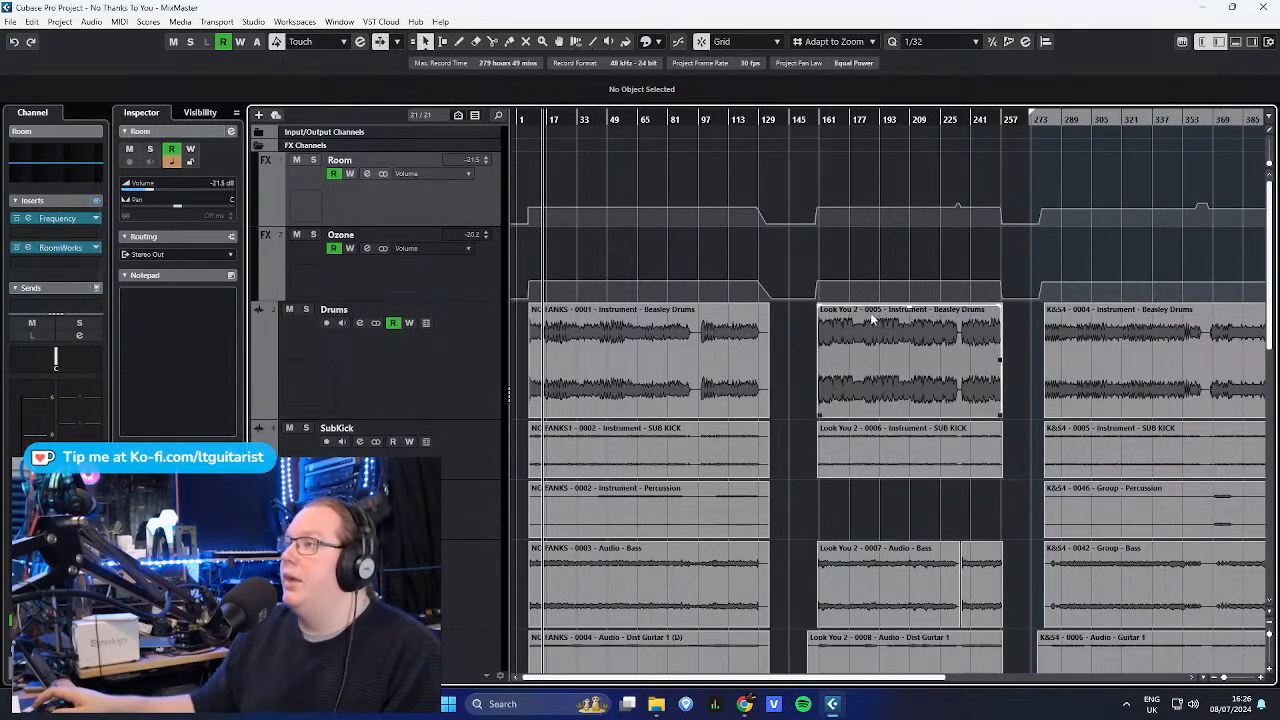
left_click_drag(468, 229, 488, 265)
left_click(470, 398)
left_click(489, 212)
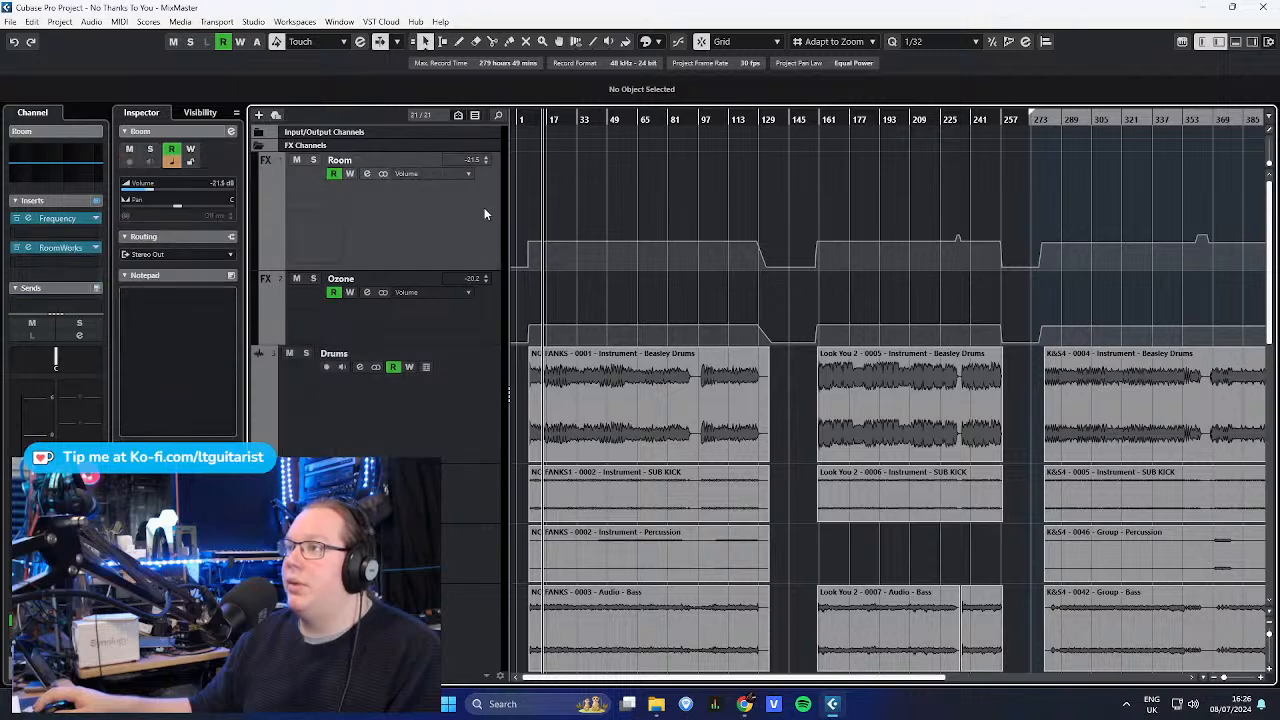
- Inspect the Room channel's Frequency EQ with its preset list and its RoomWorks reverb settings, closing each plug-in window
left_click(66, 217)
left_click_drag(656, 122, 578, 124)
left_click(514, 142)
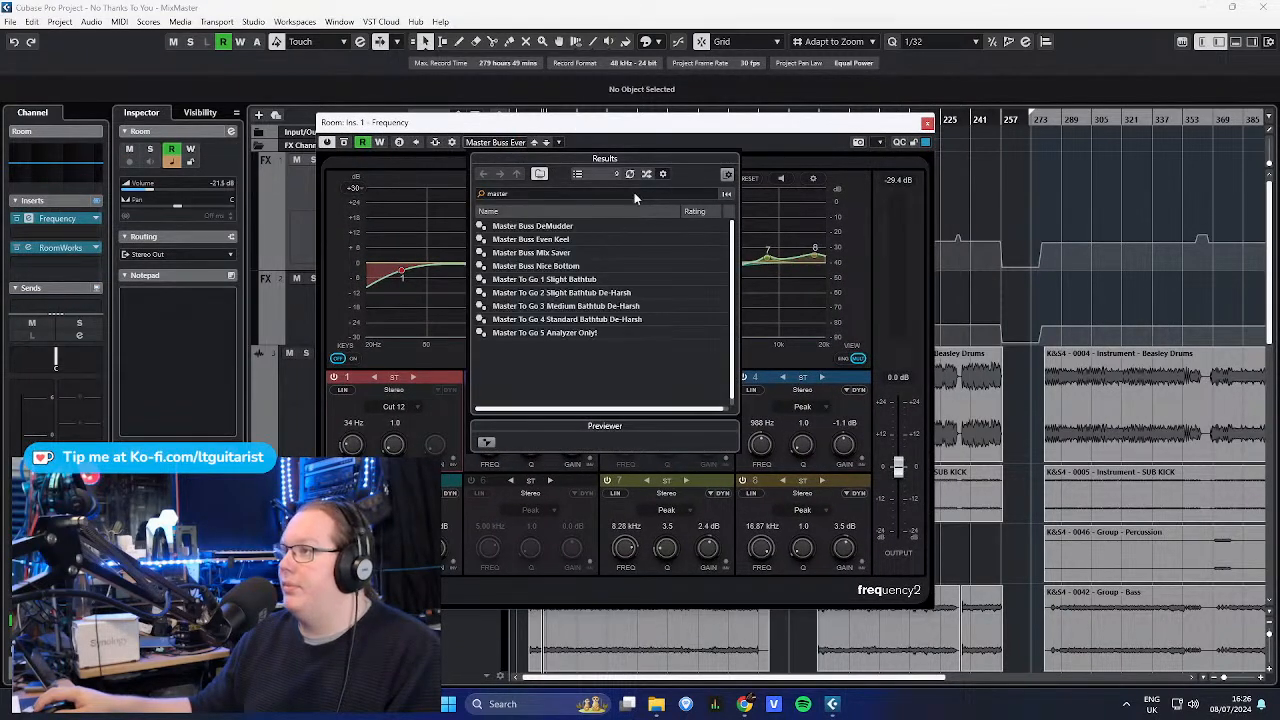
left_click(864, 146)
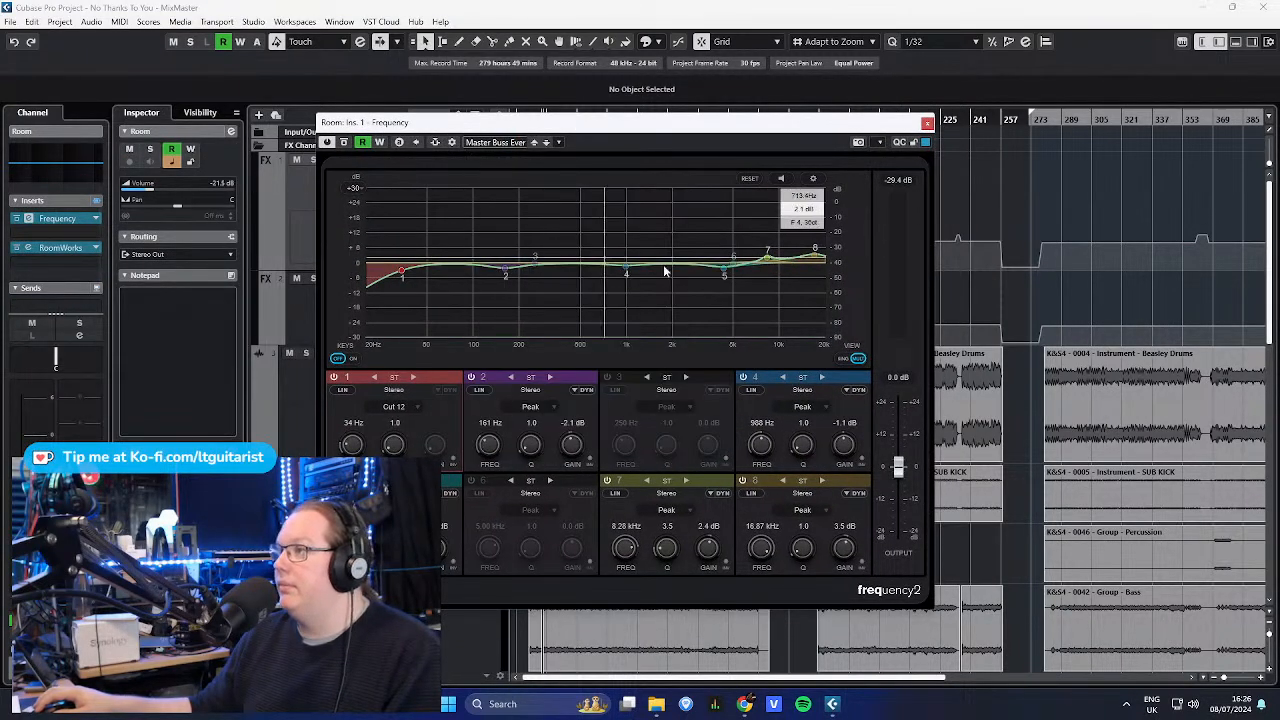
left_click(927, 123)
left_click(62, 248)
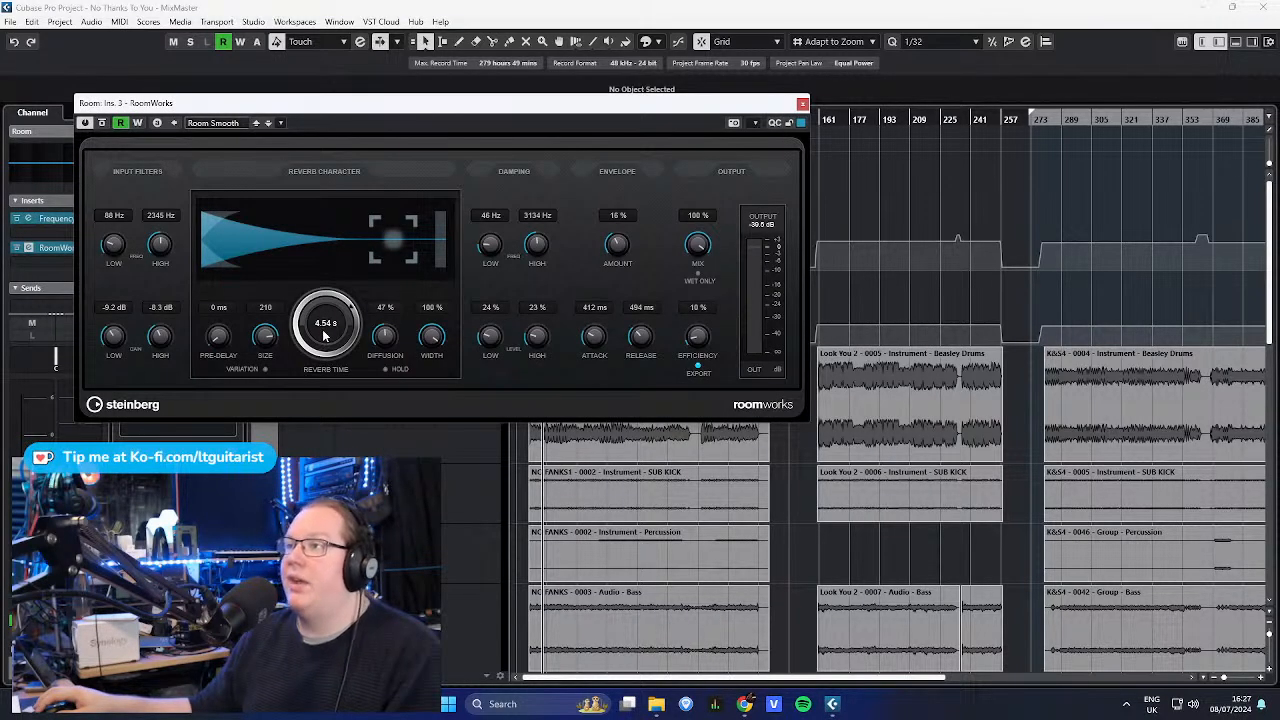
left_click(801, 106)
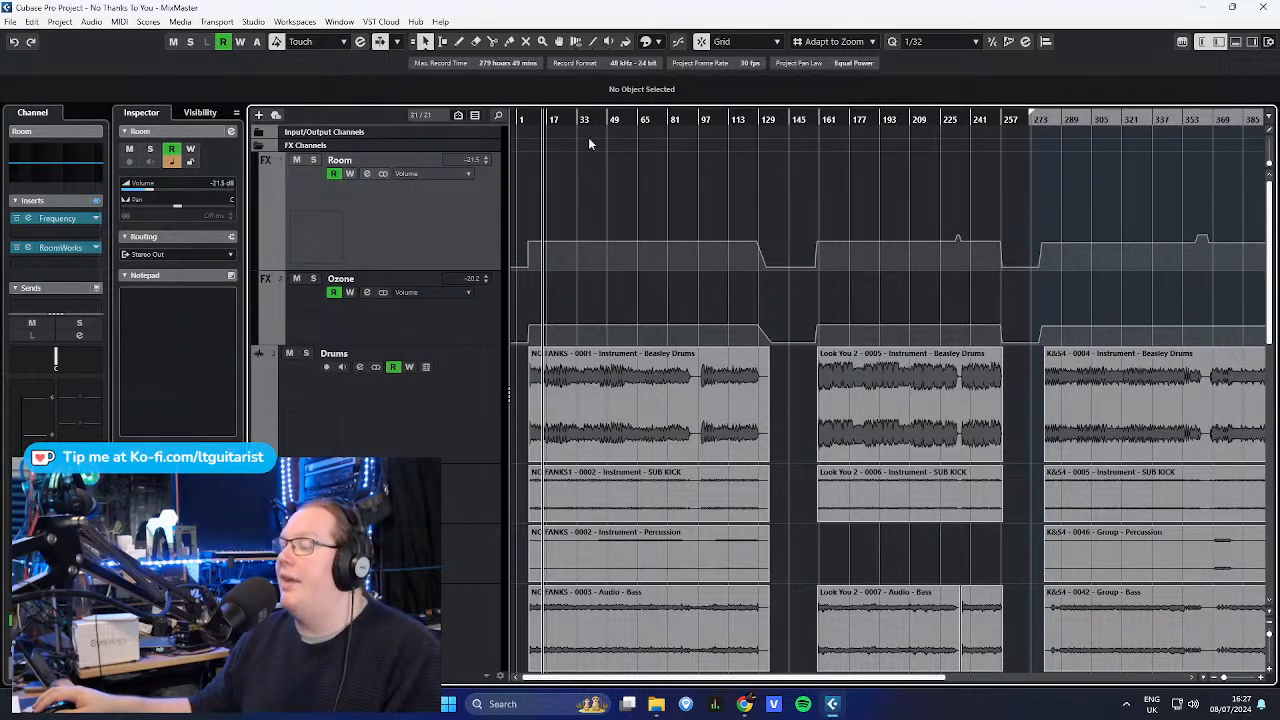
- Place the playhead partway through the first song, solo the Room channel, and play it back
scroll(556, 165, "up", 1)
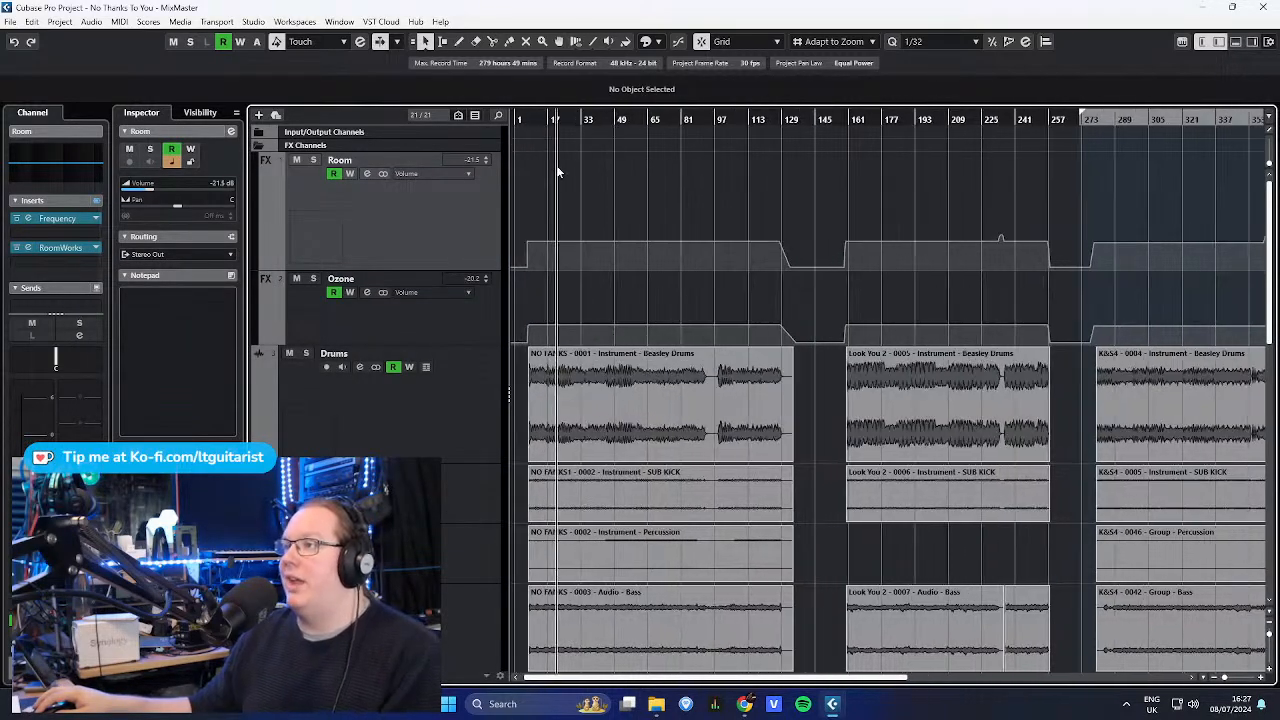
scroll(556, 167, "up", 3)
left_click_drag(574, 195, 804, 226)
scroll(820, 222, "down", 1)
key("s")
key("space")
- Examine the Room channel's volume automation at the end of the first song and the start of the second
scroll(932, 206, "up", 3)
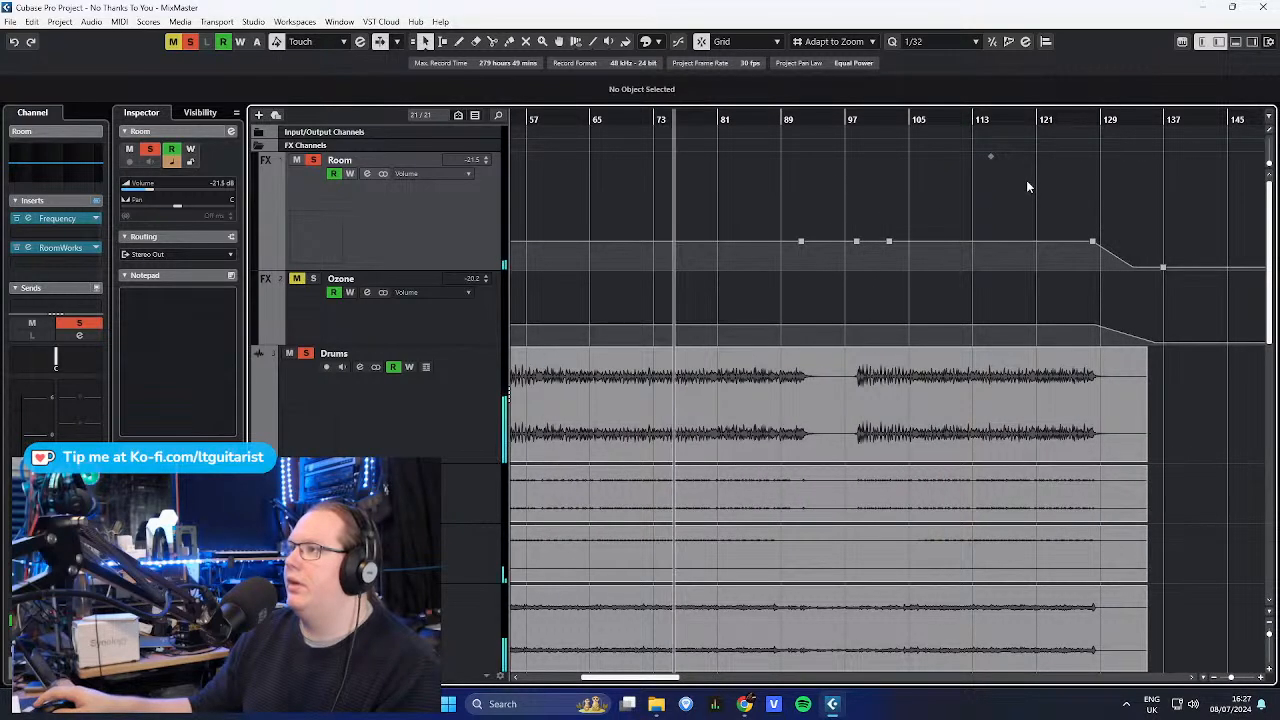
scroll(760, 233, "down", 2)
scroll(880, 178, "up", 3)
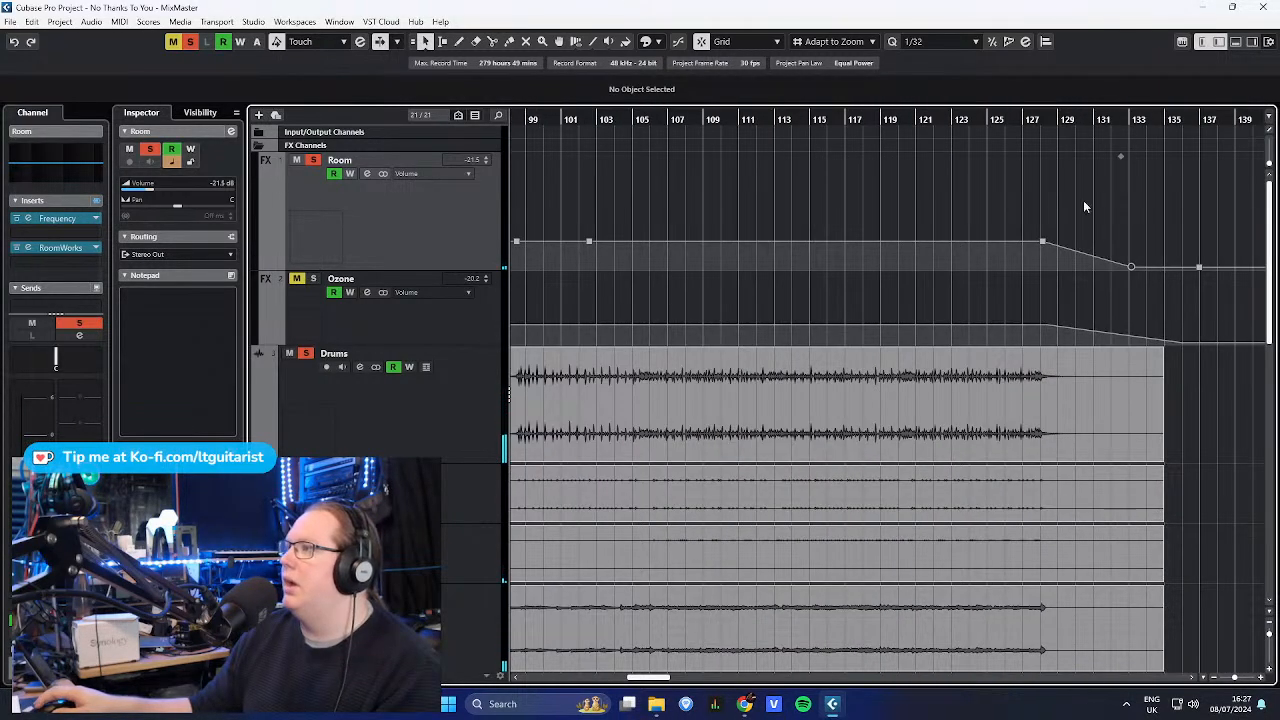
scroll(1071, 257, "down", 5)
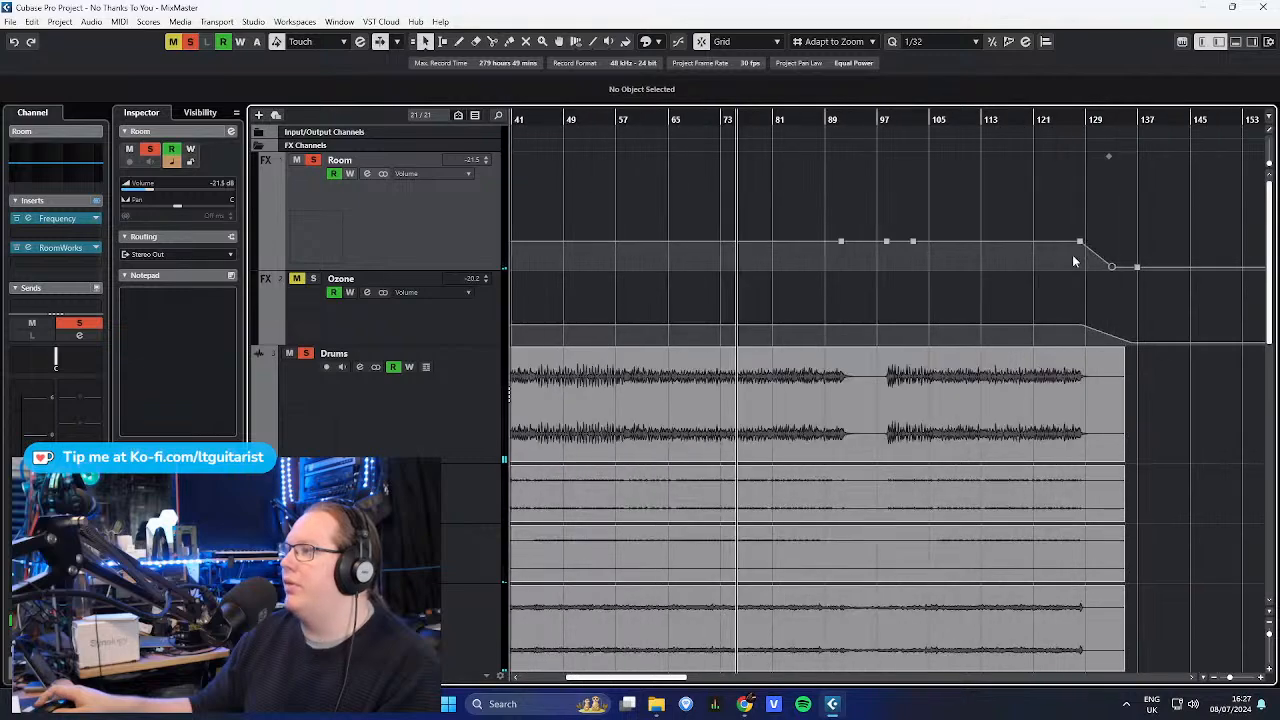
scroll(970, 226, "up", 6)
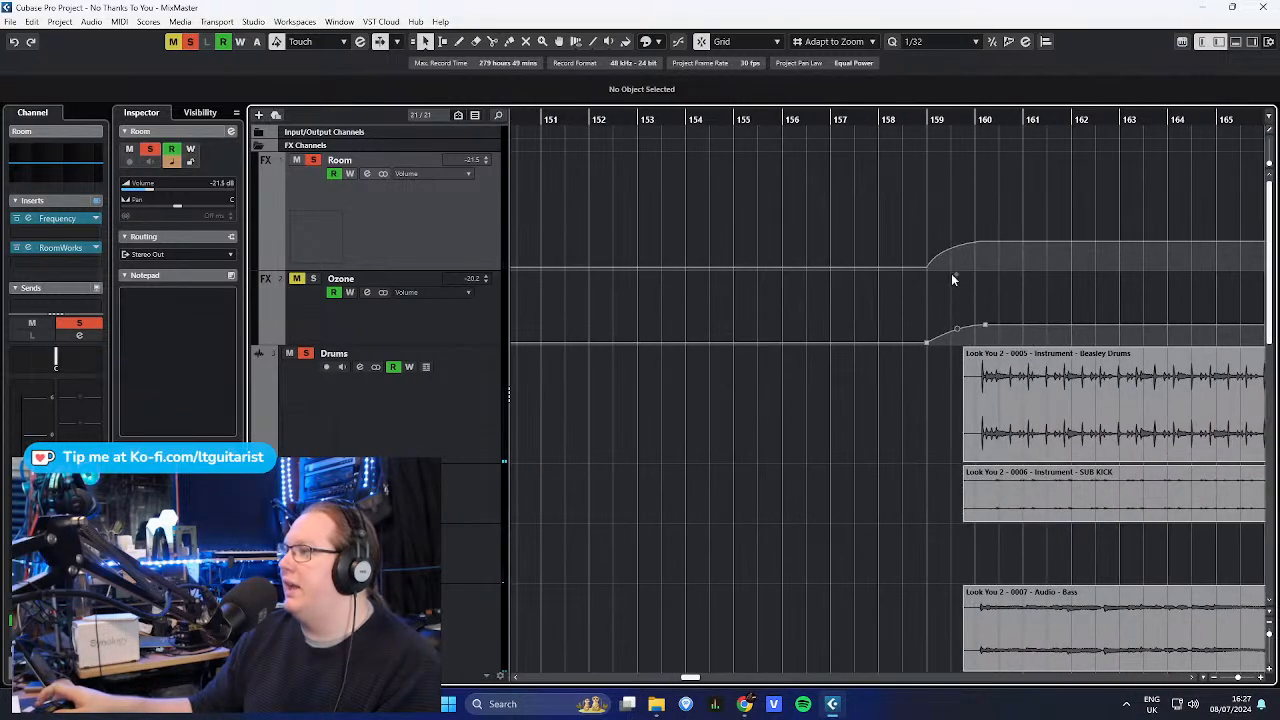
scroll(990, 258, "down", 6)
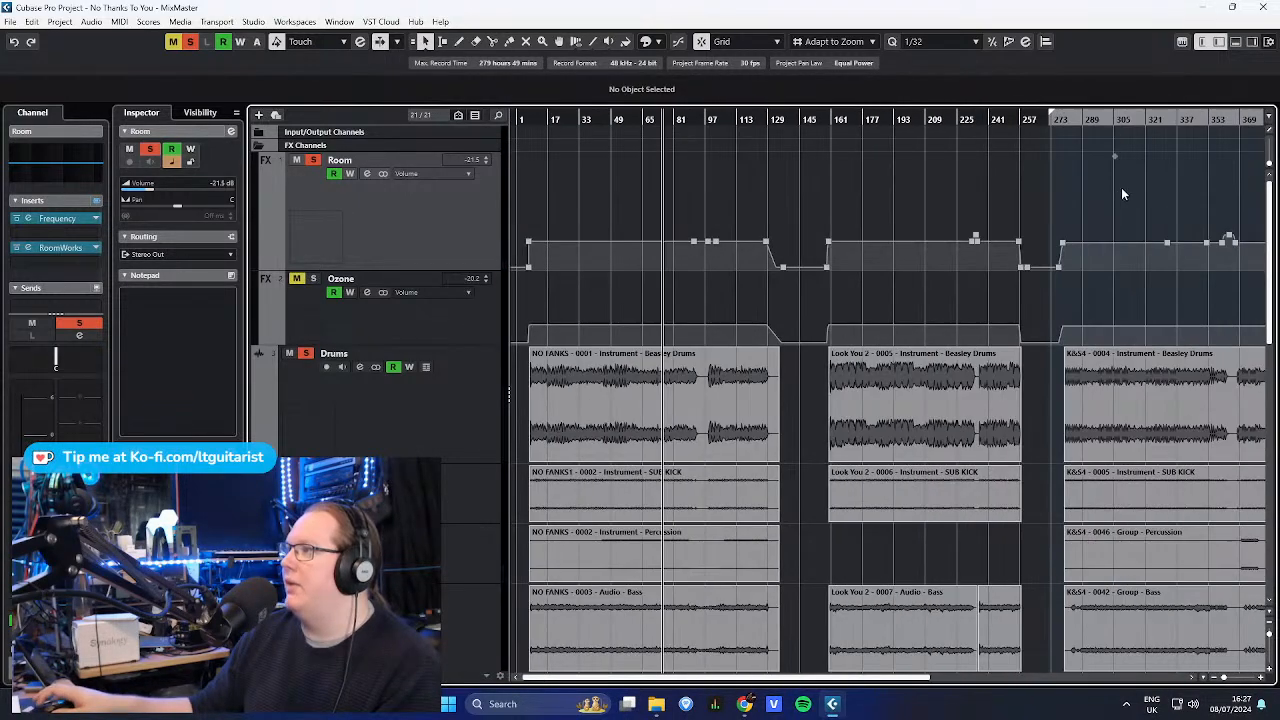
- Play the soloed Room channel through the volume automation rise at the second song's drum break, around bar 233
scroll(1015, 207, "up", 8)
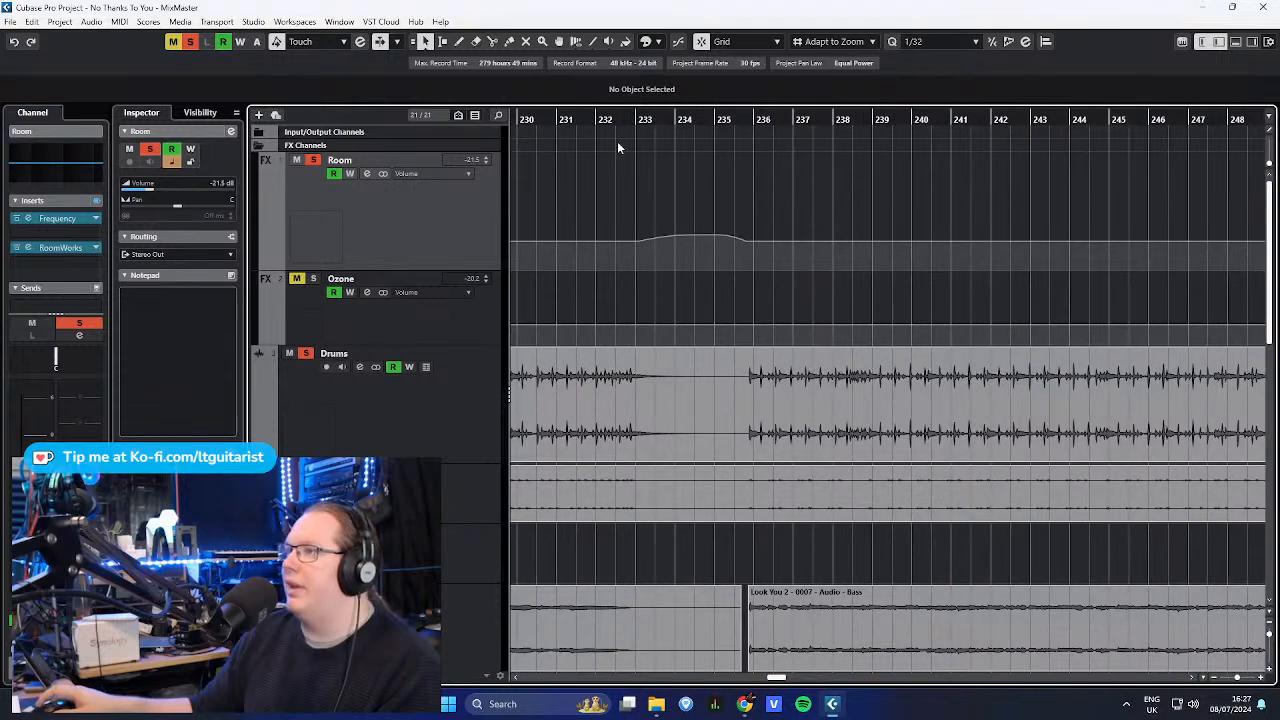
left_click_drag(645, 126, 607, 122)
key("space")
left_click(895, 182)
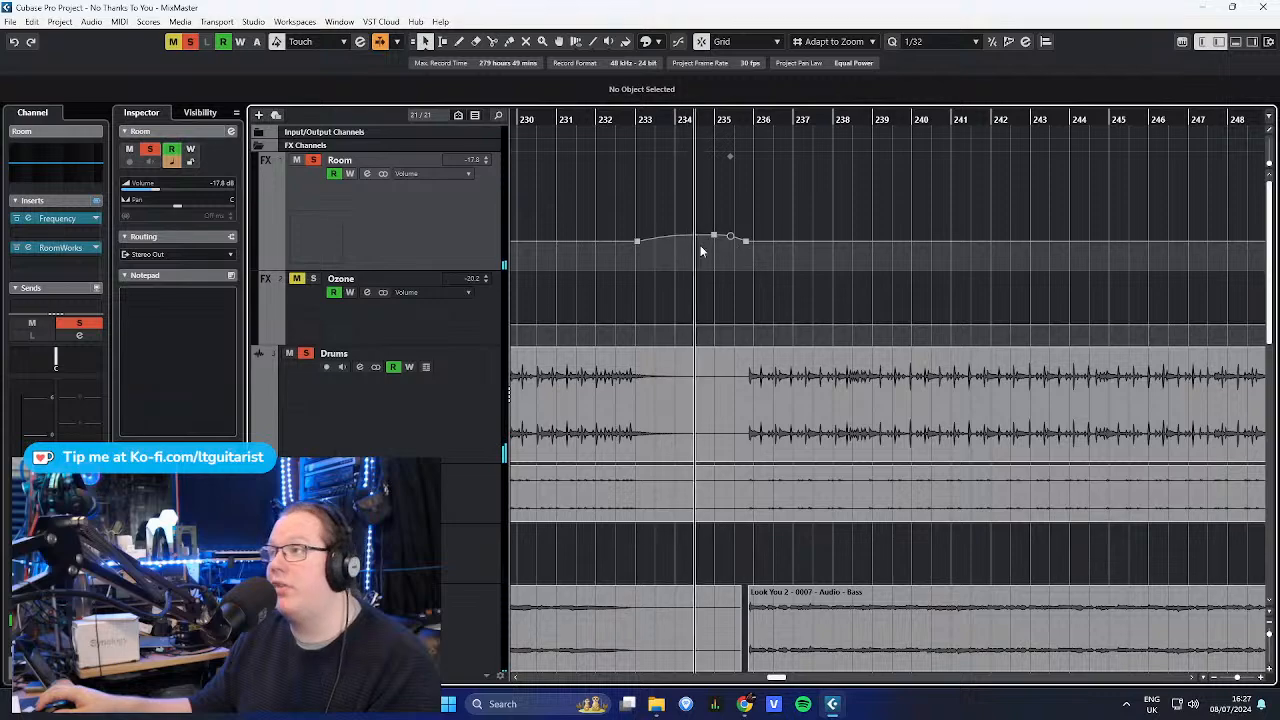
key("space")
- Play the soloed Room channel through the volume automation rise at the third song's drum break, around bar 361
scroll(740, 328, "down", 8)
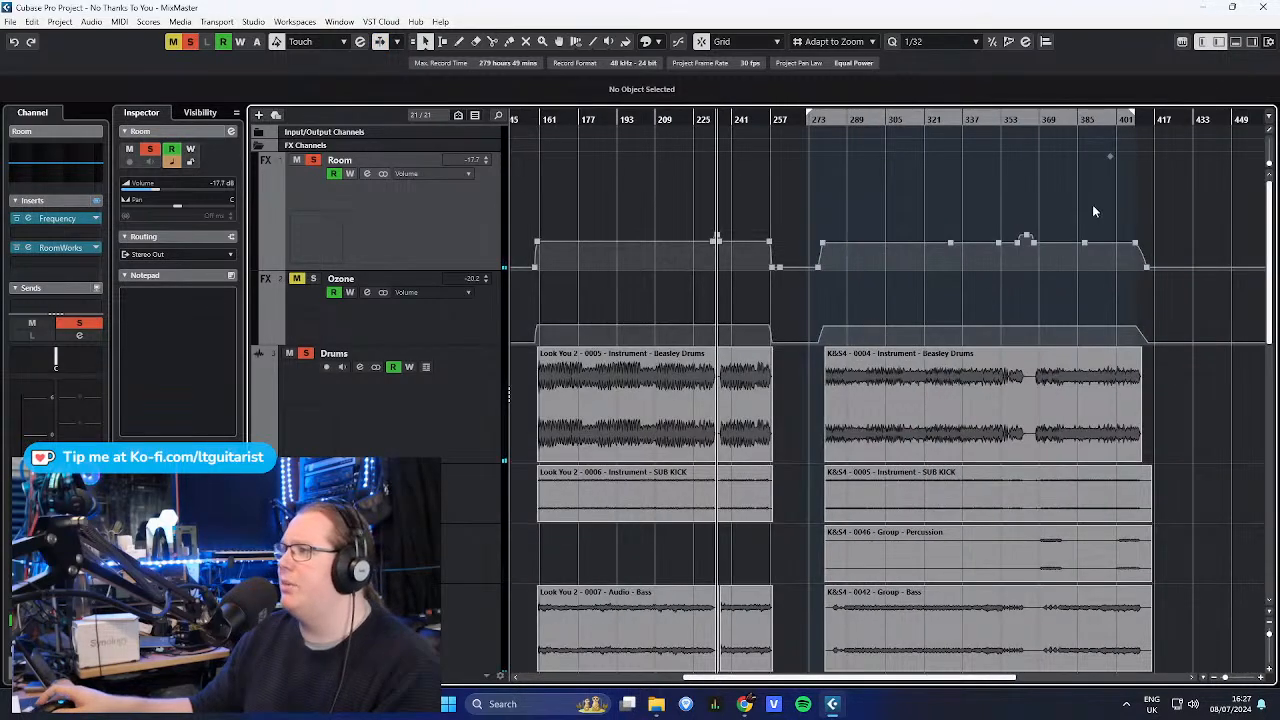
scroll(1066, 208, "up", 8)
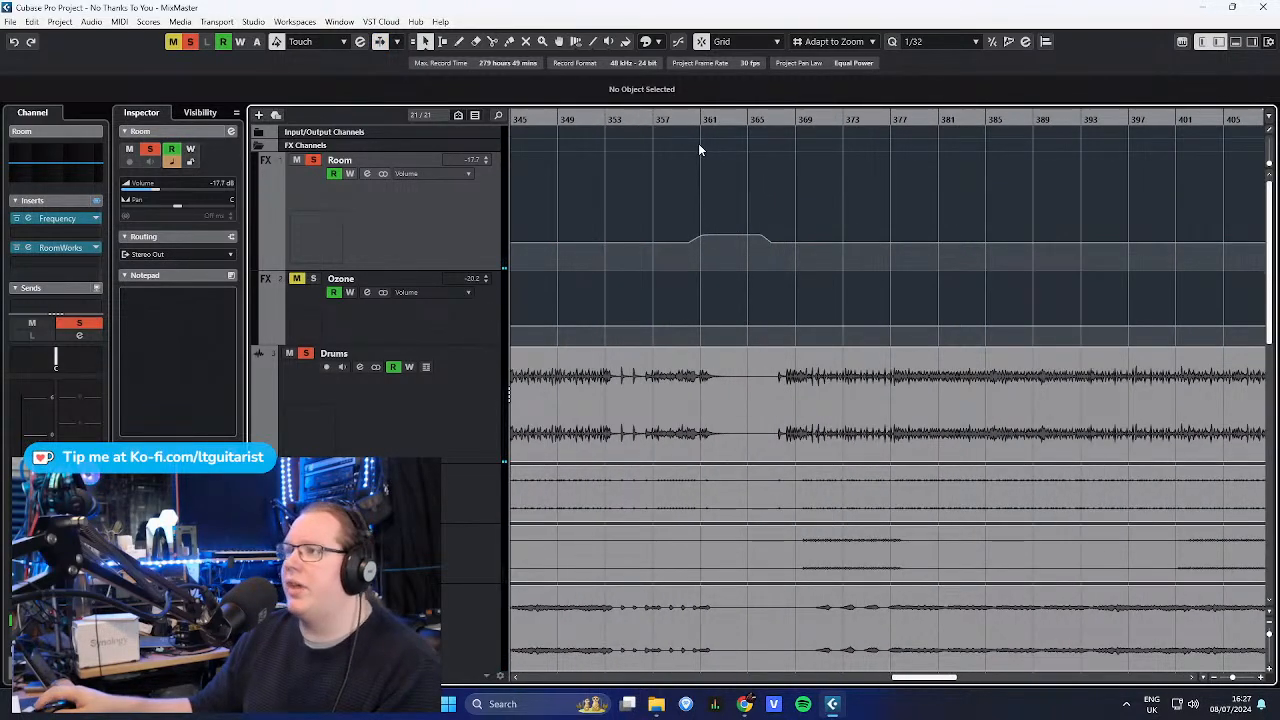
left_click(690, 122)
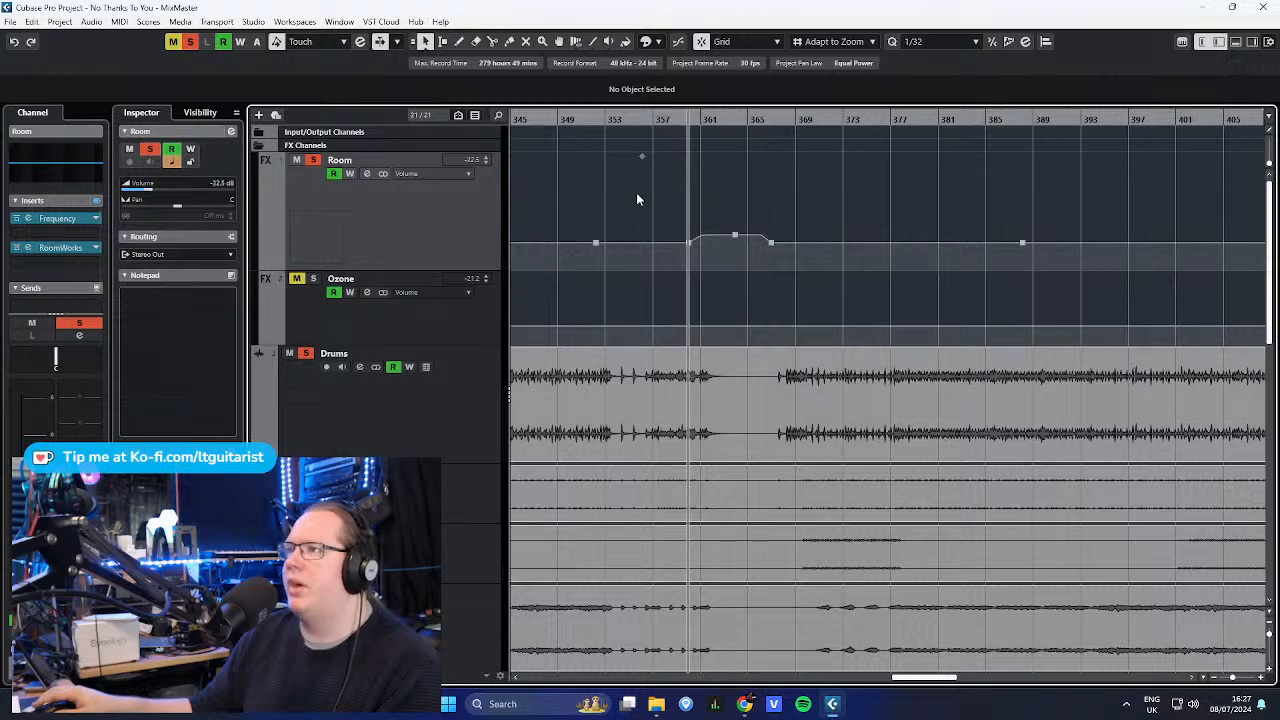
key("space")
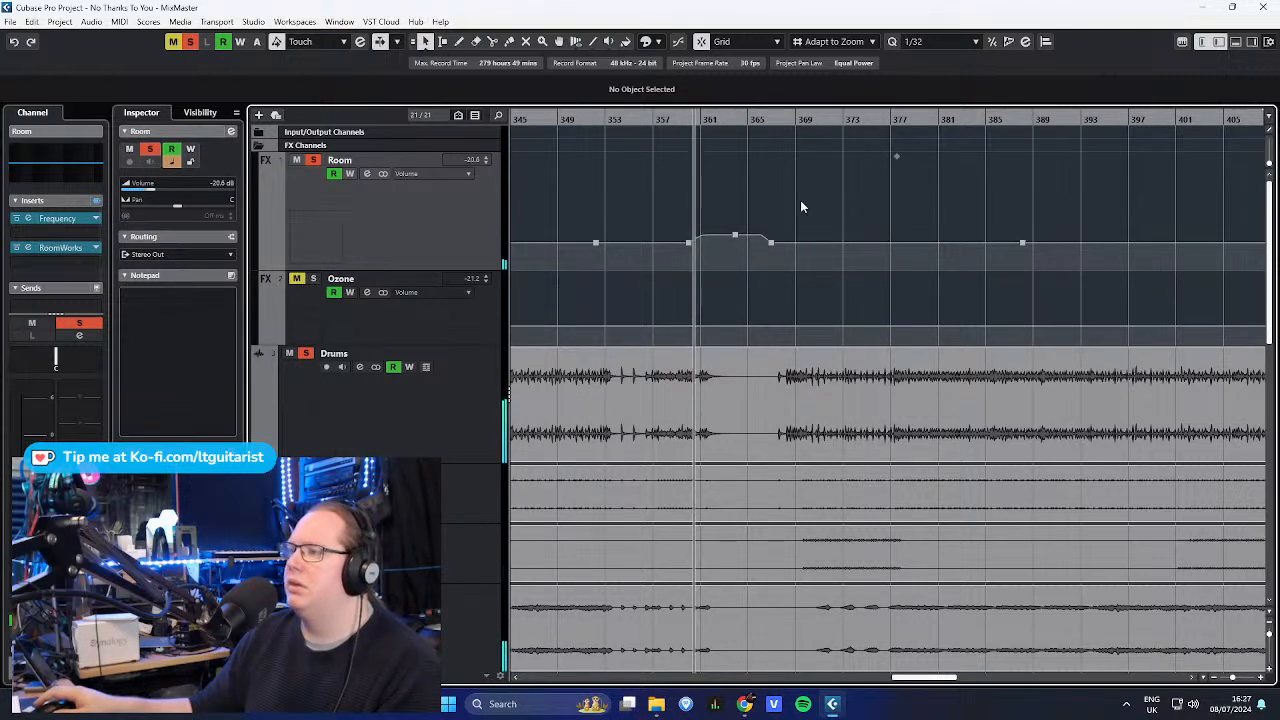
scroll(800, 205, "up", 3)
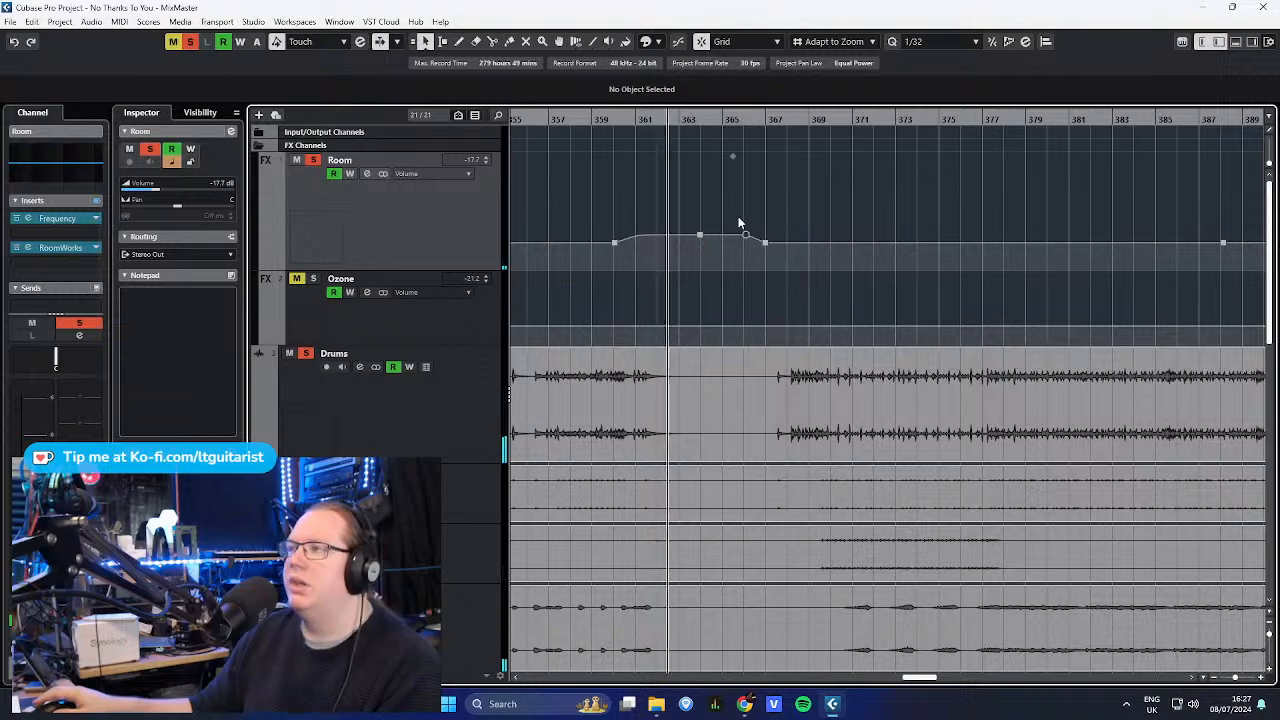
- Check the Room volume automation points between the first two songs in the full-project view, and unsolo the Room channel
scroll(726, 197, "down", 6)
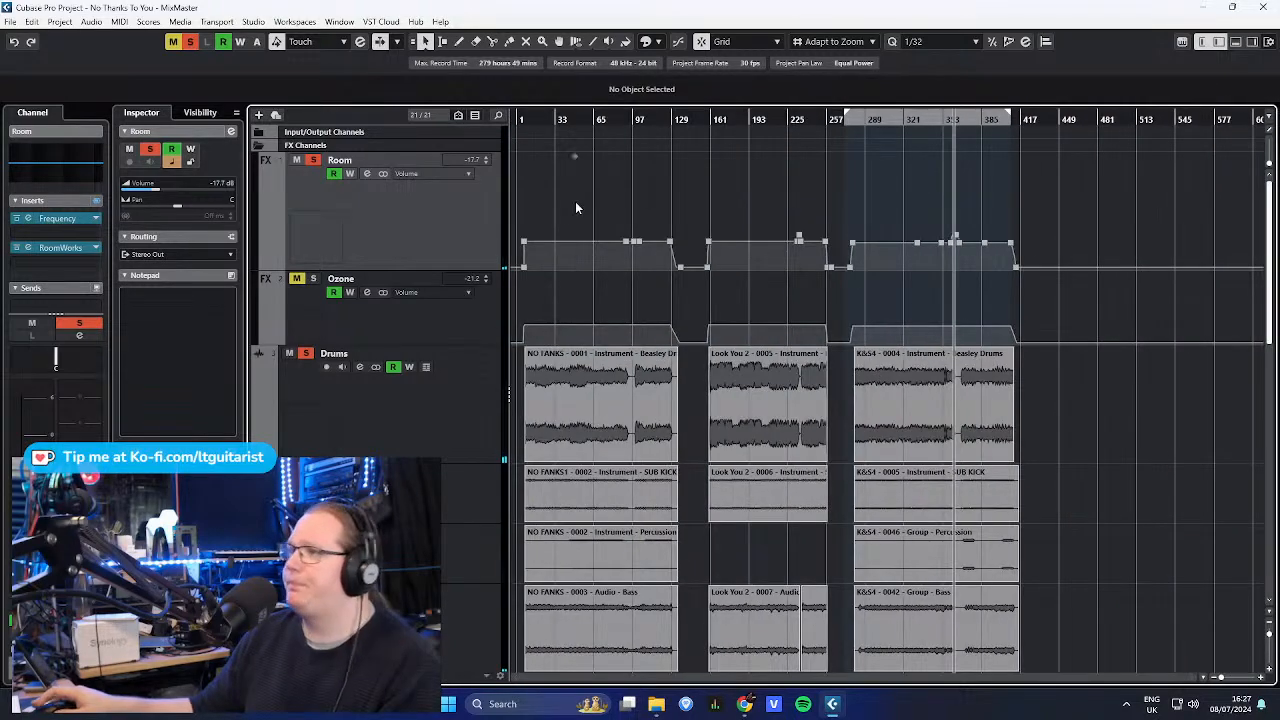
mouse_move(679, 277)
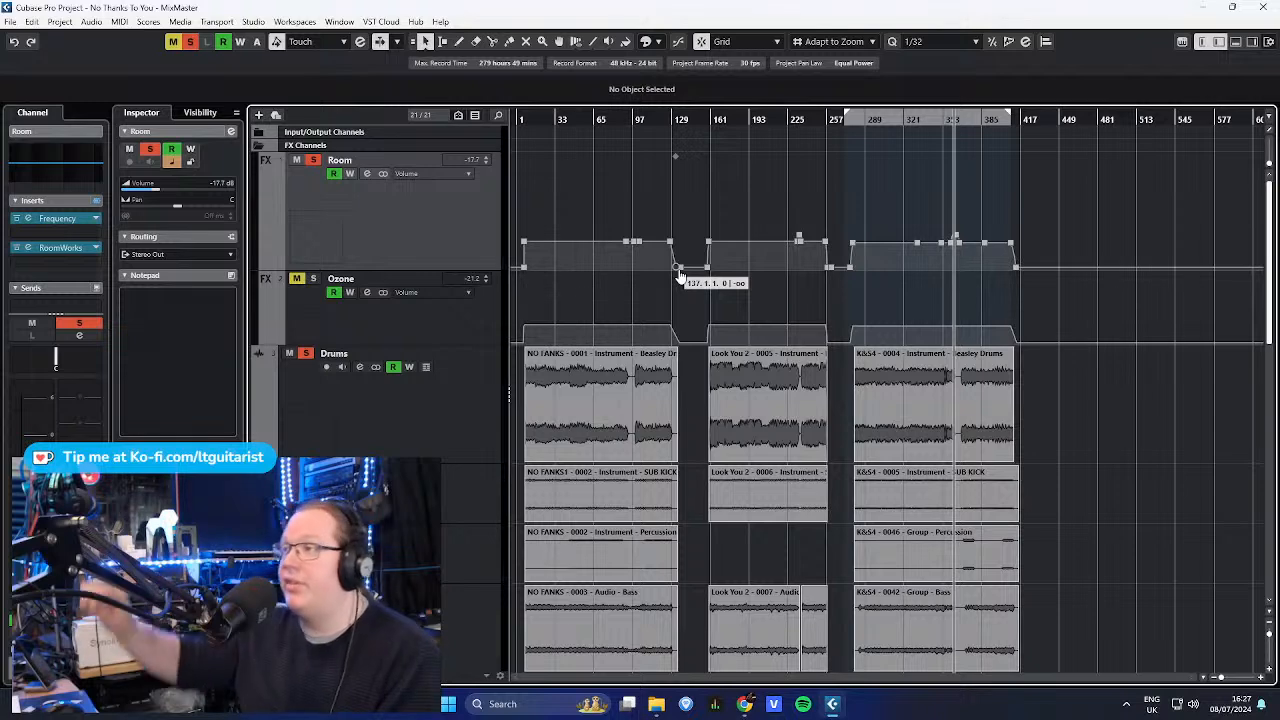
mouse_move(707, 262)
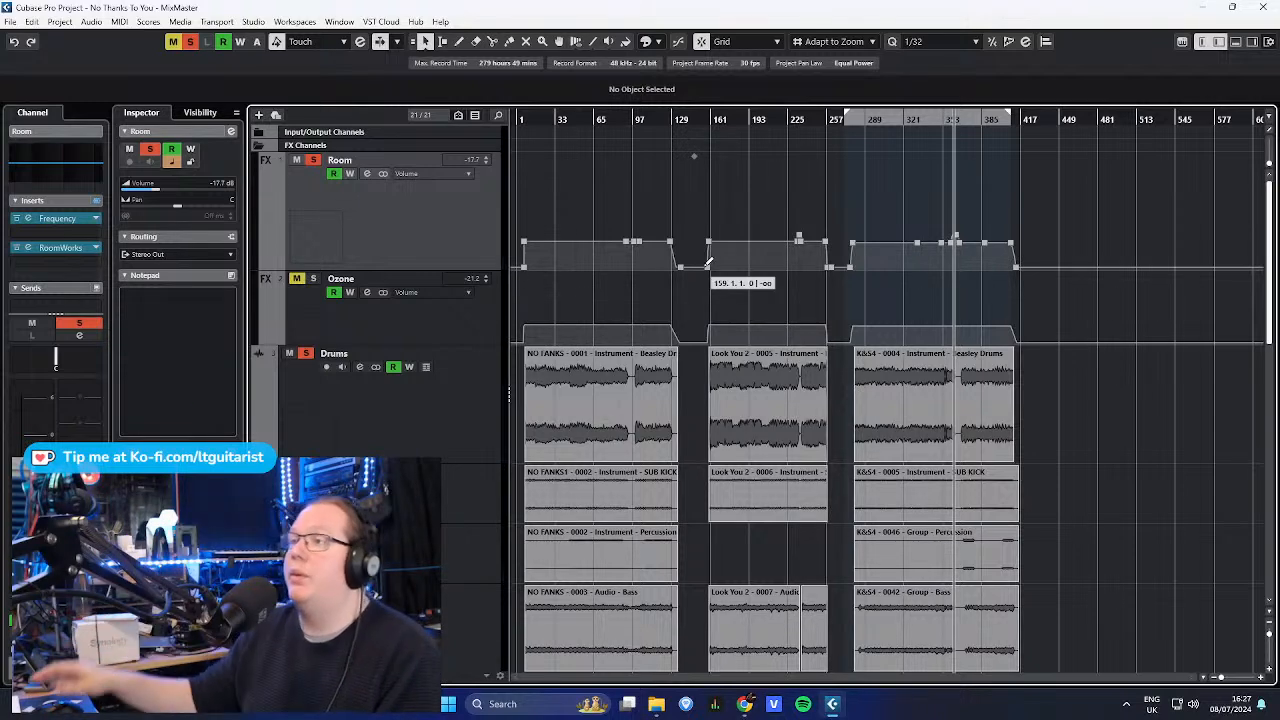
left_click(313, 161)
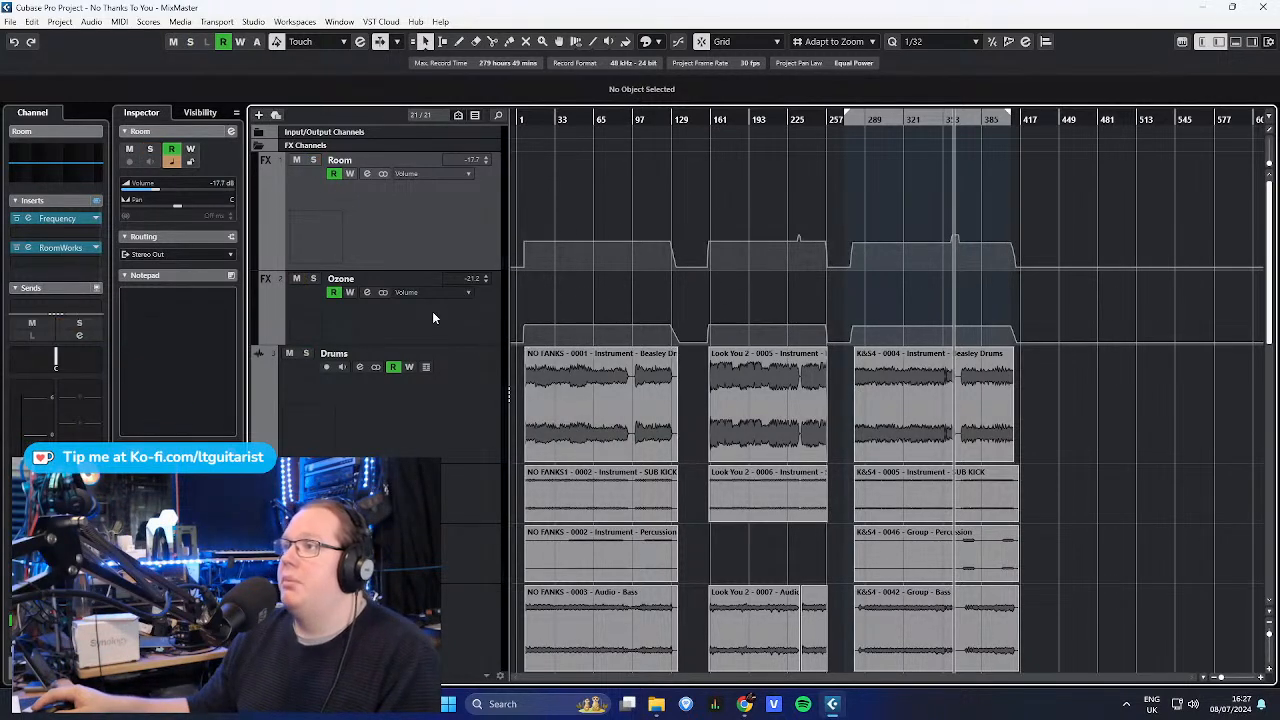
- Select the Ozone channel, place the playhead in the first song, and open the channel's Ozone 10 insert
left_click(463, 338)
left_click(598, 119)
left_click(55, 222)
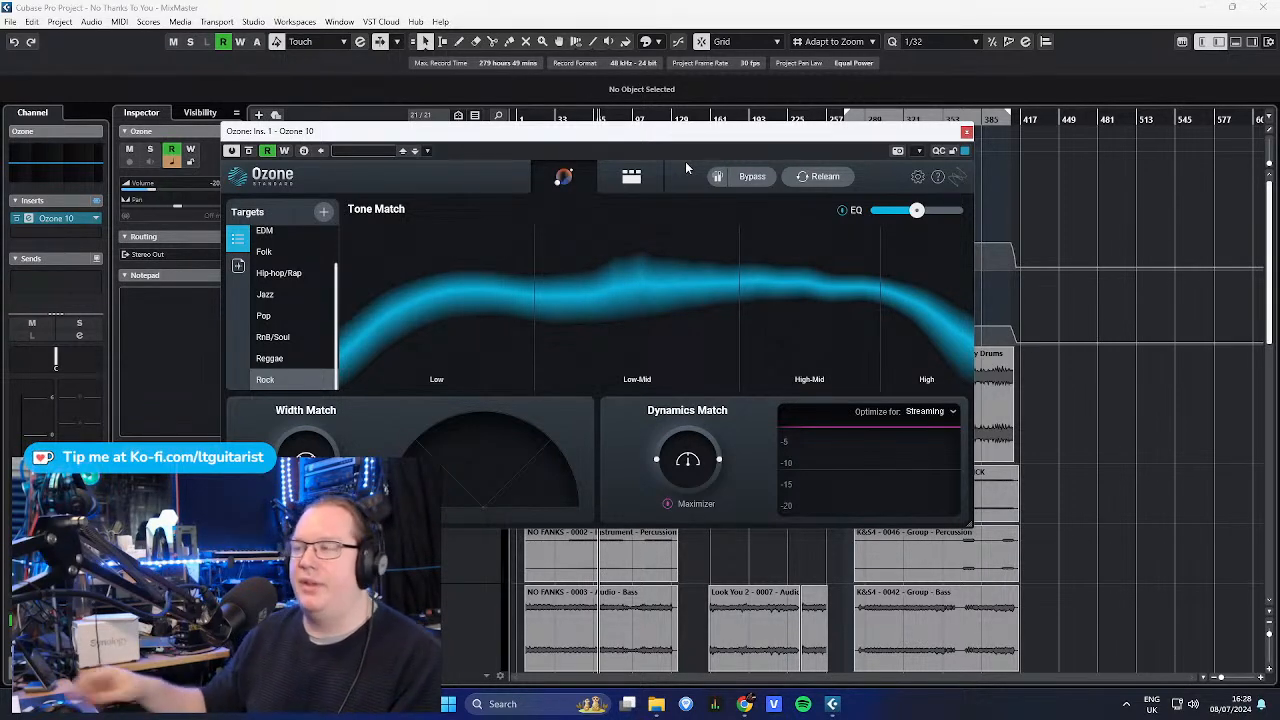
- Look through the Tone Match target genres in Ozone 10 and move the plug-in window clear of the track names
scroll(265, 320, "up", 3)
scroll(265, 320, "down", 3)
left_click_drag(619, 137, 649, 125)
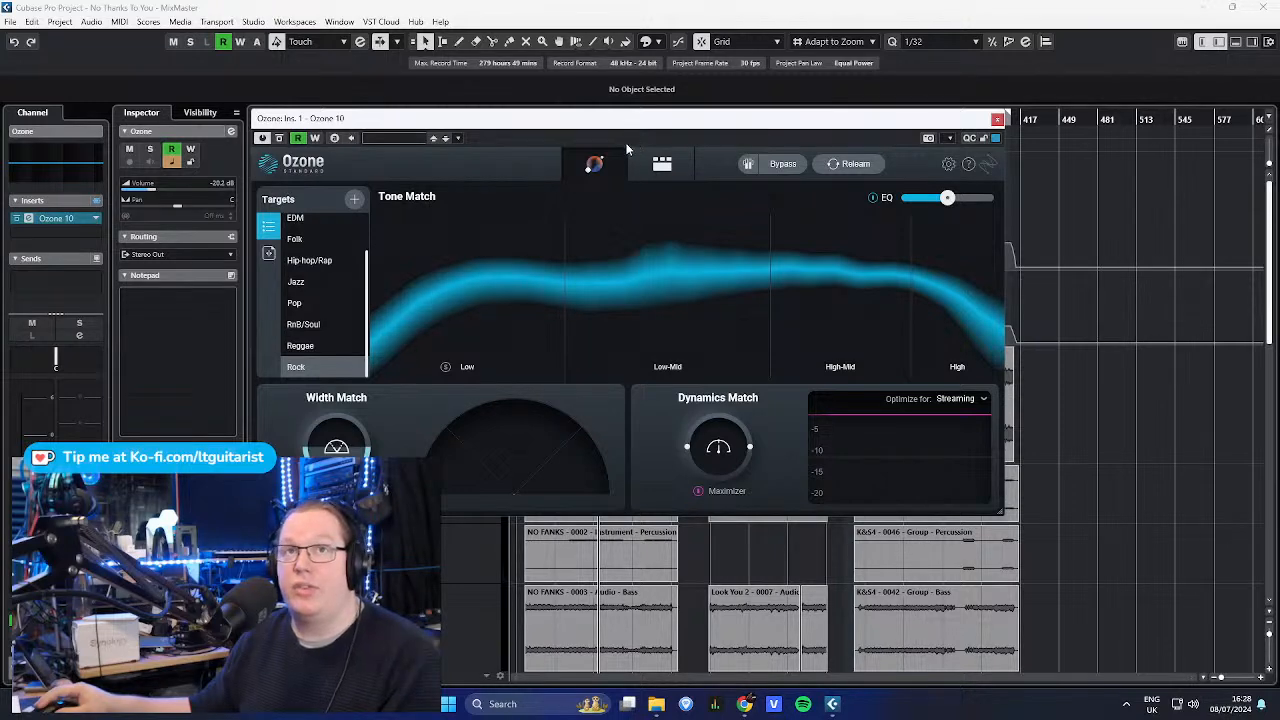
left_click_drag(810, 117, 927, 126)
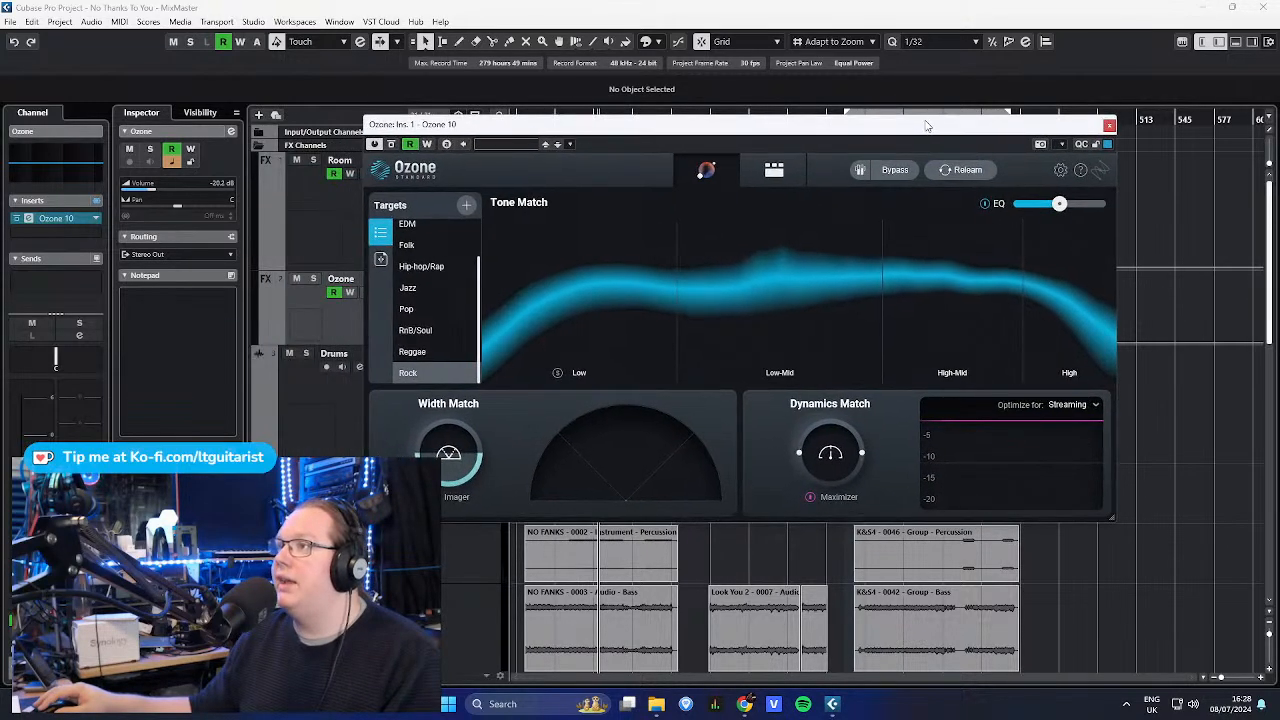
- Close the Ozone 10 insert and place the playhead around bar 46 in the first song
left_click(1109, 126)
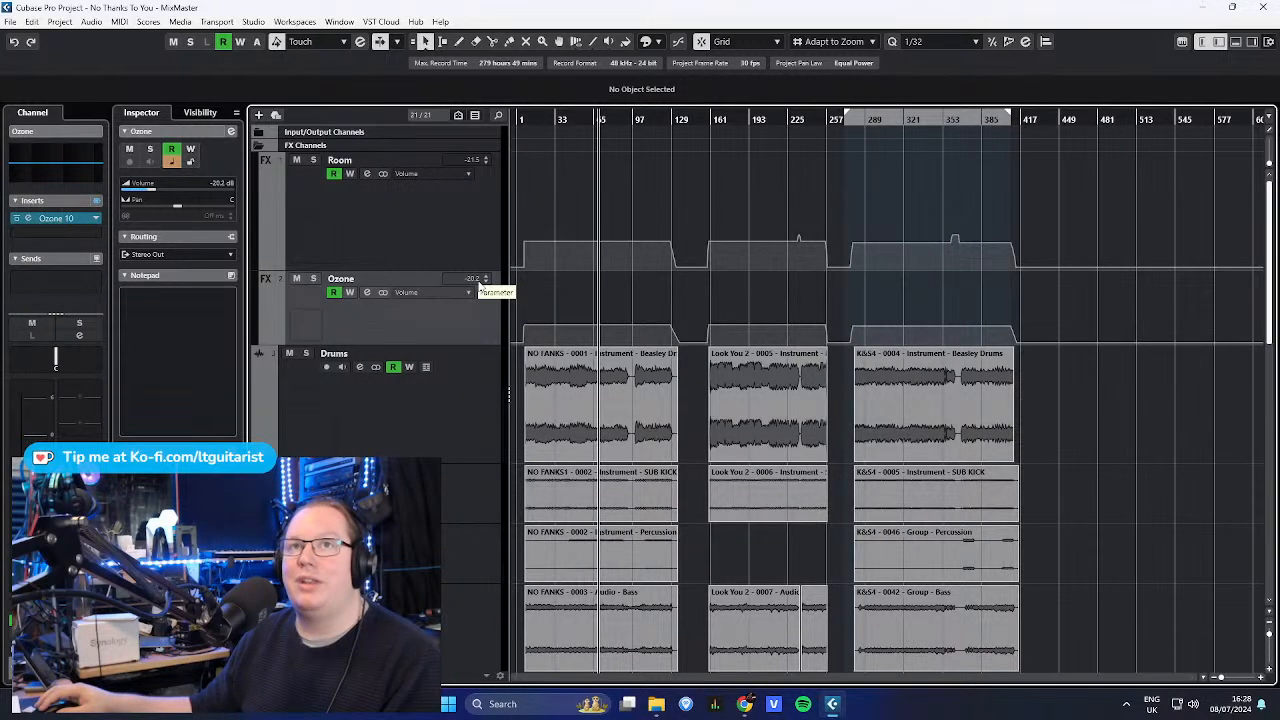
mouse_move(522, 119)
left_mouse_down()
mouse_move(514, 149)
mouse_move(601, 171)
mouse_move(615, 190)
mouse_move(637, 167)
mouse_move(998, 121)
mouse_move(1199, 131)
mouse_move(698, 168)
mouse_move(693, 152)
mouse_move(531, 119)
left_mouse_up()
left_click_drag(640, 119, 600, 113)
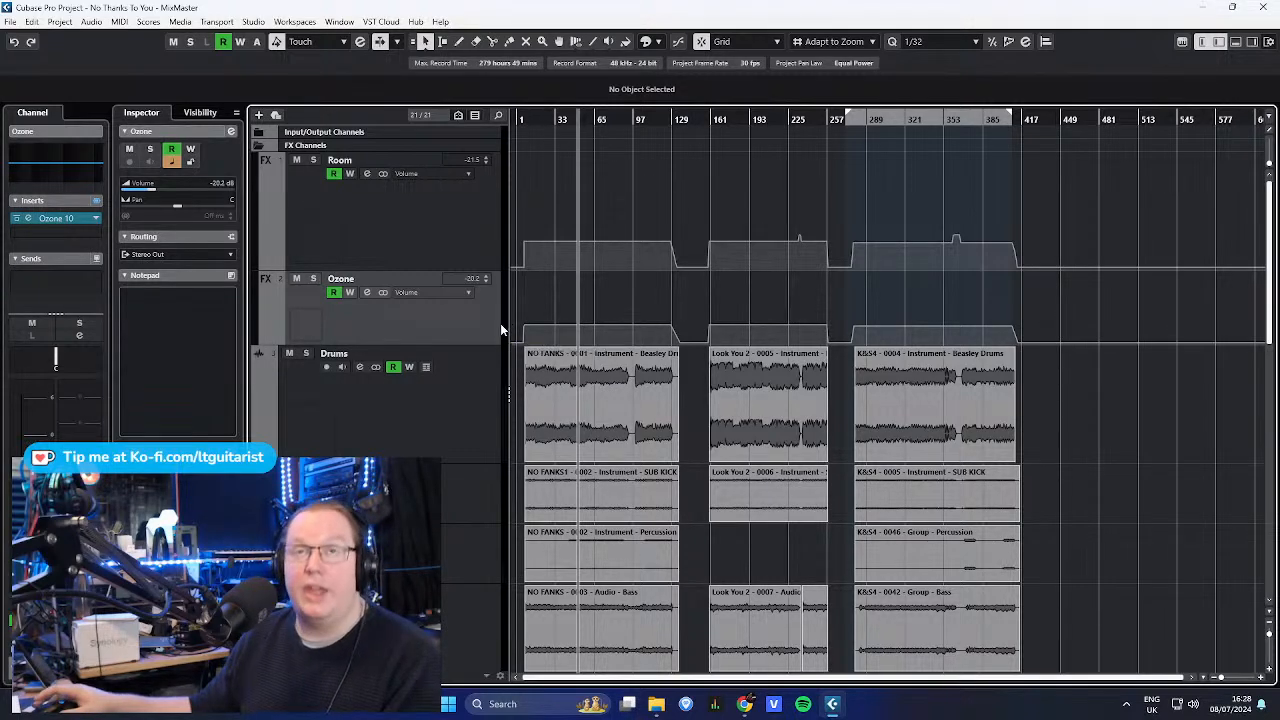
left_click(478, 260)
left_click(448, 309)
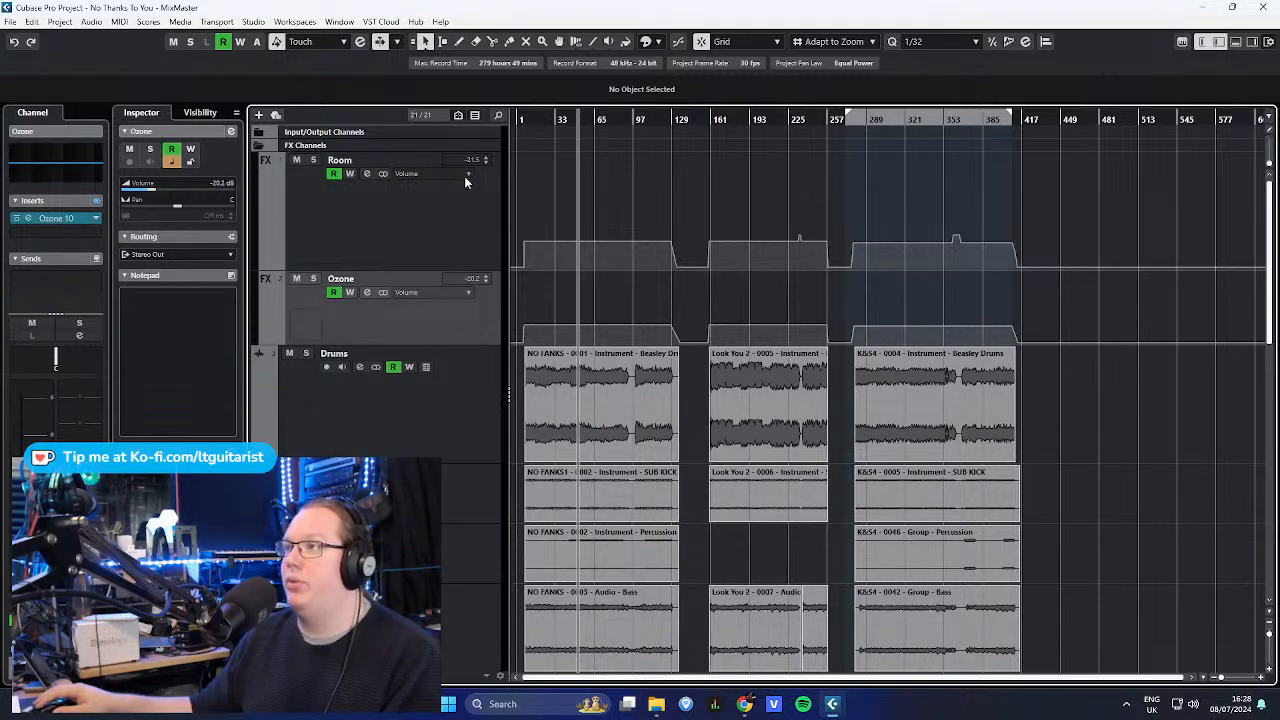
- Collapse the FX Channels folder, expand the Input/Output Channels folder and select the Stereo Out channel
scroll(620, 400, "down", 10)
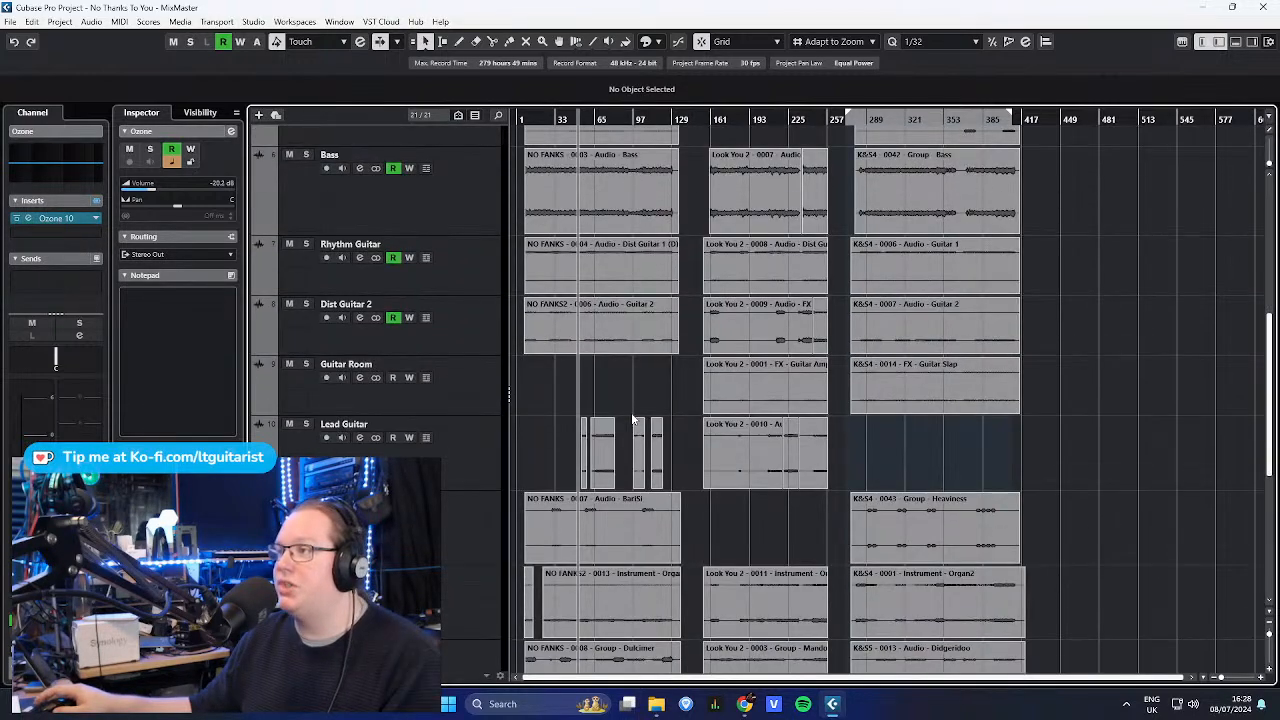
scroll(631, 412, "up", 10)
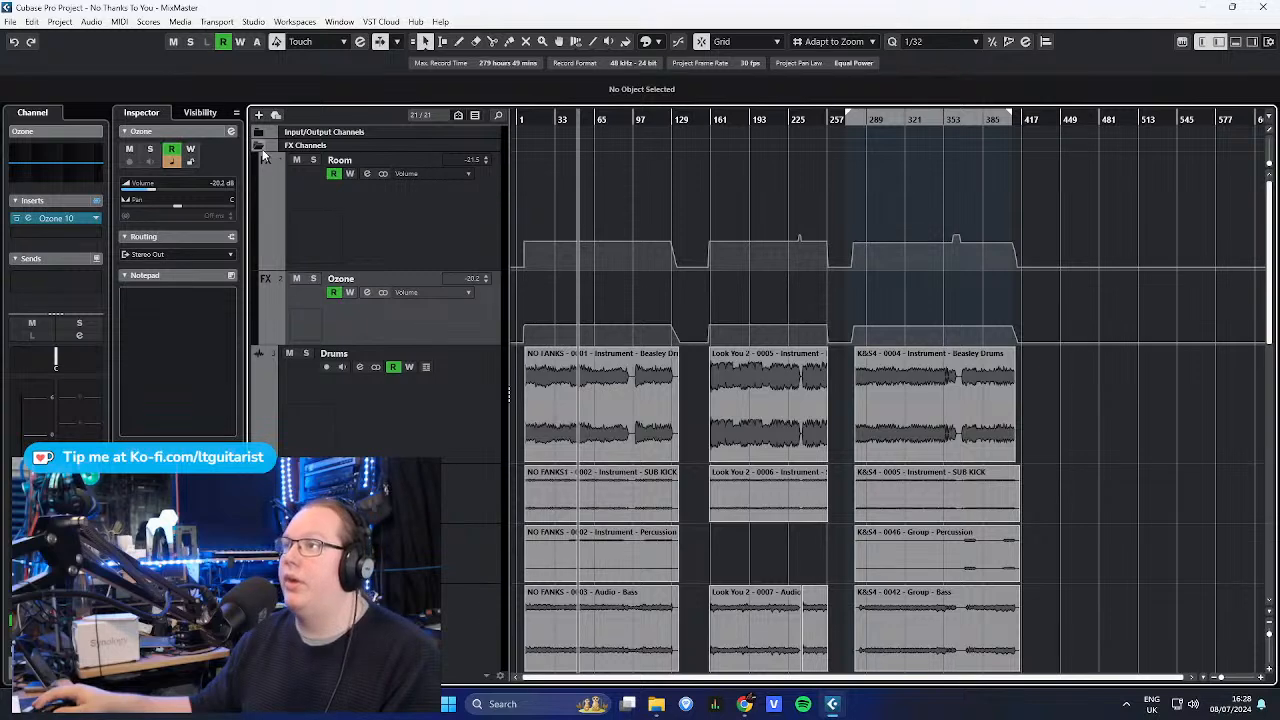
left_click(259, 145)
left_click(258, 131)
left_click(490, 166)
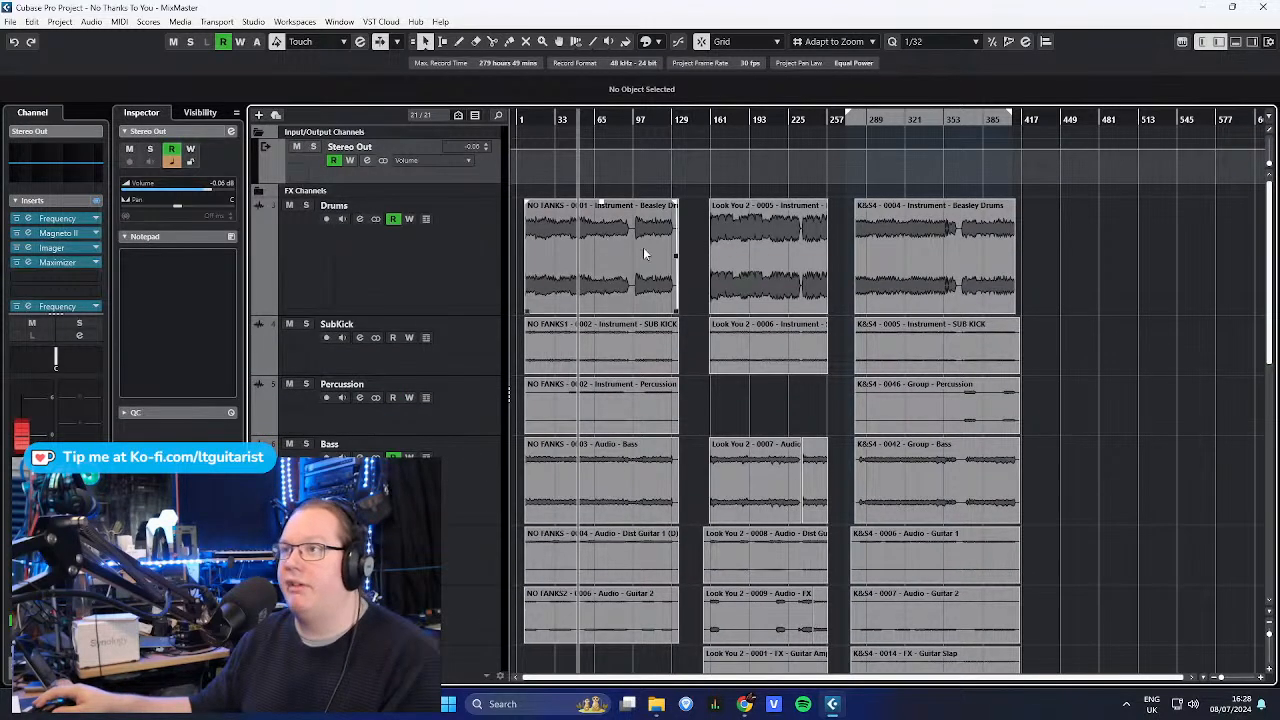
- Inspect the EQ curve and preset of the Stereo Out's first Frequency insert, and close its window
left_click(69, 218)
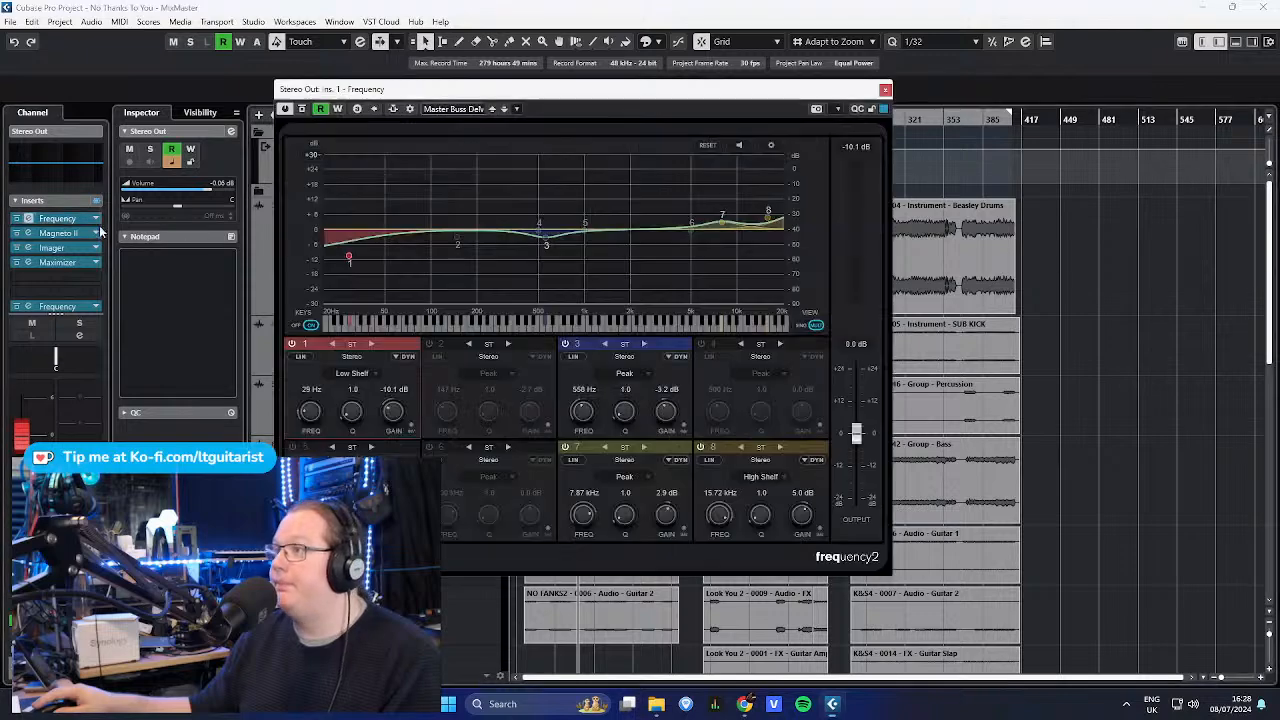
left_click_drag(532, 92, 570, 96)
left_click(491, 112)
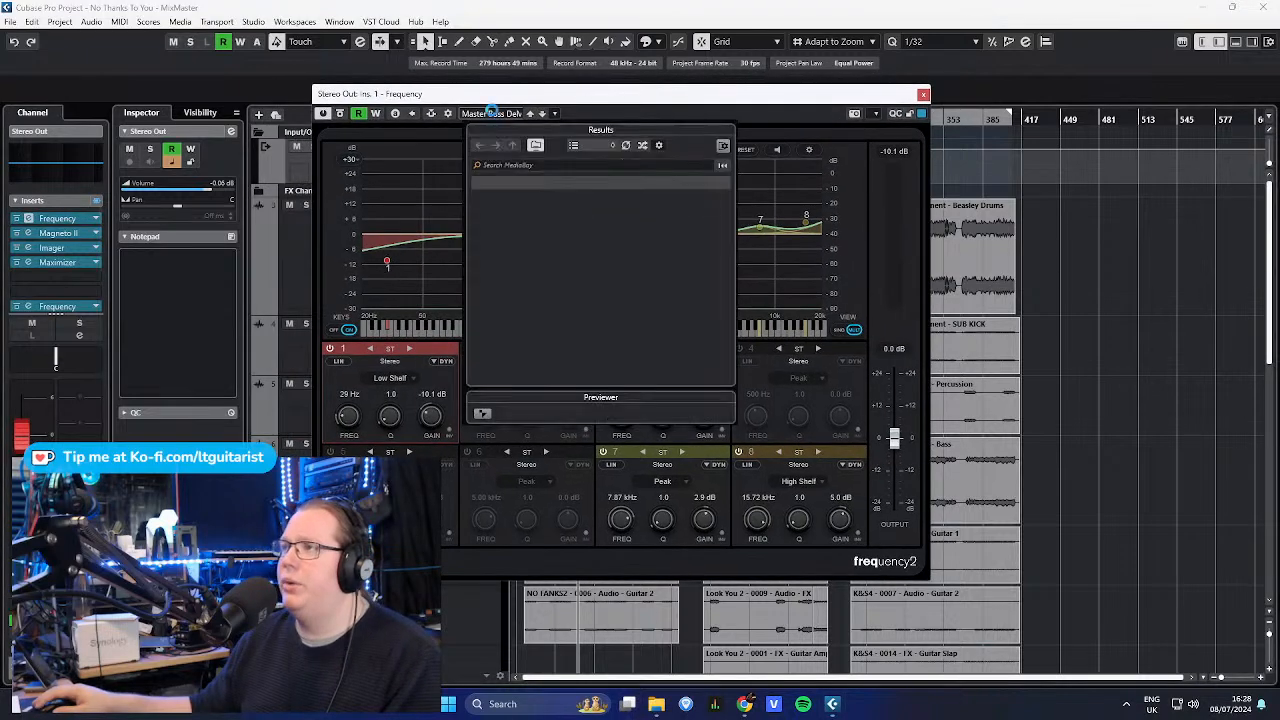
left_click(817, 136)
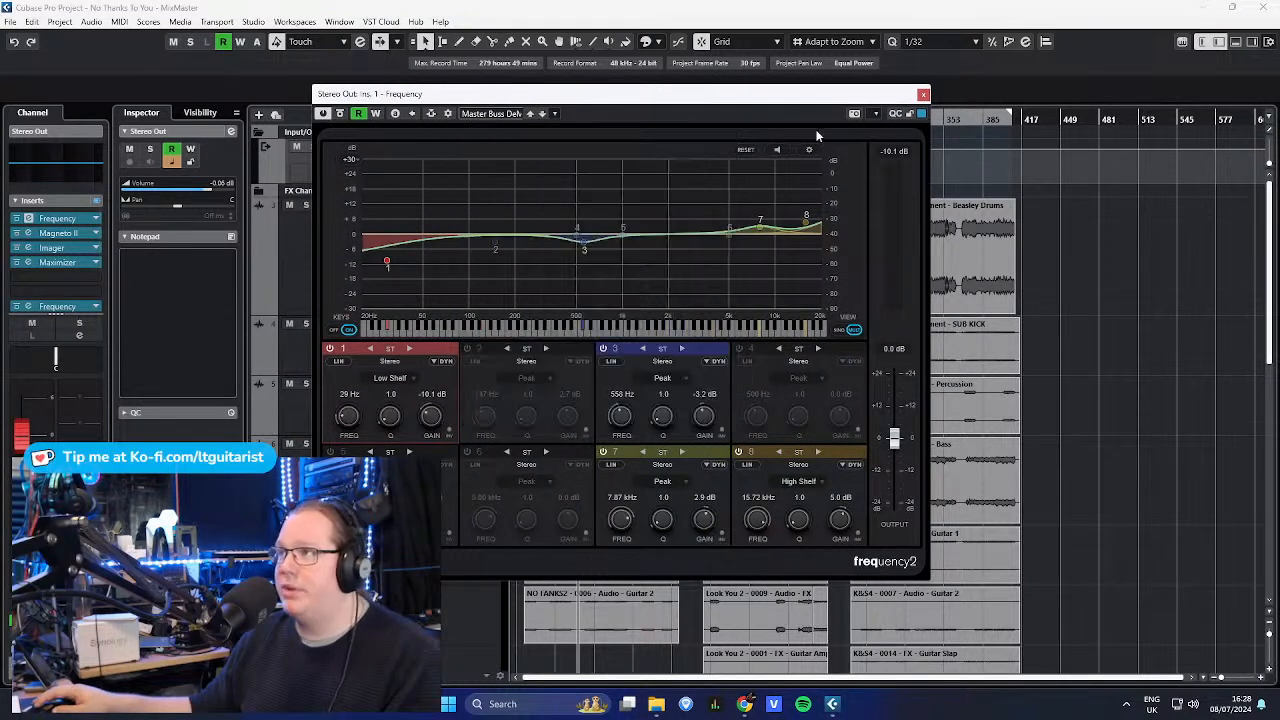
left_click(923, 95)
- Inspect the settings and preset of the Stereo Out's Magneto II insert, and close its window
left_click(66, 233)
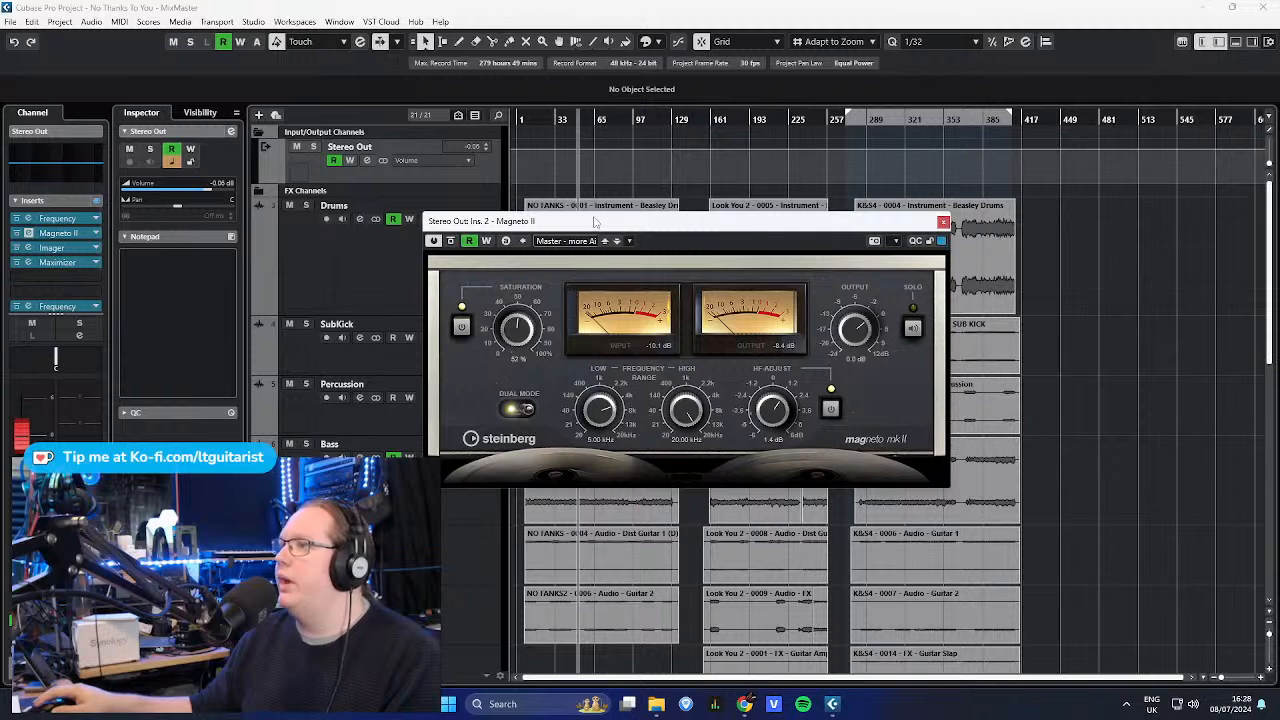
left_click_drag(593, 222, 598, 221)
left_click(569, 240)
left_click(846, 277)
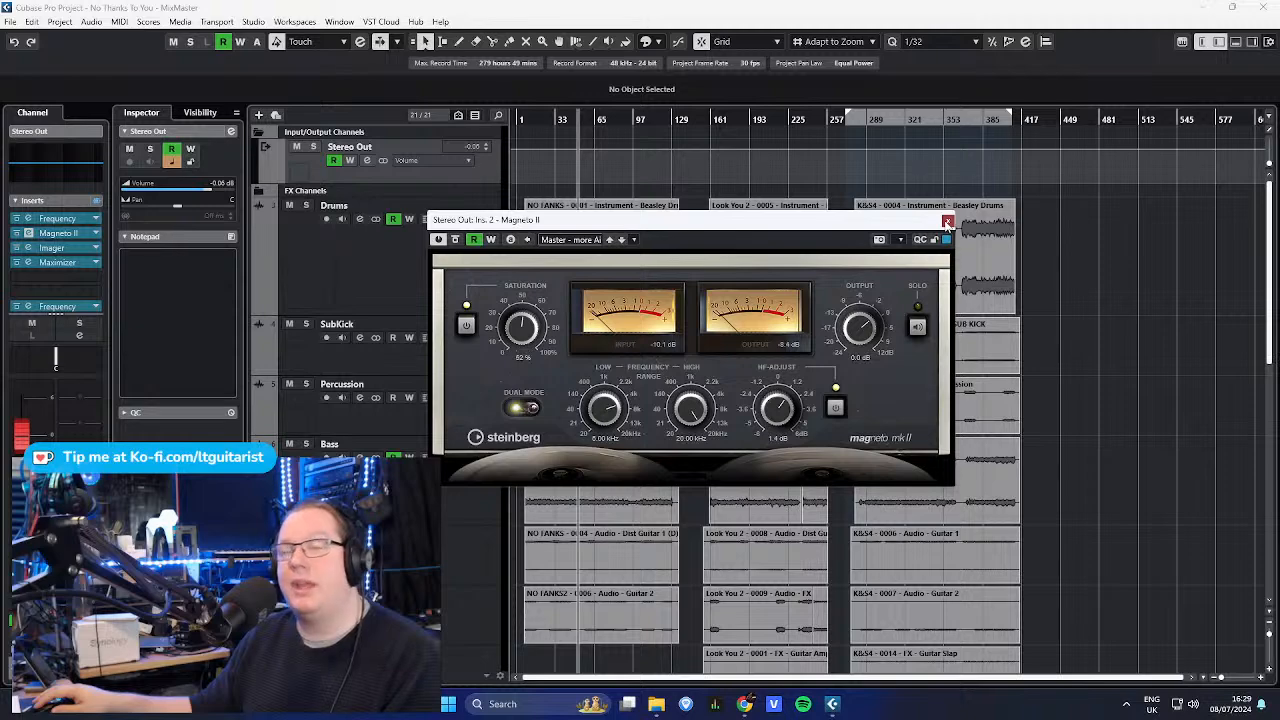
left_click(948, 222)
- Inspect the Stereo Out's Imager insert, its 4 Bands - Expanded Wideness preset and its band widths, and close its window
left_click(52, 247)
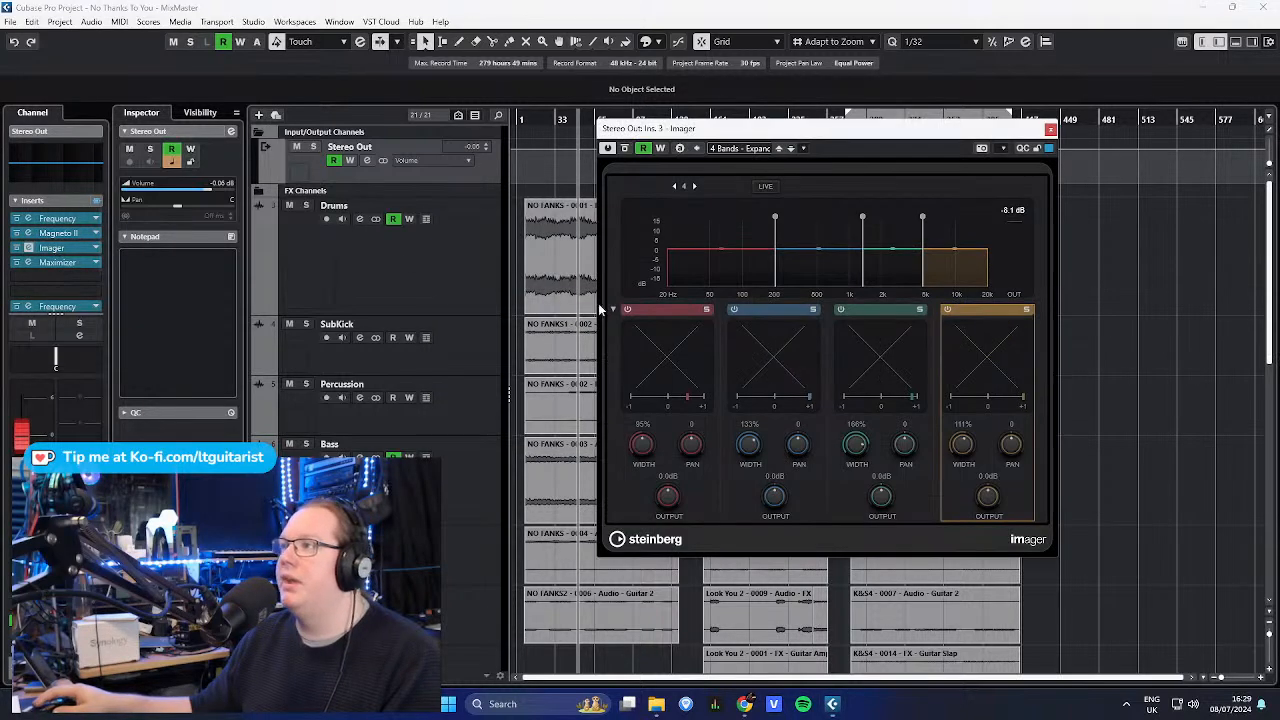
left_click_drag(822, 146, 681, 131)
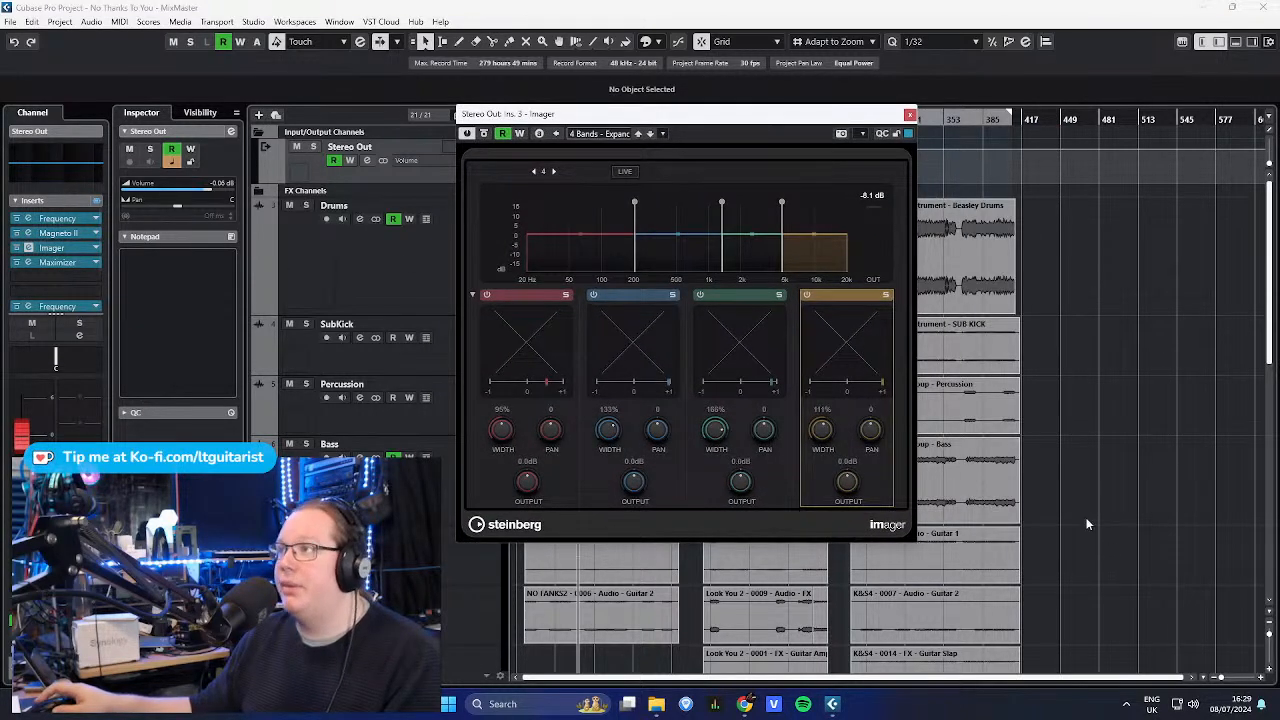
left_click(607, 134)
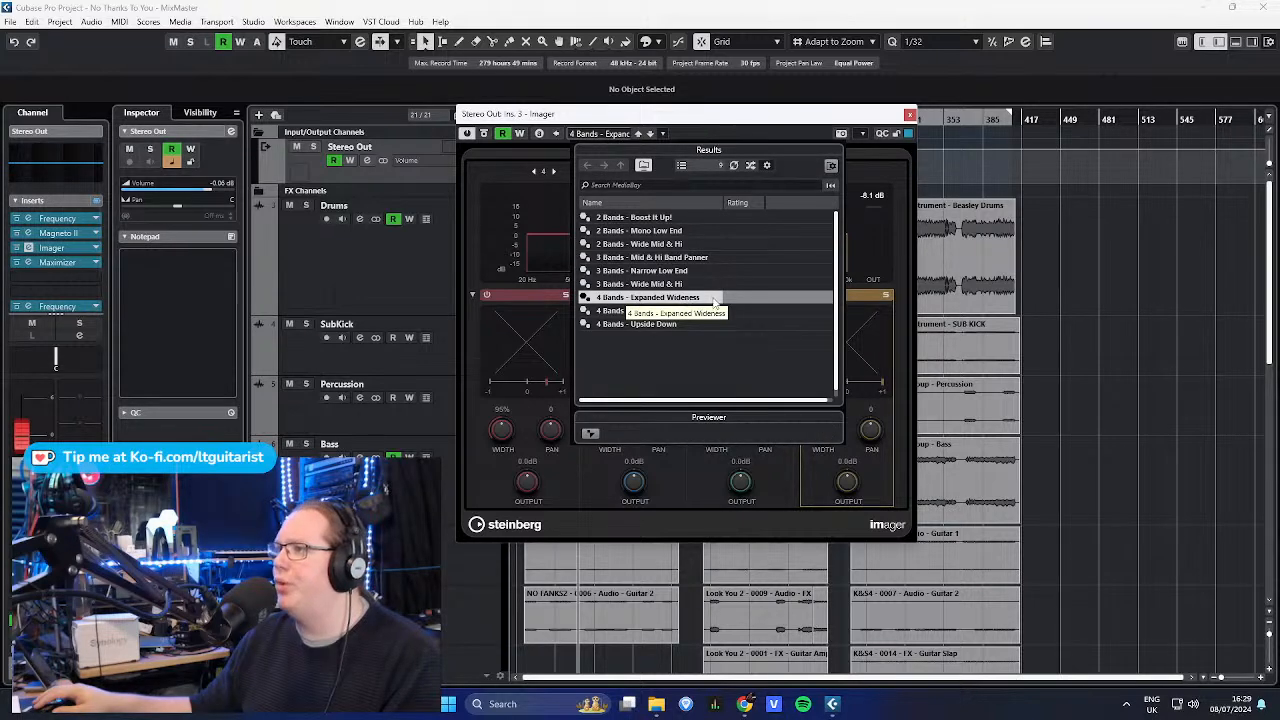
left_click(712, 134)
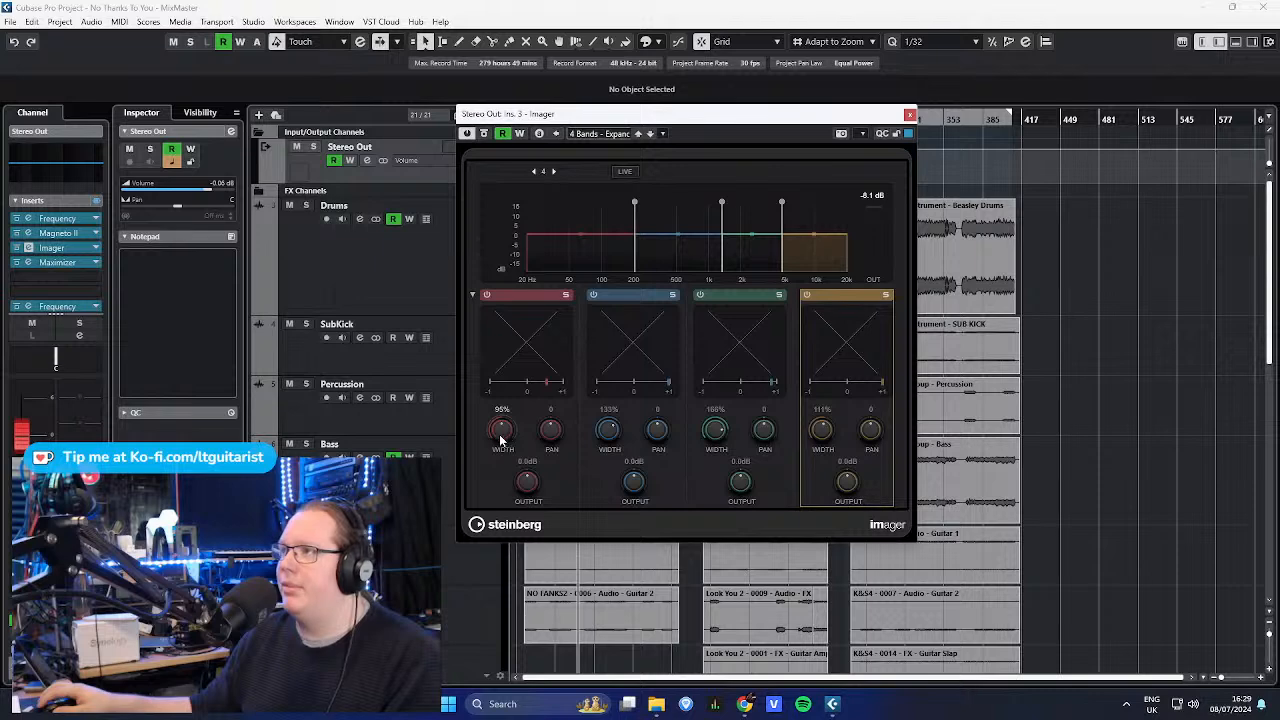
left_click(908, 115)
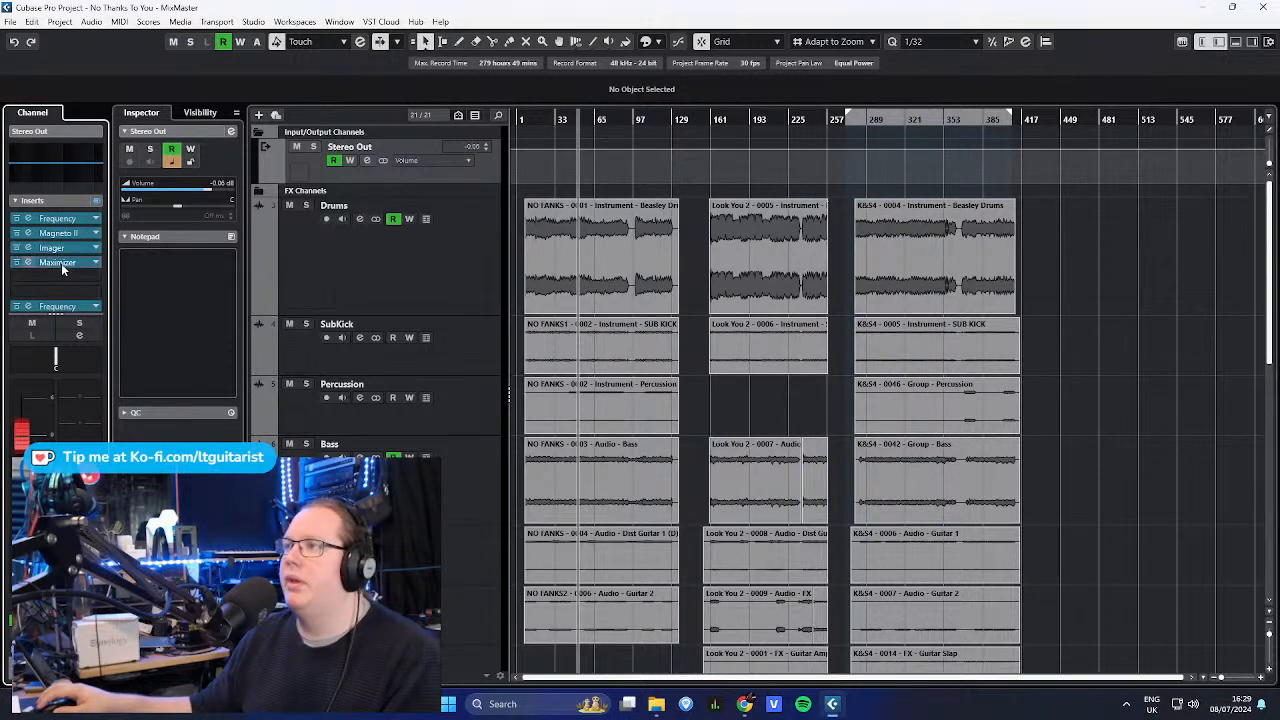
- Open the Stereo Out's Maximizer insert, and check the Frequency EQ in insert slot 7 before closing that EQ
left_click_drag(1275, 102, 856, 211)
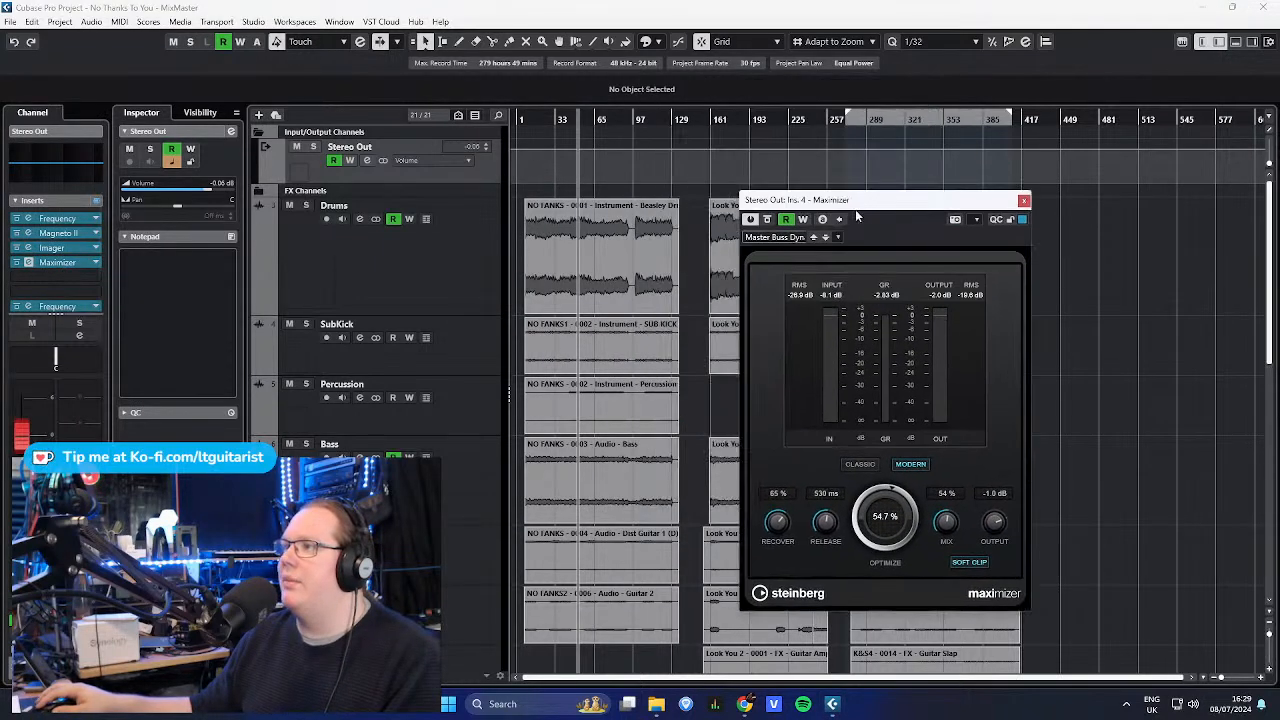
scroll(46, 273, "down", 2)
left_click(57, 267)
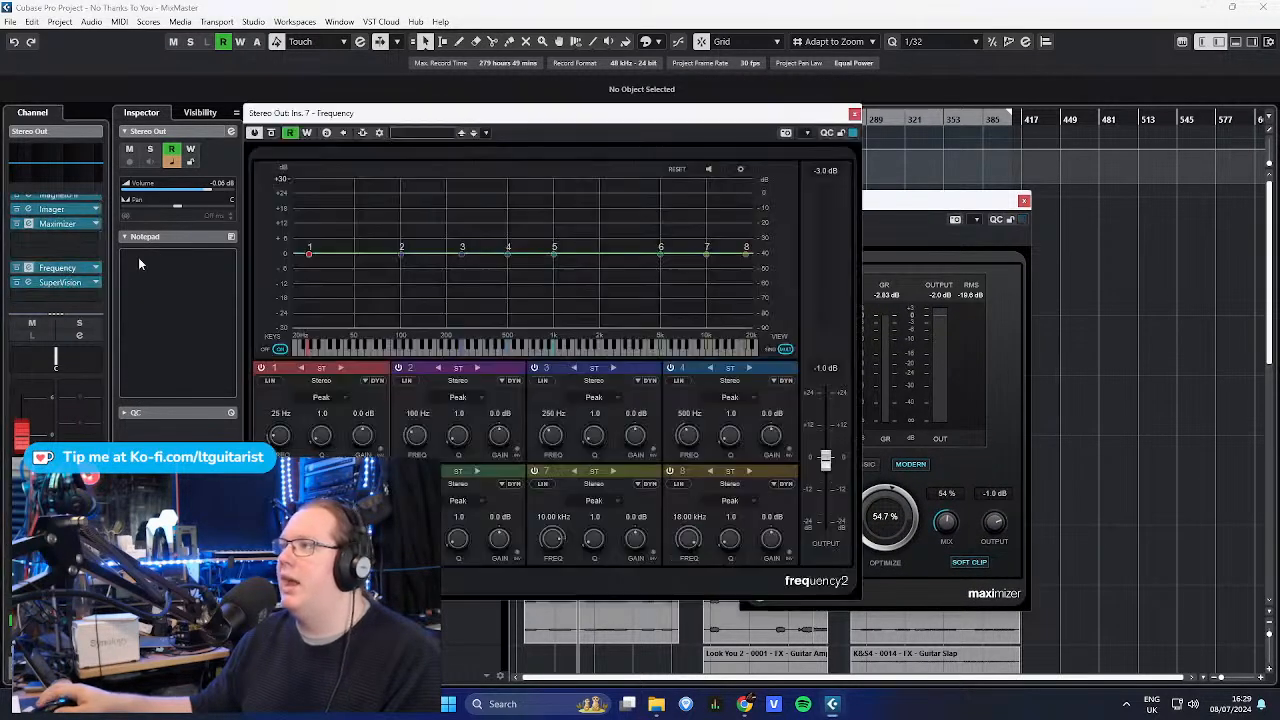
left_click(855, 114)
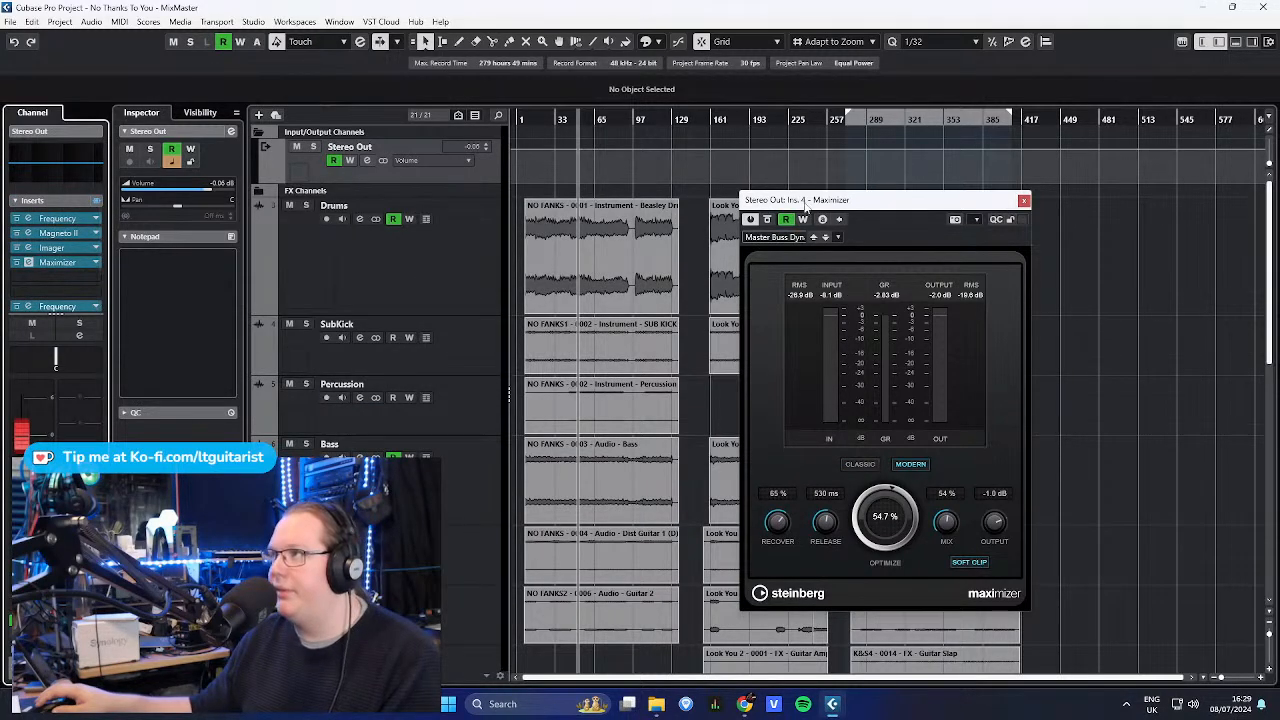
- Show the Stereo Out's Maximizer automation lanes, move the Maximizer window clear of them and close it
left_click_drag(810, 204, 675, 235)
left_click(261, 177)
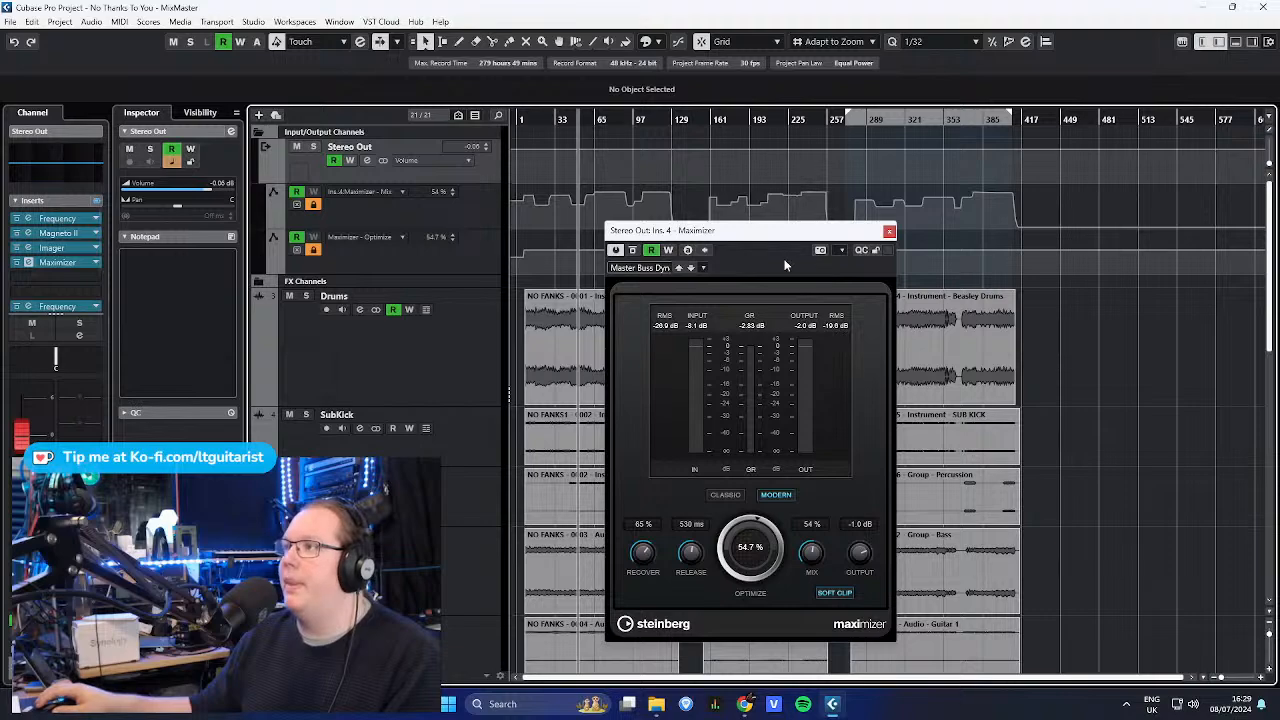
left_click_drag(783, 237, 945, 238)
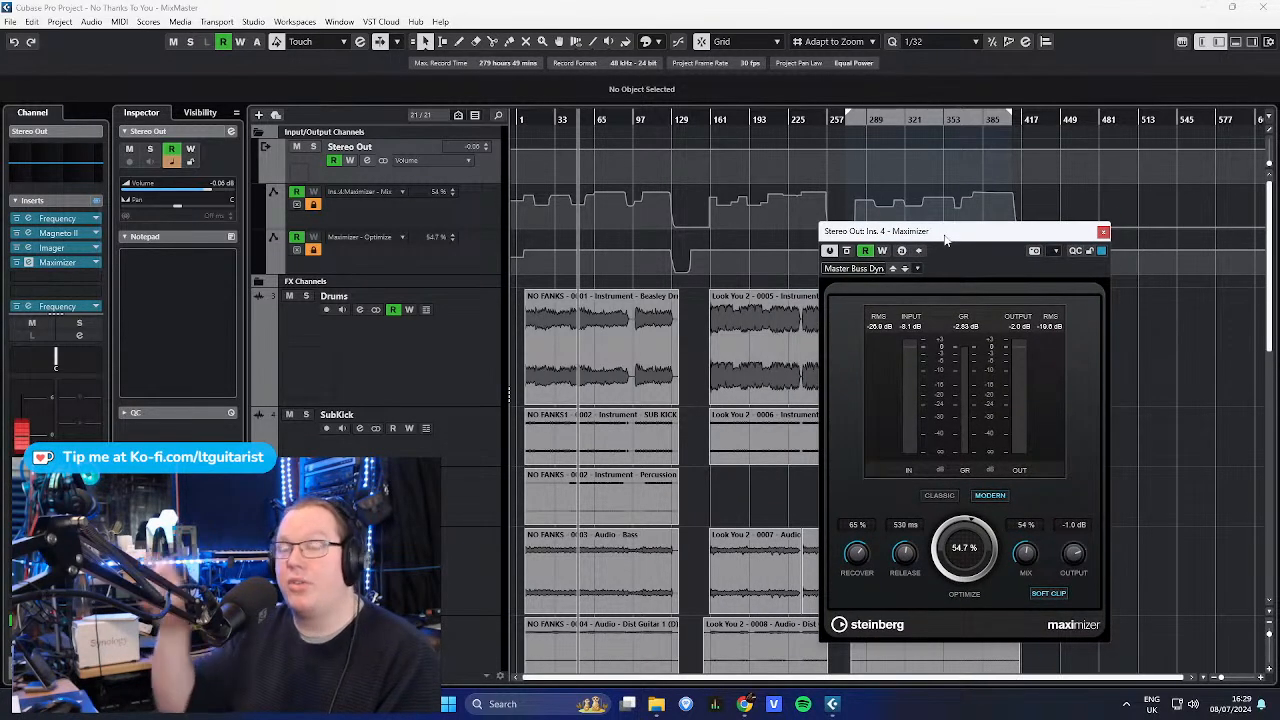
left_click(1103, 232)
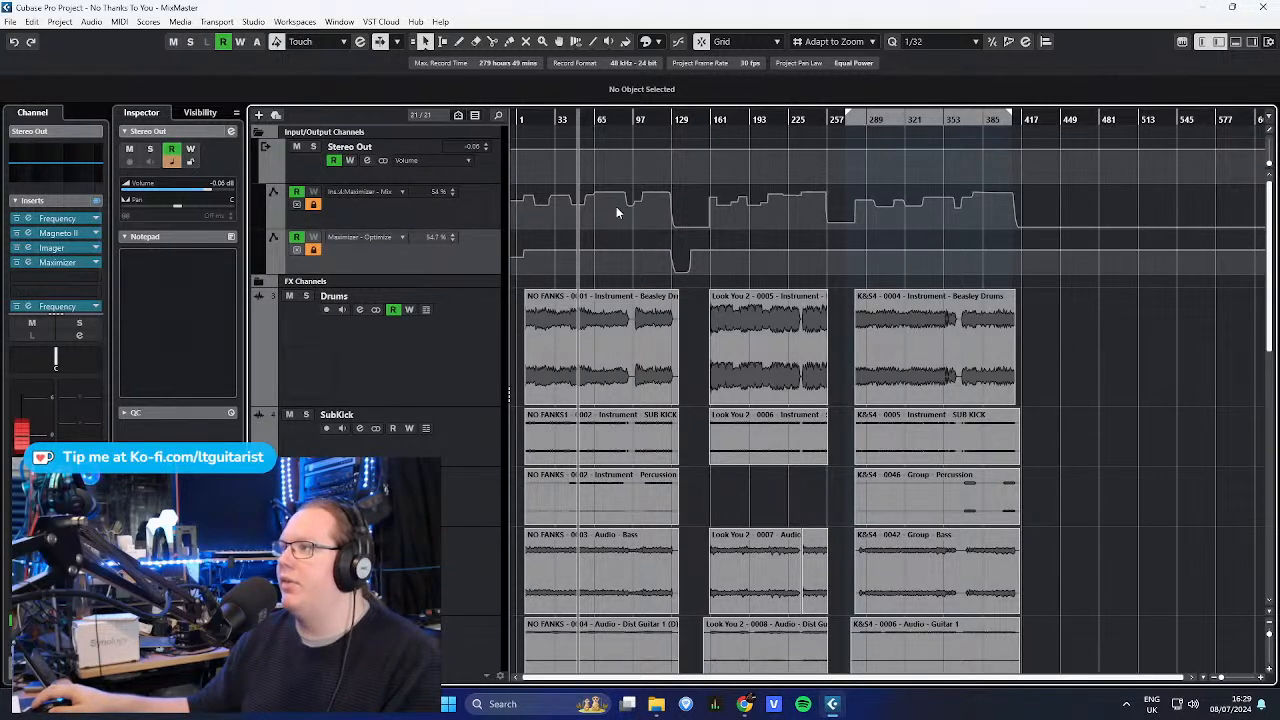
- Enlarge the Maximizer Mix automation lane and show its curve across all three songs
left_click_drag(533, 117, 558, 154)
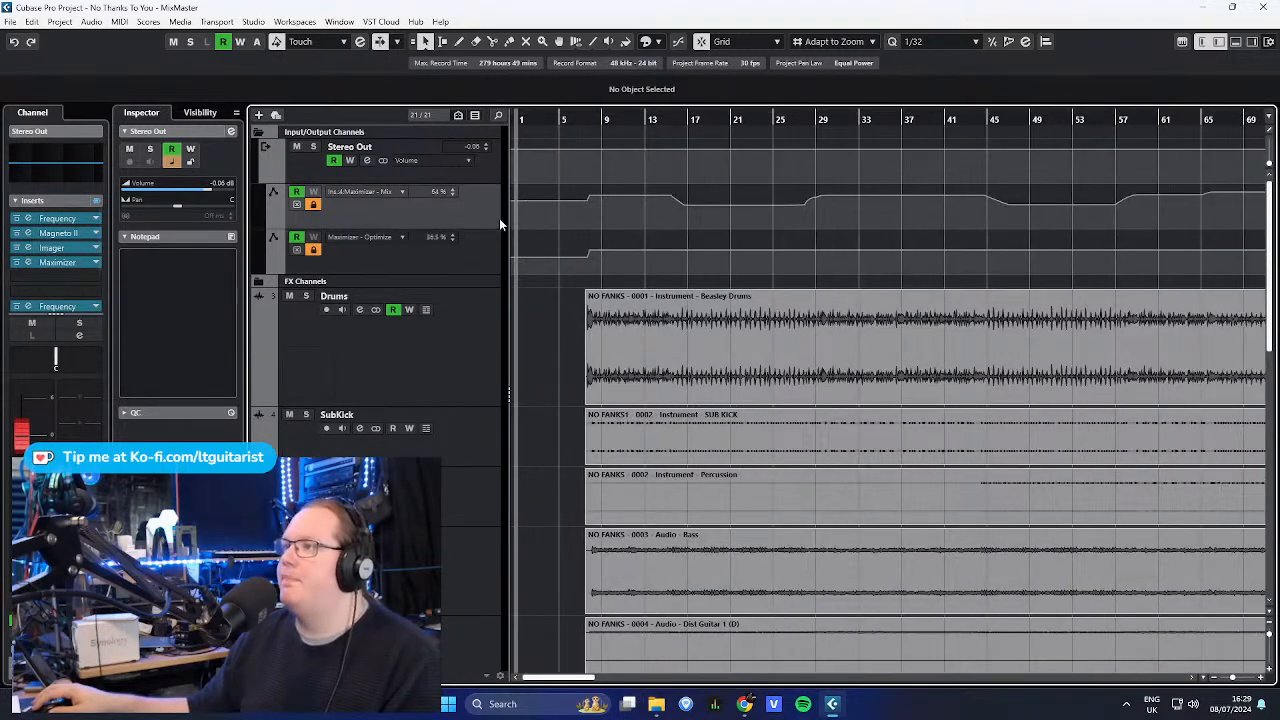
left_click_drag(481, 228, 553, 478)
scroll(673, 385, "down", 5)
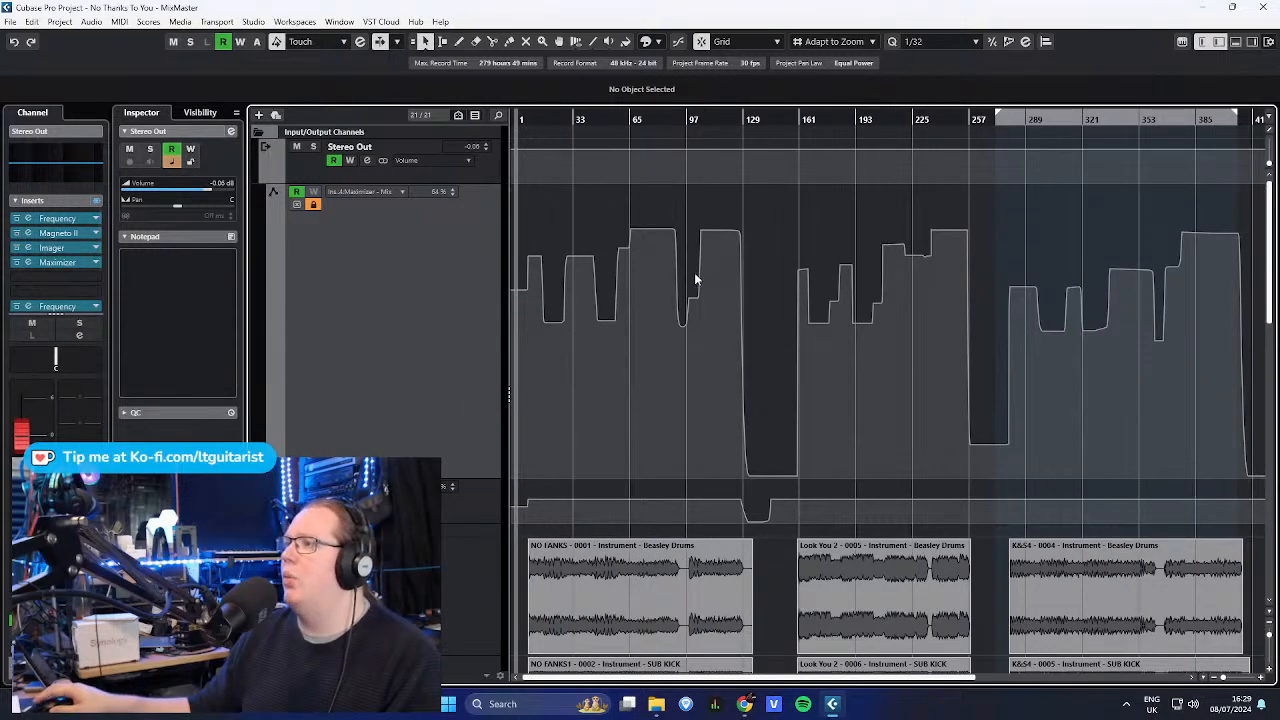
scroll(640, 250, "down", 2)
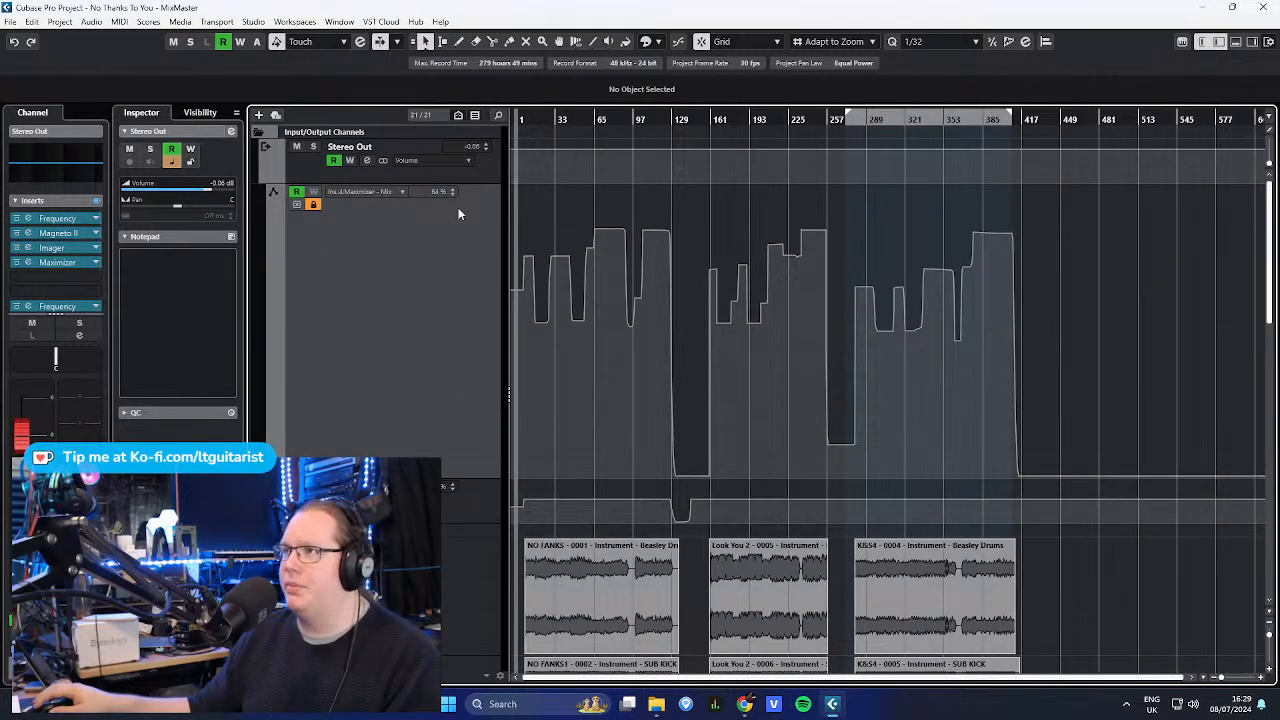
- Check the Maximizer Mix automation value around bar 69 in the first song and around bar 379 in the third
left_click_drag(642, 117, 596, 138)
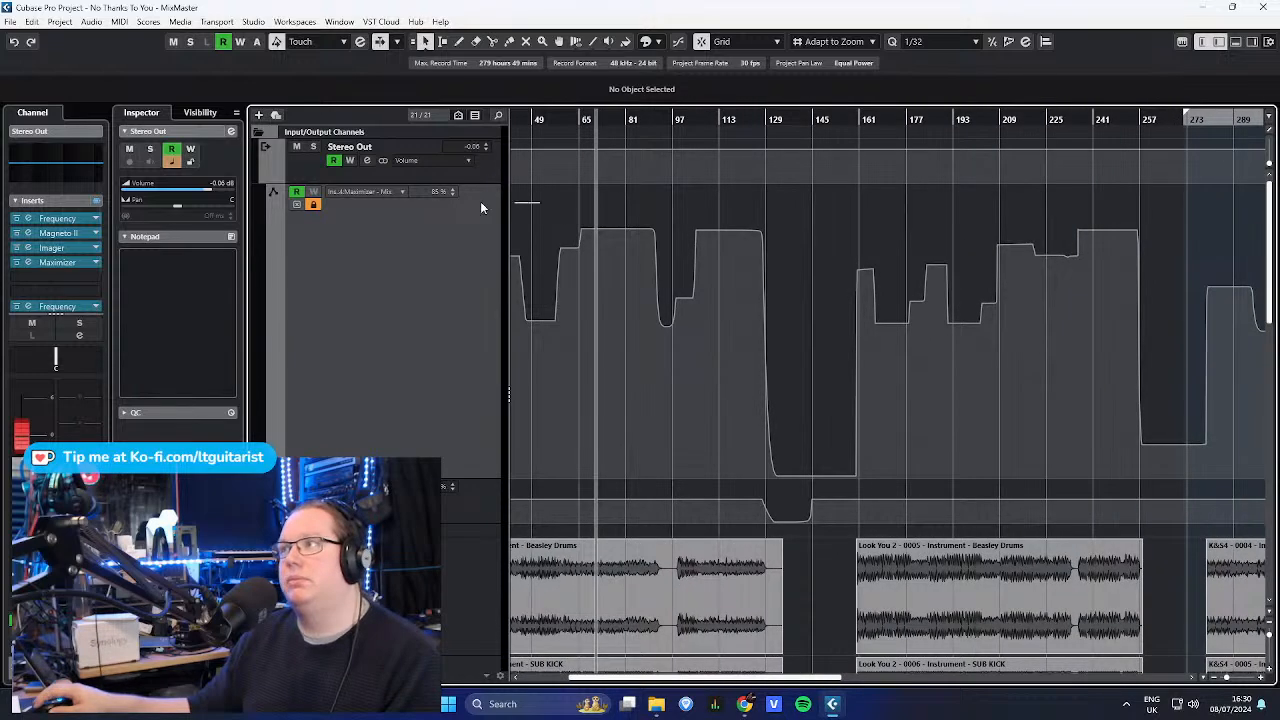
scroll(516, 201, "down", 2)
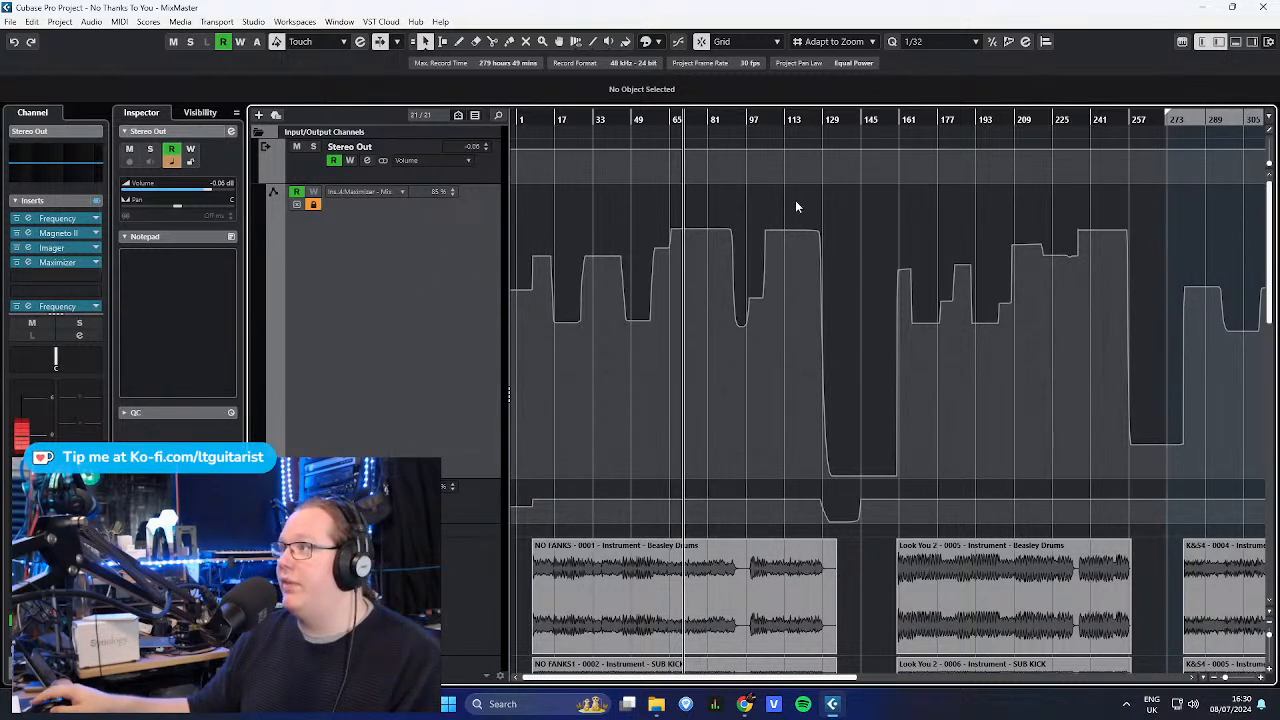
left_click(1090, 124)
key("g")
left_click_drag(947, 131, 983, 238)
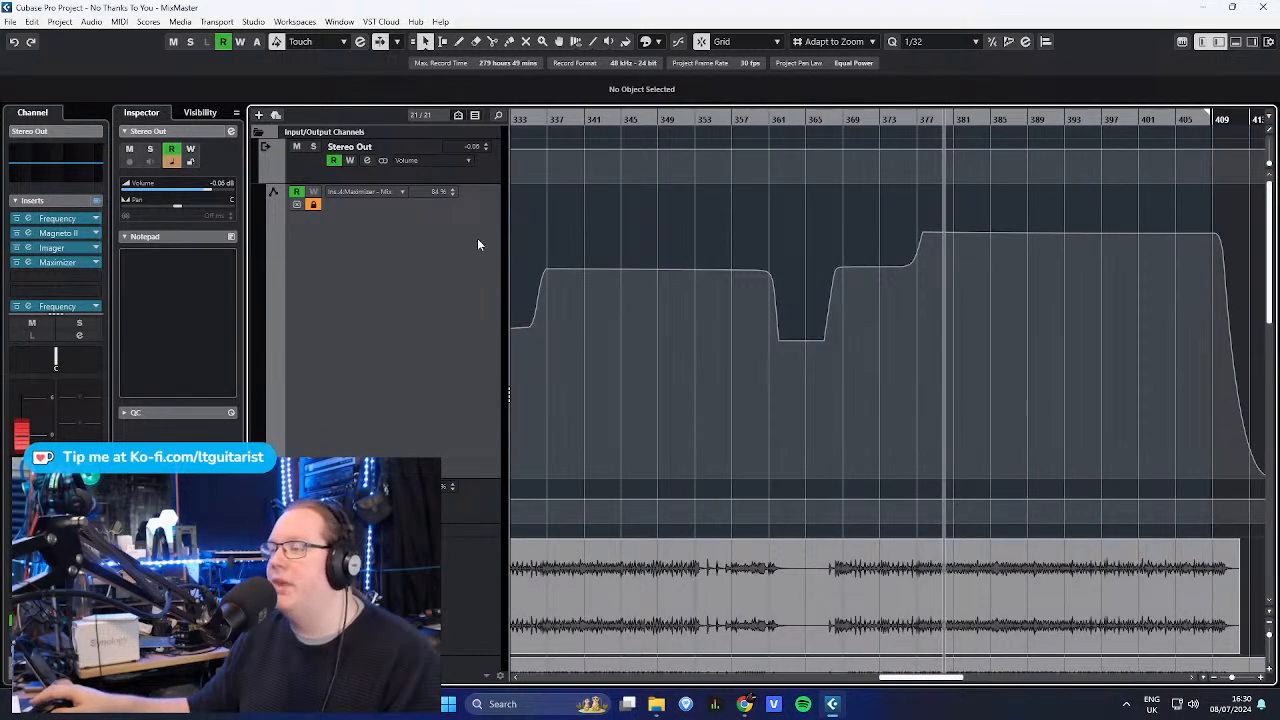
- Return to the full-project view and place the playhead around bar 71 in the first song
scroll(626, 220, "down", 3)
scroll(697, 203, "left", 10)
scroll(697, 203, "down", 3)
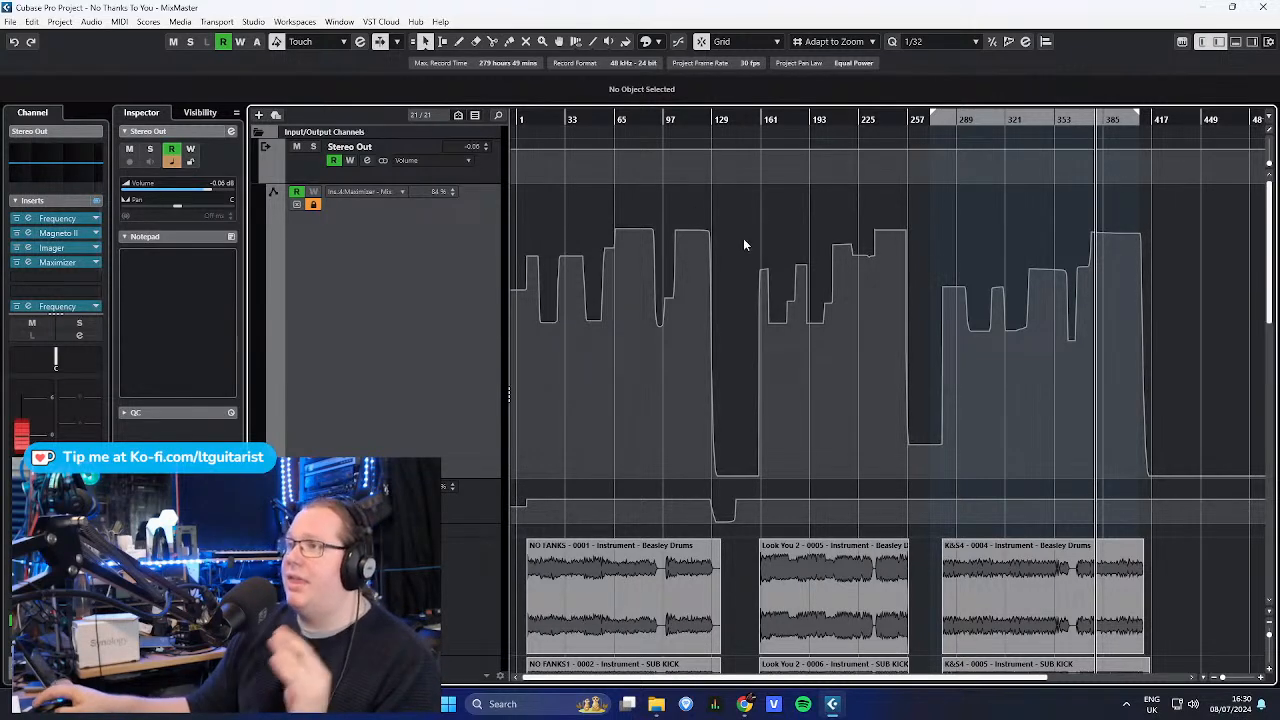
left_click(630, 119)
scroll(652, 225, "down", 1)
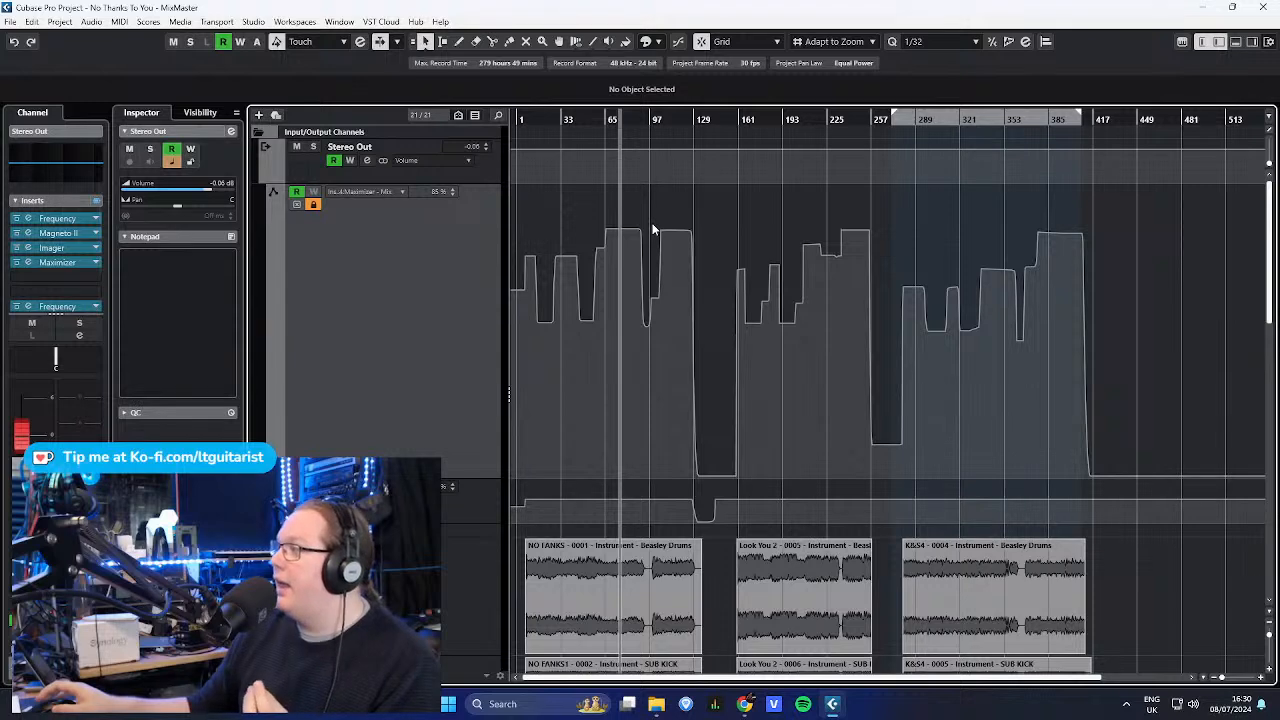
- Examine the Maximizer Mix automation's rises and dips against the first song's tracks and across all three songs
left_click_drag(1115, 220, 563, 241)
scroll(615, 236, "up", 5)
scroll(661, 219, "down", 4)
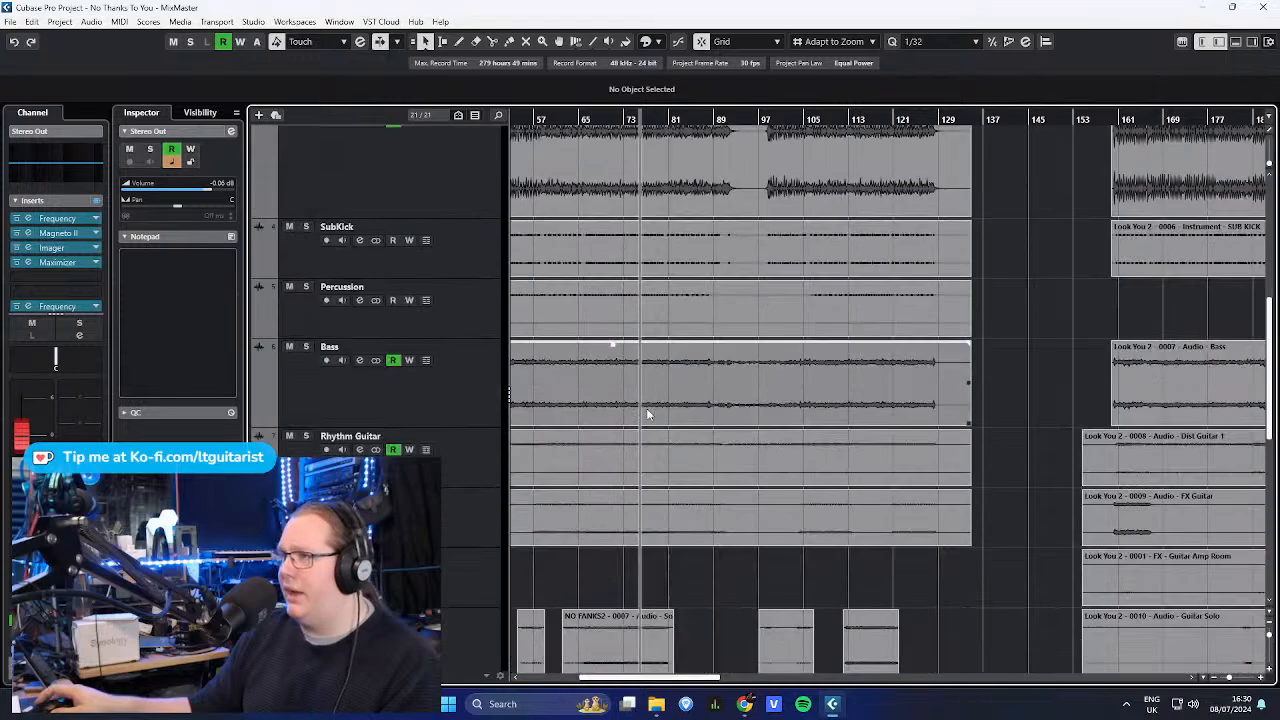
left_click(666, 203)
scroll(657, 280, "up", 4)
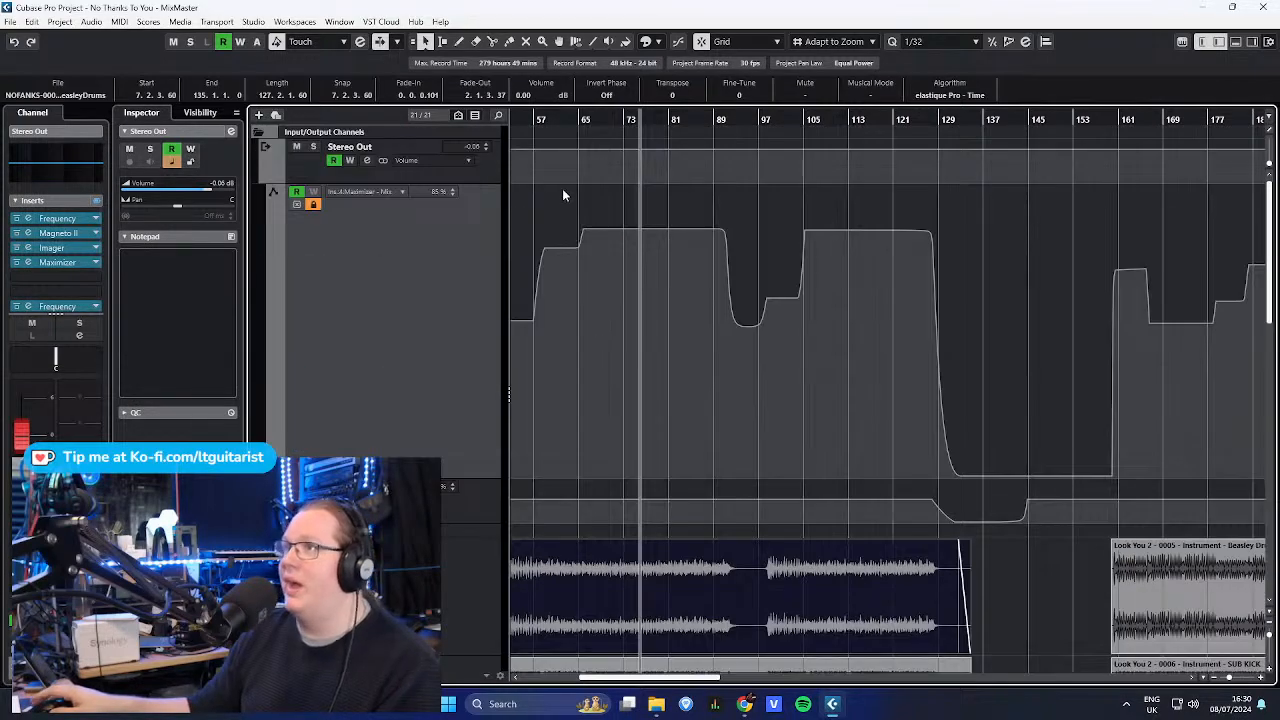
scroll(575, 198, "down", 2)
left_click(586, 204)
scroll(590, 210, "down", 2)
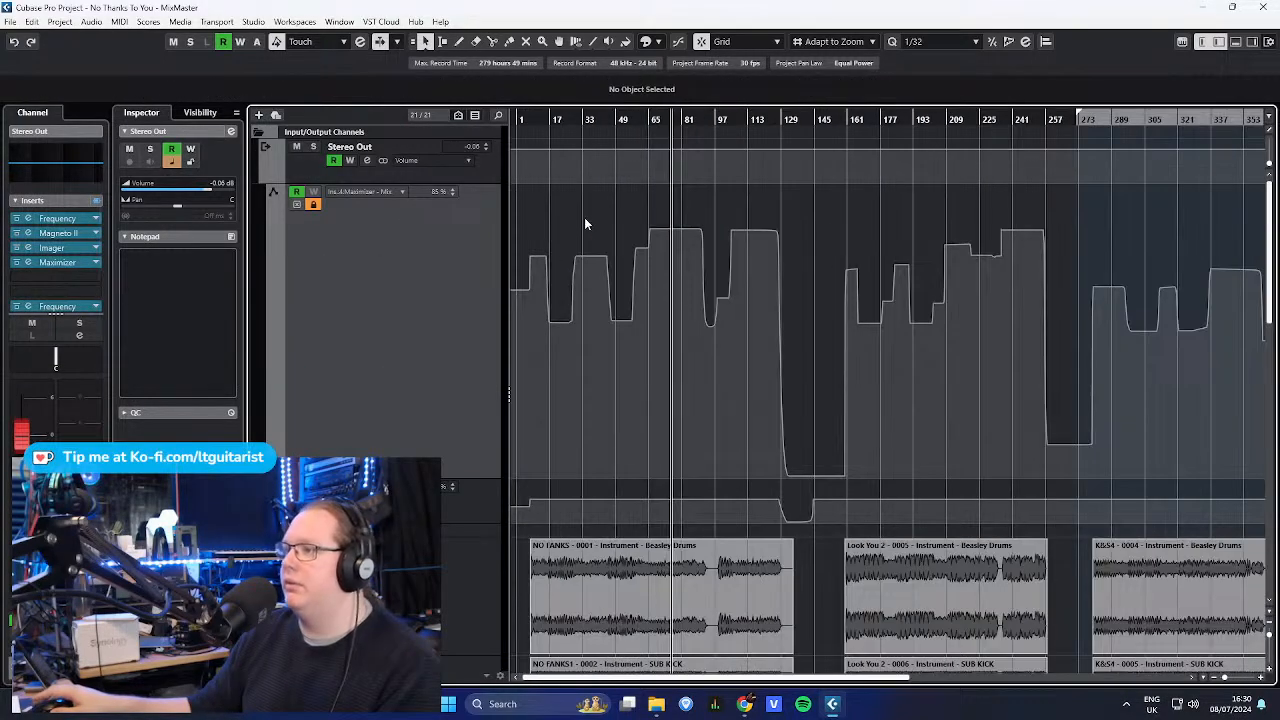
scroll(585, 224, "down", 1)
left_click_drag(1152, 192, 537, 244)
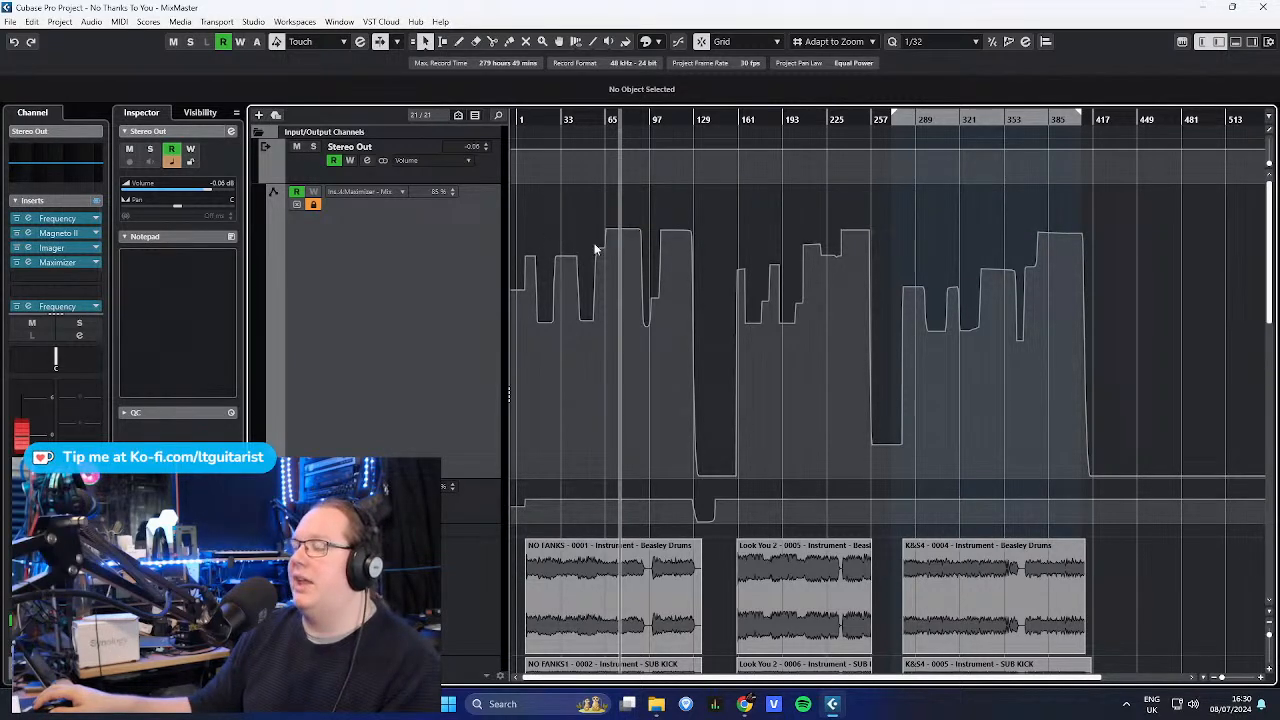
mouse_move(944, 384)
left_mouse_down()
mouse_move(518, 316)
mouse_move(667, 320)
mouse_move(627, 322)
mouse_move(604, 305)
left_mouse_up()
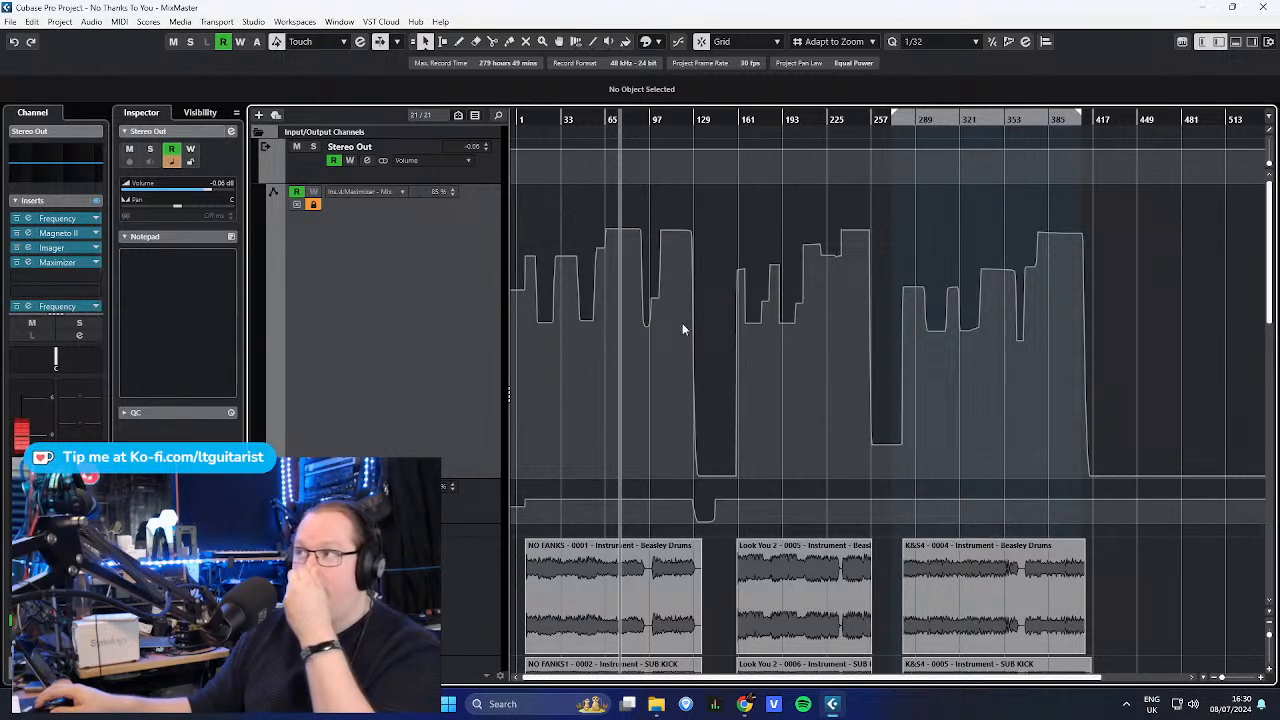
- Compare the Maximizer Mix automation levels in the second and third songs with those in the first song's opening sections
left_click_drag(816, 328, 818, 330)
left_click_drag(931, 328, 924, 325)
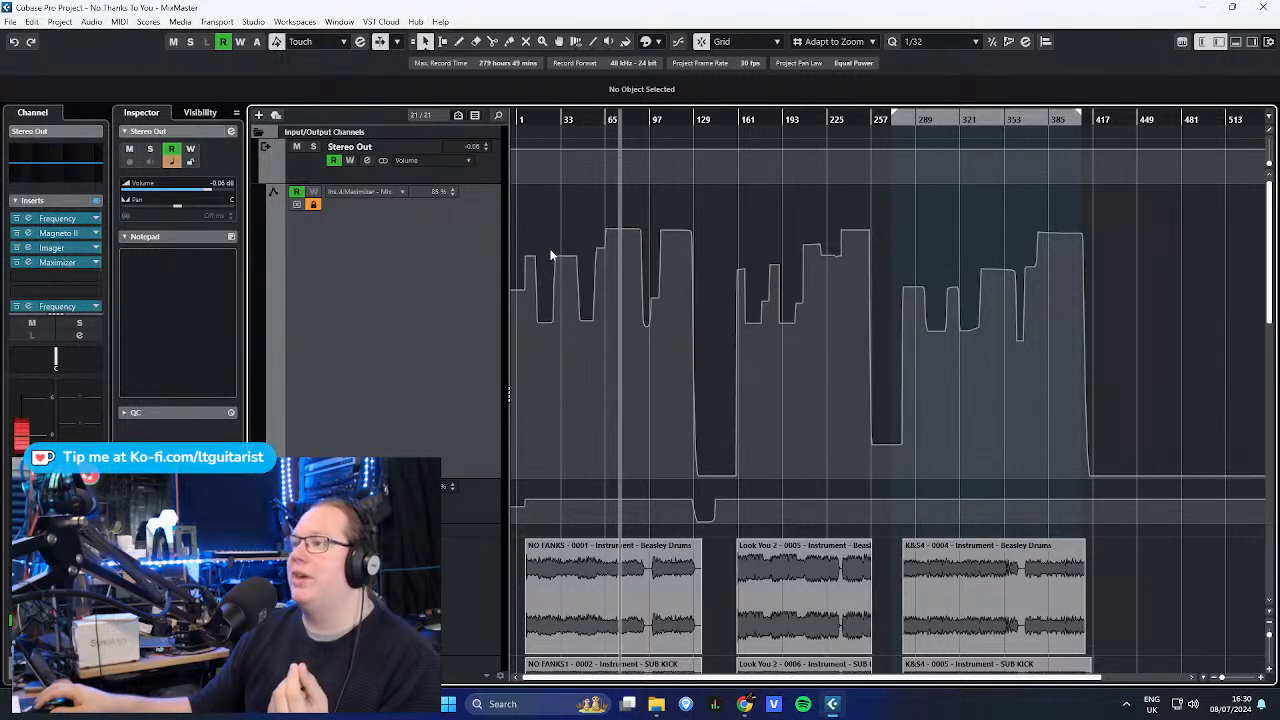
left_click_drag(562, 258, 611, 258)
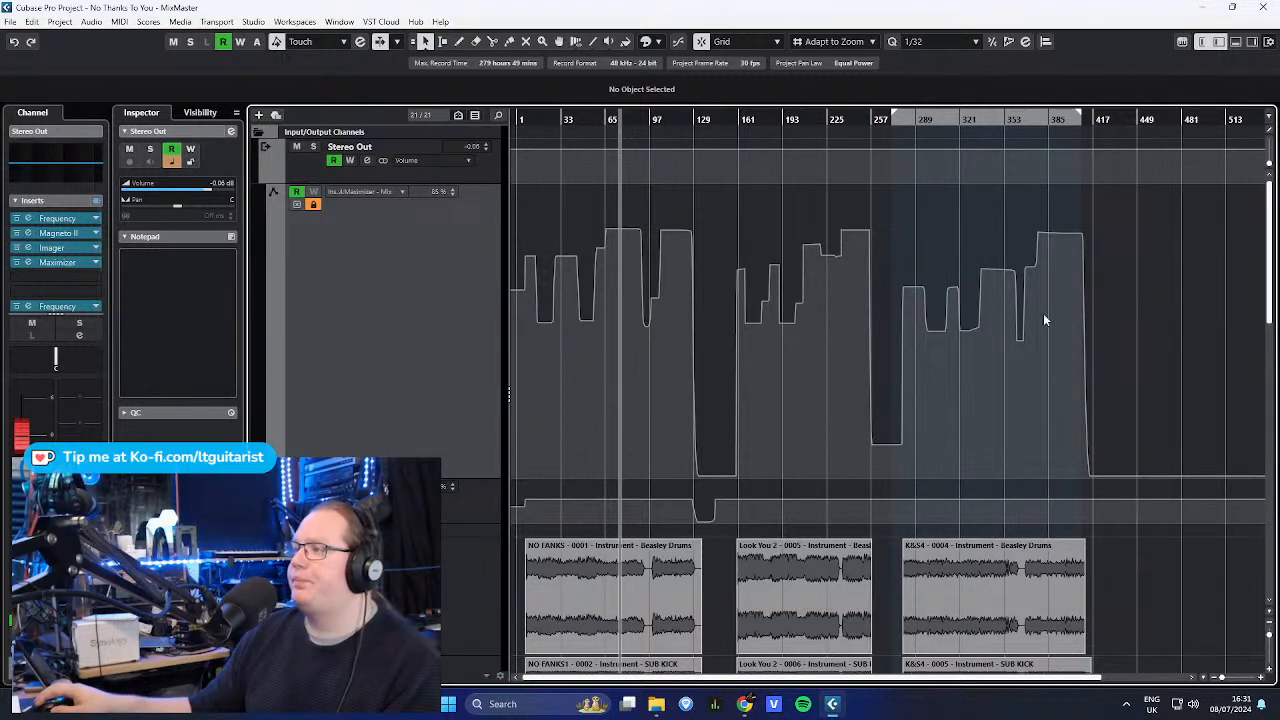
- Check the third song's Maximizer Mix automation values around bars 363 and 321, and hide the Stereo Out automation lanes
scroll(1022, 361, "up", 7)
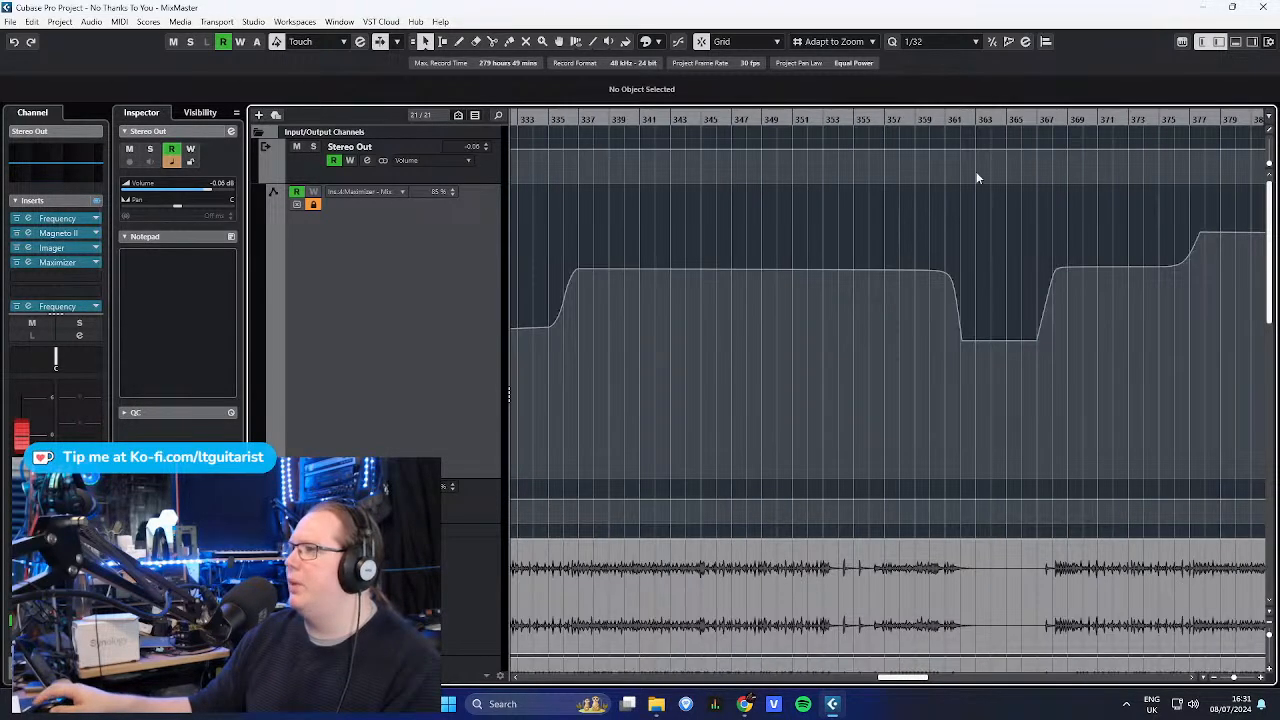
scroll(944, 122, "down", 4)
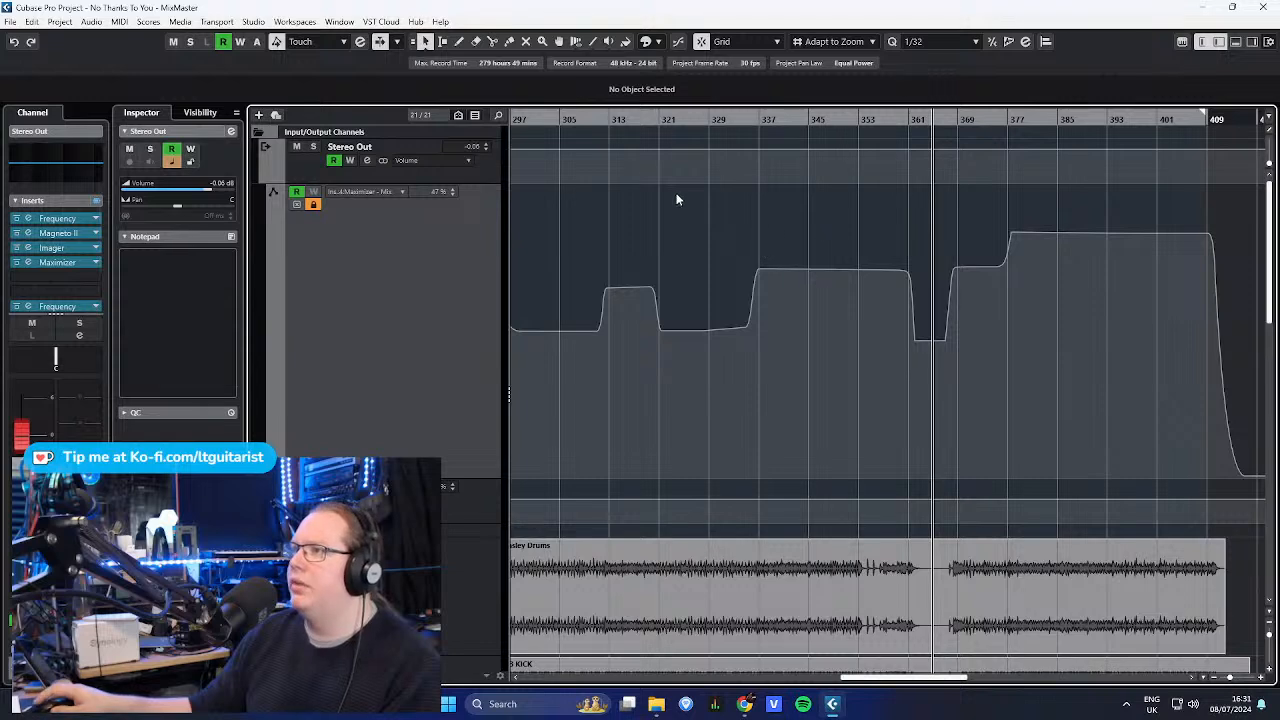
scroll(640, 236, "down", 4)
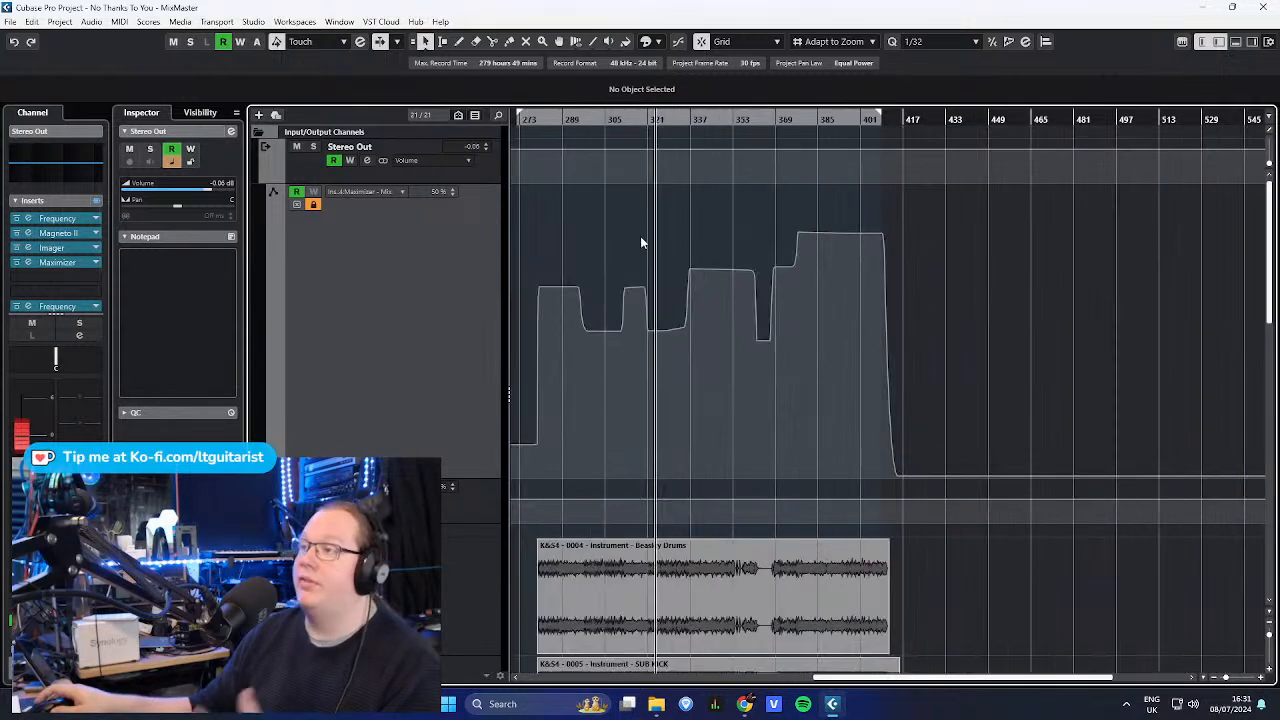
scroll(678, 270, "down", 4)
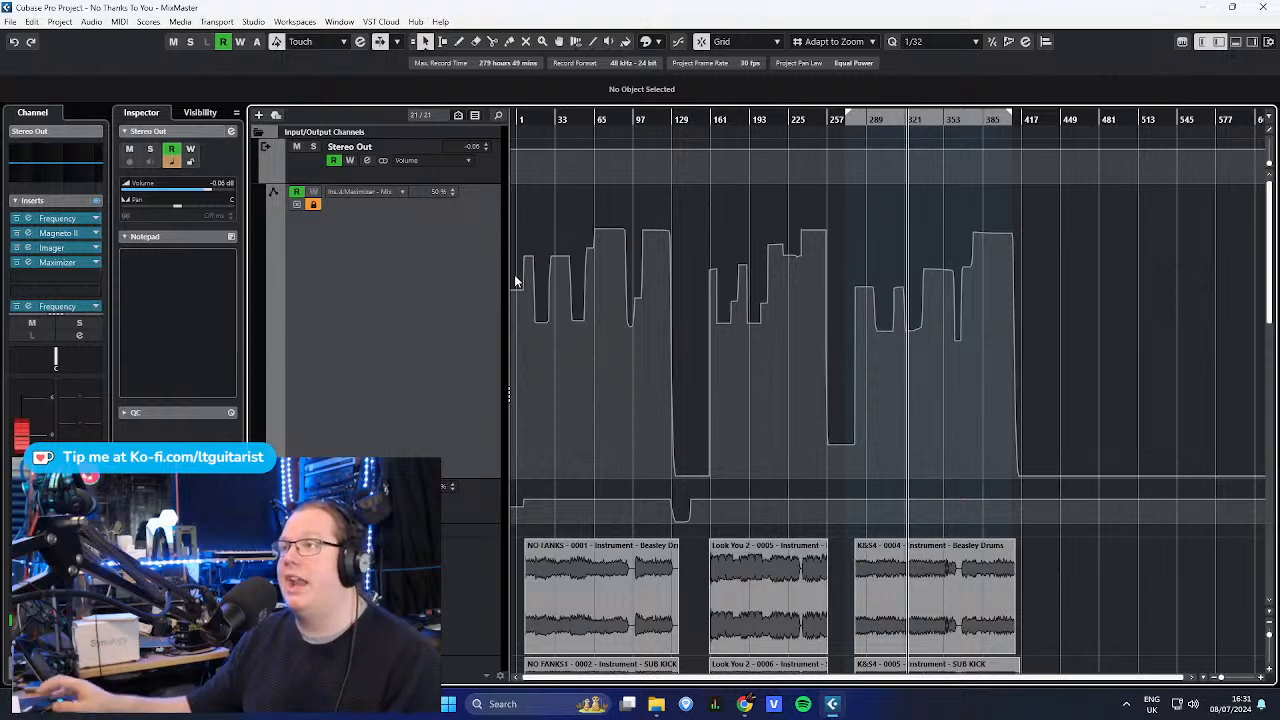
left_click(271, 176)
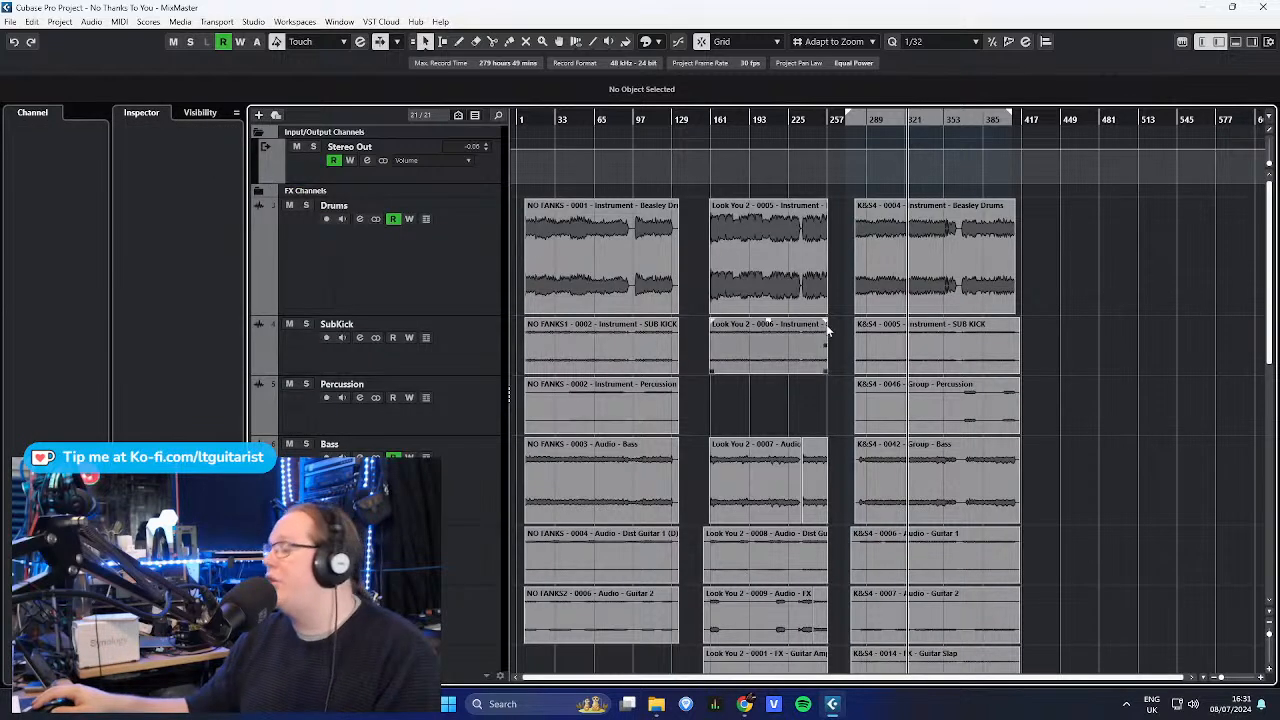